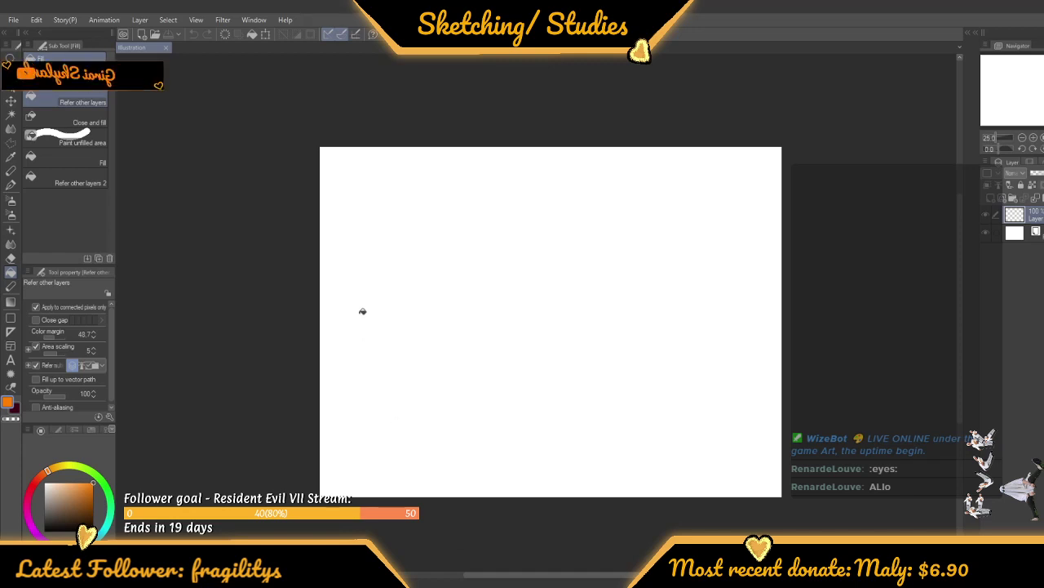
scroll(415, 213, "down", 1)
scroll(592, 288, "up", 1)
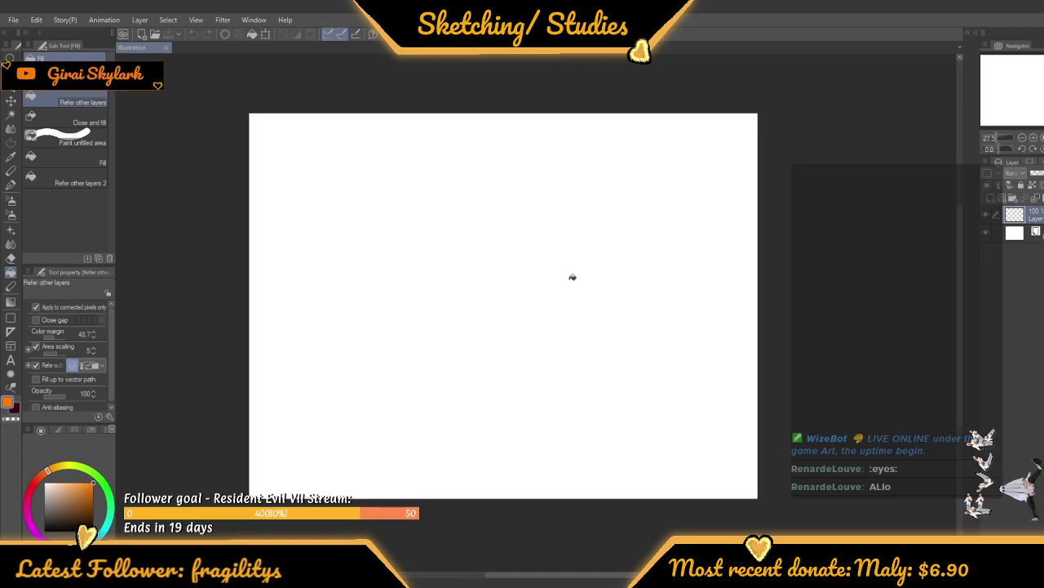
left_click(9, 186)
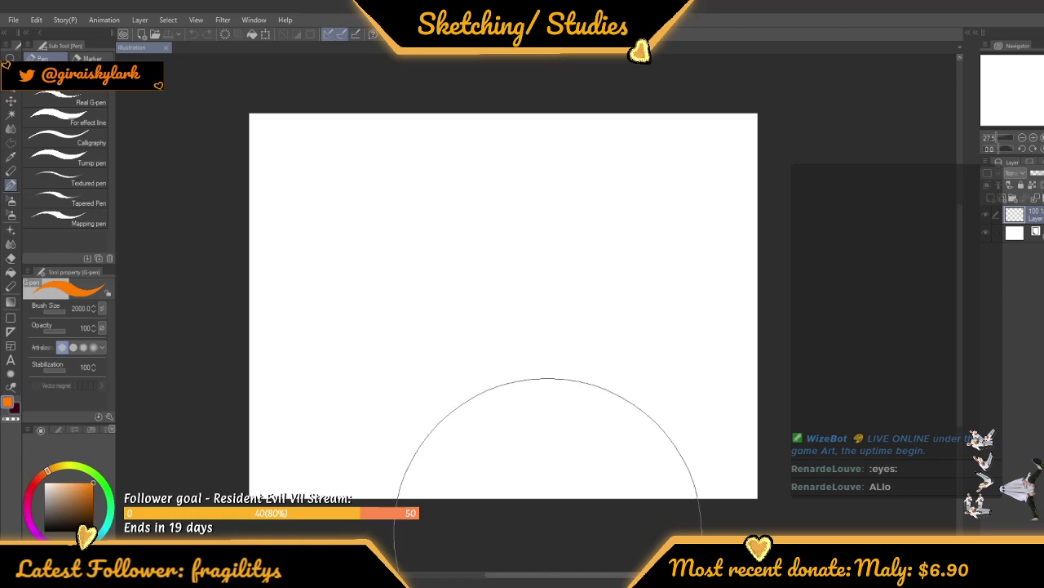
scroll(494, 253, "down", 1)
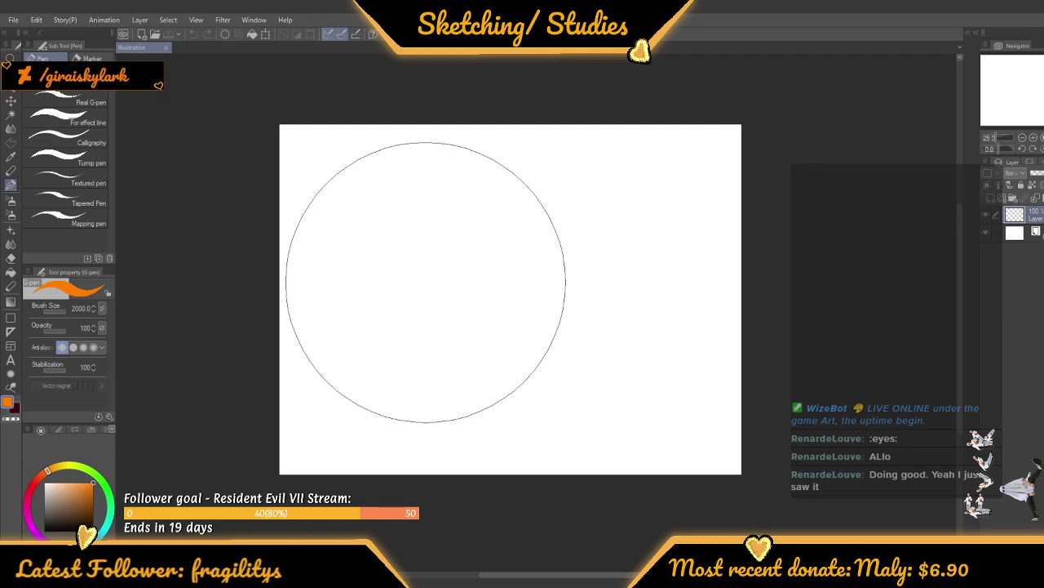
scroll(377, 270, "down", 1)
scroll(616, 270, "up", 1)
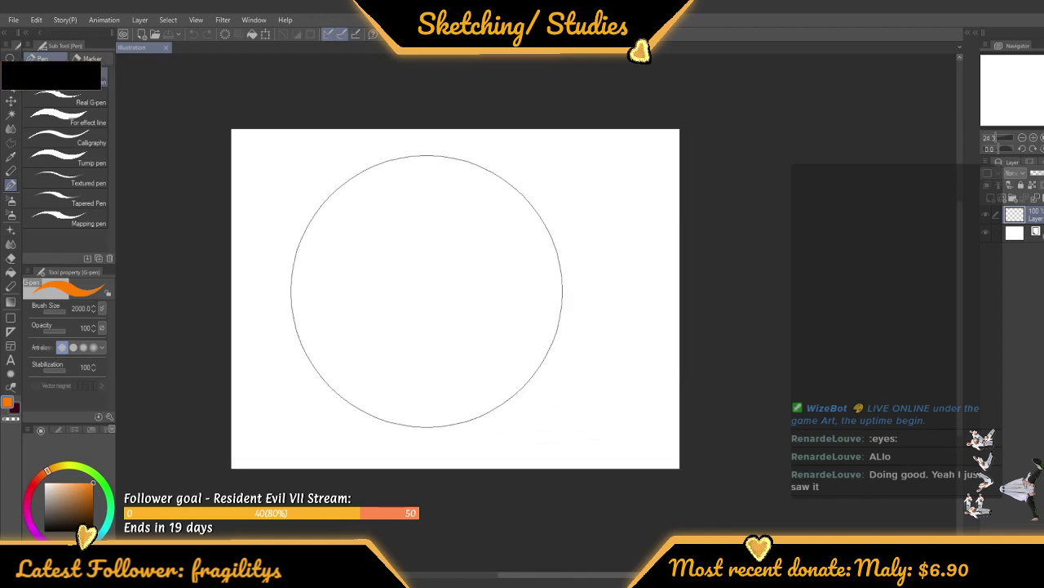
scroll(404, 292, "up", 1)
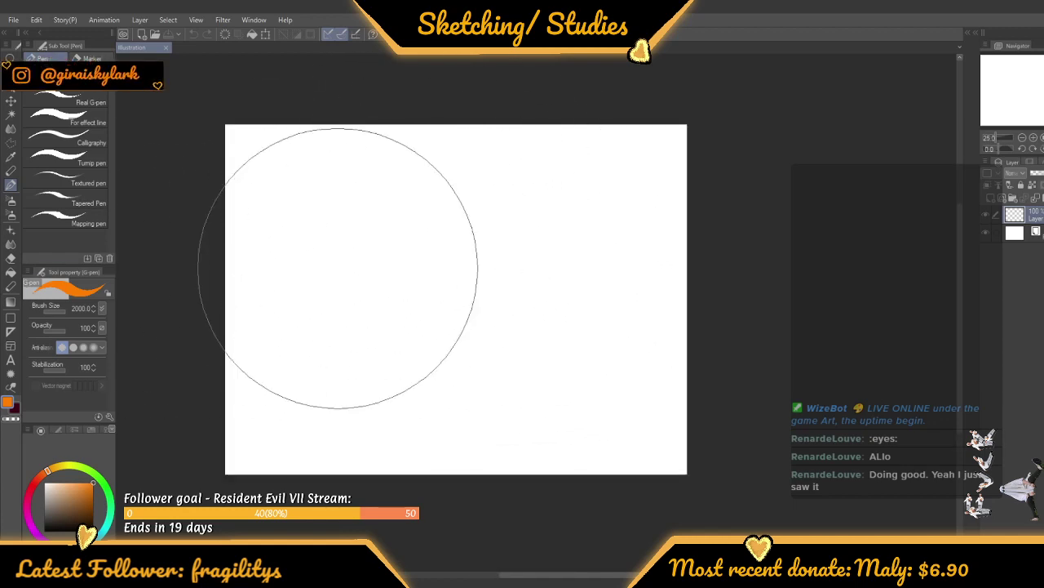
Choose black as the drawing colour and set up the sketch brush with a brush size of 10
left_click(65, 529)
left_click(11, 286)
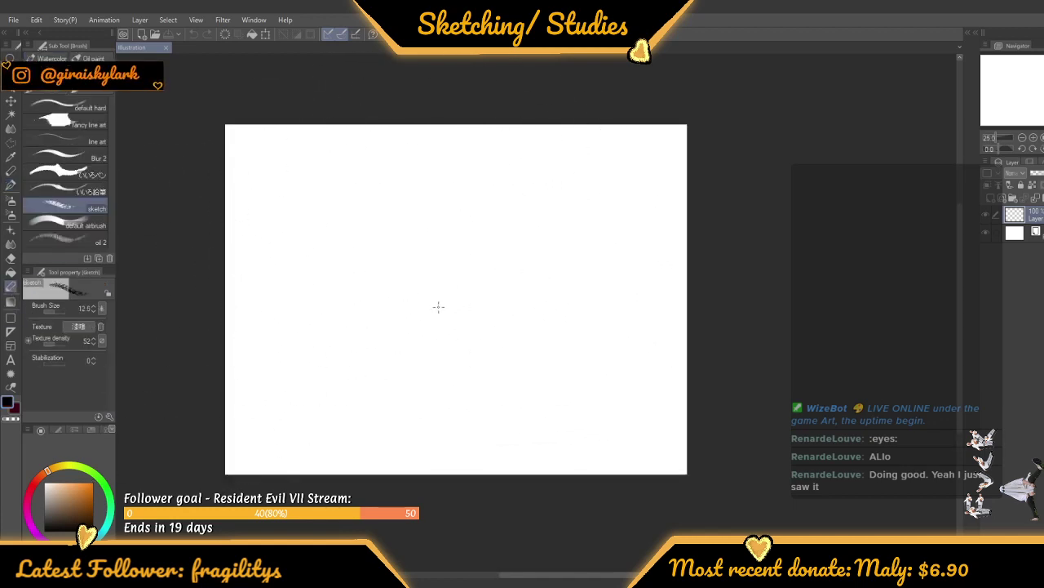
scroll(438, 307, "down", 1)
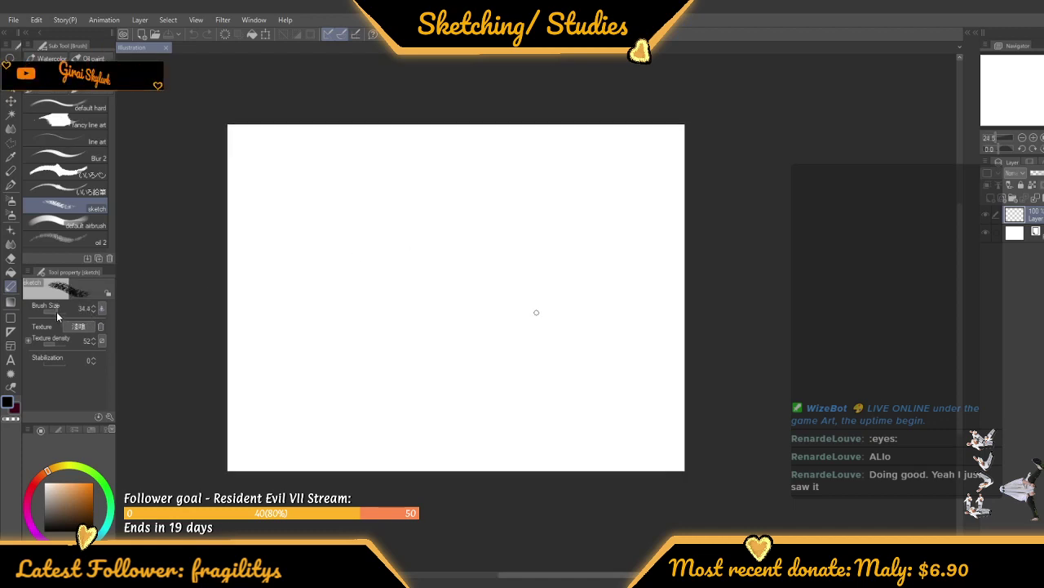
mouse_move(56, 311)
left_mouse_down()
mouse_move(96, 318)
mouse_move(52, 311)
left_mouse_up()
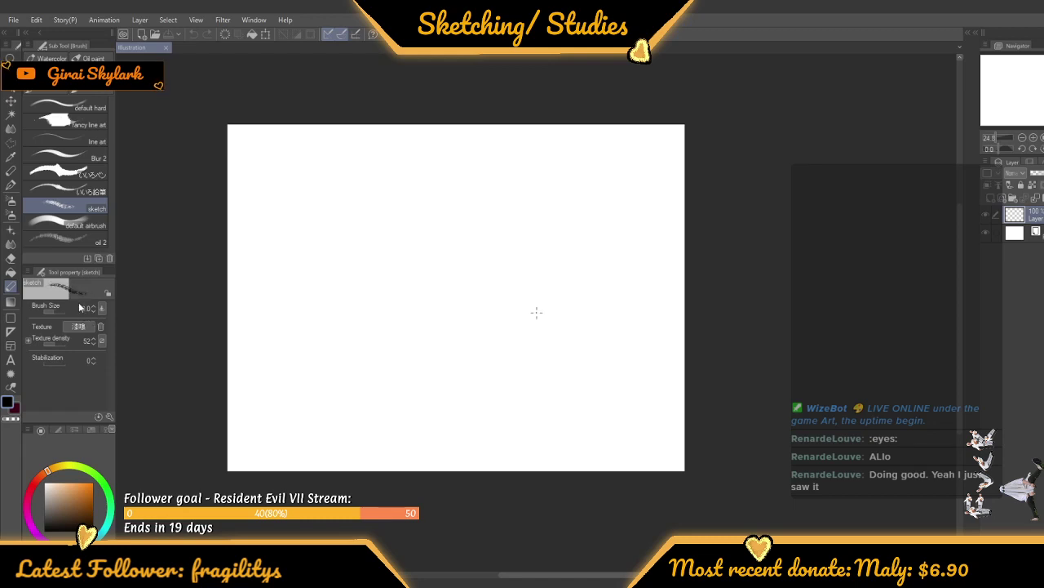
left_click_drag(304, 320, 333, 268)
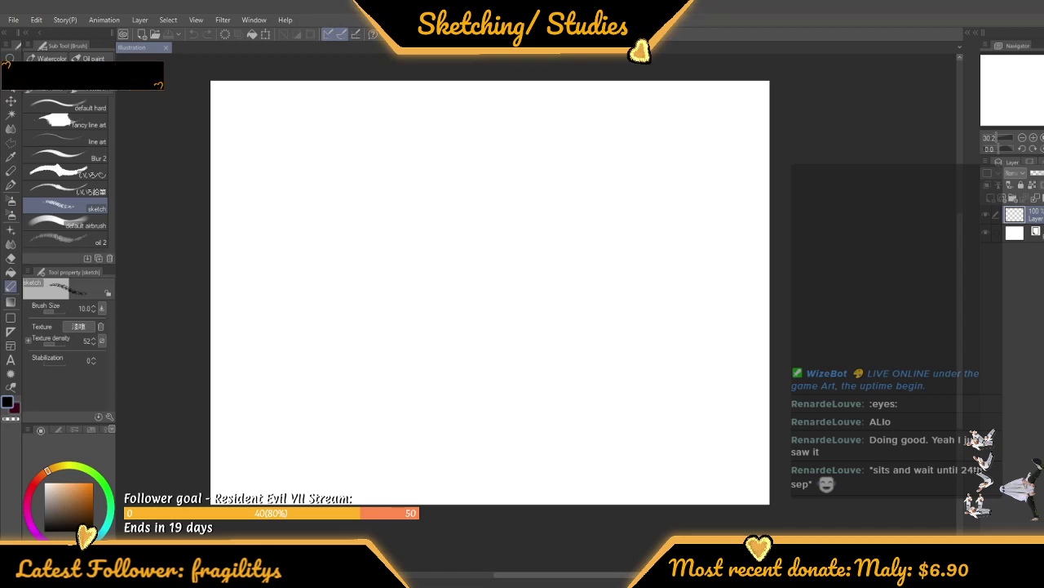
Find the female 3D drawing figure among the 3D body type materials and place it on the canvas
left_click(974, 33)
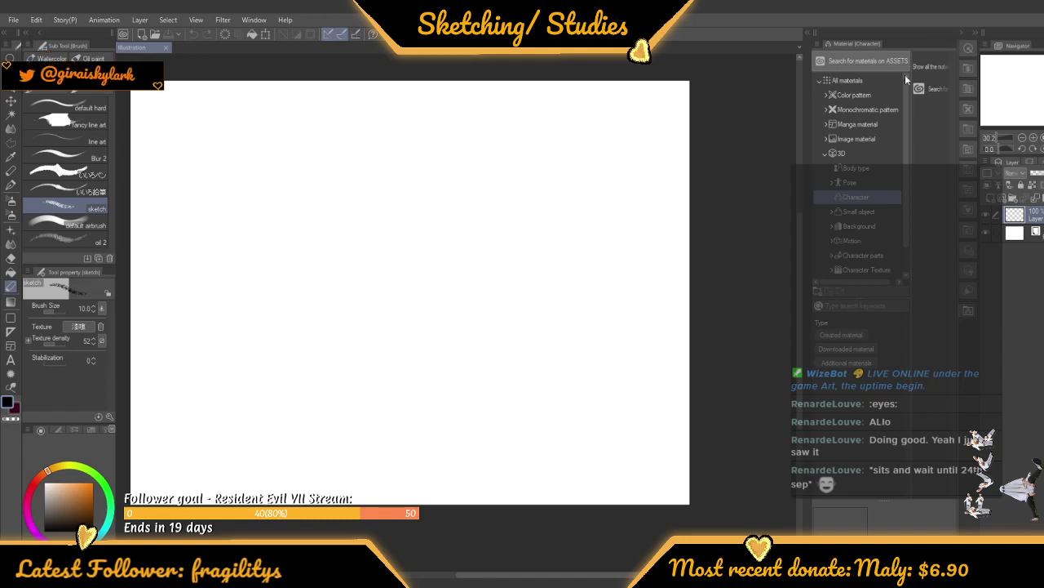
left_click(841, 183)
left_click(852, 168)
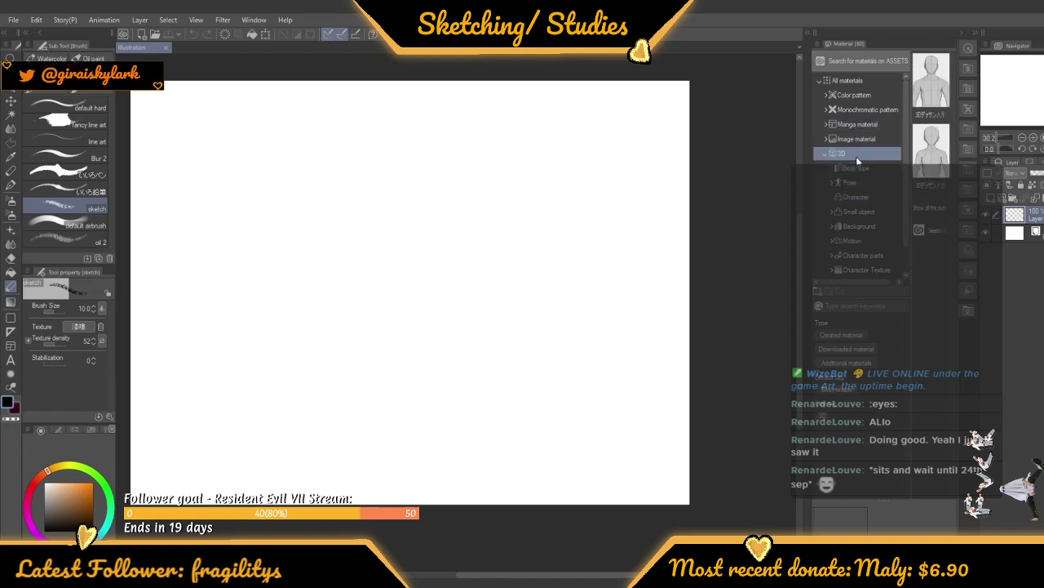
scroll(693, 247, "down", 2)
scroll(495, 188, "up", 2)
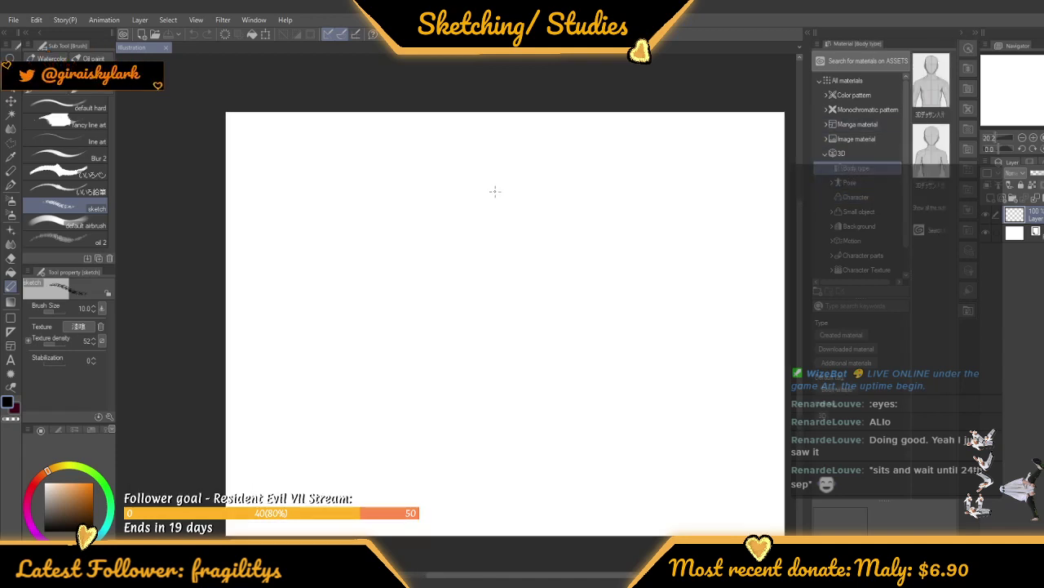
left_click_drag(929, 151, 249, 410)
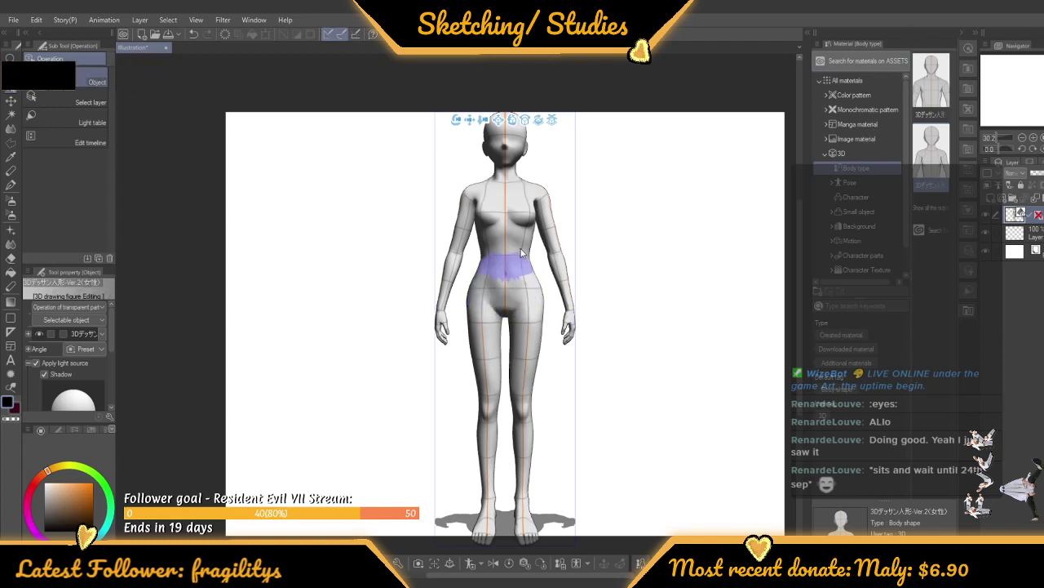
Move the whole 3D figure to the left side of the canvas and turn it slightly to a three-quarter view
left_click(526, 383)
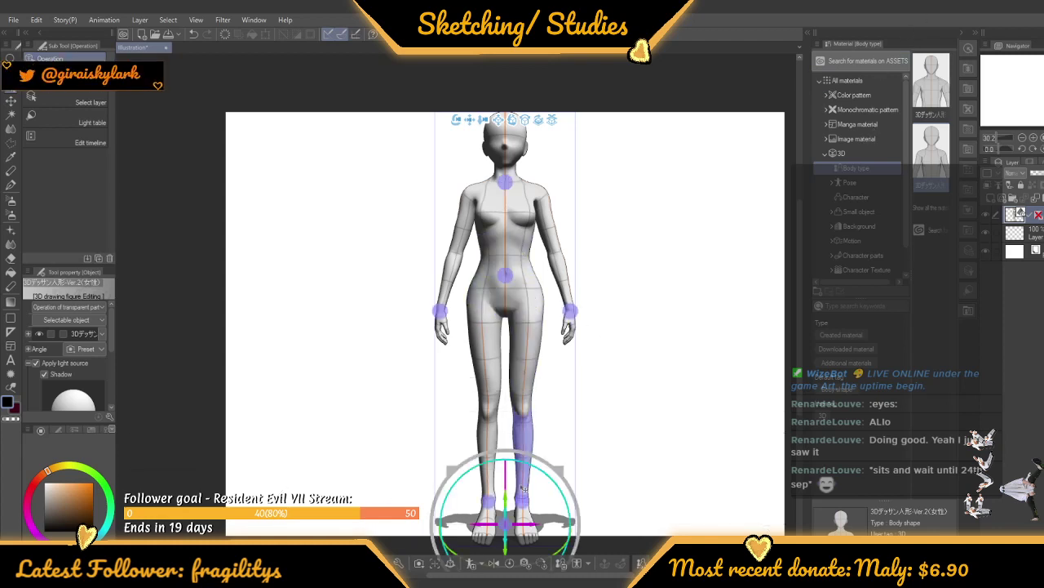
left_click_drag(507, 522, 316, 529)
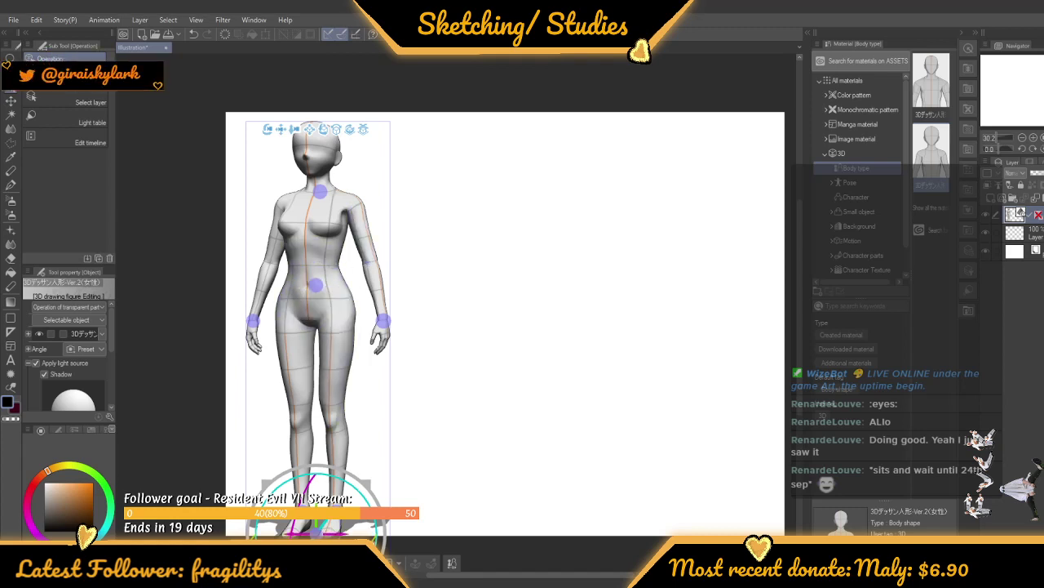
mouse_move(351, 491)
left_mouse_down()
mouse_move(492, 494)
mouse_move(483, 483)
mouse_move(383, 496)
mouse_move(406, 496)
left_mouse_up()
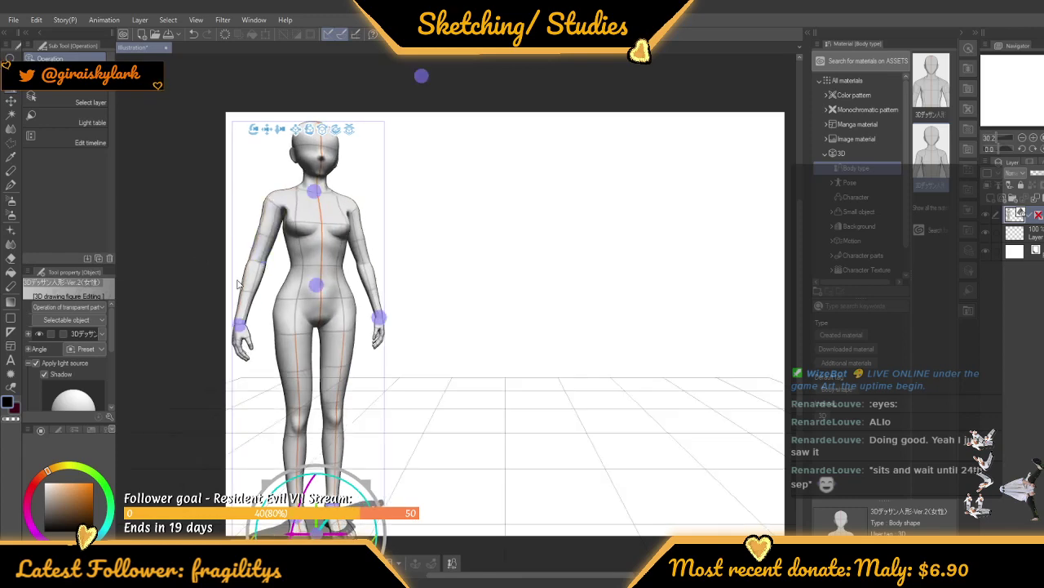
Pose the figure's right arm by raising it from the body, adjusting the upper arm and bending the forearm forward
left_click_drag(242, 336, 175, 273)
left_click_drag(113, 89, 152, 132)
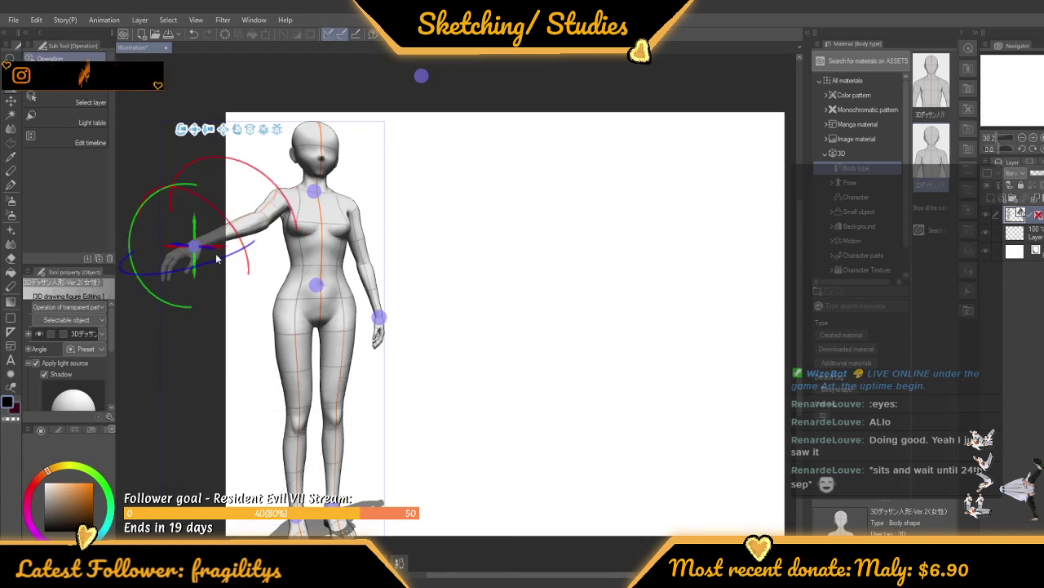
left_click_drag(213, 244, 281, 203)
left_click(291, 210)
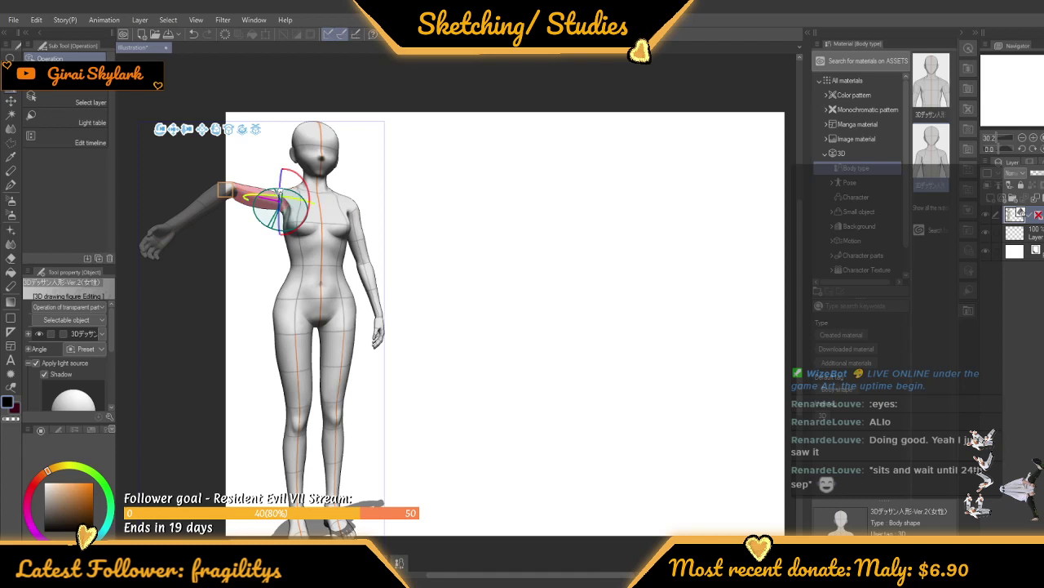
left_click_drag(269, 208, 235, 377)
left_click(206, 276)
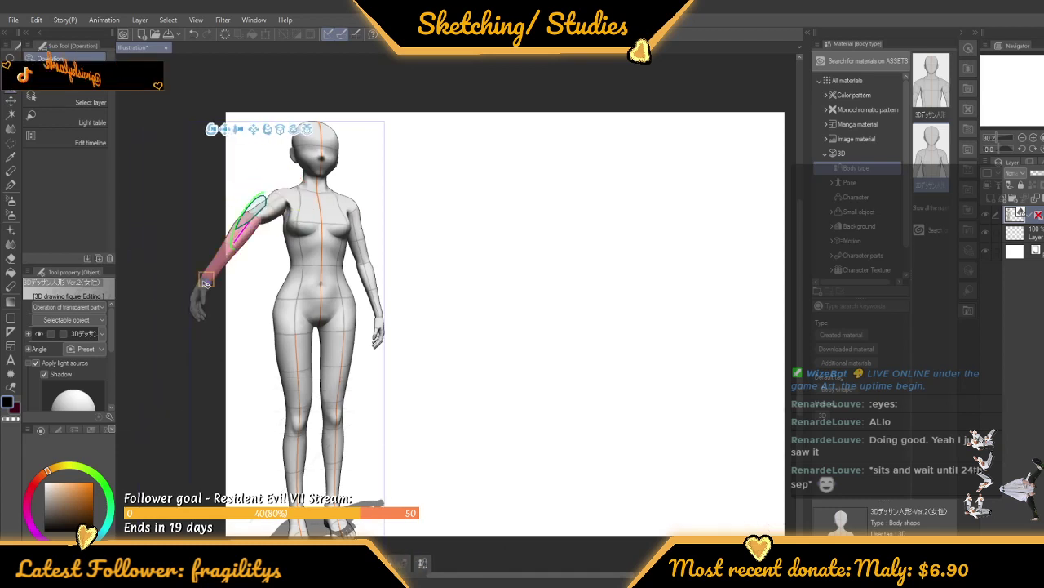
left_click_drag(205, 278, 232, 191)
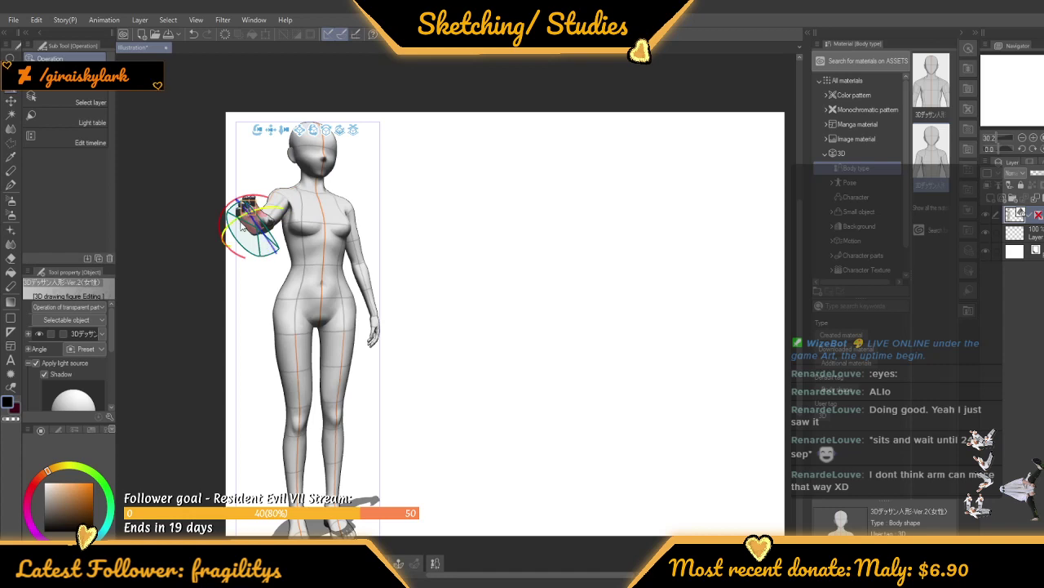
Undo the last rotations of the figure's raised right hand
left_click_drag(246, 220, 248, 219)
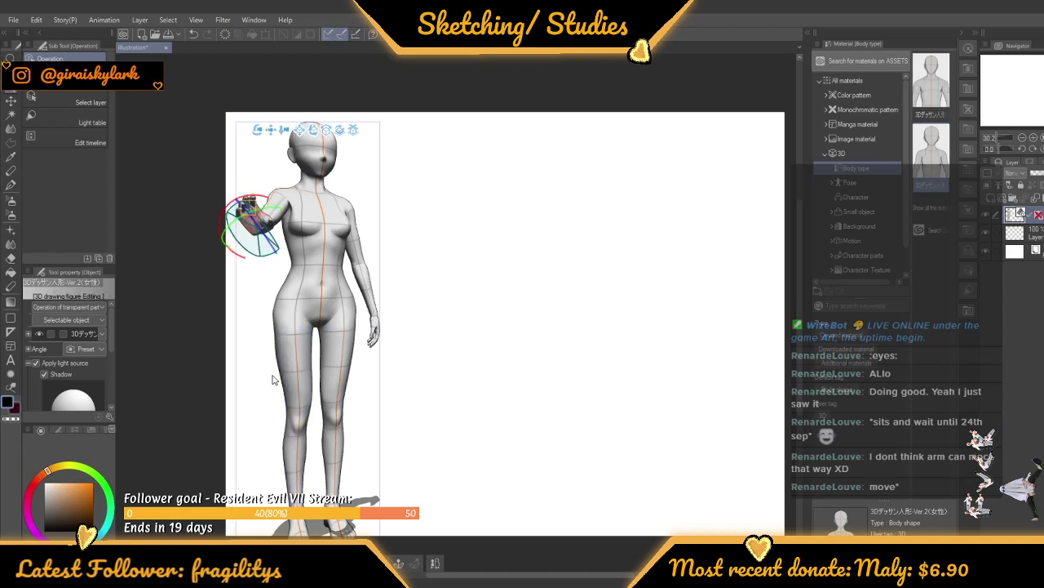
key("ctrl+z")
key("ctrl+z")
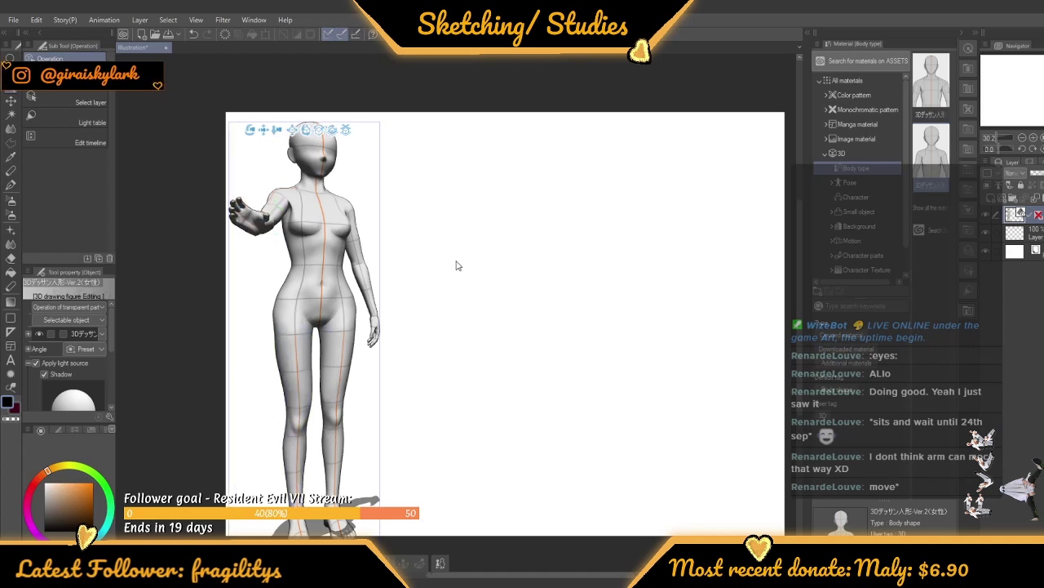
Enlarge the whole figure and shift it down so its feet extend below the canvas edge
scroll(457, 265, "down", 1)
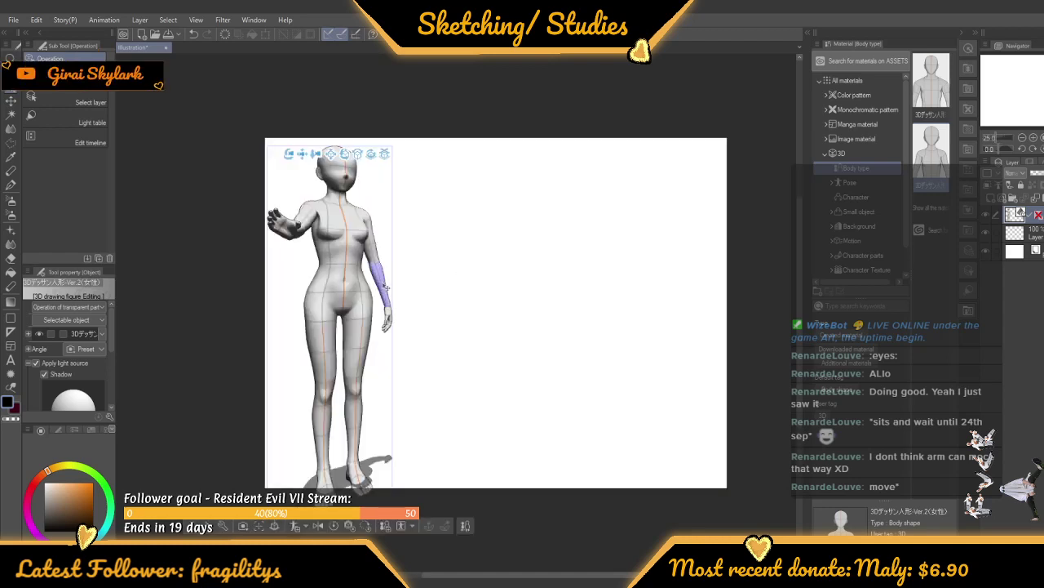
left_click(351, 282)
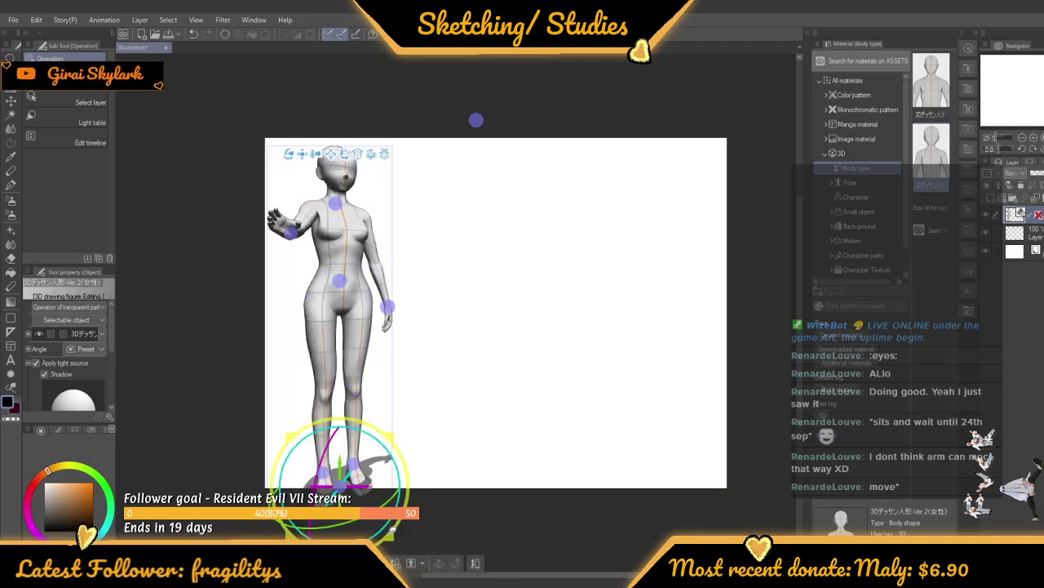
left_click_drag(388, 436, 488, 338)
left_click_drag(422, 529, 357, 548)
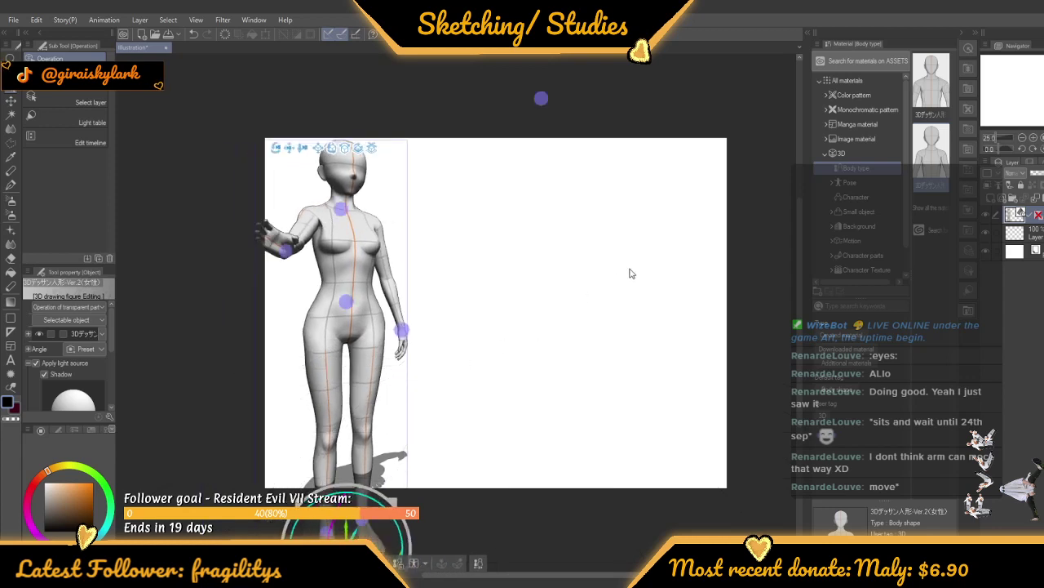
Bring the whole figure closer to the viewer and lower, keeping its body within the left part of the canvas
scroll(629, 274, "down", 3)
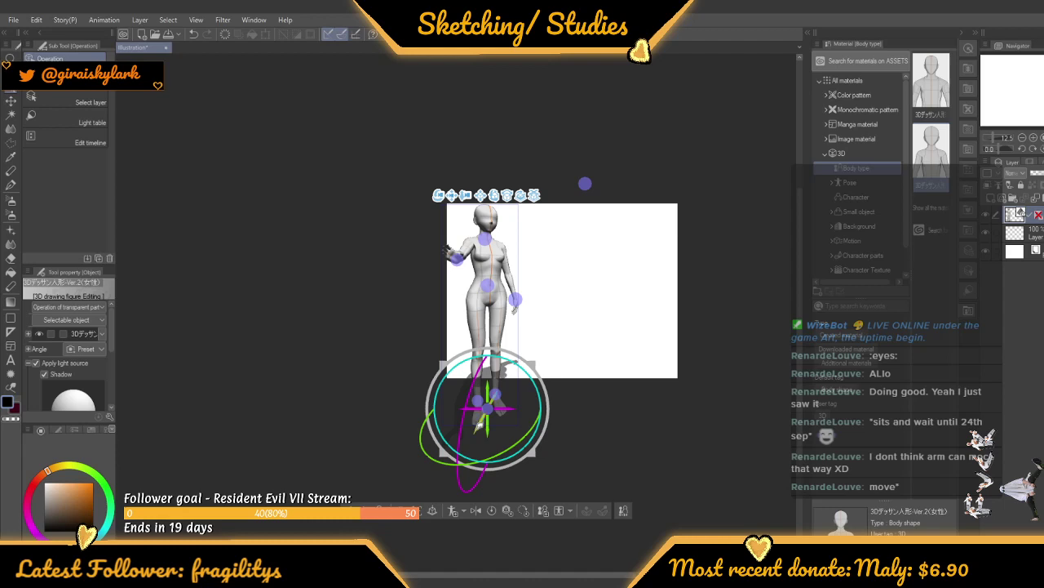
left_click_drag(480, 425, 364, 481)
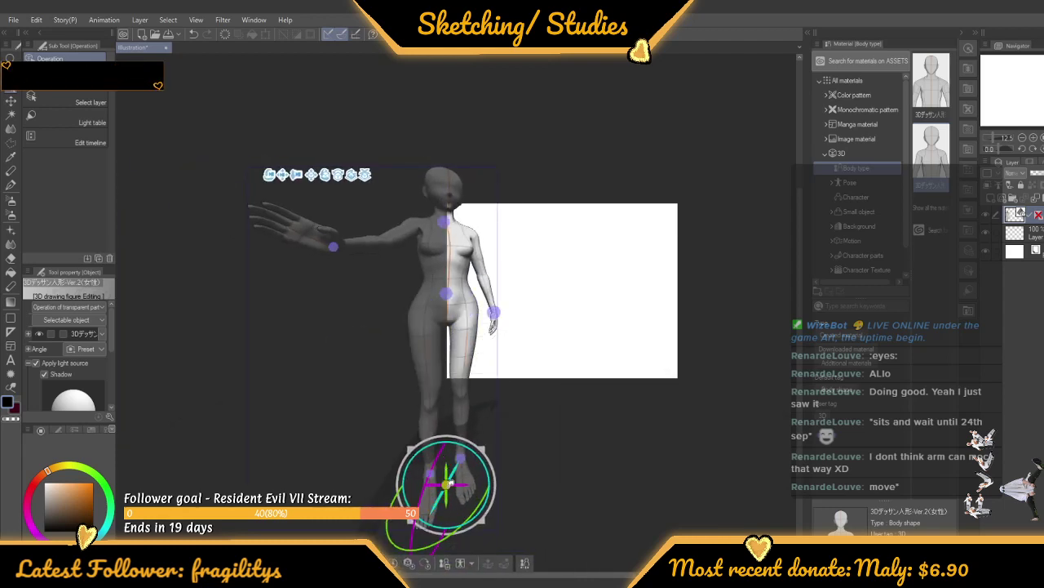
left_click_drag(452, 483, 501, 512)
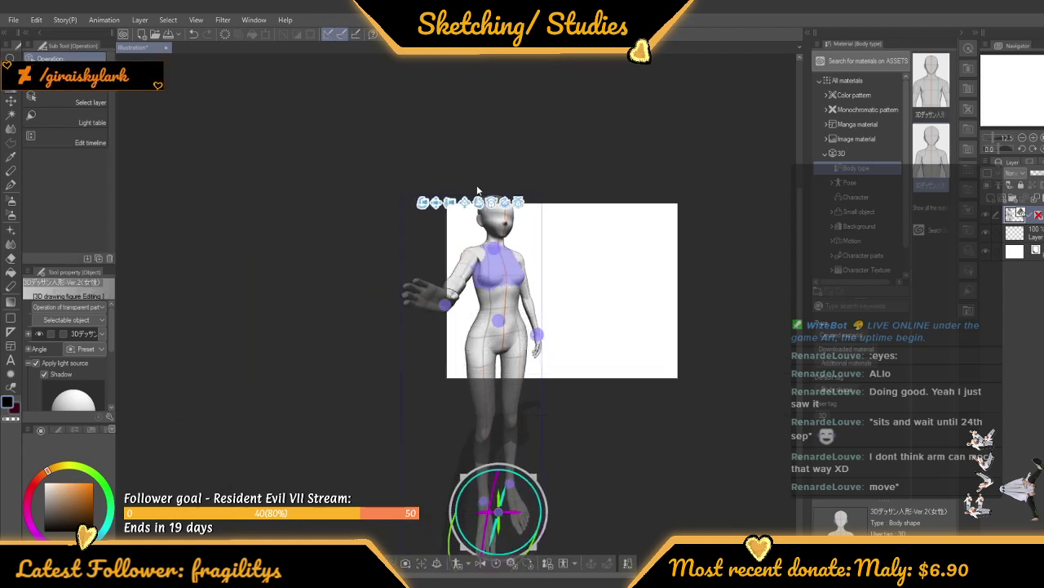
scroll(550, 247, "up", 2)
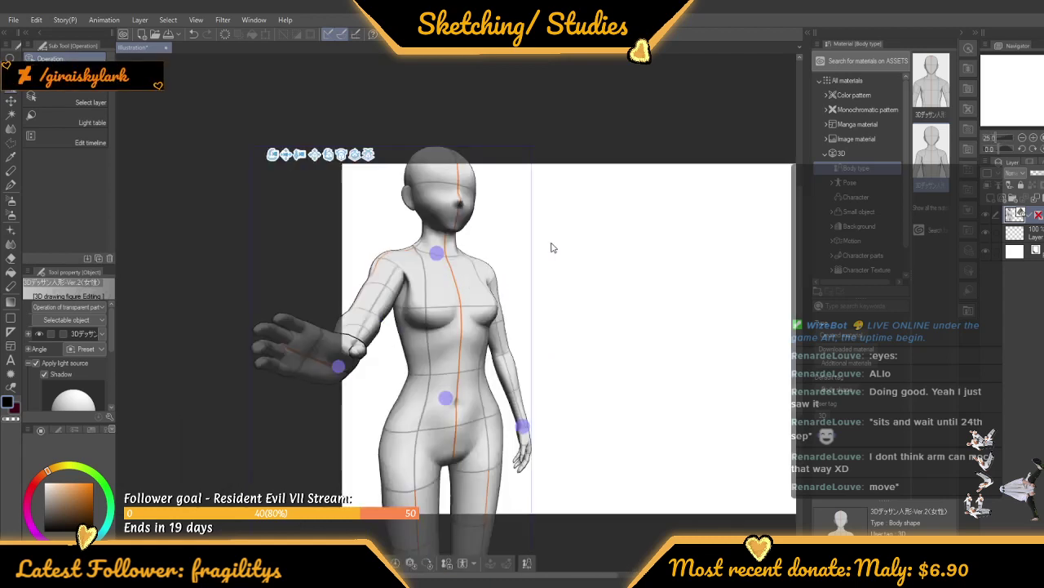
scroll(550, 247, "down", 2)
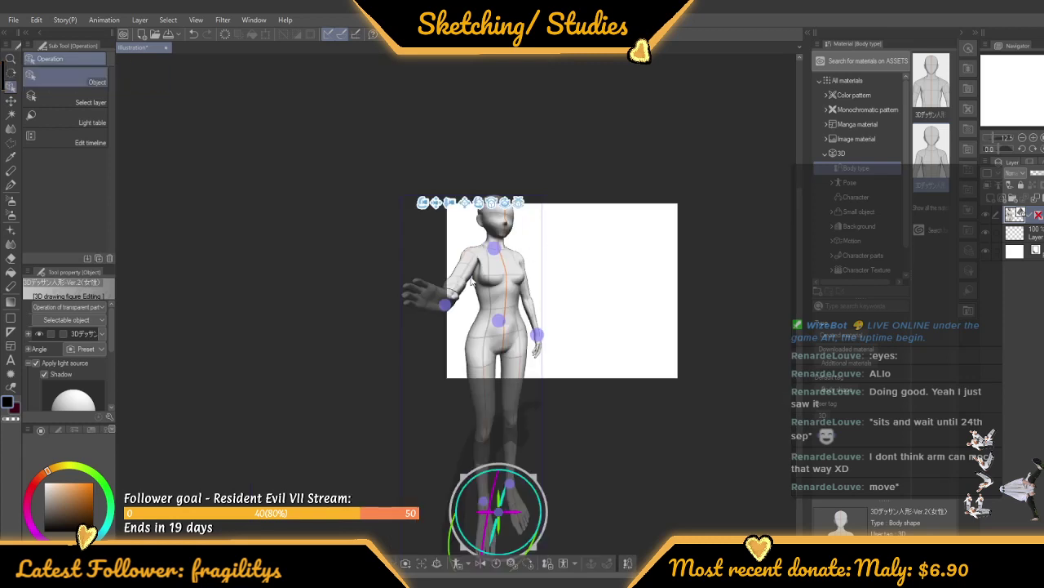
Reposition the figure's raised right hand so the open palm reaches toward the viewer beside its chest
left_click_drag(448, 304, 472, 286)
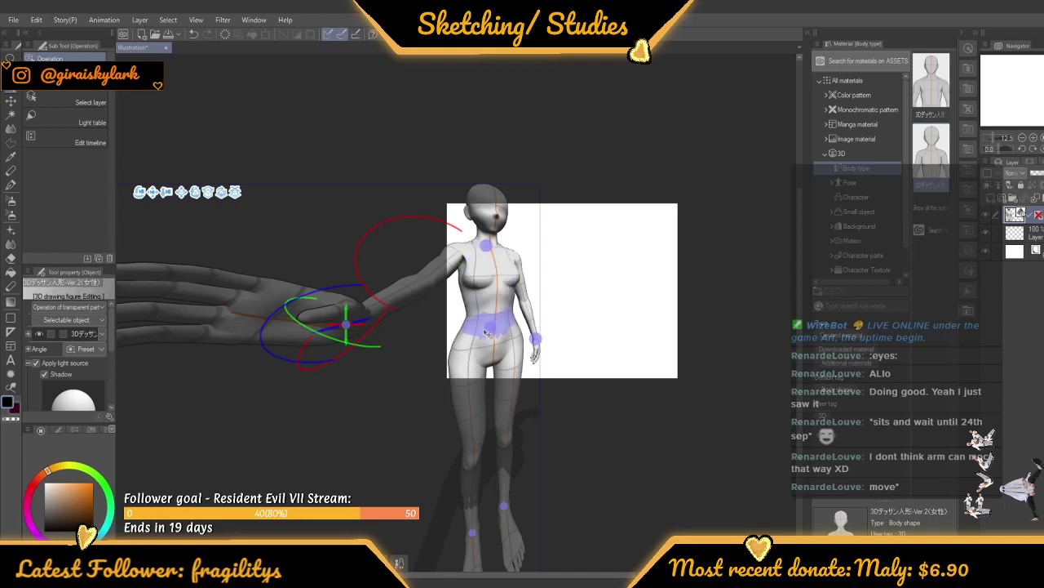
left_click_drag(801, 325, 796, 432)
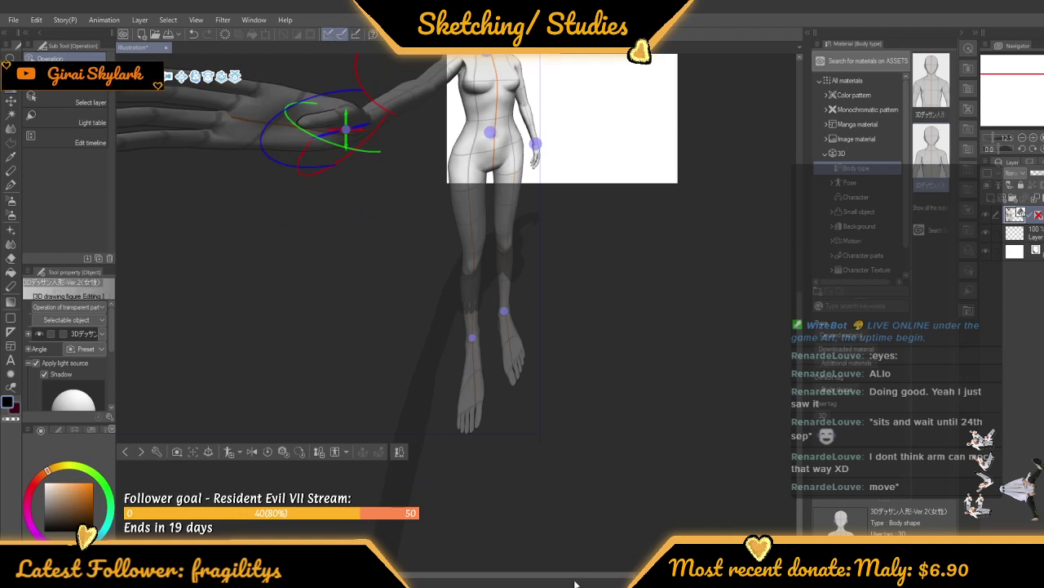
left_click_drag(574, 583, 539, 574)
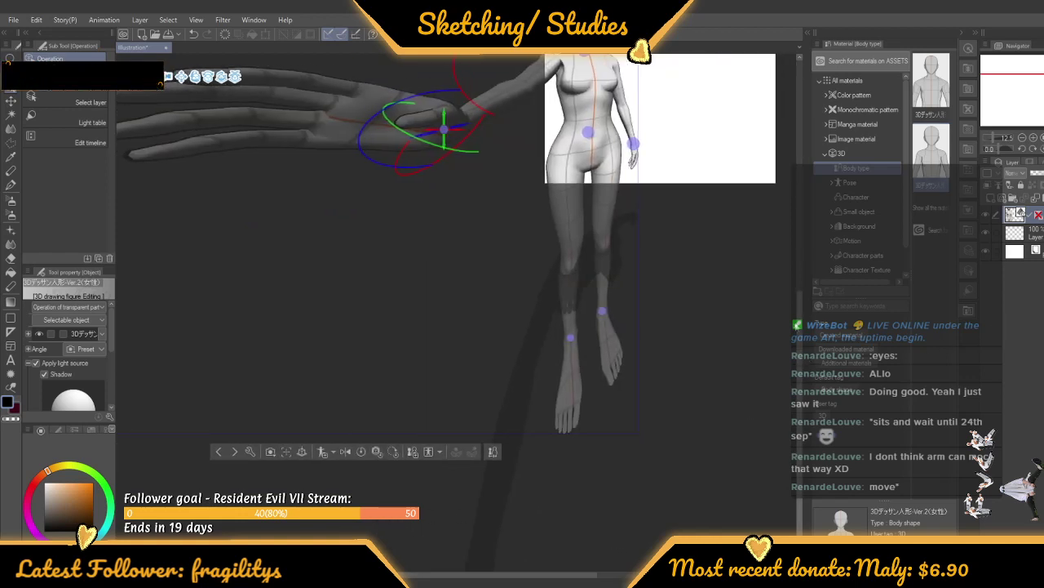
left_click_drag(799, 356, 782, 221)
left_click_drag(448, 311, 538, 302)
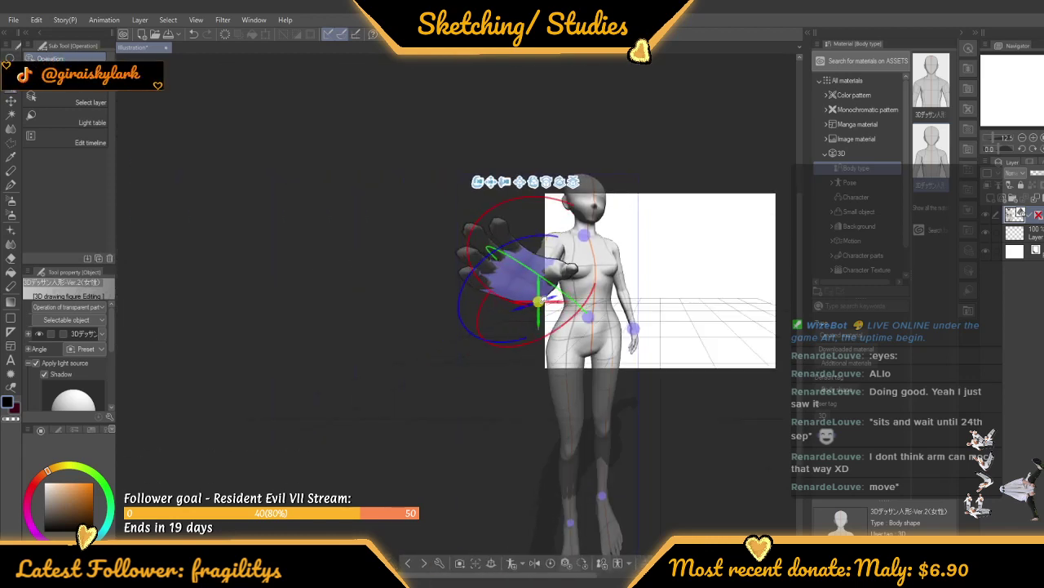
Nudge the figure's hips sideways and move the whole figure farther back so its head and torso fit inside the canvas
left_click(586, 312)
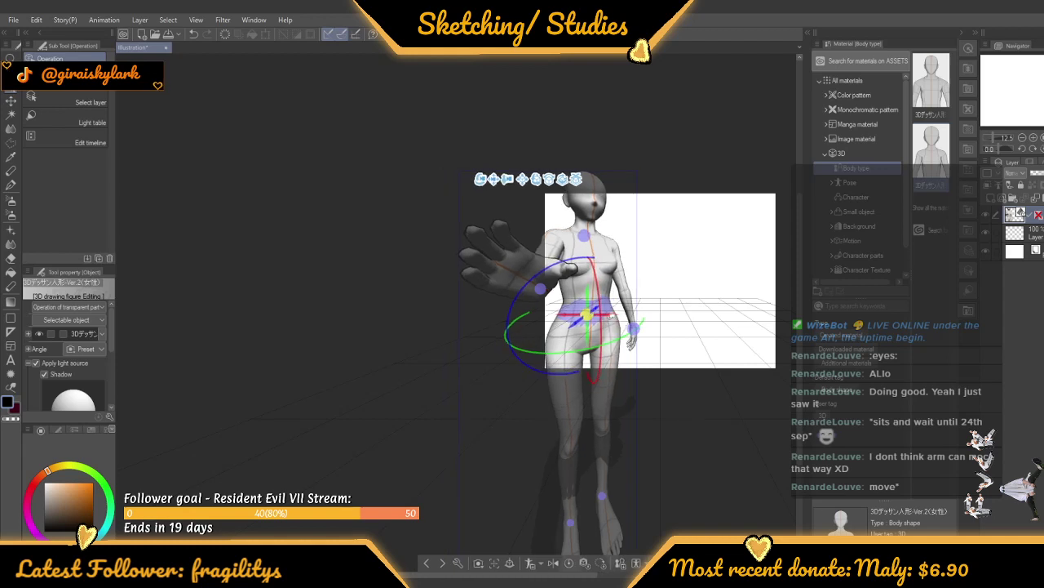
left_click_drag(611, 316, 589, 312)
left_click_drag(801, 346, 790, 471)
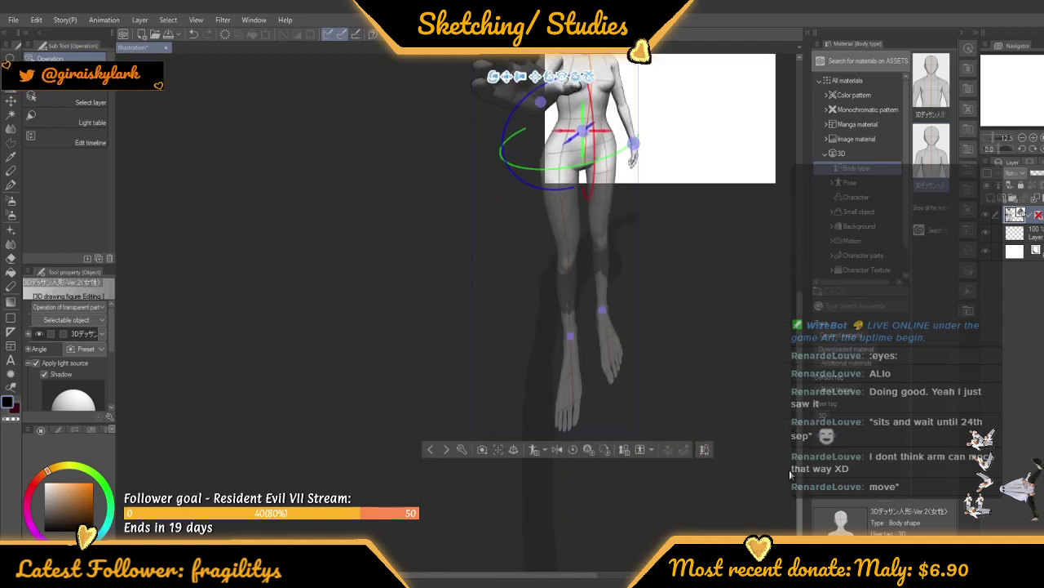
left_click(582, 372)
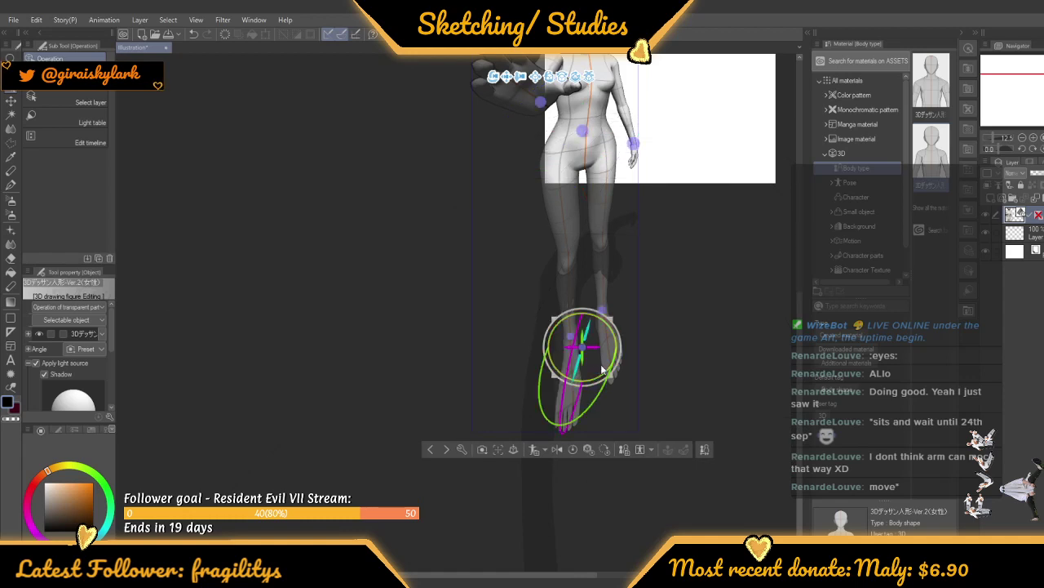
left_click_drag(584, 344, 620, 261)
left_click_drag(798, 350, 799, 296)
scroll(800, 295, "up", 4)
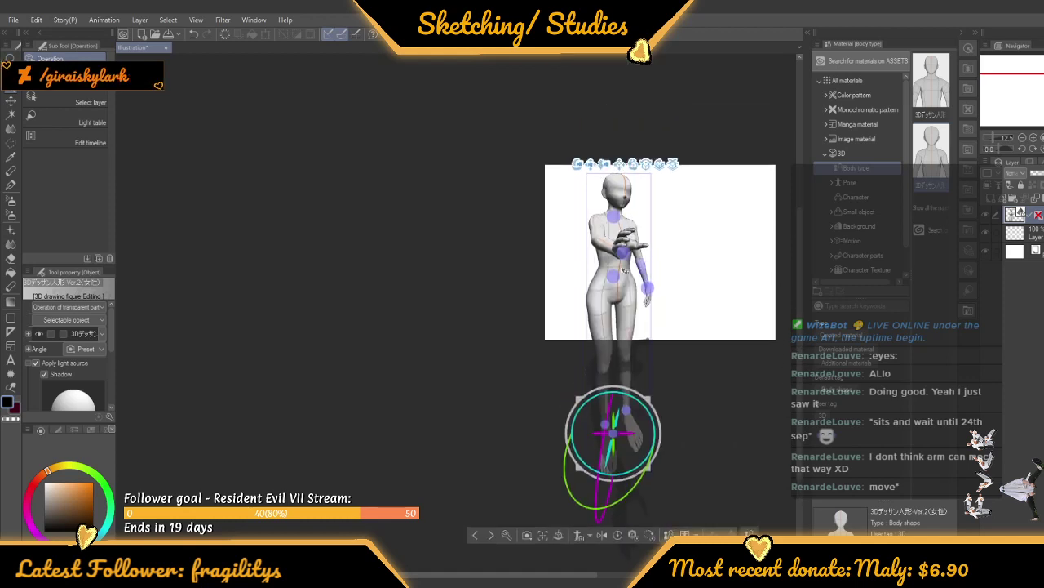
Move the figure's right hand outward from its torso so the open palm faces the viewer
mouse_move(622, 245)
left_mouse_down()
mouse_move(525, 235)
mouse_move(558, 298)
mouse_move(581, 278)
mouse_move(543, 244)
mouse_move(561, 260)
mouse_move(549, 245)
mouse_move(545, 277)
mouse_move(549, 244)
mouse_move(572, 219)
mouse_move(612, 248)
left_mouse_up()
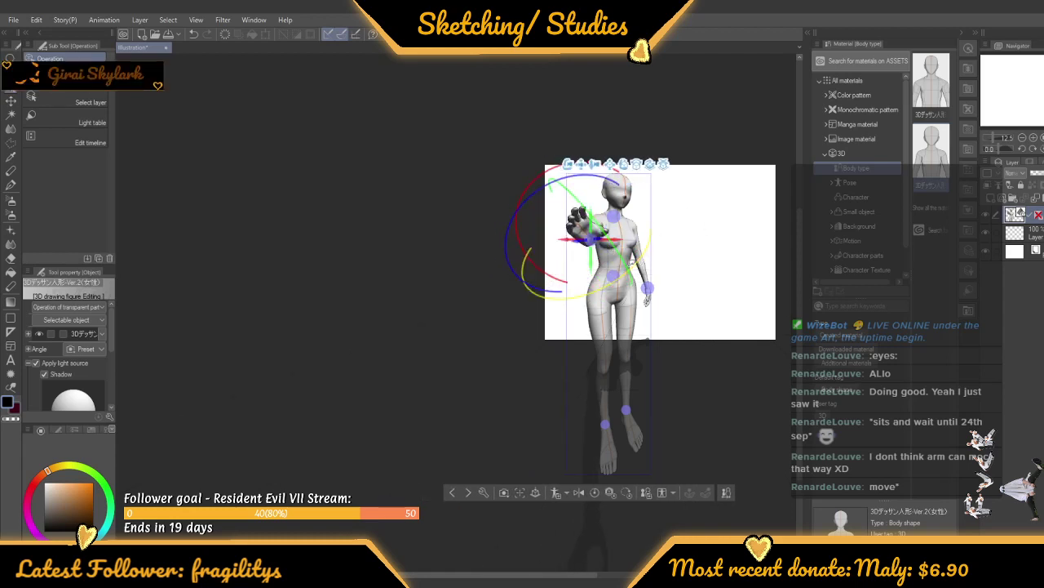
left_click(619, 261)
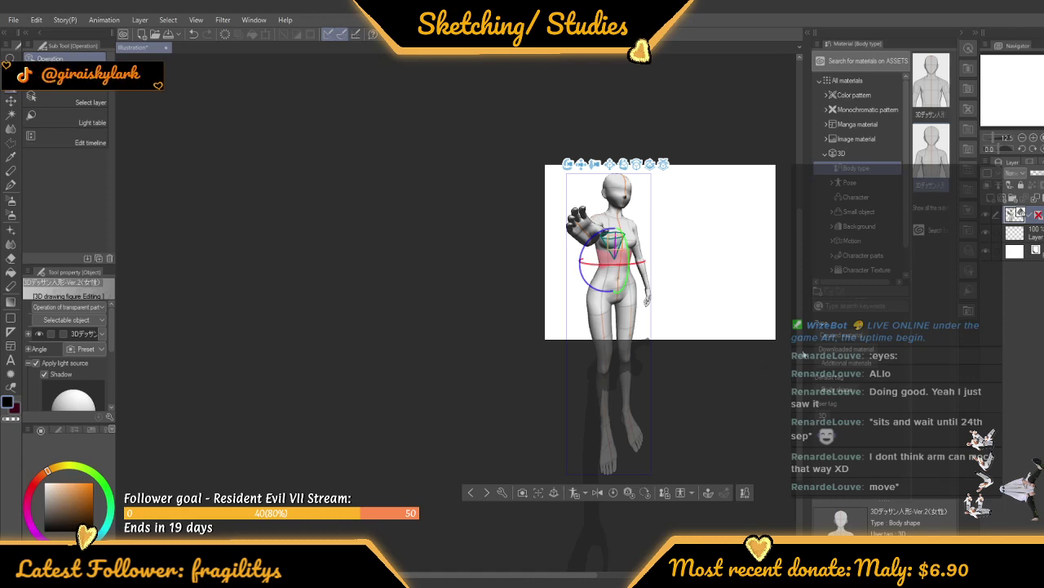
left_click_drag(803, 391, 778, 365)
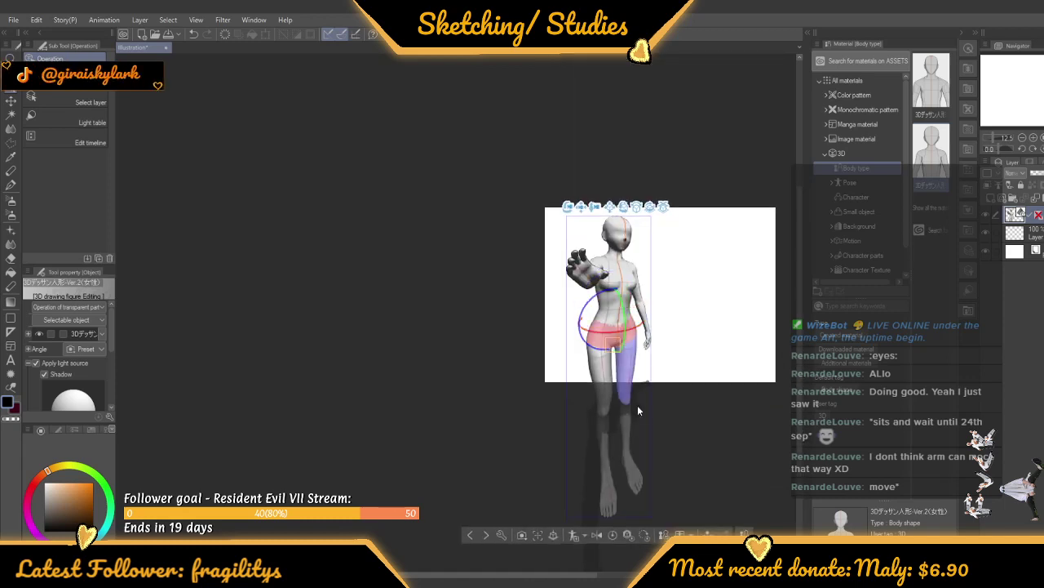
left_click(674, 377)
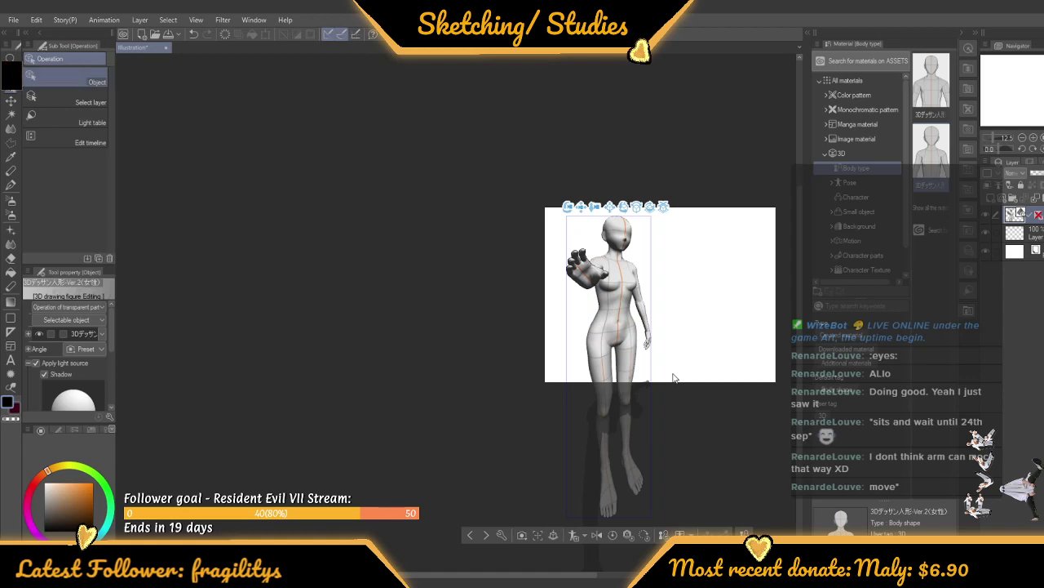
Shift the whole figure sideways so its outstretched hand extends past the canvas's left edge
left_click(609, 483)
left_click_drag(614, 475, 597, 480)
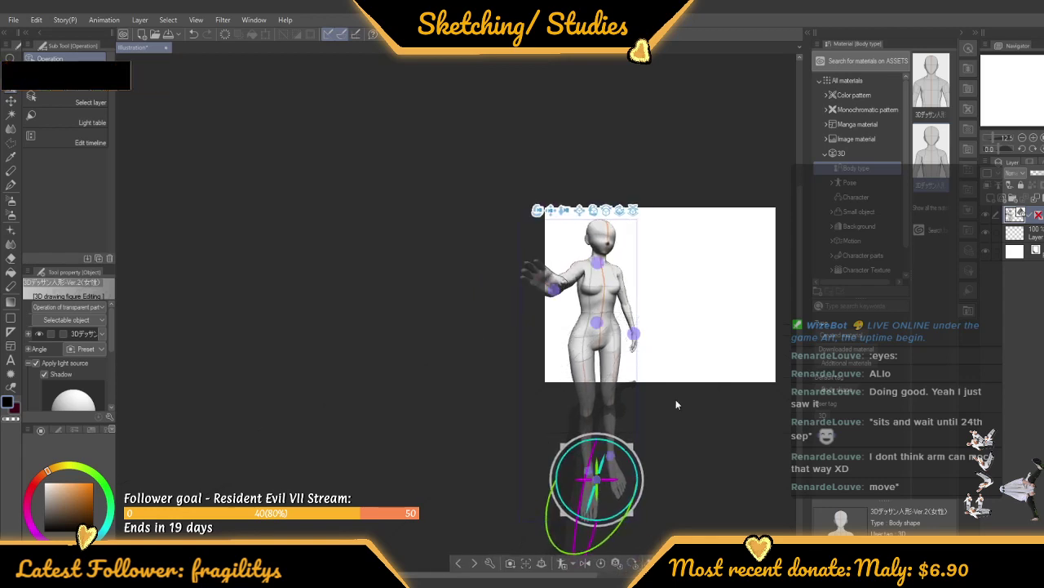
left_click(690, 112)
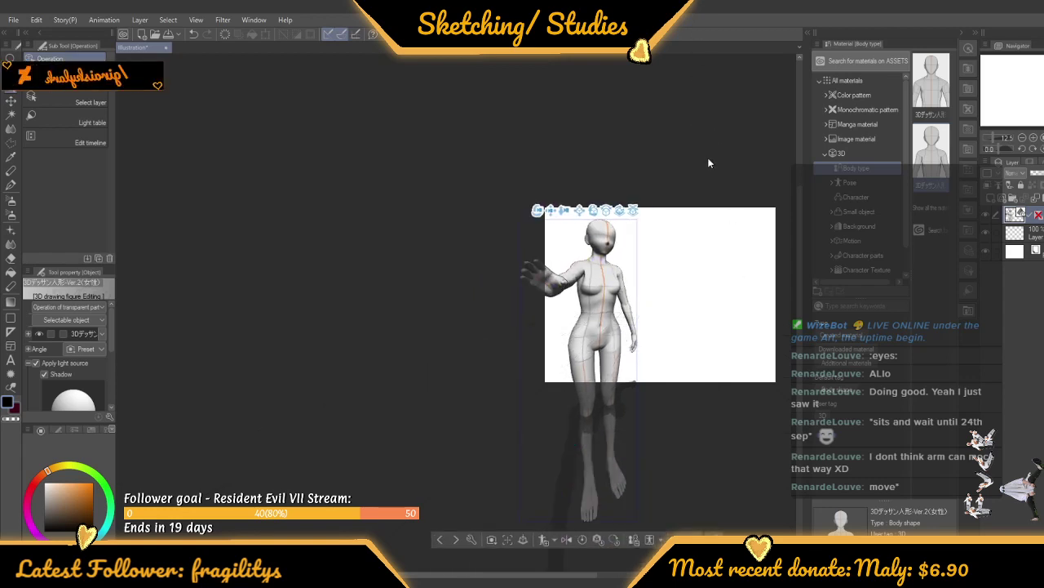
Lower the whole figure so its legs extend farther below the canvas edge
scroll(708, 157, "up", 2)
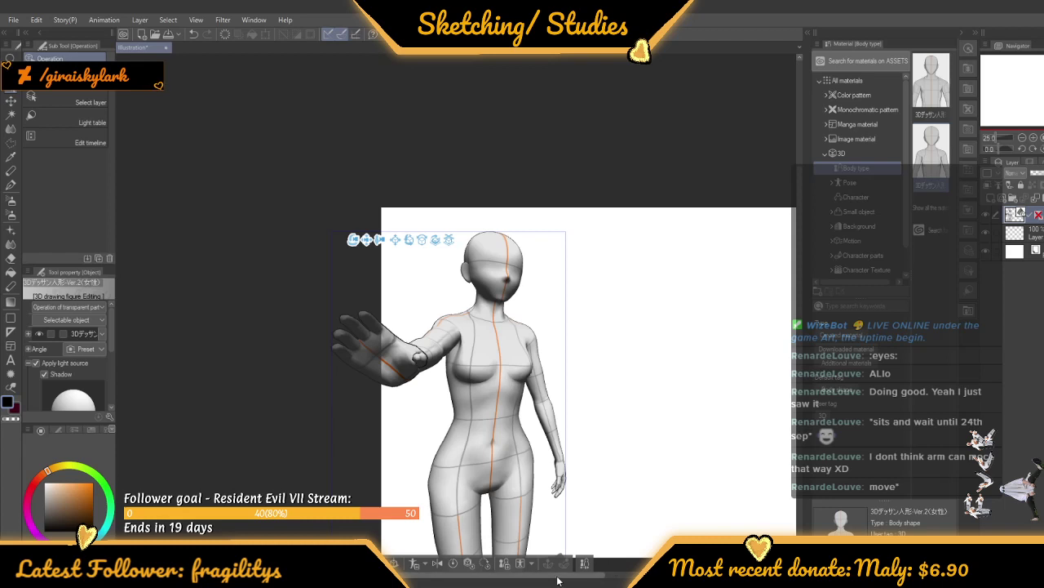
left_click_drag(558, 576, 615, 576)
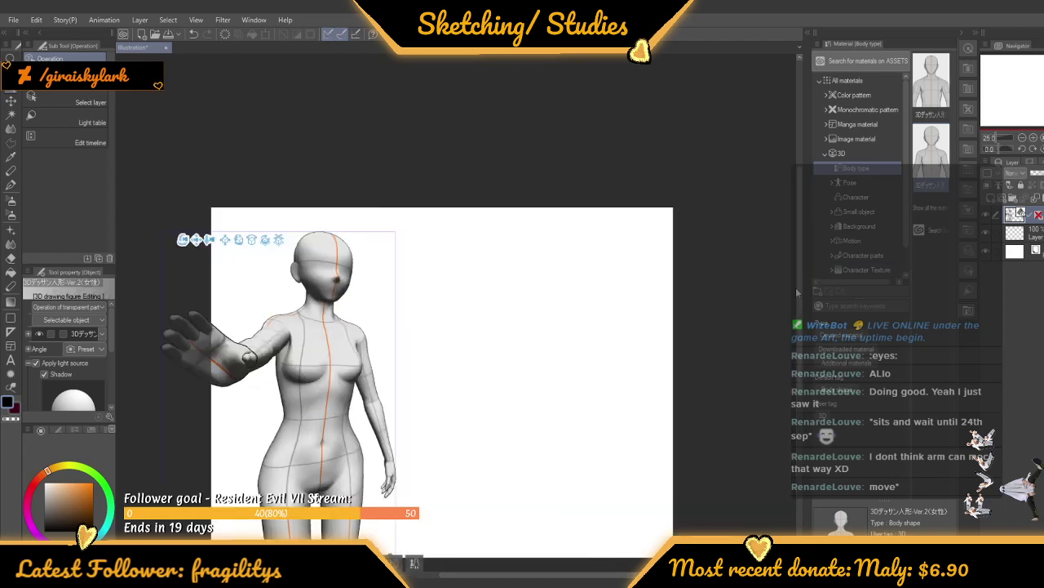
left_click_drag(798, 291, 777, 429)
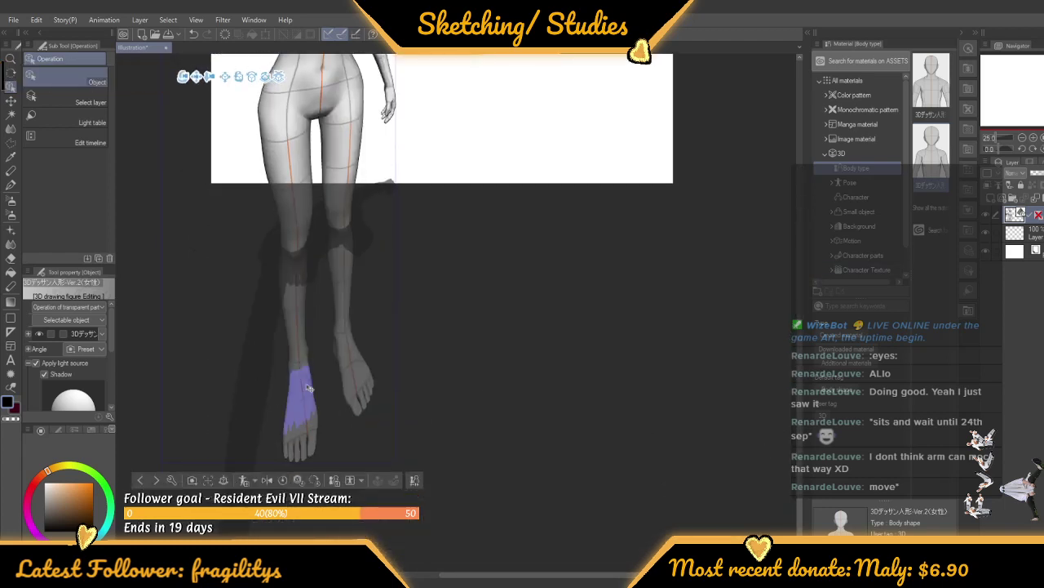
left_click(309, 388)
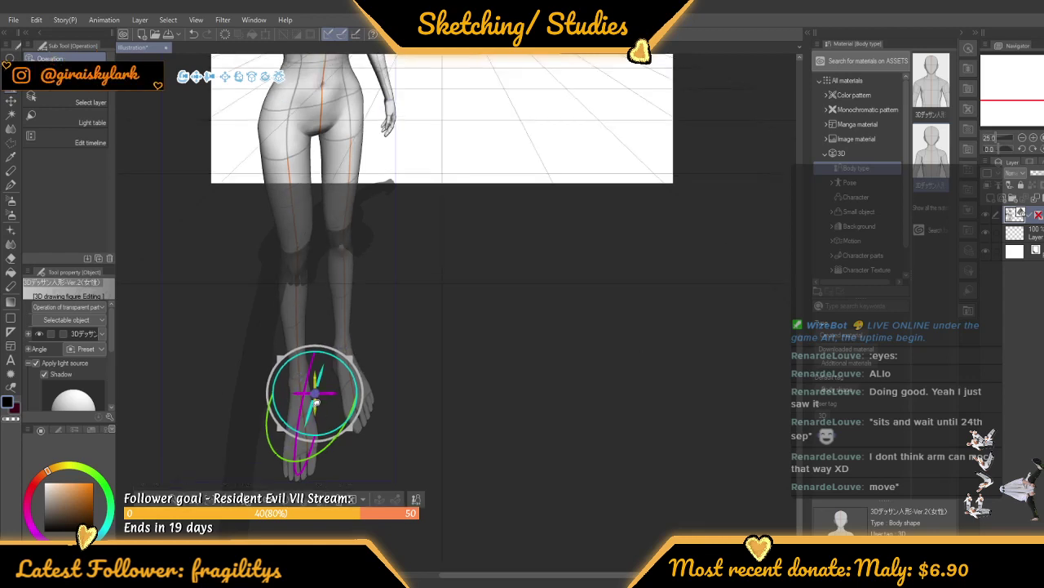
left_click_drag(317, 403, 316, 439)
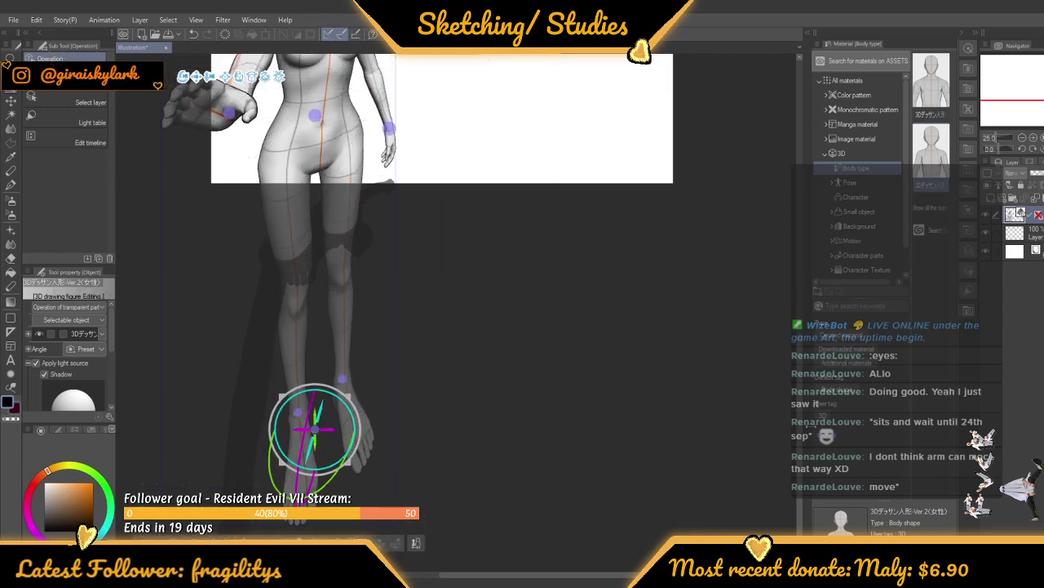
Raise the figure's outstretched right hand to about shoulder height with the fingers pointing up
left_click_drag(801, 388, 801, 259)
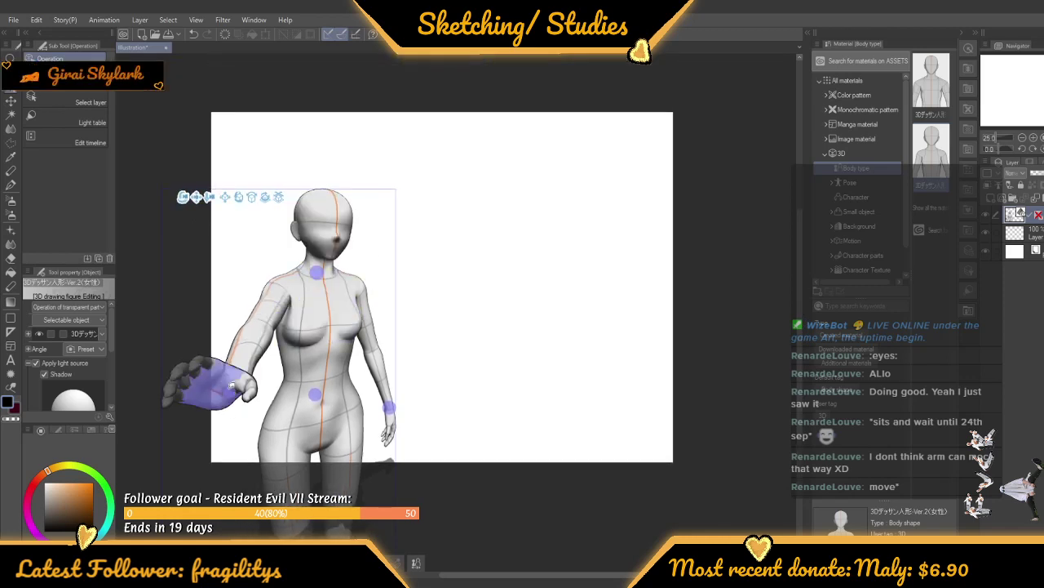
left_click(232, 395)
left_click_drag(230, 372, 235, 263)
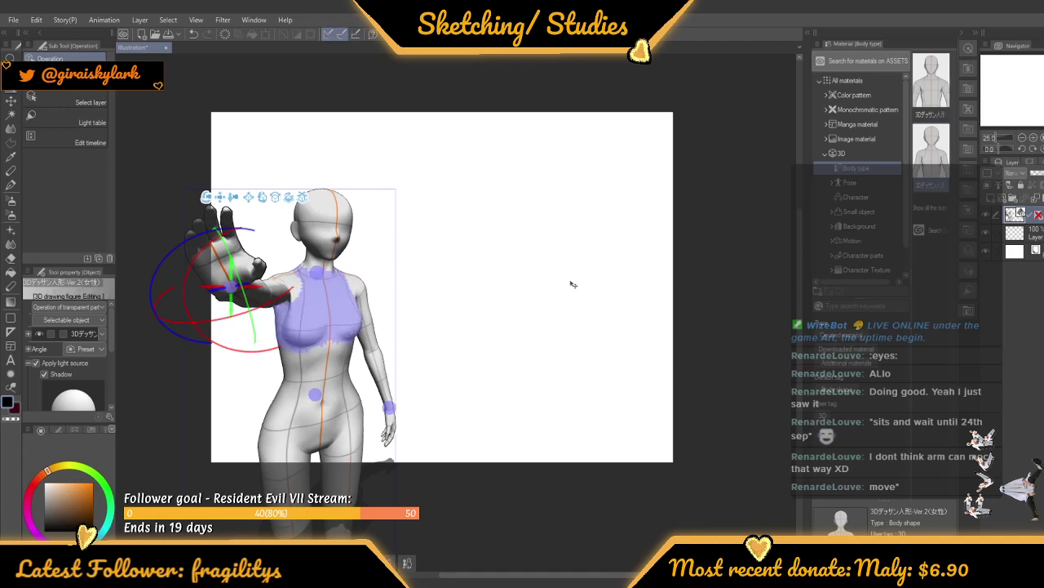
Add the male 3D drawing figure to the canvas beside the female figure
left_click(935, 114)
left_click_drag(851, 119, 506, 282)
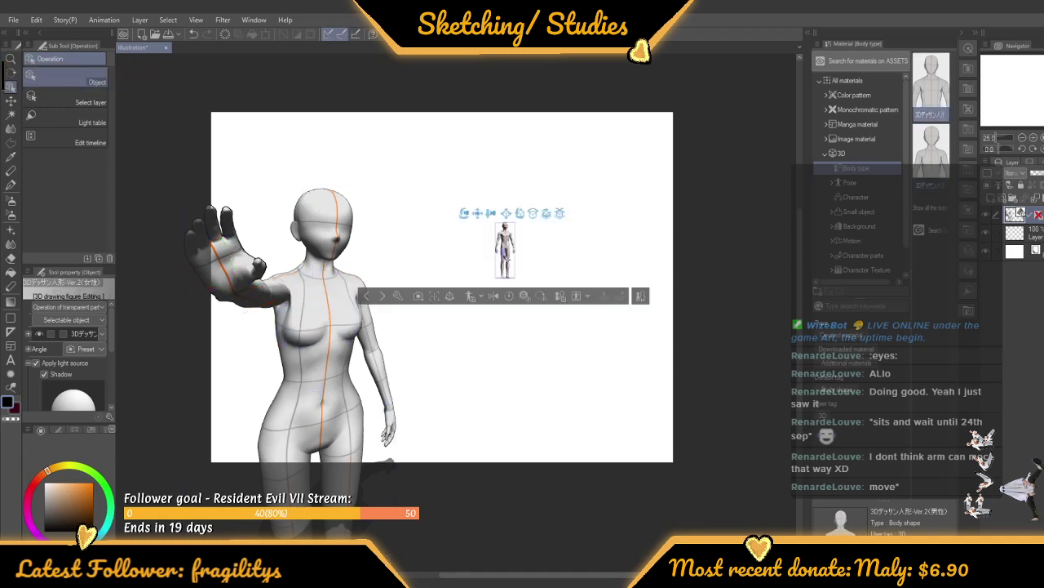
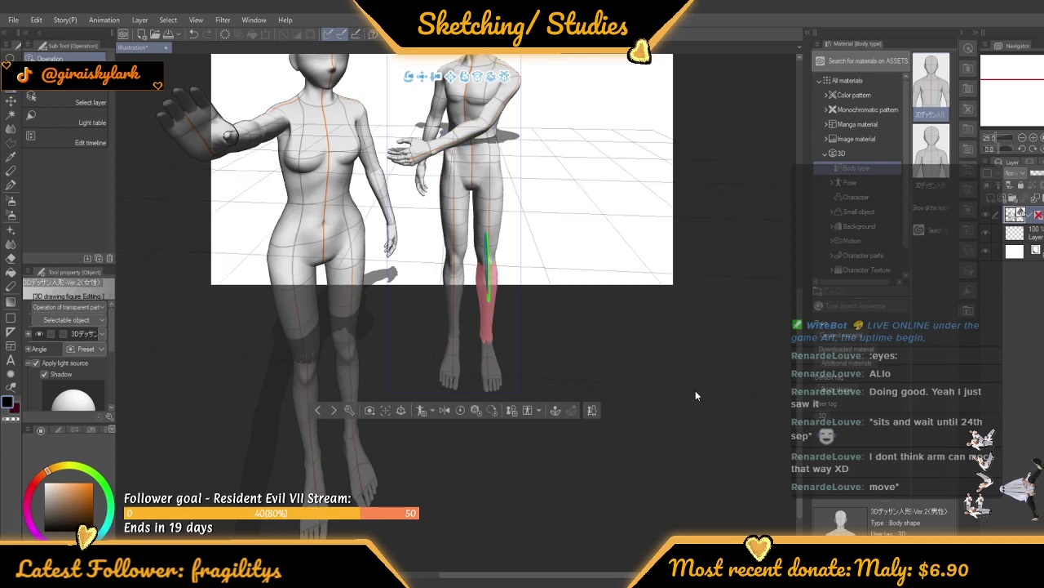
Move the male figure behind the female figure's right shoulder and rotate it to face the viewer
left_click(488, 377)
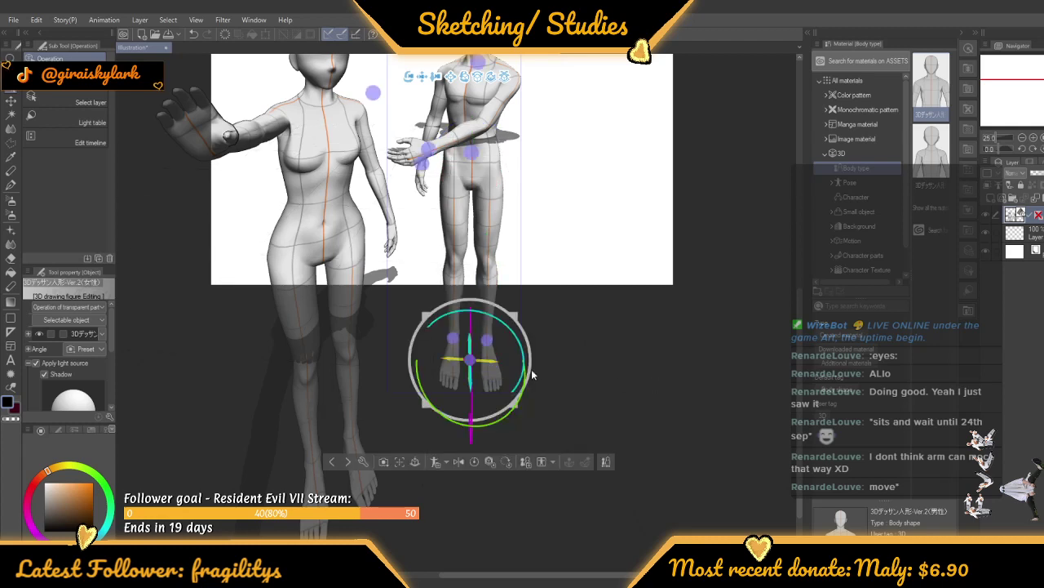
left_click_drag(804, 368, 793, 329)
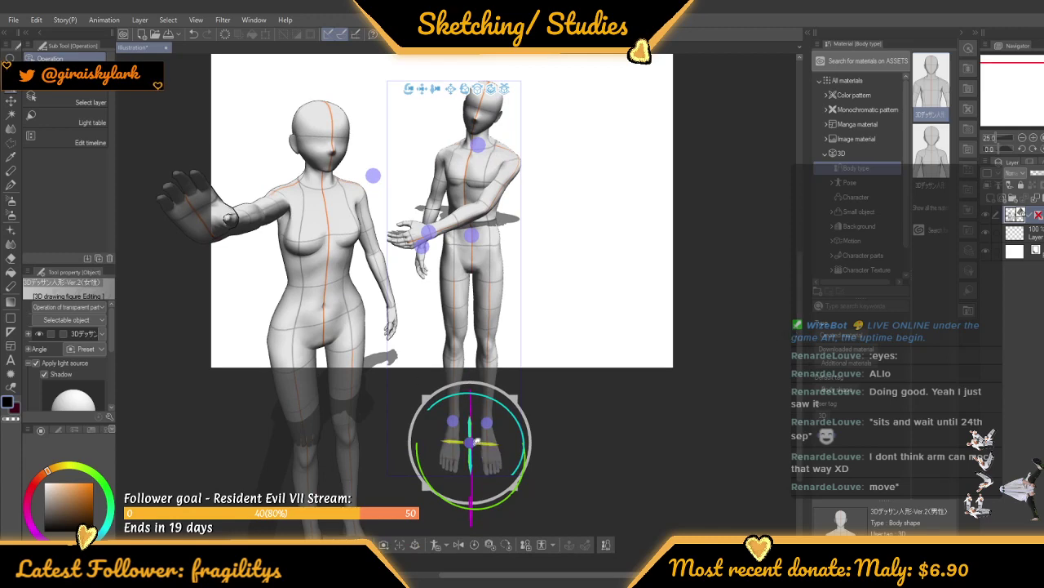
left_click_drag(471, 440, 263, 423)
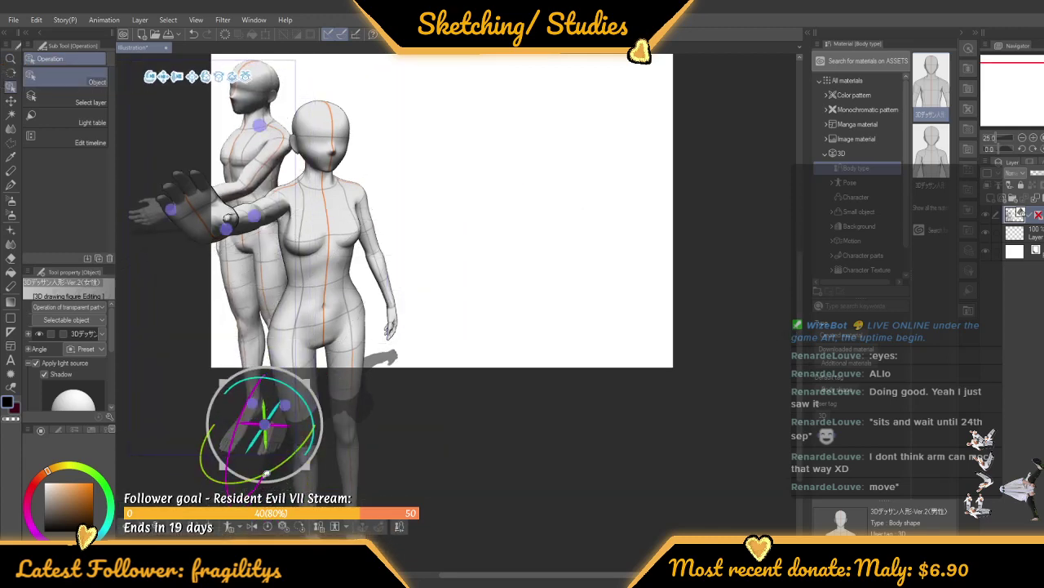
left_click_drag(265, 472, 708, 447)
left_click_drag(801, 415, 807, 358)
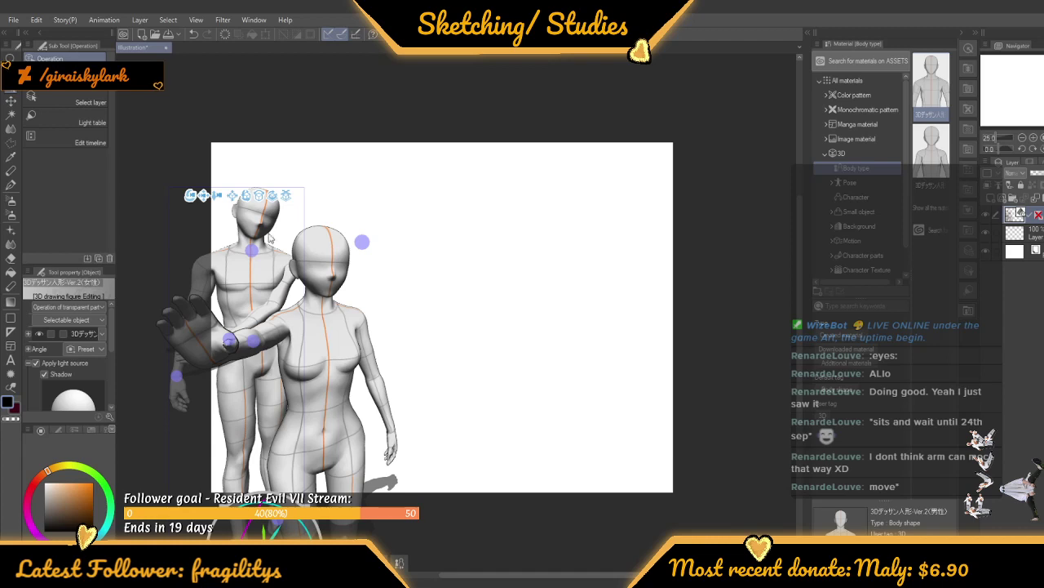
Pose the male figure's right arm, raising the upper arm and extending the forearm across the chest toward the female figure
left_click(206, 285)
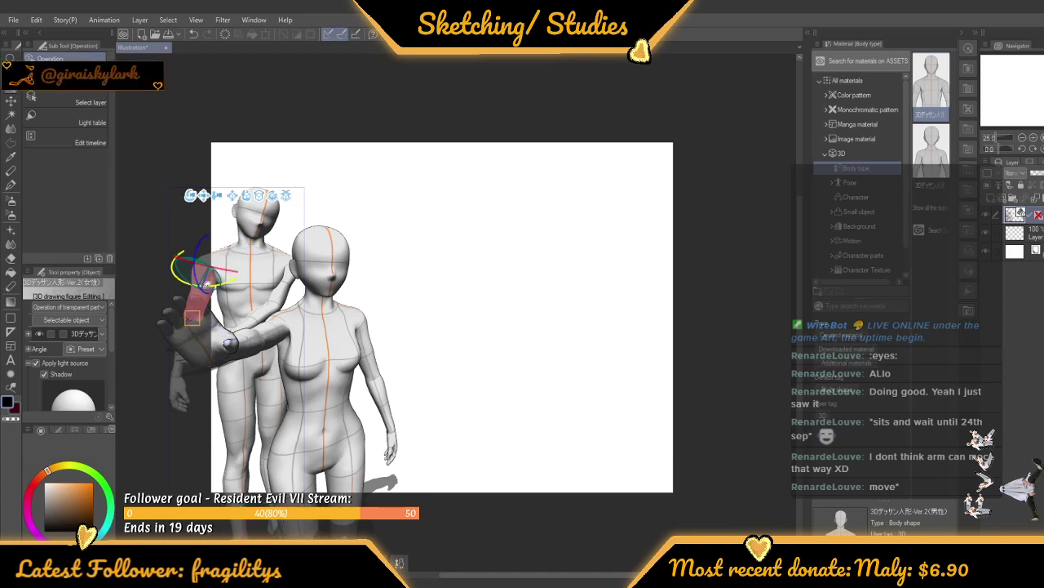
left_click_drag(209, 280, 323, 262)
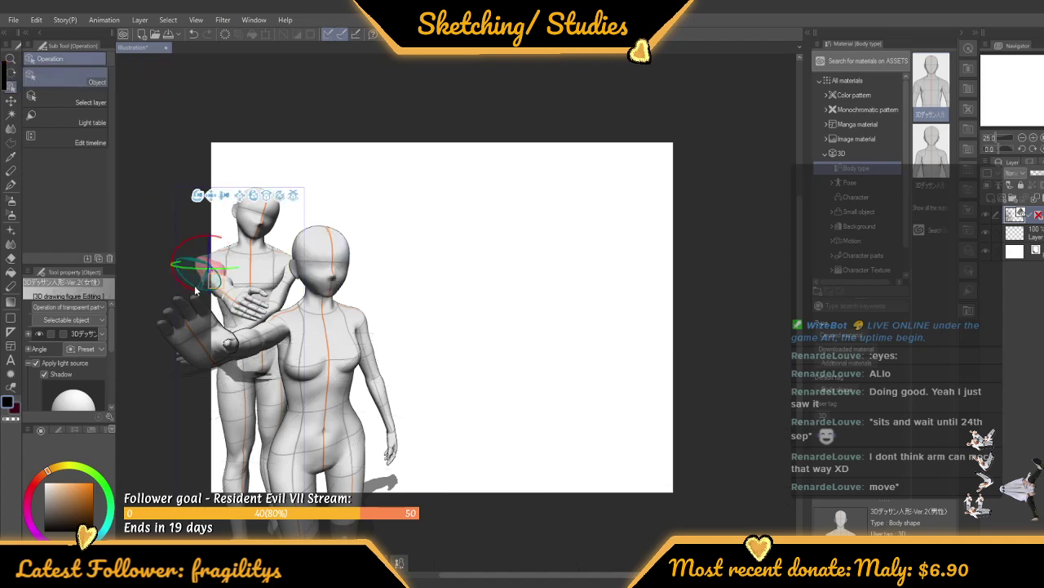
left_click_drag(202, 284, 320, 192)
left_click(229, 299)
left_click_drag(241, 309, 222, 297)
Bend the male figure's left forearm up across the chest so the hand rests near his opposite shoulder
left_click(269, 315)
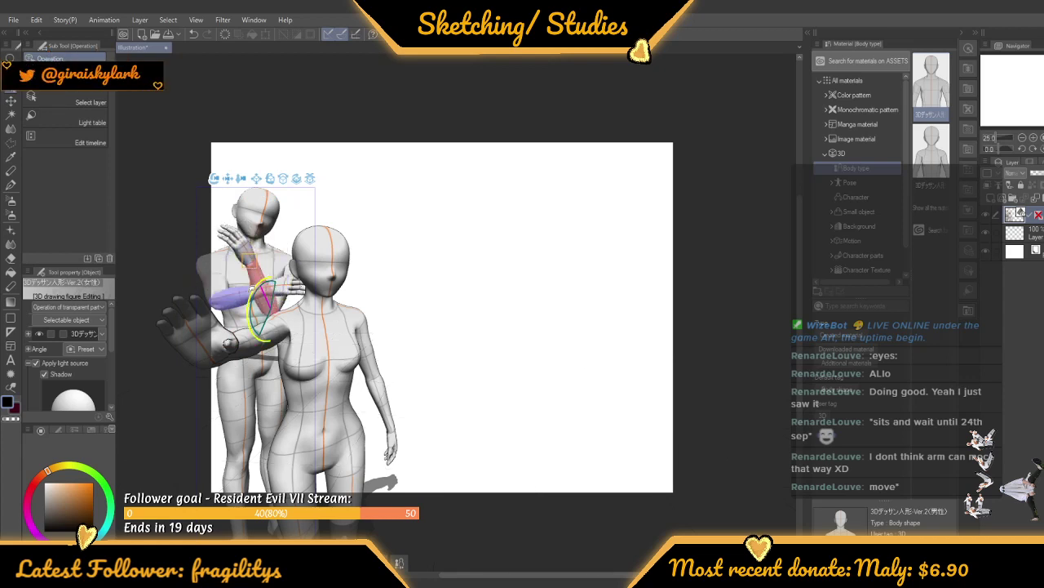
left_click_drag(252, 289, 218, 245)
left_click(265, 287)
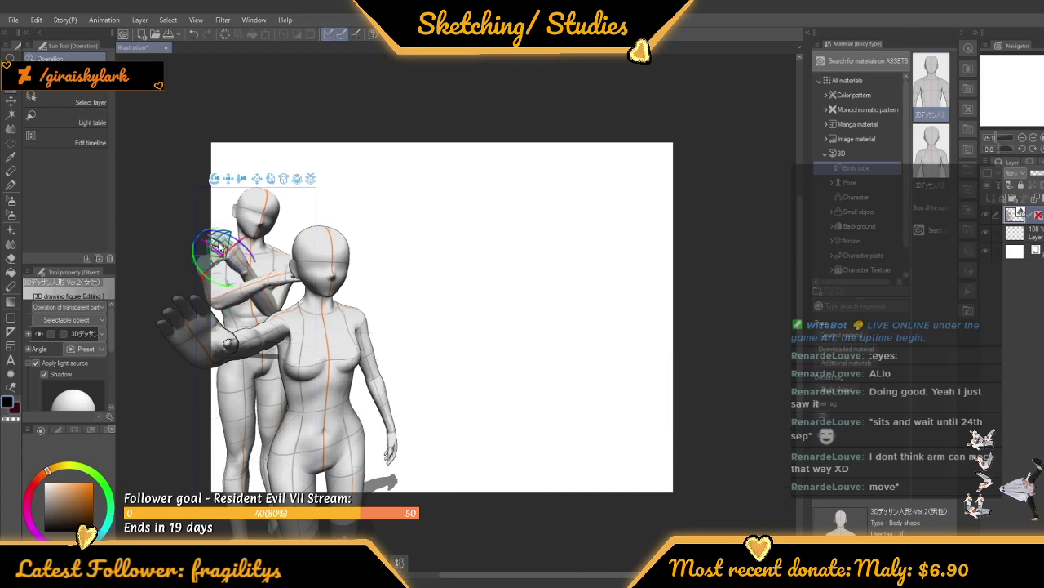
Curl the fingers of the male figure's raised left hand inward, bending each finger joint toward the palm
left_click(183, 196)
left_click(225, 249)
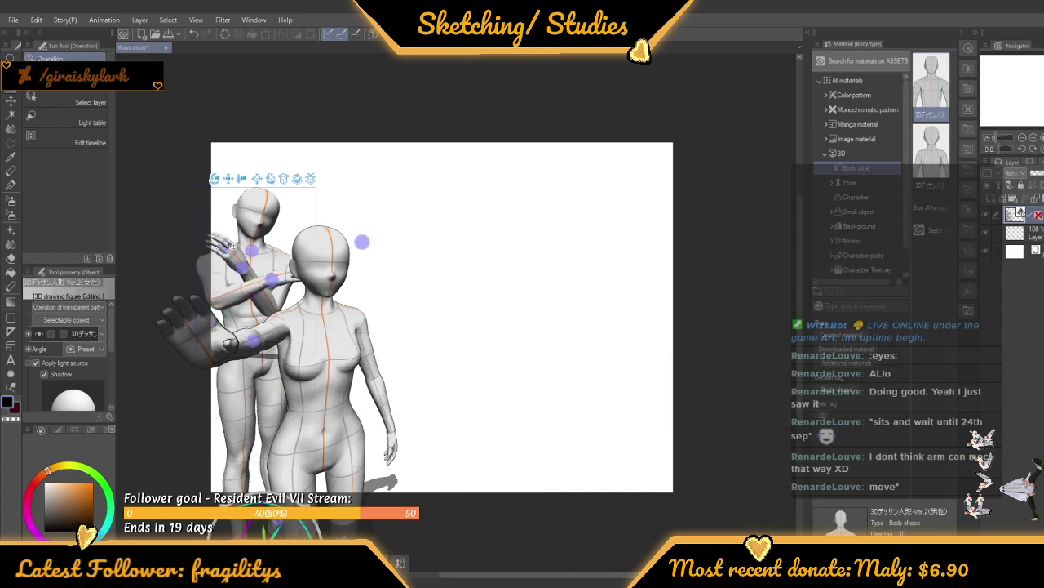
left_click(223, 245)
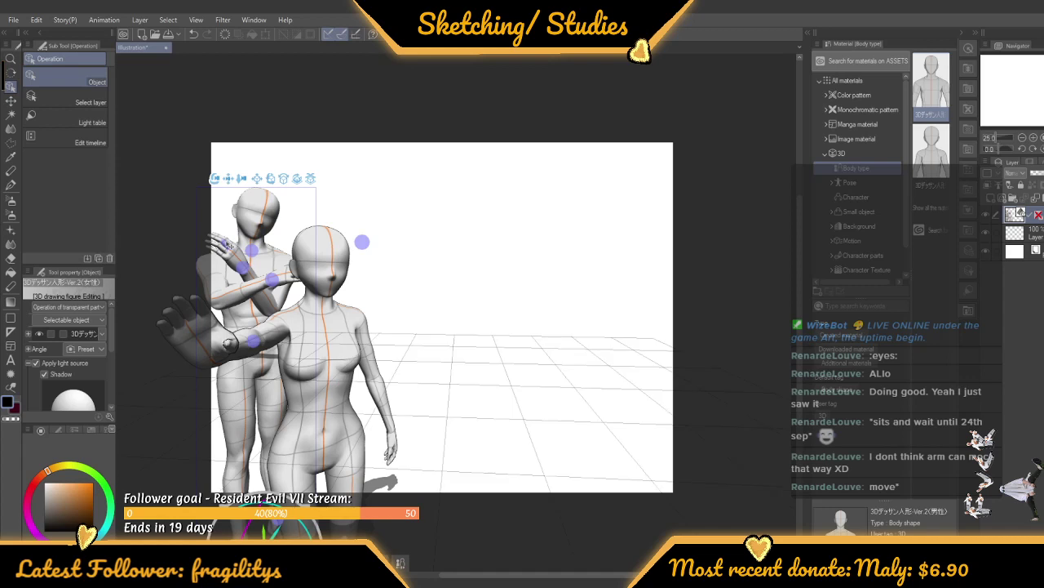
left_click(149, 218)
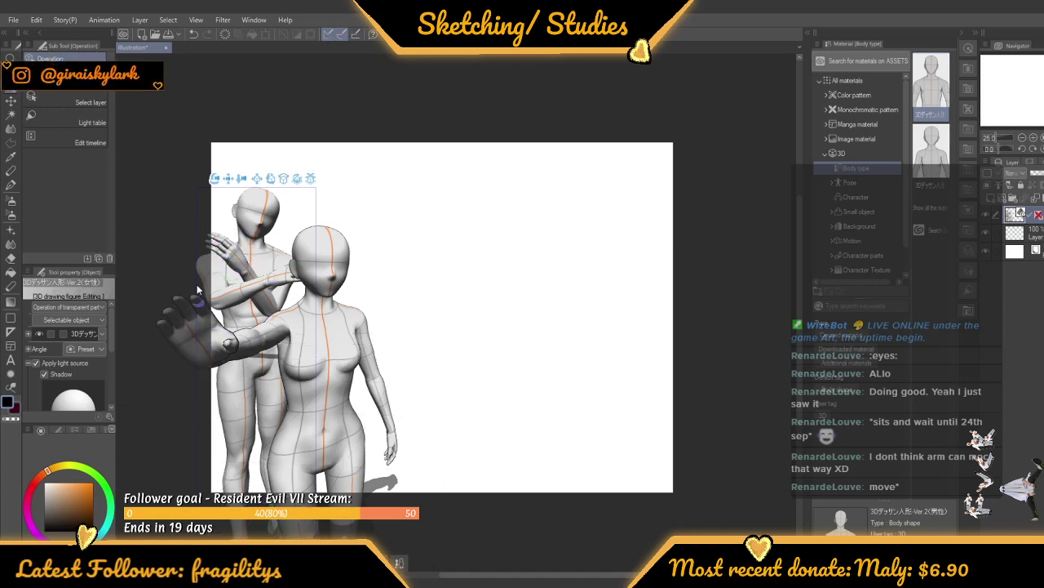
left_click(221, 243)
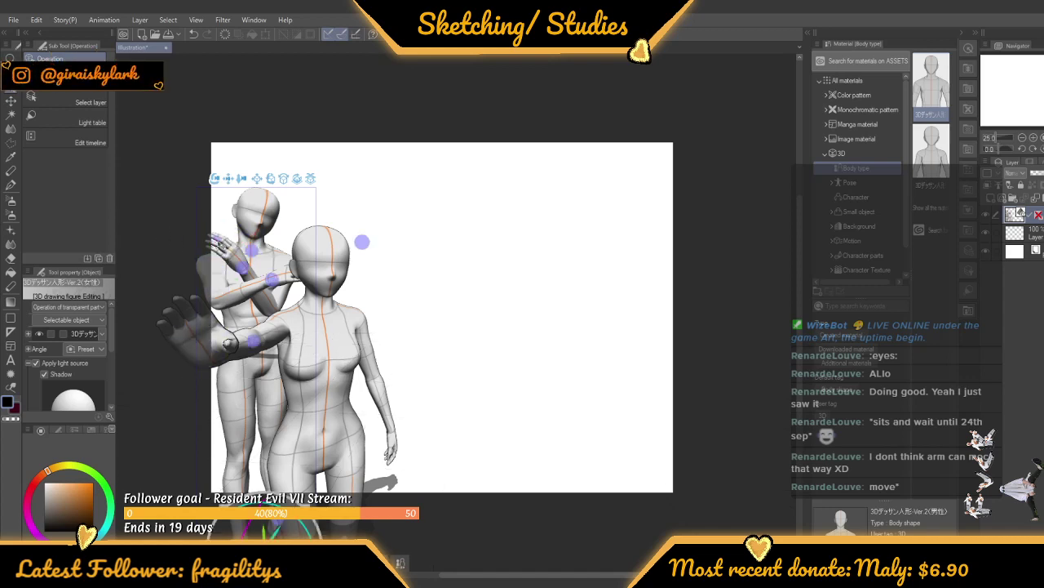
scroll(151, 235, "up", 5)
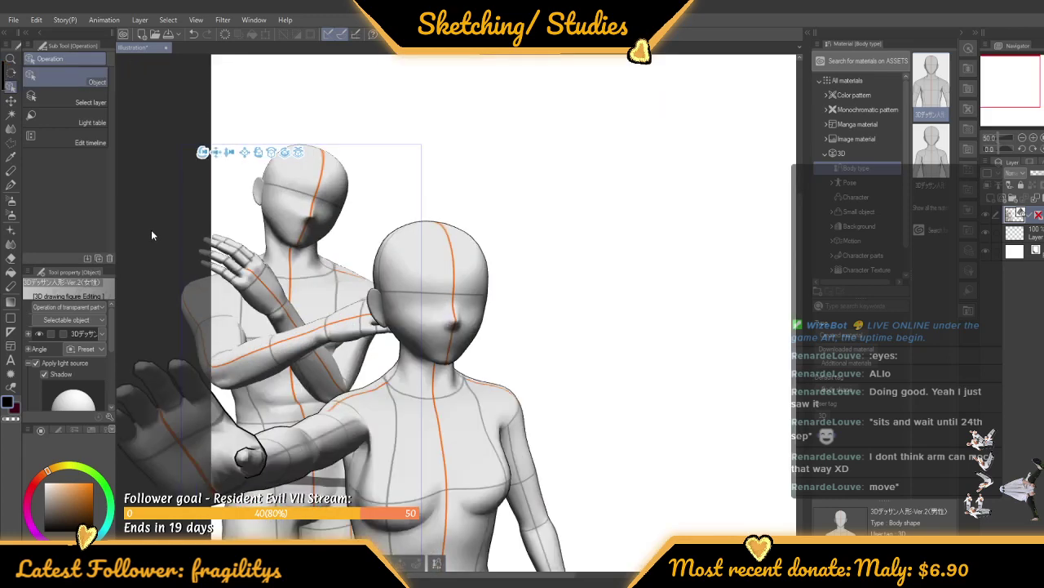
scroll(151, 229, "up", 2)
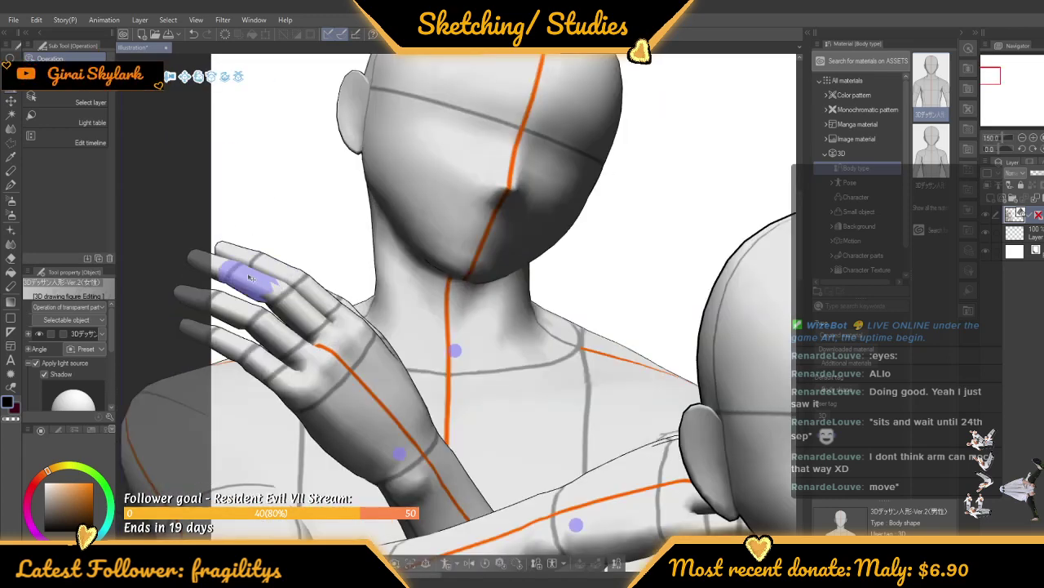
left_click(243, 280)
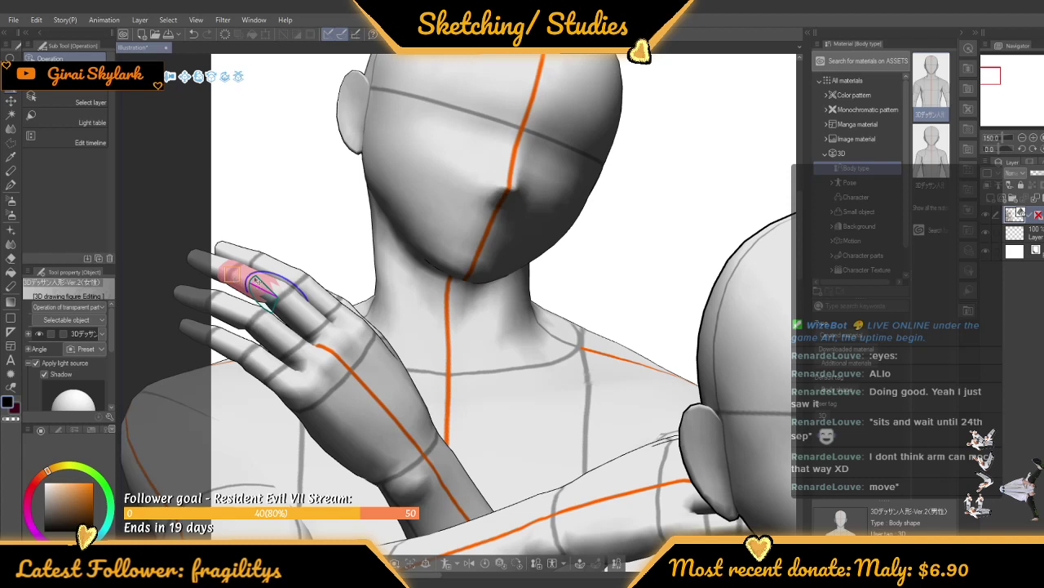
left_click_drag(216, 293, 226, 311)
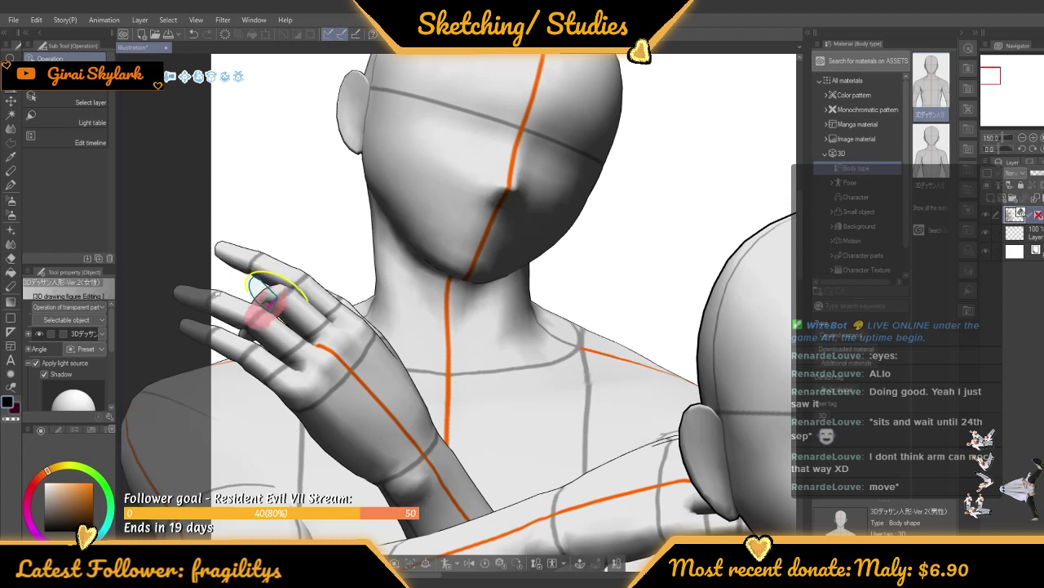
left_click(268, 272)
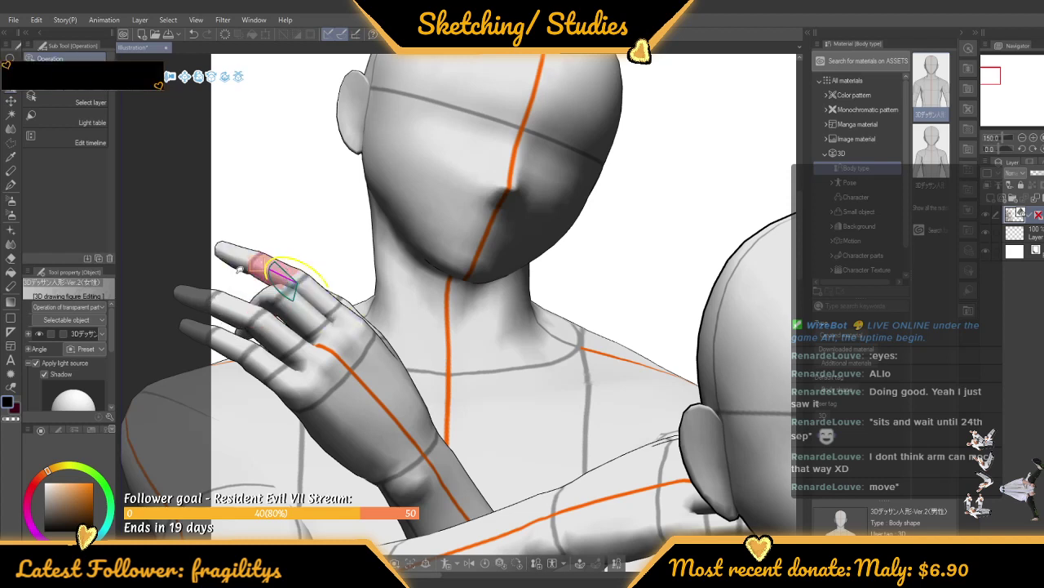
left_click_drag(240, 269, 222, 364)
left_click(235, 306)
left_click(237, 338)
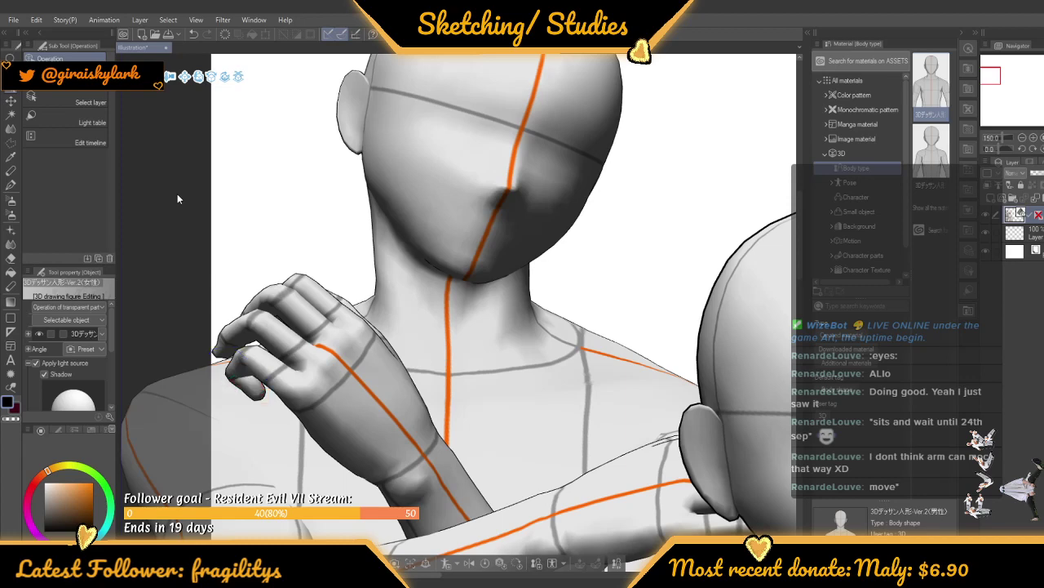
scroll(177, 194, "down", 8)
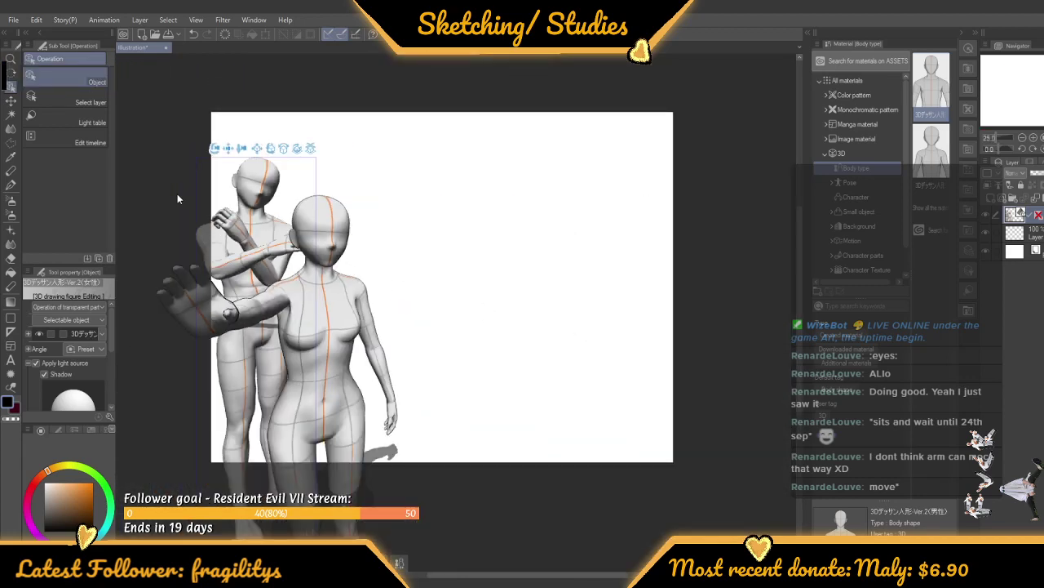
Turn the female figure's head so her face points straight toward the viewer
scroll(177, 193, "up", 1)
left_click(375, 258)
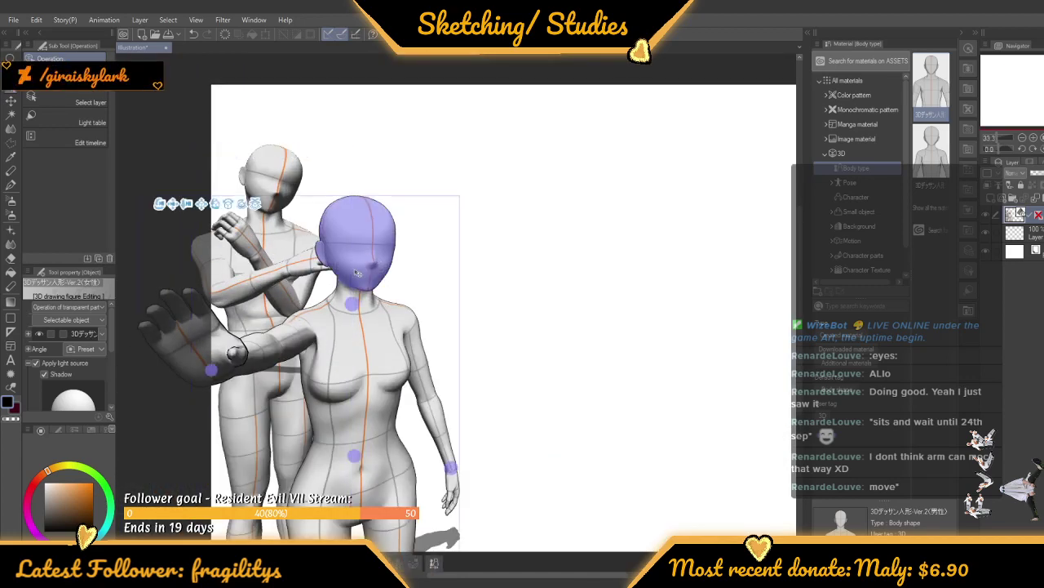
left_click(371, 250)
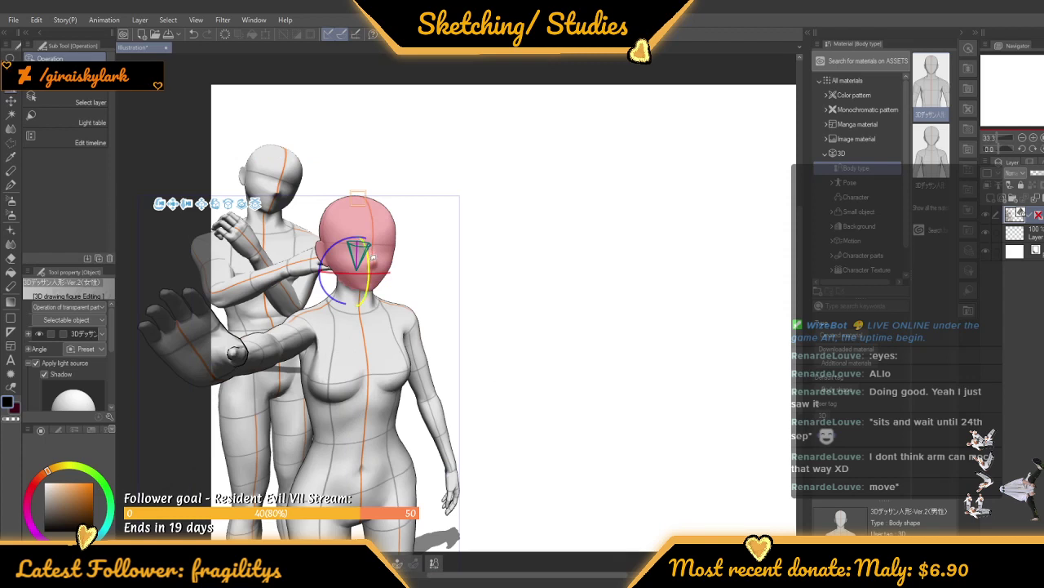
left_click_drag(372, 256, 350, 266)
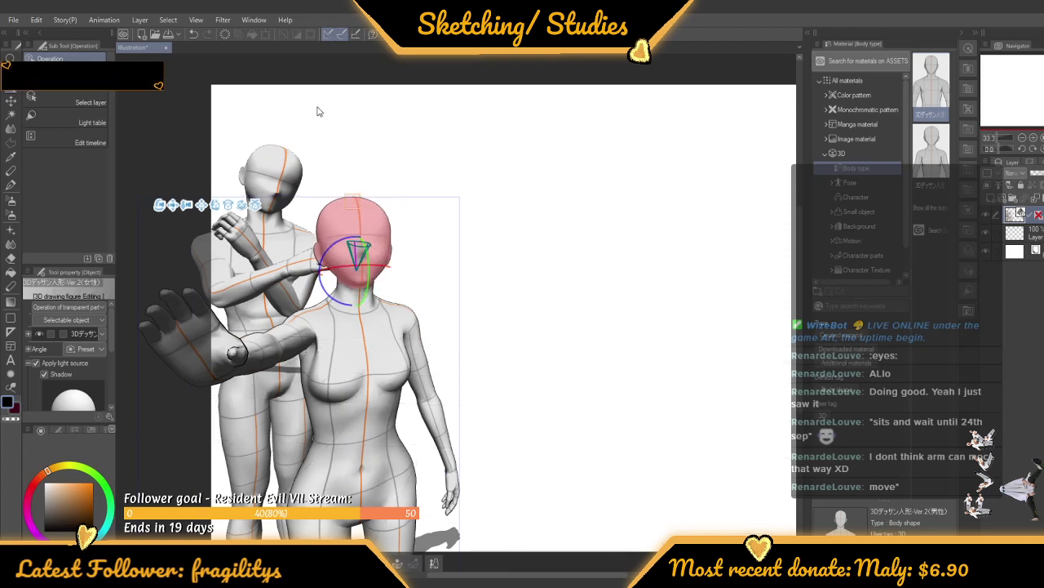
left_click(250, 94)
scroll(181, 126, "down", 1)
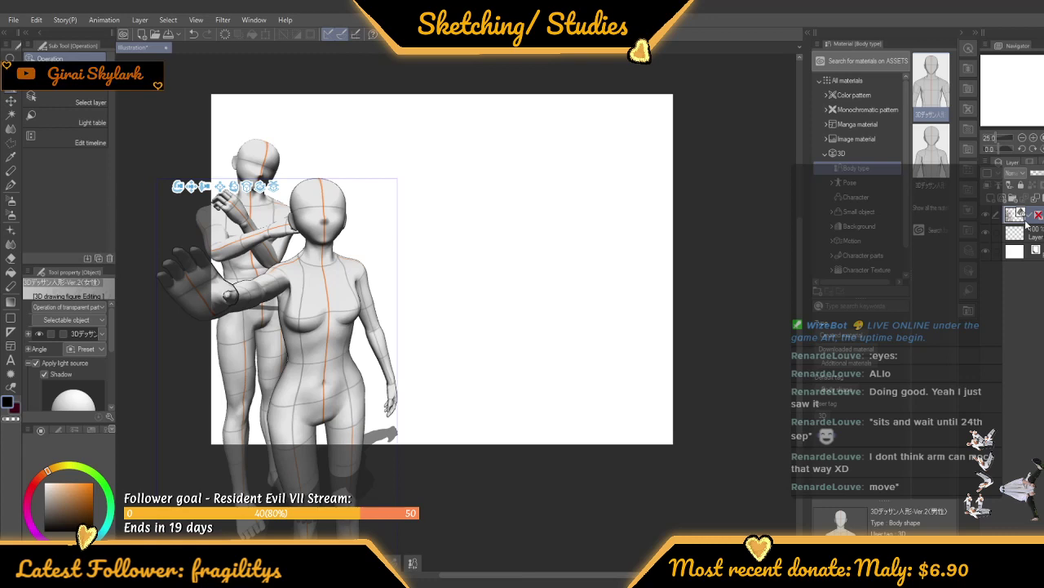
Create a new layer above the posed figures and add a second male 3D drawing figure to the canvas
left_click(986, 215)
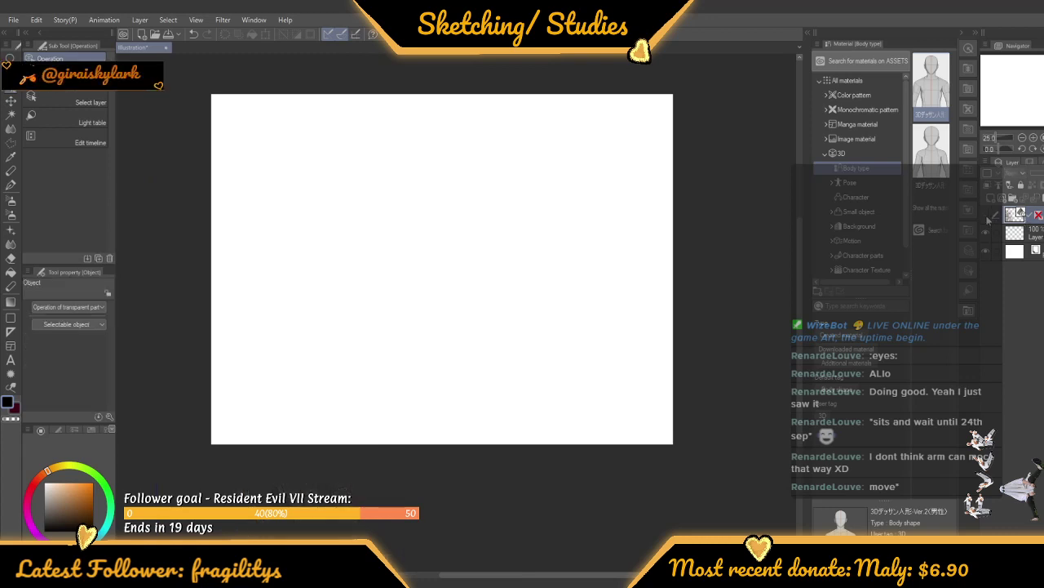
left_click(987, 215)
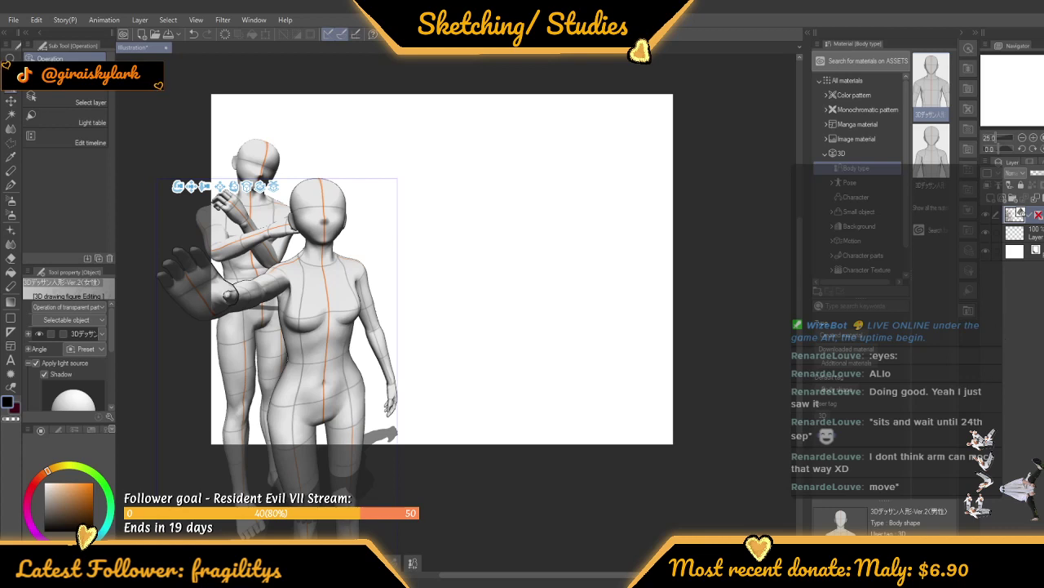
left_click(991, 197)
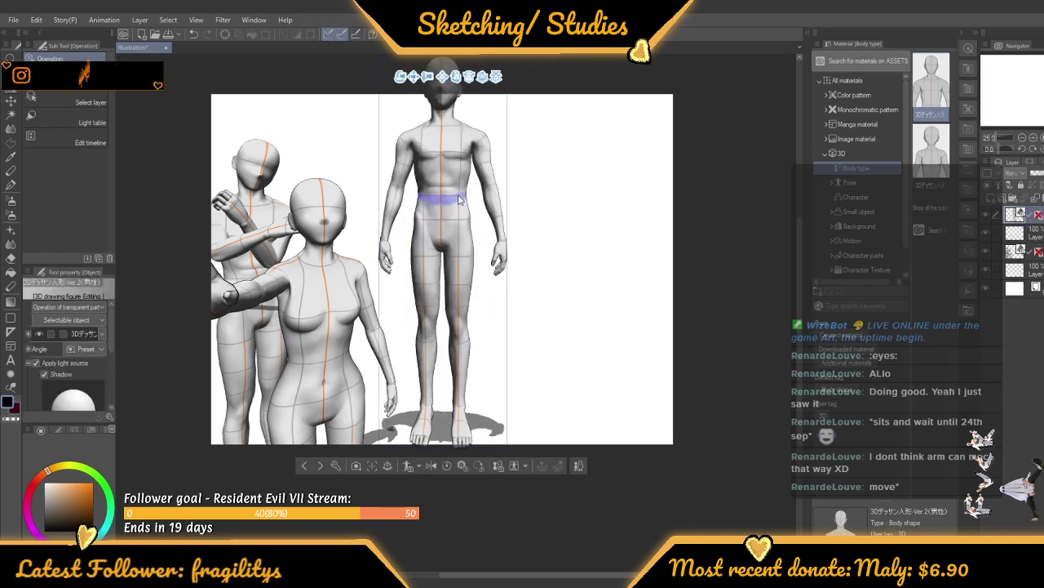
Rotate the second male figure's whole body to a three-quarter view angled toward the female figure
left_click(461, 201)
left_click_drag(443, 481, 381, 472)
left_click(453, 145)
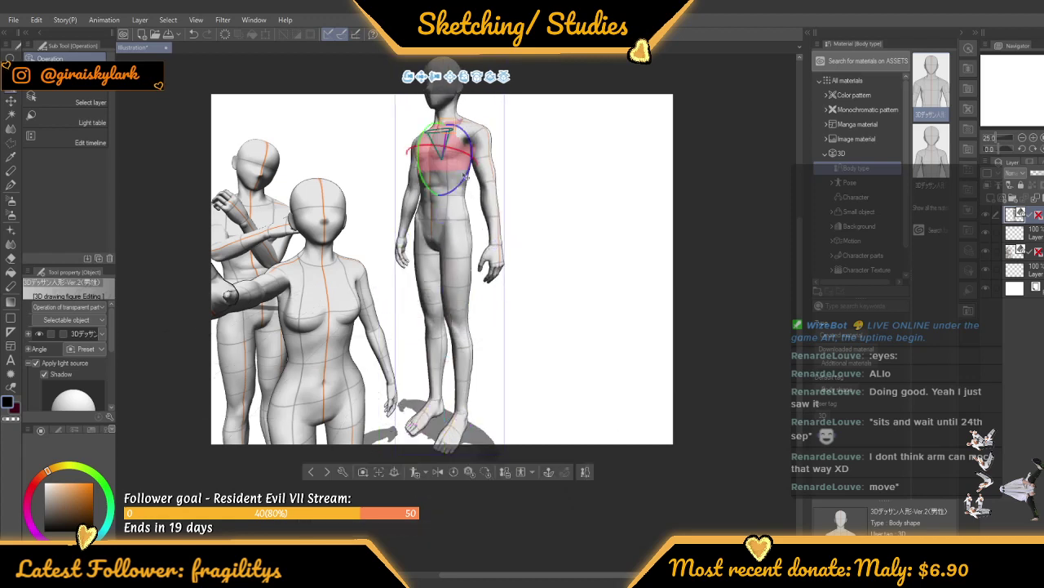
left_click(442, 214)
left_click(679, 205)
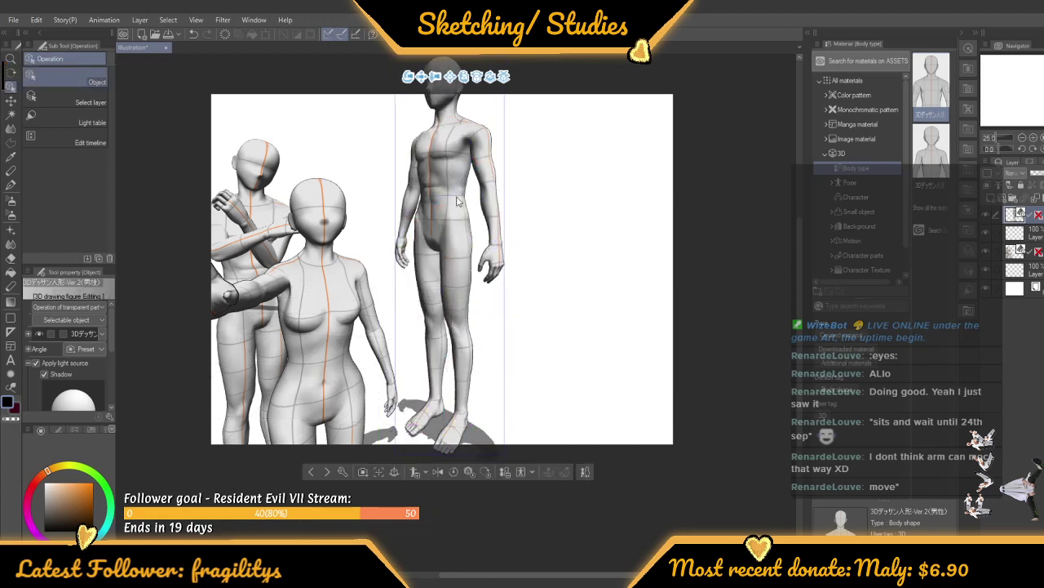
Lower and shift the second male figure's hips so his knees bend and his weight moves to one side
left_click(443, 203)
left_click(443, 215)
mouse_move(448, 212)
left_mouse_down()
mouse_move(449, 230)
mouse_move(453, 222)
left_mouse_up()
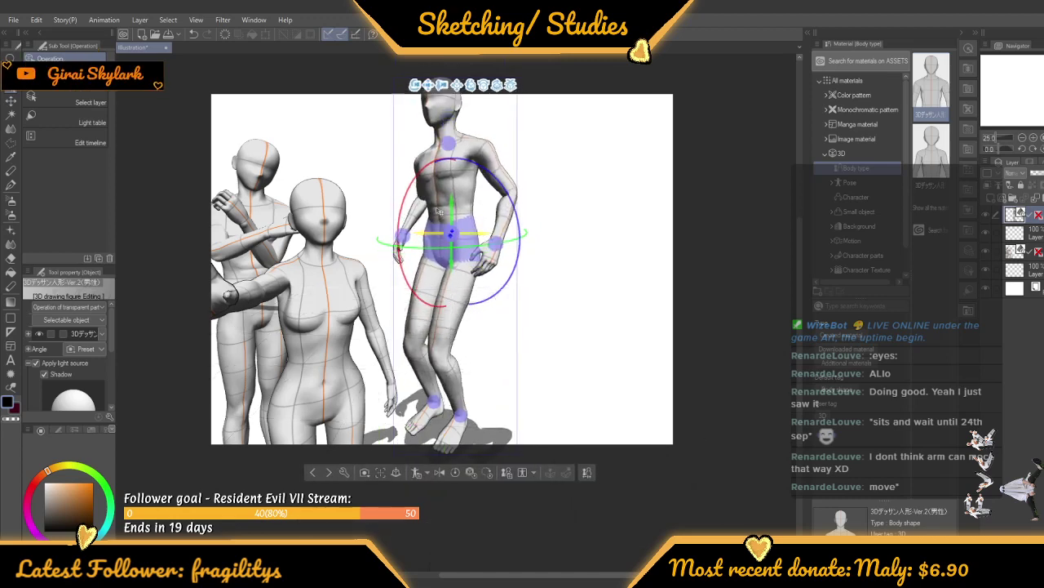
Rotate the second male figure's head toward the female figure
left_click(456, 119)
left_click_drag(471, 103, 480, 139)
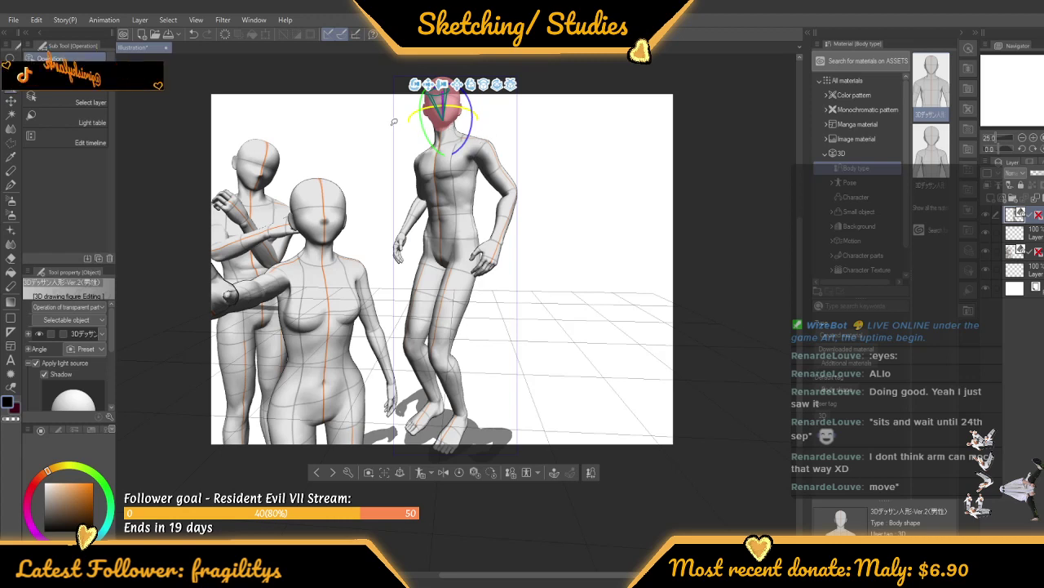
left_click_drag(465, 105, 435, 102)
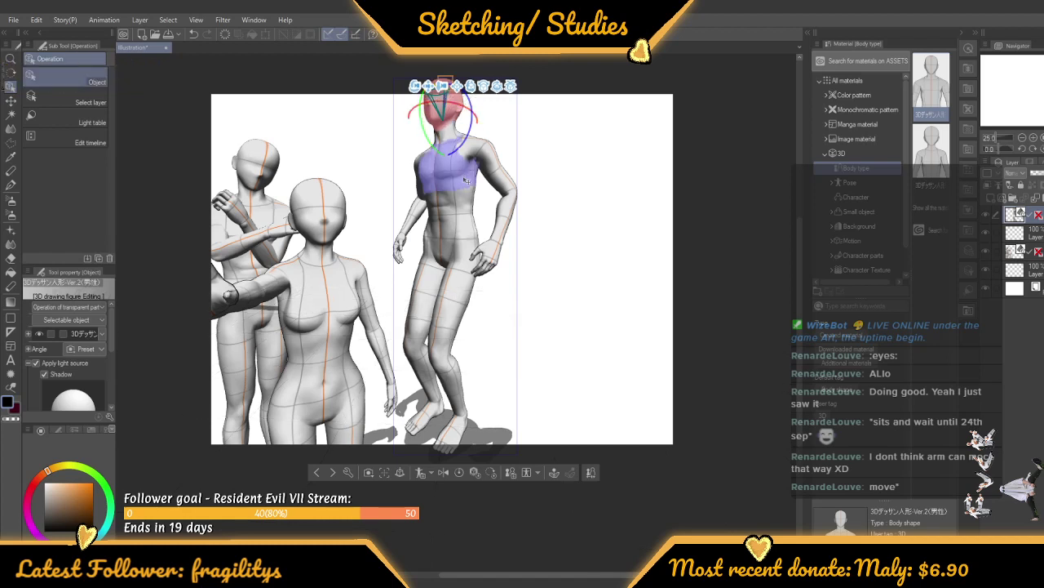
left_click(453, 237)
left_click(599, 541)
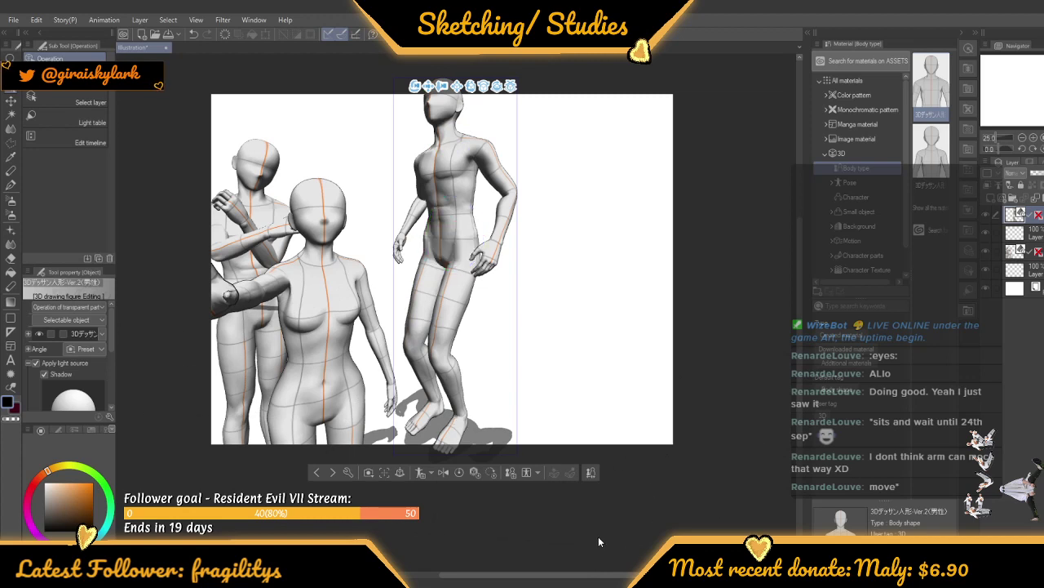
Move the second male figure close beside the female figure, over her left shoulder, with his feet below the canvas edge
left_click(459, 433)
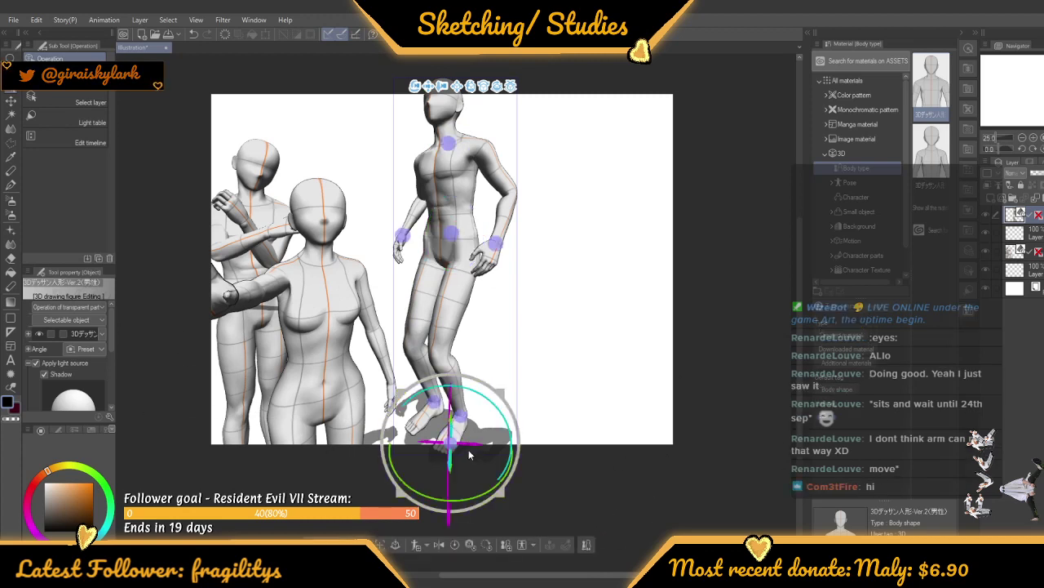
left_click_drag(501, 499, 506, 495)
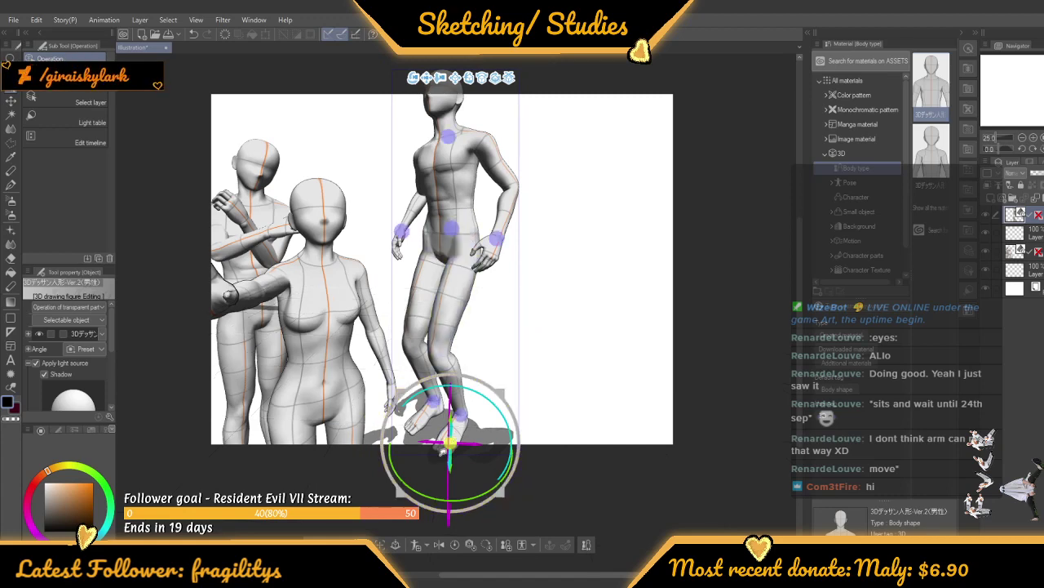
left_click_drag(447, 447, 390, 483)
Straighten the second male figure's left lower leg beneath him and turn his head toward the viewer
left_click(374, 398)
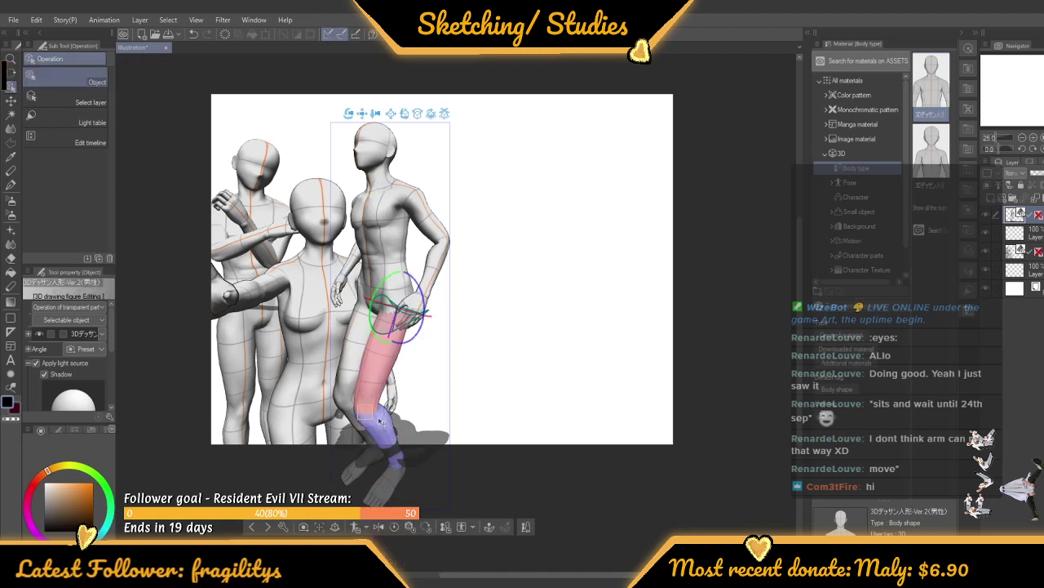
left_click(380, 421)
left_click(400, 470)
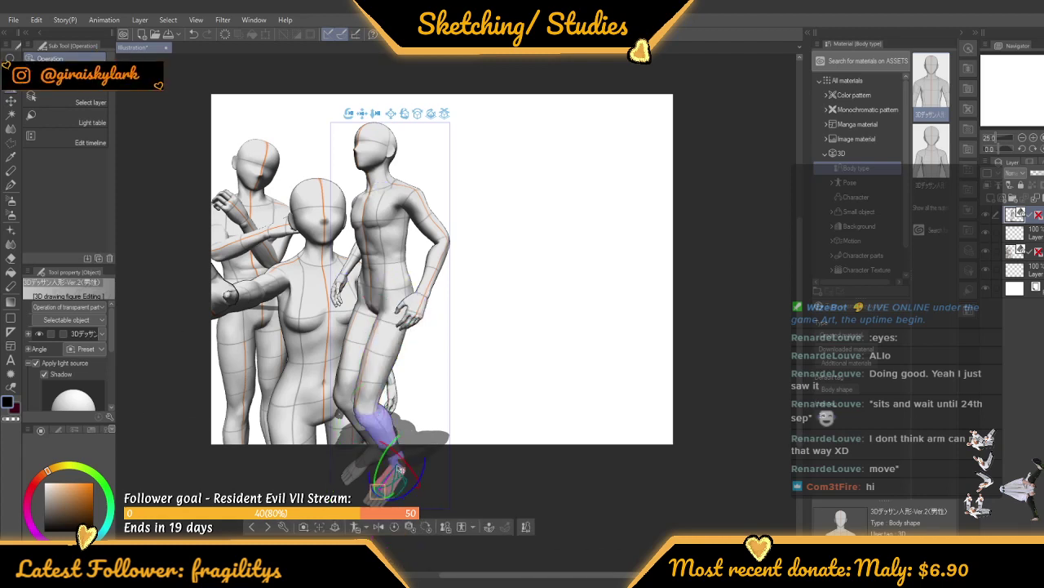
left_click_drag(400, 470, 370, 498)
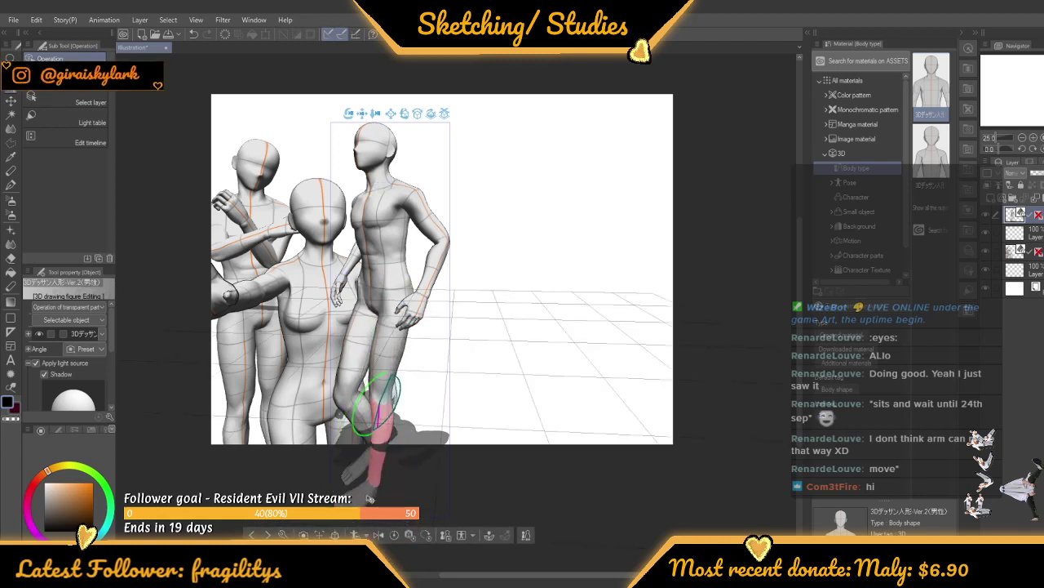
left_click(391, 168)
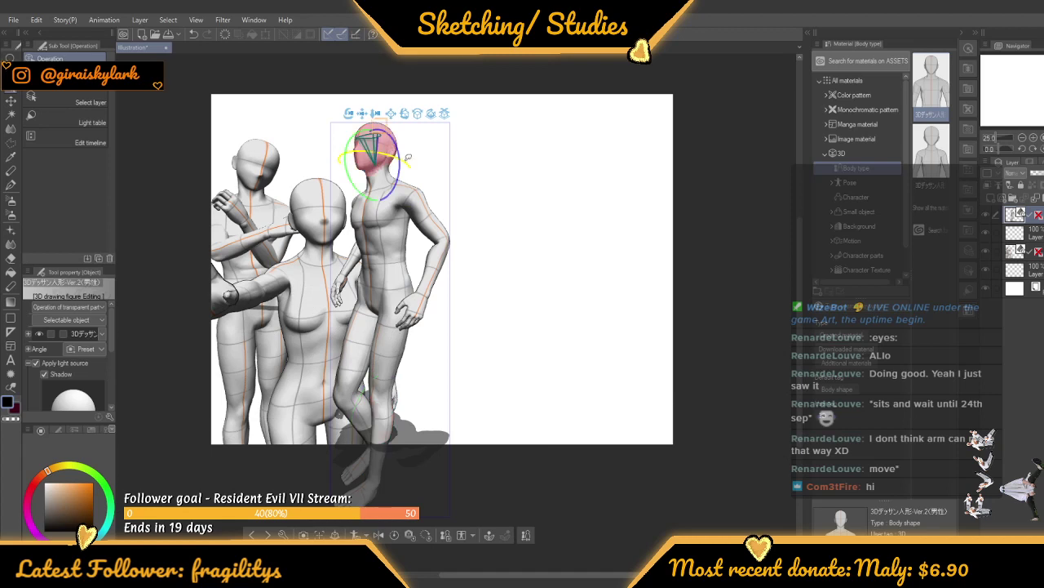
left_click_drag(408, 157, 418, 160)
Bend the second male figure's left arm up across his chest so the hand rests beside the female figure's head
left_click(438, 275)
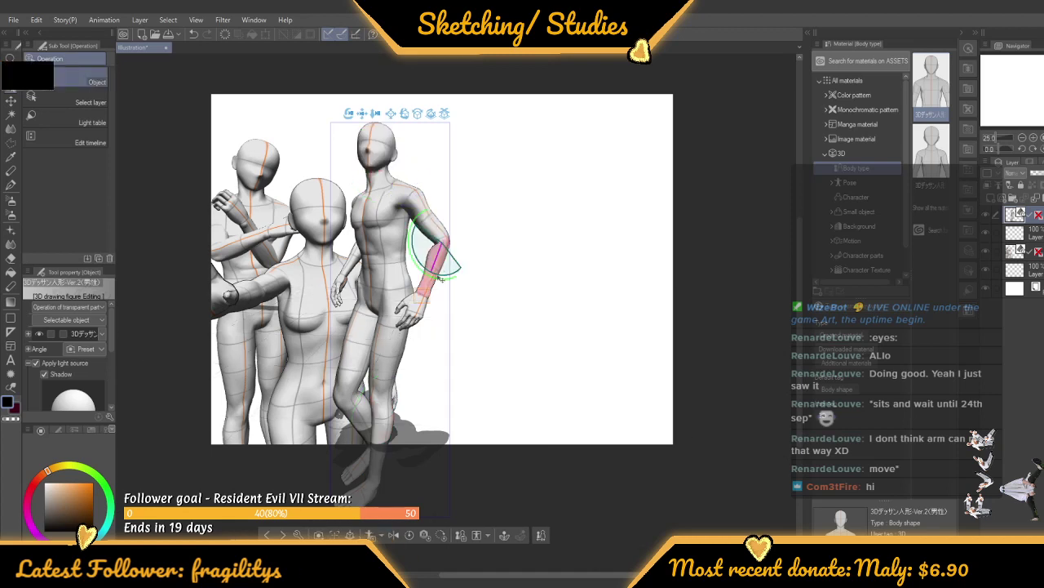
left_click_drag(430, 274, 385, 218)
left_click(439, 235)
left_click(388, 215)
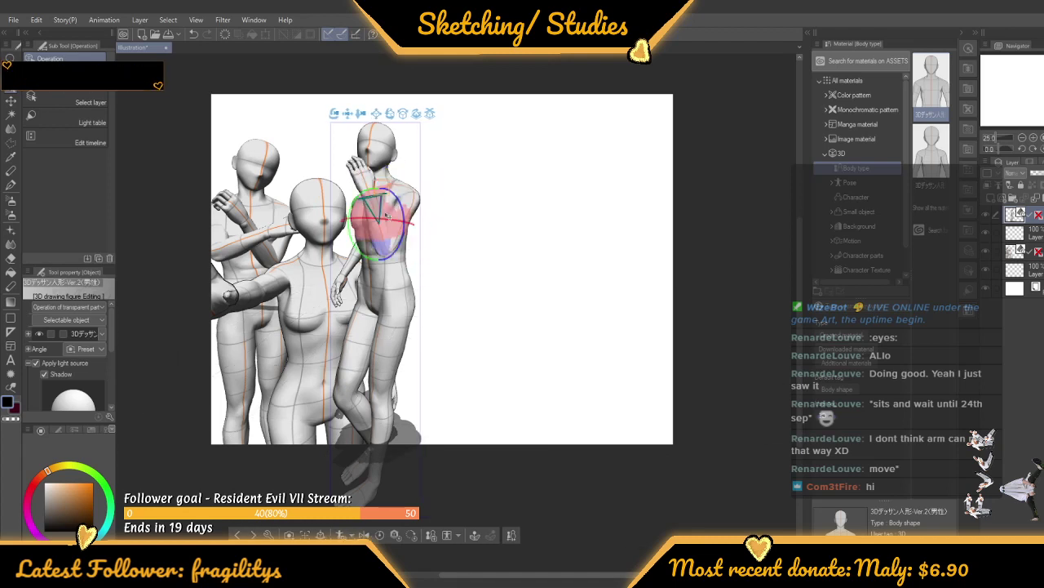
left_click(360, 177)
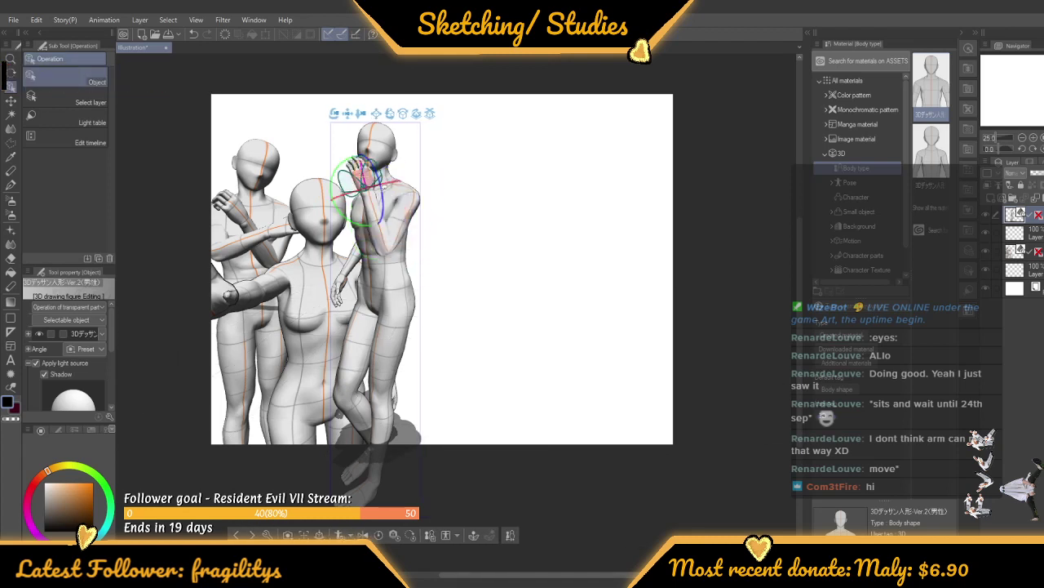
left_click(382, 234)
left_click_drag(362, 218, 354, 231)
Move the empty layer below the 3D layers and stack the second male figure's layer beneath the female figure's layer
left_click_drag(1039, 229, 1032, 264)
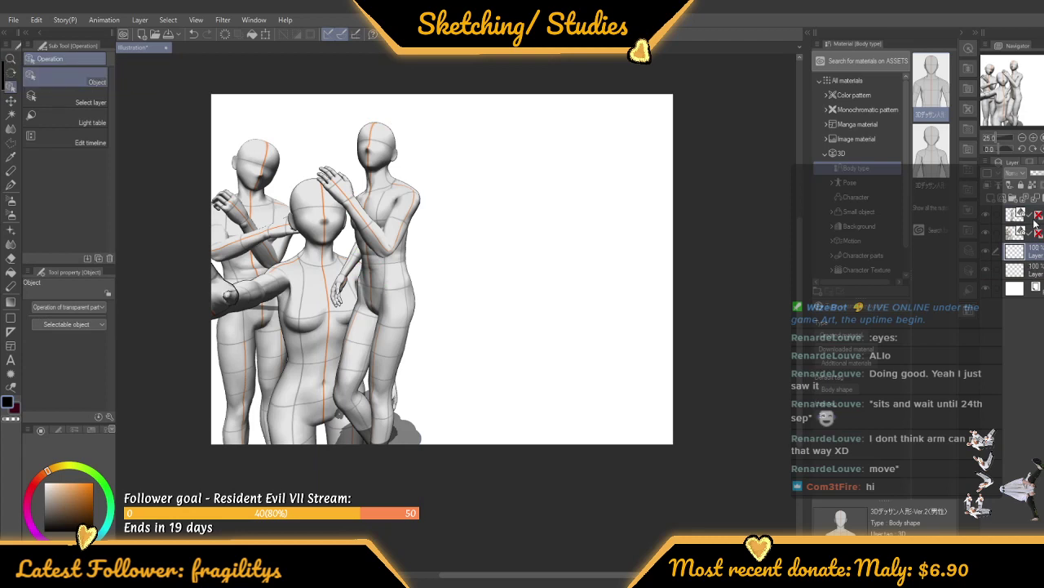
left_click(1034, 228)
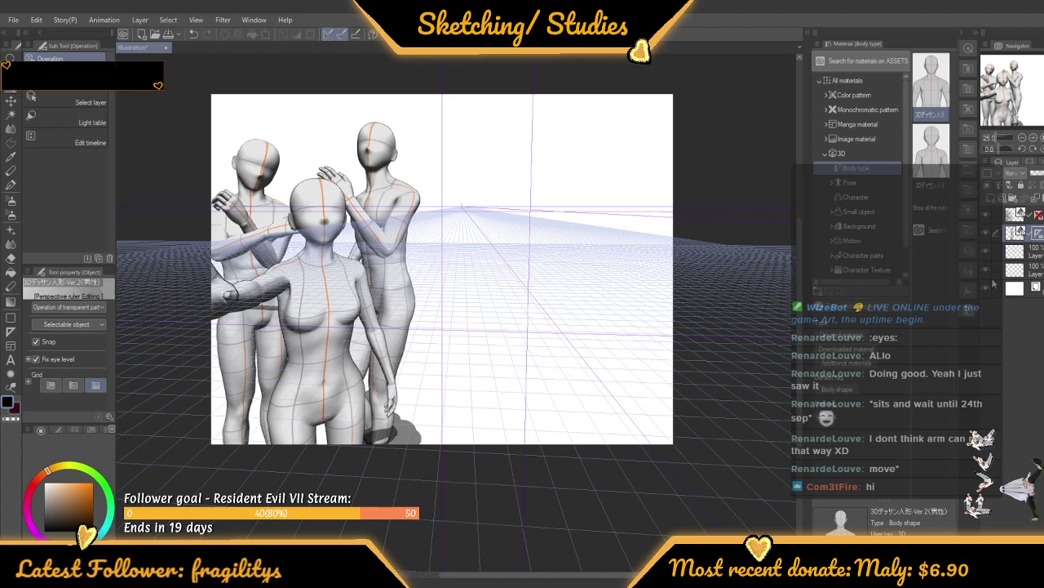
Shift the second male figure slightly down and closer to the female figure, so his raised hand sits behind her head
left_click(1020, 232)
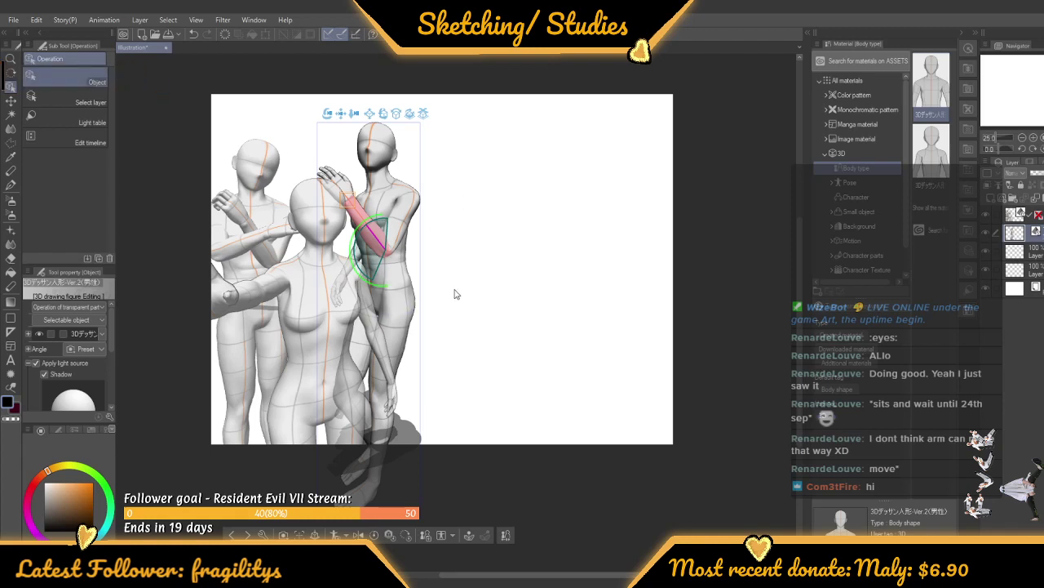
scroll(456, 294, "down", 2)
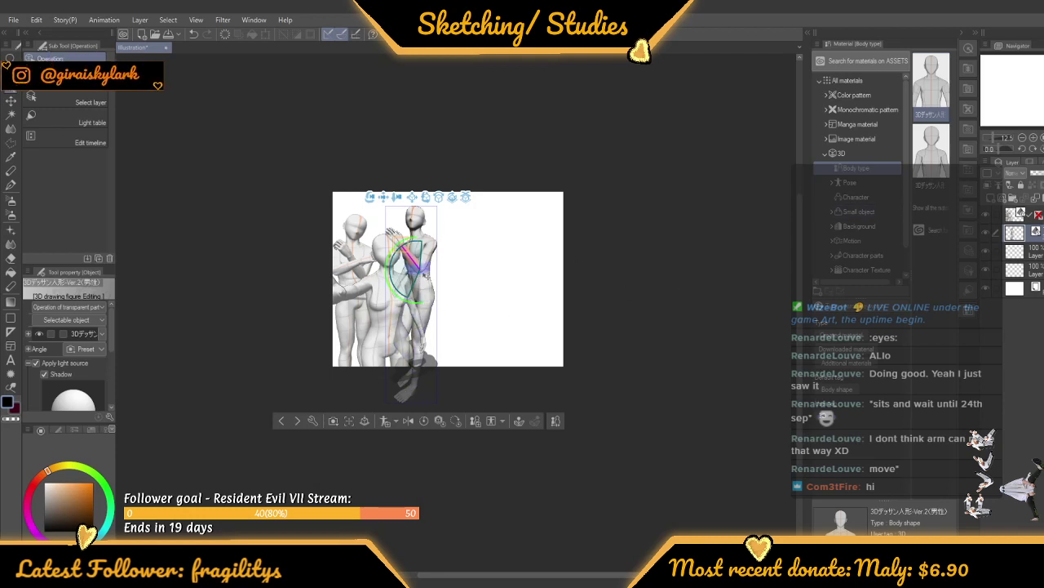
left_click(418, 287)
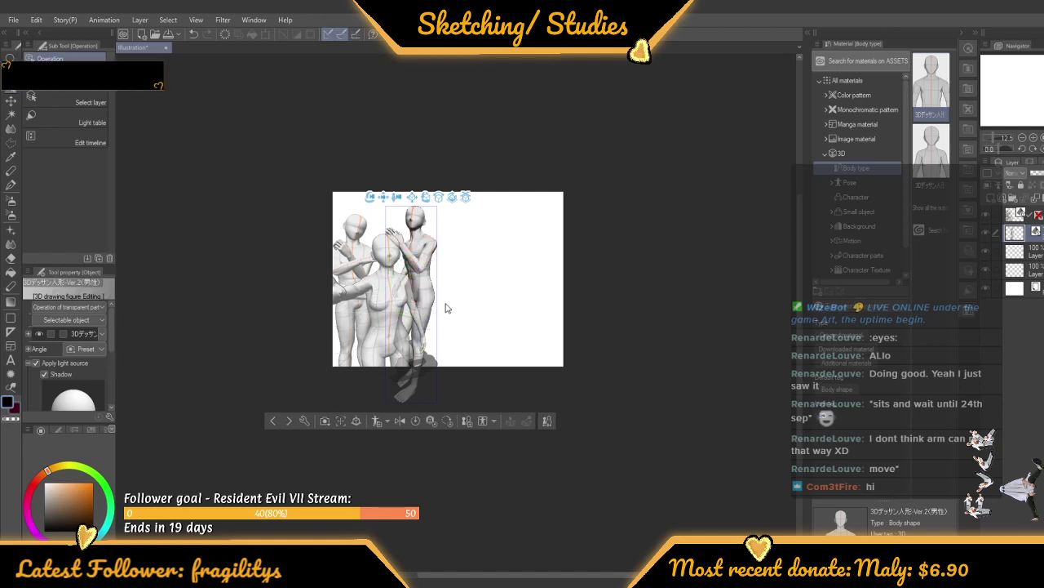
left_click(412, 396)
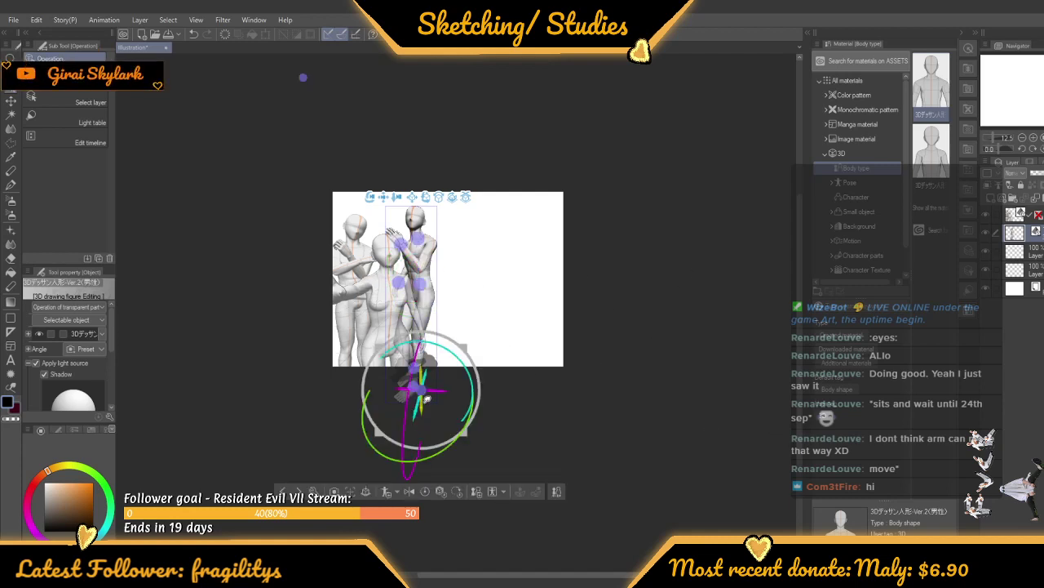
mouse_move(419, 409)
left_mouse_down()
mouse_move(405, 428)
mouse_move(420, 403)
left_mouse_up()
left_click(419, 396)
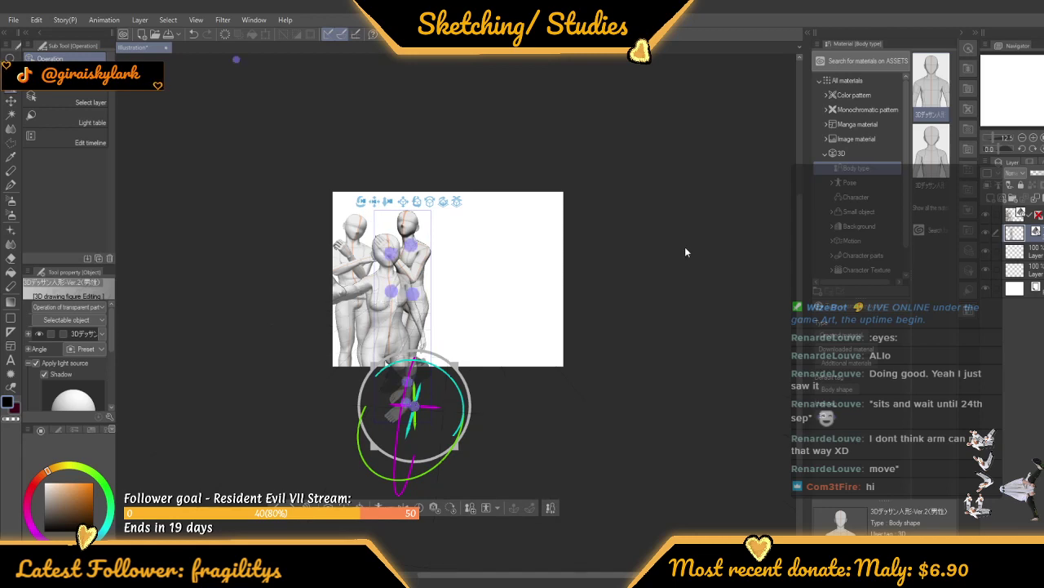
scroll(498, 236, "up", 3)
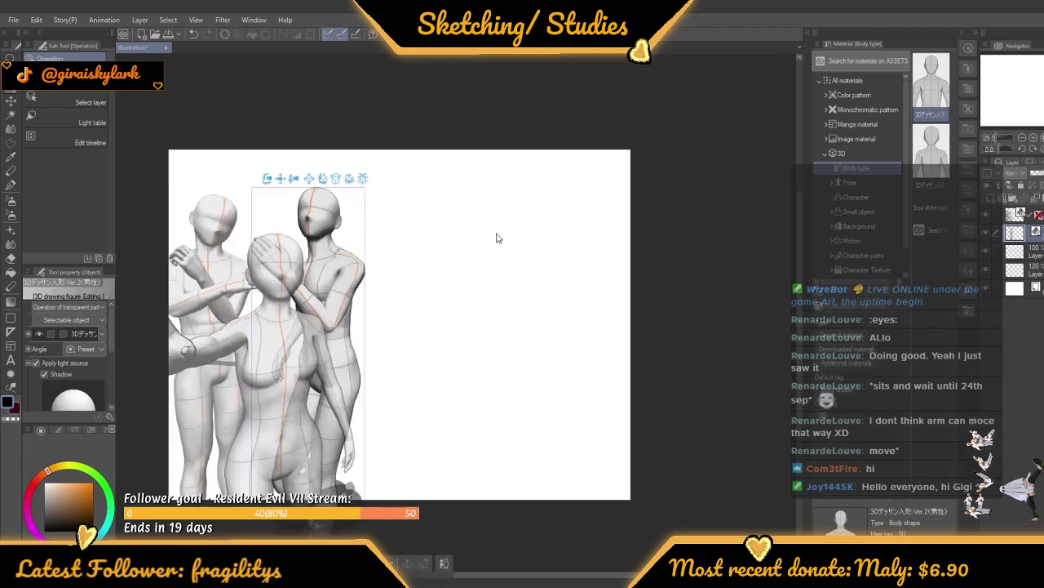
scroll(498, 238, "up", 1)
scroll(498, 238, "down", 1)
left_click(1031, 254)
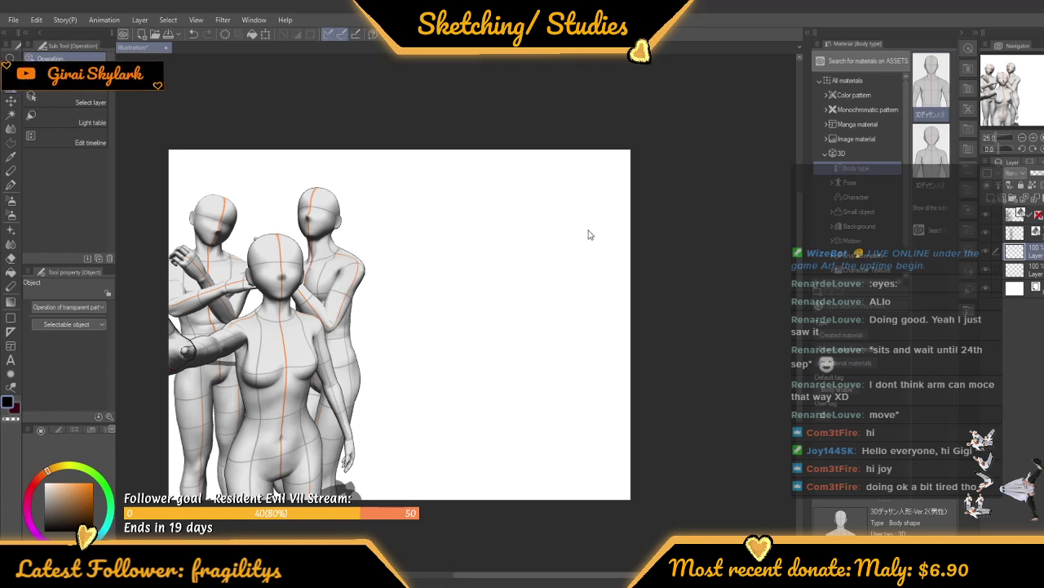
Fine-tune the turn of the second male figure's head
scroll(529, 234, "down", 3)
scroll(264, 261, "up", 5)
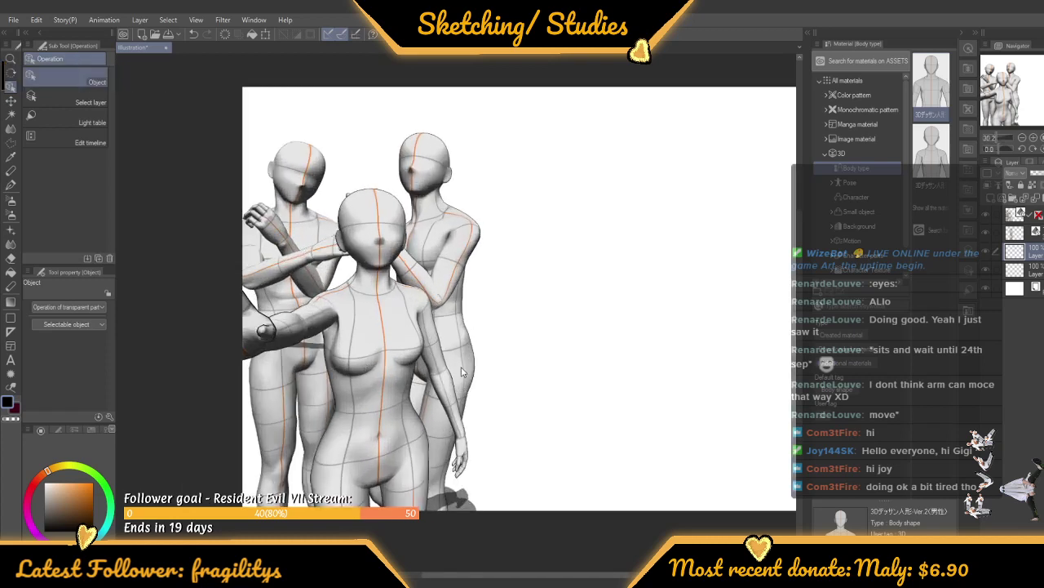
left_click(460, 337)
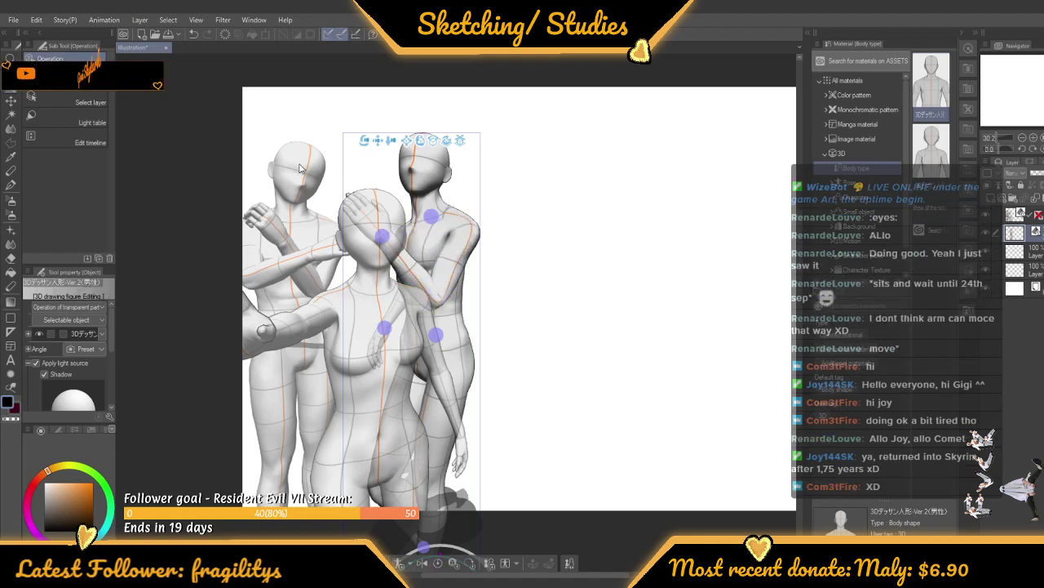
left_click(430, 172)
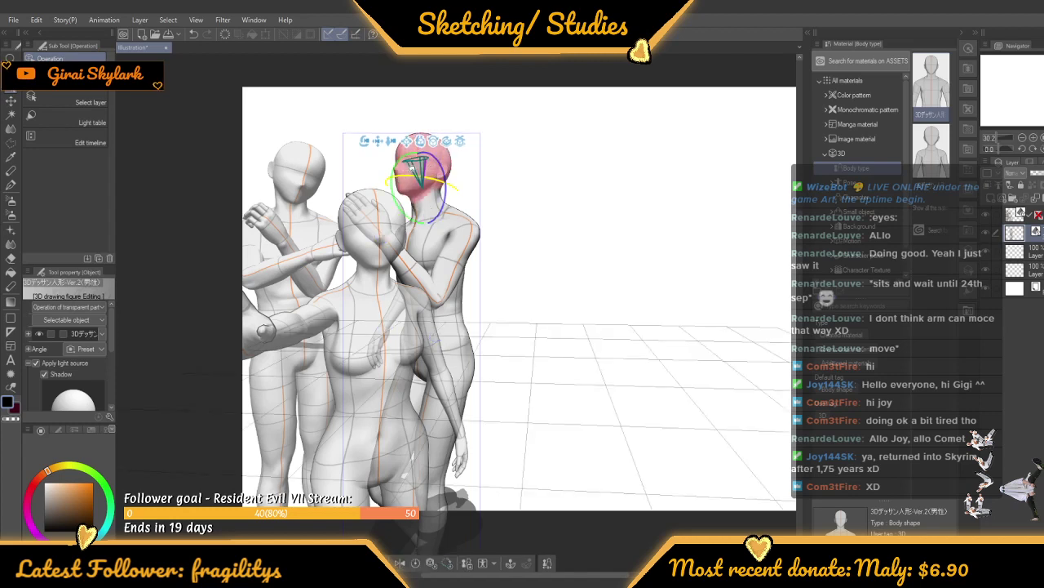
left_click(547, 122)
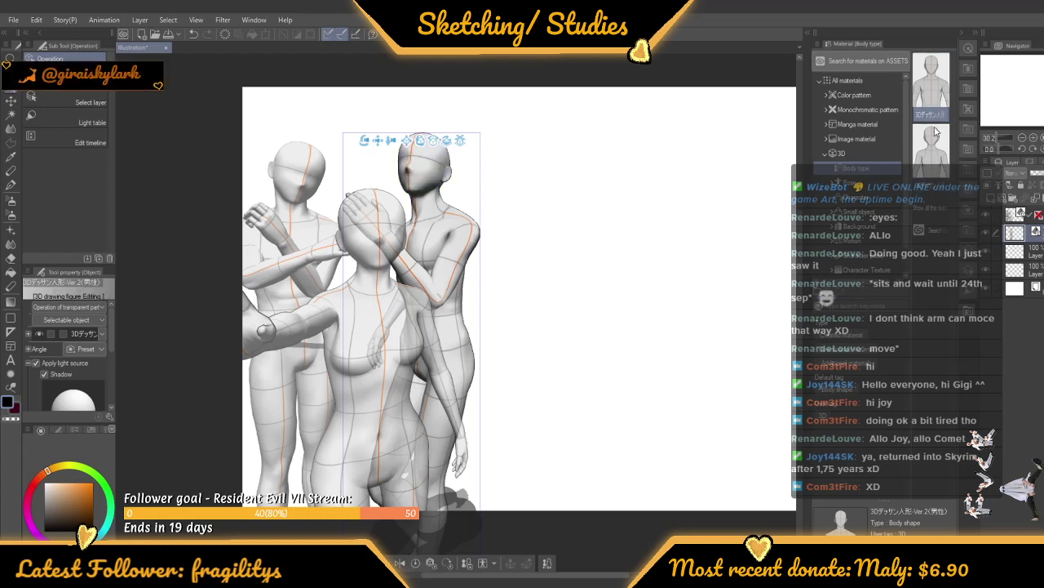
Add a third male drawing figure from the body type materials and place him beside the second male figure, feet below the canvas edge
left_click(1035, 254)
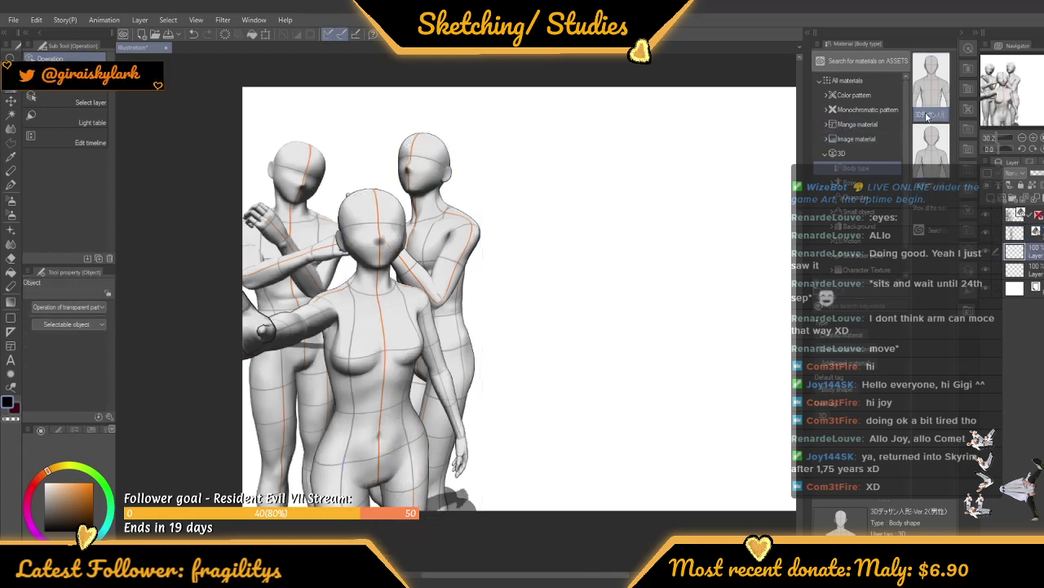
left_click_drag(927, 117, 386, 206)
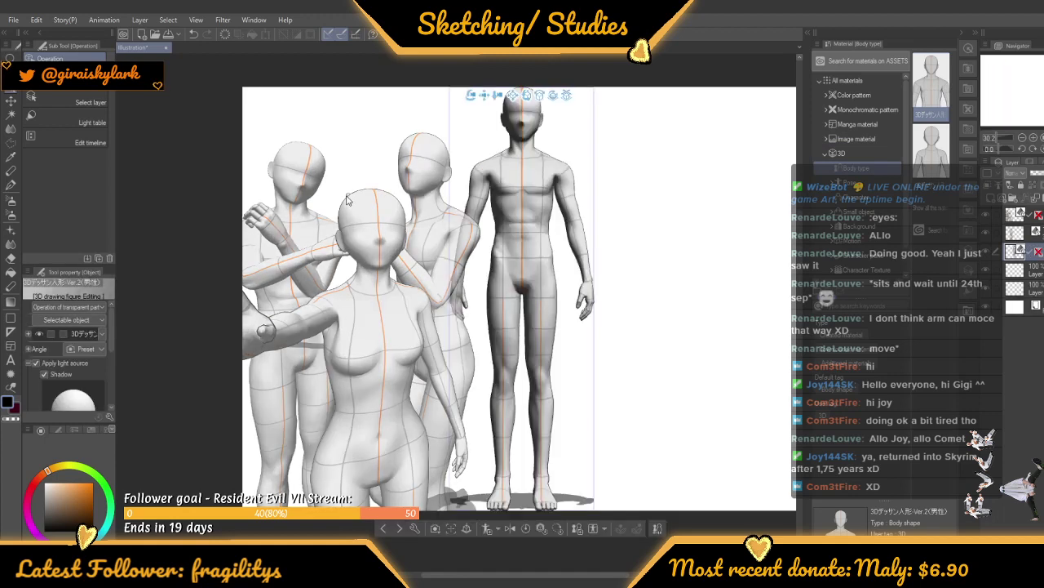
scroll(411, 189, "down", 1)
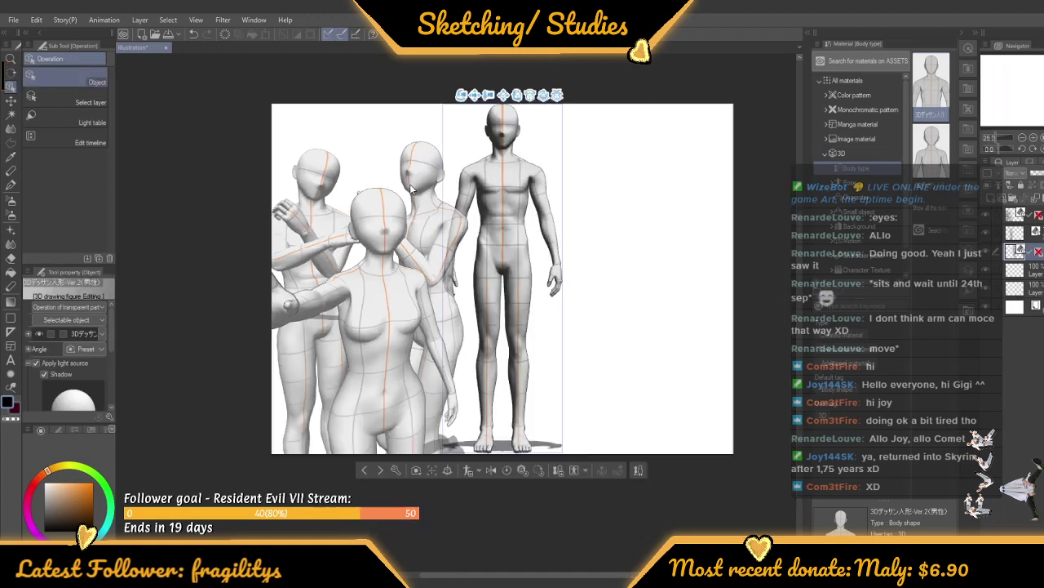
left_click(527, 430)
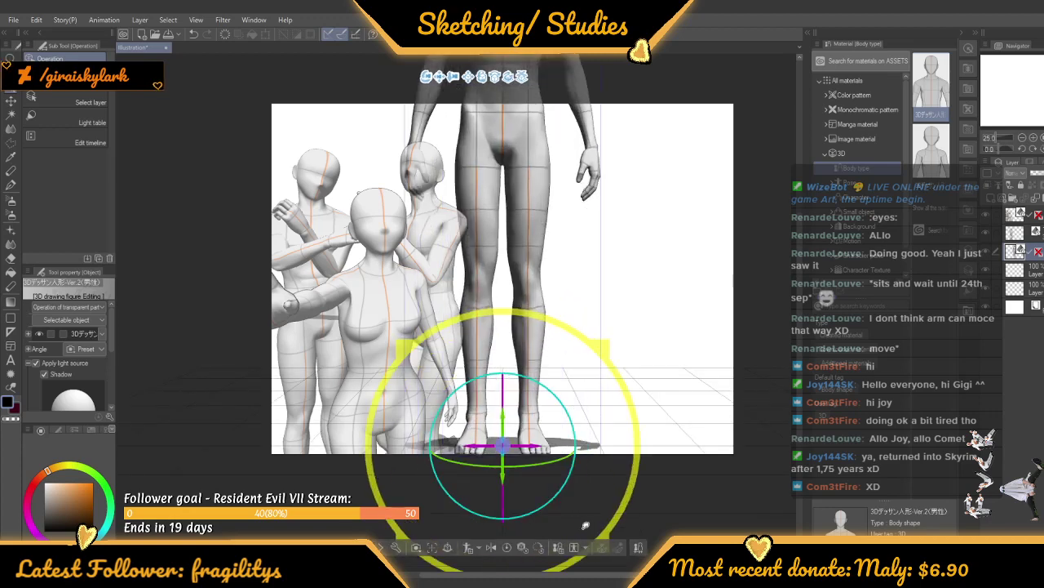
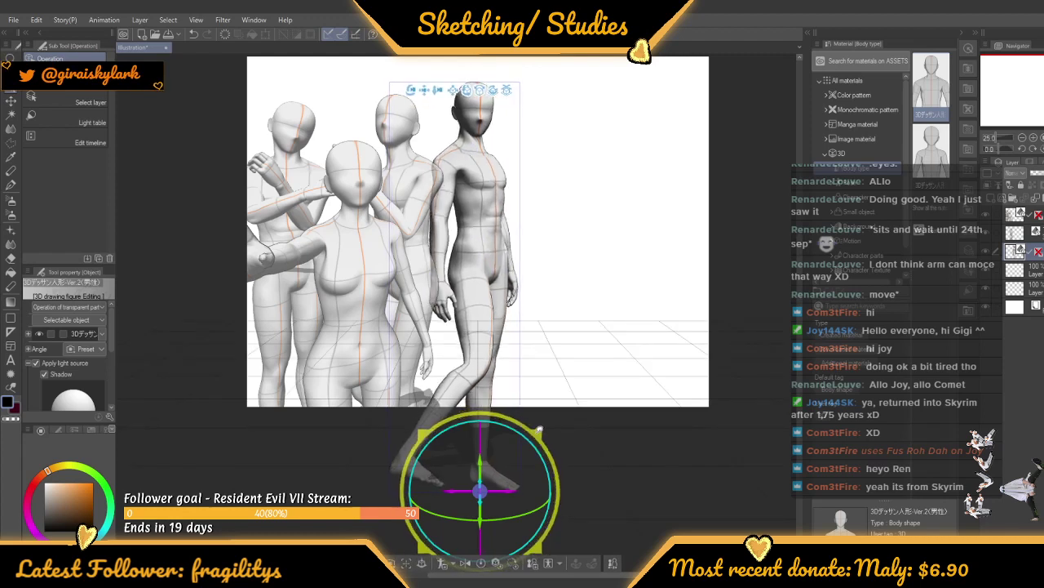
left_click(657, 464)
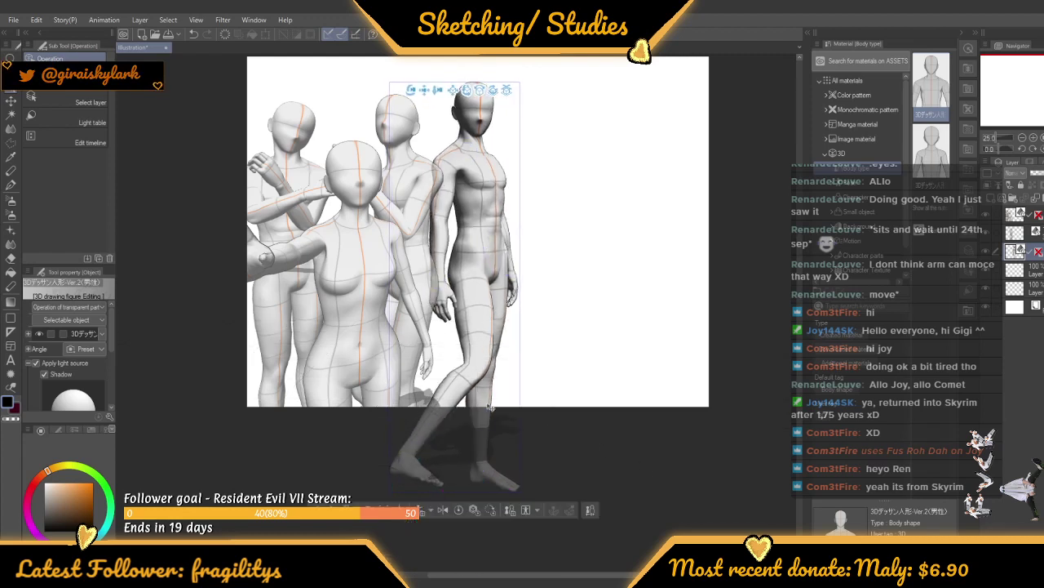
Pull the foot of the third male figure's bent leg farther out behind him and lower the whole figure slightly
left_click(412, 461)
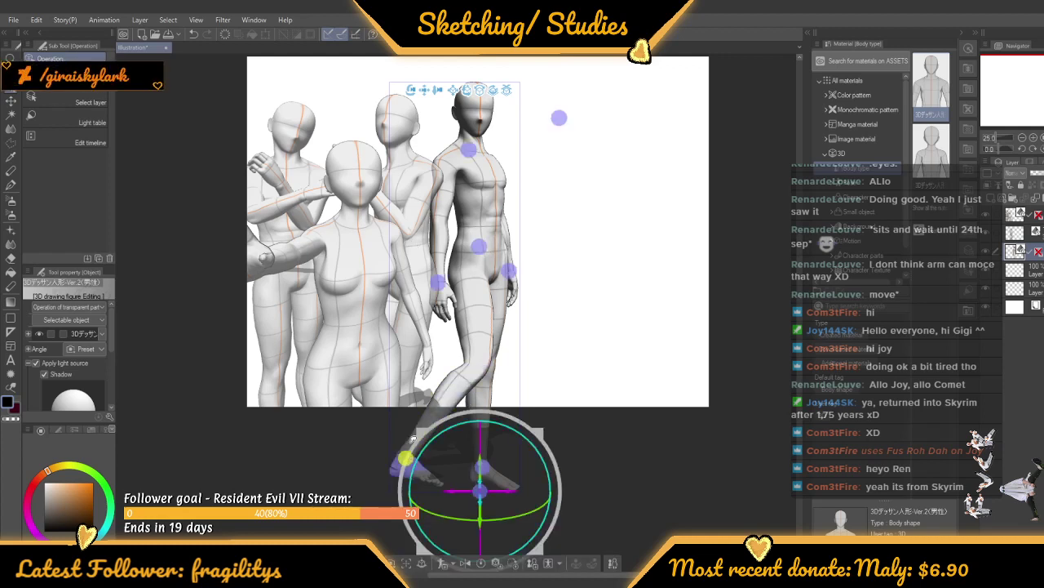
mouse_move(412, 461)
left_mouse_down()
mouse_move(413, 429)
mouse_move(397, 449)
left_mouse_up()
left_click(485, 421)
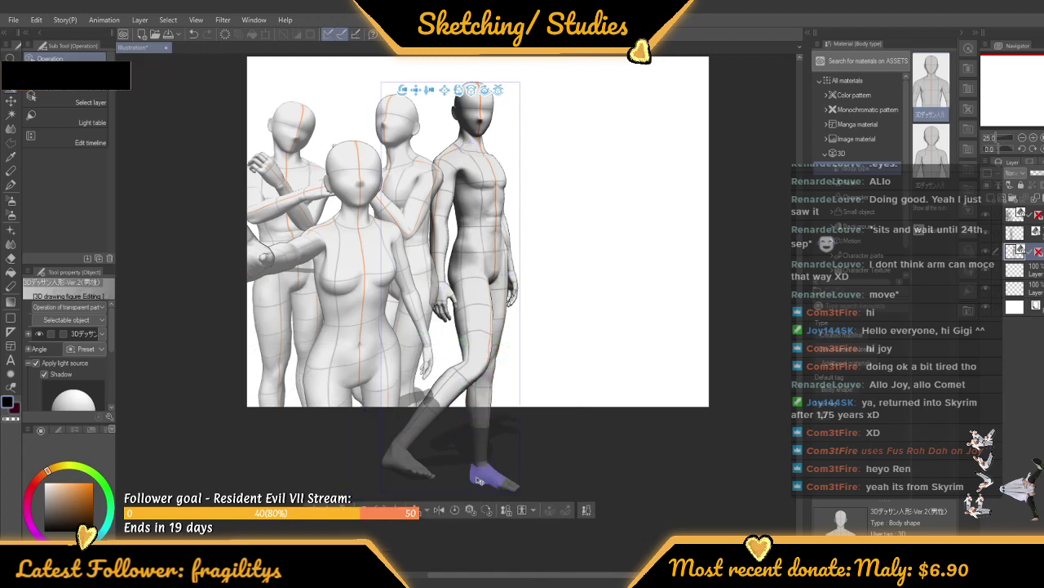
left_click(481, 475)
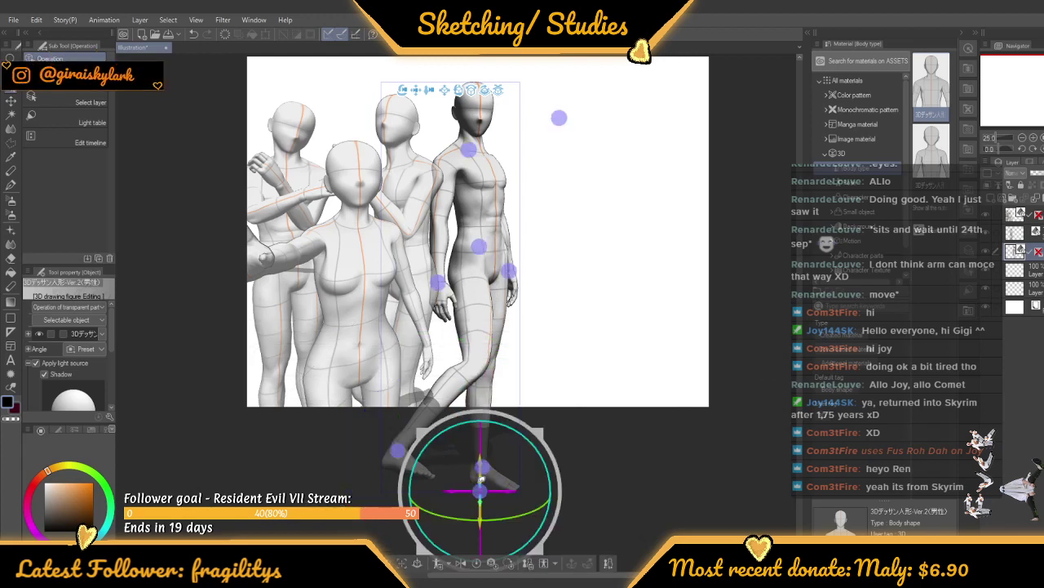
mouse_move(481, 475)
left_mouse_down()
mouse_move(483, 493)
mouse_move(484, 451)
mouse_move(480, 472)
left_mouse_up()
Bring the foot of the third male figure's bent leg back in toward his standing leg and check the whole composition
left_click(444, 380)
left_click_drag(499, 415, 535, 424)
left_click(446, 393)
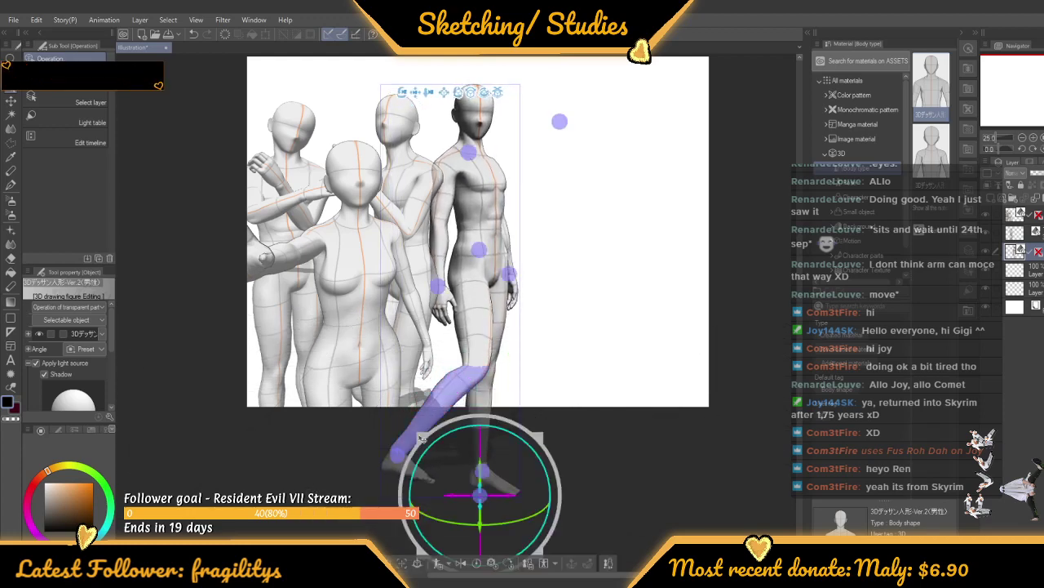
mouse_move(397, 453)
left_mouse_down()
mouse_move(444, 438)
mouse_move(397, 463)
mouse_move(407, 465)
left_mouse_up()
left_click(650, 441)
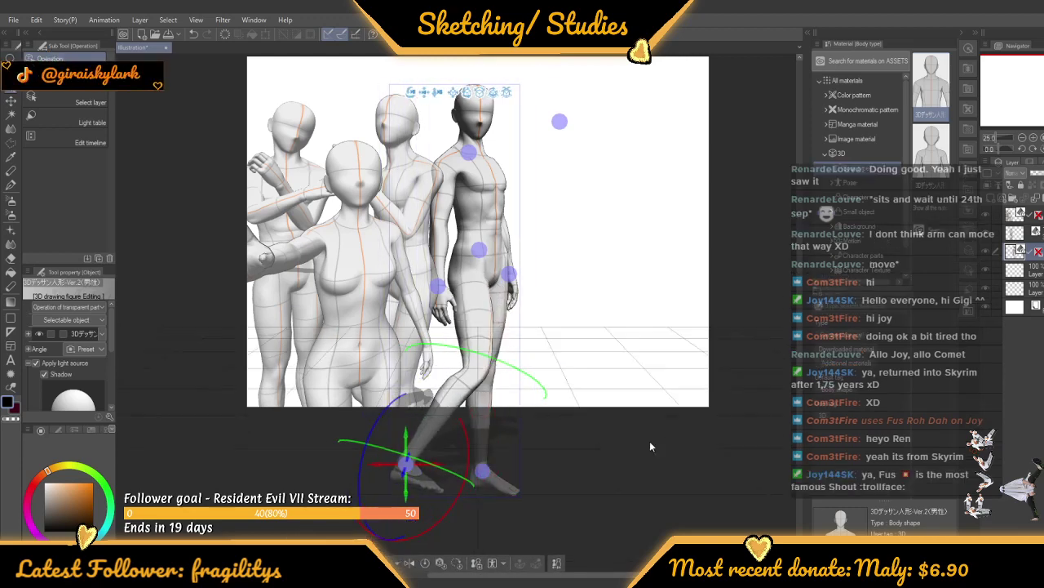
scroll(649, 447, "down", 2)
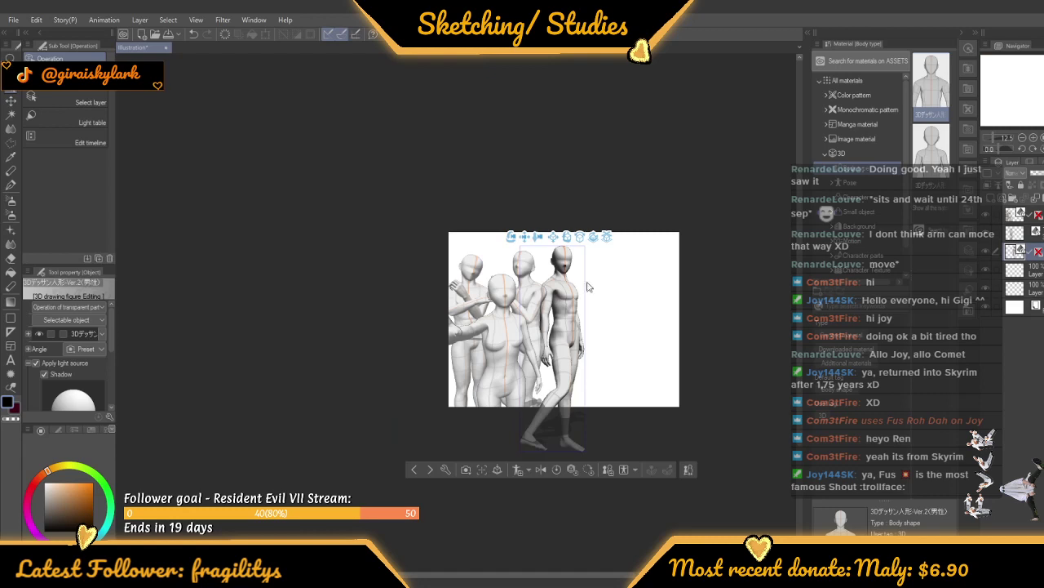
left_click(1026, 277)
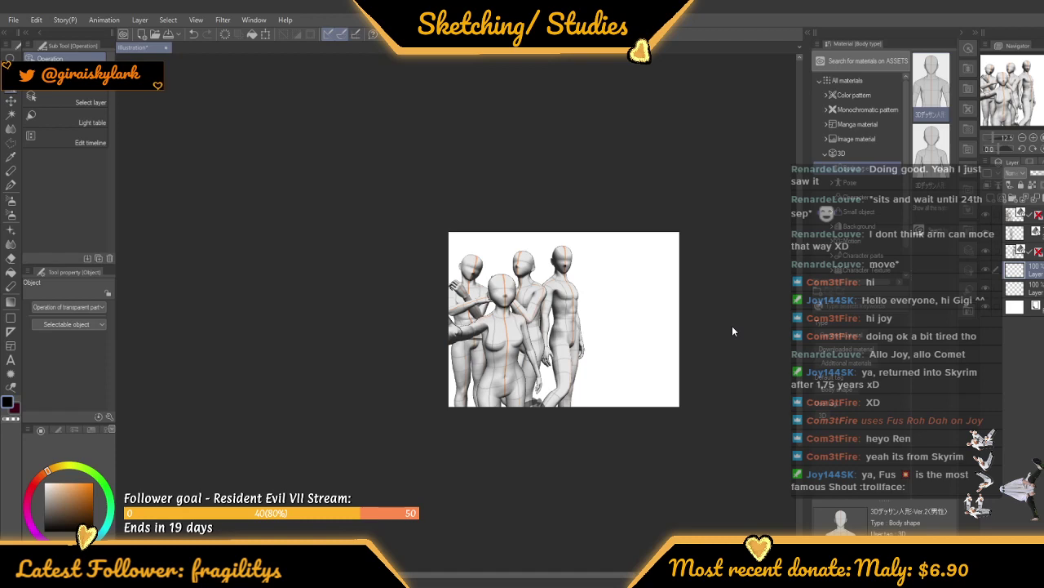
scroll(734, 328, "up", 2)
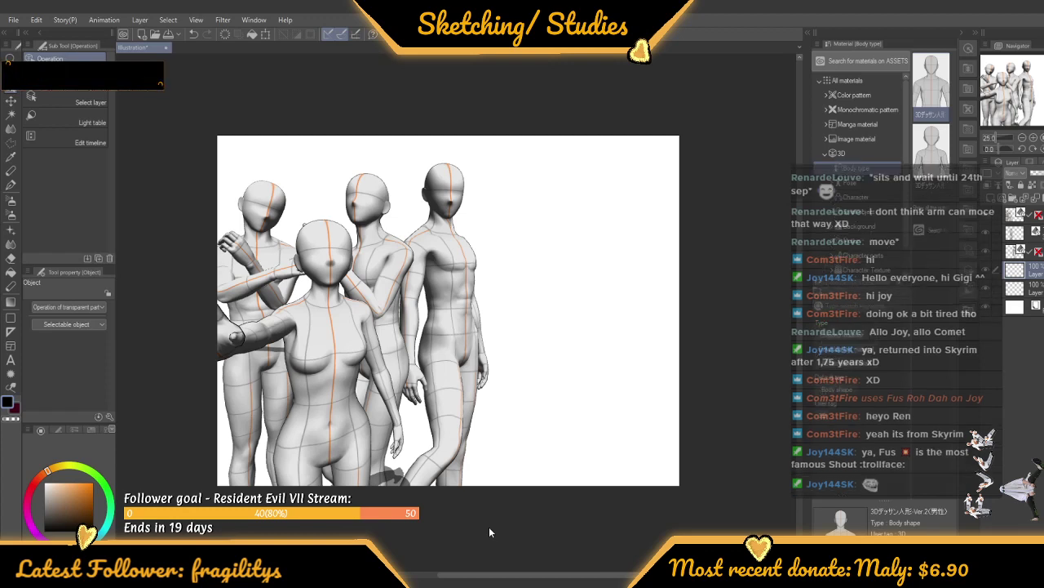
Move the third male figure slightly lower so his height fits the group
left_click(433, 472)
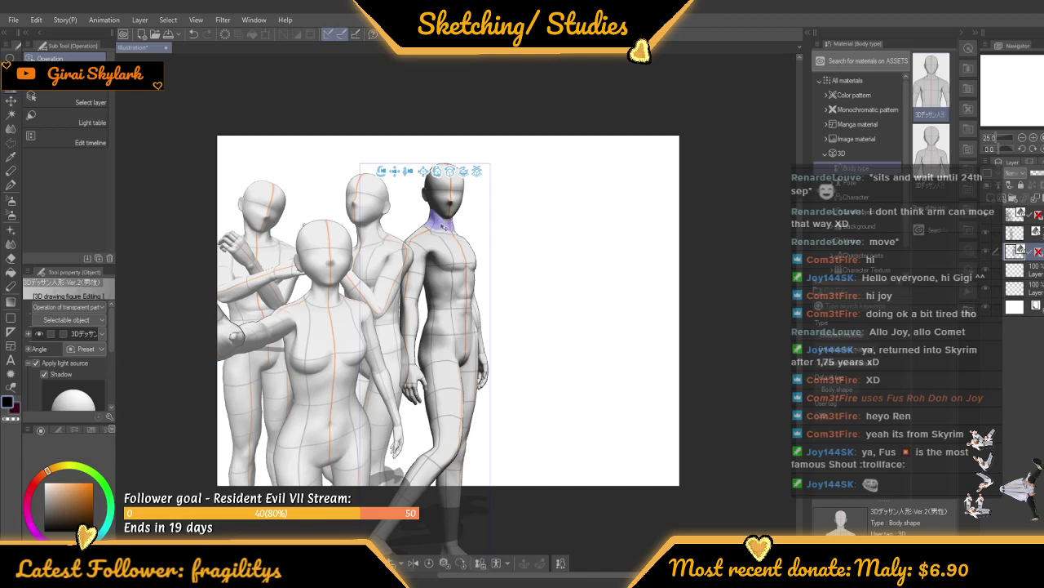
left_click_drag(798, 232, 789, 283)
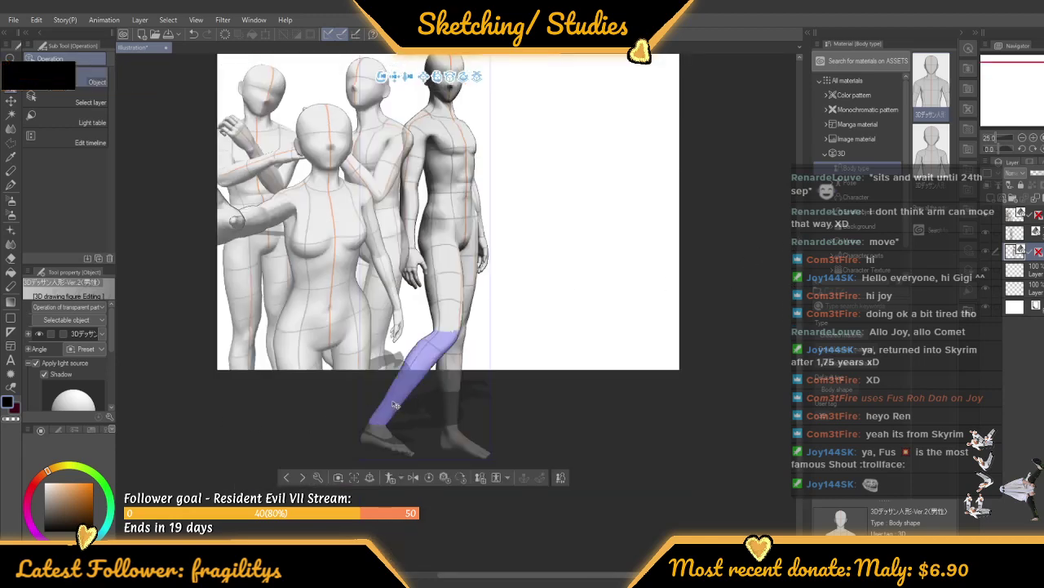
left_click(450, 453)
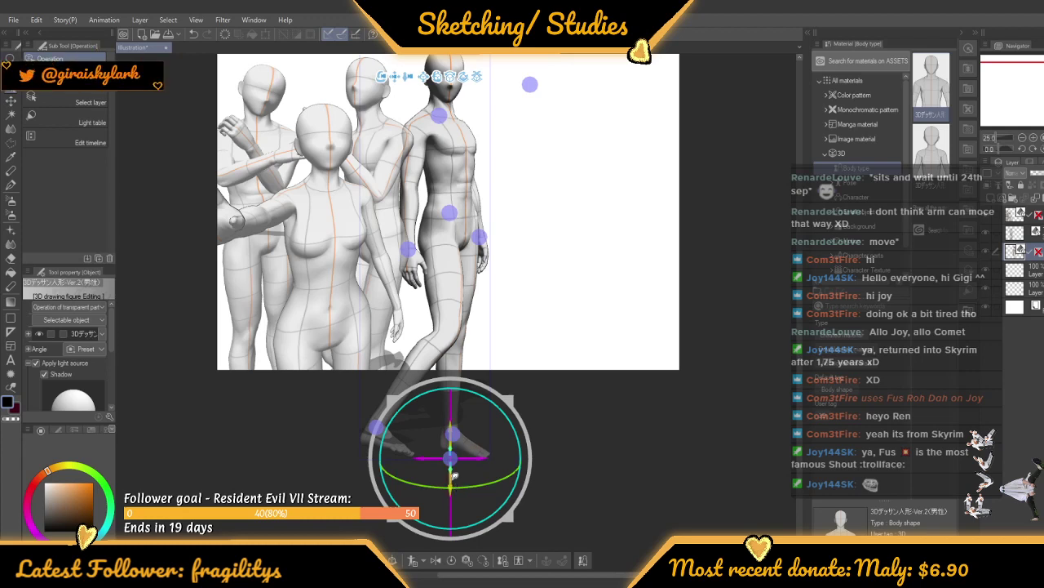
left_click_drag(454, 479, 448, 478)
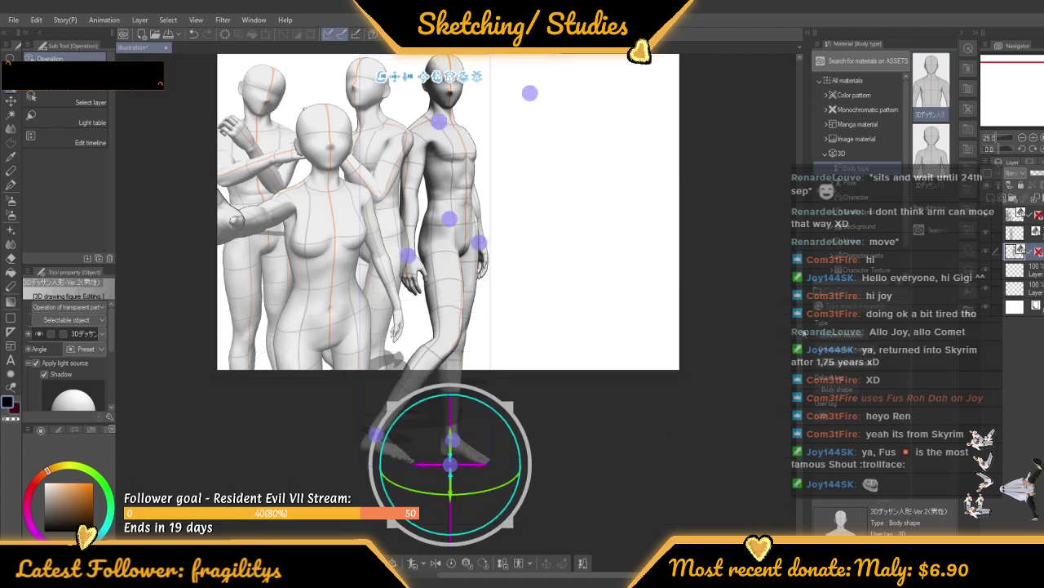
left_click_drag(798, 330, 798, 283)
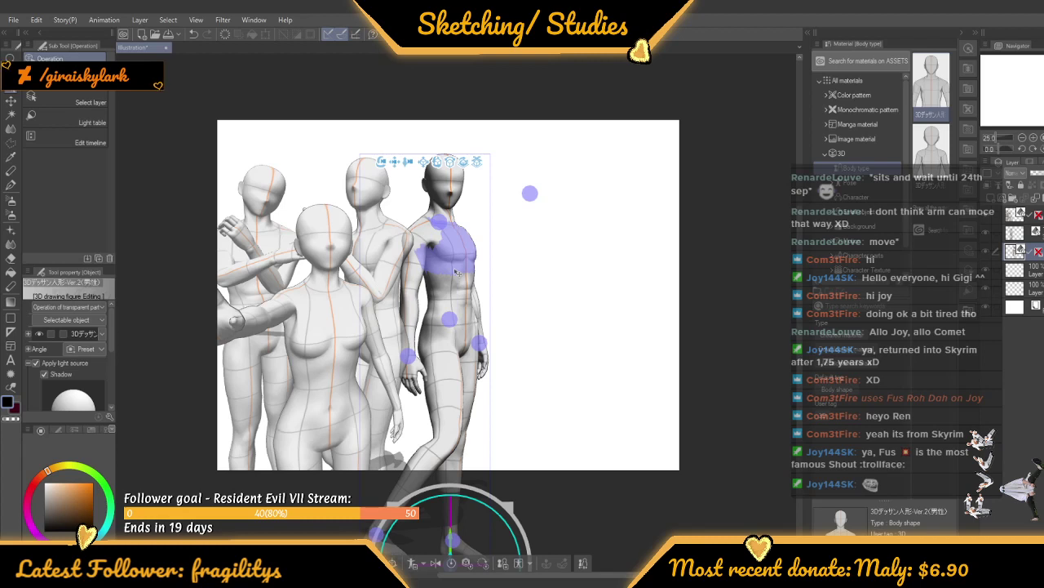
scroll(511, 519, "down", 1)
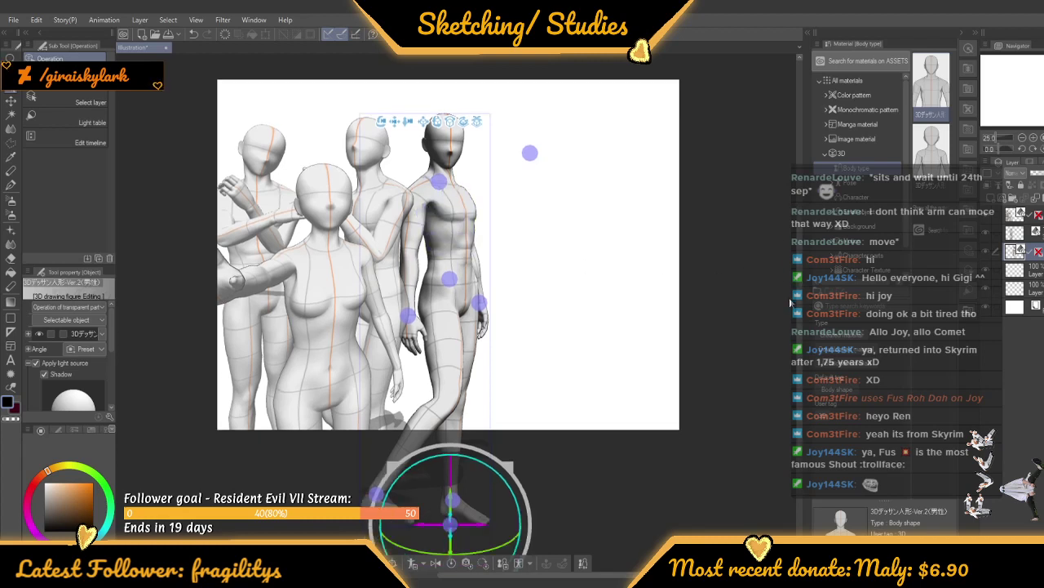
scroll(510, 519, "down", 1)
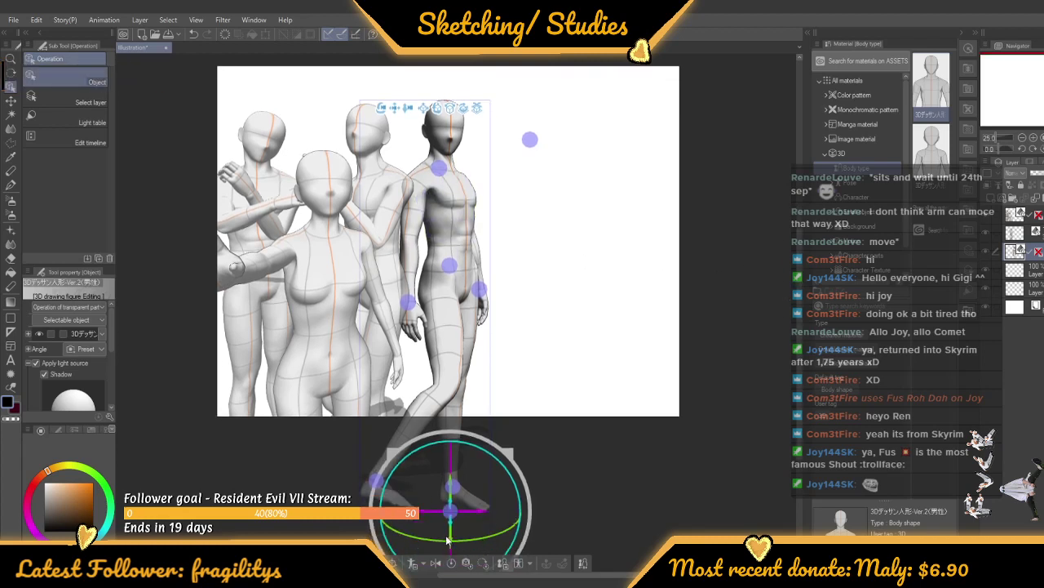
mouse_move(452, 530)
left_mouse_down()
mouse_move(452, 543)
mouse_move(452, 517)
left_mouse_up()
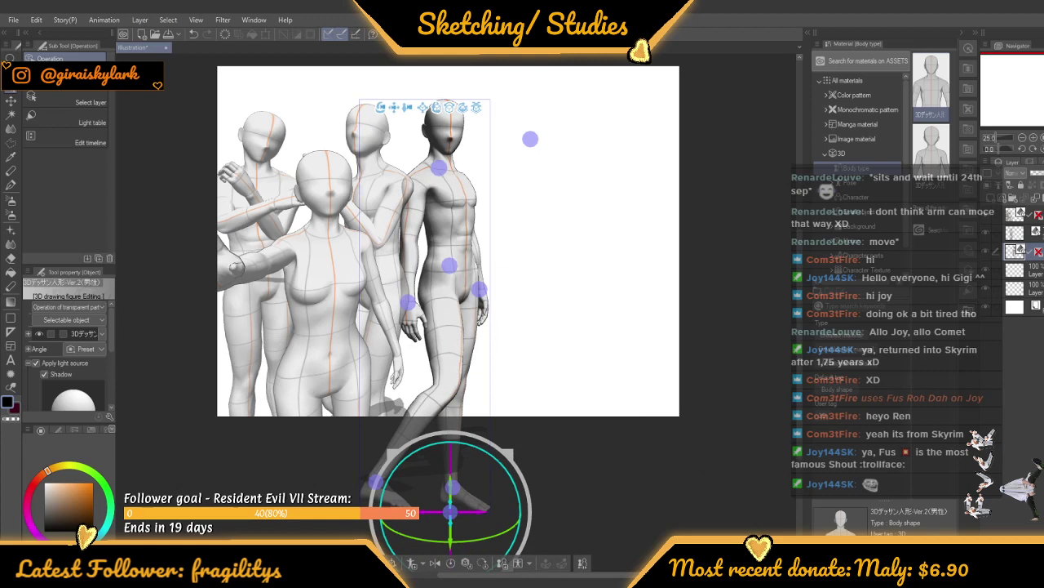
Move the third male figure's layer to the top of the layer stack, above the female figure's layer
left_click(1037, 251)
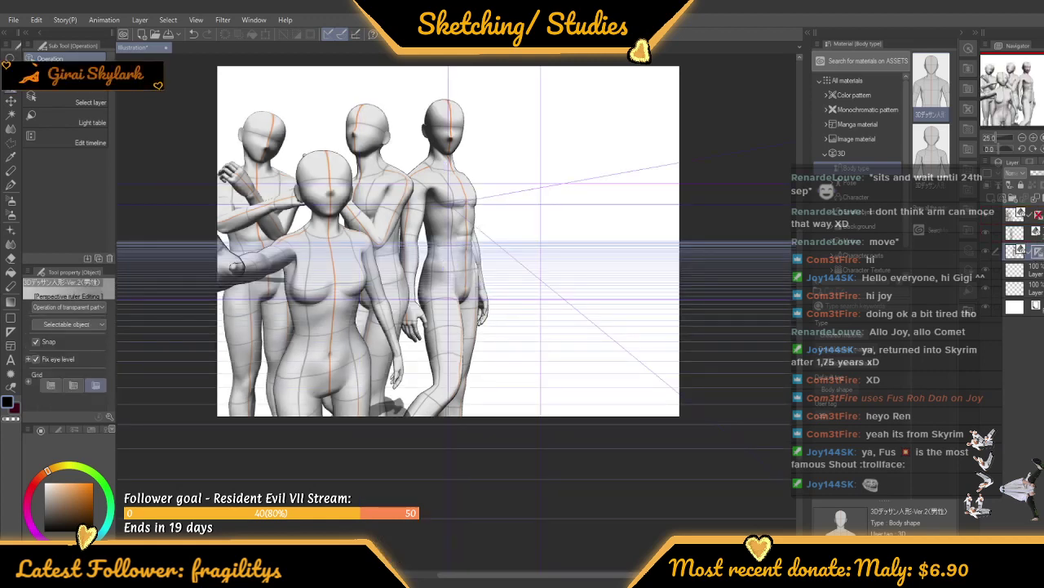
left_click_drag(1039, 254, 1028, 212)
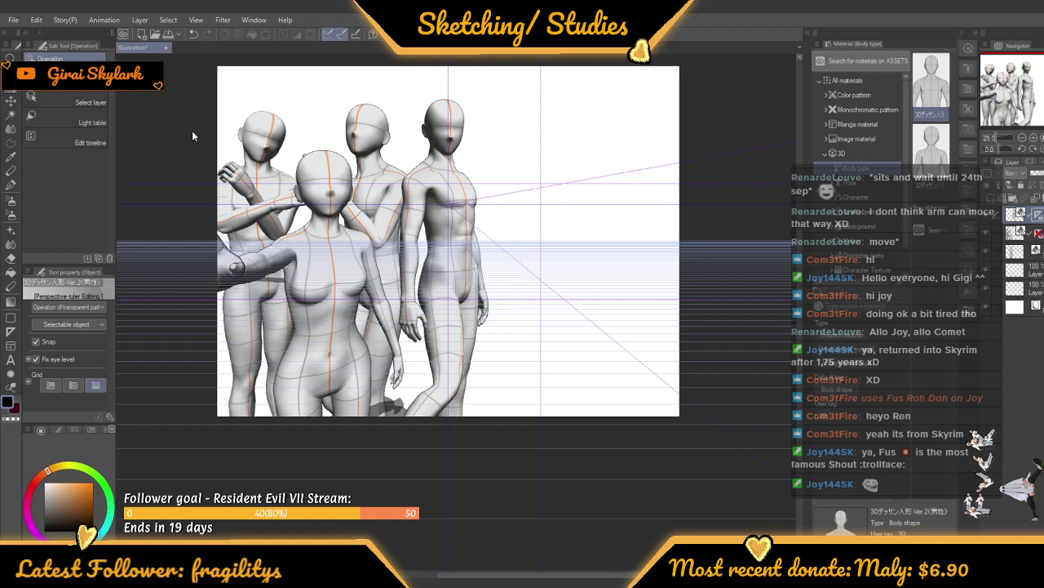
left_click(1028, 292)
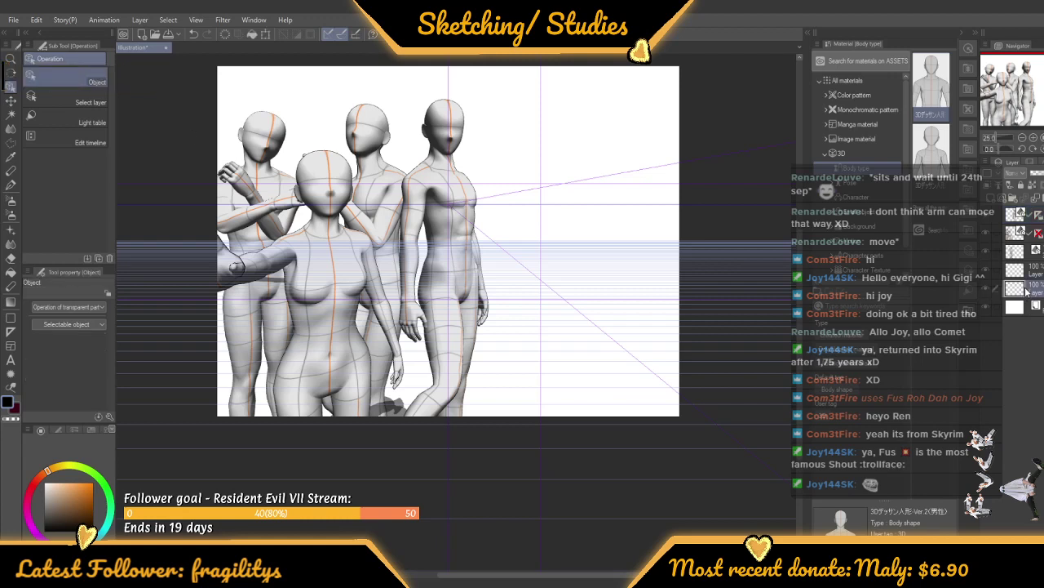
left_click(1030, 267)
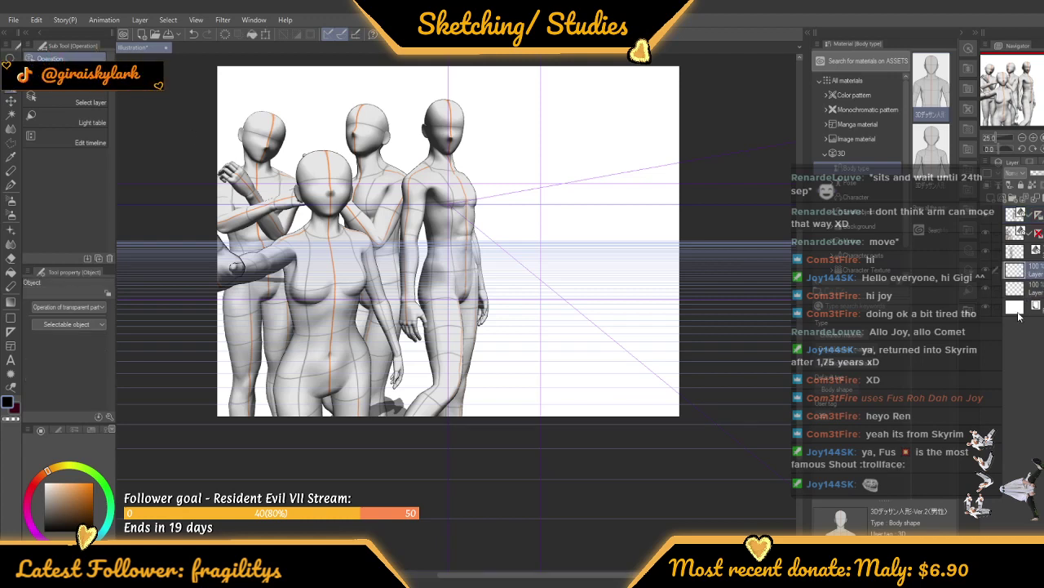
left_click(1030, 313)
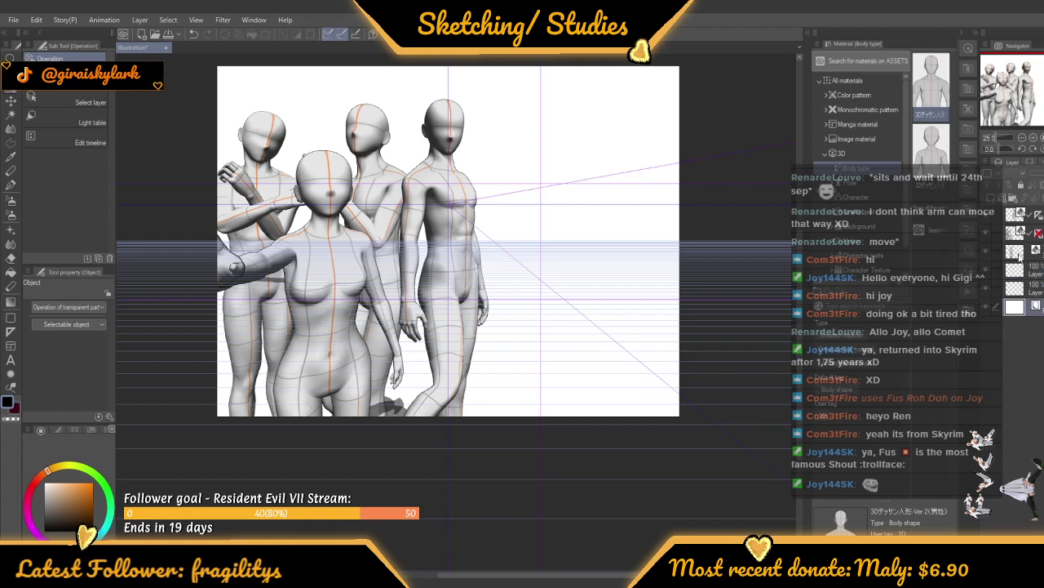
left_click(1038, 217)
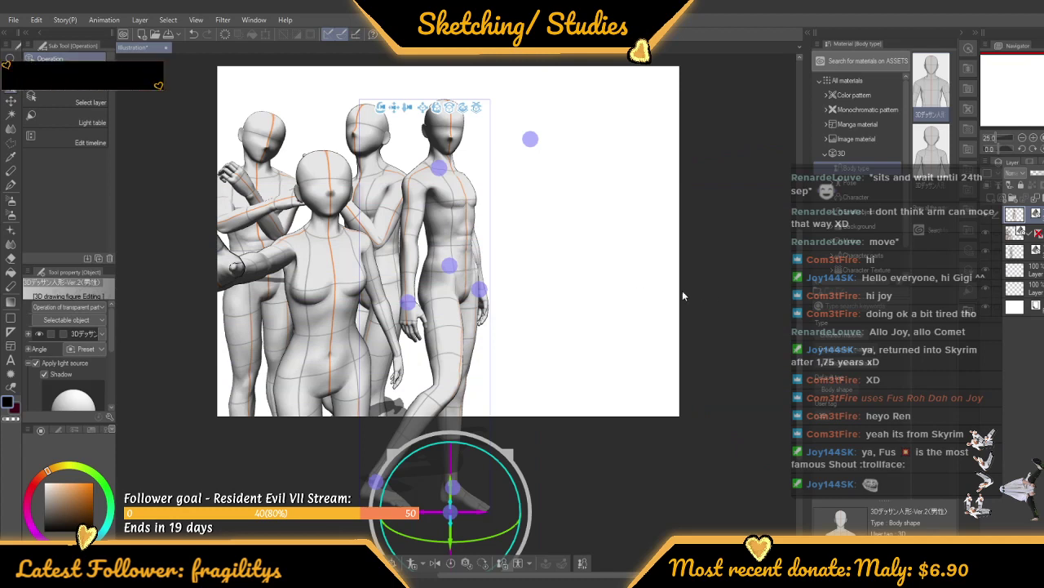
left_click(606, 217)
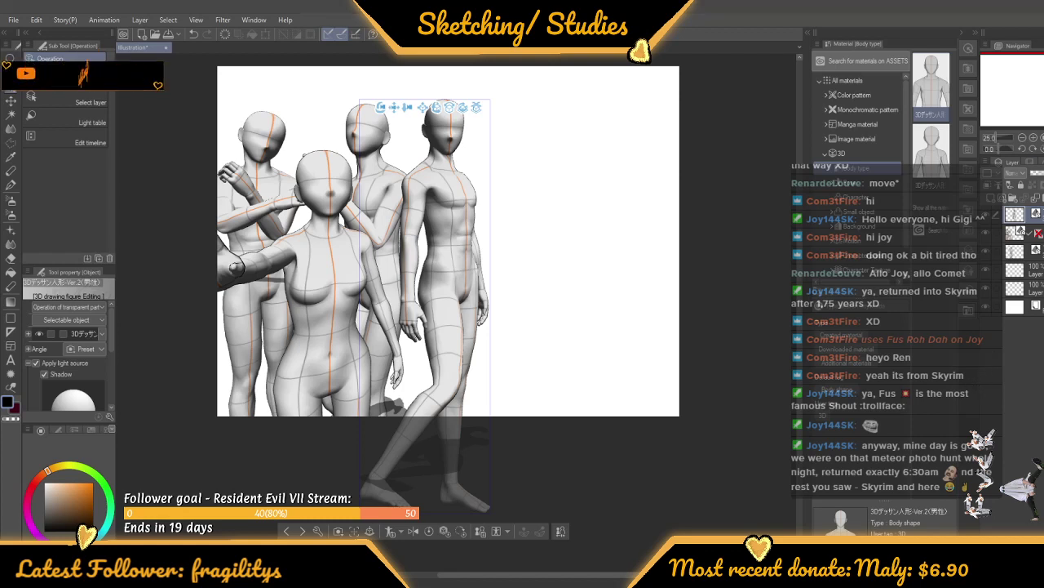
Enlarge the Navigator palette so that the Layer palette beneath it starts lower
left_click_drag(1011, 152, 1011, 311)
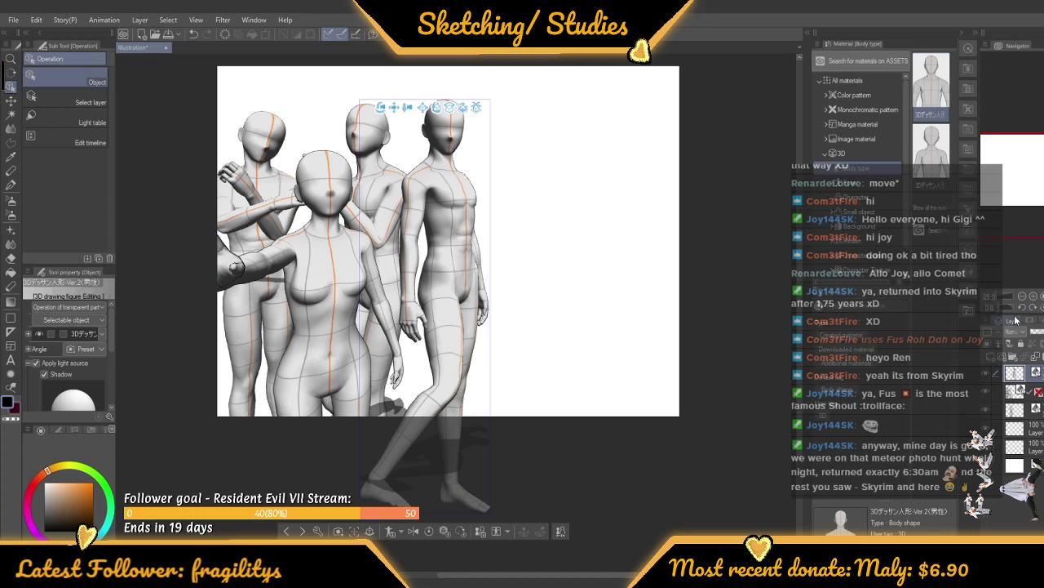
left_click_drag(1002, 314, 1007, 237)
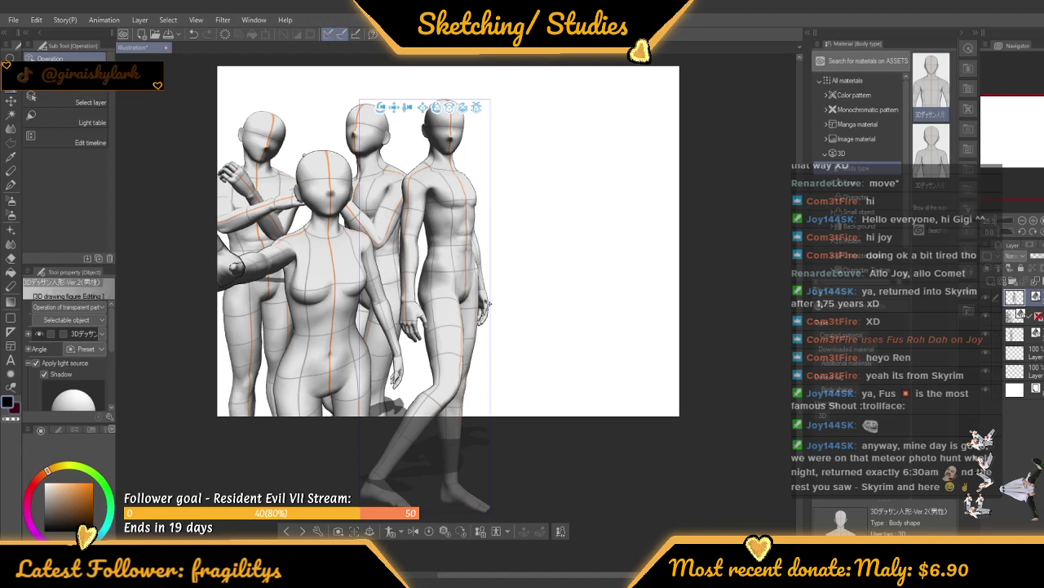
Bend the third male figure's near arm so his forearm crosses in front of his waist, with the hand past his far hip
left_click(423, 294)
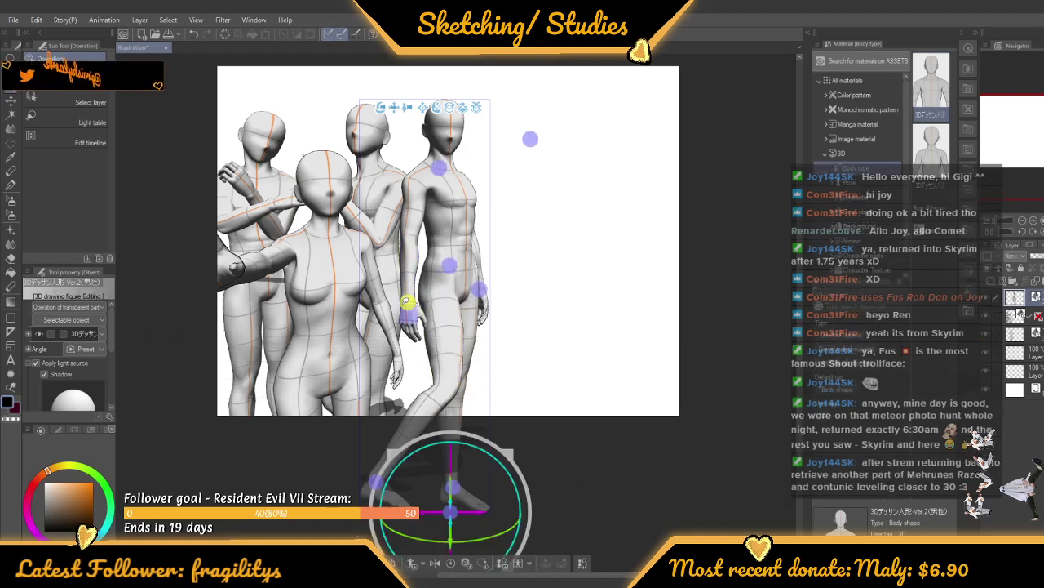
left_click_drag(408, 302, 470, 254)
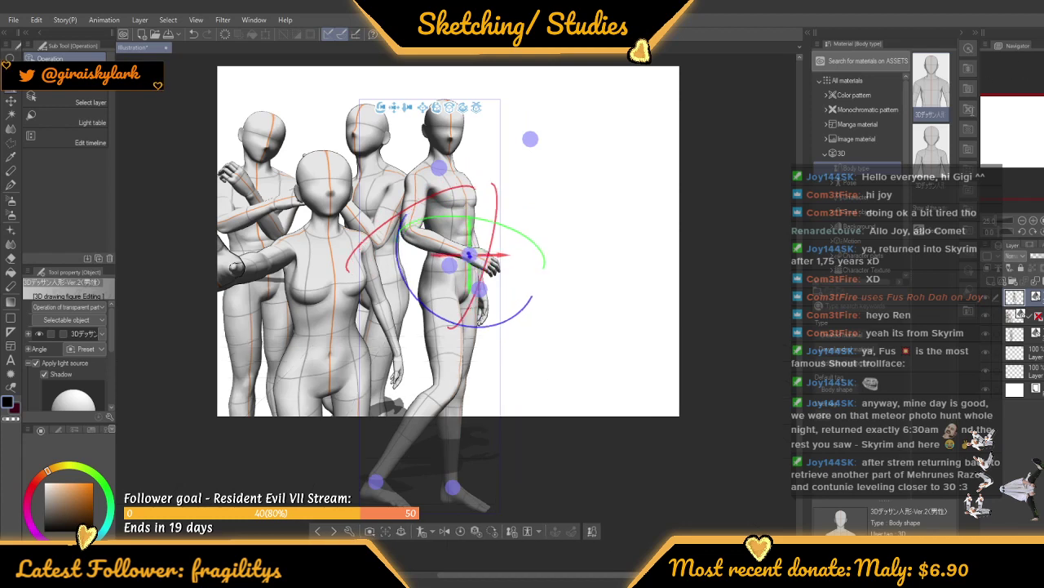
left_click(708, 153)
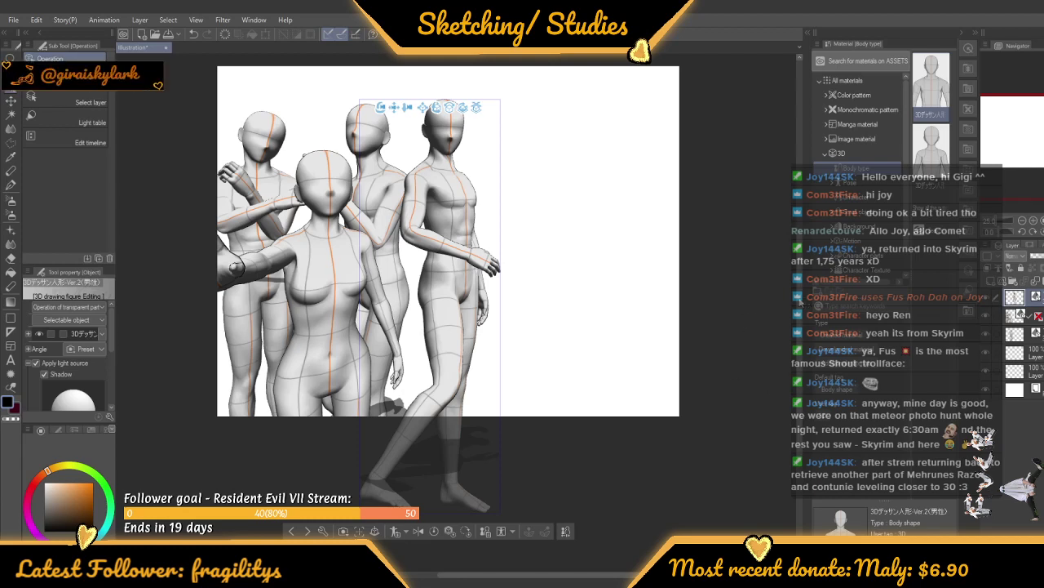
left_click_drag(800, 299, 803, 278)
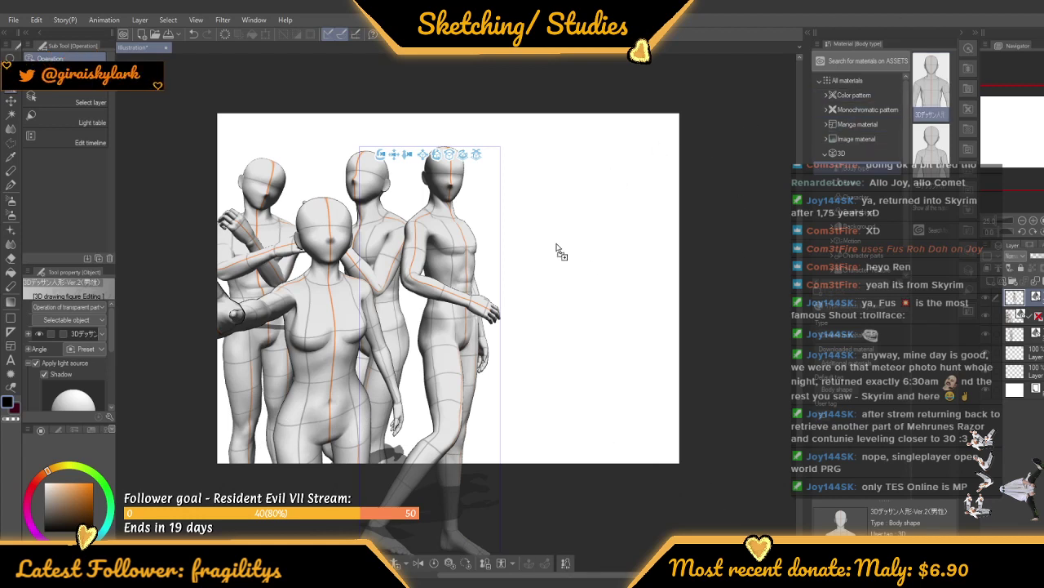
left_click_drag(559, 251, 555, 244)
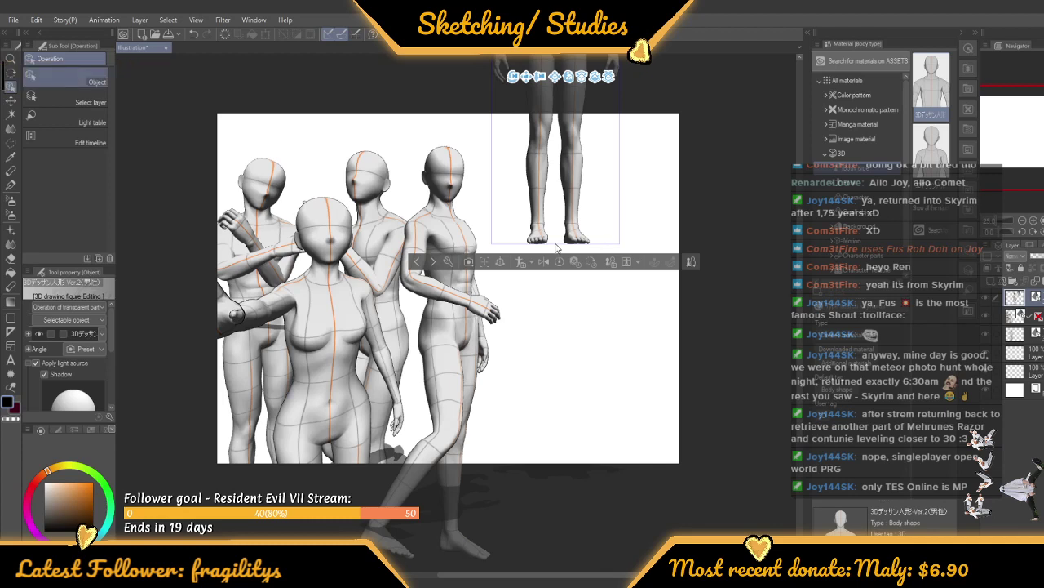
key("ctrl+z")
Add a fourth male figure on a layer below the other figures' layers, enlarge him slightly and shift his hips a little sideways
left_click(1018, 351)
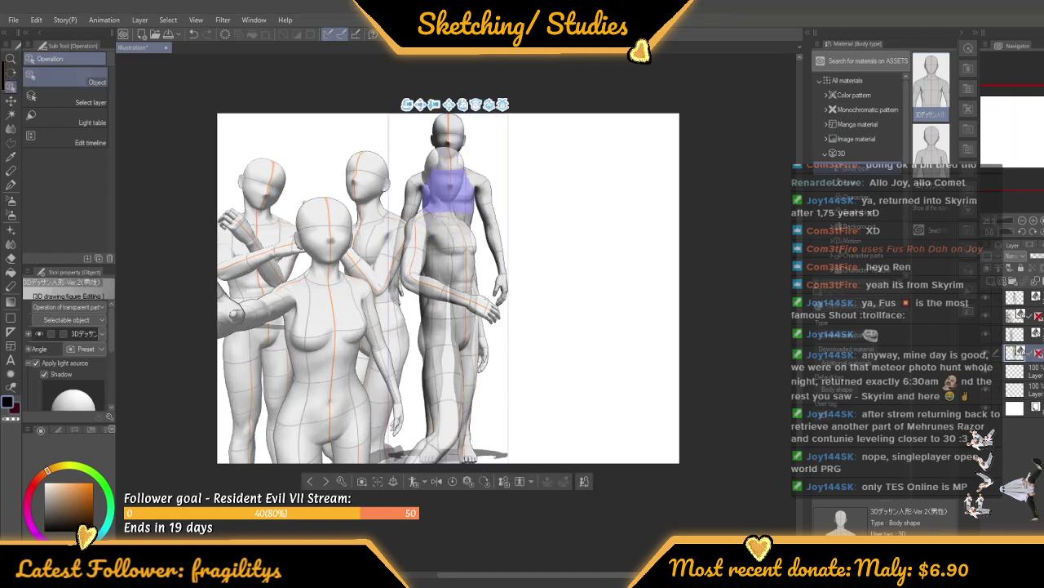
left_click(470, 216)
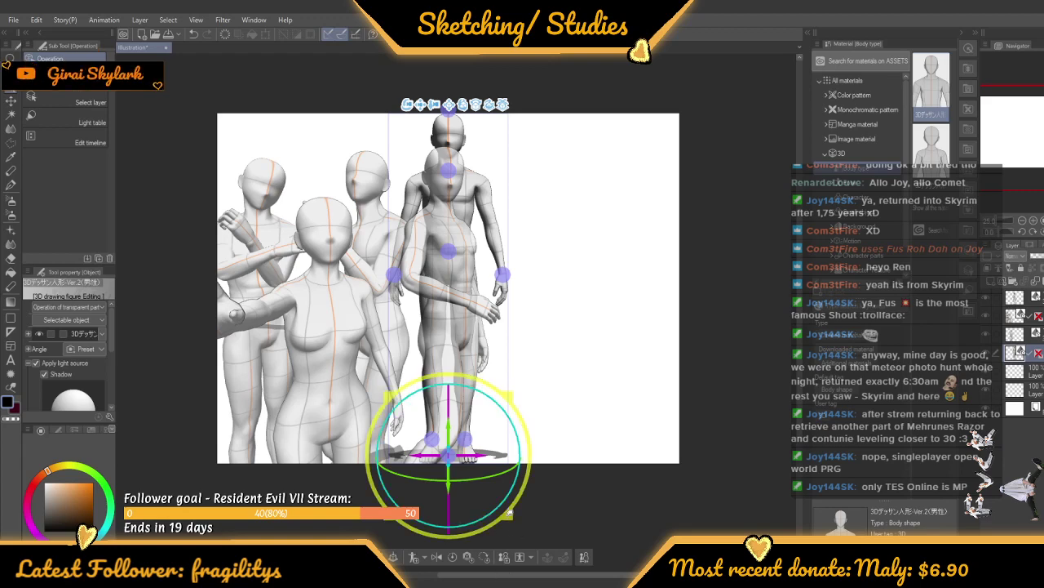
left_click_drag(508, 522, 524, 506)
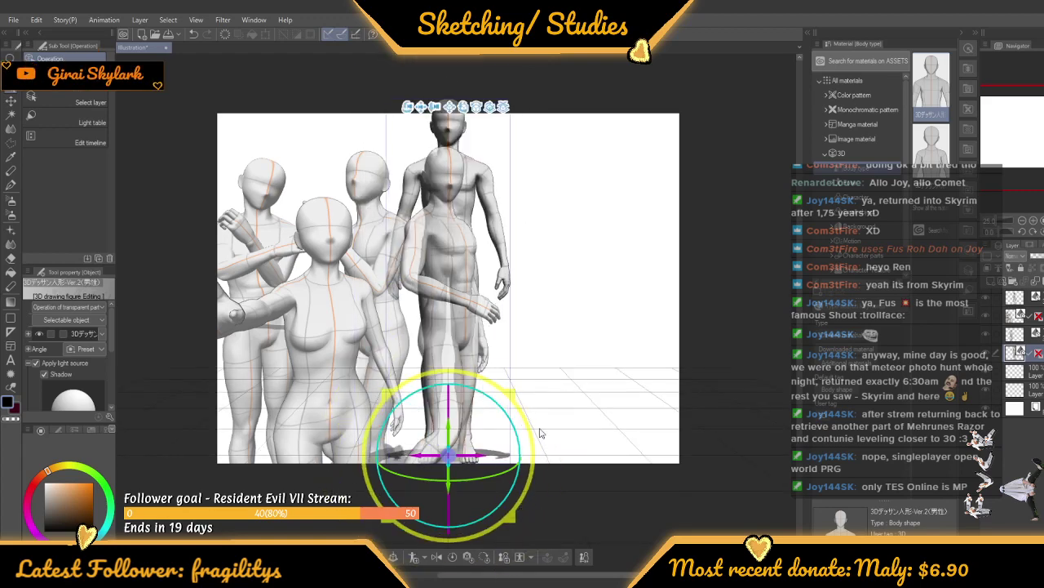
mouse_move(452, 241)
left_mouse_down()
mouse_move(578, 283)
mouse_move(517, 240)
mouse_move(457, 246)
mouse_move(466, 243)
left_mouse_up()
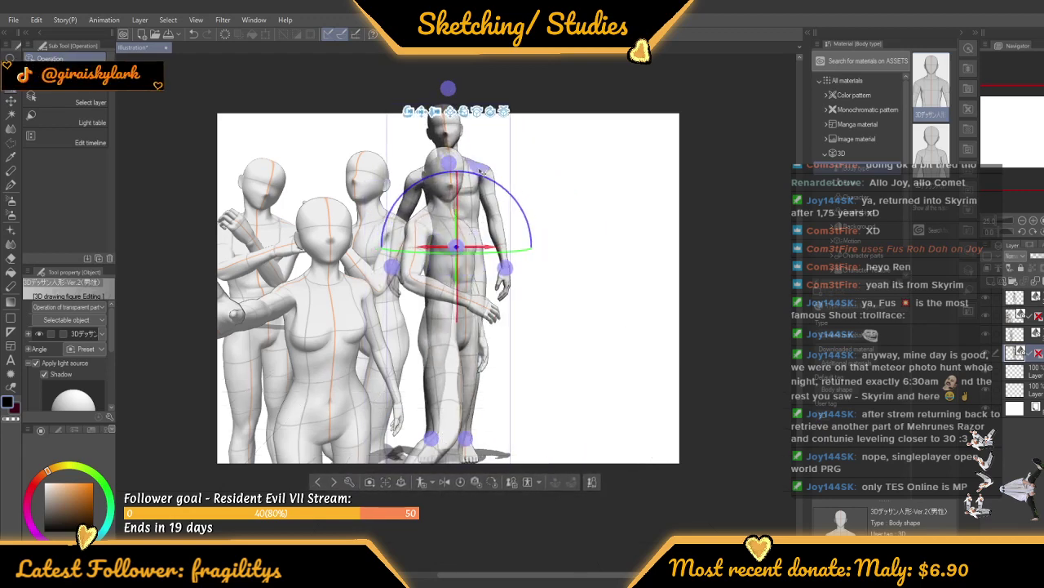
left_click(480, 172)
left_click(503, 234)
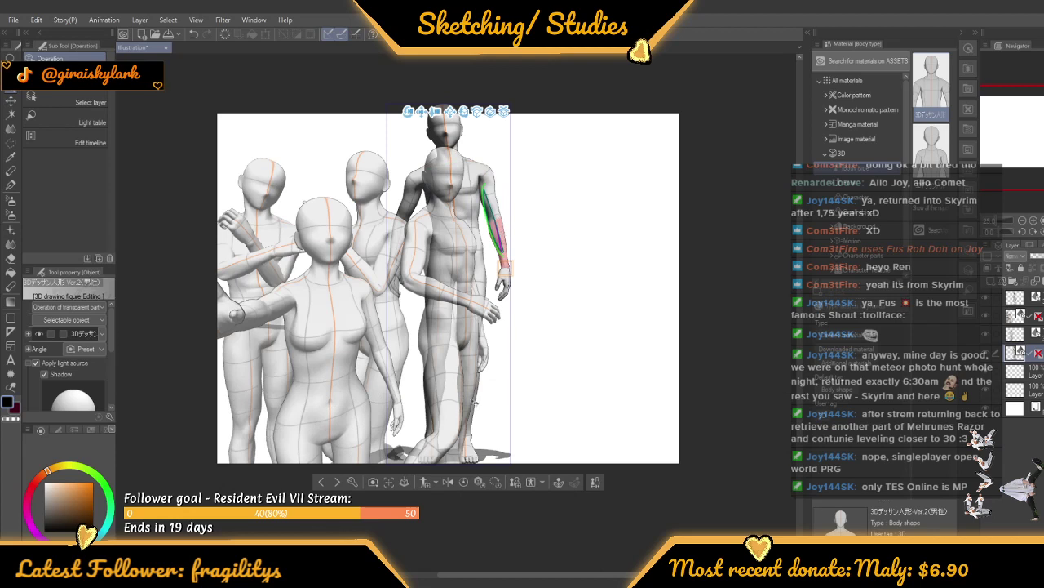
left_click(497, 205)
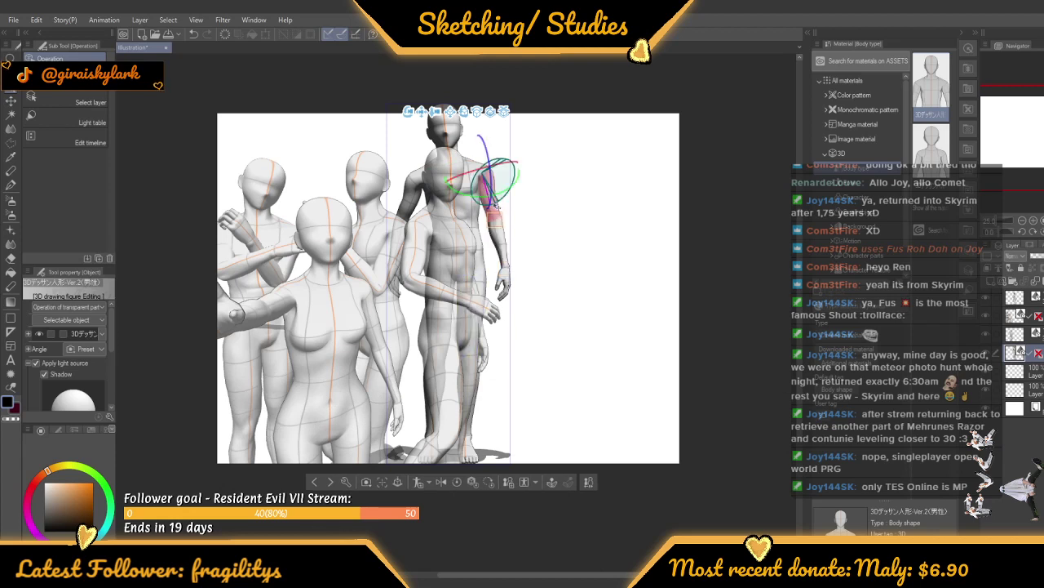
left_click(478, 254)
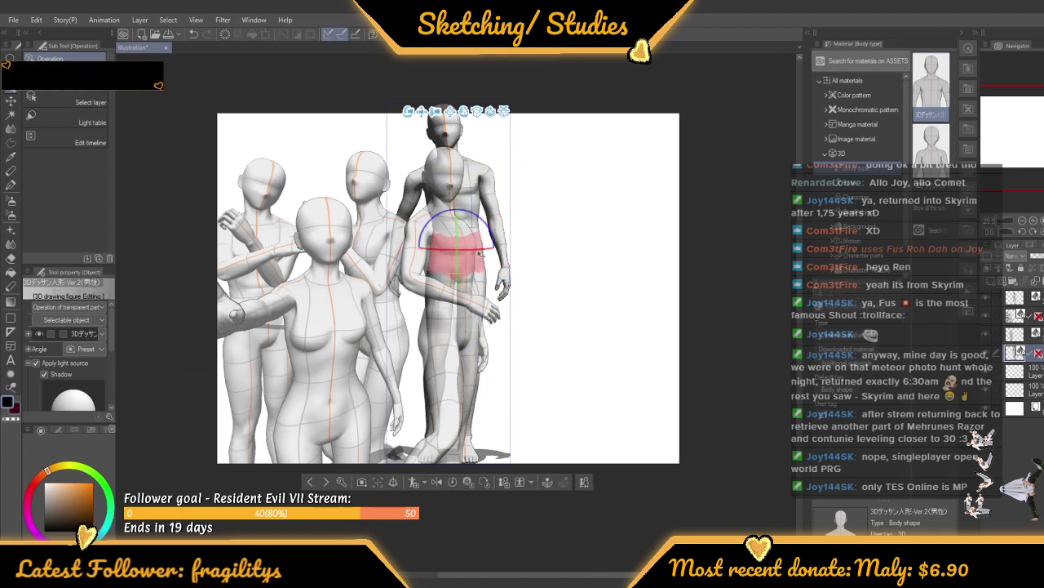
left_click(560, 303)
Move the fourth male figure forward into the empty space beside the third male and shift his hips toward the group
left_click(456, 253)
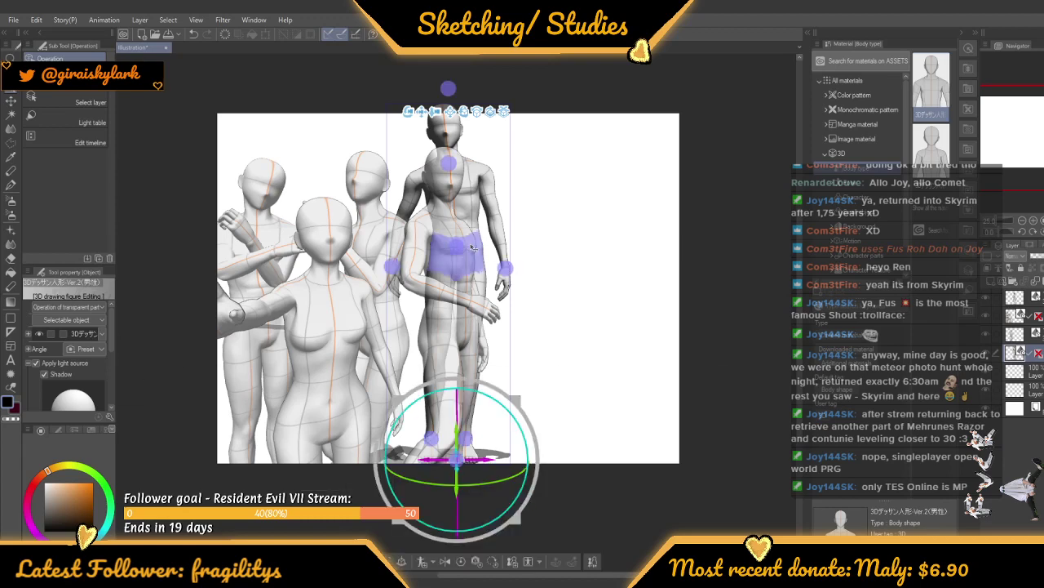
left_click_drag(461, 454, 569, 486)
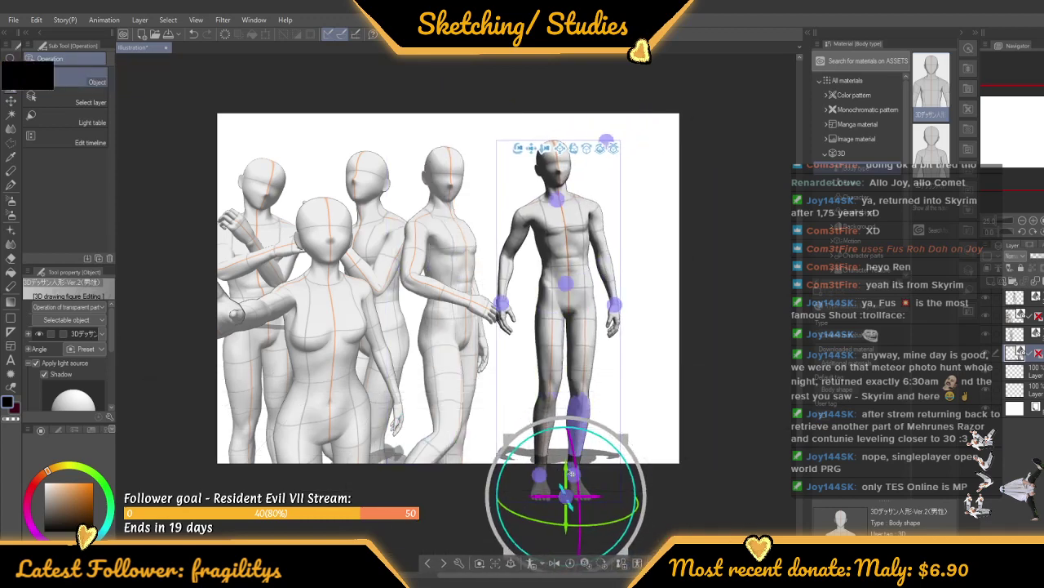
left_click_drag(567, 495, 600, 500)
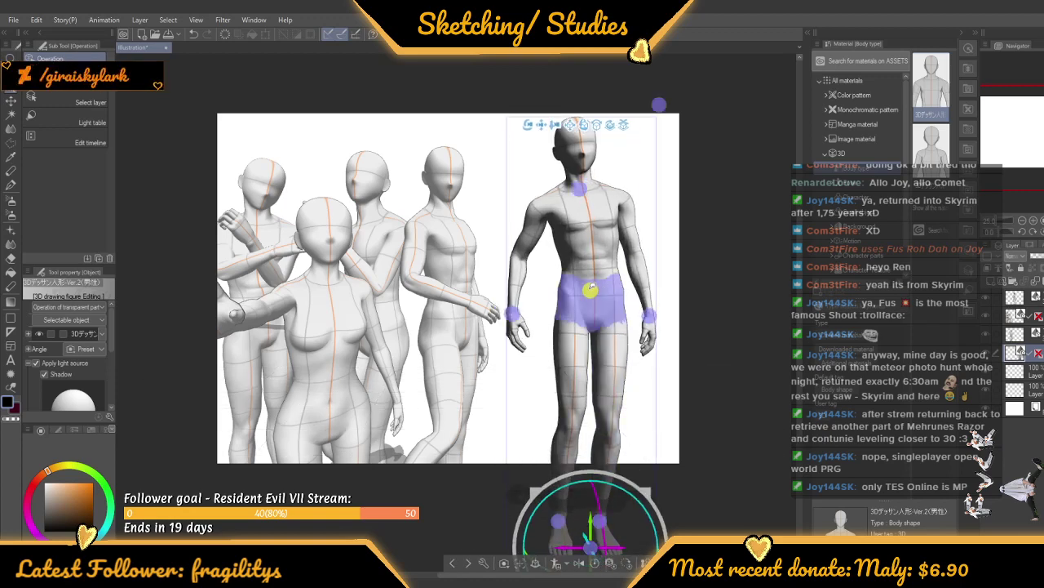
left_click_drag(591, 351, 570, 298)
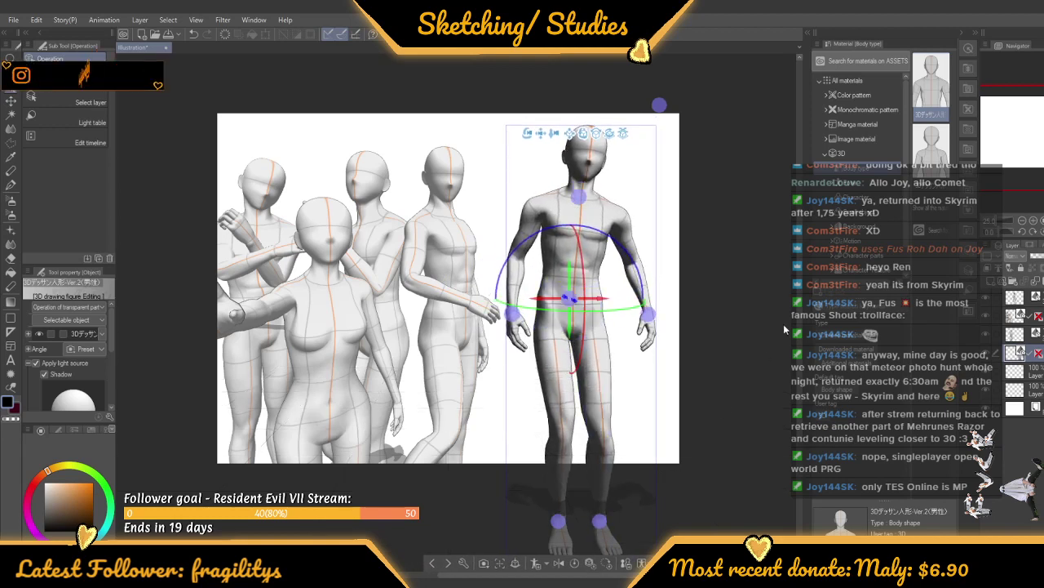
Move the fourth male figure toward the group so he stands partly behind the third male figure
scroll(787, 370, "down", 4)
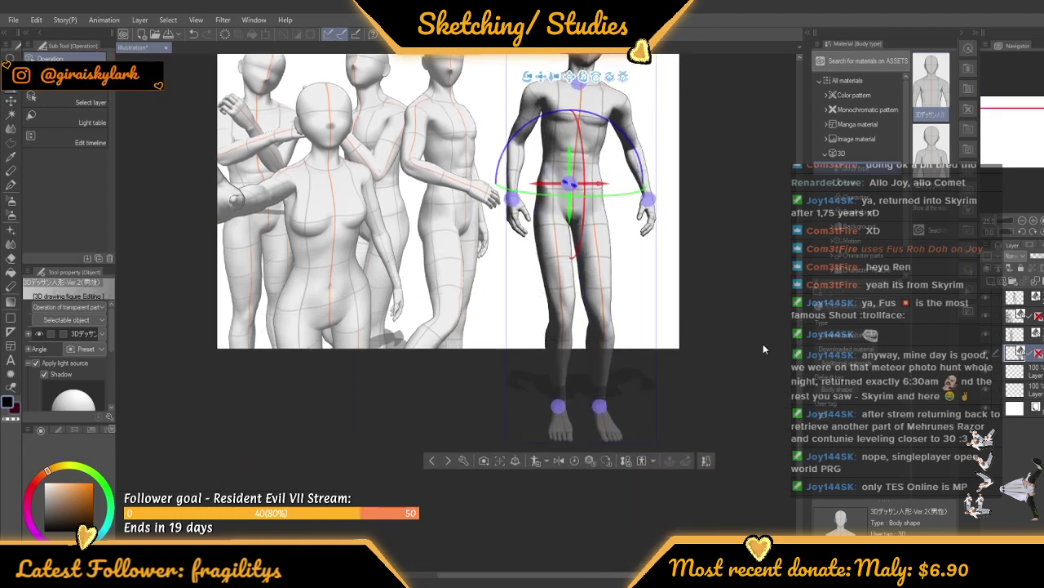
scroll(763, 346, "up", 2)
scroll(762, 349, "down", 3)
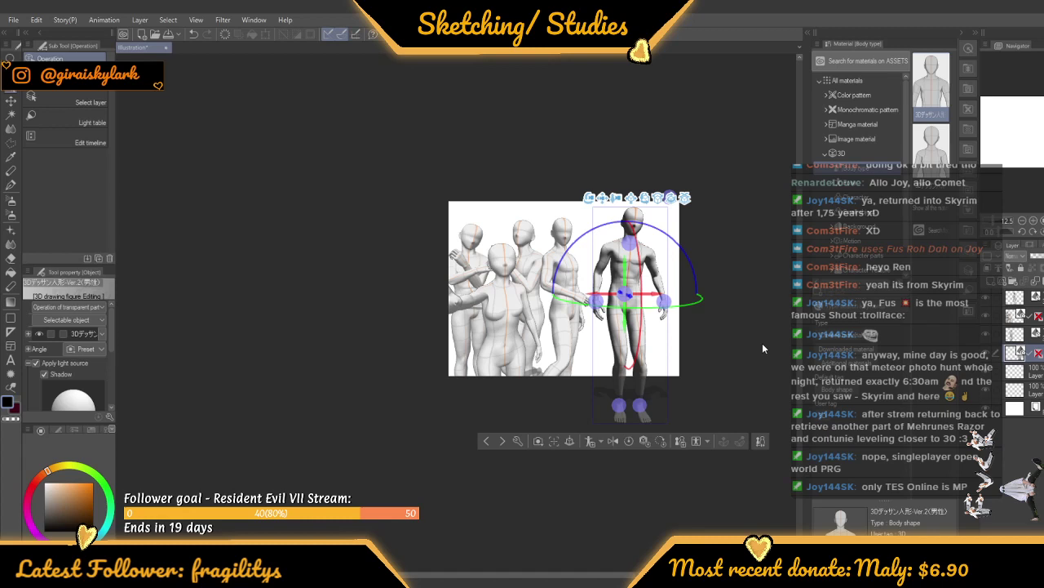
left_click(647, 395)
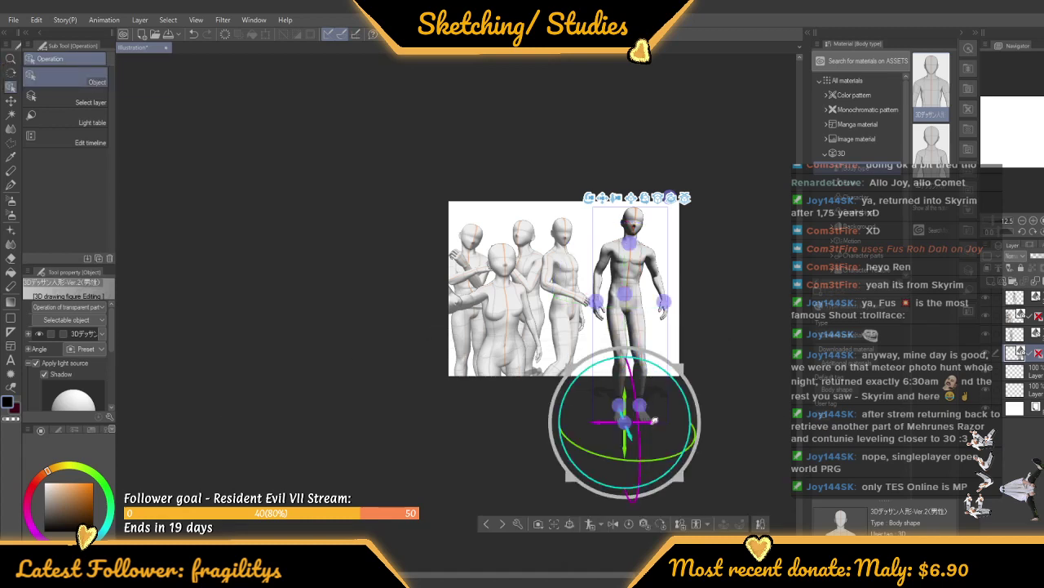
left_click_drag(612, 414, 588, 411)
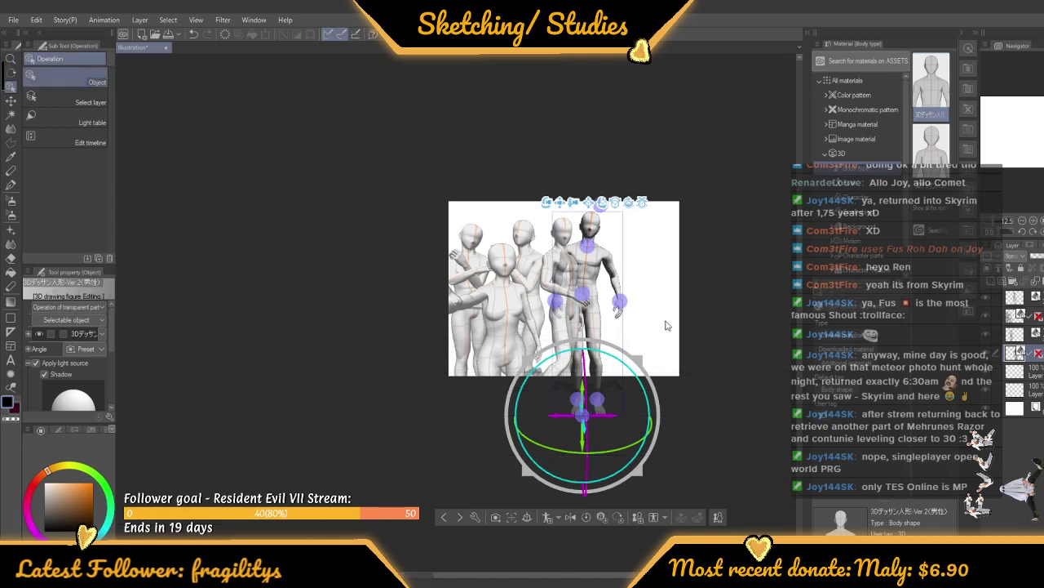
Raise the fourth male figure's near arm behind the third male's neck and rest the hand on his far shoulder
scroll(666, 326, "up", 3)
left_click_drag(445, 280, 431, 167)
left_click_drag(422, 164, 424, 172)
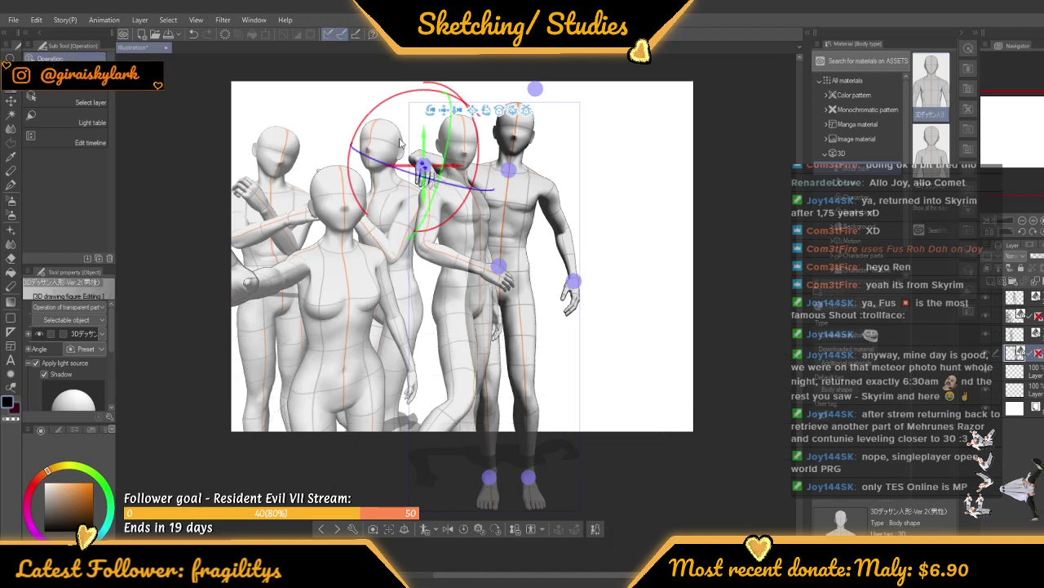
scroll(400, 142, "up", 1)
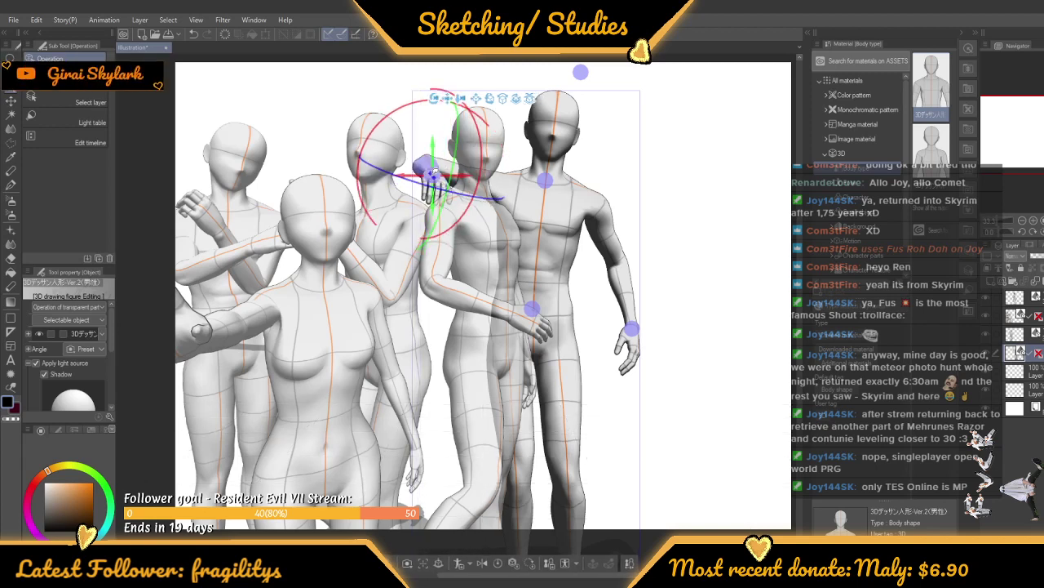
left_click_drag(434, 171, 477, 212)
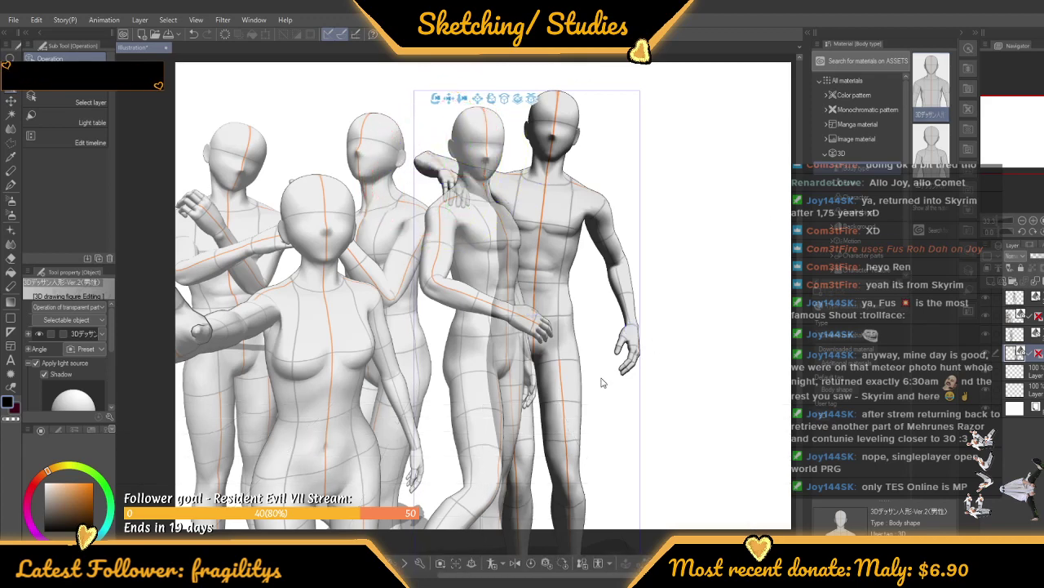
Check the whole group and lower the fourth male figure's hand slightly on the third male's shoulder
scroll(461, 373, "down", 3)
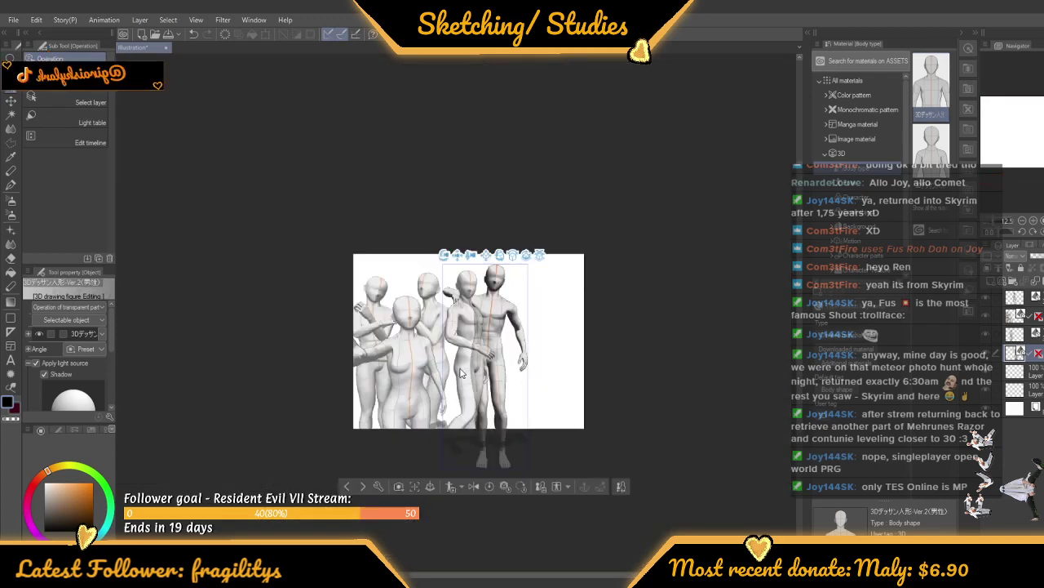
scroll(461, 373, "up", 2)
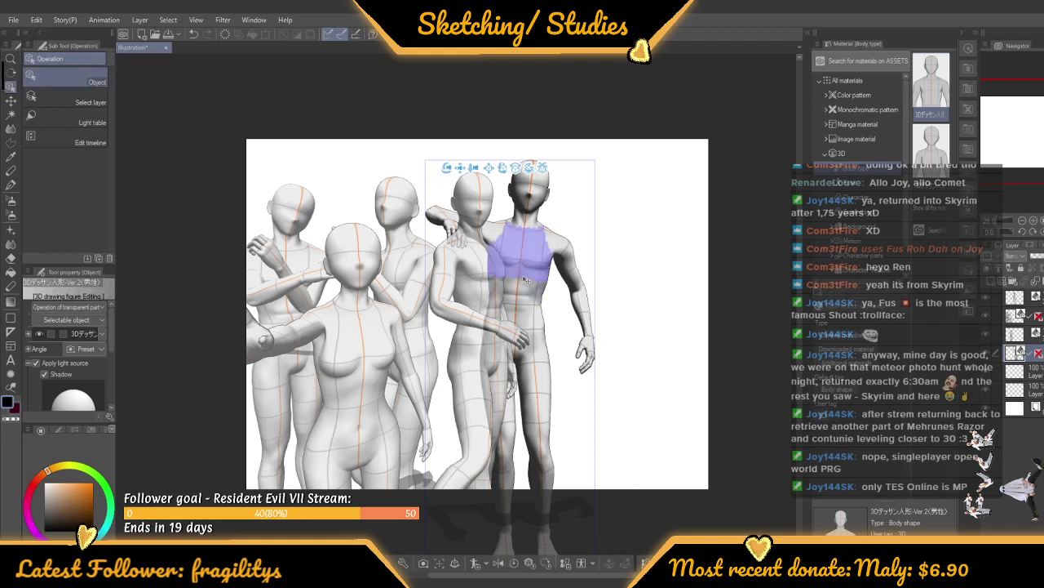
left_click(526, 280)
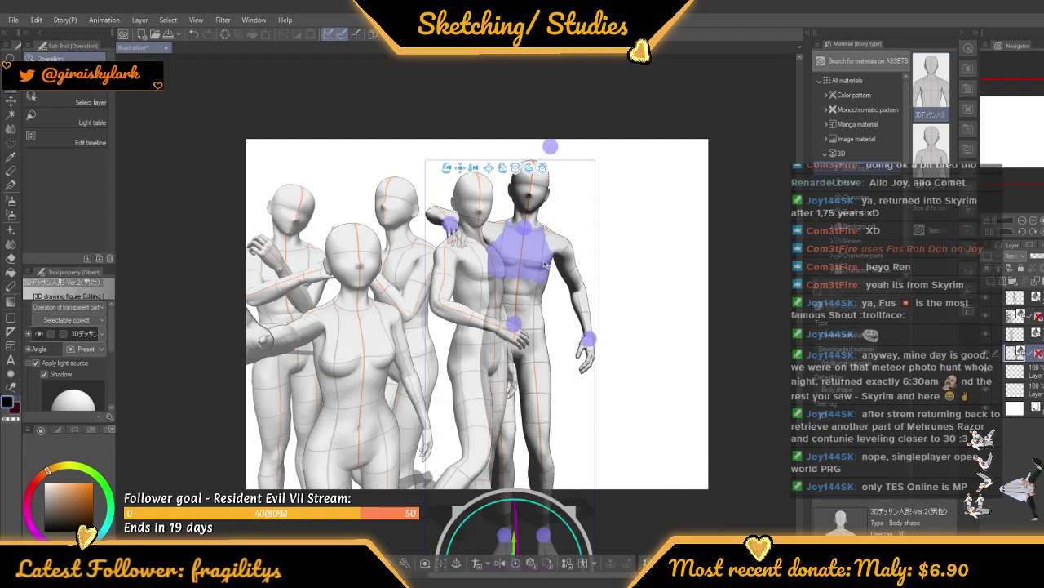
left_click(666, 109)
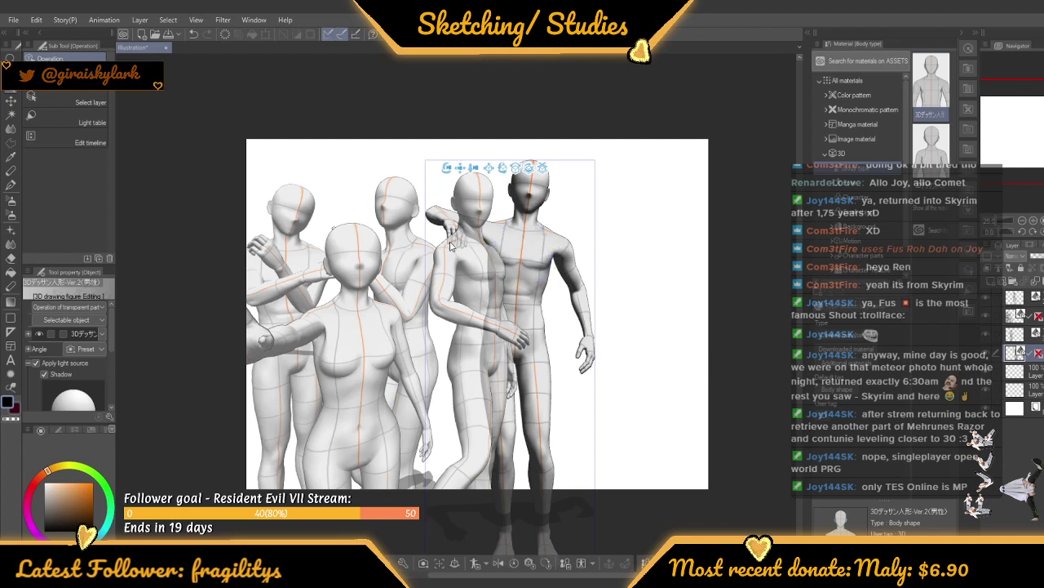
left_click(451, 224)
left_click_drag(451, 225, 444, 234)
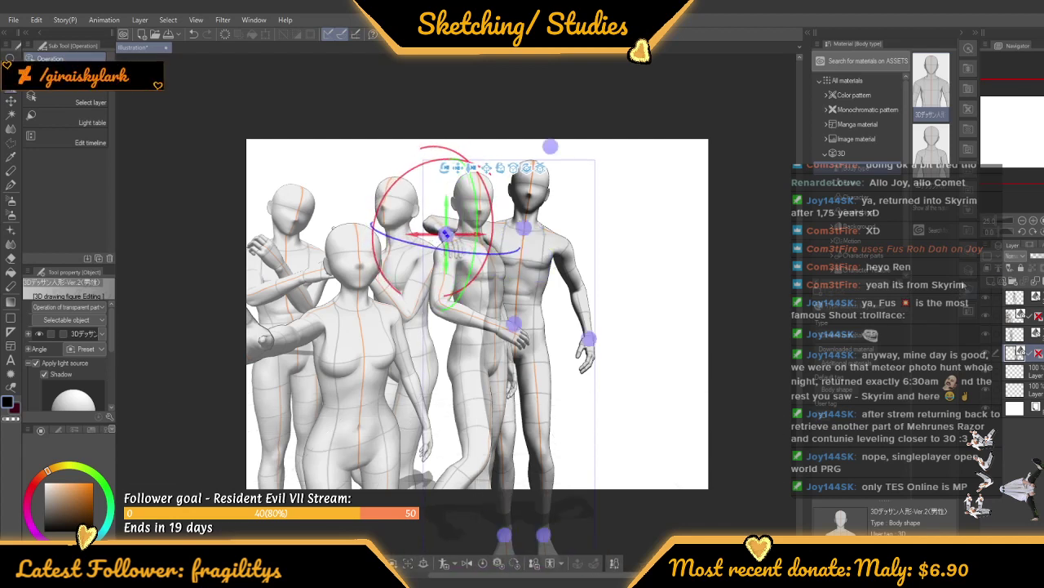
Duplicate the topmost male figure layer to add another 3D drawing figure to the group
left_click(1026, 304)
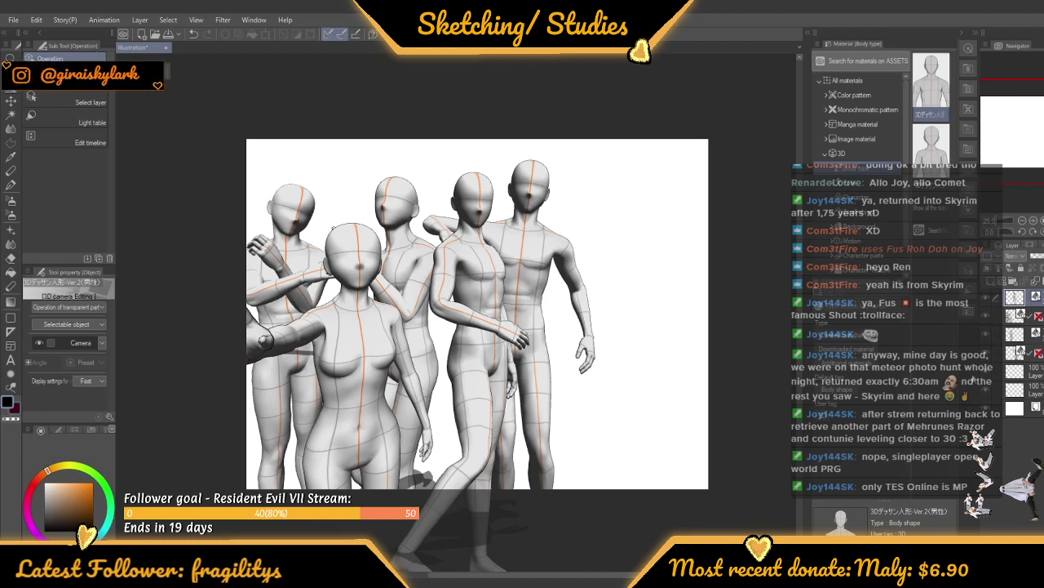
key("ctrl+v")
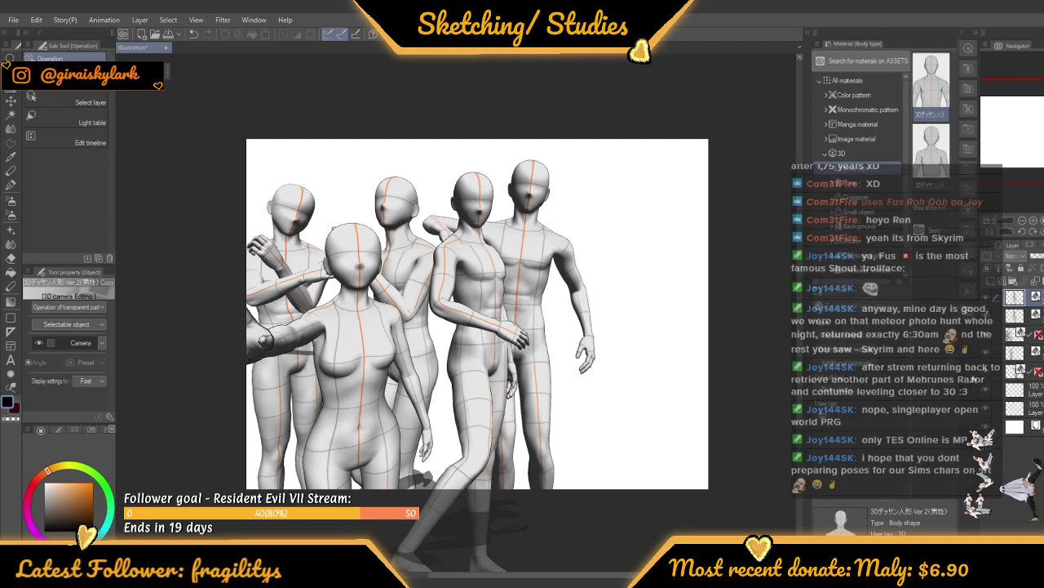
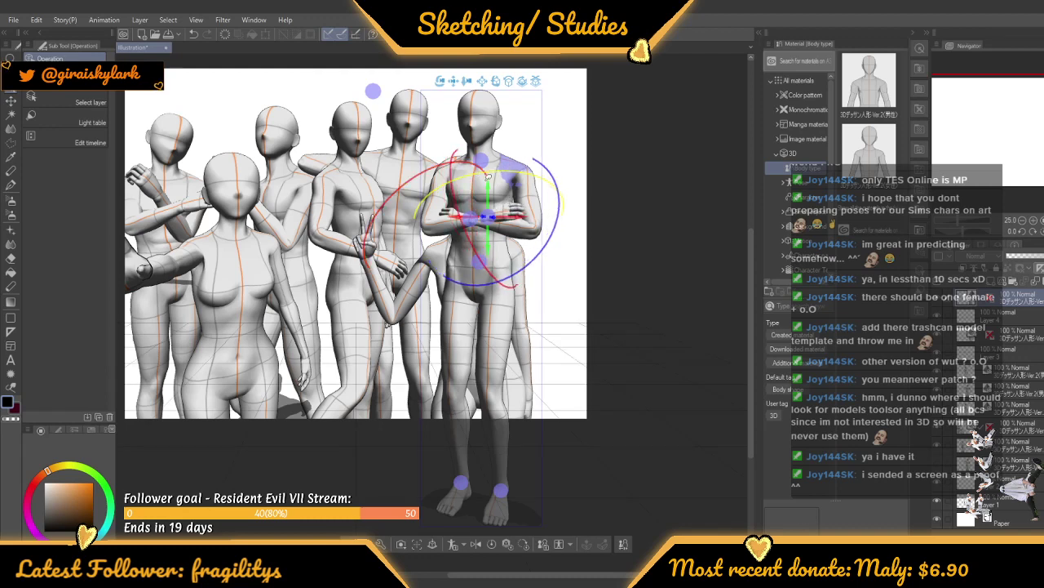
Refine the fifth male figure's crossed arms by rotating his forearms and upper arms so the hands rest against the opposite arms
left_click(452, 227)
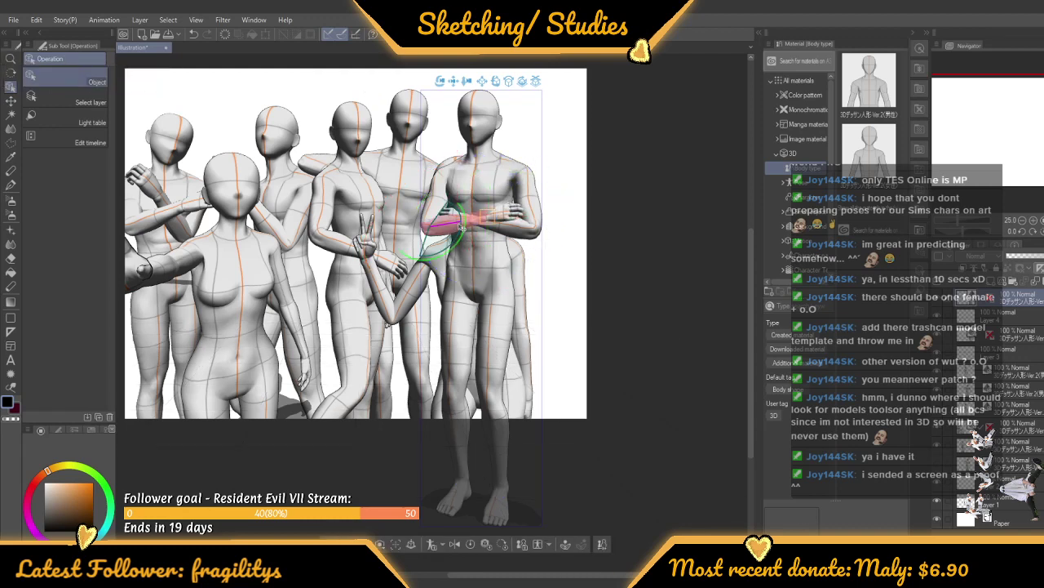
left_click_drag(462, 222, 459, 226)
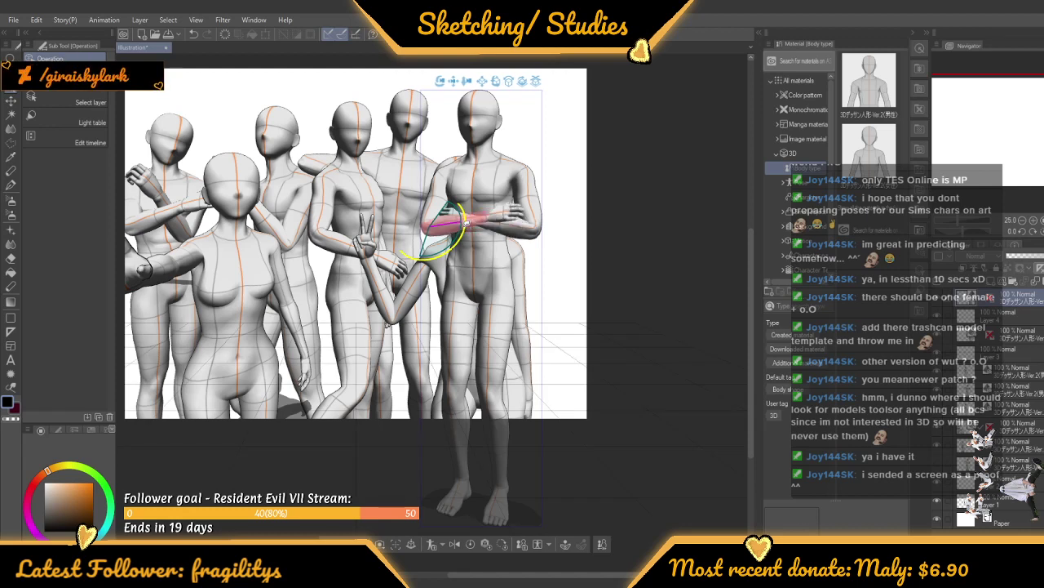
left_click(507, 224)
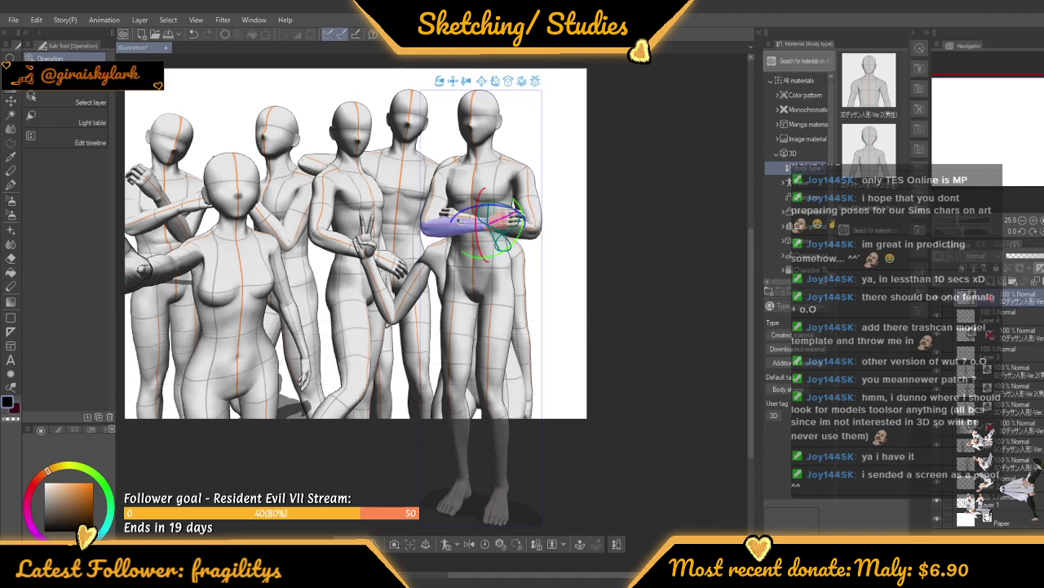
key("ctrl+z")
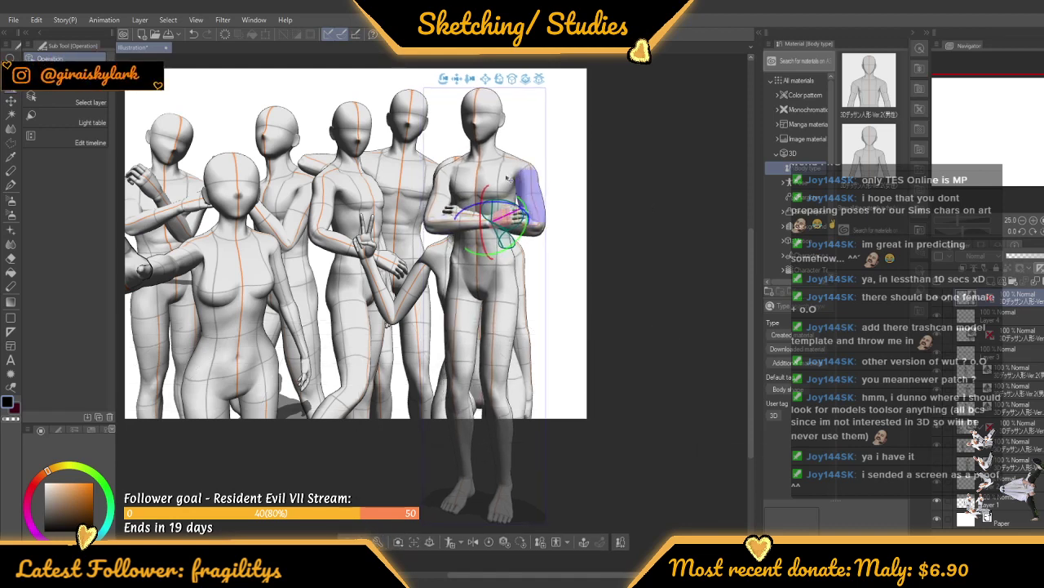
left_click(531, 186)
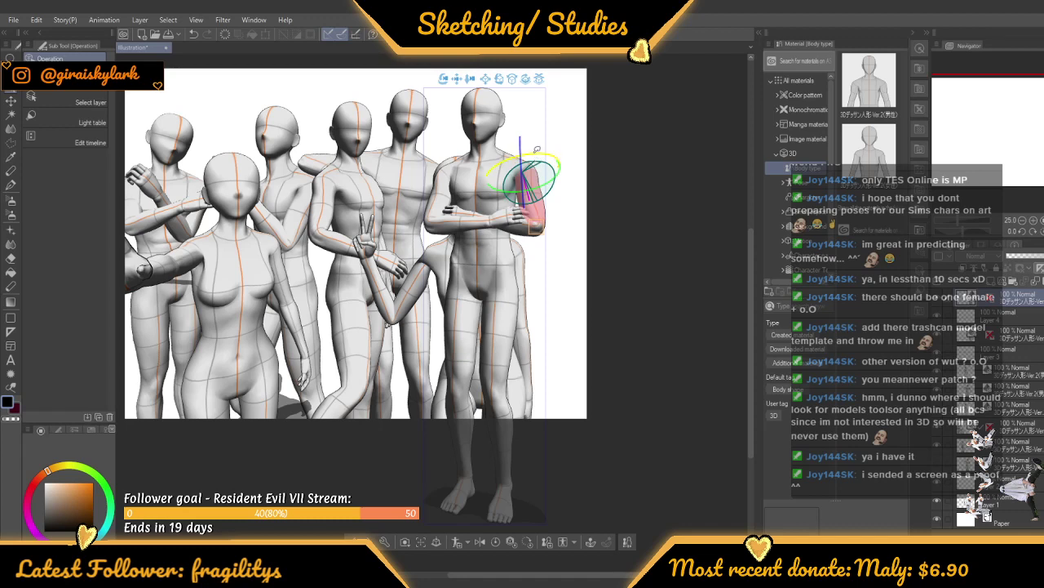
left_click_drag(537, 150, 435, 186)
left_click(440, 188)
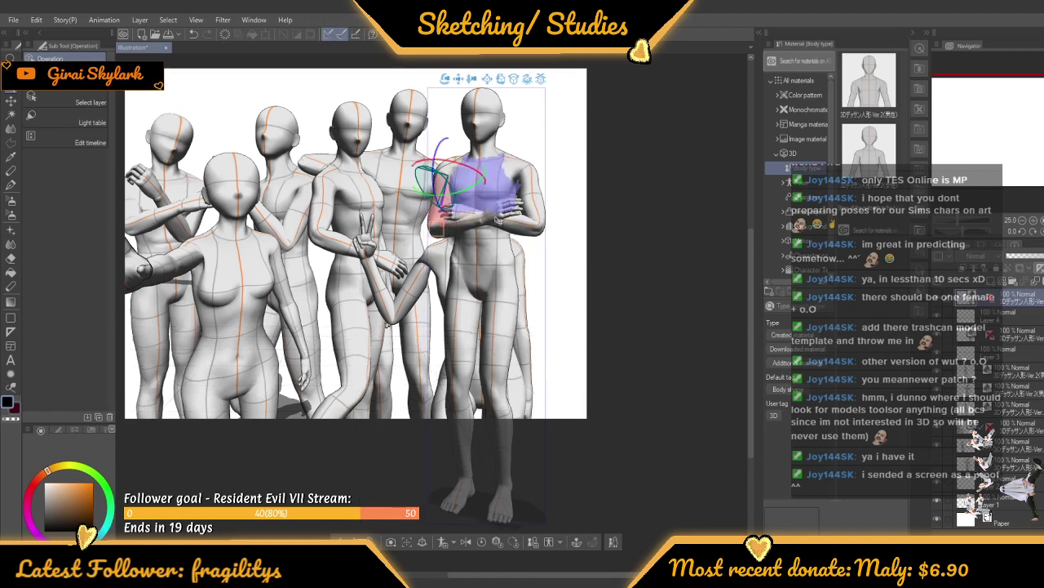
left_click(493, 216)
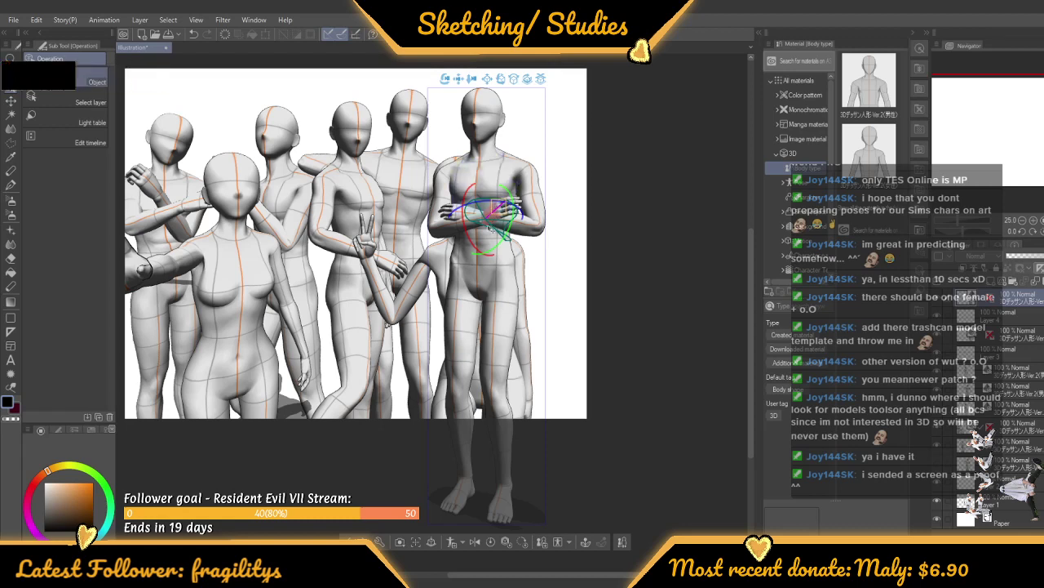
Move the fifth male figure's left foot outward to widen his standing stance
left_click(506, 359)
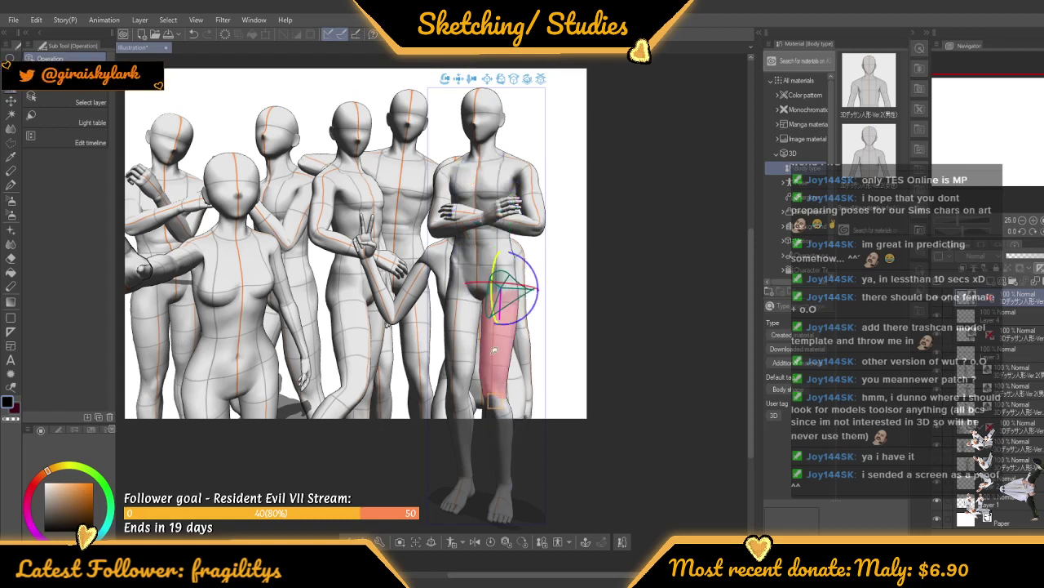
left_click(502, 439)
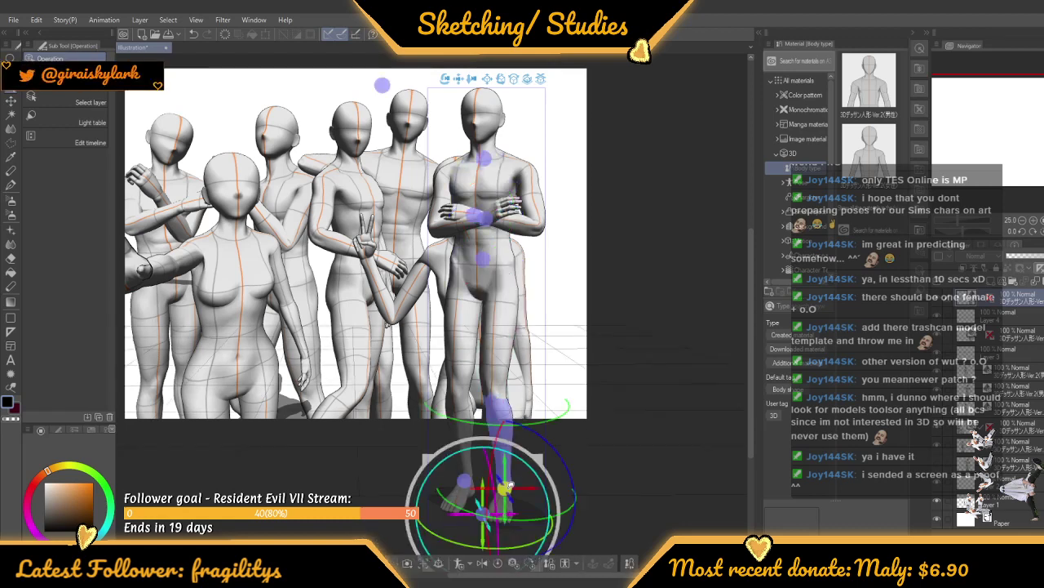
left_click_drag(506, 487, 531, 489)
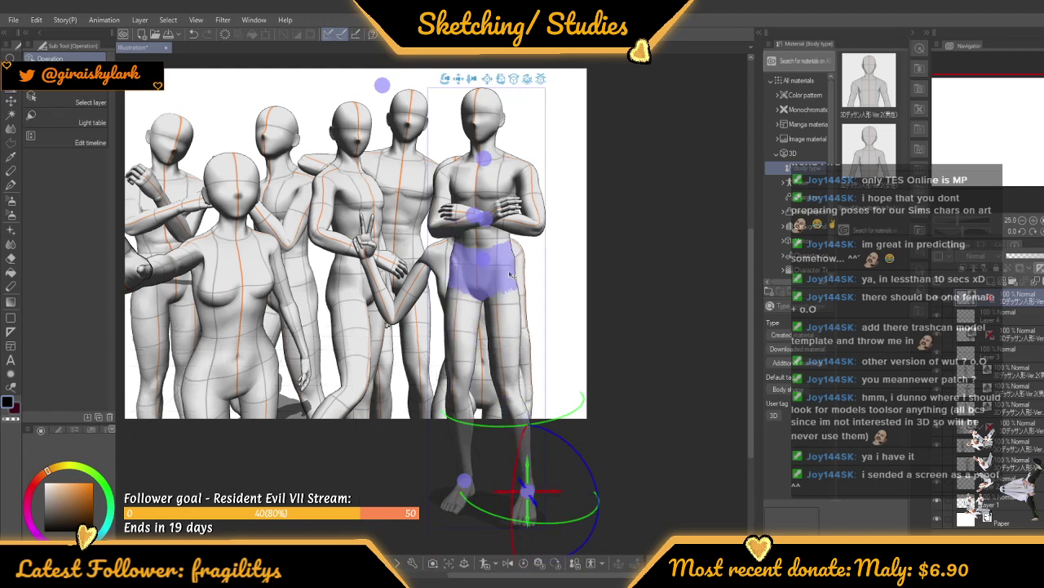
left_click(690, 236)
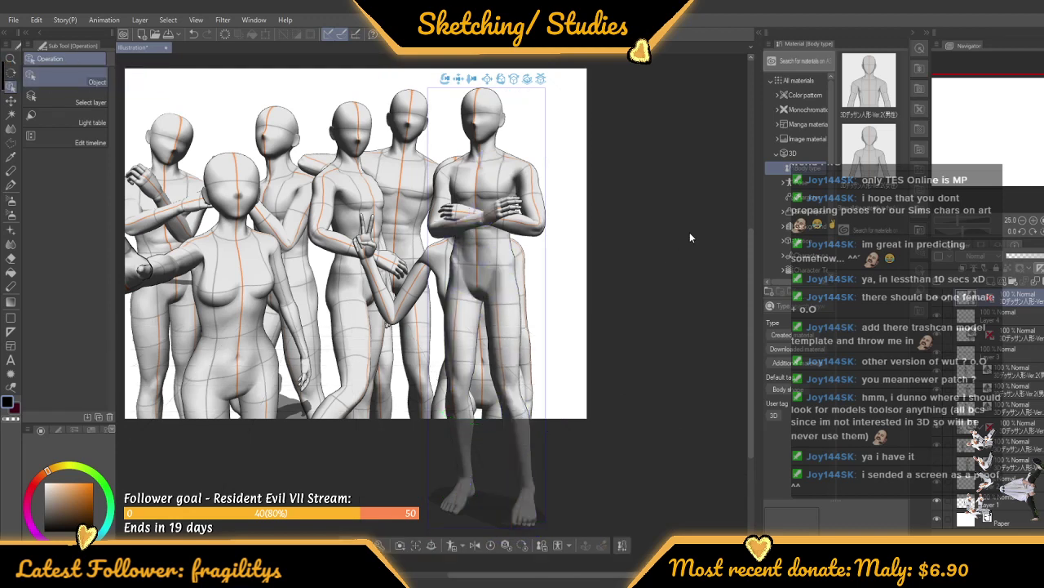
scroll(606, 261, "down", 2)
key("ctrl+z")
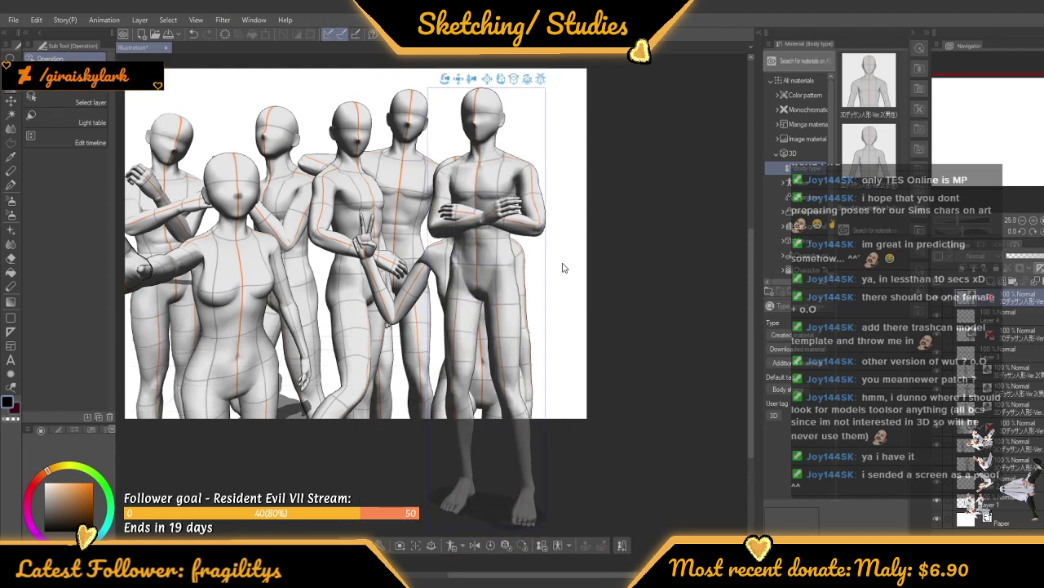
scroll(563, 267, "down", 2)
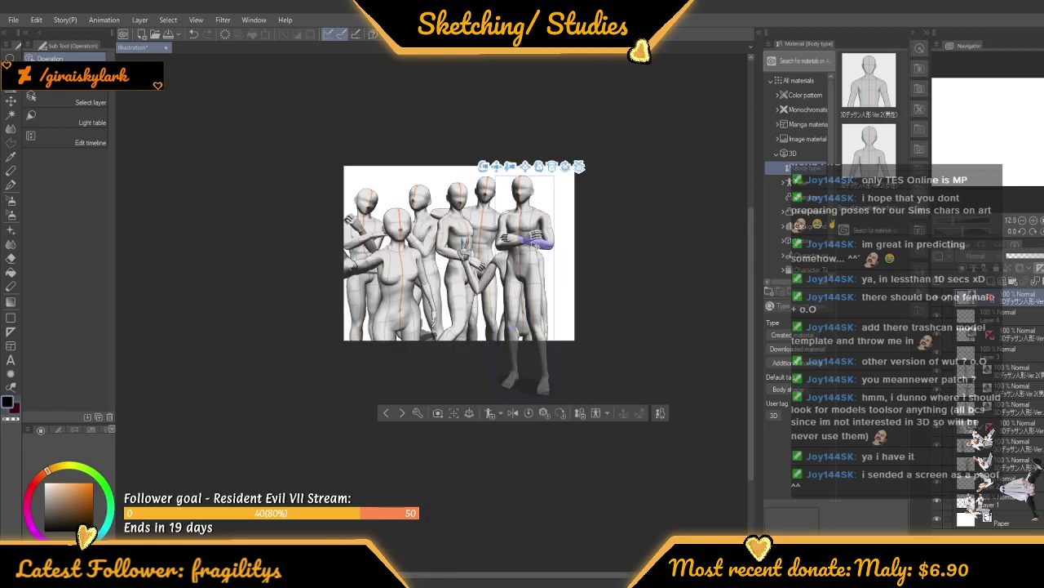
Shift the fifth male figure slightly outward and place his layer below the second female figure's so he stands behind her
left_click(536, 241)
left_click_drag(528, 382, 536, 382)
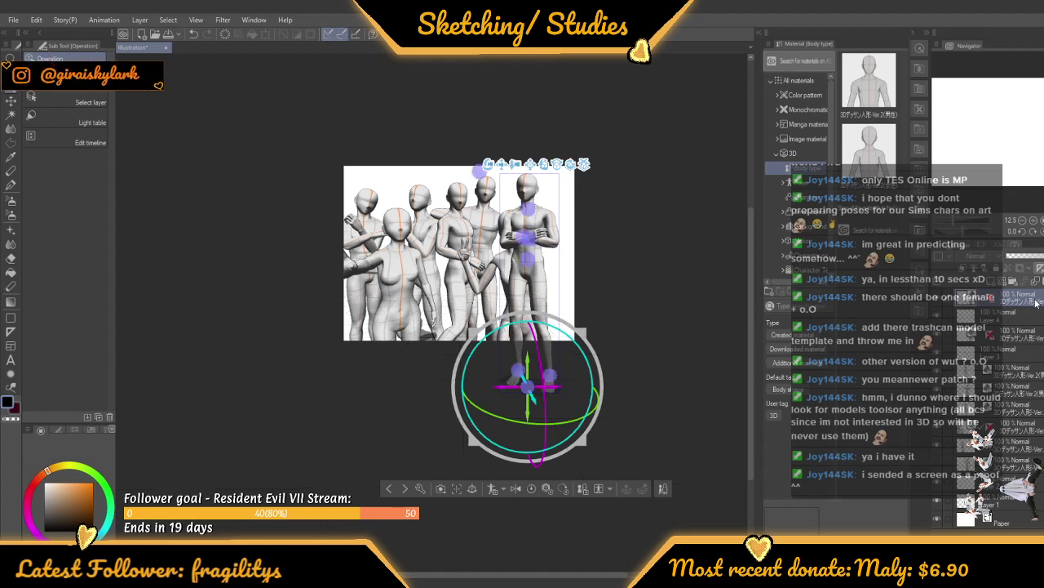
left_click_drag(1020, 477, 1020, 475)
left_click(586, 174)
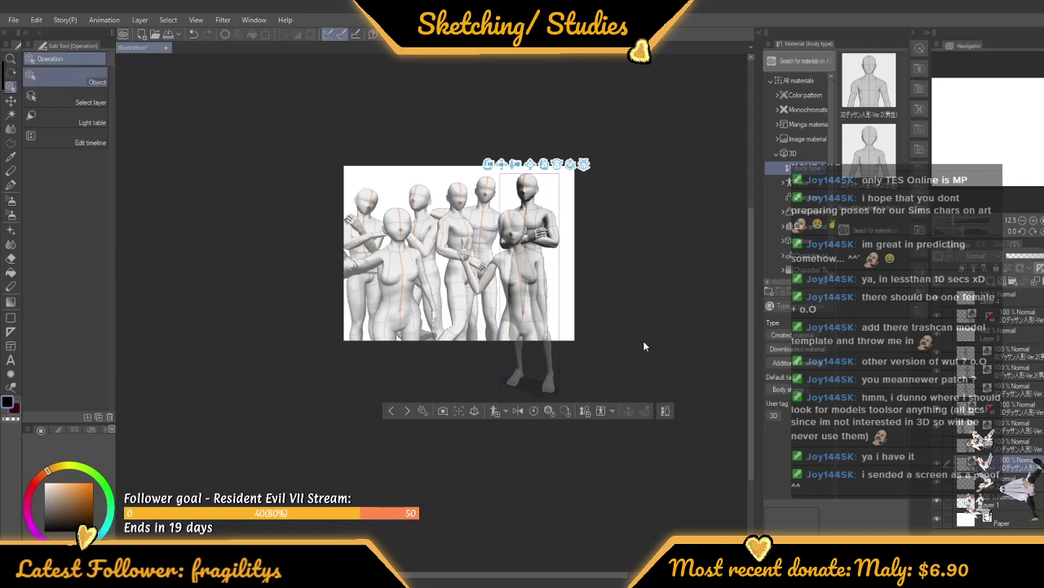
scroll(621, 295, "up", 2)
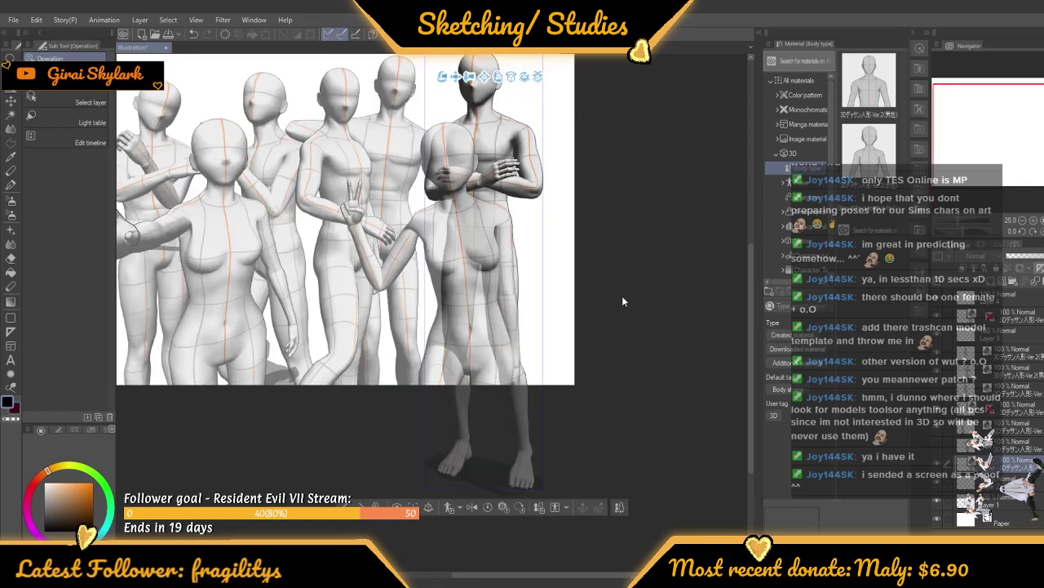
scroll(621, 295, "down", 2)
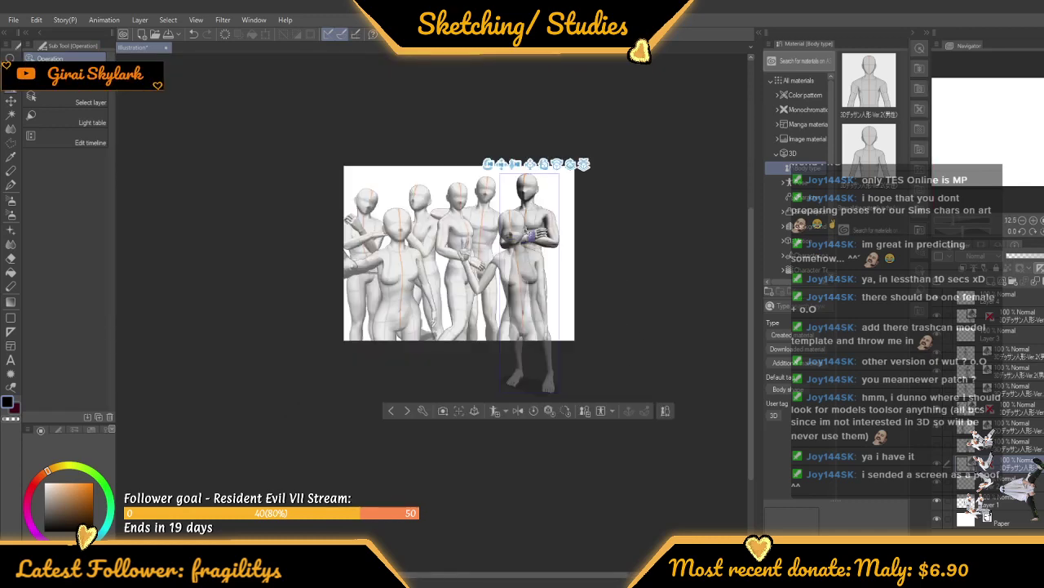
Move the fifth male figure farther back and outward so his head and crossed arms clear the second female figure
left_click(529, 228)
left_click_drag(536, 395, 541, 356)
left_click(637, 215)
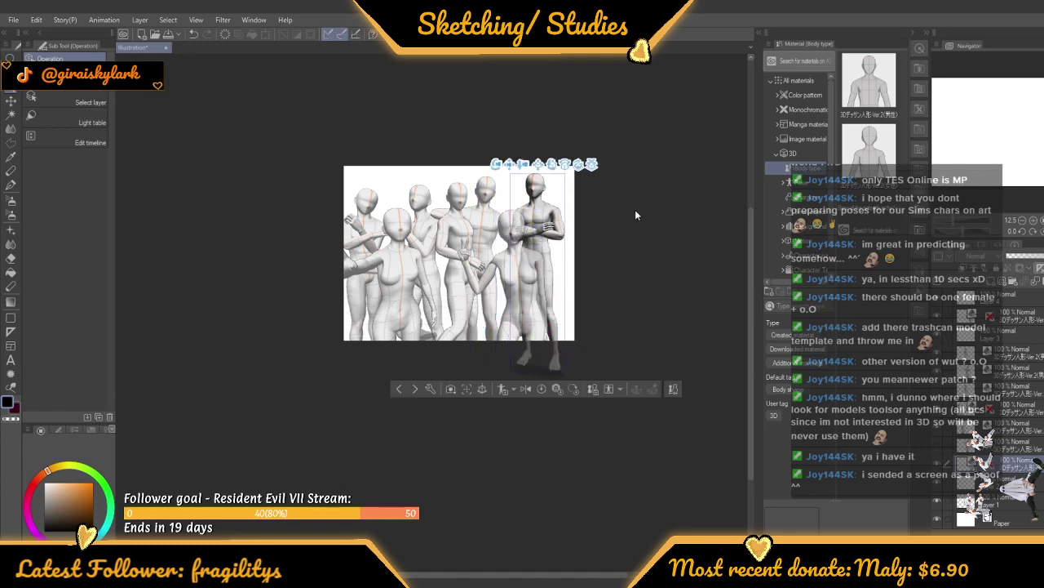
scroll(624, 211, "up", 2)
scroll(624, 210, "down", 2)
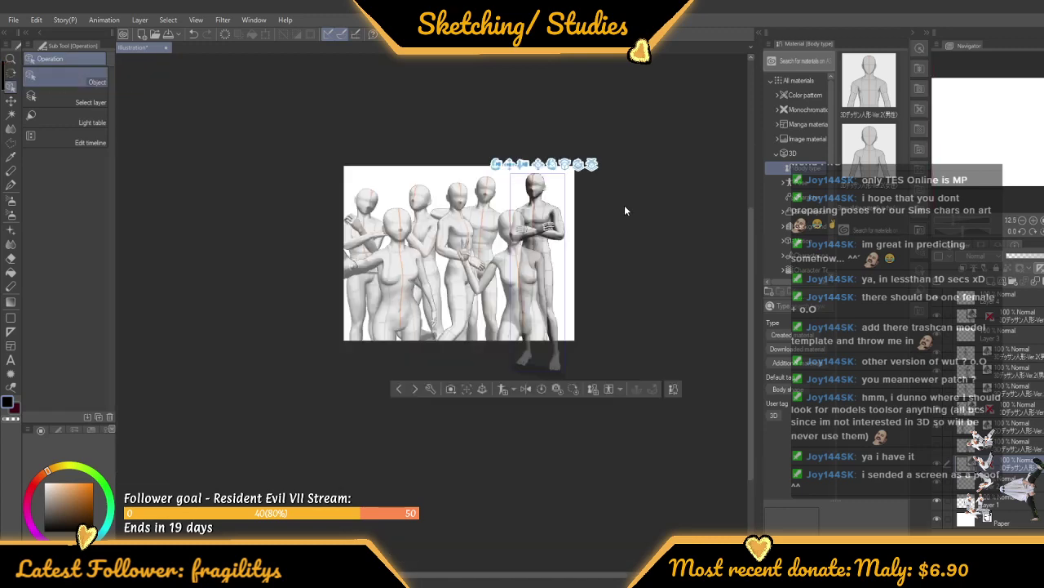
scroll(624, 210, "up", 2)
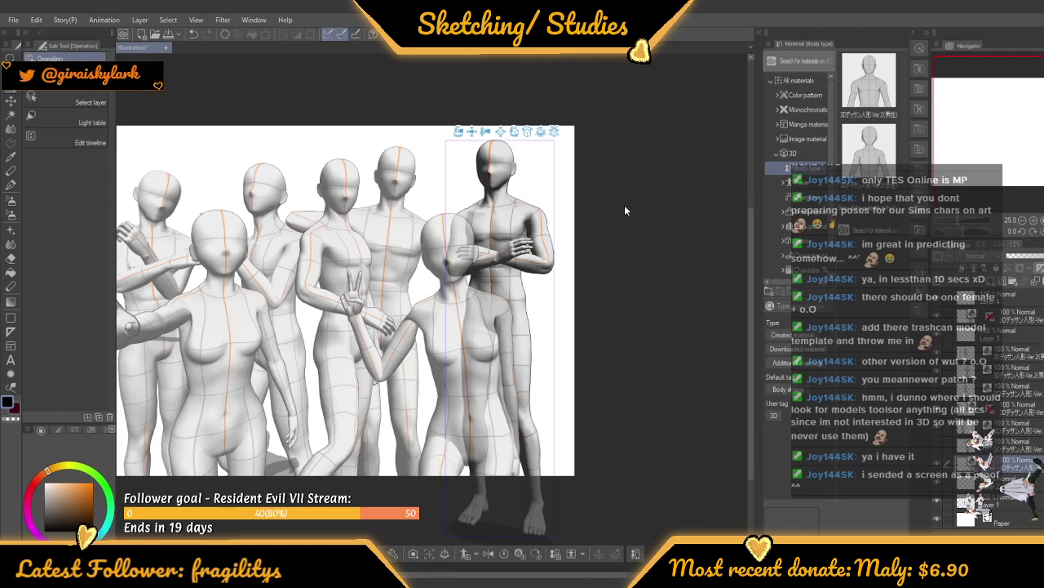
scroll(571, 206, "down", 2)
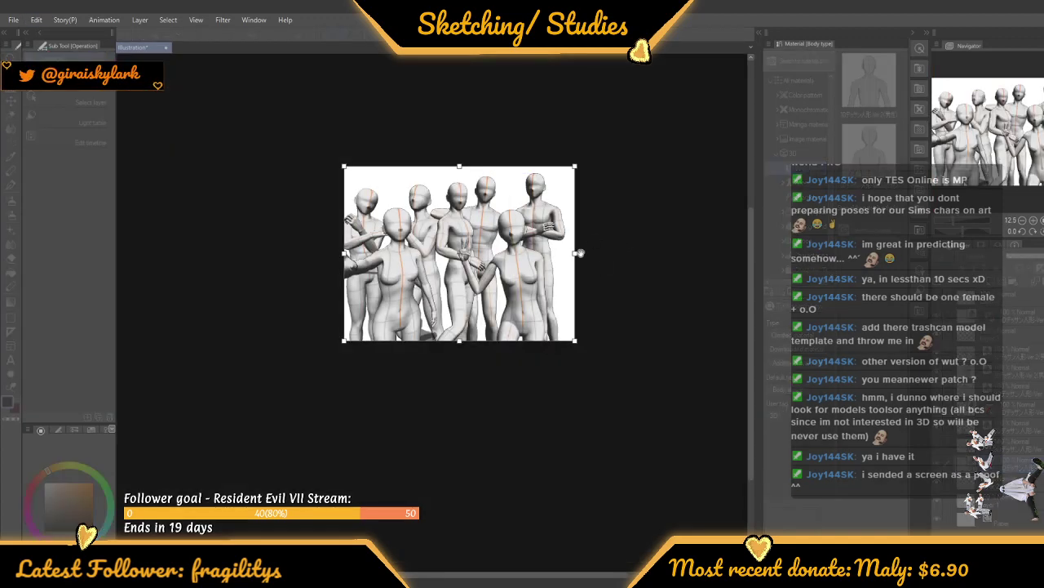
Enlarge the canvas by extending its right and top edges to give the group more empty space
left_click_drag(577, 253, 614, 250)
left_click_drag(480, 165, 481, 135)
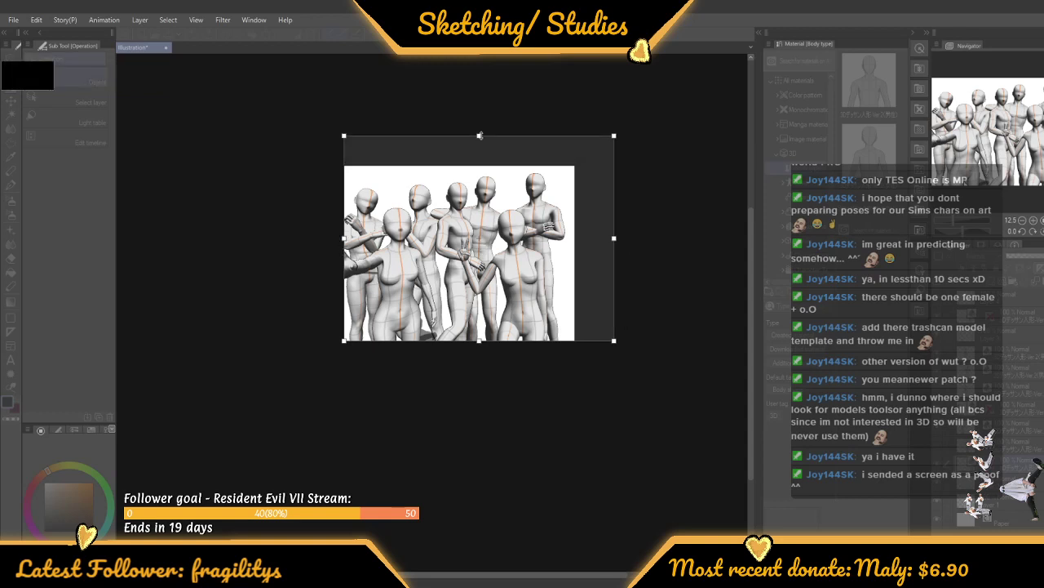
key("Return")
scroll(620, 295, "up", 1)
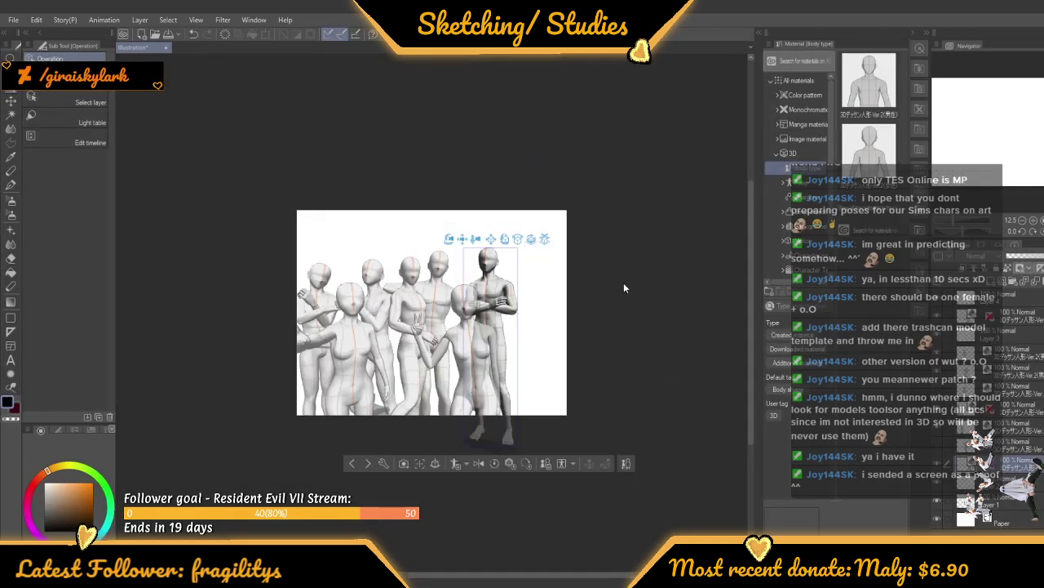
Move the foreshortened foreground female figure slightly closer to the camera and check the composition of the whole group
left_click(1019, 298)
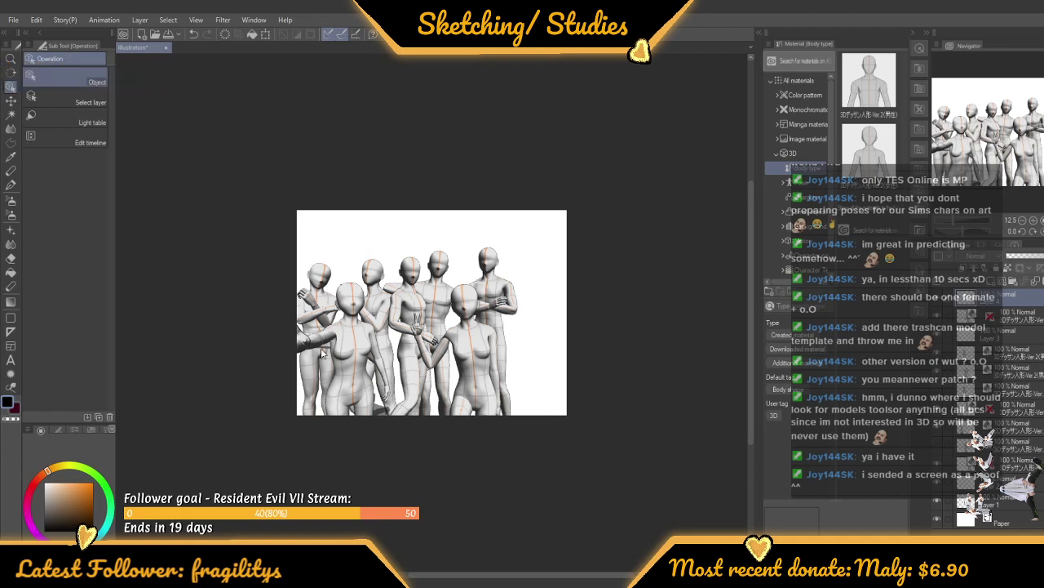
left_click(349, 385)
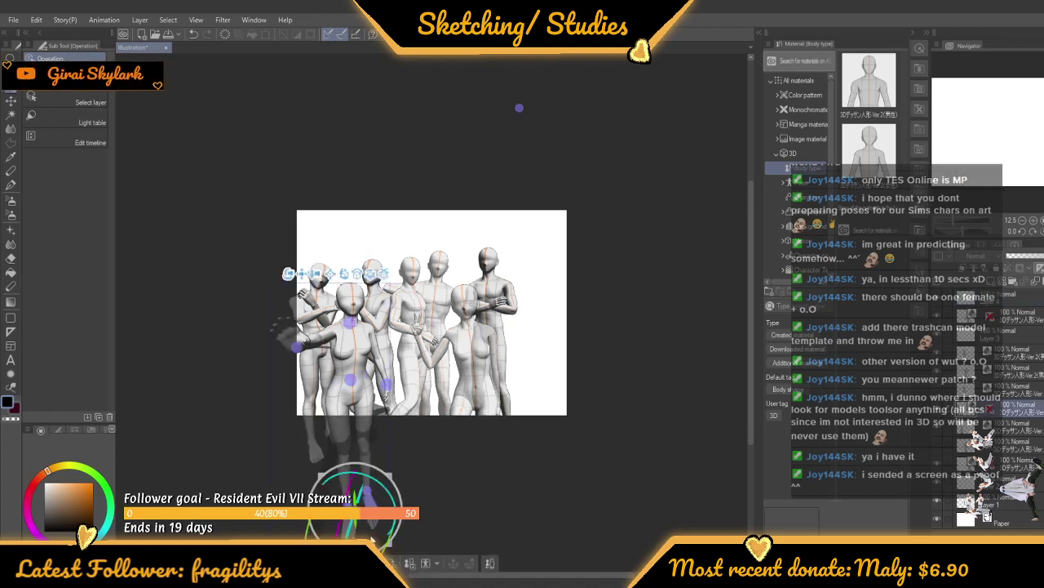
left_click_drag(353, 527, 342, 562)
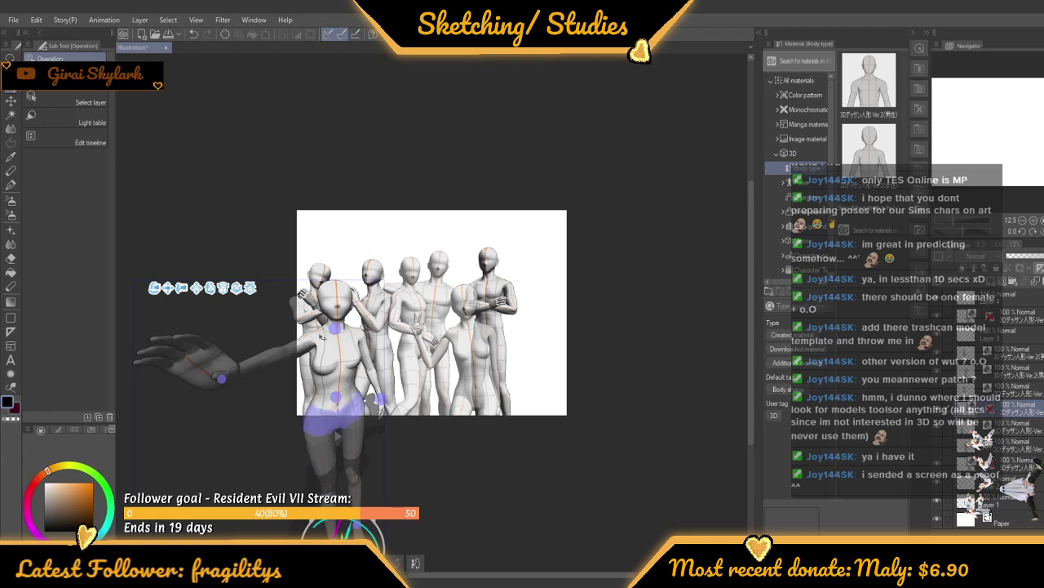
scroll(371, 298, "down", 3)
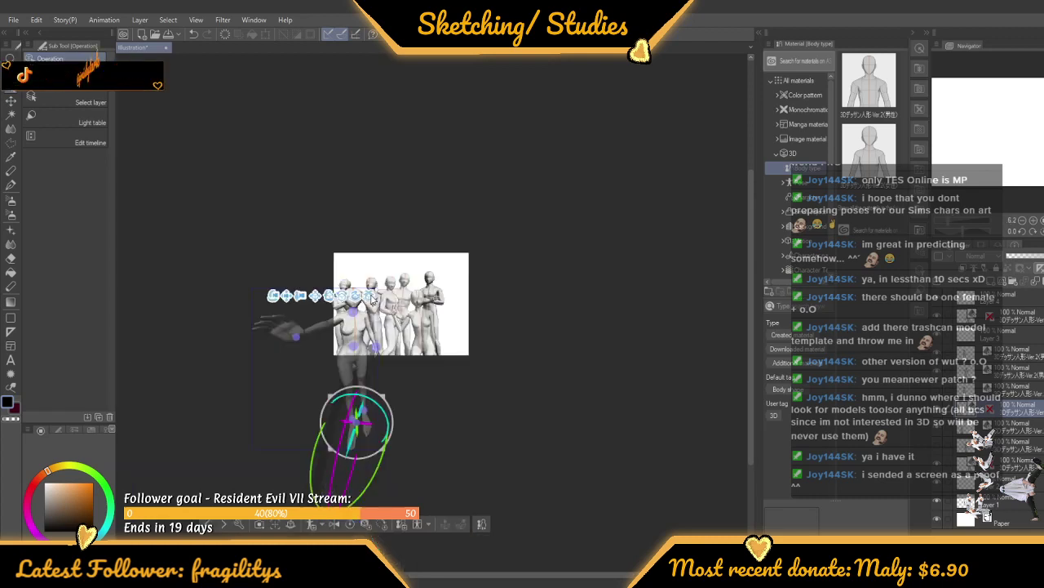
left_click_drag(353, 446, 355, 415)
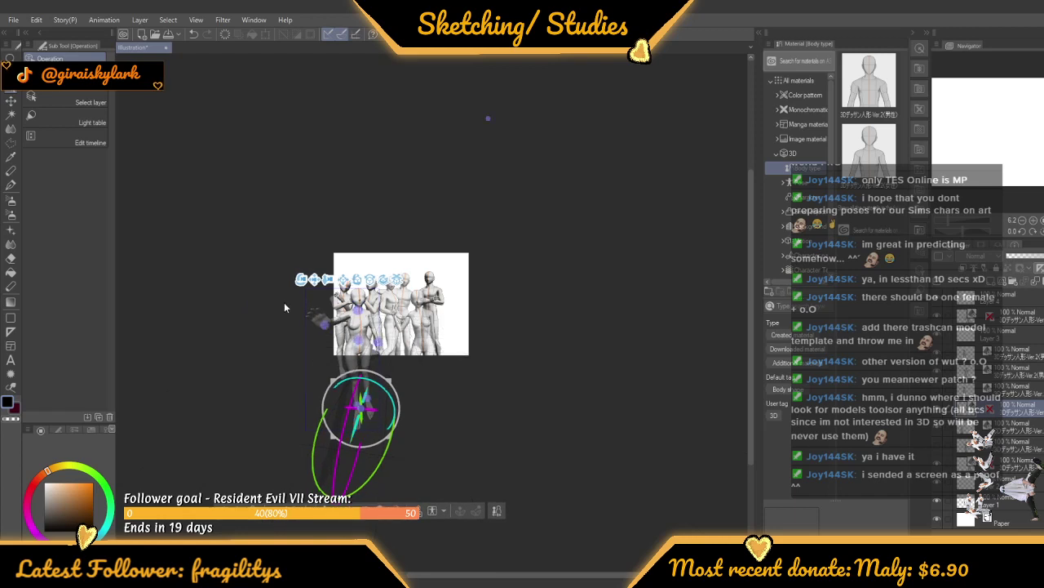
scroll(284, 304, "up", 3)
left_click(702, 266)
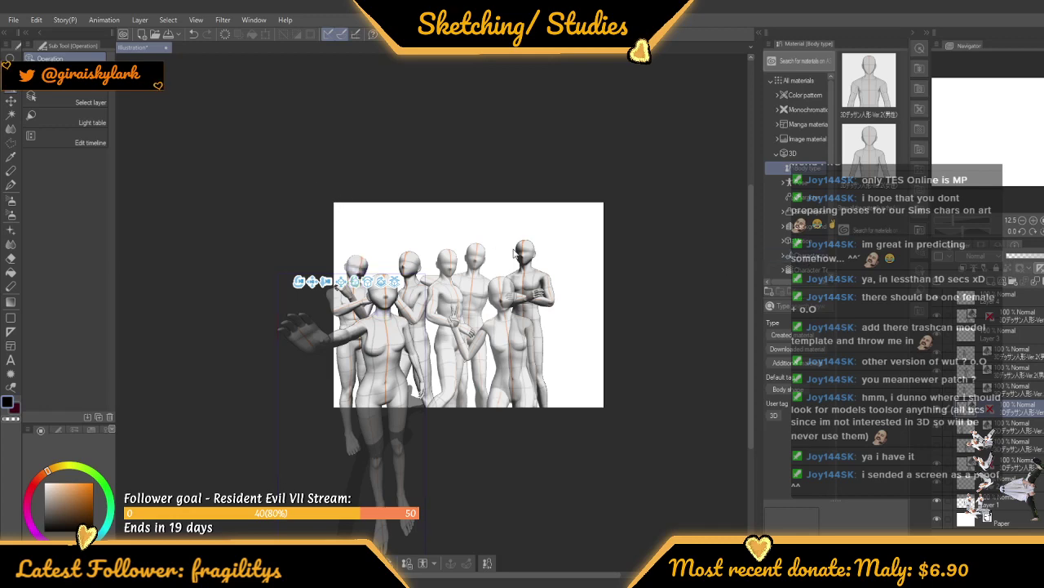
scroll(514, 256, "up", 3)
scroll(509, 258, "down", 3)
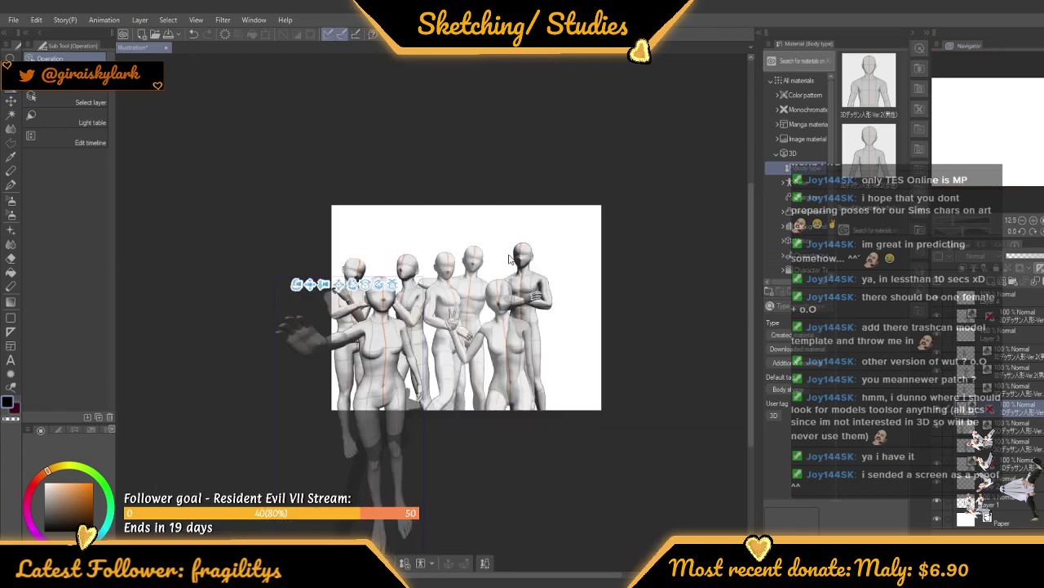
scroll(509, 259, "up", 3)
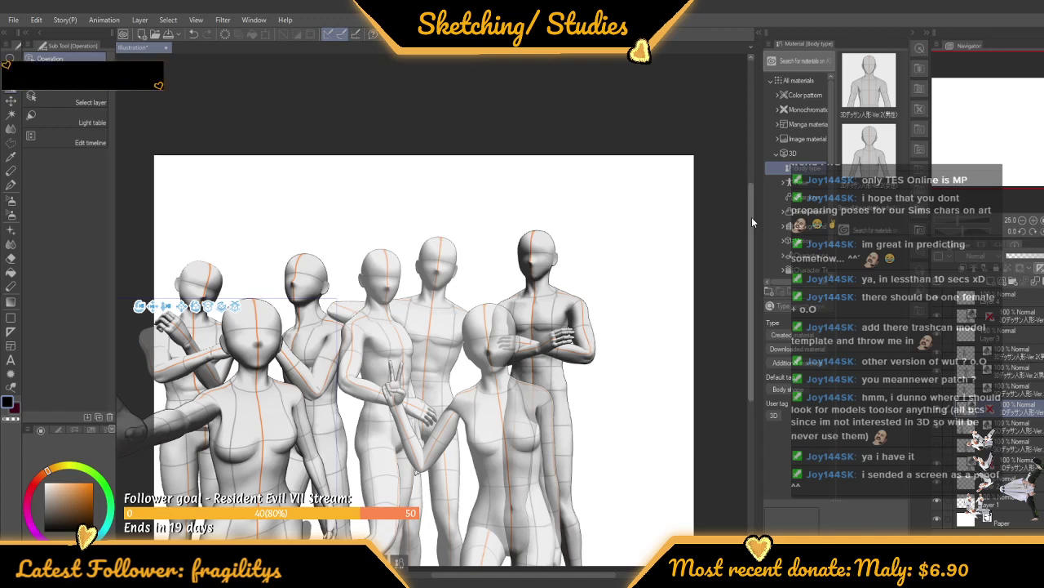
left_click_drag(751, 217, 746, 248)
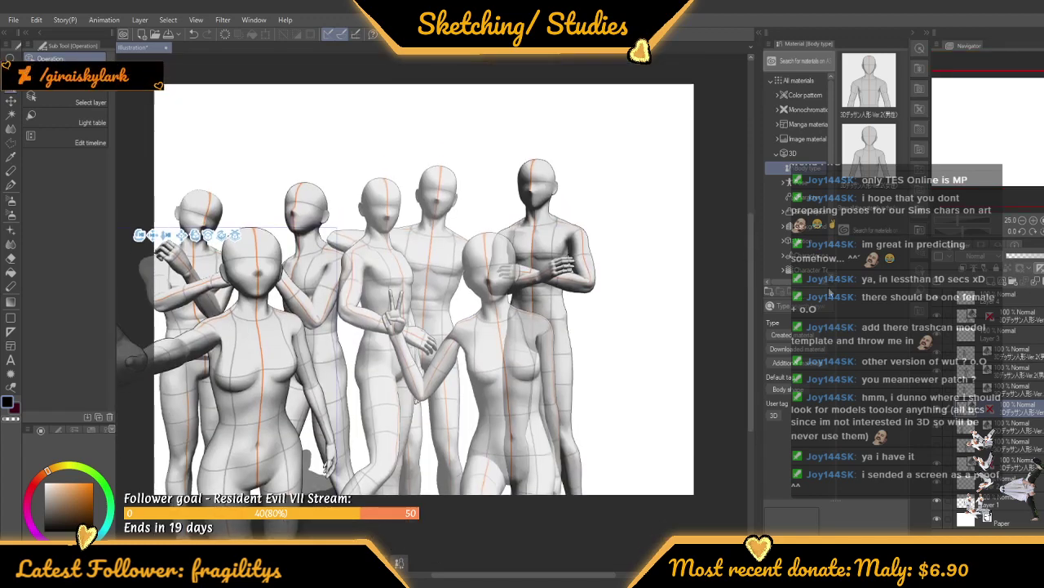
Add a sixth male drawing figure from the body type materials and turn his whole body to a three-quarter side view
left_click(1012, 307)
left_click(1011, 302)
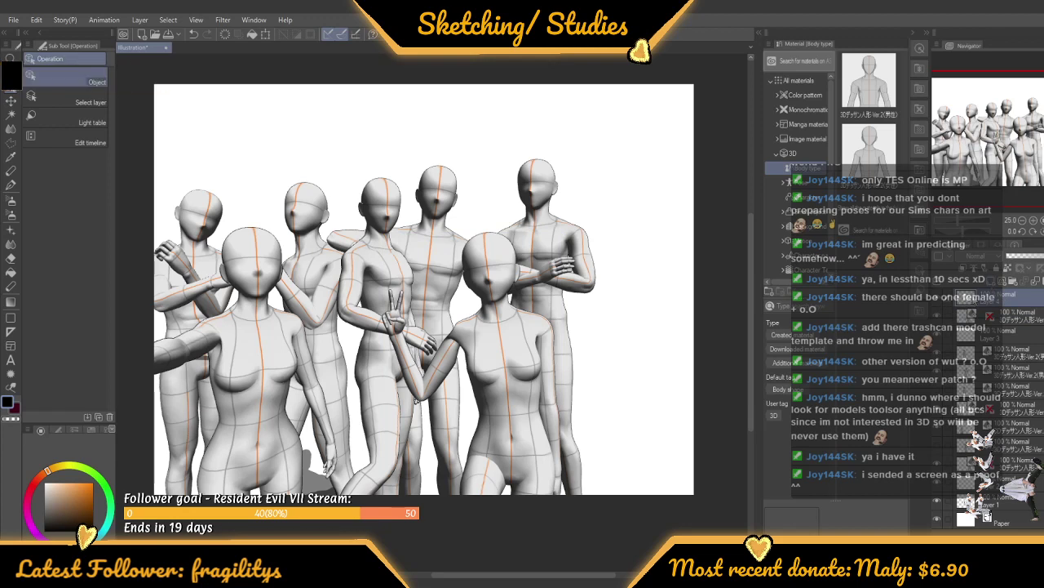
left_click_drag(869, 91, 595, 296)
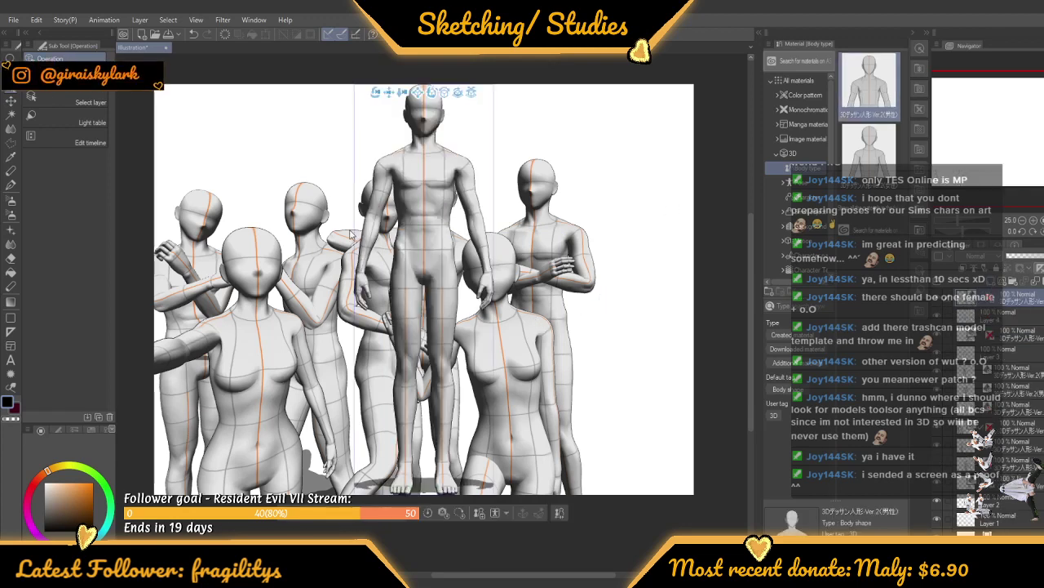
left_click(433, 264)
left_click_drag(444, 517, 514, 512)
Tilt the sixth male figure's head and shift his hips back so his torso leans forward and his knees bend
left_click(436, 119)
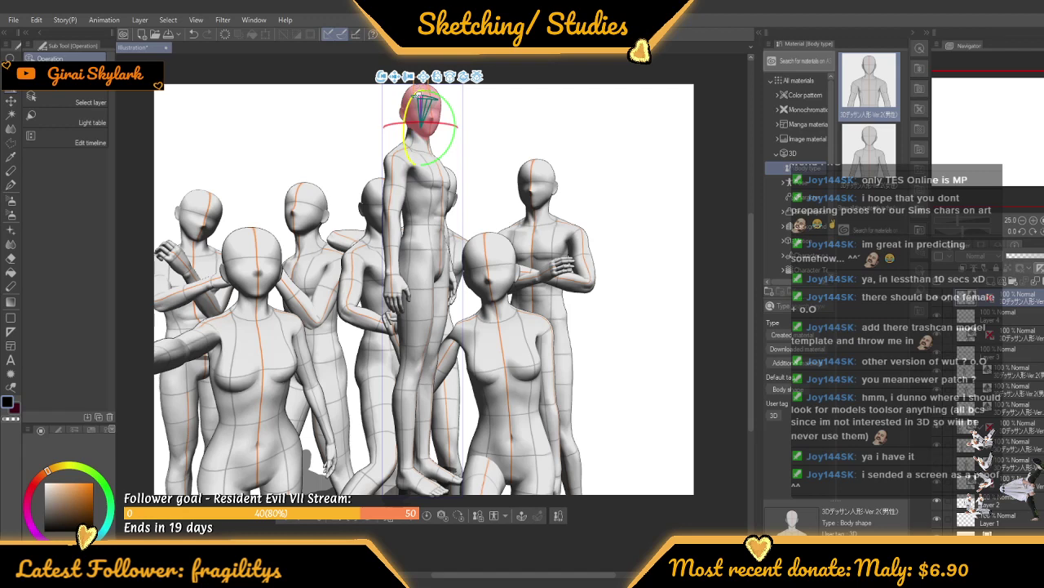
left_click_drag(419, 95, 423, 86)
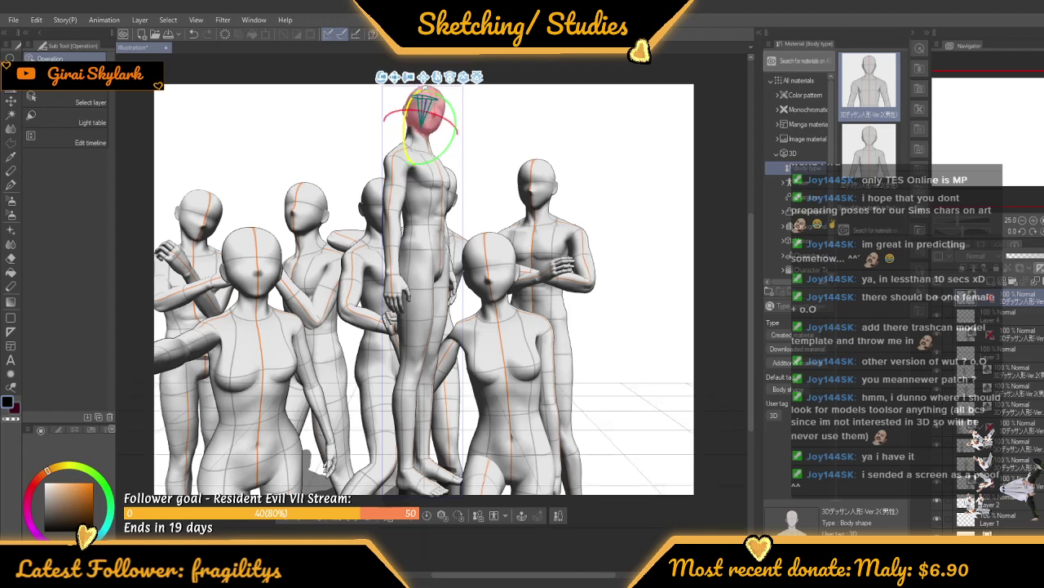
left_click(437, 216)
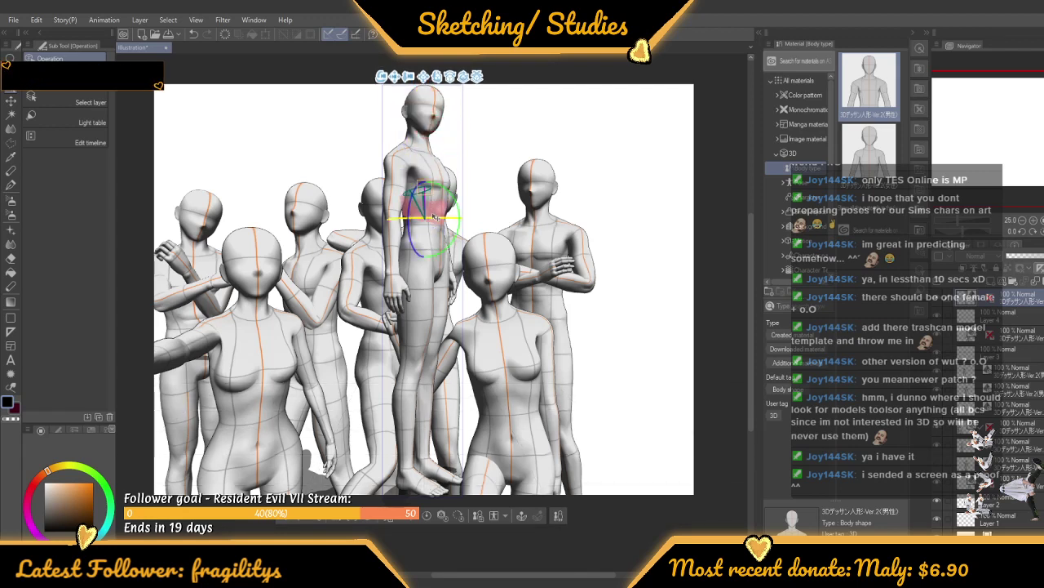
left_click(424, 243)
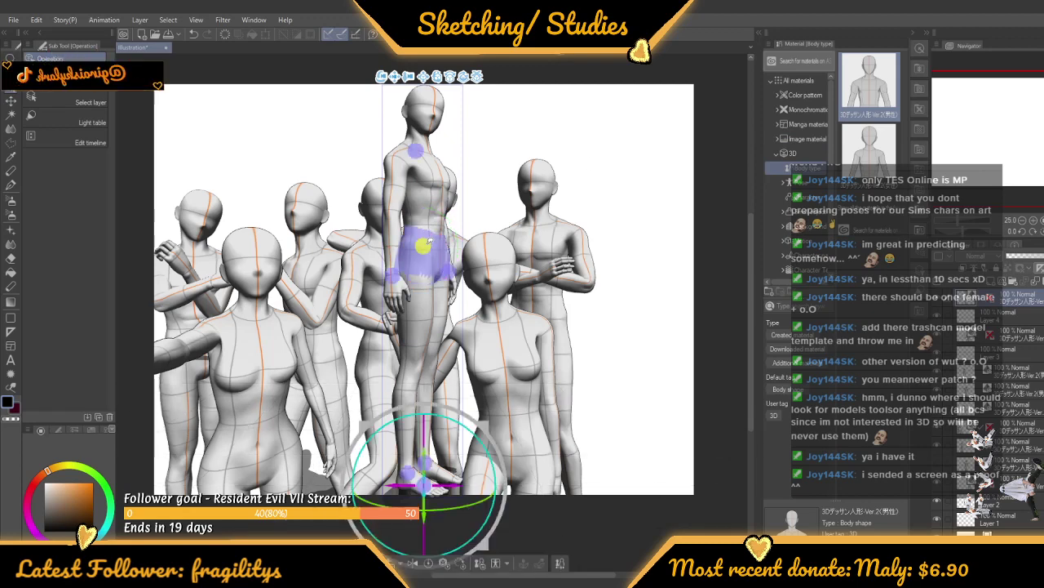
left_click_drag(424, 243, 406, 232)
Bring the sixth male figure's near forearm across his waist and adjust the rotation of that hand
left_click(392, 248)
left_click(446, 260)
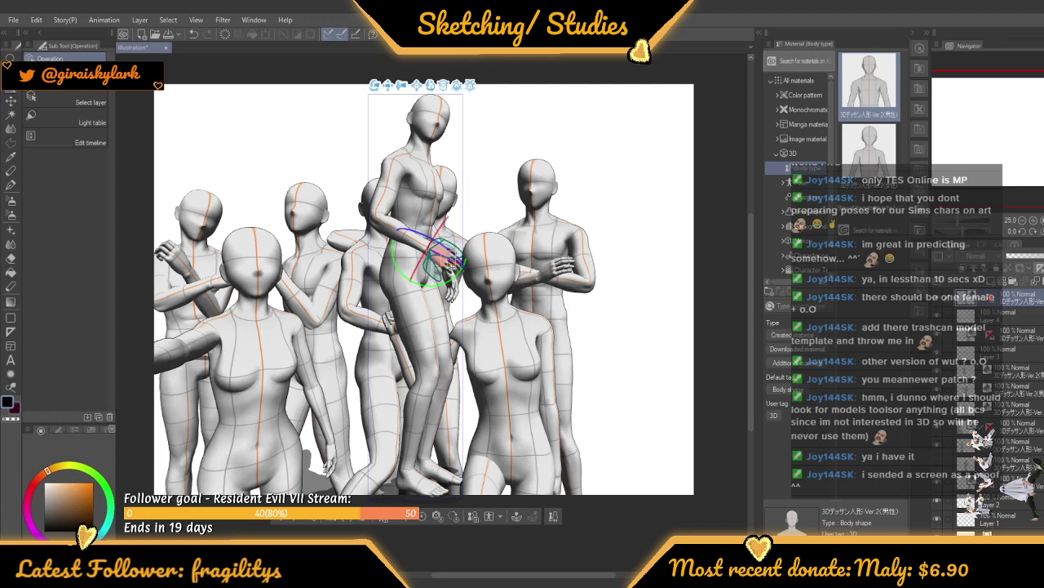
left_click_drag(459, 254, 468, 261)
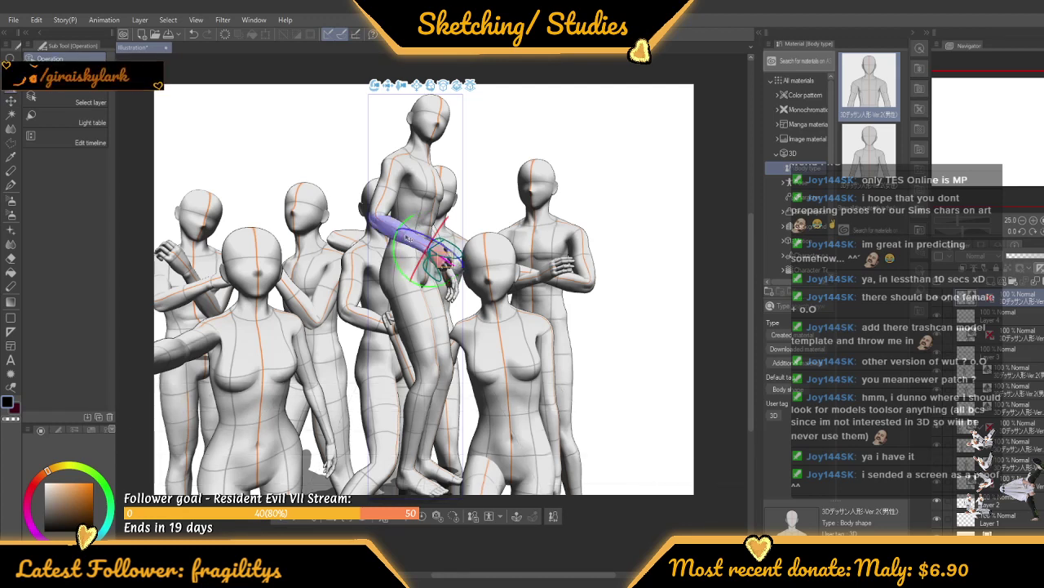
left_click_drag(396, 249, 396, 259)
left_click_drag(396, 300, 396, 301)
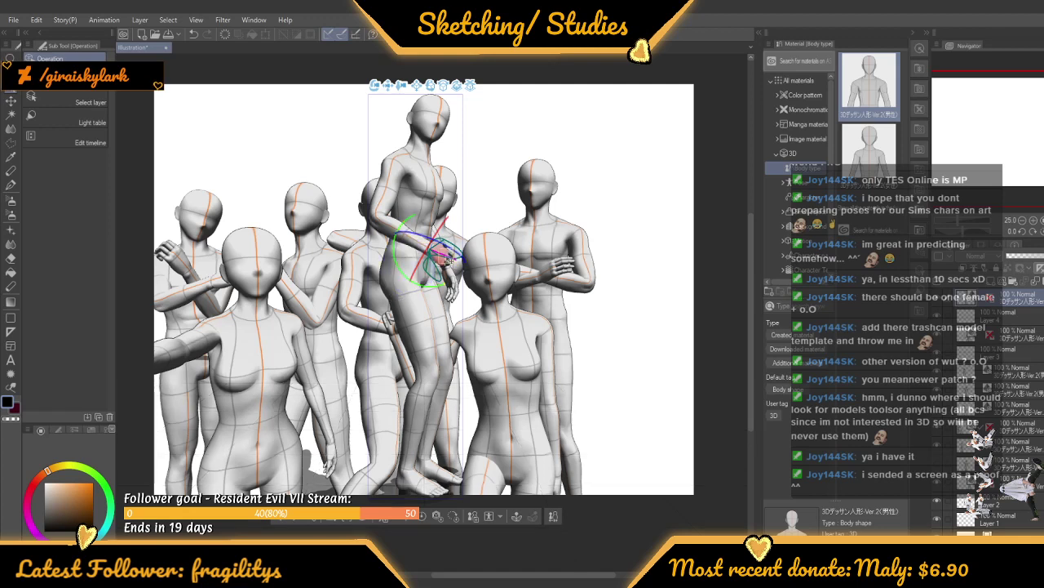
left_click_drag(454, 251, 456, 249)
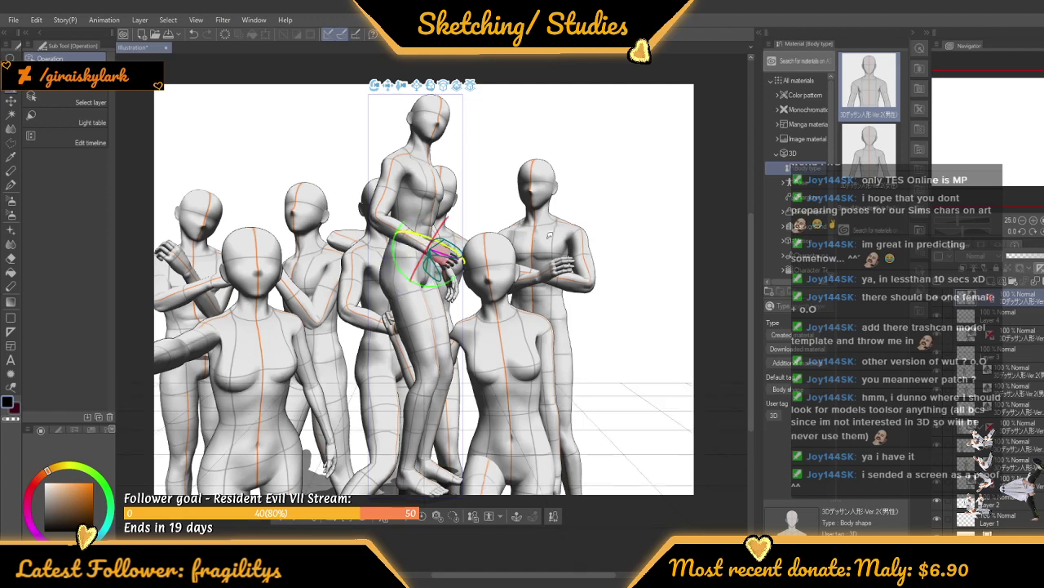
left_click_drag(524, 235, 524, 235)
left_click_drag(428, 225, 435, 233)
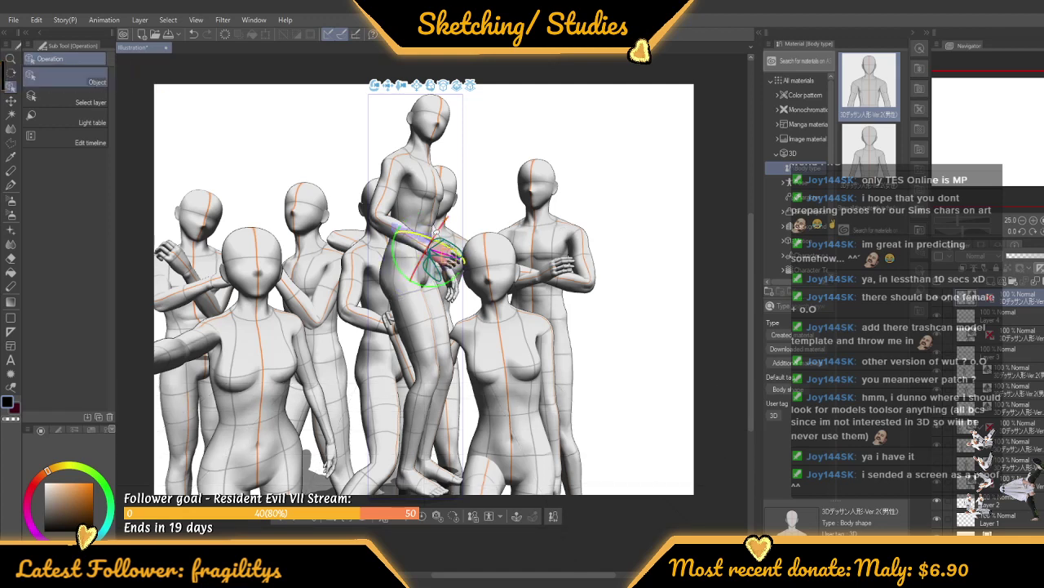
left_click(436, 232)
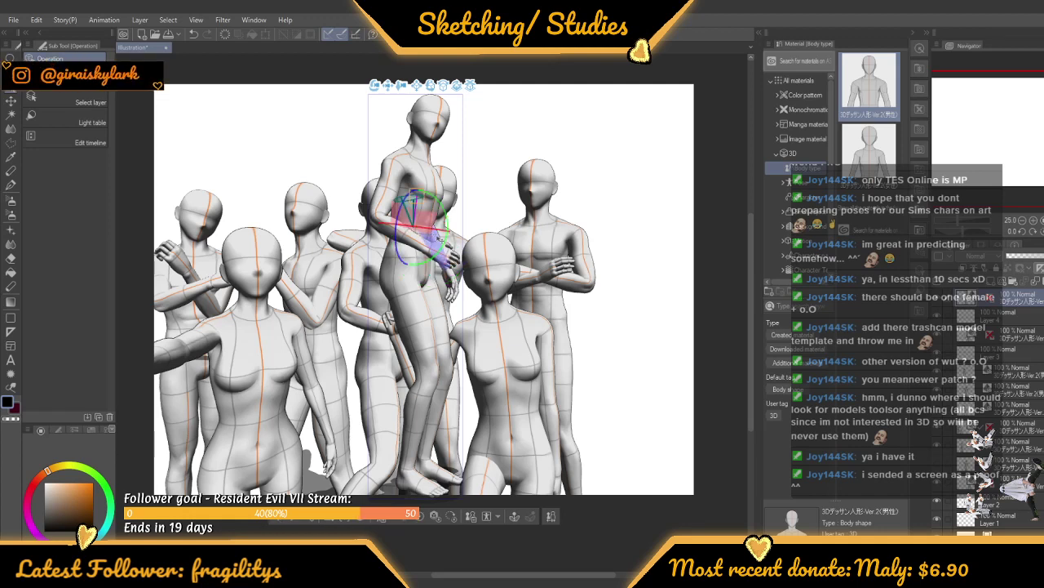
Raise the sixth male figure's far hand to chest height with the elbow bent and rotate the hand upright
left_click_drag(448, 243, 472, 188)
left_click(601, 67)
left_click(461, 225)
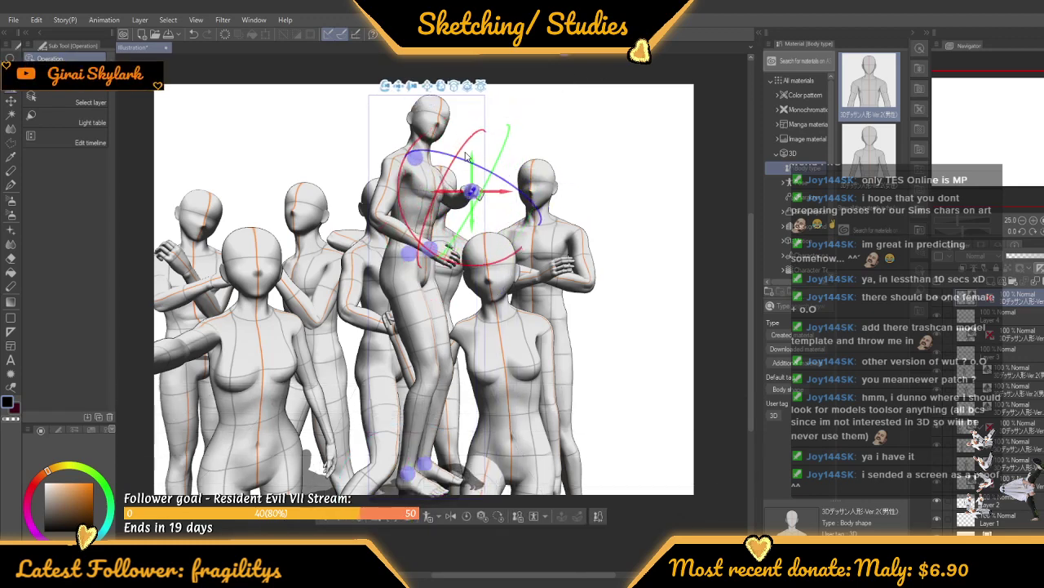
left_click_drag(468, 144, 505, 67)
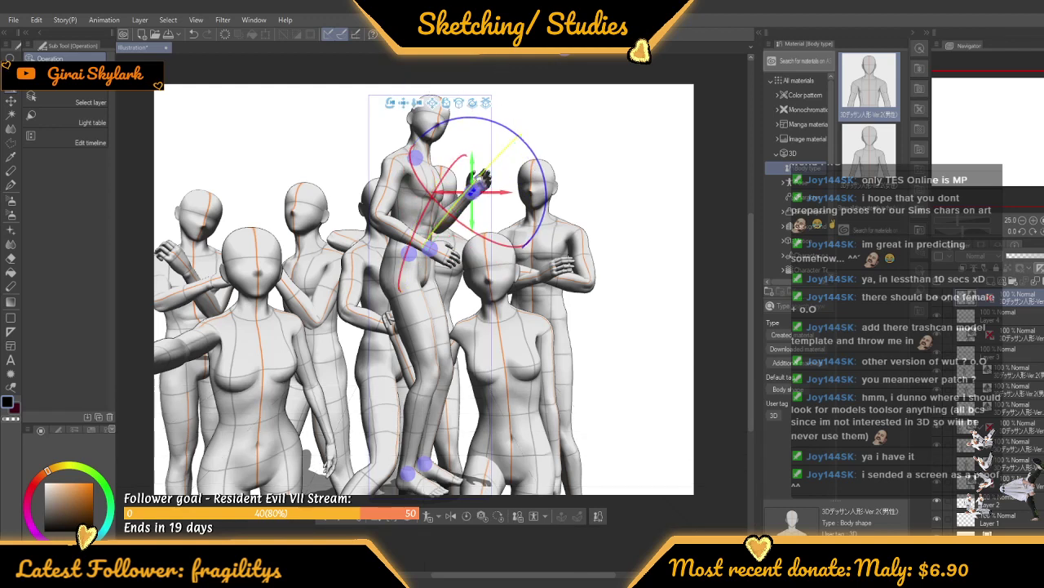
left_click_drag(423, 183, 281, 101)
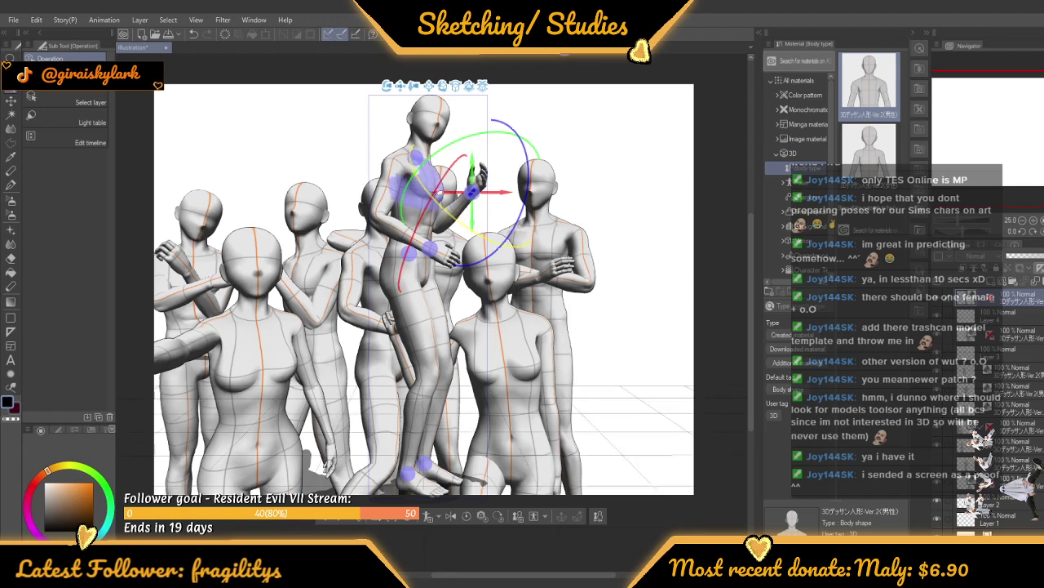
left_click(442, 256)
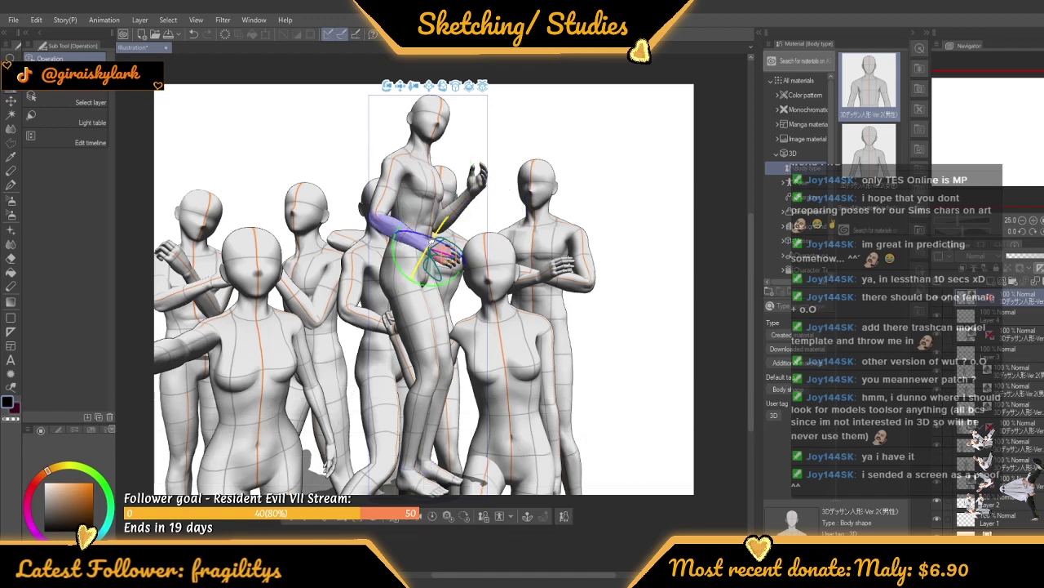
left_click(693, 113)
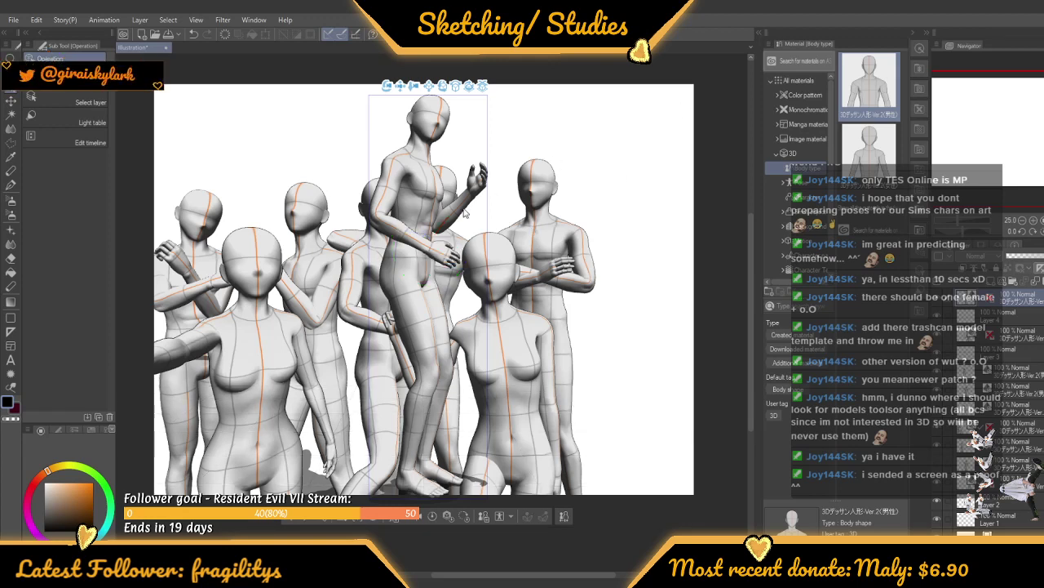
Lean the sixth male figure's upper body slightly farther forward and tilt his head down
left_click(437, 116)
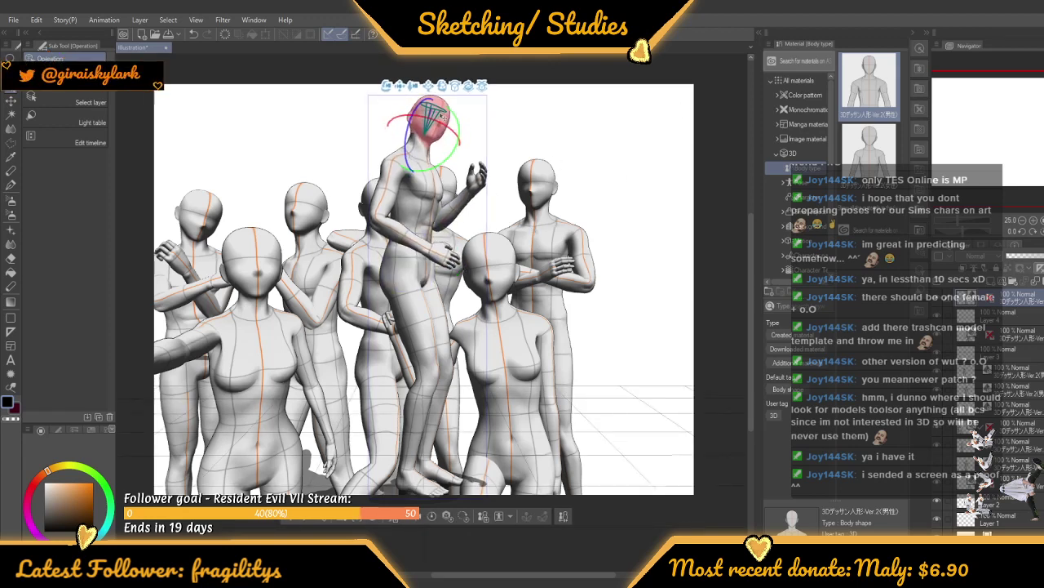
left_click(538, 88)
left_click(442, 131)
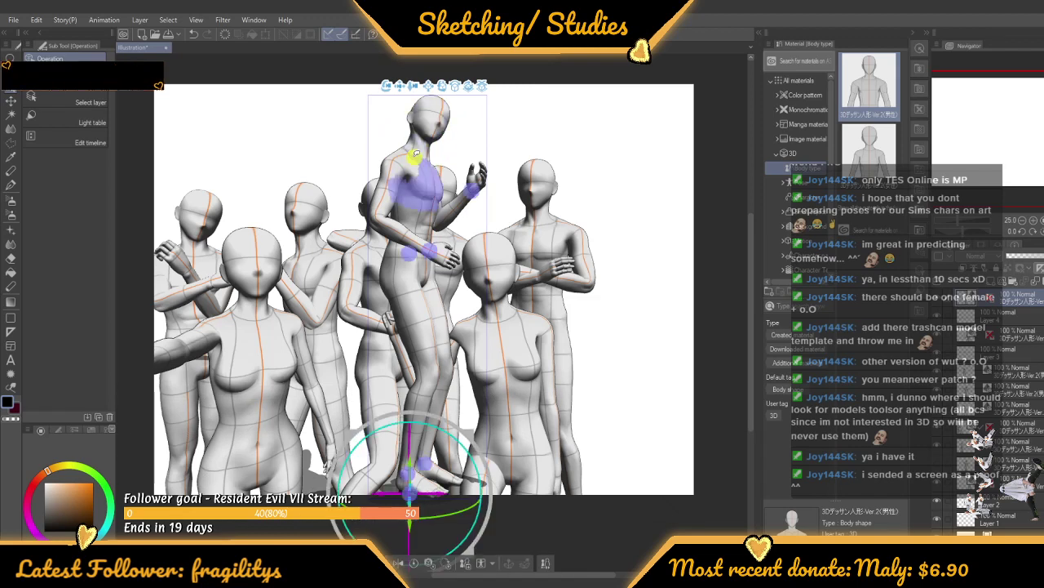
left_click(431, 124)
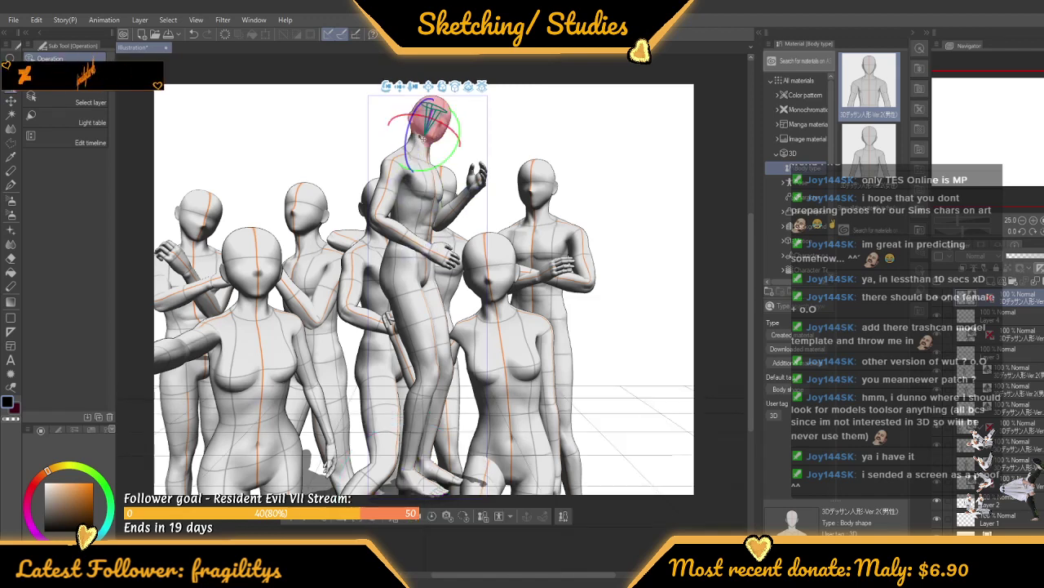
mouse_move(438, 122)
left_mouse_down()
mouse_move(449, 122)
mouse_move(438, 123)
left_mouse_up()
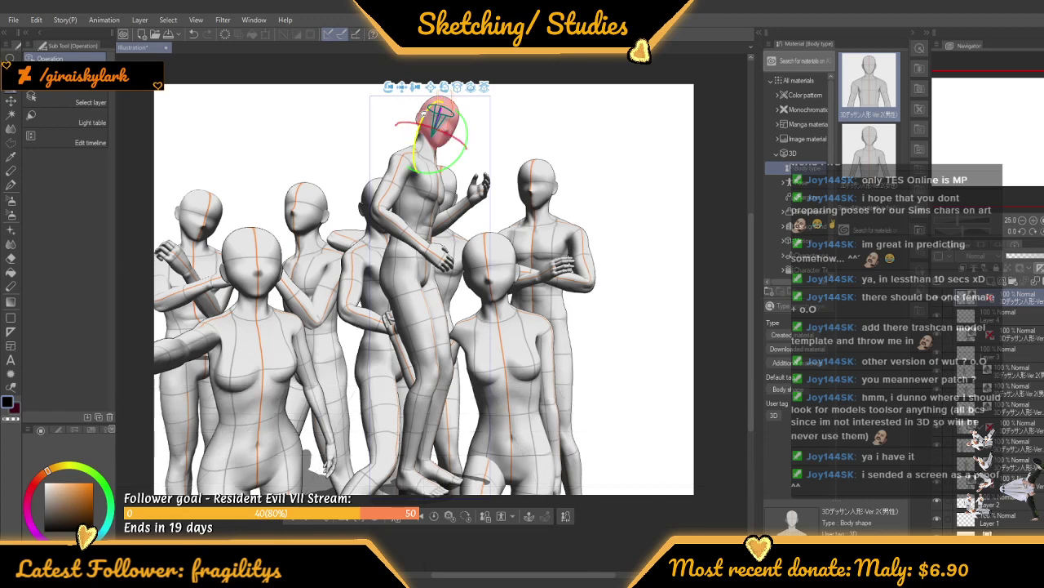
left_click(613, 93)
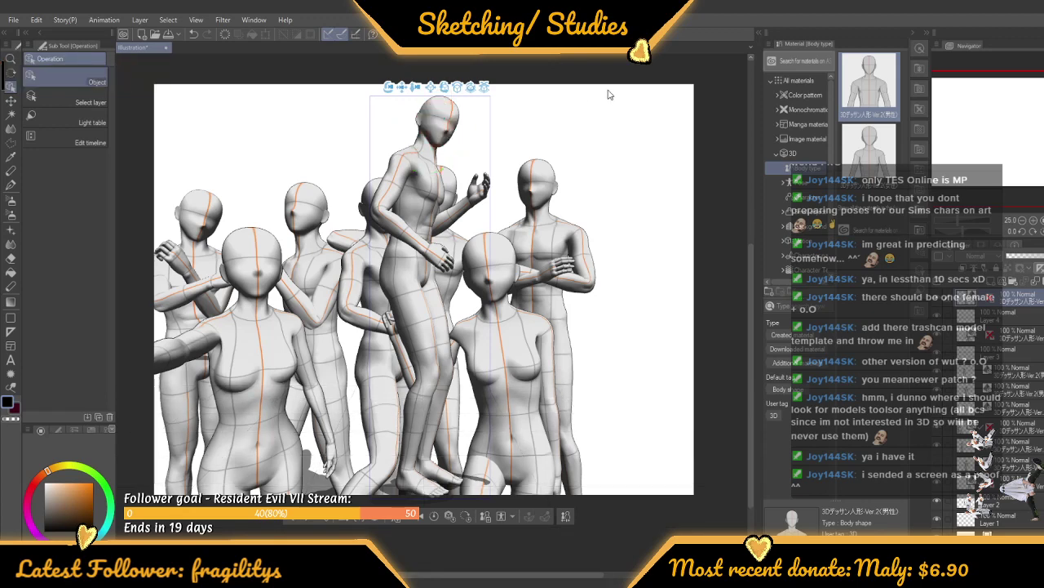
Move the sixth male figure to the outer end of the group beside the crossed-arms figure and turn his face toward the viewer
scroll(608, 95, "down", 2)
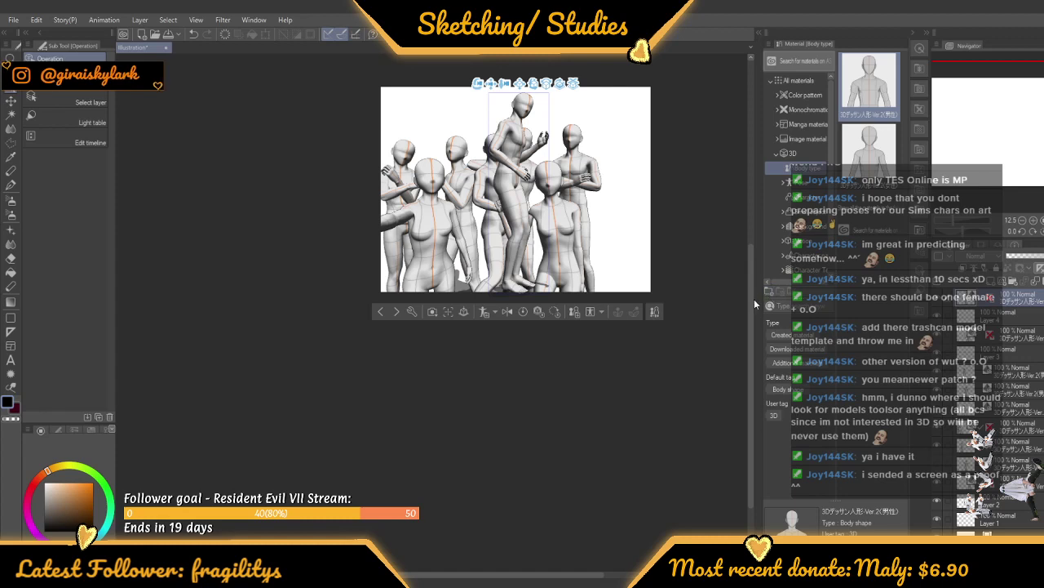
left_click_drag(753, 281, 746, 201)
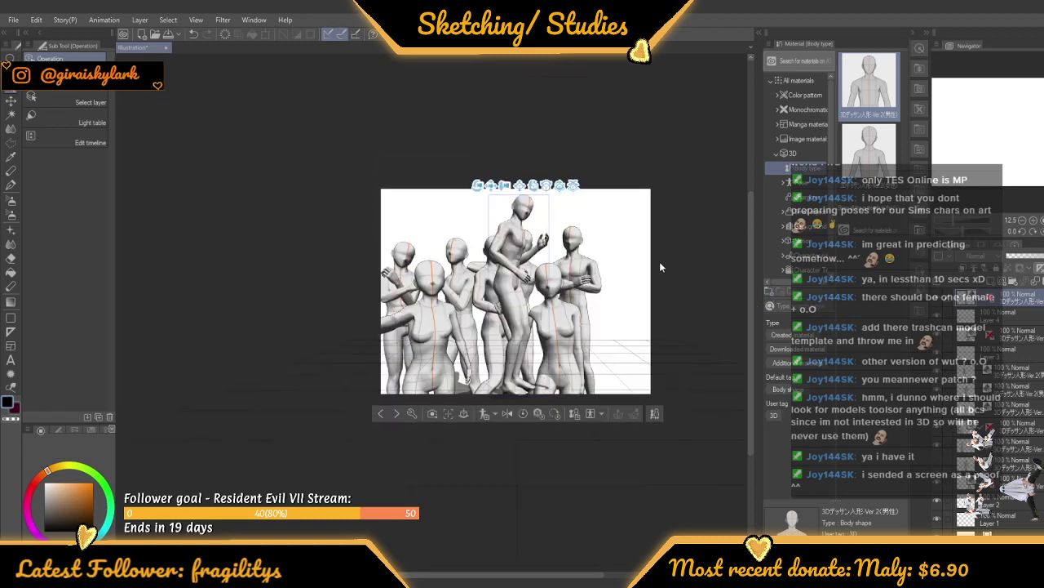
left_click(518, 324)
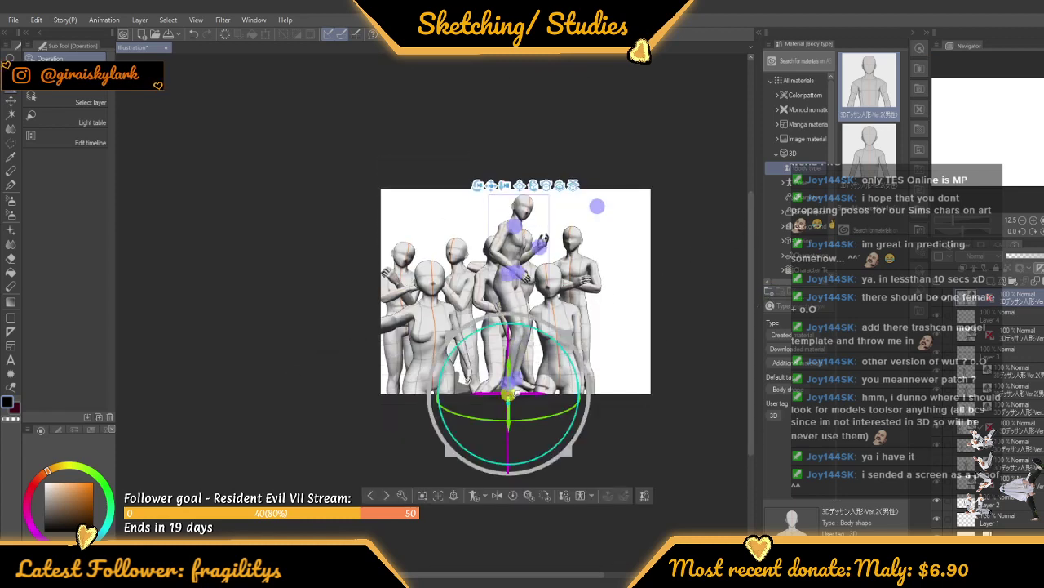
left_click_drag(515, 394, 608, 422)
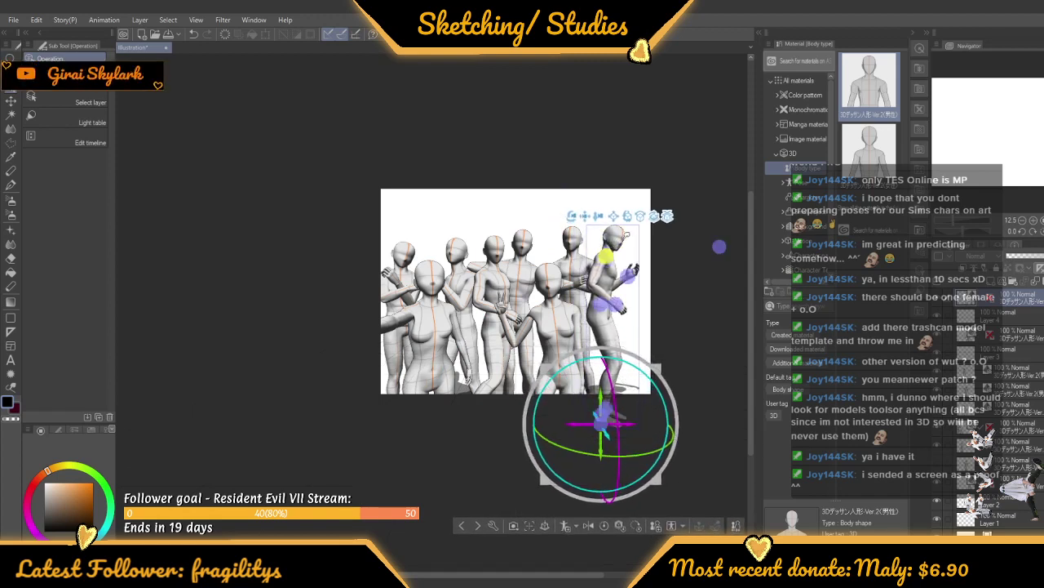
left_click_drag(720, 246, 650, 206)
Separate the sixth male figure's feet so his legs form a walking stride
left_click(605, 337)
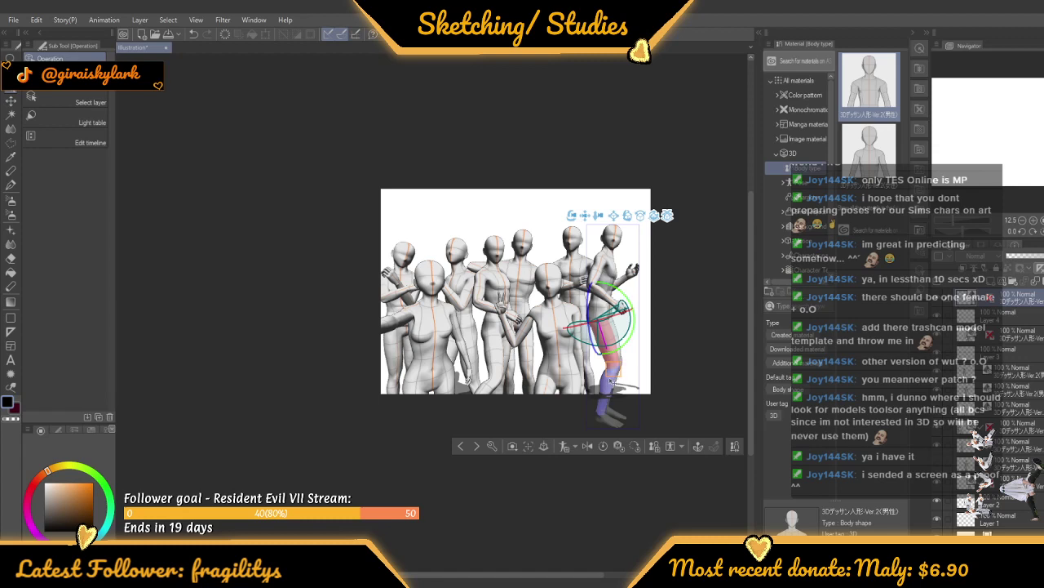
left_click(613, 377)
left_click(658, 379)
left_click(595, 391)
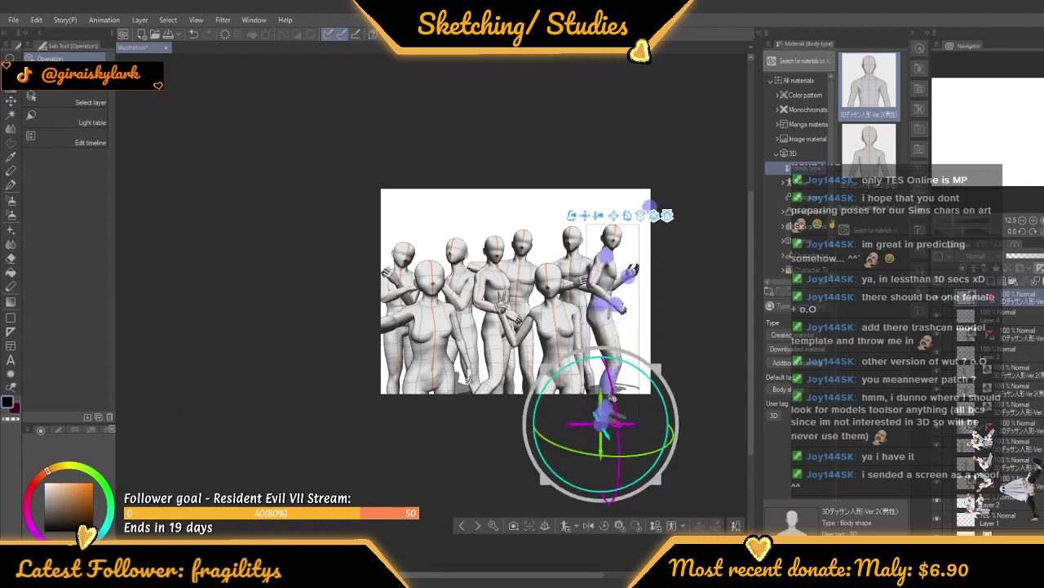
mouse_move(610, 407)
left_mouse_down()
mouse_move(584, 411)
mouse_move(613, 407)
mouse_move(610, 424)
mouse_move(608, 412)
mouse_move(568, 424)
mouse_move(617, 412)
left_mouse_up()
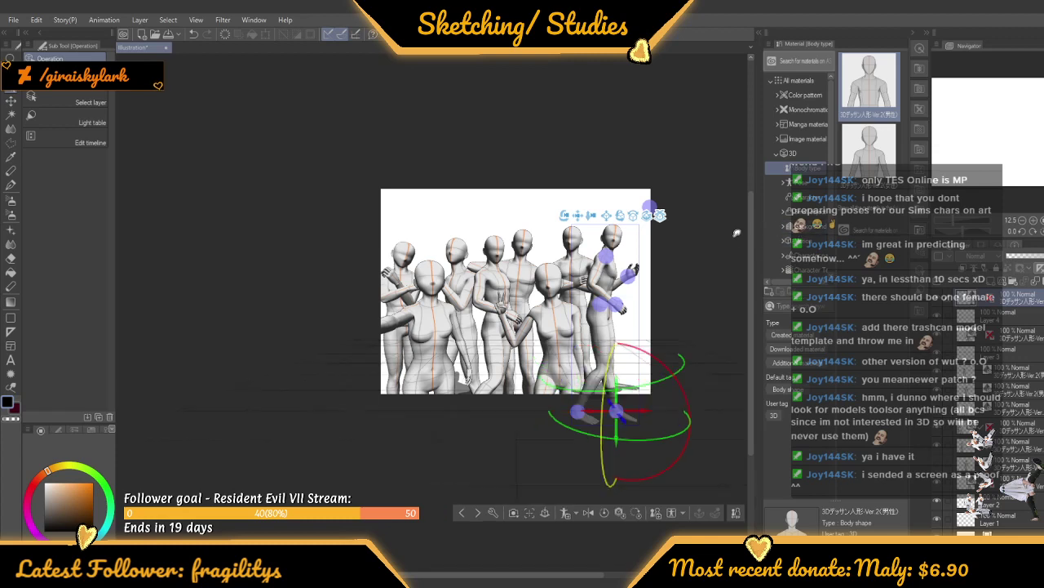
Place the sixth male figure's layer lower in the stack so he stands behind the crossed-arms figure
left_click(1005, 335)
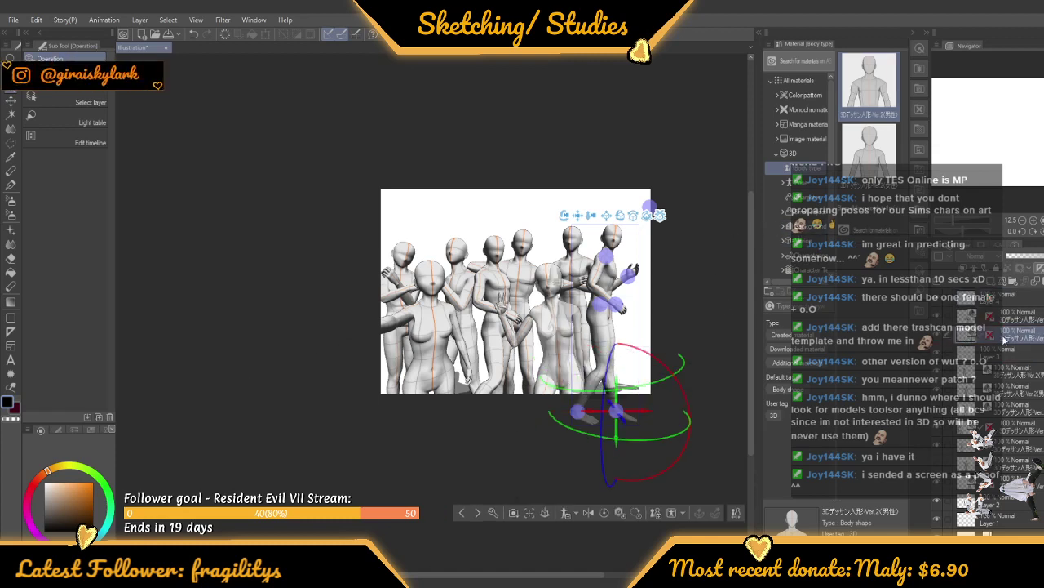
left_click(937, 335)
left_click(939, 334)
left_click_drag(1012, 470, 1012, 488)
left_click(610, 116)
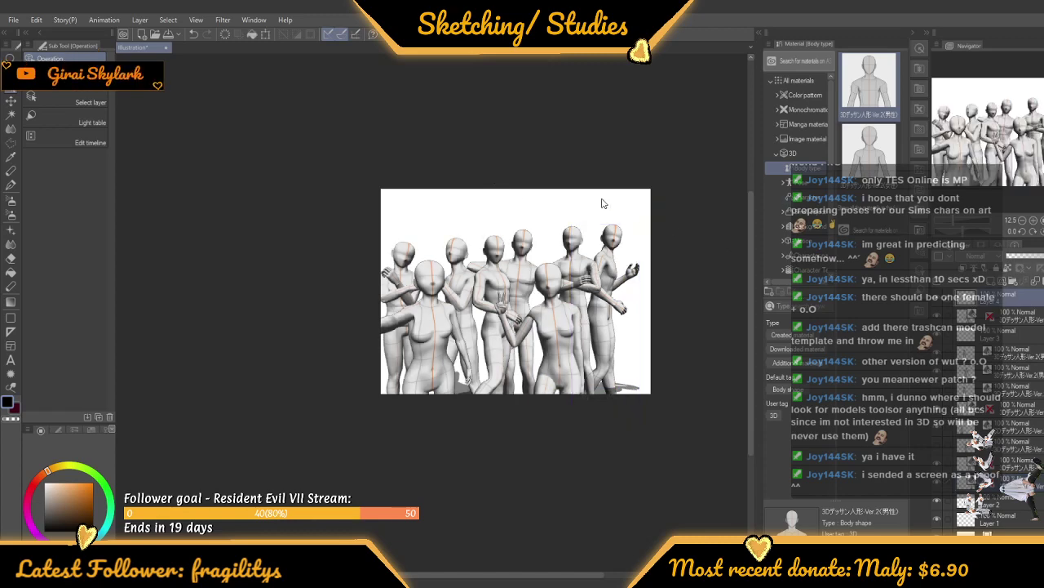
Lower the sixth male figure slightly and scale him up a little to match the neighbouring figures
scroll(603, 203, "up", 3)
scroll(602, 203, "down", 3)
key("o")
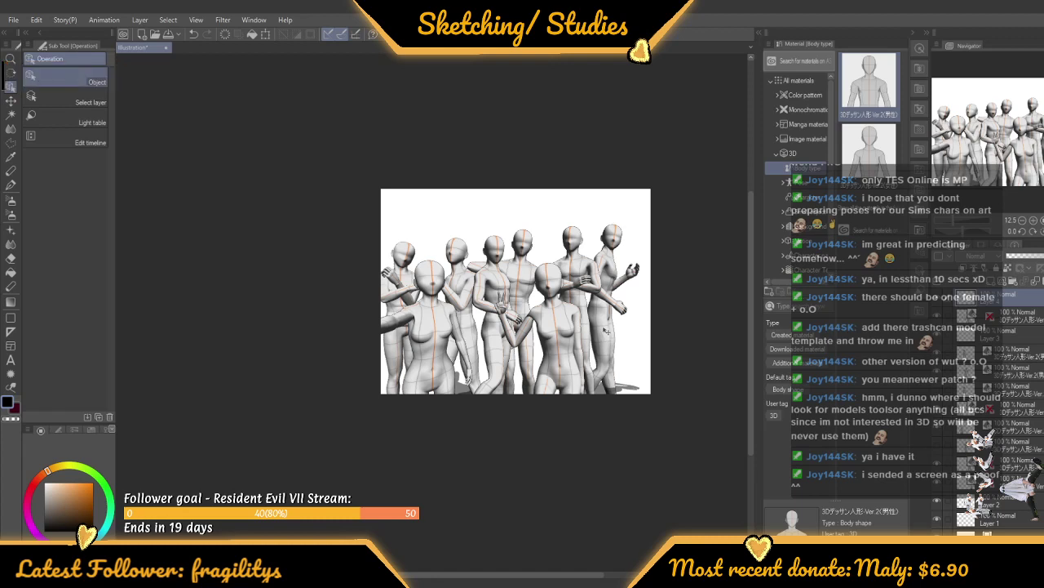
left_click(605, 330)
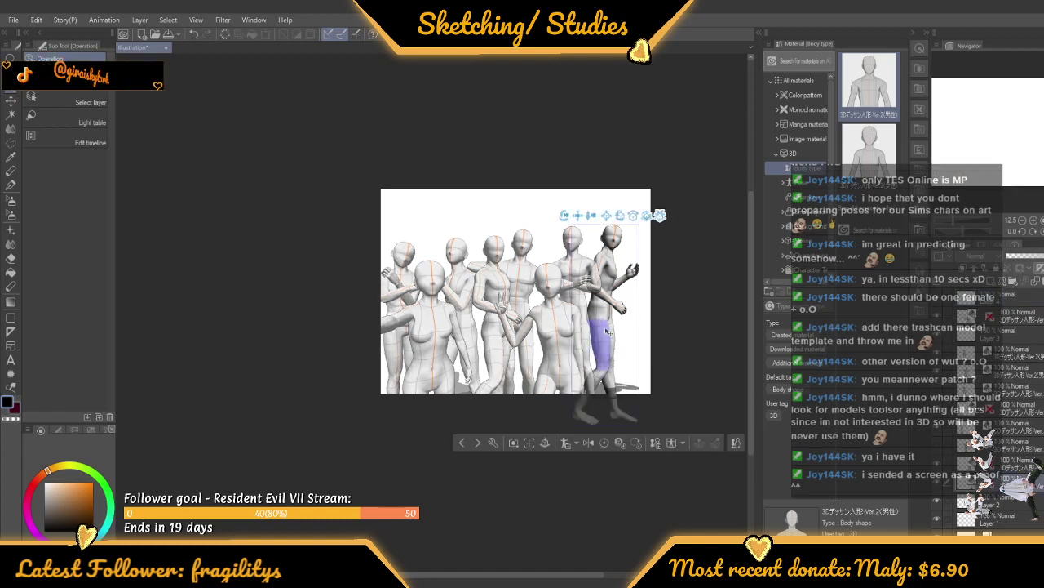
left_click_drag(608, 332, 600, 431)
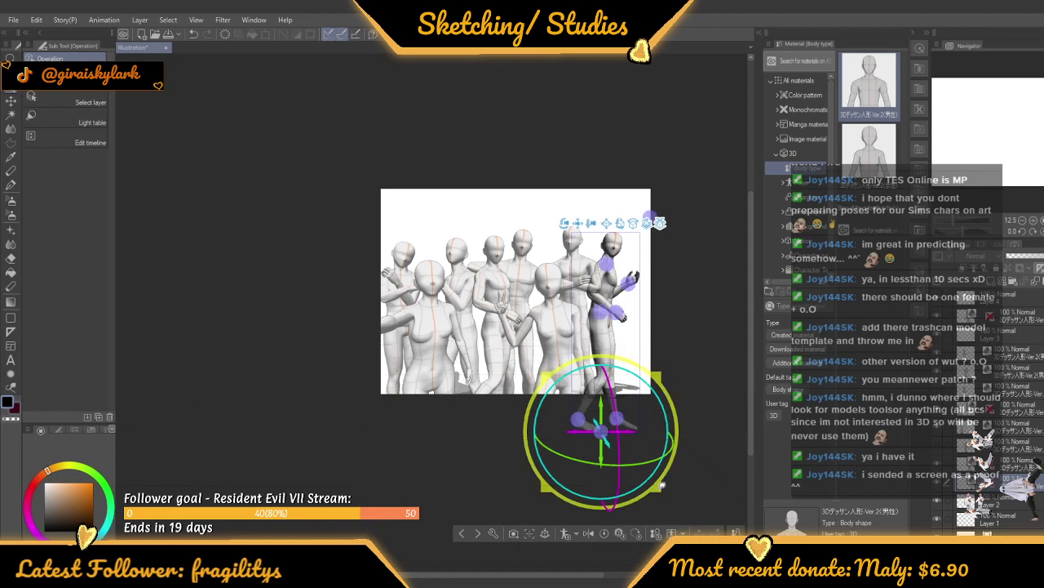
left_click_drag(659, 485, 665, 489)
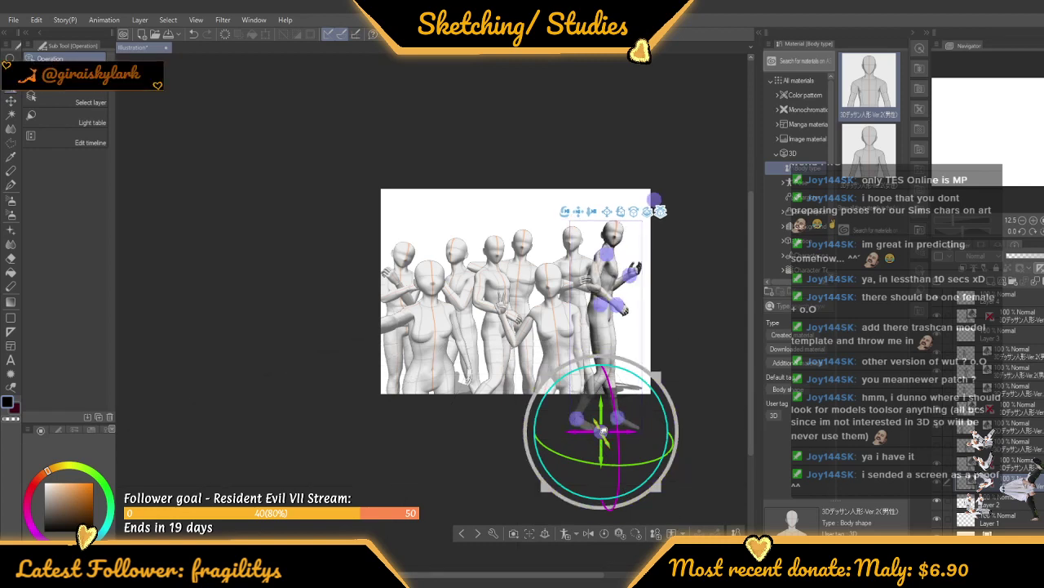
Nudge the sixth male figure down a little more at the outer end of the group
mouse_move(603, 439)
left_mouse_down()
mouse_move(604, 454)
mouse_move(617, 448)
left_mouse_up()
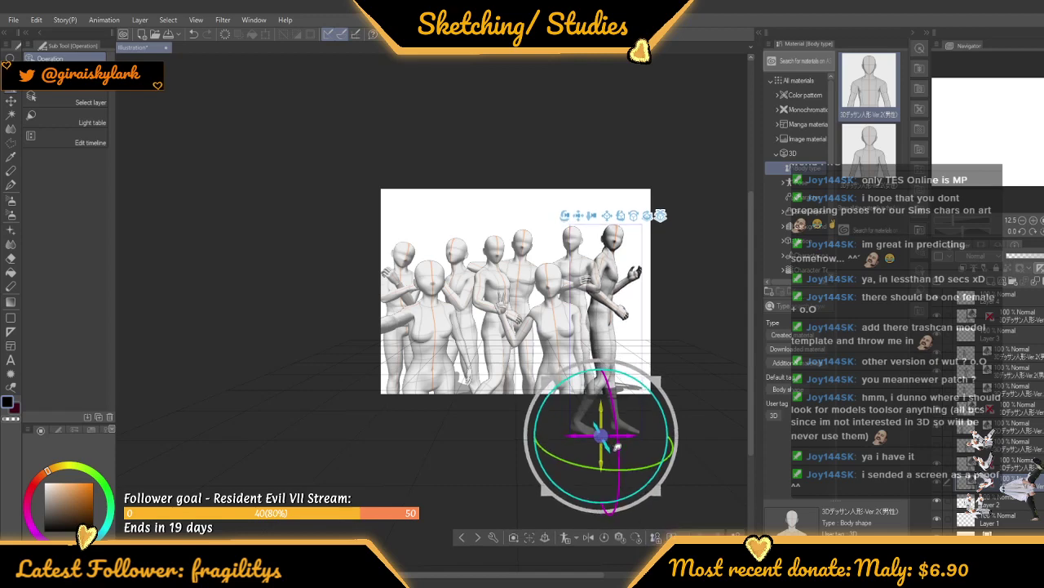
Select the crossed-arms male figure and tilt his head, turning his face toward the rest of the group
left_click(1005, 471)
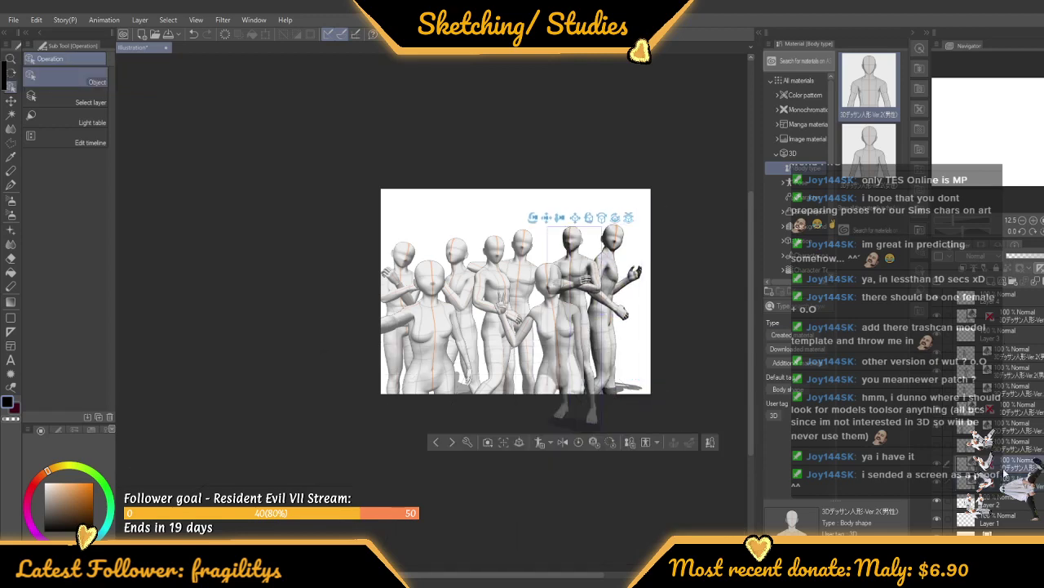
scroll(576, 270, "up", 4)
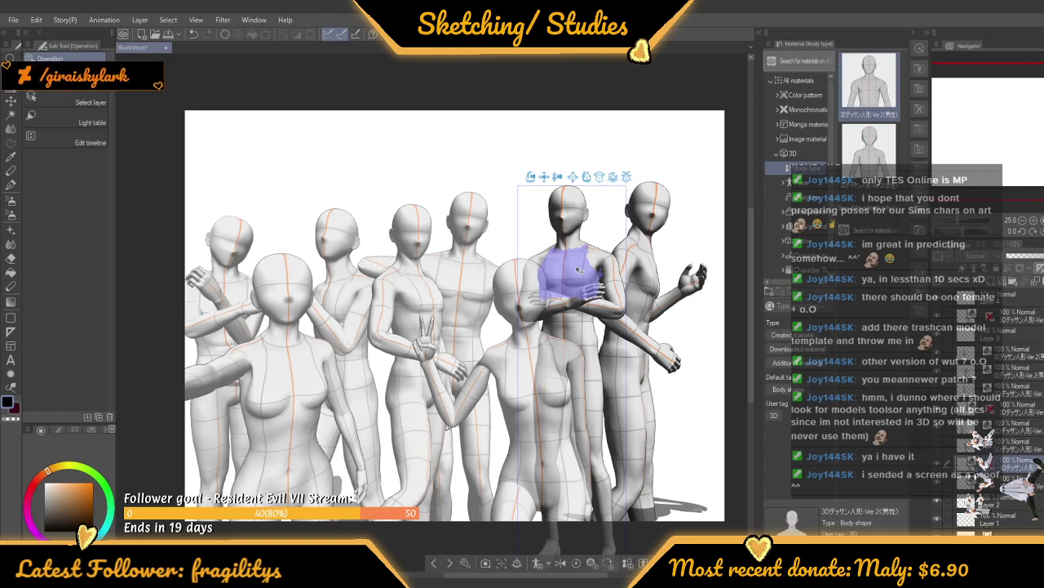
scroll(577, 270, "up", 1)
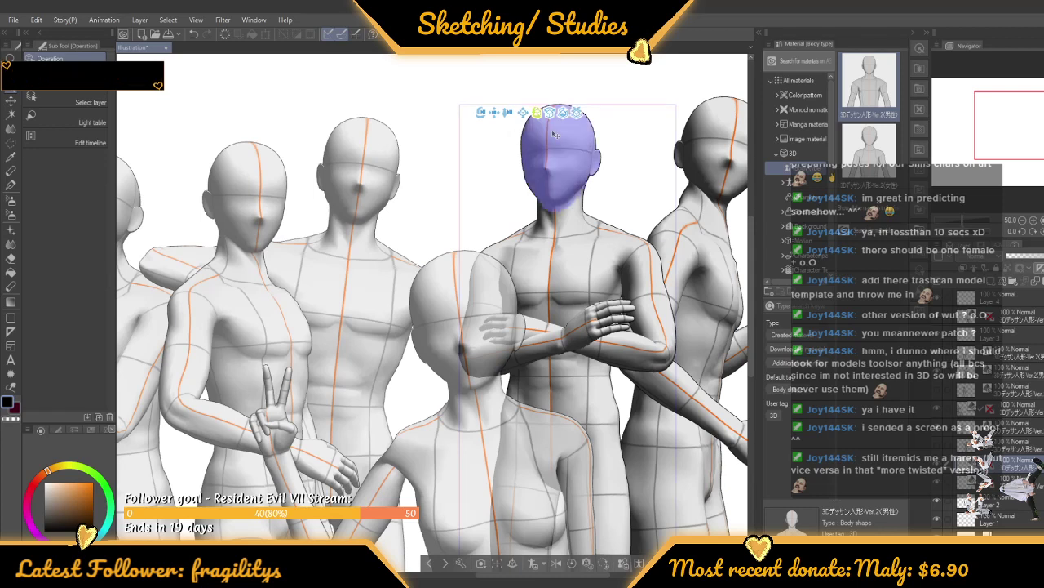
left_click_drag(407, 95, 518, 92)
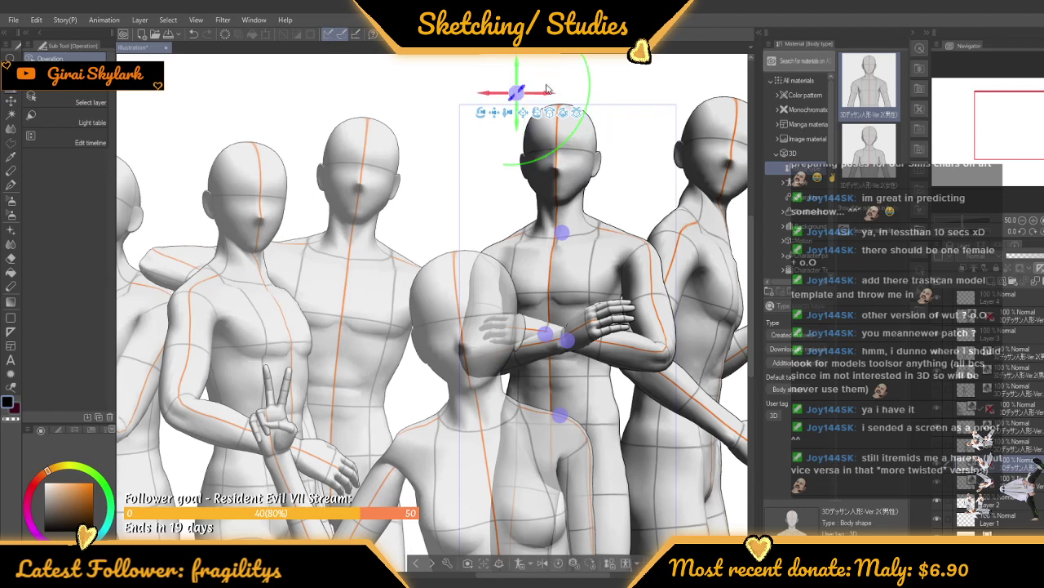
left_click_drag(590, 68, 591, 80)
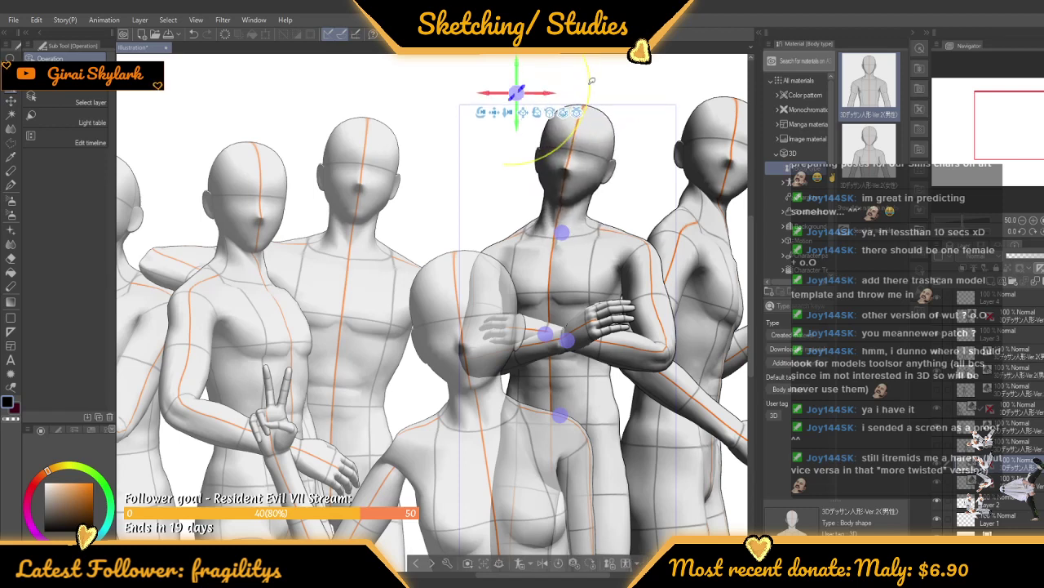
left_click(577, 184)
left_click_drag(577, 184, 549, 155)
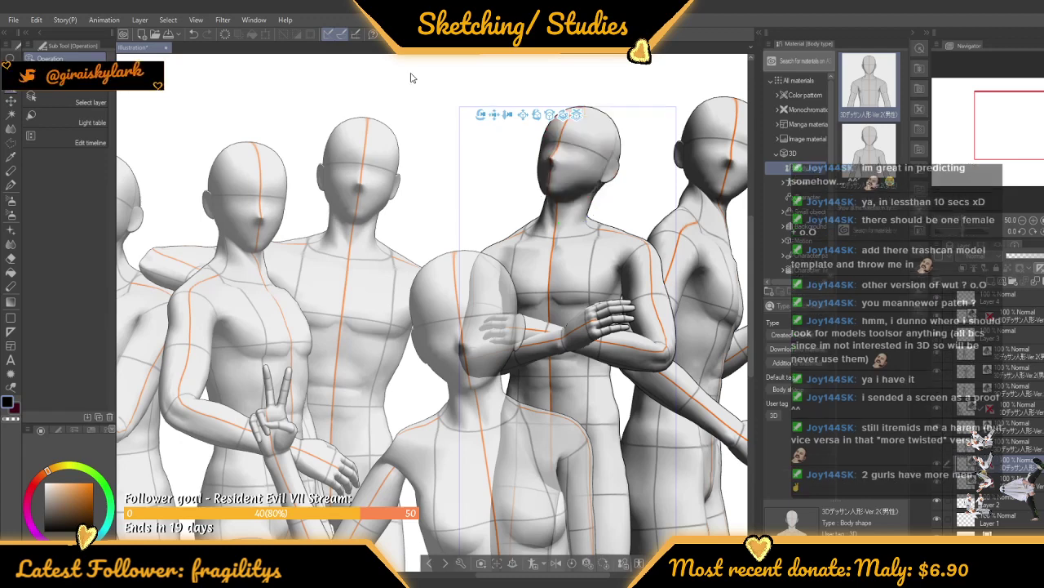
scroll(410, 76, "down", 3)
scroll(411, 76, "down", 3)
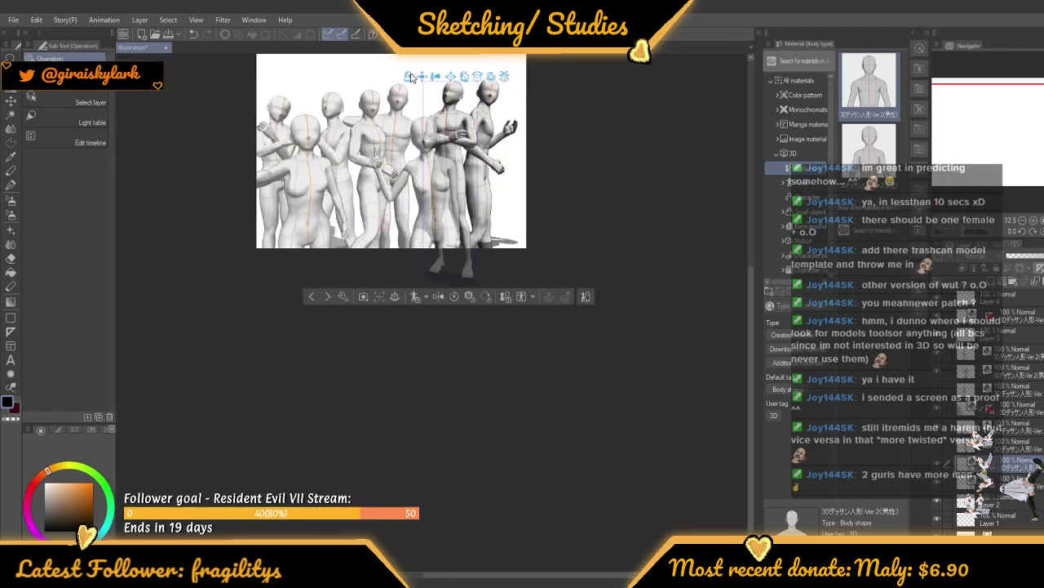
scroll(410, 76, "up", 6)
scroll(411, 76, "up", 2)
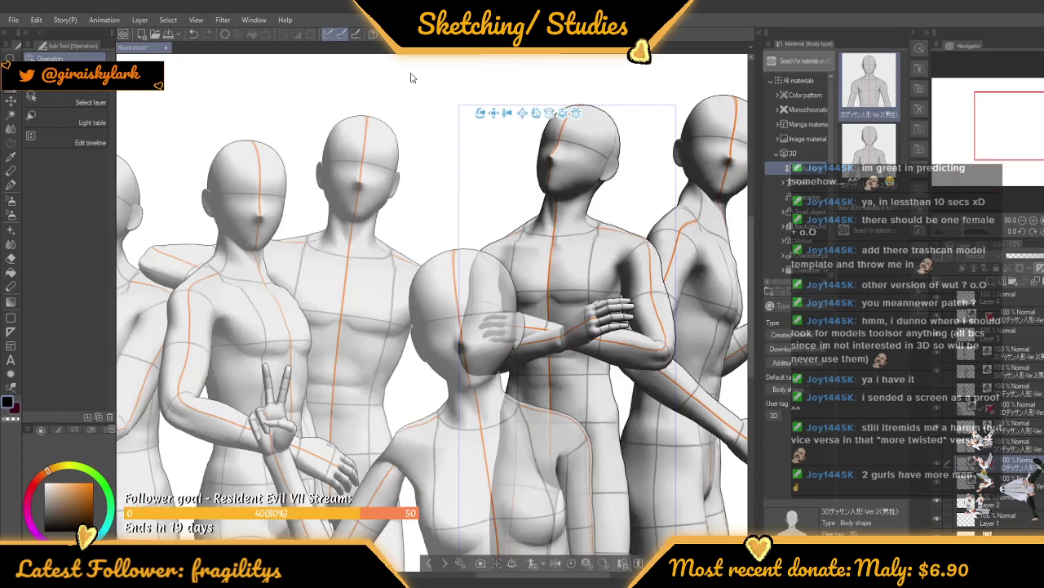
Fine-tune the tilt of the crossed-arms figure's head
left_click(563, 167)
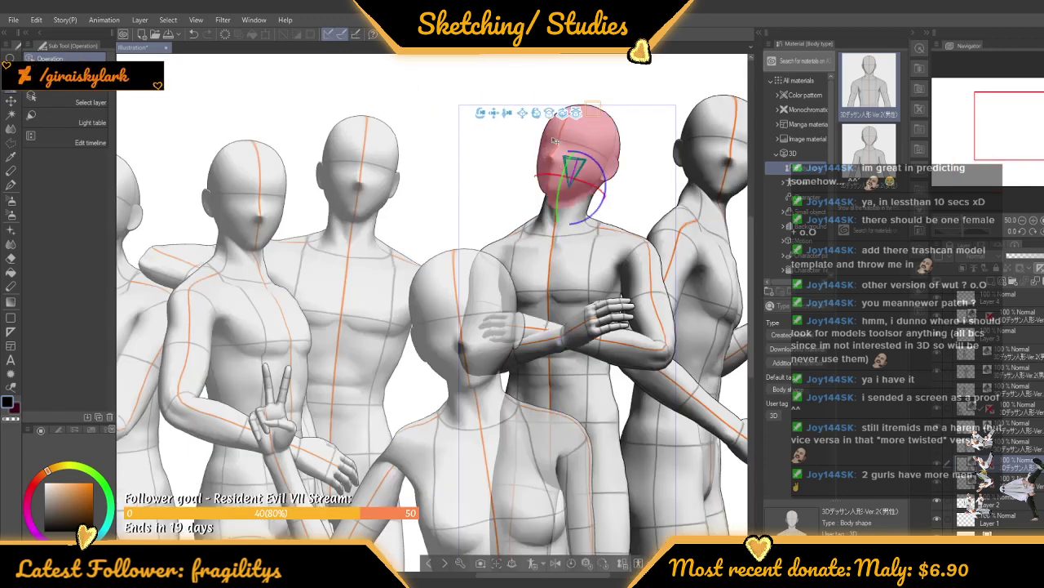
left_click_drag(573, 163, 546, 178)
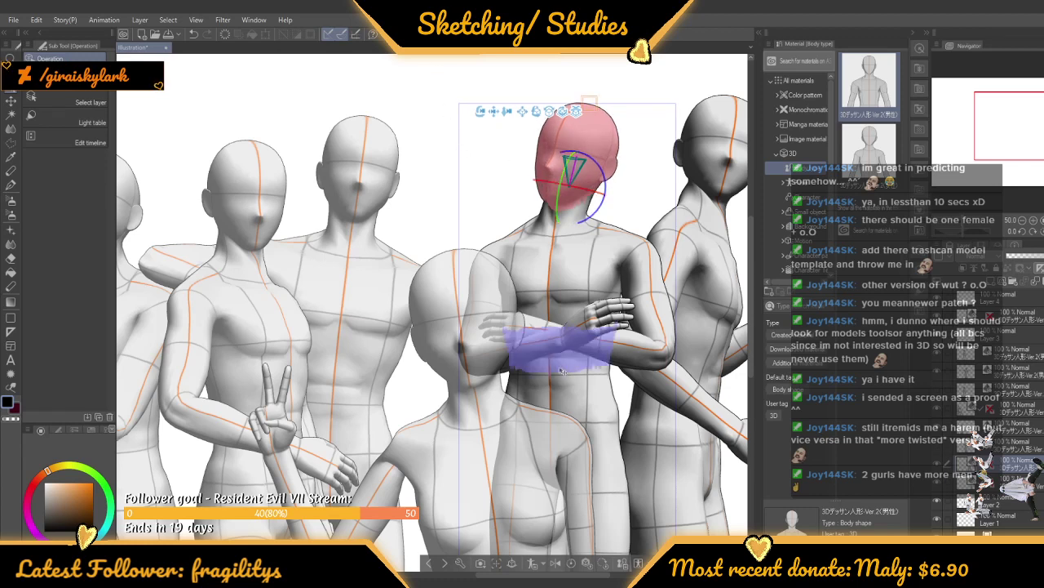
left_click(522, 330)
left_click(406, 77)
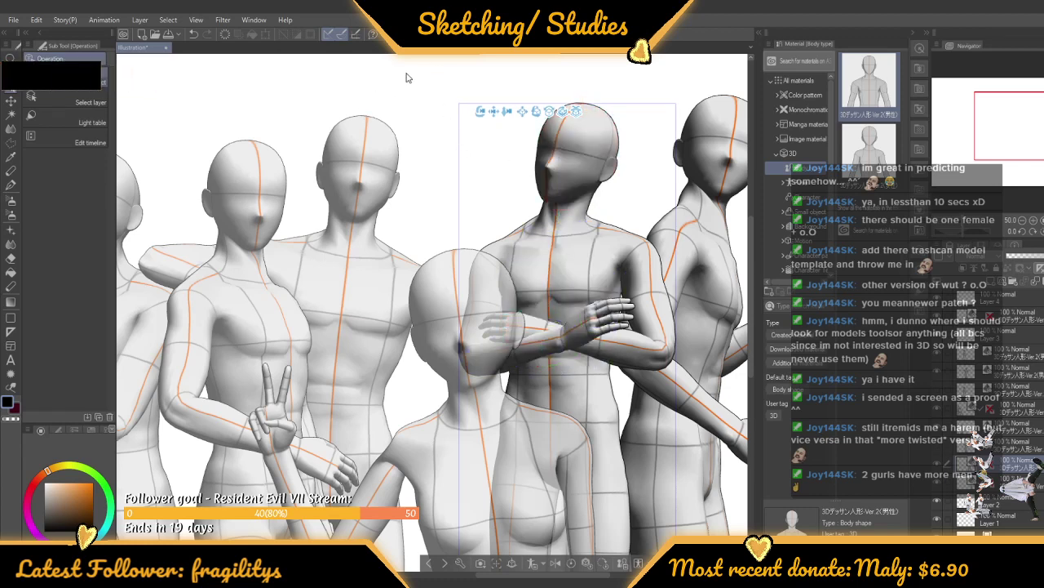
scroll(406, 77, "down", 2)
scroll(406, 77, "down", 2)
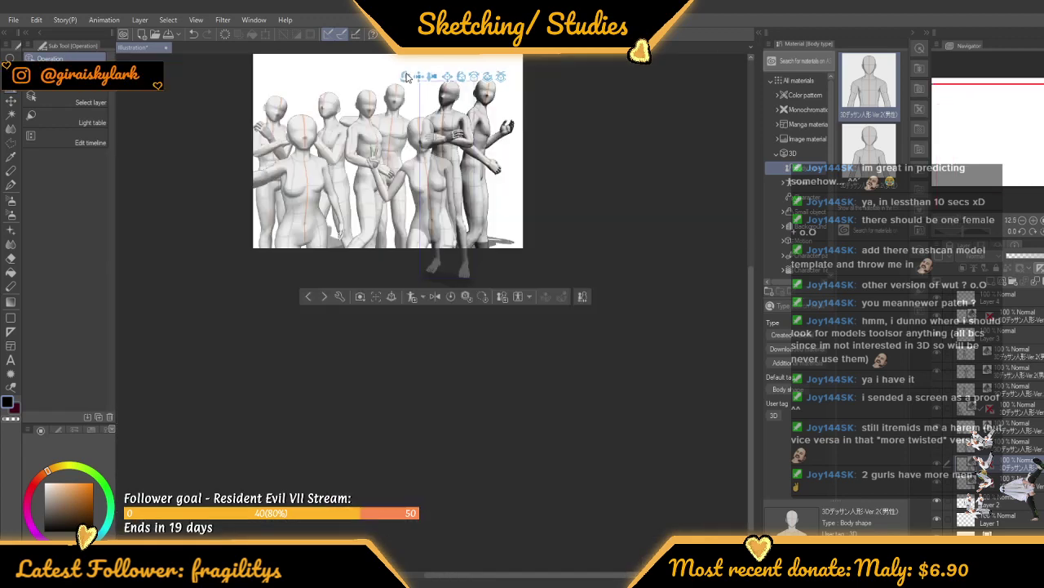
scroll(407, 77, "up", 2)
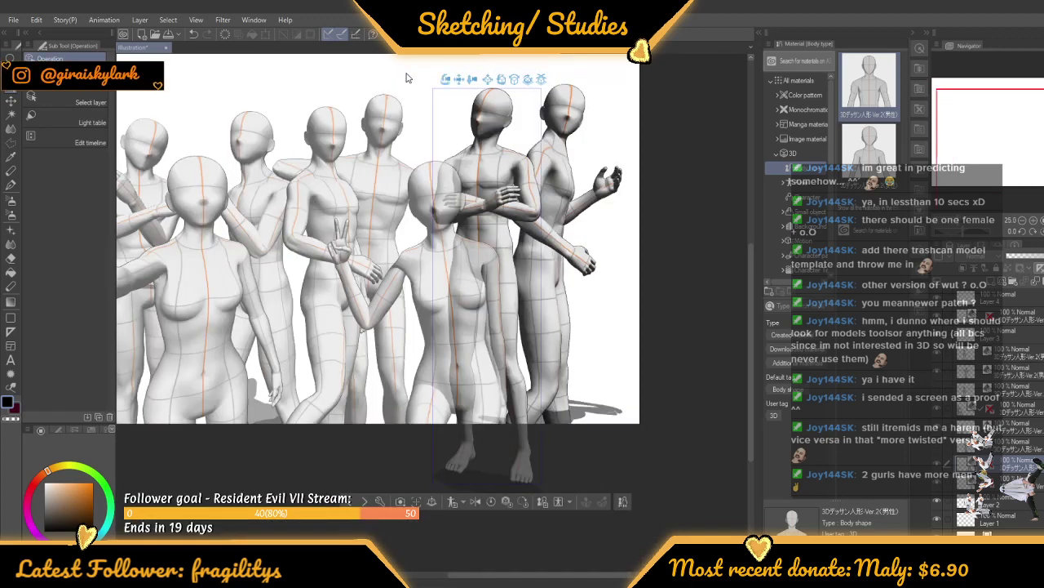
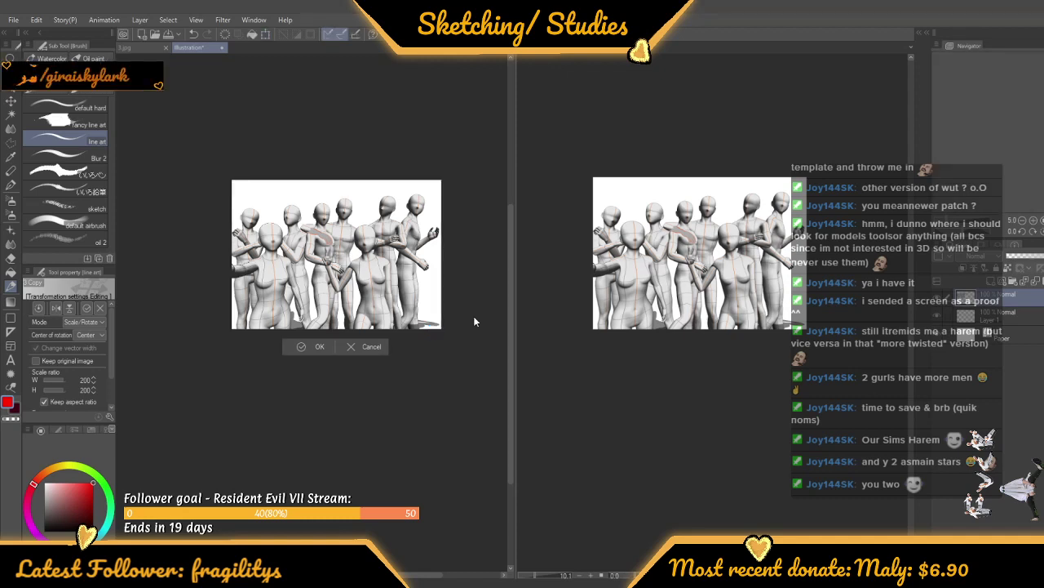
Cancel the transform of the pasted group image and undo the paste, clearing it from the illustration canvas
key("Escape")
key("ctrl+z")
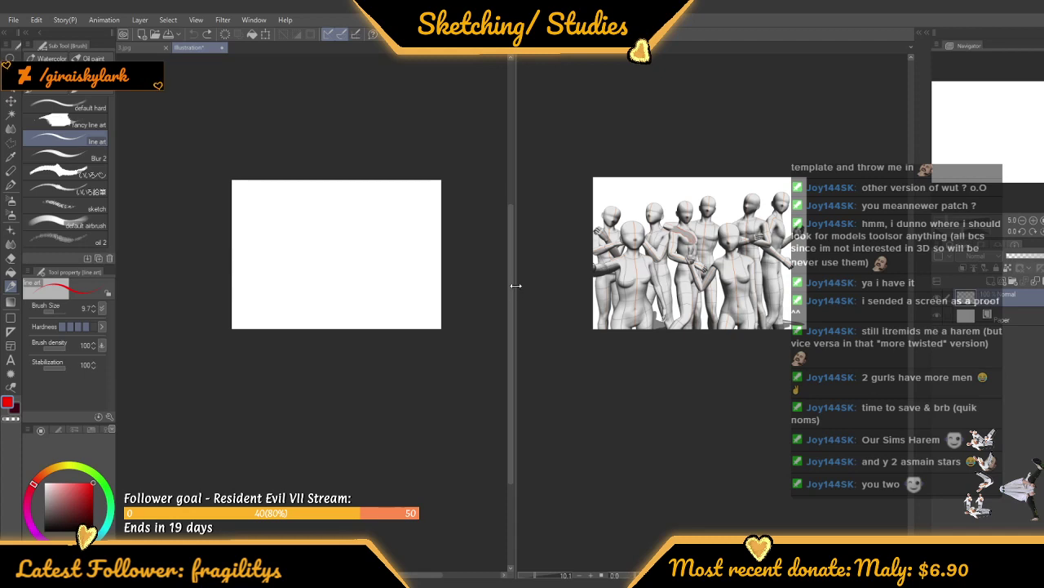
Widen the blank illustration's pane, shrinking the reference image's pane, and frame the canvas for drawing
left_click_drag(513, 284, 720, 284)
left_click(816, 269)
scroll(825, 310, "down", 3)
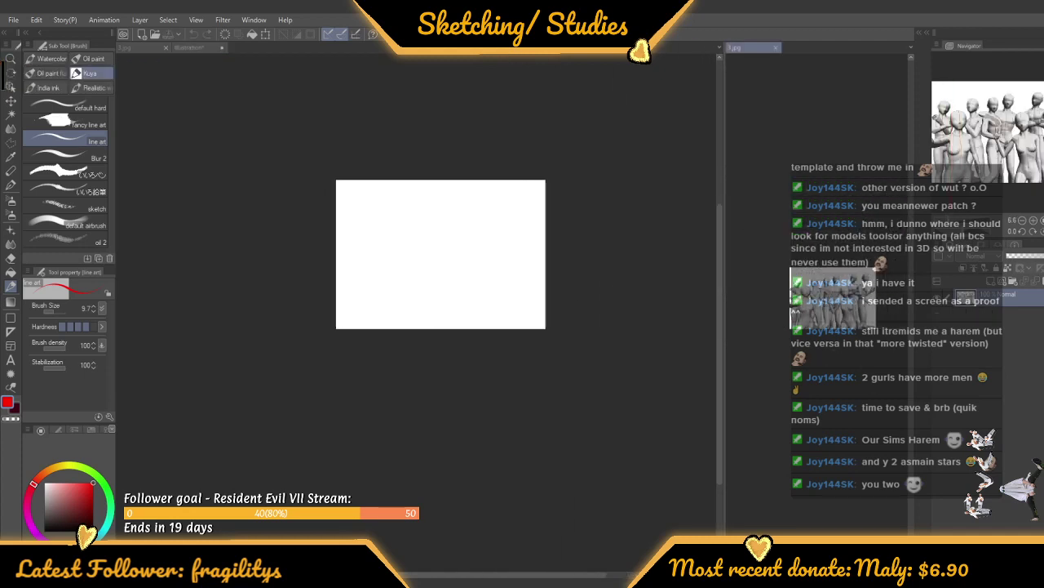
scroll(829, 291, "up", 3)
left_click(519, 426)
scroll(383, 200, "up", 6)
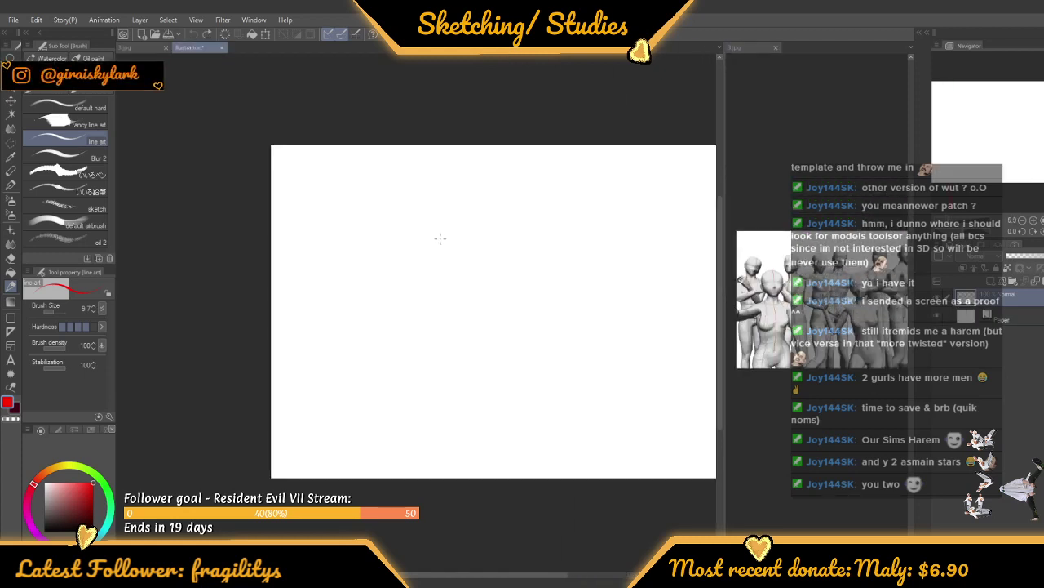
scroll(496, 226, "down", 3)
scroll(506, 226, "up", 3)
scroll(642, 261, "down", 1)
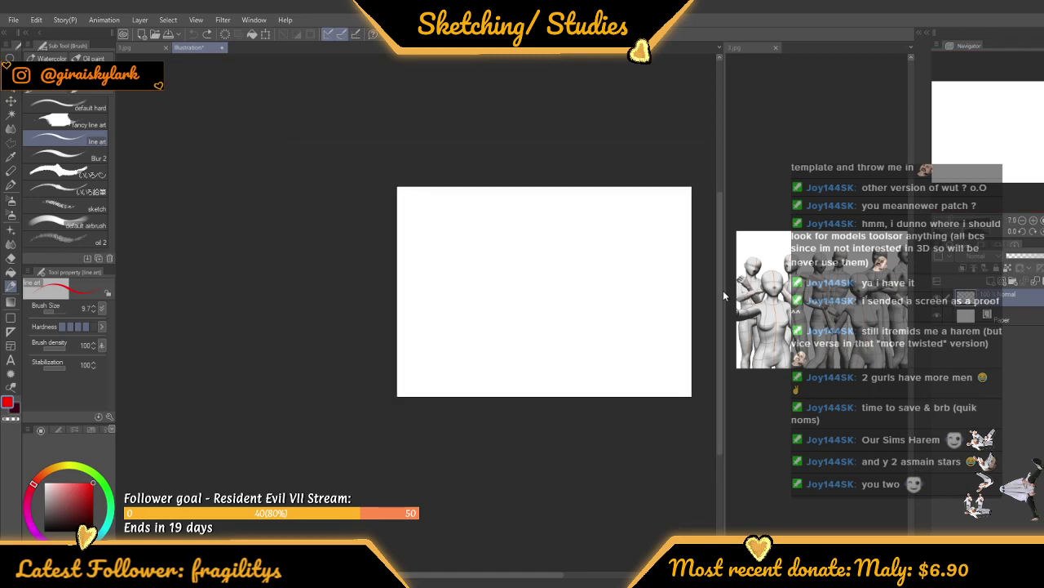
scroll(674, 284, "down", 1)
left_click_drag(720, 295, 721, 233)
scroll(672, 281, "up", 3)
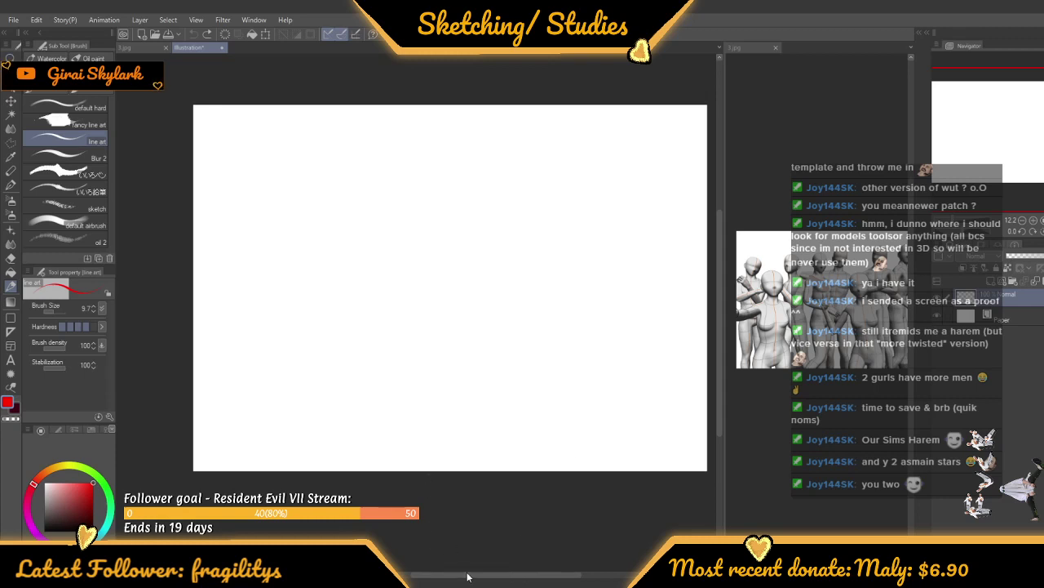
left_click_drag(547, 576, 557, 575)
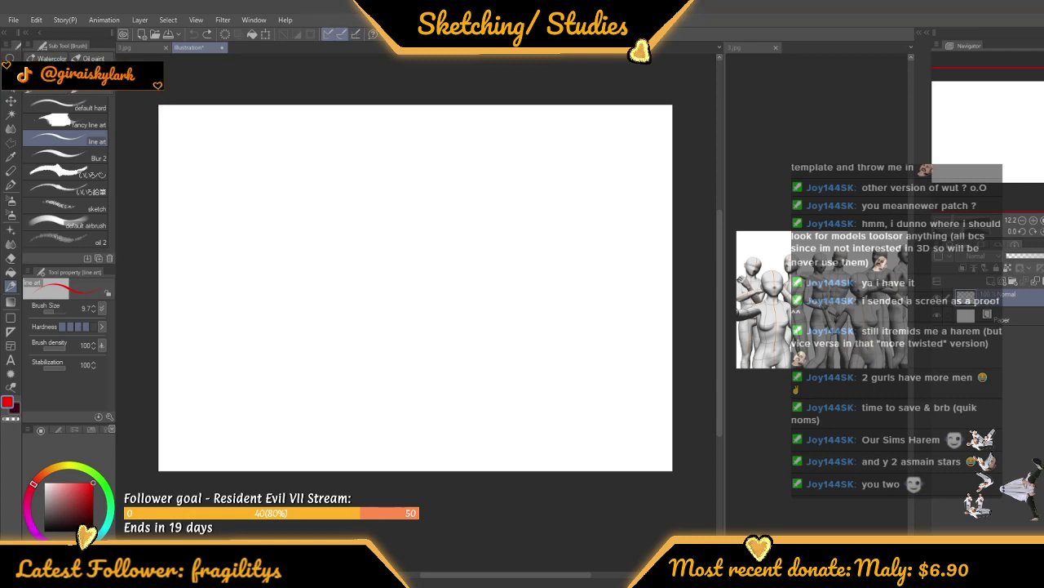
scroll(375, 114, "down", 4)
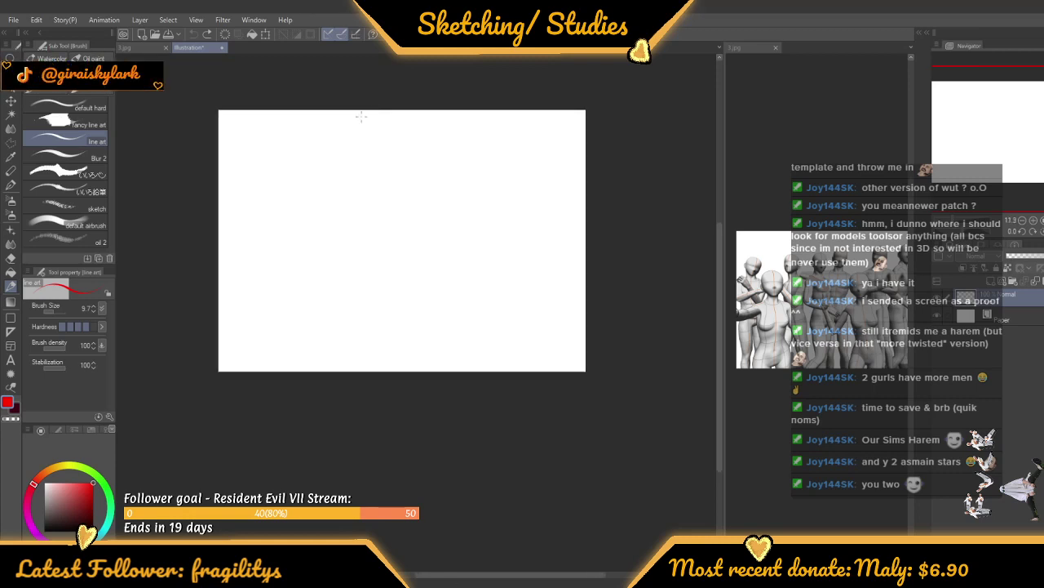
scroll(364, 99, "up", 4)
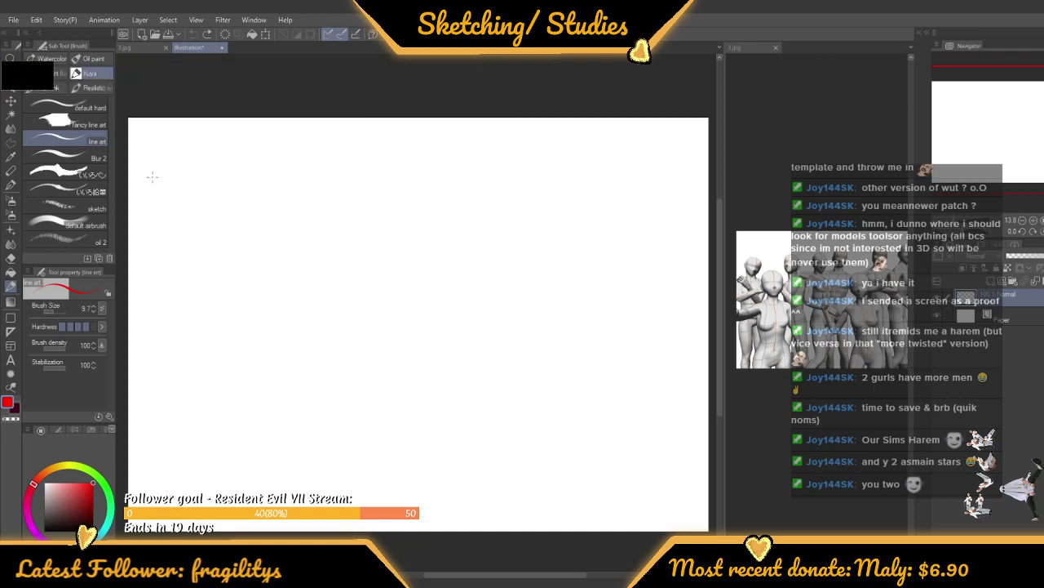
Set the drawing colour to black and choose the sketch brush with a brush size of 20
left_click(402, 83)
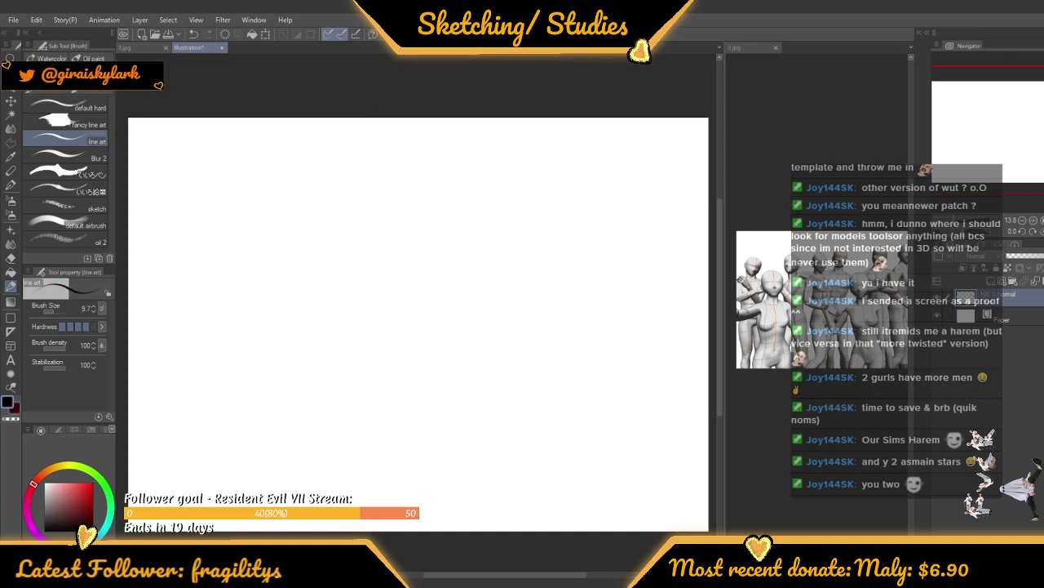
left_click(97, 87)
left_click(57, 85)
left_click(77, 208)
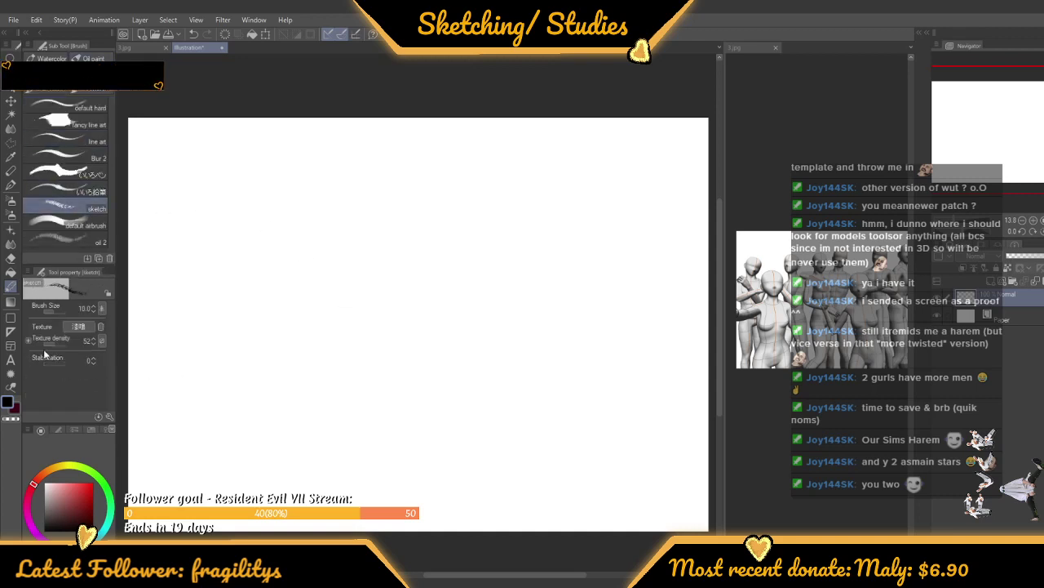
left_click(95, 306)
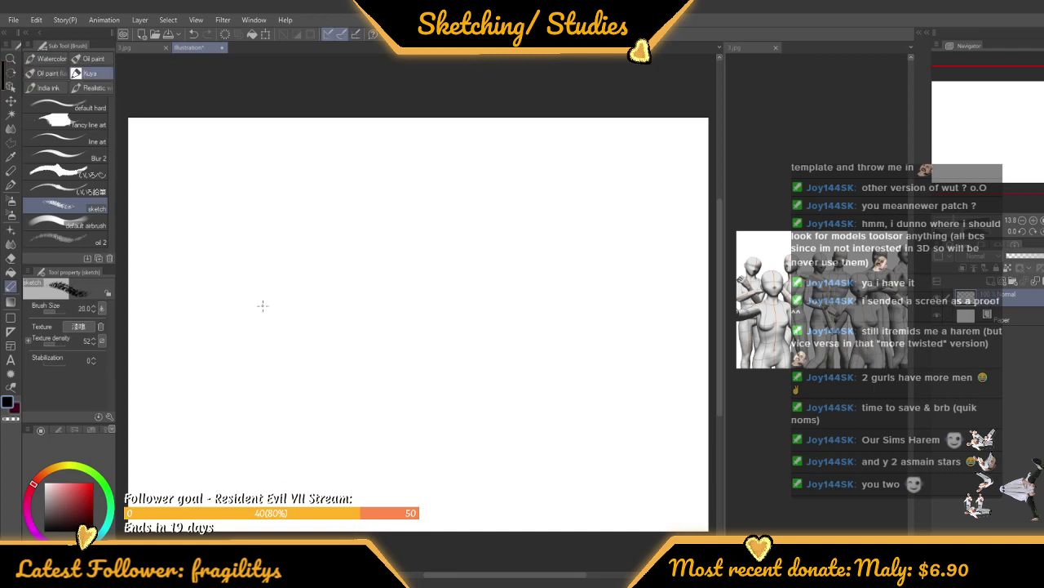
Sketch a rough circle for a head in the upper part of the blank canvas, left of its centre
scroll(331, 206, "up", 2)
left_click_drag(312, 241, 312, 309)
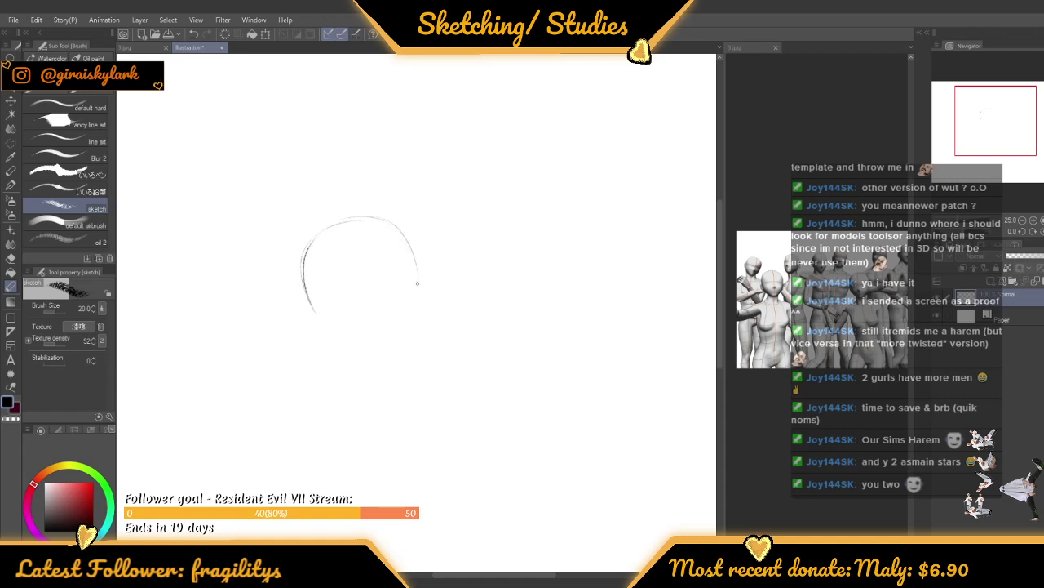
mouse_move(398, 230)
left_mouse_down()
mouse_move(418, 281)
mouse_move(407, 312)
left_mouse_up()
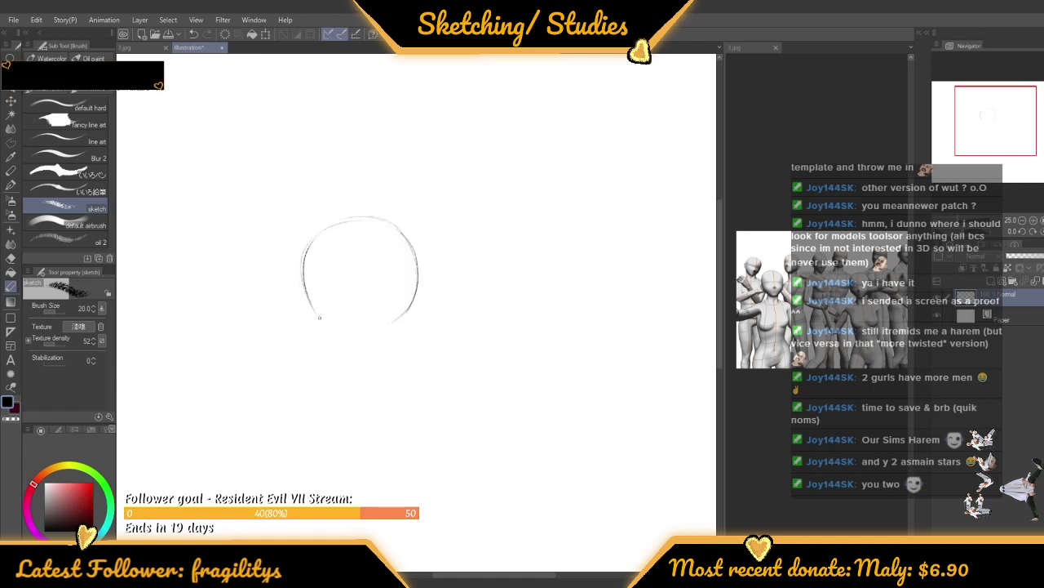
left_click_drag(319, 317, 386, 328)
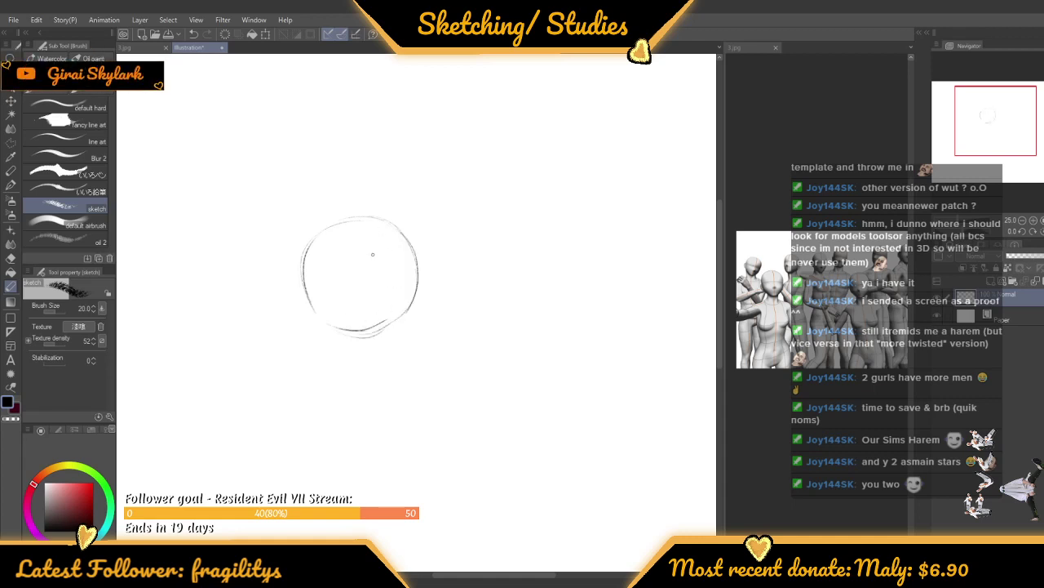
Resize the two panes to about equal widths and frame the full canvas beside an enlarged view of the reference group
scroll(372, 254, "down", 4)
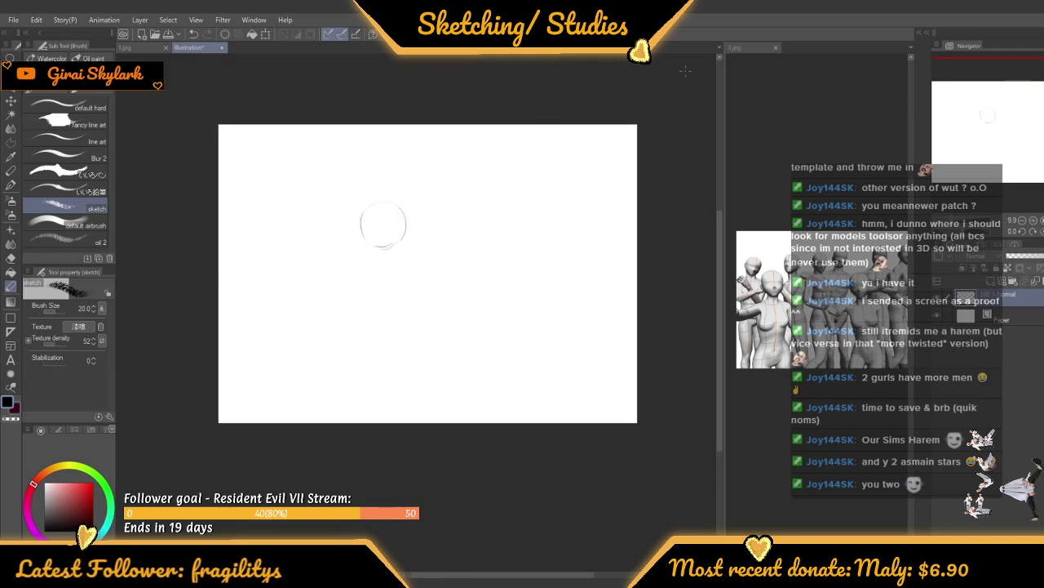
left_click_drag(724, 80, 485, 79)
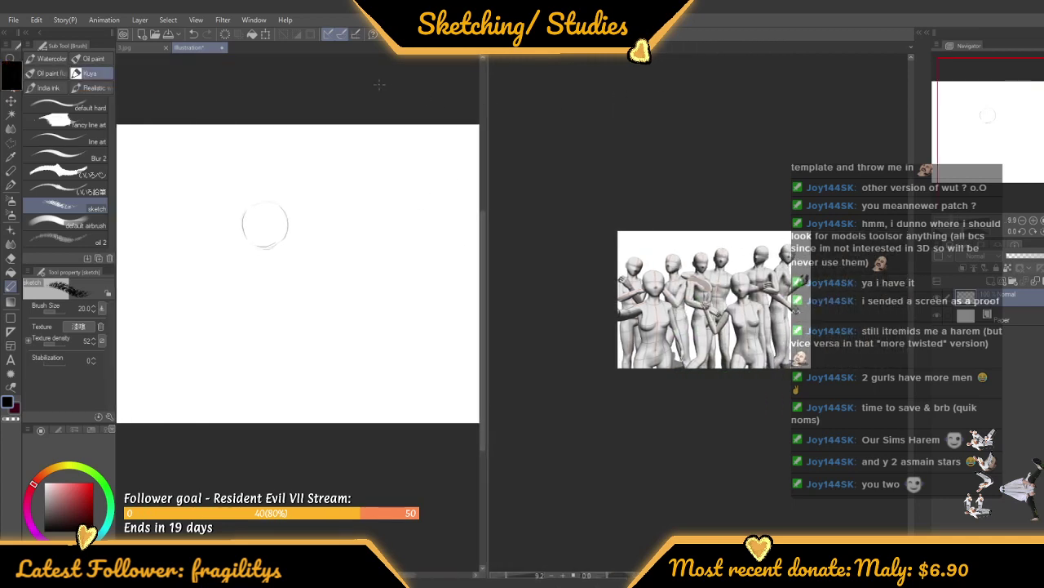
scroll(380, 278, "down", 4)
scroll(328, 112, "up", 2)
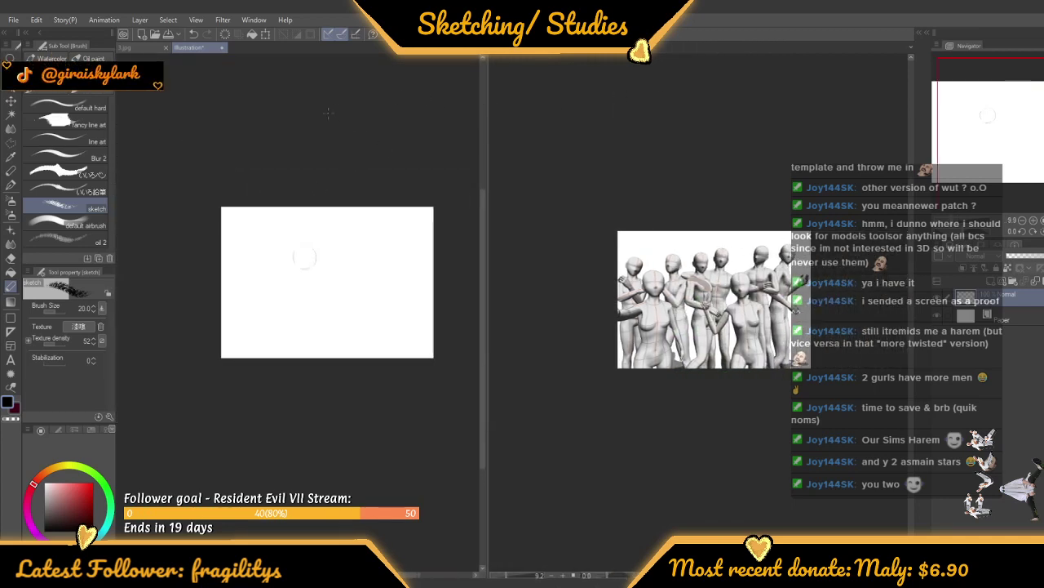
scroll(666, 151, "up", 3)
scroll(693, 188, "down", 3)
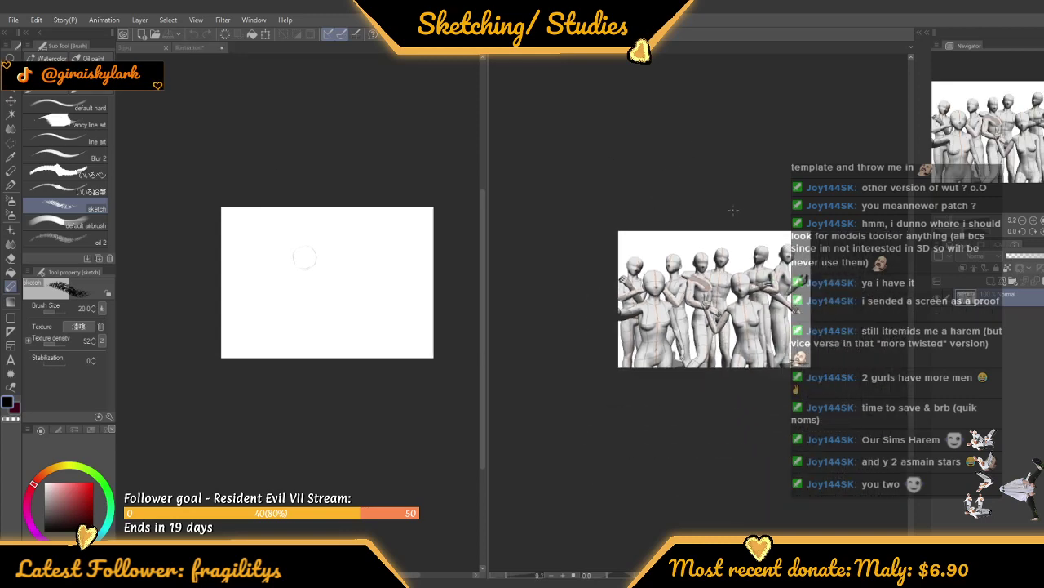
scroll(712, 210, "up", 3)
scroll(614, 246, "up", 1)
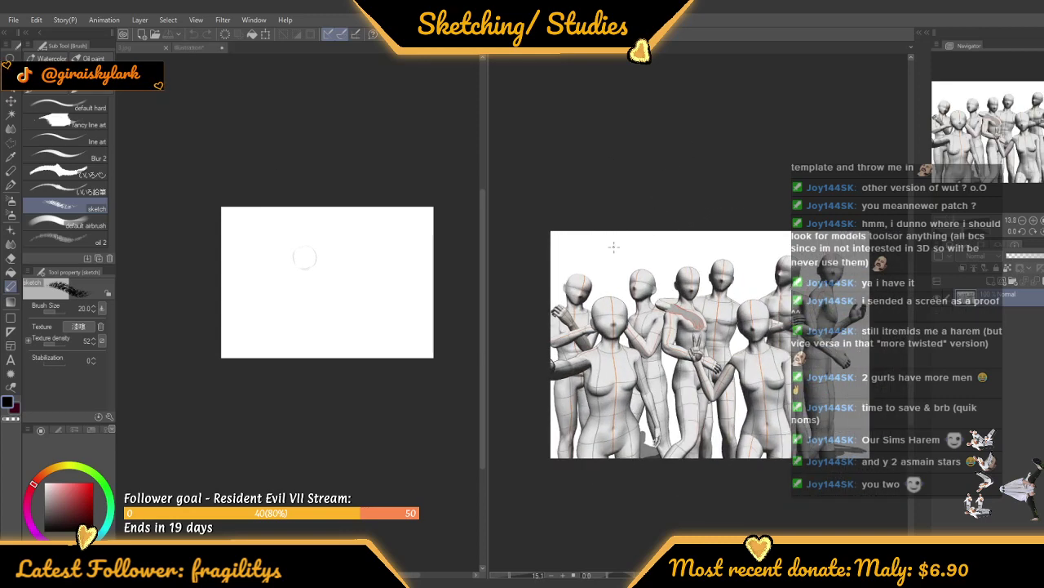
left_click(486, 226)
left_click_drag(488, 225, 527, 222)
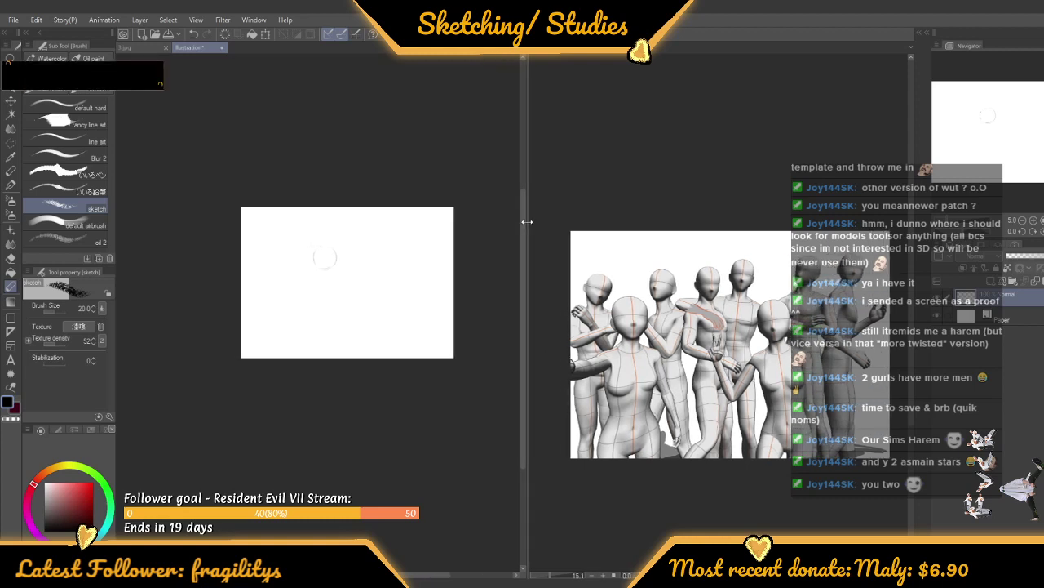
Move the sketched head circle to the canvas's left part, matching the position of the front-left figure's head in the reference
scroll(367, 213, "up", 4)
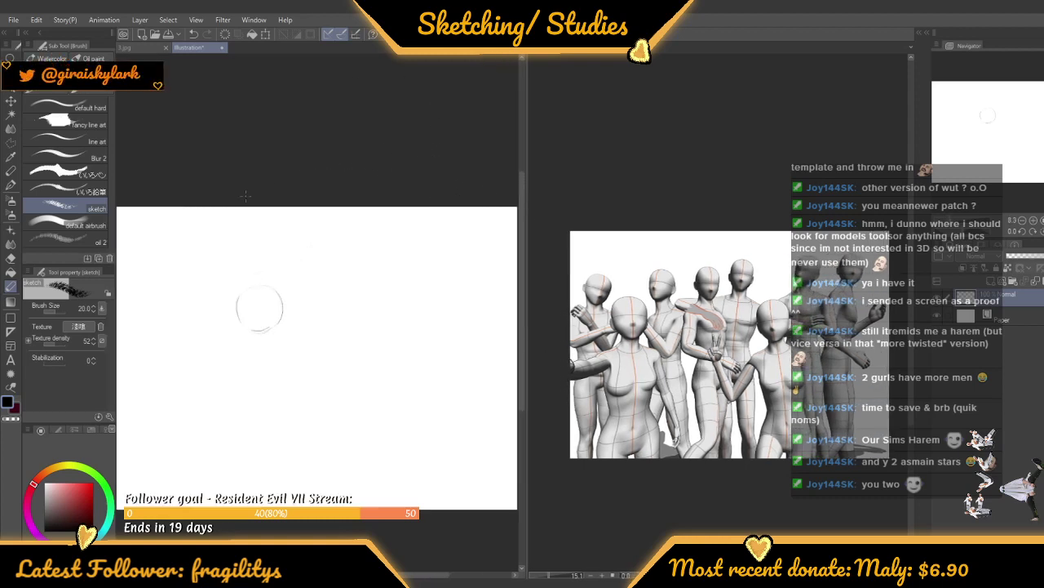
scroll(247, 244, "down", 1)
scroll(237, 243, "down", 1)
scroll(180, 221, "up", 2)
scroll(212, 220, "down", 2)
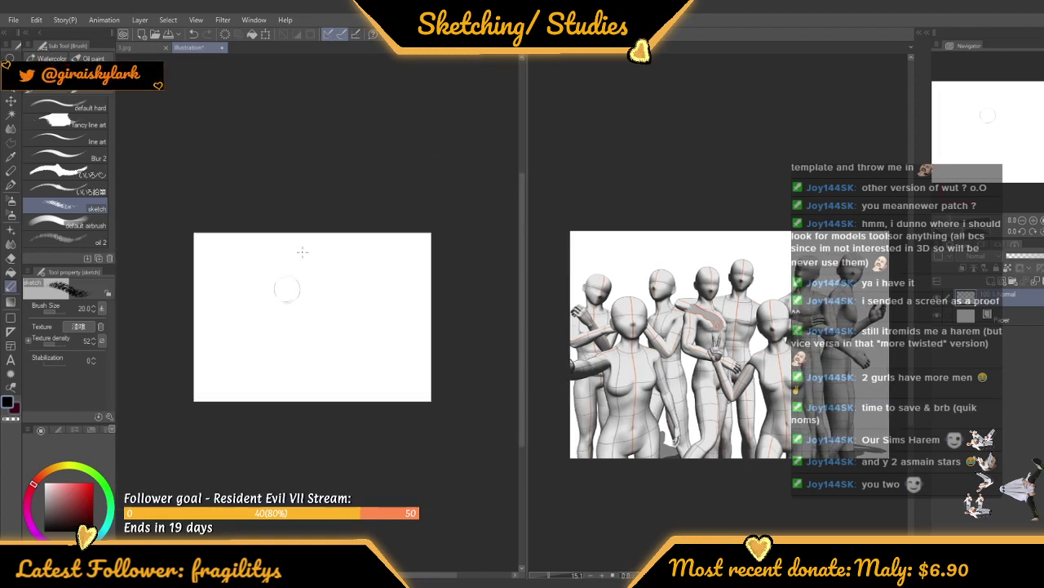
scroll(266, 213, "up", 2)
scroll(380, 226, "up", 1)
scroll(419, 264, "down", 2)
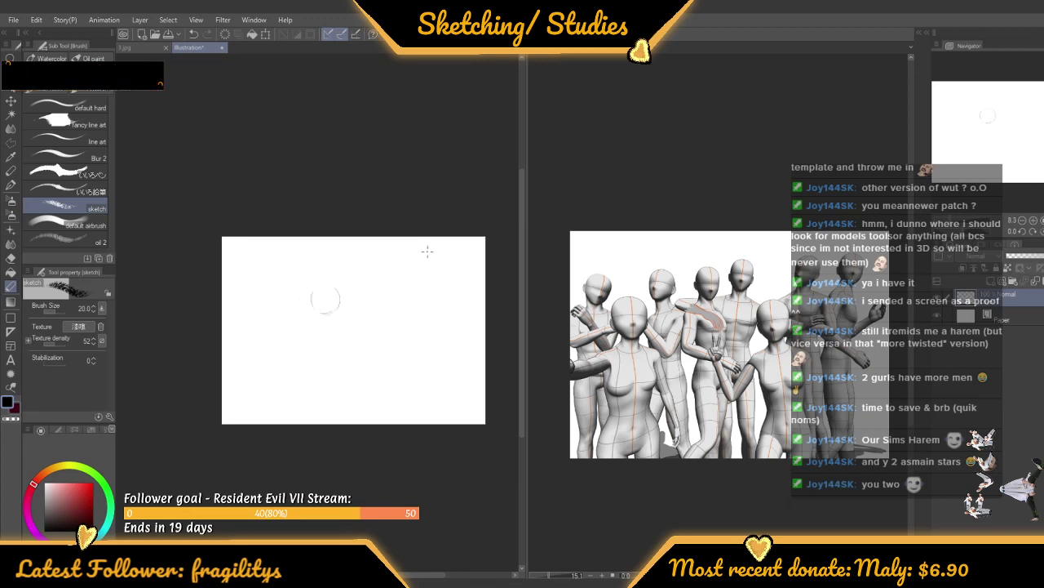
scroll(427, 250, "up", 2)
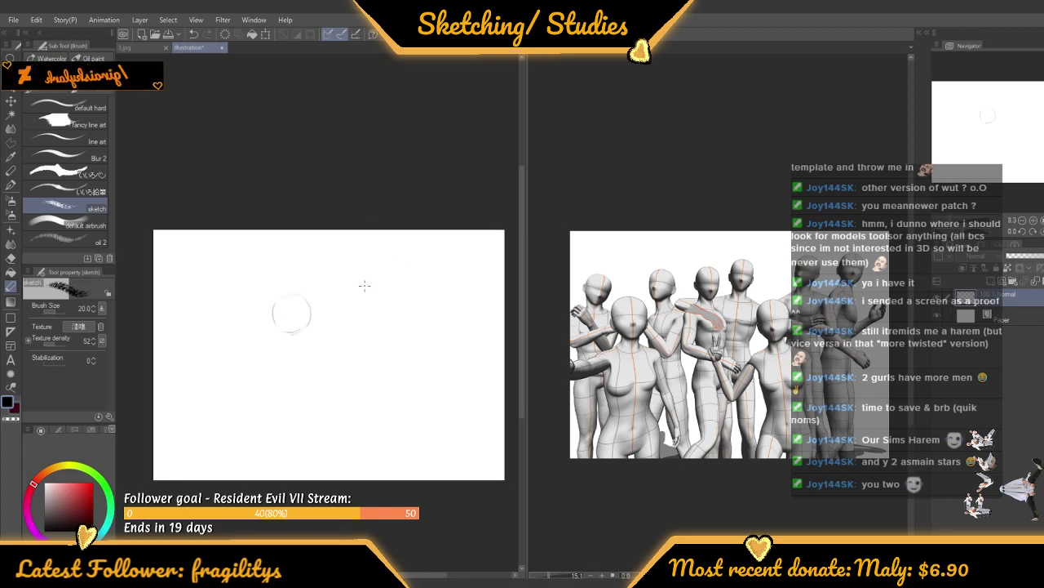
key("ctrl+t")
left_click_drag(310, 330, 233, 357)
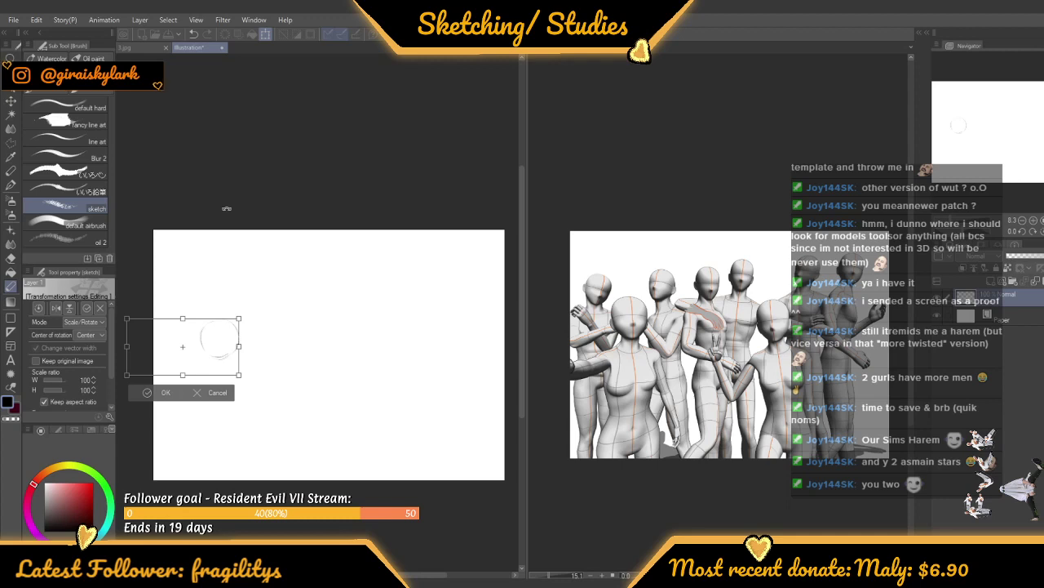
key("Return")
Paste a copy of the head circle, scale it to 86%, and place it up and to the left of the original
key("ctrl+v")
key("ctrl+t")
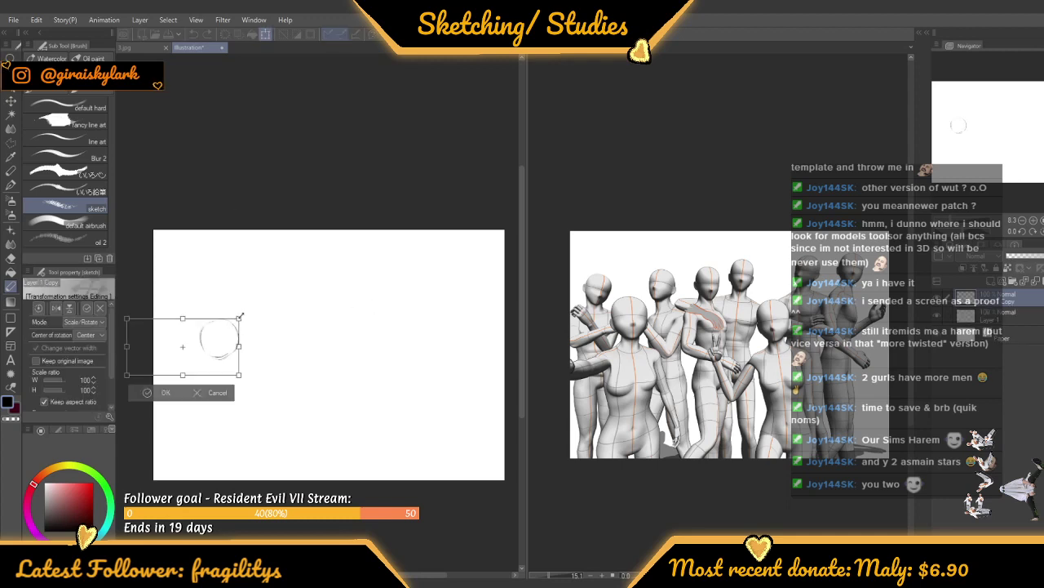
left_click_drag(240, 317, 191, 306)
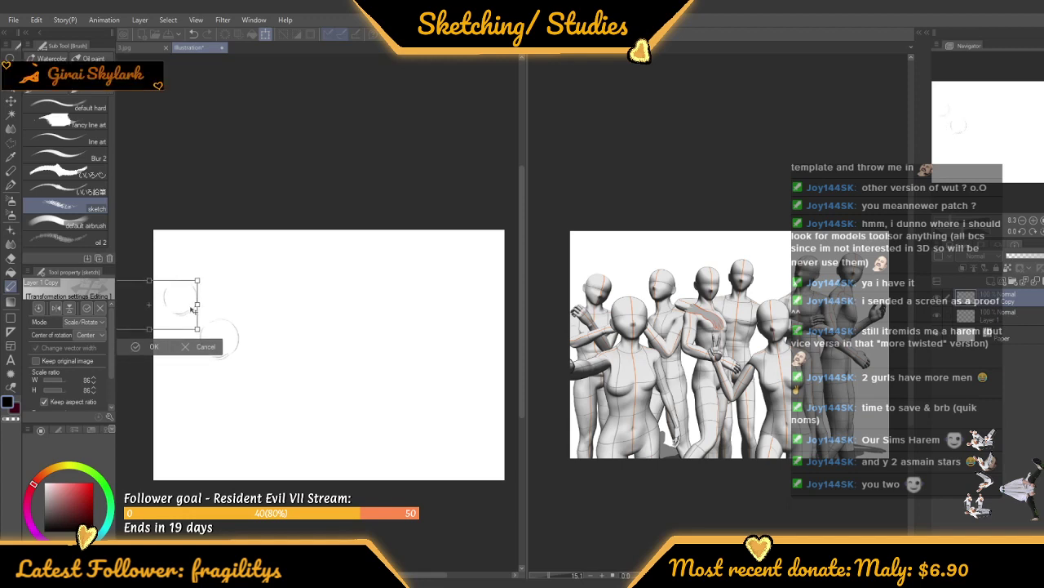
key("Return")
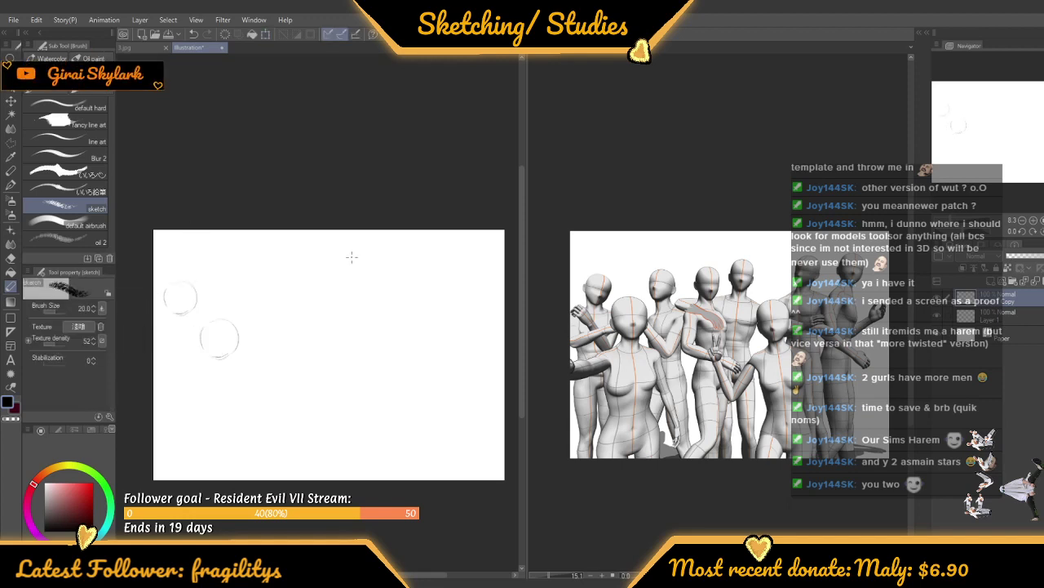
Place three more copies of the smaller head circle in a slightly rising row across the canvas's upper middle
key("ctrl+v")
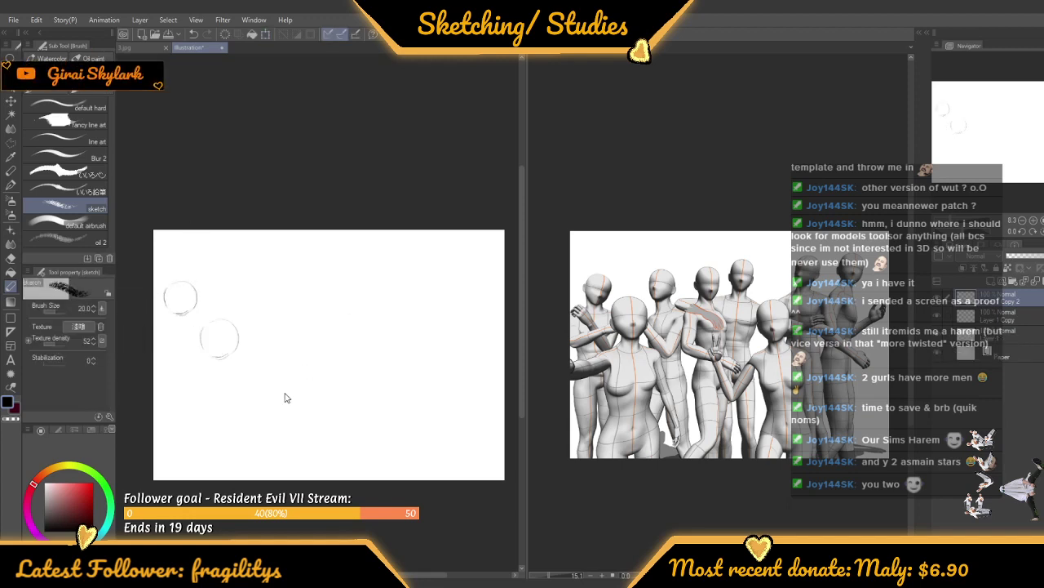
key("ctrl+t")
left_click_drag(187, 312, 271, 301)
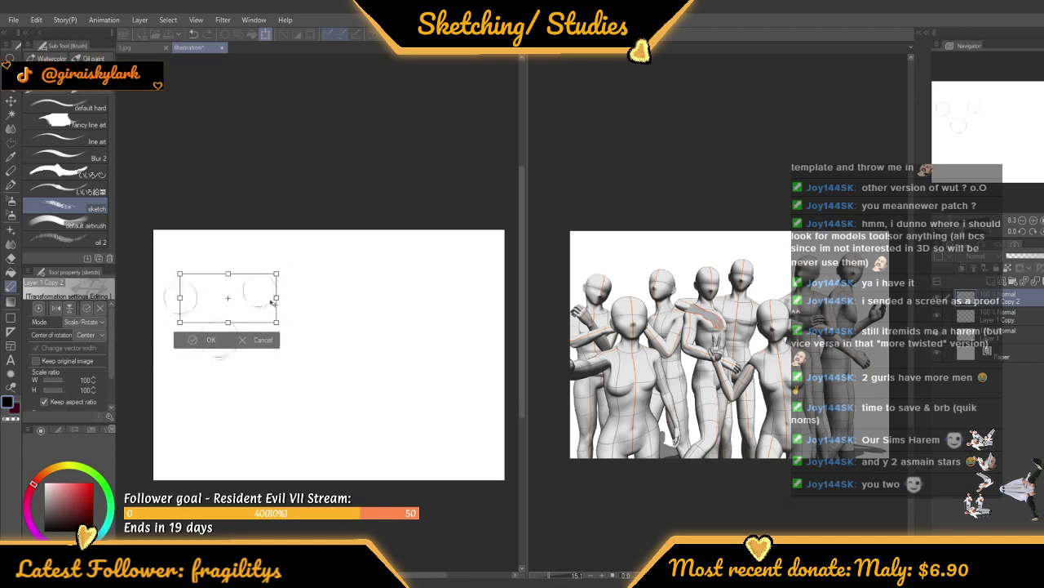
key("Return")
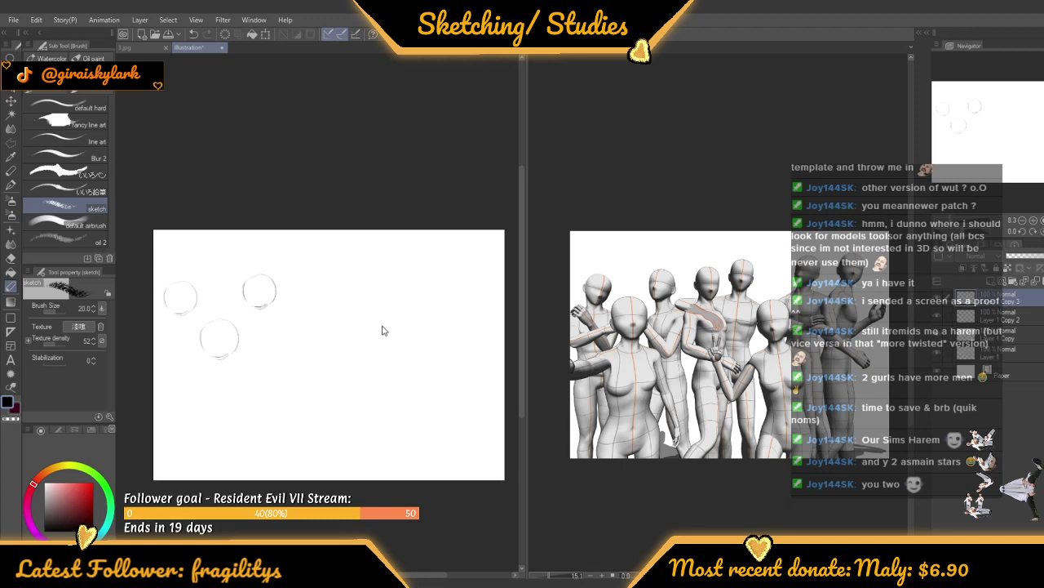
key("ctrl+t")
left_click_drag(272, 294, 318, 279)
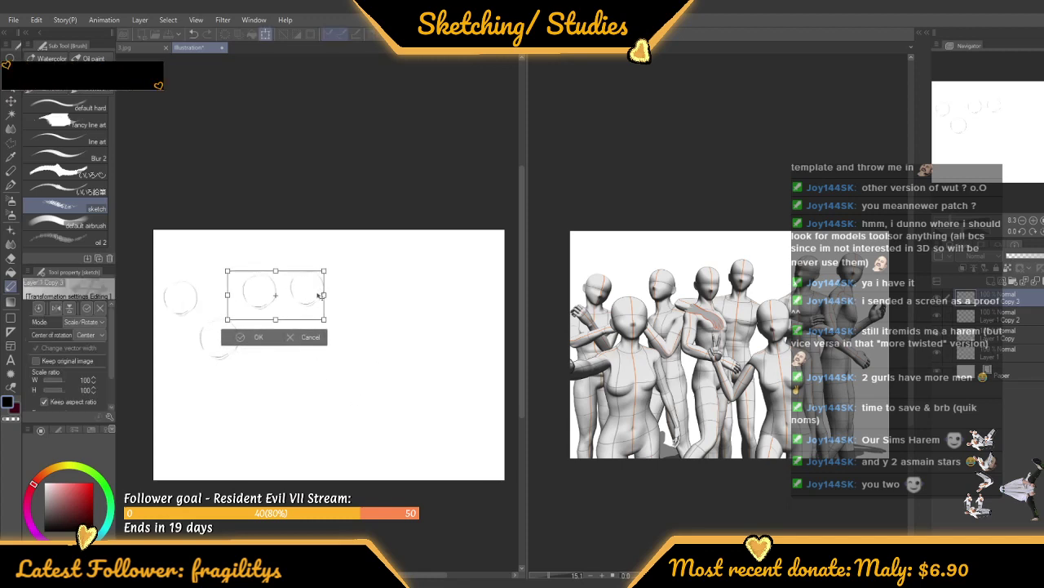
key("Return")
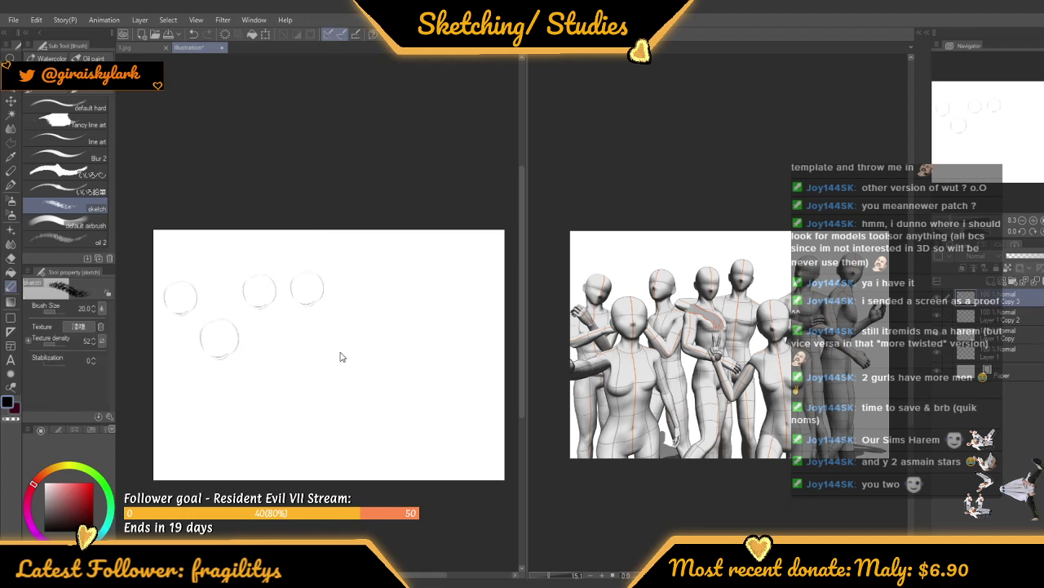
key("ctrl+v")
key("ctrl+t")
left_click_drag(270, 301, 360, 286)
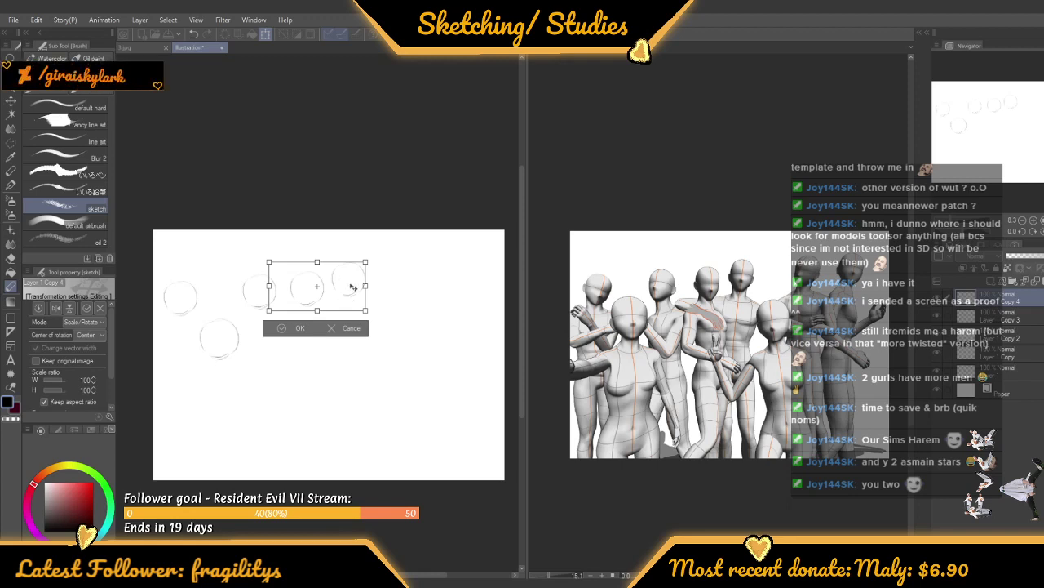
key("Return")
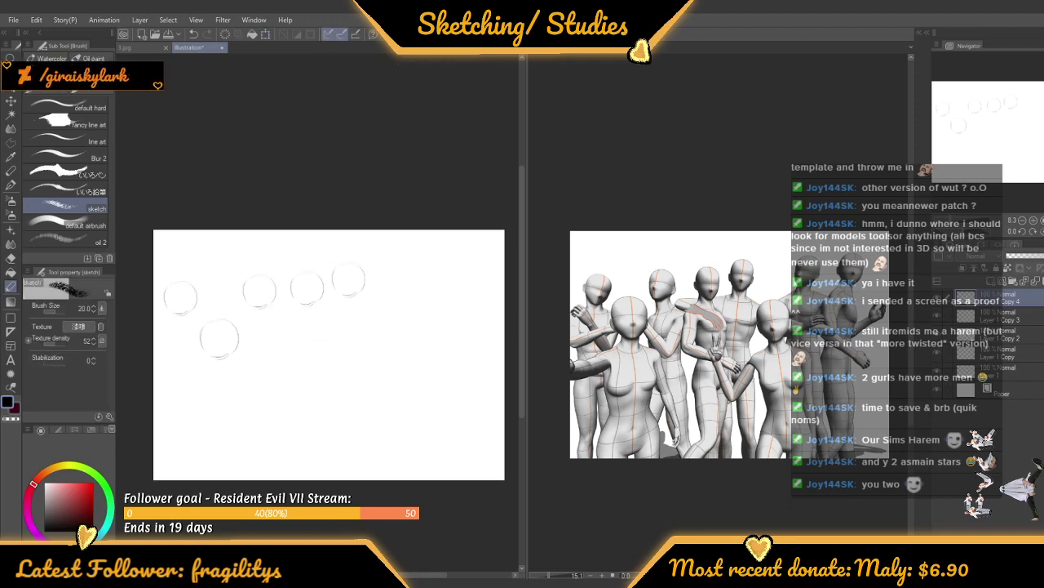
Duplicate the original large head circle on Layer 1 and move the copy straight across to the canvas's right part
left_click(1010, 369)
key("ctrl+c")
key("ctrl+v")
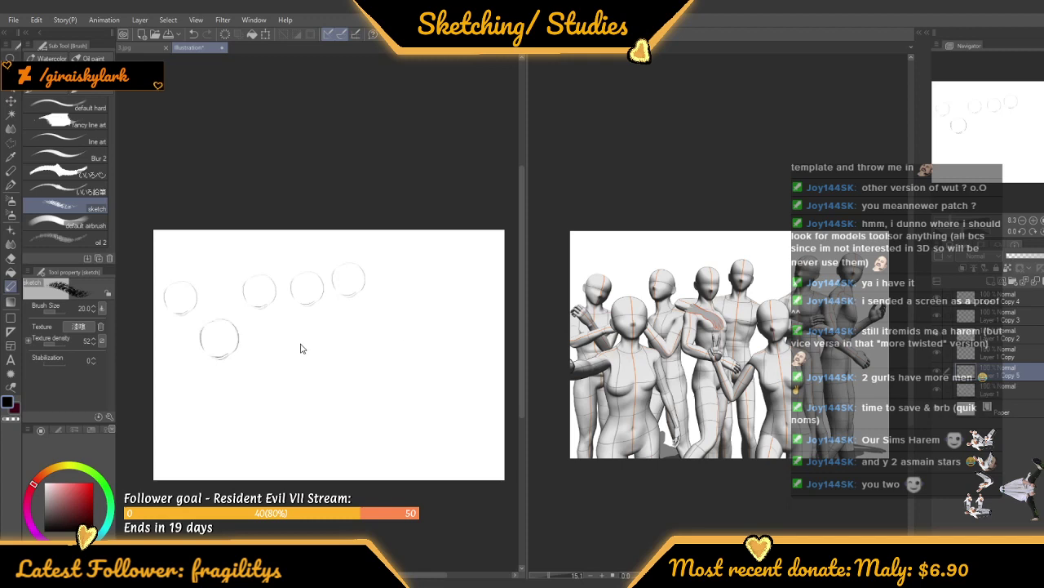
key("ctrl+t")
left_click_drag(227, 343, 388, 342)
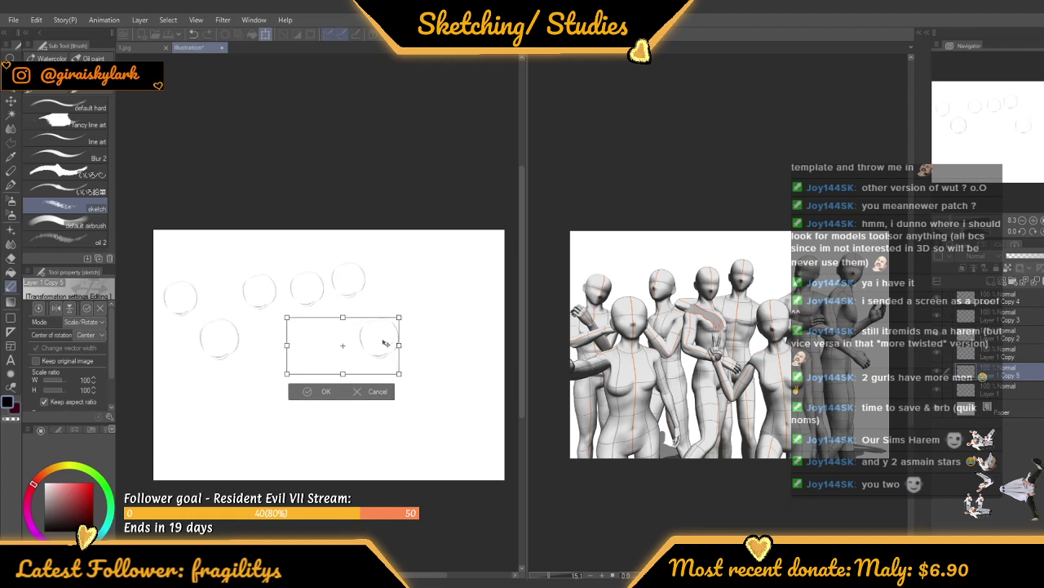
key("Return")
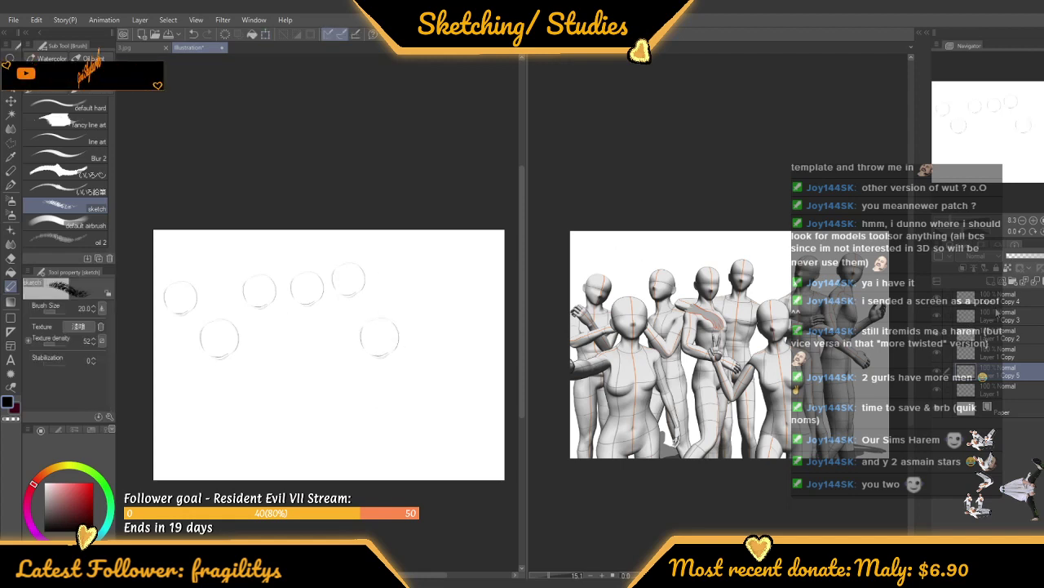
Place two more copies of the smaller head circle at the right end of the upper row
key("ctrl+v")
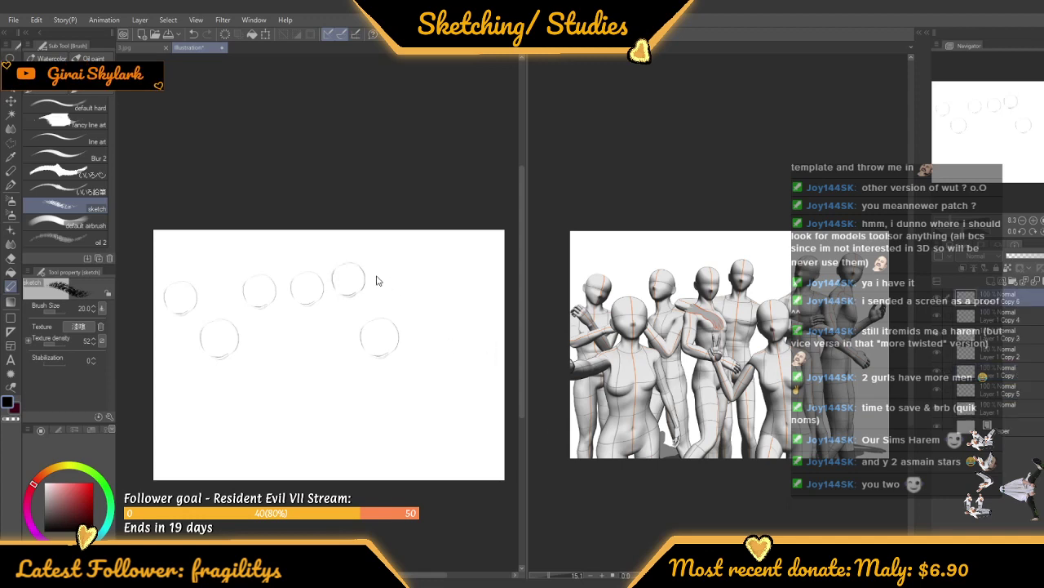
key("ctrl+t")
left_click_drag(360, 274, 430, 270)
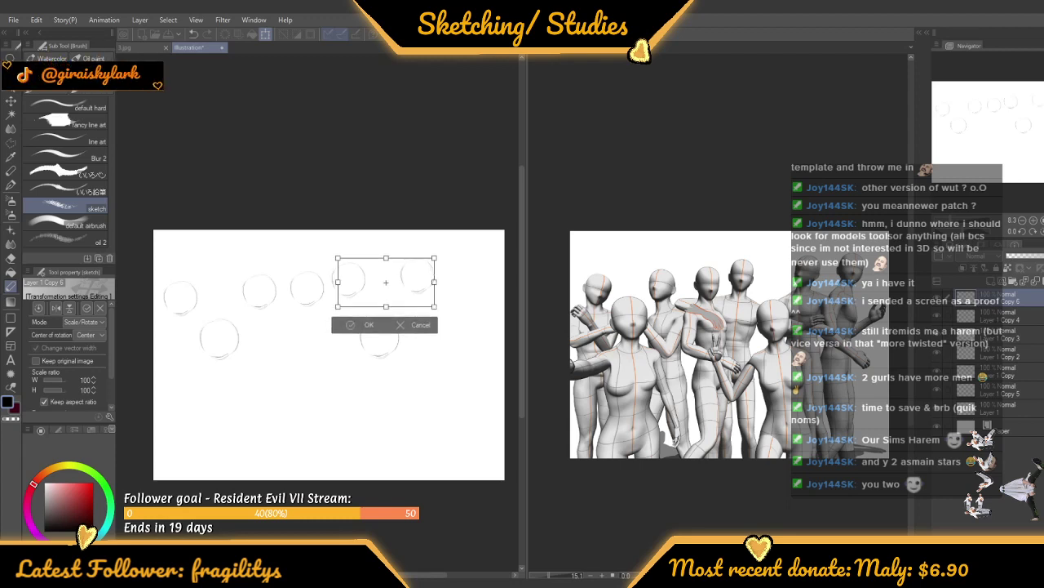
key("Return")
key("ctrl+v")
key("ctrl+t")
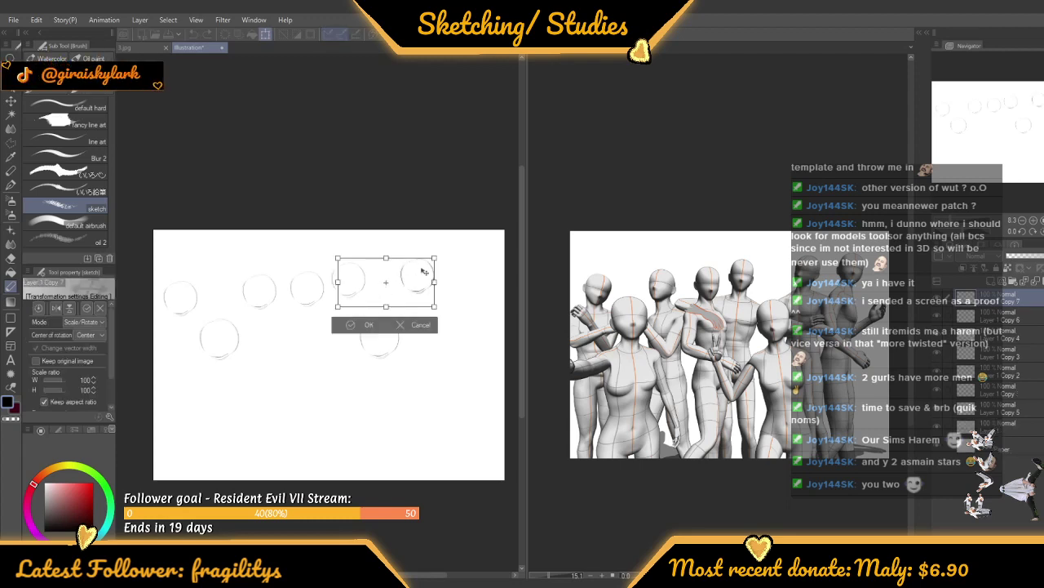
left_click_drag(428, 274, 469, 269)
key("Return")
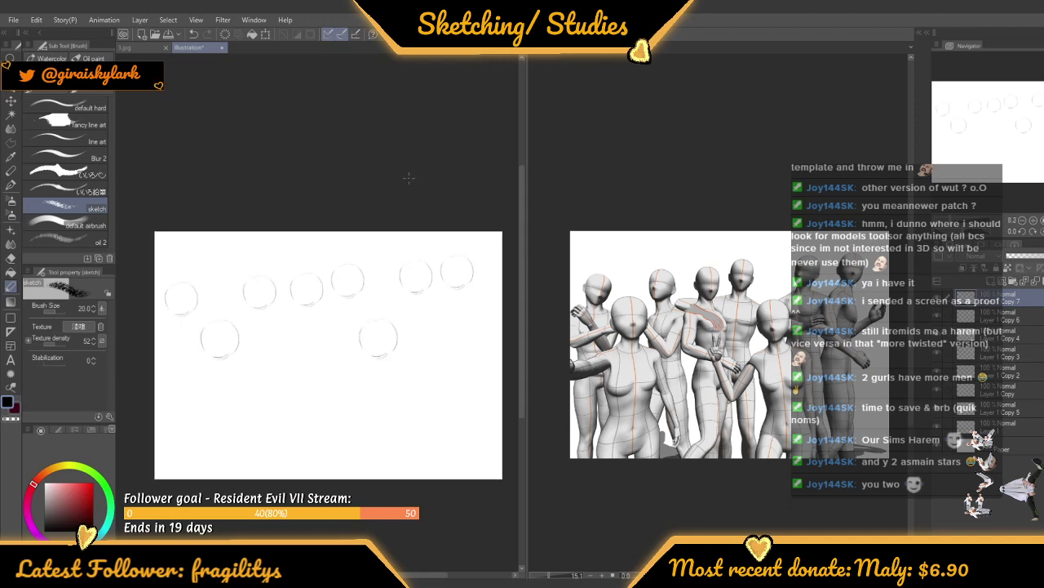
Enlarge the reference image around the front-left female figure and the figures behind her
scroll(413, 205, "down", 3)
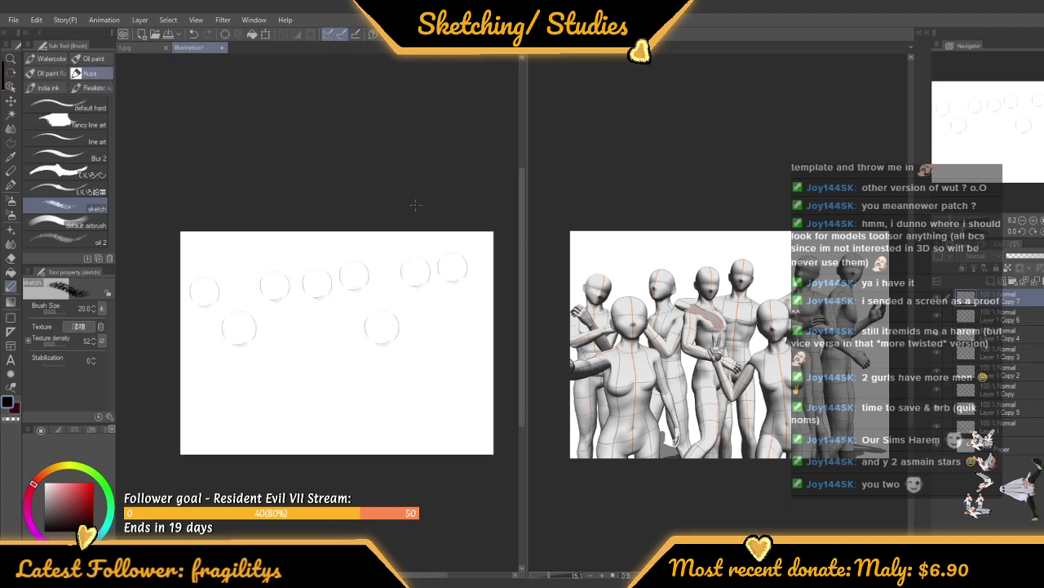
scroll(290, 280, "up", 2)
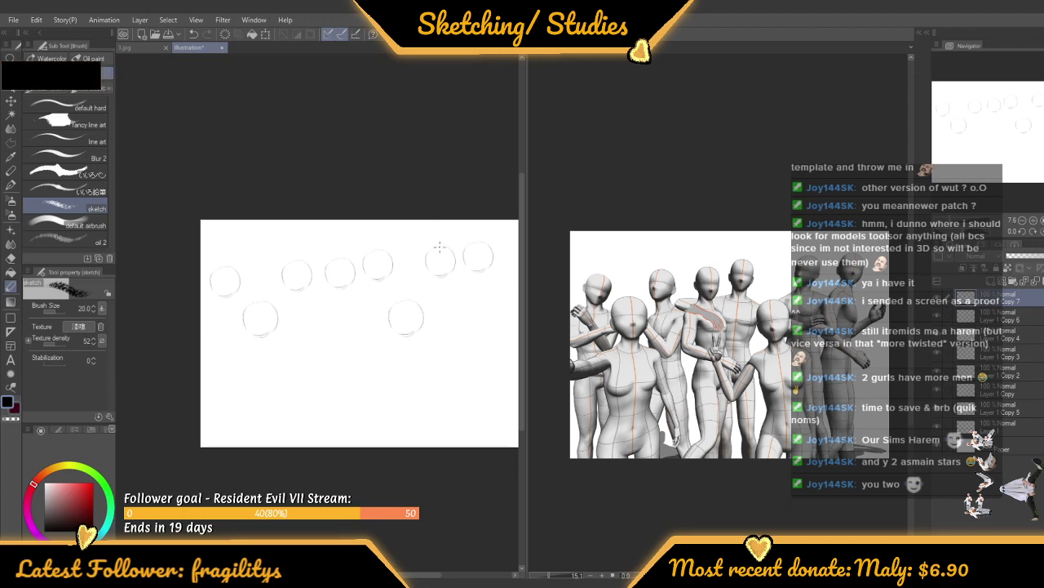
scroll(433, 232, "down", 2)
scroll(342, 212, "up", 2)
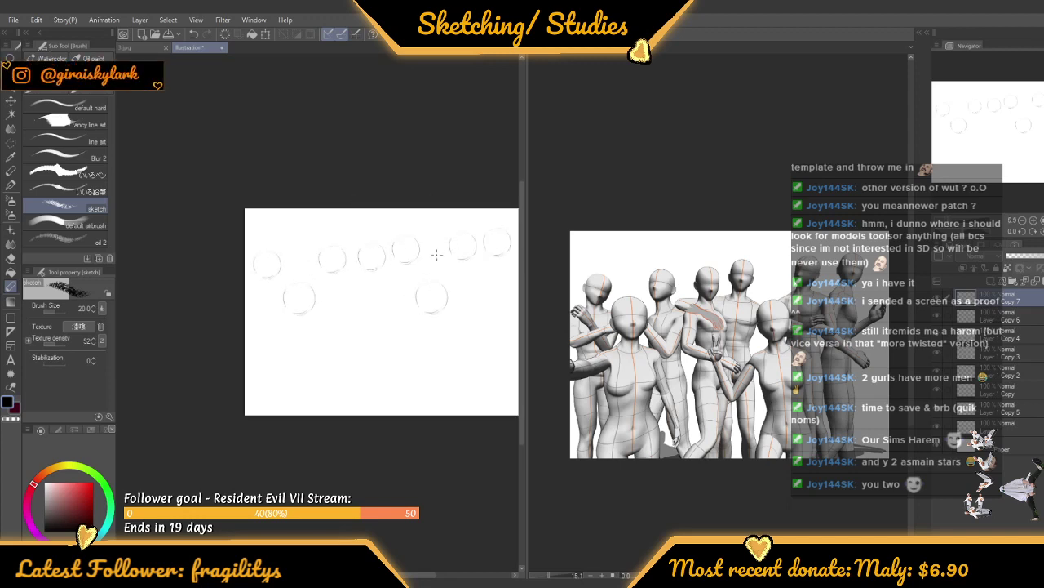
left_click(529, 212)
scroll(626, 175, "down", 2)
scroll(573, 313, "up", 2)
scroll(573, 312, "up", 4)
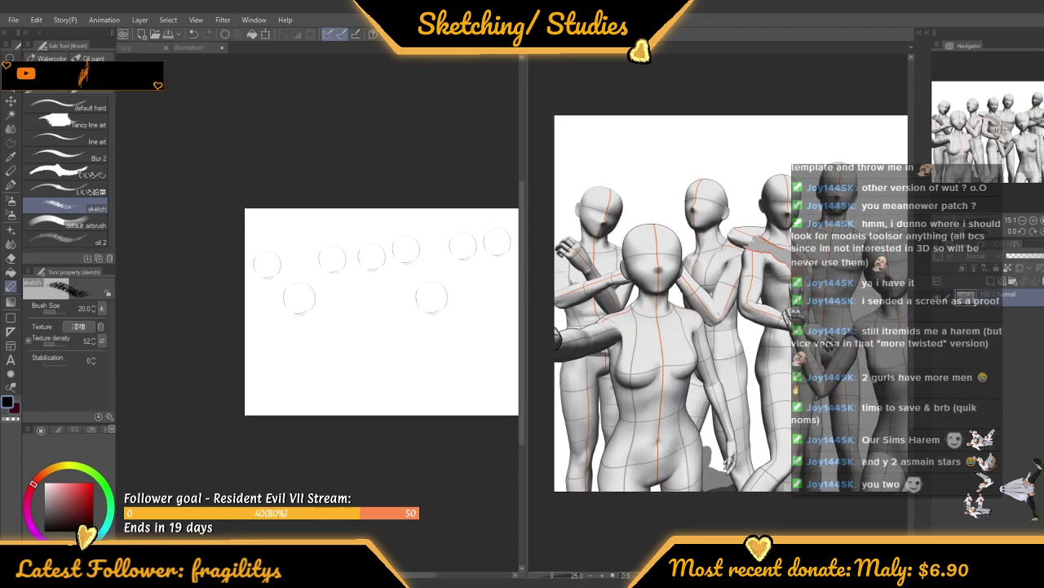
scroll(560, 390, "up", 1)
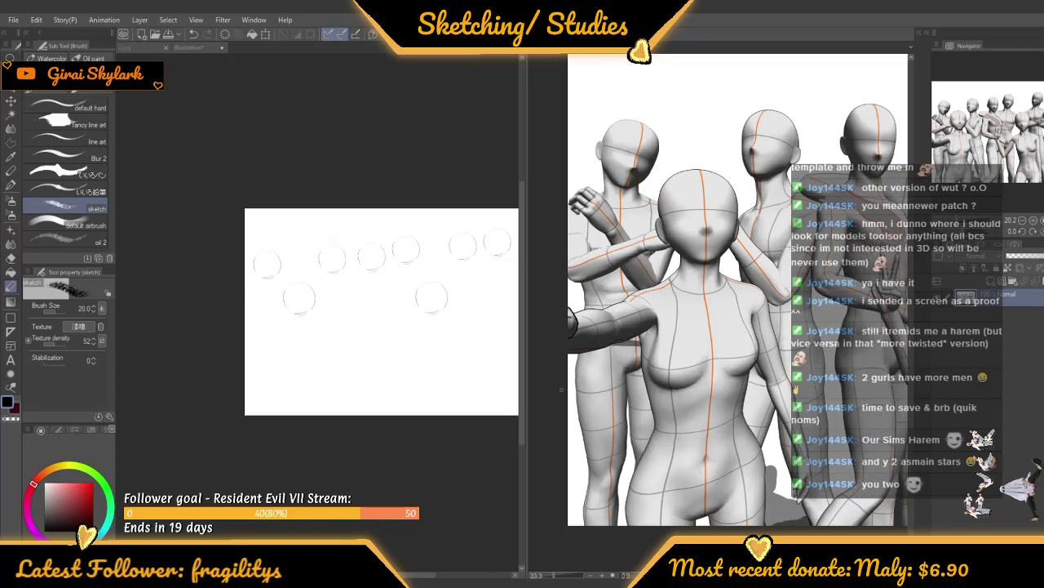
Widen the sketch canvas's pane and frame the front-left head circle beside an enlarged view of its reference figure
left_click_drag(524, 351, 770, 245)
scroll(464, 346, "up", 11)
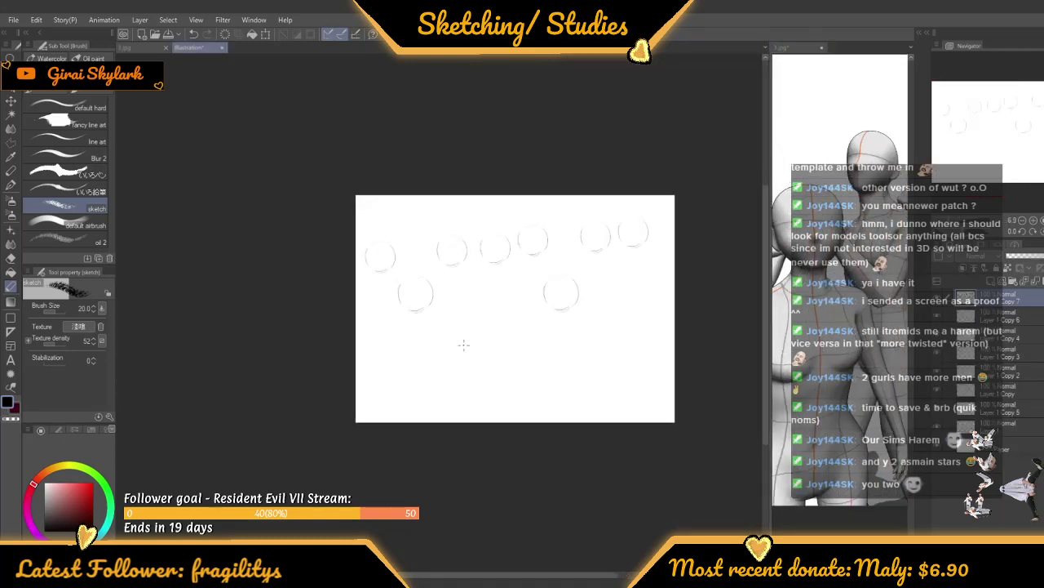
scroll(408, 239, "up", 1)
scroll(448, 273, "down", 2)
scroll(494, 302, "up", 1)
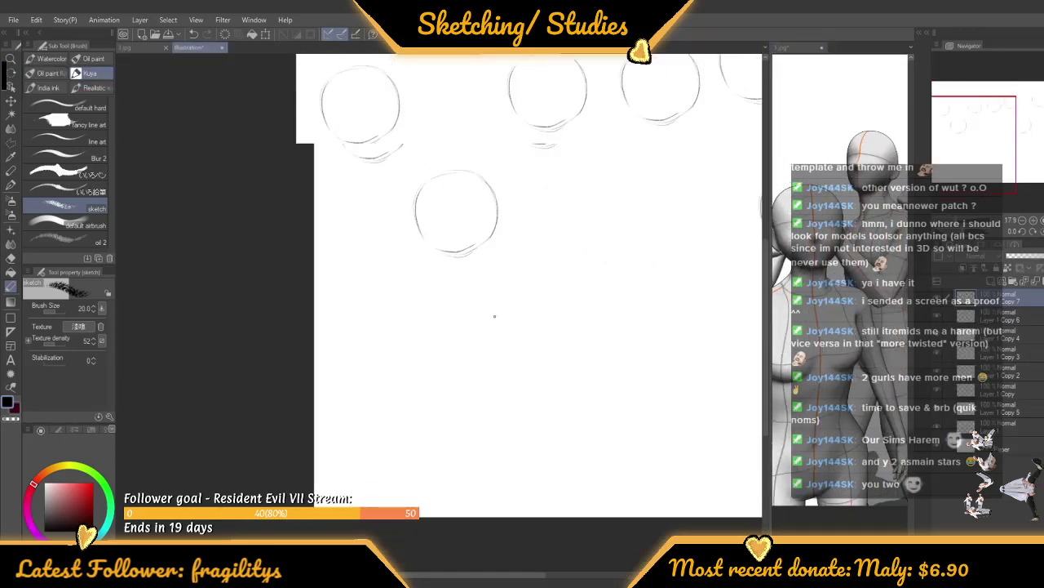
left_click(767, 195)
scroll(769, 196, "down", 5)
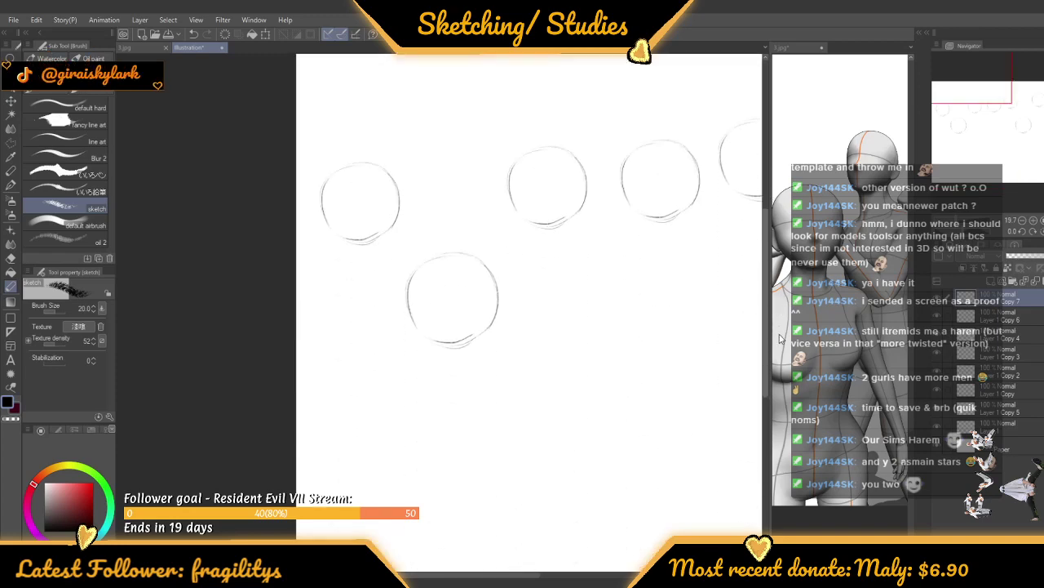
left_click_drag(767, 235, 738, 234)
left_click(843, 528)
scroll(843, 529, "down", 4)
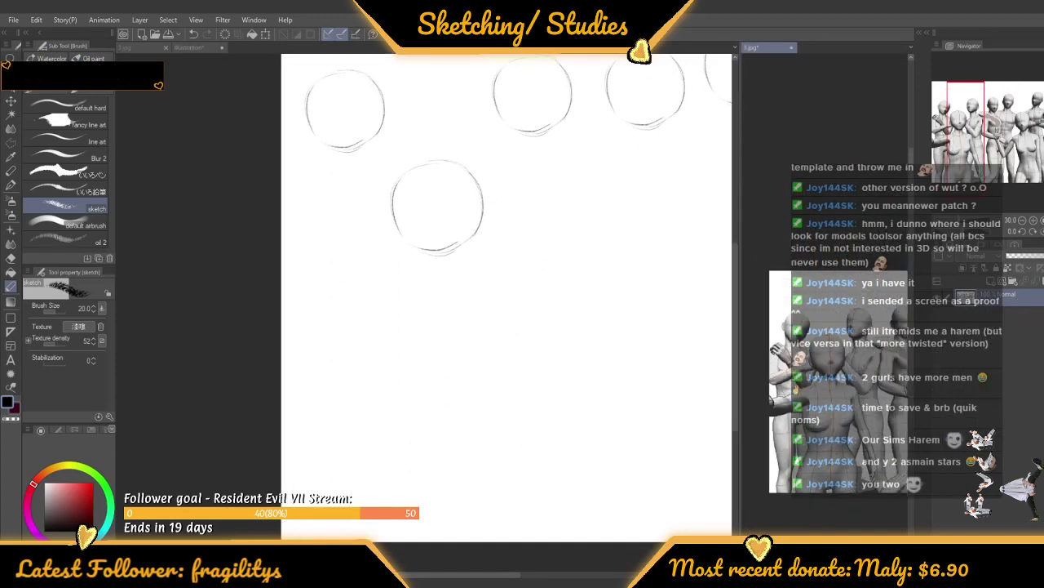
scroll(871, 490, "up", 4)
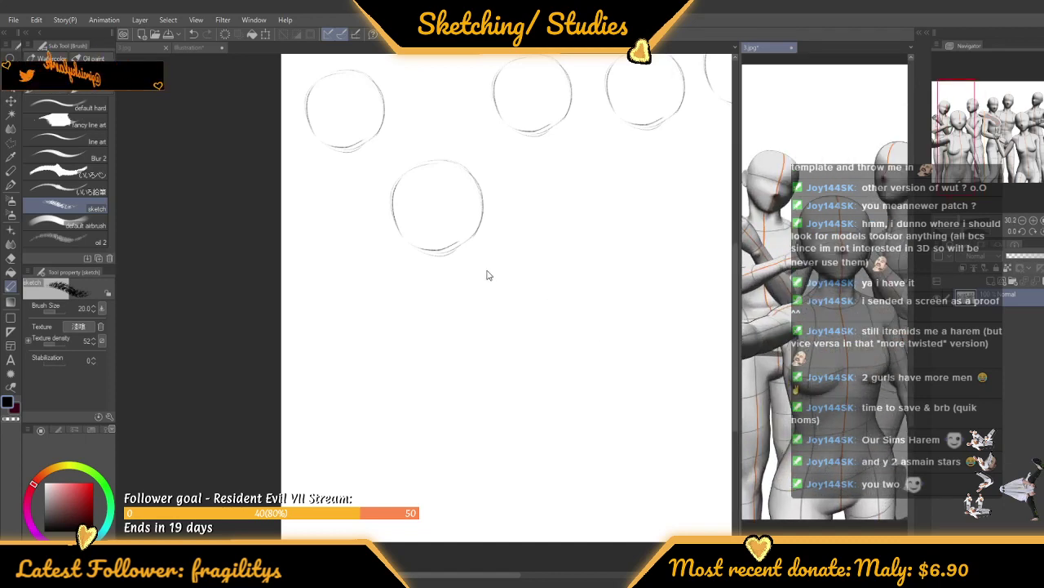
Create a new layer folder directly above Layer 1, which holds the front-left head circle, in the sketch illustration
left_click(276, 263)
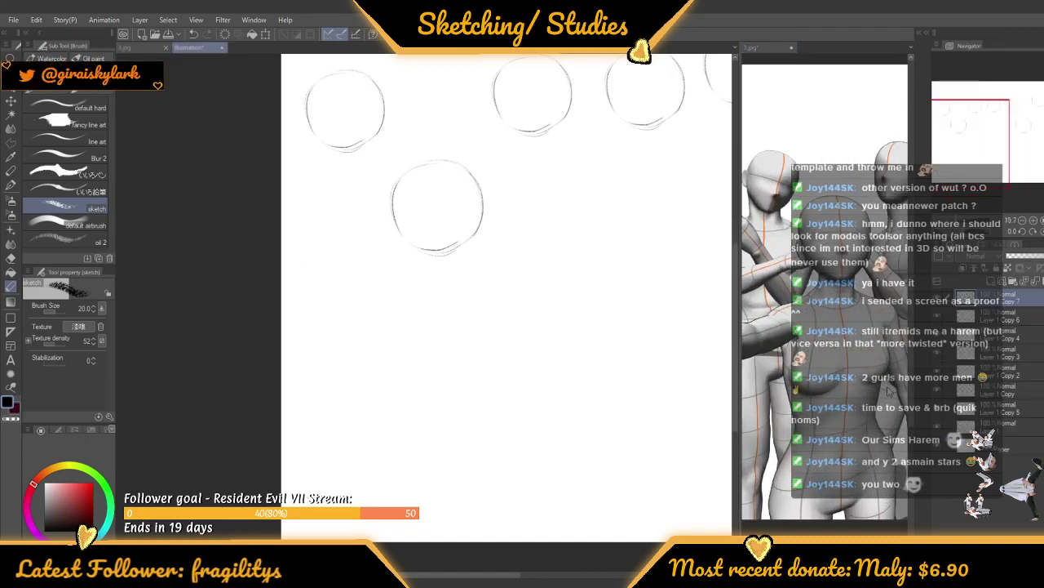
left_click(976, 411)
key("Delete")
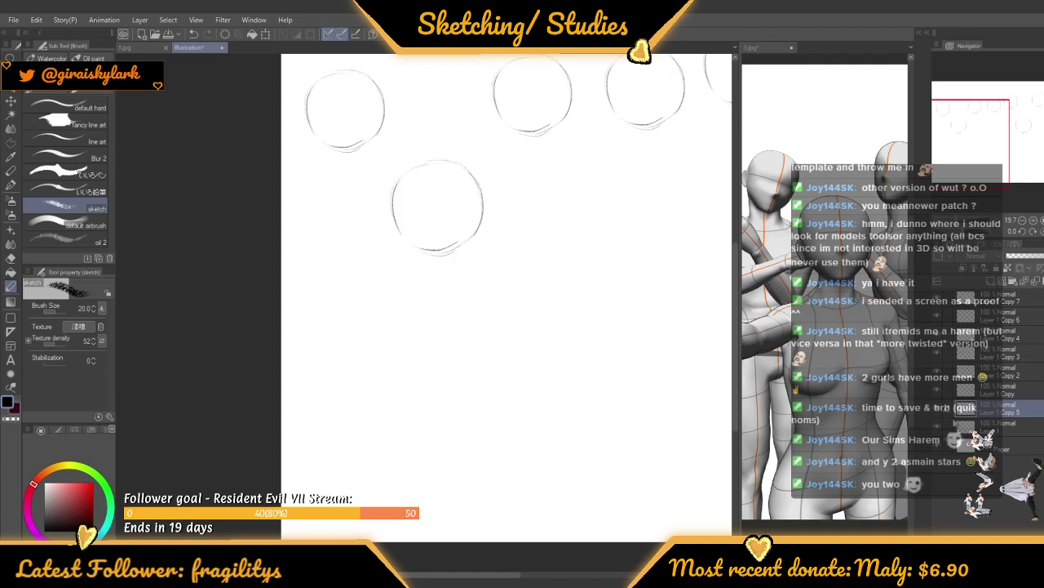
left_click(967, 432)
left_click(1013, 280)
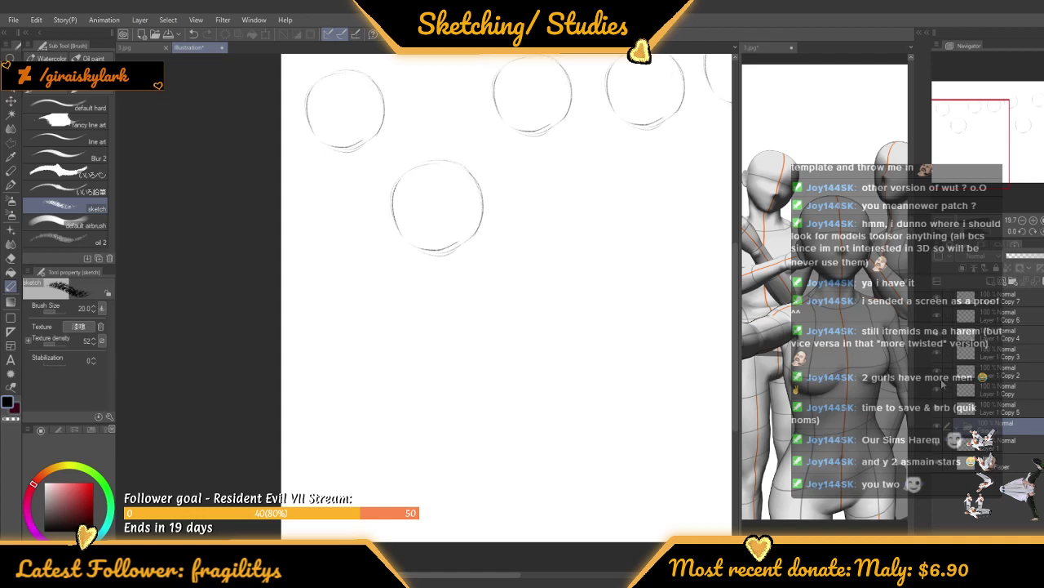
Move Layer 1 with the front-left head circle into the new layer folder, toggling its visibility to verify the content
left_click(993, 450)
left_click(938, 446)
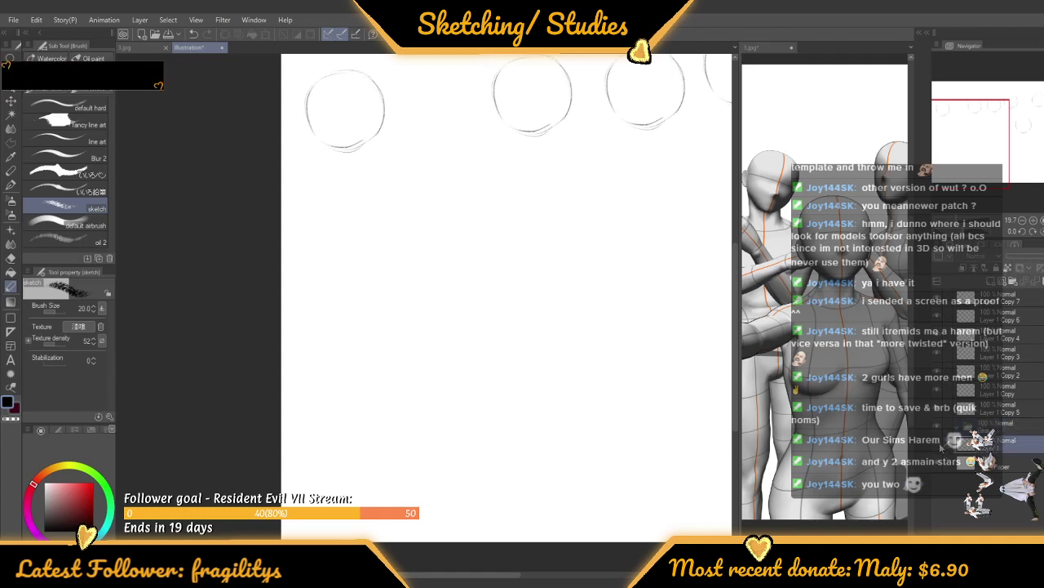
left_click_drag(982, 446, 983, 424)
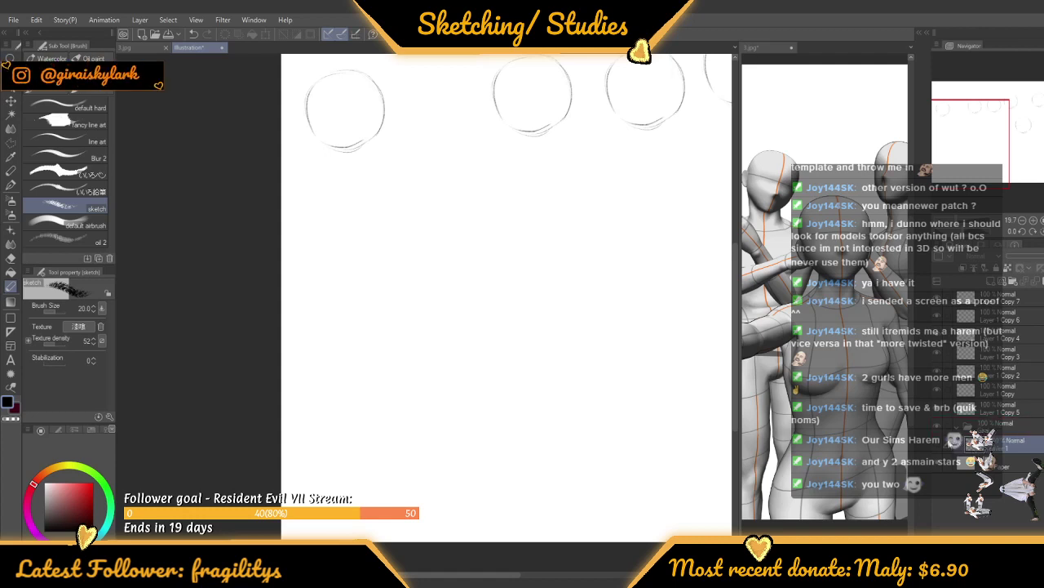
left_click(938, 446)
Sketch a slightly slanted vertical centre line through the front-left head circle and add the curved chin beneath it
scroll(457, 119, "up", 8)
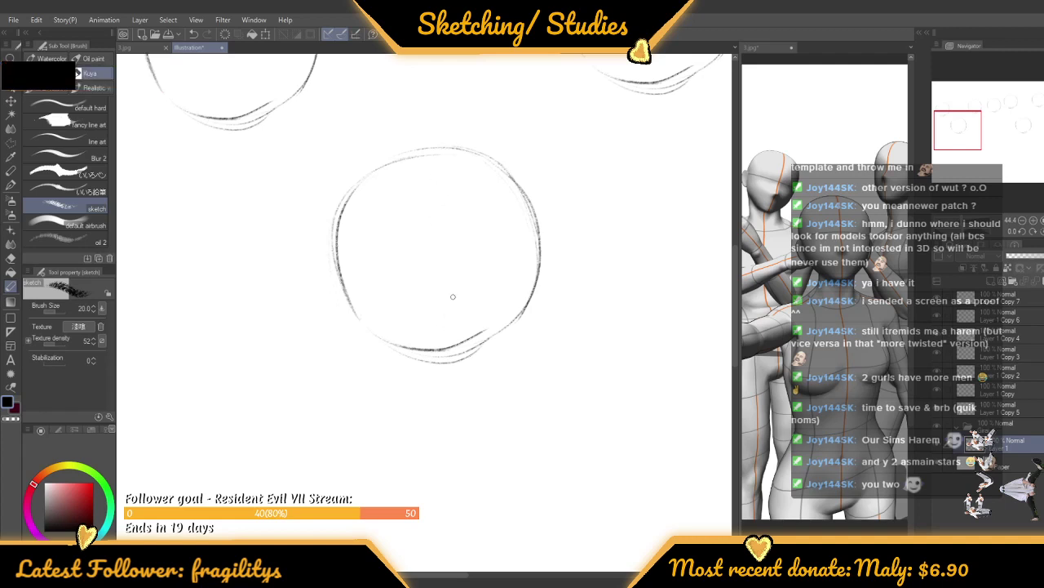
left_click_drag(446, 172, 455, 303)
left_click_drag(450, 227, 457, 389)
scroll(433, 225, "down", 2)
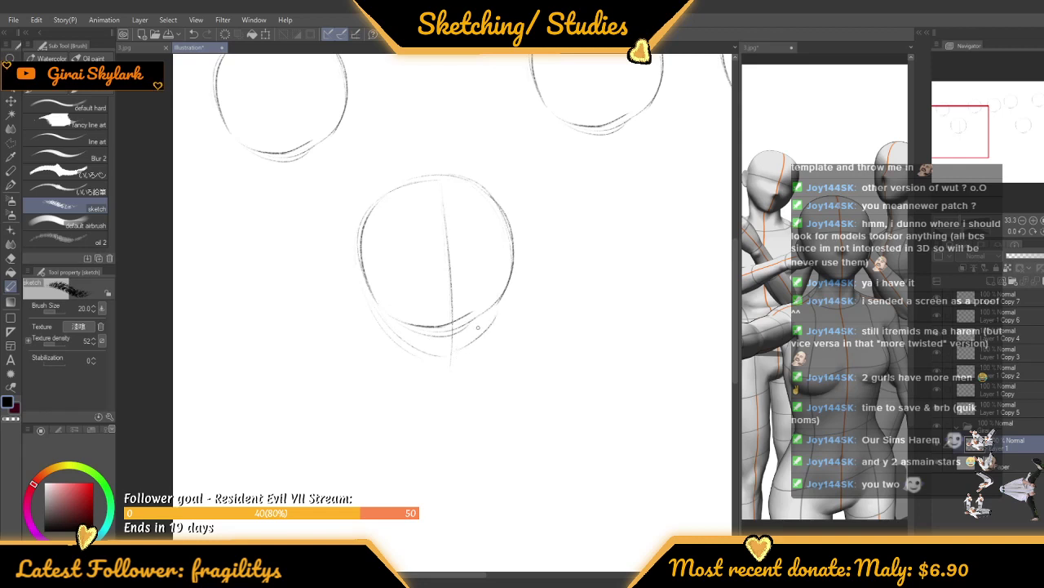
scroll(443, 177, "down", 3)
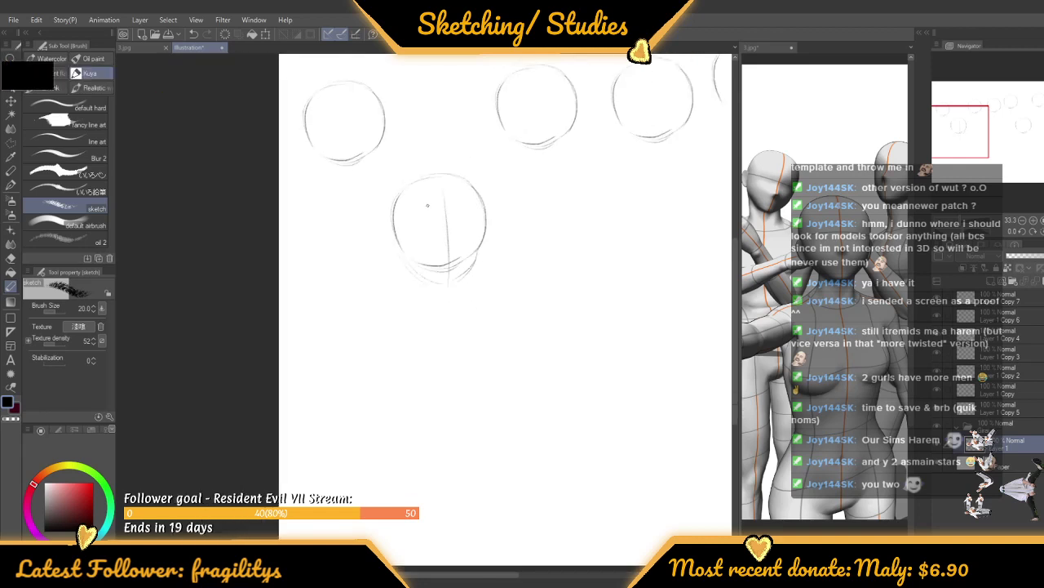
scroll(428, 209, "up", 1)
scroll(419, 245, "down", 1)
scroll(416, 260, "up", 2)
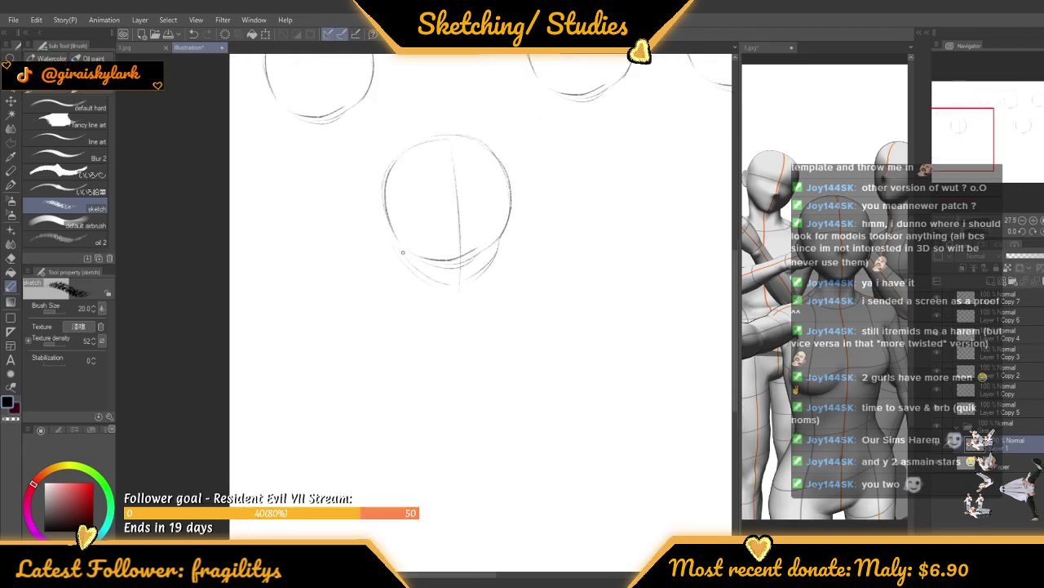
scroll(414, 254, "up", 1)
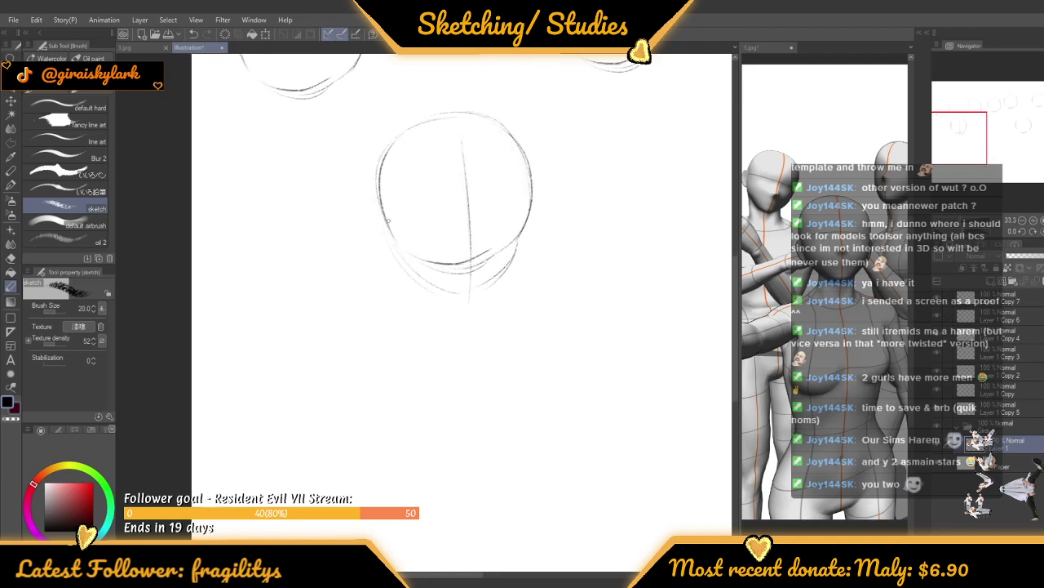
Strengthen the left jaw edge of the head and sketch an ear on each side
left_click_drag(388, 221, 413, 272)
left_click_drag(385, 216, 421, 272)
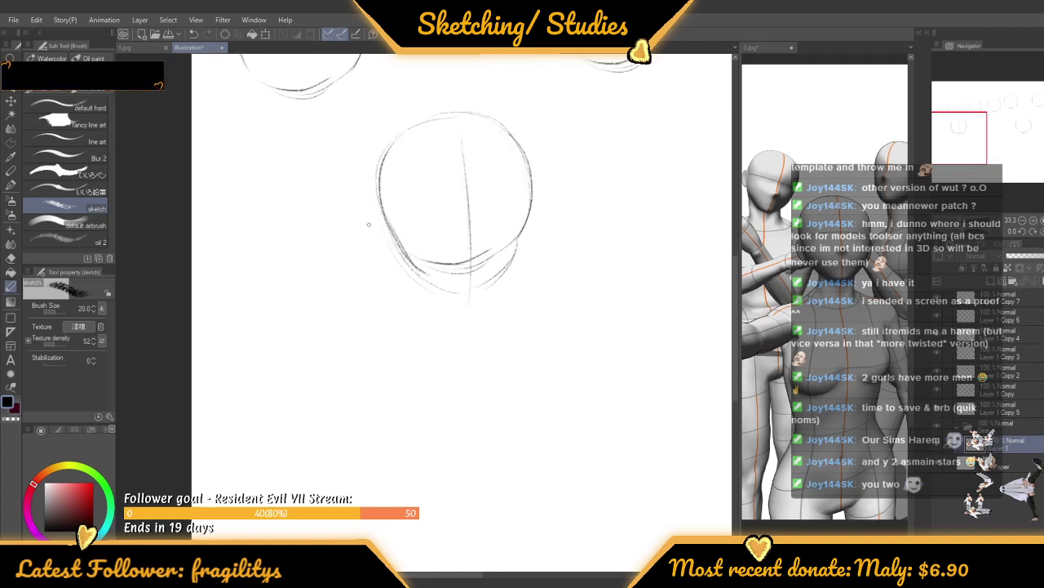
mouse_move(379, 207)
left_mouse_down()
mouse_move(375, 231)
mouse_move(398, 248)
left_mouse_up()
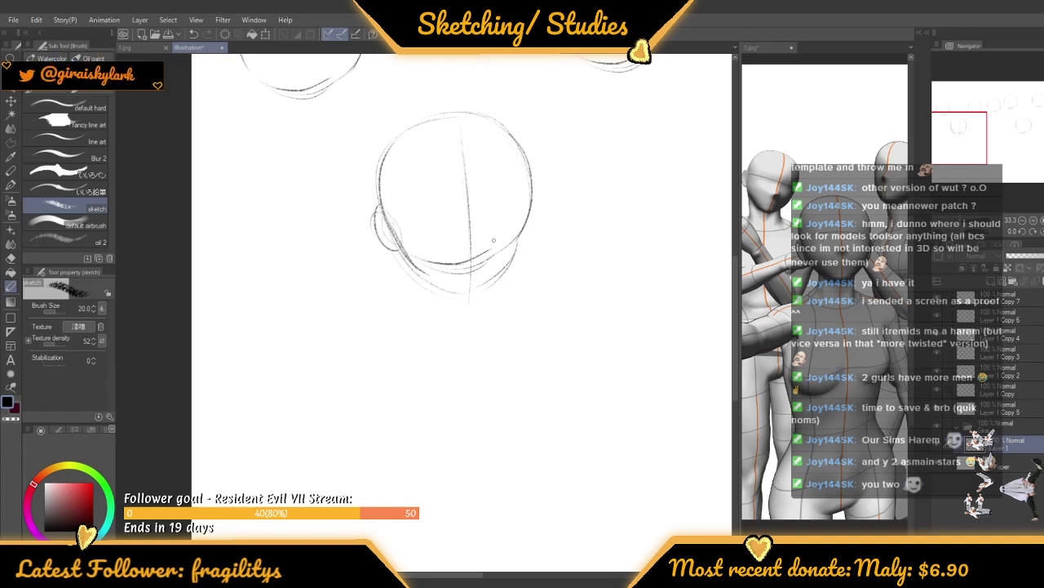
left_click_drag(524, 235, 531, 207)
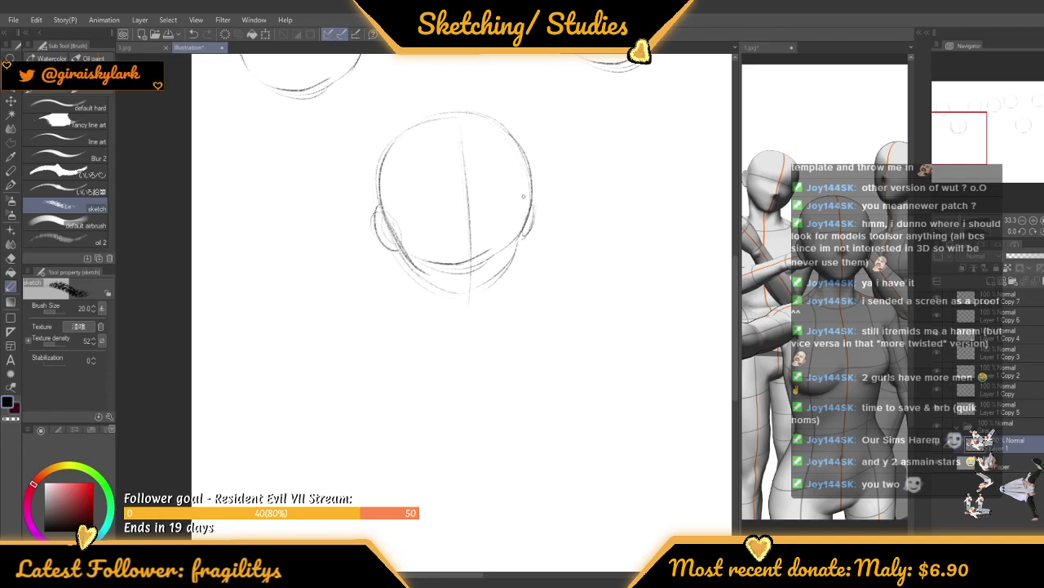
Draw a slightly curved horizontal eye guideline across the centre line of the head
scroll(461, 217, "down", 3)
scroll(454, 187, "up", 4)
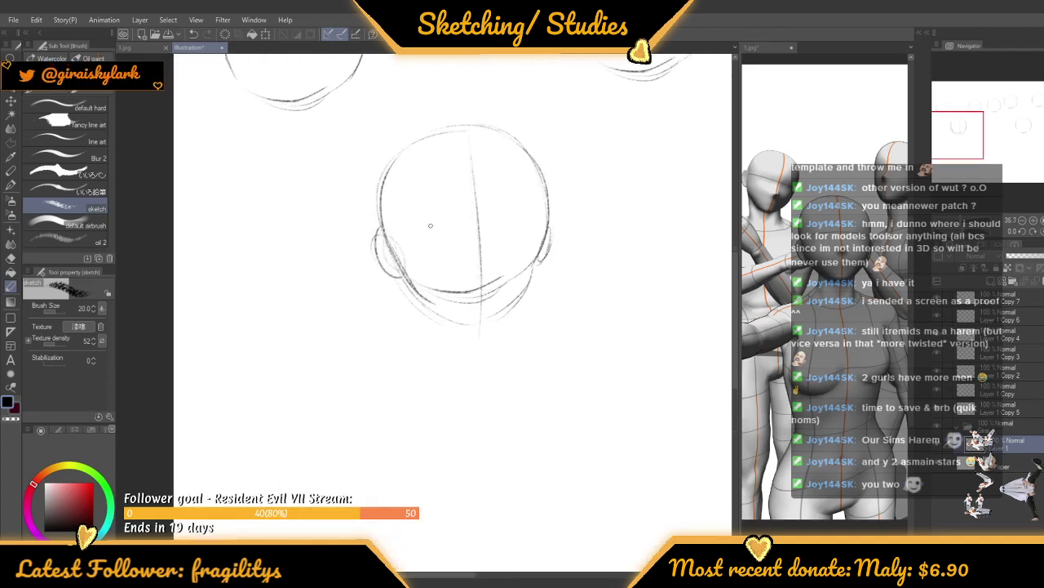
left_click_drag(454, 213, 531, 216)
scroll(448, 199, "down", 3)
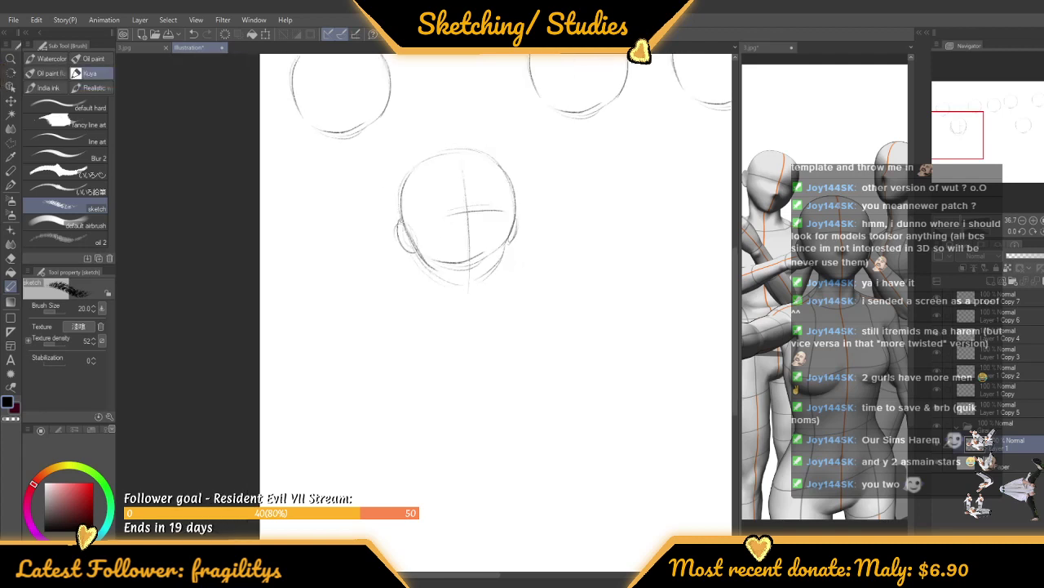
Add a new layer above Layer 1 and sketch both sides of the neck below the jaw
scroll(553, 297, "down", 1)
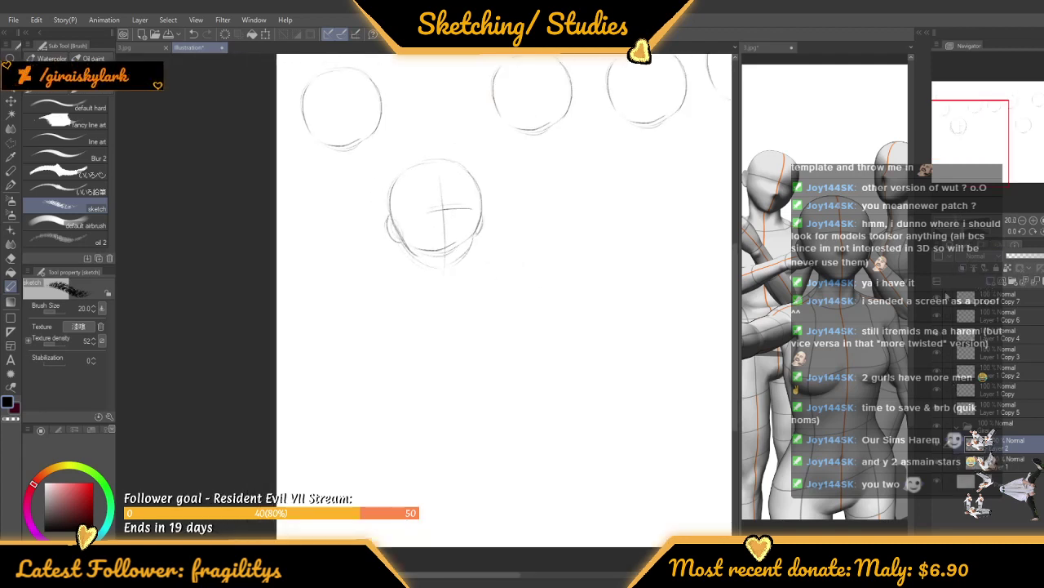
scroll(405, 254, "up", 1)
left_click_drag(411, 282, 412, 261)
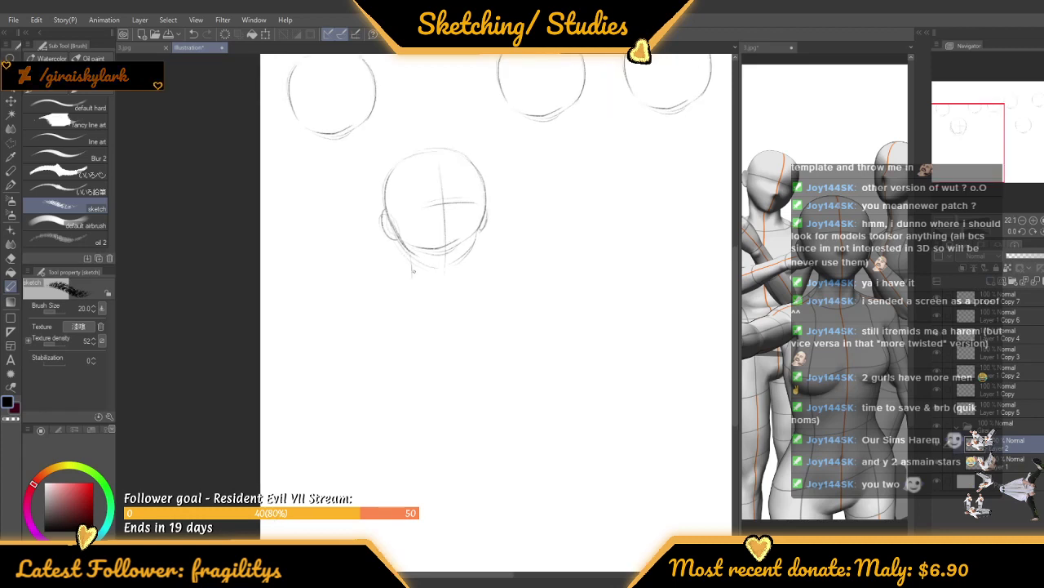
scroll(461, 285, "up", 2)
left_click_drag(466, 288, 470, 264)
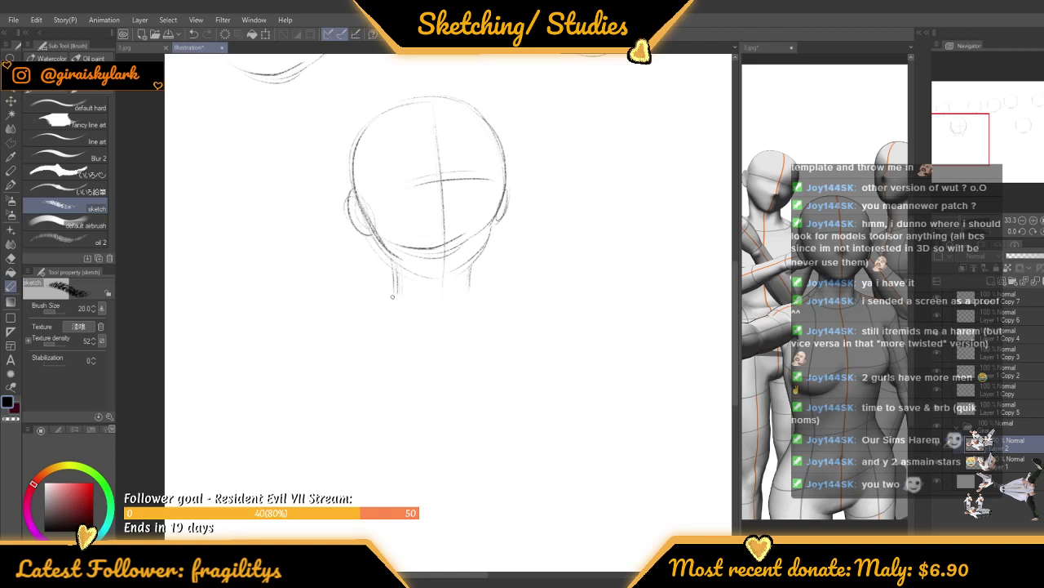
Sketch the sloping shoulder line from the left side of the neck down to the rounded shoulder
scroll(380, 257, "up", 1)
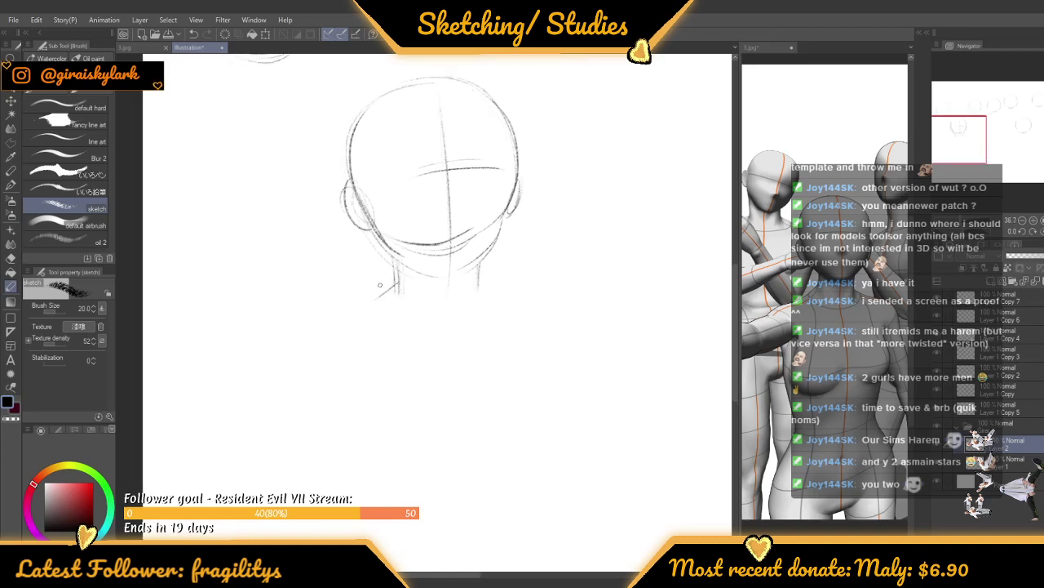
left_click_drag(389, 287, 280, 350)
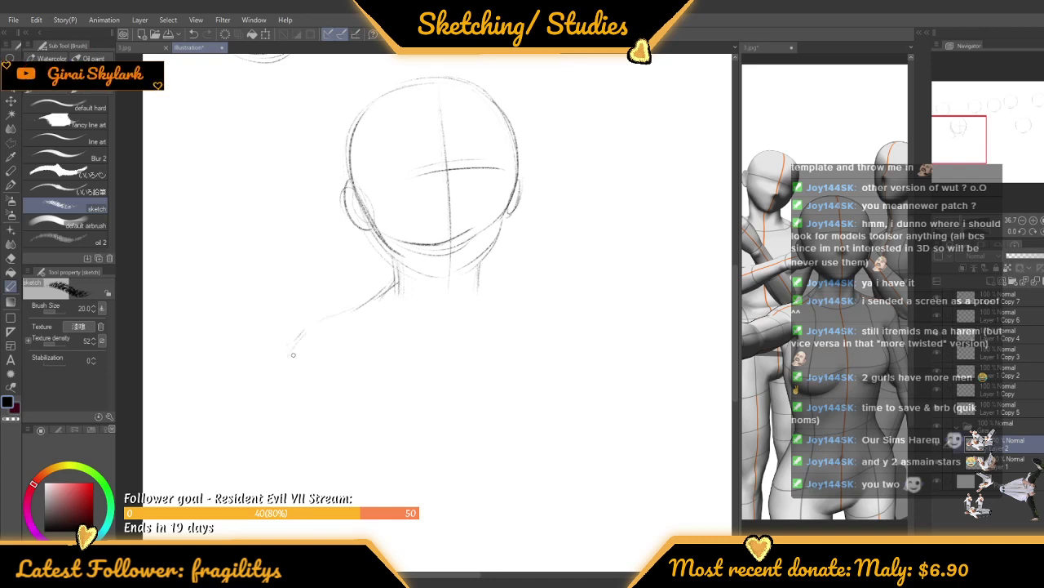
left_click_drag(290, 353, 310, 330)
left_click_drag(363, 305, 325, 324)
Darken the right edge of the neck with a firmer vertical stroke
scroll(367, 245, "down", 3)
scroll(432, 245, "up", 2)
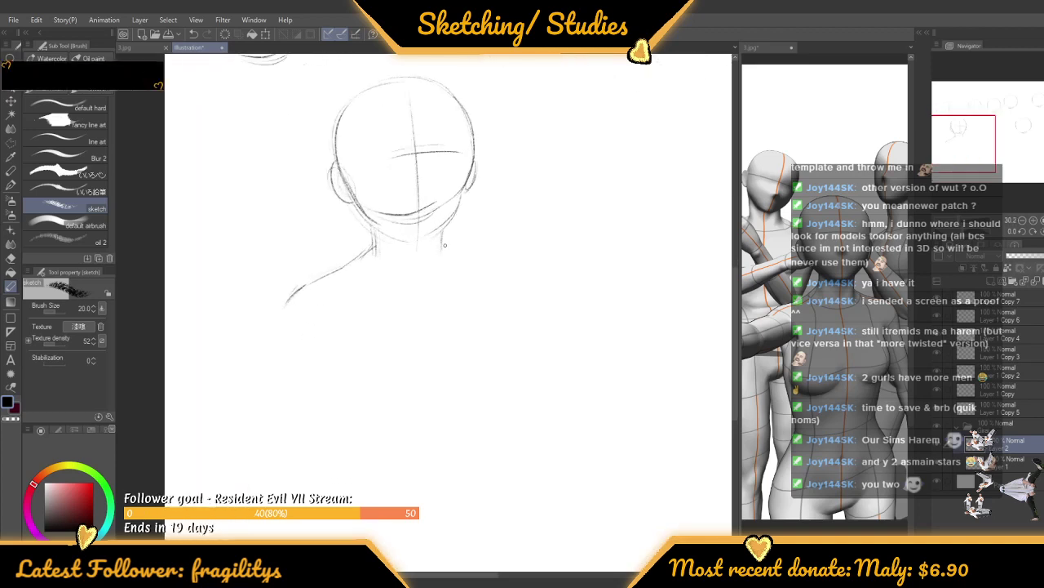
left_click_drag(444, 241, 441, 259)
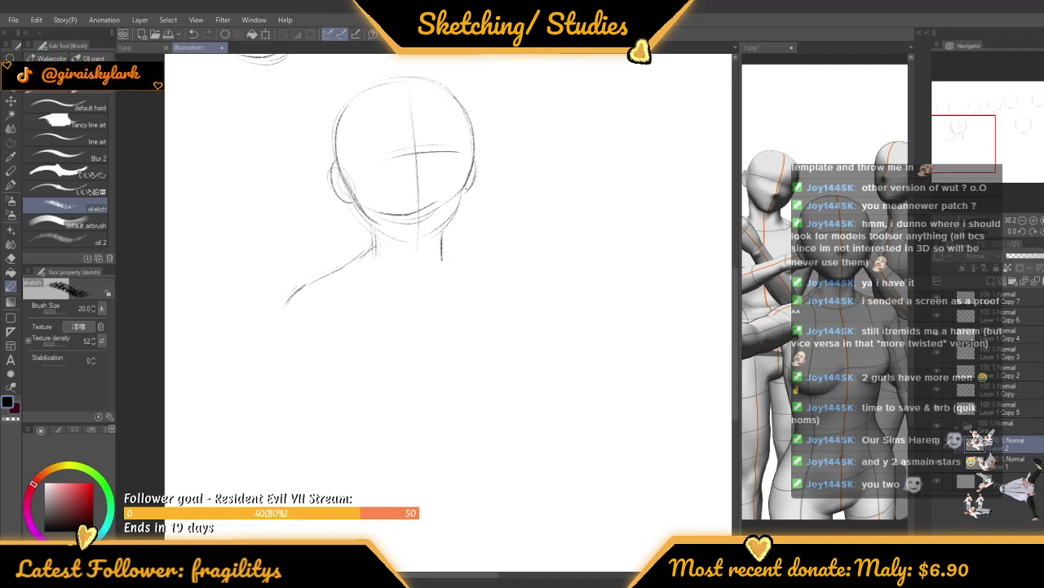
scroll(364, 269, "down", 2)
scroll(347, 286, "up", 3)
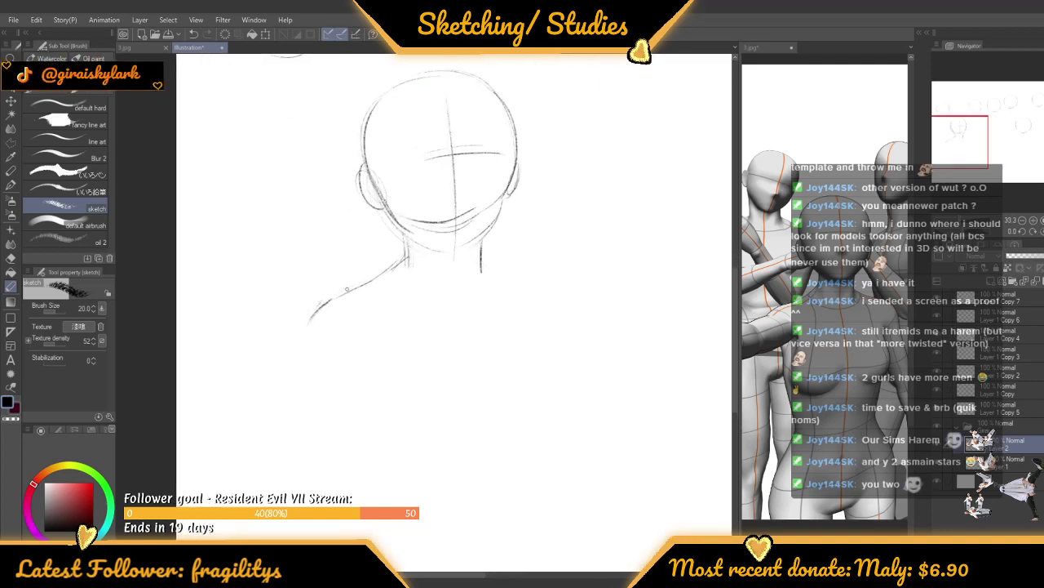
Show more of the reference figure and sketch the upper and lower contours of the outstretched left-side arm
scroll(761, 298, "down", 3)
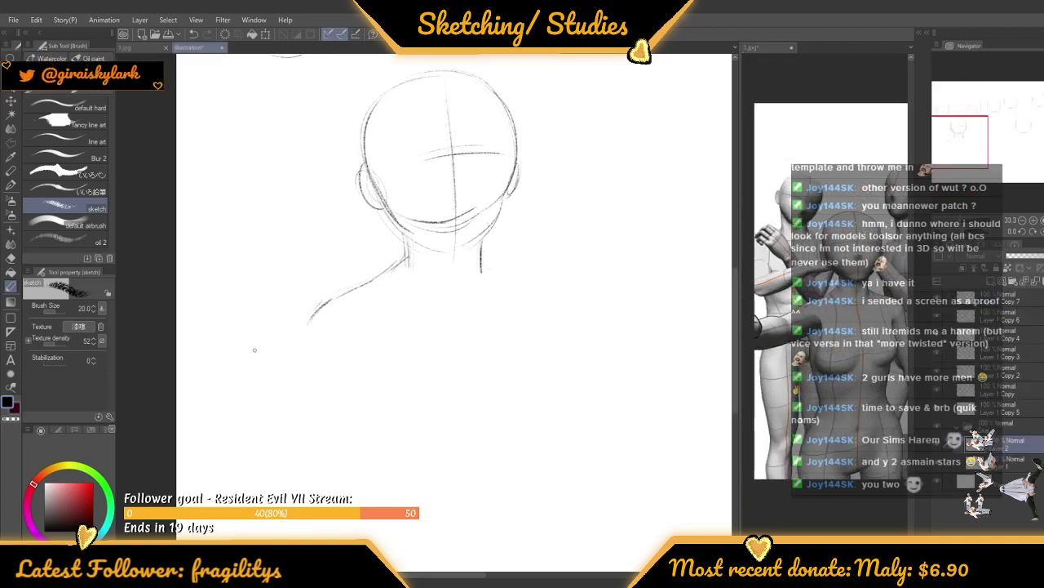
left_click_drag(262, 343, 256, 349)
mouse_move(192, 349)
left_mouse_down()
mouse_move(235, 346)
mouse_move(181, 355)
mouse_move(265, 352)
mouse_move(187, 363)
mouse_move(262, 352)
left_mouse_up()
scroll(228, 342, "down", 1)
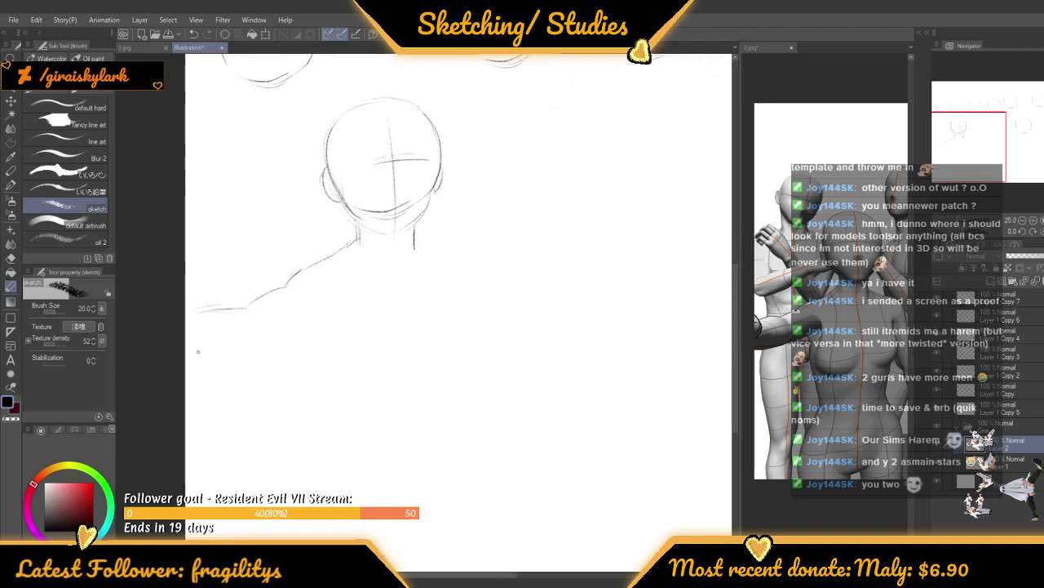
left_click_drag(202, 373, 298, 342)
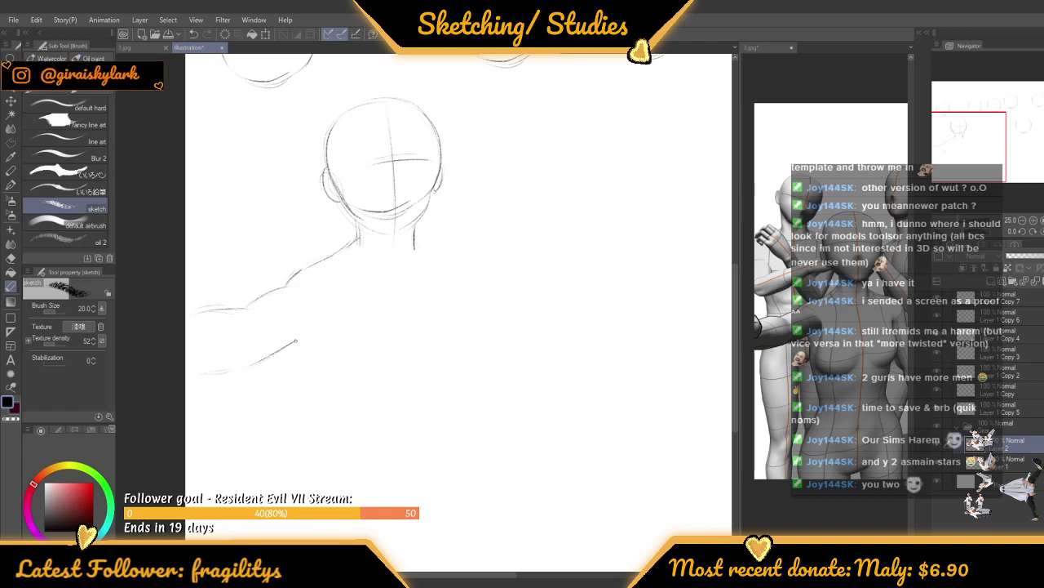
Reinforce the left shoulder curve and the top contour of the outstretched arm with darker strokes
scroll(304, 284, "up", 4)
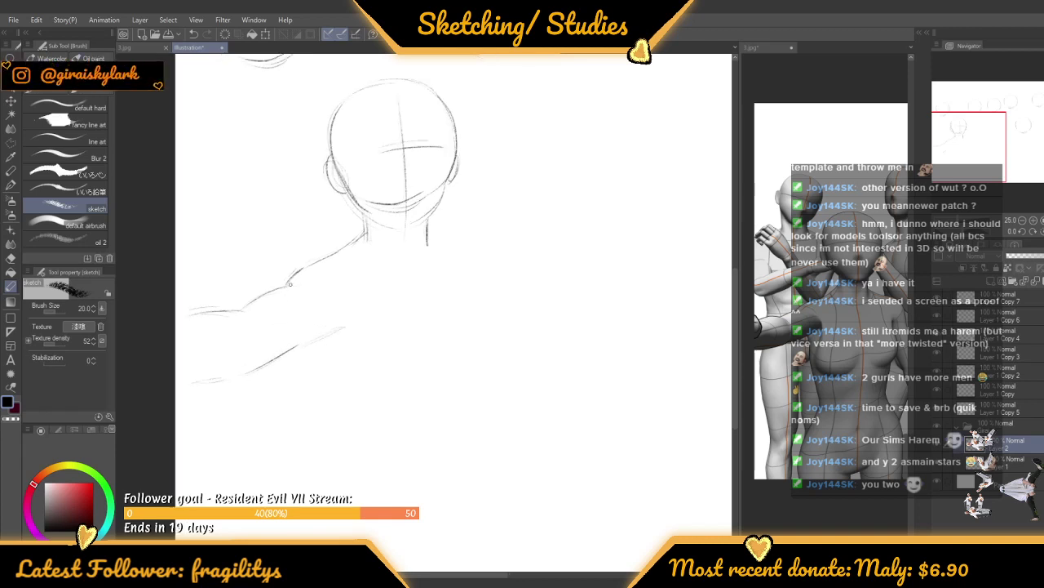
mouse_move(297, 278)
left_mouse_down()
mouse_move(382, 215)
mouse_move(338, 247)
left_mouse_up()
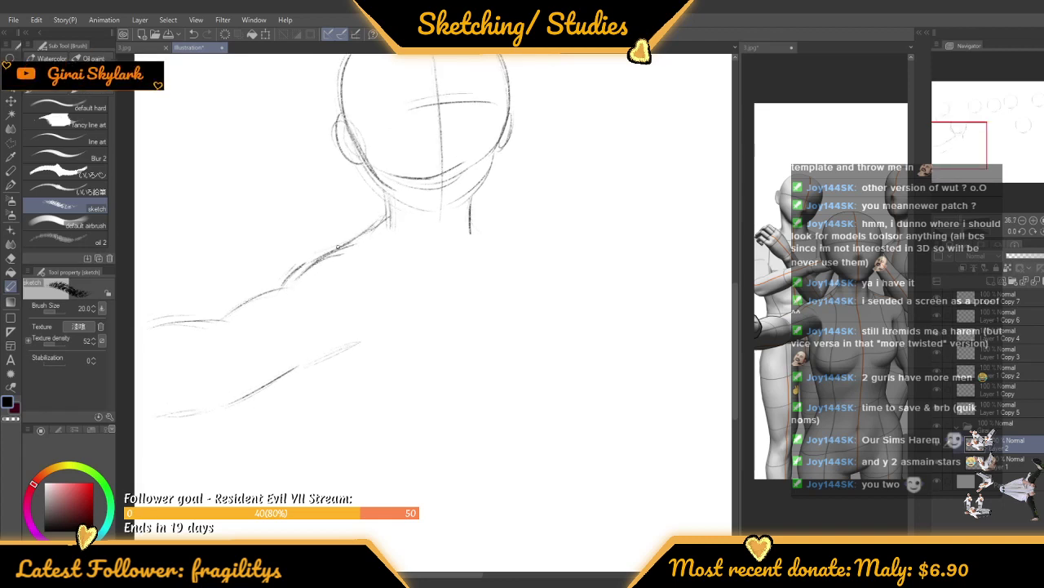
mouse_move(287, 287)
left_mouse_down()
mouse_move(205, 331)
mouse_move(204, 306)
mouse_move(244, 316)
mouse_move(221, 321)
mouse_move(307, 283)
mouse_move(181, 329)
mouse_move(144, 325)
mouse_move(210, 319)
mouse_move(162, 323)
left_mouse_up()
Sketch the left side of the torso from the armpit down to the waist and darken the line
scroll(200, 237, "down", 3)
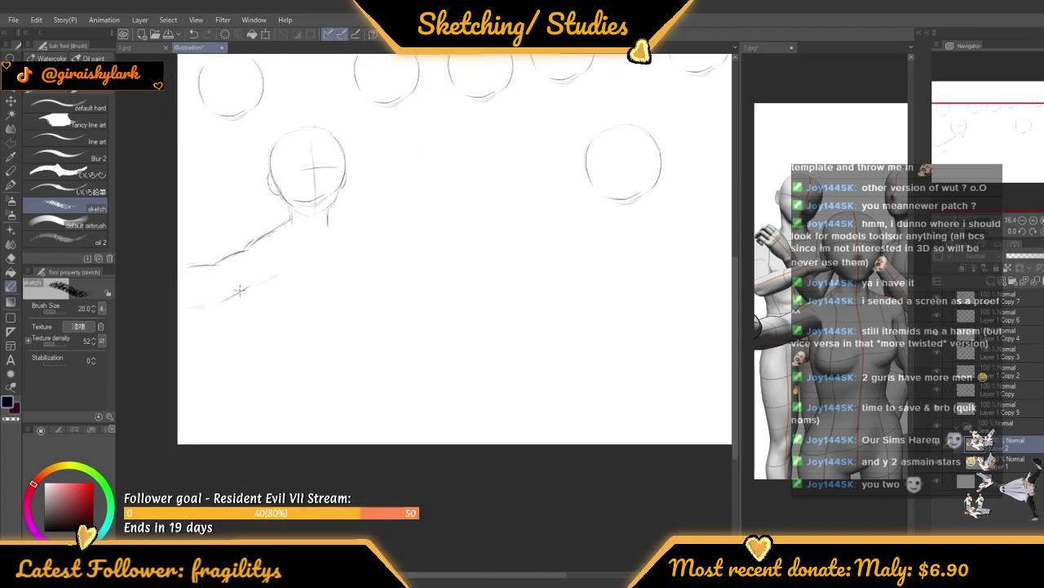
scroll(257, 281, "up", 2)
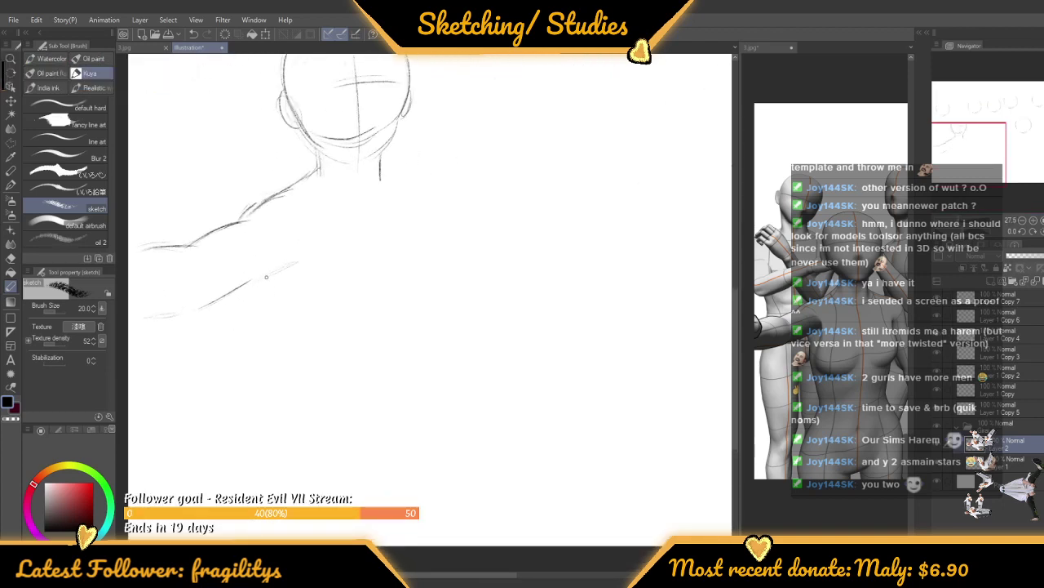
left_click_drag(265, 278, 313, 399)
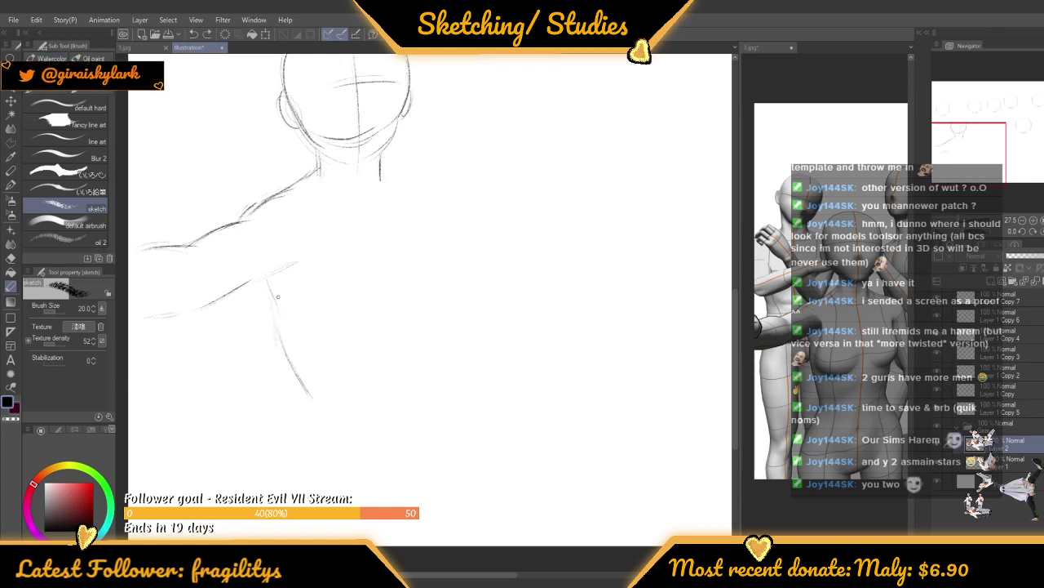
mouse_move(276, 301)
left_mouse_down()
mouse_move(281, 343)
mouse_move(277, 313)
left_mouse_up()
left_click_drag(268, 275, 316, 409)
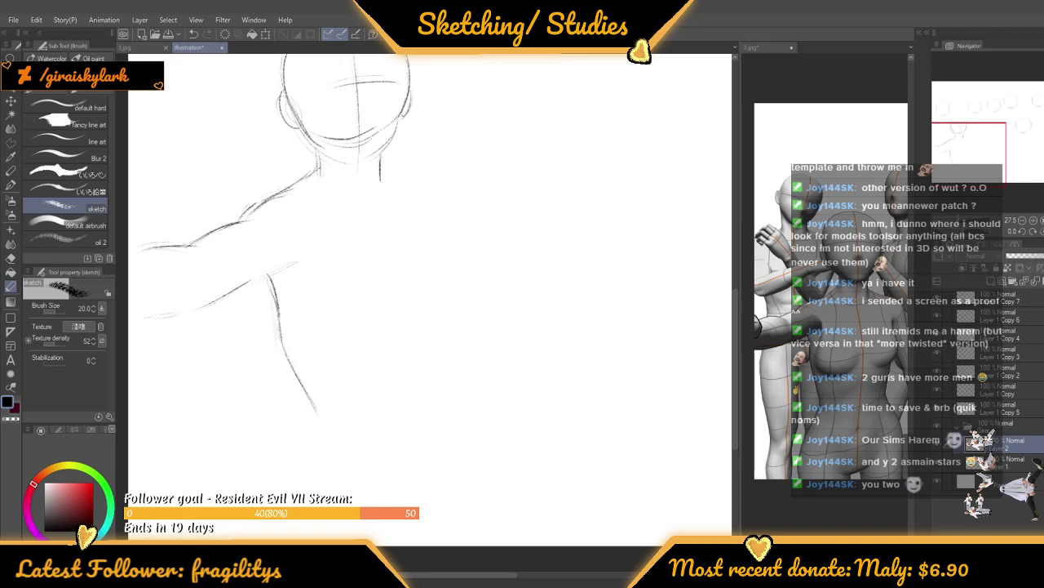
Draw a long curved centre line from the neck down through the torso to the lower abdomen
scroll(513, 363, "down", 3)
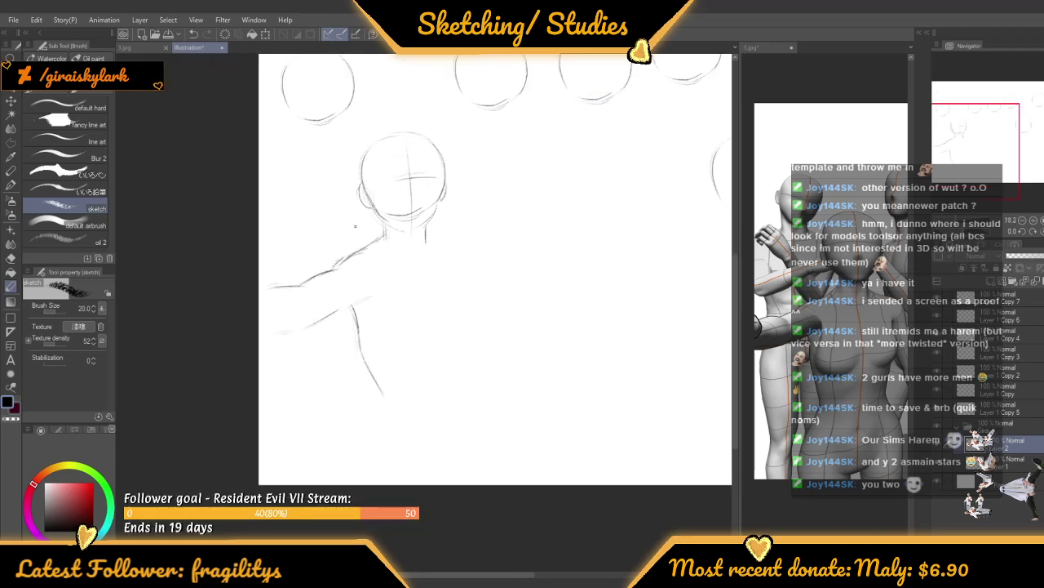
scroll(385, 285, "up", 2)
scroll(378, 331, "up", 1)
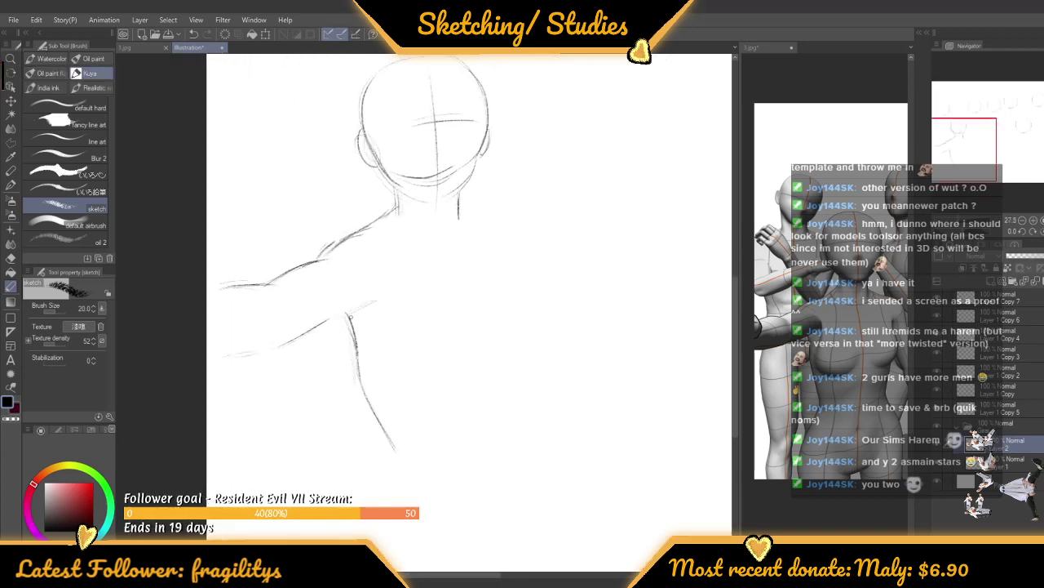
scroll(443, 291, "down", 2)
scroll(443, 291, "up", 1)
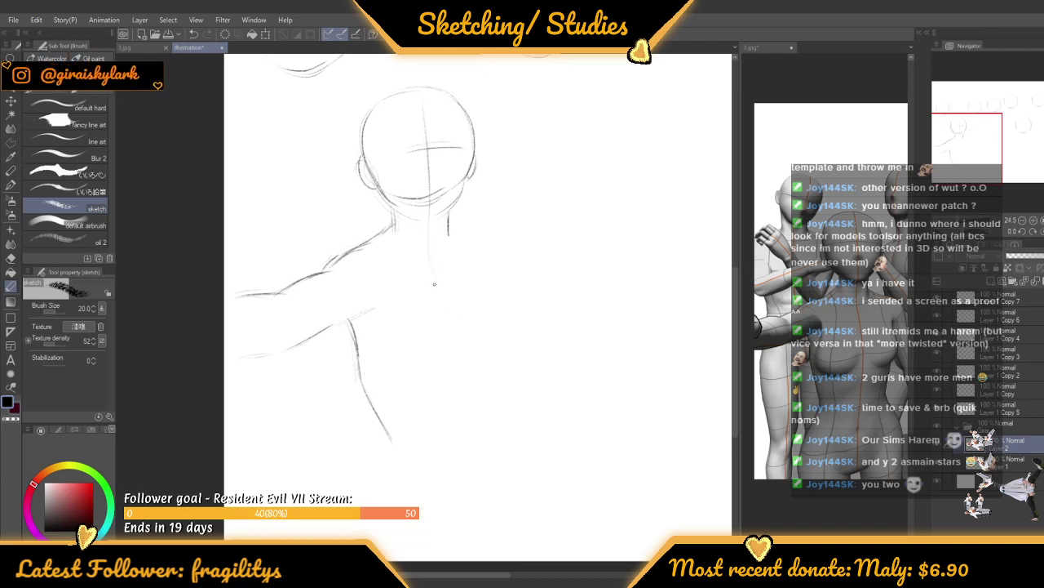
left_click_drag(441, 307, 458, 514)
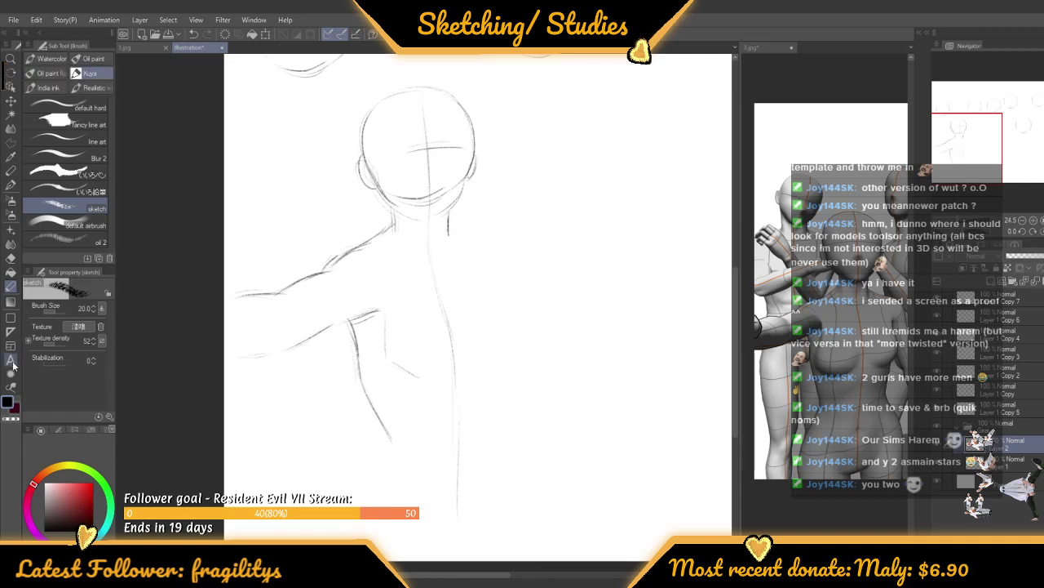
Enlarge the sketch brush, ending at size 44.3, and sketch the left breast's contour from the armpit toward the torso centre line
left_click(59, 306)
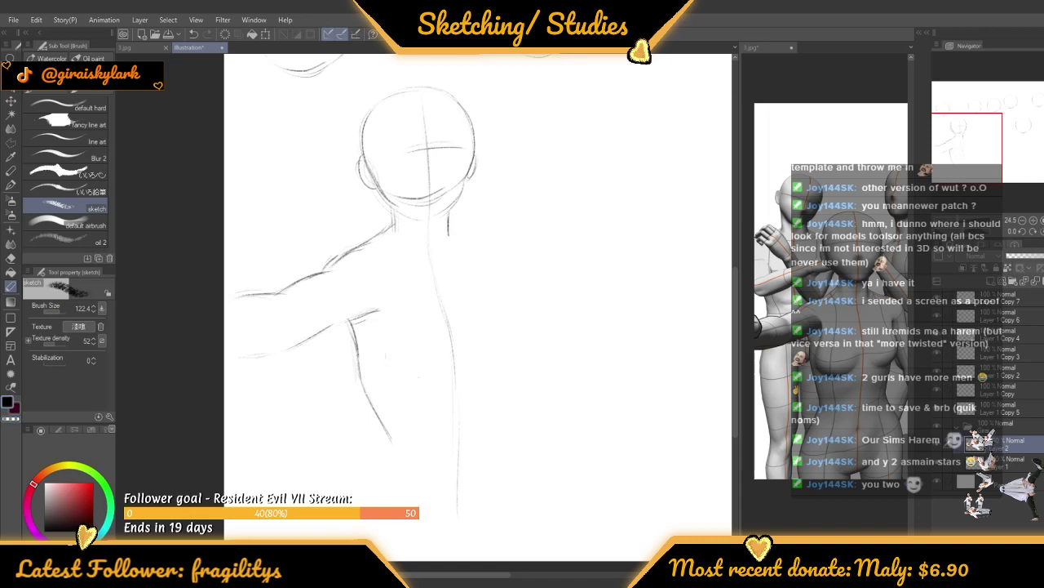
mouse_move(378, 312)
left_mouse_down()
mouse_move(378, 364)
mouse_move(428, 384)
left_mouse_up()
left_click_drag(67, 310, 51, 311)
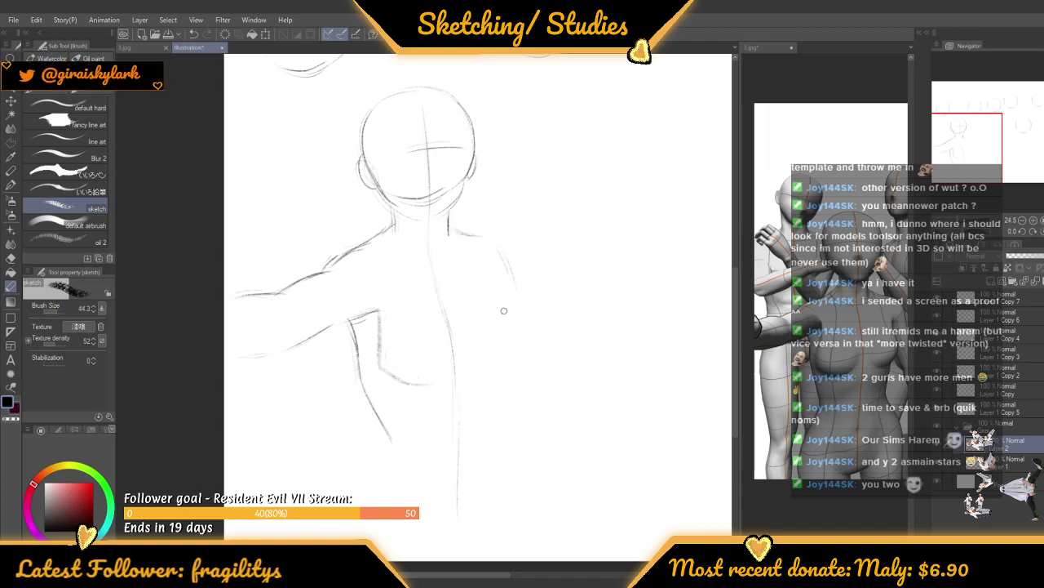
Sketch the right breast's contour from below the right shoulder along its outer edge to the underside
scroll(504, 310, "down", 5)
scroll(461, 334, "up", 4)
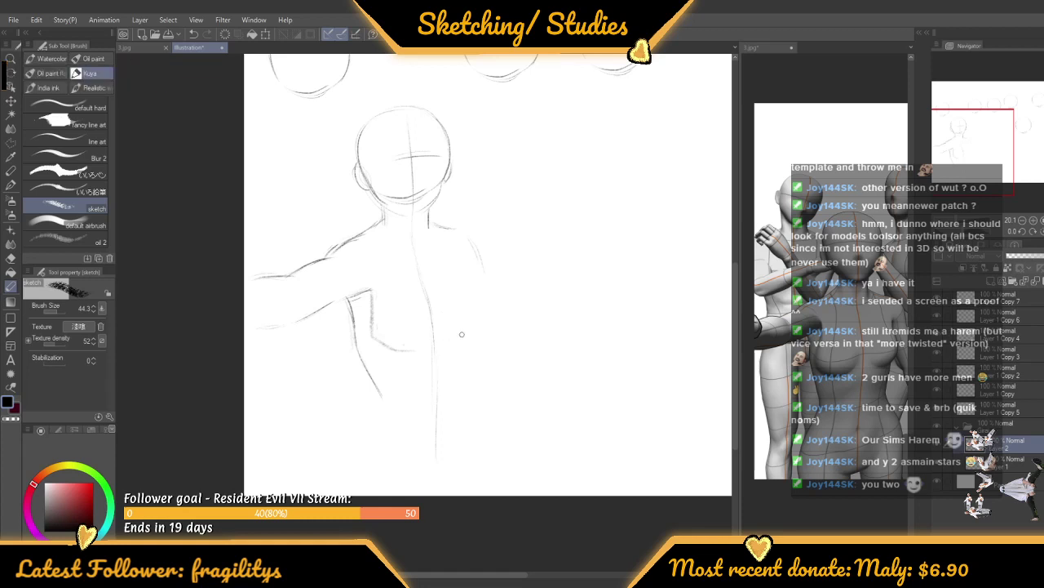
left_click_drag(460, 341, 483, 328)
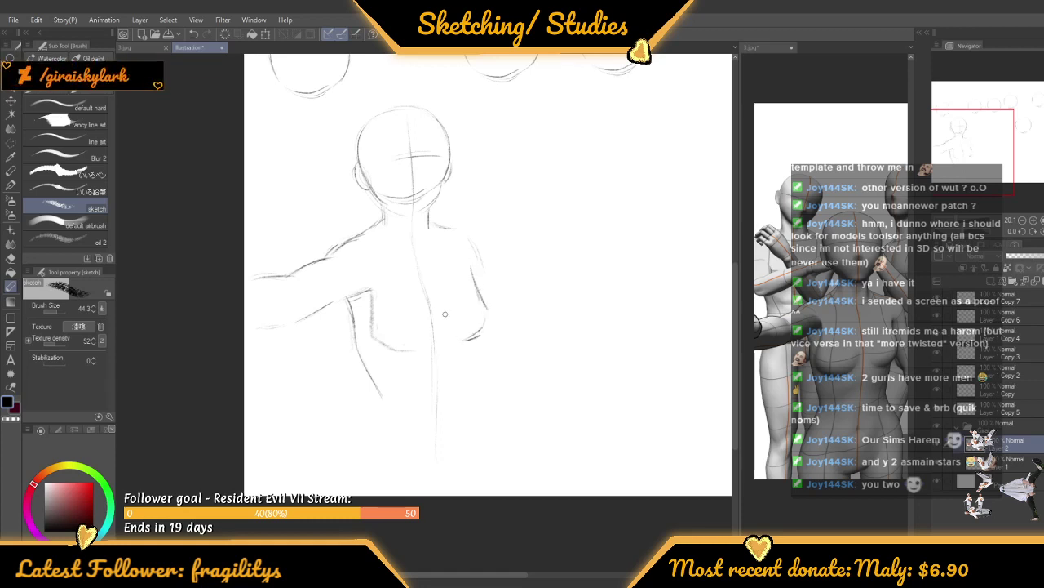
Sketch the right side of the torso from under the breast through the waist and down over the hip
scroll(445, 313, "down", 2)
scroll(385, 341, "up", 3)
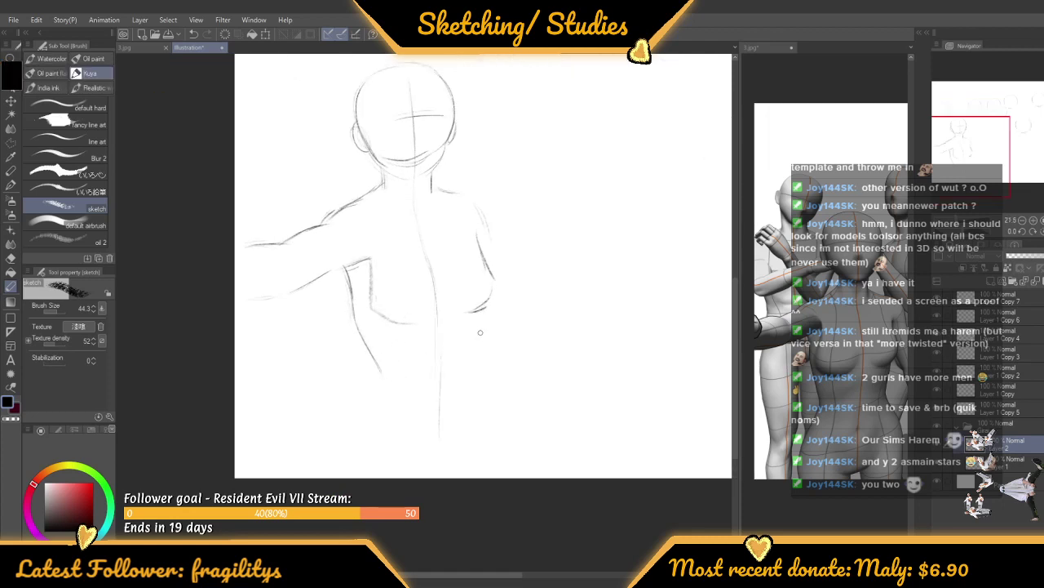
left_click_drag(486, 310, 480, 353)
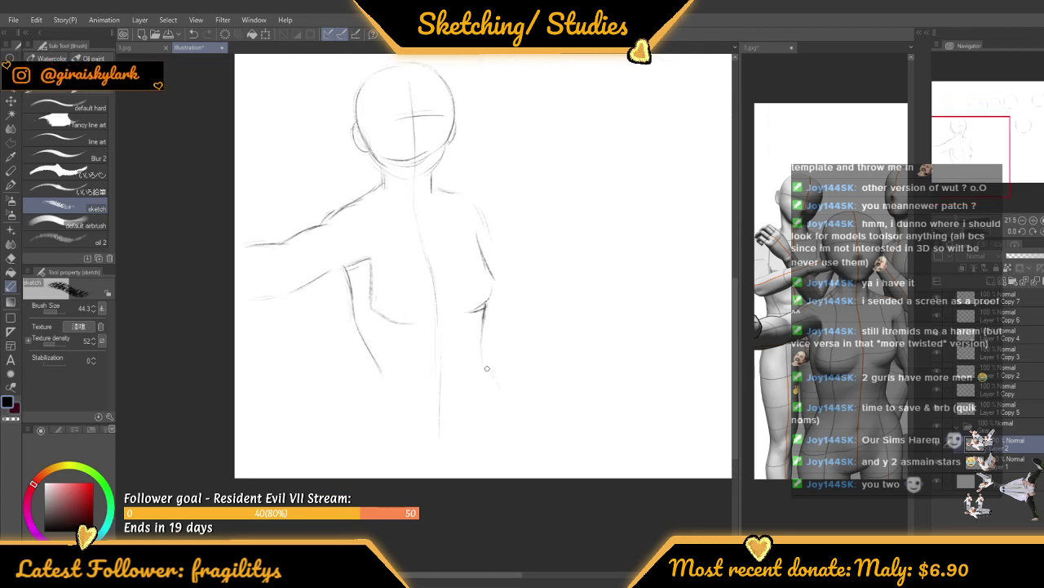
left_click_drag(503, 399, 508, 434)
scroll(477, 414, "down", 1)
scroll(367, 379, "up", 1)
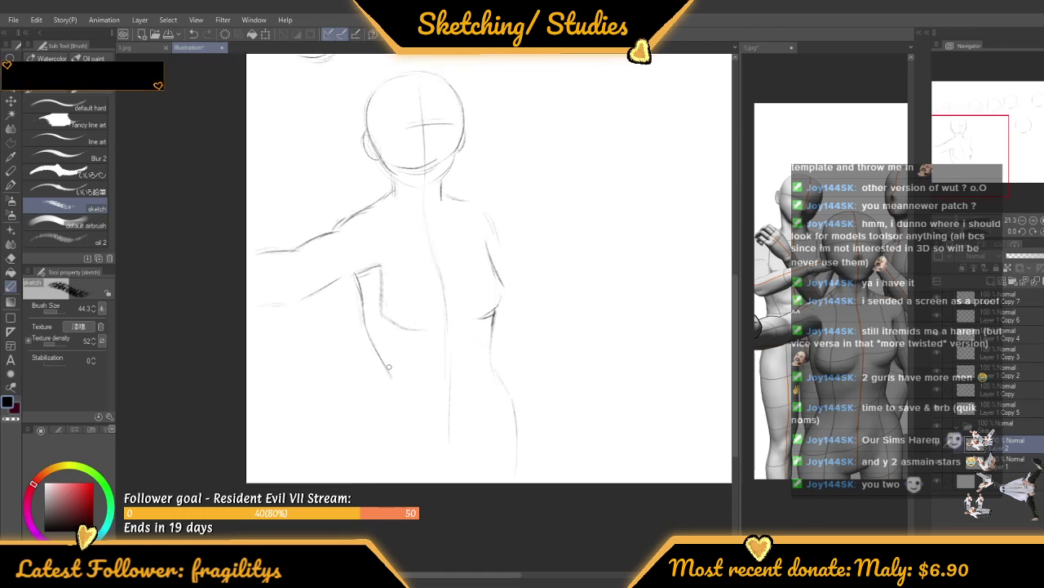
Extend the left torso line from the waist outward and down along the hip, darkening the waist bend
left_click_drag(391, 377, 373, 412)
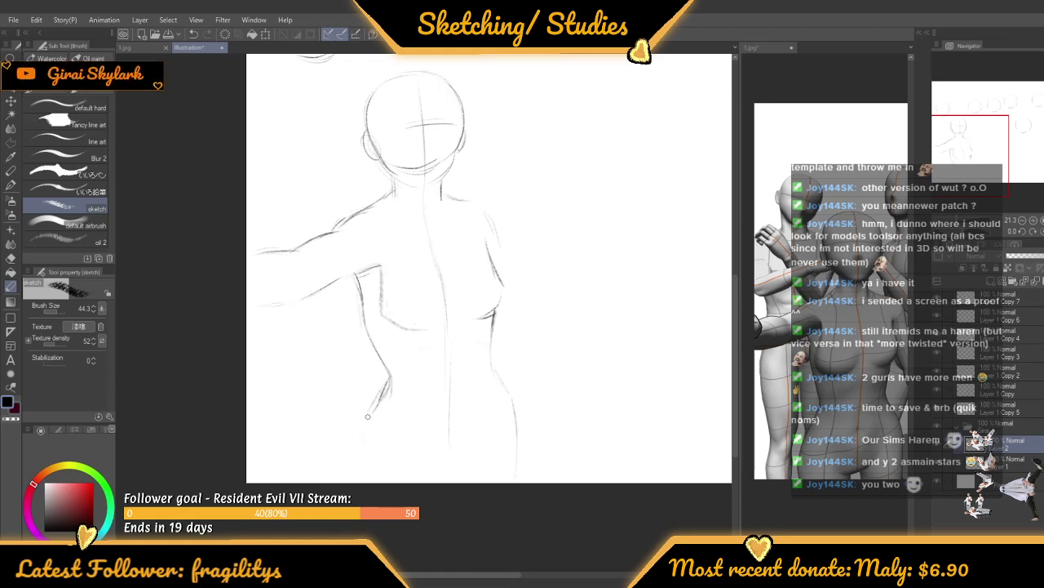
scroll(343, 284, "down", 1)
scroll(344, 284, "up", 2)
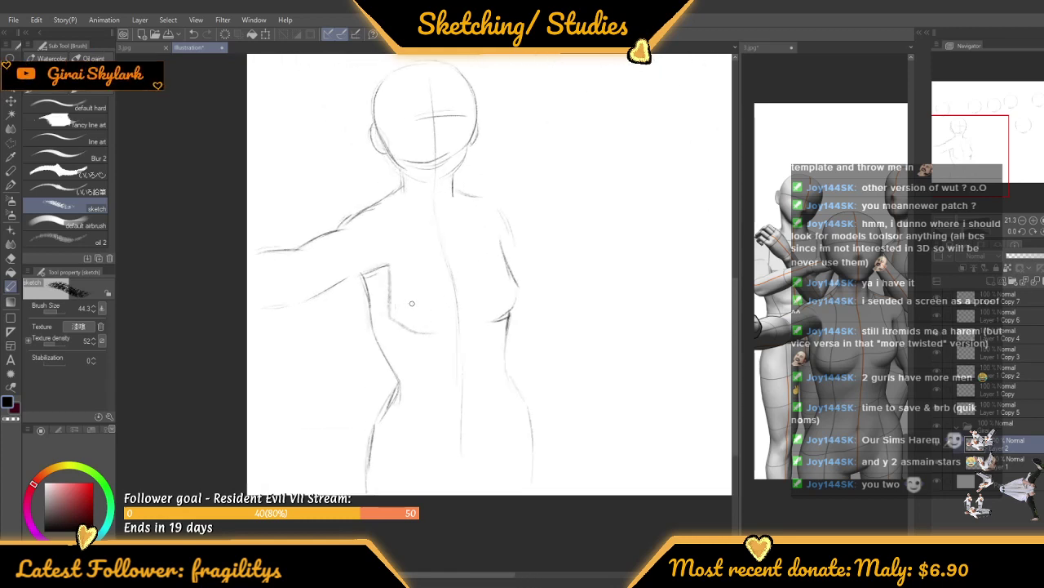
Outline the left waist and hip contour from the hip up to the armpit with a Polyline selection
left_click(11, 141)
left_click(367, 526)
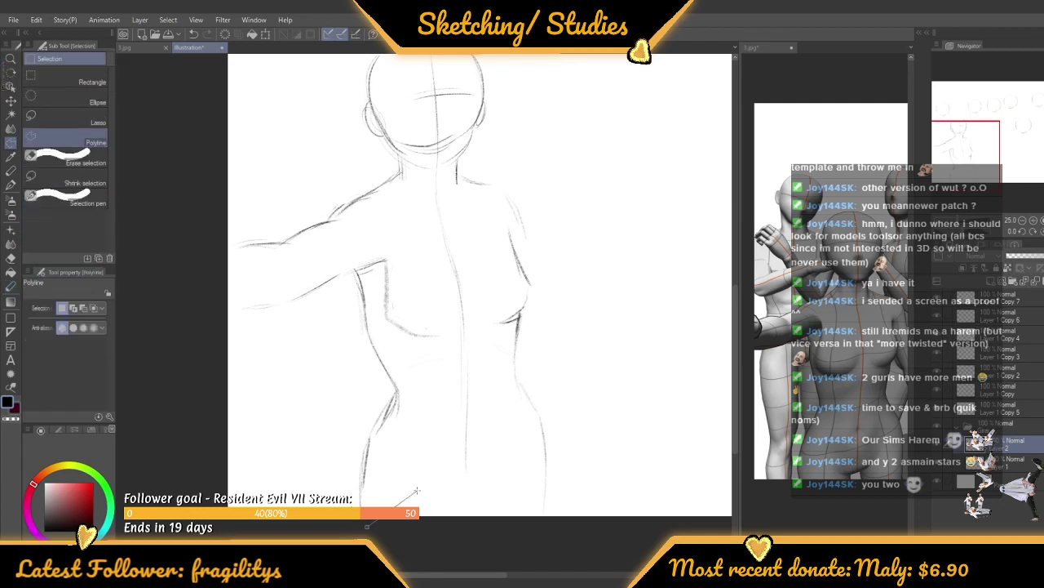
left_click(418, 483)
left_click(426, 430)
left_click(424, 405)
left_click(410, 369)
left_click(367, 271)
left_click(351, 270)
left_click(340, 291)
left_click(337, 368)
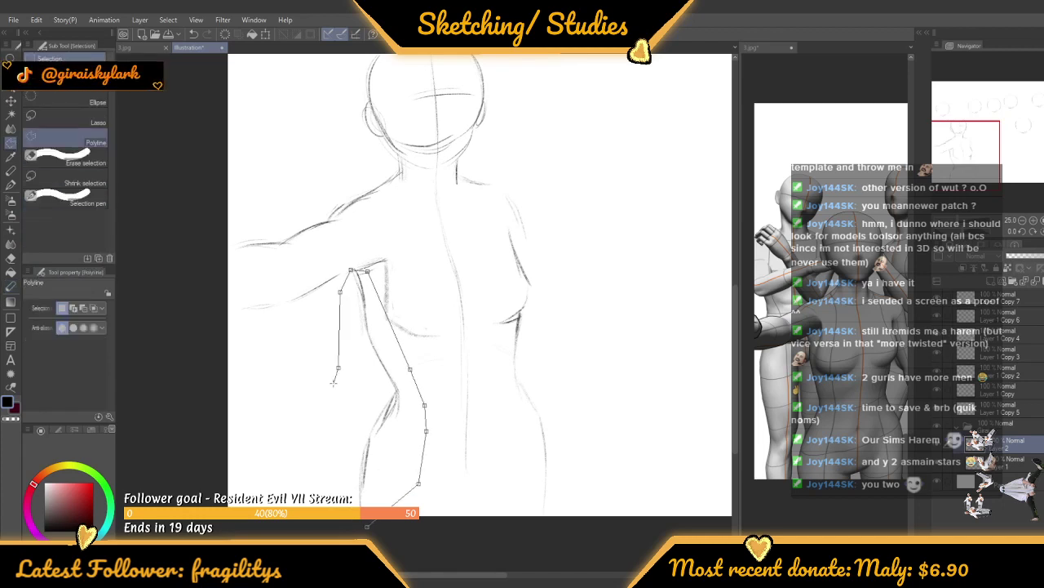
Enclose the torso's left side line from armpit to hip in a Polyline selection, shift it slightly inward with a transform, and deselect
left_click(367, 528)
key("ctrl+t")
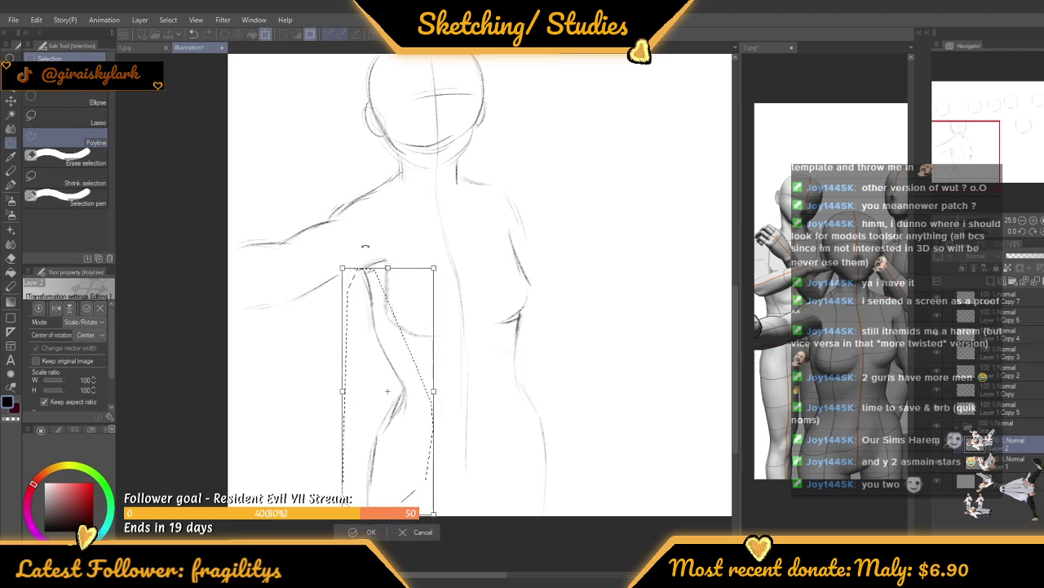
key("Return")
key("ctrl+d")
scroll(343, 337, "down", 5)
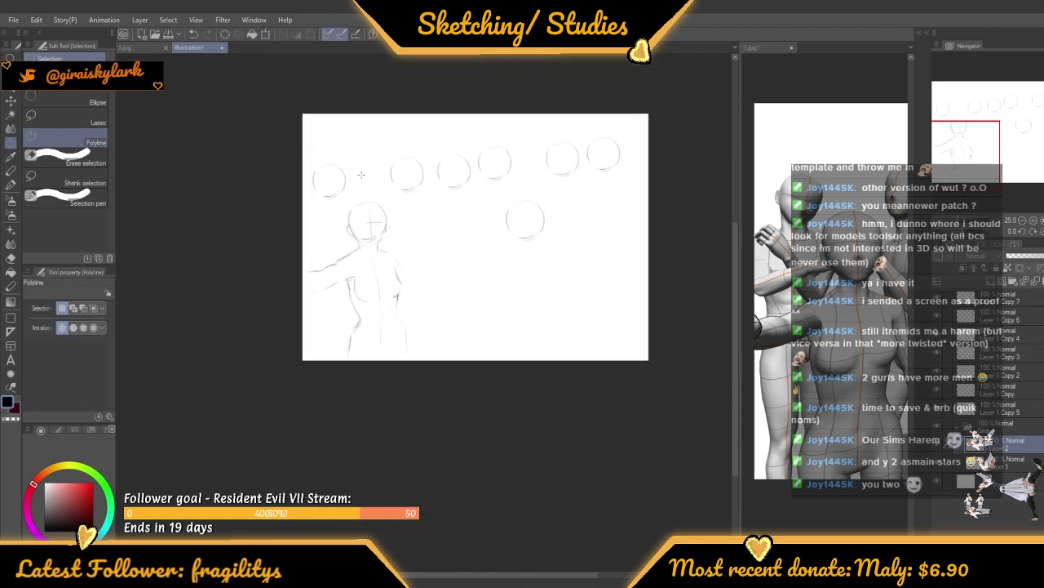
scroll(334, 276, "up", 4)
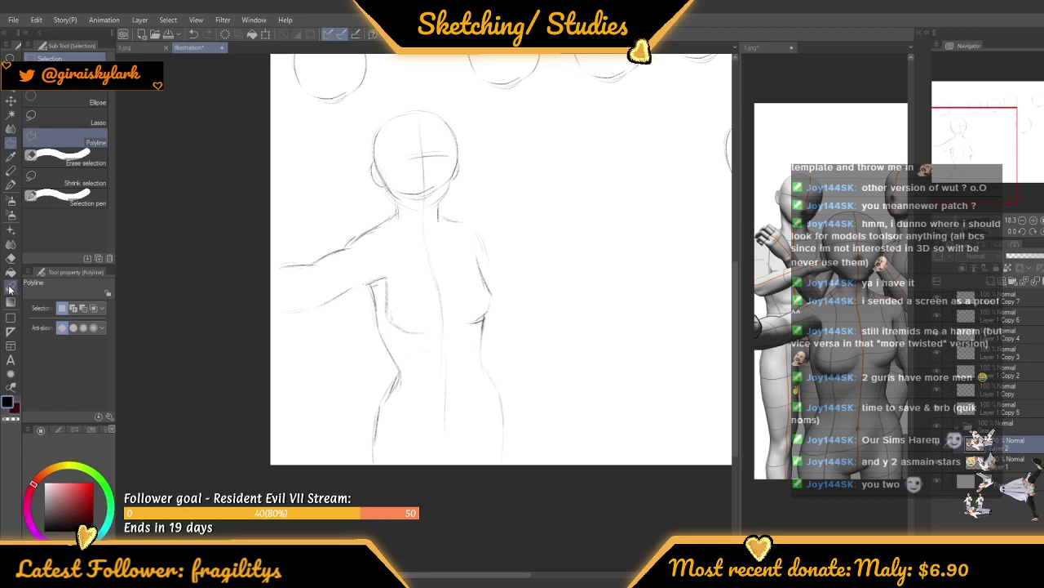
Darken the line running down from the left armpit along the chest with the sketch brush
left_click(10, 285)
scroll(343, 290, "up", 2)
key("ctrl+z")
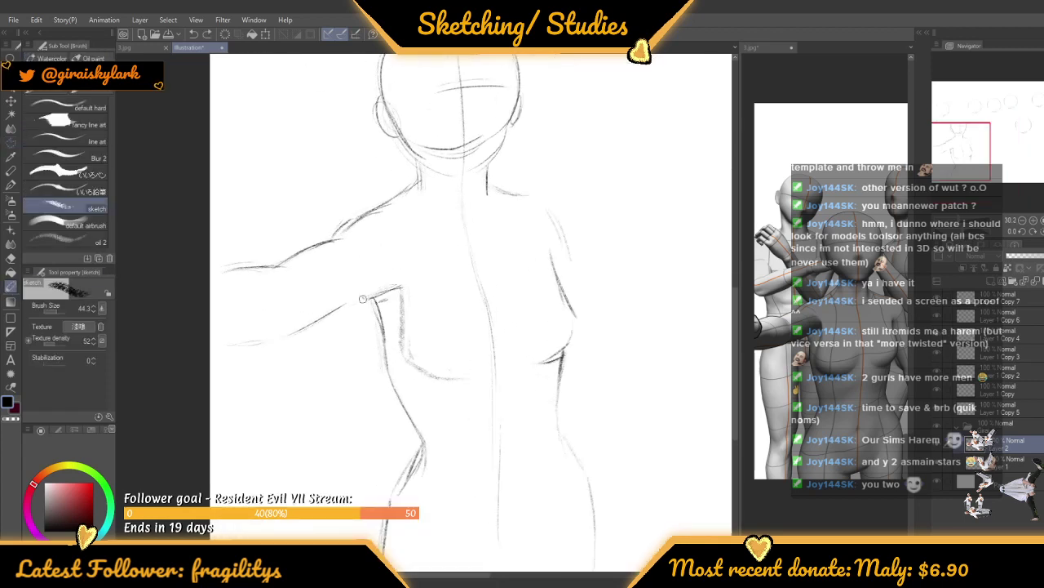
left_click_drag(396, 292, 401, 336)
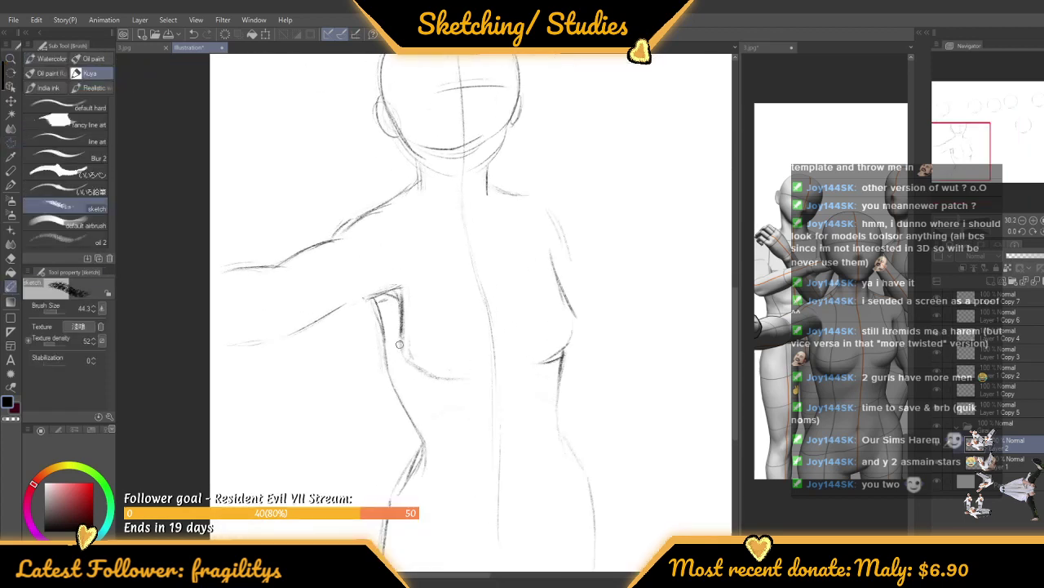
scroll(401, 305, "down", 4)
scroll(451, 358, "up", 3)
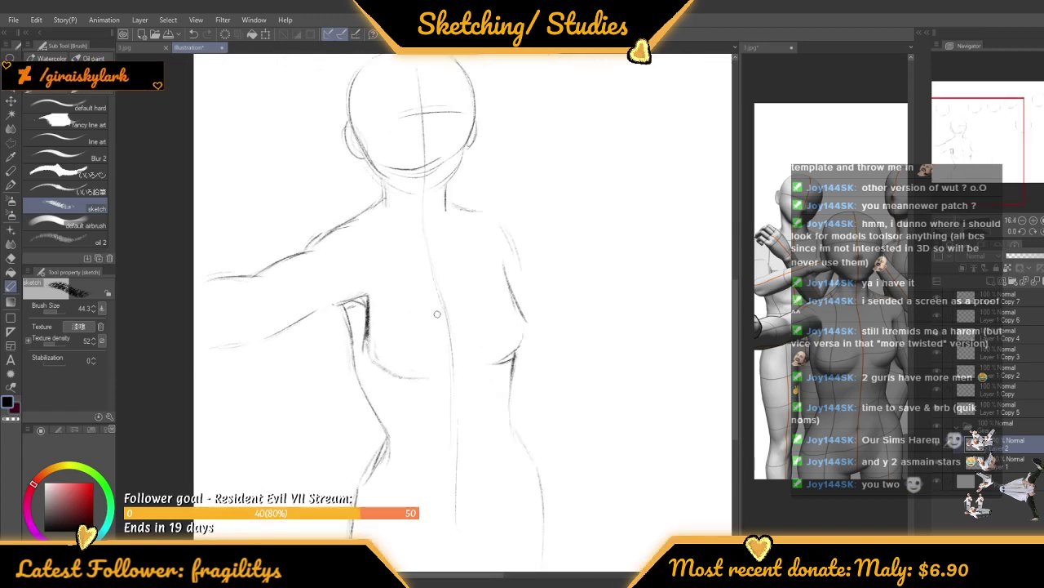
Sketch light collarbone, chest, sternum, navel and crotch lines on the torso
scroll(452, 354, "down", 3)
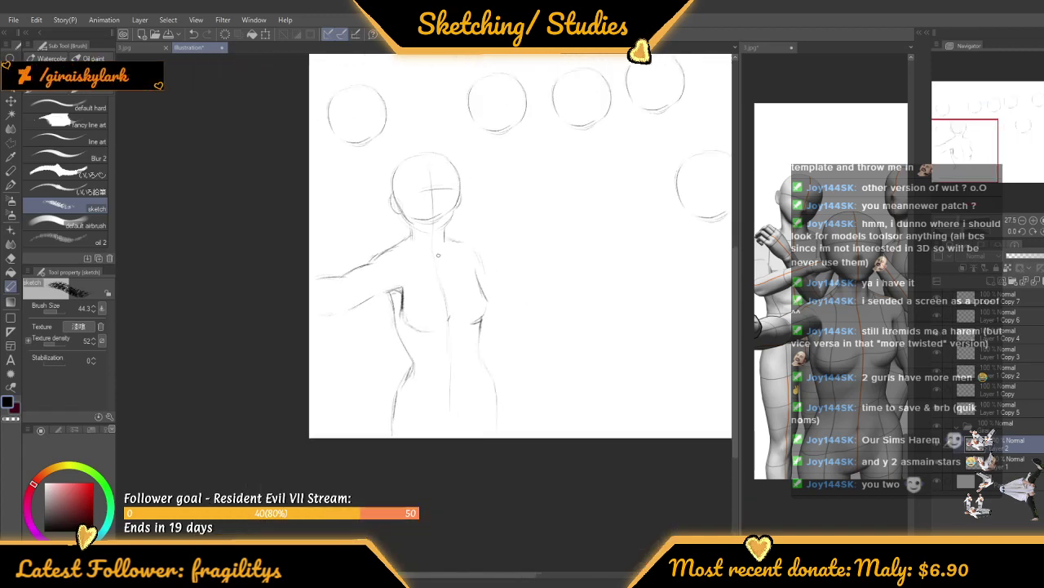
scroll(423, 254, "up", 3)
scroll(423, 254, "up", 1)
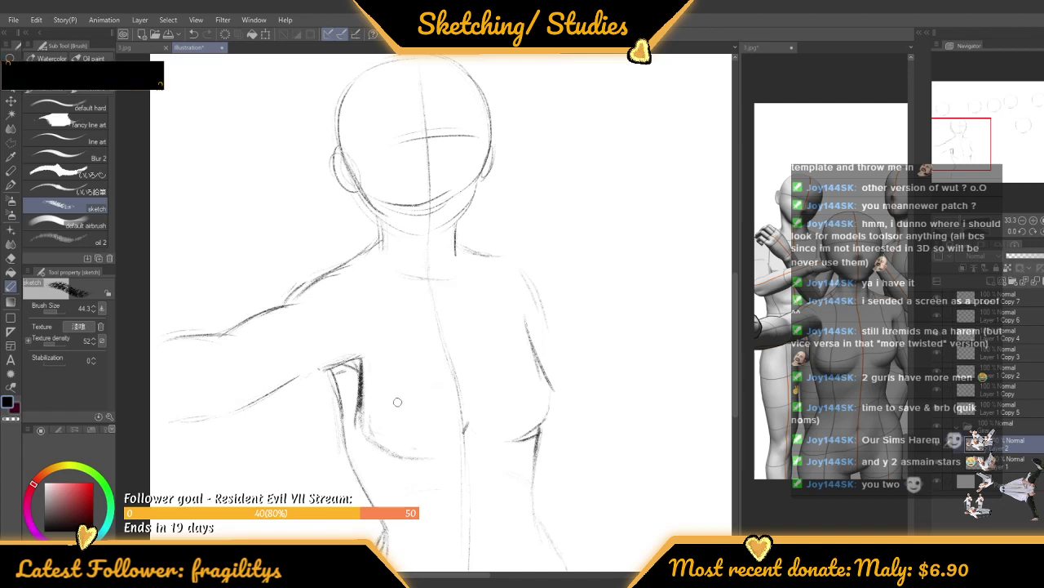
scroll(394, 322, "down", 2)
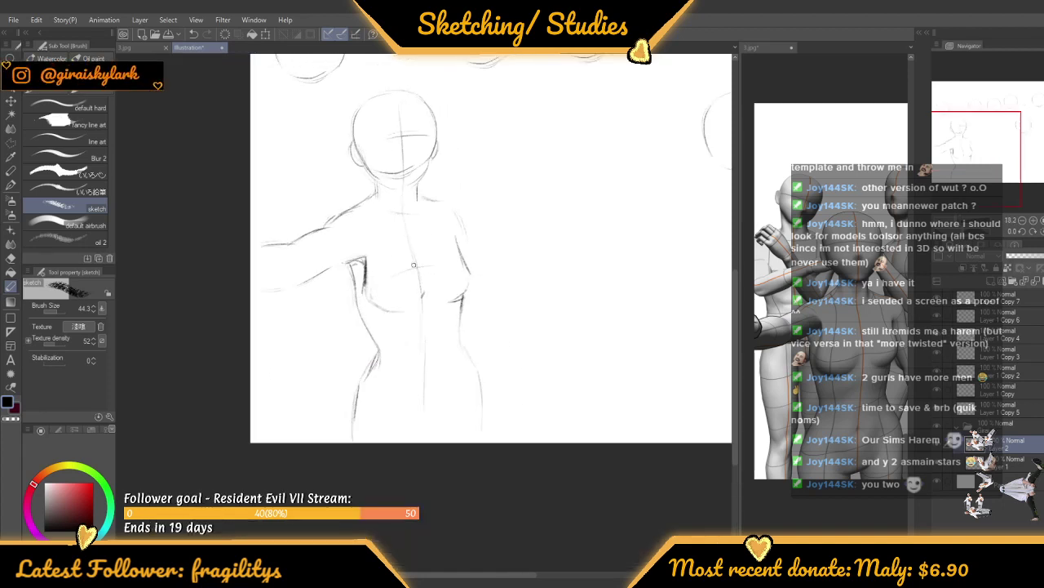
scroll(414, 265, "up", 2)
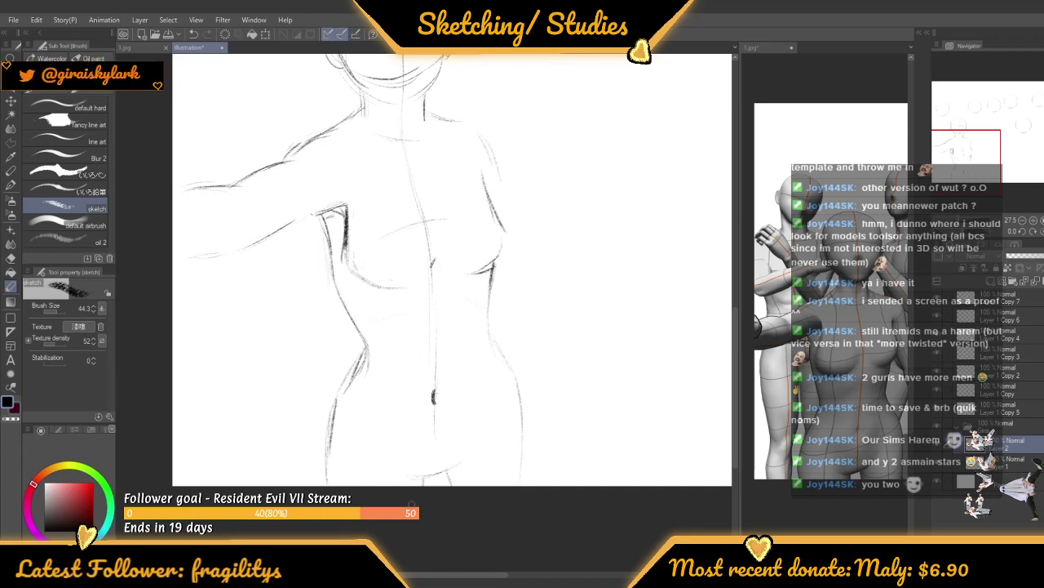
scroll(398, 262, "down", 1)
Darken the curves beneath both breasts and the right chest contour, and strengthen the right shoulder line
scroll(412, 314, "up", 4)
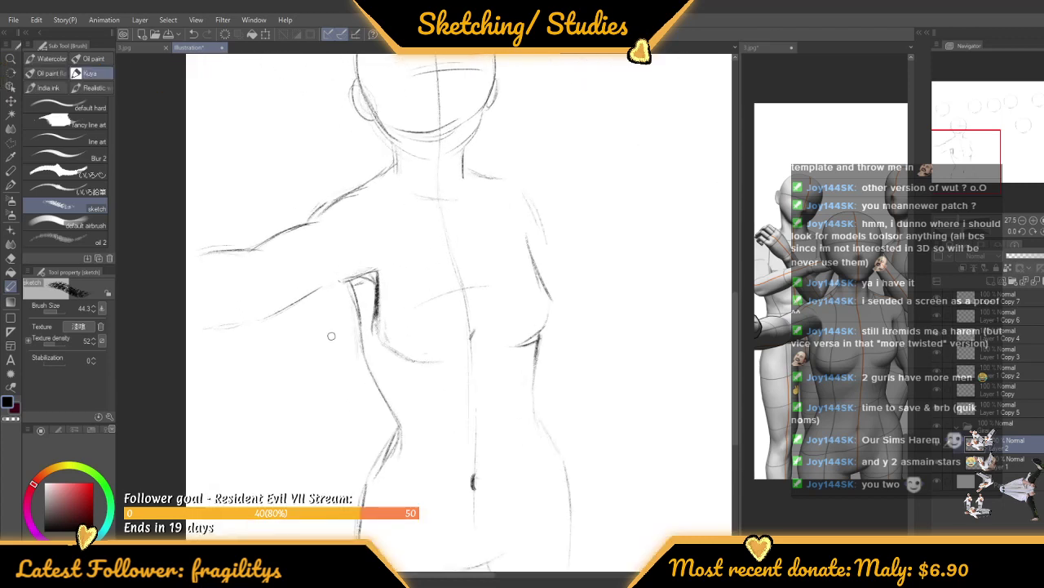
mouse_move(399, 349)
left_mouse_down()
mouse_move(449, 389)
mouse_move(478, 394)
left_mouse_up()
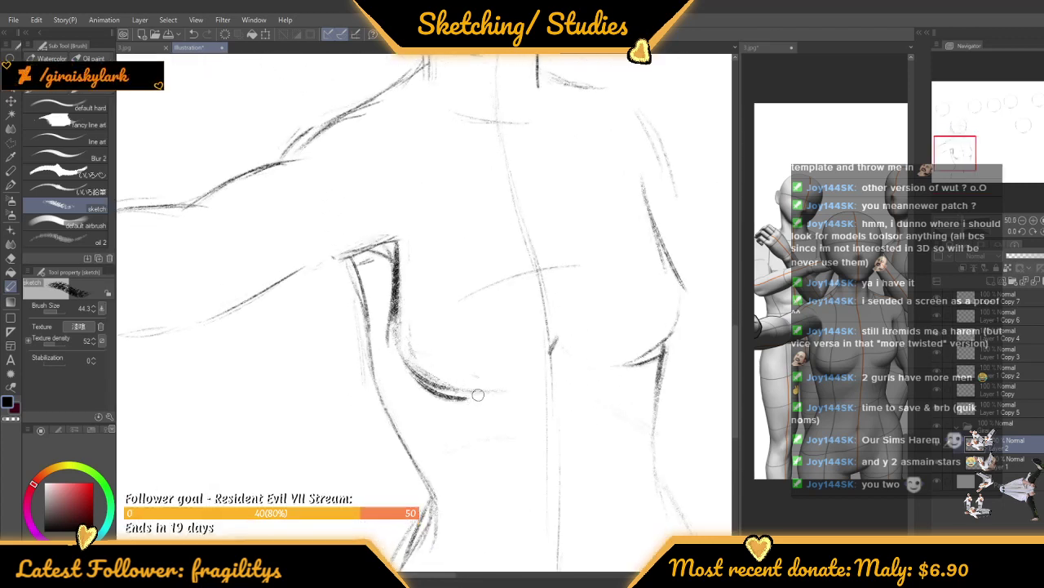
left_click_drag(415, 377, 507, 389)
mouse_move(624, 363)
left_mouse_down()
mouse_move(669, 353)
mouse_move(691, 335)
mouse_move(690, 318)
left_mouse_up()
mouse_move(660, 364)
left_mouse_down()
mouse_move(692, 294)
mouse_move(688, 269)
left_mouse_up()
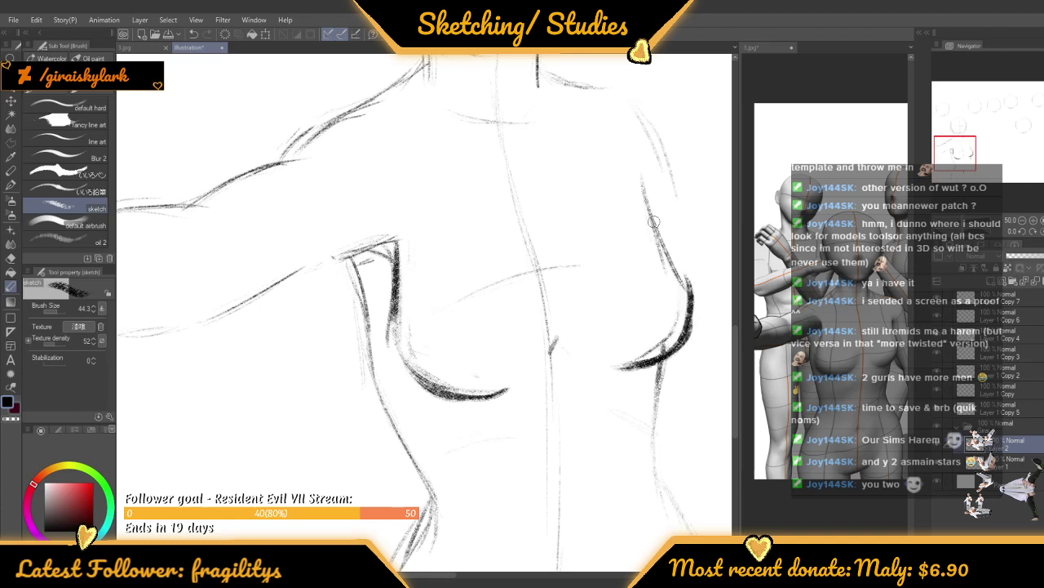
left_click_drag(649, 177, 666, 245)
left_click_drag(651, 179, 688, 277)
scroll(601, 287, "down", 4)
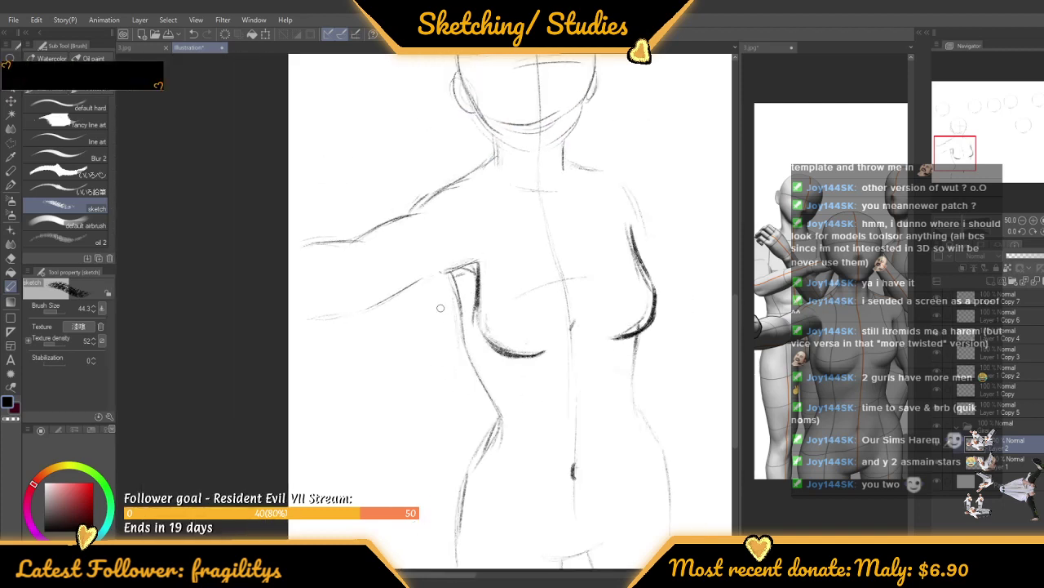
scroll(554, 200, "up", 2)
scroll(547, 204, "down", 3)
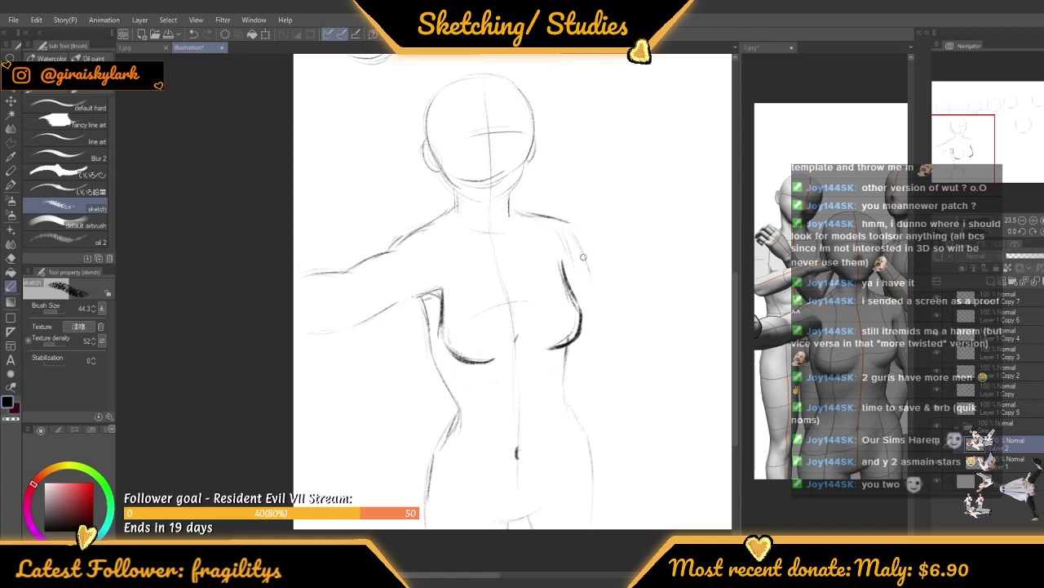
Examine the posed mannequins in the reference image, comparing them with the sketched torso
scroll(595, 297, "down", 2)
left_click(822, 522)
scroll(795, 392, "down", 2)
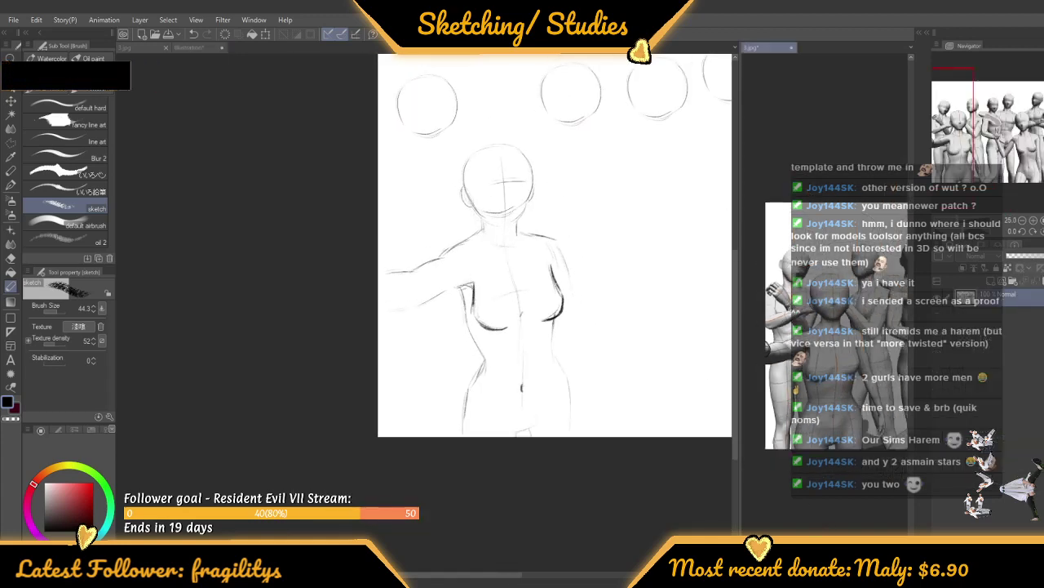
scroll(825, 447, "up", 2)
left_click(482, 293)
Darken the torso's left contour from the armpit through the waist to the hip
scroll(482, 293, "up", 2)
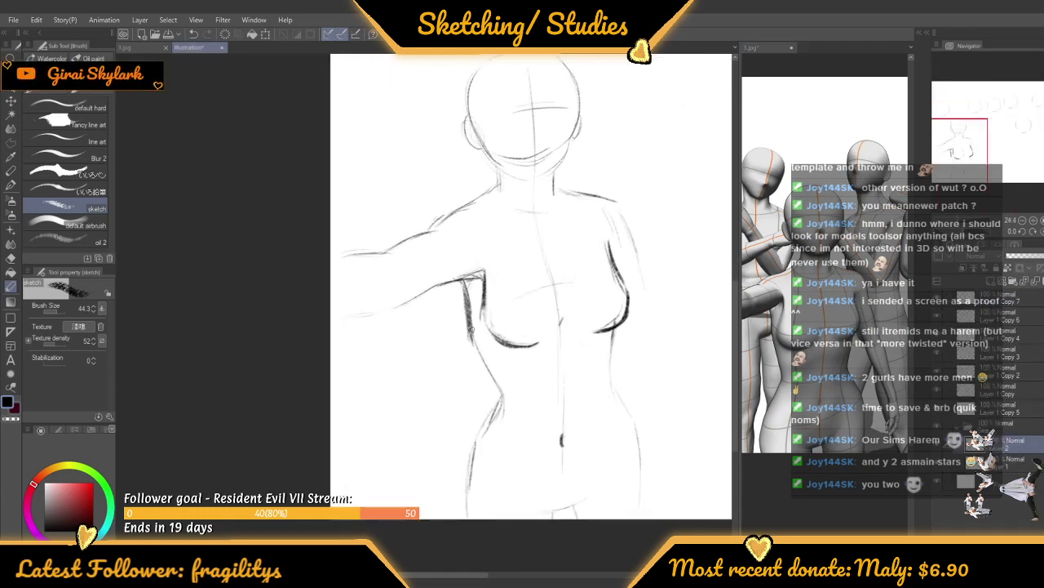
mouse_move(470, 328)
left_mouse_down()
mouse_move(501, 401)
mouse_move(476, 355)
mouse_move(495, 427)
mouse_move(491, 386)
mouse_move(485, 423)
mouse_move(501, 394)
mouse_move(479, 434)
left_mouse_up()
left_click_drag(499, 396, 473, 458)
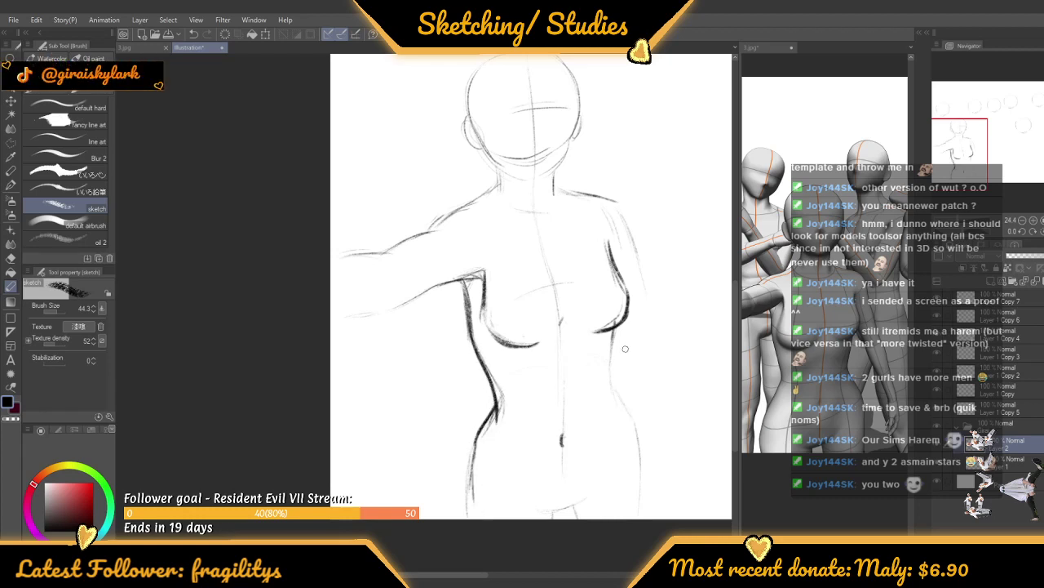
Darken the torso's right contour from beneath the breast to the hip, redrawing the hip strokes slightly further inward
mouse_move(613, 324)
left_mouse_down()
mouse_move(606, 391)
mouse_move(638, 481)
left_mouse_up()
left_click_drag(629, 429, 636, 506)
key("ctrl+z")
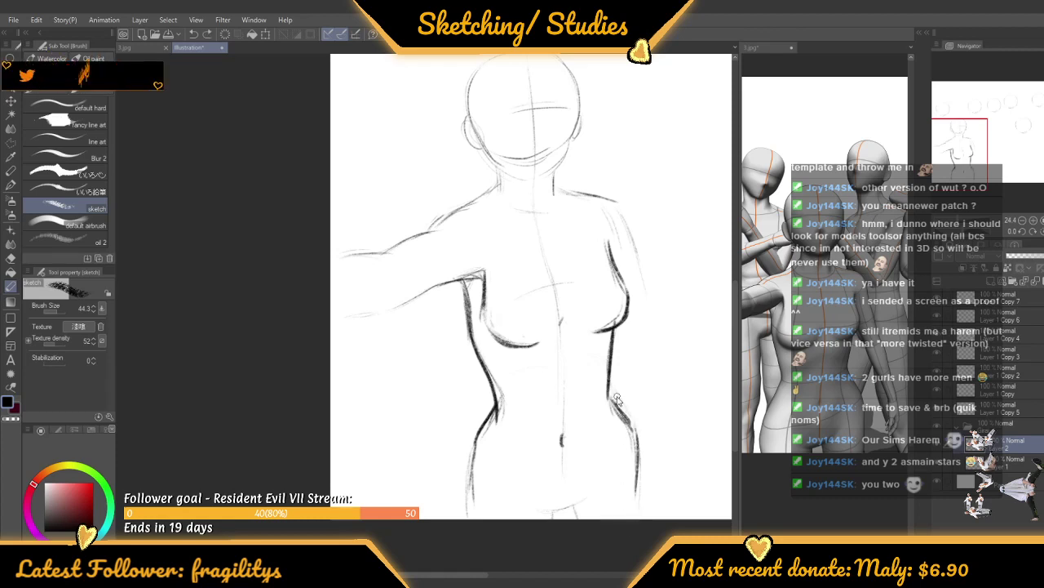
key("ctrl+z")
left_click_drag(628, 426, 631, 465)
left_click_drag(621, 420, 629, 491)
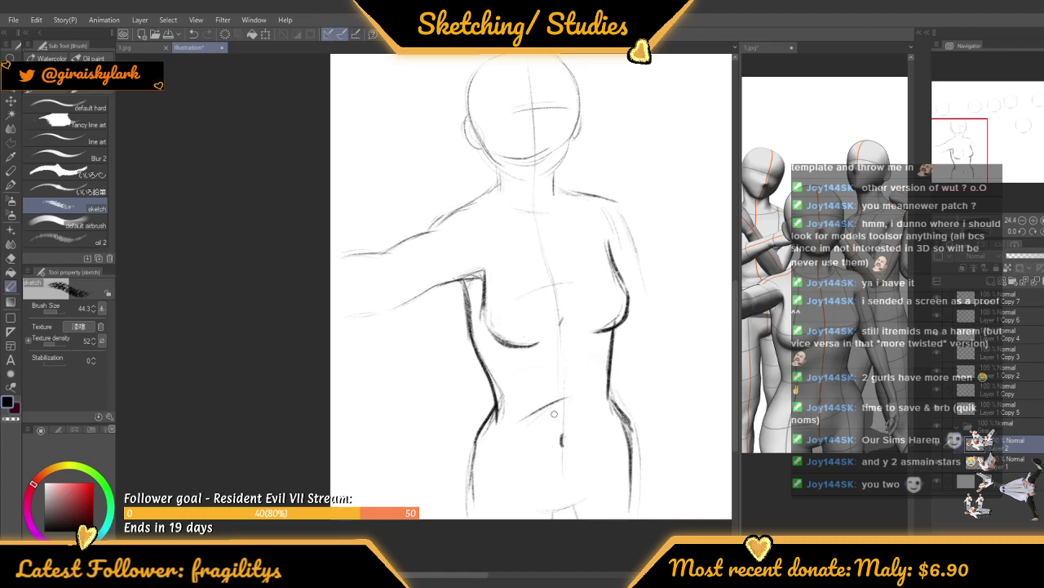
Draw curved contour lines across the abdomen above the navel and reinforce the torso's centre line
left_click_drag(541, 406, 602, 399)
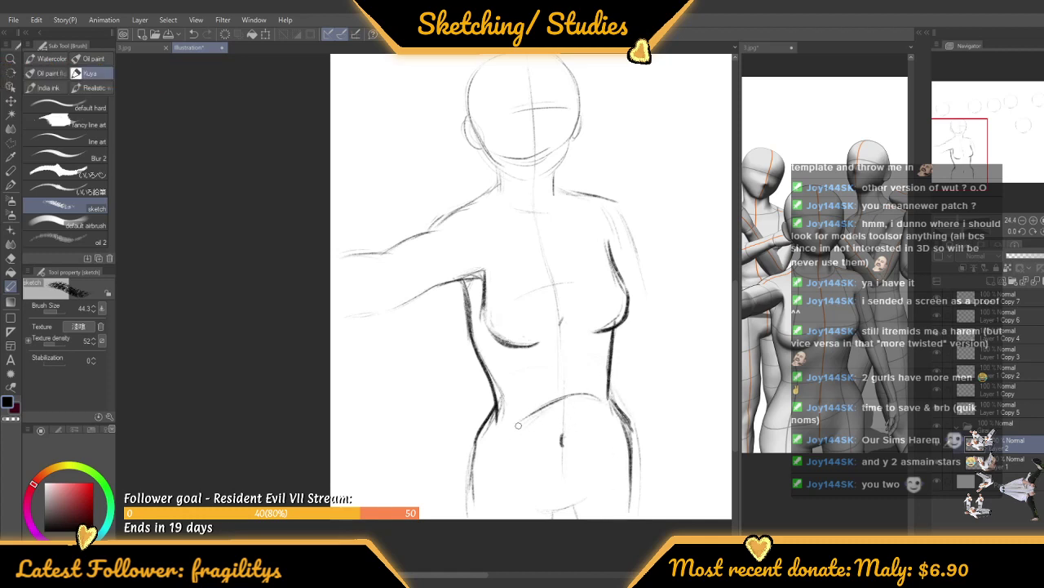
left_click_drag(518, 425, 574, 421)
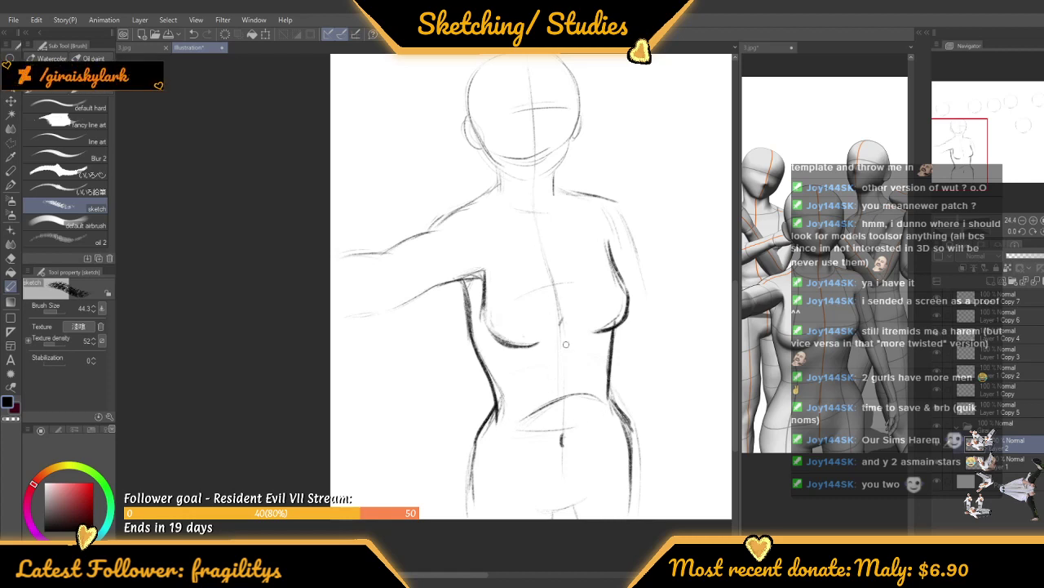
left_click_drag(564, 266, 555, 395)
scroll(534, 151, "down", 2)
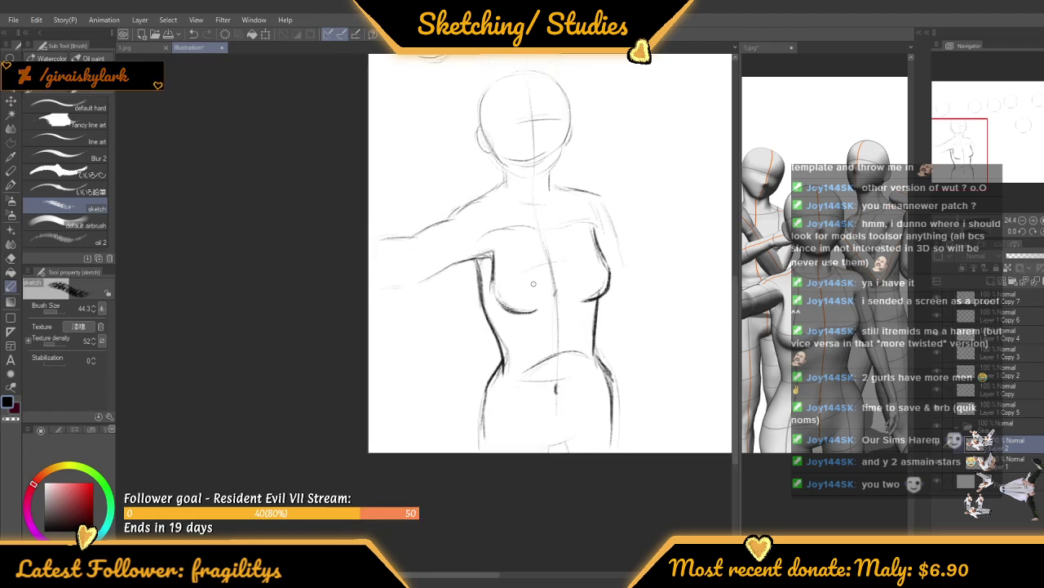
Strengthen the crotch curve and extend the right hip contour down to the canvas edge
scroll(555, 351, "up", 3)
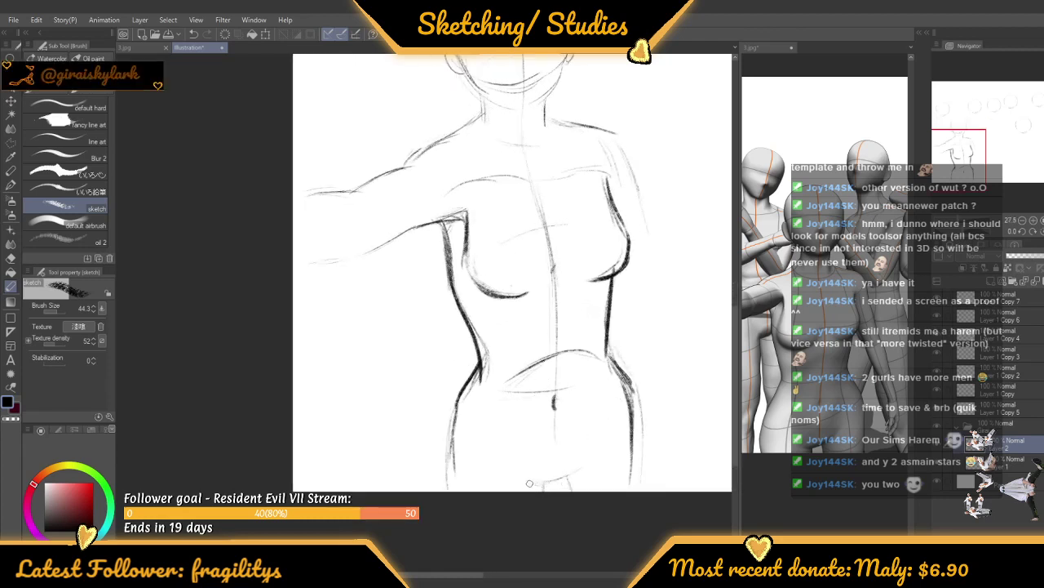
left_click_drag(537, 484, 579, 470)
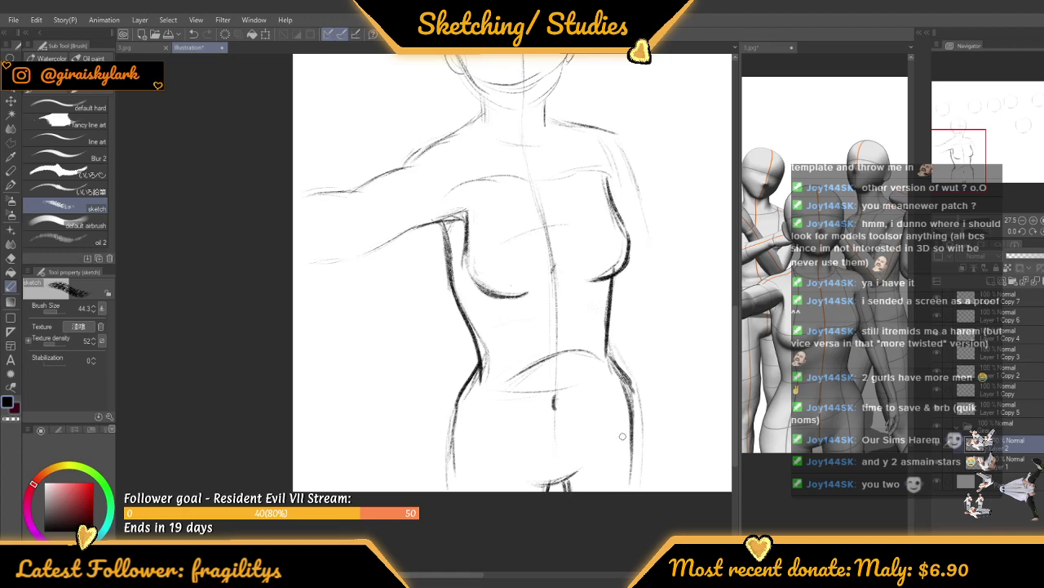
mouse_move(632, 398)
left_mouse_down()
mouse_move(636, 516)
mouse_move(635, 490)
left_mouse_up()
scroll(612, 422, "down", 1)
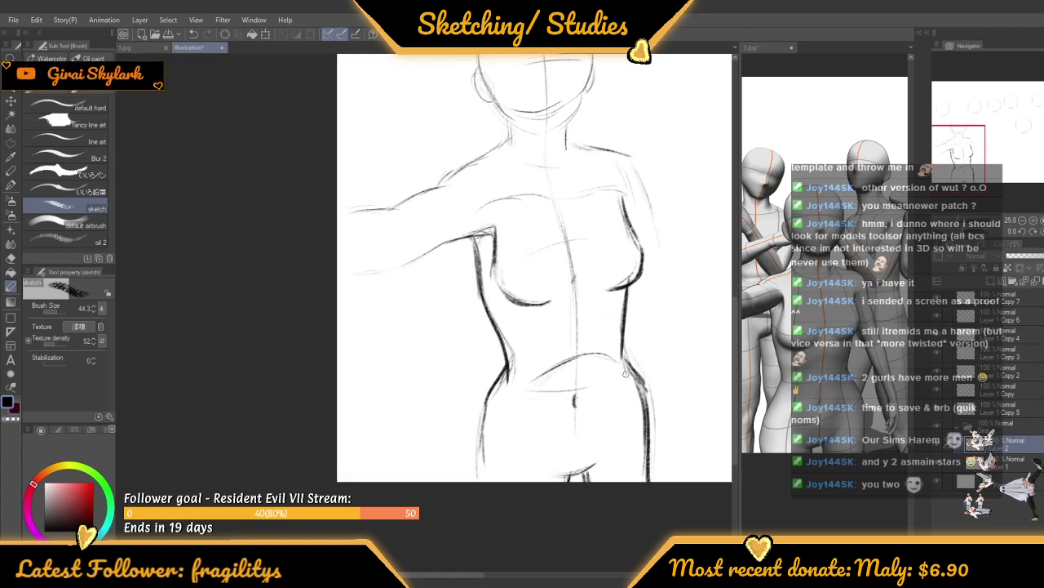
Undo the extra right hip stroke and clean up the hip contour using the transparent colour
left_click_drag(634, 352, 654, 401)
key("ctrl+z")
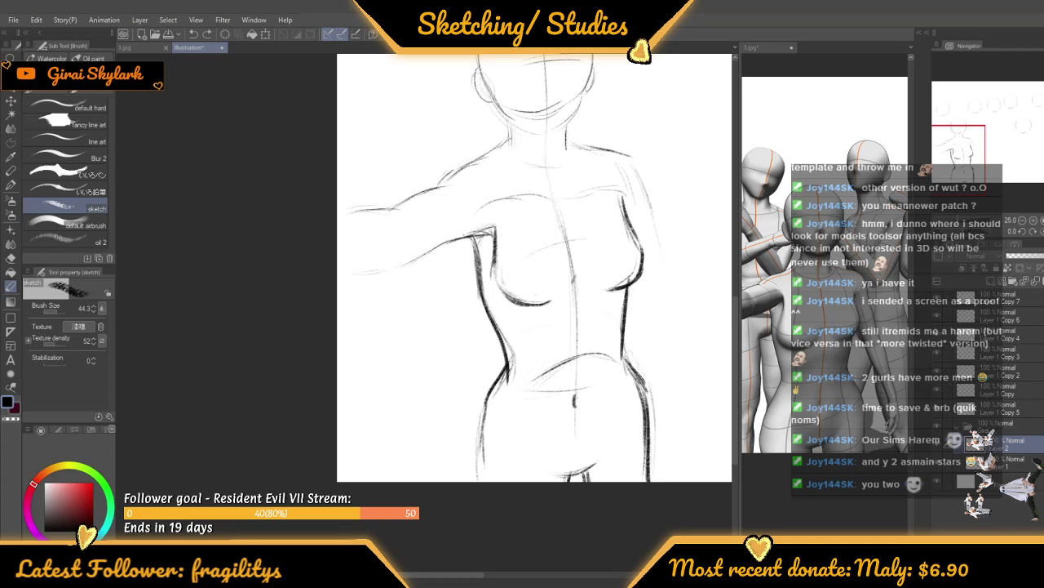
left_click(13, 420)
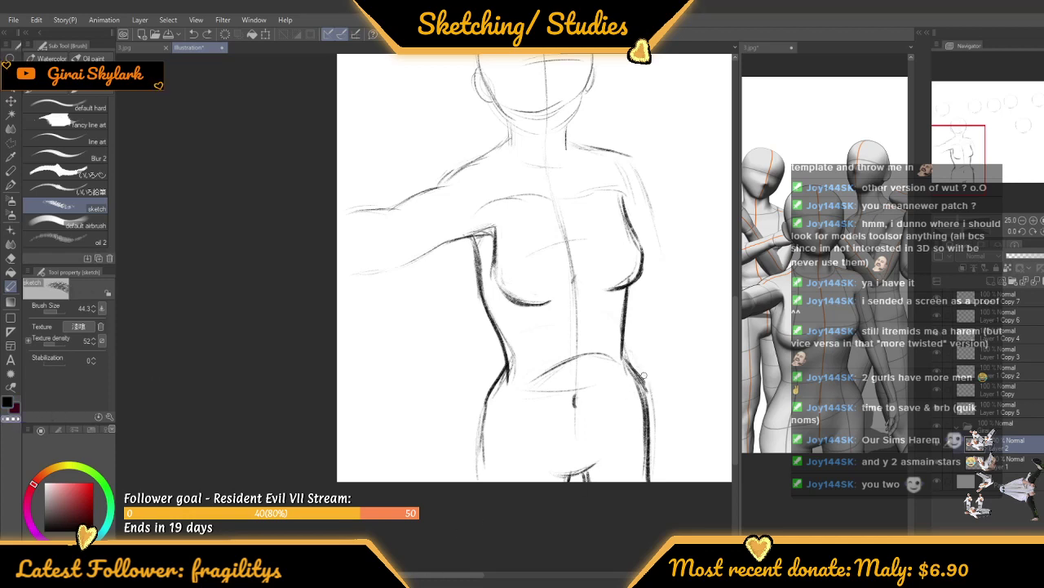
mouse_move(644, 376)
left_mouse_down()
mouse_move(618, 356)
mouse_move(638, 429)
mouse_move(630, 381)
mouse_move(642, 405)
left_mouse_up()
scroll(620, 359, "down", 2)
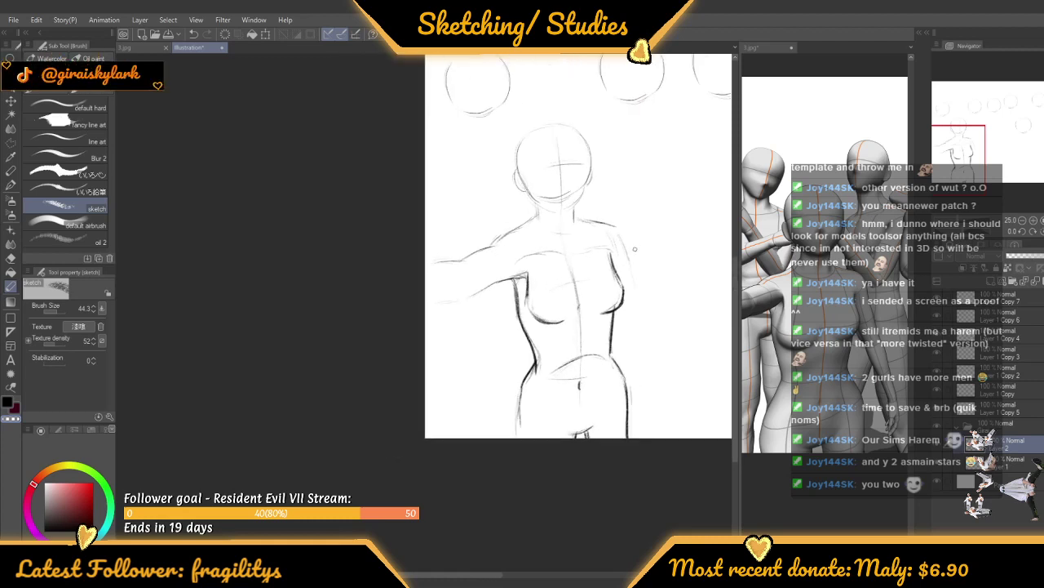
Sketch the lowered right arm, with an outer contour from shoulder to forearm and an inner forearm line beside the waist
scroll(627, 236, "up", 2)
scroll(555, 229, "down", 3)
scroll(555, 183, "up", 2)
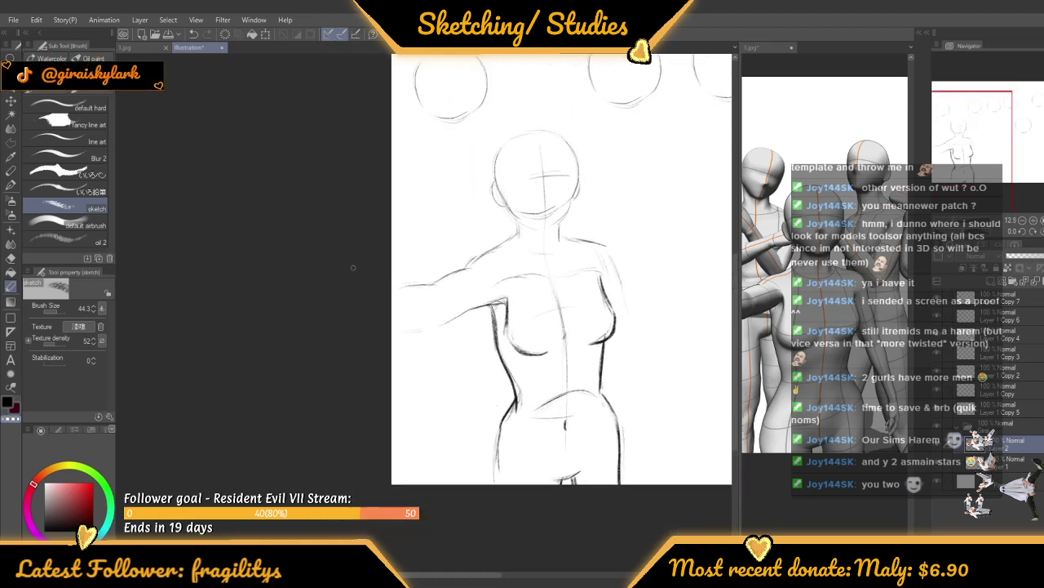
scroll(445, 197, "down", 2)
scroll(514, 280, "up", 1)
scroll(514, 280, "up", 3)
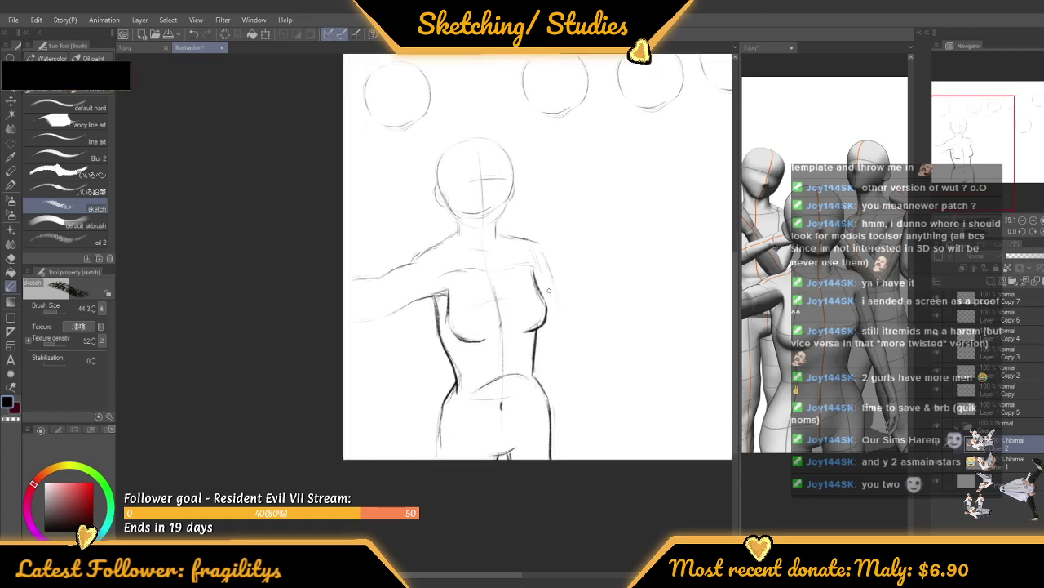
left_click_drag(538, 230, 553, 278)
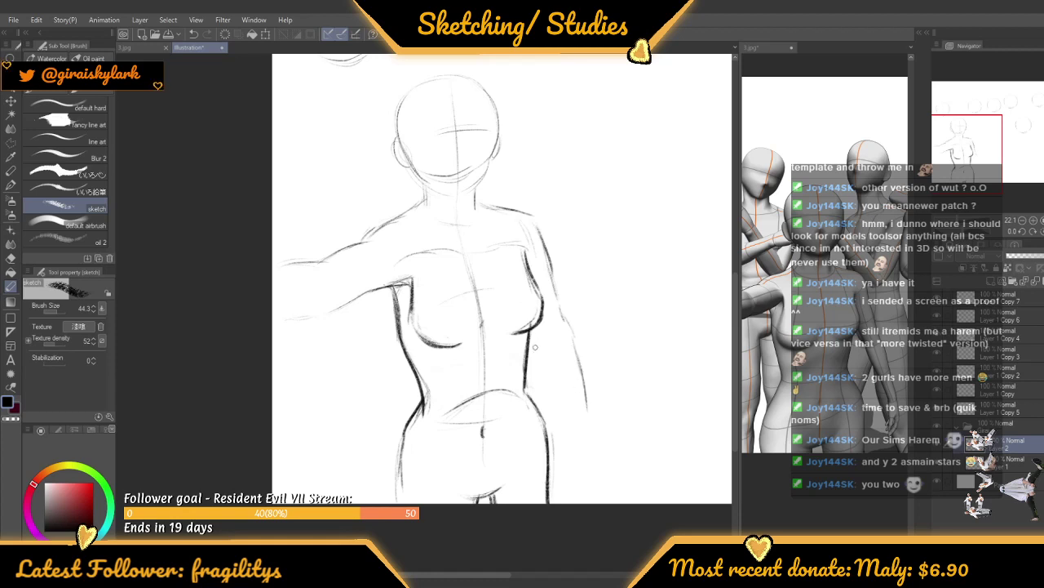
left_click_drag(530, 333, 542, 354)
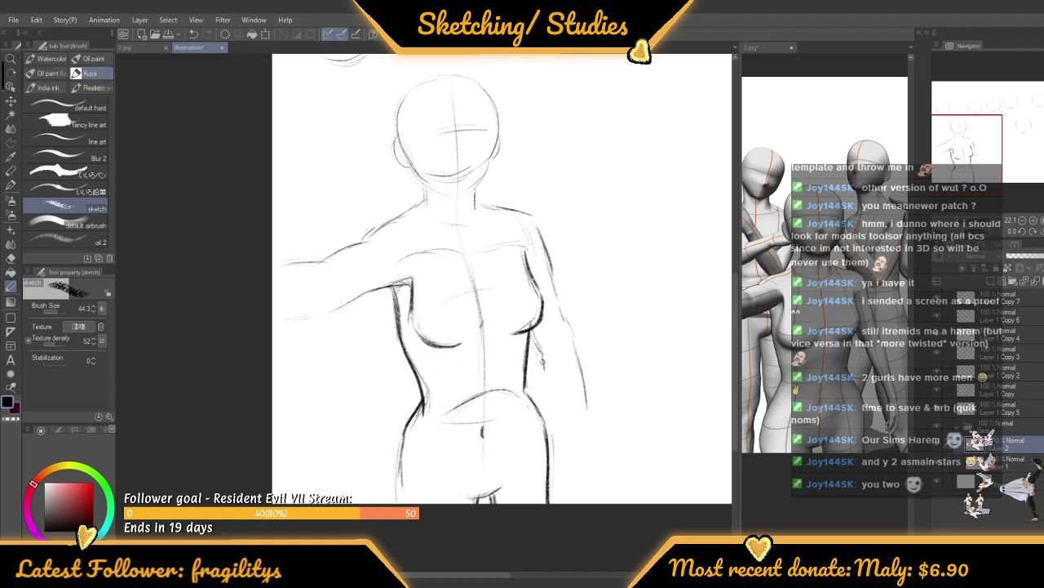
scroll(520, 297, "down", 2)
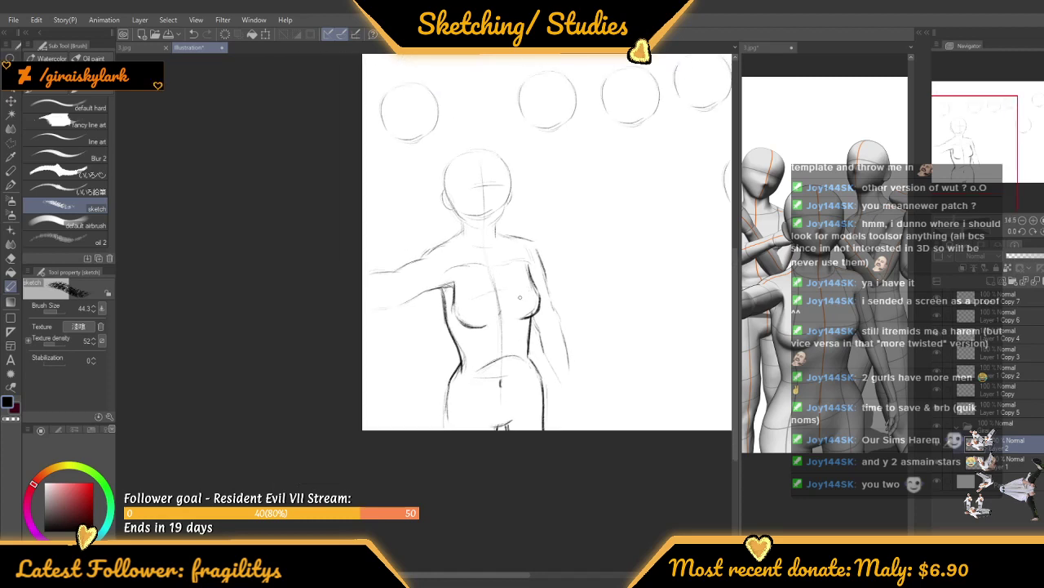
scroll(427, 226, "up", 2)
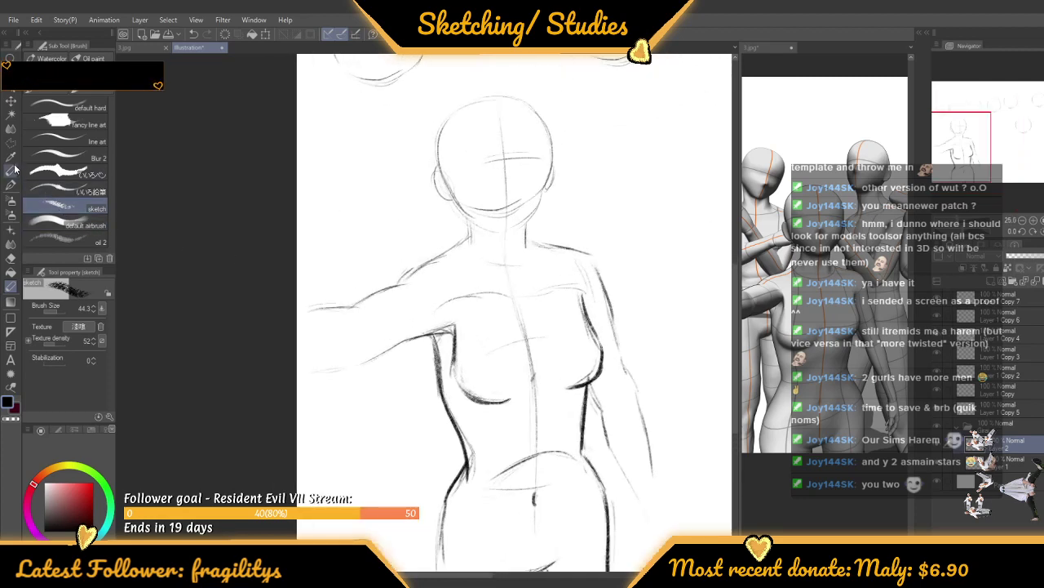
Select the left breast outline with a polyline selection and shift it slightly up and outward, away from the centre line
key("m")
scroll(402, 268, "down", 1)
scroll(402, 268, "up", 1)
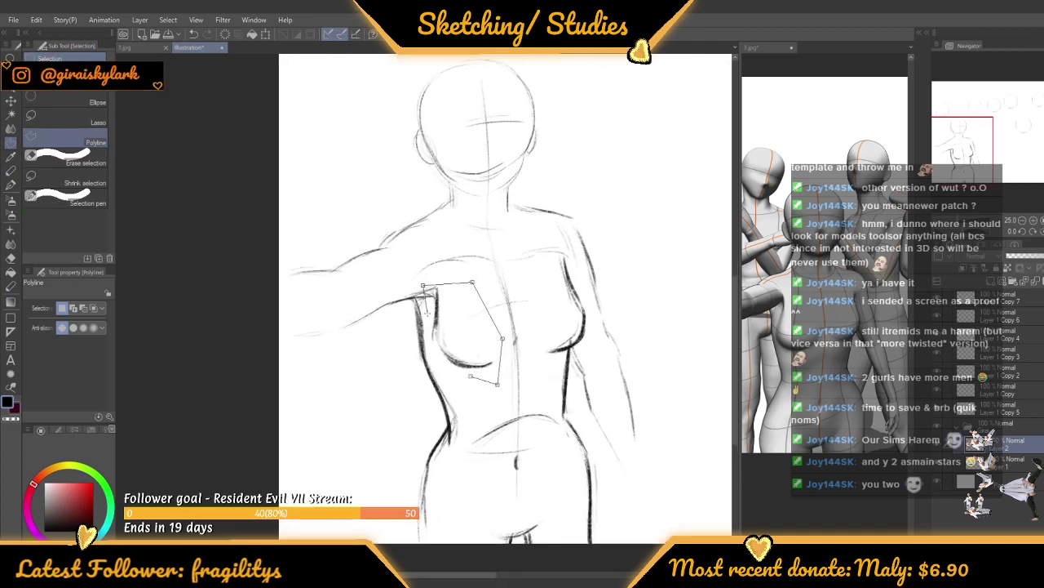
double_click(469, 377)
key("ctrl+t")
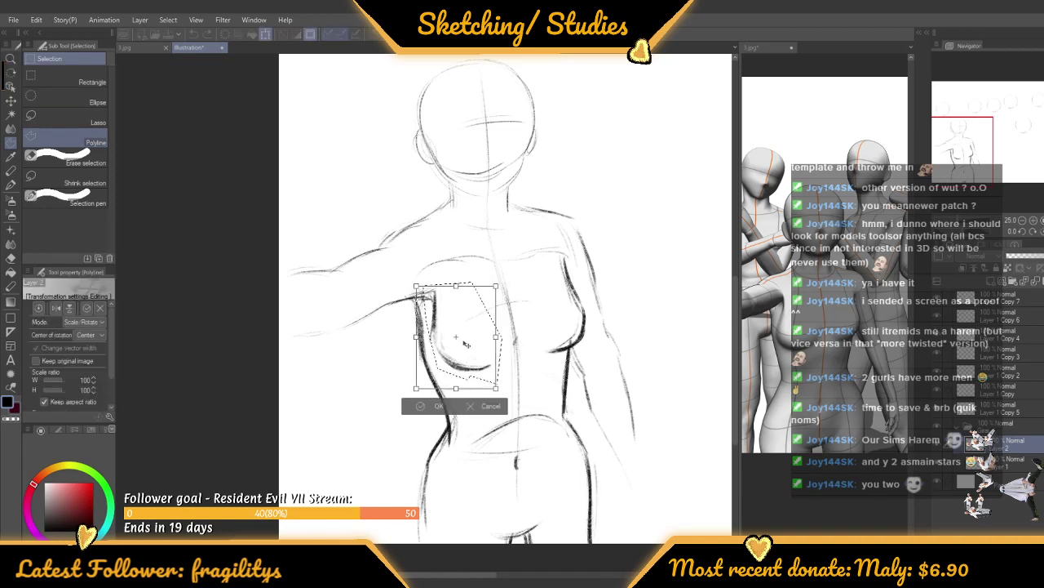
left_click_drag(460, 338, 456, 335)
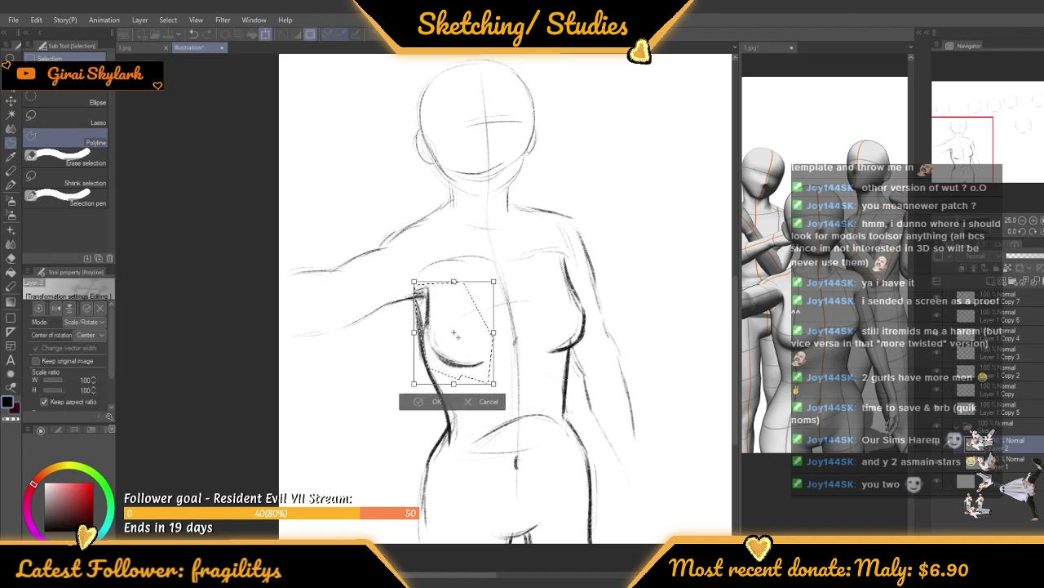
key("Return")
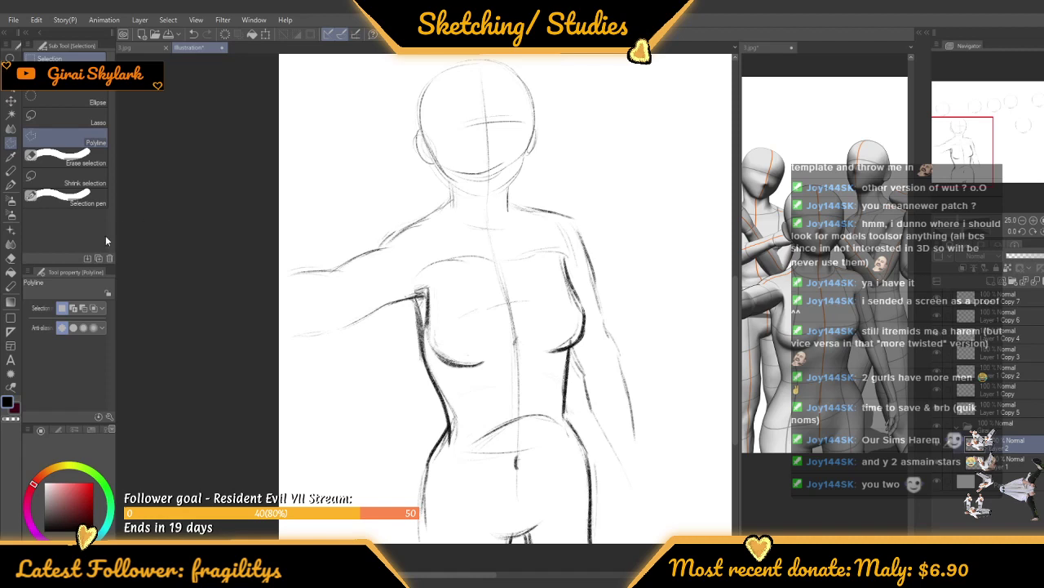
Darken the inner and outer forearm contours of the lowered arm with the sketch brush
left_click(11, 286)
scroll(506, 299, "down", 1)
scroll(522, 326, "up", 1)
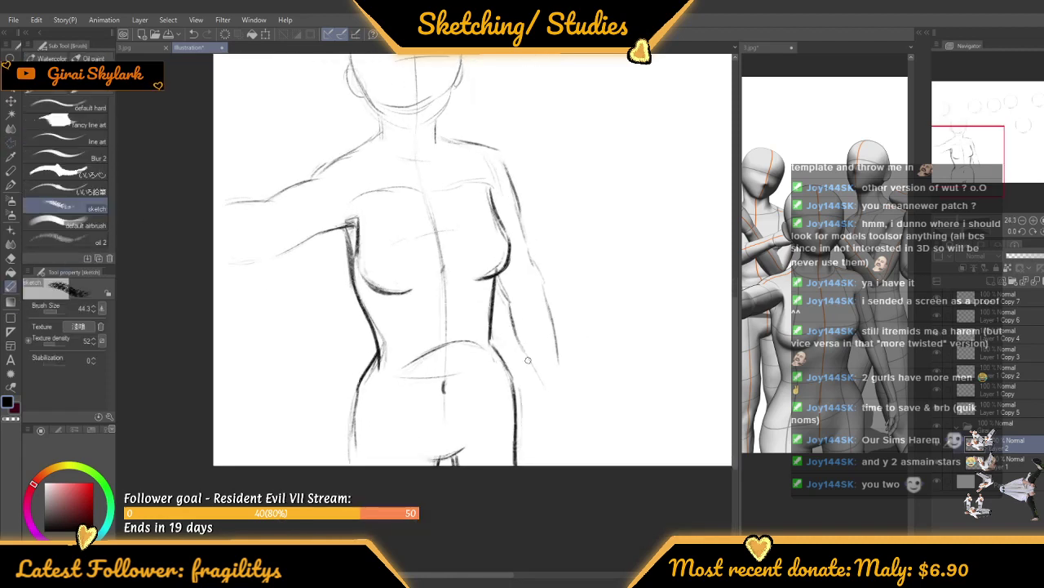
left_click_drag(530, 361, 556, 407)
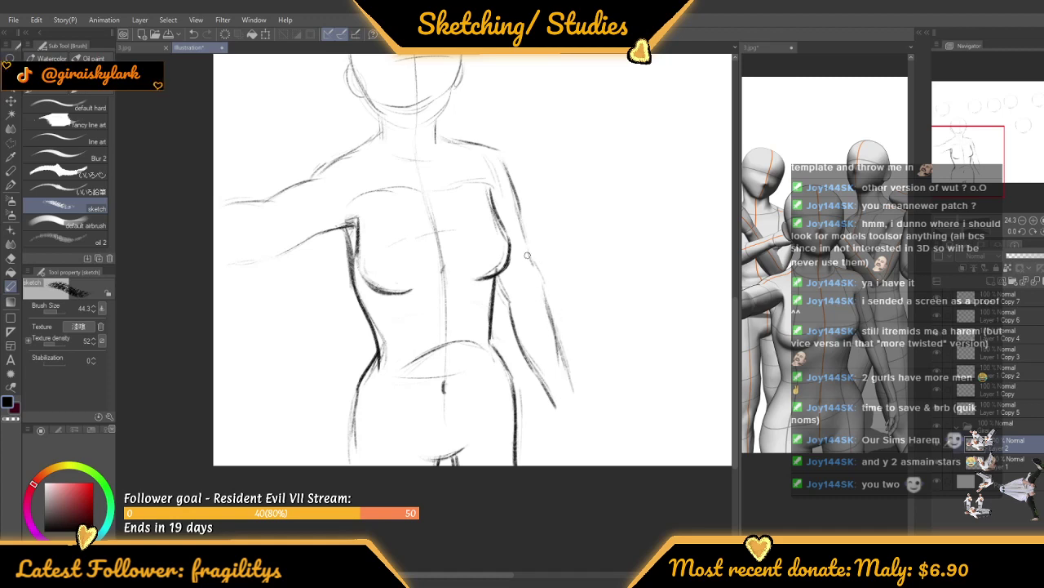
left_click_drag(546, 296, 561, 355)
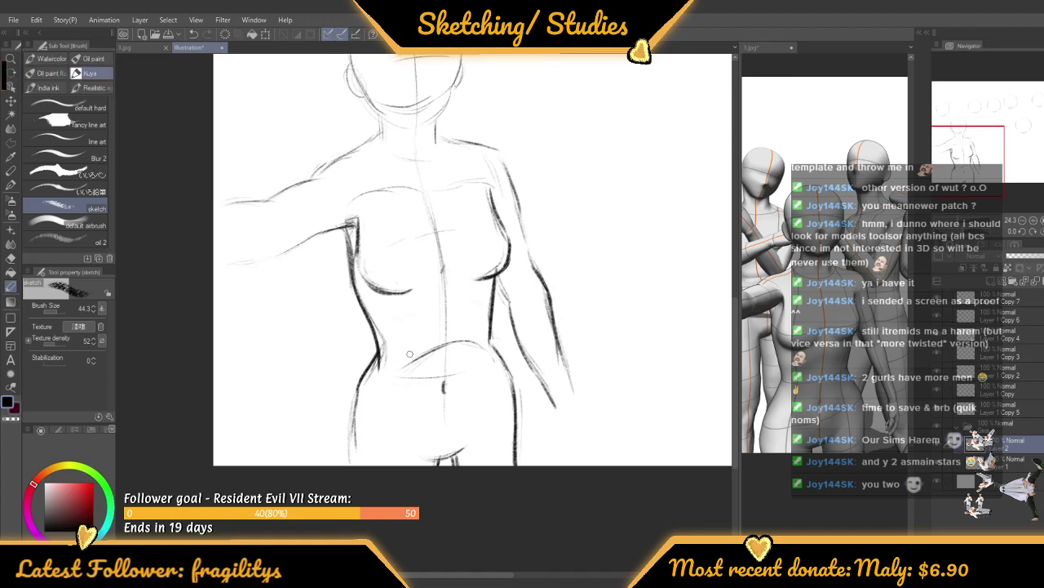
scroll(537, 297, "up", 2)
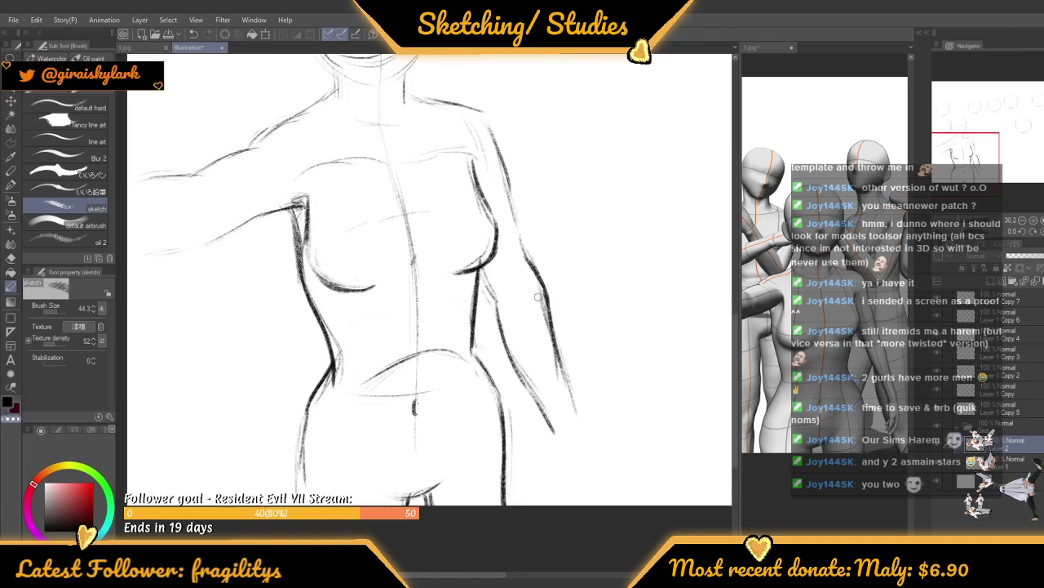
scroll(572, 420, "down", 2)
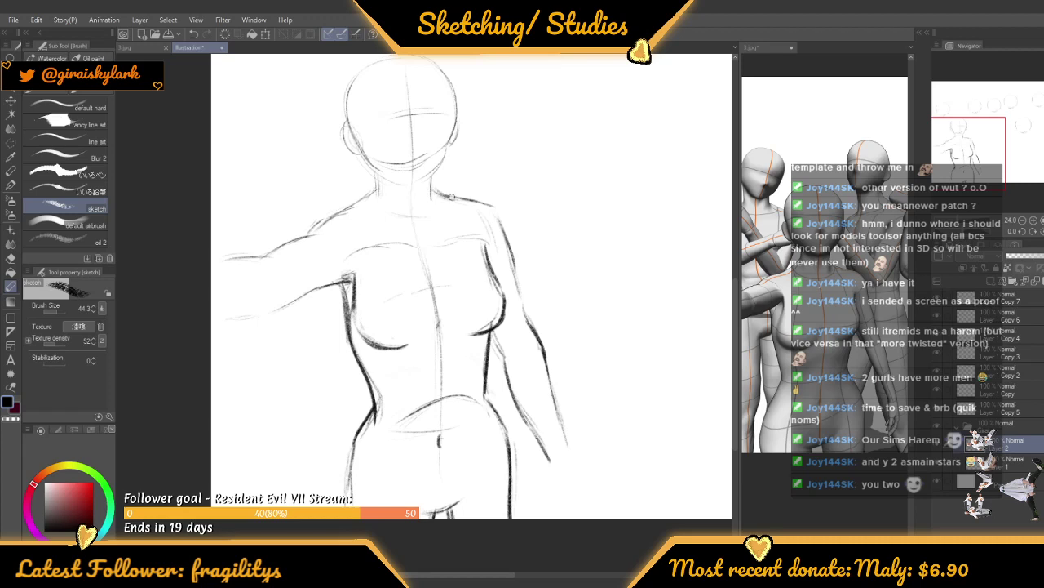
Darken the shoulder line and the outer upper-arm contour of the lowered arm
left_click_drag(512, 228, 519, 293)
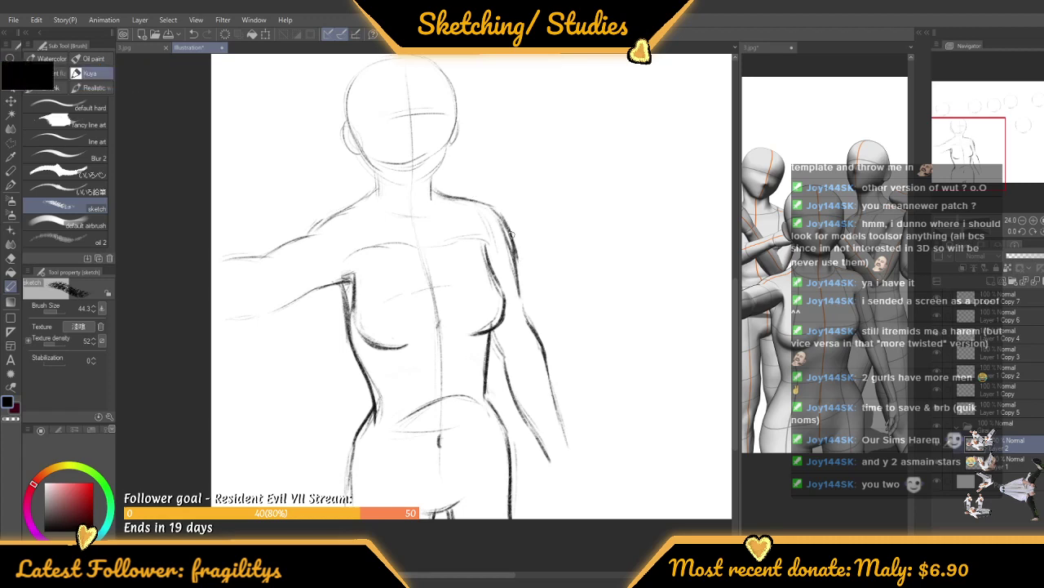
left_click_drag(517, 257, 522, 301)
scroll(501, 226, "down", 3)
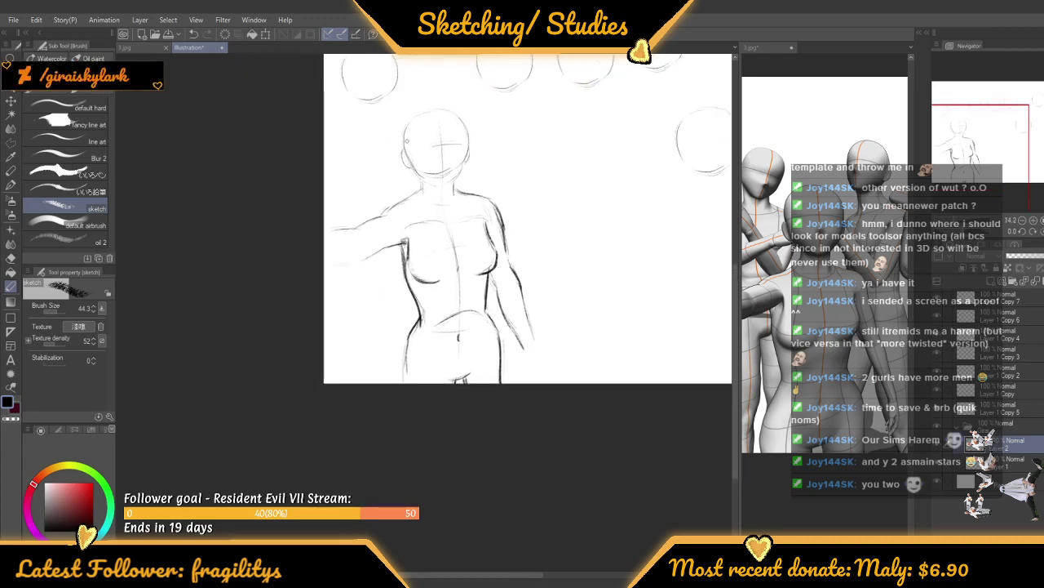
scroll(408, 141, "up", 2)
scroll(408, 142, "up", 1)
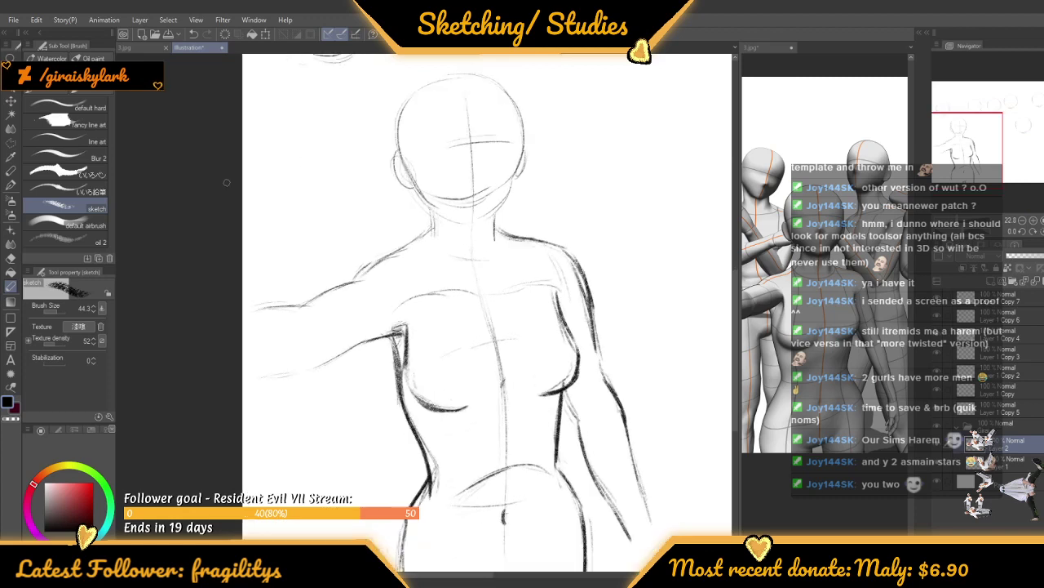
Select the head and neck with a polyline selection and shift the Layer 2 lines inside it slightly right and down
left_click(10, 143)
scroll(344, 285, "down", 2)
scroll(405, 326, "up", 1)
left_click(442, 265)
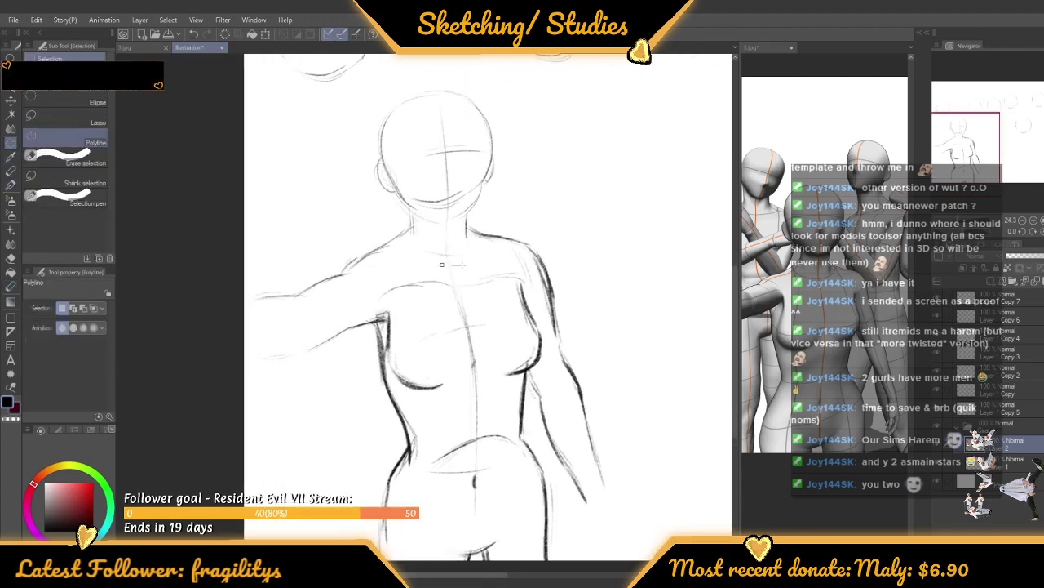
left_click(476, 264)
left_click(473, 211)
left_click(482, 91)
left_click(441, 79)
left_click(381, 82)
left_click(352, 134)
left_click(366, 196)
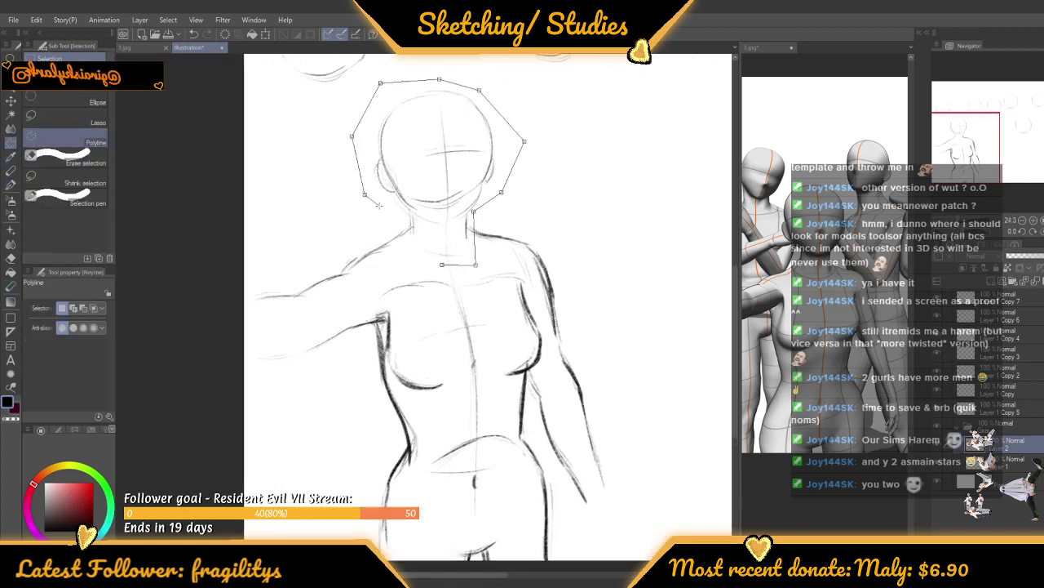
left_click(403, 233)
left_click(411, 264)
left_click(442, 264)
key("ctrl+t")
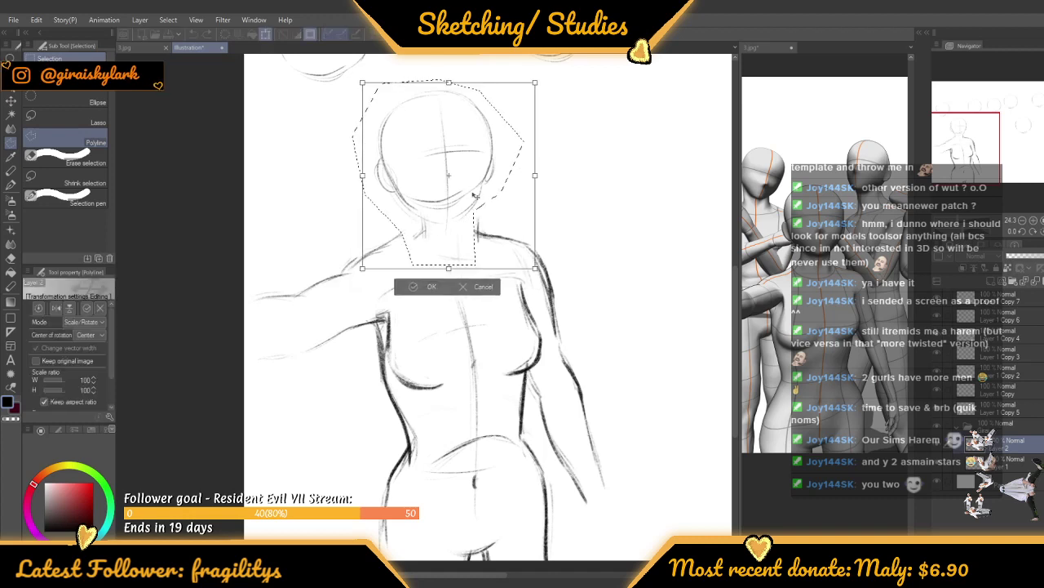
left_click_drag(470, 191, 469, 190)
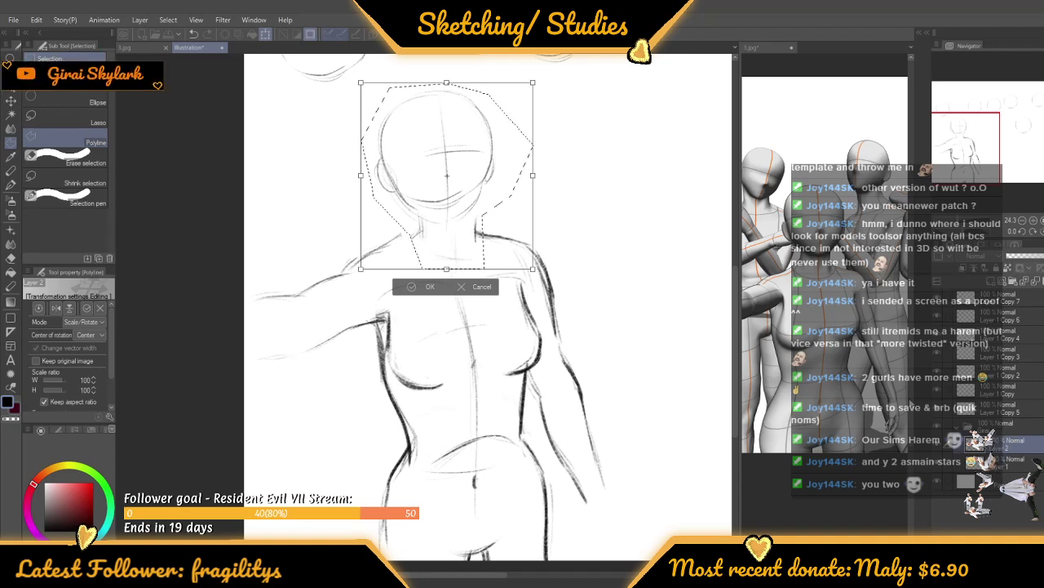
key("Return")
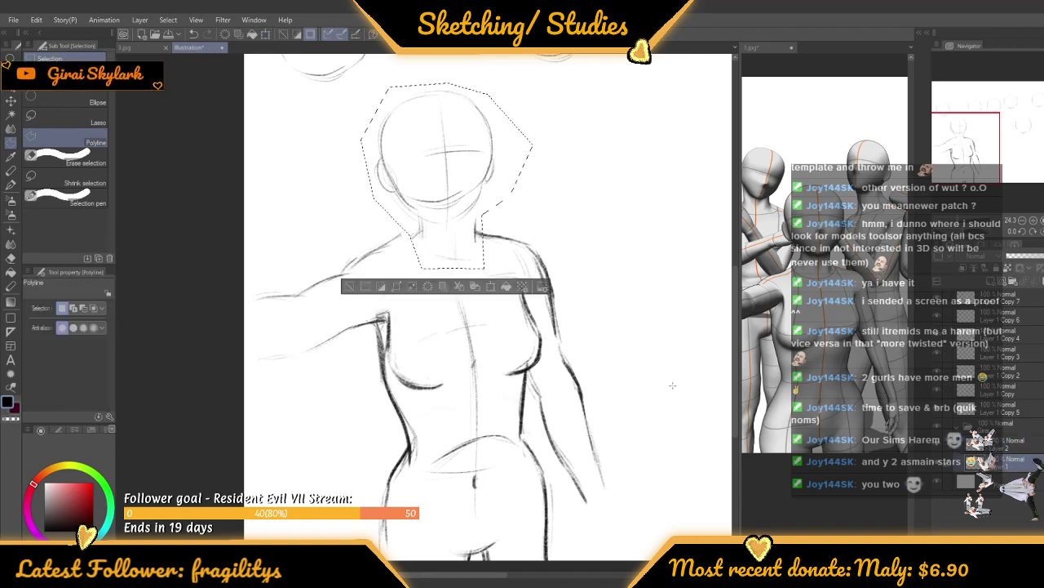
Shift the selected head sketch on Layer 1 slightly right and down to centre it over the neck, and deselect
key("ctrl+t")
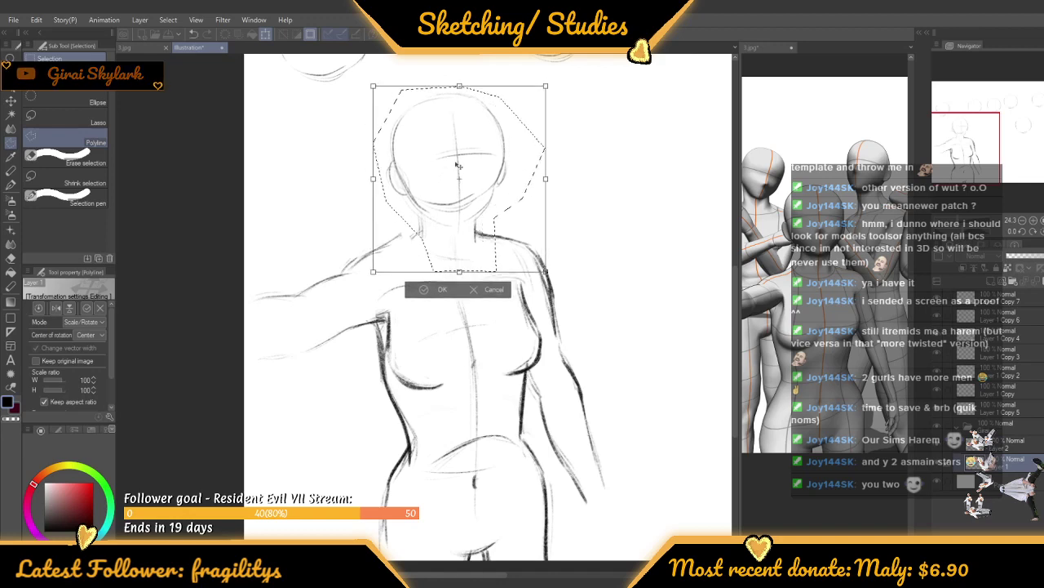
key("Return")
key("ctrl+d")
scroll(429, 218, "down", 2)
scroll(351, 126, "up", 2)
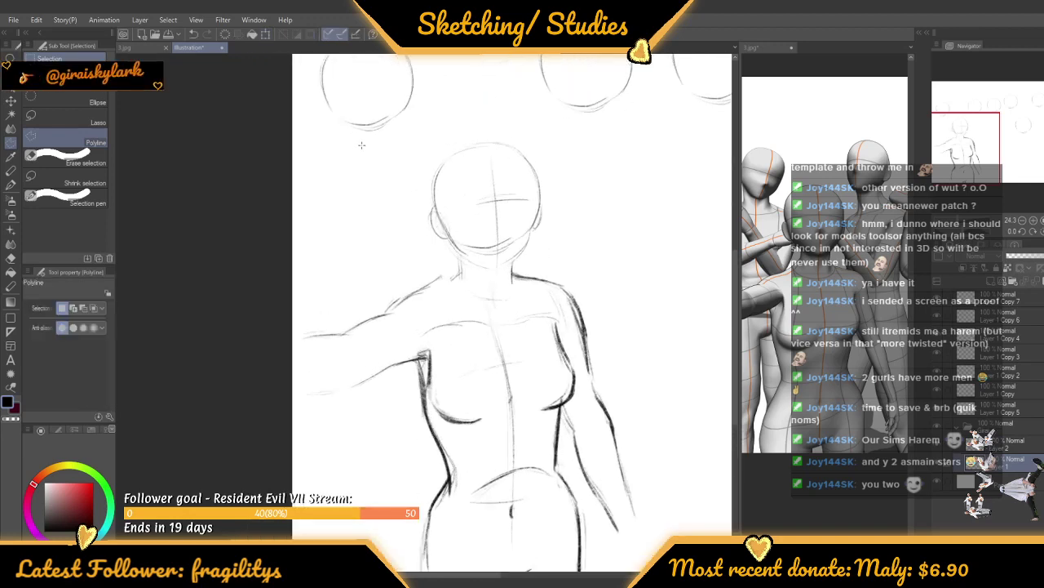
scroll(506, 210, "up", 1)
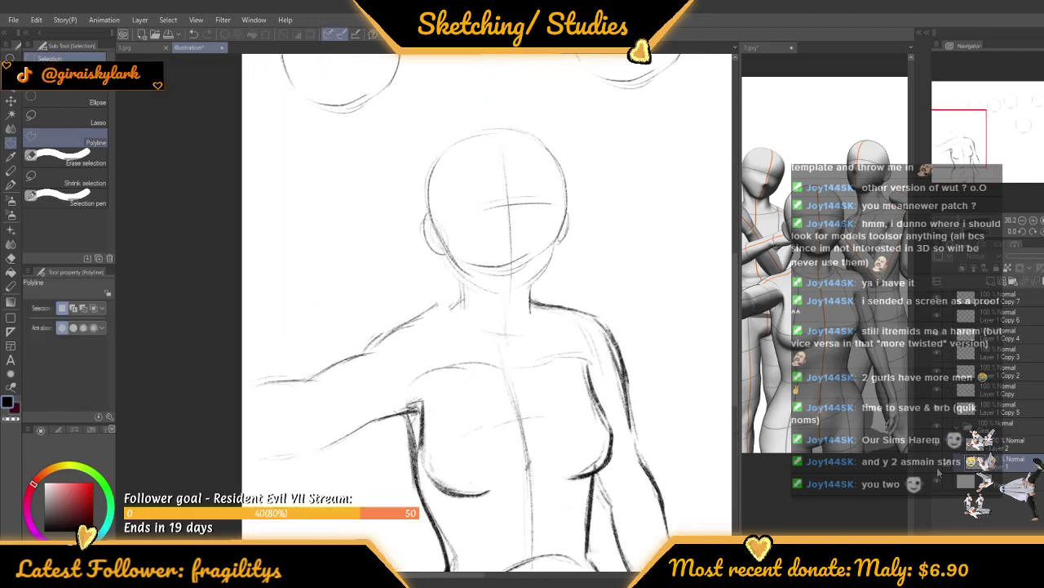
On Layer 2, darken the raised arm's upper contour through the shoulder and the adjoining side of the neck with the sketch brush
left_click(938, 462)
left_click(937, 463)
left_click(968, 449)
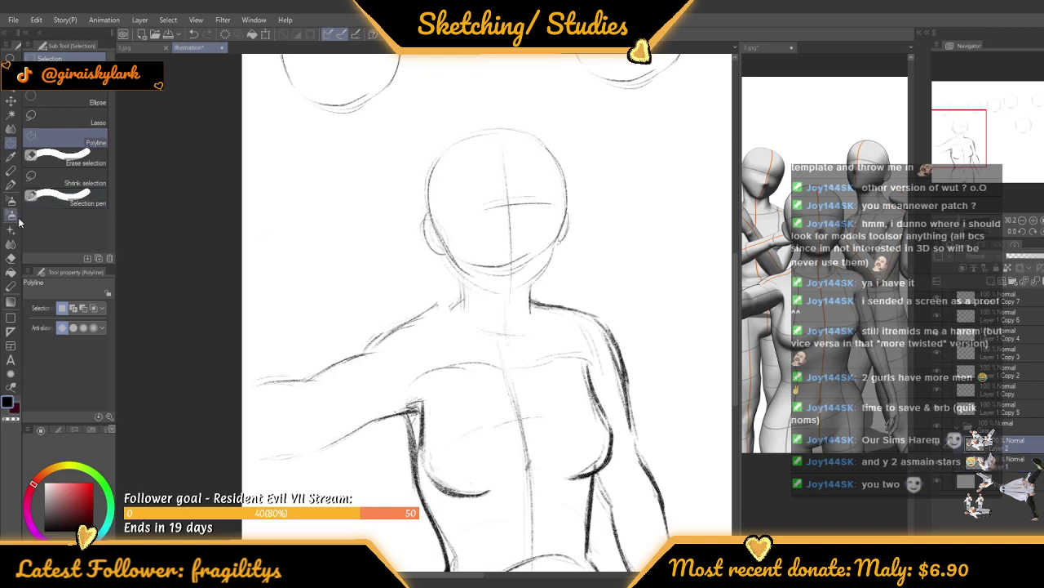
left_click(11, 286)
mouse_move(245, 388)
left_mouse_down()
mouse_move(354, 378)
mouse_move(381, 337)
left_mouse_up()
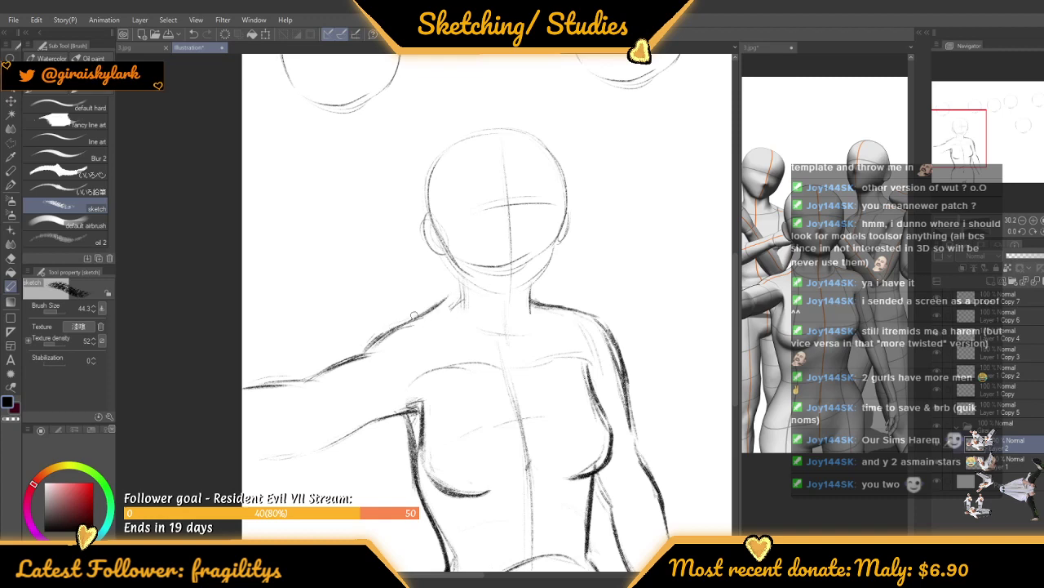
left_click_drag(461, 284, 463, 310)
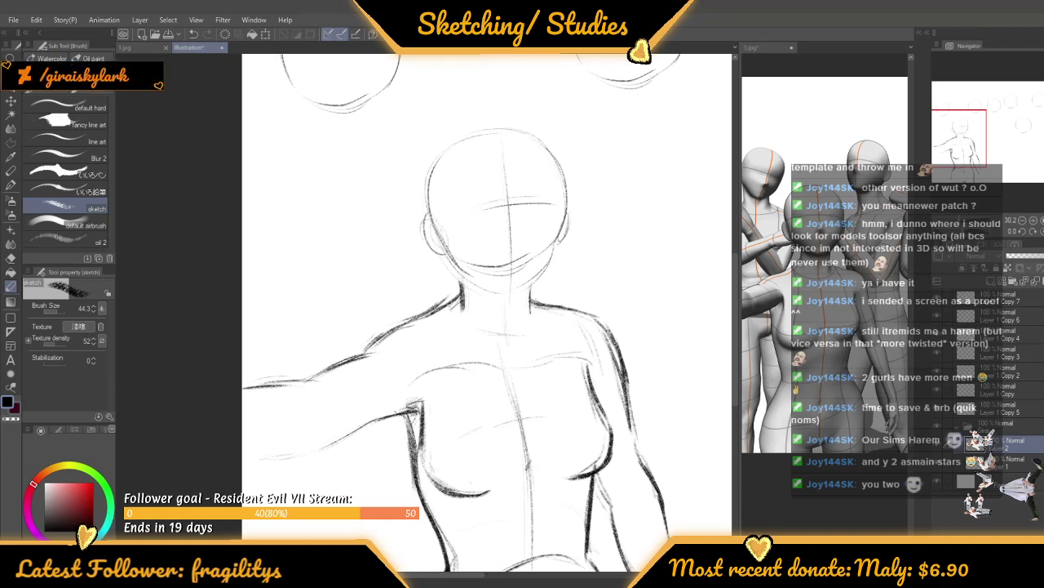
Darken both sides of the head and trace the jawline down to the chin
left_click_drag(432, 173, 430, 220)
left_click_drag(436, 233, 462, 285)
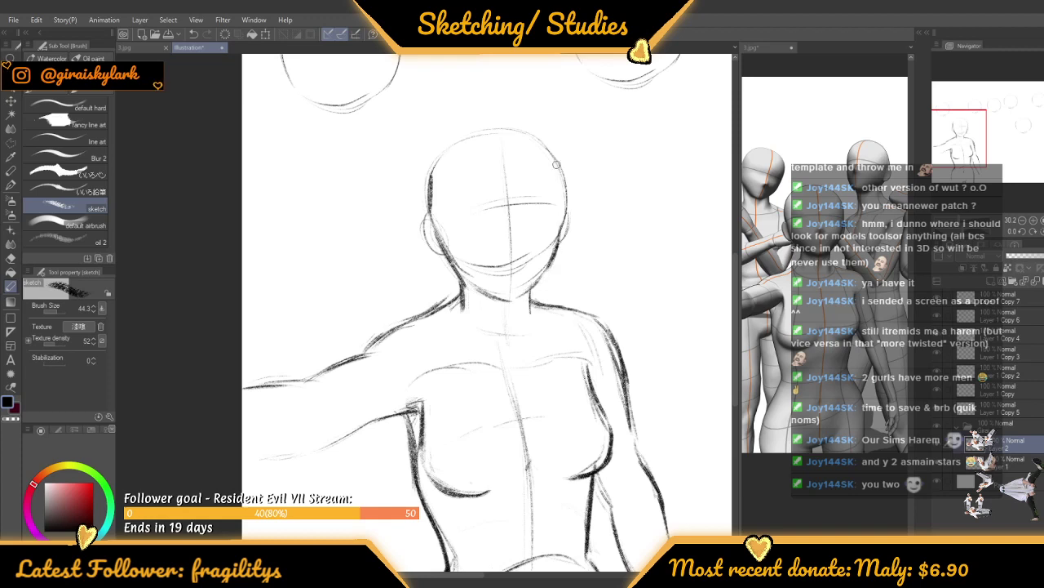
left_click_drag(556, 166, 561, 233)
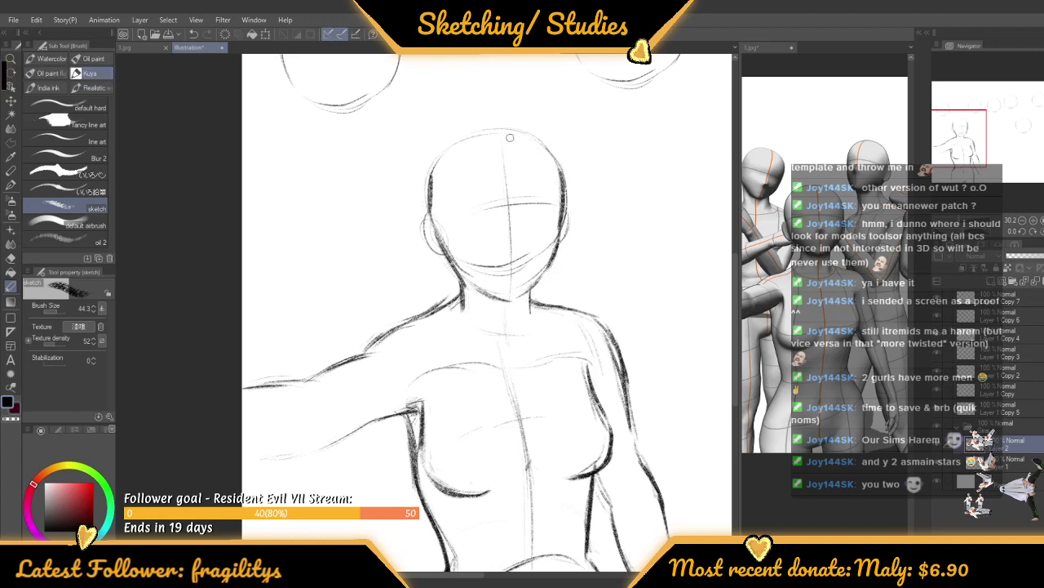
scroll(510, 137, "down", 3)
scroll(384, 148, "up", 2)
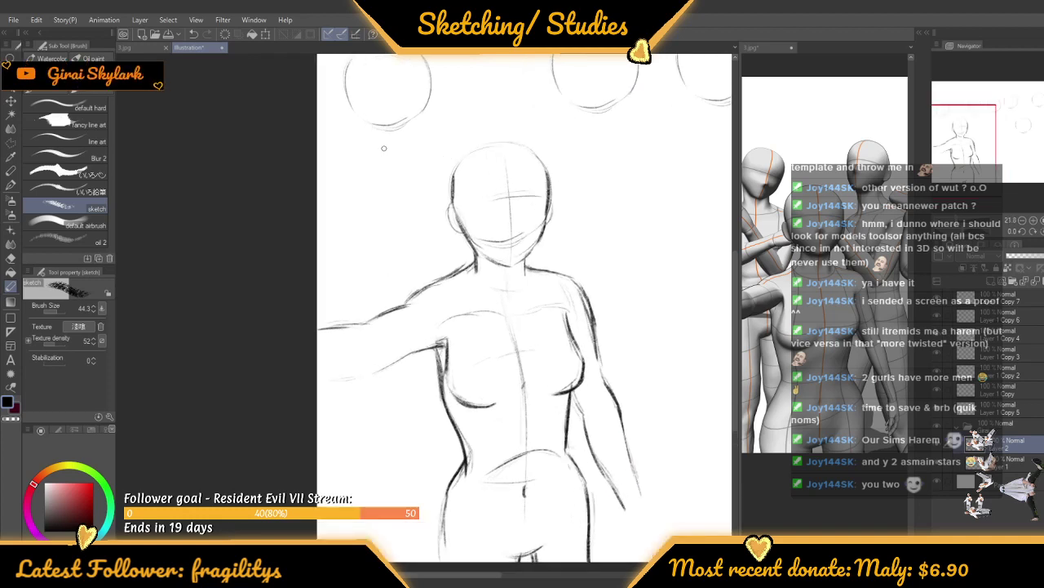
Redraw the underside of the raised arm as a darker line sloping down to the left canvas edge
scroll(383, 148, "down", 3)
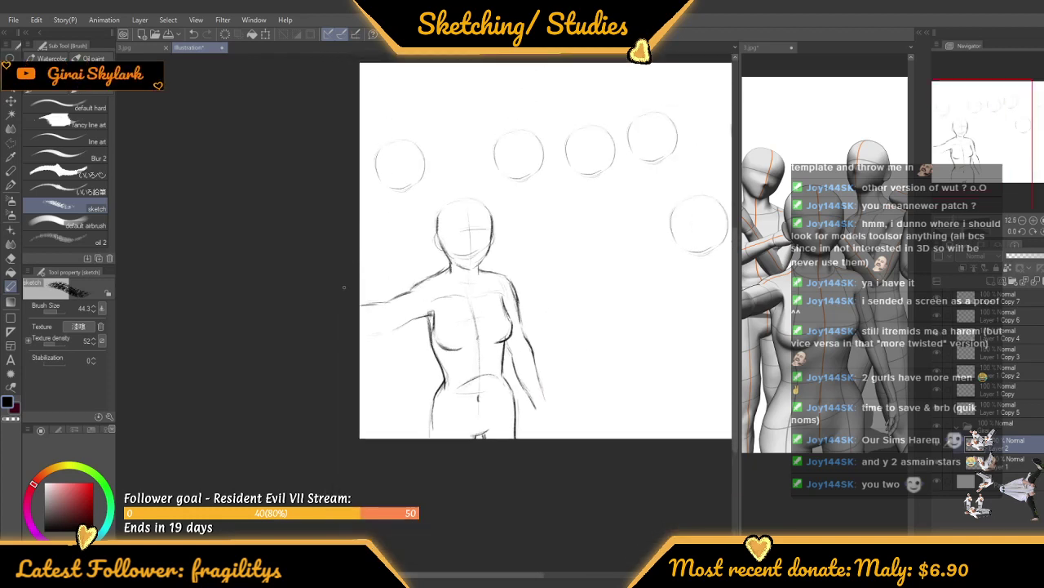
scroll(364, 302, "up", 2)
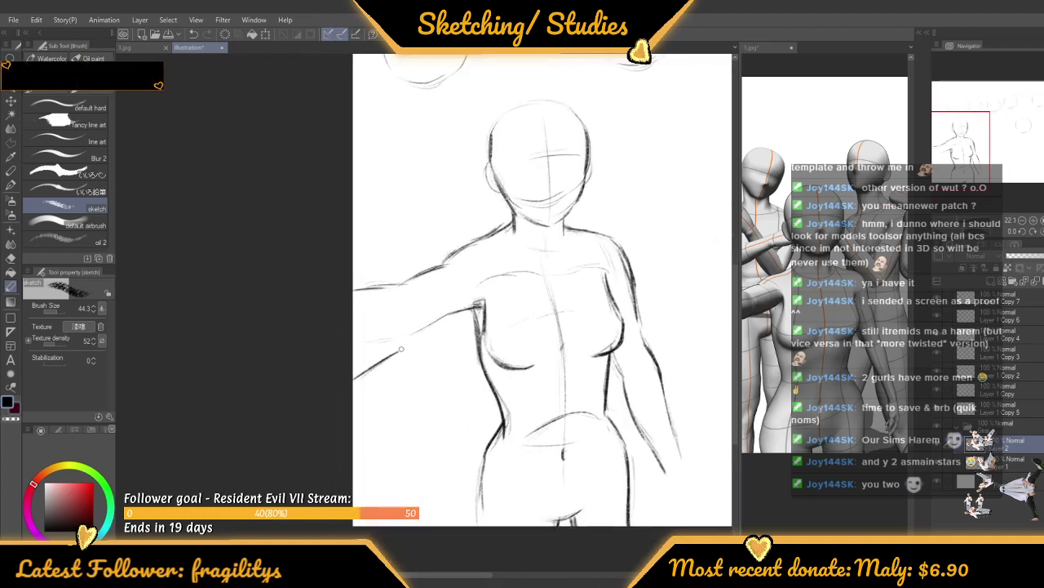
left_click_drag(357, 376, 406, 341)
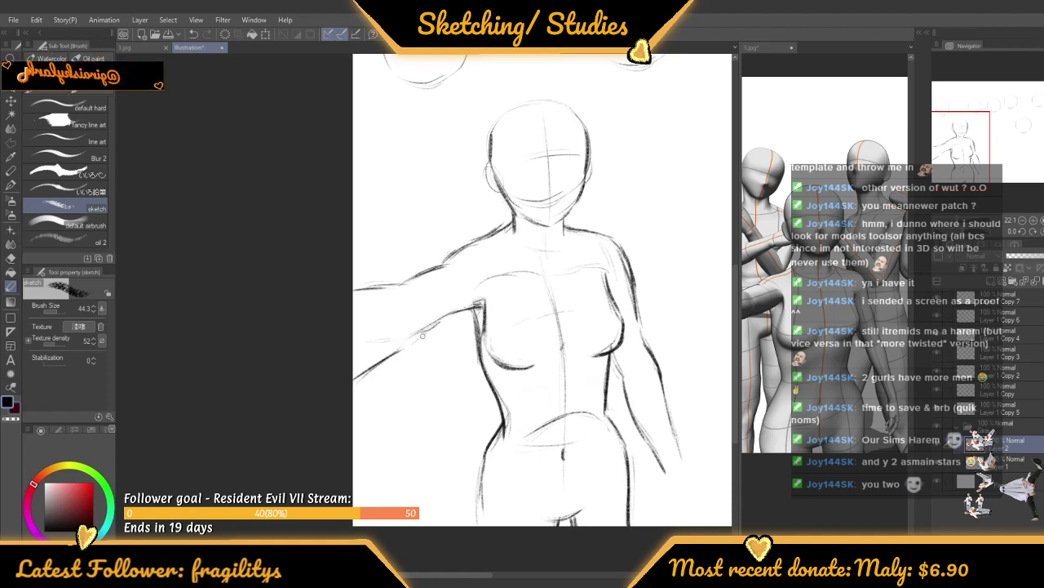
scroll(343, 385, "down", 2)
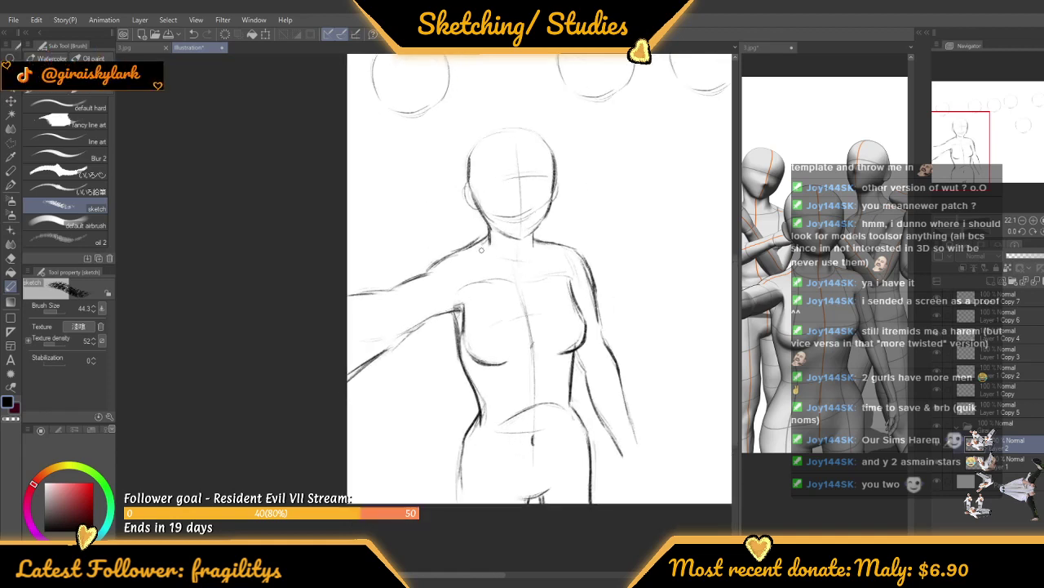
scroll(431, 326, "down", 3)
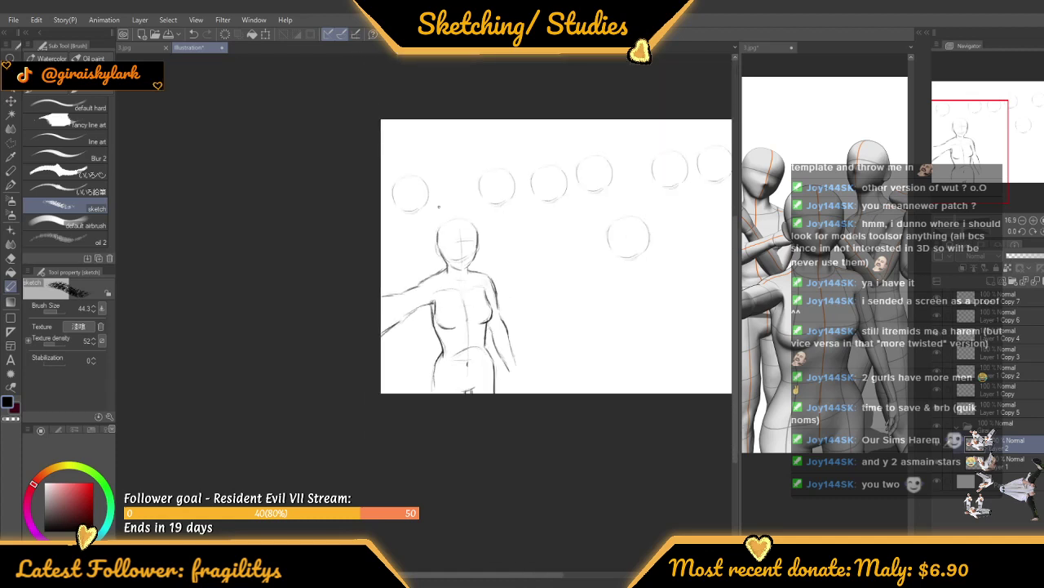
scroll(463, 193, "up", 4)
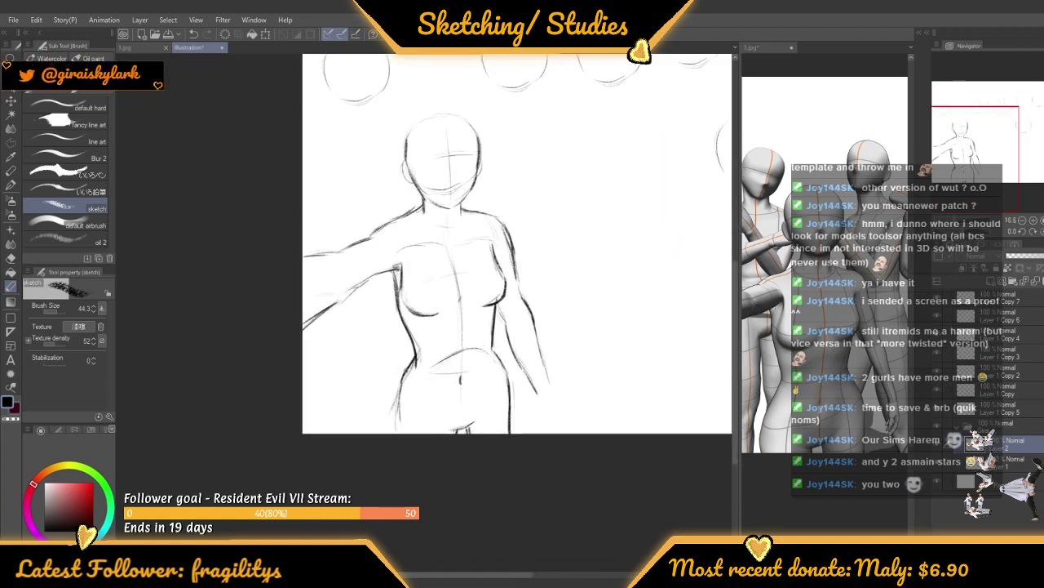
Darken the left hip contour and extend it outward down to the bottom canvas edge
left_click_drag(402, 380, 390, 434)
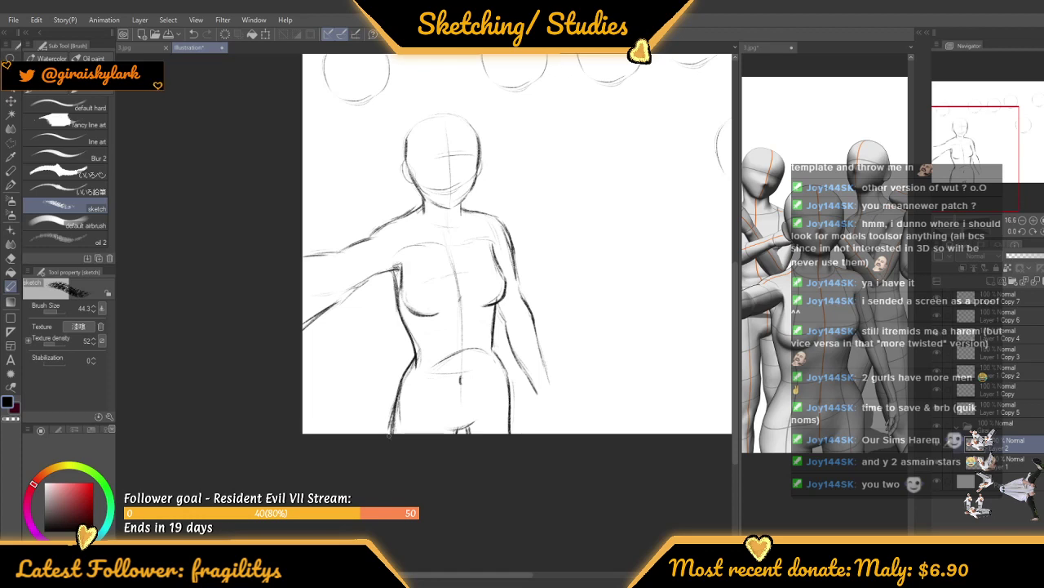
scroll(490, 228, "down", 2)
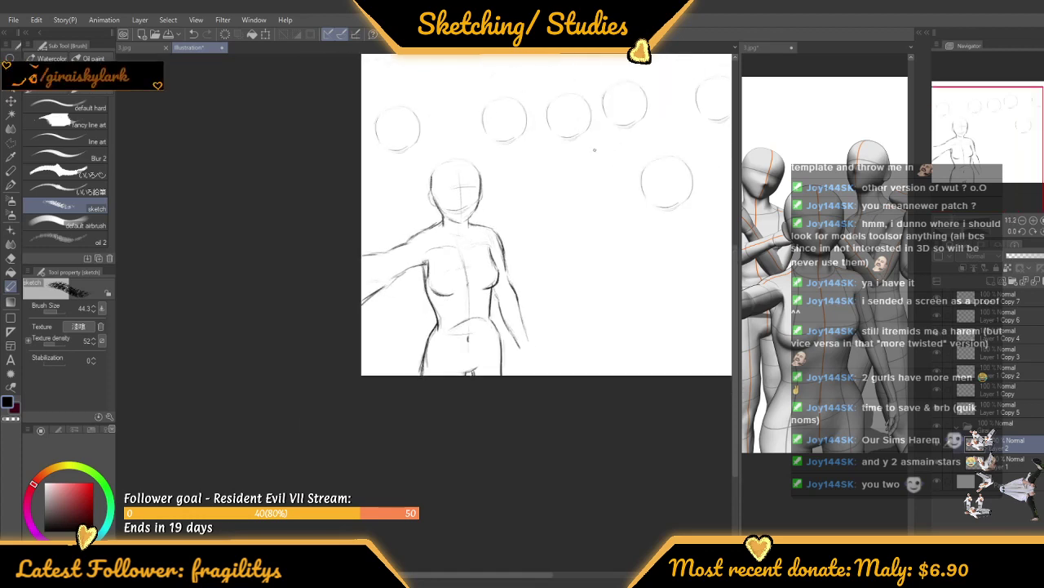
scroll(478, 287, "up", 2)
scroll(478, 287, "up", 1)
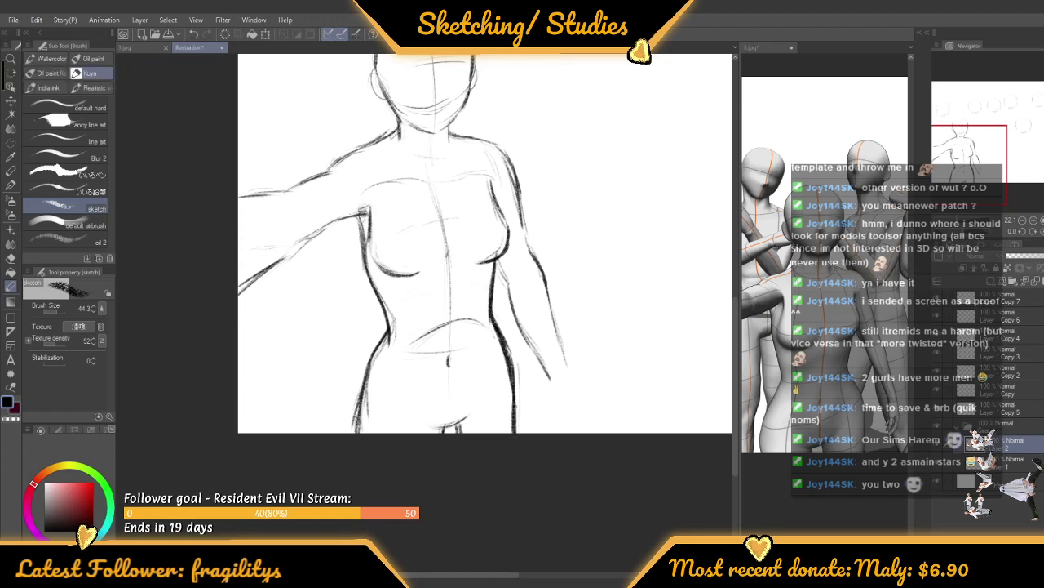
Sketch a waist bow with loops and hanging ribbon tails, and outline the sash band around the upper hips with small fold lines
scroll(489, 247, "down", 2)
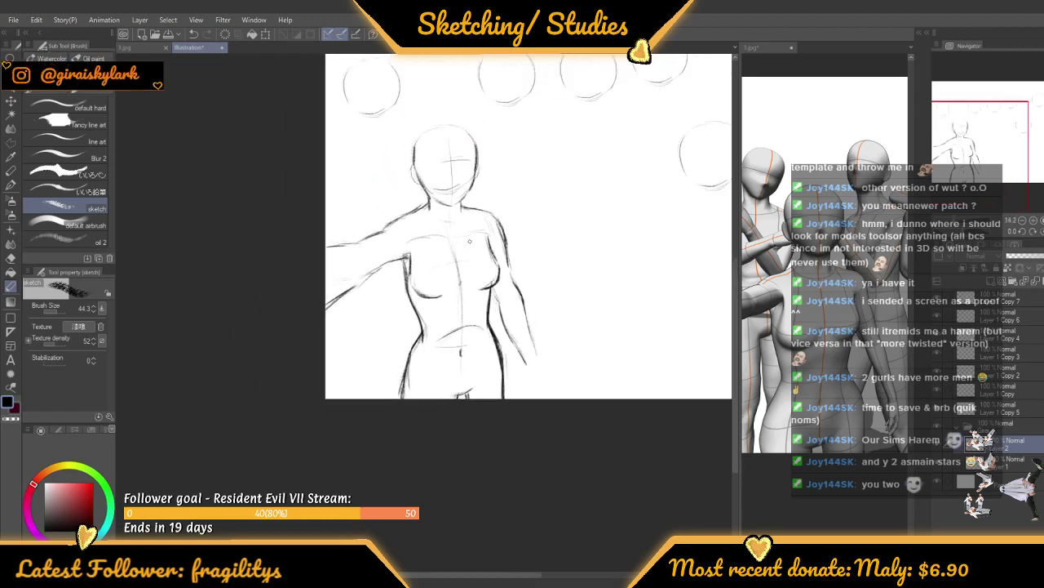
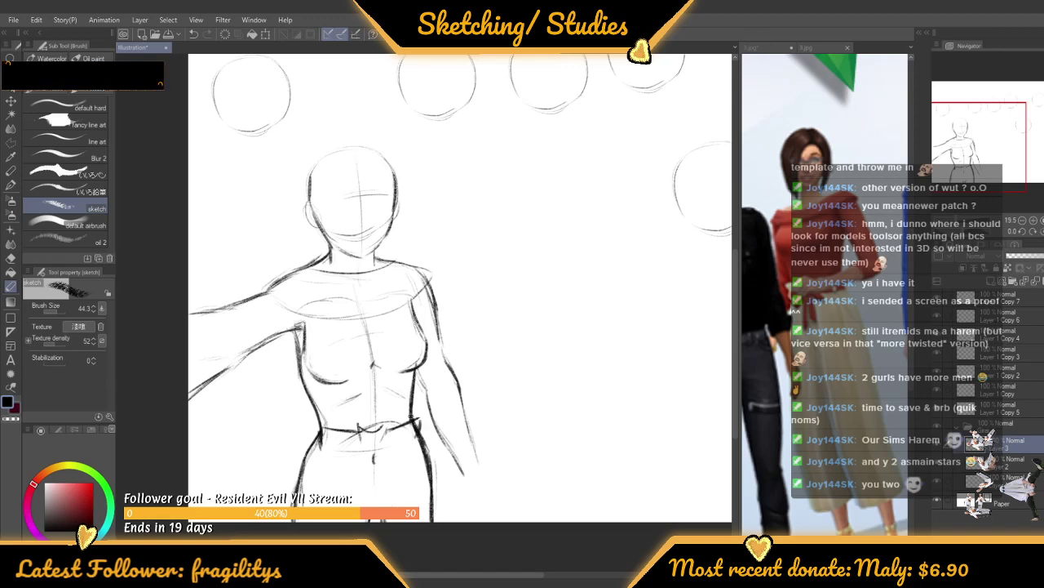
scroll(363, 404, "up", 4)
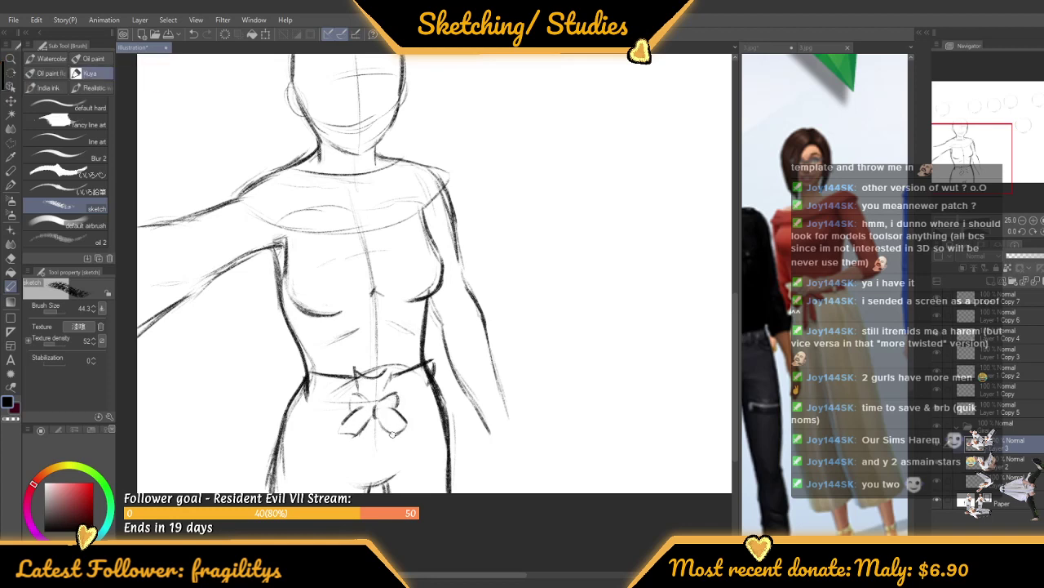
left_click_drag(367, 421, 364, 491)
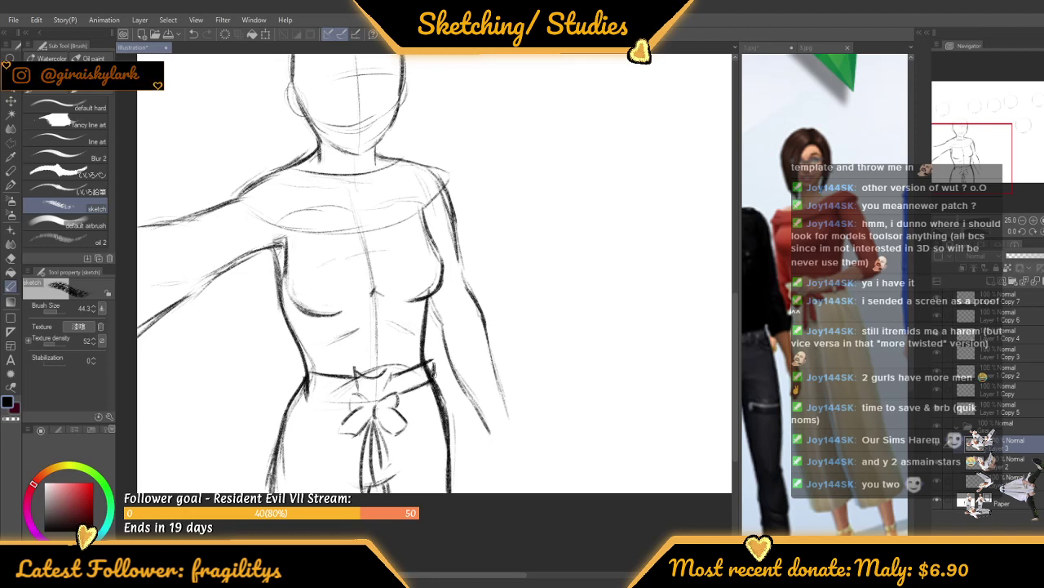
left_click_drag(307, 387, 351, 403)
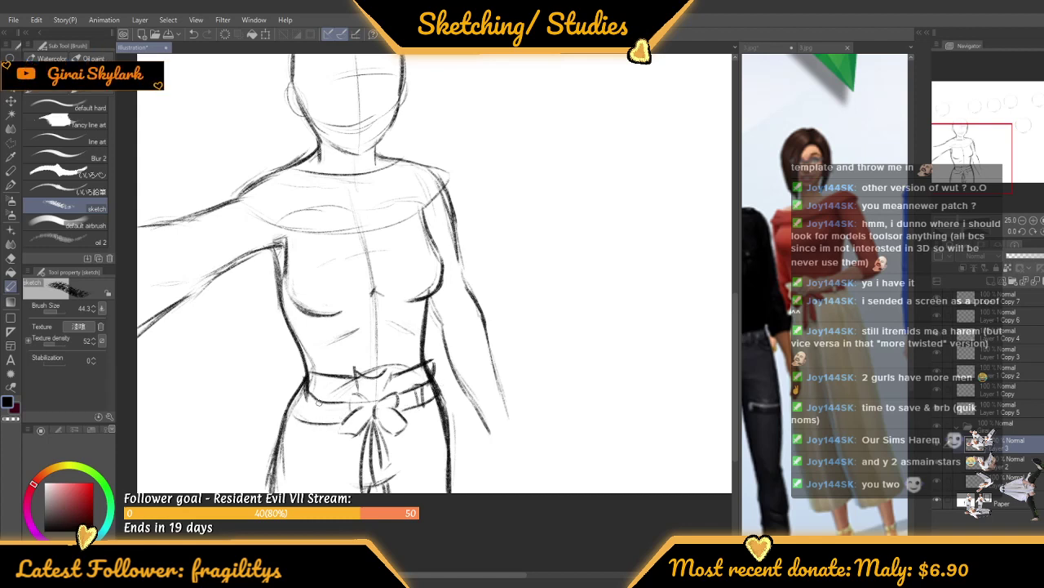
scroll(332, 409, "down", 3)
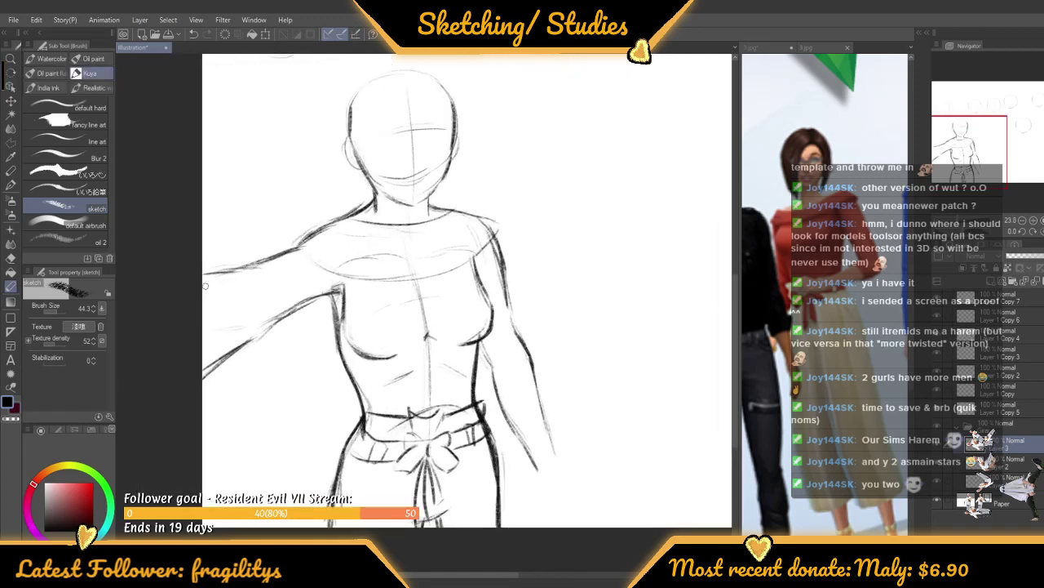
scroll(265, 279, "down", 3)
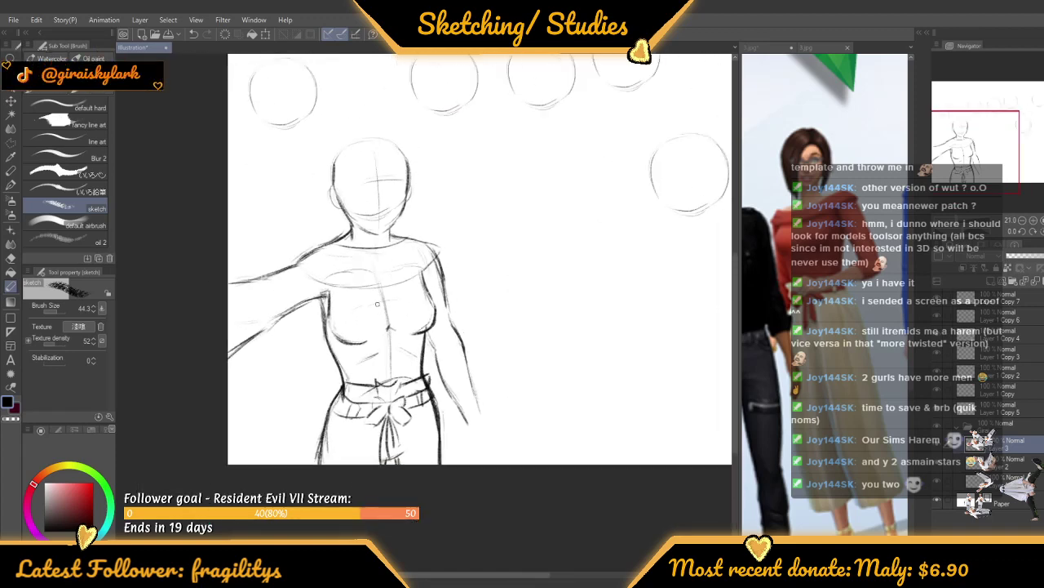
Darken the draped collar's neckline, its end at the lowered arm's shoulder, and its lower edge across the chest
scroll(311, 433, "up", 1)
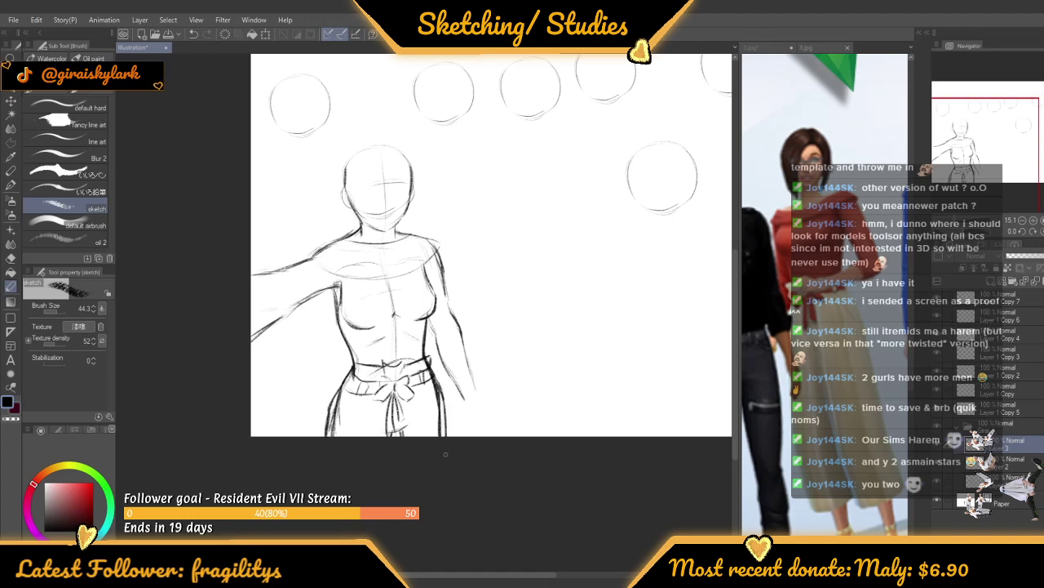
scroll(354, 213, "up", 2)
mouse_move(280, 278)
left_mouse_down()
mouse_move(333, 245)
mouse_move(440, 238)
left_mouse_up()
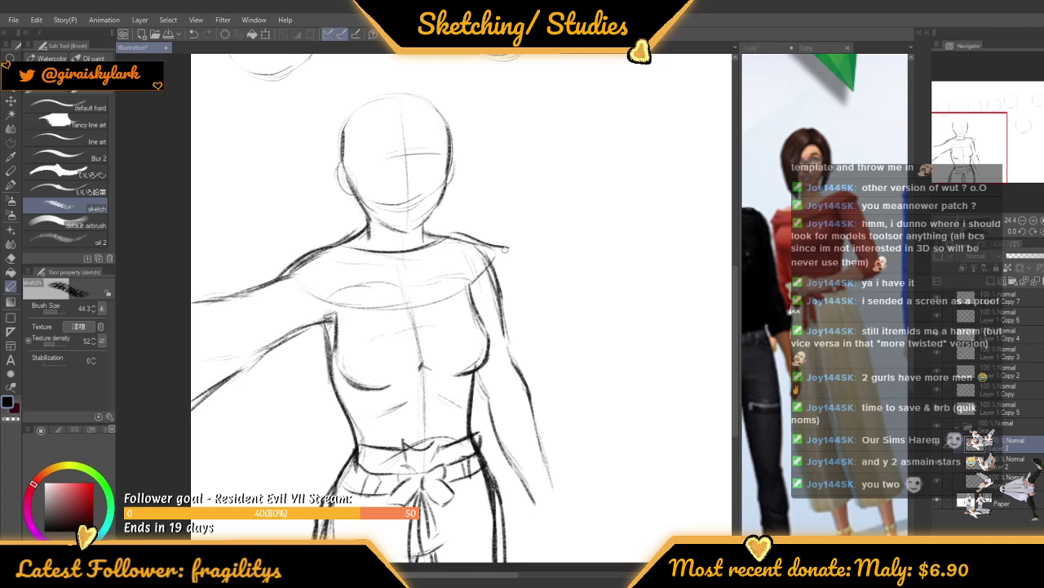
key("ctrl+z")
left_click_drag(500, 253, 473, 280)
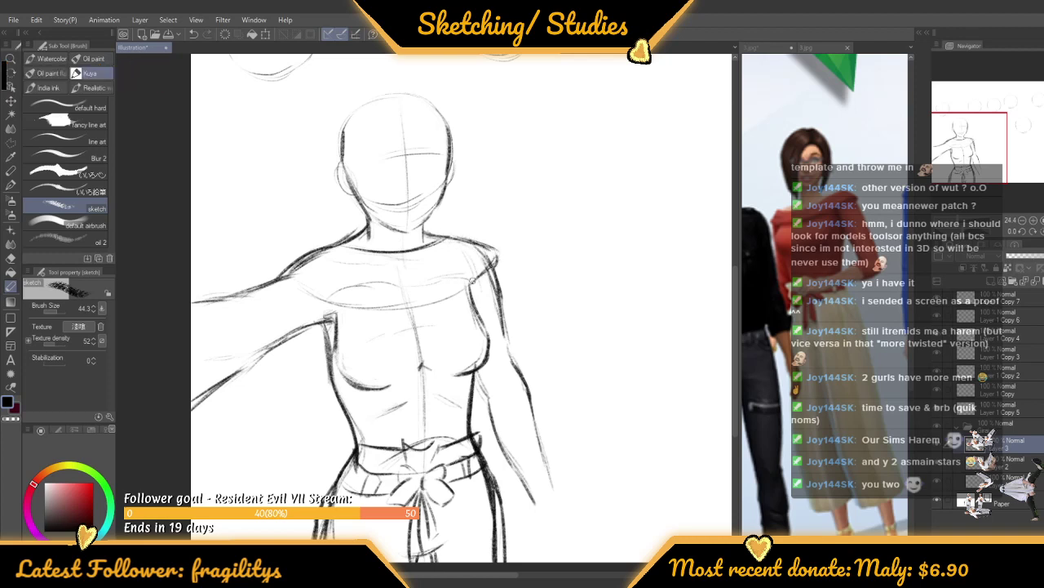
left_click_drag(291, 277, 351, 303)
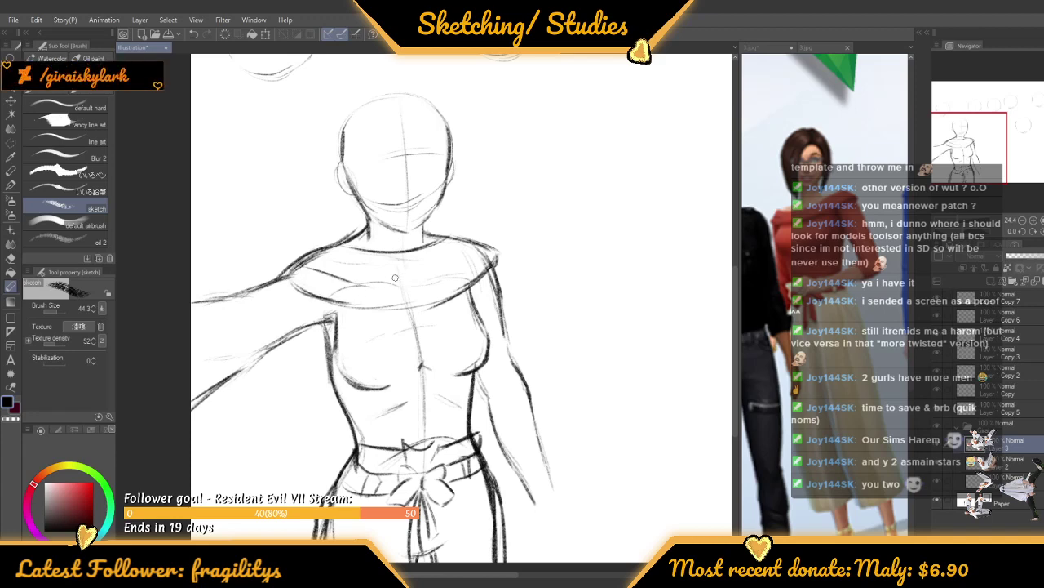
Sketch a sleeve cuff as two curved bands across the lowered forearm
scroll(364, 289, "down", 4)
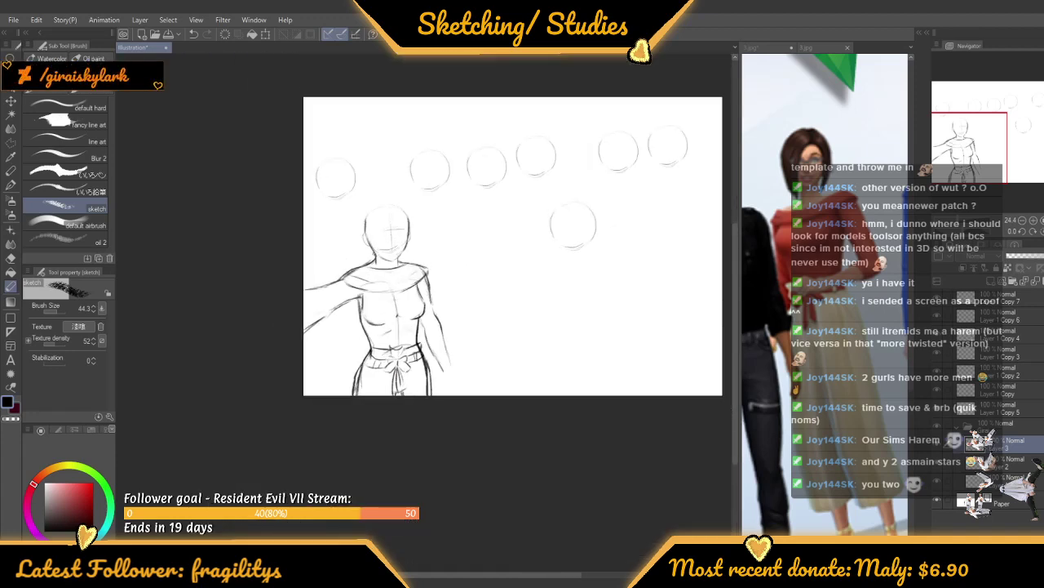
scroll(358, 290, "up", 3)
scroll(394, 218, "up", 2)
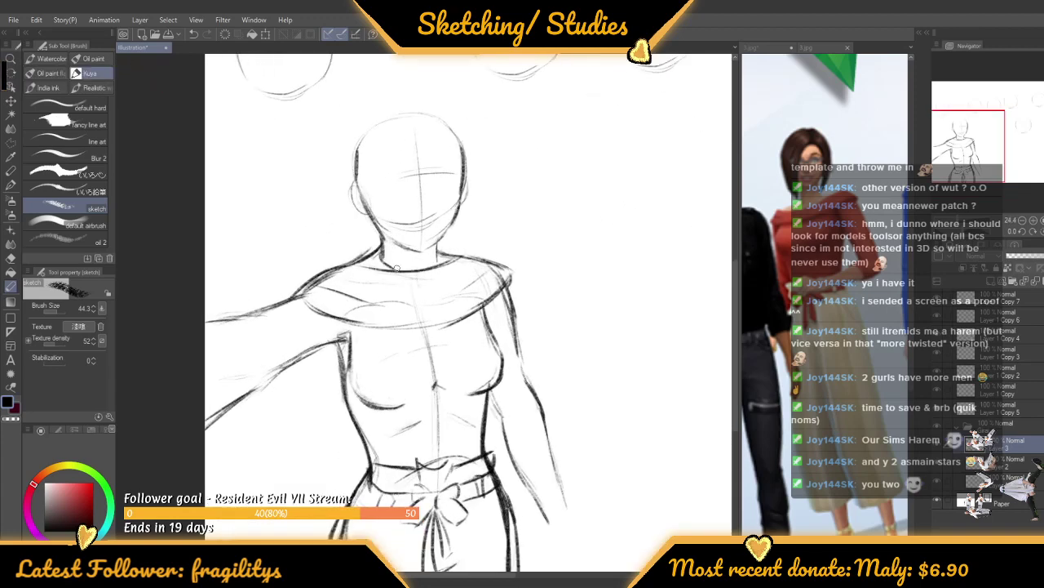
scroll(396, 267, "down", 5)
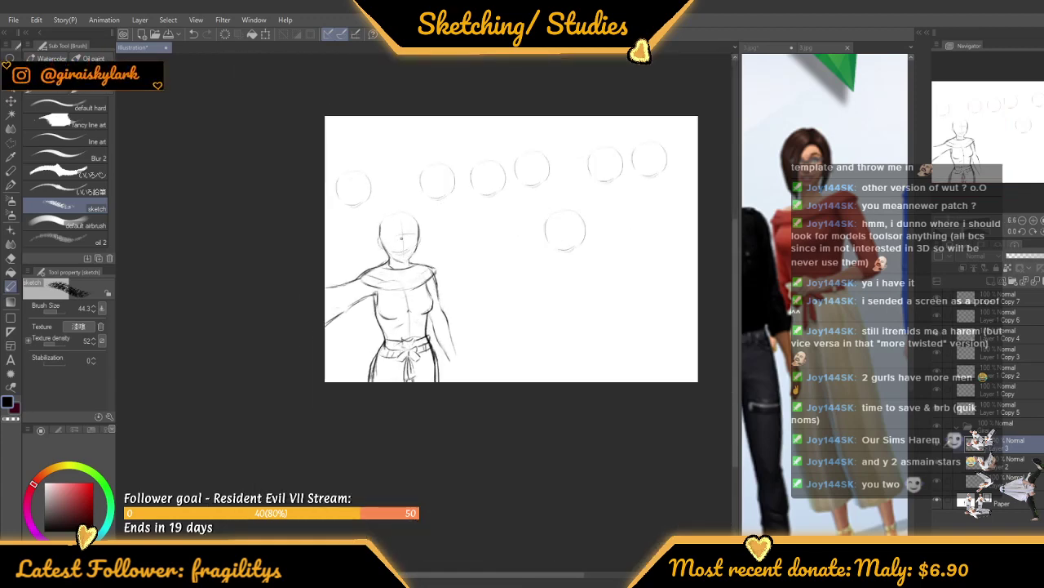
scroll(401, 238, "up", 4)
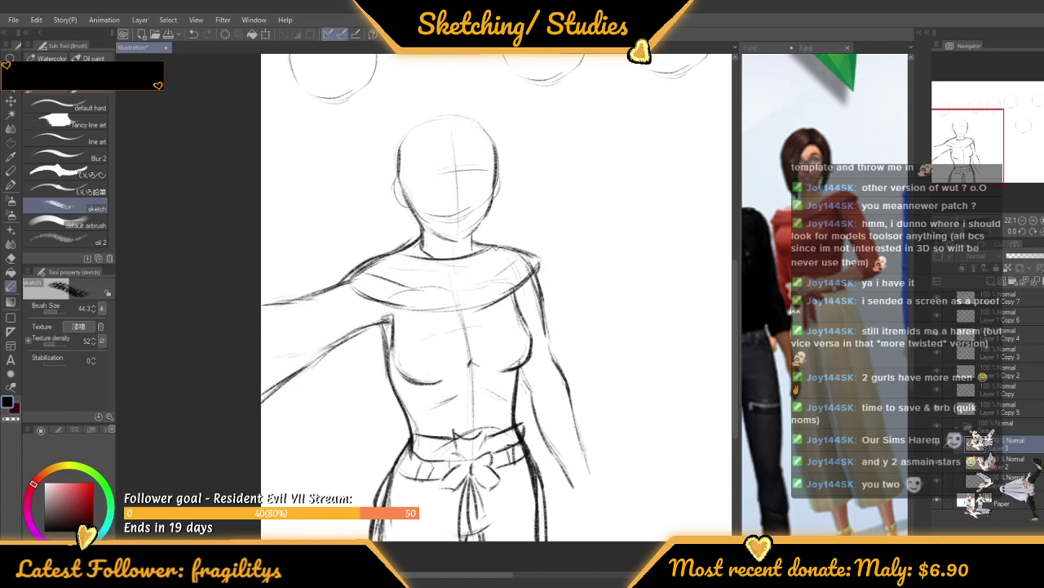
scroll(596, 359, "down", 2)
scroll(591, 410, "up", 2)
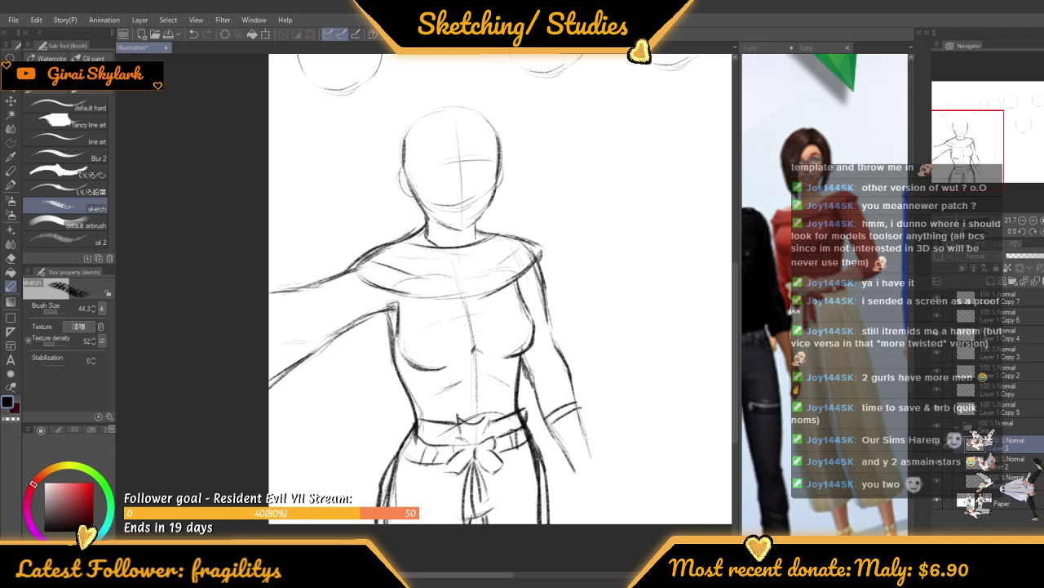
Hide and show Layer 2 to examine the clothing lines apart from the body sketch
scroll(552, 445, "down", 5)
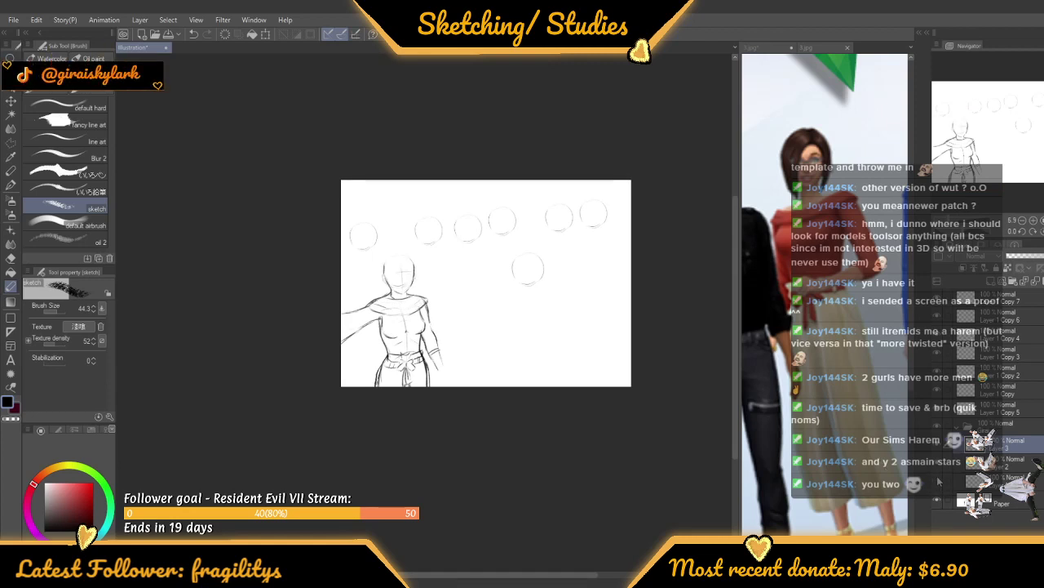
left_click(935, 471)
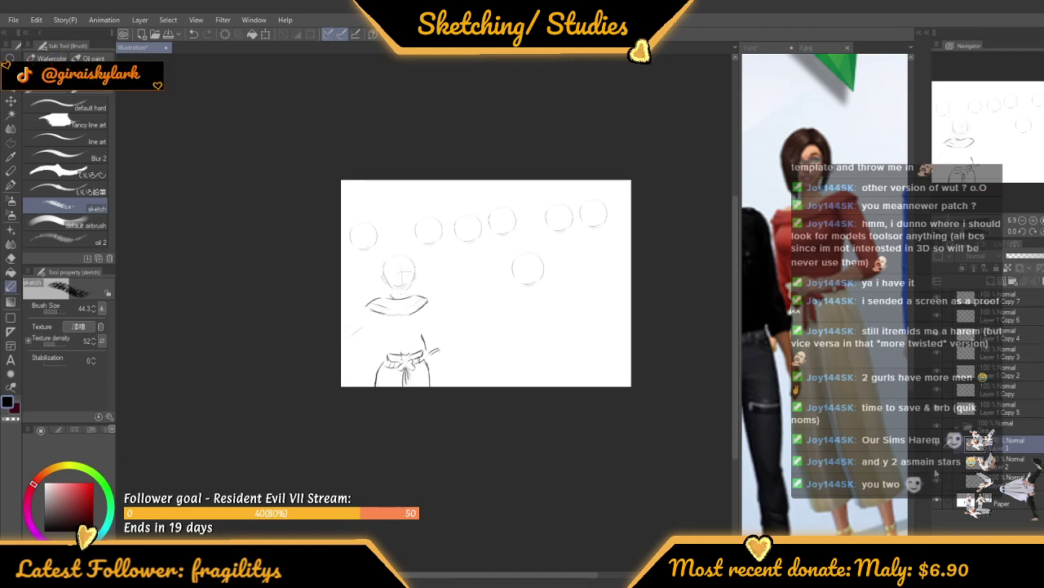
left_click(937, 473)
Enclose the collar's lower part in a polyline selection, scale it to 91% width with a slight rotation to fit the shoulders, and deselect it
scroll(412, 310, "up", 3)
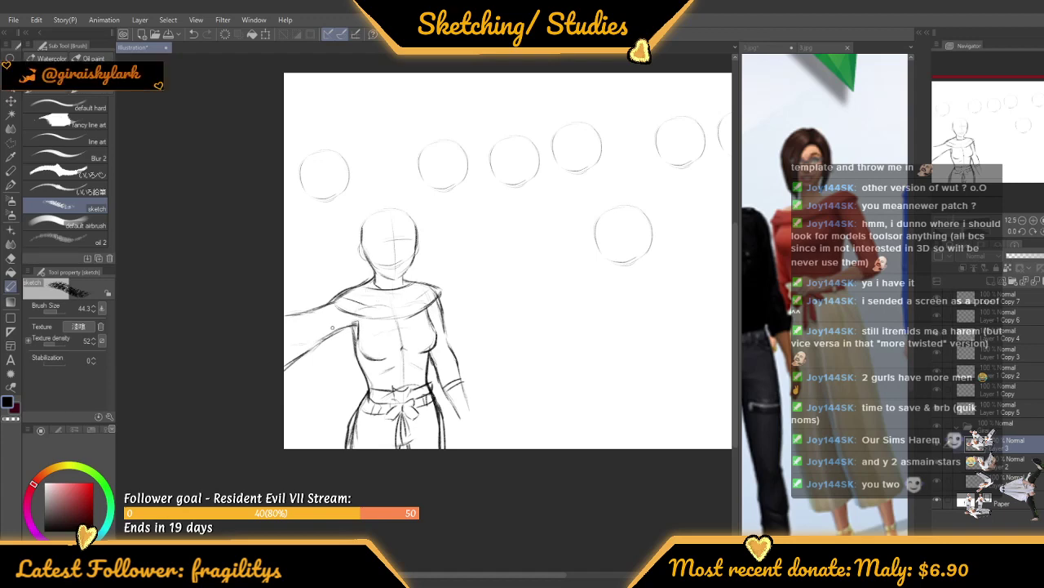
scroll(377, 263, "up", 3)
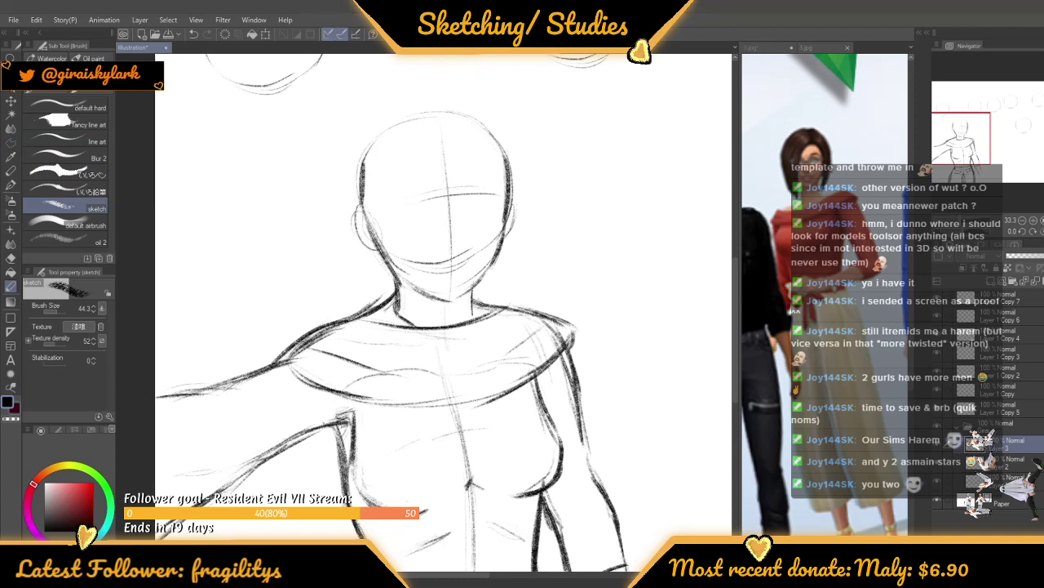
left_click(10, 142)
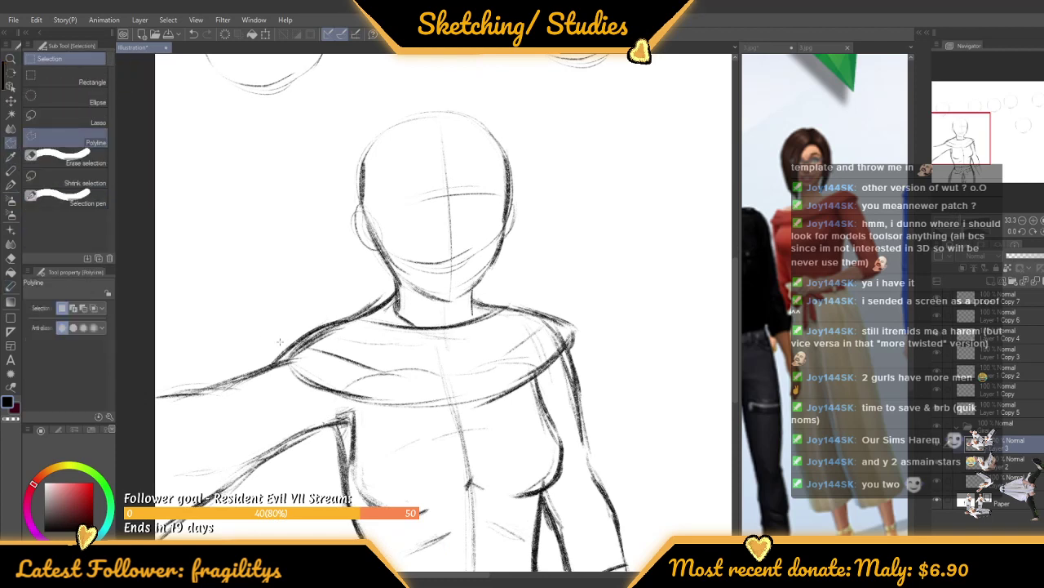
left_click(370, 351)
left_click(437, 353)
left_click(473, 347)
left_click(513, 337)
left_click(556, 298)
left_click(588, 318)
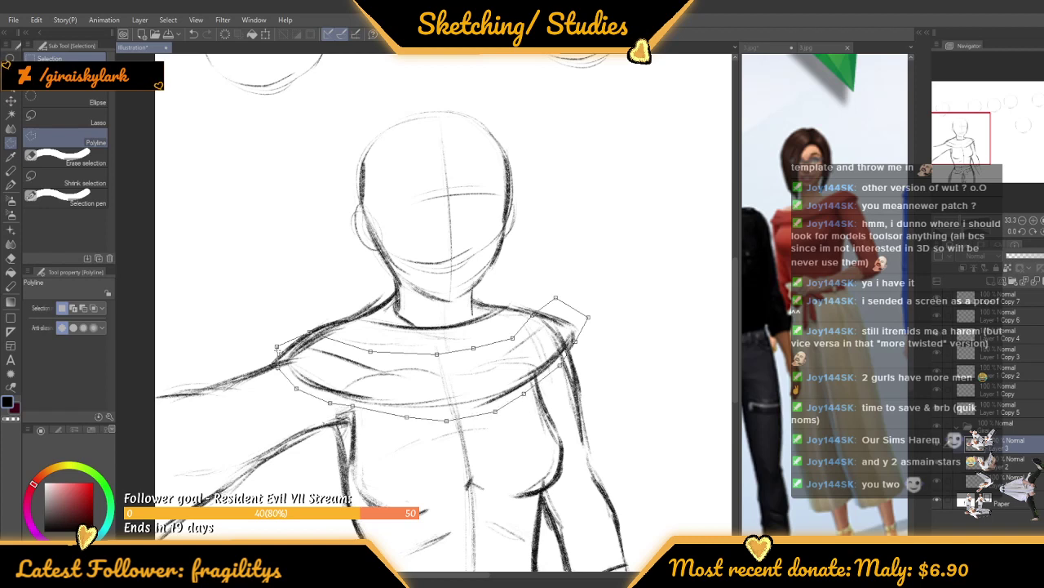
left_click(278, 348)
key("ctrl+t")
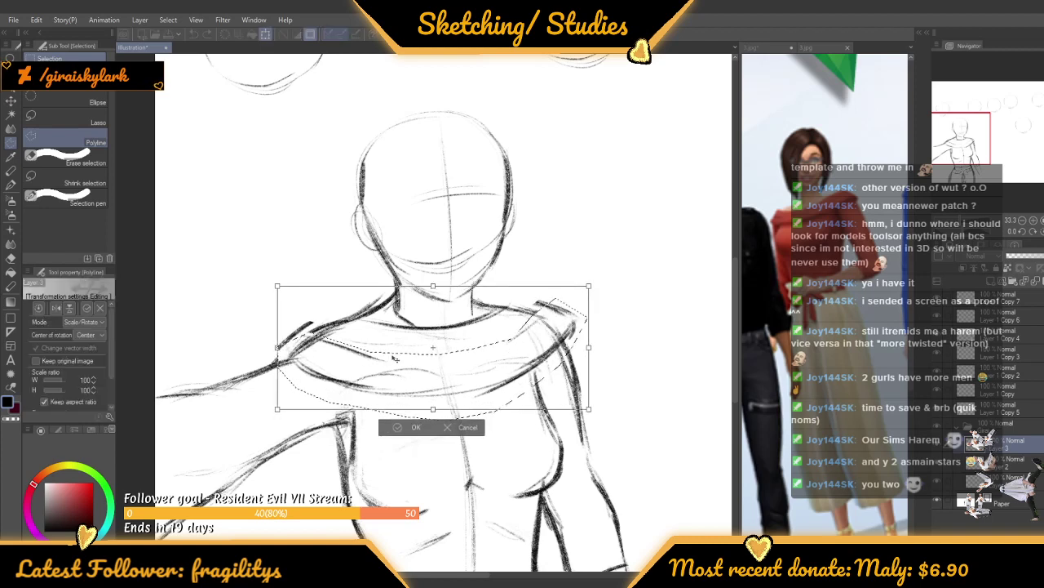
left_click_drag(586, 310, 559, 320)
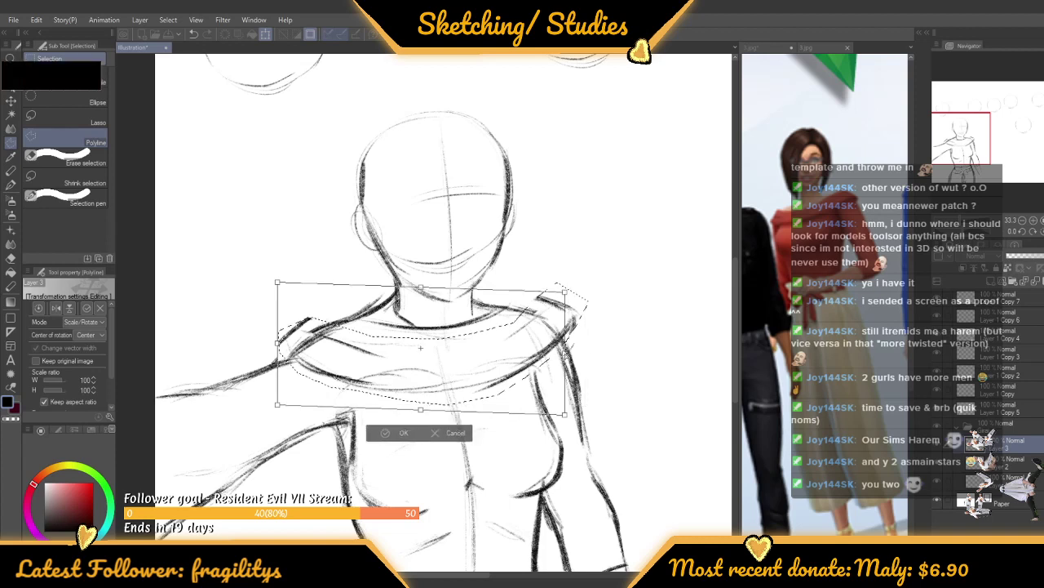
mouse_move(277, 348)
left_mouse_down()
mouse_move(309, 347)
mouse_move(287, 355)
left_mouse_up()
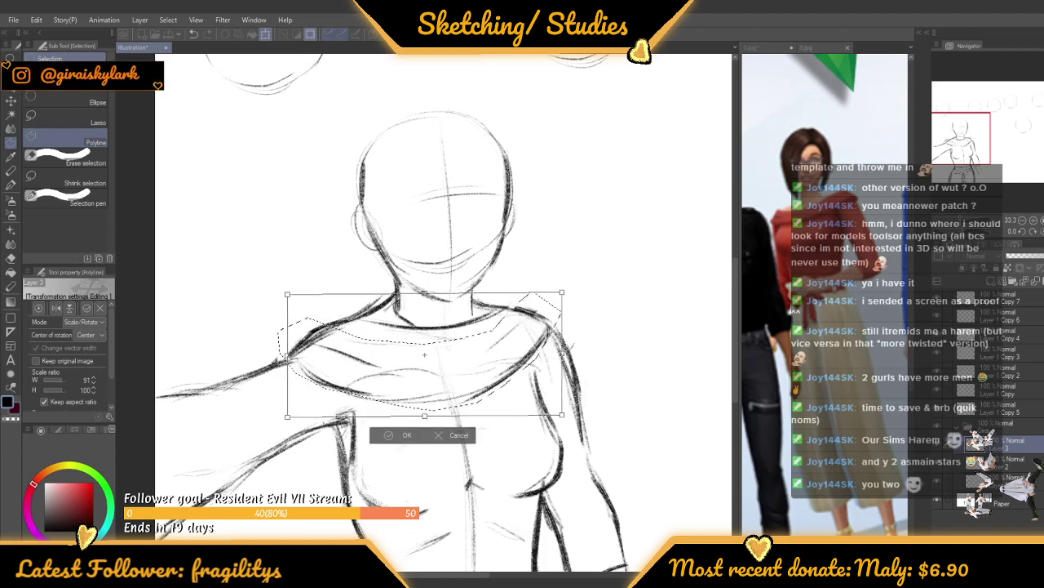
key("Return")
key("ctrl+d")
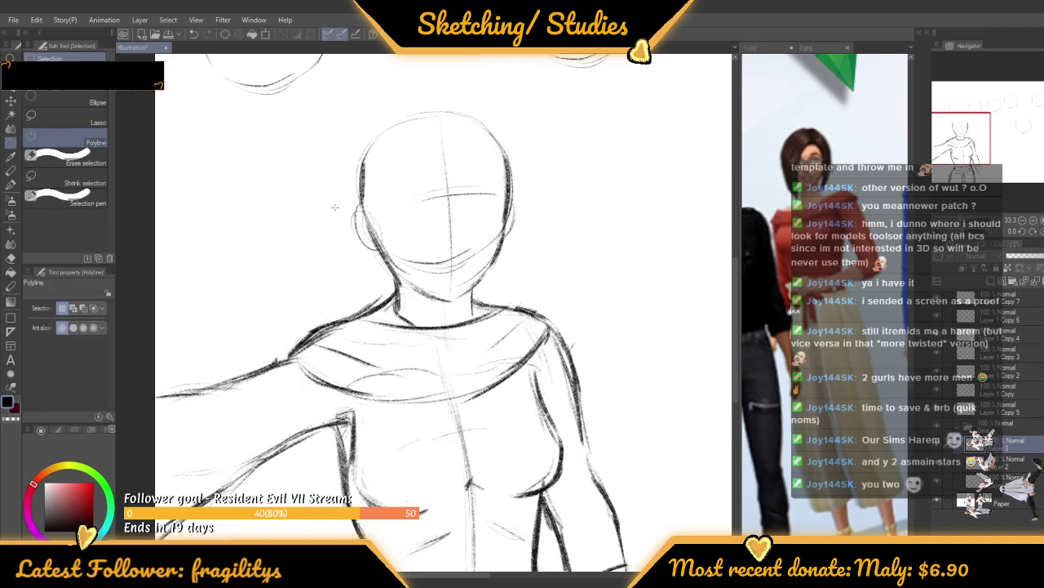
scroll(317, 294, "down", 1)
scroll(317, 294, "down", 3)
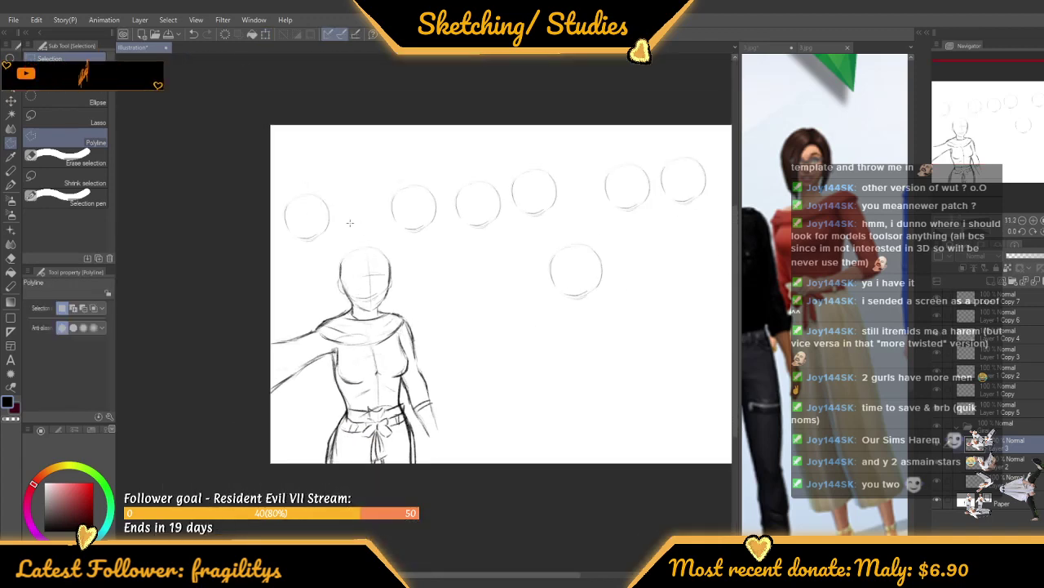
With the sketch brush, draw a bold curved neckline from shoulder to shoulder and darken the collar's lower edge
scroll(286, 302, "up", 3)
scroll(284, 308, "up", 1)
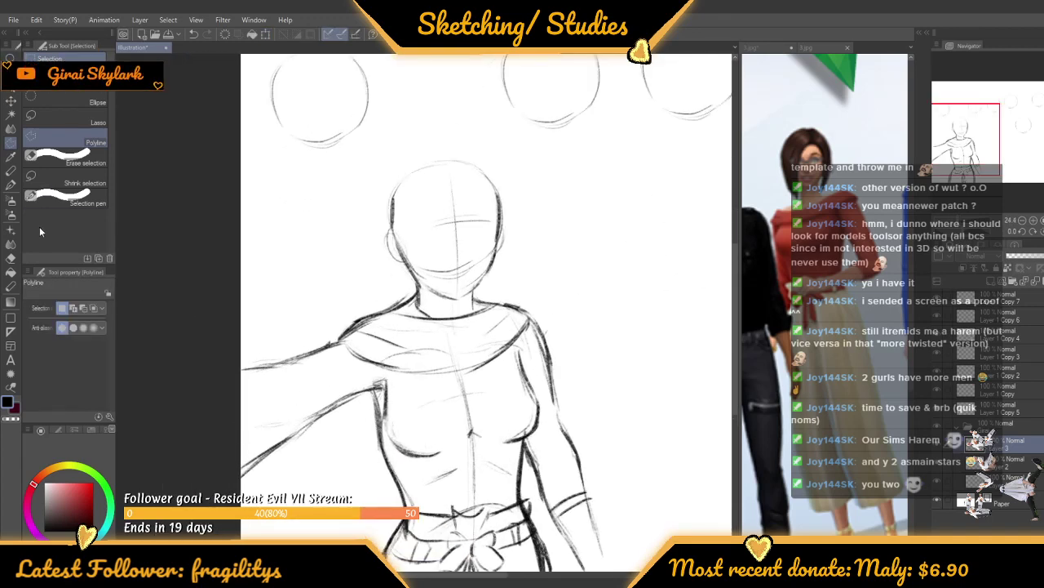
left_click(11, 285)
scroll(375, 339, "up", 3)
left_click_drag(308, 346, 383, 294)
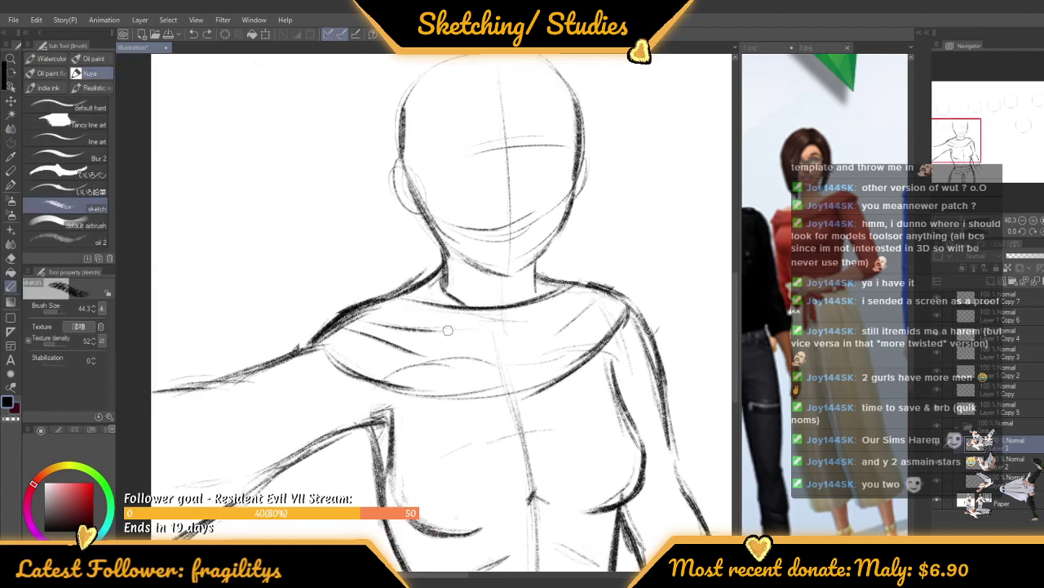
mouse_move(365, 312)
left_mouse_down()
mouse_move(501, 328)
mouse_move(602, 292)
mouse_move(492, 318)
left_mouse_up()
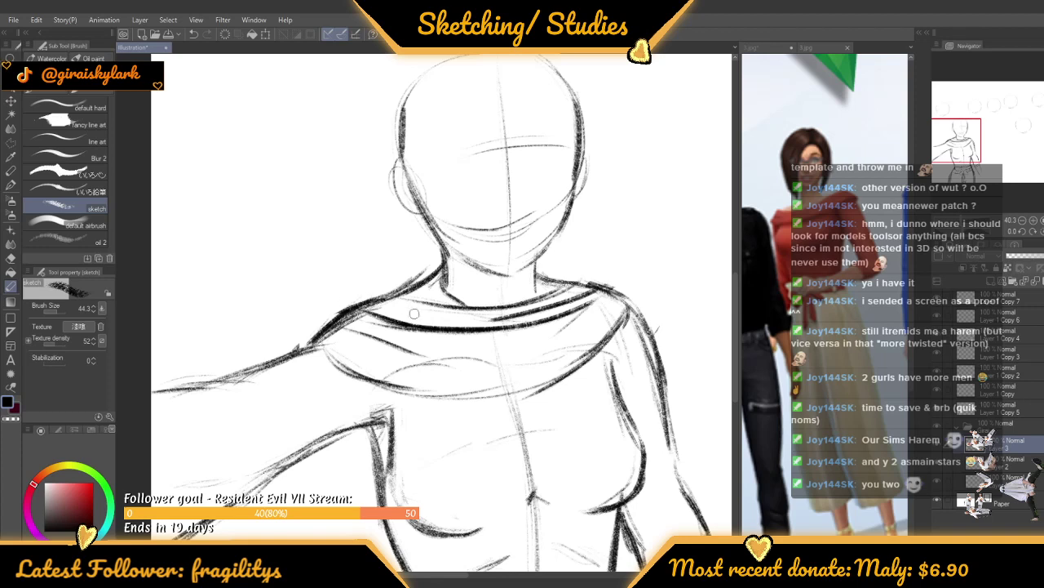
key("ctrl+z")
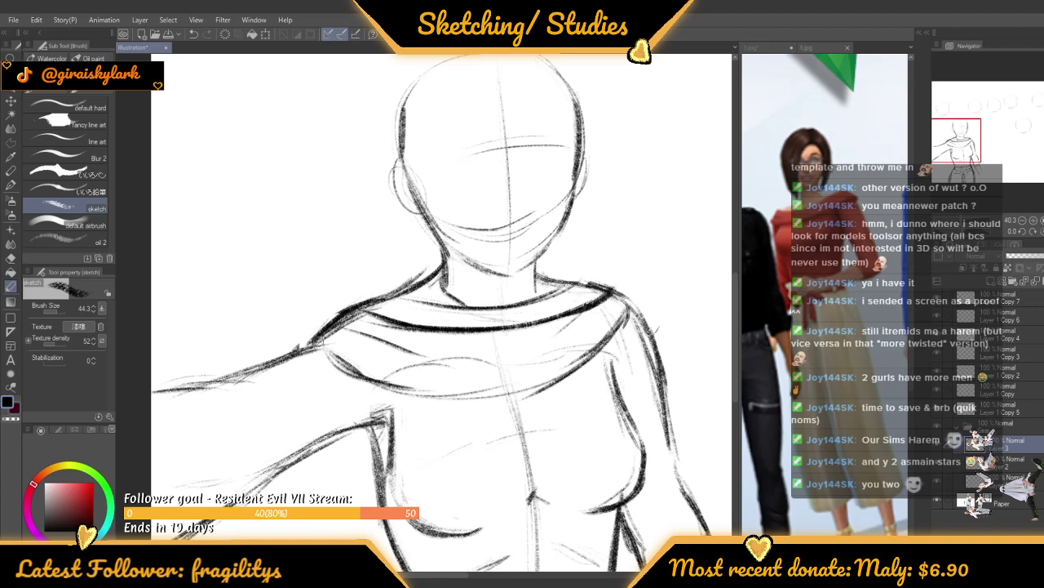
mouse_move(318, 339)
left_mouse_down()
mouse_move(453, 391)
mouse_move(479, 369)
mouse_move(587, 336)
mouse_move(462, 395)
left_mouse_up()
Erase the old neckline, inner fold lines and part of the collar's lower edge using the sketch brush in transparent colour at size 203.5
left_click(11, 419)
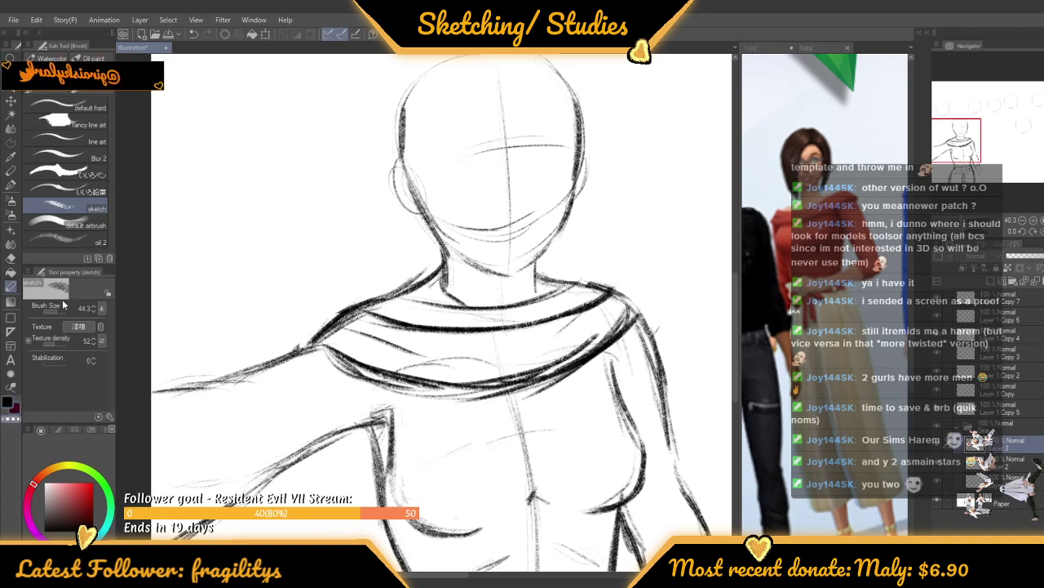
left_click(58, 310)
mouse_move(338, 341)
left_mouse_down()
mouse_move(460, 369)
mouse_move(410, 357)
mouse_move(525, 360)
left_mouse_up()
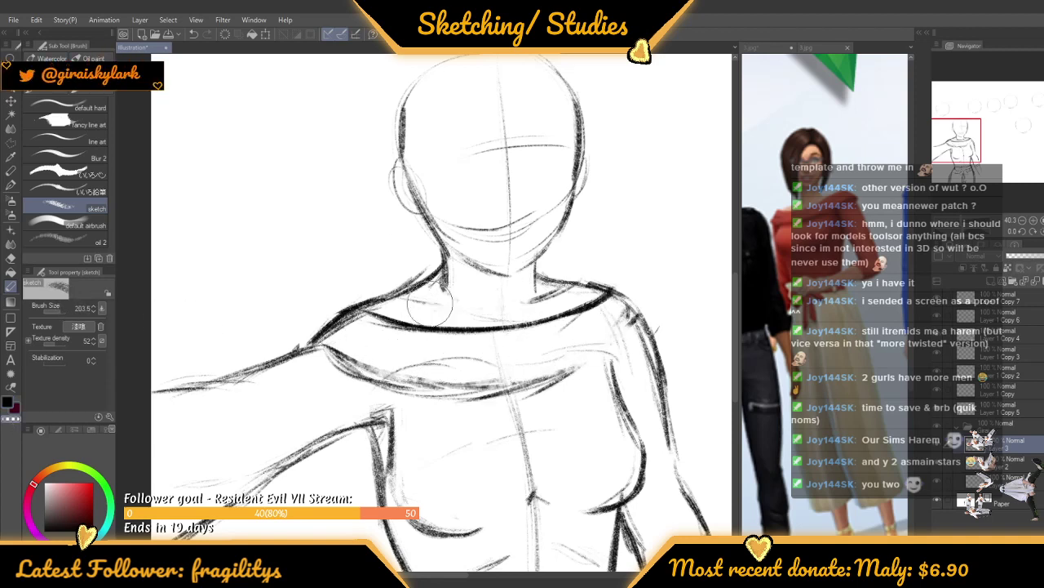
Set the sketch brush to size 34.4 and redraw the collar's lower edge in black up to the lowered arm's shoulder
scroll(451, 251, "down", 1)
scroll(451, 251, "down", 3)
scroll(461, 242, "up", 2)
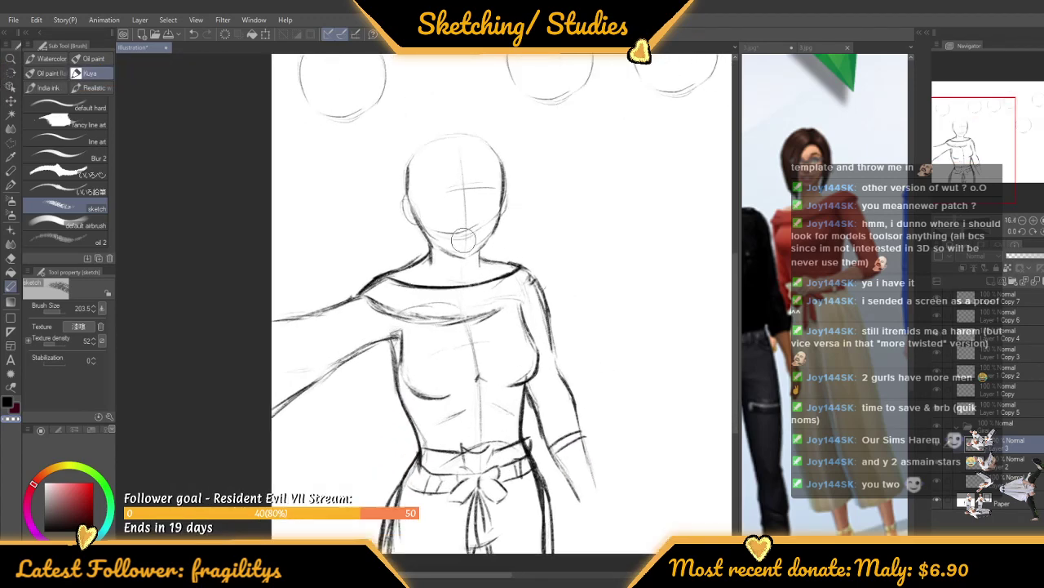
left_click(61, 309)
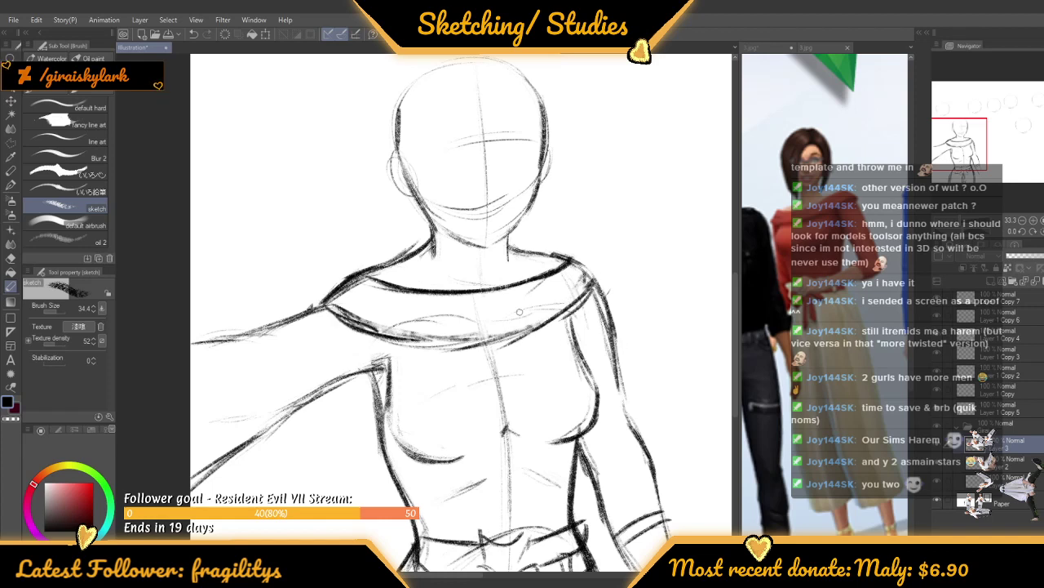
Extend the collar's fold over the lowered arm's shoulder and sketch vertical pleat lines on the skirt below the sash
left_click_drag(592, 256, 602, 287)
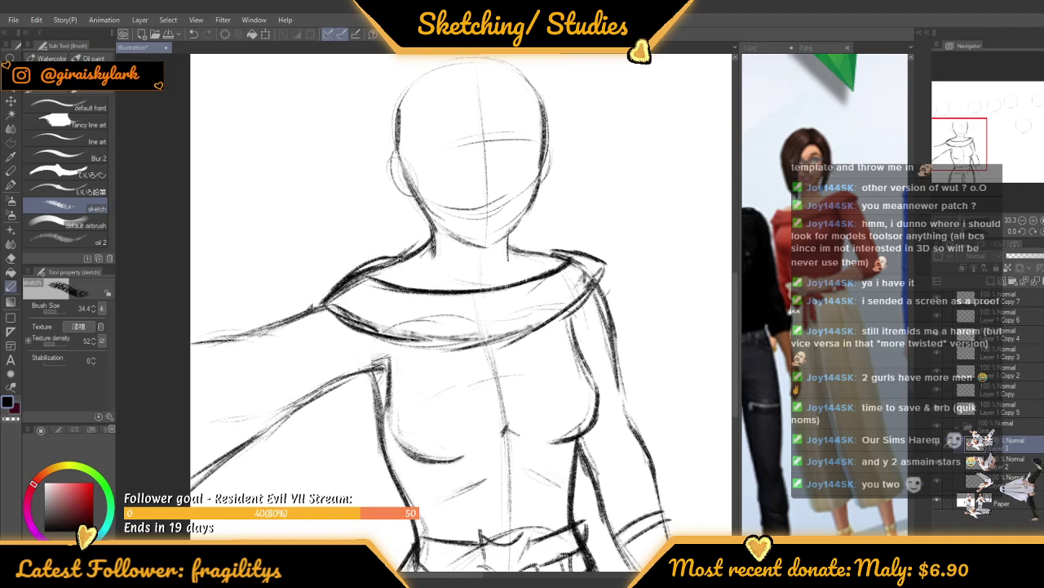
scroll(449, 217, "down", 6)
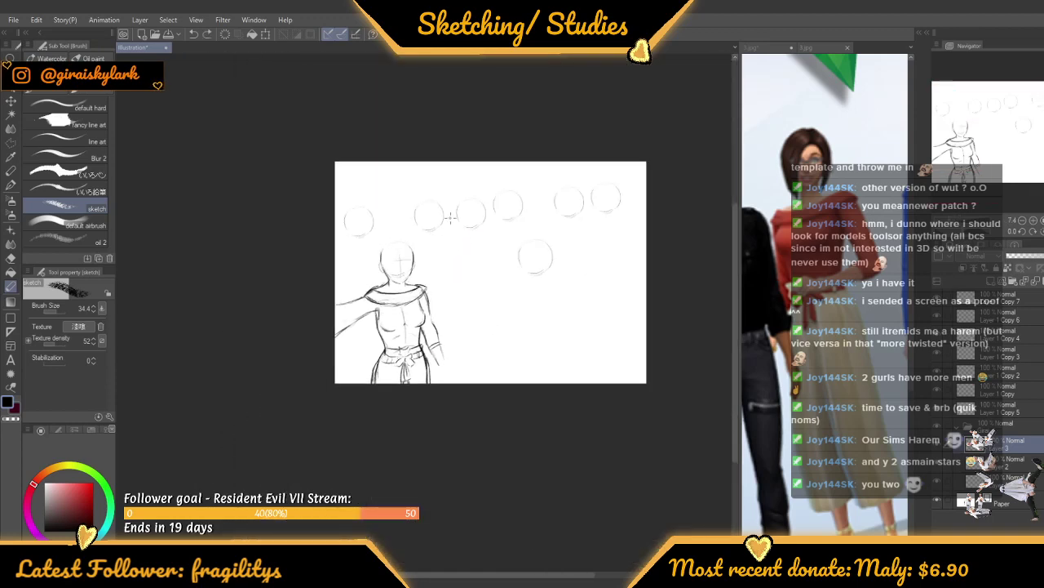
scroll(449, 216, "up", 6)
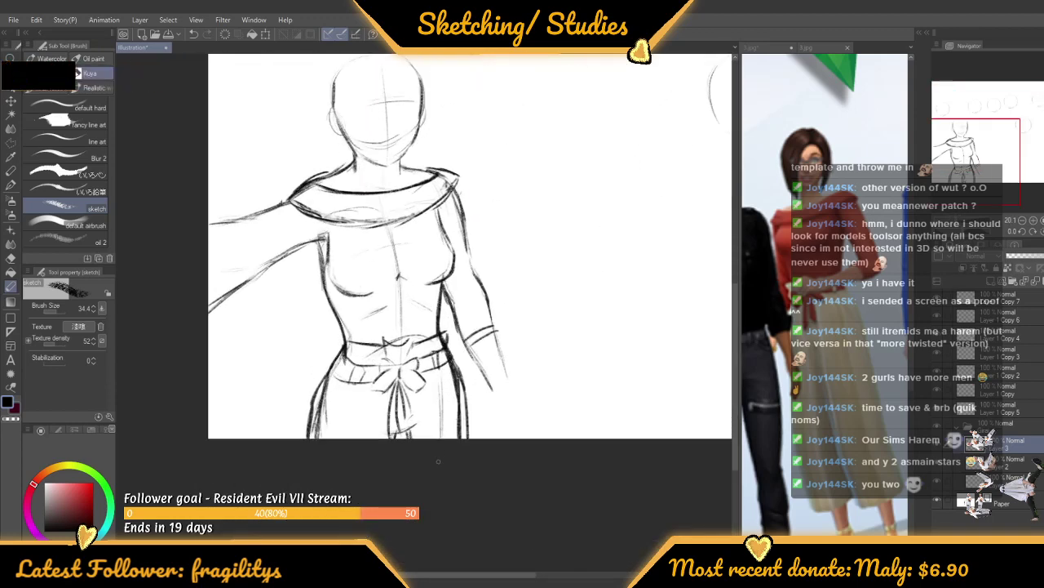
left_click_drag(428, 386, 433, 438)
left_click_drag(371, 397, 367, 437)
left_click_drag(359, 399, 353, 427)
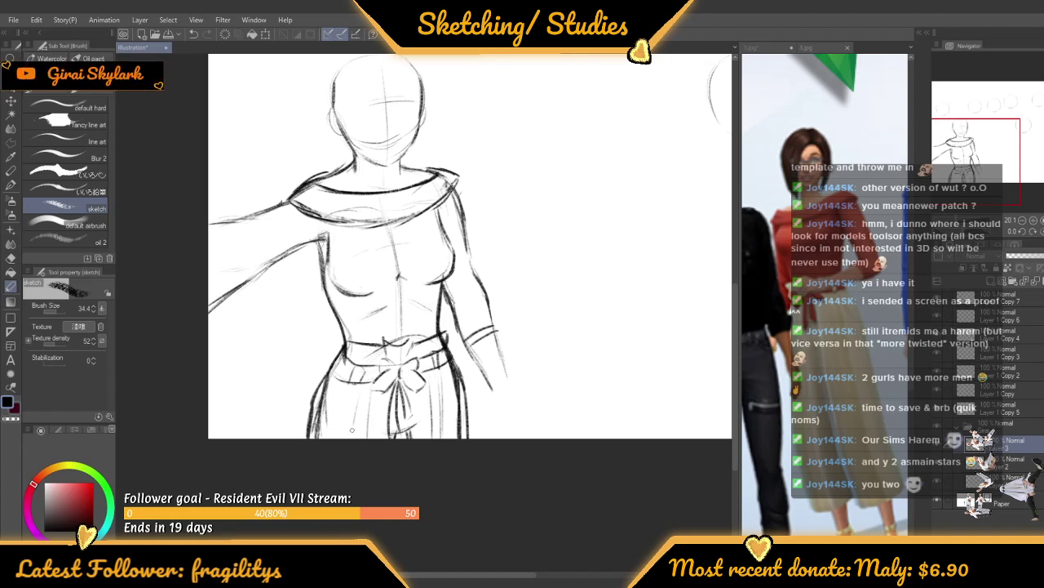
Find the layer holding the leftmost head circle by toggling layer visibility, leaving Layer 1 Copy selected
scroll(346, 389, "down", 4)
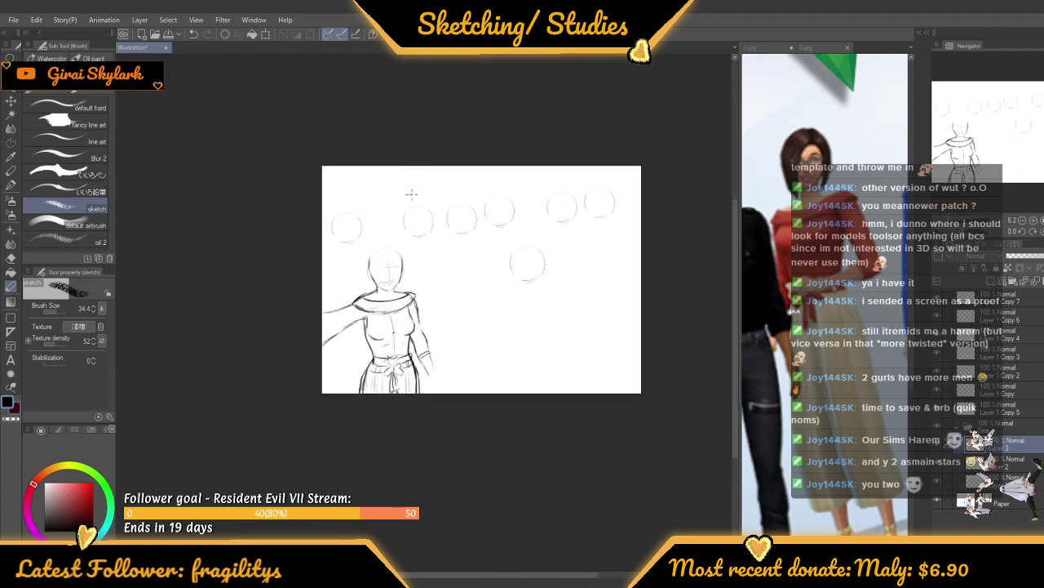
scroll(399, 209, "up", 2)
scroll(399, 209, "down", 1)
scroll(399, 209, "up", 2)
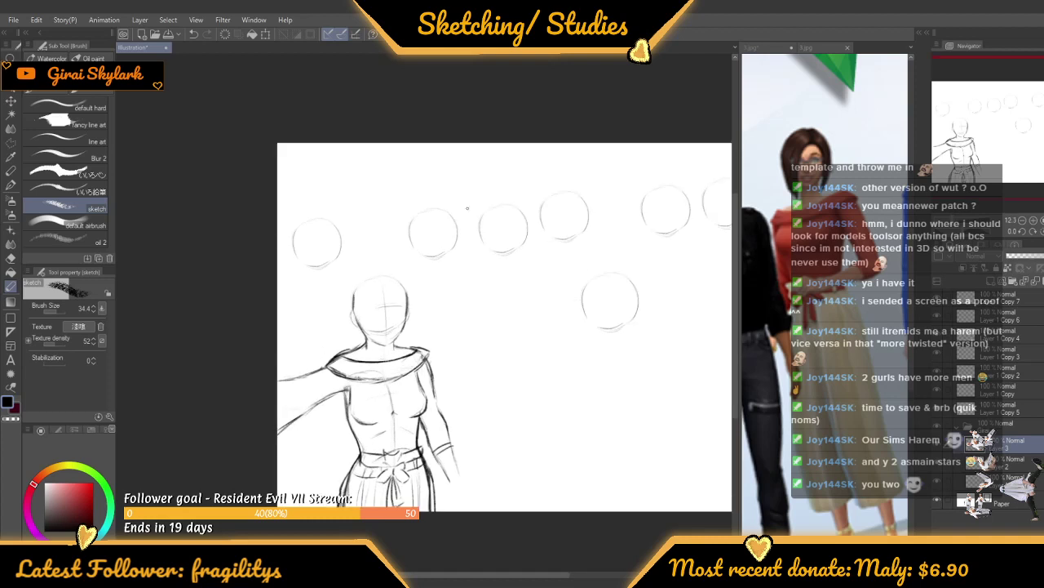
left_click(937, 424)
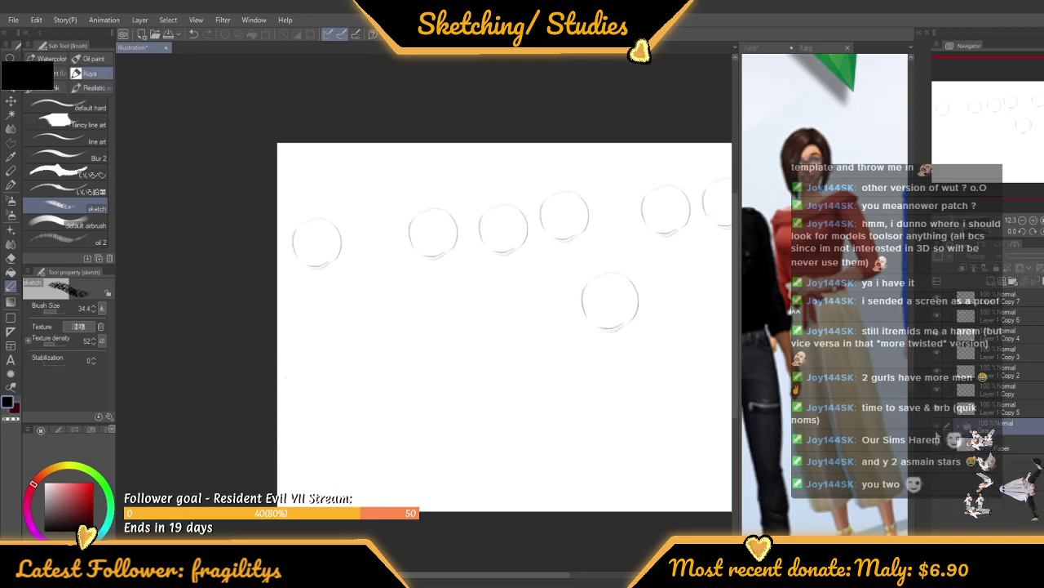
left_click(943, 424)
left_click(979, 408)
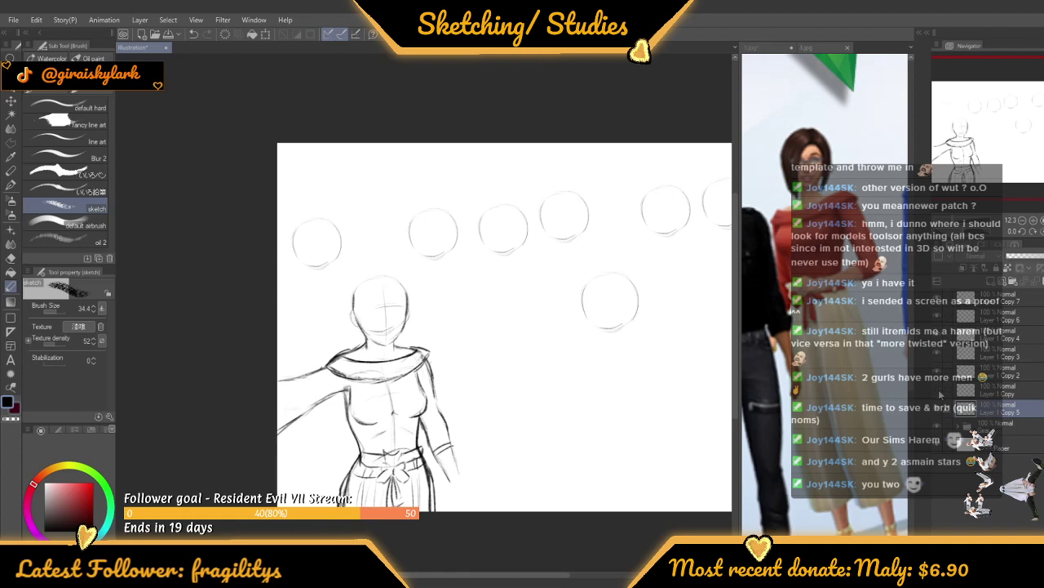
left_click(963, 389)
left_click(938, 391)
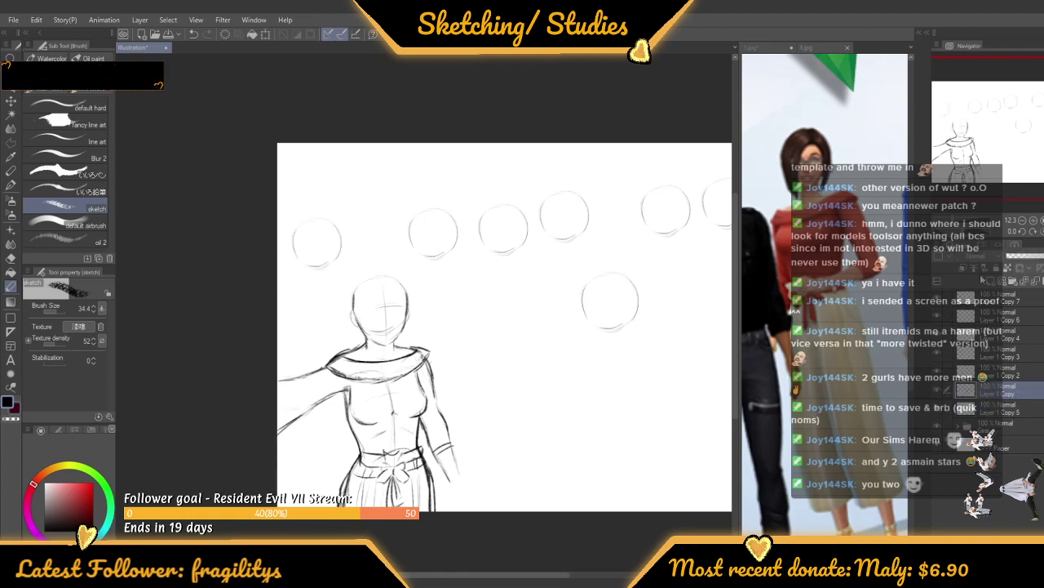
scroll(609, 266, "down", 2)
scroll(685, 230, "up", 2)
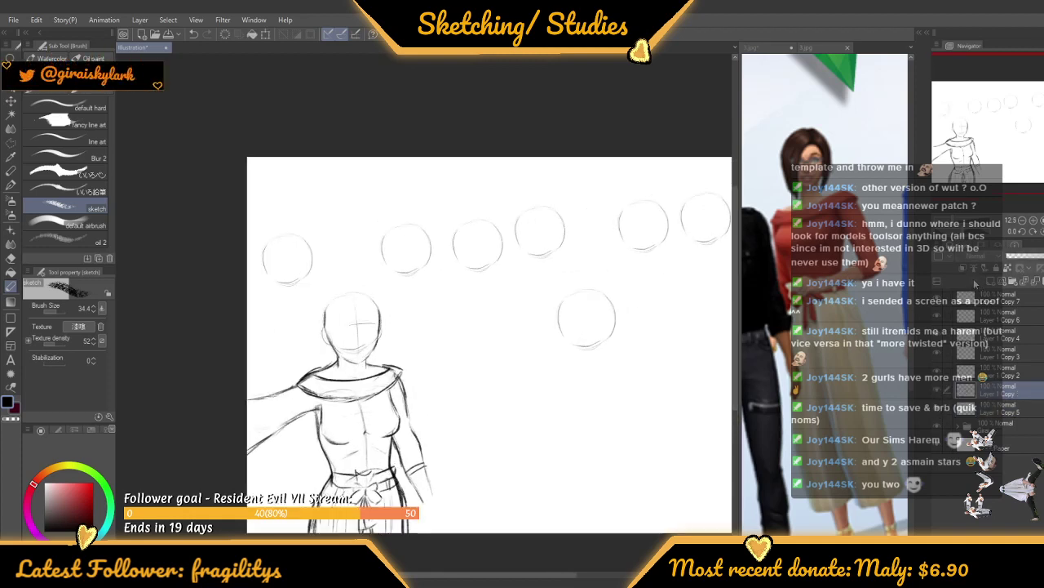
left_click(1002, 282)
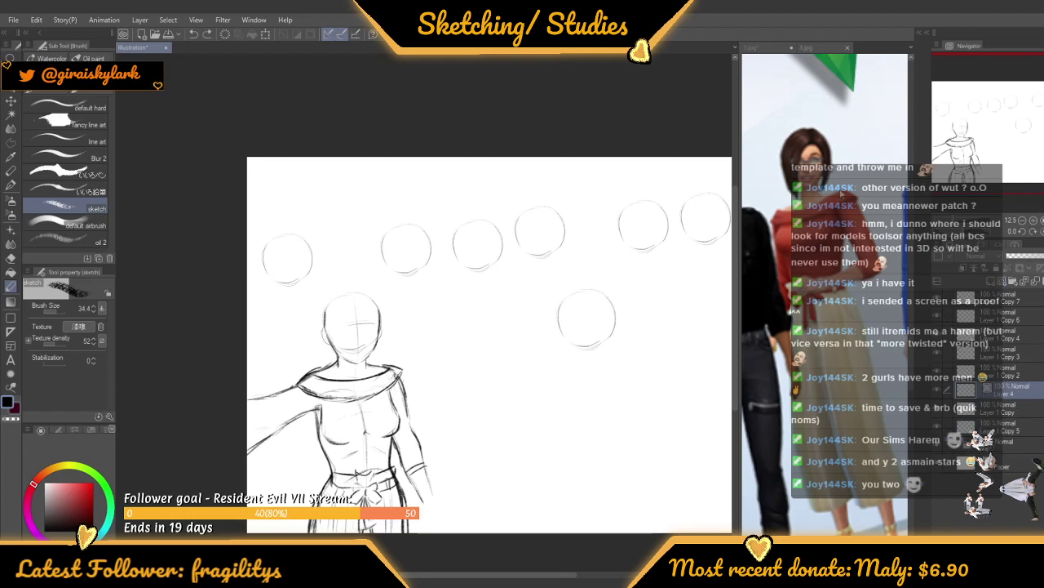
key("ctrl+z")
left_click_drag(929, 394, 931, 394)
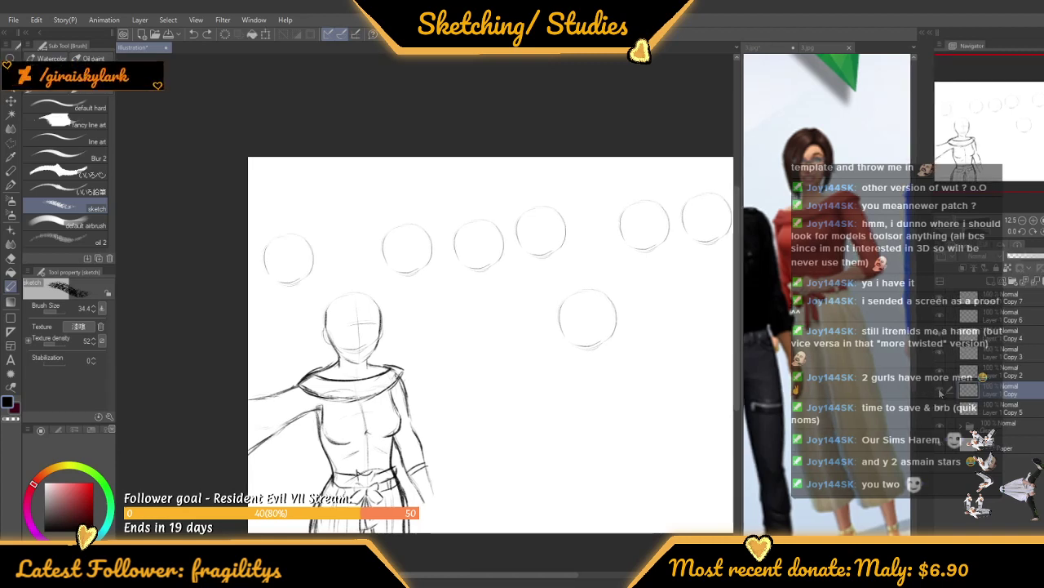
Place the leftmost head circle's layer, Layer 1 Copy, inside a new layer folder and rename the folder with the character's name
left_click(1012, 282)
left_click(995, 413)
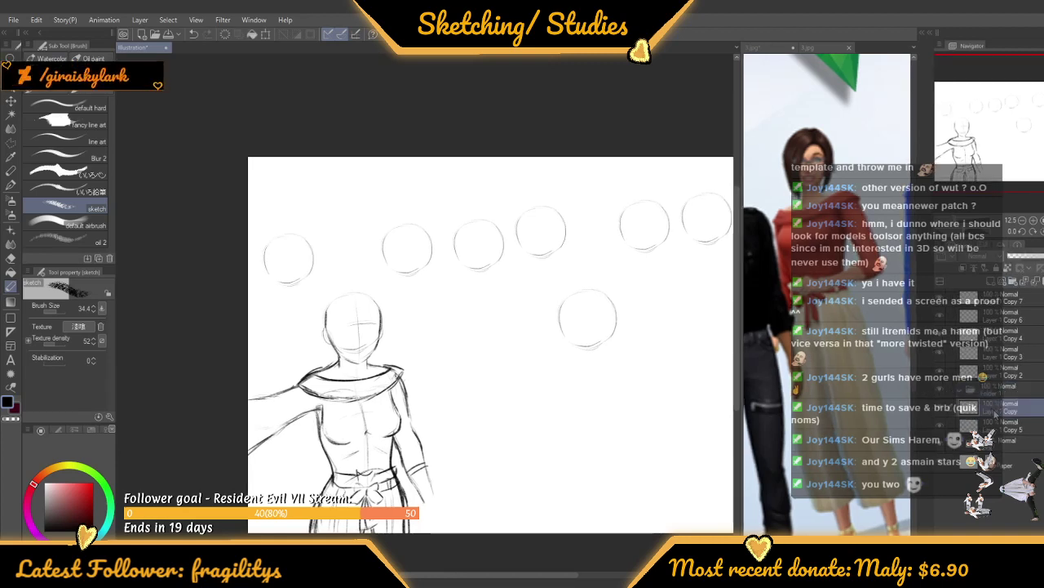
left_click_drag(997, 395, 995, 397)
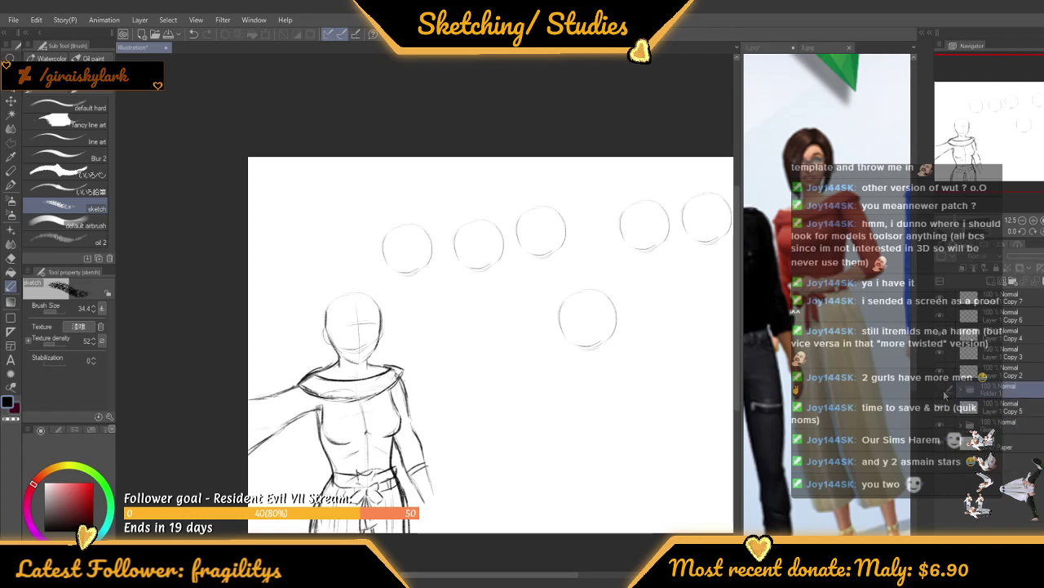
left_click(965, 393)
left_click(1010, 405)
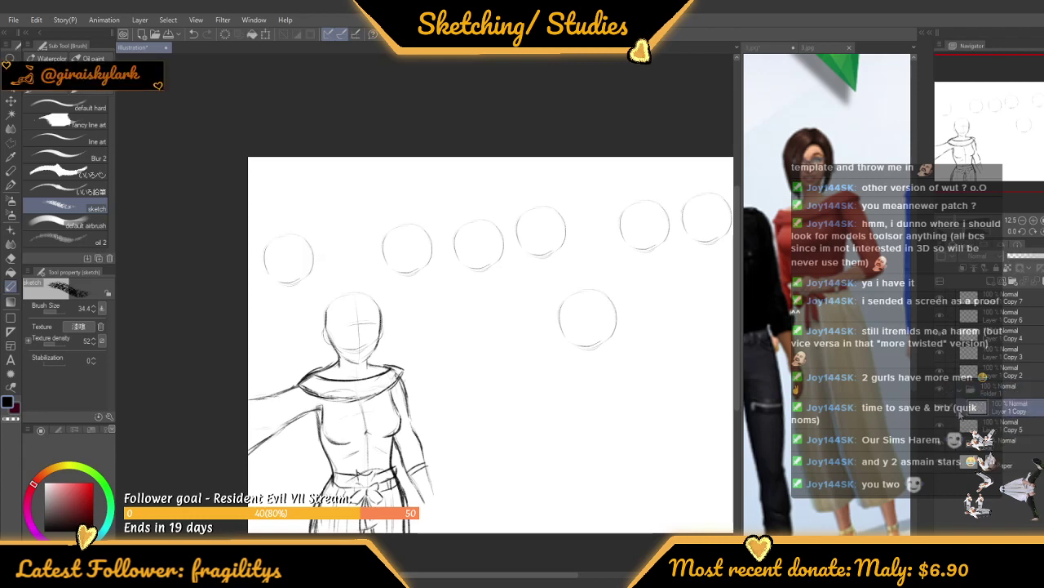
scroll(297, 244, "up", 3)
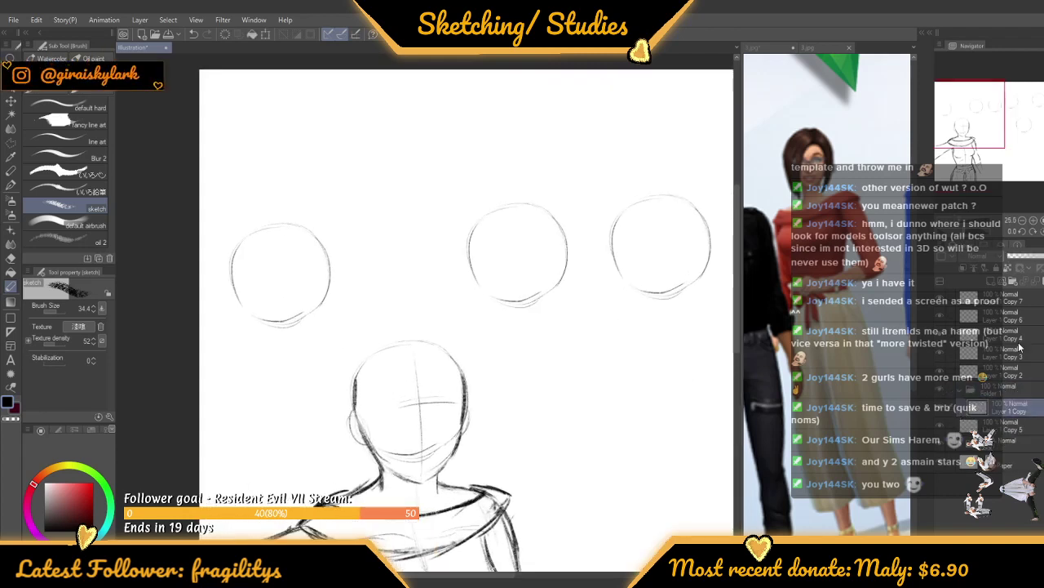
left_click(994, 393)
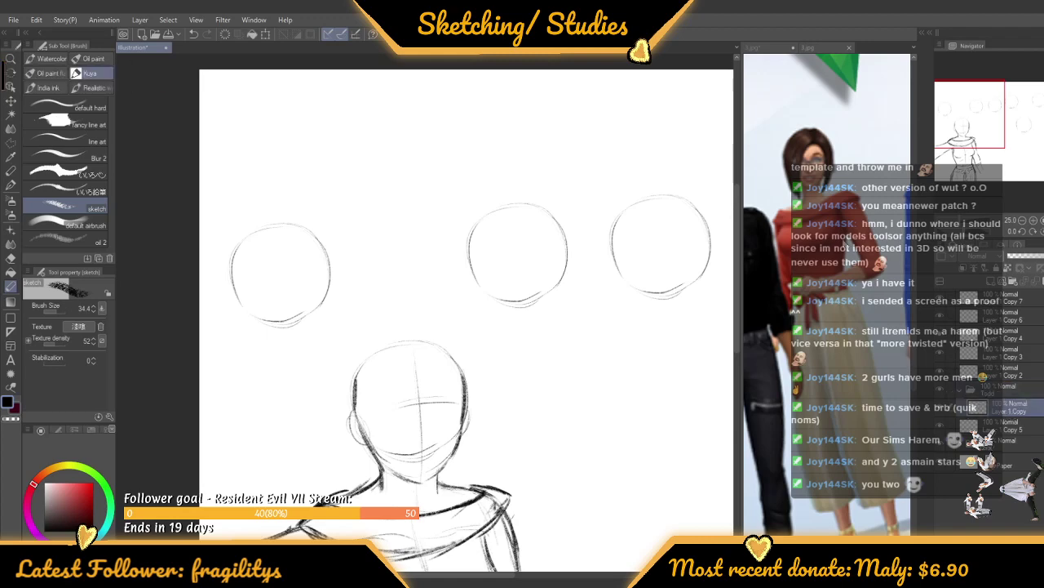
Examine the man in the black shirt in the Sims reference, and bring up the mannequin pose reference beside the canvas
left_click(808, 48)
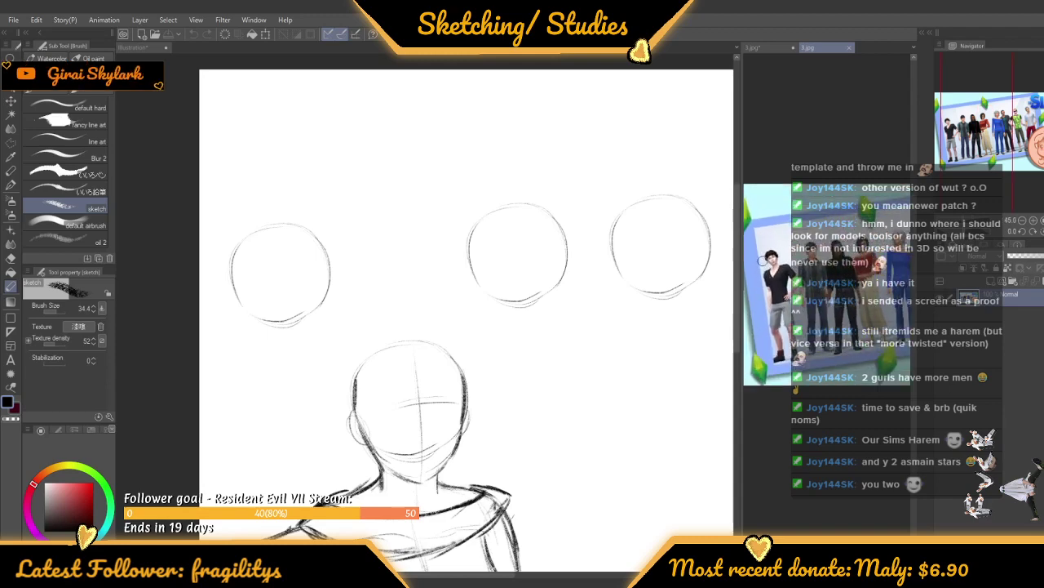
scroll(758, 260, "up", 3)
left_click(245, 177)
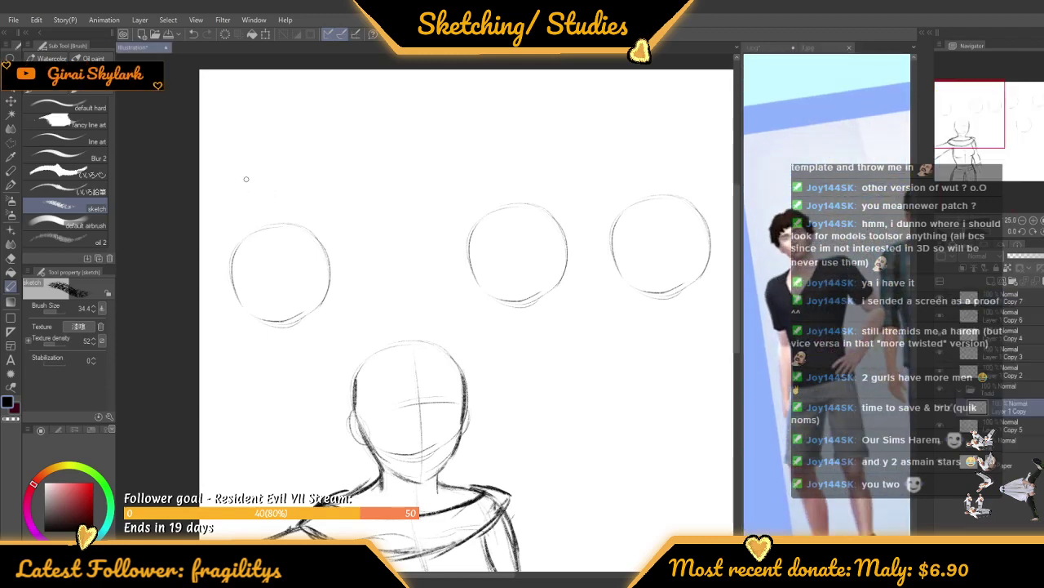
scroll(245, 196, "down", 2)
scroll(243, 206, "up", 4)
scroll(304, 256, "down", 2)
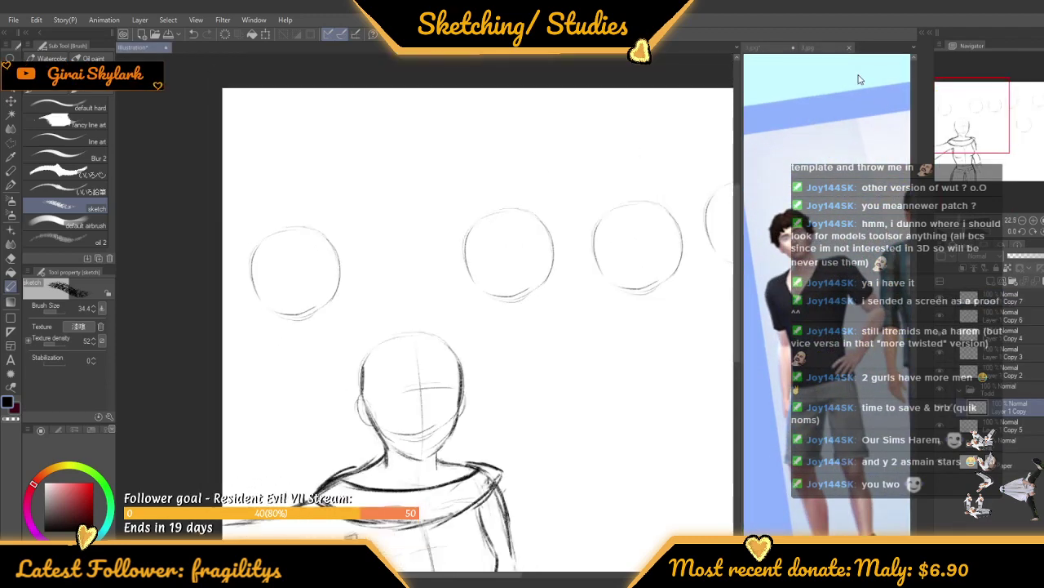
left_click(755, 50)
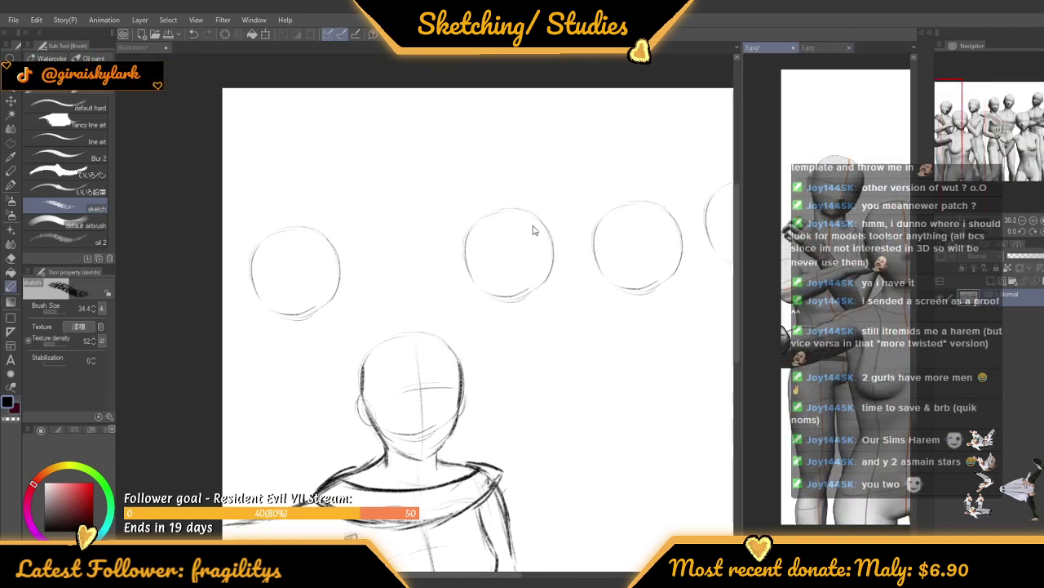
left_click(310, 103)
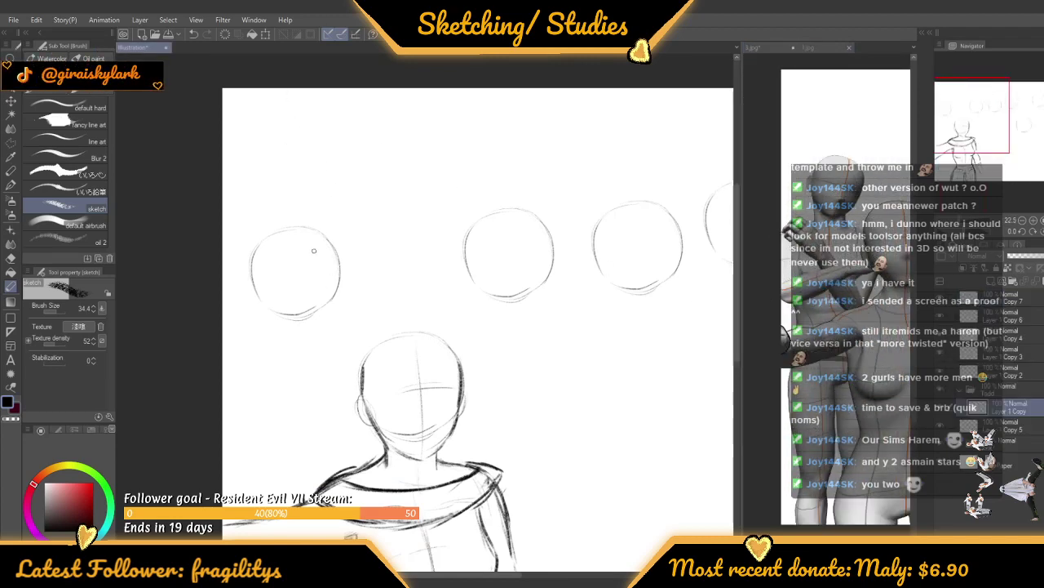
Draw a slightly slanted vertical centre line inside the leftmost head circle with the sketch brush
scroll(314, 251, "up", 1)
left_click_drag(311, 227, 298, 310)
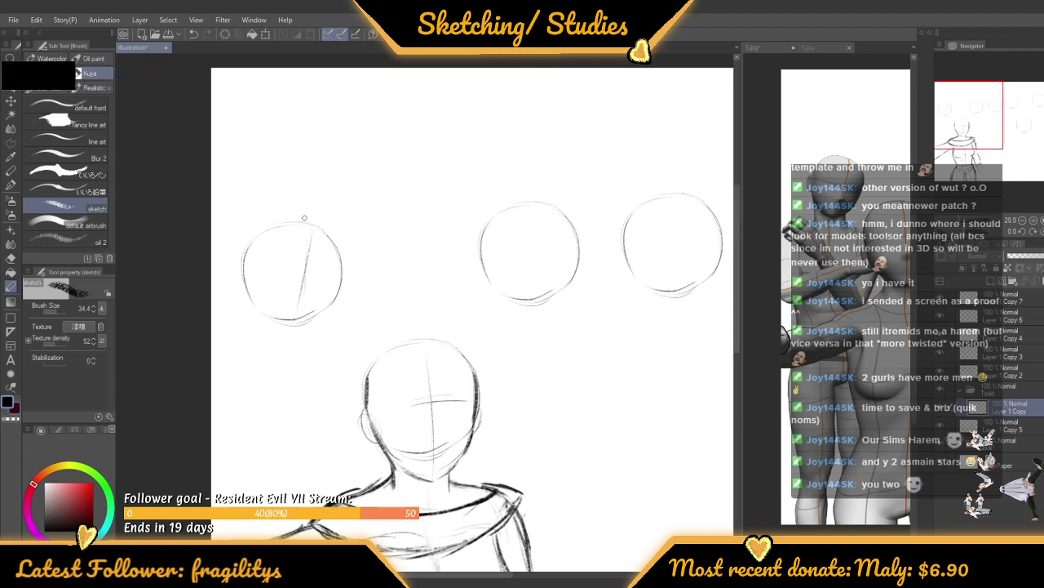
left_click_drag(304, 224, 299, 310)
scroll(245, 236, "up", 2)
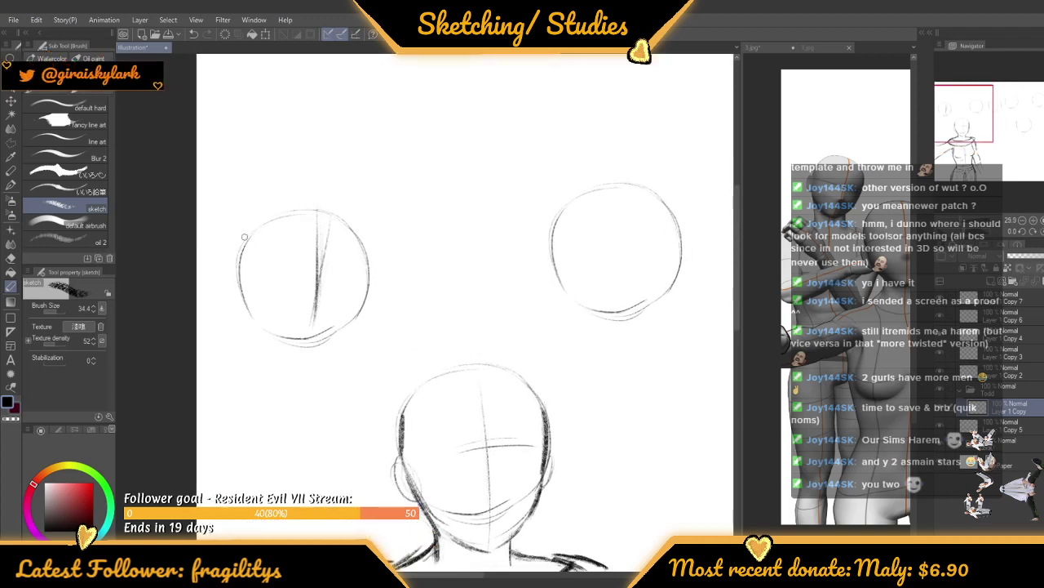
Sketch the face sides, jaw and chin over the leftmost head circle and darken the outline on its ear side
scroll(244, 237, "up", 1)
left_click_drag(245, 269, 271, 318)
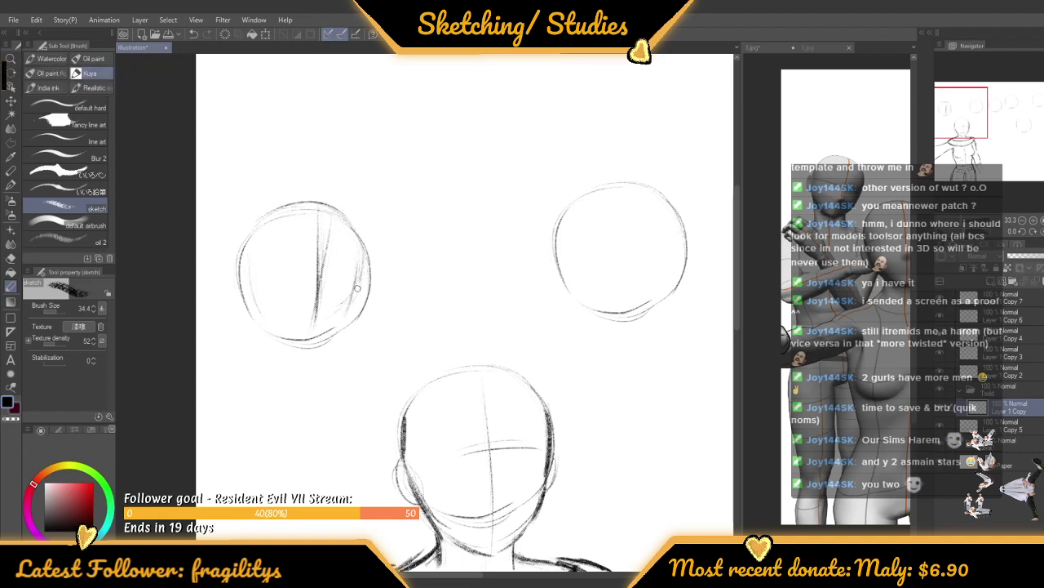
mouse_move(356, 288)
left_mouse_down()
mouse_move(351, 325)
mouse_move(272, 360)
left_mouse_up()
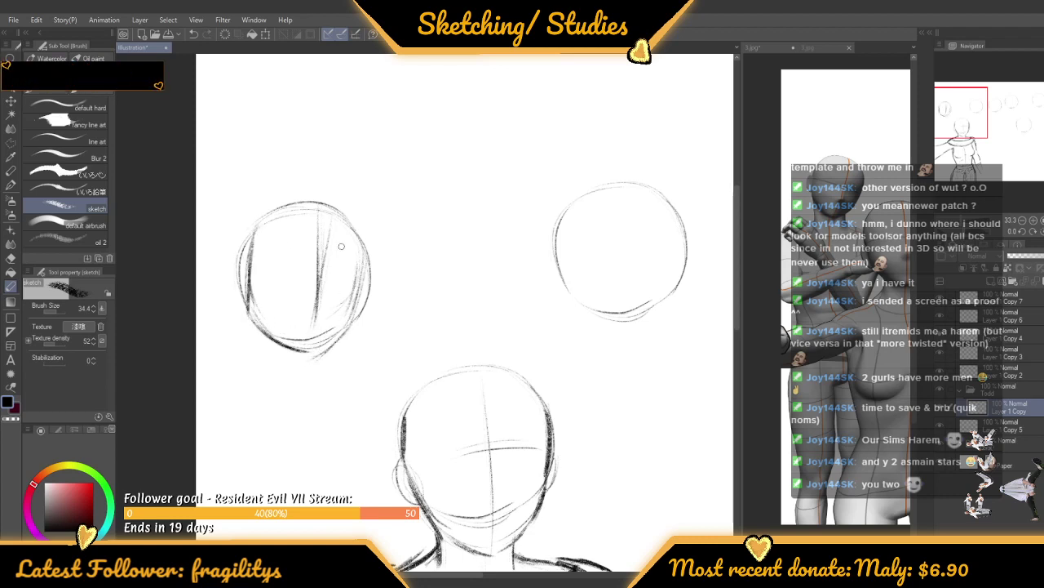
key("ctrl+minus")
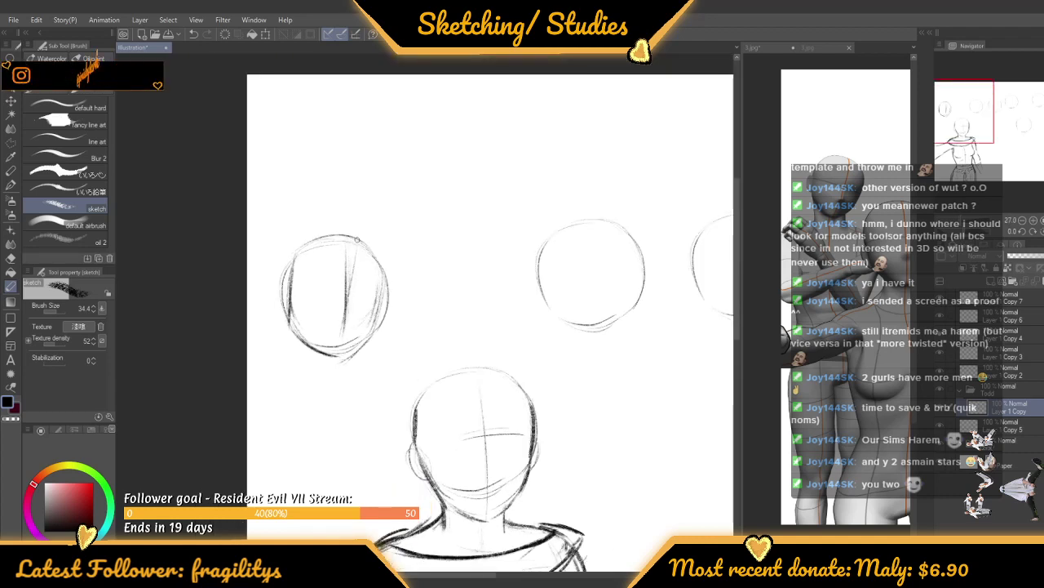
scroll(315, 257, "up", 2)
mouse_move(286, 255)
left_mouse_down()
mouse_move(282, 347)
mouse_move(312, 374)
left_mouse_up()
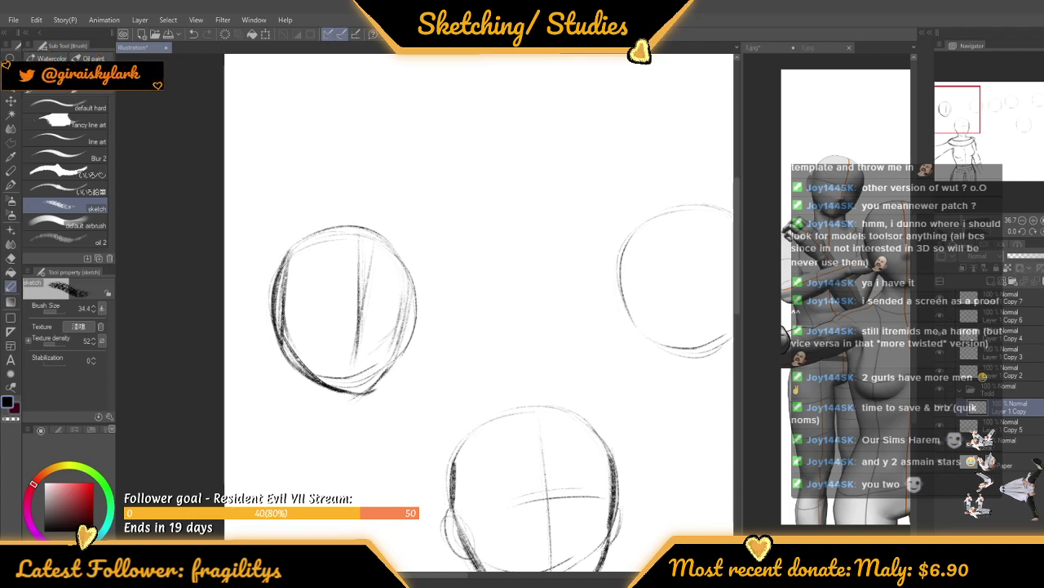
Draw the back neck line down from the leftmost head and add a narrow oval ear on the same side
scroll(366, 175, "down", 2)
scroll(346, 186, "up", 2)
scroll(368, 179, "down", 2)
scroll(346, 235, "up", 2)
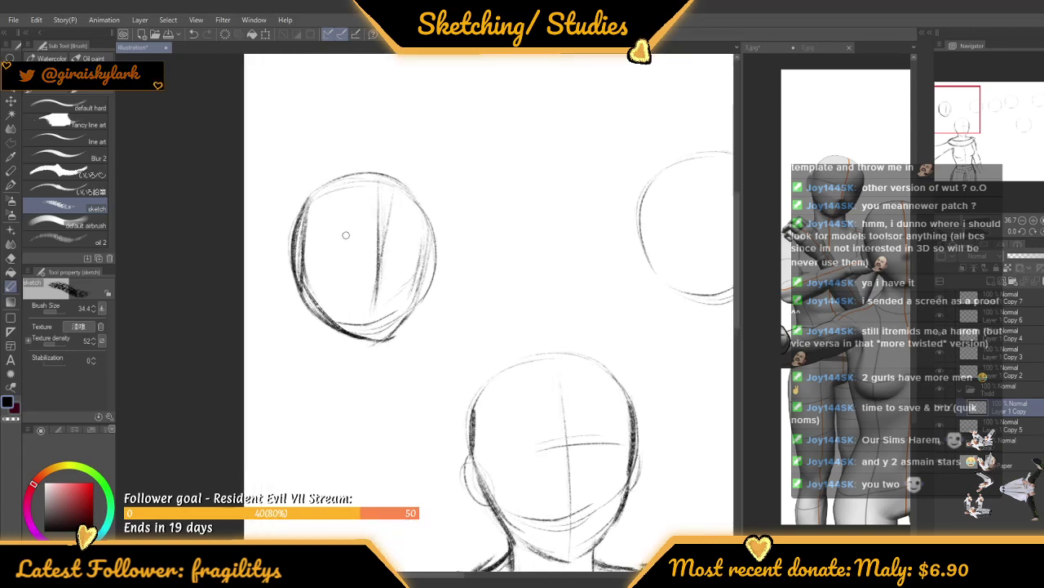
scroll(345, 235, "up", 1)
left_click_drag(295, 303, 301, 379)
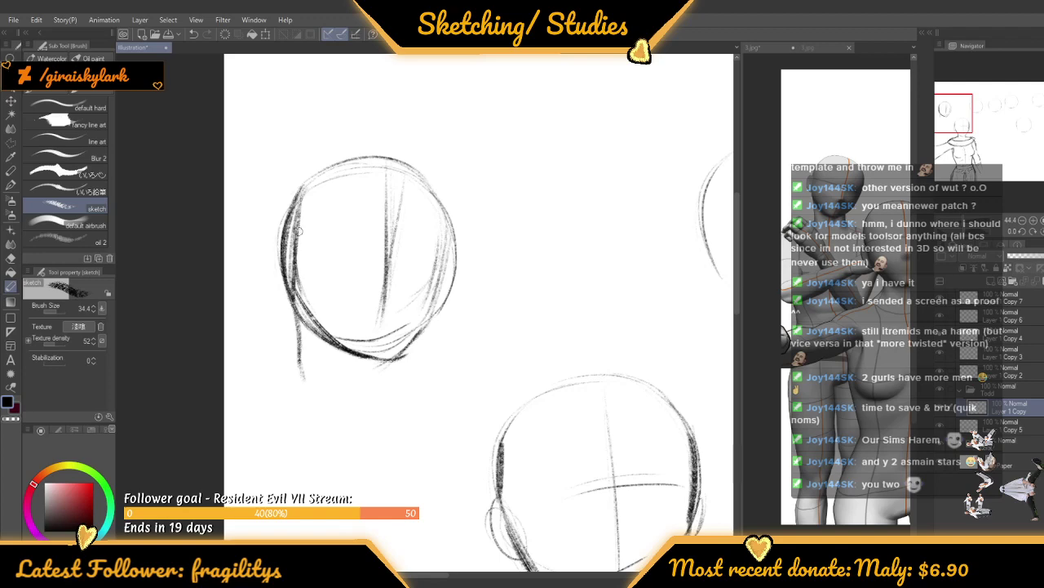
mouse_move(291, 249)
left_mouse_down()
mouse_move(287, 270)
mouse_move(297, 214)
mouse_move(304, 282)
left_mouse_up()
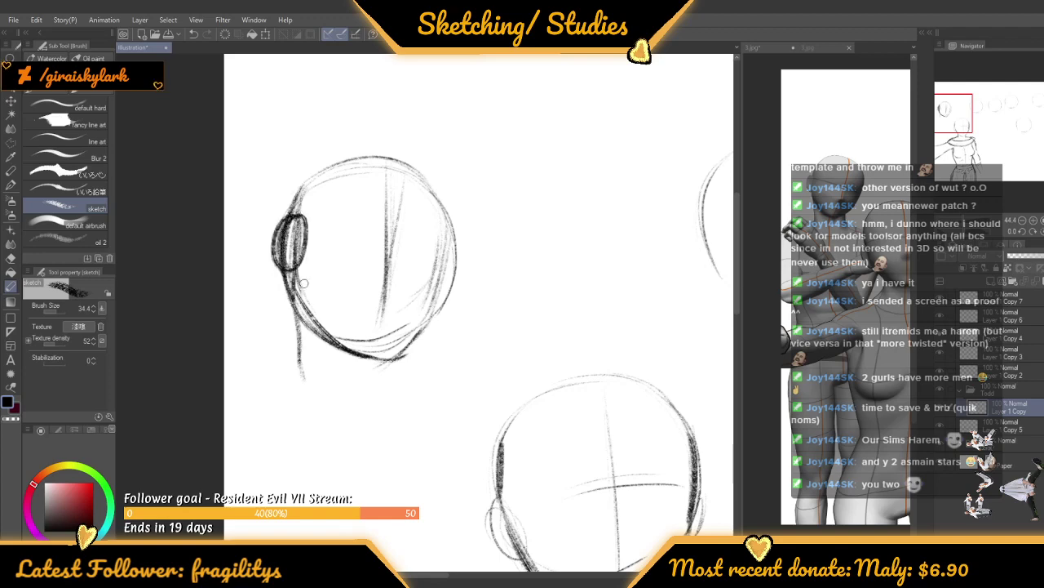
key("ctrl+z")
left_click_drag(274, 238, 273, 252)
scroll(357, 203, "down", 4)
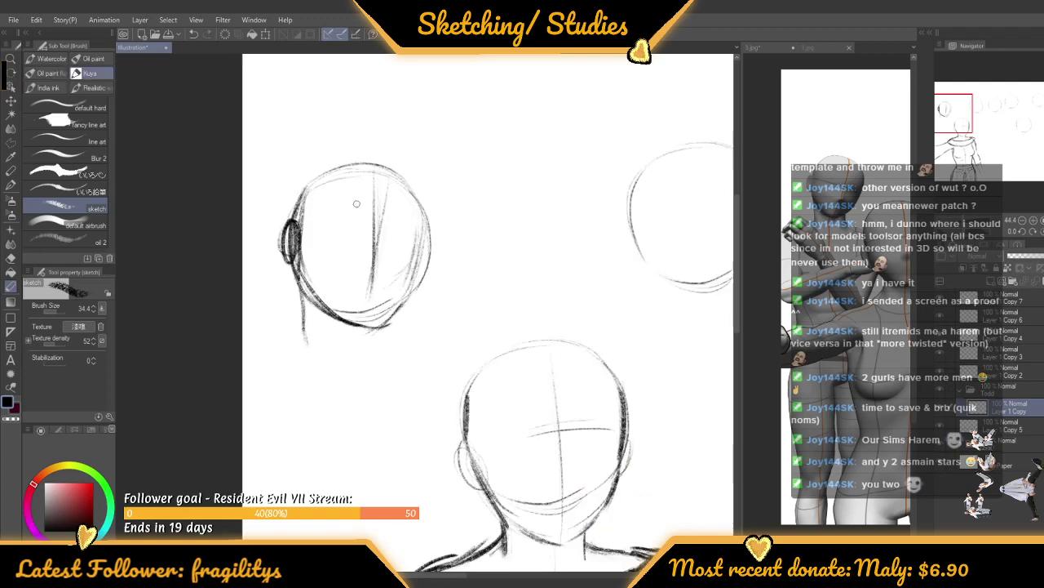
On a new layer, draw the front neck line below the leftmost head and slope the shoulder lines outward from both sides
scroll(385, 199, "up", 1)
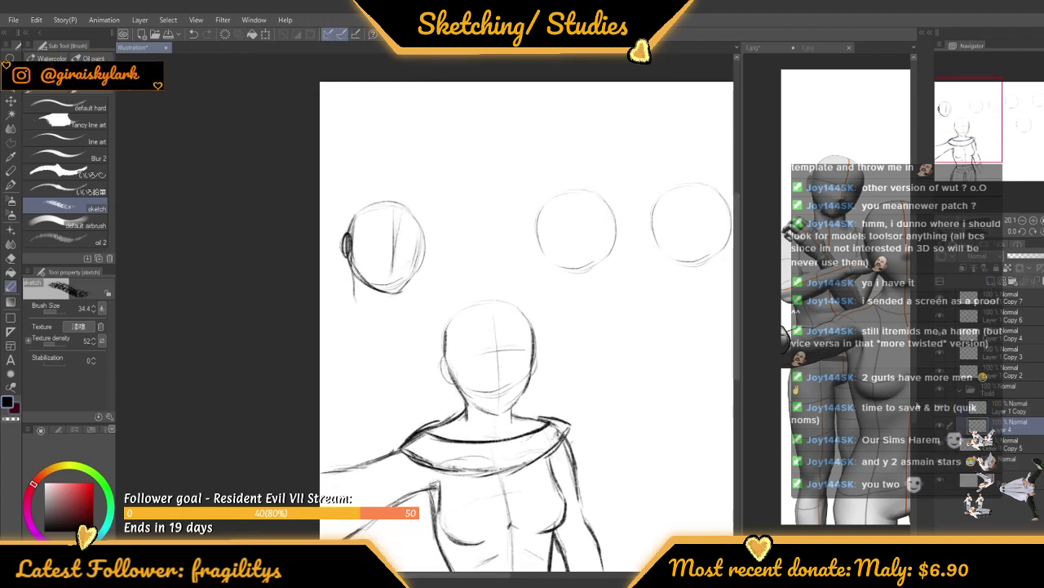
scroll(427, 266, "up", 1)
scroll(407, 295, "up", 2)
left_click_drag(382, 296, 380, 317)
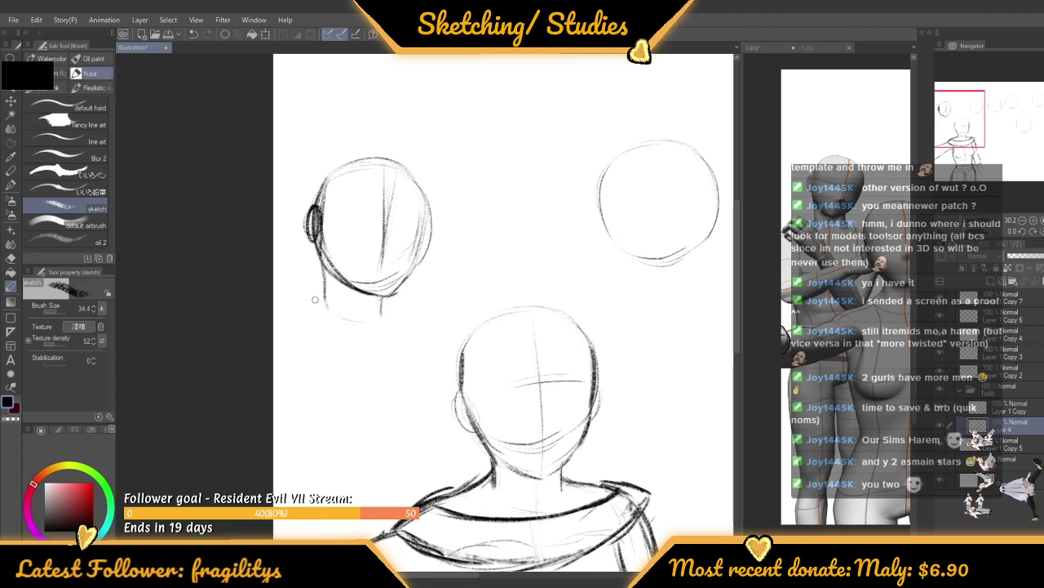
left_click_drag(313, 298, 277, 311)
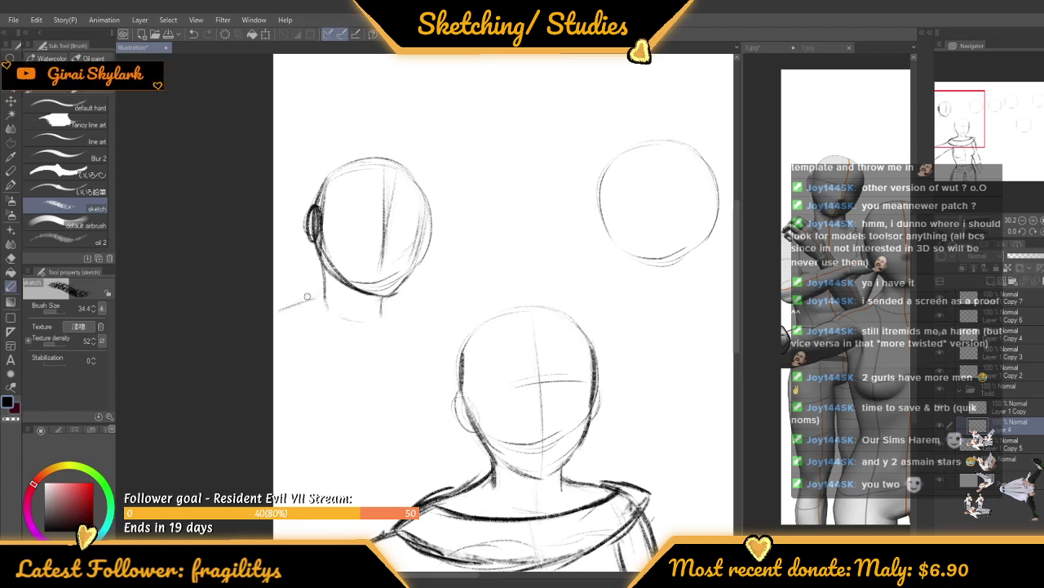
left_click_drag(400, 312, 445, 343)
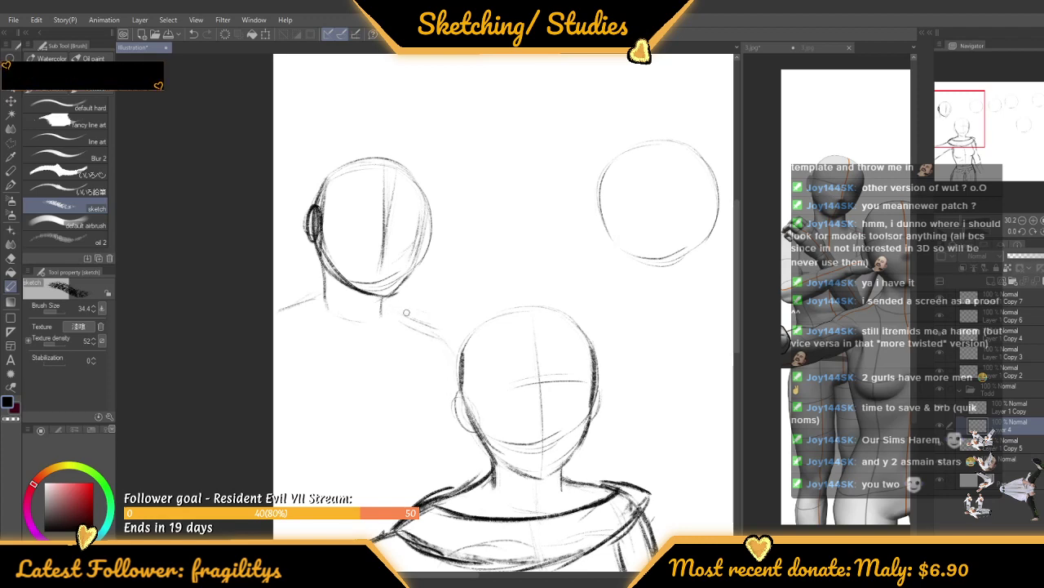
left_click_drag(400, 313, 454, 336)
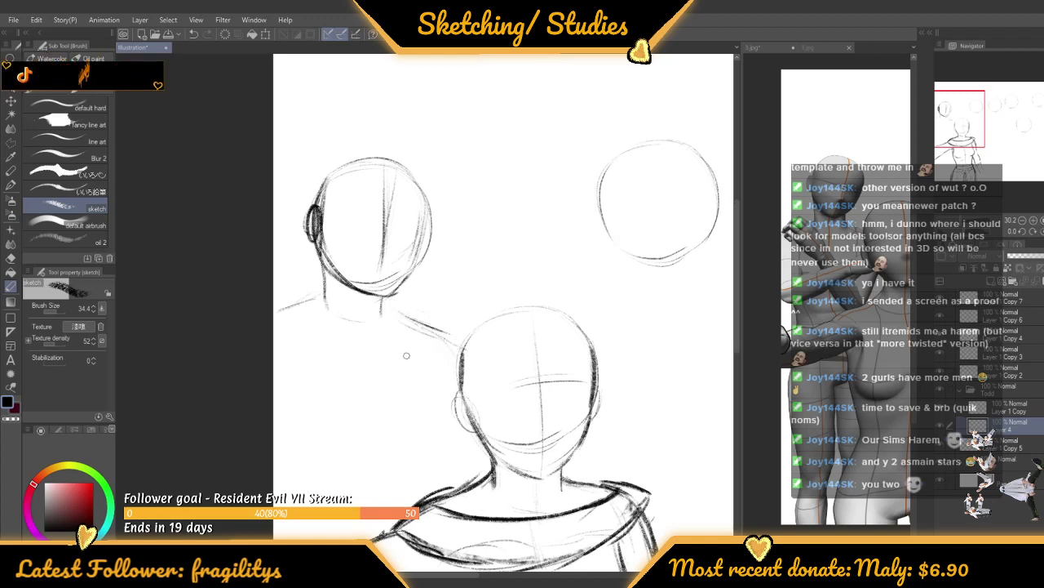
Sketch the man's short side line and long slanted arm lines running across his chest toward the woman's neck
left_click_drag(374, 214, 347, 218)
scroll(355, 155, "down", 3)
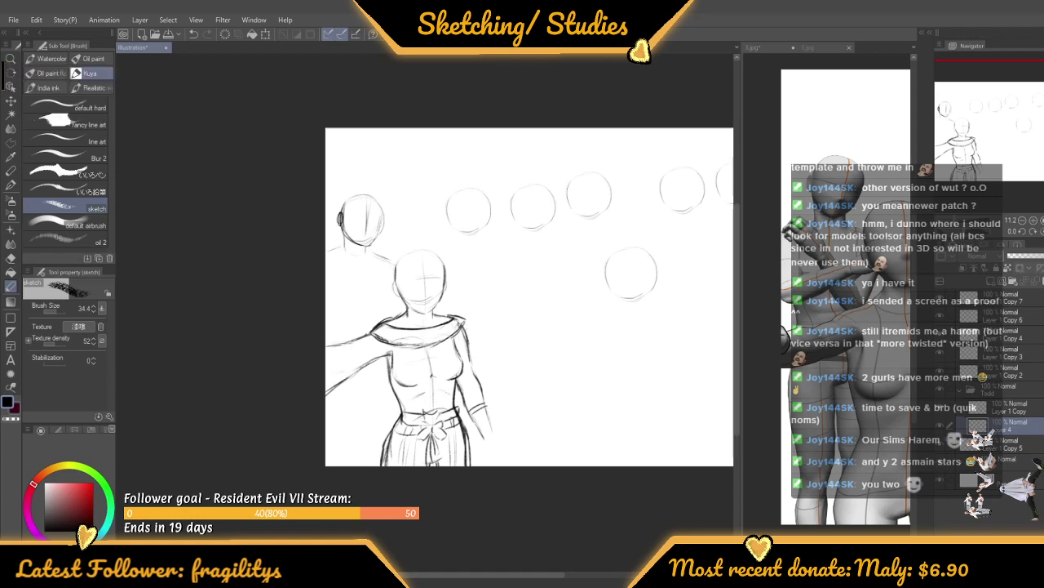
scroll(335, 266, "up", 3)
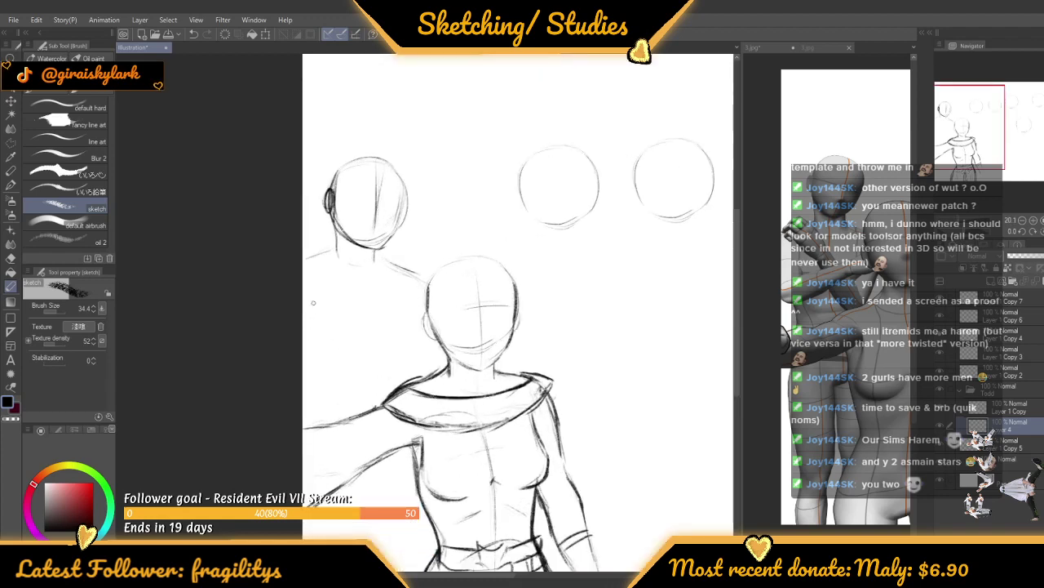
scroll(308, 305, "up", 1)
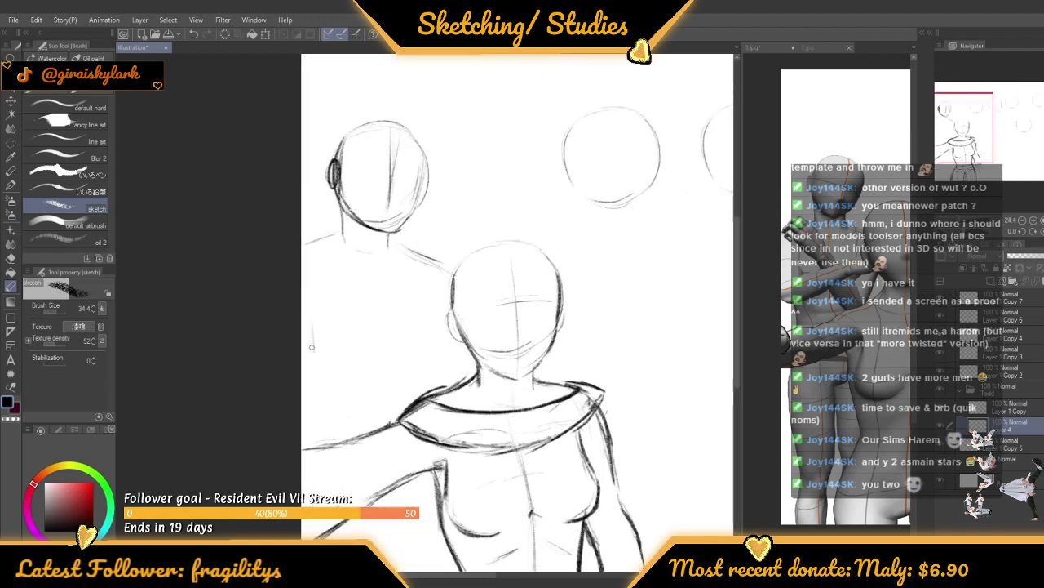
left_click_drag(324, 362, 421, 328)
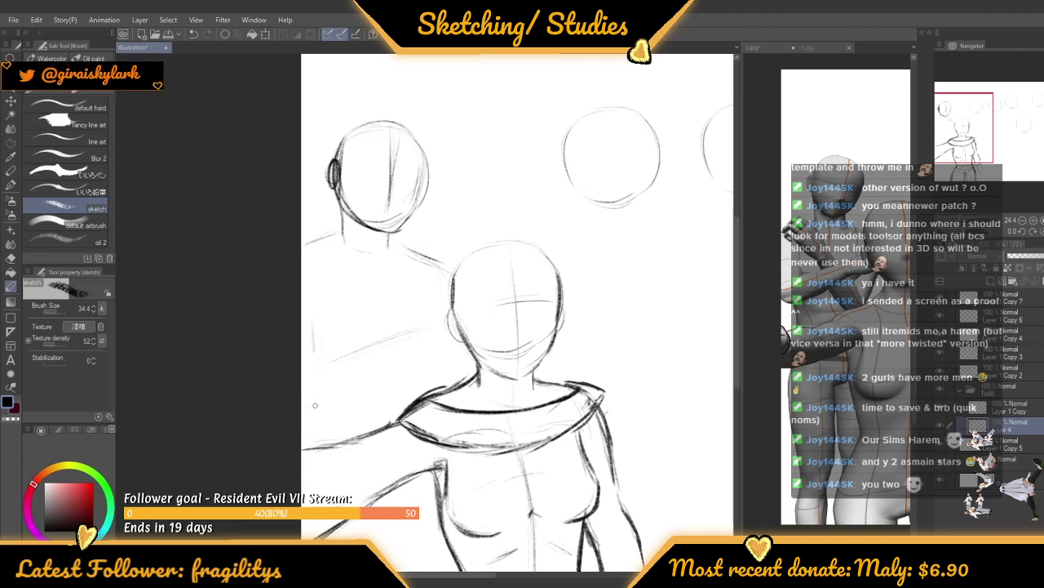
left_click_drag(325, 396, 398, 371)
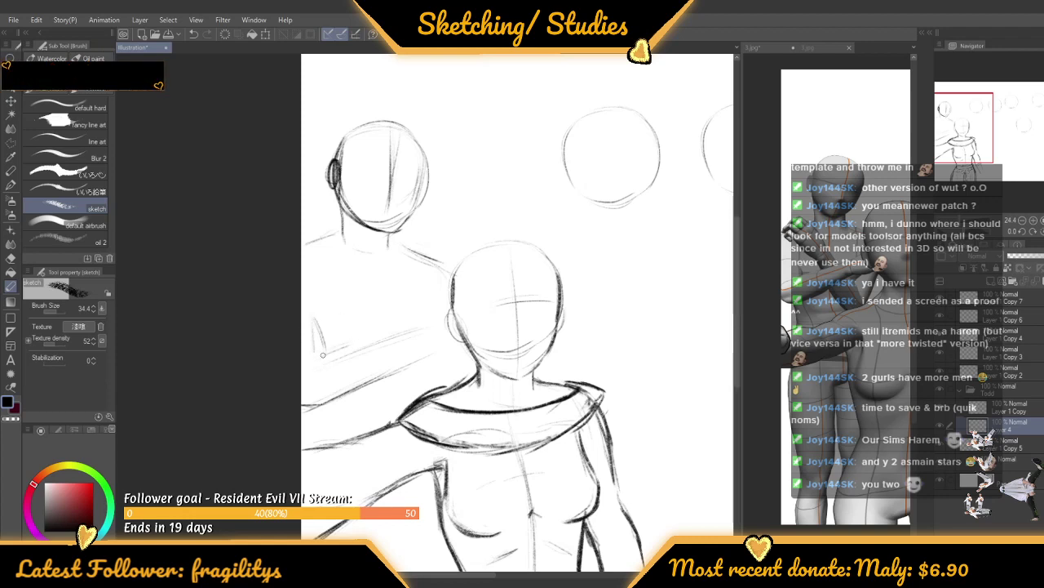
Add the man's torso centre line and rough in his raised arm with diagonal forearm lines reaching toward the woman's shoulder
scroll(346, 337, "down", 5)
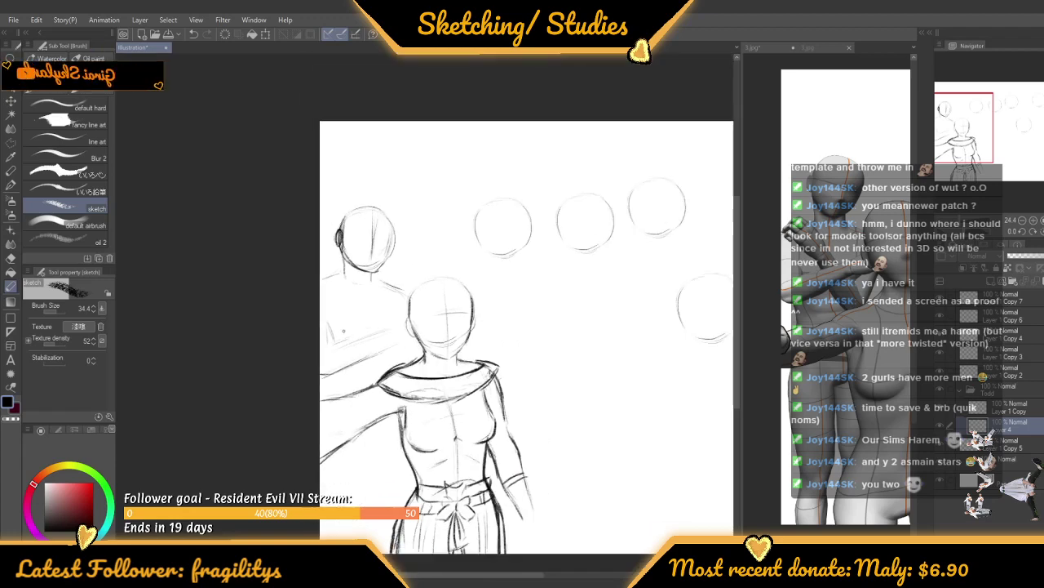
scroll(356, 304, "up", 5)
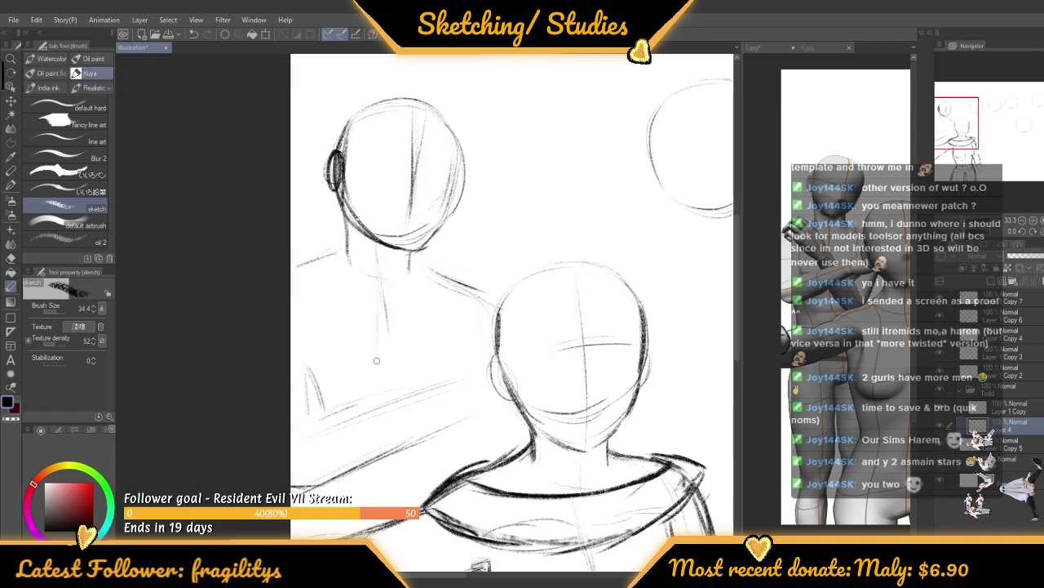
scroll(341, 270, "down", 3)
scroll(323, 270, "up", 2)
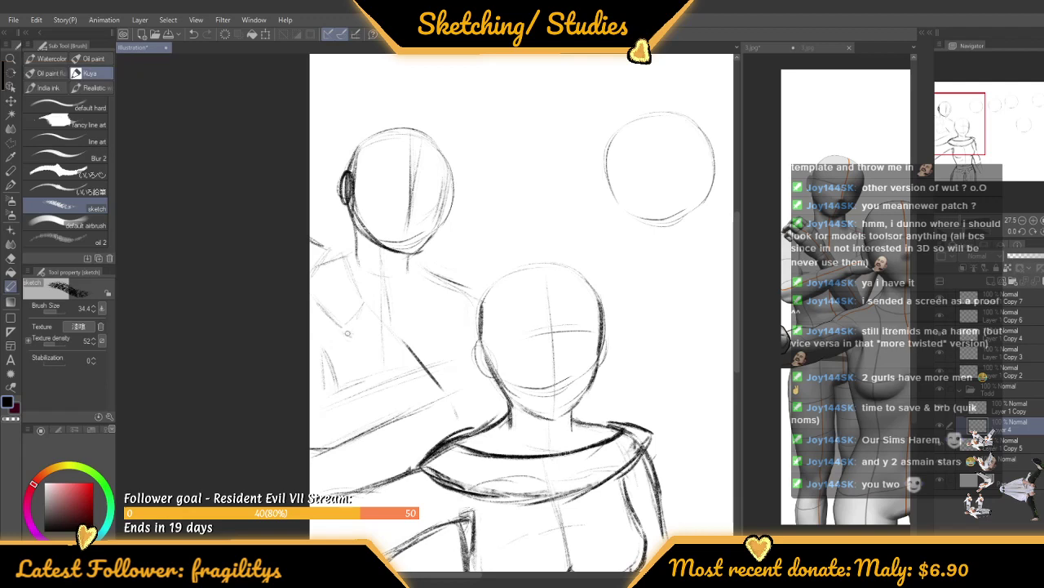
left_click_drag(354, 341, 412, 437)
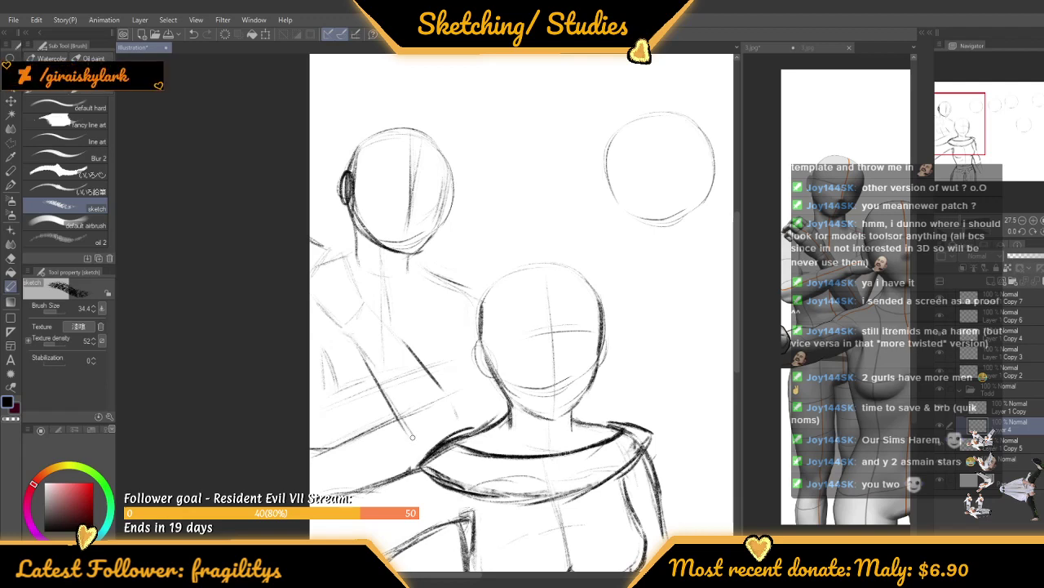
Darken the line from the woman's neck to her collar and extend the man's lower forearm line down to the collar
scroll(427, 300, "down", 3)
scroll(461, 282, "up", 3)
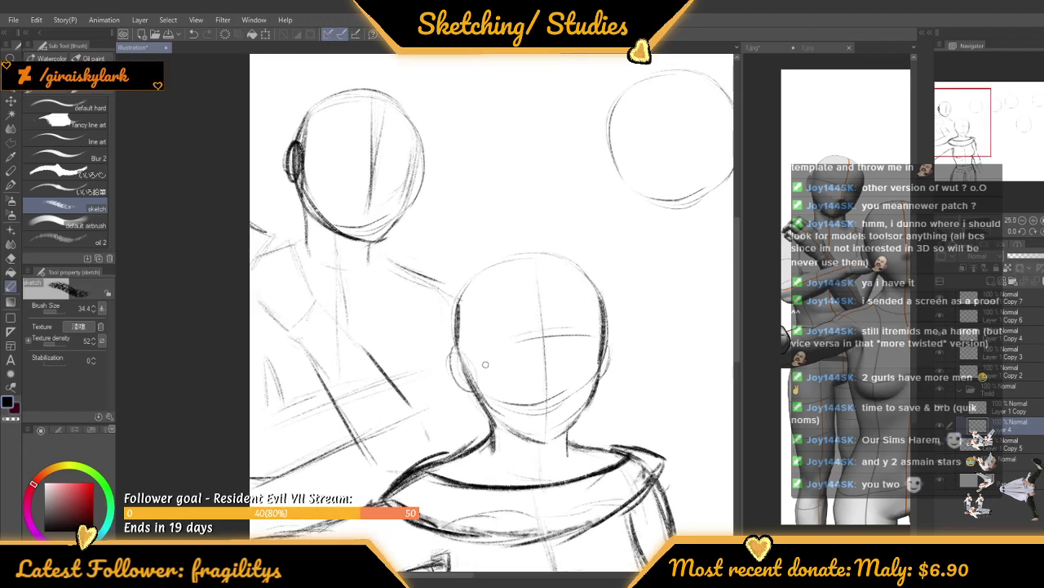
left_click_drag(483, 415, 481, 440)
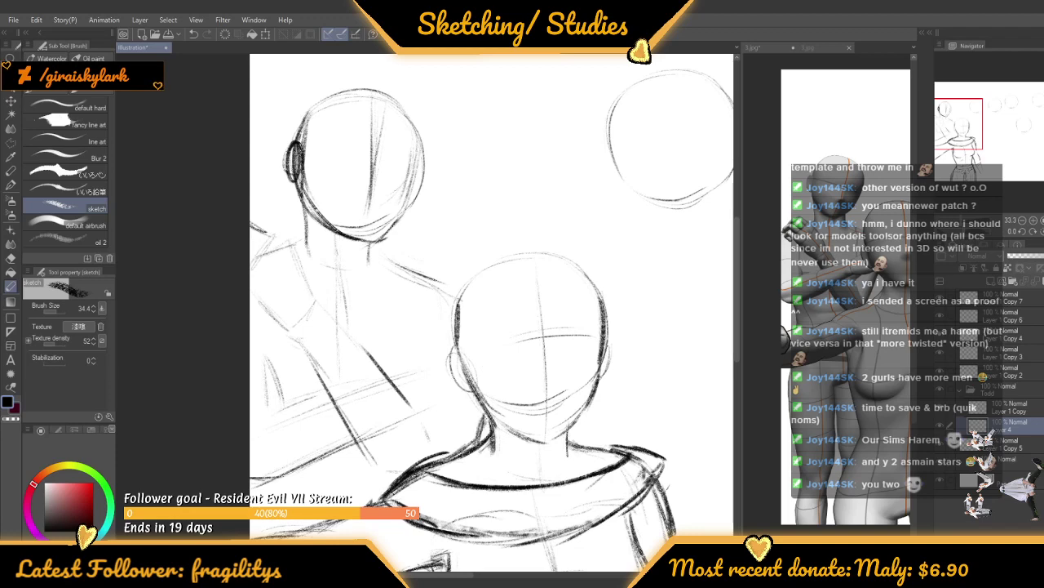
scroll(471, 303, "down", 5)
scroll(445, 338, "up", 4)
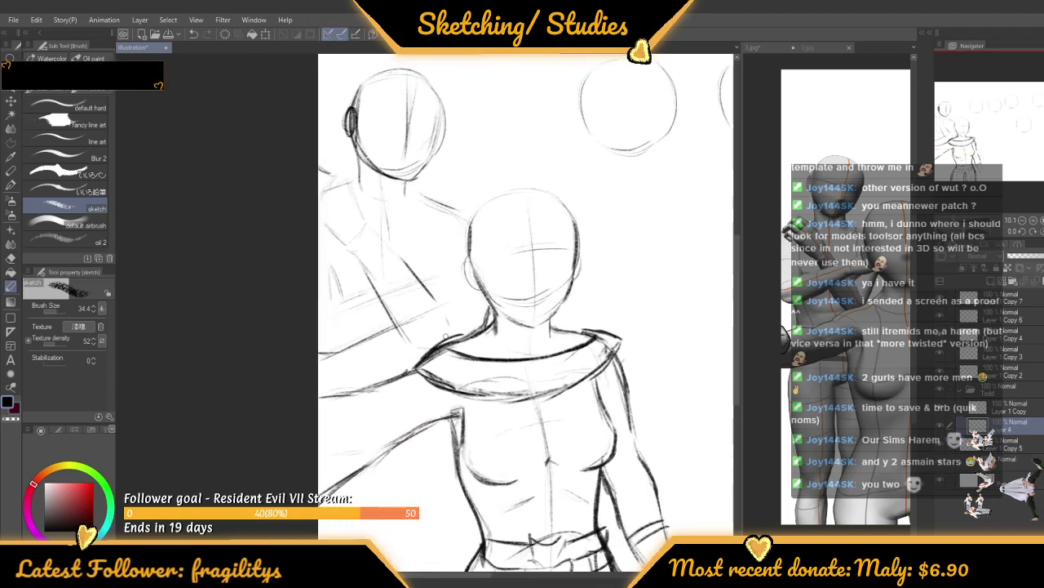
scroll(445, 336, "up", 2)
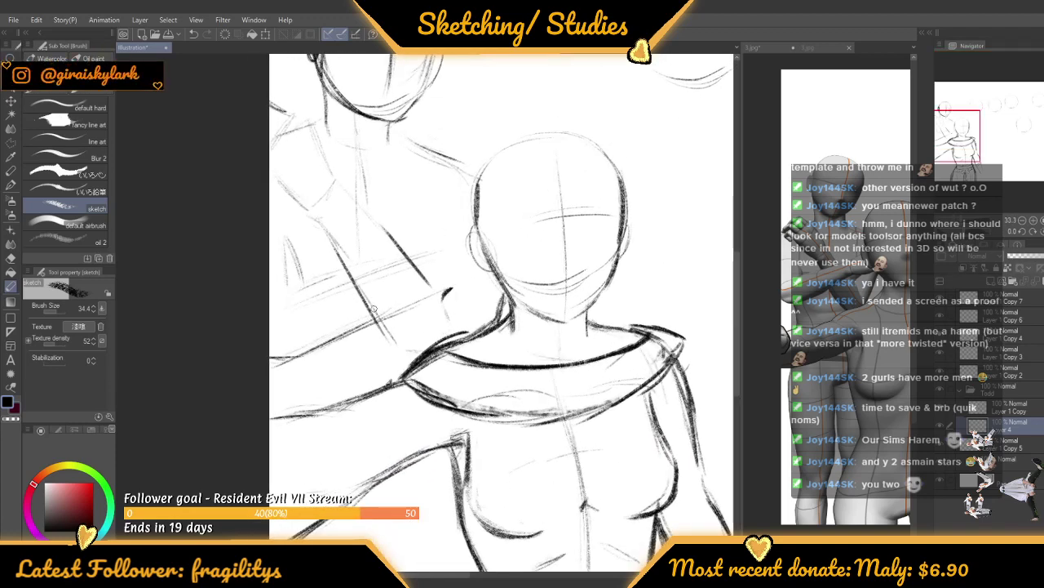
left_click_drag(372, 308, 394, 356)
Darken the man's side line and the edge meeting his forearm, and add a short slanted line beyond the forearm
scroll(400, 355, "down", 5)
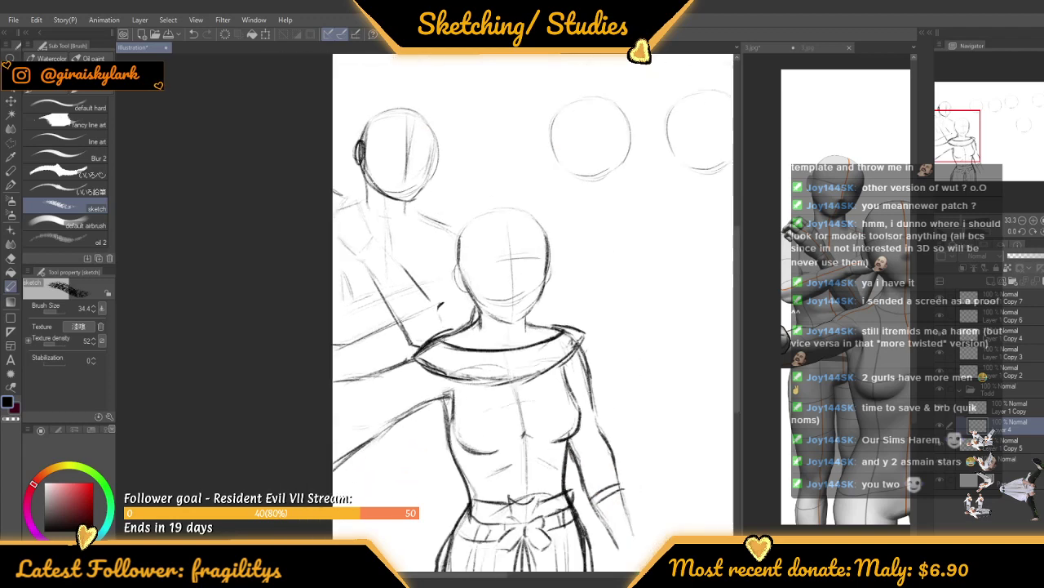
scroll(435, 243, "up", 5)
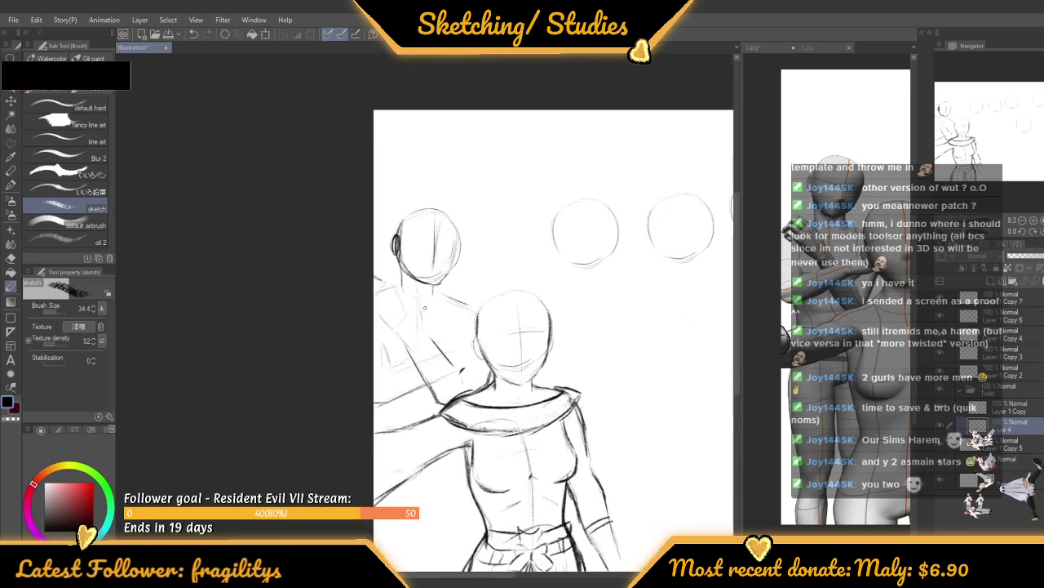
scroll(426, 318, "down", 5)
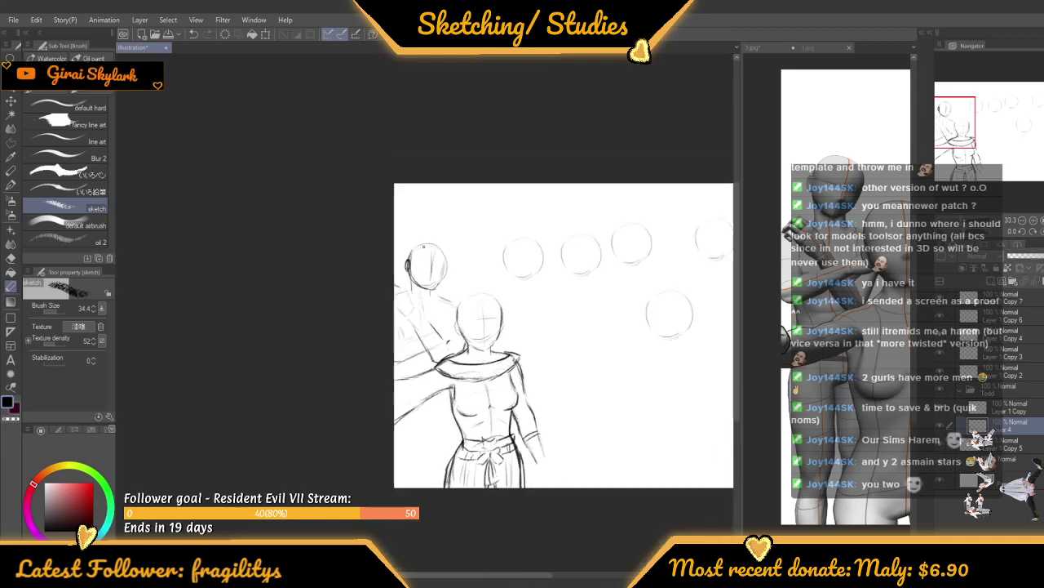
scroll(426, 319, "up", 5)
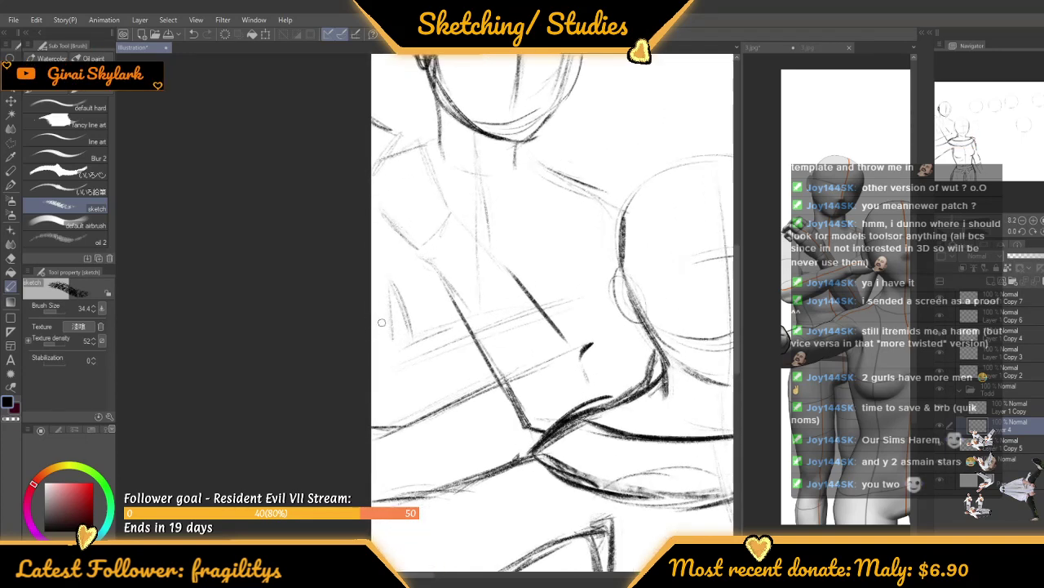
mouse_move(390, 280)
left_mouse_down()
mouse_move(412, 382)
mouse_move(414, 344)
mouse_move(398, 345)
mouse_move(453, 324)
mouse_move(383, 366)
mouse_move(477, 321)
left_mouse_up()
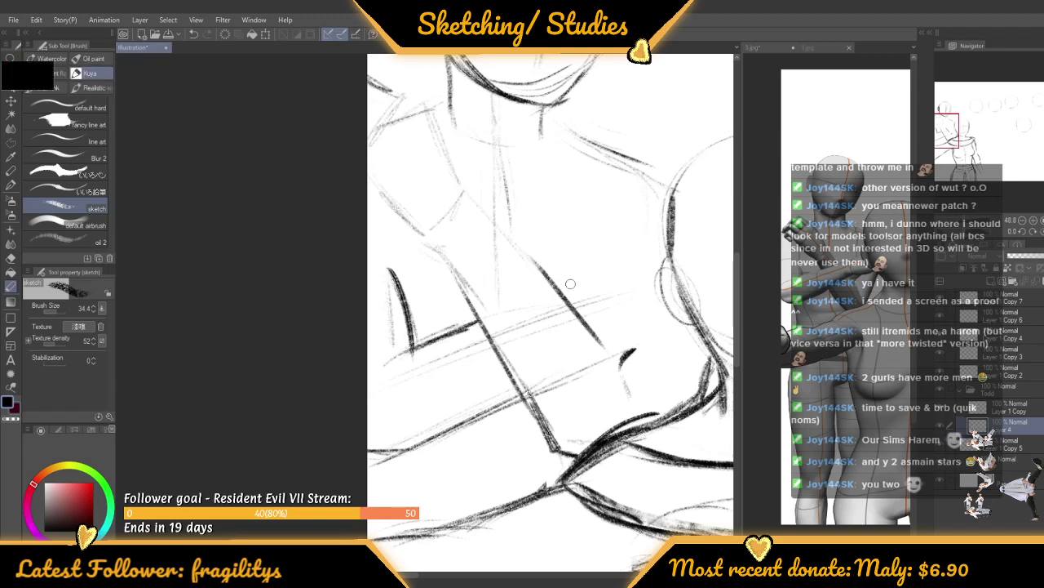
left_click_drag(561, 284, 625, 272)
scroll(507, 299, "down", 2)
scroll(463, 364, "up", 2)
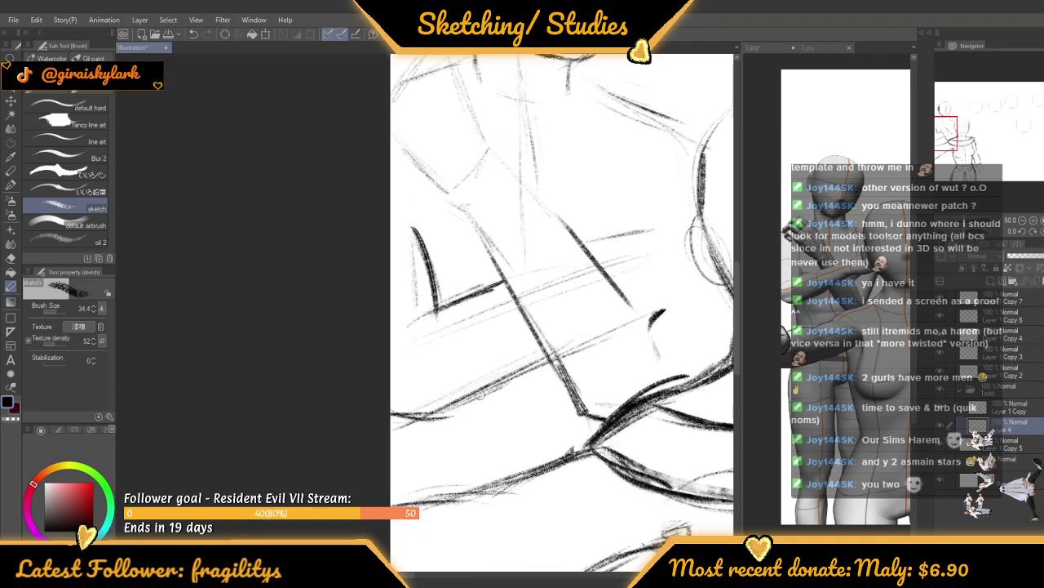
Examine the proportions and placement of the man's head, torso and arms against the woman's figure
scroll(489, 327, "down", 5)
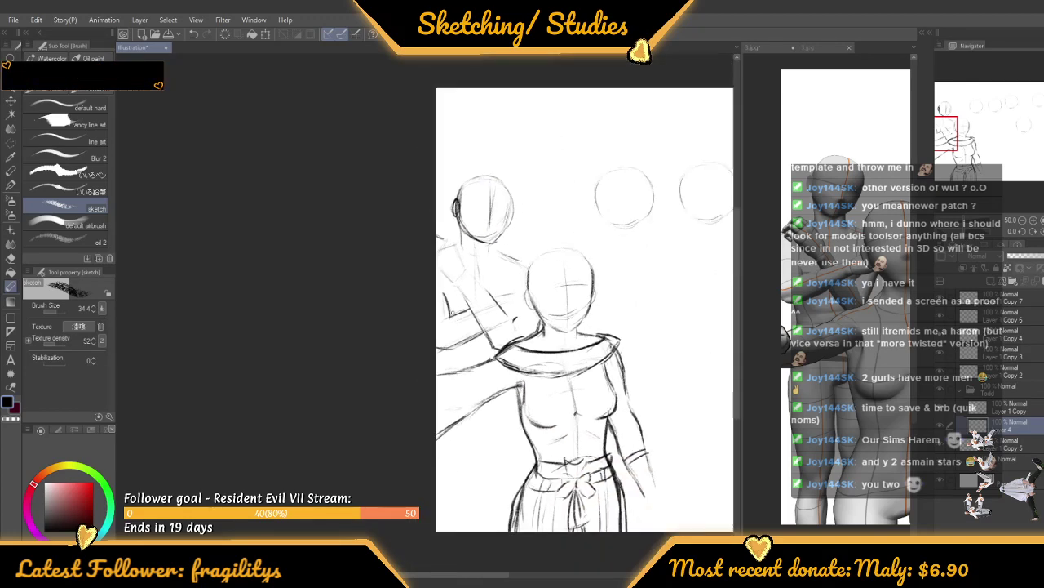
scroll(487, 235, "up", 5)
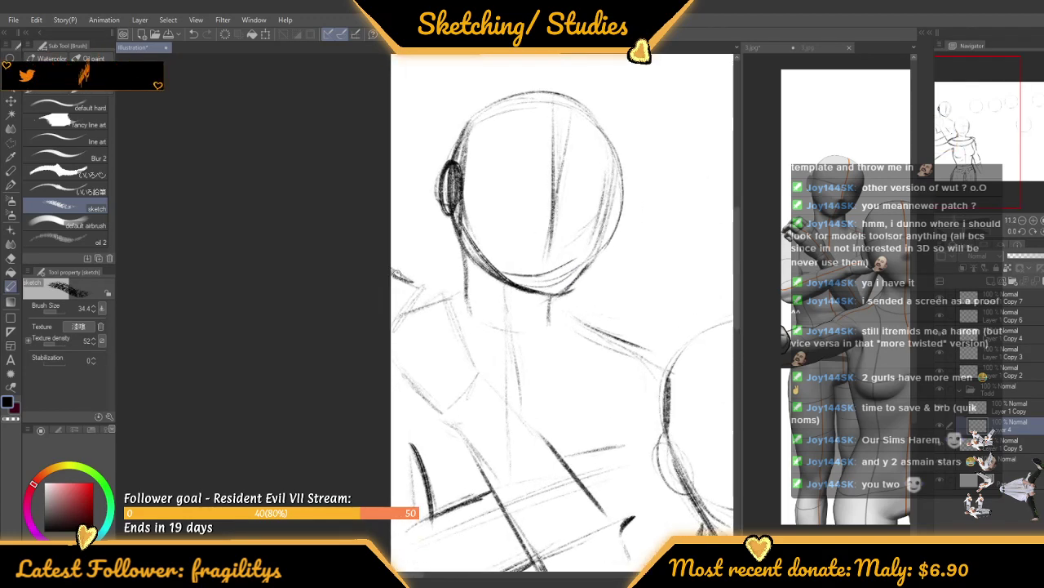
scroll(392, 276, "down", 2)
scroll(576, 321, "up", 2)
scroll(429, 196, "down", 4)
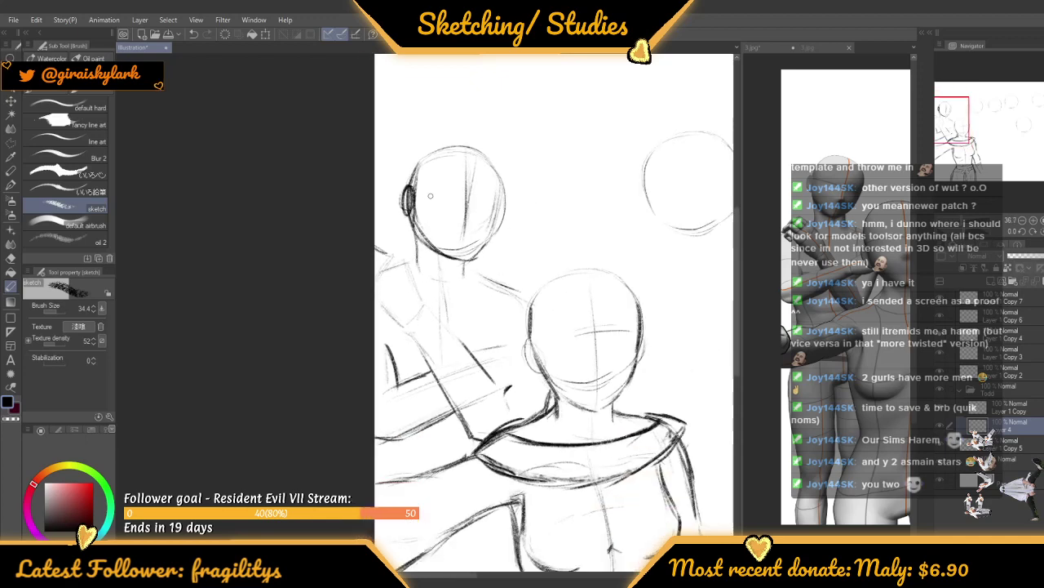
scroll(512, 256, "down", 2)
scroll(538, 269, "up", 5)
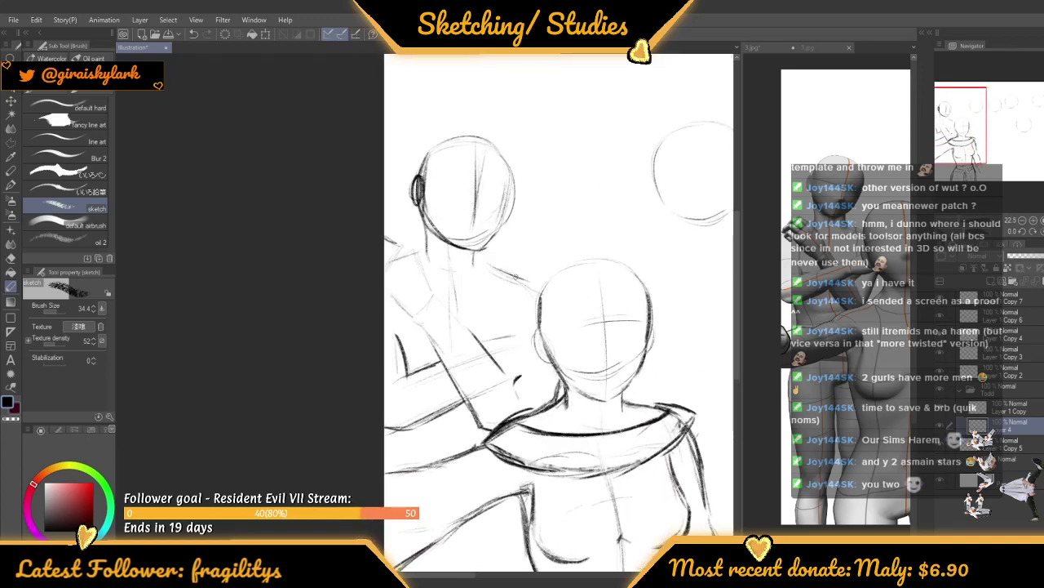
scroll(568, 287, "down", 1)
Select the man's raised arm with a polyline selection, shift it inward and slightly down, rotate it slightly clockwise, and deselect
left_click(11, 115)
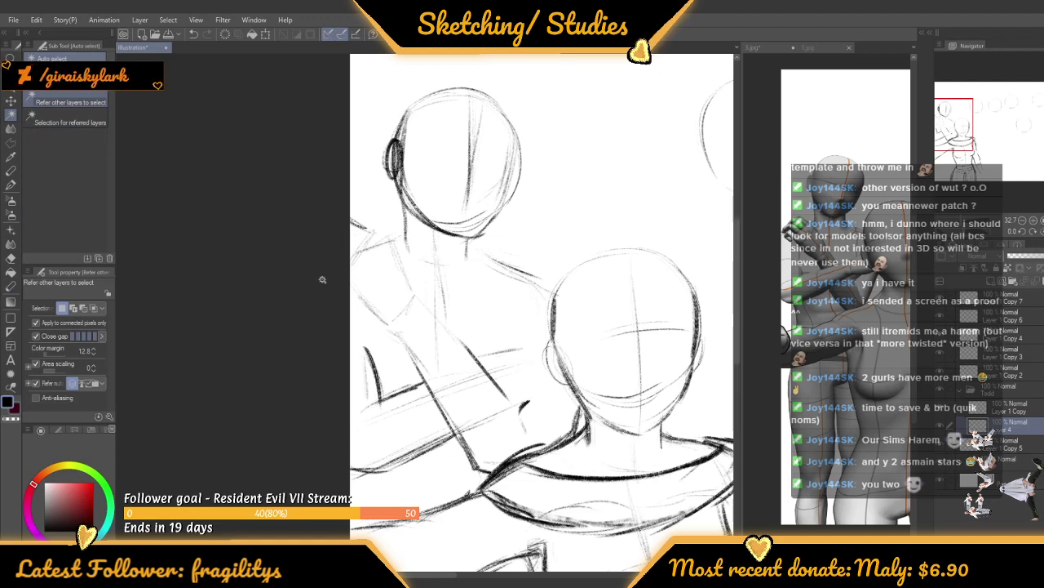
scroll(372, 223, "down", 4)
scroll(376, 224, "up", 4)
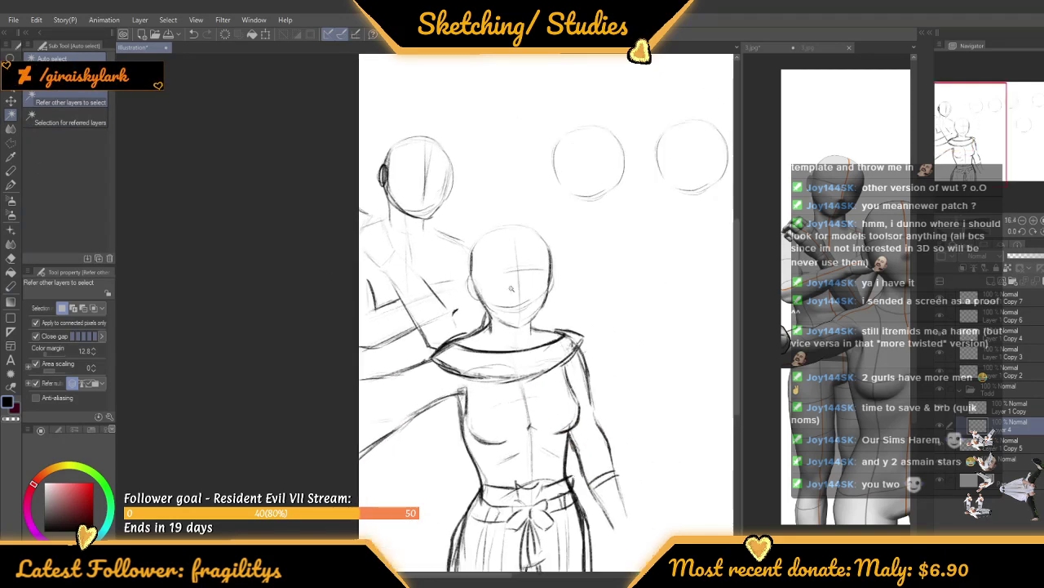
left_click(11, 142)
left_click(299, 373)
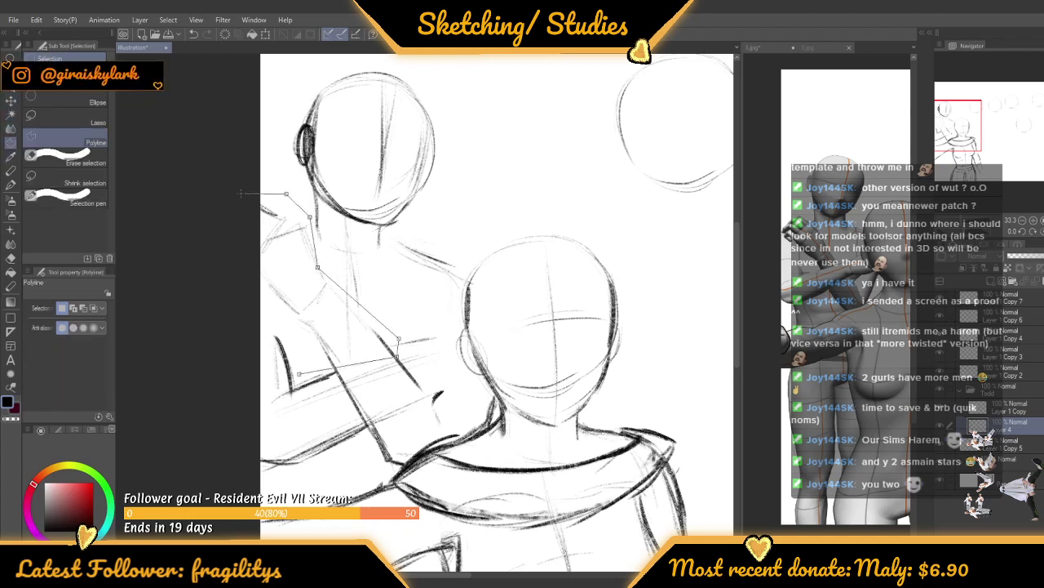
left_click(299, 374)
key("ctrl+t")
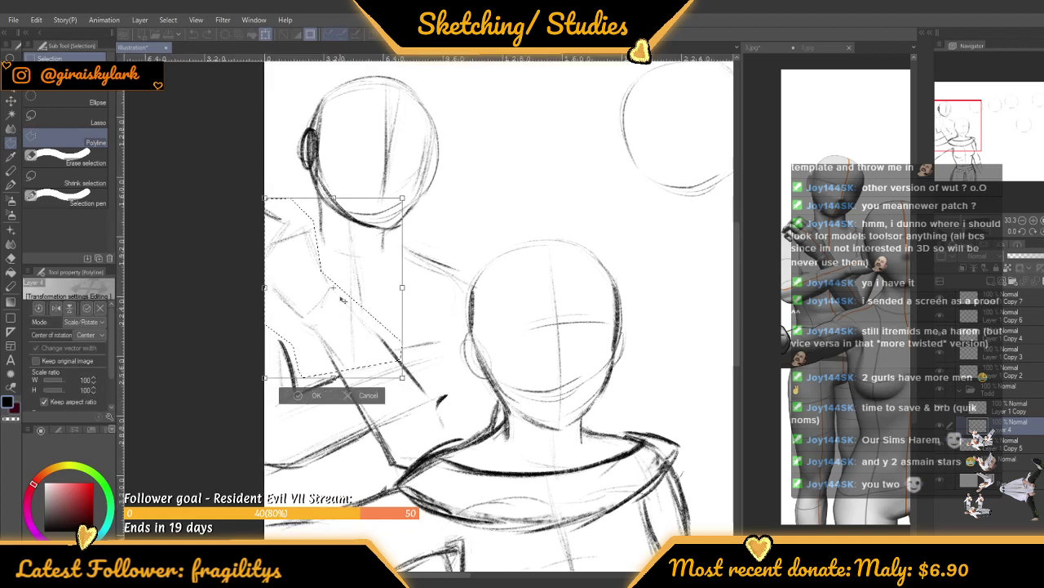
left_click_drag(407, 162, 422, 172)
mouse_move(351, 248)
left_mouse_down()
mouse_move(377, 253)
mouse_move(366, 257)
left_mouse_up()
left_click_drag(453, 238, 448, 230)
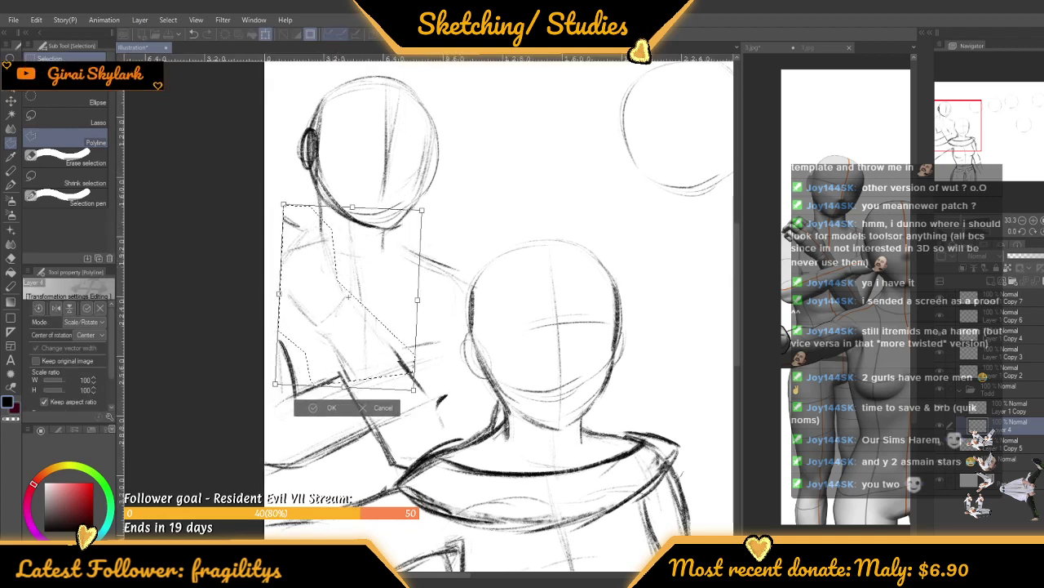
key("Return")
key("ctrl+d")
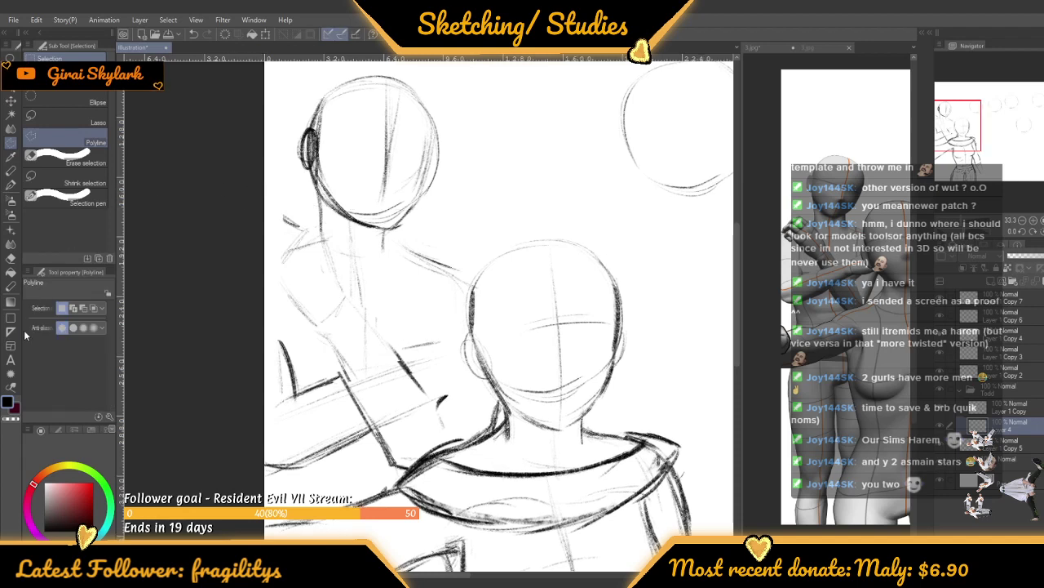
Darken the outer and inner edges of the man's raised upper arm and forearm with the sketch brush
left_click(10, 287)
scroll(276, 218, "up", 1)
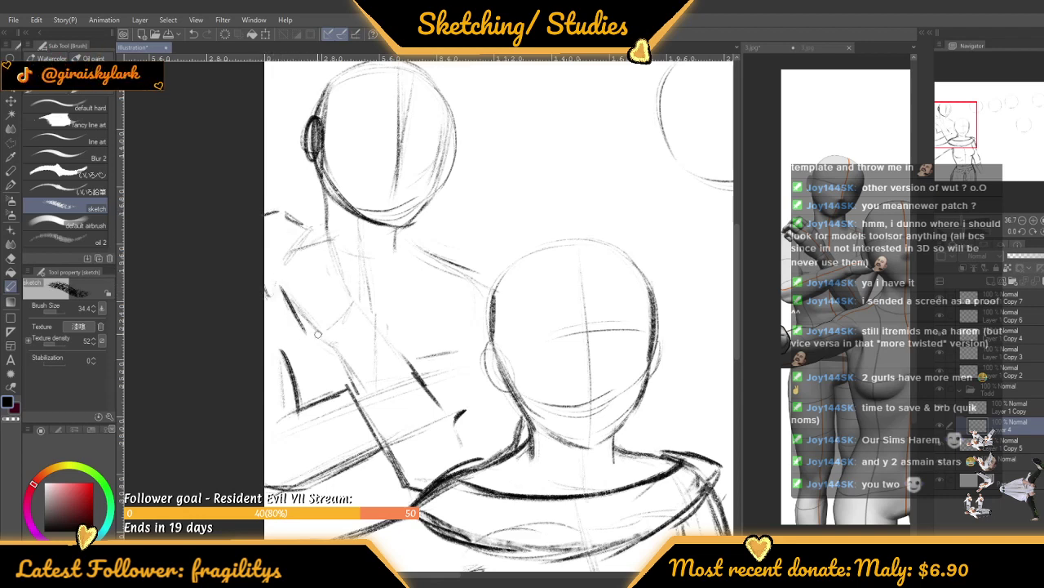
left_click_drag(284, 295, 325, 335)
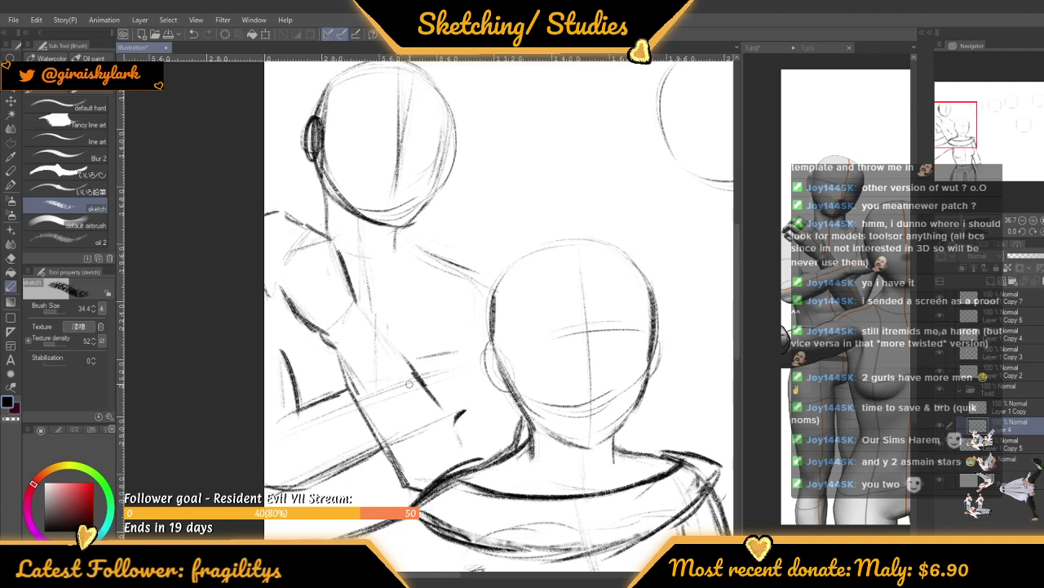
left_click_drag(416, 372, 359, 300)
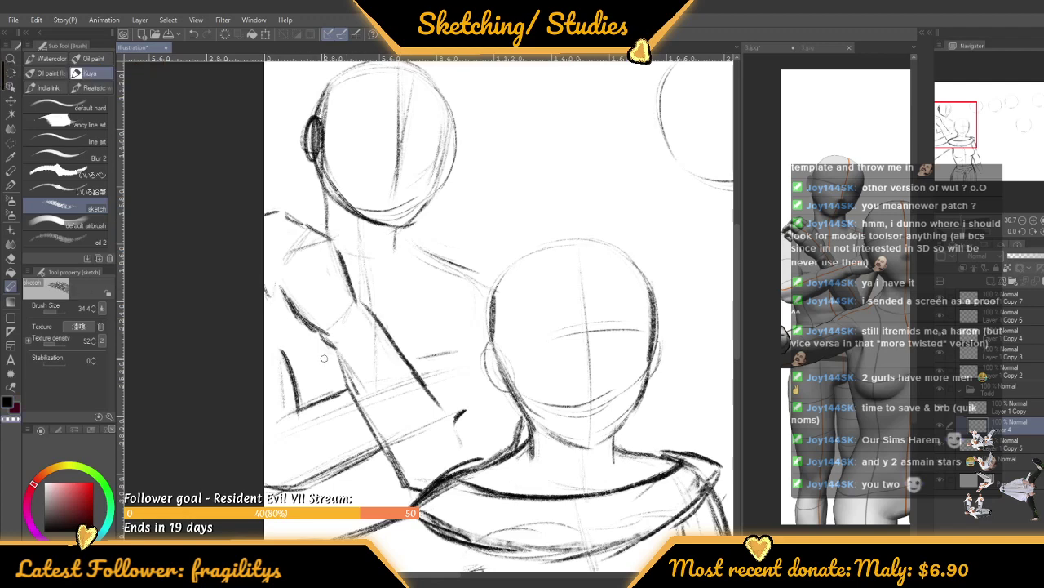
scroll(330, 310, "up", 1)
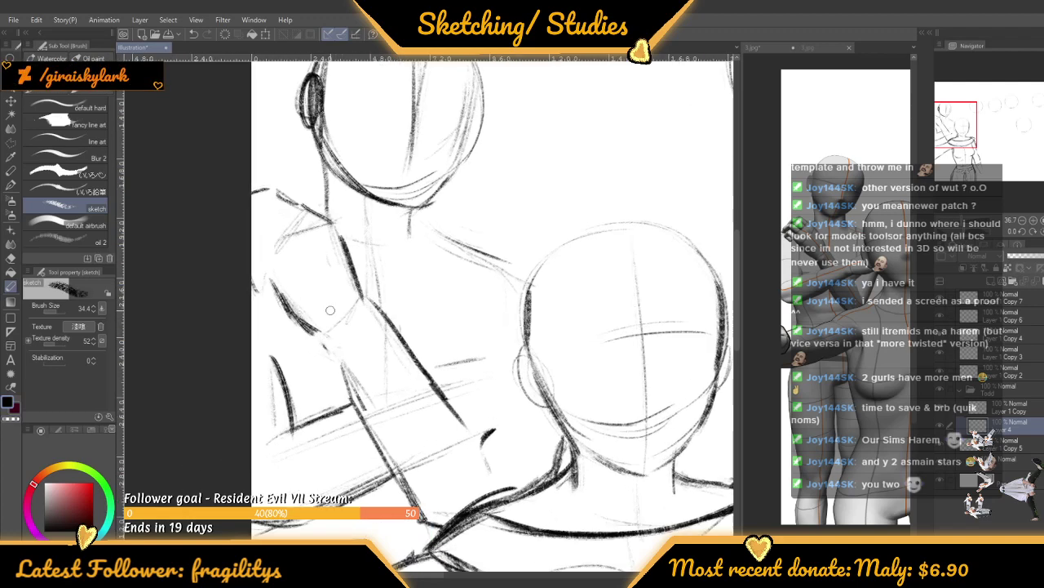
scroll(330, 310, "up", 1)
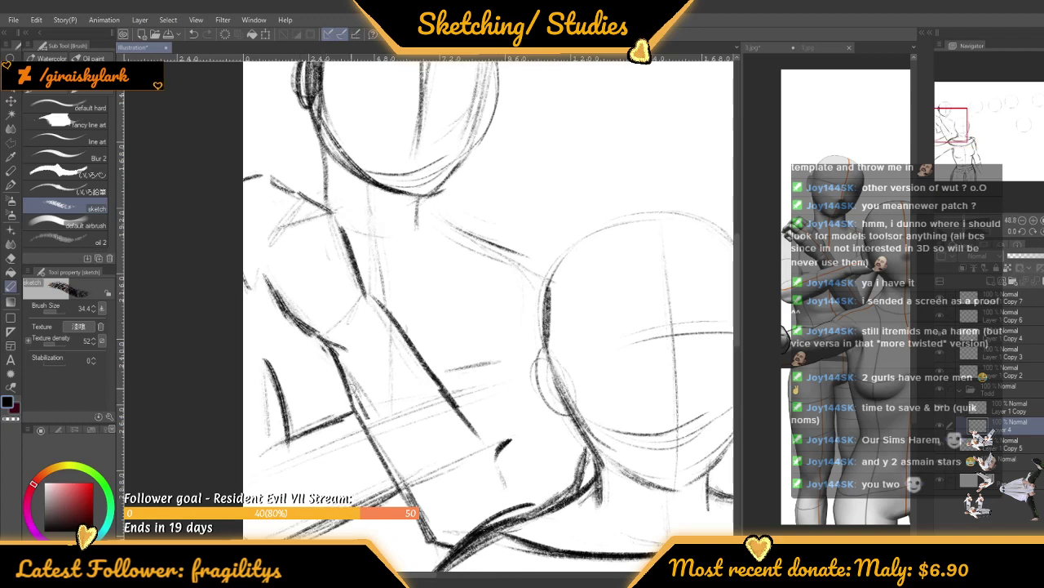
Examine the raised arm's edges against the man's torso and the woman's head and collar
scroll(330, 306, "down", 3)
scroll(330, 306, "up", 1)
scroll(330, 306, "down", 1)
scroll(330, 306, "up", 1)
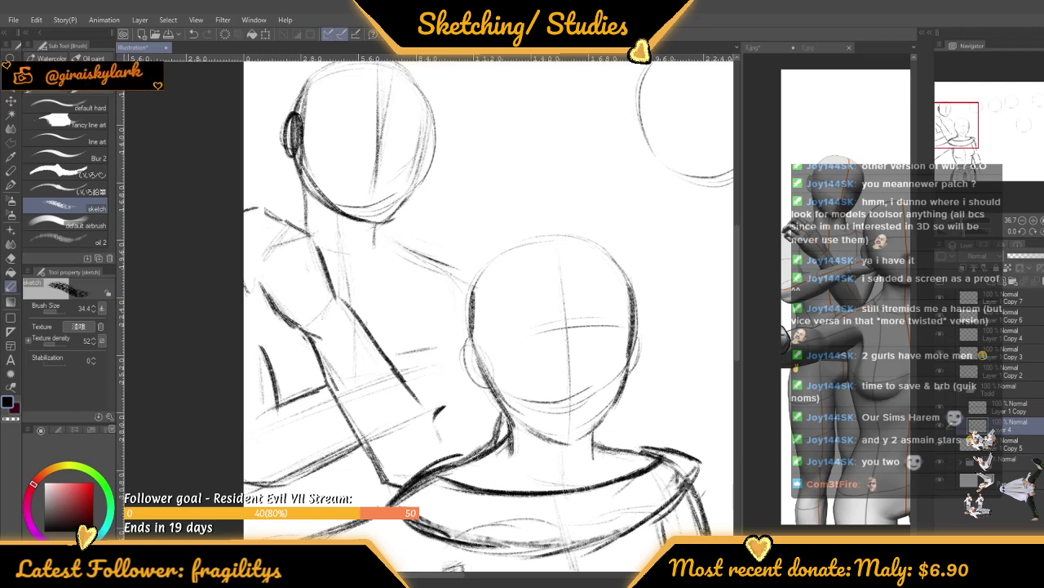
scroll(403, 318, "up", 1)
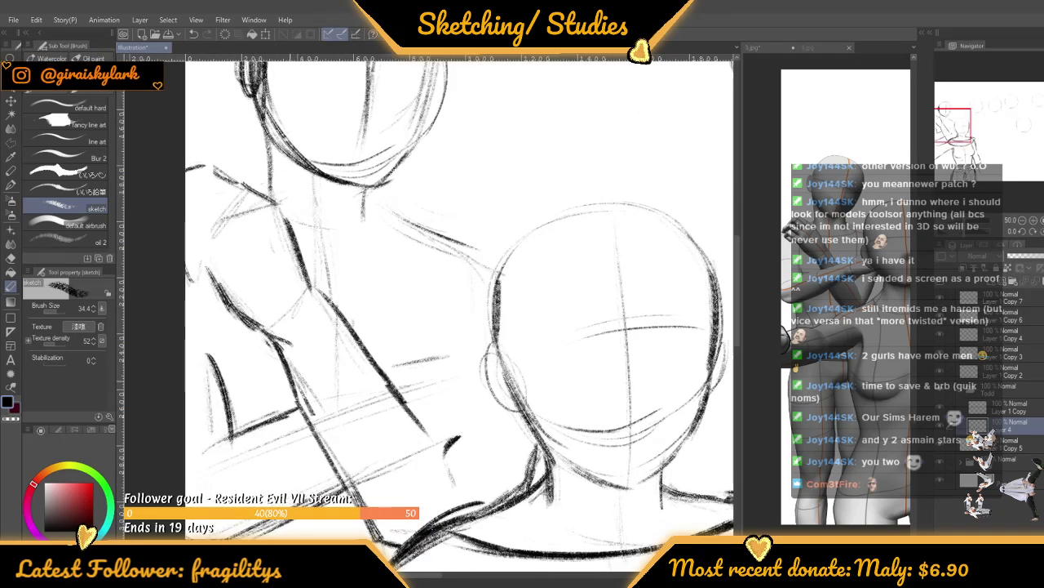
scroll(286, 367, "down", 1)
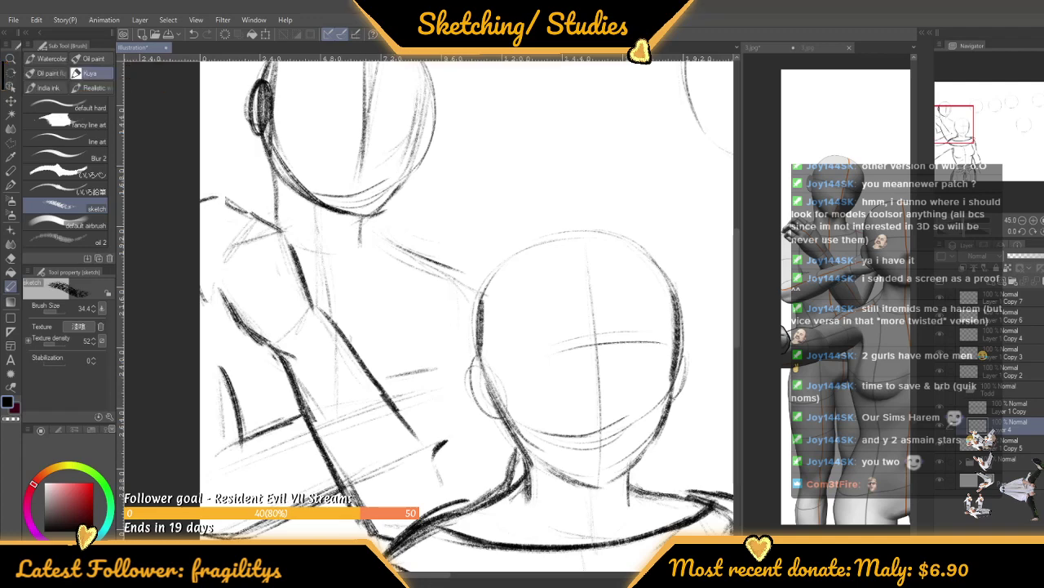
scroll(412, 379, "down", 2)
scroll(412, 380, "up", 2)
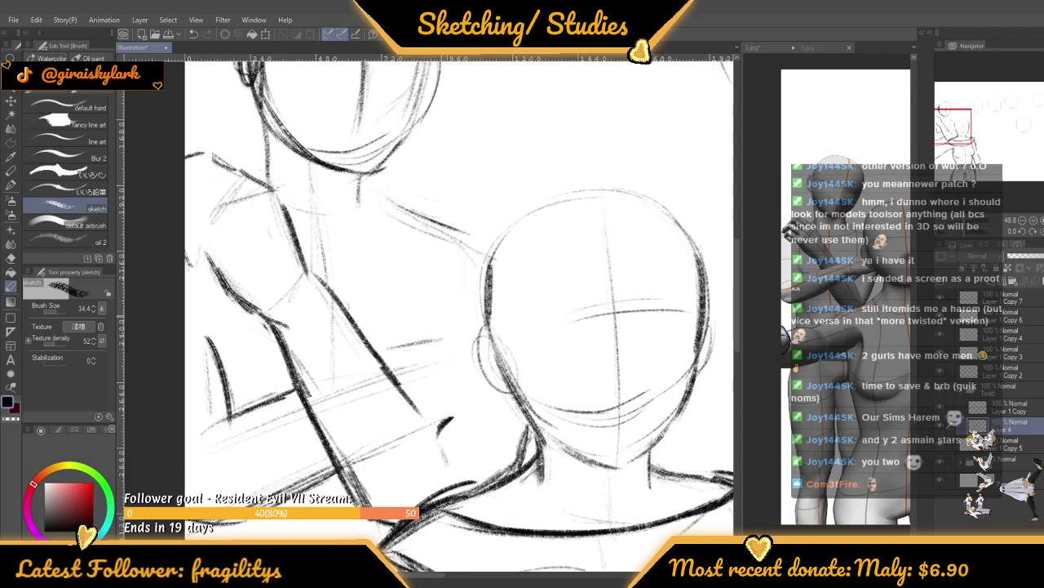
scroll(423, 411, "down", 10)
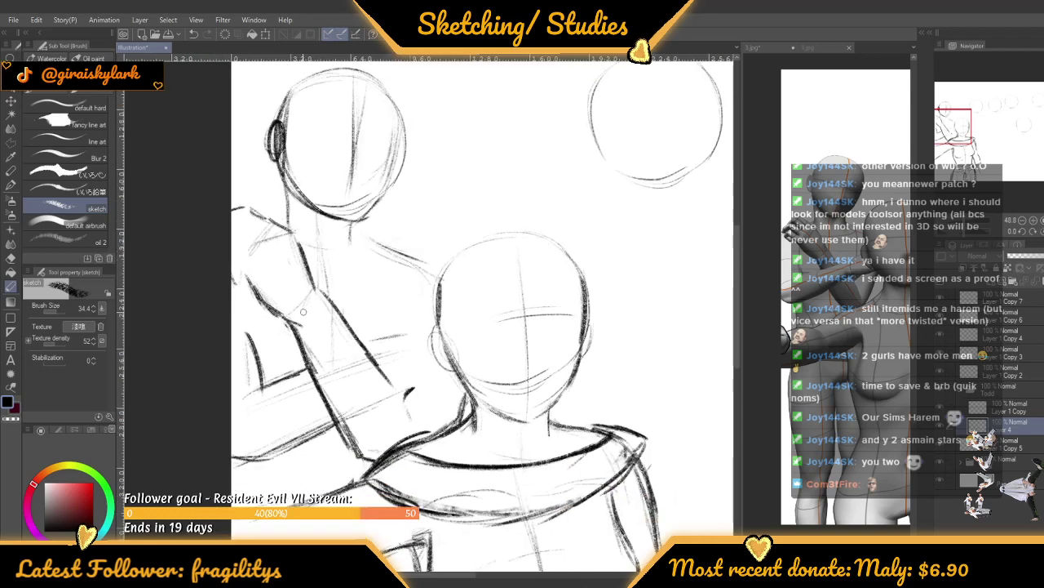
Draw a doodle face with two short vertical eyes, a wavy moustache and a small smile on the rightmost empty head circle
scroll(527, 235, "up", 10)
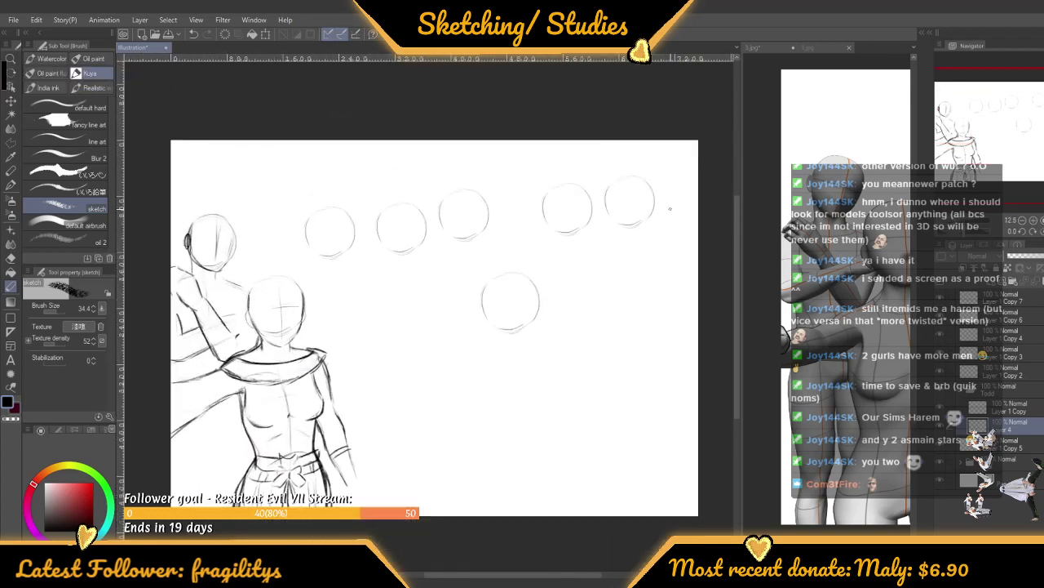
left_click_drag(607, 190, 603, 212)
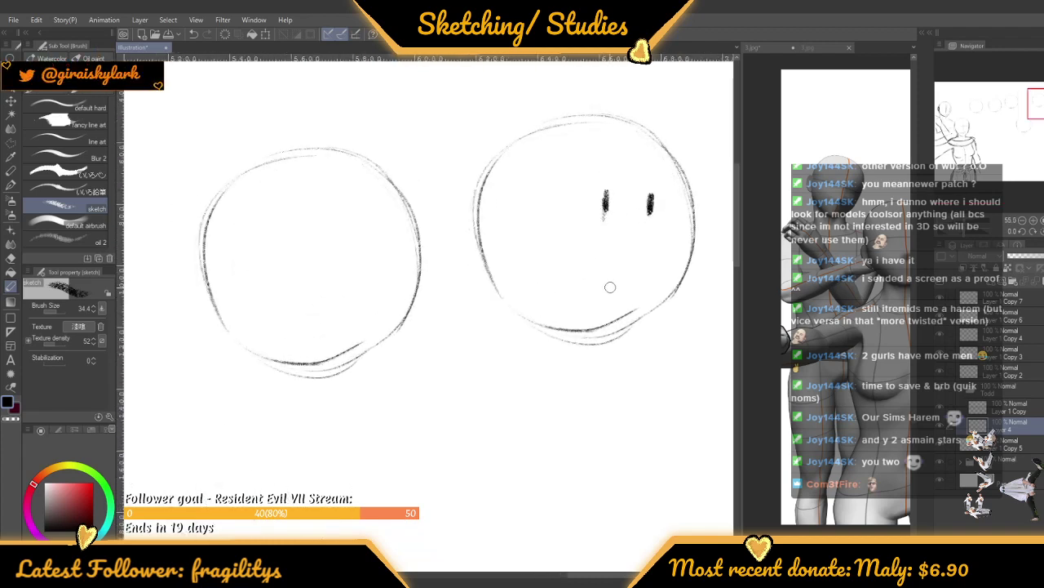
mouse_move(616, 278)
left_mouse_down()
mouse_move(638, 273)
mouse_move(602, 287)
mouse_move(554, 286)
left_mouse_up()
left_click_drag(634, 261, 684, 260)
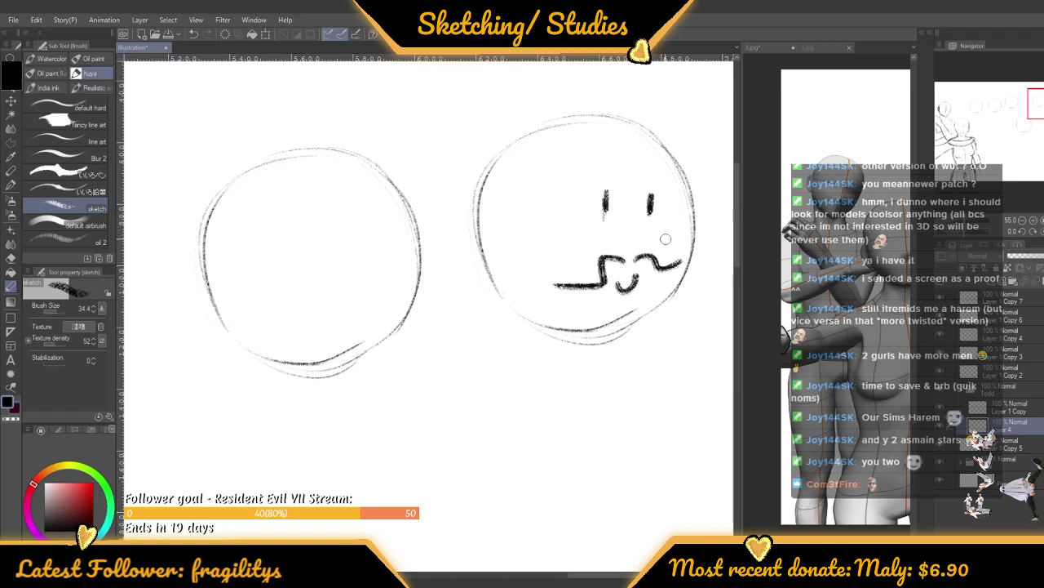
Draw a second doodle face with short vertical eyes, curled moustache and small smile on the circle beside the man's head
scroll(668, 249, "down", 4)
scroll(673, 246, "down", 6)
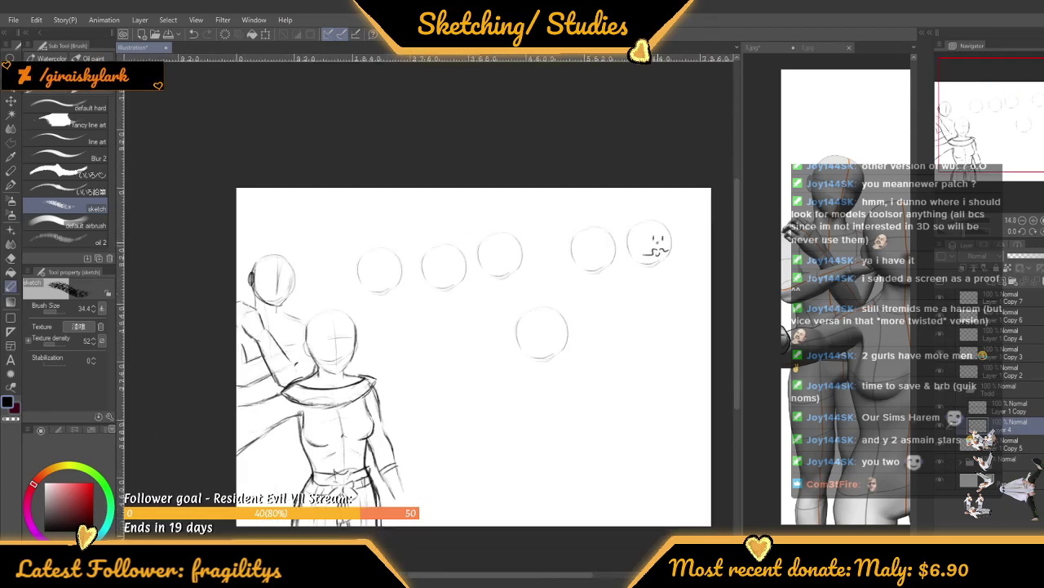
left_click_drag(378, 248, 441, 248)
scroll(441, 247, "up", 1)
scroll(441, 246, "up", 5)
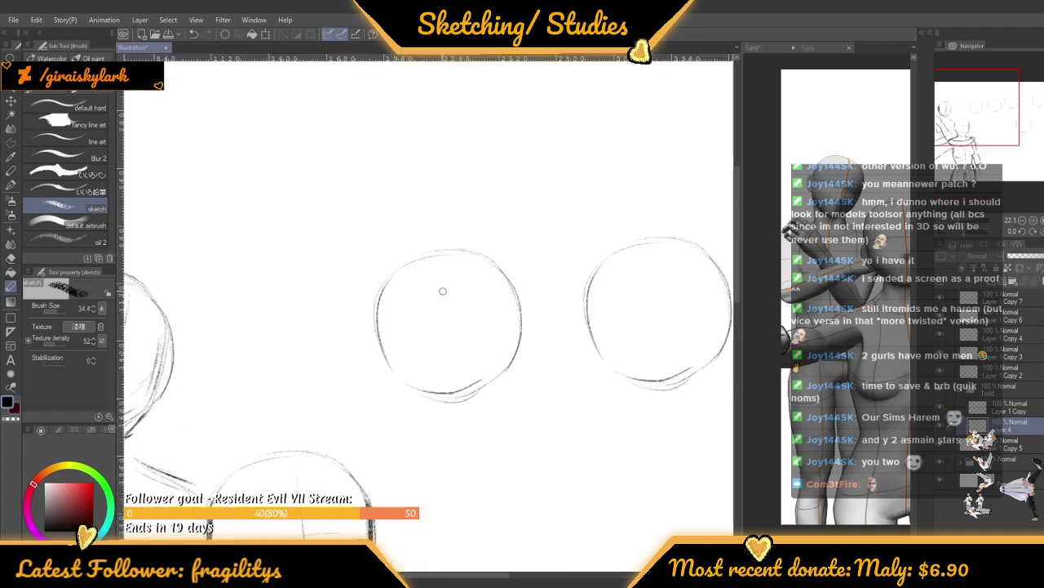
scroll(471, 314, "up", 2)
left_click_drag(451, 294, 445, 321)
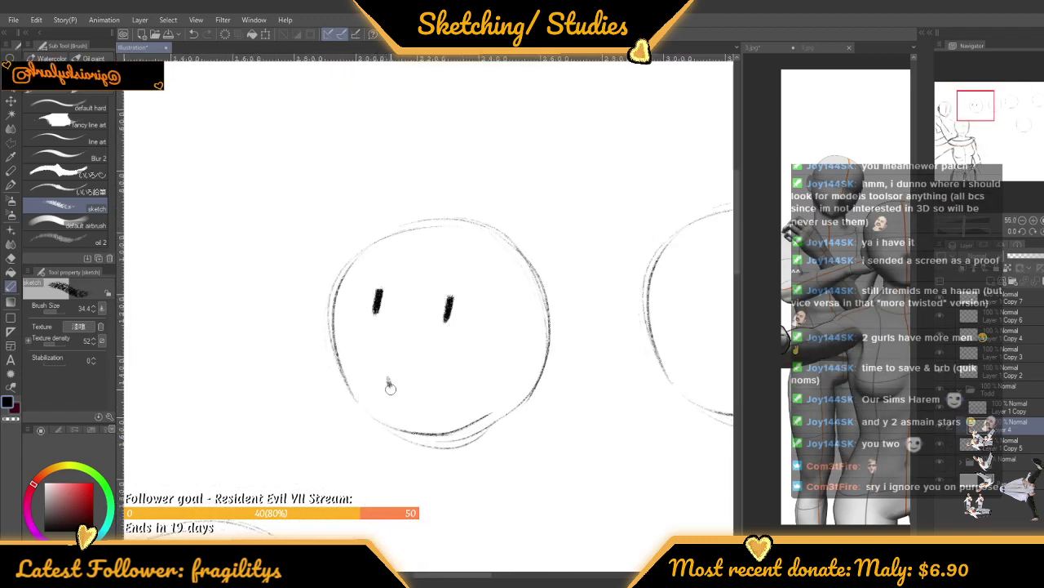
left_click_drag(389, 380, 476, 361)
left_click_drag(390, 359, 330, 364)
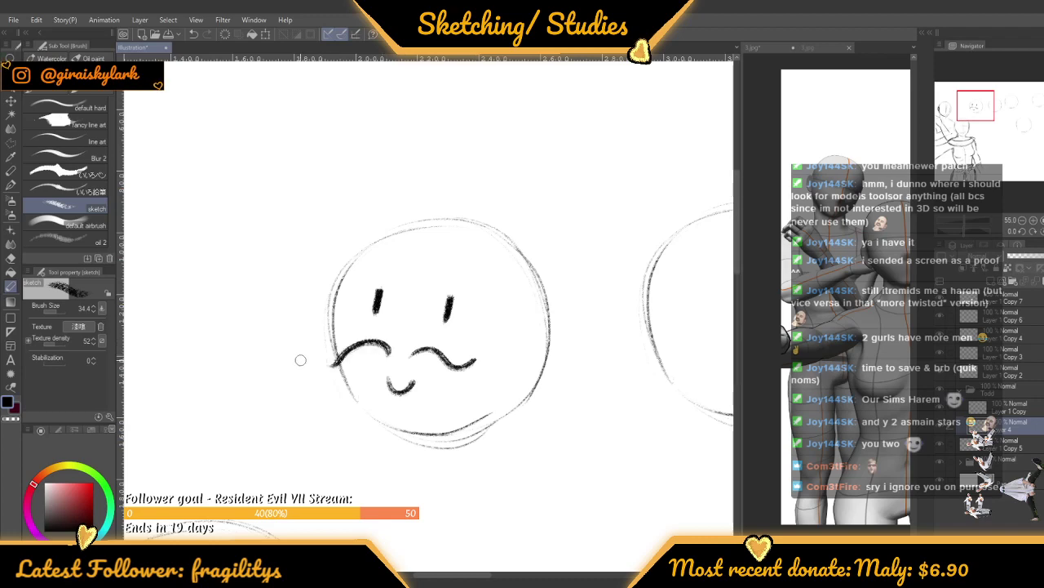
scroll(424, 286, "down", 4)
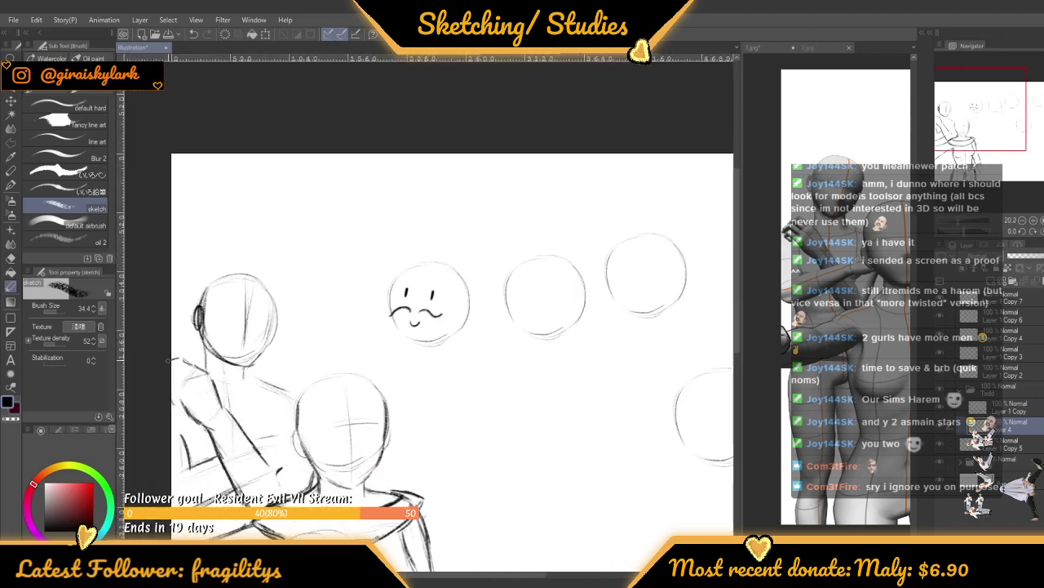
Hide the rulers and toggle the man's sketch layer off and on to check it against the woman's figure
scroll(168, 356, "up", 2)
scroll(361, 145, "down", 3)
scroll(288, 327, "up", 3)
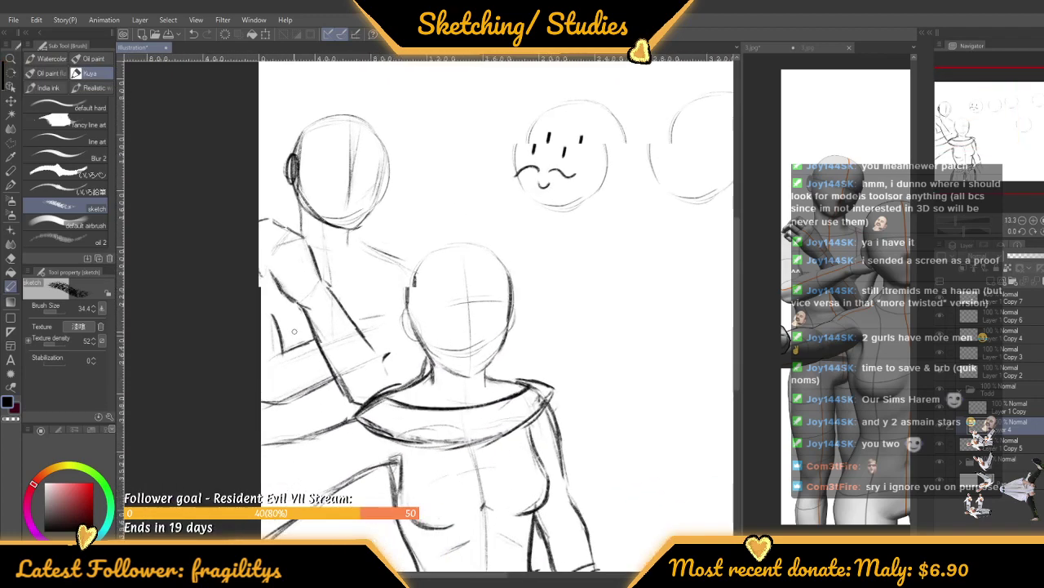
scroll(294, 331, "up", 2)
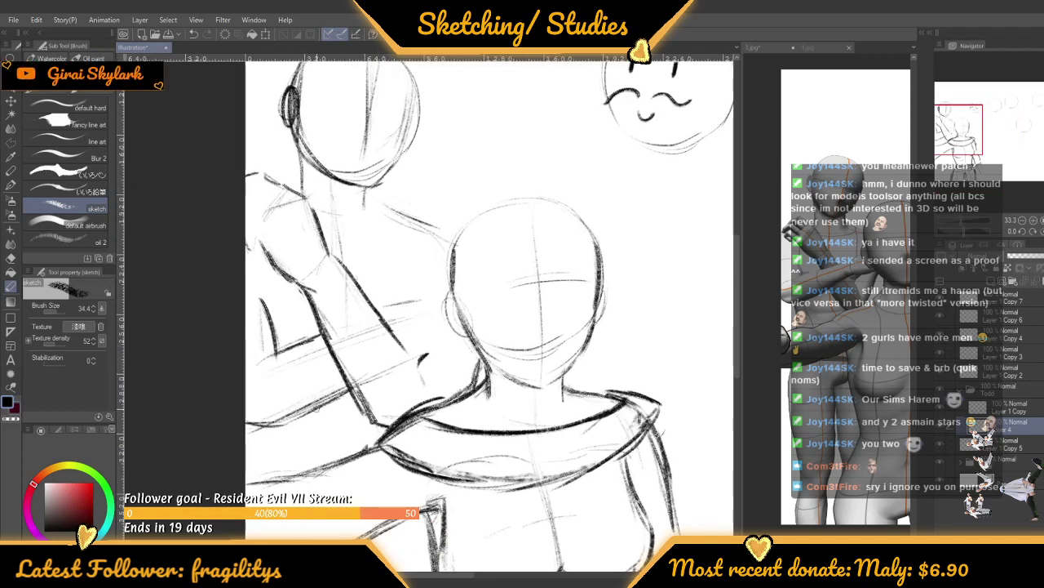
scroll(310, 382, "down", 2)
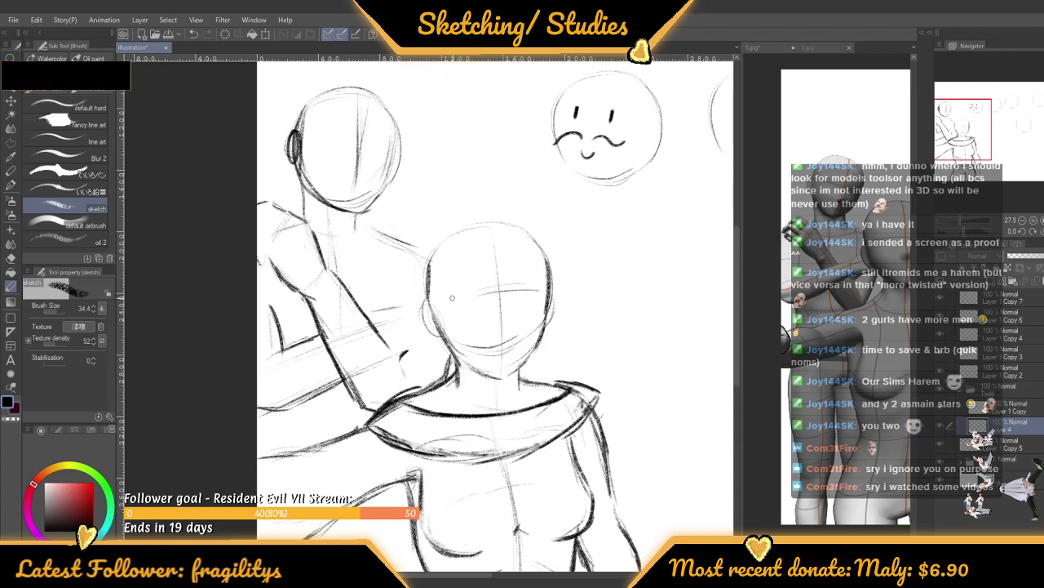
key("ctrl+r")
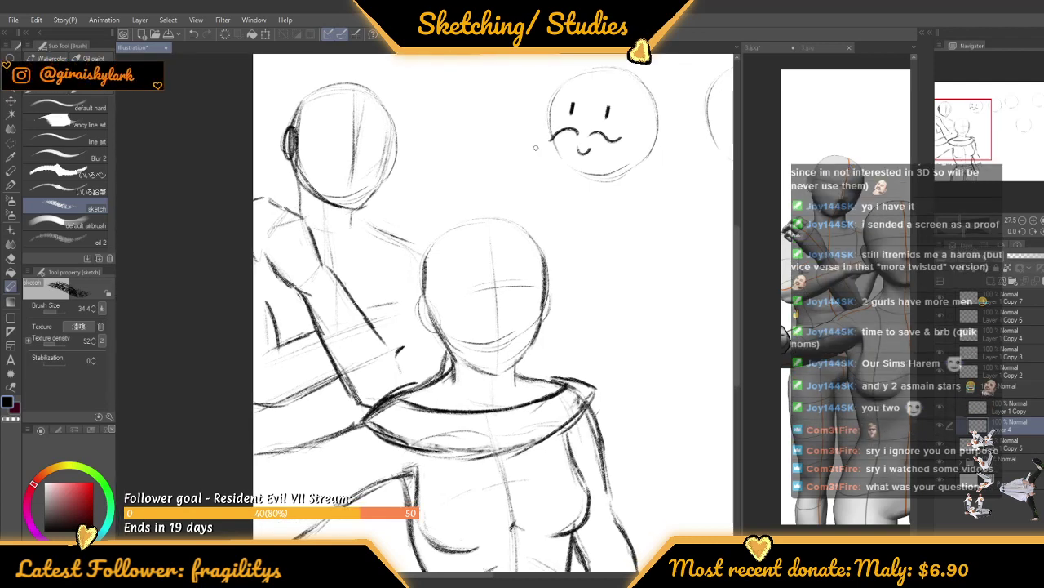
scroll(445, 295, "down", 5)
scroll(422, 331, "up", 4)
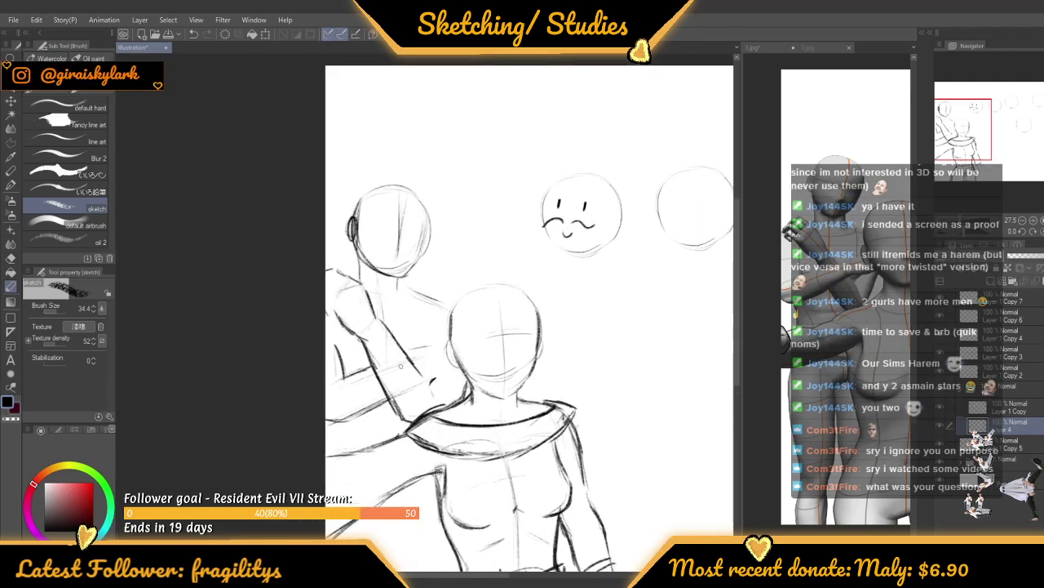
scroll(420, 331, "down", 2)
scroll(421, 331, "up", 3)
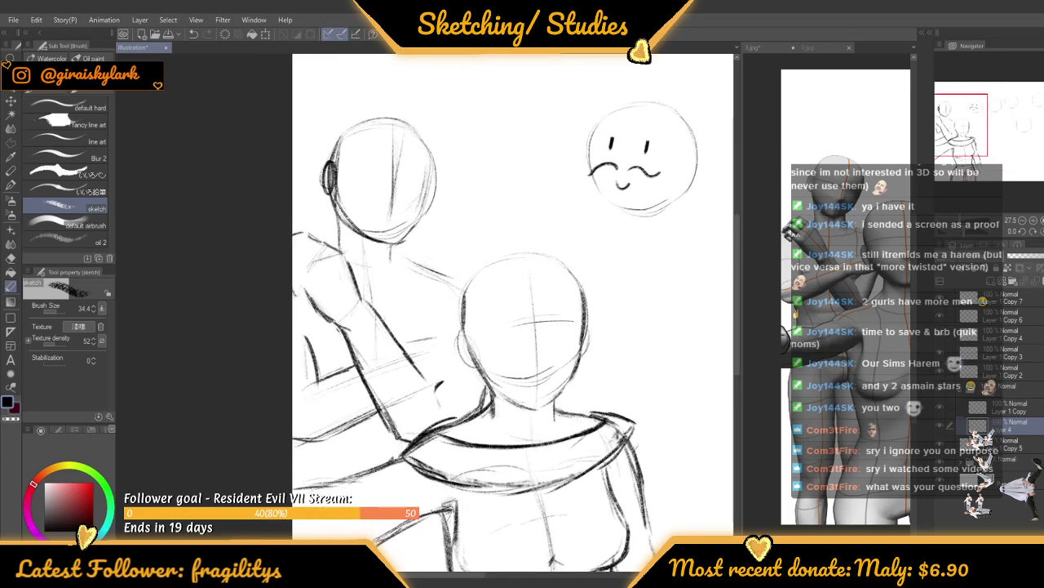
left_click(940, 426)
left_click(941, 432)
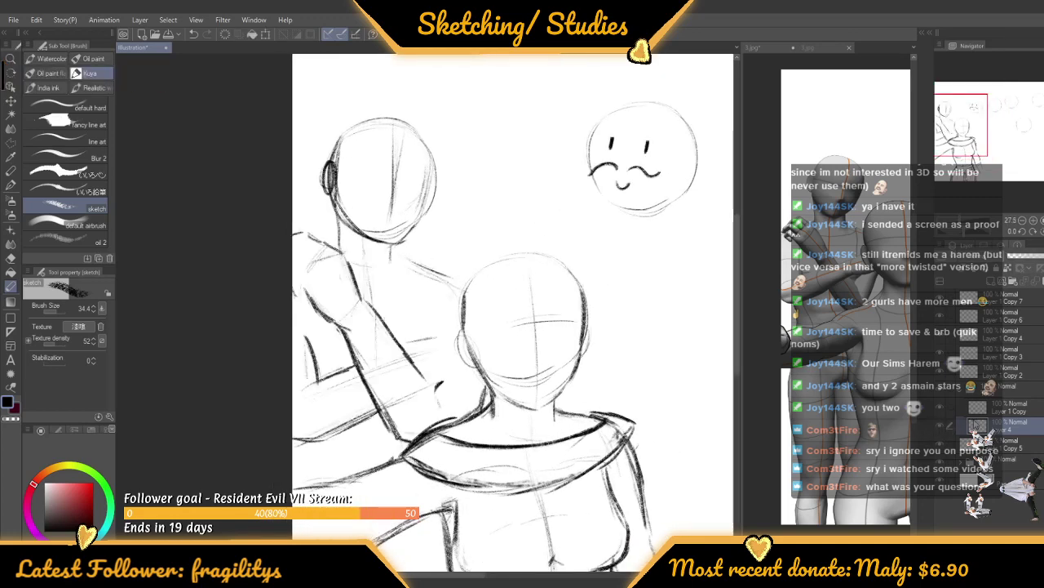
Darken the short line running from the raised forearm's outer edge across the man's chest toward the woman's head
scroll(392, 359, "up", 3)
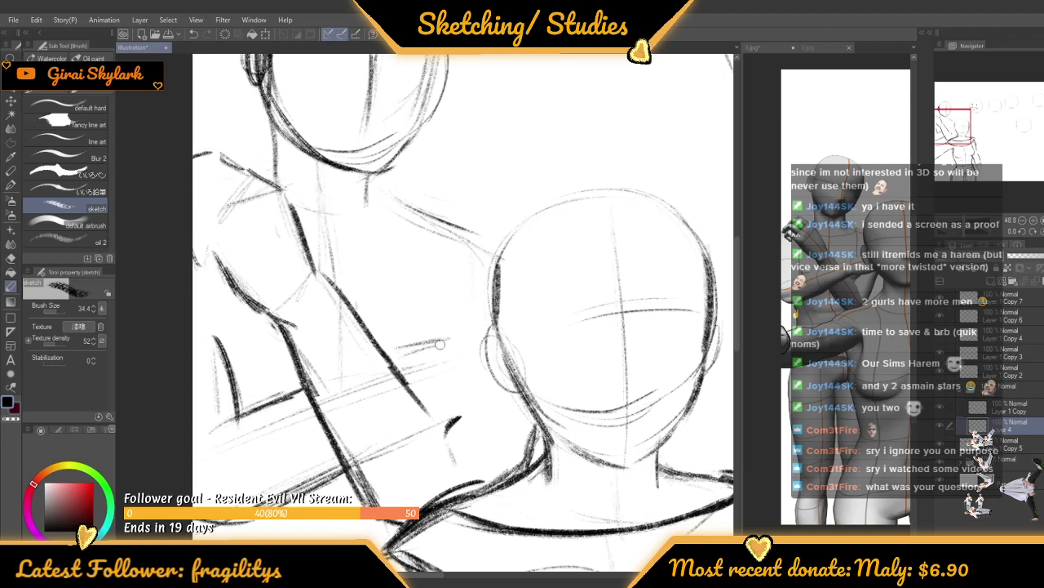
left_click_drag(390, 363, 434, 347)
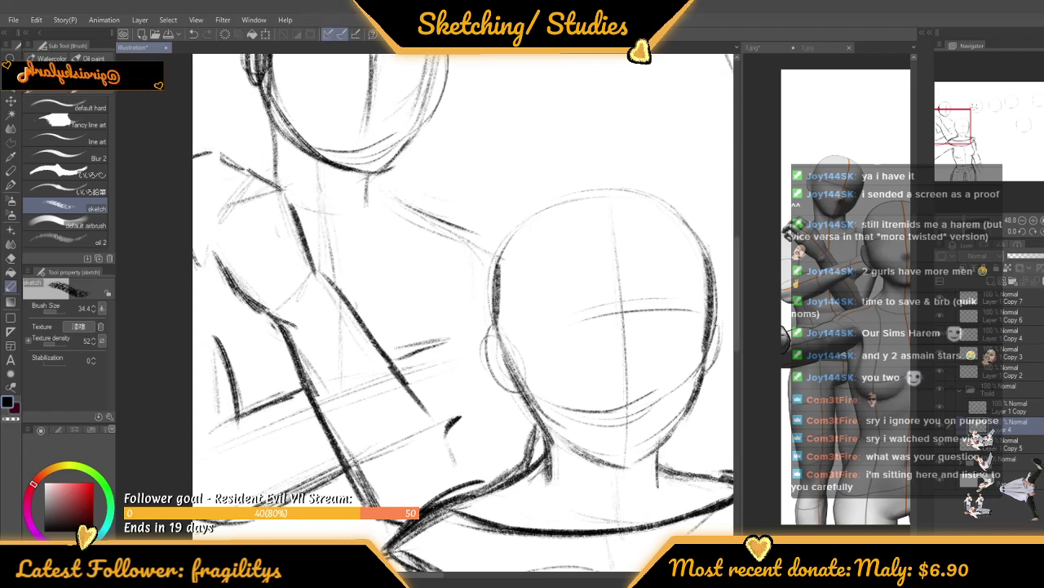
scroll(394, 354, "up", 2)
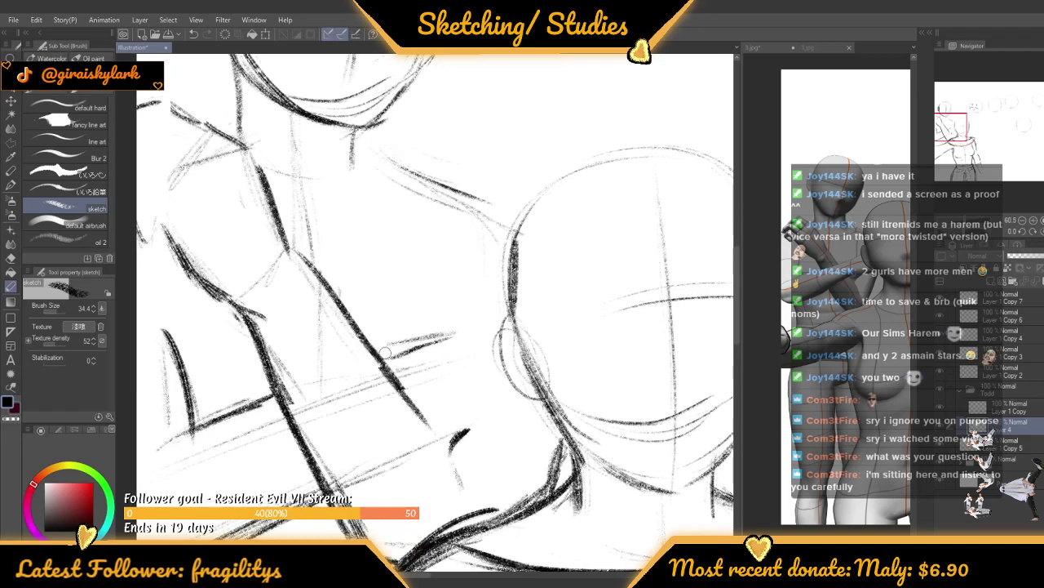
mouse_move(383, 353)
left_mouse_down()
mouse_move(442, 339)
mouse_move(472, 345)
left_mouse_up()
scroll(420, 298, "down", 2)
scroll(478, 285, "down", 4)
scroll(476, 324, "up", 4)
scroll(324, 442, "down", 4)
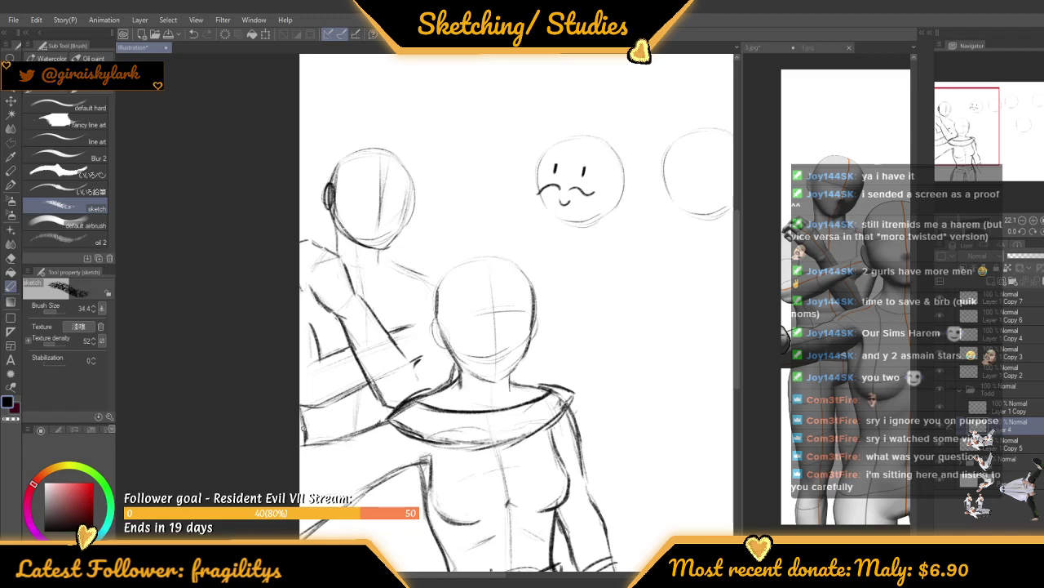
Sketch loose vertical lines for the man's lower body beneath his lower arm, beside the woman's waist and skirt
scroll(304, 439, "down", 4)
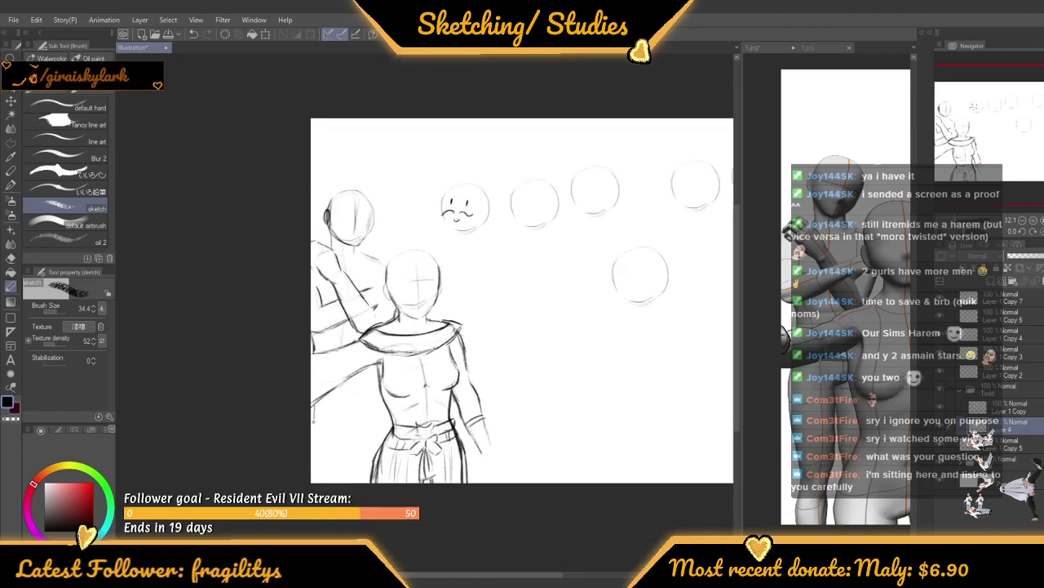
left_click_drag(314, 426, 319, 479)
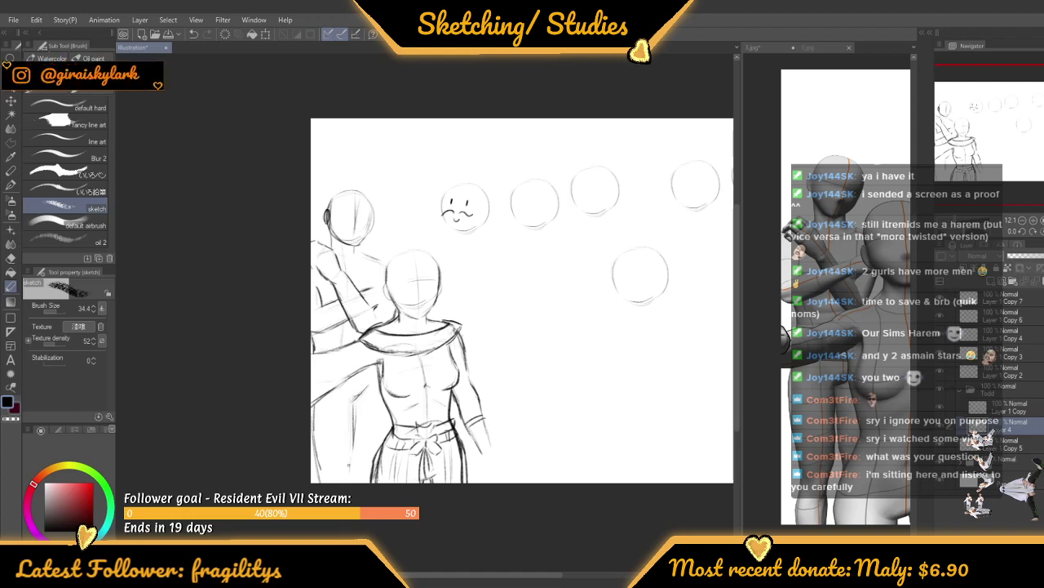
scroll(350, 462, "up", 3)
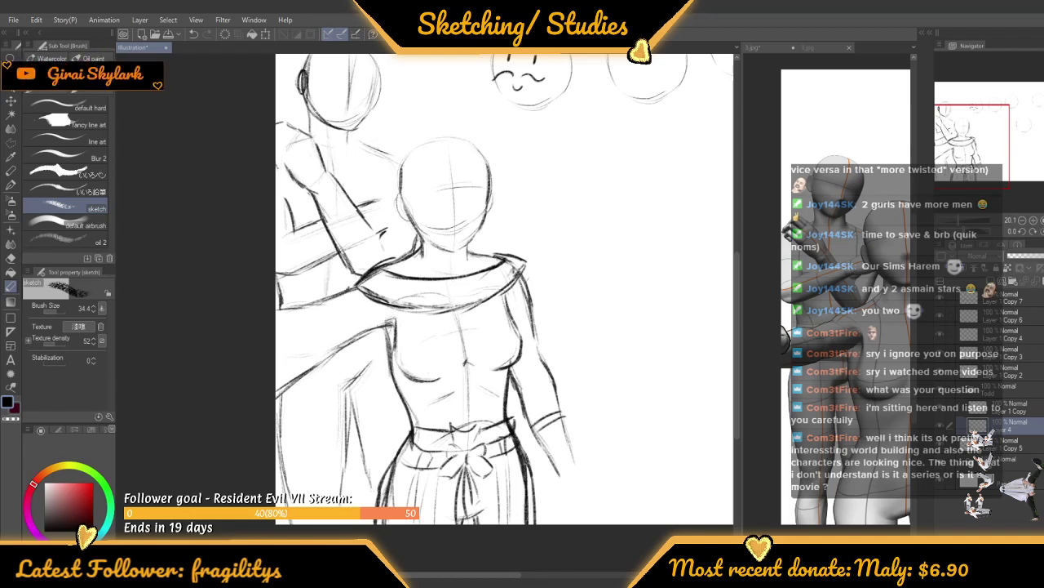
scroll(506, 424, "down", 3)
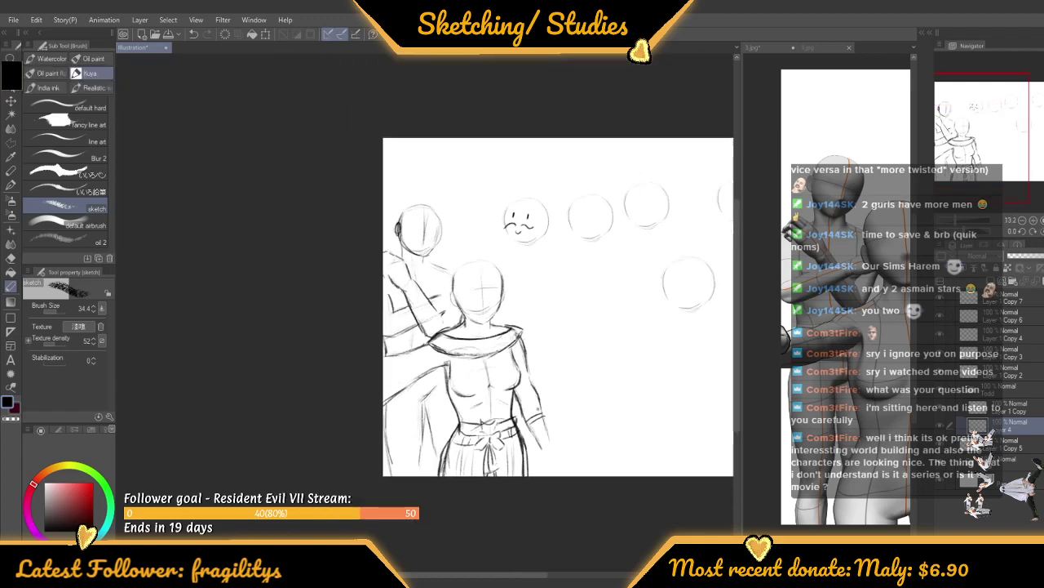
scroll(599, 448, "up", 1)
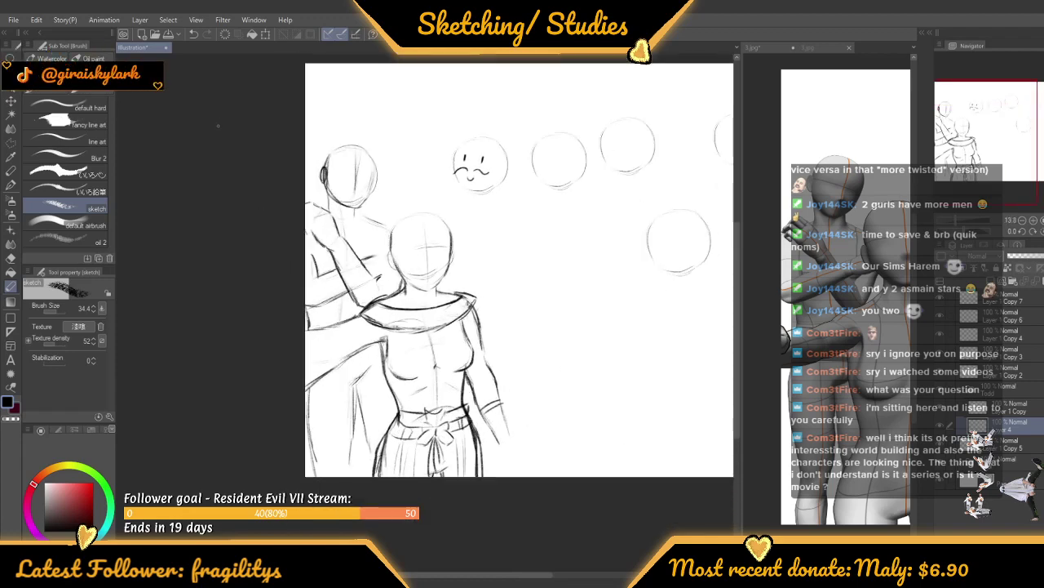
scroll(350, 155, "up", 6)
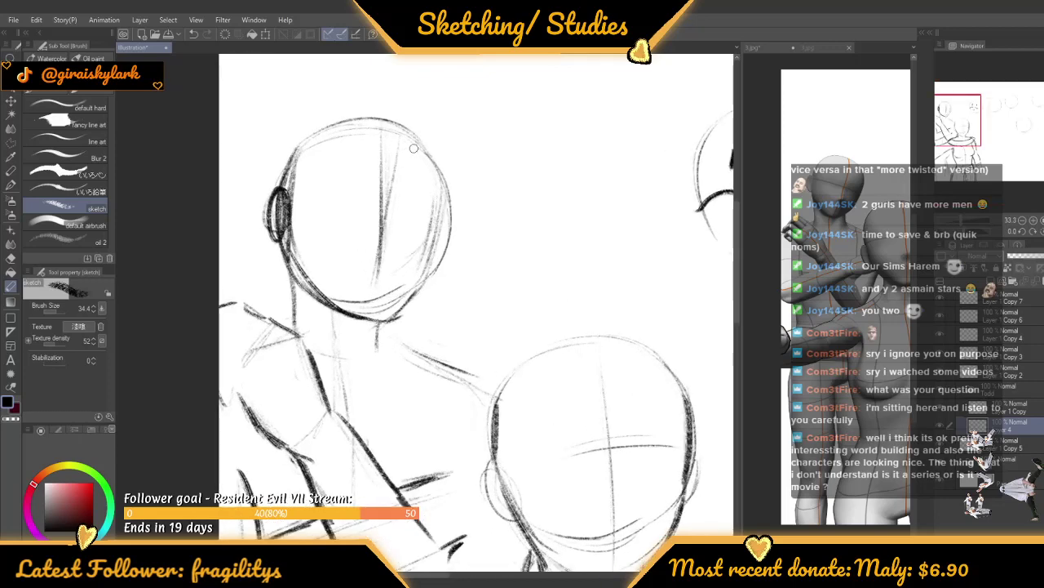
Darken the outline of the man's head on the side opposite his ear, from the temple down to the jaw
left_click_drag(421, 140, 451, 195)
mouse_move(433, 159)
left_mouse_down()
mouse_move(450, 204)
mouse_move(441, 245)
left_mouse_up()
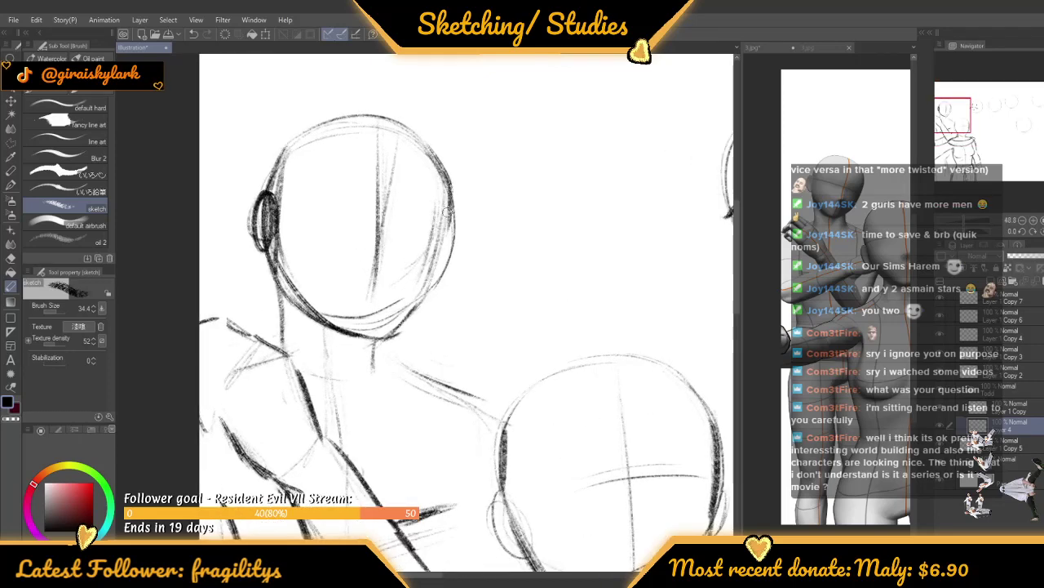
left_click_drag(450, 178, 434, 252)
mouse_move(446, 214)
left_mouse_down()
mouse_move(429, 286)
mouse_move(407, 311)
left_mouse_up()
left_click_drag(448, 222, 426, 278)
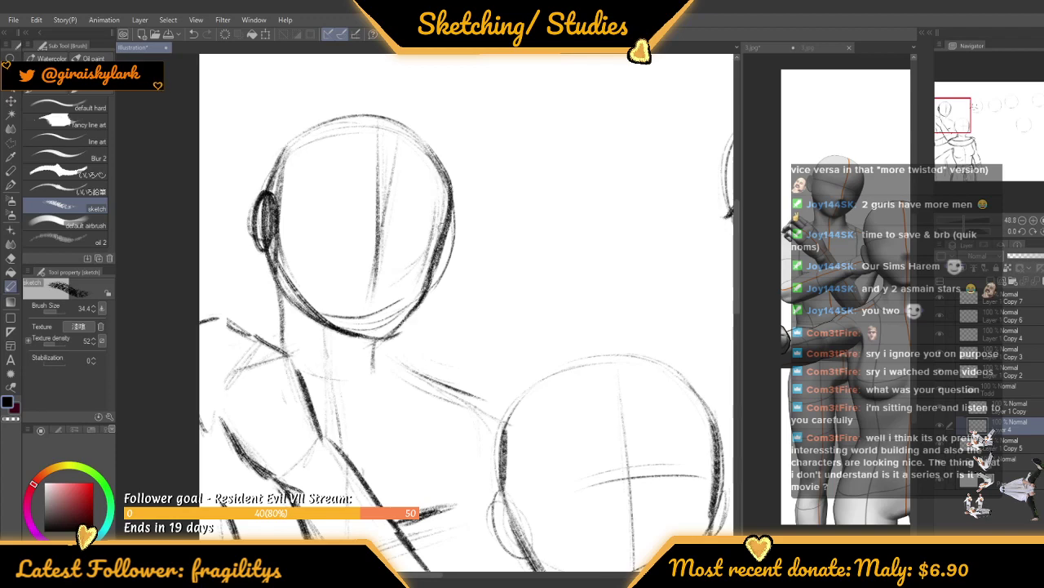
scroll(421, 133, "down", 5)
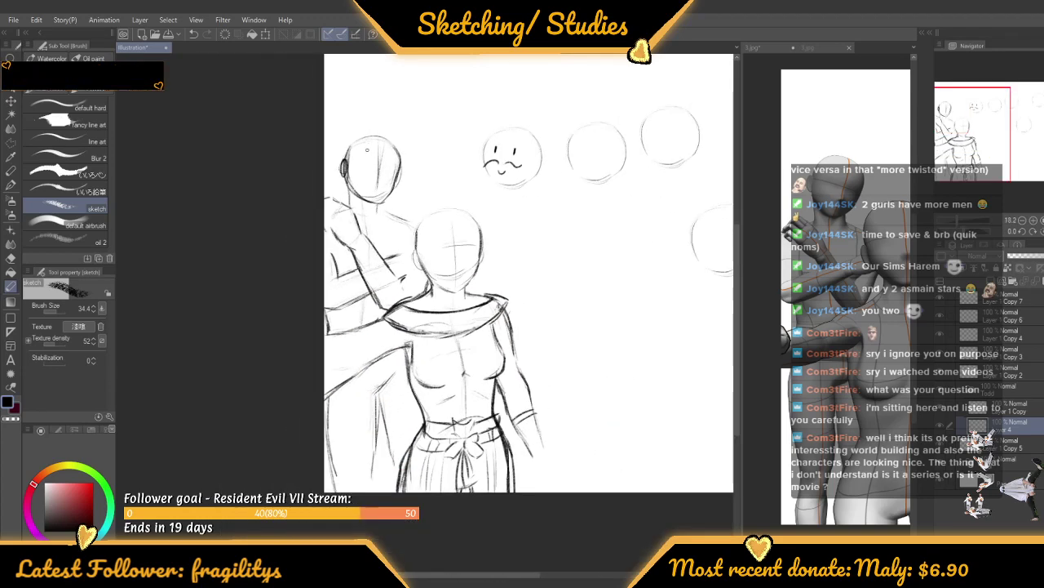
Darken the short neck line beneath the man's chin and reinforce the lines of his neck
scroll(372, 166, "up", 3)
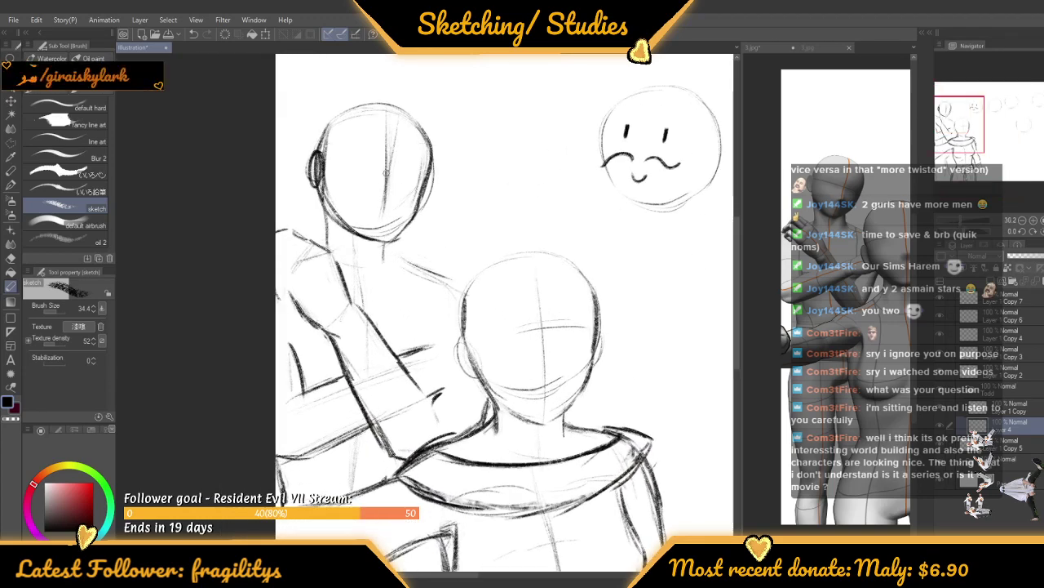
scroll(381, 166, "down", 2)
scroll(372, 223, "up", 5)
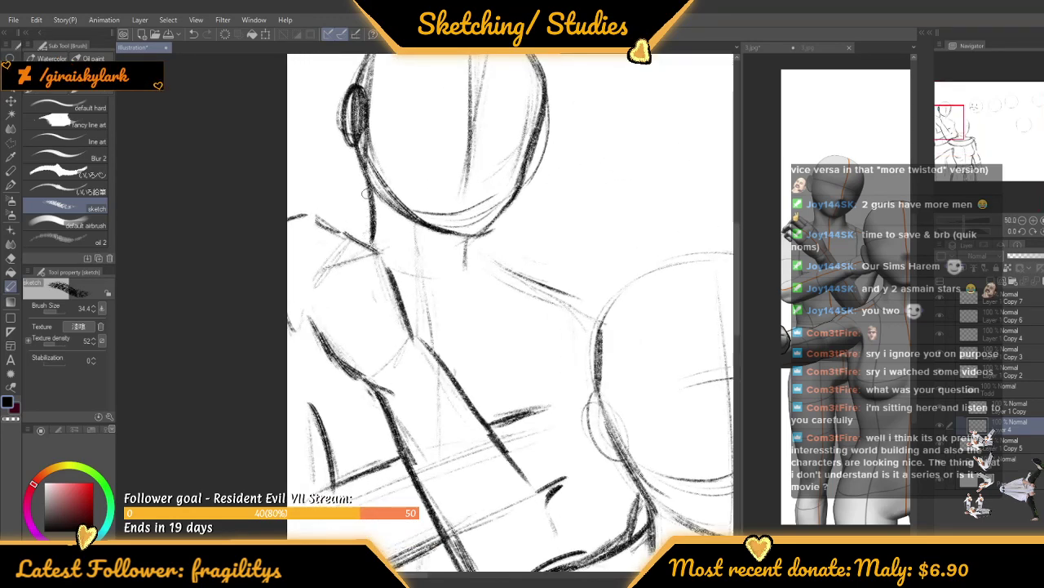
scroll(470, 241, "down", 2)
scroll(462, 251, "up", 3)
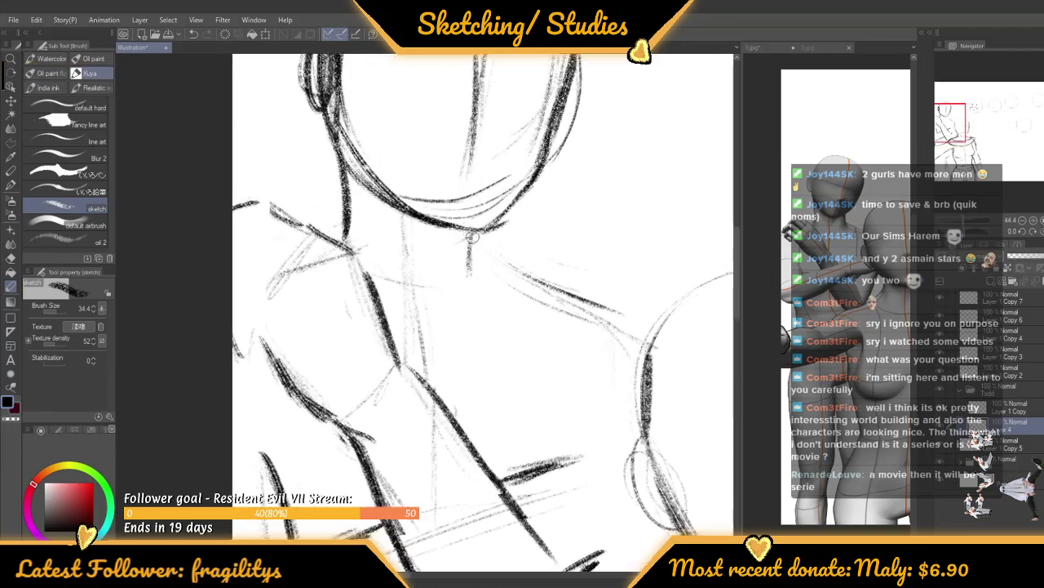
left_click_drag(471, 233, 468, 273)
scroll(472, 240, "down", 5)
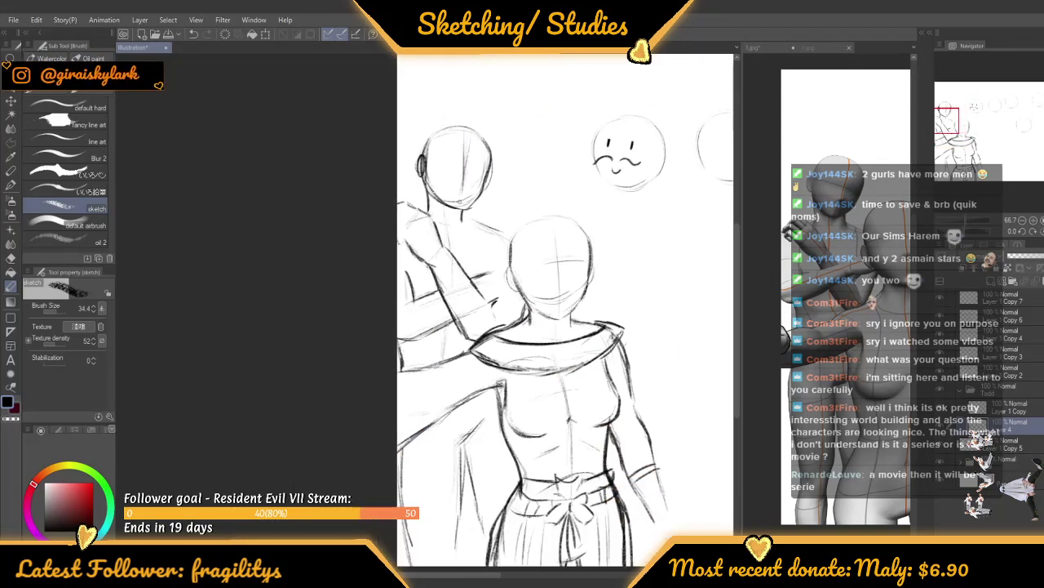
scroll(476, 224, "up", 2)
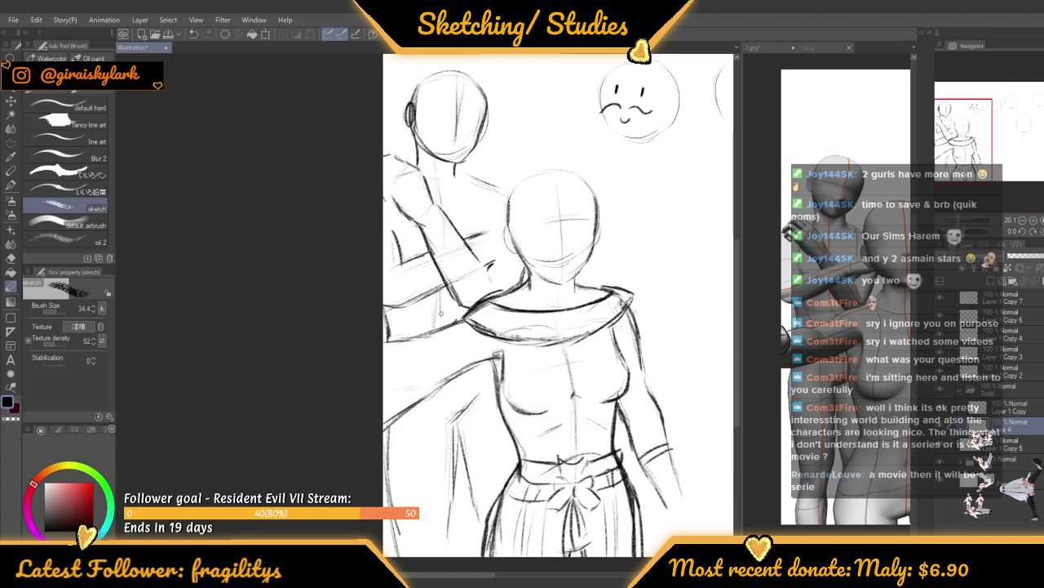
scroll(420, 157, "up", 3)
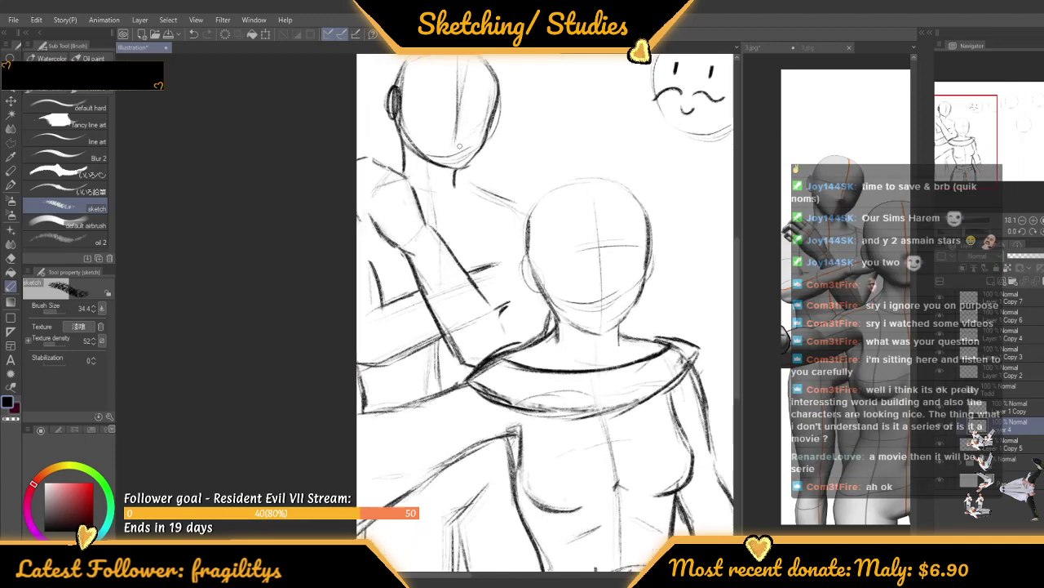
scroll(420, 156, "up", 2)
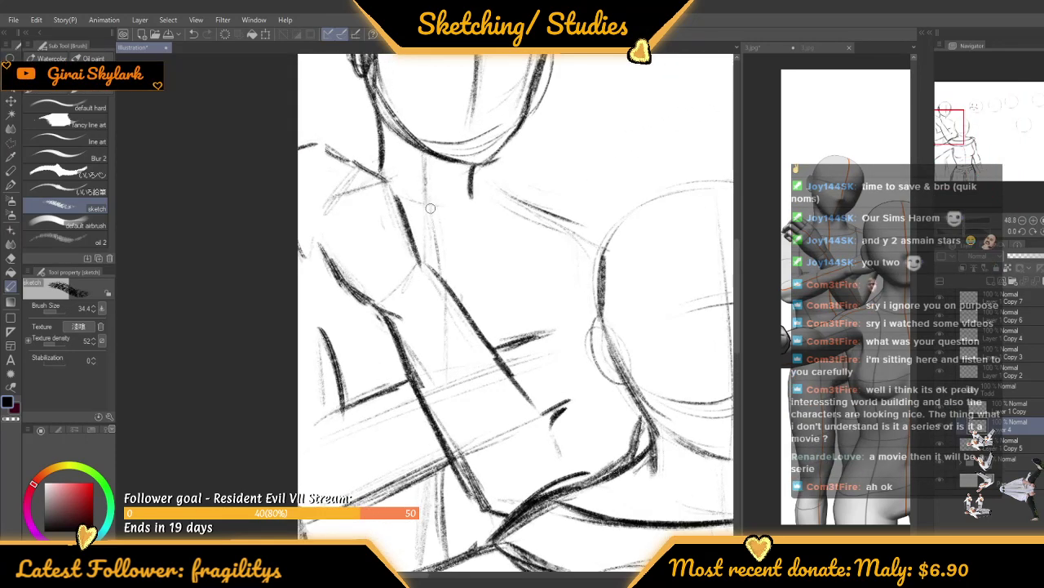
scroll(439, 269, "down", 5)
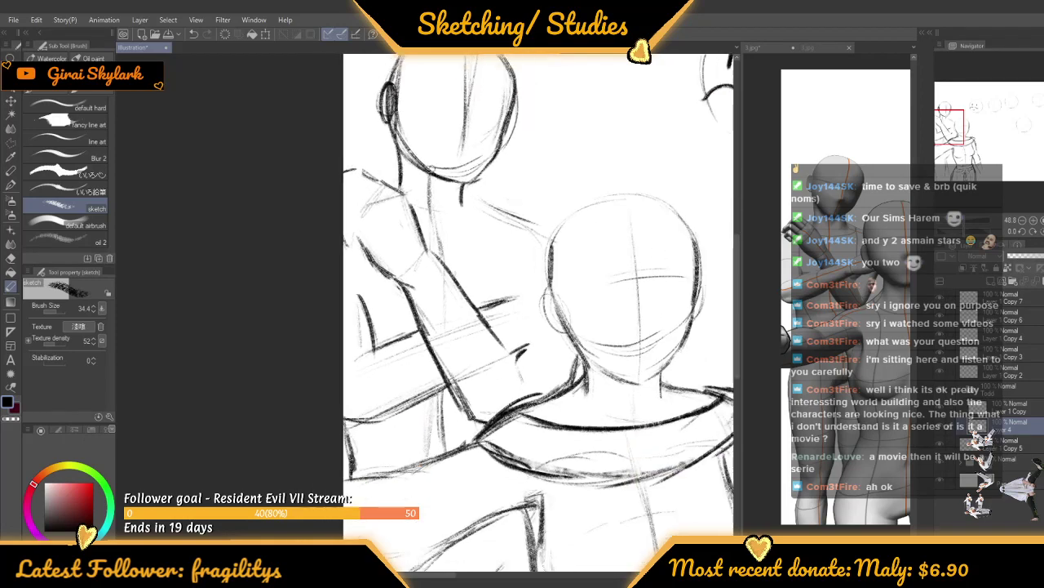
Enclose the man's lower-body lines beside the woman's waist with a Polyline selection, then nudge them slightly and apply the transform
scroll(452, 405, "up", 2)
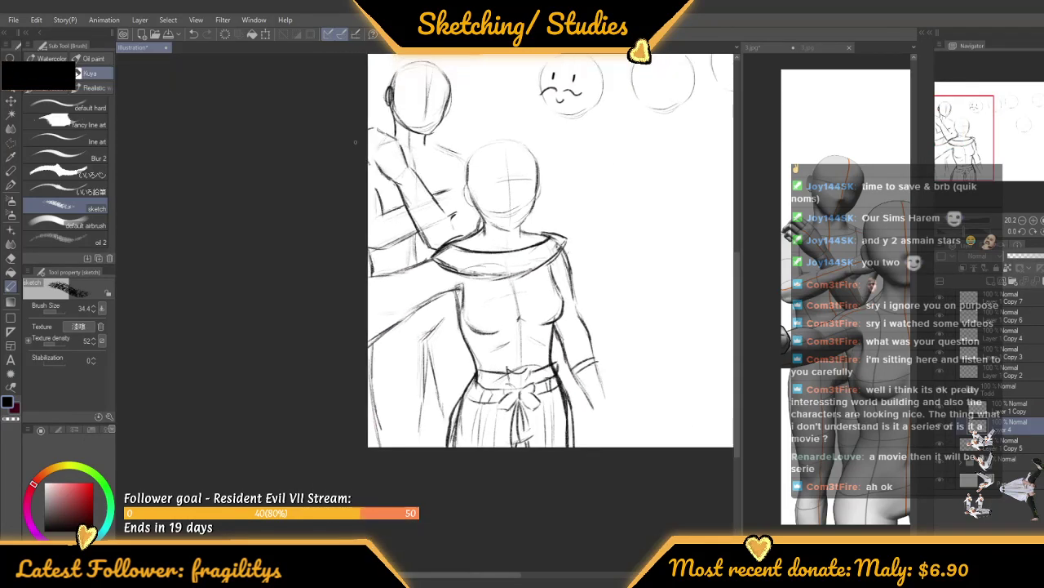
key("m")
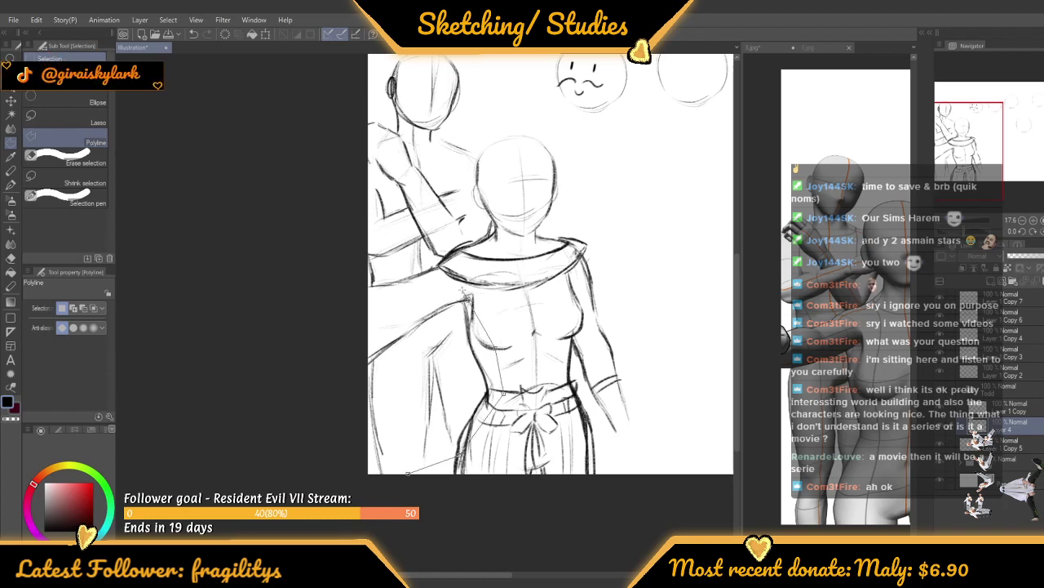
left_click(408, 472)
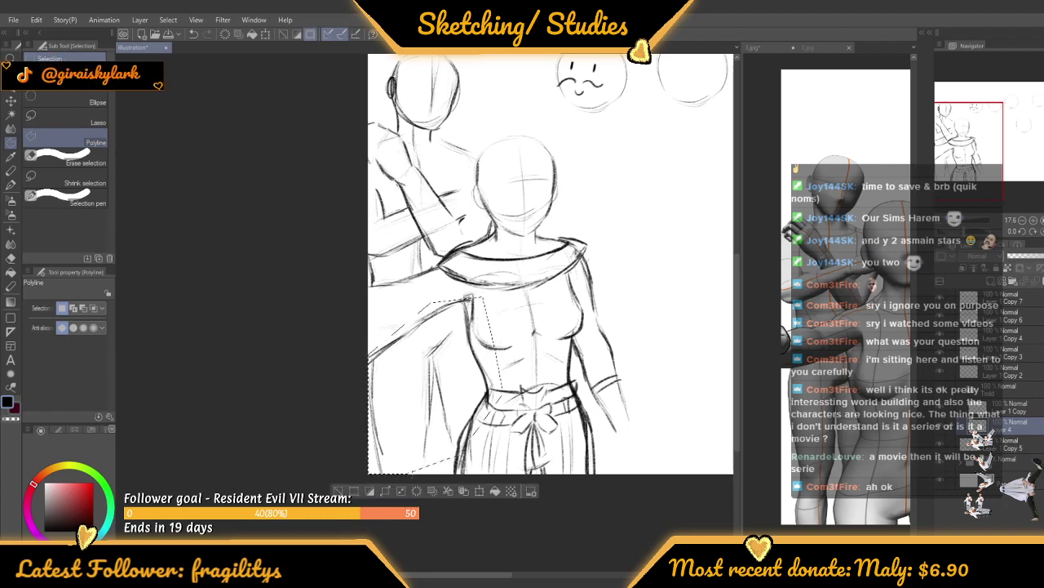
key("ctrl+t")
left_click_drag(433, 393, 419, 406)
left_click_drag(541, 296, 532, 287)
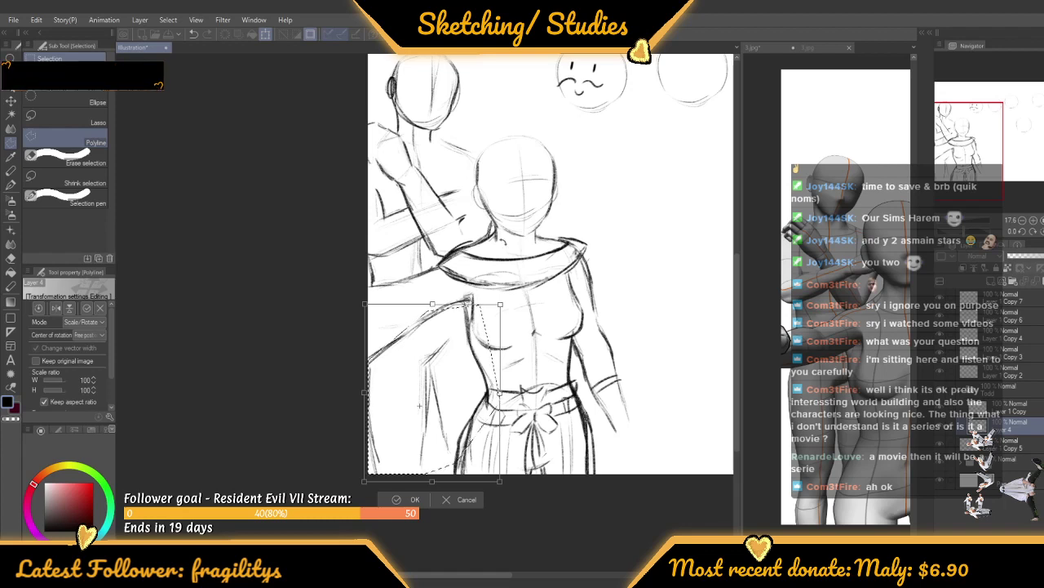
left_click_drag(419, 405, 417, 405)
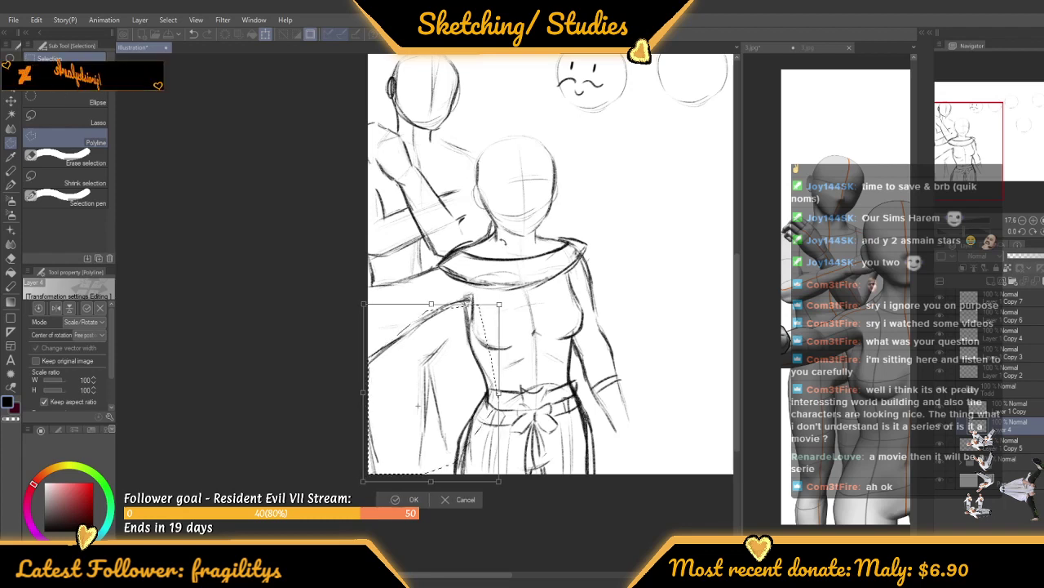
key("Up")
key("Up")
left_click_drag(417, 404, 417, 401)
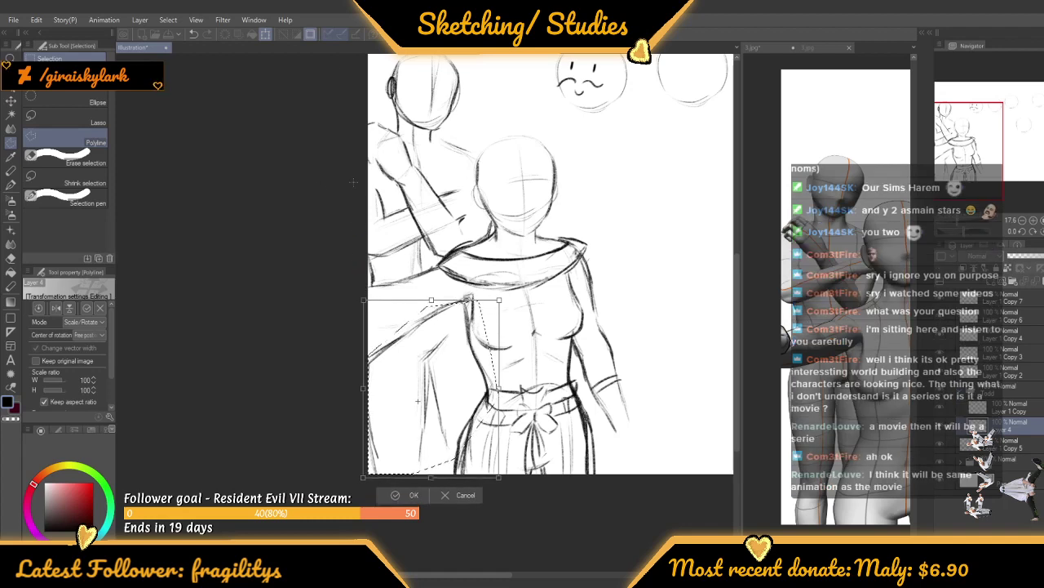
key("Return")
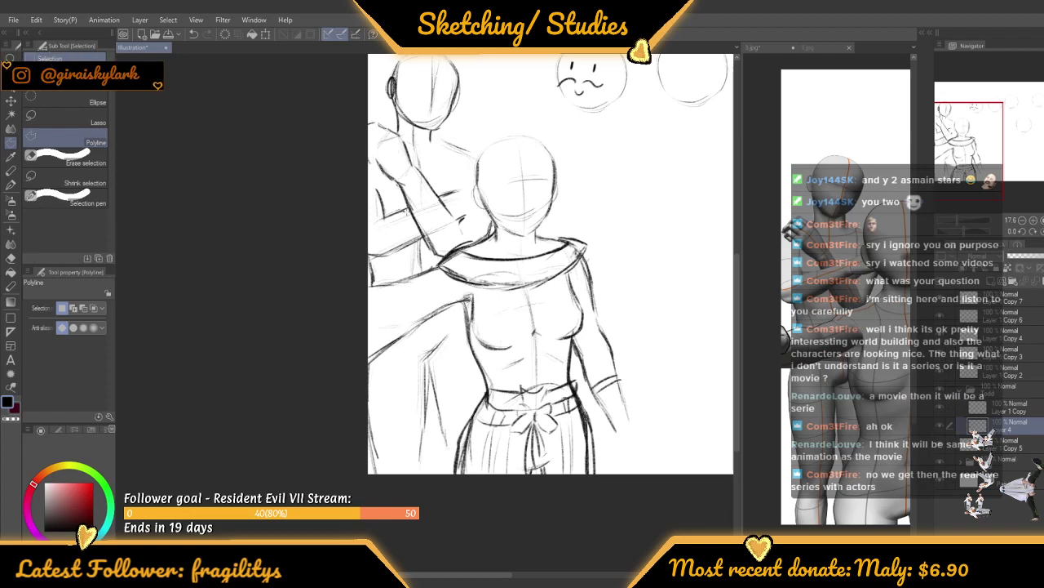
Darken the long vertical line of the man's lower body with the sketch brush, down to the canvas edge
scroll(392, 272, "down", 3)
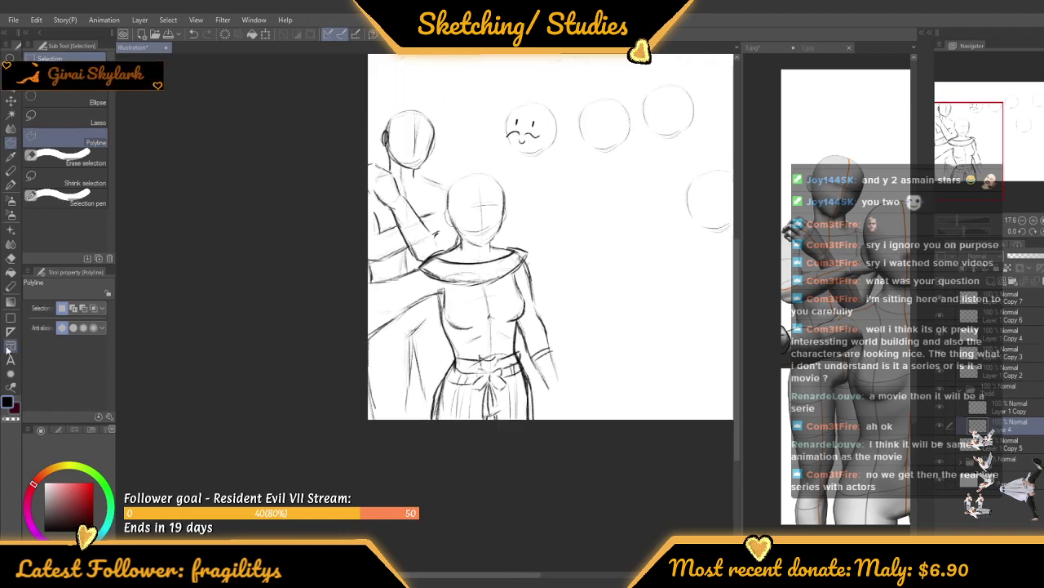
left_click(10, 286)
scroll(382, 381, "up", 4)
scroll(386, 381, "up", 2)
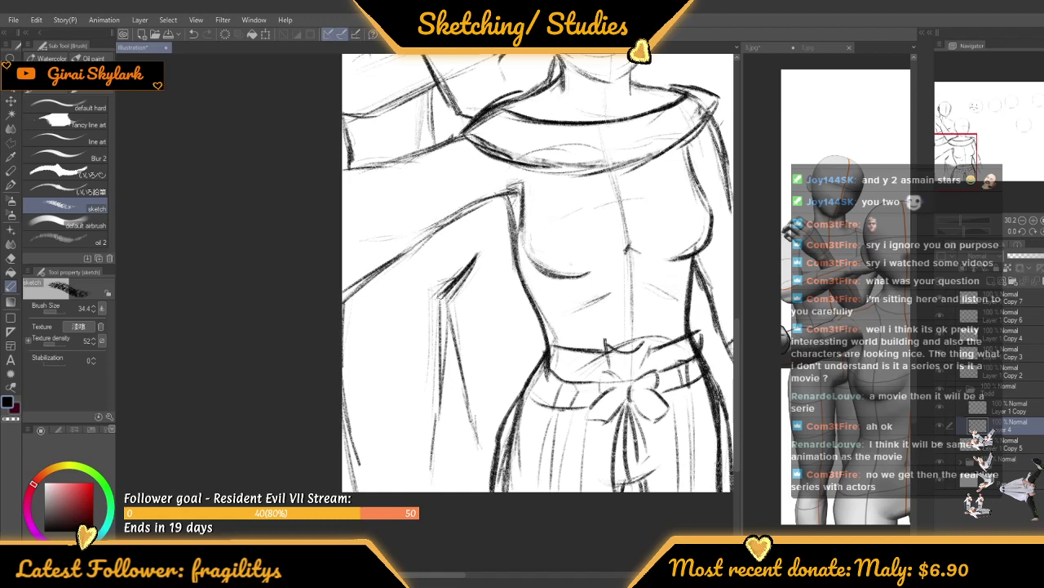
left_click_drag(442, 294, 441, 464)
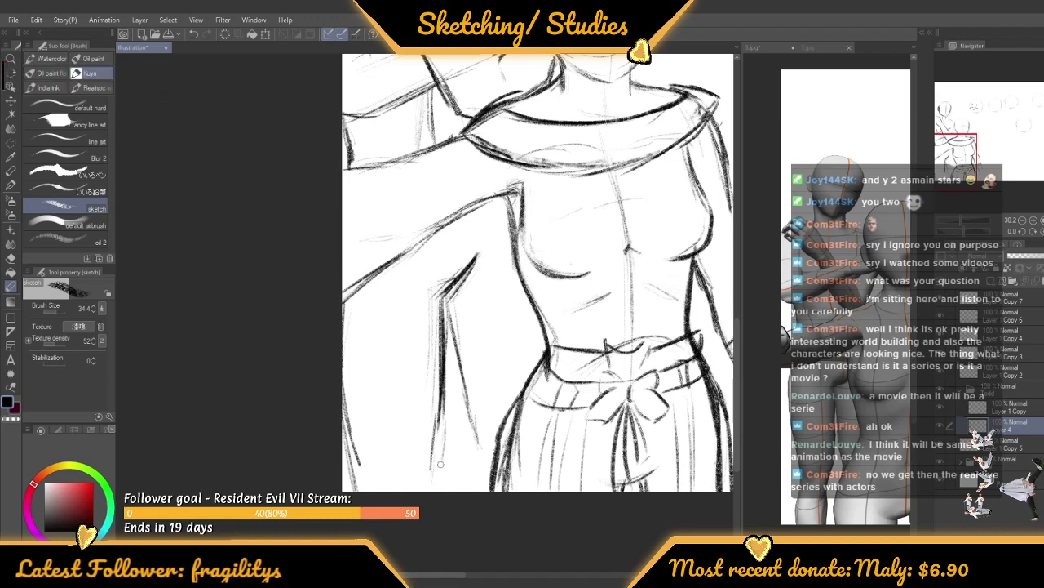
left_click_drag(441, 426, 434, 488)
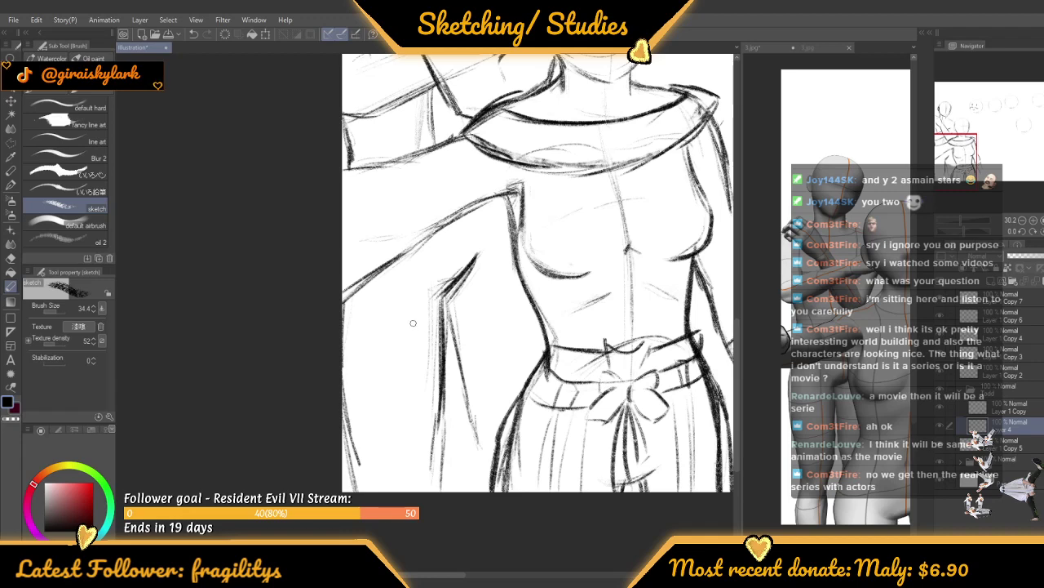
Sketch a light vertical guide from the man's lower arm down to the top of the dark lower-body line
scroll(246, 360, "down", 3)
scroll(303, 296, "up", 4)
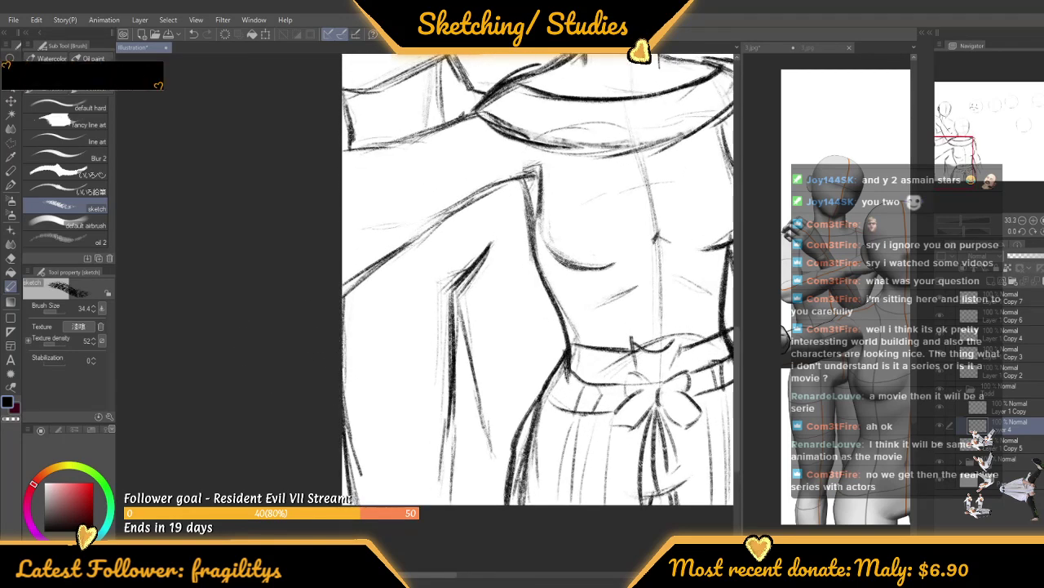
scroll(349, 526, "down", 4)
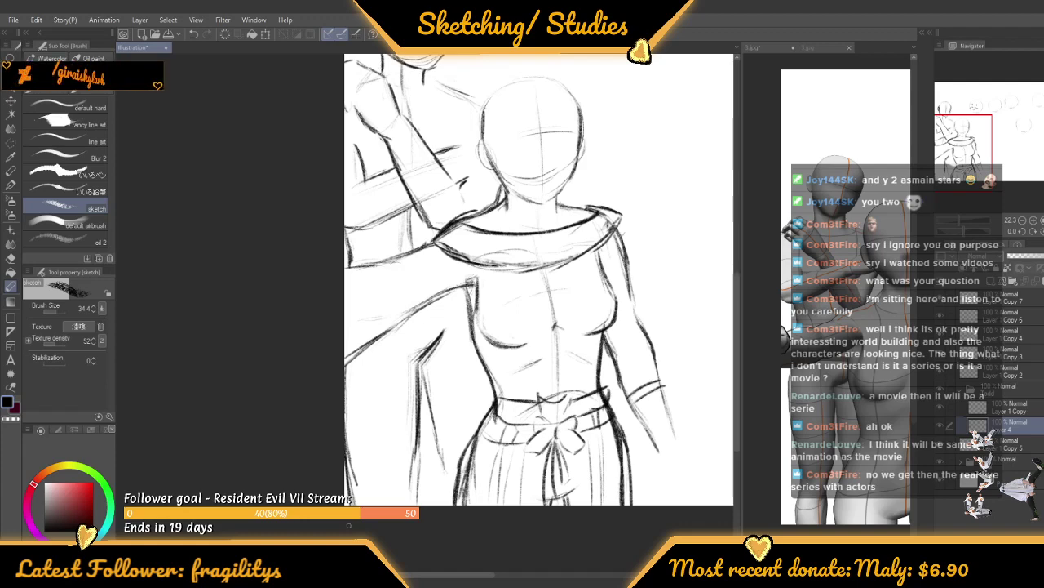
scroll(447, 361, "up", 2)
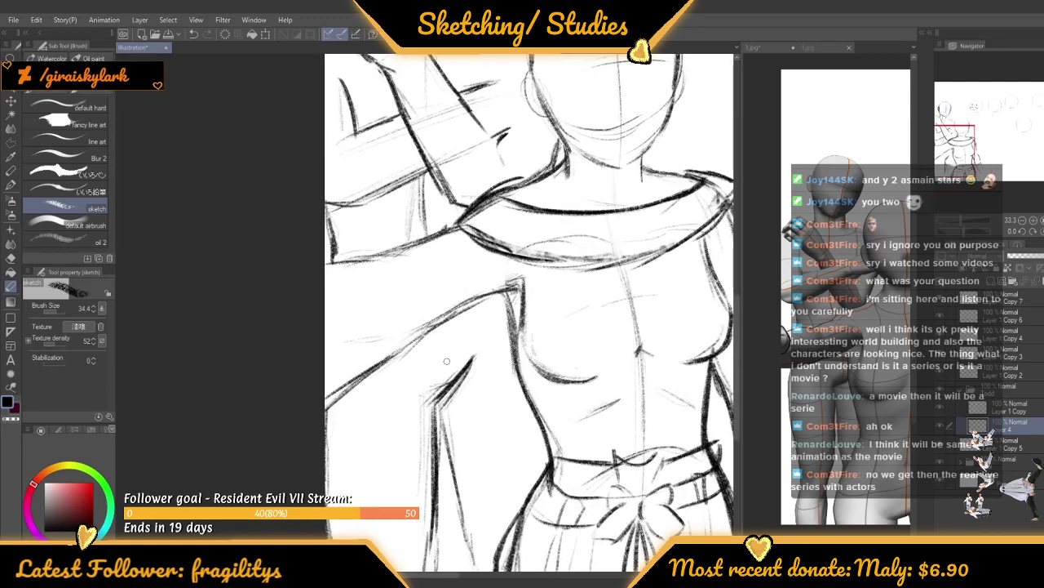
left_click_drag(441, 336, 434, 408)
scroll(457, 196, "down", 2)
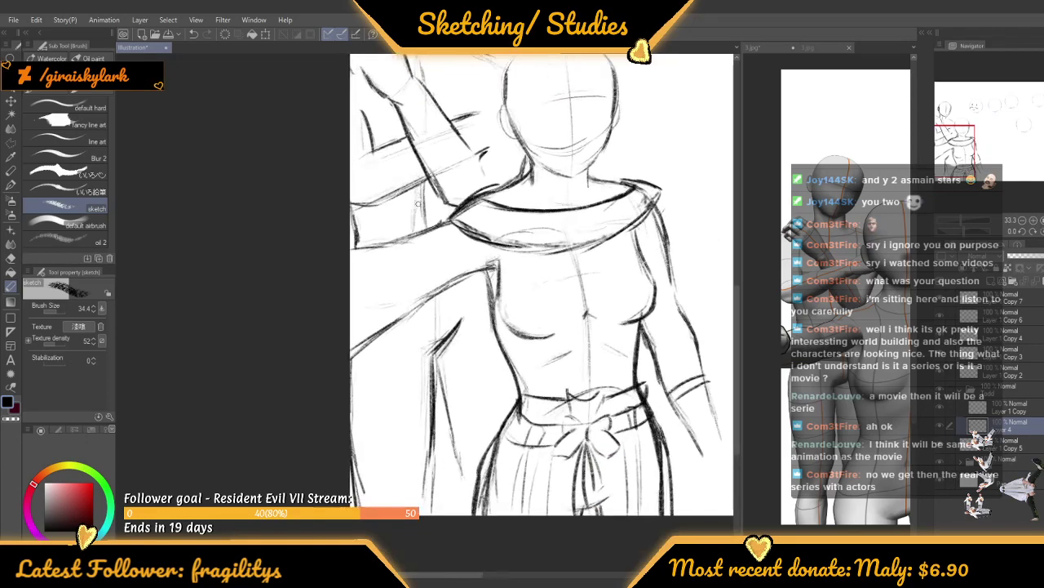
Examine the proportions of the man's head, torso and lower body against the woman's figure
scroll(442, 192, "up", 4)
scroll(433, 181, "down", 3)
scroll(408, 173, "down", 3)
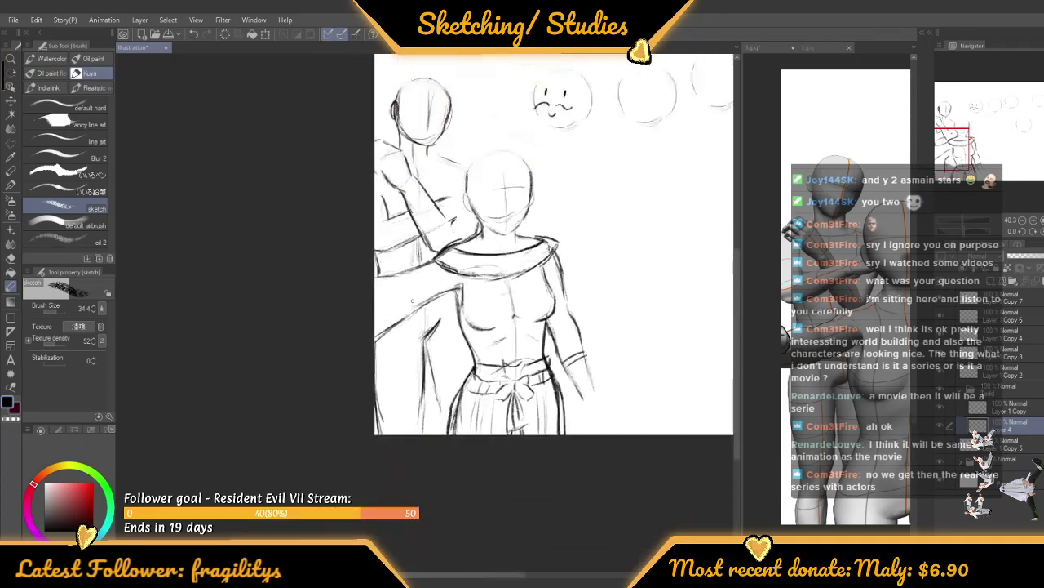
scroll(412, 171, "up", 2)
scroll(416, 170, "up", 1)
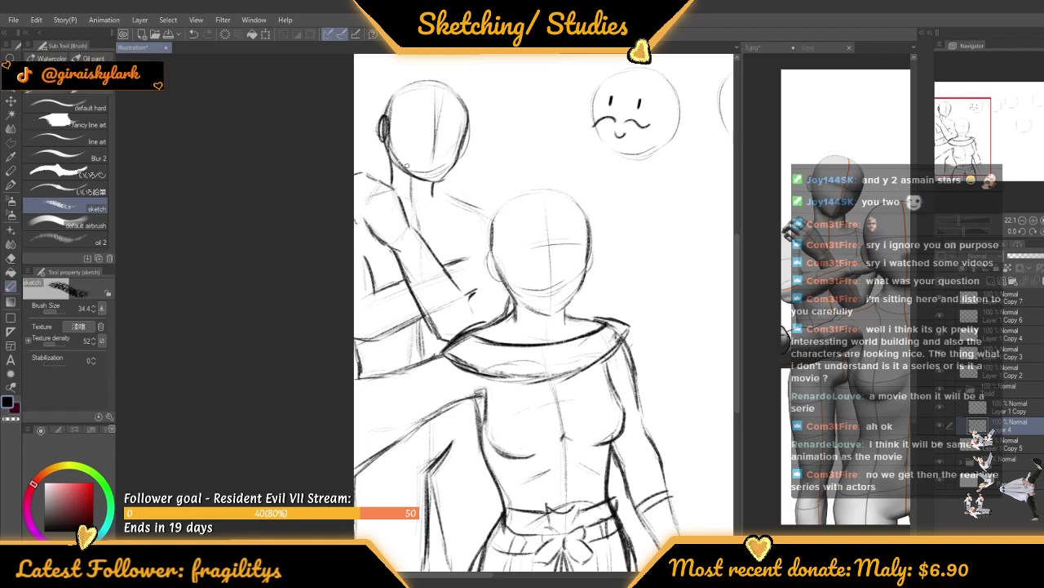
scroll(407, 166, "down", 3)
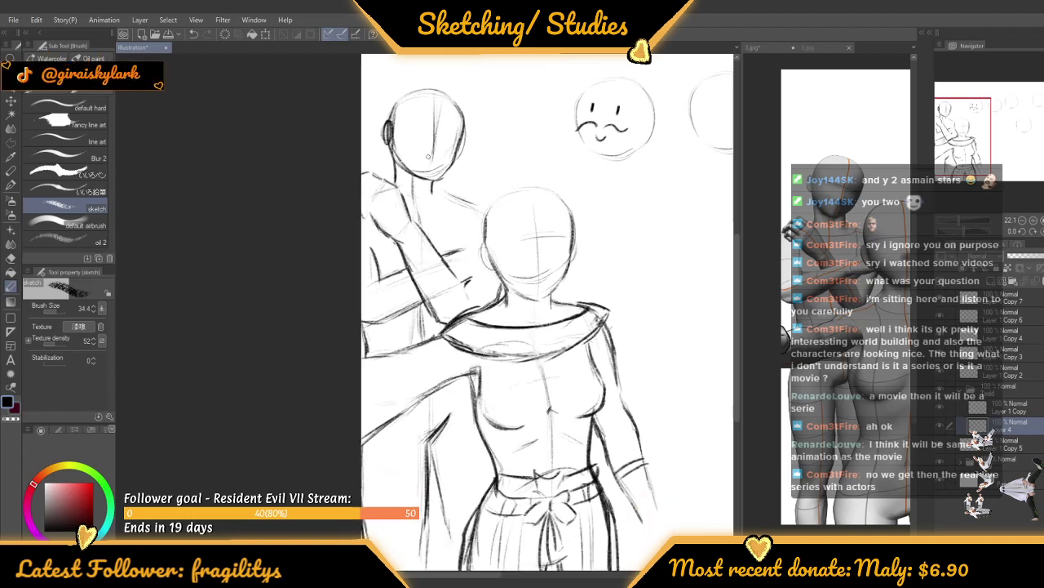
scroll(420, 293, "up", 3)
scroll(420, 292, "down", 2)
Darken the slanted line between the man's vertical lower-body line and the woman's skirt
scroll(421, 293, "up", 4)
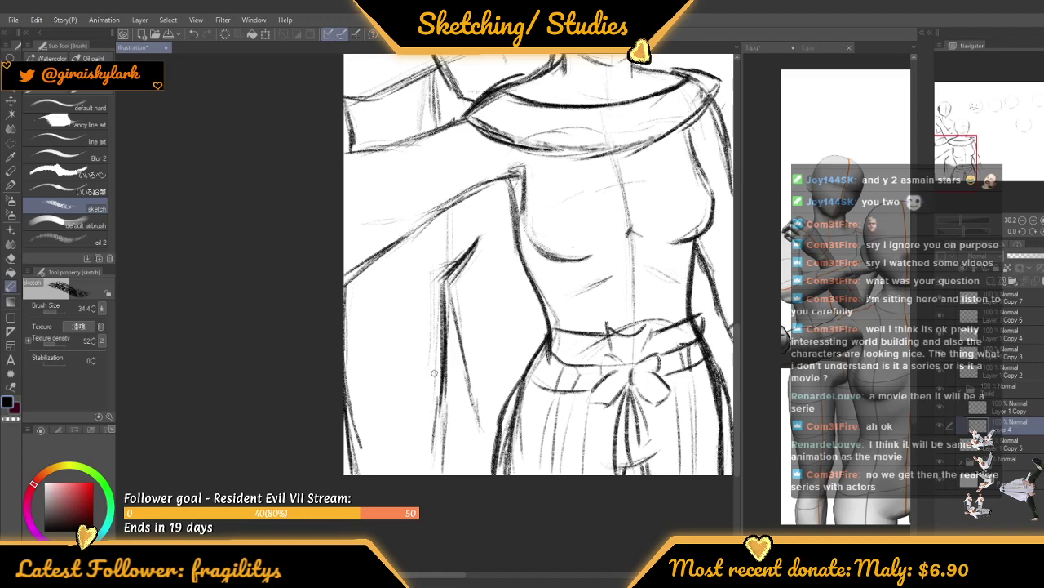
scroll(434, 373, "up", 3)
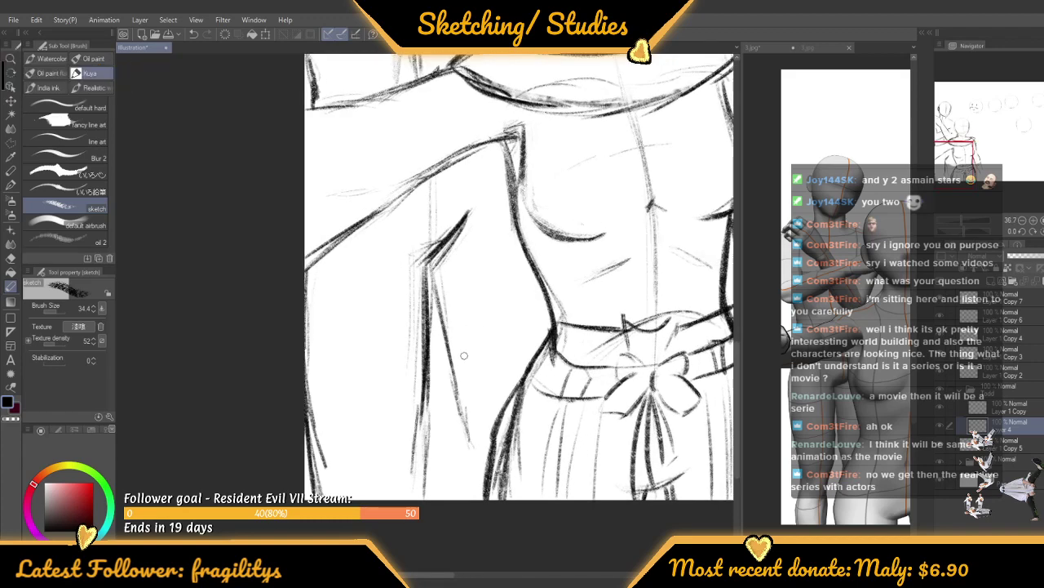
scroll(356, 354, "up", 1)
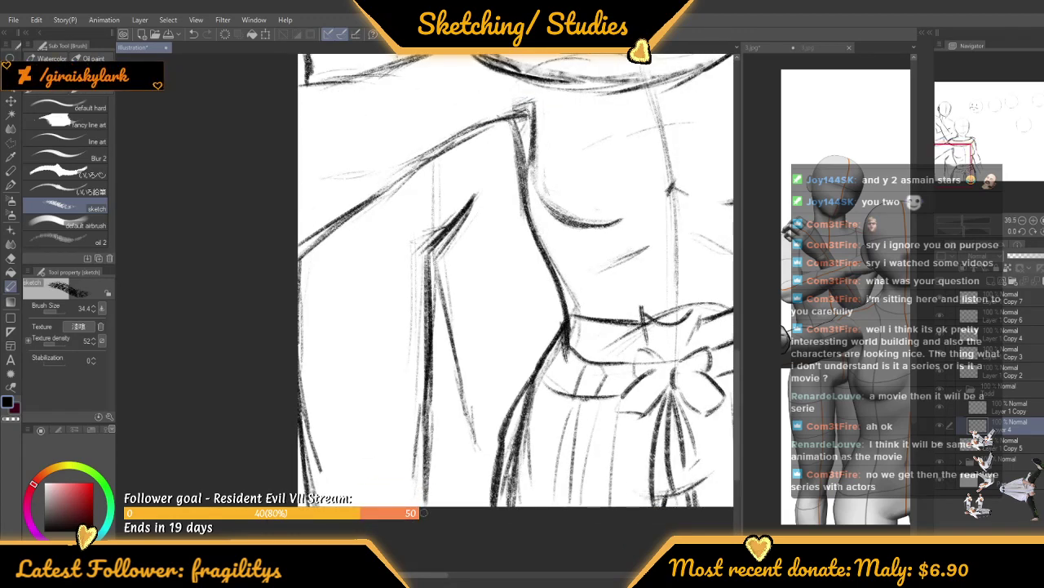
scroll(433, 327, "down", 3)
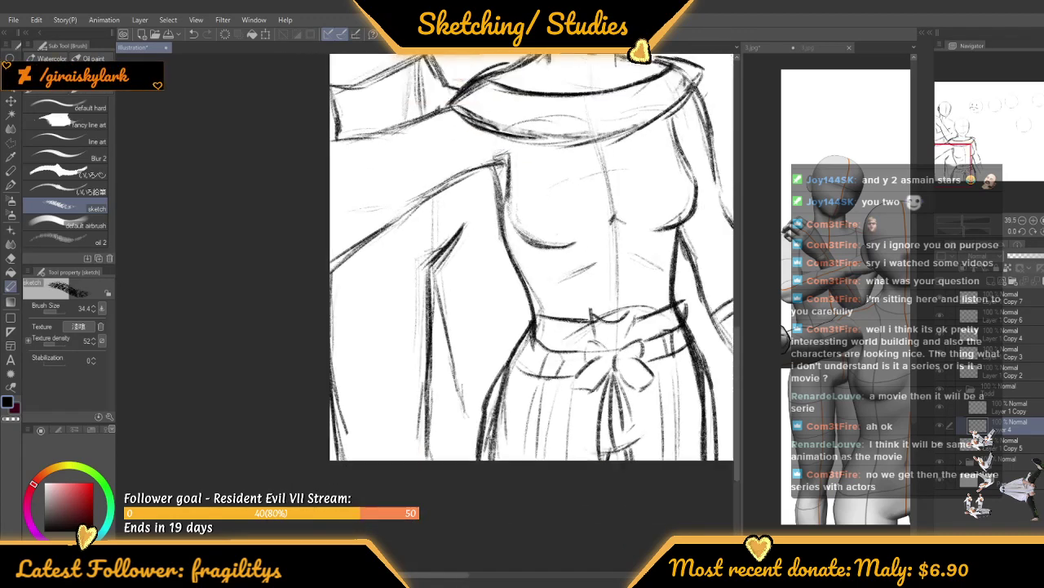
scroll(434, 334, "up", 2)
left_click_drag(449, 334, 465, 413)
left_click_drag(455, 359, 471, 440)
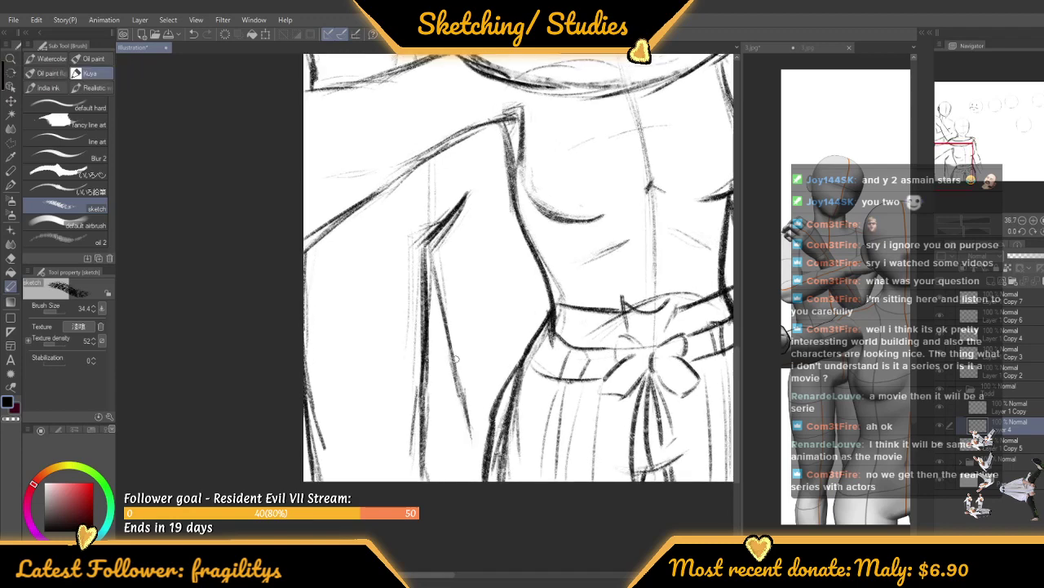
scroll(456, 359, "down", 5)
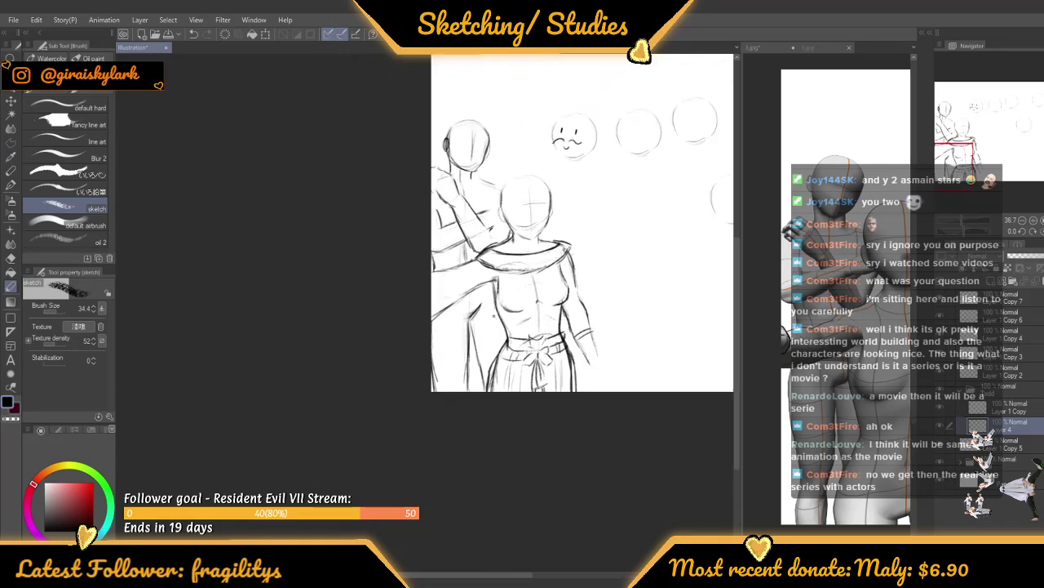
Examine the man's lower body in relation to the woman's figure, both in detail and across the whole sketch
scroll(502, 331, "up", 2)
scroll(502, 331, "up", 2)
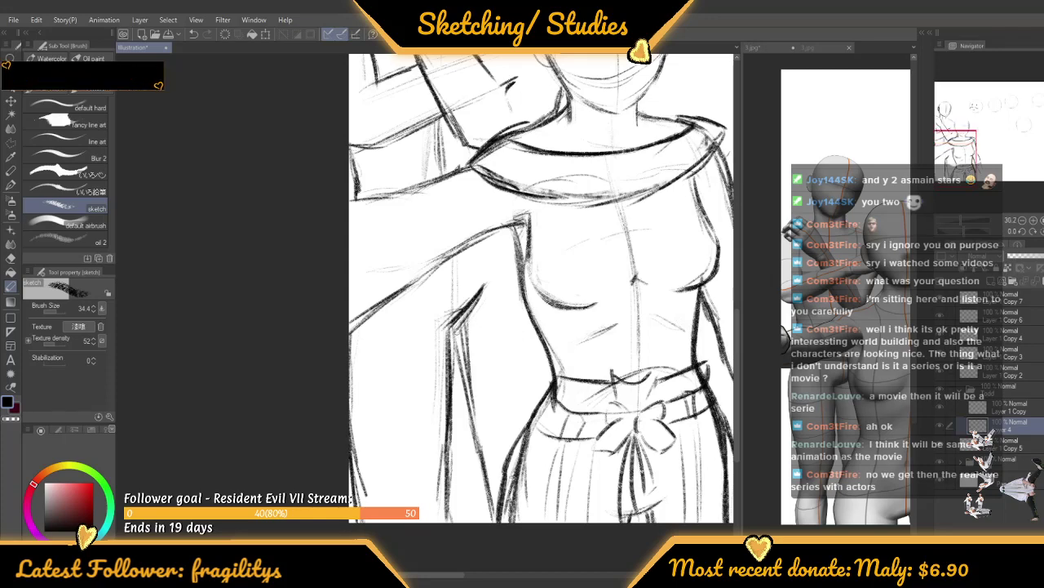
scroll(424, 276, "down", 6)
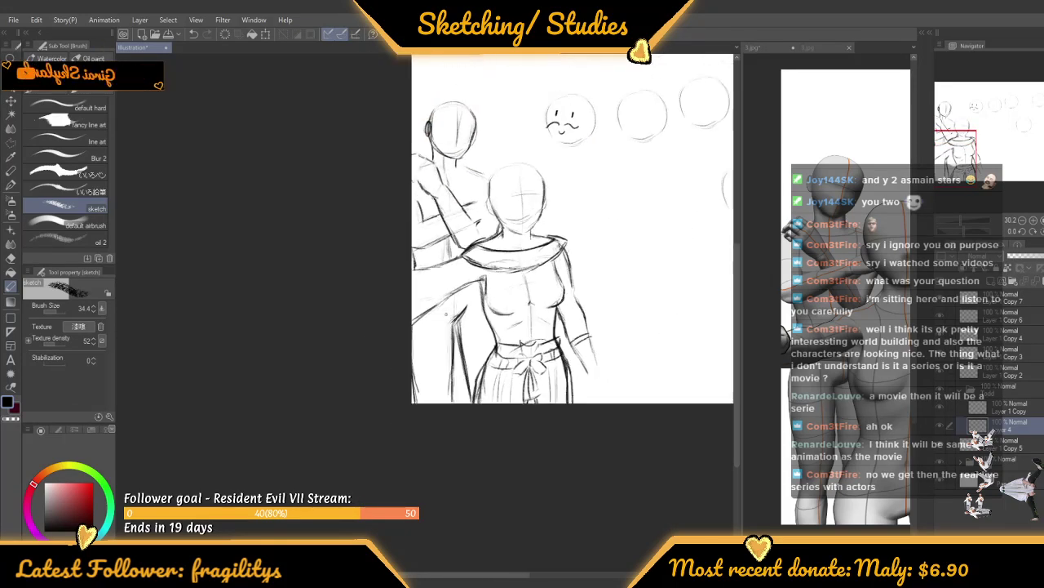
scroll(424, 276, "up", 6)
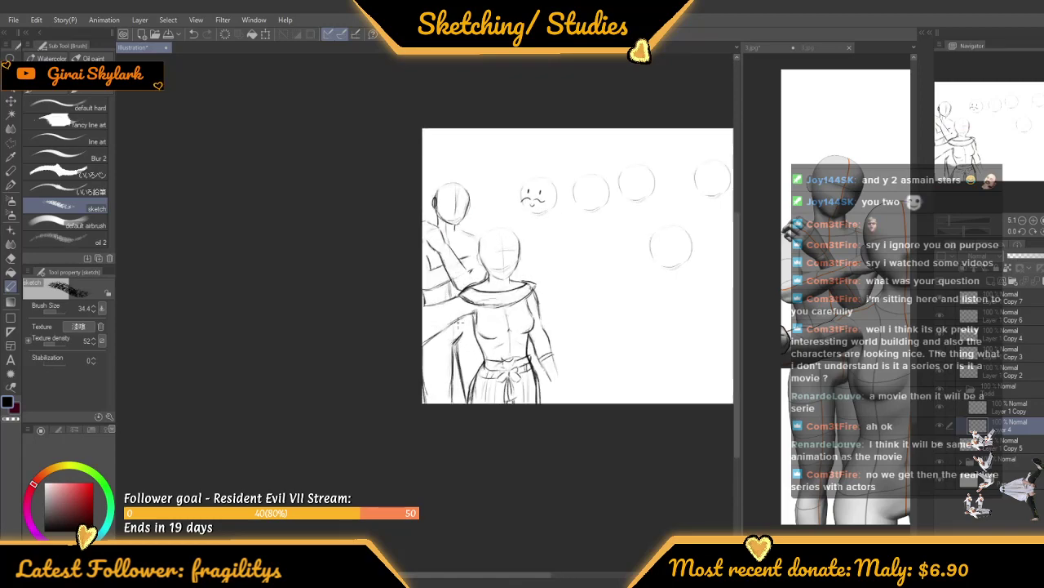
scroll(450, 334, "down", 6)
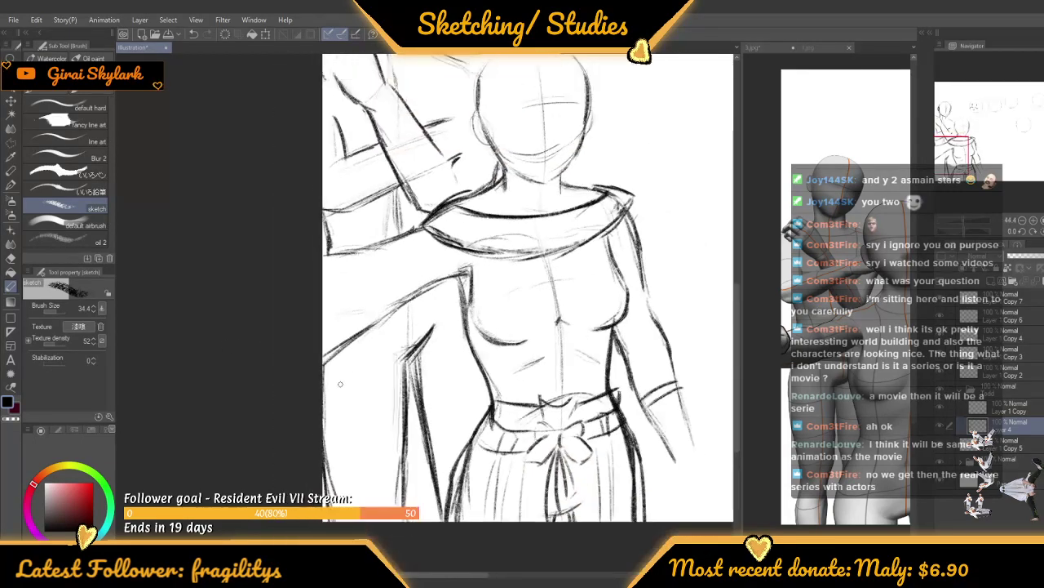
scroll(377, 368, "up", 6)
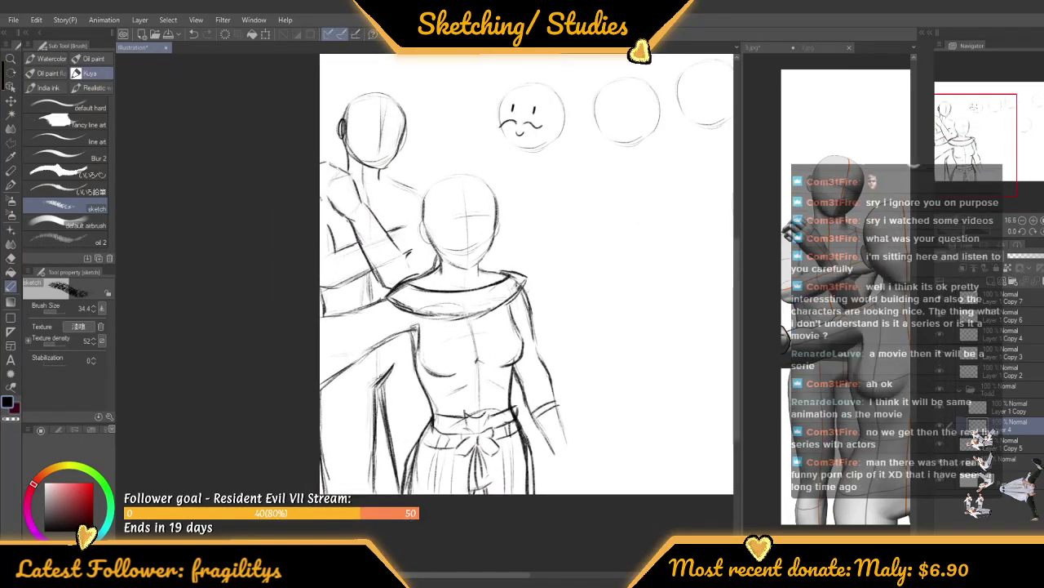
scroll(376, 367, "down", 5)
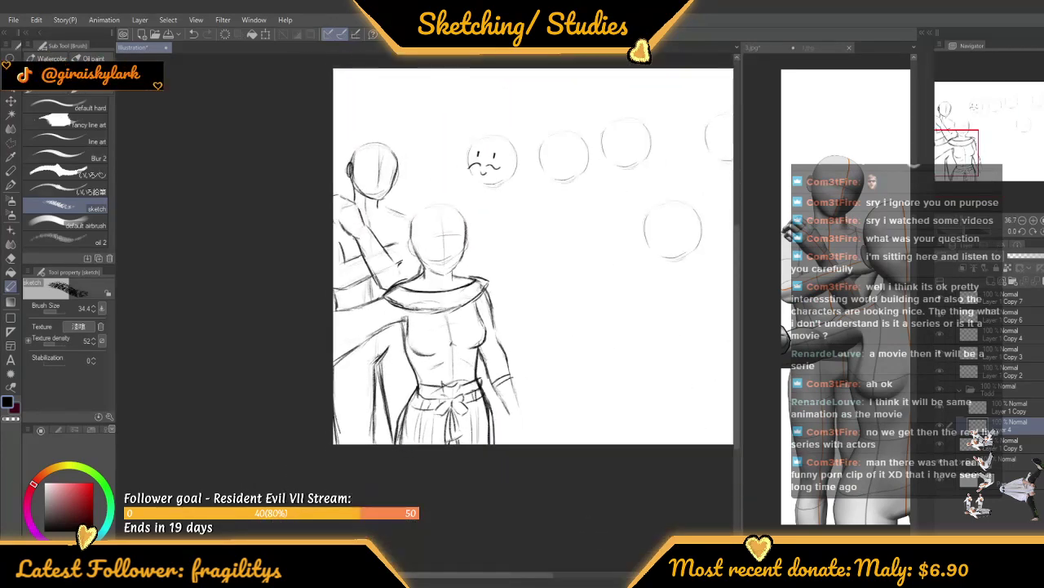
scroll(377, 329, "up", 2)
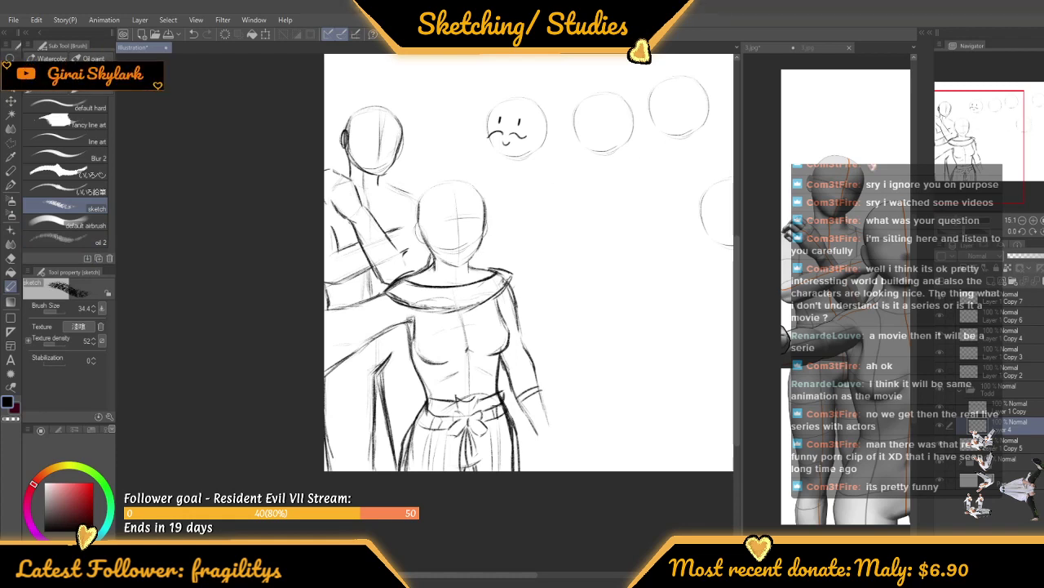
scroll(364, 279, "down", 2)
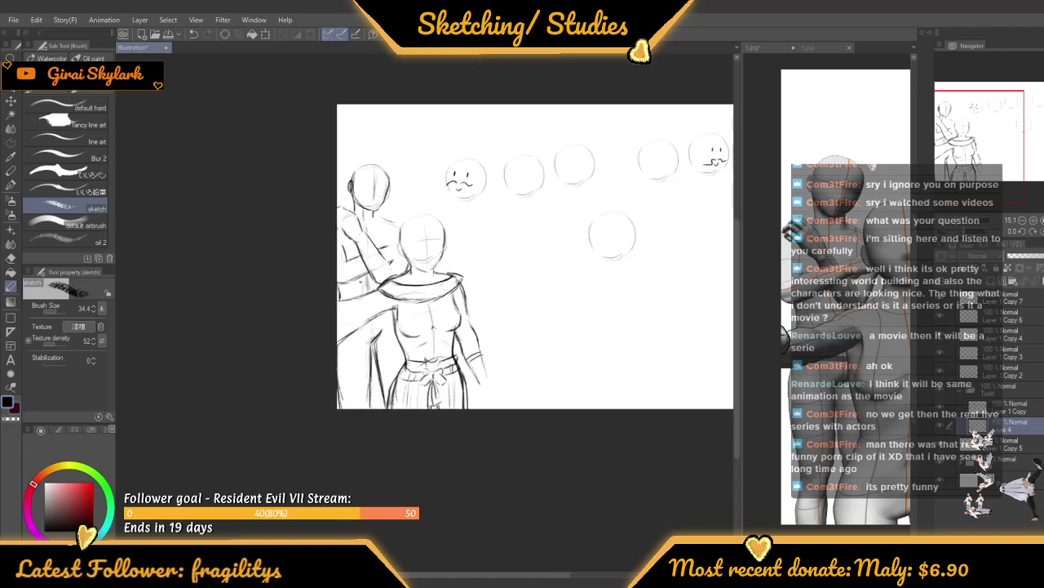
scroll(331, 268, "up", 3)
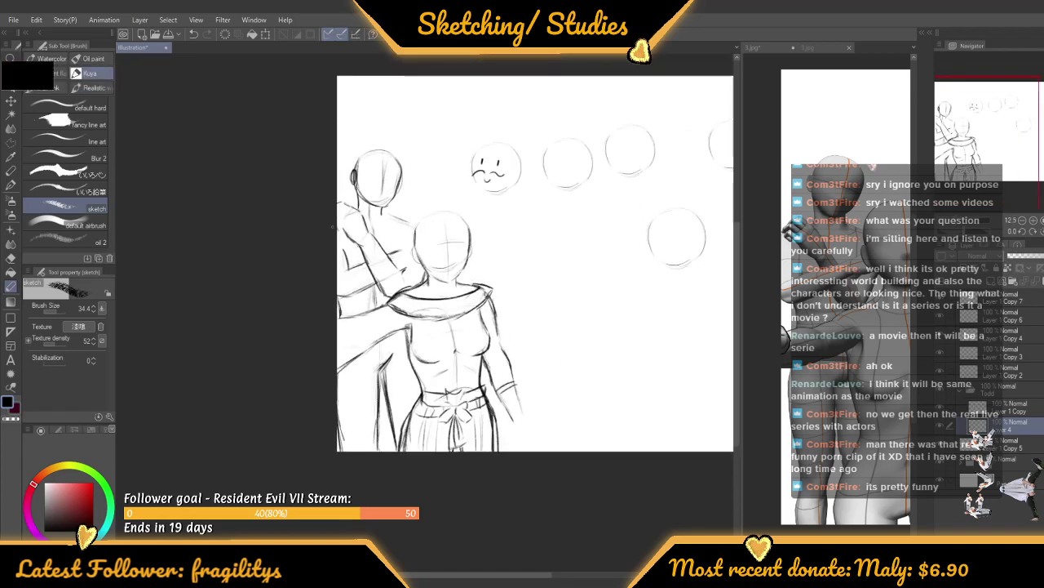
scroll(461, 296, "down", 2)
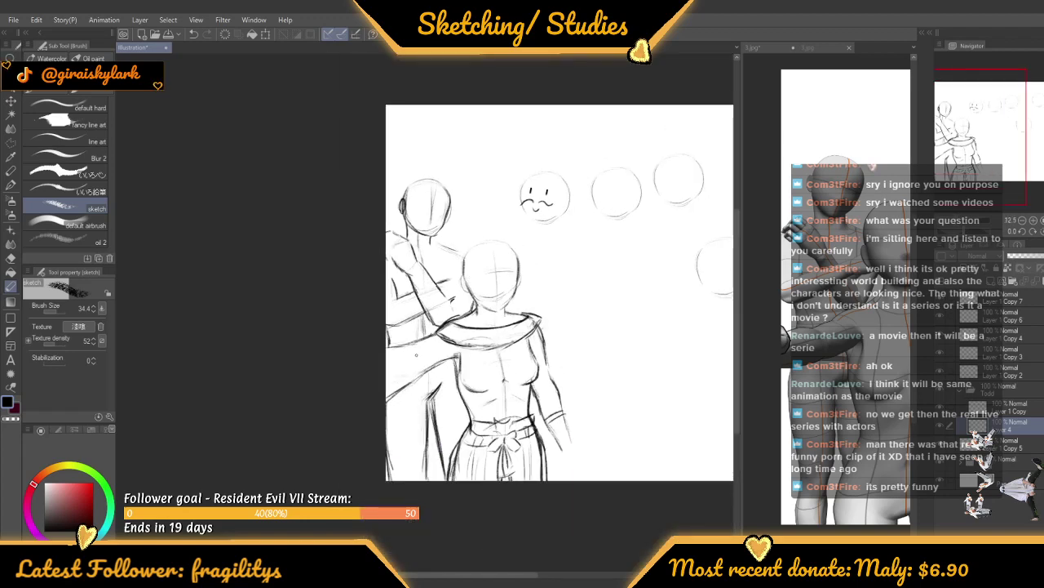
Outline the man's lower-body lines with a polyline selection and scale them to 113% width and 107% height
left_click_drag(423, 443, 400, 348)
key("m")
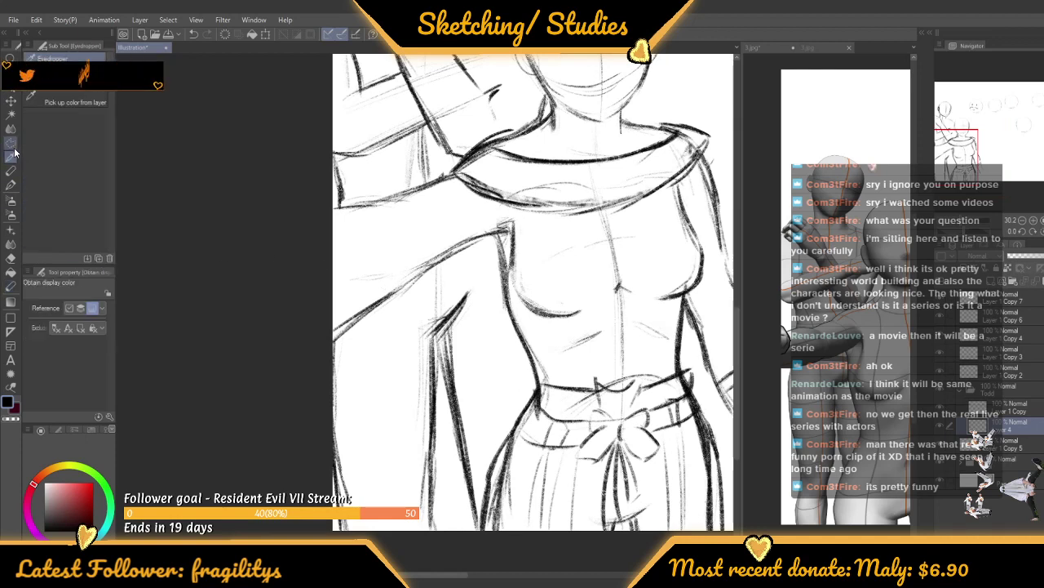
left_click(454, 546)
left_click(450, 462)
left_click(445, 412)
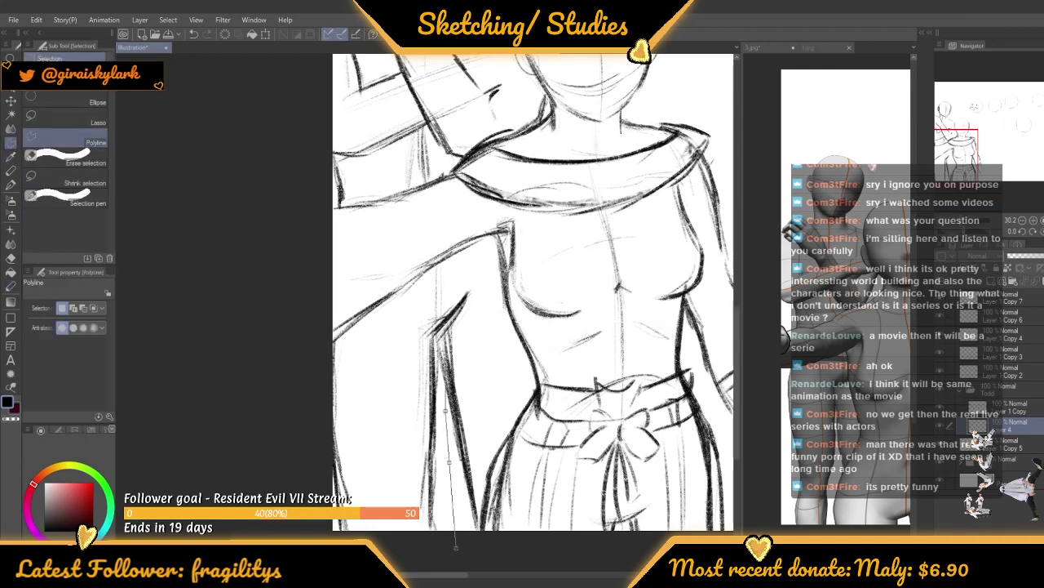
left_click(477, 269)
left_click(416, 289)
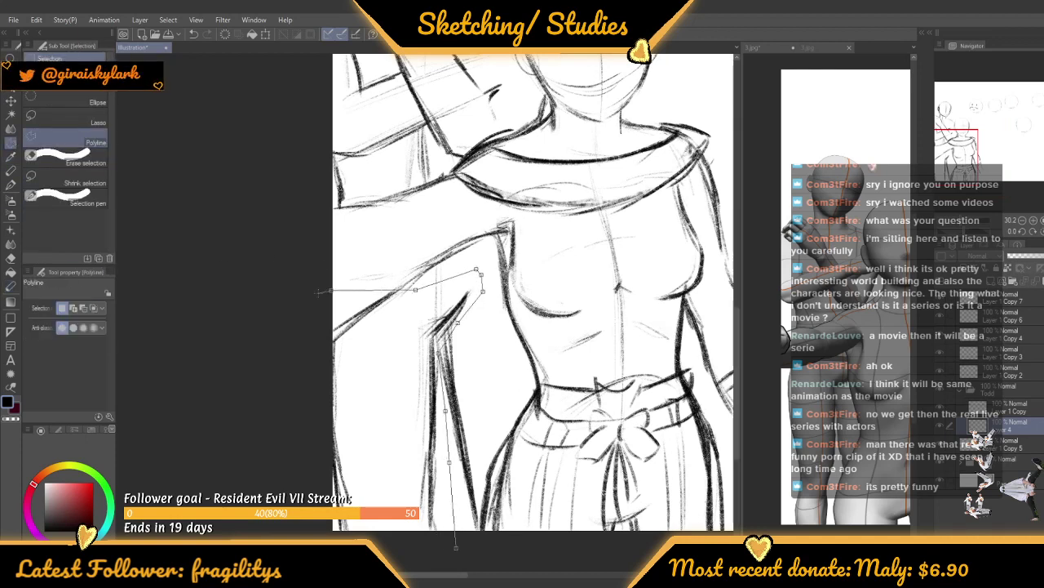
left_click(319, 290)
left_click(310, 334)
left_click(330, 568)
left_click(456, 547)
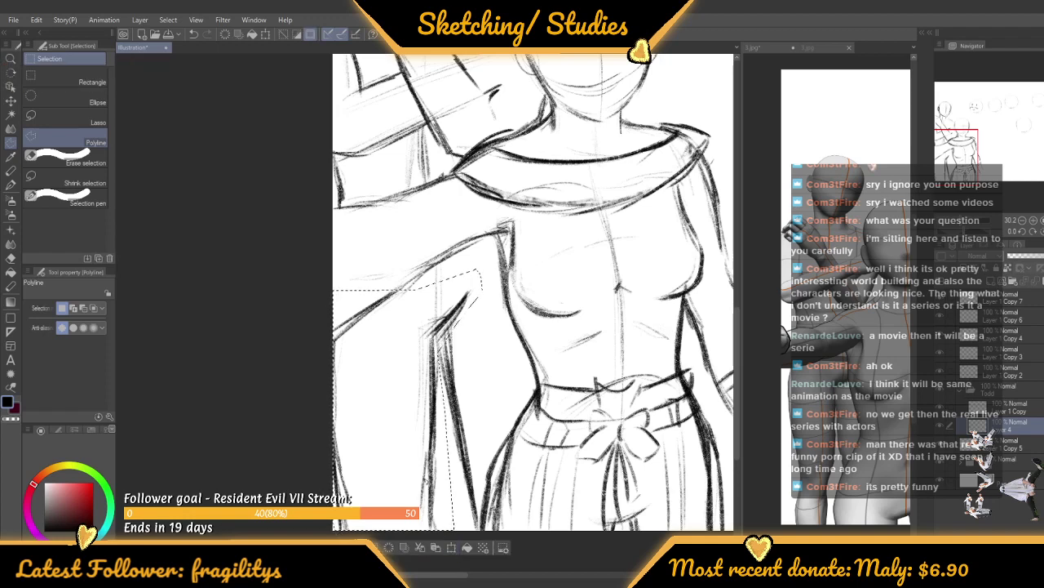
left_click(451, 548)
left_click_drag(446, 335, 457, 325)
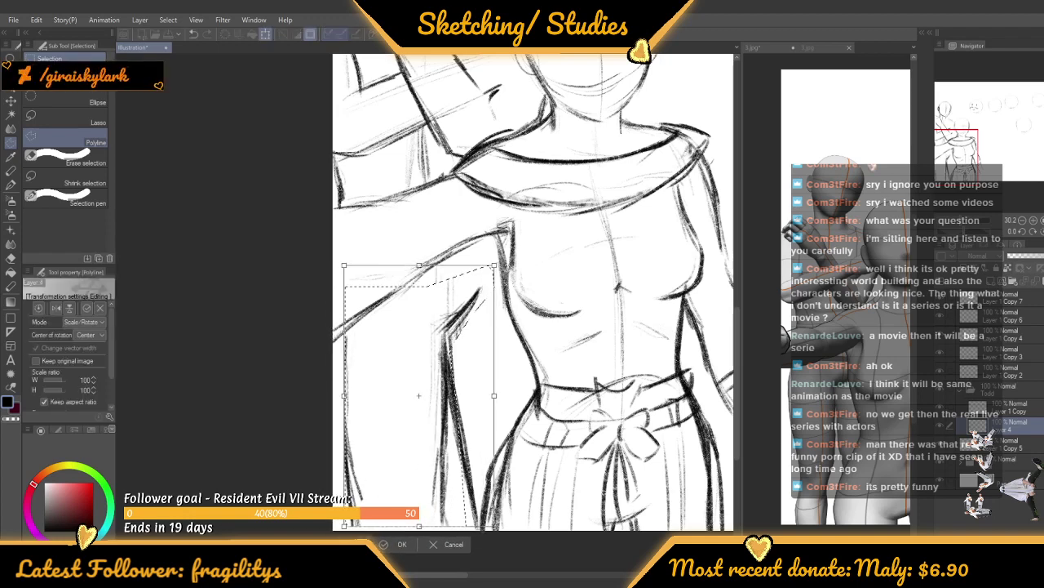
left_click_drag(345, 526, 329, 548)
left_click_drag(431, 373, 434, 372)
scroll(434, 372, "down", 1)
scroll(403, 405, "down", 3)
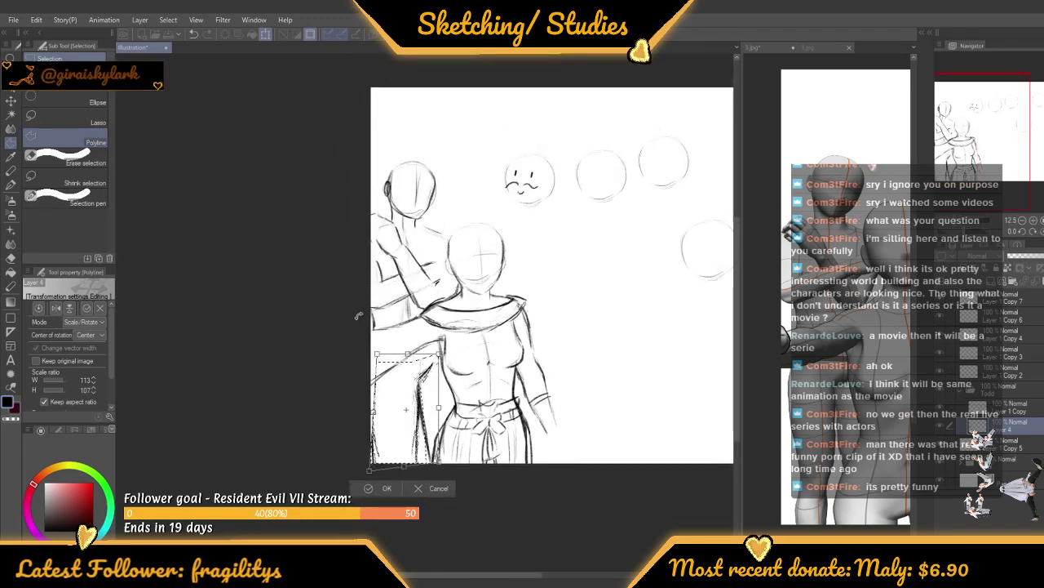
Rotate the man's selected lower-body lines slightly counterclockwise, nudge them into place, commit the transformation and deselect
key("Left")
key("Left")
key("Left")
left_click_drag(348, 369, 344, 377)
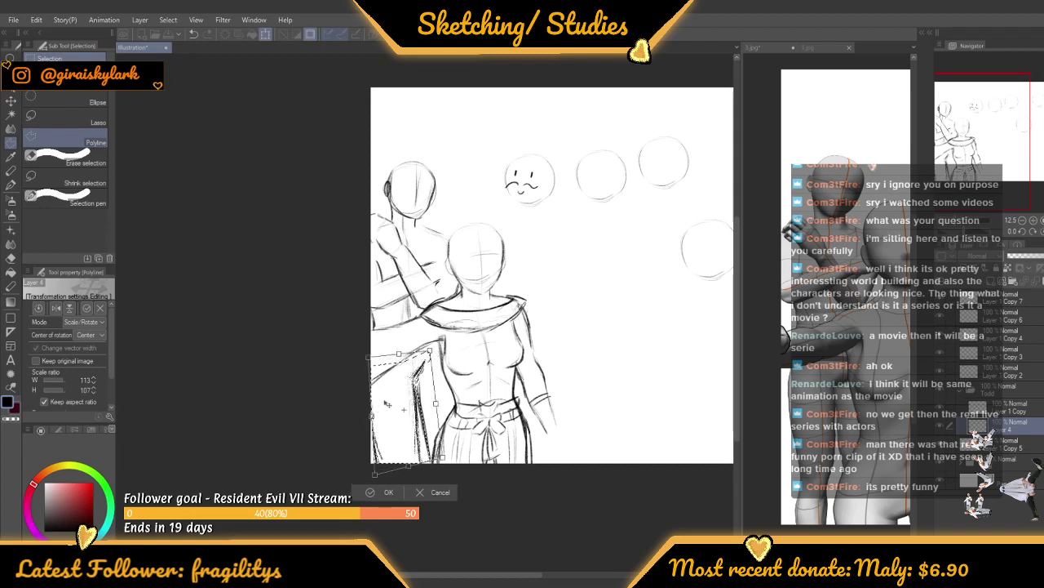
left_click_drag(374, 476, 376, 479)
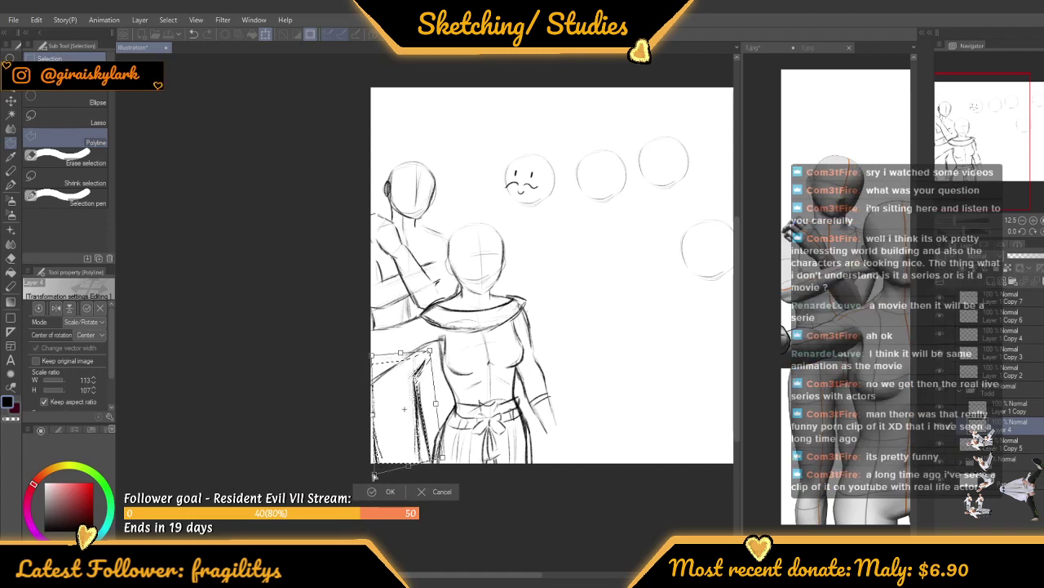
key("Return")
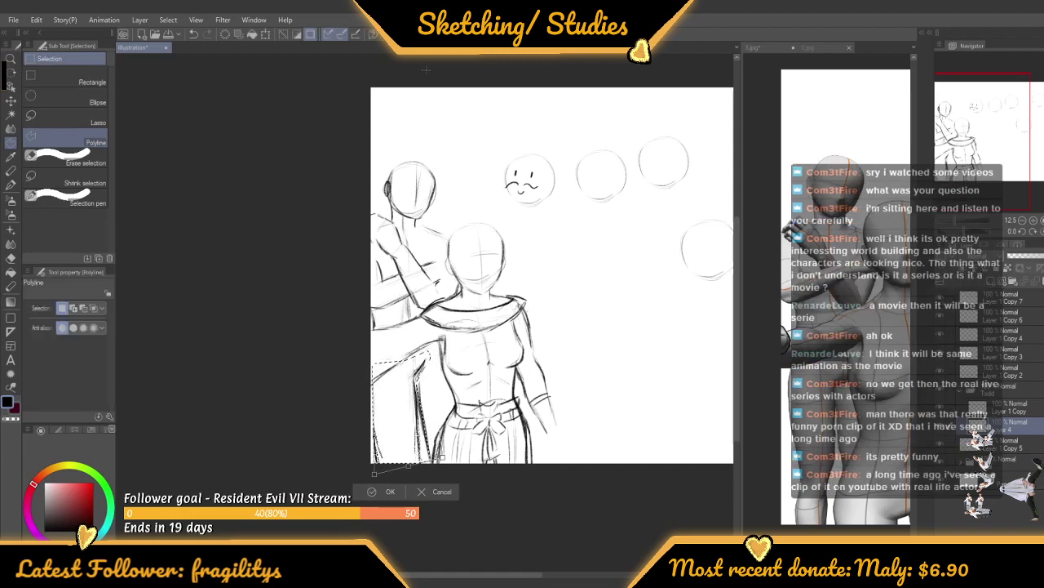
key("ctrl+d")
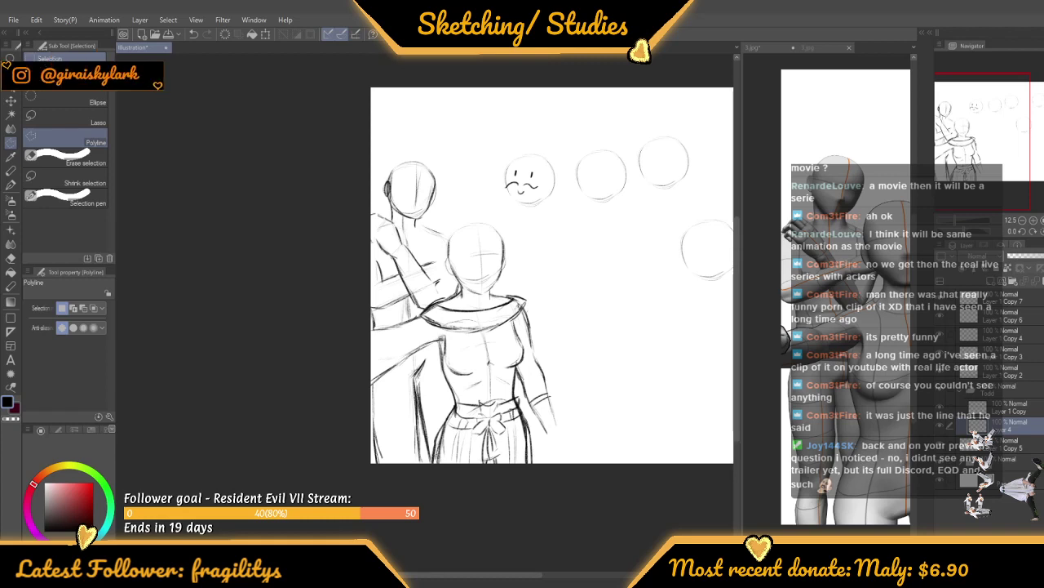
Erase the doodled faces from the two head circles using the sketch brush in transparent colour at size 561.8
scroll(485, 367, "down", 3)
scroll(484, 369, "up", 2)
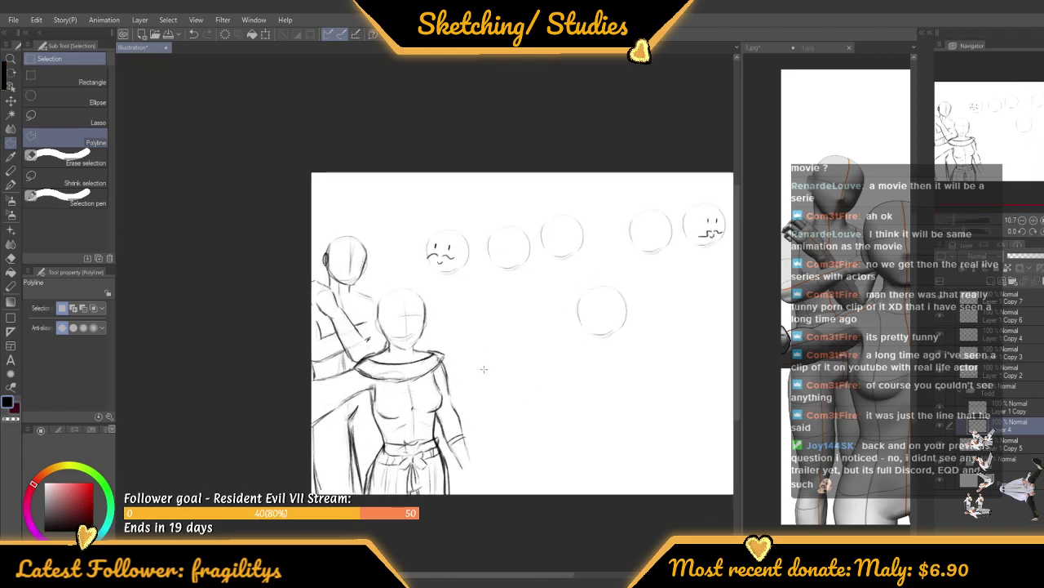
scroll(484, 369, "down", 2)
scroll(449, 341, "up", 3)
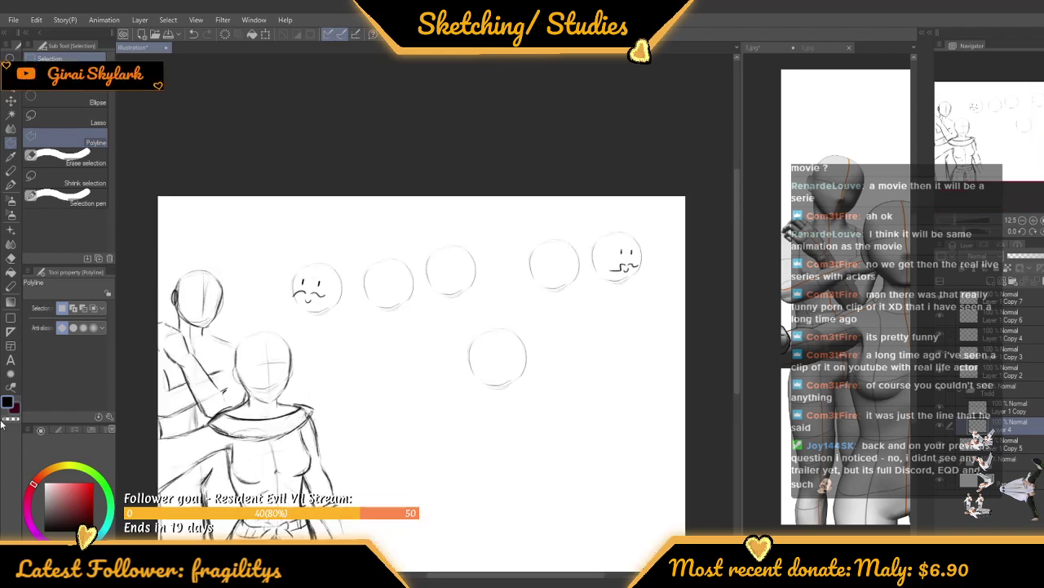
left_click(11, 286)
left_click(64, 309)
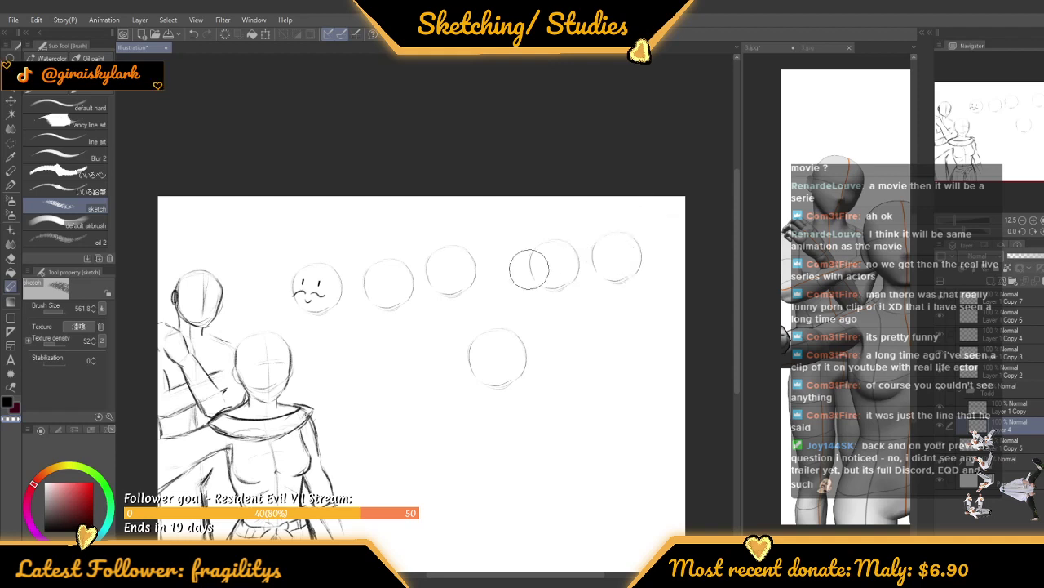
mouse_move(349, 290)
left_mouse_down()
mouse_move(322, 285)
mouse_move(306, 298)
mouse_move(329, 286)
left_mouse_up()
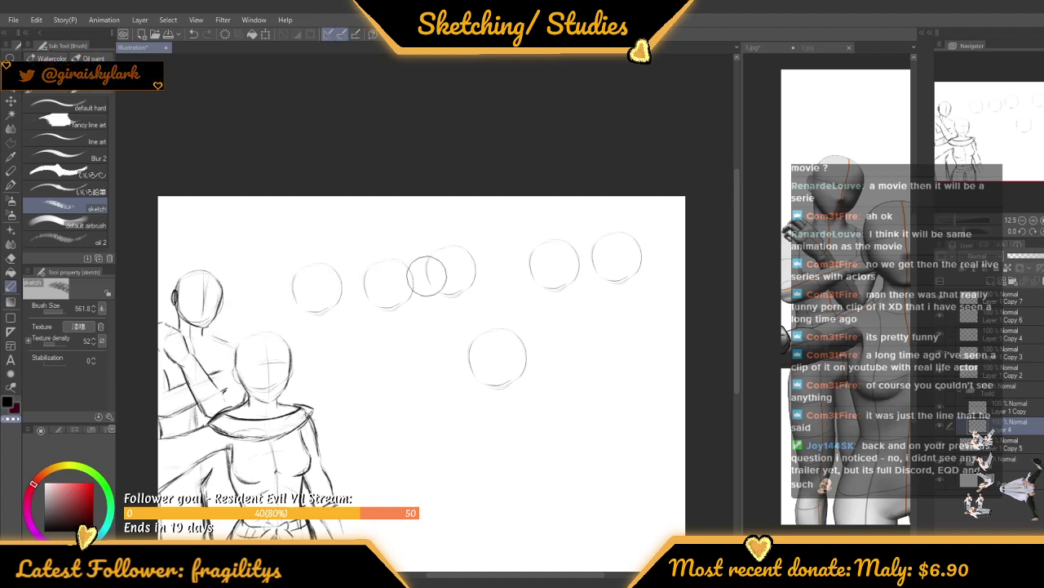
Set the sketch brush to size 73.7 with the drawing colour and darken the man's outer leg line beside the canvas edge
scroll(357, 311, "down", 3)
scroll(251, 421, "up", 6)
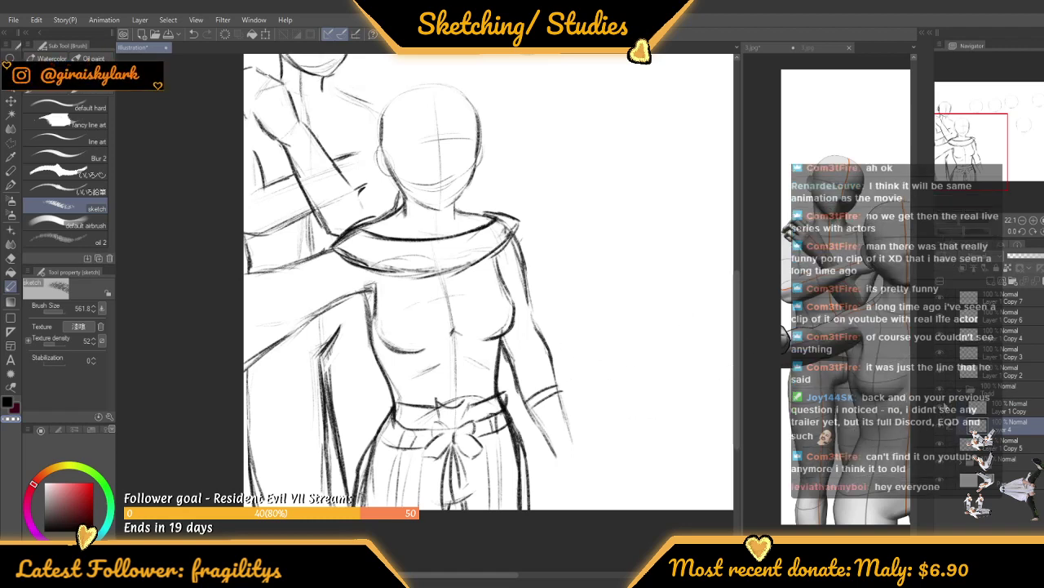
scroll(273, 469, "up", 1)
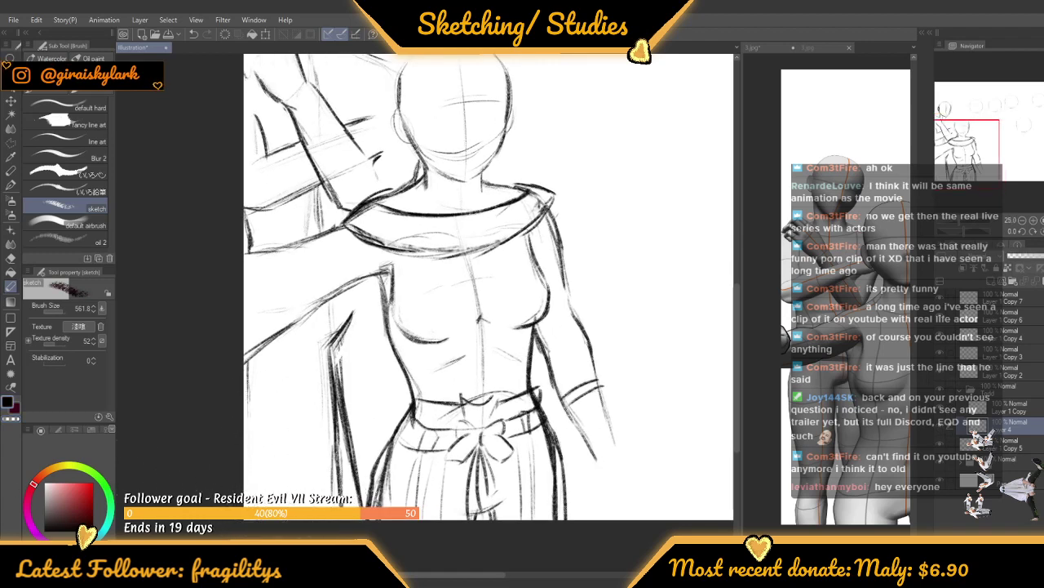
left_click_drag(65, 310, 60, 308)
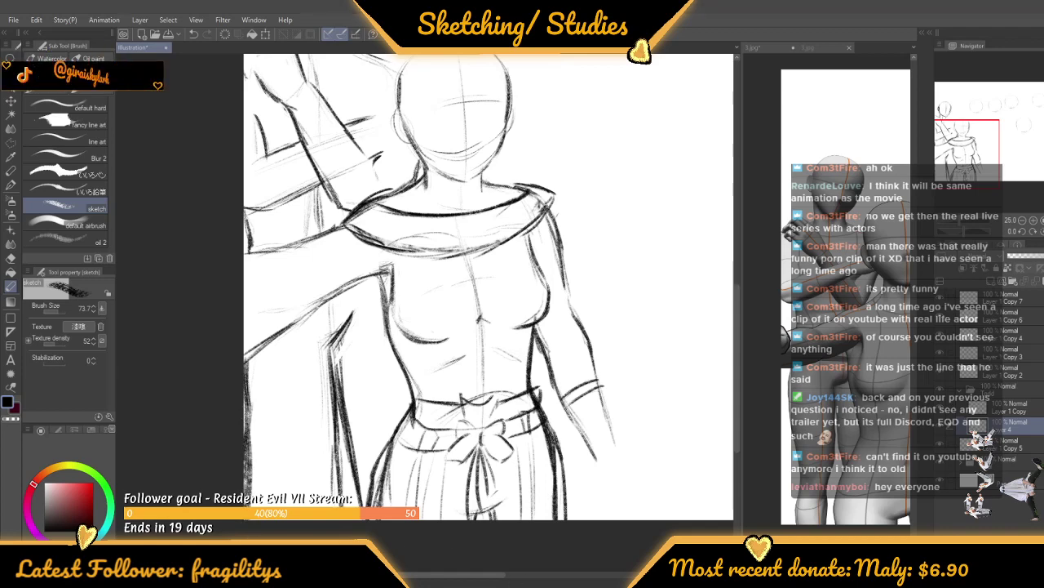
key("ctrl+z")
left_click_drag(253, 413, 249, 464)
scroll(343, 370, "down", 4)
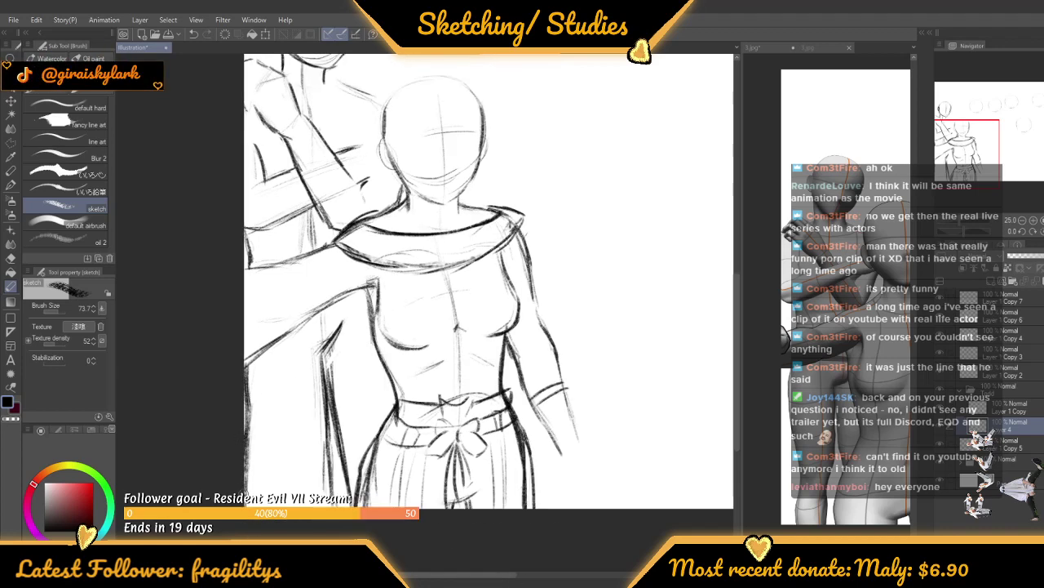
Thicken the man's inner leg line and the slanted line at its top, beside the woman's waist
scroll(318, 318, "up", 4)
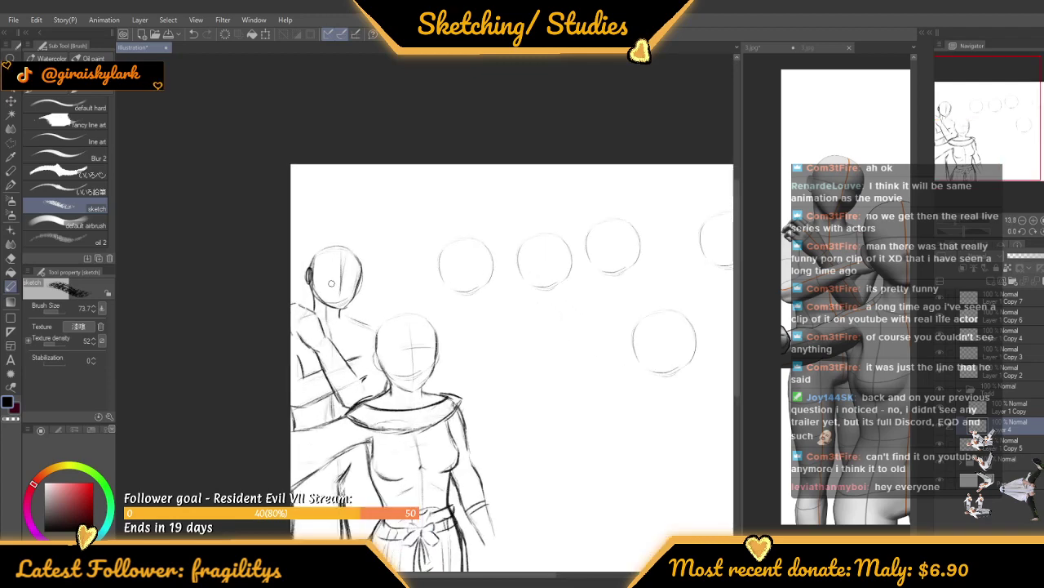
scroll(318, 318, "up", 4)
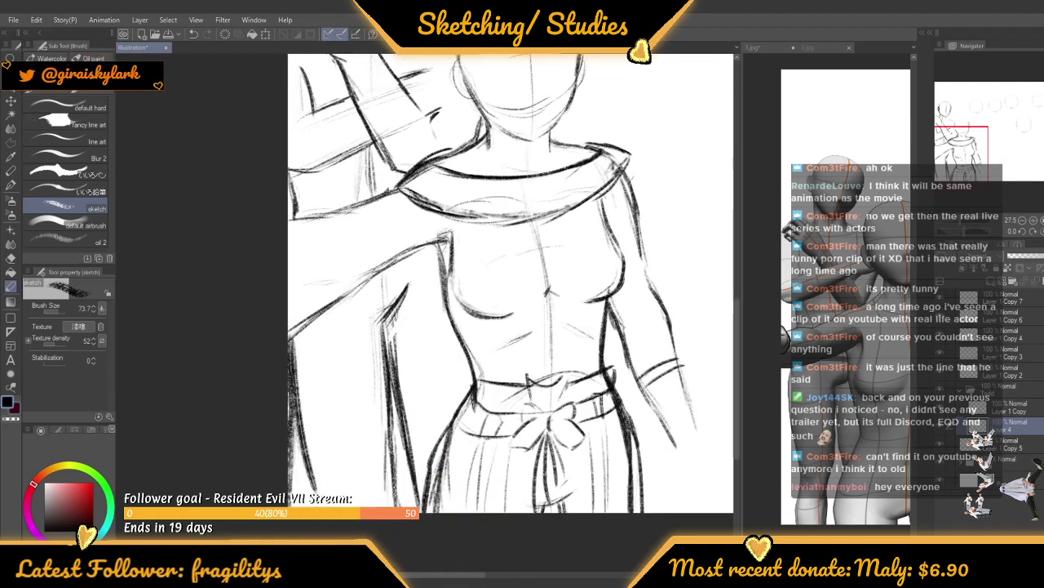
mouse_move(411, 283)
left_mouse_down()
mouse_move(380, 342)
mouse_move(393, 449)
left_mouse_up()
left_click_drag(385, 325, 397, 488)
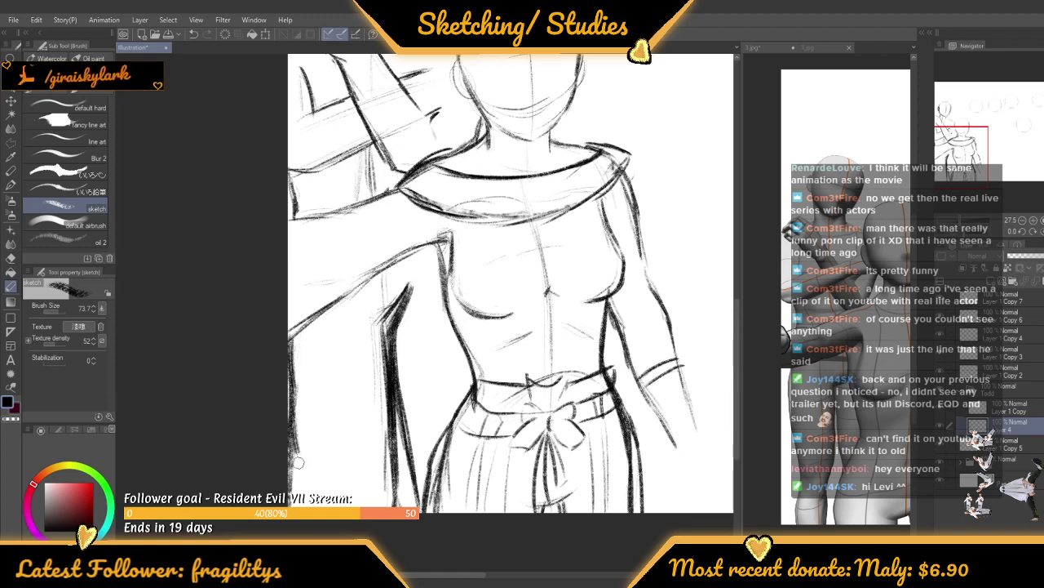
Extend and thicken the man's outer leg line toward the canvas's lower edge, and set the sketch brush to transparent colour
left_click_drag(292, 350, 308, 493)
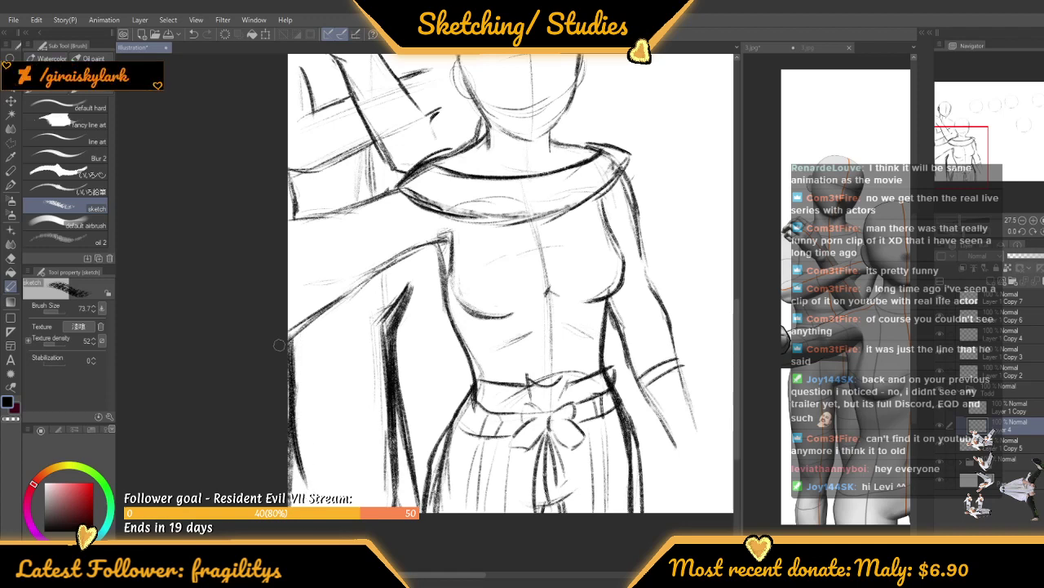
left_click_drag(304, 434, 302, 474)
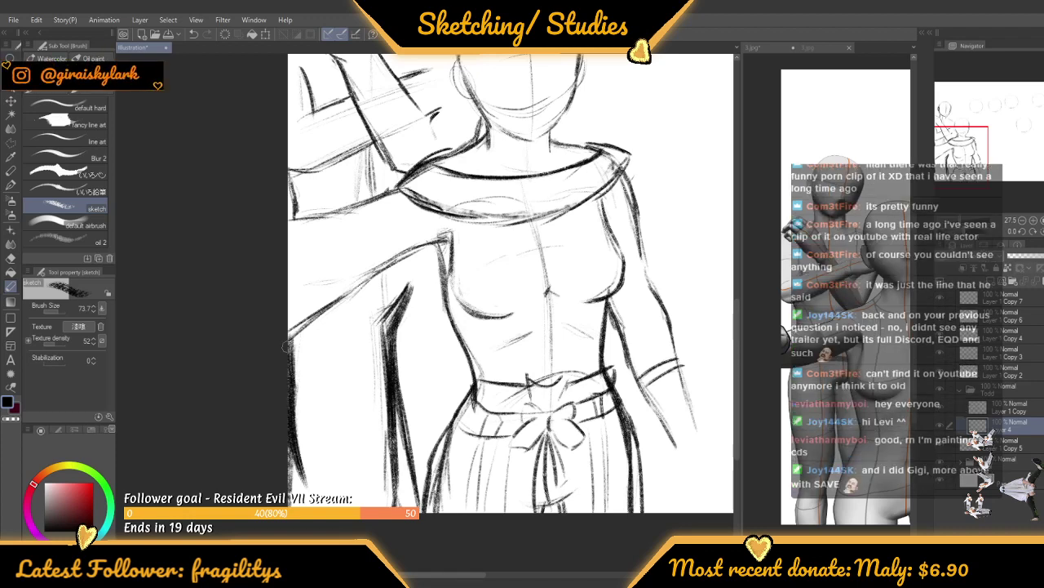
left_click_drag(301, 414, 299, 504)
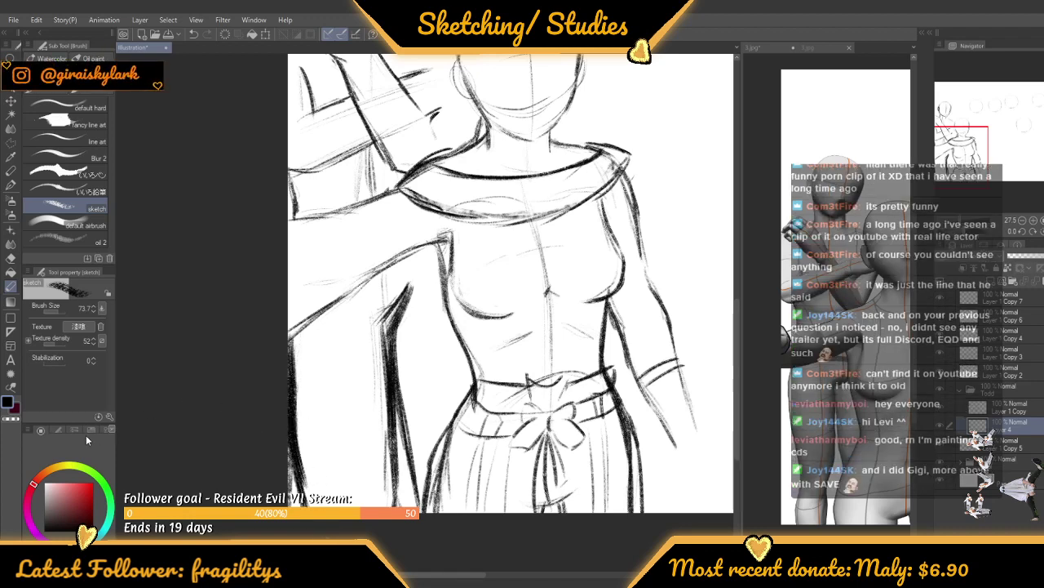
left_click(15, 419)
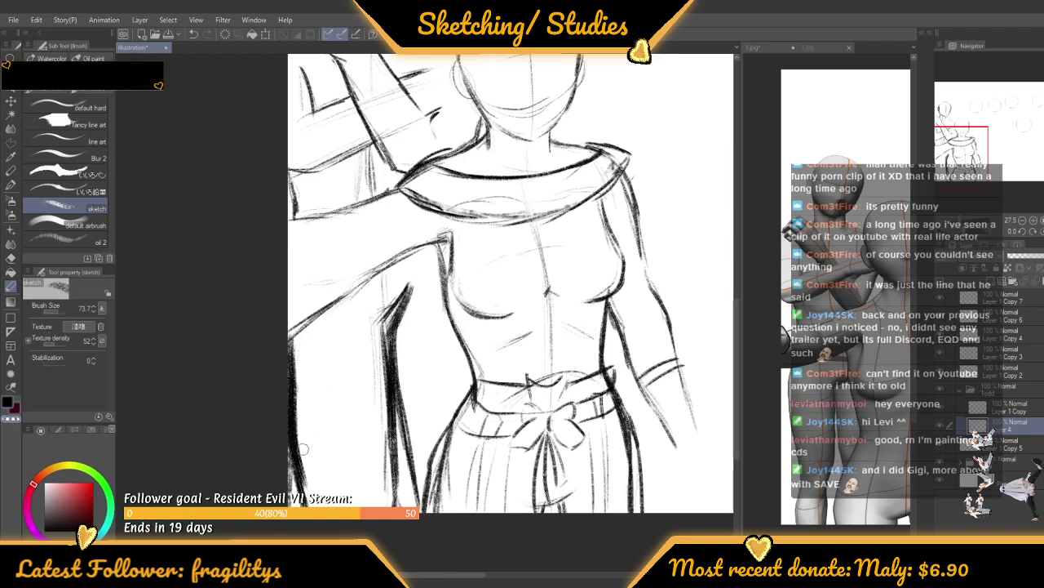
Erase the stray sketch marks beside the man's outer leg line and above his inner leg
mouse_move(304, 448)
left_mouse_down()
mouse_move(302, 375)
mouse_move(303, 484)
mouse_move(292, 347)
left_mouse_up()
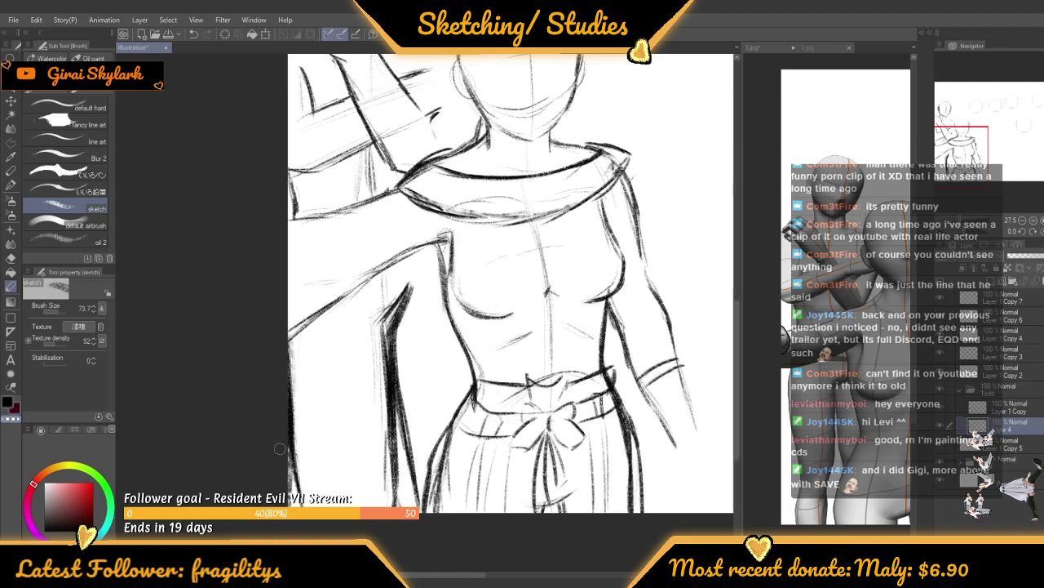
mouse_move(312, 393)
left_mouse_down()
mouse_move(244, 392)
mouse_move(300, 393)
left_mouse_up()
left_click_drag(352, 344, 367, 313)
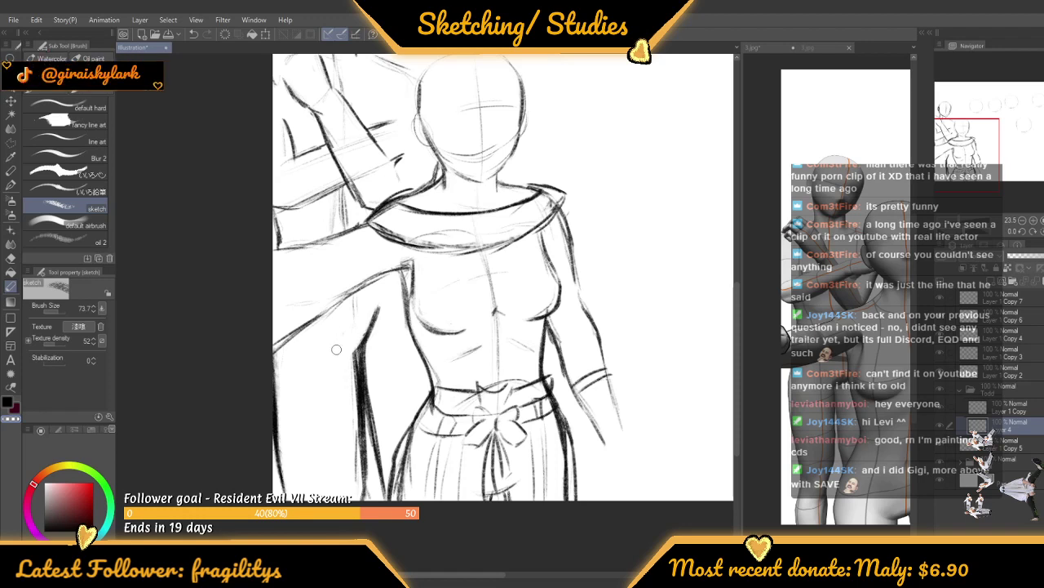
Switch the sketch brush back to the drawing colour and darken and extend the slanted line atop the man's inner leg line
scroll(337, 350, "up", 1)
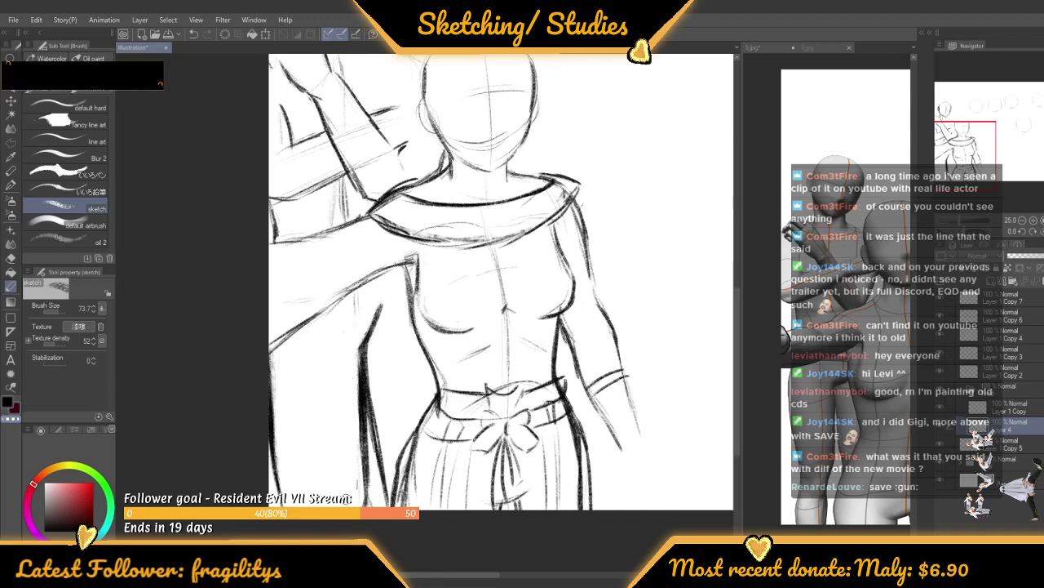
scroll(356, 384, "down", 3)
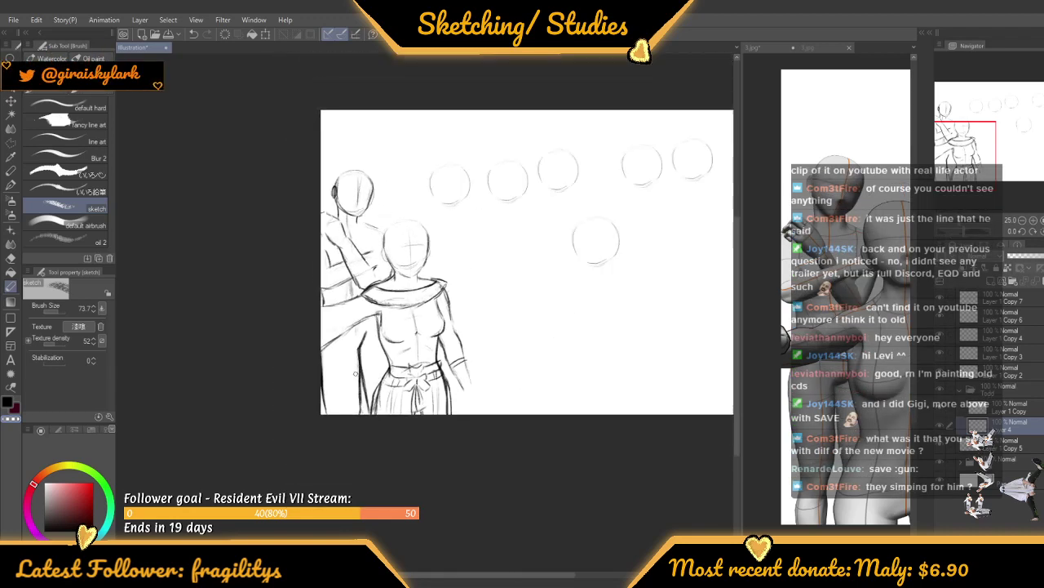
scroll(356, 373, "up", 5)
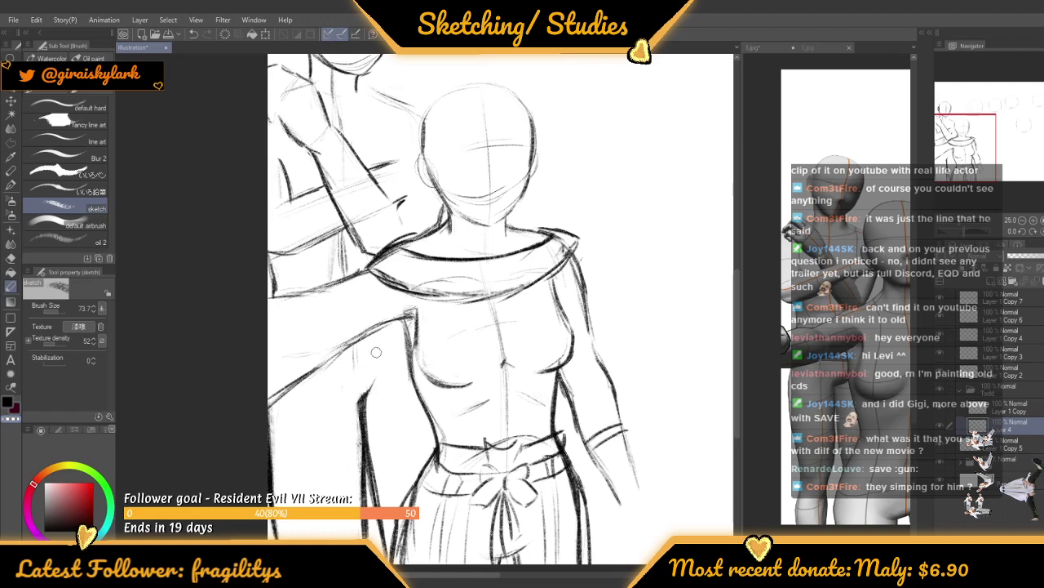
scroll(376, 351, "up", 4)
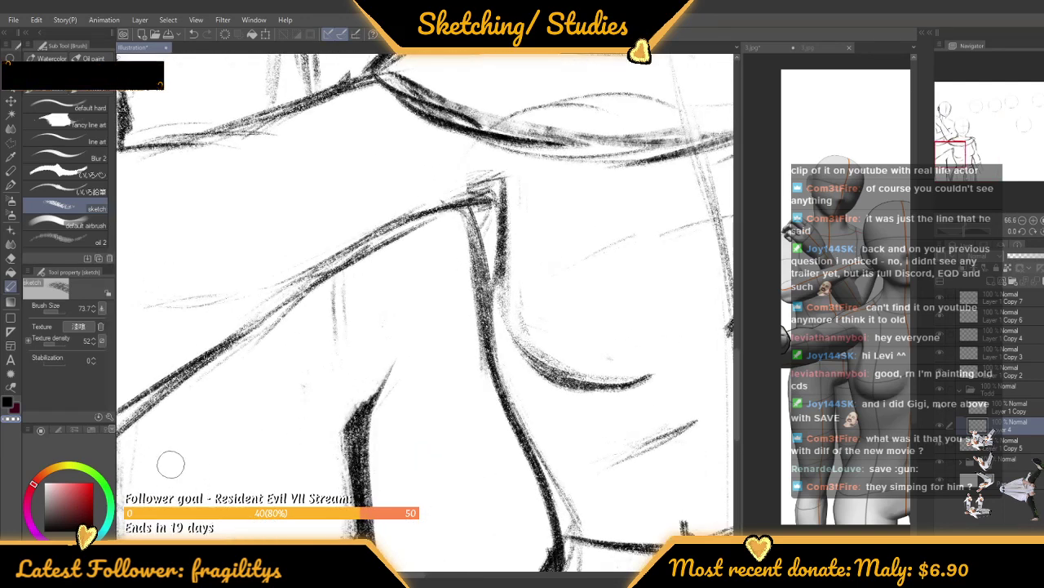
key("c")
left_click_drag(343, 425, 416, 347)
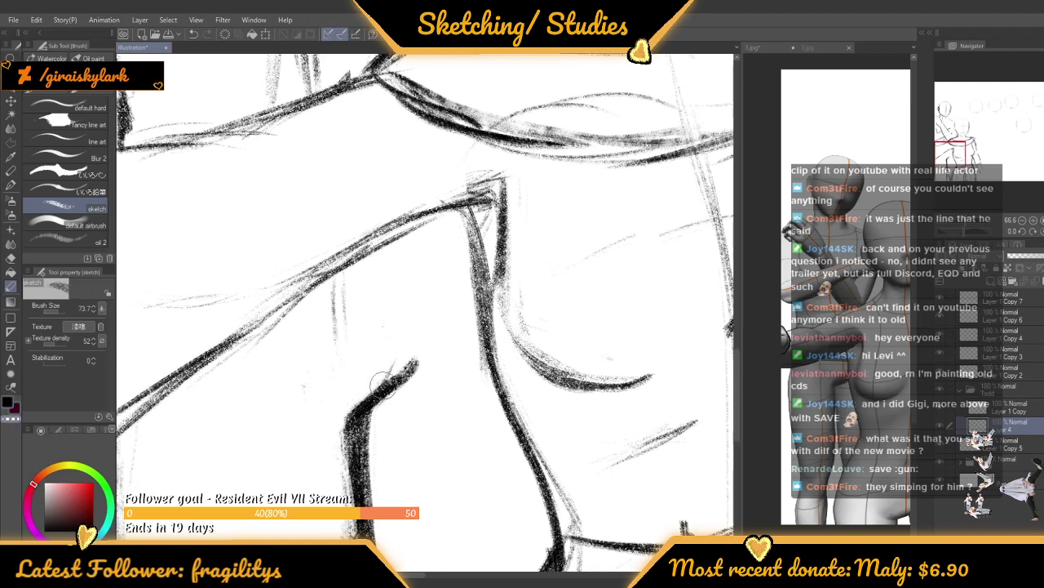
Examine the man and woman sketches at several magnifications to judge their overall shapes and placement
scroll(401, 345, "down", 5)
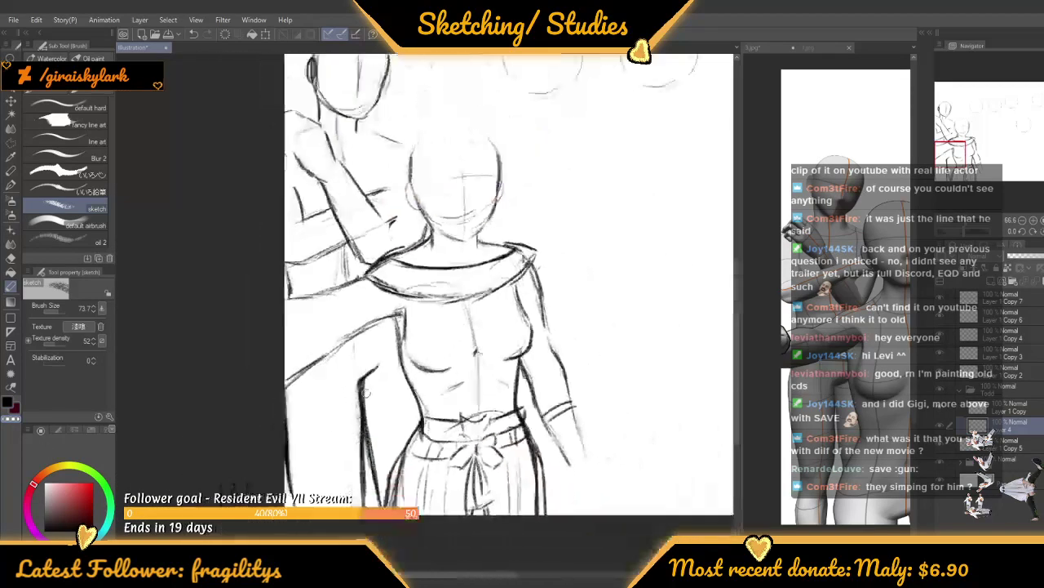
scroll(367, 391, "down", 3)
scroll(359, 266, "up", 3)
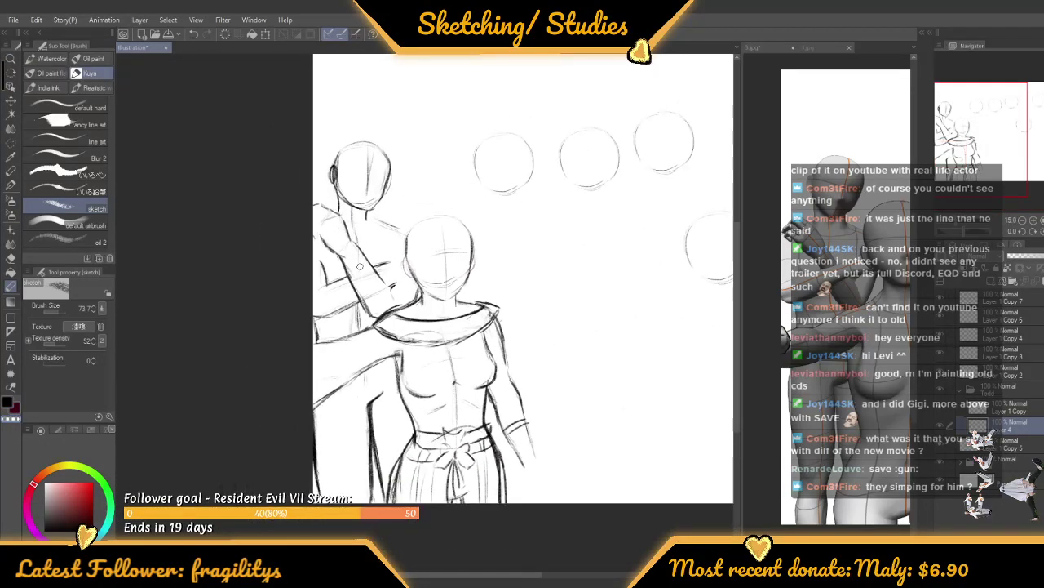
scroll(359, 266, "down", 1)
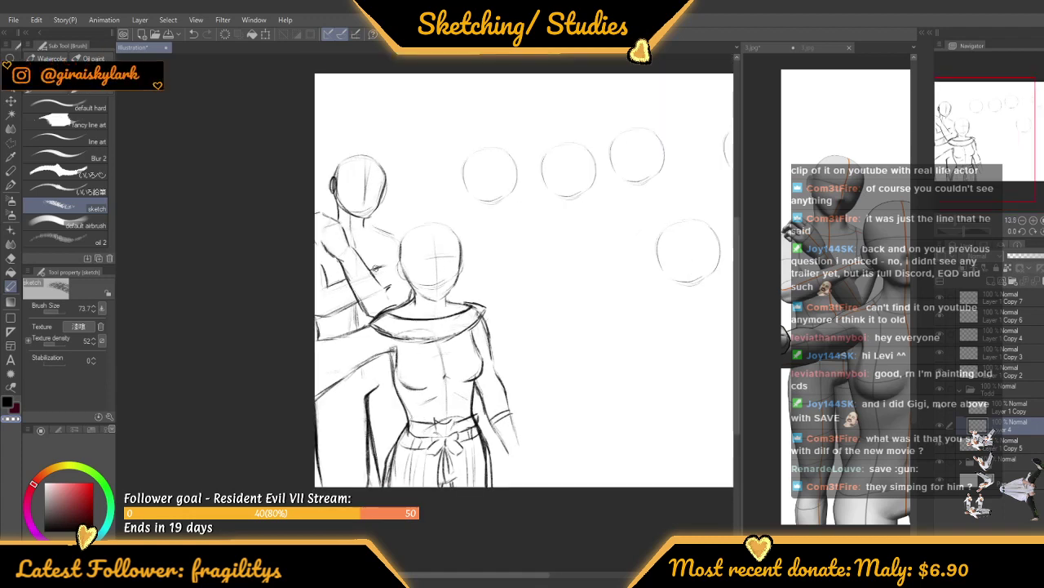
scroll(376, 268, "down", 2)
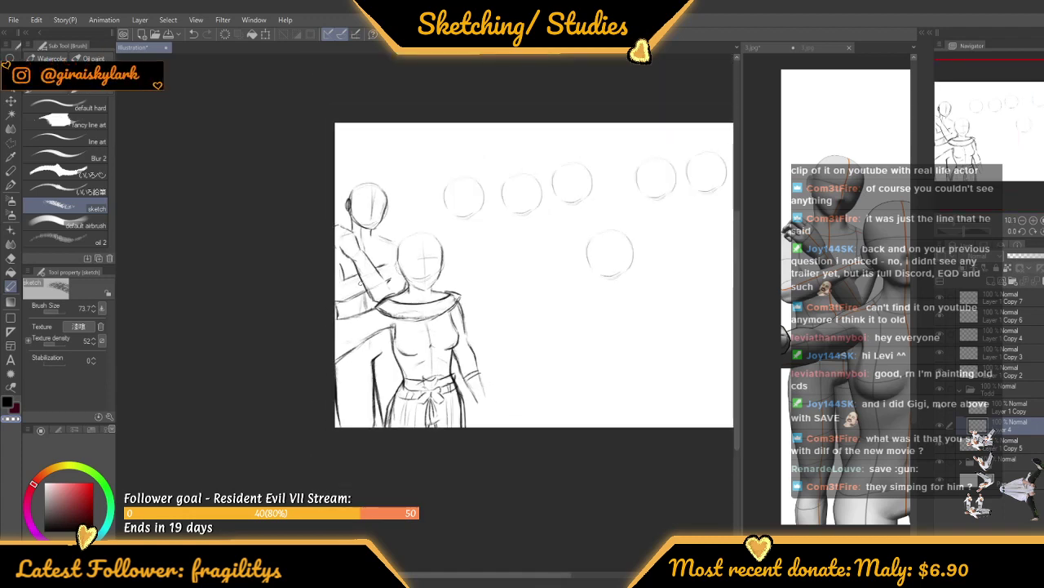
scroll(371, 243, "up", 1)
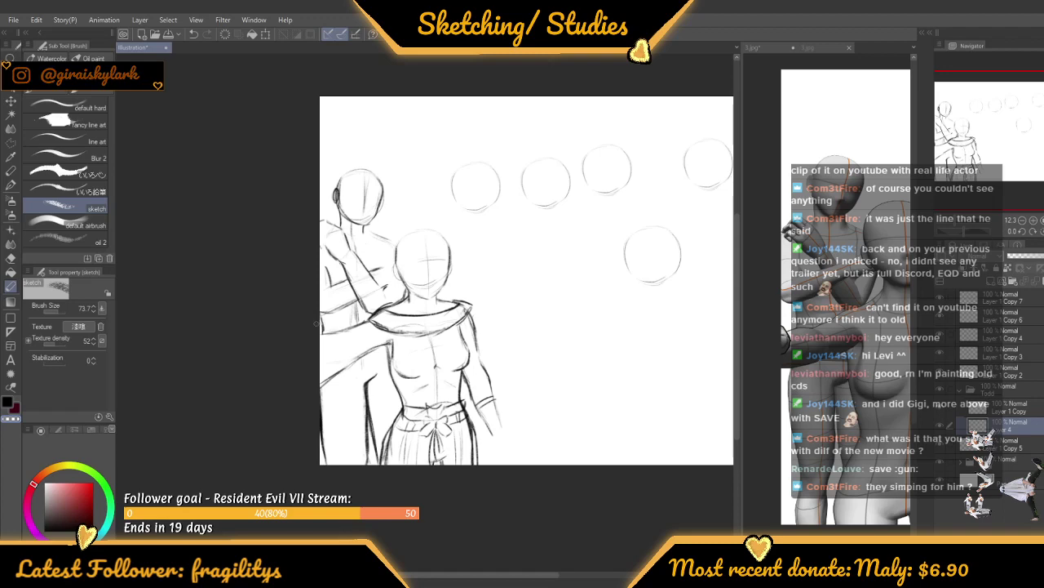
scroll(482, 240, "up", 1)
scroll(483, 240, "up", 3)
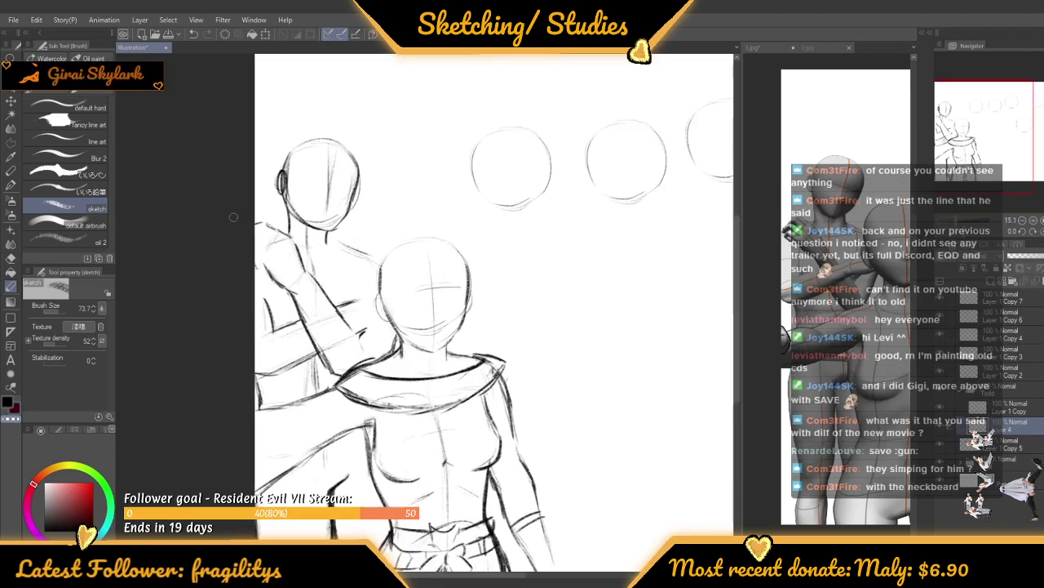
scroll(386, 272, "up", 1)
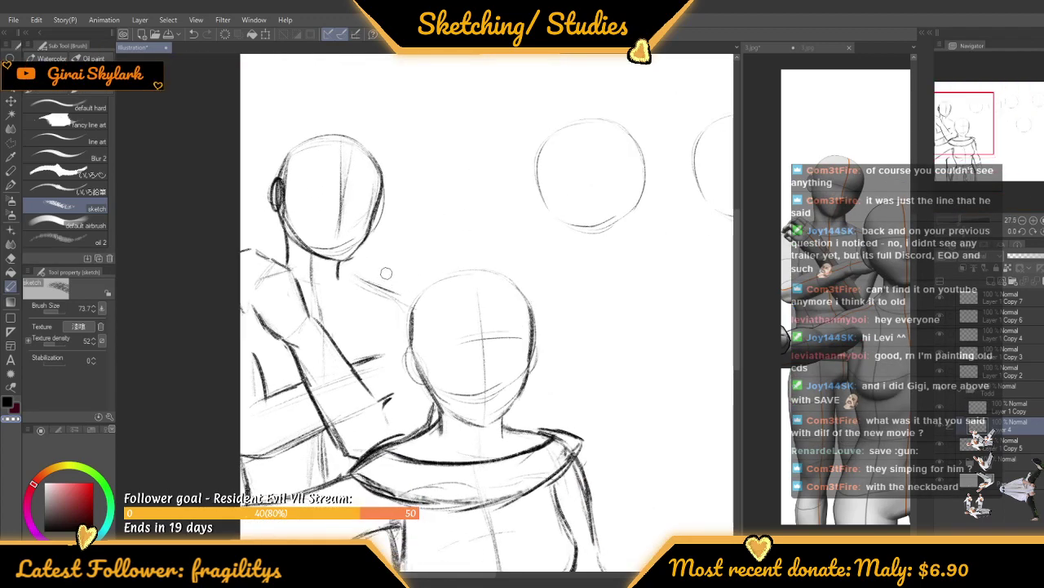
scroll(390, 218, "down", 4)
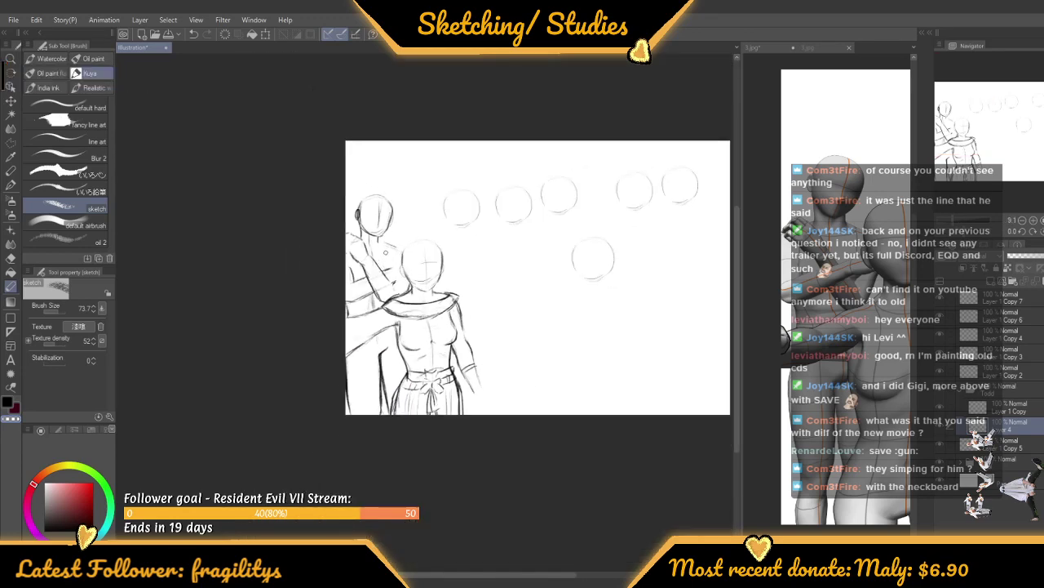
scroll(385, 257, "up", 1)
scroll(383, 261, "up", 2)
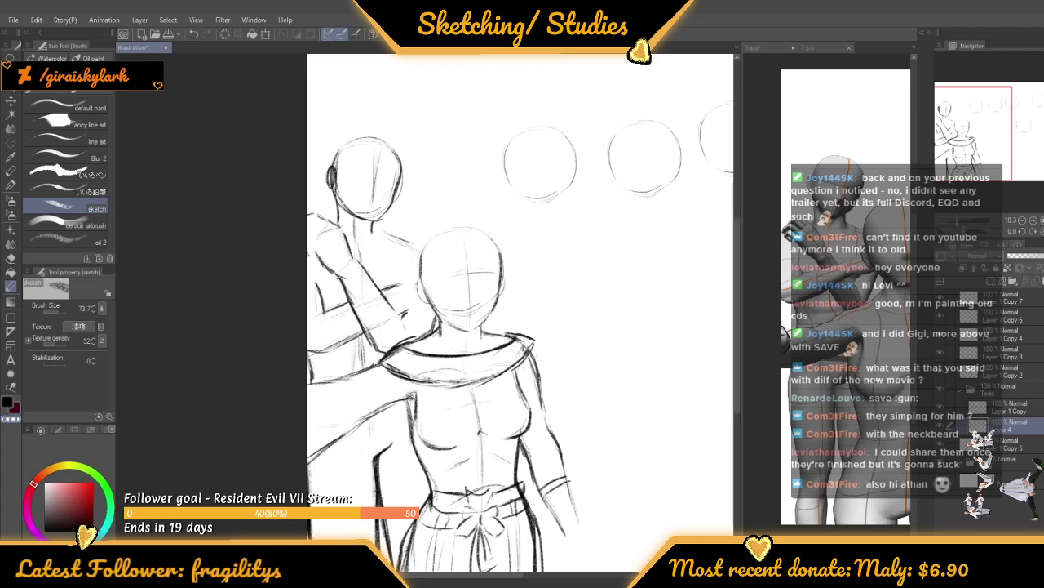
Close the Illustration canvas and place the reopened randomthing5 drawing ahead of the reference images
key("ctrl+w")
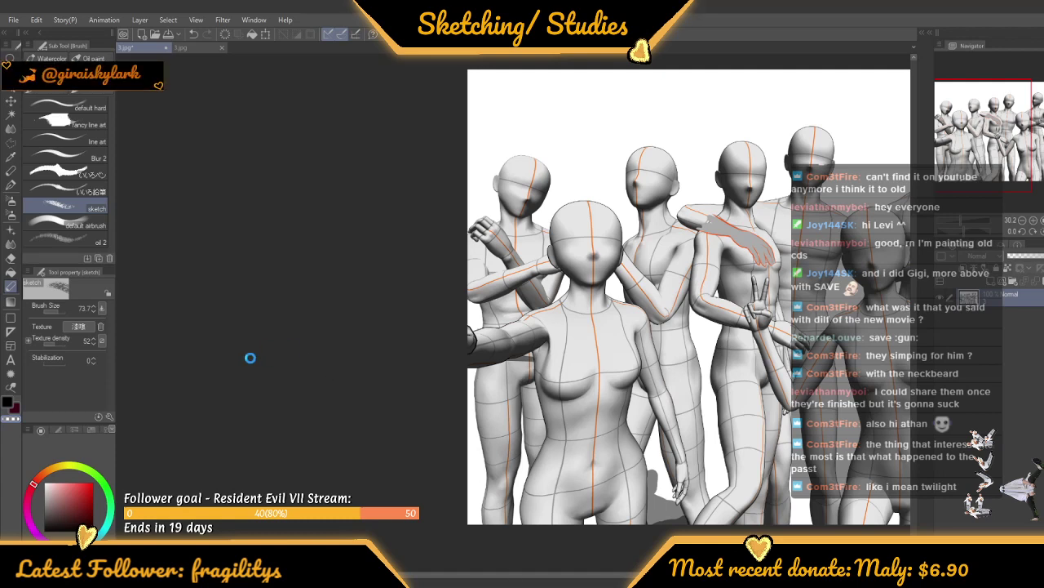
left_click(247, 47)
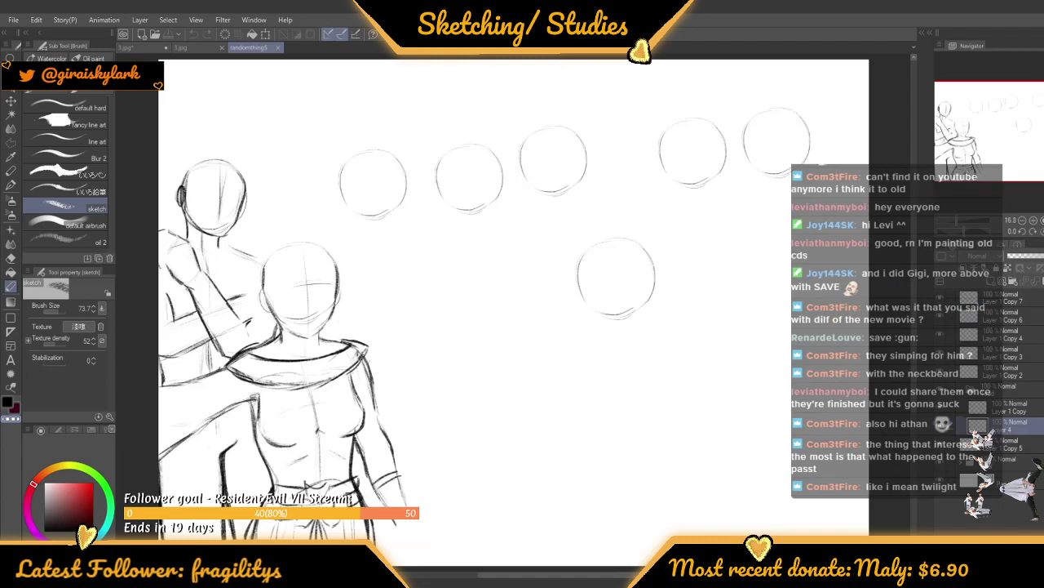
left_click(177, 47)
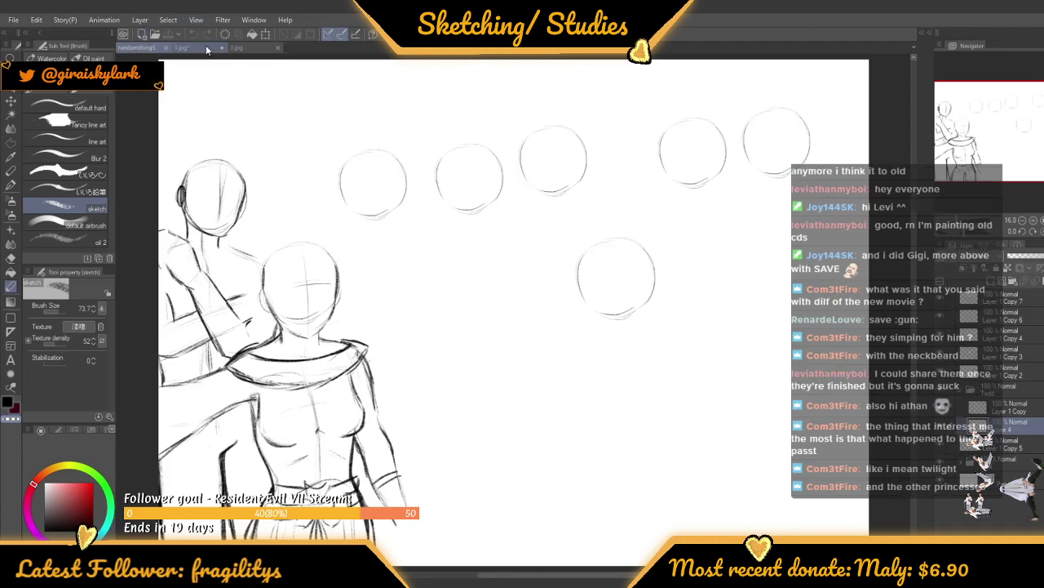
Dock the 3.jpg mannequin reference in its own pane beside the canvas and return to the randomthing5 drawing
left_click_drag(176, 47, 912, 224)
left_click_drag(516, 208, 867, 204)
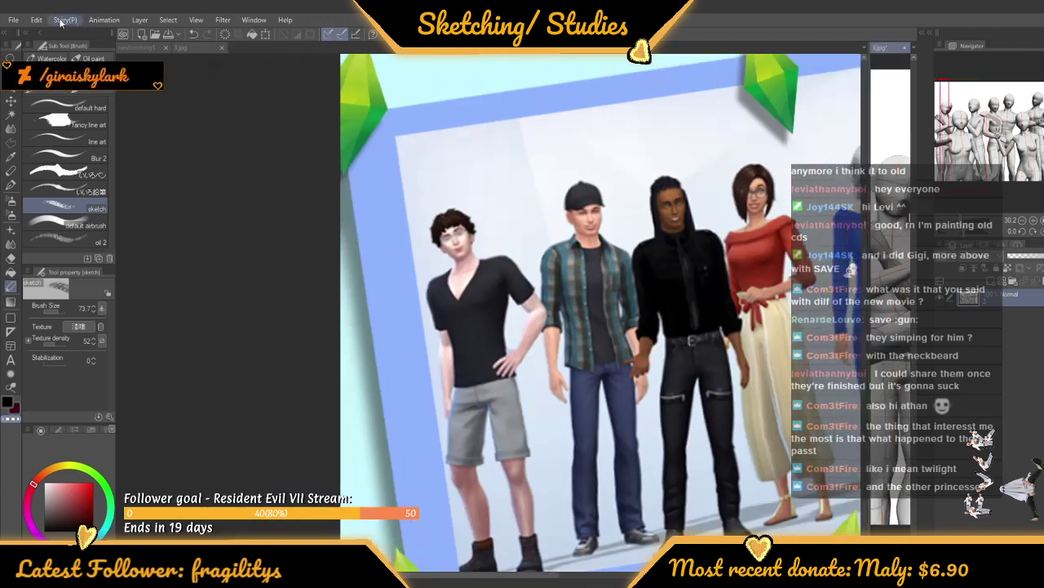
left_click(131, 47)
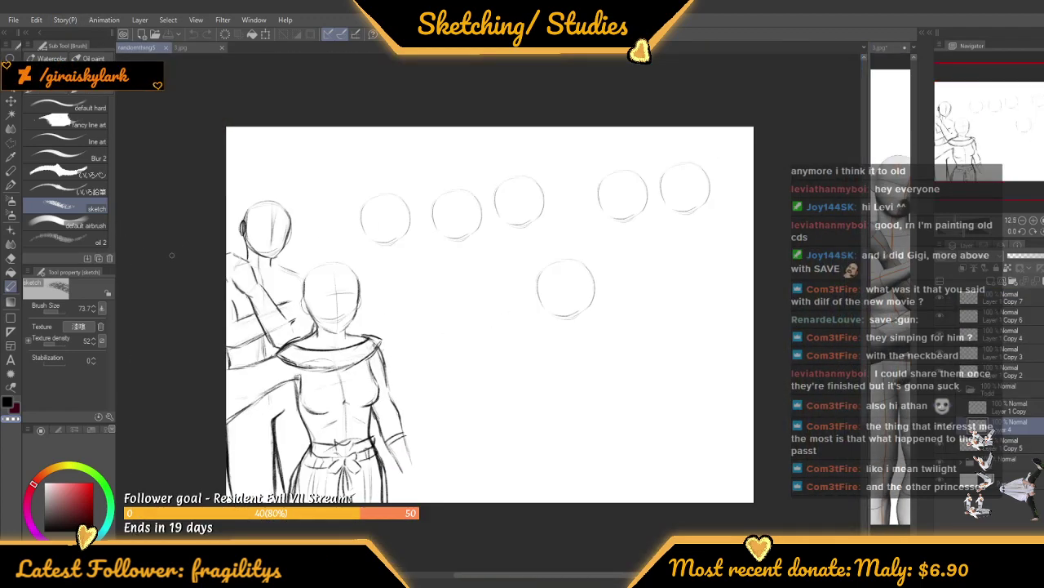
Compare the sketched man and woman with the standing mannequin in the 3.jpg reference
scroll(204, 265, "up", 2)
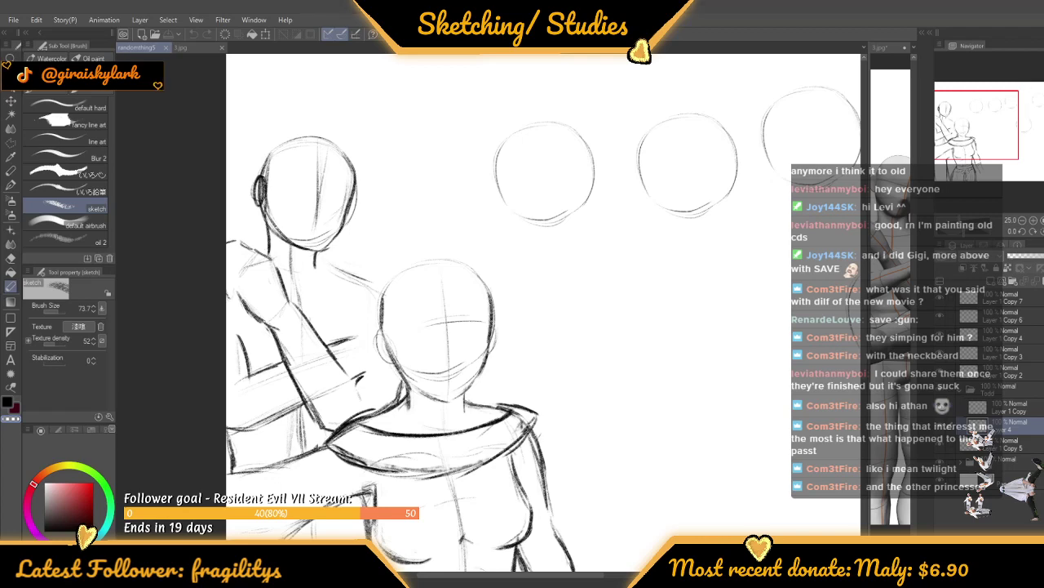
scroll(343, 253, "down", 5)
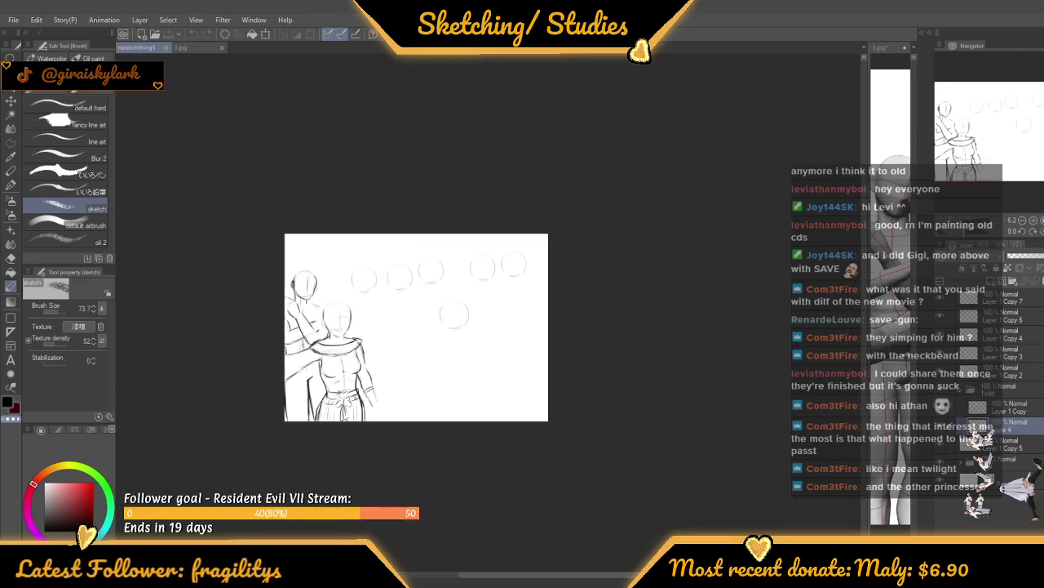
scroll(286, 384, "up", 2)
key("ctrl+plus")
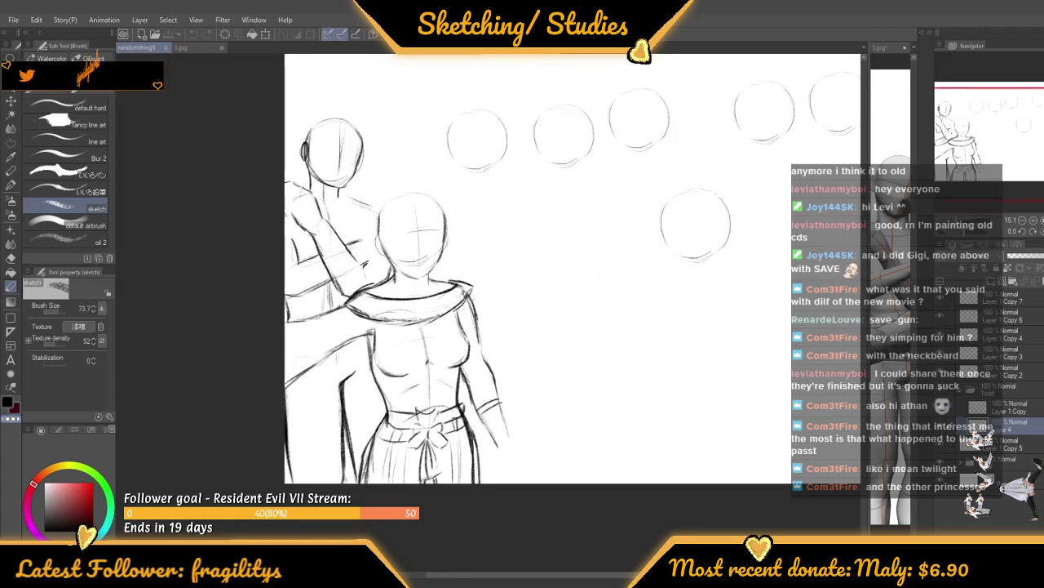
left_click(896, 463)
scroll(896, 464, "down", 4)
scroll(896, 464, "up", 2)
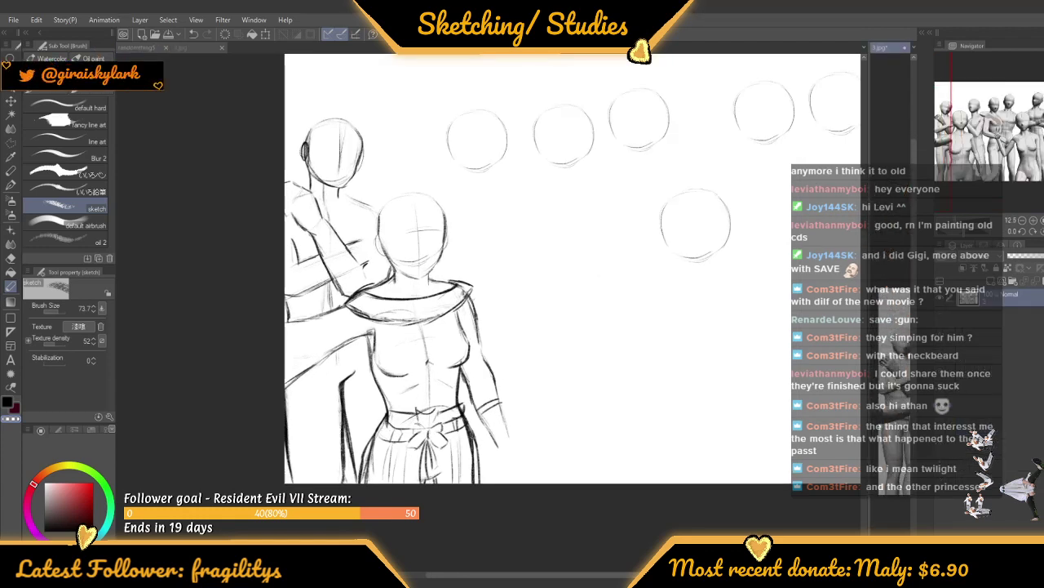
scroll(904, 446, "down", 2)
scroll(904, 440, "up", 4)
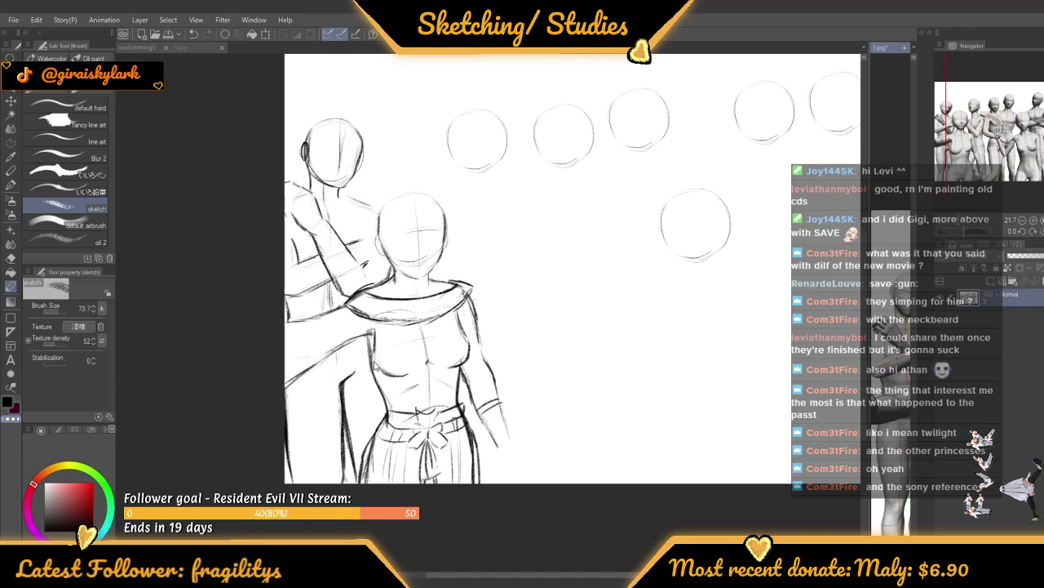
Touch up the inside of the man's leg near his outer leg line with the sketch brush at size 73.7
left_click(236, 172)
scroll(346, 315, "up", 2)
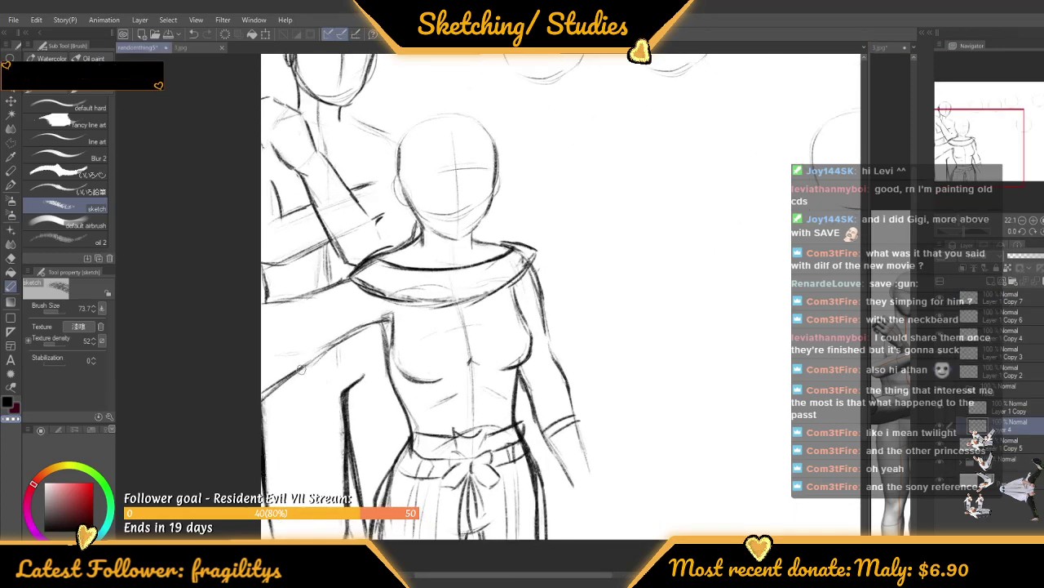
key("c")
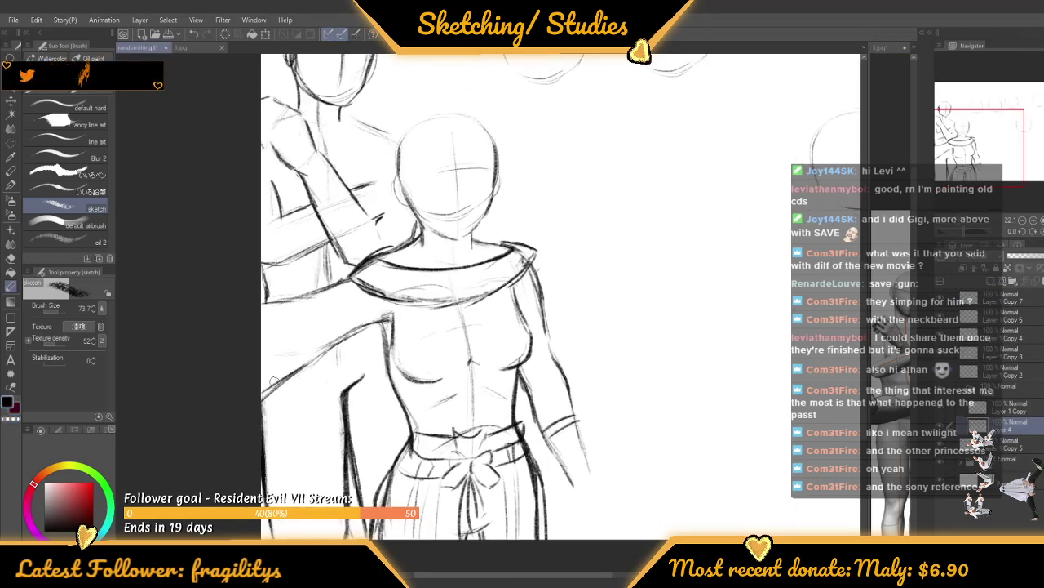
left_click_drag(287, 424, 295, 536)
scroll(367, 359, "down", 6)
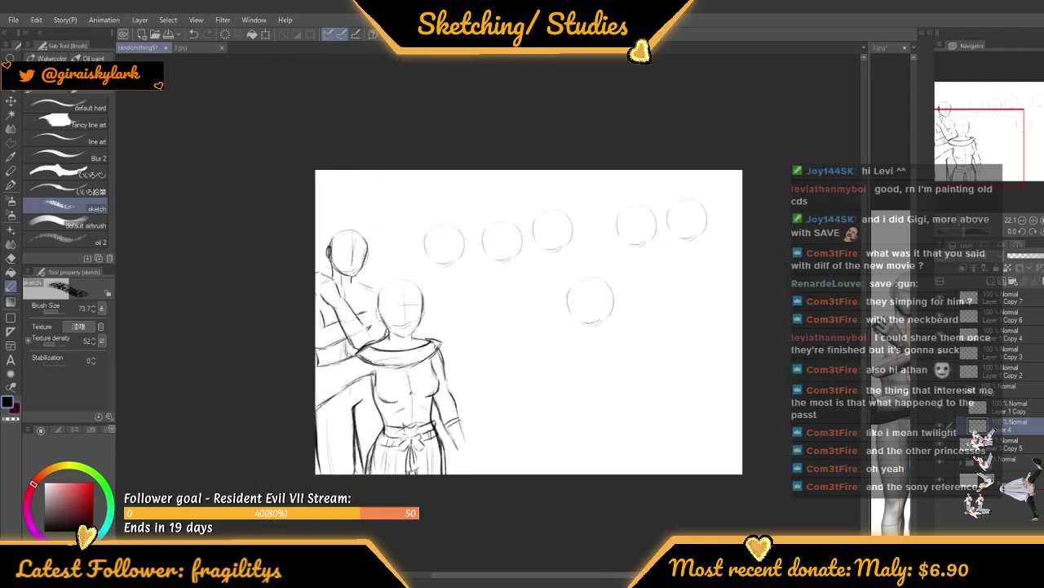
Widen the 3.jpg reference pane beside the canvas and enlarge the mannequin that serves as the man's pose reference
scroll(390, 287, "up", 3)
scroll(389, 287, "up", 3)
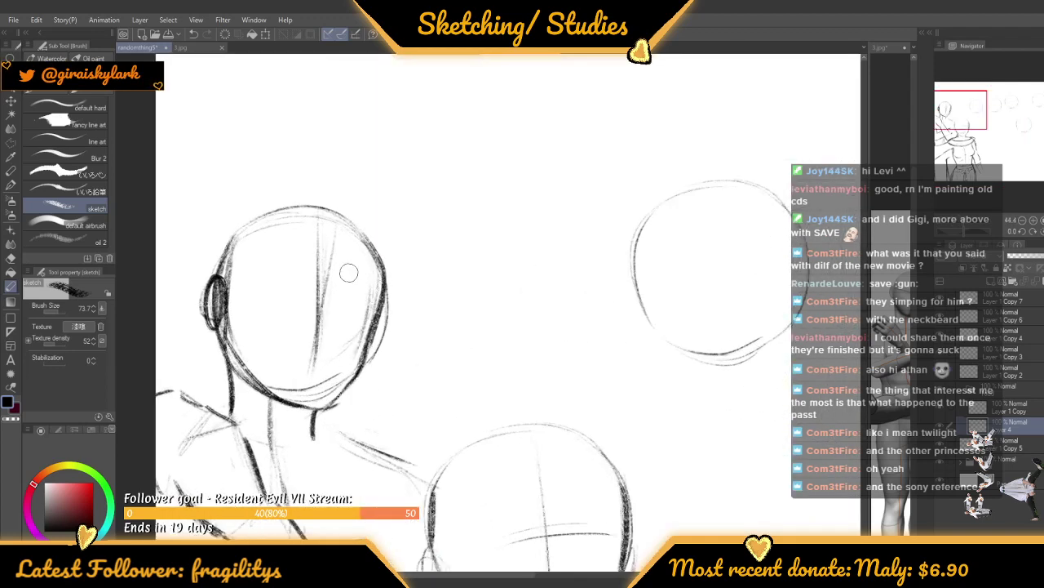
scroll(345, 270, "down", 4)
scroll(358, 279, "up", 3)
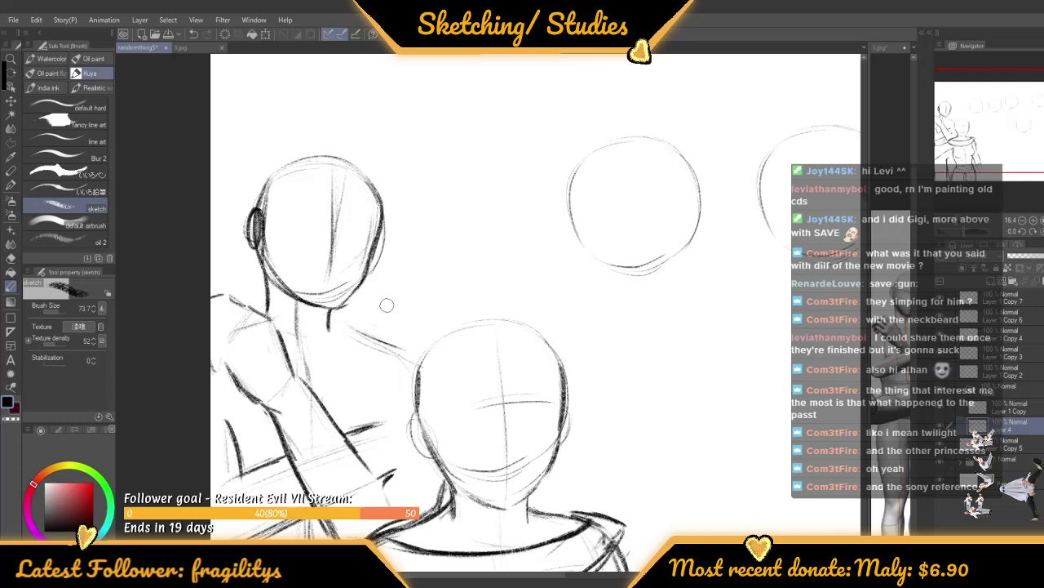
scroll(530, 306, "up", 1)
left_click(889, 233)
scroll(889, 232, "down", 3)
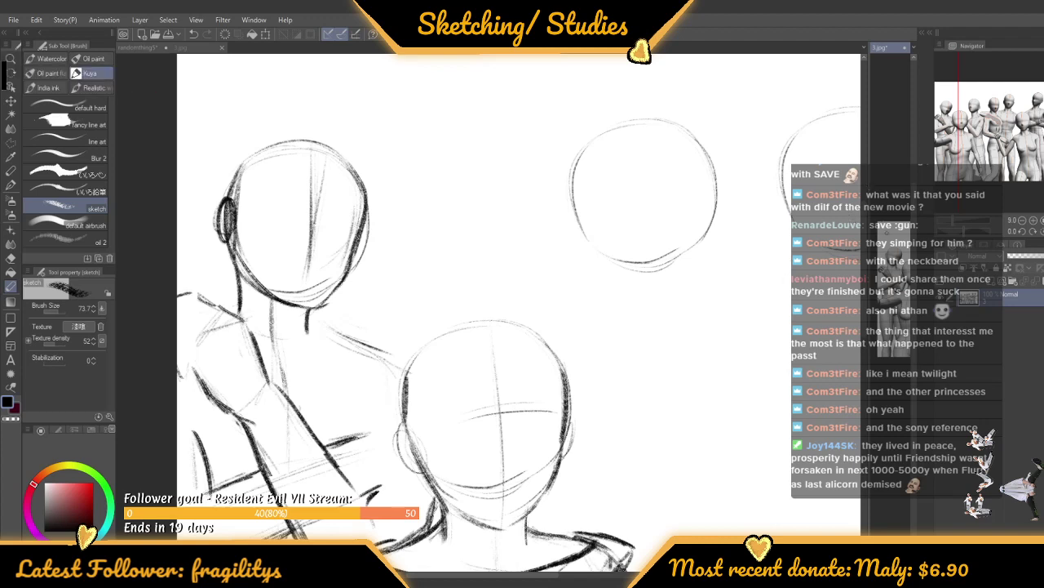
scroll(894, 289, "down", 1)
scroll(893, 289, "up", 3)
scroll(892, 253, "up", 1)
scroll(892, 228, "down", 1)
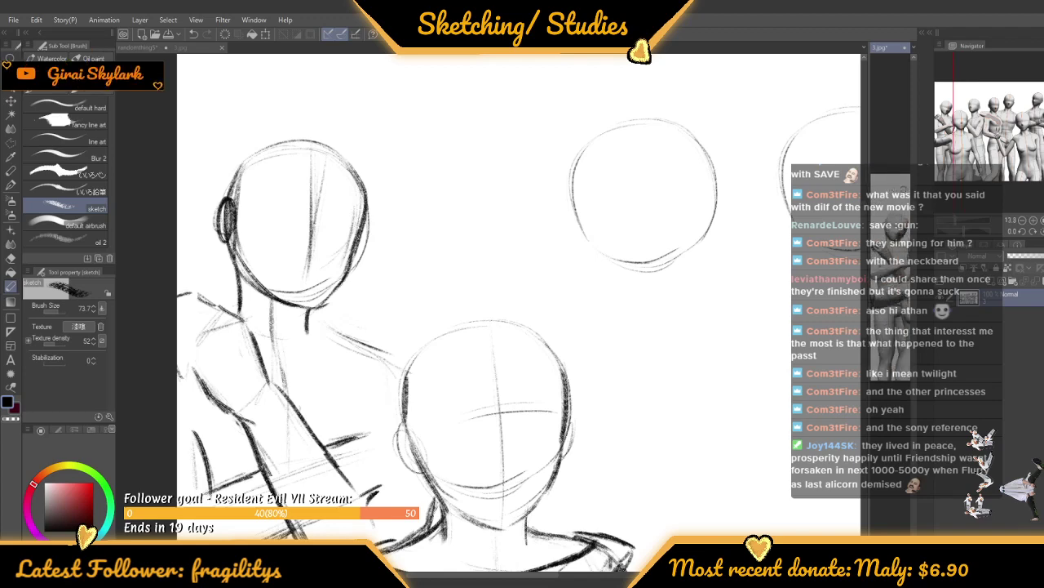
scroll(892, 209, "up", 2)
left_click_drag(867, 147, 793, 147)
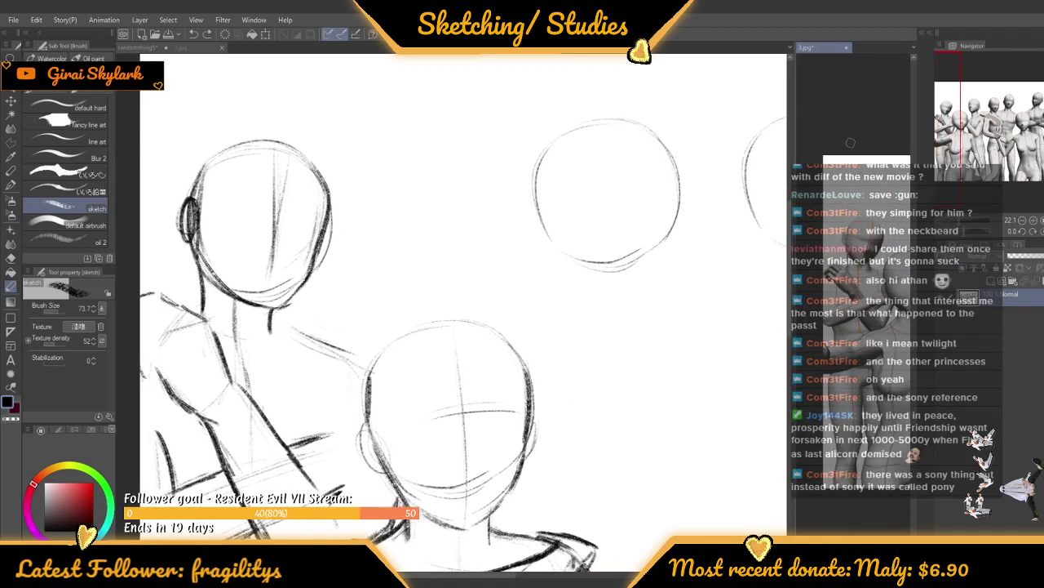
scroll(867, 227, "up", 2)
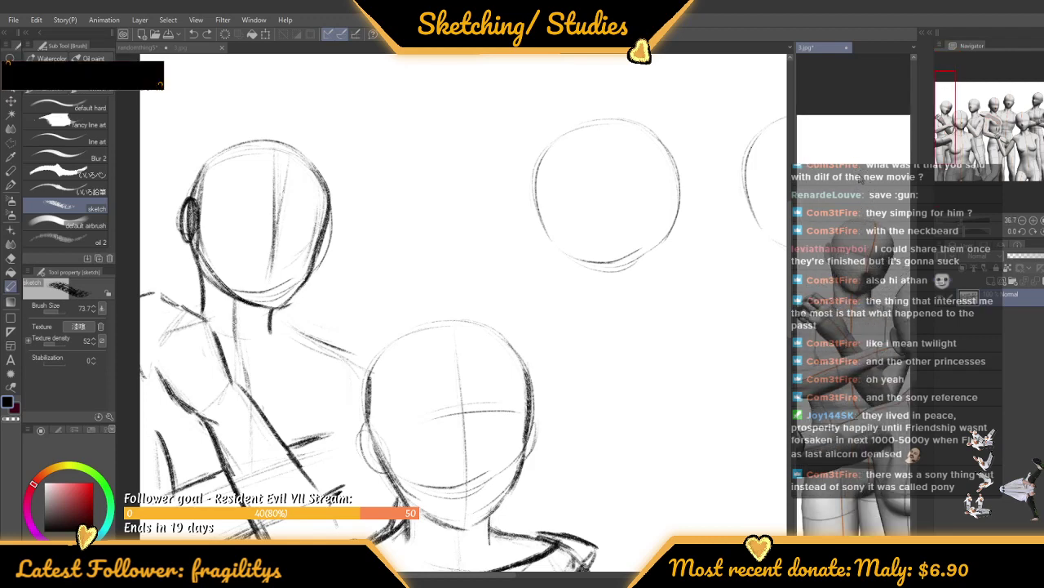
Compare the man's head, neck and shoulders in the drawing with the mannequin in the 3.jpg reference at several magnifications
scroll(864, 205, "up", 1)
scroll(872, 214, "up", 1)
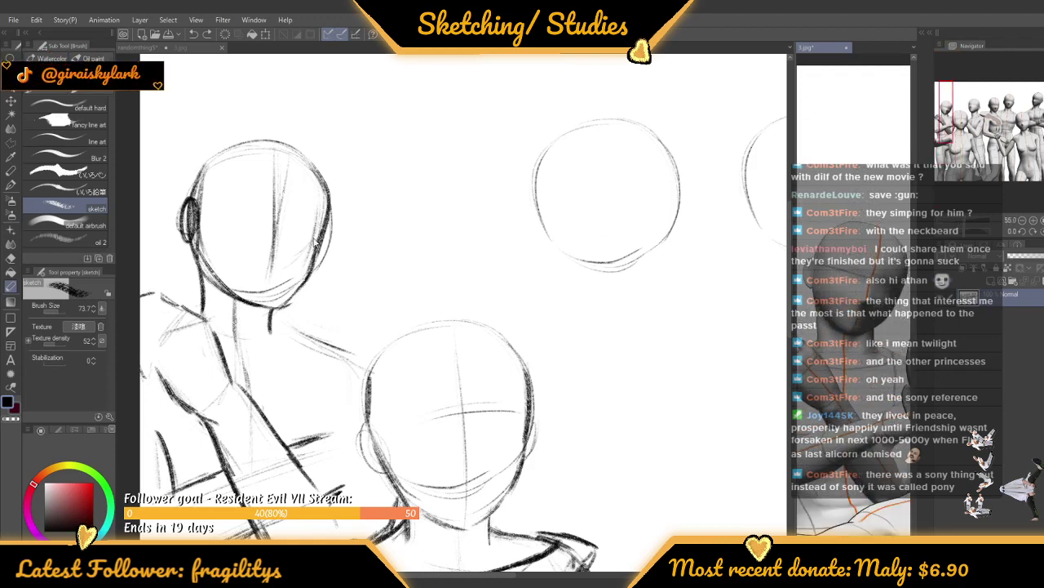
left_click(216, 225)
scroll(272, 165, "down", 2)
scroll(243, 212, "up", 1)
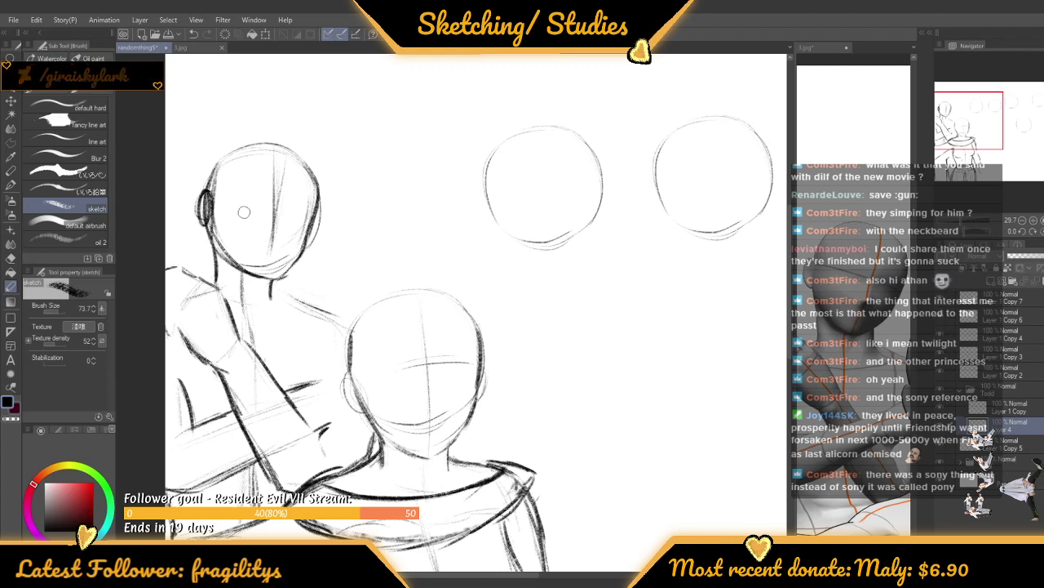
scroll(289, 292, "down", 1)
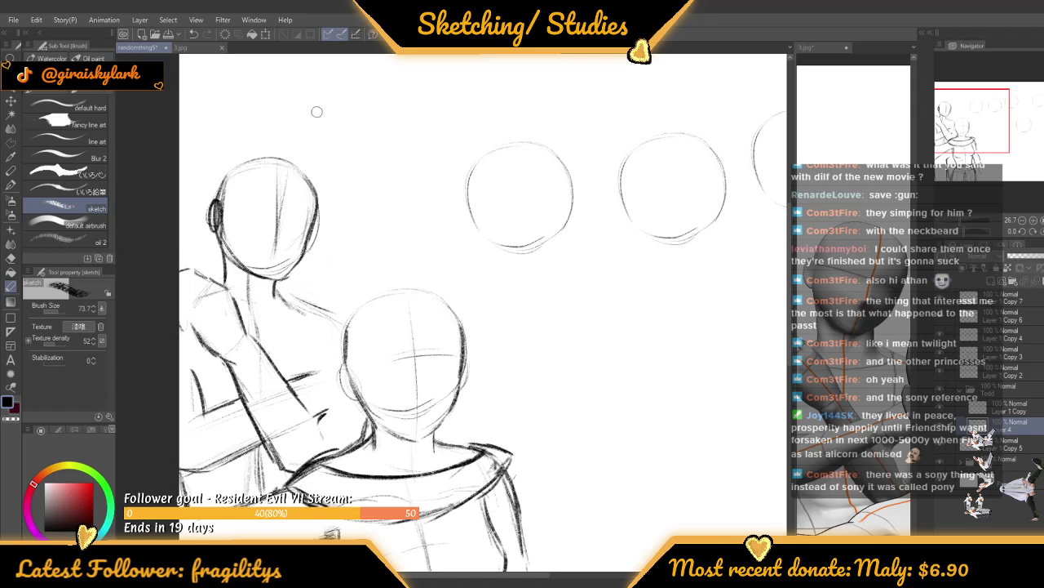
scroll(271, 130, "down", 3)
scroll(262, 260, "up", 2)
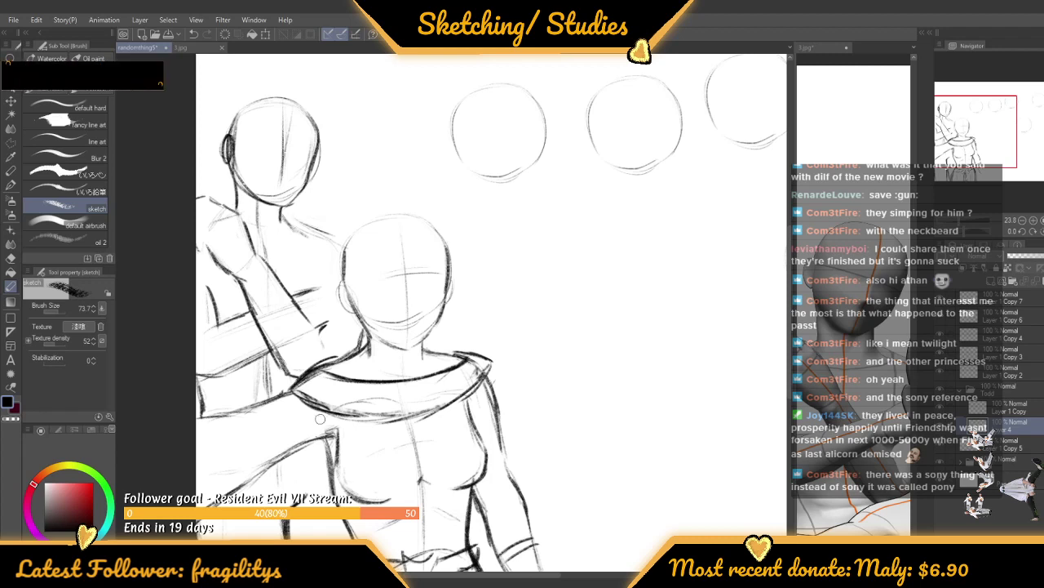
left_click(845, 357)
scroll(806, 278, "down", 2)
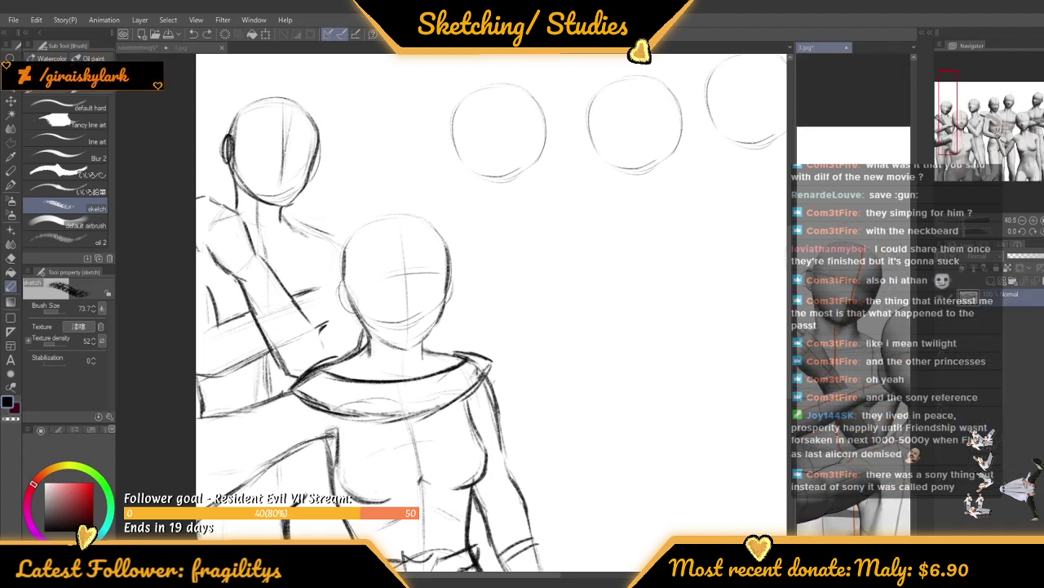
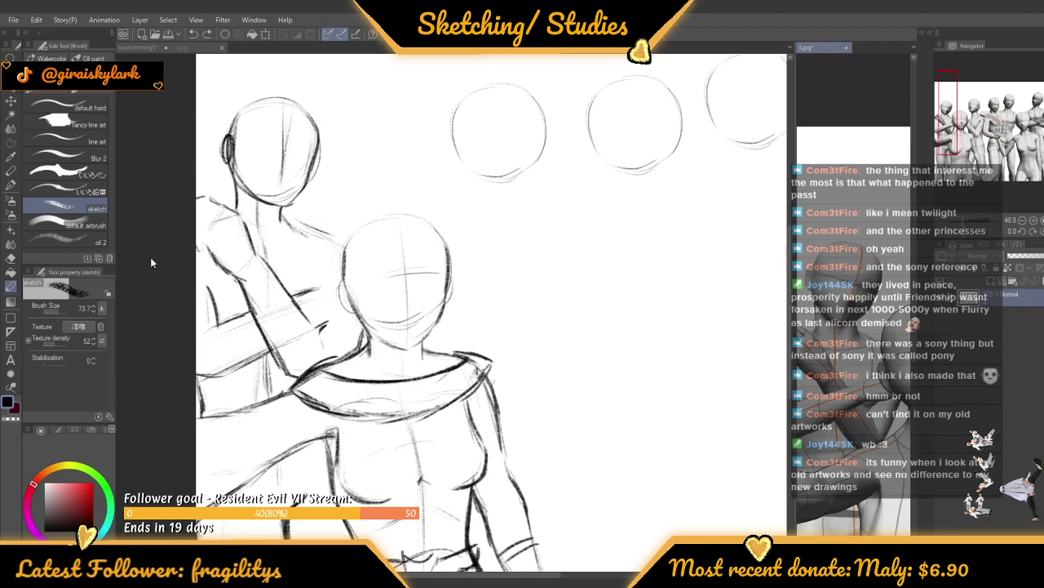
Strengthen the man's shoulder line from his neck to the woman's head with the sketch brush at size 20.7
left_click(173, 230)
scroll(371, 214, "down", 3)
scroll(327, 230, "up", 3)
scroll(270, 228, "up", 1)
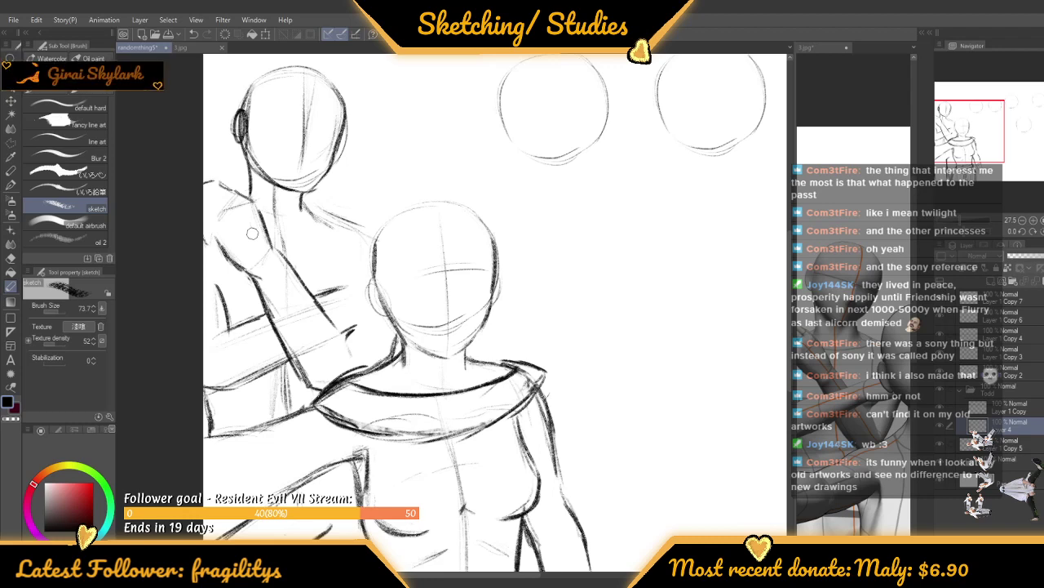
scroll(304, 165, "up", 1)
scroll(304, 166, "up", 1)
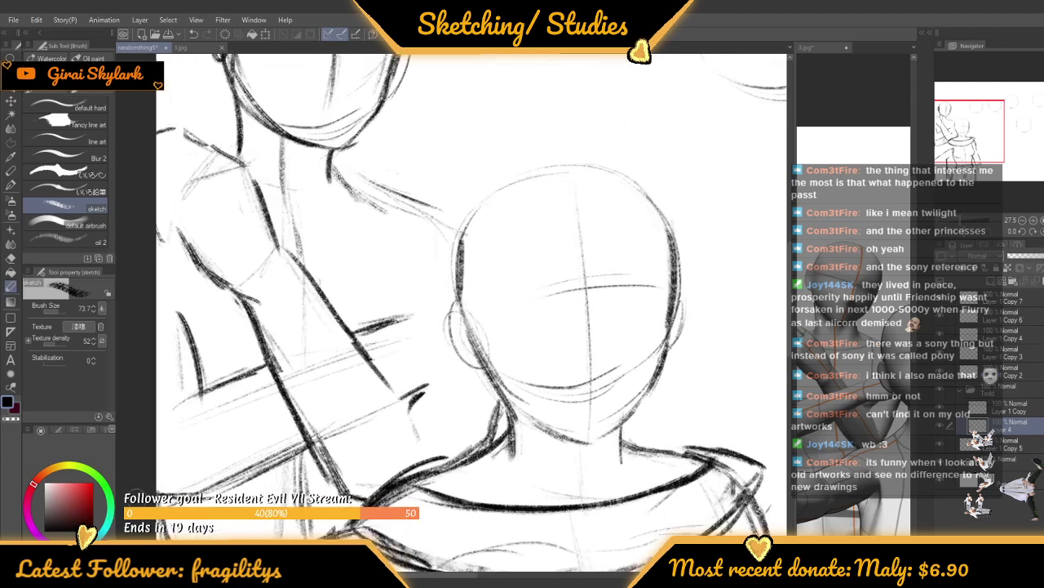
left_click_drag(58, 311, 55, 311)
scroll(413, 236, "down", 2)
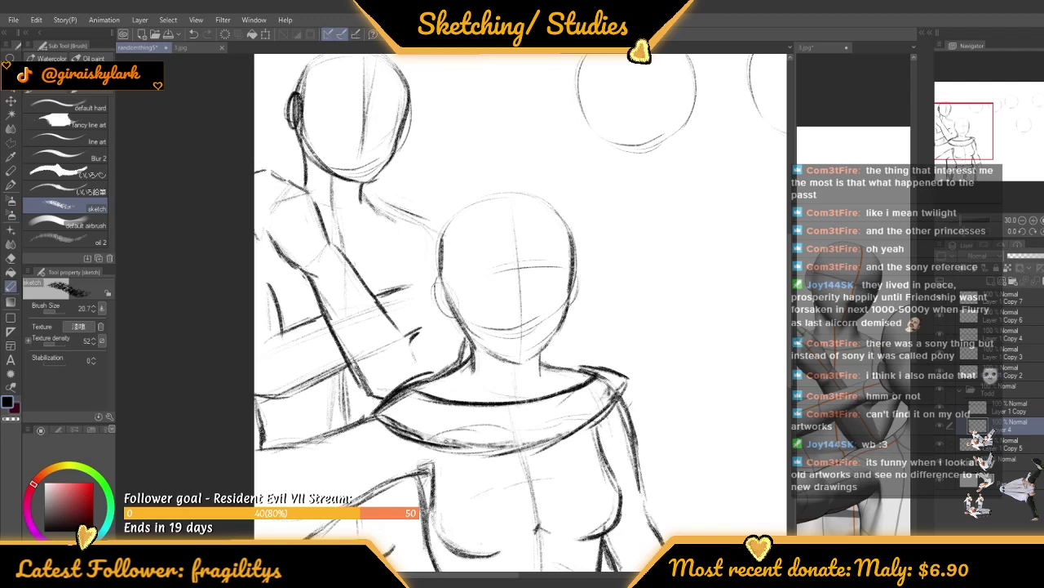
left_click(940, 425)
left_click(940, 425)
scroll(515, 200, "up", 5)
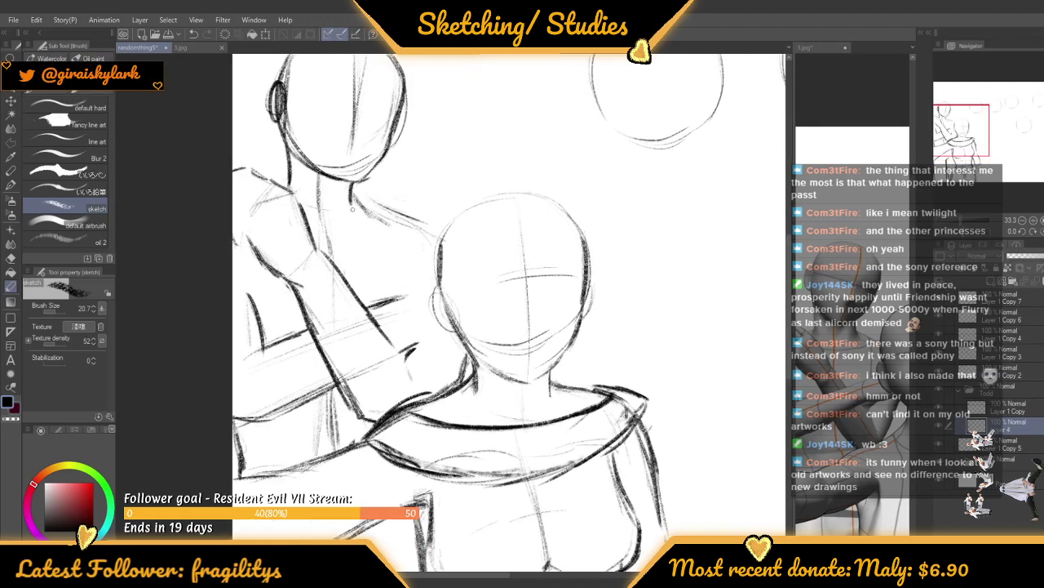
left_click_drag(354, 202, 527, 305)
scroll(455, 222, "down", 1)
scroll(453, 159, "down", 2)
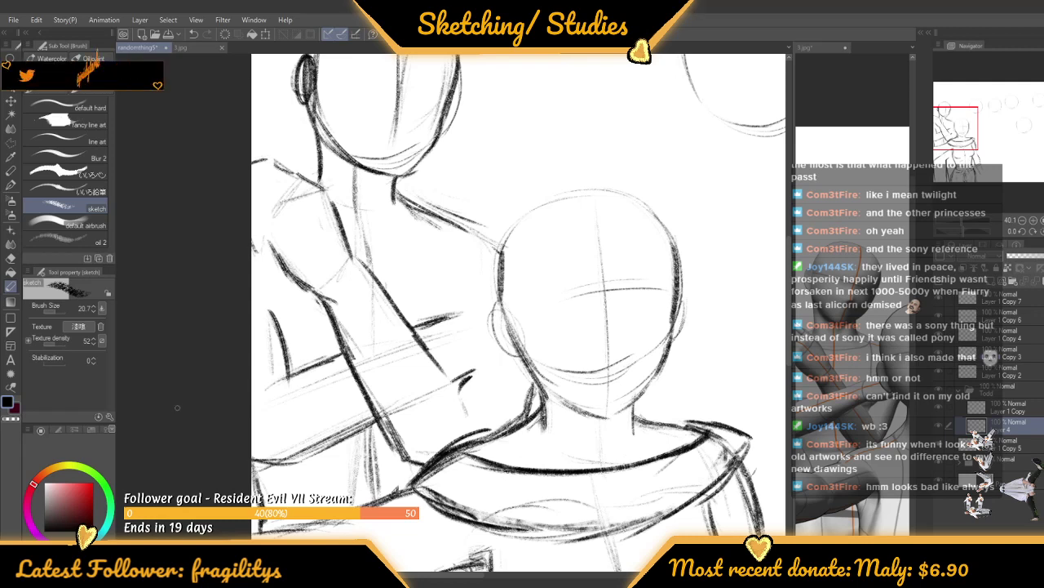
Draw the man's chest line from his raised forearm to the side of the woman's head
scroll(177, 407, "down", 1)
scroll(326, 274, "down", 3)
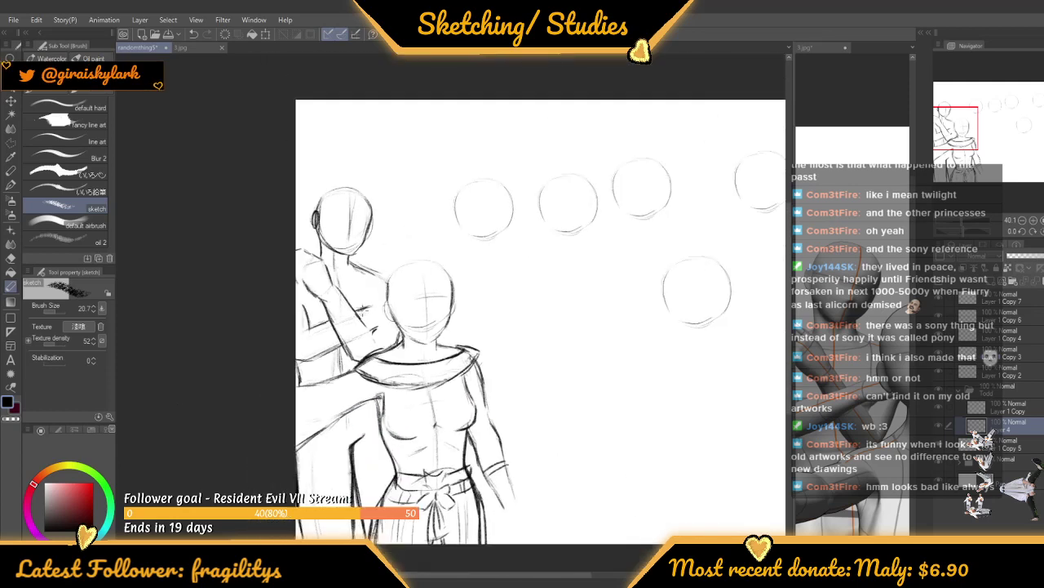
scroll(353, 297, "up", 4)
left_click_drag(400, 291, 434, 255)
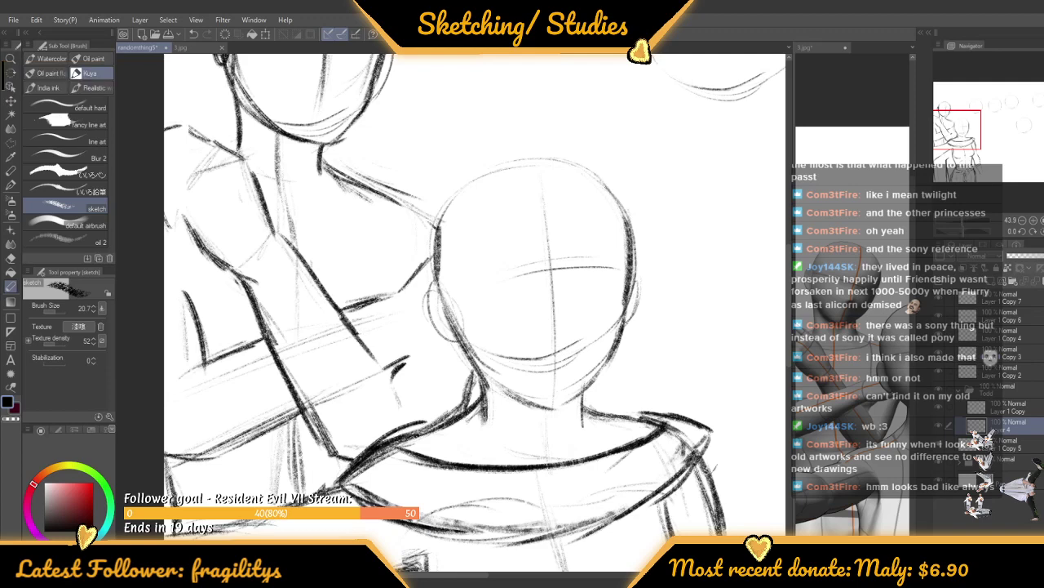
left_click_drag(342, 313, 404, 288)
scroll(403, 277, "down", 4)
scroll(399, 280, "up", 2)
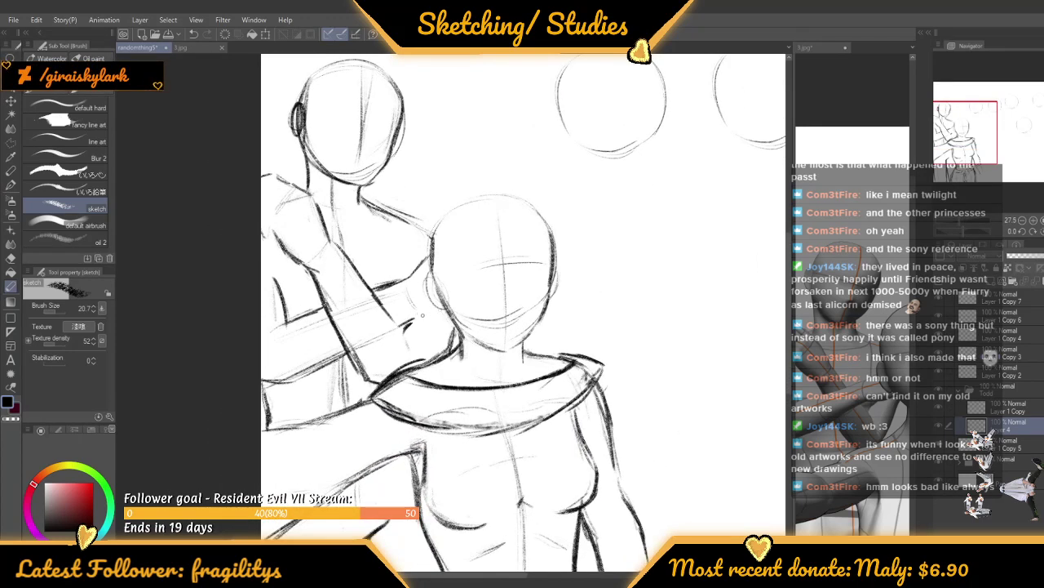
Sketch the man's hand contour beside the woman's neck and compare both figures with the mannequins in the 3.jpg reference
scroll(349, 311, "down", 5)
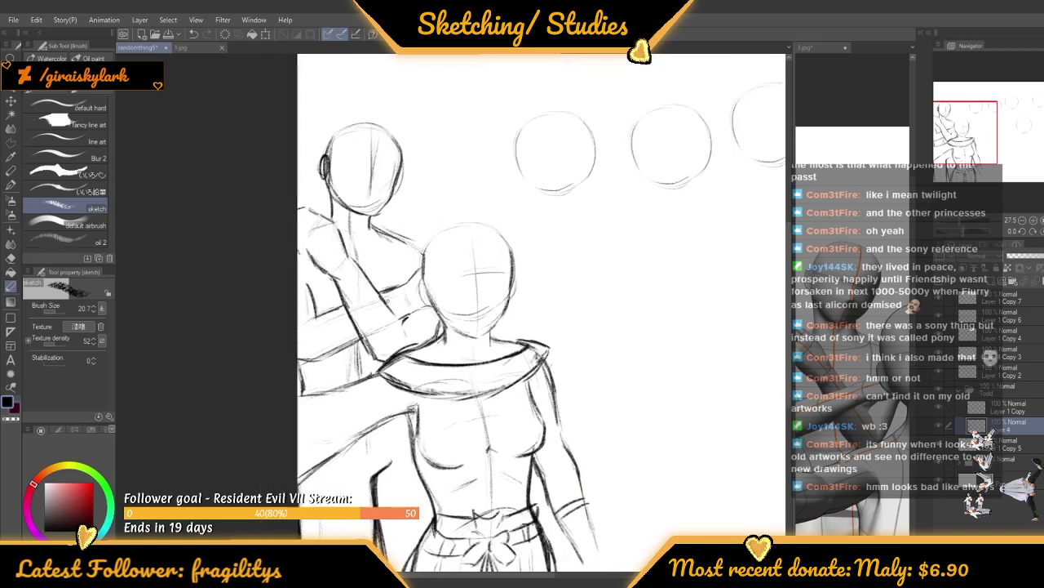
scroll(343, 371, "up", 5)
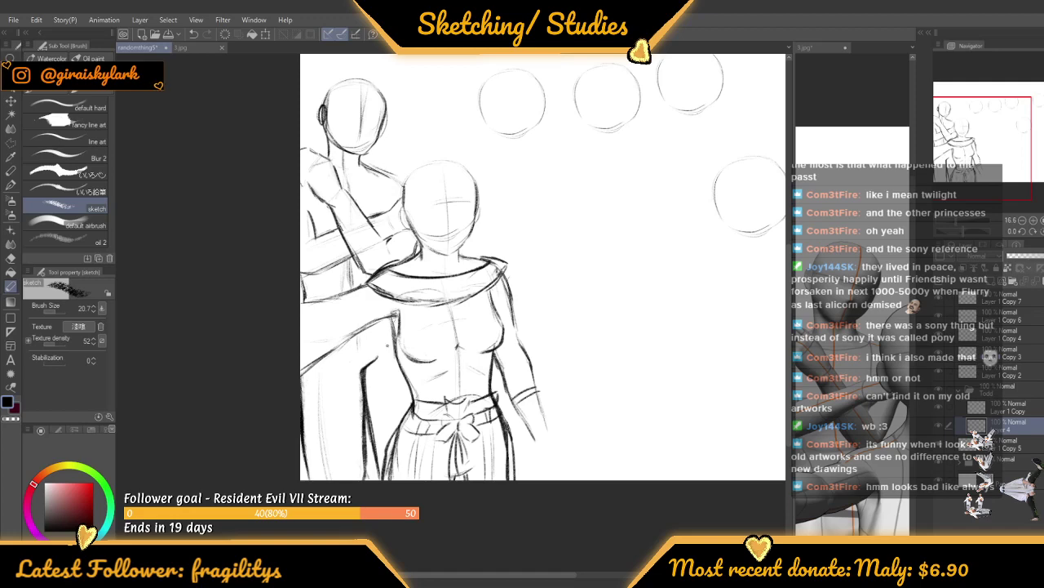
scroll(386, 345, "down", 3)
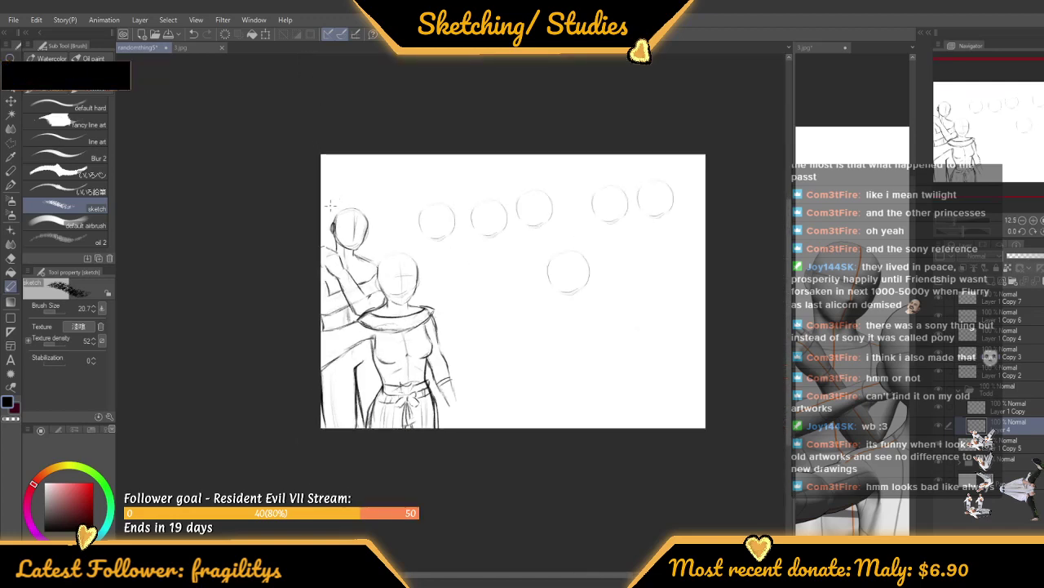
scroll(399, 396, "up", 2)
scroll(399, 396, "up", 1)
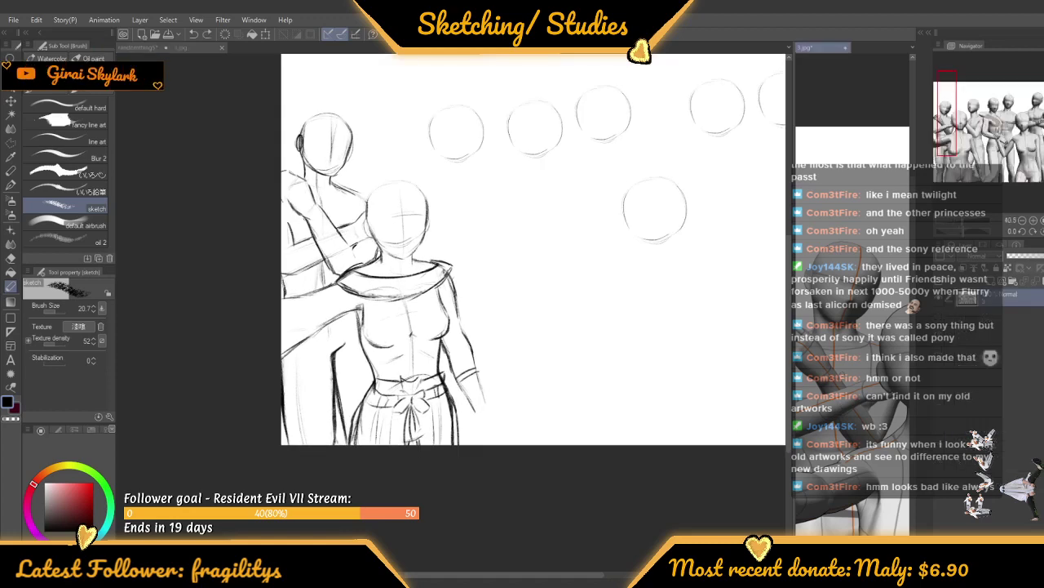
scroll(280, 369, "up", 1)
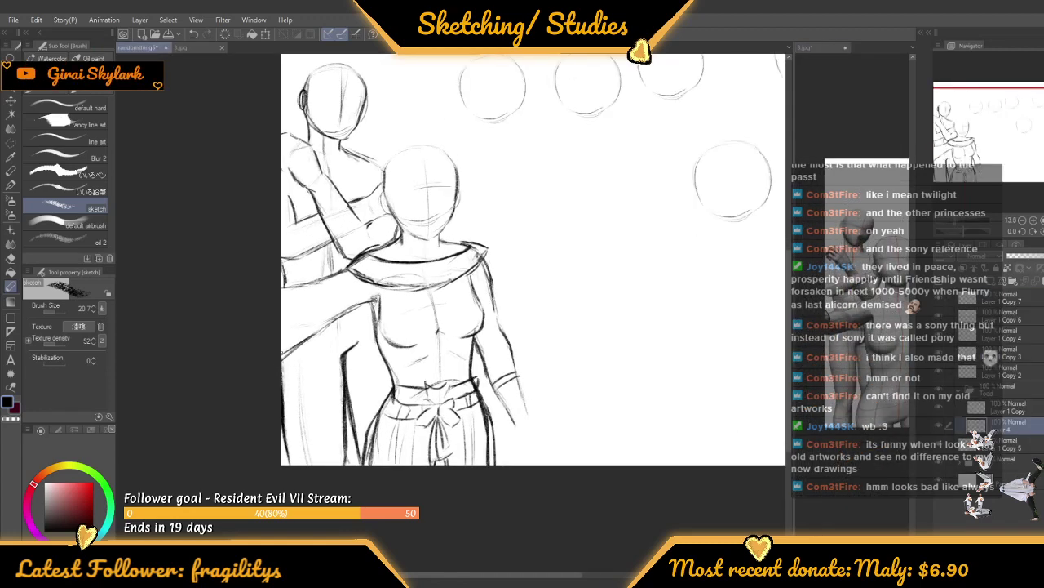
scroll(282, 371, "up", 2)
scroll(302, 359, "down", 5)
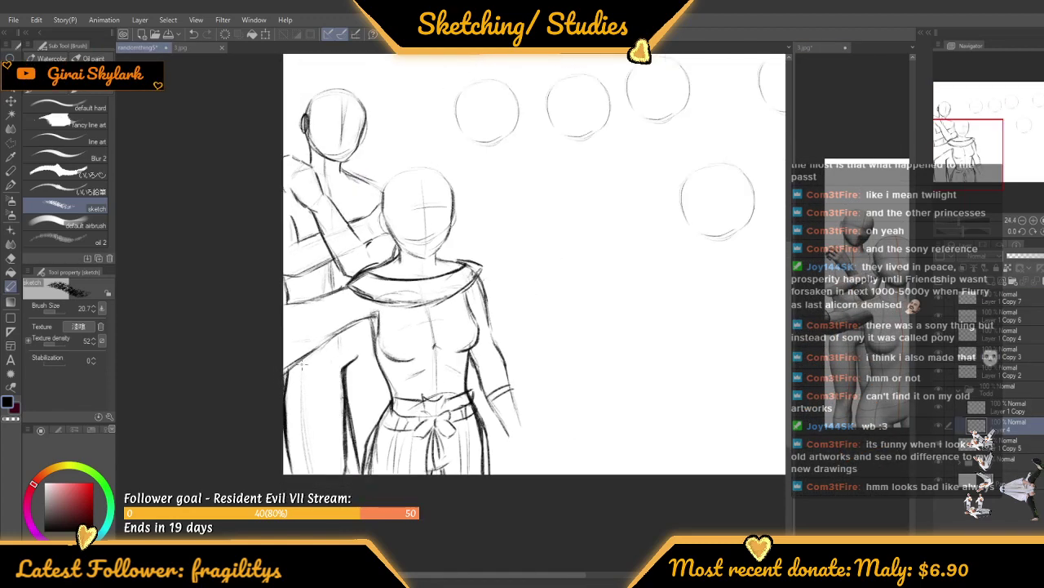
scroll(322, 318, "up", 5)
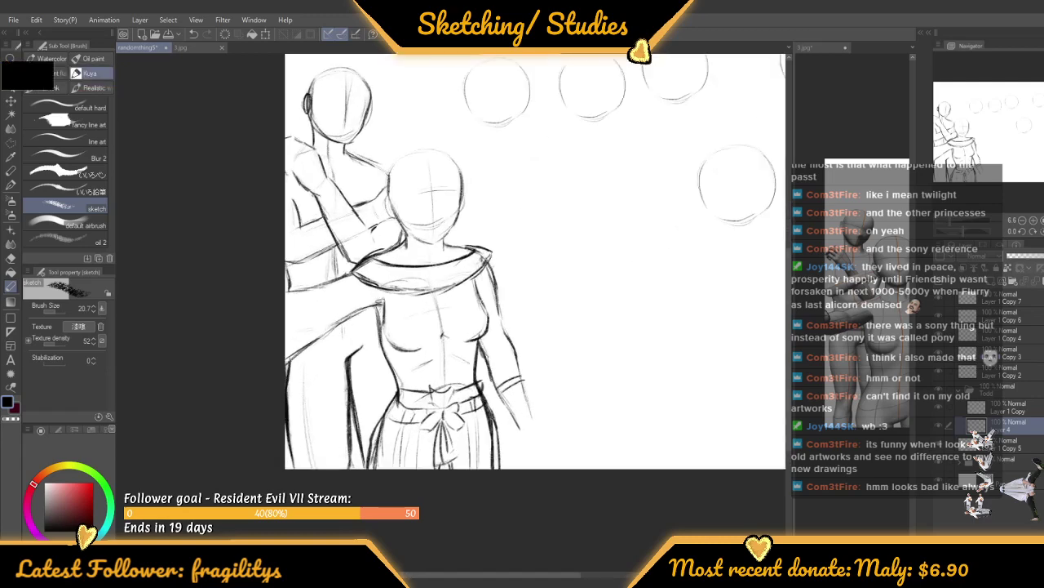
scroll(286, 371, "down", 5)
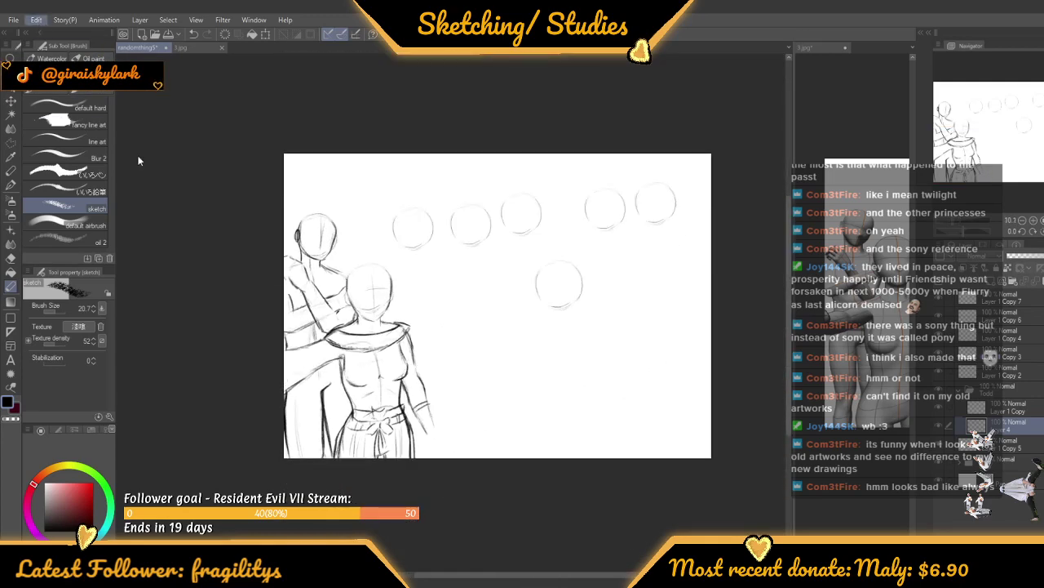
Transform the sketched man and woman together, shifting them slightly right, away from the canvas's left edge
key("ctrl+t")
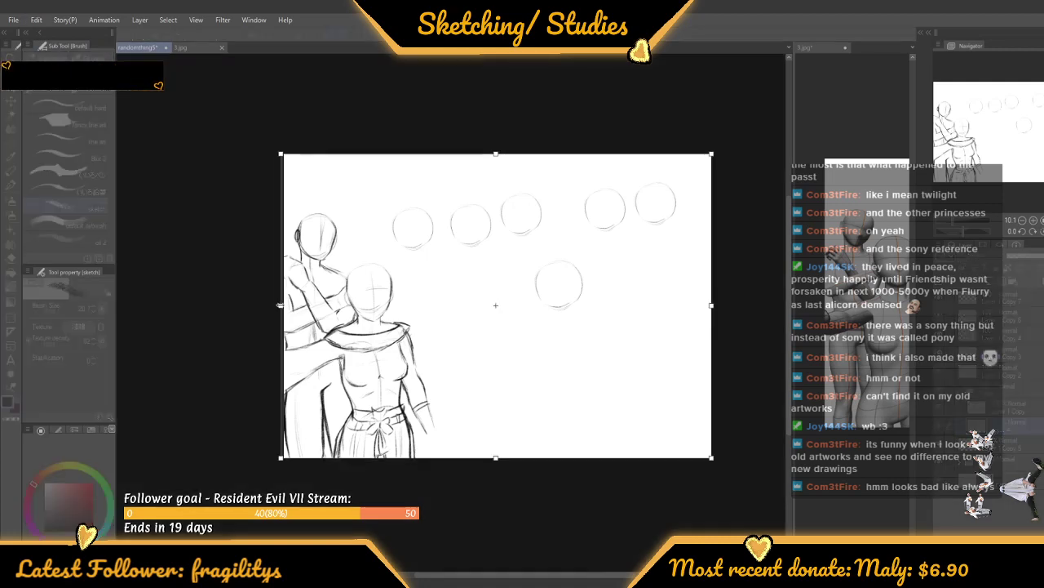
key("Return")
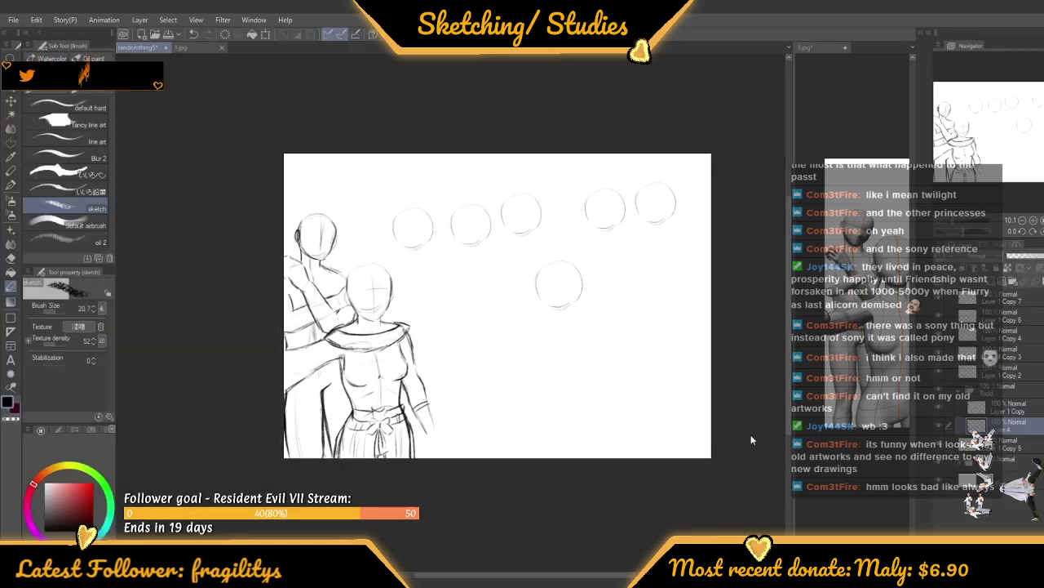
left_click_drag(390, 324, 346, 331)
Extend the man's shoulder and arm lines out to the left edge of the canvas
scroll(234, 298, "up", 5)
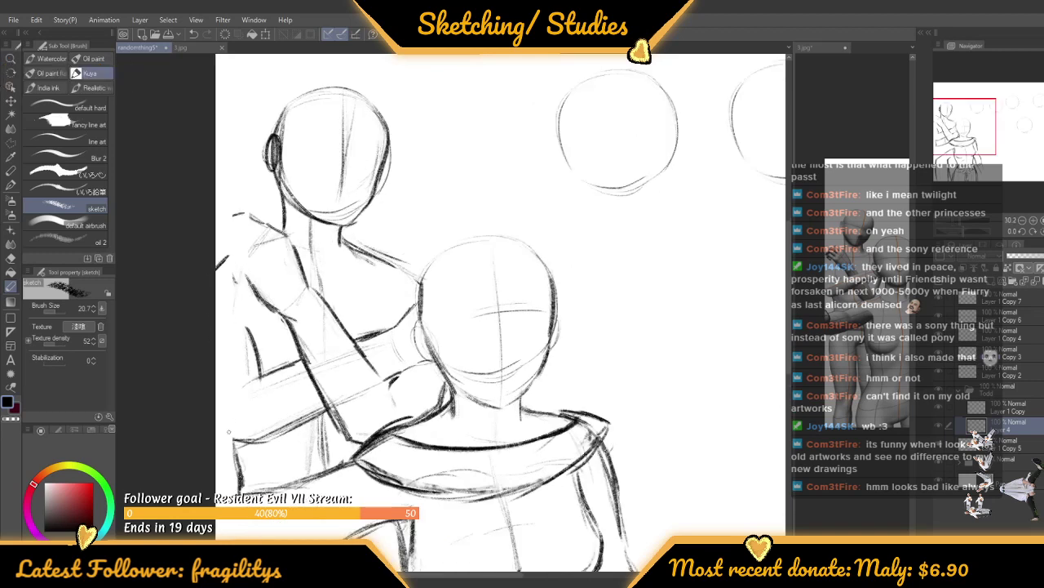
scroll(215, 291, "down", 4)
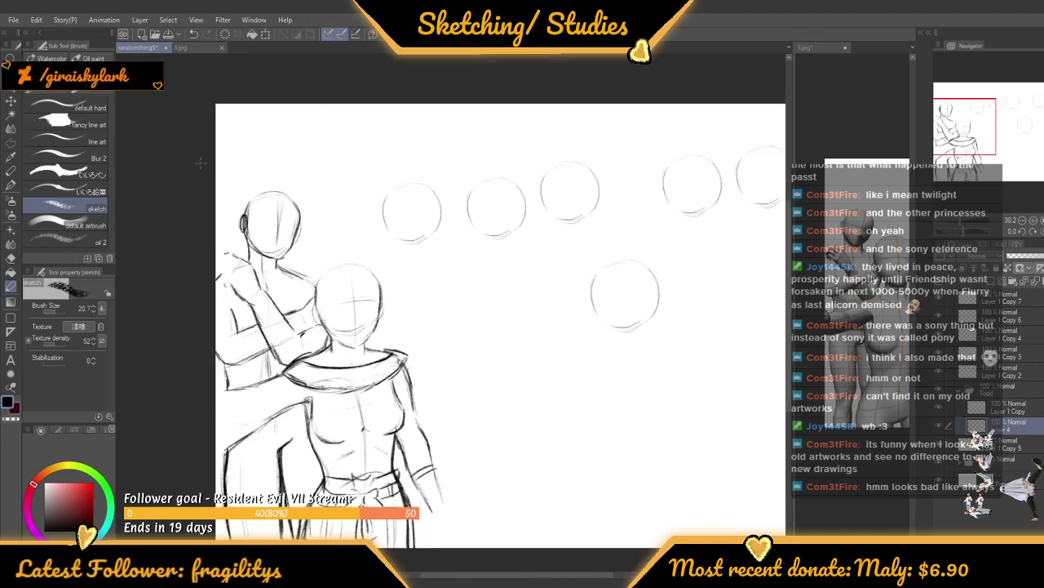
scroll(214, 269, "down", 1)
scroll(224, 468, "up", 2)
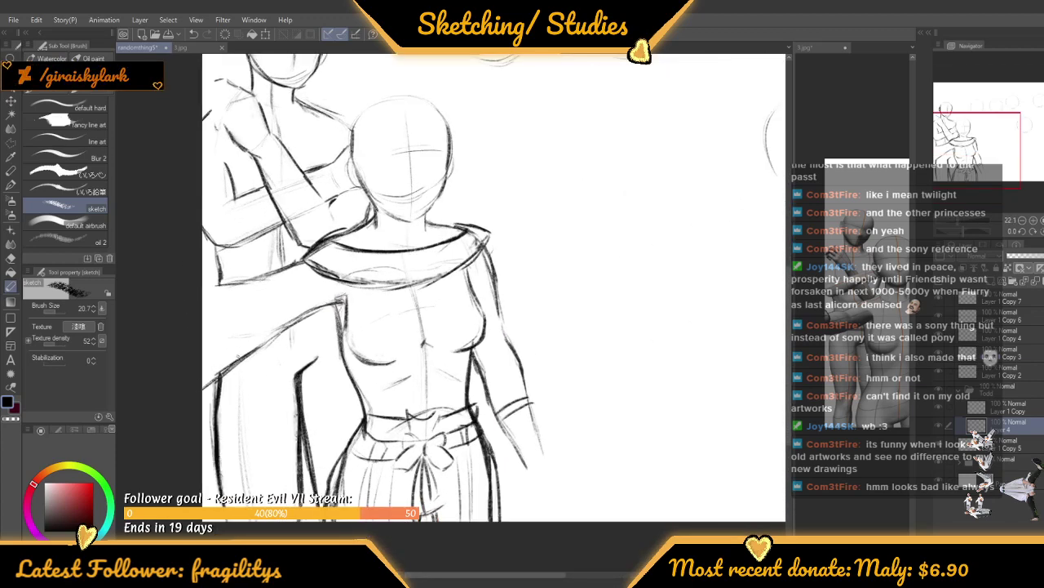
left_click_drag(209, 285, 246, 278)
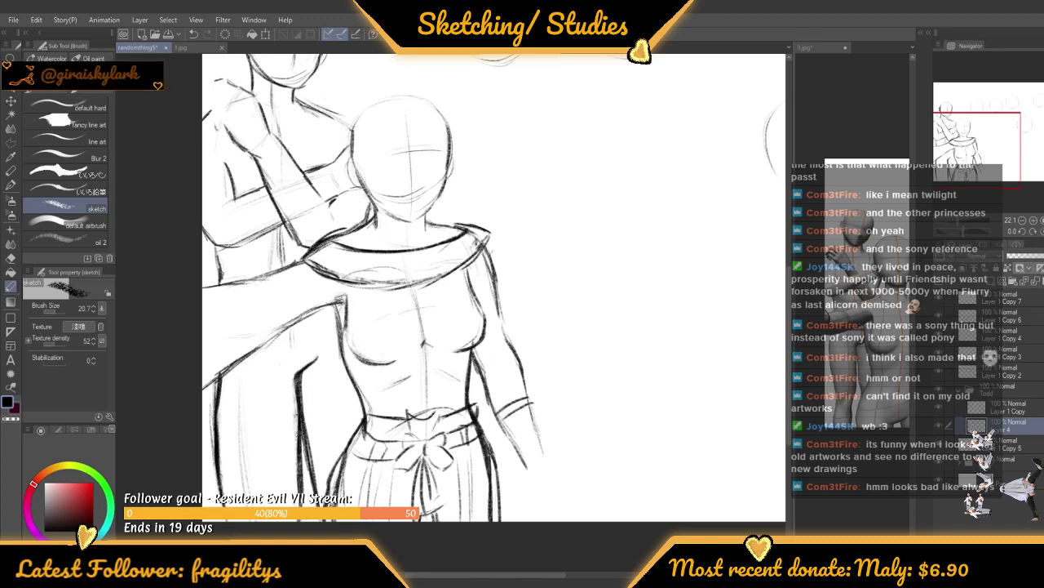
Try to trim the inner edge of the man's leg line using the sketch brush in transparent color at size 57.2
scroll(240, 233, "down", 3)
scroll(228, 351, "up", 3)
scroll(228, 358, "up", 1)
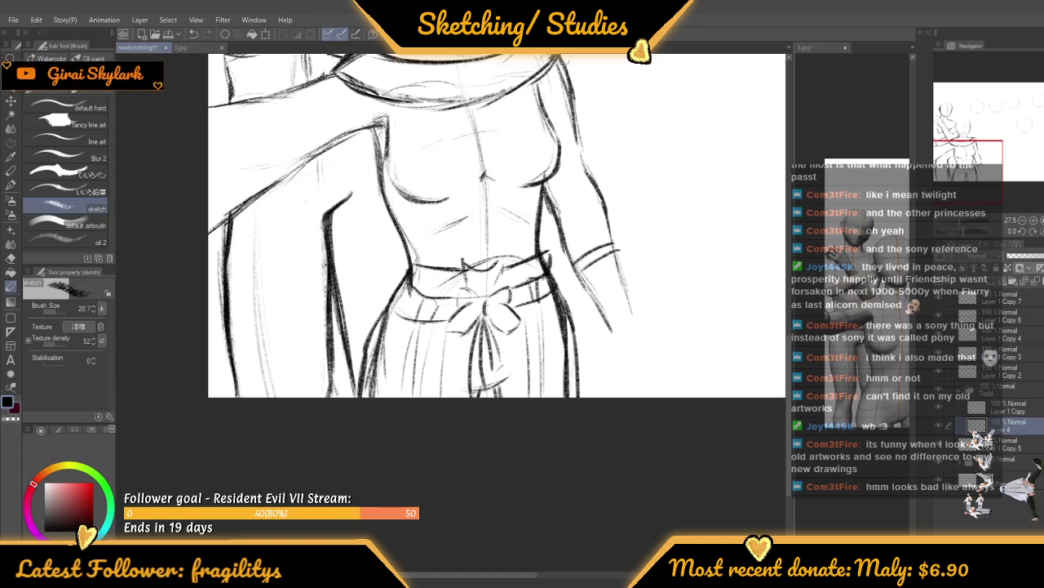
scroll(315, 331, "down", 3)
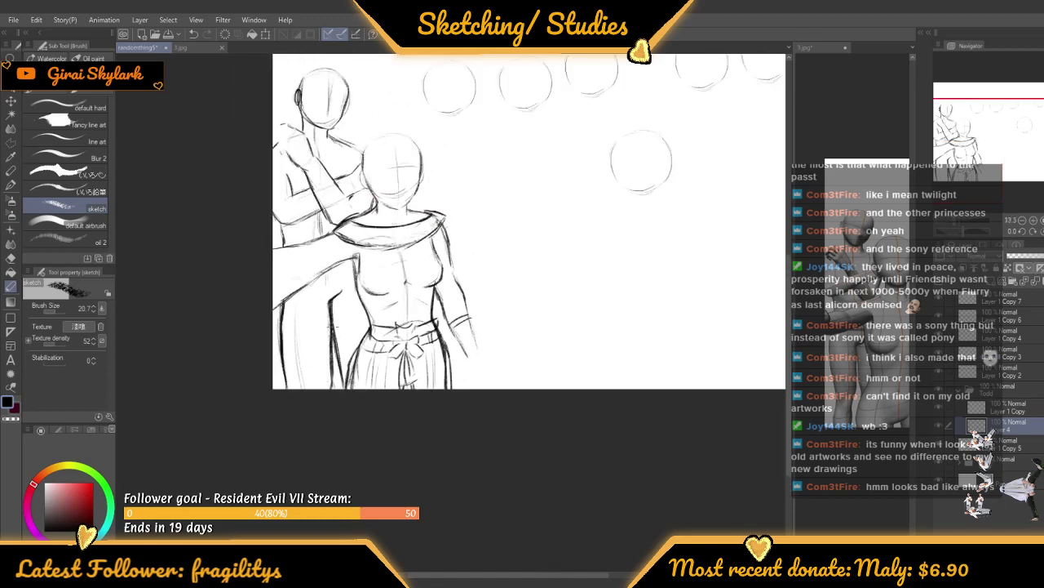
scroll(322, 293, "up", 3)
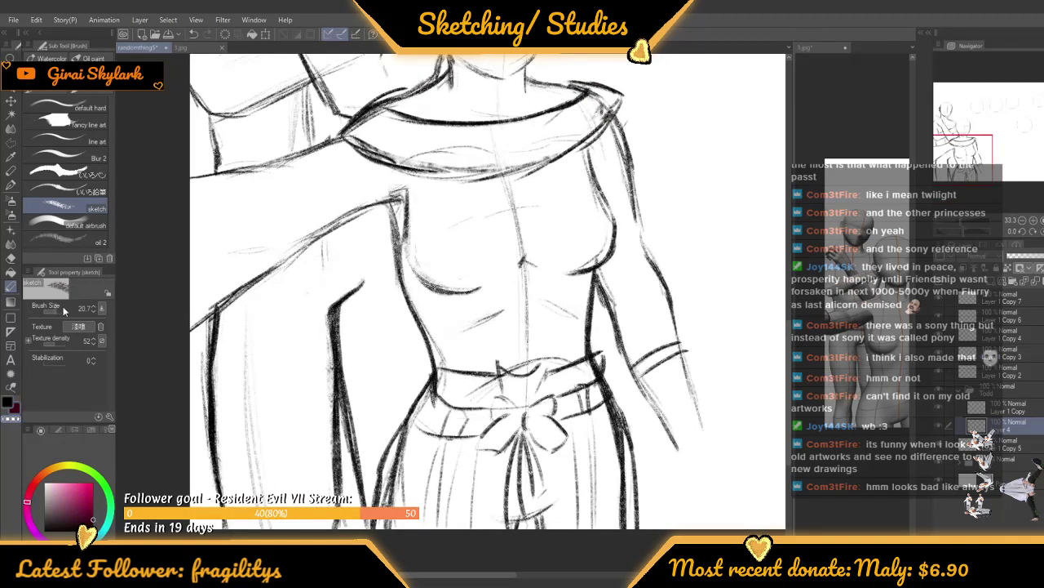
left_click(58, 311)
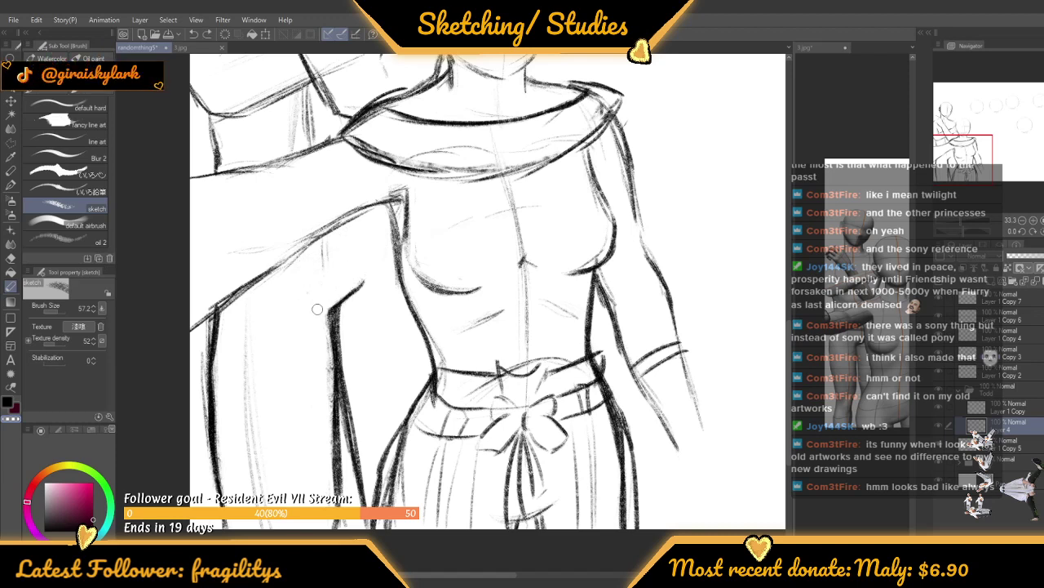
mouse_move(330, 307)
left_mouse_down()
mouse_move(327, 376)
mouse_move(328, 351)
left_mouse_up()
key("ctrl+y")
key("ctrl+z")
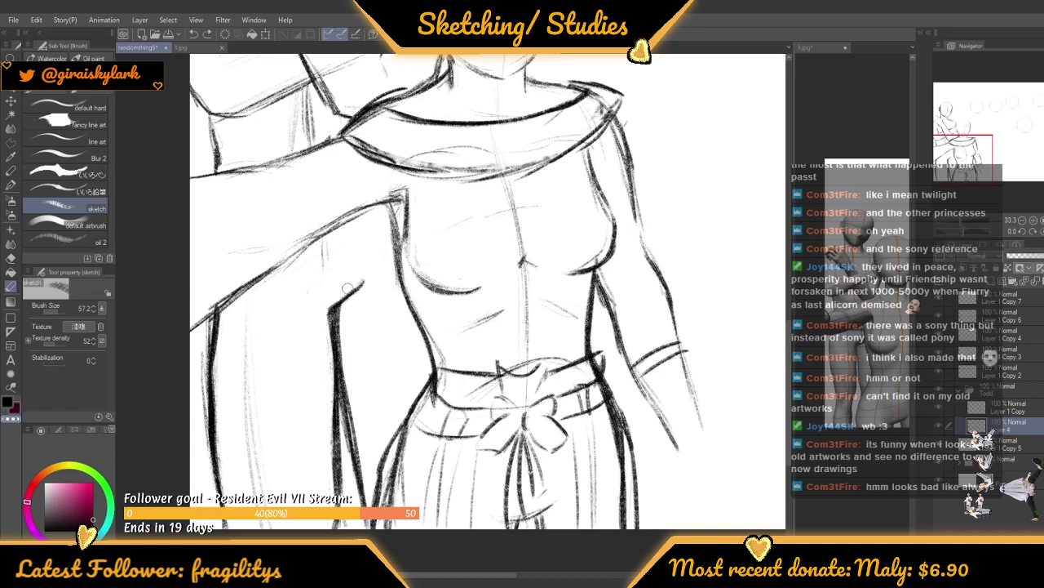
scroll(350, 241, "down", 1)
scroll(349, 241, "down", 2)
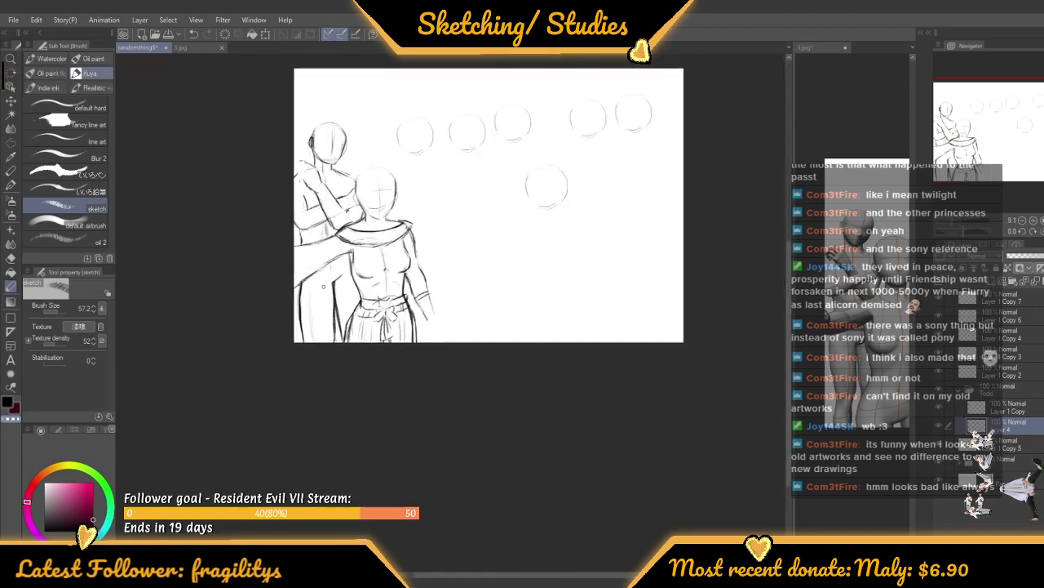
scroll(348, 150, "up", 1)
scroll(348, 150, "up", 1)
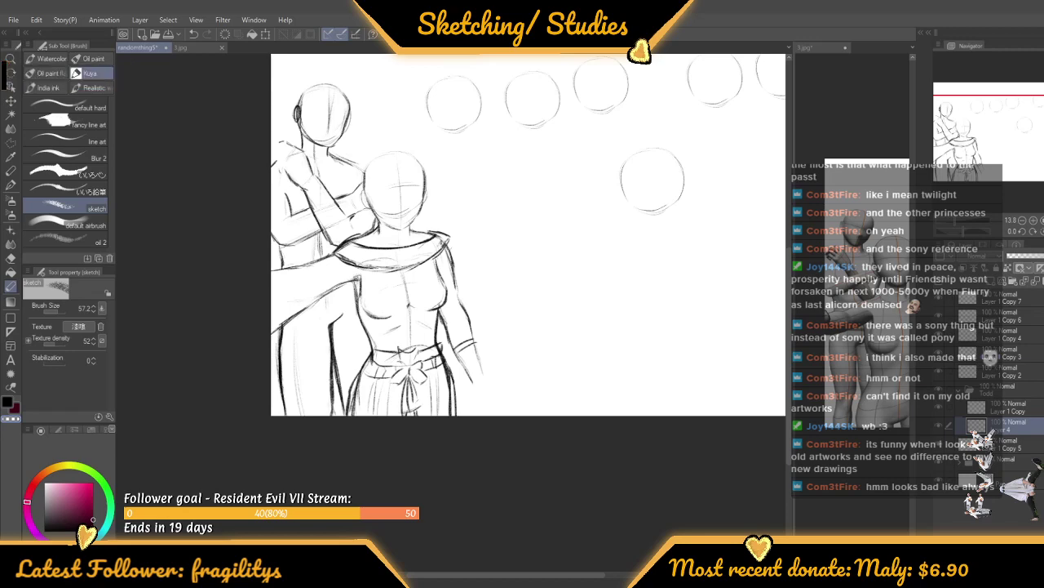
Return the sketch brush to the drawing color at size 20.7 for refining the man's arm and side
scroll(282, 242, "up", 4)
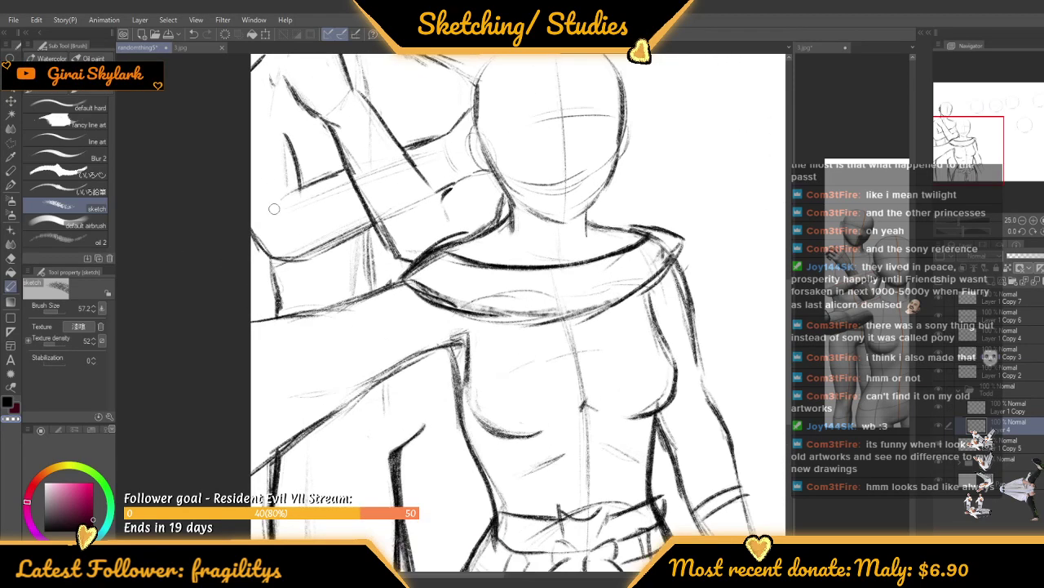
key("c")
scroll(253, 540, "up", 1)
left_click(64, 311)
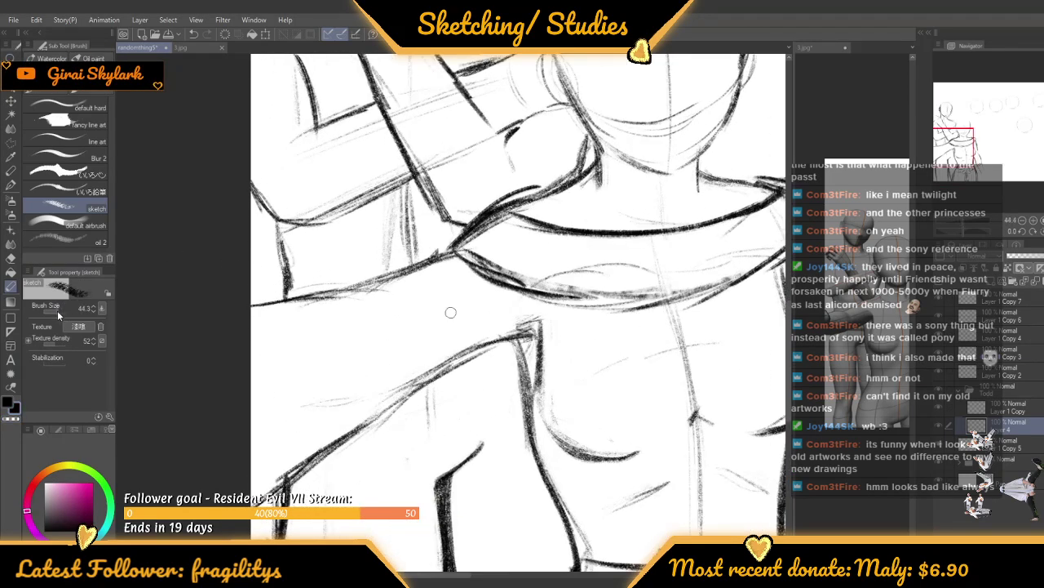
left_click(51, 311)
scroll(312, 242, "up", 1)
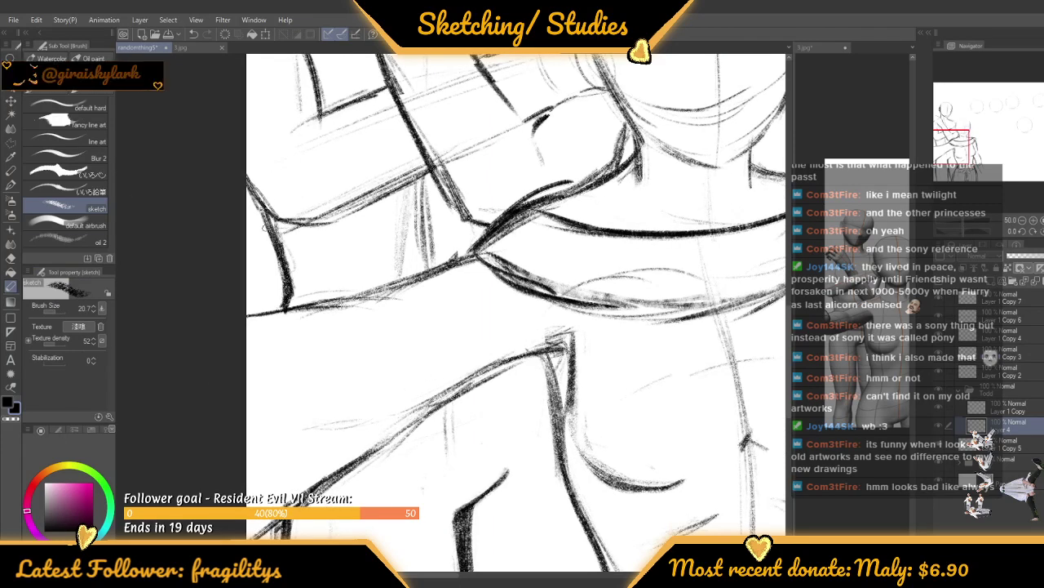
scroll(313, 343, "down", 5)
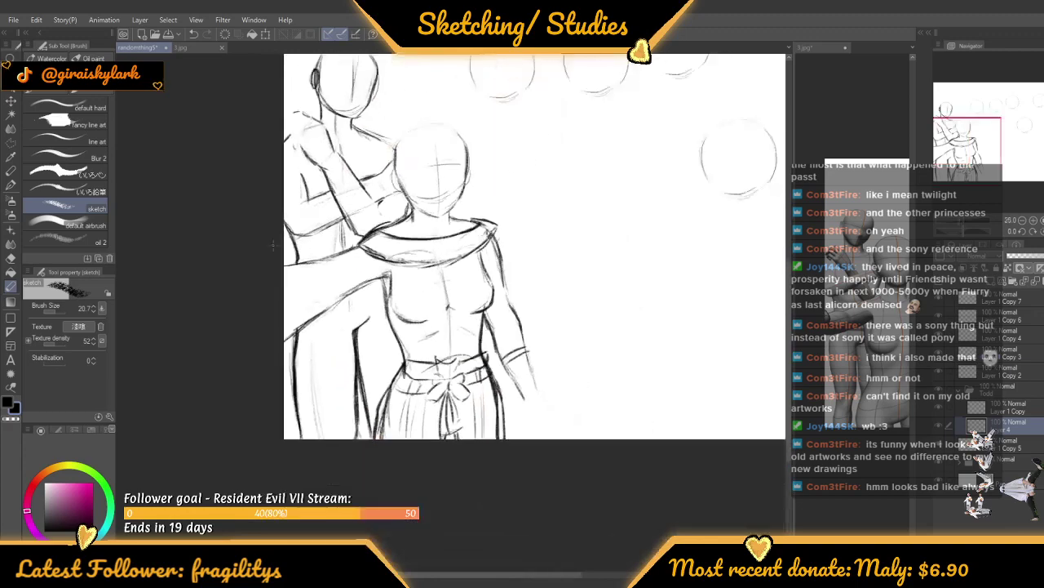
scroll(312, 343, "up", 2)
scroll(313, 342, "up", 2)
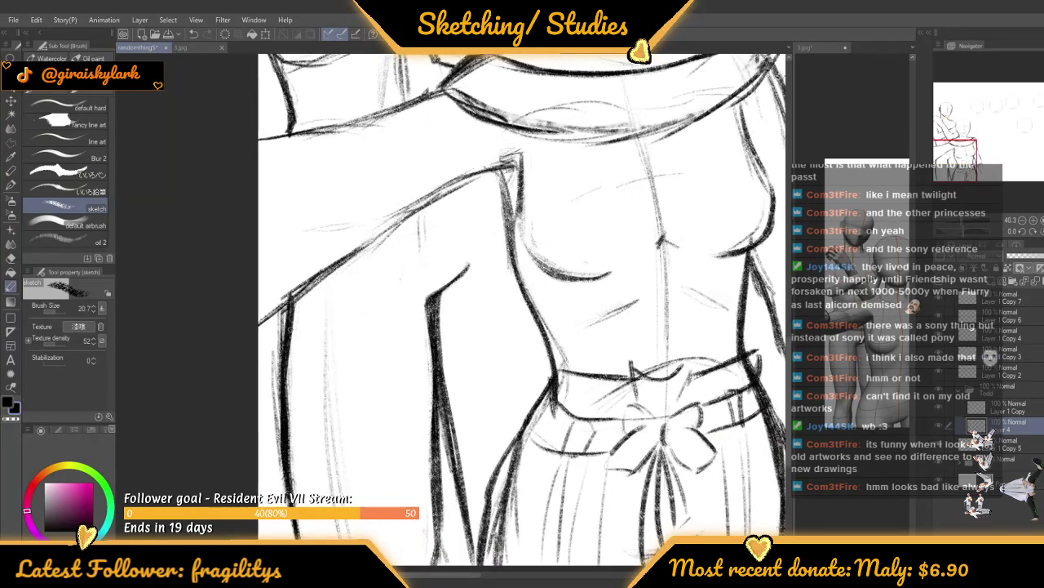
Erase stray marks in the open area beneath the rear figure's extended arm using the transparent colour at brush size 73.7
scroll(279, 427, "down", 2)
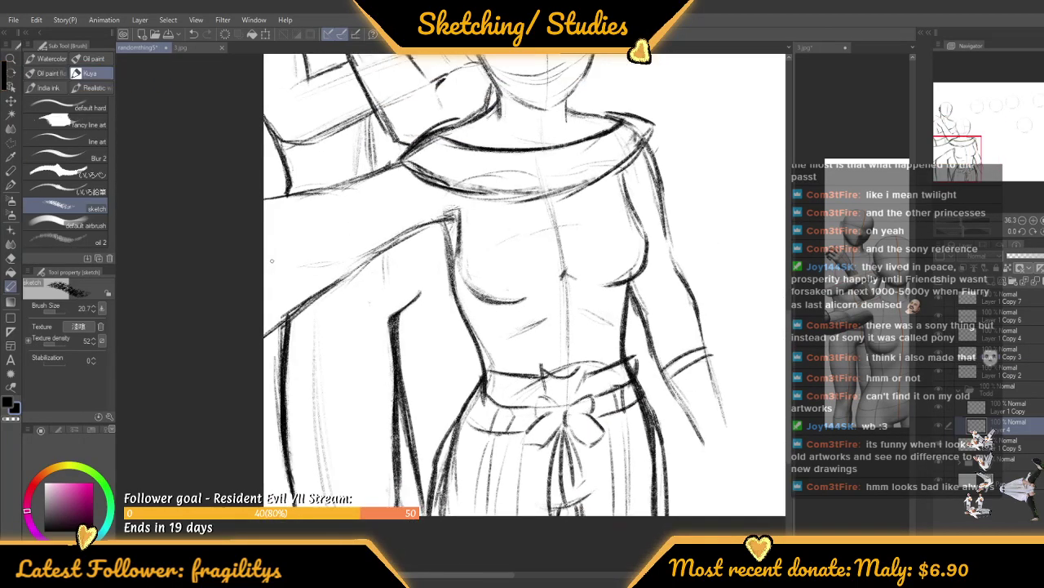
scroll(280, 428, "up", 1)
left_click(7, 420)
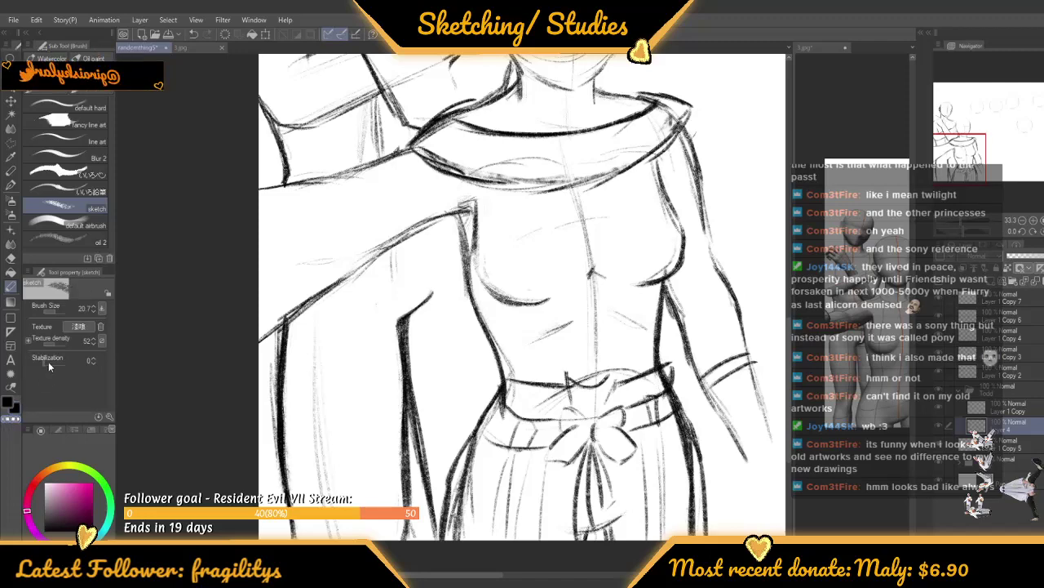
left_click(58, 308)
scroll(295, 299, "up", 1)
scroll(292, 301, "up", 1)
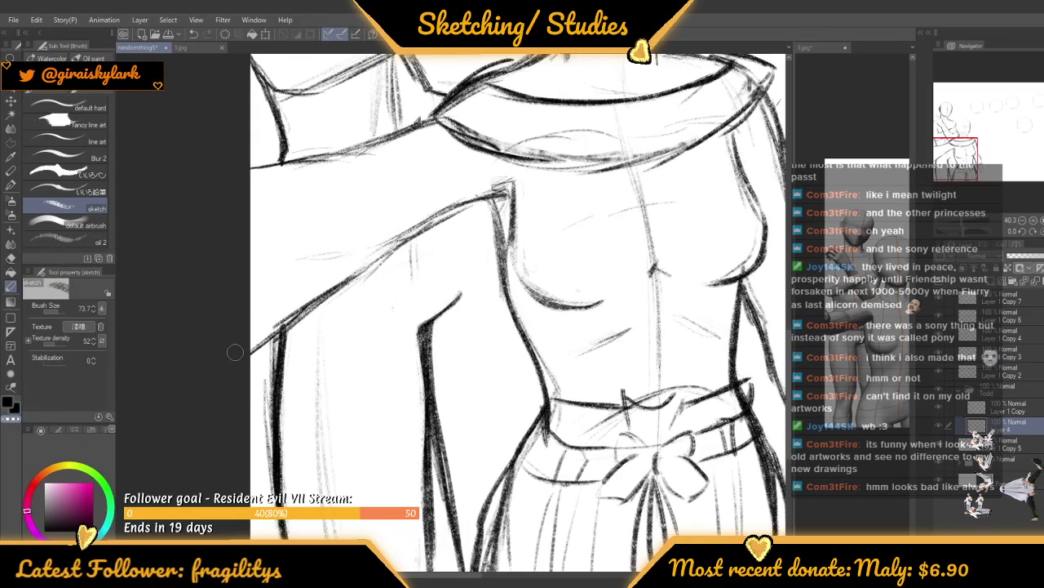
scroll(279, 296, "down", 1)
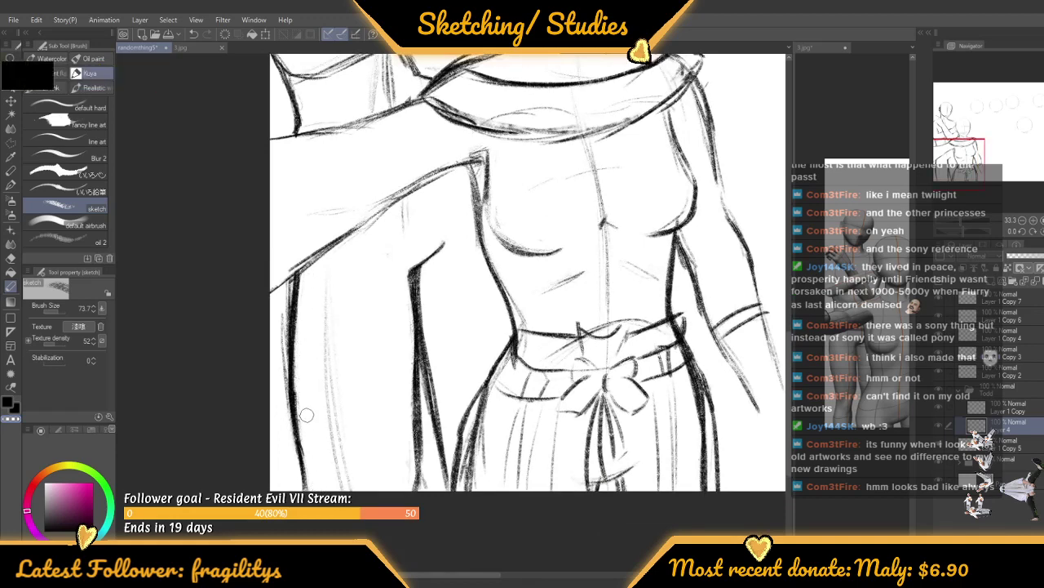
left_click_drag(369, 251, 372, 245)
scroll(372, 245, "down", 4)
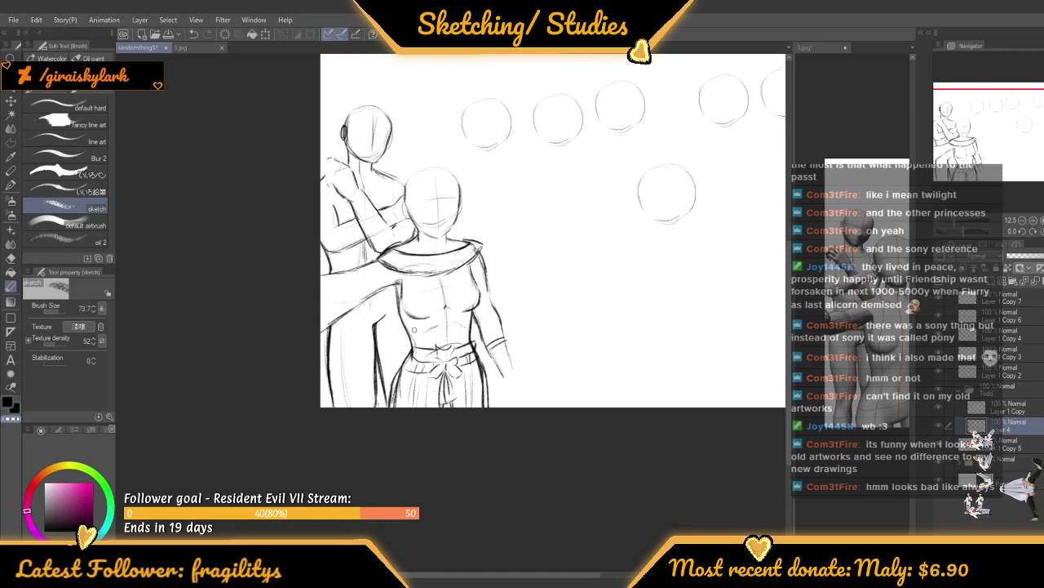
scroll(414, 330, "up", 5)
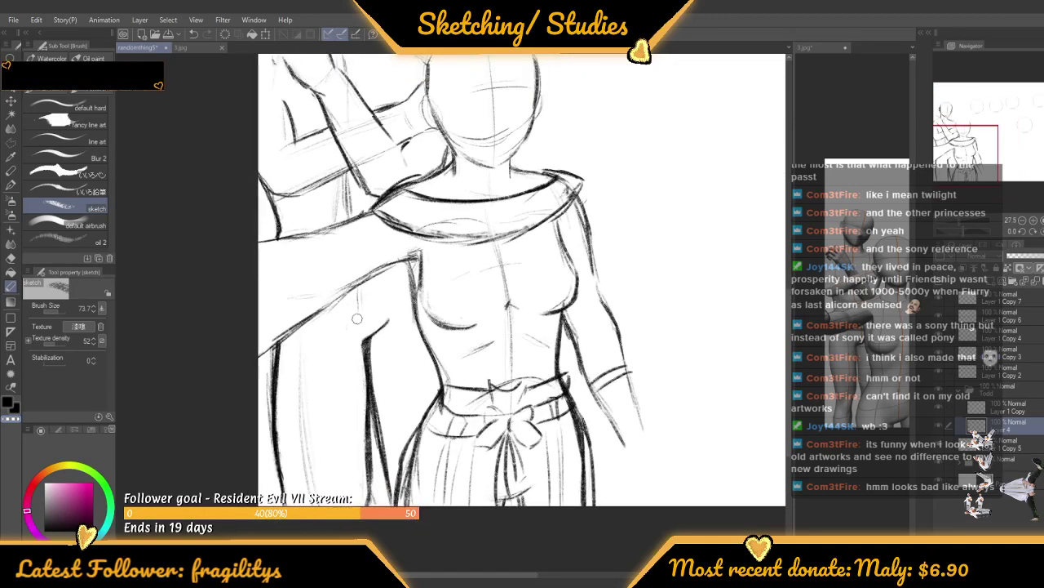
scroll(356, 318, "up", 4)
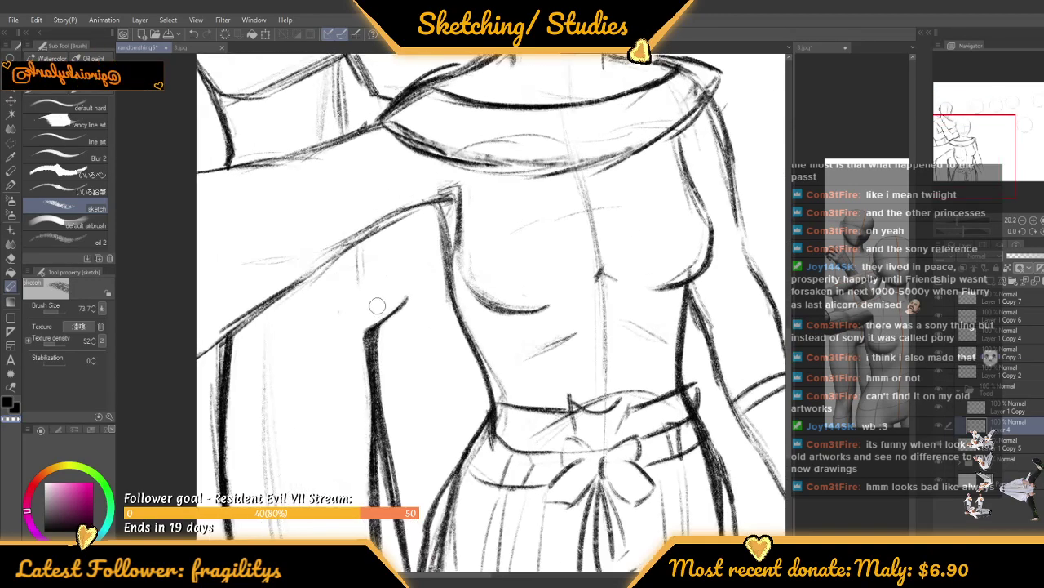
scroll(377, 305, "down", 4)
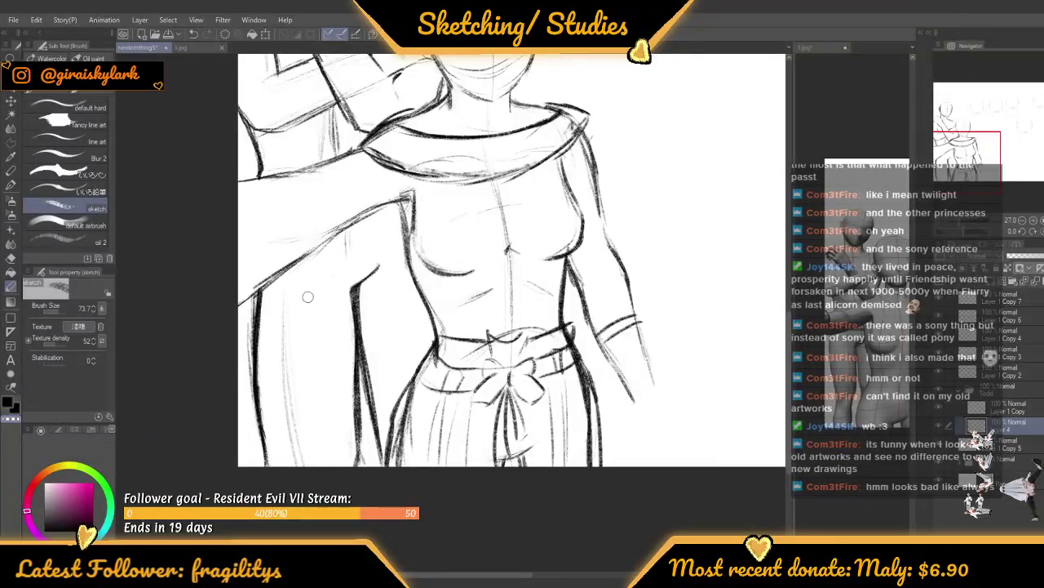
scroll(307, 296, "down", 3)
scroll(290, 351, "up", 3)
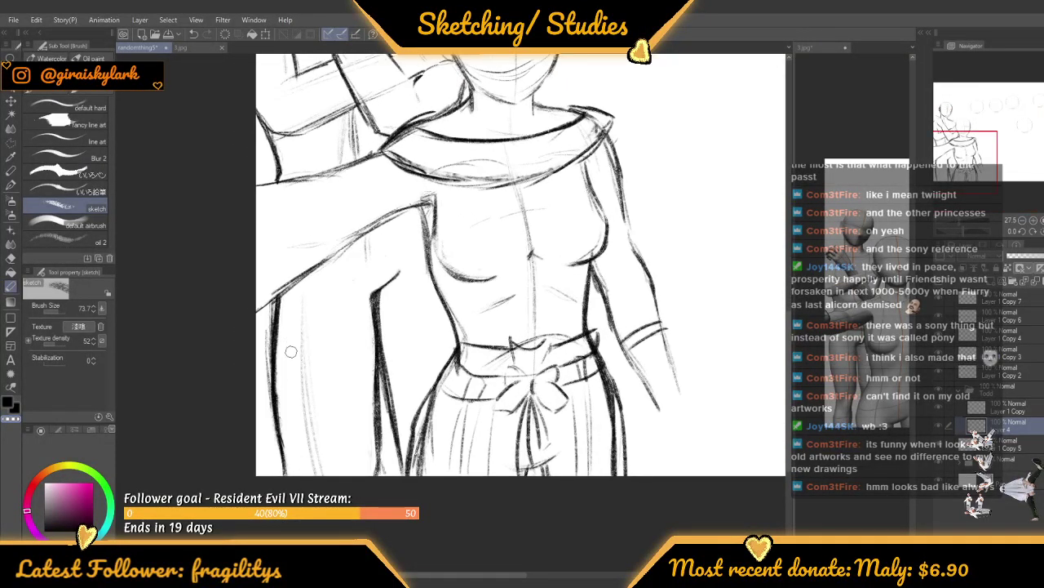
scroll(291, 350, "up", 2)
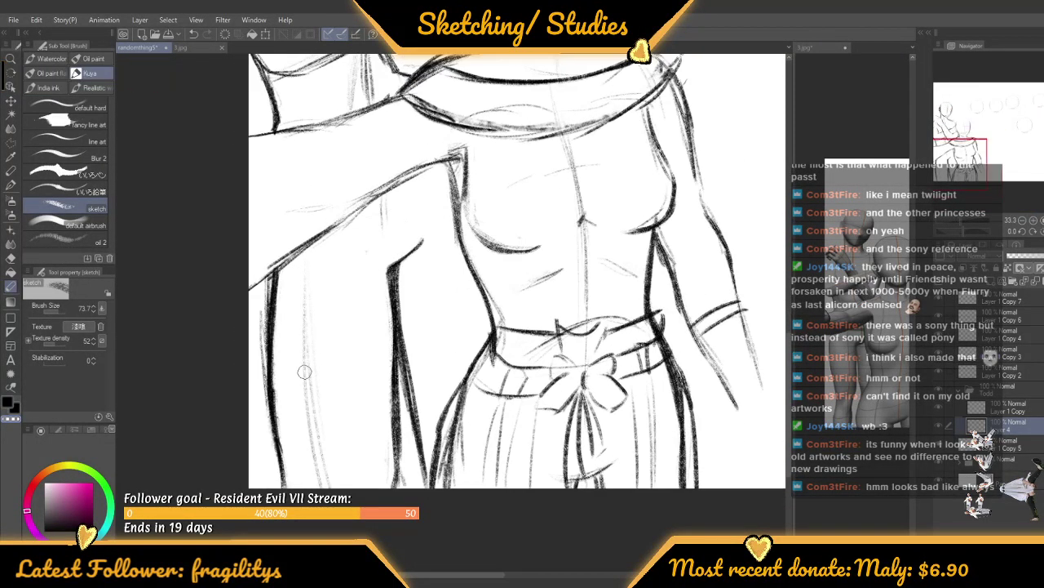
Set the brush size to 30, thicken the lower part of the rear figure's outer body outline in black, and switch to transparent colour
left_click_drag(71, 317, 53, 308)
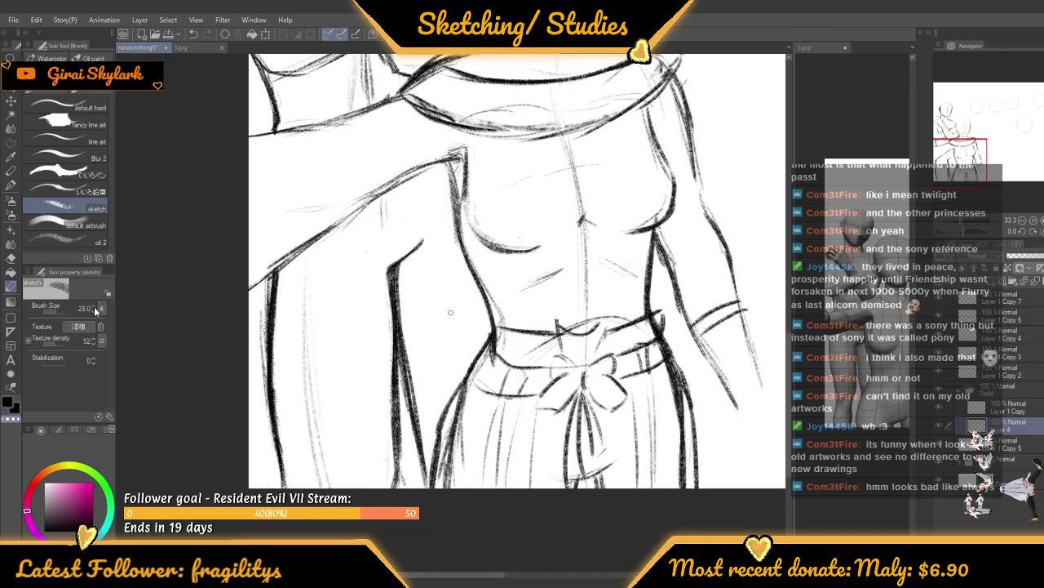
scroll(371, 180, "down", 1)
scroll(303, 301, "up", 3)
key("c")
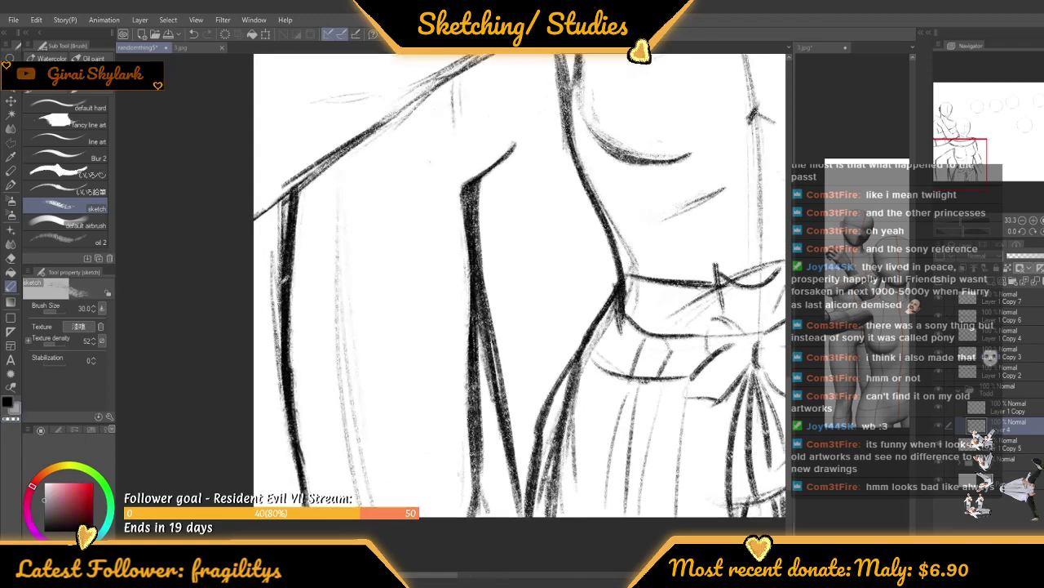
scroll(284, 300, "down", 1)
scroll(284, 300, "up", 2)
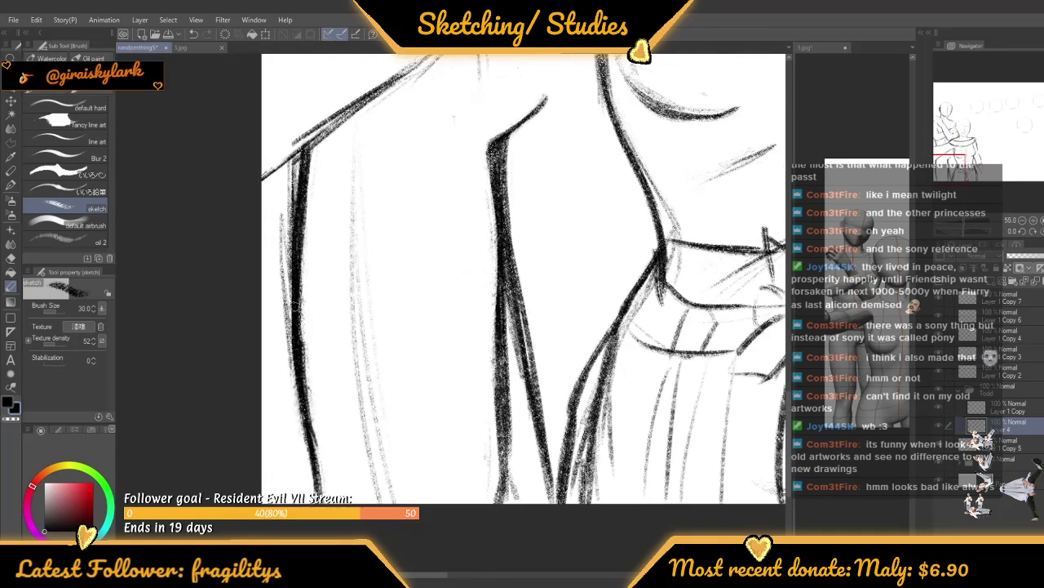
left_click_drag(301, 380, 307, 457)
left_click_drag(303, 413, 313, 502)
left_click_drag(307, 449, 313, 502)
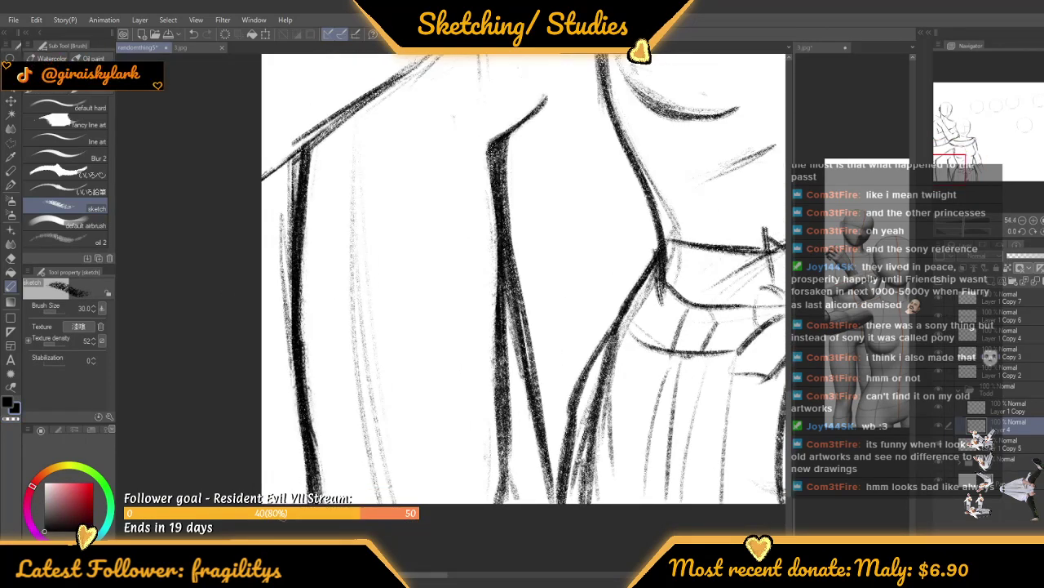
left_click(14, 419)
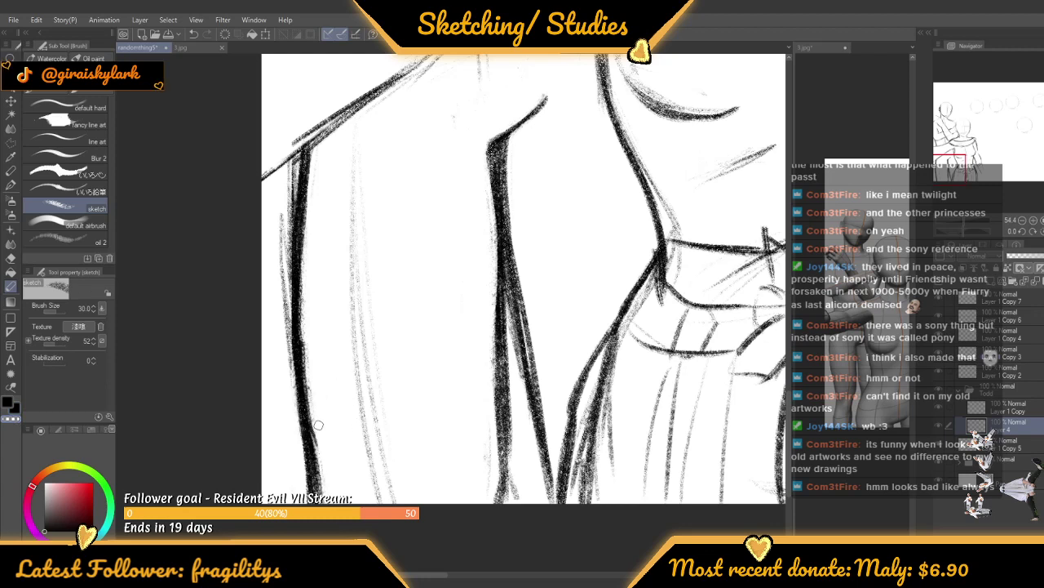
Try to thin the inner side of the rear figure's outer body outline by erasing along it, and undo the result
left_click_drag(319, 432, 321, 498)
left_click_drag(316, 429, 318, 481)
left_click_drag(309, 342, 319, 496)
left_click_drag(310, 400, 314, 470)
left_click_drag(305, 333, 311, 454)
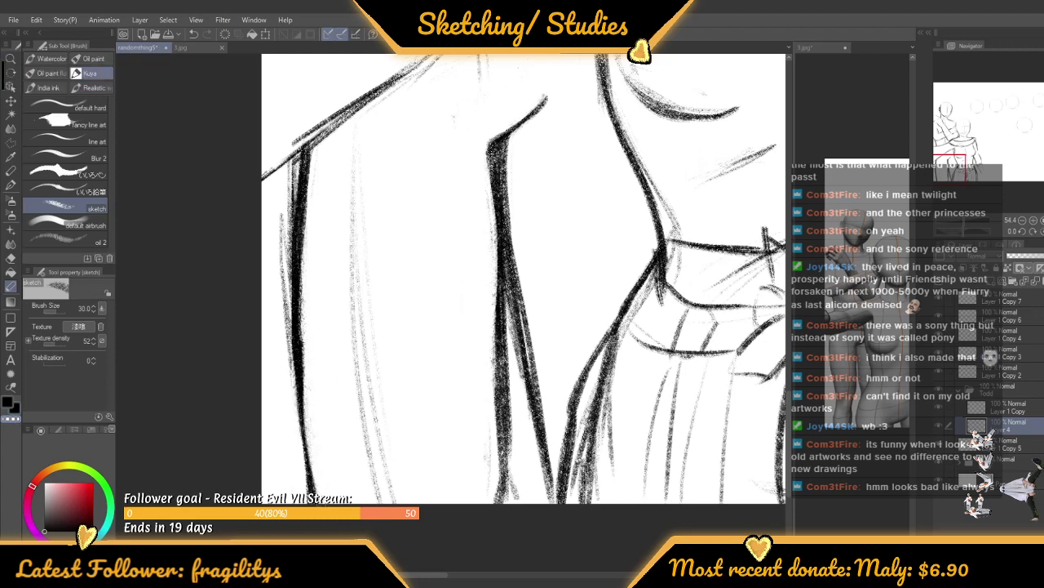
scroll(312, 413, "down", 1)
key("ctrl+z")
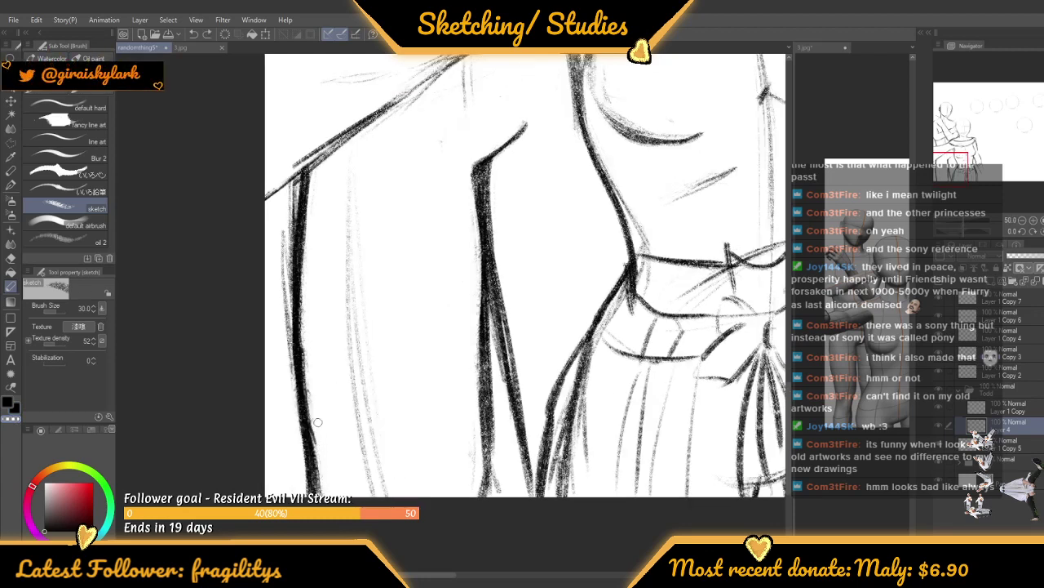
Erase along the inner side of the rear figure's outer body outline below the arm to slim the line
left_click_drag(312, 394, 318, 482)
left_click_drag(316, 447, 320, 494)
left_click_drag(311, 391, 317, 481)
left_click_drag(305, 342, 310, 408)
left_click_drag(307, 382, 311, 449)
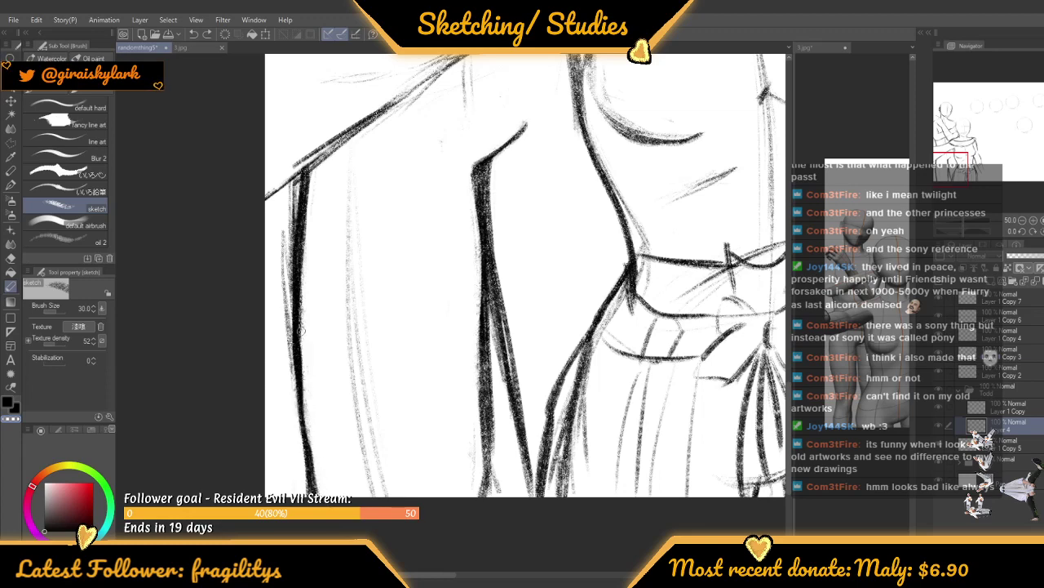
Examine the sketch of both figures in close-up and against the whole canvas
scroll(299, 330, "down", 8)
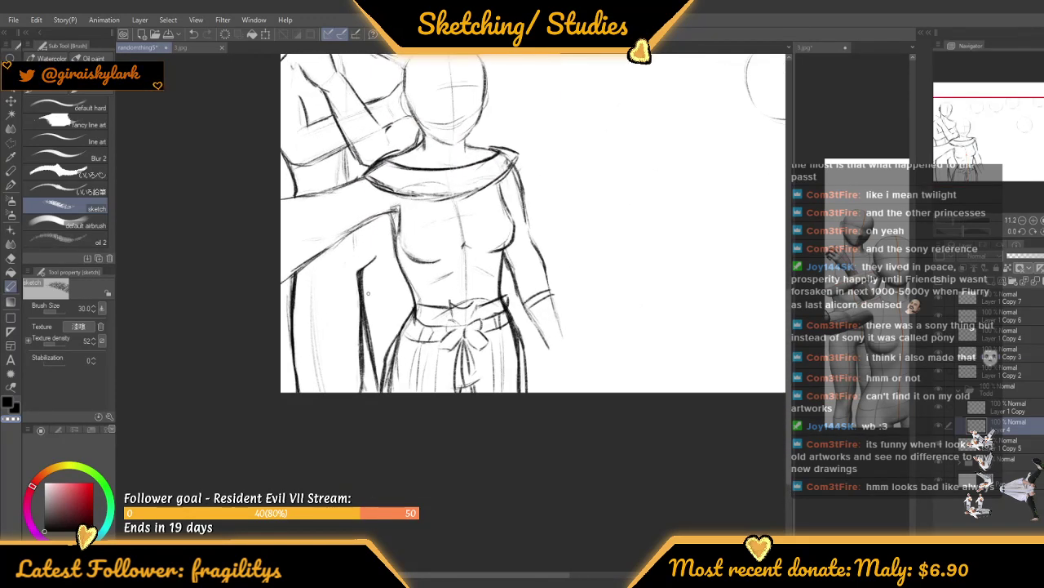
scroll(368, 293, "up", 8)
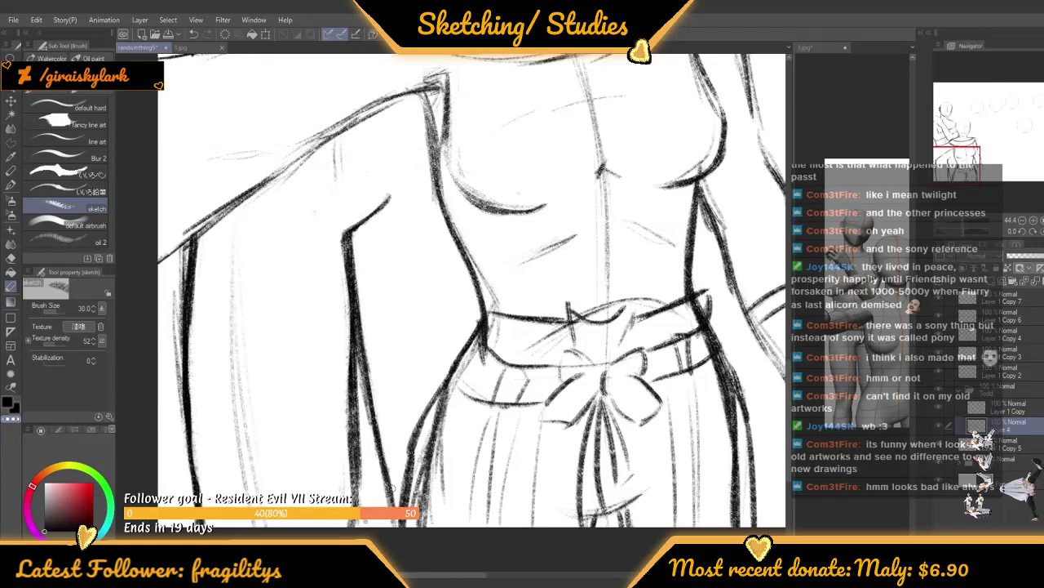
scroll(383, 456, "down", 8)
scroll(377, 260, "up", 4)
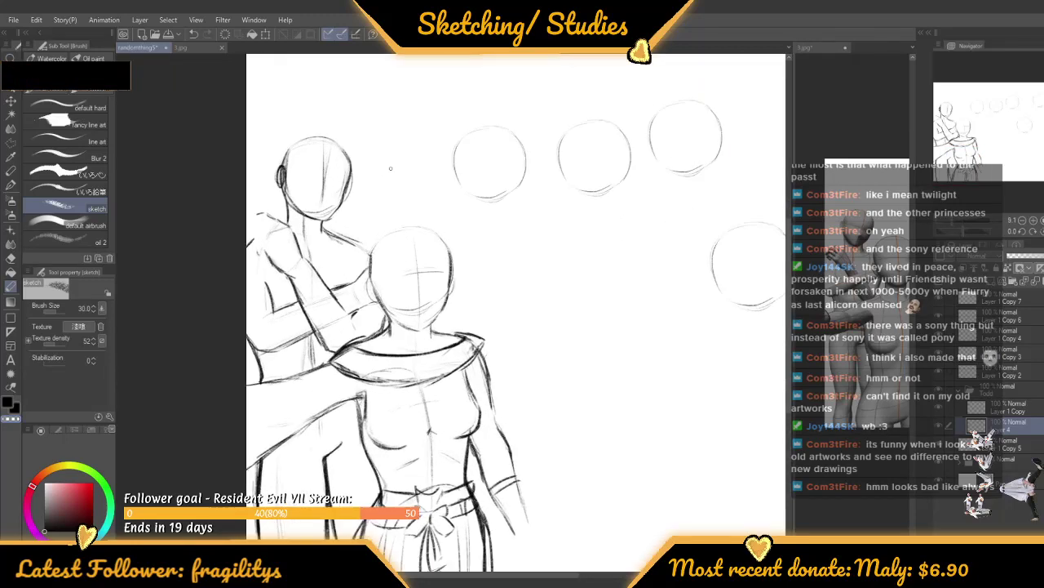
mouse_move(406, 114)
left_mouse_down()
mouse_move(366, 200)
mouse_move(411, 122)
left_mouse_up()
scroll(384, 130, "down", 4)
scroll(321, 169, "down", 1)
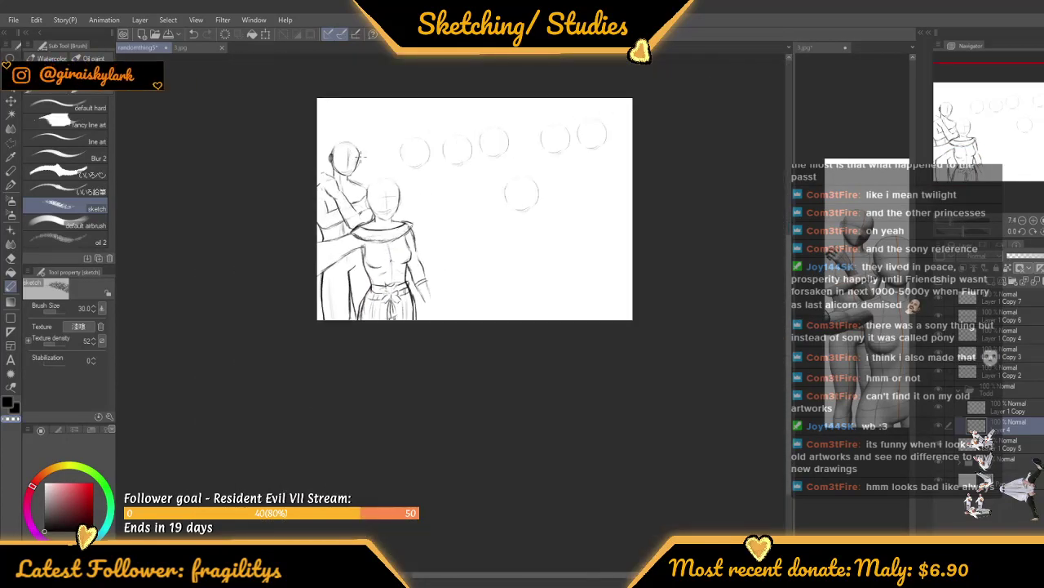
scroll(321, 169, "up", 6)
scroll(324, 251, "up", 3)
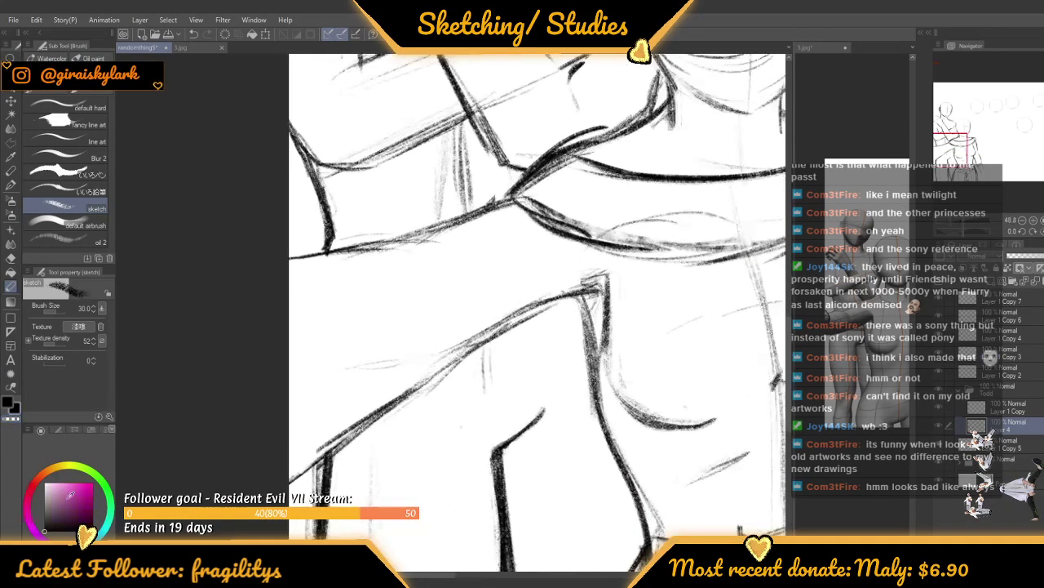
Fill the gap in the upper line of the rear figure's extended arm, where it meets the torso outline, with a short black stroke
scroll(335, 253, "down", 1)
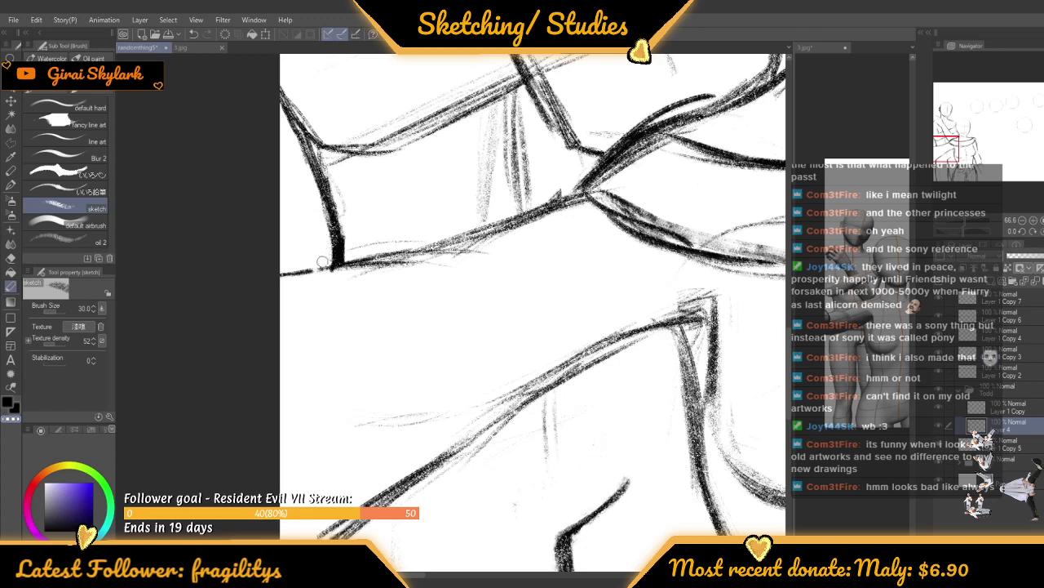
key("c")
mouse_move(333, 259)
left_mouse_down()
mouse_move(341, 250)
mouse_move(349, 263)
left_mouse_up()
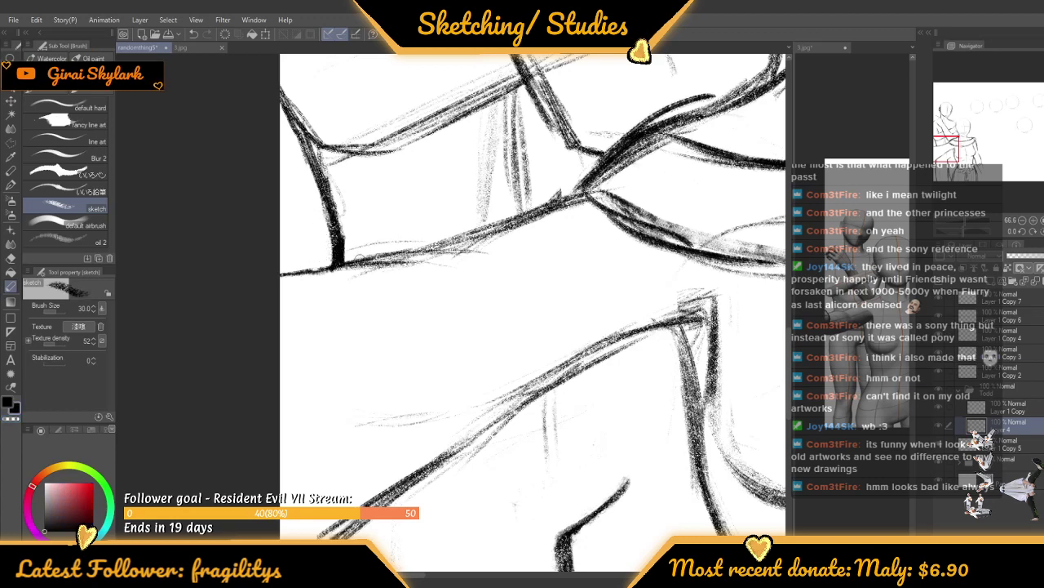
Dock the 3.jpg reference image beside the drawing canvas and frame the dark-haired man in the black V-neck shirt
scroll(357, 258, "down", 8)
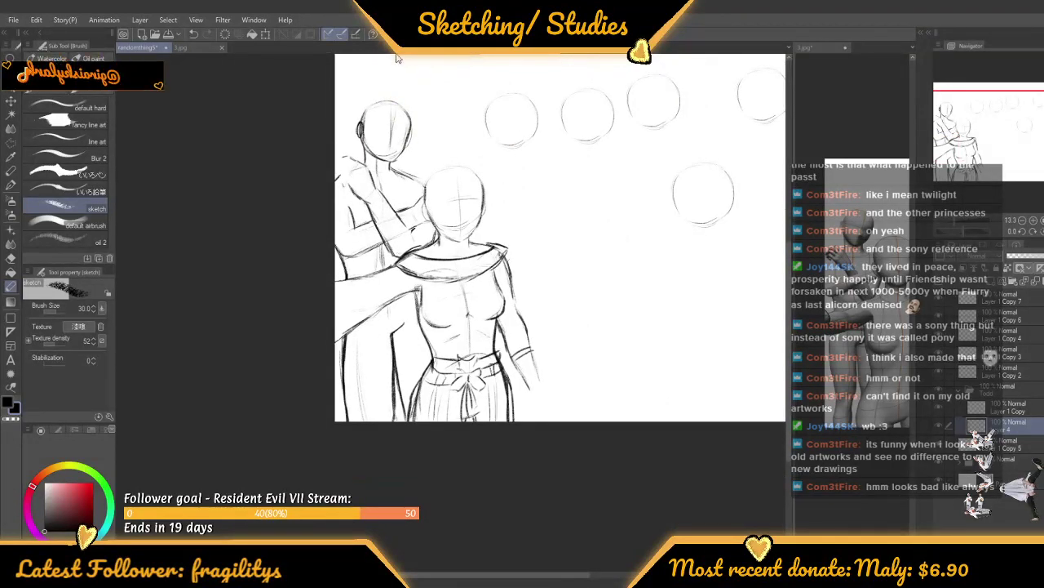
scroll(433, 149, "down", 3)
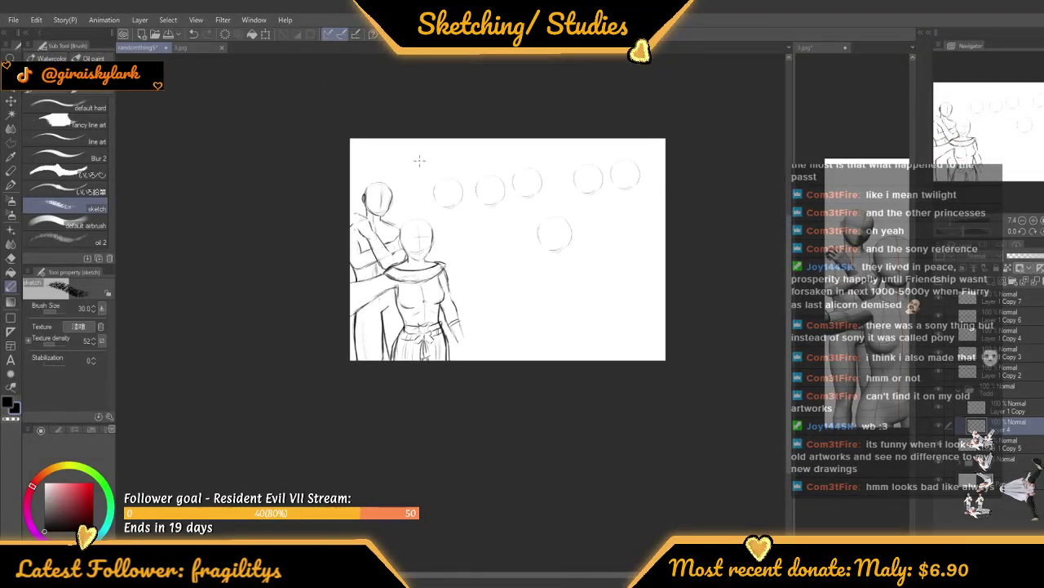
scroll(412, 168, "up", 4)
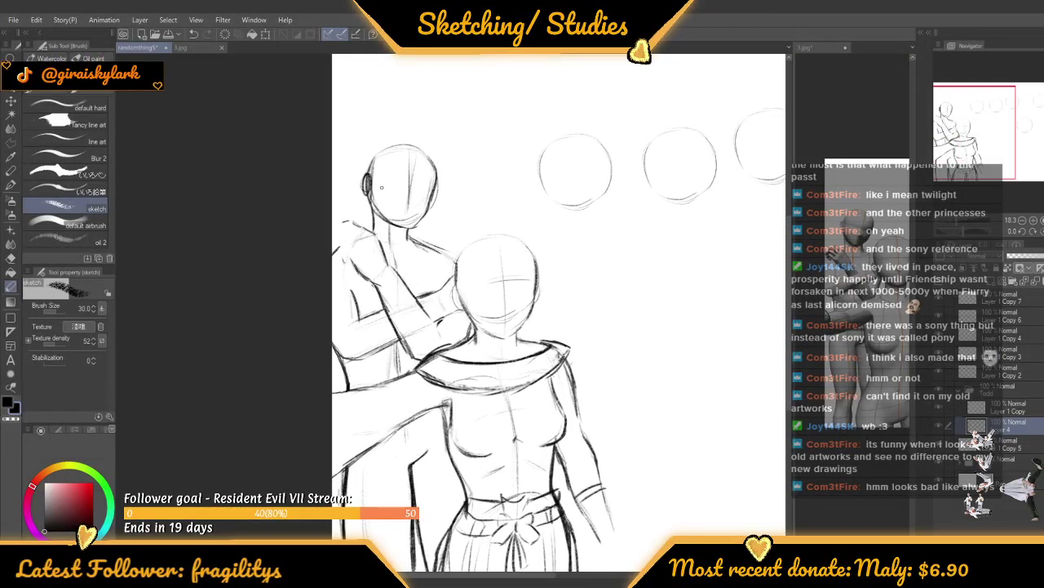
scroll(381, 189, "down", 1)
scroll(380, 188, "up", 4)
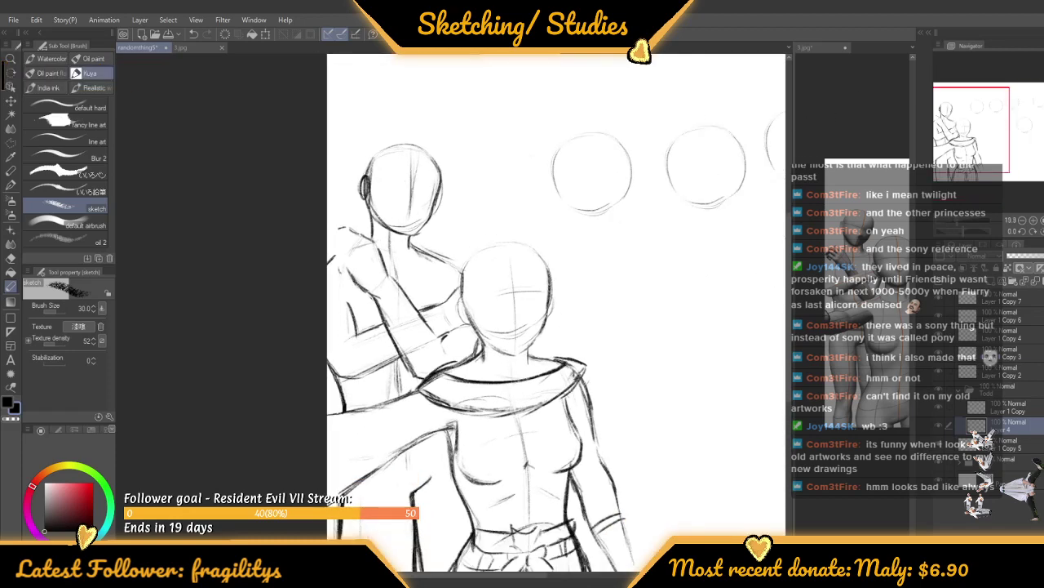
left_click(183, 48)
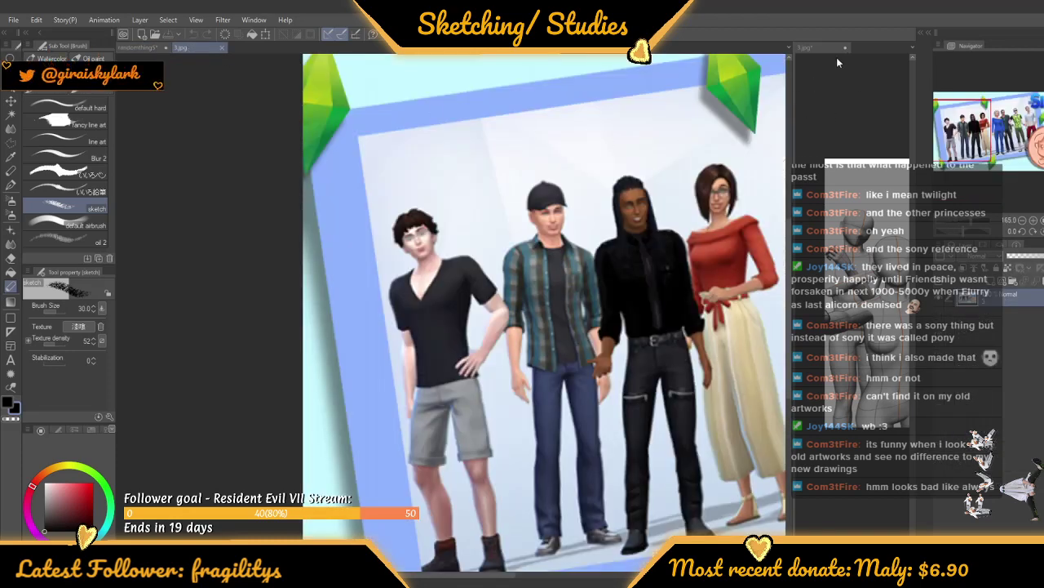
left_click_drag(861, 46, 808, 90)
scroll(845, 245, "down", 1)
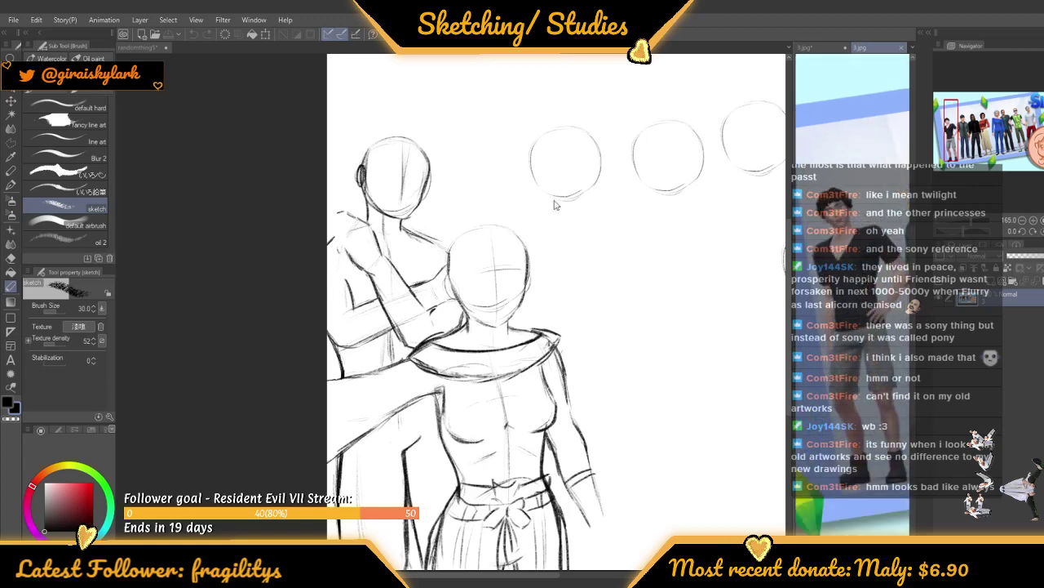
Add a new layer above Layer 1 Copy in the figure drawing and sketch the shirt's V-neck edge on the rear figure's chest
left_click(336, 207)
scroll(425, 245, "up", 3)
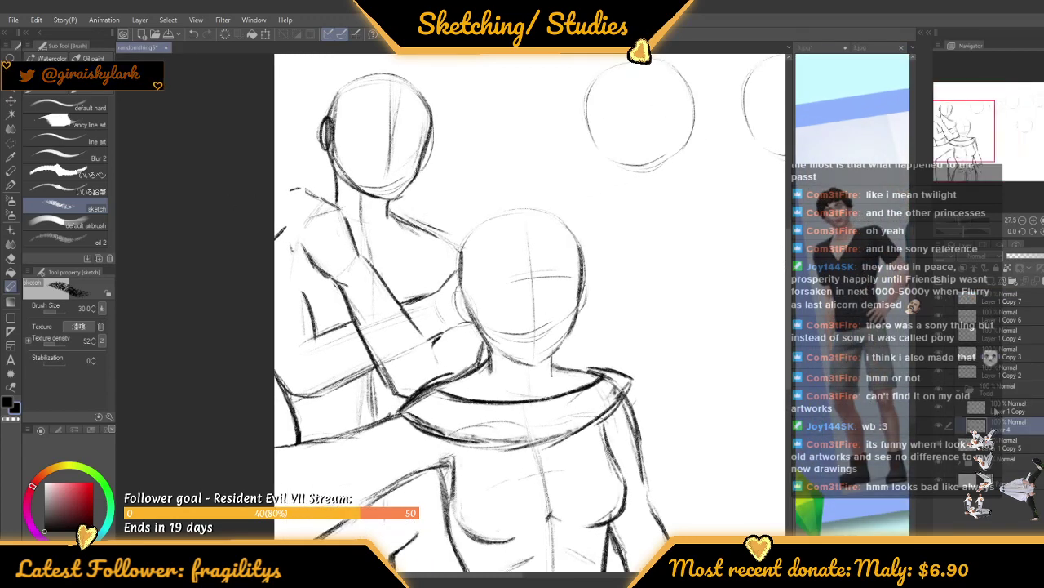
scroll(435, 223, "up", 3)
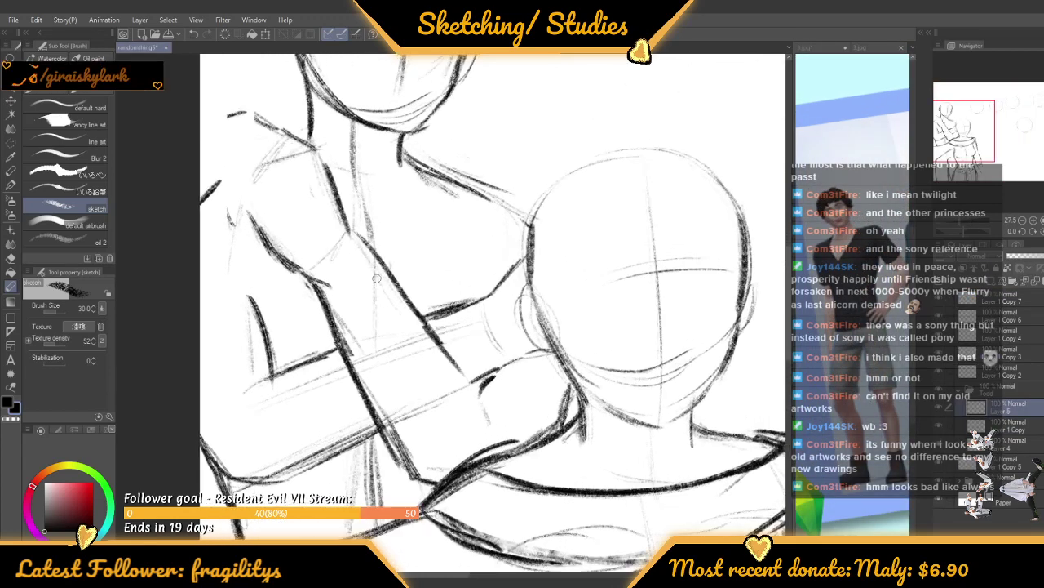
left_click_drag(451, 204, 417, 280)
Sketch the shirt's shoulder line on the rear figure from the neck to the shoulder's outer edge, undoing the first attempts
mouse_move(449, 178)
left_mouse_down()
mouse_move(405, 310)
mouse_move(511, 184)
mouse_move(530, 224)
left_mouse_up()
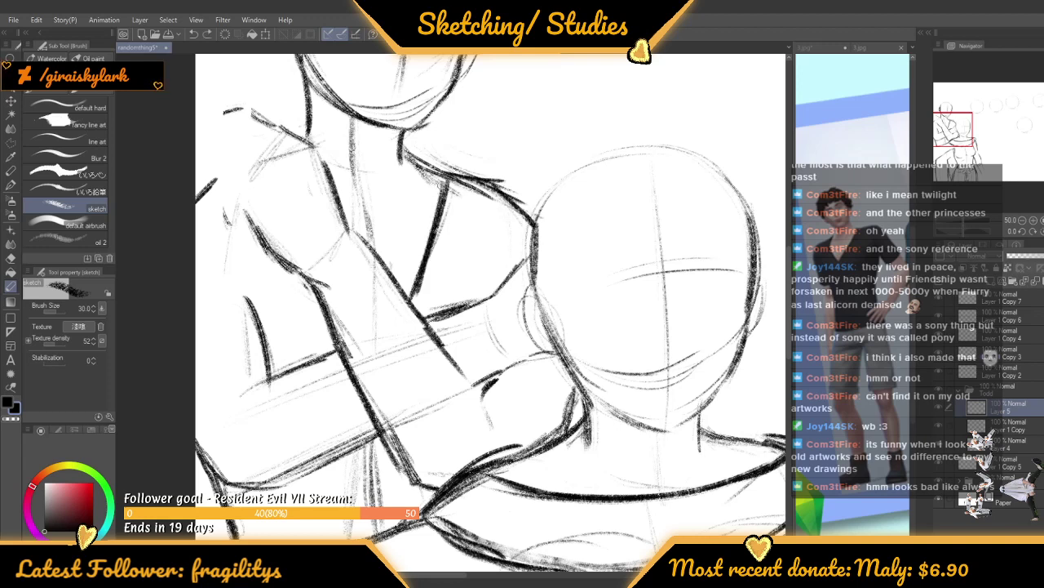
key("ctrl+z")
key("ctrl+z")
key("ctrl+z")
mouse_move(405, 154)
left_mouse_down()
mouse_move(488, 181)
mouse_move(524, 206)
left_mouse_up()
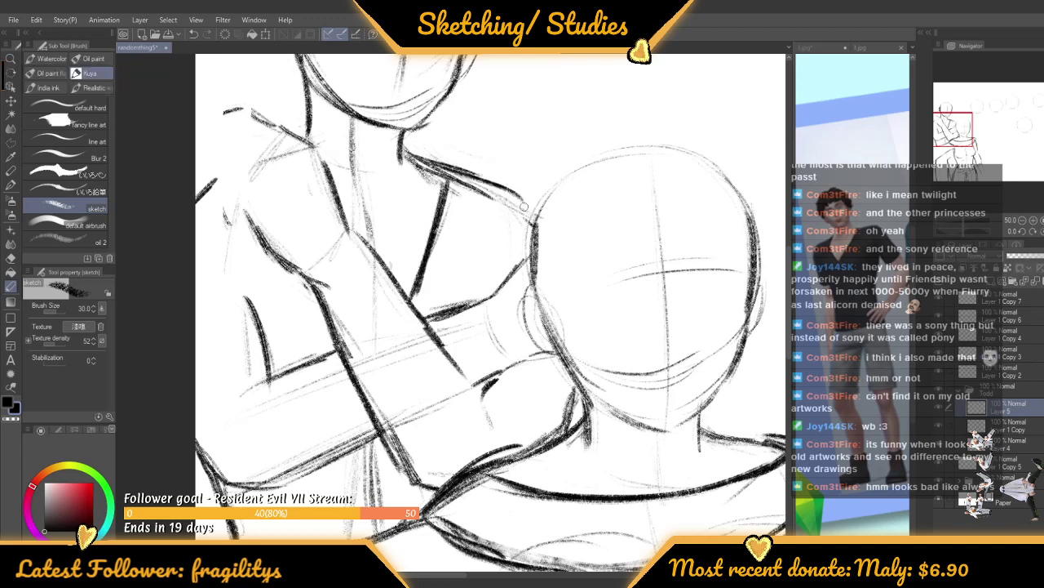
Sketch a curved upper contour on the rear figure's extended arm from the canvas edge to the chest, undoing an unwanted attempt
scroll(232, 213, "down", 1)
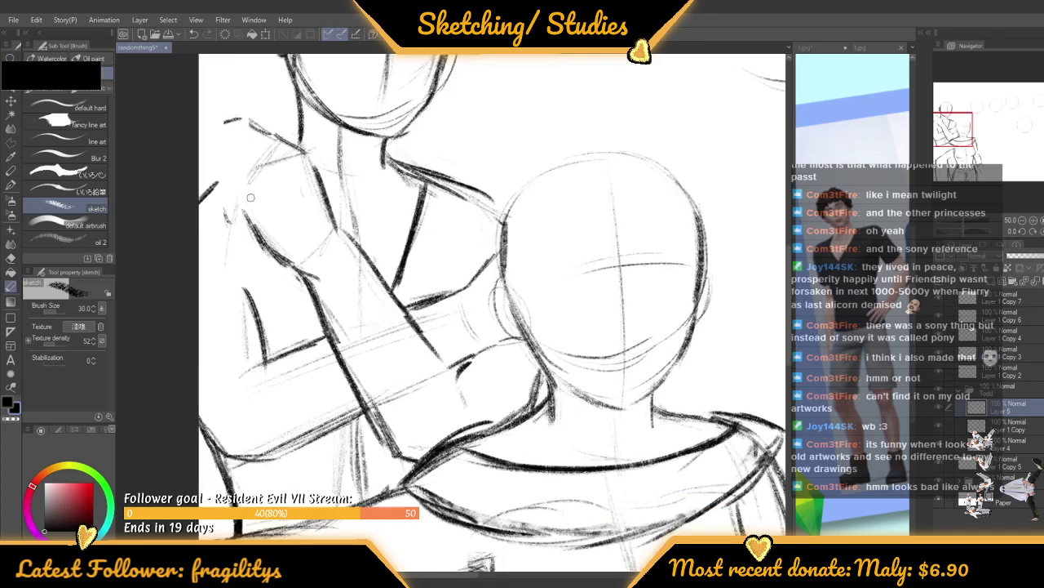
scroll(251, 197, "up", 2)
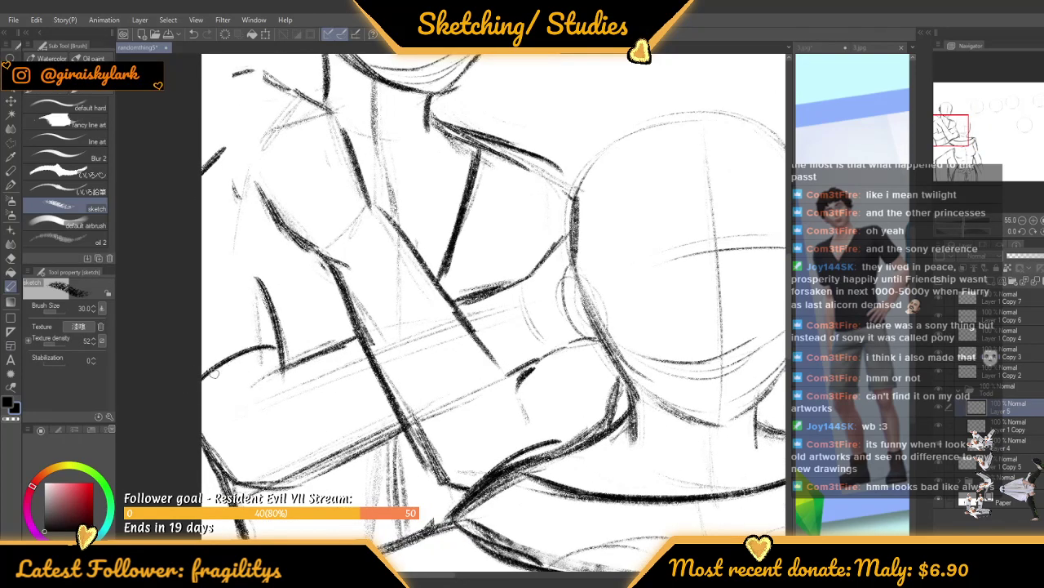
left_click_drag(201, 380, 298, 337)
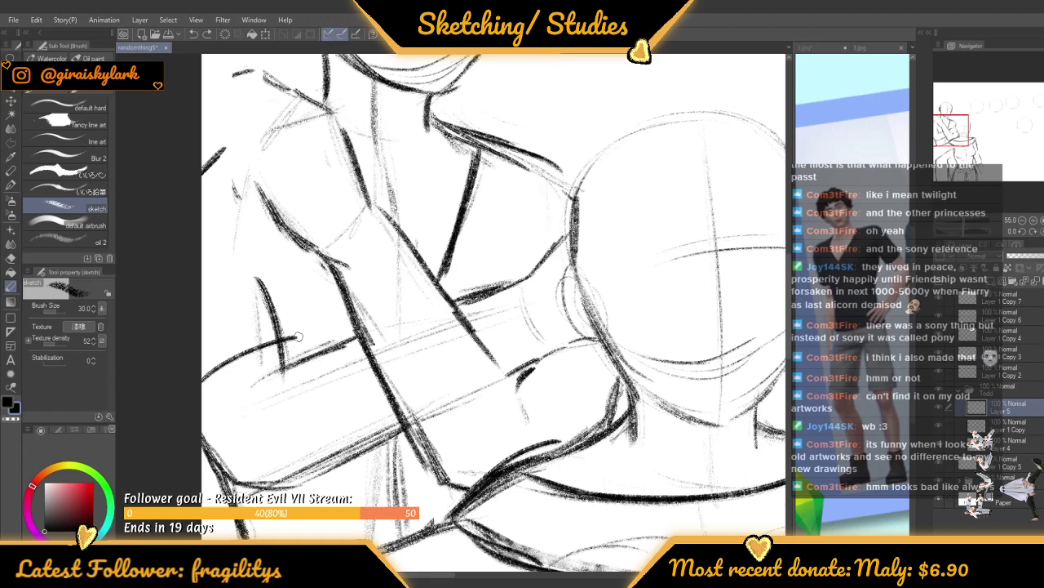
left_click_drag(204, 377, 295, 341)
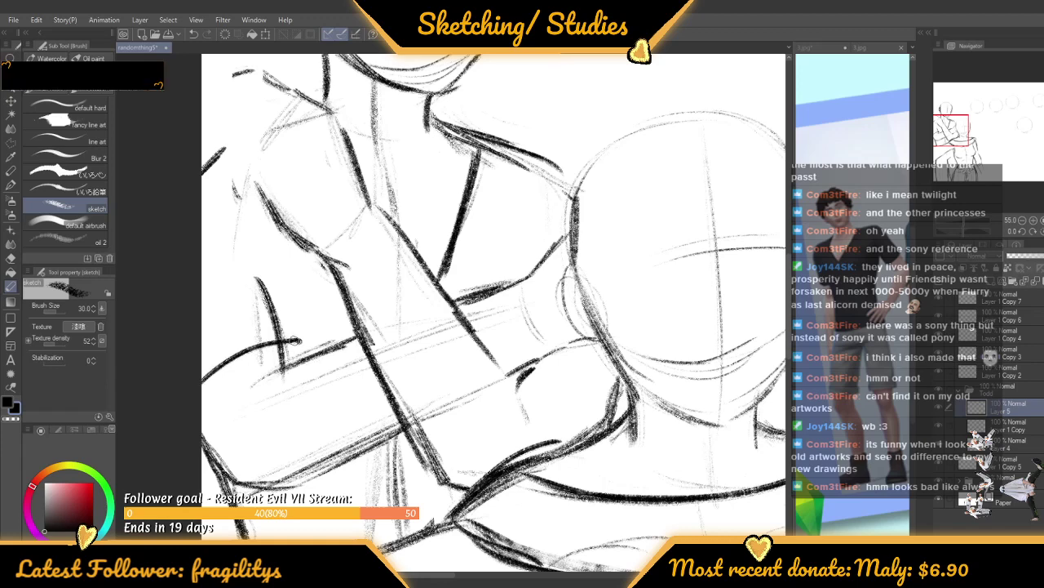
key("ctrl+z")
mouse_move(203, 380)
left_mouse_down()
mouse_move(279, 337)
mouse_move(274, 307)
left_mouse_up()
scroll(227, 216, "down", 2)
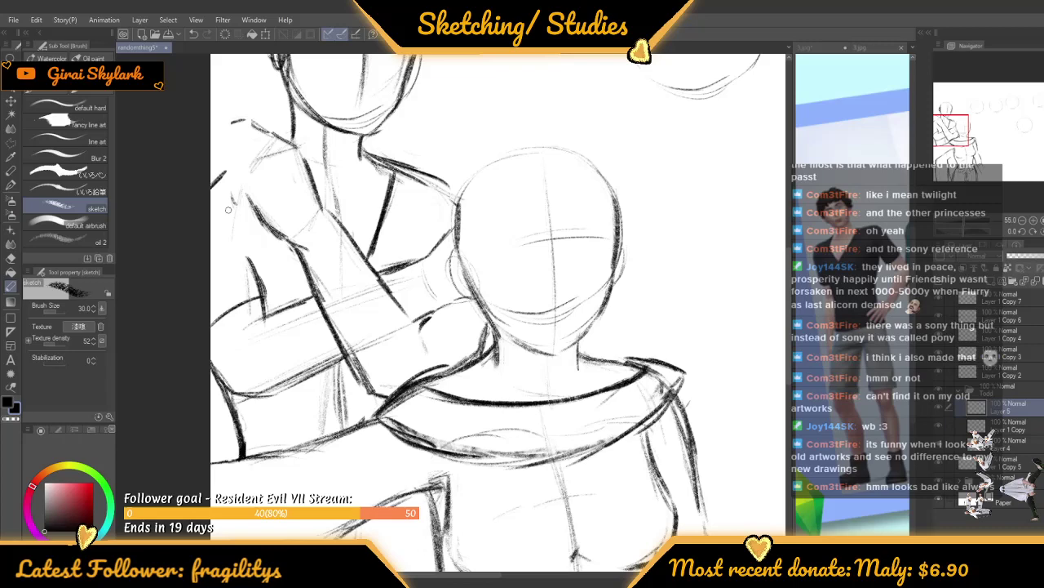
scroll(229, 209, "down", 2)
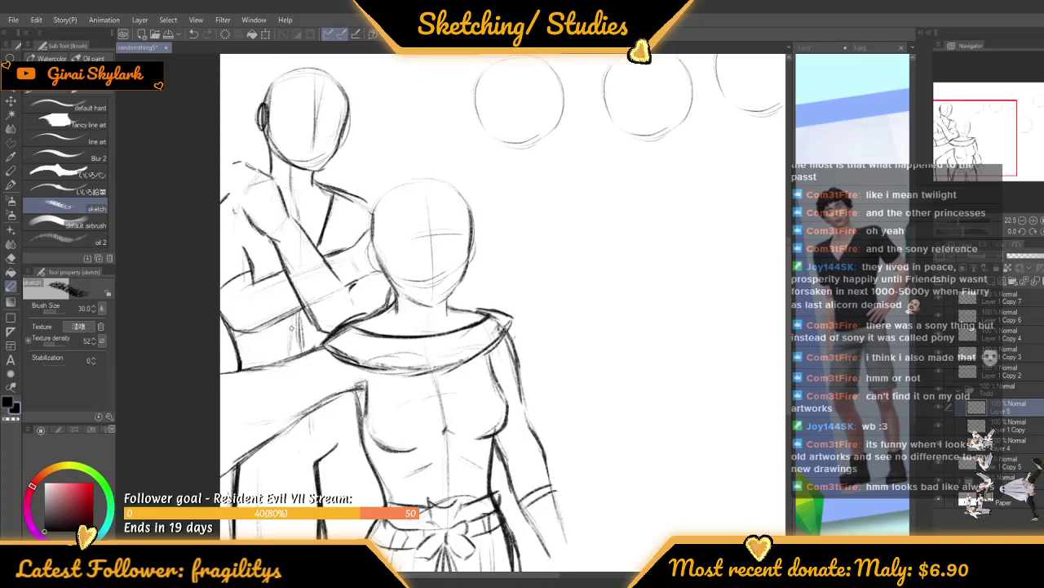
scroll(291, 328, "up", 1)
mouse_move(279, 347)
left_mouse_down()
mouse_move(411, 312)
mouse_move(240, 360)
left_mouse_up()
key("ctrl+z")
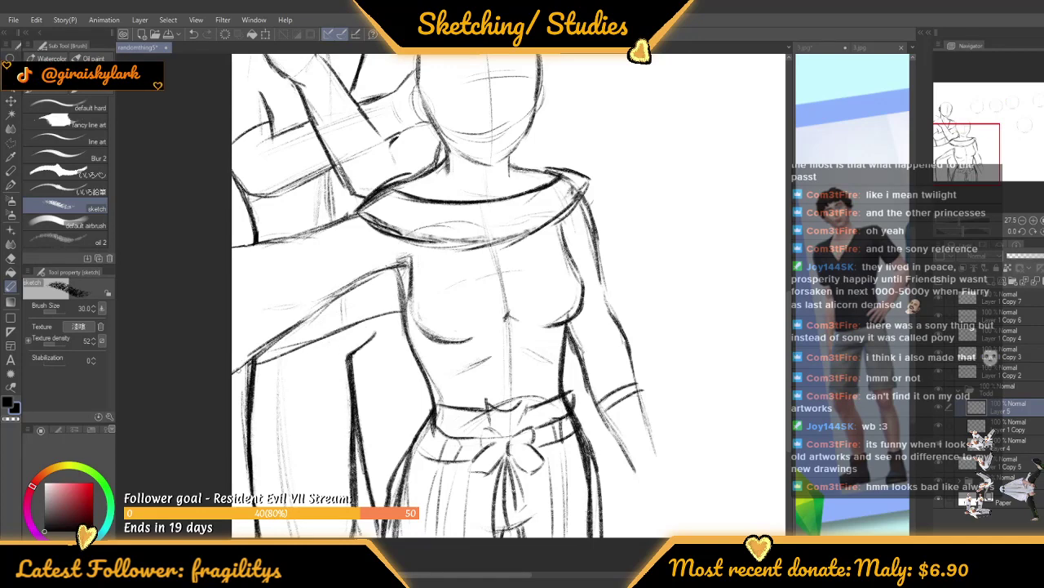
scroll(379, 302, "up", 2)
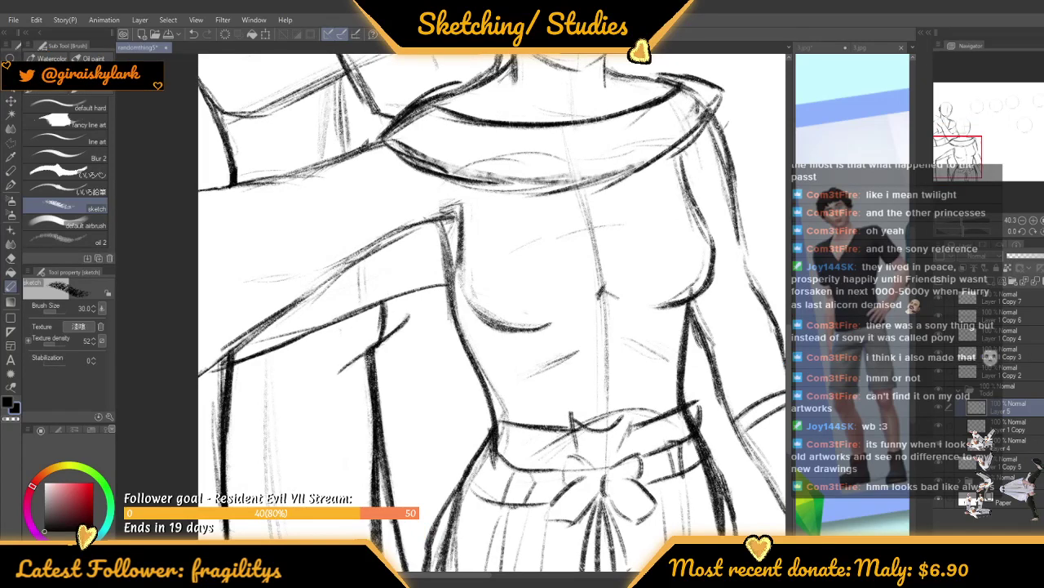
scroll(354, 392, "down", 8)
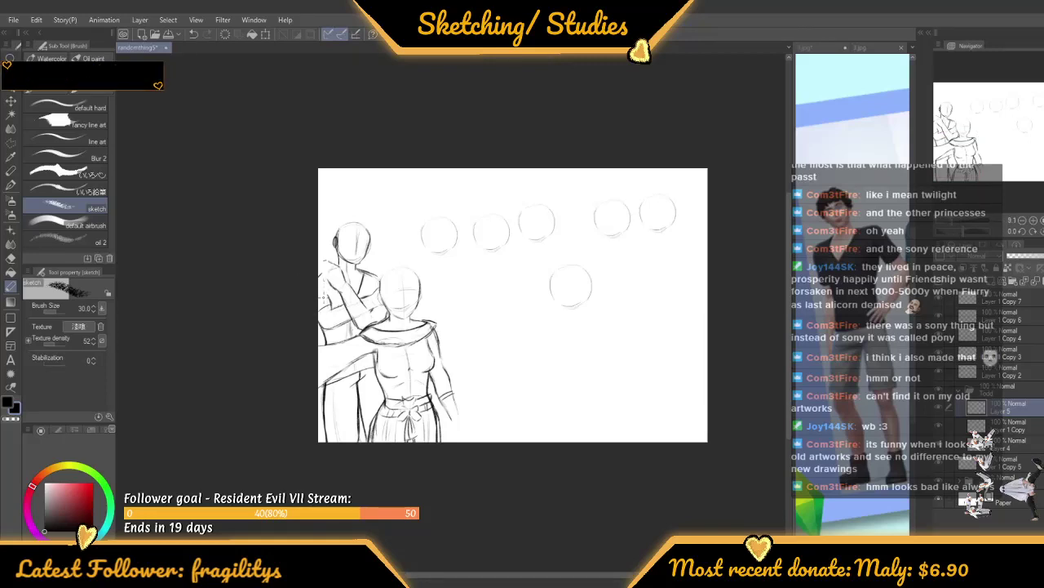
scroll(342, 339, "up", 1)
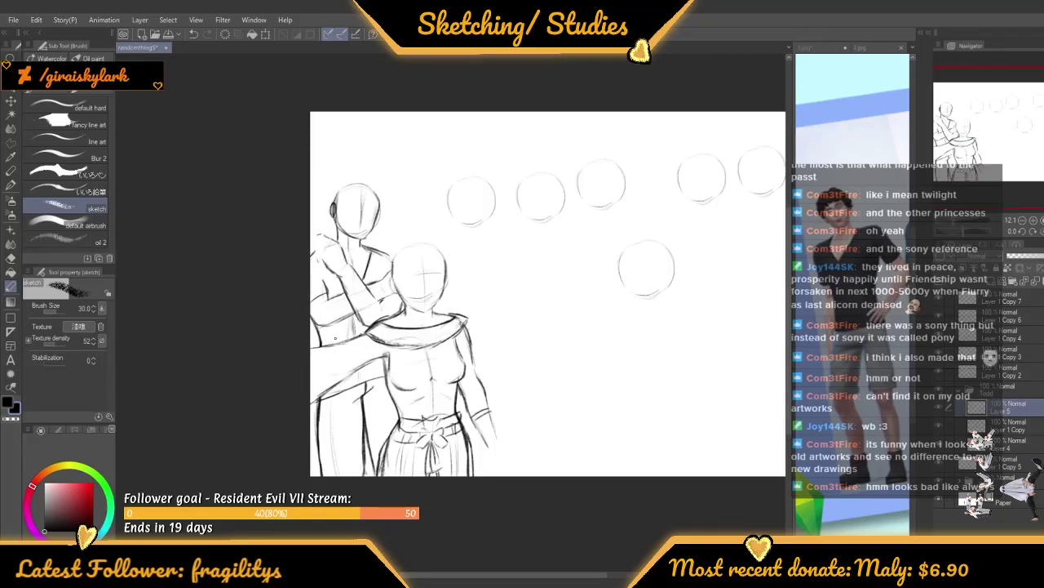
scroll(334, 338, "up", 1)
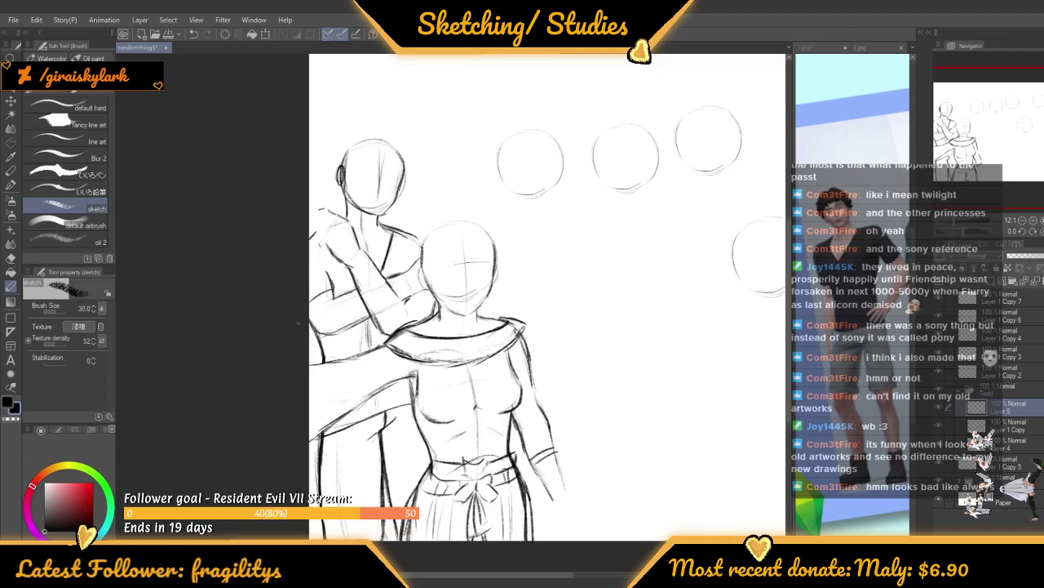
scroll(298, 323, "up", 1)
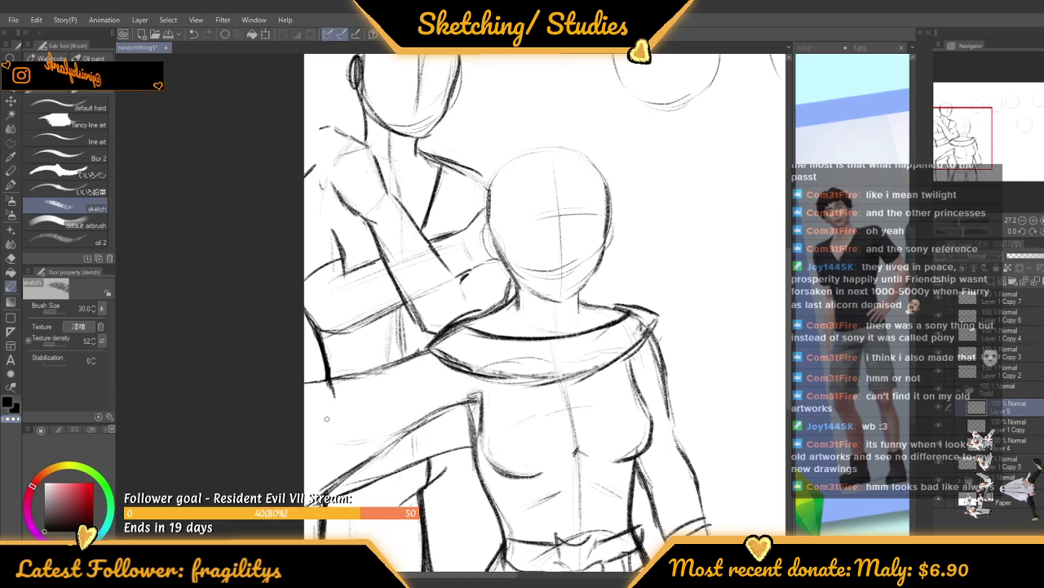
scroll(326, 419, "down", 2)
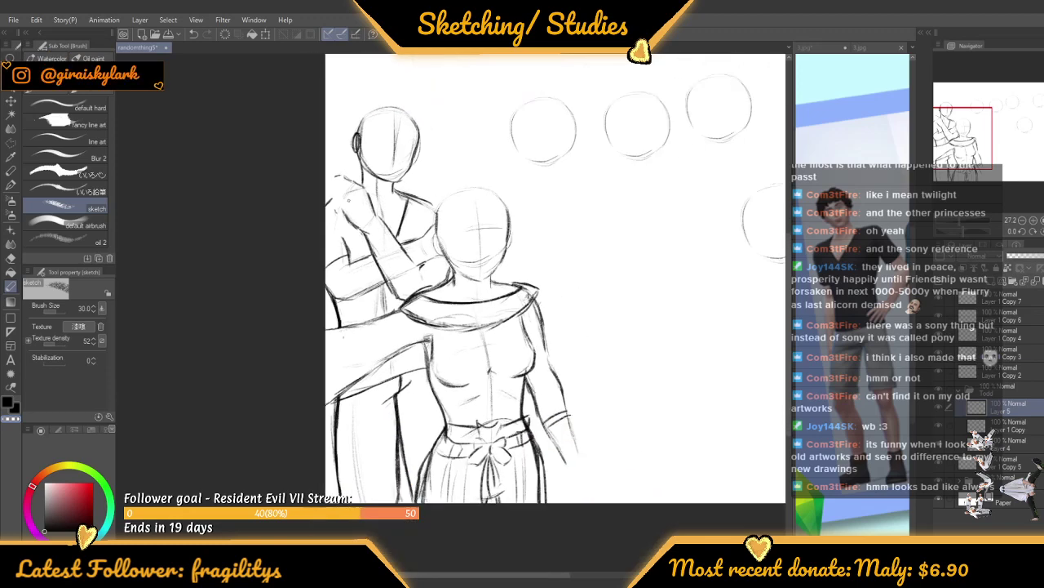
Select the rear figure's outer leg line on Layer 4 with a polyline selection, stretch its height to about 131%, tilt it slightly and deselect
scroll(334, 476, "up", 2)
left_click(11, 142)
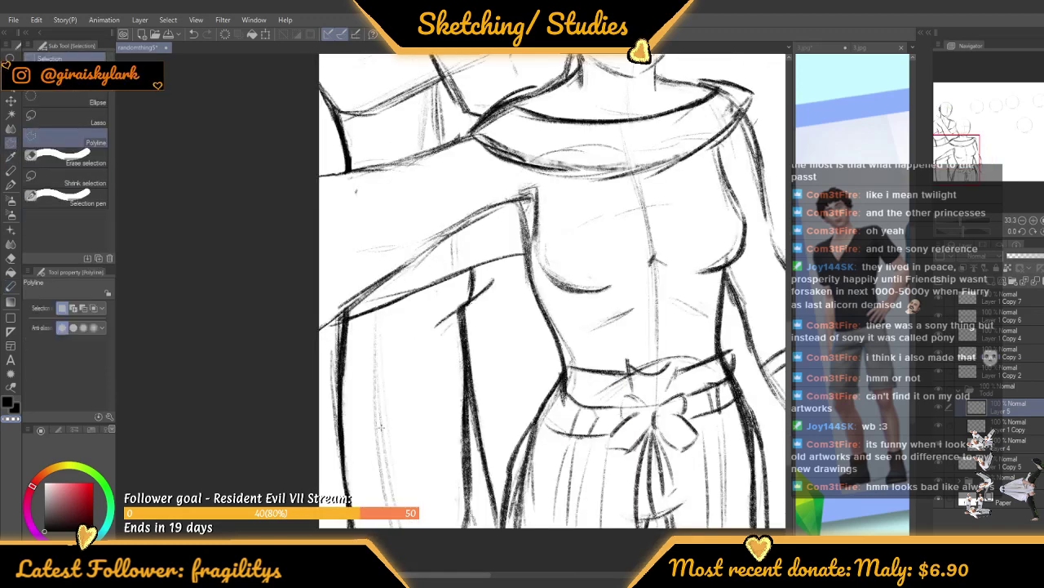
left_click(352, 251)
left_click(377, 322)
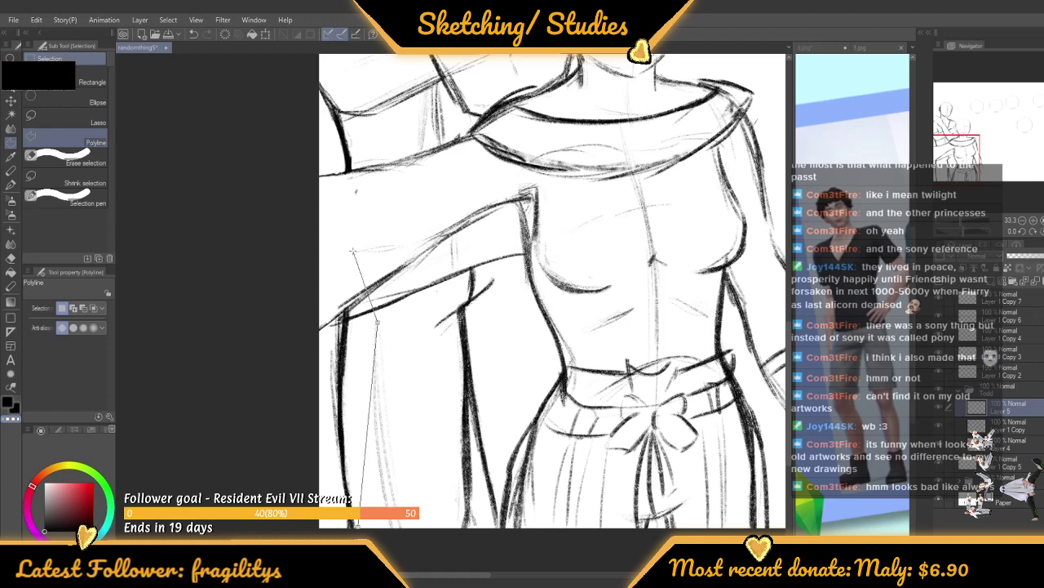
left_click(324, 280)
left_click(318, 416)
double_click(350, 530)
left_click(334, 301, "ctrl+shift")
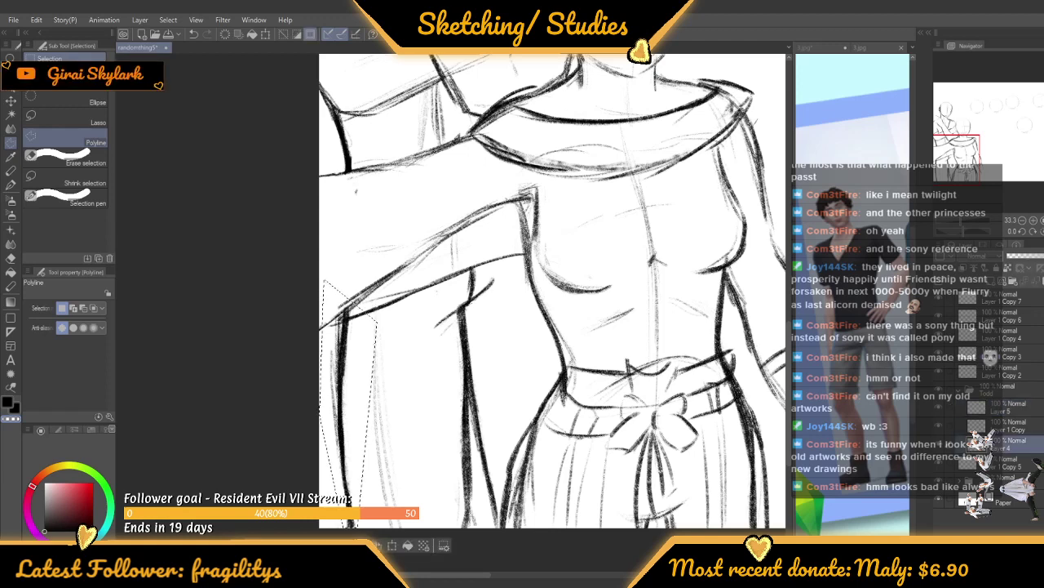
key("ctrl+t")
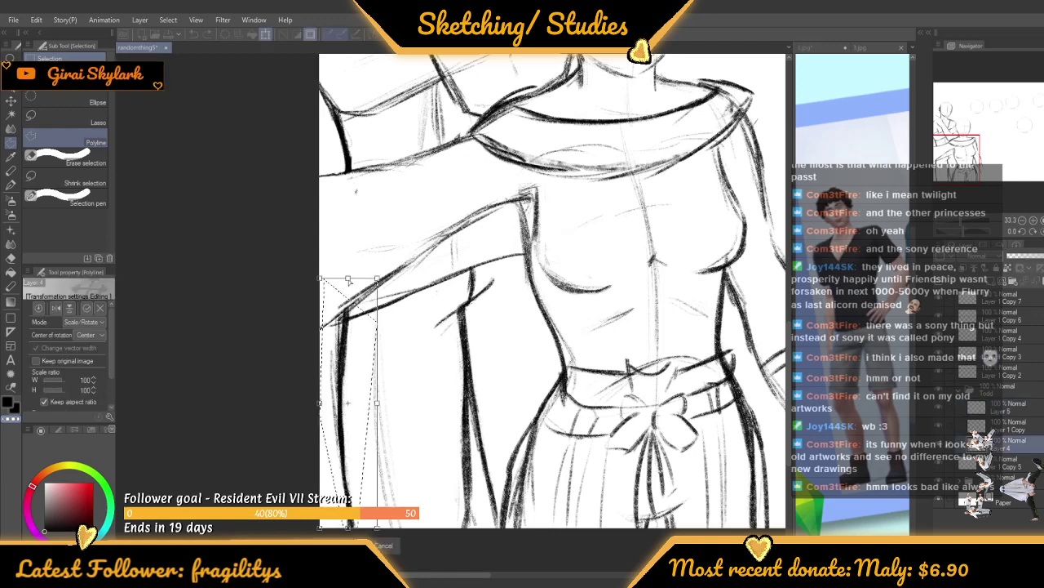
left_click_drag(349, 279, 349, 199)
left_click_drag(413, 365, 412, 378)
left_click_drag(416, 332, 372, 350)
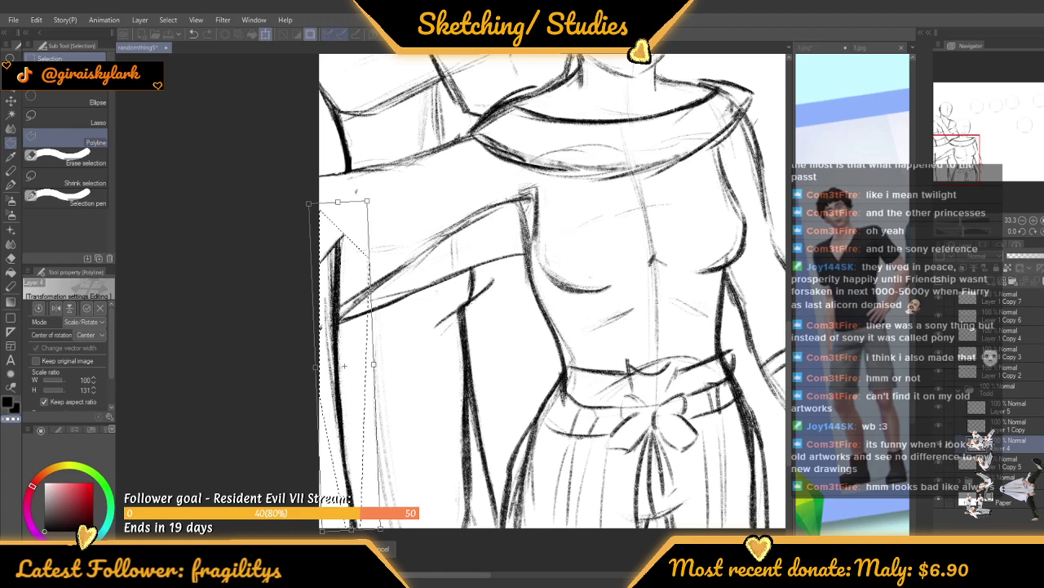
scroll(446, 389, "down", 2)
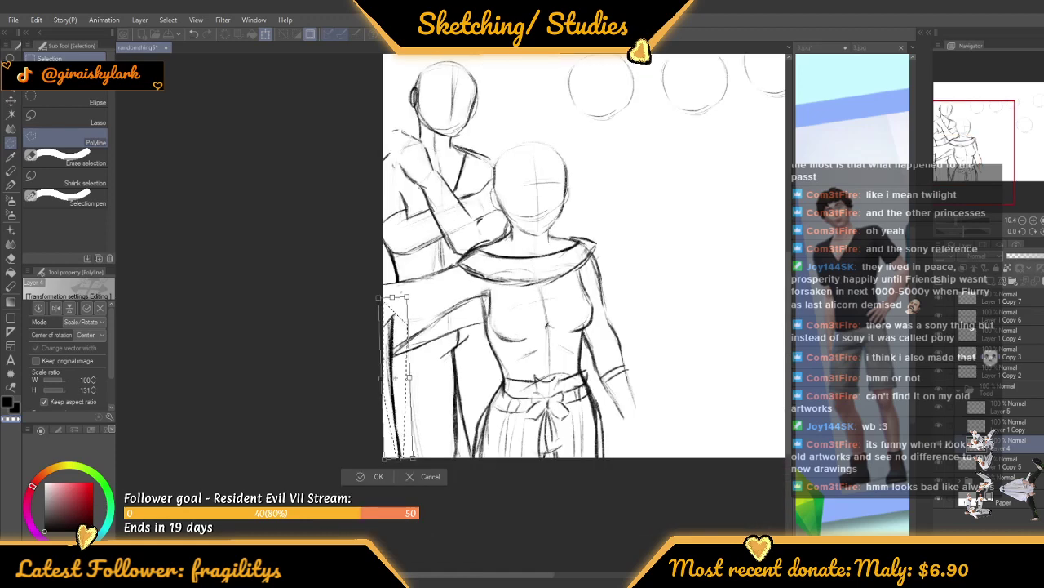
key("Return")
key("ctrl+d")
scroll(323, 215, "down", 1)
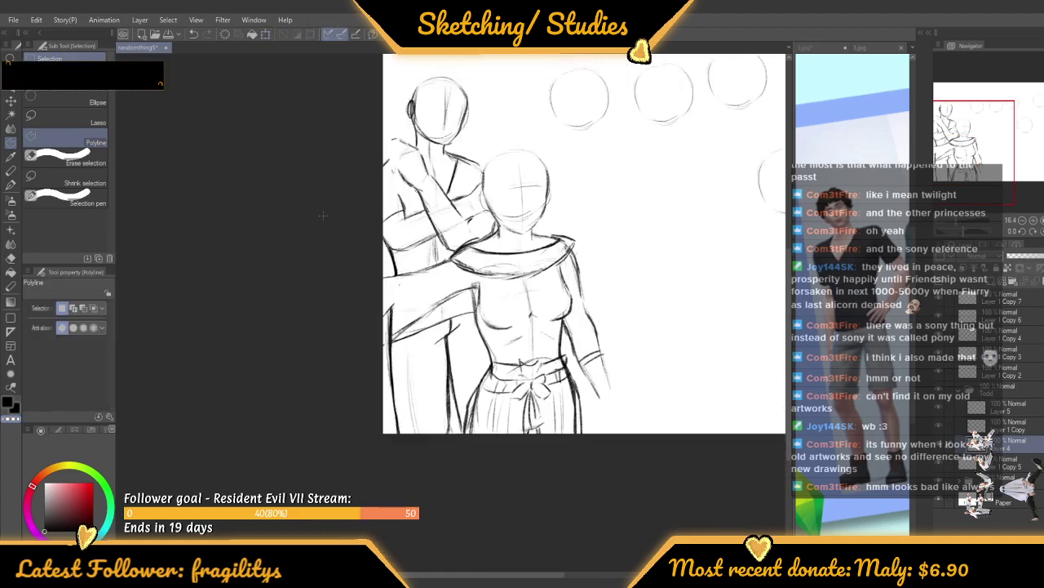
Erase the part of the stretched leg line that overlaps the front figure's outstretched arm
scroll(332, 230, "up", 1)
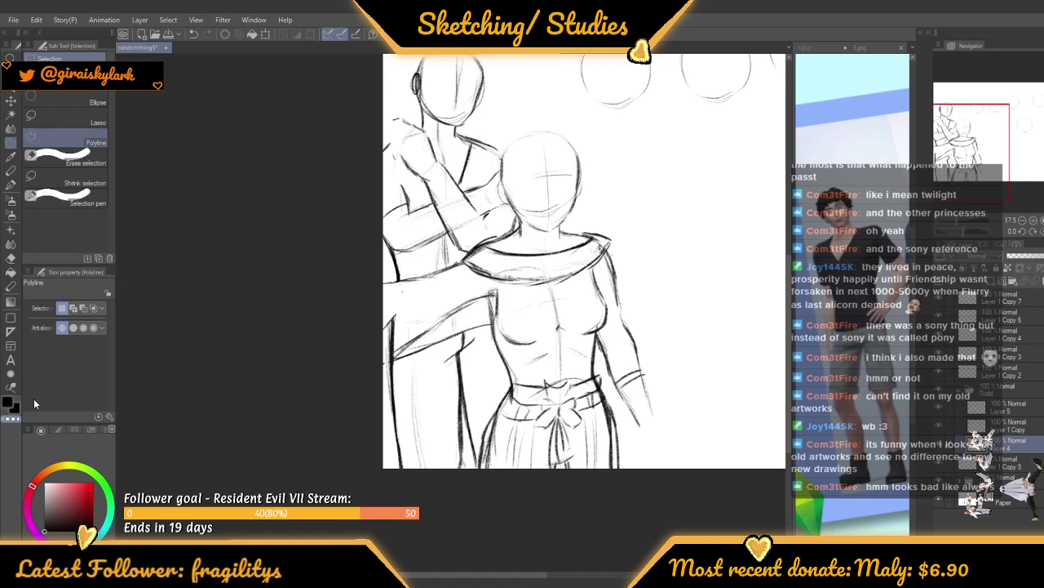
key("b")
key("ctrl+plus")
key("ctrl+plus")
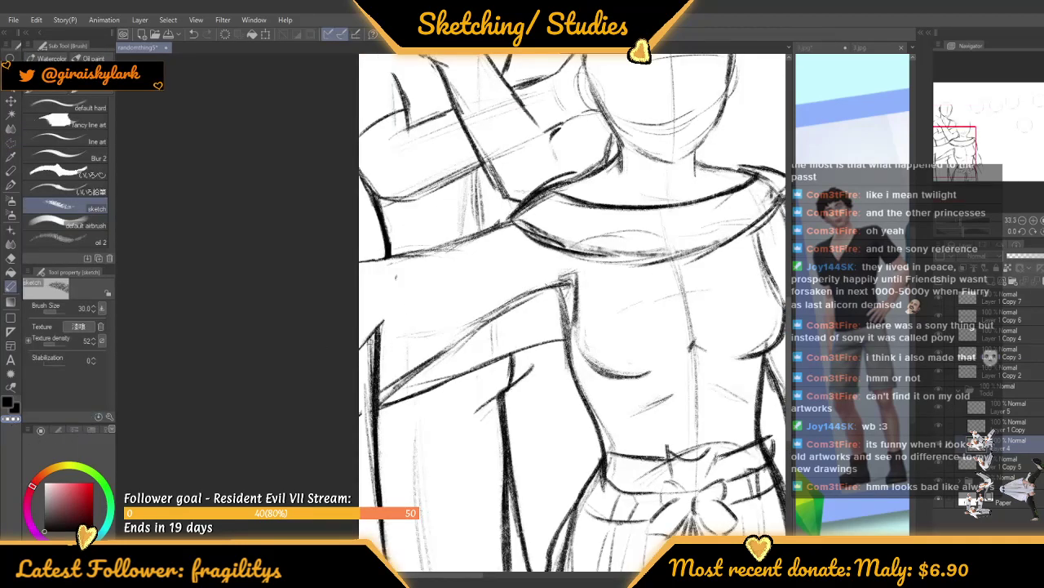
scroll(370, 342, "down", 1)
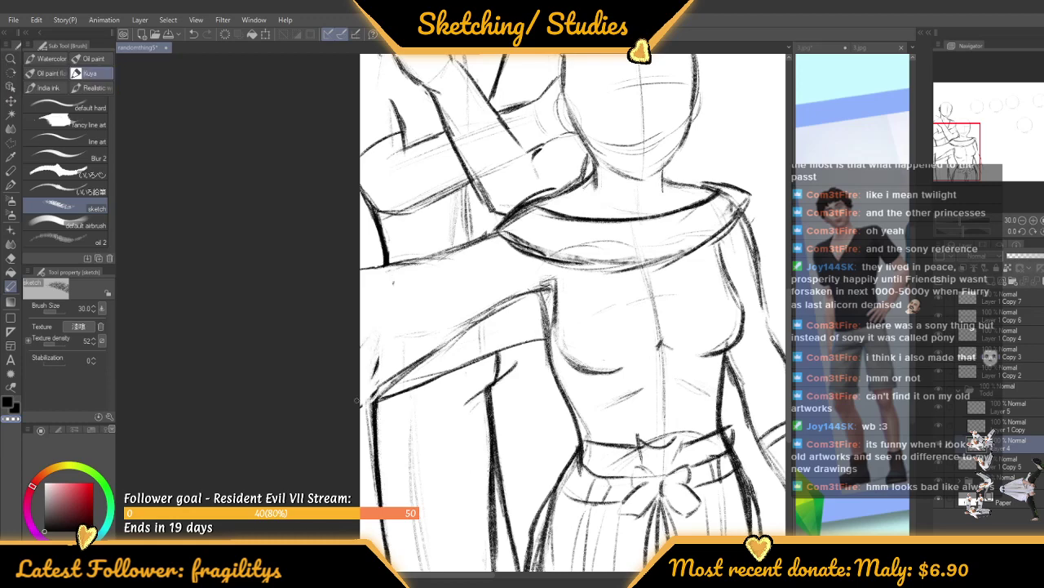
Sketch a horizontal eye guideline across the rear figure's blank face
scroll(357, 400, "down", 4)
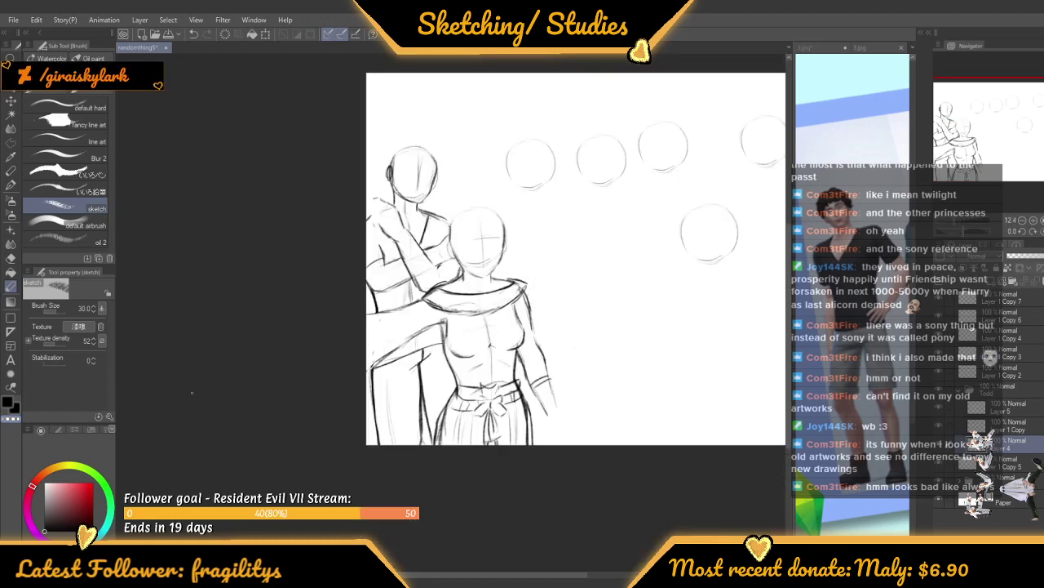
scroll(372, 172, "up", 1)
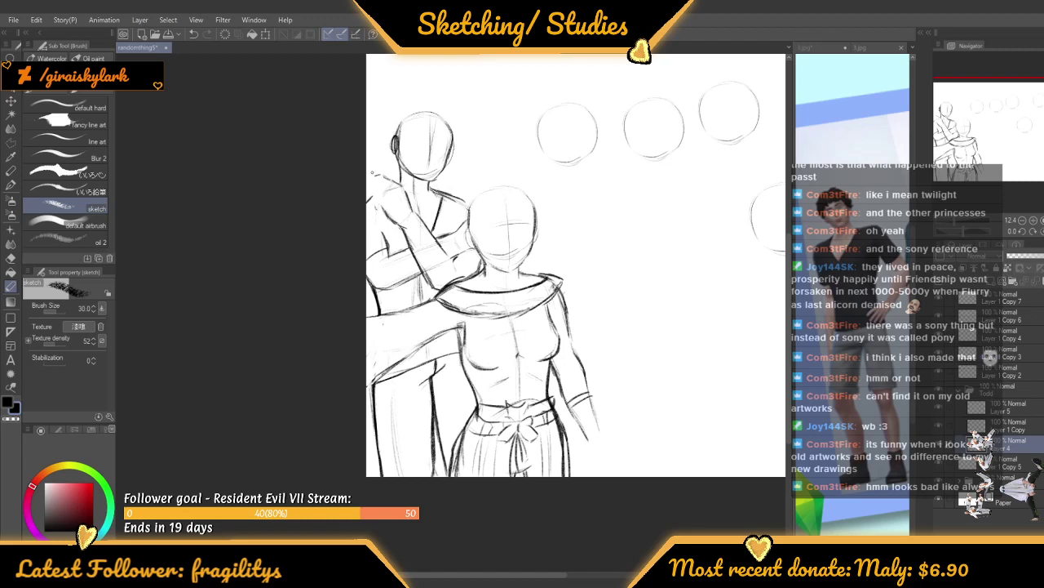
scroll(372, 173, "up", 1)
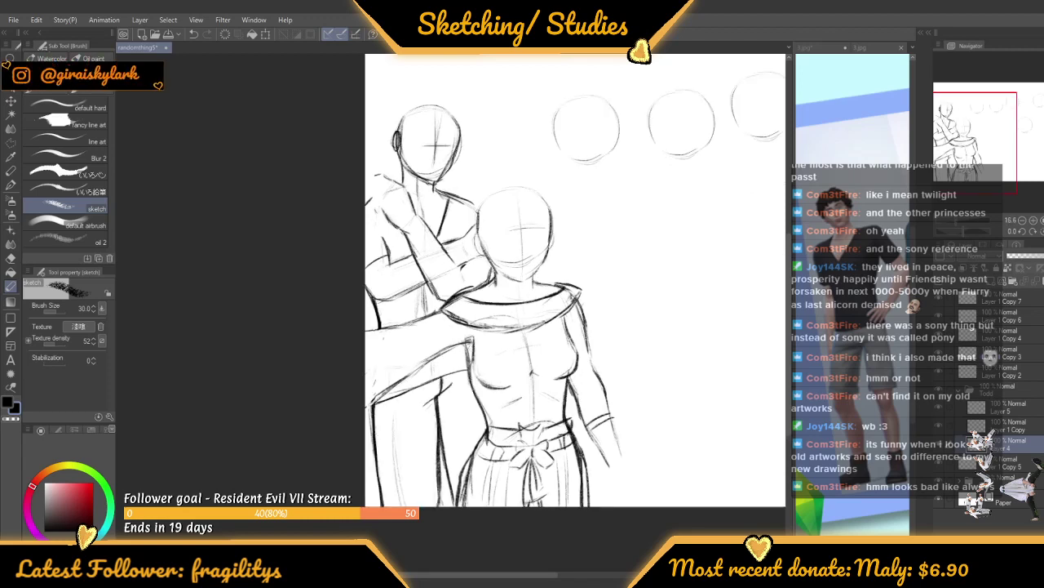
scroll(443, 123, "down", 2)
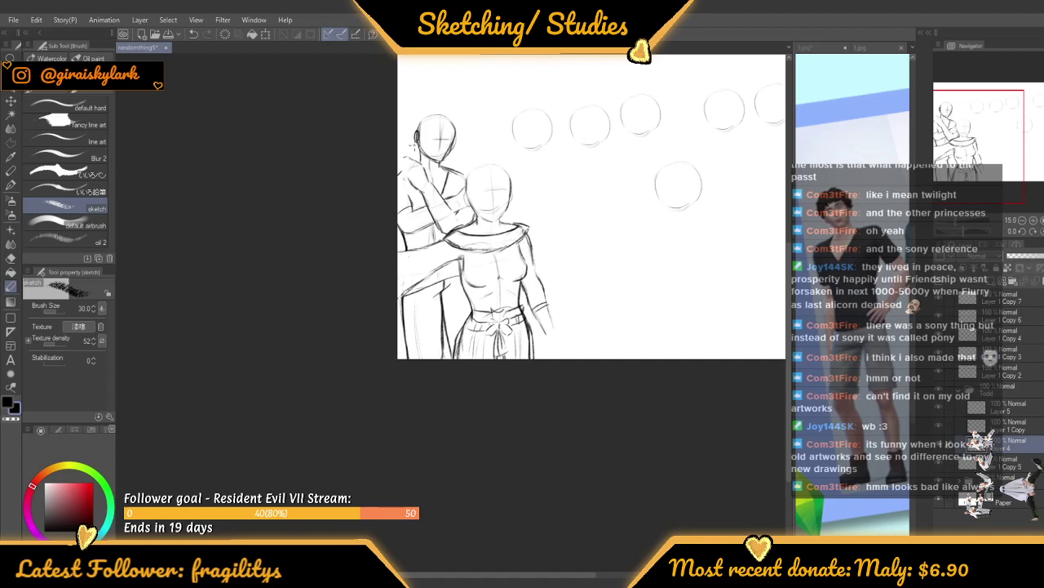
Rework the rear figure's waist line beneath the front figure's outstretched arm, setting the sketch brush size to 34.4
scroll(406, 225, "up", 2)
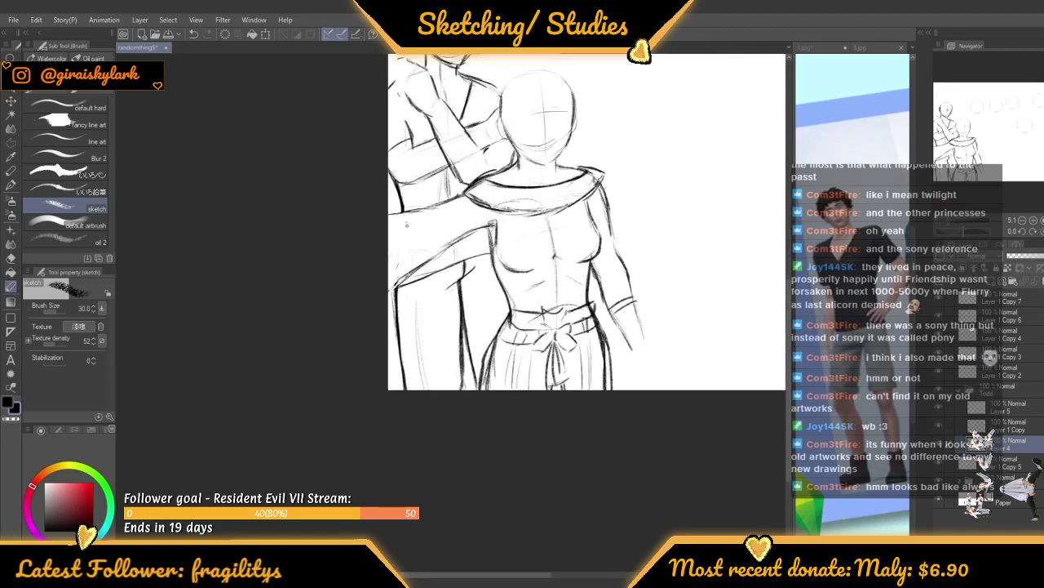
scroll(406, 224, "up", 2)
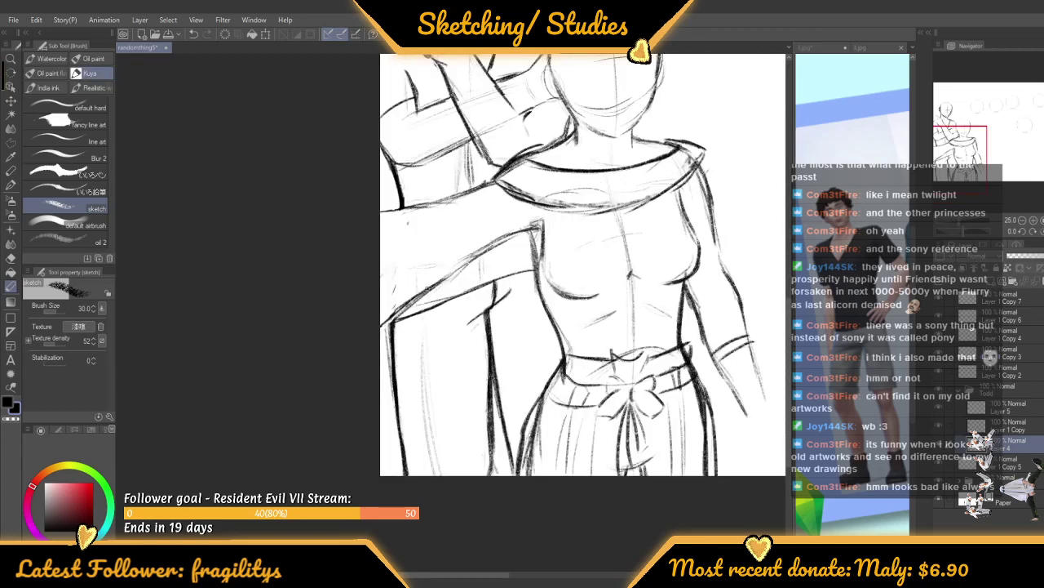
scroll(612, 352, "down", 4)
scroll(490, 326, "up", 3)
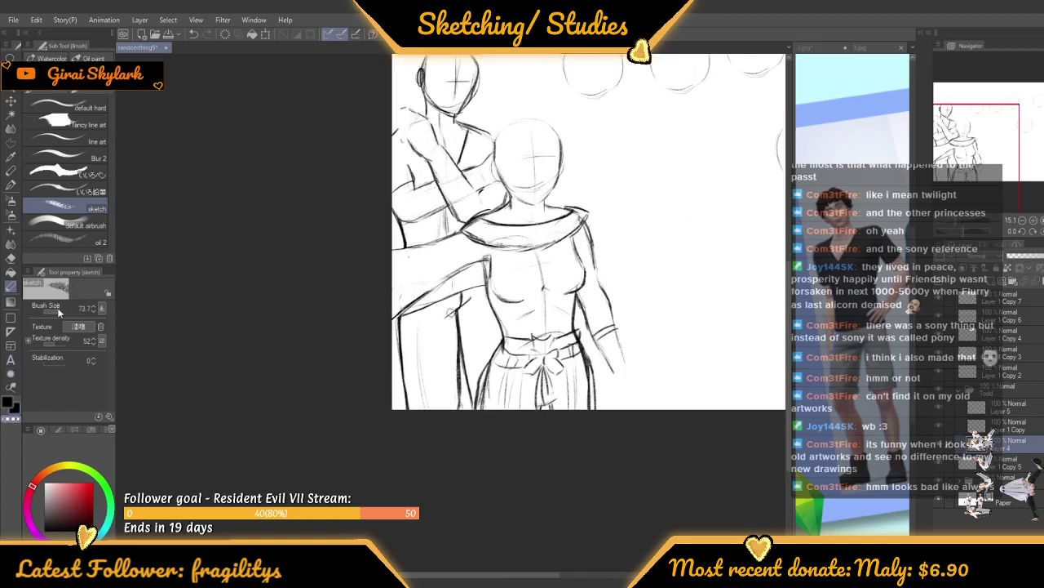
scroll(452, 310, "up", 2)
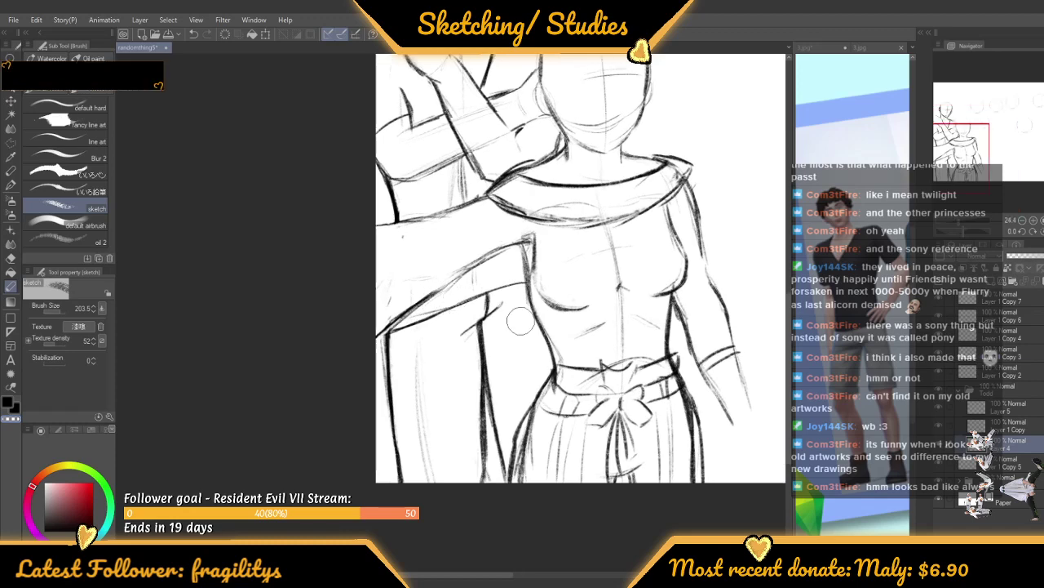
left_click(514, 284, "ctrl+shift")
key("minus")
mouse_move(509, 264)
left_mouse_down()
mouse_move(403, 343)
mouse_move(440, 313)
mouse_move(421, 313)
left_mouse_up()
scroll(239, 443, "down", 1)
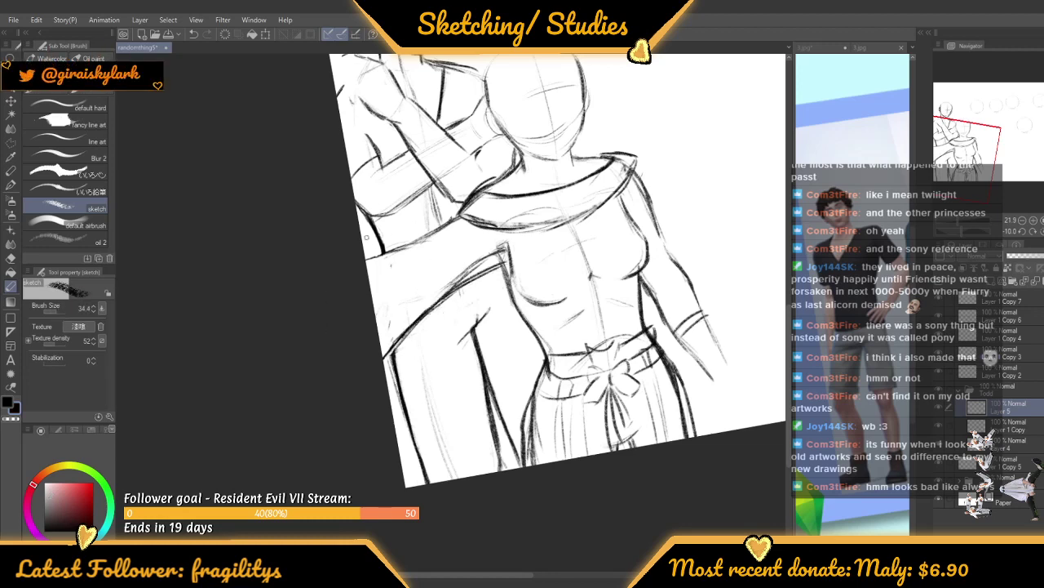
Save the figure drawing
scroll(377, 365, "down", 7)
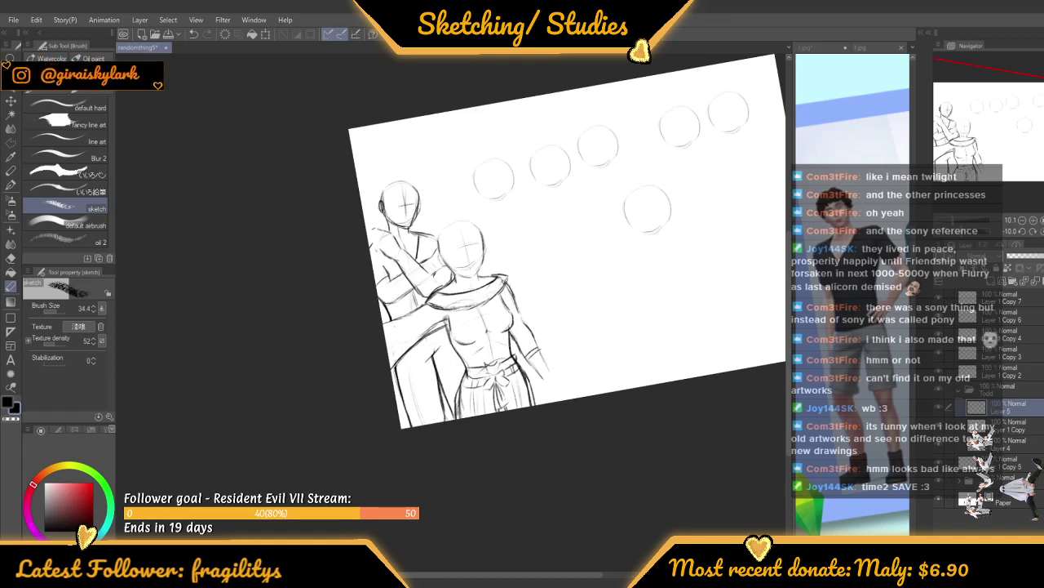
scroll(363, 179, "down", 3)
scroll(542, 310, "up", 3)
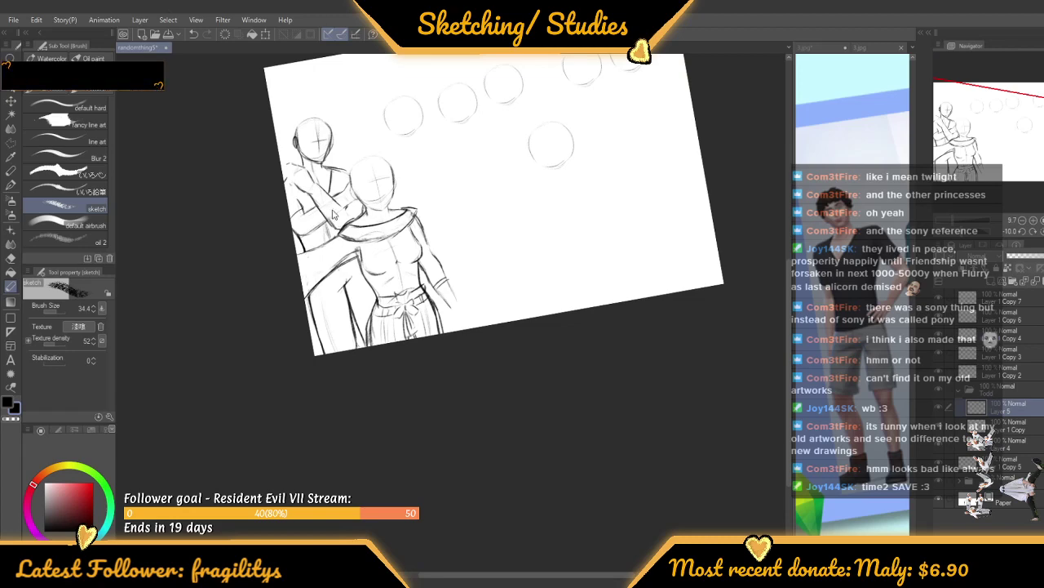
scroll(331, 210, "up", 5)
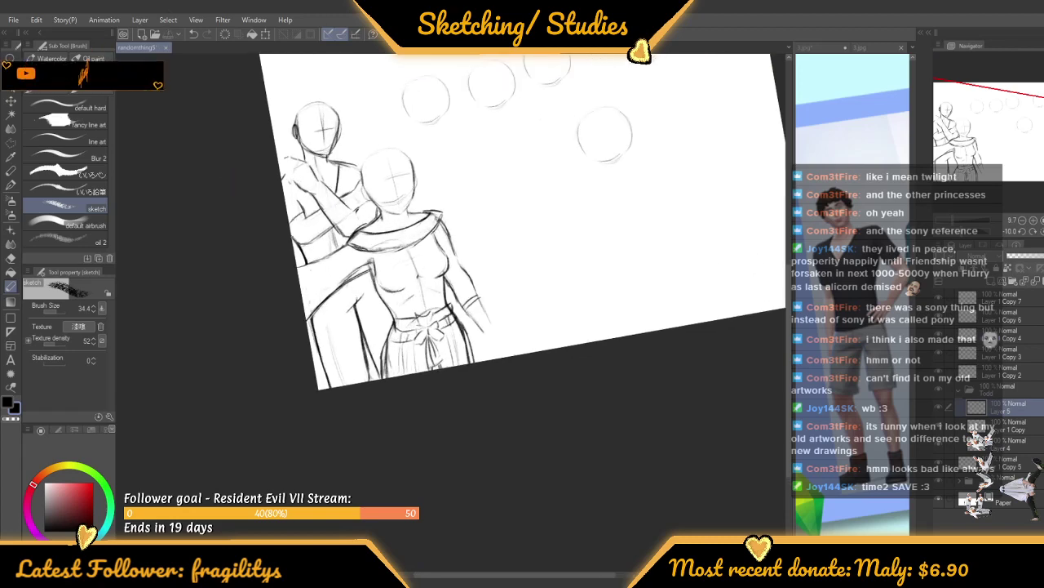
Darken the rear figure's trouser leg outlines and sketch the hem line near the canvas's lower edge
scroll(437, 331, "up", 4)
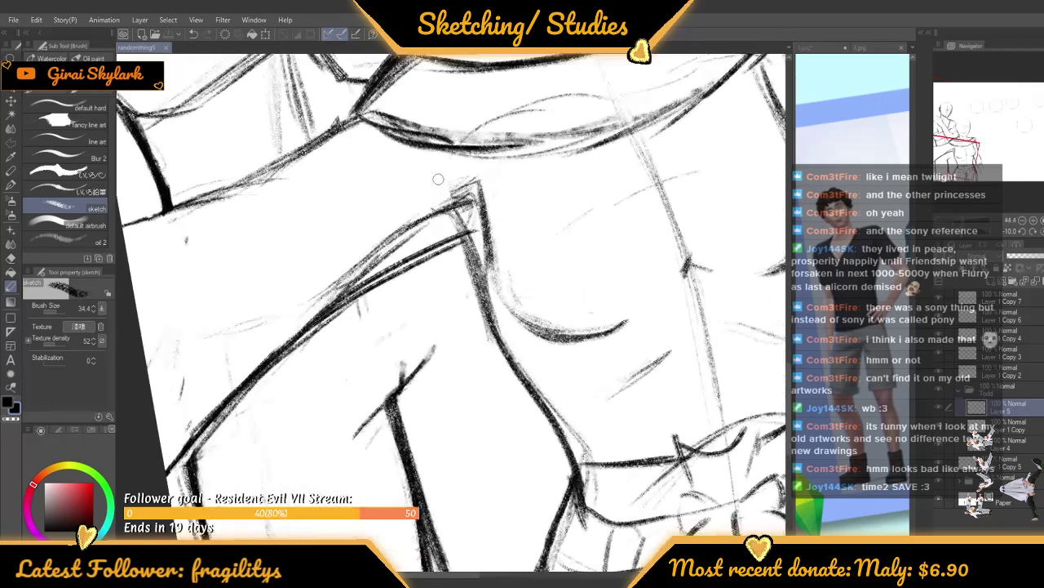
scroll(436, 331, "down", 5)
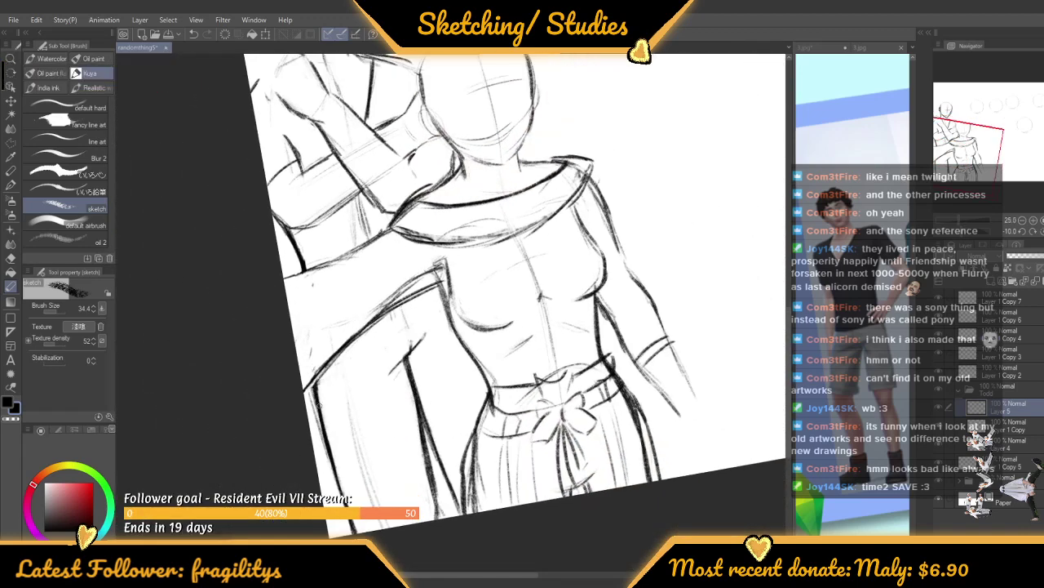
left_click_drag(321, 410, 353, 532)
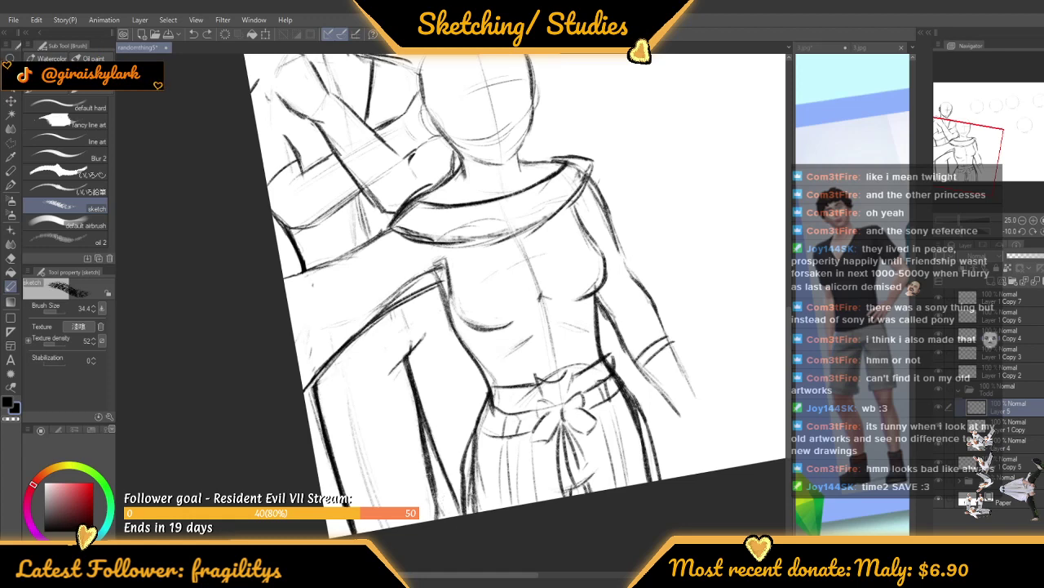
left_click_drag(421, 418, 434, 518)
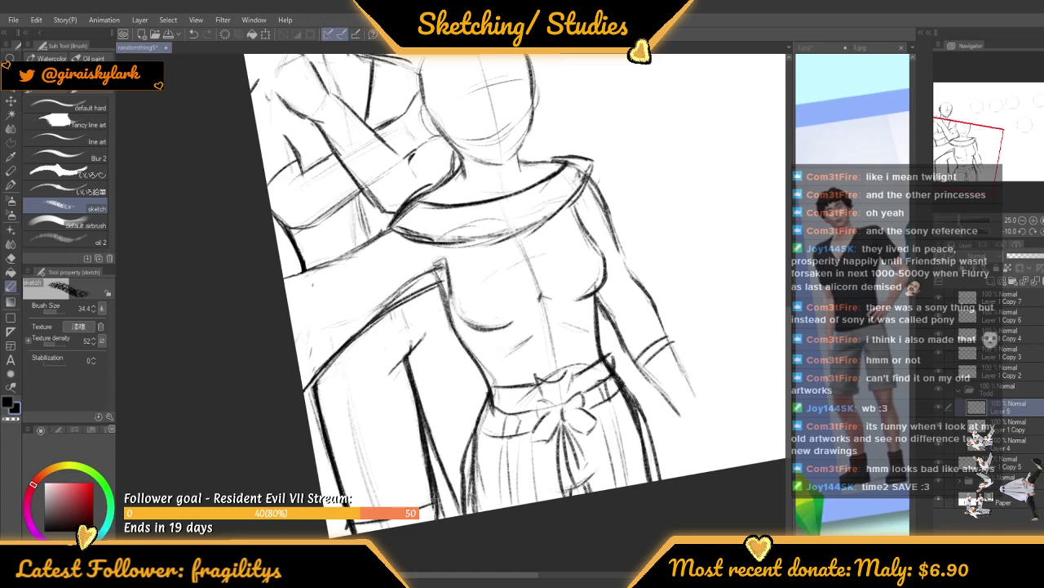
scroll(454, 437, "down", 5)
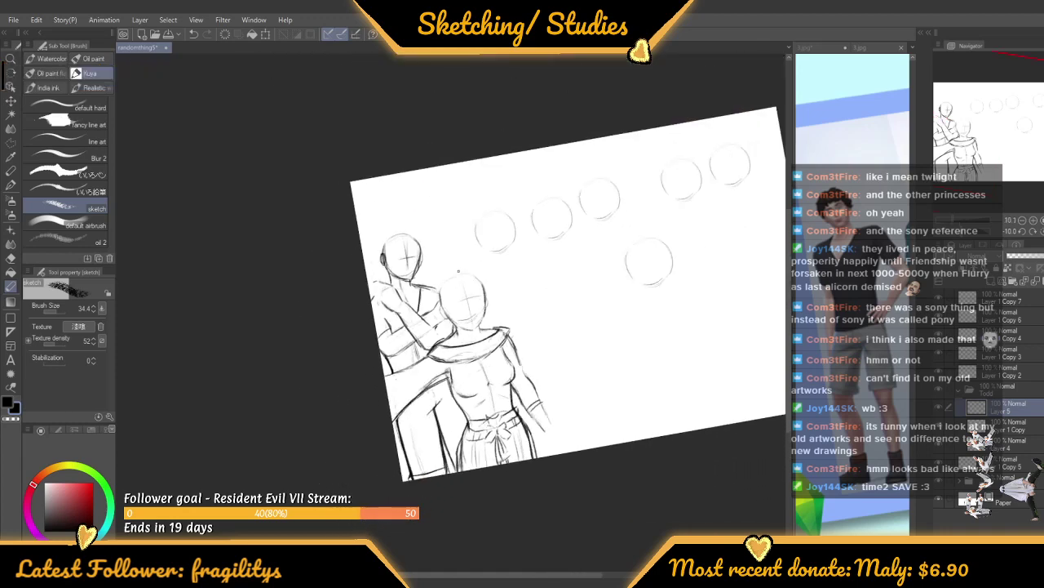
scroll(456, 375, "up", 1)
scroll(454, 374, "up", 5)
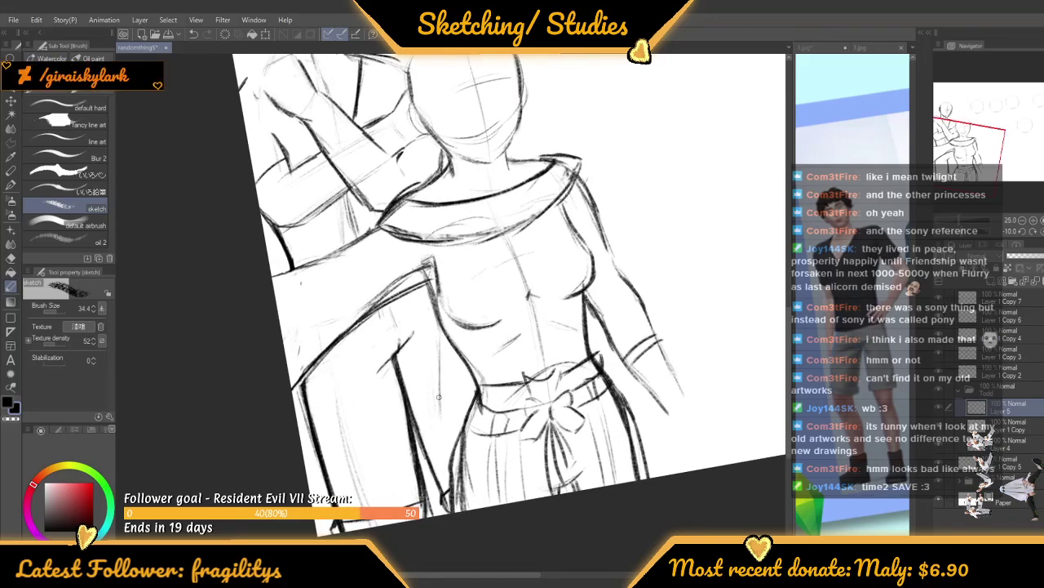
Sketch light fabric fold lines inside and beside the rear figure's trouser leg
left_click_drag(438, 397, 466, 343)
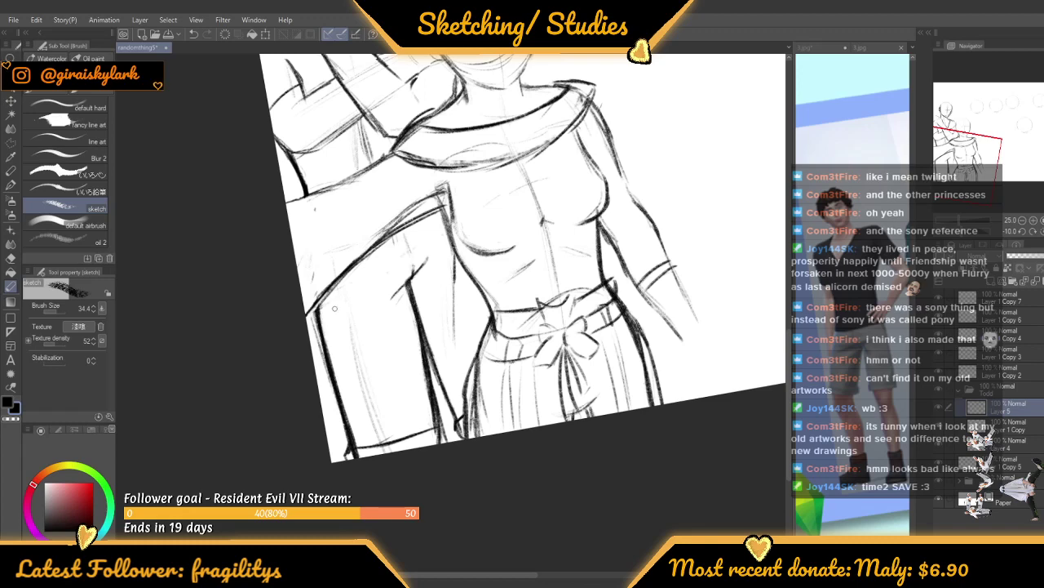
scroll(343, 306, "down", 1)
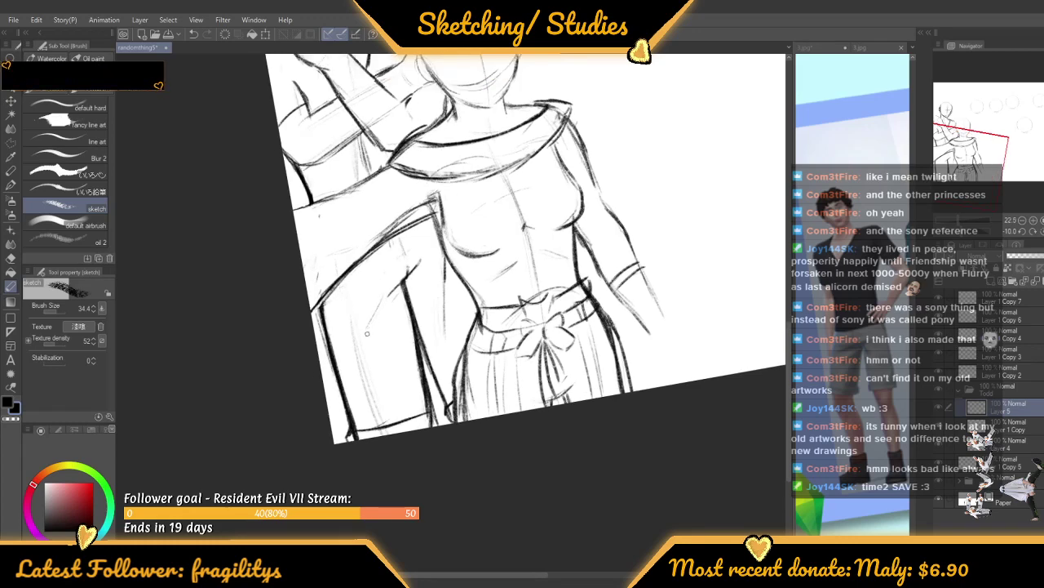
scroll(392, 320, "up", 3)
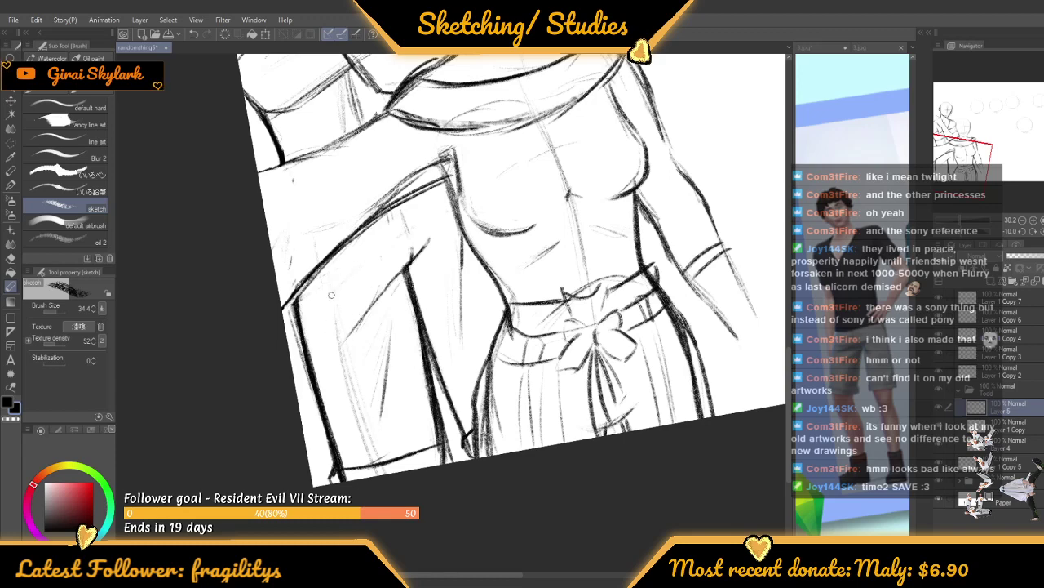
scroll(332, 294, "down", 3)
scroll(359, 301, "up", 2)
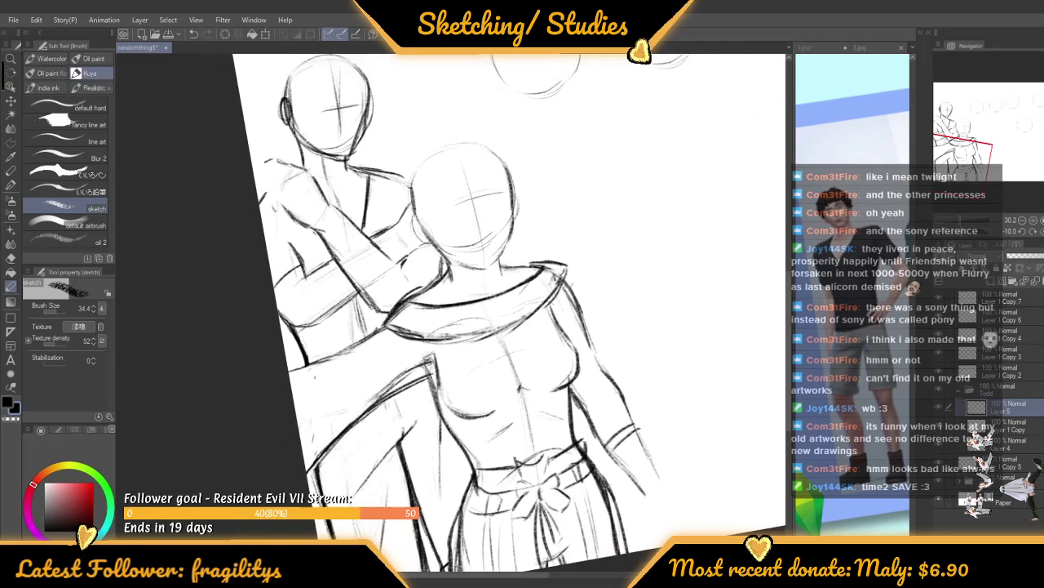
scroll(359, 301, "down", 2)
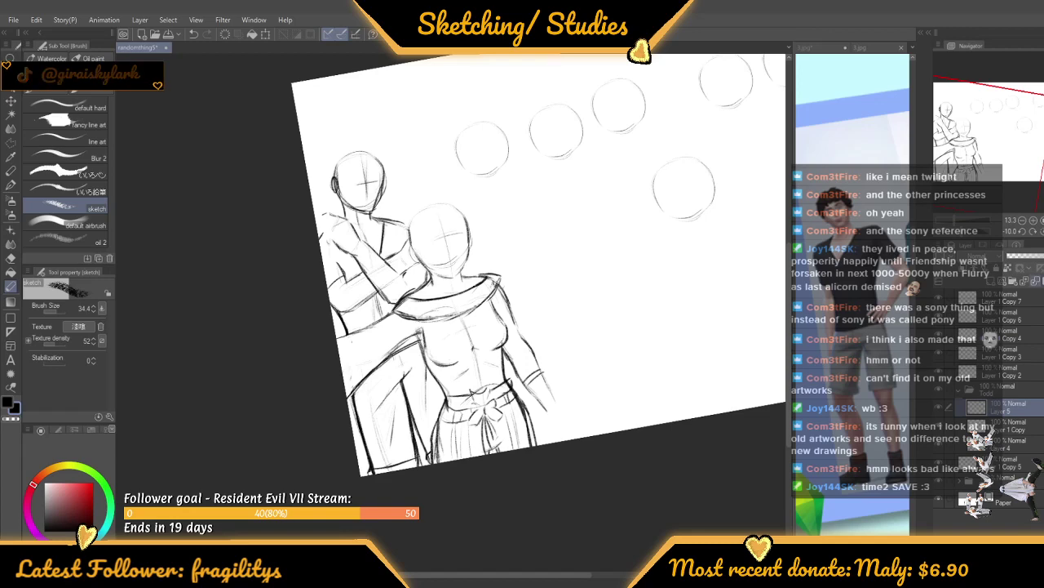
Reset the canvas rotation to 0 and darken the lower edge of the rear figure's folded forearm
left_click(1035, 233)
left_click(1024, 233)
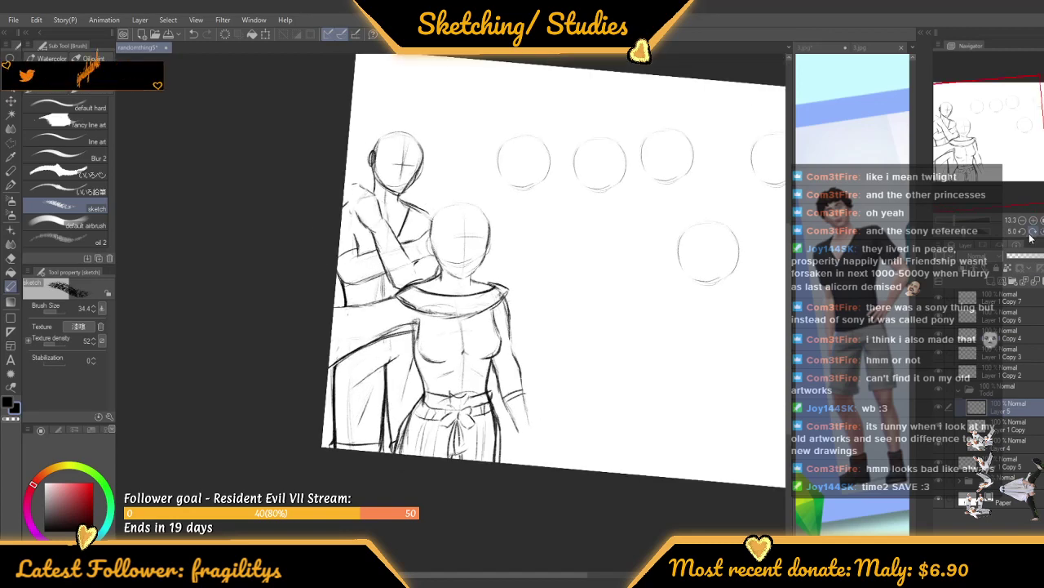
left_click(1027, 234)
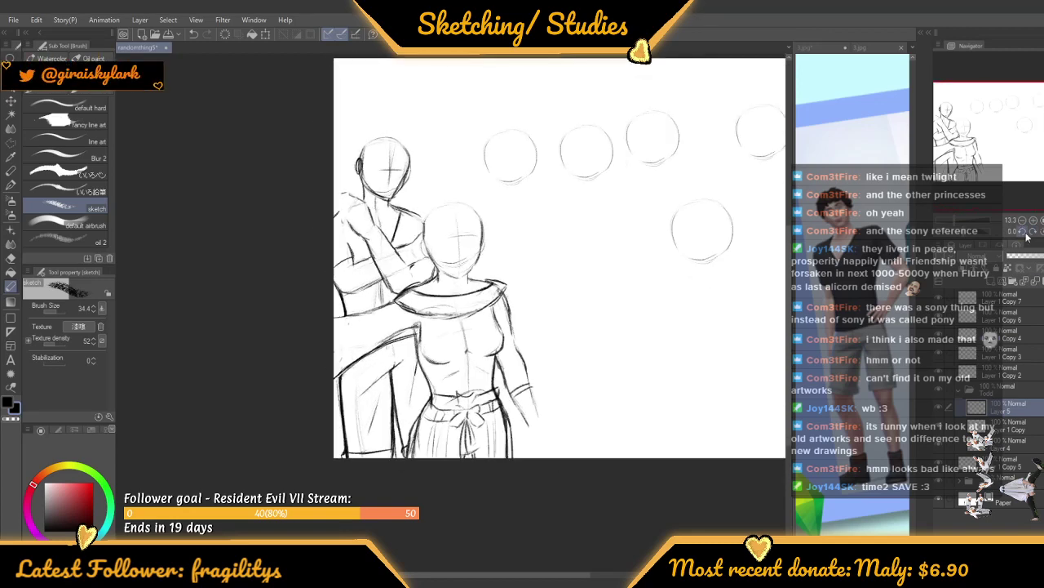
scroll(218, 312, "down", 3)
scroll(347, 272, "up", 8)
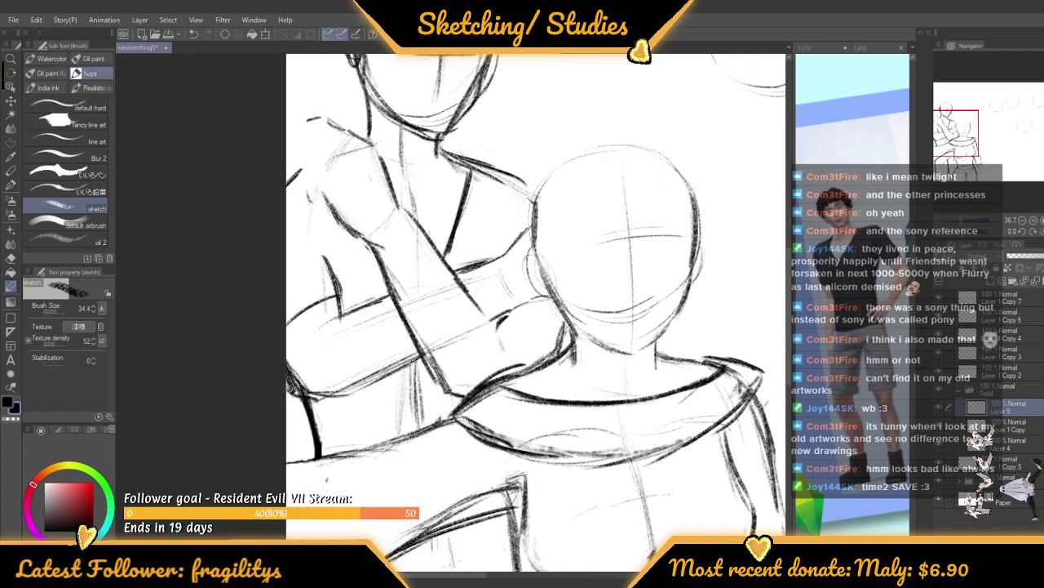
left_click_drag(322, 401, 405, 360)
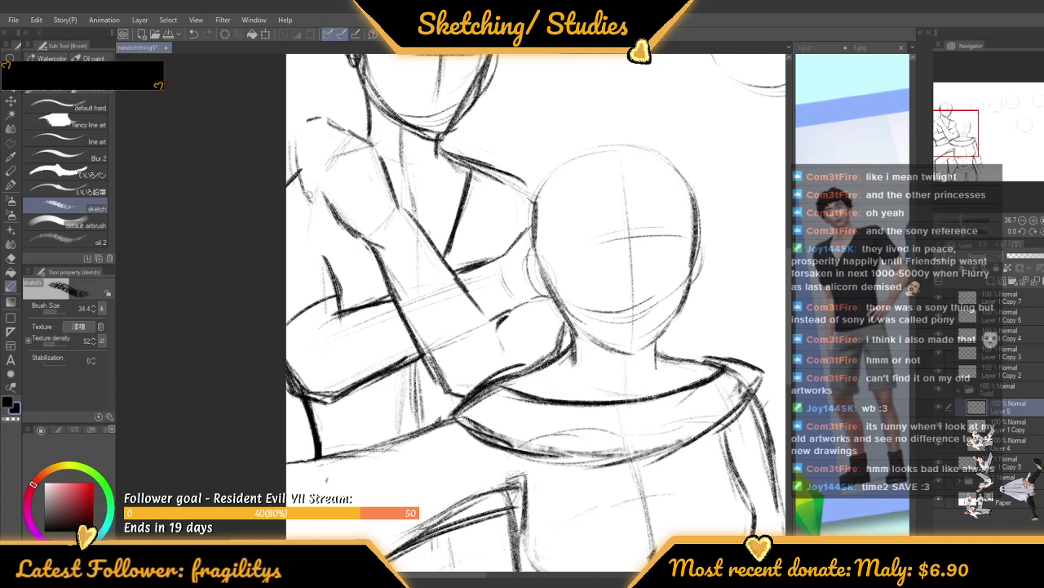
Sketch the curled fingers of the rear figure's raised hand beside the shoulder
scroll(320, 196, "down", 4)
scroll(315, 215, "down", 2)
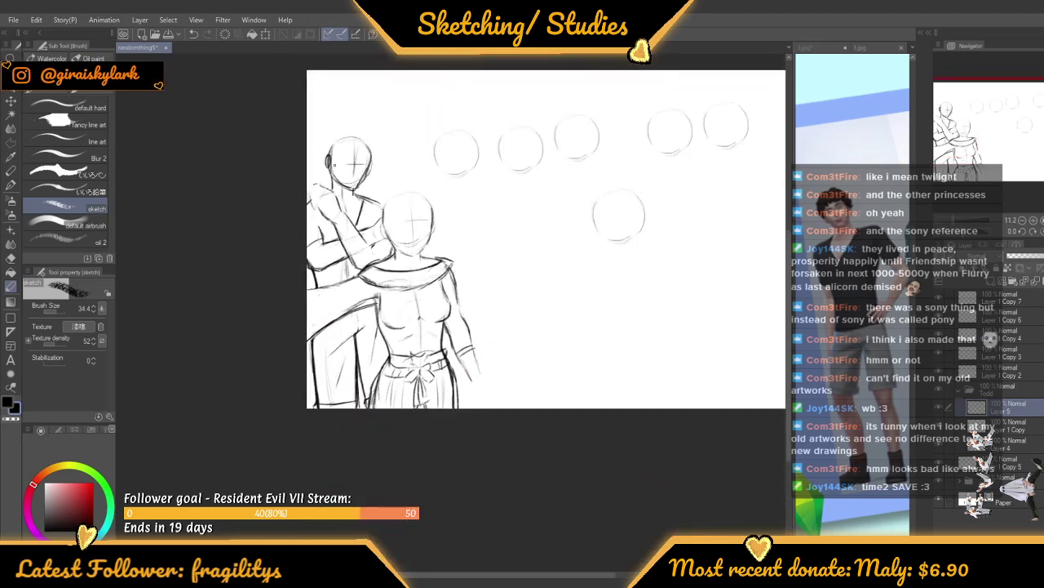
scroll(322, 184, "up", 6)
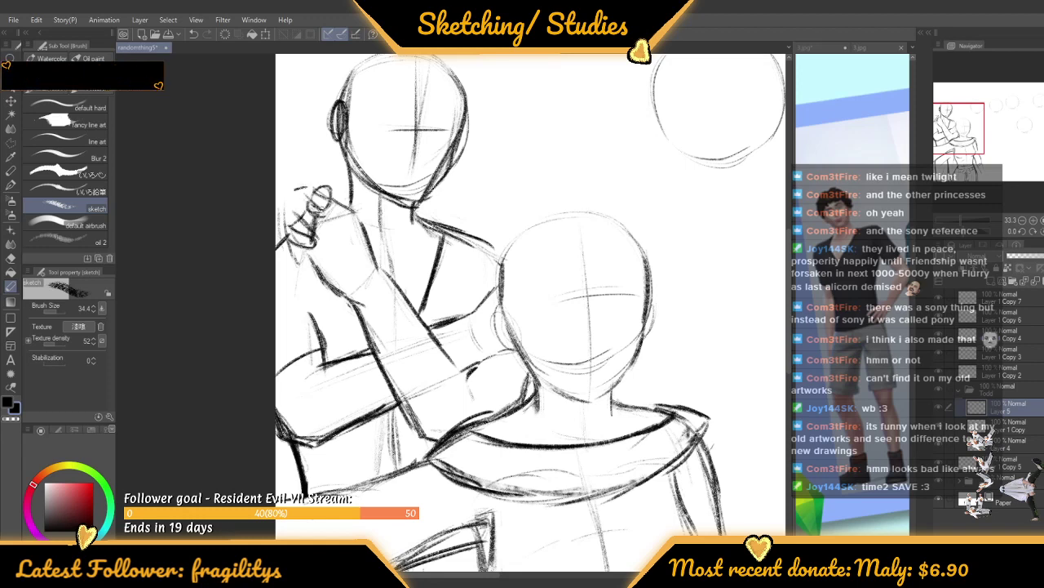
Examine the rear figure's raised hand and crossed arms, both close up and against the whole composition
scroll(303, 171, "down", 1)
scroll(303, 171, "down", 4)
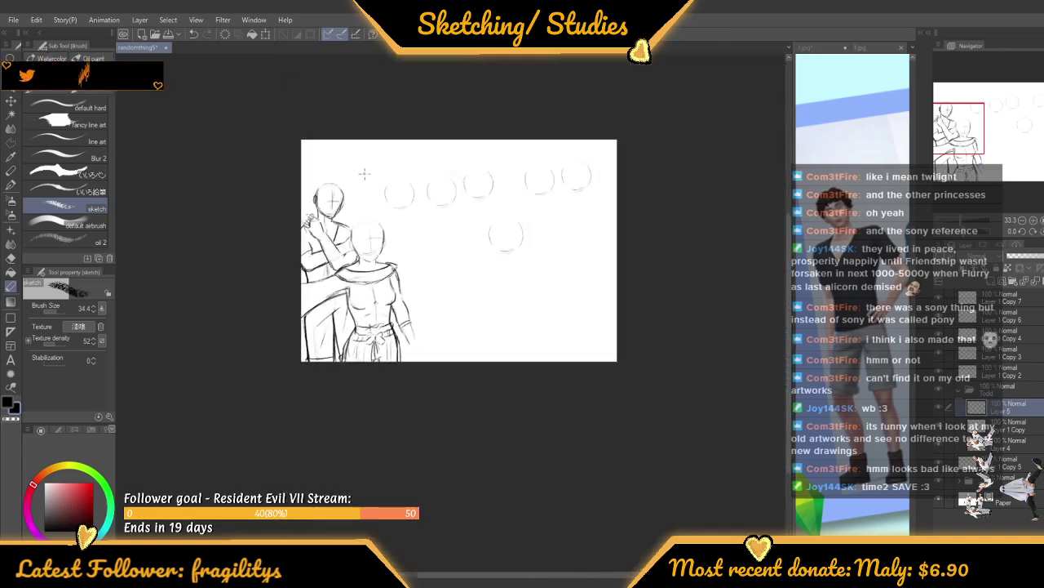
scroll(311, 216, "up", 3)
scroll(311, 216, "up", 2)
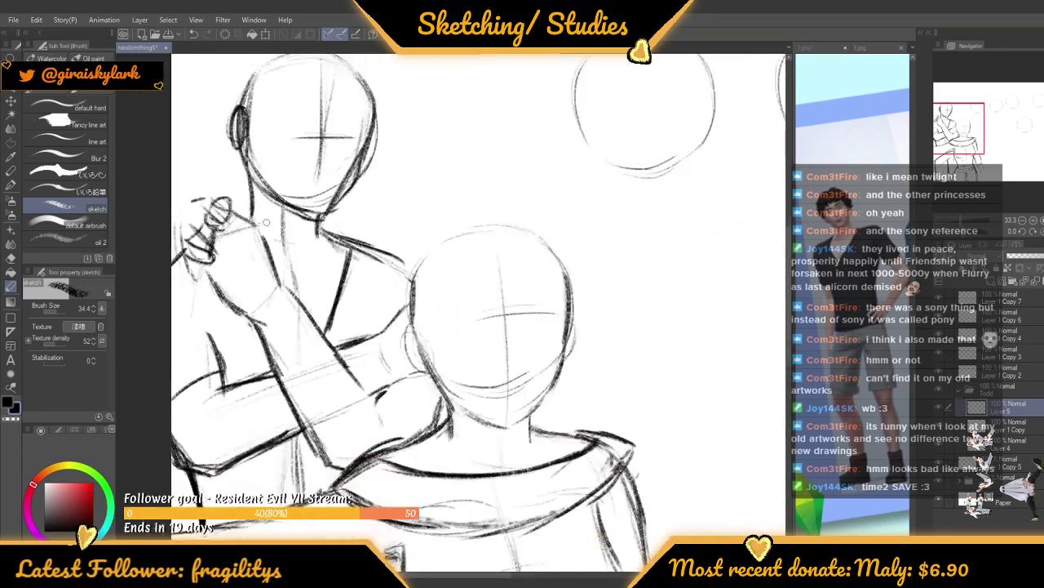
scroll(311, 217, "down", 3)
scroll(311, 216, "up", 2)
scroll(311, 216, "up", 3)
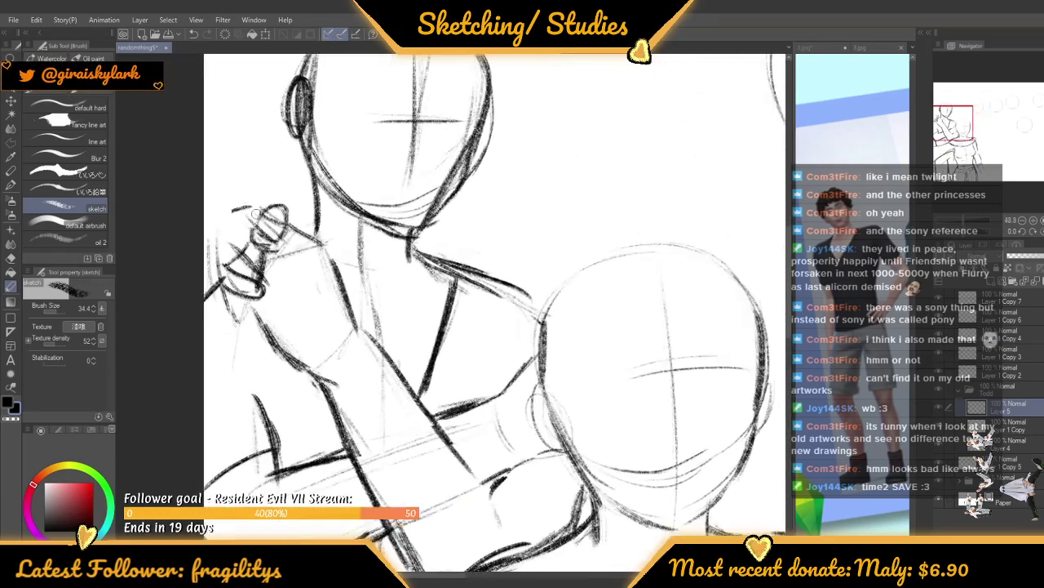
scroll(311, 216, "down", 2)
scroll(311, 217, "down", 2)
scroll(311, 216, "up", 1)
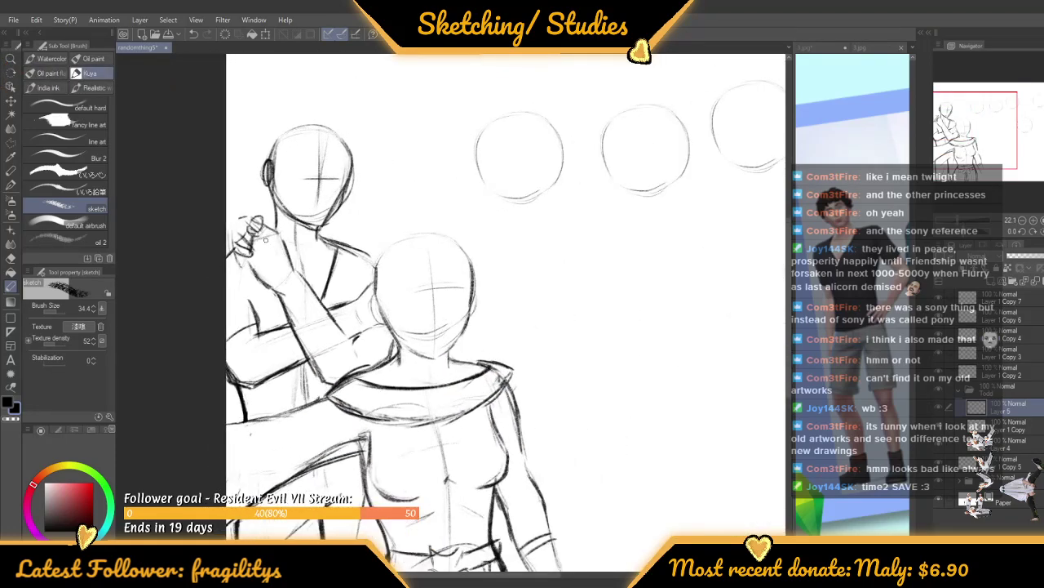
scroll(311, 217, "down", 2)
scroll(310, 217, "down", 2)
scroll(311, 216, "up", 1)
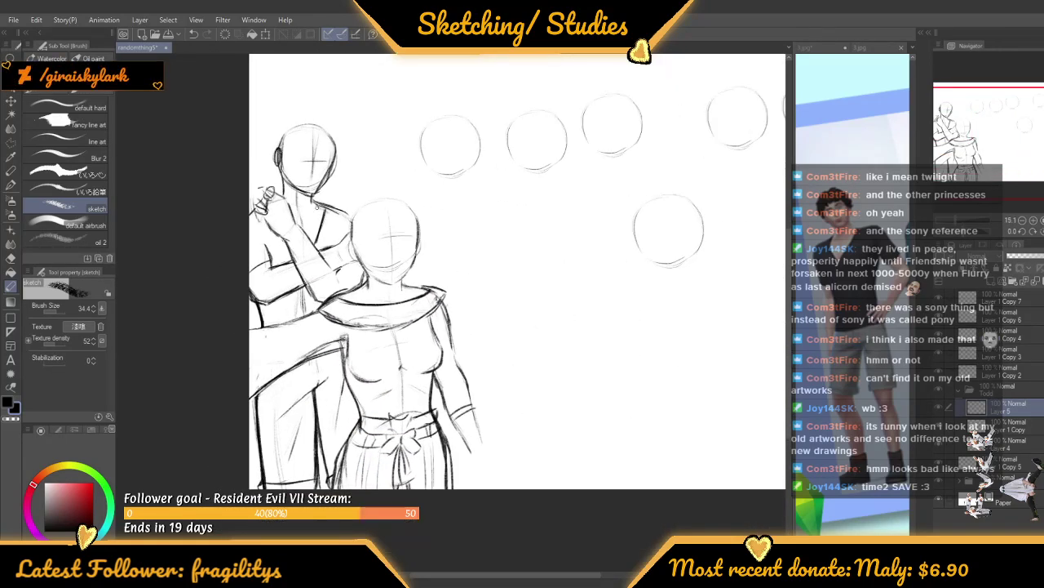
scroll(311, 216, "up", 3)
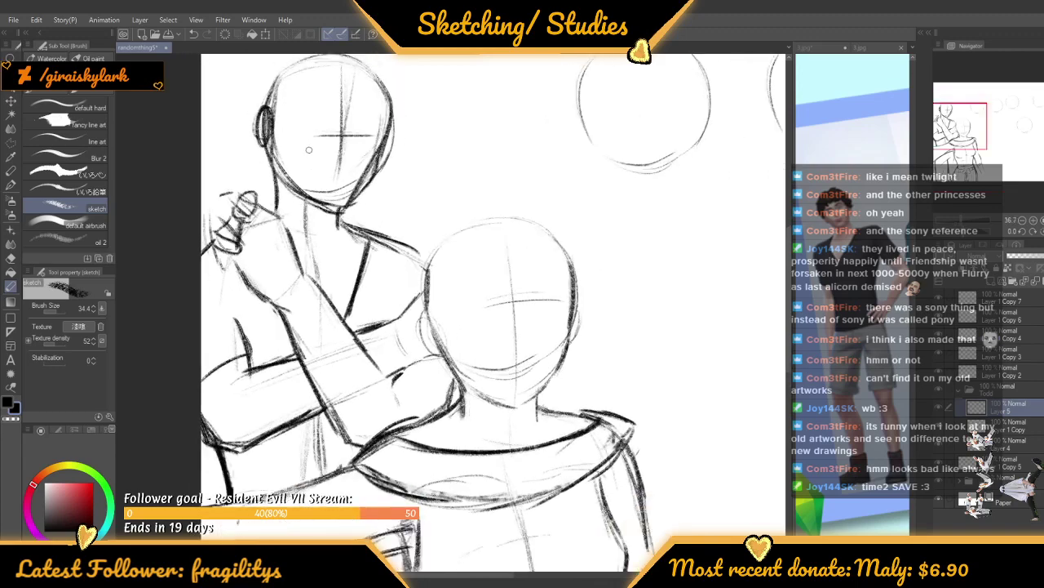
scroll(311, 216, "down", 1)
scroll(311, 216, "down", 2)
scroll(343, 208, "up", 5)
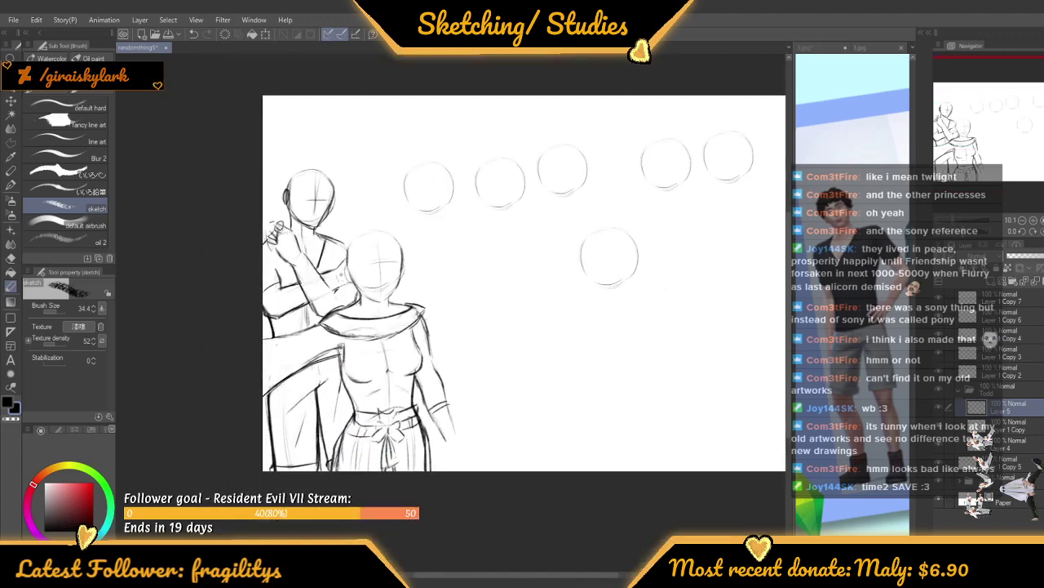
scroll(325, 332, "up", 2)
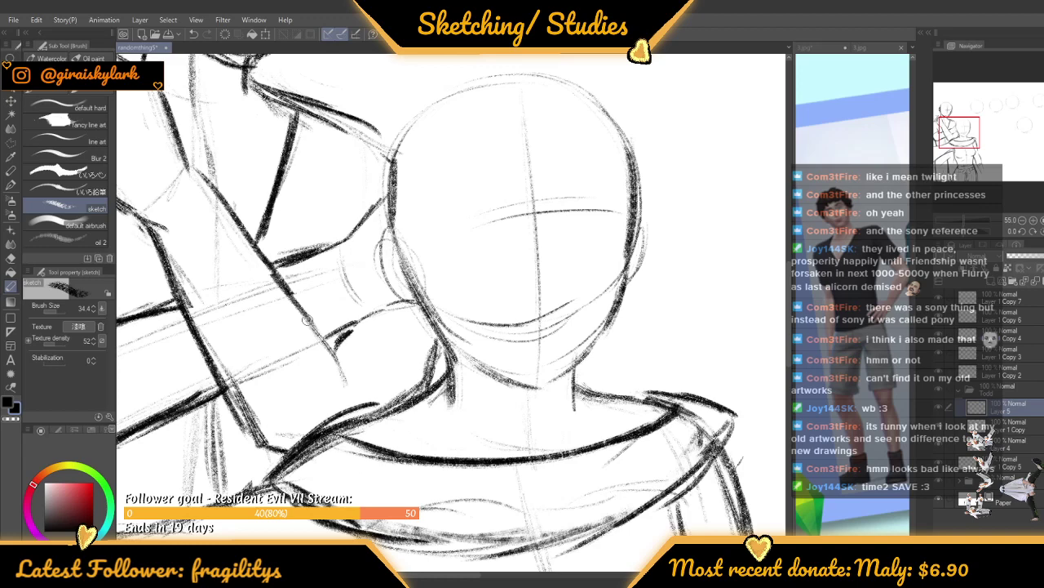
scroll(307, 320, "down", 5)
scroll(382, 210, "up", 1)
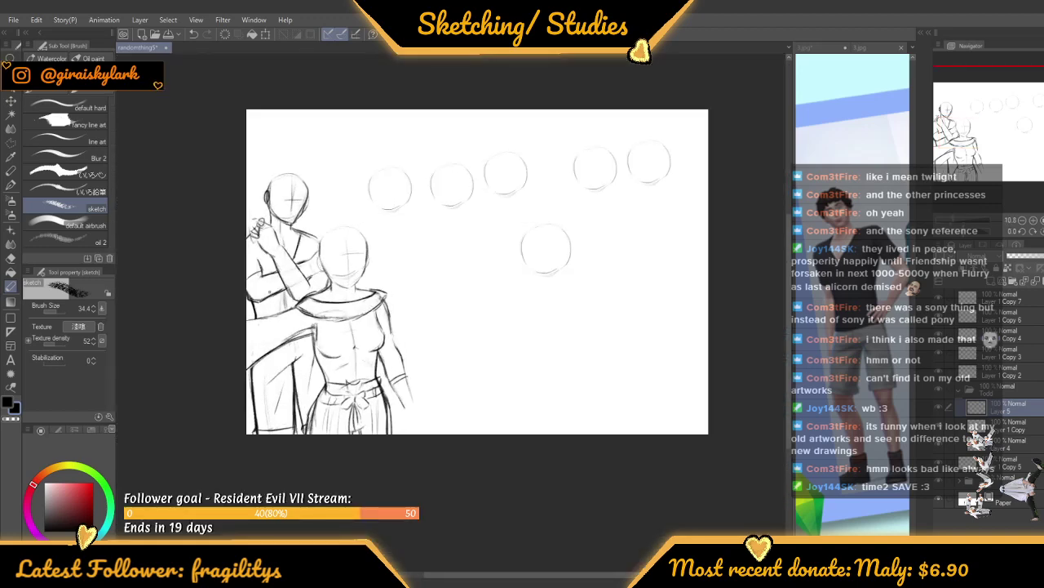
scroll(322, 274, "up", 3)
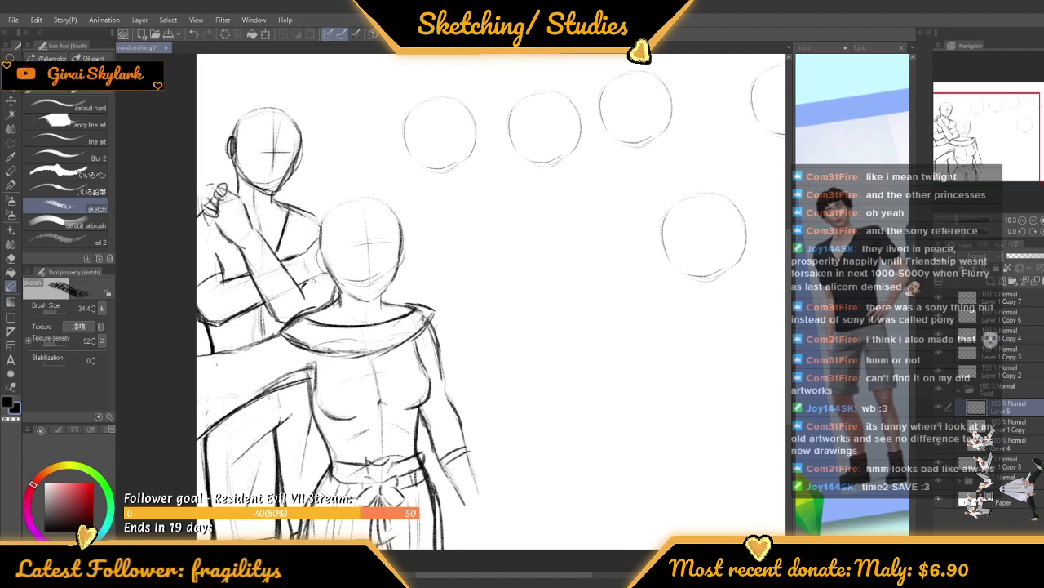
Show the grey mannequin reference and rework the rear figure's forearm edges where the arms cross, using Layer 4
left_click(828, 49)
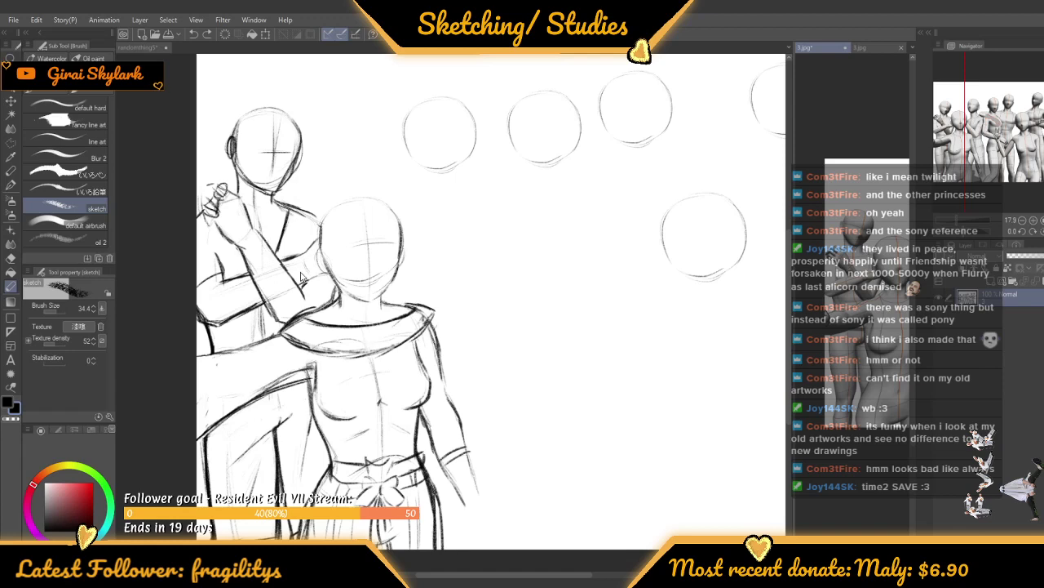
scroll(257, 266, "up", 3)
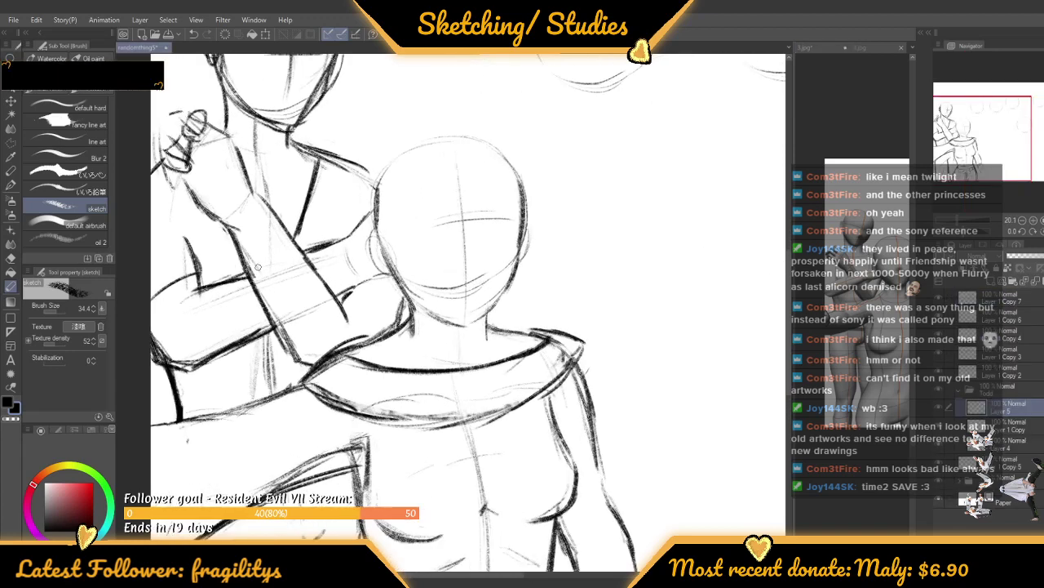
left_click_drag(249, 269, 326, 247)
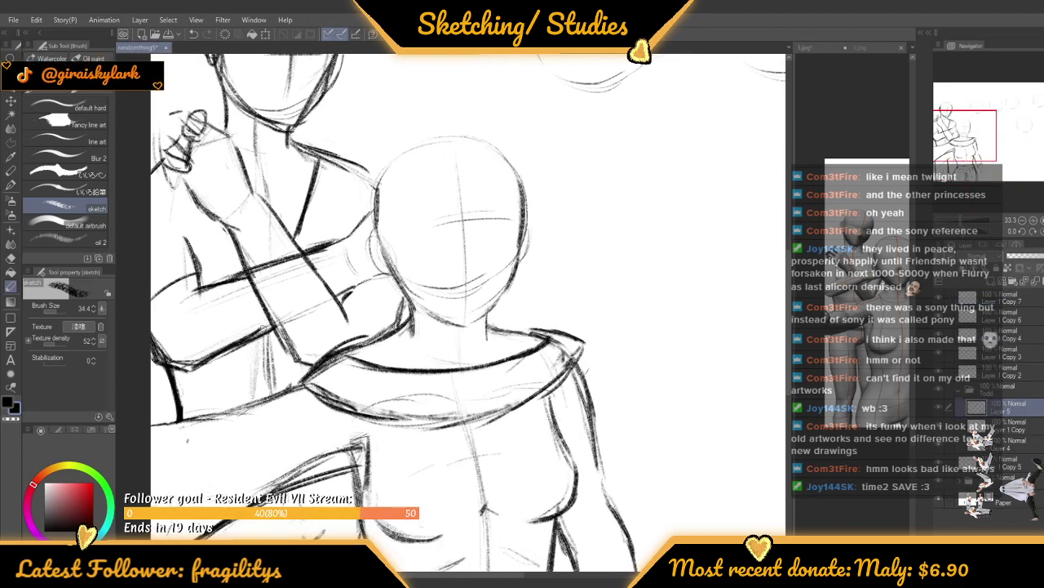
key("ctrl+z")
key("alt+[")
key("alt+[")
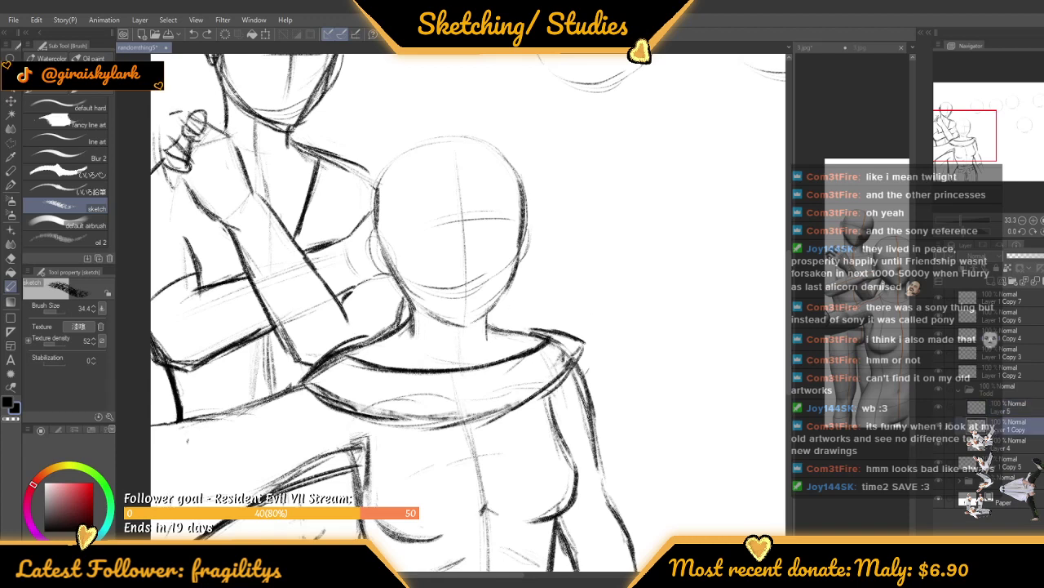
left_click_drag(251, 273, 333, 244)
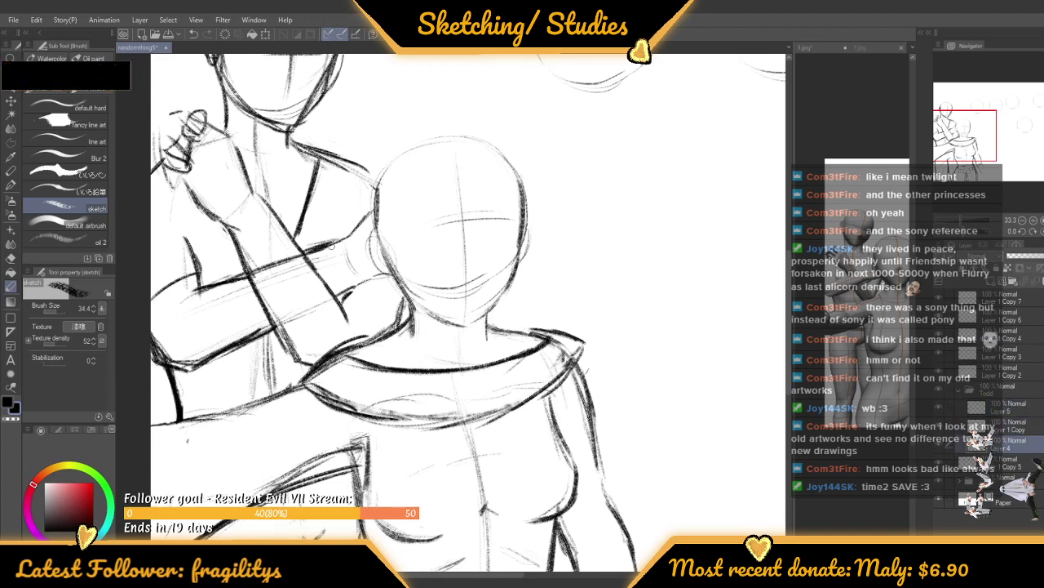
left_click_drag(276, 324, 359, 281)
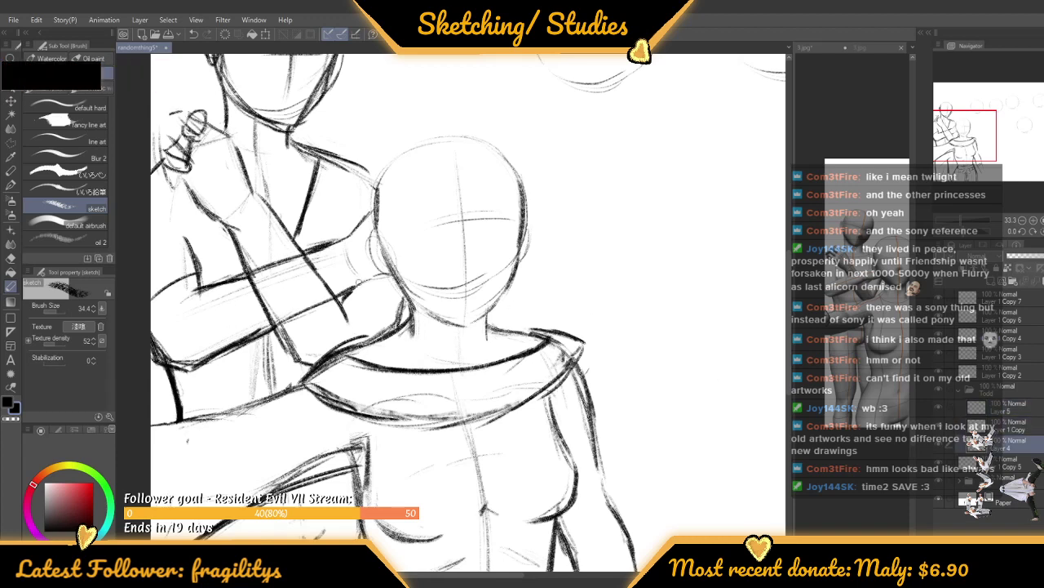
Set the sketch brush to the transparent colour at size 435.8 for erasing on Layer 4
left_click(12, 418)
left_click(67, 309)
left_click_drag(69, 308, 54, 309)
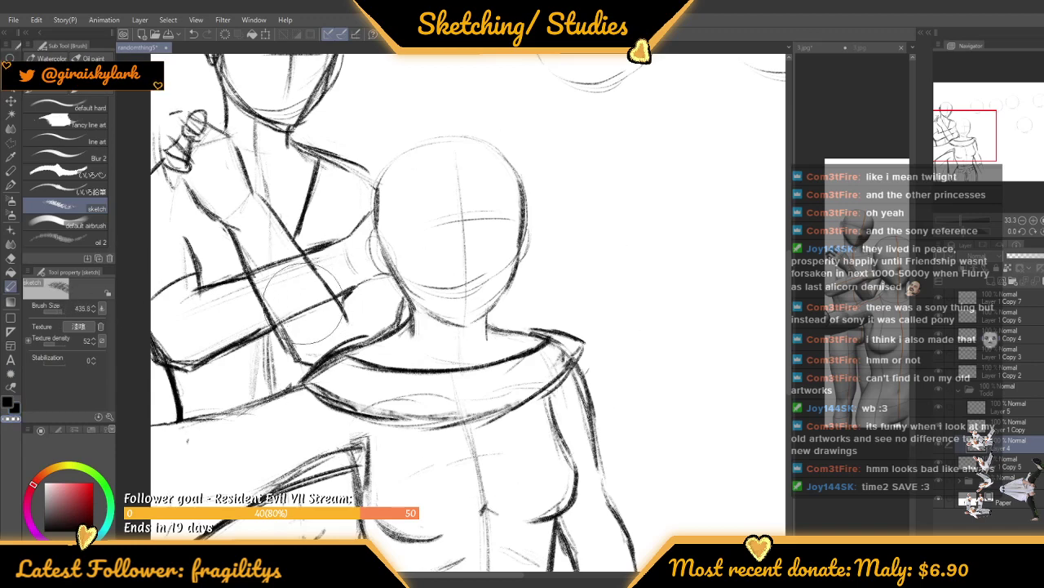
scroll(288, 285, "down", 6)
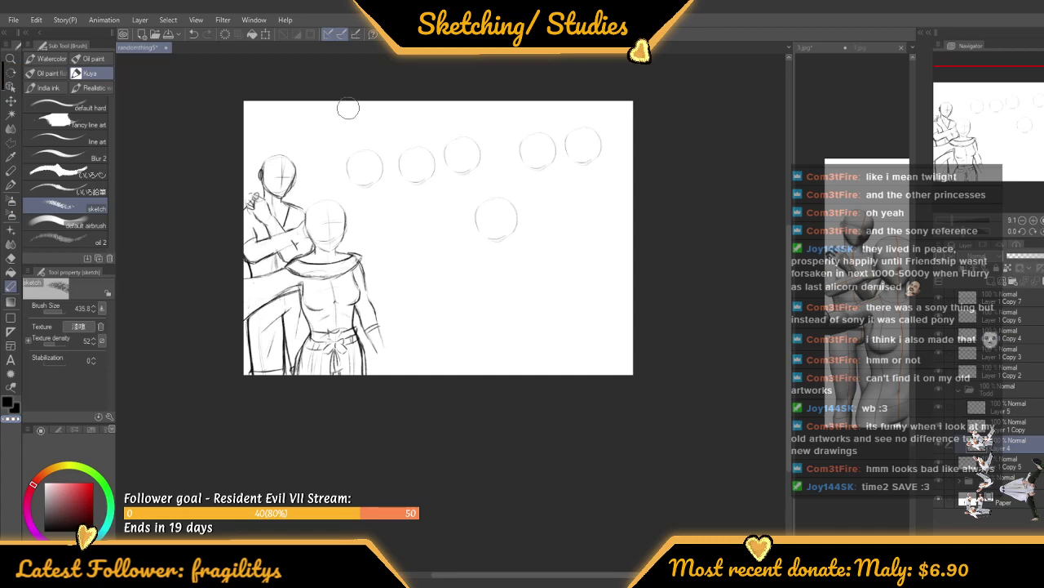
Set the sketch brush size to 157.8, make a broad stroke beside the front figure's head, and erase its excess
scroll(347, 109, "up", 4)
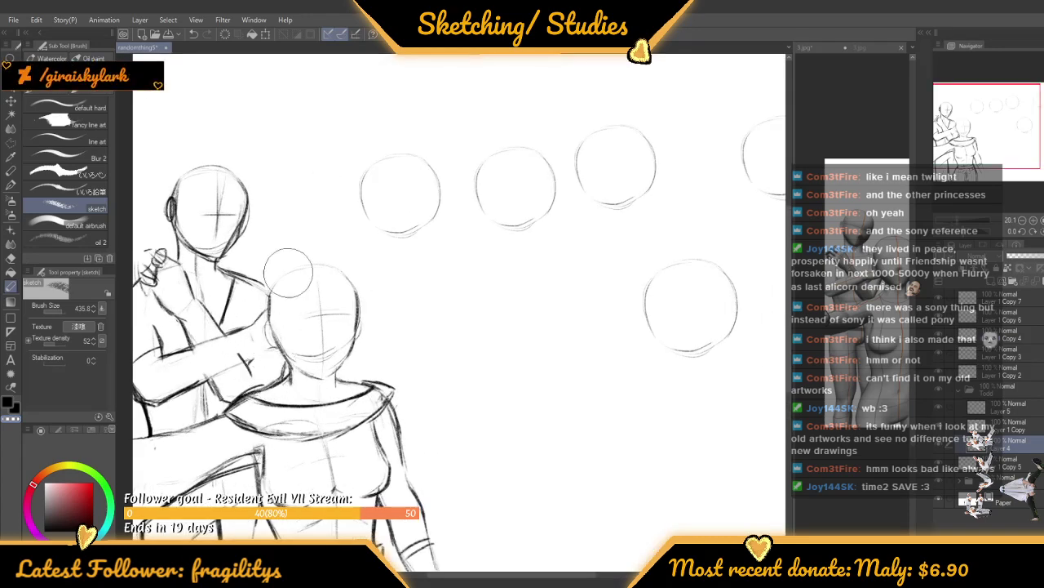
scroll(288, 273, "up", 2)
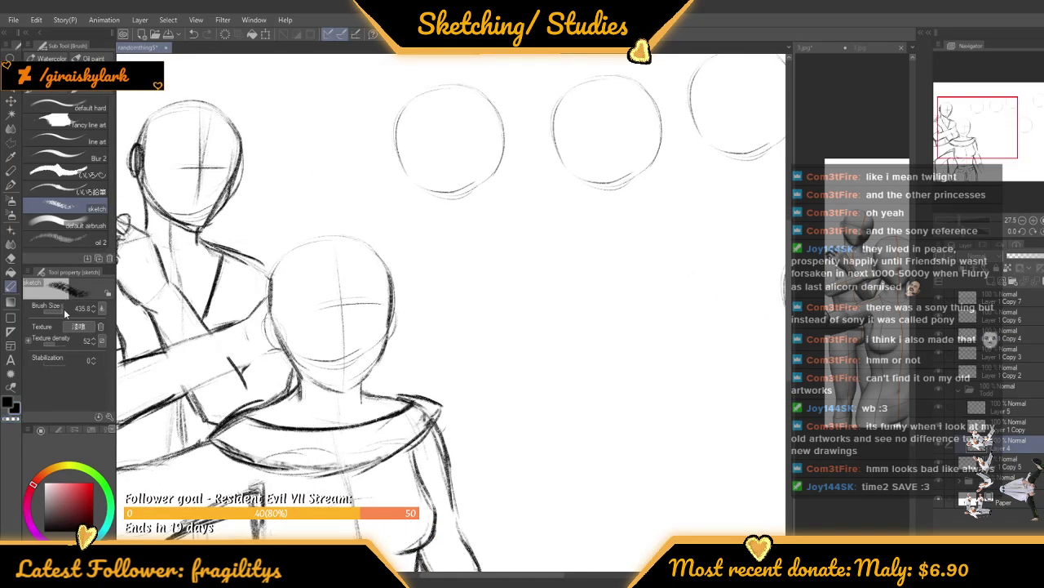
left_click_drag(65, 313, 51, 312)
mouse_move(267, 340)
left_mouse_down()
mouse_move(282, 278)
mouse_move(257, 412)
left_mouse_up()
scroll(282, 261, "down", 4)
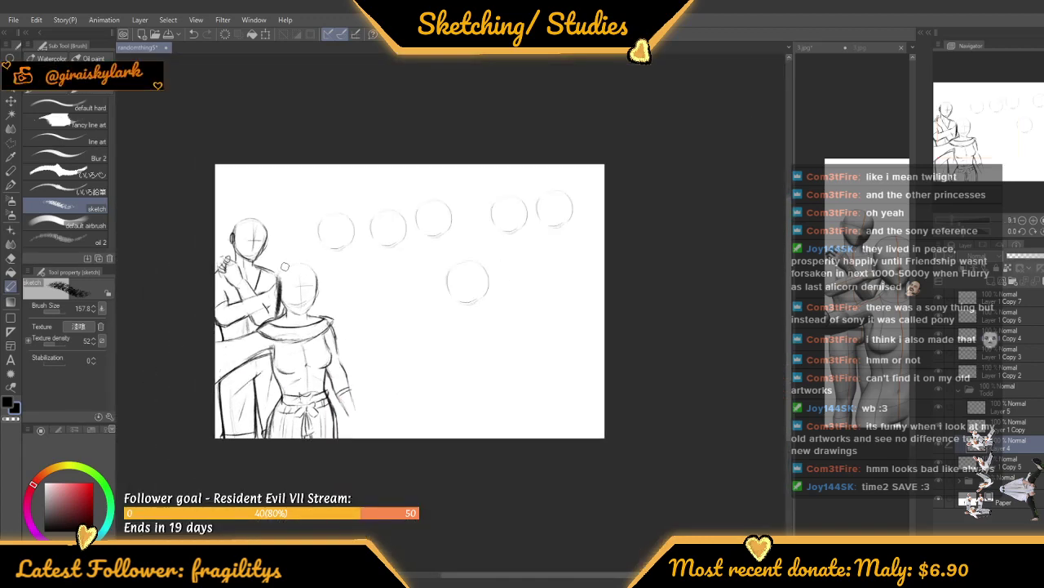
scroll(282, 286, "up", 4)
left_click(4, 420)
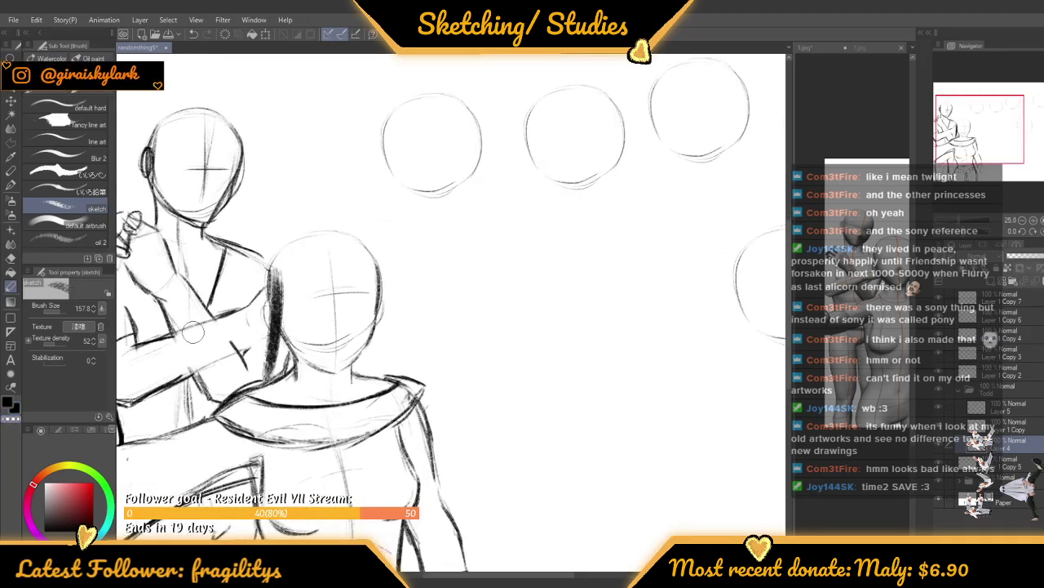
left_click_drag(278, 302, 284, 286)
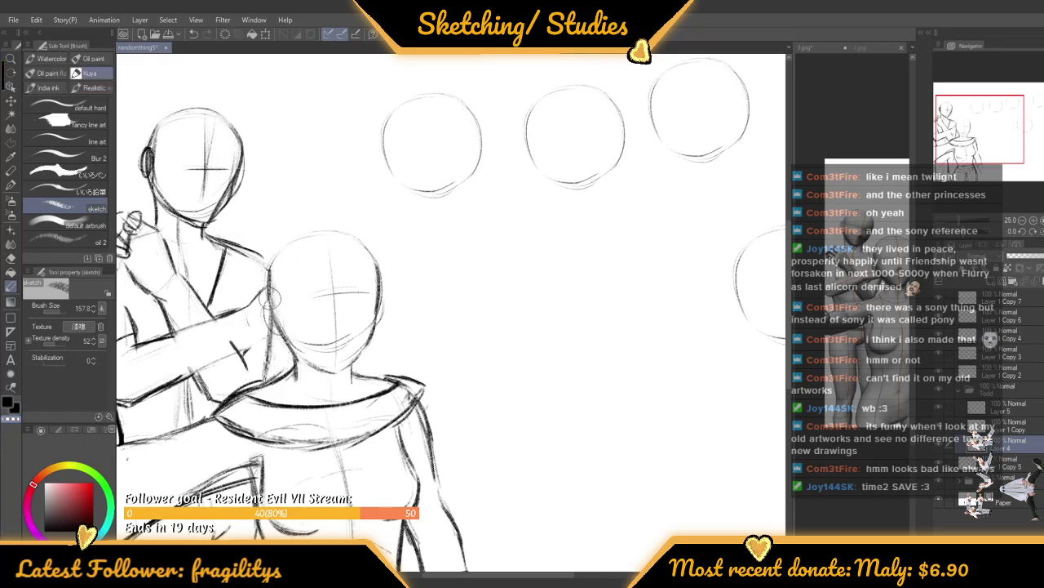
Set the sketch brush size to 34.4 and extend the rear figure's forearm edge behind the front figure's head and neck
scroll(257, 326, "down", 5)
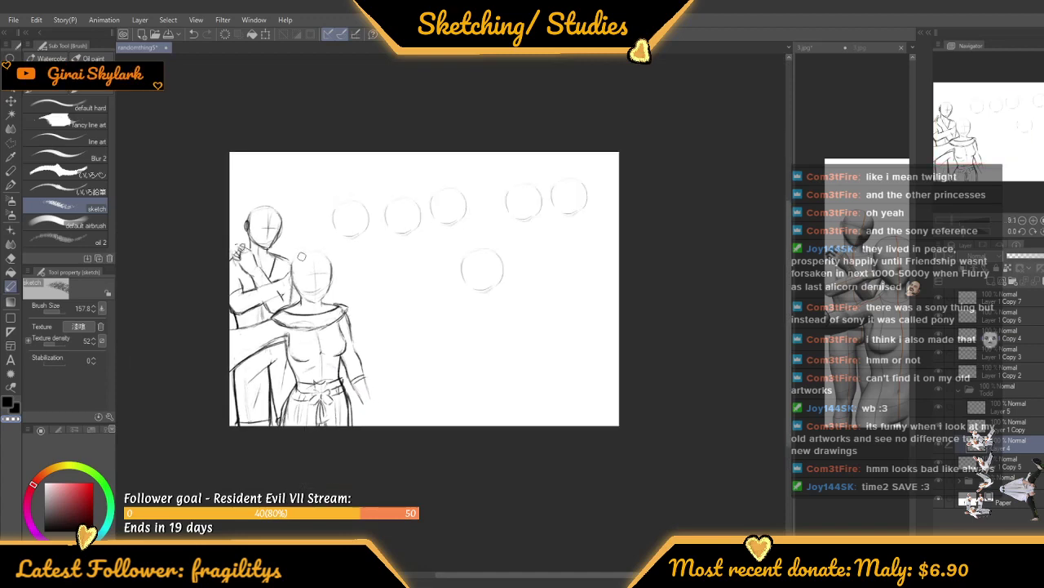
scroll(304, 253, "up", 5)
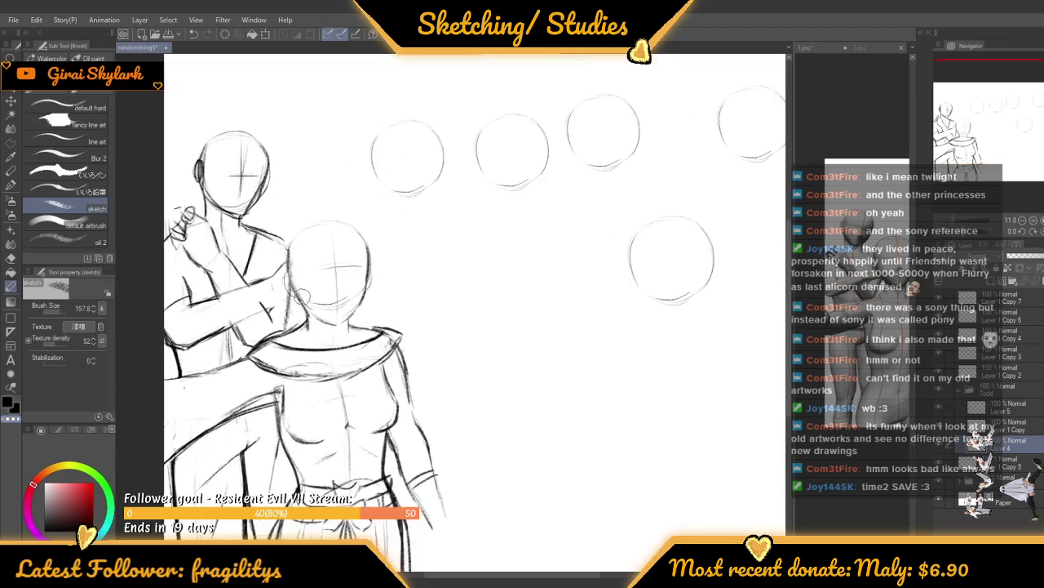
scroll(259, 302, "up", 4)
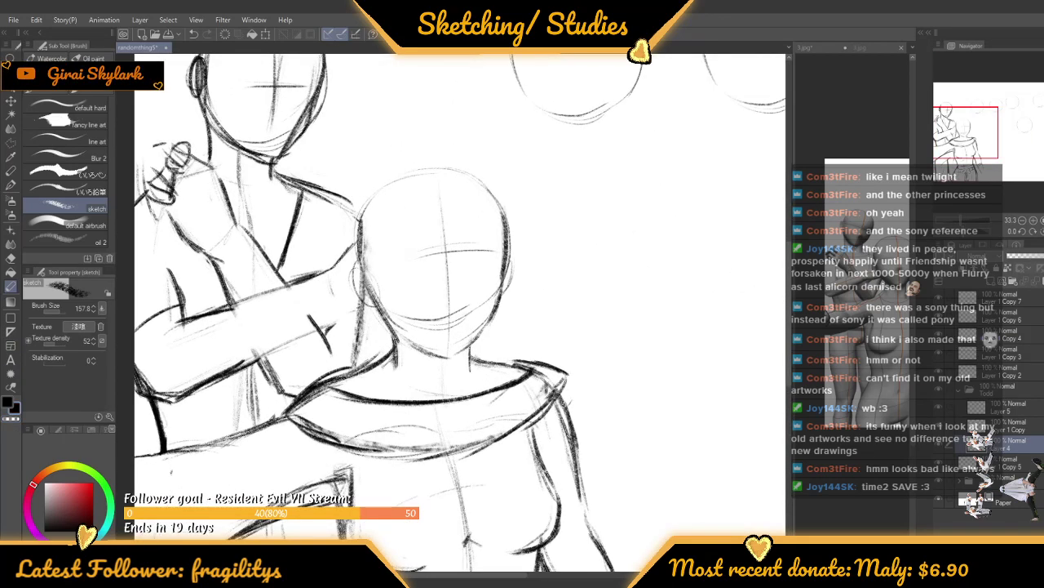
left_click(54, 311)
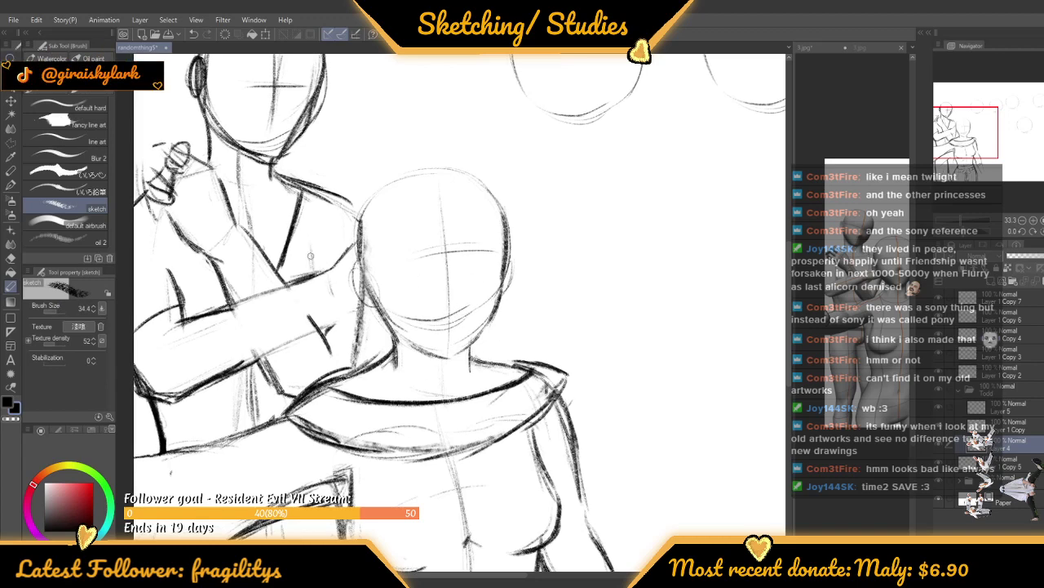
scroll(274, 263, "down", 5)
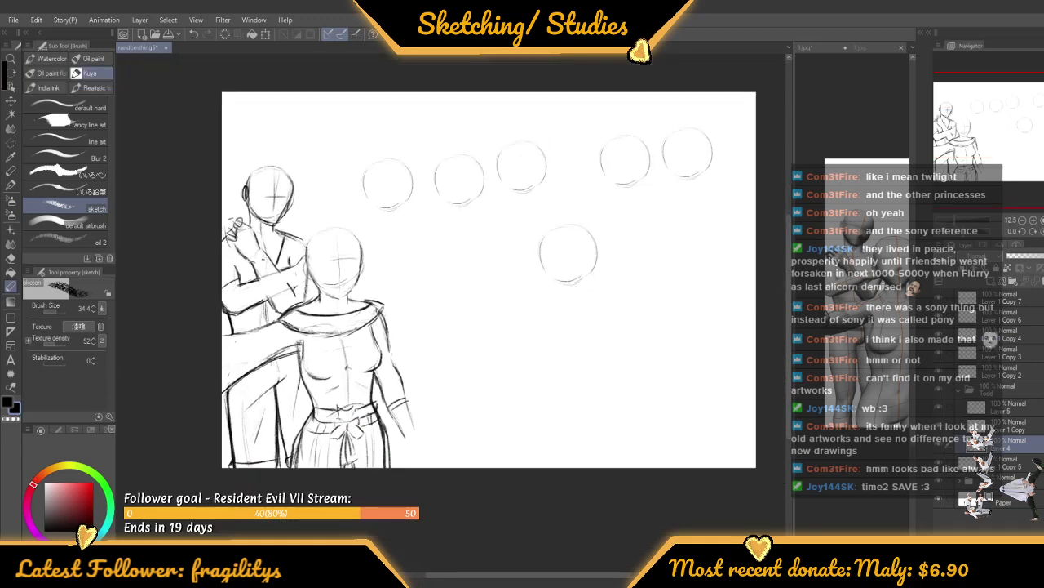
scroll(281, 273, "up", 5)
scroll(269, 317, "up", 1)
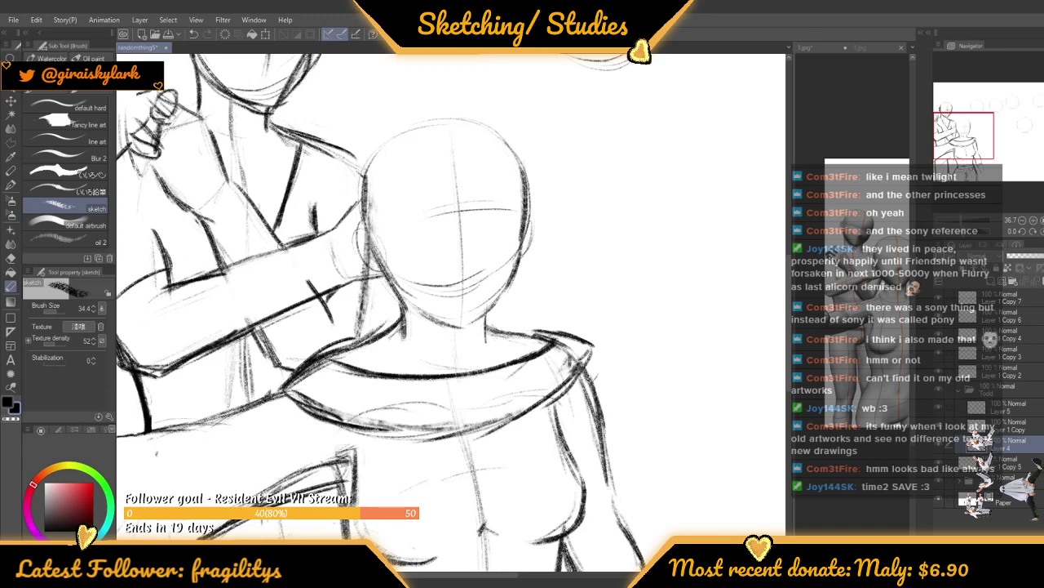
Rework the short fold line on the rear figure's chest just above the crossed forearm into a small curve
scroll(298, 274, "down", 6)
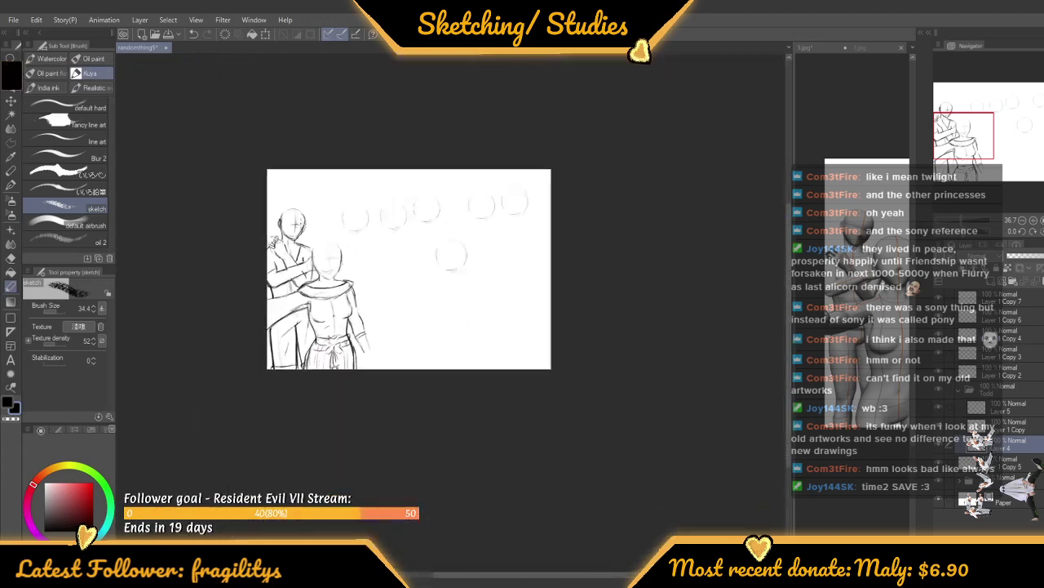
scroll(266, 281, "up", 4)
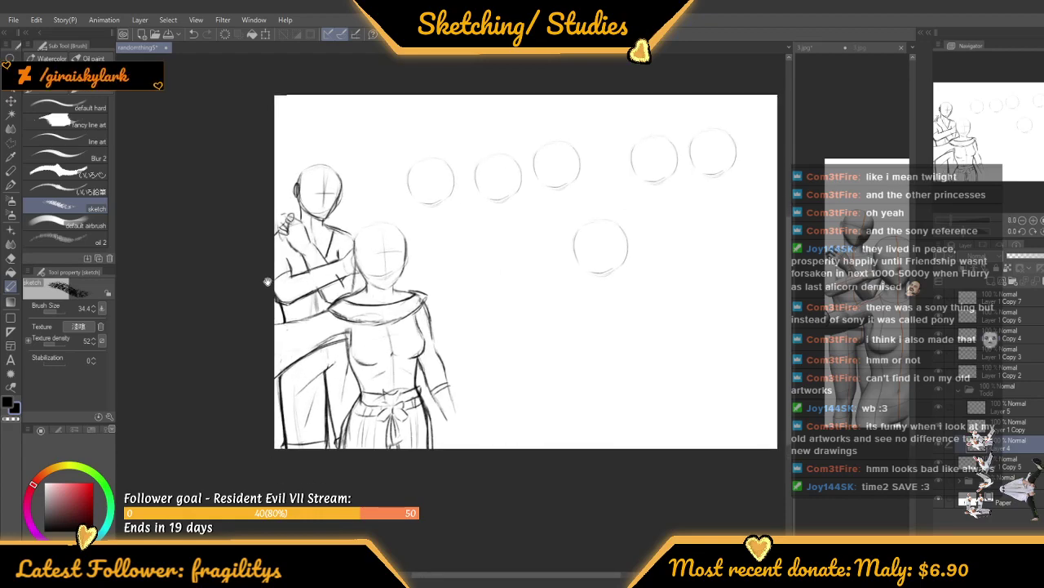
scroll(267, 281, "up", 5)
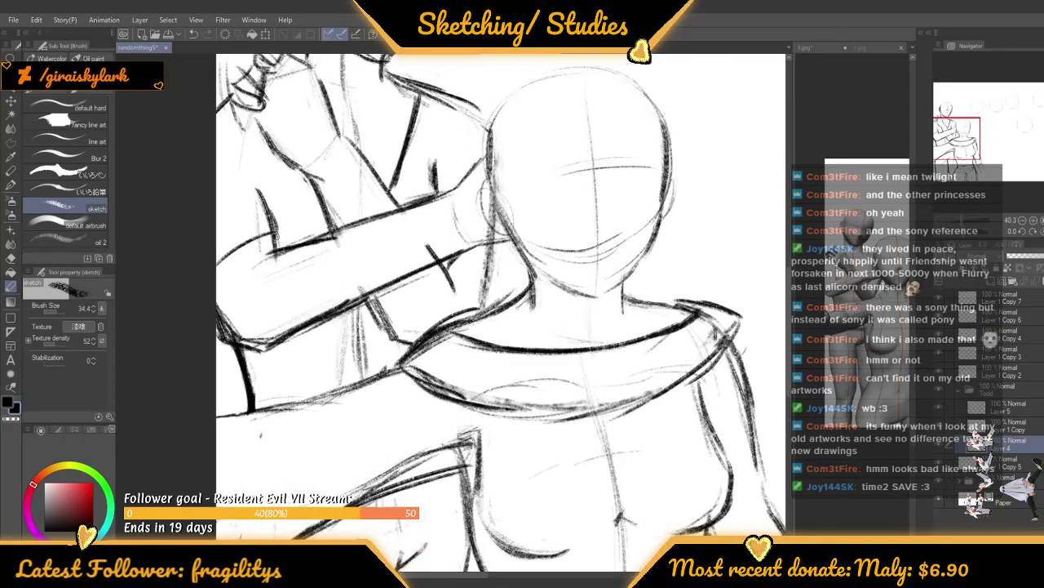
scroll(275, 235, "down", 2)
scroll(276, 235, "up", 5)
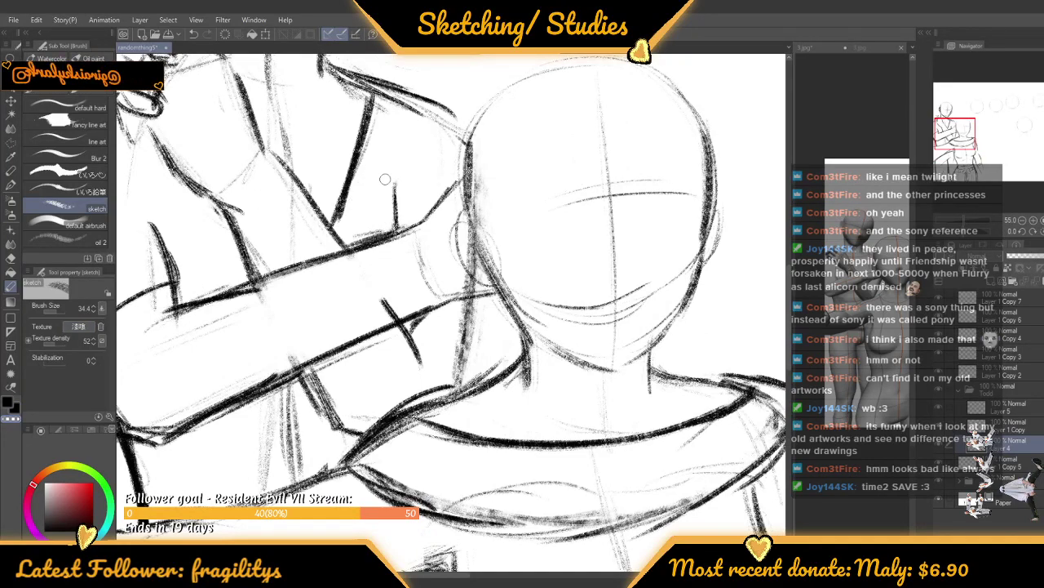
scroll(379, 209, "down", 4)
scroll(357, 225, "up", 3)
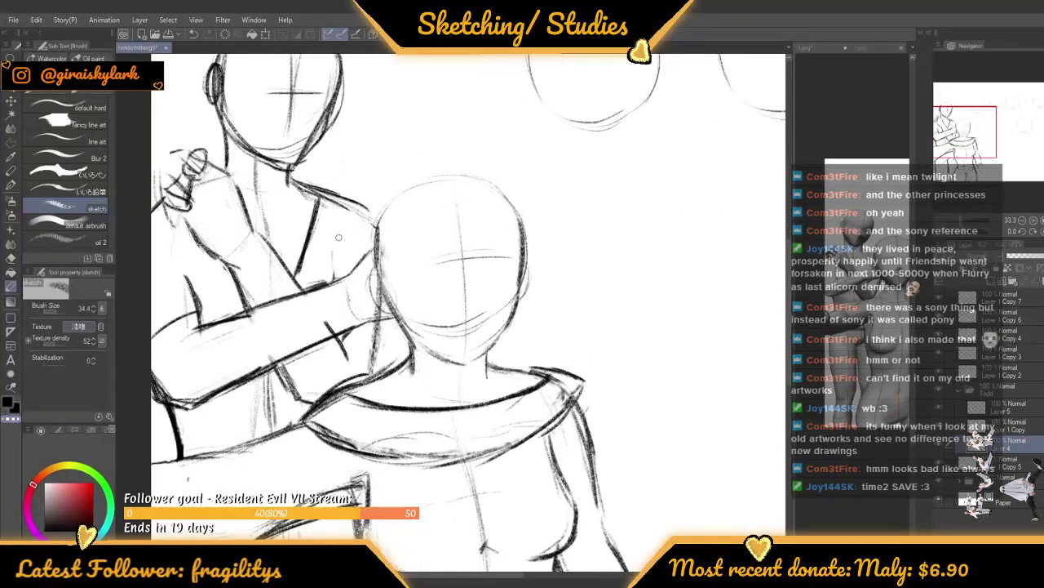
scroll(329, 253, "up", 2)
scroll(340, 291, "up", 1)
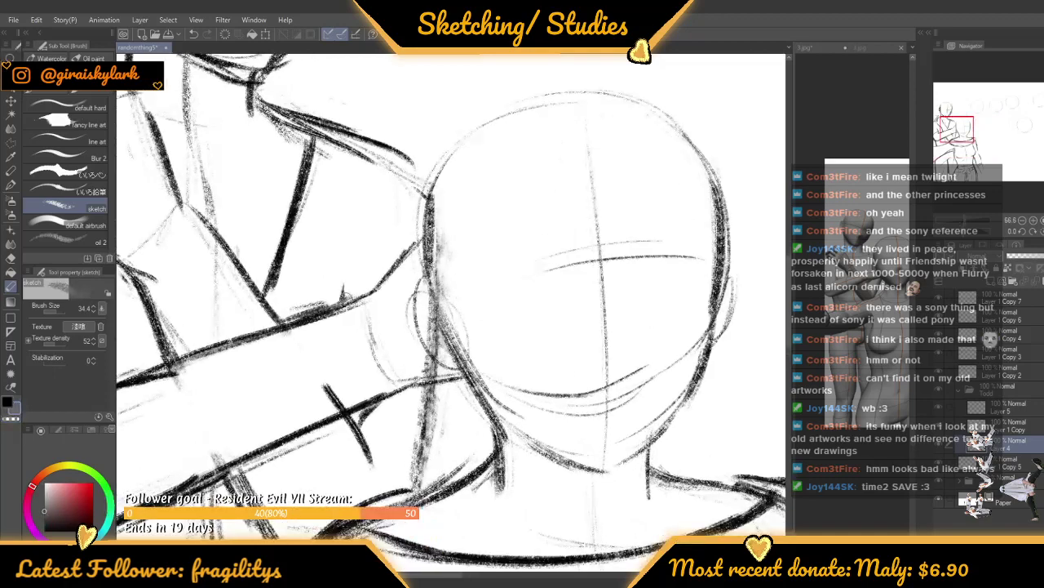
scroll(343, 290, "down", 2)
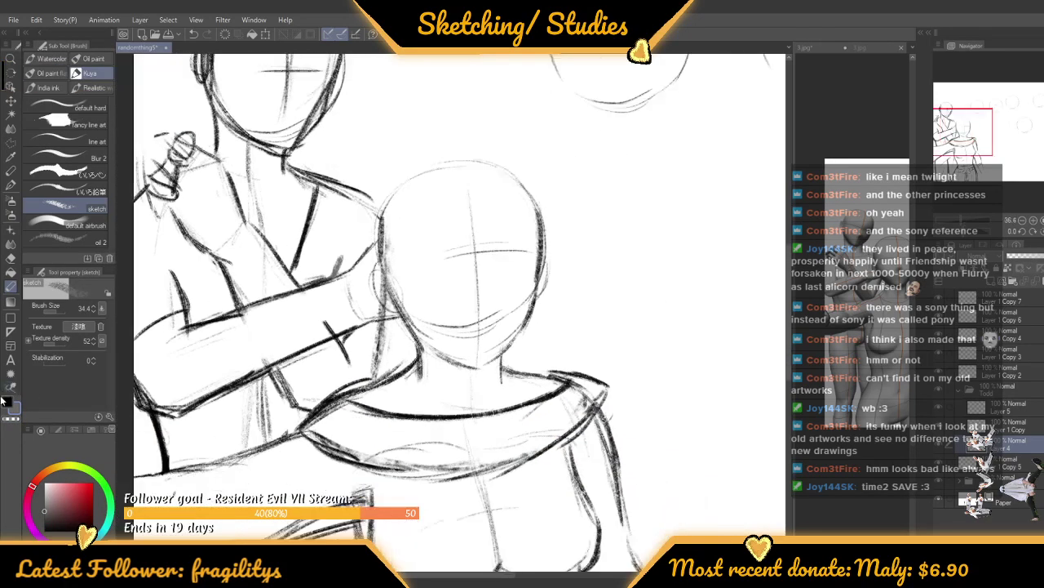
scroll(322, 284, "up", 2)
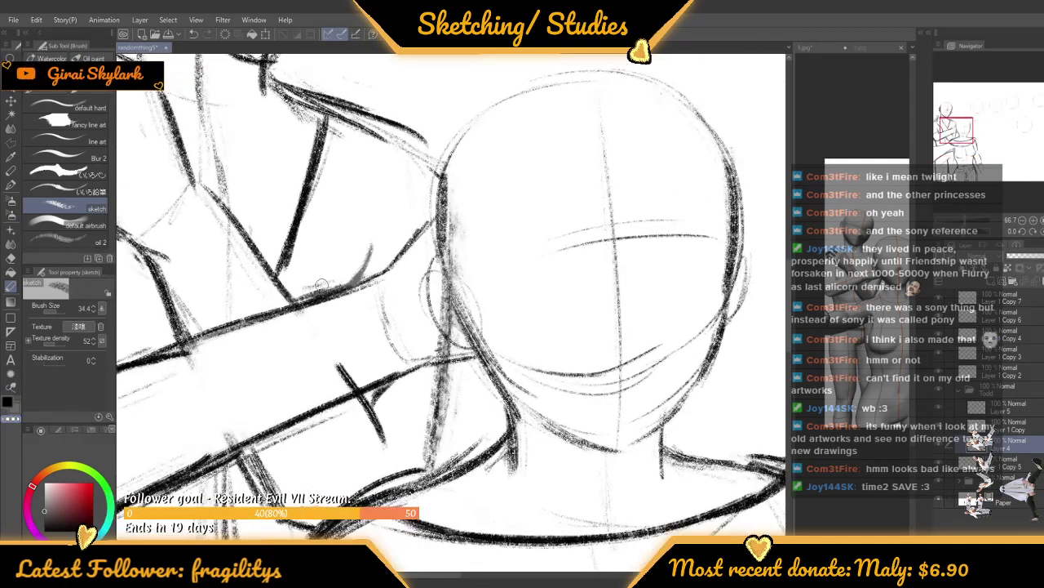
scroll(307, 283, "down", 4)
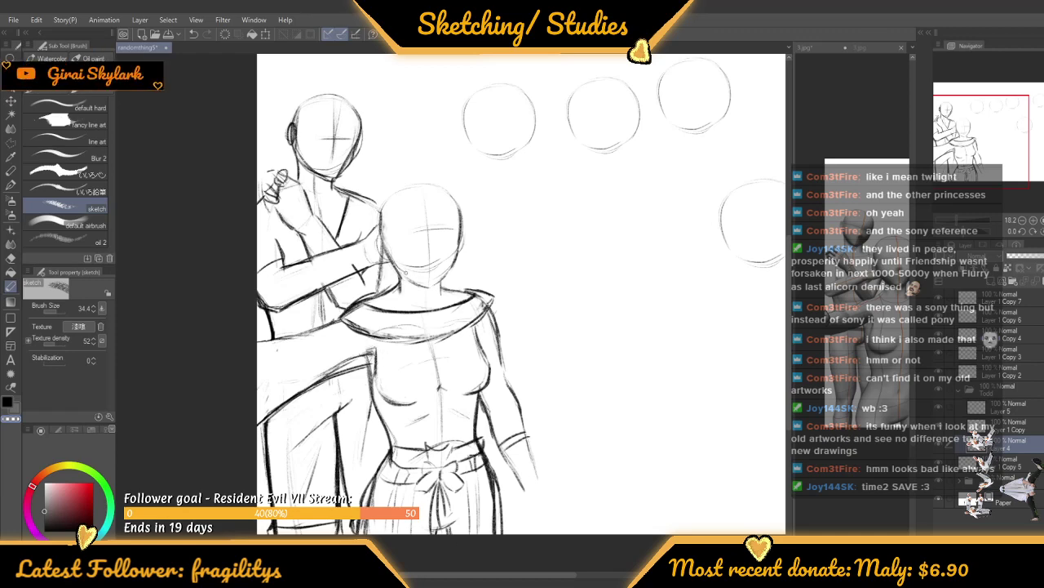
Examine the rear figure's crossed arms and chest fold against the whole two-figure composition
scroll(383, 220, "down", 4)
scroll(354, 114, "up", 5)
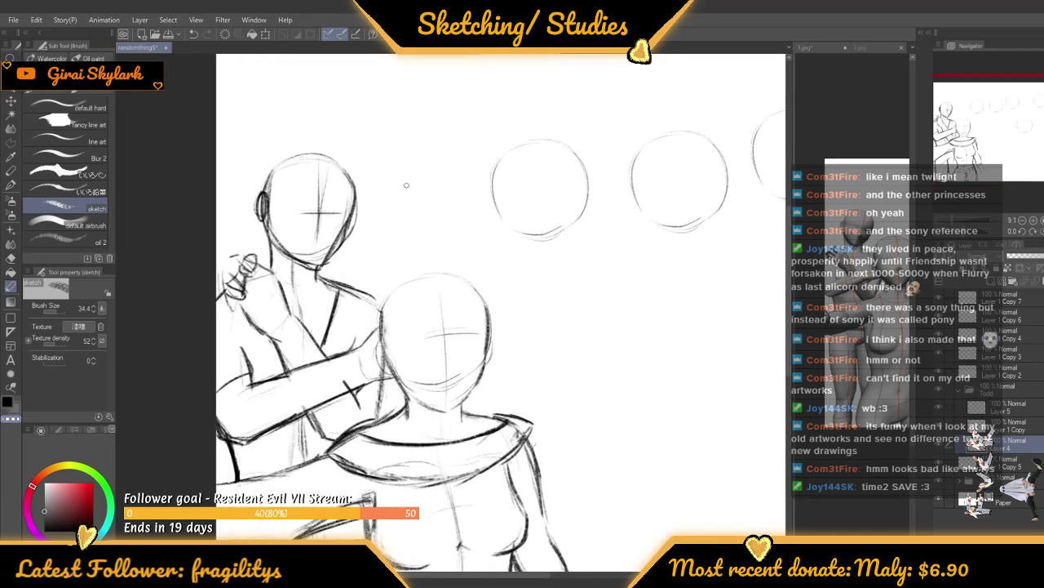
scroll(406, 185, "down", 3)
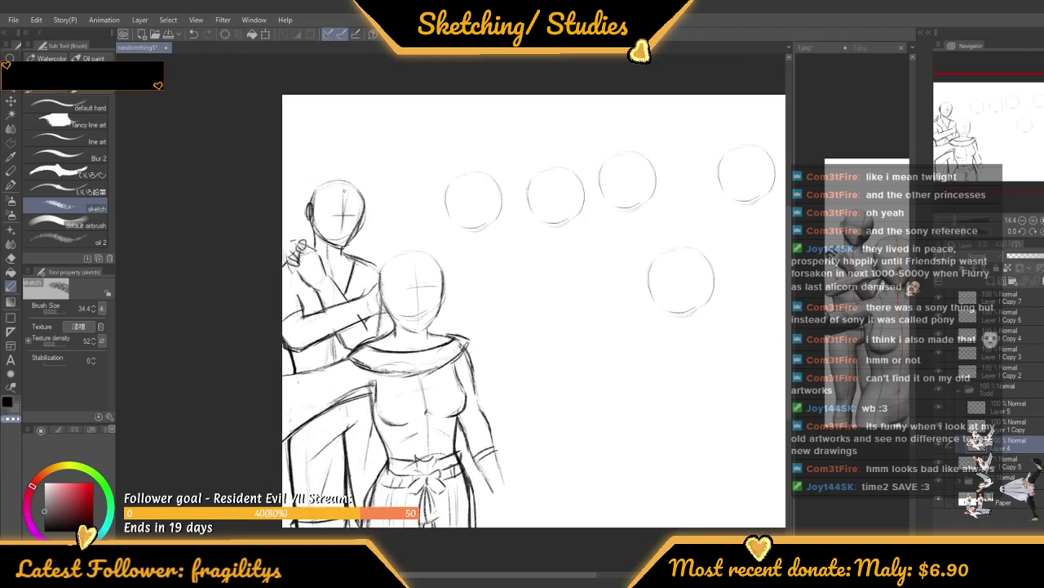
scroll(457, 204, "down", 1)
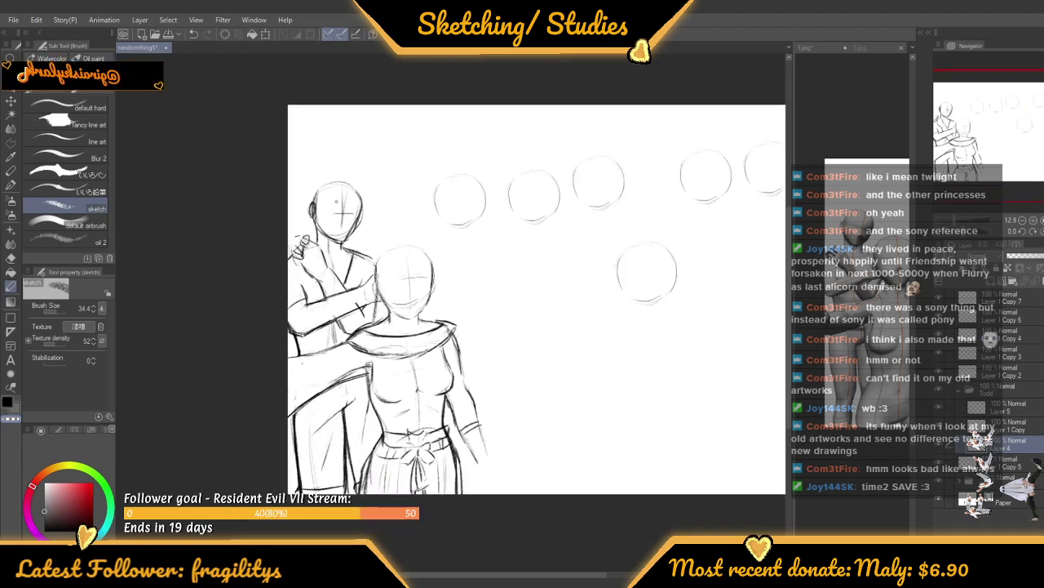
scroll(340, 202, "down", 2)
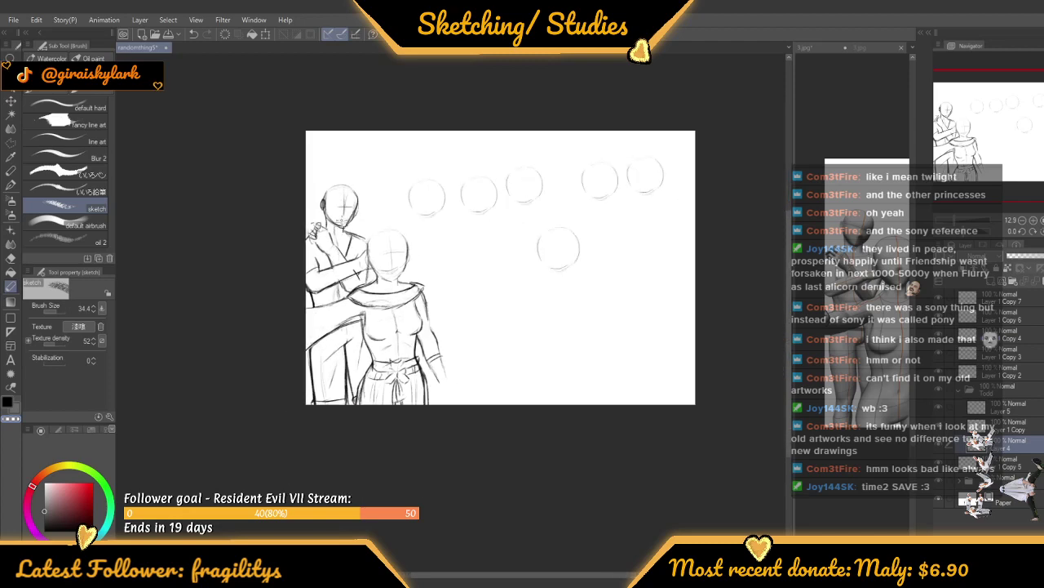
scroll(322, 315, "up", 3)
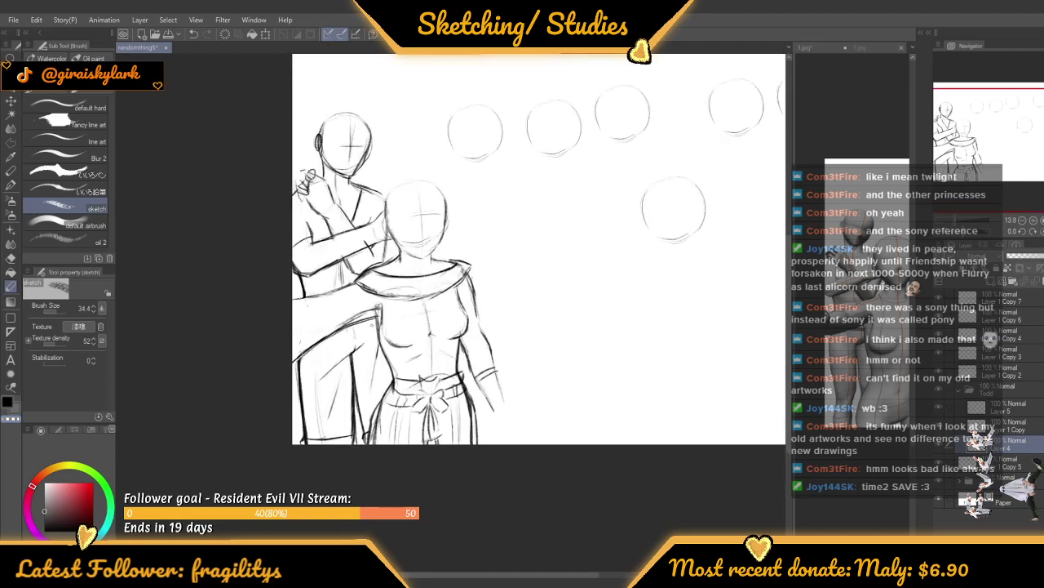
scroll(298, 245, "up", 1)
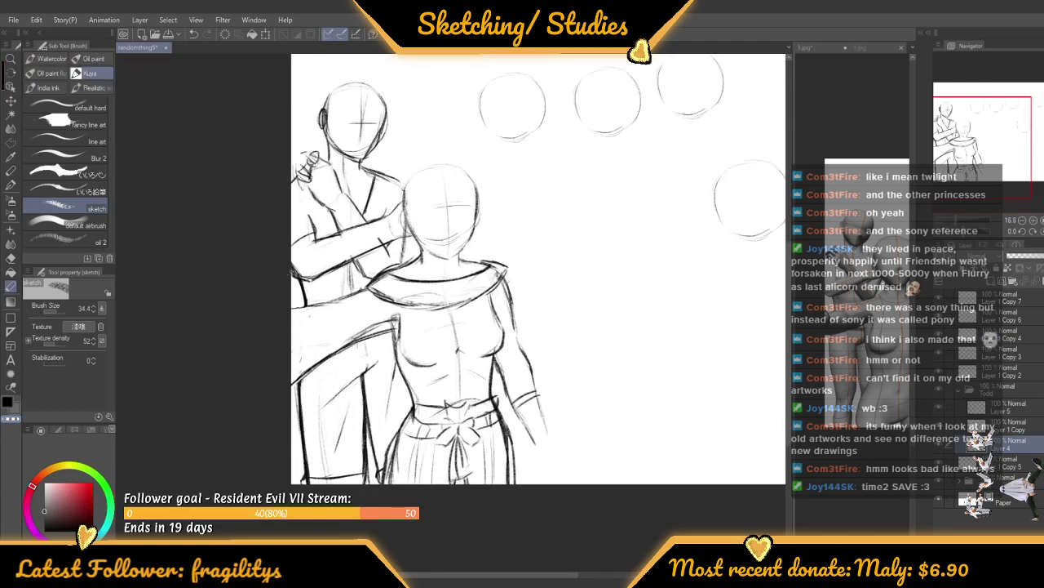
scroll(359, 273, "up", 1)
scroll(359, 274, "down", 2)
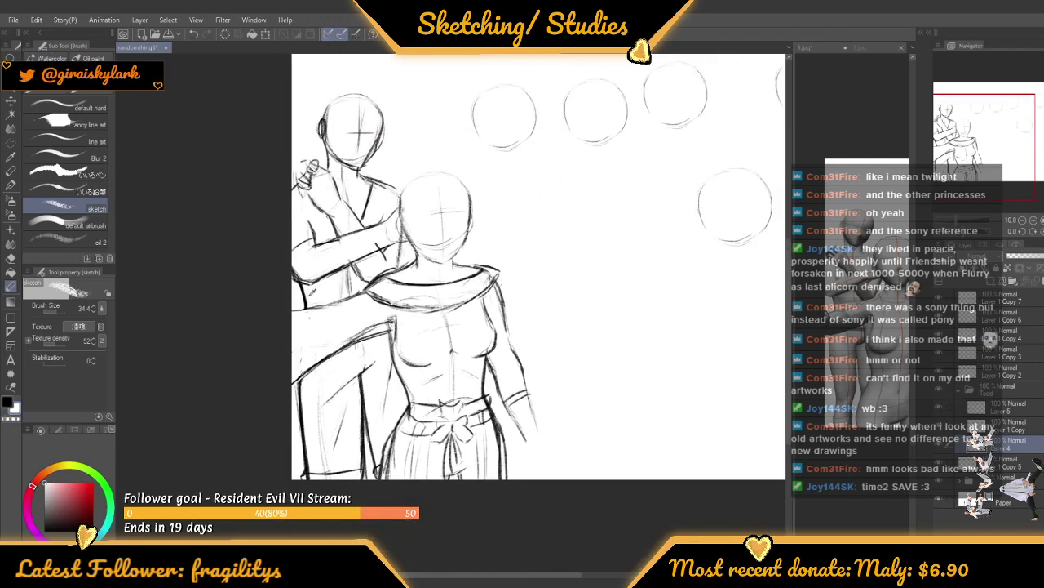
Sample black from the sketch, check the figures with the canvas tilted and upright again, and inspect the rear figure's neck and collar
left_click(303, 303, "alt")
scroll(302, 346, "down", 2)
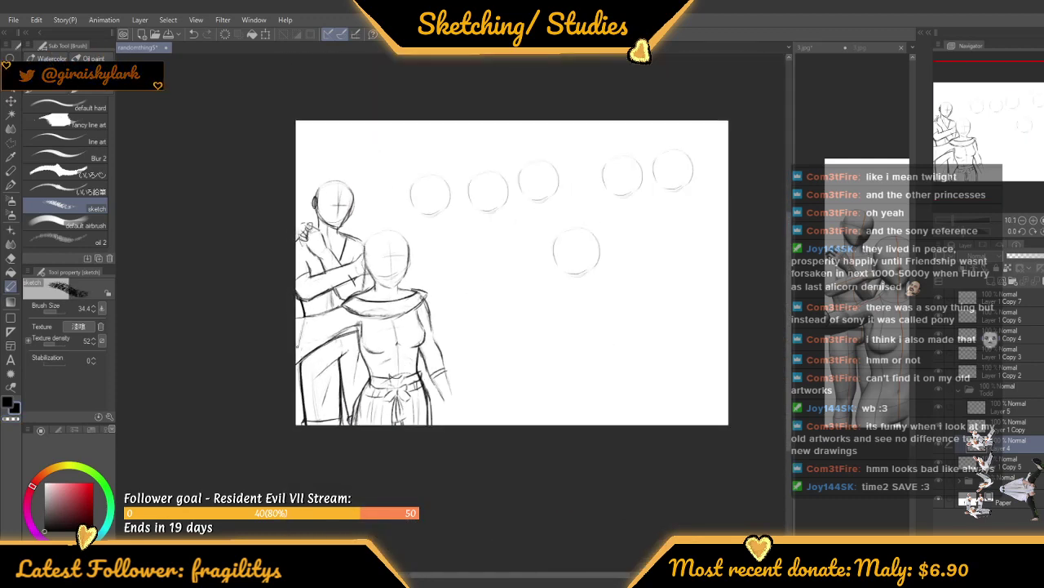
scroll(313, 219, "down", 2)
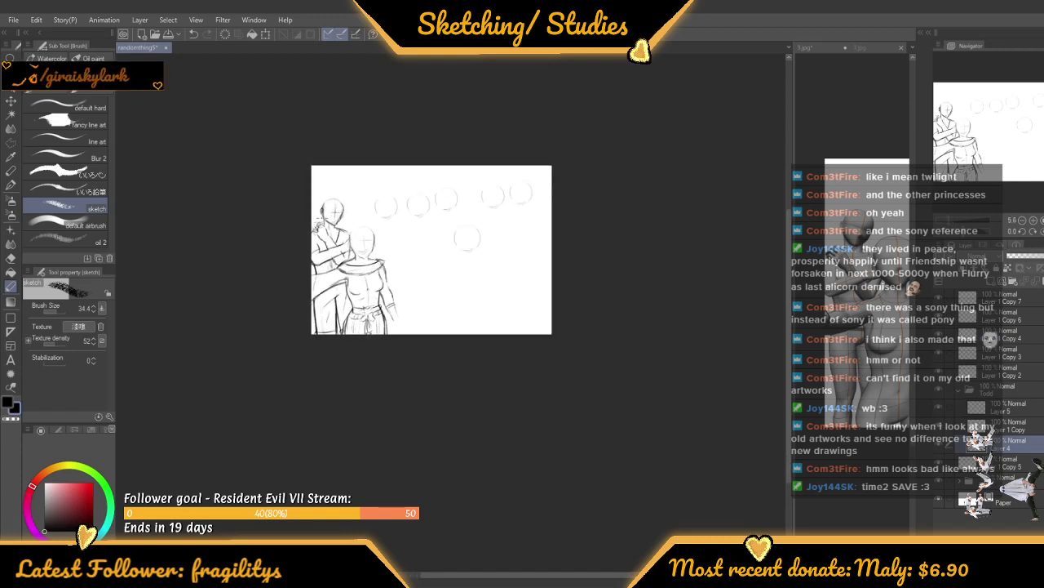
scroll(317, 217, "up", 4)
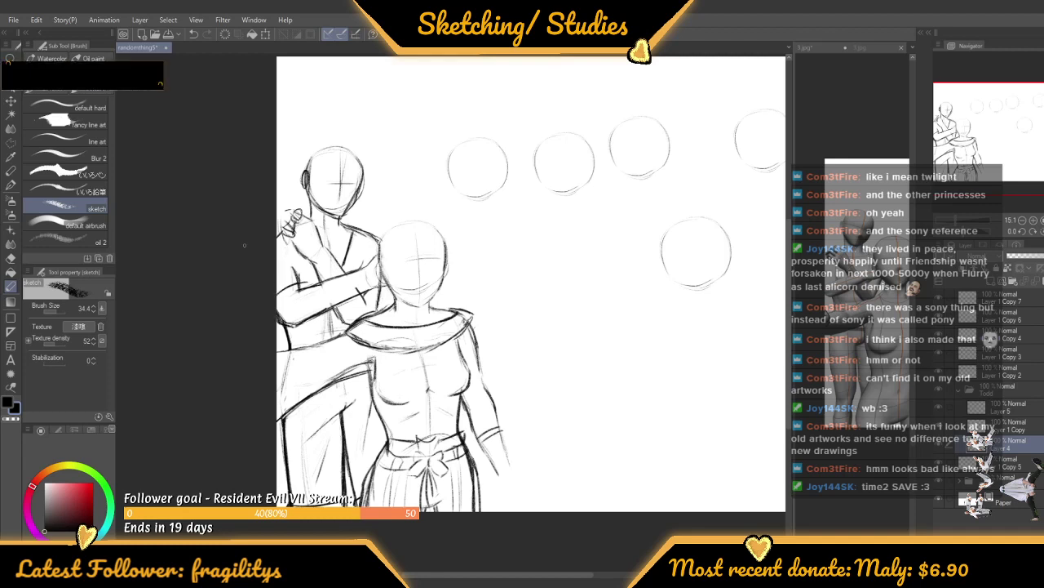
scroll(338, 217, "down", 6)
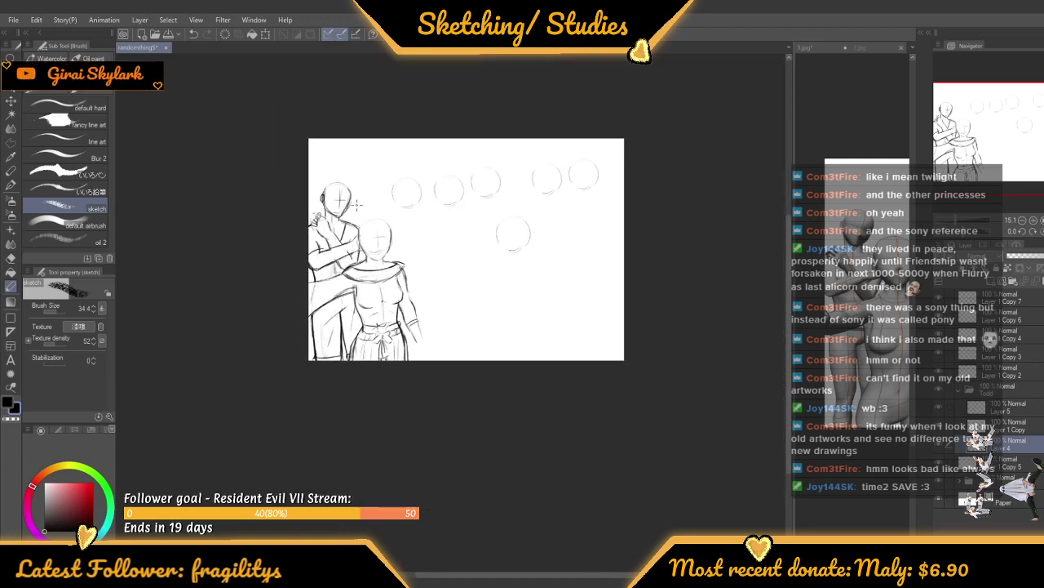
scroll(354, 175, "up", 5)
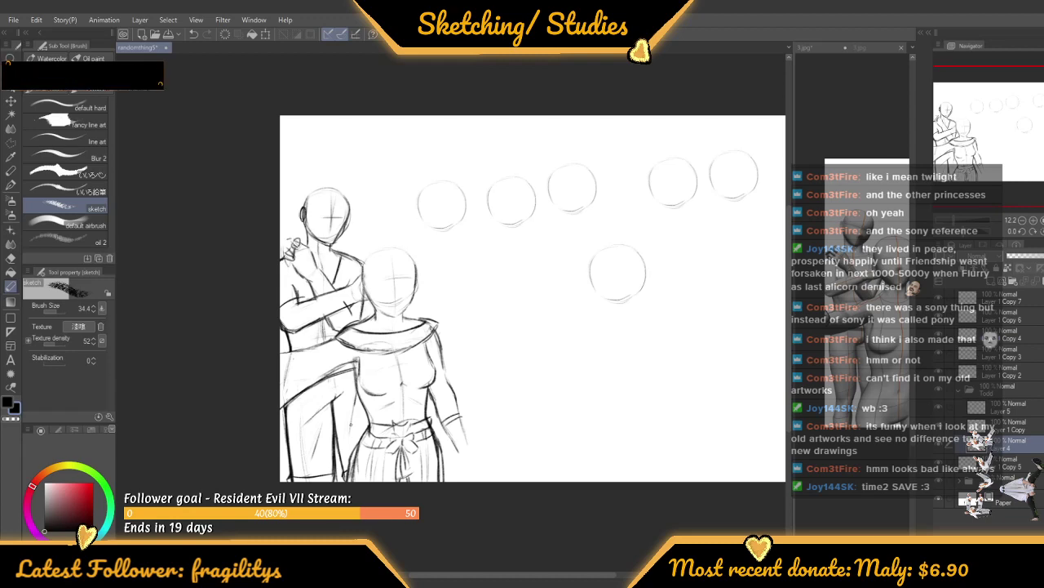
key("minus")
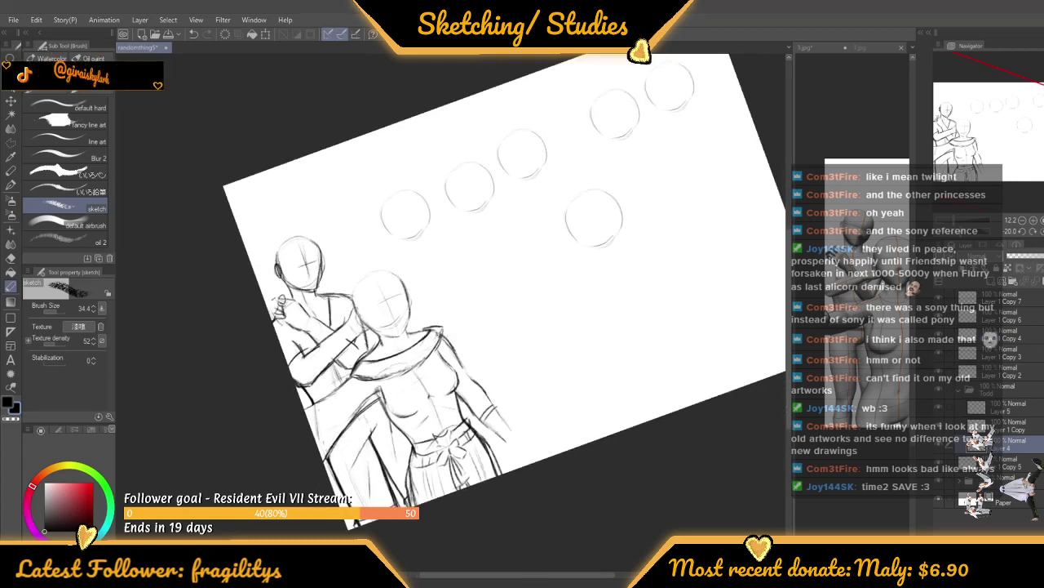
left_click(1032, 231)
scroll(365, 221, "down", 2)
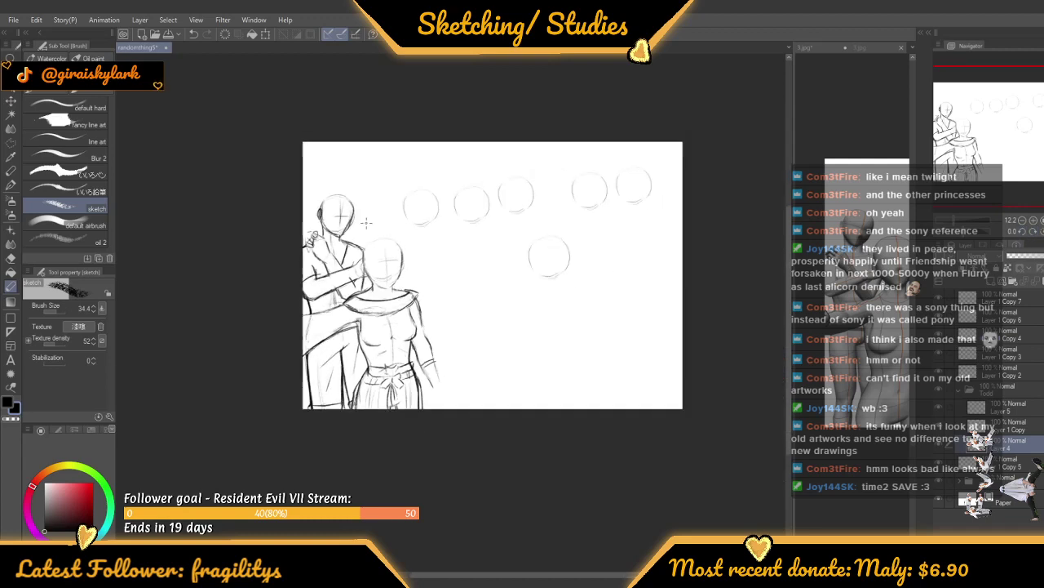
scroll(364, 244, "up", 5)
scroll(376, 278, "up", 3)
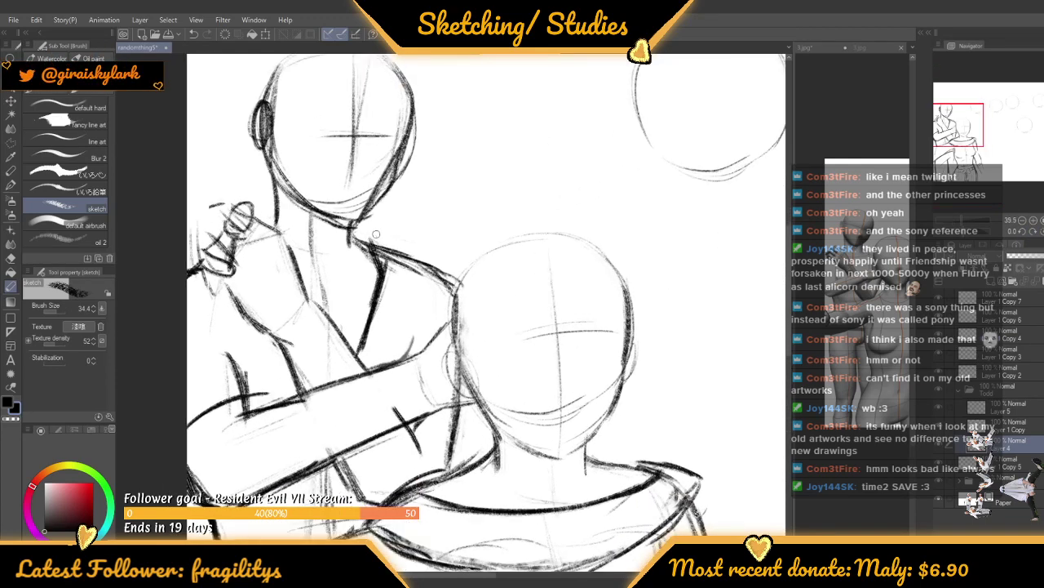
Check the rear figure's forearm and chest lines up close and against the full two-figure composition
scroll(380, 266, "down", 7)
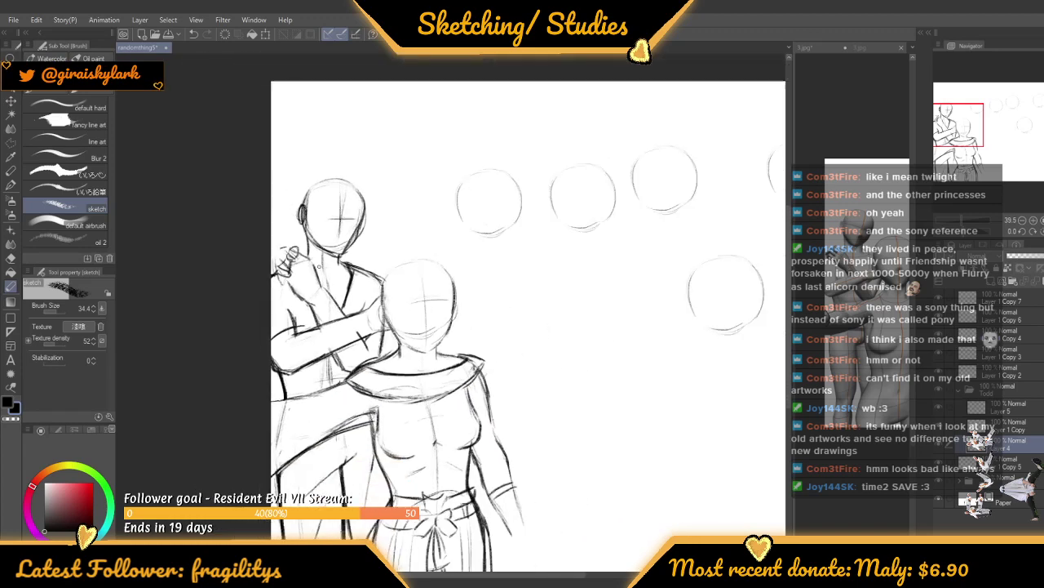
scroll(310, 297, "up", 2)
scroll(318, 255, "up", 1)
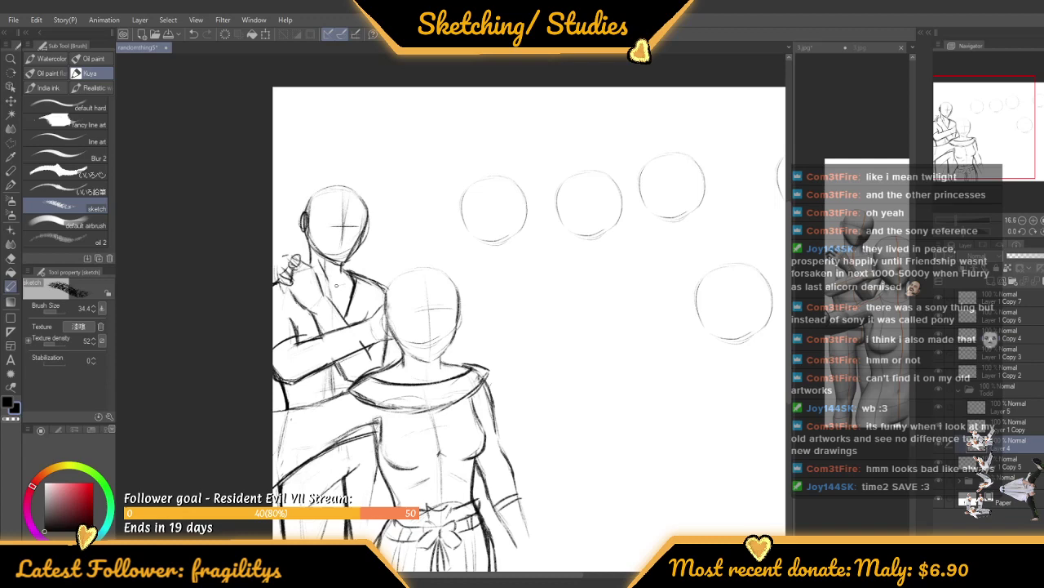
scroll(335, 285, "down", 1)
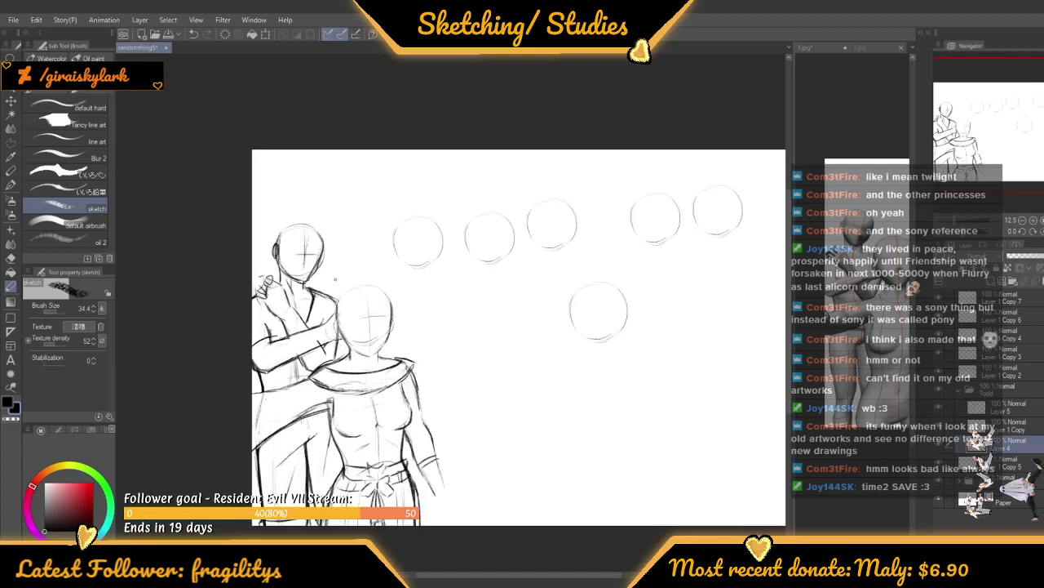
scroll(335, 279, "up", 4)
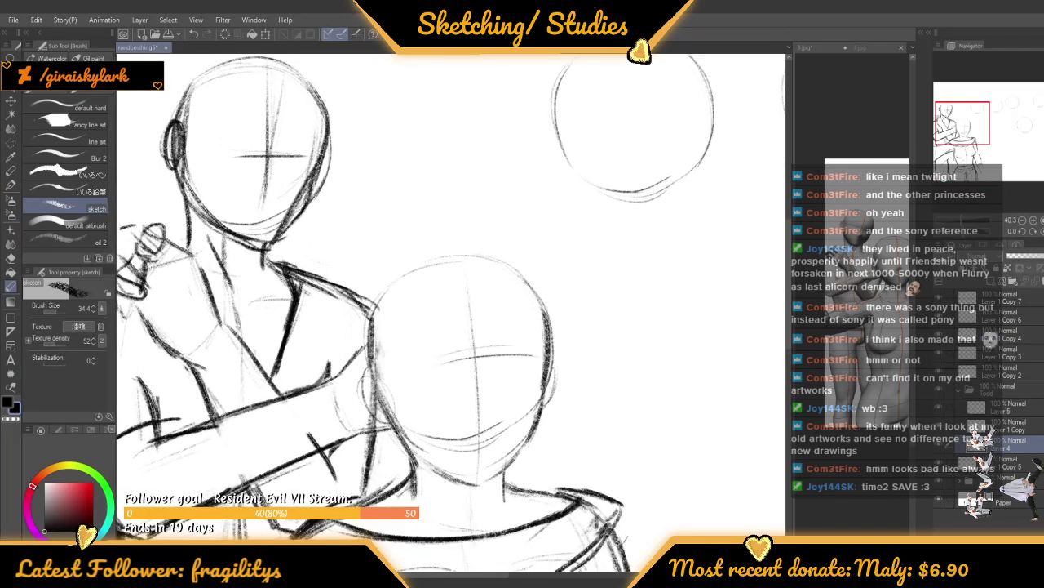
scroll(380, 386, "down", 2)
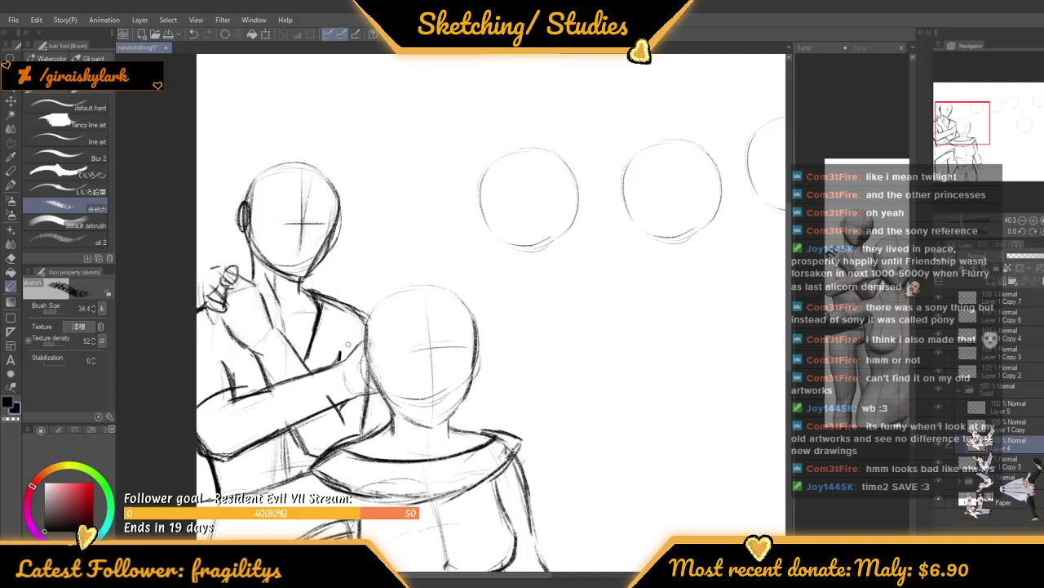
scroll(347, 344, "up", 1)
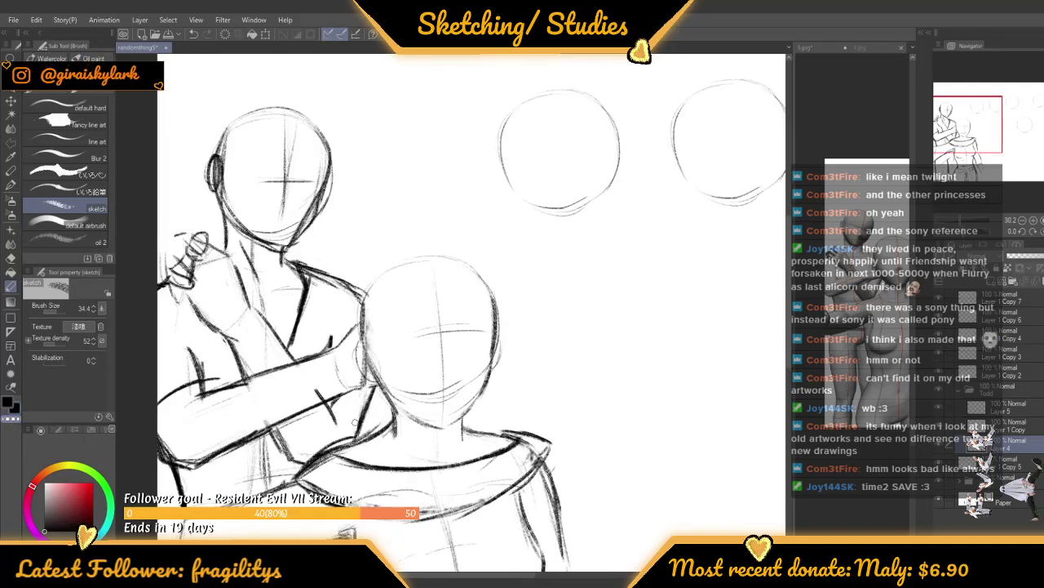
Erase the part of the short fold stroke that crosses above the lower edge of the rear figure's forearm, keeping Layer 4 active
left_click(46, 529)
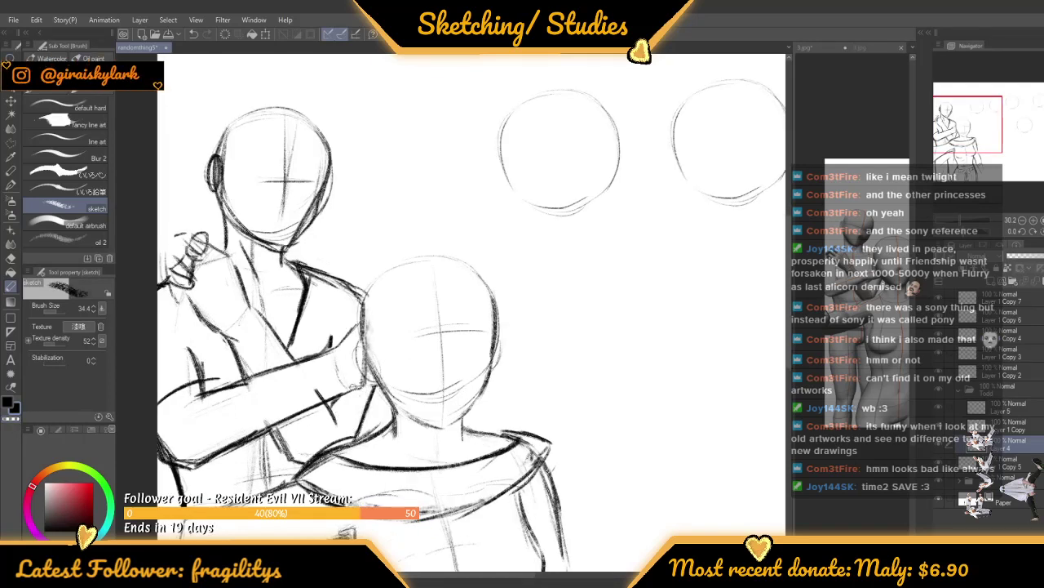
scroll(354, 384, "down", 3)
scroll(344, 319, "up", 3)
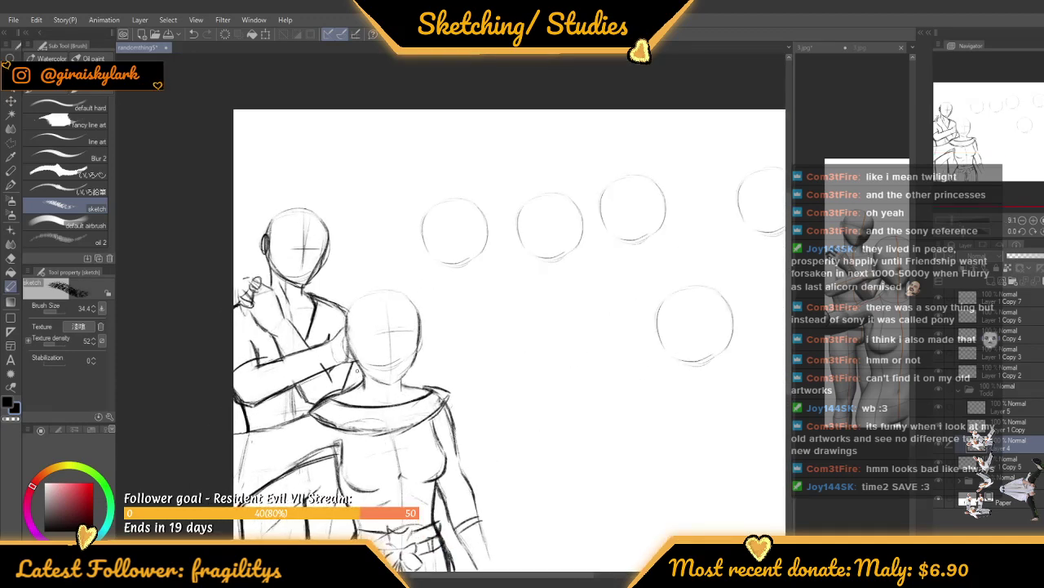
scroll(334, 359, "up", 2)
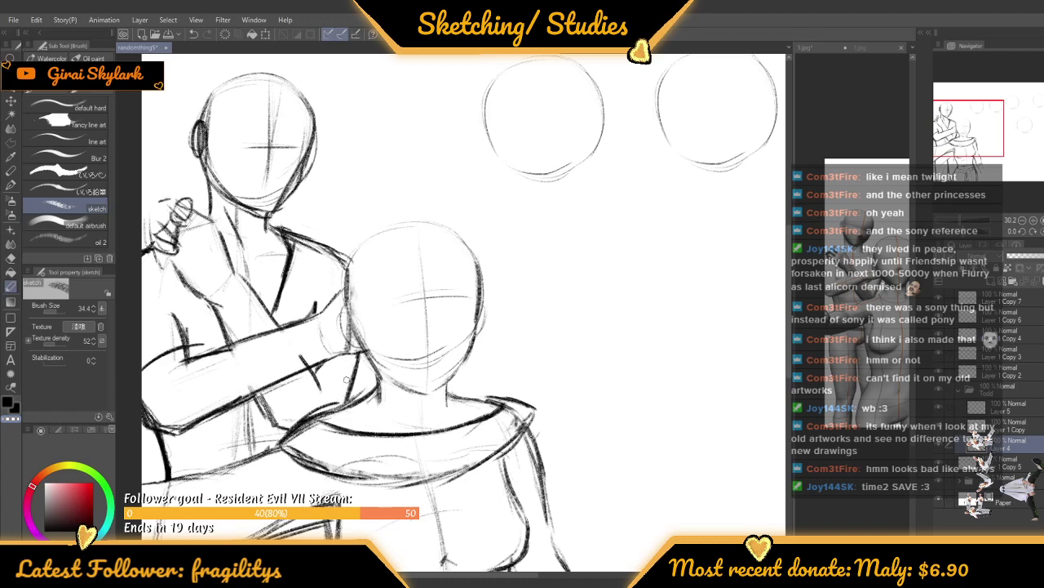
scroll(354, 359, "down", 3)
scroll(342, 351, "up", 2)
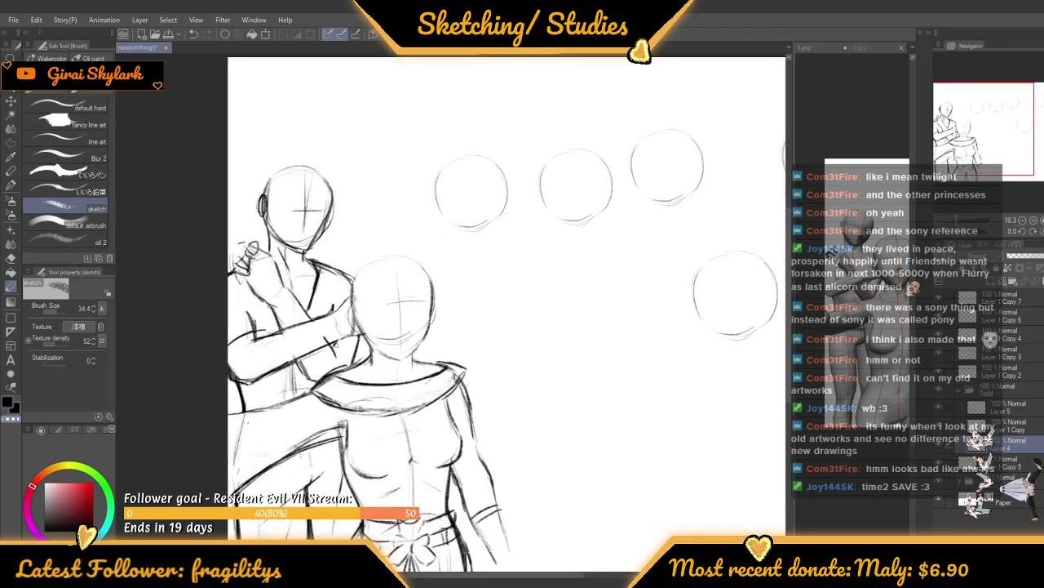
scroll(402, 275, "up", 4)
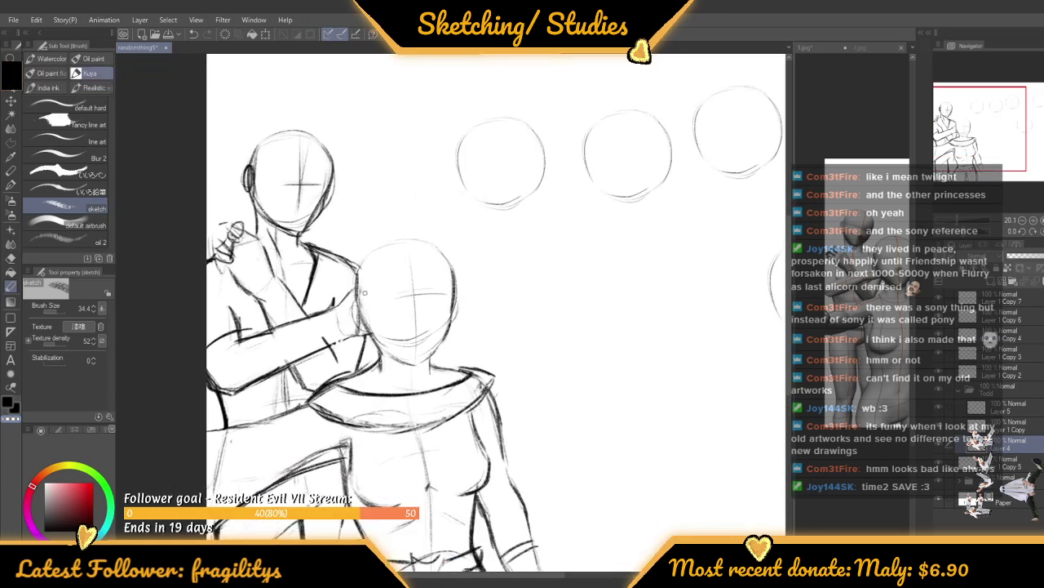
key("alt+]")
key("alt+]")
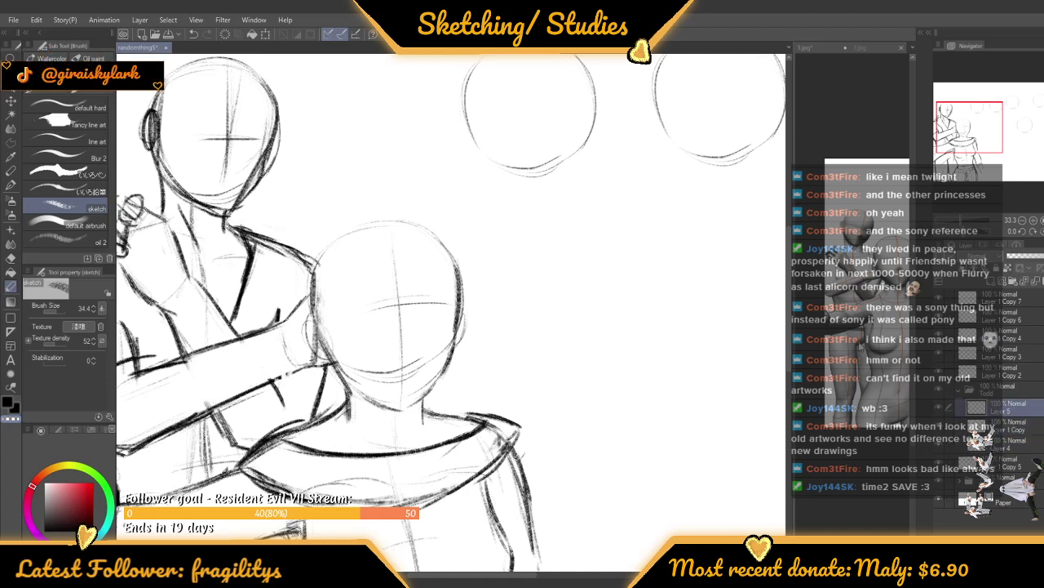
left_click(1008, 445)
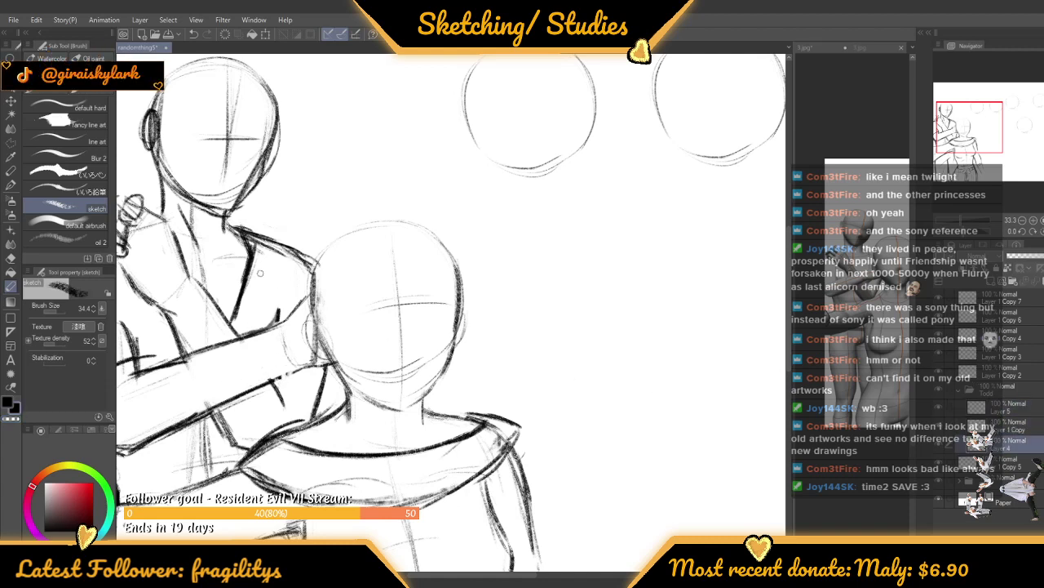
Redraw the lower edge of the rear figure's forearm across the gap, up to the front figure's jaw
scroll(261, 274, "up", 2)
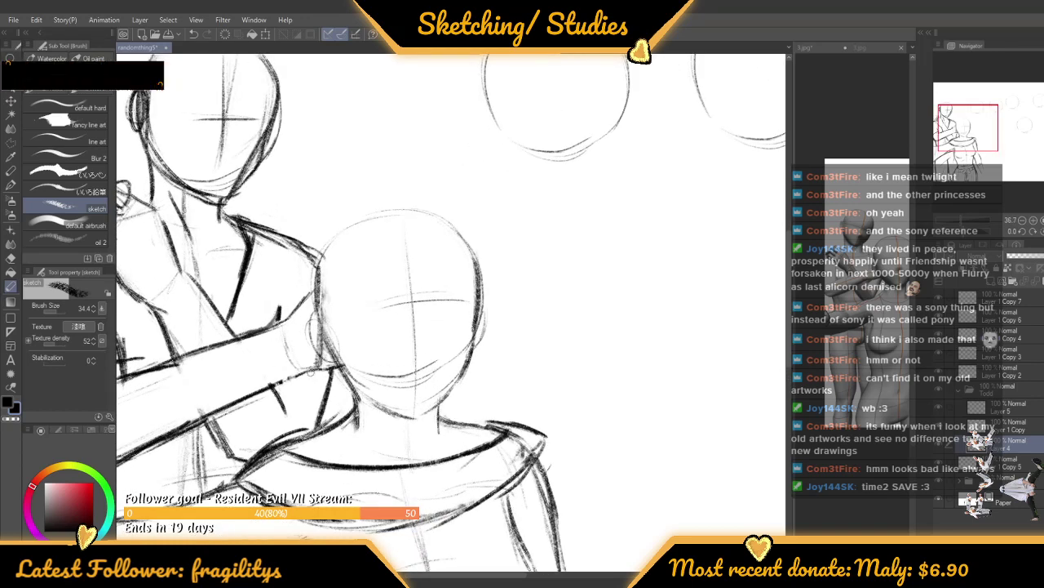
scroll(311, 373, "down", 5)
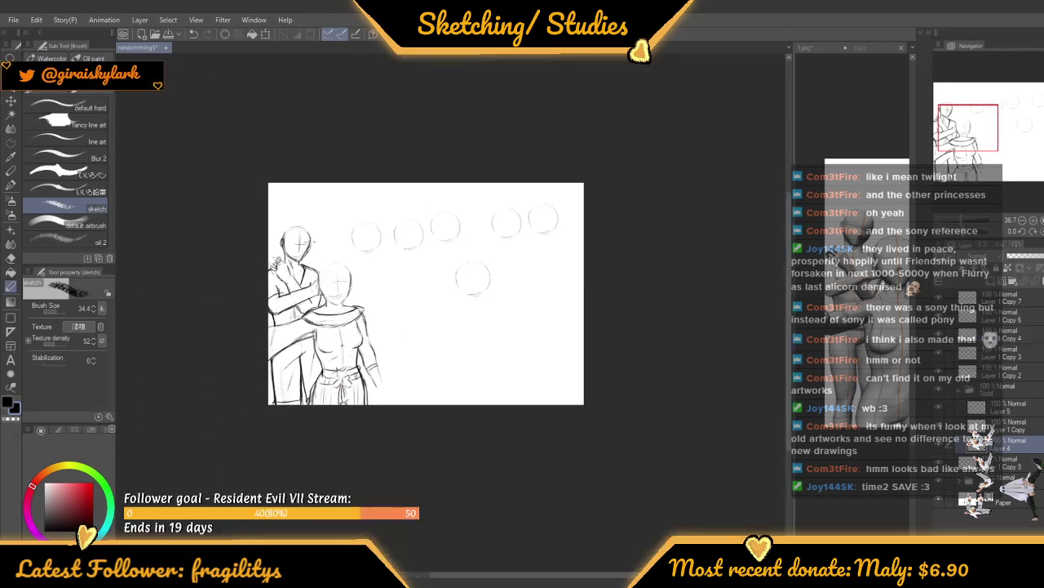
scroll(341, 330, "up", 1)
scroll(313, 277, "up", 2)
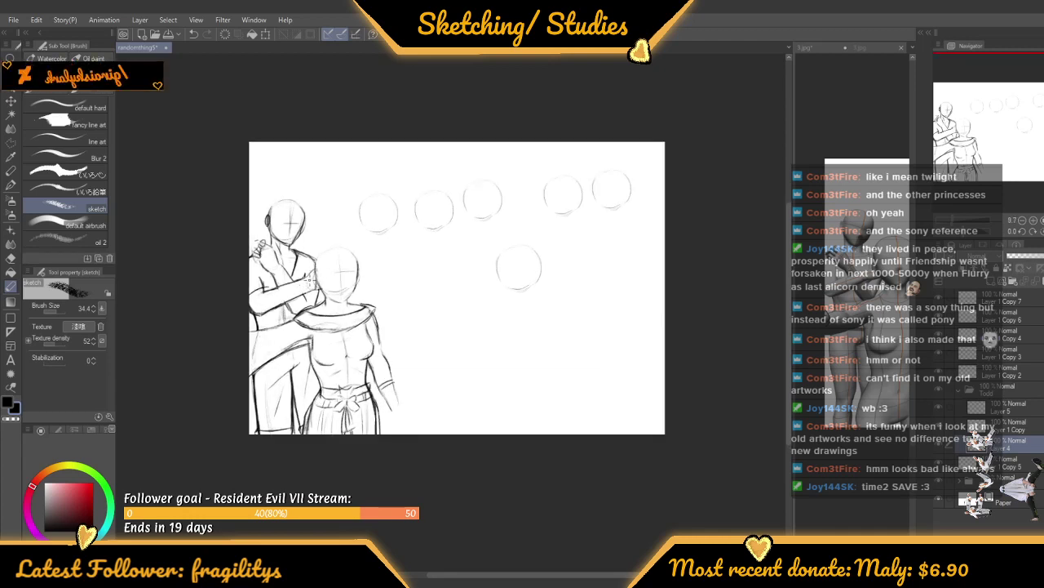
scroll(303, 284, "up", 3)
scroll(306, 282, "up", 1)
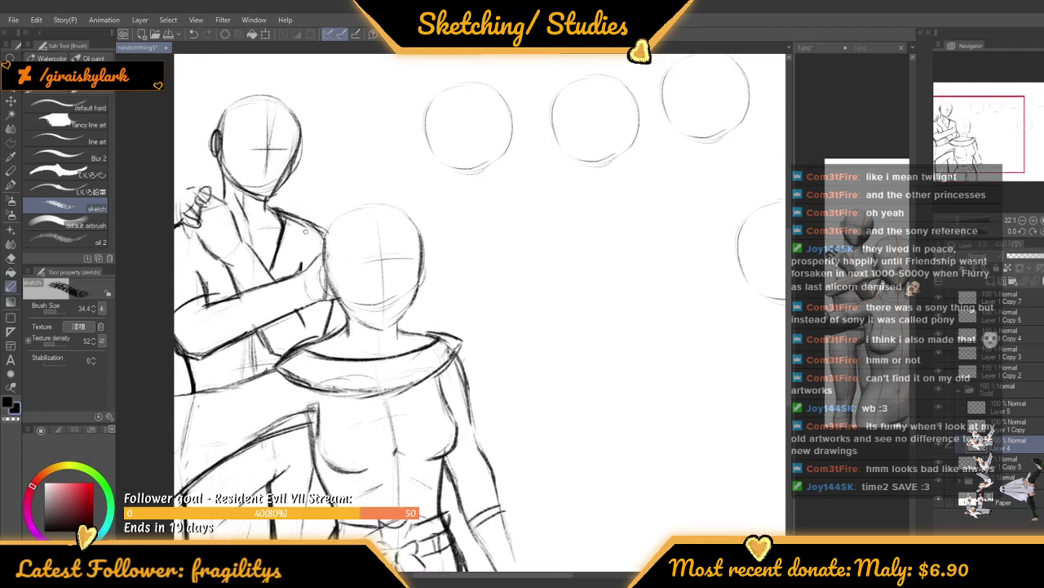
scroll(302, 280, "up", 2)
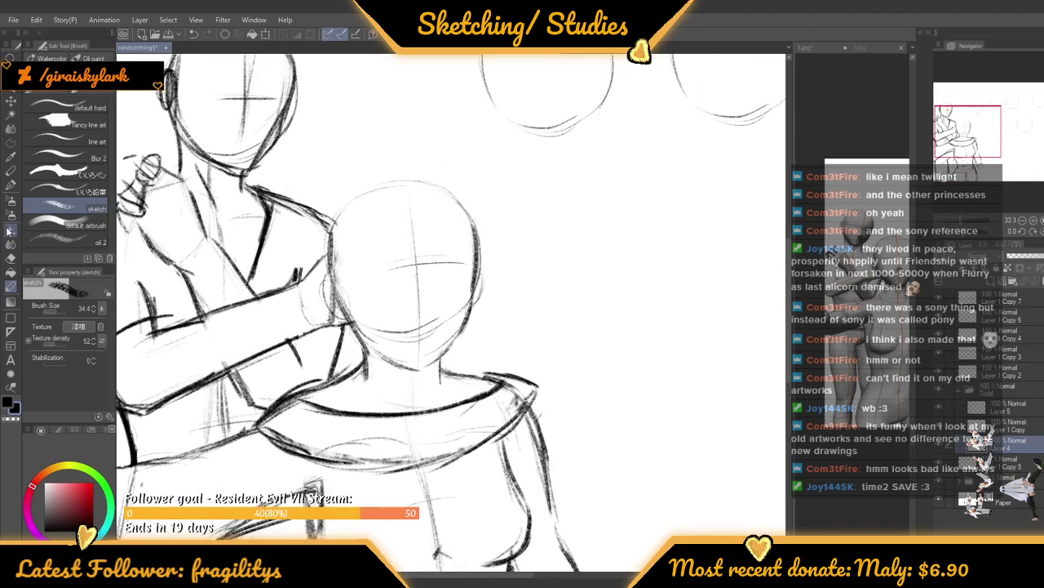
Select the rear figure's torso section between the forearm and the front figure's collar with a polyline and scale its width to 89%
left_click(11, 142)
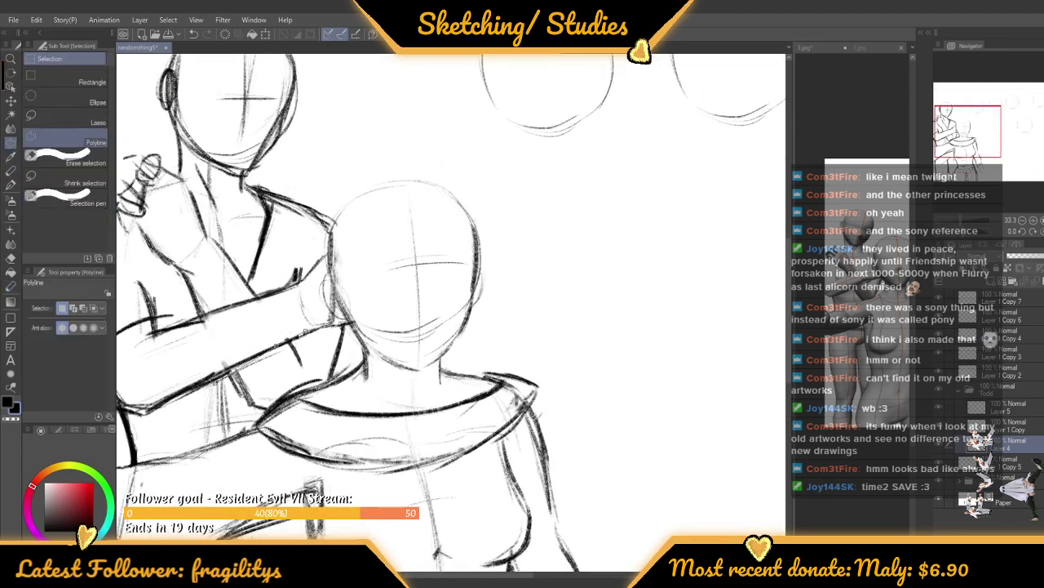
left_click(354, 322)
left_click(359, 341)
left_click(353, 366)
left_click(331, 392)
left_click(296, 415)
left_click(255, 425)
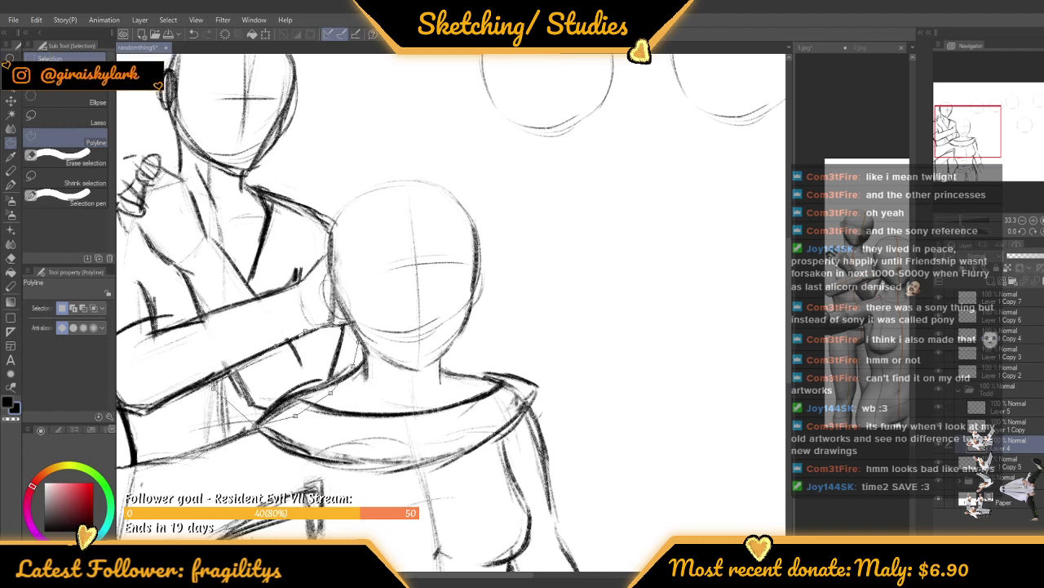
left_click(215, 386)
key("ctrl+t")
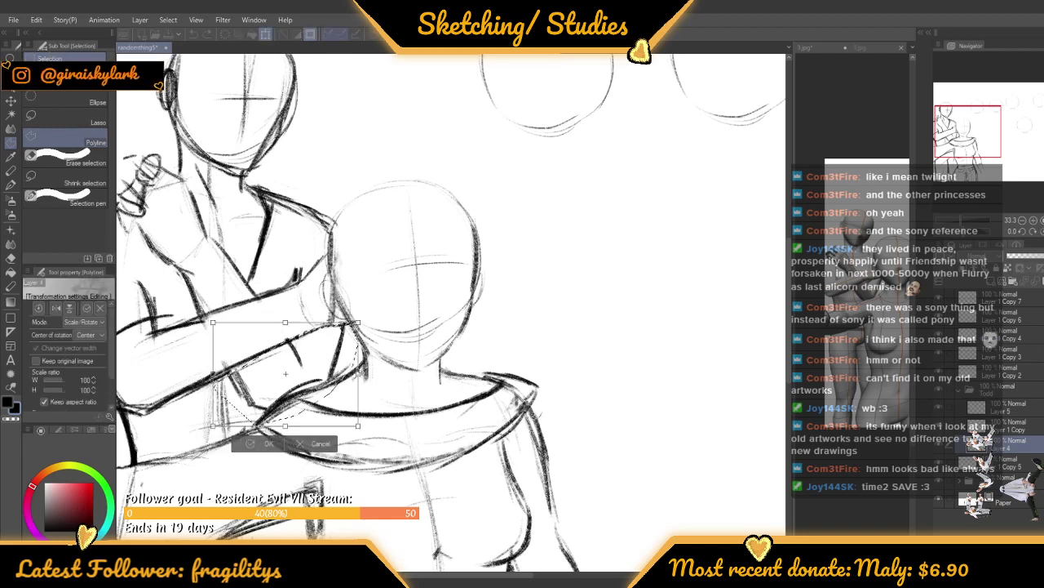
left_click_drag(360, 374, 339, 374)
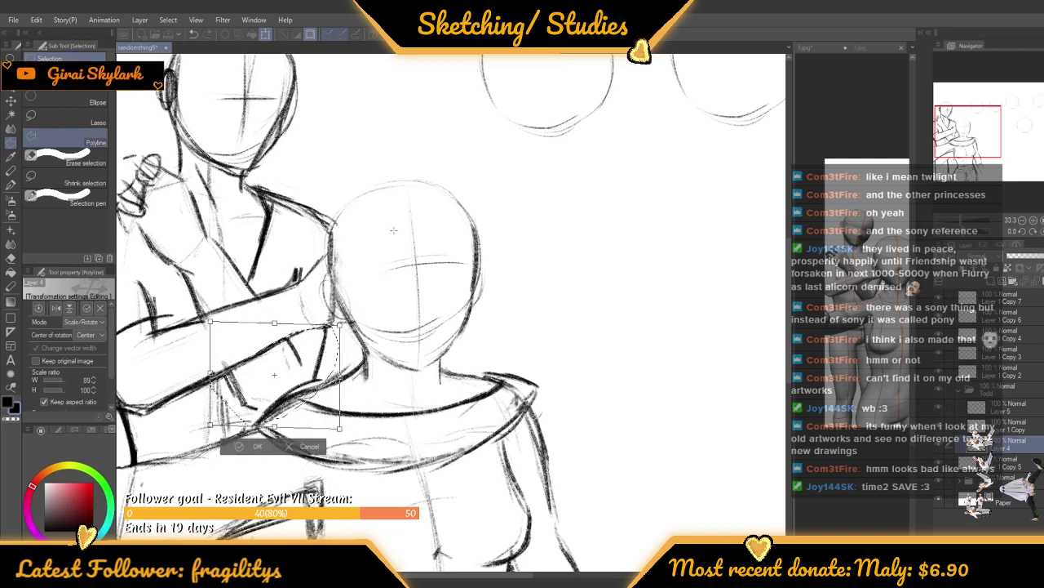
key("Return")
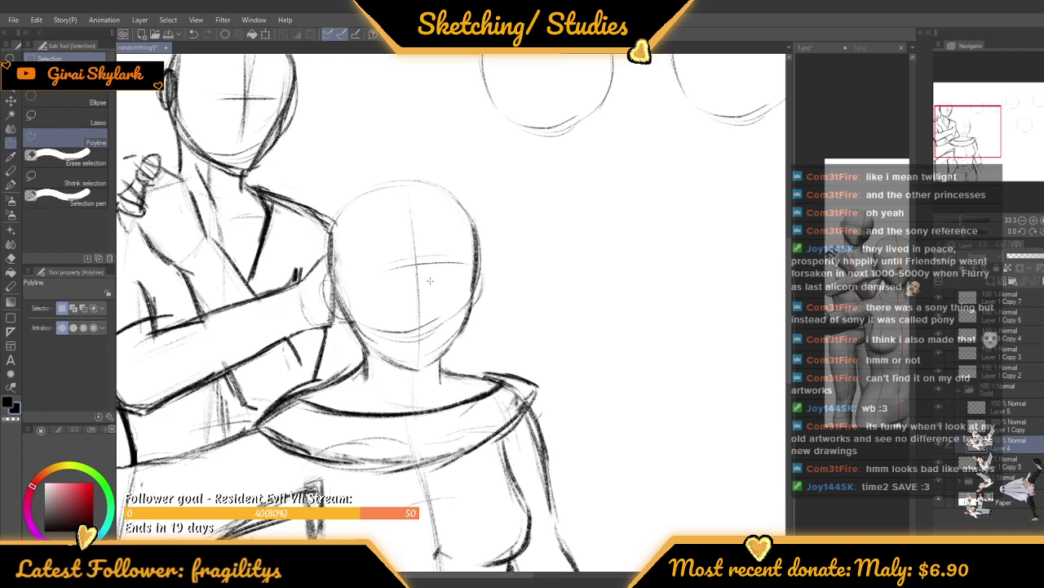
Return to the sketch brush and check the narrowed torso section below the rear forearm at several zoom levels
scroll(431, 281, "down", 5)
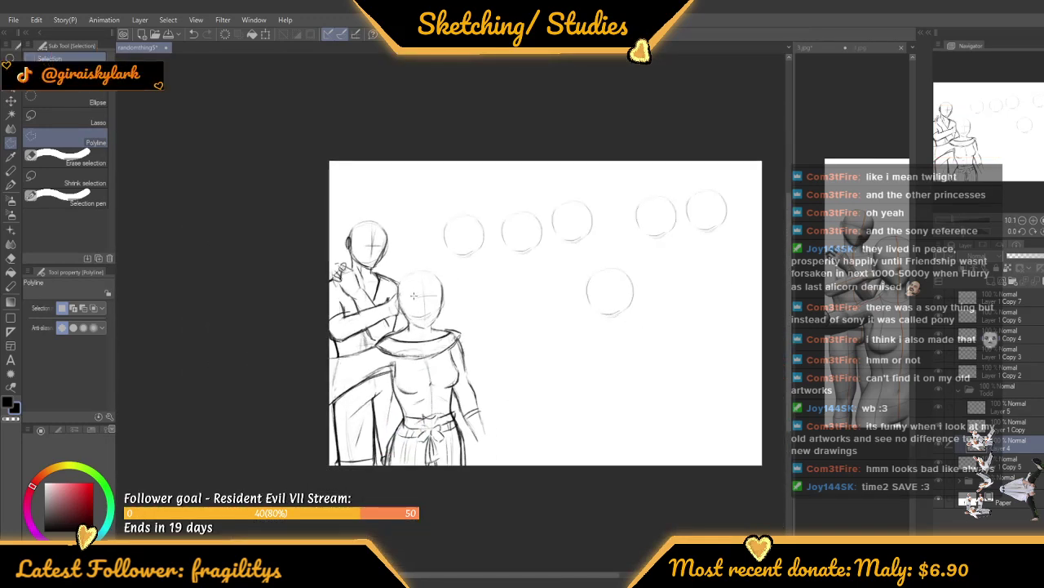
scroll(412, 294, "down", 1)
scroll(417, 306, "up", 5)
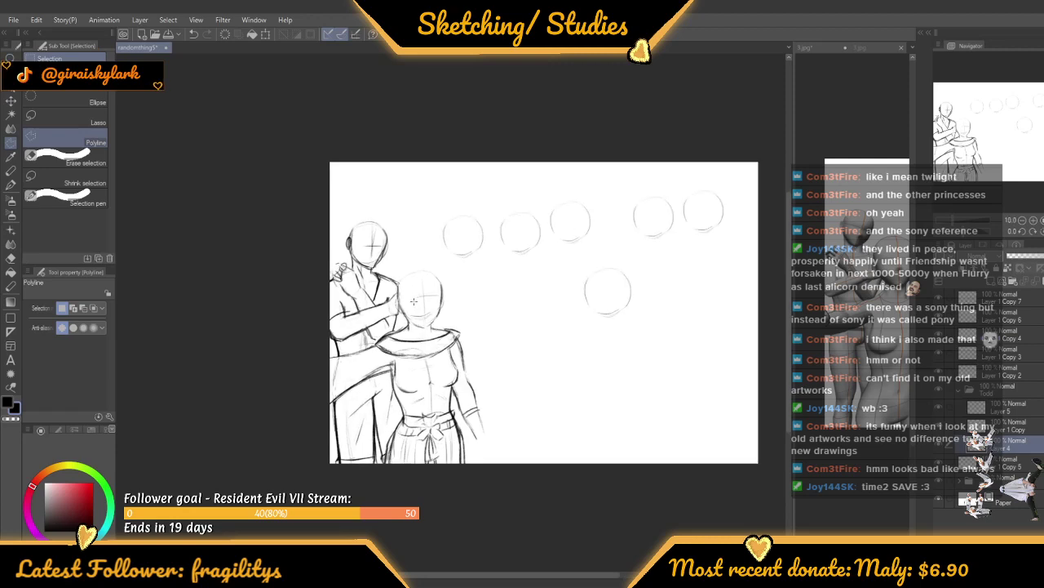
scroll(149, 337, "up", 1)
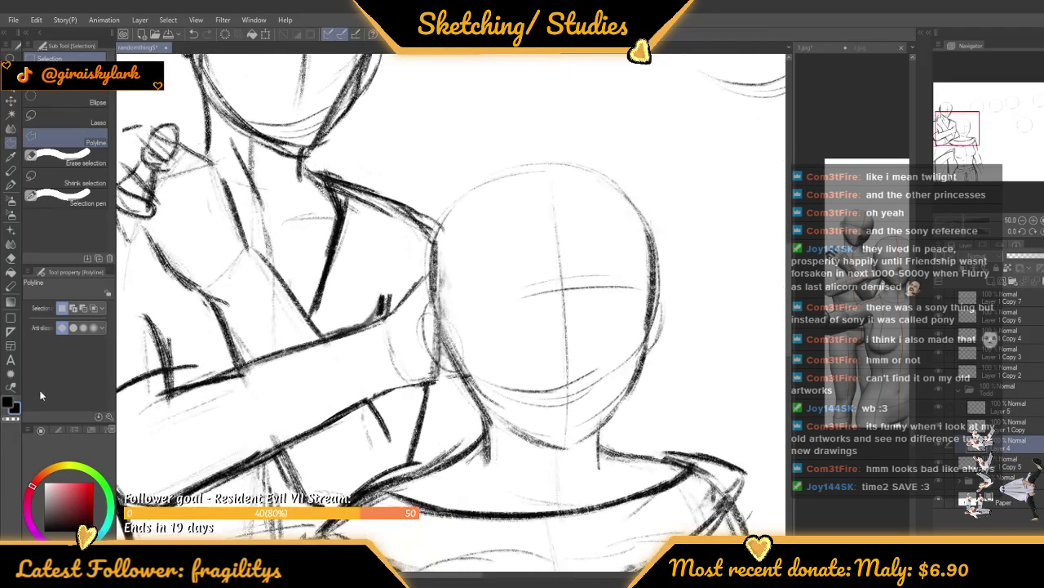
key("b")
scroll(126, 301, "down", 4)
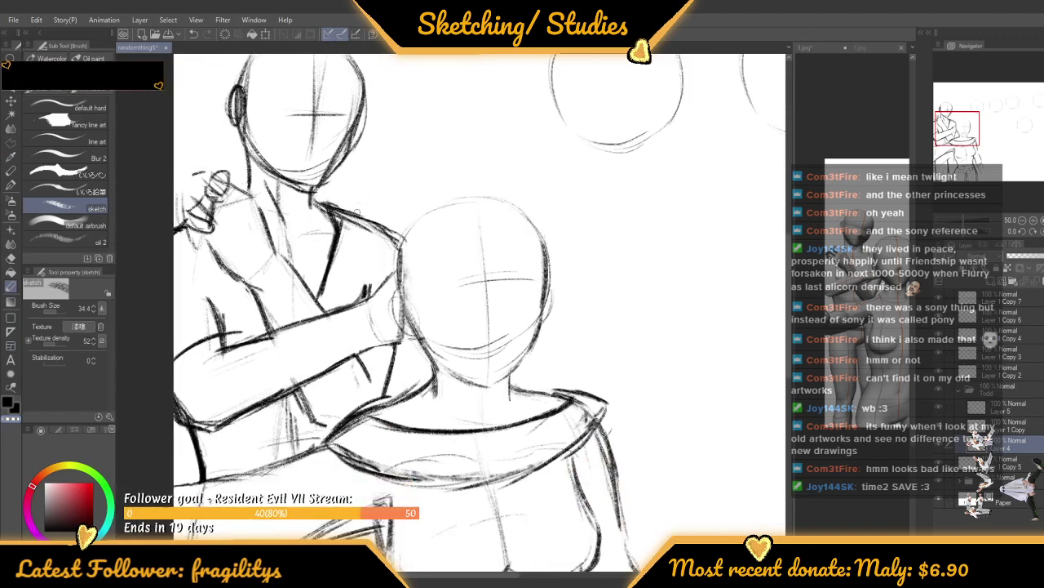
scroll(379, 306, "up", 2)
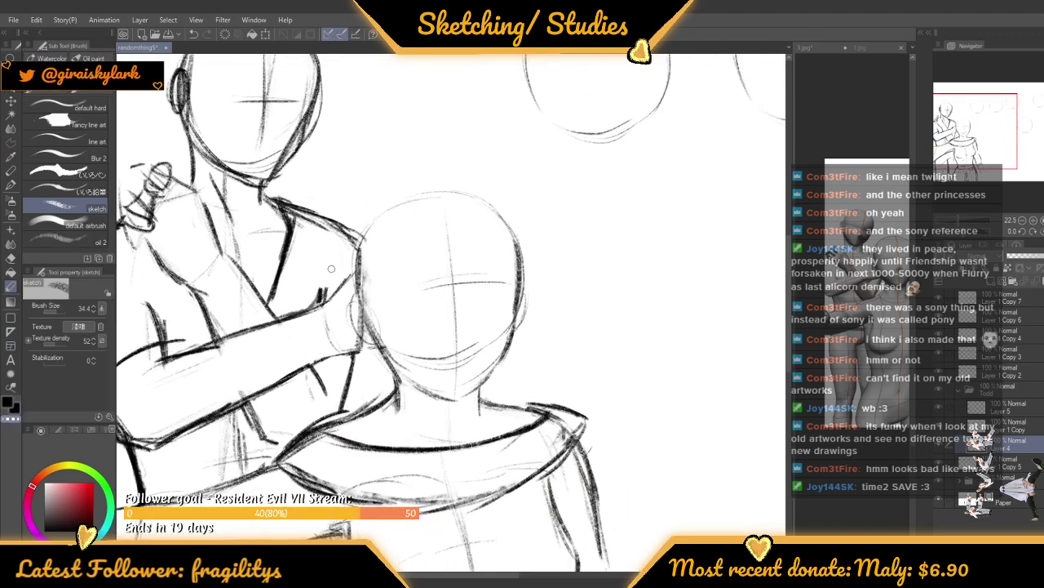
scroll(321, 292, "down", 3)
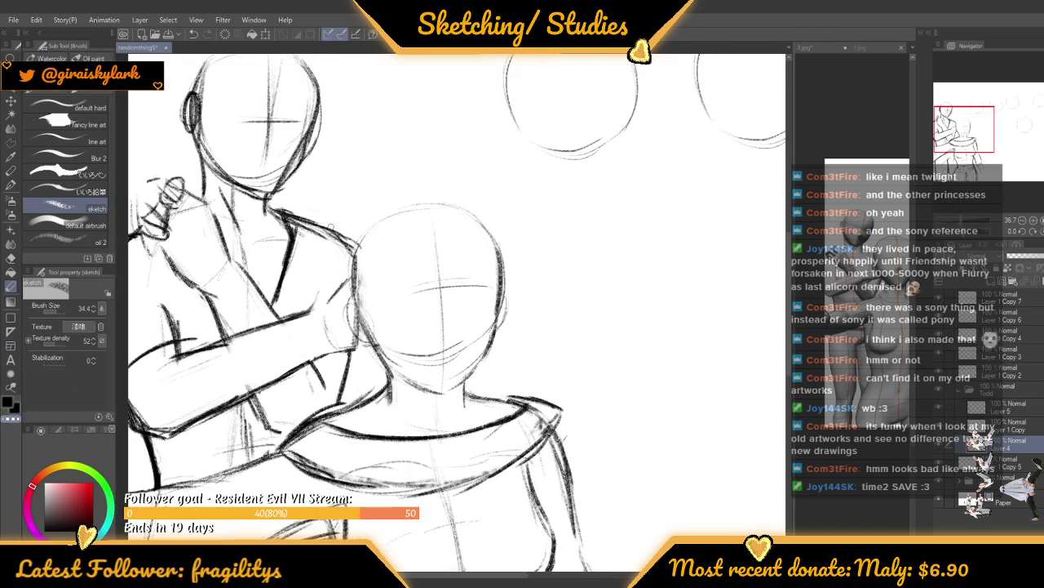
scroll(273, 297, "up", 4)
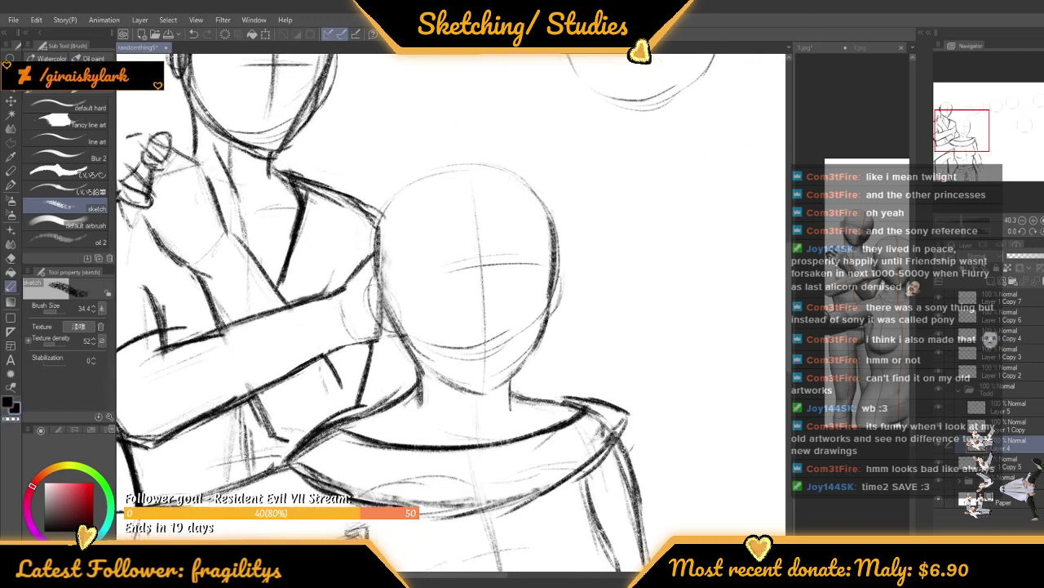
Examine both full figures, inspect the front figure's torso and waist, and select the transparent drawing colour
scroll(336, 286, "down", 4)
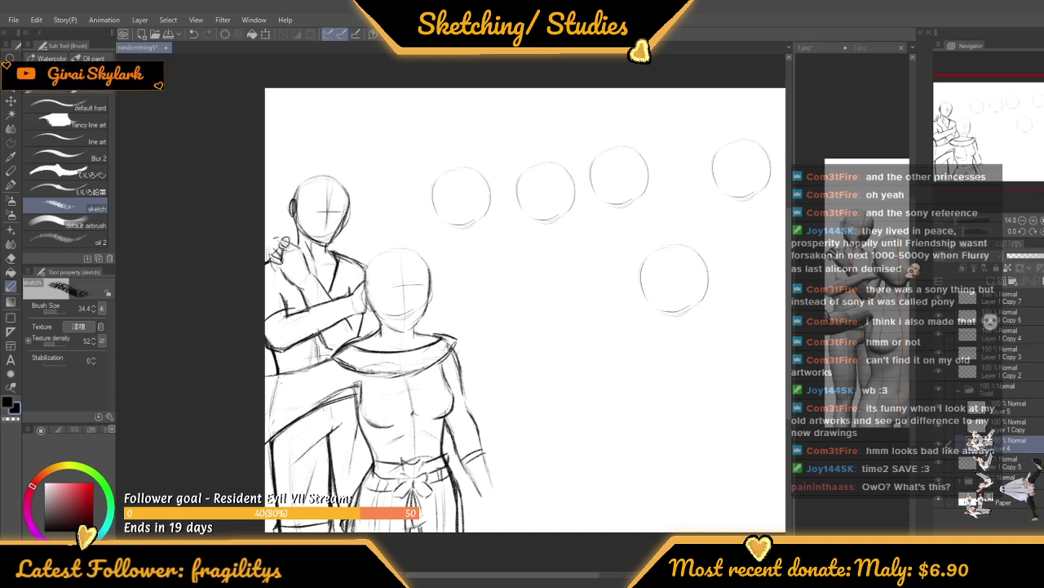
scroll(498, 188, "down", 4)
scroll(436, 187, "up", 2)
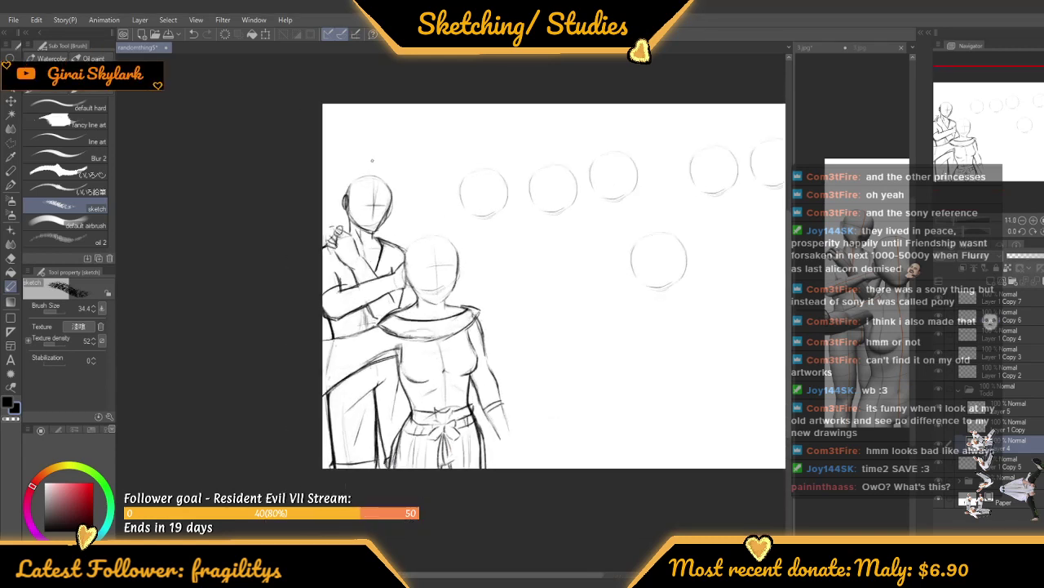
scroll(318, 230, "down", 2)
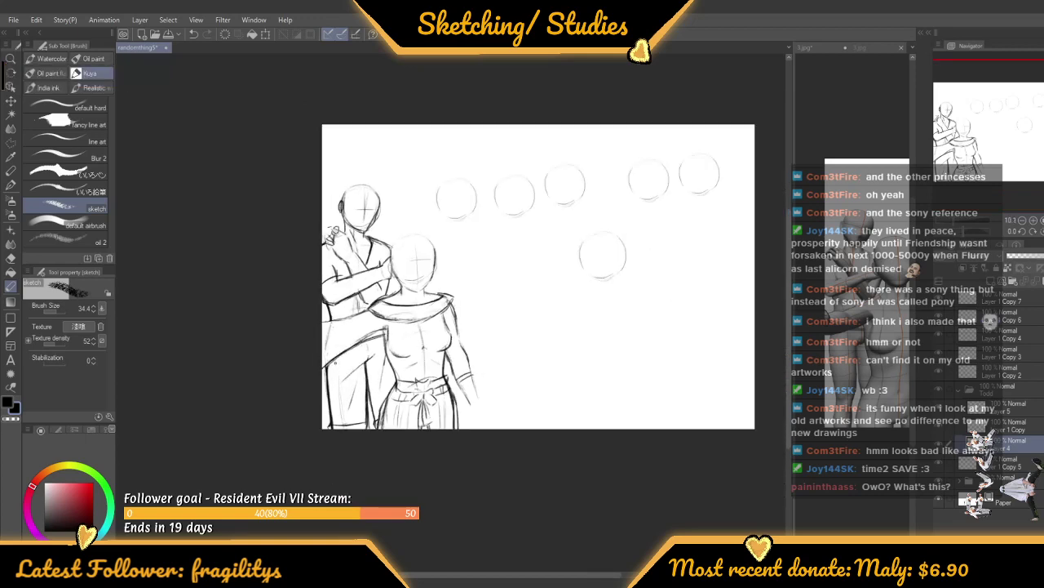
scroll(377, 335, "up", 3)
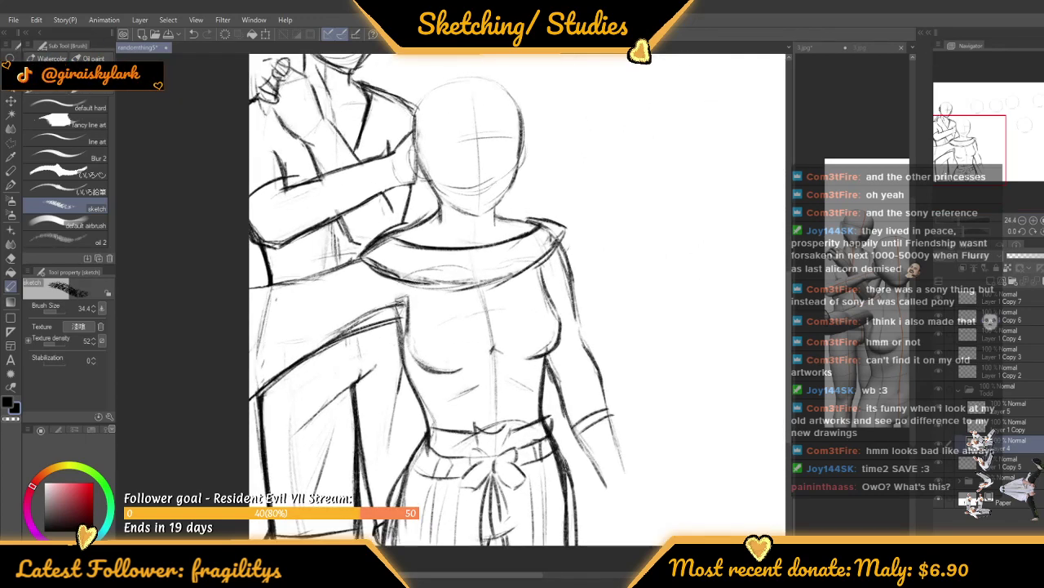
left_click(8, 419)
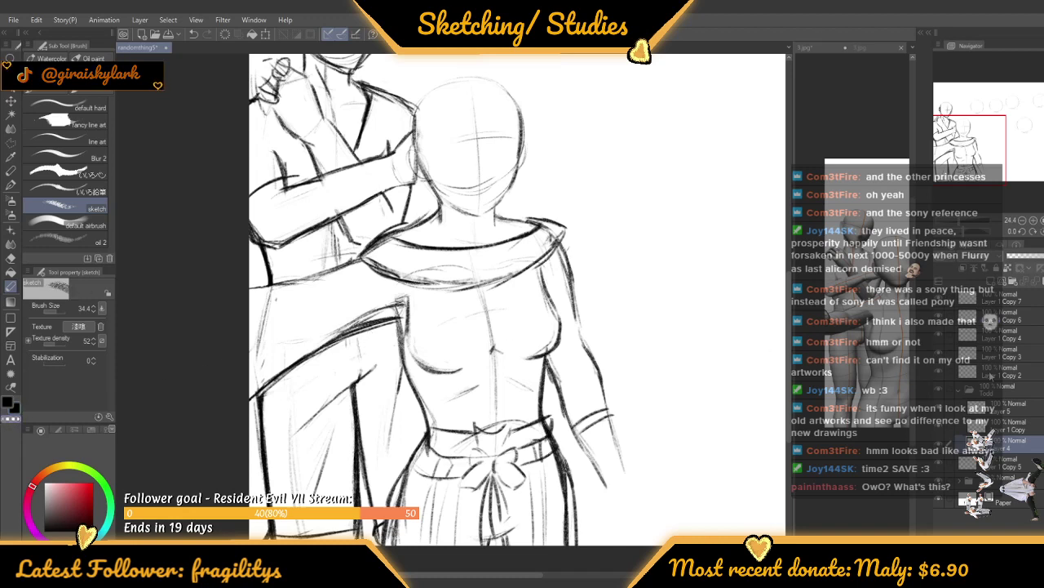
Examine both figures' overall proportions at several zoom levels, focusing on the rear figure's forearms and the front figure's head and collar
left_click(1004, 407)
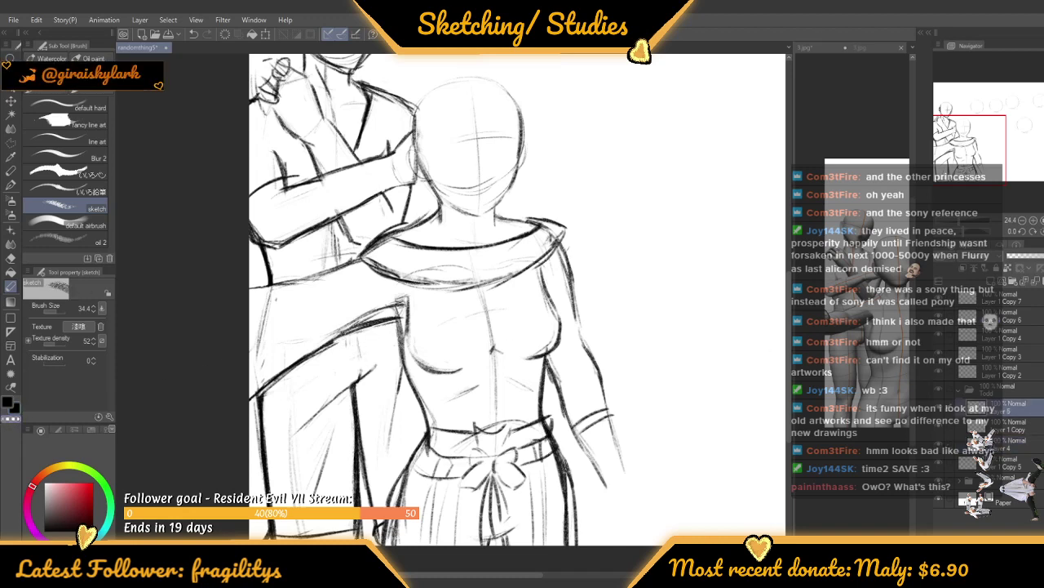
scroll(301, 366, "down", 6)
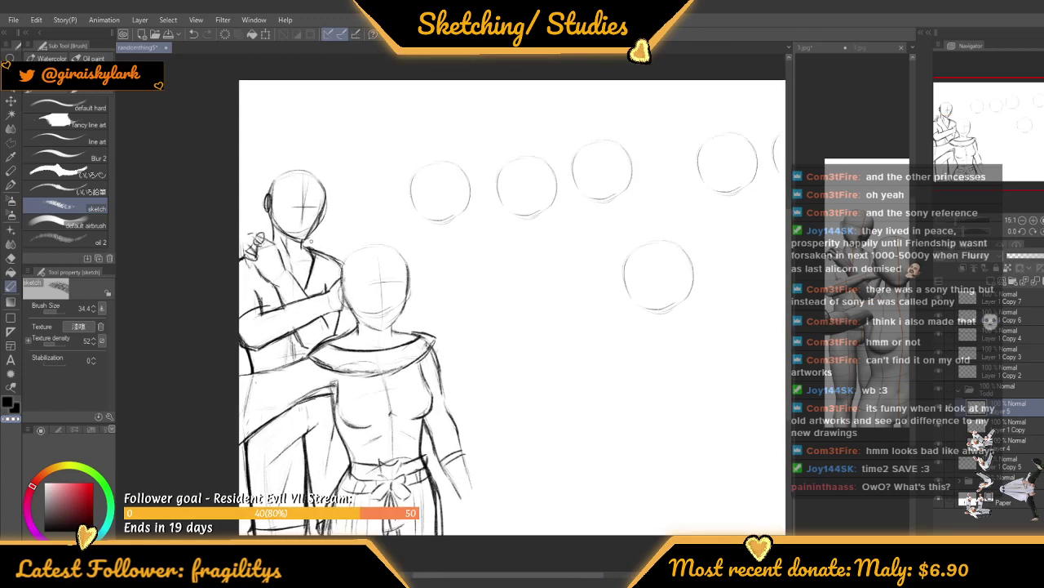
scroll(303, 267, "down", 3)
scroll(325, 272, "up", 3)
scroll(320, 263, "up", 5)
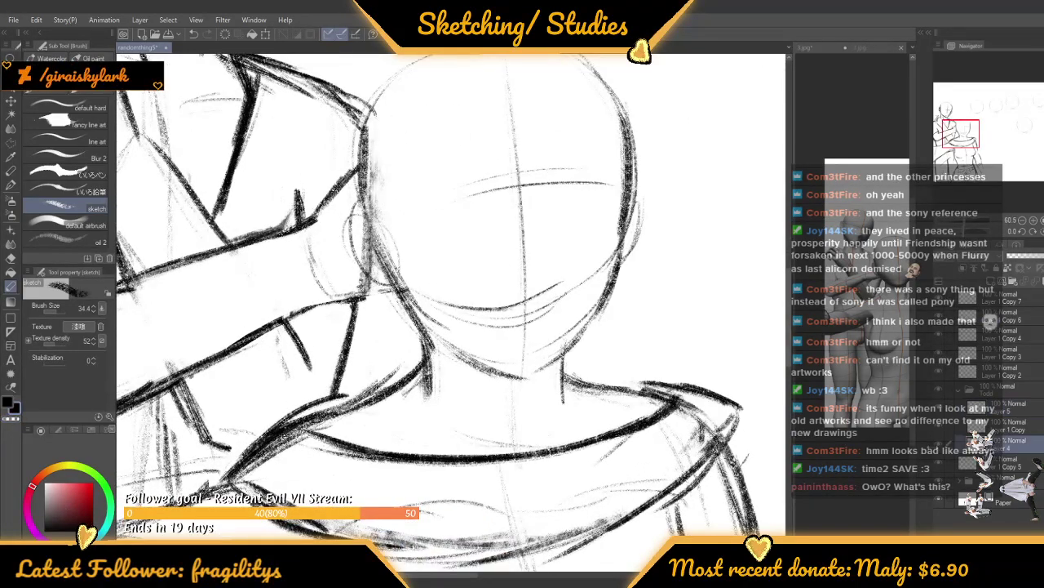
scroll(373, 312, "down", 2)
scroll(373, 311, "up", 1)
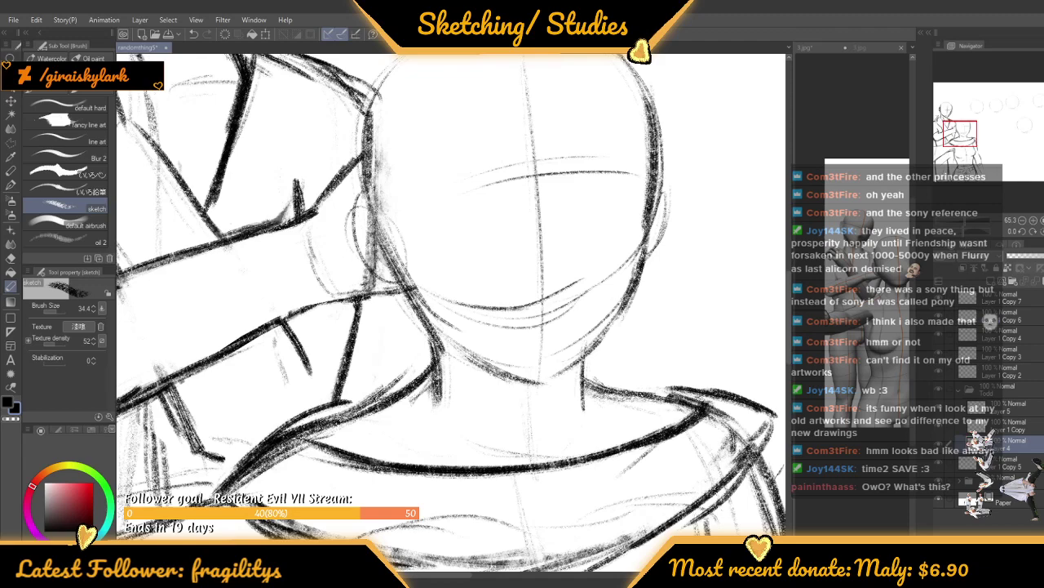
scroll(275, 295, "down", 5)
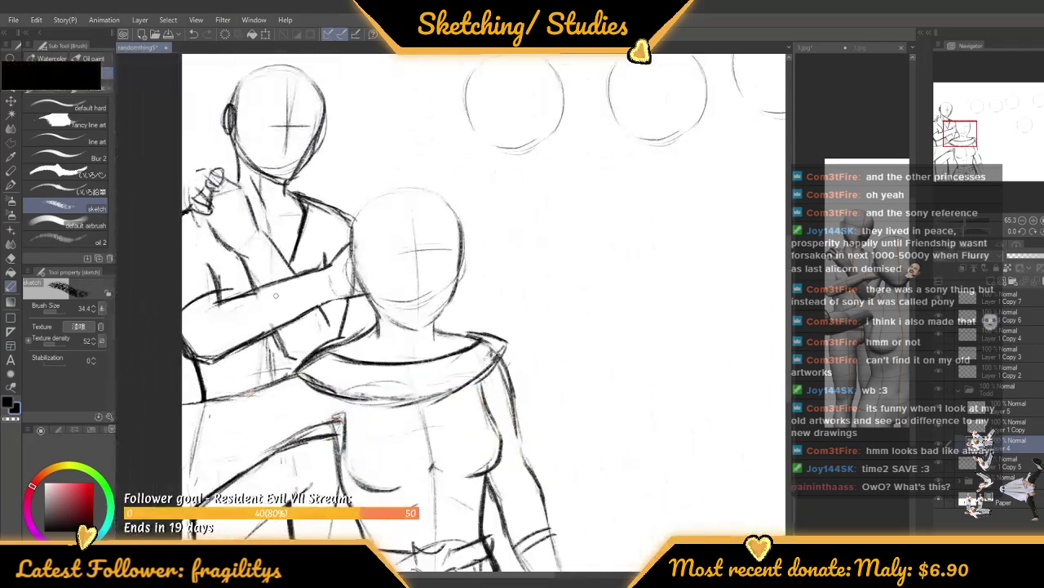
scroll(276, 296, "down", 4)
scroll(277, 285, "up", 3)
scroll(286, 278, "down", 2)
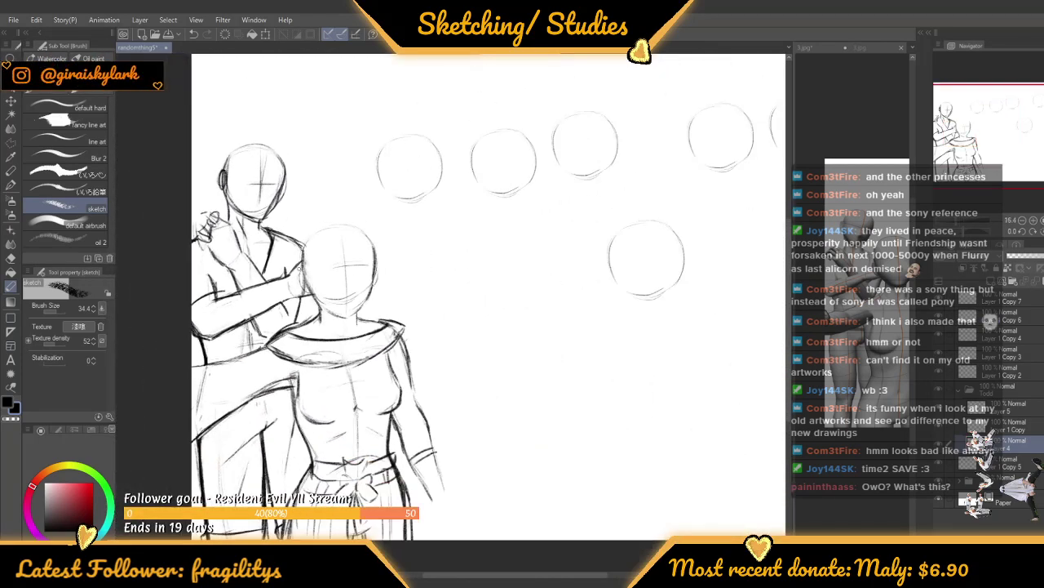
scroll(268, 193, "down", 2)
scroll(268, 192, "up", 2)
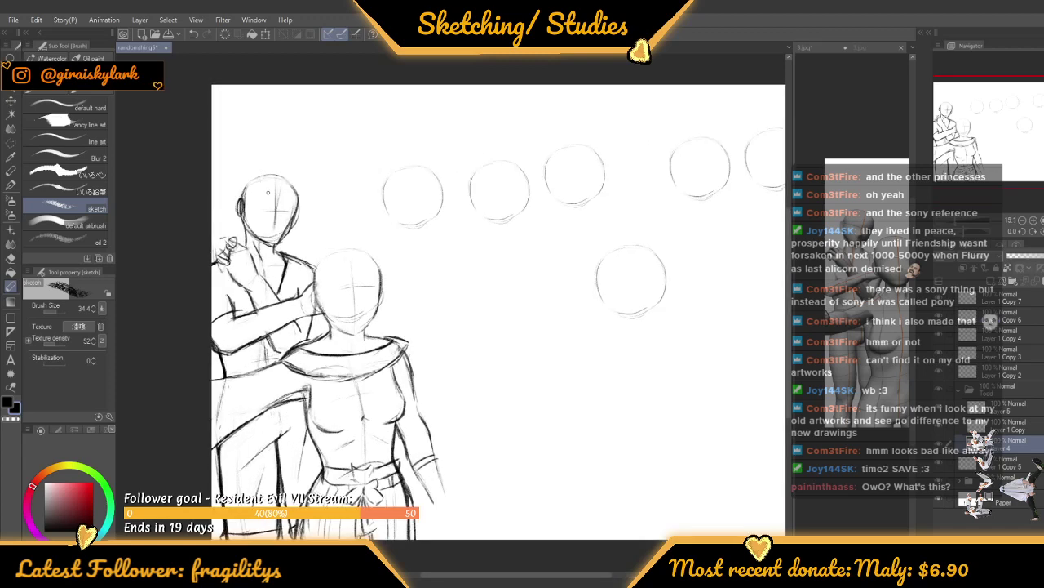
scroll(301, 306, "up", 5)
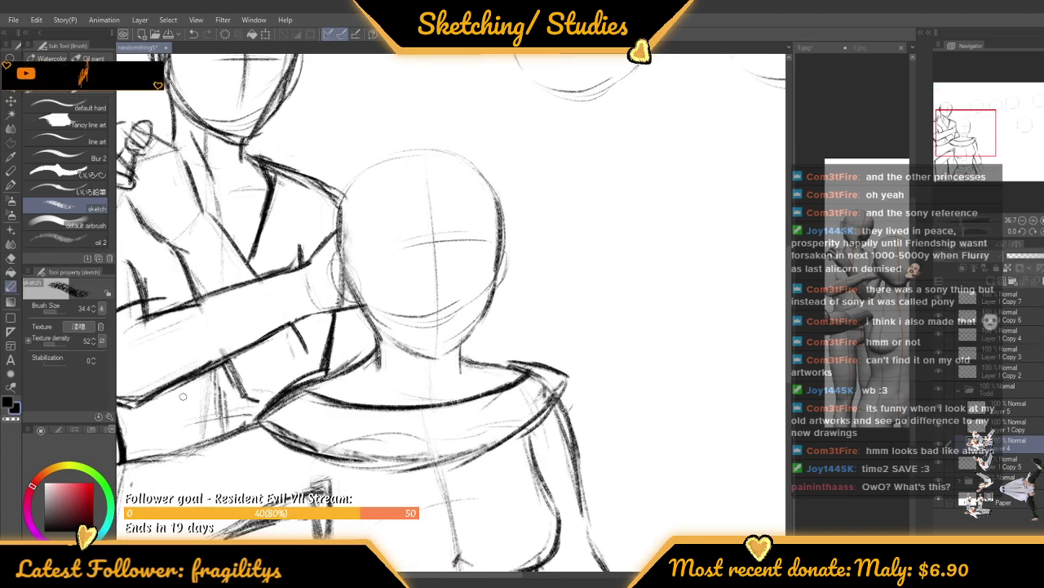
scroll(254, 297, "down", 4)
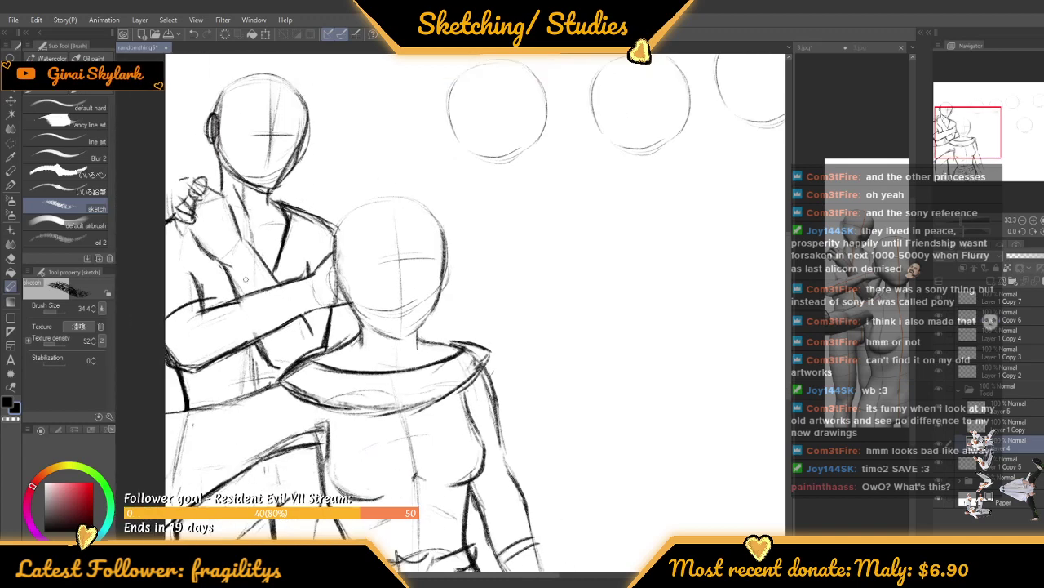
scroll(209, 304, "up", 3)
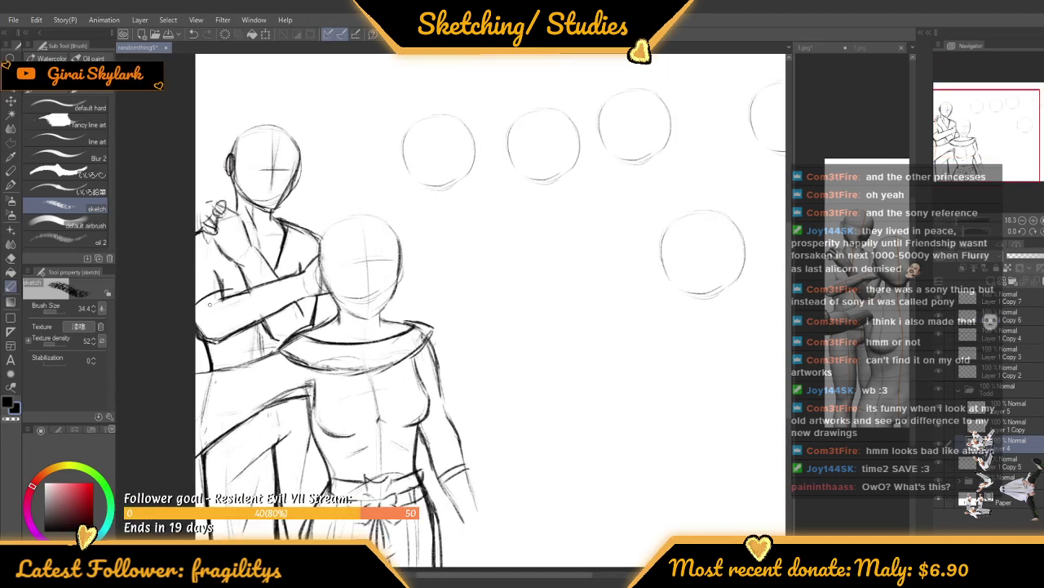
scroll(209, 303, "down", 4)
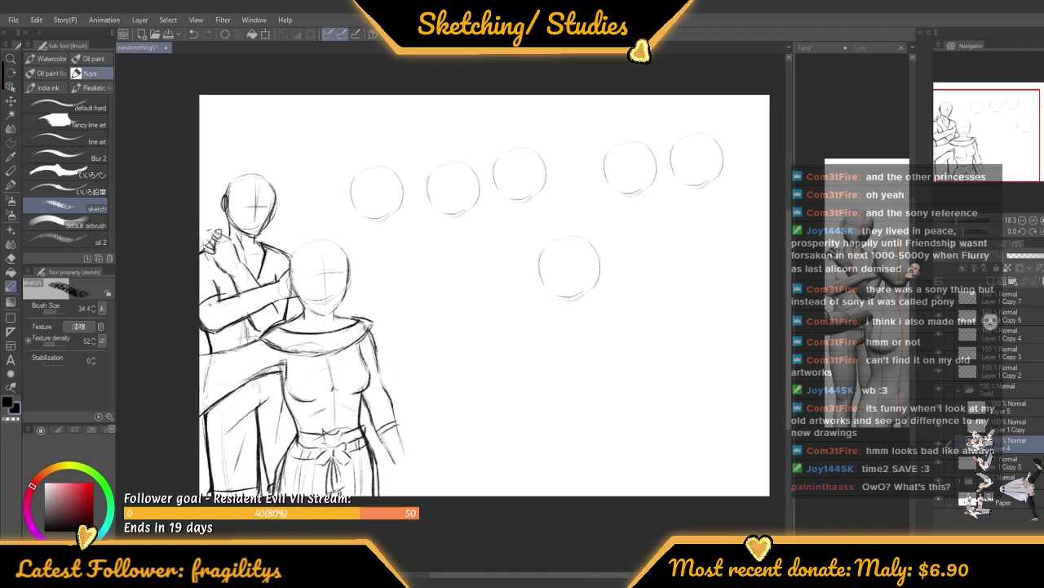
scroll(210, 303, "up", 1)
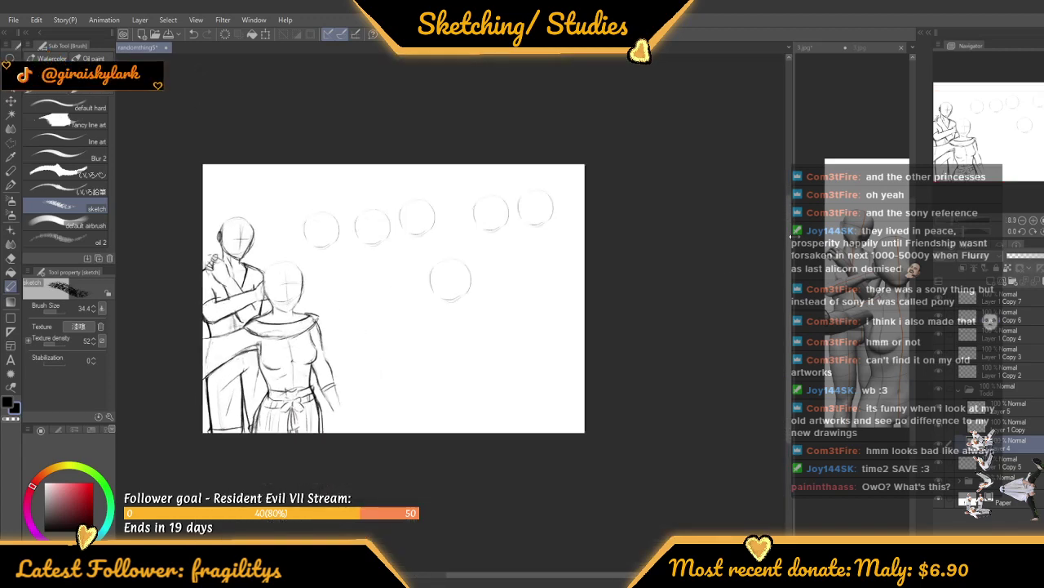
Widen the mannequin reference view, inspect the whole group, and arrange it beside the sketch canvas with the figures enlarged
left_click_drag(792, 235, 297, 265)
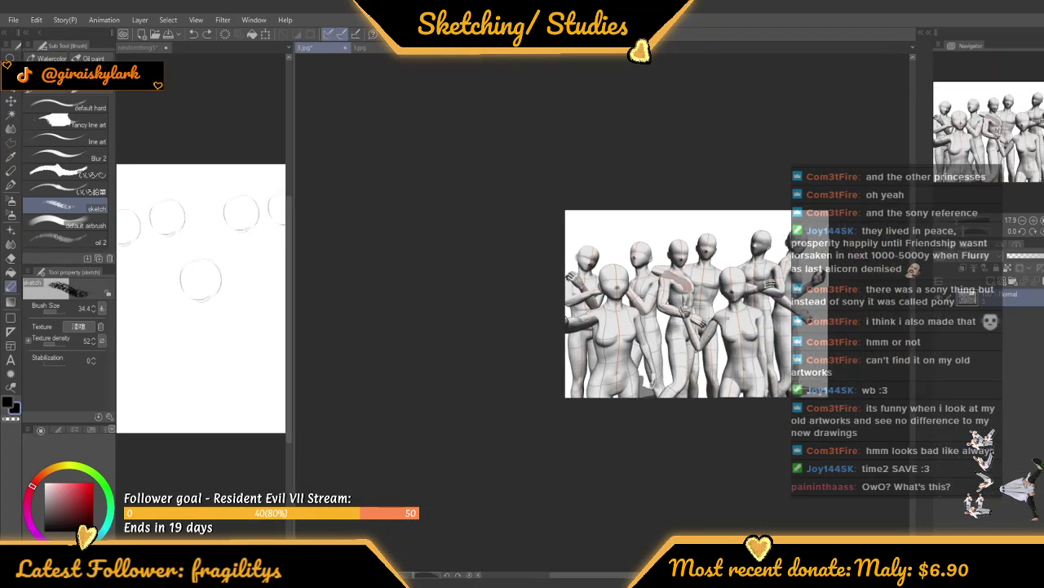
scroll(822, 354, "up", 3)
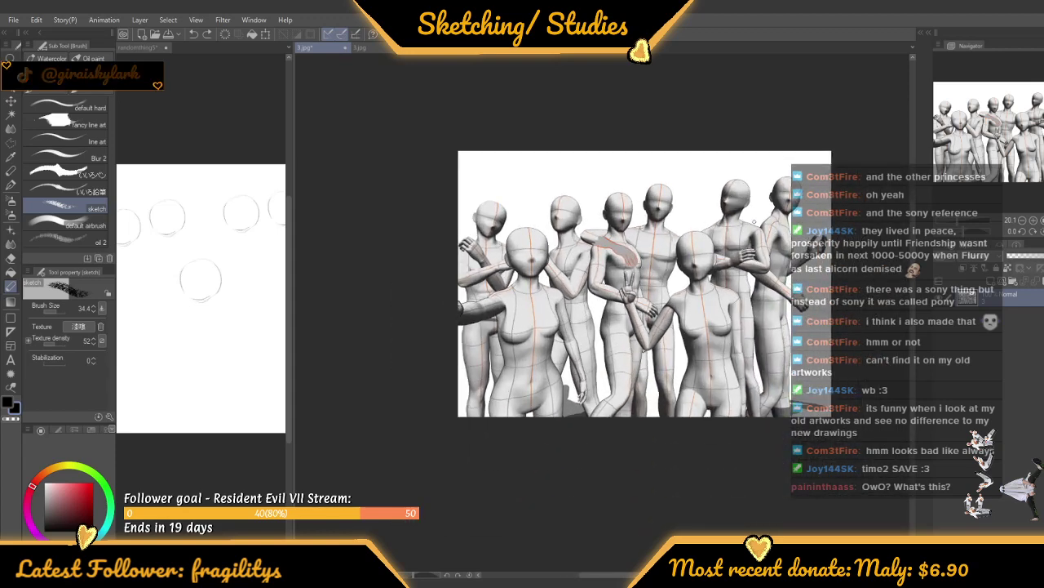
scroll(754, 221, "up", 3)
scroll(700, 211, "down", 2)
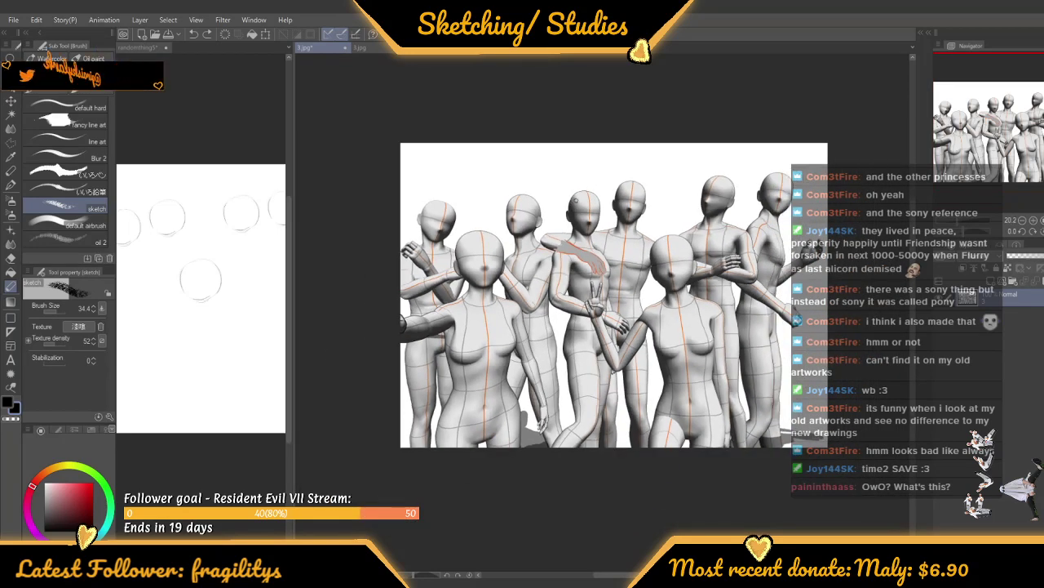
scroll(613, 295, "up", 1)
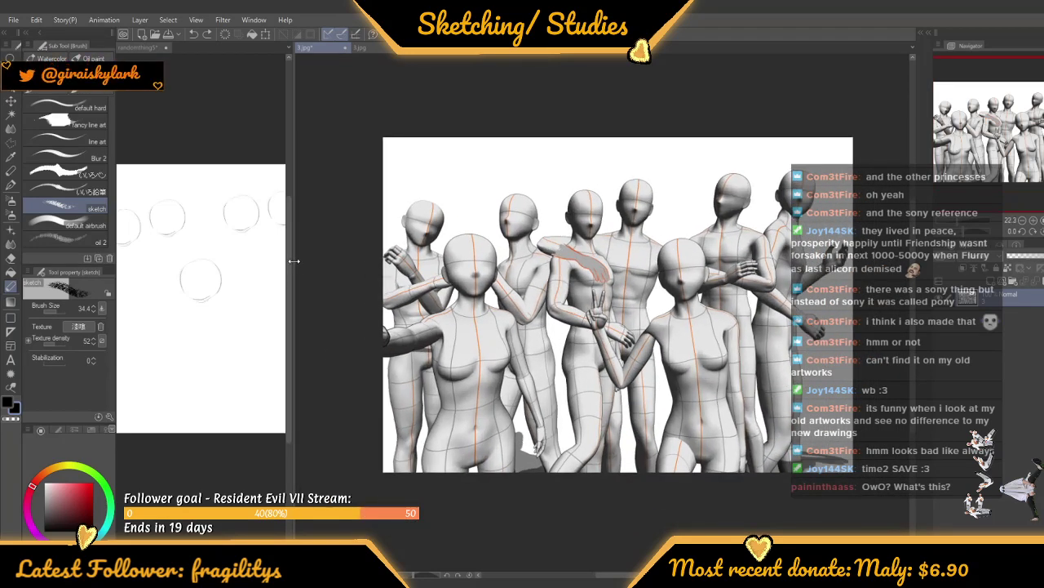
left_click_drag(294, 260, 650, 134)
scroll(768, 201, "up", 2)
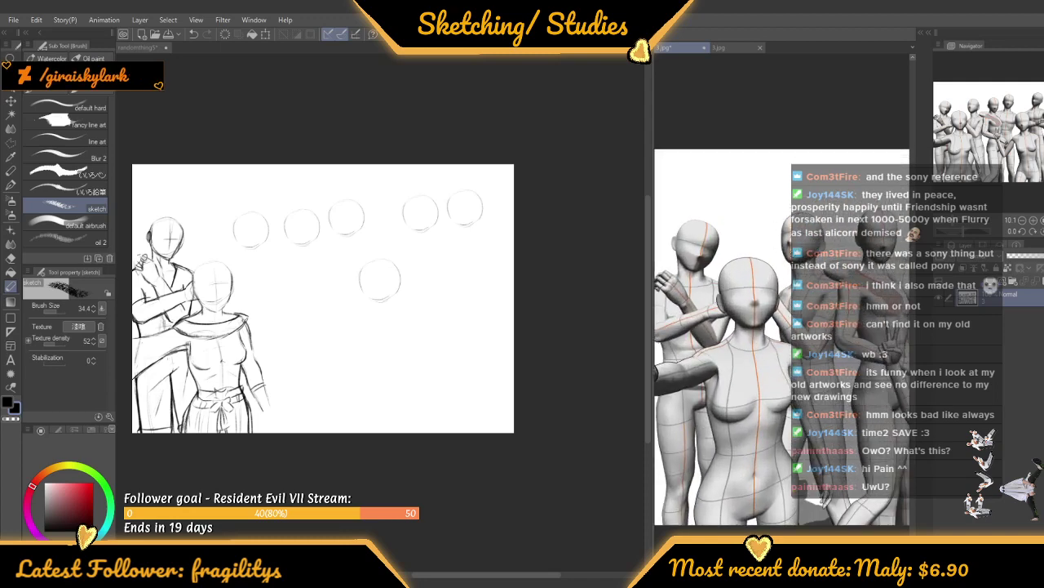
scroll(768, 201, "up", 2)
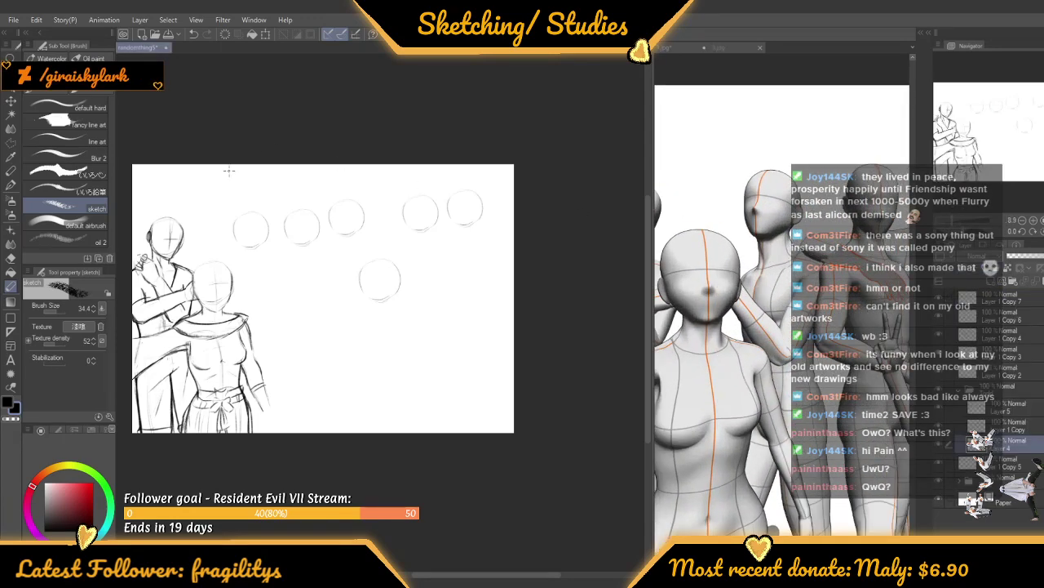
Collapse the finished figures' layer folder and toggle layer visibility to identify the layer holding the next head circle
scroll(168, 222, "up", 1)
scroll(279, 224, "up", 4)
scroll(245, 175, "down", 3)
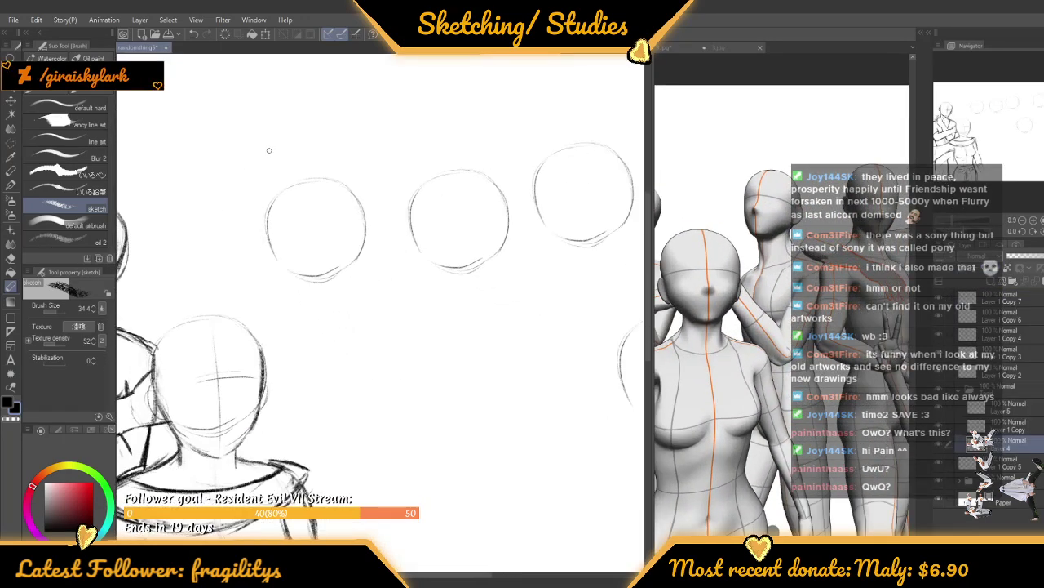
scroll(254, 157, "down", 2)
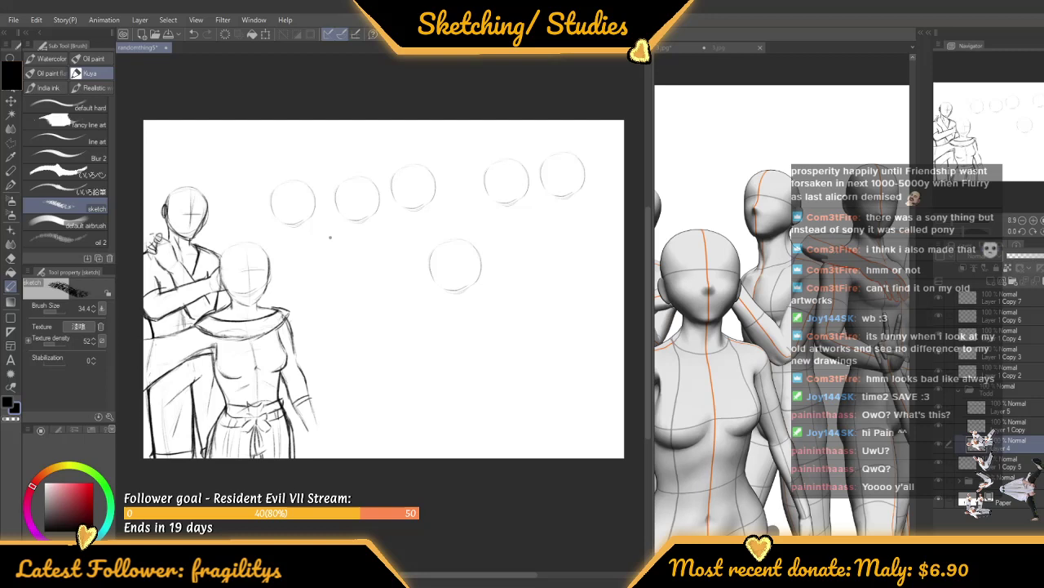
scroll(330, 238, "up", 2)
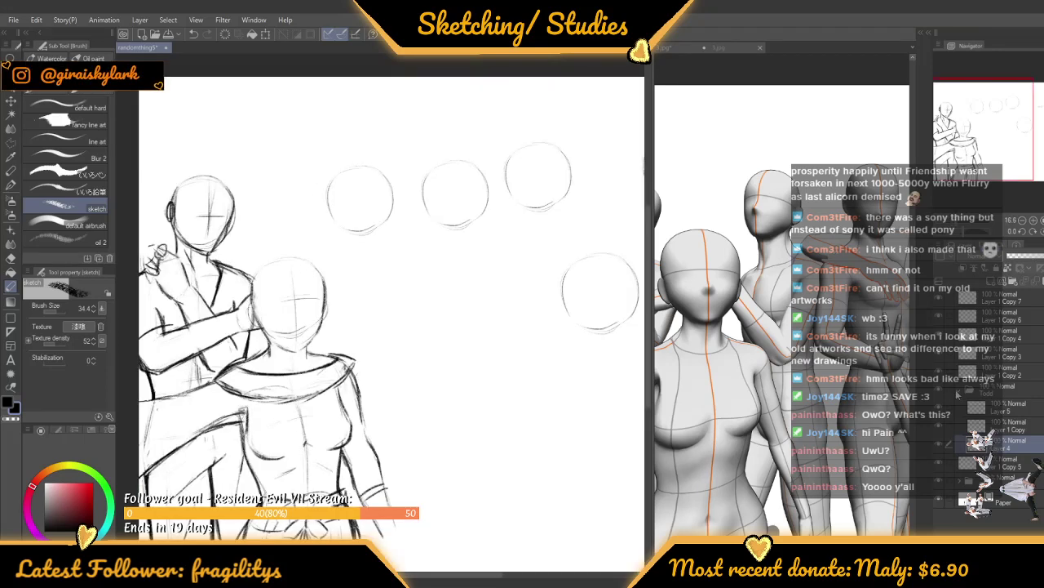
left_click(958, 391)
left_click(939, 407)
left_click(942, 409)
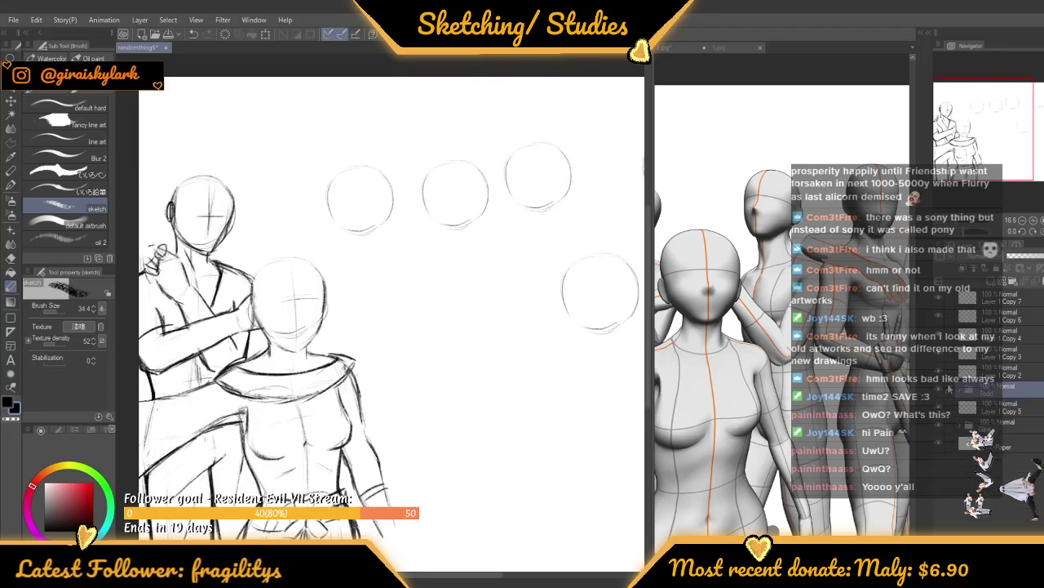
left_click(941, 371)
left_click(941, 372)
Put Layer 1 Copy 2 into a new layer folder above the finished figures' folder
left_click(999, 372)
key("ctrl+g")
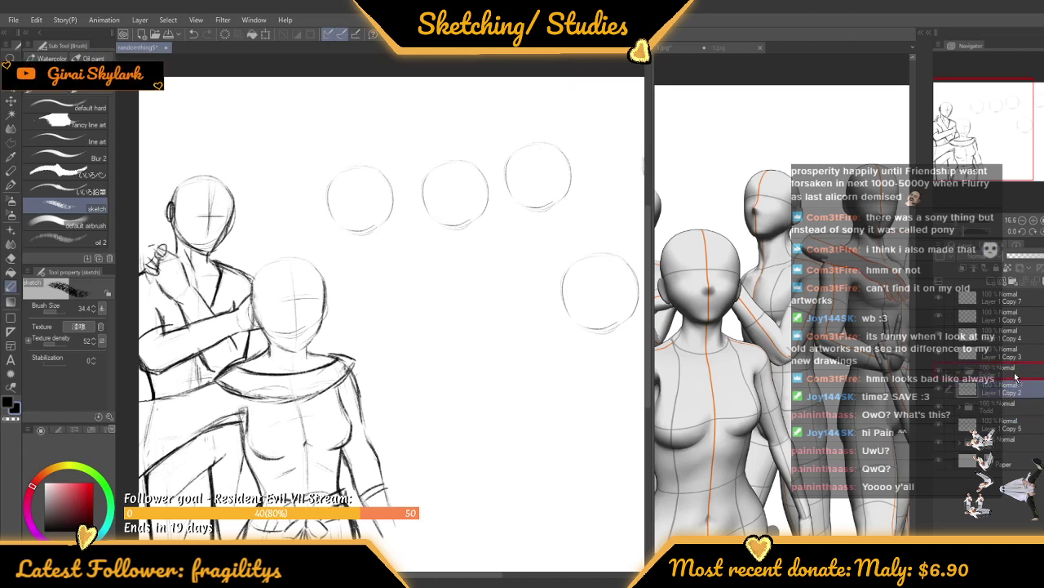
left_click(1012, 377)
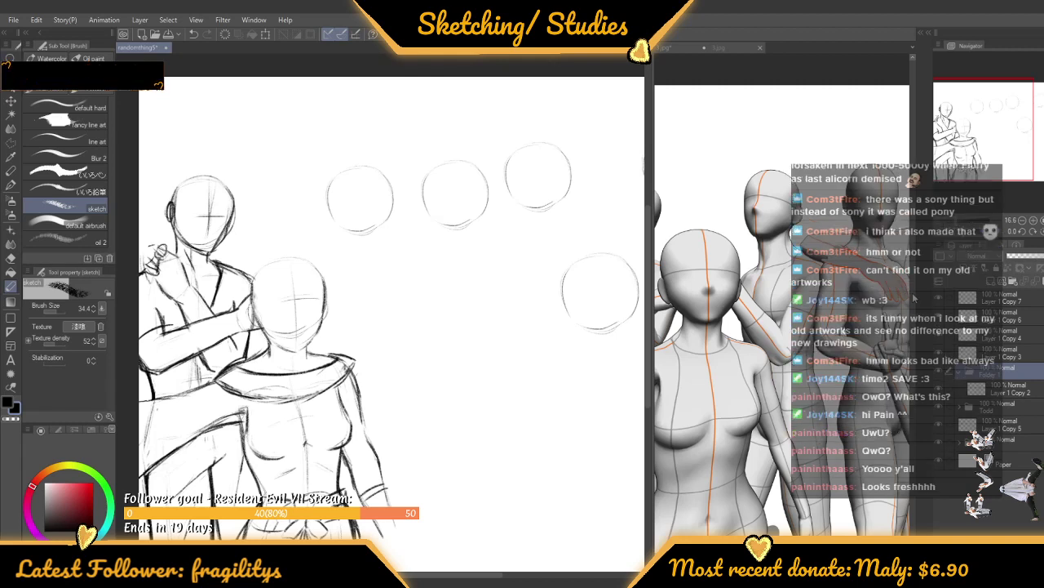
On Layer 1 Copy 2, sketch a slightly slanted vertical centre line left of the middle of the nearest empty head circle
scroll(359, 106, "up", 4)
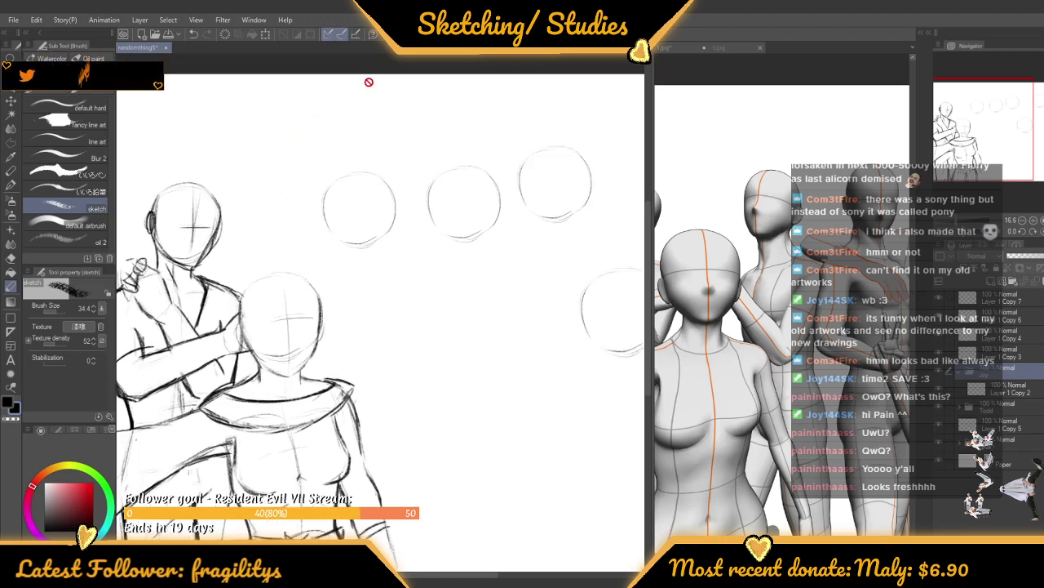
scroll(341, 194, "up", 1)
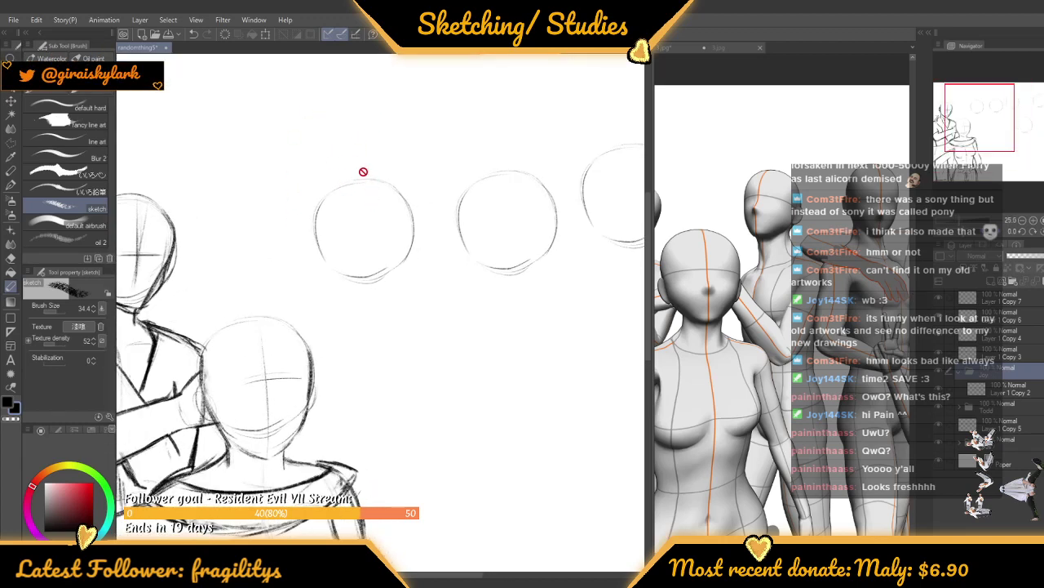
left_click(978, 390)
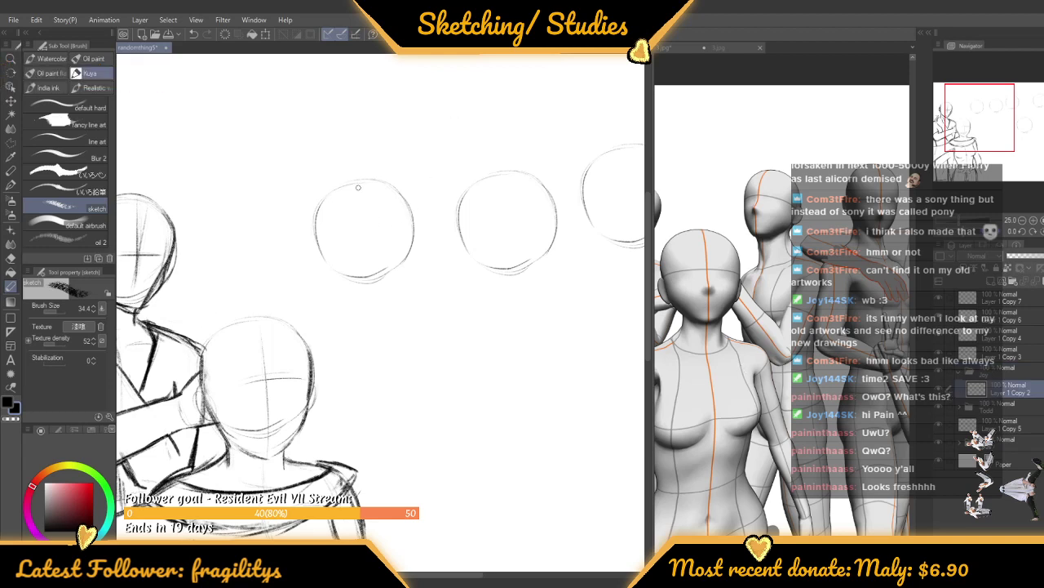
left_click_drag(352, 182, 347, 276)
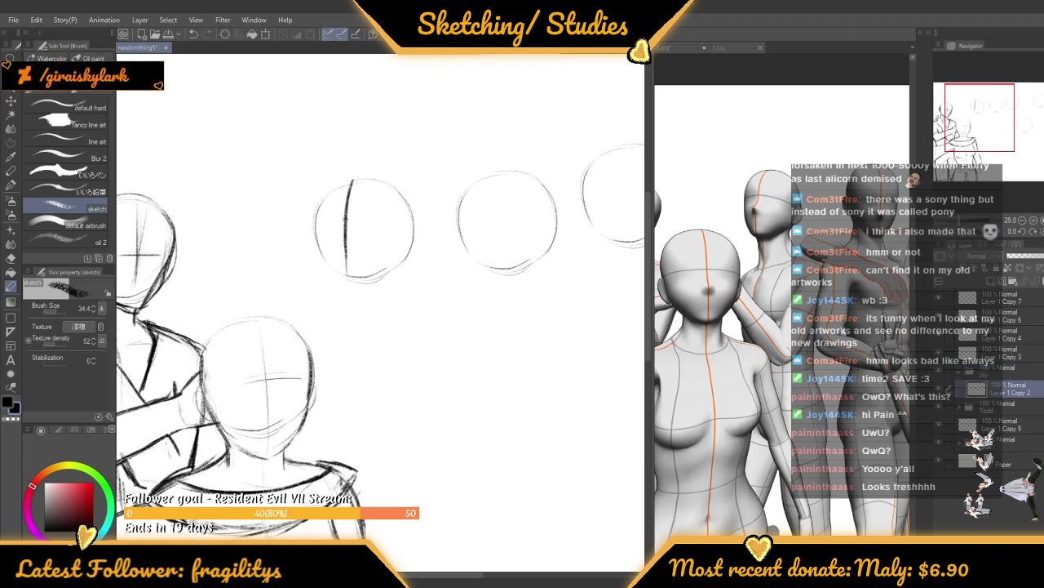
key("ctrl+z")
scroll(349, 208, "up", 2)
mouse_move(352, 186)
left_mouse_down()
mouse_move(346, 329)
mouse_move(347, 189)
mouse_move(352, 289)
mouse_move(338, 201)
mouse_move(333, 276)
mouse_move(316, 306)
left_mouse_up()
Sketch the cheek, tapered chin and jawline below the head circle and add an oval ear on its right side
left_click_drag(304, 249, 323, 319)
mouse_move(308, 277)
left_mouse_down()
mouse_move(326, 322)
mouse_move(389, 317)
left_mouse_up()
mouse_move(351, 331)
left_mouse_down()
mouse_move(407, 302)
mouse_move(434, 250)
mouse_move(418, 282)
left_mouse_up()
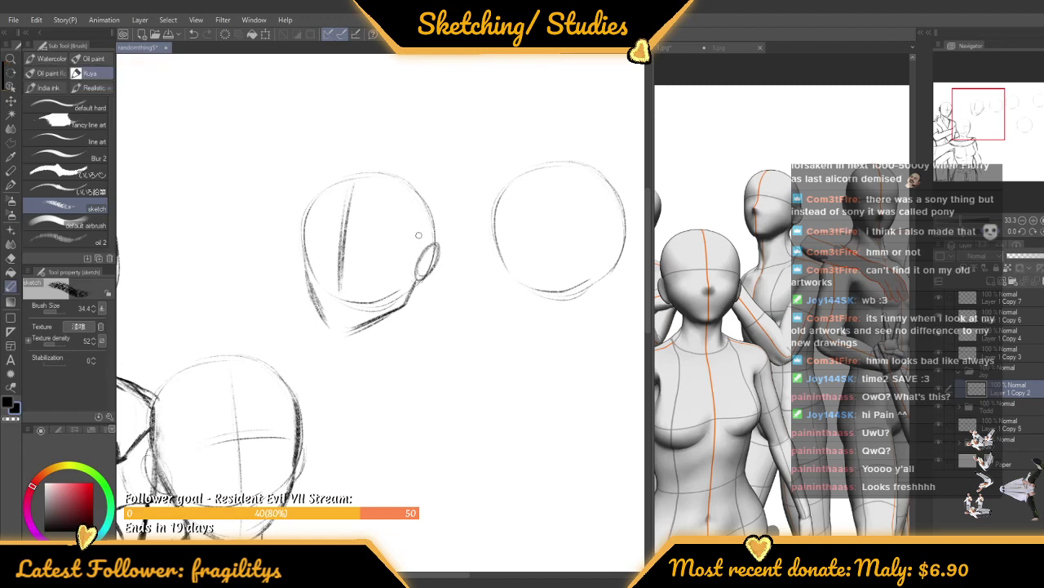
Draw a curved horizontal eye line across the new three-quarter head and check the head against the two finished figures
scroll(417, 220, "down", 3)
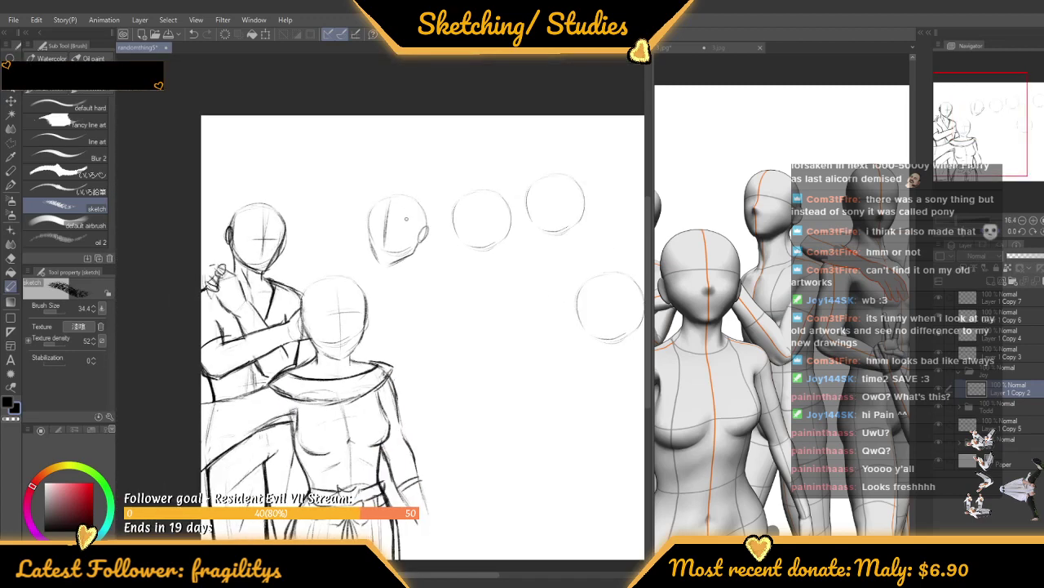
scroll(405, 219, "up", 4)
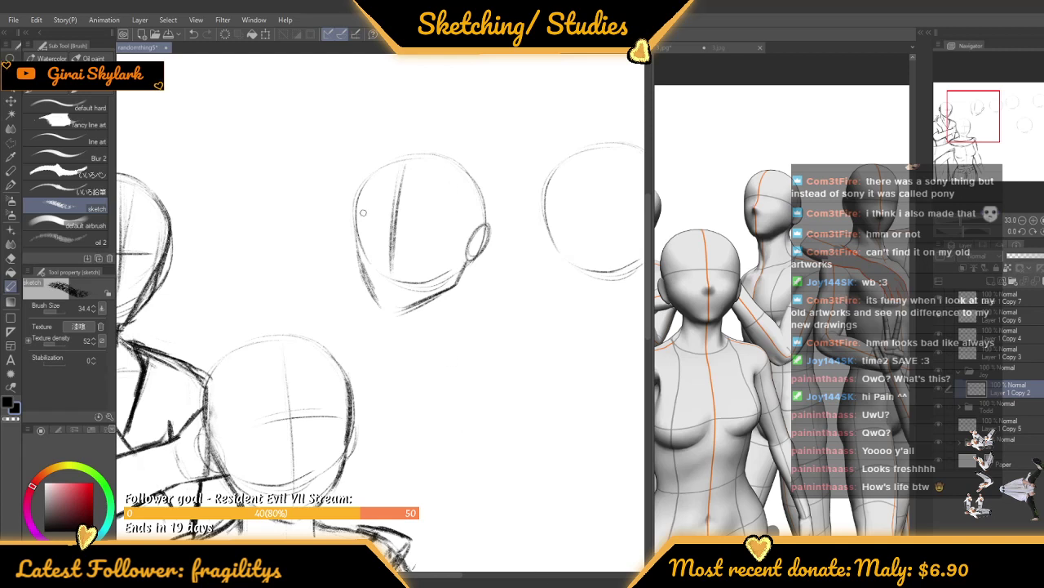
scroll(364, 213, "up", 2)
mouse_move(361, 225)
left_mouse_down()
mouse_move(413, 217)
mouse_move(472, 237)
left_mouse_up()
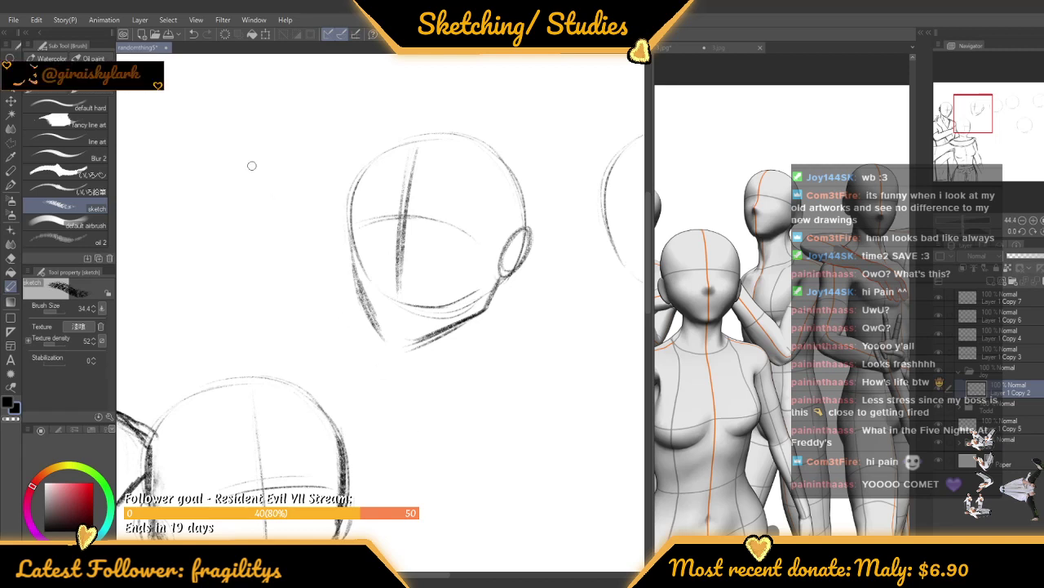
scroll(533, 365, "down", 4)
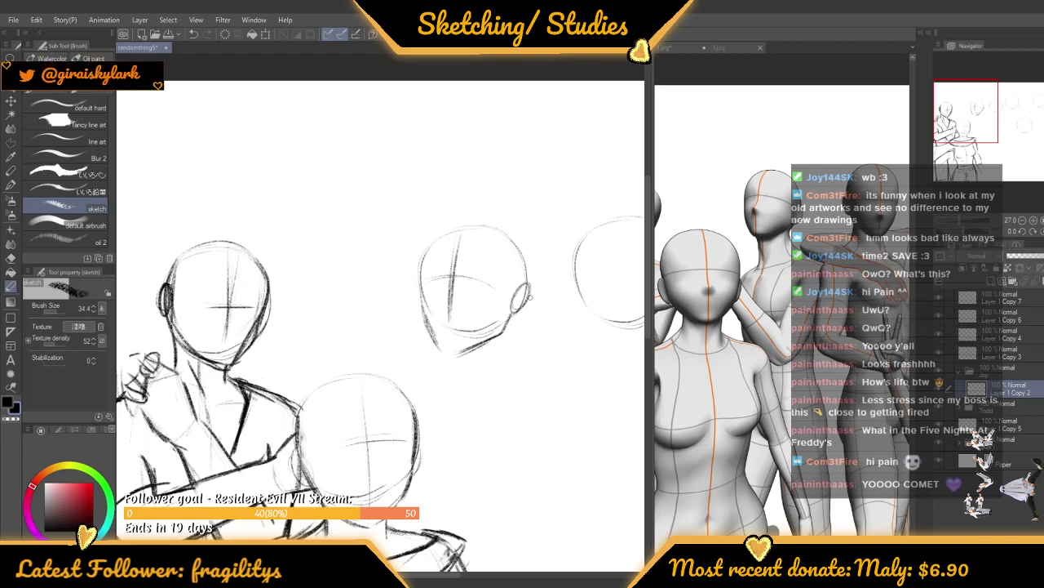
scroll(534, 295, "down", 2)
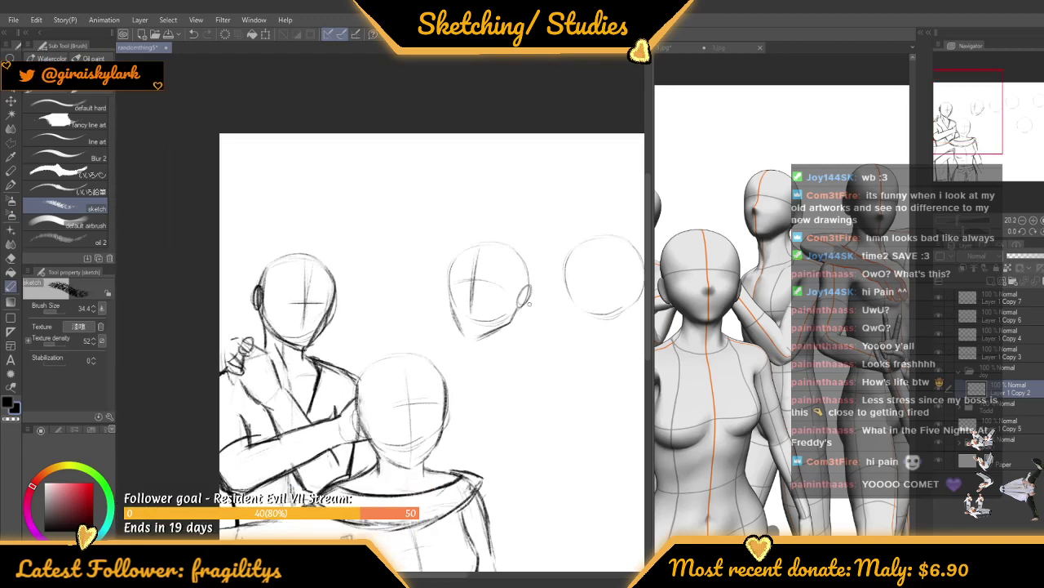
scroll(533, 310, "up", 3)
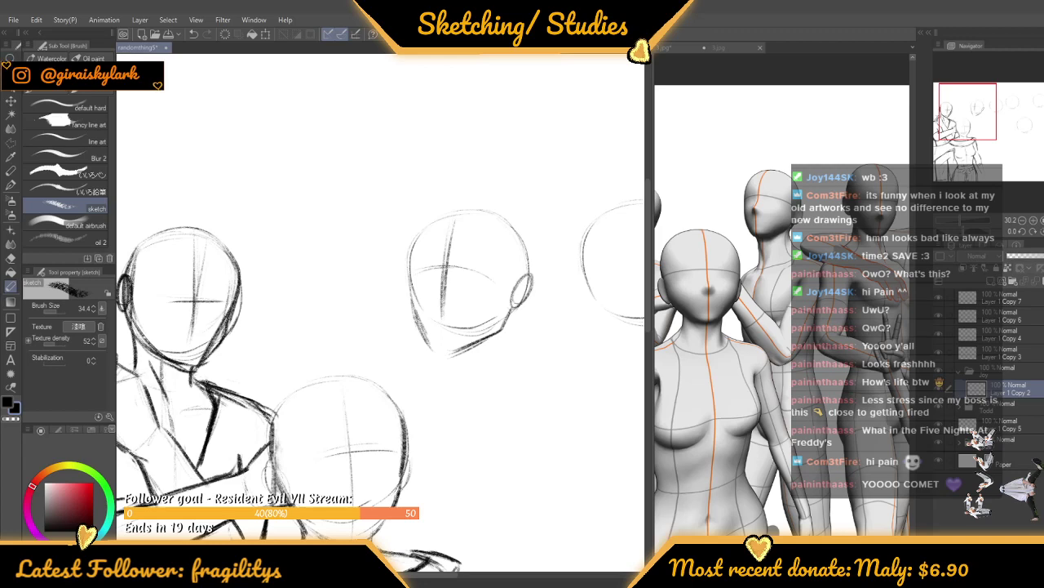
Examine the new three-quarter head's size and placement against the two finished figures and the mannequin reference
scroll(582, 137, "down", 3)
scroll(384, 204, "down", 2)
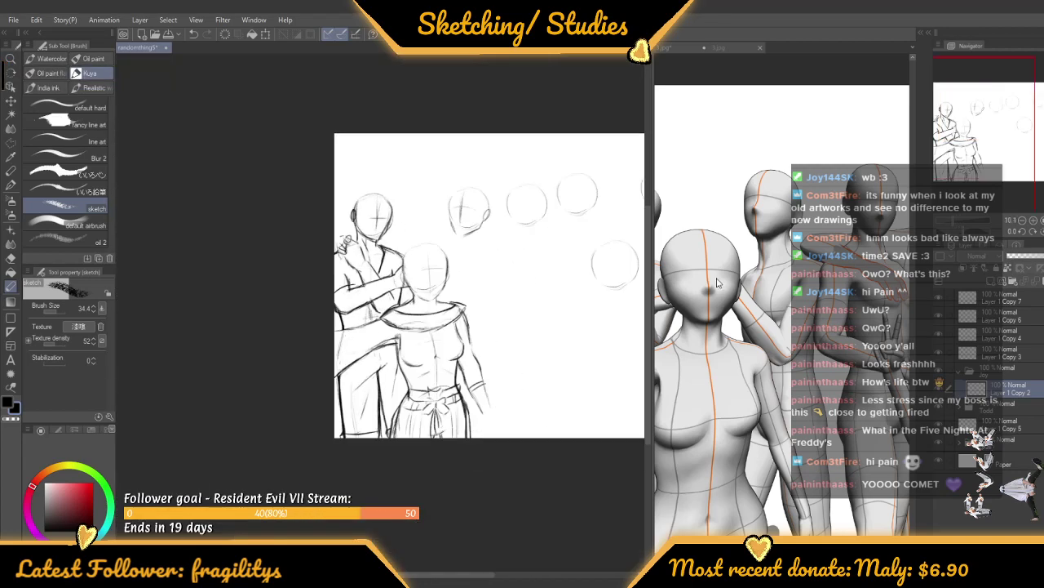
key("ctrl+plus")
key("ctrl+plus")
key("ctrl+plus")
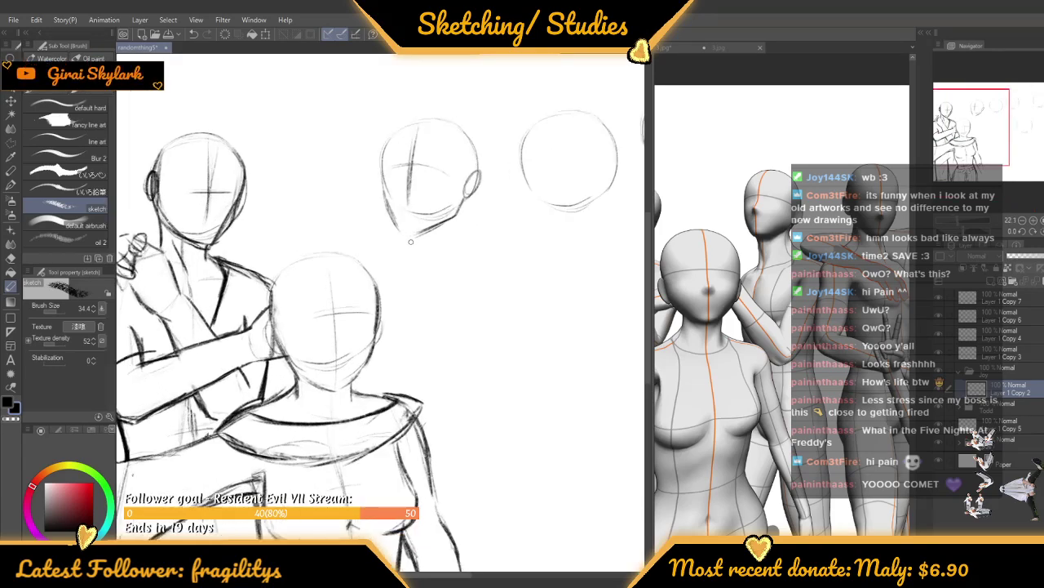
scroll(412, 242, "up", 2)
scroll(411, 242, "down", 1)
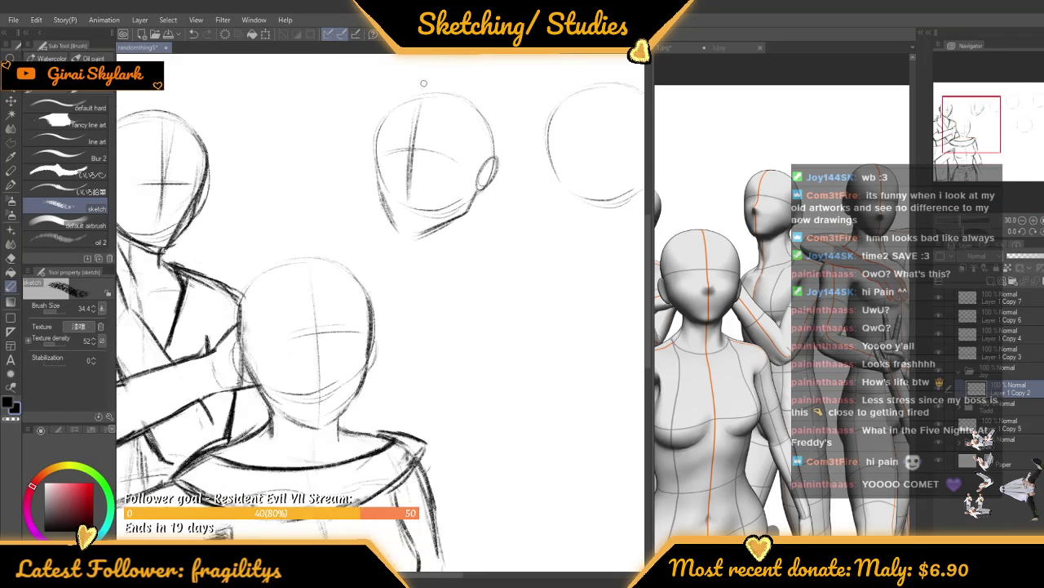
key("ctrl+minus")
key("ctrl+plus")
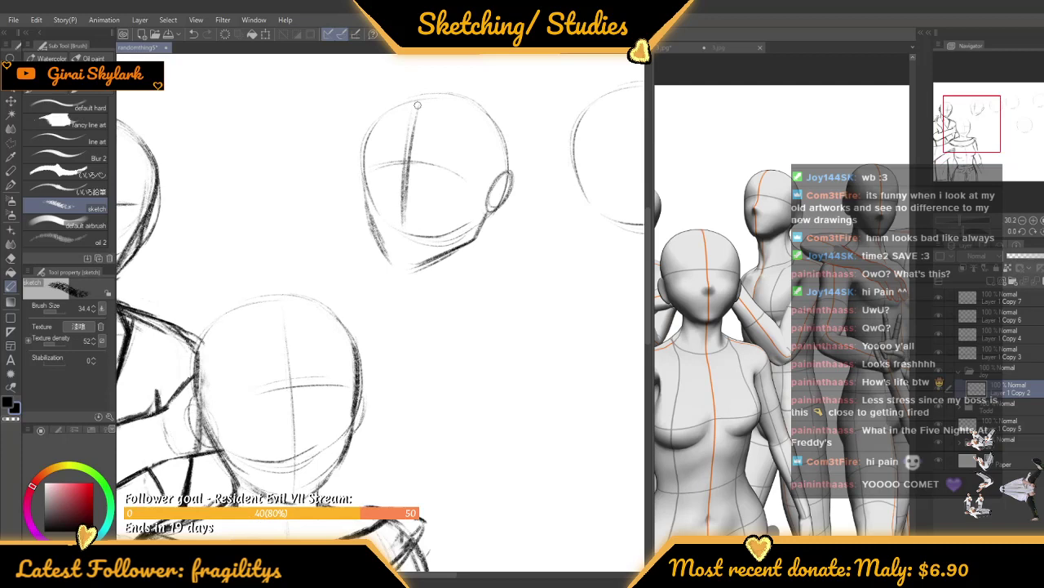
scroll(456, 247, "up", 2)
scroll(436, 220, "down", 4)
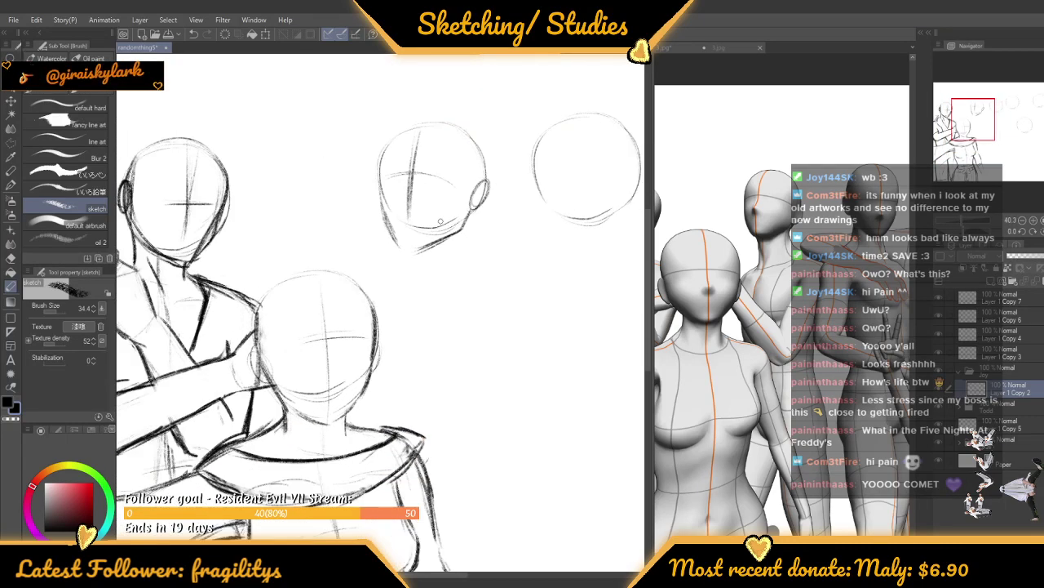
scroll(436, 221, "down", 1)
scroll(436, 220, "up", 1)
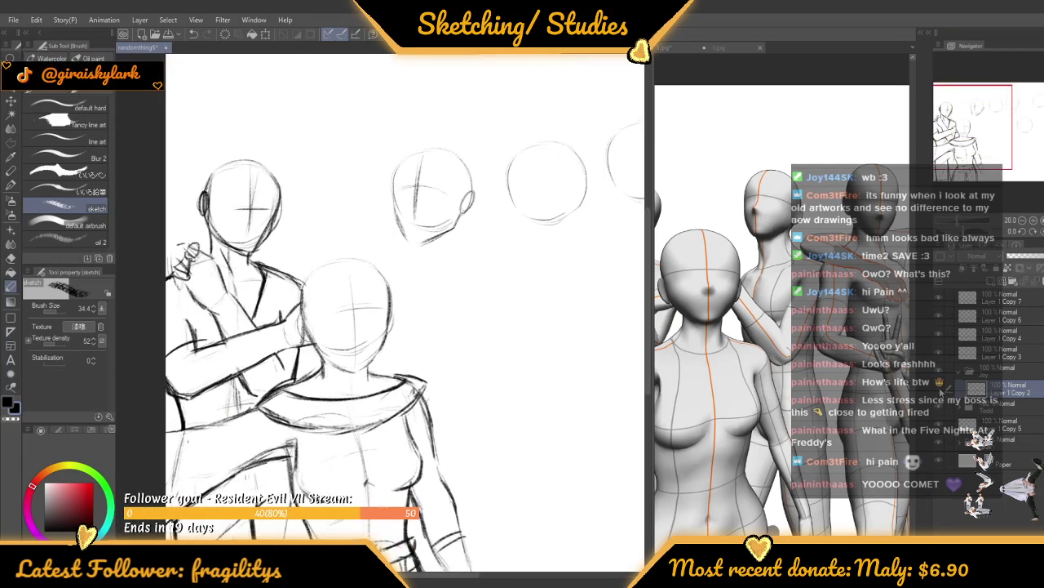
Toggle the visibility of Layer 1 Copy 2 to check the new head against the rest of the group sketch
left_click(940, 388)
left_click(939, 387)
left_click(939, 387)
left_click(939, 387)
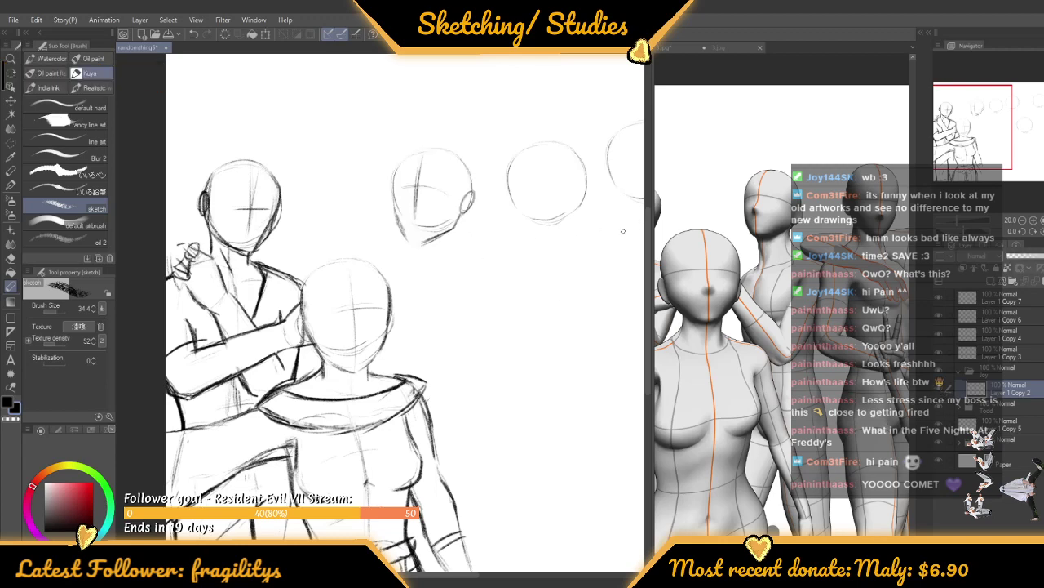
scroll(243, 313, "down", 1)
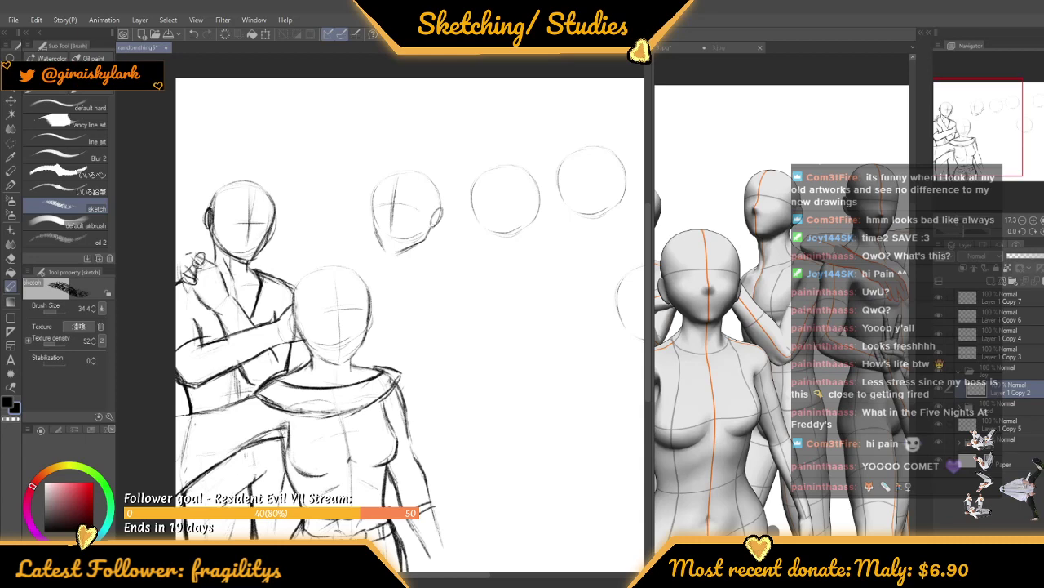
key("ctrl+minus")
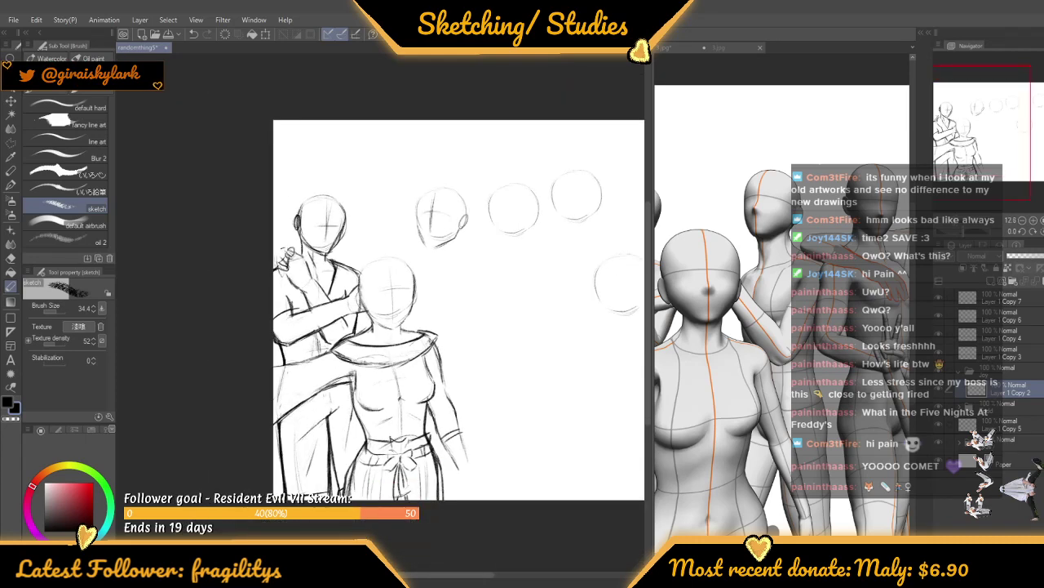
scroll(456, 228, "up", 2)
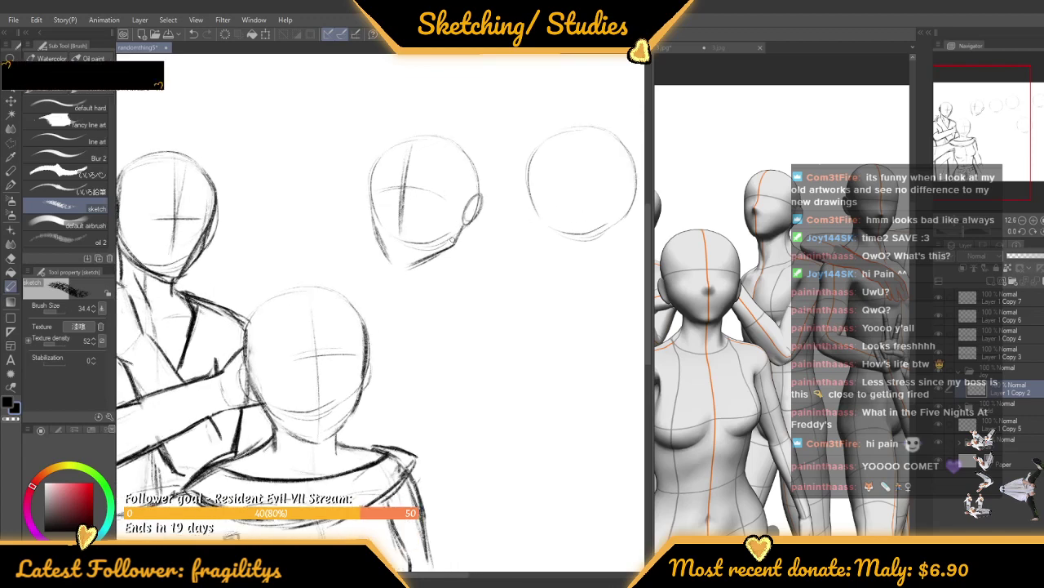
scroll(438, 247, "up", 1)
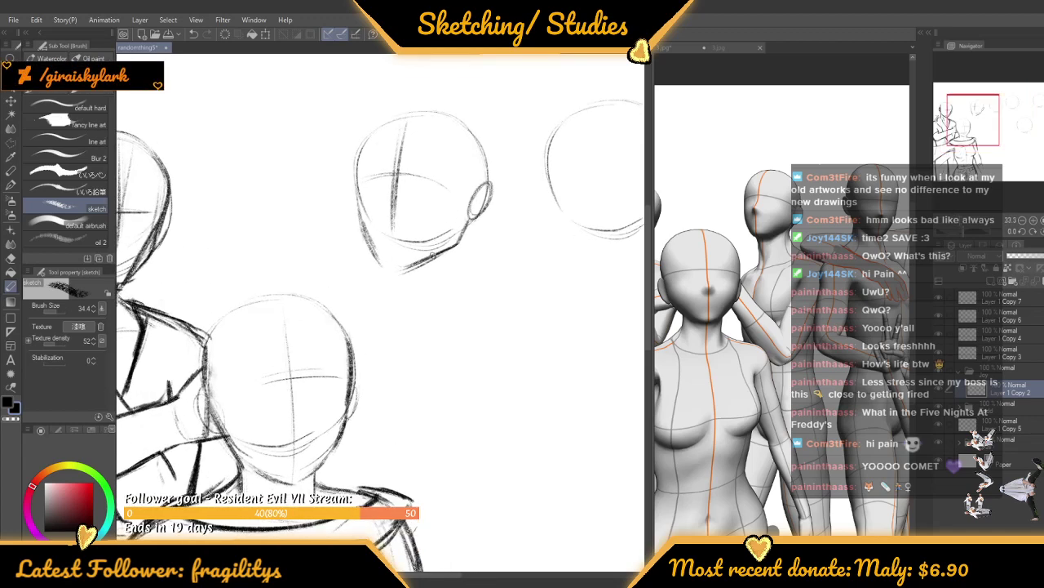
scroll(433, 256, "up", 1)
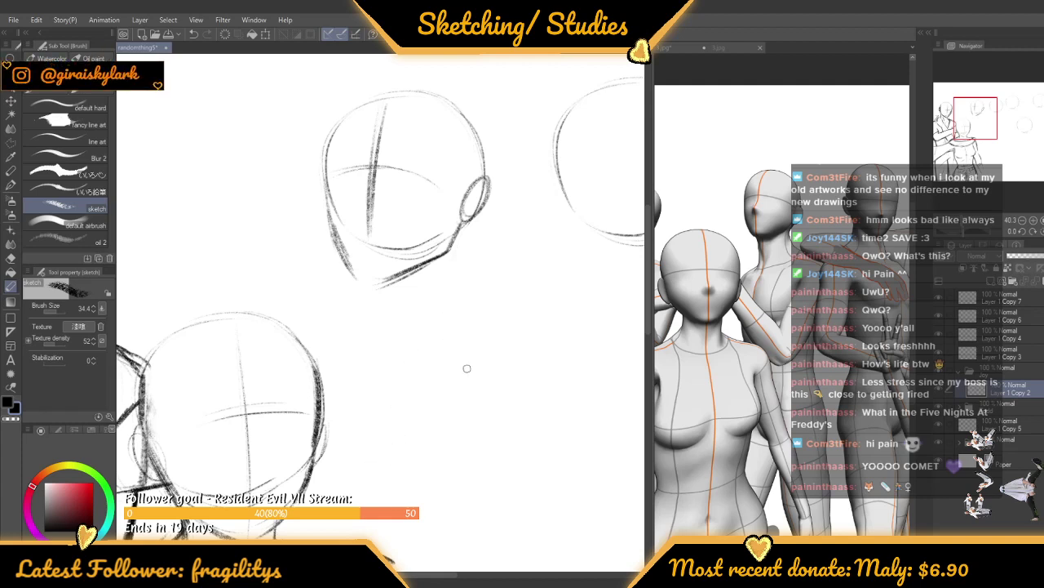
Sketch the back neck line from below the ear curving outward and a short front neck line under the chin
scroll(458, 189, "down", 1)
scroll(446, 252, "up", 2)
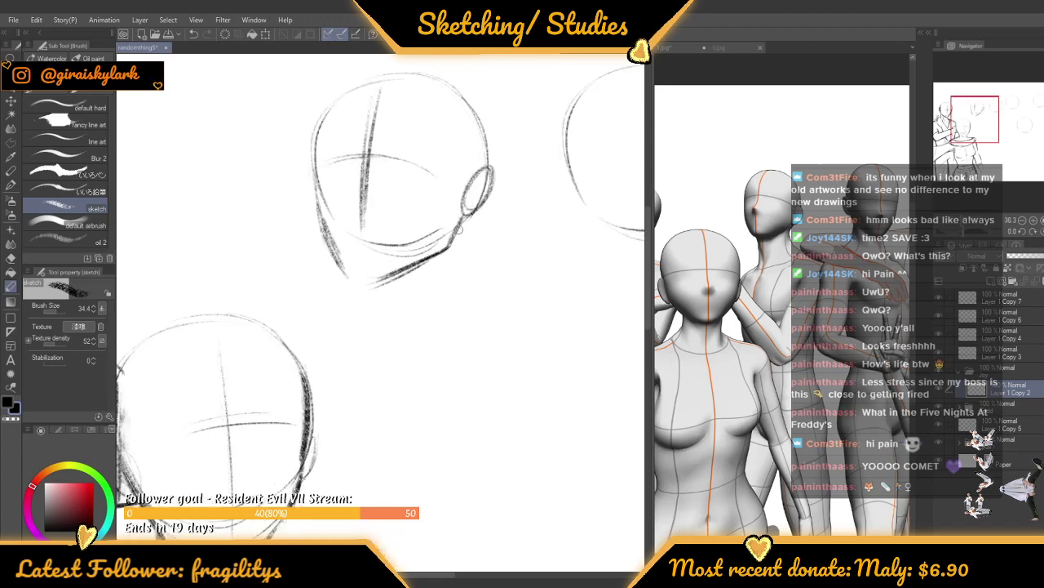
scroll(449, 253, "down", 2)
scroll(455, 254, "up", 2)
scroll(457, 253, "up", 1)
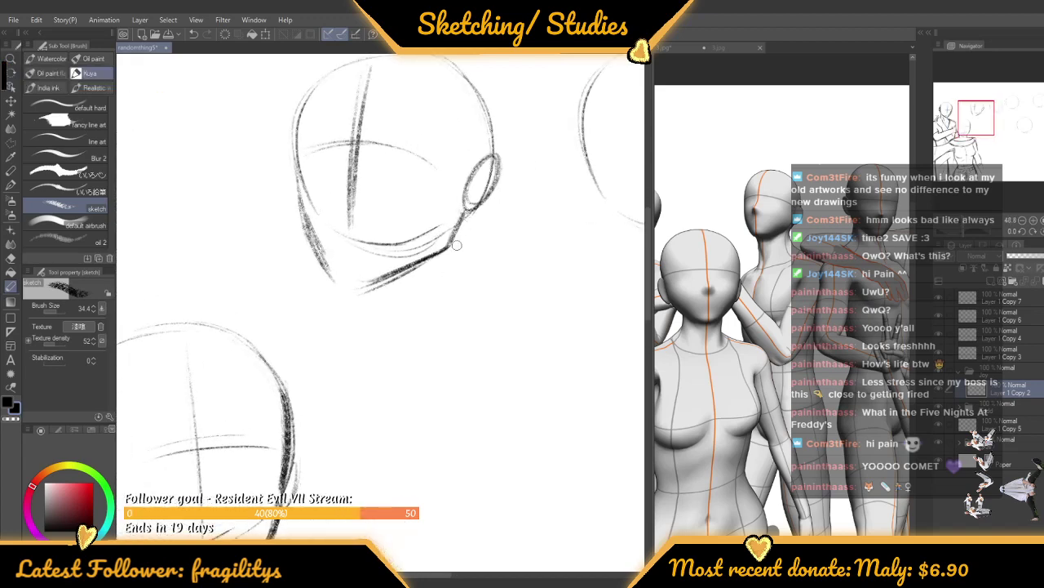
mouse_move(461, 214)
left_mouse_down()
mouse_move(456, 275)
mouse_move(486, 319)
left_mouse_up()
scroll(475, 296, "down", 2)
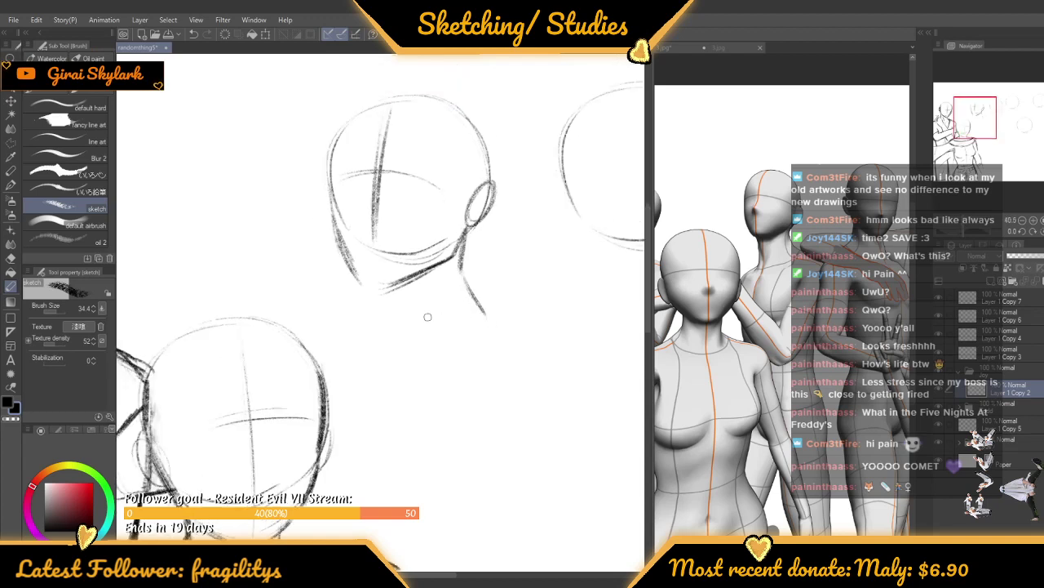
scroll(400, 290, "up", 2)
left_click_drag(377, 305, 385, 324)
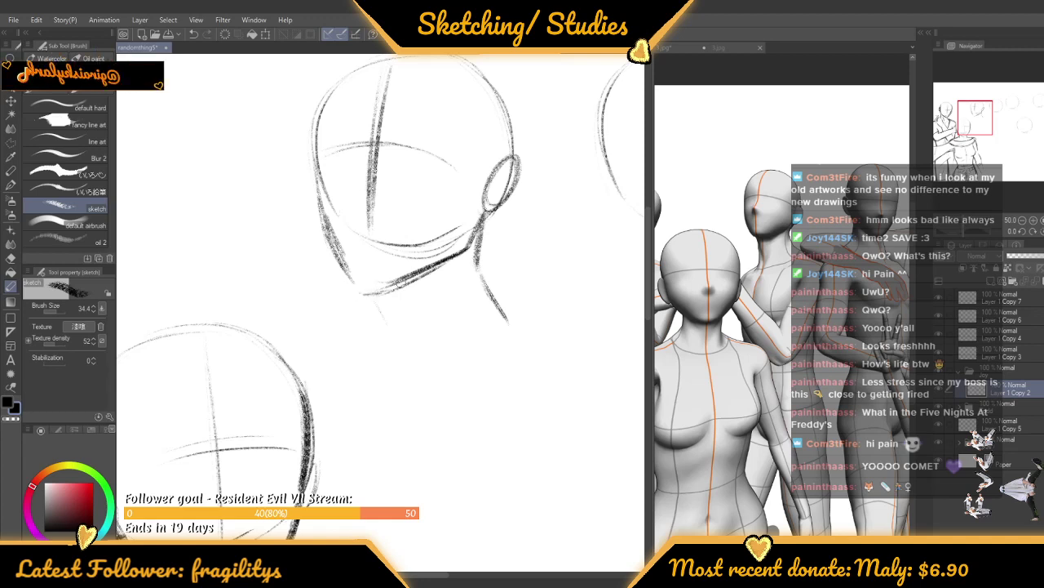
mouse_move(428, 274)
left_mouse_down()
mouse_move(369, 294)
mouse_move(411, 276)
left_mouse_up()
key("ctrl+z")
key("ctrl+z")
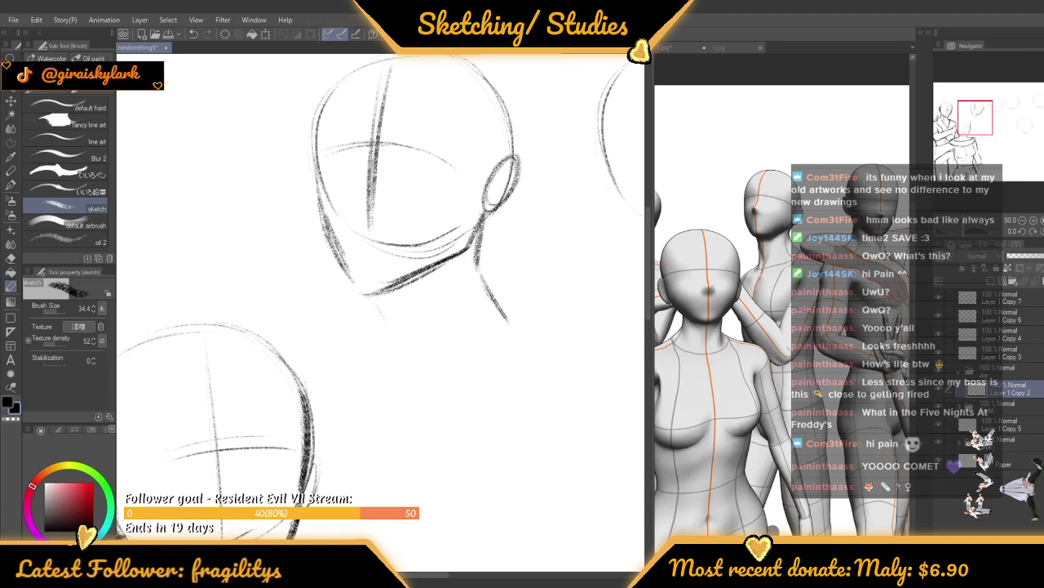
Extend the third figure's front neck line below the chin and add short branching strokes at the neck's base
scroll(395, 295, "down", 3)
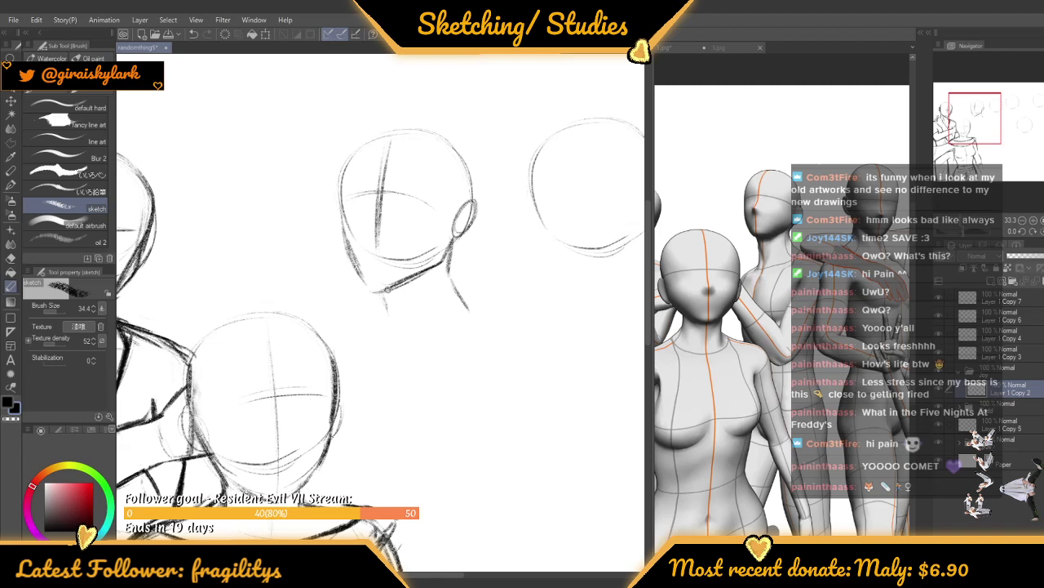
scroll(388, 287, "down", 1)
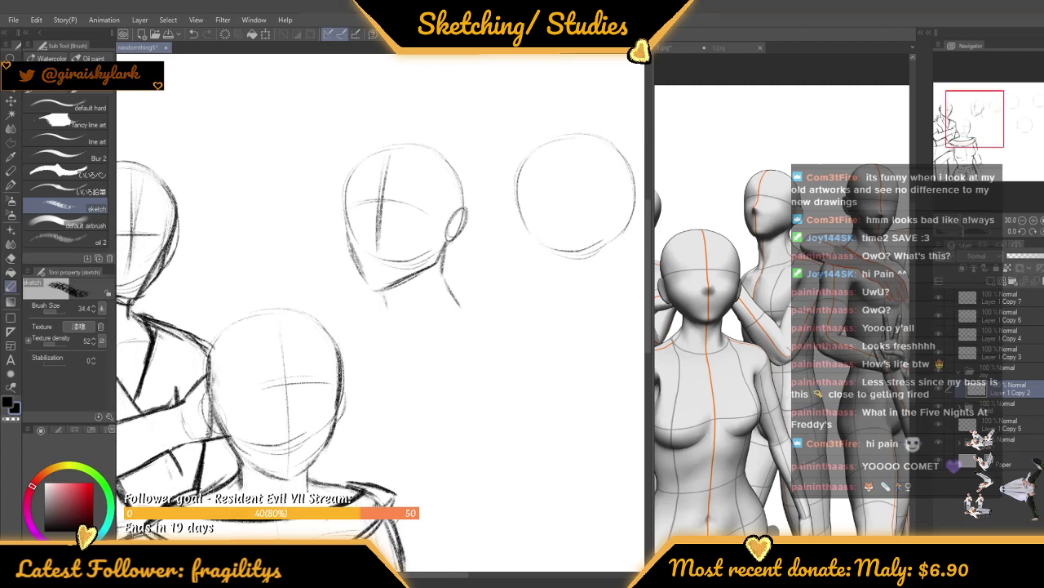
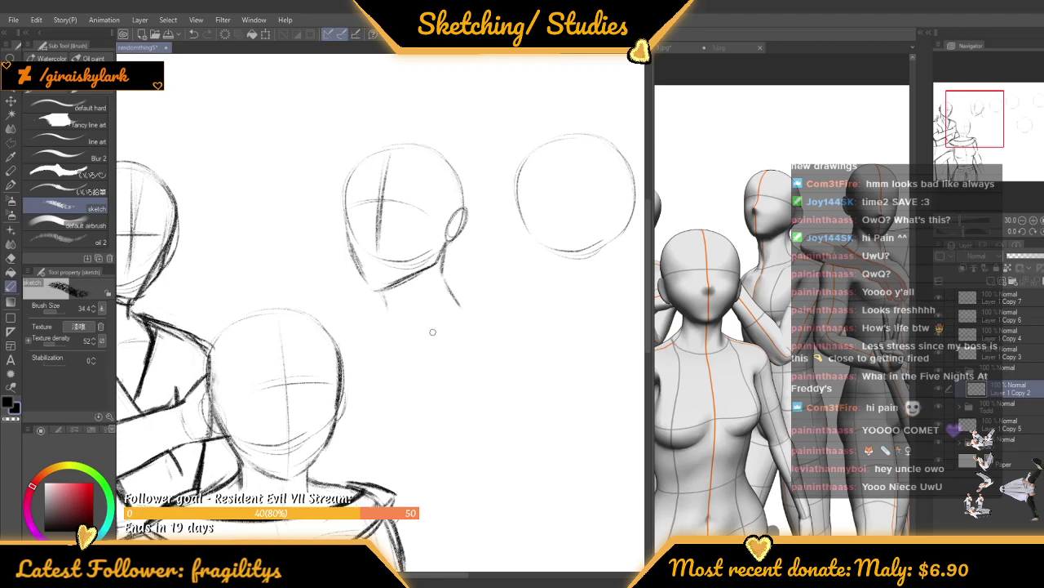
scroll(432, 332, "down", 1)
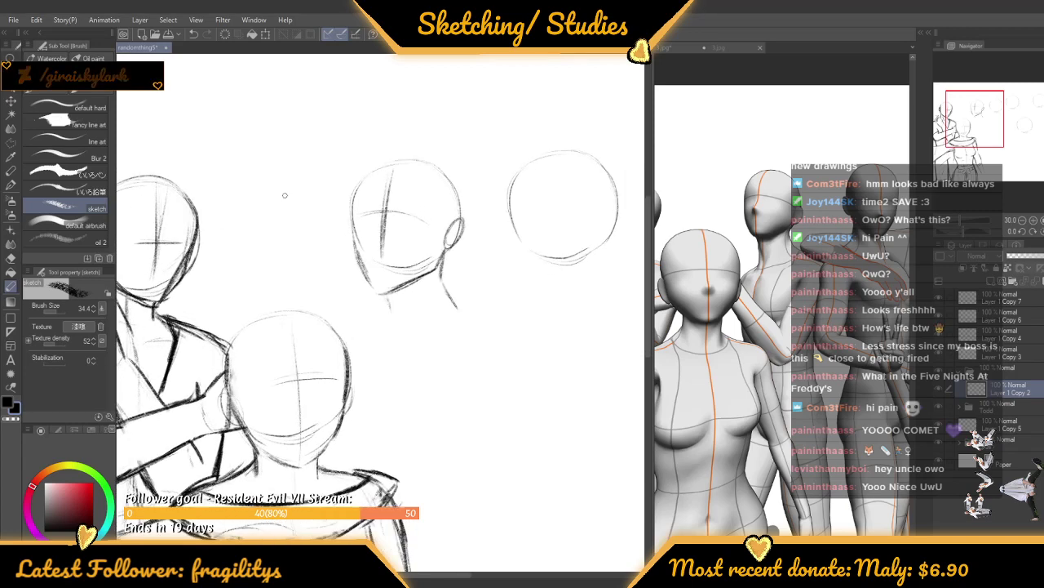
scroll(284, 195, "up", 1)
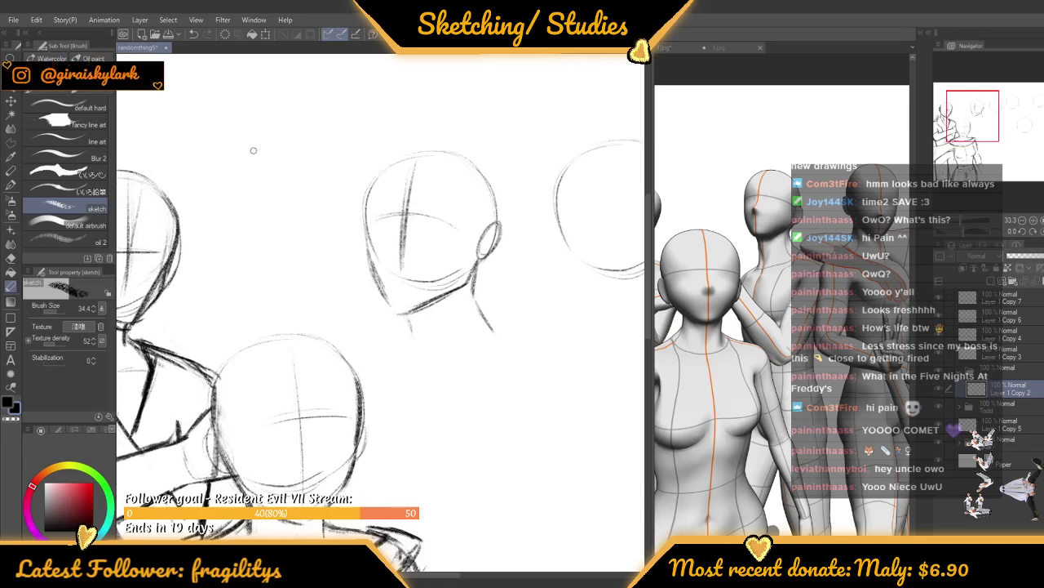
scroll(322, 210, "down", 2)
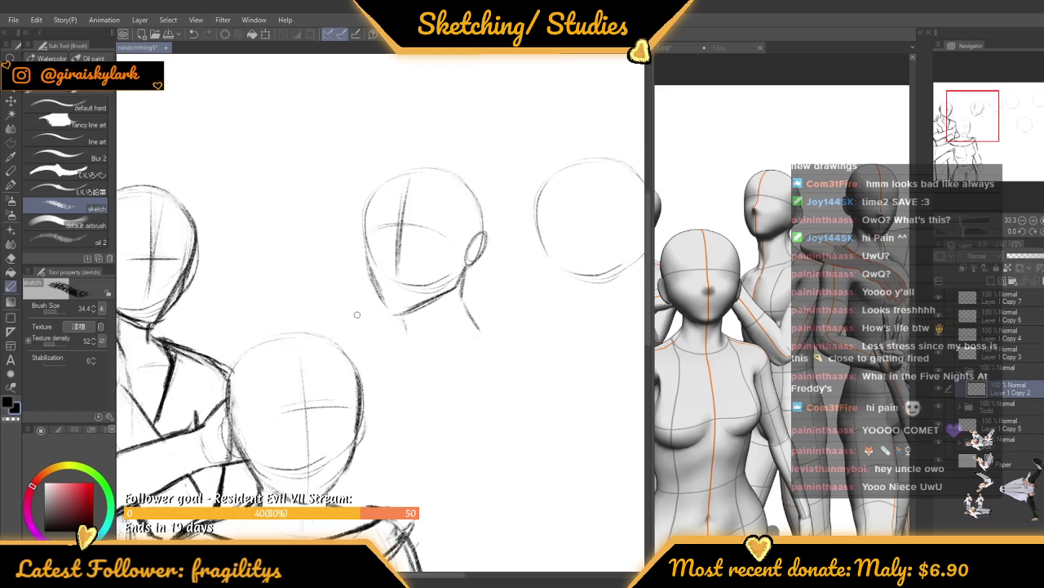
scroll(346, 278, "up", 3)
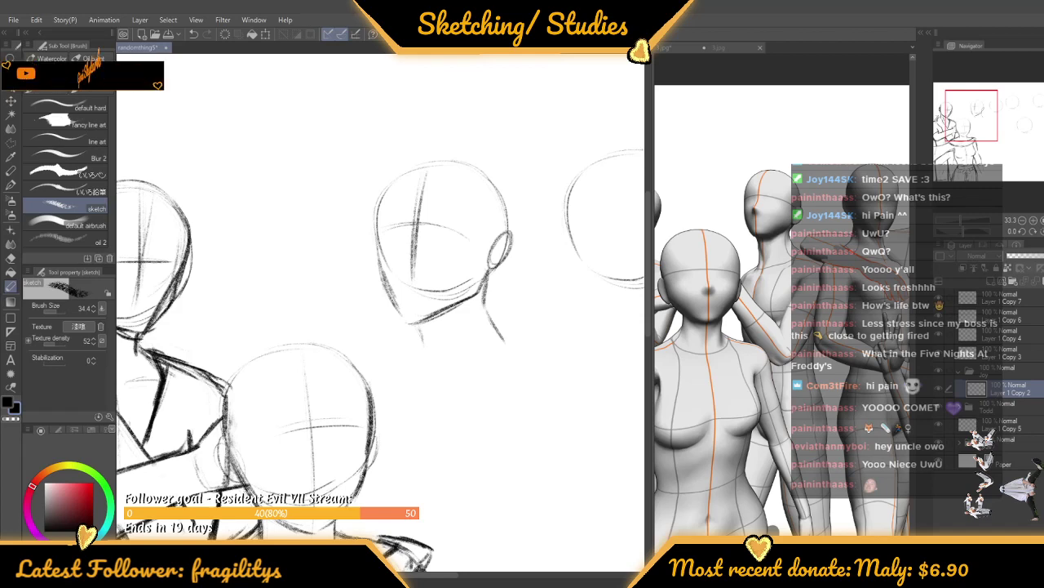
scroll(465, 278, "down", 1)
scroll(465, 277, "up", 3)
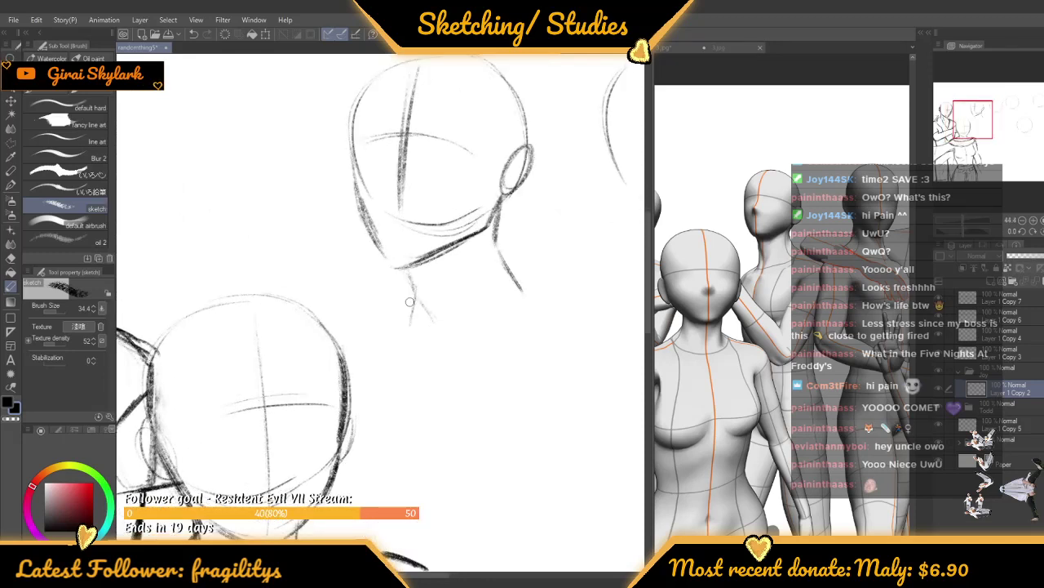
mouse_move(412, 281)
left_mouse_down()
mouse_move(445, 322)
mouse_move(414, 278)
mouse_move(412, 323)
left_mouse_up()
Sketch the third figure's two shoulder lines sloping outward from the neck, one reaching toward the seated woman's head
scroll(413, 320, "down", 5)
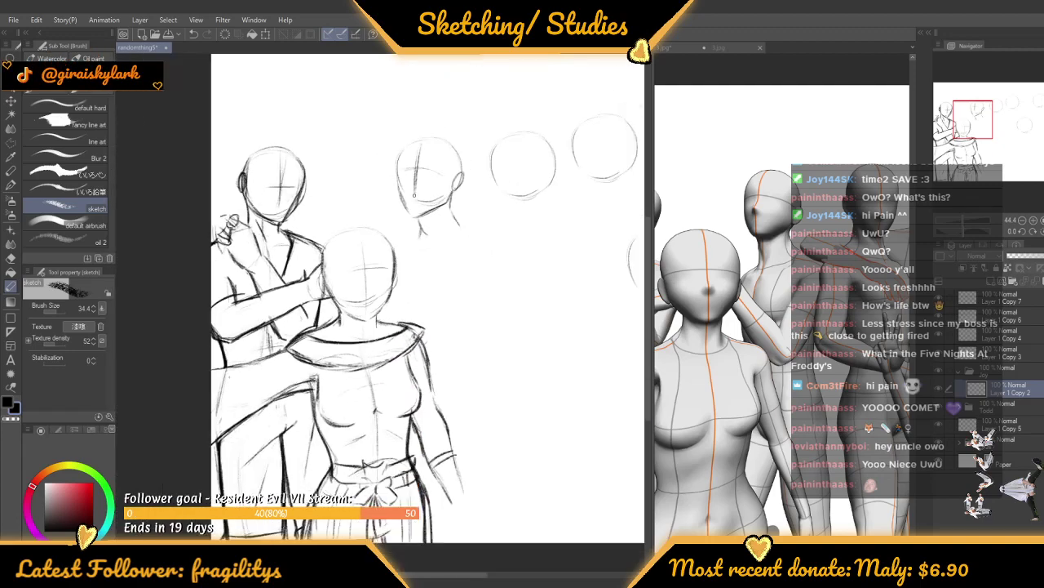
scroll(425, 198, "up", 5)
scroll(425, 198, "down", 3)
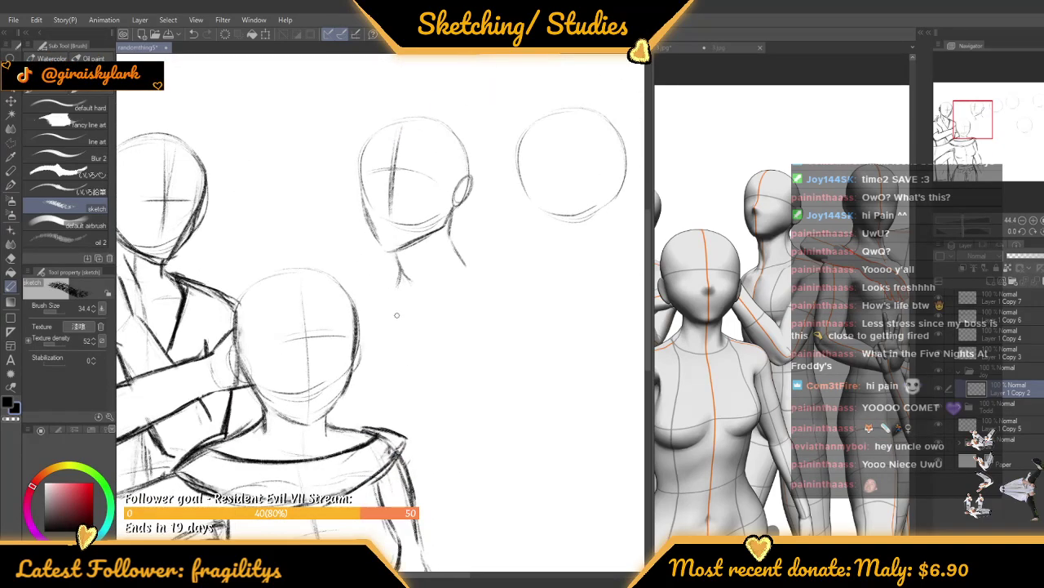
scroll(388, 287, "up", 3)
scroll(388, 287, "down", 3)
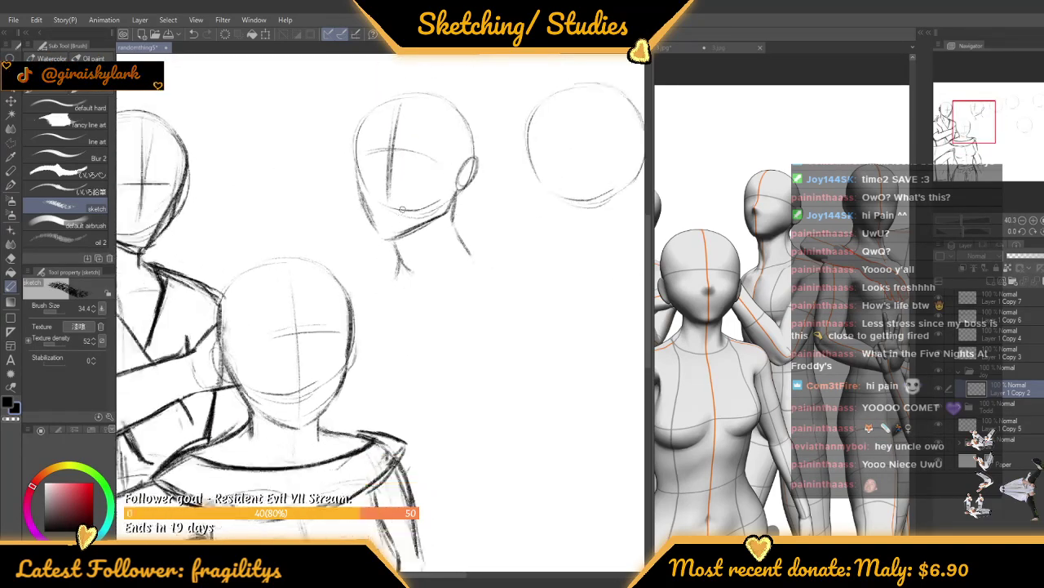
scroll(390, 287, "up", 2)
scroll(390, 287, "up", 3)
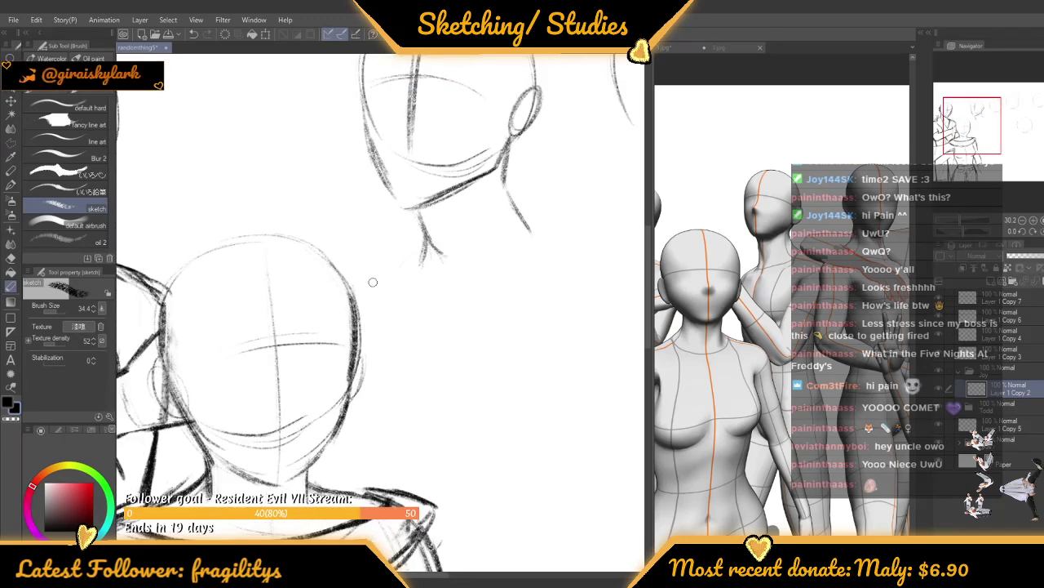
mouse_move(356, 293)
left_mouse_down()
mouse_move(372, 261)
mouse_move(426, 243)
left_mouse_up()
scroll(379, 244, "down", 5)
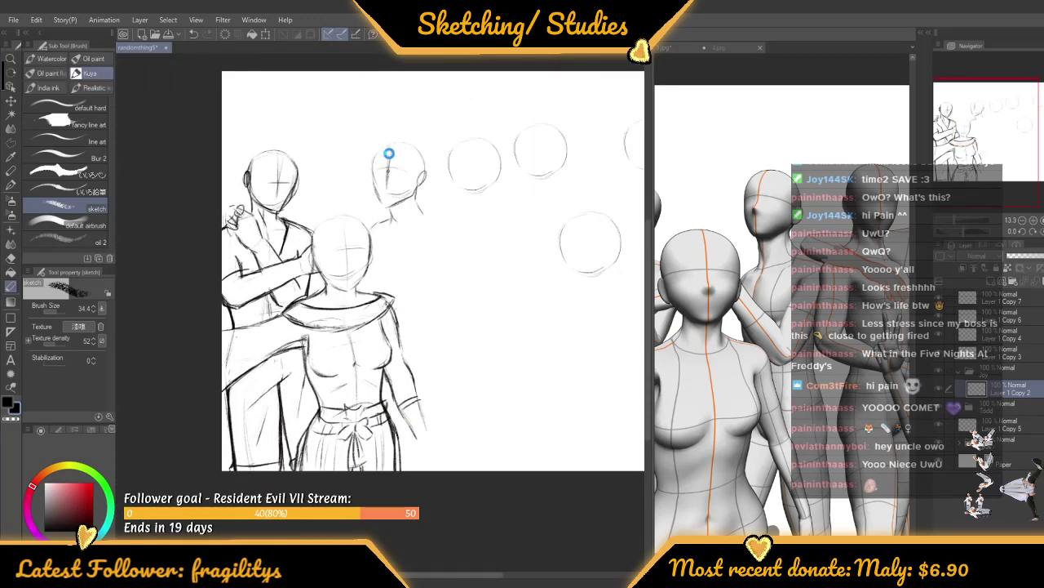
scroll(389, 159, "up", 4)
scroll(416, 199, "up", 1)
mouse_move(410, 214)
left_mouse_down()
mouse_move(442, 217)
mouse_move(452, 231)
left_mouse_up()
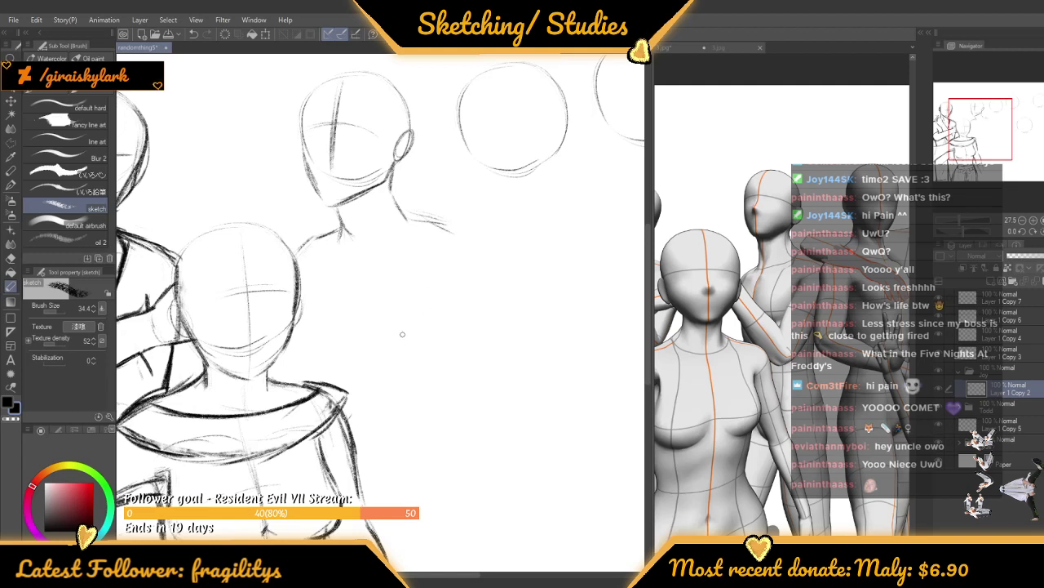
Sketch the third figure's bent arm, with the upper arm and the forearm line beside the front figure's head meeting at a pointed elbow
left_click_drag(408, 331, 411, 281)
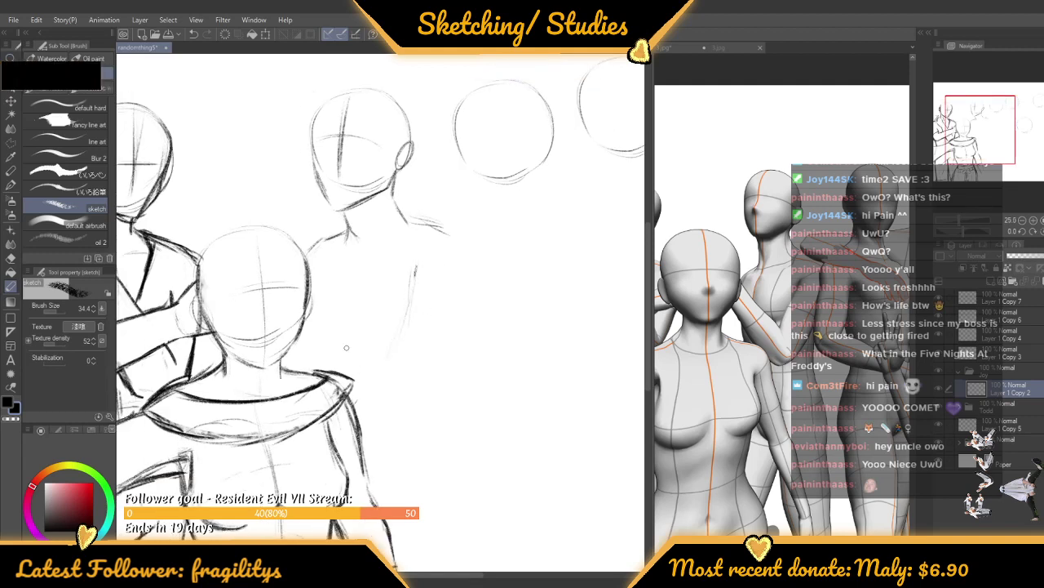
scroll(339, 312, "down", 1)
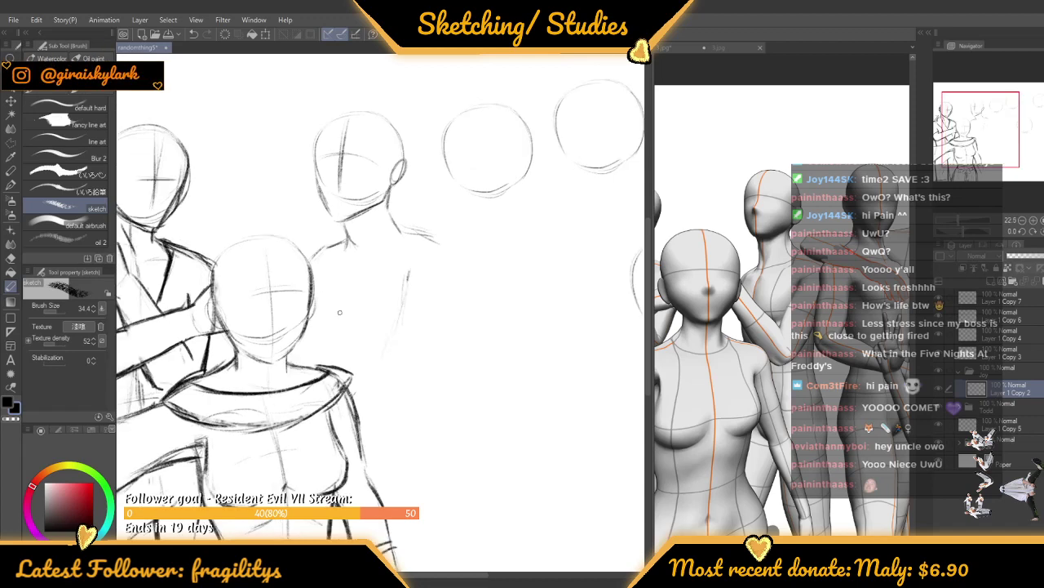
scroll(336, 314, "up", 2)
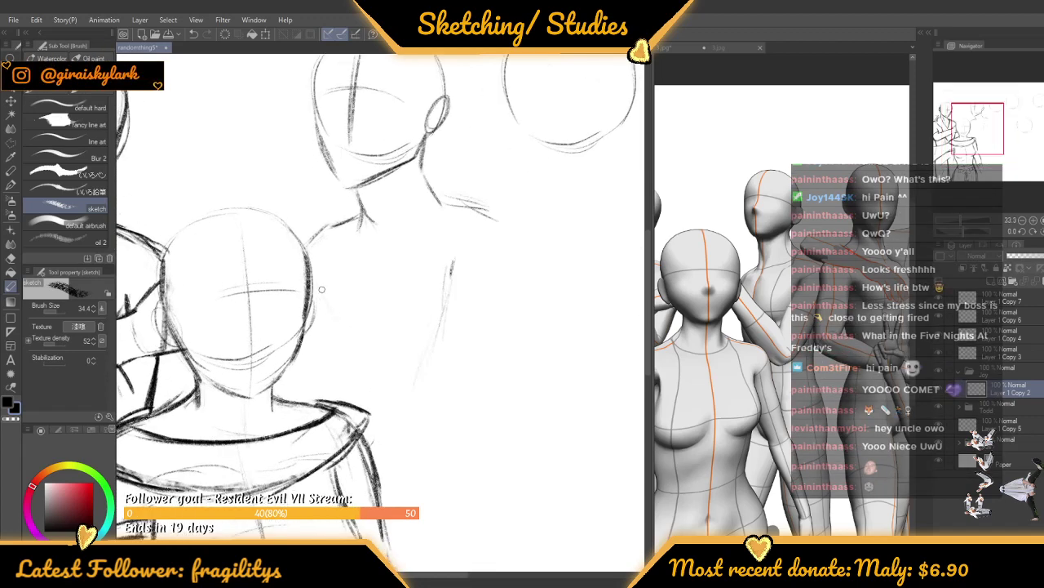
mouse_move(317, 285)
left_mouse_down()
mouse_move(358, 335)
mouse_move(336, 321)
mouse_move(396, 361)
left_mouse_up()
mouse_move(352, 330)
left_mouse_down()
mouse_move(412, 380)
mouse_move(453, 289)
left_mouse_up()
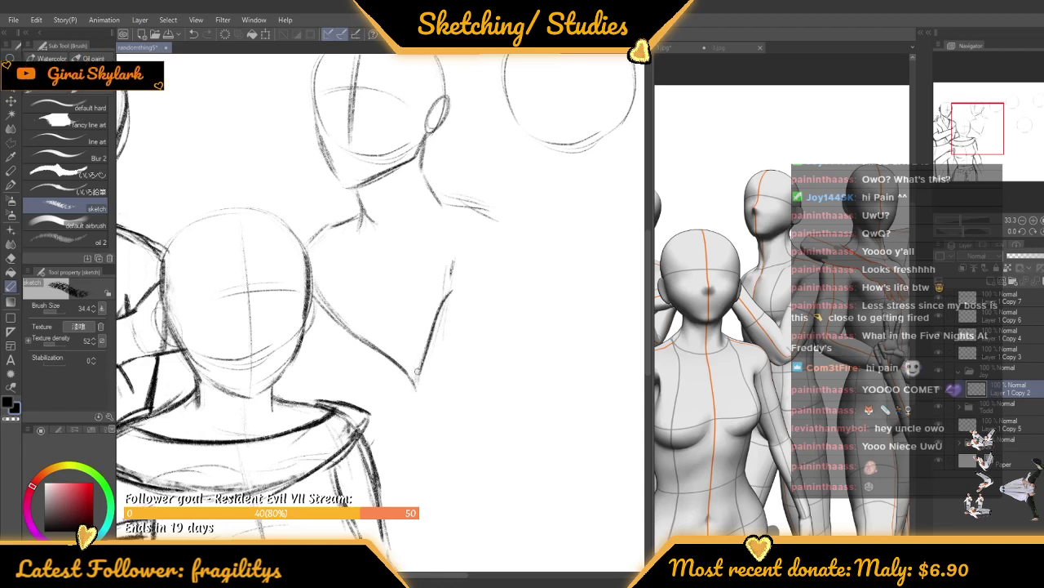
Undo the last two arm strokes and redraw the third figure's arm line rising from the pointed elbow toward the far shoulder
key("ctrl+z")
key("ctrl+z")
left_click_drag(415, 381, 445, 292)
left_click_drag(416, 359, 455, 262)
scroll(438, 189, "down", 3)
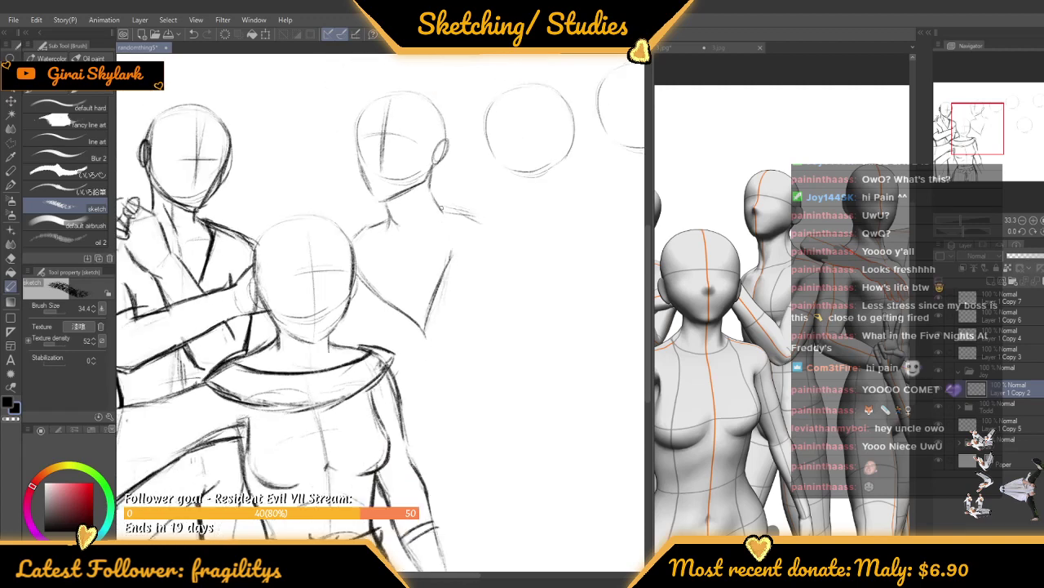
scroll(421, 239, "up", 5)
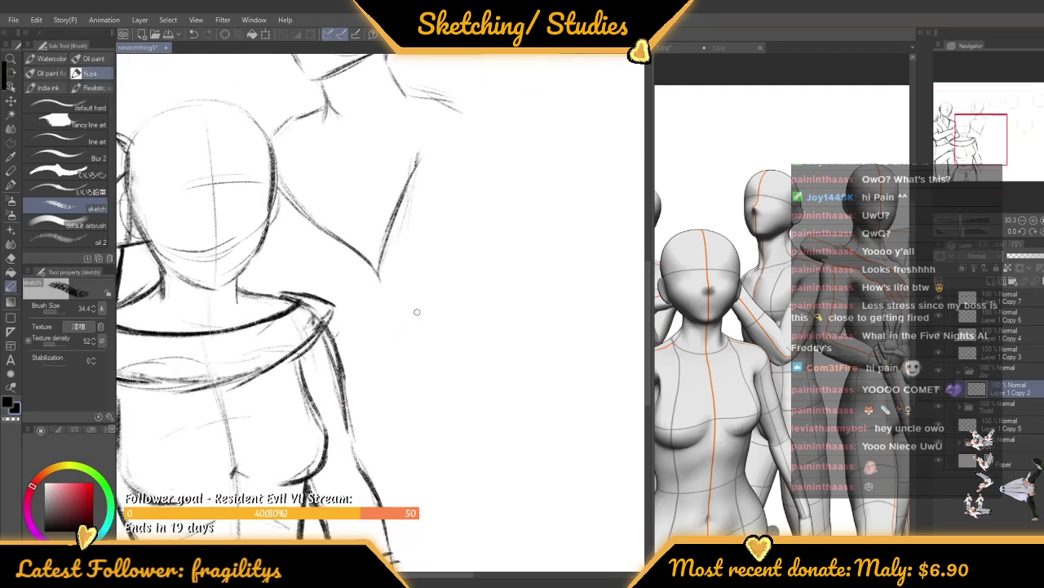
Sketch the outer edge of the third figure's bent arm and a short slanted forearm edge between the front figure's jaw and collar
mouse_move(392, 337)
left_mouse_down()
mouse_move(424, 314)
mouse_move(464, 251)
mouse_move(444, 283)
left_mouse_up()
left_click_drag(470, 224, 435, 304)
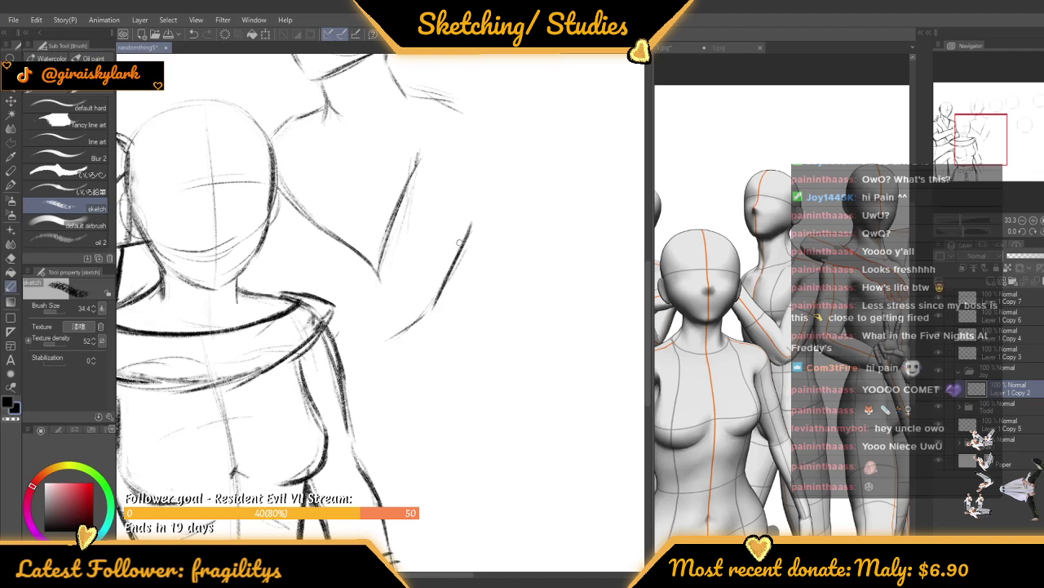
left_click_drag(461, 242, 427, 316)
scroll(256, 241, "up", 2)
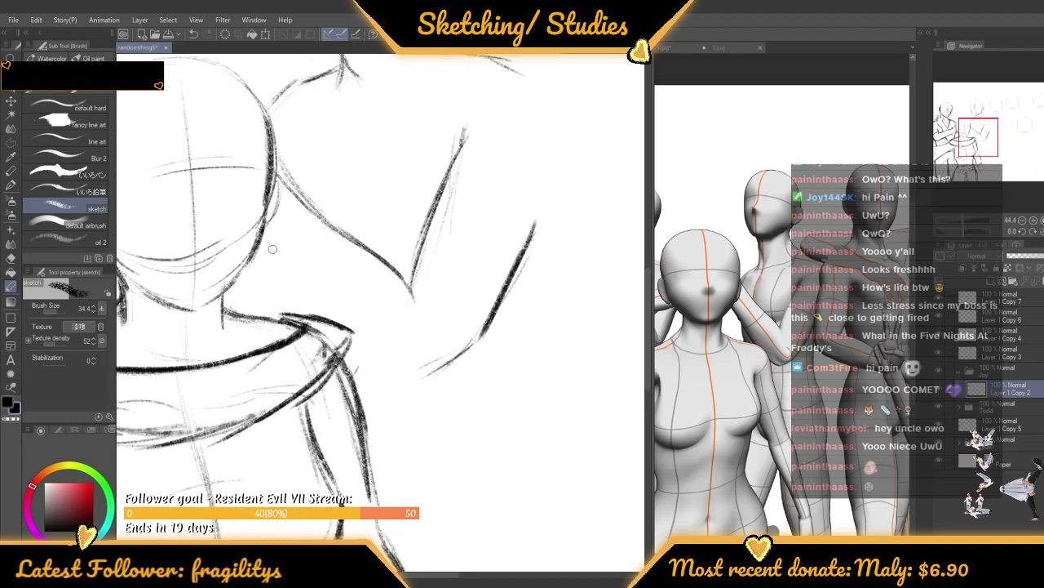
left_click_drag(251, 239, 304, 293)
mouse_move(249, 240)
left_mouse_down()
mouse_move(323, 315)
mouse_move(315, 307)
left_mouse_up()
scroll(416, 195, "down", 5)
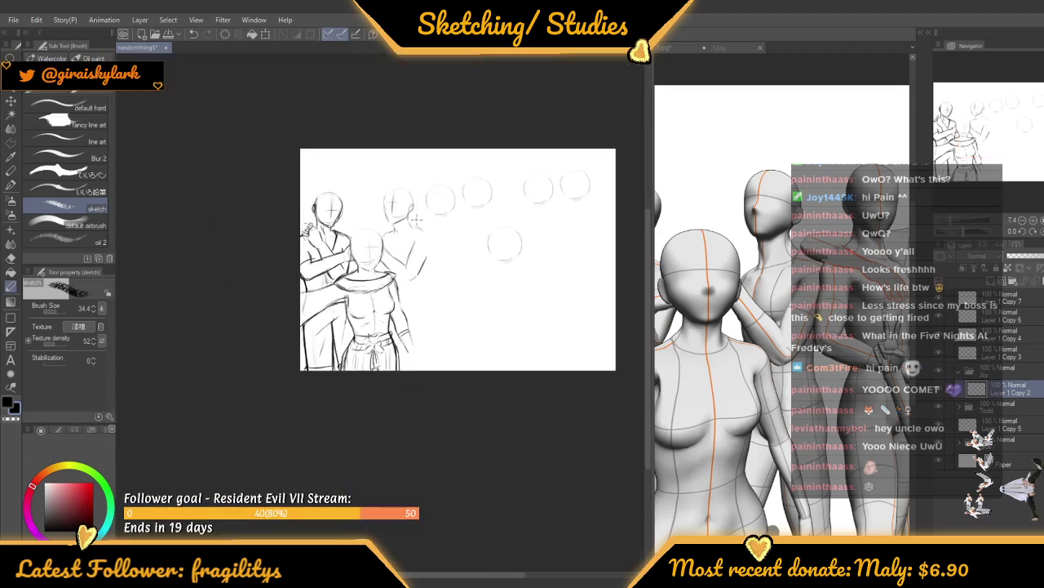
Extend the third figure's far shoulder line outward and down toward the upper arm
scroll(416, 223, "up", 5)
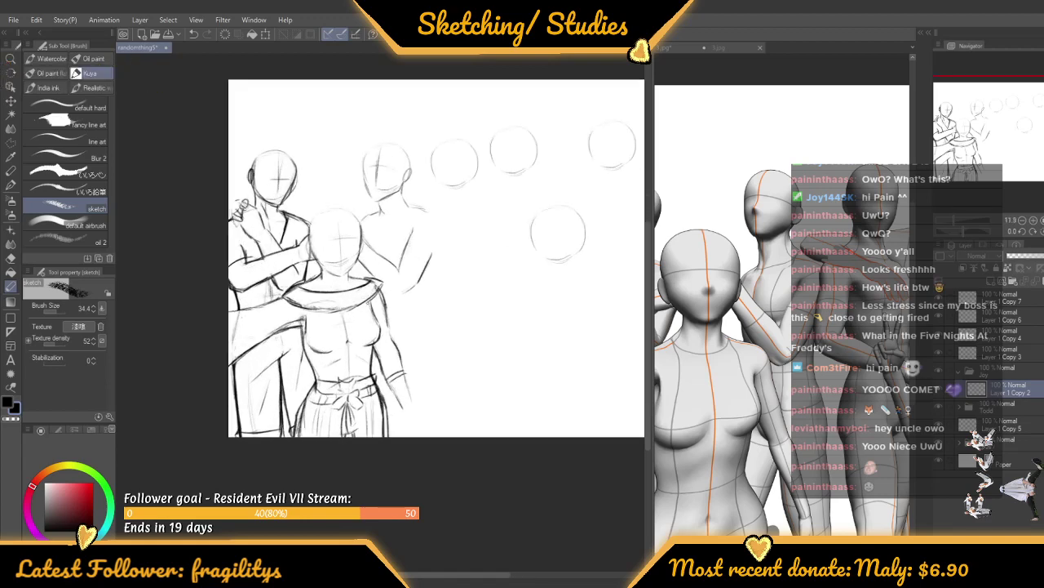
scroll(364, 250, "up", 2)
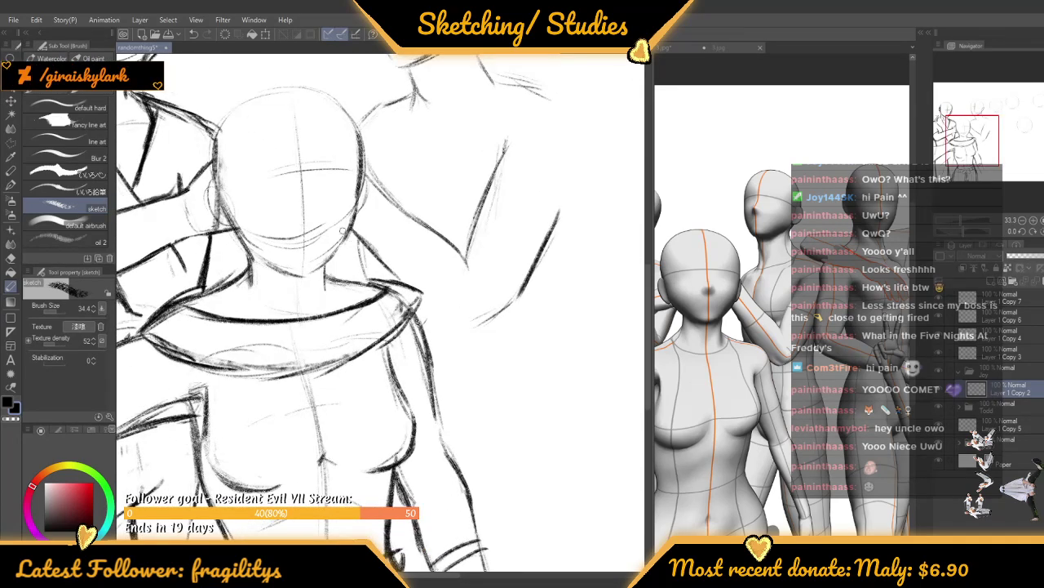
scroll(332, 258, "down", 1)
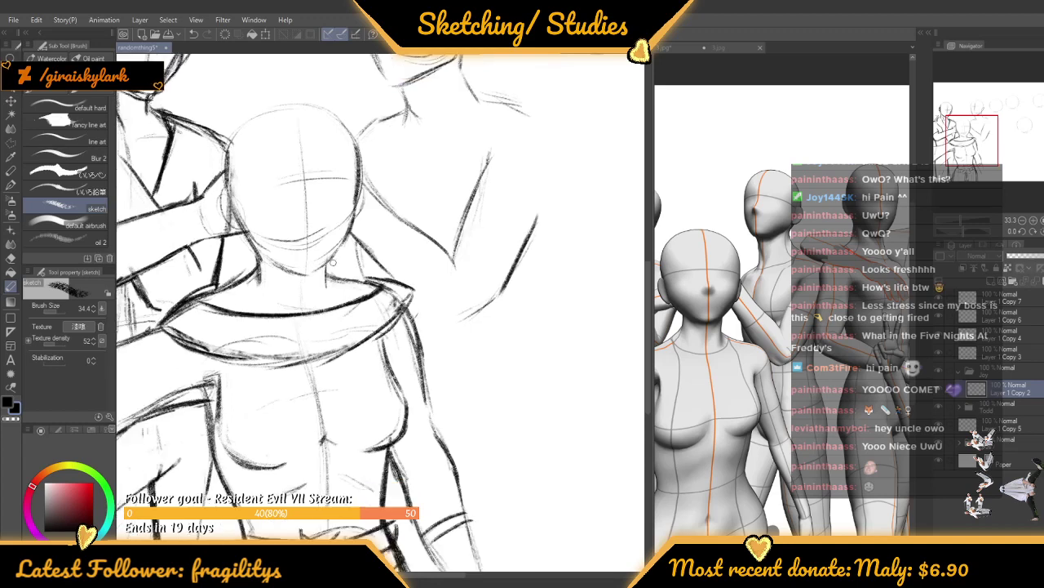
scroll(332, 258, "down", 3)
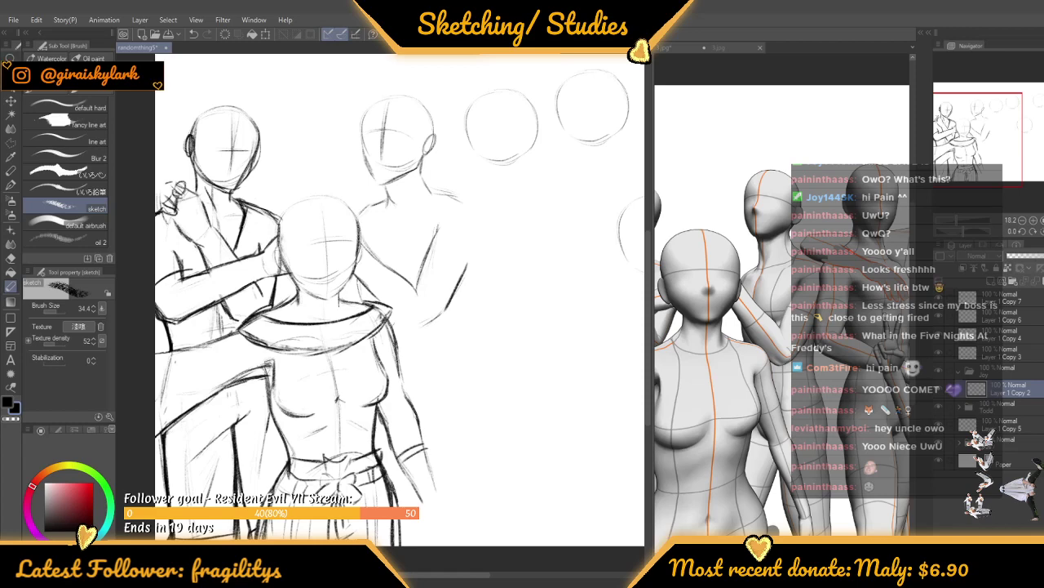
scroll(430, 202, "down", 2)
scroll(430, 202, "up", 3)
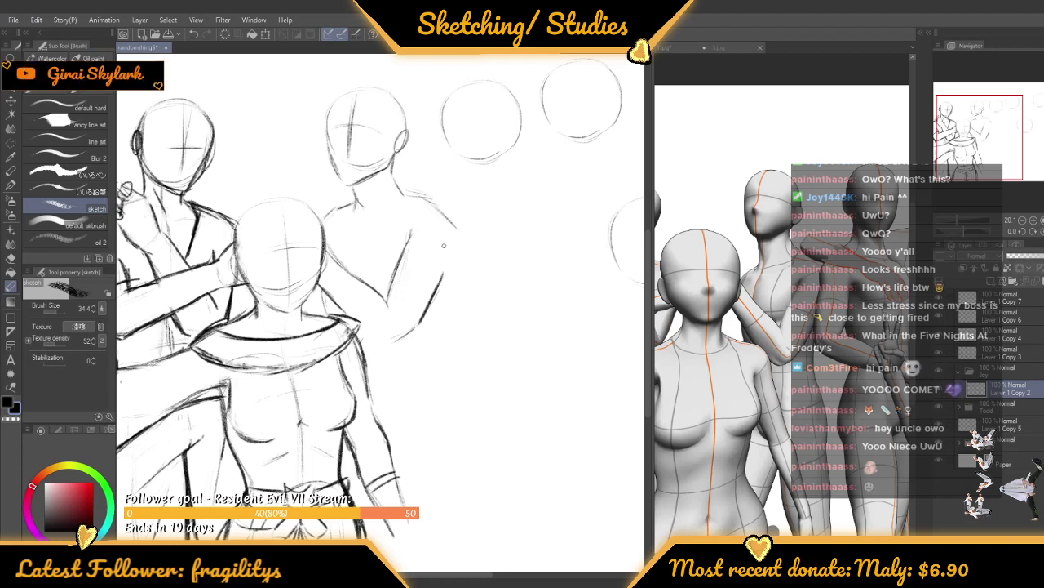
scroll(443, 245, "down", 1)
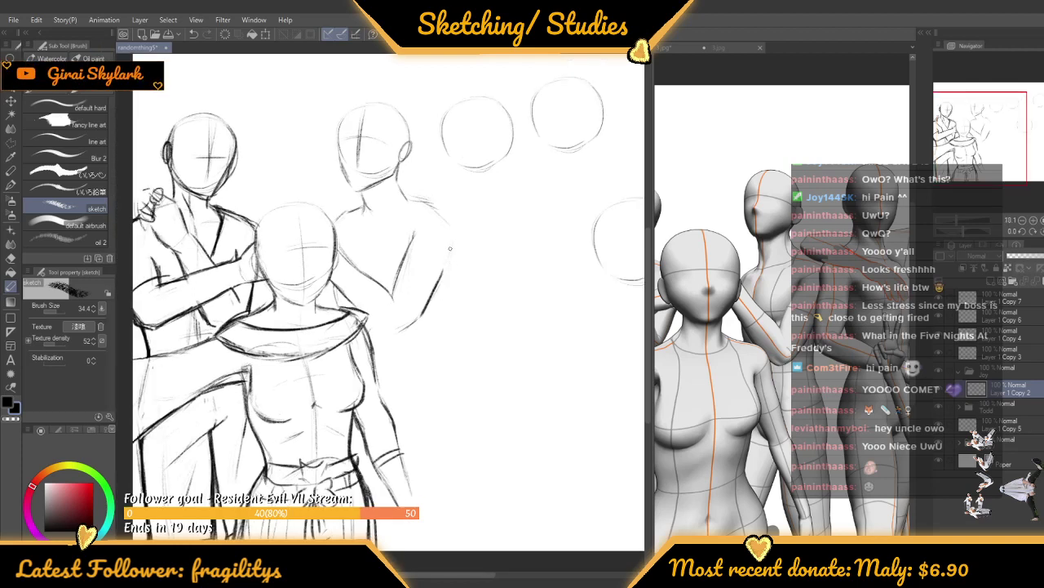
Sketch the side of the third figure's torso from under the arm down past the waist
left_click_drag(452, 248, 436, 336)
left_click_drag(437, 294, 437, 337)
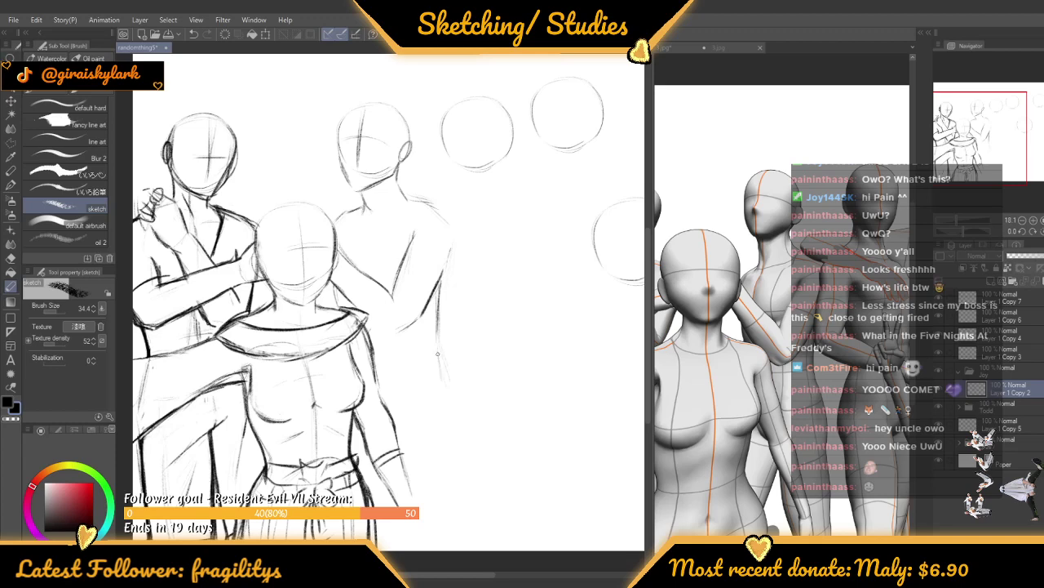
left_click_drag(440, 369, 445, 394)
scroll(438, 369, "down", 2)
scroll(439, 369, "up", 5)
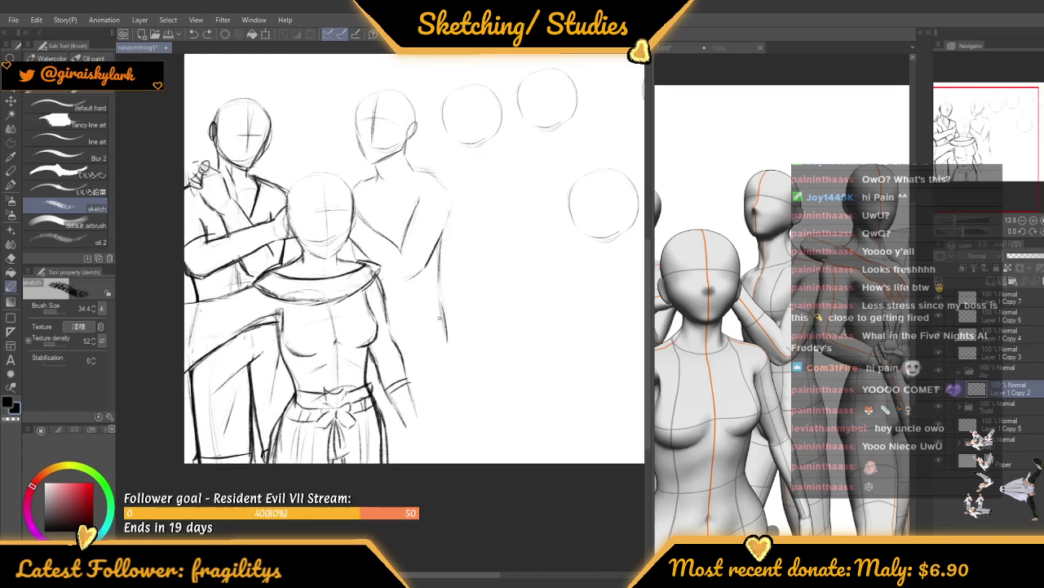
left_click_drag(426, 273, 440, 336)
scroll(436, 351, "down", 4)
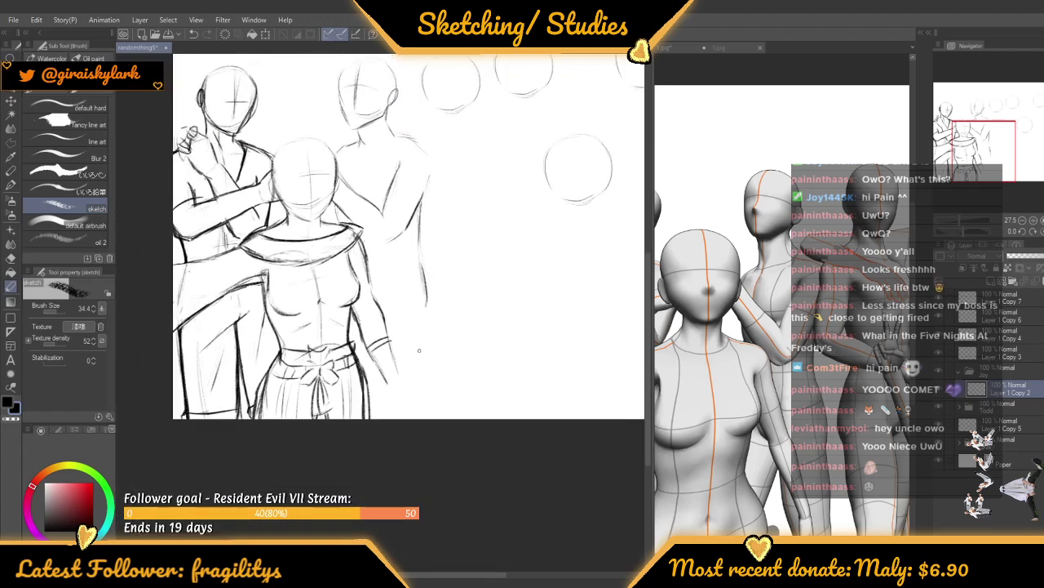
Toggle the front figure's layers to tell them apart, and select the layer holding her body sketch
scroll(379, 305, "up", 4)
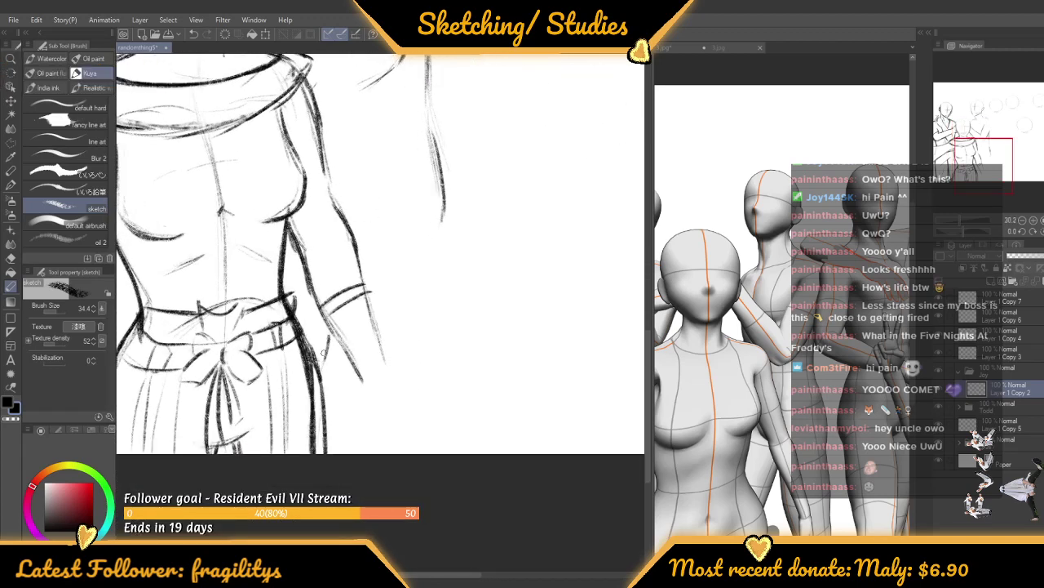
scroll(324, 353, "down", 5)
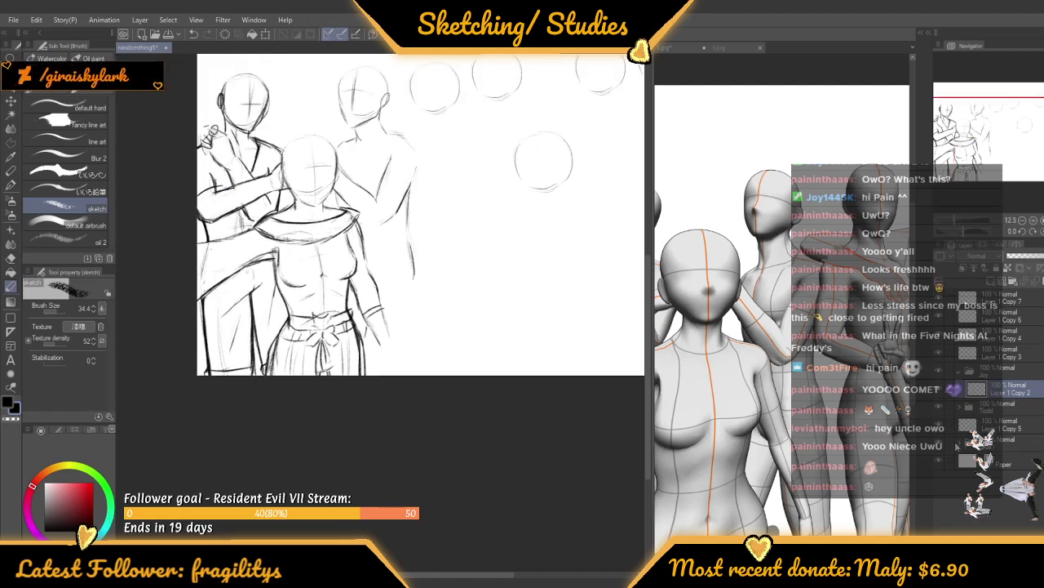
left_click(966, 450)
left_click(967, 462)
left_click(940, 460)
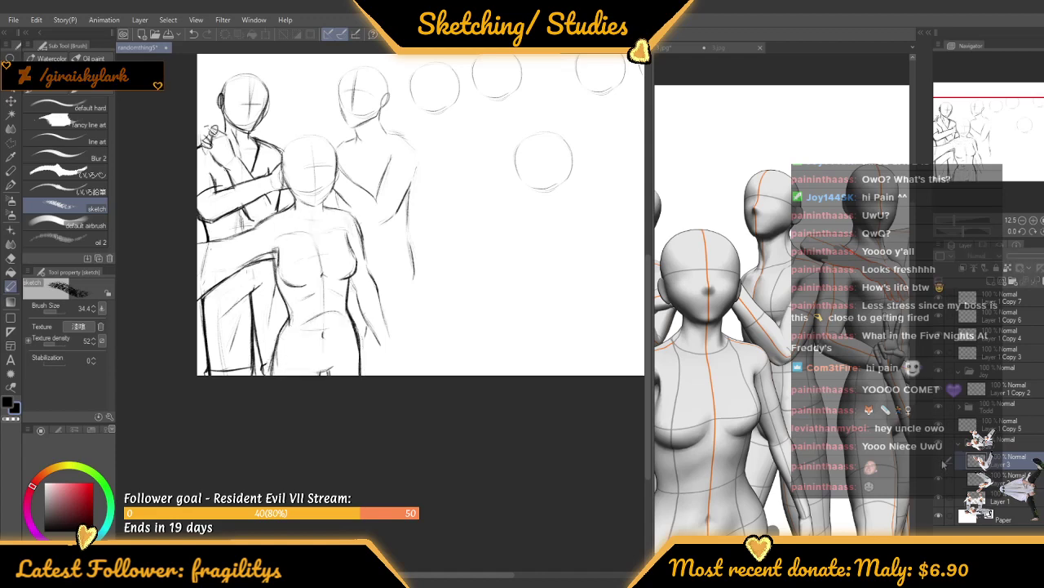
left_click(940, 460)
left_click(941, 487)
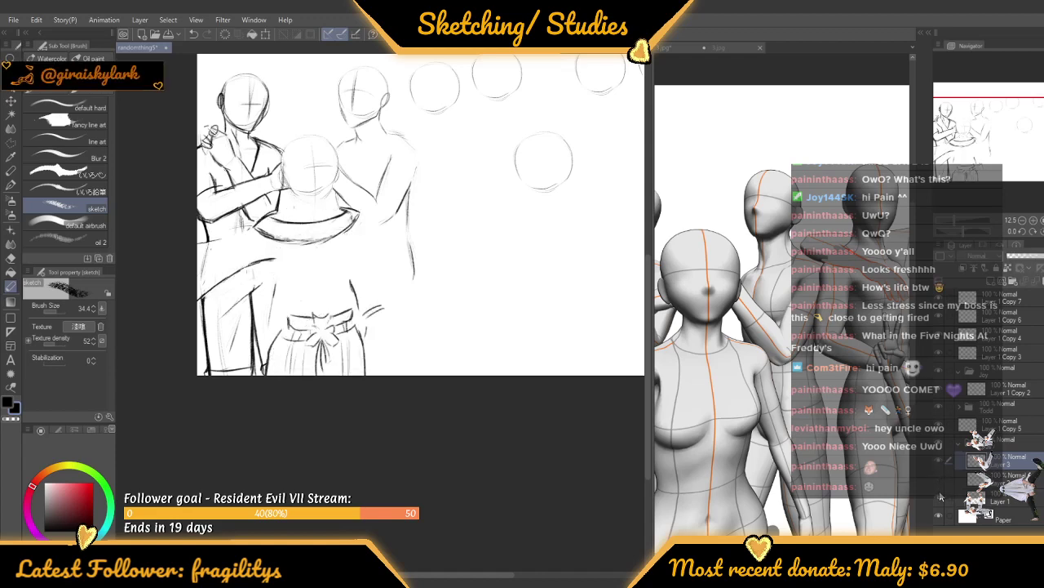
left_click(942, 488)
left_click(970, 496)
left_click(969, 479)
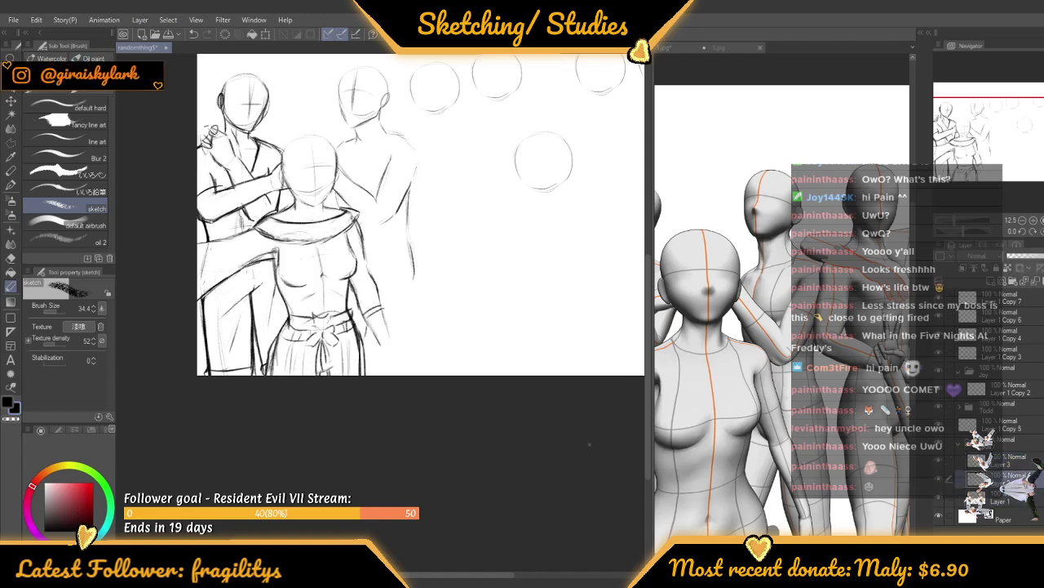
Sketch the front figure's hanging hand below the cuff, with a wrist line and both outer edges reaching toward the canvas's lower edge
scroll(400, 366, "up", 5)
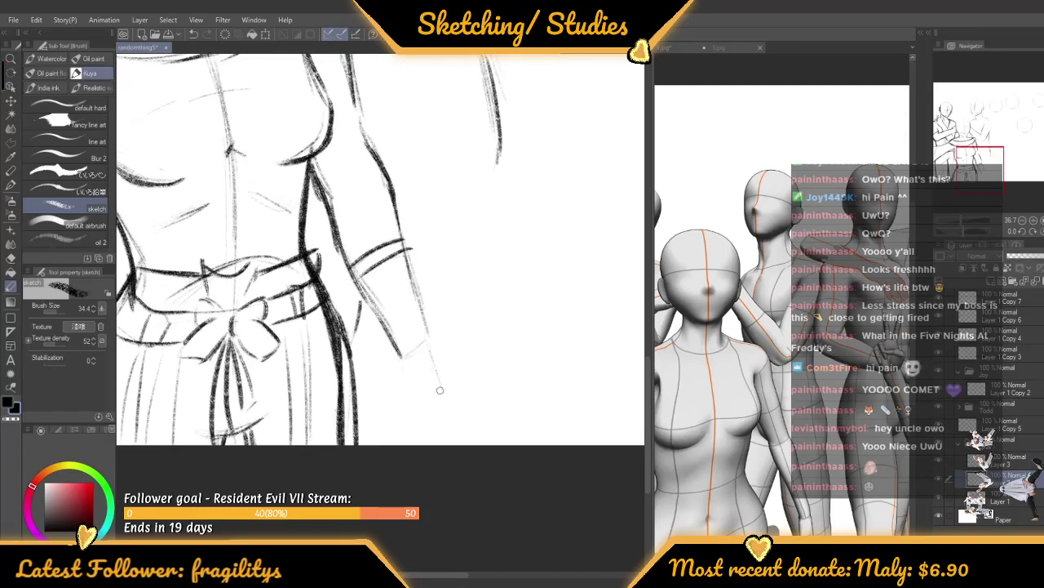
left_click_drag(401, 358, 402, 427)
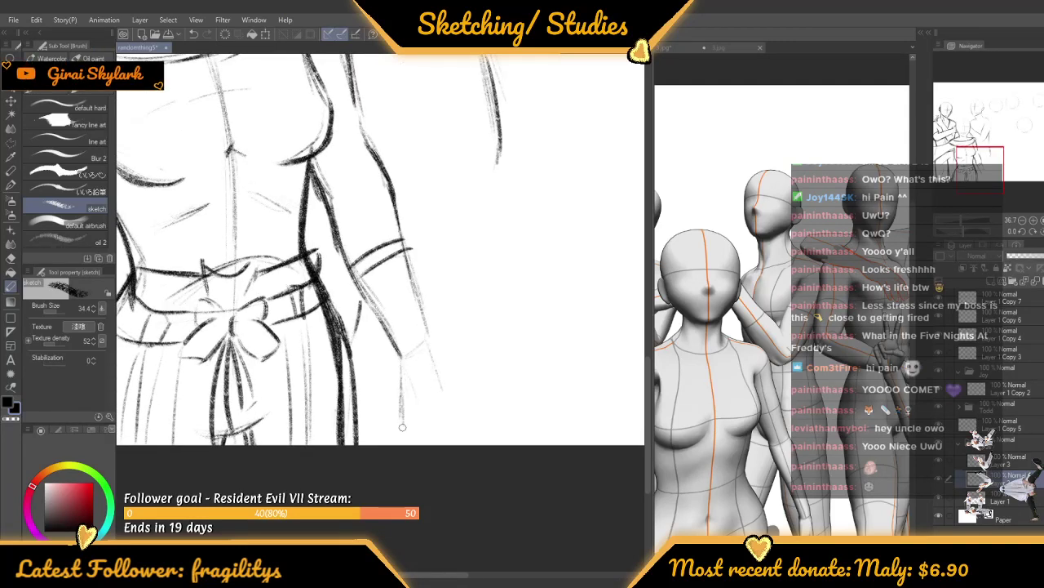
left_click_drag(444, 391, 424, 447)
mouse_move(403, 381)
left_mouse_down()
mouse_move(397, 441)
mouse_move(397, 416)
left_mouse_up()
scroll(441, 371, "down", 7)
scroll(441, 371, "up", 3)
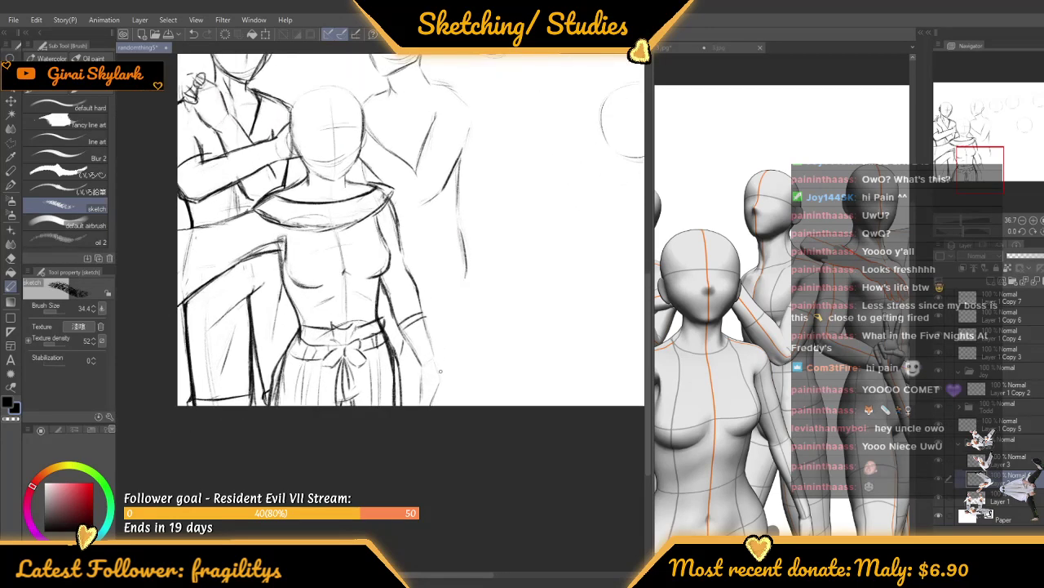
scroll(440, 372, "up", 3)
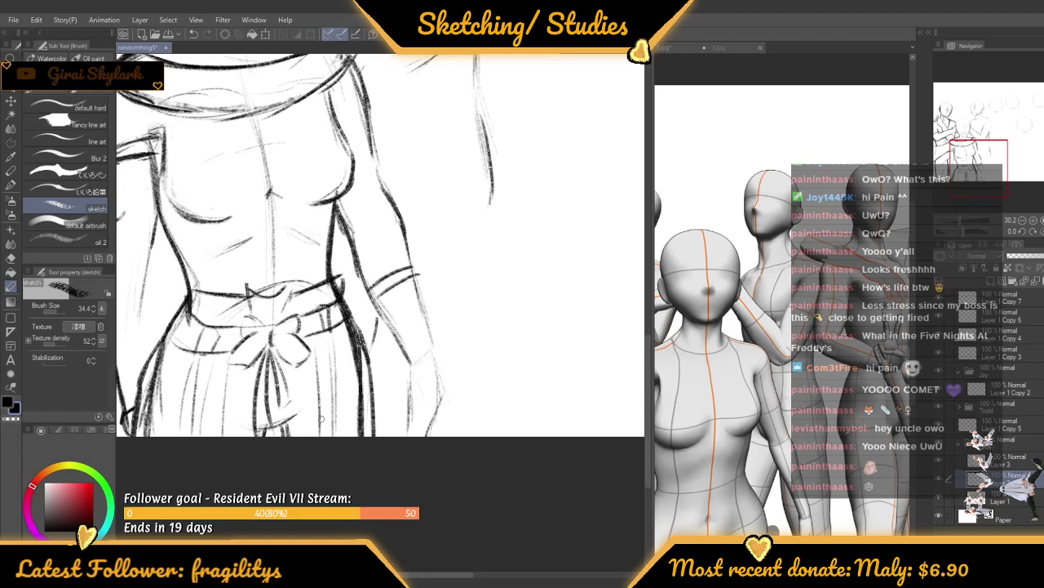
Reinforce the side line of the third figure's torso just above the waist
scroll(431, 353, "down", 4)
scroll(457, 213, "up", 3)
scroll(456, 212, "up", 2)
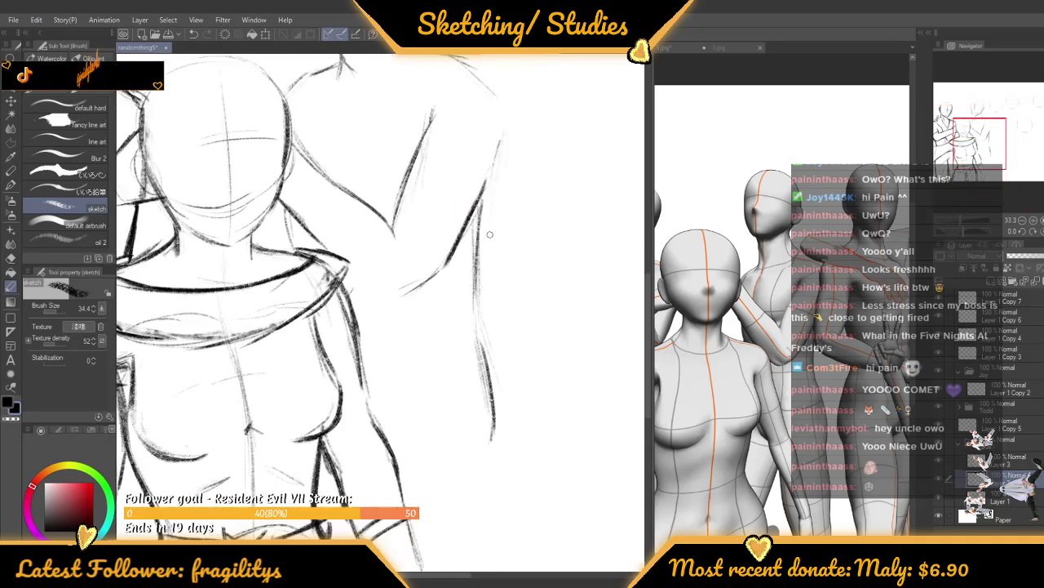
left_click_drag(471, 276, 473, 328)
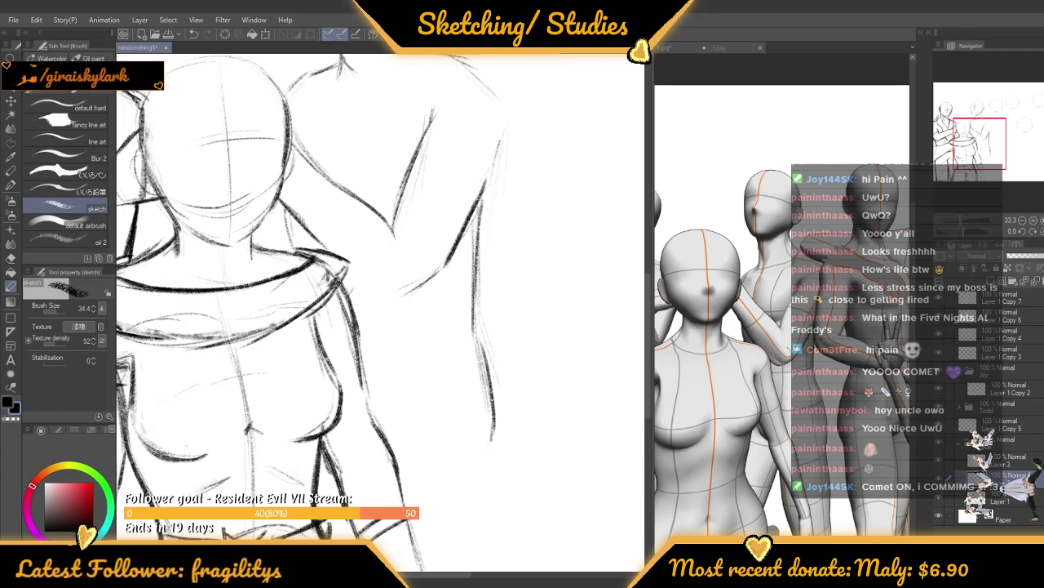
Check the third figure's torso outline and proportions against the other two figures
scroll(522, 365, "down", 2)
scroll(523, 365, "down", 3)
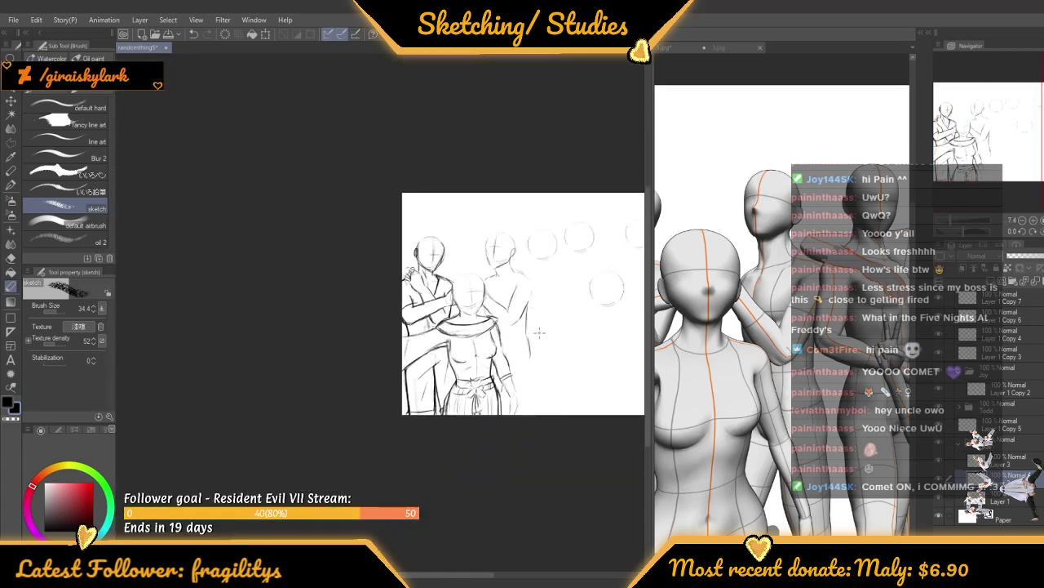
scroll(538, 351, "up", 2)
scroll(519, 361, "up", 4)
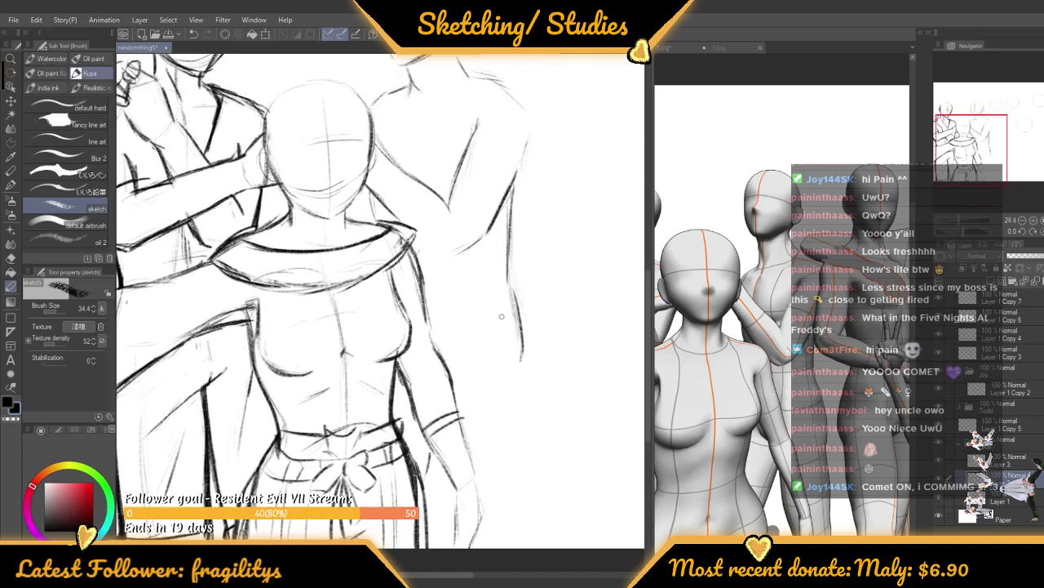
scroll(500, 315, "down", 3)
scroll(497, 308, "down", 1)
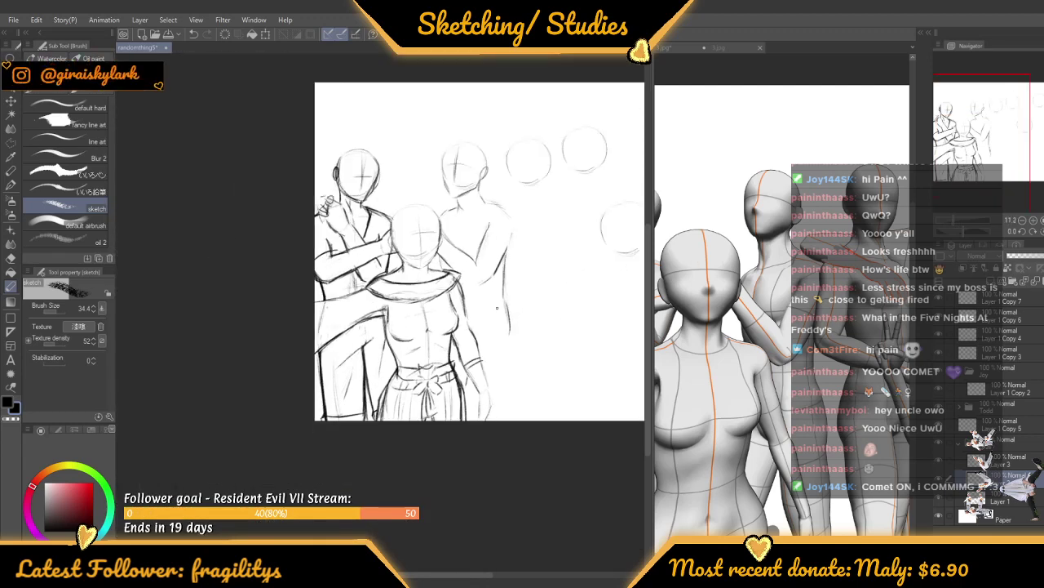
scroll(498, 326, "up", 4)
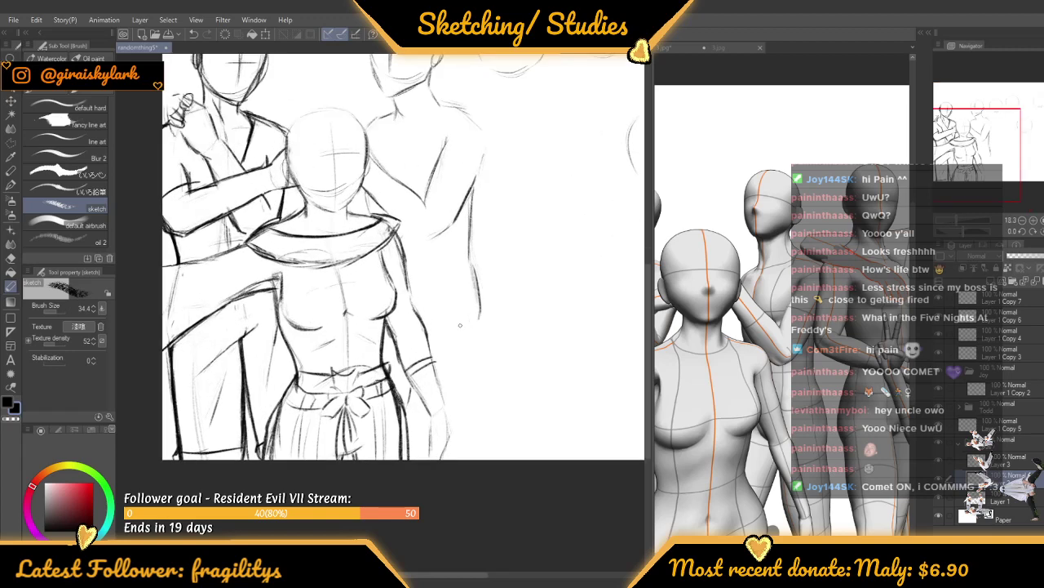
scroll(435, 310, "down", 1)
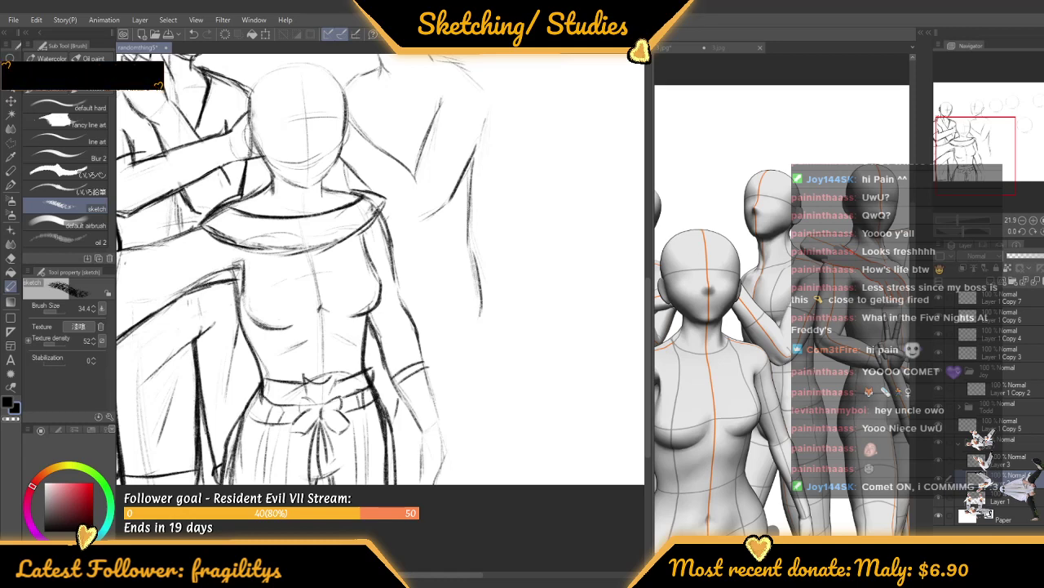
scroll(266, 69, "up", 1)
scroll(266, 68, "up", 1)
scroll(353, 226, "down", 3)
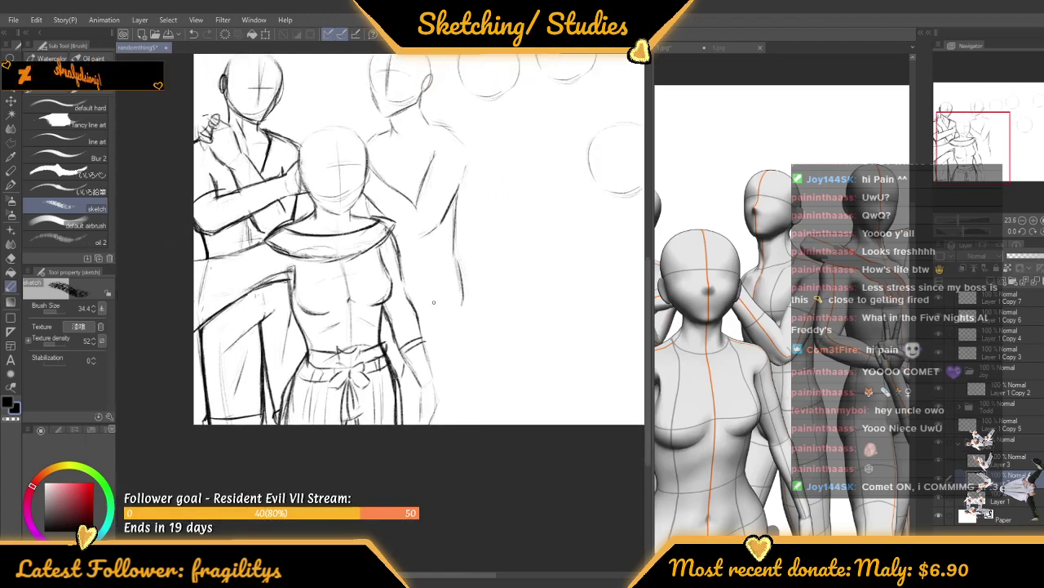
Sketch the third figure's hip and outer thigh line from the end of the torso line down to the canvas's lower edge
scroll(394, 209, "up", 3)
scroll(394, 208, "down", 2)
scroll(437, 249, "up", 3)
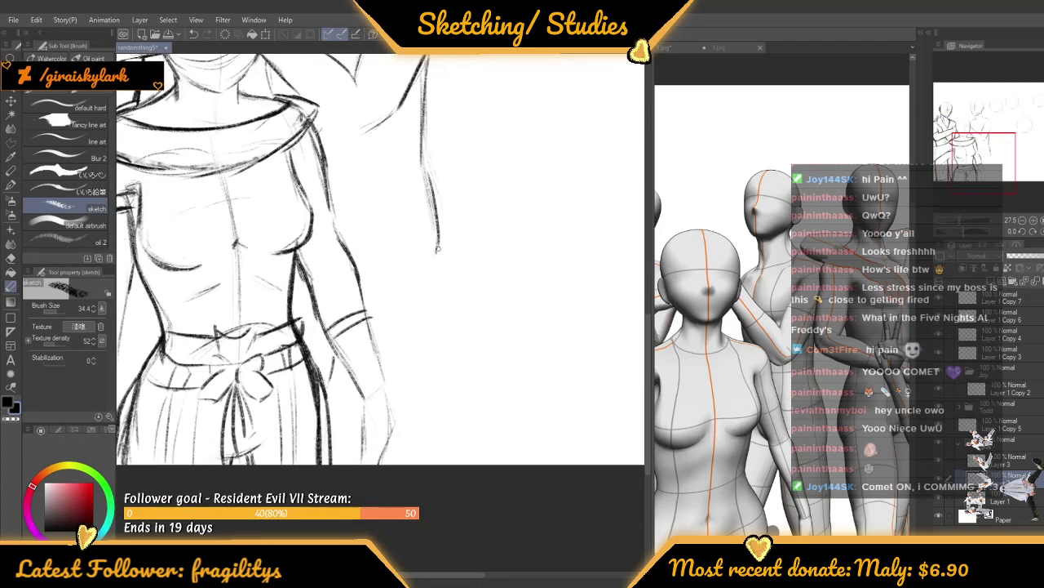
left_click_drag(437, 249, 462, 455)
scroll(382, 273, "down", 5)
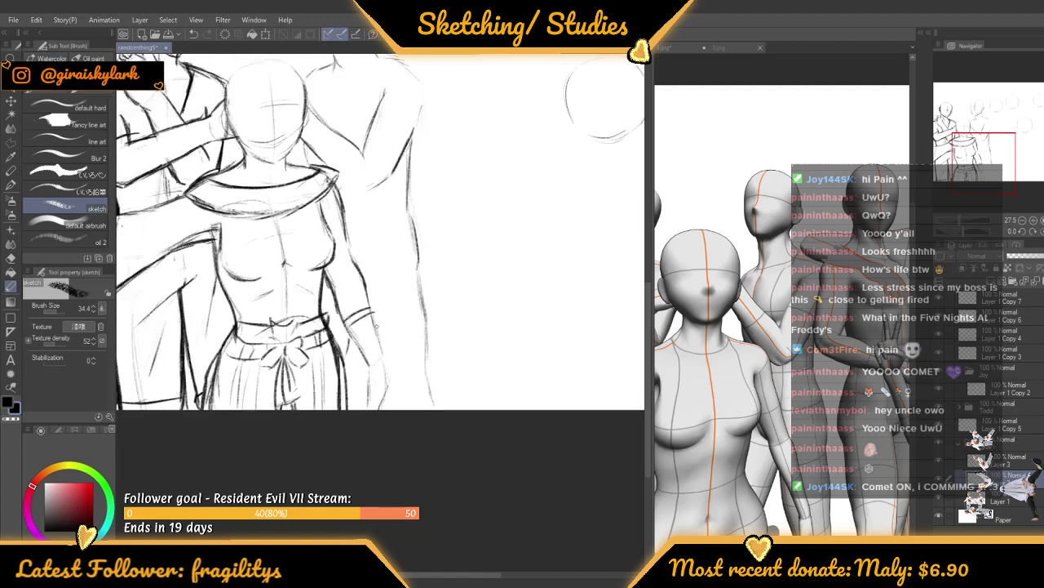
scroll(377, 294, "up", 4)
scroll(372, 299, "down", 1)
scroll(371, 298, "down", 2)
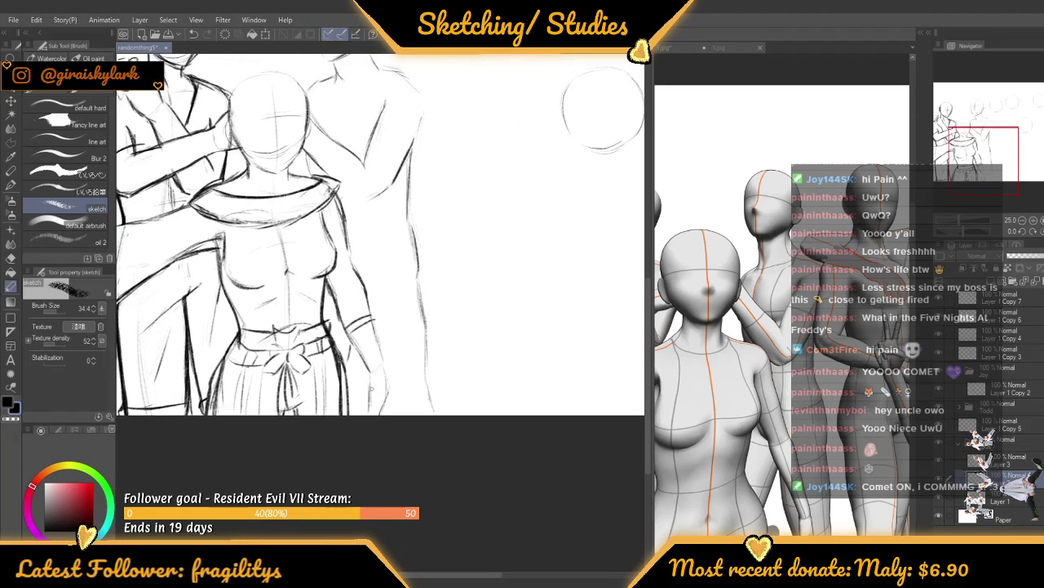
scroll(371, 311, "up", 3)
scroll(367, 368, "up", 1)
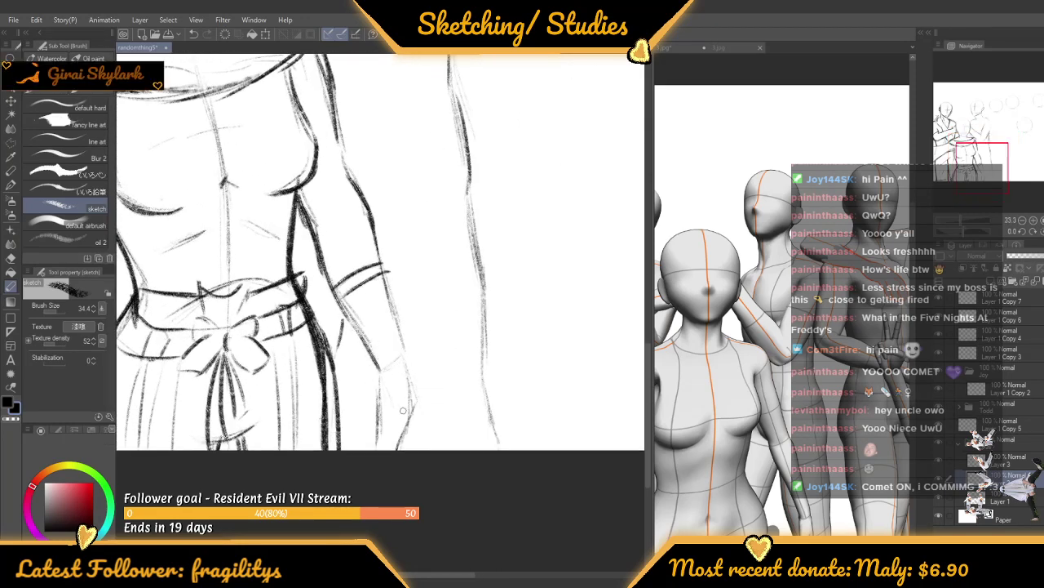
Lightly sketch a waist curve and diagonal guide lines across the third figure's lower torso
scroll(446, 445, "down", 2)
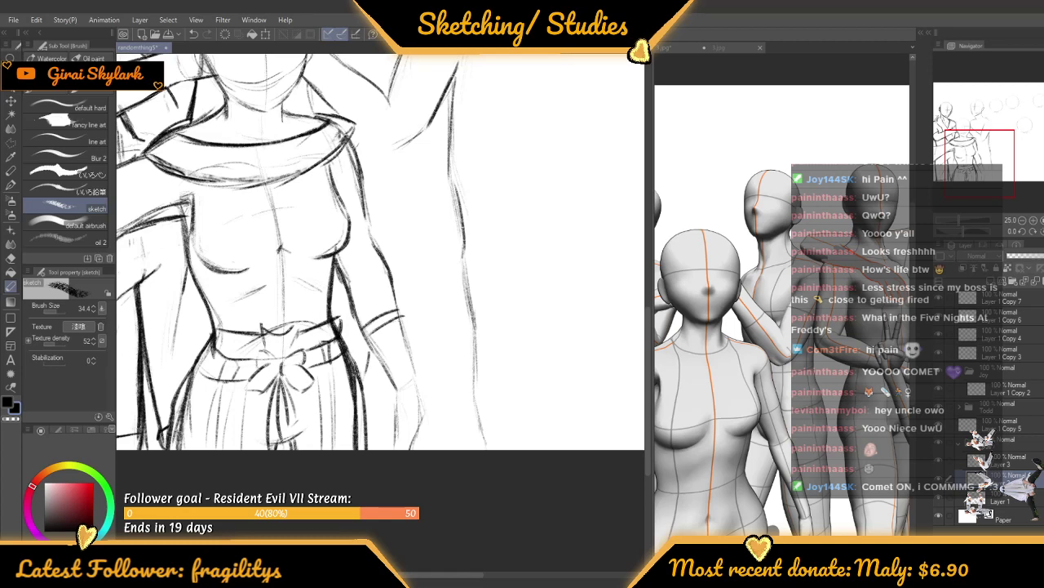
scroll(425, 318, "down", 2)
scroll(424, 319, "up", 3)
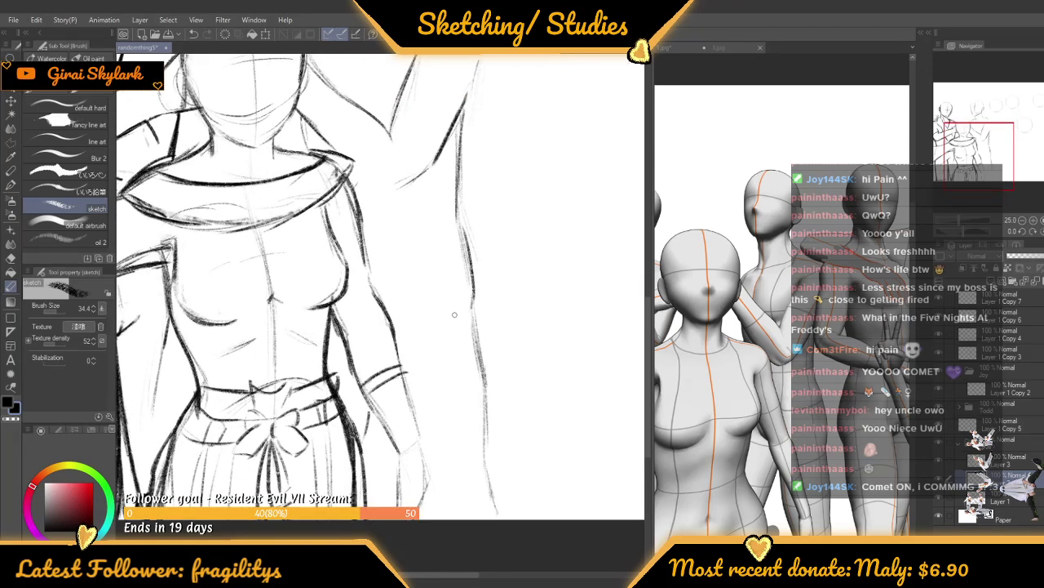
scroll(438, 294, "up", 1)
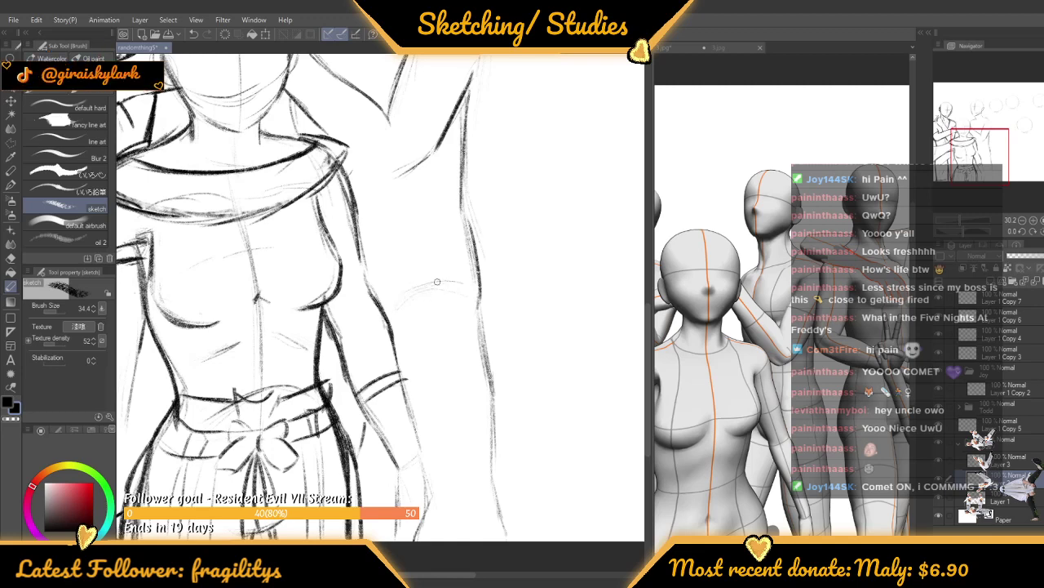
scroll(459, 282, "down", 1)
scroll(471, 226, "down", 3)
scroll(404, 299, "up", 2)
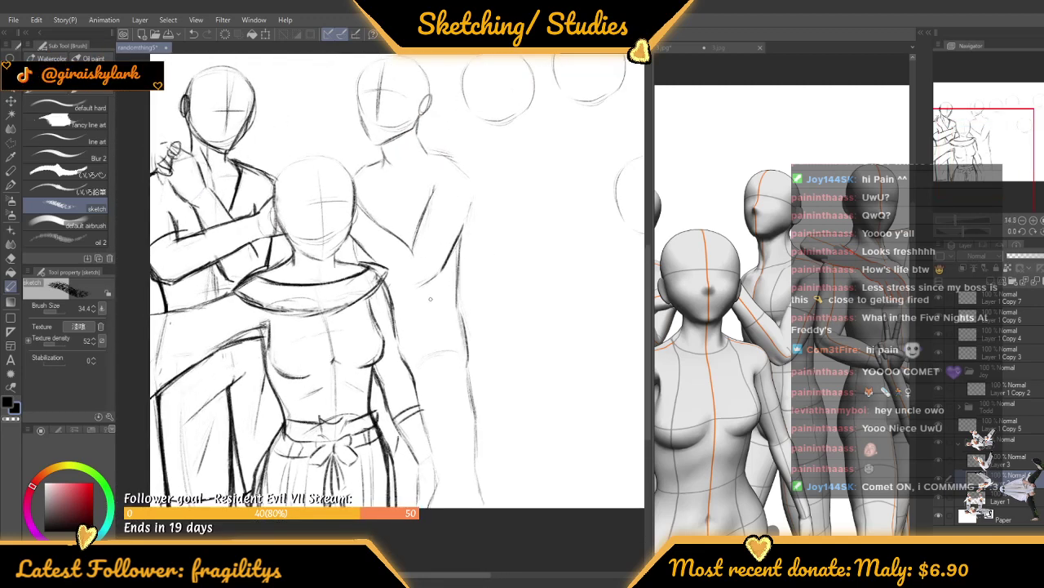
scroll(432, 296, "up", 1)
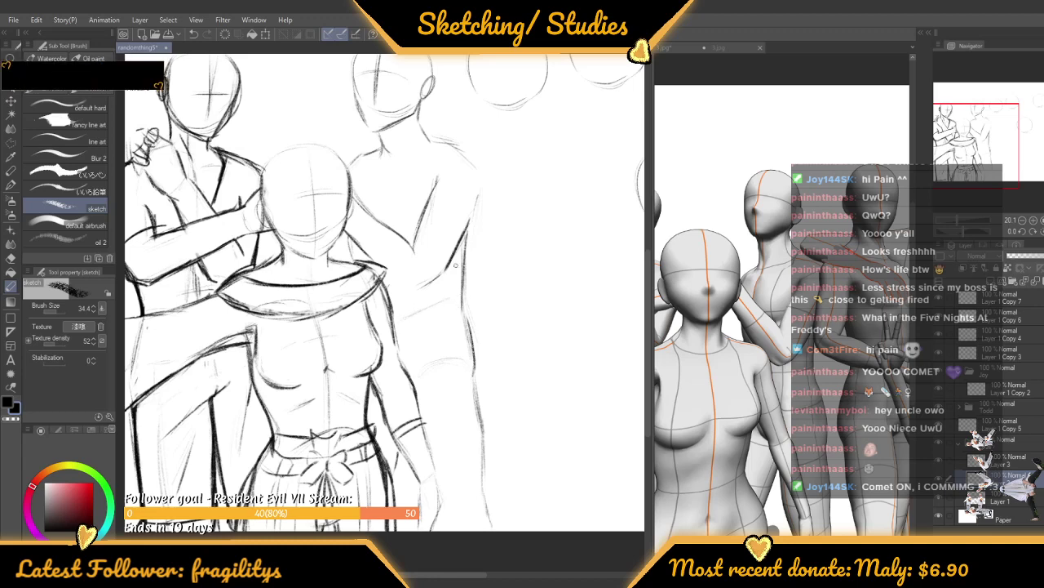
scroll(445, 298, "down", 3)
scroll(441, 323, "up", 2)
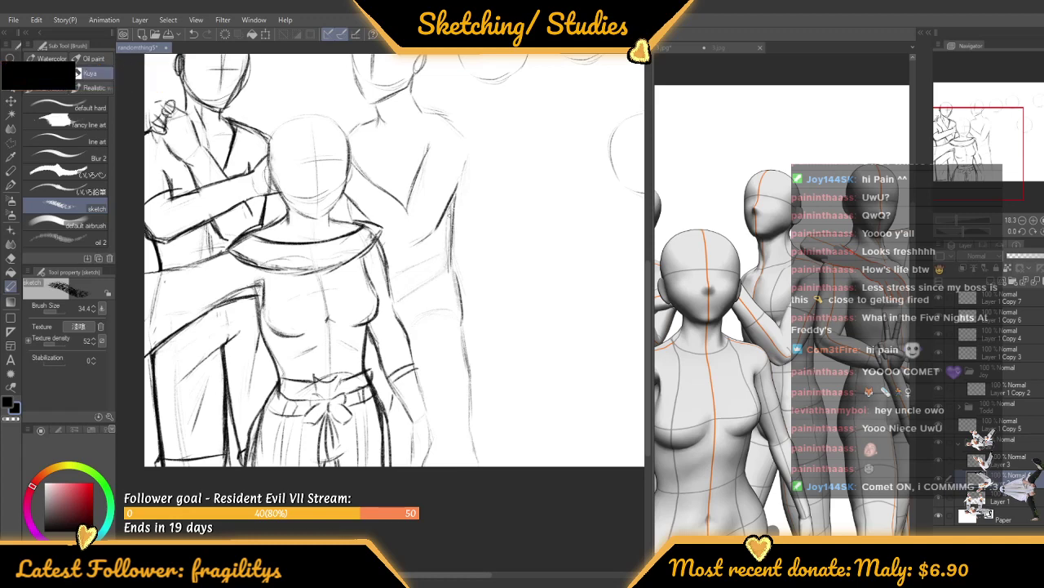
Check the third figure's waist, torso and overall proportions against the other two figures
scroll(396, 299, "down", 3)
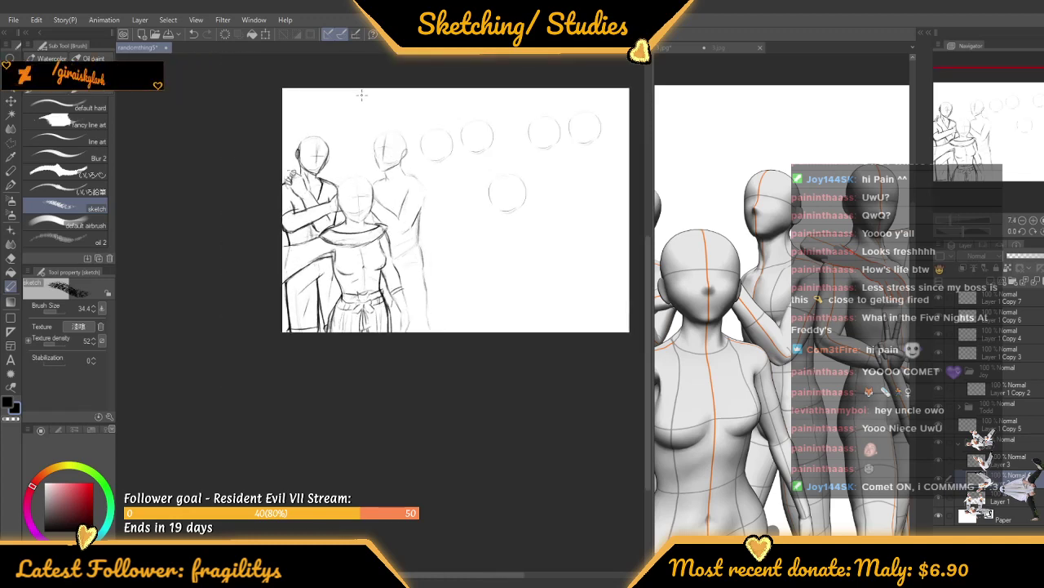
scroll(362, 95, "up", 4)
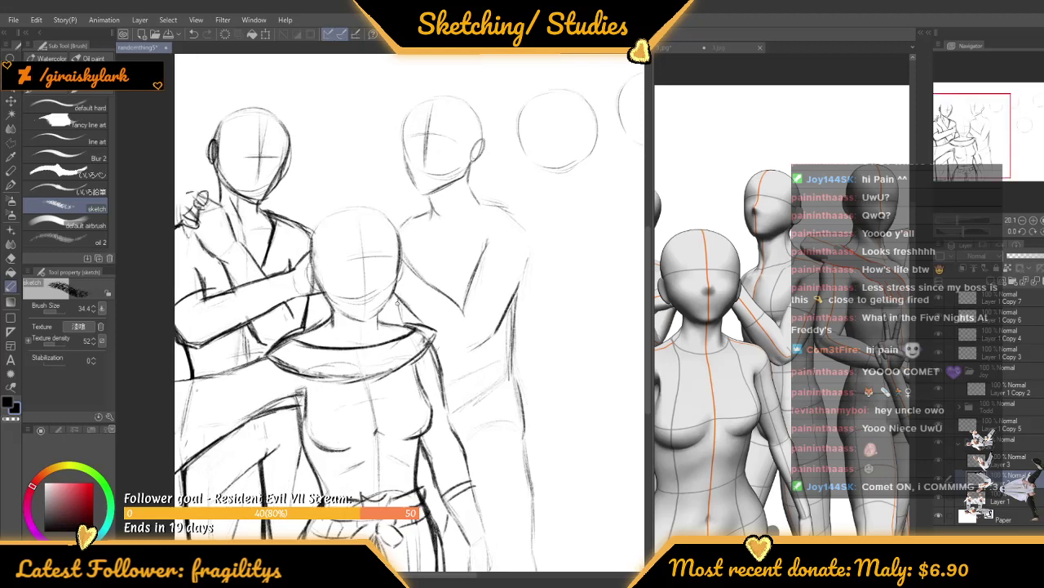
scroll(397, 302, "down", 3)
scroll(394, 230, "up", 4)
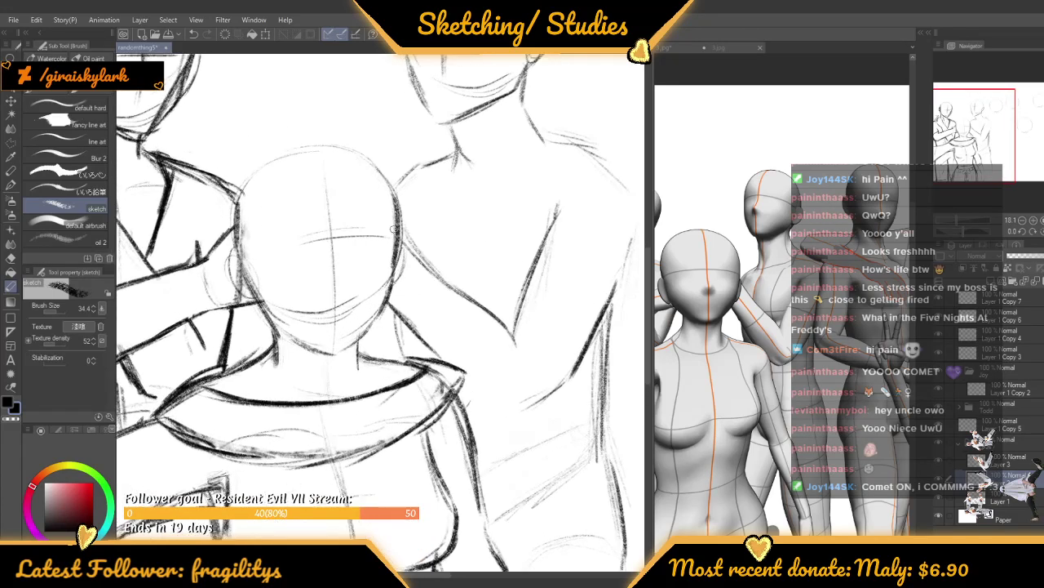
scroll(392, 228, "down", 3)
scroll(406, 342, "up", 2)
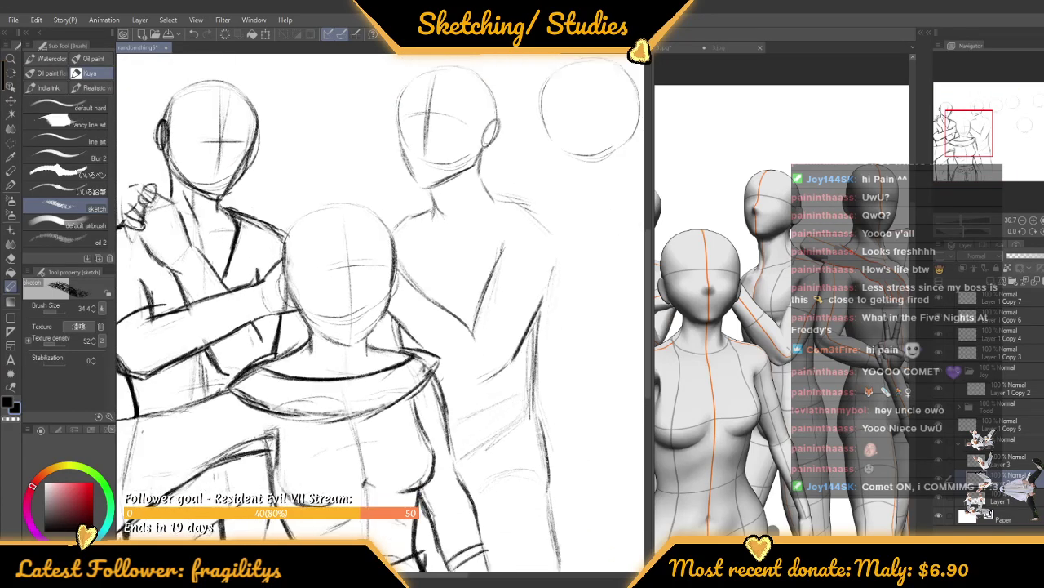
scroll(375, 277, "down", 2)
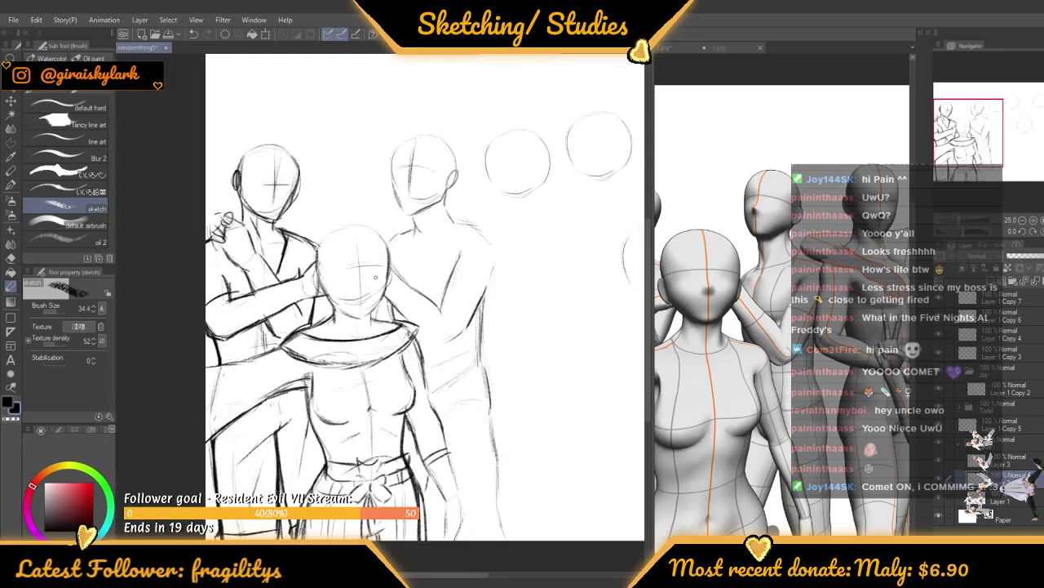
scroll(376, 277, "down", 1)
scroll(382, 311, "up", 3)
left_click_drag(371, 298, 378, 324)
scroll(384, 273, "down", 4)
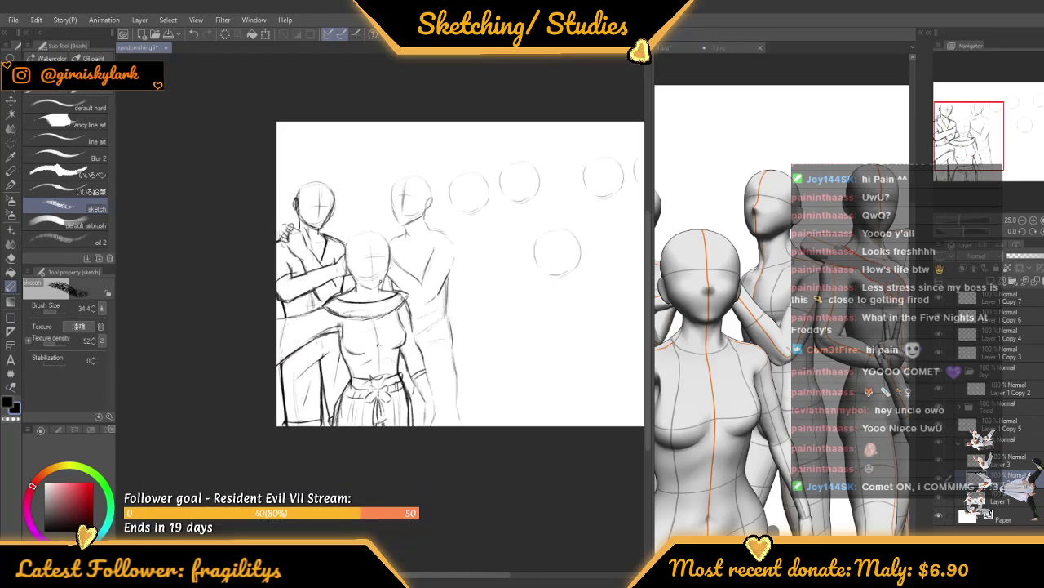
scroll(380, 281, "up", 3)
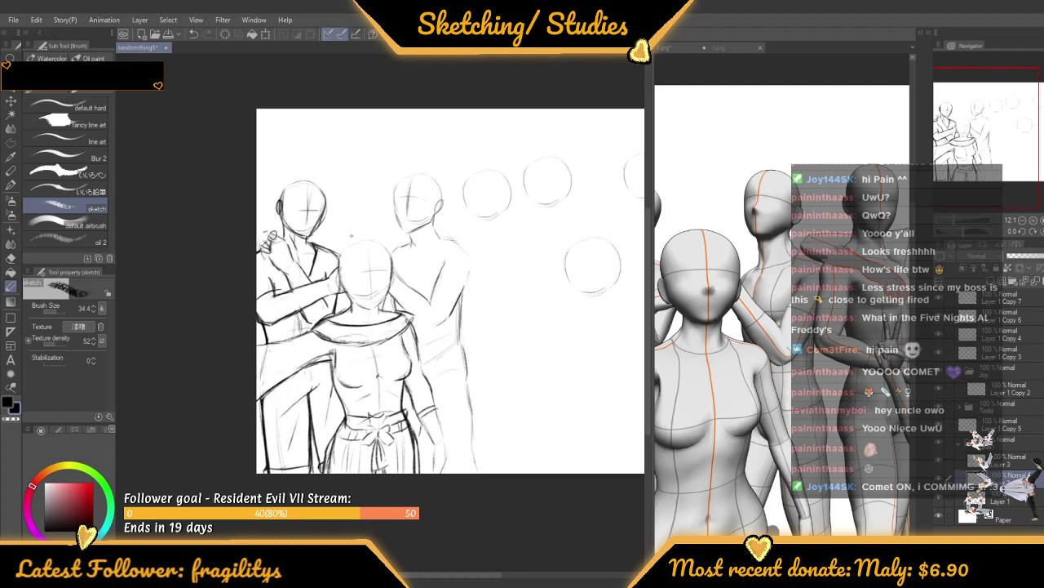
scroll(376, 285, "up", 1)
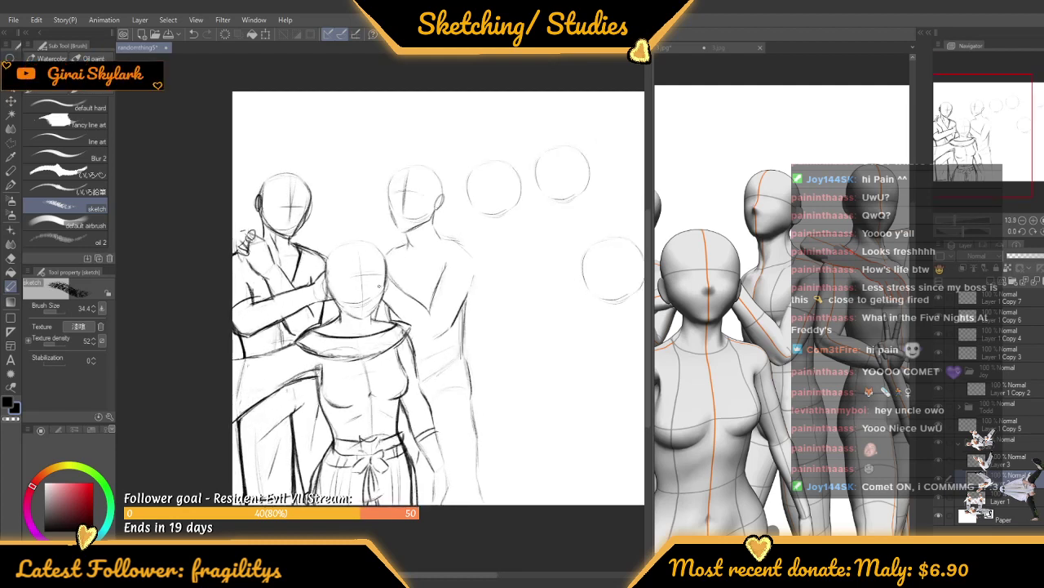
scroll(390, 170, "down", 3)
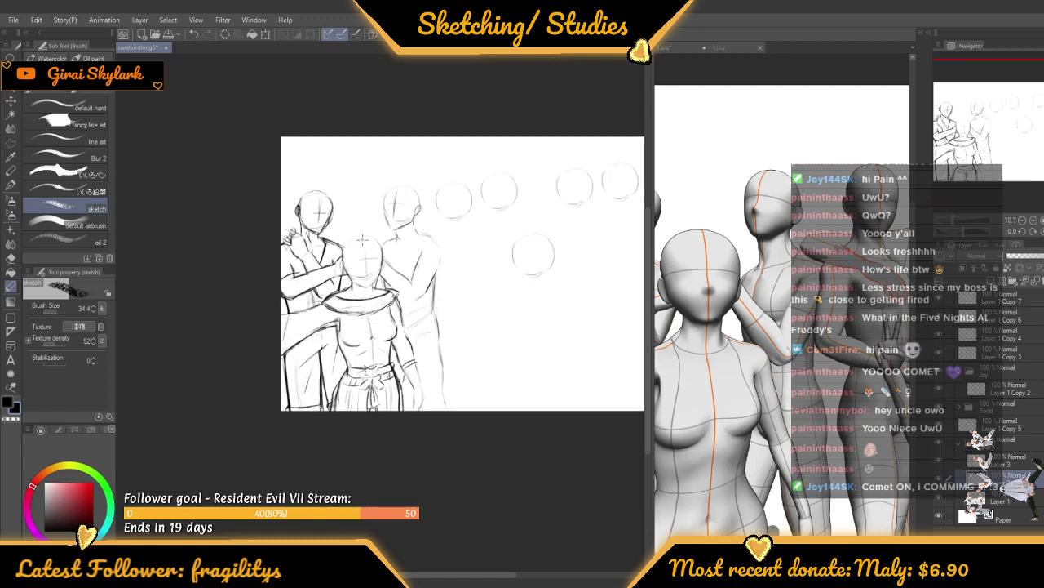
scroll(390, 170, "up", 1)
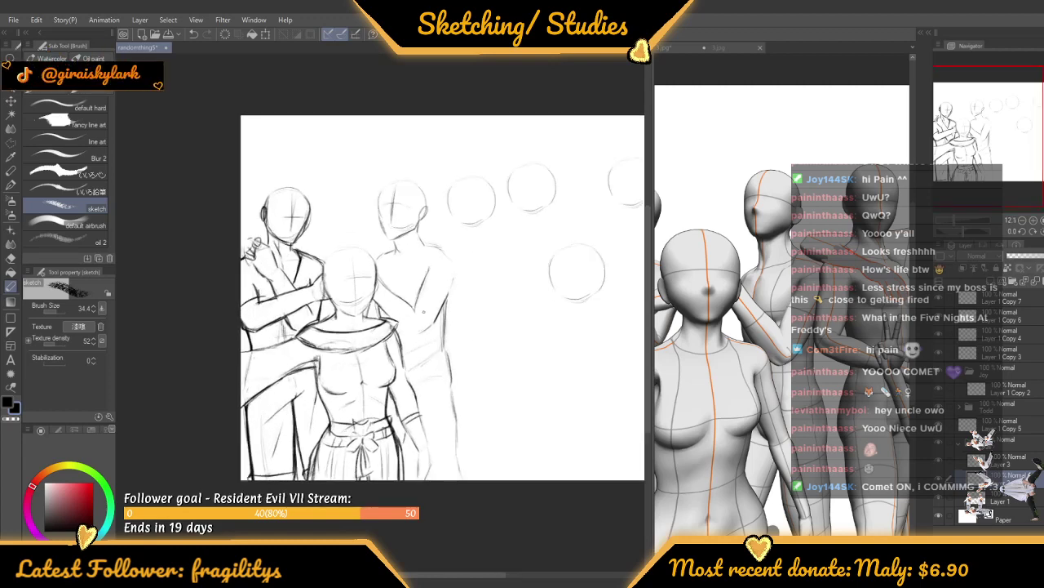
scroll(464, 333, "up", 1)
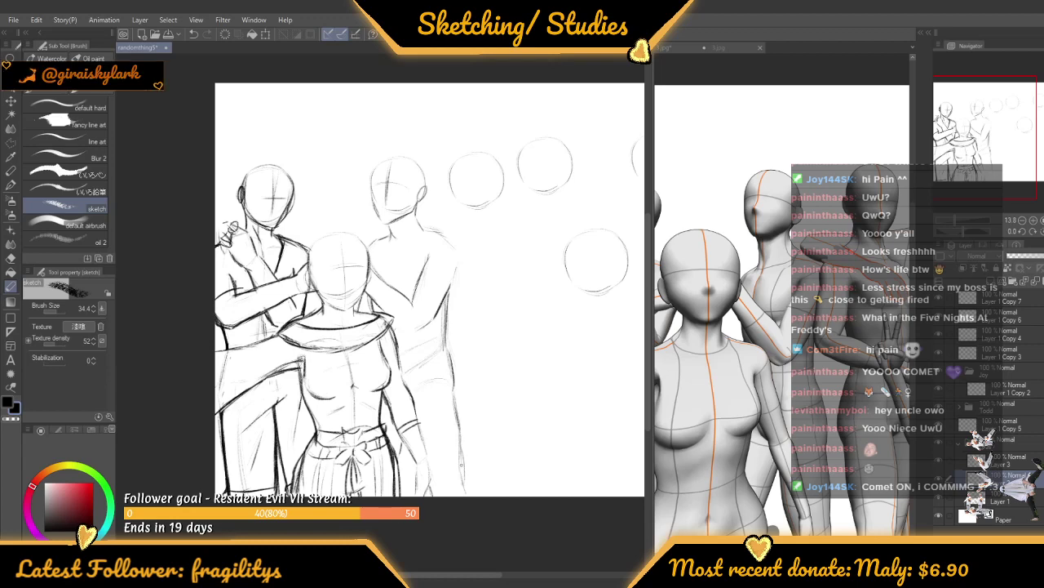
Darken the third figure's hip and outer thigh line from below the waist down to the canvas's lower edge
left_click_drag(460, 436, 464, 495)
key("ctrl+z")
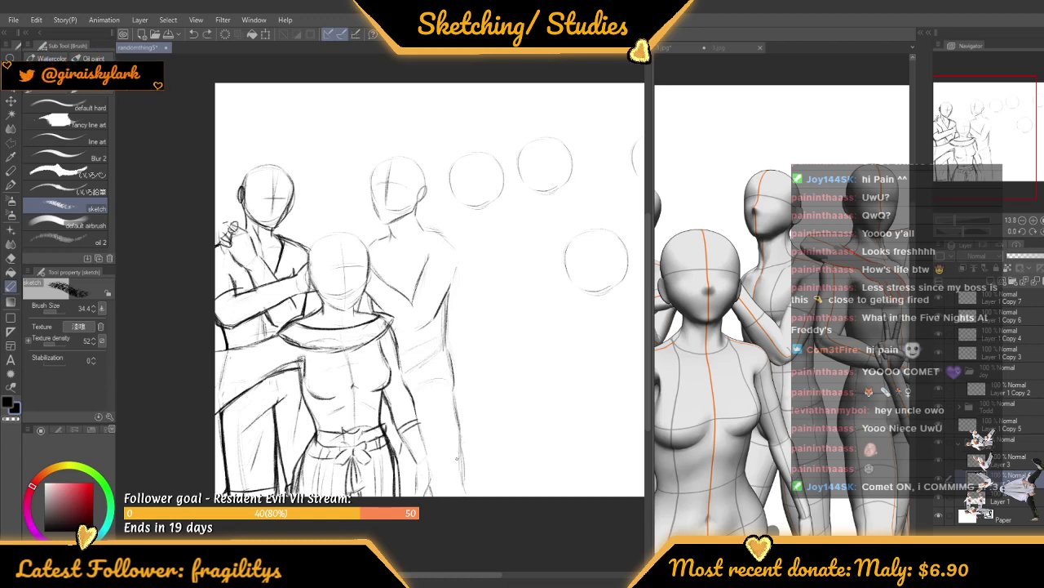
scroll(457, 445, "up", 2)
left_click_drag(461, 444, 461, 526)
left_click_drag(448, 356, 455, 402)
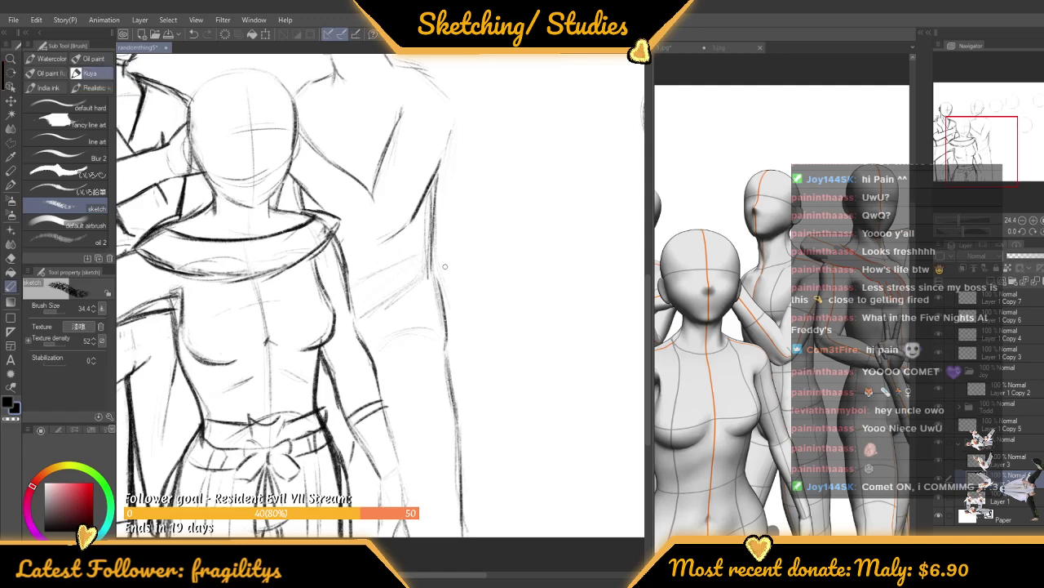
Darken the side line of the third figure's torso from under the armpit down to the waist
left_click_drag(430, 223, 432, 280)
left_click_drag(429, 178, 431, 266)
scroll(423, 131, "down", 3)
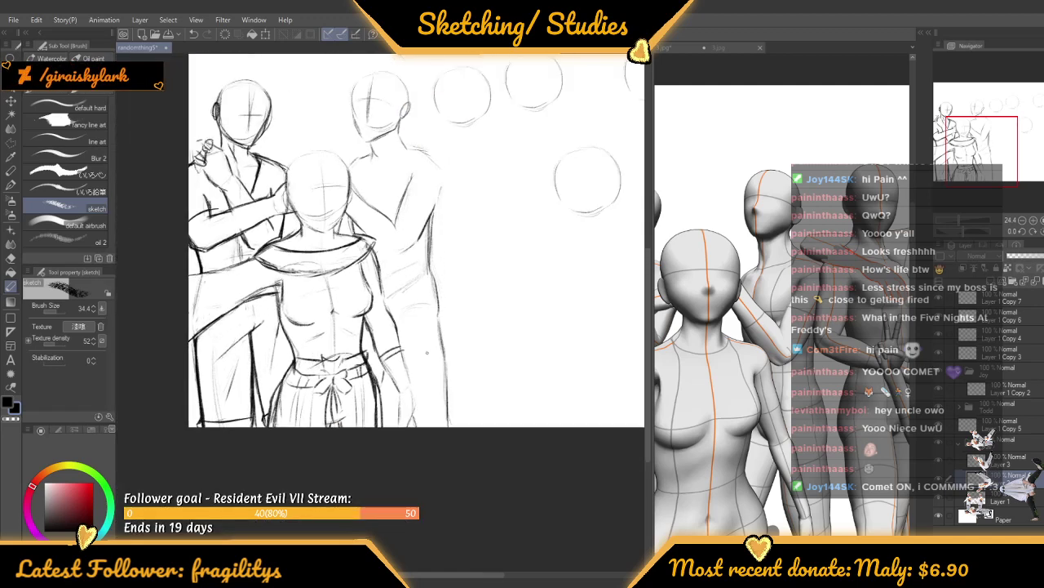
scroll(391, 206, "up", 3)
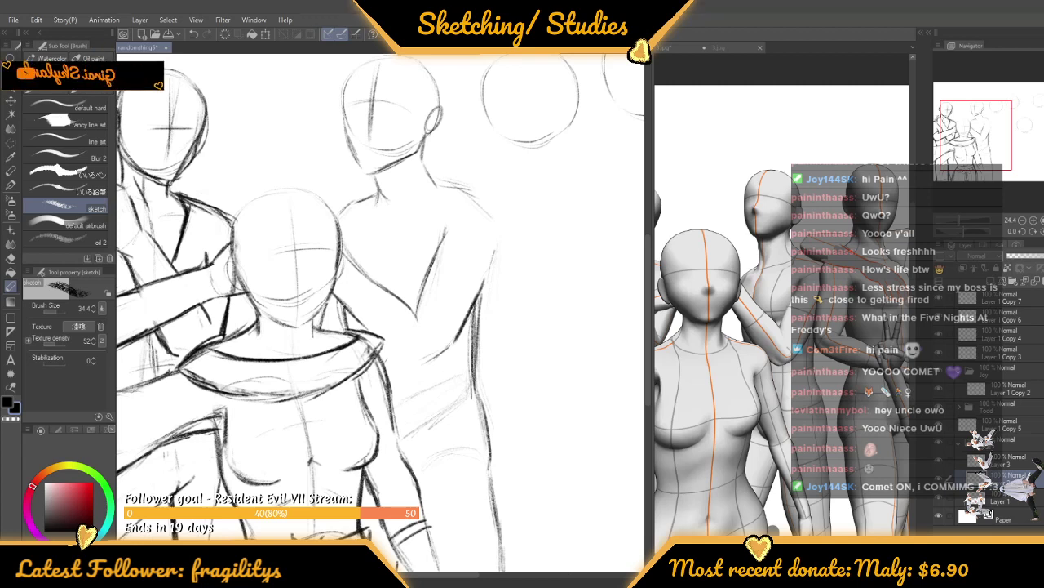
scroll(415, 545, "down", 1)
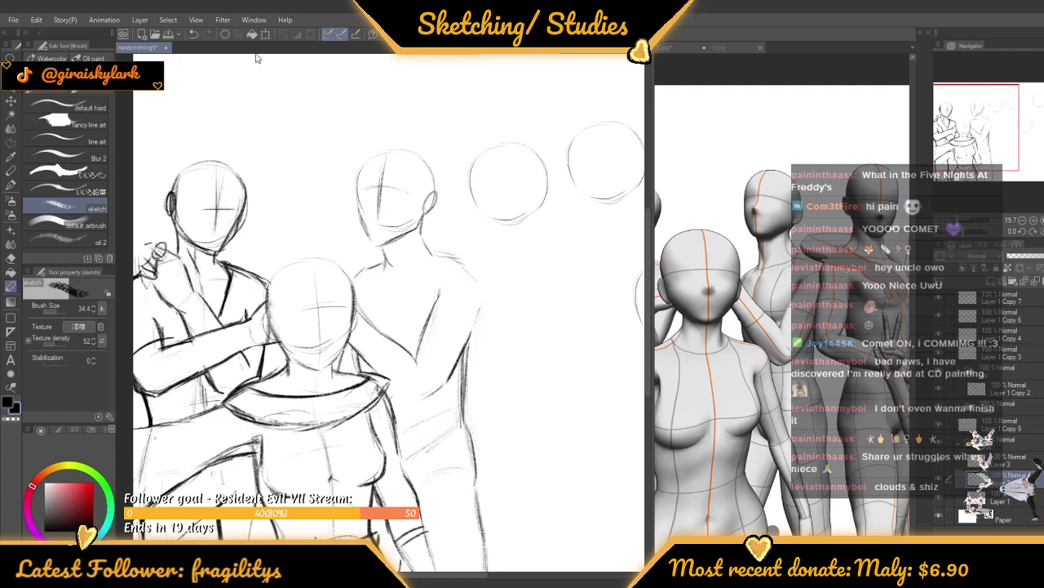
scroll(346, 230, "down", 5)
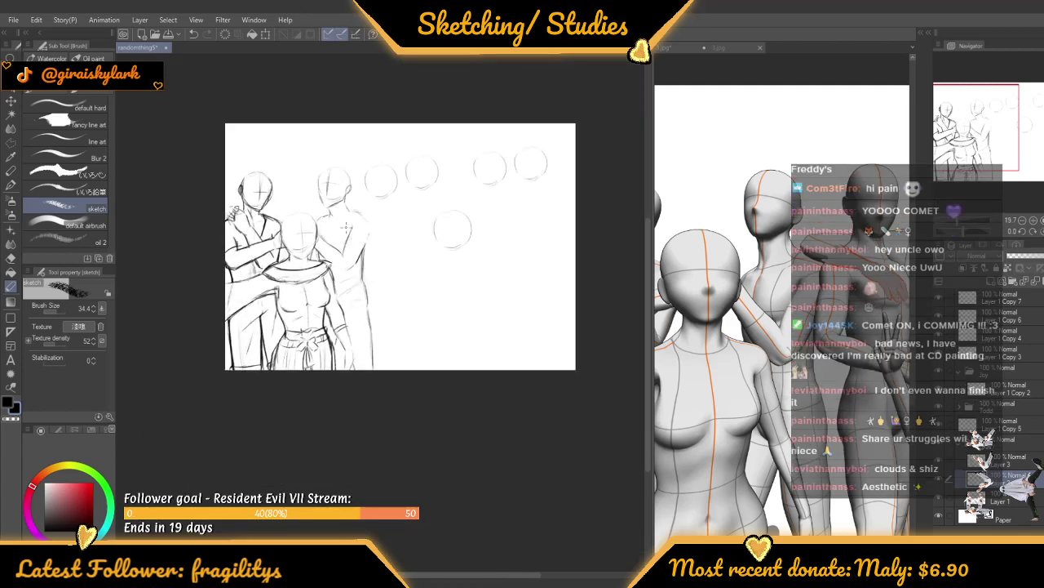
scroll(346, 227, "up", 5)
left_click_drag(439, 269, 426, 403)
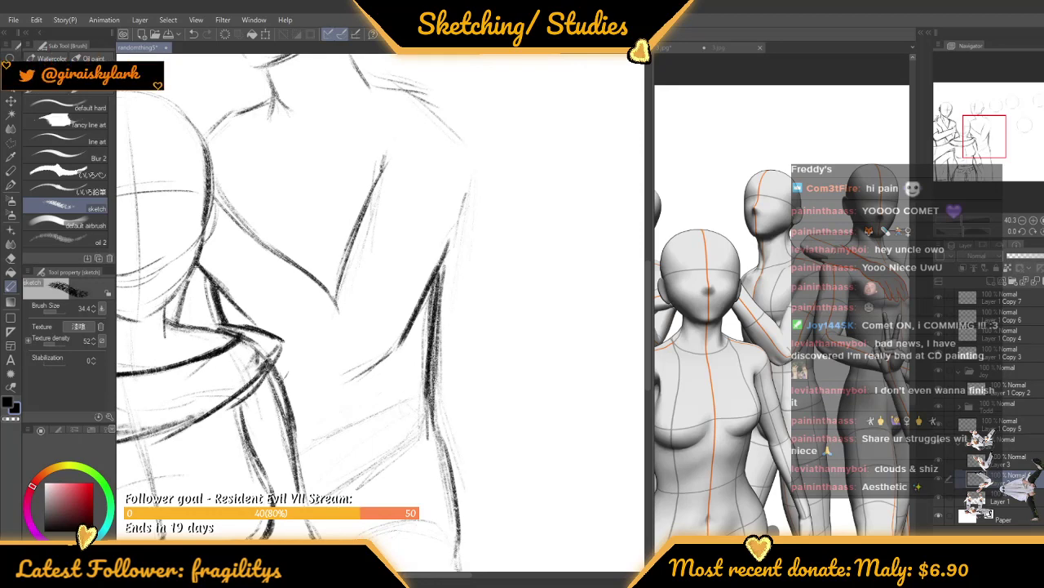
Bring up the reference image of the clothed character group and examine the outfit of the man in the green patterned T-shirt
scroll(253, 233, "down", 8)
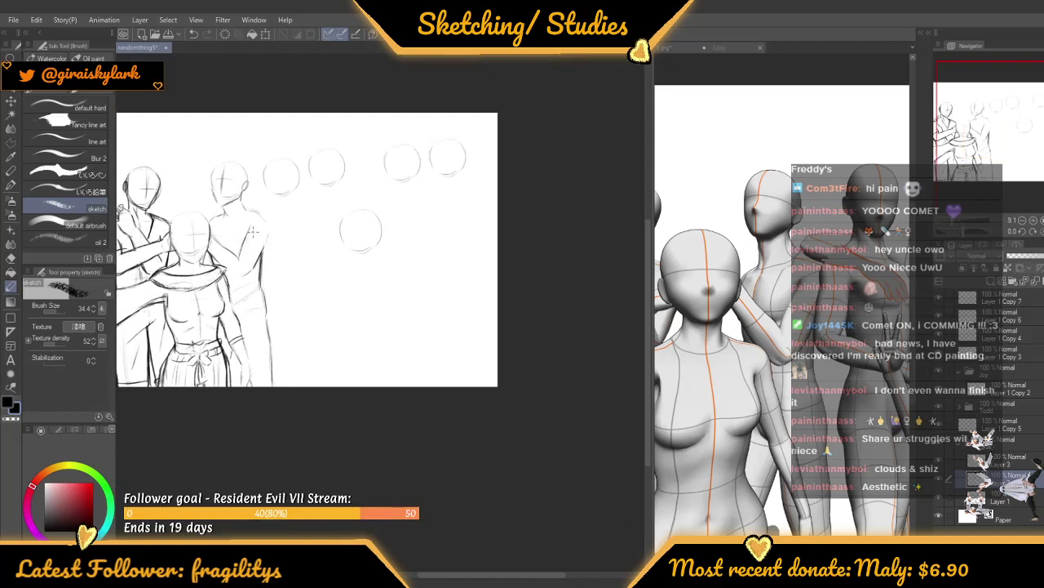
scroll(255, 233, "down", 2)
scroll(257, 234, "up", 1)
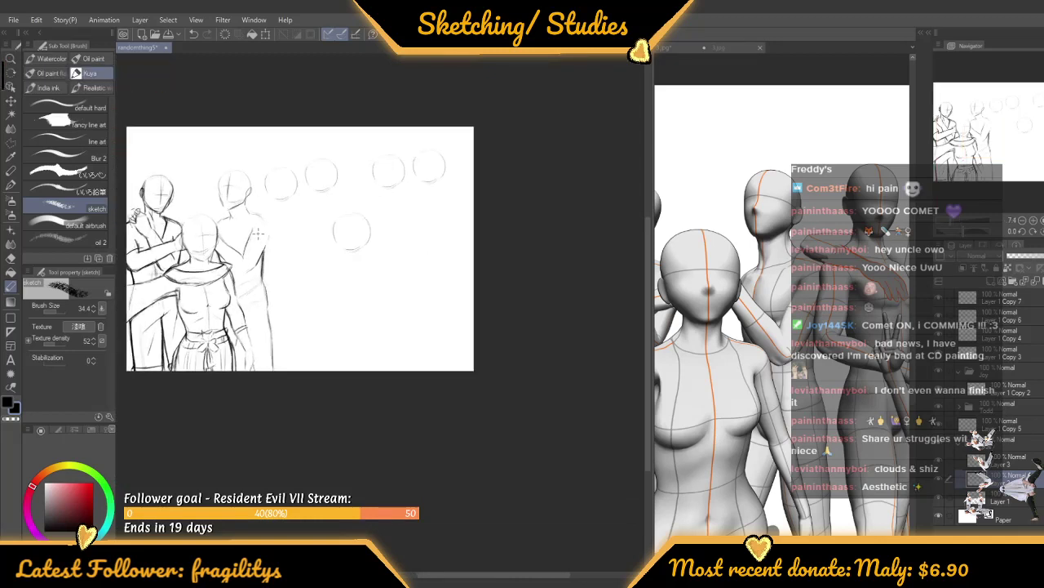
scroll(257, 235, "up", 4)
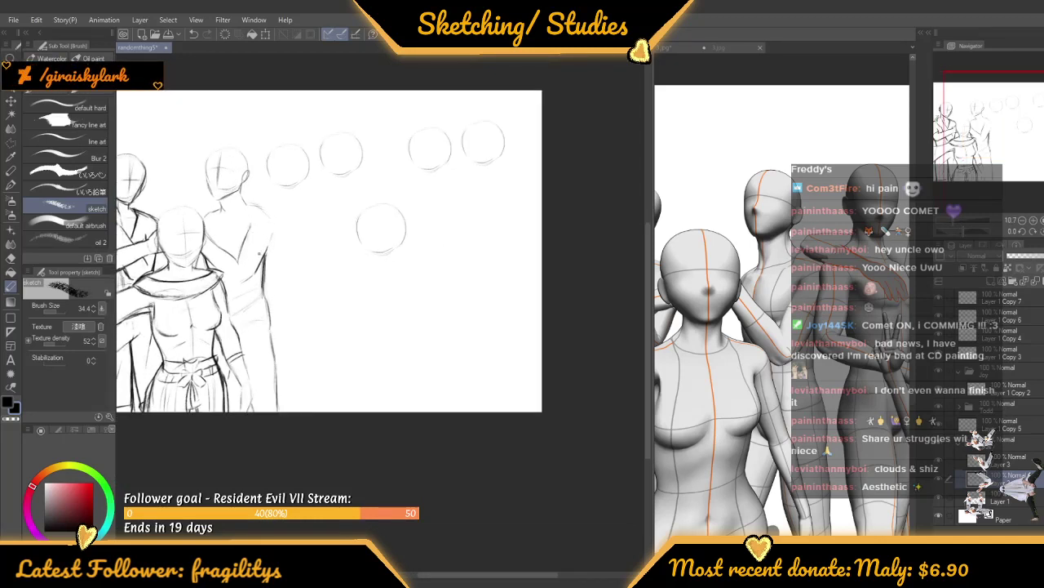
scroll(253, 255, "down", 3)
scroll(187, 173, "up", 2)
left_click(710, 50)
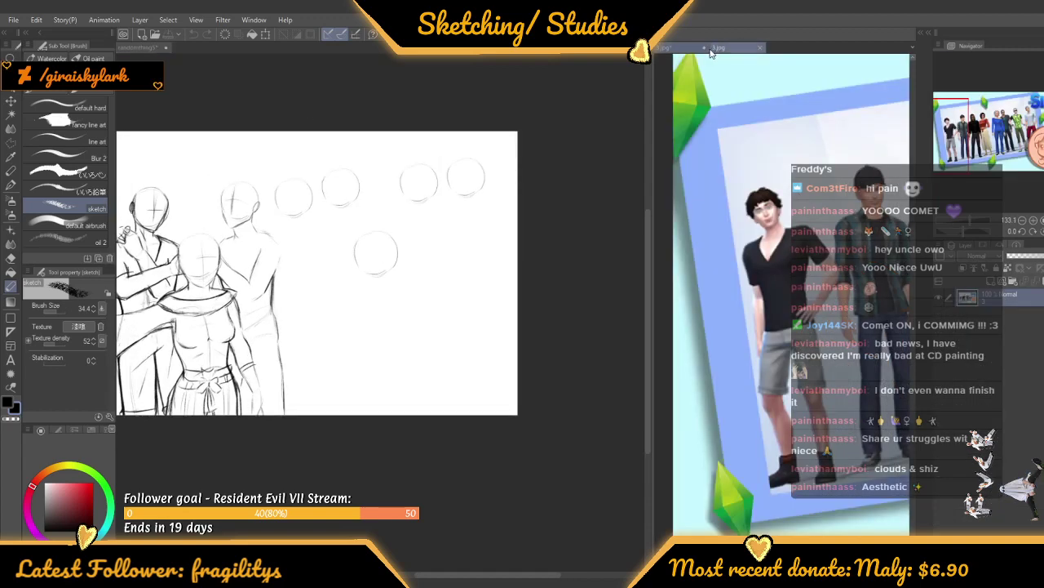
scroll(710, 218, "down", 5)
scroll(711, 218, "up", 1)
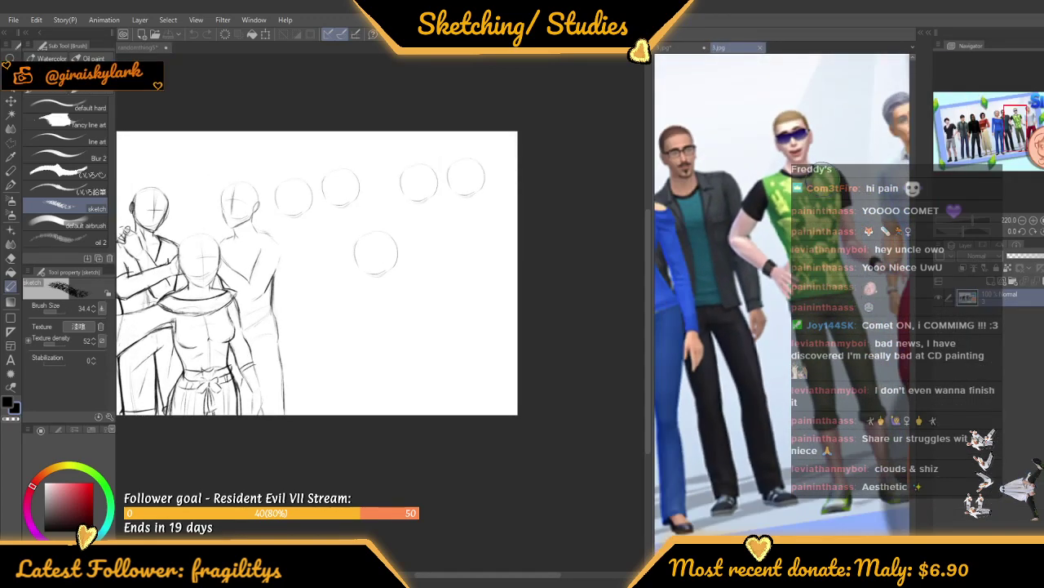
Sketch the inner neckline curve on the third figure, running from the front of the neck up to the far shoulder
left_click(211, 124)
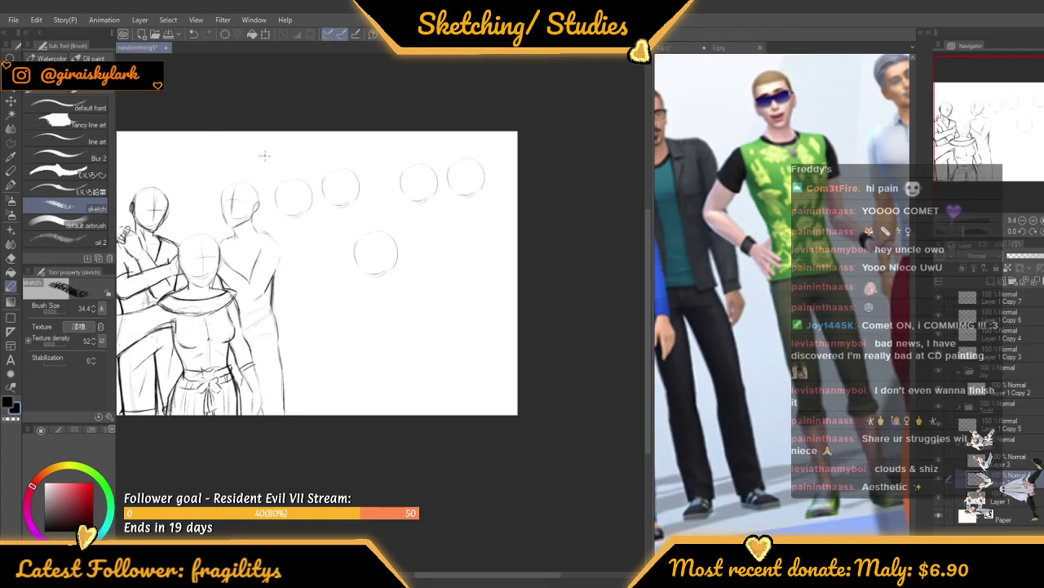
scroll(261, 214, "up", 5)
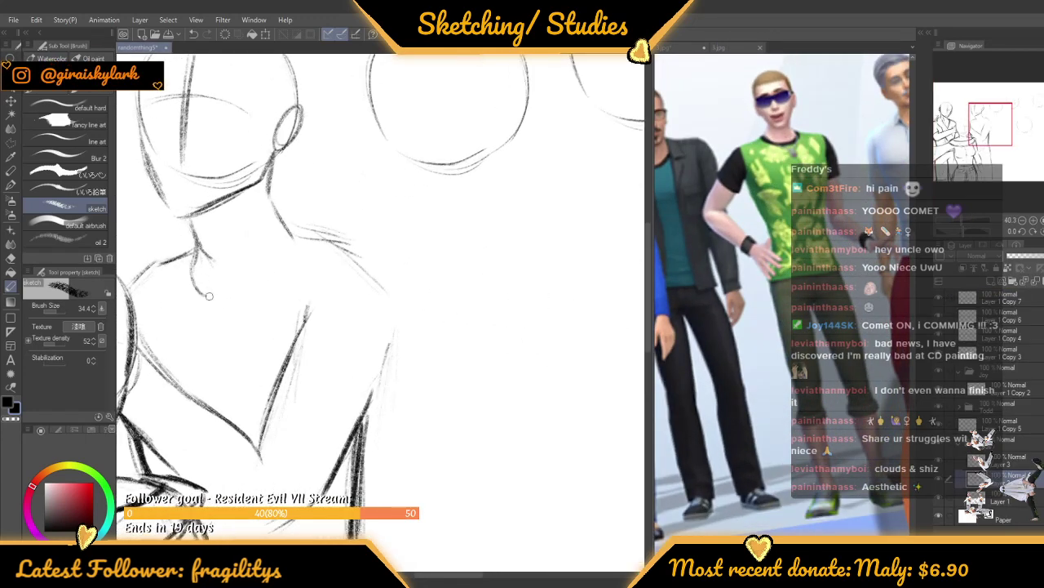
scroll(210, 281, "up", 3)
mouse_move(209, 309)
left_mouse_down()
mouse_move(298, 248)
mouse_move(206, 305)
mouse_move(342, 211)
left_mouse_up()
left_click_drag(302, 256, 342, 210)
left_click_drag(280, 281, 342, 209)
scroll(235, 184, "down", 3)
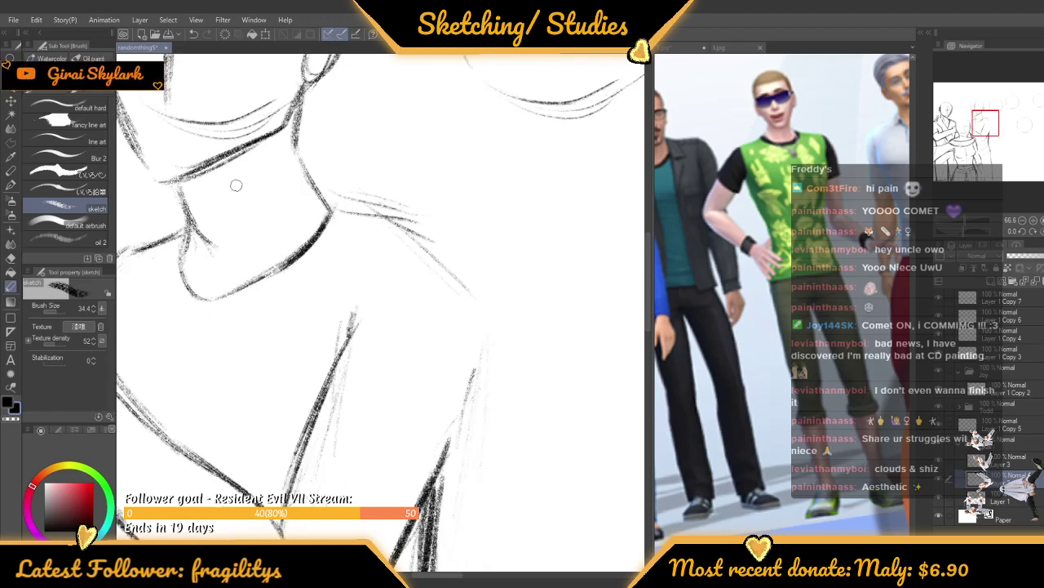
Add a parallel outer curve below the third figure's neckline and close it at the shoulder to form the T-shirt's collar band
scroll(198, 225, "up", 4)
scroll(191, 255, "down", 2)
scroll(191, 260, "up", 1)
mouse_move(191, 226)
left_mouse_down()
mouse_move(186, 271)
mouse_move(204, 290)
left_mouse_up()
mouse_move(189, 252)
left_mouse_down()
mouse_move(242, 309)
mouse_move(281, 300)
mouse_move(315, 275)
left_mouse_up()
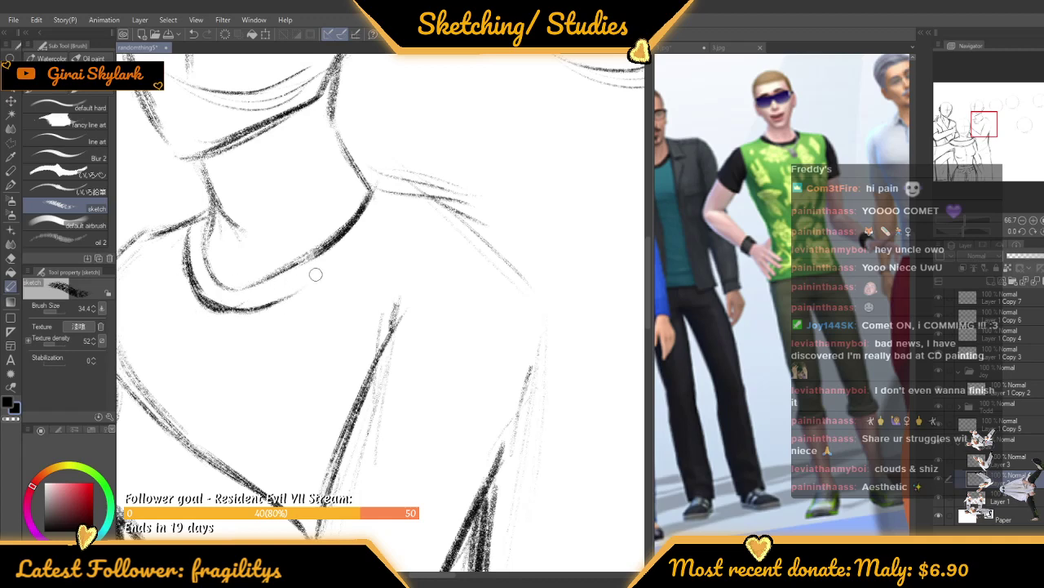
mouse_move(245, 307)
left_mouse_down()
mouse_move(329, 261)
mouse_move(229, 313)
mouse_move(352, 241)
left_mouse_up()
mouse_move(280, 296)
left_mouse_down()
mouse_move(385, 207)
mouse_move(358, 260)
left_mouse_up()
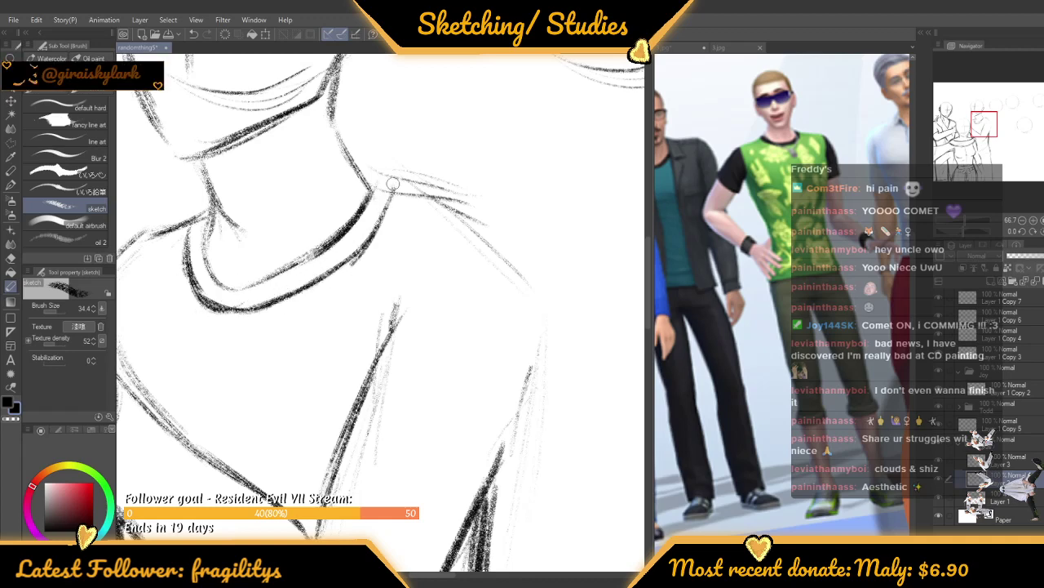
mouse_move(375, 187)
left_mouse_down()
mouse_move(391, 182)
mouse_move(376, 187)
left_mouse_up()
scroll(297, 170, "down", 2)
scroll(291, 207, "up", 1)
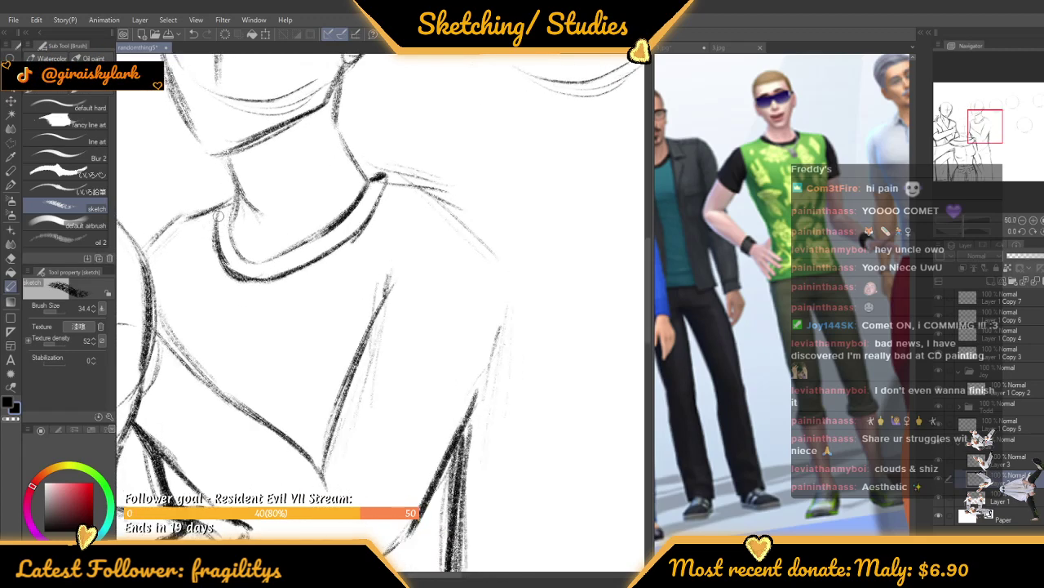
Sketch the third figure's near shoulder and the outer edge of the T-shirt sleeve down the upper arm
scroll(286, 212, "down", 2)
scroll(335, 319, "up", 2)
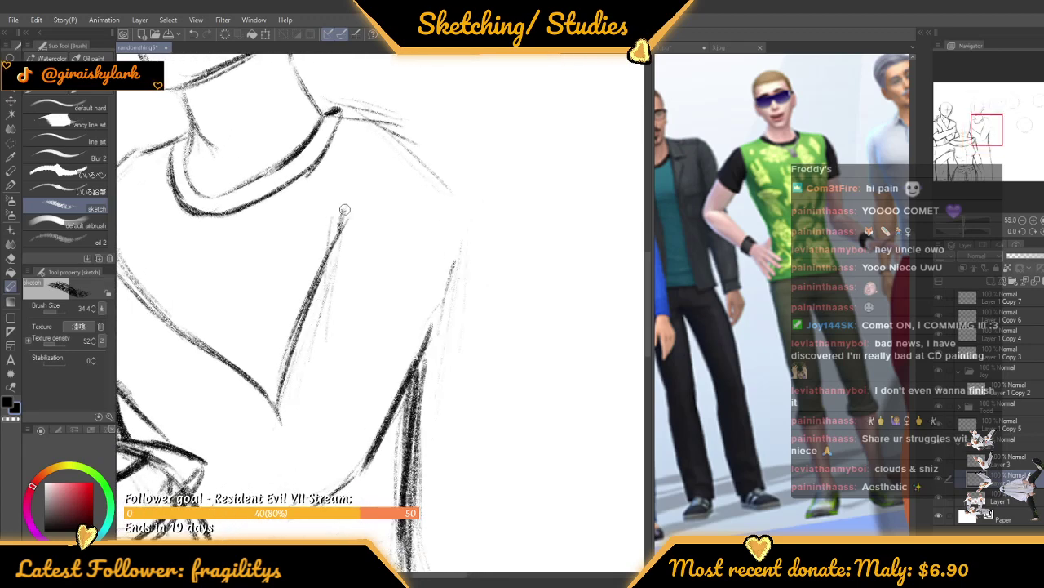
mouse_move(352, 207)
left_mouse_down()
mouse_move(400, 170)
mouse_move(451, 214)
mouse_move(467, 235)
mouse_move(442, 300)
left_mouse_up()
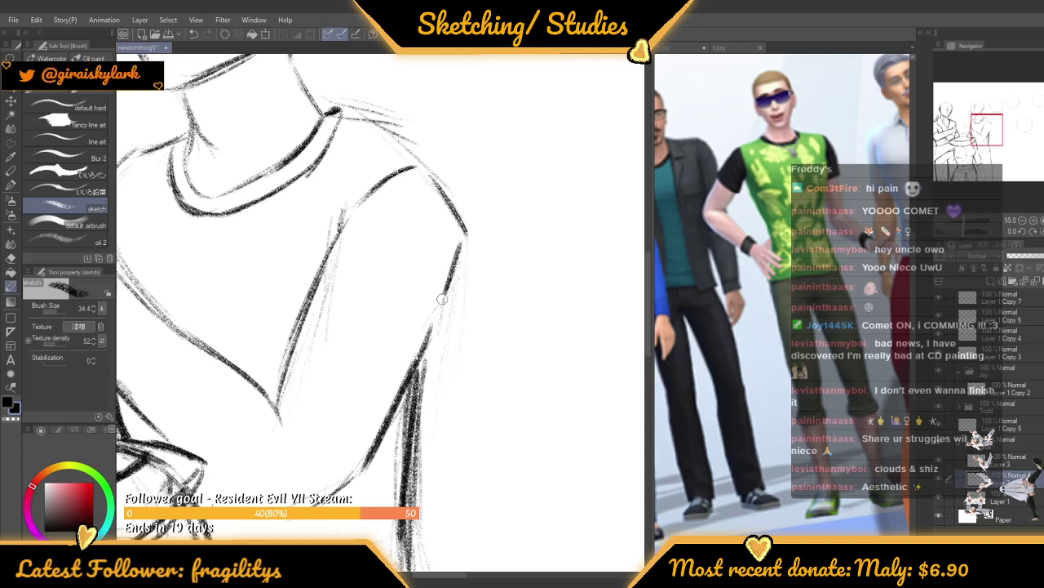
left_click_drag(465, 233, 441, 320)
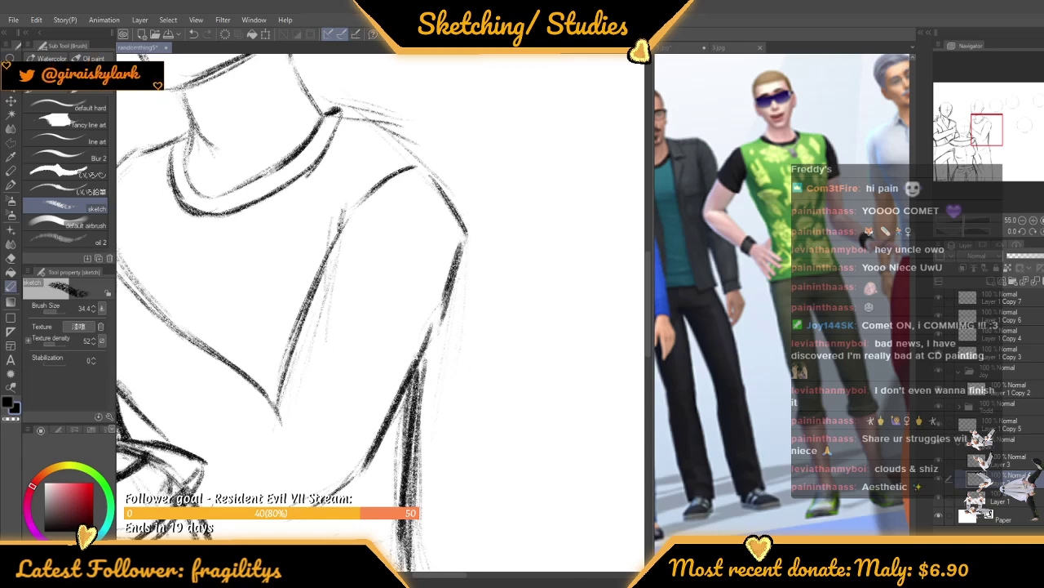
Draw the curved sleeve hem across the third figure's near upper arm, with its end extending slightly past the inner arm line
scroll(367, 277, "down", 3)
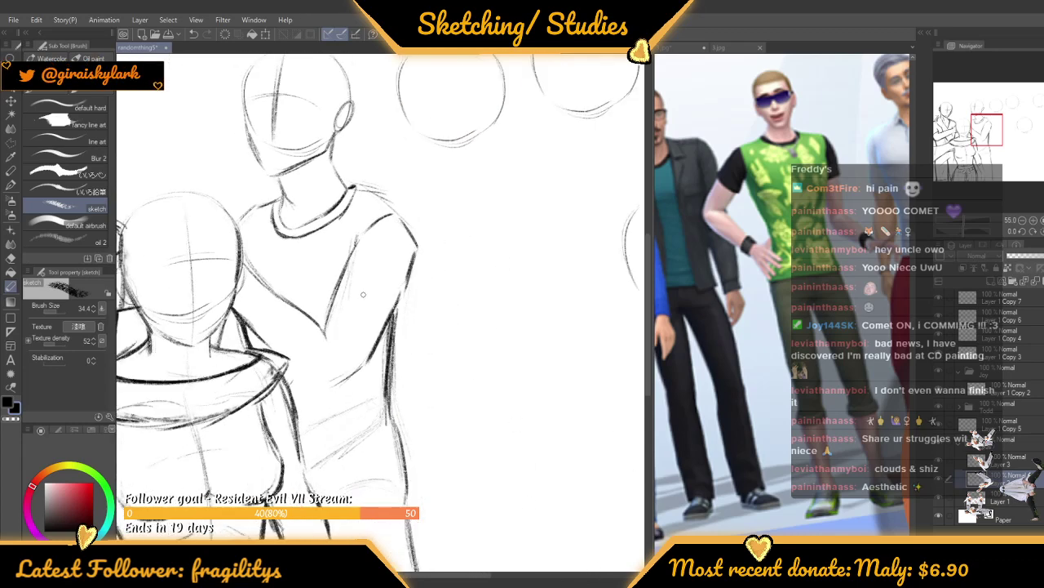
scroll(364, 284, "up", 4)
mouse_move(322, 274)
left_mouse_down()
mouse_move(369, 281)
mouse_move(399, 303)
left_mouse_up()
mouse_move(330, 273)
left_mouse_down()
mouse_move(377, 279)
mouse_move(437, 321)
left_mouse_up()
mouse_move(274, 276)
left_mouse_down()
mouse_move(326, 272)
mouse_move(437, 321)
left_mouse_up()
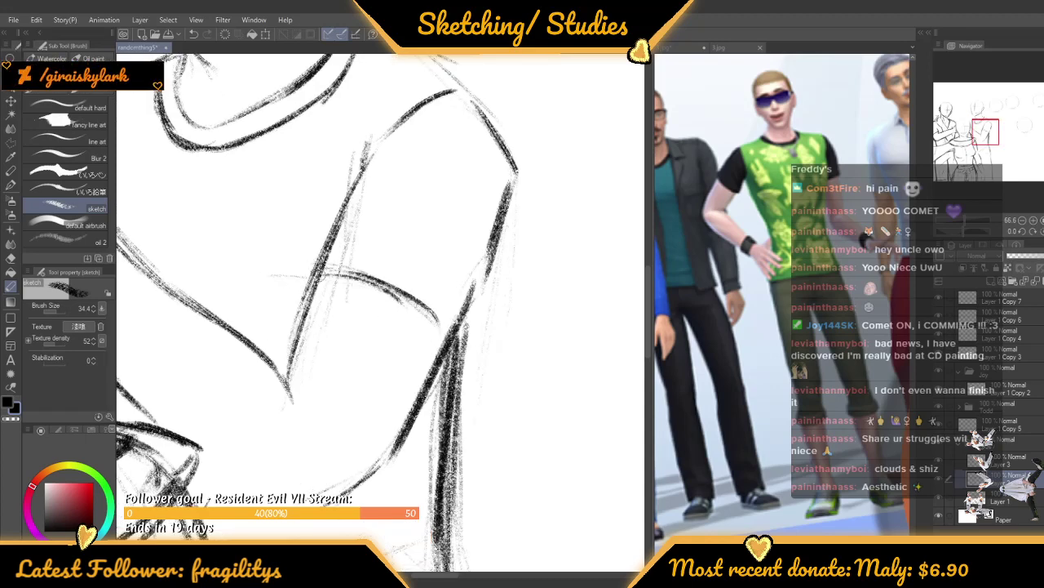
Add a short line for the third figure's far arm just beside the second figure's head
scroll(427, 280, "down", 4)
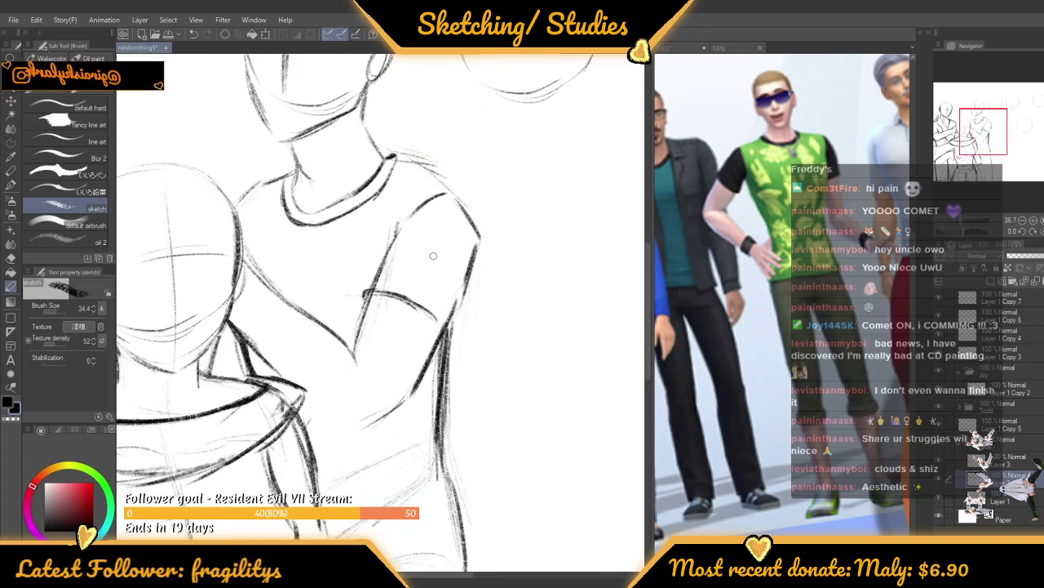
scroll(434, 256, "up", 1)
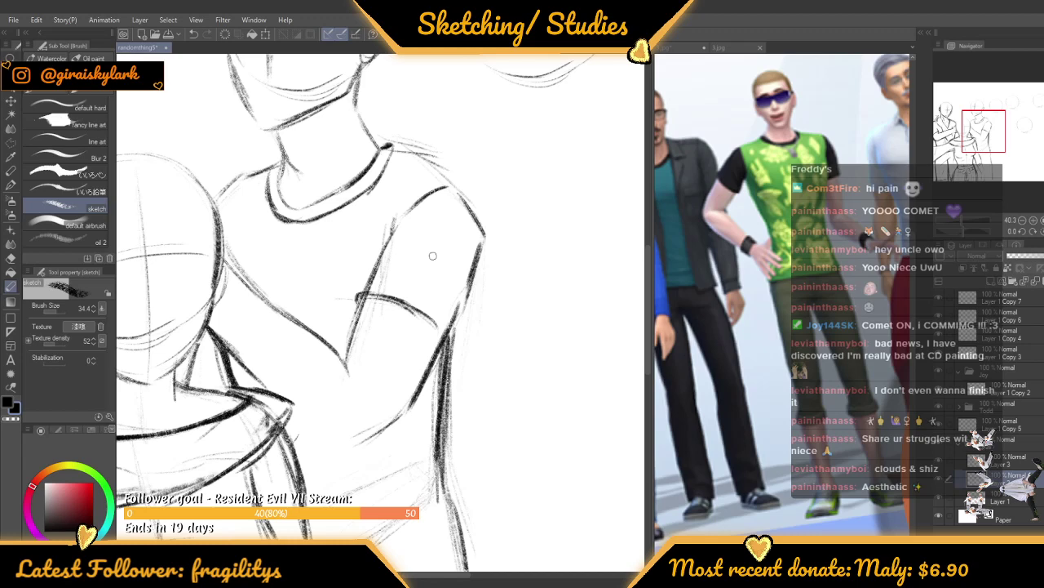
scroll(432, 256, "down", 2)
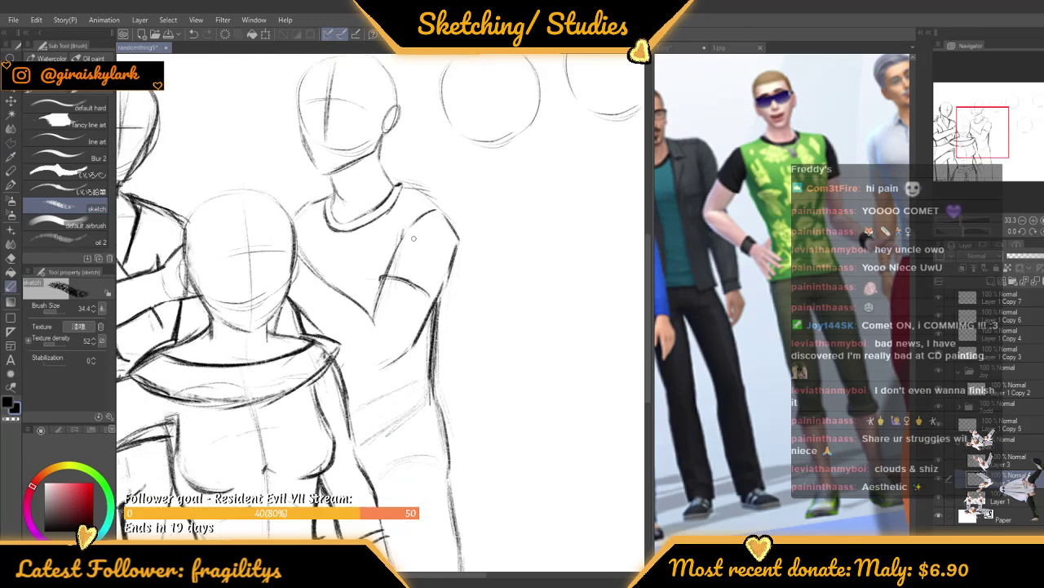
scroll(413, 239, "up", 1)
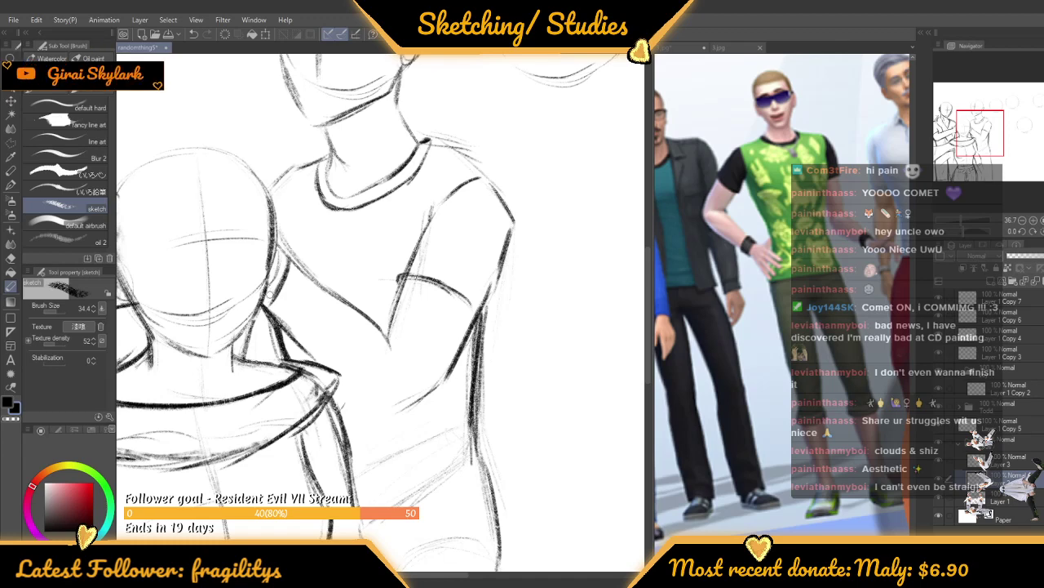
scroll(277, 273, "down", 2)
scroll(277, 275, "up", 3)
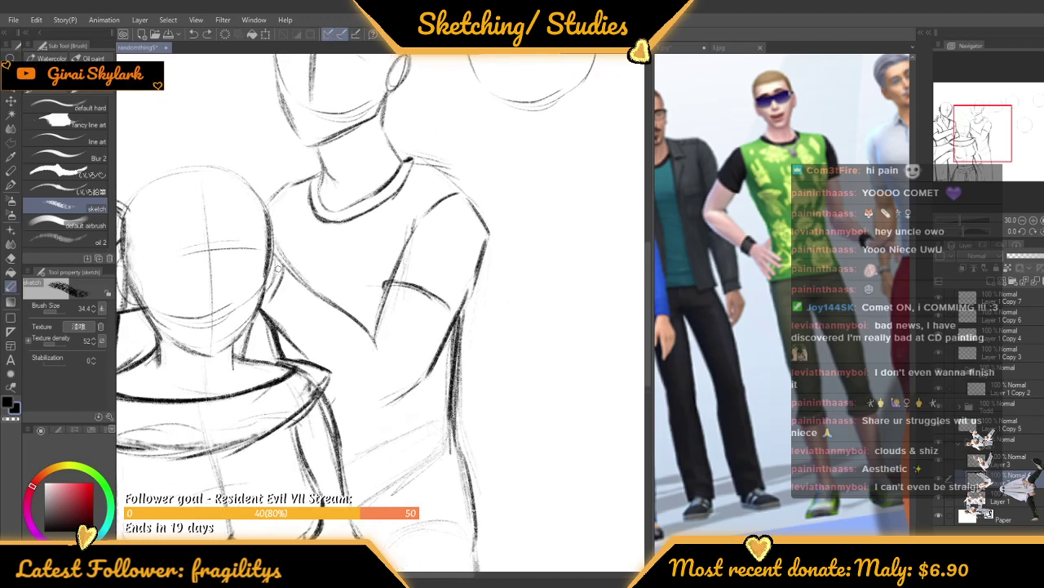
left_click_drag(278, 276, 262, 318)
scroll(314, 248, "down", 6)
scroll(381, 240, "down", 3)
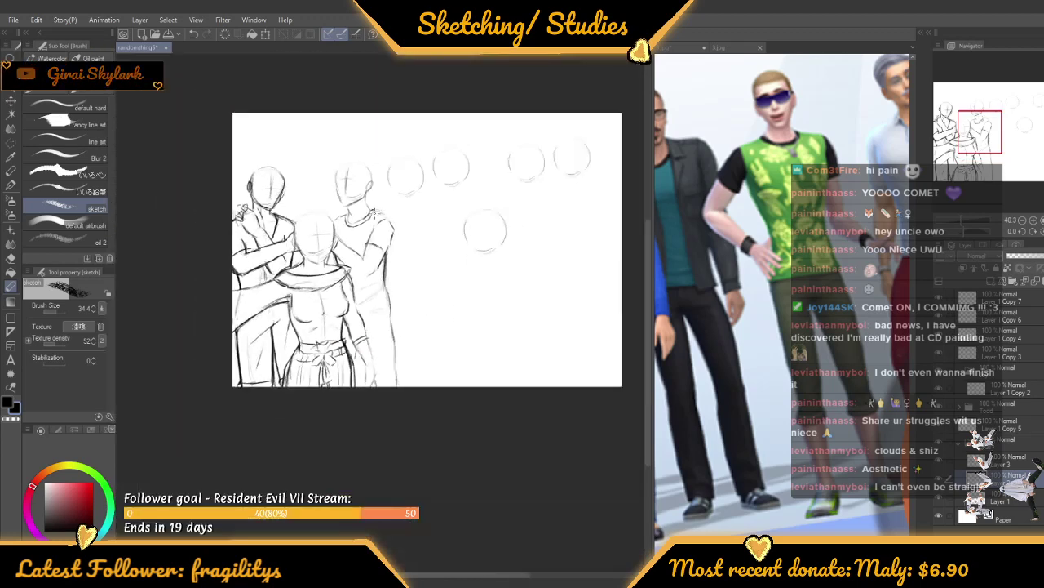
Draw the T-shirt's hem as a slightly curved line across the third figure's waist
scroll(371, 239, "up", 3)
scroll(372, 240, "up", 3)
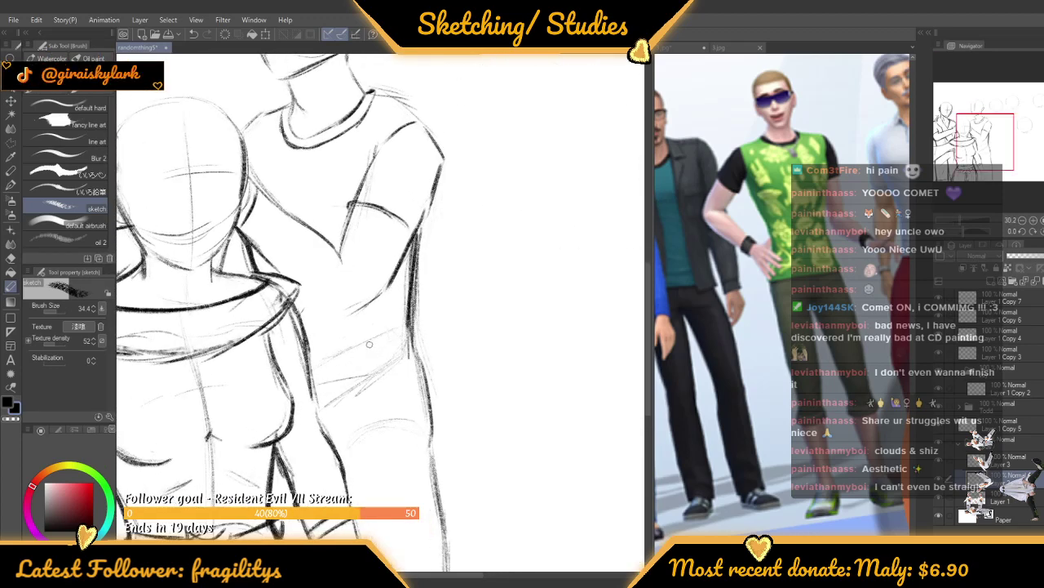
scroll(381, 325, "up", 3)
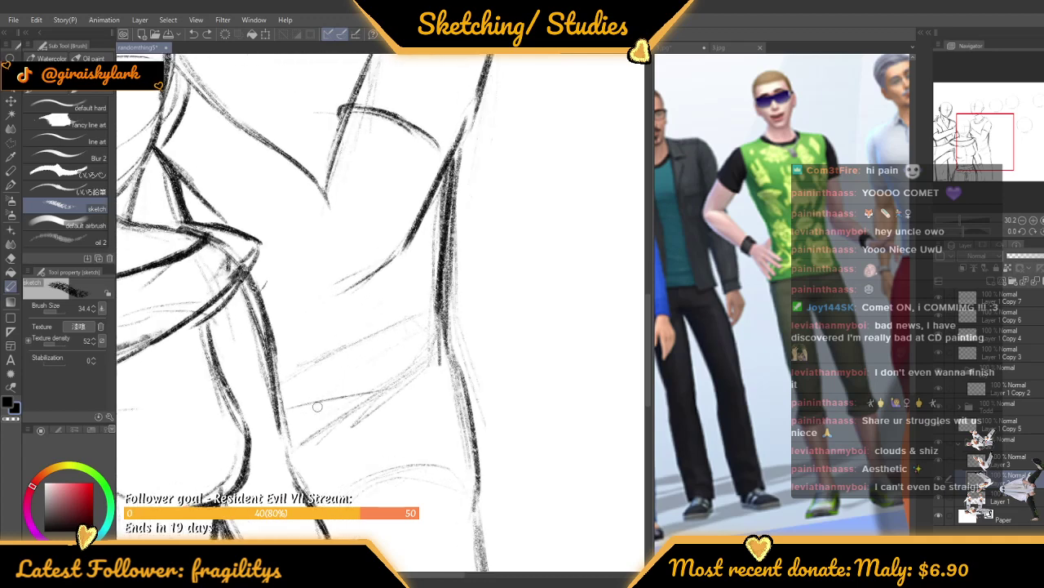
mouse_move(287, 408)
left_mouse_down()
mouse_move(436, 369)
mouse_move(462, 373)
mouse_move(444, 203)
left_mouse_up()
Redraw the T-shirt's side edge from the armpit to the hem and erase the stray lines alongside it with the transparent colour
scroll(444, 203, "up", 3)
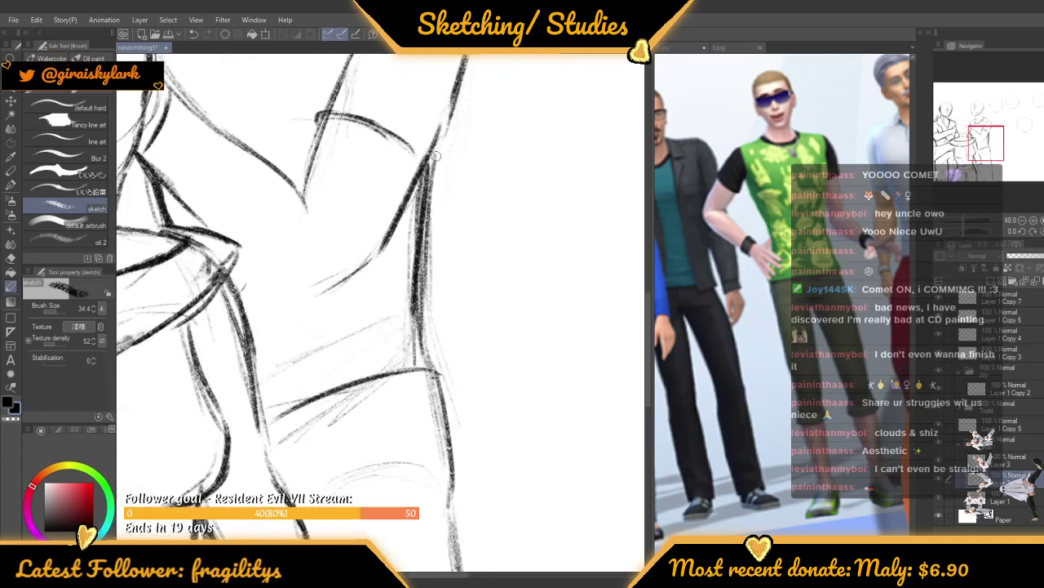
left_click_drag(428, 168, 433, 324)
scroll(430, 258, "down", 1)
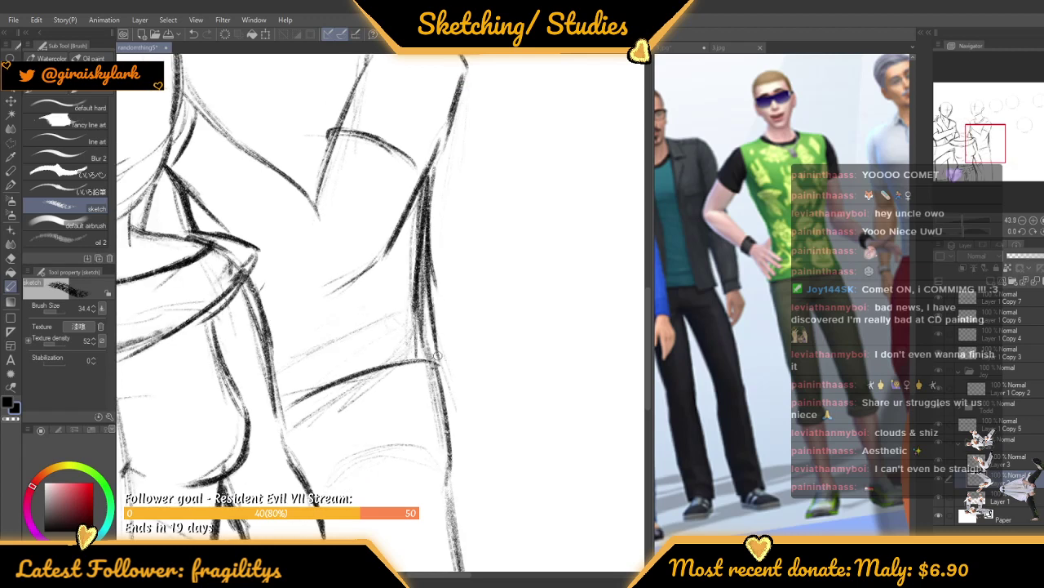
left_click(12, 420)
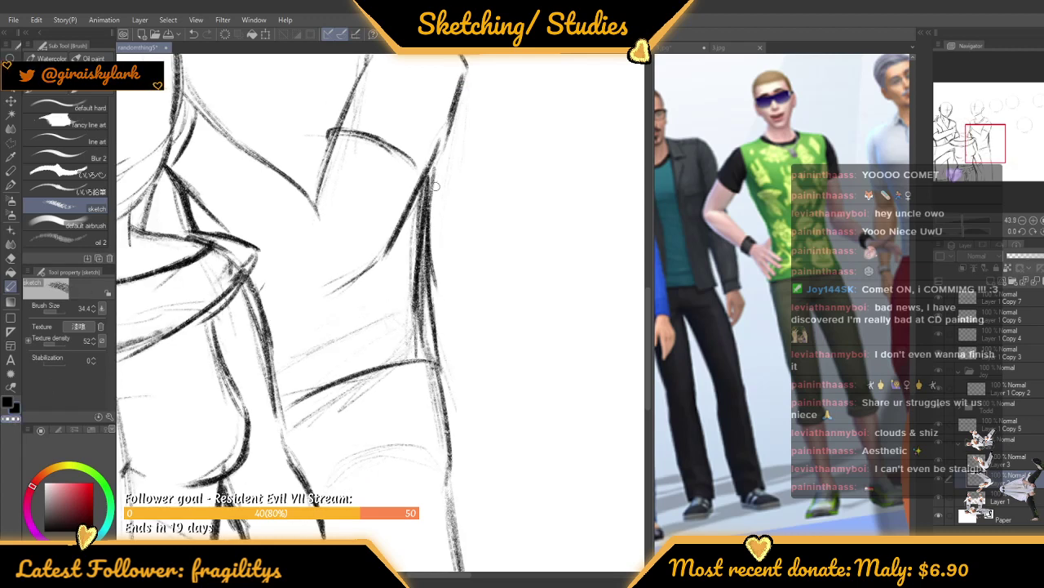
left_click_drag(432, 230, 435, 287)
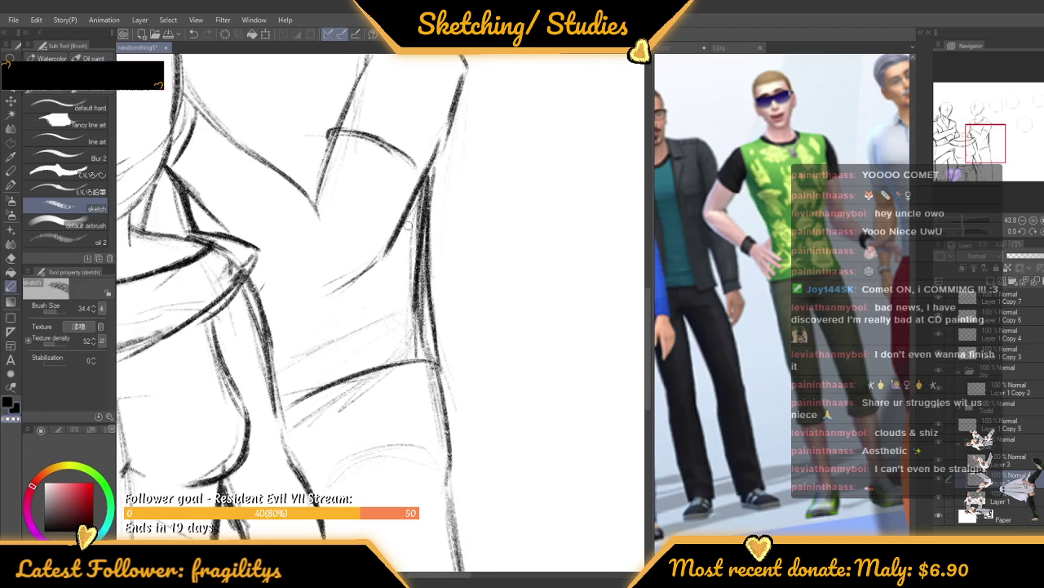
mouse_move(419, 217)
left_mouse_down()
mouse_move(416, 322)
mouse_move(421, 204)
mouse_move(412, 338)
left_mouse_up()
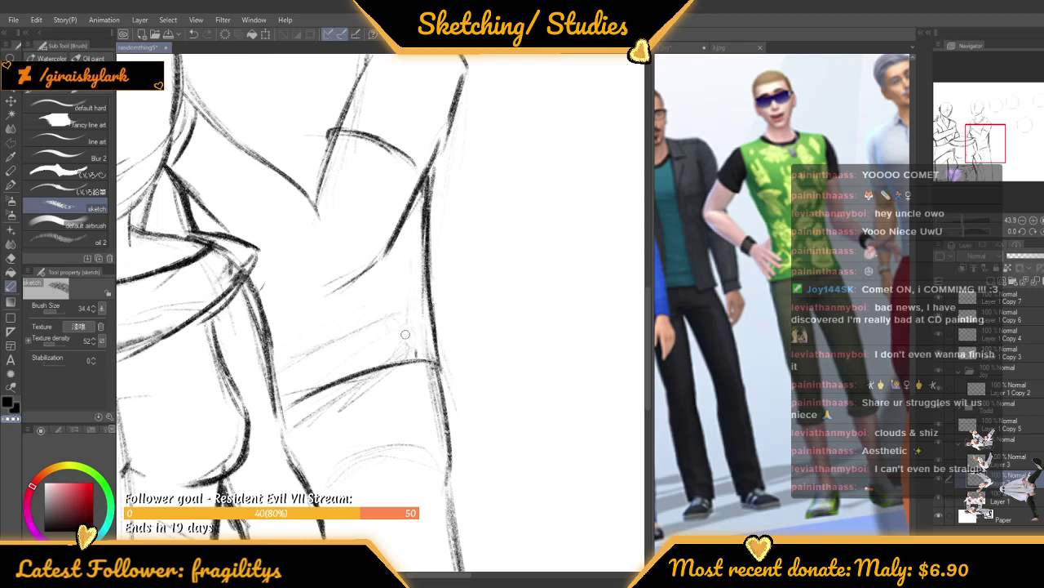
scroll(318, 198, "down", 1)
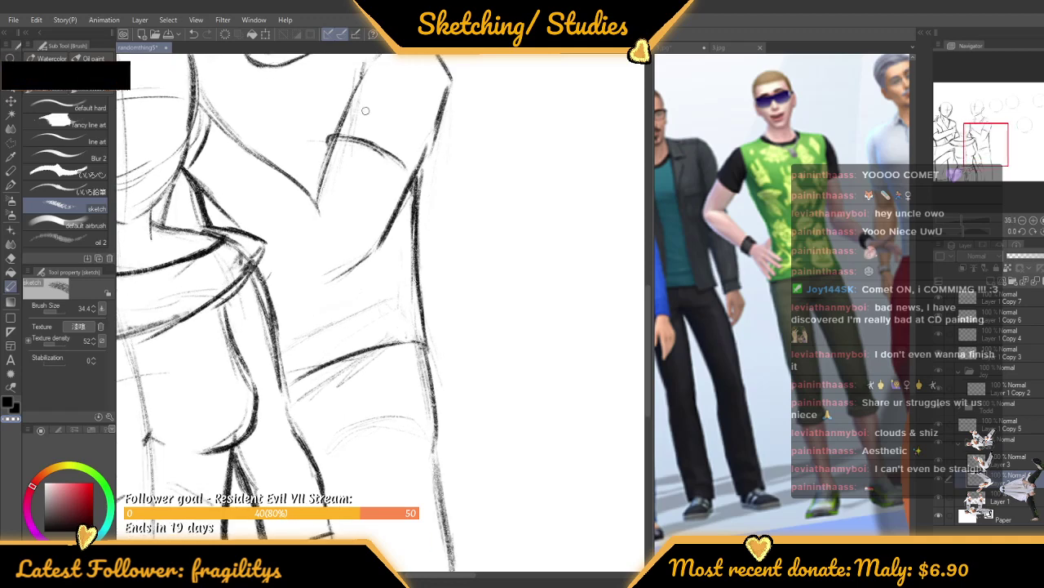
Return to the drawing colour and redraw the T-shirt's hem with a flatter line from the second figure's arm to the side edge
left_click(11, 406)
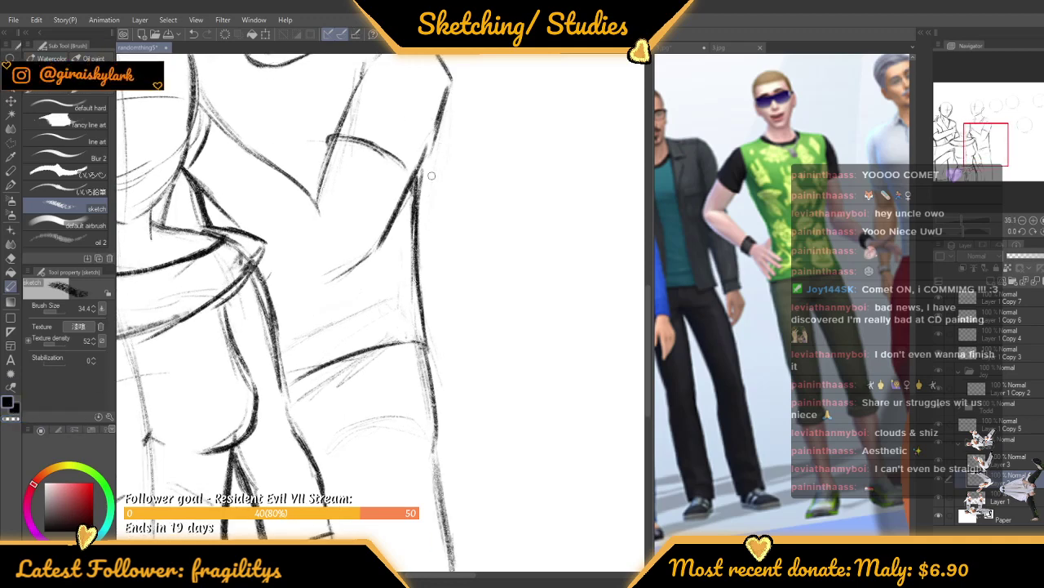
scroll(356, 195, "down", 2)
scroll(368, 156, "down", 2)
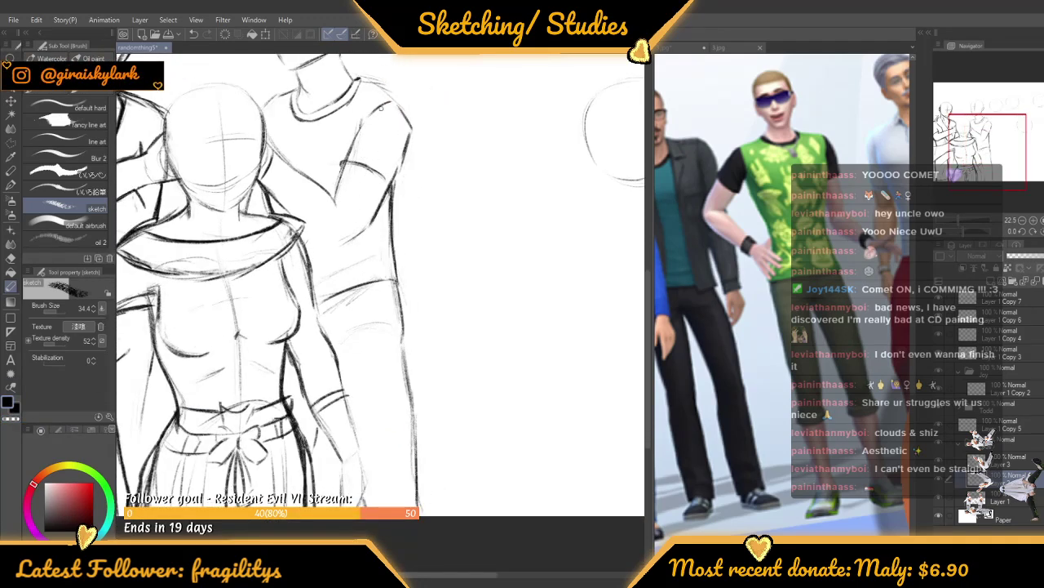
scroll(379, 188, "down", 3)
scroll(372, 96, "up", 5)
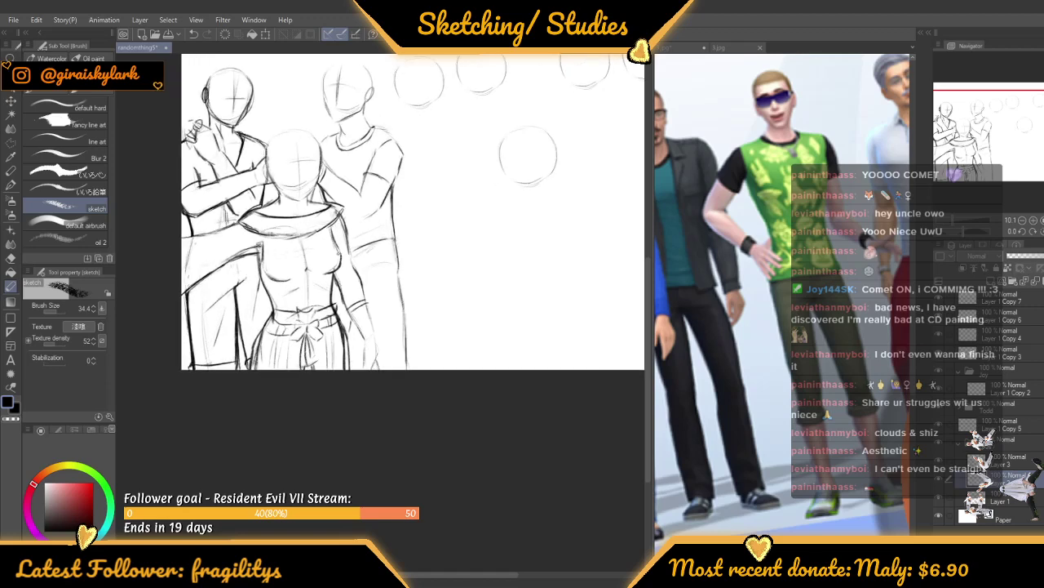
scroll(325, 252, "up", 3)
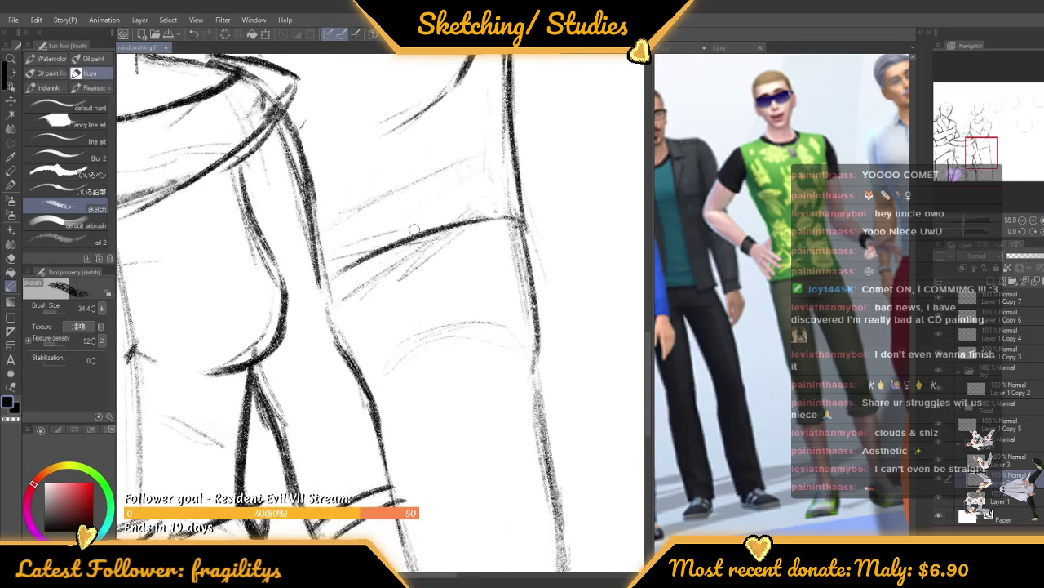
scroll(568, 213, "down", 1)
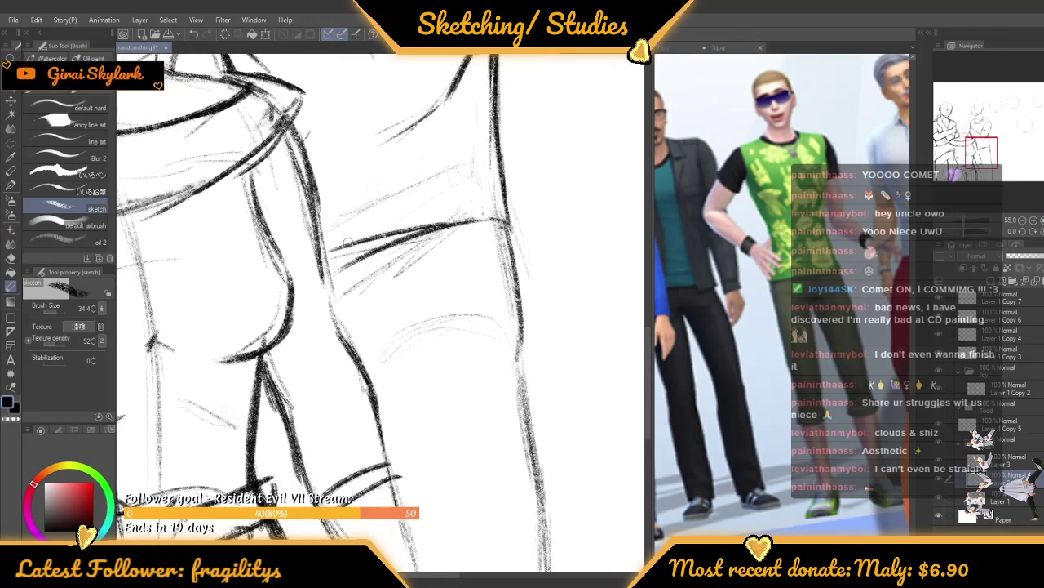
left_click_drag(343, 249, 514, 219)
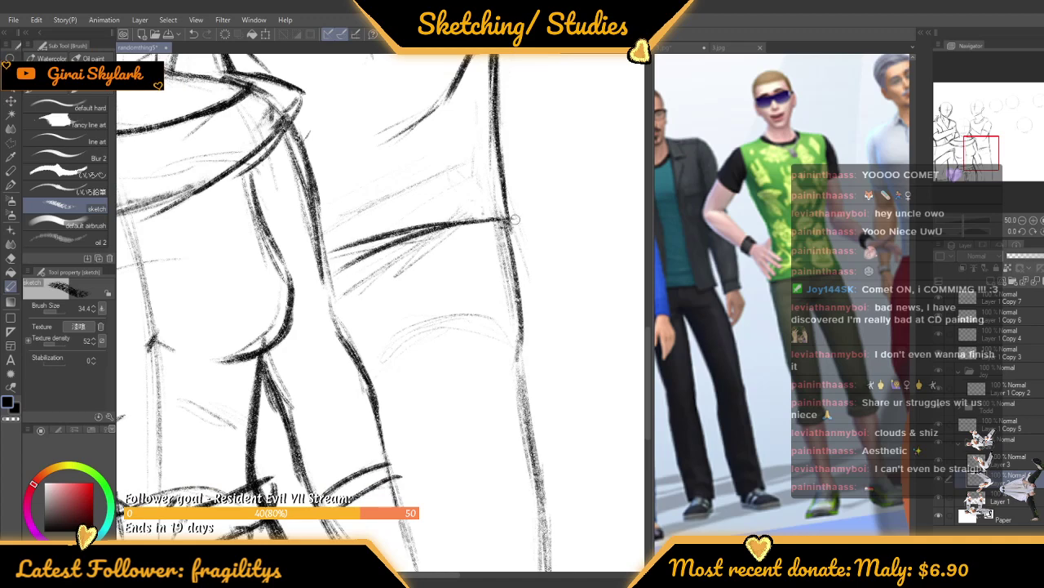
scroll(514, 219, "up", 1)
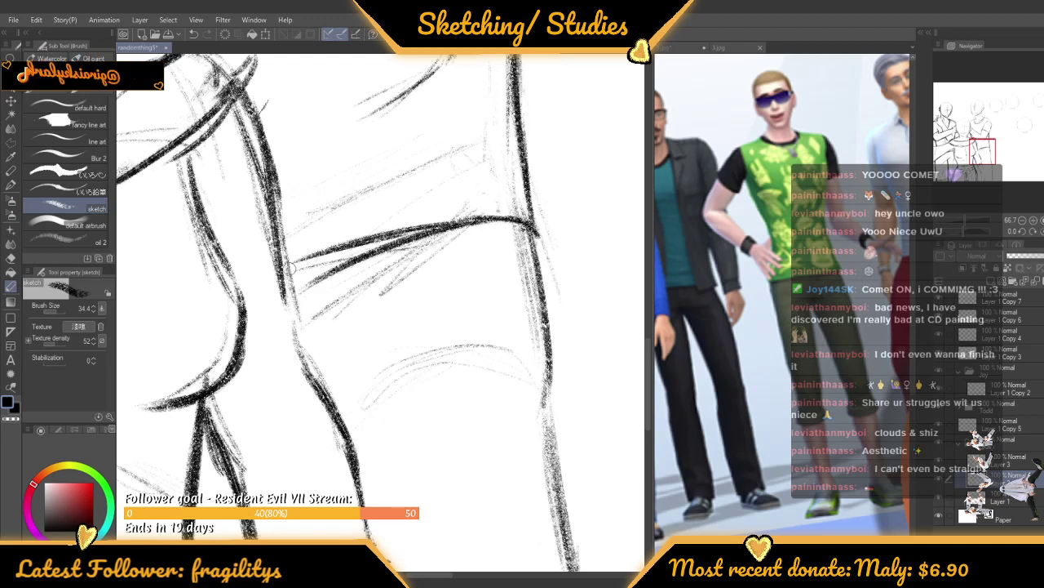
Erase the old hem line and the loose construction strokes beneath the T-shirt's new hem using the transparent colour
left_click(8, 419)
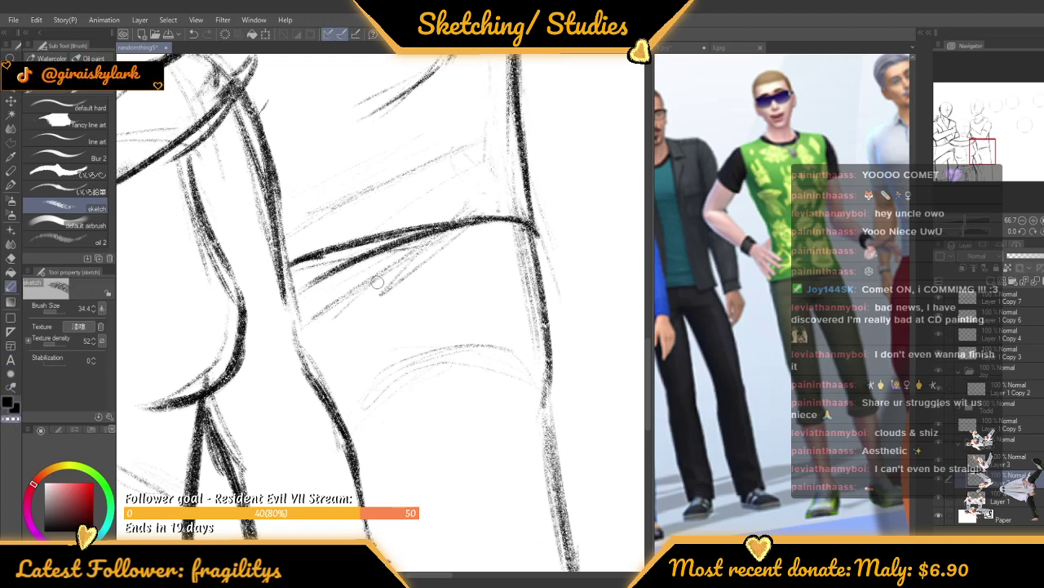
mouse_move(396, 253)
left_mouse_down()
mouse_move(325, 275)
mouse_move(373, 249)
left_mouse_up()
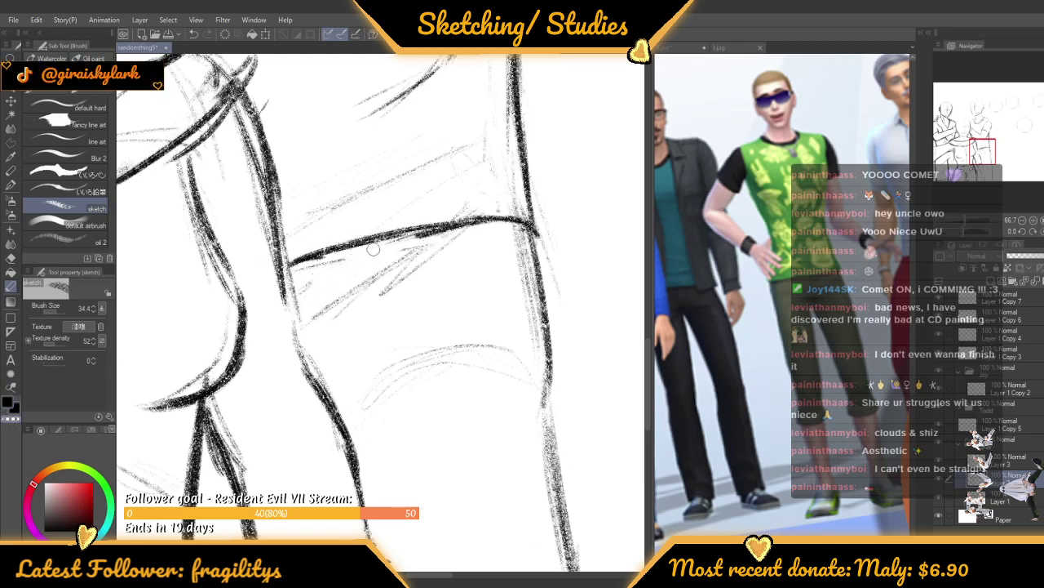
mouse_move(447, 233)
left_mouse_down()
mouse_move(300, 268)
mouse_move(429, 247)
left_mouse_up()
left_click_drag(325, 308, 432, 260)
Switch the reference view back to the grey mannequin group, return to the drawing canvas and swap the drawing colour
scroll(364, 346, "down", 3)
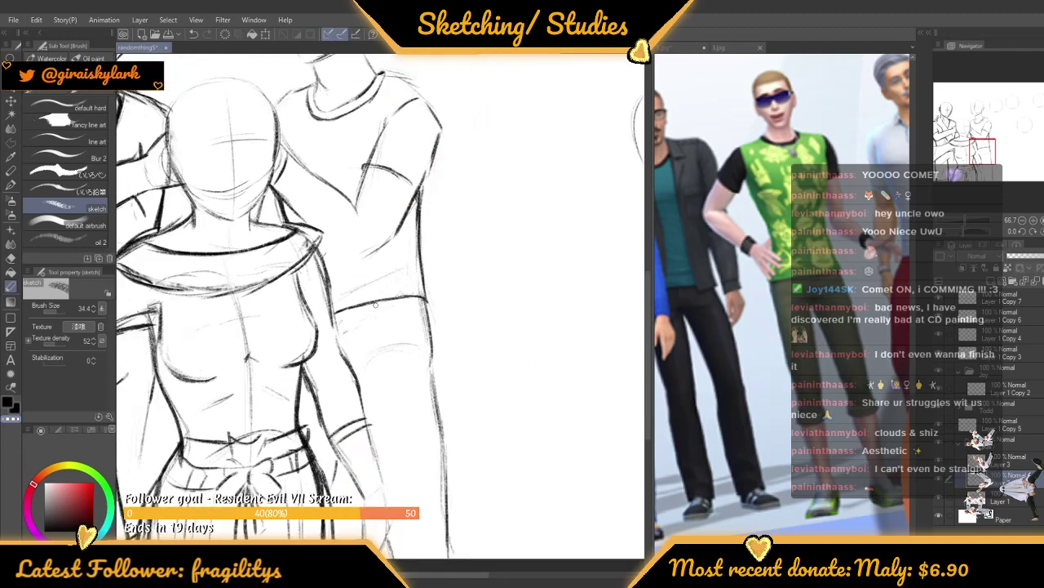
scroll(376, 304, "down", 3)
scroll(397, 151, "up", 2)
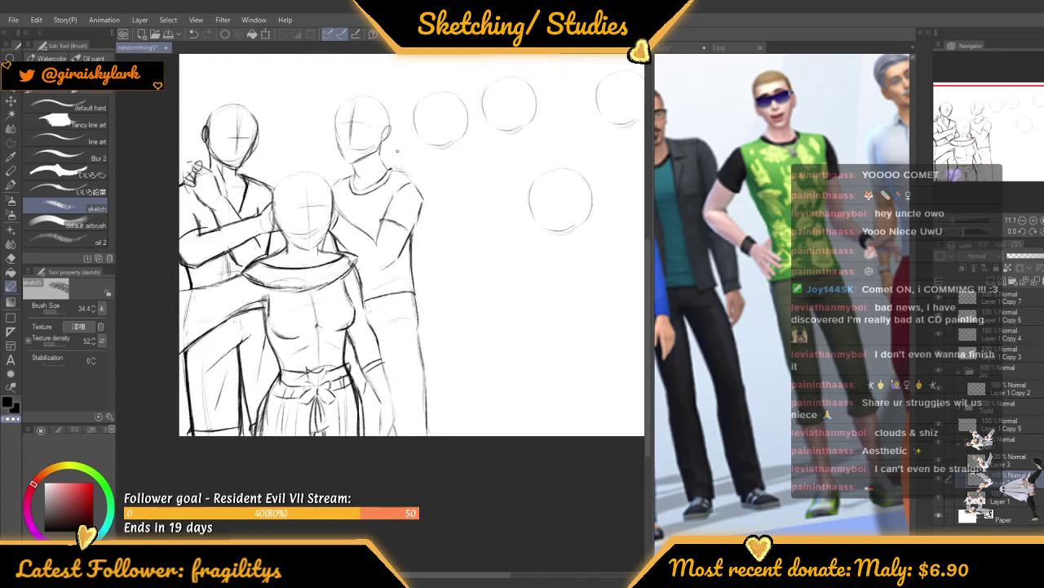
scroll(397, 151, "up", 1)
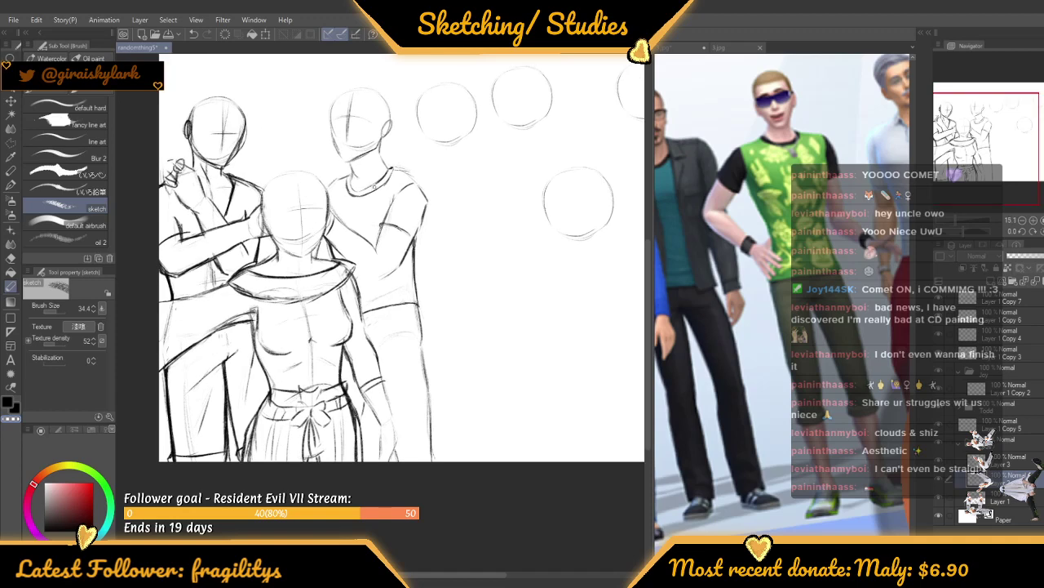
scroll(425, 209, "up", 3)
right_click(410, 257)
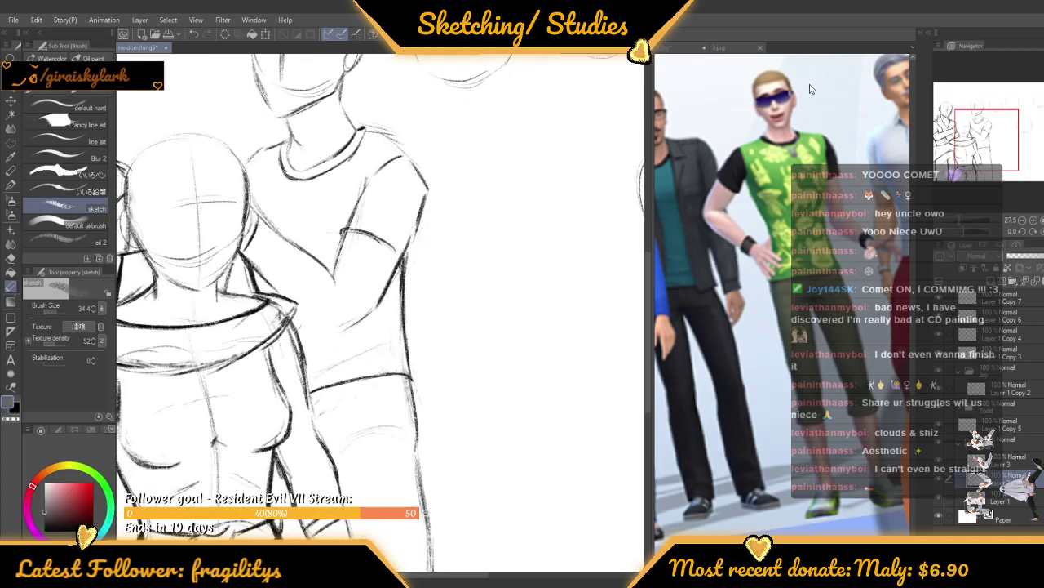
left_click(737, 50)
left_click(688, 49)
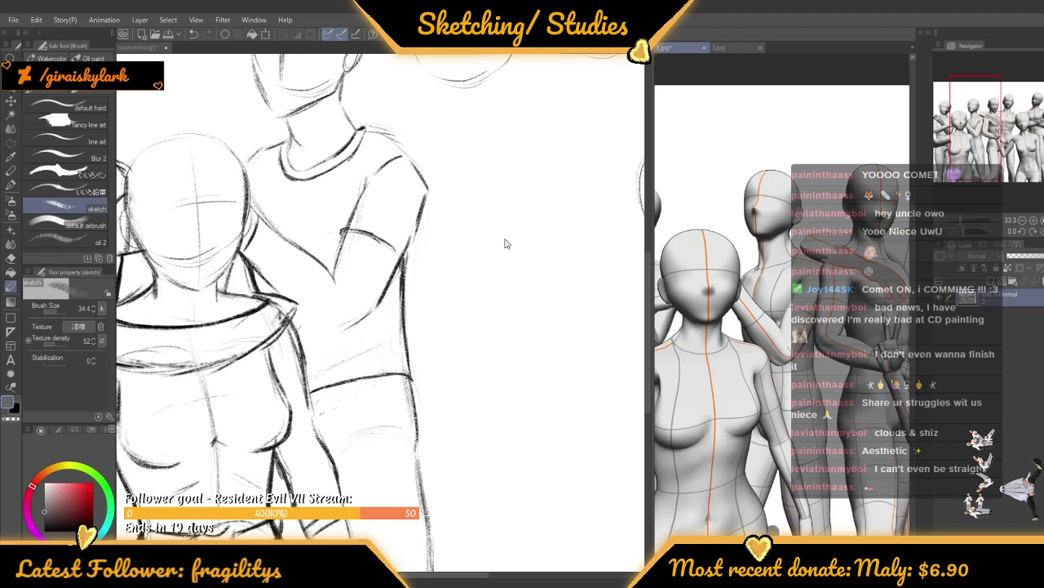
left_click(411, 292)
key("x")
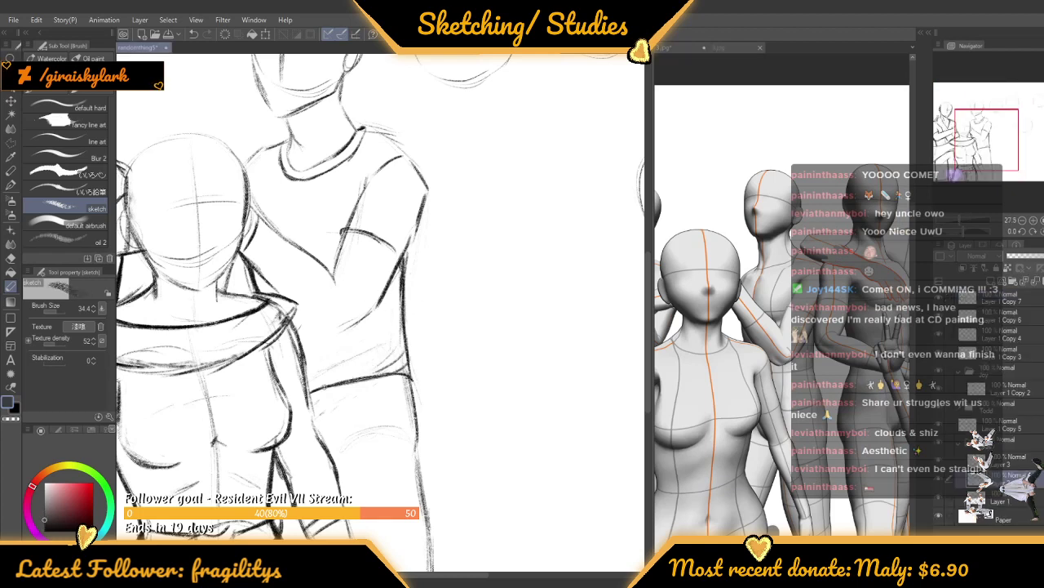
scroll(303, 374, "up", 5)
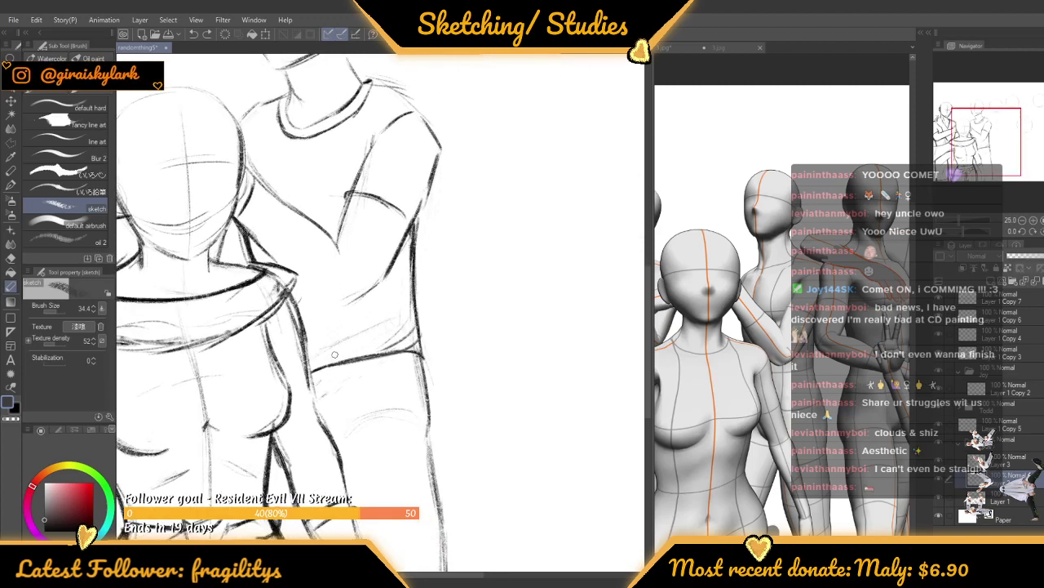
Erase the overlapping lines at the outer corner of the right-hand standing figure's shirt hem with a brush size of 73.7
mouse_move(326, 368)
left_mouse_down()
mouse_move(446, 332)
mouse_move(390, 352)
left_mouse_up()
key("ctrl+z")
mouse_move(457, 316)
left_mouse_down()
mouse_move(422, 350)
mouse_move(458, 316)
left_mouse_up()
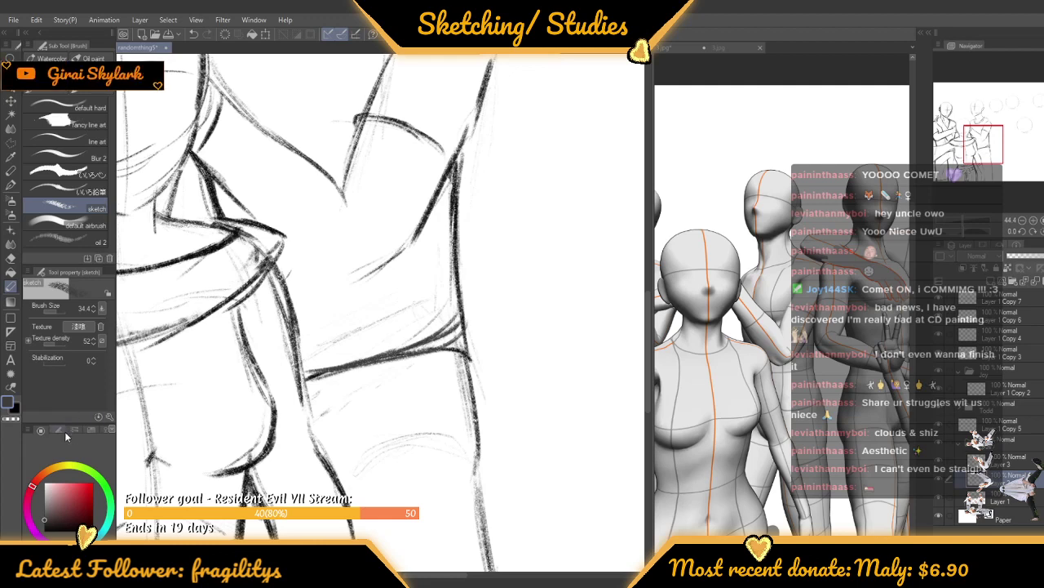
left_click_drag(57, 309, 69, 310)
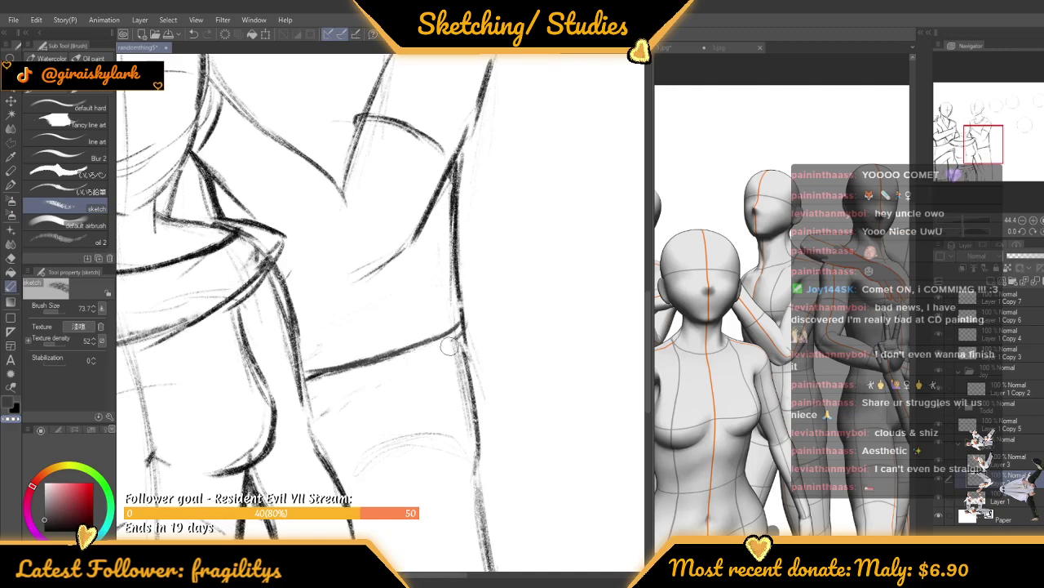
scroll(322, 292, "down", 6)
scroll(265, 283, "up", 4)
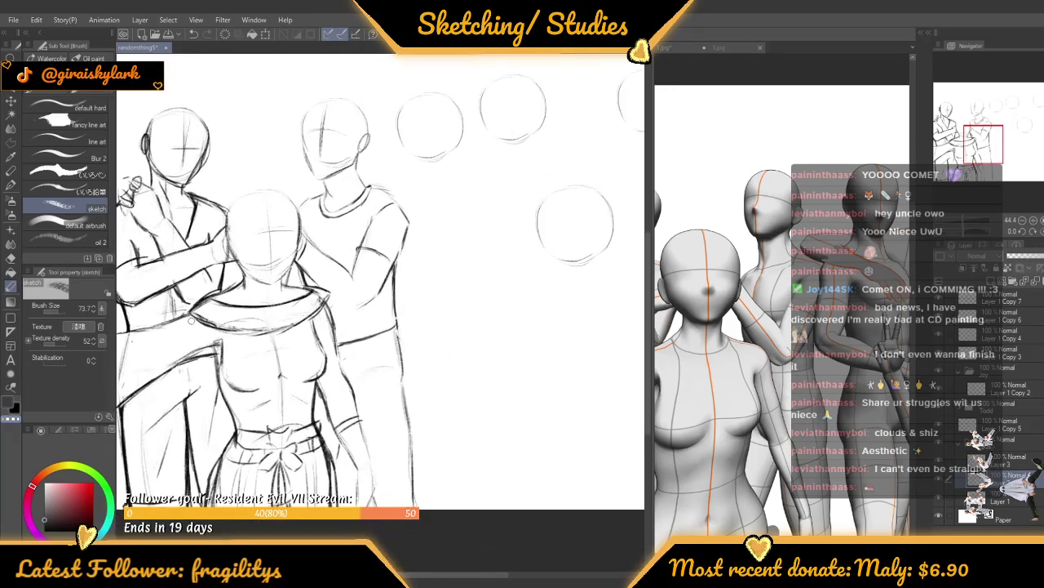
Set the brush size to 20.7 and redraw the right-hand figure's outer thigh line from the hip downward
left_click_drag(66, 309, 57, 310)
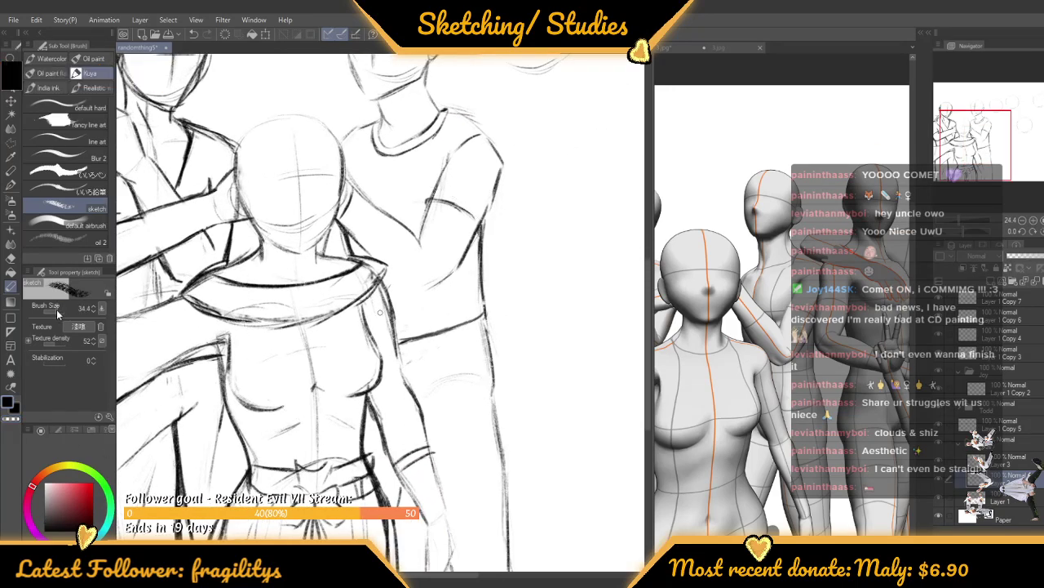
scroll(452, 339, "up", 2)
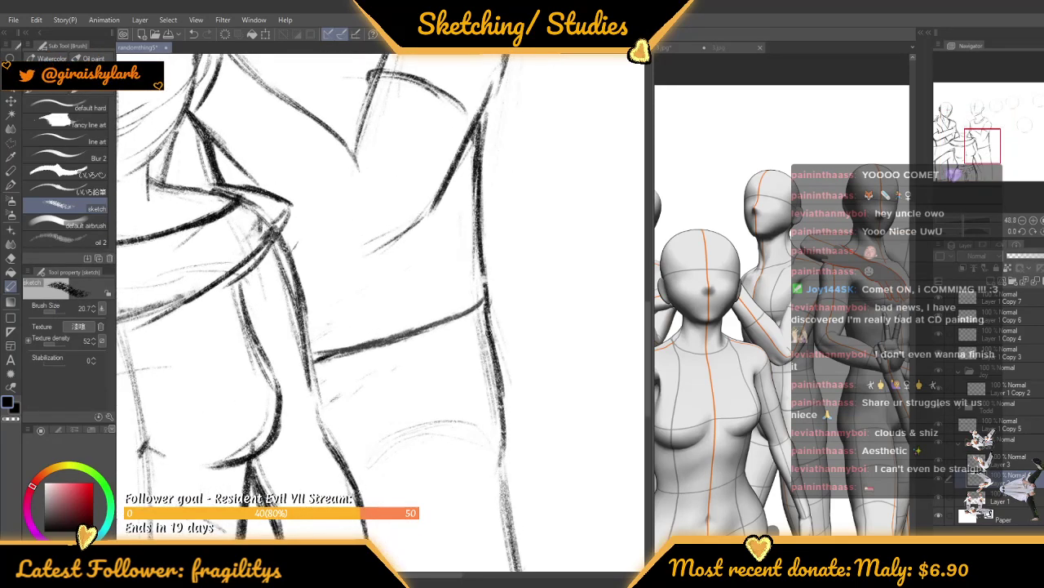
left_click_drag(488, 333, 501, 455)
left_click_drag(494, 376, 500, 479)
left_click_drag(498, 395, 498, 503)
scroll(469, 333, "down", 4)
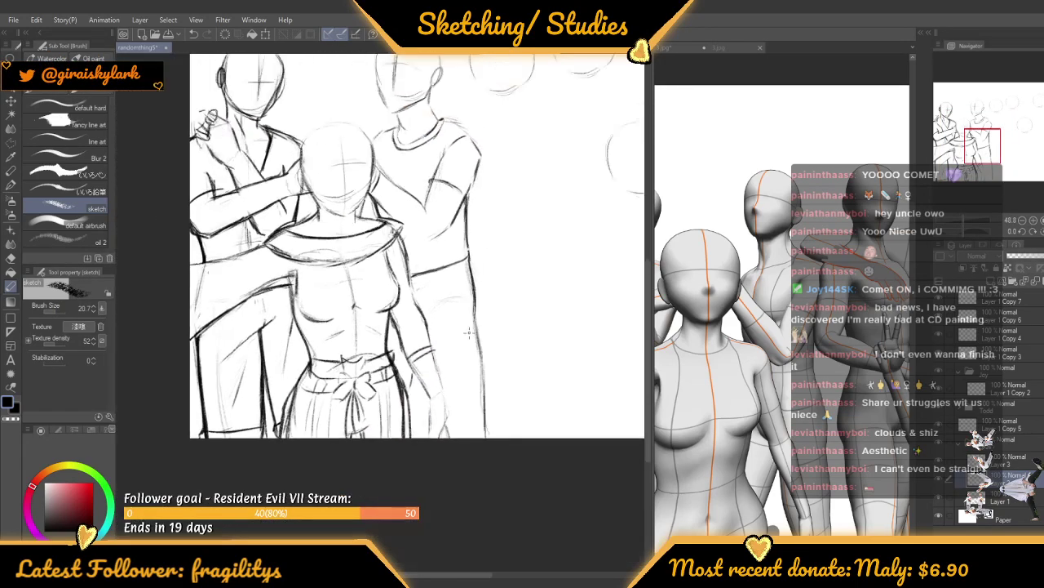
scroll(469, 332, "up", 1)
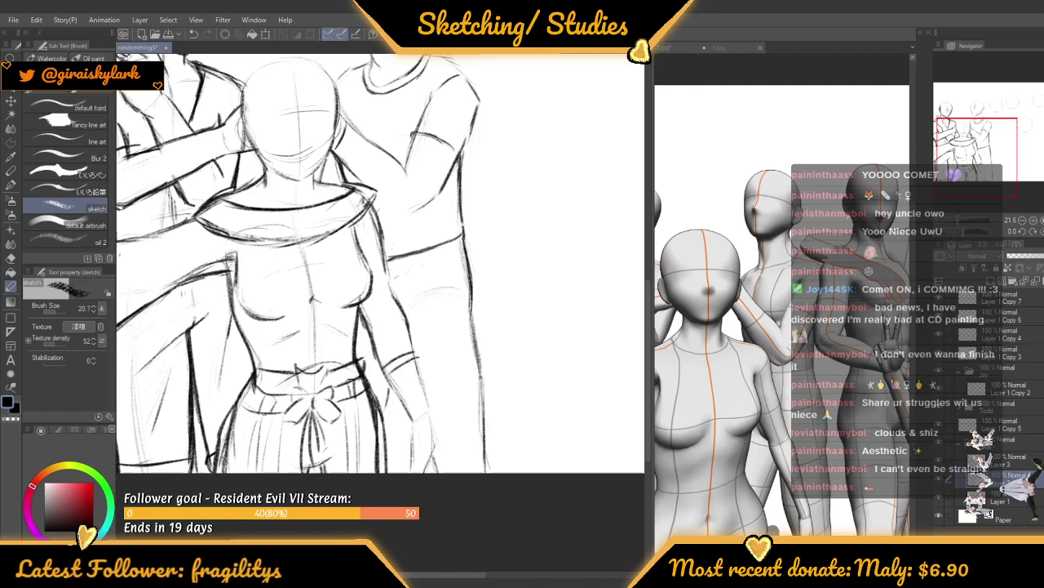
left_click_drag(472, 318, 483, 404)
Build up the right-hand figure's outer hip curve directly below the shirt hem with overlapping dark strokes
scroll(396, 305, "down", 3)
scroll(391, 337, "up", 4)
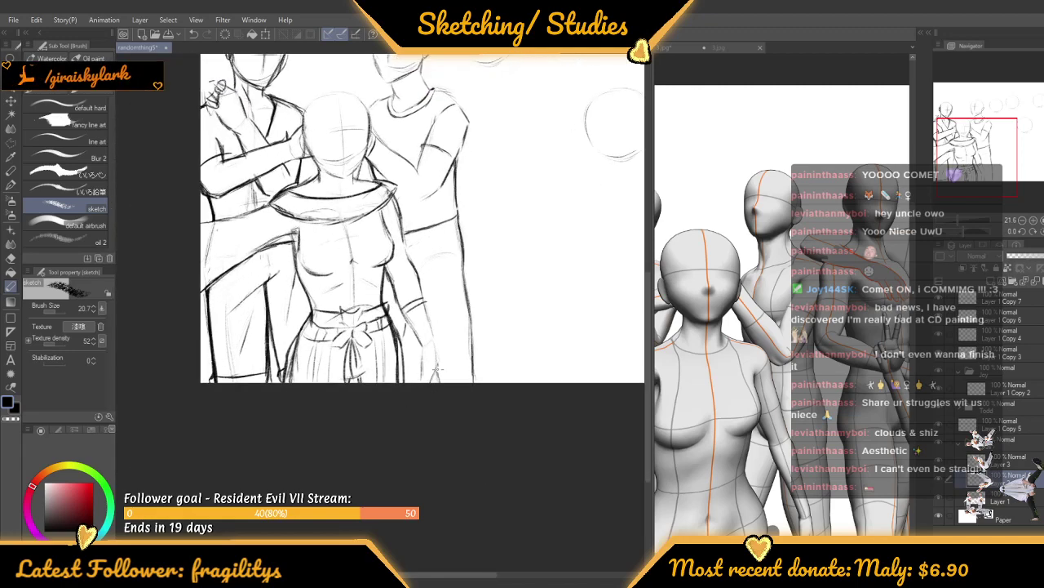
scroll(427, 369, "down", 5)
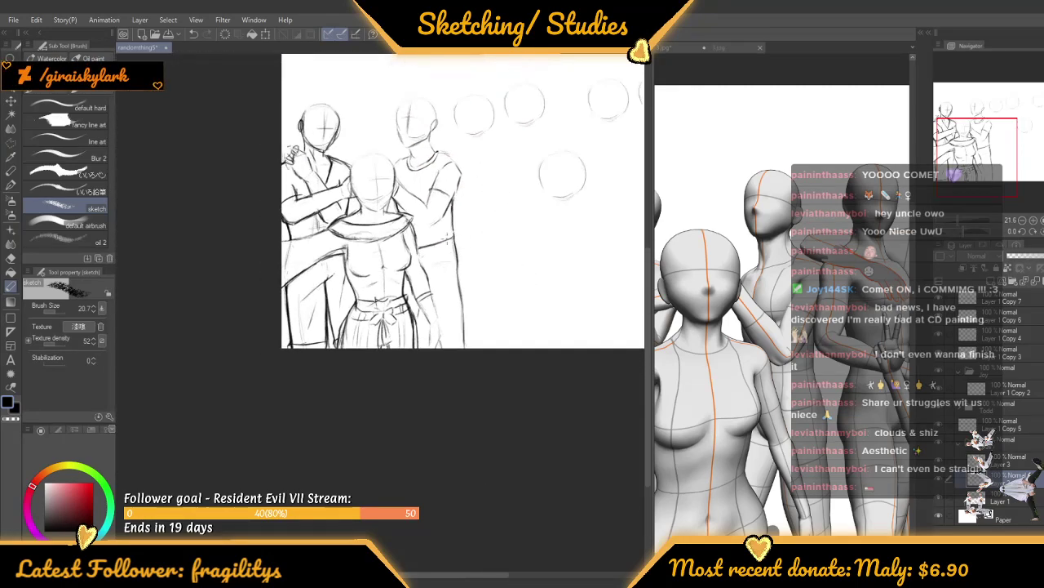
scroll(449, 255, "up", 5)
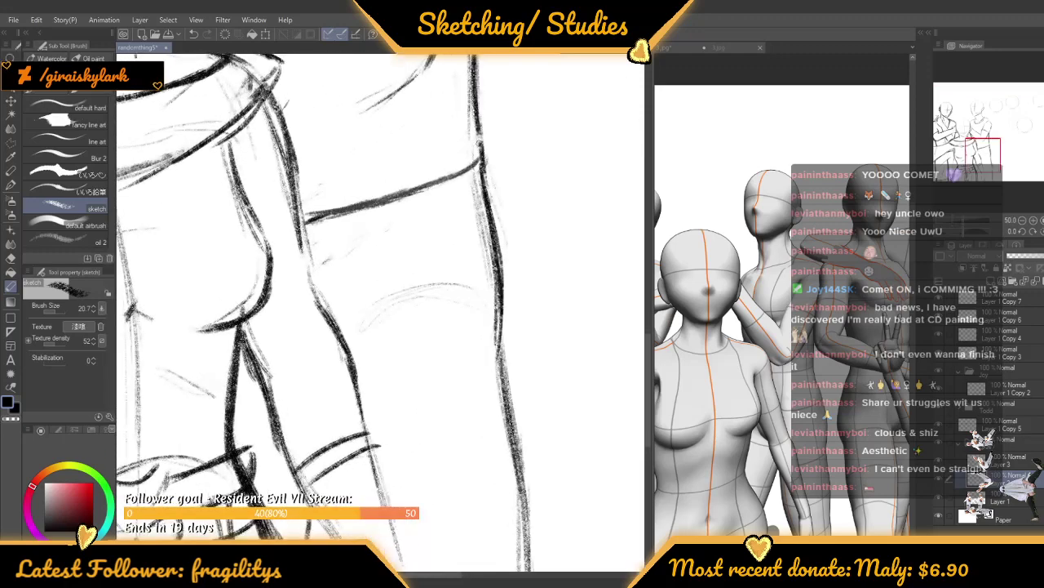
scroll(485, 221, "up", 1)
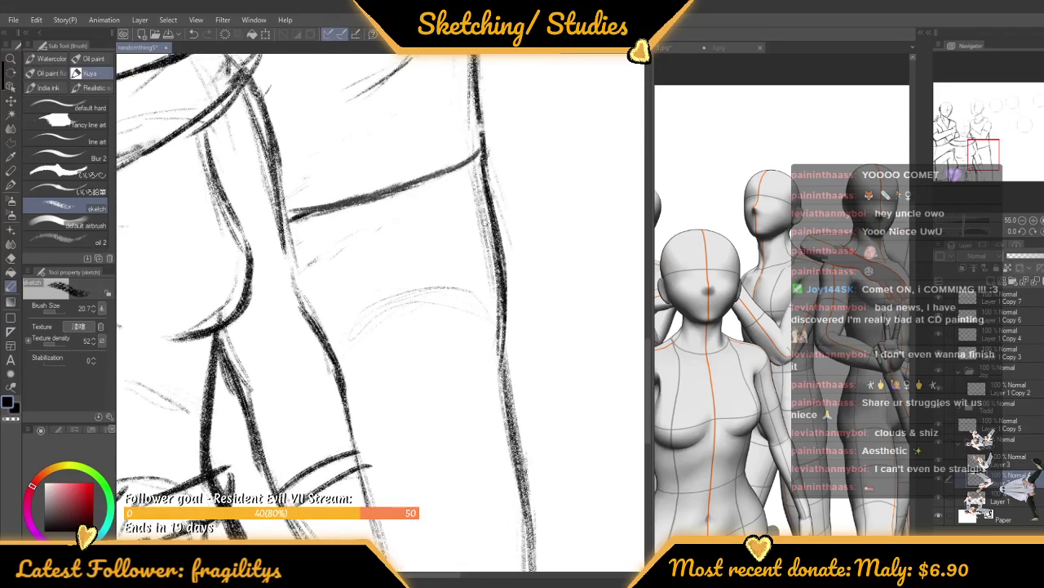
scroll(483, 194, "up", 1)
left_click_drag(481, 147, 514, 299)
left_click_drag(501, 205, 514, 367)
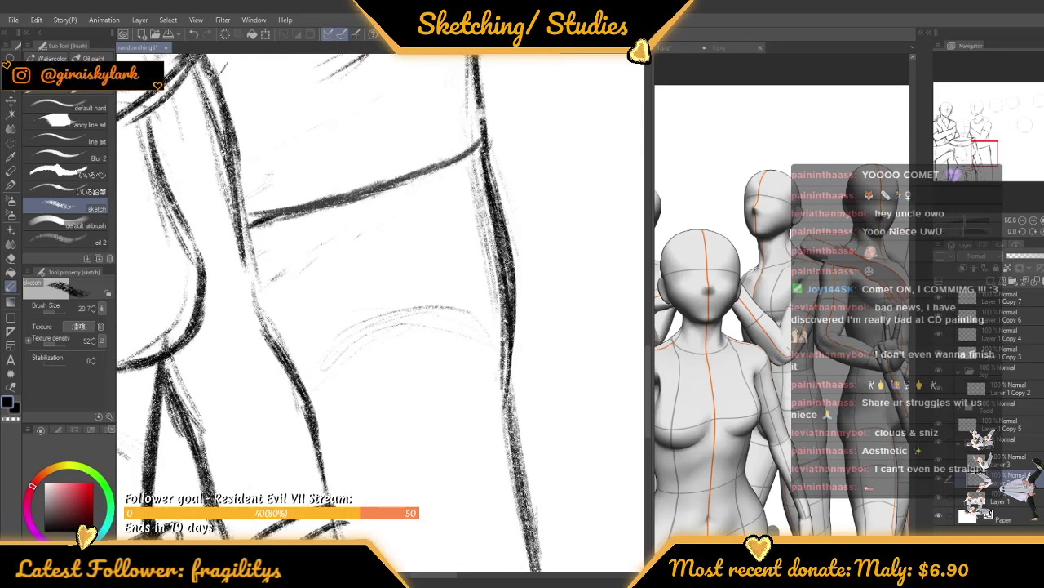
left_click_drag(513, 258, 511, 411)
scroll(281, 359, "down", 1)
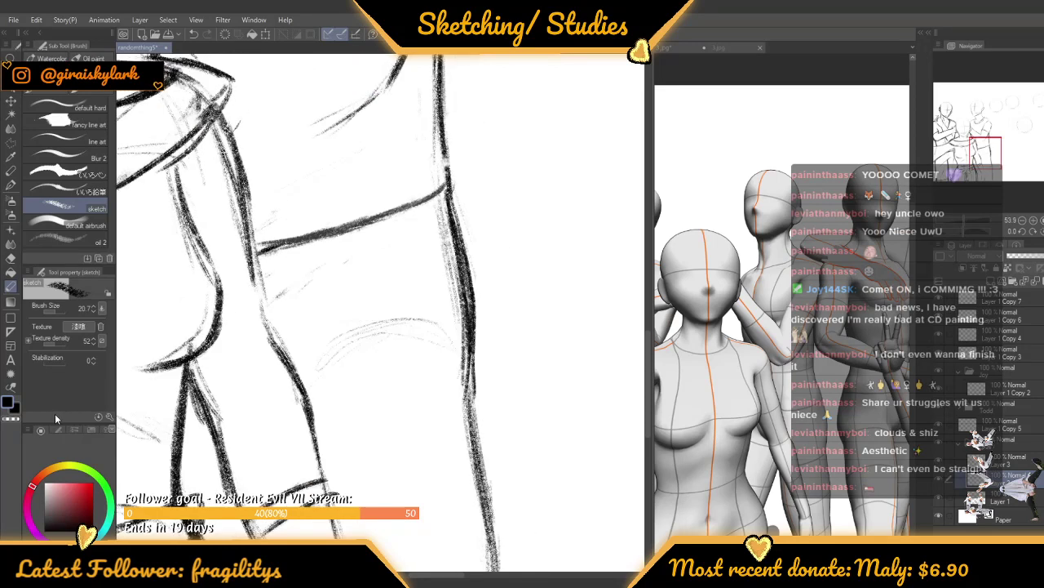
Set the brush size to 122.4 and hide and reshow the active sketch layer to check which lines it holds
left_click(59, 309)
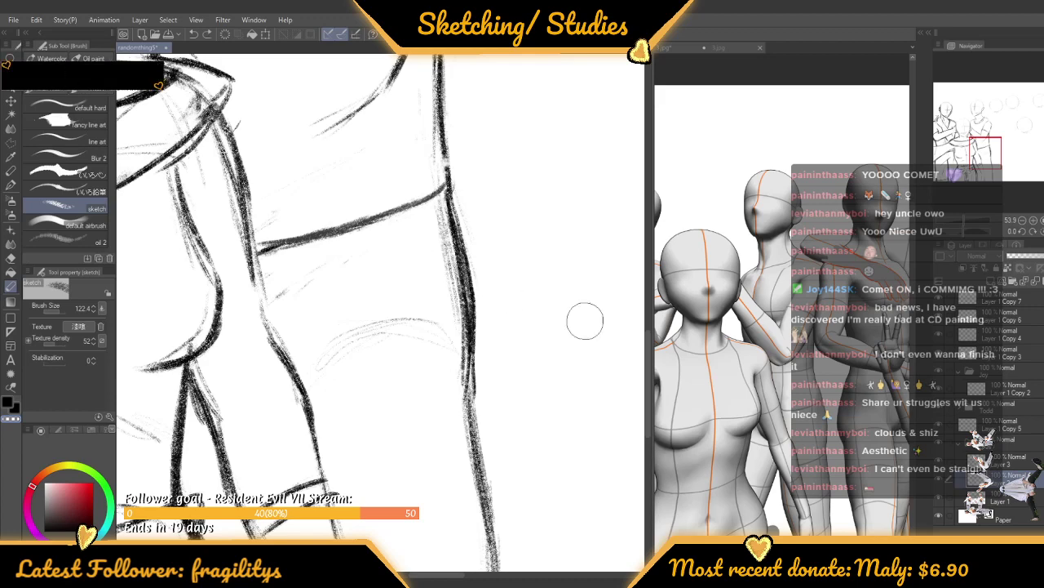
left_click(940, 488)
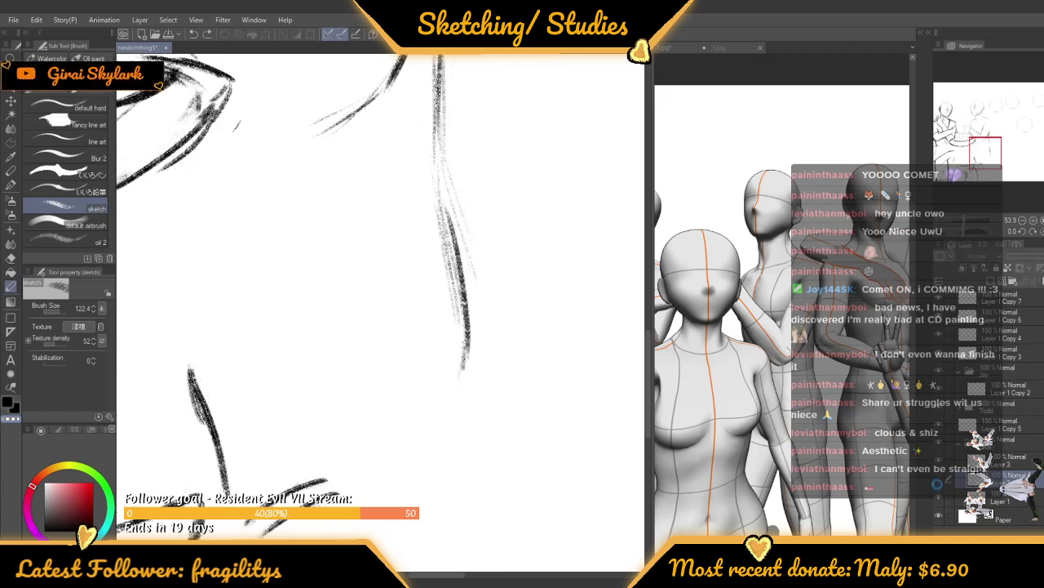
left_click(941, 483)
scroll(465, 163, "down", 2)
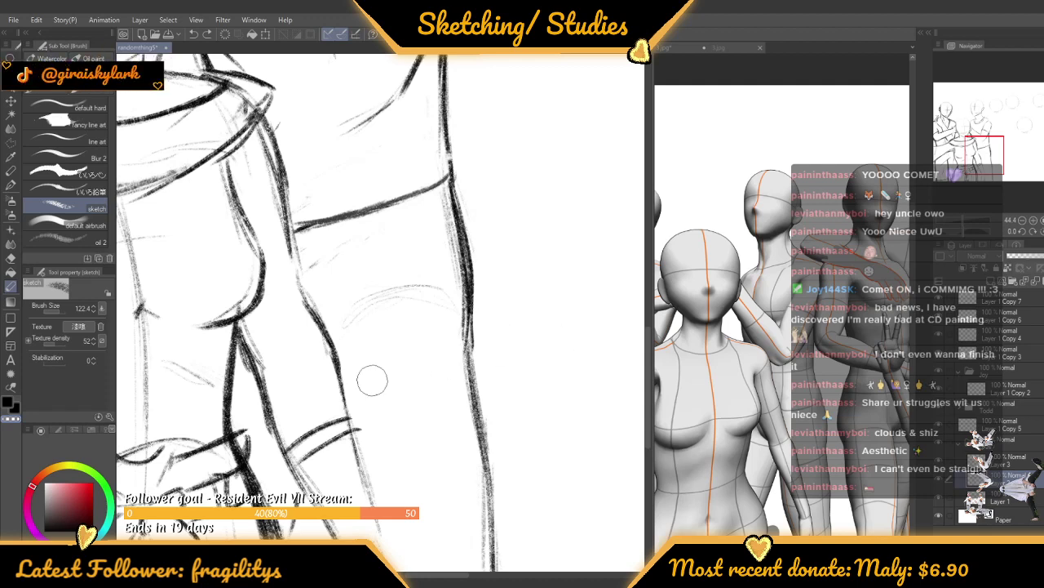
left_click(962, 390)
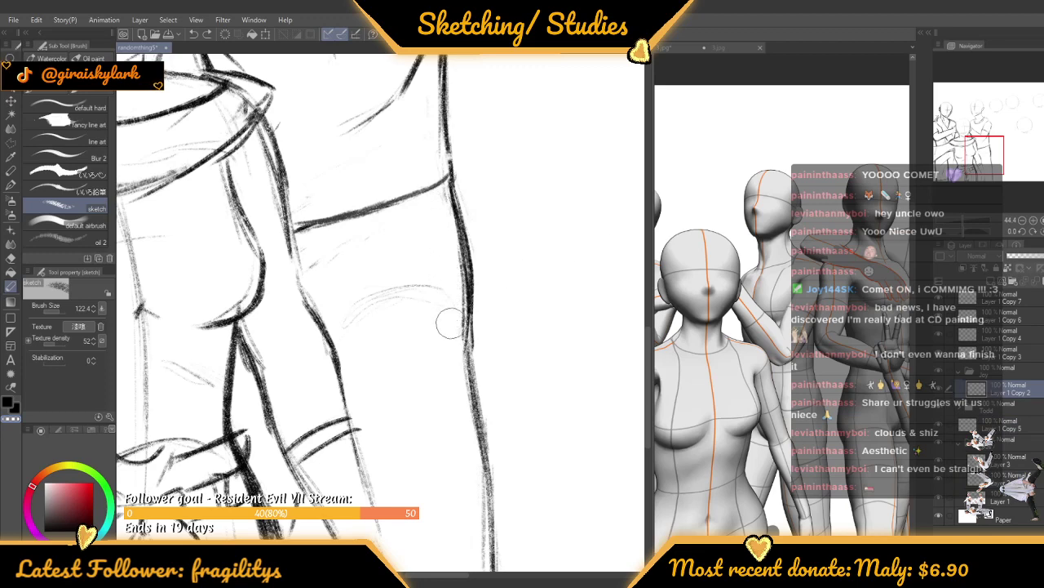
scroll(477, 300, "down", 2)
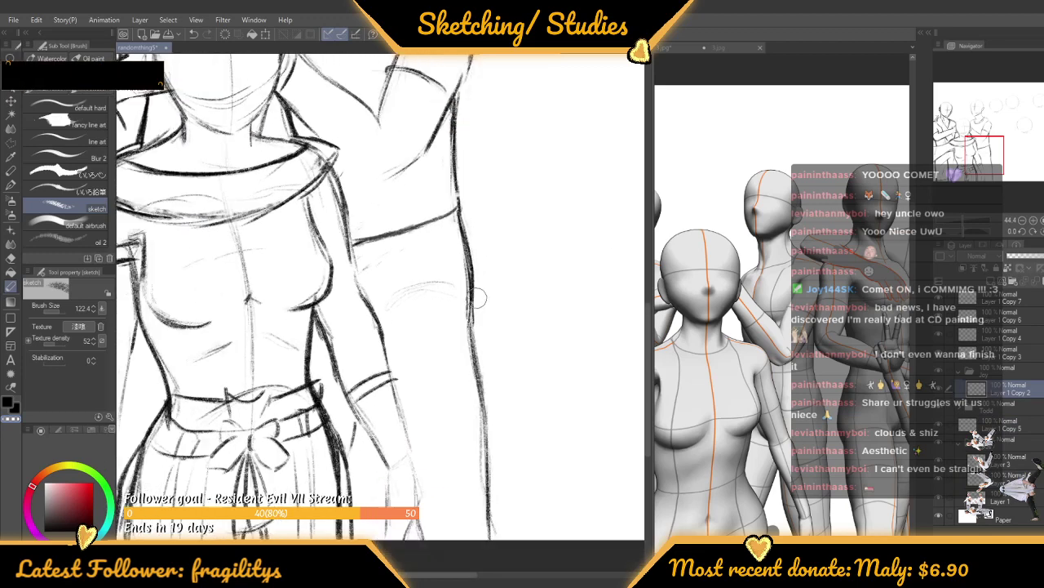
scroll(477, 300, "up", 3)
scroll(478, 326, "down", 3)
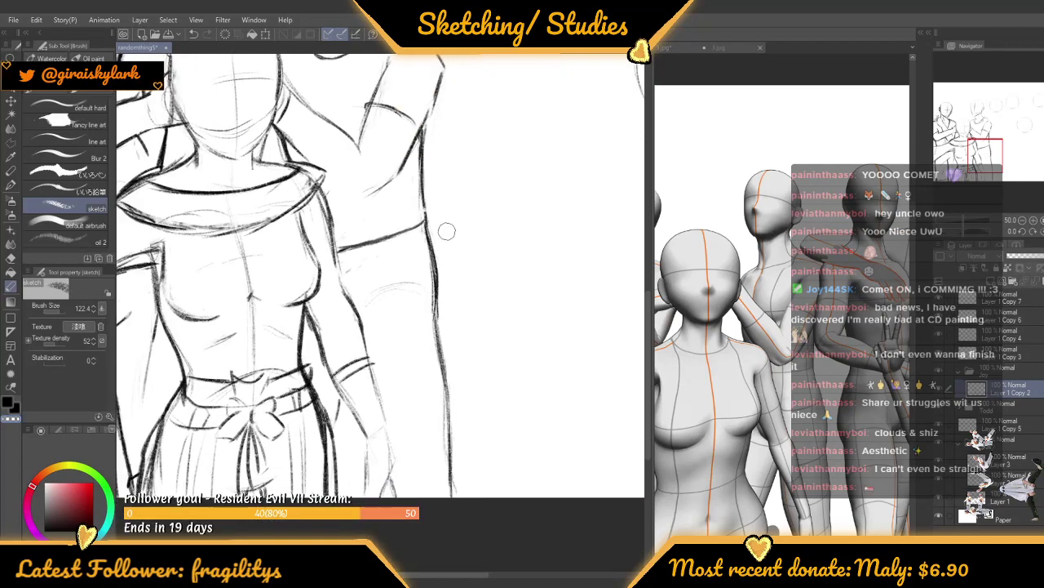
scroll(448, 230, "down", 1)
scroll(449, 230, "up", 2)
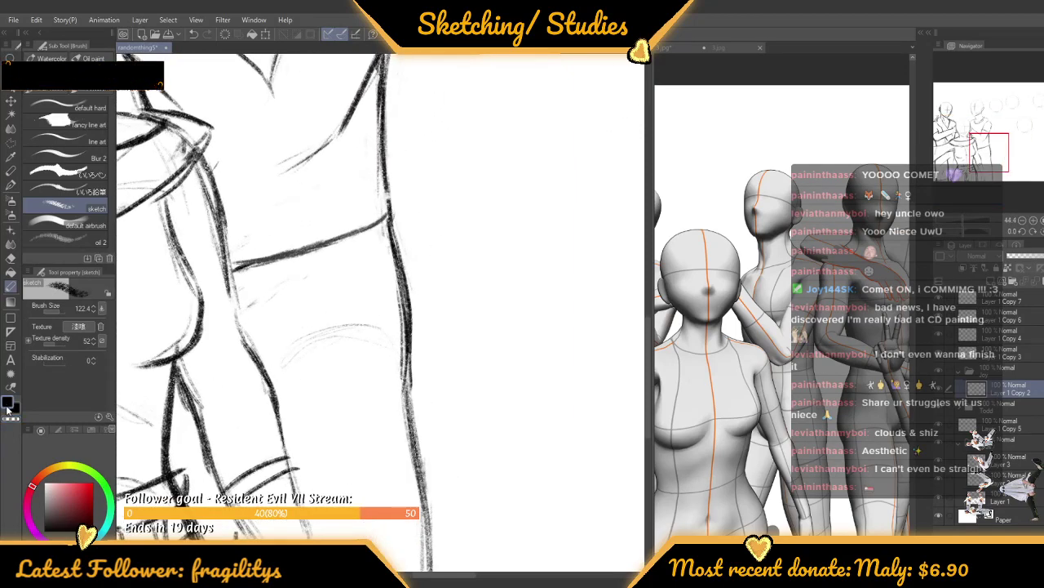
scroll(481, 323, "down", 3)
scroll(516, 329, "down", 2)
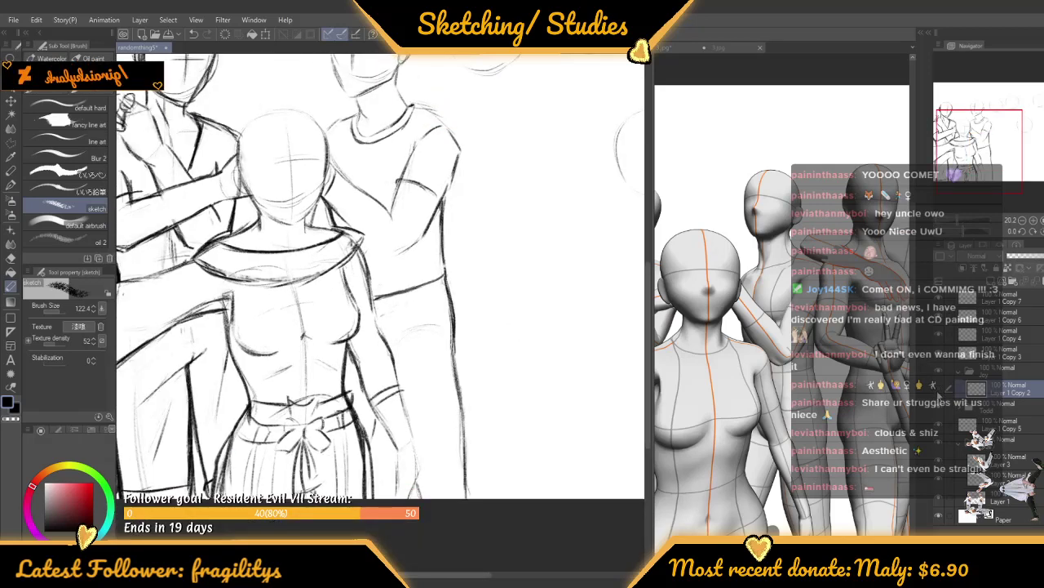
left_click(1017, 453)
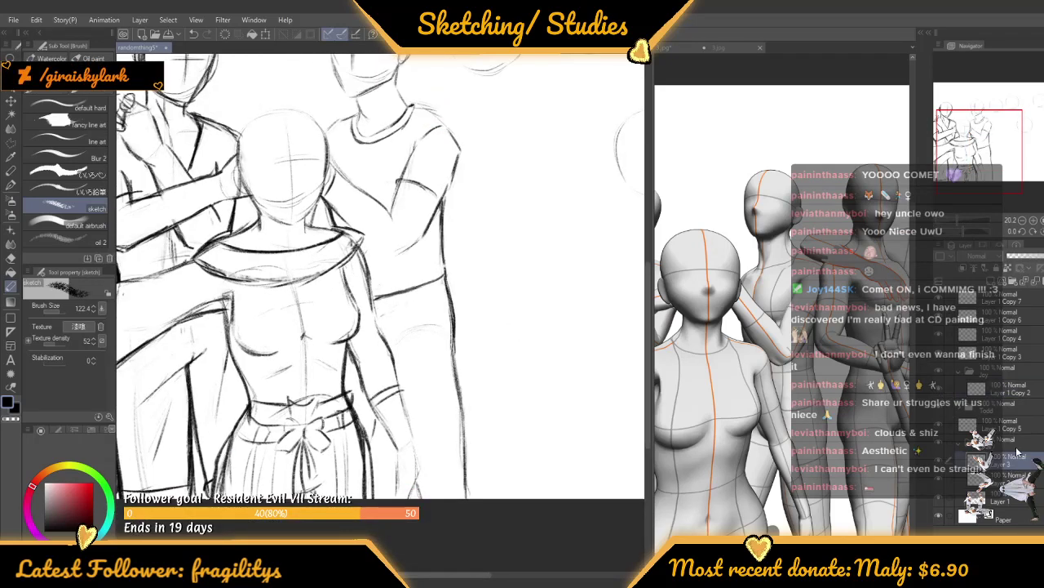
Erase the stray light strokes beside the right-hand figure's outer hip and thigh outline on the sketch layer
scroll(384, 245, "up", 1)
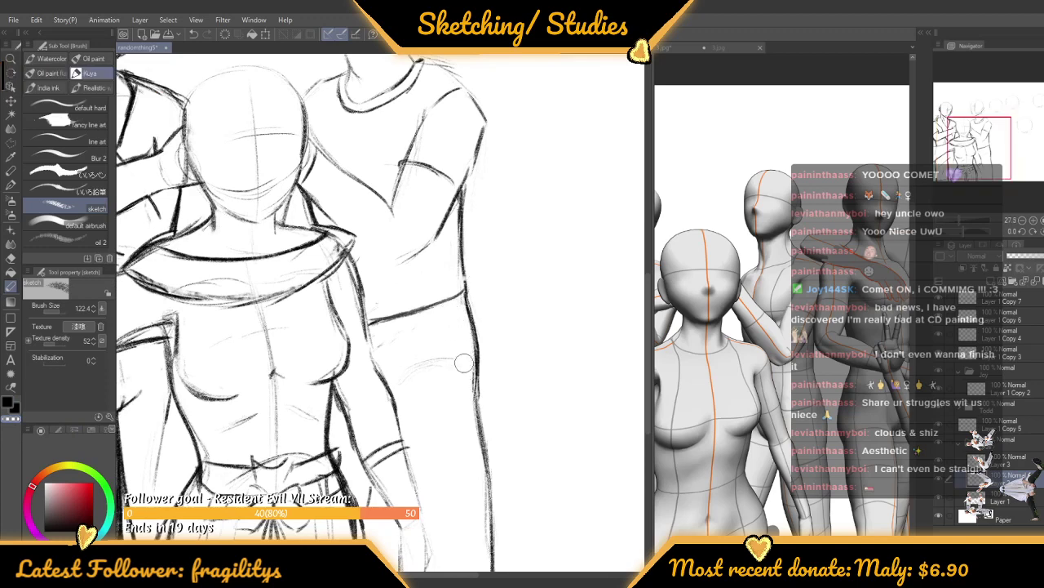
scroll(464, 359, "down", 2)
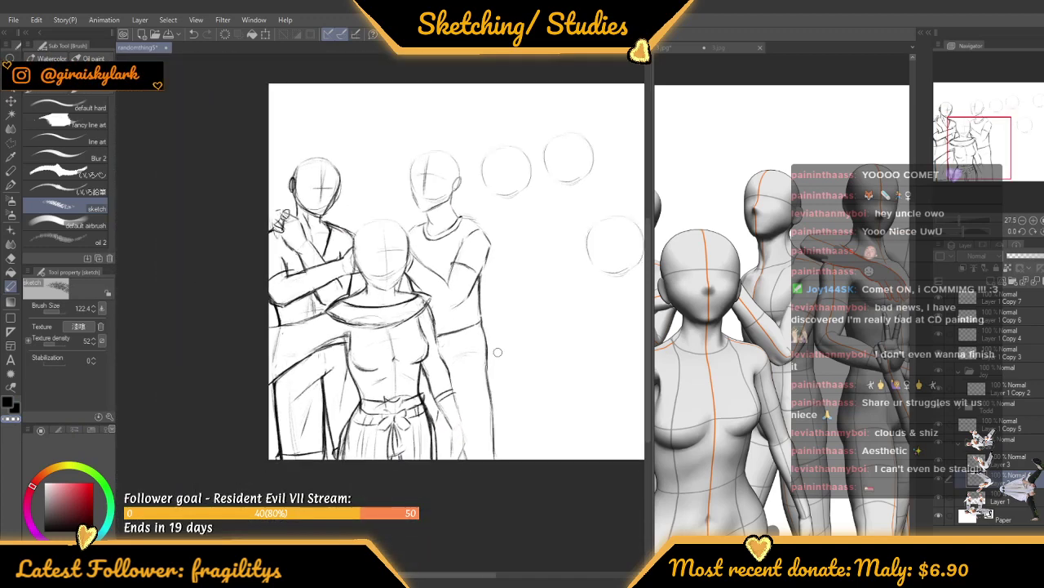
scroll(498, 351, "down", 2)
scroll(510, 319, "up", 3)
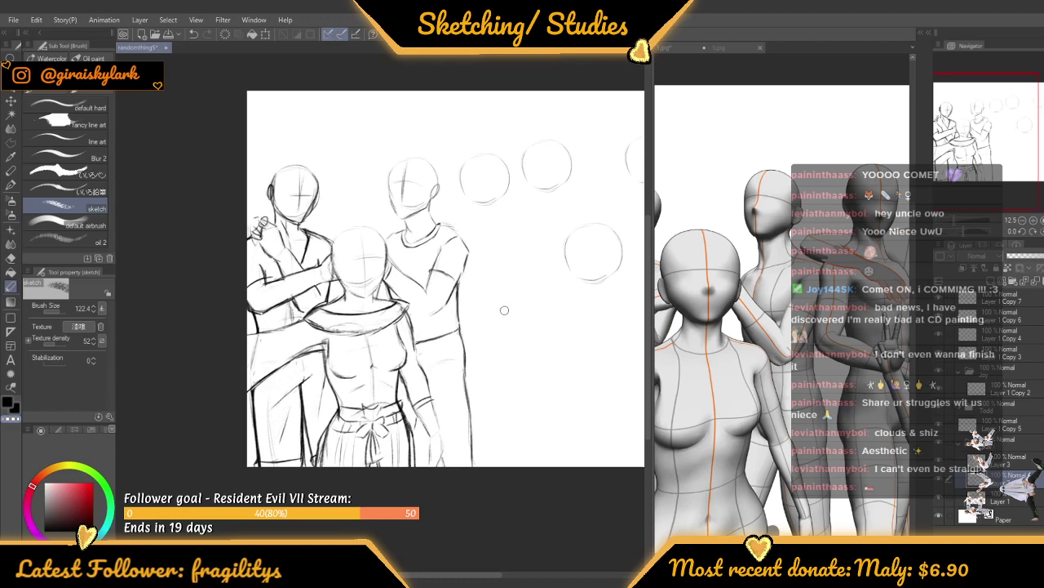
scroll(541, 233, "down", 1)
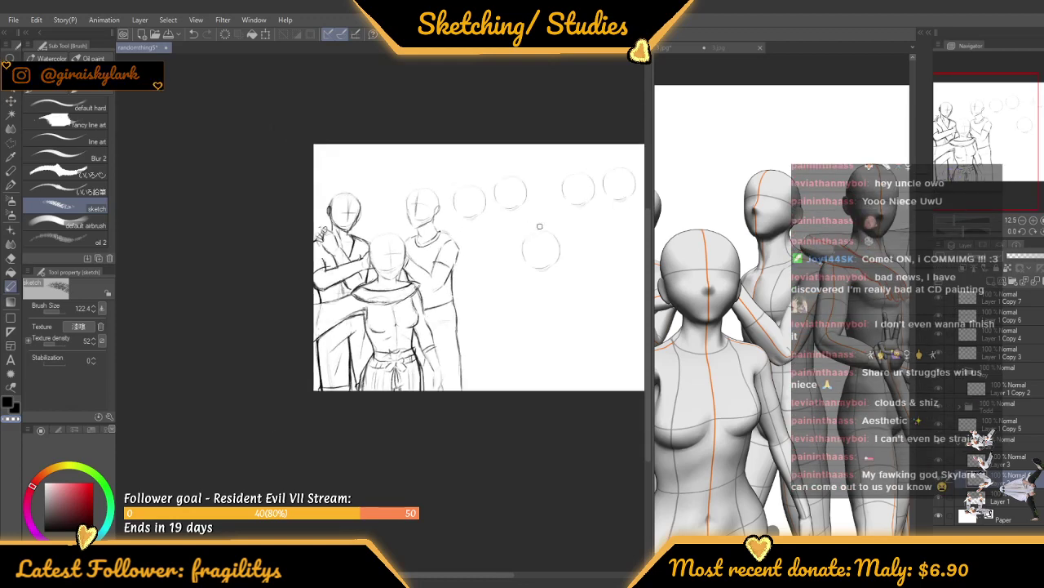
scroll(497, 299, "up", 4)
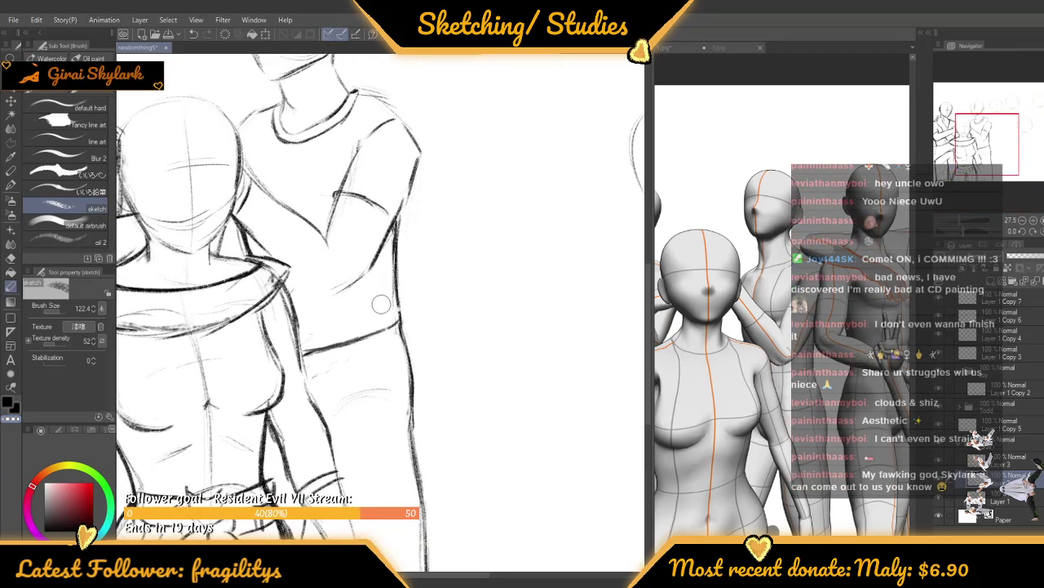
scroll(382, 303, "down", 1)
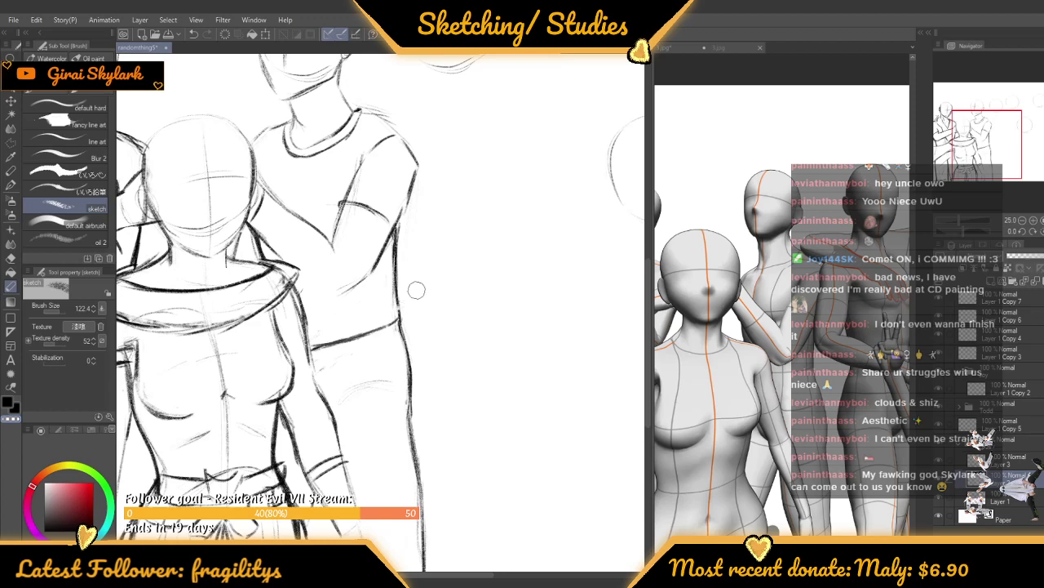
scroll(388, 247, "down", 4)
scroll(384, 237, "up", 3)
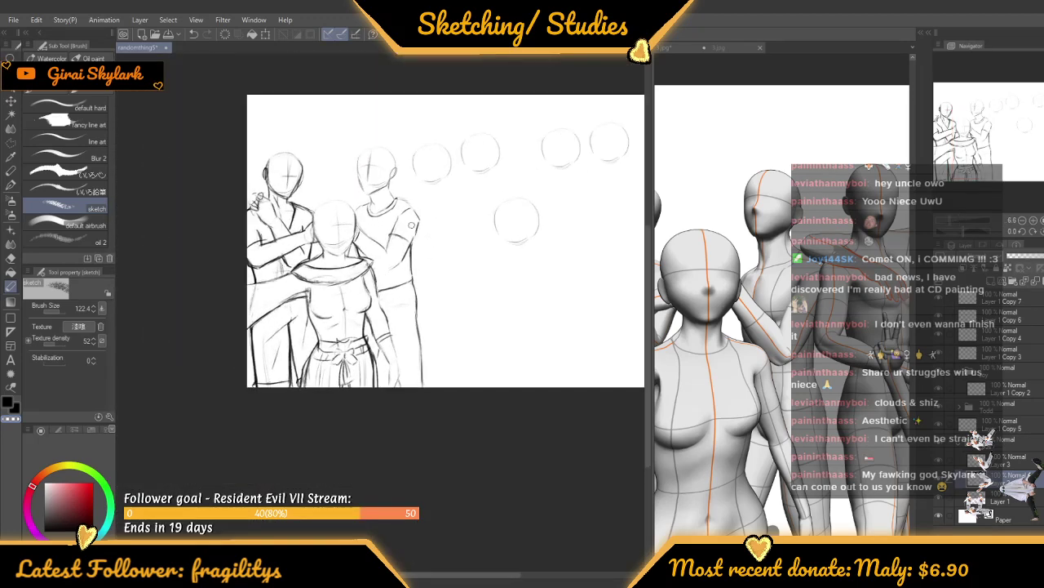
scroll(379, 225, "up", 1)
scroll(380, 214, "down", 1)
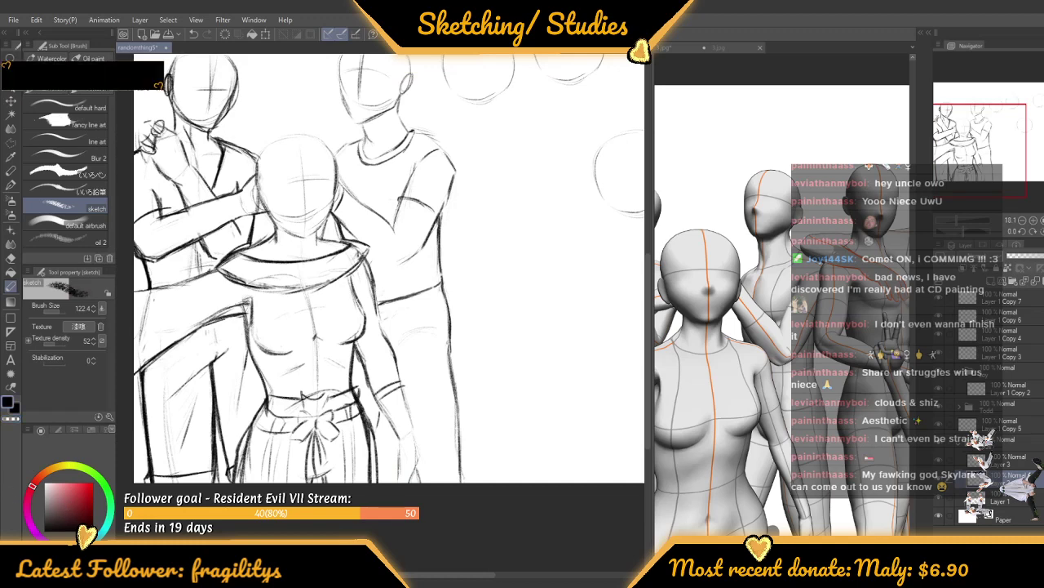
Set the brush size to 22 and sketch a short overhanging stroke at the outer corner of the right-hand figure's shirt hem
left_click(56, 308)
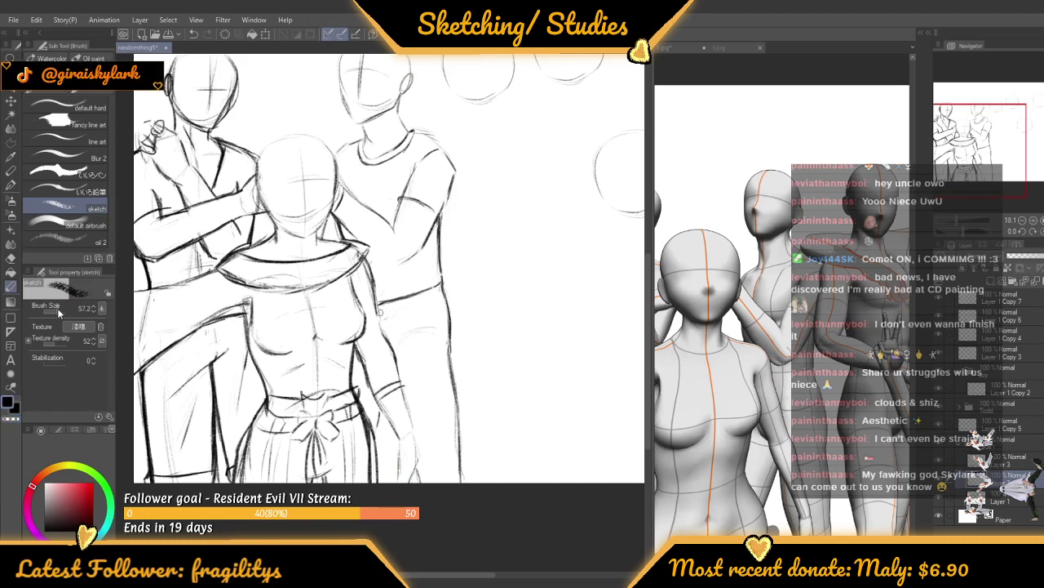
scroll(401, 274, "up", 5)
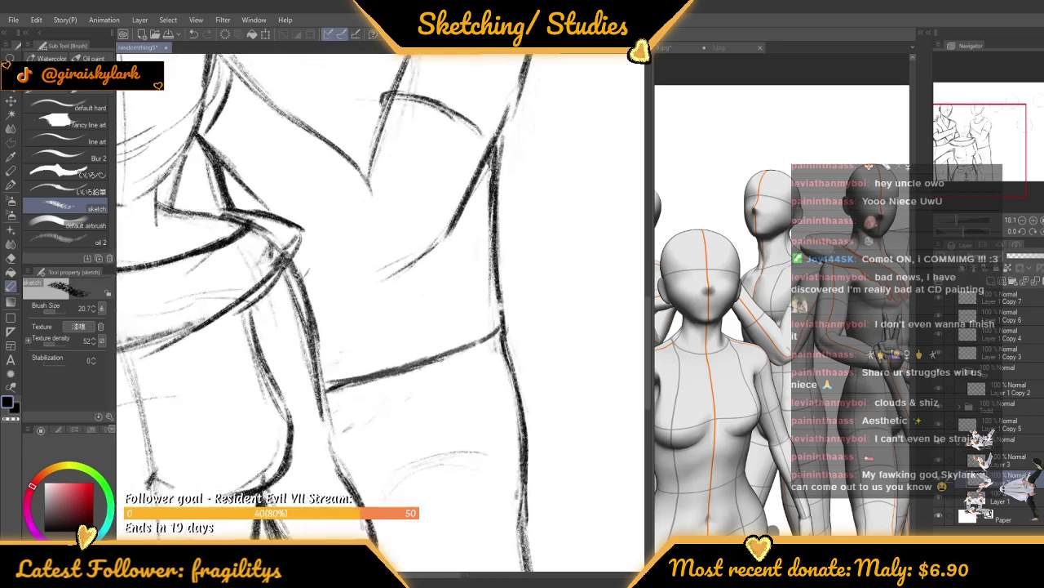
left_click(95, 307)
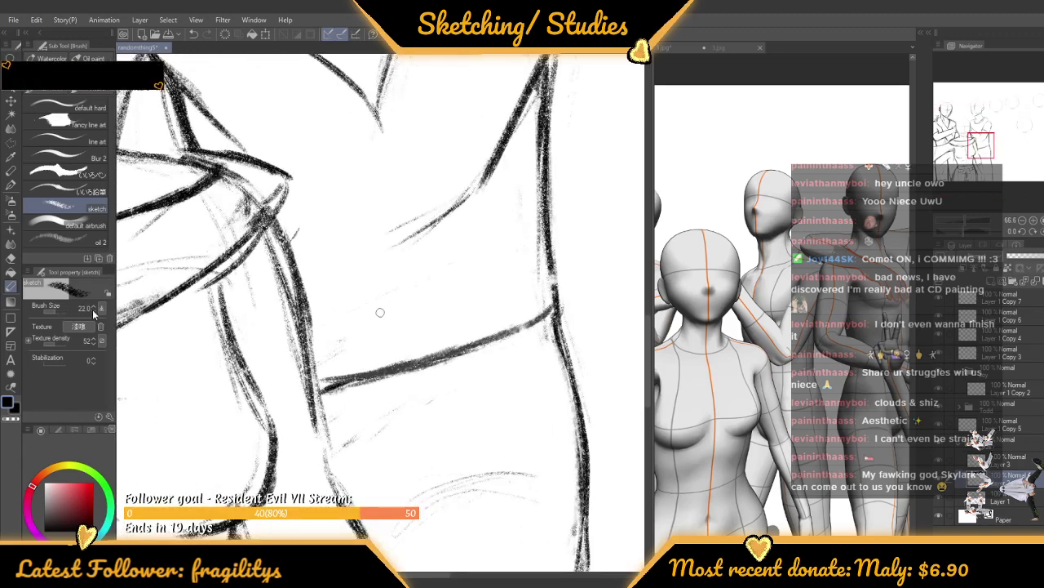
mouse_move(560, 307)
left_mouse_down()
mouse_move(534, 307)
mouse_move(581, 307)
left_mouse_up()
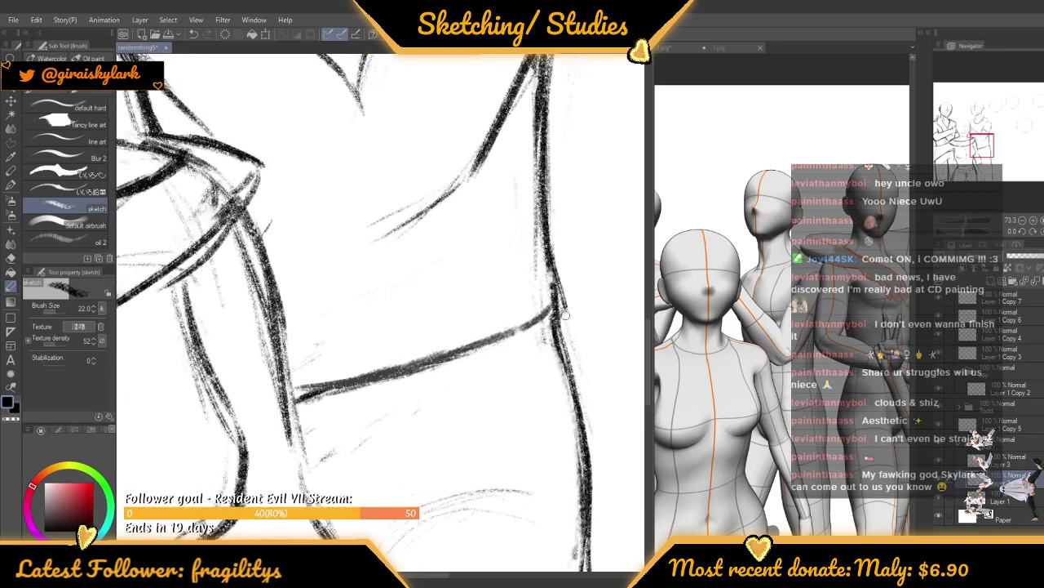
scroll(565, 315, "down", 2)
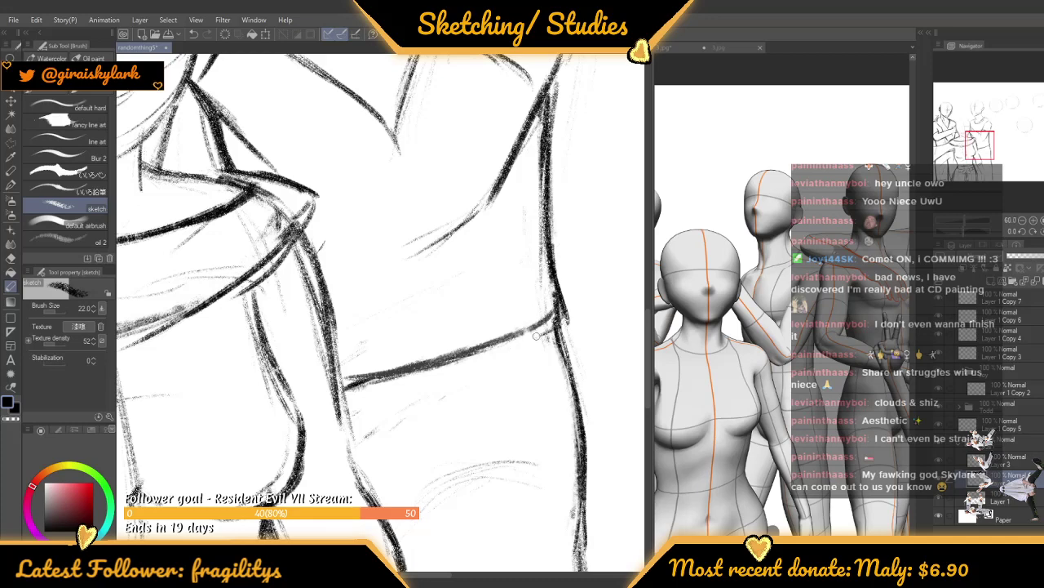
Thicken the outer half of the right-hand figure's shirt hem and erase its overhanging corner using transparent colour at brush size 95
scroll(481, 334, "down", 1)
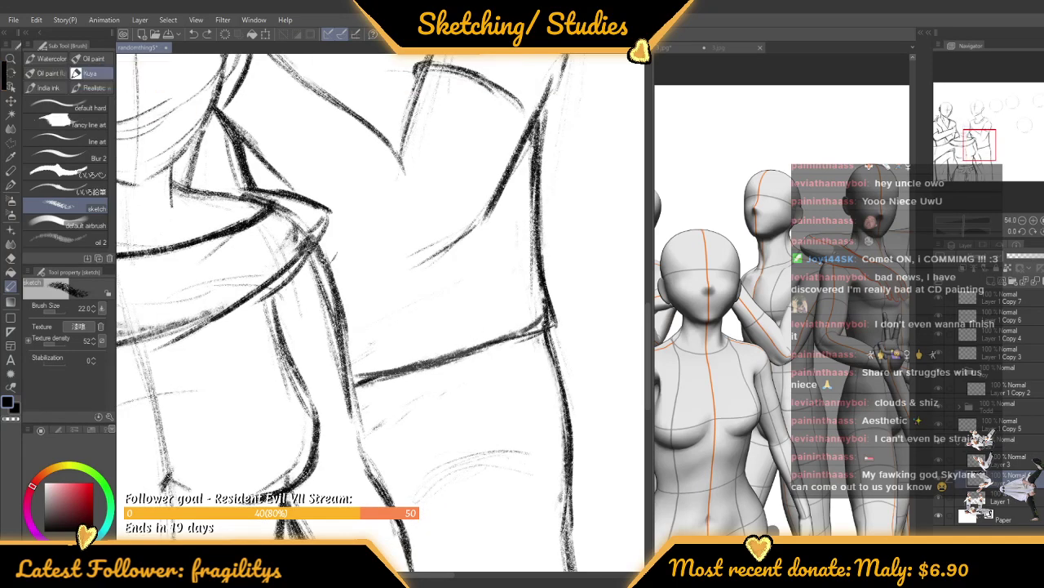
left_click_drag(454, 359, 557, 323)
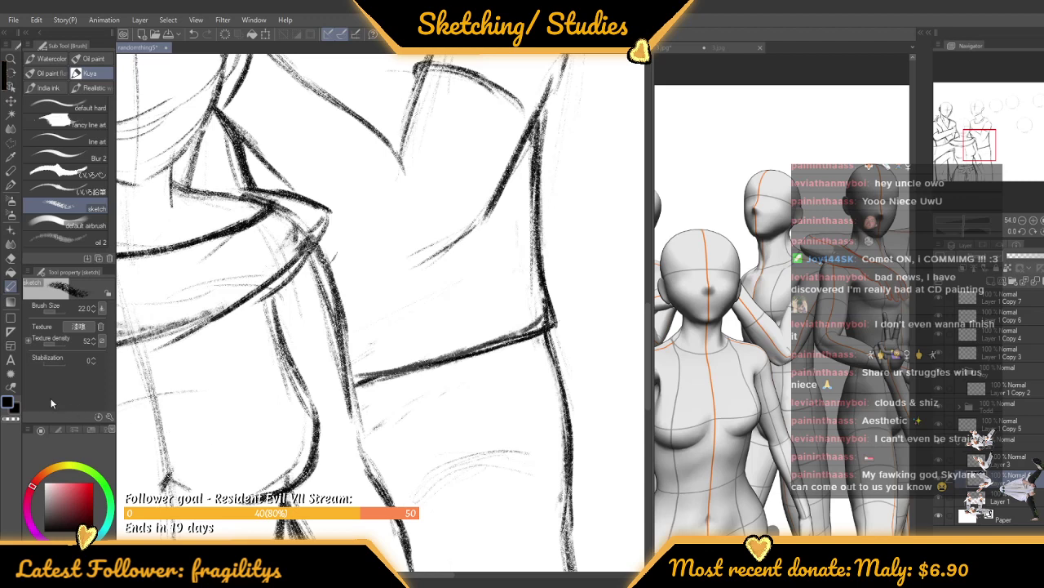
left_click(11, 418)
left_click_drag(64, 311, 61, 313)
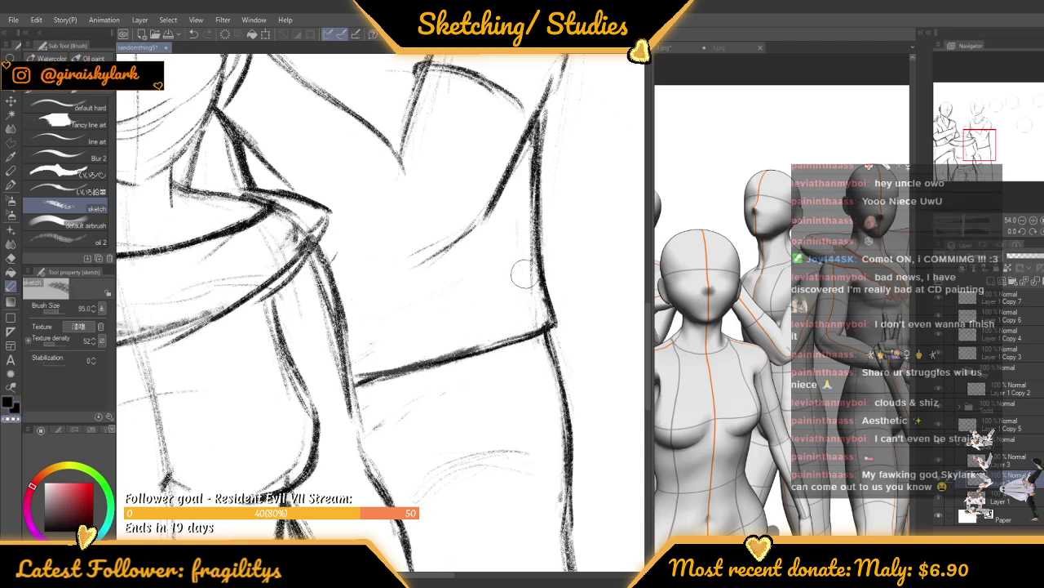
Examine the right-hand figure's shirt hem and trouser outline up close and against the whole group
scroll(445, 308, "down", 6)
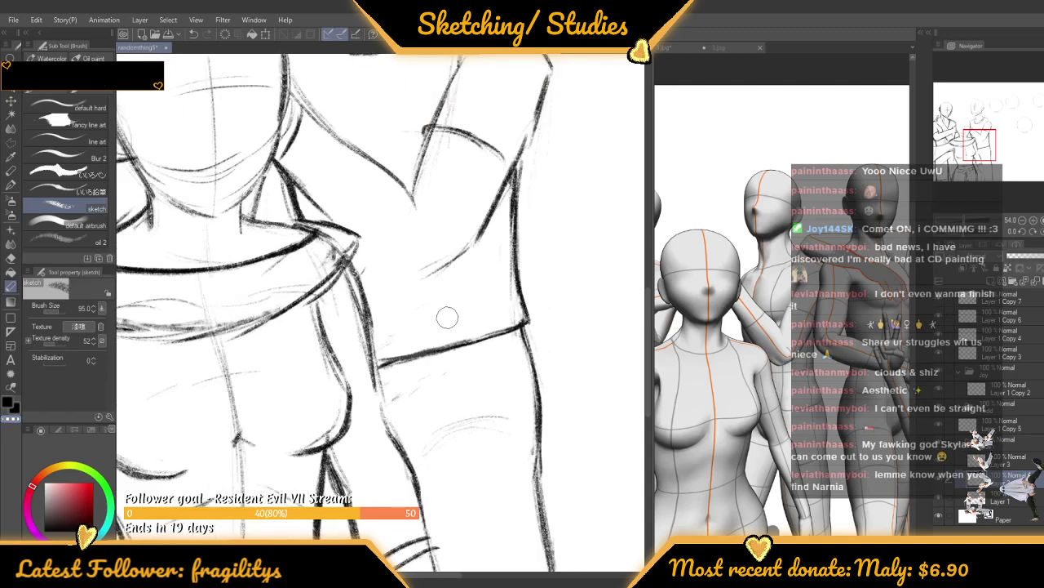
scroll(434, 315, "up", 4)
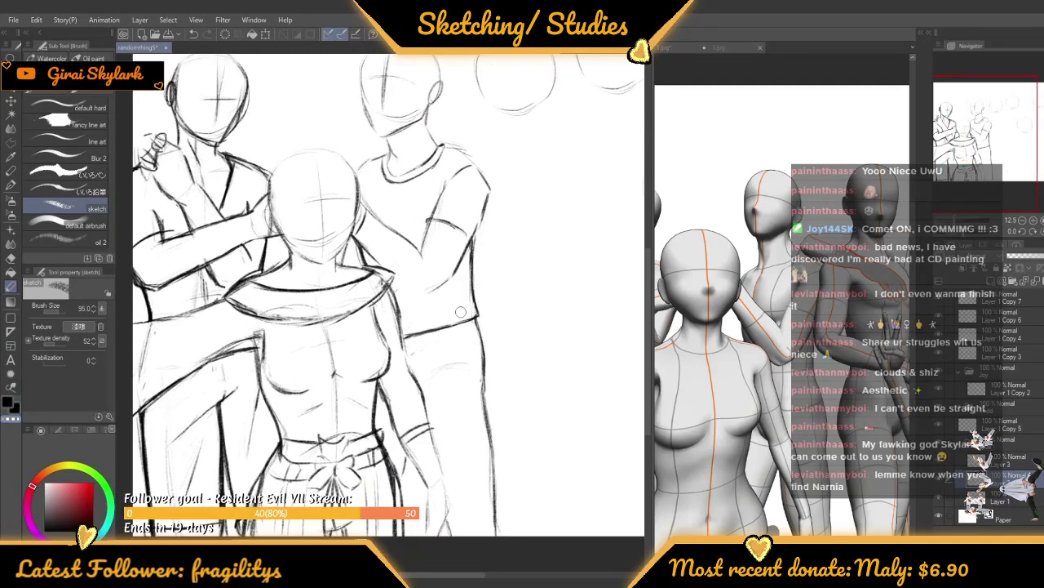
scroll(490, 289, "down", 4)
scroll(491, 290, "up", 4)
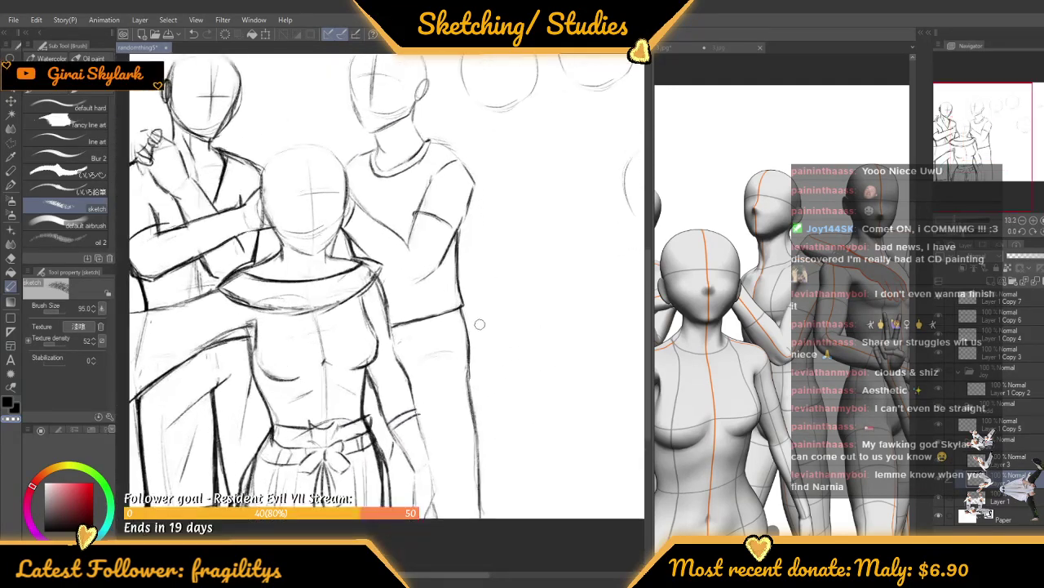
scroll(433, 322, "down", 5)
scroll(452, 339, "up", 5)
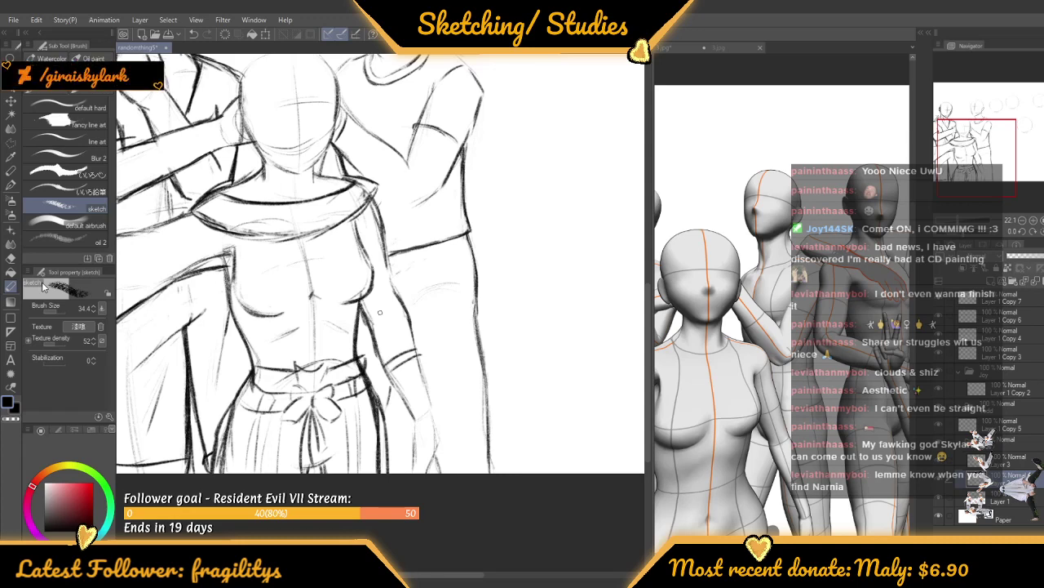
scroll(407, 253, "down", 5)
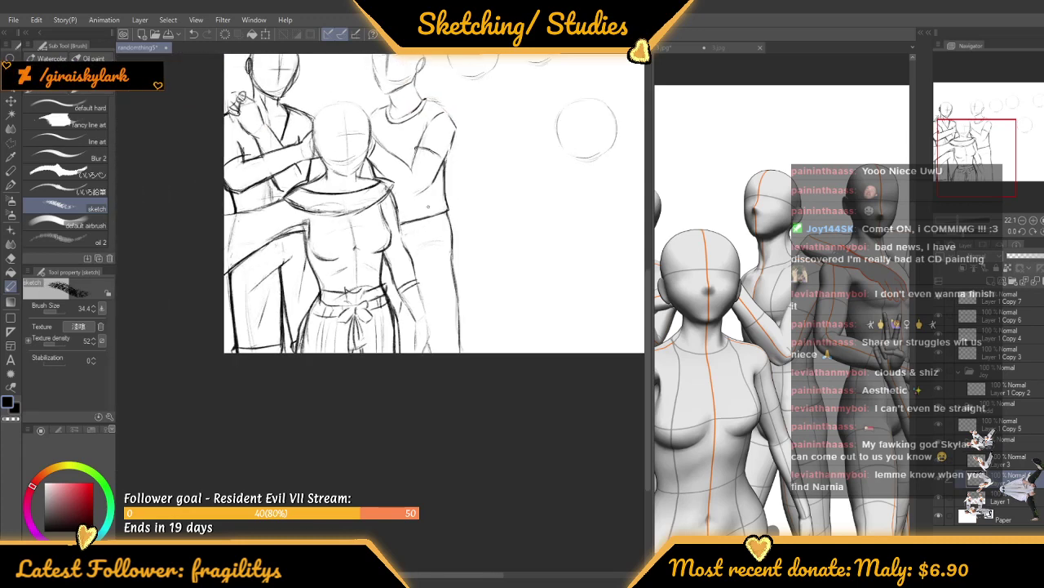
scroll(440, 323, "up", 3)
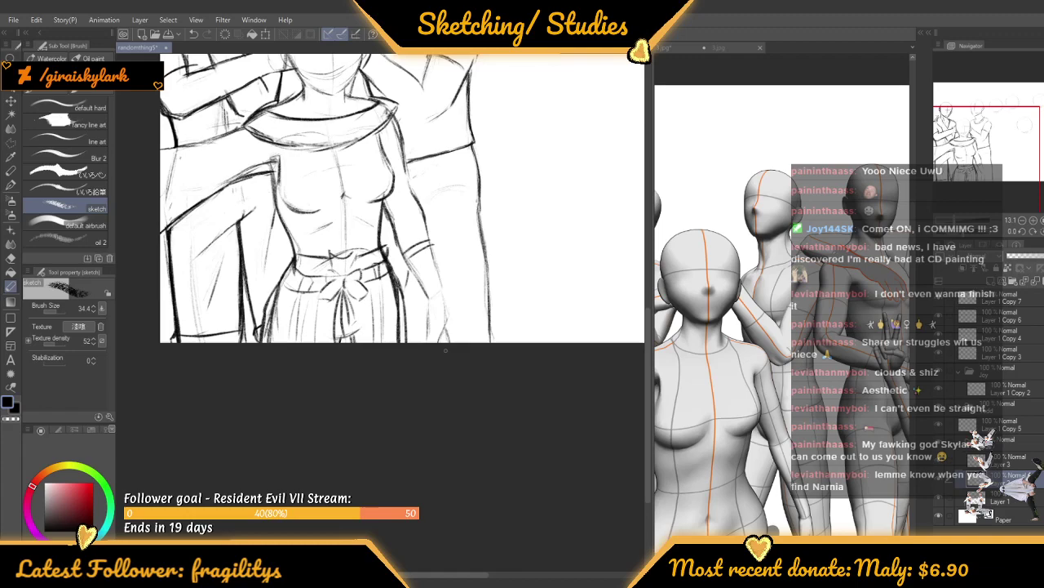
scroll(445, 351, "up", 2)
scroll(454, 351, "down", 3)
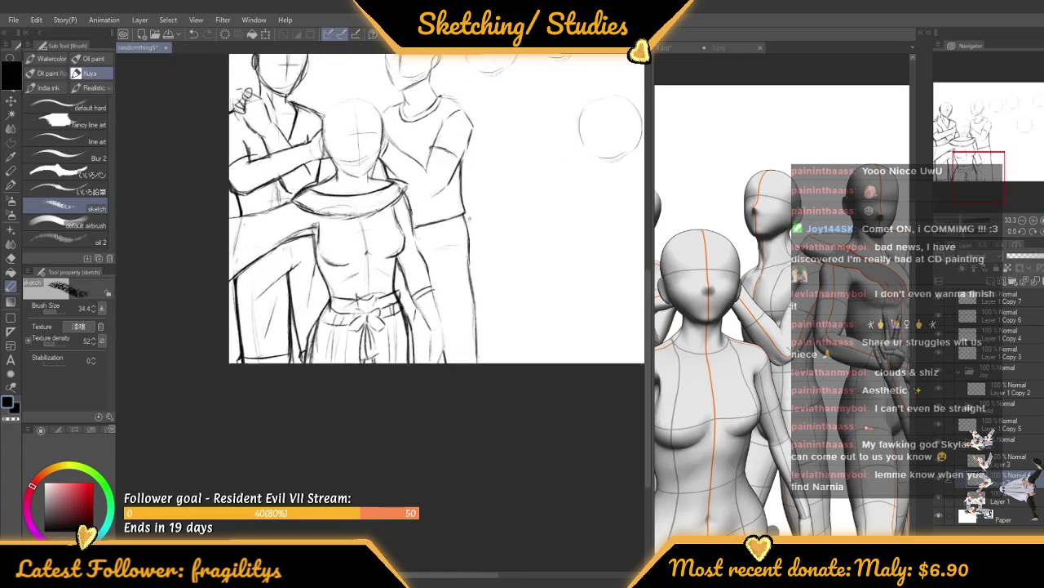
scroll(441, 213, "up", 3)
scroll(438, 205, "up", 3)
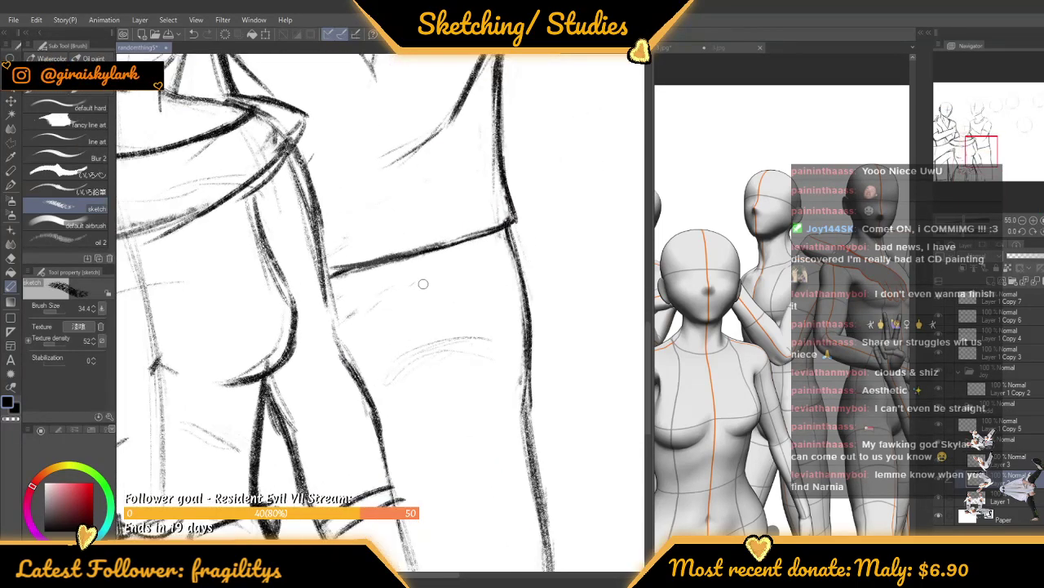
scroll(422, 282, "down", 2)
scroll(453, 239, "up", 2)
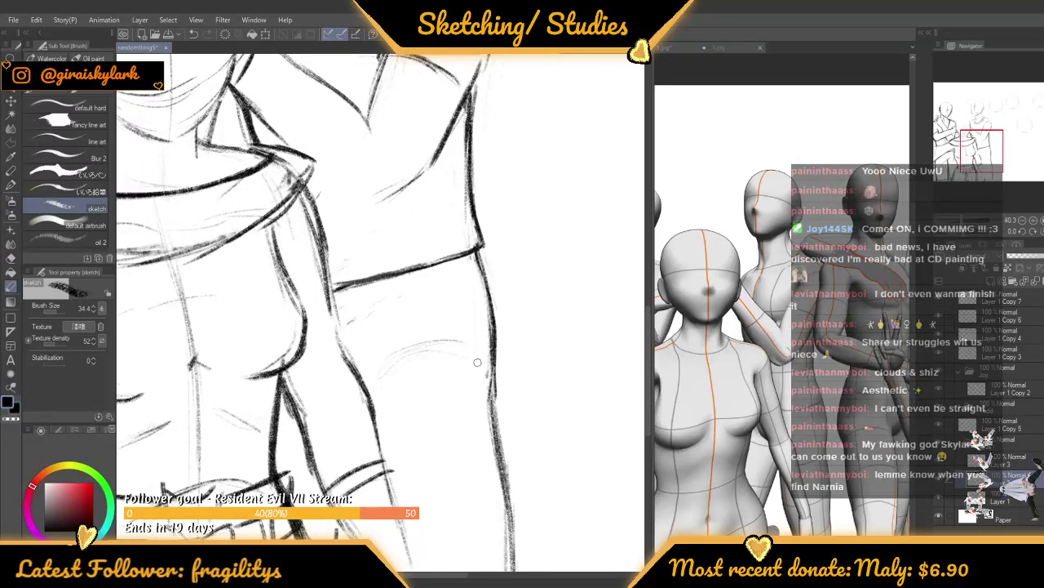
scroll(465, 331, "down", 5)
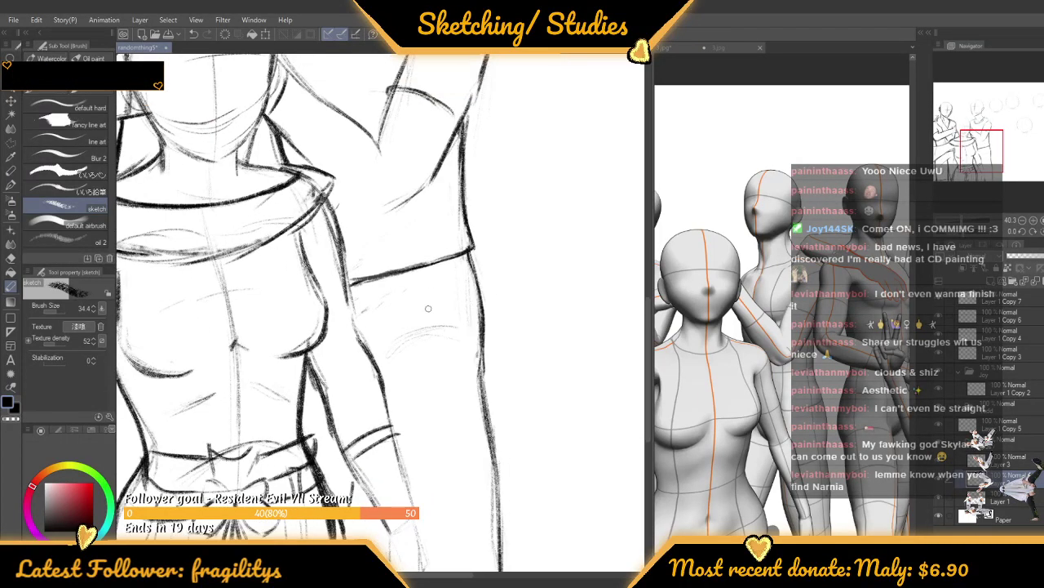
scroll(432, 173, "up", 1)
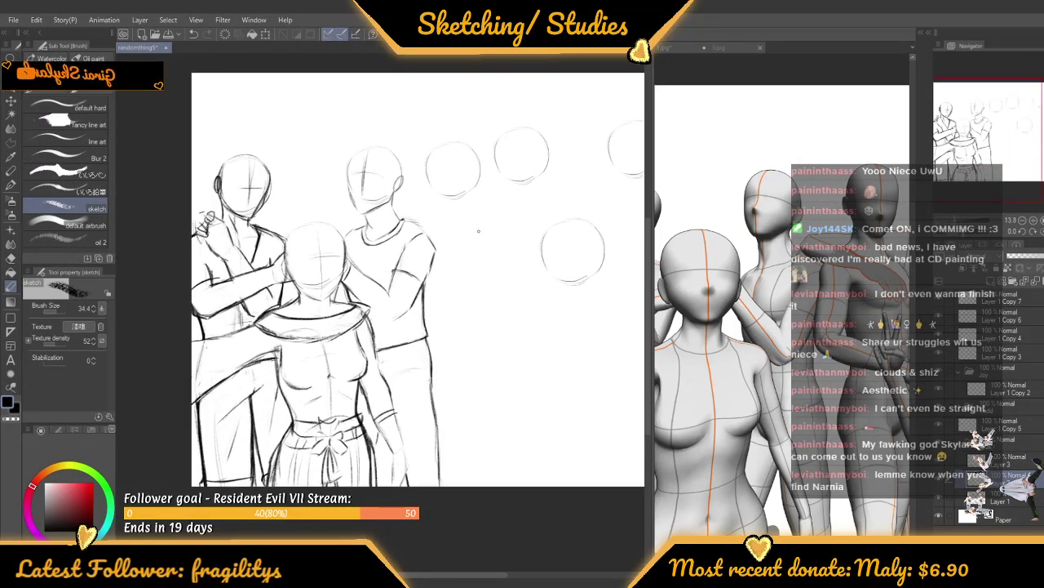
Darken the right-hand figure's outer trouser line with the sketch brush at size 34.4, carrying it down to the canvas's lower edge
scroll(433, 173, "down", 1)
scroll(435, 366, "up", 4)
scroll(436, 367, "up", 2)
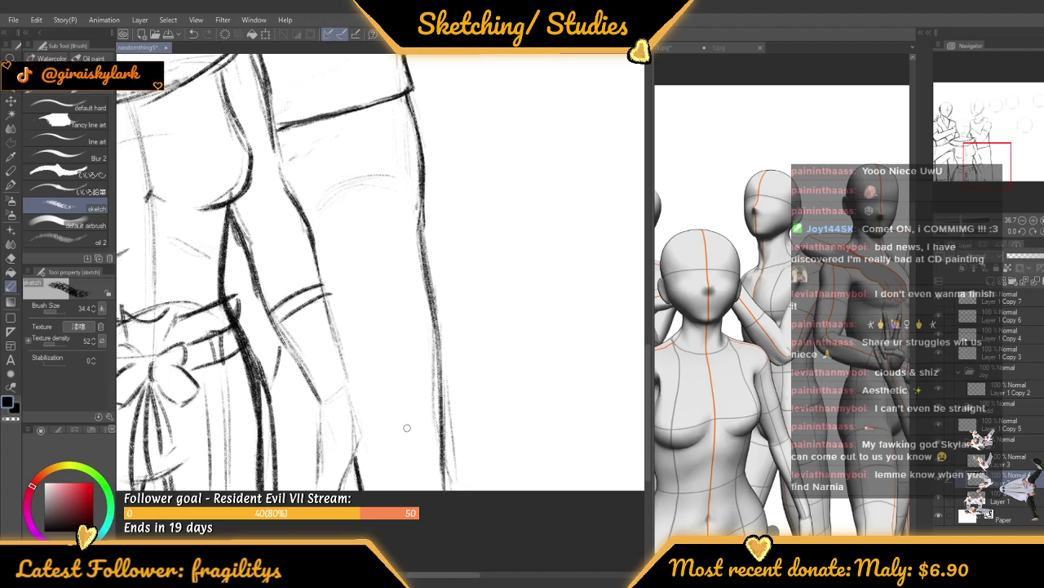
scroll(437, 336, "up", 2)
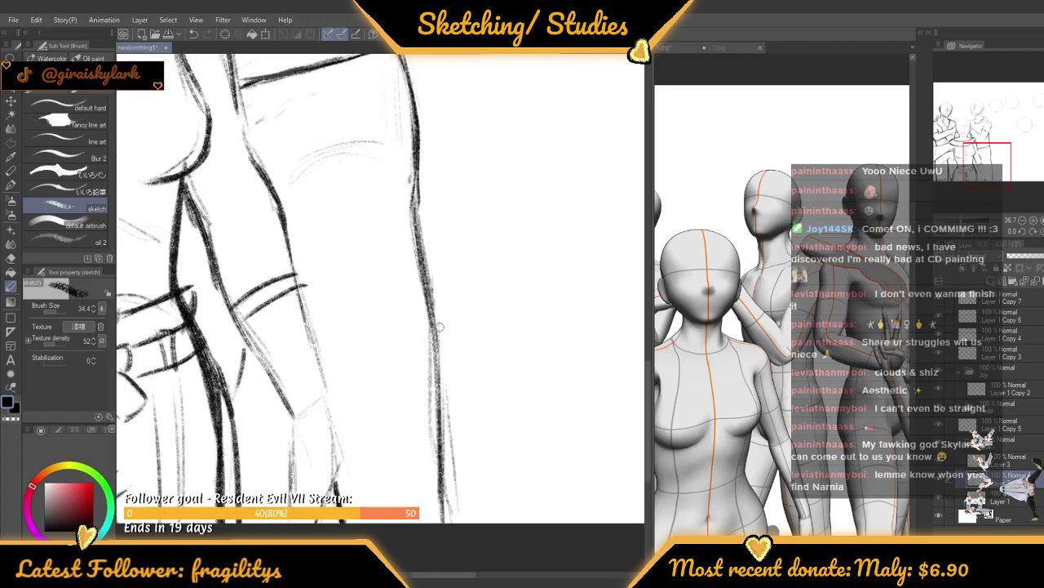
left_click_drag(442, 365, 447, 405)
left_click_drag(432, 324, 446, 530)
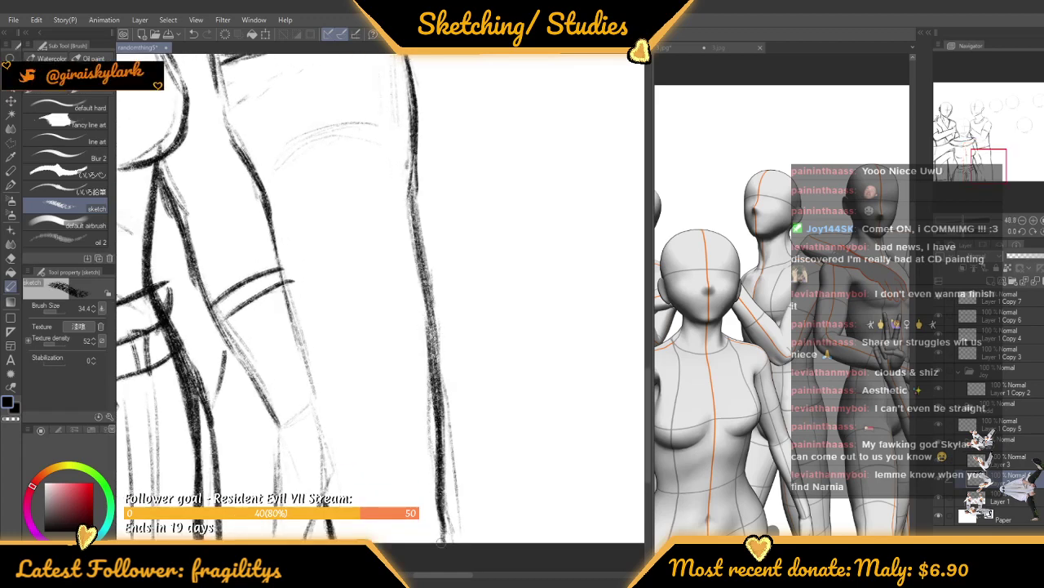
left_click_drag(441, 493, 450, 541)
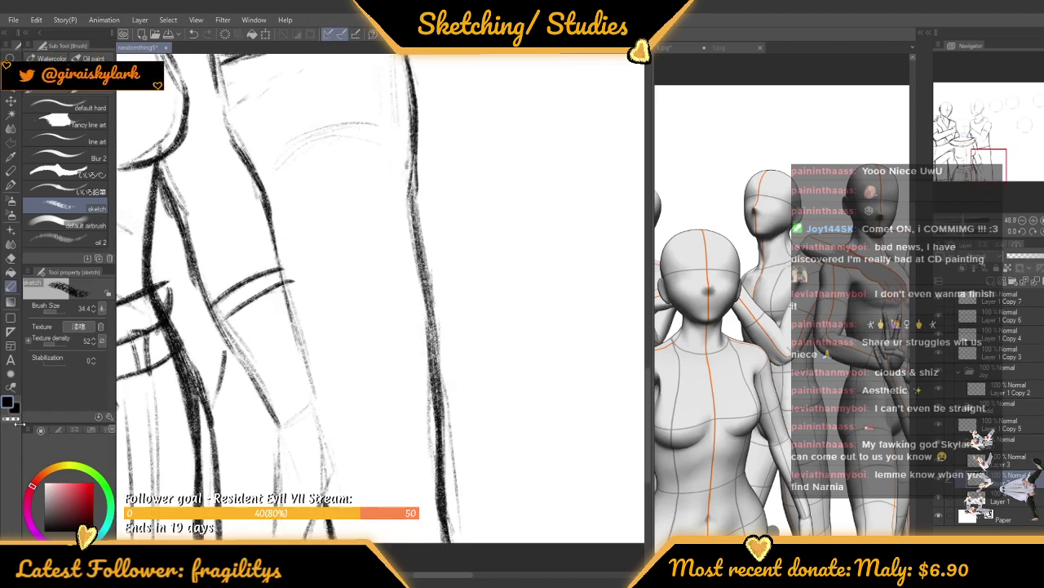
scroll(439, 395, "down", 1)
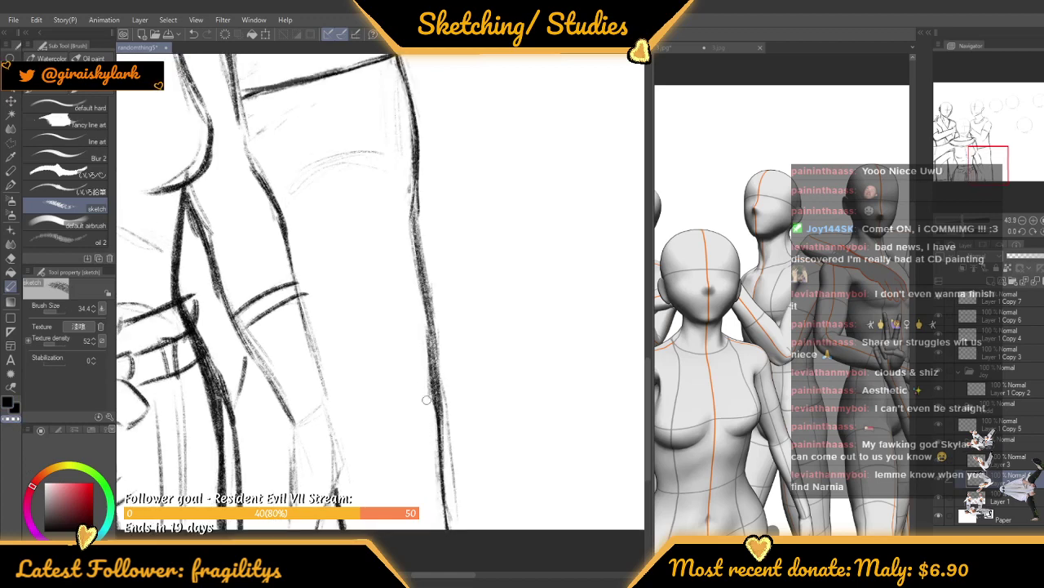
scroll(414, 318, "down", 6)
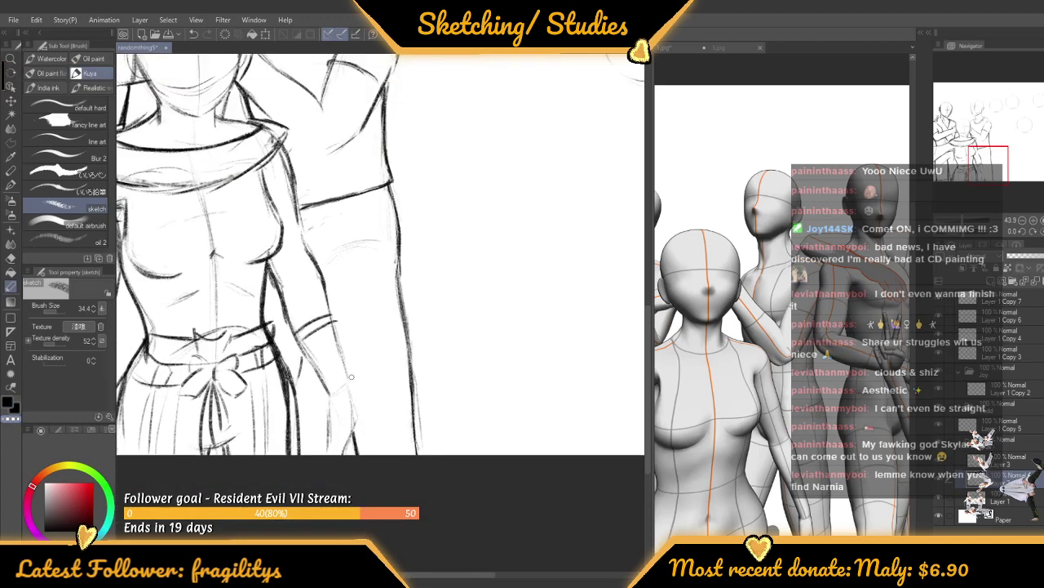
scroll(362, 330, "down", 4)
scroll(253, 270, "up", 4)
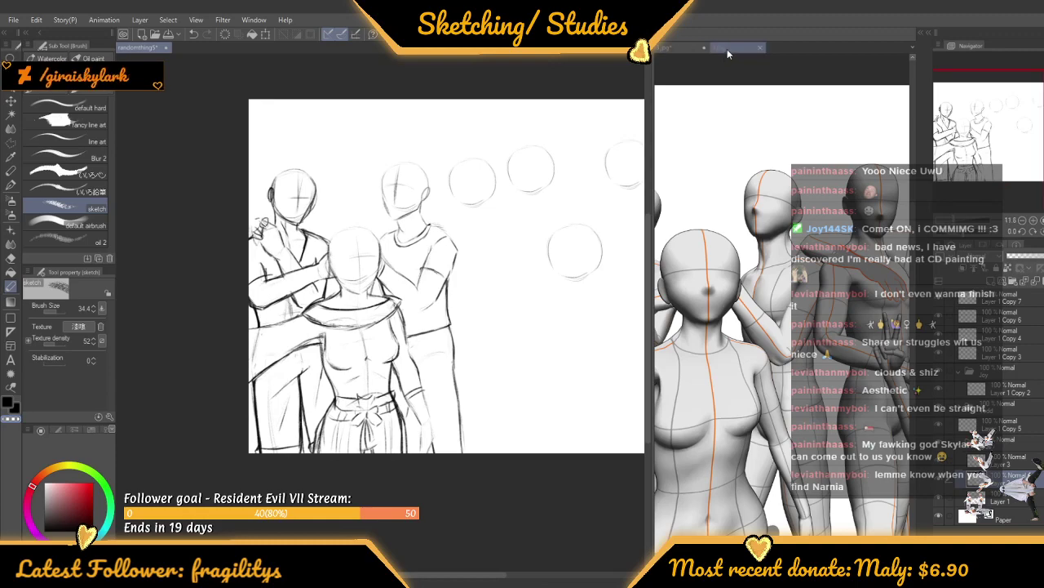
Switch the reference to the picture of the man in the green shirt and sketch a cuff line across the right-hand figure's trouser leg
left_click(727, 49)
scroll(402, 338, "up", 5)
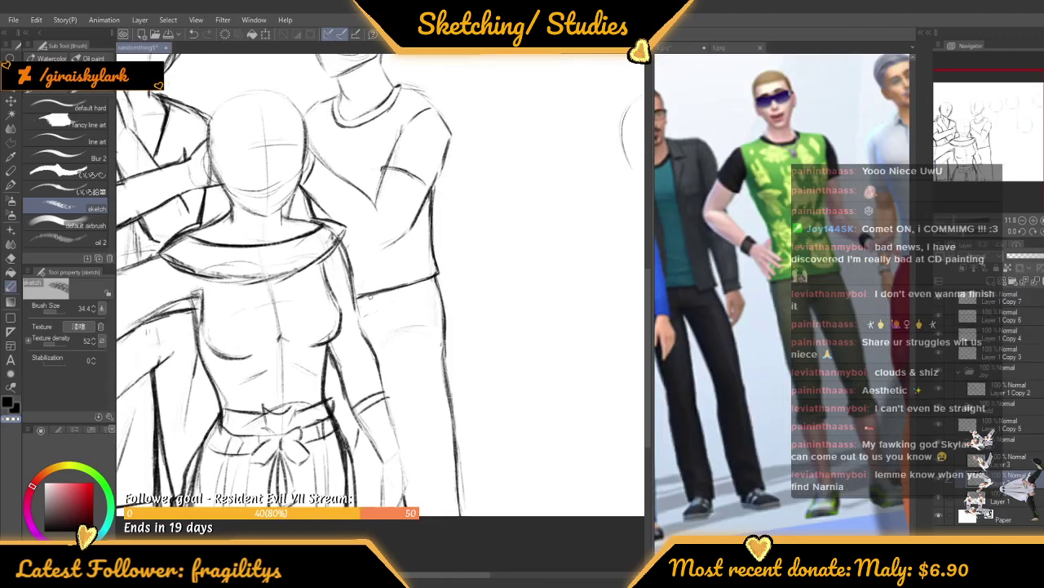
scroll(402, 471, "down", 6)
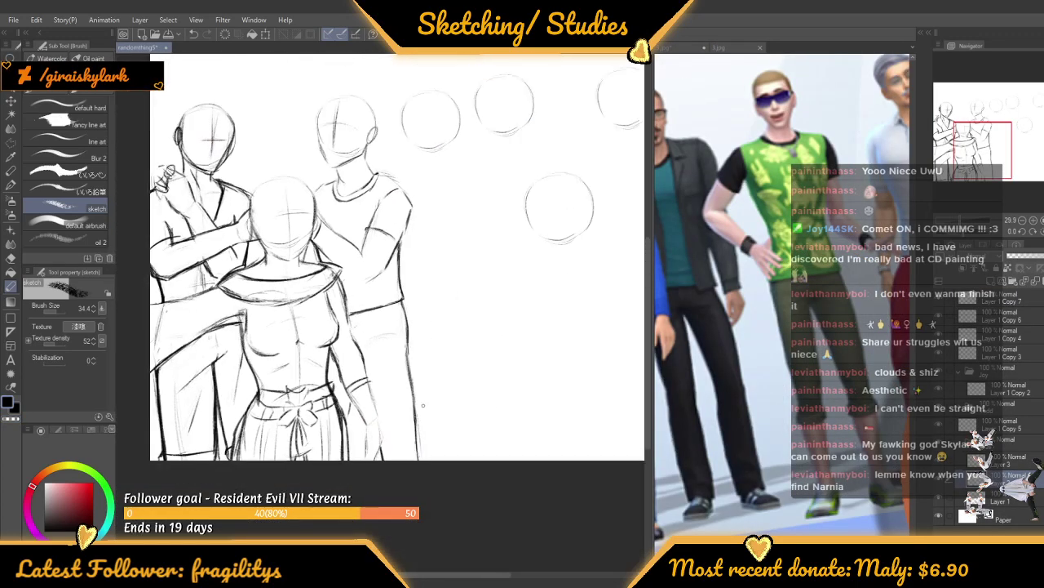
scroll(402, 471, "up", 3)
scroll(408, 433, "down", 3)
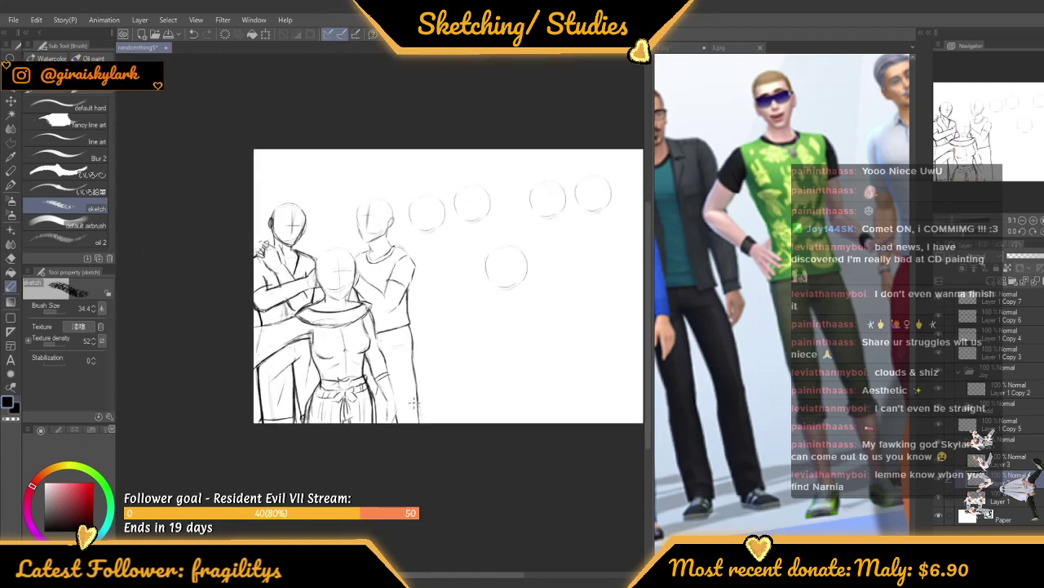
scroll(411, 397, "up", 5)
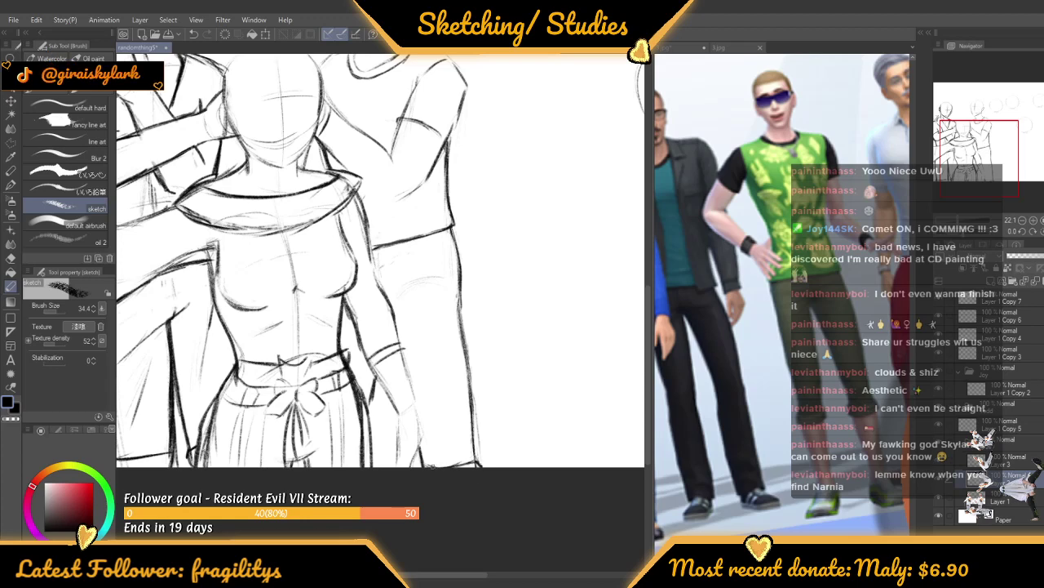
Sketch a small flower with looped petals on a thin stem growing from the top of the middle figure's head
scroll(444, 424, "down", 7)
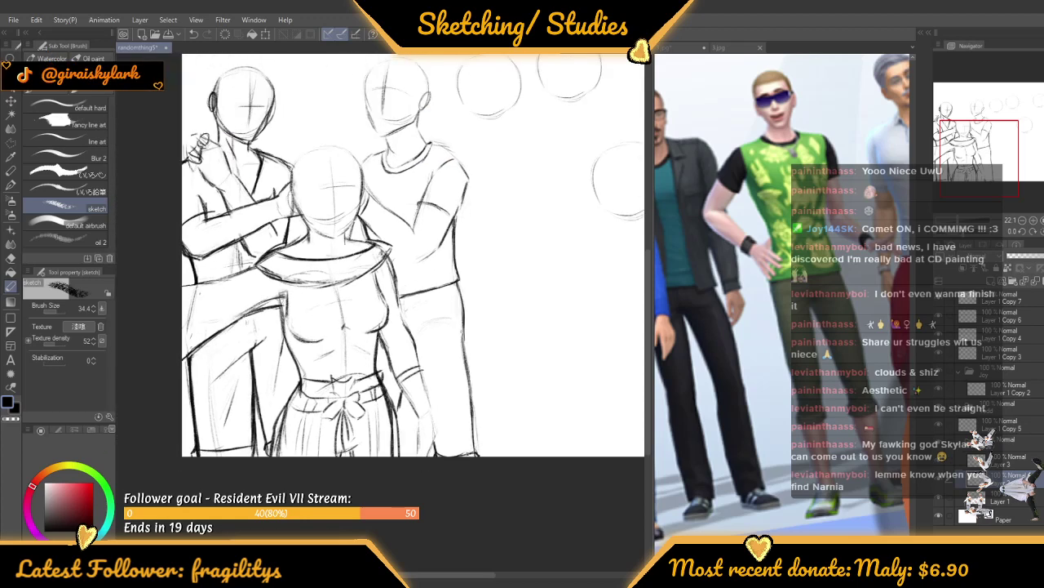
scroll(487, 264, "up", 3)
scroll(486, 264, "down", 1)
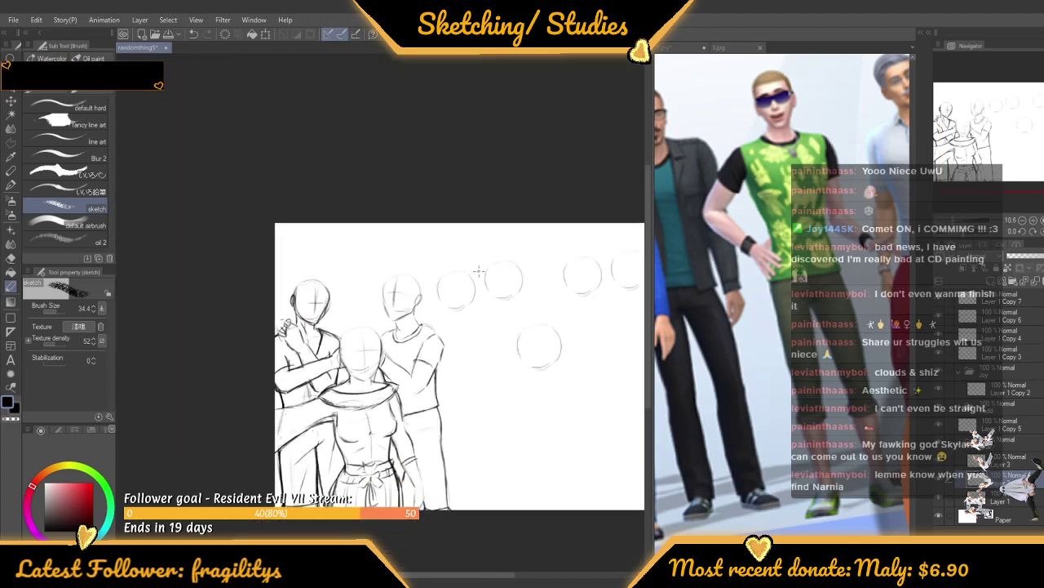
scroll(368, 312, "up", 5)
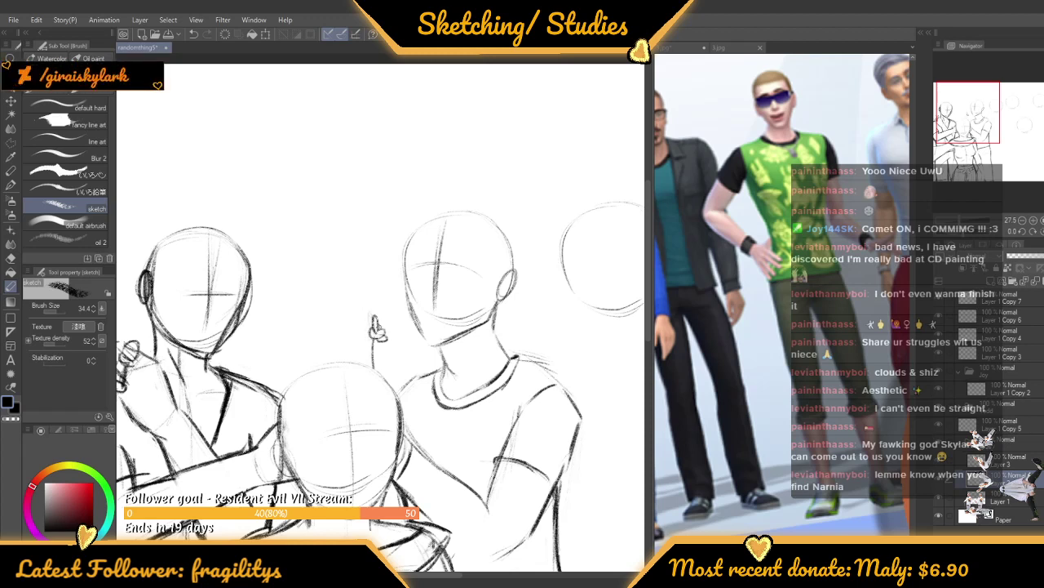
scroll(363, 305, "up", 8)
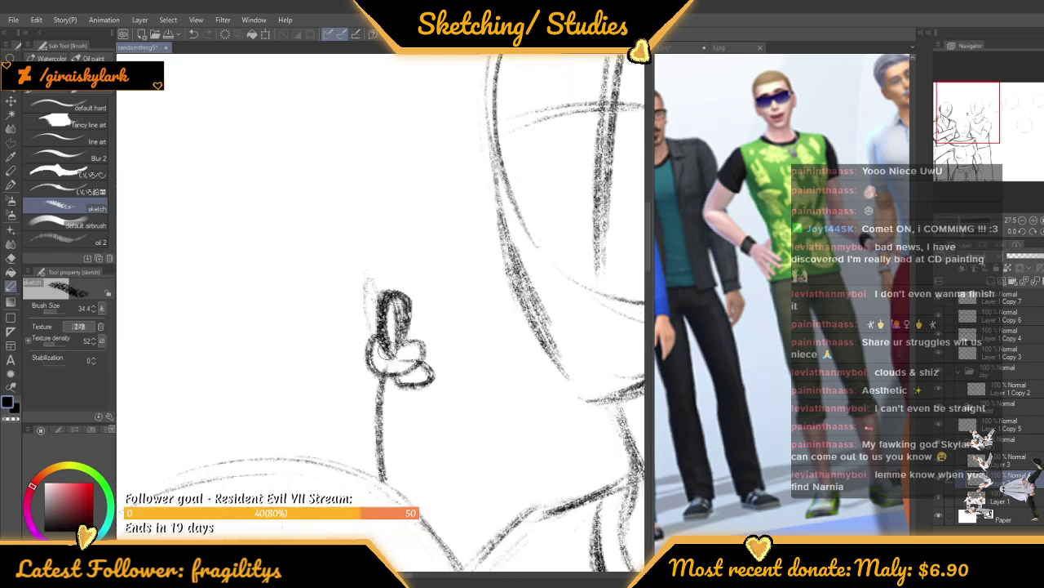
mouse_move(379, 334)
left_mouse_down()
mouse_move(353, 314)
mouse_move(357, 304)
mouse_move(390, 359)
mouse_move(342, 368)
mouse_move(361, 360)
mouse_move(380, 368)
mouse_move(376, 390)
mouse_move(400, 392)
mouse_move(393, 370)
mouse_move(433, 375)
mouse_move(403, 349)
left_mouse_up()
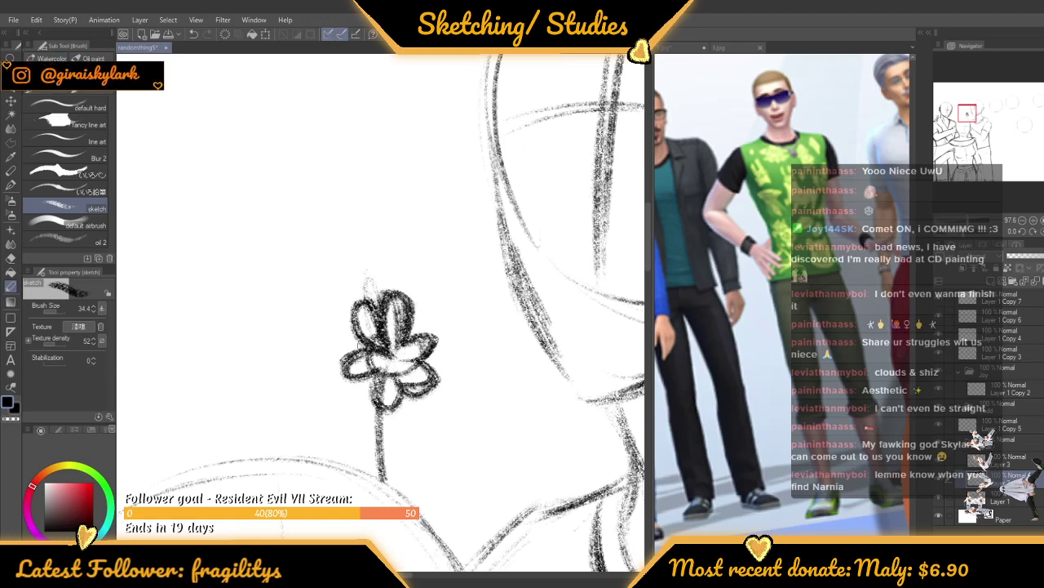
Thicken the flower's stem with dark strokes from the petals down to the middle figure's head
scroll(359, 262, "down", 10)
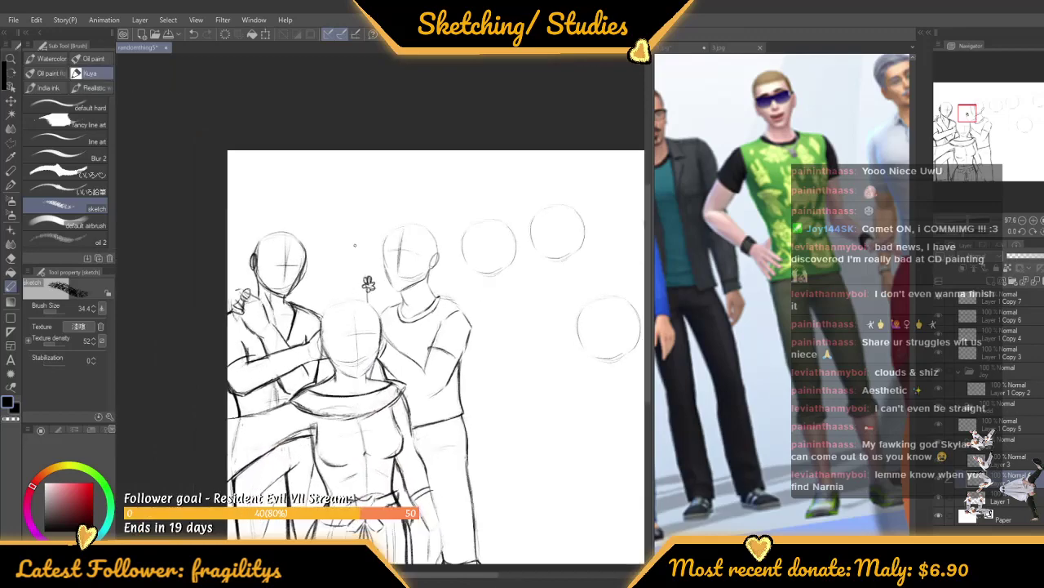
scroll(355, 244, "up", 10)
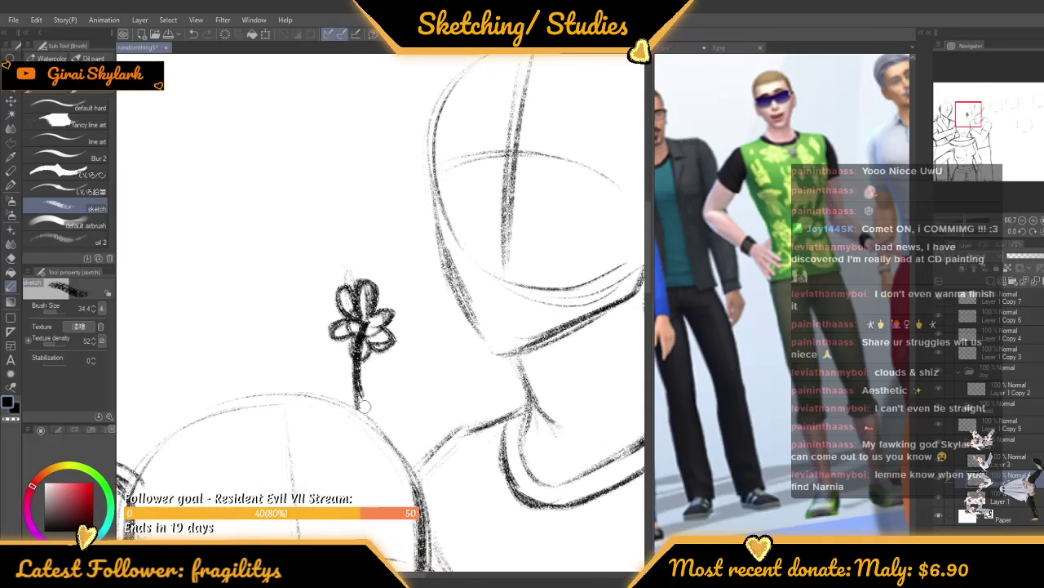
scroll(364, 406, "down", 3)
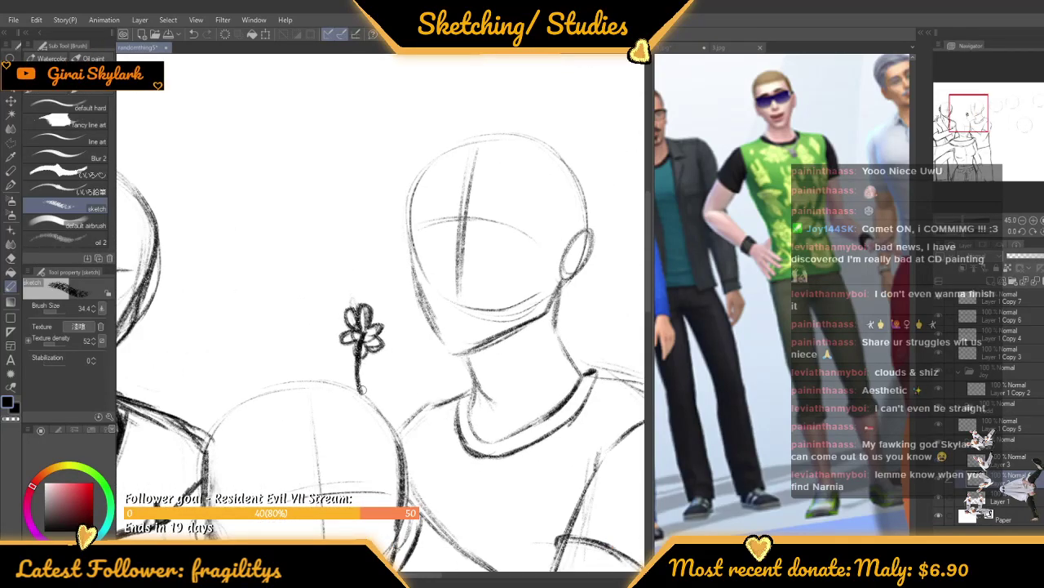
scroll(363, 389, "down", 8)
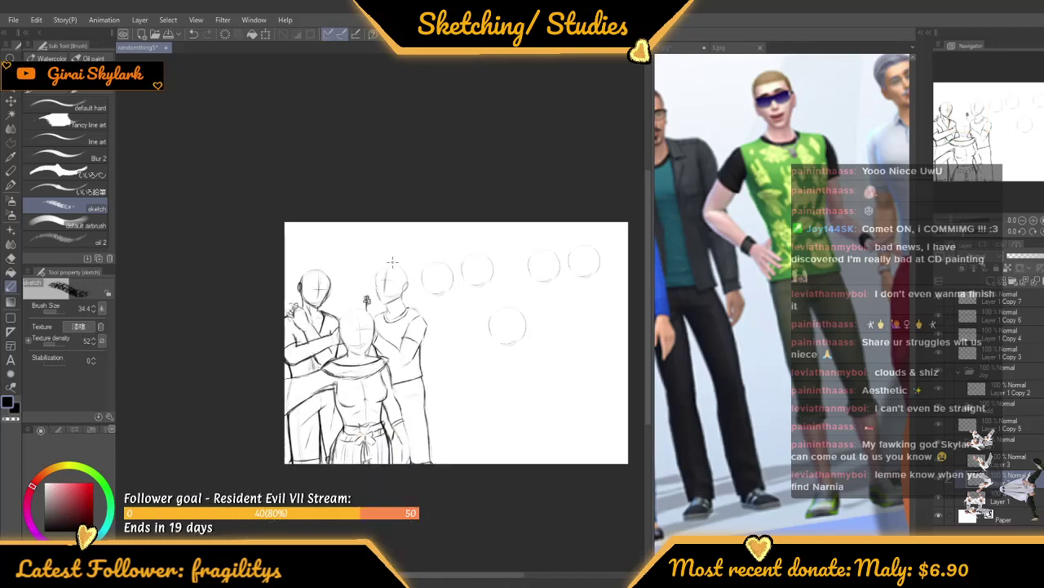
scroll(392, 262, "down", 2)
scroll(433, 382, "up", 2)
scroll(353, 322, "up", 2)
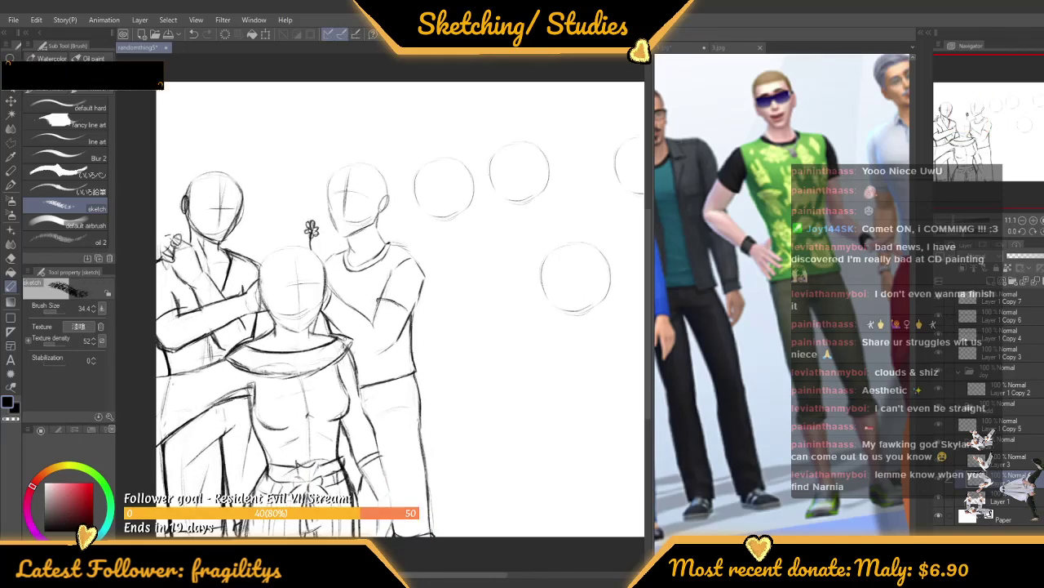
scroll(358, 344, "up", 2)
scroll(358, 345, "down", 3)
scroll(344, 278, "down", 2)
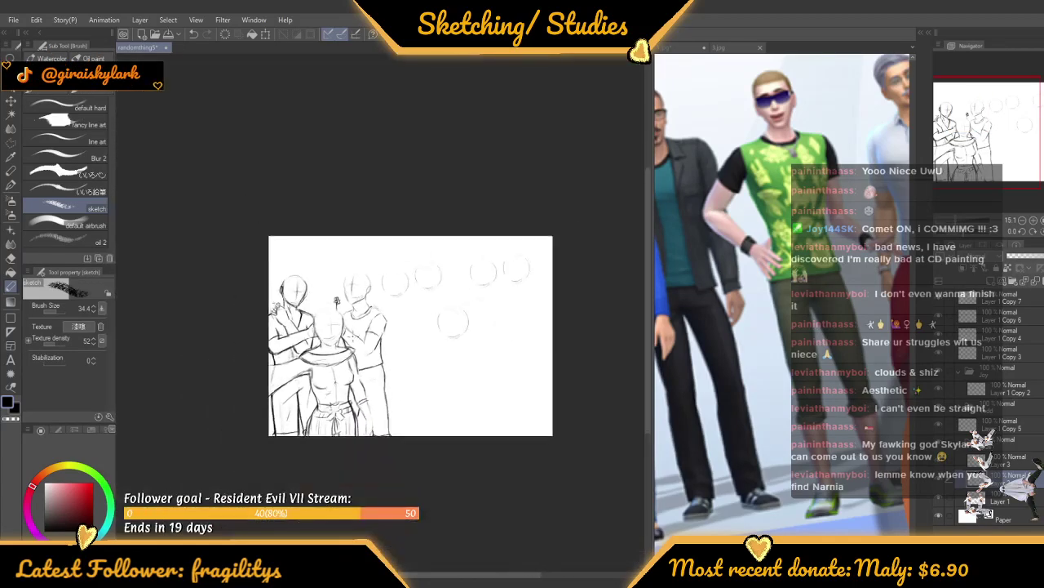
scroll(343, 277, "up", 1)
scroll(344, 278, "down", 1)
scroll(464, 239, "down", 1)
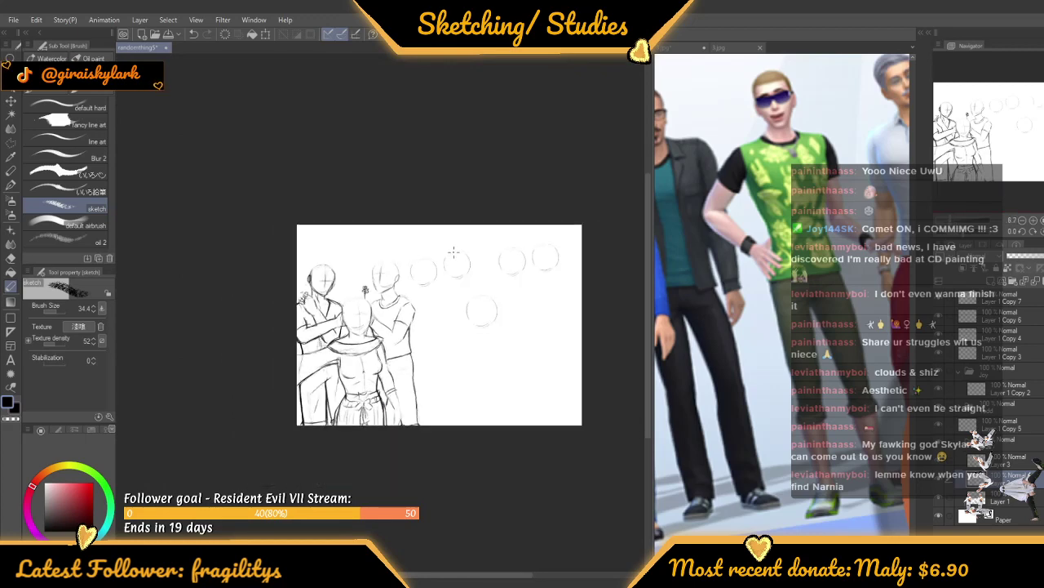
scroll(463, 239, "up", 1)
scroll(470, 196, "up", 2)
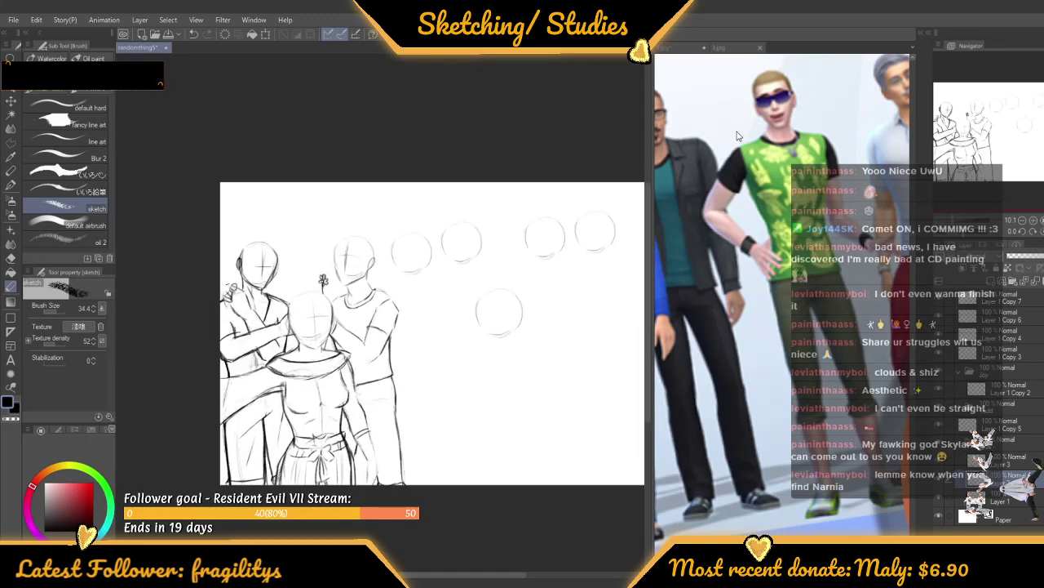
Switch the reference to the grey mannequin group picture and frame the mannequin with the arm across its chest
scroll(697, 57, "down", 4)
left_click(665, 48)
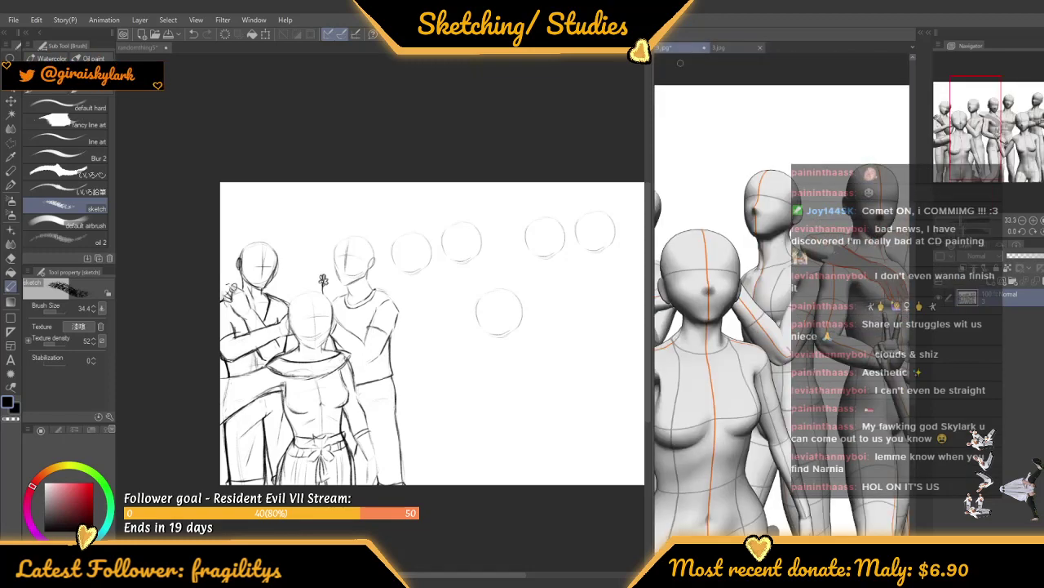
scroll(782, 244, "down", 3)
scroll(782, 245, "up", 3)
scroll(756, 208, "up", 3)
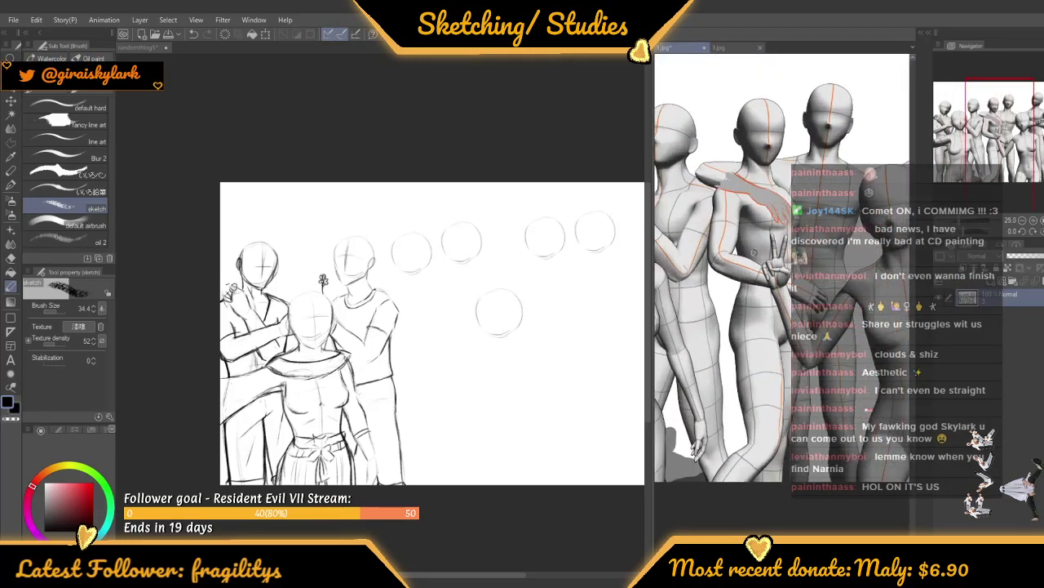
scroll(754, 223, "down", 1)
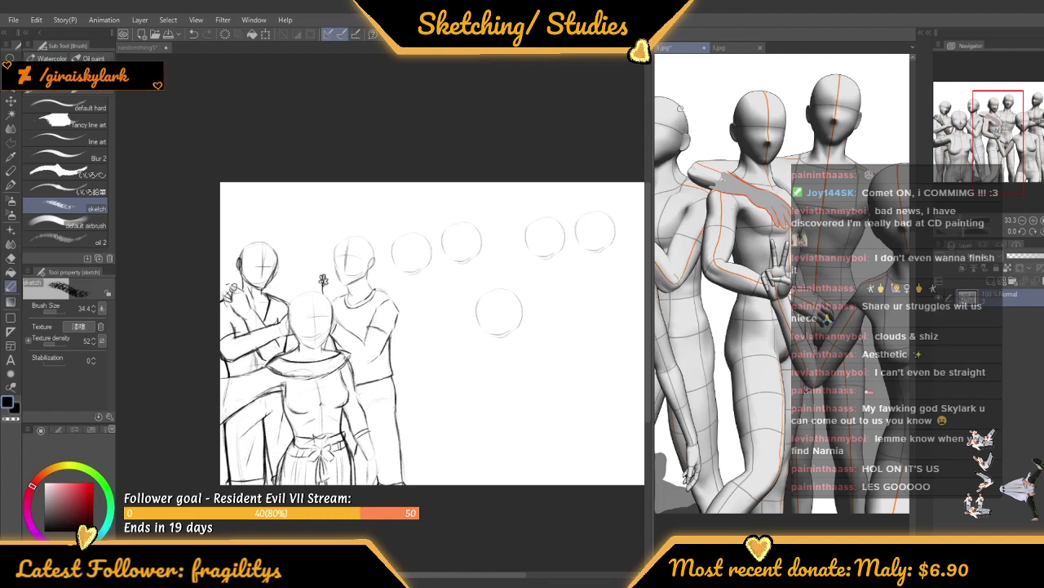
Identify the first empty head circle's layer, Layer 1 Copy 3, by toggling its visibility and place it in a new layer folder
left_click(583, 107)
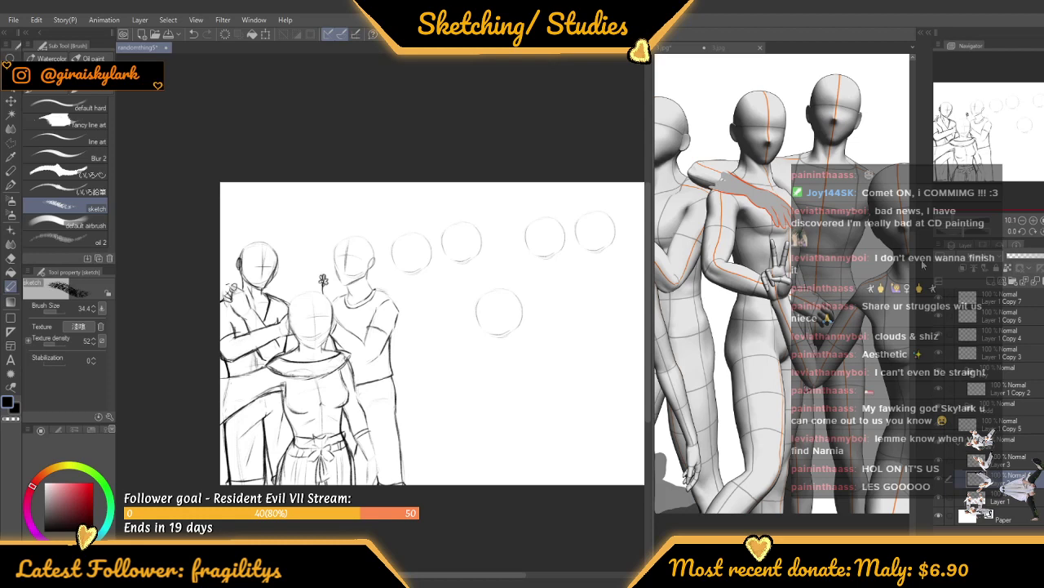
left_click(979, 352)
left_click(944, 356)
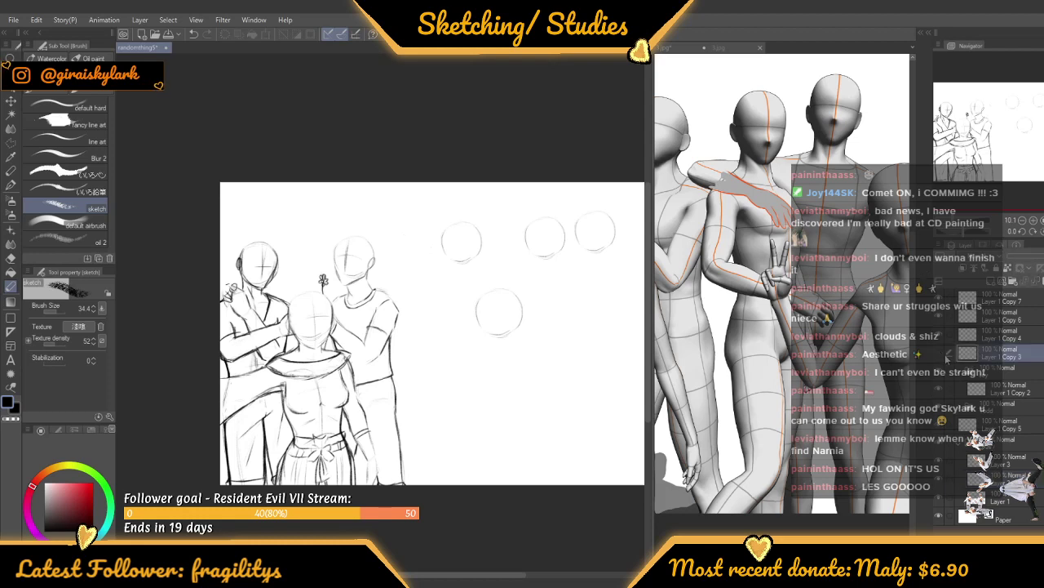
left_click(944, 356)
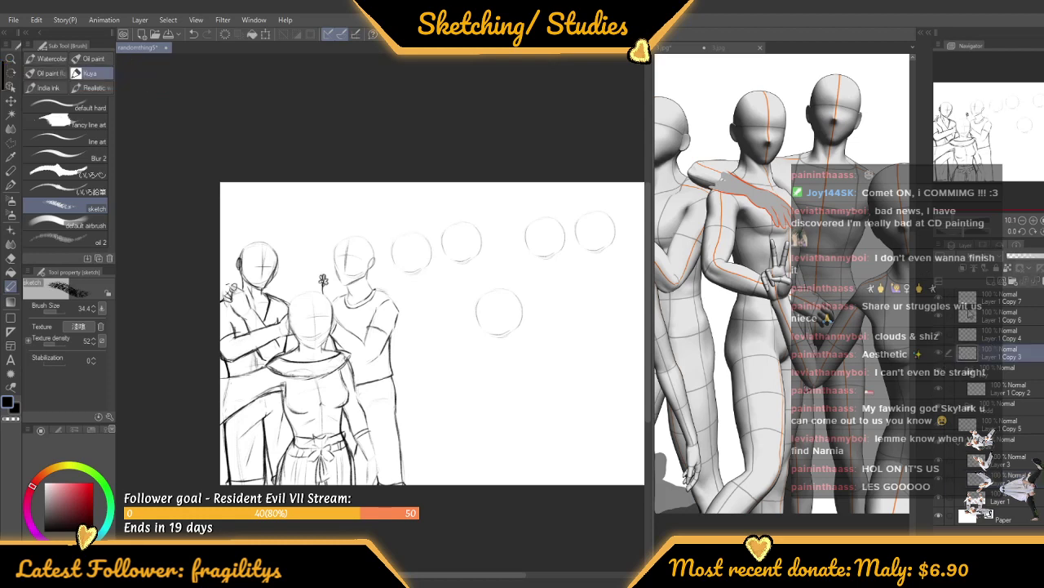
left_click(1012, 281)
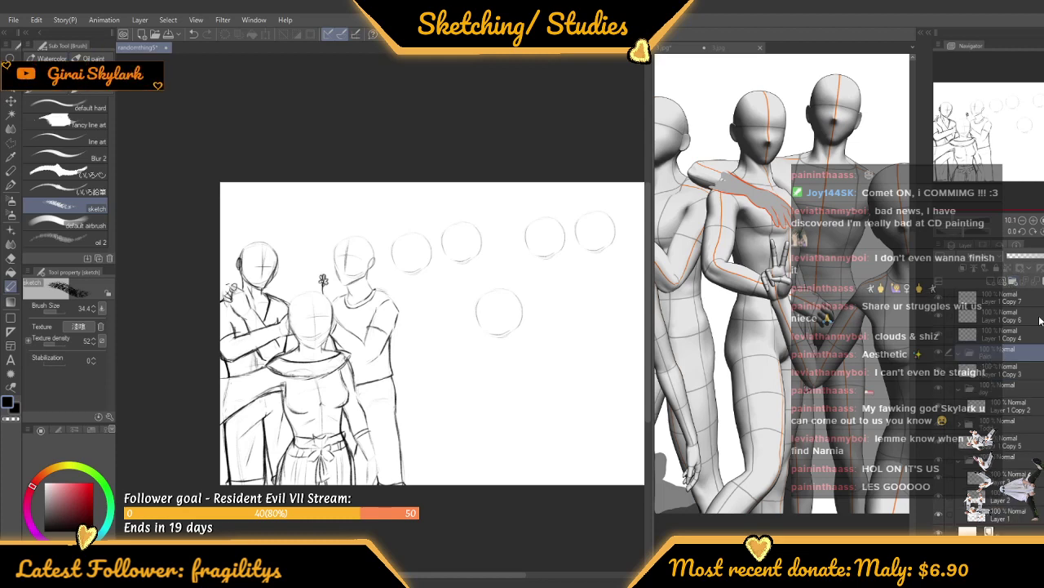
left_click_drag(1020, 373, 1015, 356)
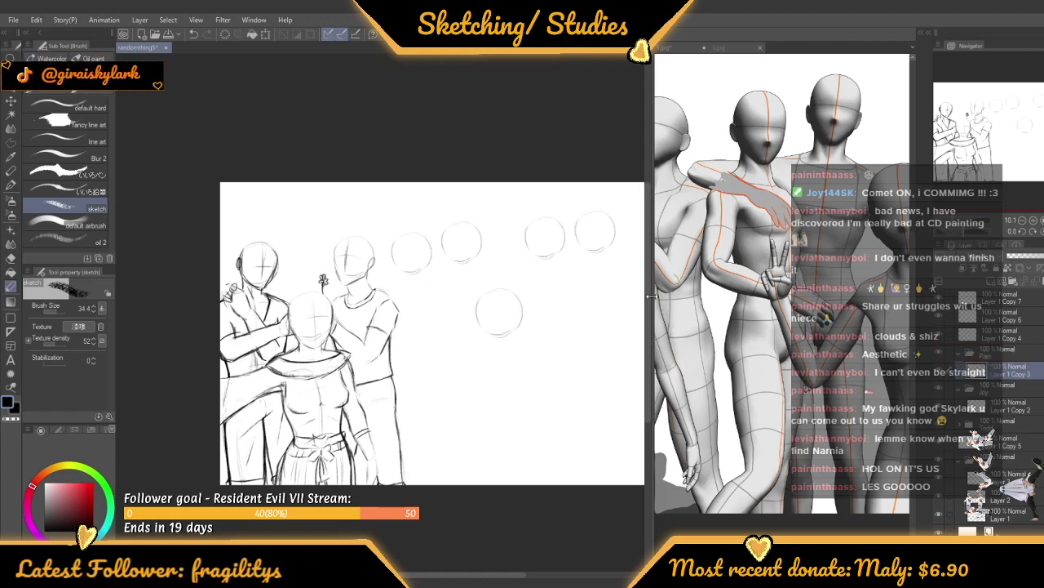
Enlarge the reference view to examine the poses of the whole mannequin group
left_click_drag(651, 296, 203, 301)
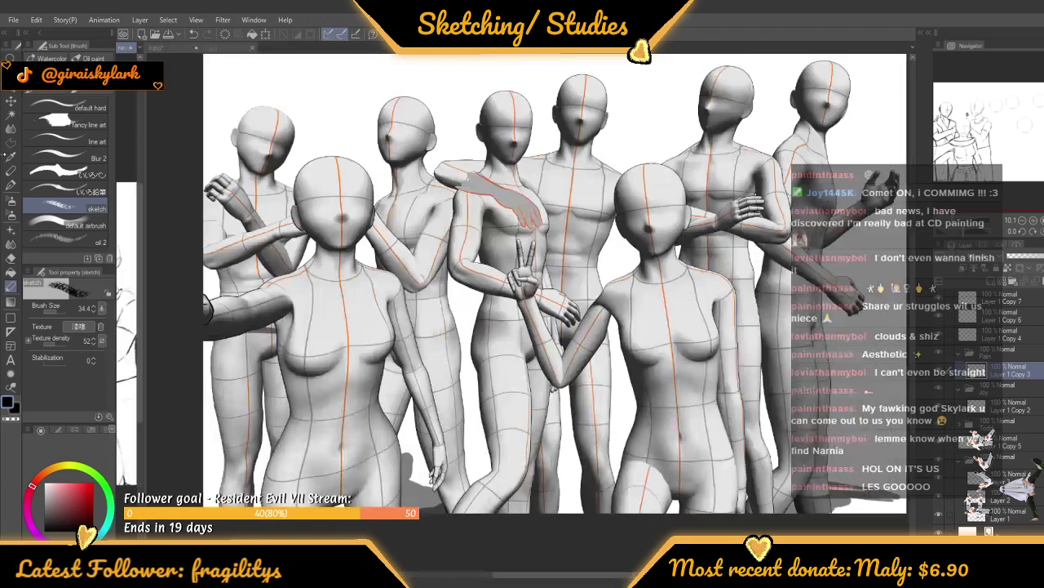
left_click(567, 530)
scroll(554, 463, "down", 4)
scroll(593, 456, "up", 3)
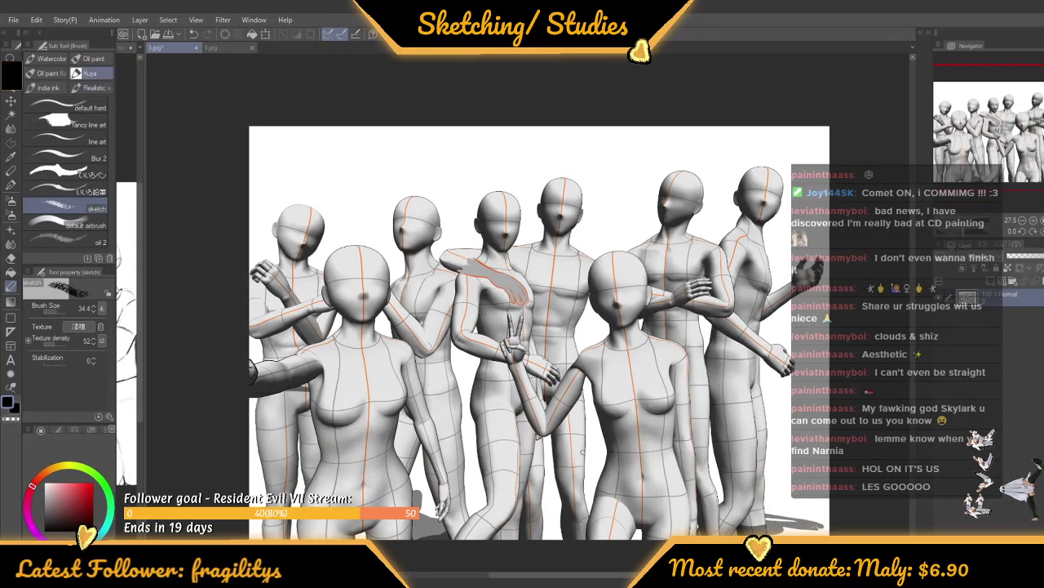
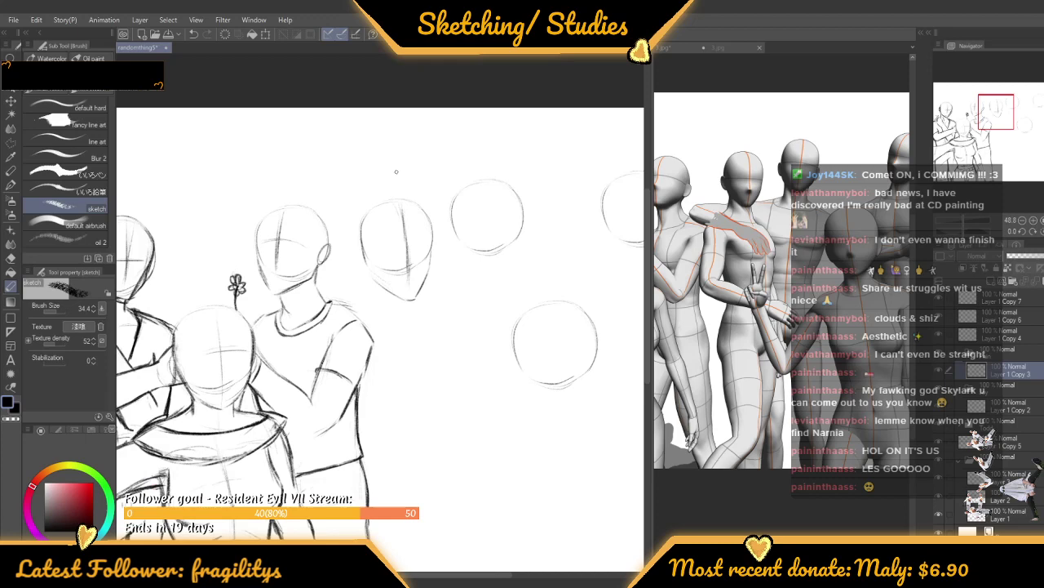
Sketch a slightly curved eye line across the fourth head, beside the right-hand figure
scroll(393, 253, "up", 2)
left_click_drag(390, 244, 446, 233)
scroll(433, 210, "down", 2)
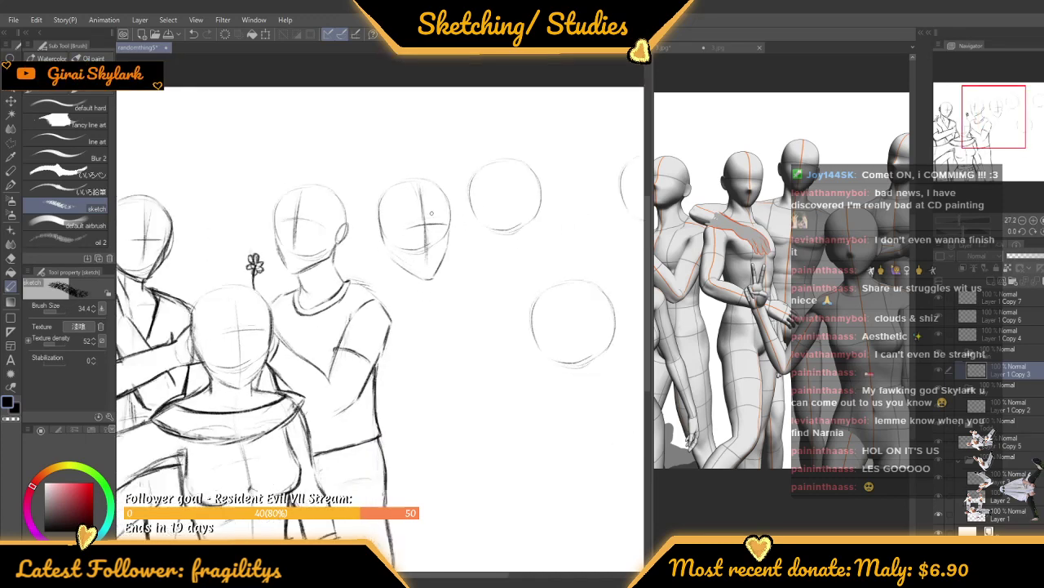
Darken the fourth head's lower jaw and far cheek into a pointed chin and tidy the chin's underside
scroll(413, 224, "up", 2)
scroll(417, 209, "down", 3)
scroll(366, 257, "up", 5)
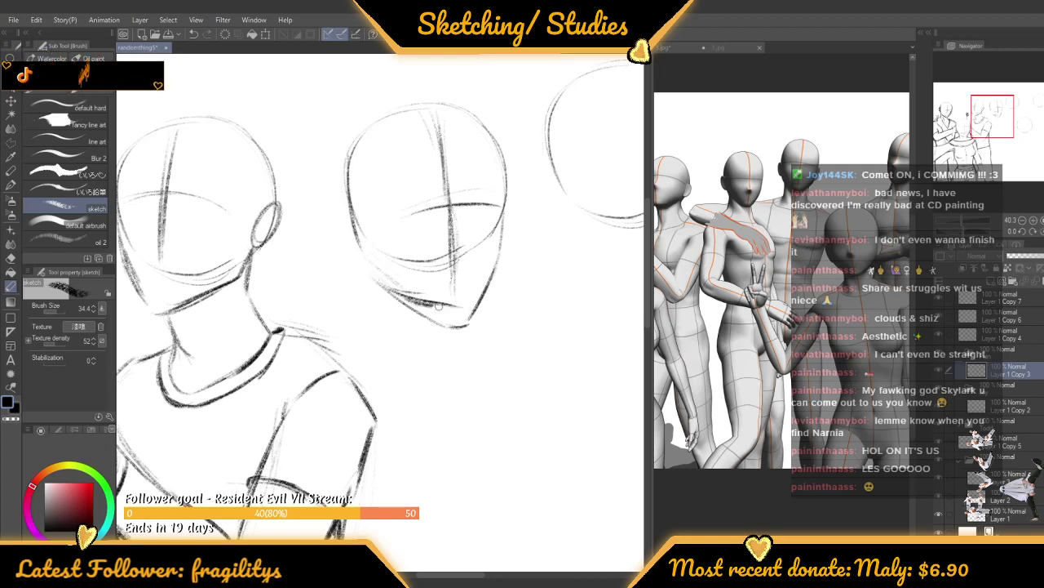
mouse_move(407, 289)
left_mouse_down()
mouse_move(466, 312)
mouse_move(492, 273)
mouse_move(466, 312)
mouse_move(504, 222)
left_mouse_up()
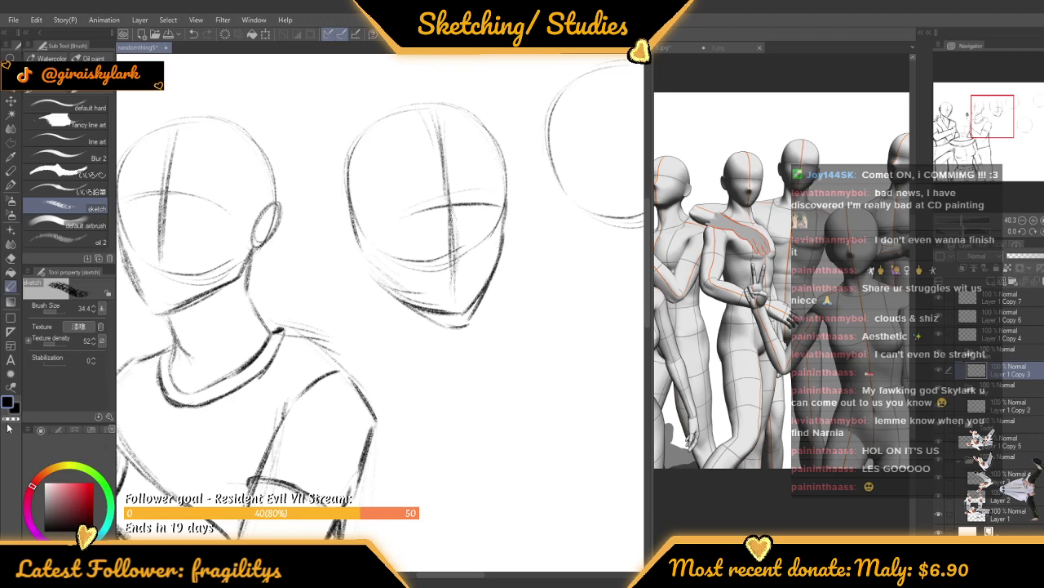
scroll(348, 326, "up", 2)
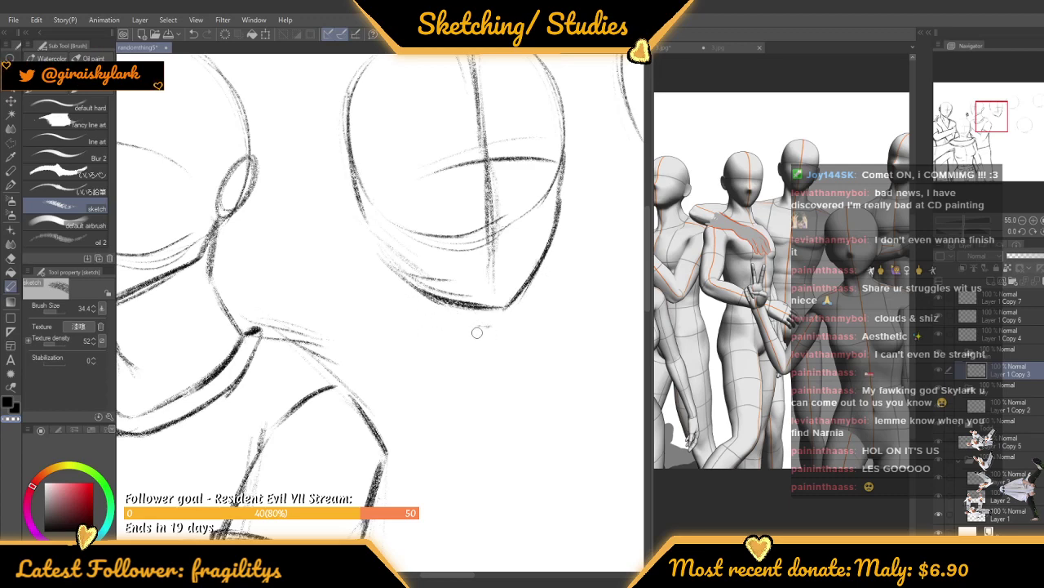
key("ctrl+minus")
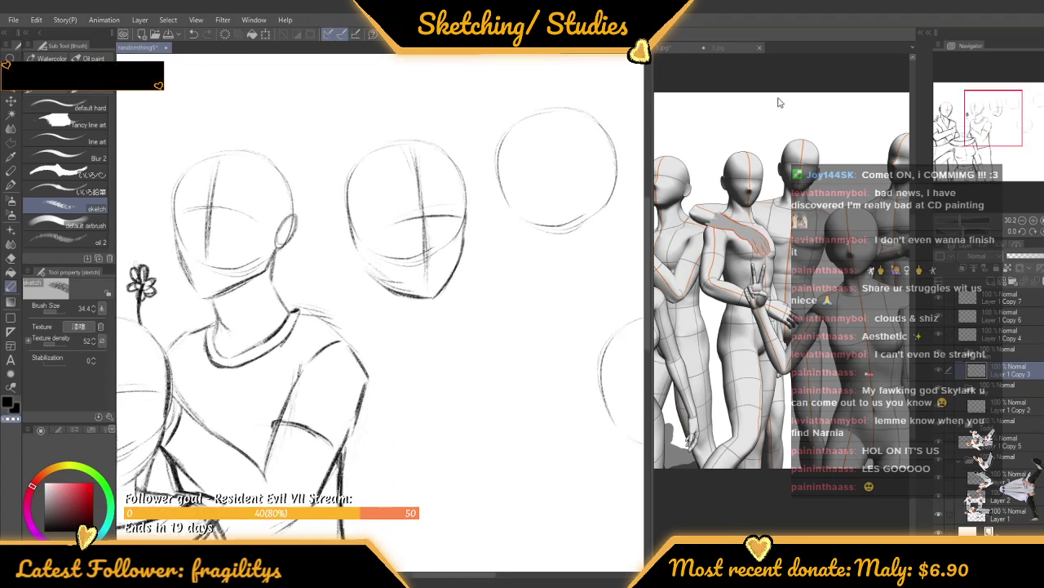
Reframe the mannequin reference and redraw the fourth head's near jawline with repeated strokes from the cheek to the chin
scroll(763, 59, "down", 5)
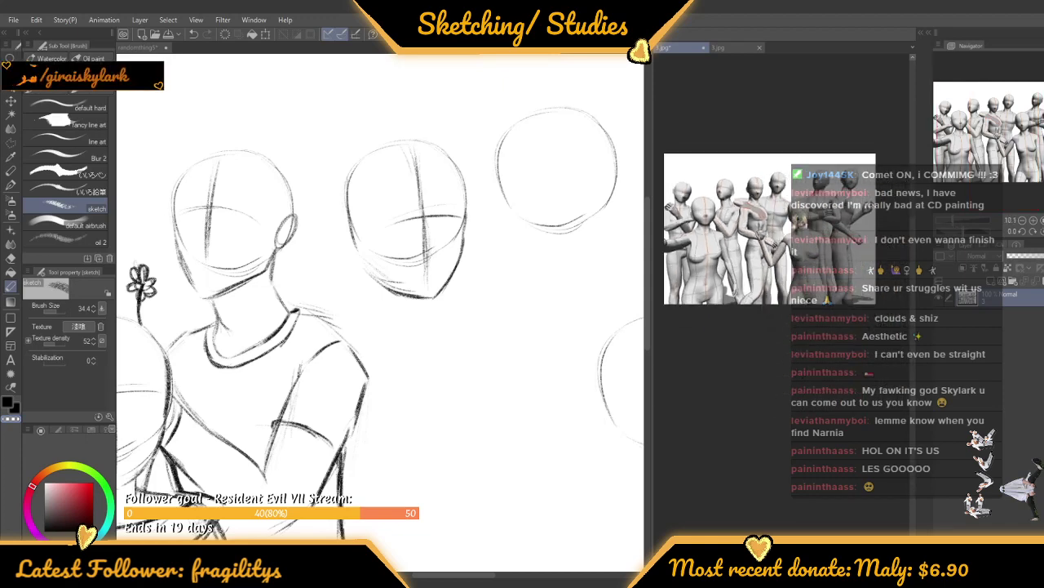
scroll(745, 128, "up", 5)
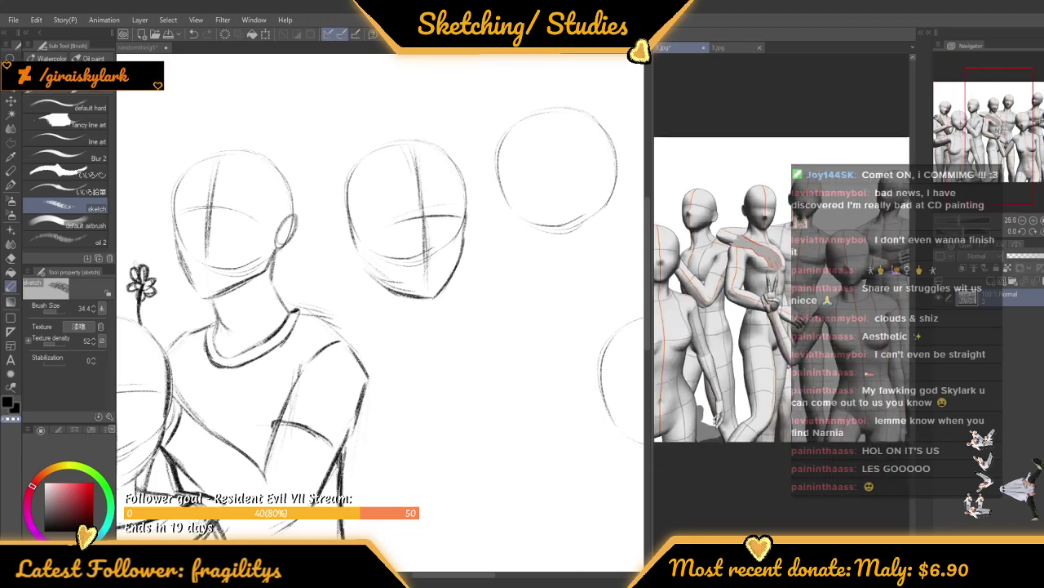
scroll(783, 310, "up", 1)
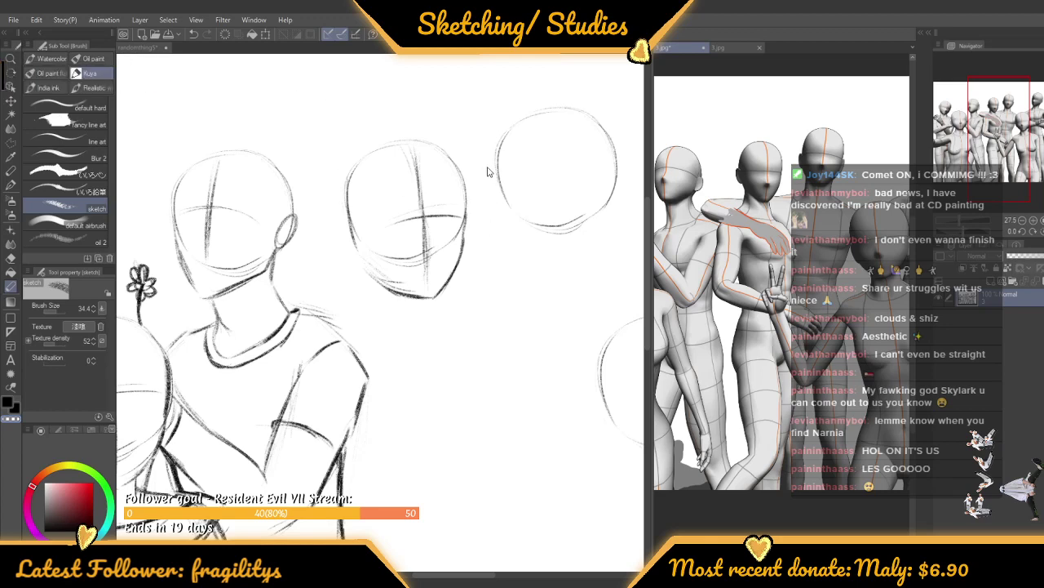
scroll(426, 196, "up", 2)
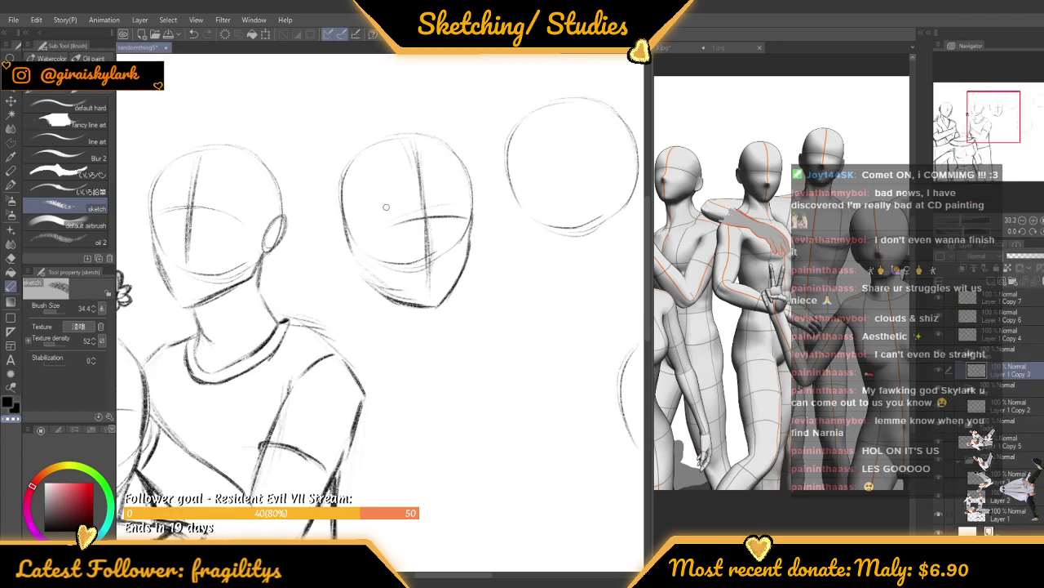
scroll(445, 208, "up", 1)
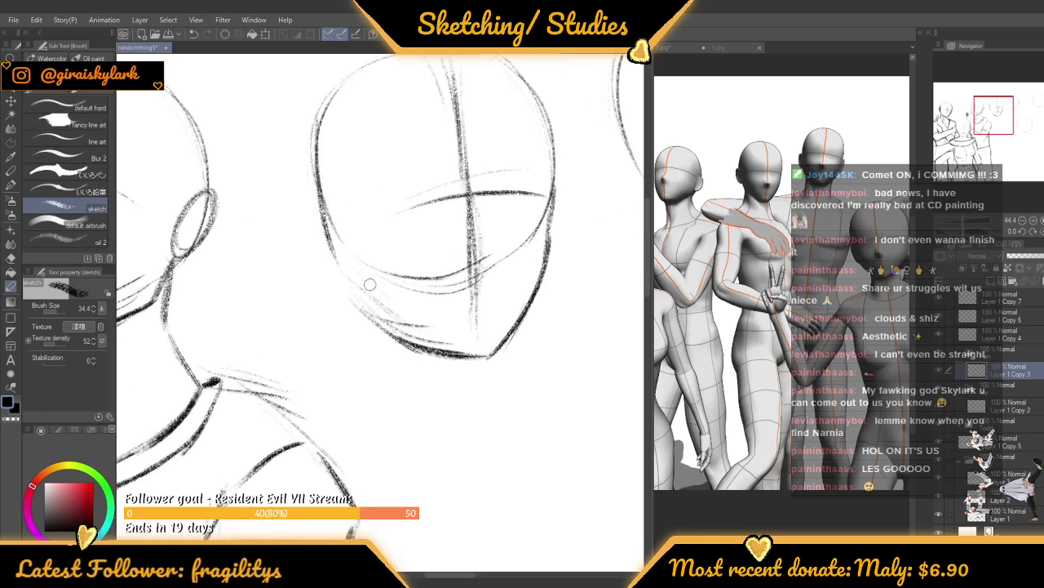
scroll(375, 218, "up", 1)
left_click_drag(342, 249, 411, 331)
mouse_move(343, 249)
left_mouse_down()
mouse_move(360, 285)
mouse_move(420, 338)
left_mouse_up()
mouse_move(343, 255)
left_mouse_down()
mouse_move(360, 290)
mouse_move(441, 355)
left_mouse_up()
mouse_move(344, 253)
left_mouse_down()
mouse_move(440, 355)
mouse_move(414, 335)
left_mouse_up()
scroll(379, 204, "down", 7)
scroll(389, 210, "up", 8)
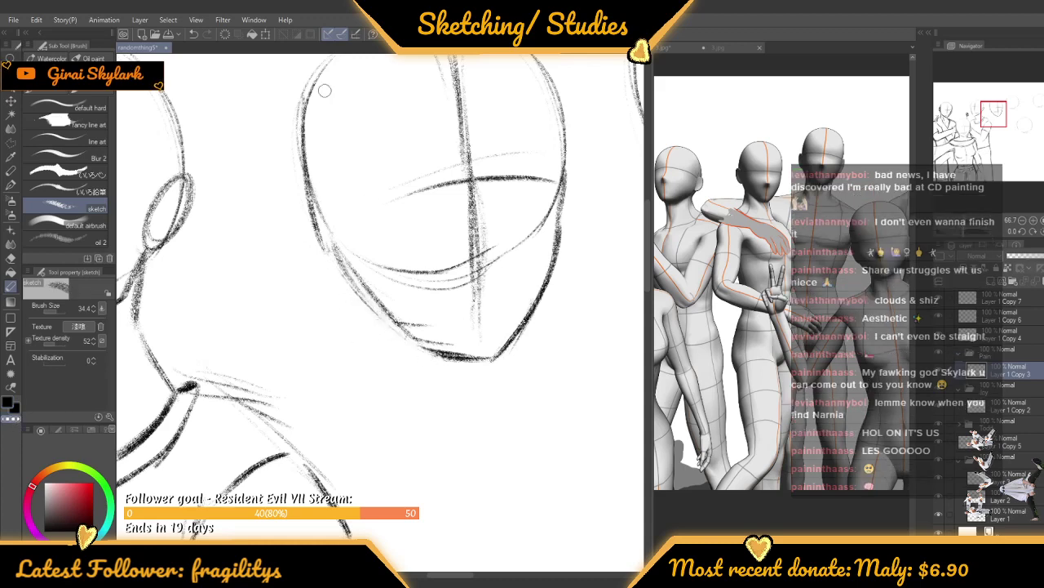
Sketch a narrow oval ear on the near side of the fourth head, undoing the first ear strokes
scroll(381, 321, "down", 3)
scroll(382, 321, "up", 3)
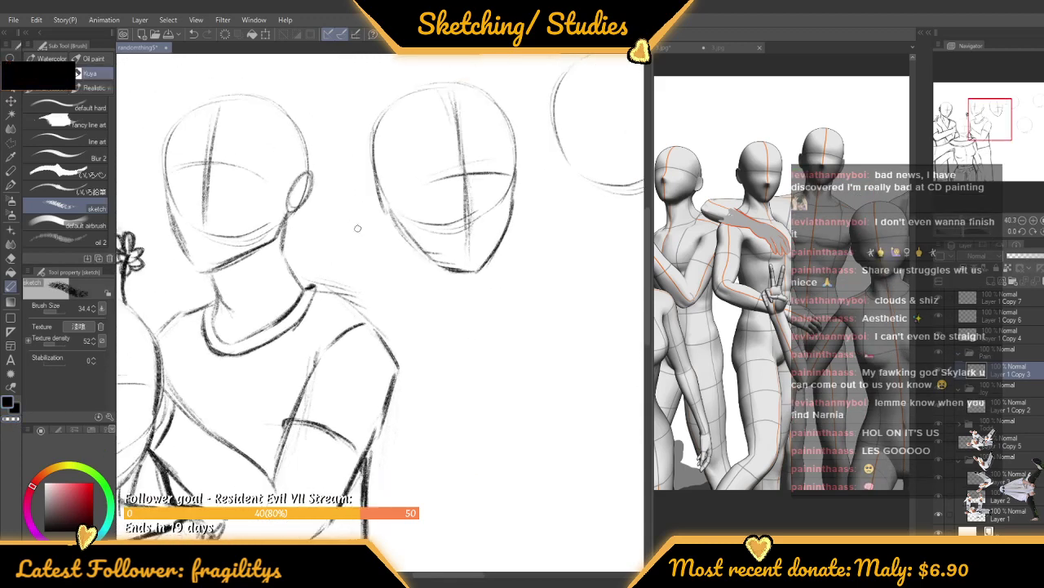
left_click_drag(379, 171, 389, 217)
key("ctrl+z")
key("ctrl+z")
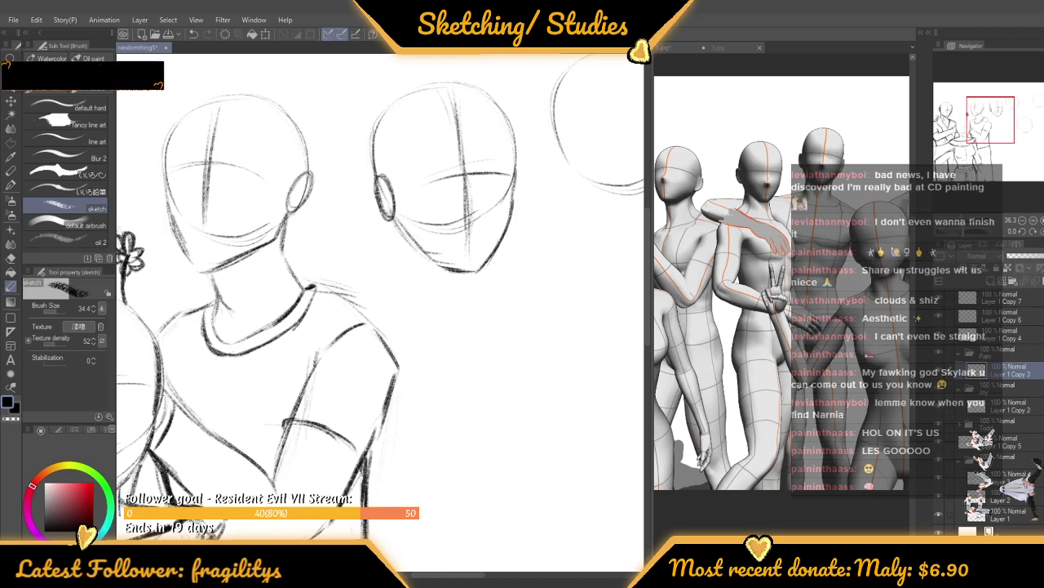
Darken the fourth head's jawline from the bottom of the ear down toward the chin
scroll(414, 227, "down", 3)
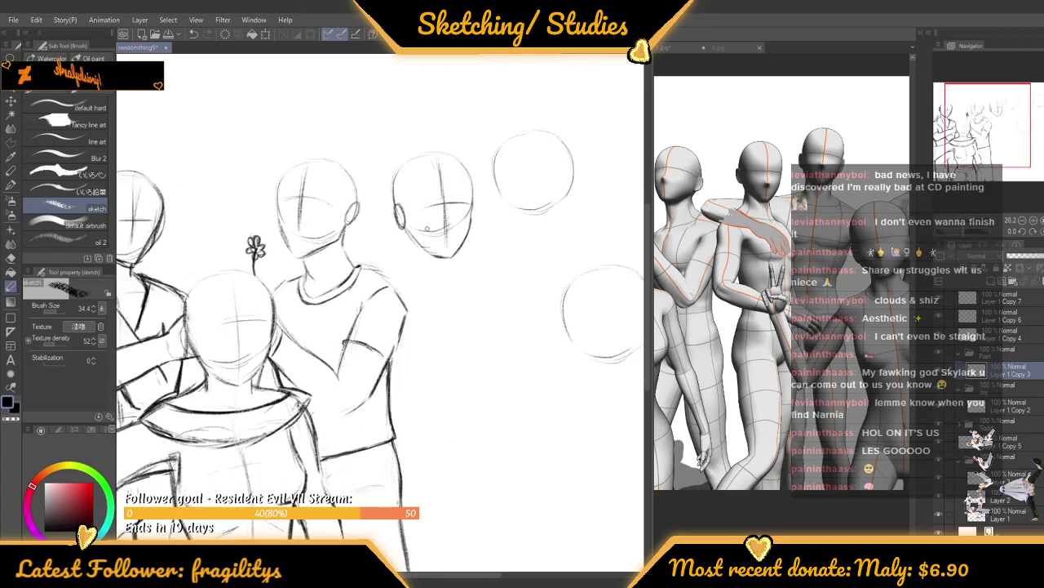
scroll(450, 152, "up", 3)
scroll(445, 209, "up", 2)
scroll(437, 226, "down", 3)
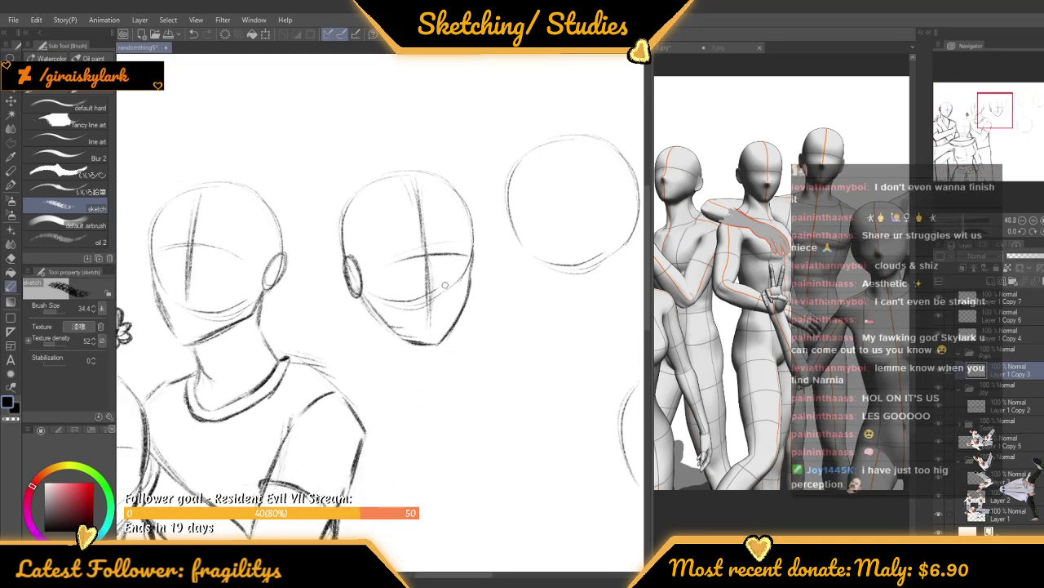
scroll(444, 263, "up", 3)
scroll(359, 308, "up", 2)
mouse_move(310, 300)
left_mouse_down()
mouse_move(323, 342)
mouse_move(319, 332)
mouse_move(373, 385)
left_mouse_up()
scroll(391, 282, "down", 5)
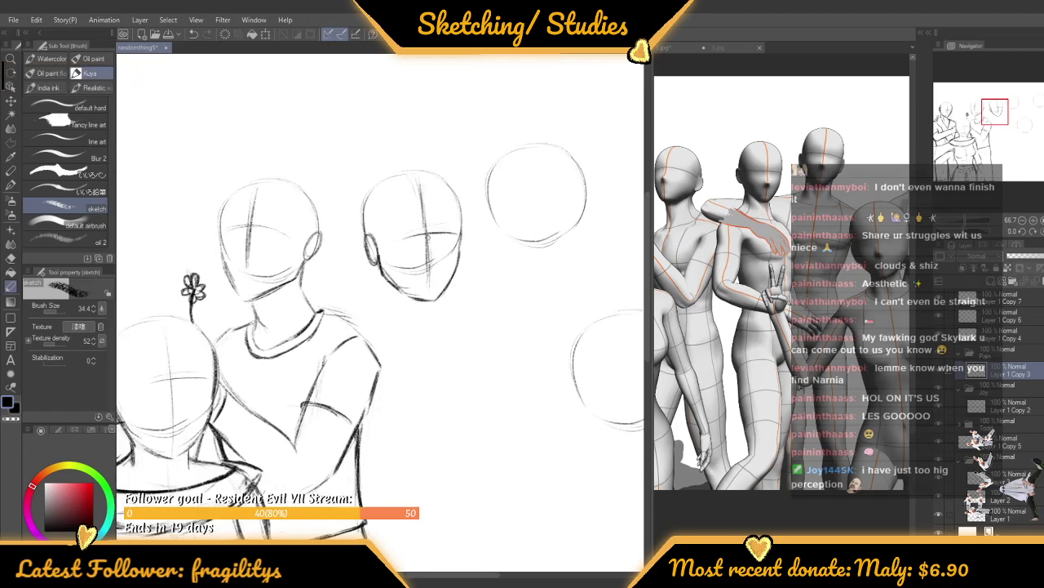
scroll(408, 204, "up", 1)
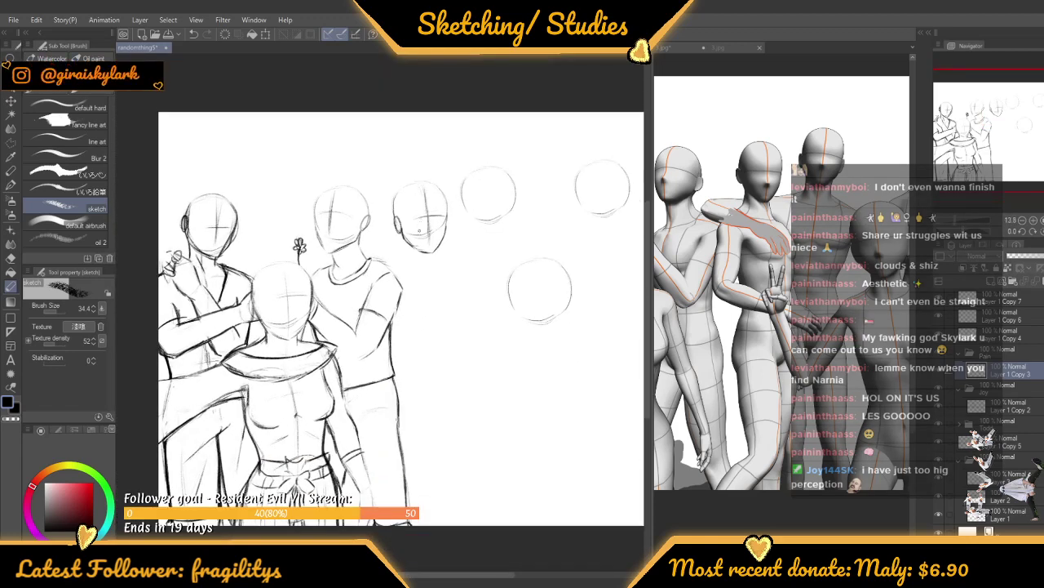
Sketch a curved side-plane line on the fourth head, rising from above the ear toward the crown
scroll(406, 160, "up", 5)
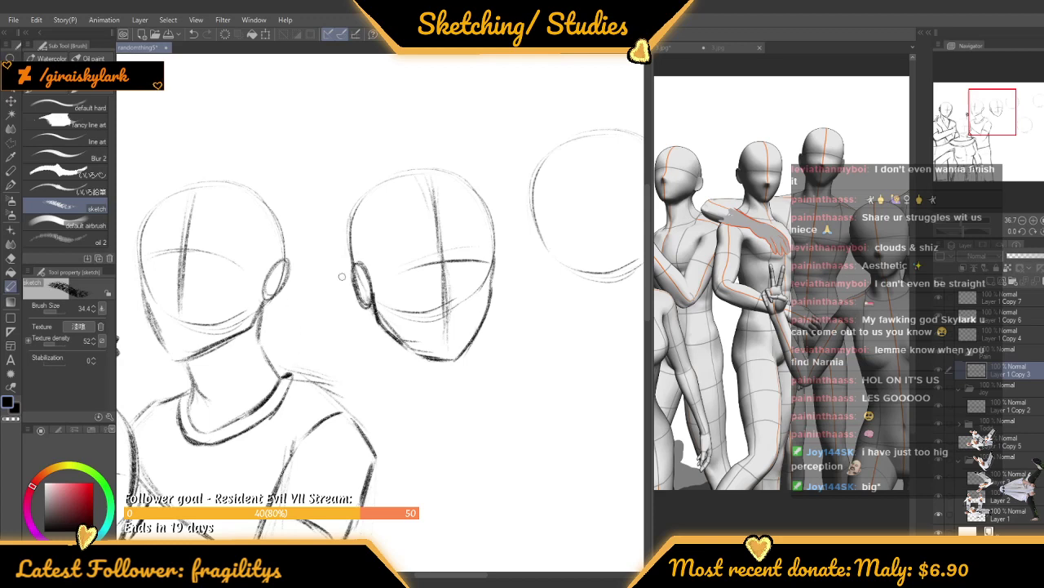
scroll(384, 304, "down", 1)
scroll(393, 228, "up", 3)
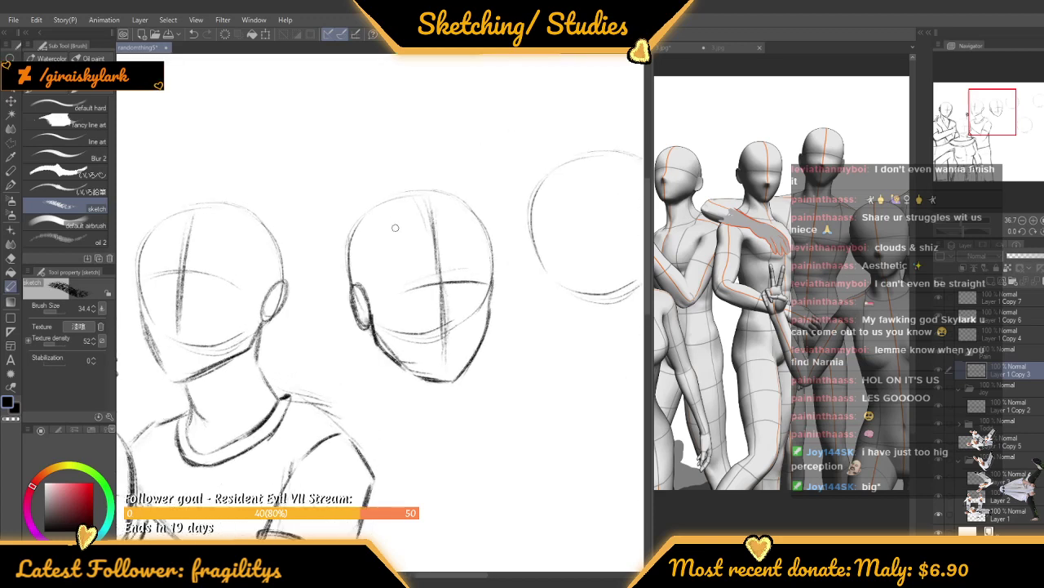
scroll(399, 204, "down", 4)
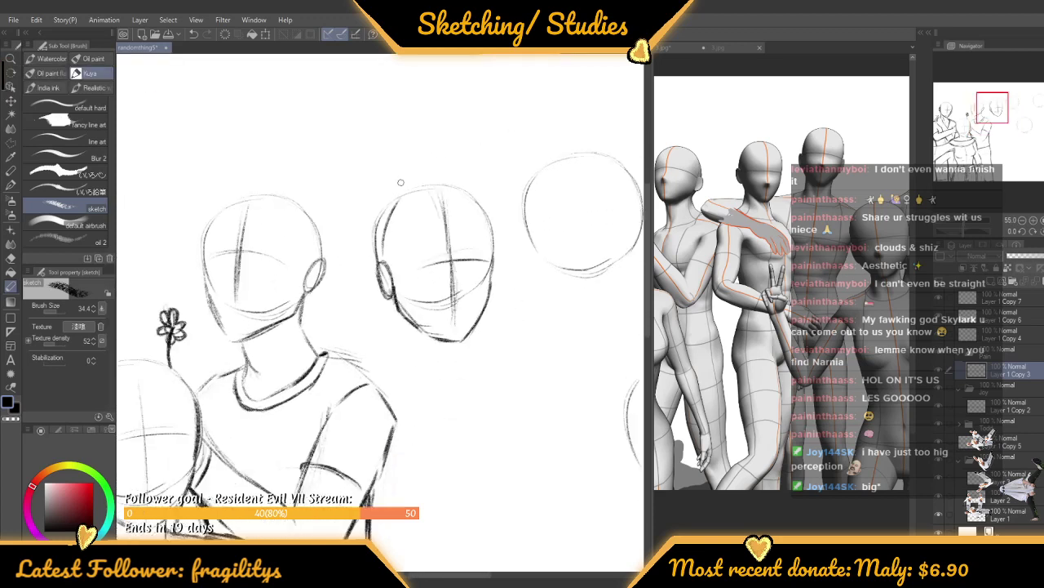
scroll(404, 212, "up", 2)
scroll(404, 212, "up", 2)
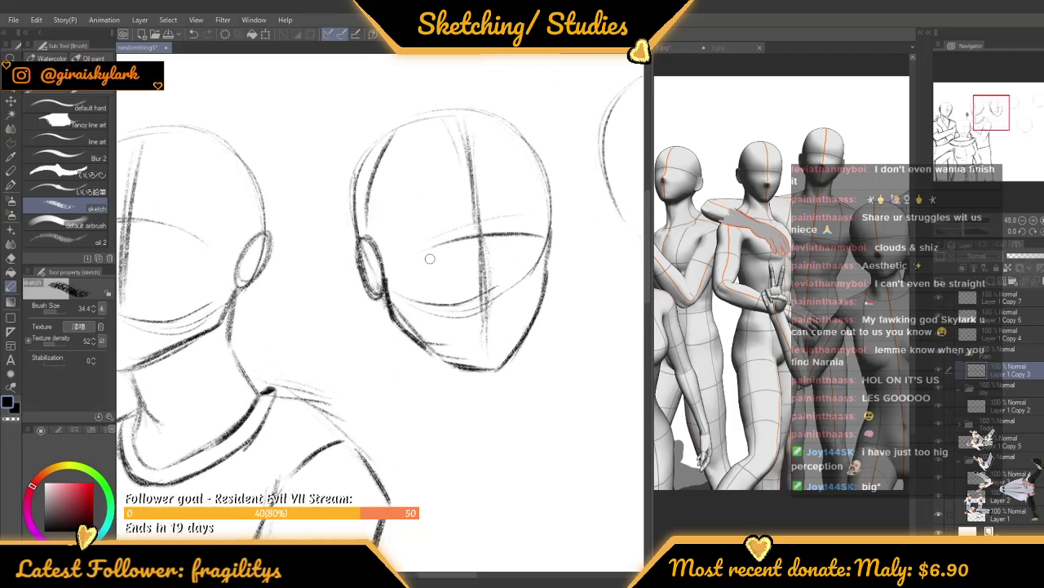
Add a new layer beneath the fourth head's layer and sketch the near neck line sloping from the ear down to the shoulder
scroll(427, 263, "down", 3)
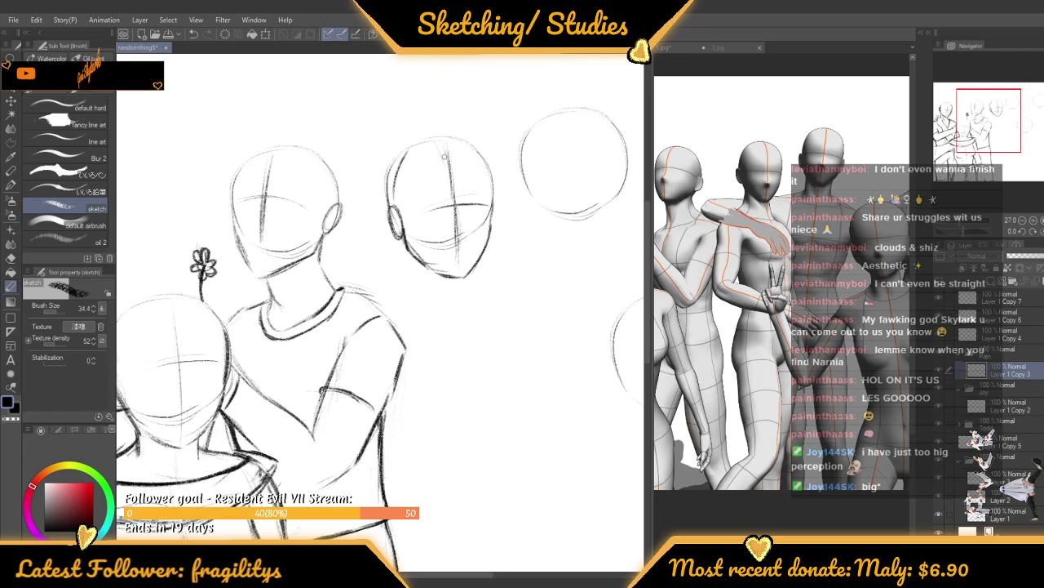
scroll(408, 269, "up", 4)
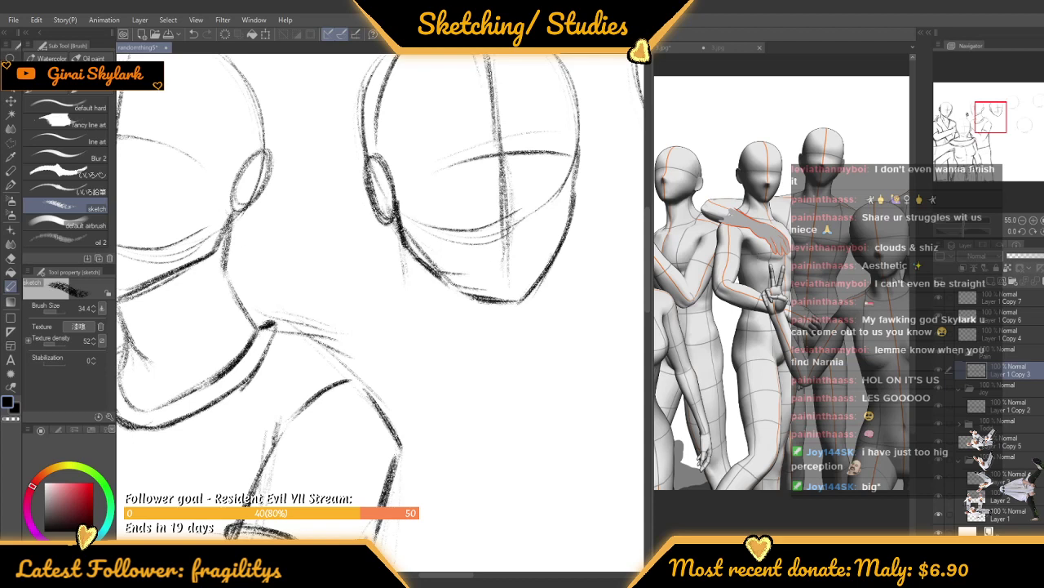
left_click(989, 282)
left_click_drag(1023, 372, 1025, 403)
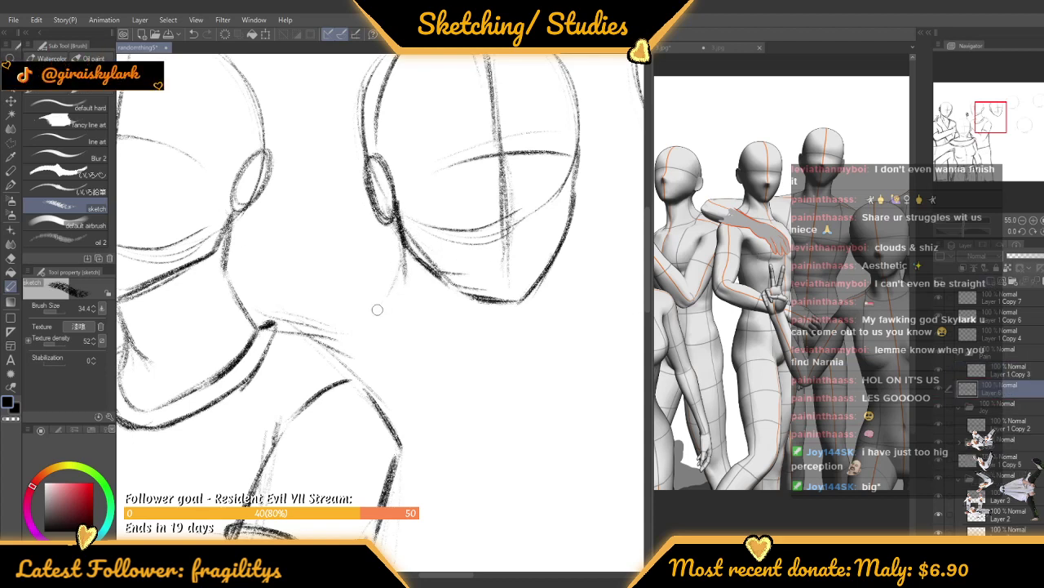
left_click_drag(393, 294, 352, 372)
left_click_drag(397, 284, 349, 374)
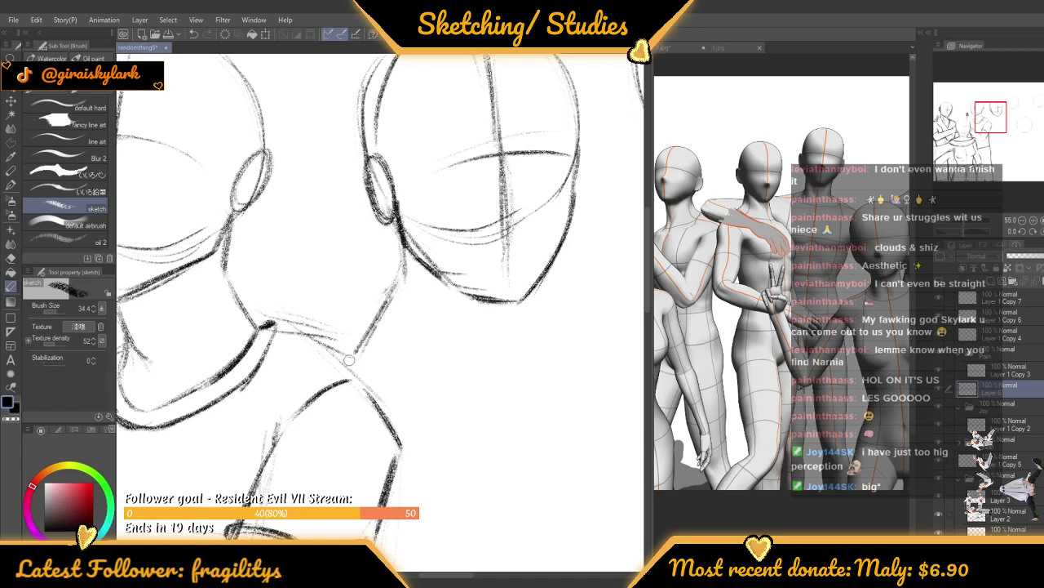
Sketch the fourth figure's far neck and shoulder, continuing the outer contour down the side of the body
scroll(354, 273, "down", 5)
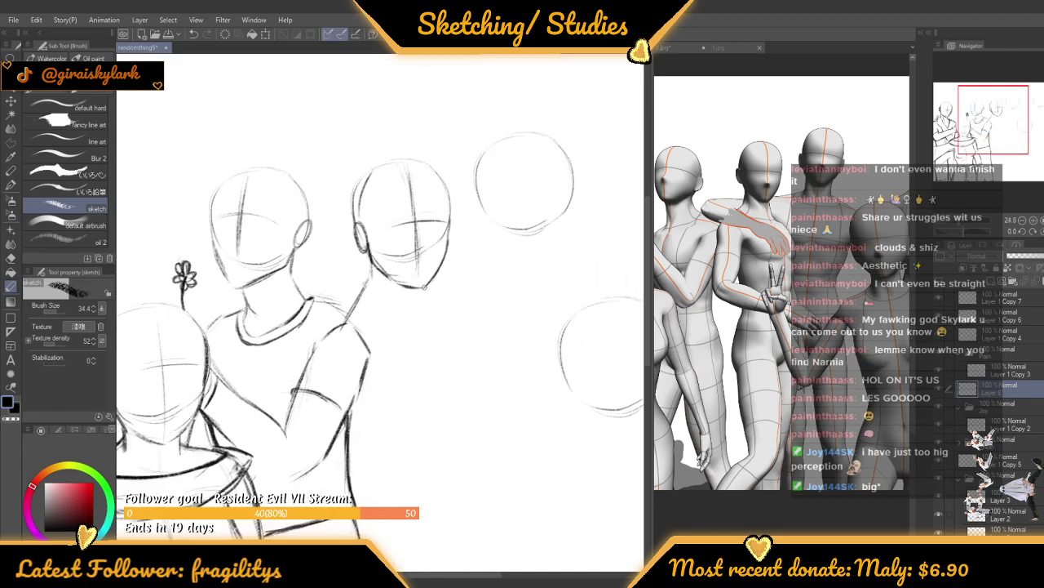
scroll(400, 245, "up", 1)
mouse_move(417, 286)
left_mouse_down()
mouse_move(460, 367)
mouse_move(447, 342)
mouse_move(455, 396)
left_mouse_up()
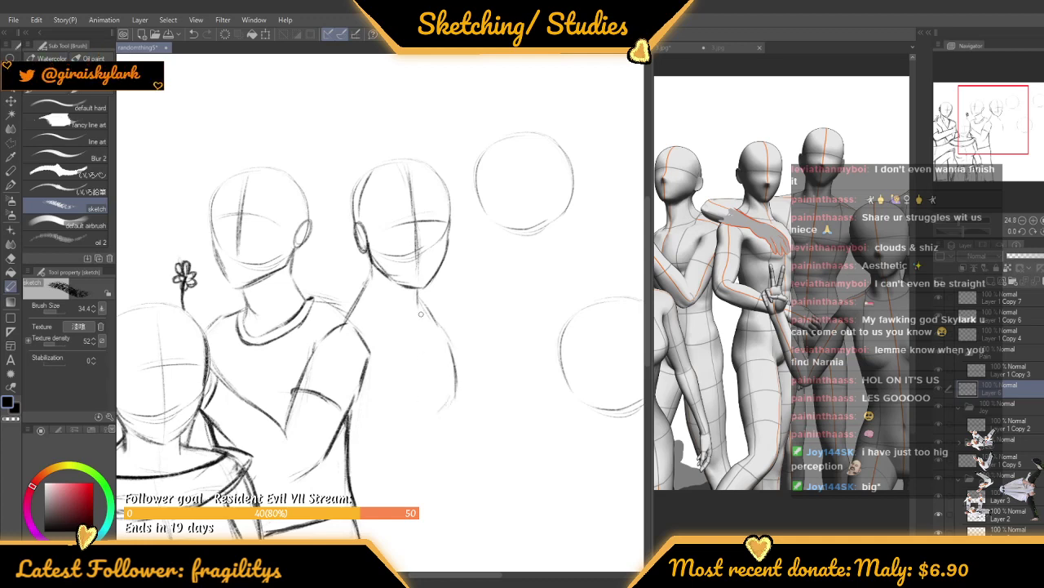
scroll(421, 314, "down", 2)
scroll(429, 334, "up", 1)
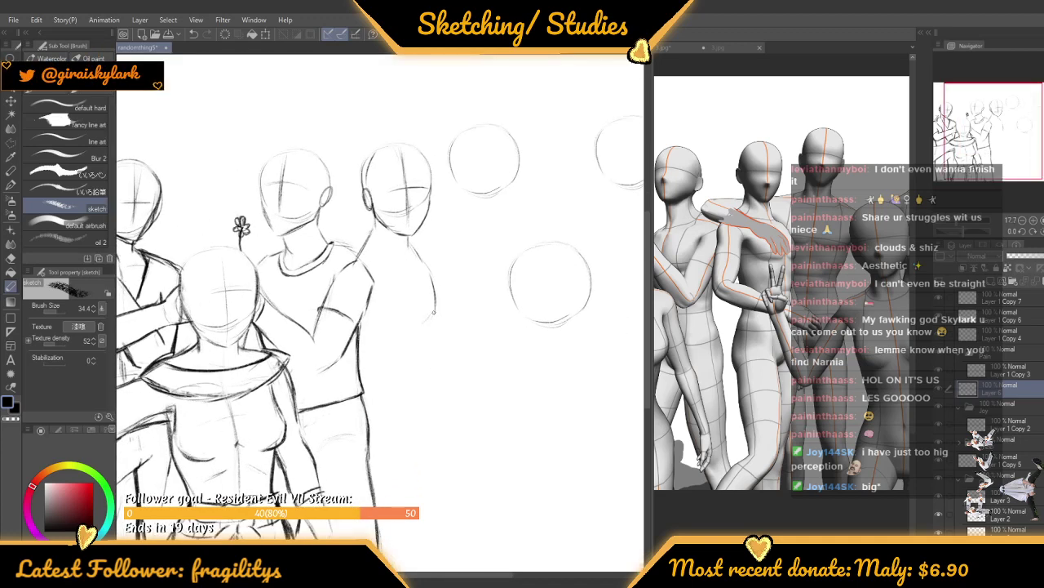
left_click_drag(433, 325, 425, 389)
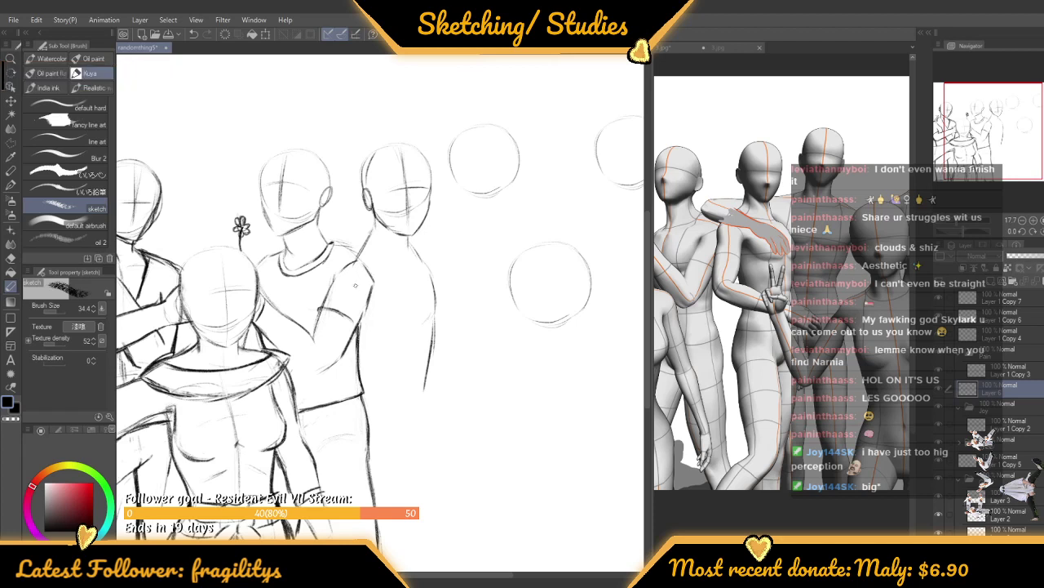
Sketch the fourth figure's lower chest curve, darken the far side contour, and draw both edges of the near upper arm
left_click_drag(369, 287, 406, 321)
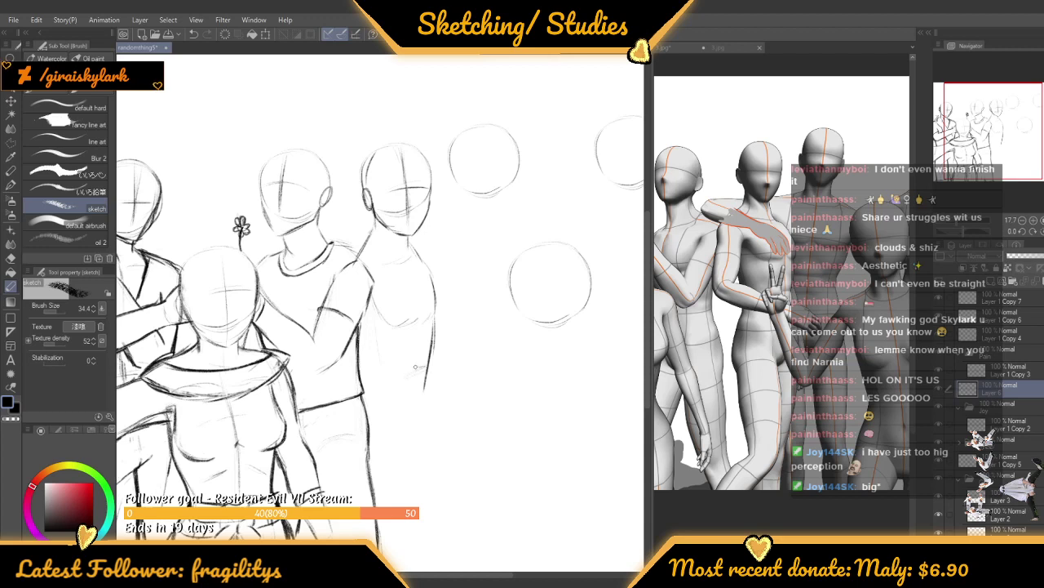
left_click_drag(434, 307, 434, 367)
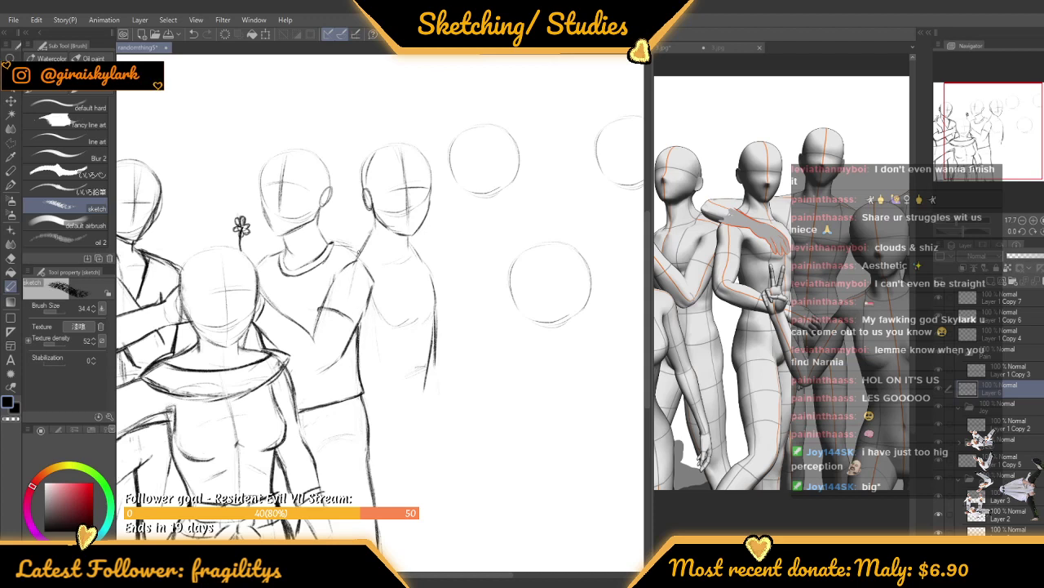
left_click_drag(348, 268, 334, 325)
left_click_drag(383, 289, 379, 306)
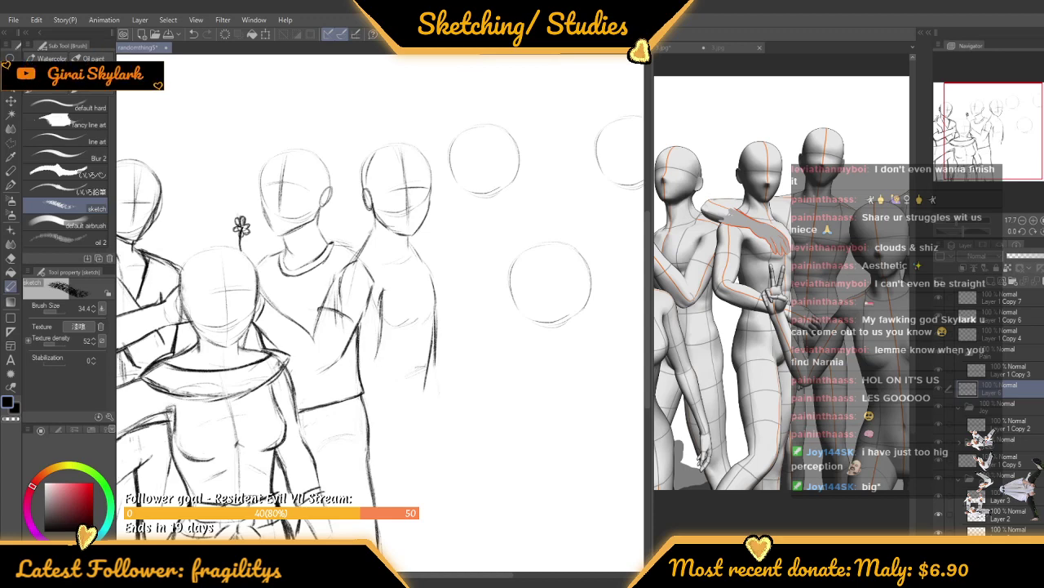
Sketch the fourth figure's bent forearm crossing the waist, with a lower contour from the elbow and a slanted upper contour
scroll(384, 227, "down", 3)
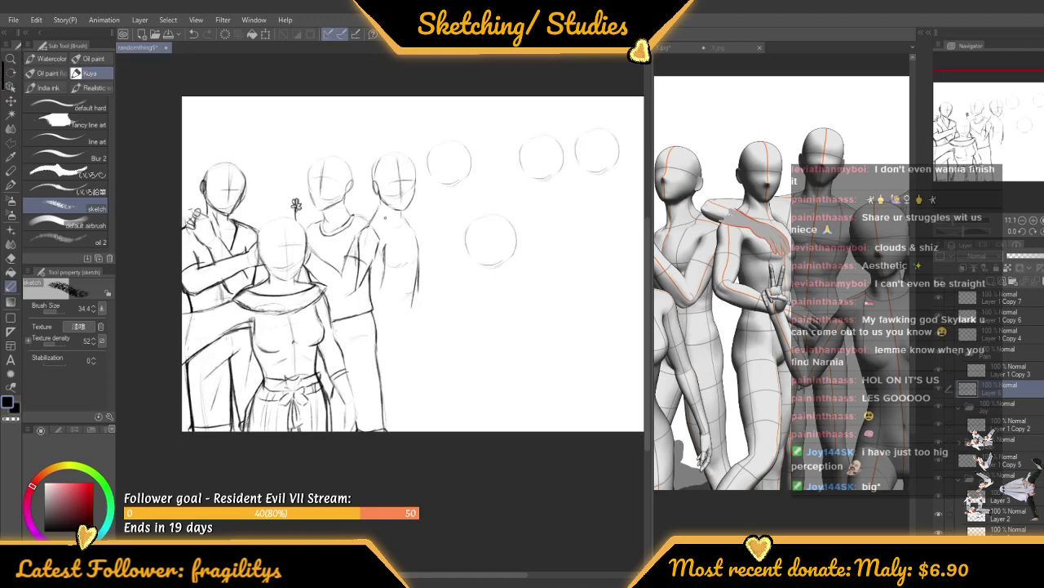
scroll(406, 212, "up", 1)
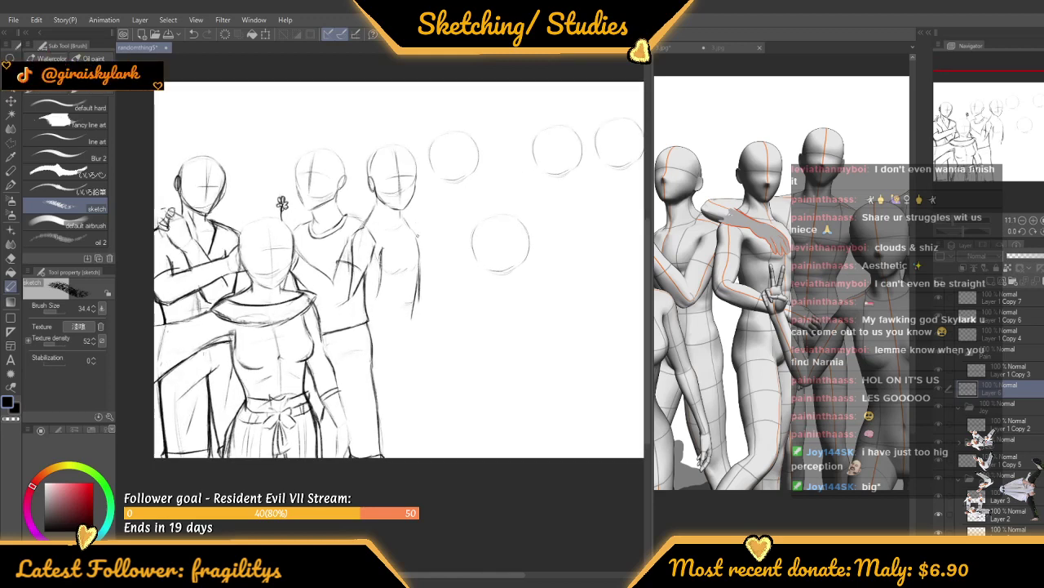
scroll(397, 242, "up", 2)
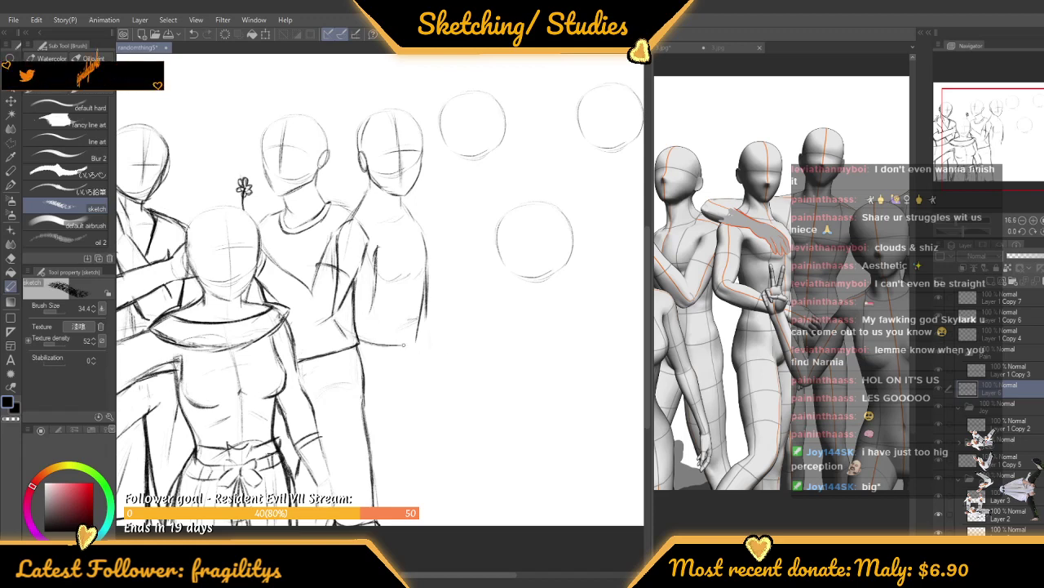
scroll(374, 299, "up", 2)
scroll(375, 300, "up", 2)
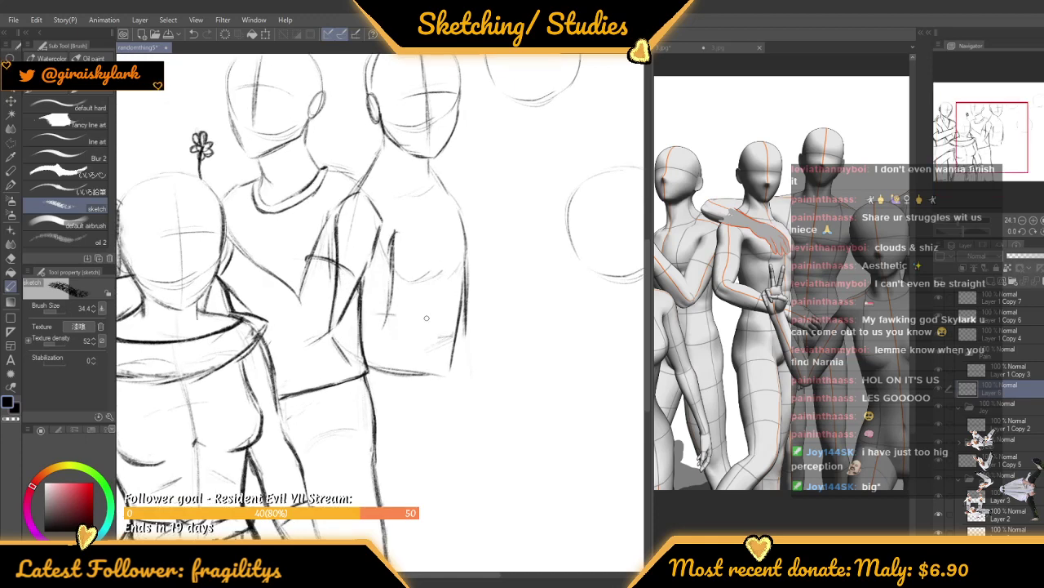
scroll(426, 317, "up", 2)
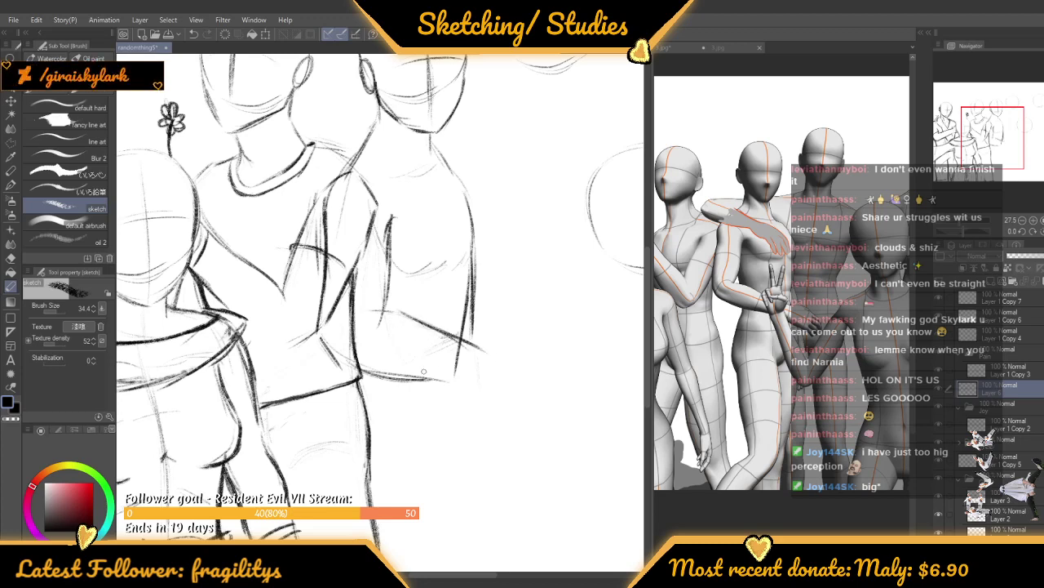
scroll(490, 397, "down", 4)
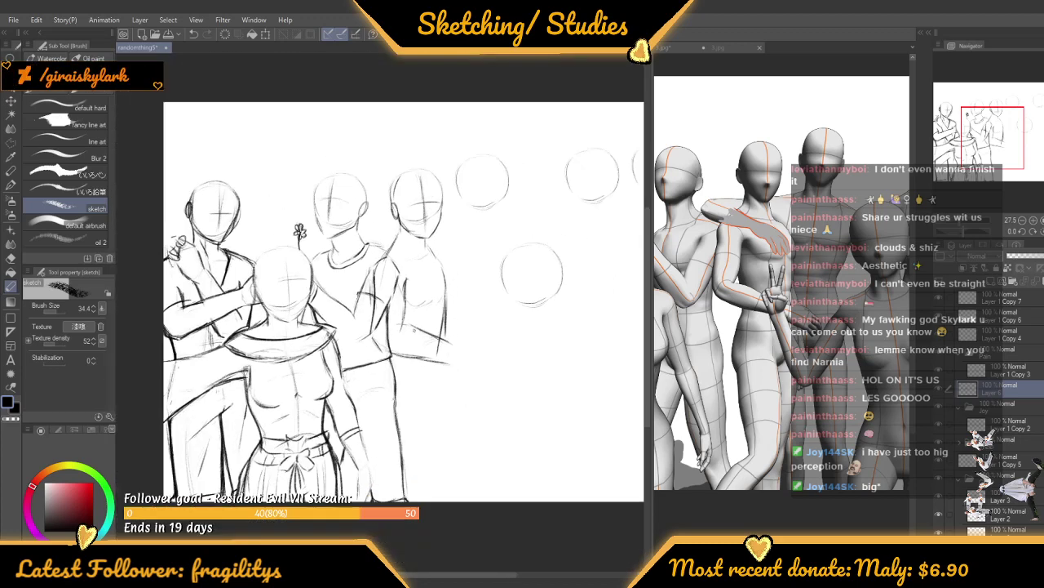
scroll(399, 258, "up", 3)
scroll(399, 258, "up", 1)
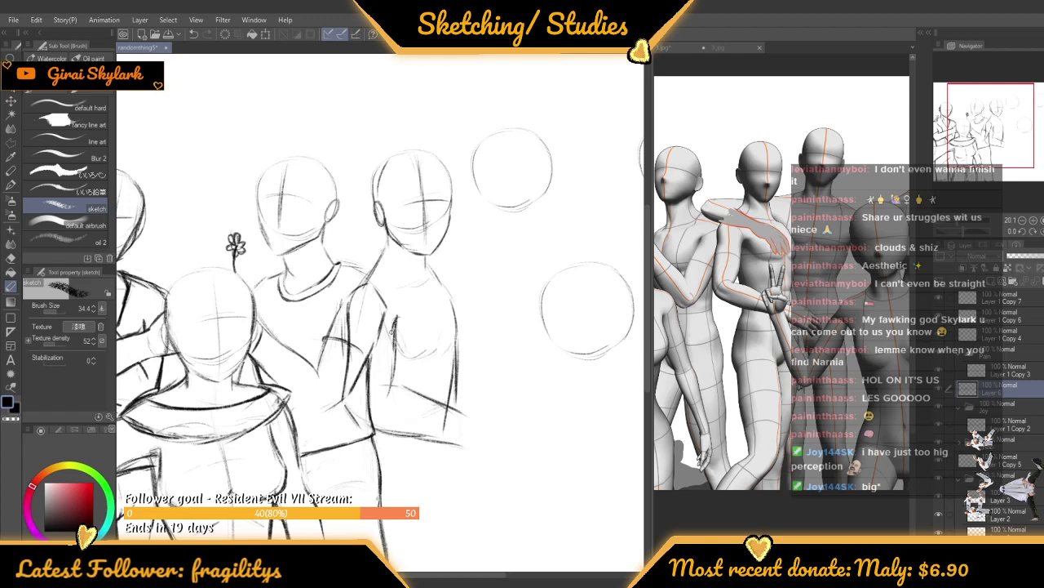
Select the inner arm and upper forearm lines with a polyline, shift them slightly toward the outer arm contour, and deselect
key("m")
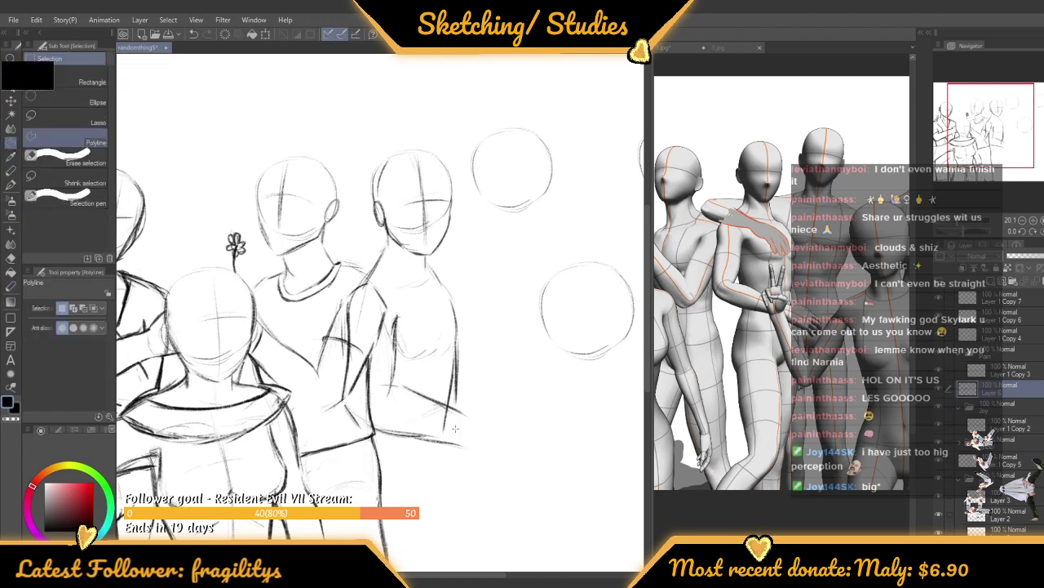
left_click(454, 428)
left_click(492, 430)
left_click(412, 383)
left_click(401, 346)
left_click(392, 304)
left_click(401, 303)
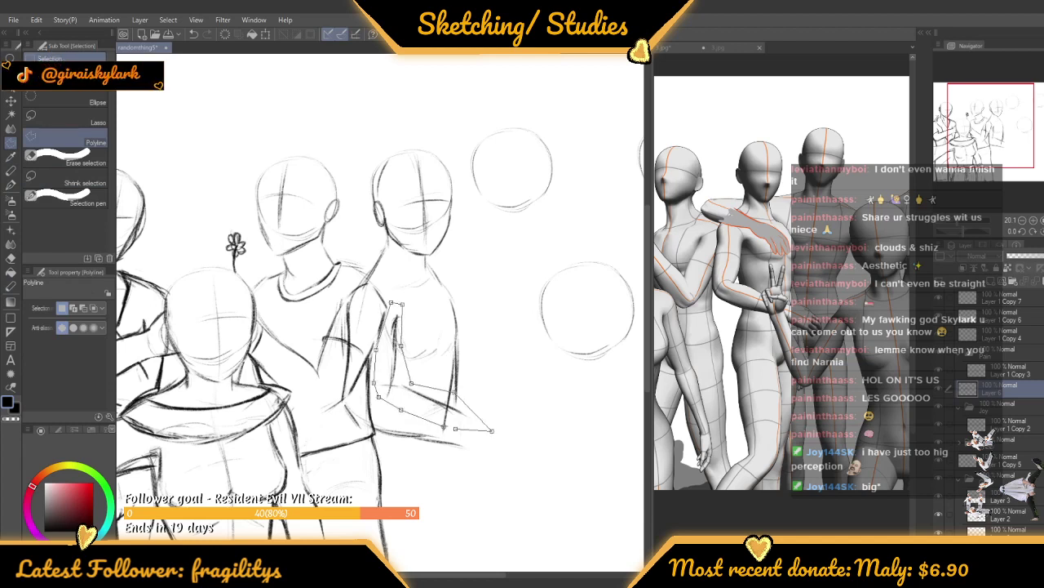
left_click(455, 429)
key("ctrl+t")
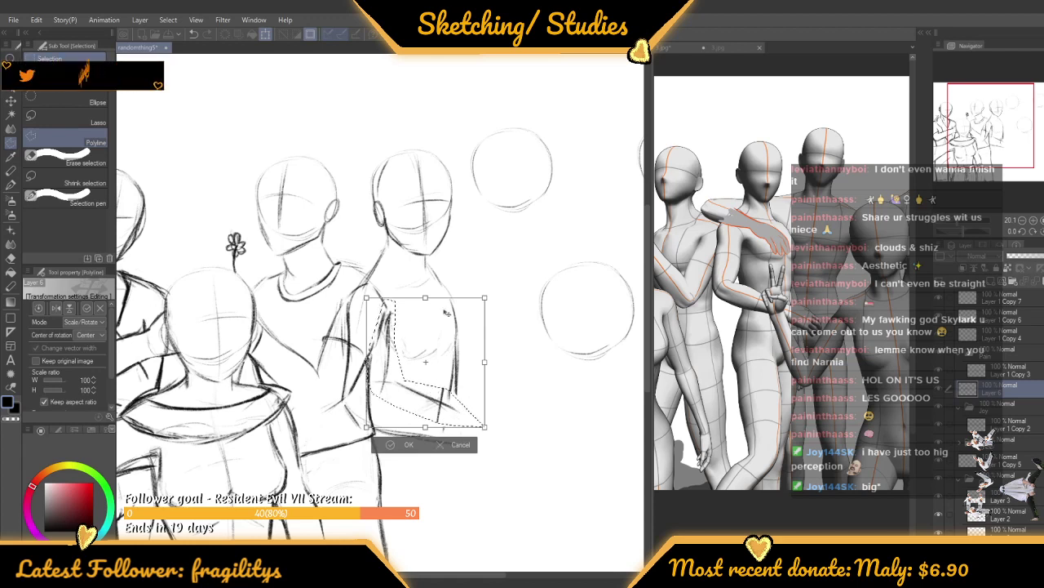
key("Return")
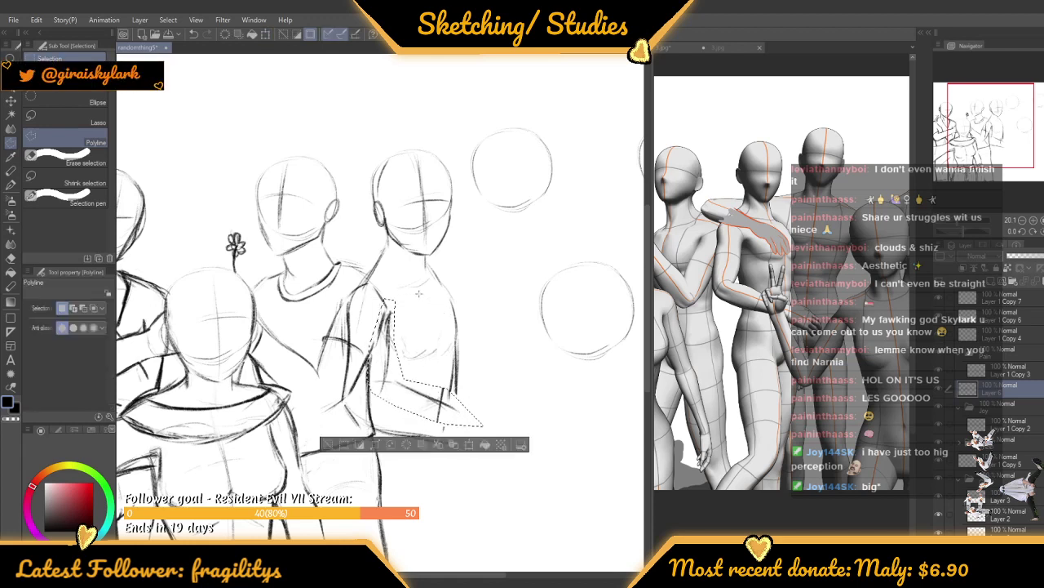
key("ctrl+d")
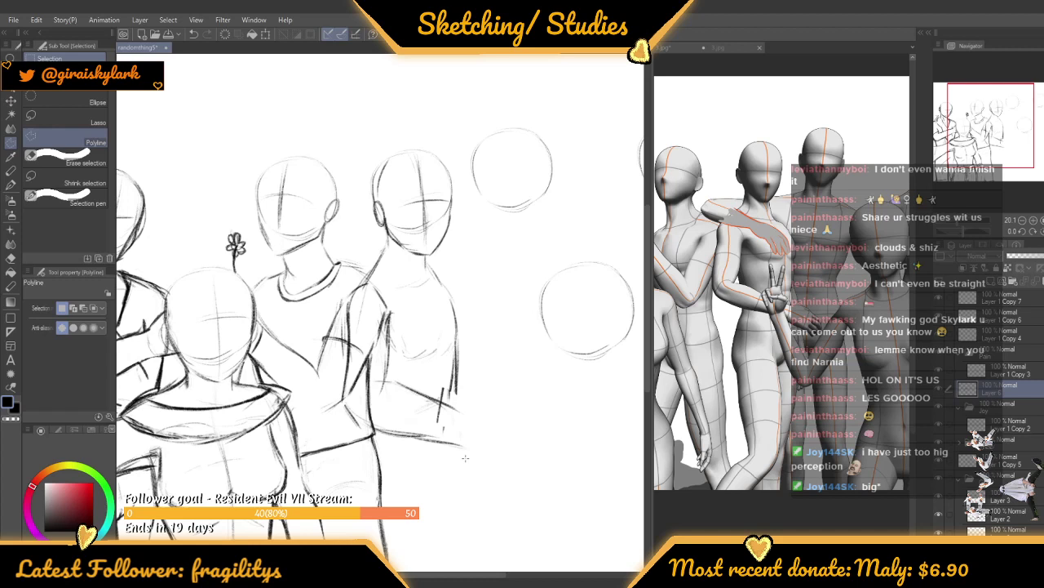
Select the outer arm and lower forearm contour with a polyline, rotate it slightly clockwise, reposition it closer to the body, and deselect
left_click(463, 471)
left_click(472, 428)
left_click(381, 426)
left_click(355, 405)
left_click(364, 382)
left_click(376, 281)
left_click(342, 287)
left_click(323, 315)
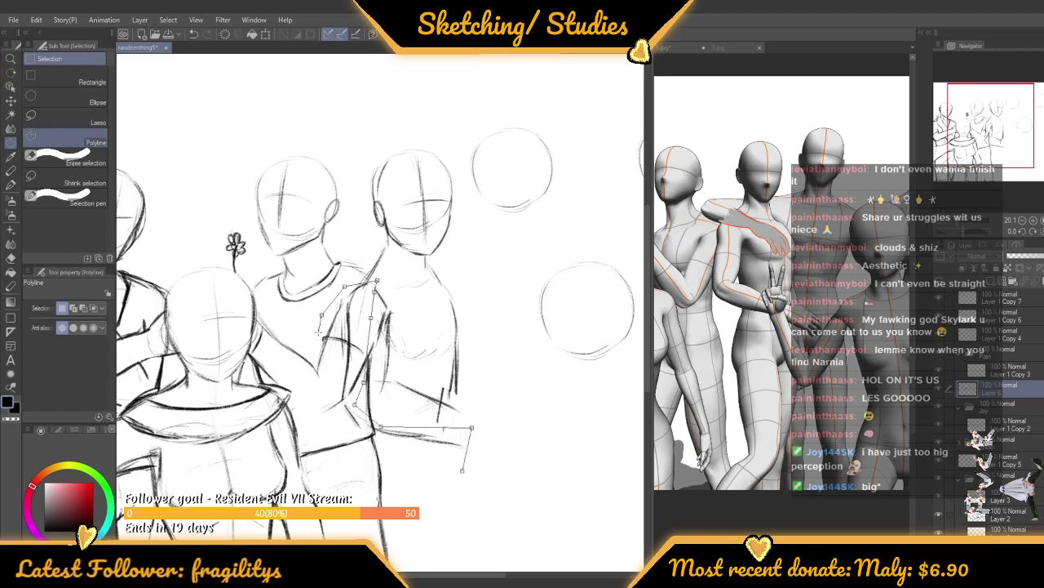
left_click(337, 425)
left_click(371, 463)
left_click(449, 470)
left_click(462, 471)
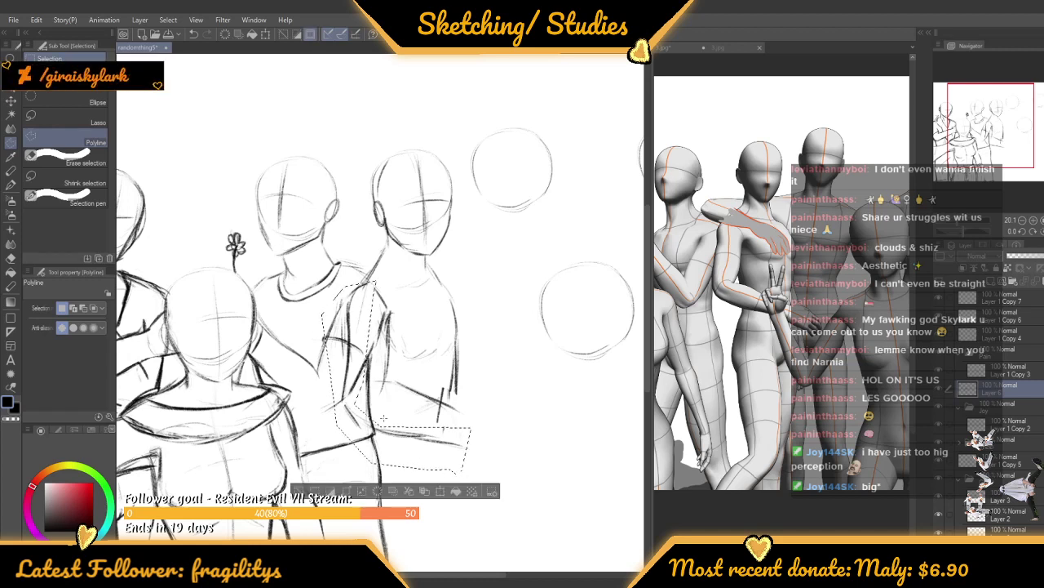
key("ctrl+t")
left_click_drag(424, 367, 410, 363)
left_click_drag(466, 265, 476, 270)
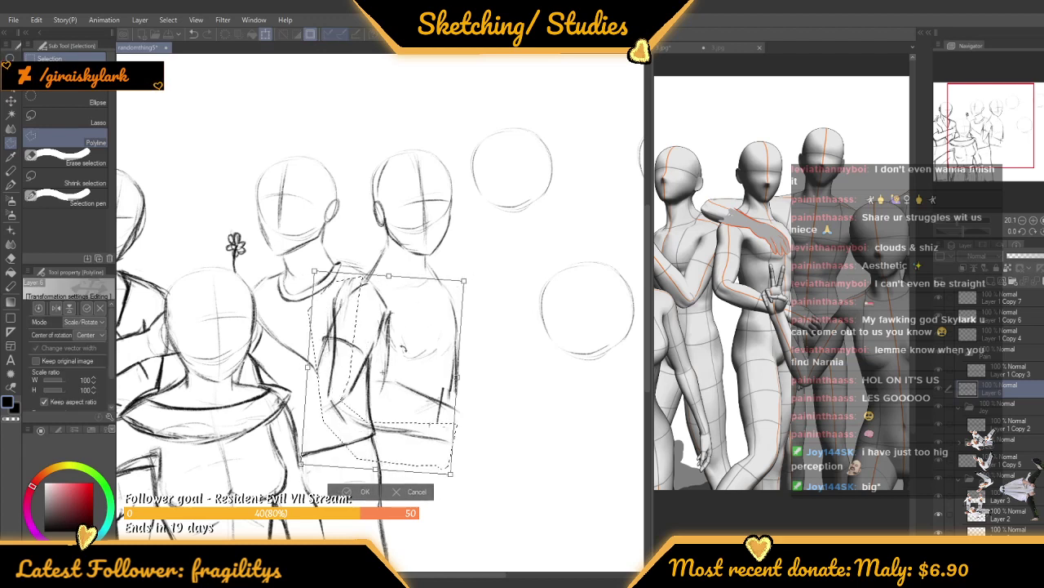
left_click_drag(404, 349, 405, 363)
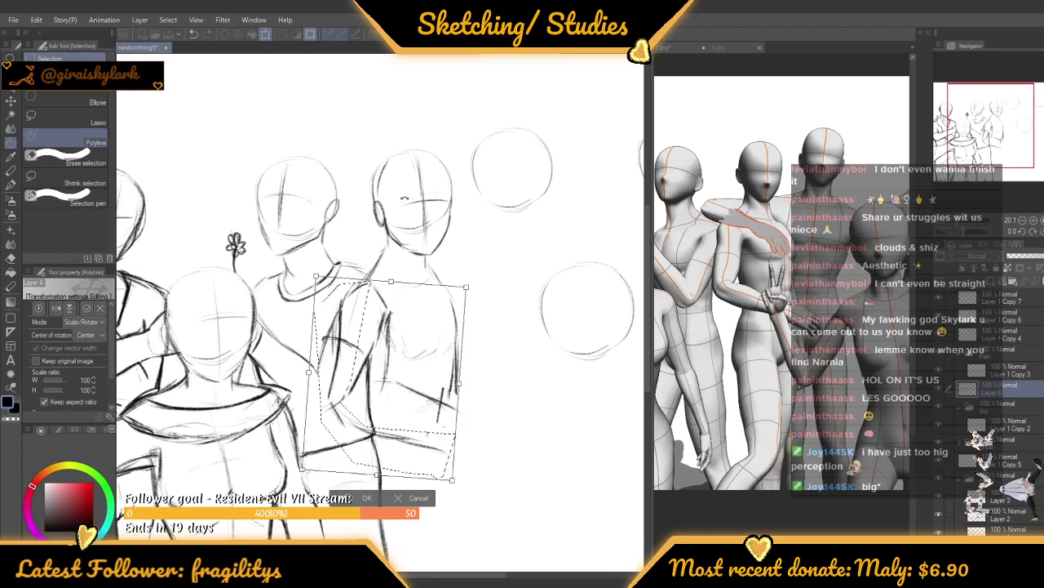
key("Return")
key("ctrl+d")
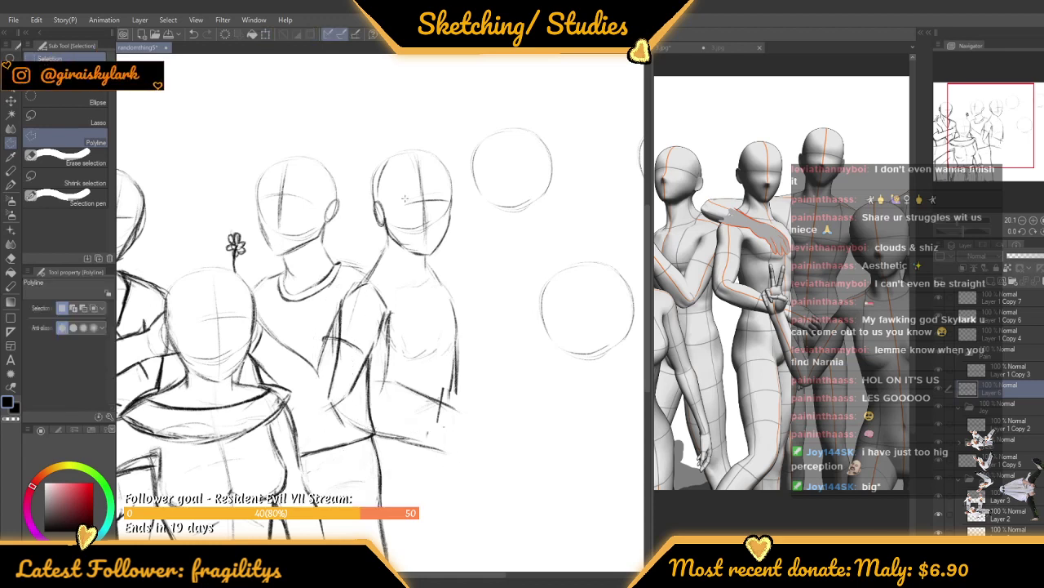
Reselect the inner arm and upper forearm lines with a polyline, nudge them toward the outer arm again, and deselect
left_click(448, 421)
left_click(471, 415)
left_click(412, 379)
left_click(400, 360)
left_click(403, 305)
left_click(384, 303)
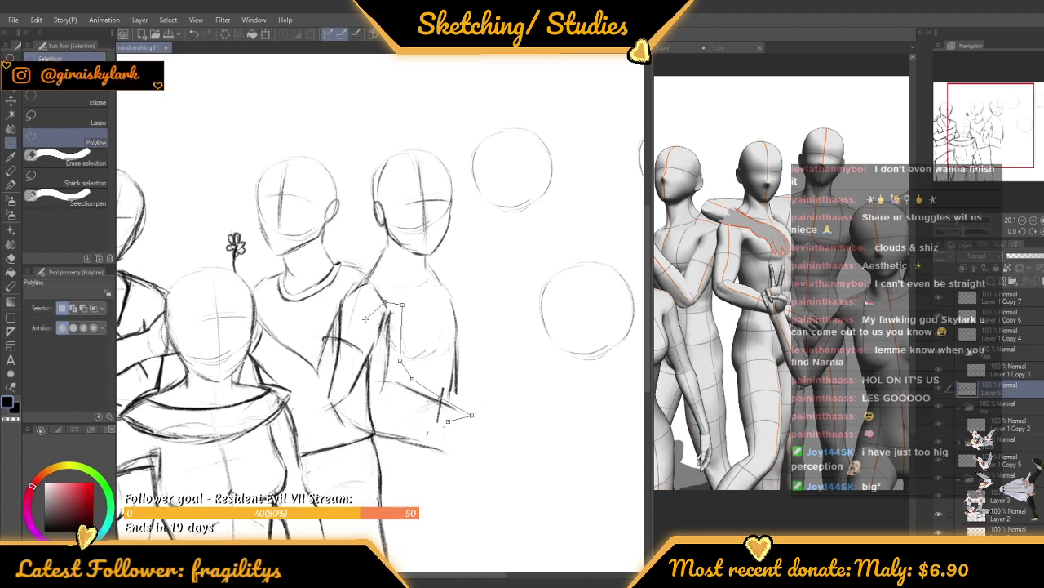
left_click(372, 292)
left_click(364, 314)
left_click(373, 362)
left_click(384, 394)
left_click(416, 415)
left_click(448, 421)
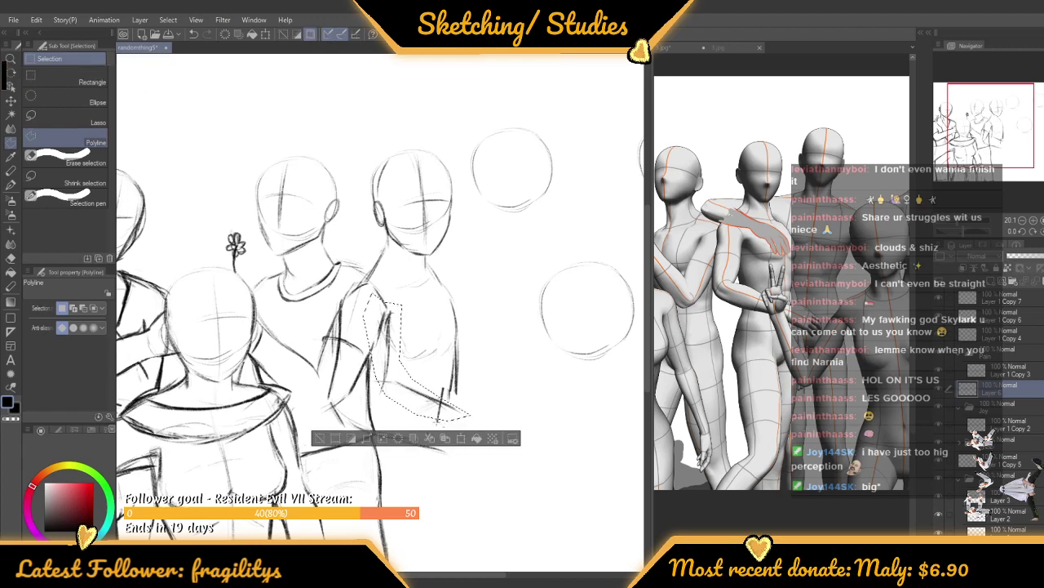
key("ctrl+t")
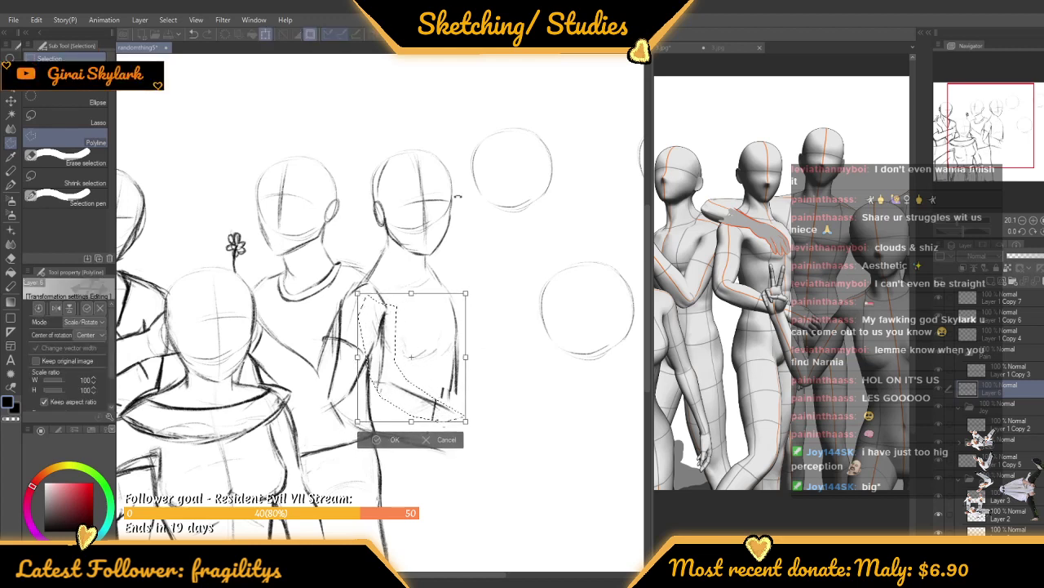
key("Return")
key("ctrl+d")
Switch back to the sketch brush, darken the fourth figure's lower chest curve, and sketch collarbone lines below the neck
scroll(320, 347, "down", 1)
scroll(320, 347, "up", 3)
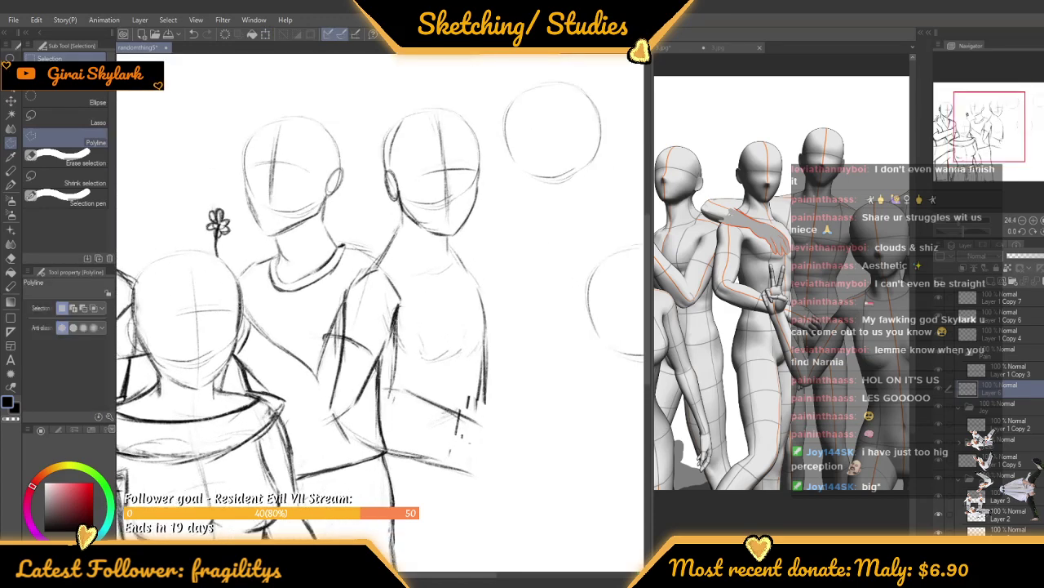
left_click(11, 286)
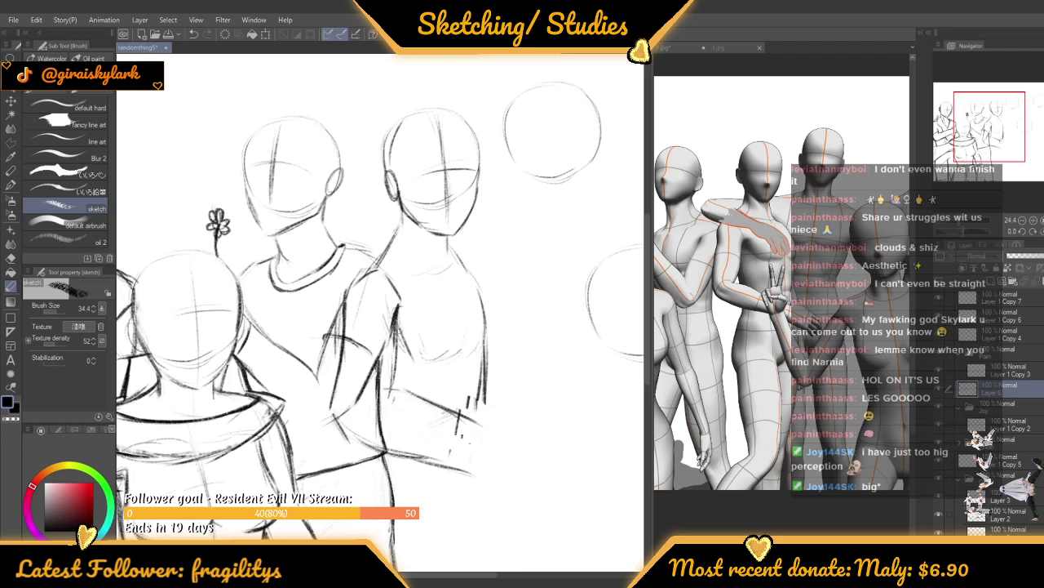
left_click_drag(426, 358, 452, 356)
left_click_drag(405, 284, 432, 288)
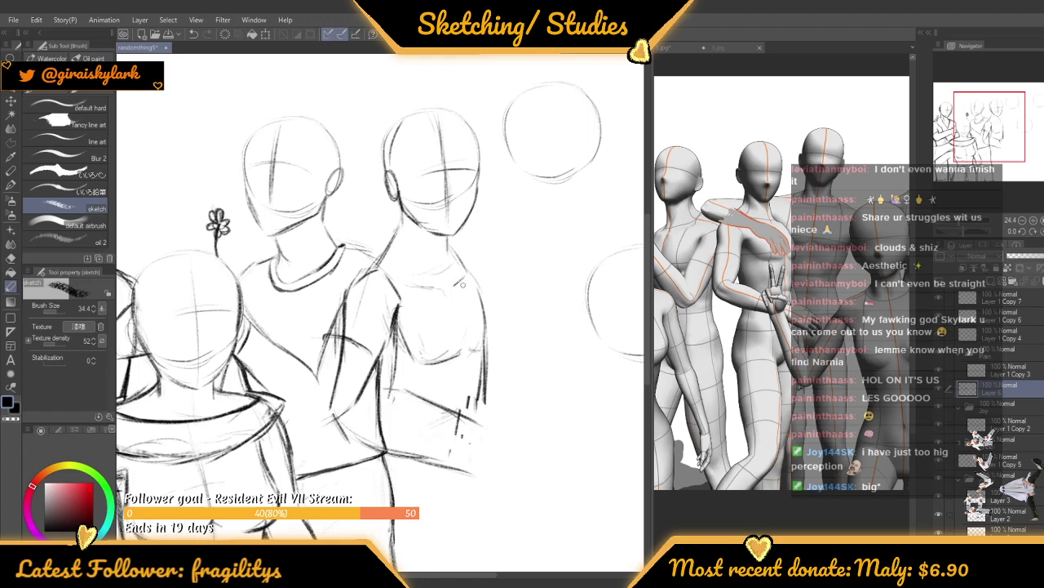
scroll(462, 284, "down", 3)
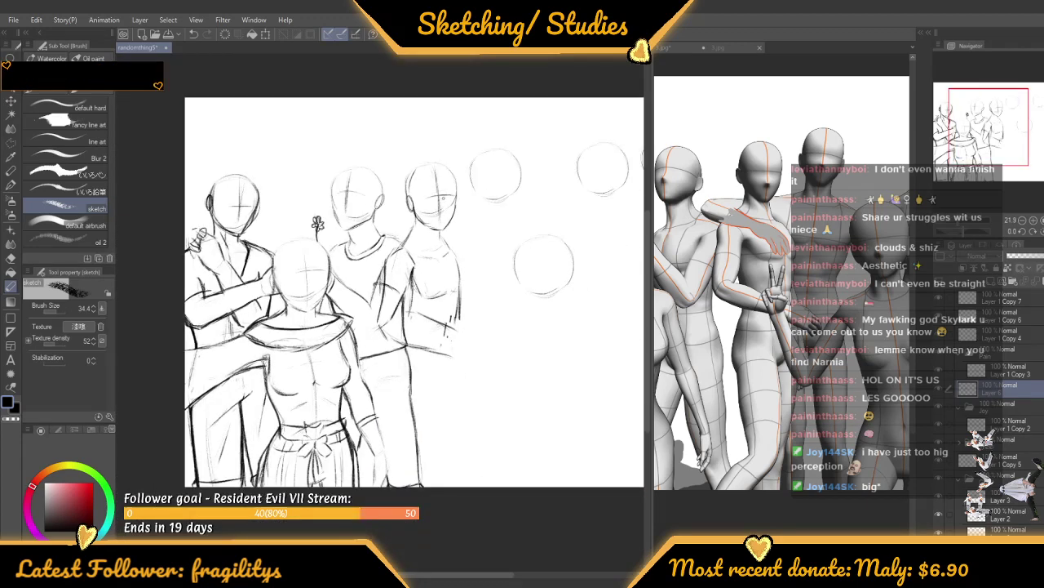
Extend the fourth figure's inner arm line to the elbow crease and start the waist line below the forearm
scroll(443, 198, "up", 3)
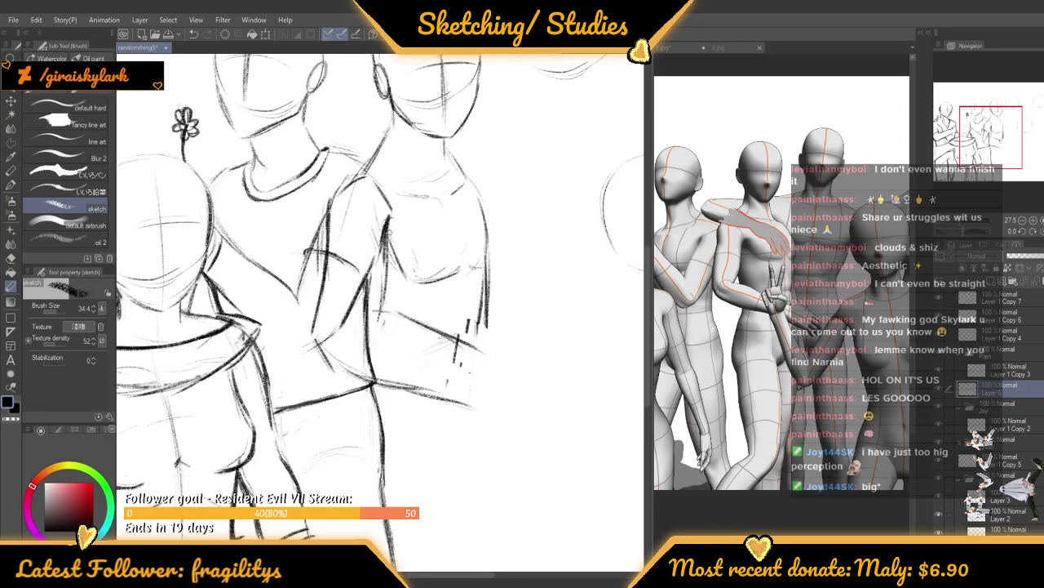
mouse_move(385, 240)
left_mouse_down()
mouse_move(370, 316)
mouse_move(415, 320)
left_mouse_up()
left_click_drag(388, 283, 384, 311)
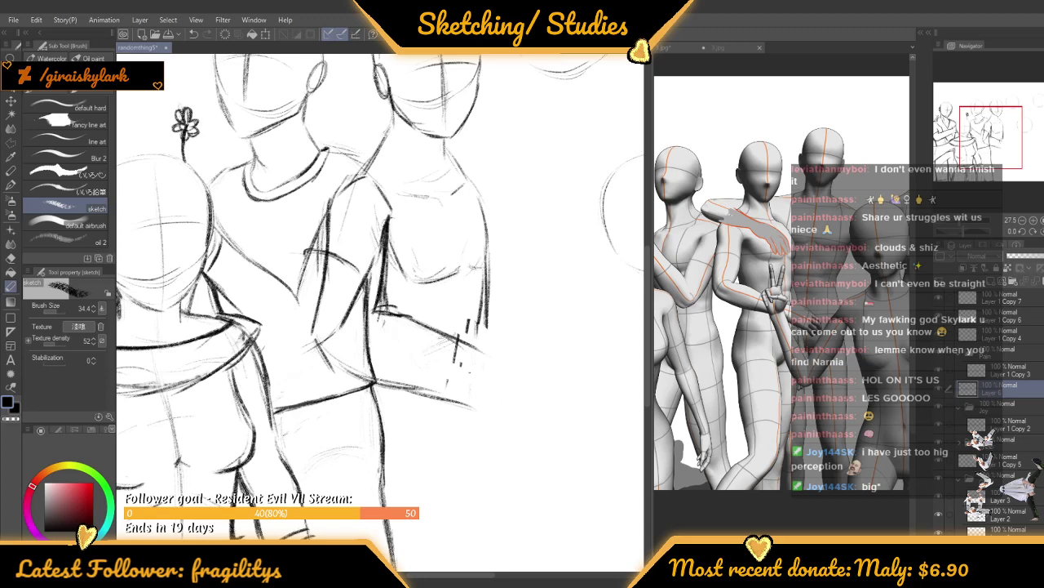
scroll(387, 294, "down", 1)
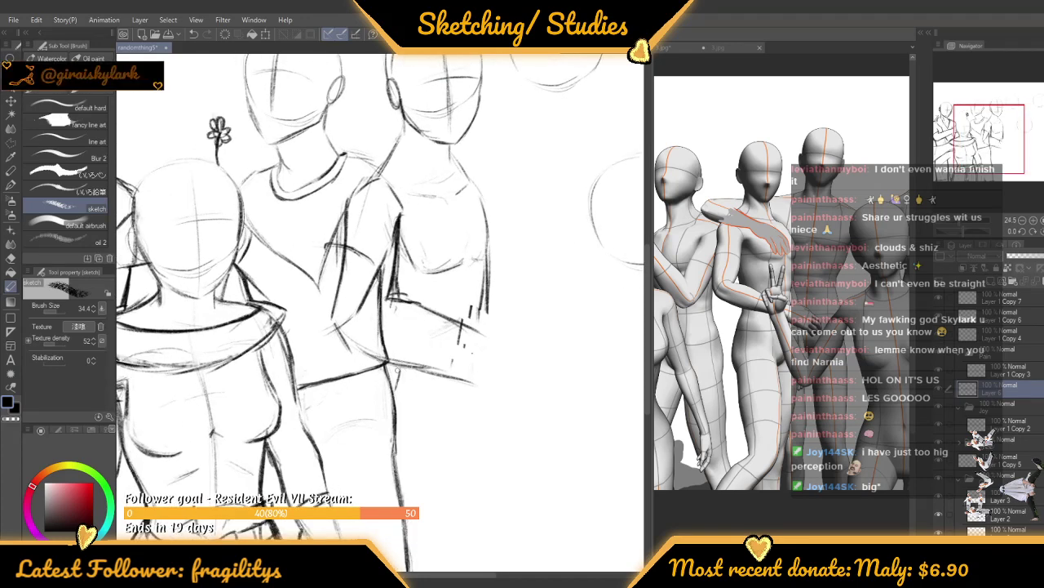
left_click_drag(399, 365, 388, 392)
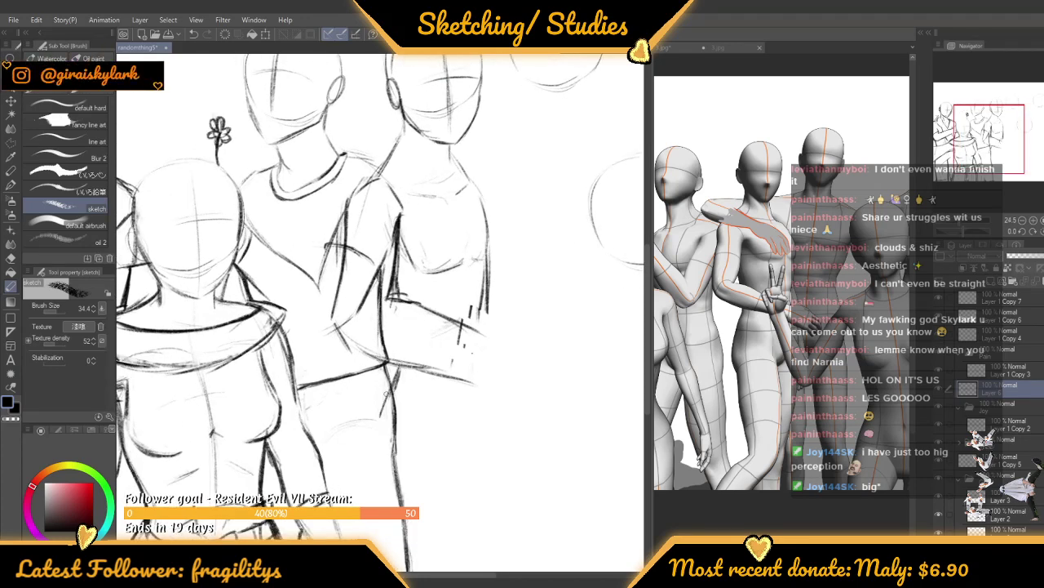
Hide the line layers of the neighbouring overlapping figures and extend the fourth figure's waist line below the forearm
scroll(388, 393, "down", 3)
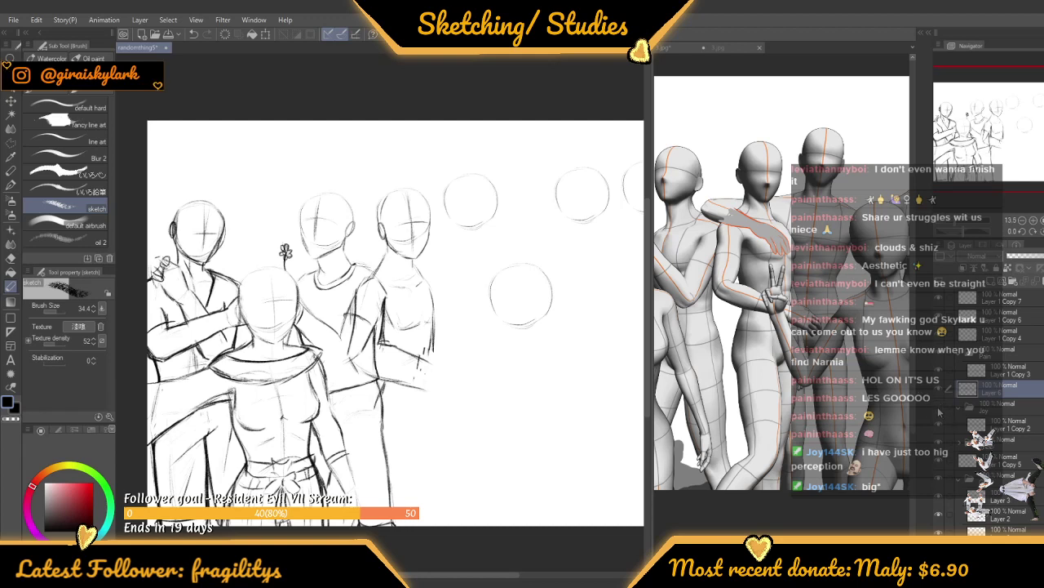
left_click(938, 408)
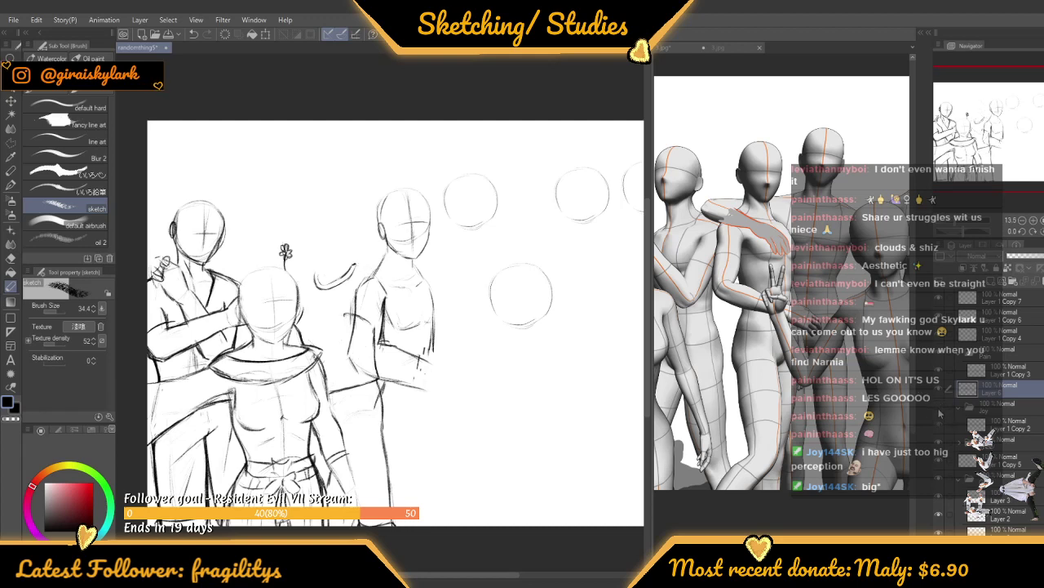
left_click(940, 514)
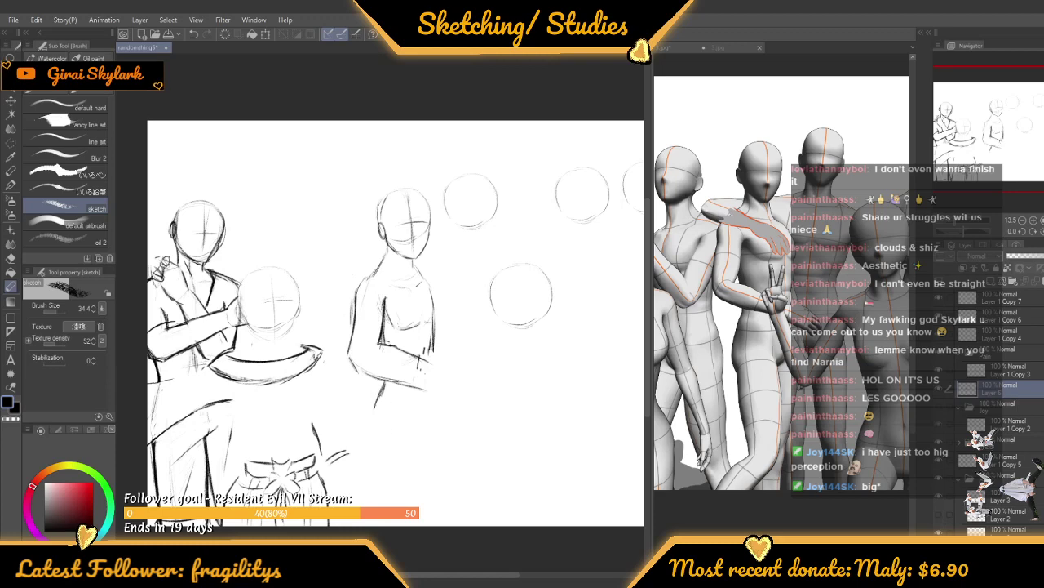
left_click_drag(381, 386, 374, 424)
Redraw the forearm's upper contour slightly lower and erase the old elbow crease and forearm lines with transparent colour at brush size 203.5
scroll(372, 341, "up", 3)
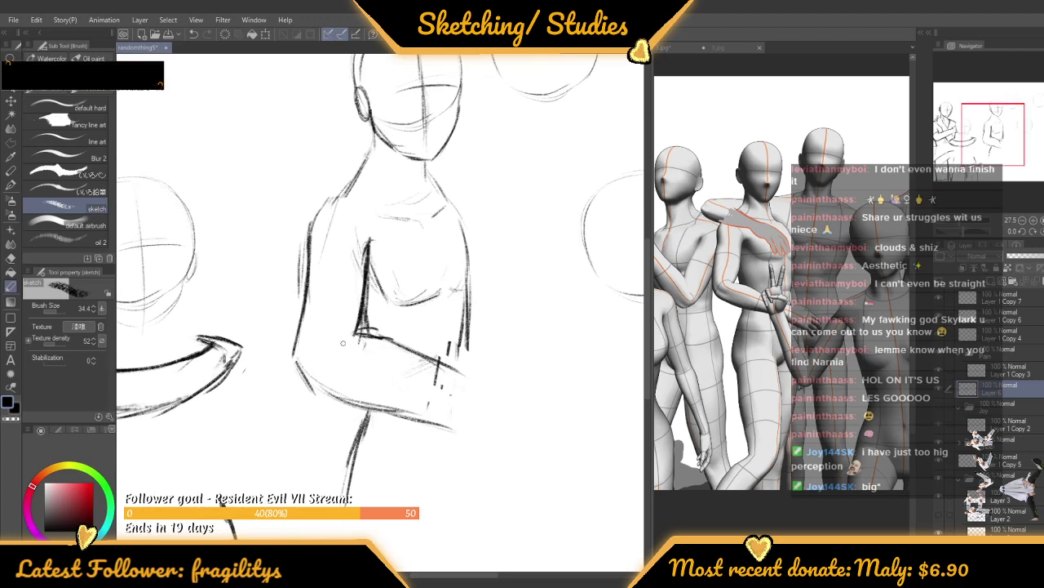
left_click_drag(344, 342, 469, 389)
left_click_drag(416, 361, 481, 394)
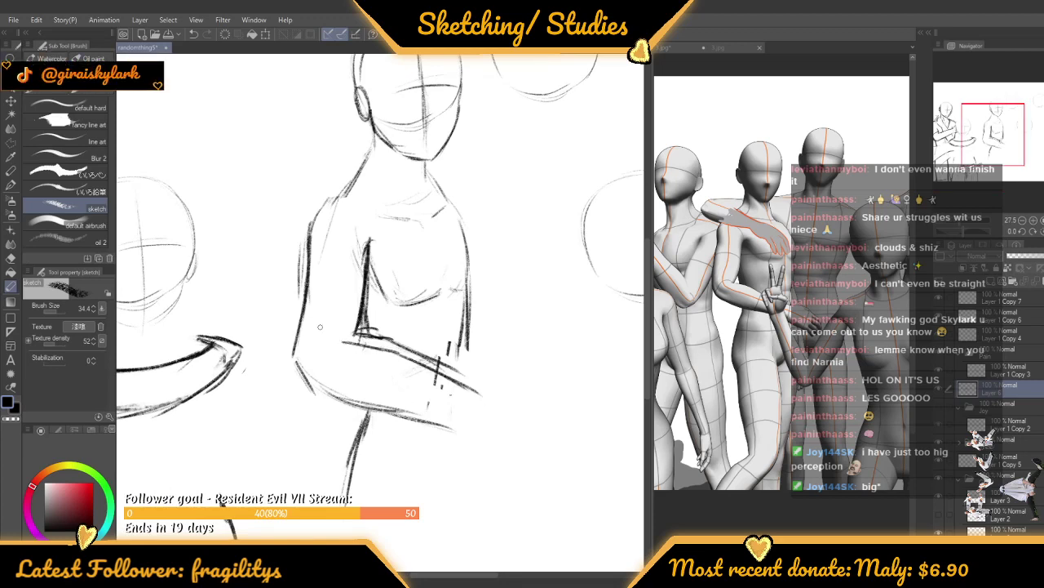
scroll(320, 326, "up", 2)
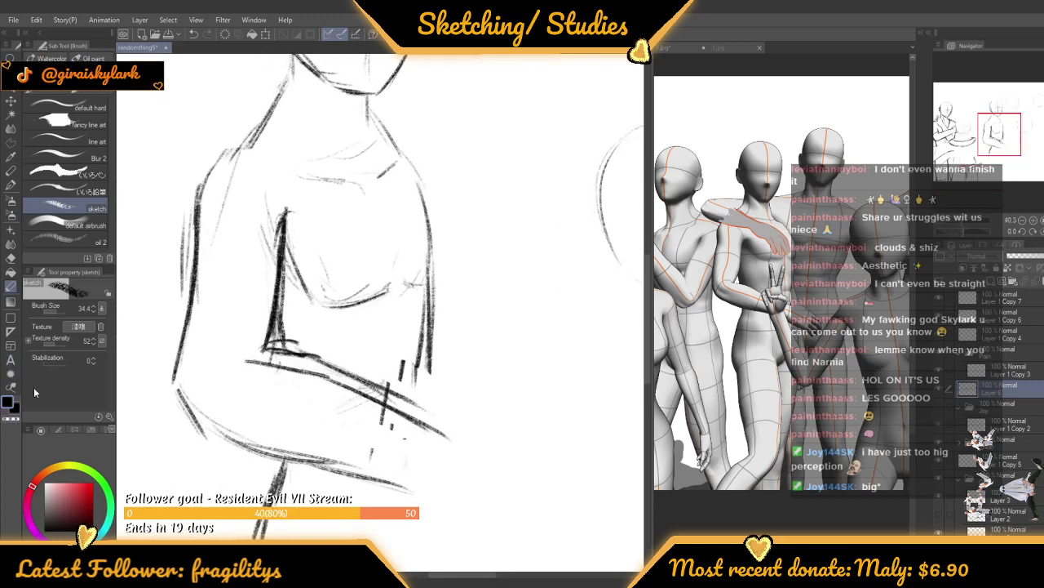
left_click(10, 419)
left_click(61, 312)
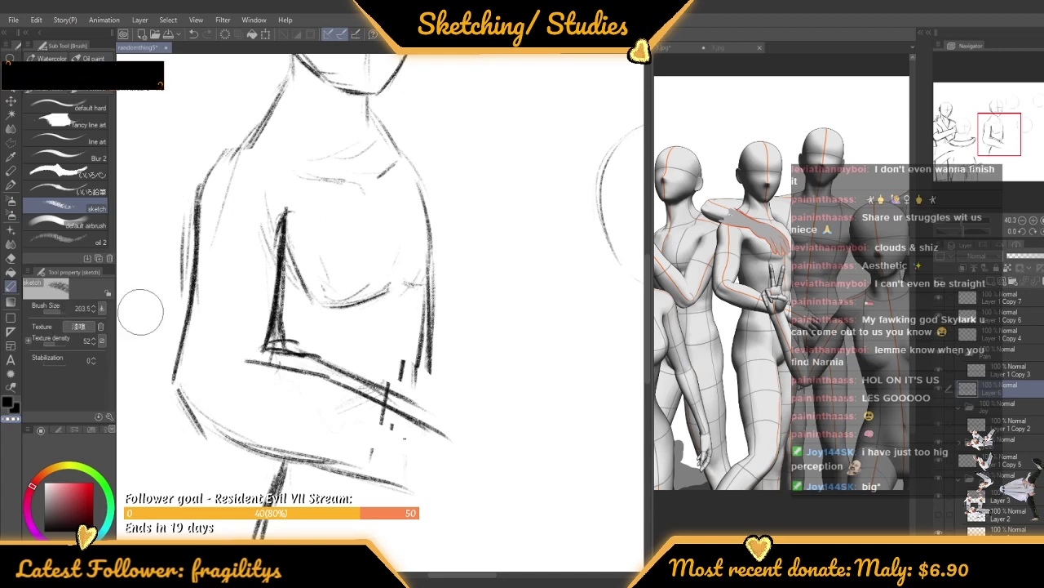
mouse_move(359, 369)
left_mouse_down()
mouse_move(348, 343)
mouse_move(376, 373)
mouse_move(347, 364)
mouse_move(430, 408)
mouse_move(377, 376)
mouse_move(285, 351)
mouse_move(268, 337)
mouse_move(264, 291)
mouse_move(259, 316)
left_mouse_up()
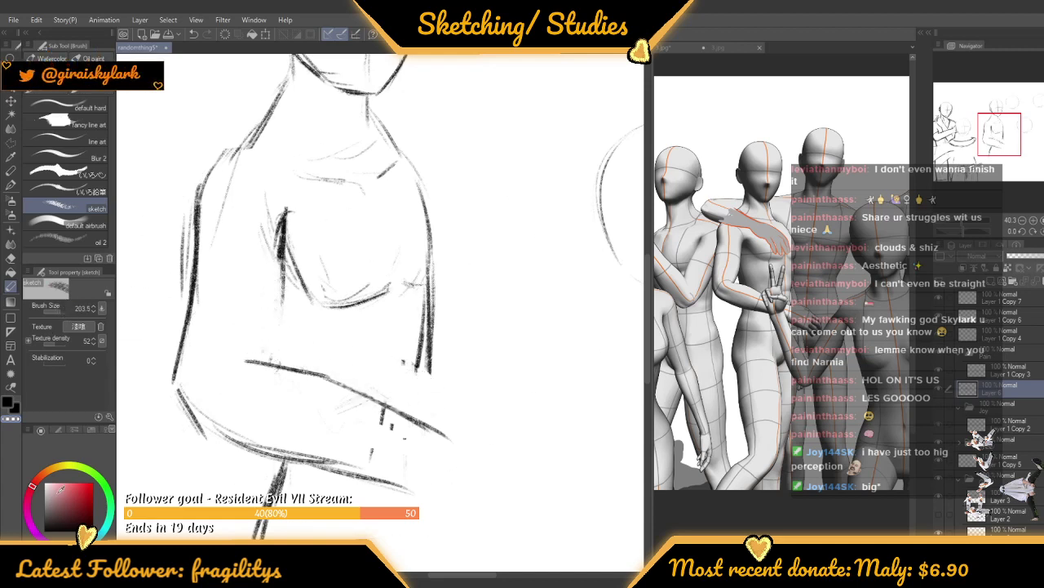
Restore the drawing colour, set the sketch brush size to 57.2, and redraw the inner arm line down to the forearm
left_click_drag(69, 310, 61, 304)
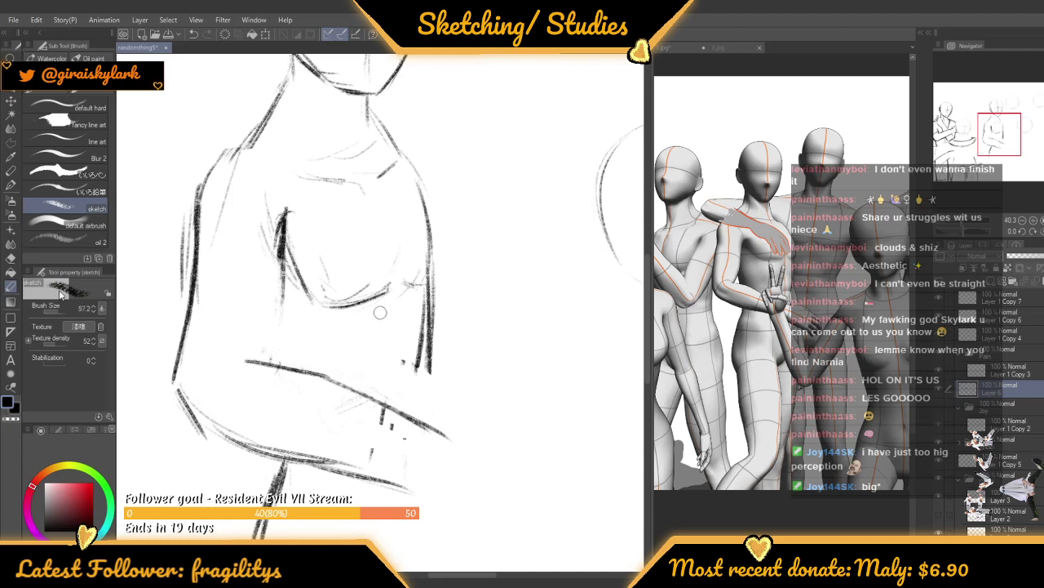
mouse_move(269, 230)
left_mouse_down()
mouse_move(298, 214)
mouse_move(286, 224)
mouse_move(261, 363)
left_mouse_up()
scroll(319, 173, "down", 5)
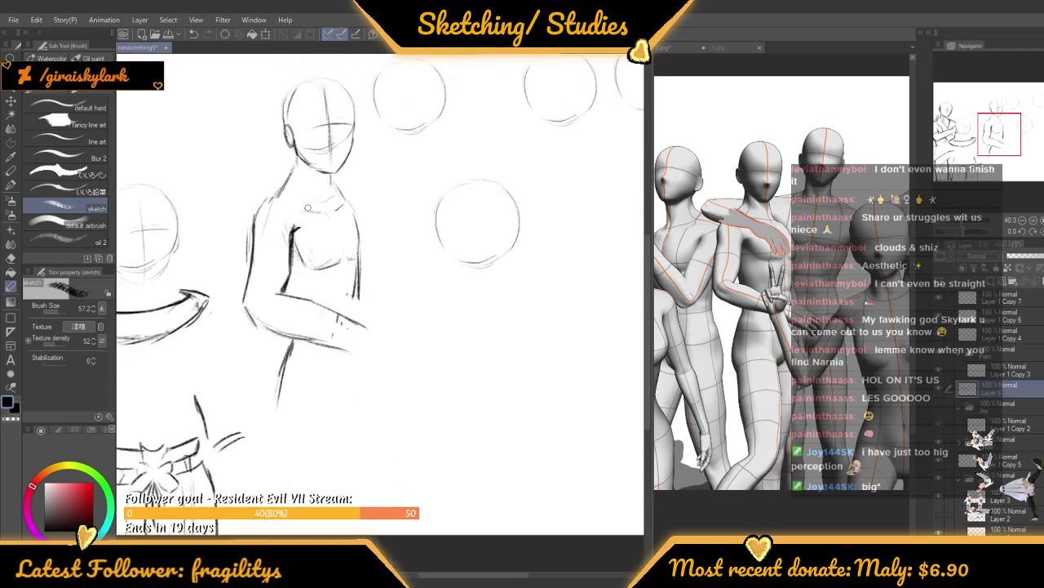
Darken the fourth figure's shoulder slope from the neck down to the top of the bent arm
scroll(320, 173, "up", 5)
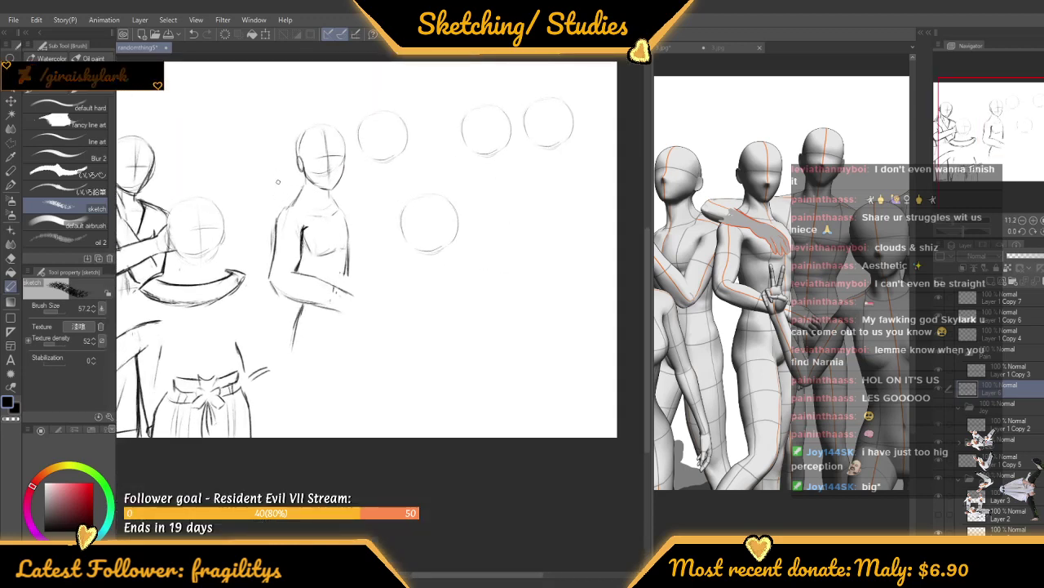
scroll(302, 209, "up", 2)
left_click_drag(325, 163, 287, 217)
left_click_drag(318, 171, 251, 260)
scroll(263, 229, "down", 3)
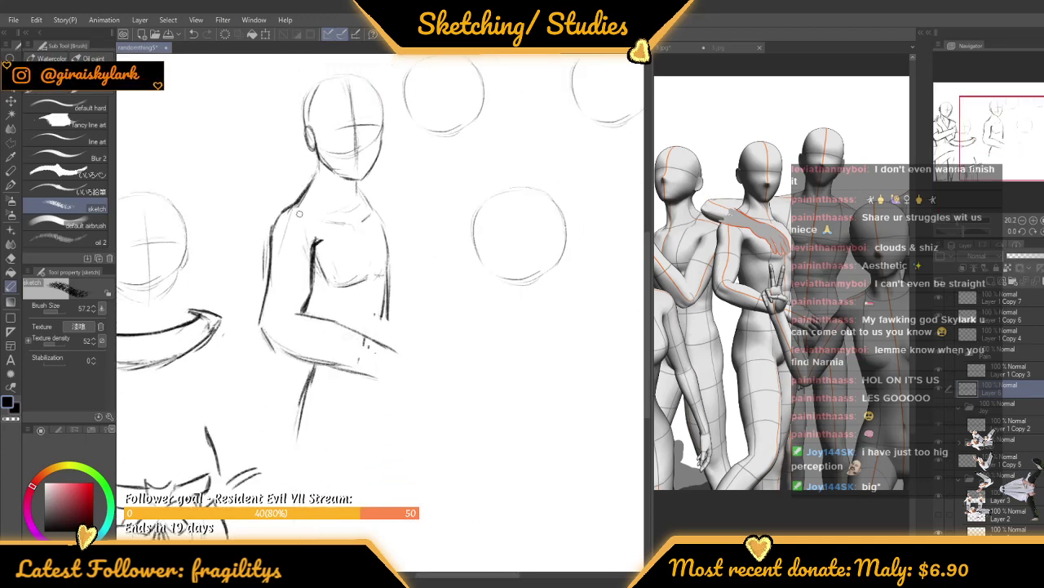
Extend the torso's far side line down to meet the forearm's upper contour
scroll(298, 214, "up", 3)
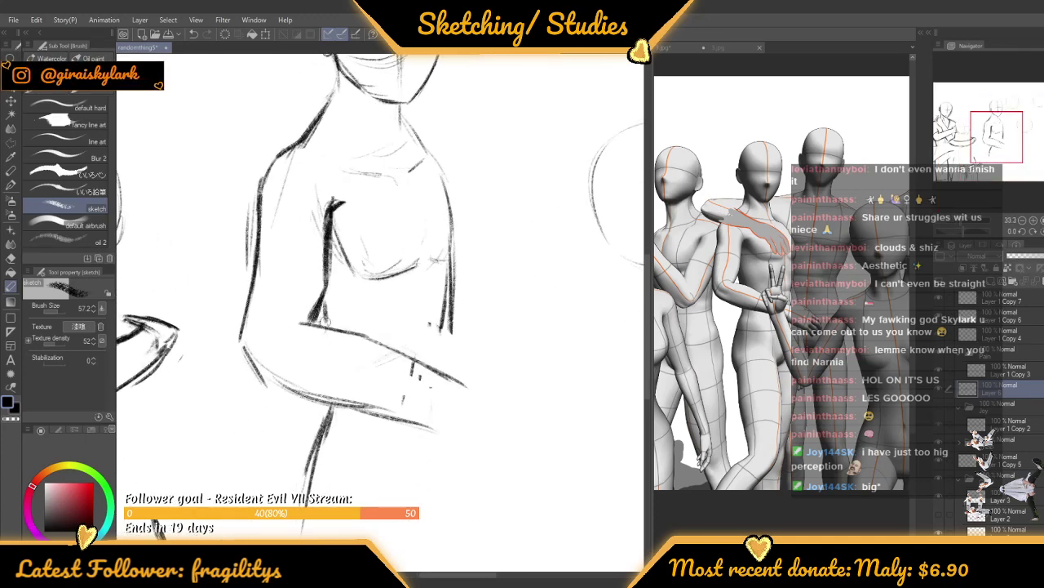
scroll(374, 242, "down", 2)
scroll(420, 299, "up", 2)
left_click_drag(435, 300, 435, 331)
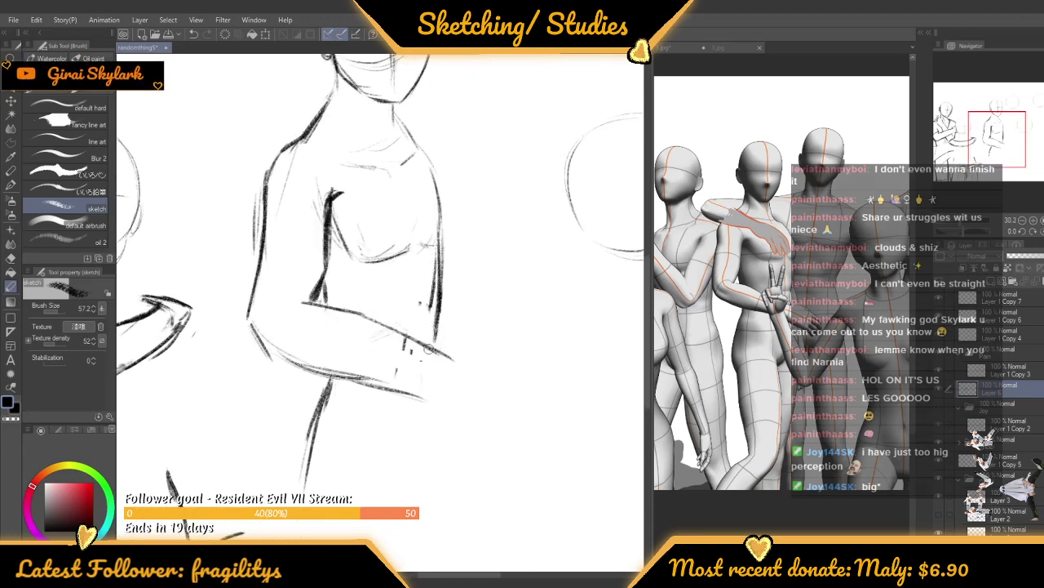
Darken the fourth figure's waist line below the forearm and save the drawing
scroll(438, 212, "down", 1)
scroll(438, 213, "down", 3)
scroll(383, 245, "up", 2)
scroll(376, 245, "down", 4)
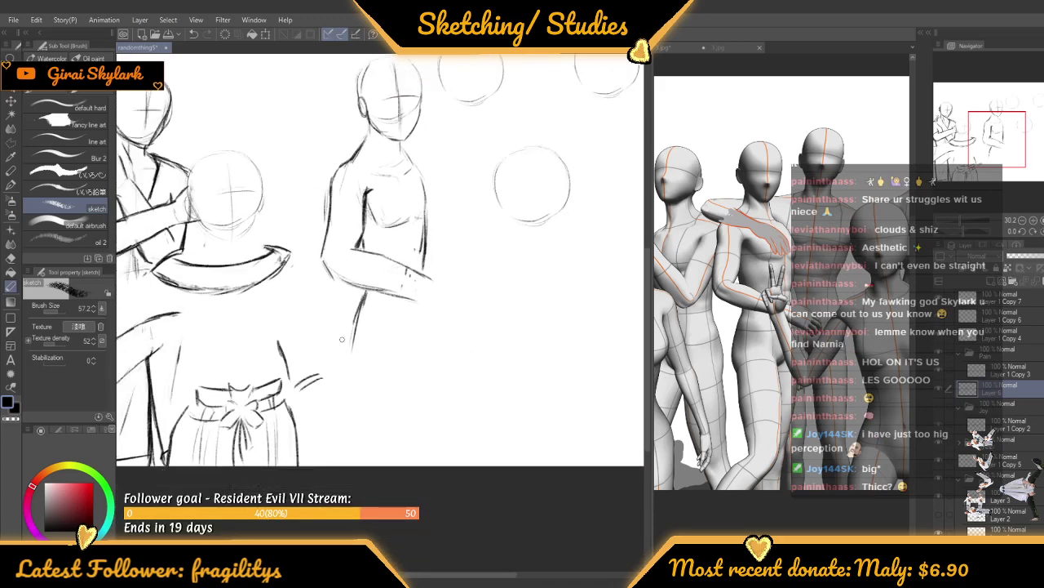
scroll(375, 318, "up", 4)
left_click_drag(365, 317, 352, 338)
left_click_drag(371, 289, 353, 350)
left_click_drag(364, 309, 354, 345)
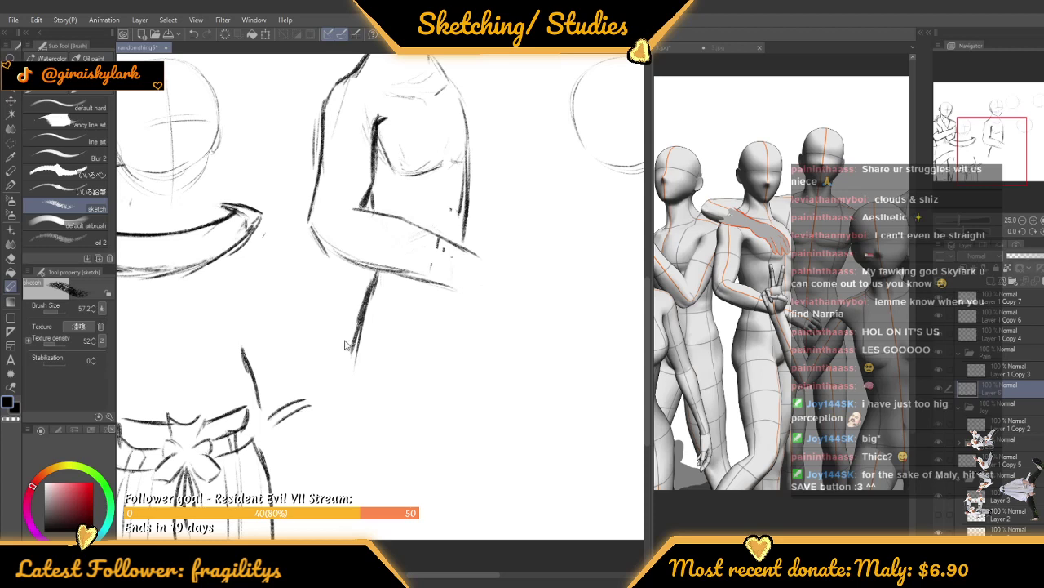
key("ctrl+s")
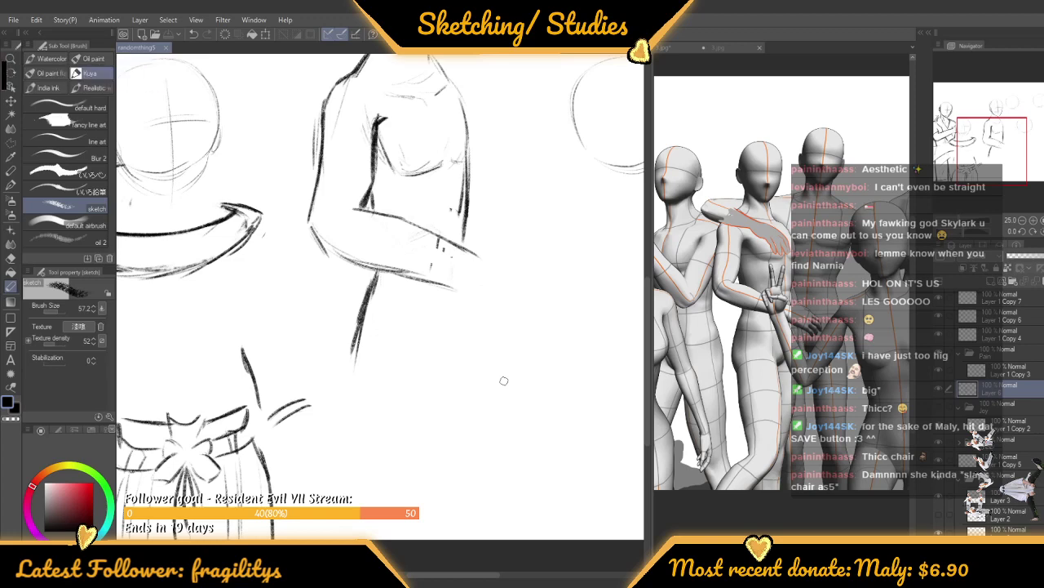
Rotate the canvas by -5 degrees and continue the waist line downward into the hip and upper thigh contour
scroll(531, 296, "down", 3)
key("minus")
scroll(473, 307, "up", 4)
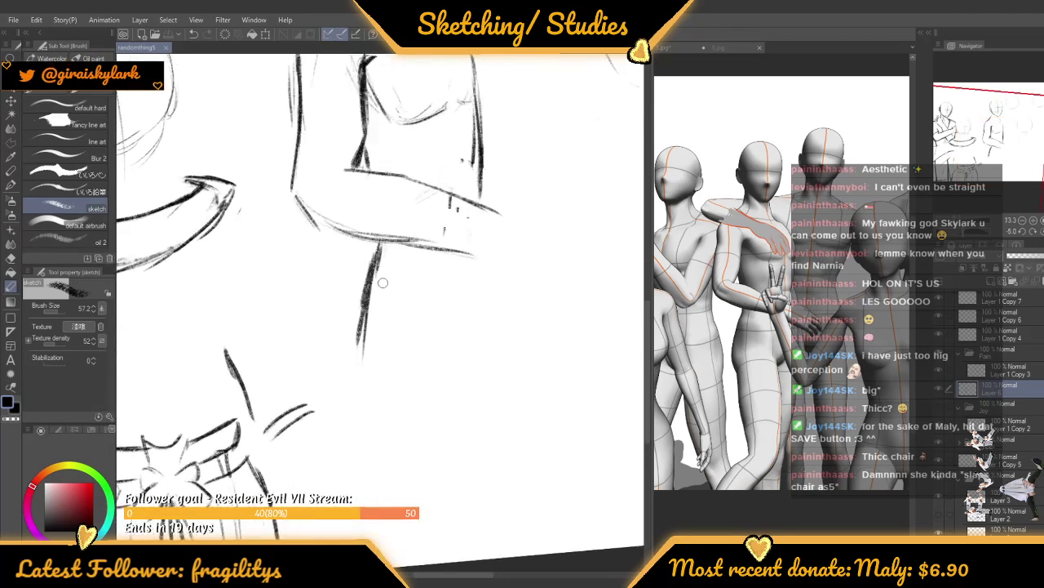
left_click_drag(365, 292, 360, 392)
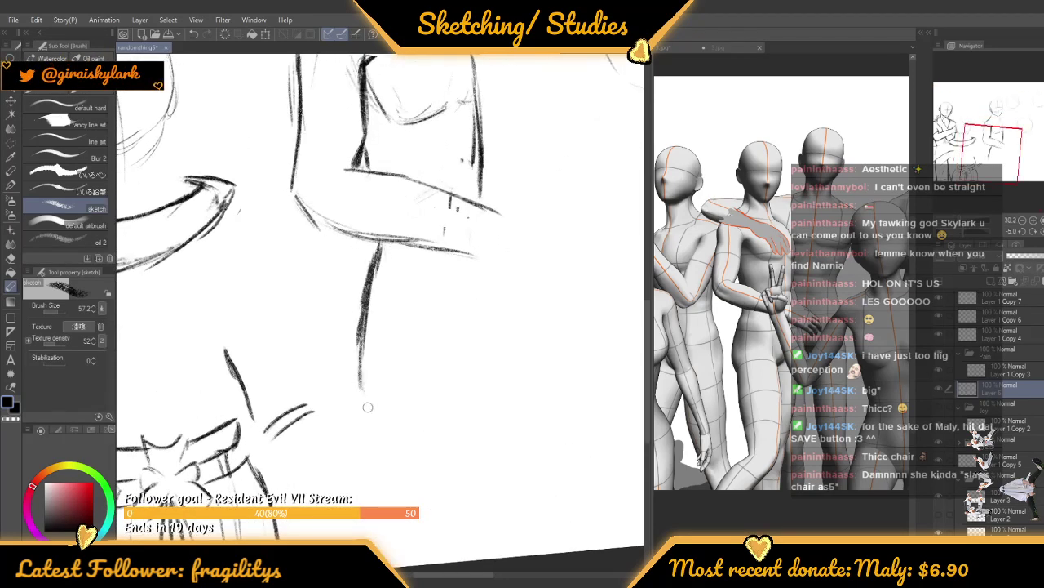
scroll(437, 228, "down", 4)
scroll(400, 333, "up", 4)
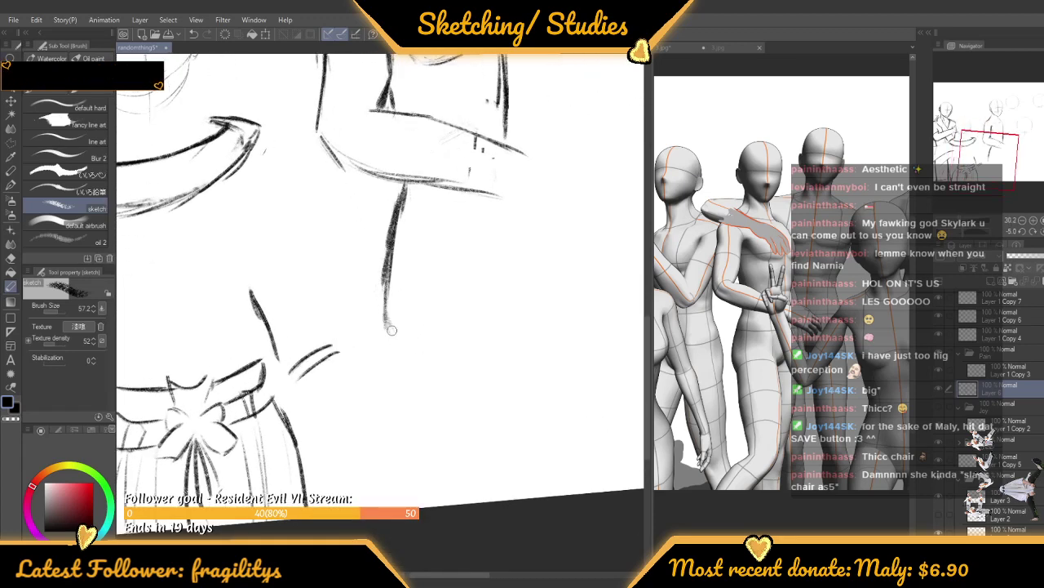
left_click_drag(392, 330, 402, 353)
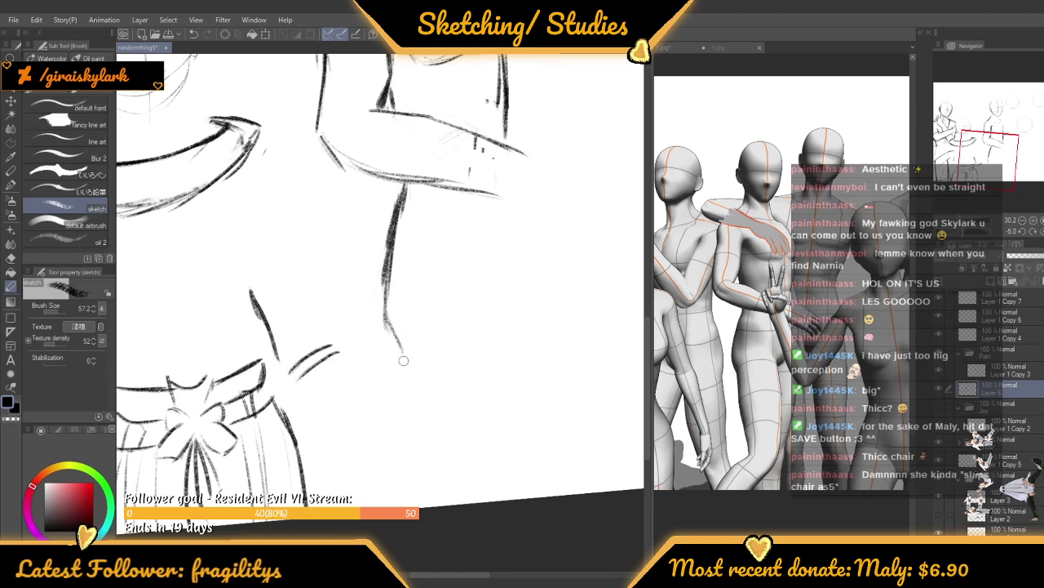
left_click_drag(399, 330, 419, 454)
scroll(412, 362, "down", 1)
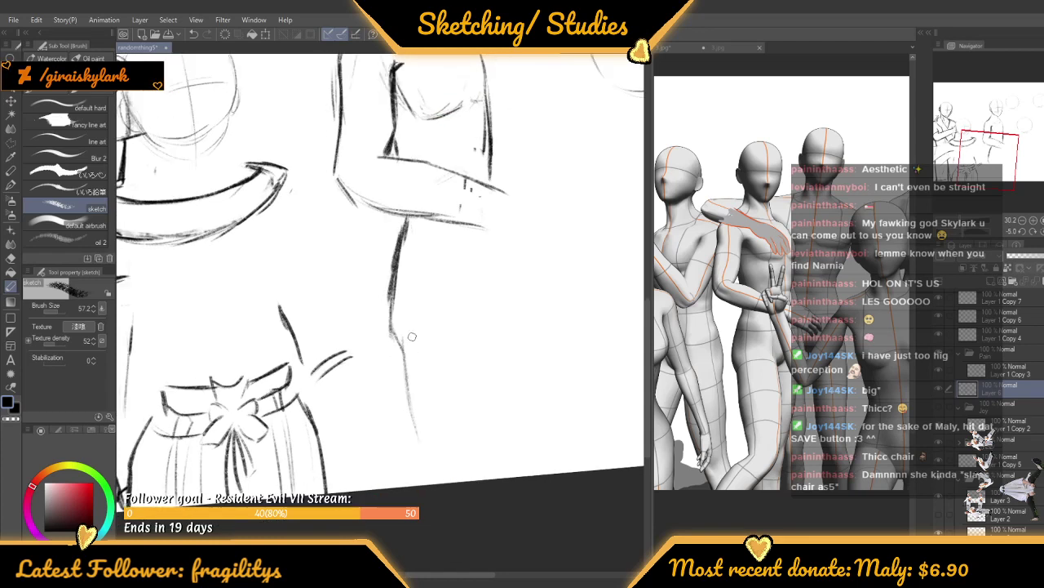
left_click_drag(412, 337, 407, 407)
Darken the chest edge running down from the armpit and clean up the excess strokes beside it with transparent colour
scroll(414, 168, "up", 3)
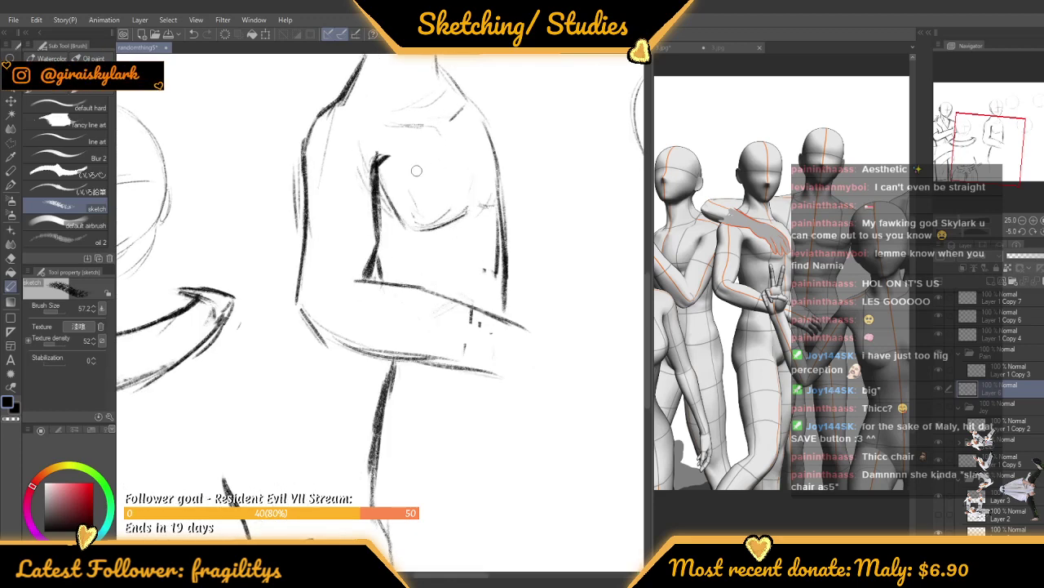
mouse_move(367, 196)
left_mouse_down()
mouse_move(395, 241)
mouse_move(363, 190)
mouse_move(411, 236)
mouse_move(387, 199)
left_mouse_up()
left_click(15, 420)
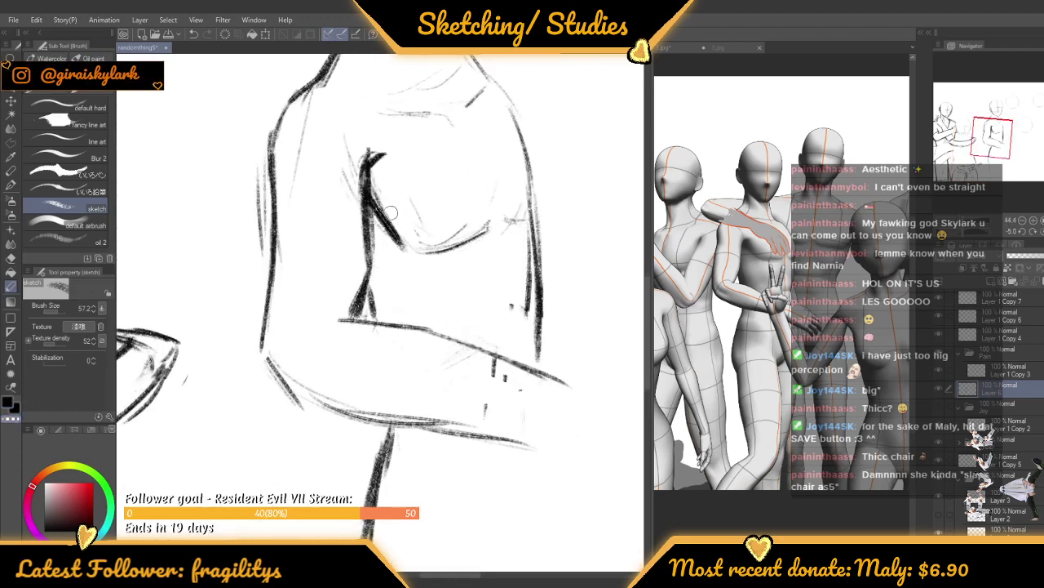
mouse_move(408, 239)
left_mouse_down()
mouse_move(375, 178)
mouse_move(391, 151)
mouse_move(373, 185)
mouse_move(385, 153)
left_mouse_up()
left_click_drag(377, 197, 378, 163)
scroll(378, 240, "down", 5)
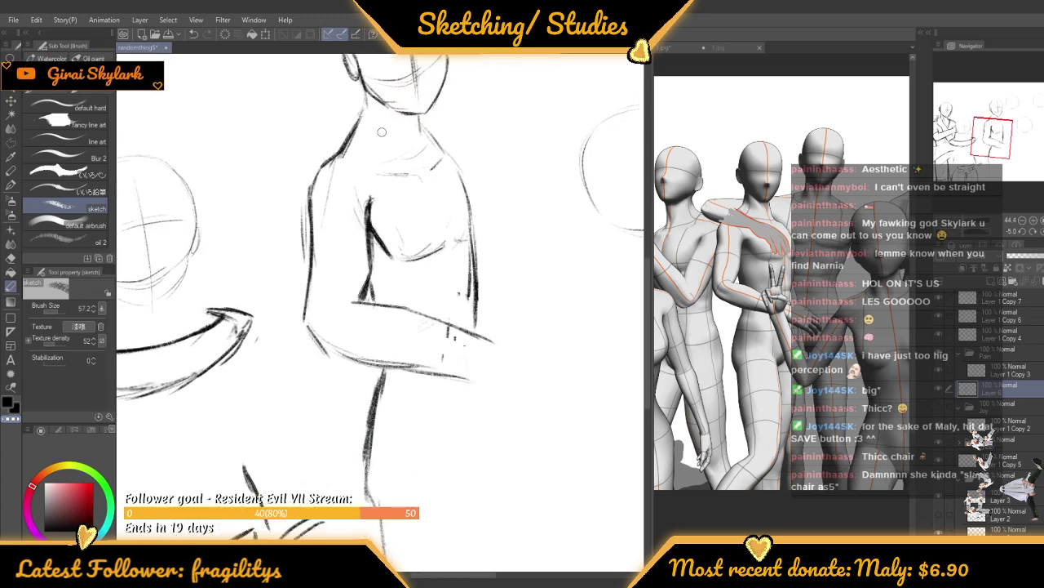
Switch back to a dark drawing colour and darken the fourth figure's lower chest curve with repeated strokes
scroll(380, 133, "up", 3)
left_click(32, 488)
scroll(506, 277, "up", 2)
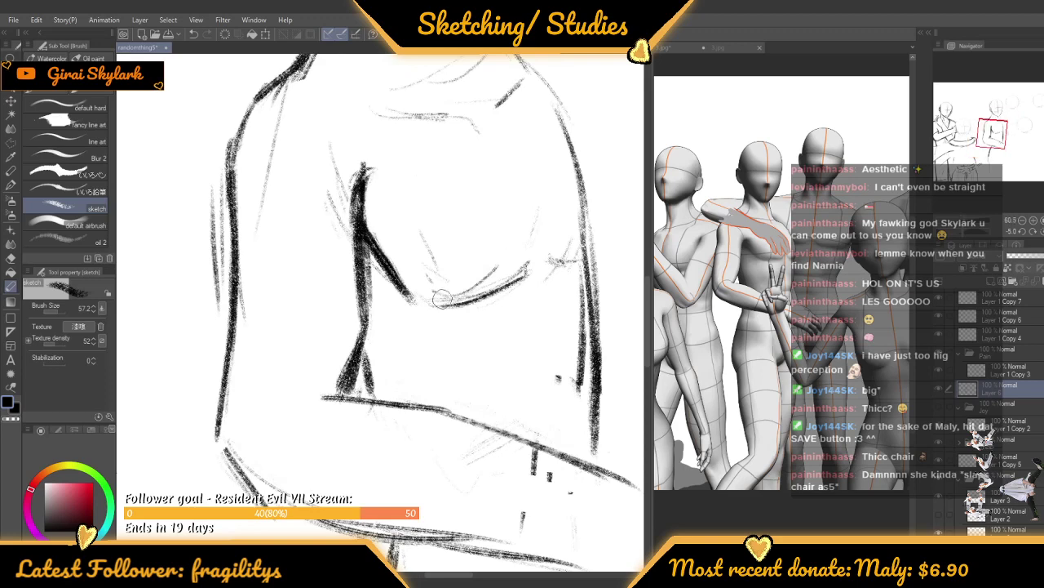
left_click_drag(443, 300, 539, 269)
left_click_drag(478, 293, 536, 266)
Sketch short light side lines inside the far edge of the torso, just above the forearm
scroll(568, 250, "down", 3)
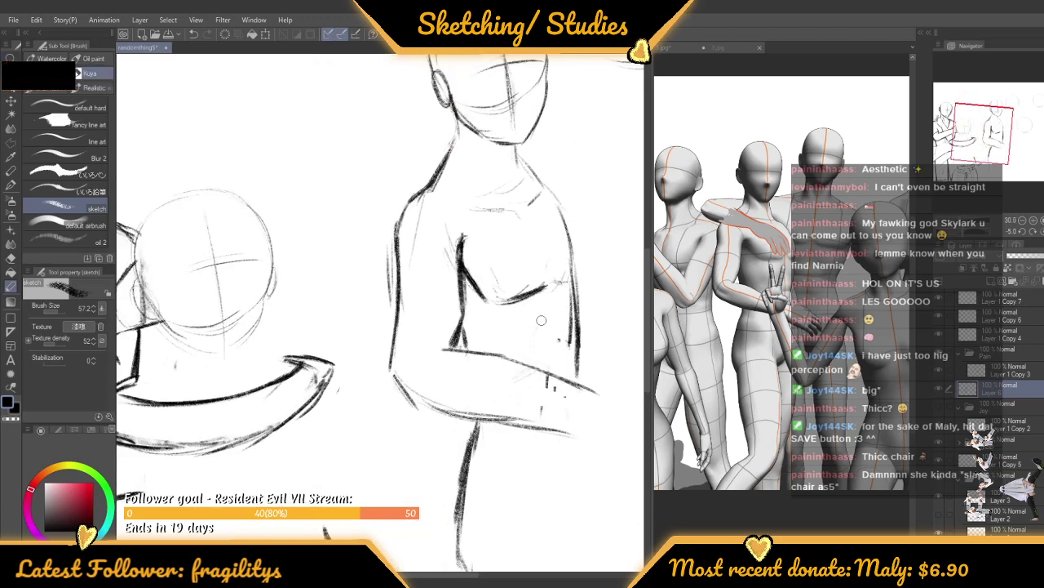
left_click_drag(552, 325, 562, 362)
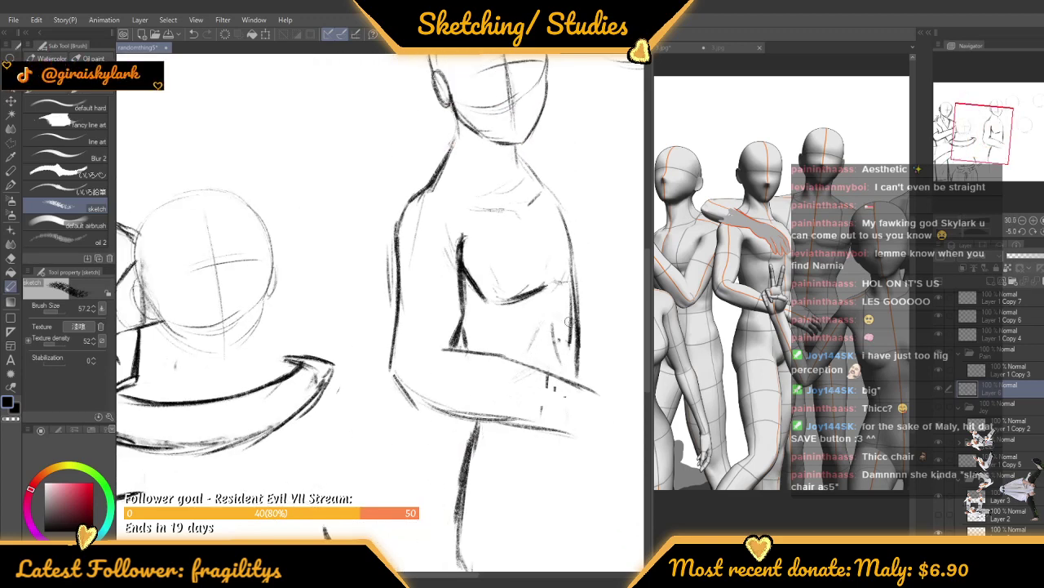
scroll(565, 292, "down", 2)
scroll(587, 333, "up", 2)
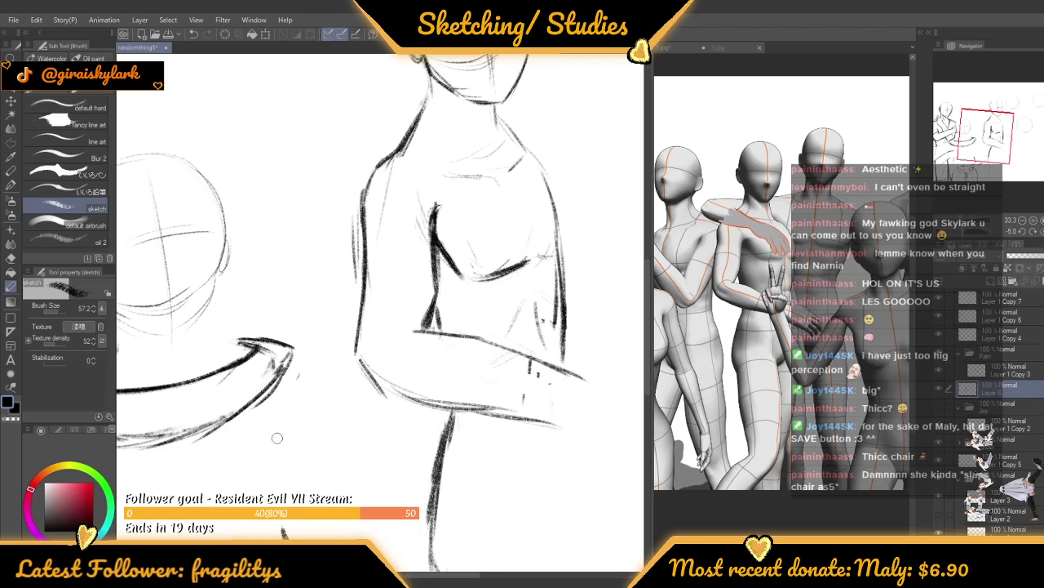
scroll(489, 263, "down", 2)
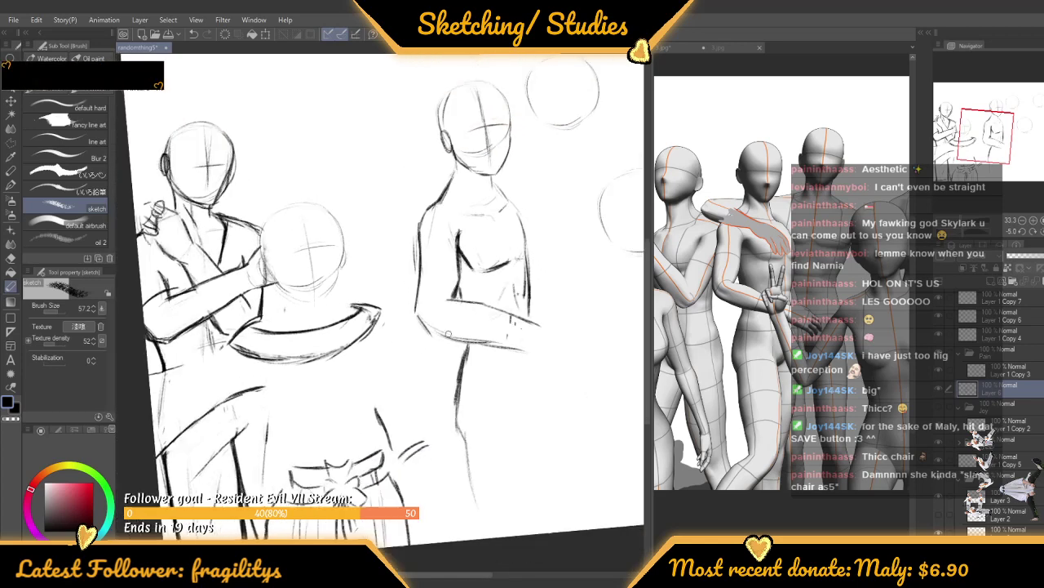
scroll(448, 333, "down", 2)
scroll(451, 350, "up", 6)
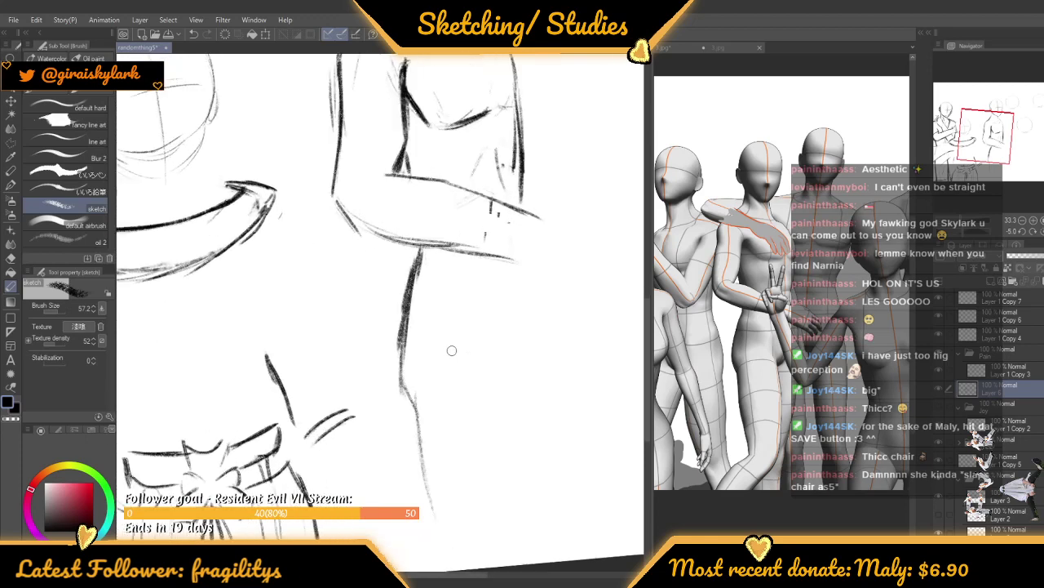
Retrace the fourth figure's rear thigh contour from the hip down towards the knee
scroll(451, 350, "up", 1)
mouse_move(393, 369)
left_mouse_down()
mouse_move(416, 431)
mouse_move(429, 535)
left_mouse_up()
scroll(429, 147, "down", 5)
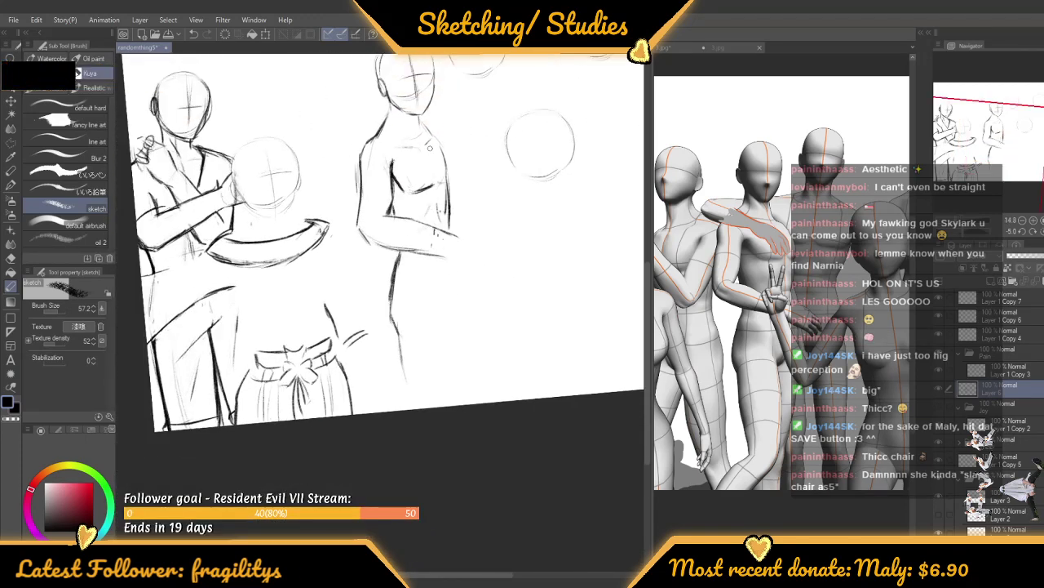
scroll(429, 147, "up", 2)
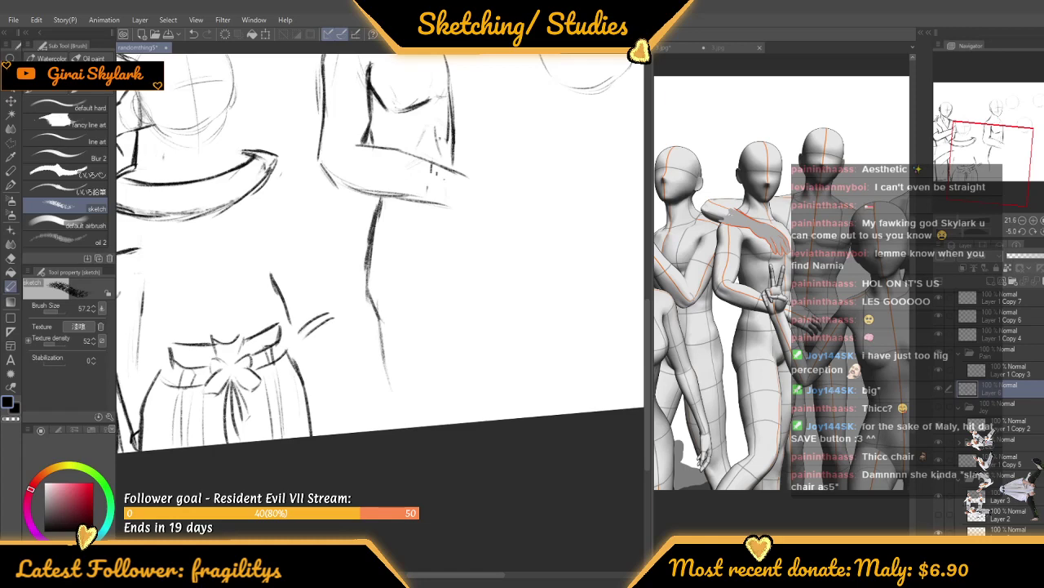
scroll(415, 374, "down", 2)
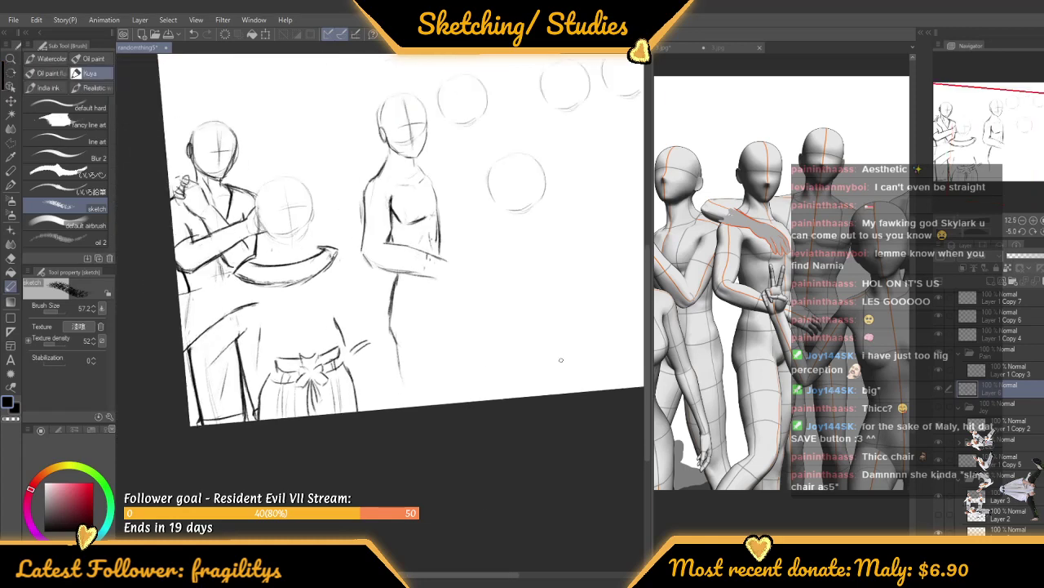
scroll(419, 320, "up", 3)
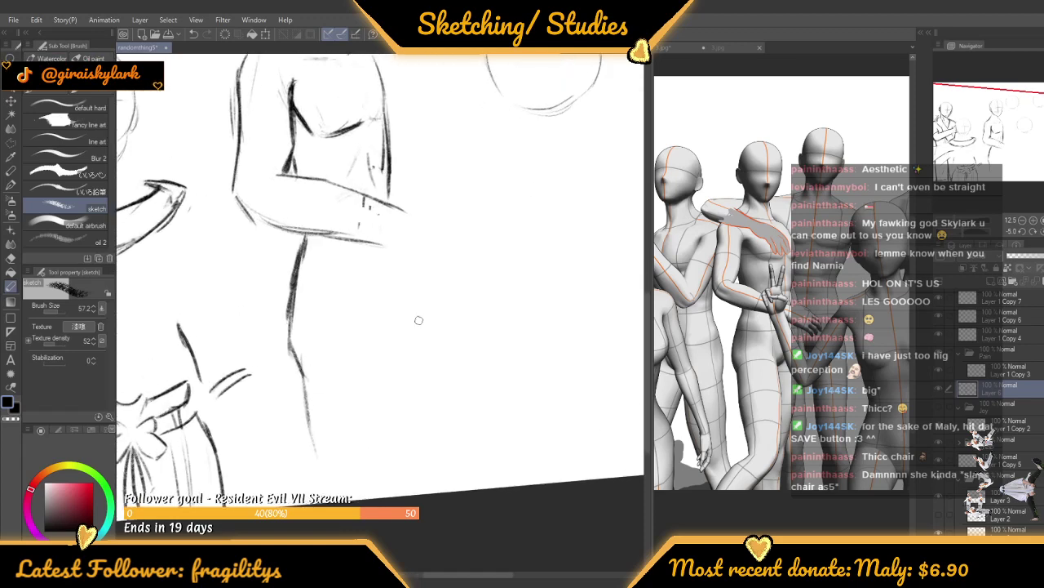
Sketch a short groin crease below the forearm and a long inner thigh line running down from it
scroll(375, 285, "up", 4)
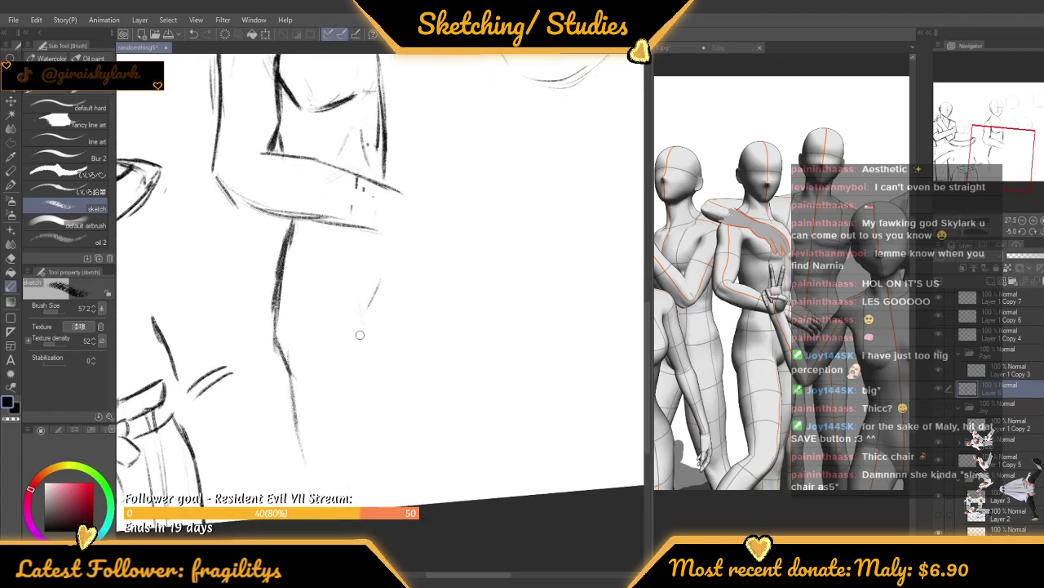
left_click_drag(359, 291, 383, 429)
scroll(366, 276, "down", 3)
scroll(369, 351, "up", 4)
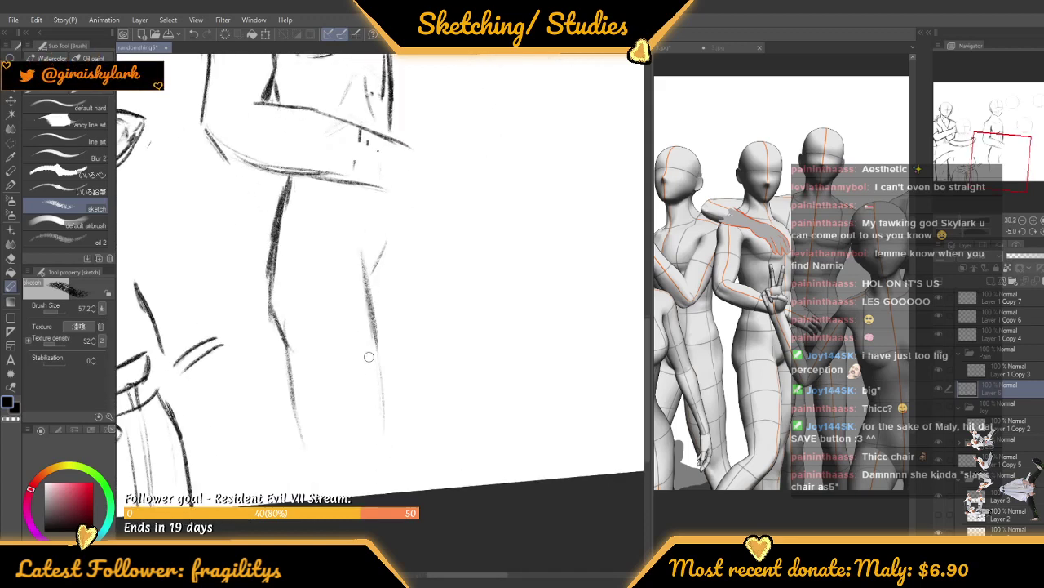
scroll(448, 196, "down", 3)
scroll(397, 322, "up", 5)
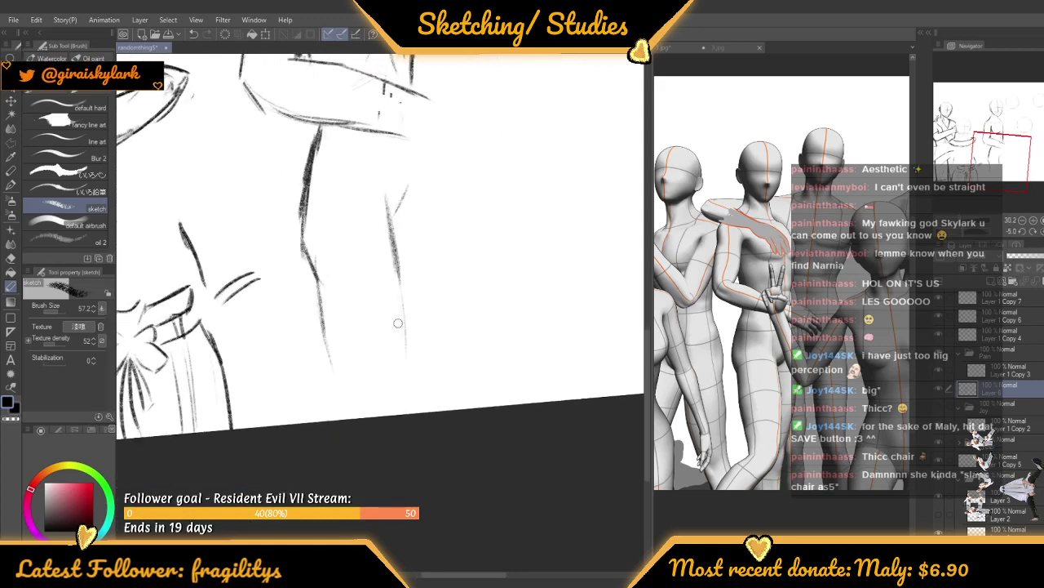
Darken the rear thigh contour with repeated strokes and extend it almost to the canvas's lower edge
left_click_drag(289, 253, 310, 395)
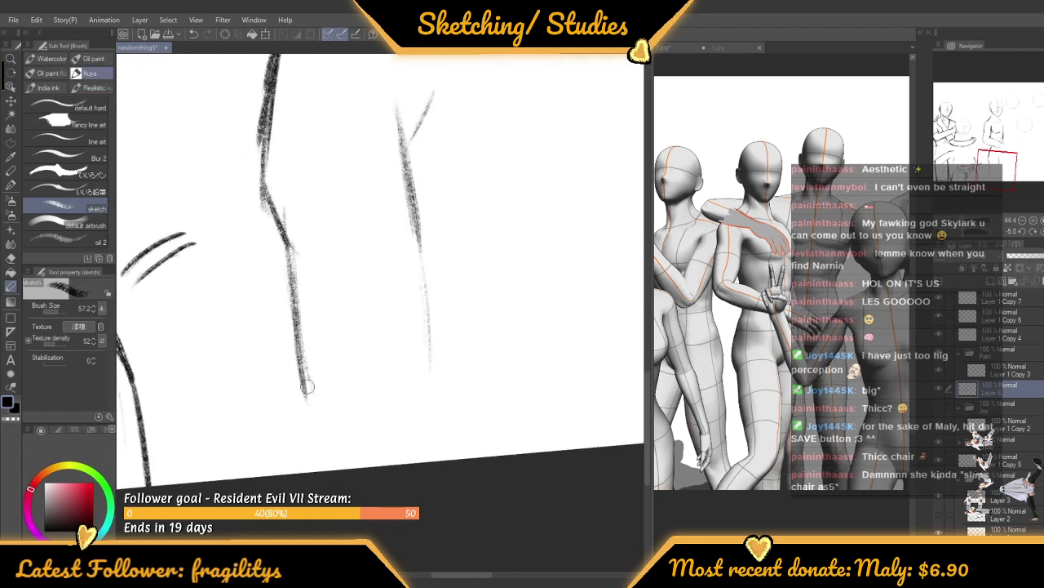
left_click_drag(302, 353, 320, 448)
left_click_drag(313, 413, 324, 463)
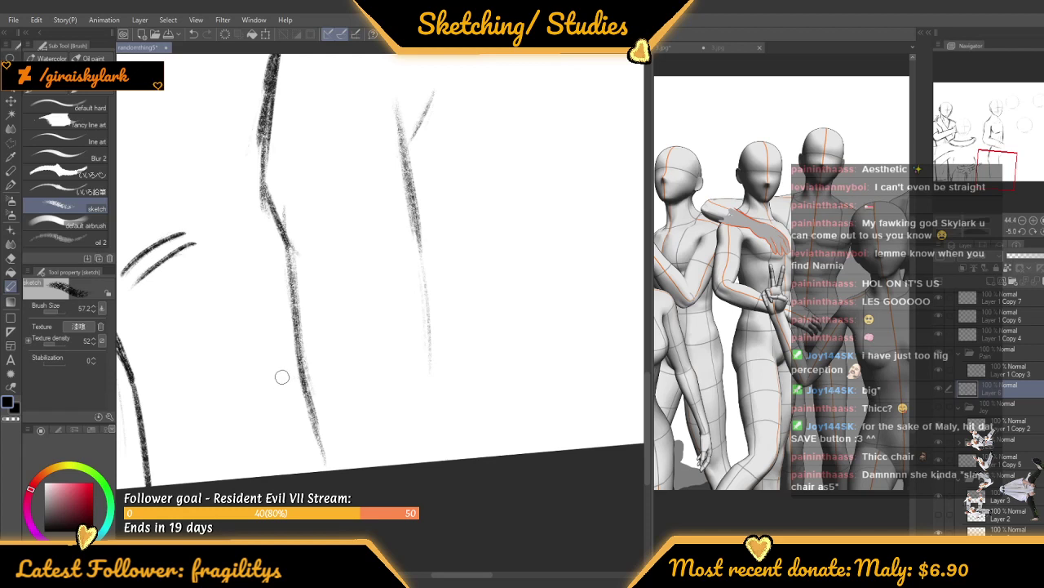
Extend the inner thigh line with overlapping strokes down to the canvas's lower edge
scroll(306, 198, "down", 7)
scroll(338, 189, "up", 2)
scroll(374, 285, "up", 1)
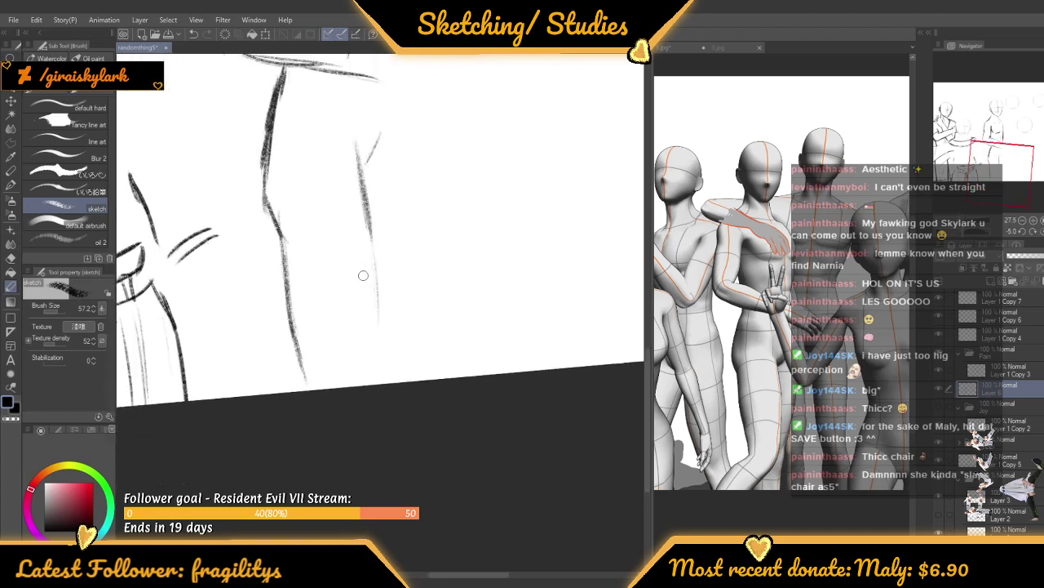
scroll(372, 293, "up", 2)
scroll(364, 208, "down", 1)
left_click_drag(374, 225, 380, 317)
left_click_drag(370, 235, 388, 352)
scroll(389, 372, "down", 4)
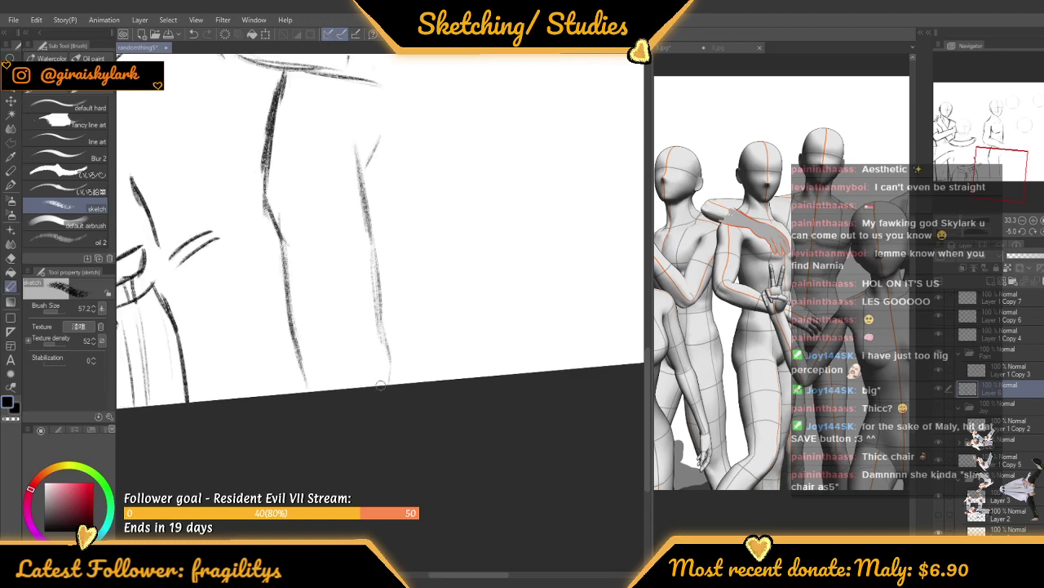
Sketch a light front hip line below the forearm and the far leg's outer contour running down from it
scroll(364, 214, "up", 4)
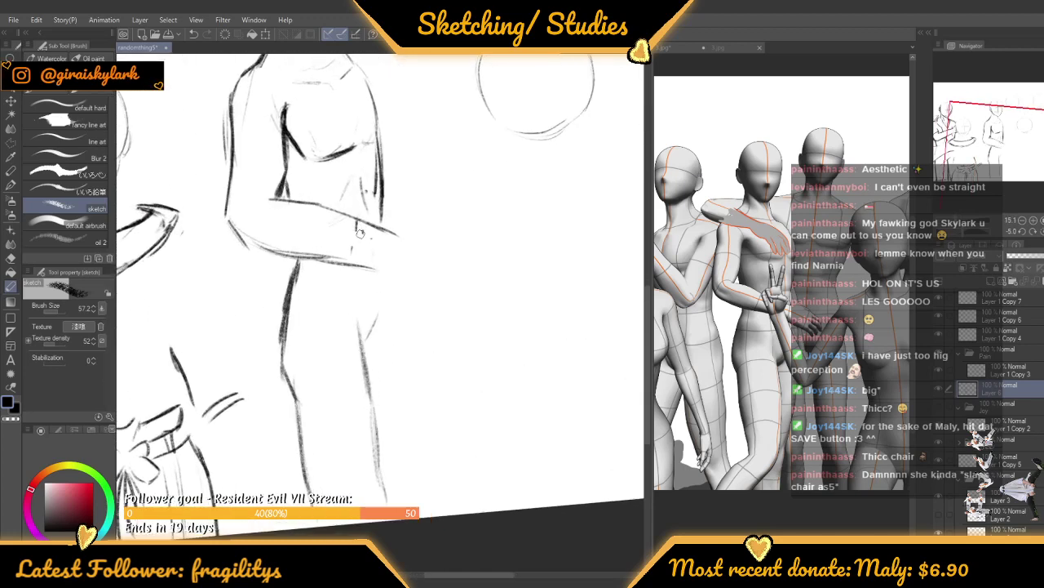
mouse_move(379, 276)
left_mouse_down()
mouse_move(380, 326)
mouse_move(393, 314)
left_mouse_up()
scroll(375, 244, "down", 1)
scroll(375, 229, "down", 3)
scroll(375, 230, "up", 3)
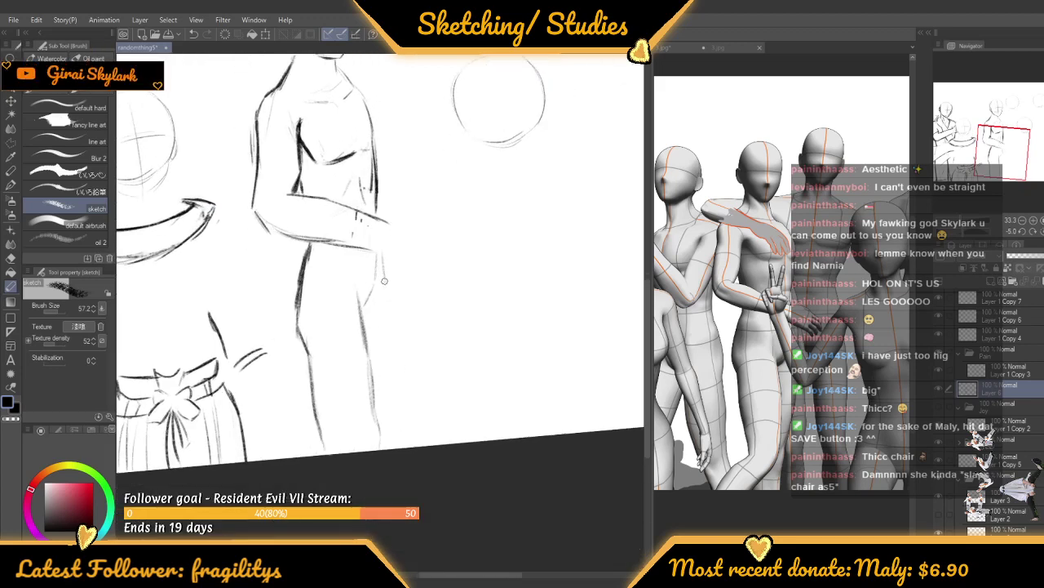
scroll(382, 277, "down", 1)
scroll(387, 298, "up", 2)
left_click_drag(377, 261, 390, 384)
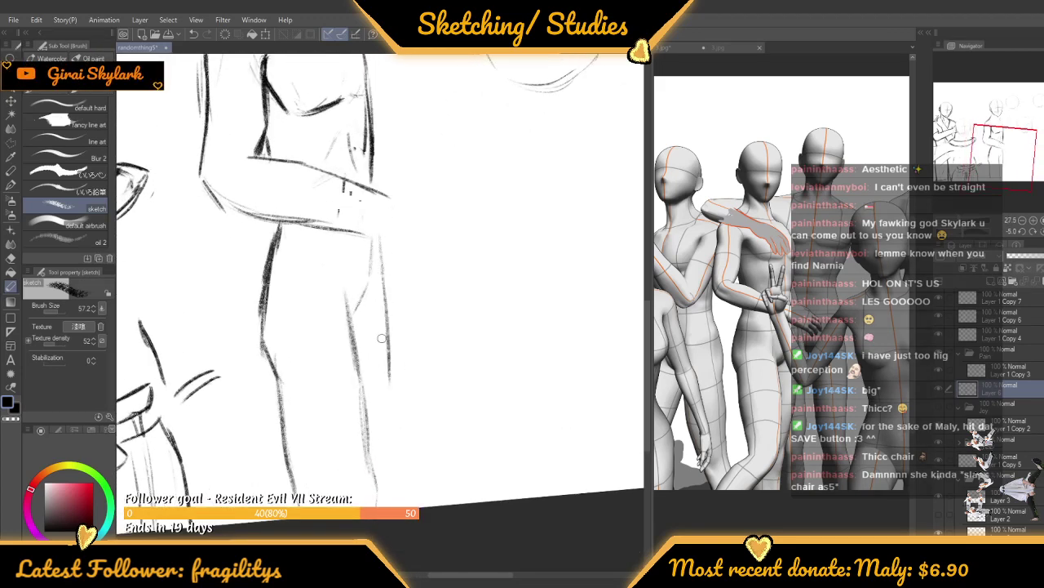
left_click_drag(380, 334, 384, 412)
scroll(339, 415, "down", 2)
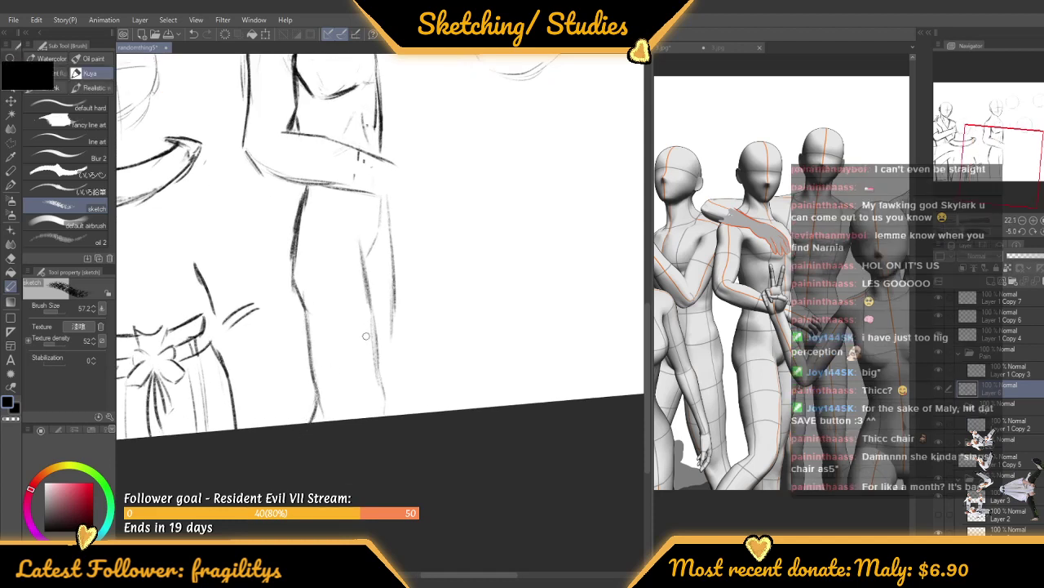
Strengthen the lower inner thigh line and curve it inward at the knee near the canvas's lower edge
left_click_drag(377, 384, 374, 360)
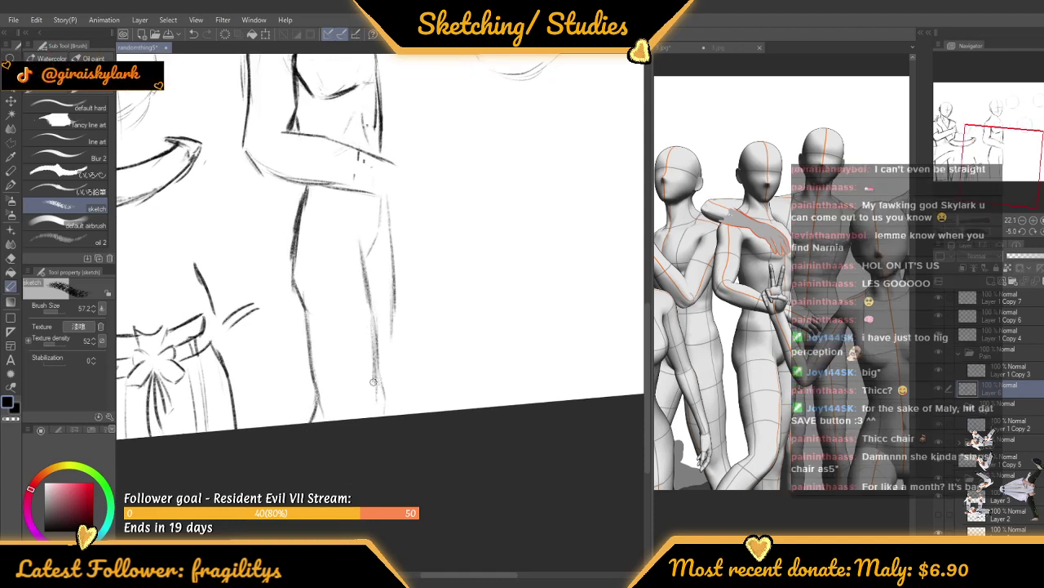
scroll(355, 362, "down", 3)
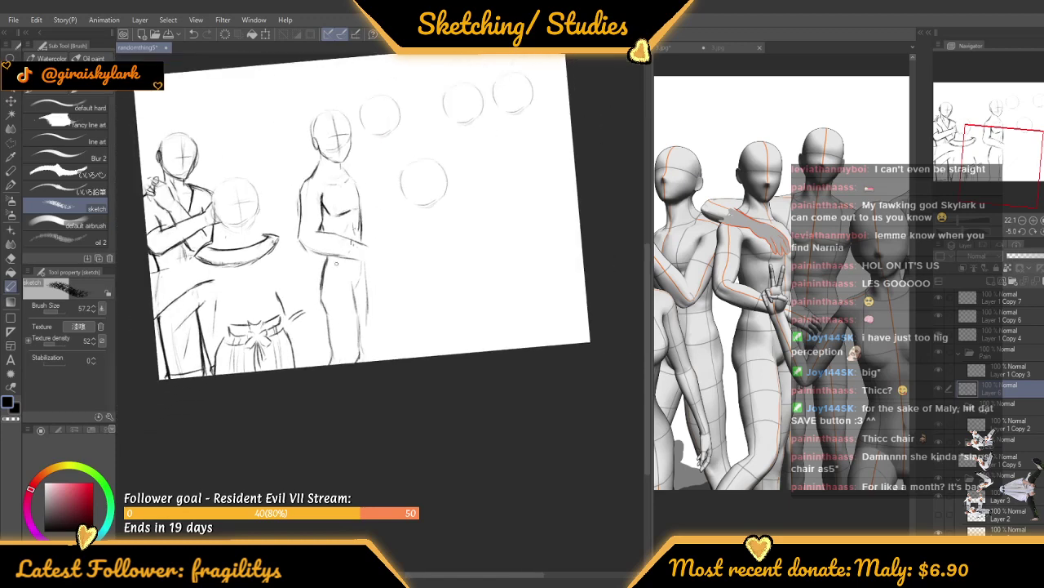
scroll(387, 330, "up", 3)
scroll(372, 338, "up", 2)
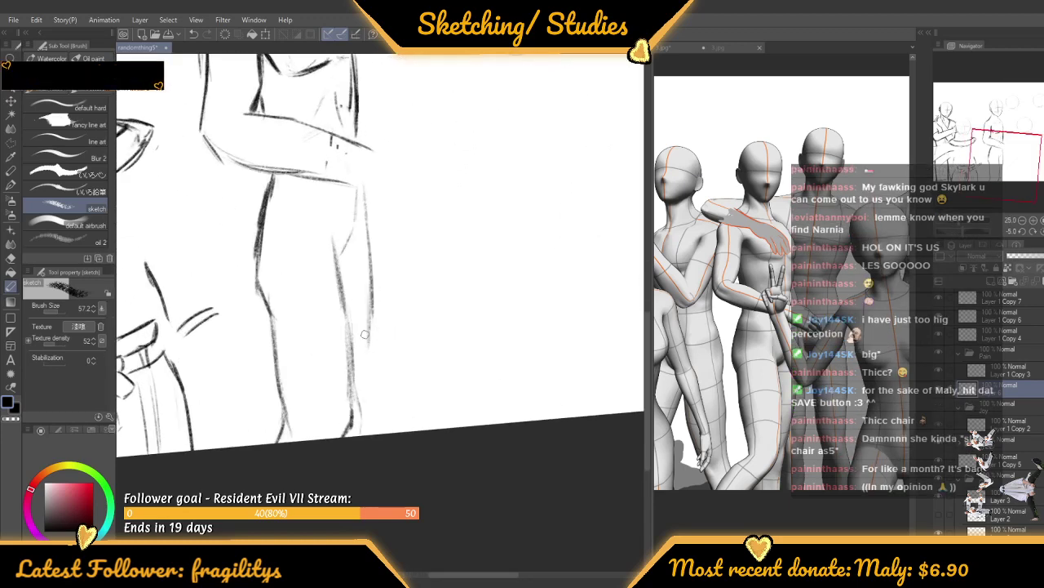
Continue the far leg's outer contour past the knee down to the canvas's lower edge
mouse_move(364, 394)
left_mouse_down()
mouse_move(370, 343)
mouse_move(375, 405)
left_mouse_up()
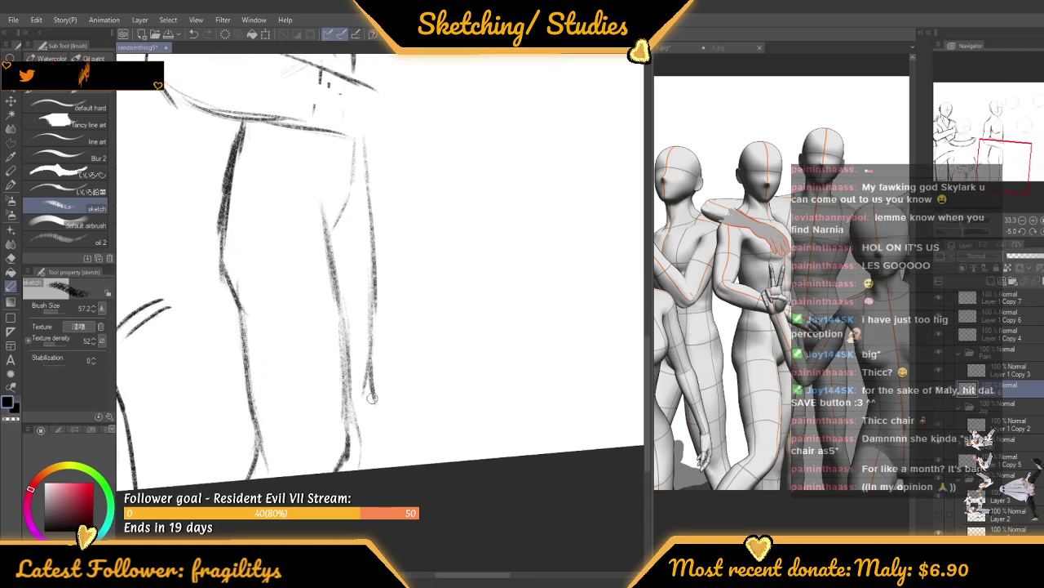
scroll(401, 373, "down", 4)
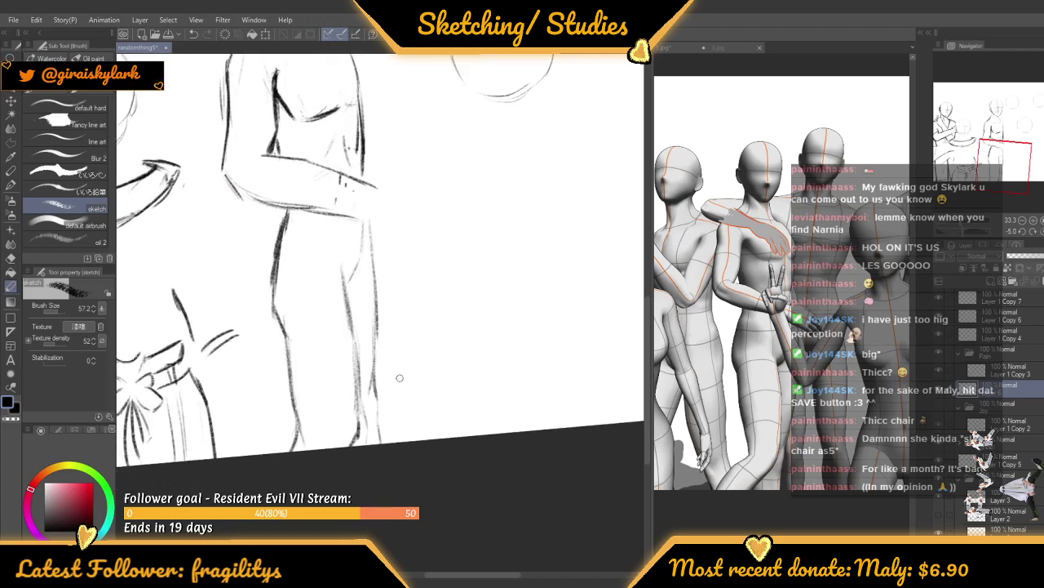
scroll(441, 118, "up", 2)
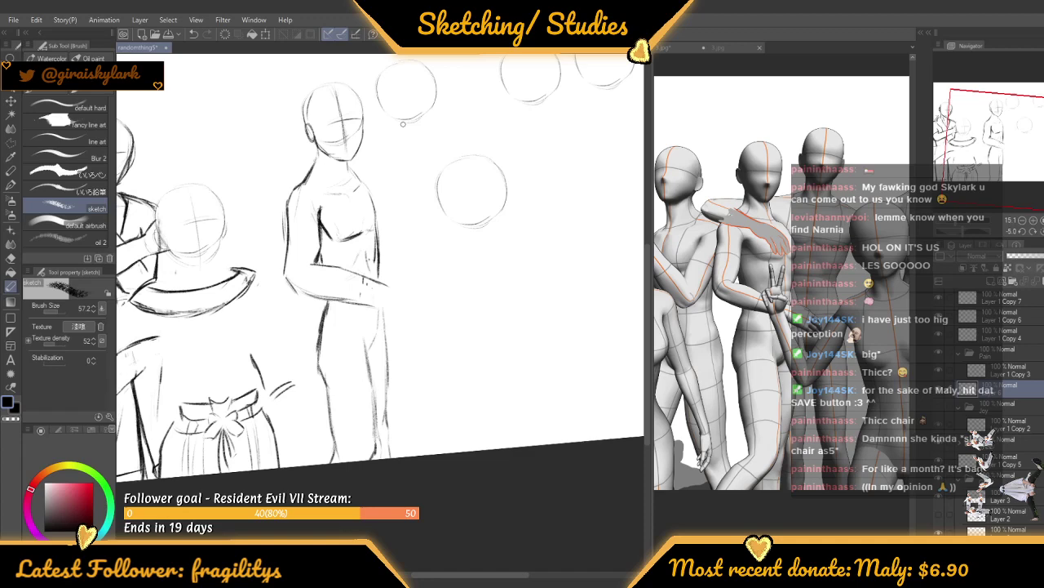
Reset the canvas rotation to 0 degrees and darken the inner thigh line with long overlapping strokes
left_click(1019, 233)
scroll(362, 308, "up", 5)
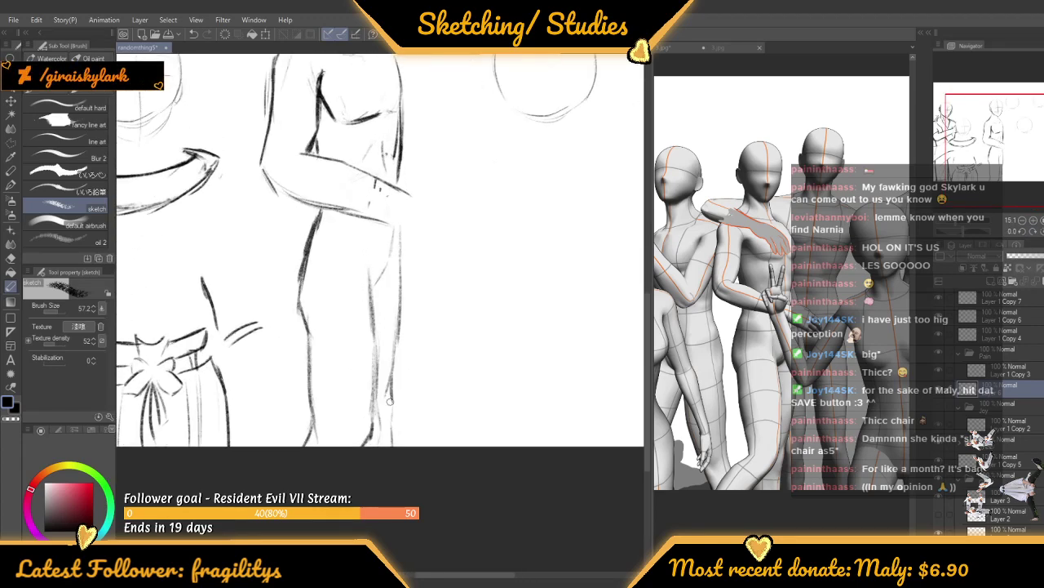
mouse_move(359, 198)
left_mouse_down()
mouse_move(361, 286)
mouse_move(366, 280)
left_mouse_up()
mouse_move(364, 209)
left_mouse_down()
mouse_move(375, 341)
mouse_move(370, 373)
left_mouse_up()
left_click_drag(367, 295, 370, 388)
scroll(356, 326, "down", 3)
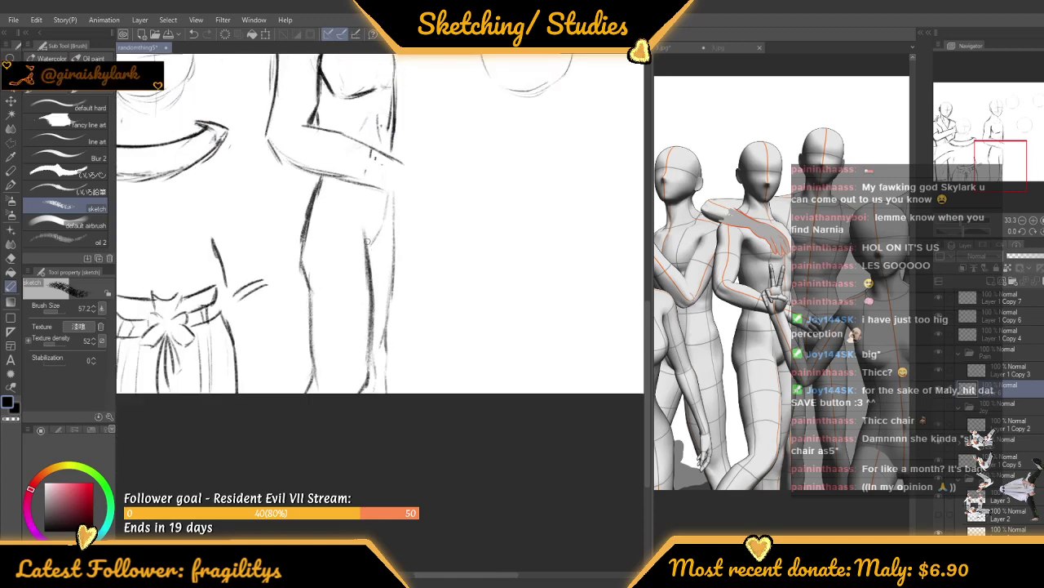
Undo the first dark strokes on the groin crease and redraw it as a dark curve from the forearm to the inner thigh
scroll(376, 132, "up", 3)
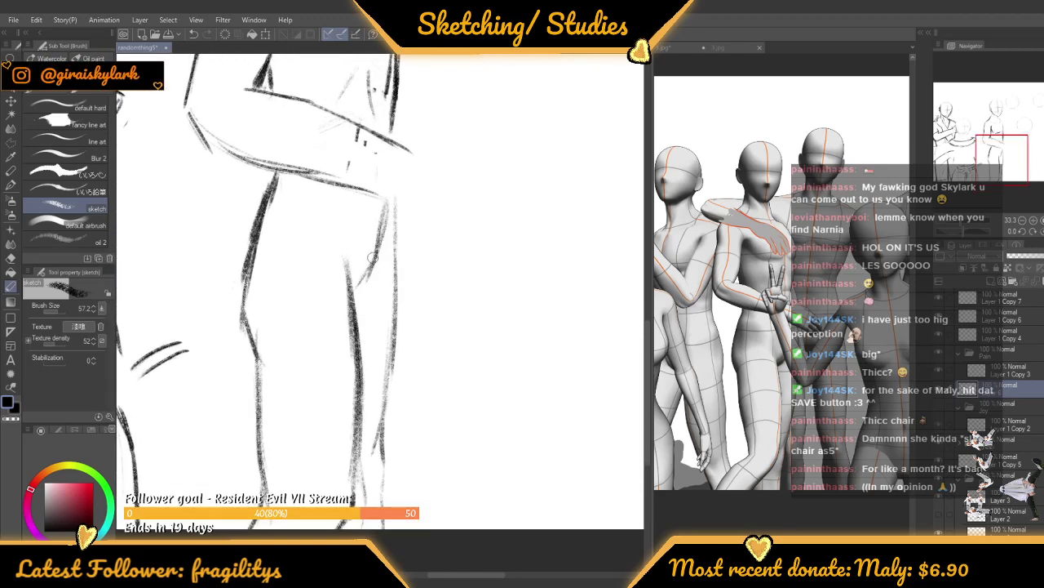
key("ctrl+z")
key("ctrl+z")
key("ctrl+z")
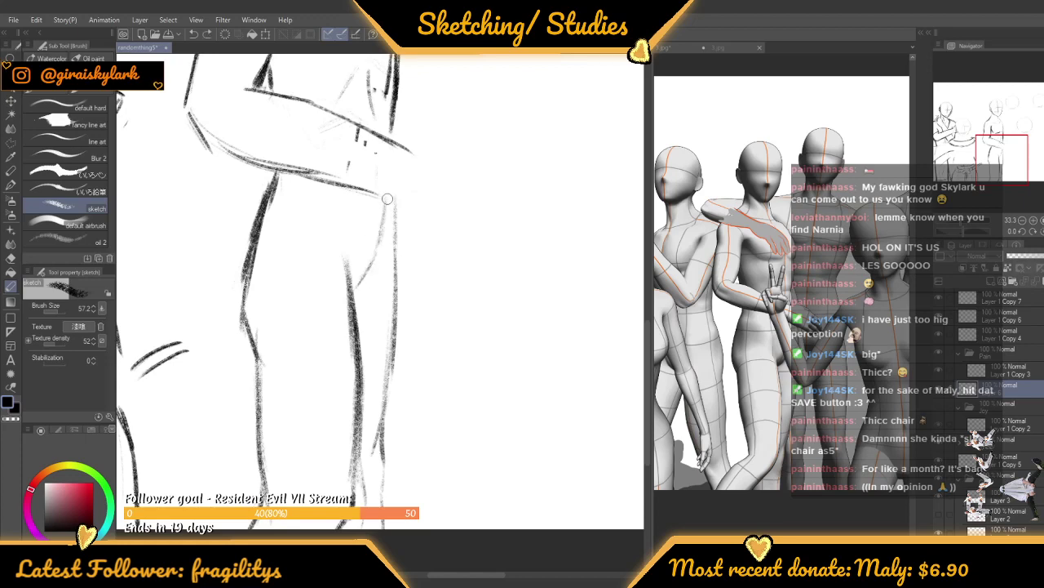
mouse_move(386, 200)
left_mouse_down()
mouse_move(374, 266)
mouse_move(359, 288)
left_mouse_up()
left_click_drag(367, 269, 356, 291)
scroll(369, 263, "down", 3)
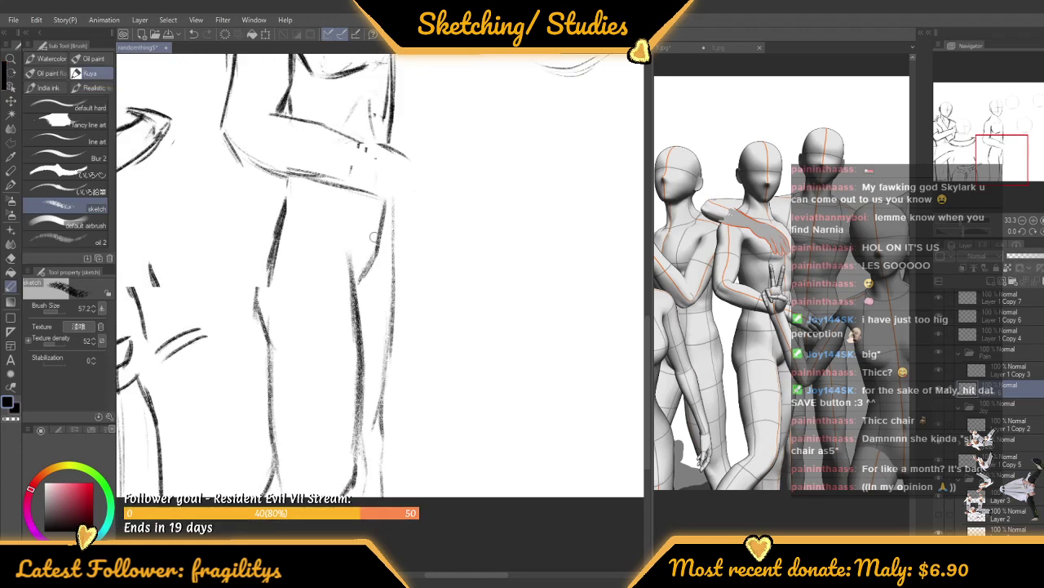
scroll(348, 235, "up", 2)
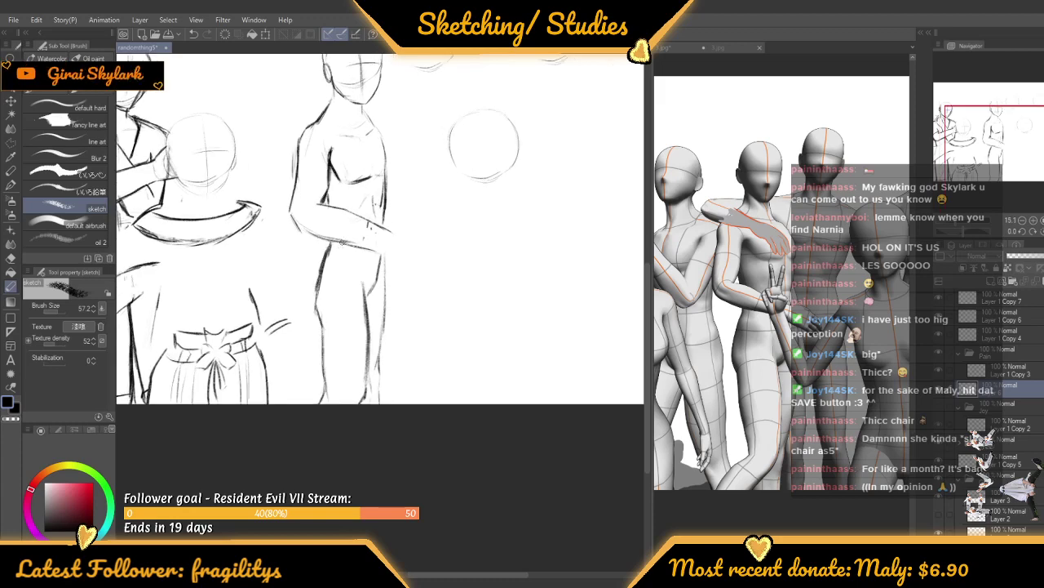
scroll(342, 241, "up", 3)
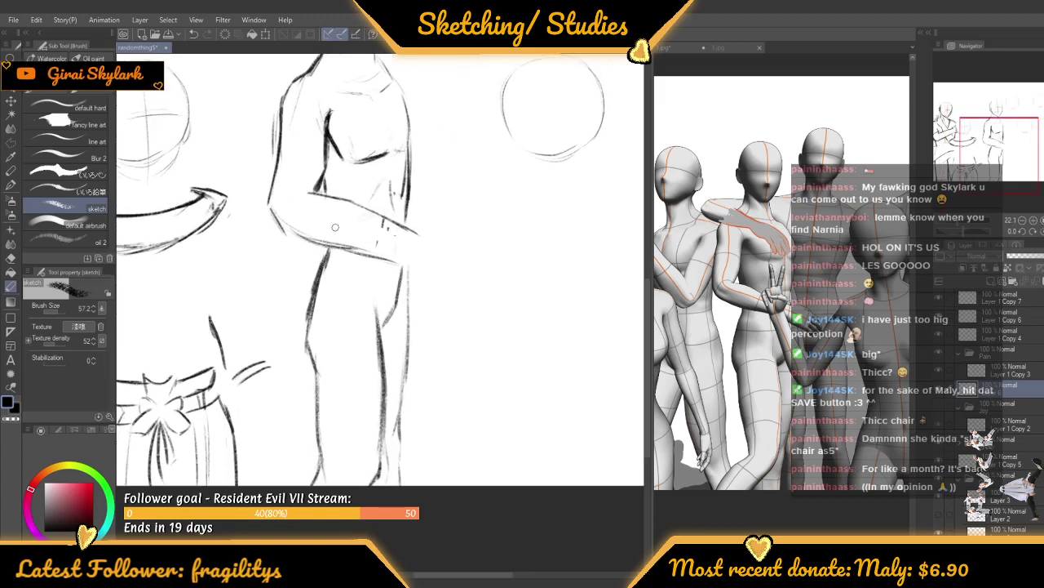
Darken the far leg's outer contour from the thigh down to the canvas's lower edge
scroll(335, 227, "down", 5)
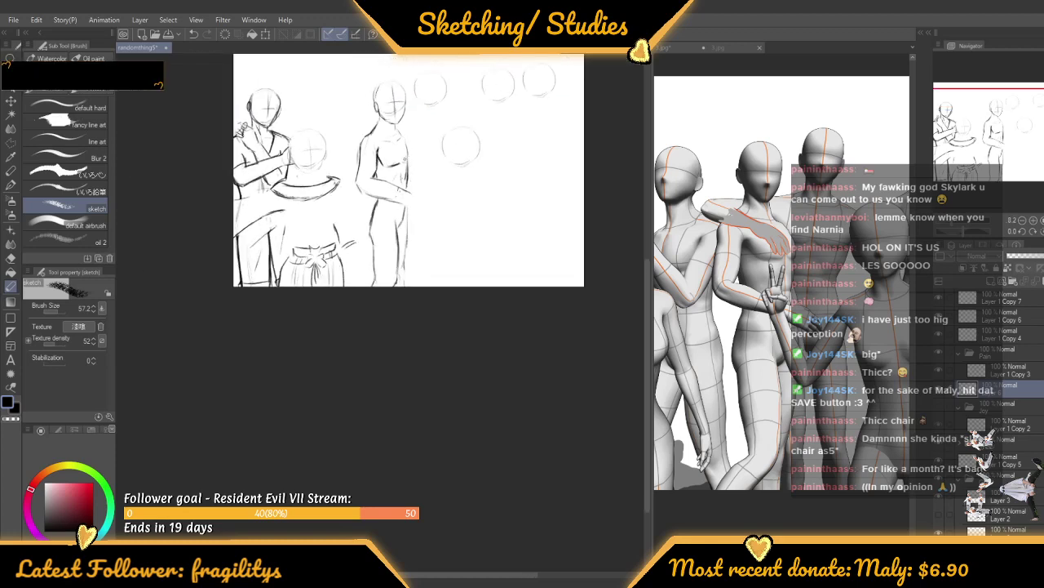
scroll(379, 244, "up", 4)
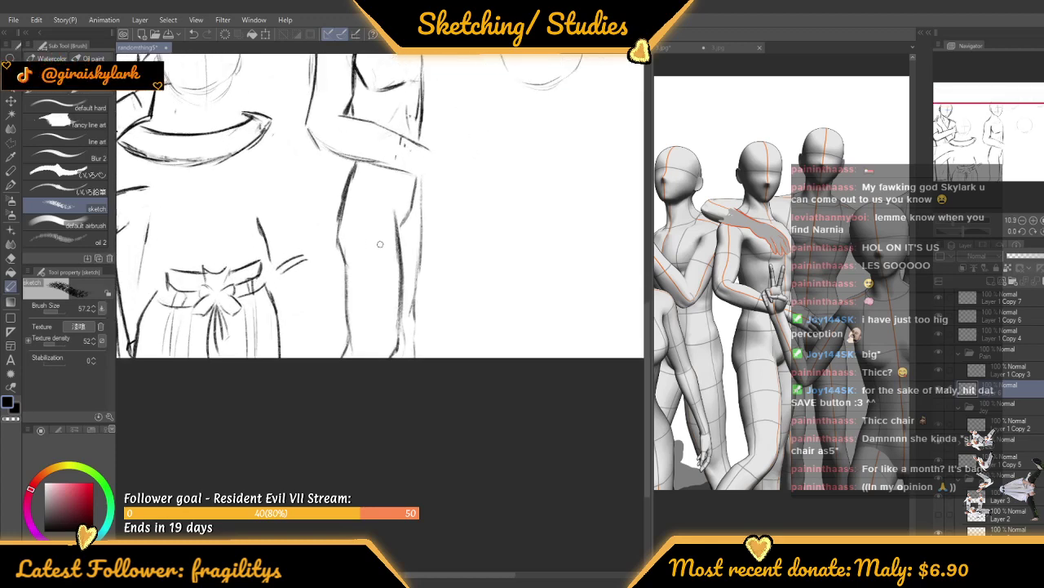
scroll(380, 244, "up", 5)
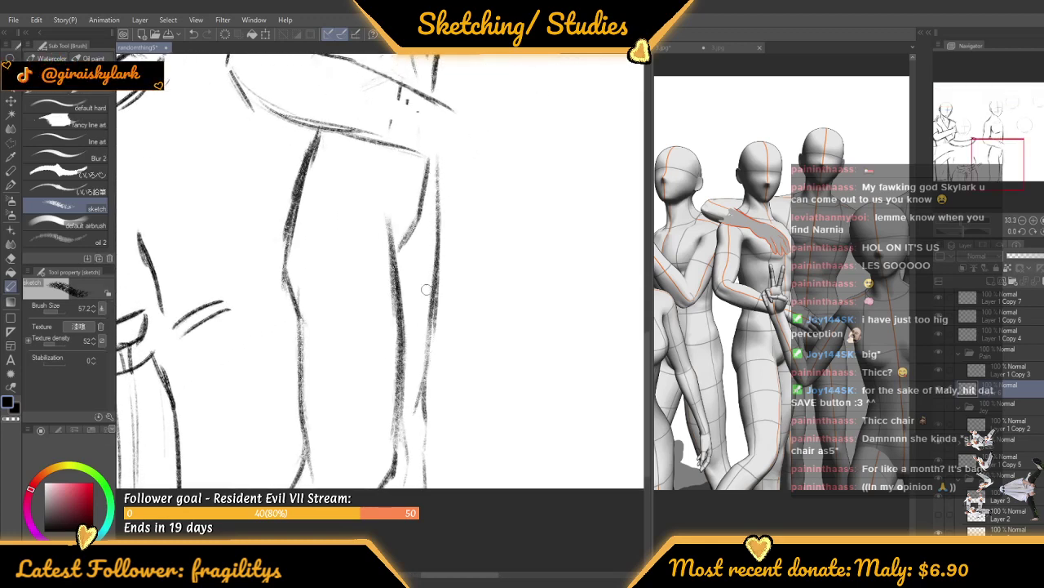
scroll(426, 343, "down", 3)
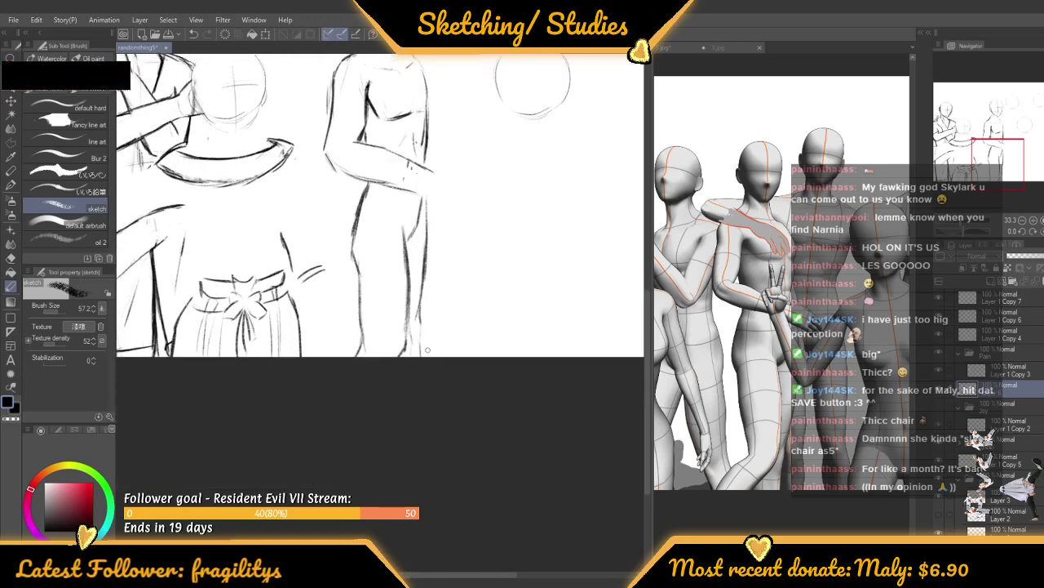
scroll(427, 349, "up", 4)
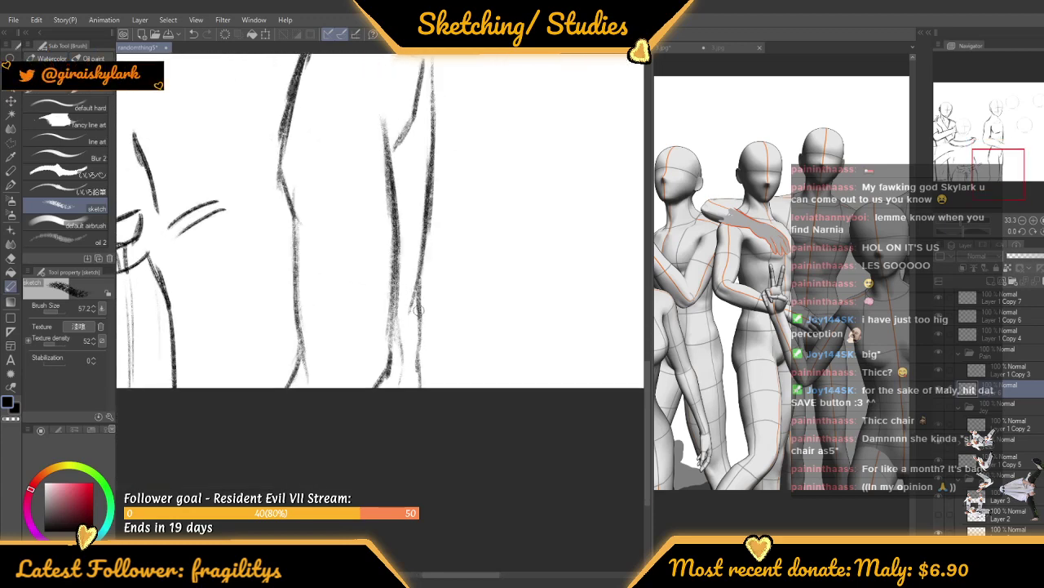
left_click_drag(418, 311, 418, 386)
scroll(388, 307, "down", 1)
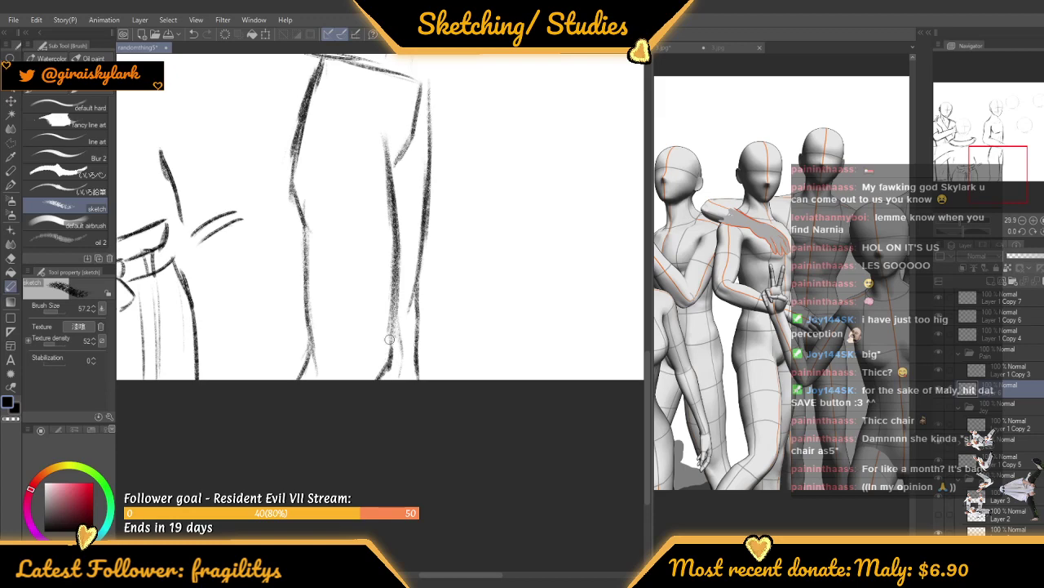
Add a darkening stroke to the inner thigh line just above the knee and check the whole figure
left_click_drag(389, 339, 396, 278)
scroll(401, 323, "down", 9)
scroll(452, 189, "up", 4)
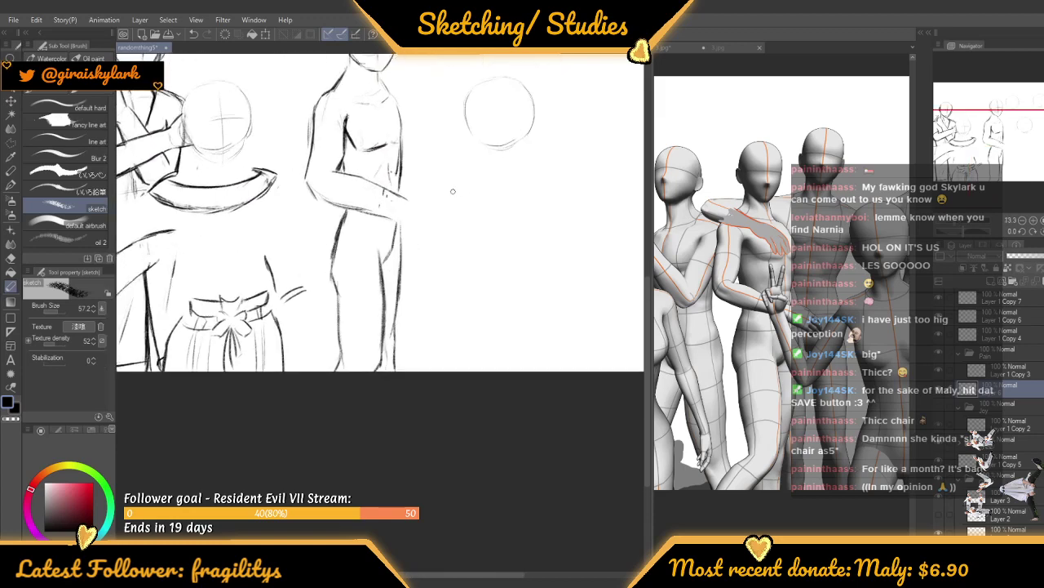
Darken the underside of the fourth figure's folded forearm with overlapping strokes from the elbow towards the wrist
scroll(406, 387, "down", 4)
scroll(361, 165, "up", 2)
scroll(339, 269, "up", 5)
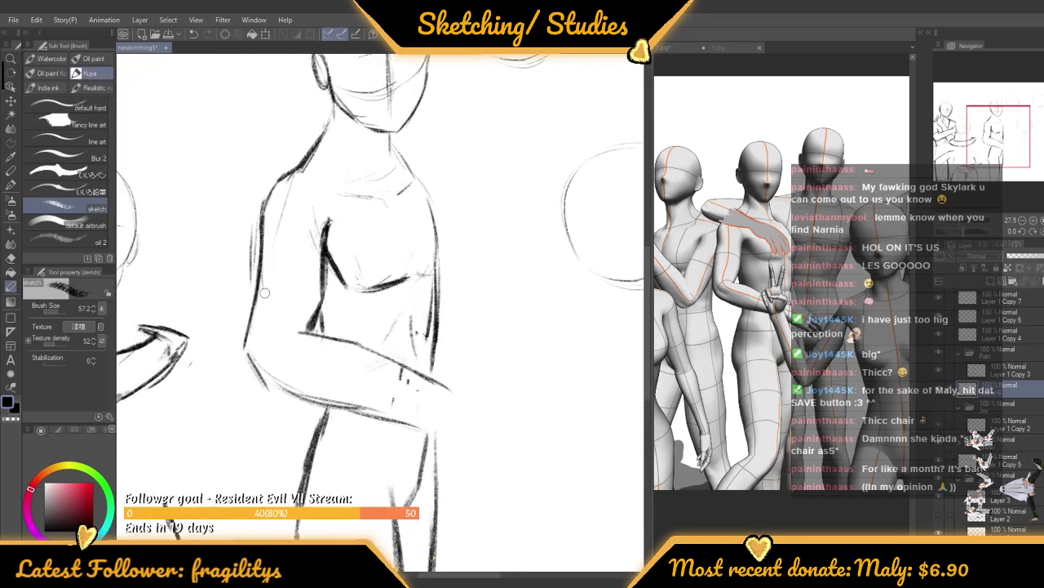
mouse_move(233, 353)
left_mouse_down()
mouse_move(270, 416)
mouse_move(357, 442)
left_mouse_up()
left_click_drag(285, 430, 394, 451)
left_click_drag(289, 430, 451, 469)
scroll(354, 375, "down", 3)
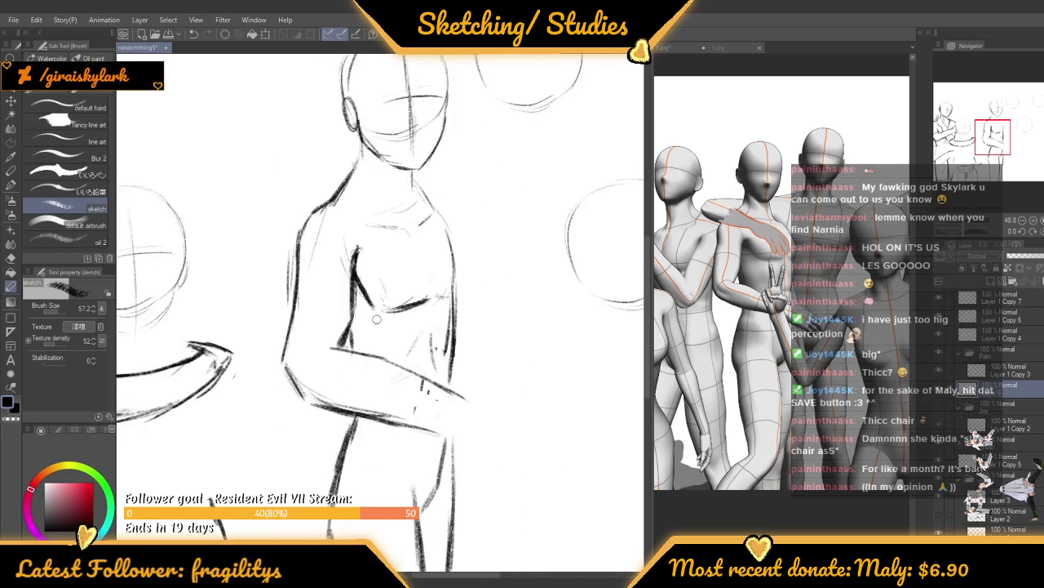
Erase the stray marks on the fourth figure's forearm near the wrist using the transparent colour
scroll(376, 319, "up", 3)
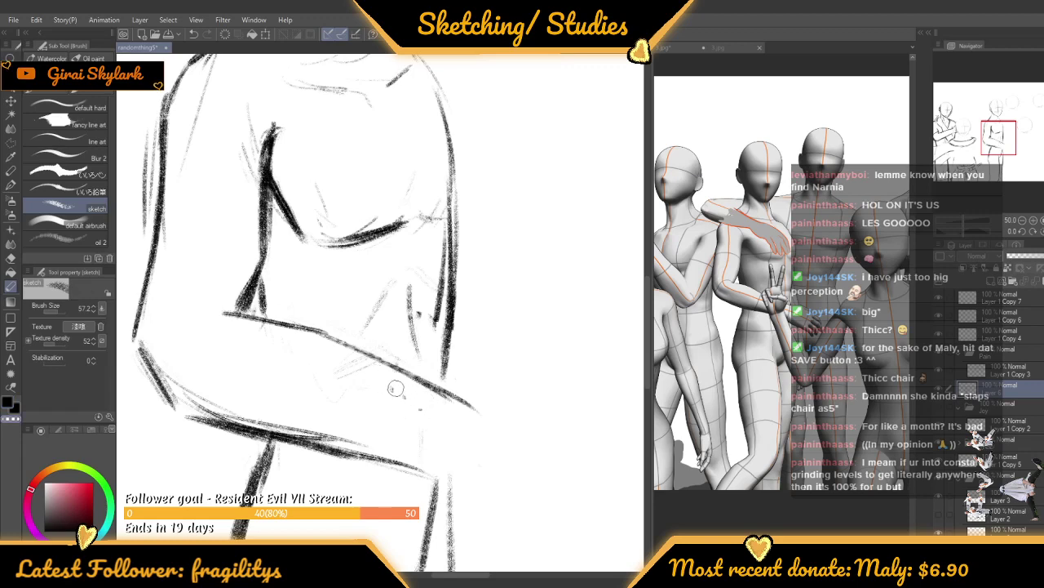
scroll(362, 372, "down", 5)
scroll(372, 261, "down", 3)
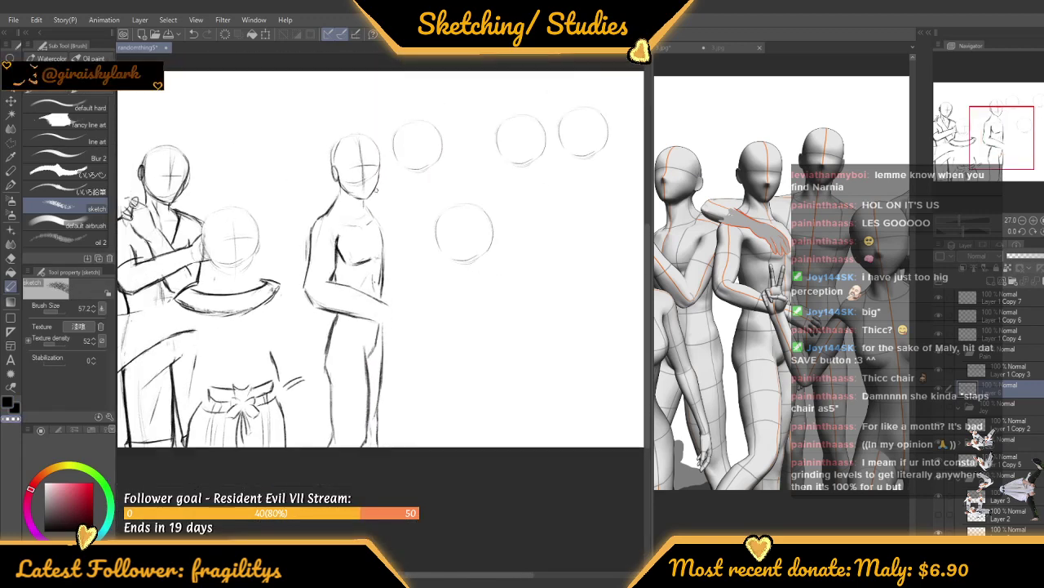
scroll(400, 244, "up", 4)
scroll(400, 243, "up", 2)
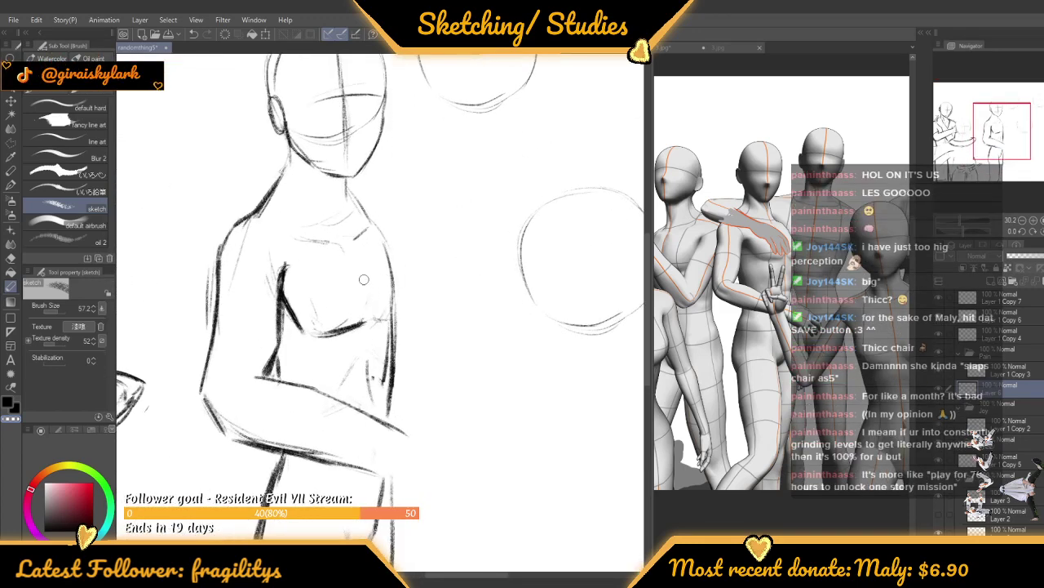
Add a short dark stroke at the far edge of the chest and darken the neck and far shoulder contour
scroll(431, 287, "up", 4)
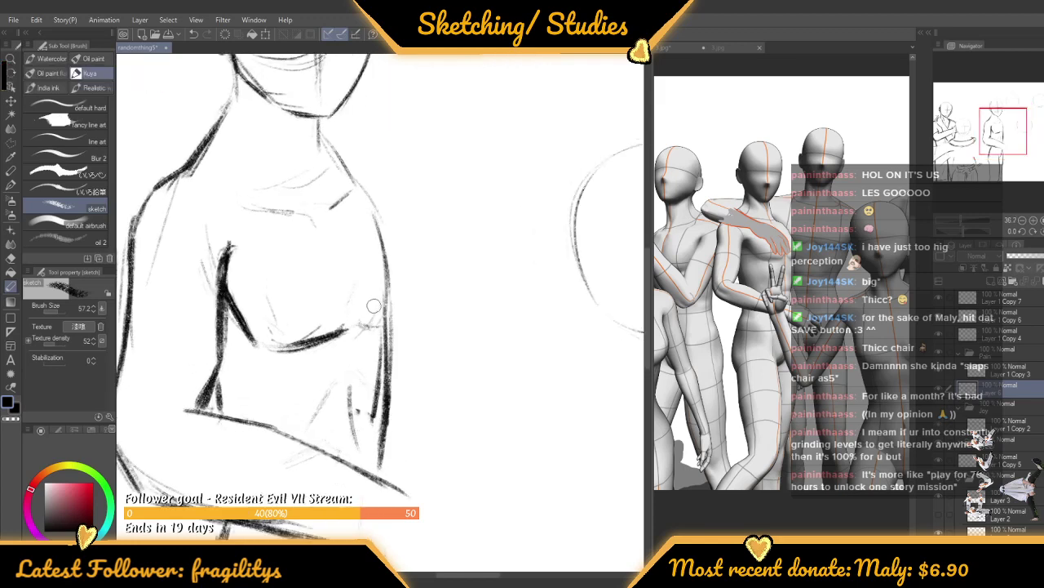
scroll(378, 217, "down", 1)
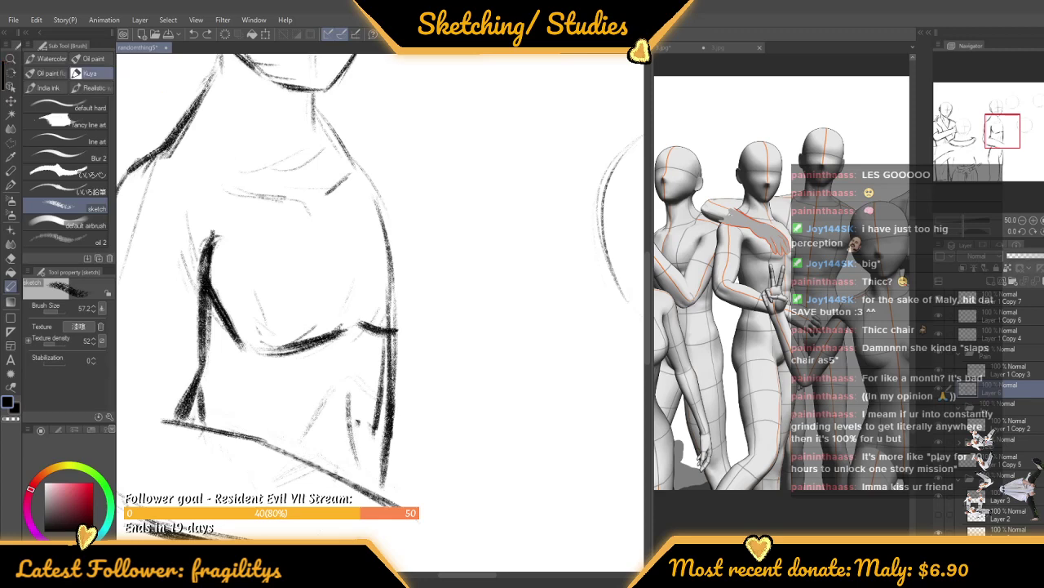
scroll(402, 332, "down", 2)
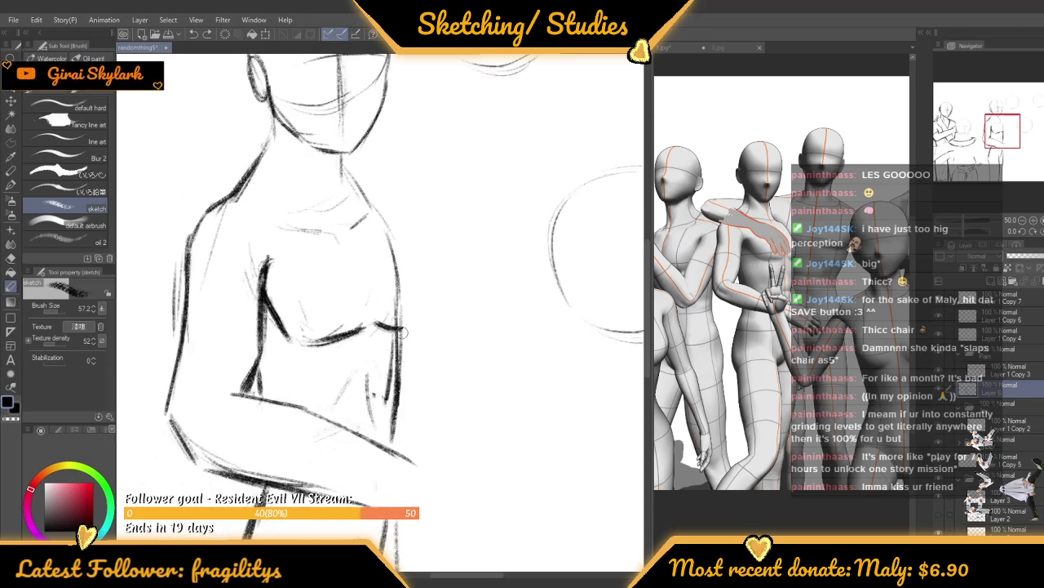
scroll(401, 332, "down", 5)
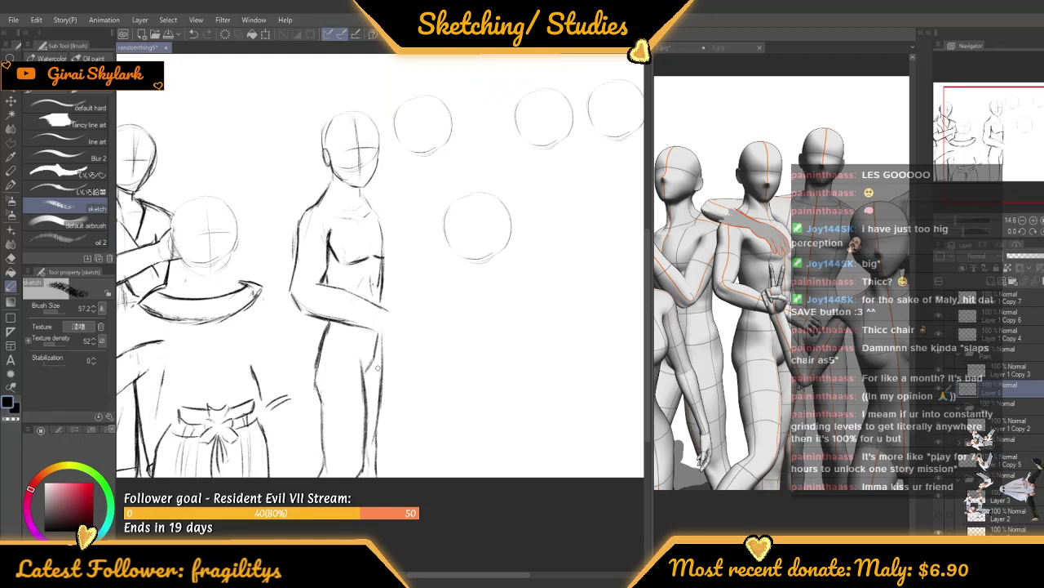
scroll(378, 367, "up", 3)
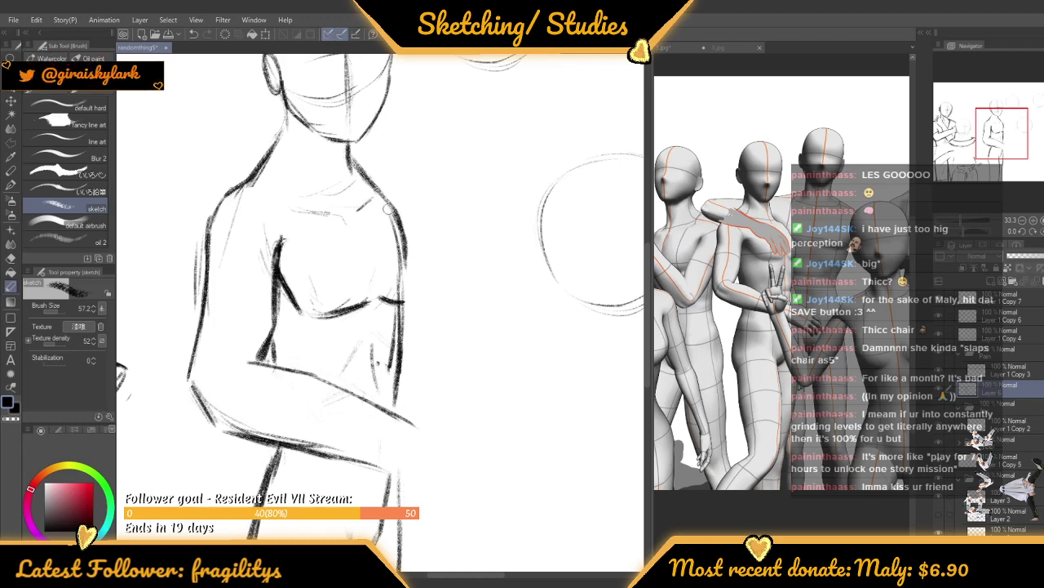
Examine the fourth figure's proportions against the rest of the group, from the head down to the legs
scroll(384, 215, "down", 2)
scroll(384, 215, "down", 3)
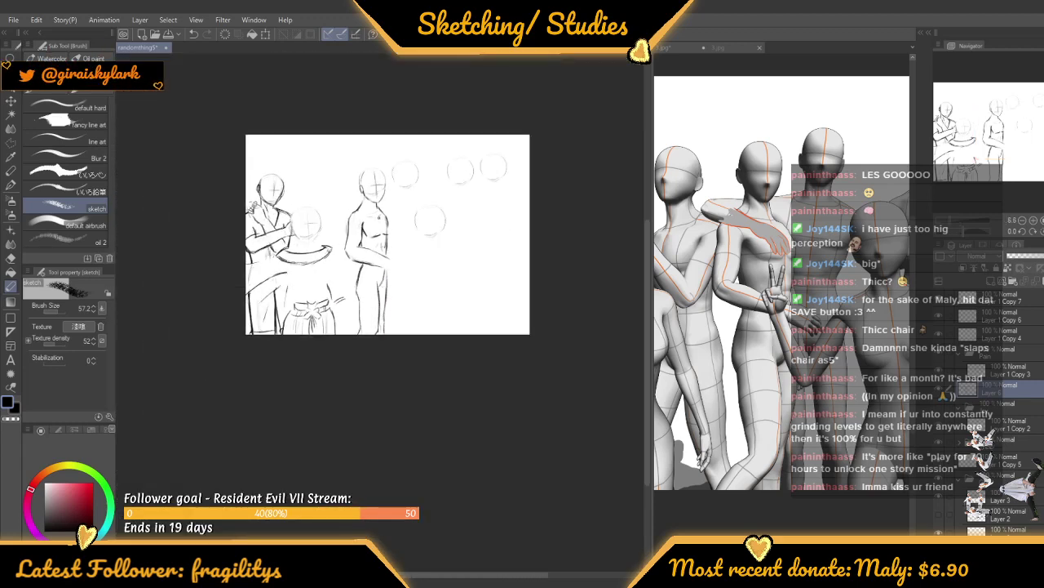
scroll(376, 225, "up", 1)
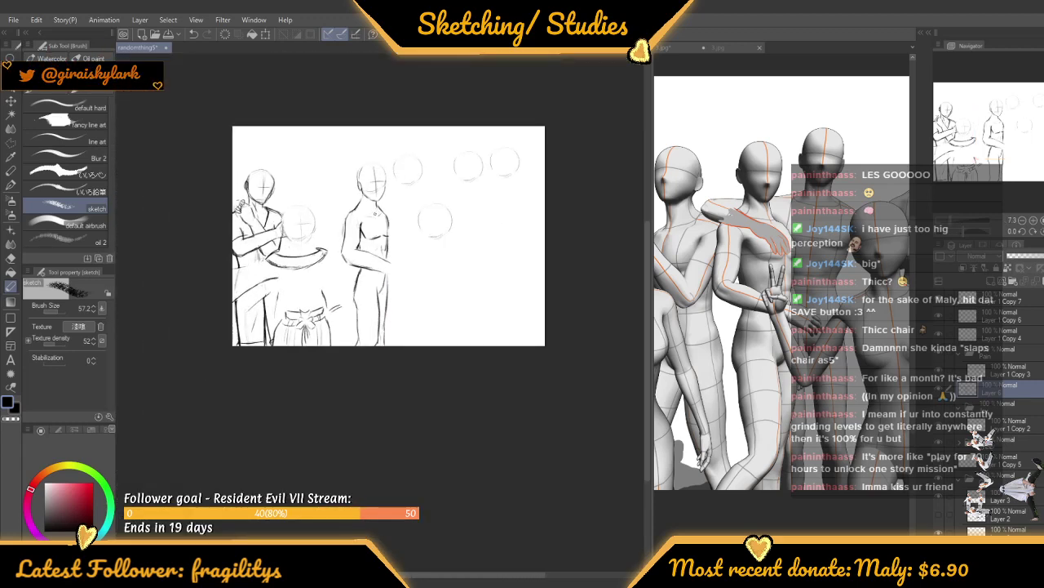
scroll(371, 278, "up", 2)
scroll(376, 333, "up", 4)
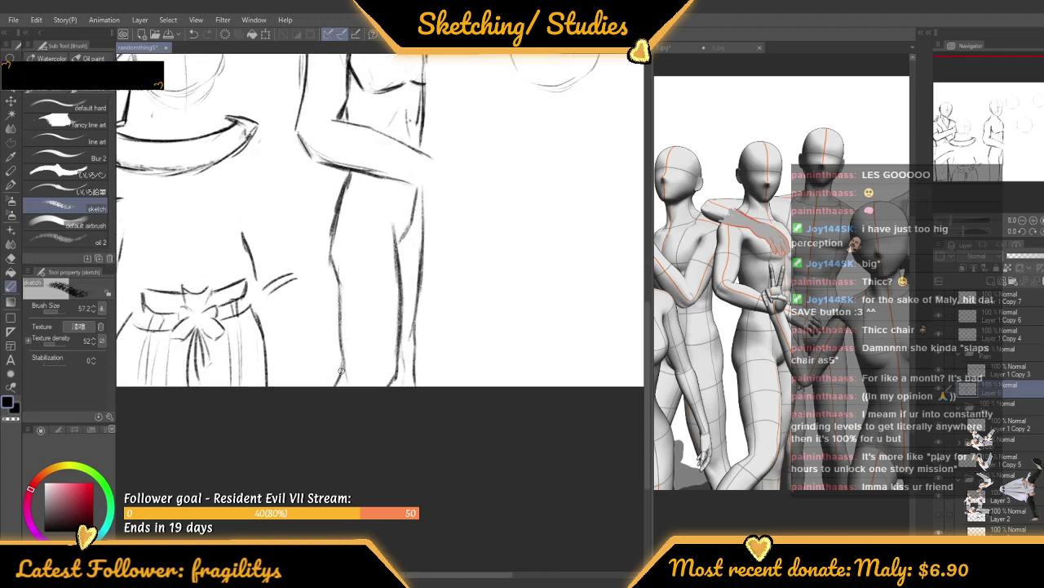
scroll(376, 333, "down", 3)
scroll(393, 92, "up", 1)
scroll(393, 92, "down", 3)
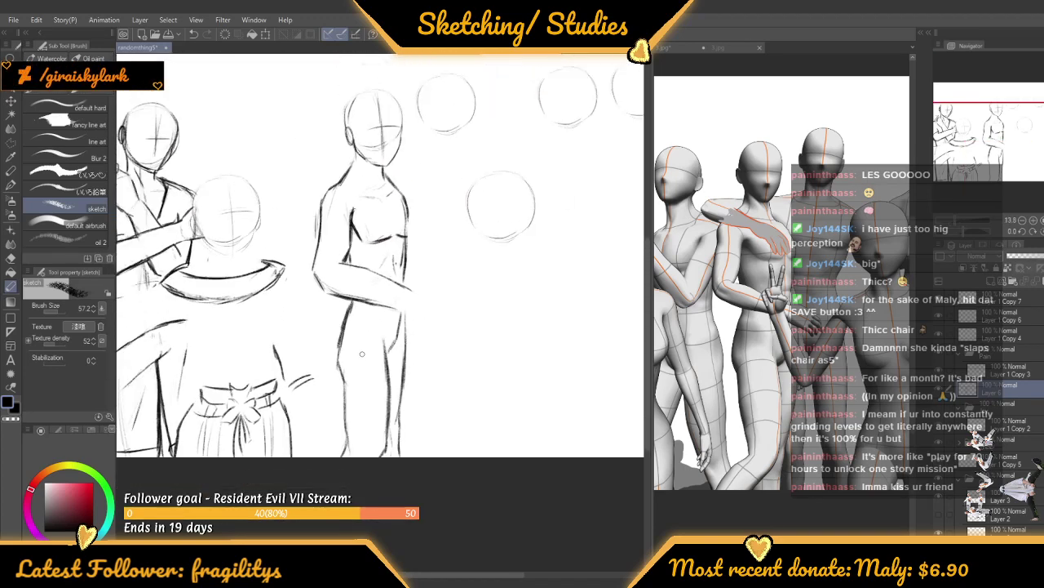
Scale the fourth figure's head on Layer 1 Copy 3 down to 89% and reposition it over the neck
scroll(439, 231, "up", 4)
scroll(439, 231, "up", 2)
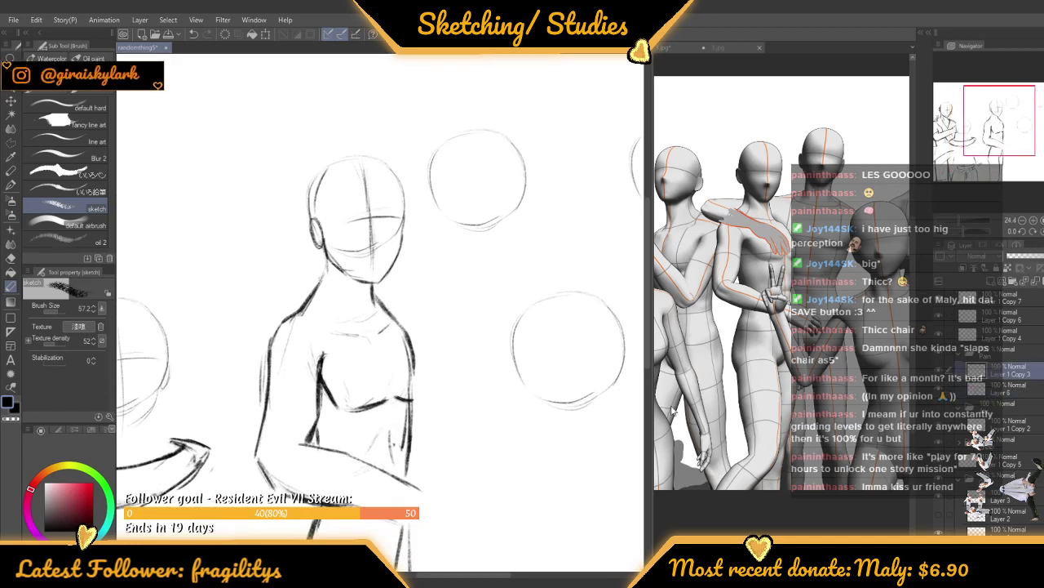
key("ctrl+t")
left_click_drag(405, 146, 372, 169)
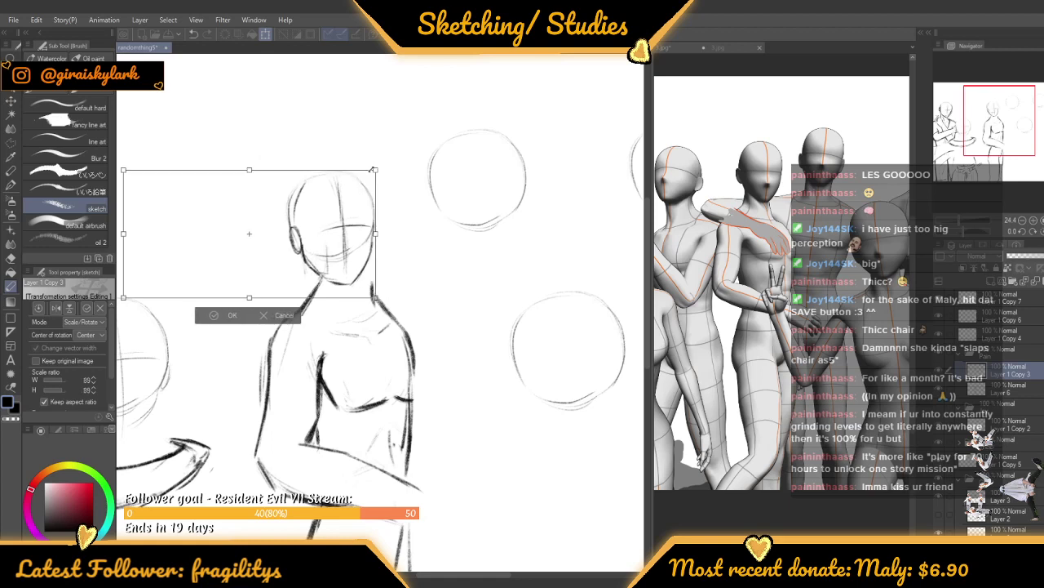
left_click_drag(354, 224, 378, 214)
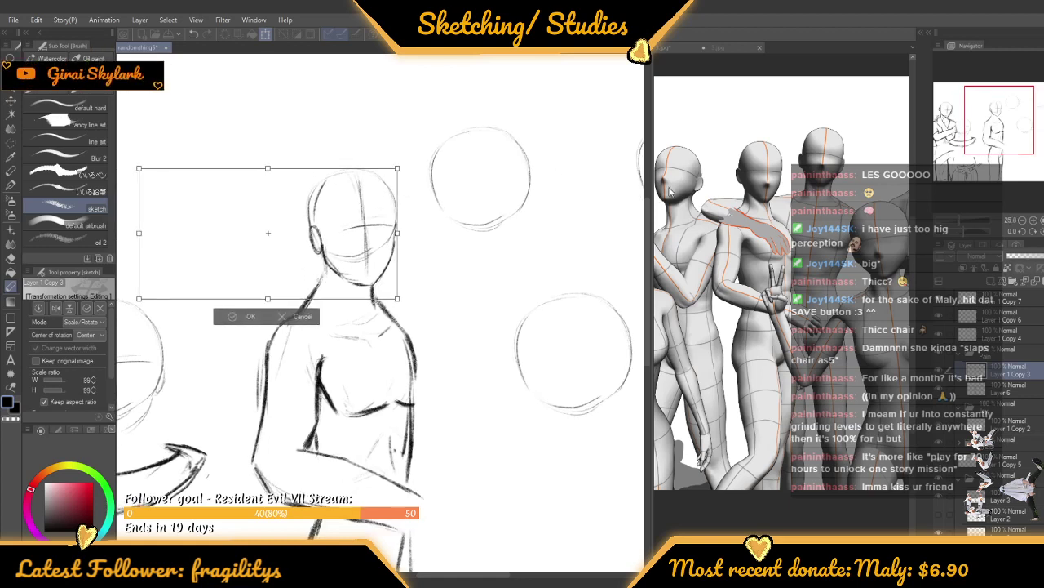
key("Return")
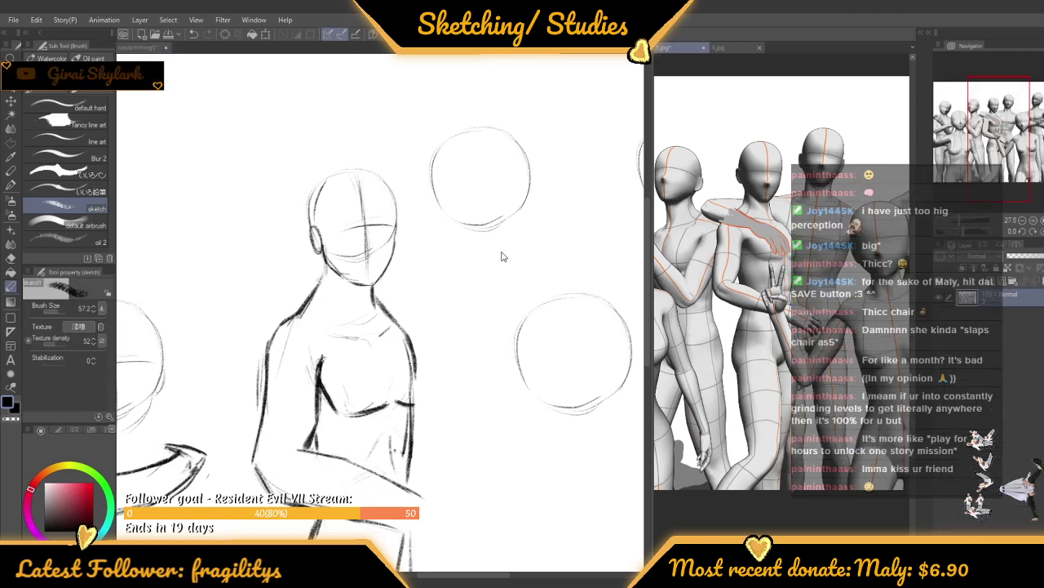
Compare the fourth figure's head, shoulders and arm with the mannequin reference
scroll(444, 187, "down", 5)
scroll(444, 187, "up", 3)
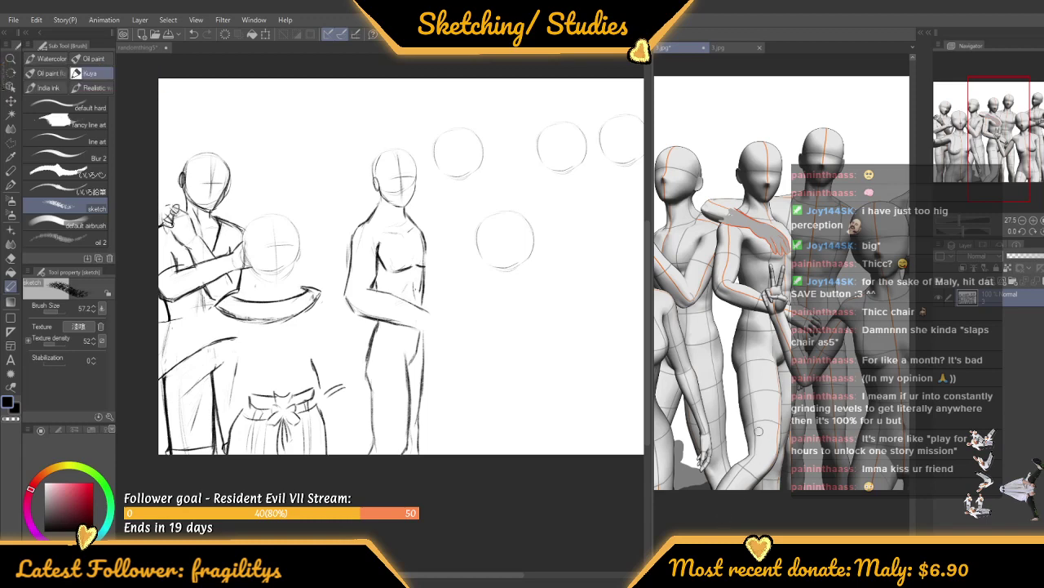
scroll(761, 416, "down", 4)
scroll(756, 435, "up", 5)
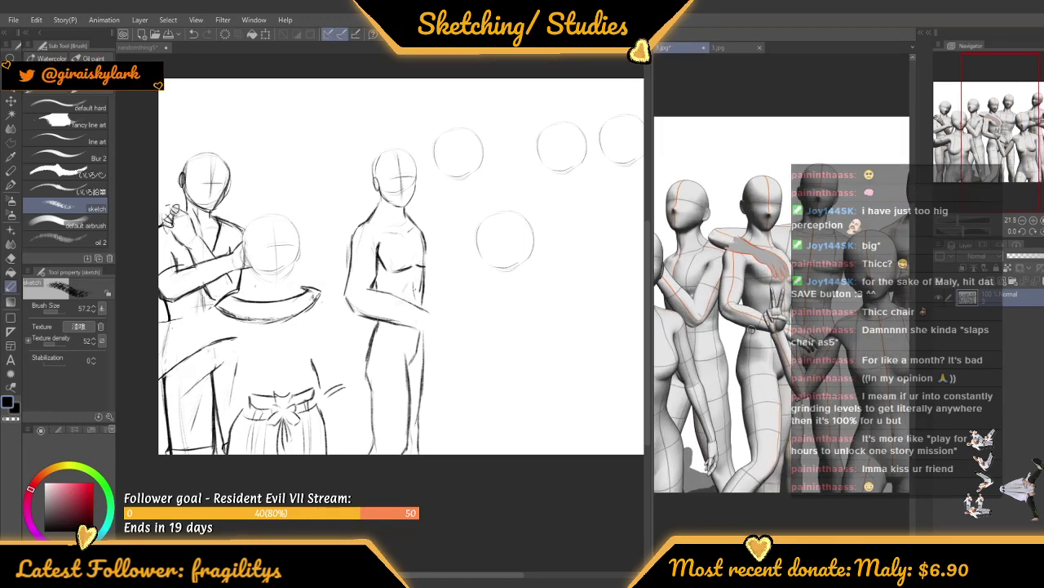
left_click(408, 168)
scroll(380, 201, "up", 5)
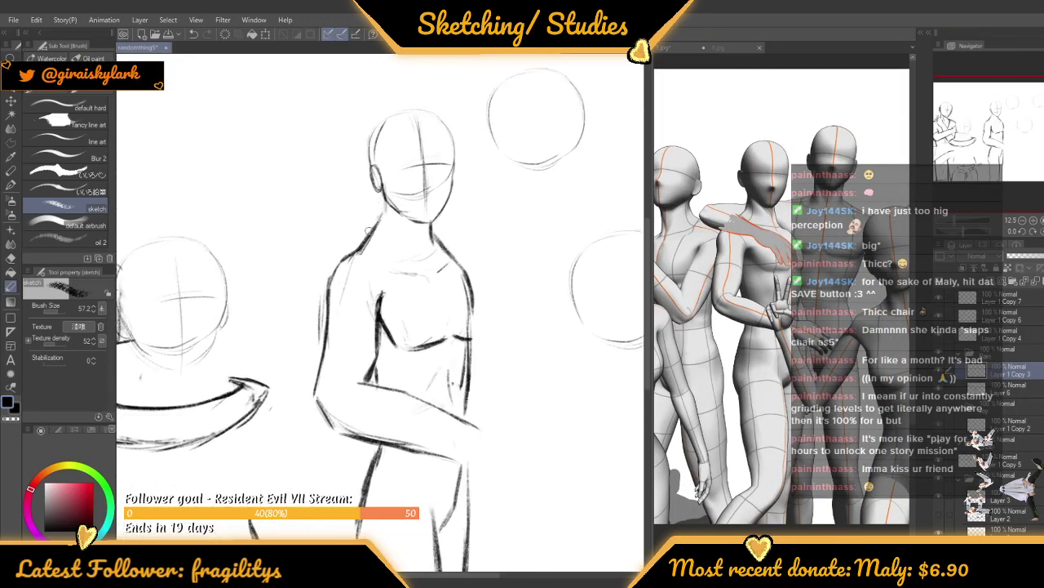
scroll(398, 273, "up", 2)
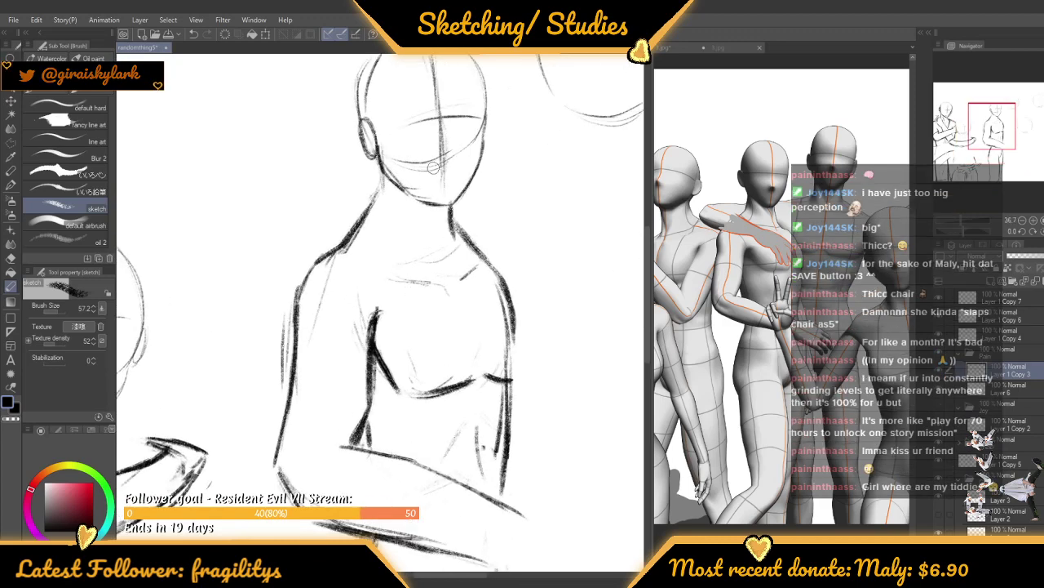
scroll(429, 171, "down", 4)
scroll(417, 166, "up", 4)
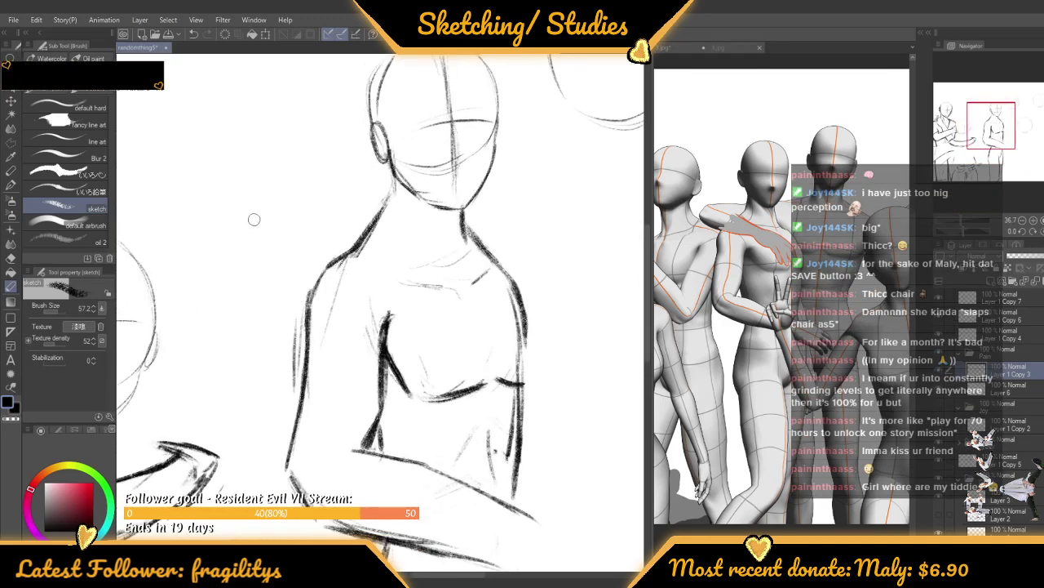
Erase the outer contour of the near upper arm below the shoulder on Layer 6 with the transparent colour
left_click(13, 420)
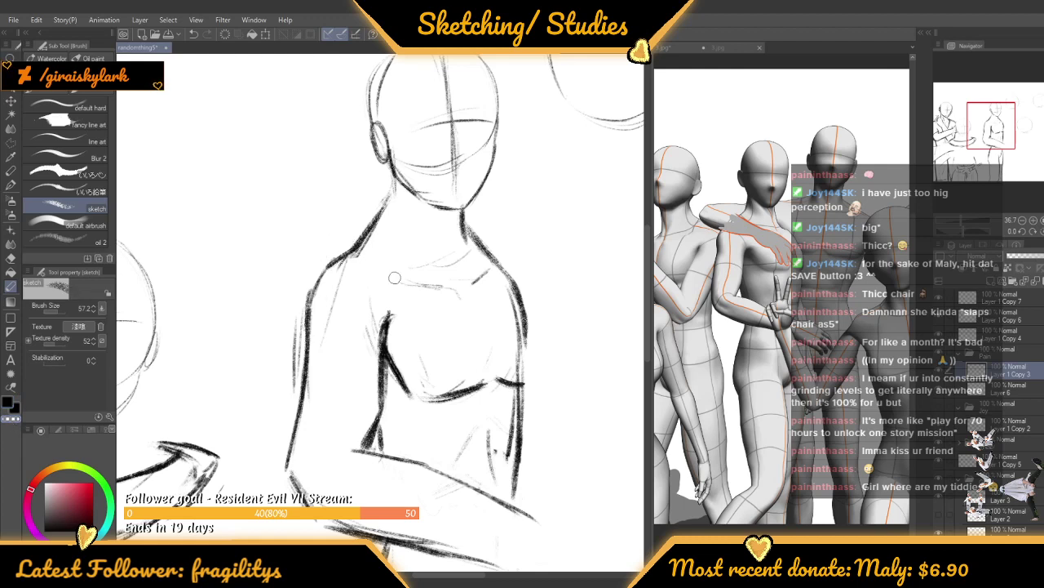
left_click(1027, 390)
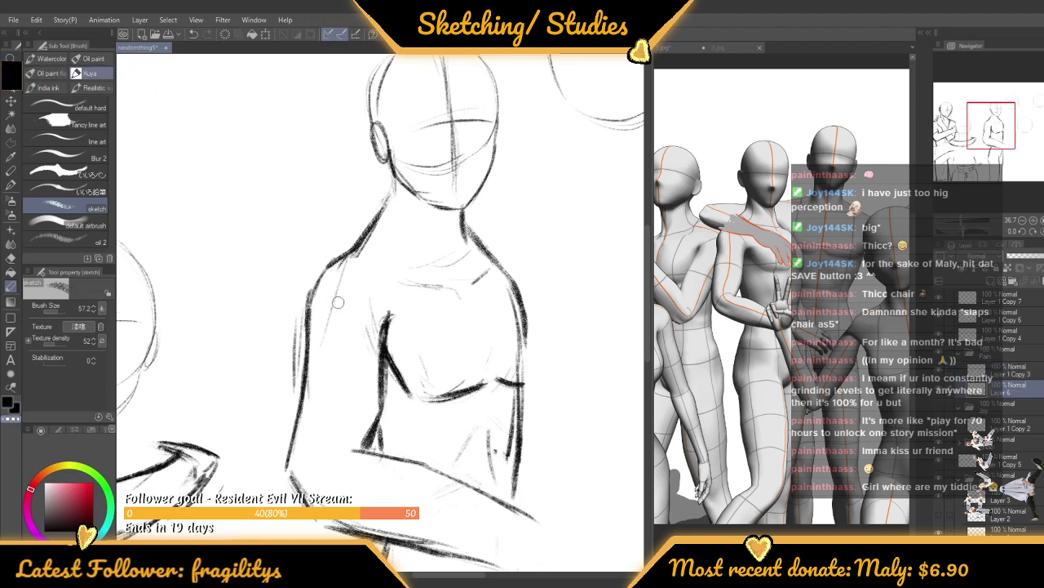
left_click_drag(311, 285, 303, 391)
scroll(359, 256, "up", 1)
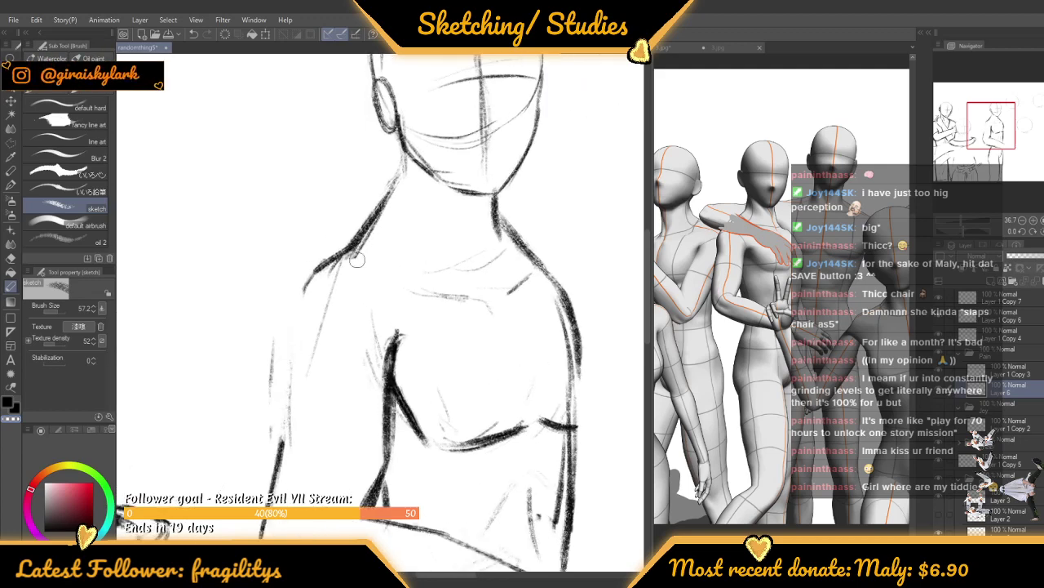
Pick up the dark line colour and redraw the near shoulder and upper arm's outer contour further in
key("c")
left_click(354, 244, "alt")
mouse_move(349, 250)
left_mouse_down()
mouse_move(300, 292)
mouse_move(287, 400)
left_mouse_up()
left_click_drag(290, 318, 284, 441)
scroll(275, 453, "down", 2)
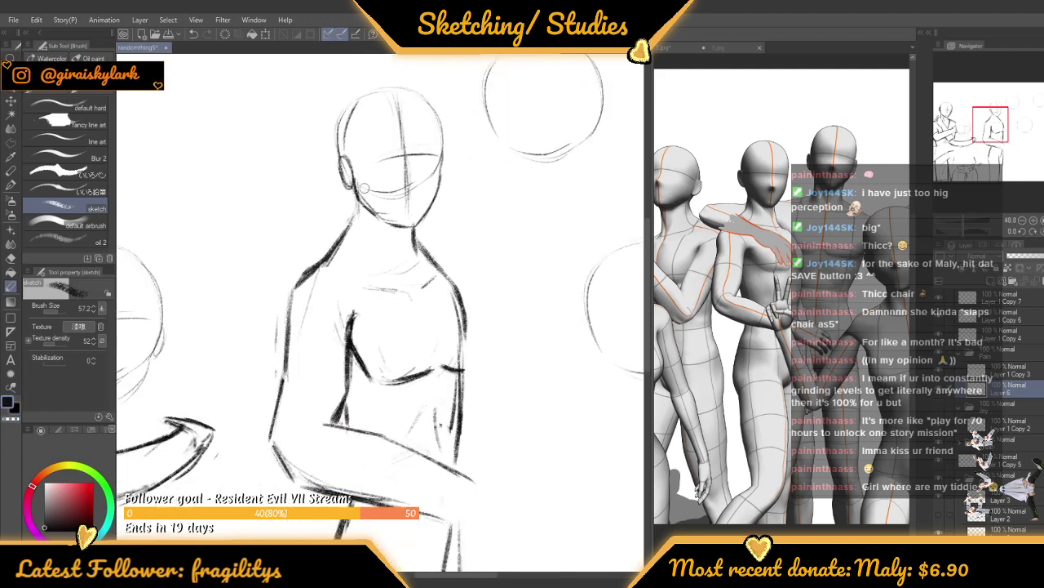
Examine the redrawn arm, far shoulder and torso of the fourth figure up close and within the whole composition
scroll(365, 189, "down", 4)
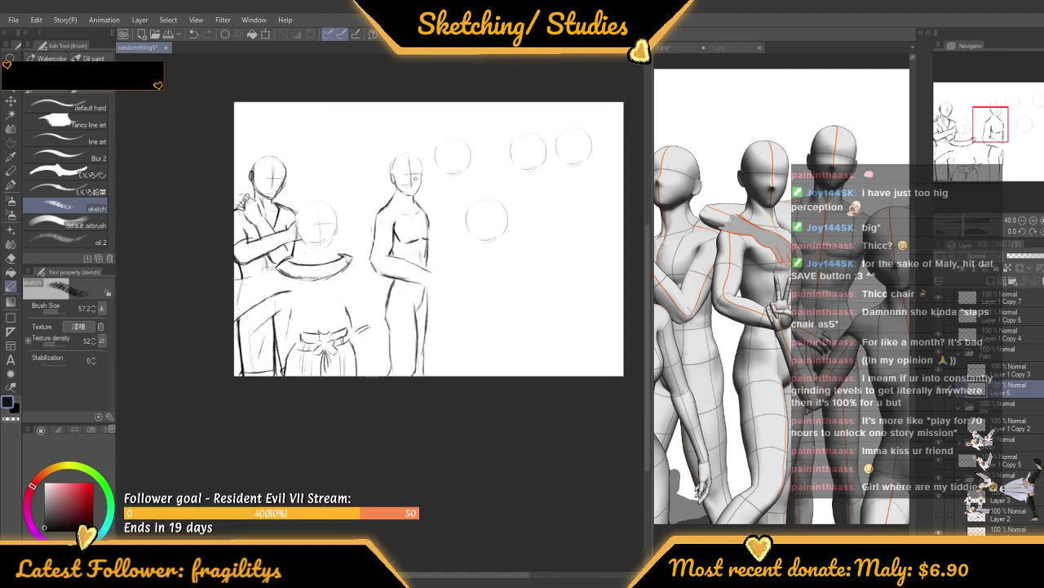
scroll(414, 177, "up", 3)
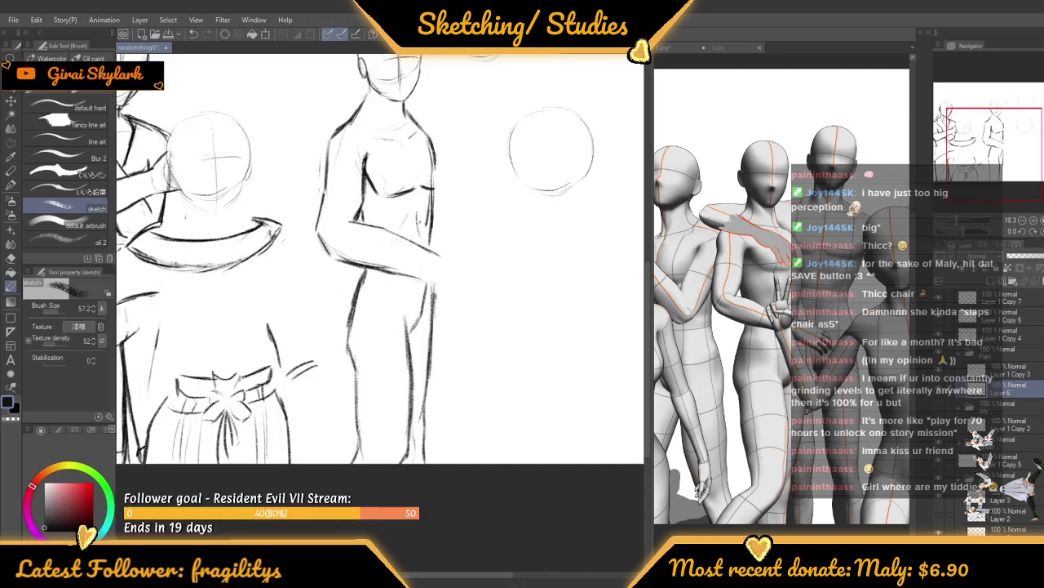
scroll(433, 296, "down", 2)
scroll(437, 245, "up", 5)
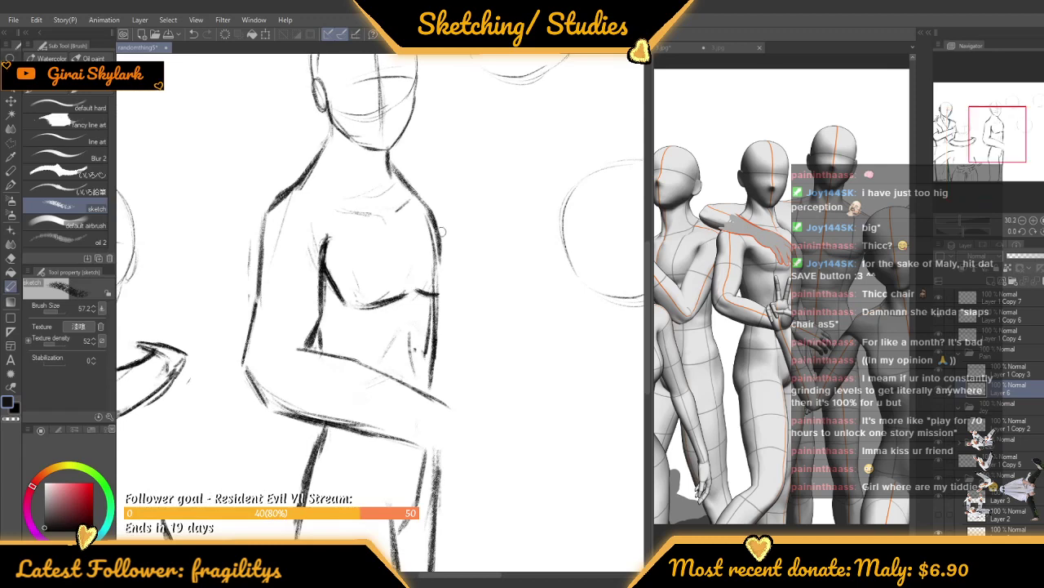
scroll(440, 231, "up", 2)
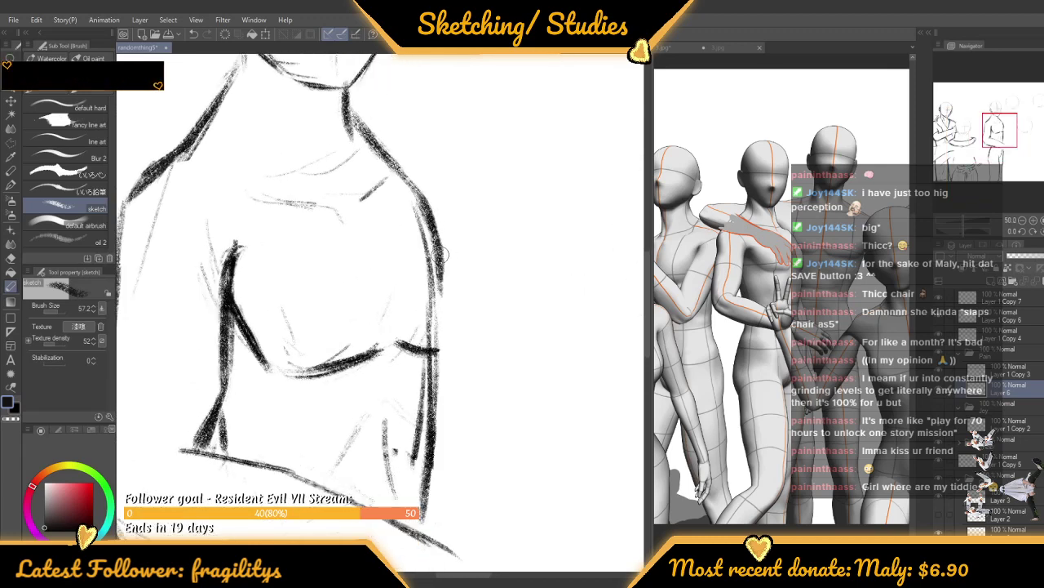
scroll(432, 249, "up", 1)
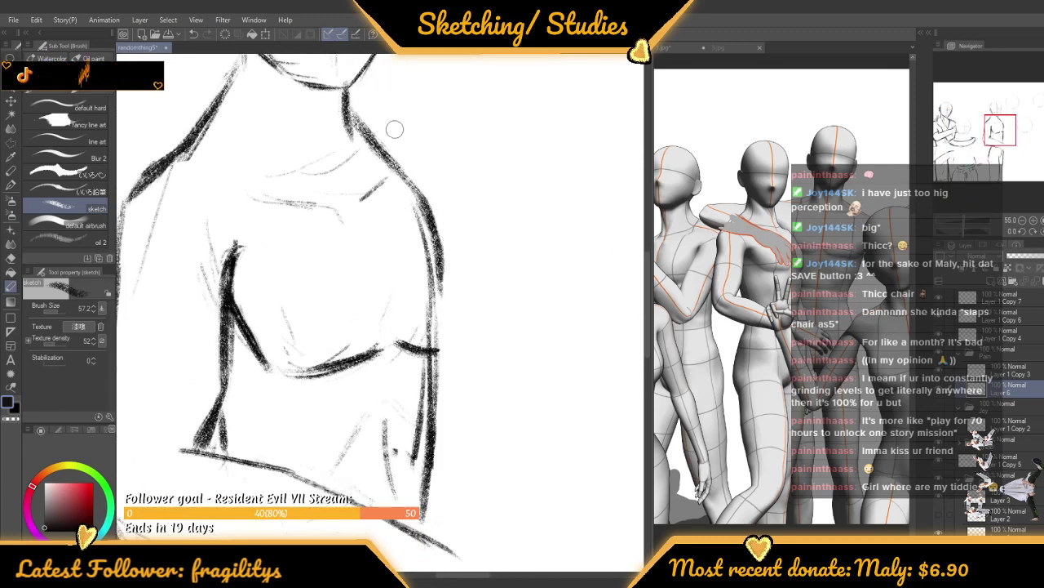
scroll(395, 128, "down", 4)
scroll(380, 350, "down", 3)
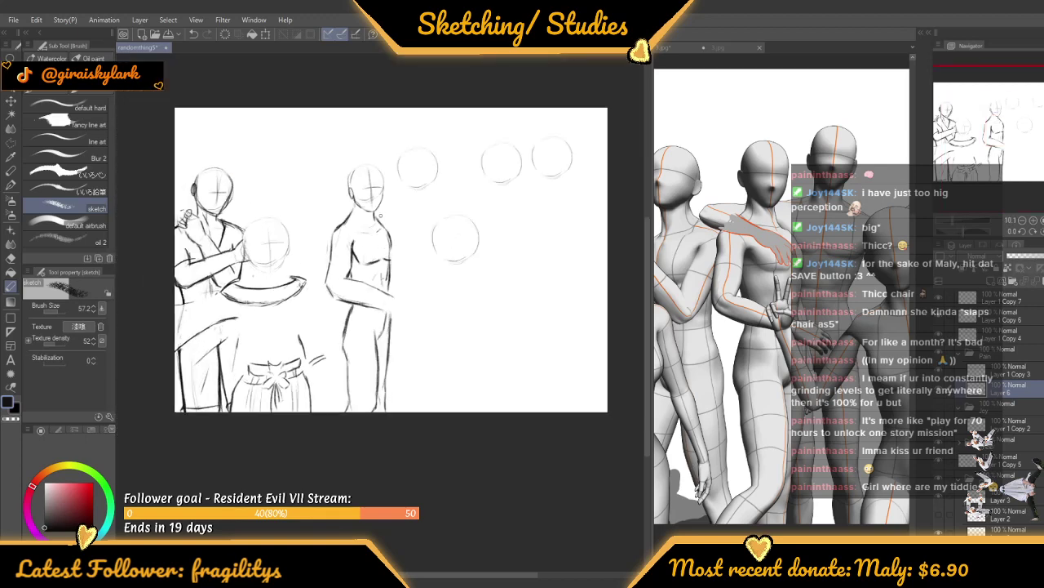
scroll(379, 214, "up", 3)
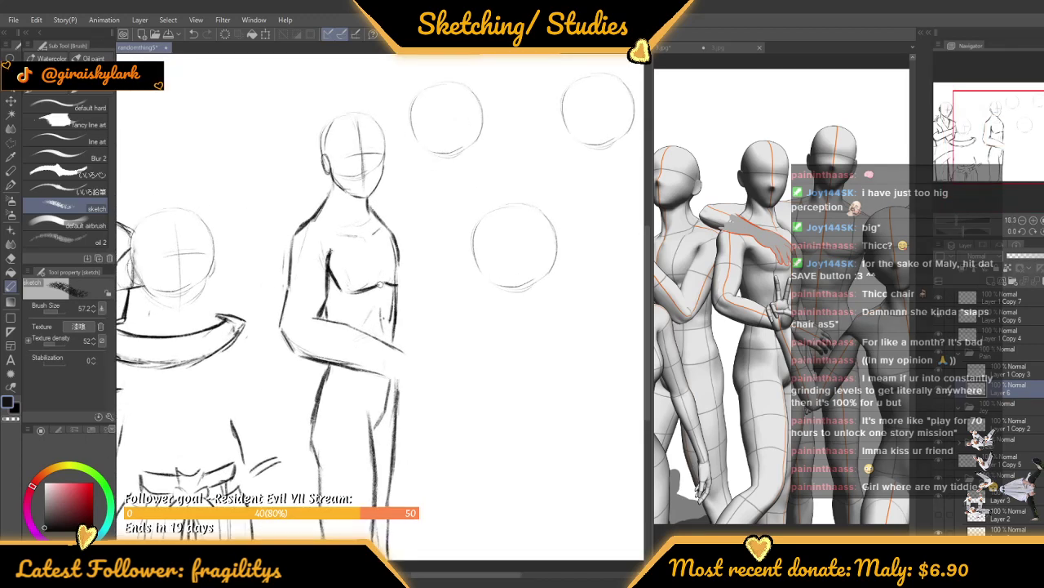
scroll(377, 285, "up", 1)
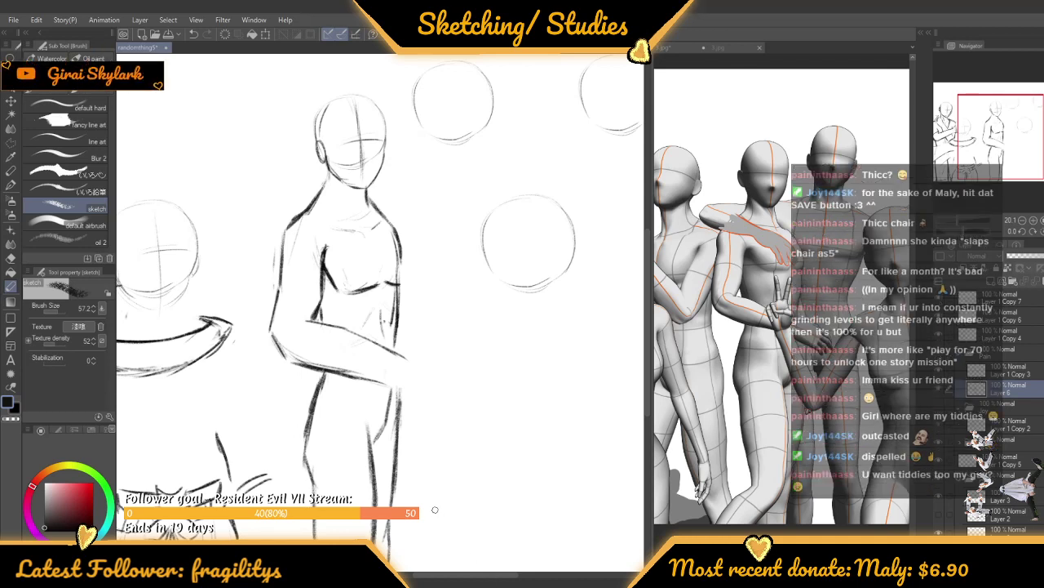
Darken the upper contour of the fourth figure's near forearm where it crosses the waist on Layer 6
scroll(424, 318, "down", 3)
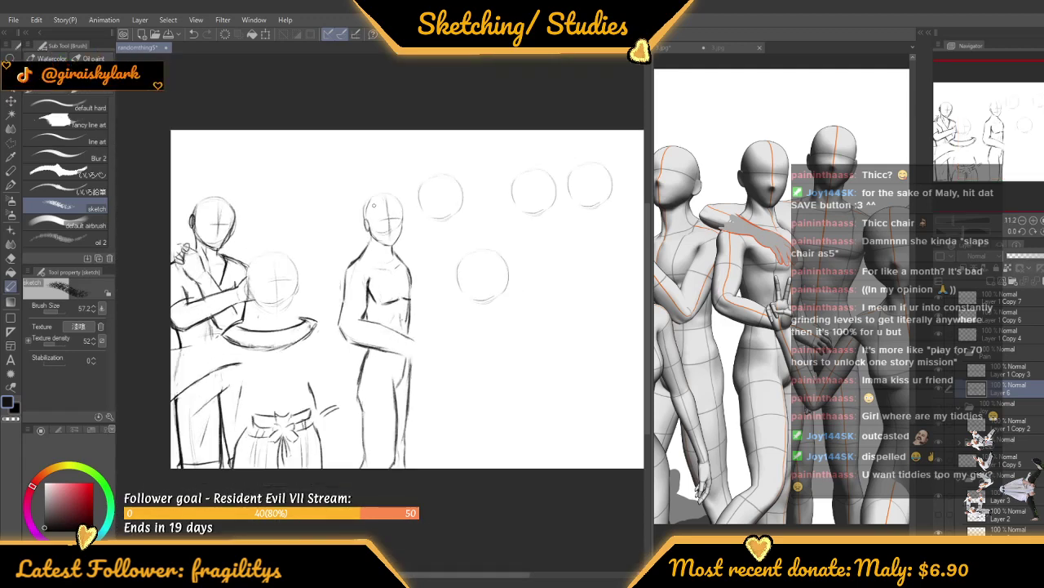
scroll(391, 359, "up", 3)
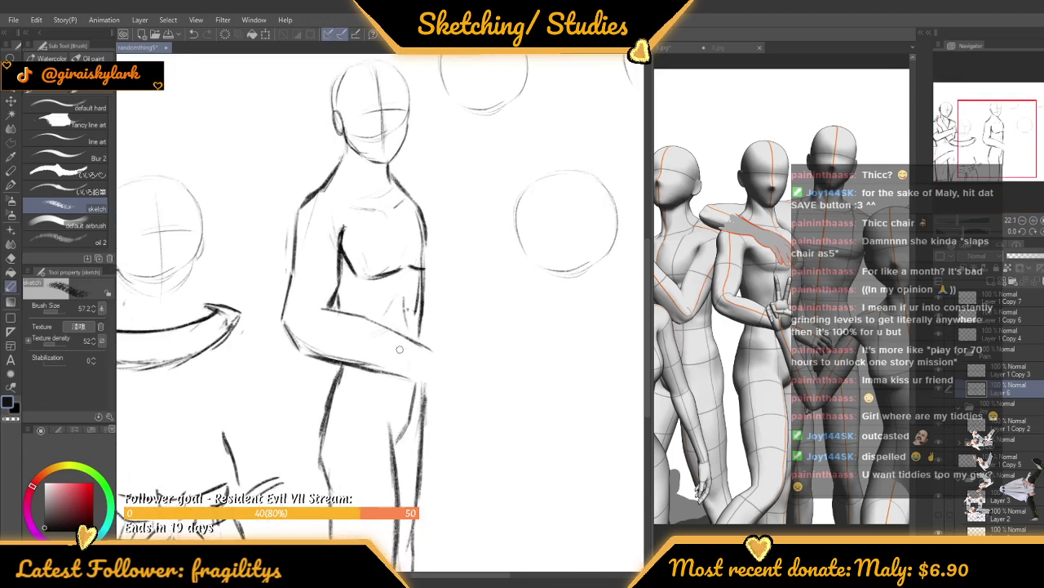
scroll(413, 224, "up", 3)
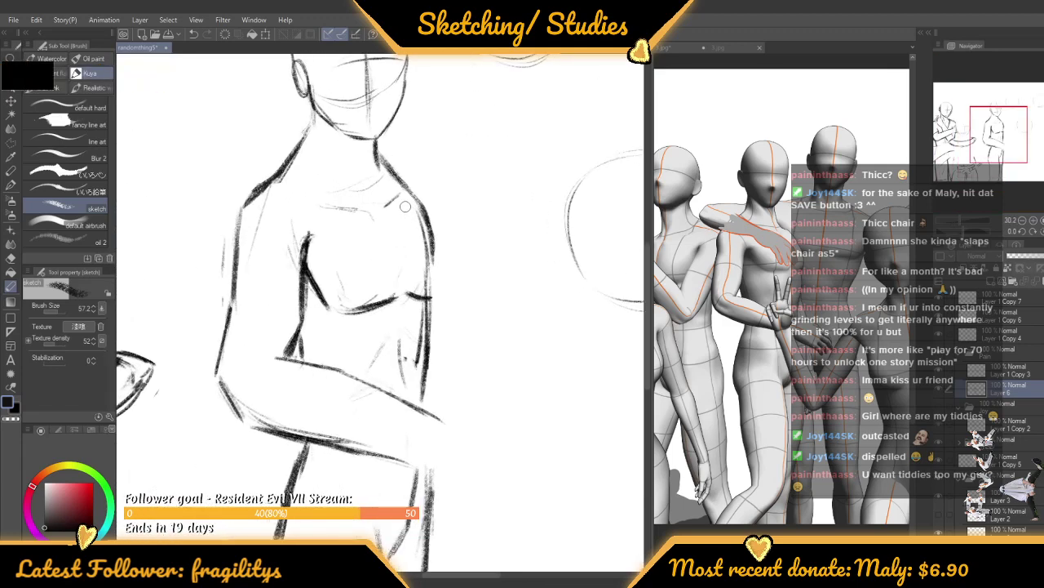
scroll(424, 172, "up", 2)
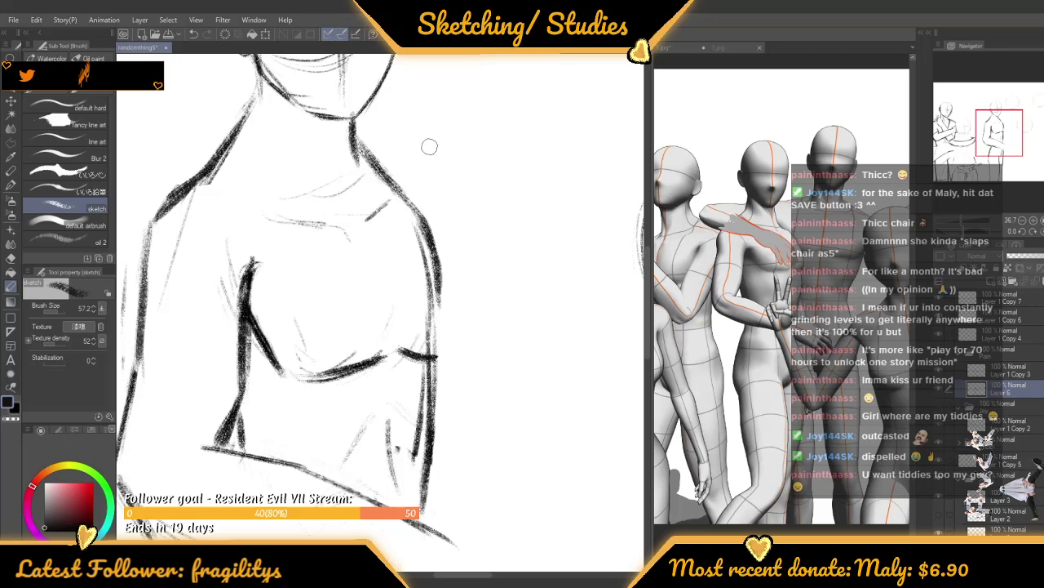
scroll(429, 146, "down", 4)
scroll(408, 184, "up", 4)
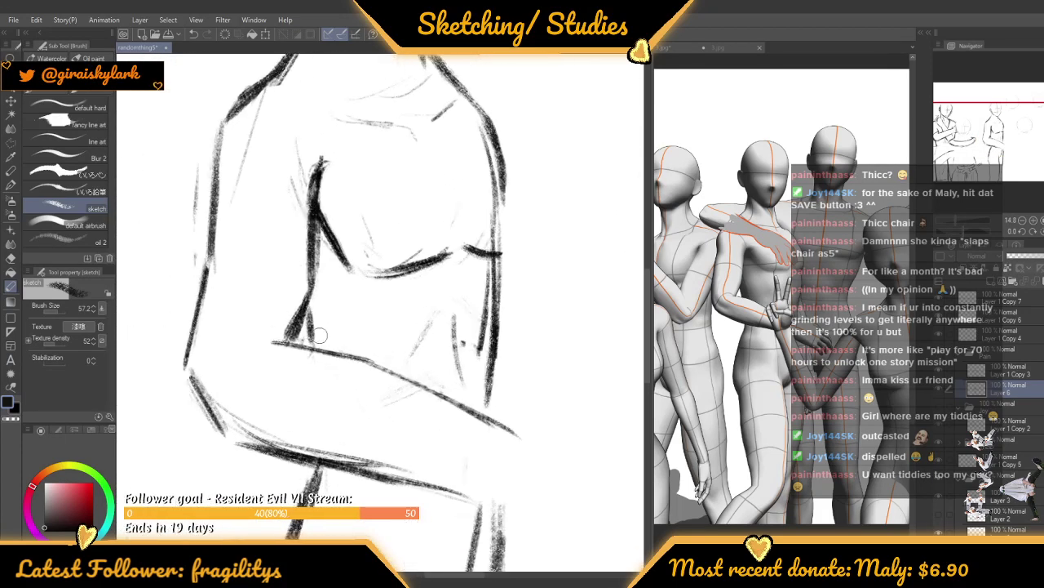
scroll(314, 356, "down", 1)
mouse_move(286, 343)
left_mouse_down()
mouse_move(363, 360)
mouse_move(504, 441)
left_mouse_up()
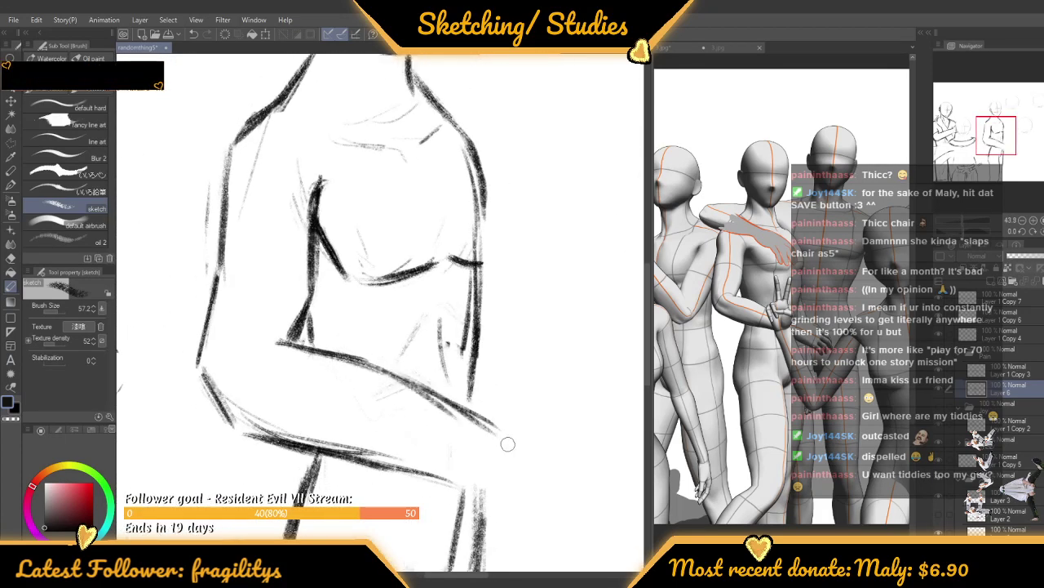
left_click_drag(428, 398, 476, 430)
Examine the fourth figure's chest, arms and overall proportions up close and against the whole composition
scroll(476, 433, "down", 5)
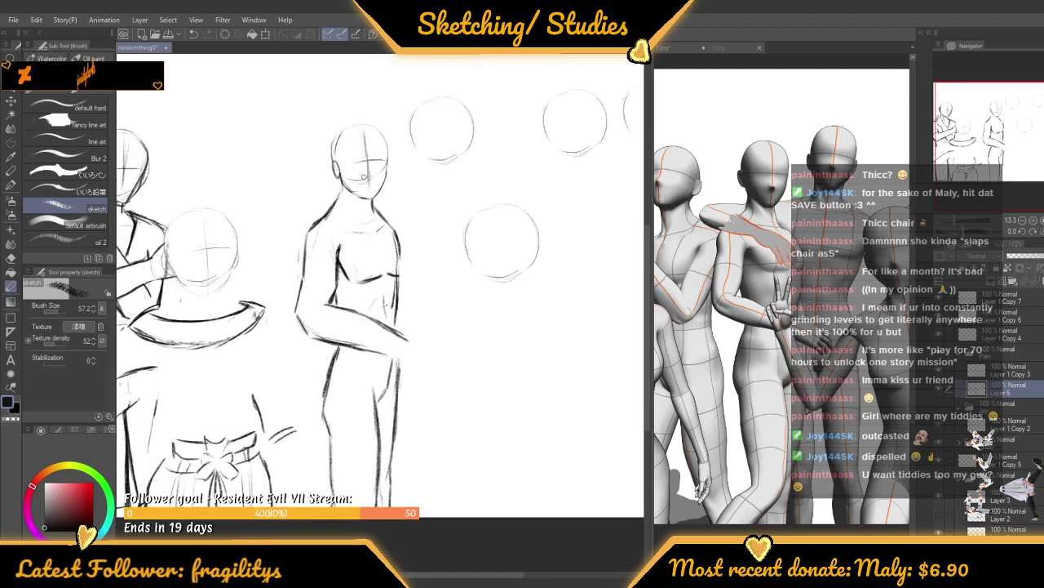
scroll(327, 222, "up", 5)
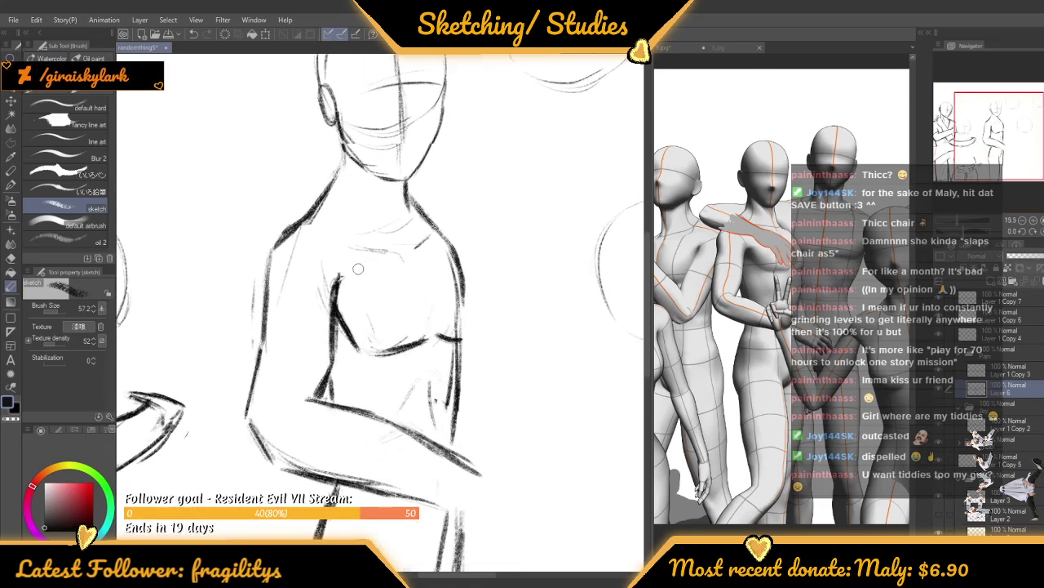
scroll(341, 282, "up", 2)
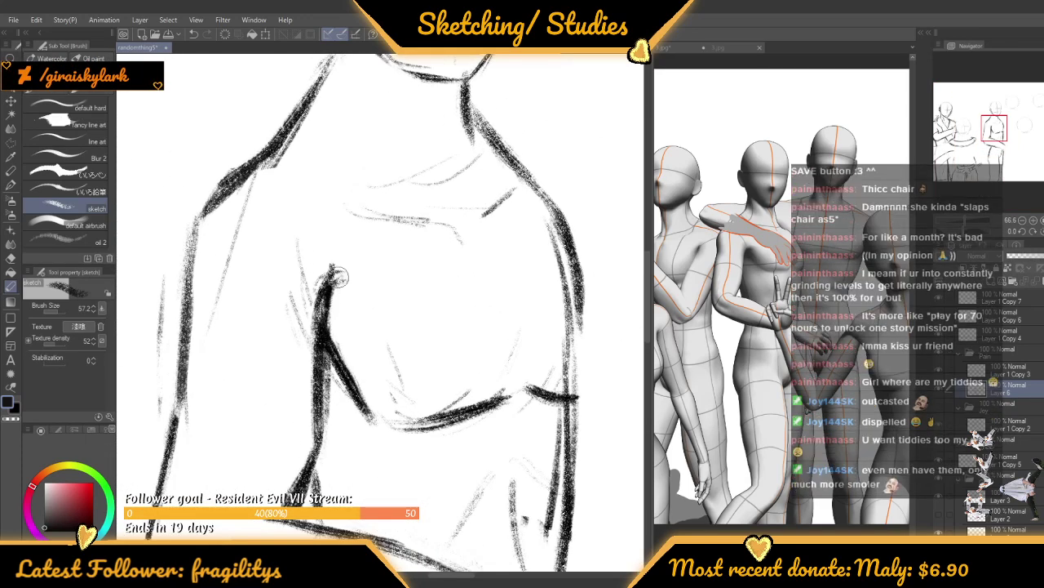
scroll(381, 237, "down", 5)
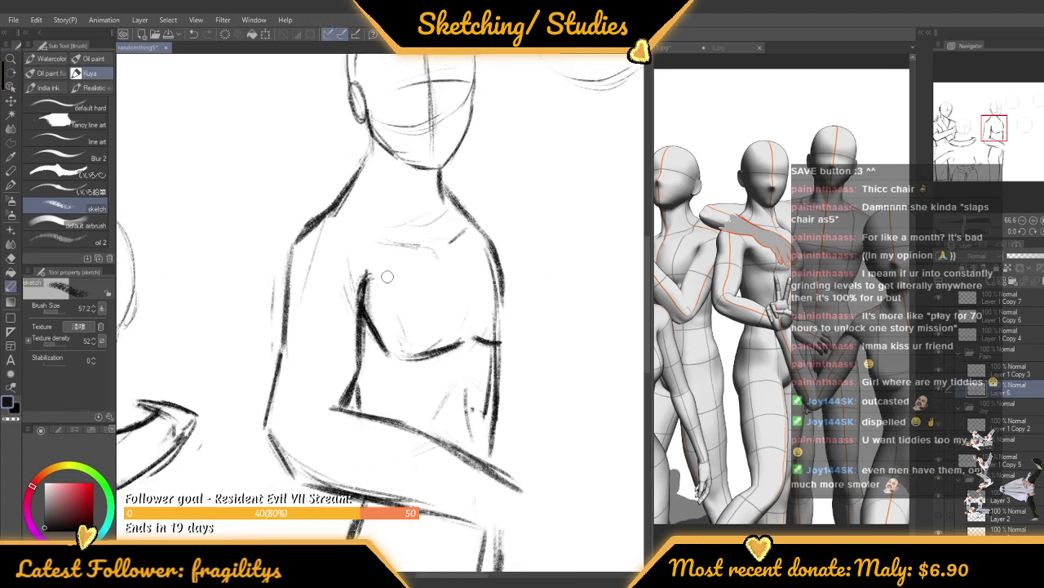
scroll(371, 249, "up", 3)
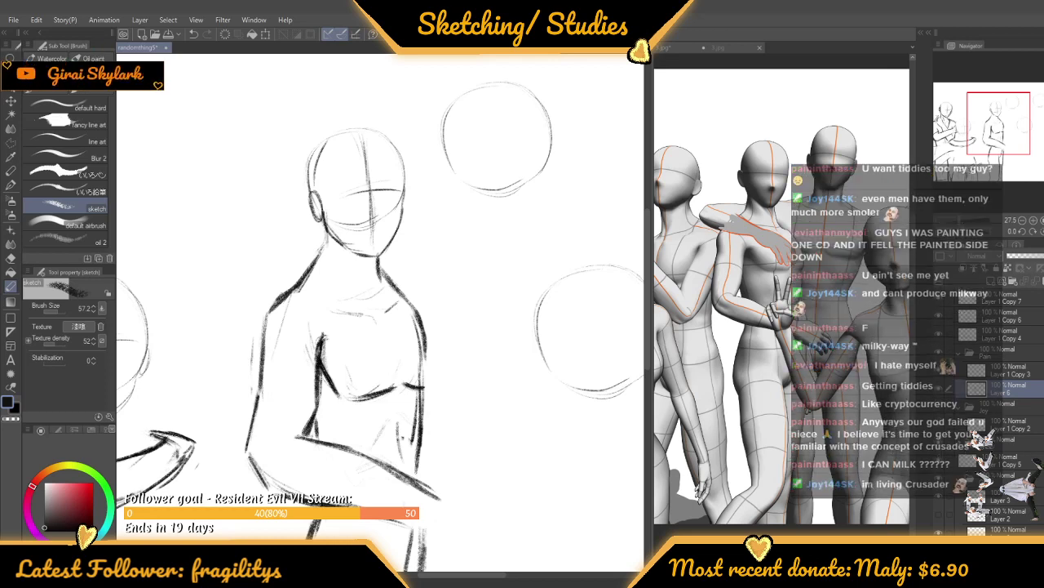
scroll(570, 270, "down", 1)
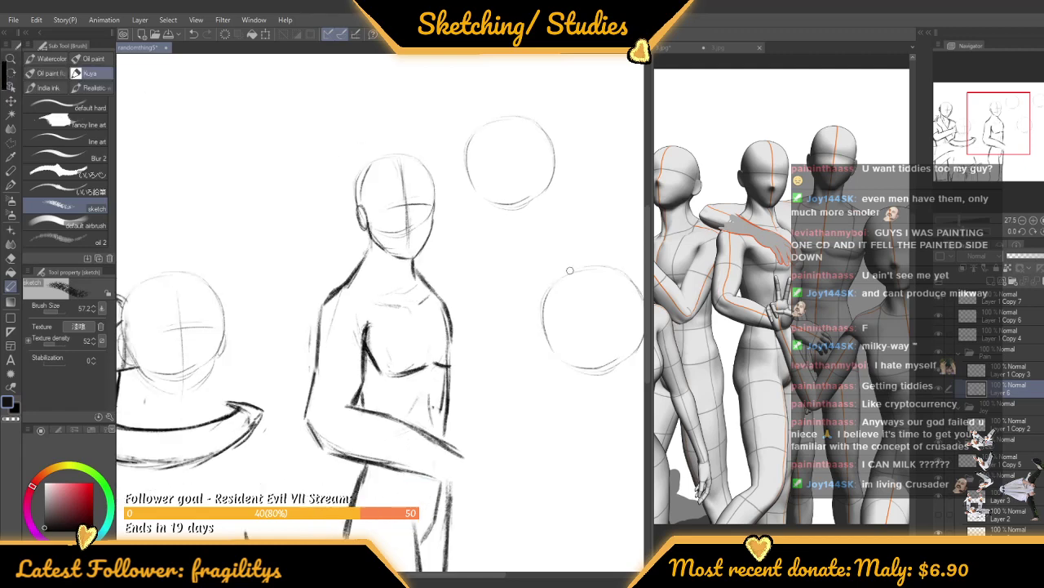
scroll(570, 270, "down", 2)
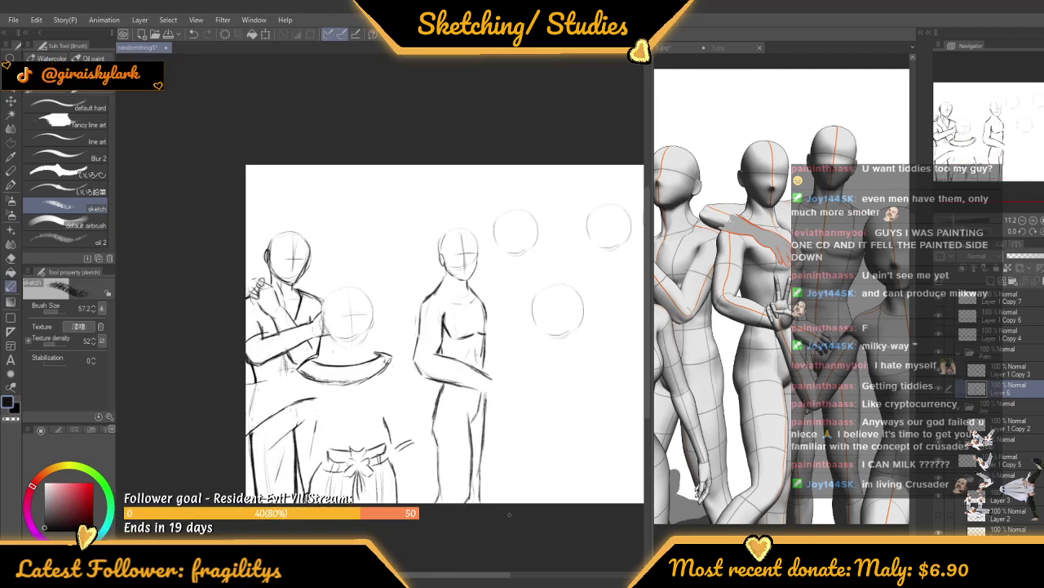
scroll(509, 514, "up", 1)
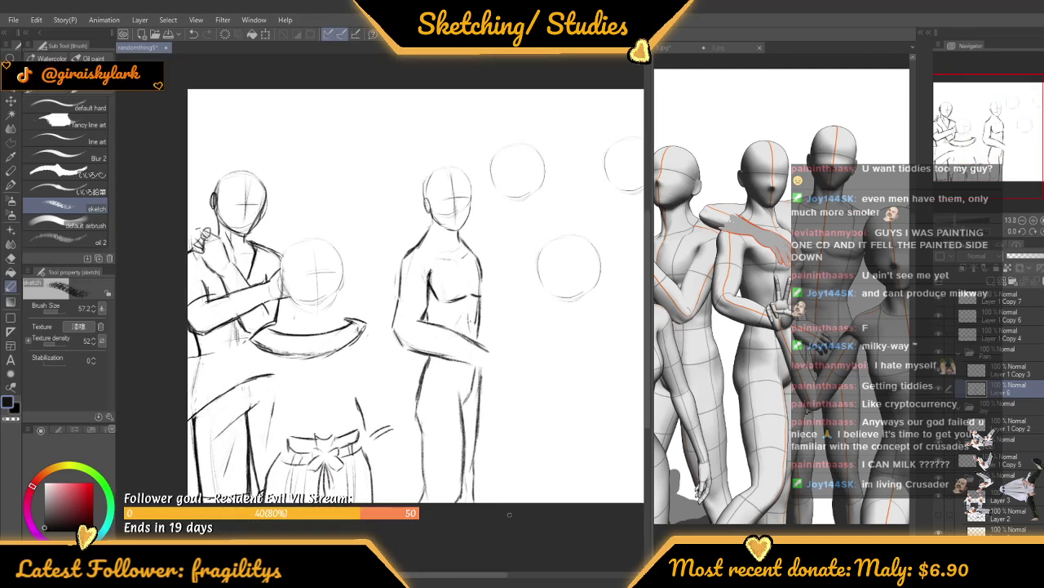
scroll(480, 400, "up", 1)
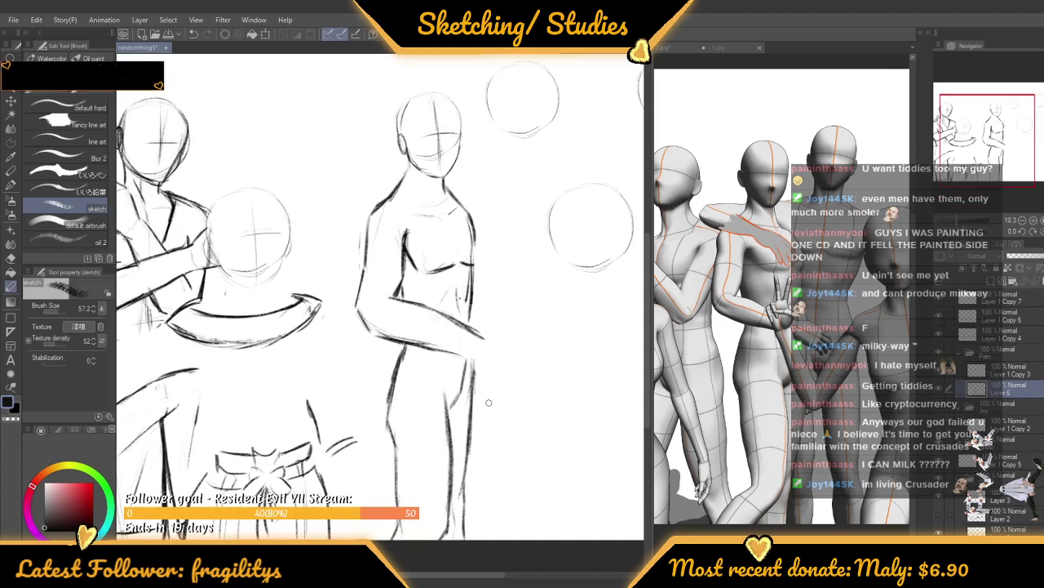
scroll(482, 406, "up", 1)
scroll(482, 405, "up", 1)
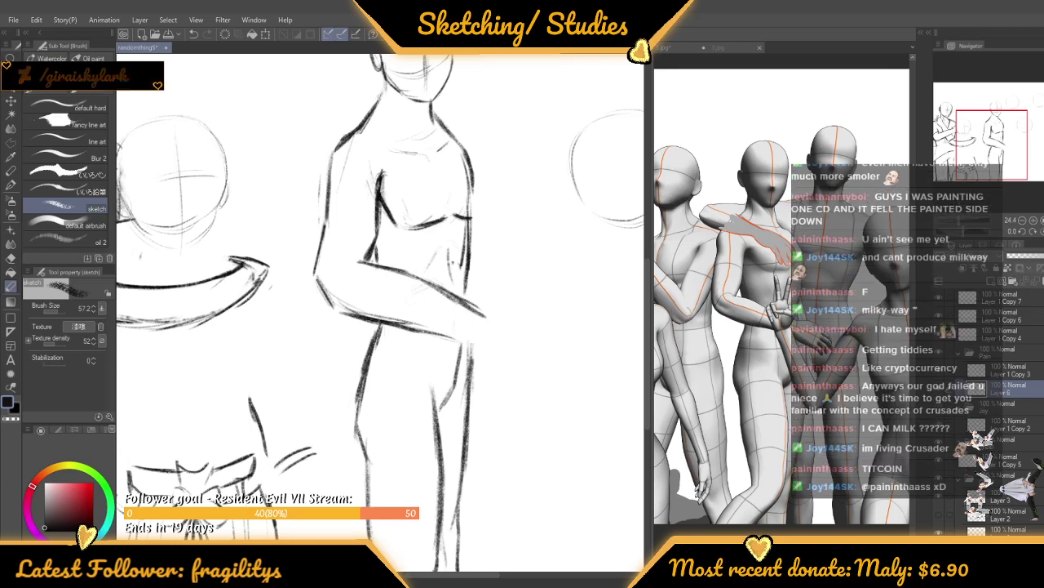
Redraw the fourth figure's far shoulder and upper arm contour as a fuller outward curve down to the chest line
scroll(422, 138, "up", 4)
scroll(422, 138, "up", 2)
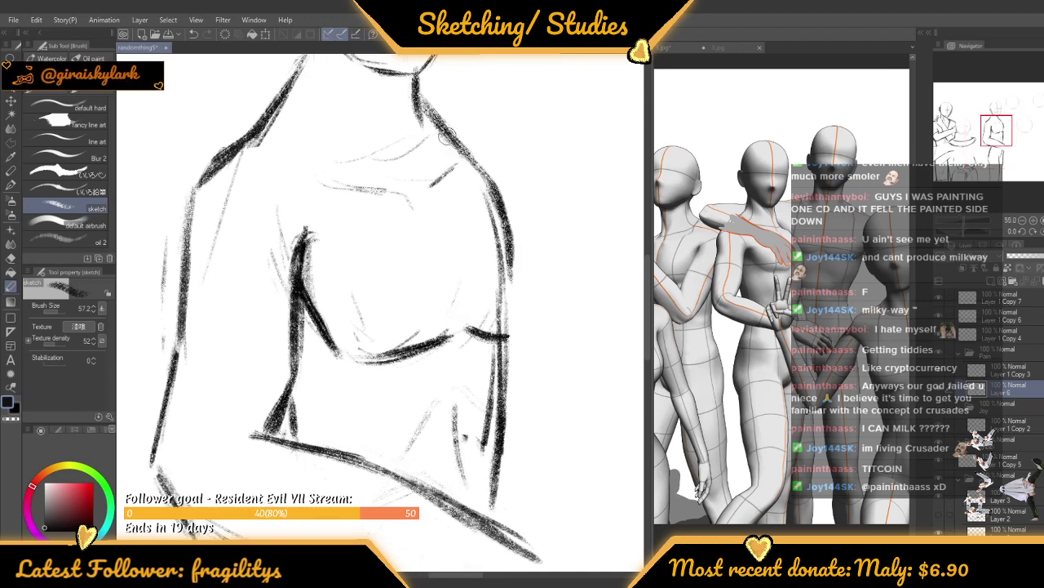
left_click_drag(495, 184, 511, 296)
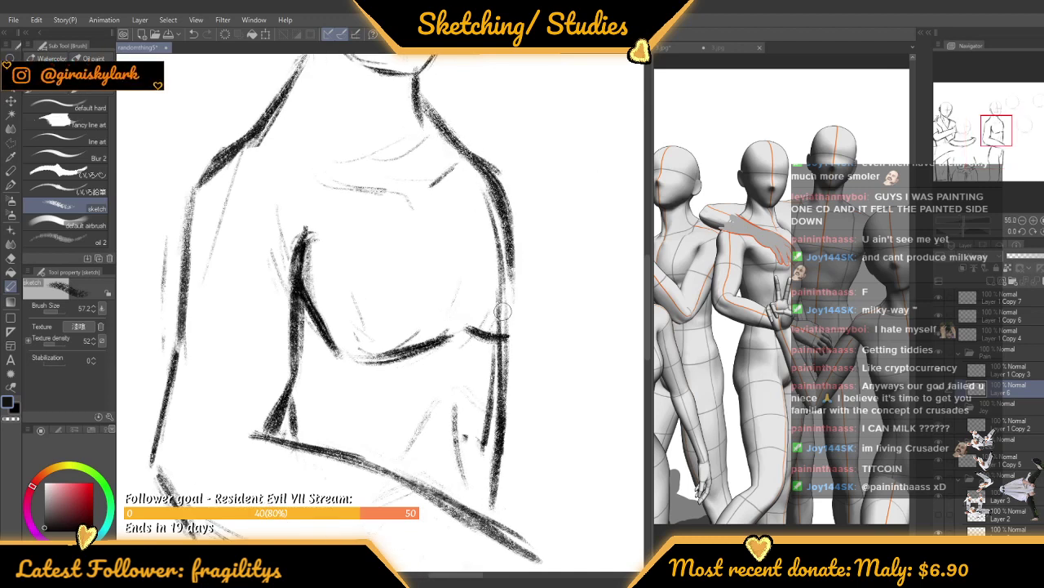
left_click_drag(509, 238, 520, 328)
key("ctrl+z")
mouse_move(497, 181)
left_mouse_down()
mouse_move(520, 267)
mouse_move(496, 169)
mouse_move(513, 325)
left_mouse_up()
scroll(490, 309, "down", 5)
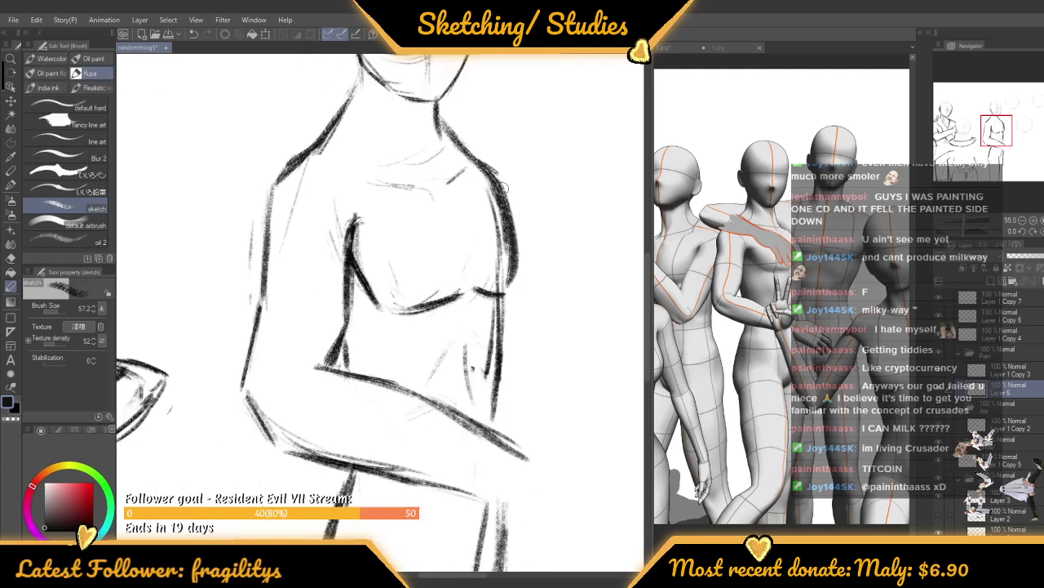
Thicken the chest contour from the near armpit to its lower edge and clean up the far upper arm's outline
scroll(481, 181, "up", 4)
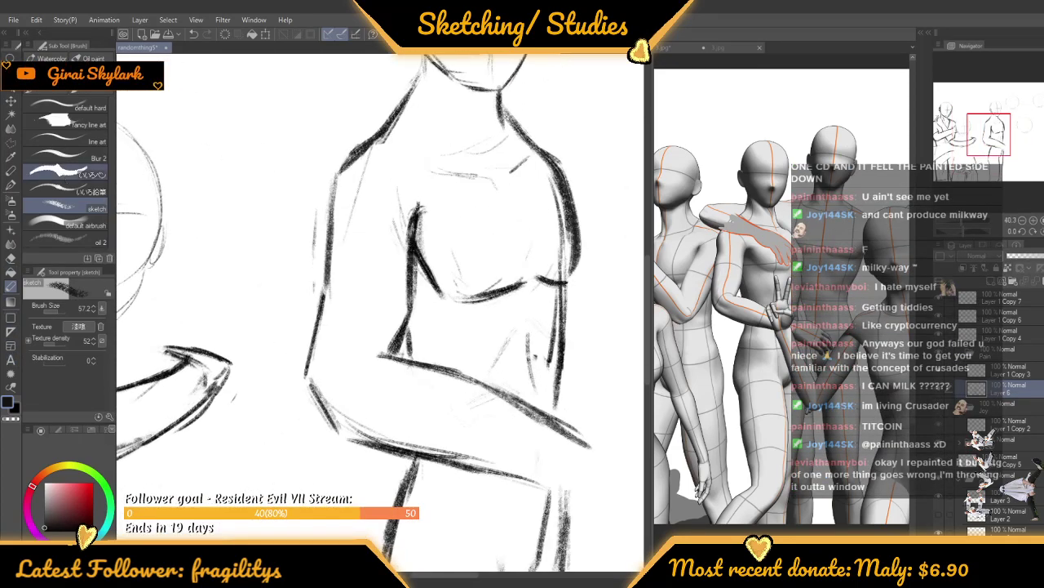
scroll(490, 196, "down", 3)
scroll(559, 175, "up", 5)
scroll(400, 281, "up", 3)
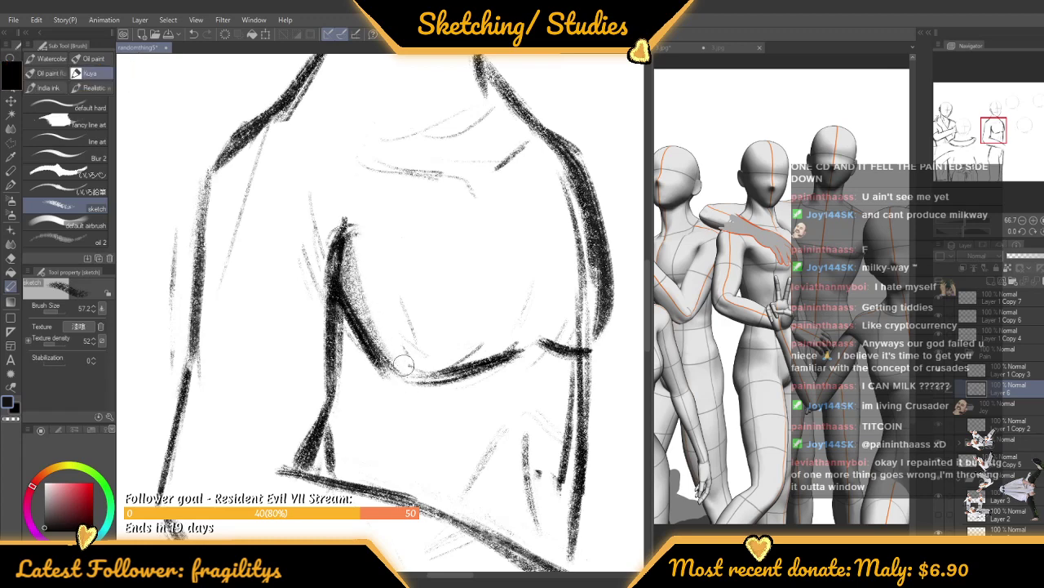
scroll(604, 221, "down", 2)
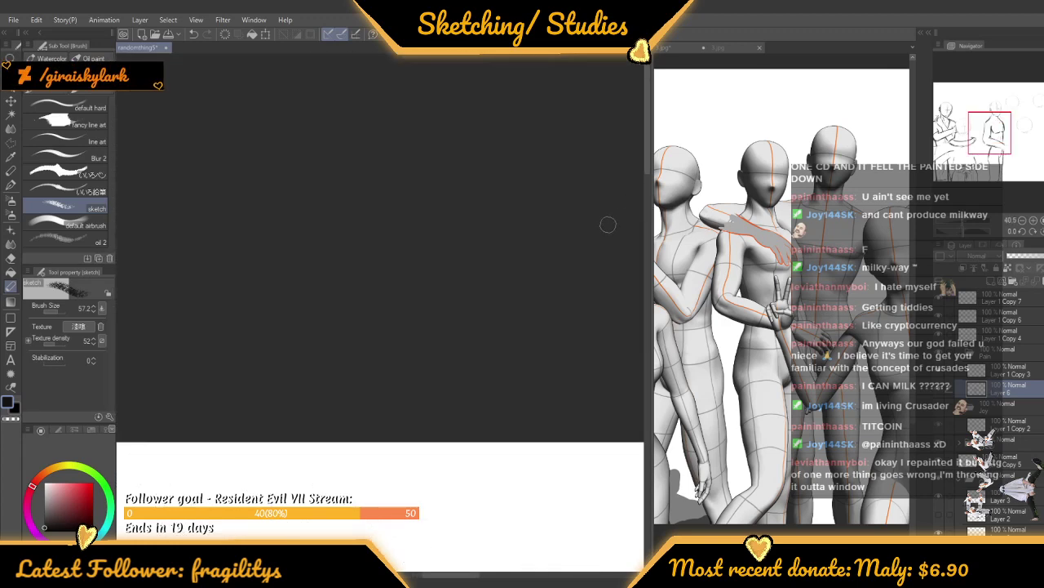
left_click_drag(650, 160, 649, 347)
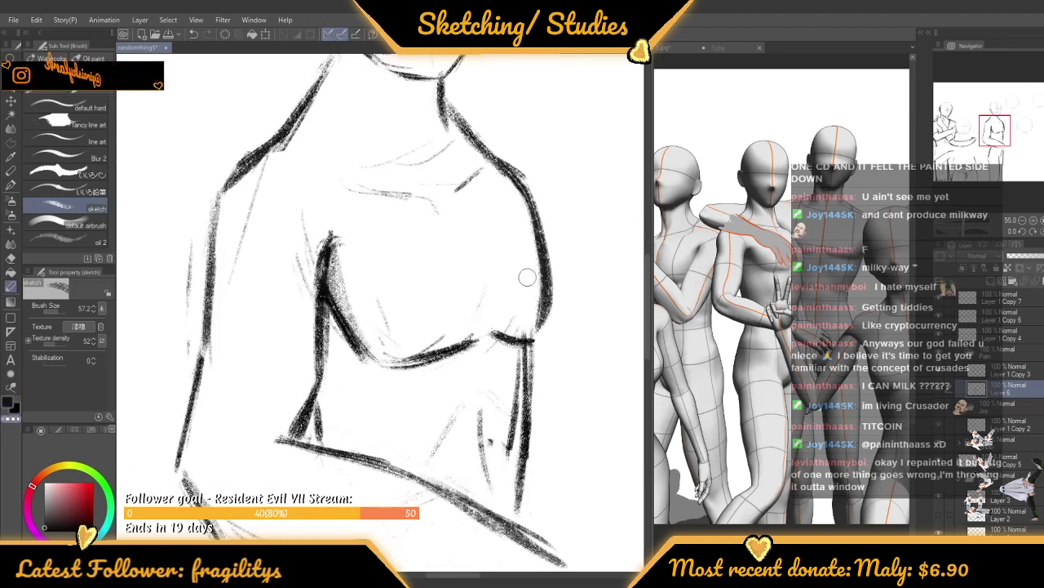
Darken the near collarbone line and extend it down toward the centre of the fourth figure's chest
scroll(490, 248, "down", 4)
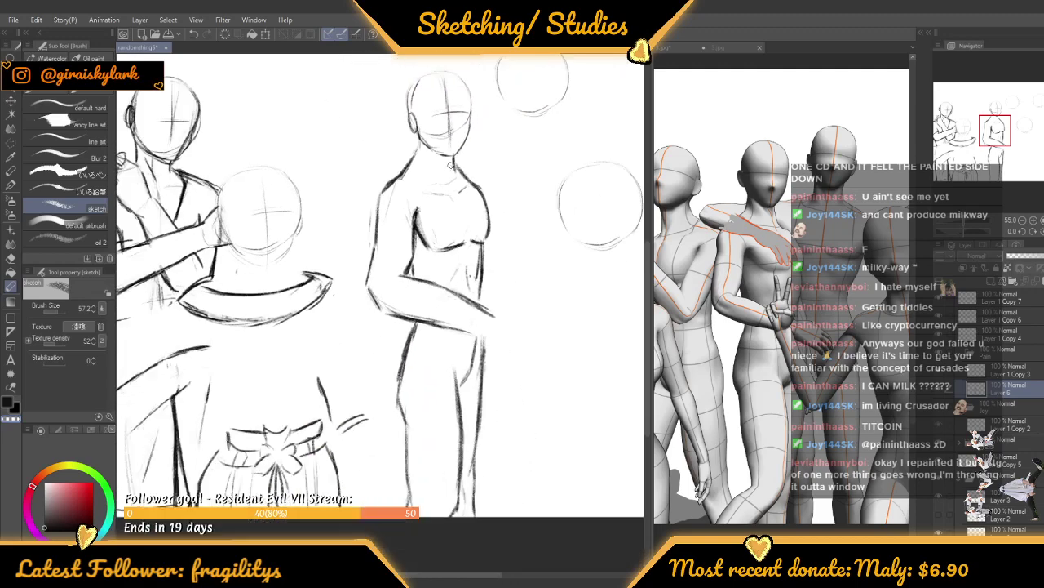
scroll(463, 159, "up", 2)
scroll(437, 246, "up", 2)
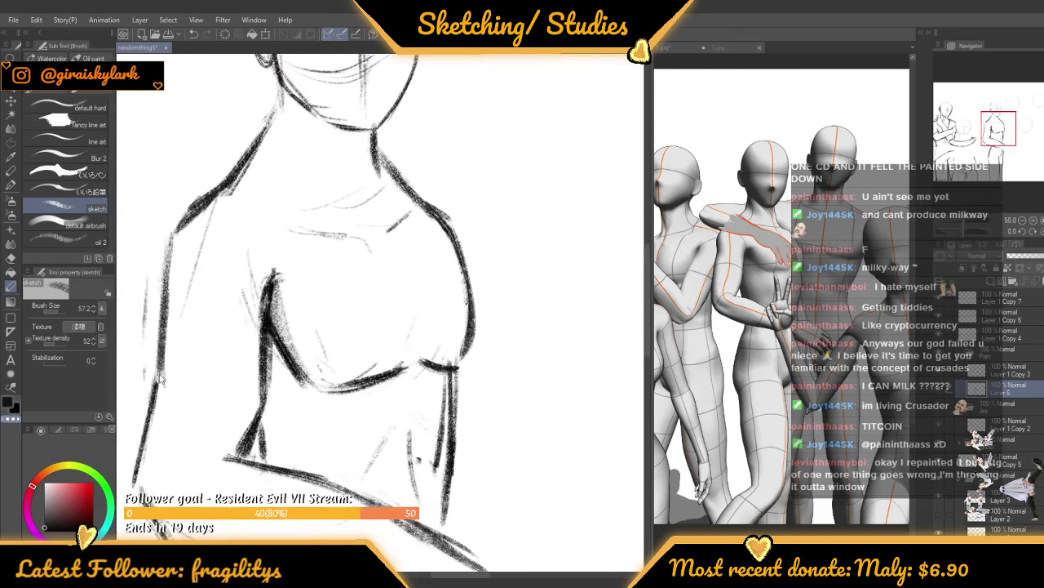
scroll(343, 229, "up", 1)
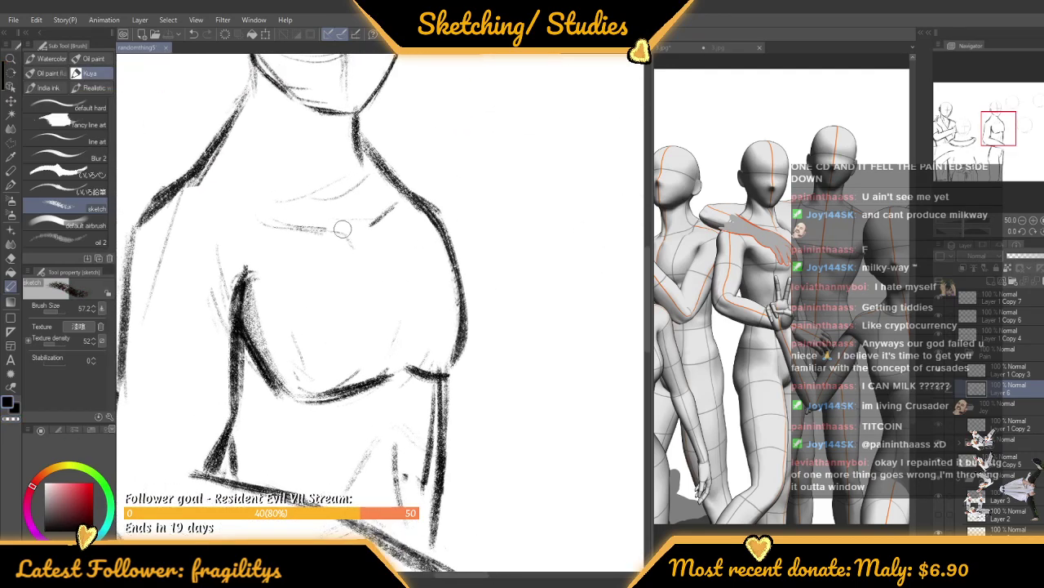
left_click_drag(281, 224, 345, 233)
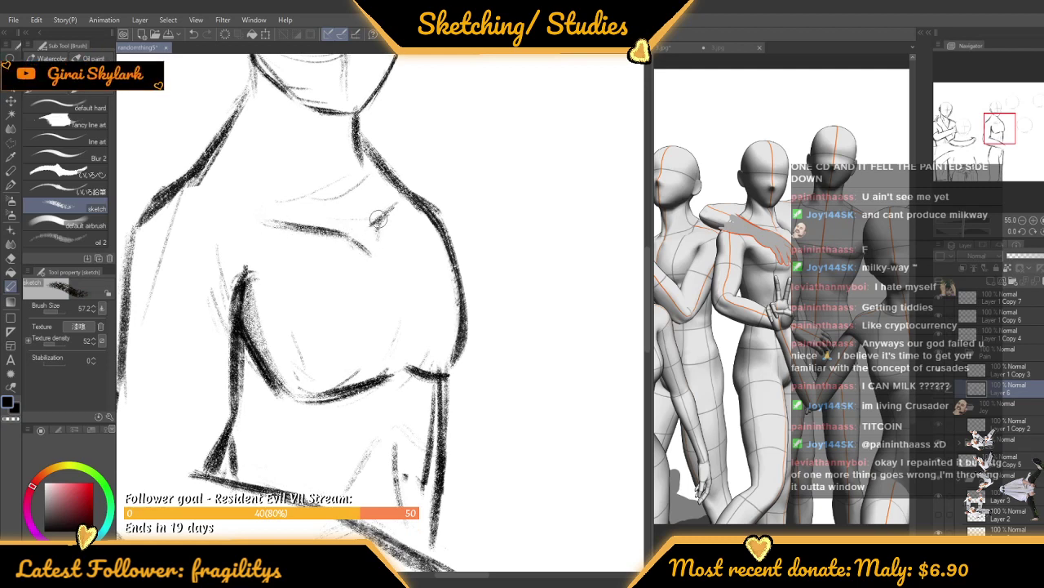
Erase the short far collarbone stroke, pick up the dark line colour and redraw it as a small curve below the far shoulder
scroll(384, 208, "down", 2)
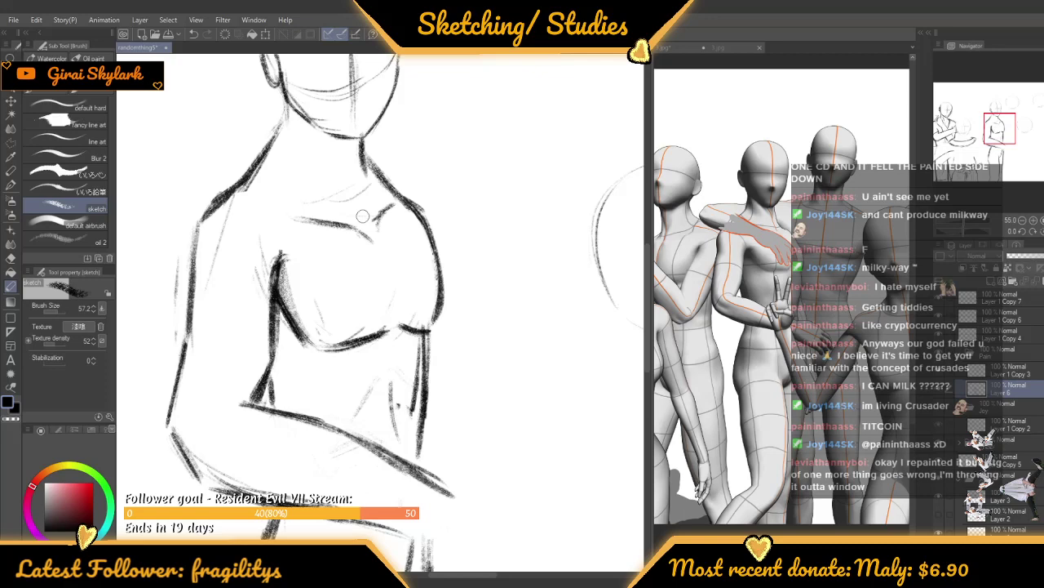
scroll(363, 215, "up", 1)
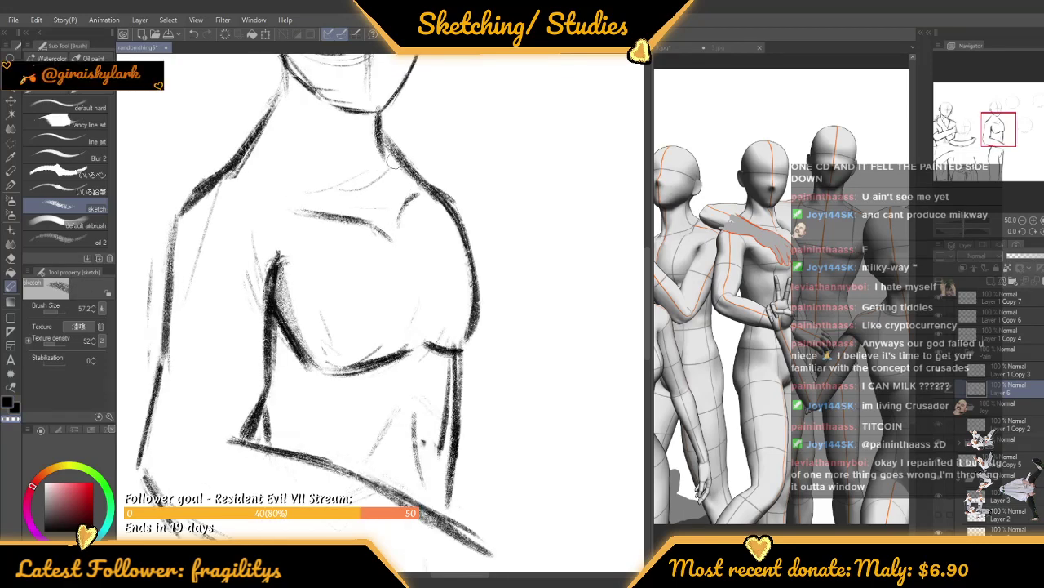
scroll(394, 161, "down", 2)
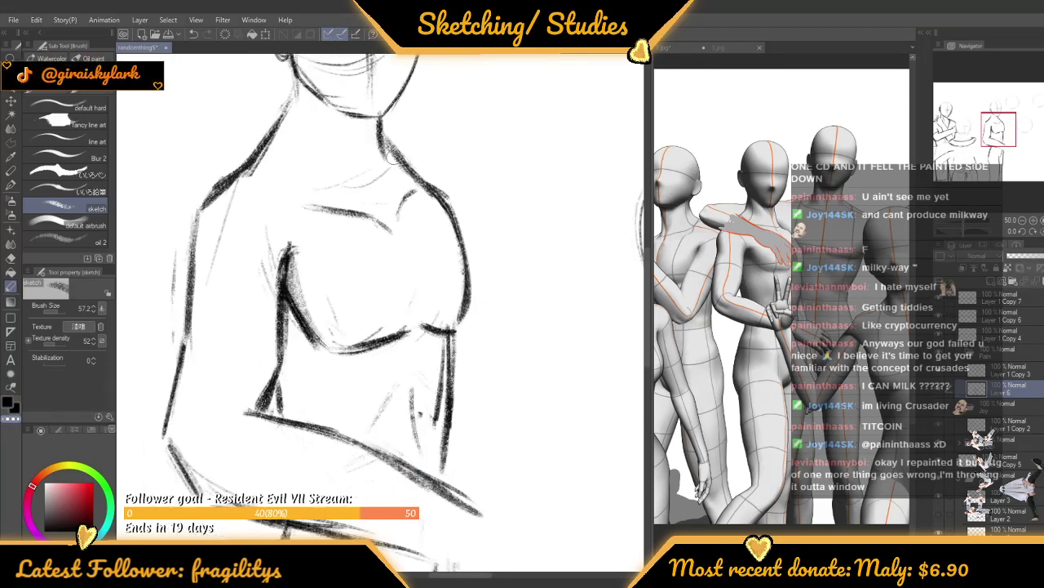
scroll(441, 184, "up", 2)
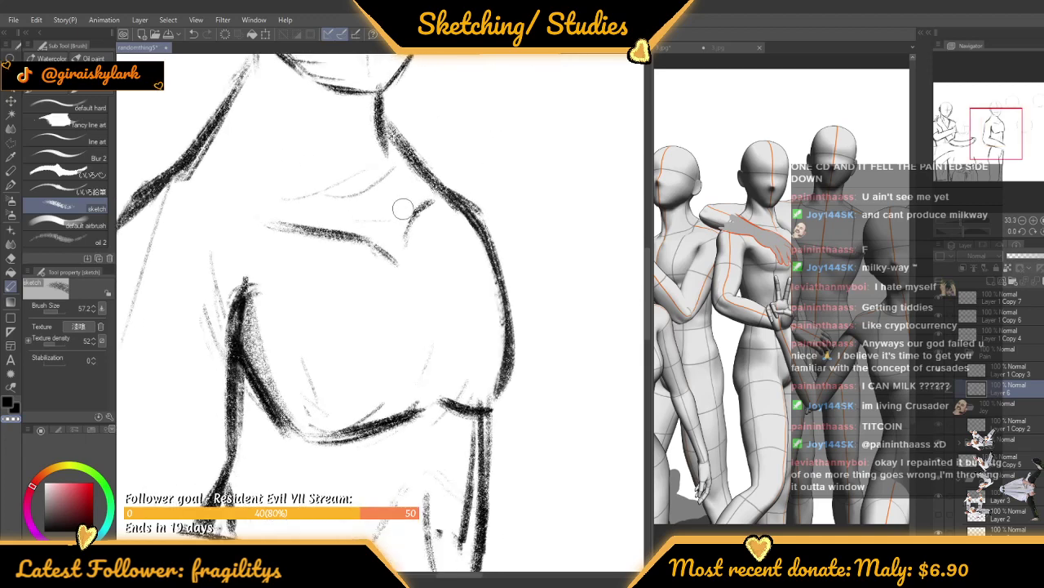
left_click(458, 196, "alt")
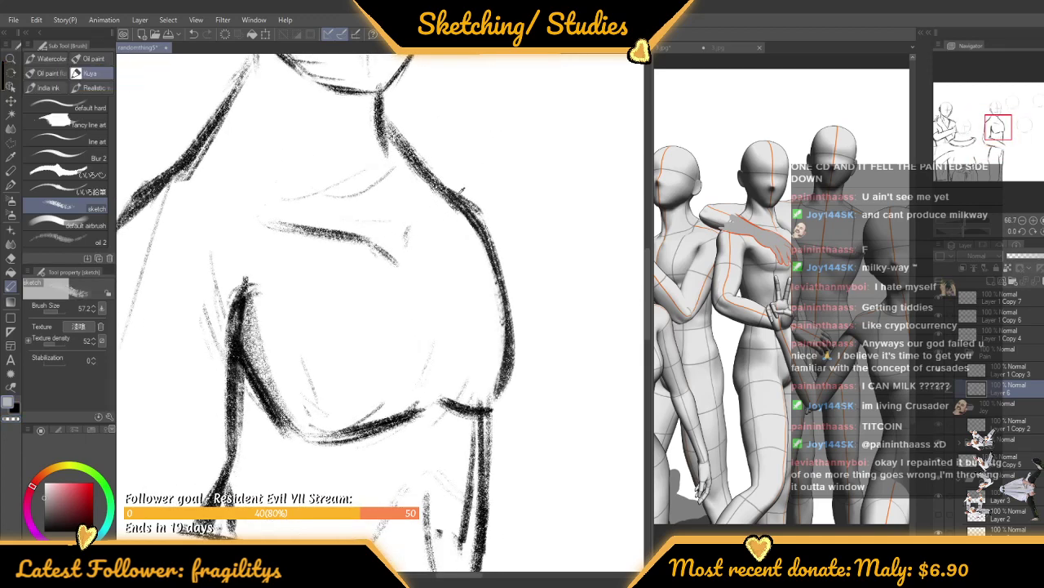
left_click_drag(405, 243, 433, 214)
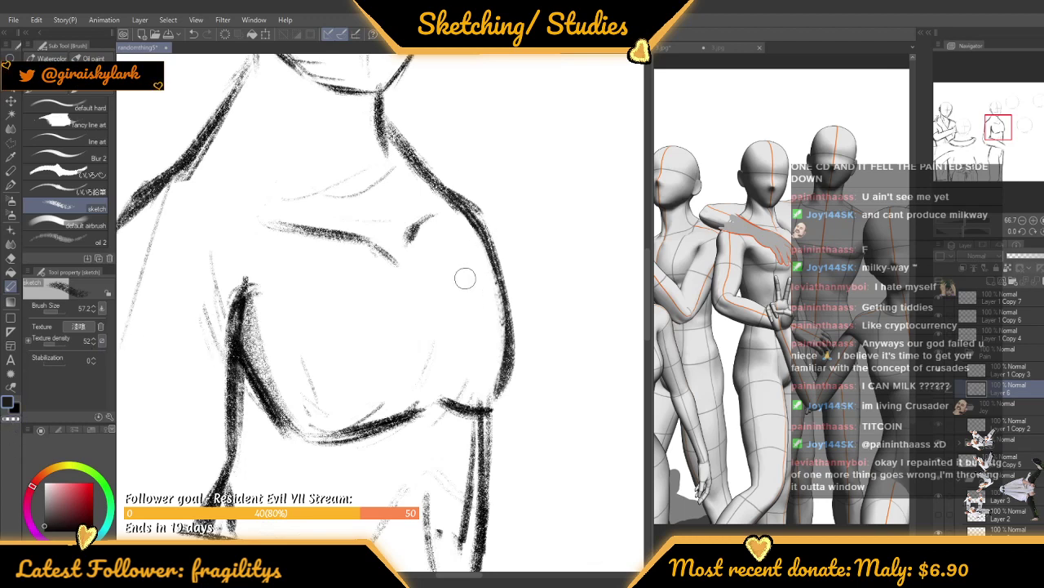
scroll(420, 356, "down", 10)
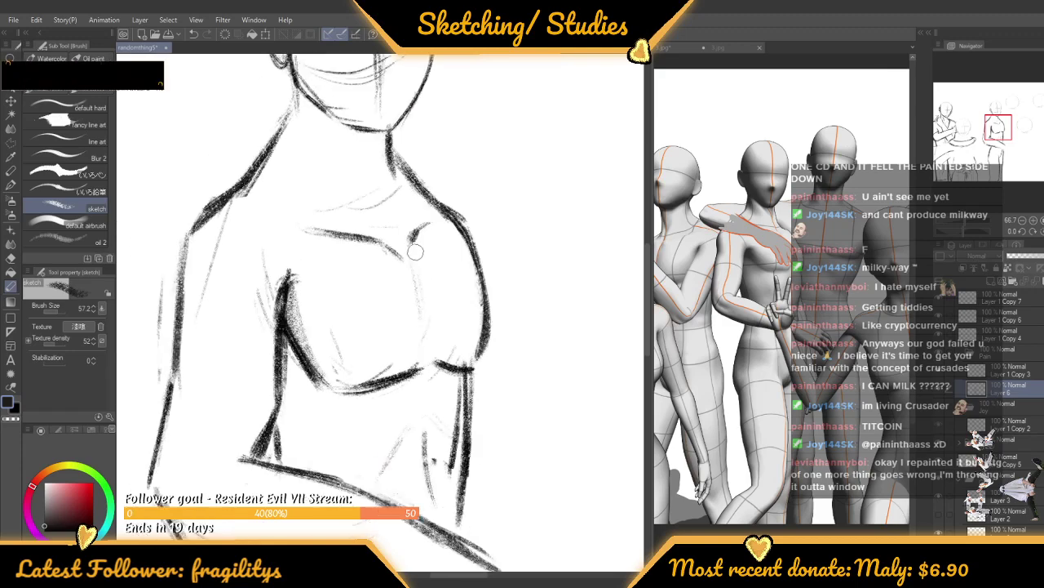
scroll(453, 132, "up", 8)
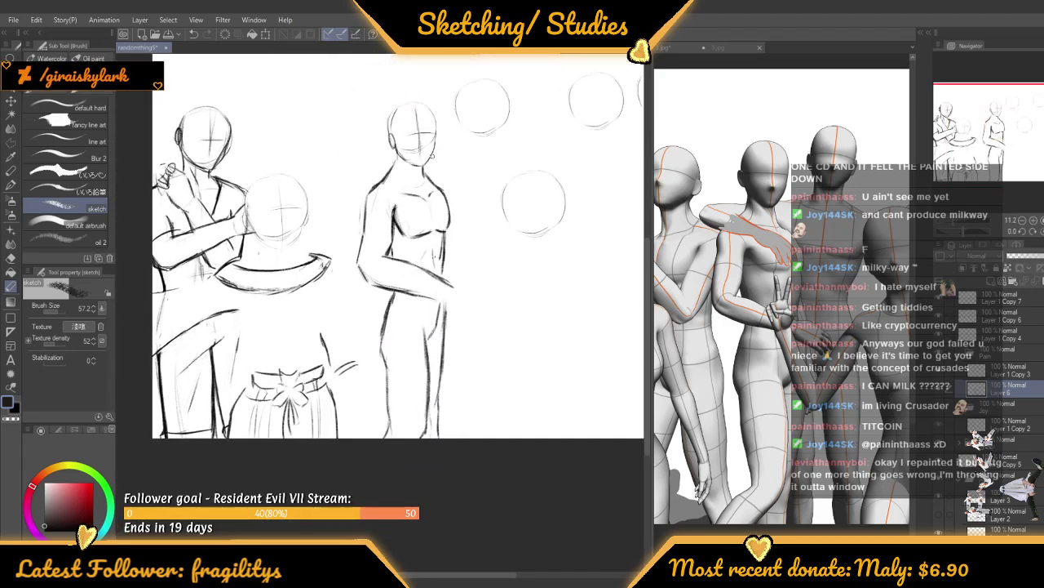
Erase the fourth figure's sketchy far waist line and redraw it as a single dark contour from the chest down to the forearm
scroll(382, 219, "down", 2)
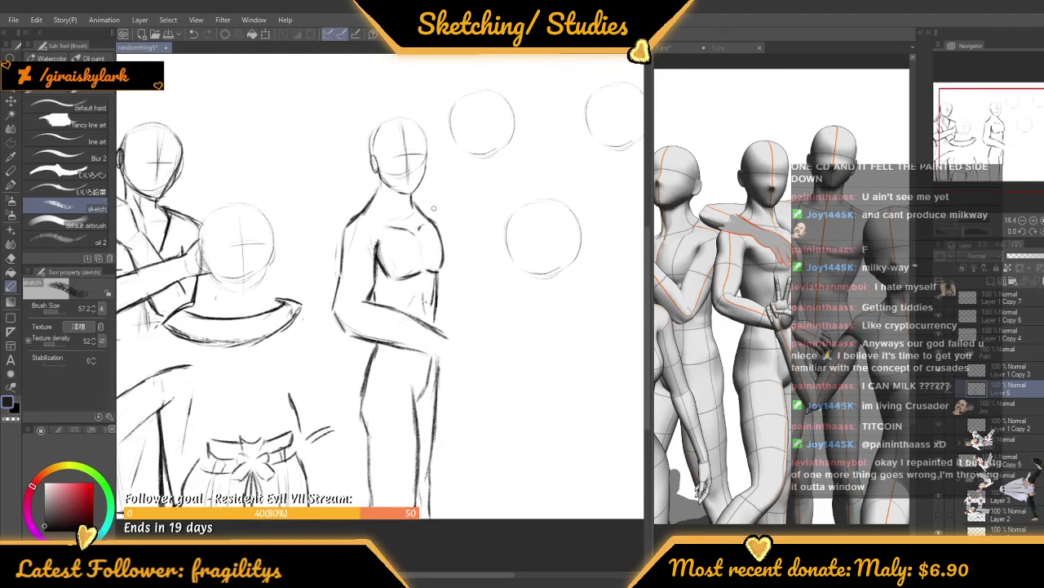
scroll(433, 231, "up", 4)
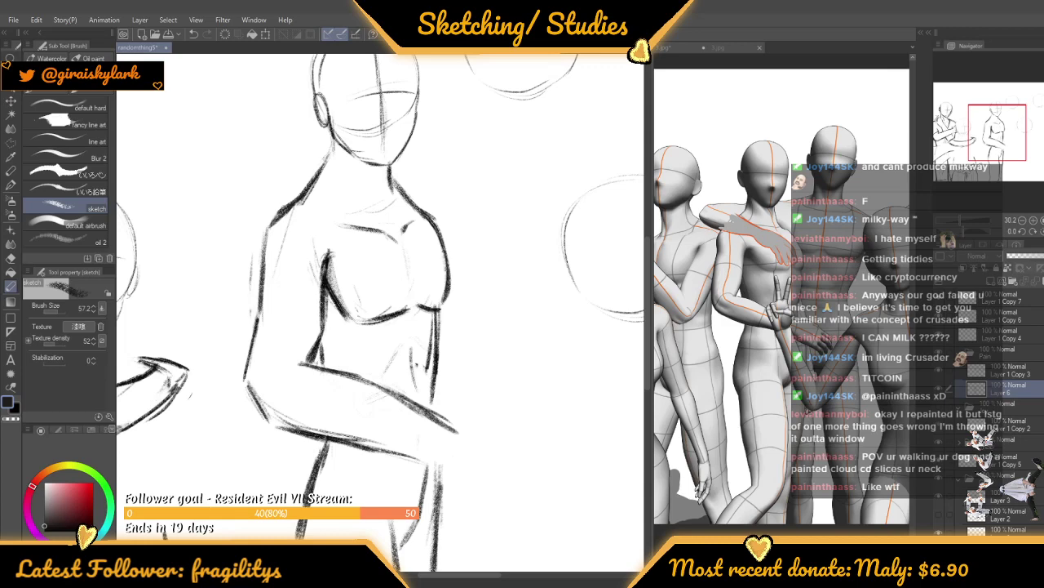
scroll(459, 303, "down", 6)
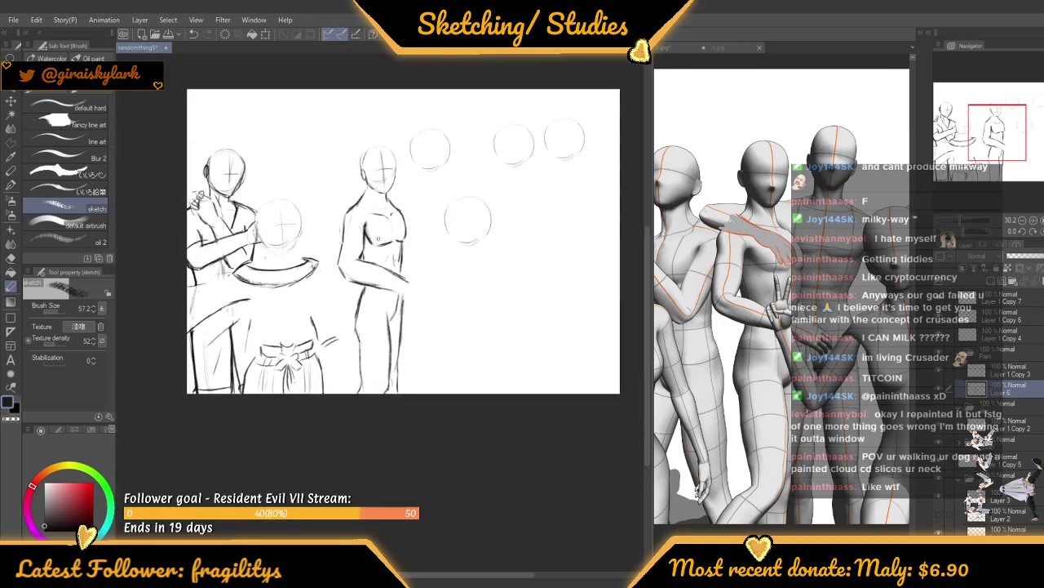
scroll(424, 232, "up", 8)
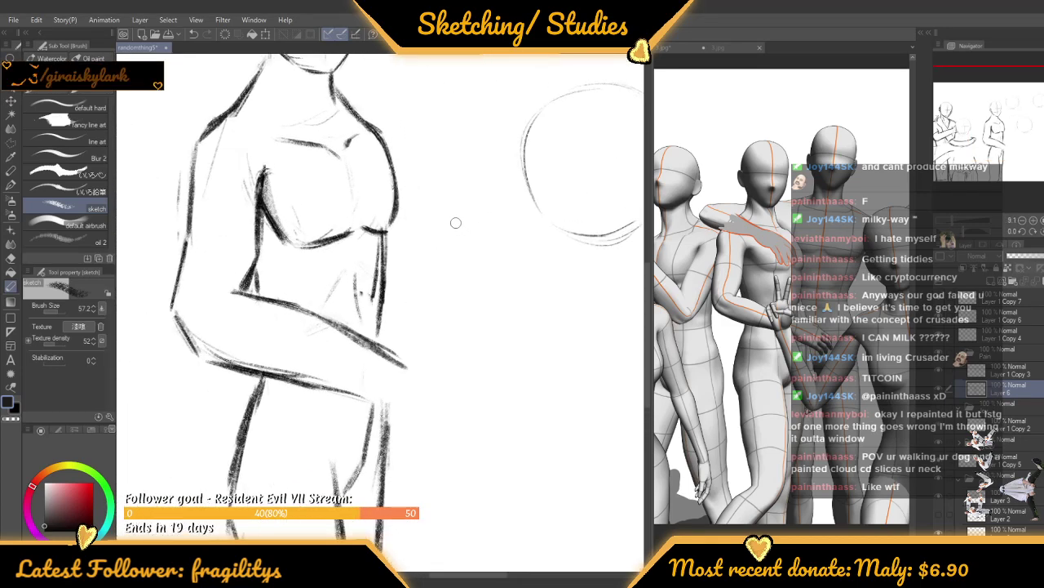
scroll(375, 260, "up", 1)
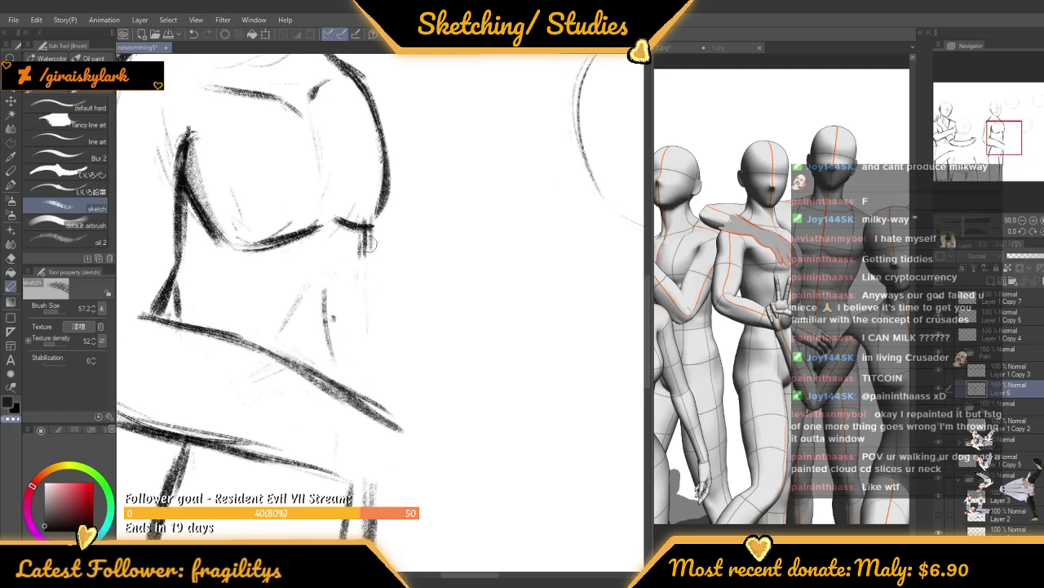
scroll(354, 241, "up", 2)
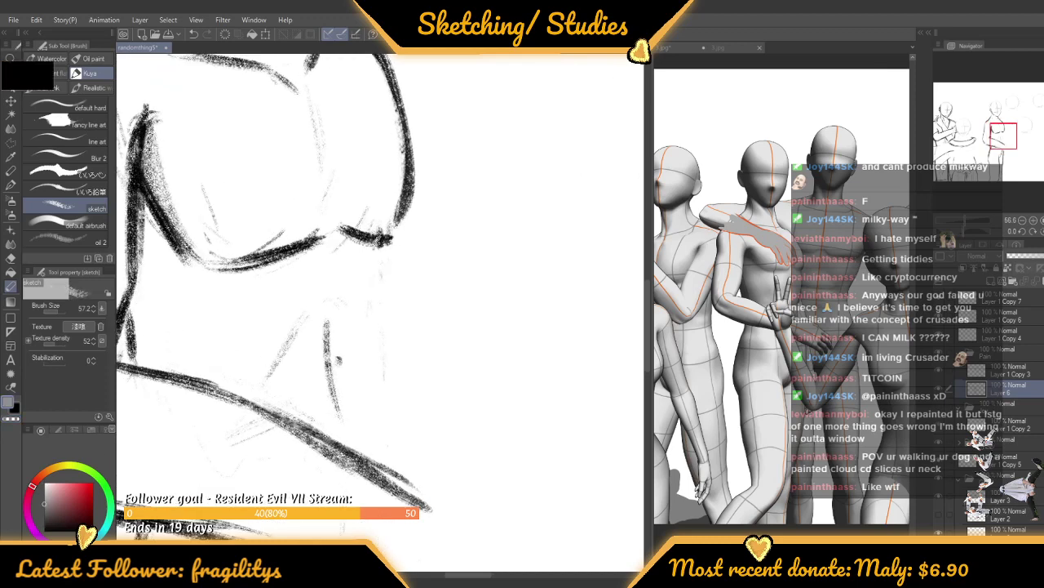
scroll(374, 243, "down", 1)
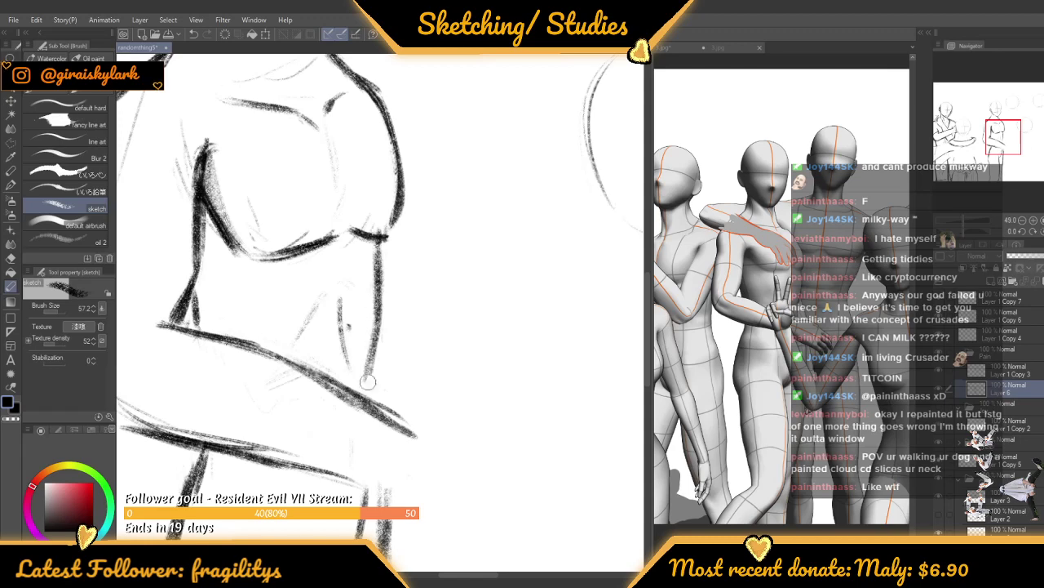
scroll(367, 381, "down", 5)
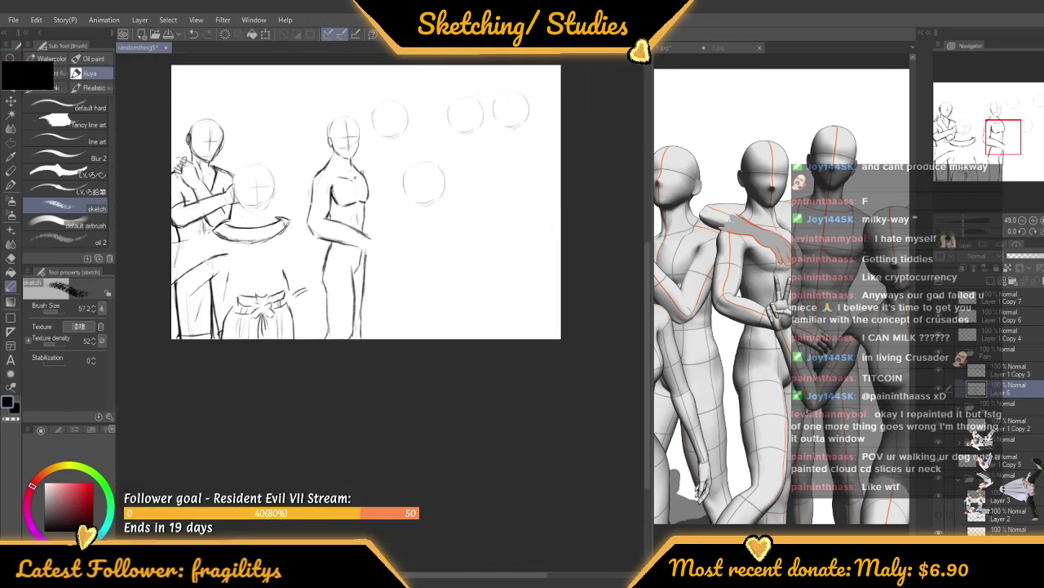
Darken the lower end of the fourth figure's near waist line so it joins the top edge of the forearm
scroll(350, 187, "up", 5)
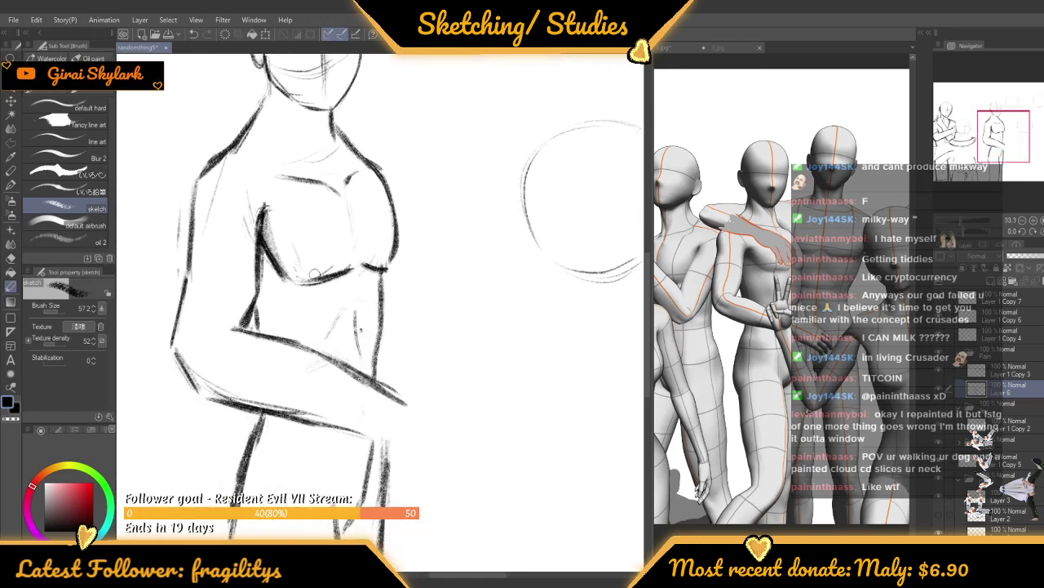
scroll(314, 273, "down", 3)
scroll(315, 274, "up", 4)
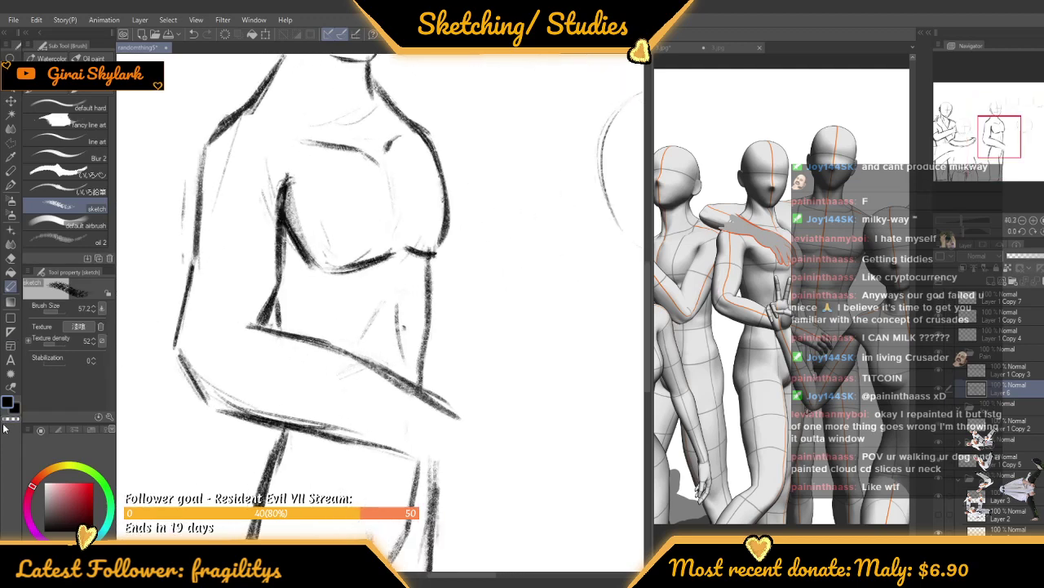
scroll(261, 228, "up", 3)
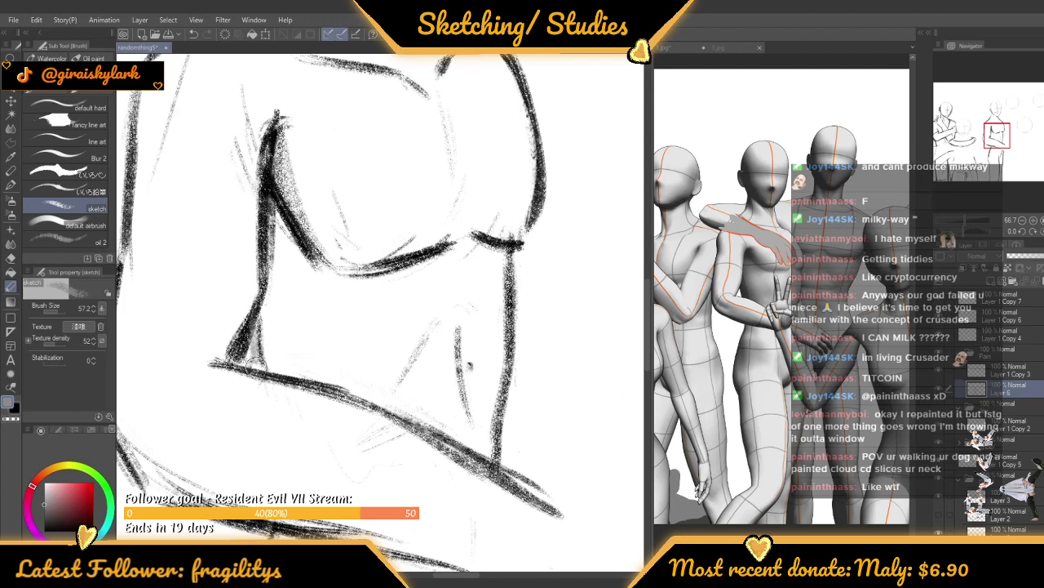
left_click_drag(258, 320, 260, 376)
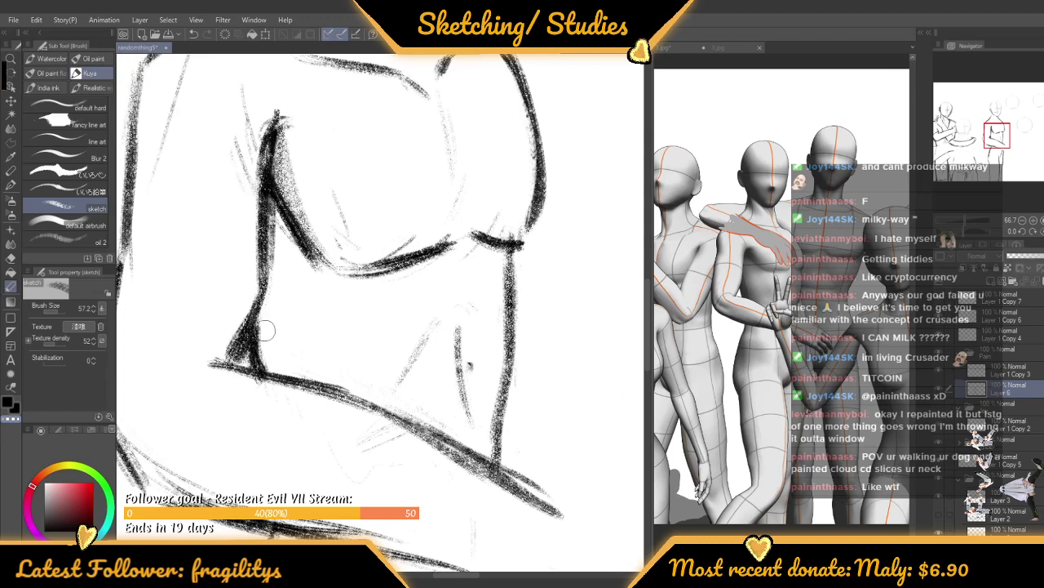
scroll(226, 339, "down", 1)
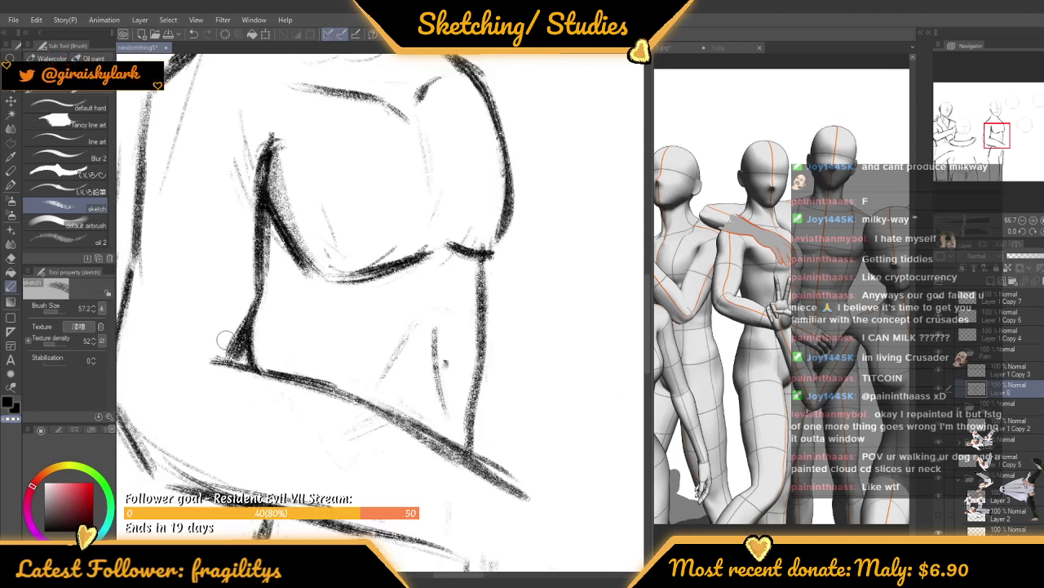
scroll(225, 340, "down", 6)
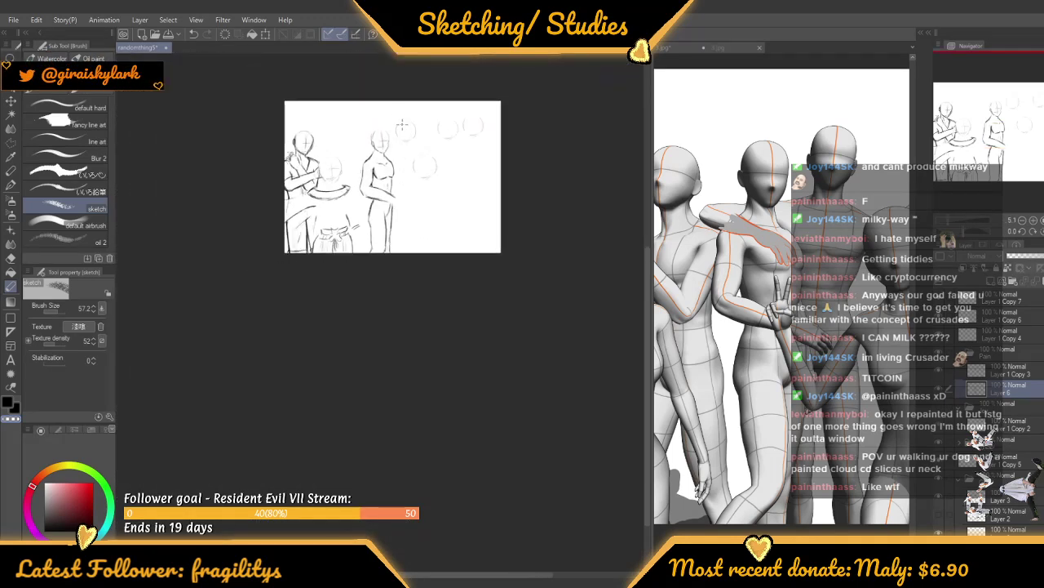
Erase the short vertical stroke and stray dot on the fourth figure's stomach
scroll(391, 106, "up", 6)
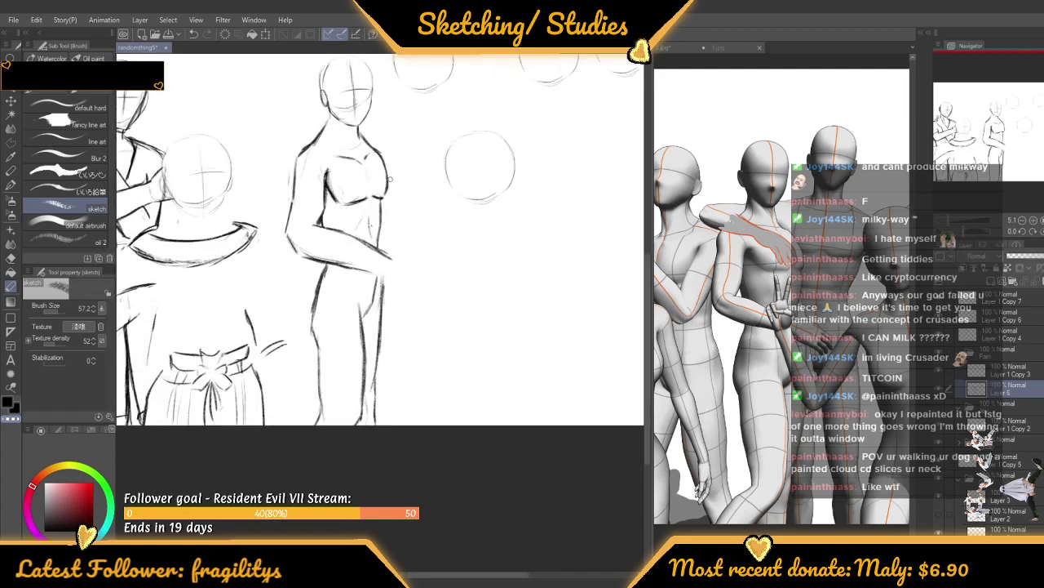
scroll(381, 152, "up", 2)
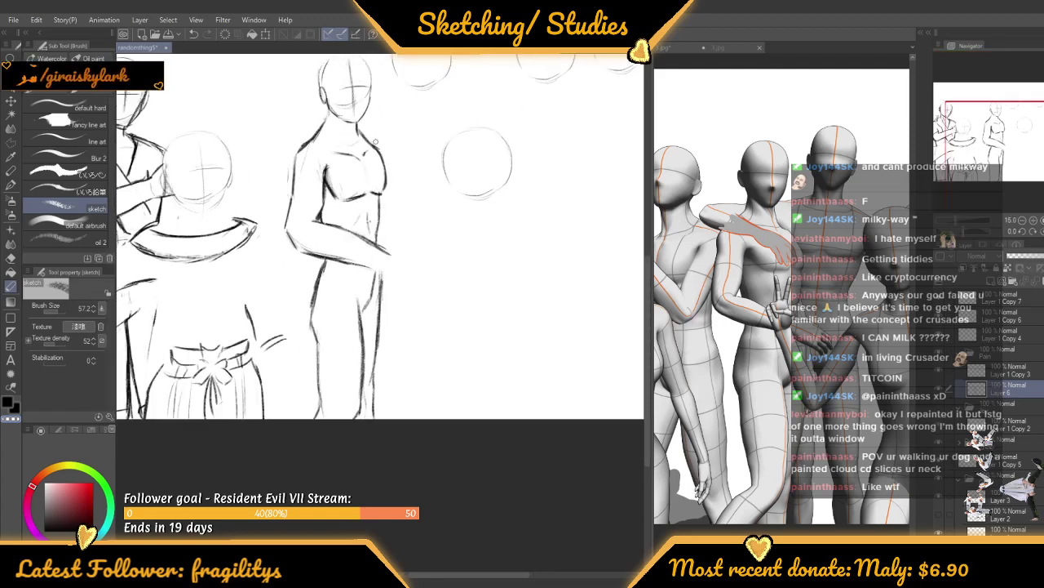
scroll(381, 154, "up", 4)
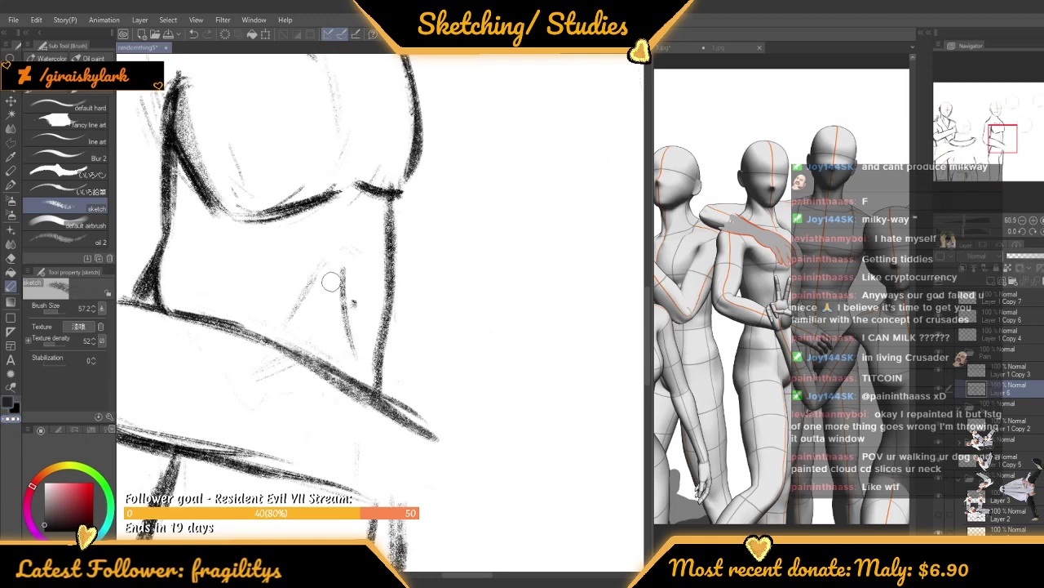
left_click_drag(354, 356, 346, 311)
scroll(331, 171, "down", 2)
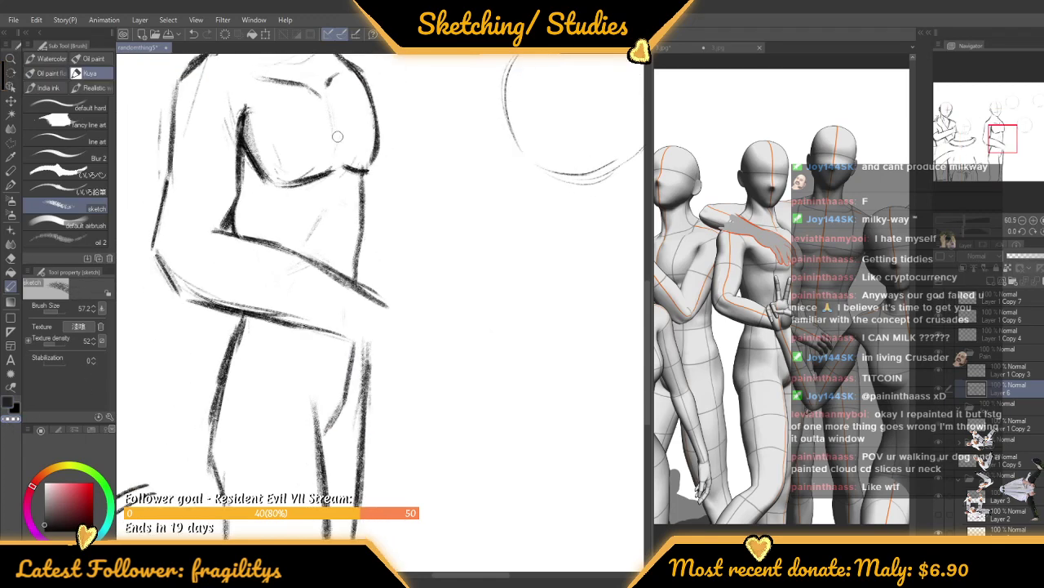
scroll(338, 136, "up", 1)
scroll(310, 174, "up", 2)
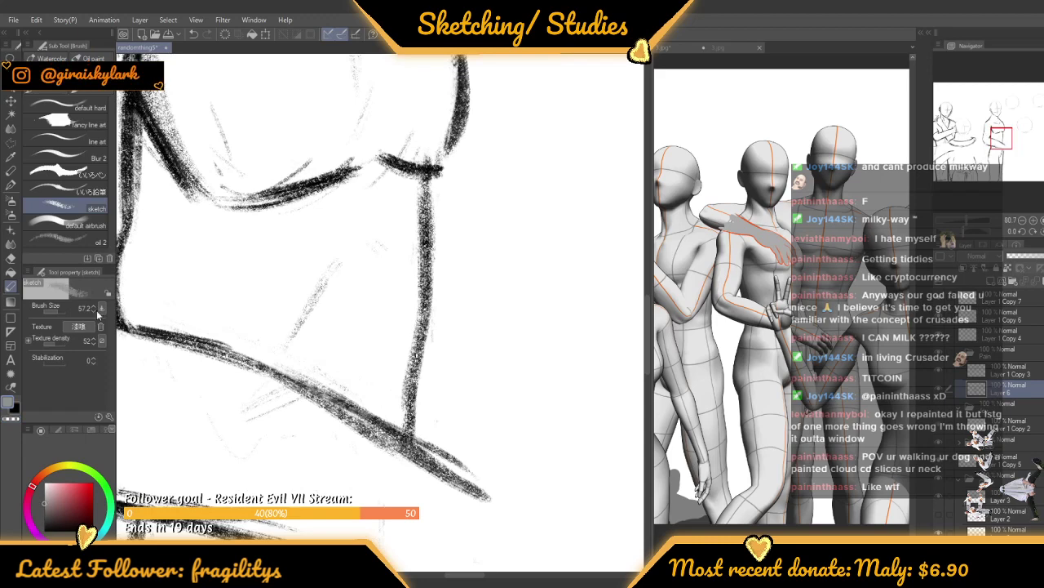
scroll(334, 260, "down", 3)
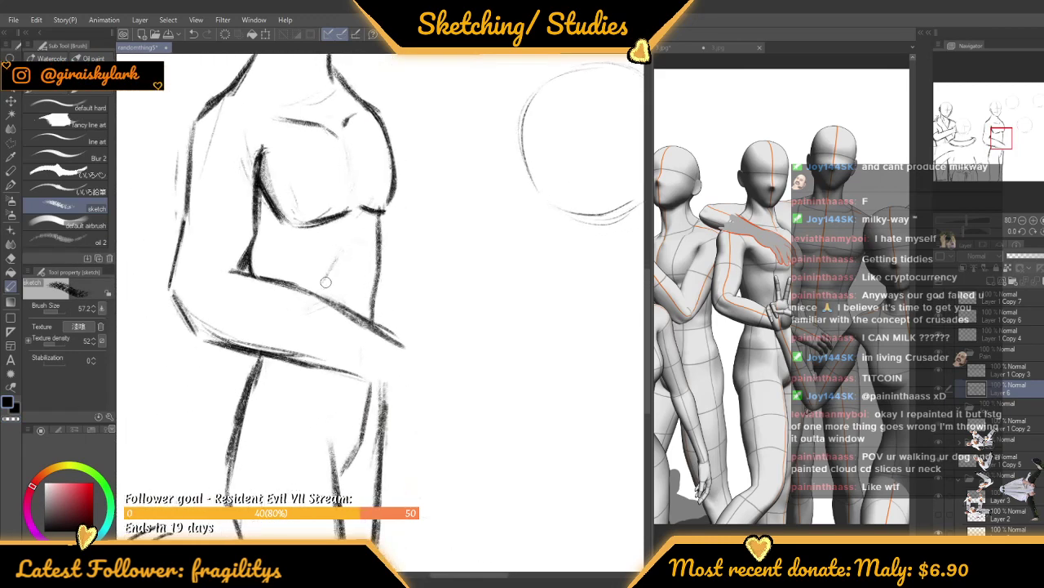
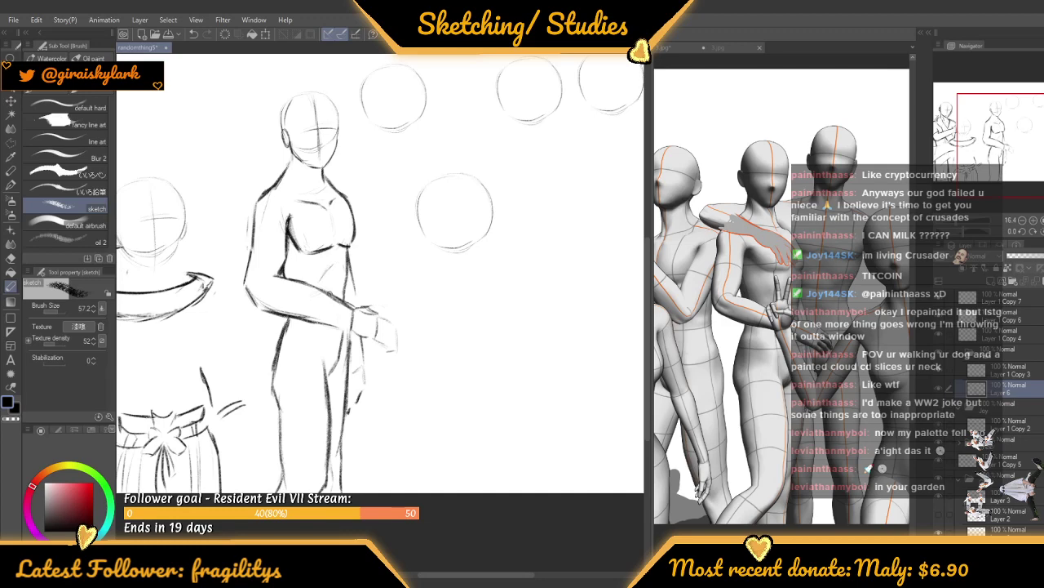
Turn the hidden layers of the middle back figure and the front figure back on
scroll(429, 224, "down", 4)
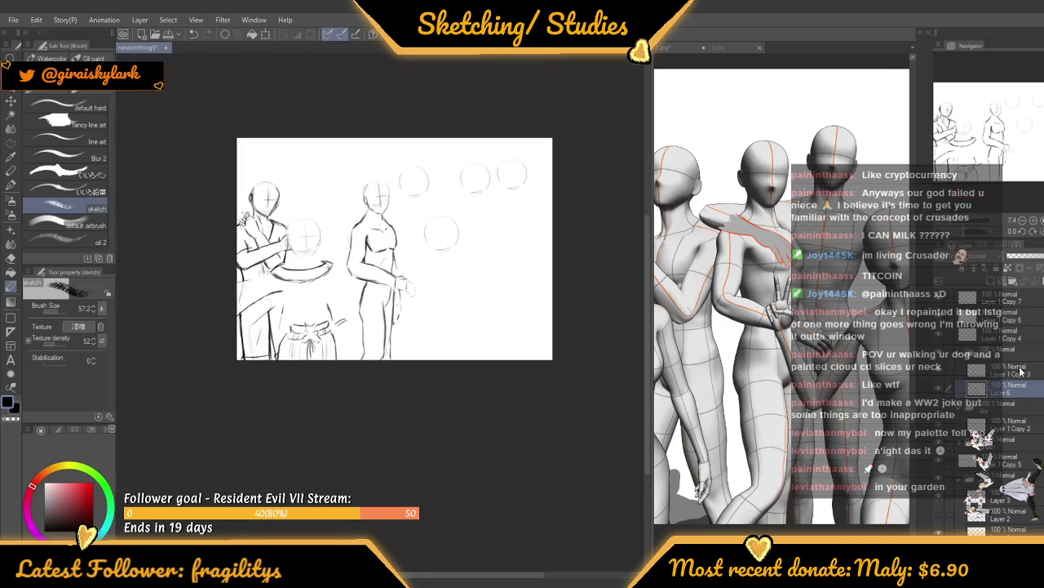
left_click(940, 460)
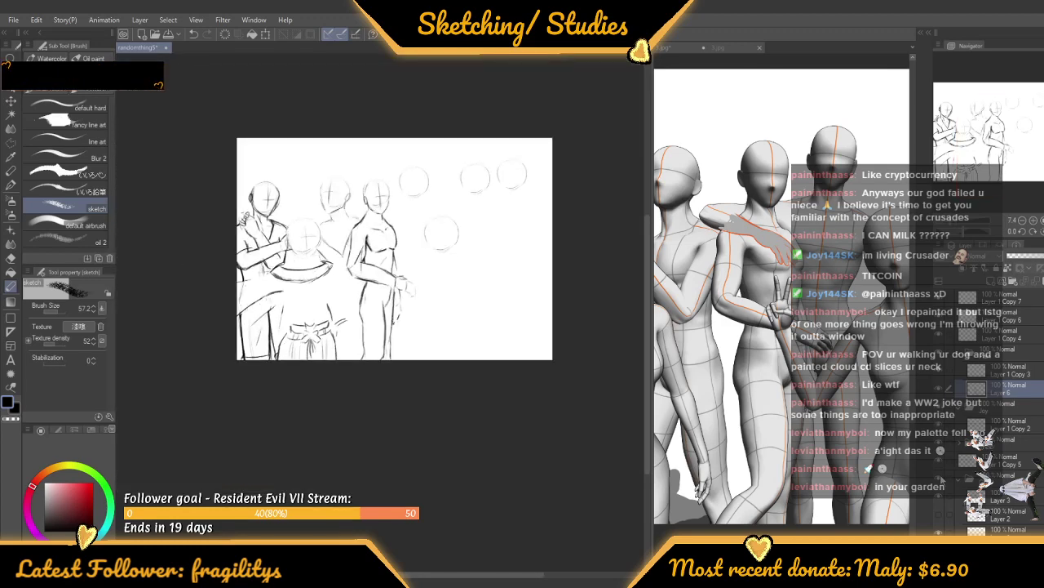
left_click(938, 519)
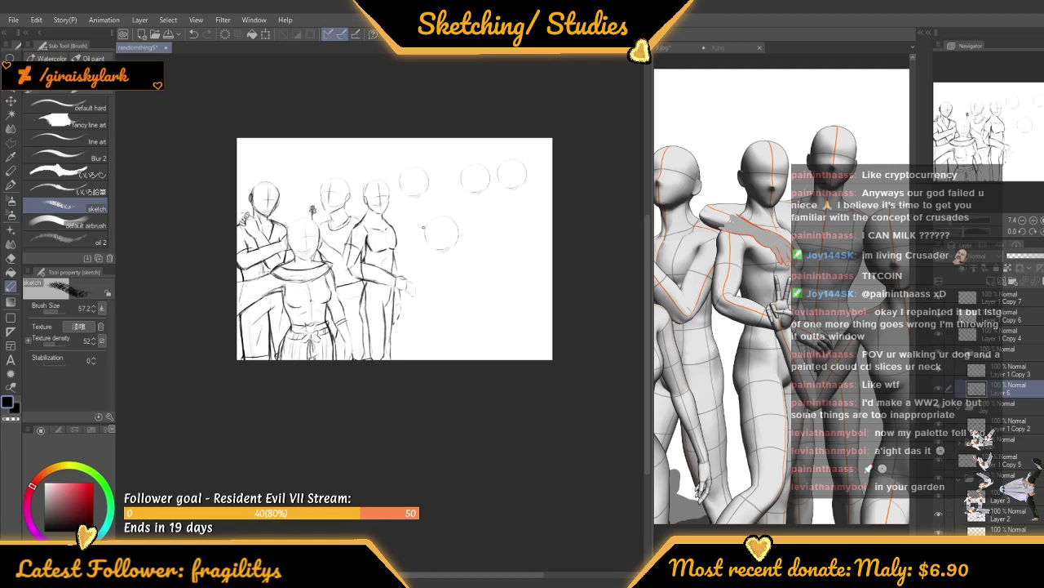
scroll(344, 287, "up", 3)
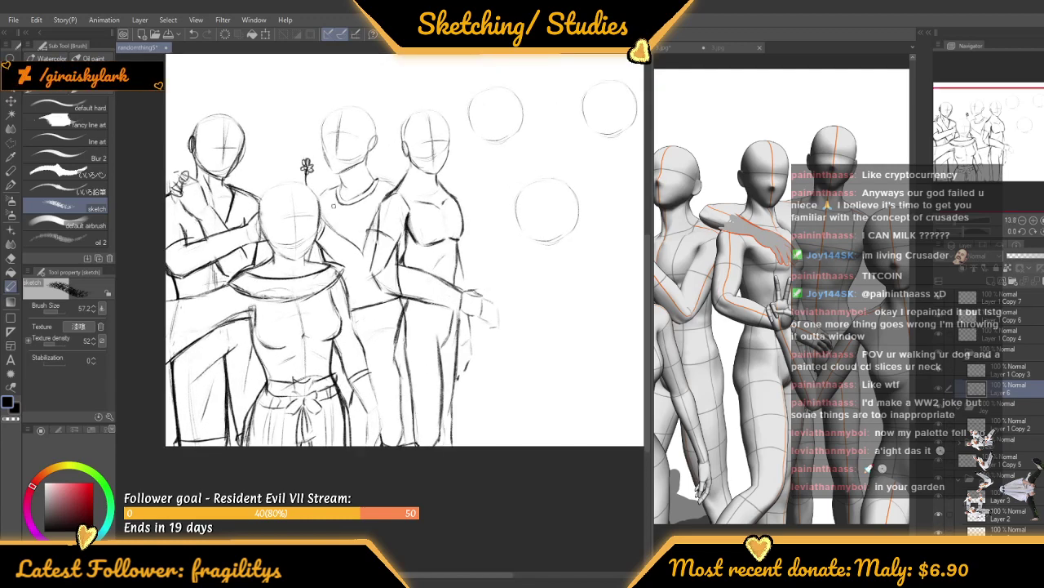
scroll(379, 124, "up", 2)
Bring up the 3.jpg clothing reference and frame the man in the black shirt and tie
left_click(738, 48)
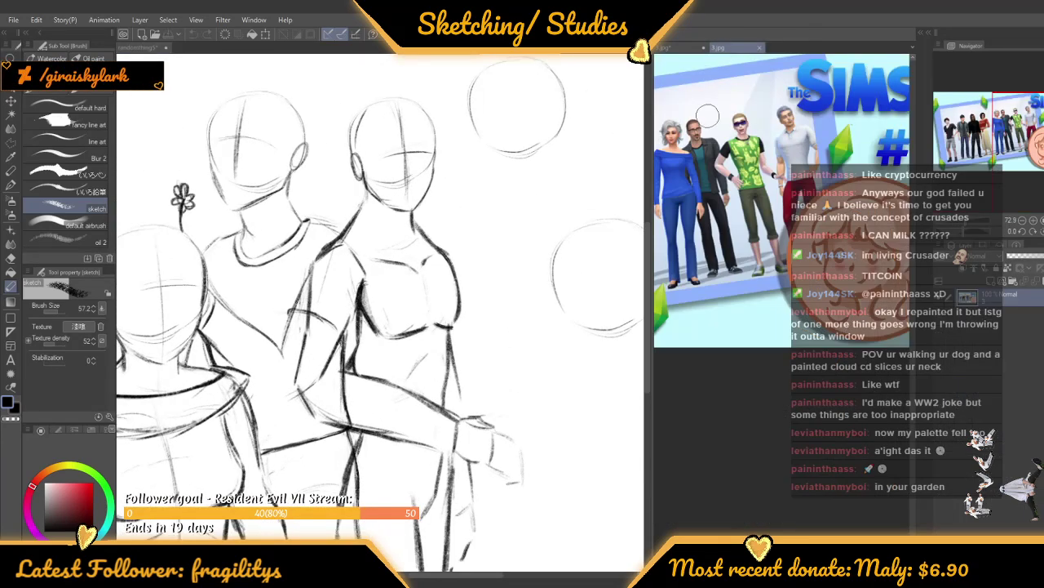
scroll(776, 350, "down", 2)
scroll(687, 310, "up", 5)
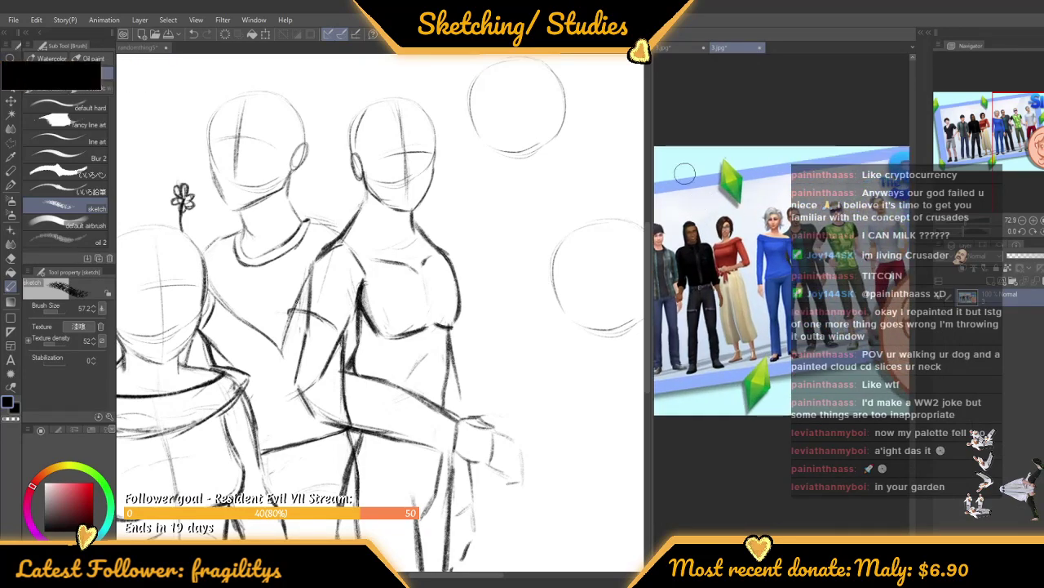
scroll(674, 329, "up", 3)
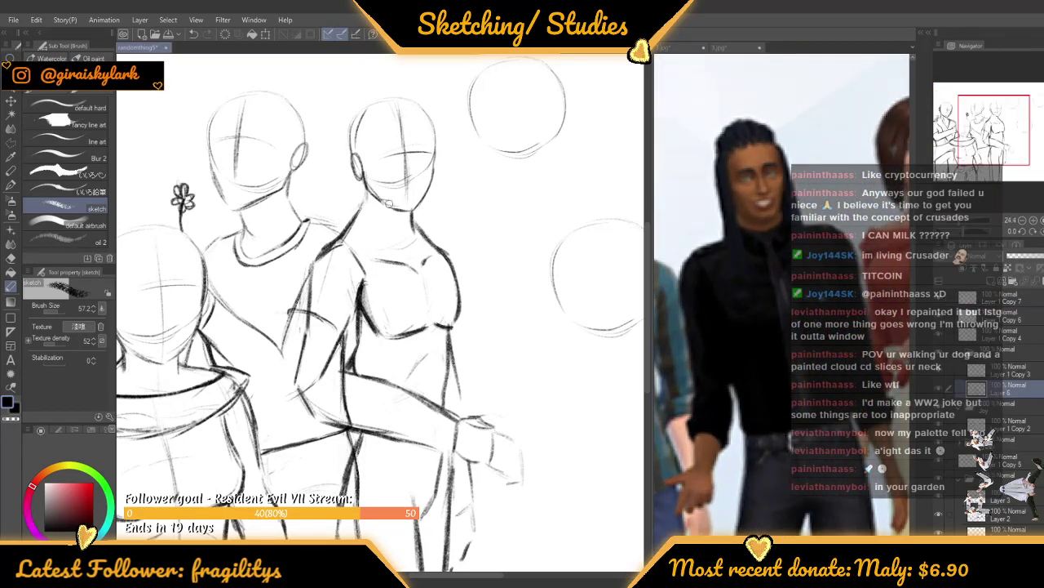
Sketch the shirt's collar line and a small triangular tie knot at the fourth figure's throat, adding a new layer for the clothing
scroll(366, 251, "up", 2)
scroll(365, 251, "up", 1)
left_click_drag(341, 230, 418, 261)
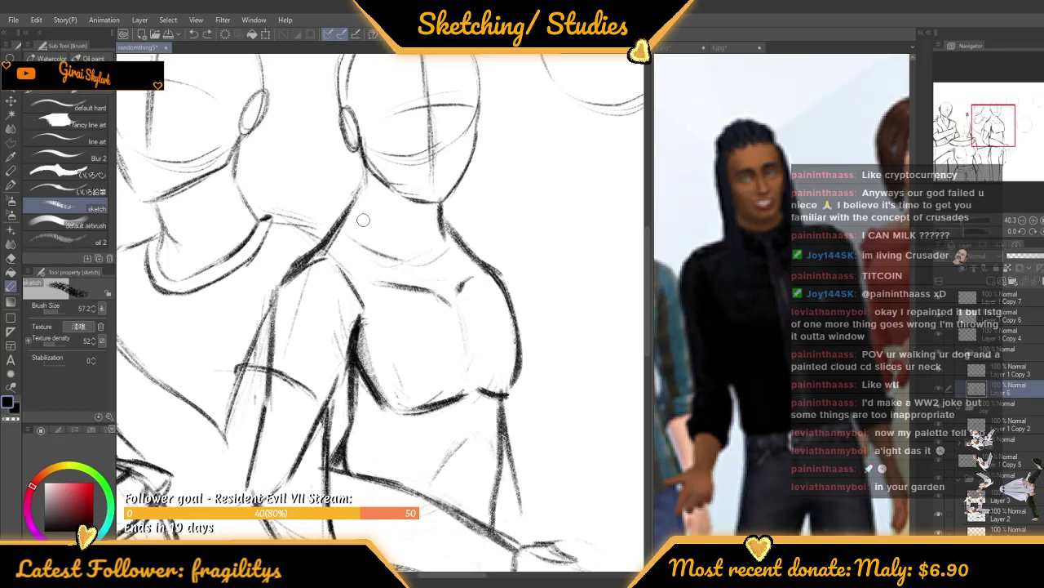
left_click_drag(369, 261, 447, 258)
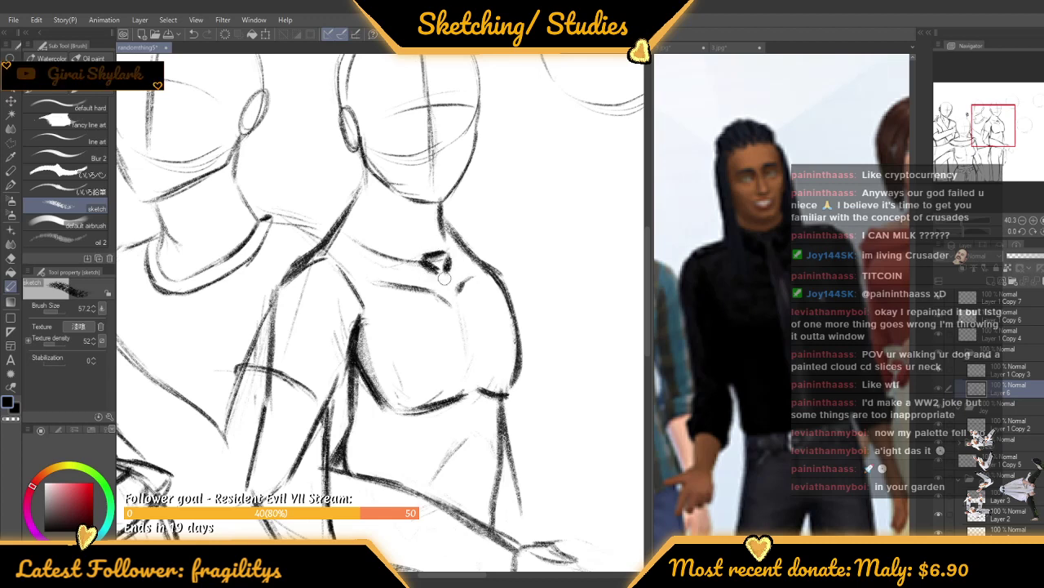
key("ctrl+z")
left_click(990, 281)
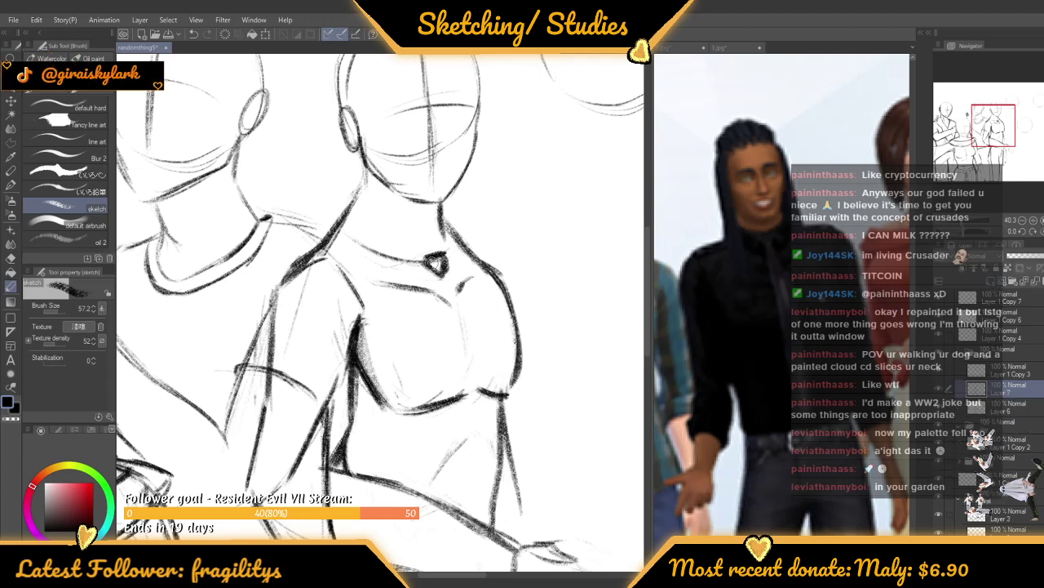
left_click_drag(357, 209, 419, 253)
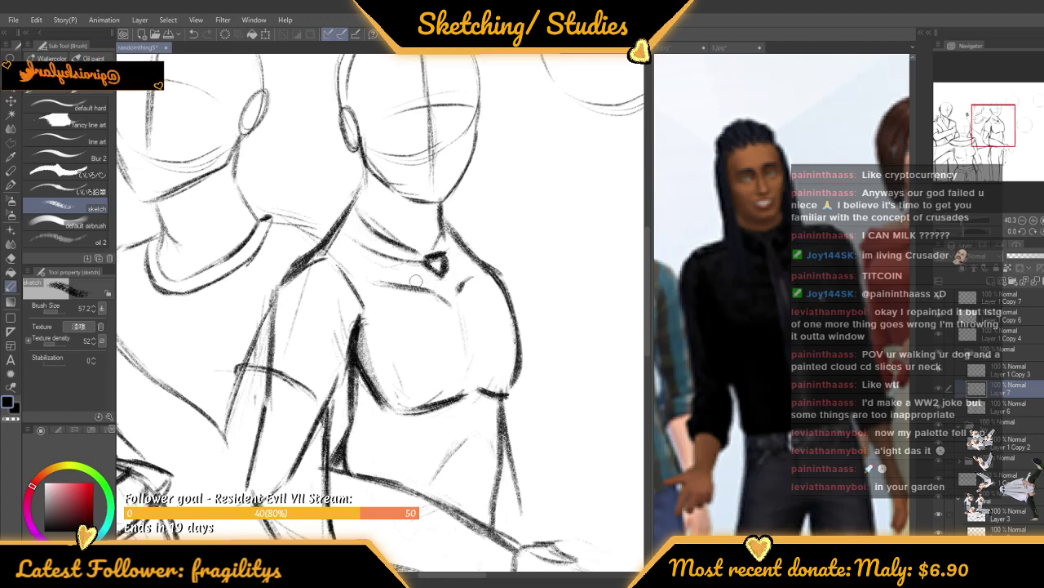
Try to sketch the tie hanging from the knot down the fourth figure's chest, plus a short line beside the neck
scroll(462, 245, "down", 2)
scroll(462, 244, "up", 2)
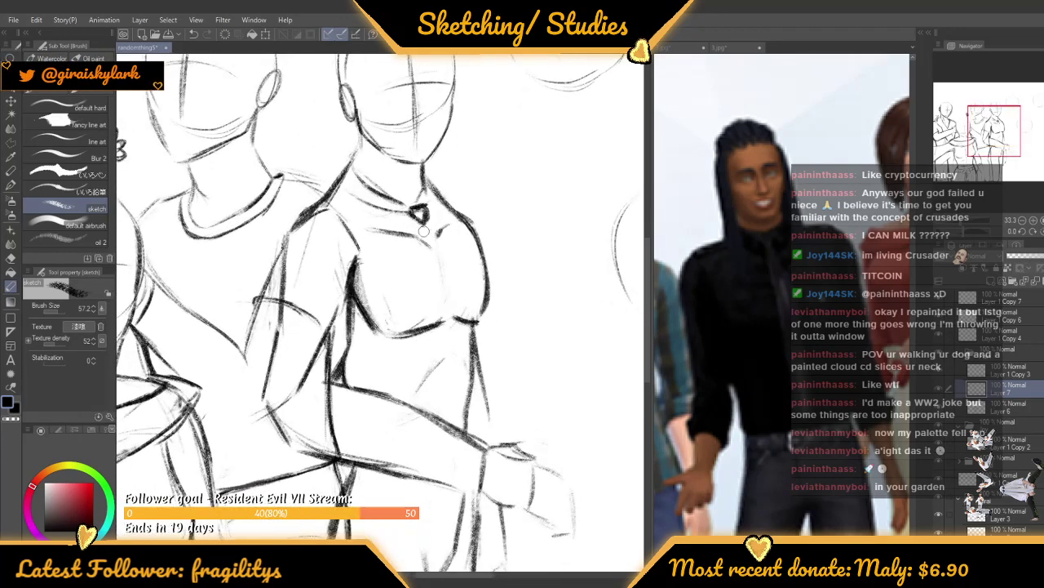
left_click_drag(424, 226, 441, 340)
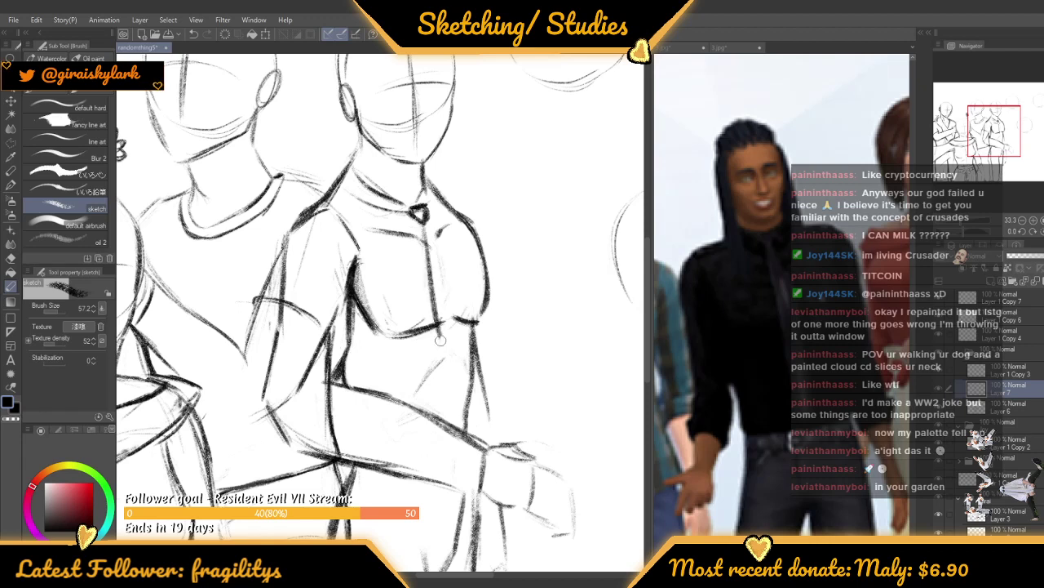
mouse_move(424, 227)
left_mouse_down()
mouse_move(442, 356)
mouse_move(447, 294)
mouse_move(456, 319)
left_mouse_up()
left_click_drag(435, 262, 456, 322)
left_click_drag(442, 282, 464, 383)
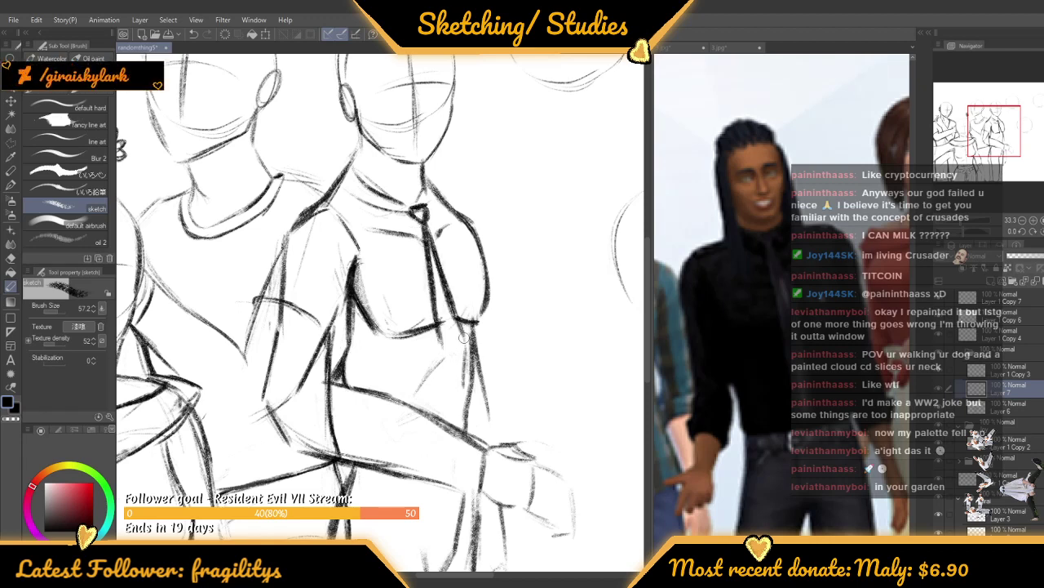
left_click_drag(465, 335, 460, 385)
scroll(465, 220, "down", 4)
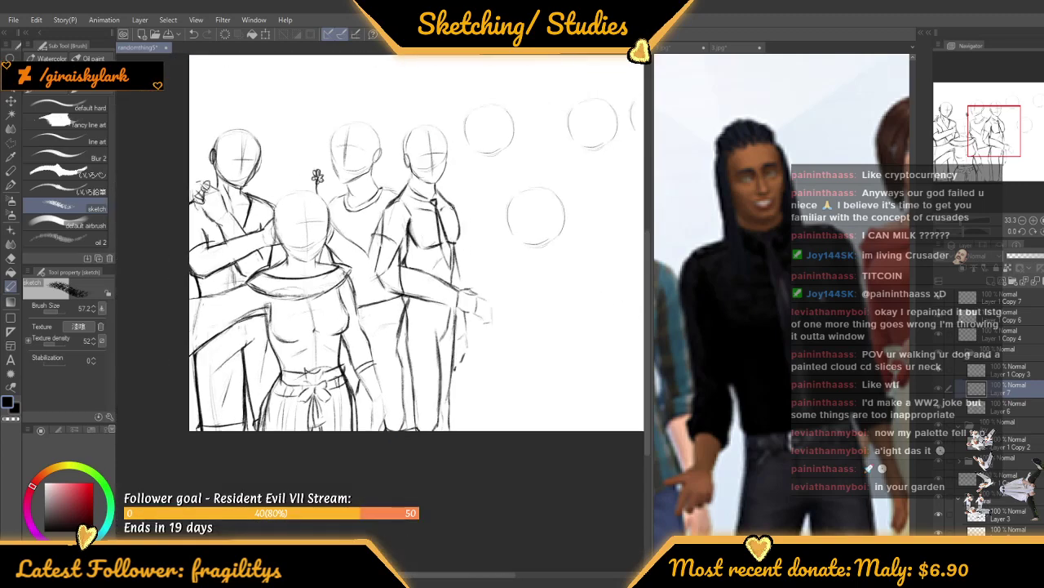
scroll(465, 220, "up", 2)
scroll(408, 196, "up", 5)
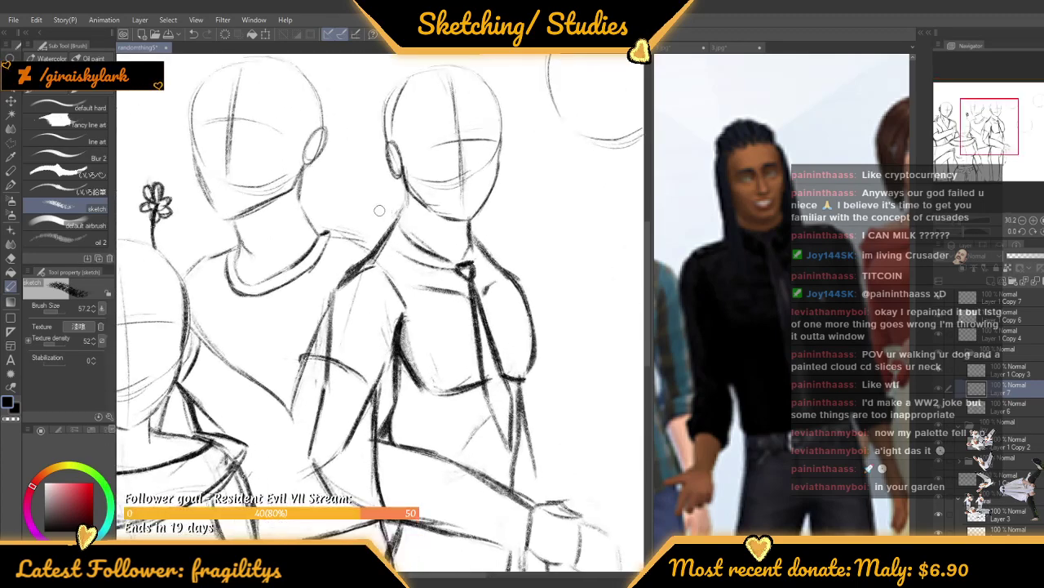
mouse_move(397, 209)
left_mouse_down()
mouse_move(408, 243)
mouse_move(404, 199)
mouse_move(365, 240)
left_mouse_up()
scroll(346, 201, "down", 3)
scroll(345, 207, "down", 4)
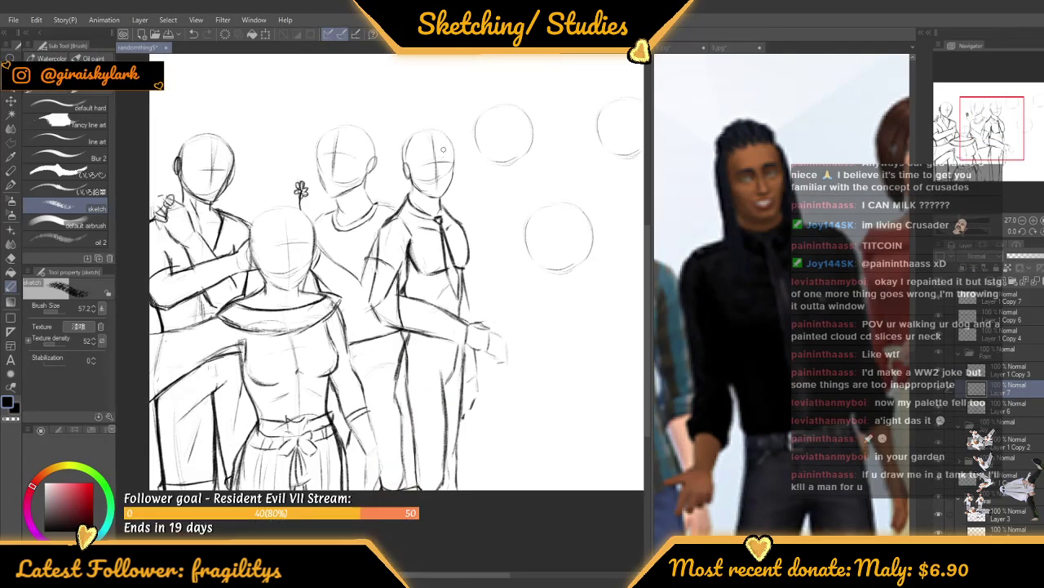
scroll(441, 229, "up", 3)
scroll(441, 230, "up", 3)
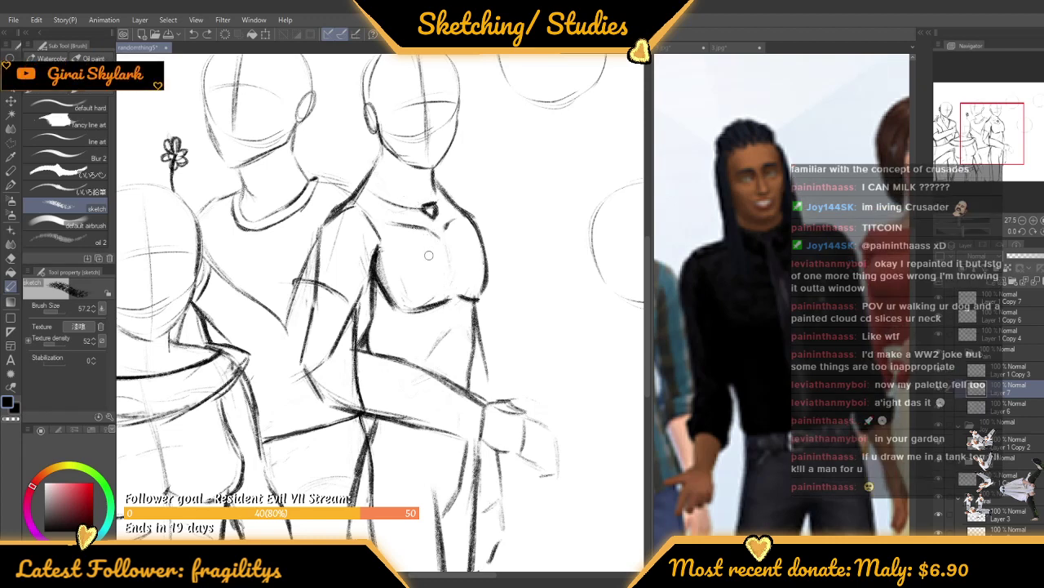
Replace the collar and tie layer with a new empty one and sketch a low tank top neckline across the fourth figure's chest
key("ctrl+e")
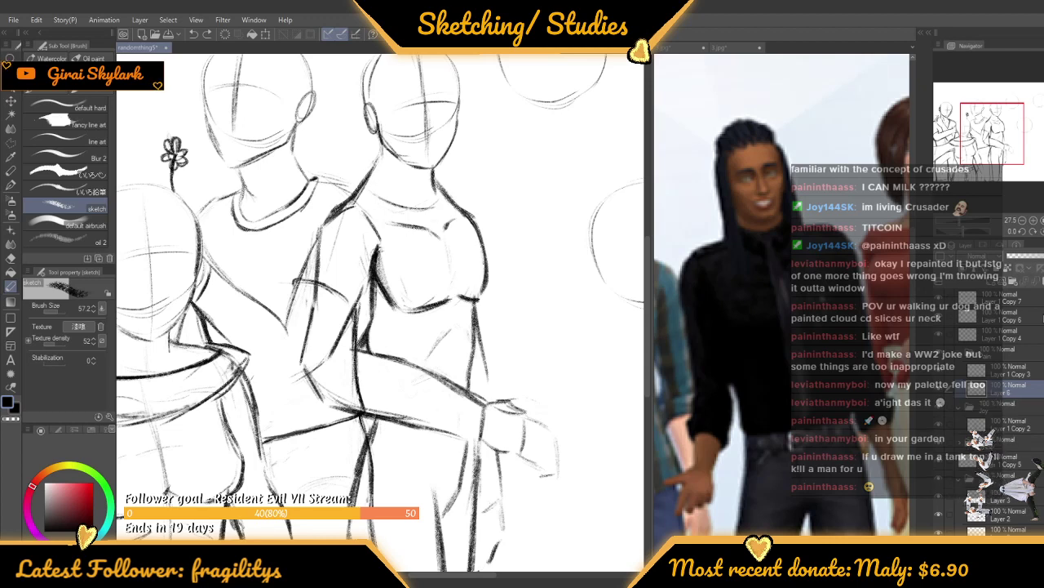
key("ctrl+shift+n")
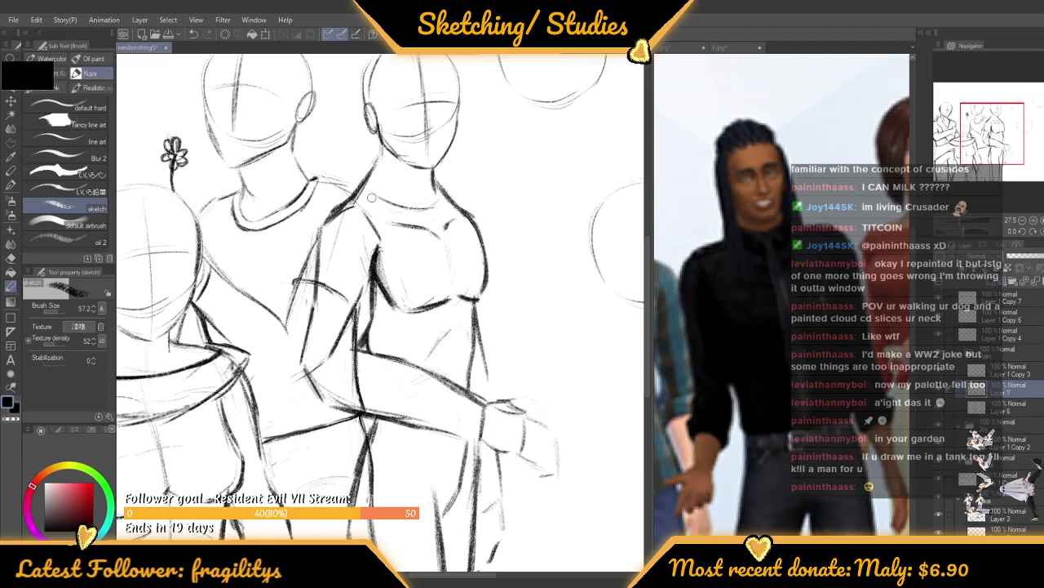
scroll(372, 197, "up", 1)
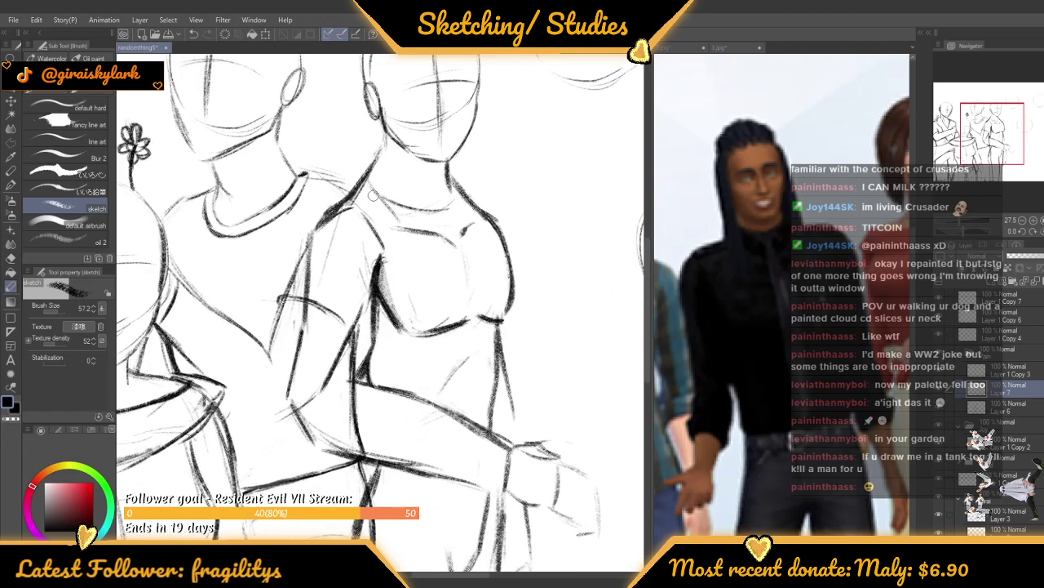
scroll(372, 197, "up", 1)
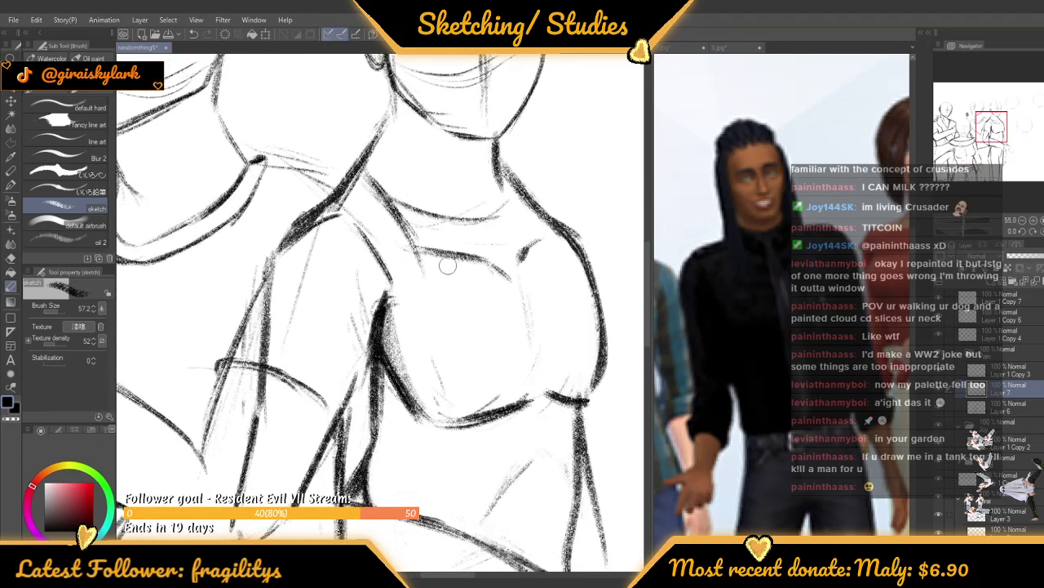
left_click_drag(413, 221, 447, 300)
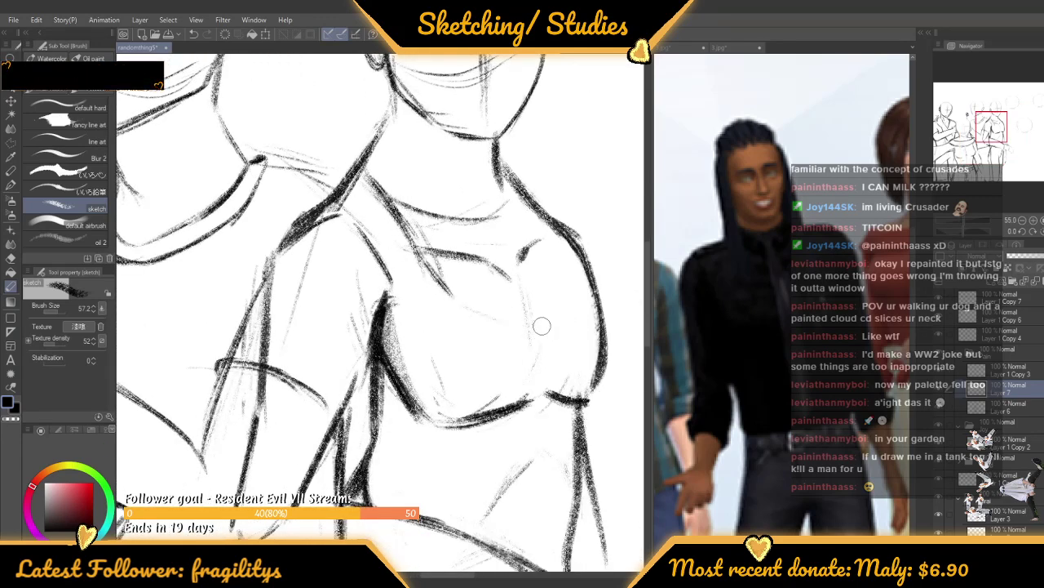
mouse_move(542, 326)
left_mouse_down()
mouse_move(552, 284)
mouse_move(540, 302)
left_mouse_up()
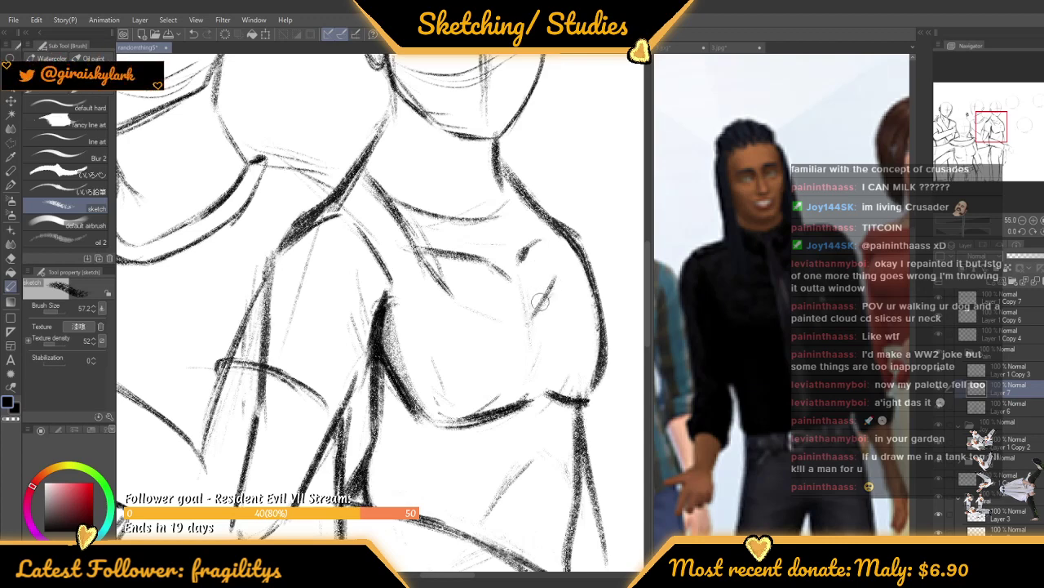
mouse_move(545, 244)
left_mouse_down()
mouse_move(532, 209)
mouse_move(555, 281)
left_mouse_up()
scroll(530, 314, "down", 3)
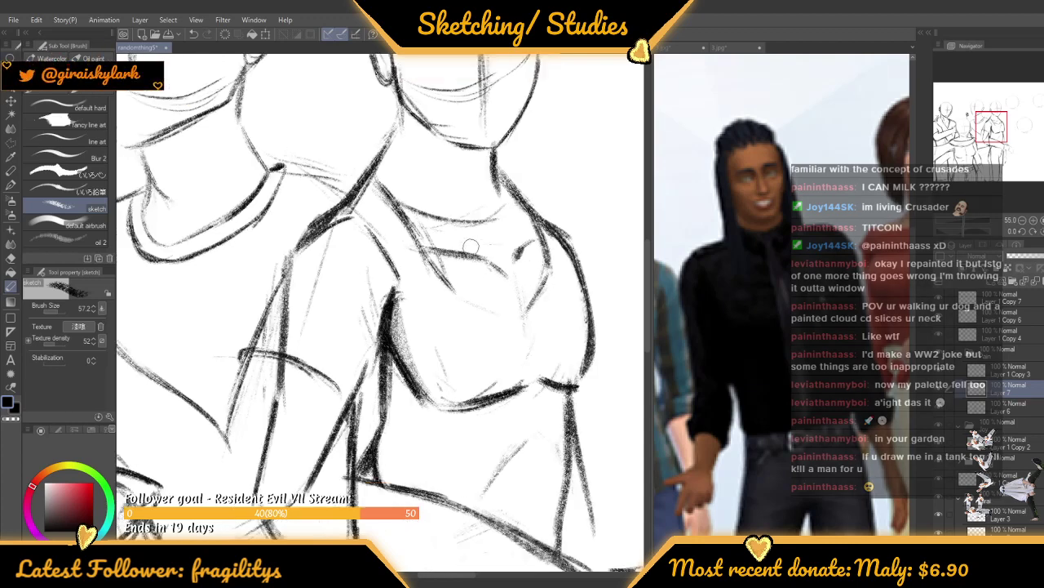
scroll(506, 291, "up", 3)
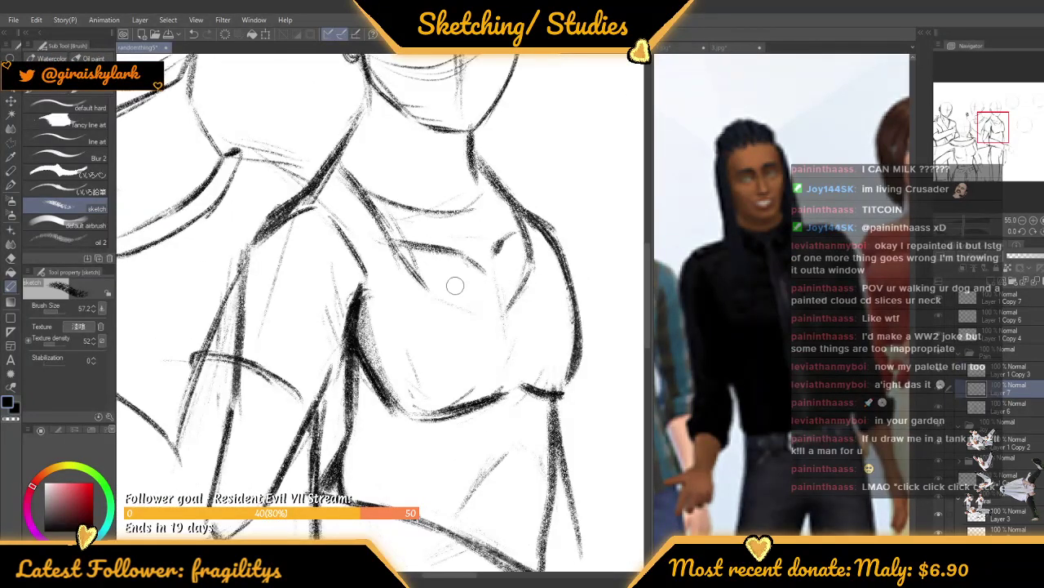
Draw the tank top's armhole curve from the fourth figure's shoulder down to the armpit
scroll(470, 141, "down", 3)
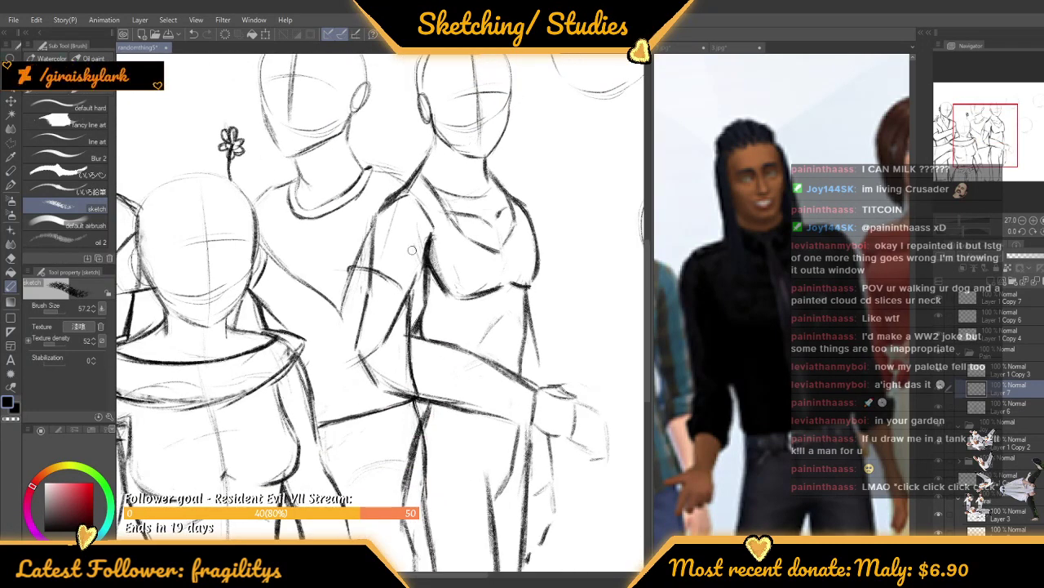
left_click_drag(418, 205, 425, 252)
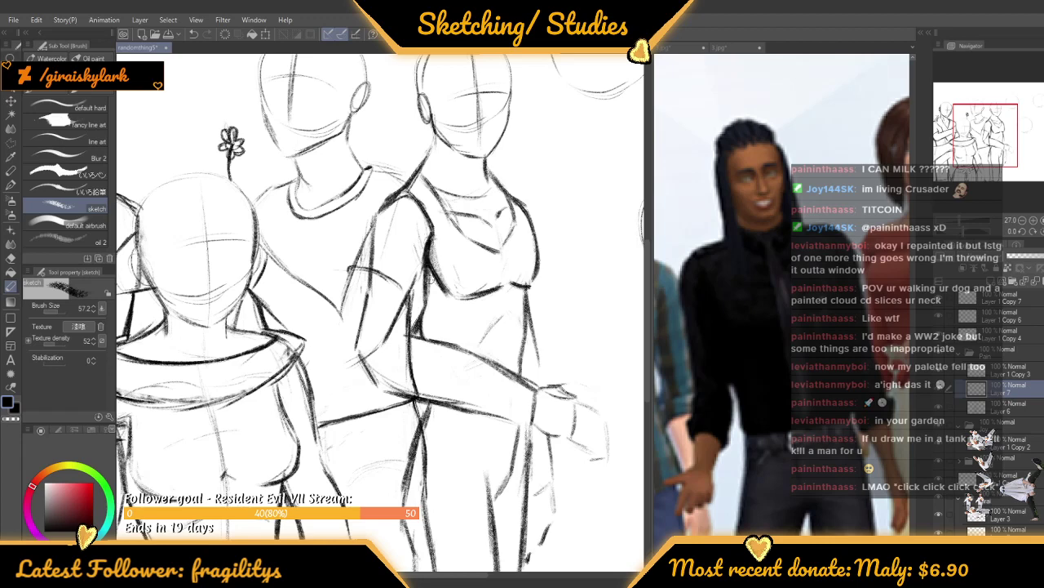
scroll(487, 139, "up", 3)
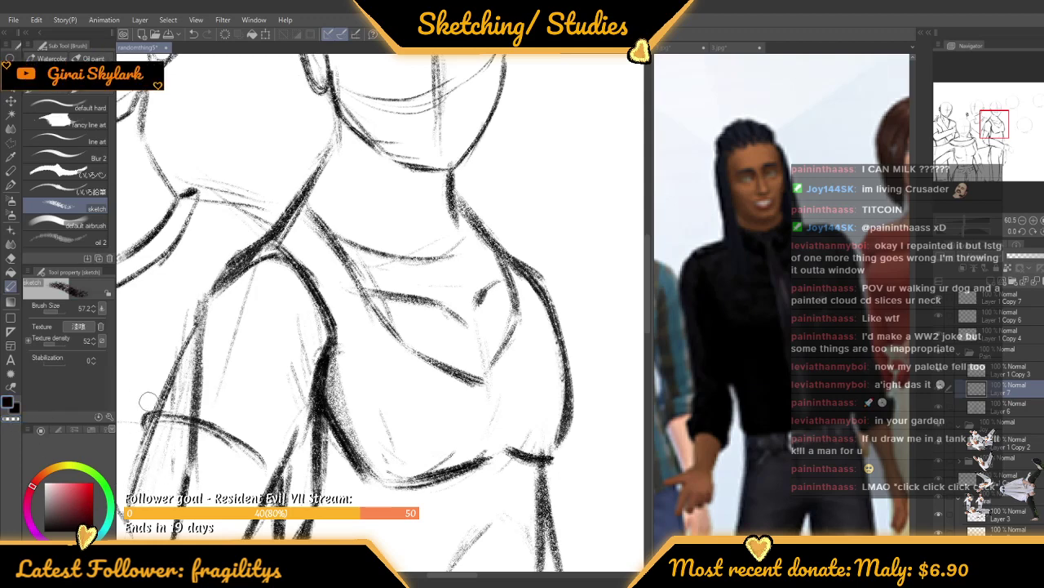
Check which lines belong to the middle back figure's body by hiding and showing its layer, Layer 1 Copy 2
scroll(389, 194, "down", 5)
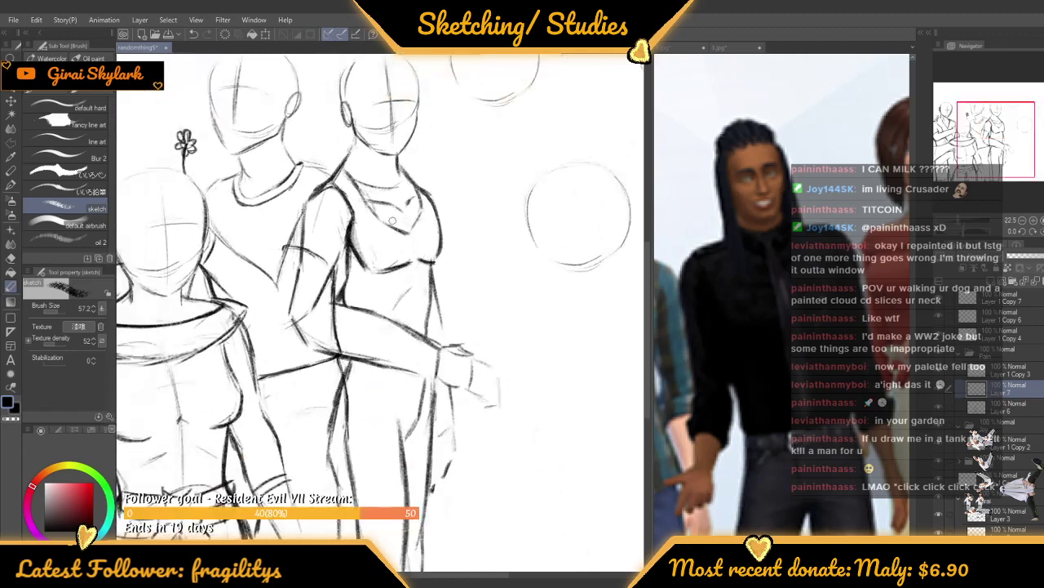
scroll(450, 277, "down", 1)
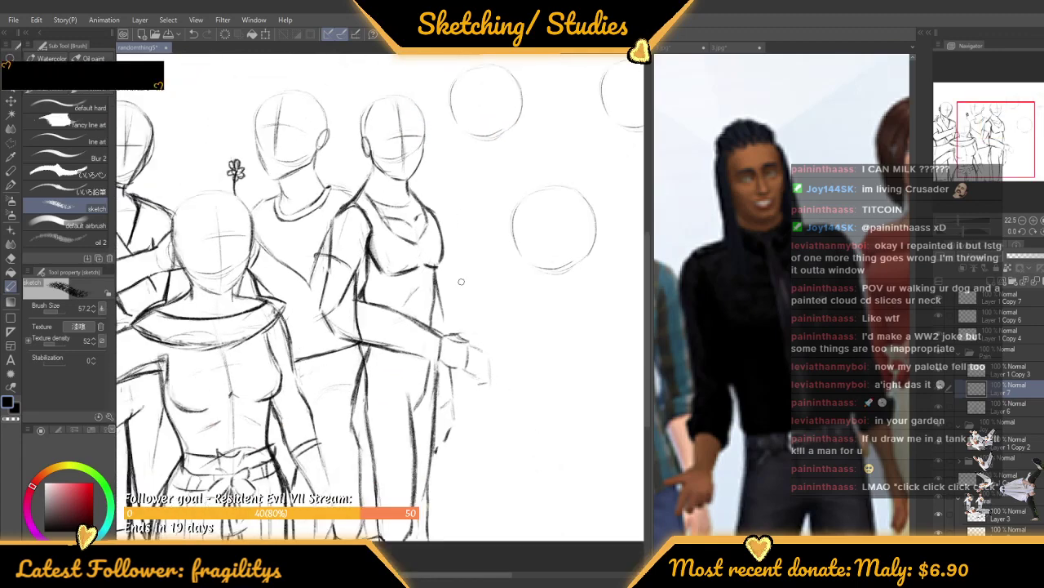
scroll(408, 270, "up", 4)
scroll(376, 269, "down", 4)
scroll(352, 282, "down", 3)
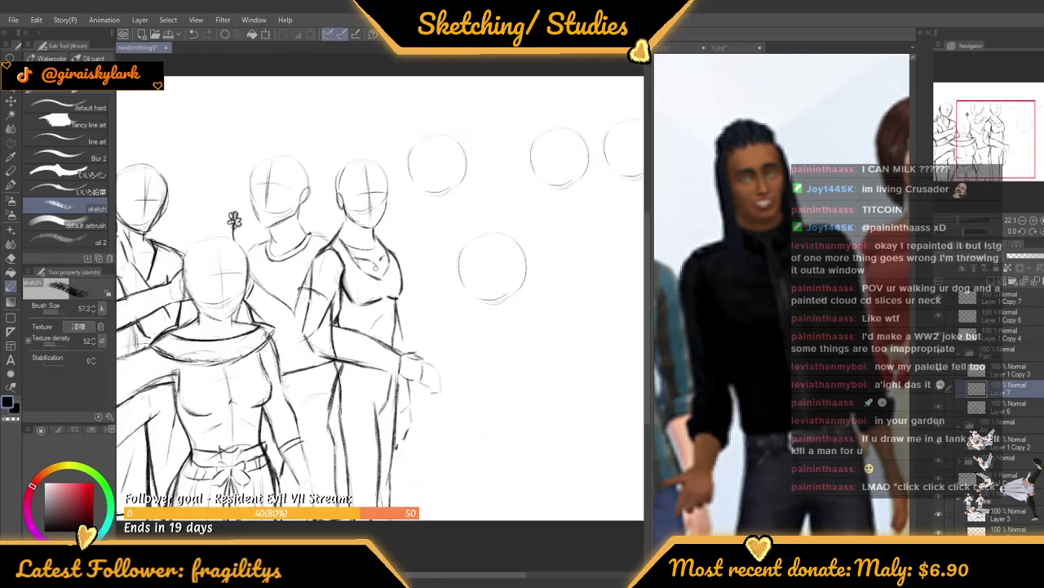
scroll(322, 232, "up", 4)
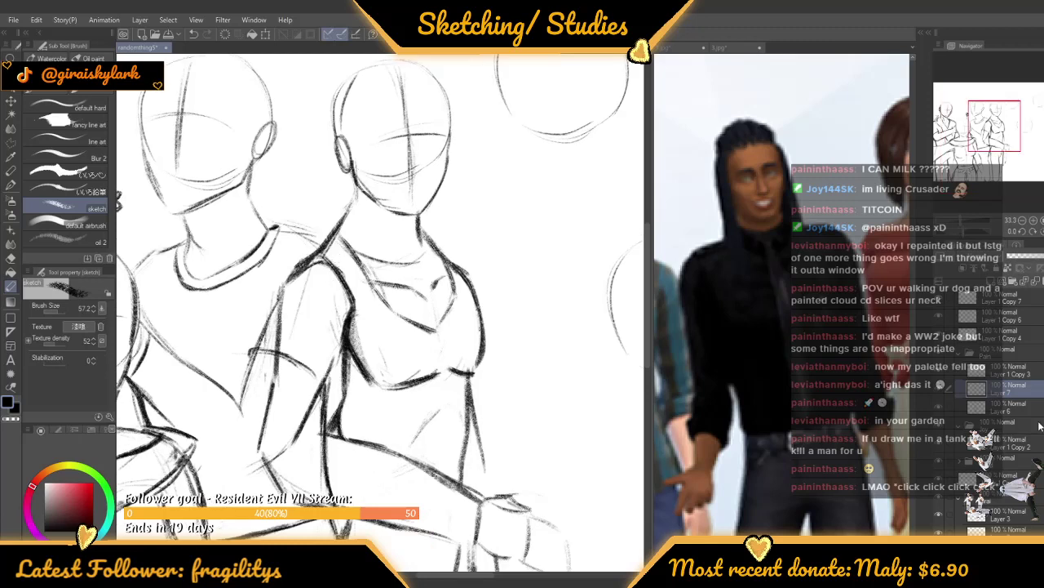
left_click(1001, 447)
left_click(939, 443)
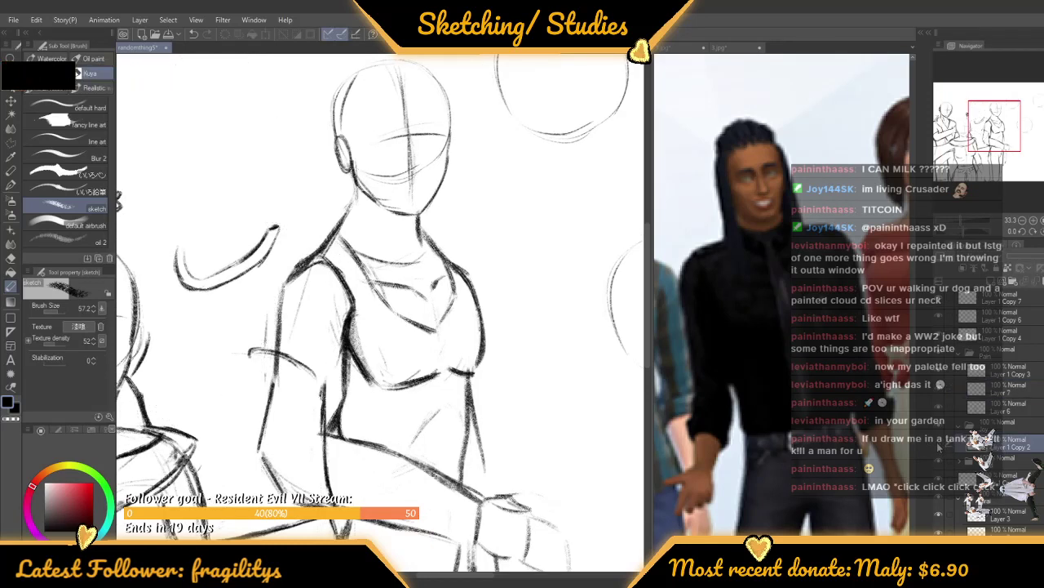
left_click(940, 447)
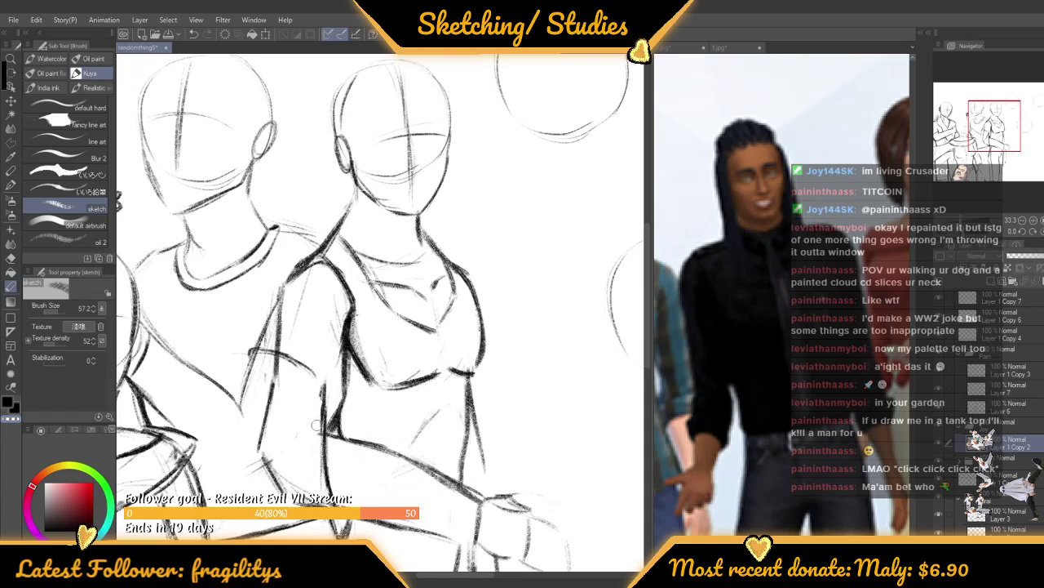
scroll(302, 420, "down", 3)
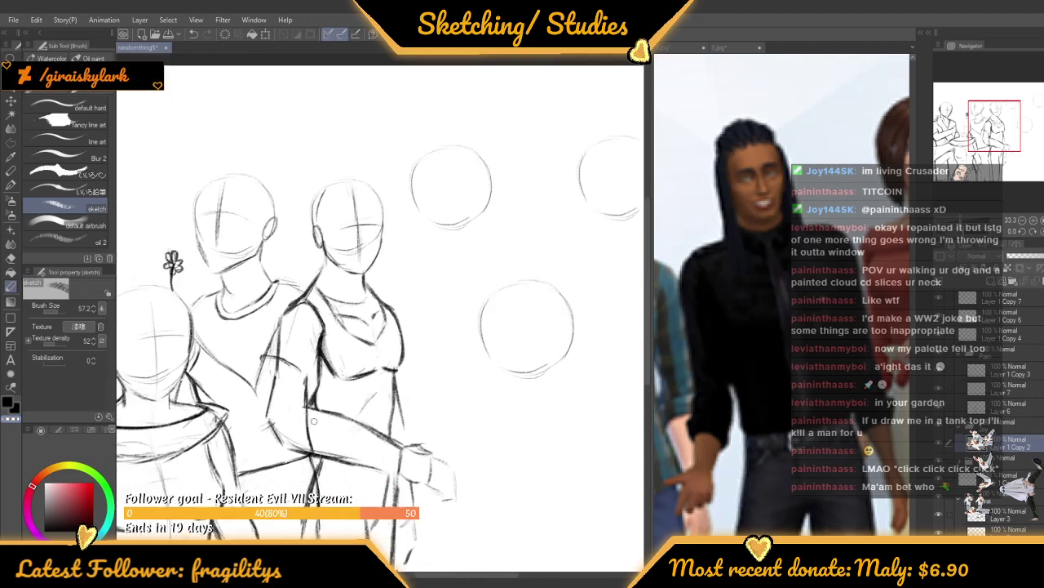
scroll(333, 414, "up", 2)
scroll(354, 420, "down", 3)
scroll(326, 367, "up", 4)
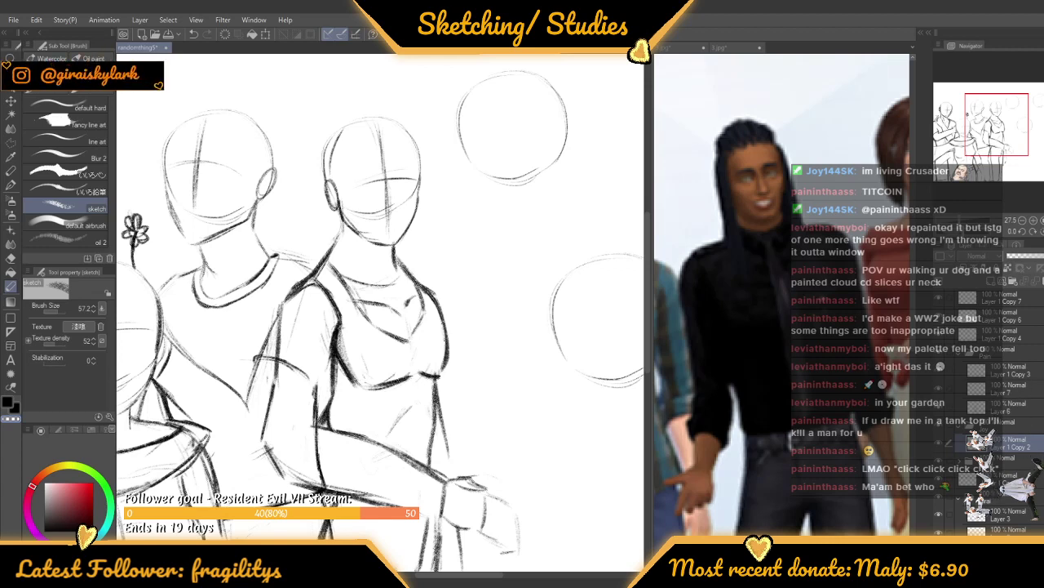
Erase the middle back figure's sleeve and side lines where they overlap the fourth figure's arm, on the clothing layer that holds them
left_click(1005, 479)
left_click(1004, 530)
left_click(939, 531)
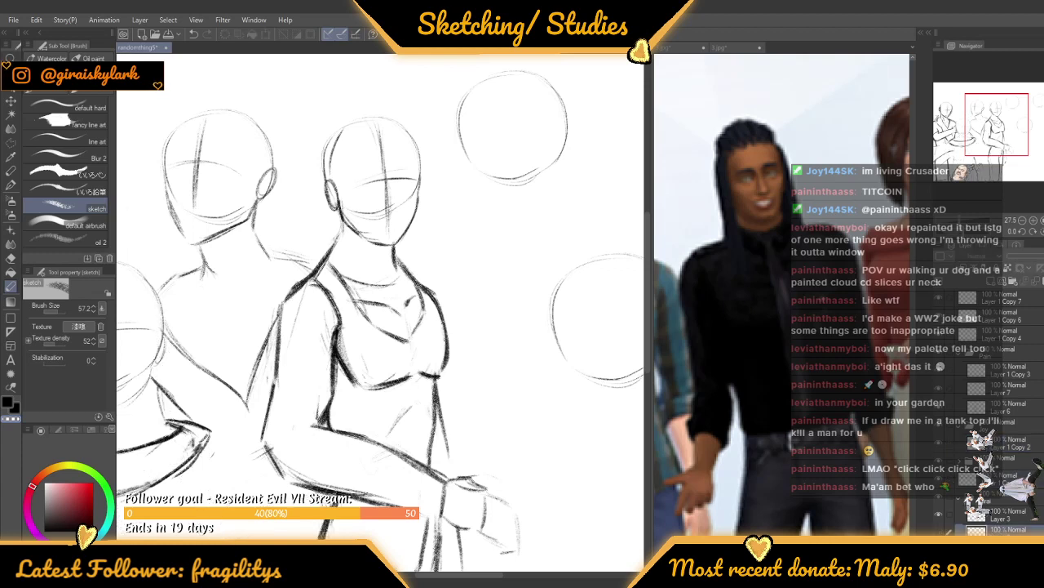
left_click(939, 531)
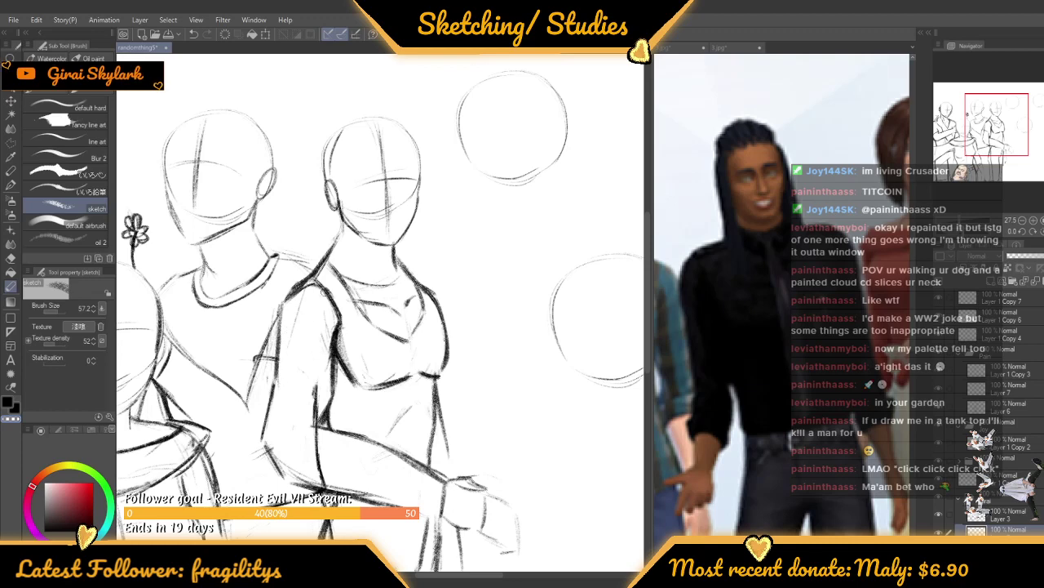
left_click_drag(323, 369, 305, 457)
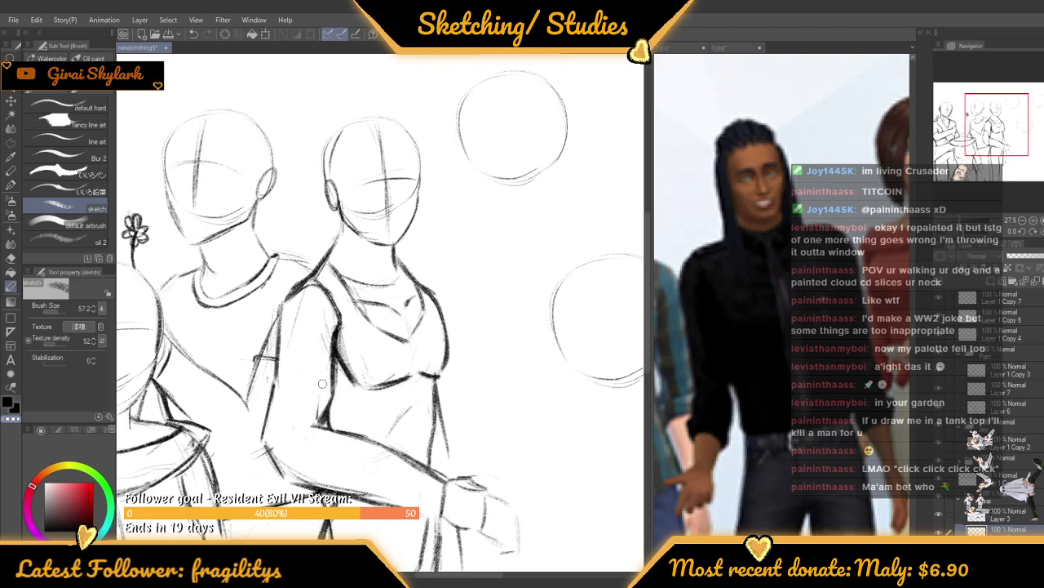
Examine the whole group sketch and the fourth figure's torso and legs
scroll(317, 470, "down", 5)
scroll(359, 327, "up", 4)
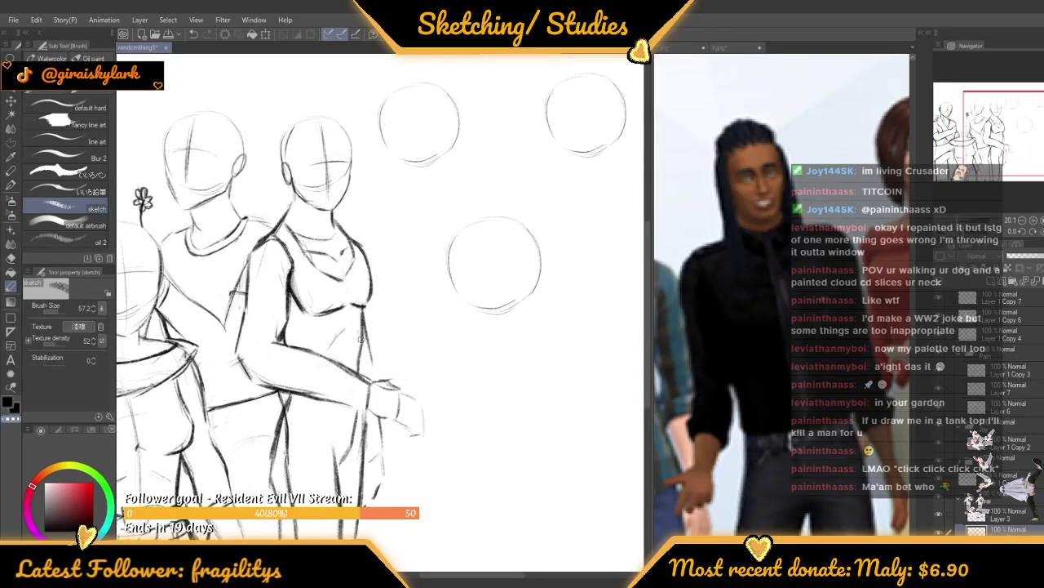
scroll(360, 337, "down", 4)
scroll(359, 337, "up", 2)
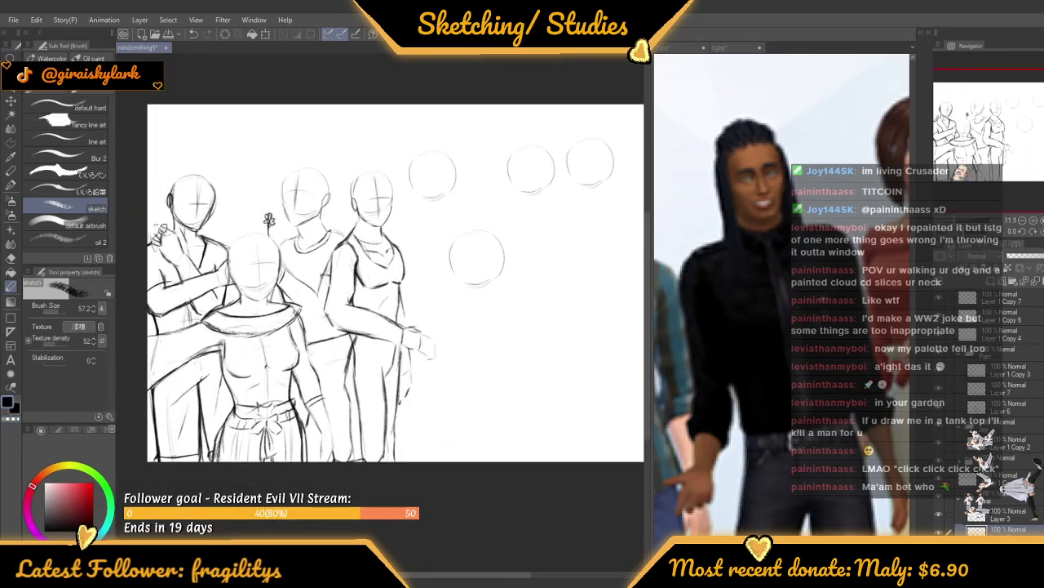
scroll(520, 380, "up", 4)
scroll(347, 237, "down", 3)
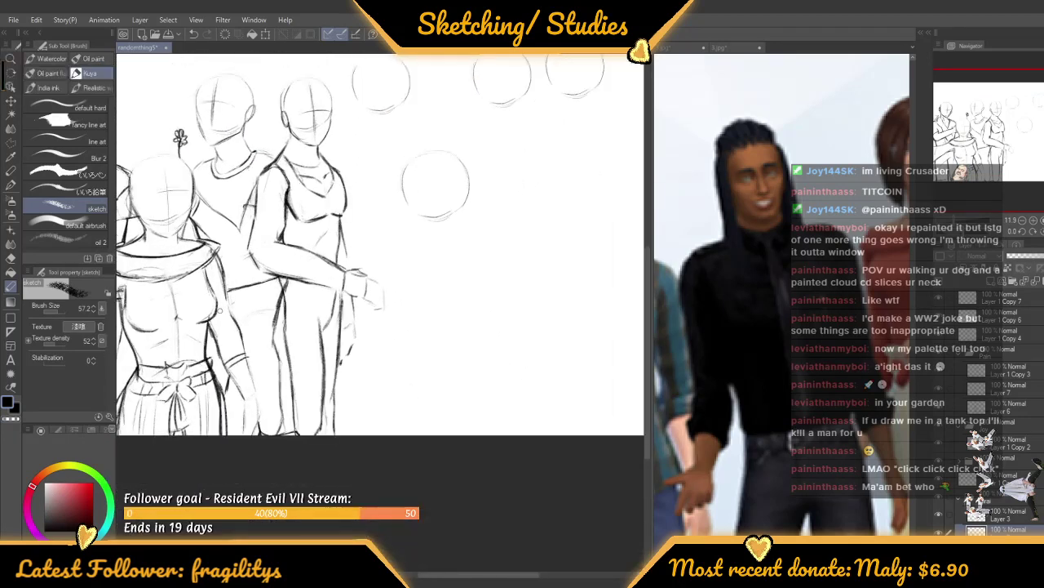
scroll(219, 310, "up", 2)
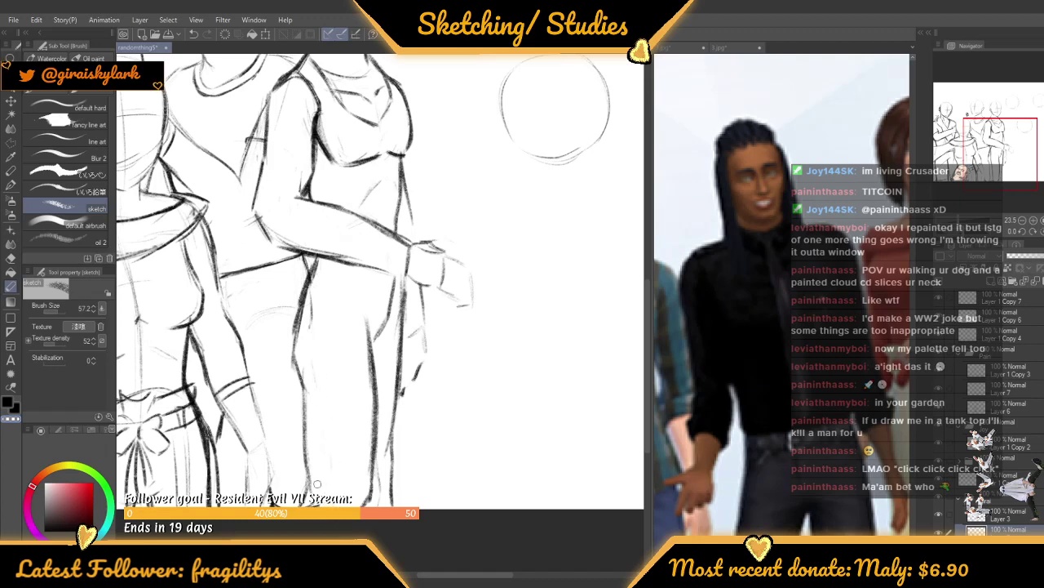
scroll(343, 359, "down", 4)
scroll(361, 270, "up", 3)
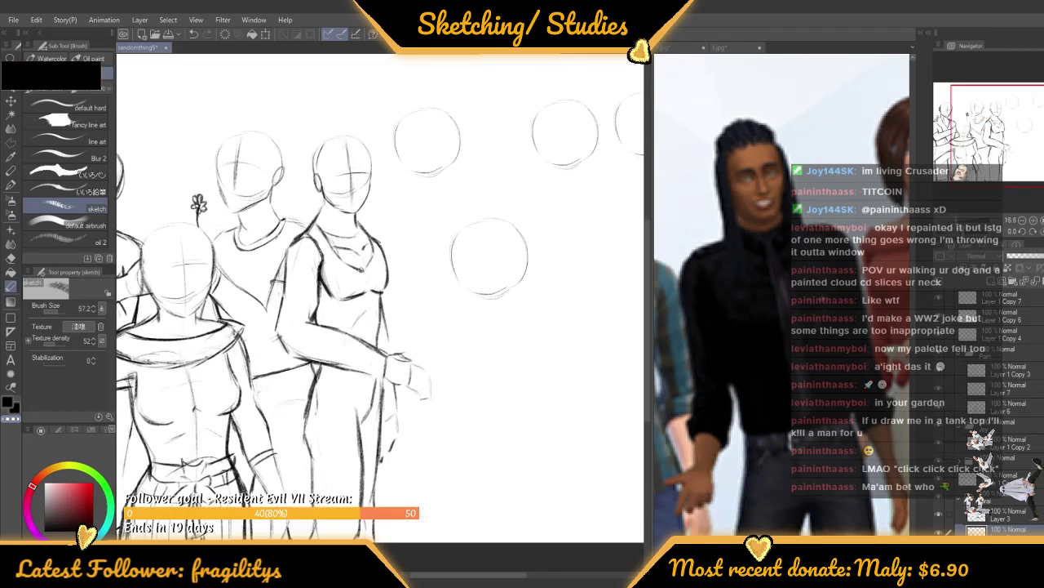
scroll(557, 228, "down", 1)
scroll(841, 204, "down", 4)
Frame the man's belt and black trousers in the 3.jpg reference and return to the fourth figure on the canvas
scroll(818, 252, "up", 3)
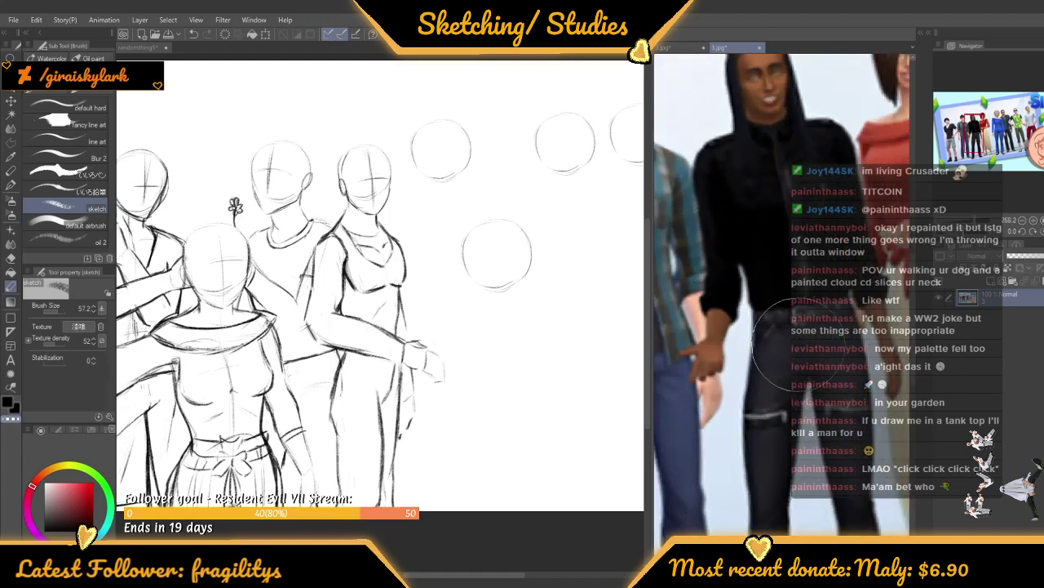
scroll(755, 208, "down", 3)
scroll(771, 163, "up", 2)
left_click(558, 252)
scroll(296, 416, "up", 2)
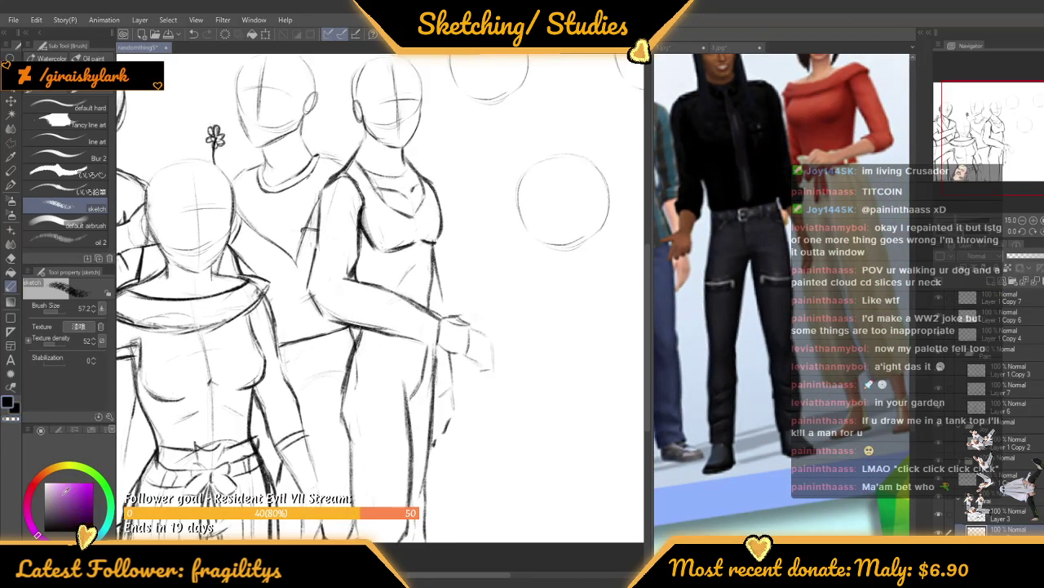
Select the fourth figure's tank top layer, Layer 7, and hide the figure's clothing and body layers
left_click(1022, 407)
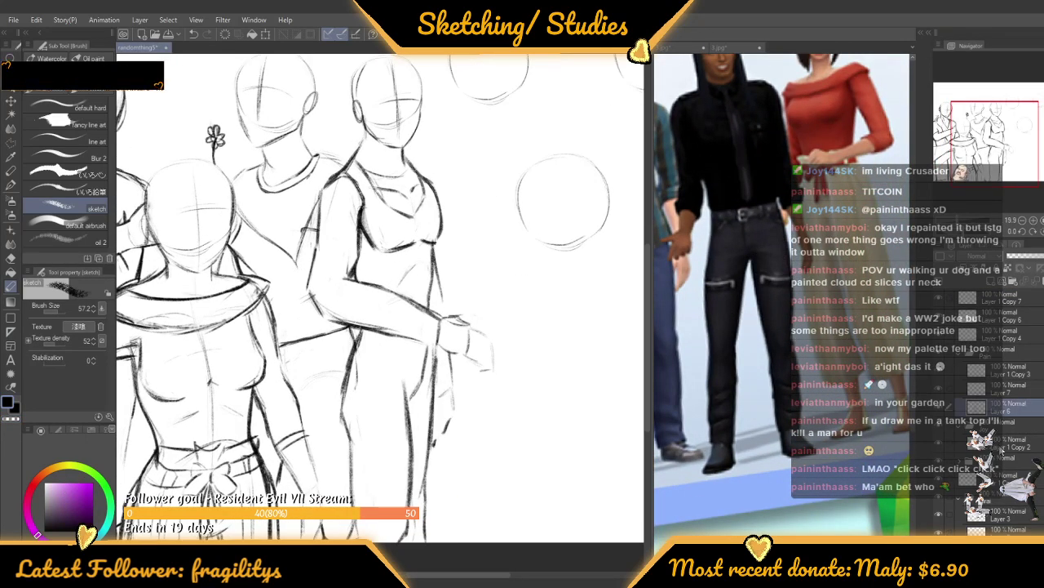
left_click(994, 385)
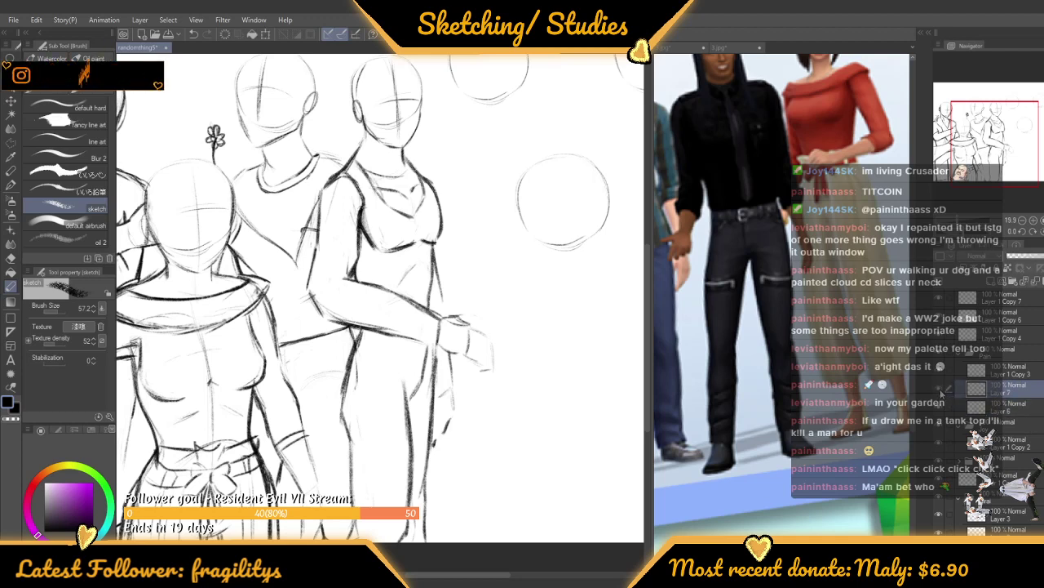
left_click(941, 396)
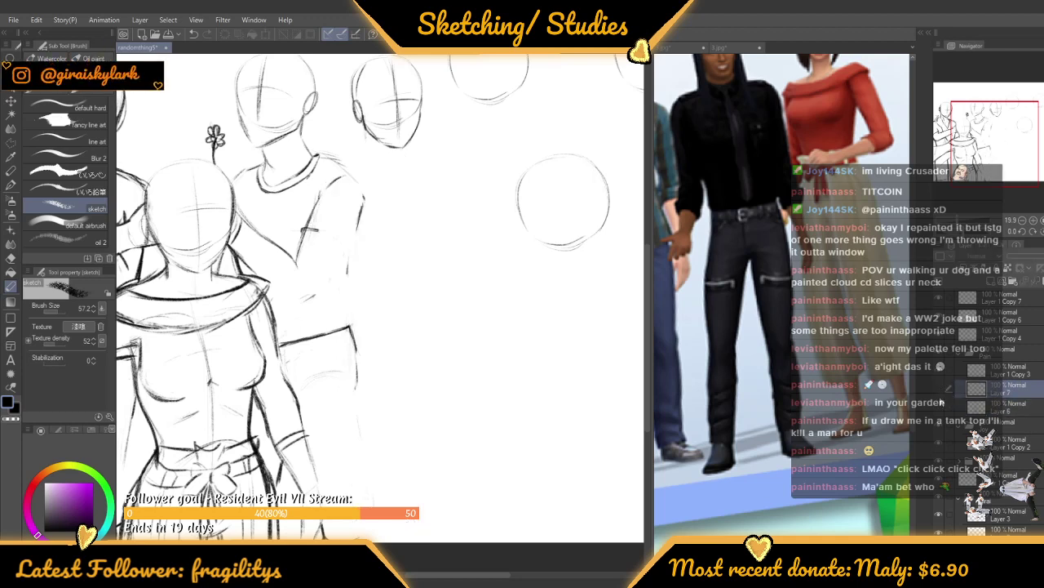
Sketch the upper edge of the belt just below the forearm of the tank-top figure
left_click(942, 400)
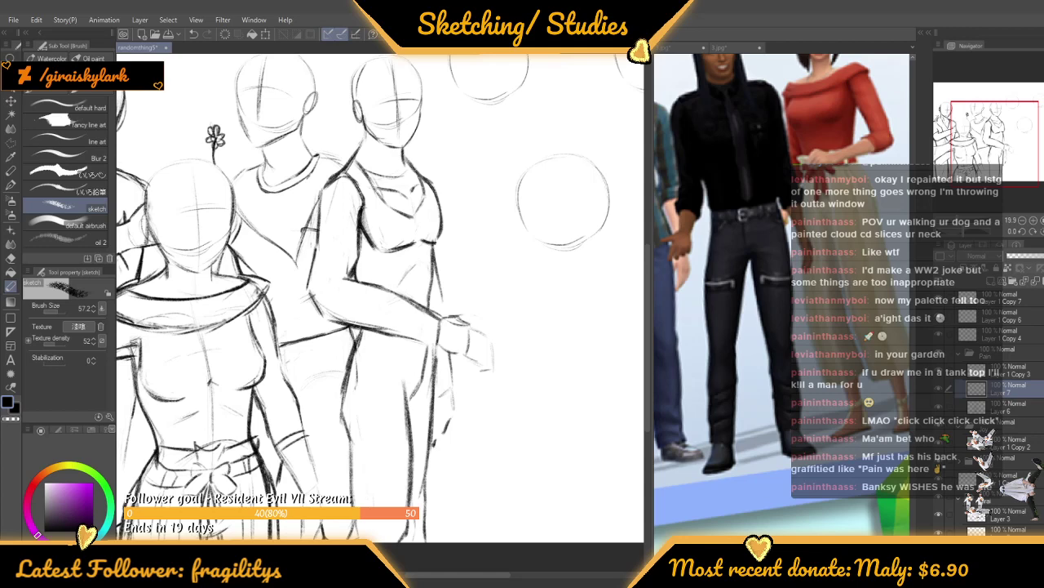
scroll(490, 362, "down", 2)
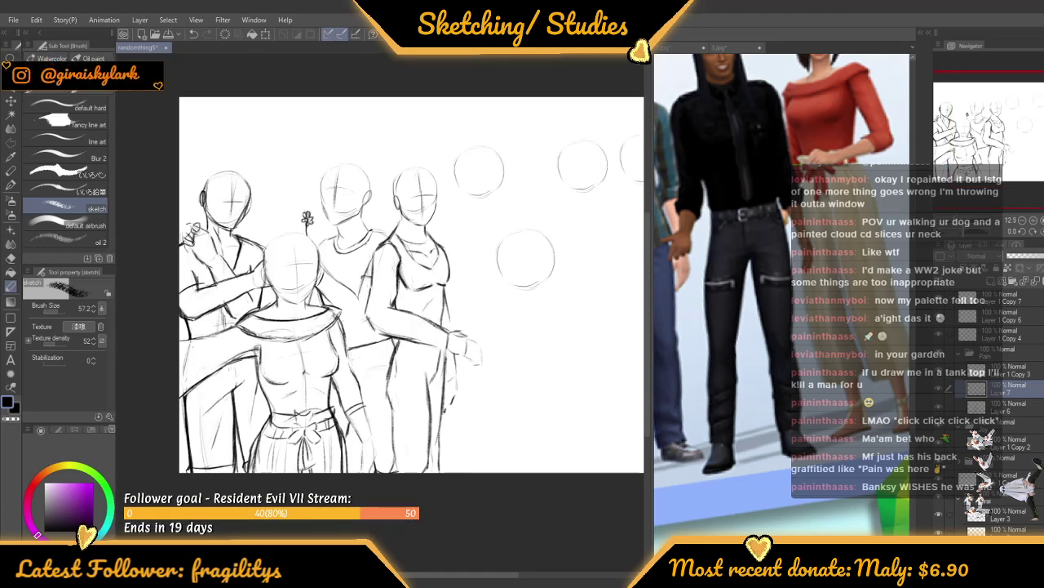
scroll(467, 189, "up", 5)
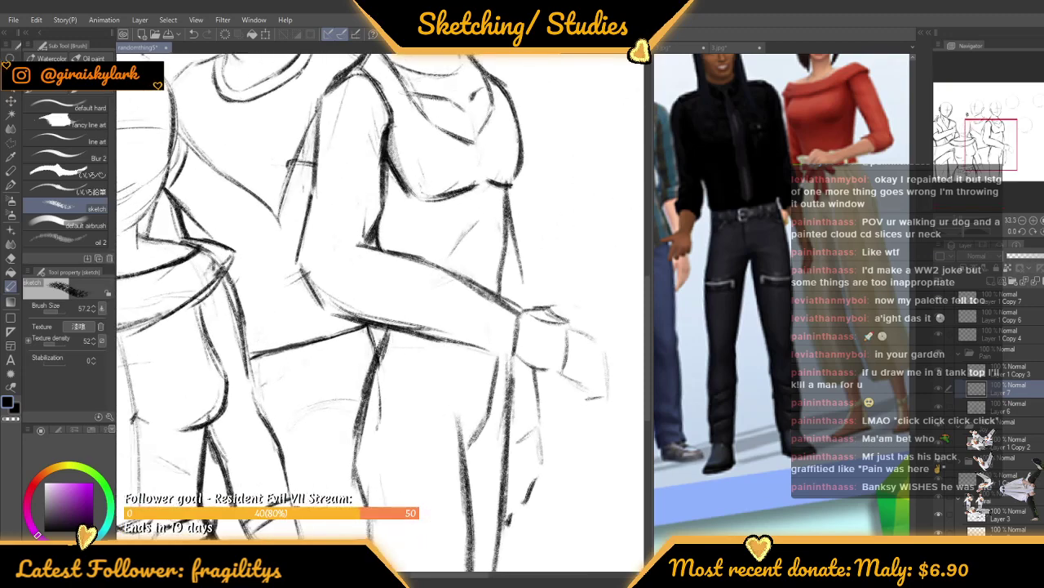
scroll(395, 350, "down", 1)
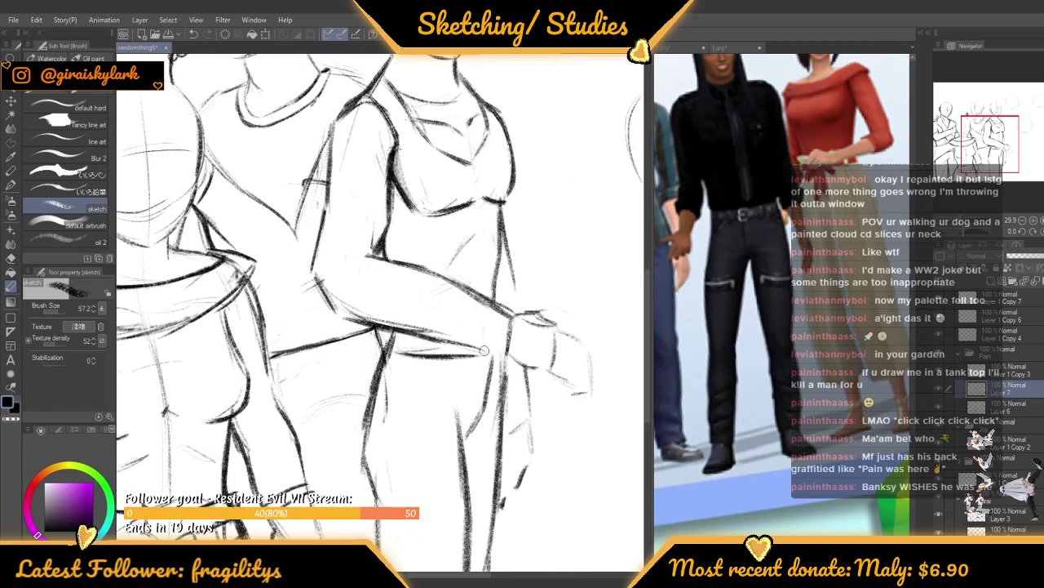
scroll(484, 349, "down", 3)
scroll(422, 300, "up", 4)
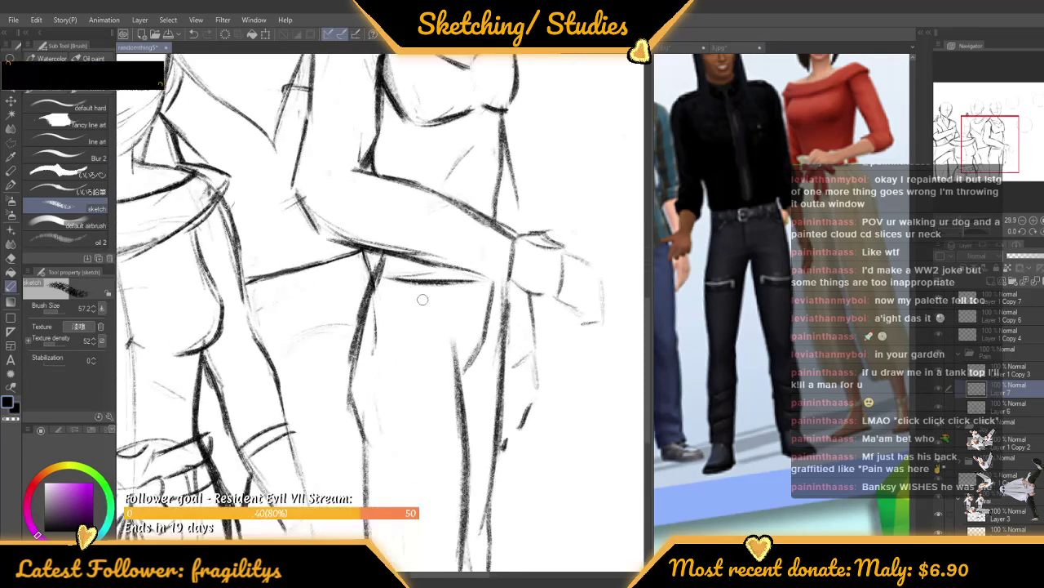
Sketch the curved lower edge of the tank-top figure's belt across the hips, redrawing the stroke that falls short
scroll(423, 299, "up", 5)
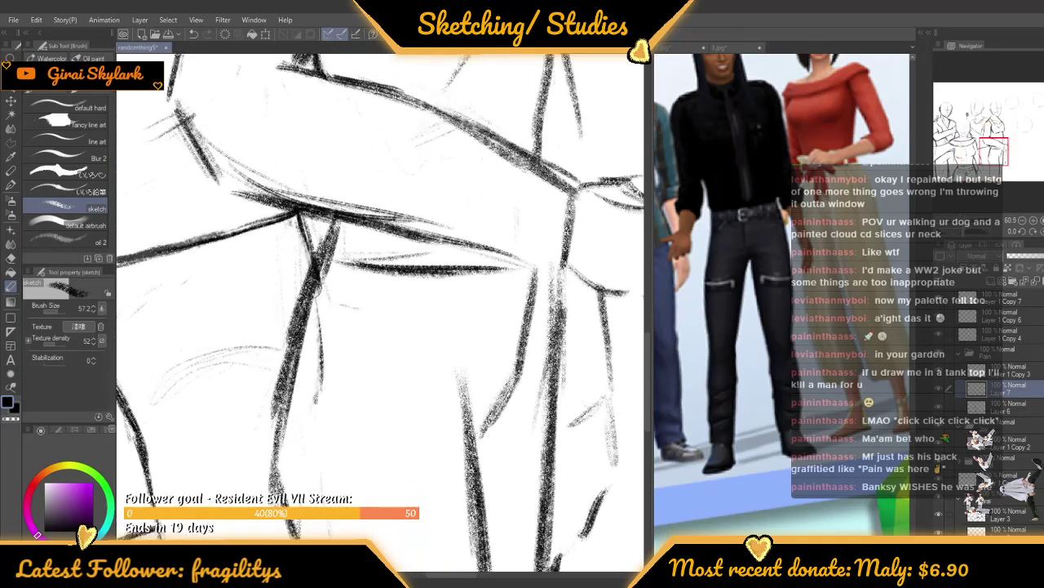
mouse_move(315, 287)
left_mouse_down()
mouse_move(424, 301)
mouse_move(308, 282)
mouse_move(517, 312)
mouse_move(332, 295)
mouse_move(541, 306)
left_mouse_up()
scroll(408, 314, "down", 1)
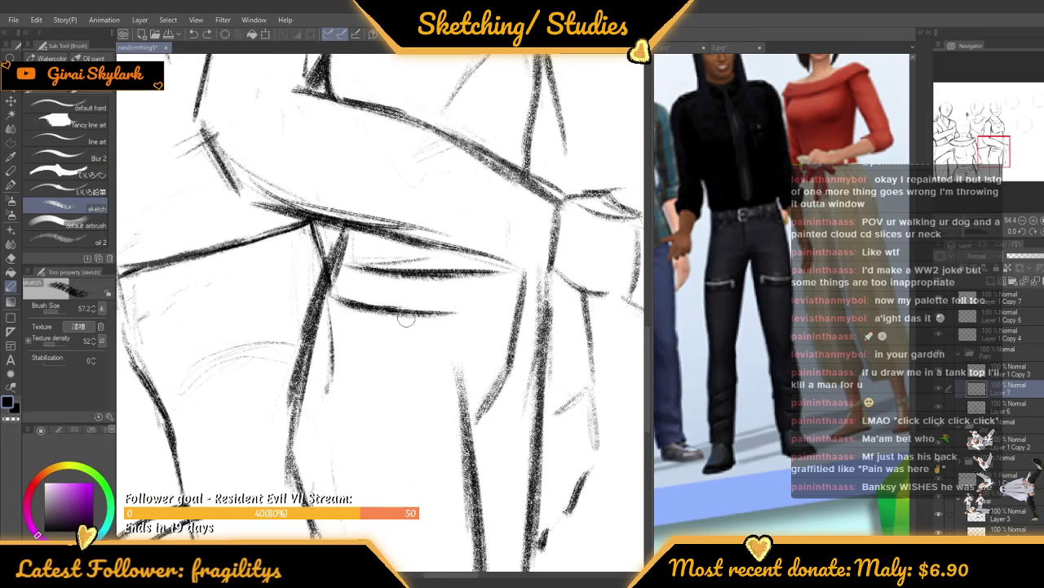
left_click_drag(406, 319, 482, 323)
key("ctrl+z")
mouse_move(397, 314)
left_mouse_down()
mouse_move(517, 308)
mouse_move(424, 319)
mouse_move(540, 306)
left_mouse_up()
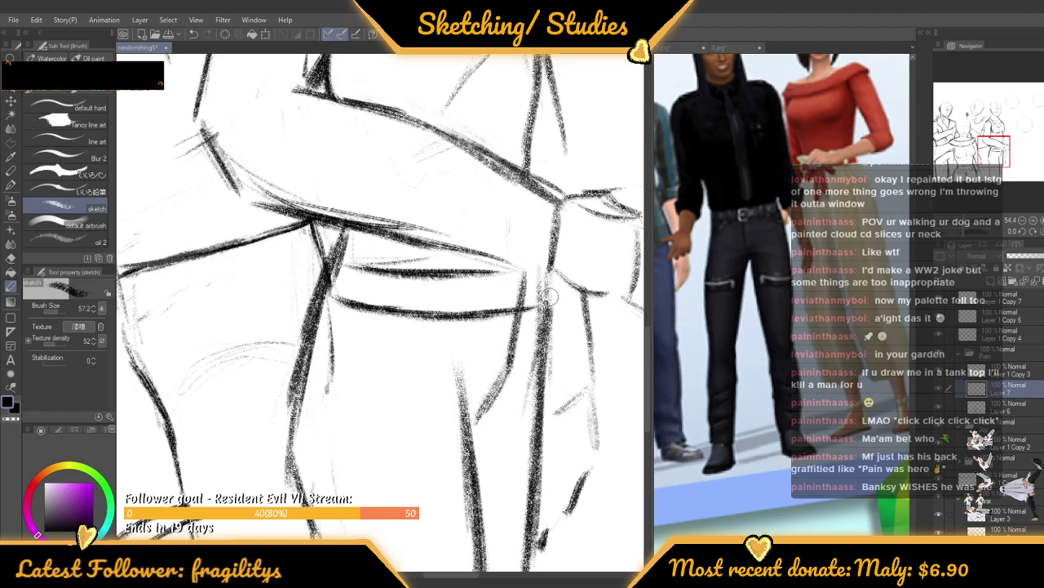
Draw a rounded buckle between the belt's two edges near the figure's far hip
scroll(478, 295, "up", 1)
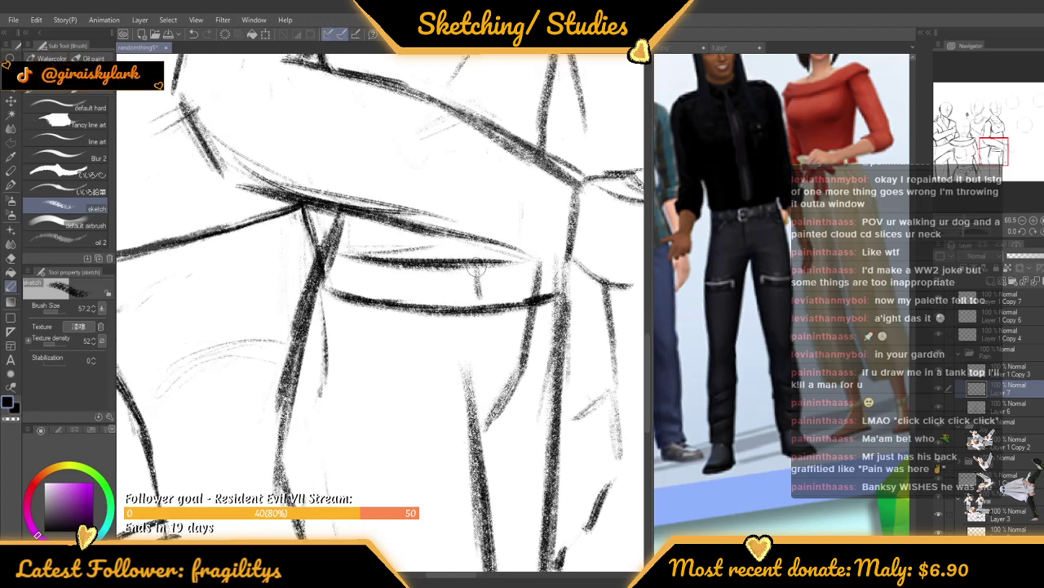
mouse_move(477, 267)
left_mouse_down()
mouse_move(503, 301)
mouse_move(496, 282)
mouse_move(492, 311)
mouse_move(479, 266)
left_mouse_up()
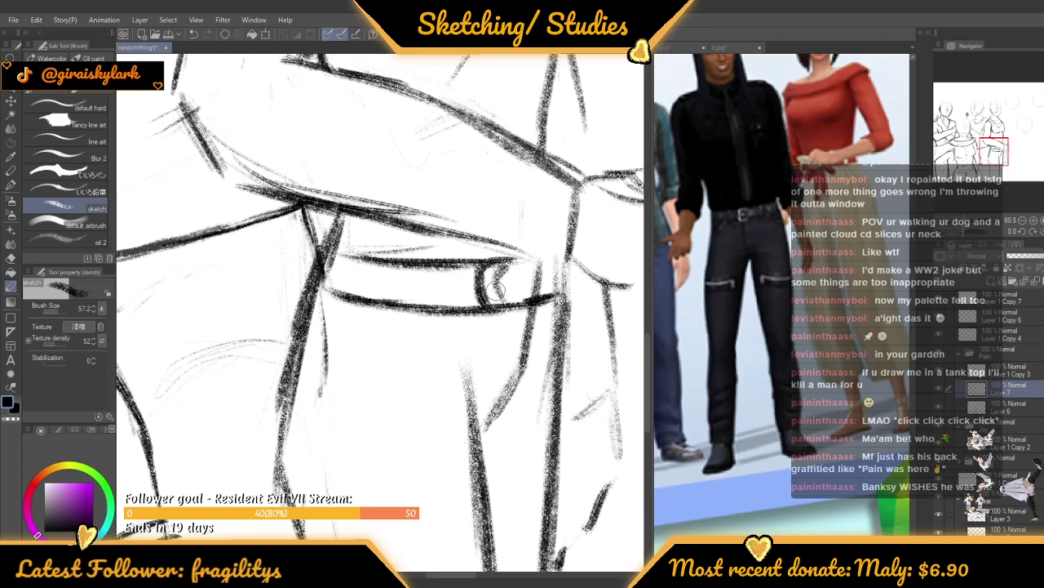
mouse_move(503, 268)
left_mouse_down()
mouse_move(493, 292)
mouse_move(513, 303)
left_mouse_up()
scroll(529, 262, "down", 3)
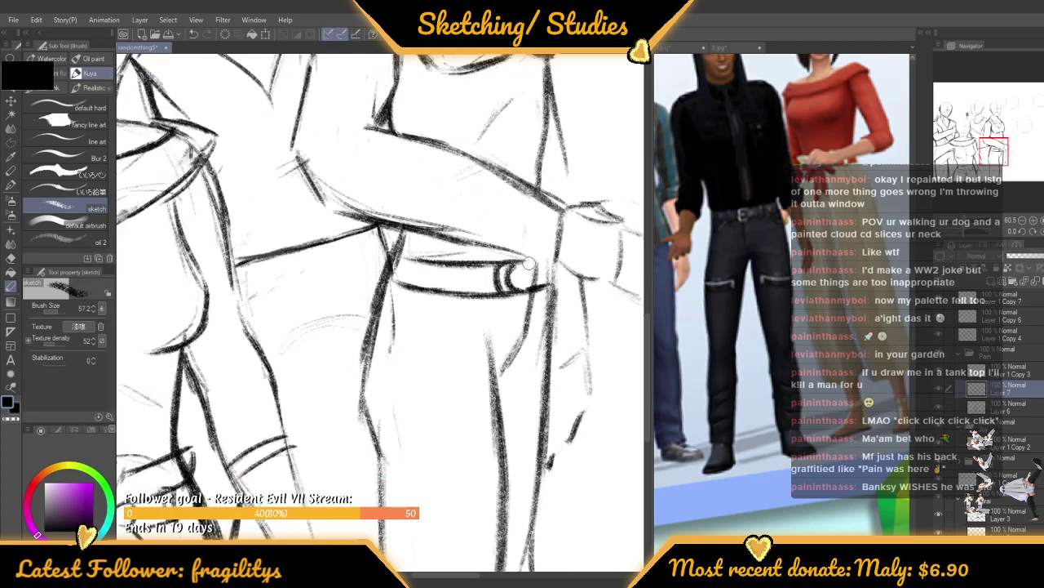
Extend and darken the belt lines where they meet the hip outline beneath the elbow
scroll(435, 294, "down", 2)
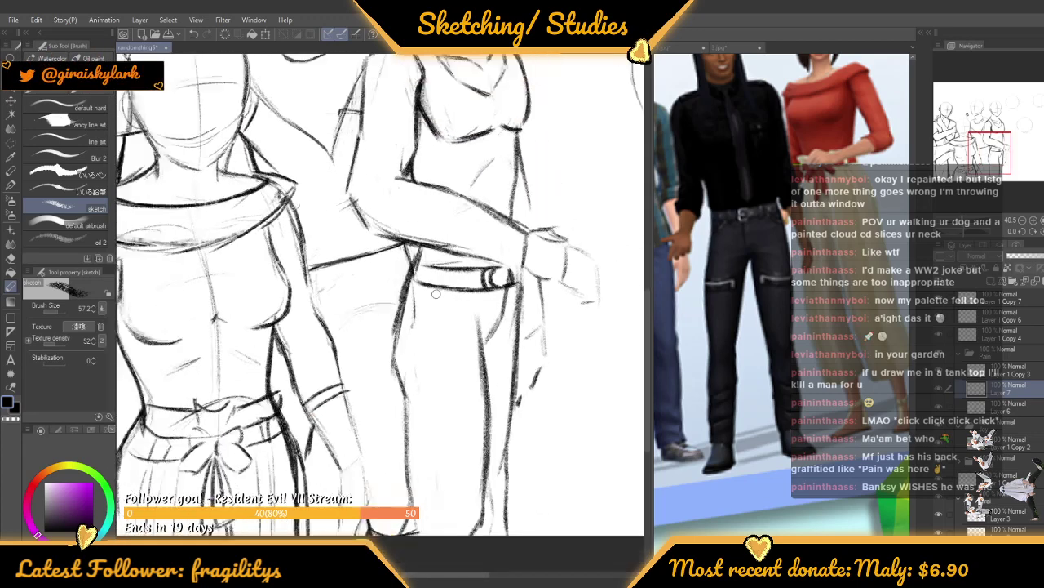
scroll(436, 294, "down", 2)
scroll(436, 294, "up", 4)
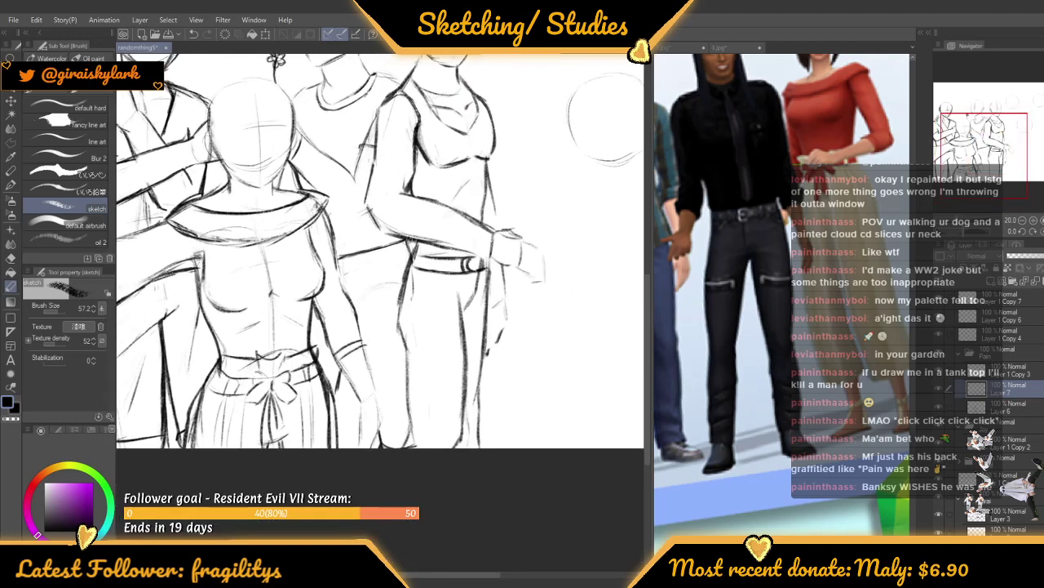
scroll(436, 294, "up", 2)
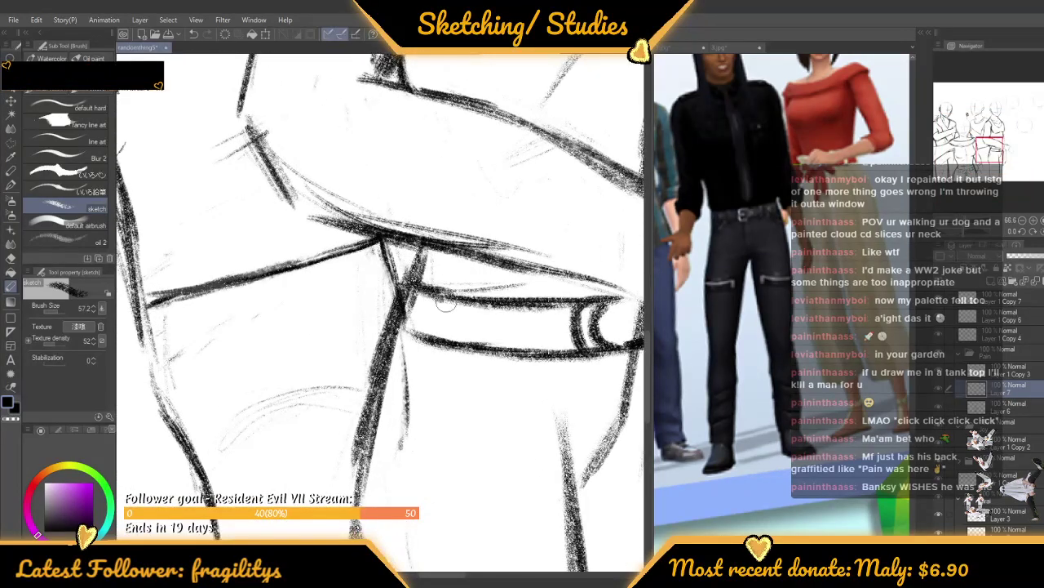
scroll(352, 288, "down", 4)
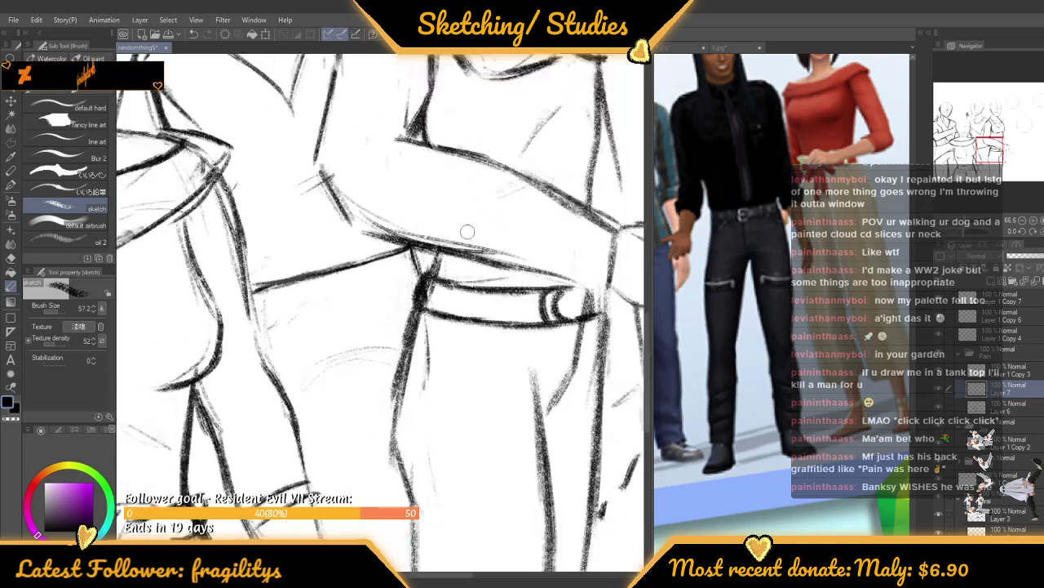
scroll(353, 288, "down", 3)
scroll(402, 287, "up", 2)
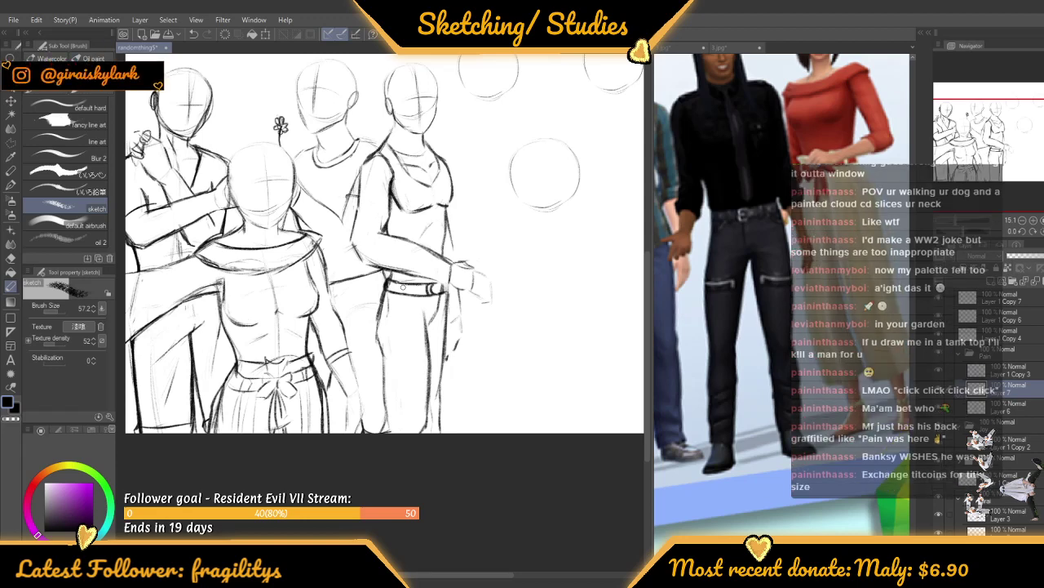
Sketch two short horizontal lines across the trouser leg near the canvas's lower edge as a zipper detail
scroll(403, 287, "down", 1)
scroll(465, 368, "up", 1)
scroll(484, 345, "up", 3)
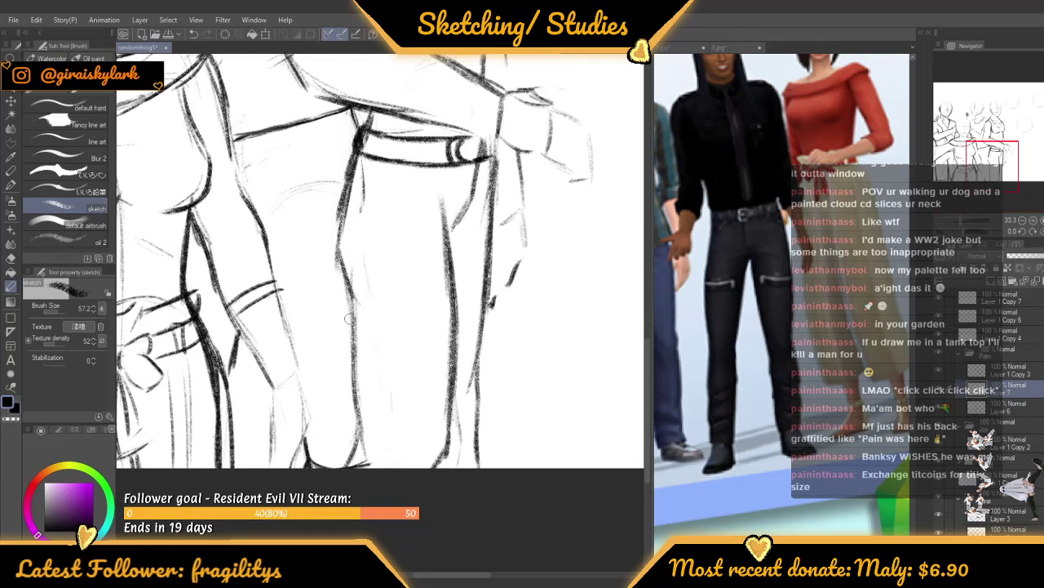
scroll(359, 274, "down", 3)
scroll(392, 302, "up", 2)
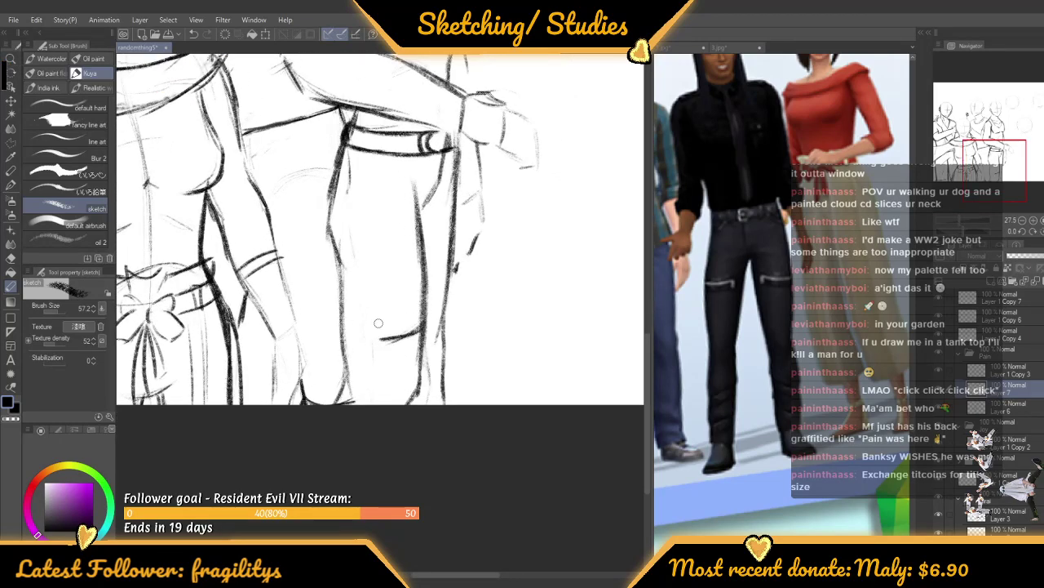
left_click_drag(386, 357, 419, 355)
scroll(422, 338, "down", 3)
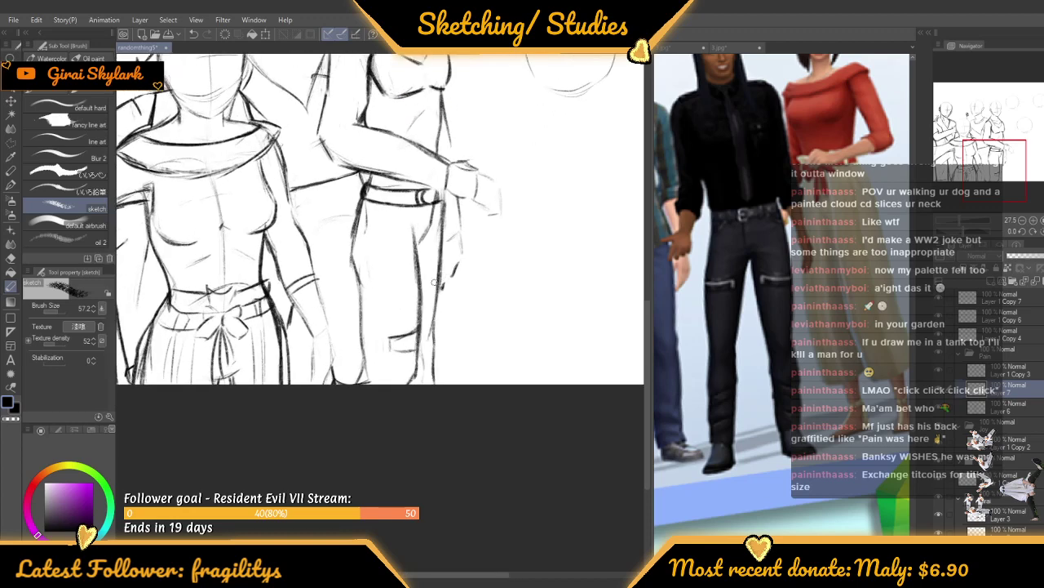
Darken the upper line of the trouser leg's band, close its end and carry both lines to the outer leg
scroll(421, 340, "up", 4)
scroll(421, 340, "up", 3)
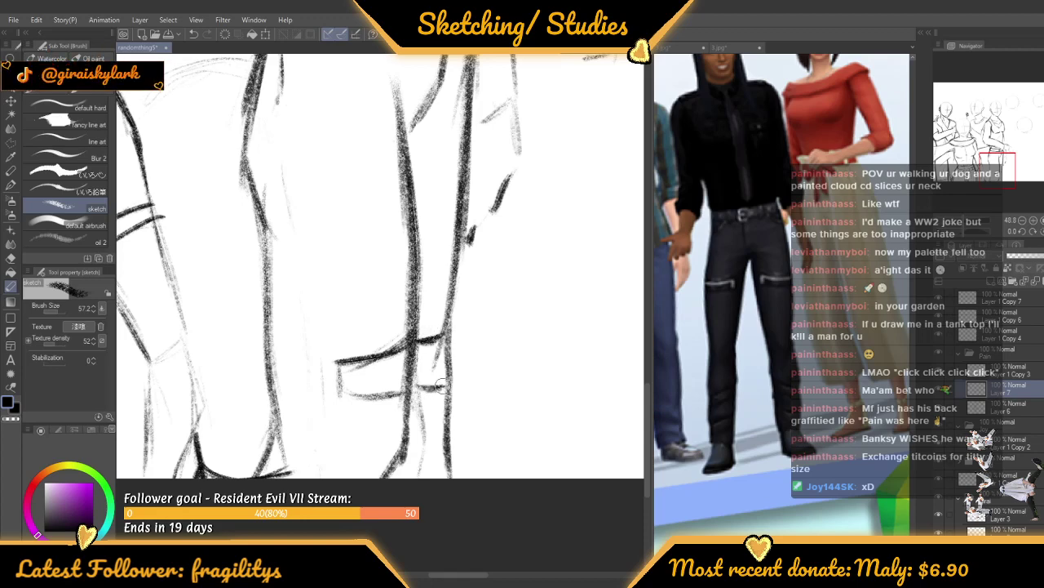
left_click_drag(423, 387, 411, 388)
scroll(424, 346, "down", 9)
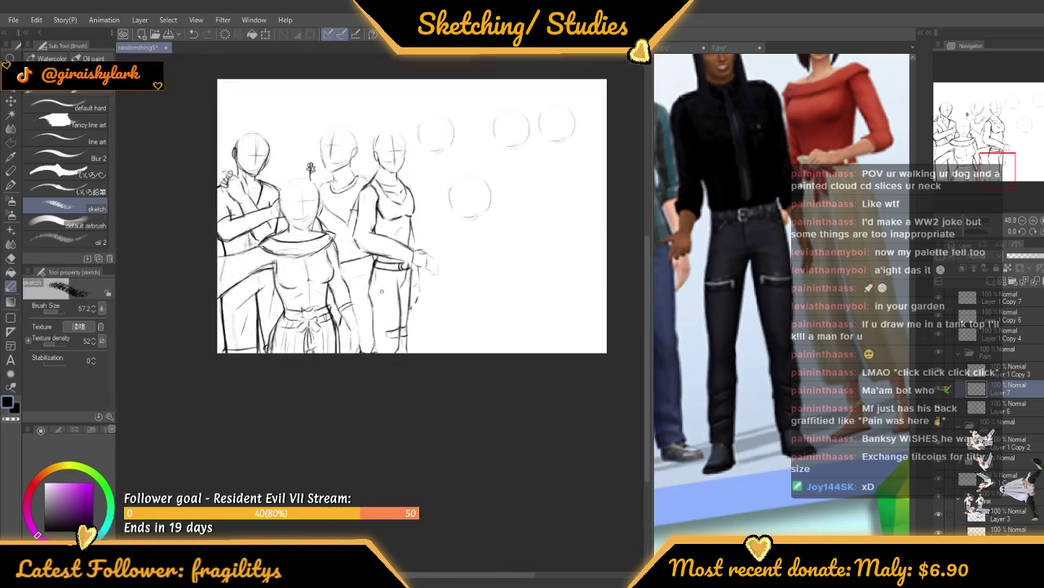
Darken the outline of the tank-top figure's near leg from the thigh down to the canvas edge
scroll(323, 184, "up", 10)
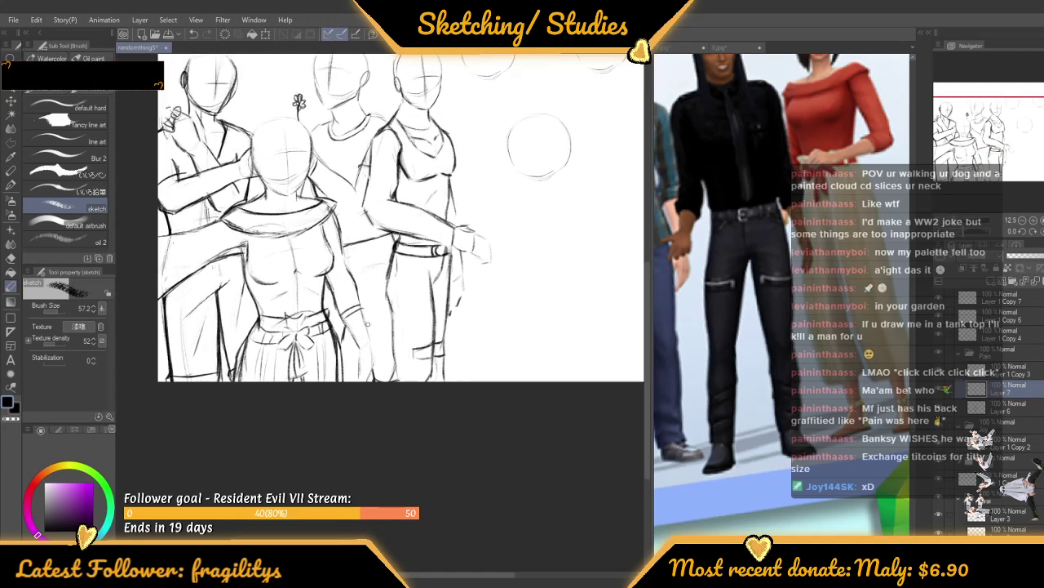
scroll(392, 280, "up", 3)
left_click_drag(405, 317, 400, 452)
scroll(389, 439, "down", 2)
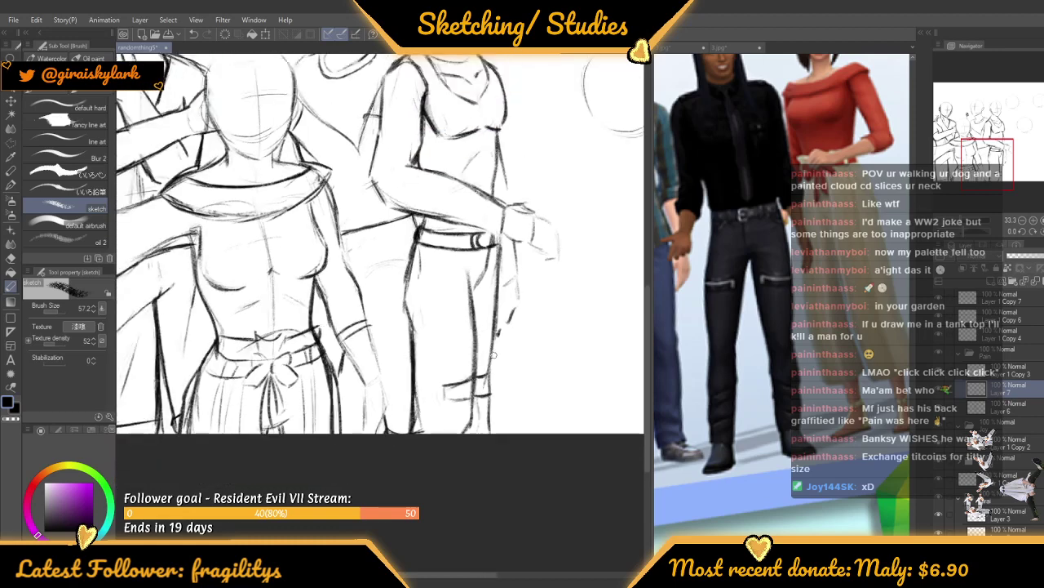
scroll(436, 312, "up", 1)
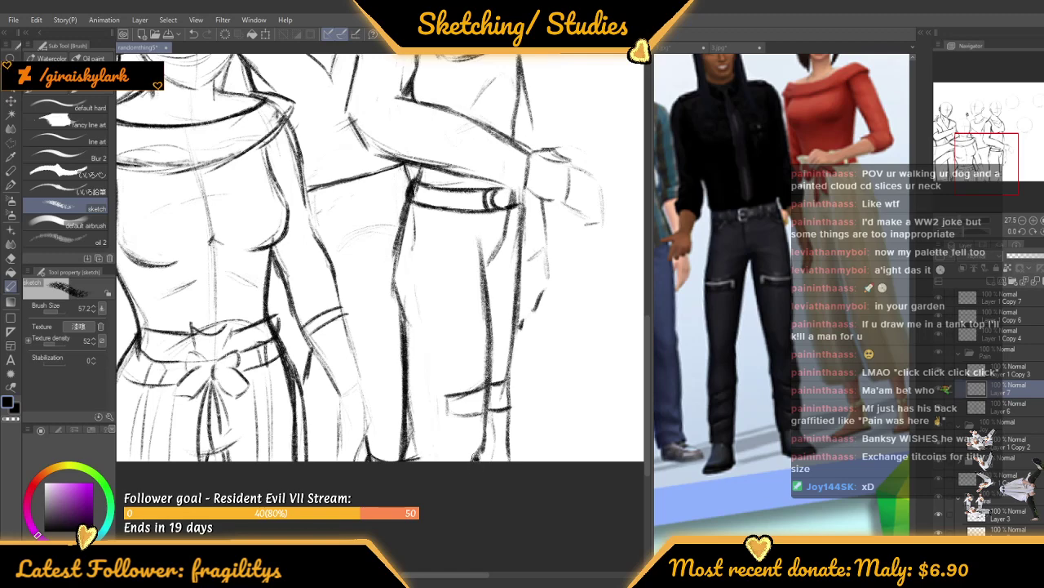
Darken the end of the belt beside the buckle, where it meets the outline below the wrist
scroll(482, 445, "down", 4)
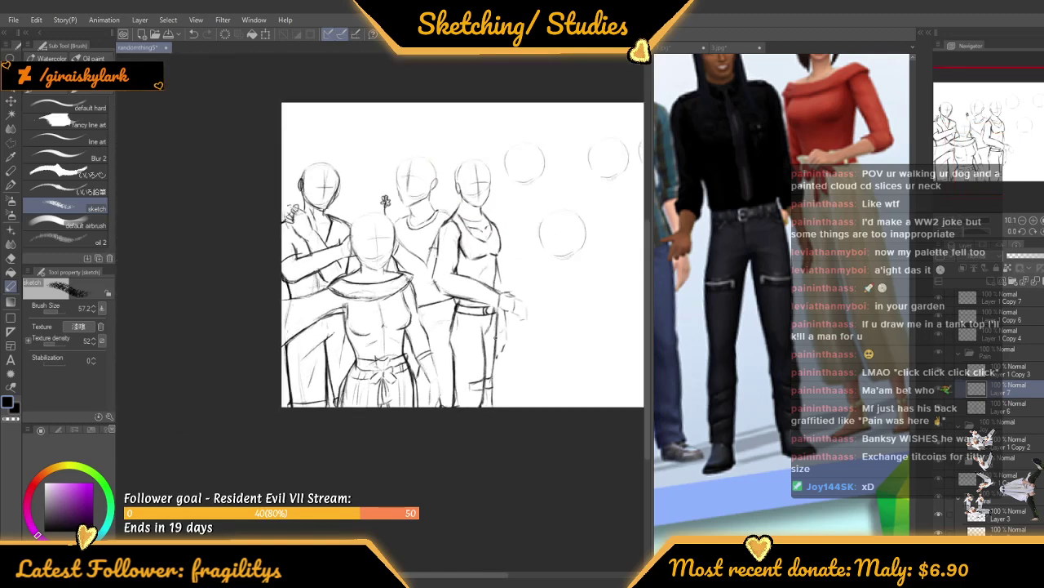
scroll(494, 357, "up", 1)
scroll(494, 357, "up", 5)
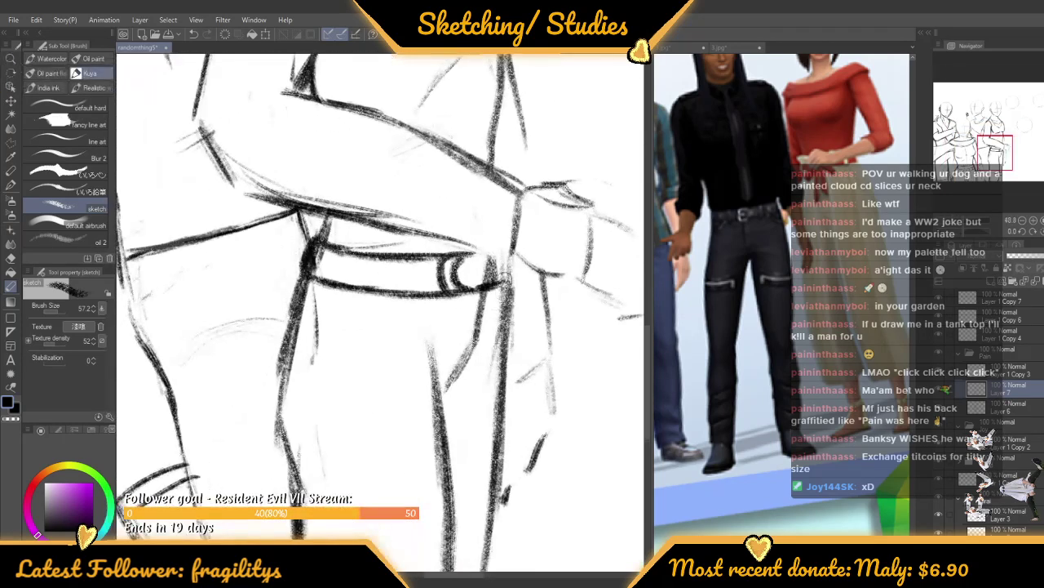
scroll(500, 300, "down", 3)
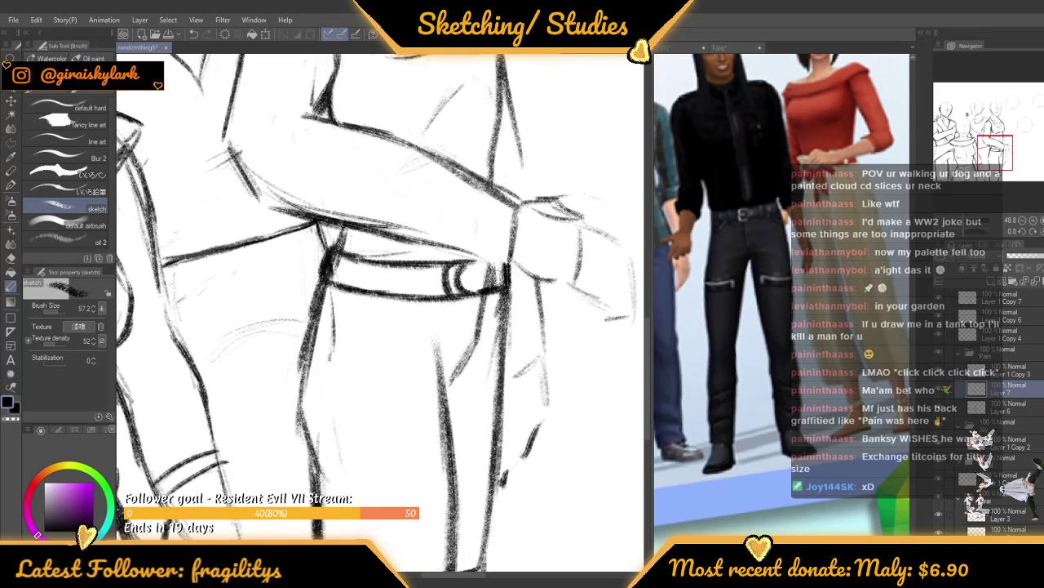
scroll(470, 406, "down", 3)
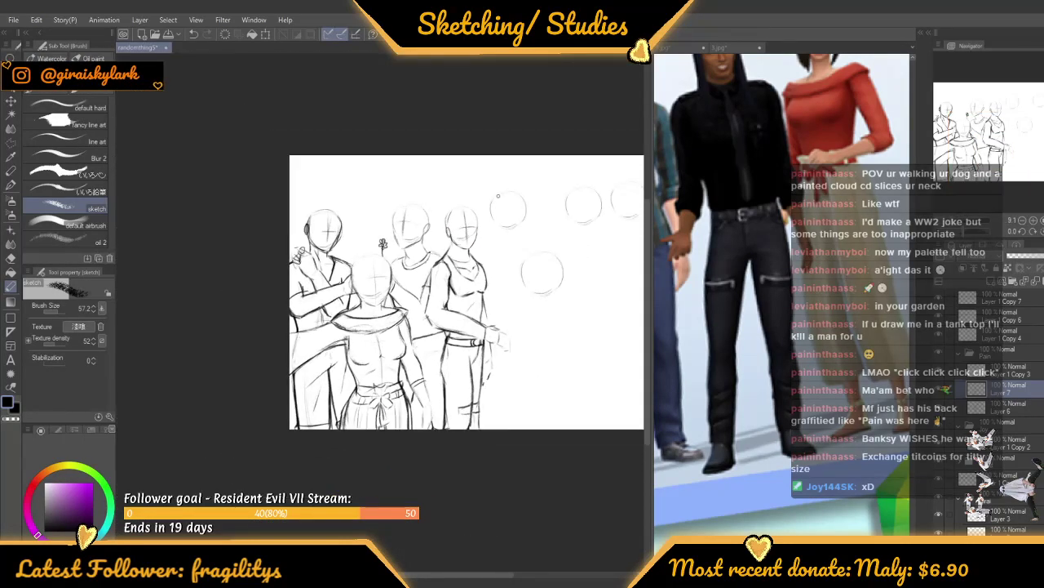
Thicken the tank top's neckline from the shoulder strap down to the centre of the chest, undoing unsatisfactory strokes
scroll(479, 208, "up", 4)
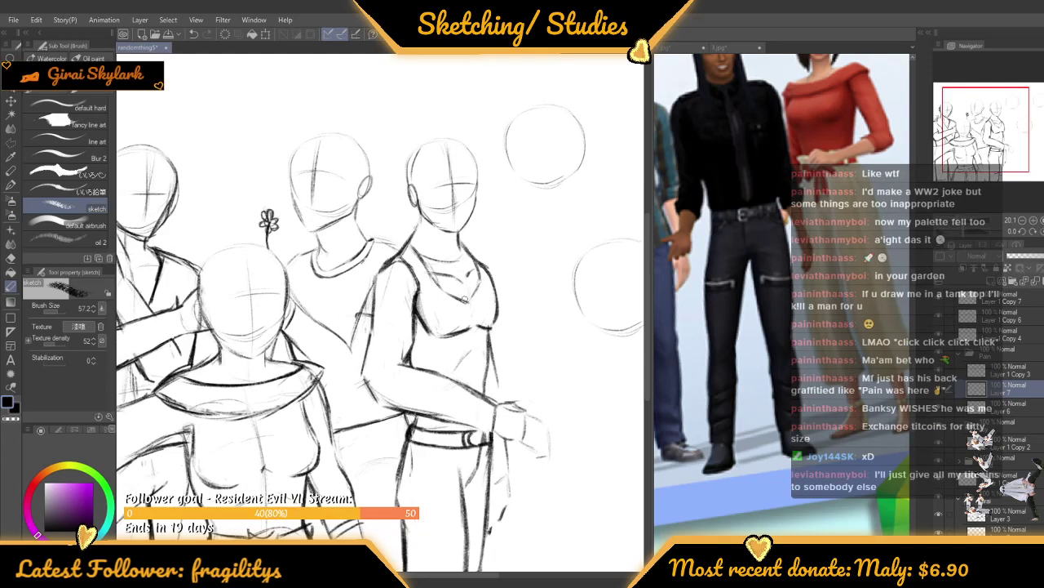
scroll(457, 280, "down", 3)
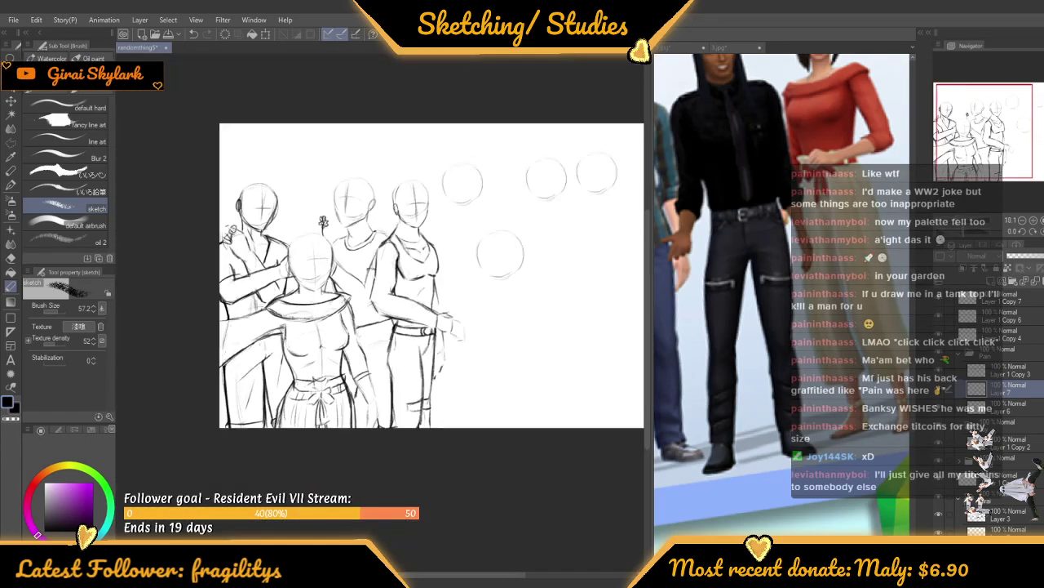
scroll(457, 280, "up", 5)
scroll(359, 217, "up", 4)
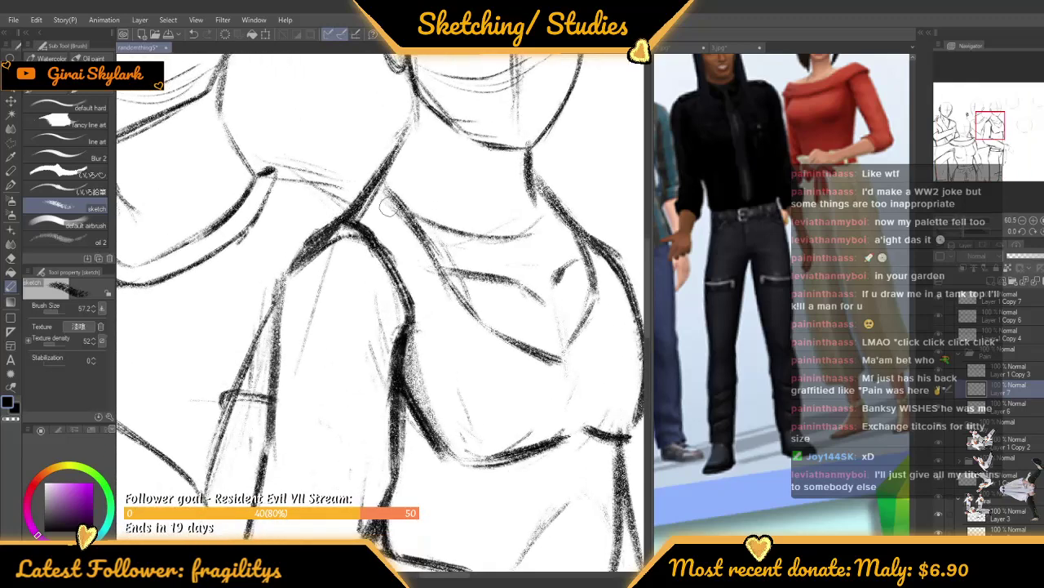
mouse_move(377, 180)
left_mouse_down()
mouse_move(422, 248)
mouse_move(438, 254)
left_mouse_up()
key("ctrl+z")
key("ctrl+z")
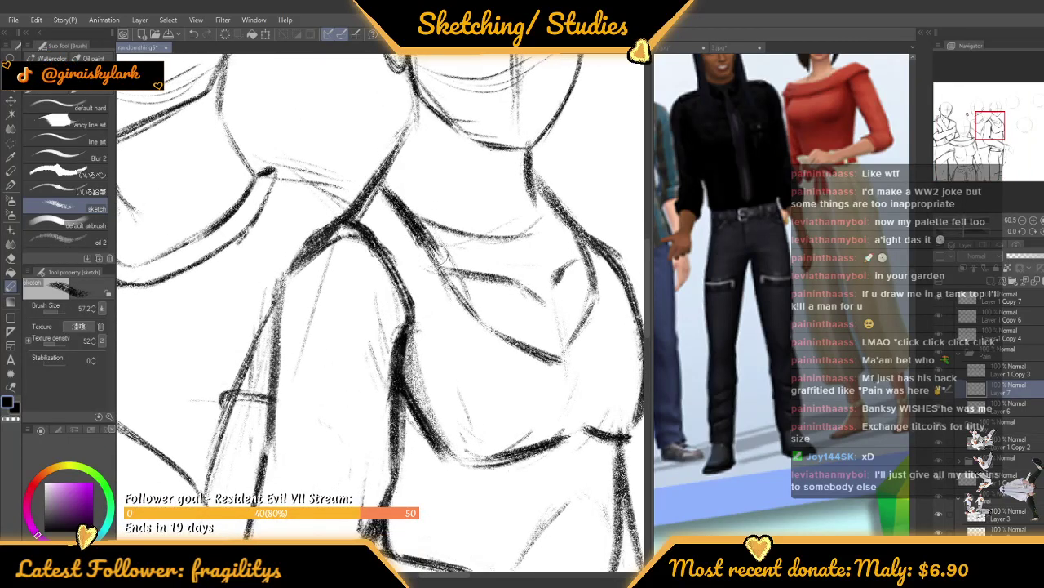
left_click_drag(407, 216, 459, 322)
key("ctrl+z")
mouse_move(433, 245)
left_mouse_down()
mouse_move(481, 310)
mouse_move(426, 252)
mouse_move(519, 345)
mouse_move(484, 324)
mouse_move(531, 354)
mouse_move(561, 359)
left_mouse_up()
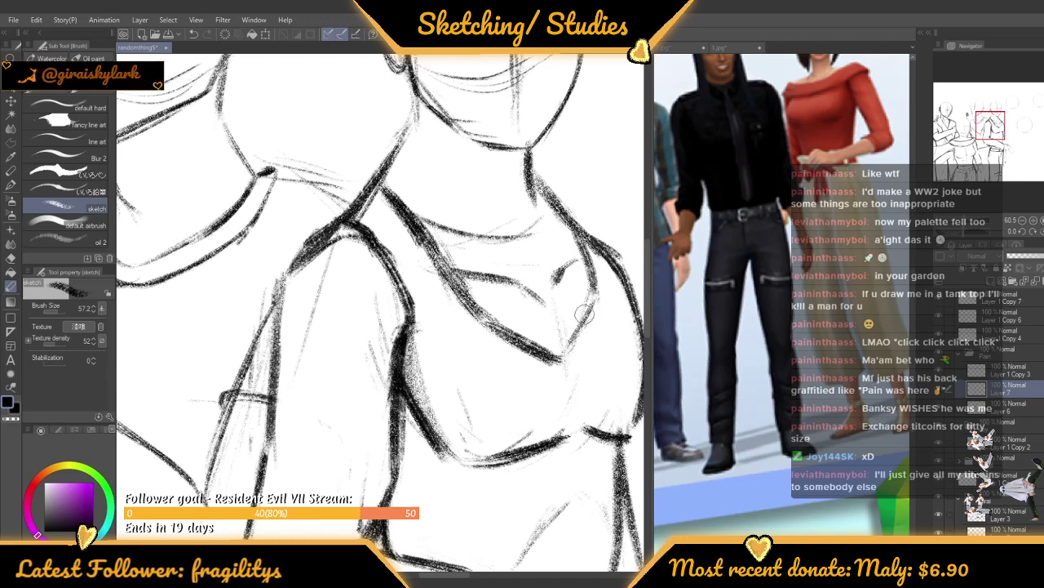
Widen the drawing canvas area against the reference image and zoom out to show the tank-top figure
mouse_move(652, 251)
left_mouse_down()
mouse_move(681, 260)
mouse_move(686, 327)
left_mouse_up()
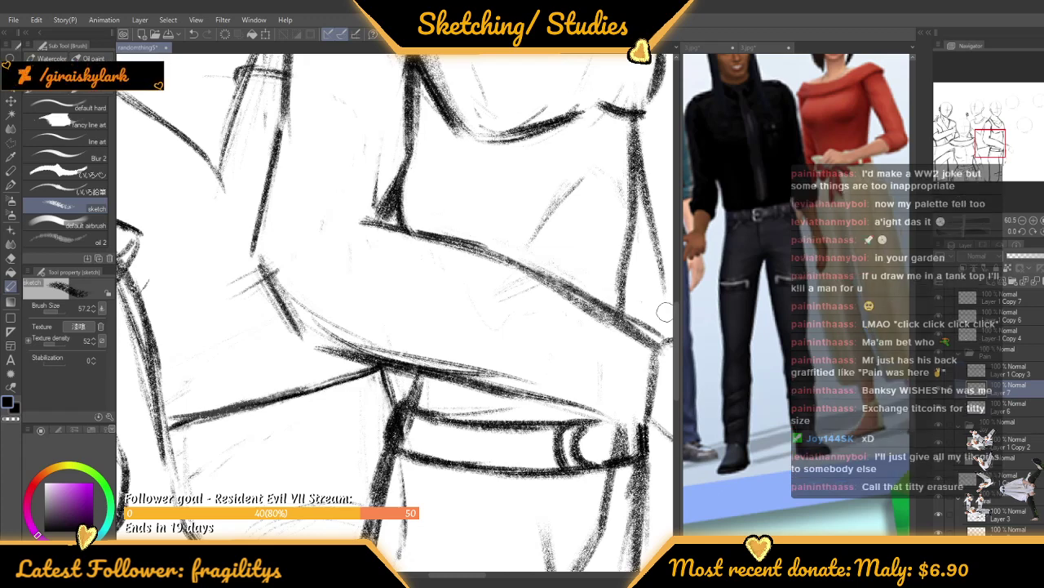
key("ctrl+minus")
key("ctrl+minus")
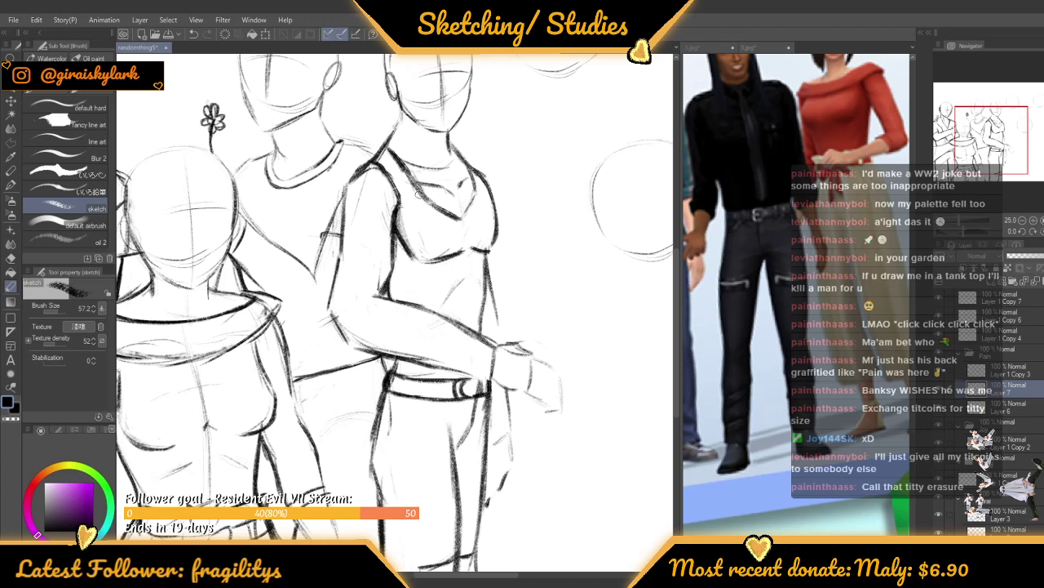
Make Layer 6 the active layer after hiding and reshowing it to check what it contains
left_click(939, 413)
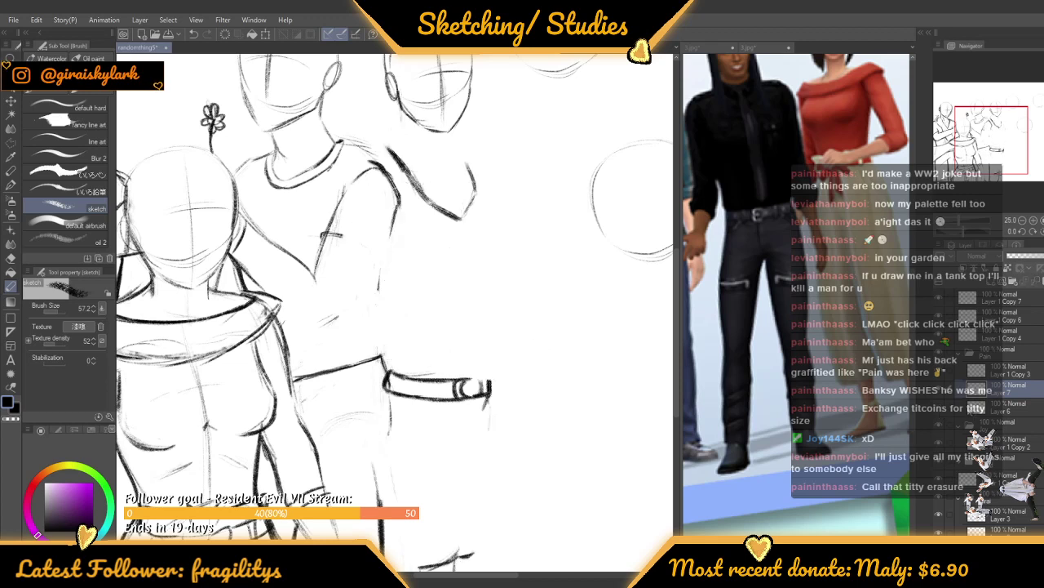
left_click(979, 407)
left_click(944, 414)
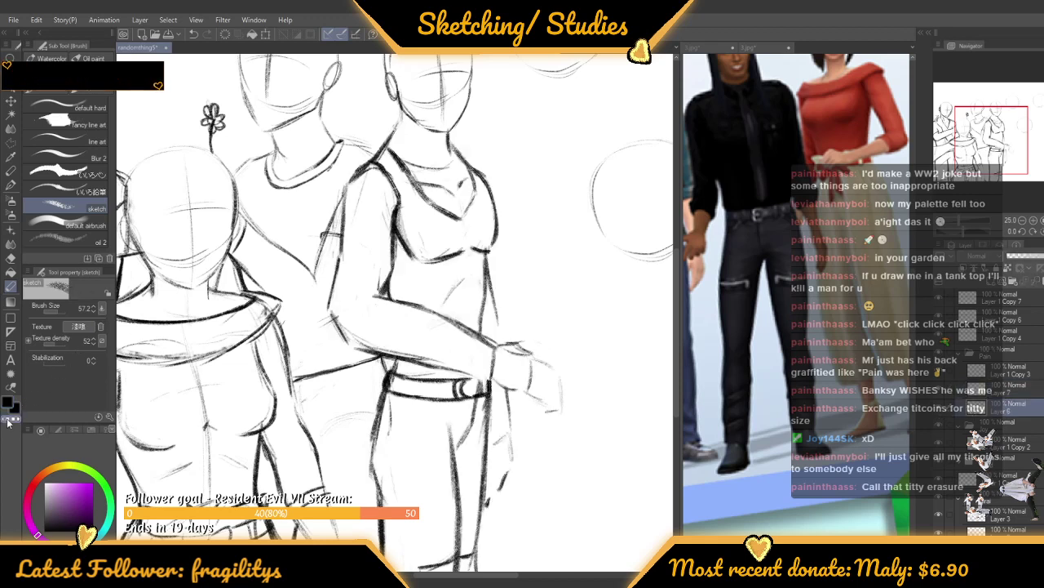
left_click(65, 308)
left_click_drag(517, 244, 472, 234)
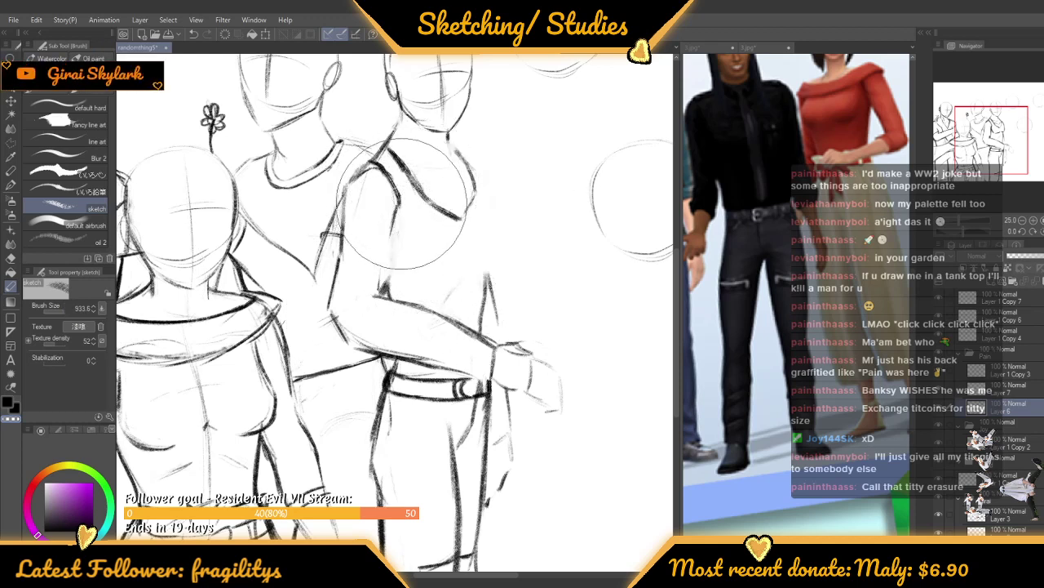
key("ctrl+z")
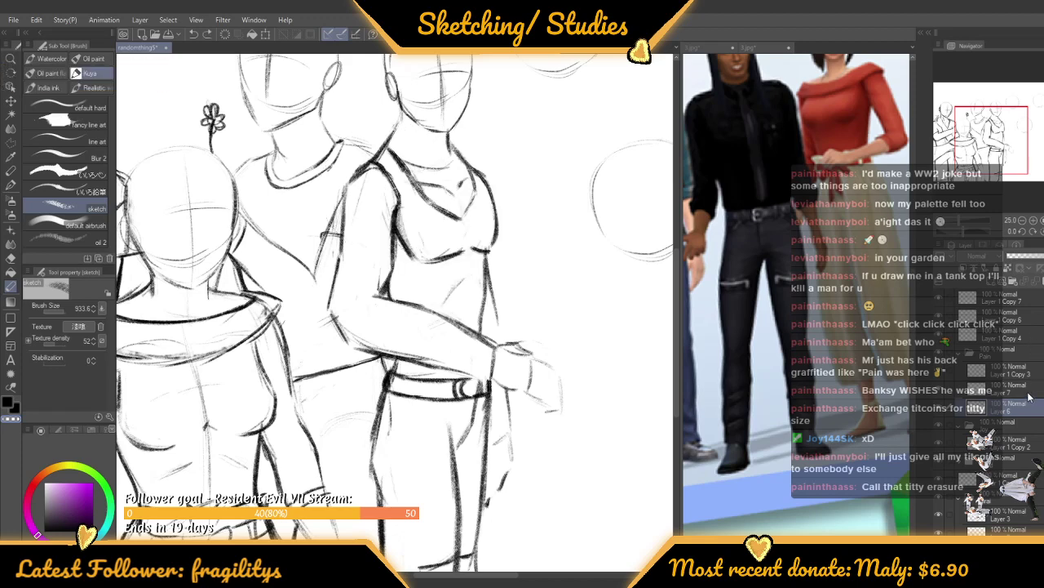
Toggle the visibility of Layer 7 and Layer 6 to compare which parts of the tank-top figure each holds
scroll(566, 158, "down", 6)
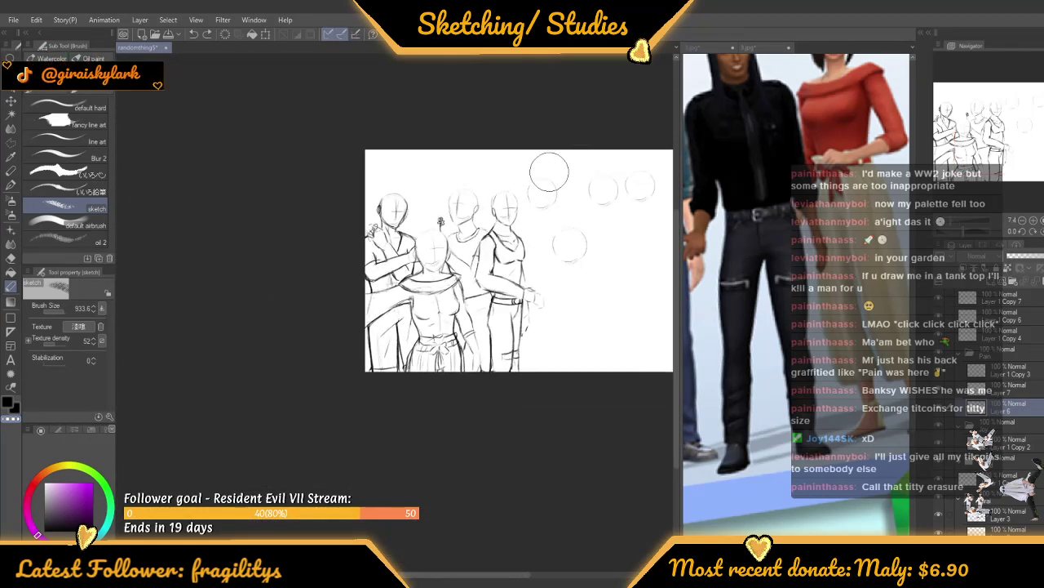
scroll(538, 306, "up", 6)
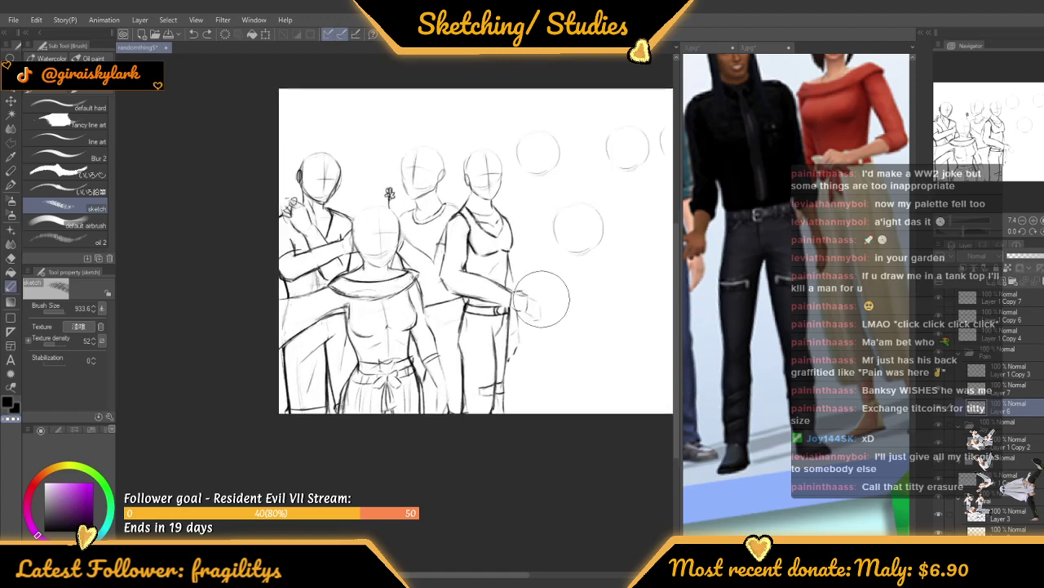
left_click(1003, 389)
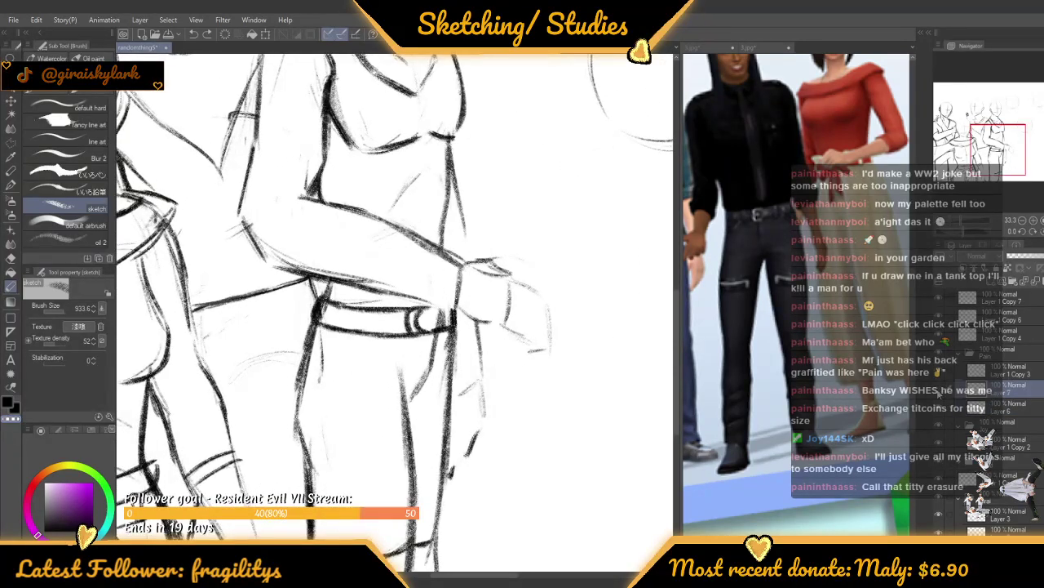
left_click(939, 390)
left_click(939, 408)
left_click(939, 390)
left_click(940, 408)
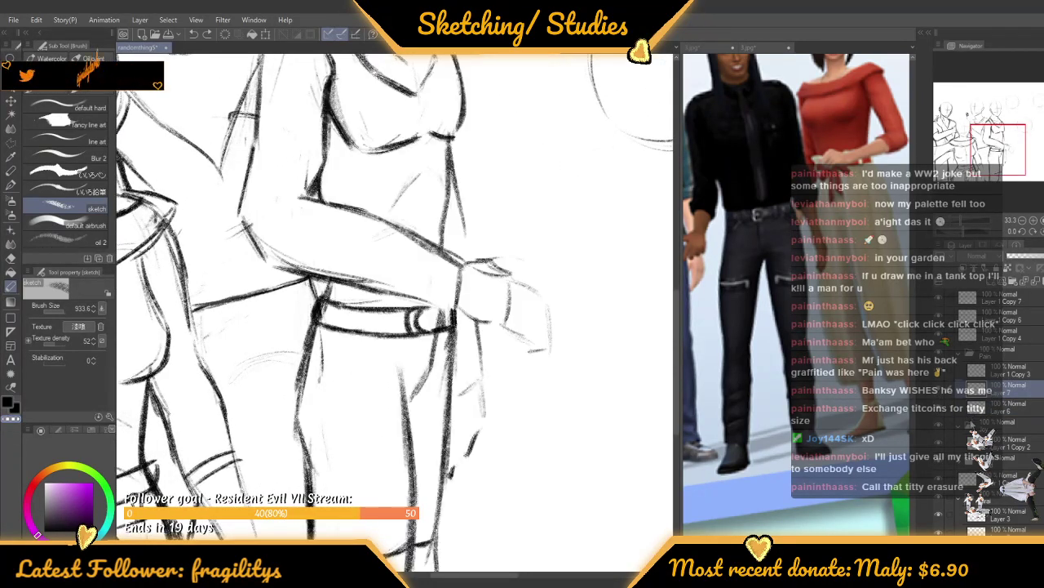
Erase the rough finger lines of the tank-top figure's extended hand on Layer 6, using a much smaller transparent brush
left_click(969, 411)
left_click_drag(64, 310, 54, 310)
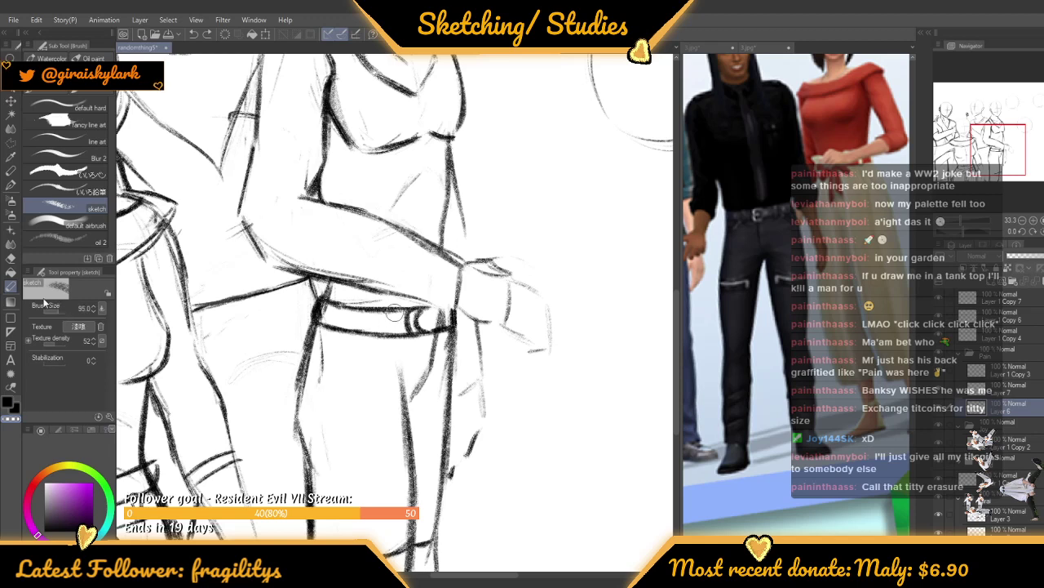
left_click_drag(530, 350, 518, 266)
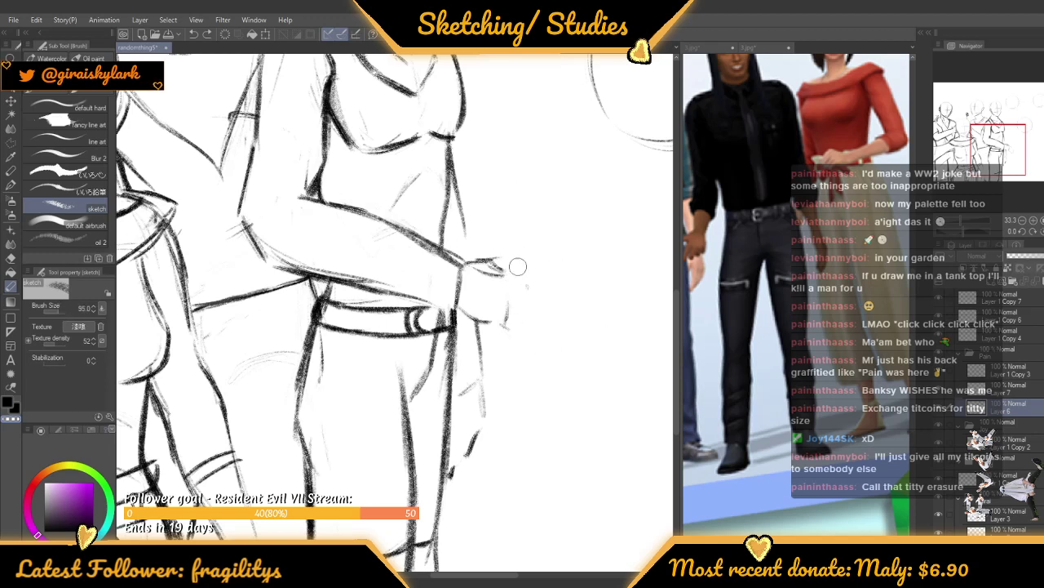
Redraw the fingers of the tank-top figure's extended hand with the drawing colour at brush size 34.4
key("c")
left_click_drag(66, 312, 49, 311)
mouse_move(515, 283)
left_mouse_down()
mouse_move(541, 314)
mouse_move(534, 359)
left_mouse_up()
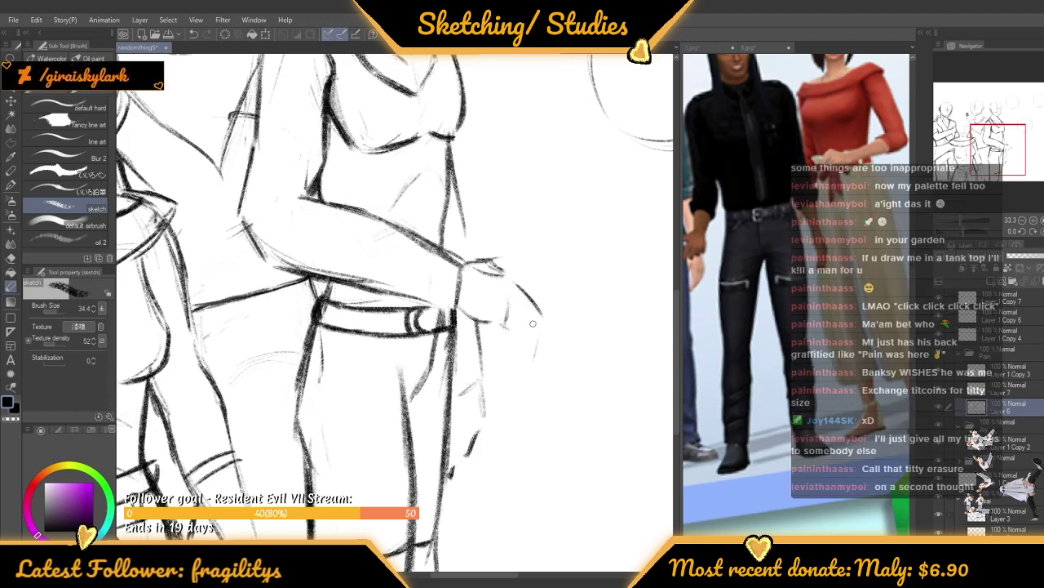
Darken the outer outline of the tank-top figure's trouser leg around the band near the knee
scroll(473, 303, "down", 5)
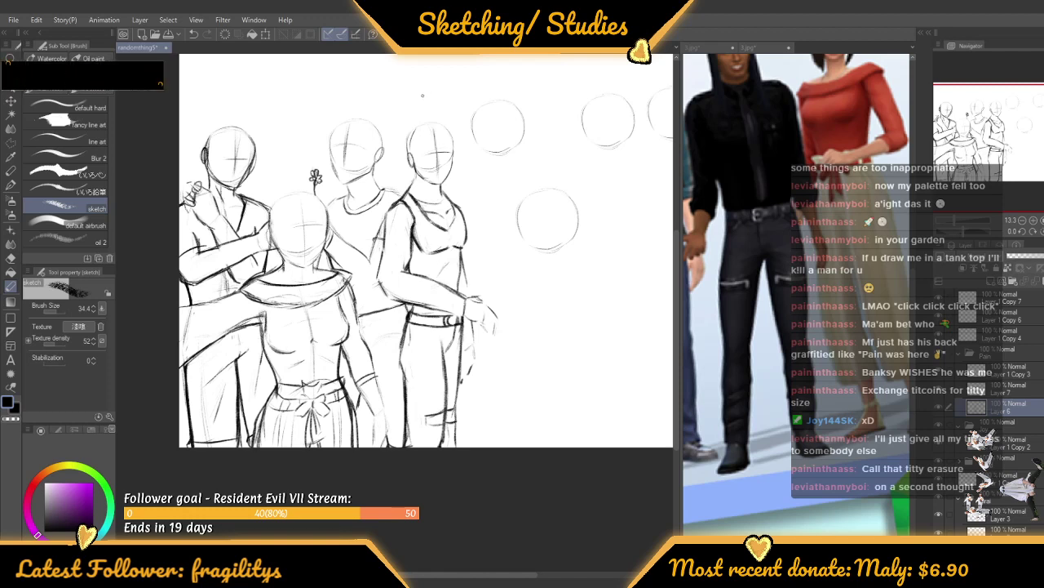
scroll(413, 201, "down", 2)
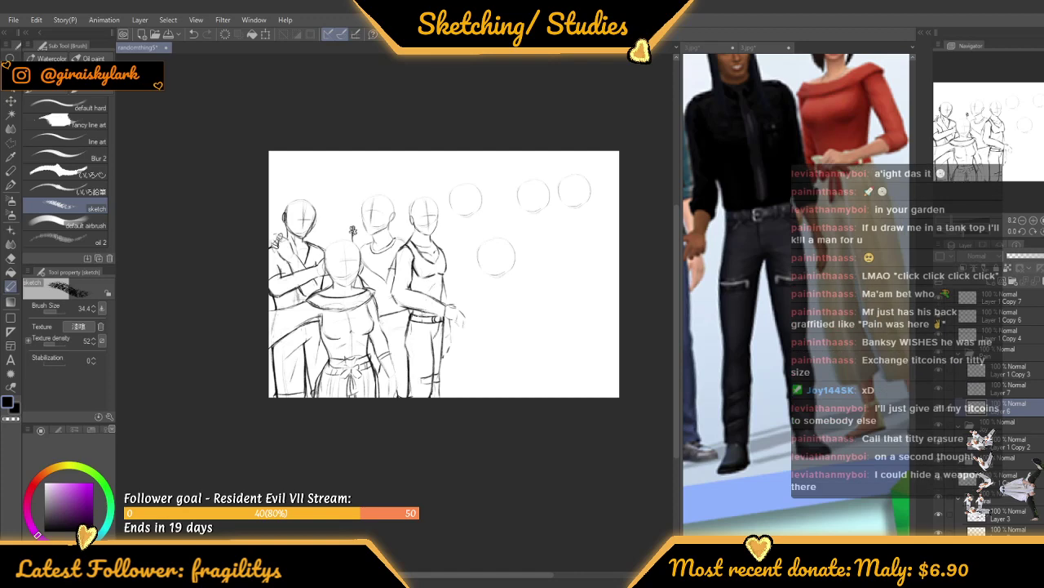
scroll(419, 319, "up", 5)
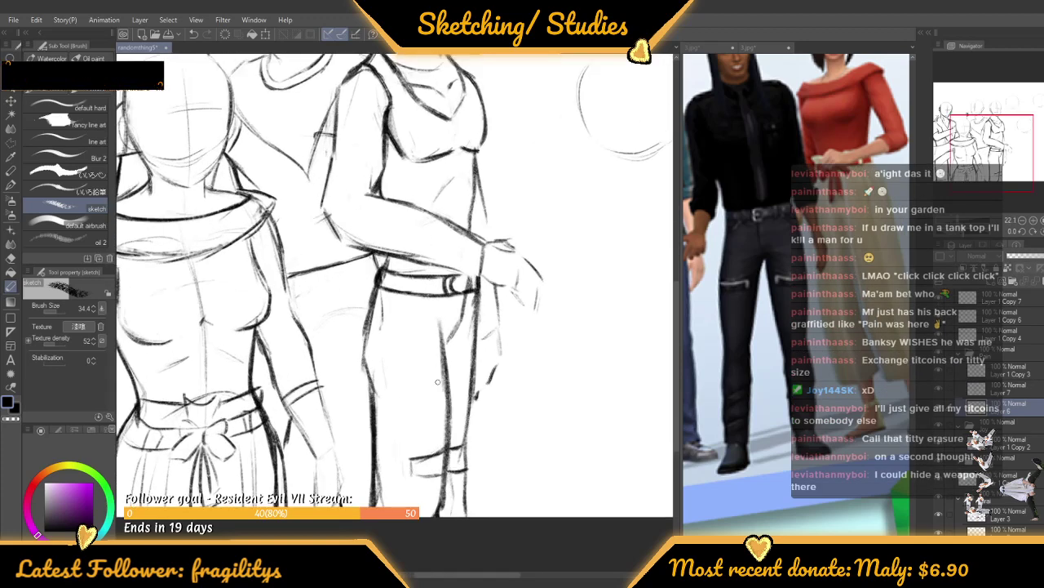
left_click_drag(474, 396, 468, 460)
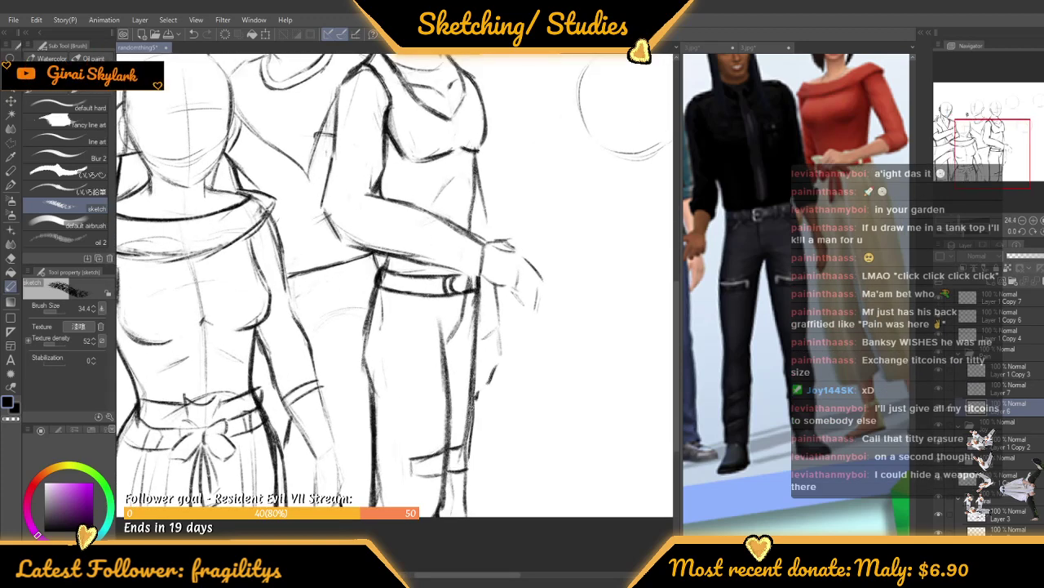
left_click_drag(471, 424, 464, 485)
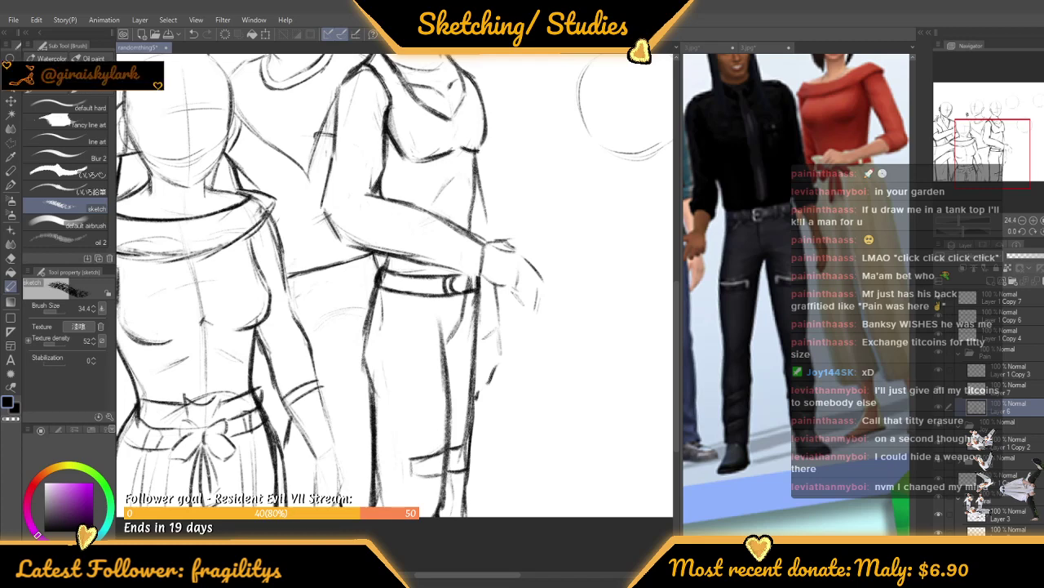
scroll(490, 409, "down", 2)
scroll(441, 327, "down", 2)
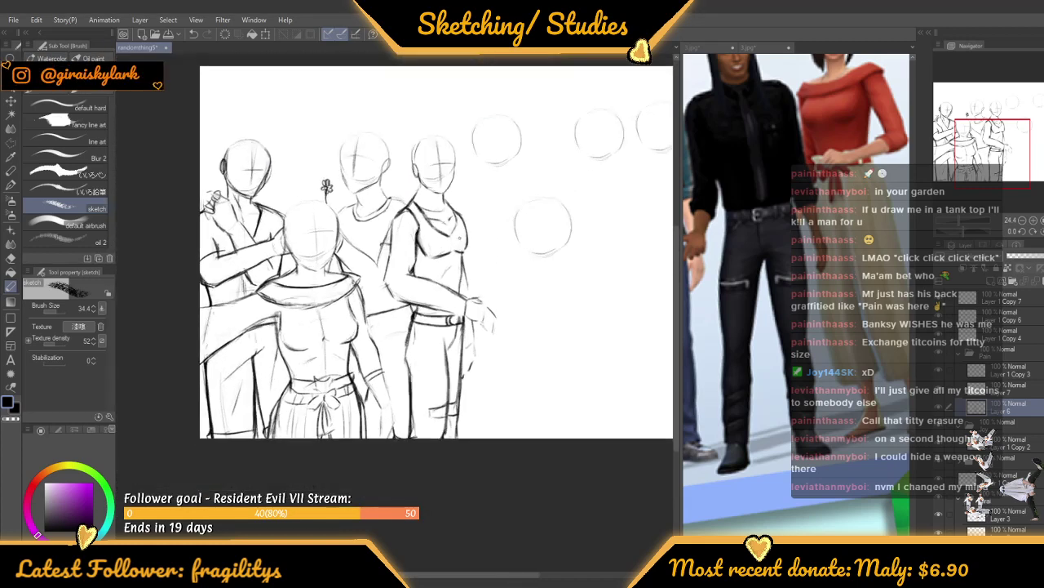
scroll(425, 159, "up", 3)
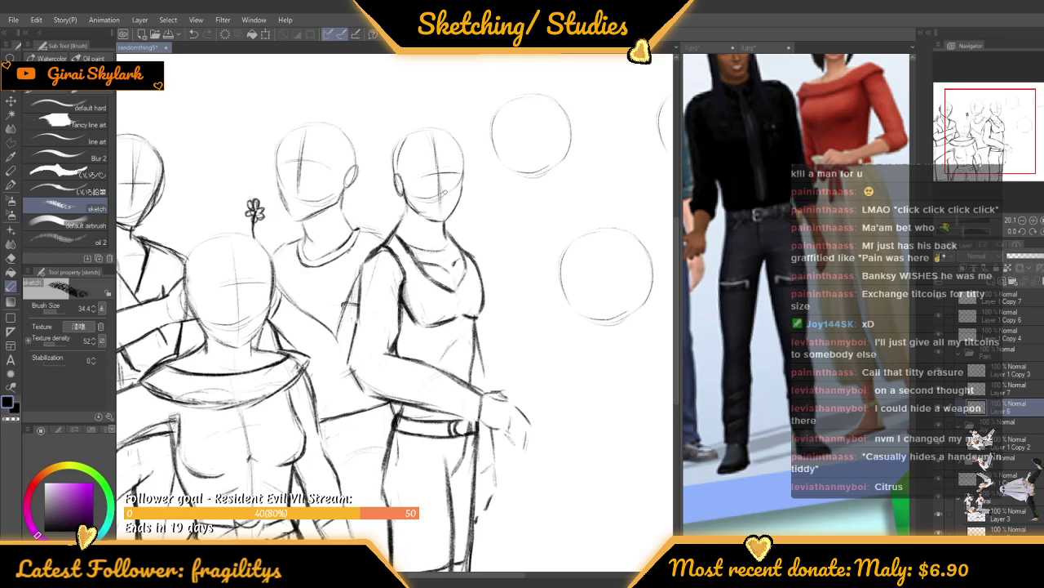
scroll(466, 209, "down", 5)
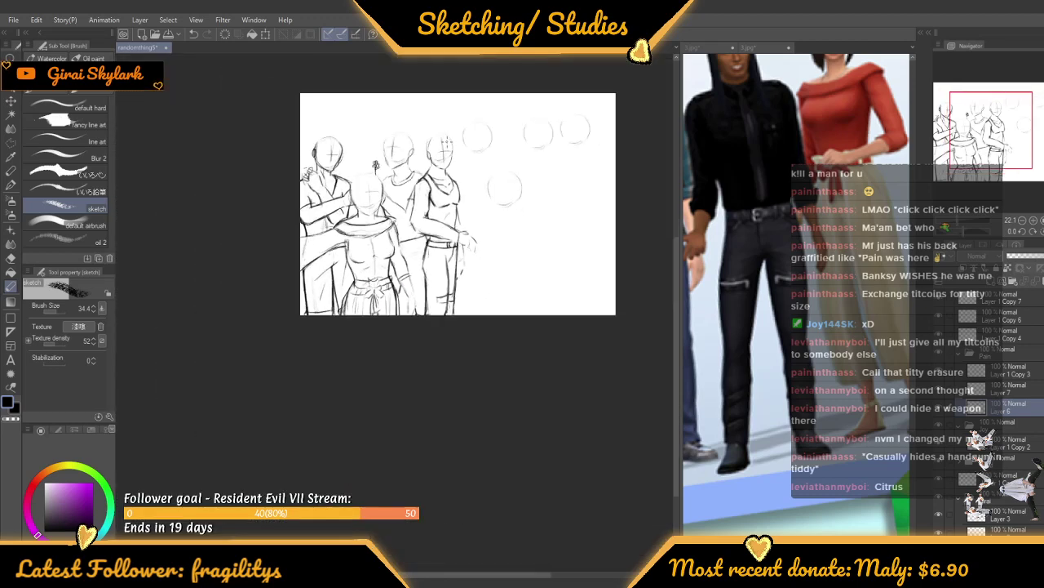
scroll(514, 135, "up", 4)
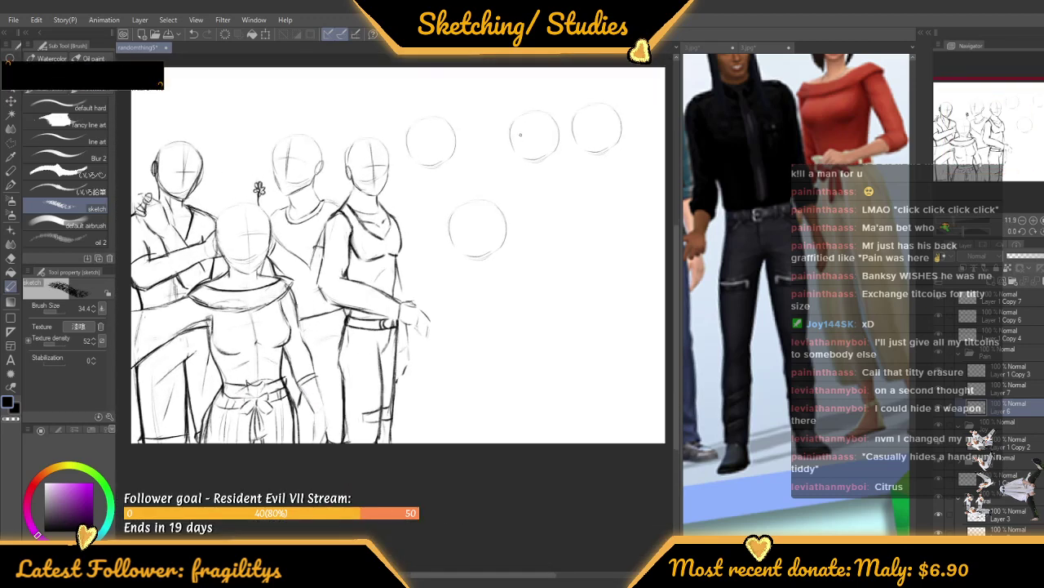
scroll(513, 135, "down", 2)
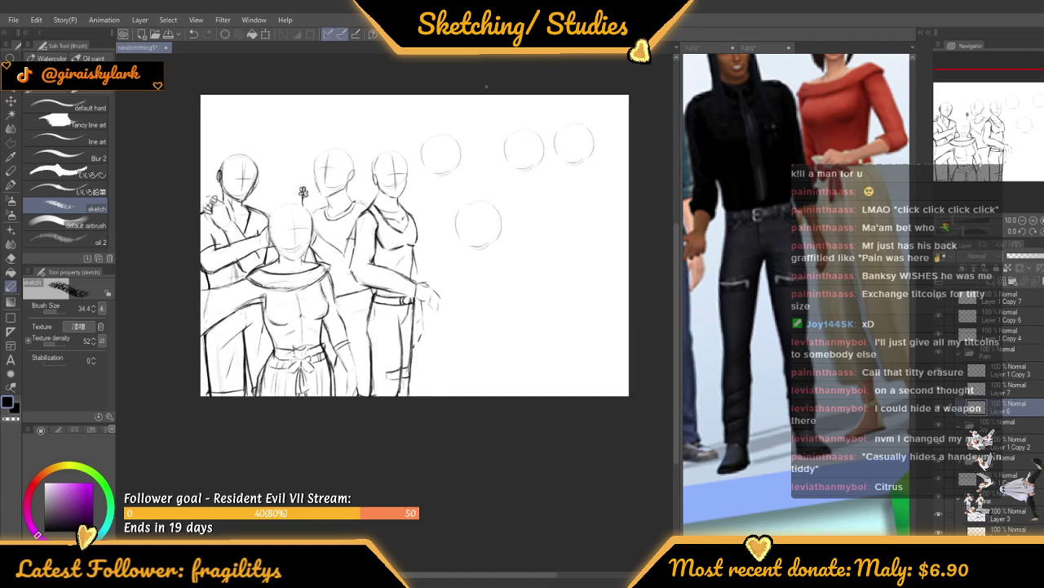
scroll(436, 111, "up", 4)
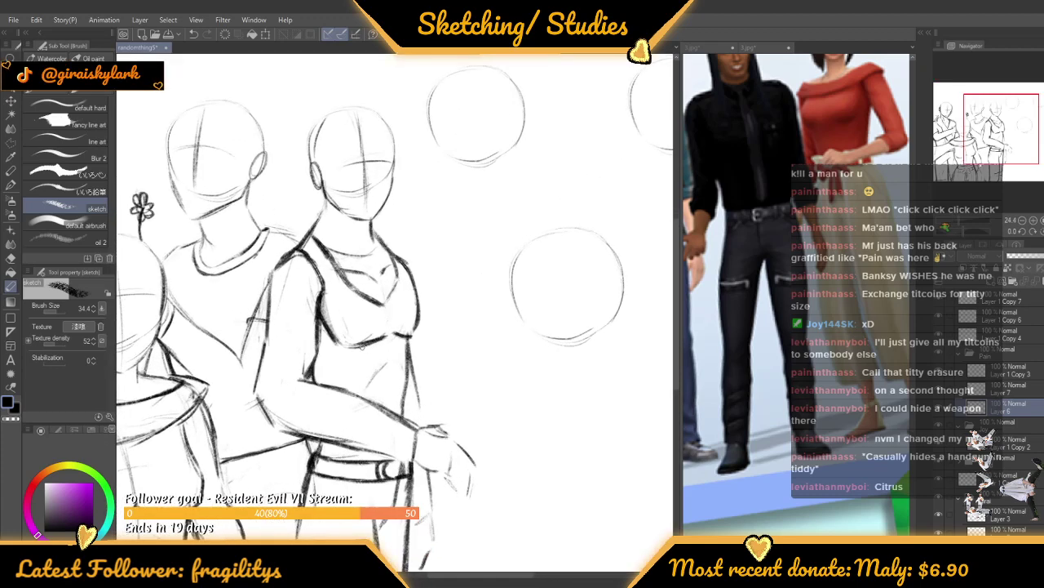
Open the image Layers and Masks.png as a separate document, examine the citrus artwork, and close it
left_click_drag(372, 390, 1024, 382)
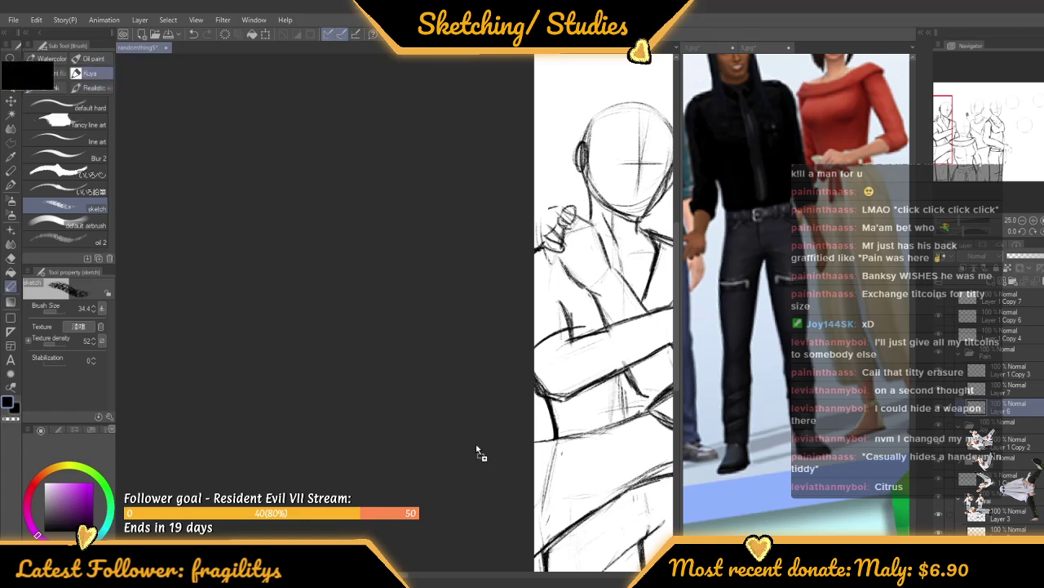
left_click_drag(479, 453, 440, 412)
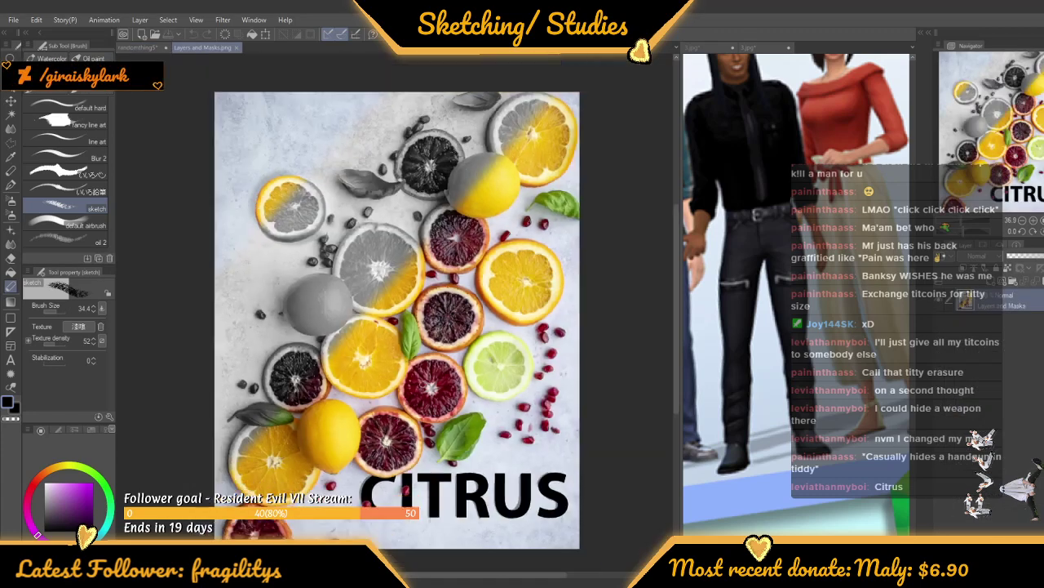
scroll(412, 384, "down", 9)
scroll(412, 384, "up", 7)
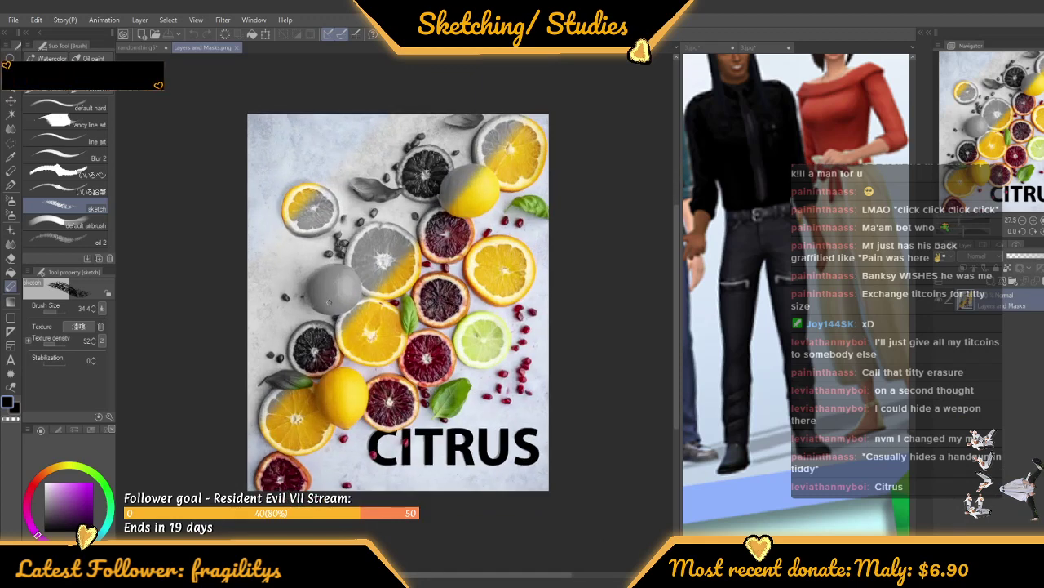
scroll(327, 301, "down", 3)
scroll(315, 305, "up", 1)
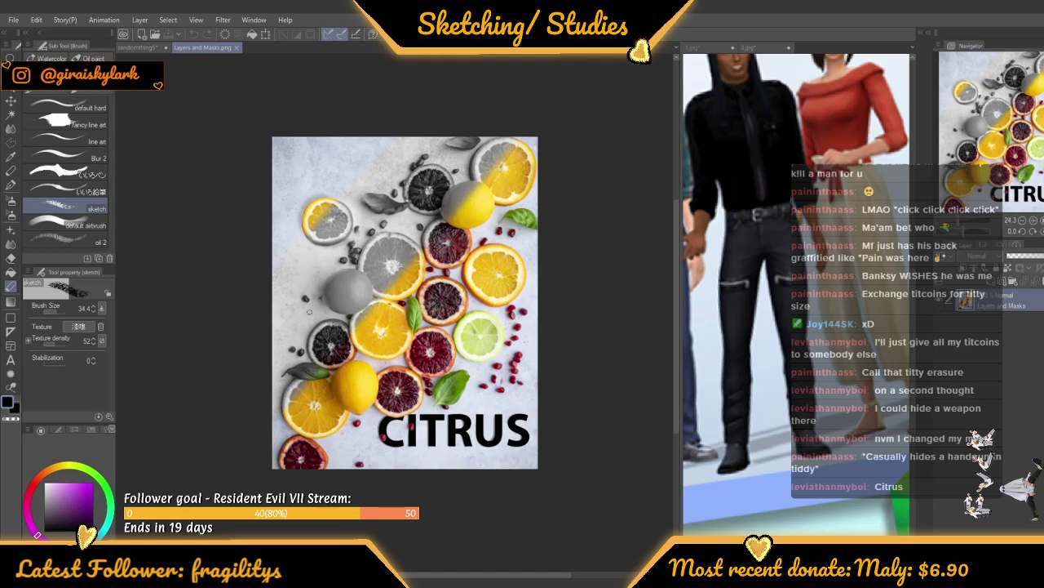
scroll(301, 303, "up", 2)
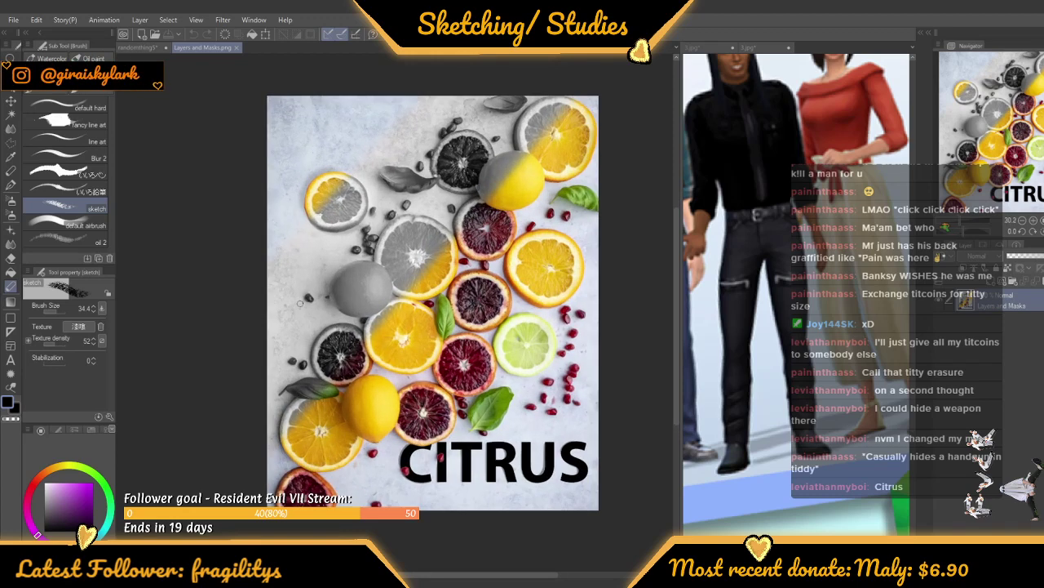
scroll(311, 302, "down", 1)
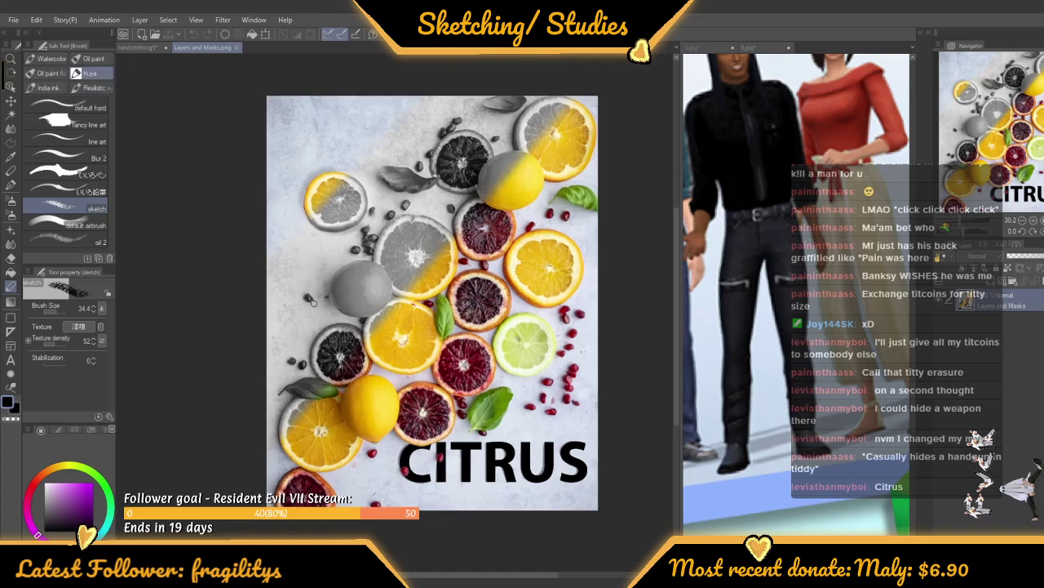
scroll(311, 301, "up", 1)
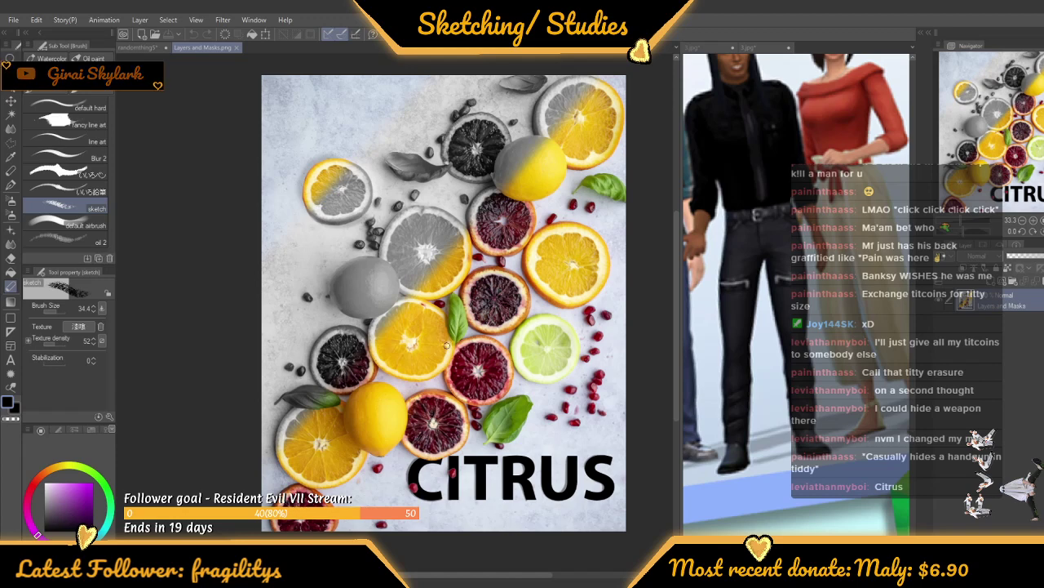
left_click(232, 47)
Review the sketch of the standing group, comparing the whole composition with the tank-top figure's head, torso and hand
scroll(254, 208, "down", 5)
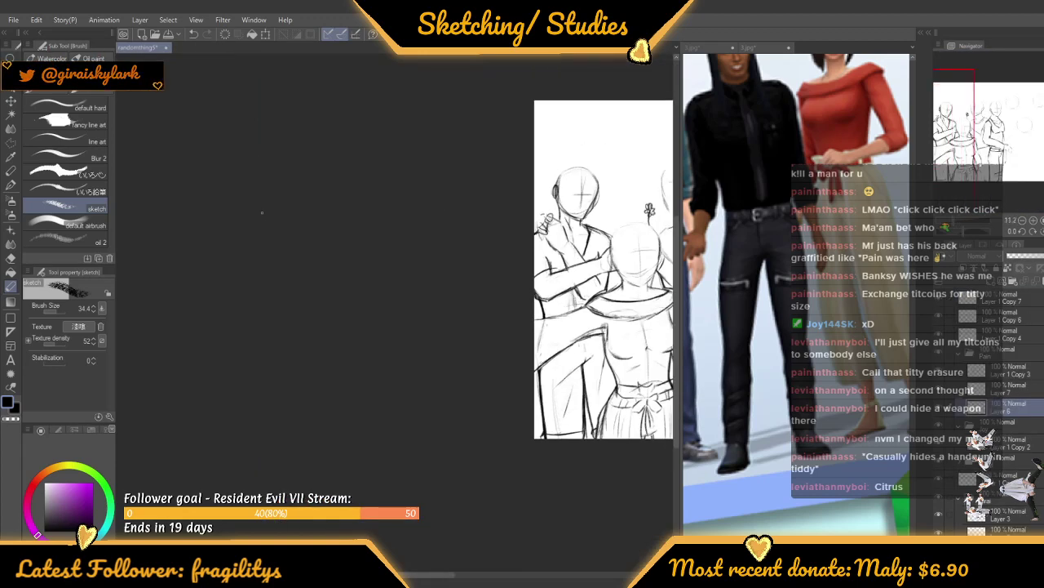
scroll(572, 229, "up", 5)
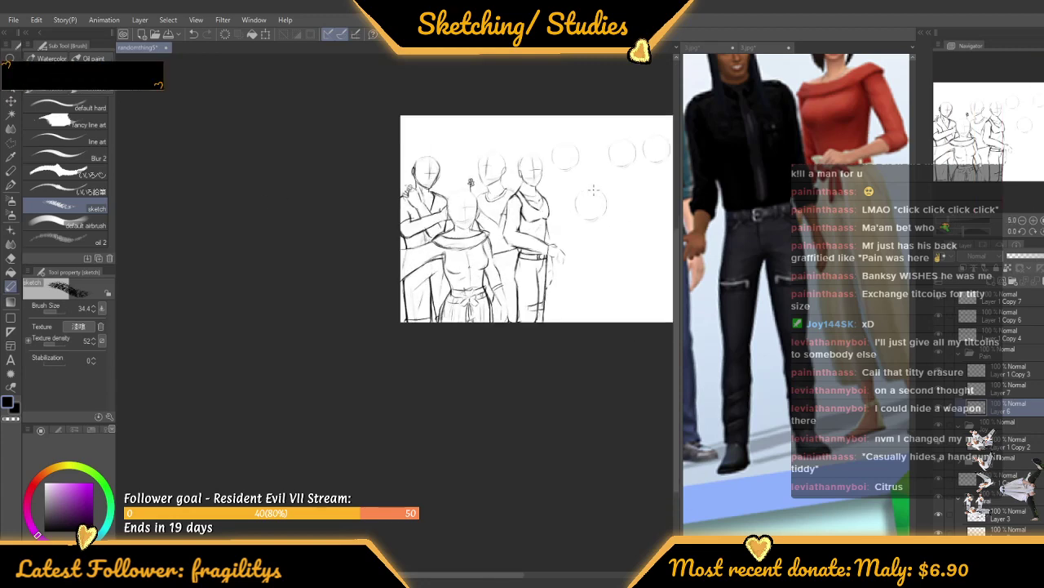
scroll(587, 173, "up", 2)
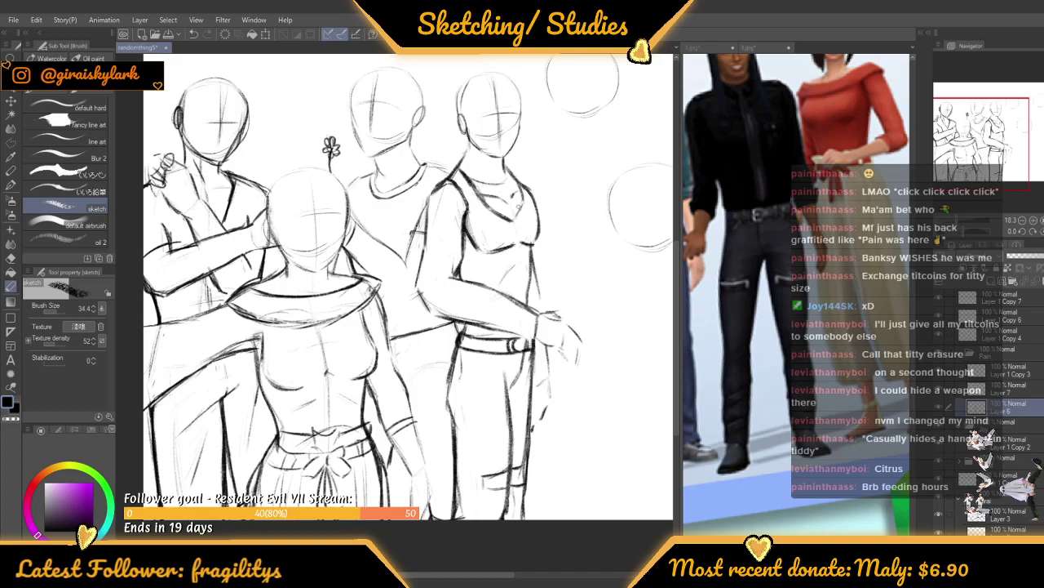
scroll(362, 239, "down", 3)
scroll(448, 160, "up", 5)
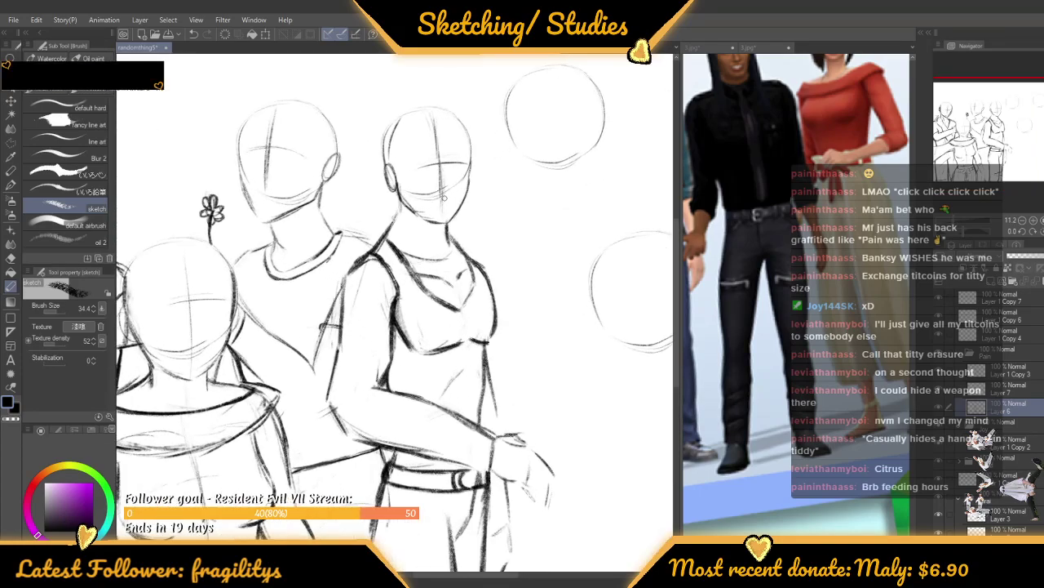
scroll(453, 278, "up", 2)
scroll(496, 198, "down", 4)
scroll(488, 253, "up", 4)
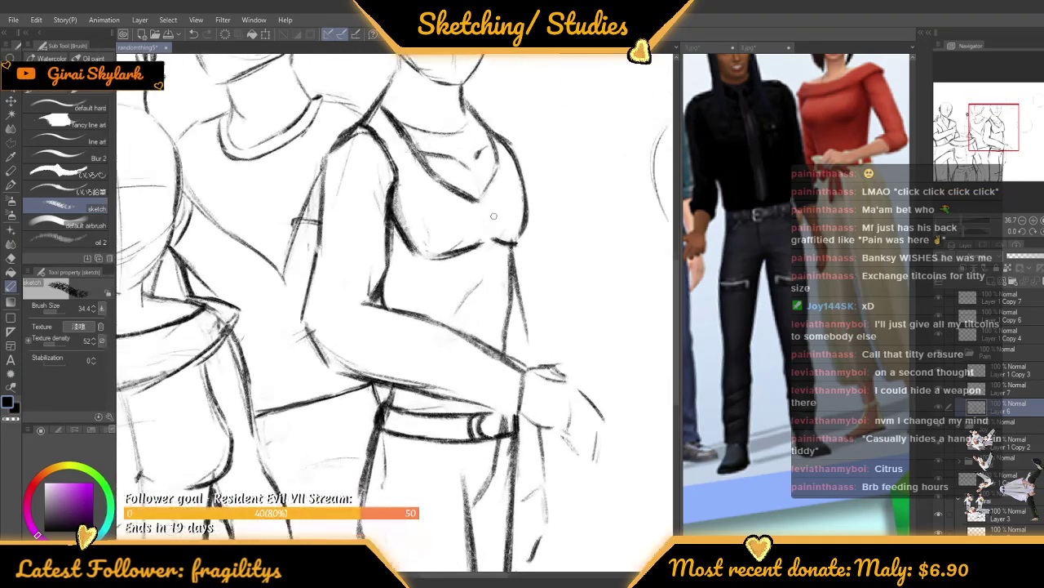
scroll(492, 216, "down", 5)
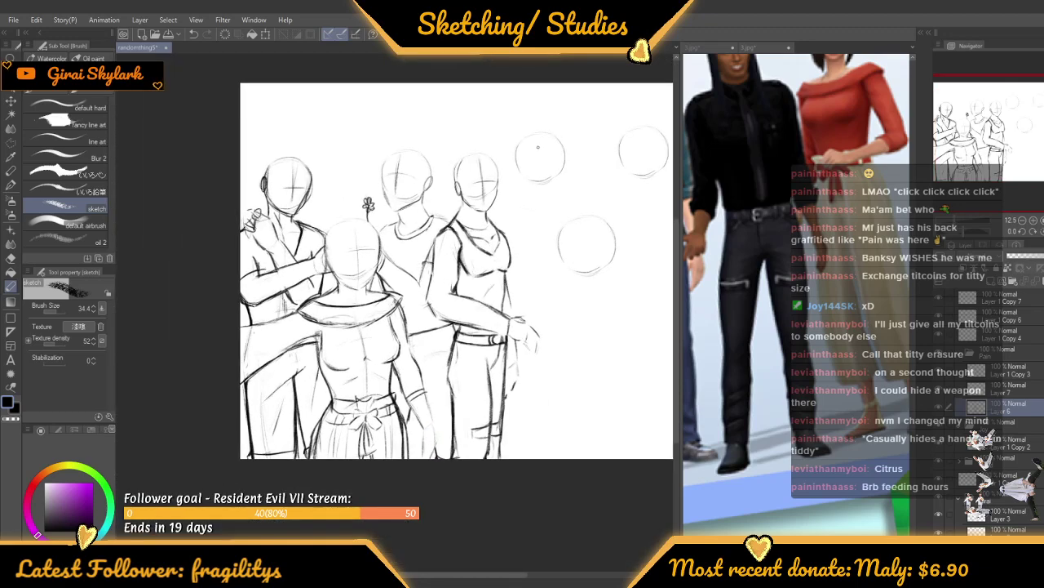
Create a layer folder and move the head circle's layer, Layer 1 Copy 4, into it
scroll(537, 147, "up", 4)
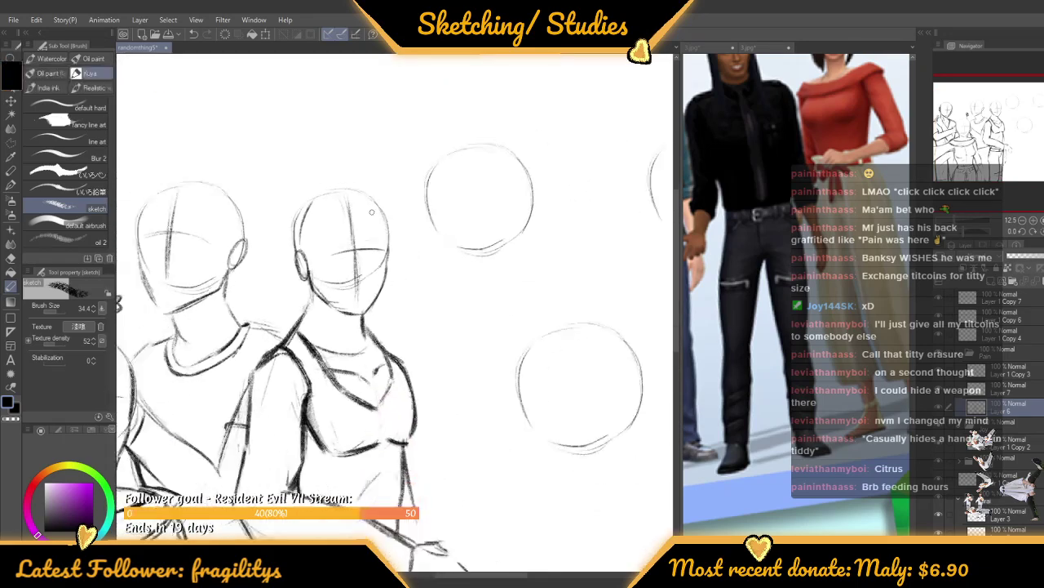
scroll(372, 212, "down", 3)
scroll(461, 228, "up", 2)
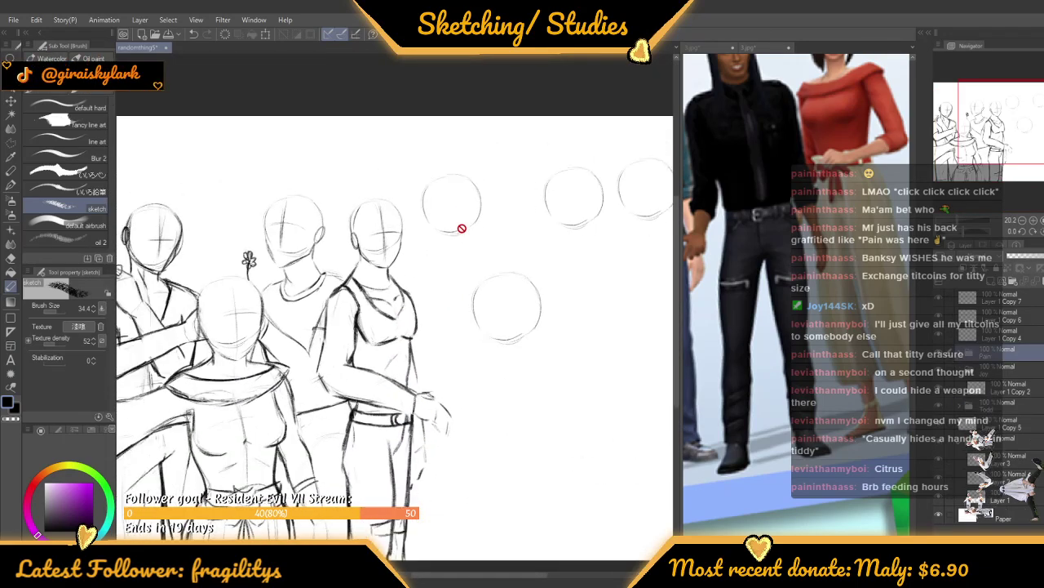
scroll(462, 229, "down", 3)
scroll(452, 245, "up", 2)
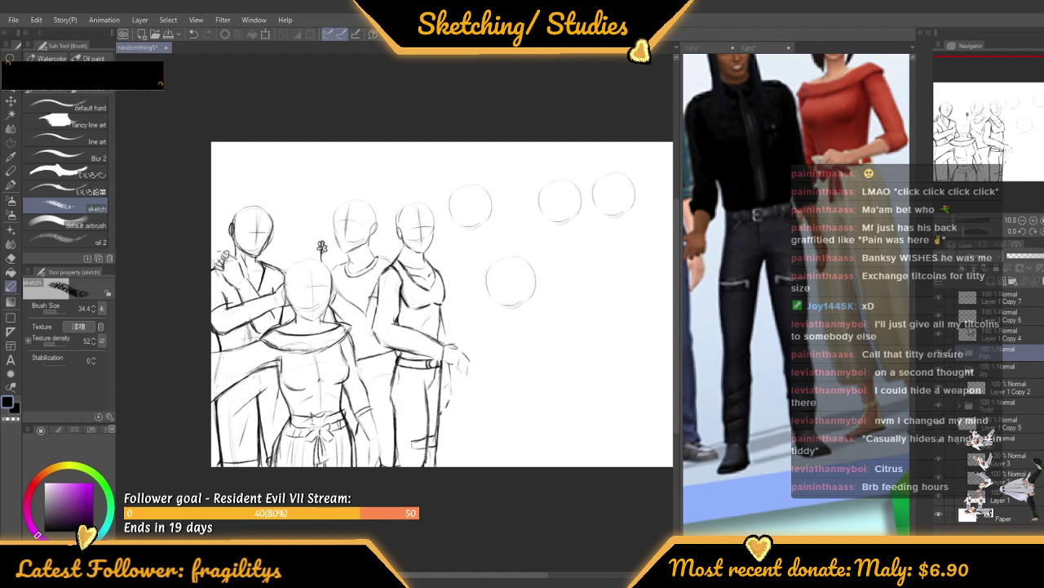
left_click(938, 335)
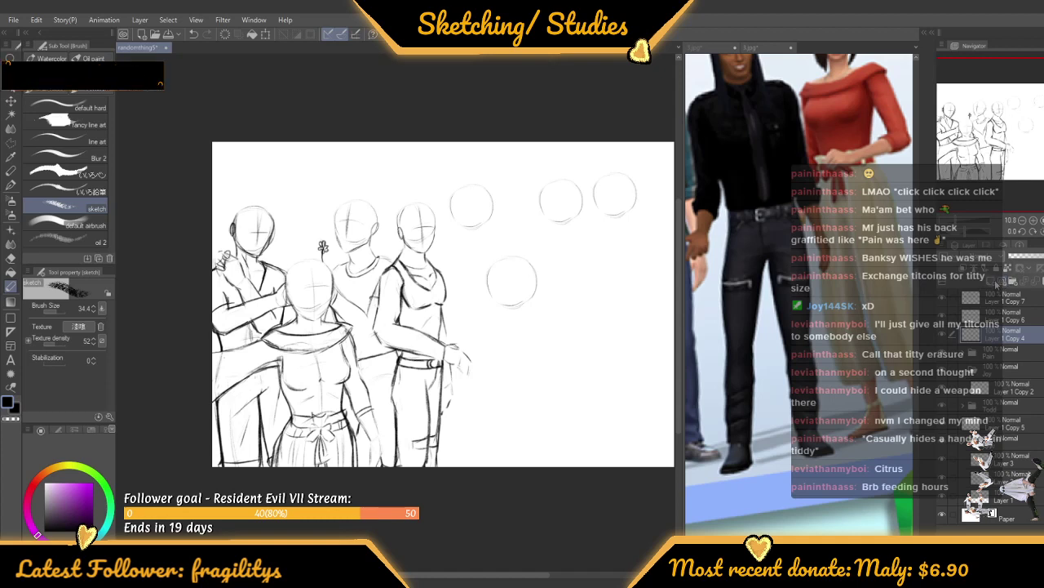
left_click(1003, 282)
left_click_drag(994, 353, 1000, 337)
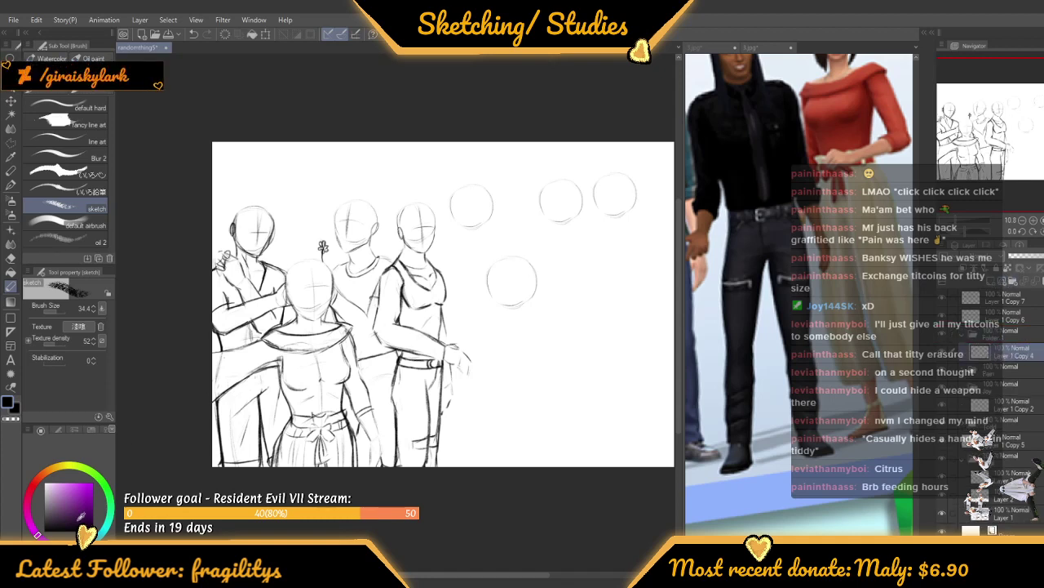
Bring up the grey mannequin reference and sketch vertical centre guides inside the head circle nearest the tank-top figure
scroll(473, 205, "up", 5)
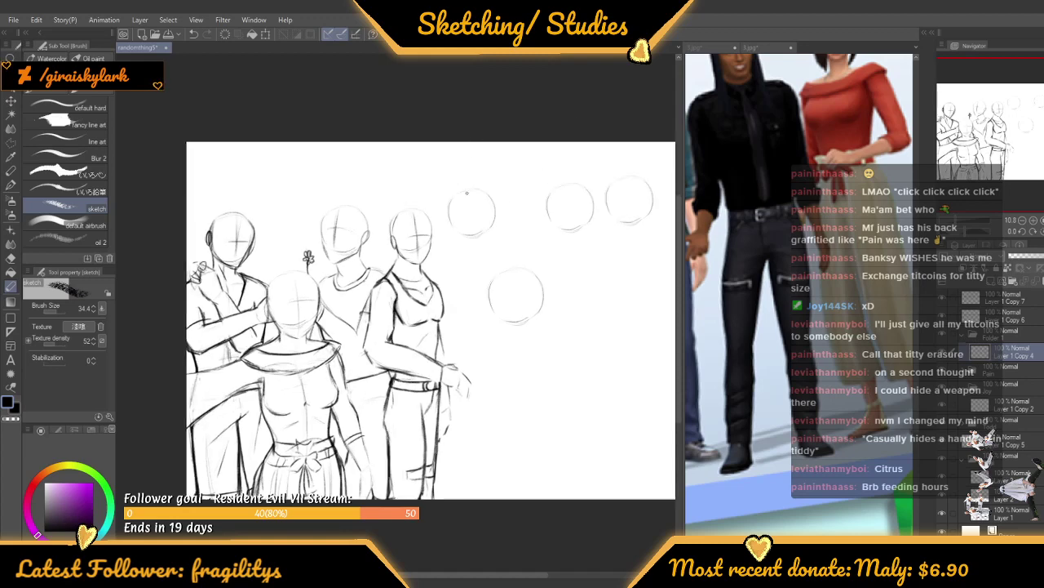
left_click(750, 47)
left_click(711, 48)
scroll(881, 111, "up", 3)
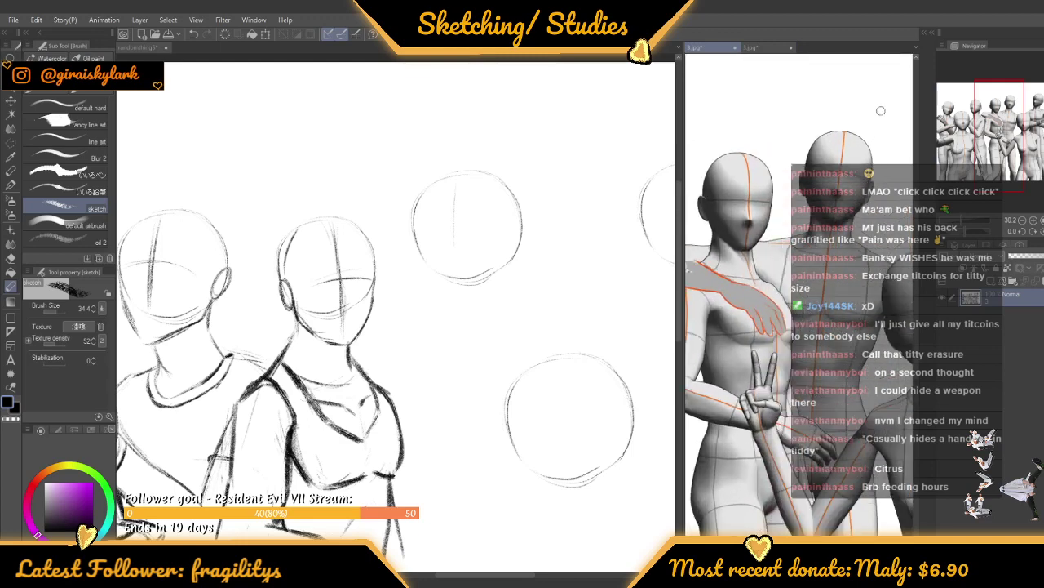
scroll(880, 110, "up", 1)
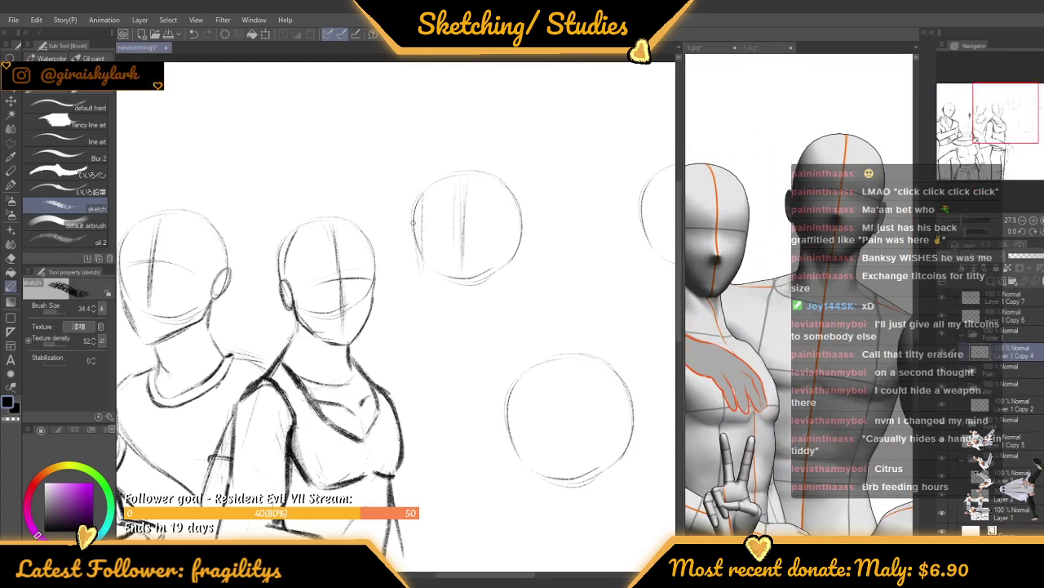
Sketch the jaw and tapered chin below the new figure's head circle, replacing the first jaw strokes
mouse_move(414, 217)
left_mouse_down()
mouse_move(416, 261)
mouse_move(471, 319)
left_mouse_up()
scroll(462, 289, "down", 1)
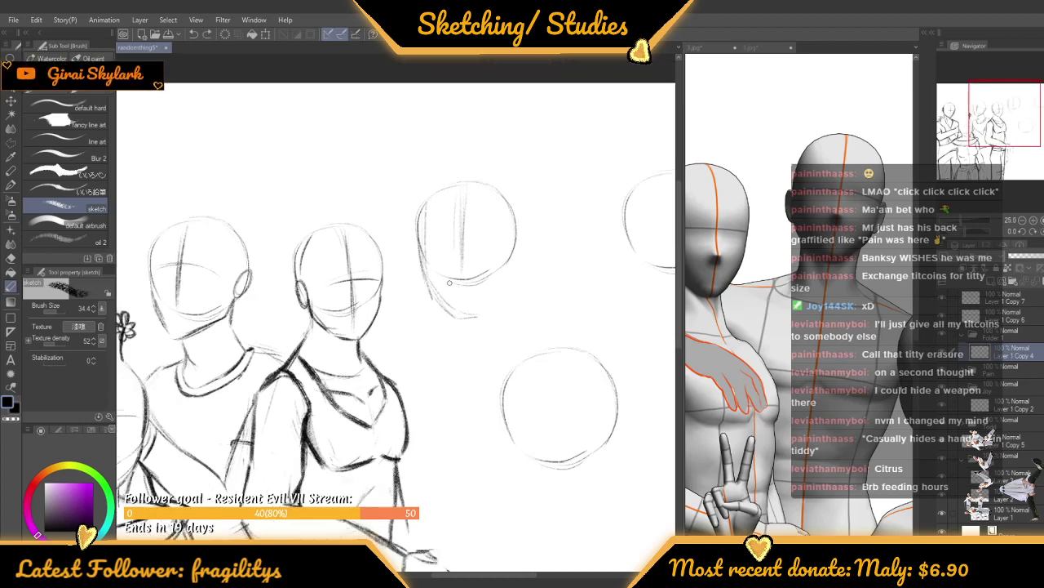
key("ctrl+z")
key("ctrl+z")
mouse_move(436, 289)
left_mouse_down()
mouse_move(466, 312)
mouse_move(500, 287)
mouse_move(512, 241)
left_mouse_up()
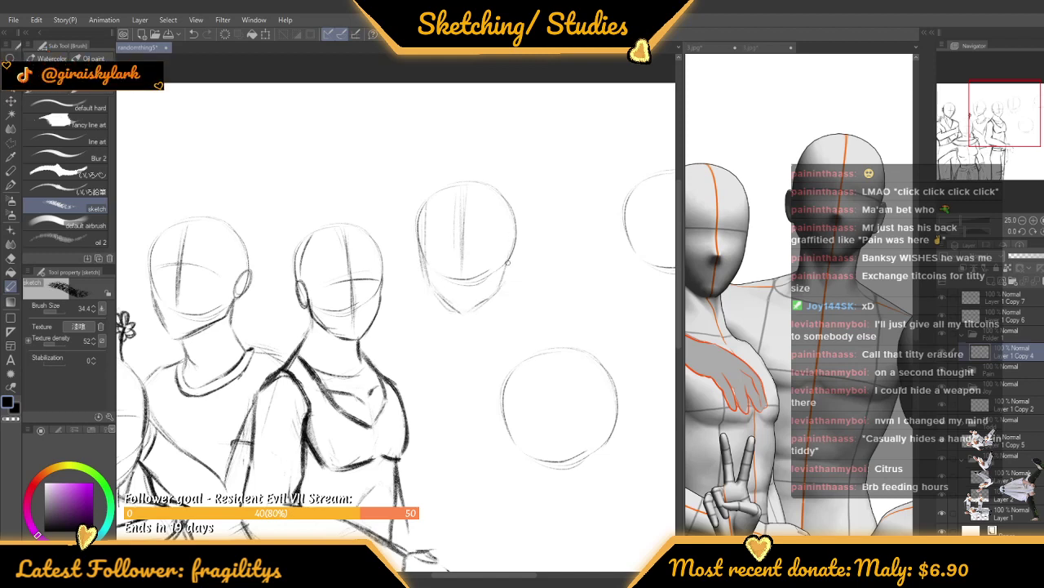
scroll(447, 243, "down", 4)
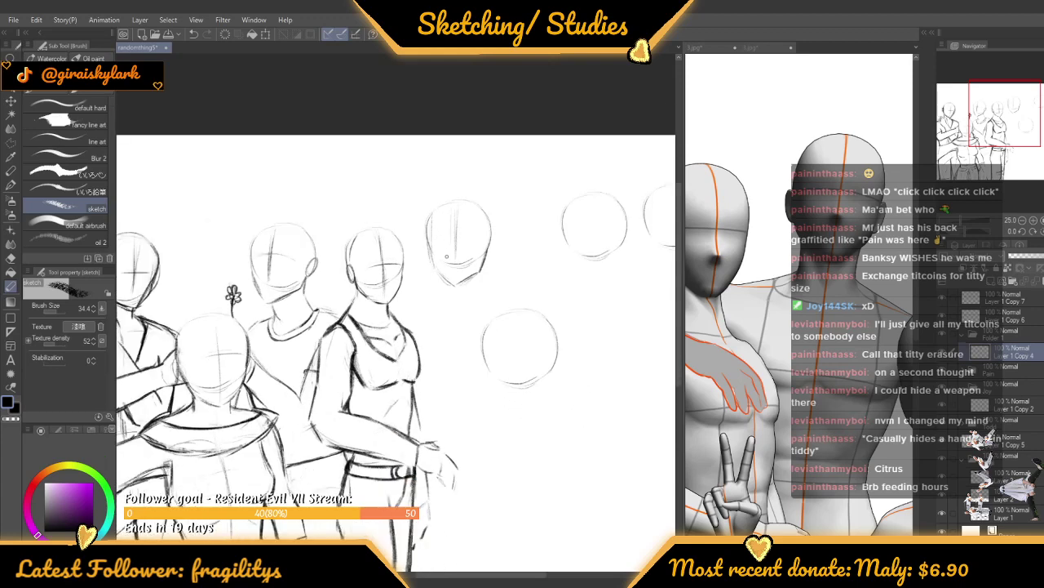
Draw a curved eye line across the new figure's face and darken the upper contour of the skull
scroll(457, 280, "up", 5)
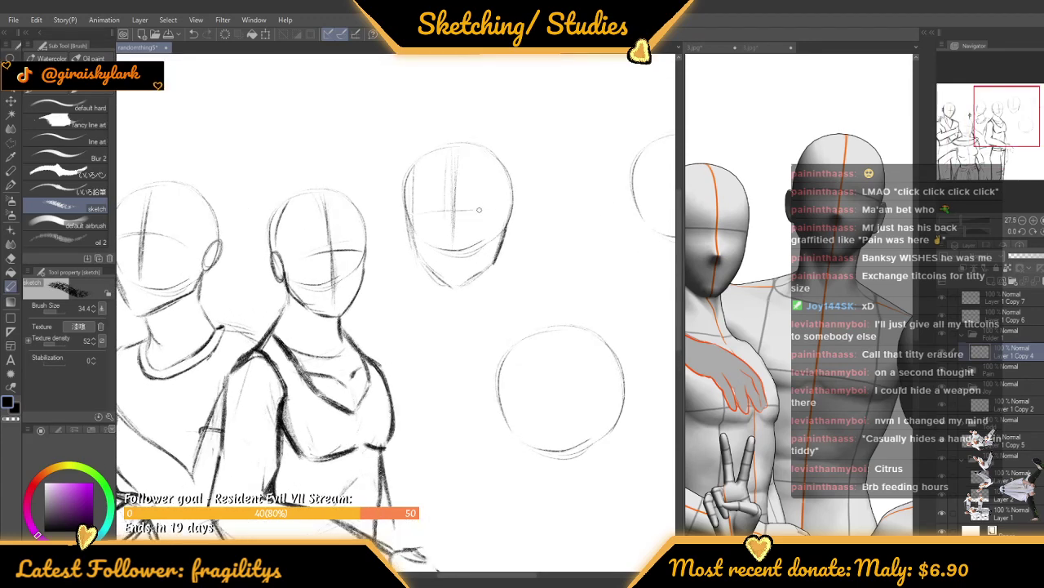
left_click_drag(479, 210, 511, 206)
key("ctrl+z")
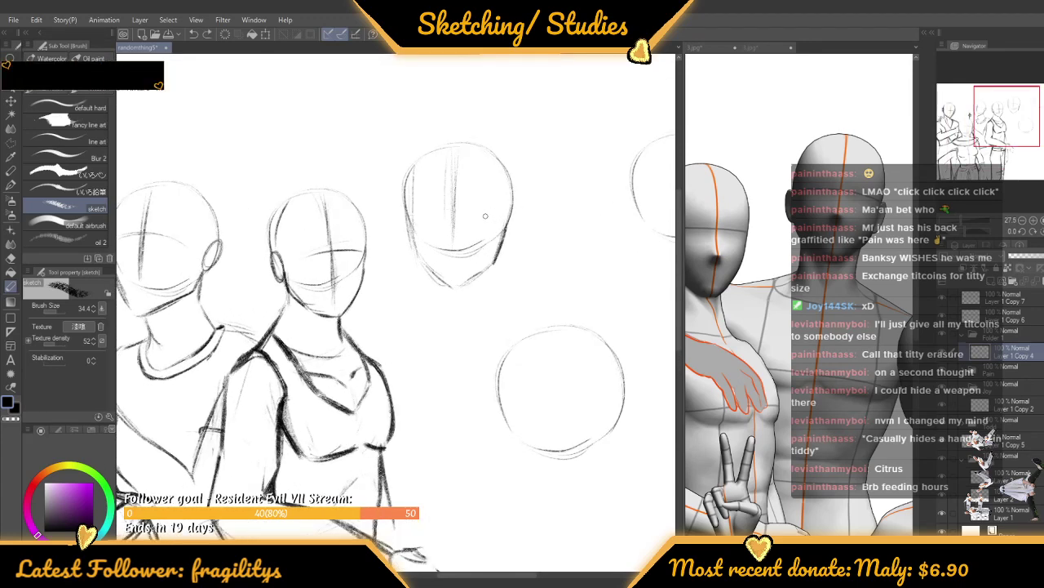
left_click_drag(414, 214, 494, 216)
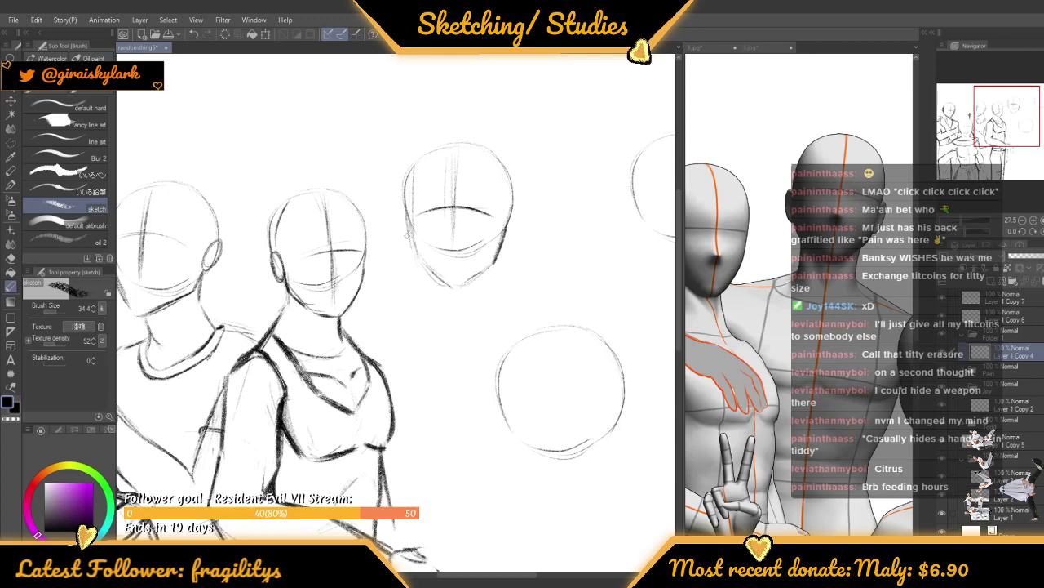
mouse_move(412, 213)
left_mouse_down()
mouse_move(415, 173)
mouse_move(428, 162)
mouse_move(419, 190)
mouse_move(461, 149)
left_mouse_up()
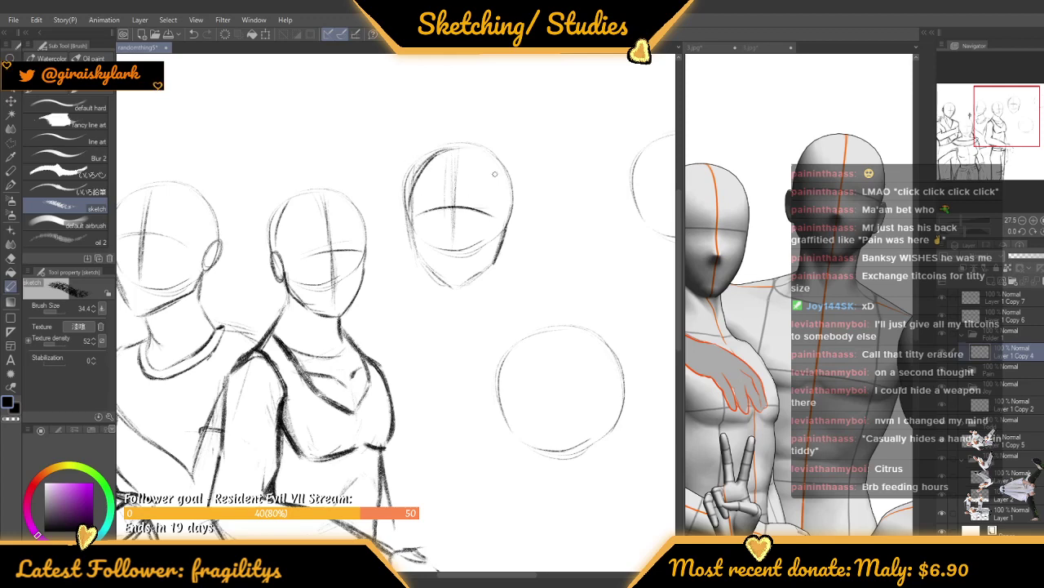
Sketch the ears on both sides of the new figure's head, undoing the misplaced strokes
scroll(437, 198, "down", 6)
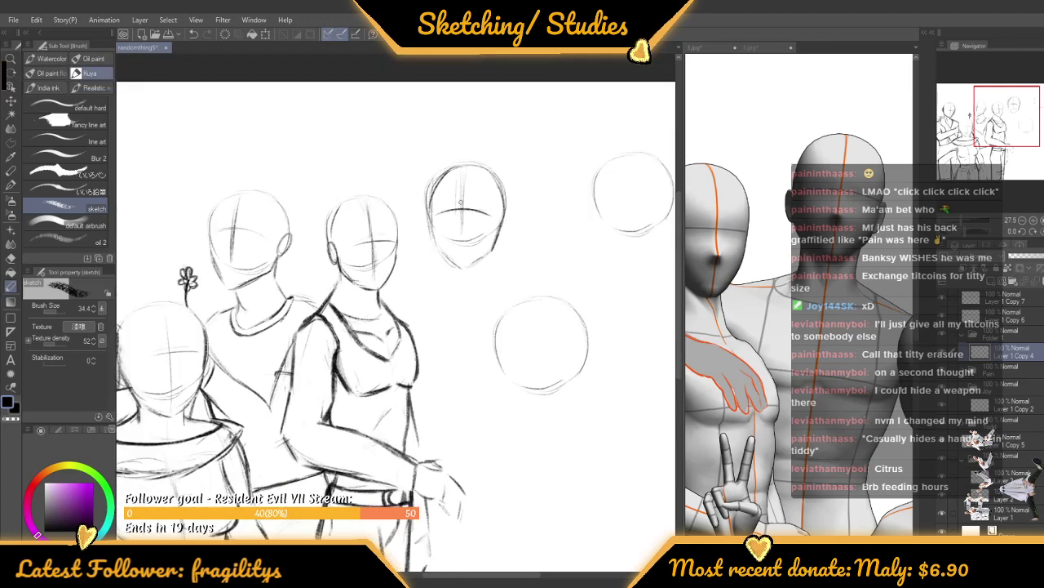
scroll(437, 198, "up", 8)
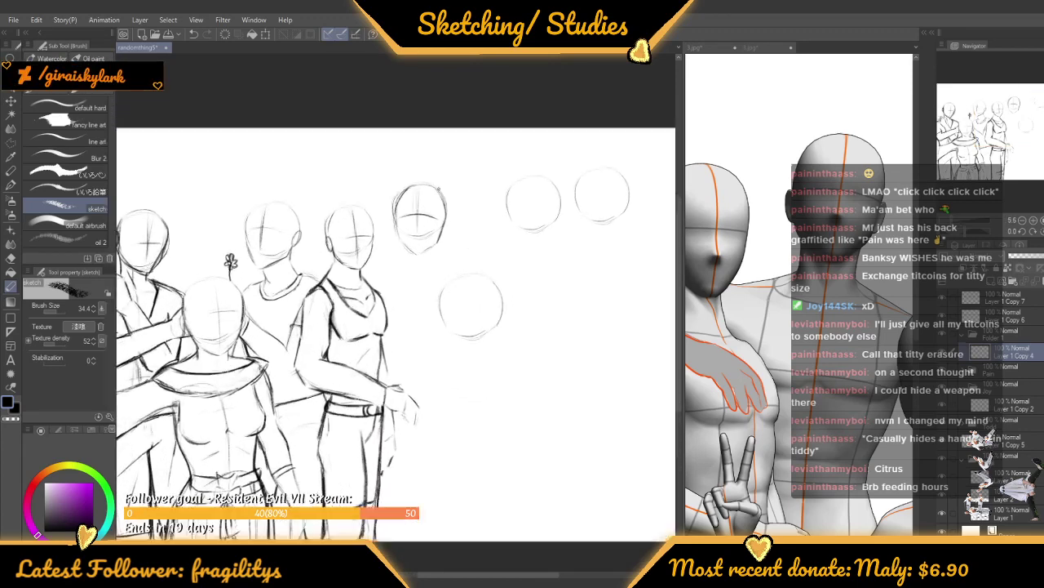
left_click_drag(450, 227, 444, 254)
key("ctrl+z")
key("ctrl+z")
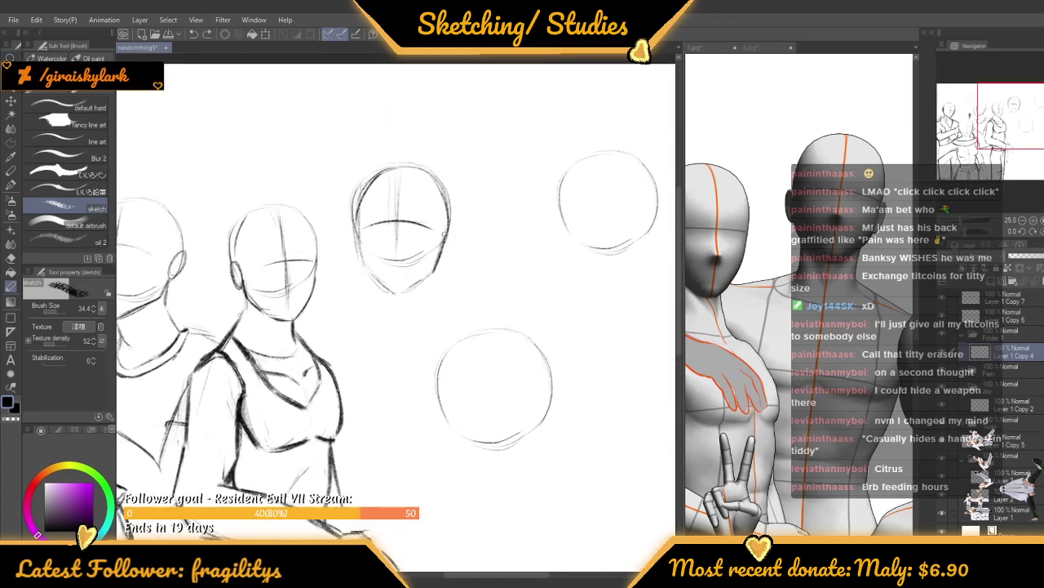
left_click_drag(350, 214, 354, 249)
scroll(439, 178, "down", 5)
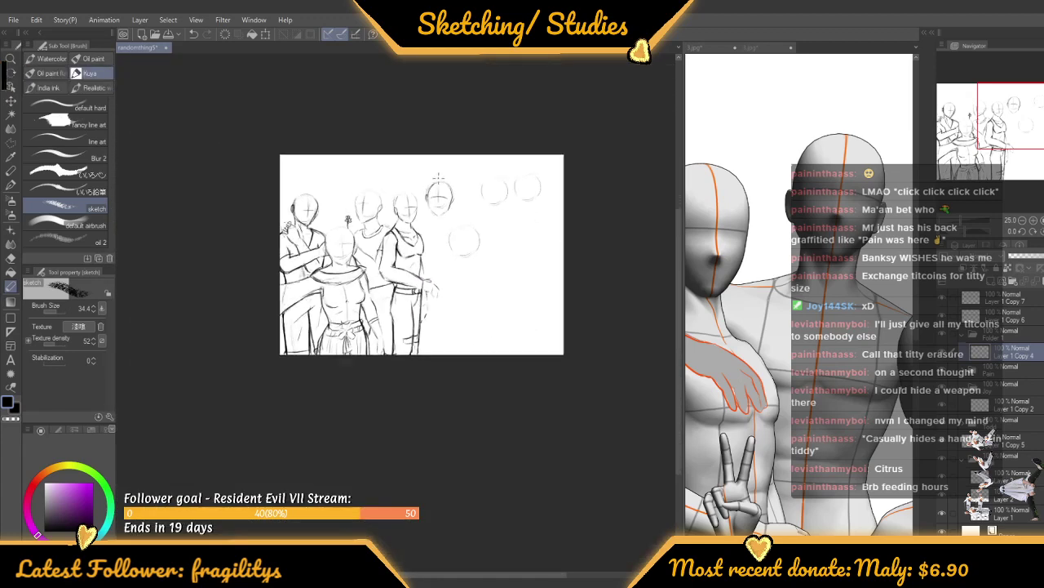
scroll(438, 178, "down", 1)
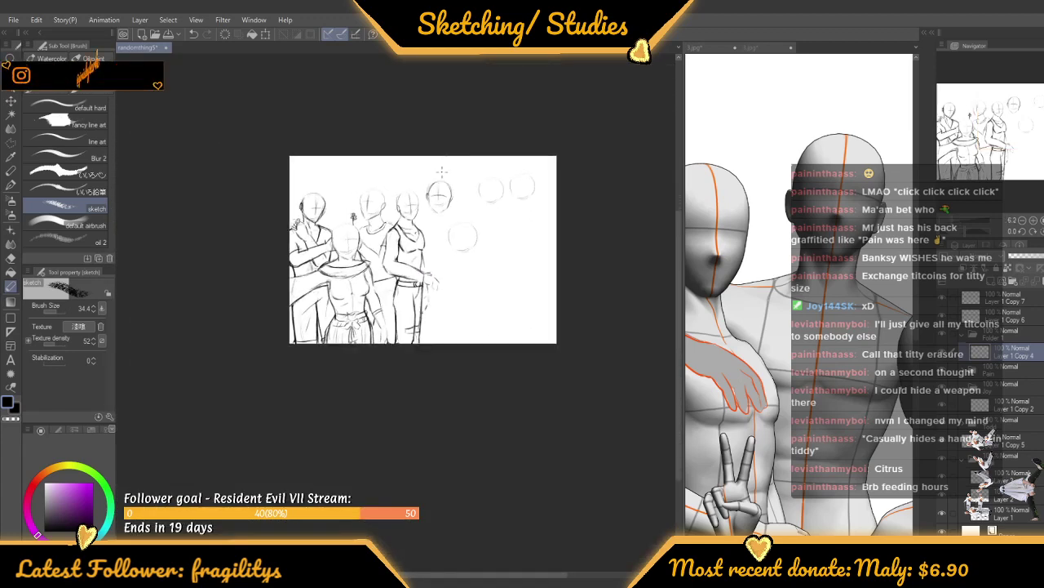
Draw the new figure's neck lines below the jaw and a faint chest guideline beside the tank-top figure
scroll(441, 172, "up", 6)
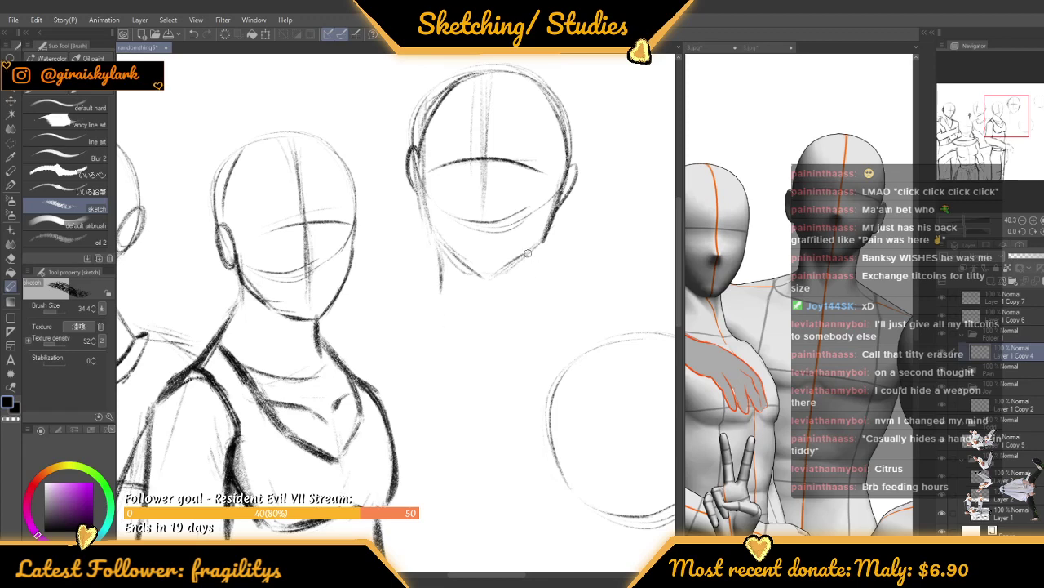
left_click_drag(528, 253, 521, 288)
scroll(429, 265, "down", 3)
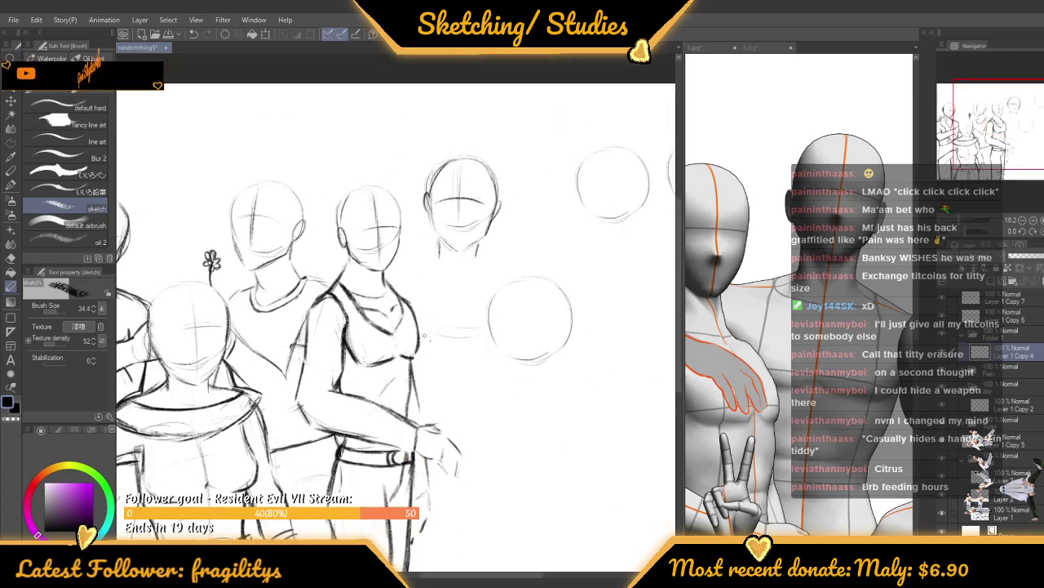
scroll(445, 329, "down", 2)
scroll(442, 264, "up", 2)
Draw the new figure's shoulder lines sloping outward from both sides of the neck
scroll(443, 269, "up", 1)
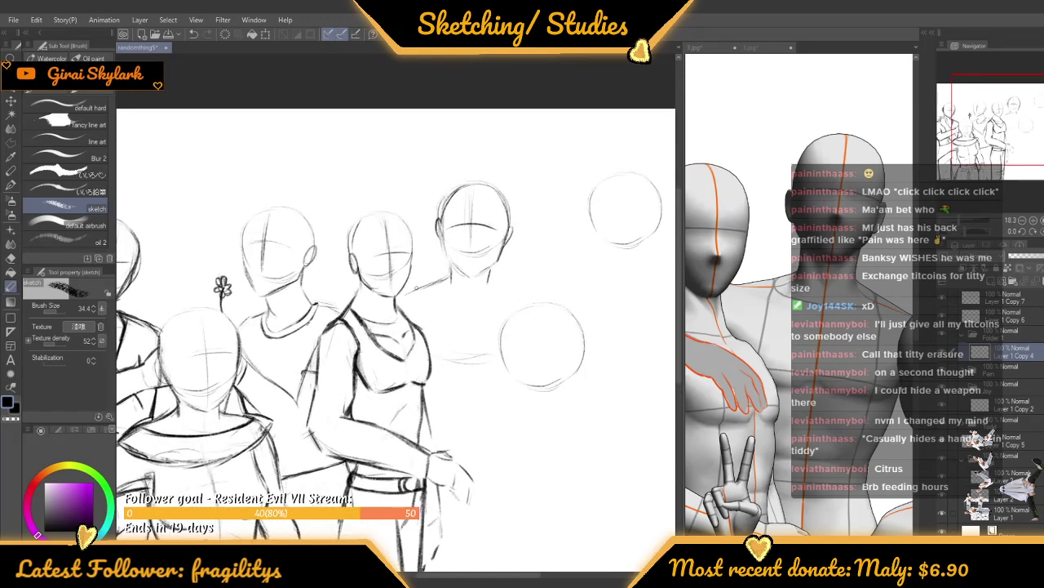
scroll(461, 277, "up", 5)
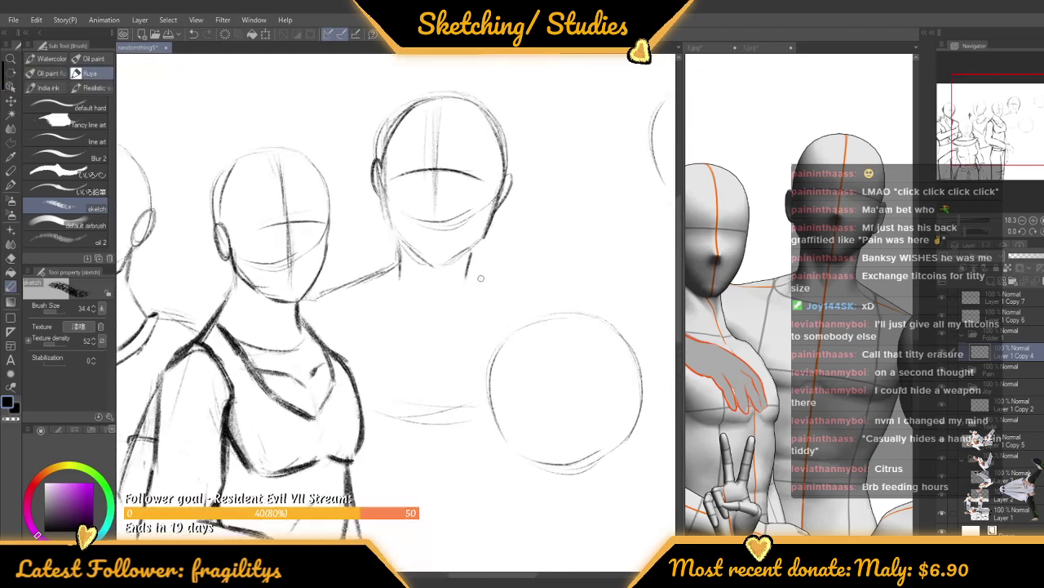
left_click_drag(463, 275, 540, 320)
scroll(487, 295, "down", 8)
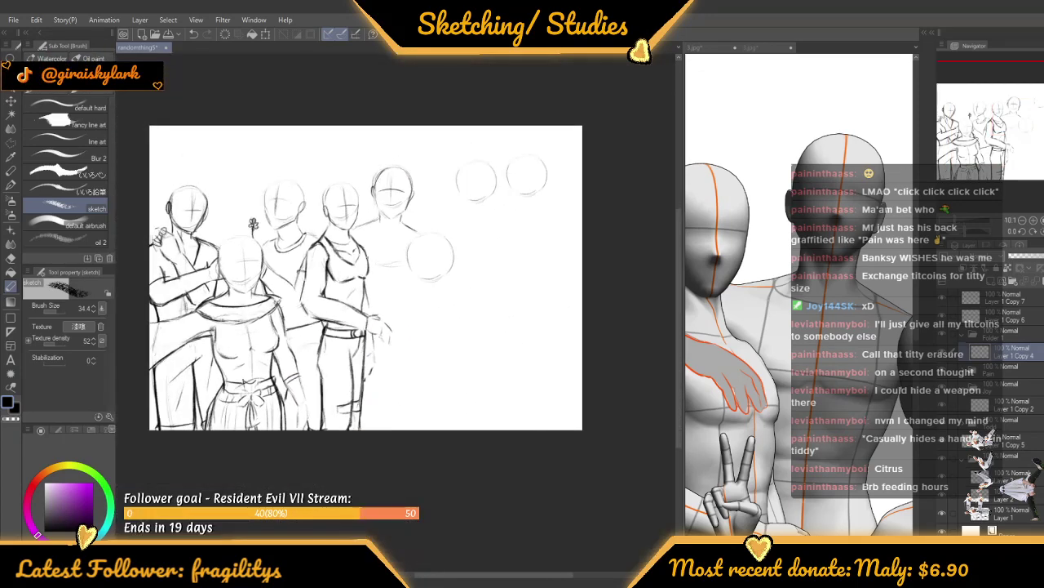
scroll(371, 257, "up", 1)
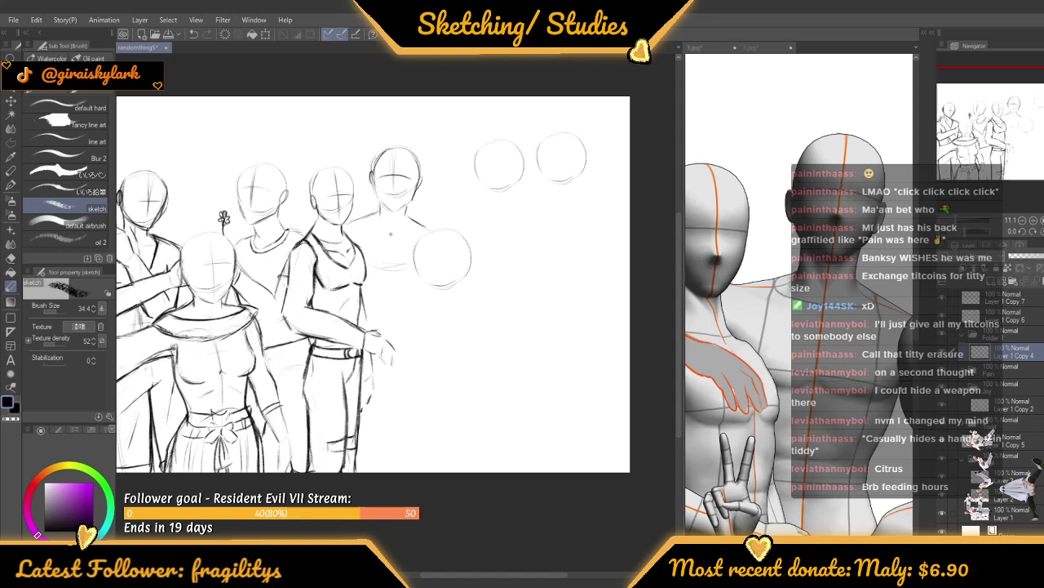
scroll(390, 234, "up", 3)
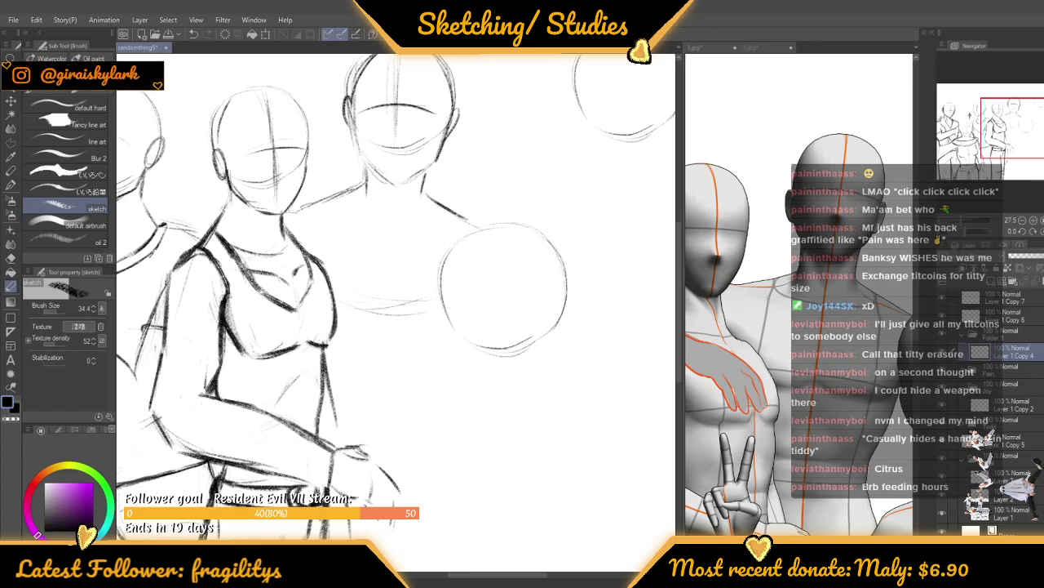
Sketch and darken the outer side of the new figure's torso below the overlapping empty head circle
scroll(482, 244, "down", 4)
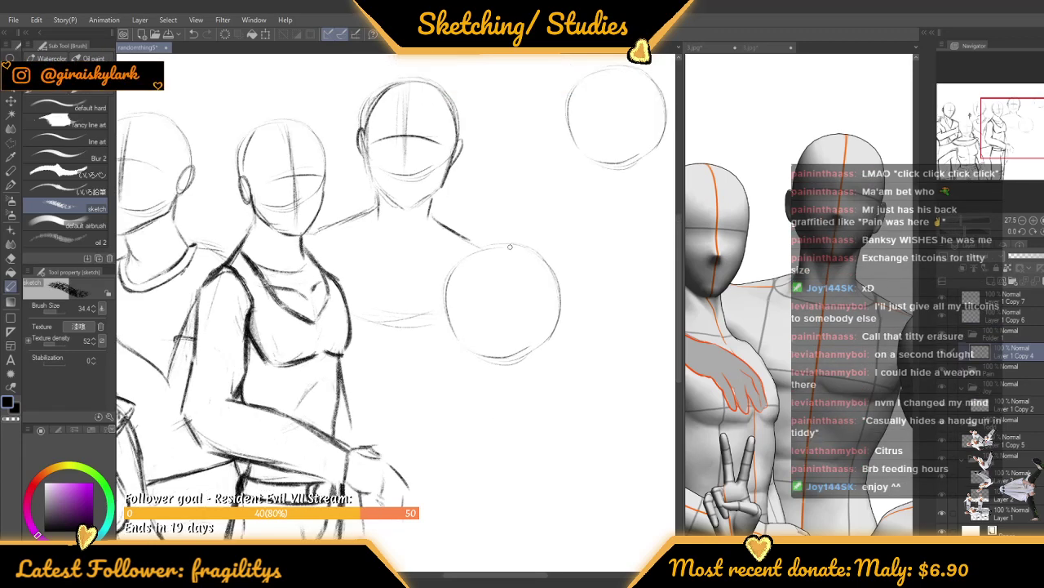
scroll(440, 133, "up", 3)
scroll(440, 133, "up", 2)
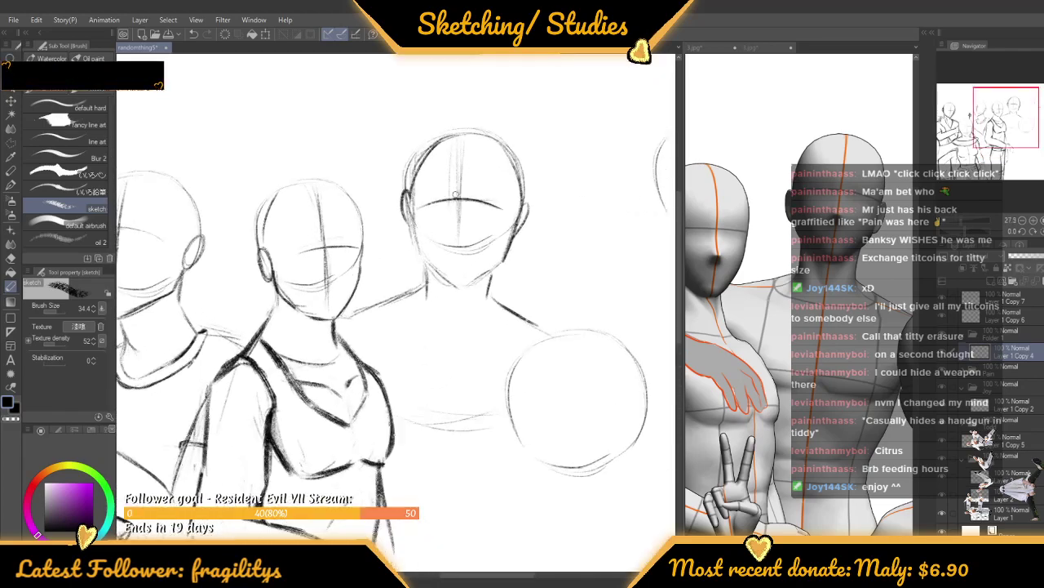
scroll(428, 88, "down", 3)
scroll(400, 122, "up", 2)
scroll(395, 130, "up", 2)
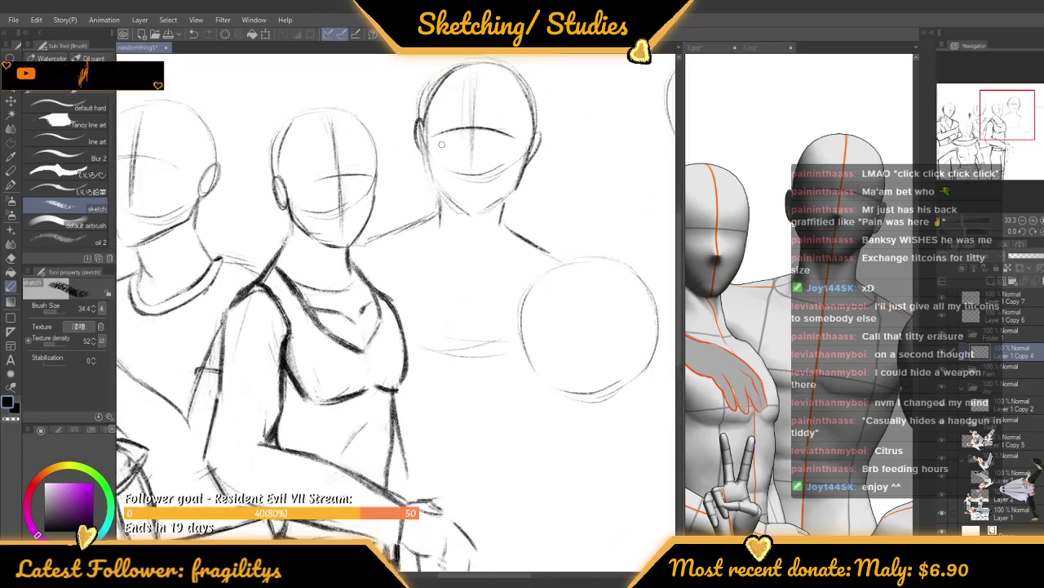
scroll(440, 179, "down", 3)
scroll(497, 230, "up", 3)
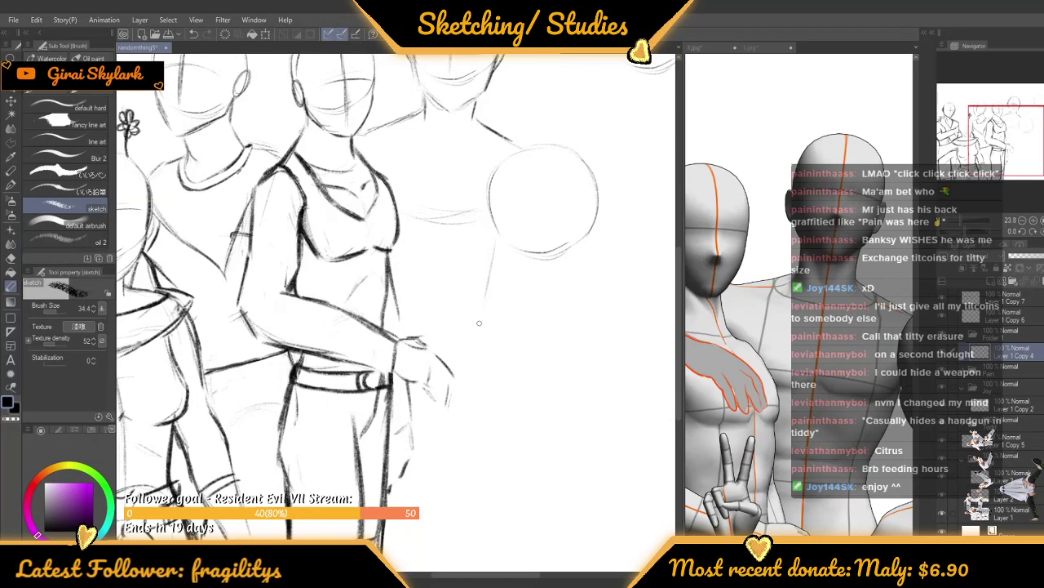
scroll(484, 283, "down", 3)
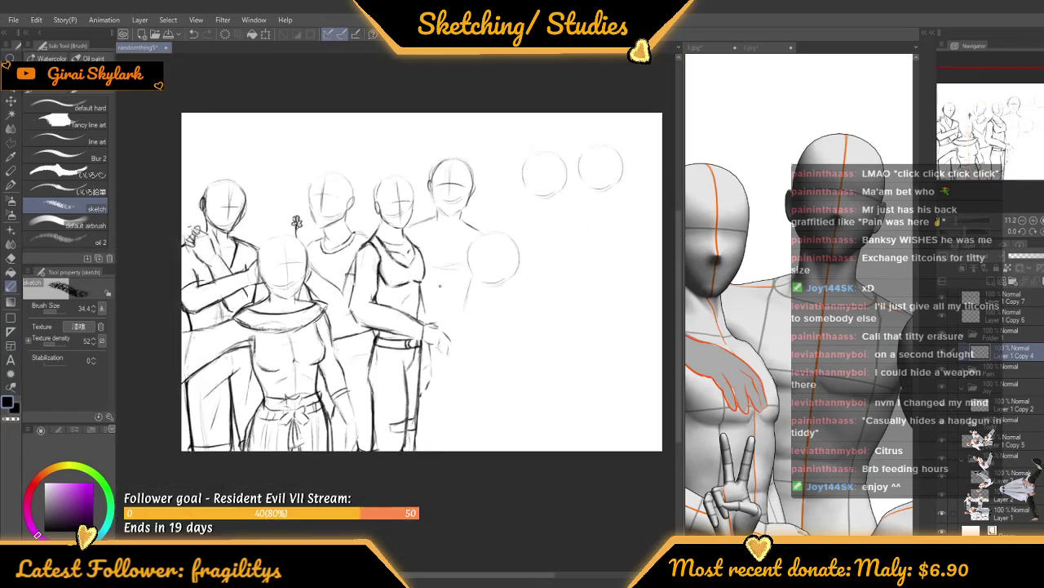
scroll(462, 282, "up", 3)
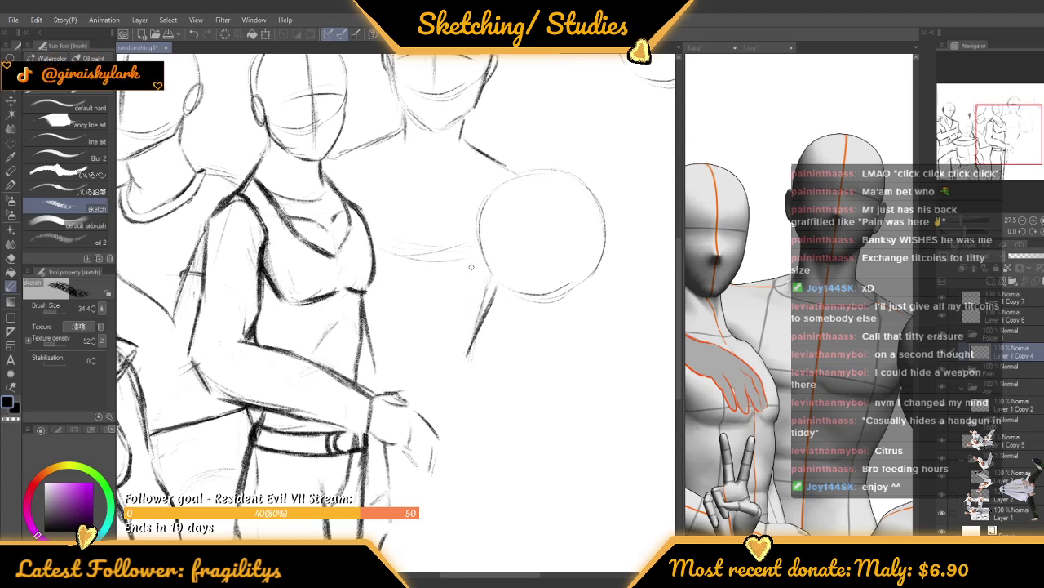
Define the lower chest contours of the new figure over the faint guideline beside the tank-top figure
scroll(470, 266, "down", 3)
scroll(475, 272, "up", 3)
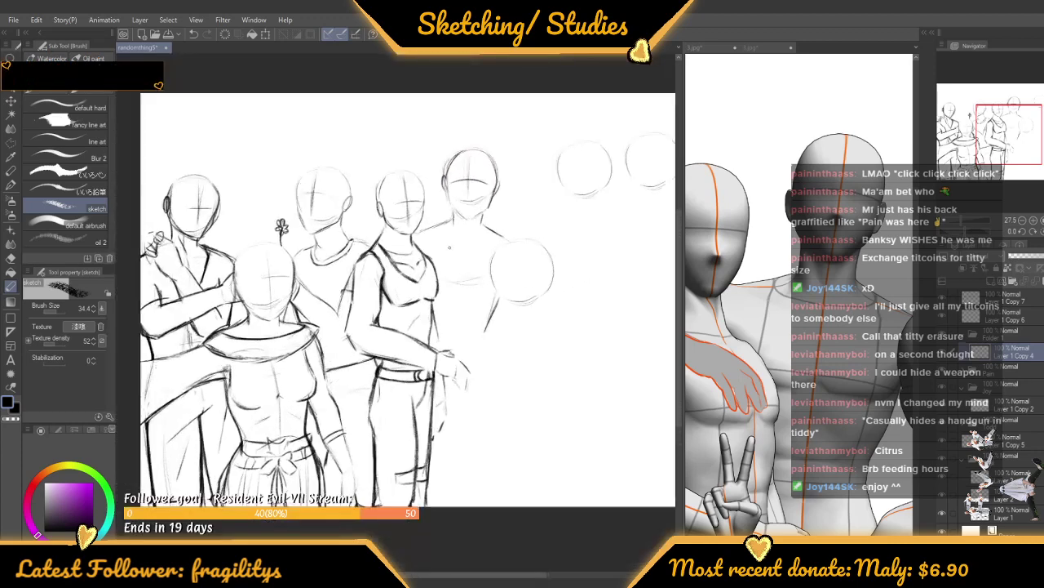
scroll(474, 272, "up", 3)
left_click_drag(416, 286, 519, 302)
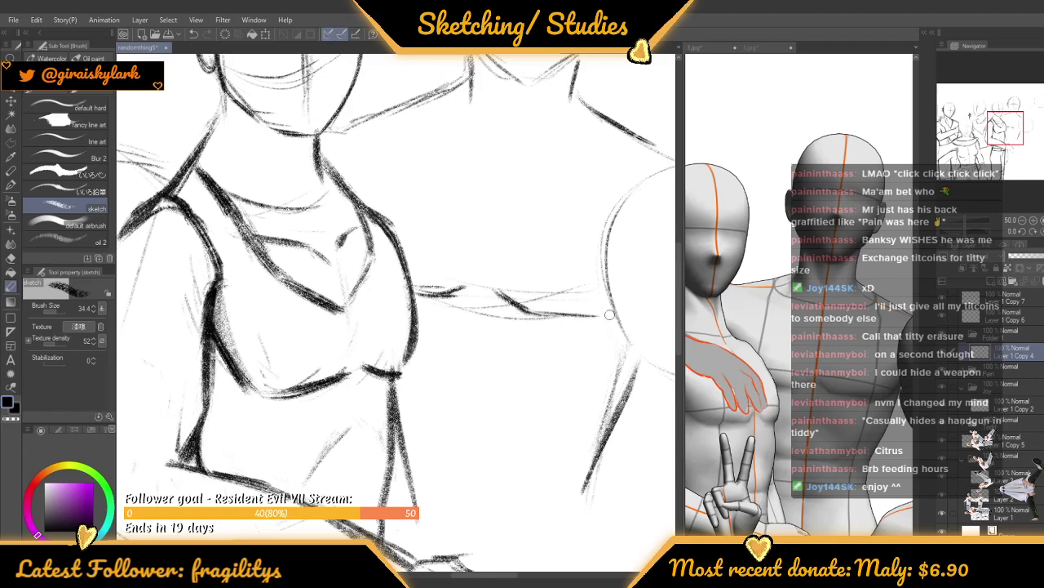
scroll(470, 273, "down", 4)
scroll(471, 278, "up", 4)
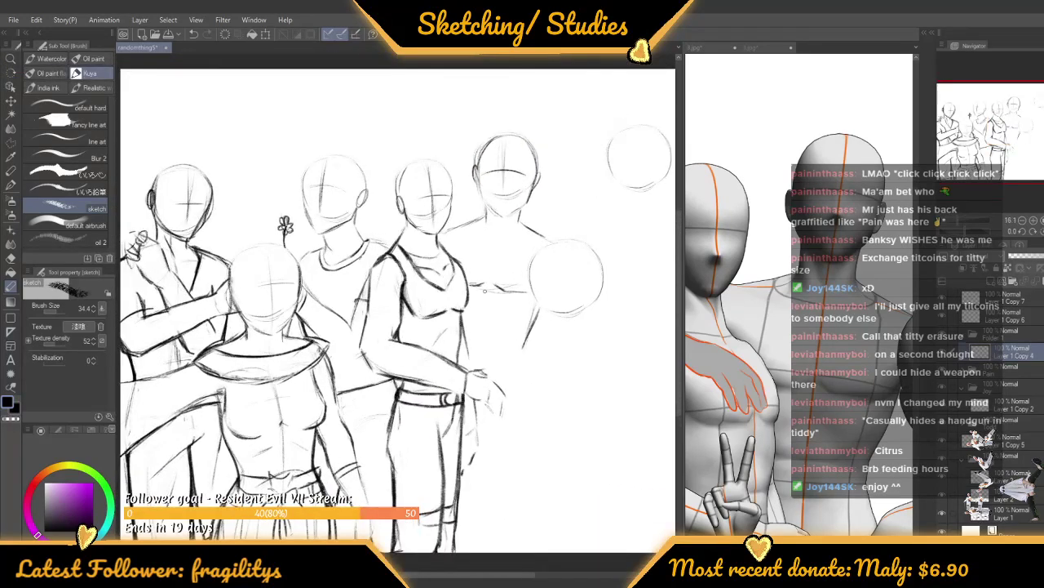
mouse_move(466, 289)
left_mouse_down()
mouse_move(485, 282)
mouse_move(462, 289)
left_mouse_up()
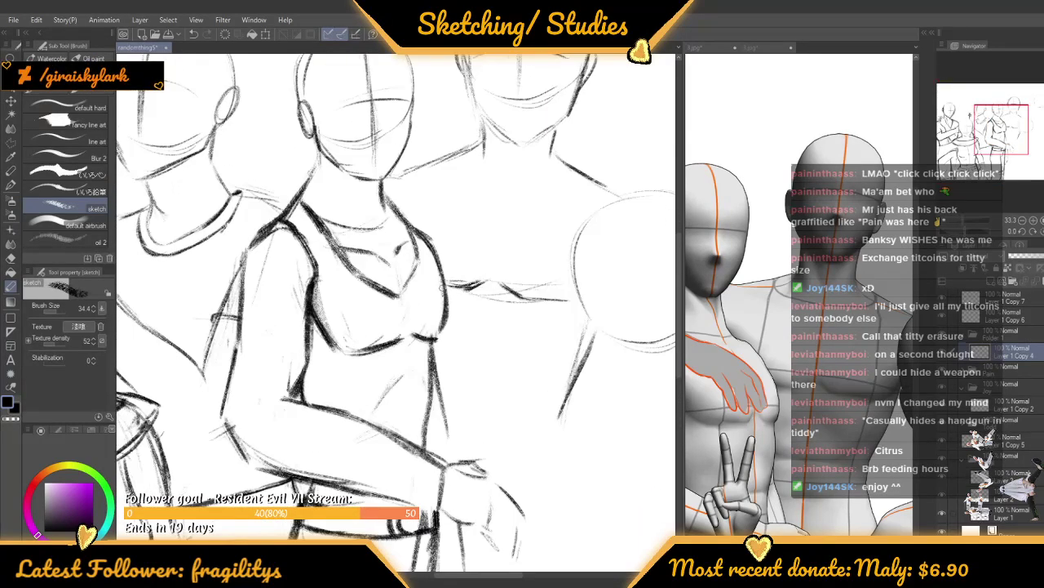
scroll(472, 278, "down", 4)
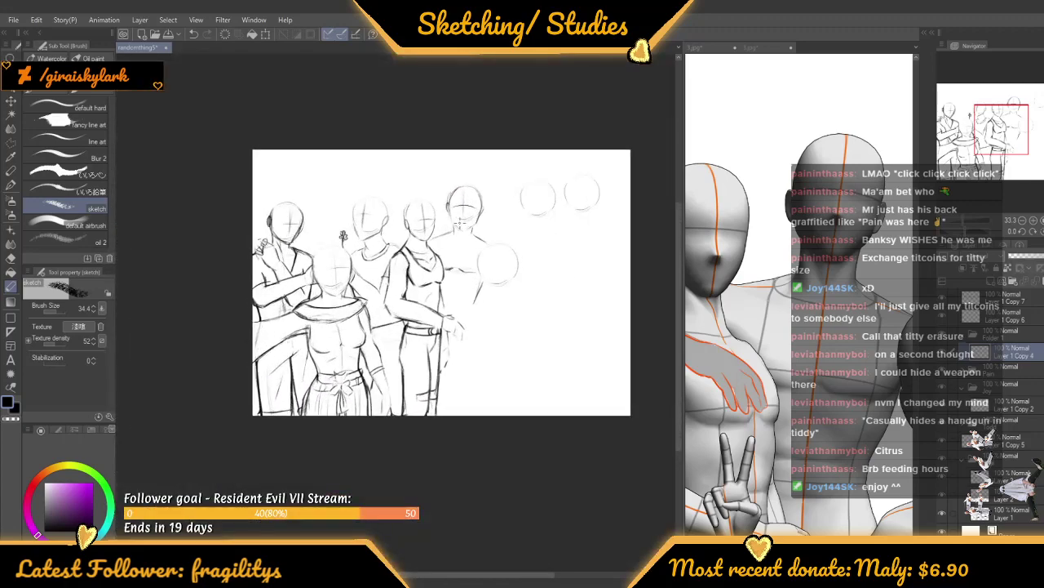
scroll(472, 278, "up", 4)
scroll(471, 228, "up", 3)
left_click_drag(374, 287, 439, 312)
key("ctrl+z")
key("ctrl+z")
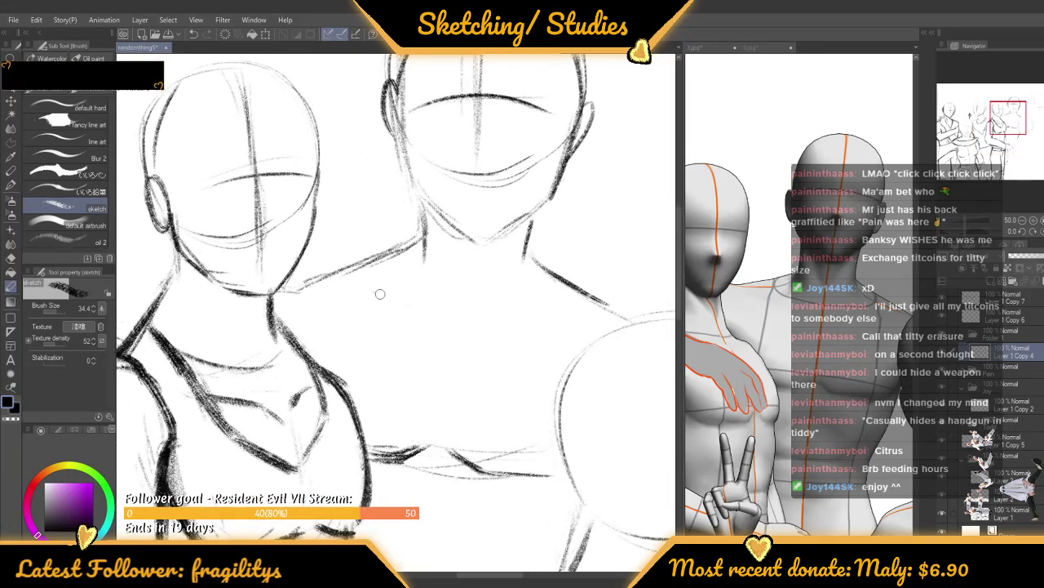
Sketch both collarbone lines below the neck of the bare-chested figure behind the tank-top figure
left_click_drag(375, 289, 413, 307)
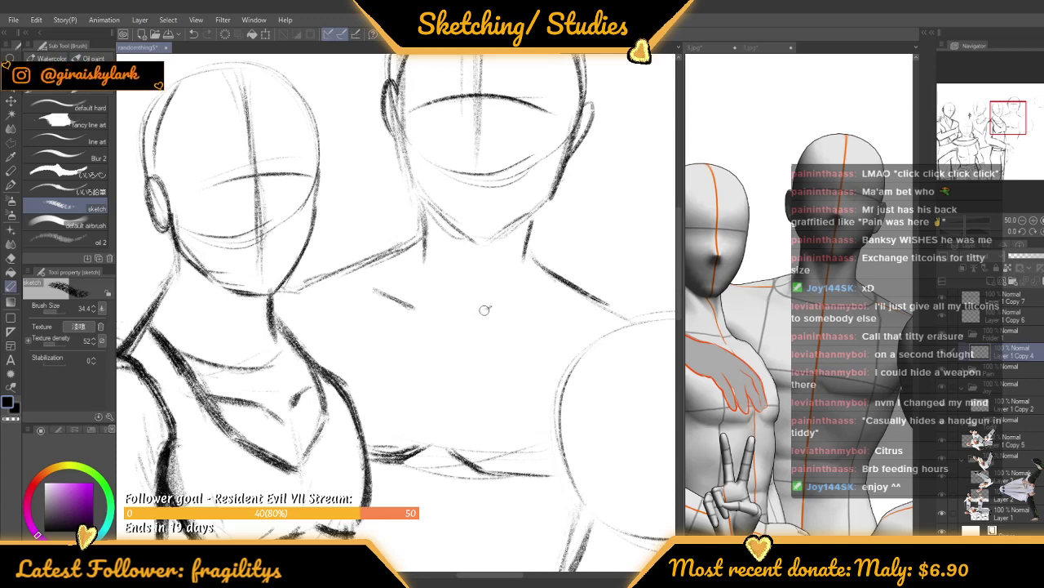
mouse_move(476, 318)
left_mouse_down()
mouse_move(563, 303)
mouse_move(544, 299)
left_mouse_up()
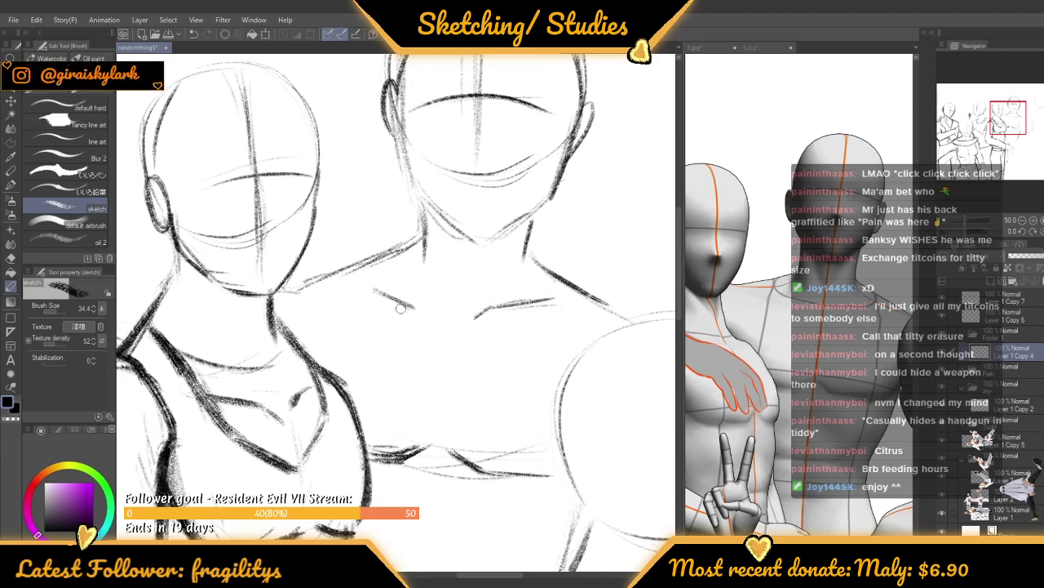
scroll(411, 256, "down", 9)
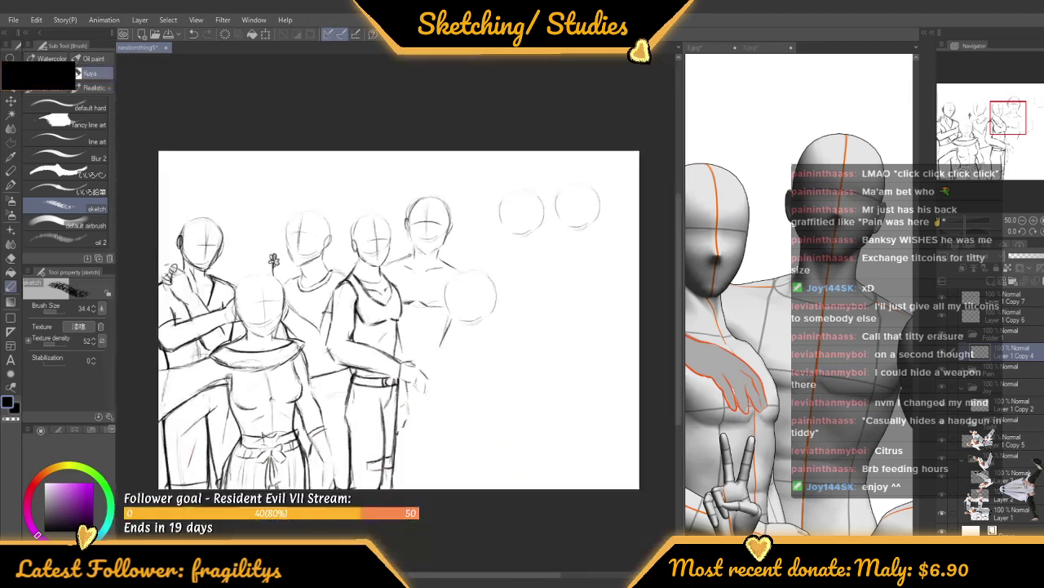
Extend the rear figure's outer contour from the waist over the hip and down the leg to the canvas edge
scroll(446, 328, "up", 5)
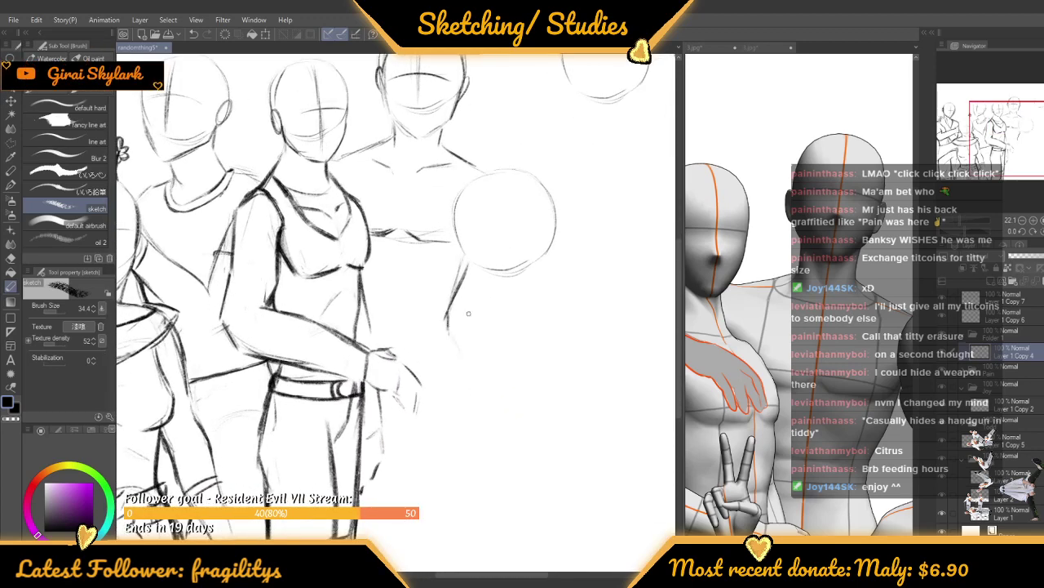
scroll(469, 314, "down", 3)
scroll(762, 167, "down", 4)
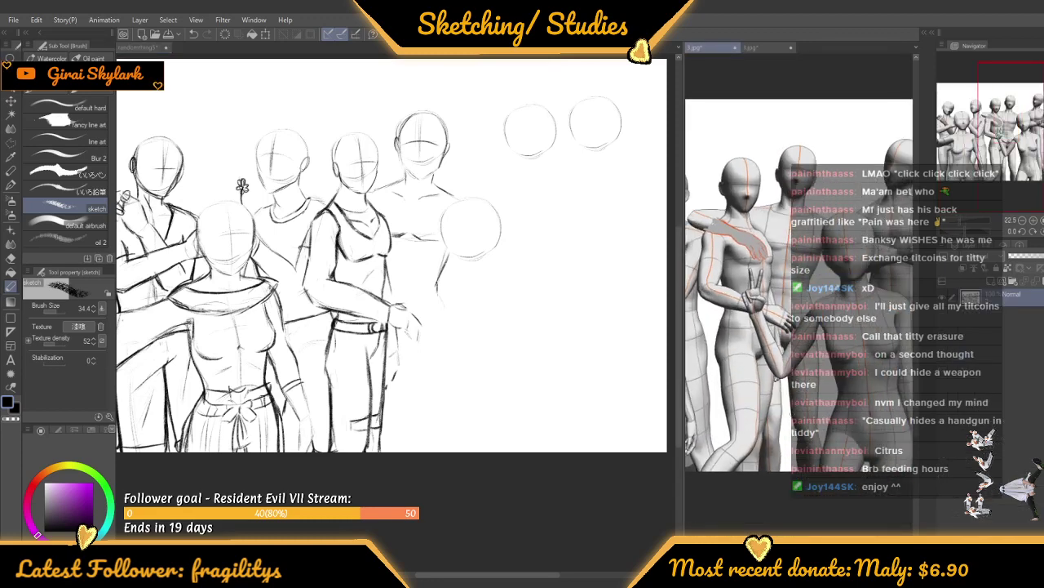
scroll(778, 422, "up", 1)
left_click(408, 269)
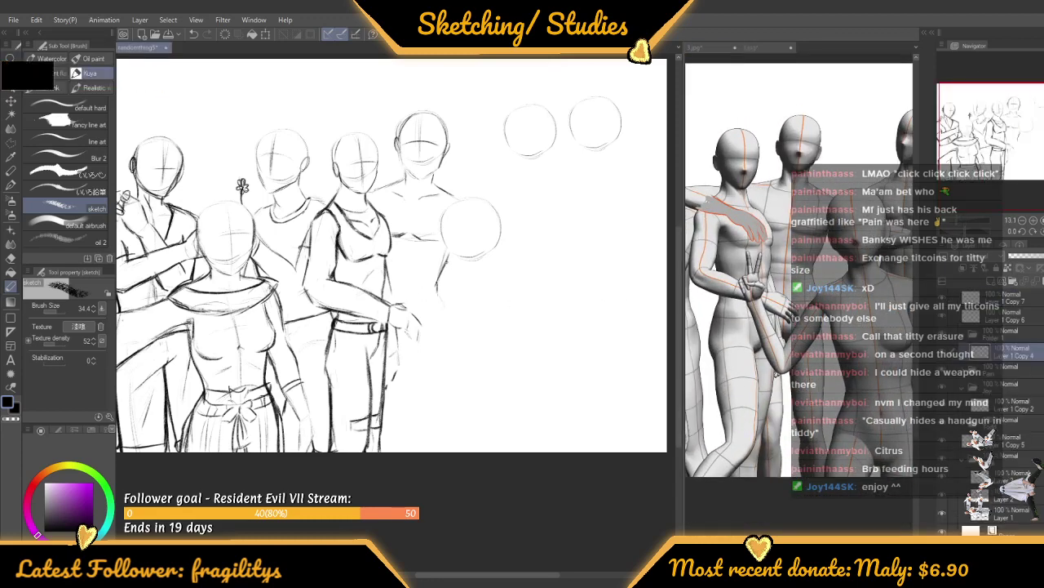
scroll(450, 306, "up", 1)
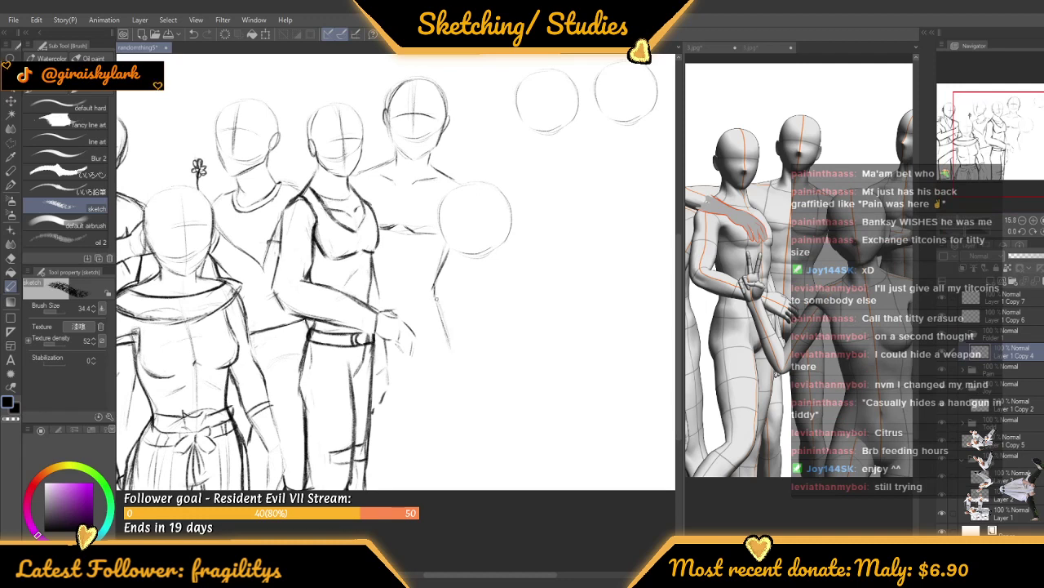
left_click_drag(443, 337, 448, 431)
left_click_drag(449, 380, 449, 461)
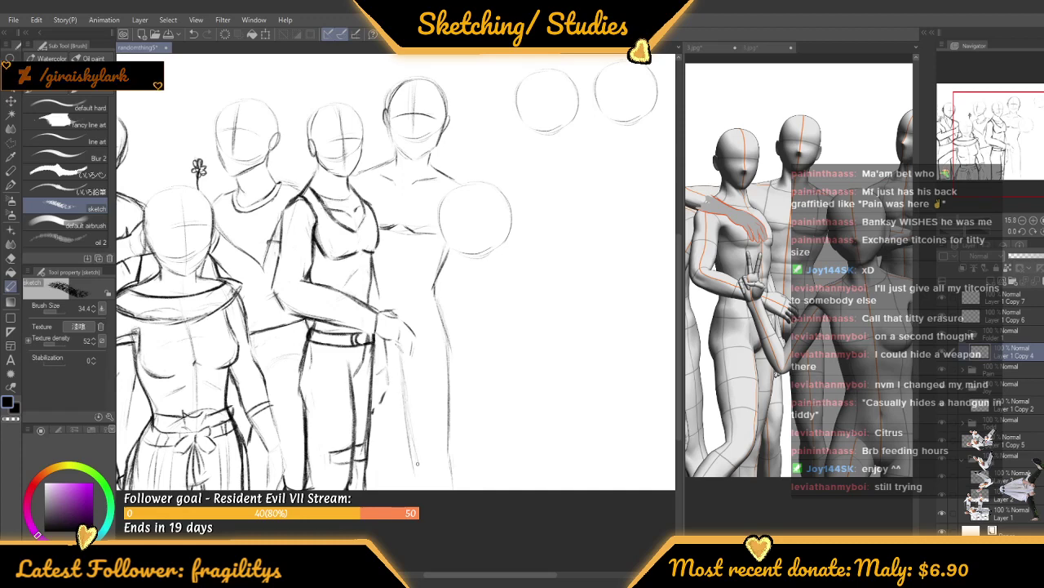
Sketch the rear figure's inner leg line beside the tank-top figure's trousers, below the hanging hand
scroll(449, 279, "down", 3)
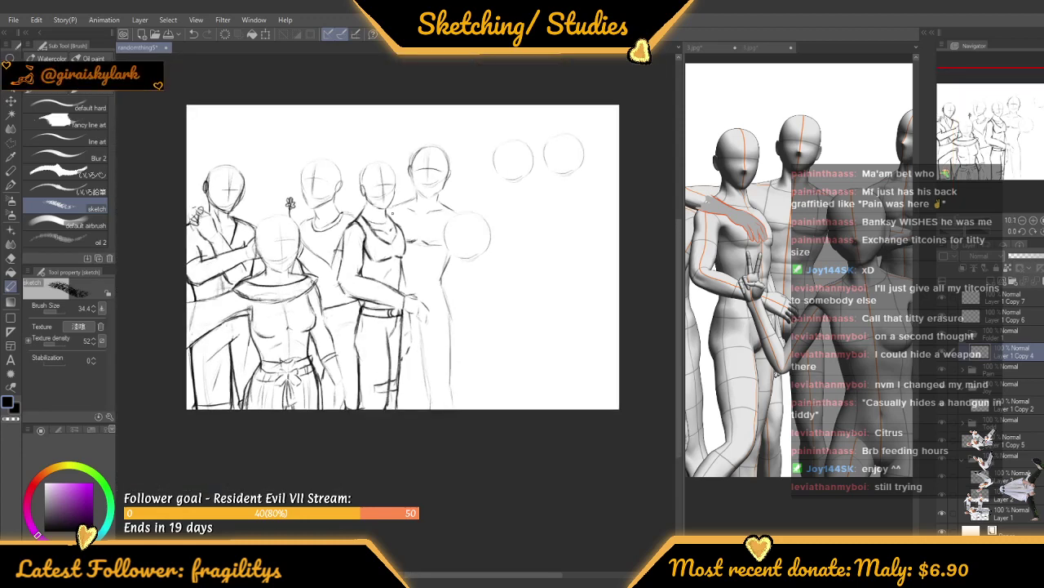
scroll(389, 402, "up", 2)
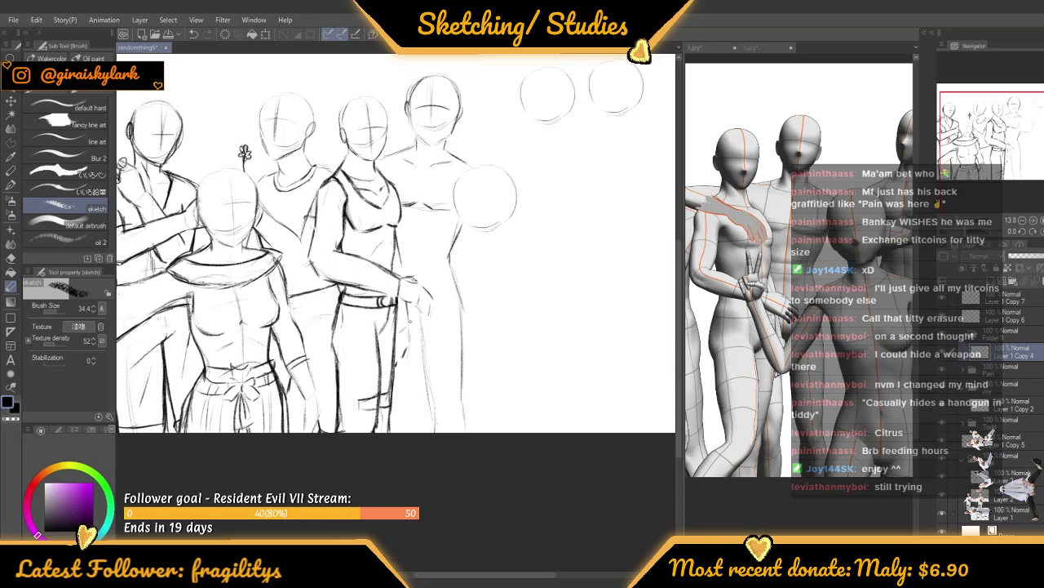
left_click_drag(412, 325, 405, 382)
left_click_drag(411, 346, 400, 404)
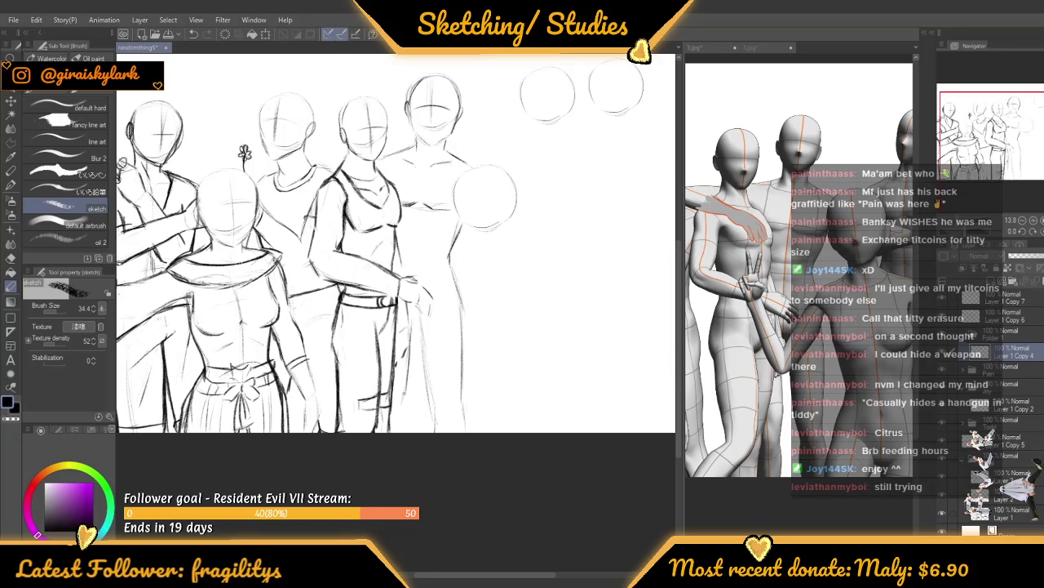
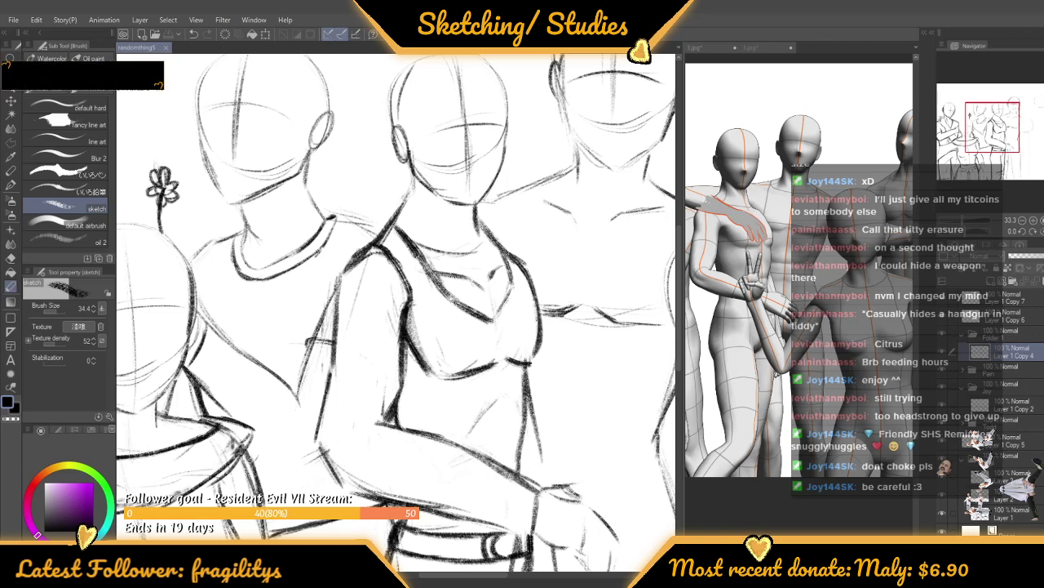
Strengthen the upper contour of the arm passing behind the tank-top figure's neck toward the round-collared figure's shoulder
scroll(367, 197, "down", 3)
key("ctrl+minus")
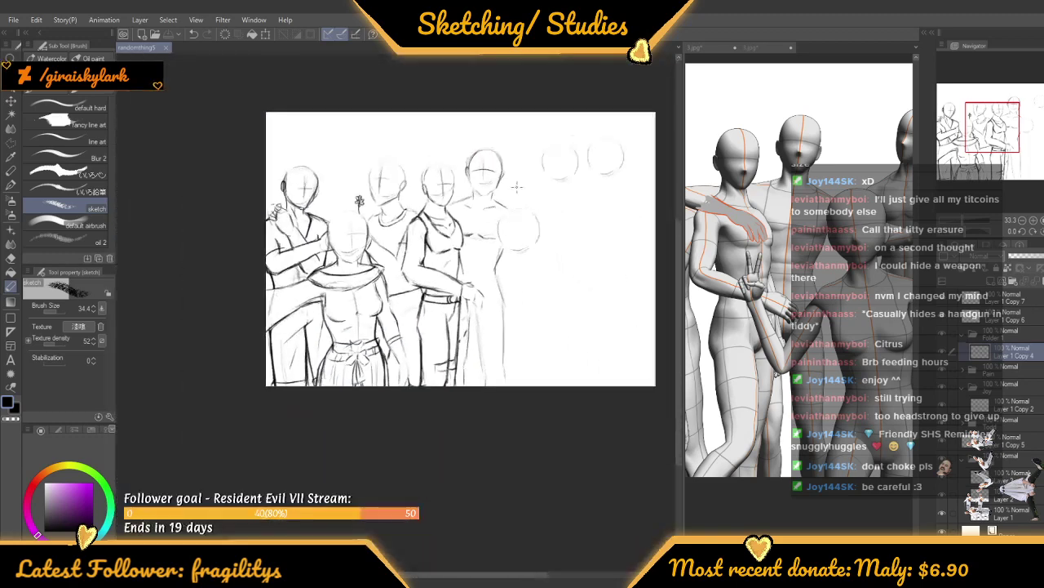
scroll(461, 152, "up", 5)
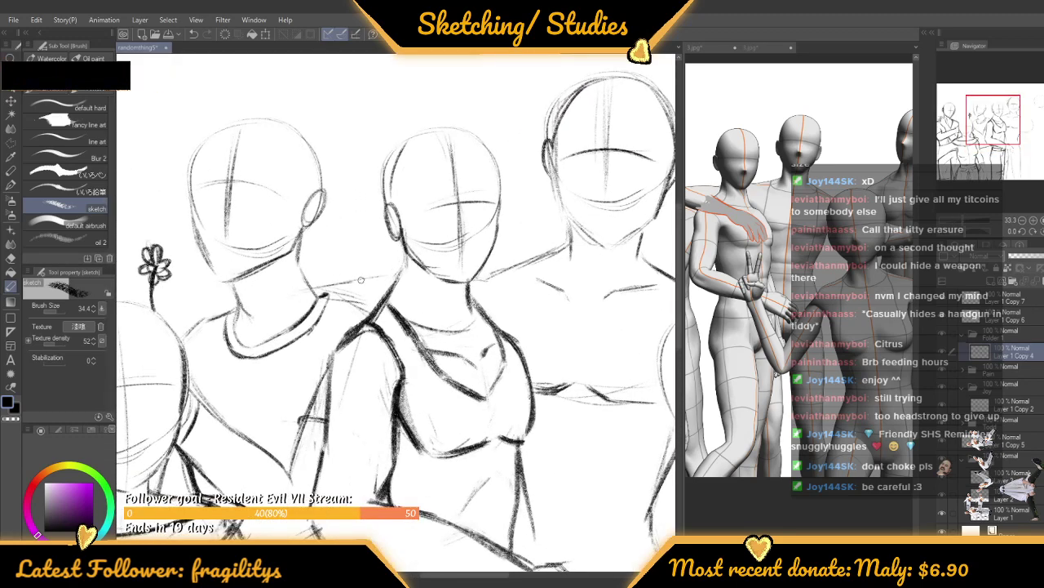
scroll(516, 238, "down", 1)
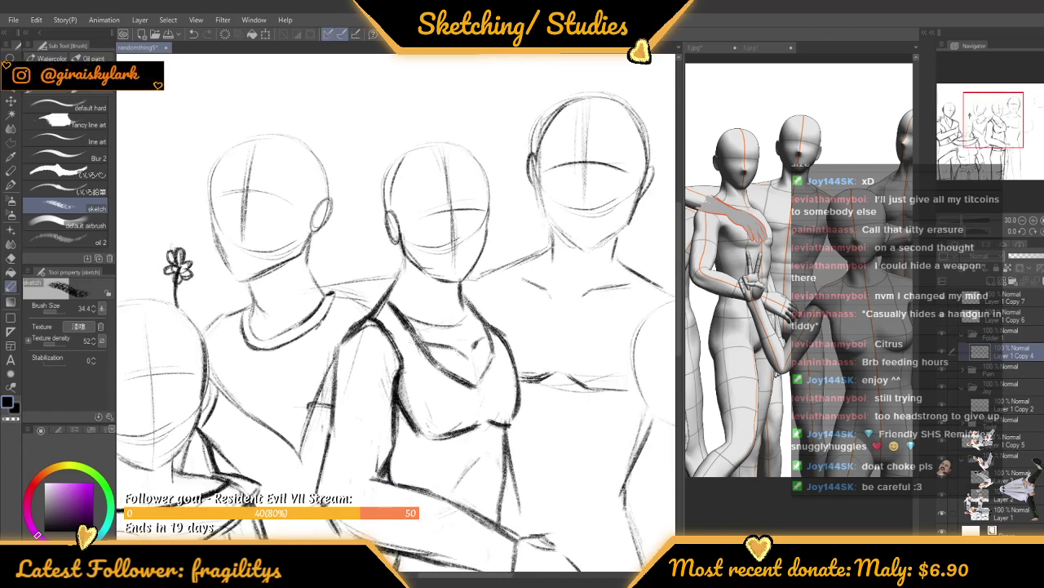
scroll(332, 339, "up", 1)
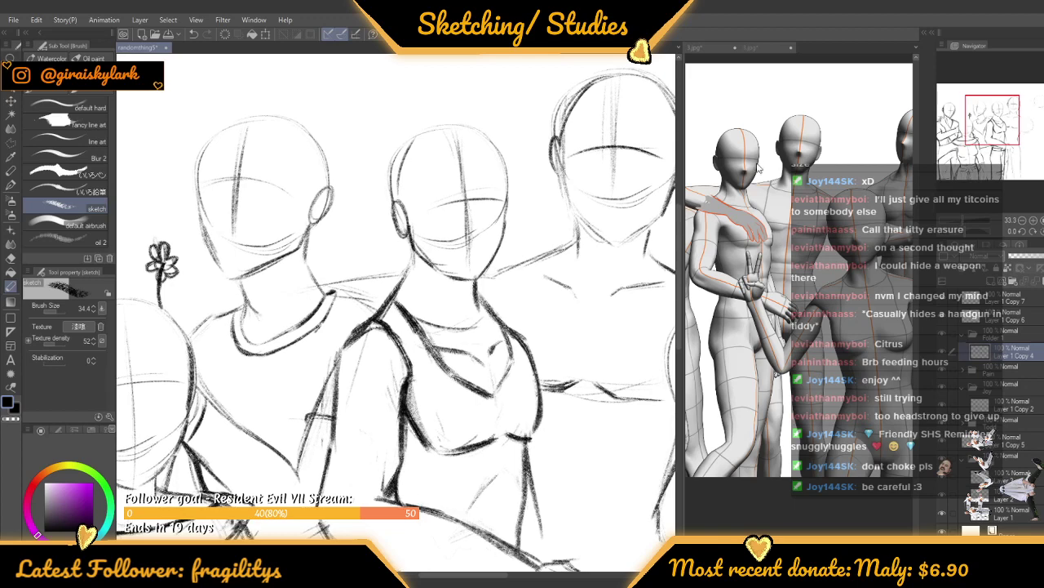
scroll(760, 169, "down", 3)
left_click(376, 311)
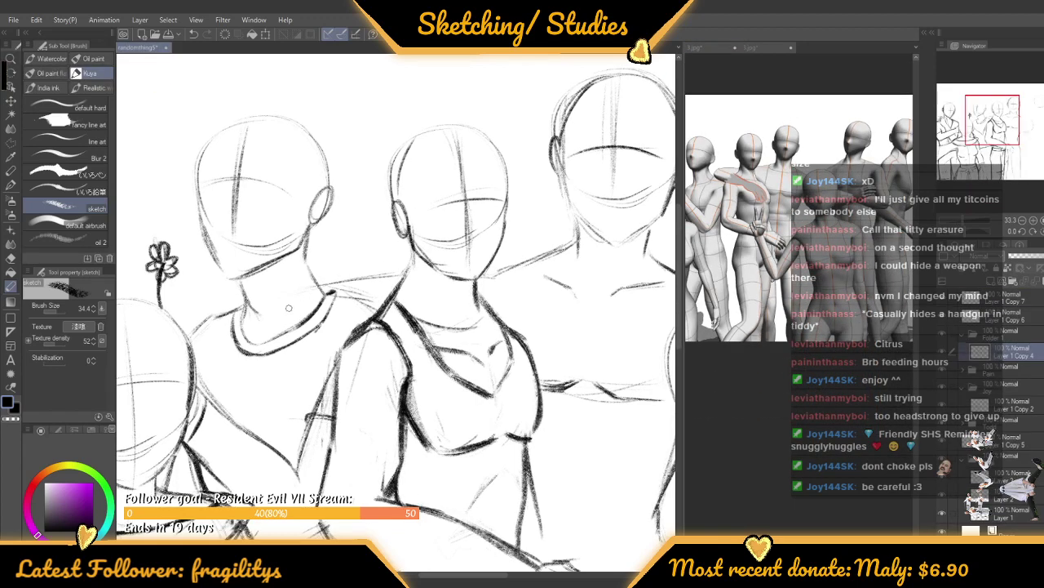
left_click_drag(324, 281, 403, 273)
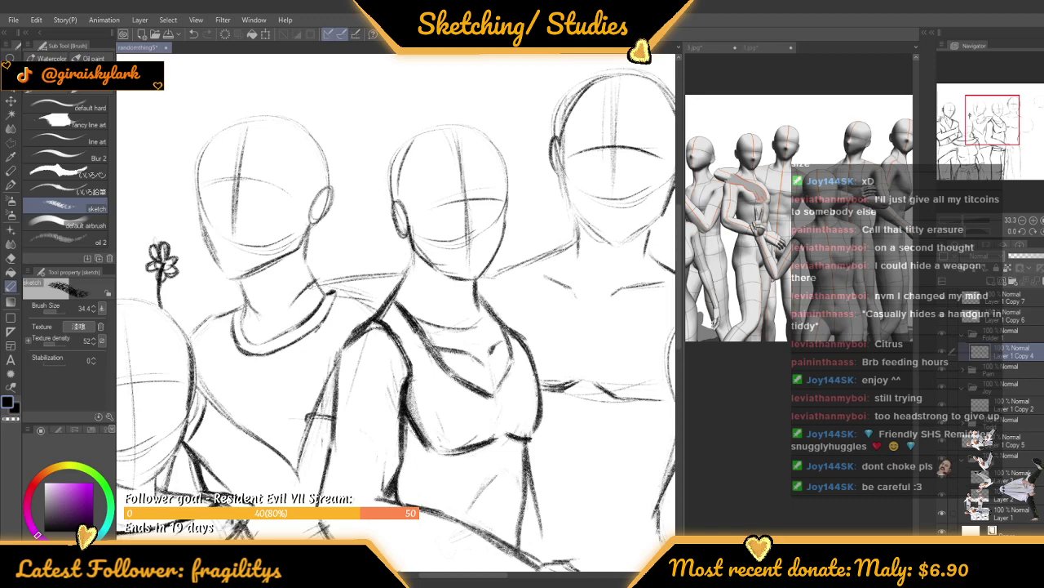
left_click_drag(324, 281, 395, 263)
left_click_drag(332, 278, 403, 267)
scroll(573, 197, "down", 1)
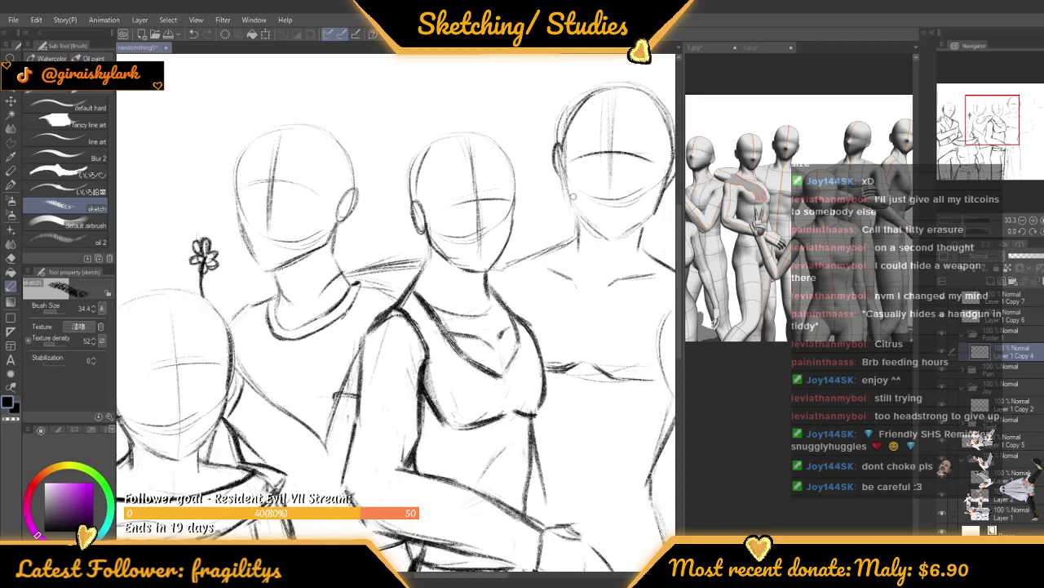
Extend the upper line of the outstretched arm down across the round-collared figure's neck
scroll(573, 196, "down", 5)
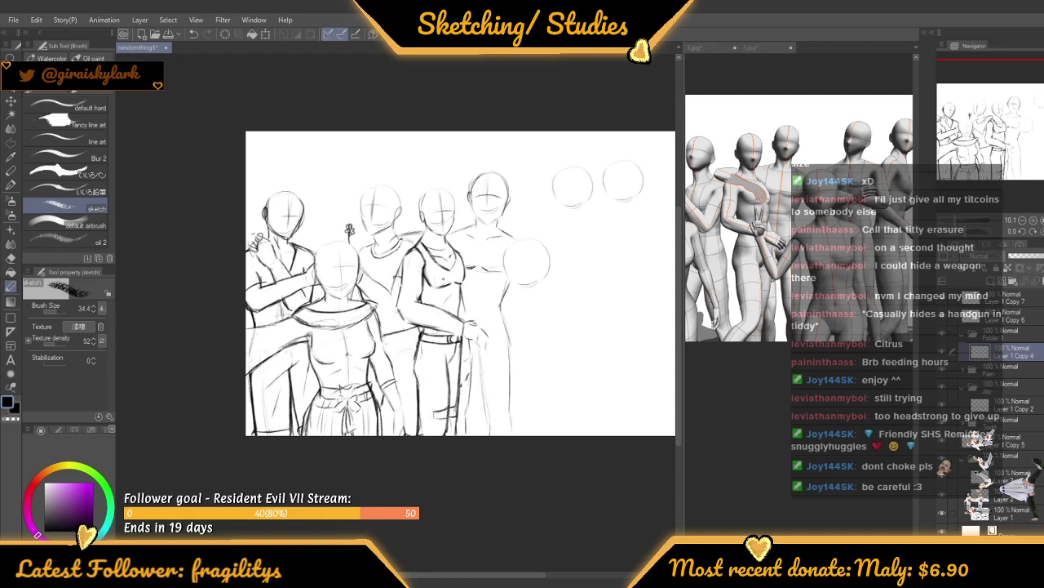
scroll(449, 236, "up", 2)
scroll(453, 227, "up", 4)
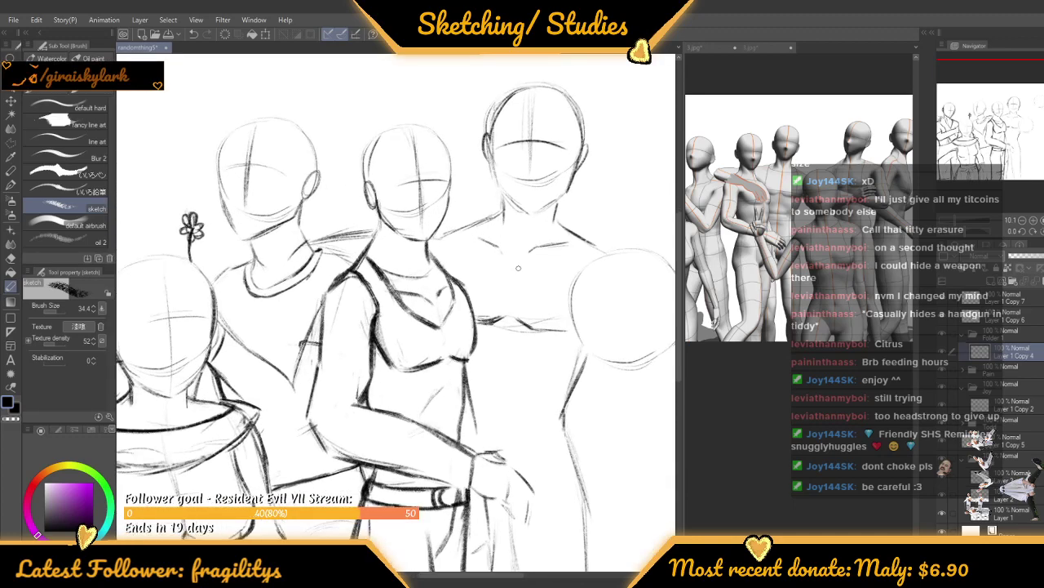
scroll(400, 343, "up", 2)
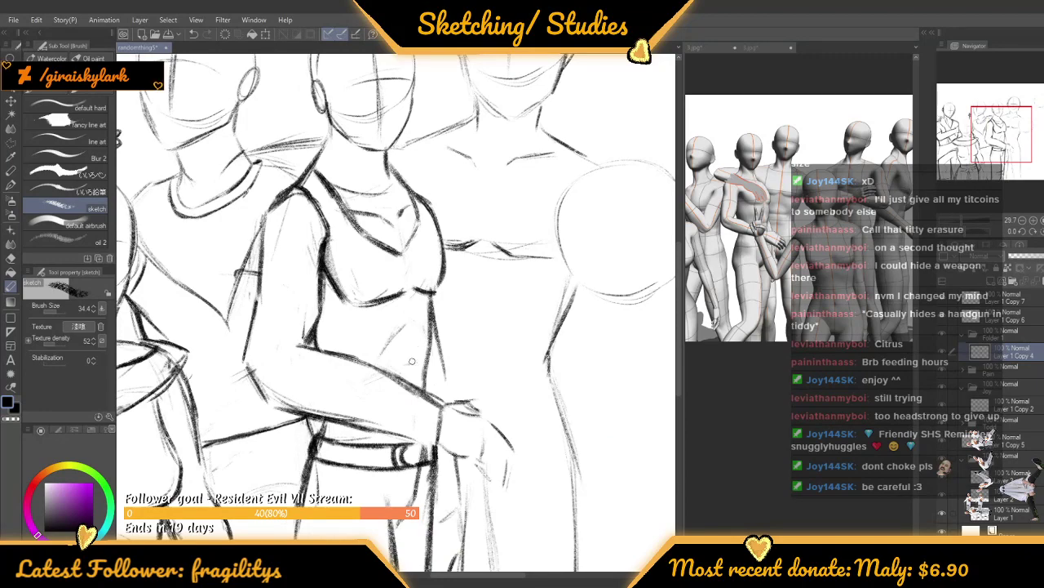
scroll(413, 374, "down", 3)
scroll(386, 200, "up", 4)
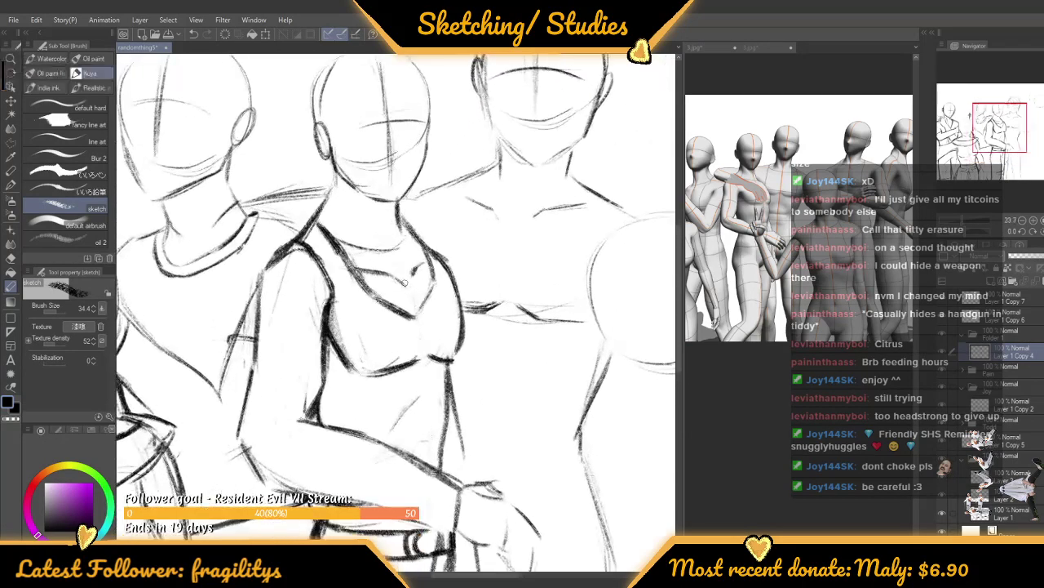
scroll(385, 200, "up", 3)
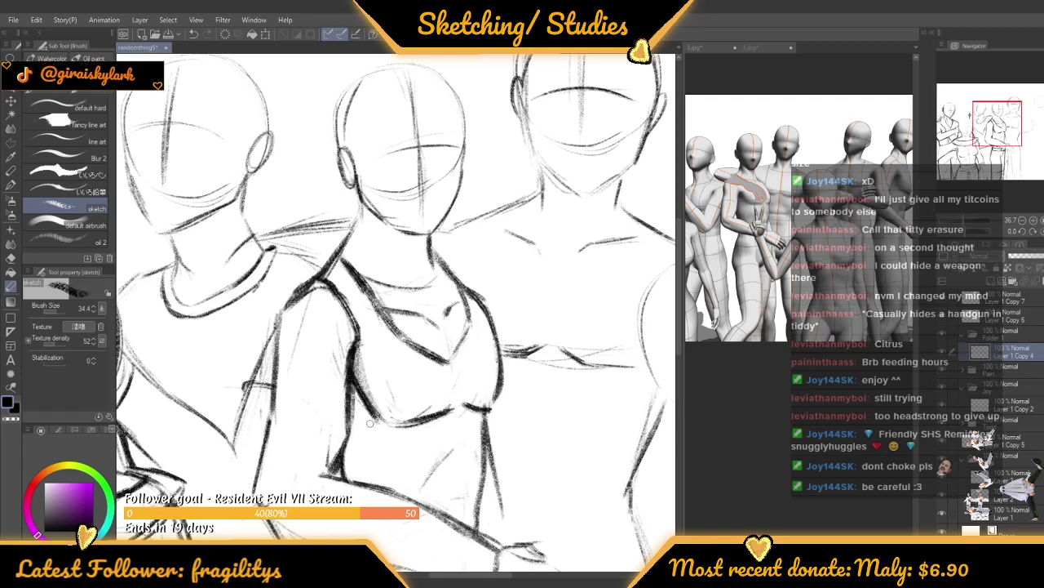
scroll(318, 253, "down", 2)
scroll(250, 253, "up", 3)
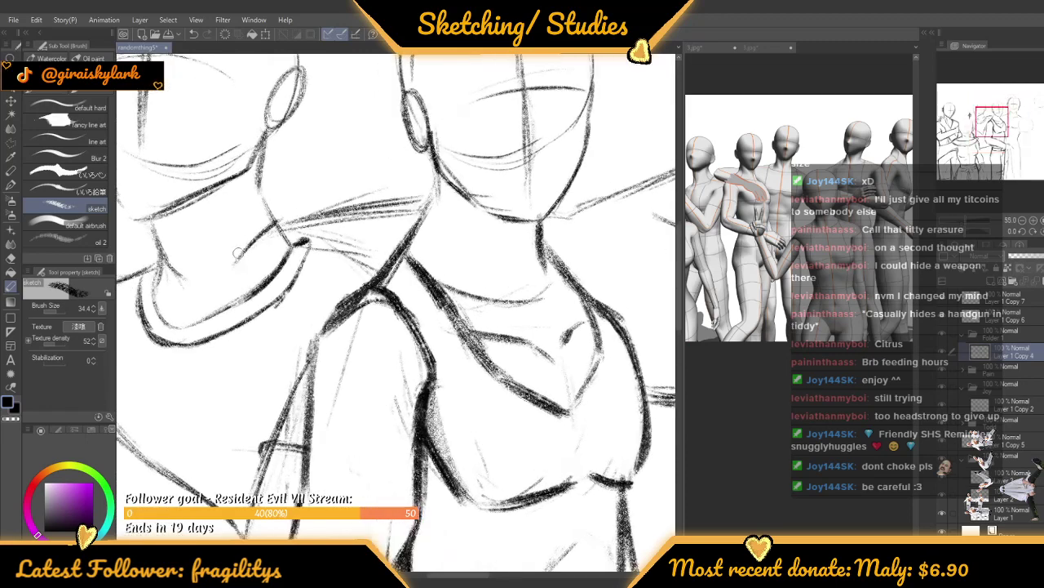
mouse_move(240, 256)
left_mouse_down()
mouse_move(285, 216)
mouse_move(414, 191)
left_mouse_up()
scroll(269, 228, "down", 2)
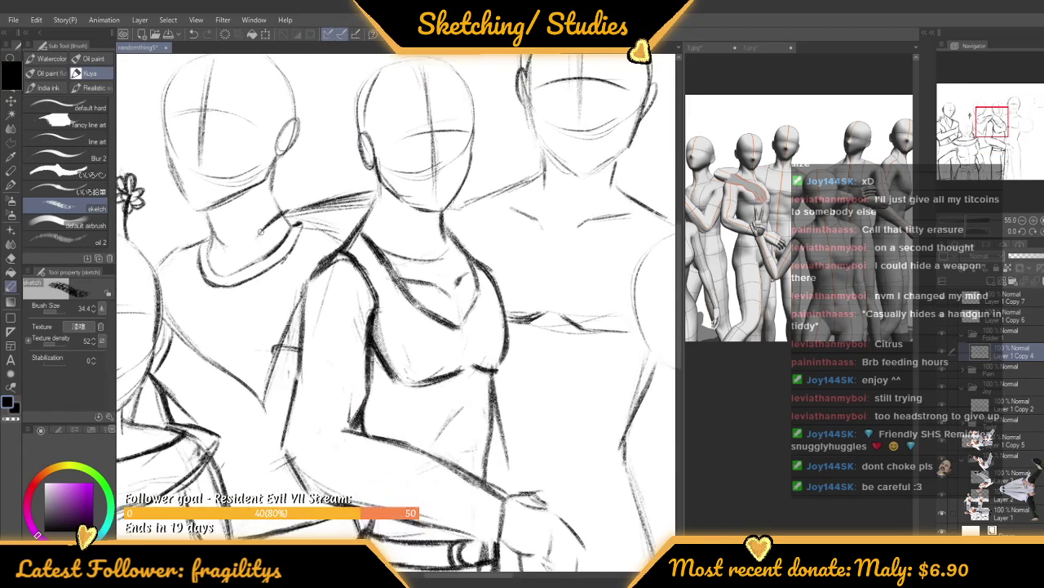
Draw the arm's lower contour diagonally from the round collar to the tank-top figure's shoulder
scroll(260, 232, "up", 2)
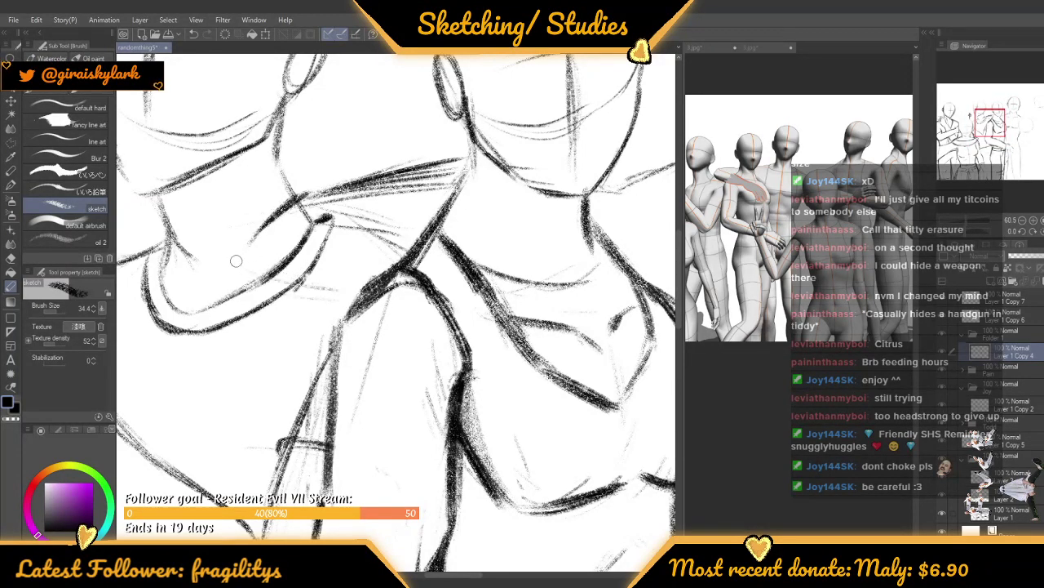
left_click_drag(236, 260, 429, 362)
scroll(268, 247, "down", 2)
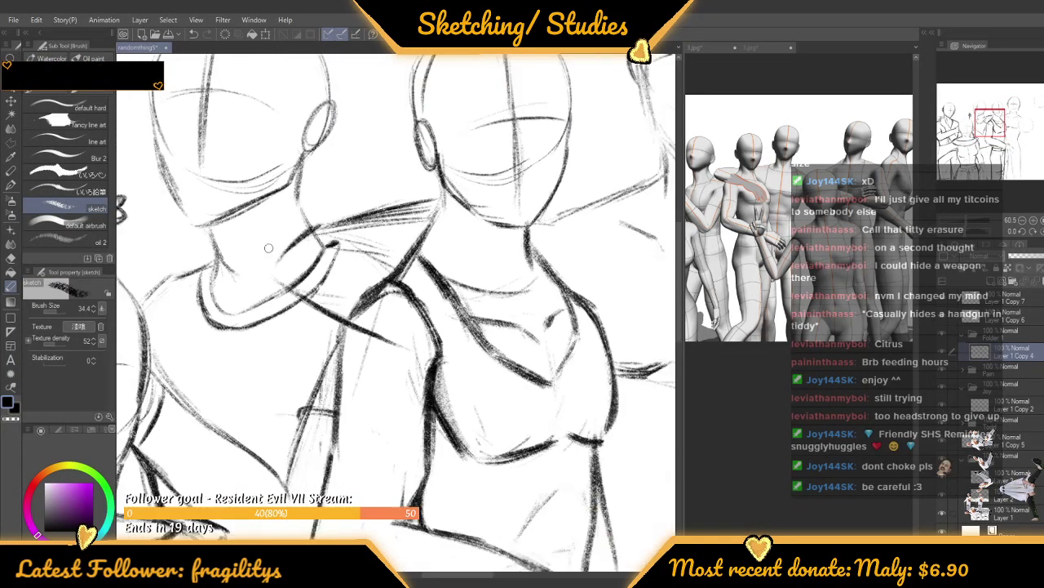
scroll(269, 248, "down", 3)
scroll(318, 204, "up", 1)
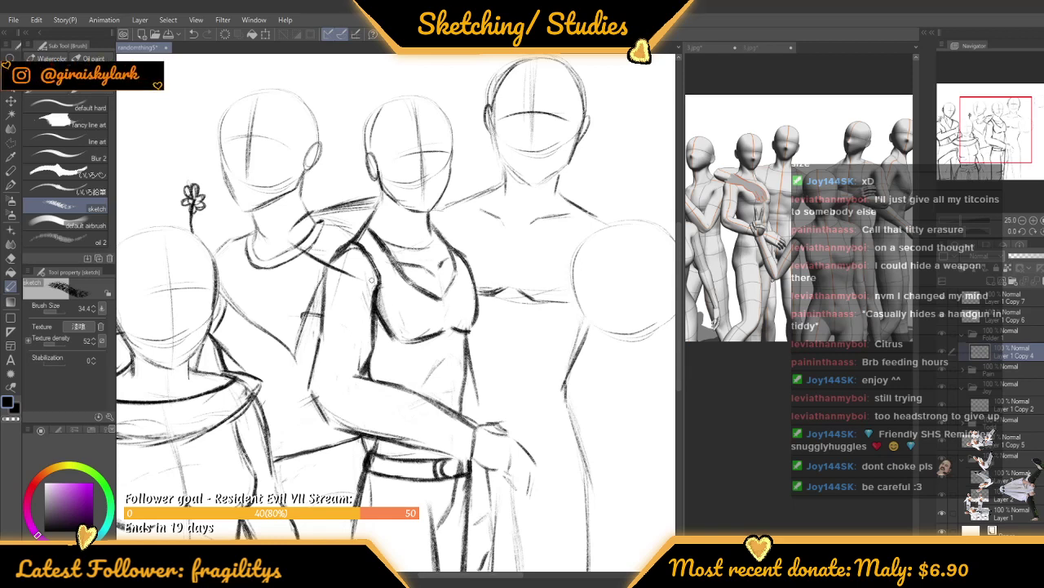
scroll(371, 280, "down", 2)
scroll(489, 229, "up", 3)
scroll(232, 251, "down", 3)
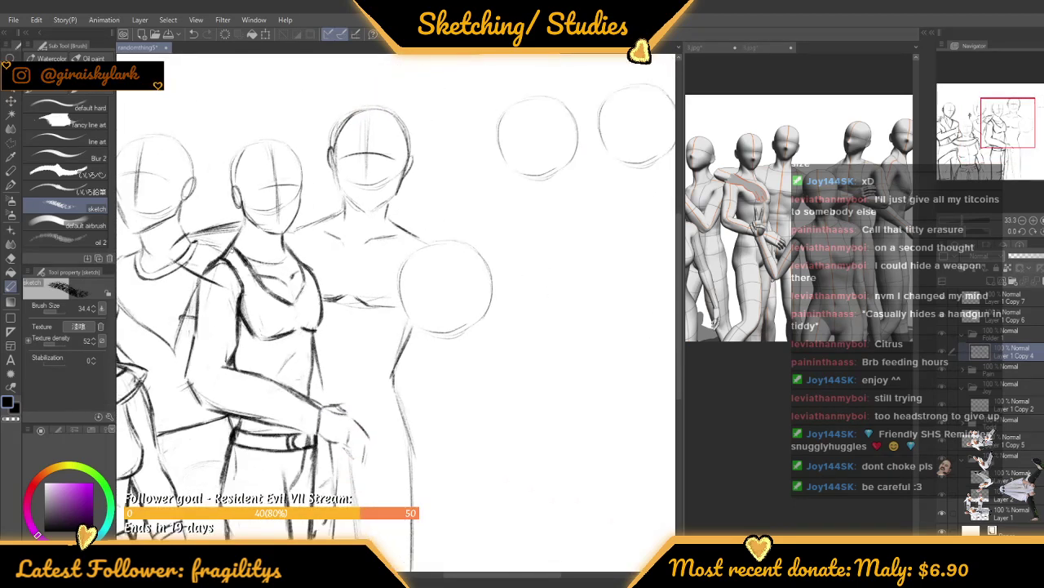
scroll(225, 219, "up", 1)
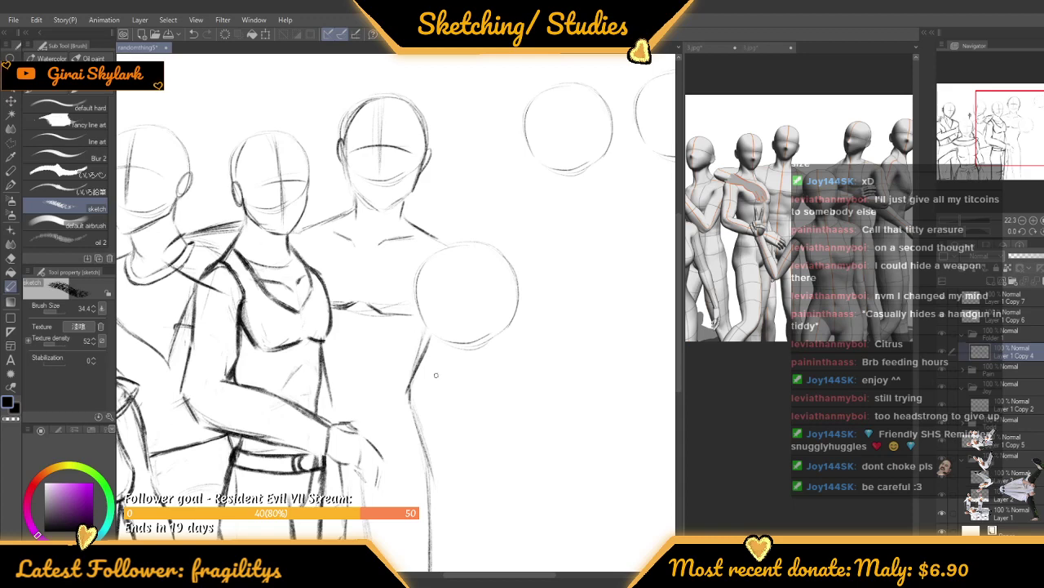
Continue the outstretched arm over the tank-top figure's near shoulder, drawing its upper and lower contours onto the chest
scroll(340, 251, "up", 5)
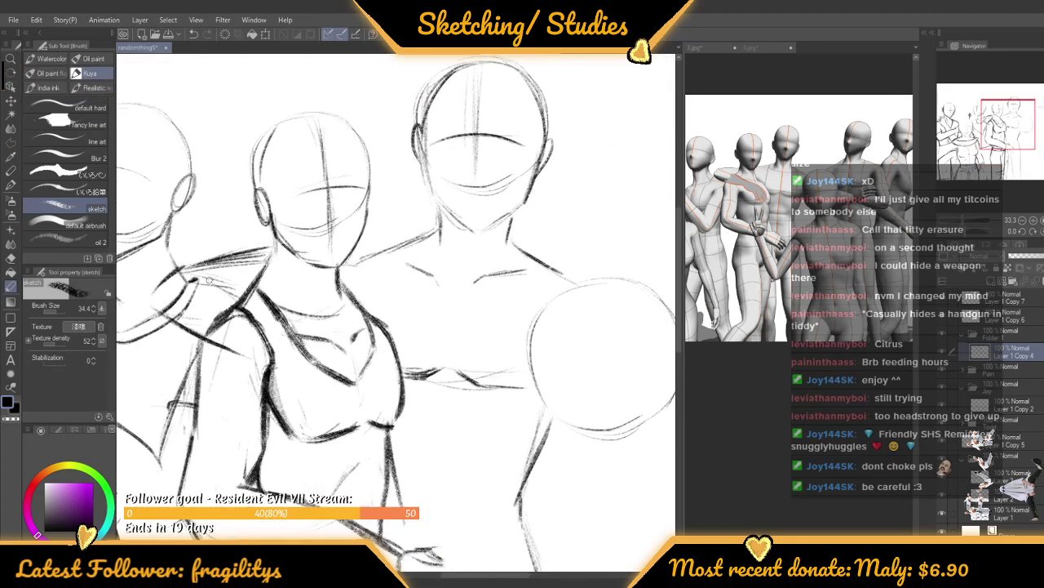
scroll(737, 247, "up", 8)
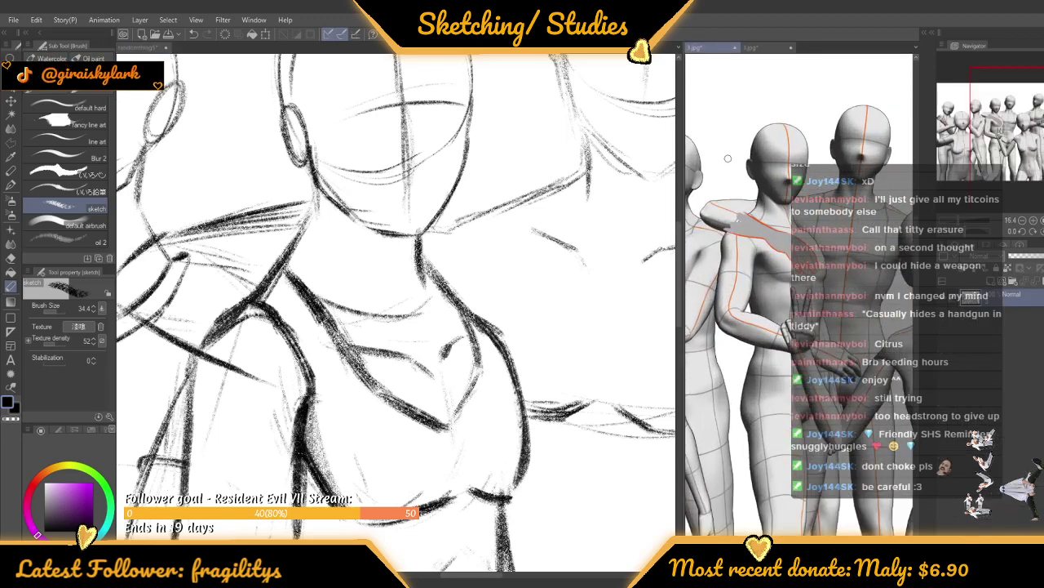
scroll(749, 214, "up", 2)
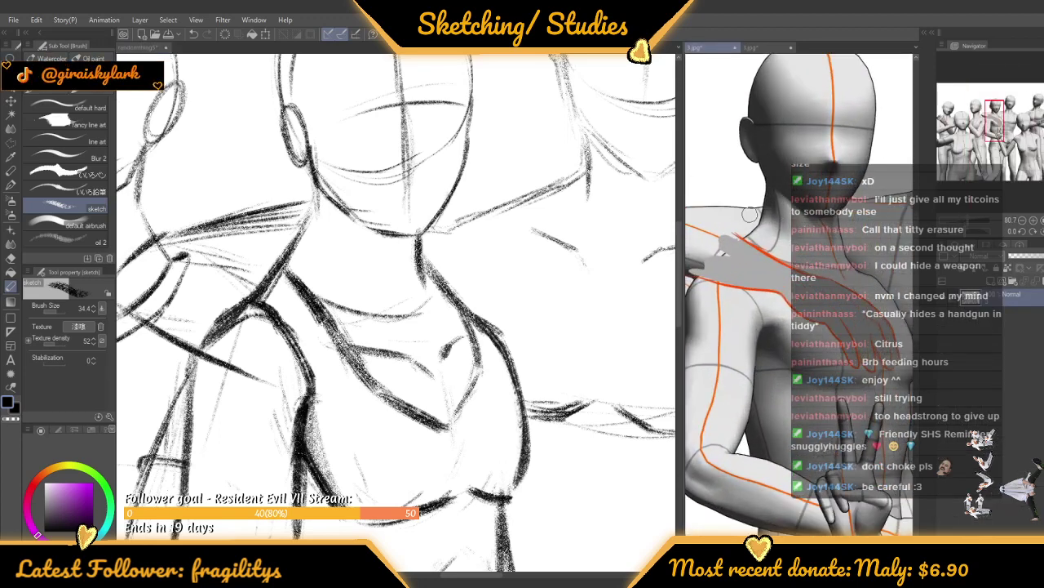
scroll(750, 215, "down", 1)
left_click(315, 269)
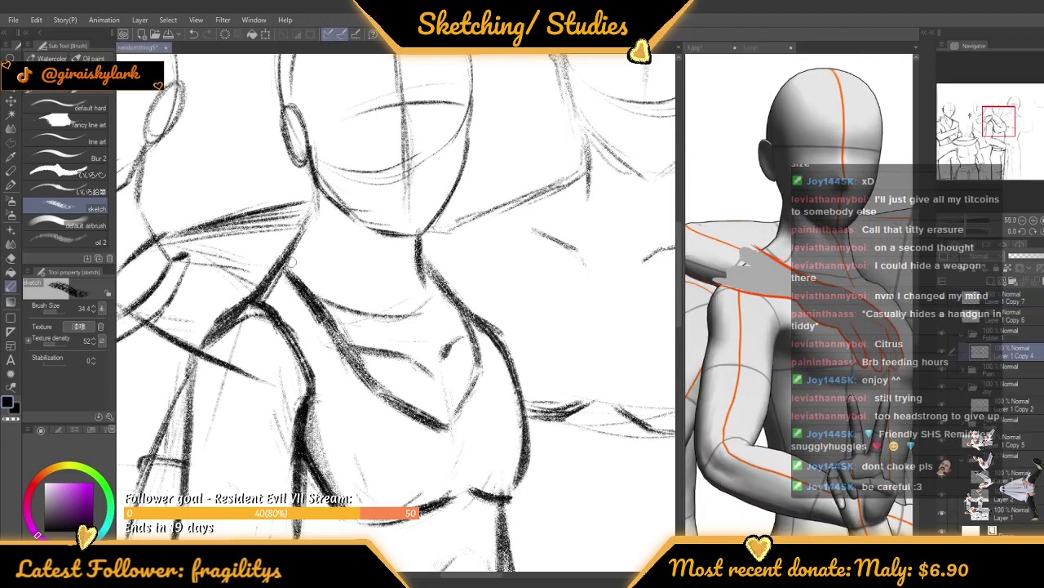
mouse_move(330, 336)
left_mouse_down()
mouse_move(258, 270)
mouse_move(326, 339)
left_mouse_up()
mouse_move(278, 289)
left_mouse_down()
mouse_move(330, 342)
mouse_move(398, 381)
left_mouse_up()
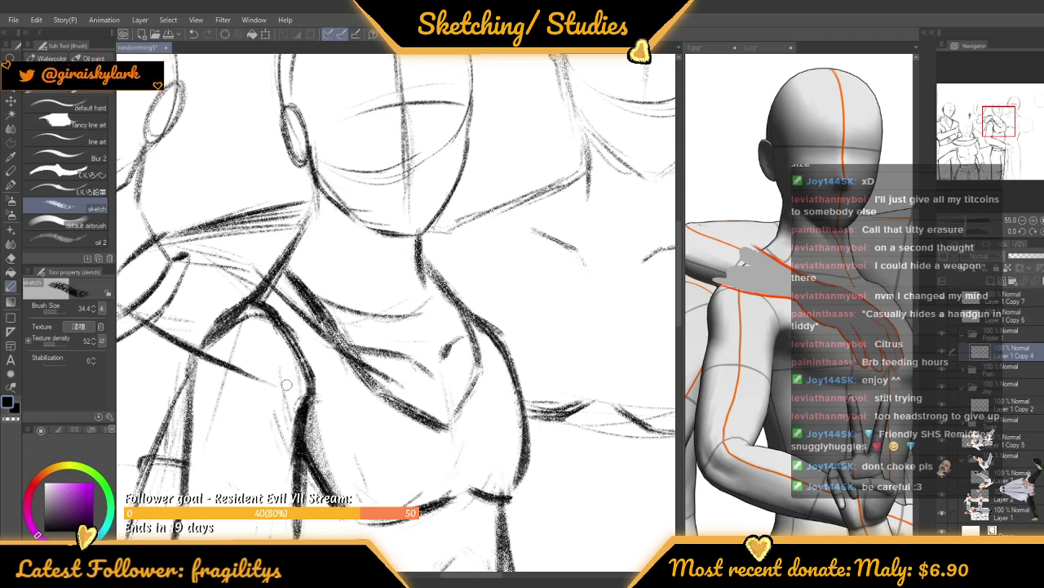
mouse_move(285, 397)
left_mouse_down()
mouse_move(331, 441)
mouse_move(374, 450)
left_mouse_up()
Outline the hand at the end of the outstretched arm, resting on the tank-top figure's chest
scroll(354, 291, "down", 3)
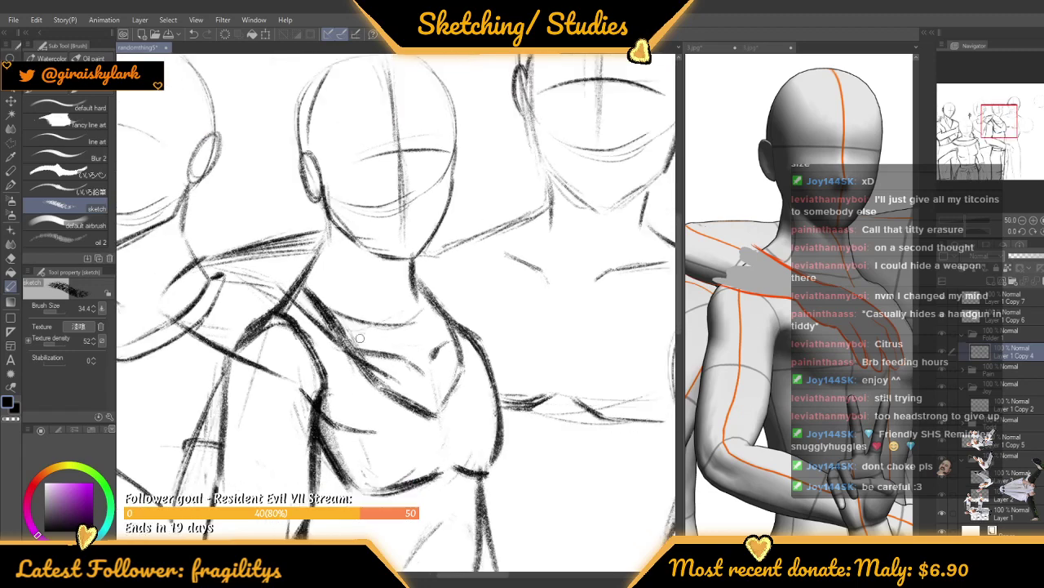
scroll(394, 357, "up", 3)
left_click_drag(364, 325, 404, 387)
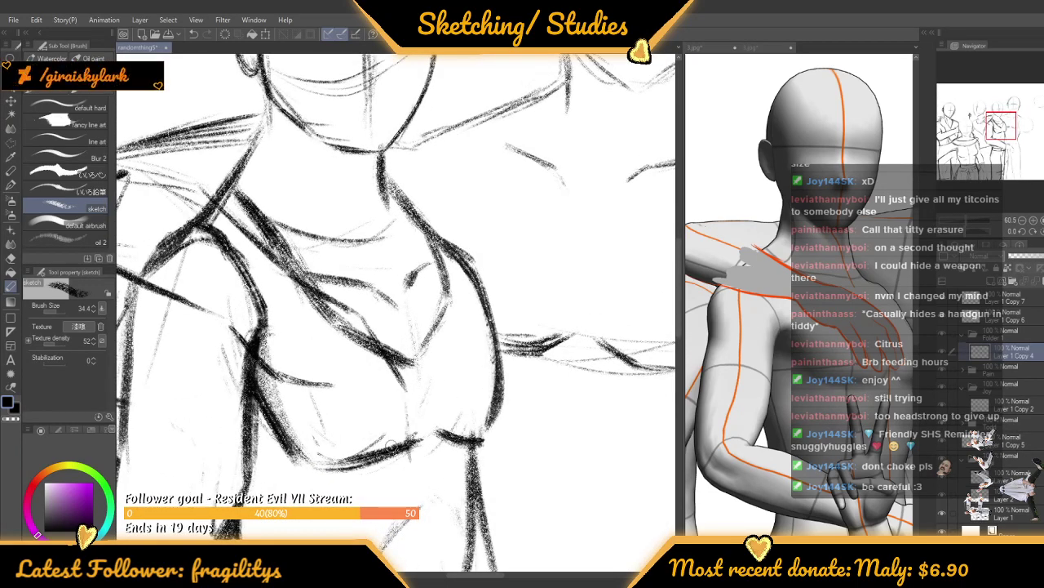
mouse_move(271, 366)
left_mouse_down()
mouse_move(311, 393)
mouse_move(340, 444)
mouse_move(407, 456)
left_mouse_up()
Strengthen the rear figure's jaw contour and the shoulder line running behind the tank-top figure's chin
scroll(396, 330, "down", 6)
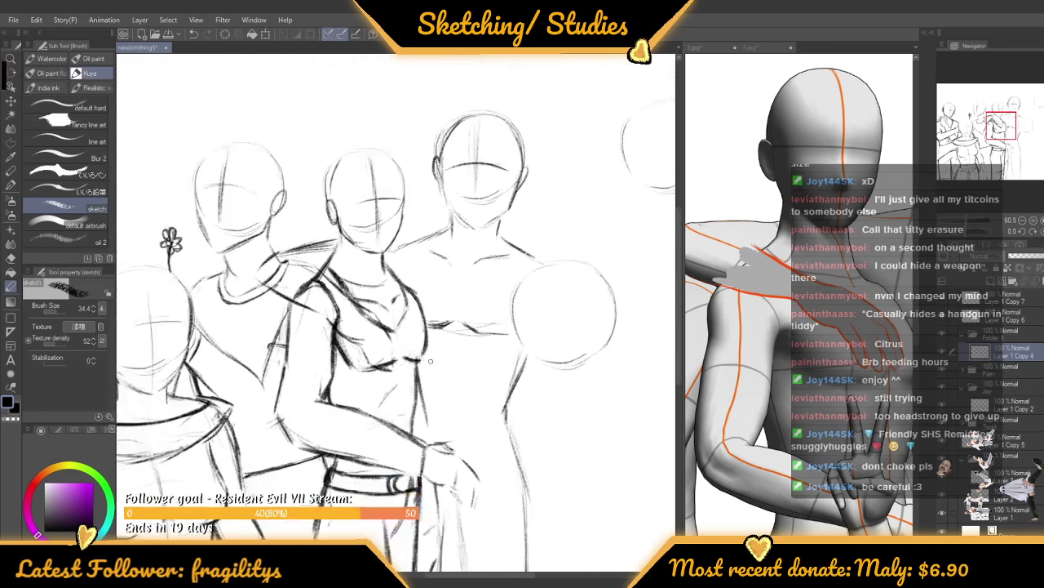
scroll(400, 295, "up", 6)
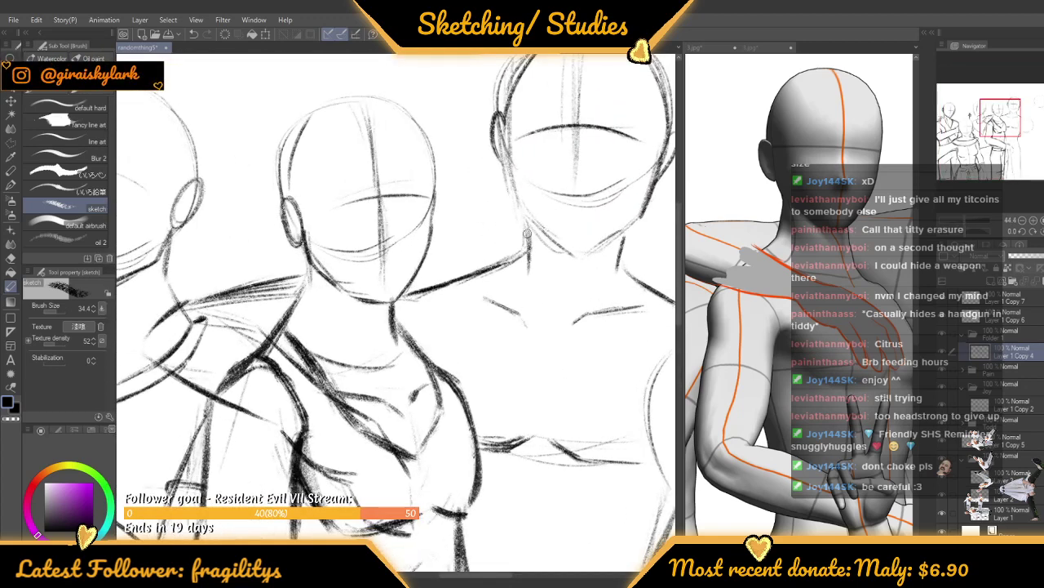
mouse_move(507, 159)
left_mouse_down()
mouse_move(518, 207)
mouse_move(534, 221)
mouse_move(518, 209)
mouse_move(560, 248)
left_mouse_up()
scroll(429, 265, "down", 2)
scroll(345, 253, "down", 4)
scroll(450, 251, "up", 4)
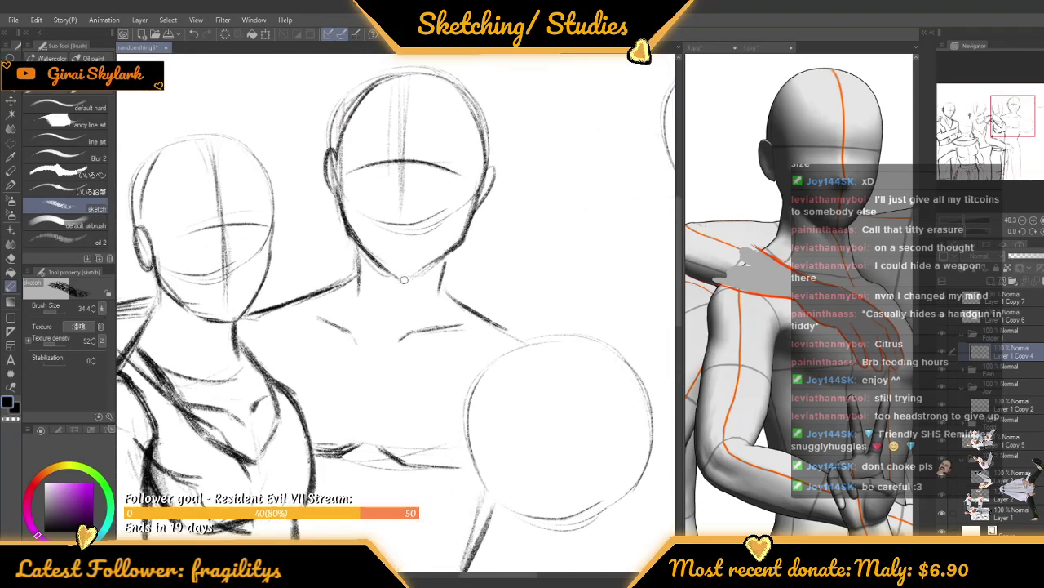
Reinforce the arm's upper contour where it crosses the base of the tank-top figure's neck
scroll(331, 231, "down", 5)
scroll(314, 288, "up", 4)
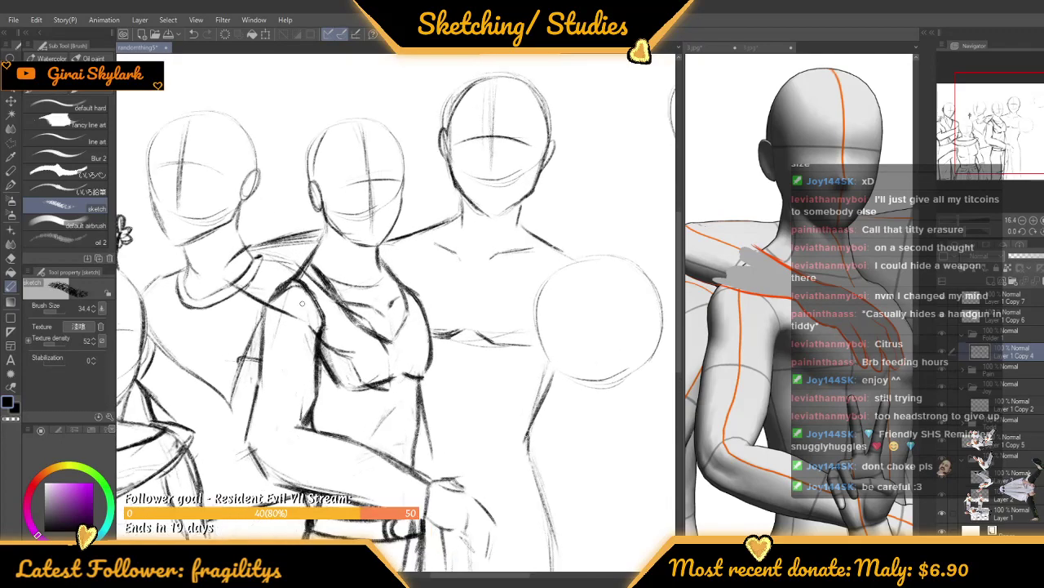
scroll(317, 233, "down", 4)
scroll(316, 276, "up", 2)
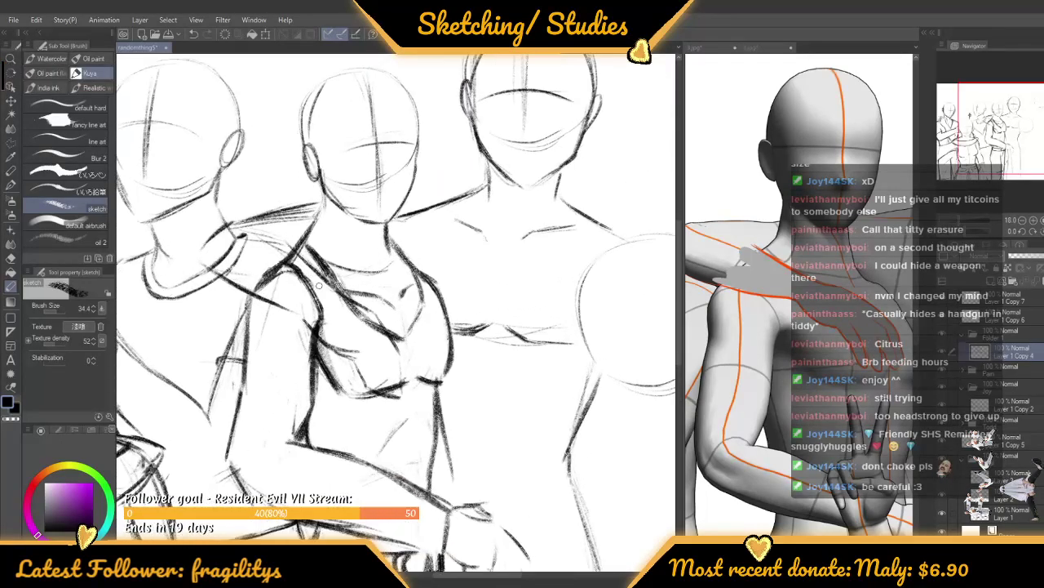
scroll(240, 253, "up", 1)
scroll(306, 255, "up", 1)
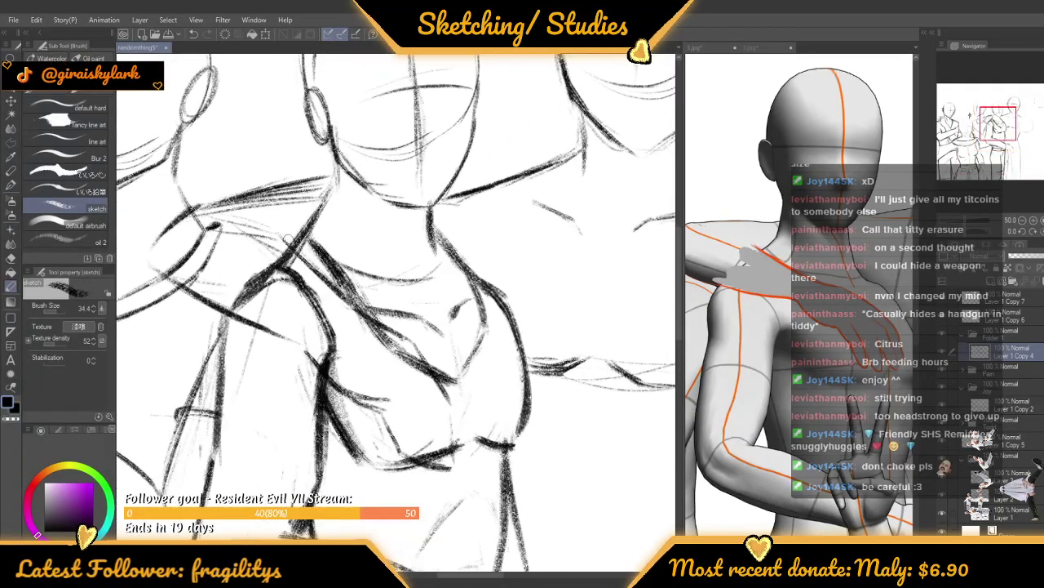
mouse_move(289, 237)
left_mouse_down()
mouse_move(367, 311)
mouse_move(349, 294)
left_mouse_up()
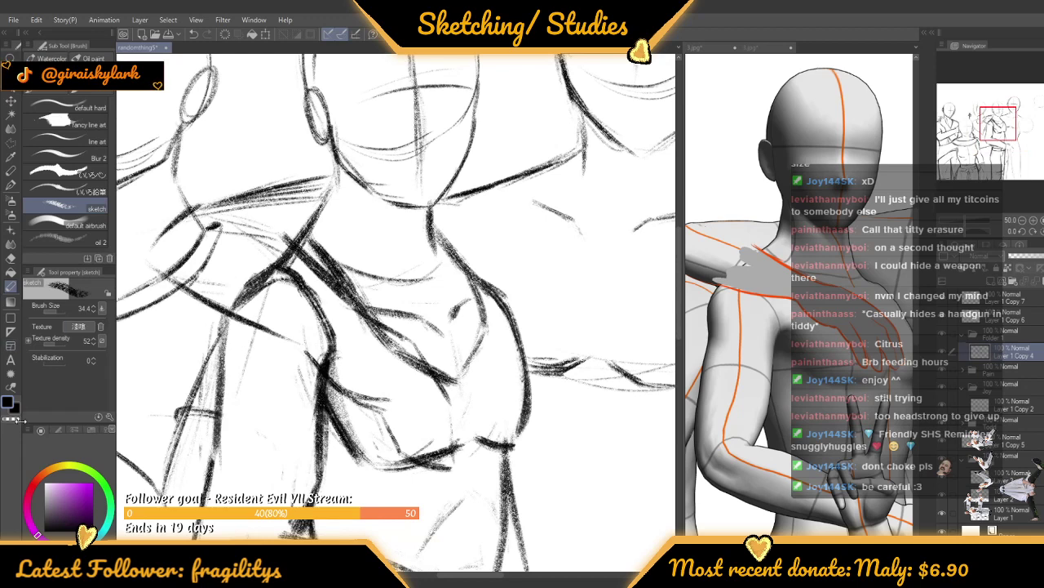
Set the sketch brush to transparent colour at size 73.7 and try erasing the tank-top figure's shoulder line over the arm
left_click_drag(58, 308, 59, 309)
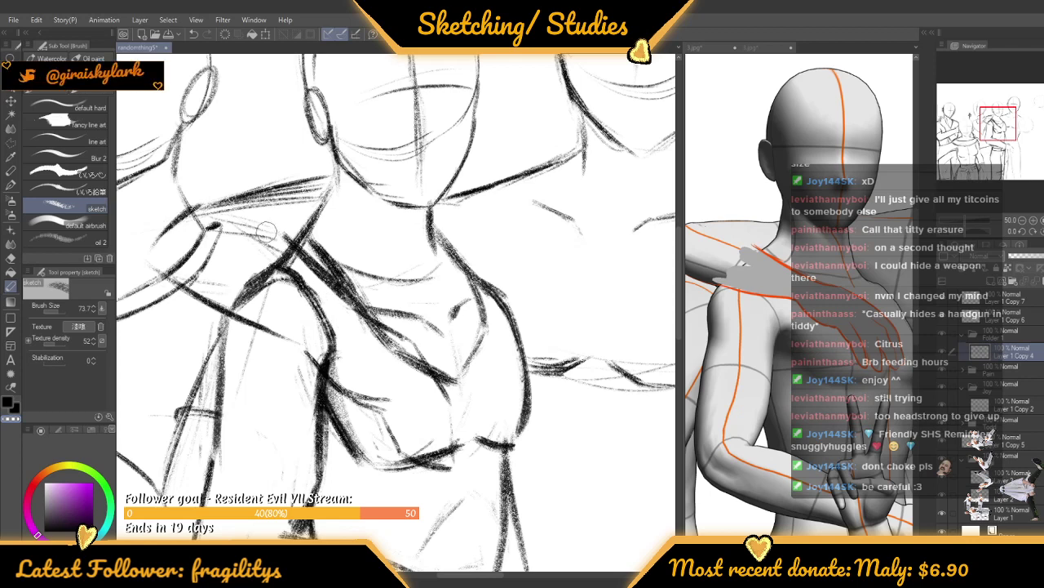
left_click_drag(284, 241, 345, 324)
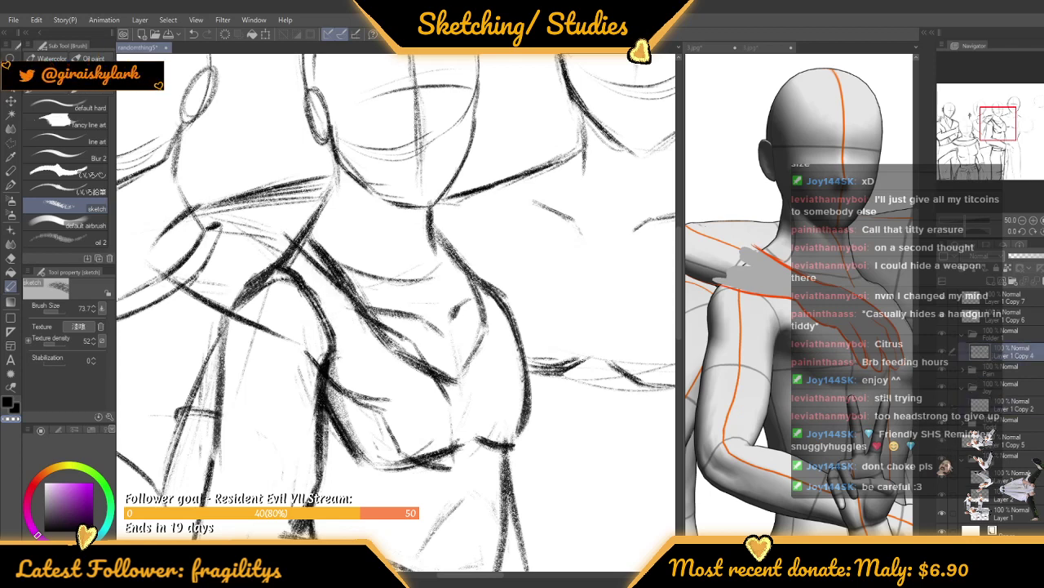
key("ctrl+z")
key("ctrl+y")
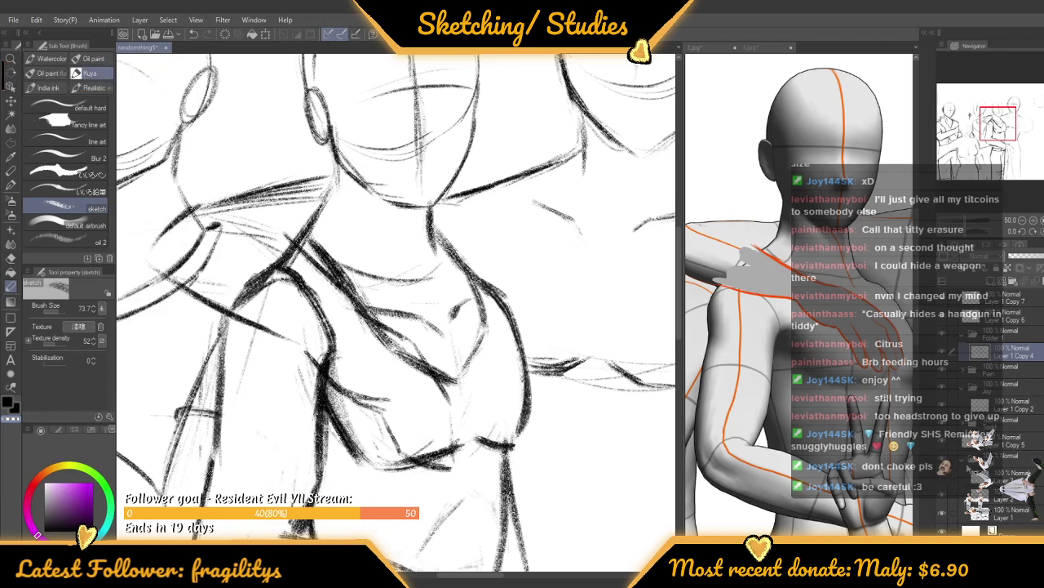
Expand the folder holding the tank-top figure's layers, select Layer 6 and erase the shoulder line crossing the arm
left_click(979, 404)
left_click(943, 409)
left_click(942, 410)
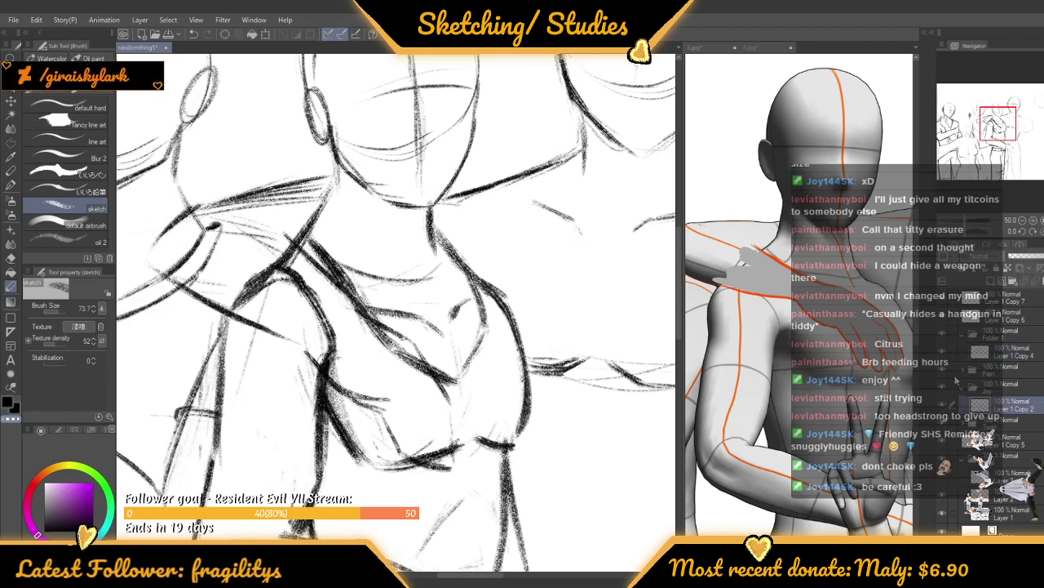
left_click(967, 370)
left_click(963, 371)
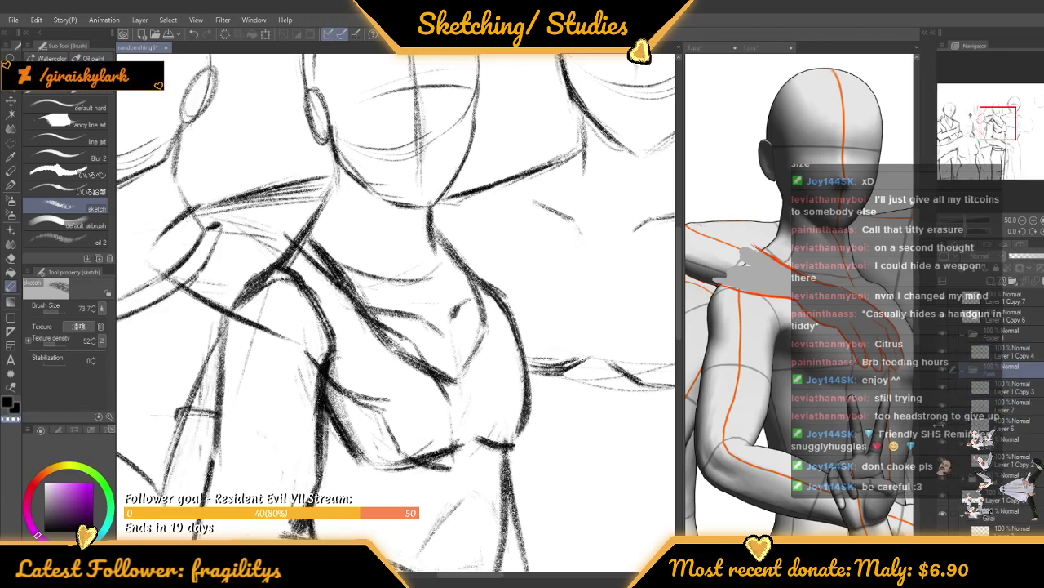
left_click(943, 424)
left_click(943, 424)
left_click(953, 428)
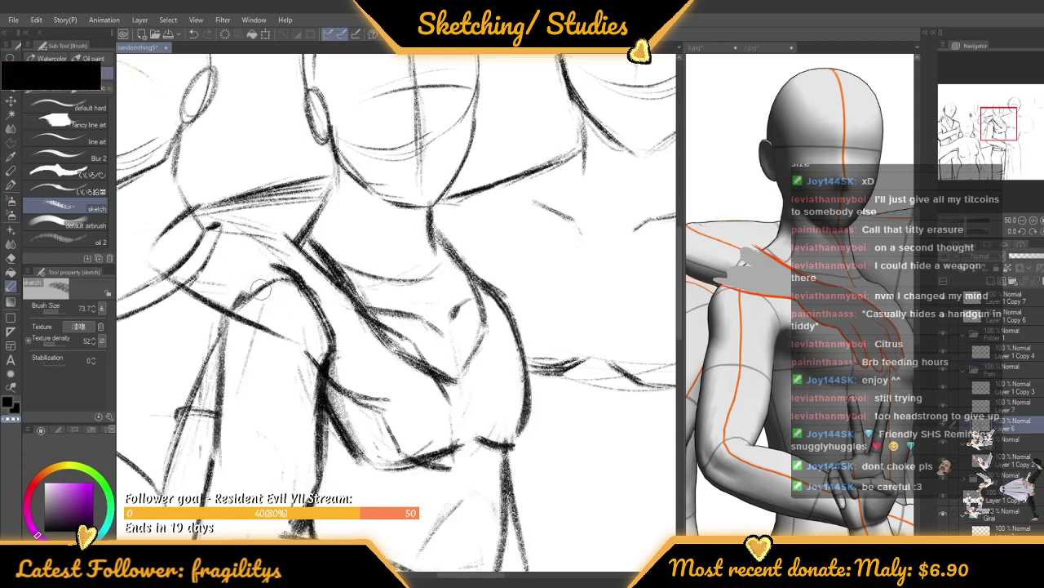
Erase the tank top's armhole contour where it overlaps the arm on Layer 7, and reselect Layer 6
left_click(1031, 411)
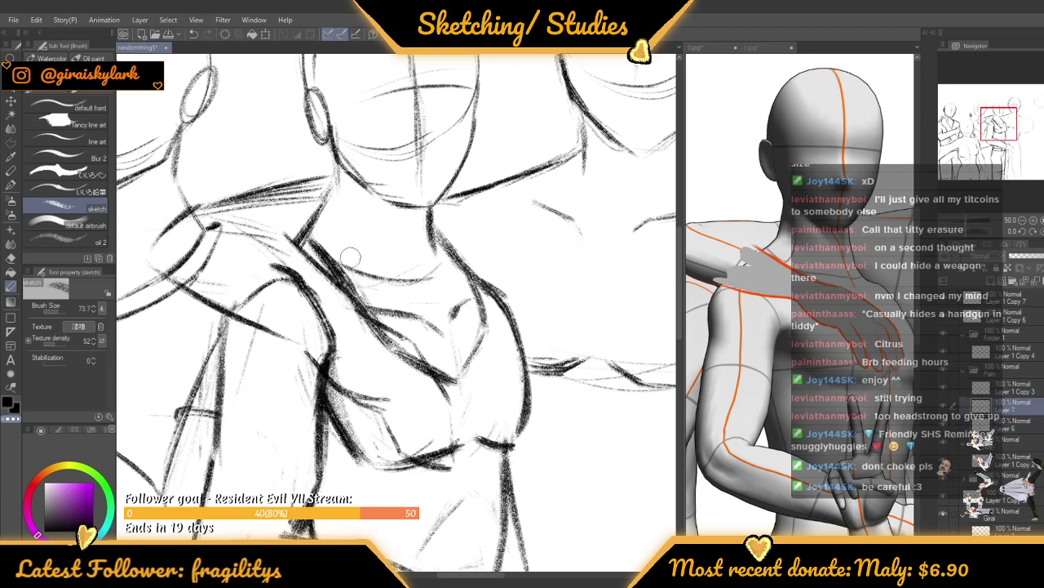
mouse_move(277, 317)
left_mouse_down()
mouse_move(343, 326)
mouse_move(332, 317)
mouse_move(360, 372)
mouse_move(328, 342)
left_mouse_up()
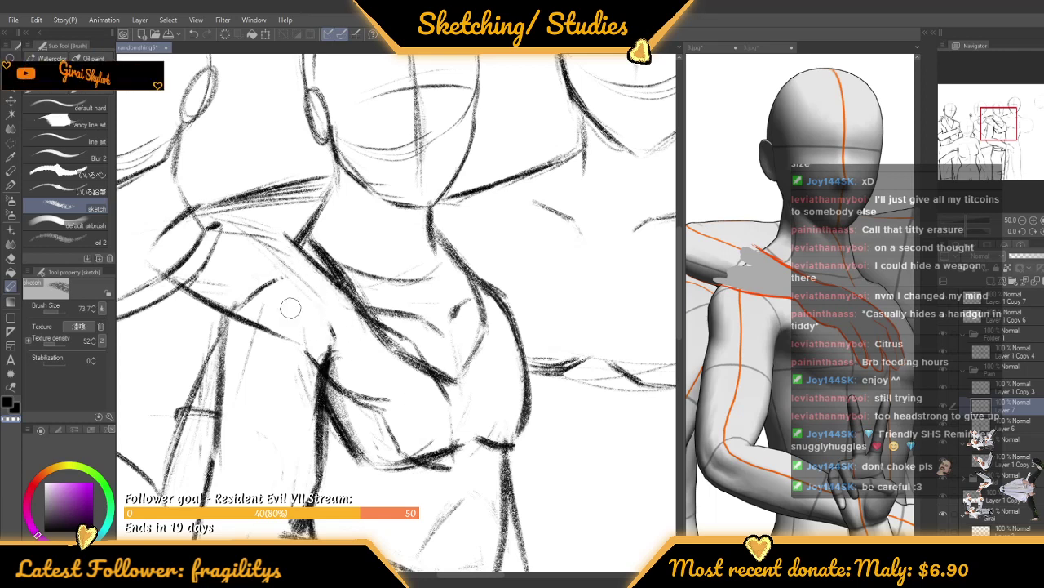
left_click(1016, 426)
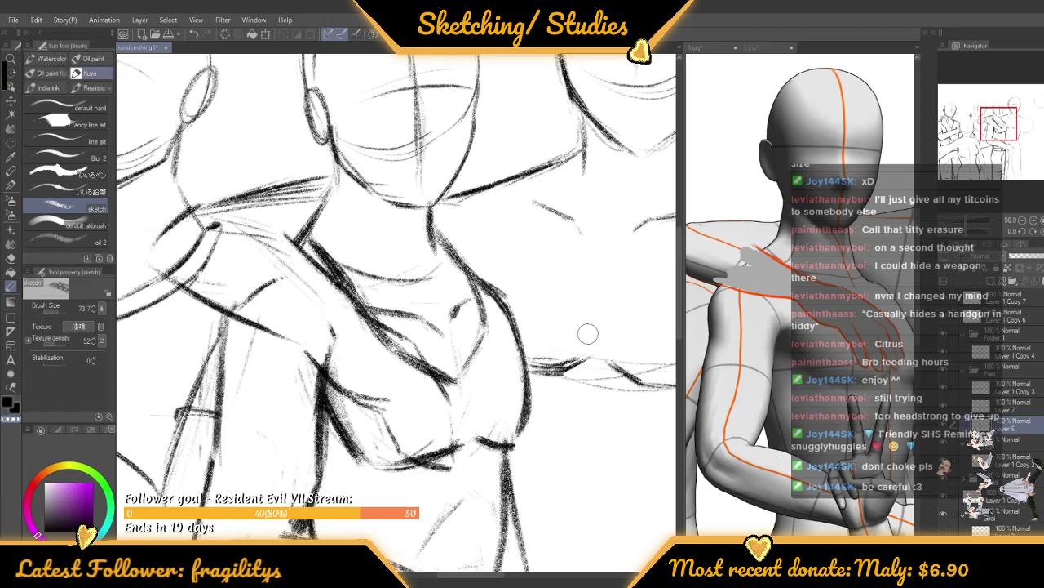
Toggle the visibility of the tank-top figure's layers to check which one holds the remaining lines across the arm
left_click(944, 400)
left_click(944, 401)
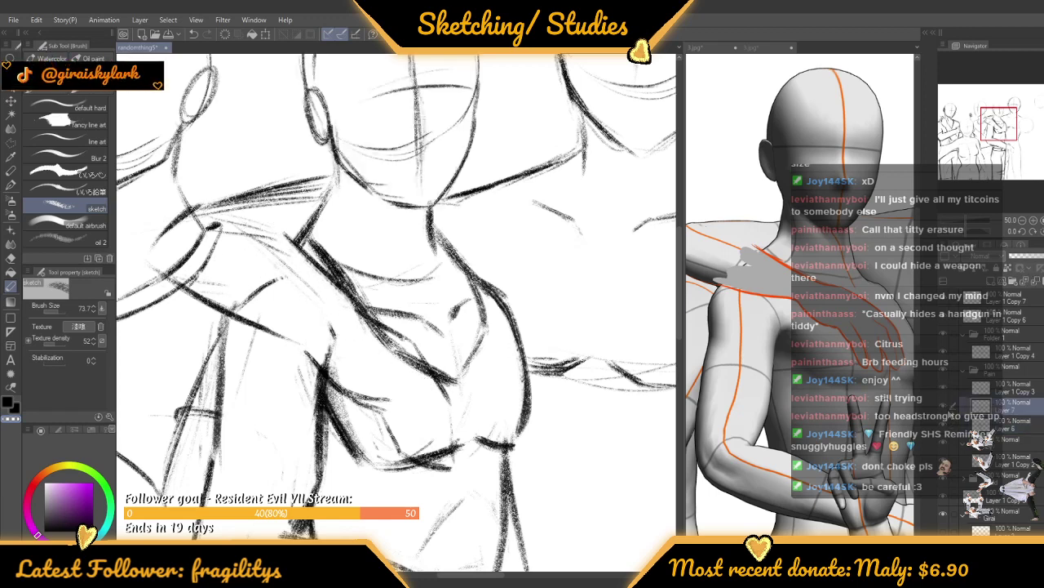
left_click(945, 418)
left_click(945, 418)
left_click(943, 437)
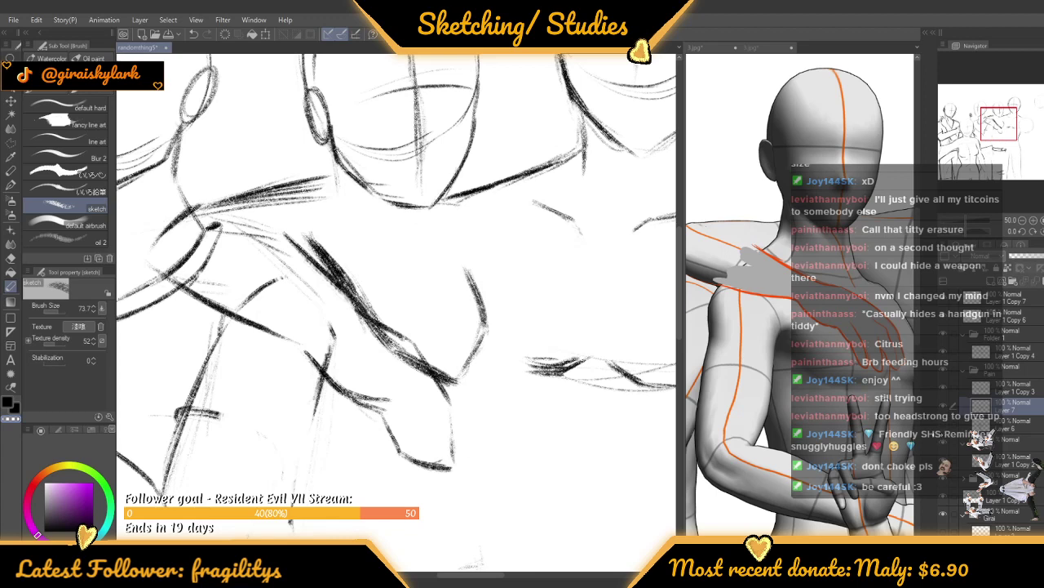
left_click(944, 433)
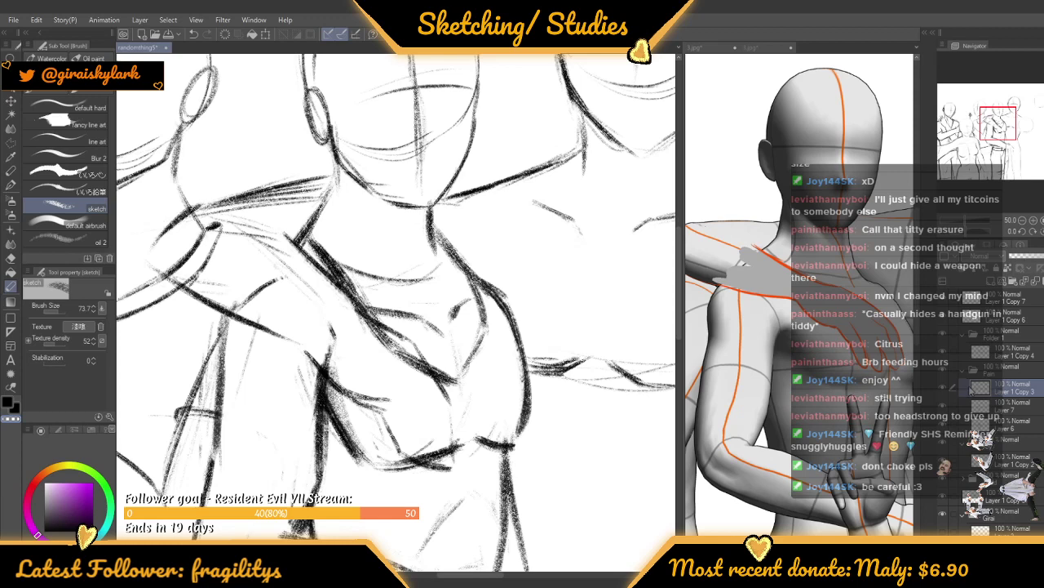
Erase the round collar's edge and the stray shoulder lines lying inside the outstretched arm
left_click(1003, 545)
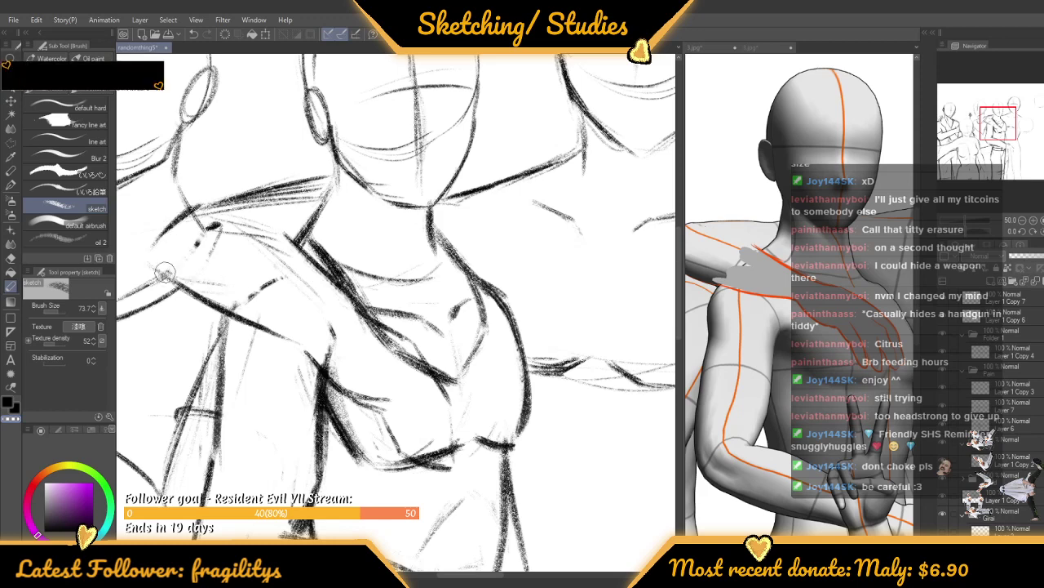
key("ctrl+z")
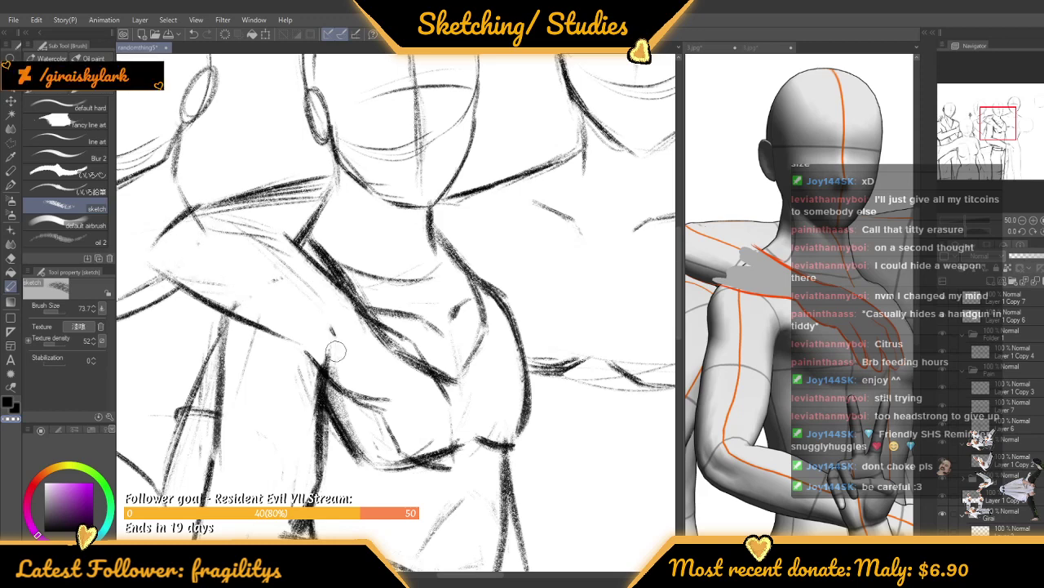
scroll(349, 284, "down", 3)
scroll(360, 279, "up", 1)
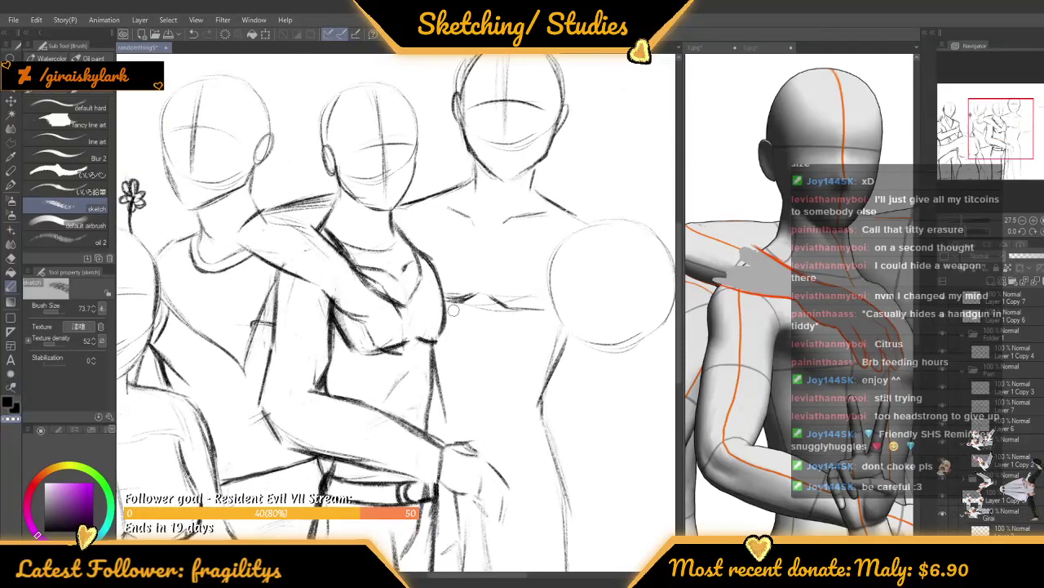
scroll(494, 257, "down", 3)
scroll(493, 258, "down", 1)
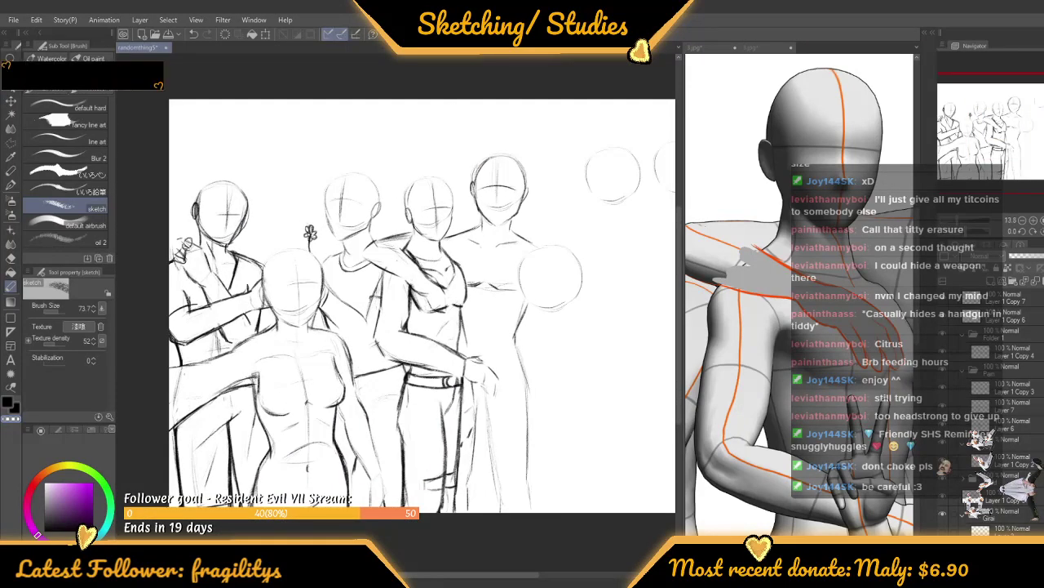
Select Layer 7, show the front figure's clothing sketch and review the whole group composition
left_click(942, 354)
left_click(944, 361)
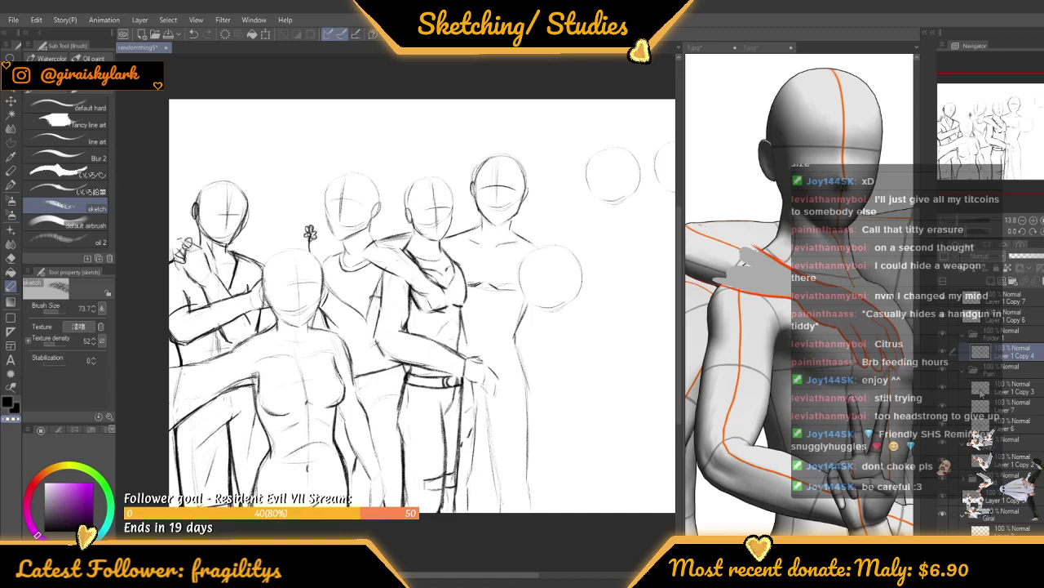
left_click(984, 406)
scroll(479, 271, "up", 4)
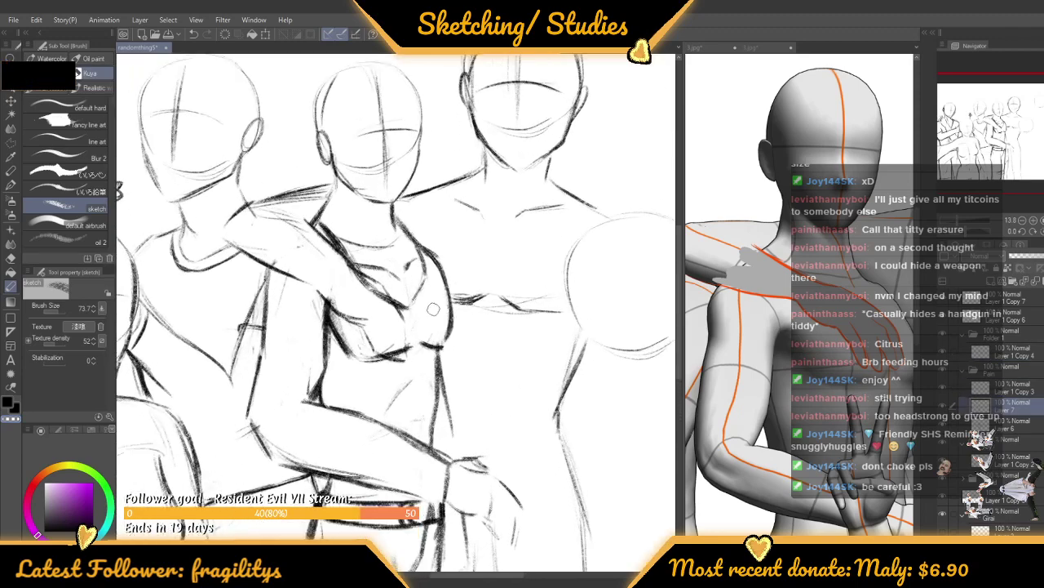
scroll(334, 269, "down", 5)
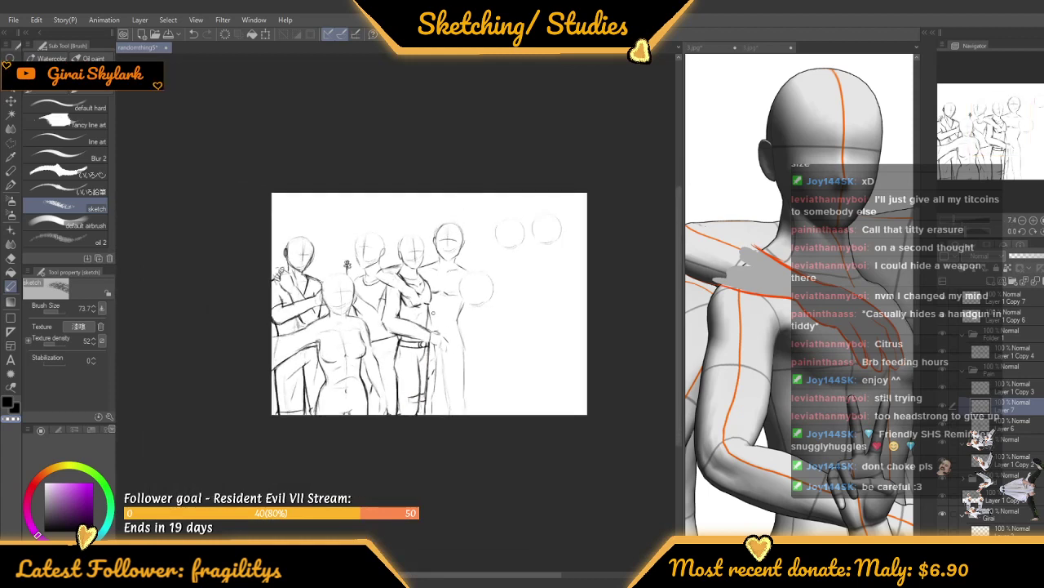
scroll(430, 304, "up", 1)
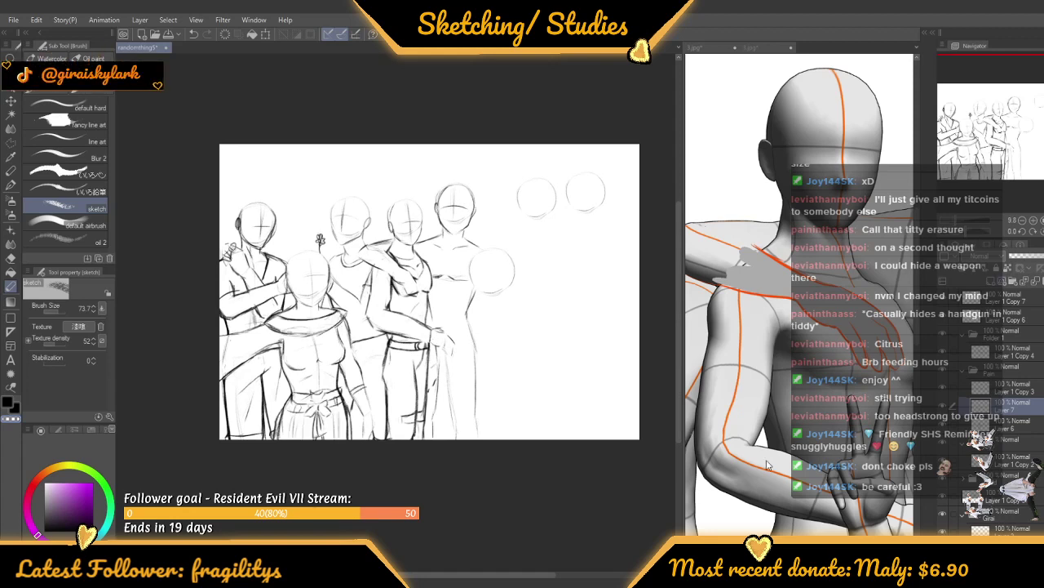
scroll(445, 274, "down", 2)
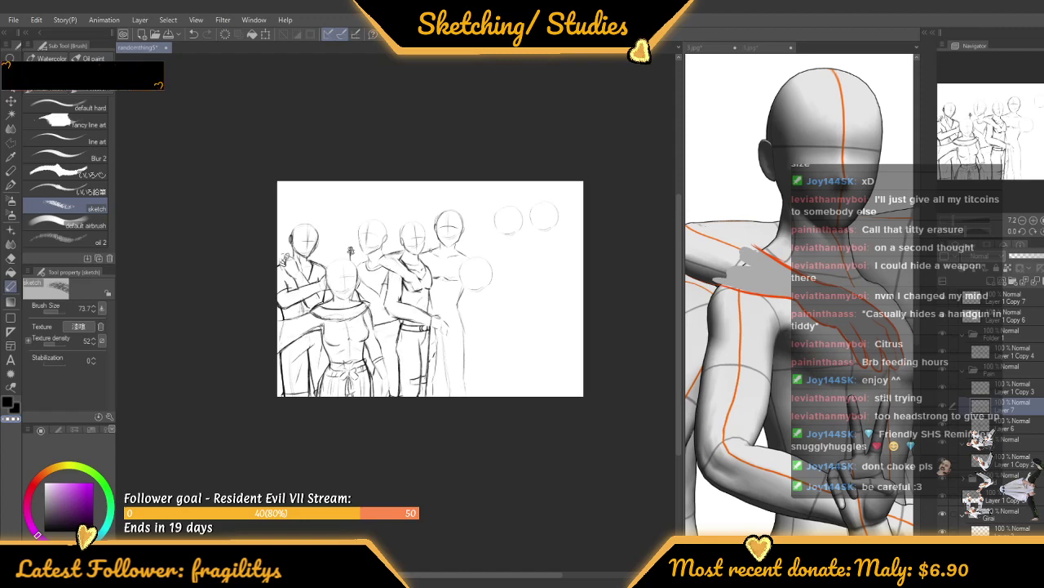
Select Layer 1 Copy 4 and darken the tall rear figure's shoulder line from the tank-top figure's neck up to his neck
scroll(459, 259, "up", 3)
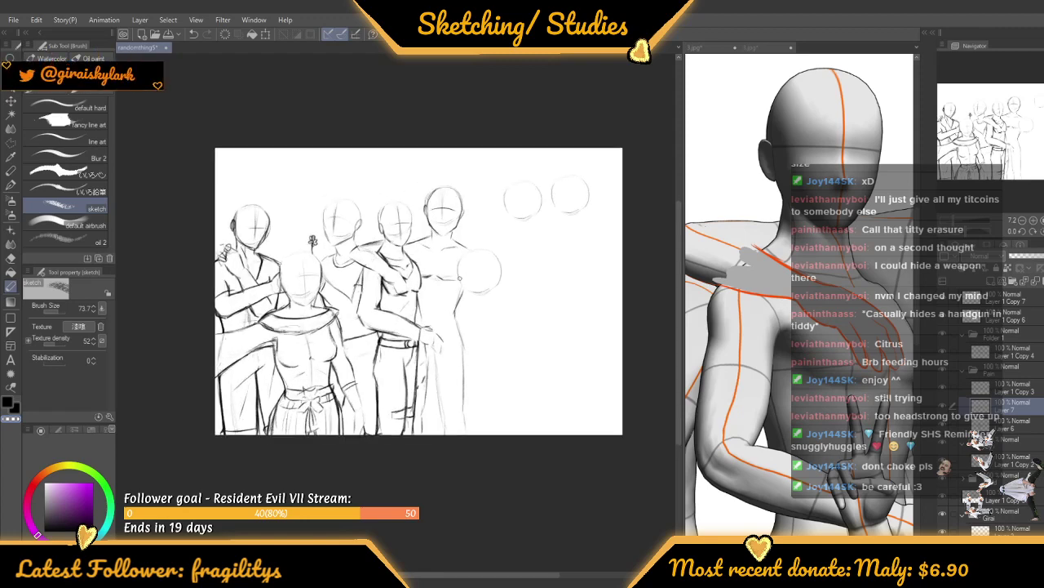
left_click(1002, 355)
scroll(566, 335, "down", 2)
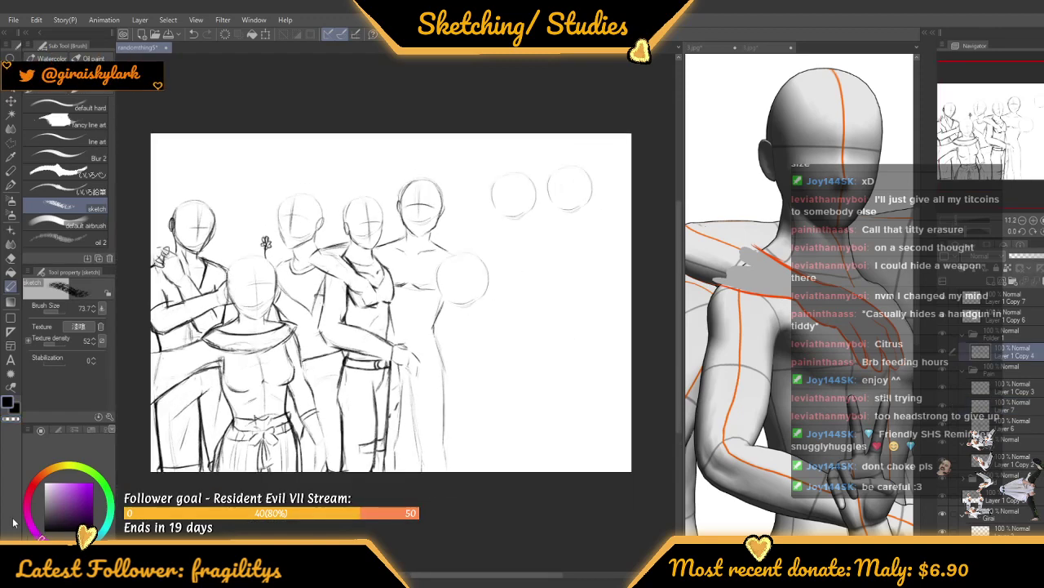
scroll(802, 293, "down", 5)
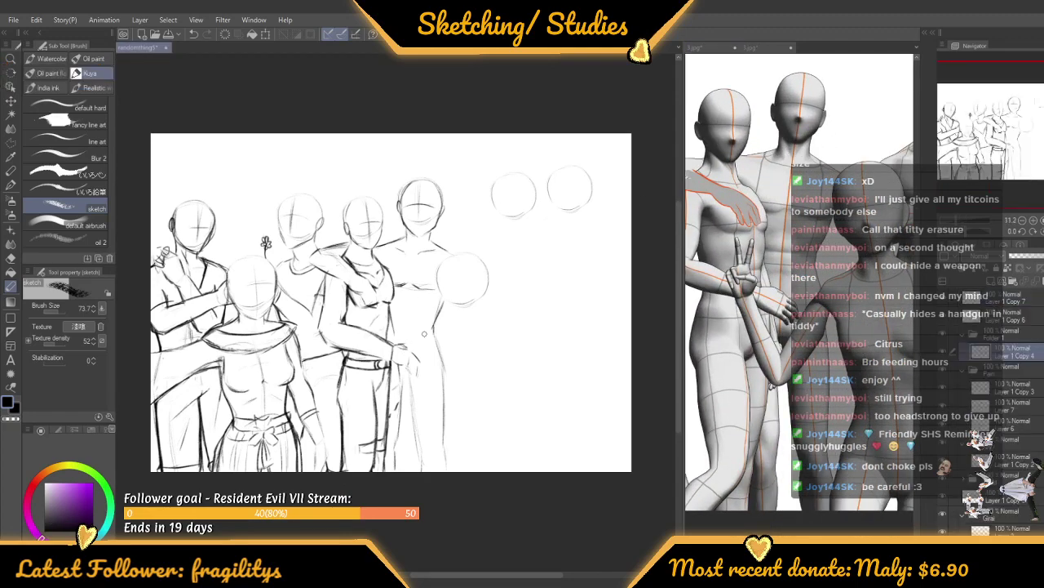
scroll(423, 333, "up", 2)
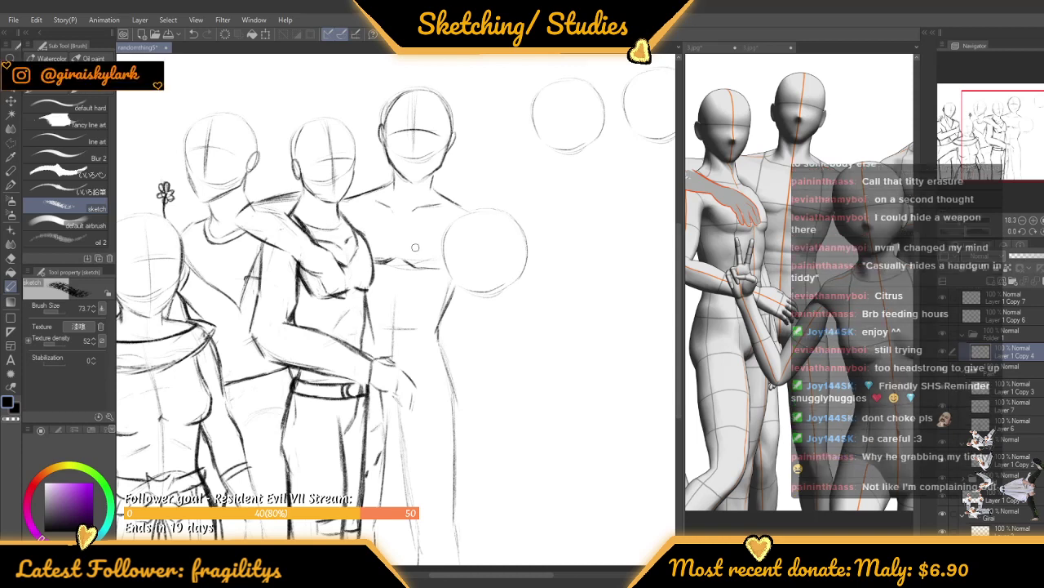
scroll(381, 253, "up", 1)
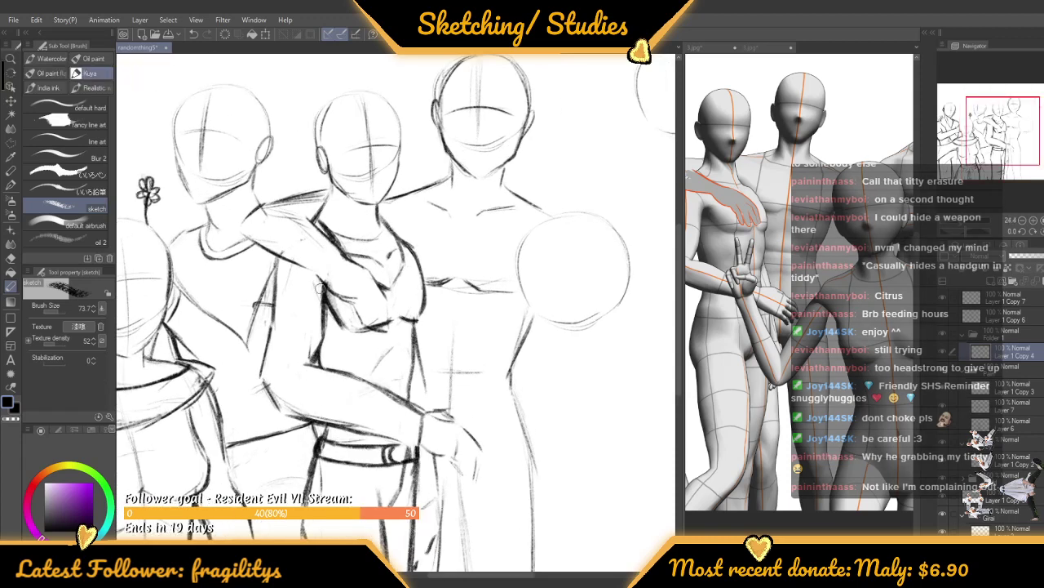
scroll(371, 249, "up", 1)
scroll(359, 259, "down", 1)
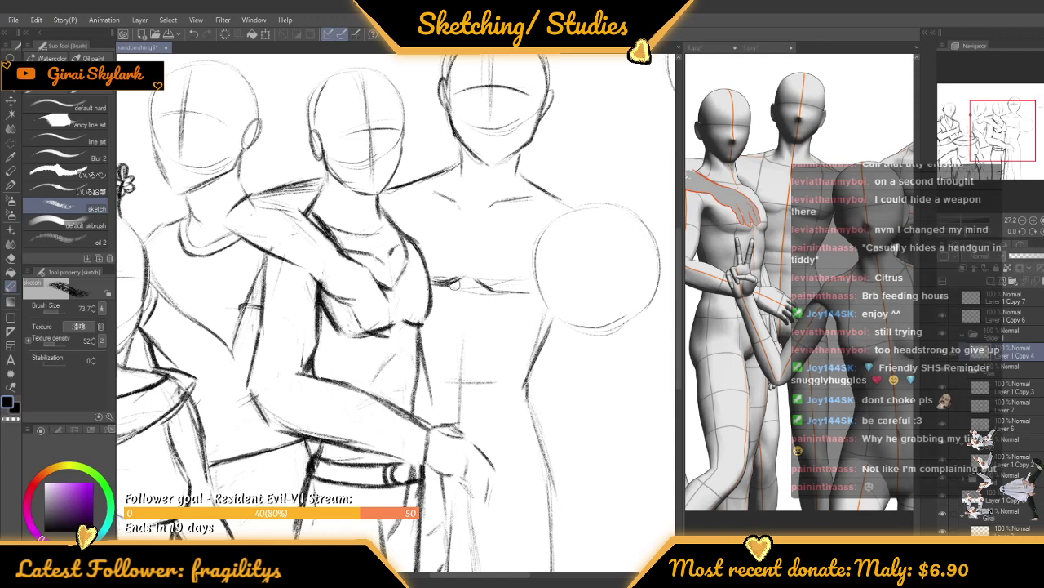
scroll(465, 245, "down", 1)
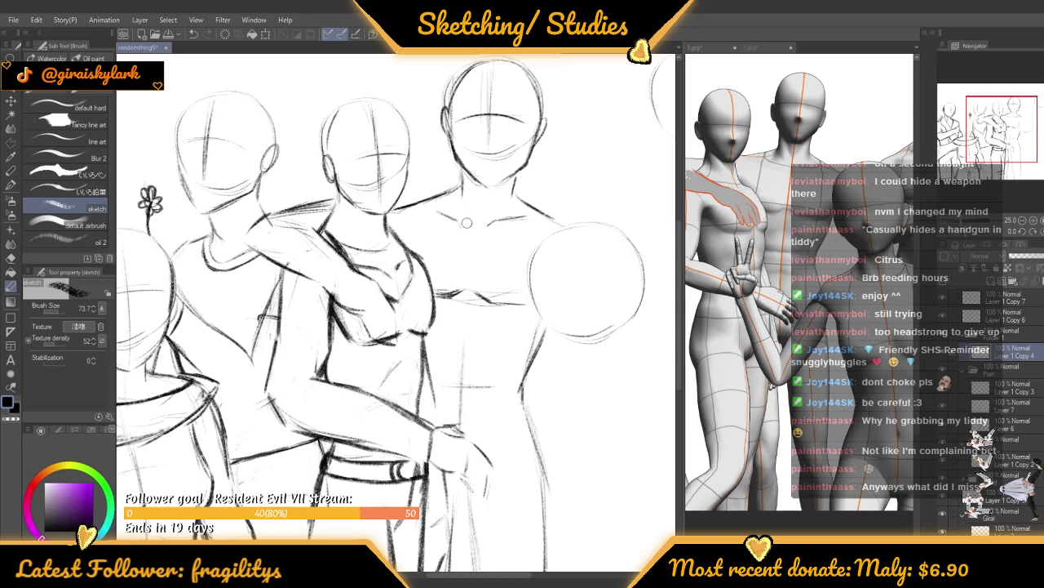
scroll(383, 208, "up", 3)
left_click_drag(395, 212, 522, 163)
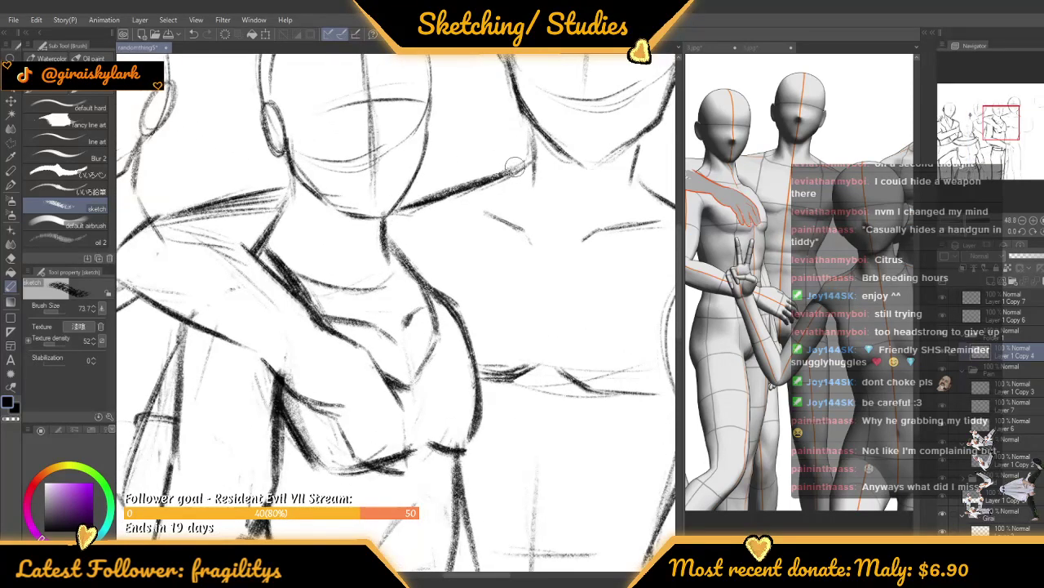
left_click_drag(524, 124, 533, 178)
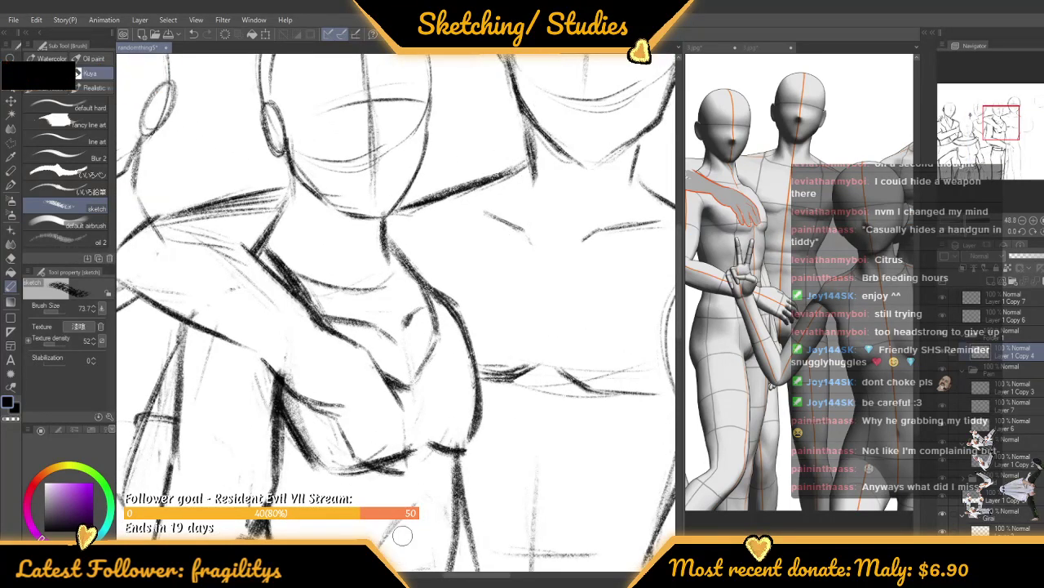
key("ctrl+z")
key("ctrl+z")
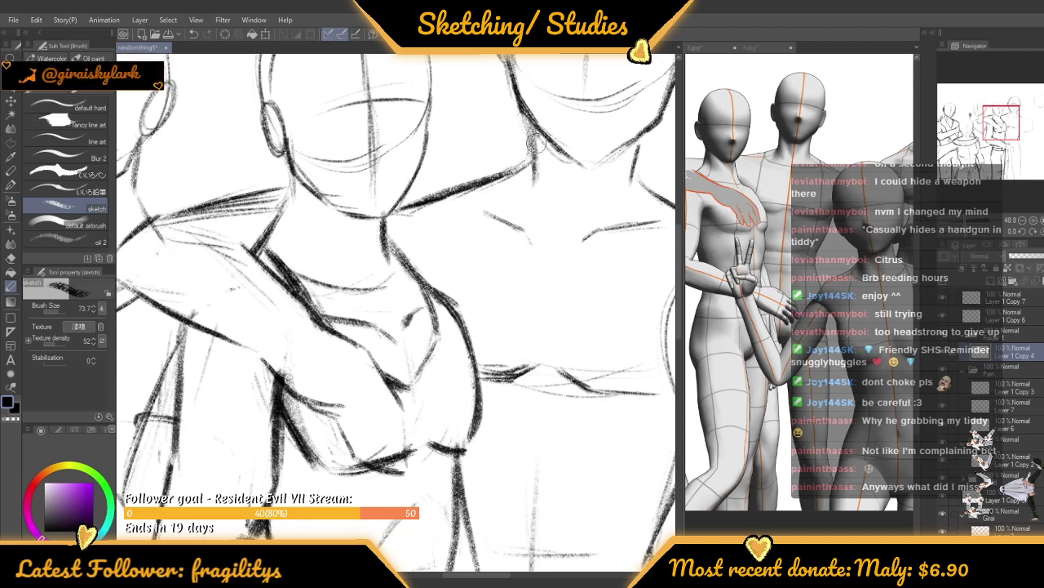
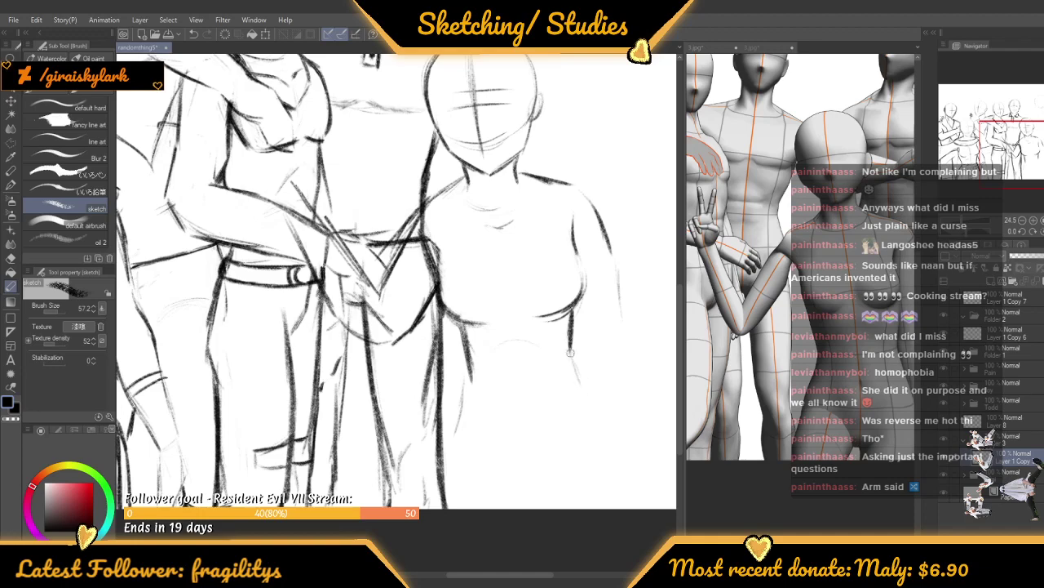
Sketch the outer waist contour curving toward the hip below the bust of the front figure at the group's end
left_click_drag(571, 351, 585, 387)
scroll(527, 373, "down", 3)
scroll(457, 358, "up", 1)
scroll(456, 357, "down", 2)
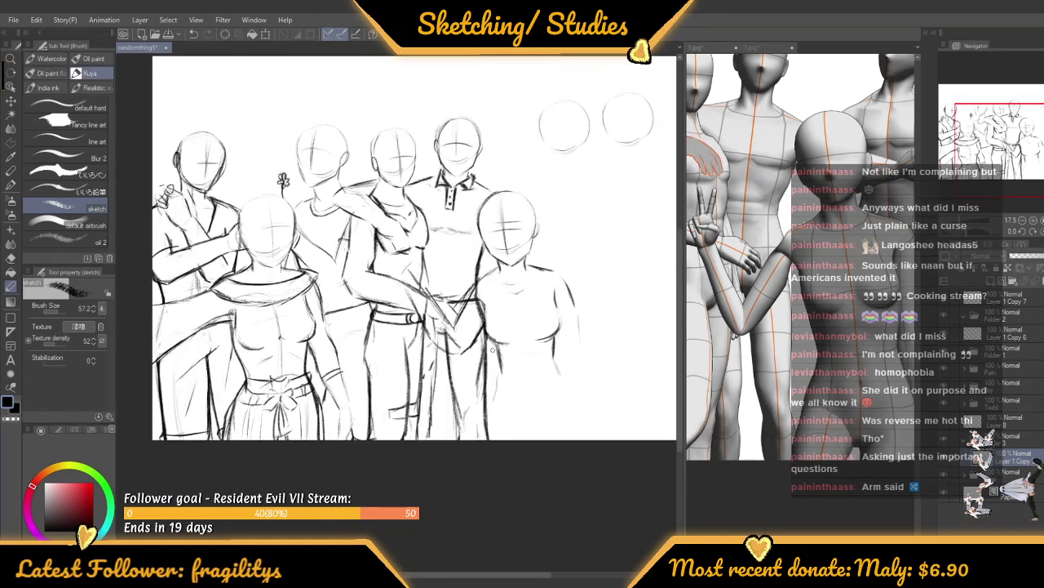
Darken the end figure's inner shoulder line, from the base of the neck down to the bent arm
scroll(457, 357, "up", 2)
scroll(541, 373, "up", 1)
scroll(541, 373, "up", 1)
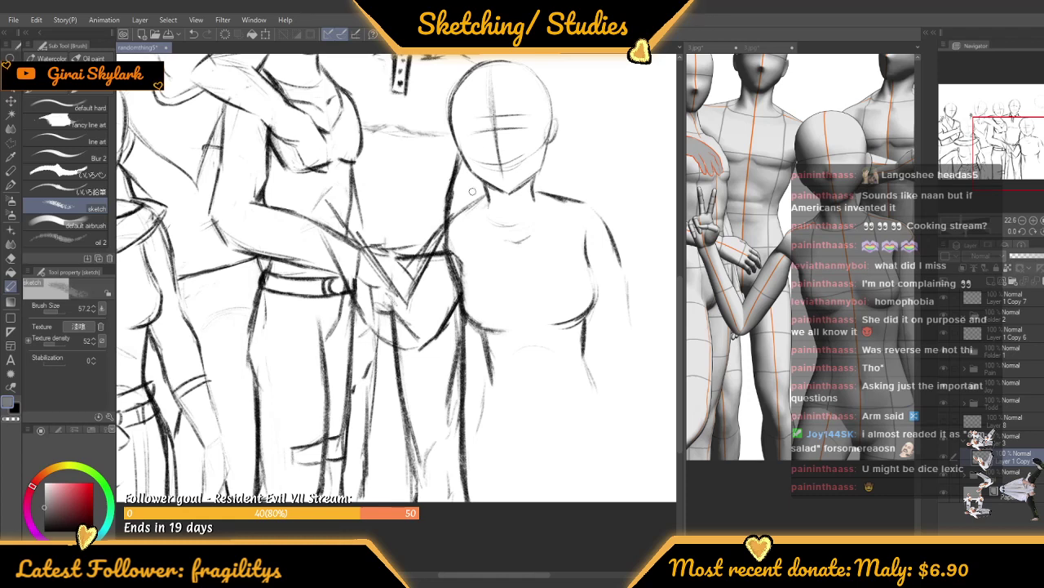
scroll(473, 183, "up", 2)
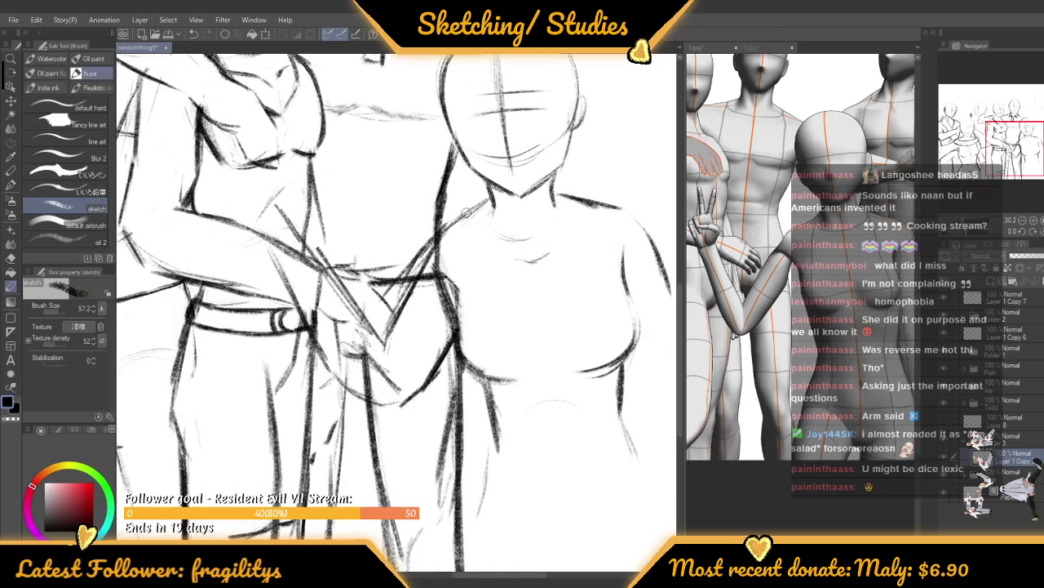
scroll(475, 211, "up", 1)
left_click_drag(492, 197, 432, 242)
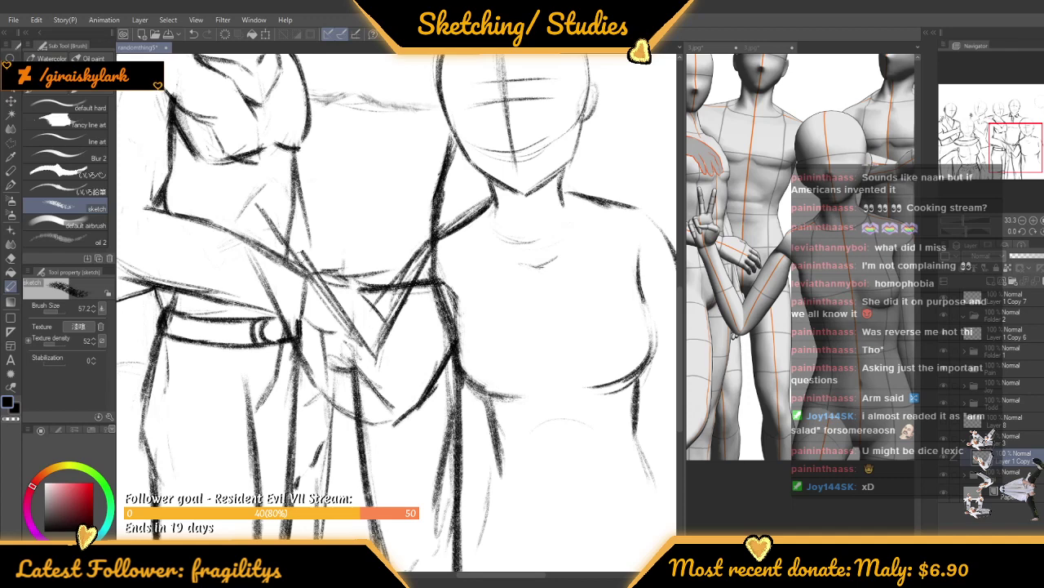
Define the end figure's bent forearm with dark strokes along its upper edge and its lower edge down to the elbow
left_click_drag(299, 258, 371, 347)
left_click_drag(343, 312, 388, 362)
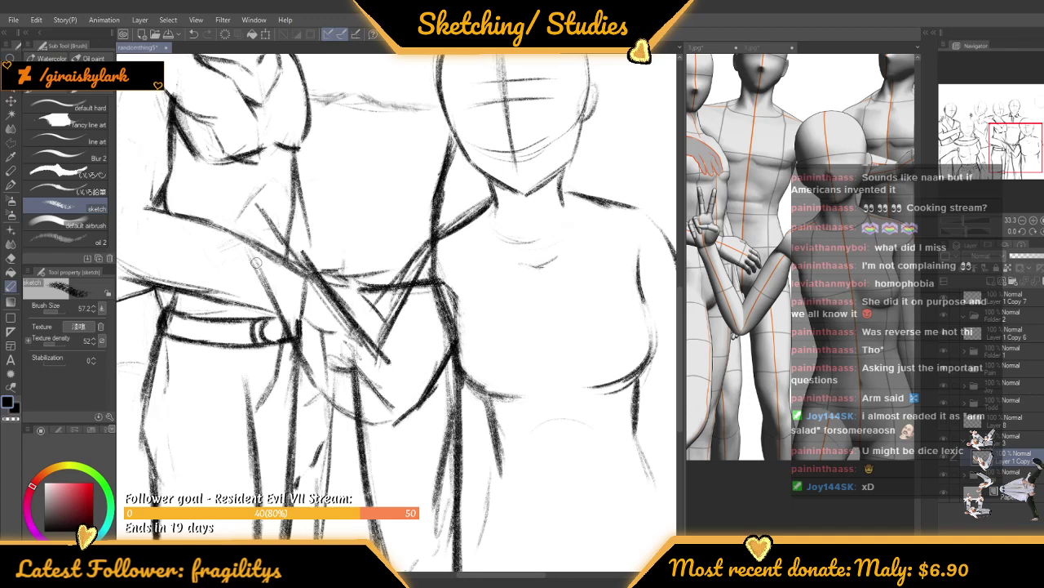
left_click_drag(259, 270, 307, 367)
left_click_drag(254, 264, 347, 421)
mouse_move(319, 380)
left_mouse_down()
mouse_move(352, 426)
mouse_move(384, 428)
left_mouse_up()
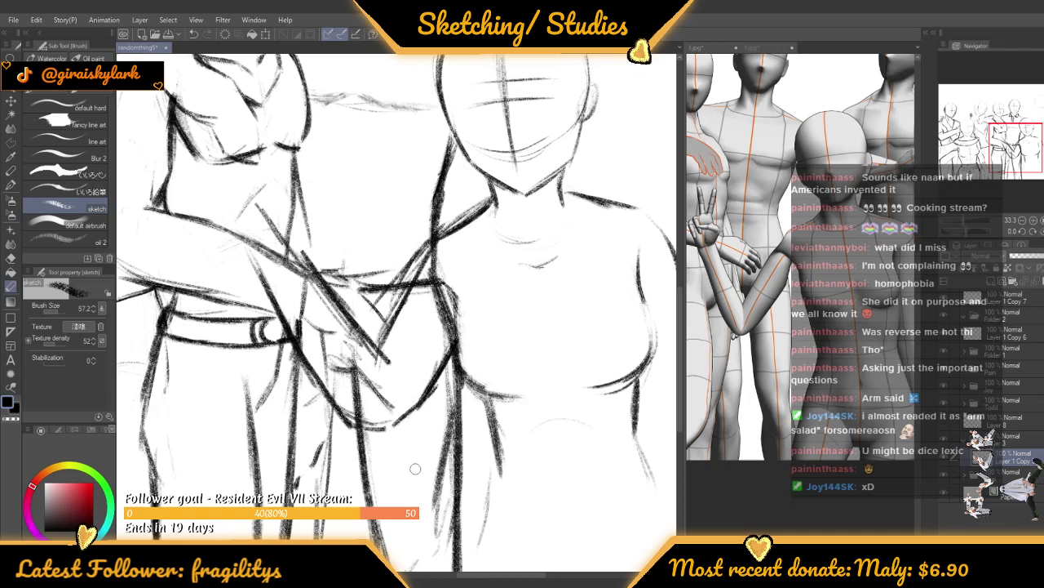
Darken both sides of the end figure's torso below the bust, extending the outer side down toward the hip
scroll(416, 270, "down", 2)
scroll(476, 348, "up", 2)
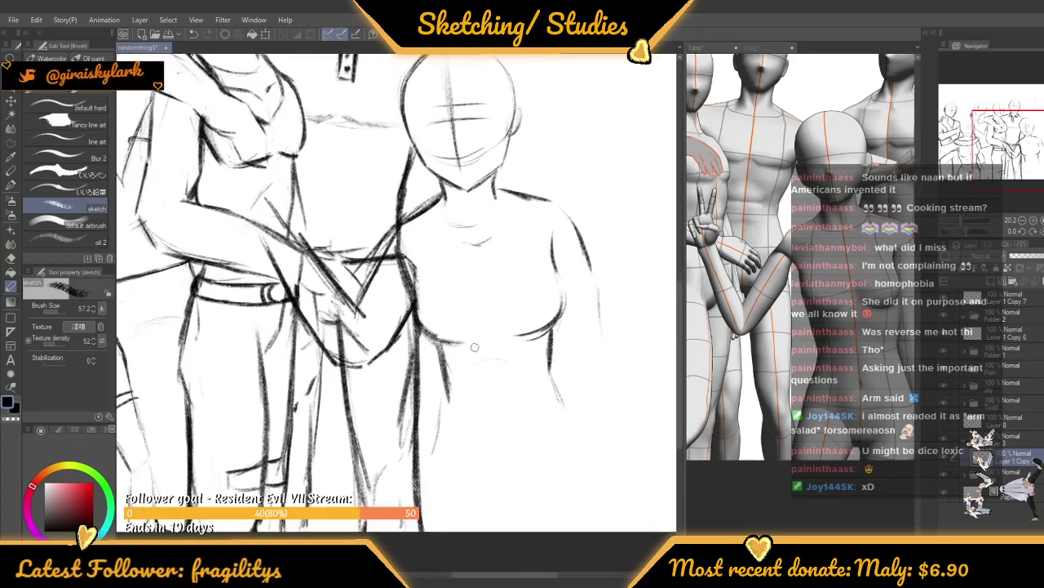
left_click_drag(436, 353, 446, 405)
scroll(445, 405, "down", 3)
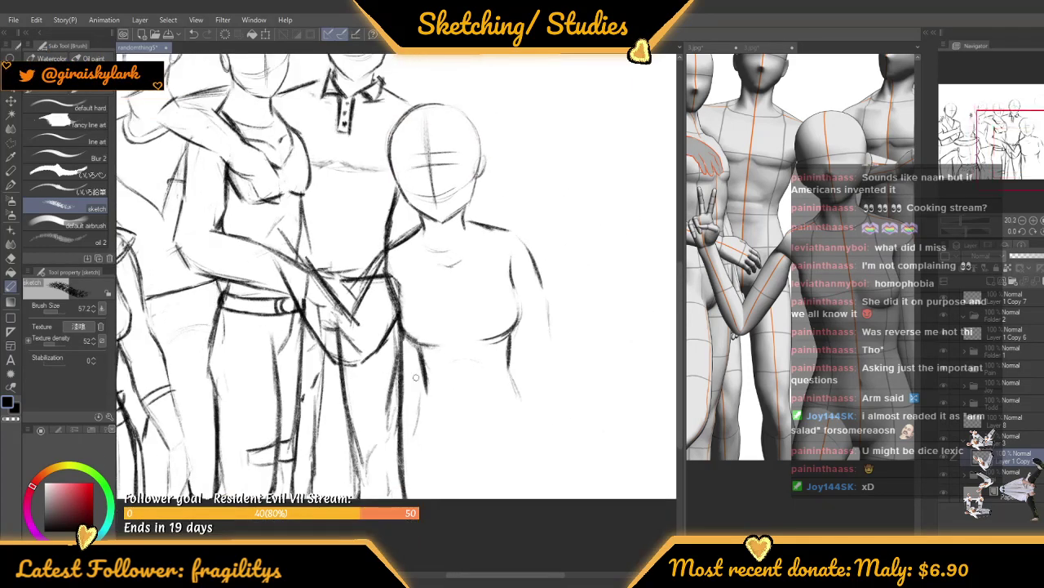
scroll(540, 371, "up", 4)
mouse_move(526, 334)
left_mouse_down()
mouse_move(526, 390)
mouse_move(560, 478)
left_mouse_up()
scroll(536, 400, "up", 2)
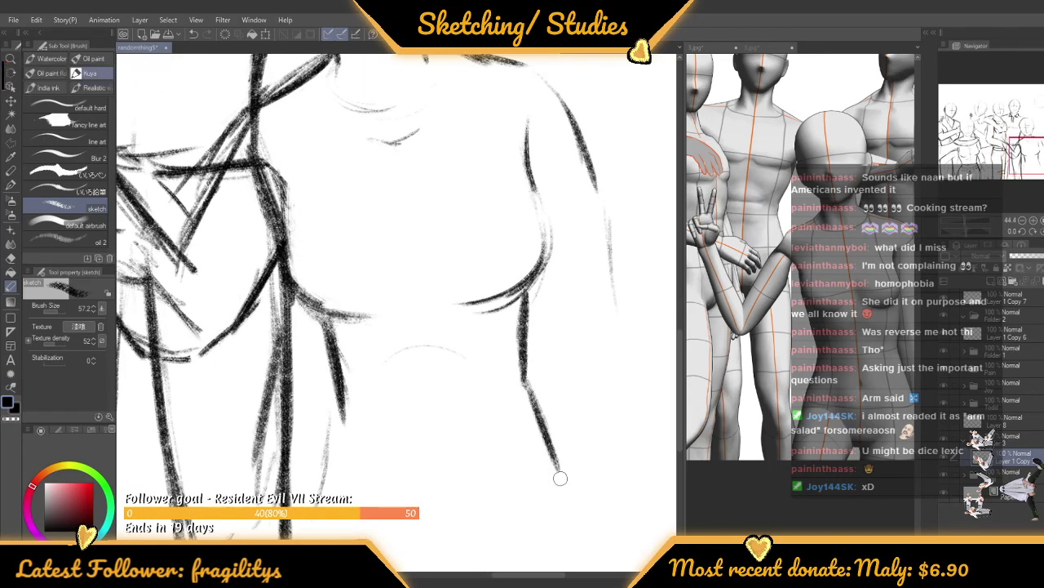
left_click_drag(540, 425, 566, 497)
scroll(494, 275, "down", 4)
scroll(469, 239, "down", 3)
scroll(394, 233, "up", 2)
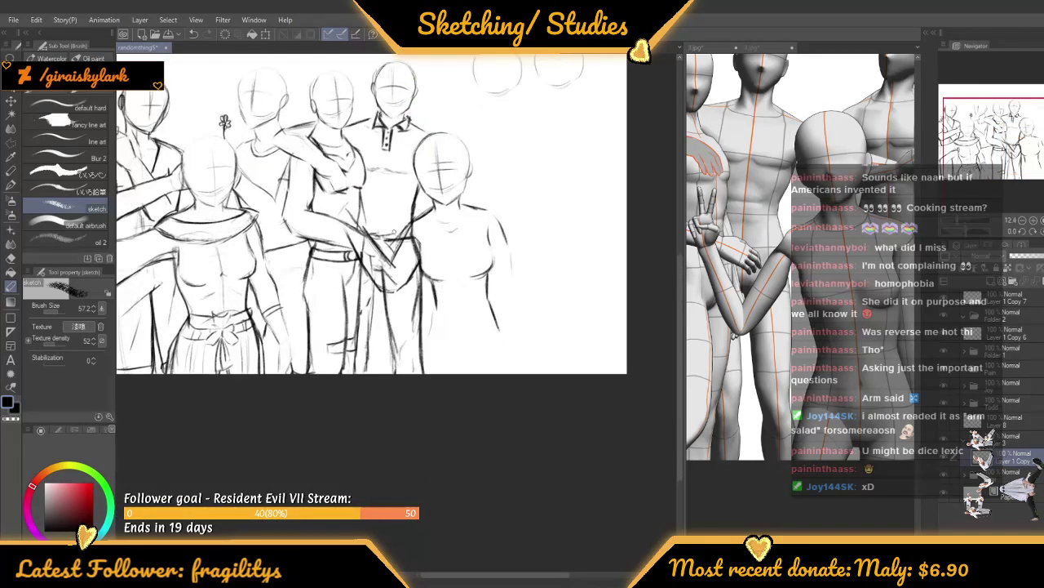
scroll(371, 214, "down", 1)
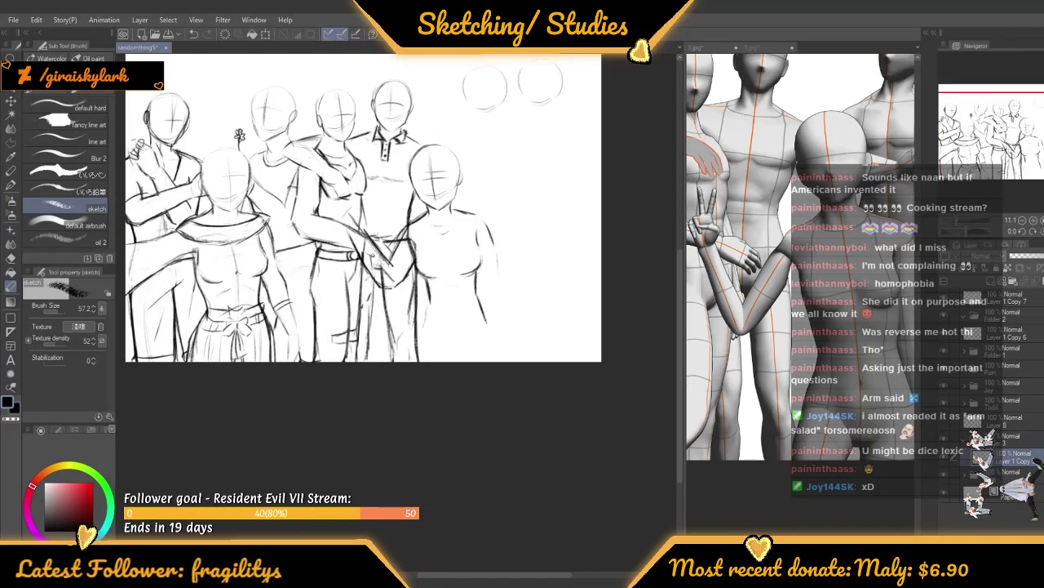
Add a short under-bust mark at the centre of the end figure's chest and darken the collarbone mark below the neck
scroll(457, 248, "up", 5)
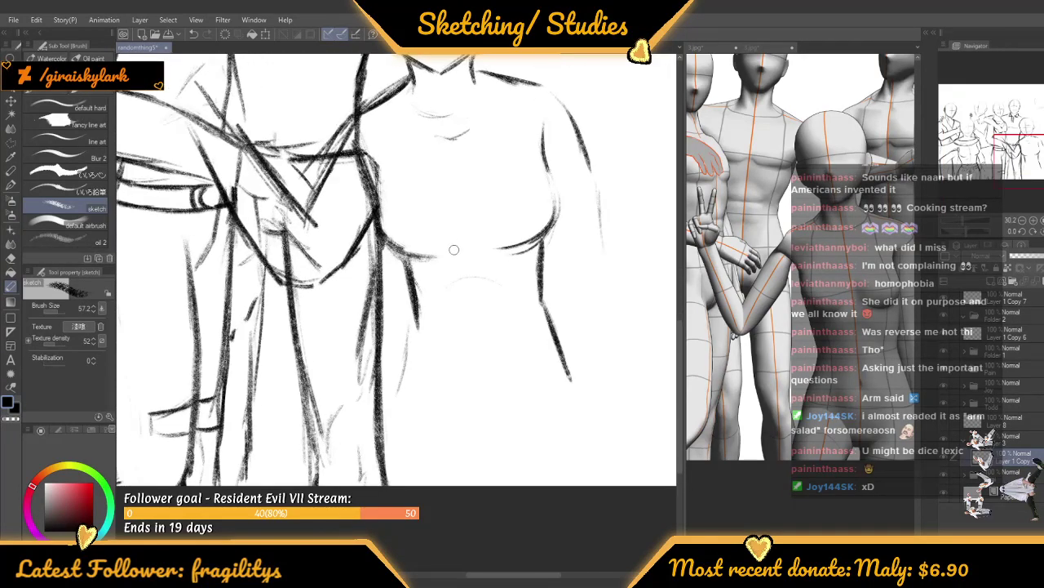
left_click_drag(457, 248, 468, 246)
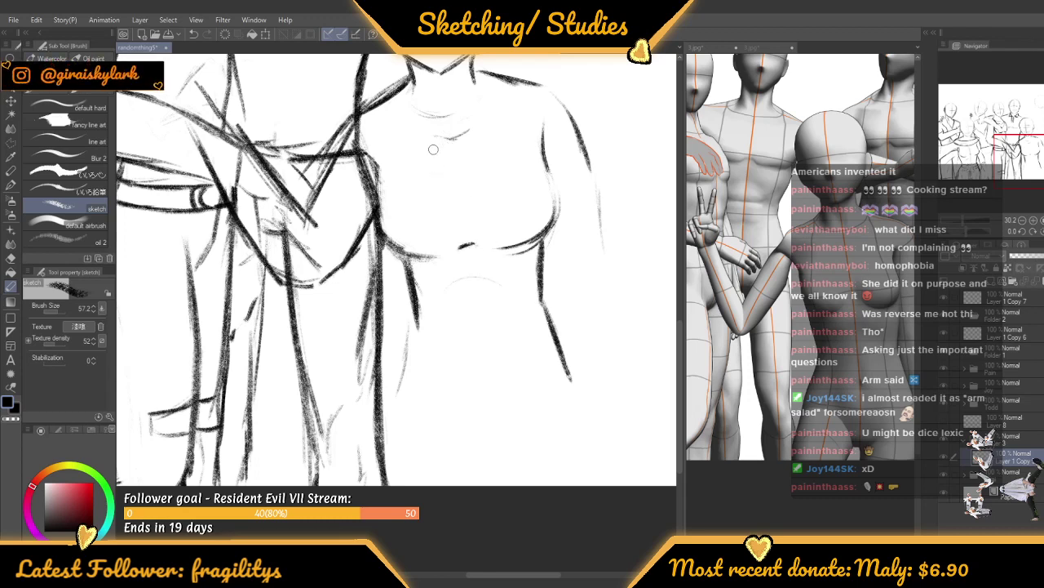
scroll(471, 350, "down", 1)
scroll(460, 149, "up", 1)
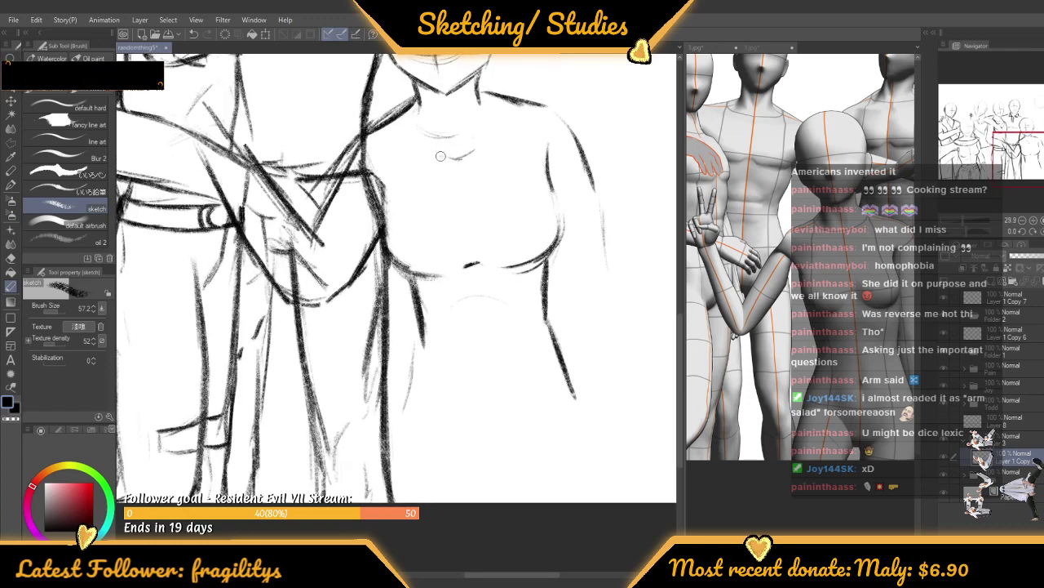
left_click_drag(448, 162, 472, 161)
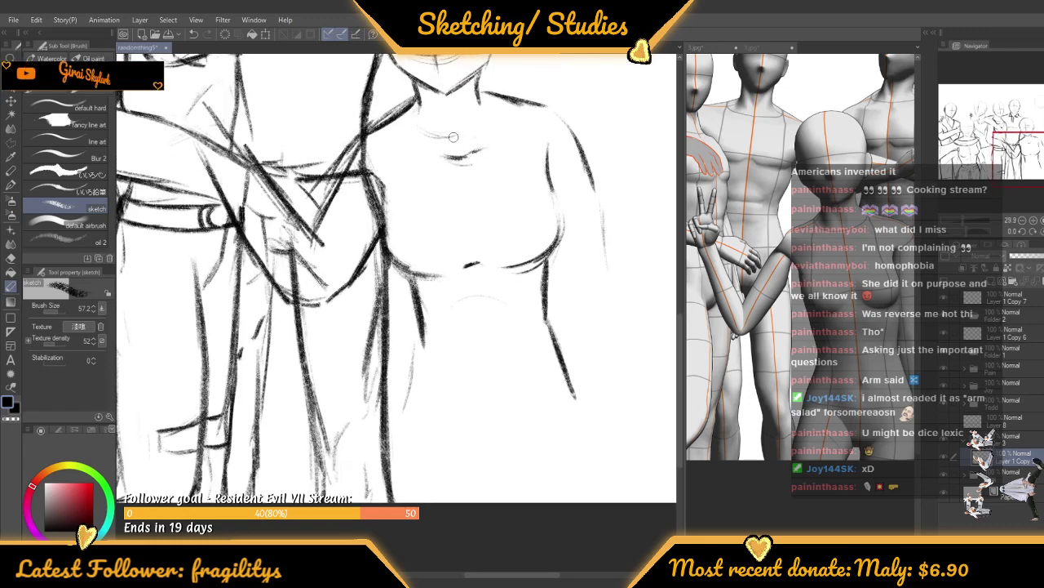
scroll(454, 138, "down", 2)
scroll(369, 222, "up", 3)
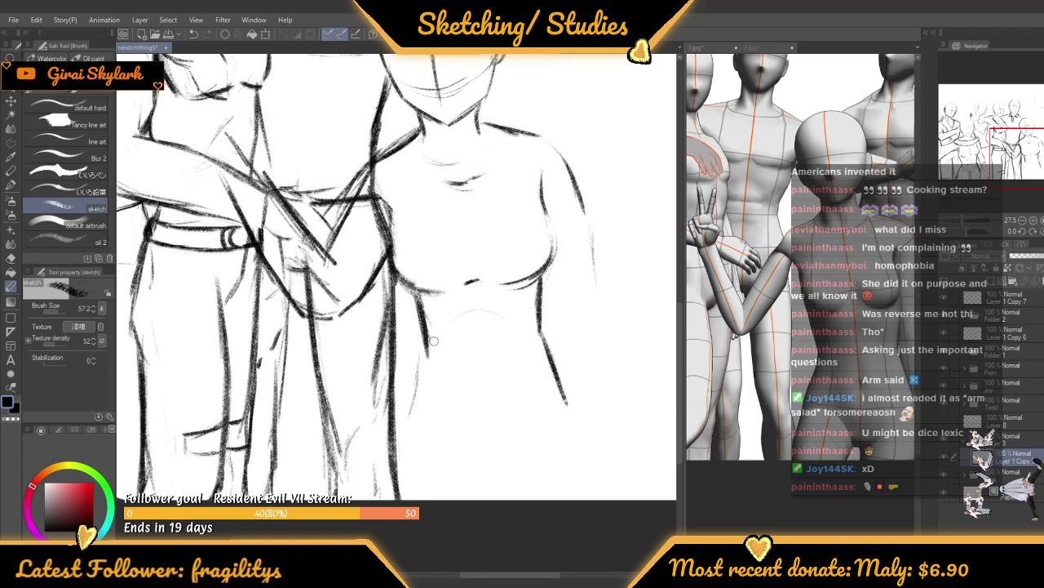
Extend the end figure's inner waist contour down into the hip, beside the tall figure's leg
scroll(434, 342, "down", 2)
scroll(436, 356, "up", 4)
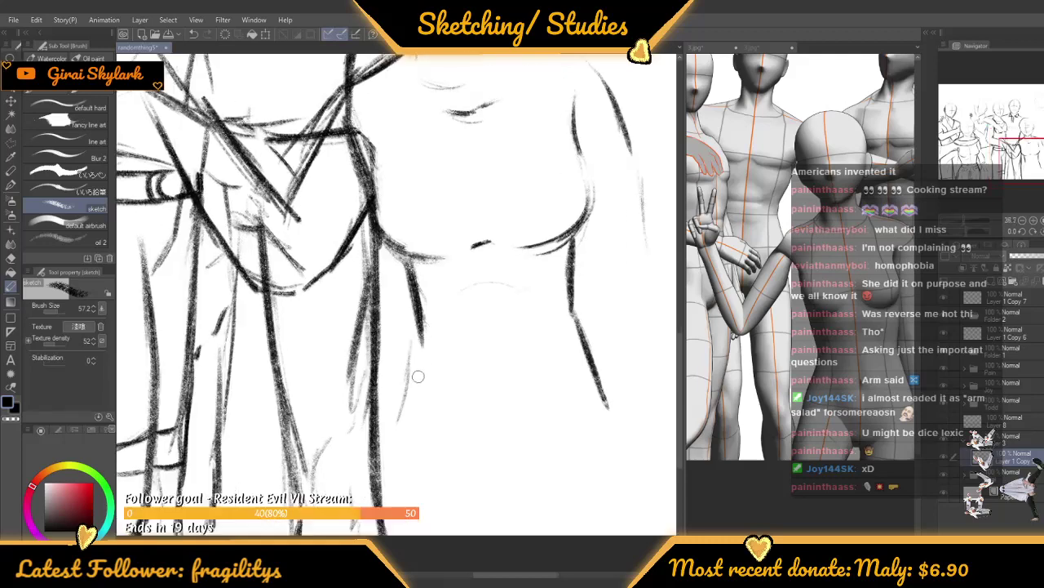
left_click_drag(421, 346, 416, 398)
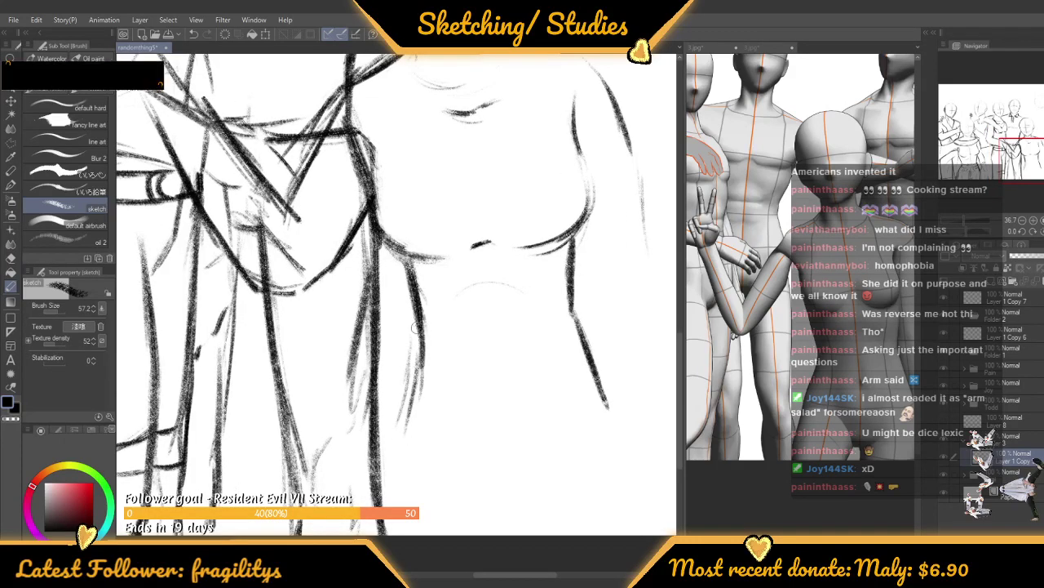
scroll(399, 497, "down", 3)
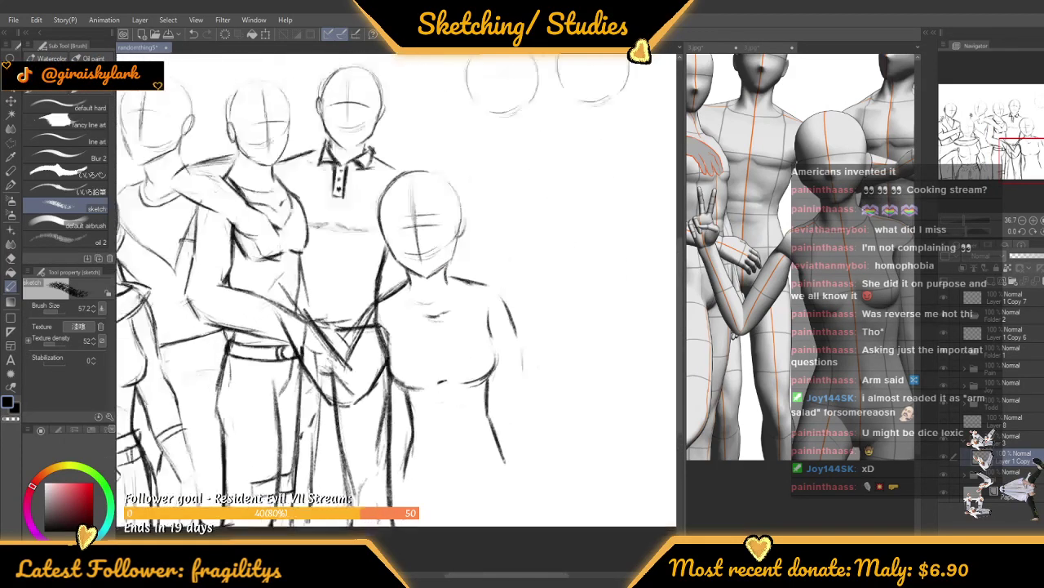
scroll(409, 152, "down", 2)
scroll(409, 152, "up", 3)
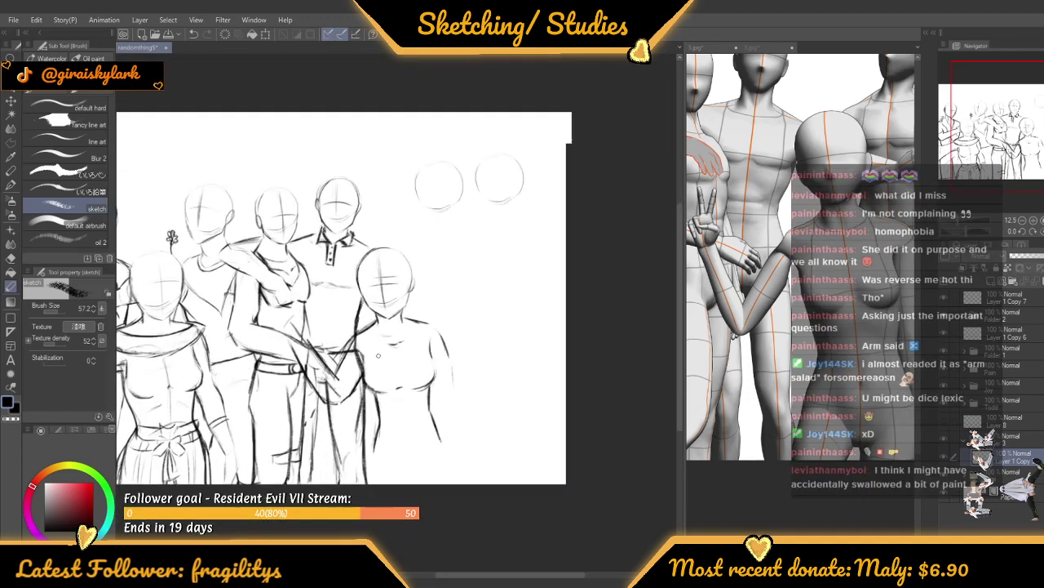
scroll(408, 152, "down", 3)
scroll(392, 321, "up", 1)
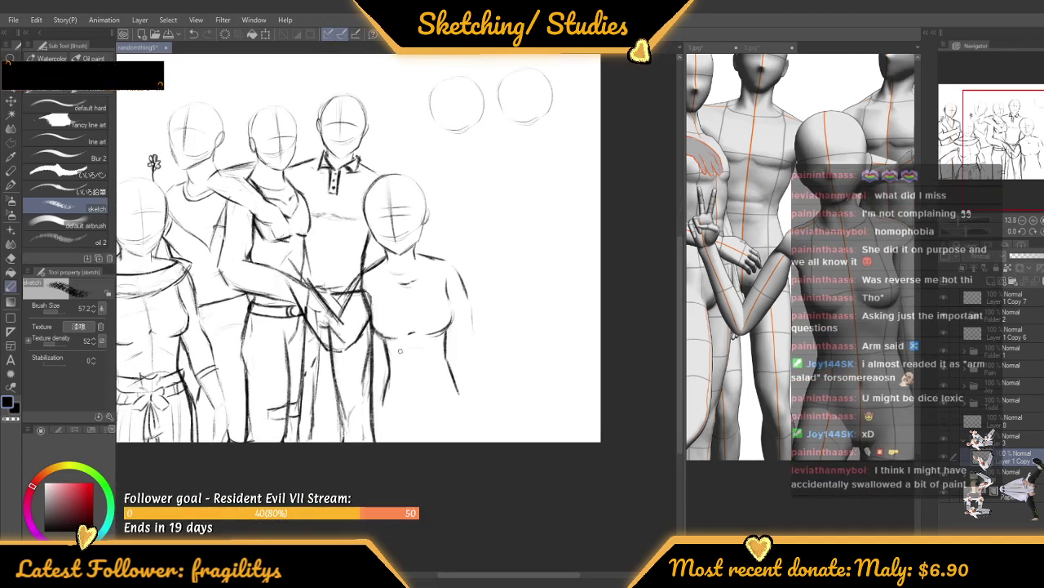
Draw a short navel mark in the middle of the end figure's abdomen
scroll(411, 380, "up", 4)
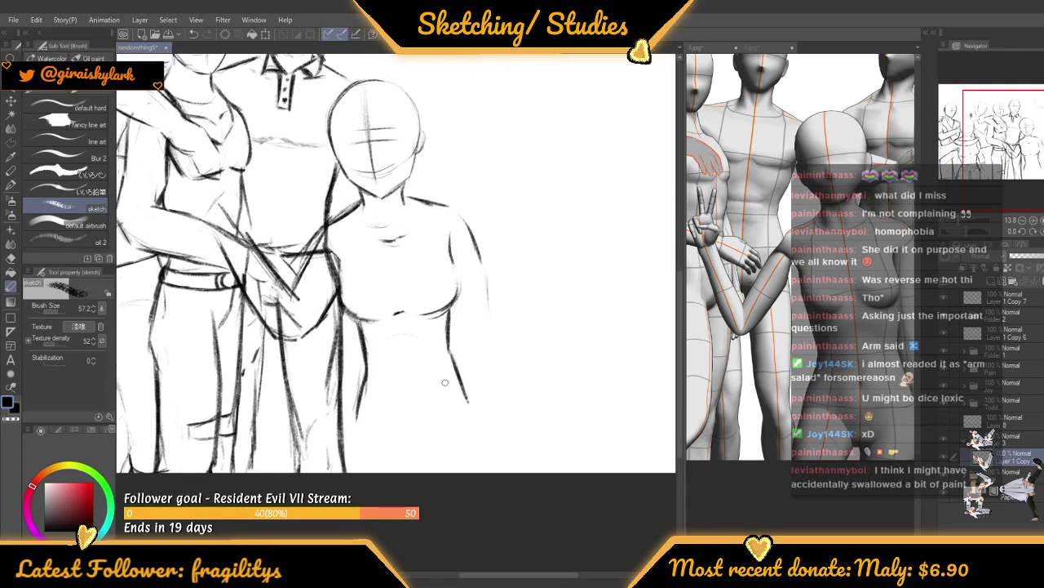
left_click_drag(408, 368, 412, 383)
scroll(412, 382, "up", 1)
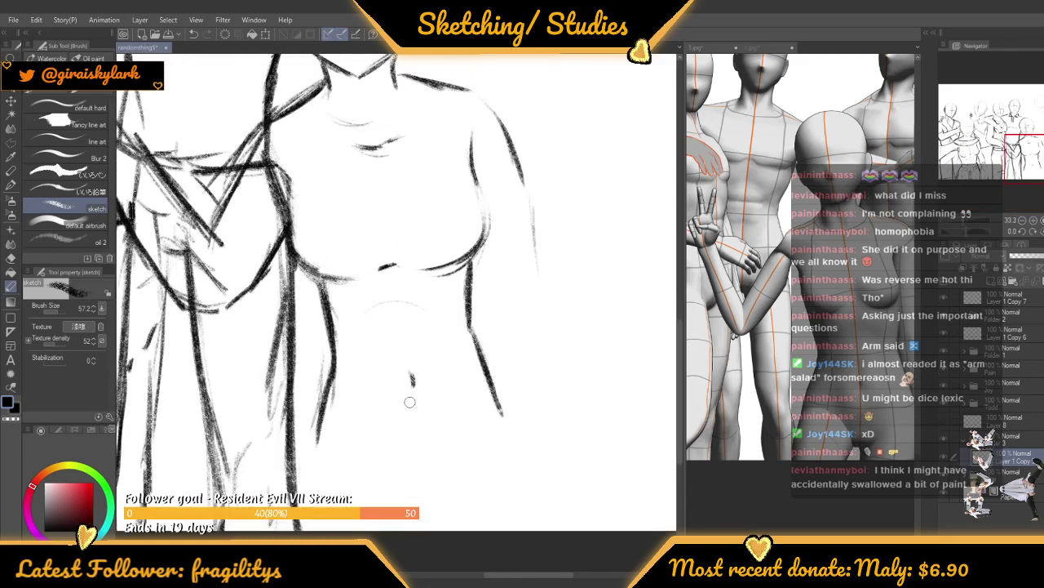
scroll(389, 383, "down", 3)
scroll(389, 343, "up", 2)
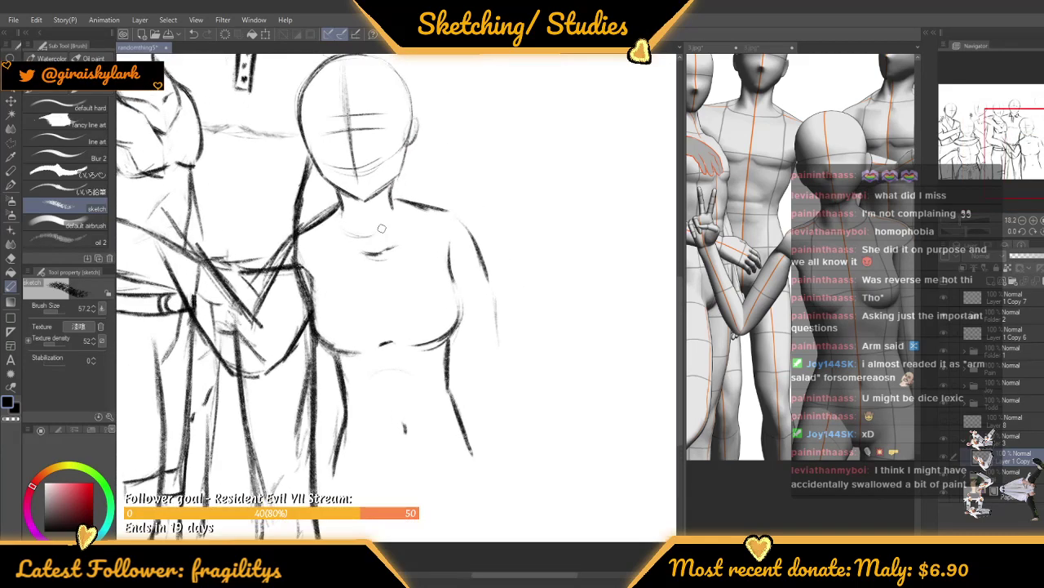
Examine the end figure's torso up close and compare its proportions with the rest of the group
scroll(387, 270, "down", 3)
scroll(387, 226, "up", 3)
scroll(387, 229, "up", 3)
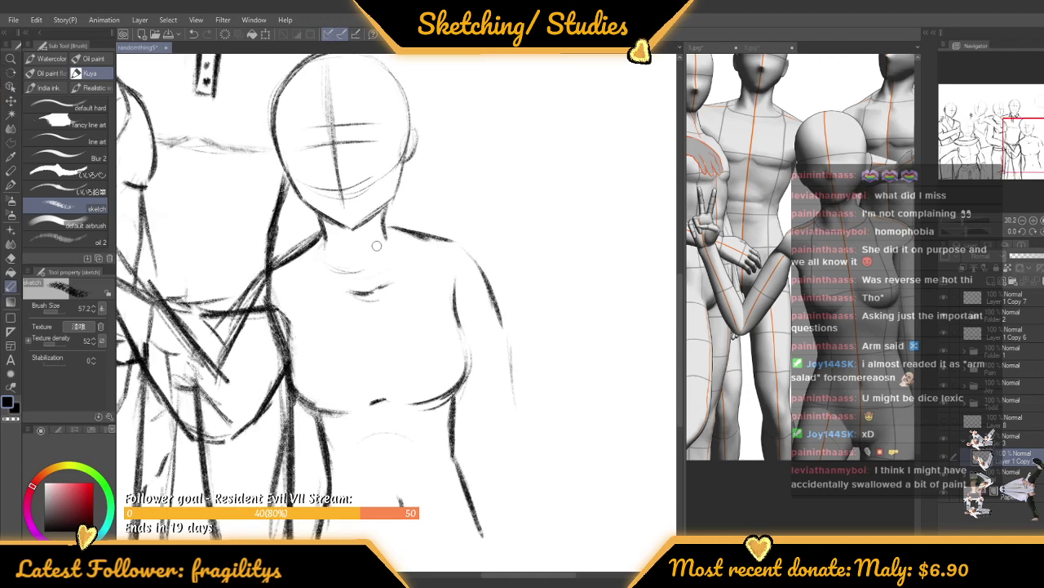
scroll(371, 224, "down", 1)
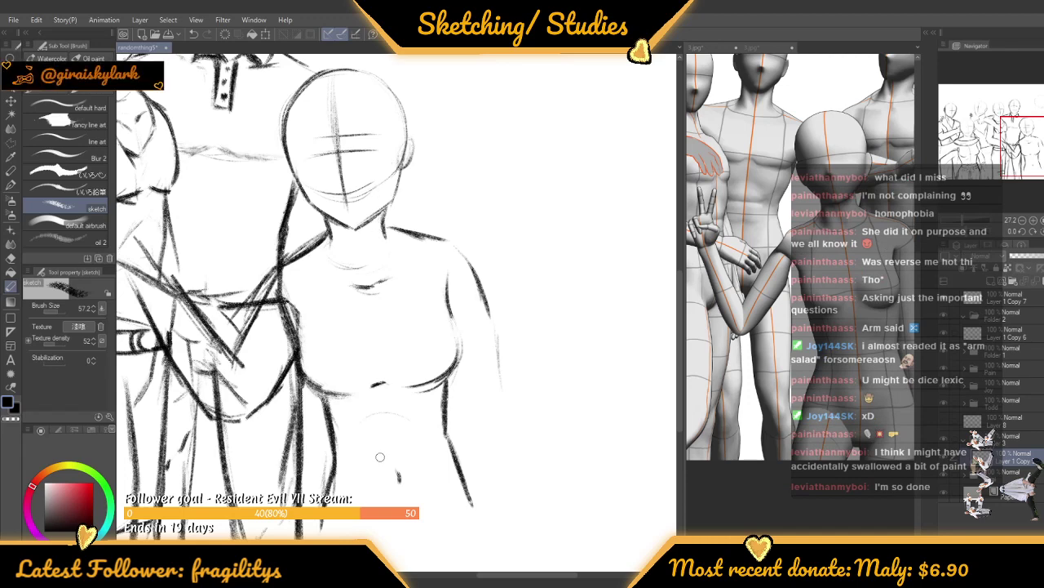
scroll(380, 470, "up", 1)
key("ctrl+minus")
key("ctrl+minus")
key("ctrl+minus")
key("ctrl+minus")
key("ctrl+minus")
key("ctrl+minus")
key("ctrl+minus")
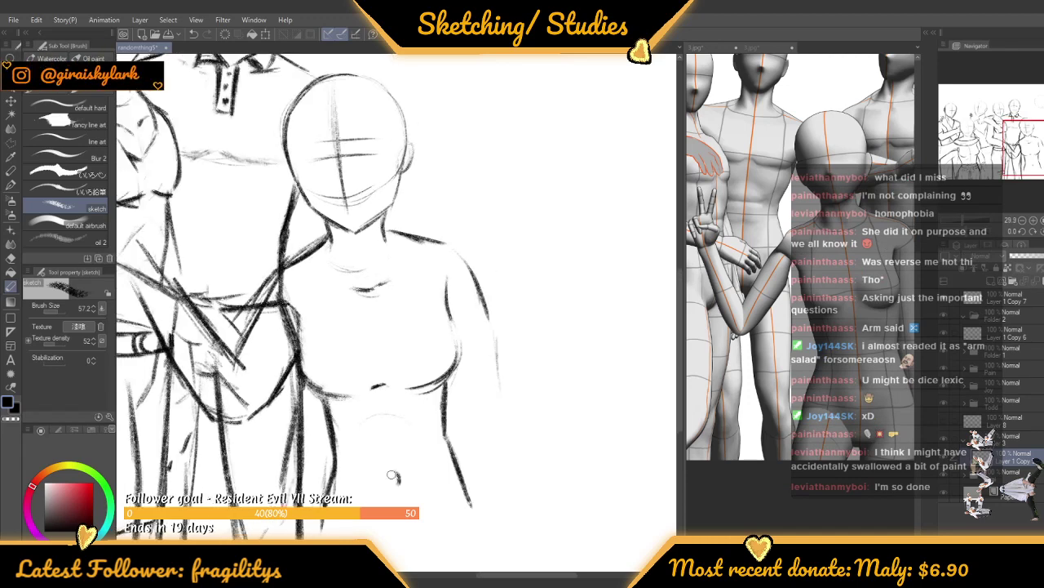
scroll(391, 315, "up", 3)
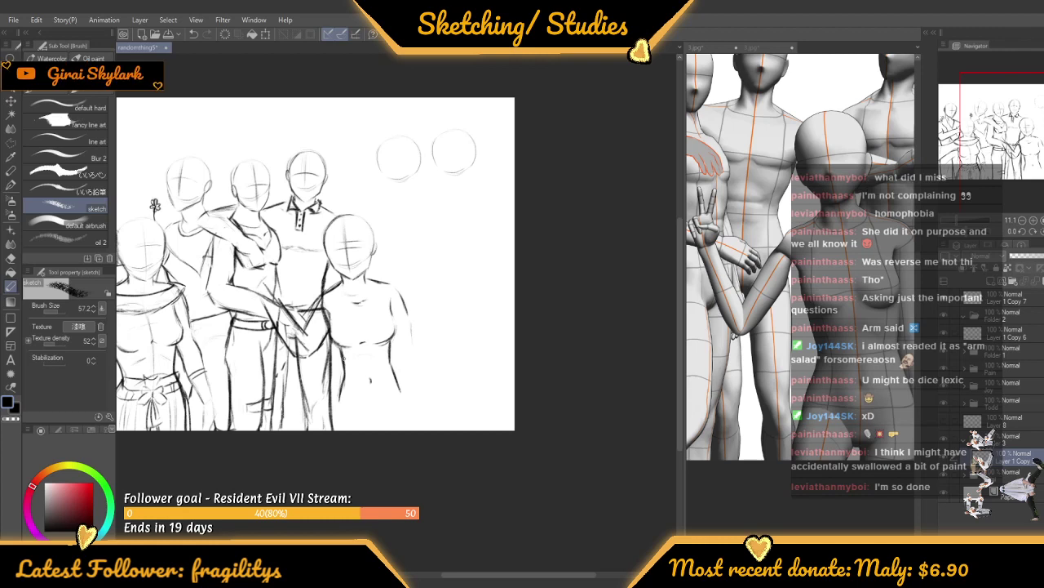
scroll(343, 356, "down", 1)
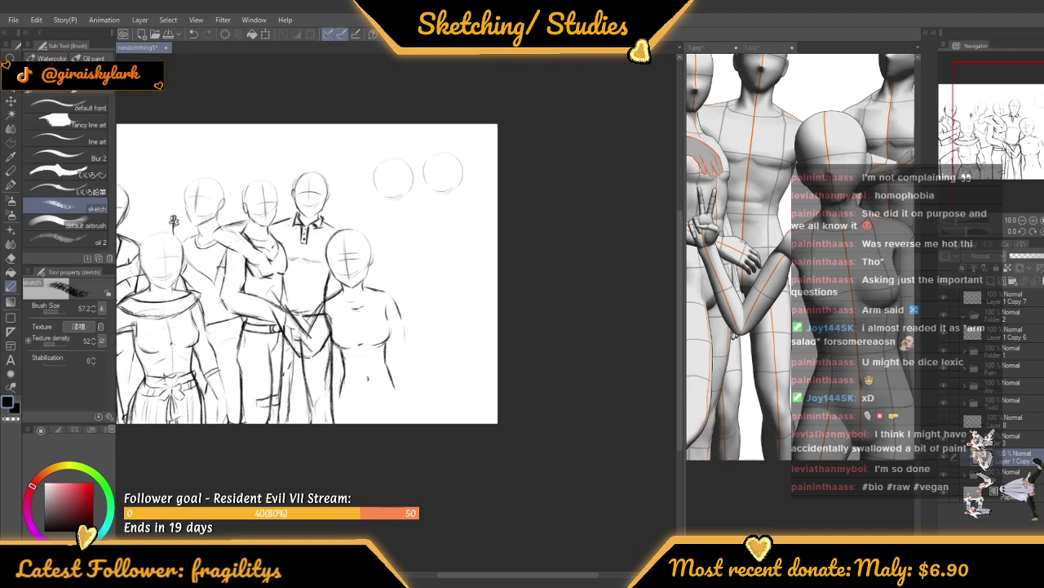
scroll(338, 301, "up", 5)
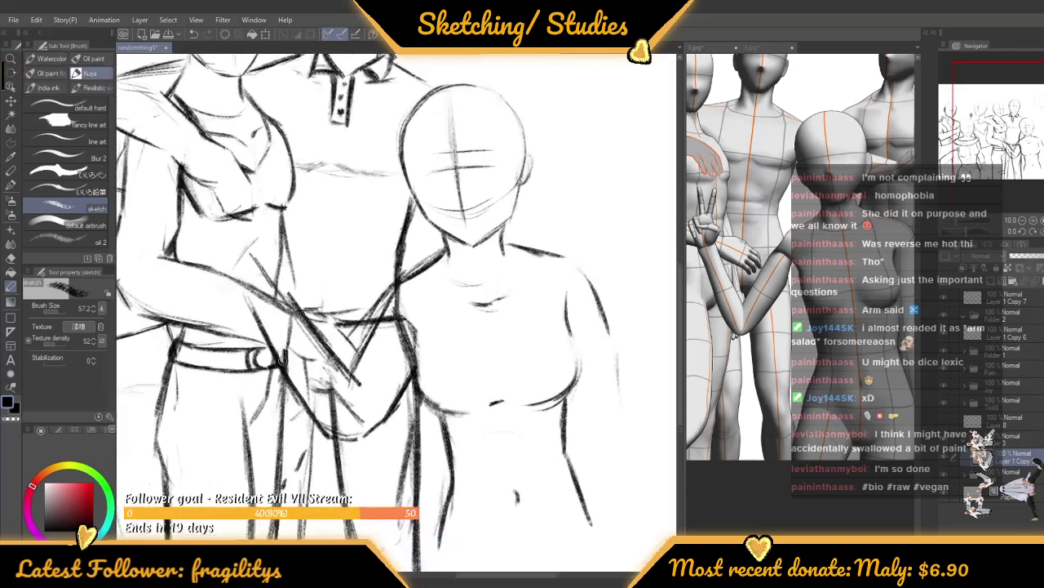
scroll(338, 301, "down", 3)
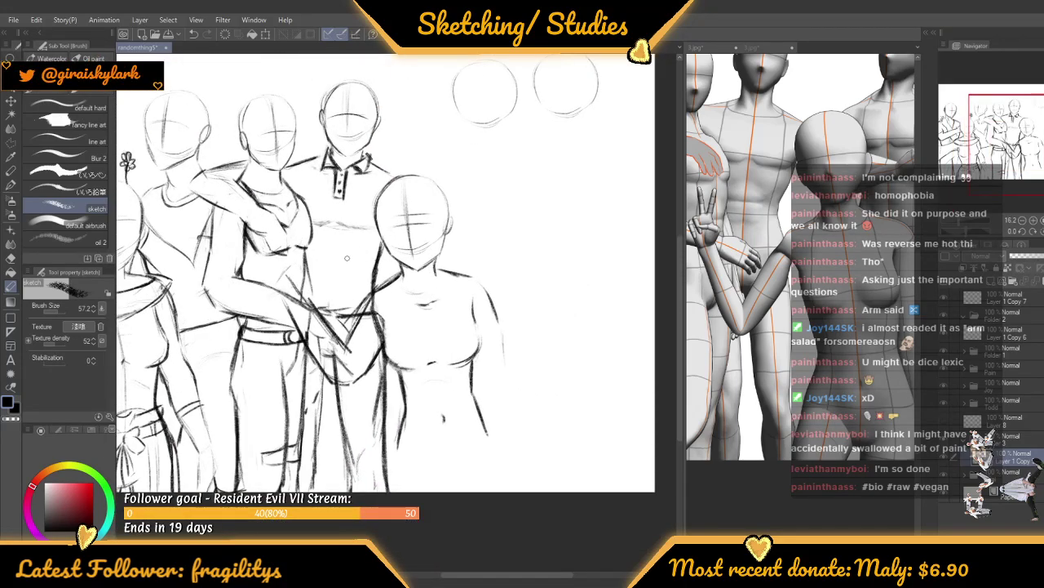
scroll(304, 282, "up", 1)
scroll(303, 280, "up", 1)
scroll(426, 337, "down", 2)
scroll(427, 338, "up", 2)
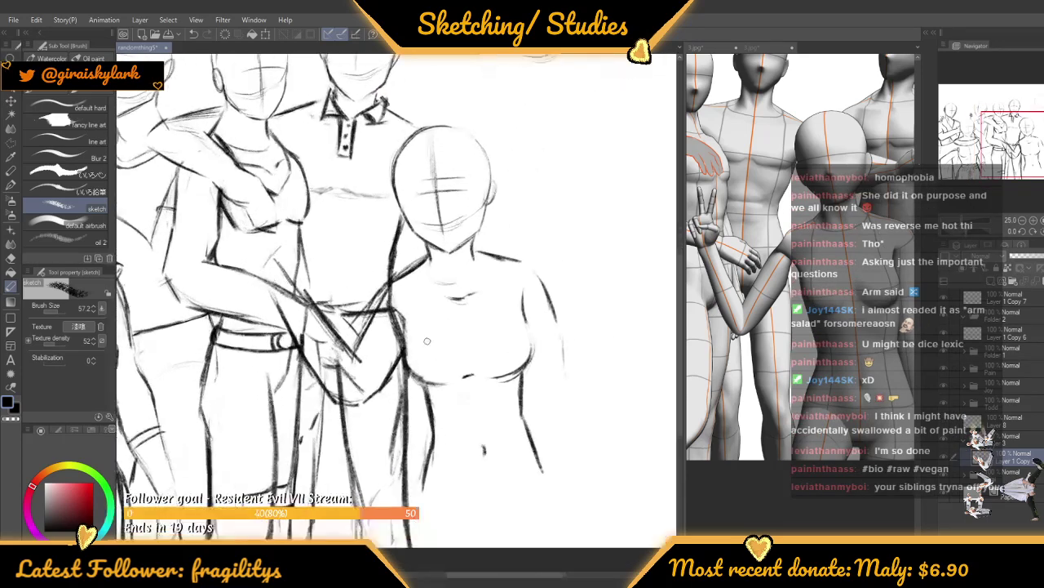
scroll(419, 213, "up", 2)
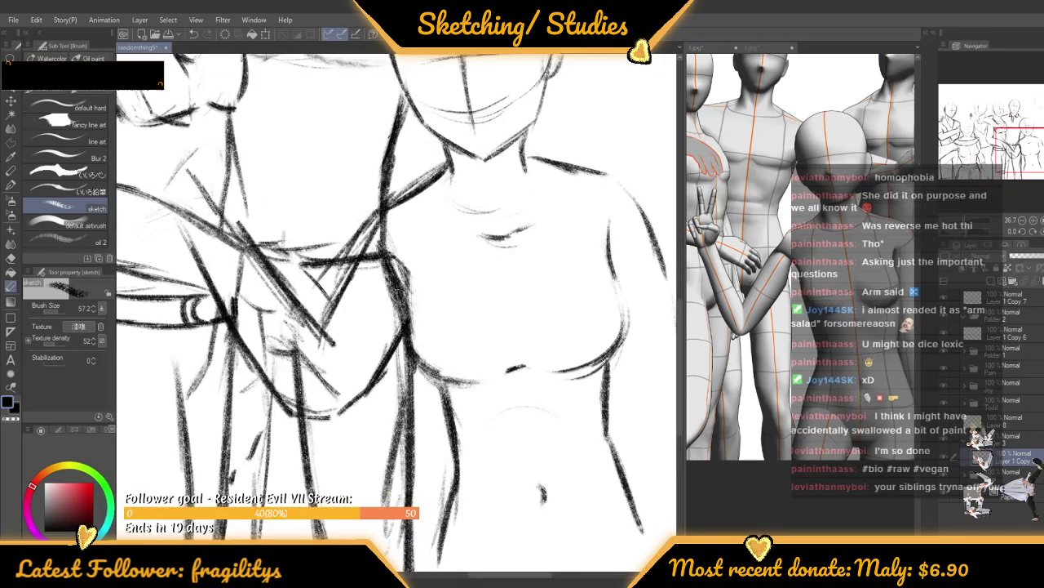
scroll(422, 270, "down", 1)
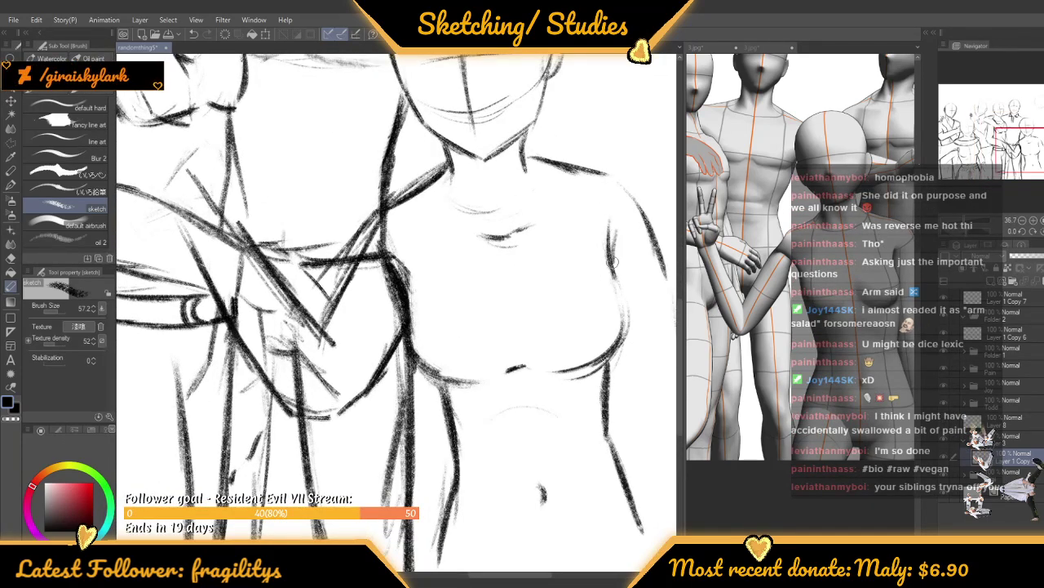
scroll(577, 159, "down", 3)
scroll(519, 246, "up", 3)
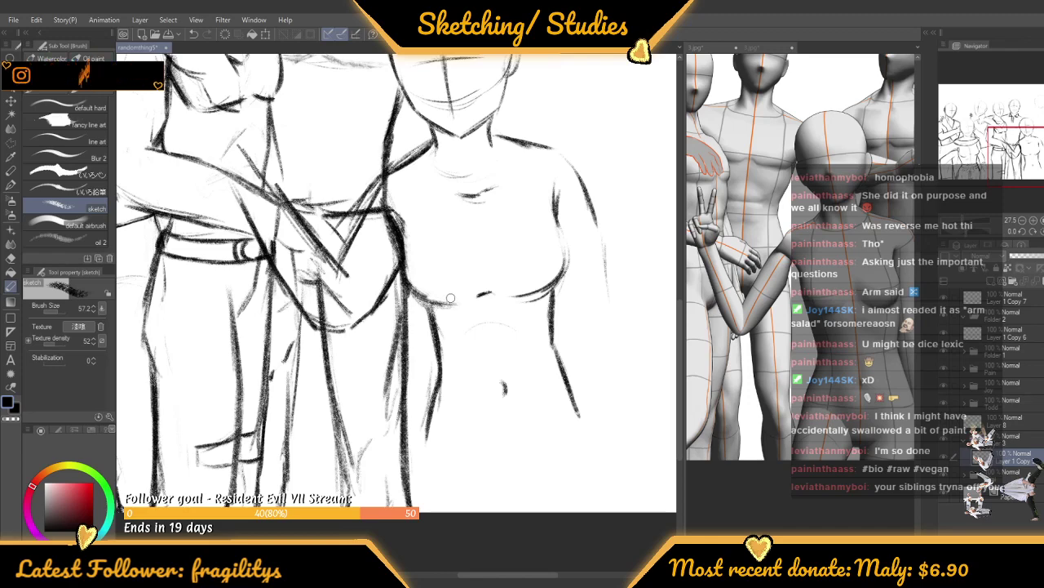
scroll(457, 256, "down", 3)
scroll(506, 326, "up", 2)
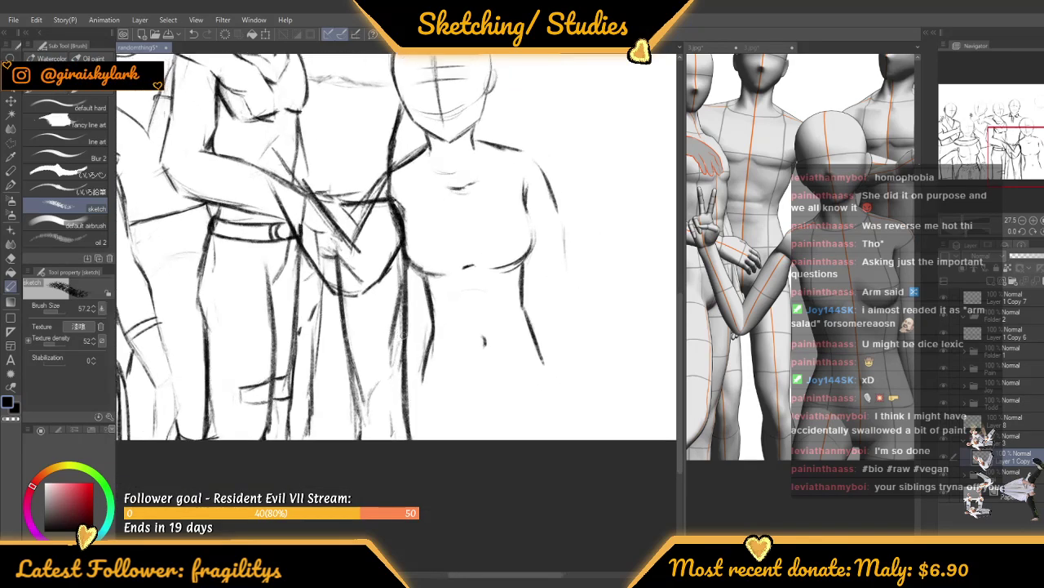
Extend the end figure's outer hip contour further down toward the thigh with overlapping strokes
scroll(555, 329, "down", 1)
scroll(555, 329, "up", 3)
left_click_drag(508, 348, 526, 403)
left_click_drag(501, 330, 525, 399)
left_click_drag(510, 352, 524, 406)
scroll(492, 289, "down", 2)
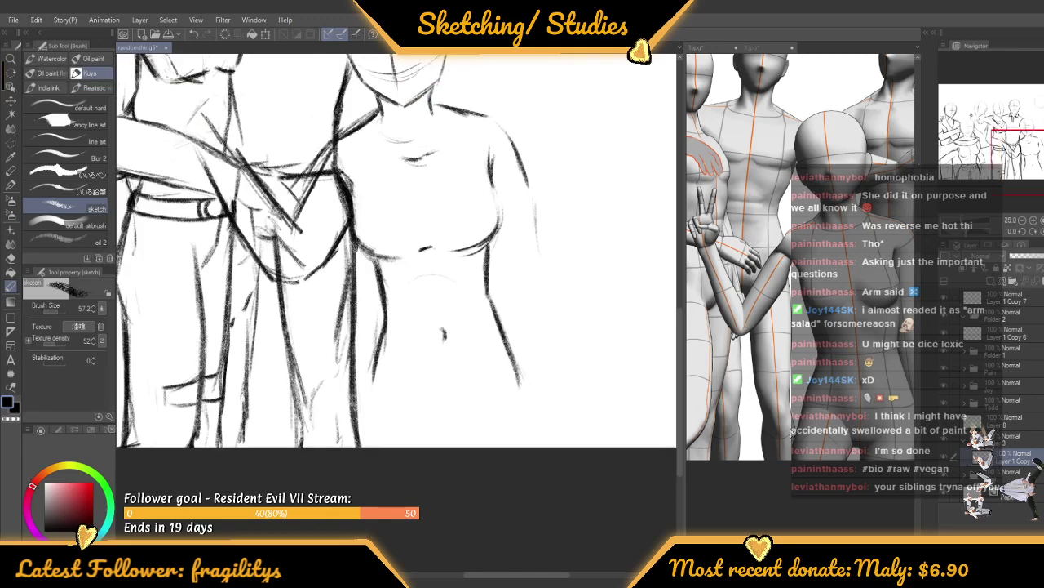
Check the hips and legs in the pose reference, and extend the end figure's inner hip contour down to the canvas edge
left_click(701, 301)
scroll(701, 301, "down", 3)
left_click(516, 386)
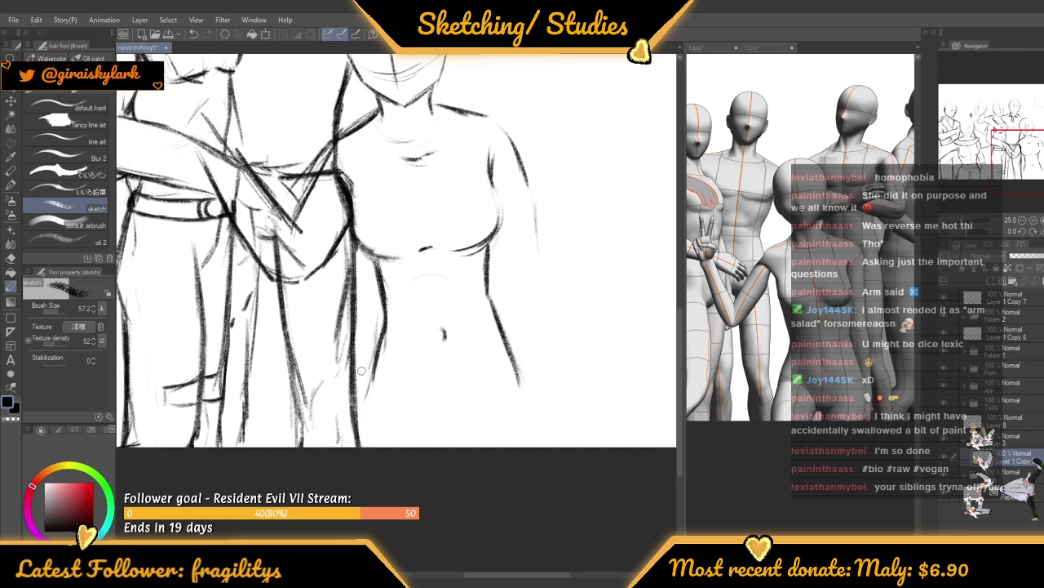
left_click_drag(375, 377, 366, 403)
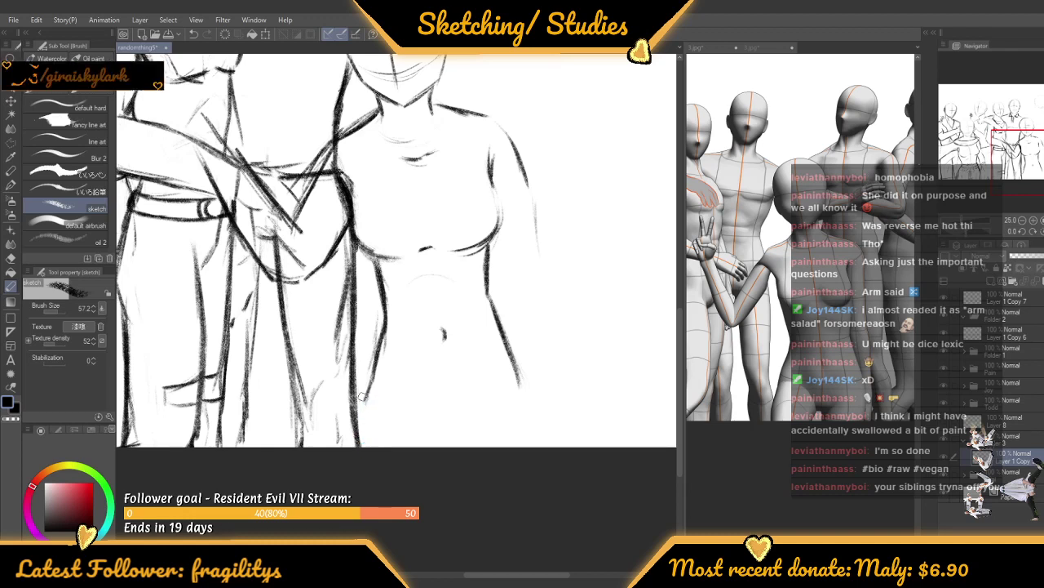
left_click_drag(367, 401, 362, 442)
mouse_move(365, 395)
left_mouse_down()
mouse_move(357, 453)
mouse_move(363, 405)
mouse_move(356, 441)
mouse_move(364, 457)
mouse_move(363, 445)
left_mouse_up()
Draw the line between the end figure's thighs, below the navel, down to the canvas edge
left_click(18, 421)
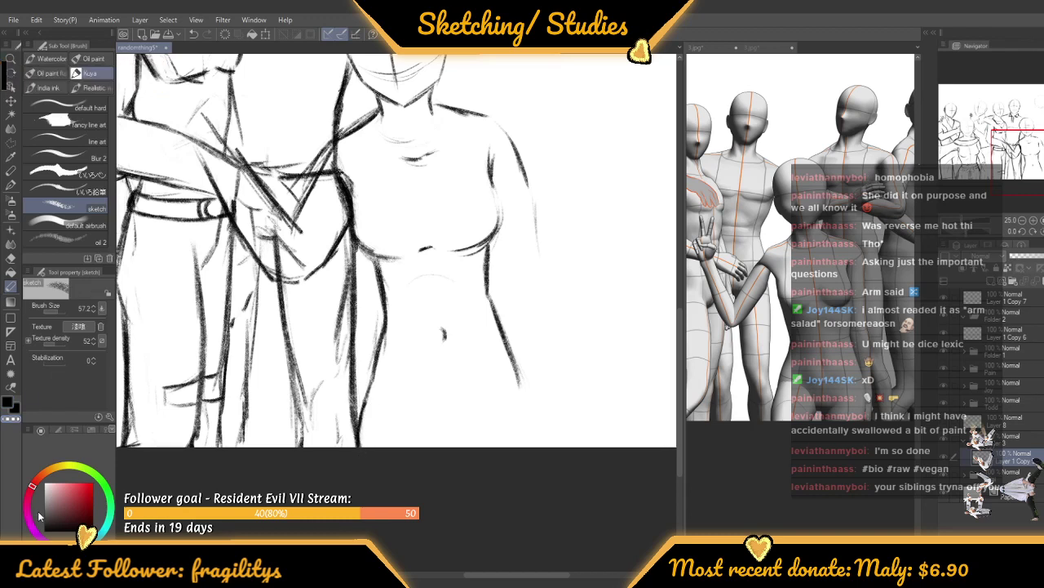
left_click(8, 401)
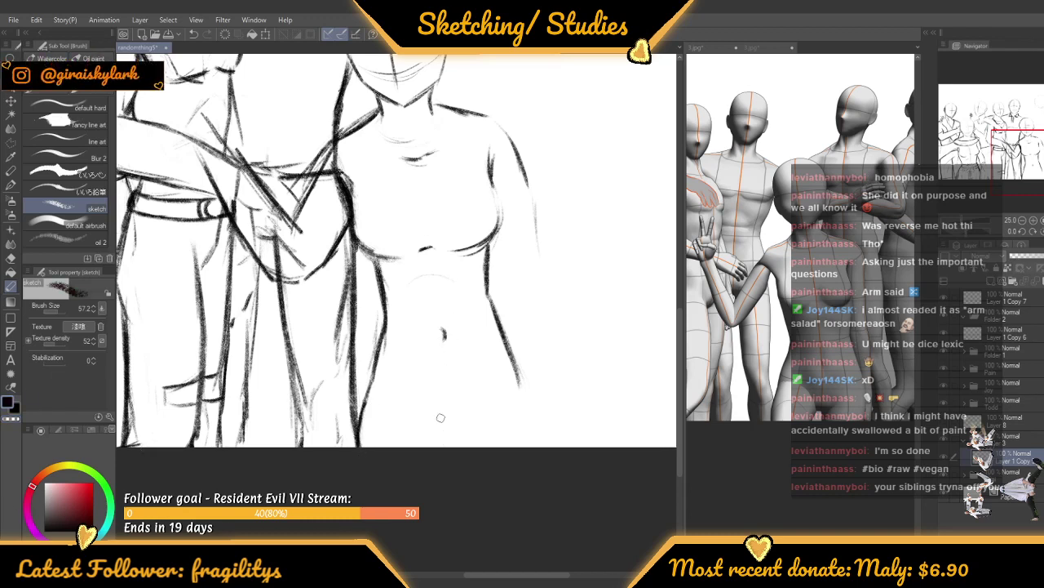
left_click_drag(434, 434, 430, 456)
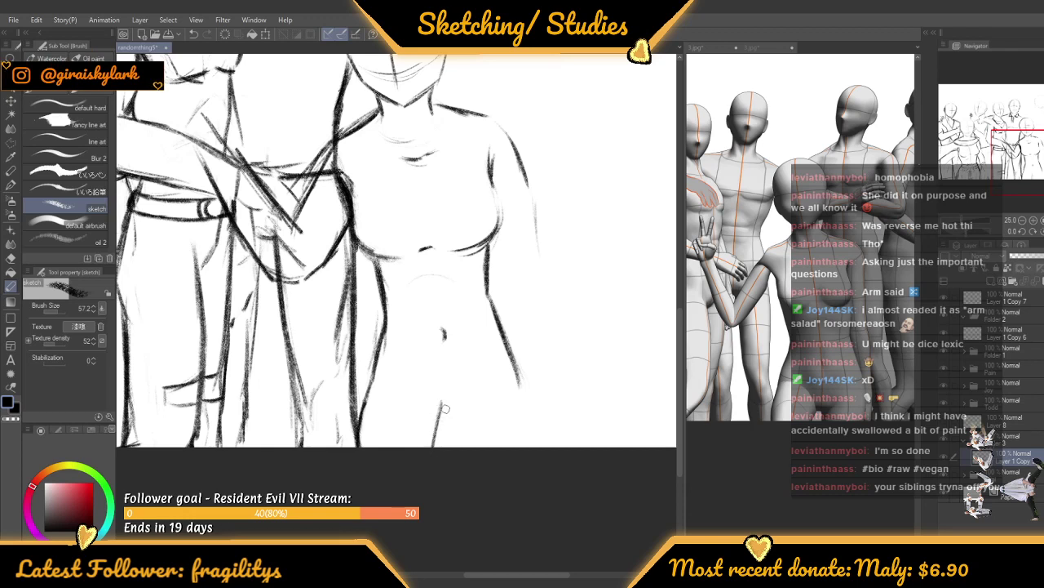
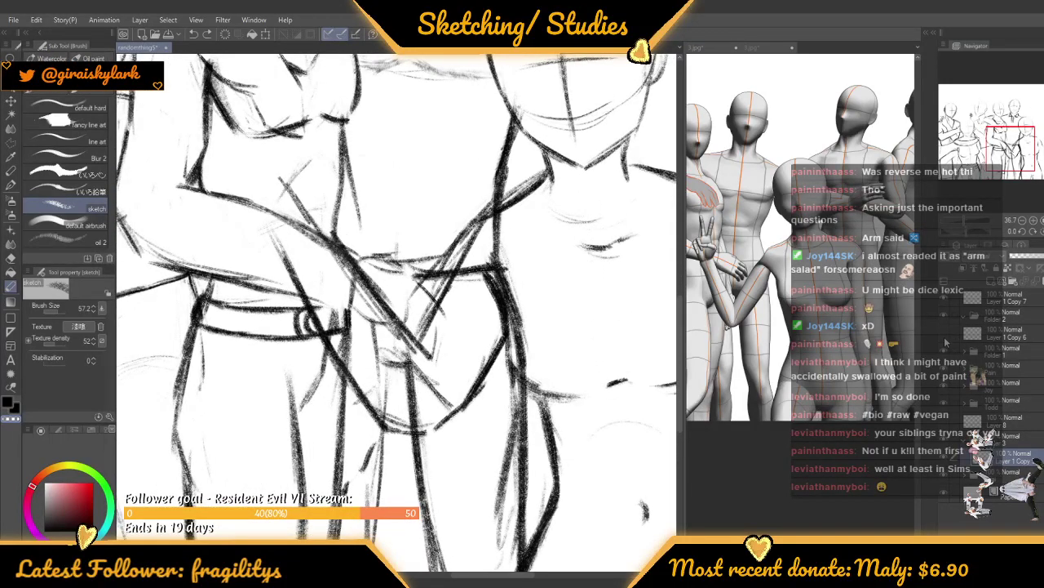
Hide and reshow Folder 1 to identify its lines, and set the brush size to 203.5
left_click(944, 350)
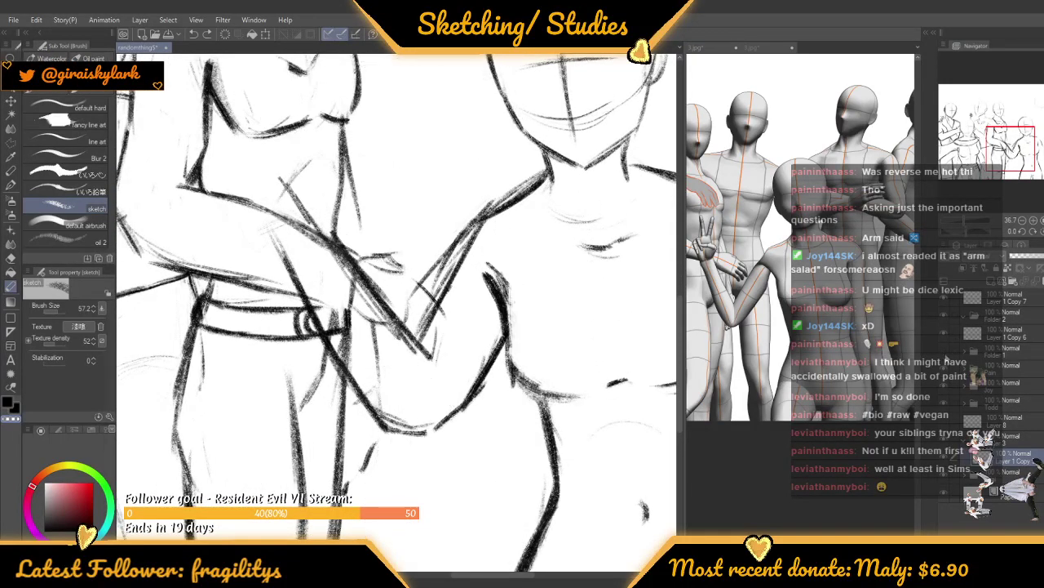
left_click(945, 343)
left_click(975, 350)
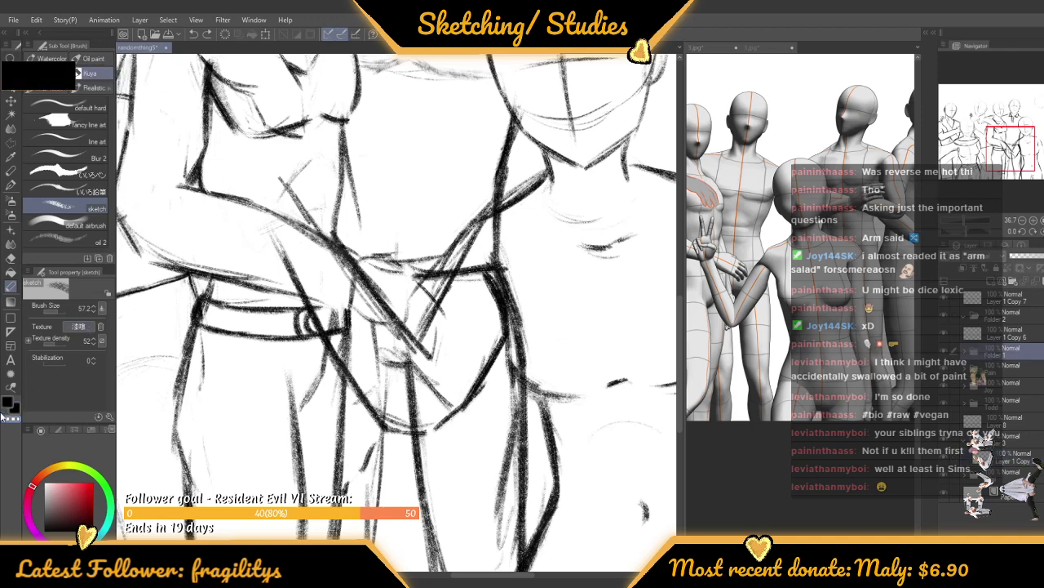
left_click(62, 311)
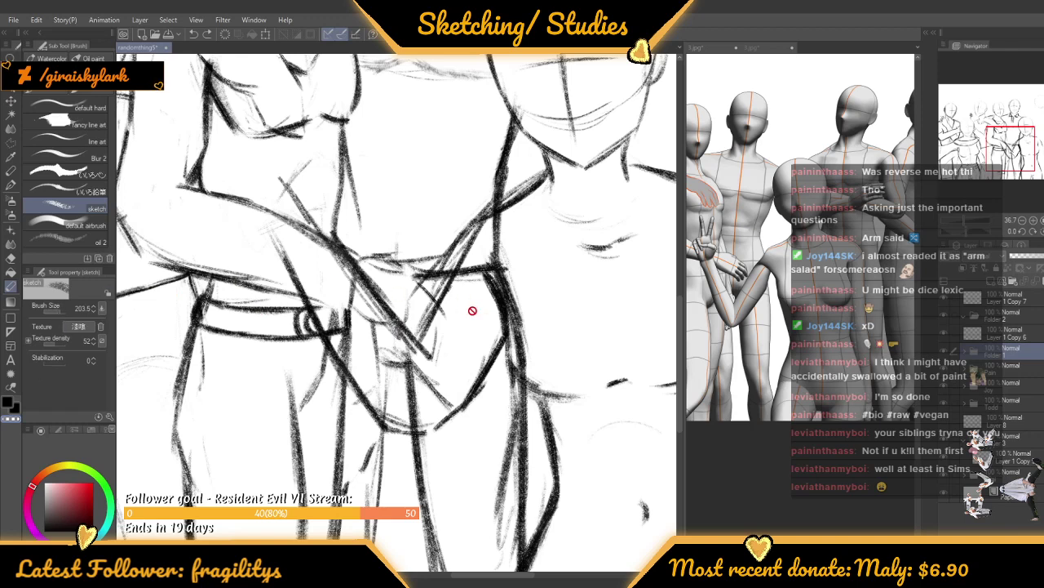
Expand Folder 1 and rename it as Colonel
left_click(979, 333)
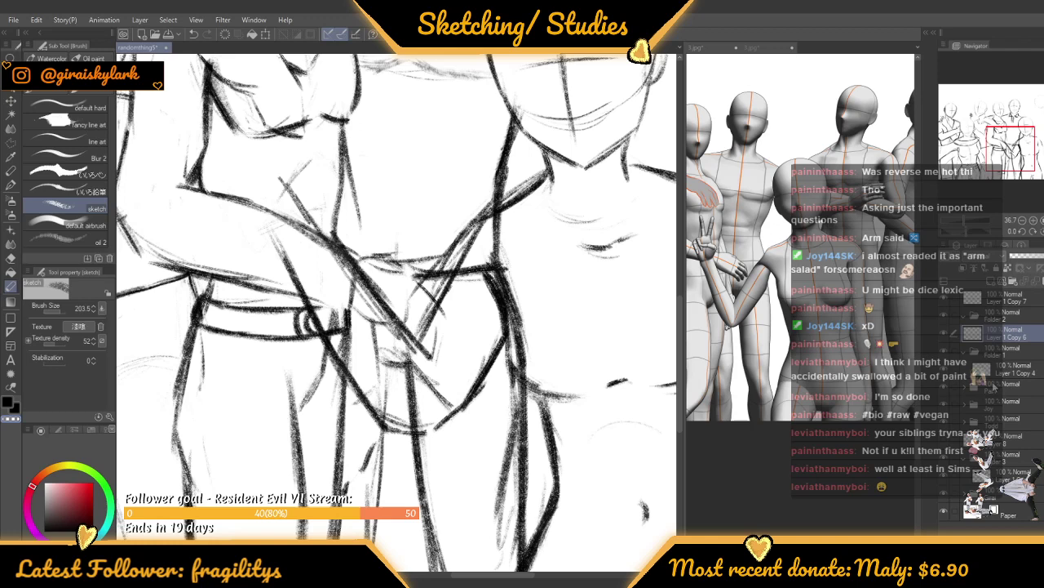
left_click(995, 367)
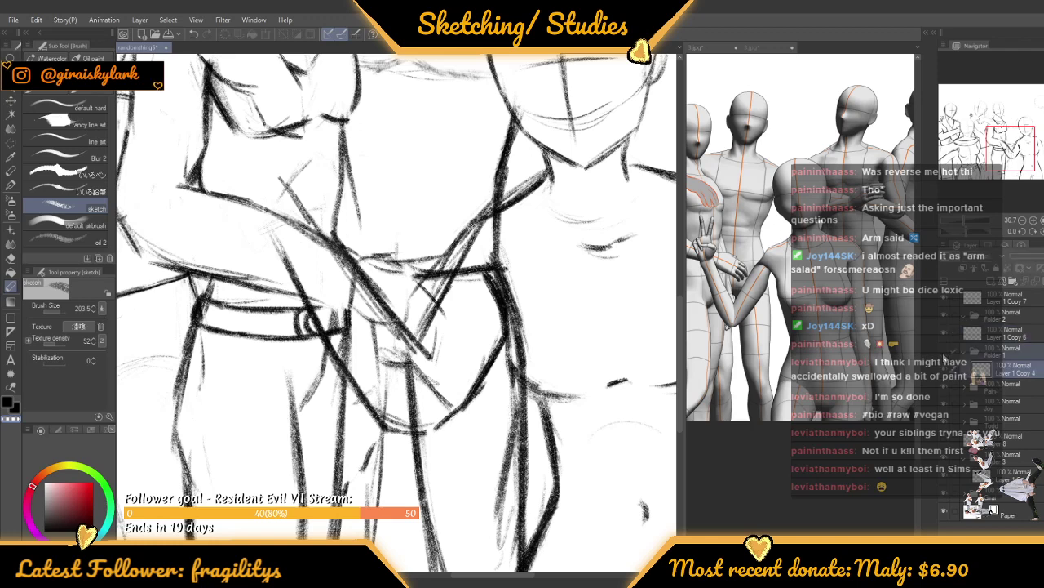
left_click(995, 356)
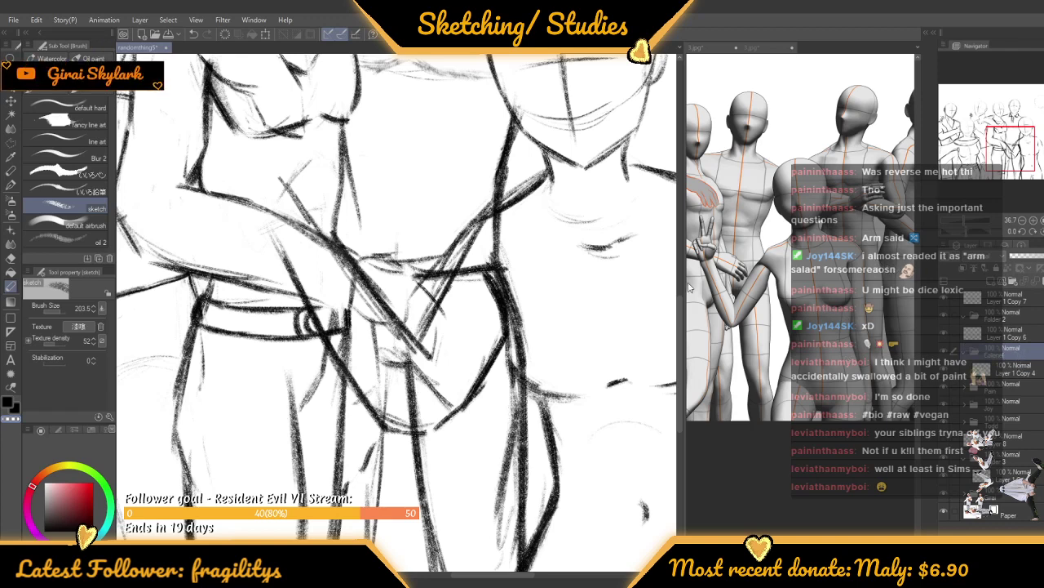
On Layer 1 Copy 4, erase the tall figure's hand, waist and side lines that overlap the end figure's bent arm
left_click(1004, 367)
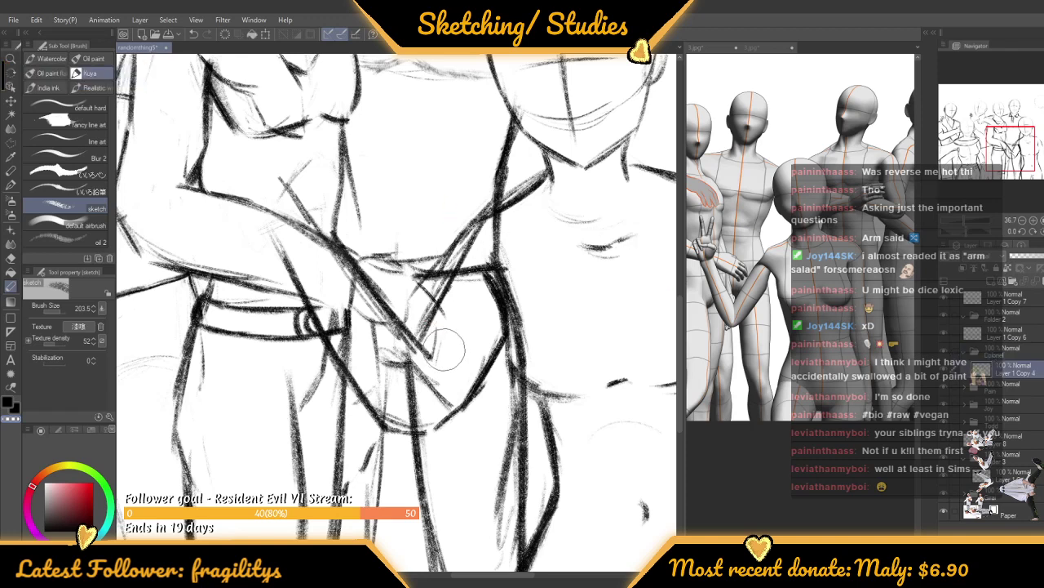
left_click_drag(420, 391, 416, 370)
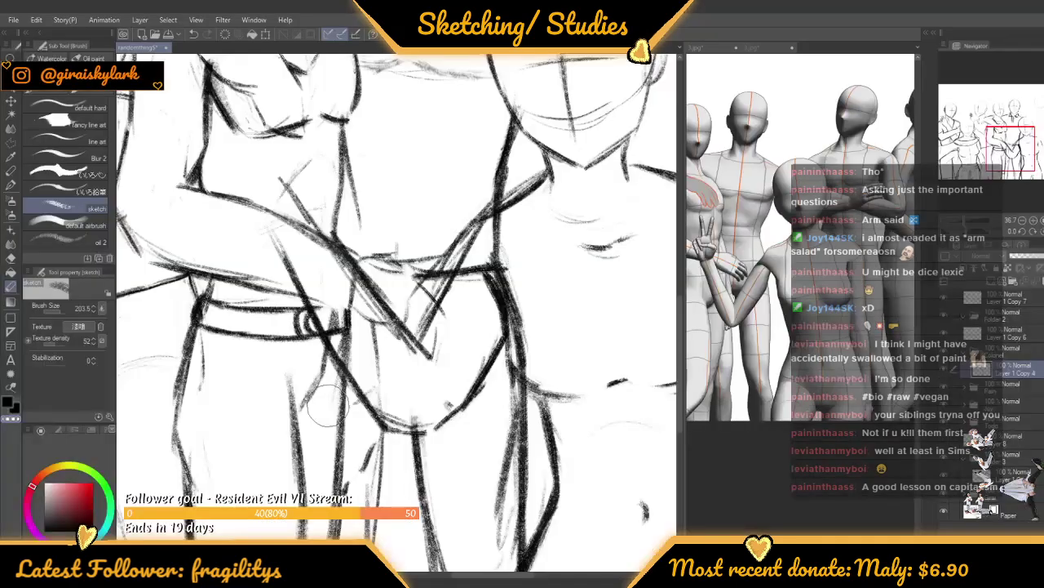
scroll(500, 79, "up", 1)
mouse_move(495, 276)
left_mouse_down()
mouse_move(463, 333)
mouse_move(486, 261)
mouse_move(500, 298)
mouse_move(488, 240)
left_mouse_up()
key("ctrl+z")
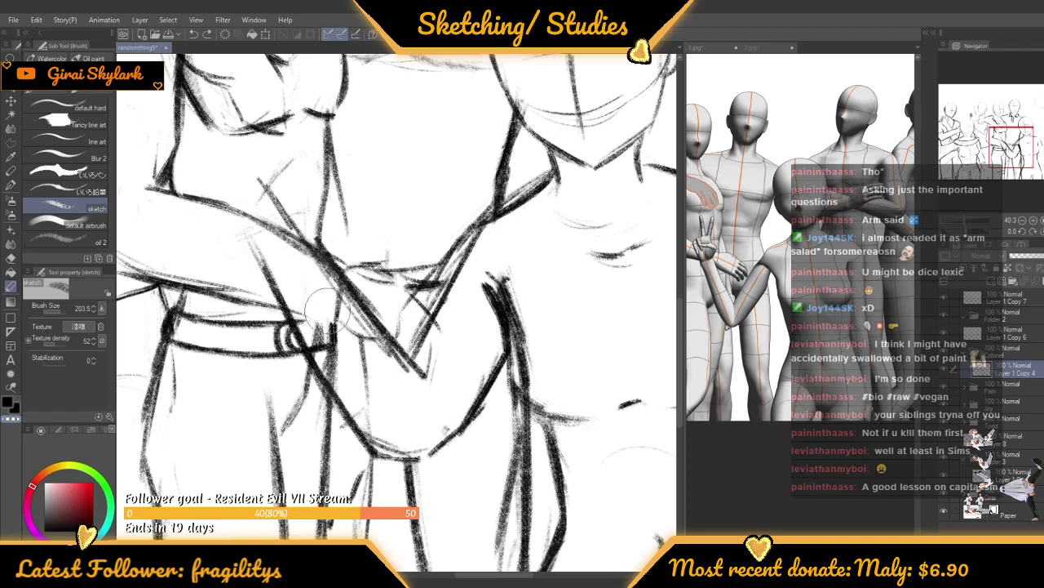
scroll(359, 325, "down", 1)
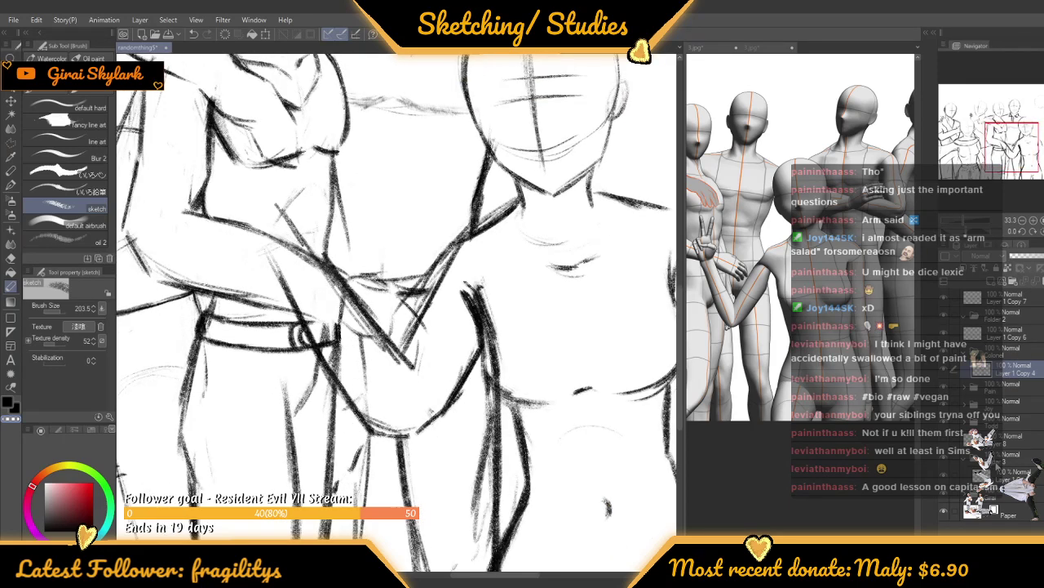
On Layer 6 in the Pain folder, erase the neighbouring woman's forearm line where it crosses the end figure's forearm
left_click(990, 466)
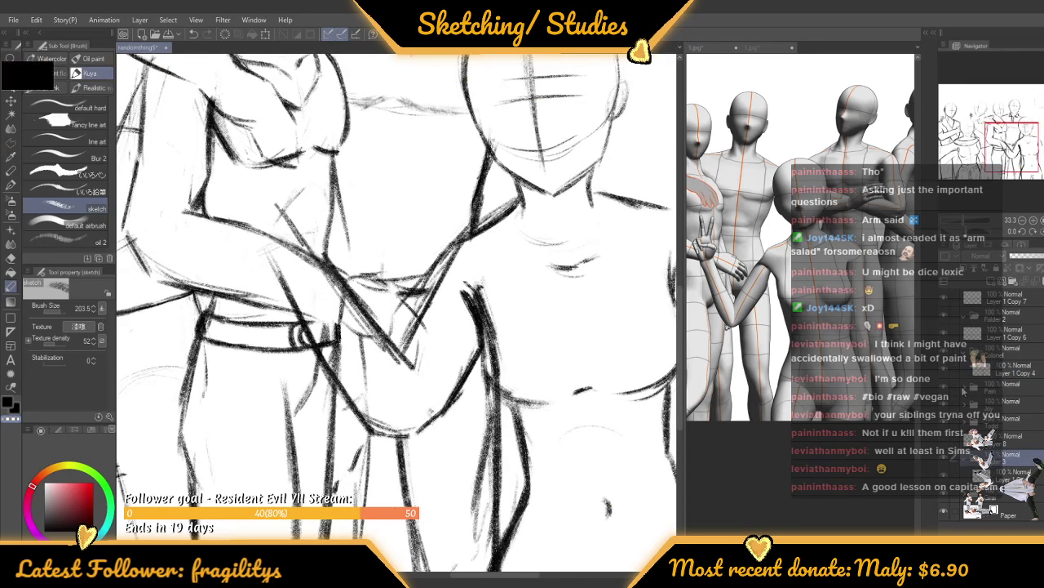
left_click(964, 388)
left_click(1002, 405)
left_click_drag(271, 253, 304, 326)
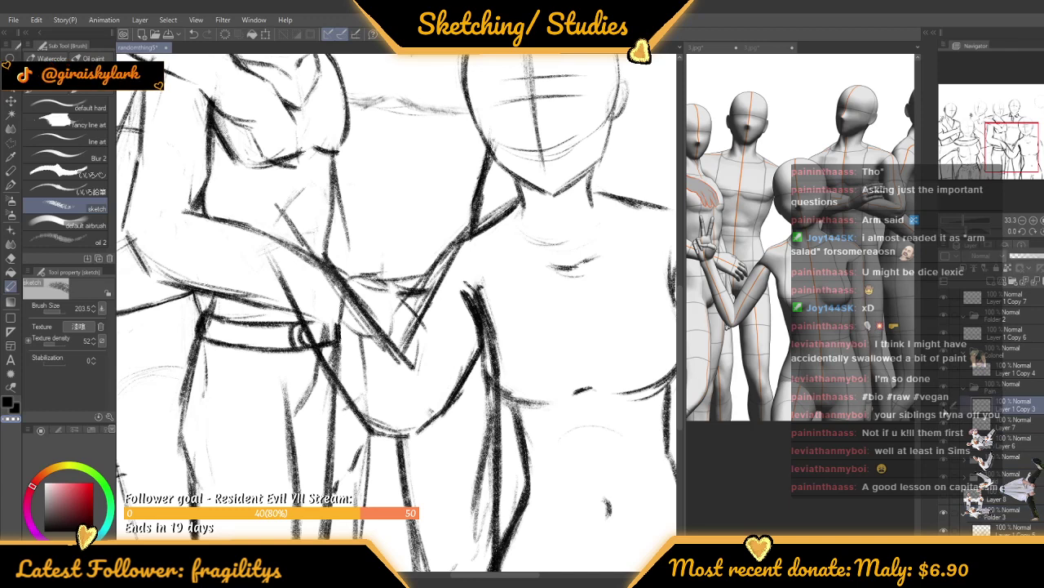
left_click(943, 424)
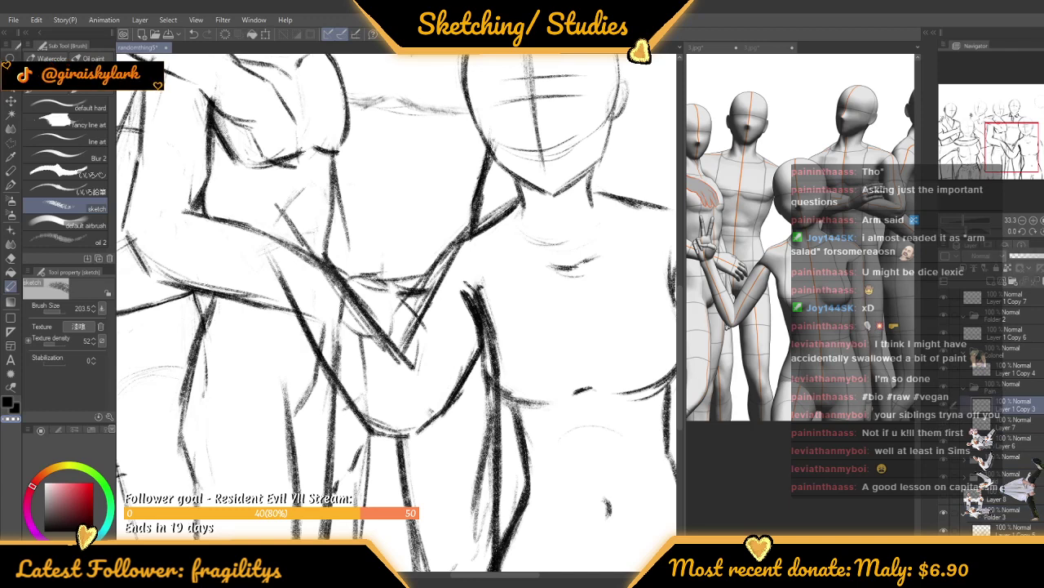
key("ctrl+z")
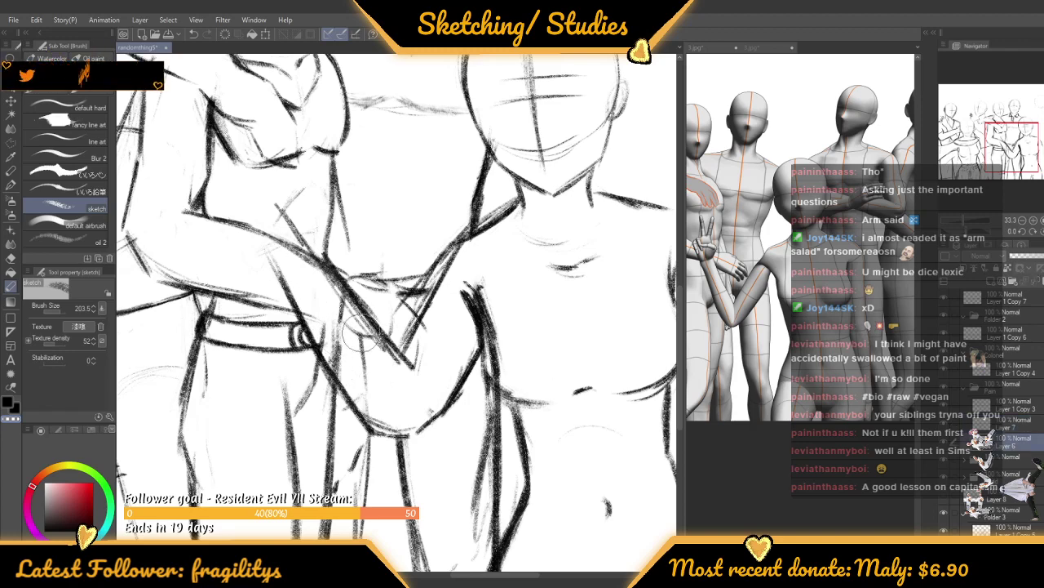
mouse_move(333, 331)
left_mouse_down()
mouse_move(305, 278)
mouse_move(320, 318)
mouse_move(312, 299)
mouse_move(383, 365)
left_mouse_up()
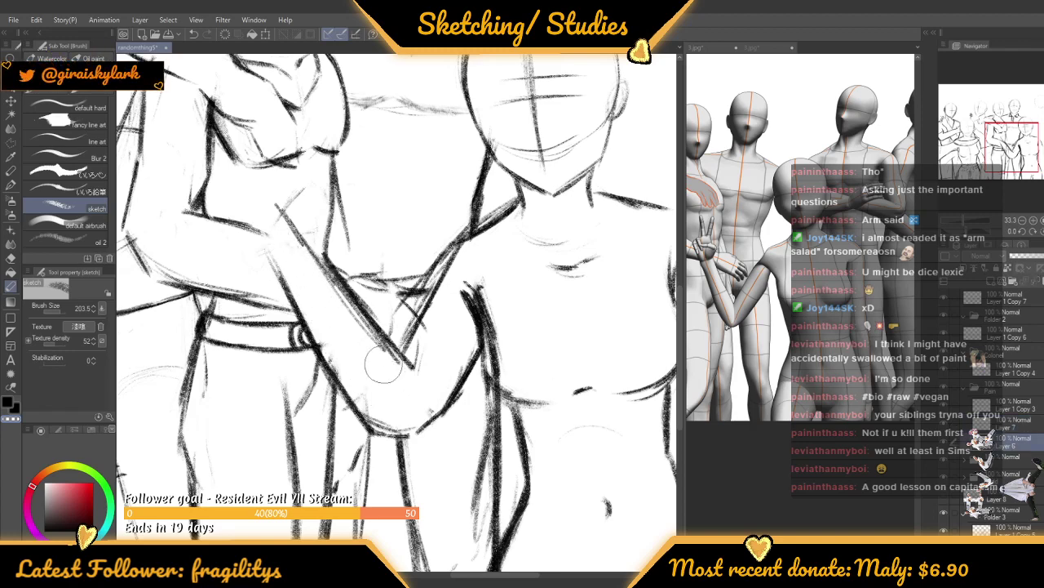
scroll(383, 368, "down", 6)
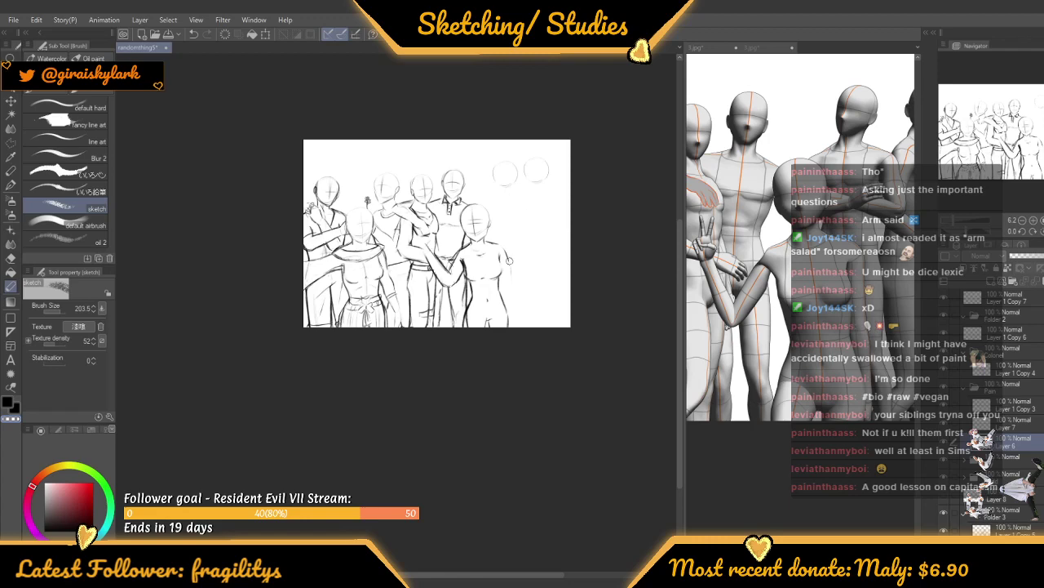
Collapse the Colonel folder, select the end figure's Layer 1 Copy 5 in Folder 3, and toggle its visibility to confirm its lines
scroll(508, 260, "up", 3)
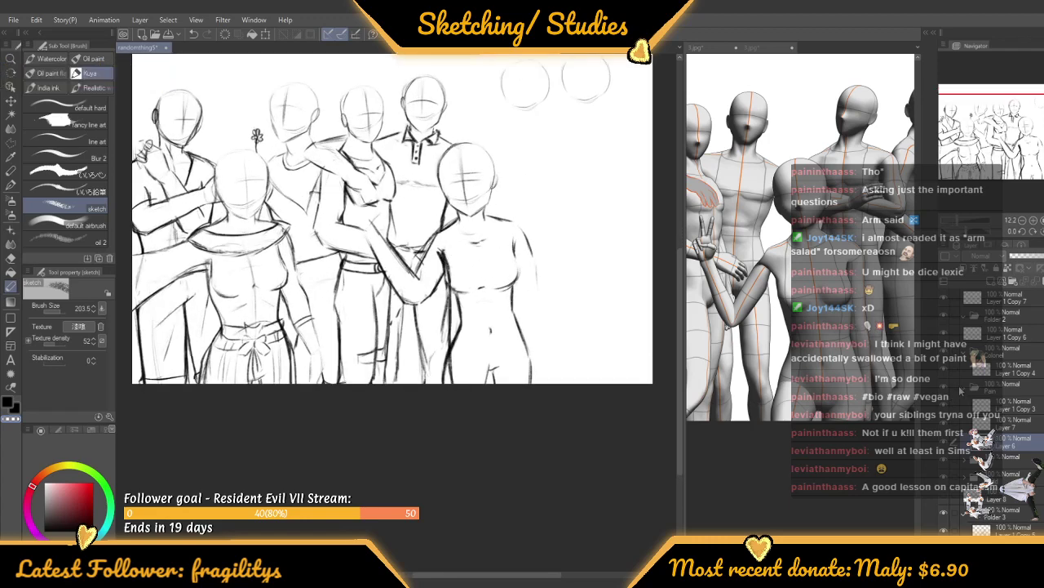
left_click(972, 375)
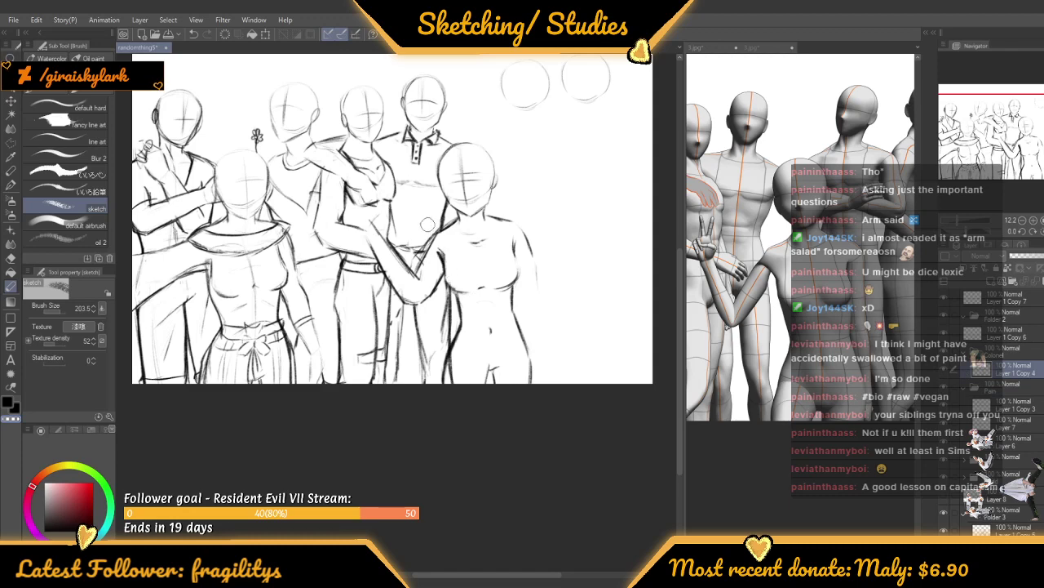
scroll(427, 225, "down", 3)
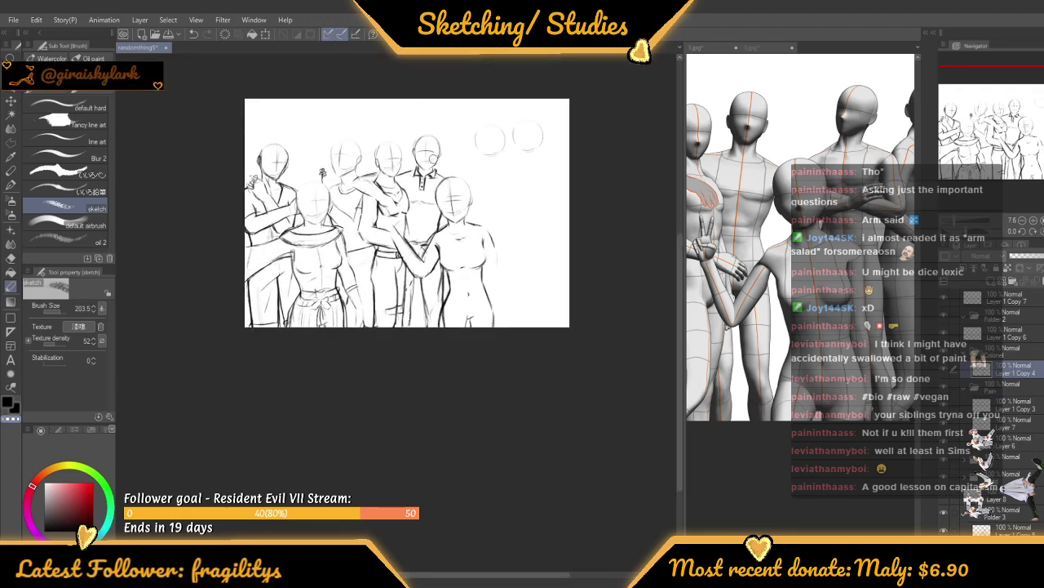
scroll(523, 222, "up", 2)
scroll(523, 222, "up", 5)
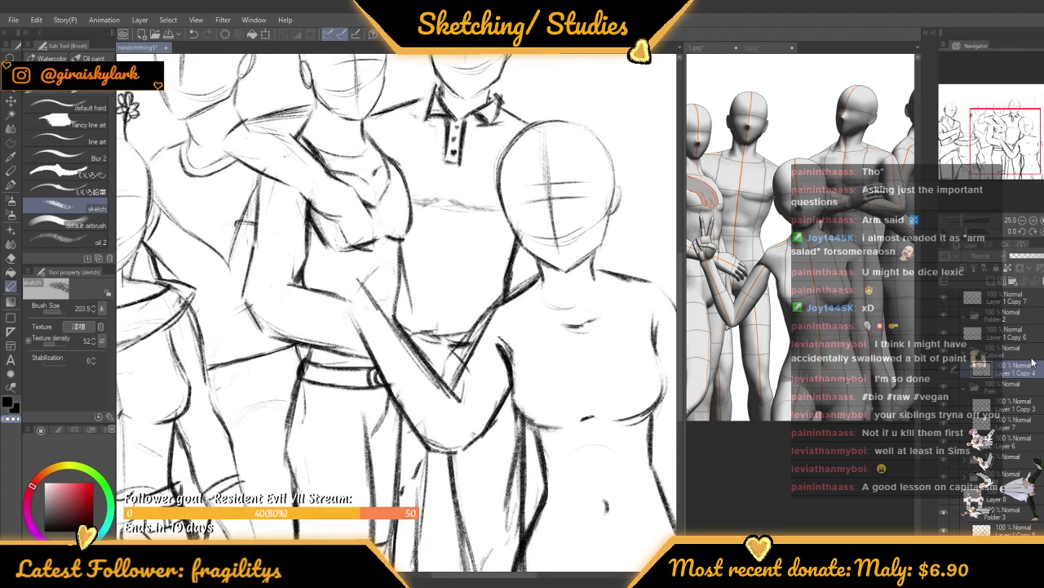
left_click(965, 351)
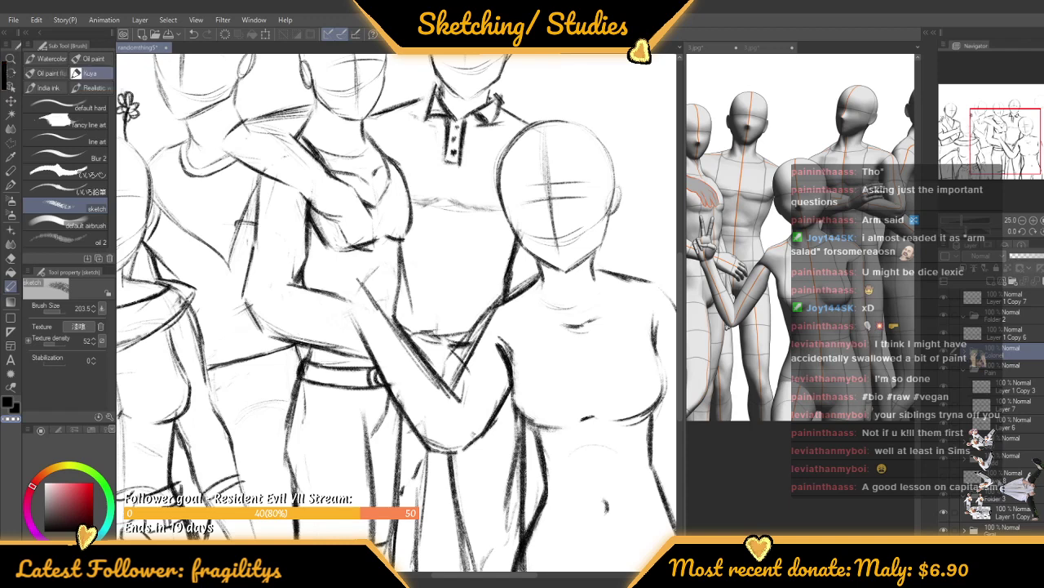
left_click(1002, 515)
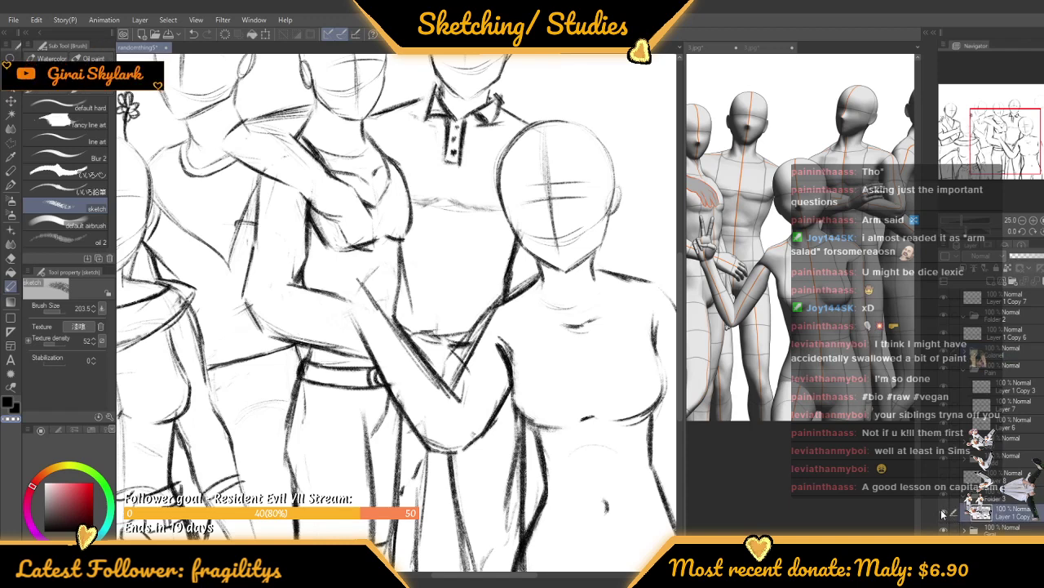
left_click(944, 513)
left_click(944, 512)
Rough in the end figure's peace-sign hand above the bent forearm using the sketch brush at size 95
scroll(230, 230, "up", 1)
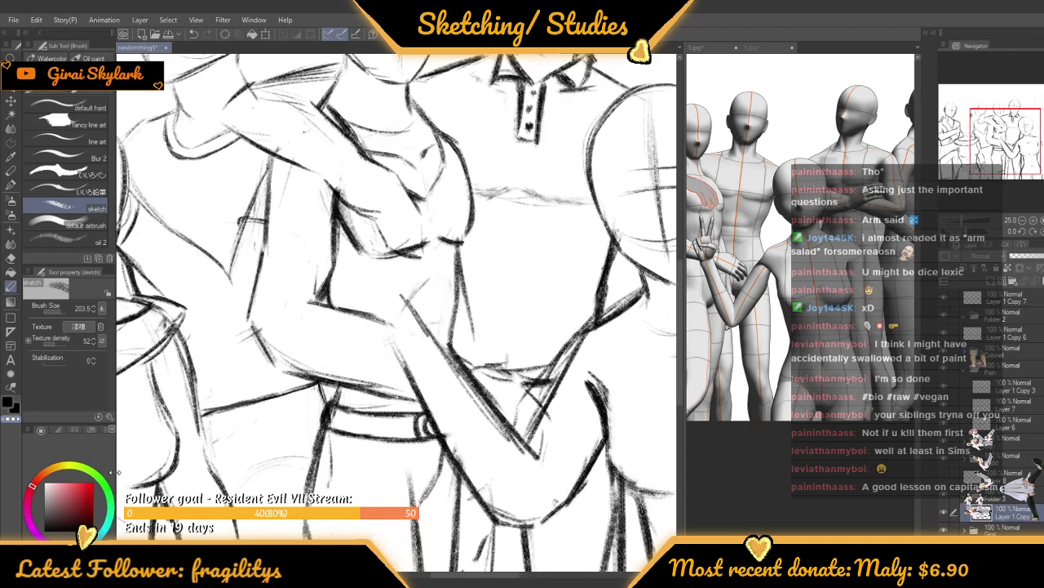
key("c")
left_click_drag(64, 308, 57, 307)
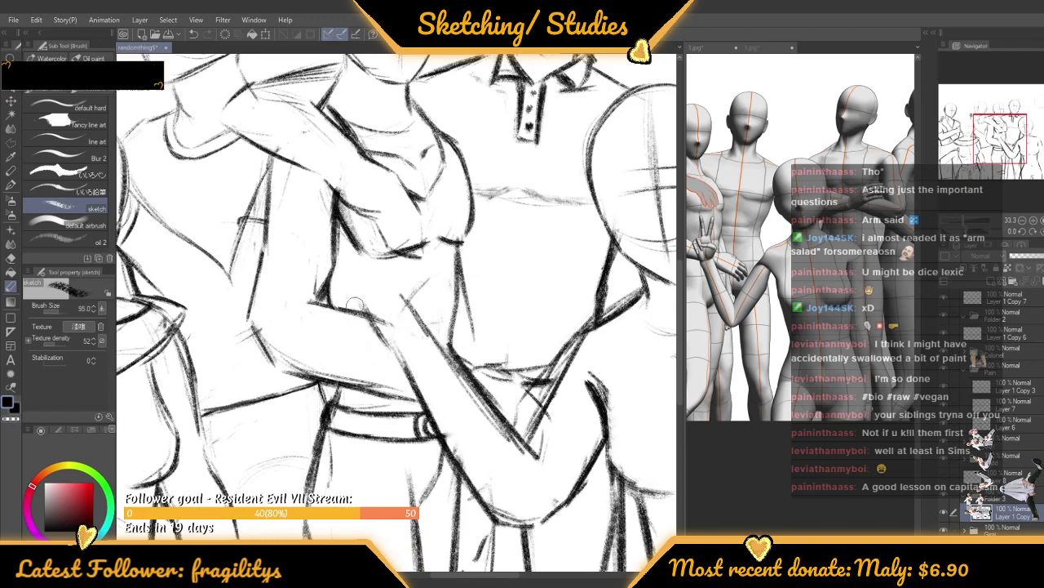
mouse_move(361, 291)
left_mouse_down()
mouse_move(390, 261)
mouse_move(431, 276)
mouse_move(408, 343)
mouse_move(363, 186)
mouse_move(393, 262)
mouse_move(369, 198)
mouse_move(424, 200)
mouse_move(413, 245)
mouse_move(375, 281)
mouse_move(380, 254)
mouse_move(386, 288)
mouse_move(367, 297)
mouse_move(380, 311)
left_mouse_up()
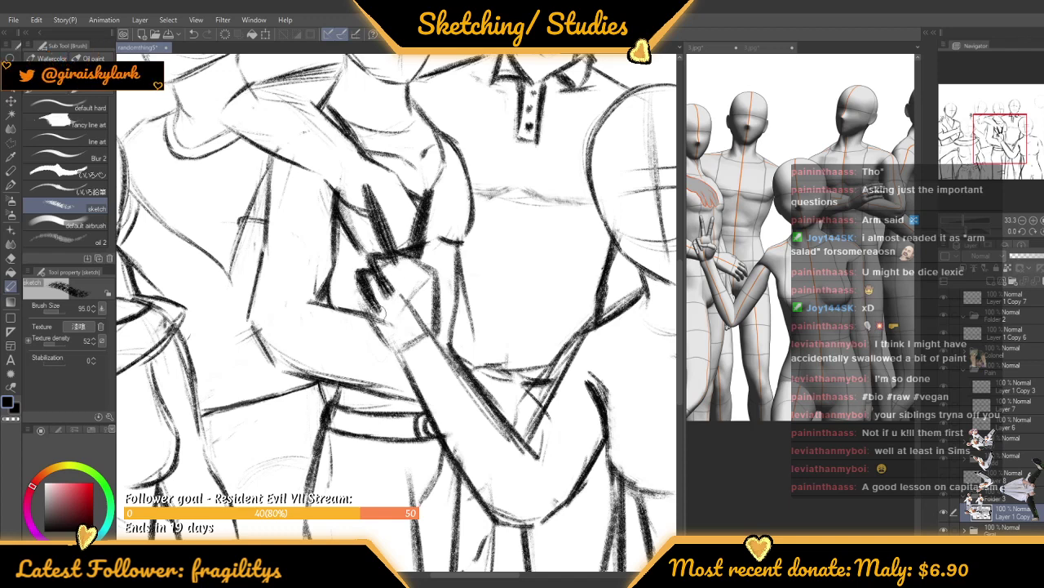
mouse_move(440, 283)
left_mouse_down()
mouse_move(411, 287)
mouse_move(432, 330)
left_mouse_up()
scroll(353, 242, "down", 5)
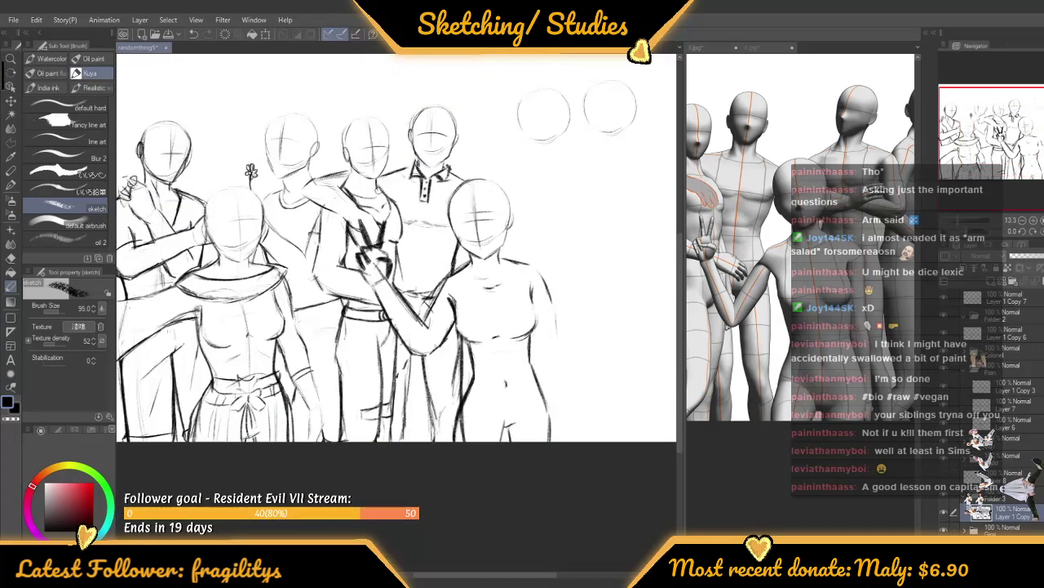
Erase the excess thickness from the peace-sign hand's raised fingers, curled fingers and thumb strokes
scroll(355, 218, "down", 2)
scroll(355, 219, "up", 5)
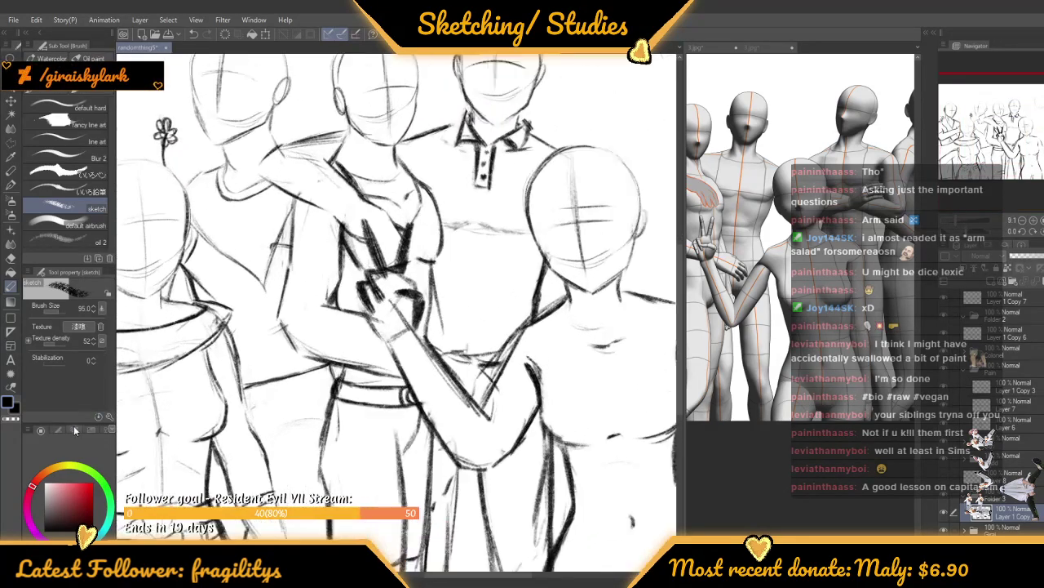
scroll(383, 261, "up", 6)
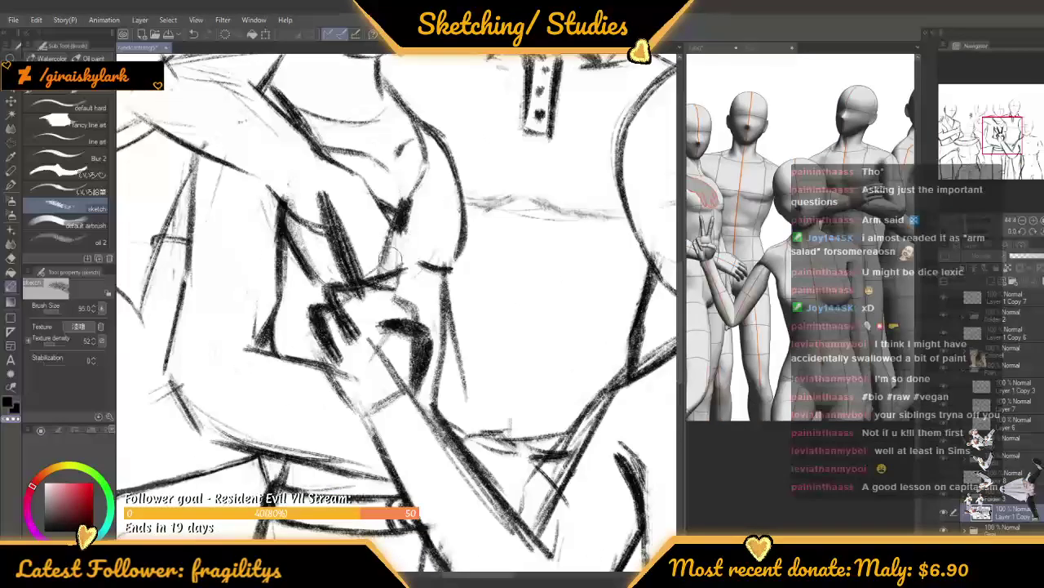
mouse_move(391, 259)
left_mouse_down()
mouse_move(358, 251)
mouse_move(362, 306)
mouse_move(333, 205)
mouse_move(351, 195)
mouse_move(407, 245)
mouse_move(414, 220)
left_mouse_up()
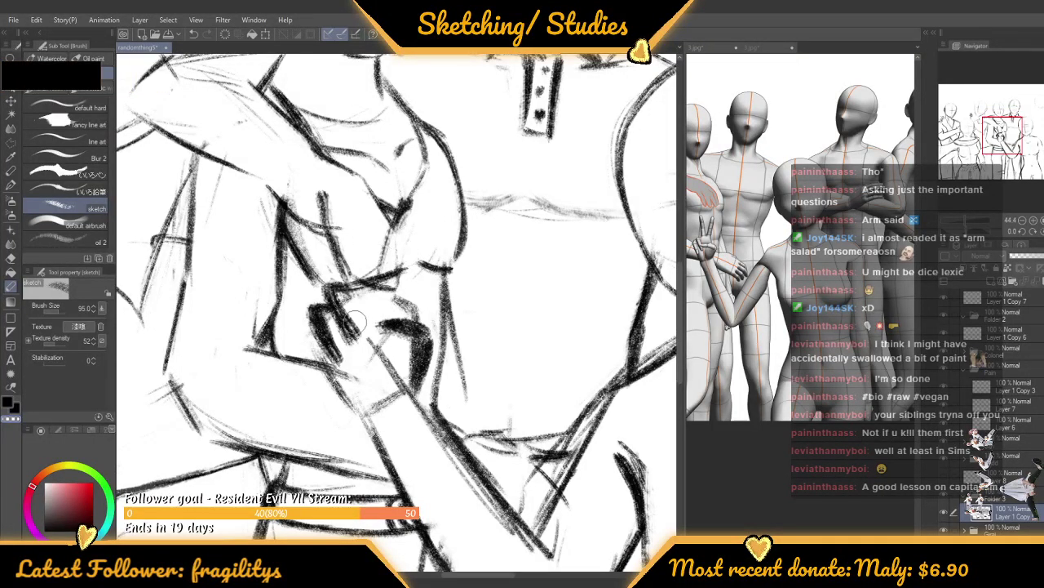
left_click_drag(356, 322, 330, 343)
left_click_drag(410, 322, 410, 351)
scroll(337, 301, "down", 2)
scroll(280, 267, "down", 2)
scroll(302, 303, "up", 1)
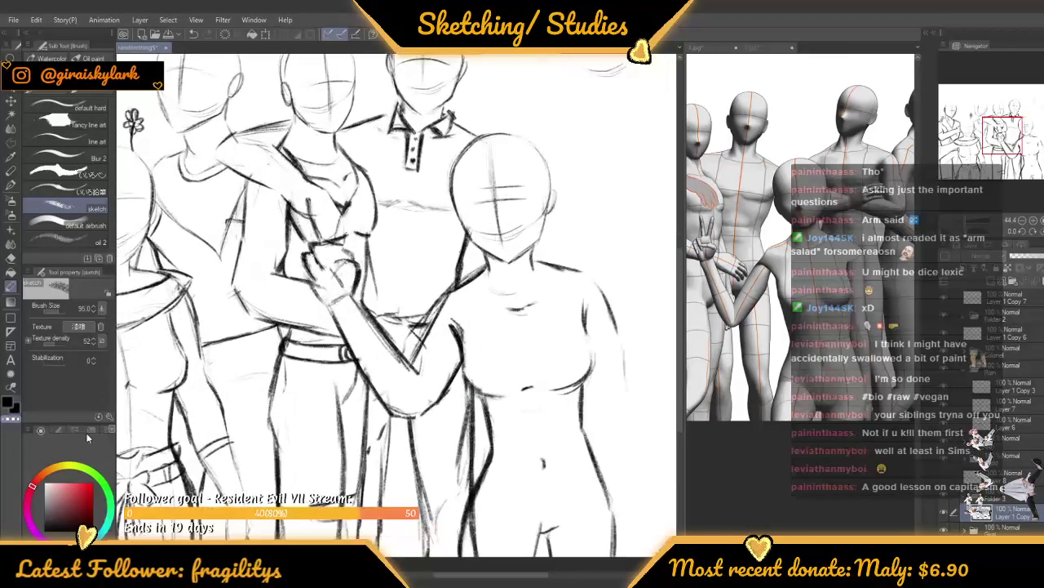
Set the sketch brush size to 44.3 and redraw the outlines of the hand's two raised fingers and its curled fingers
key("c")
left_click(58, 310)
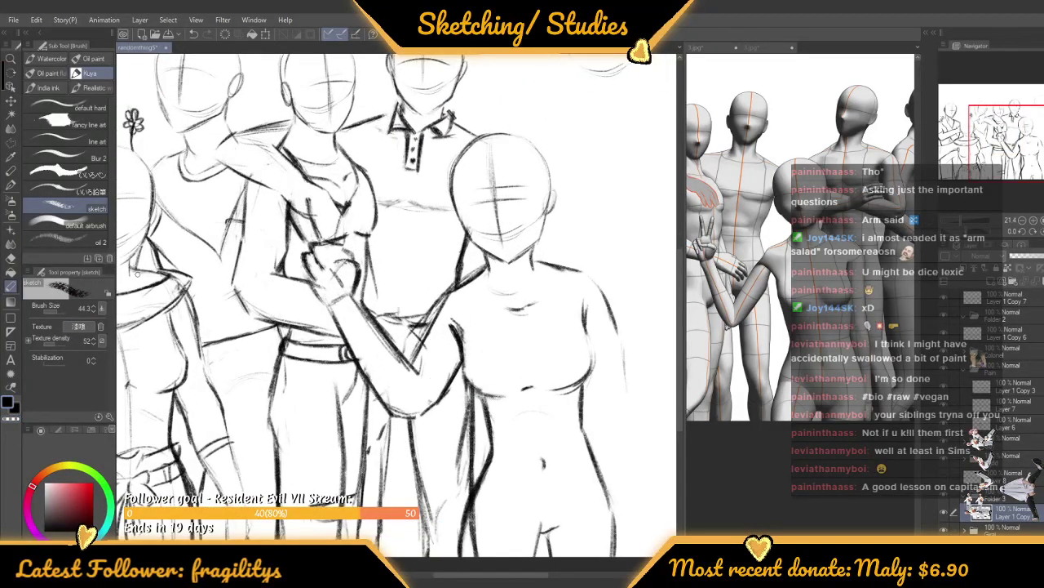
scroll(354, 218, "up", 3)
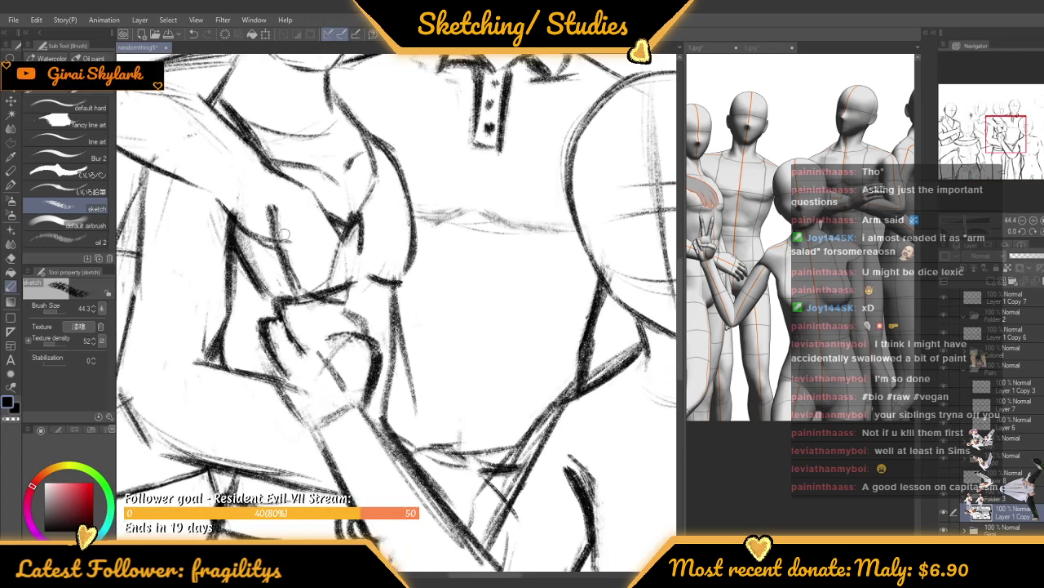
left_click_drag(295, 223, 310, 291)
scroll(354, 265, "down", 2)
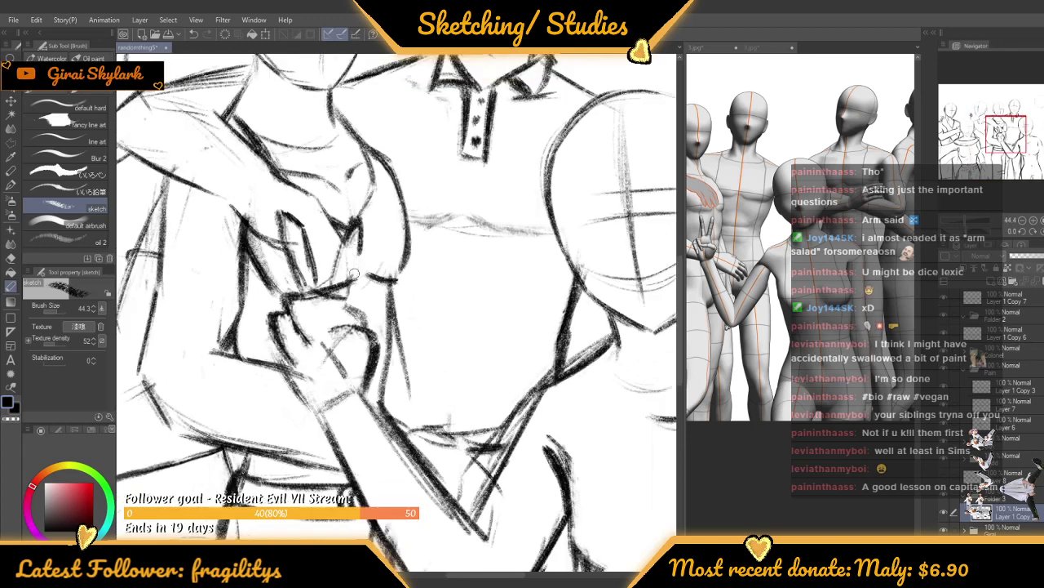
mouse_move(359, 251)
left_mouse_down()
mouse_move(349, 295)
mouse_move(305, 355)
left_mouse_up()
scroll(306, 351, "down", 3)
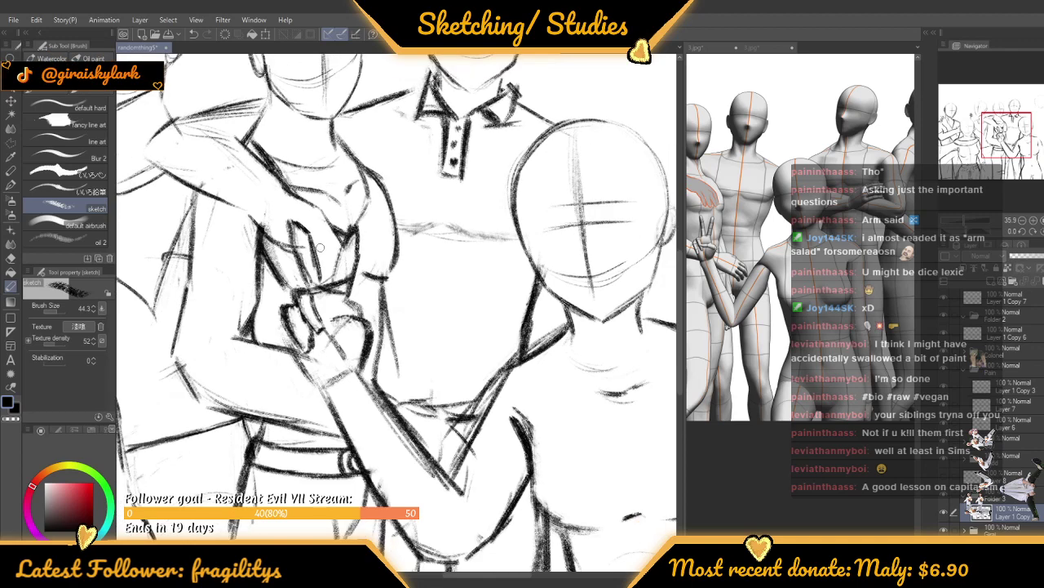
Sketch the thumb line folding across the palm of the end figure's peace-sign hand
scroll(328, 299, "up", 4)
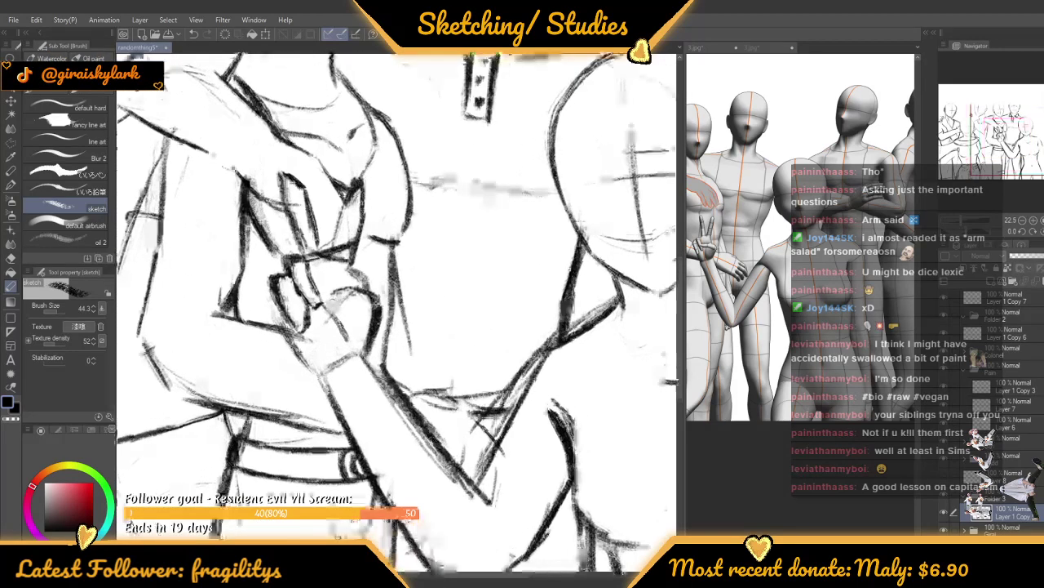
mouse_move(333, 290)
left_mouse_down()
mouse_move(315, 326)
mouse_move(337, 312)
mouse_move(342, 342)
left_mouse_up()
scroll(338, 313, "down", 5)
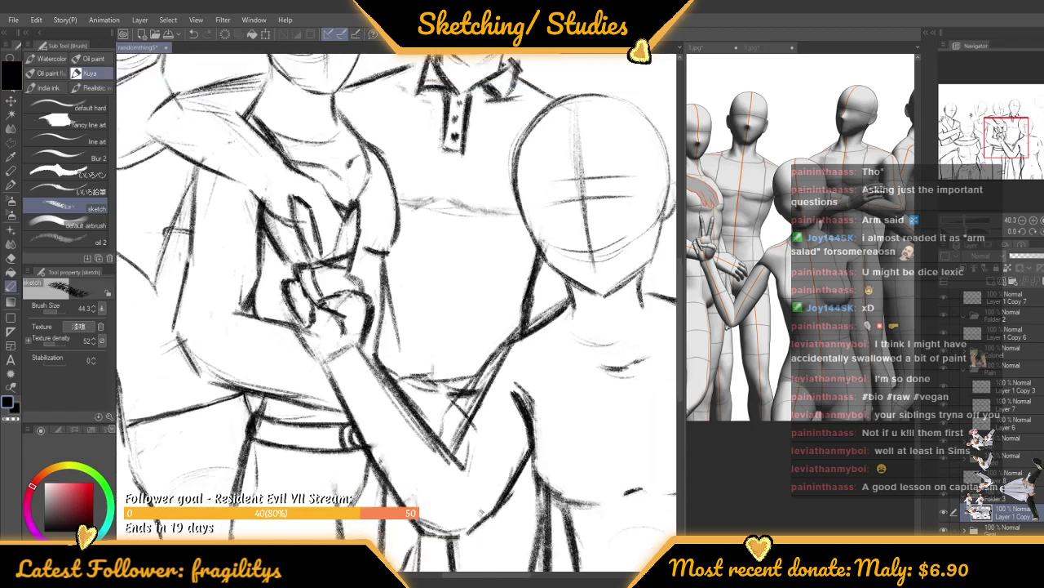
scroll(474, 351, "down", 1)
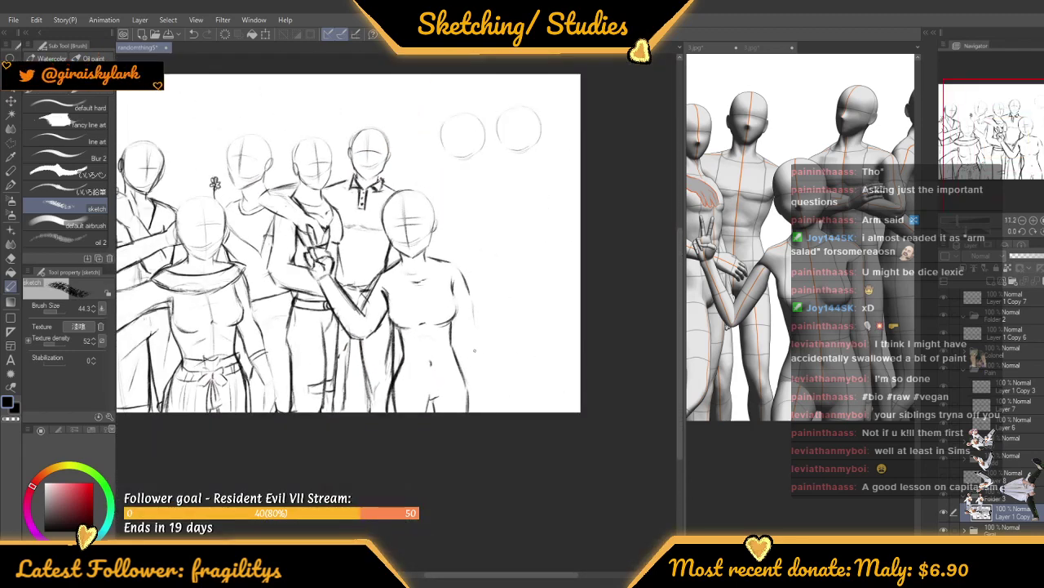
scroll(518, 395, "up", 2)
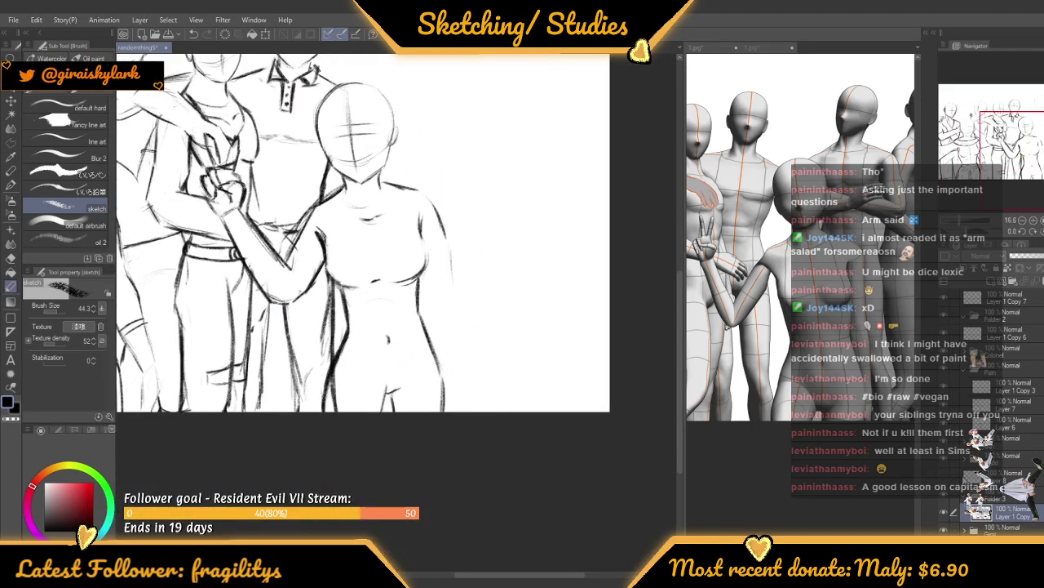
Expand the Colonel folder, select Layer 1 Copy 4, and set the transparent sketch brush to size 435.8
left_click(992, 358)
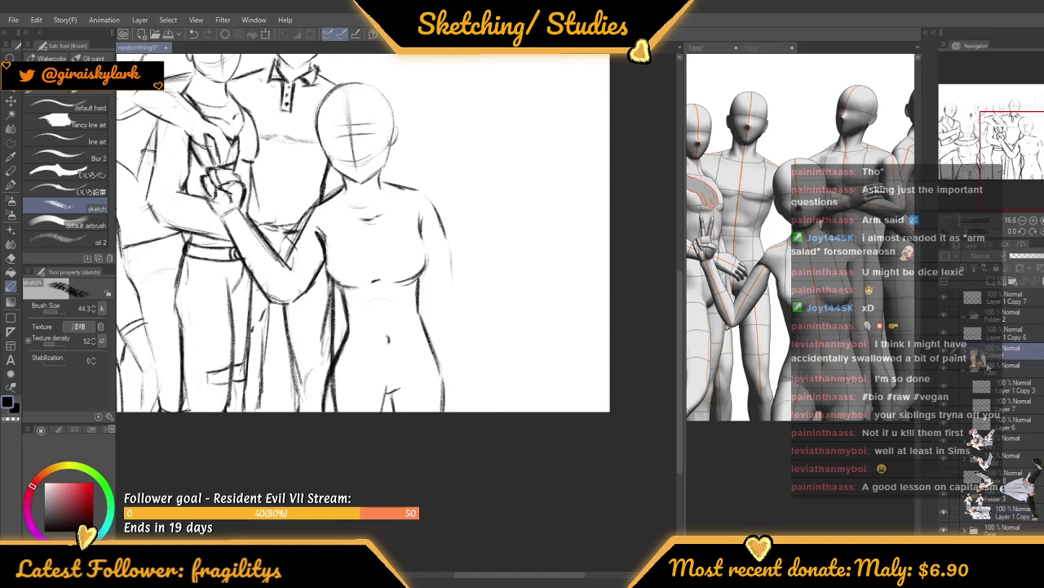
left_click(964, 353)
left_click(968, 373)
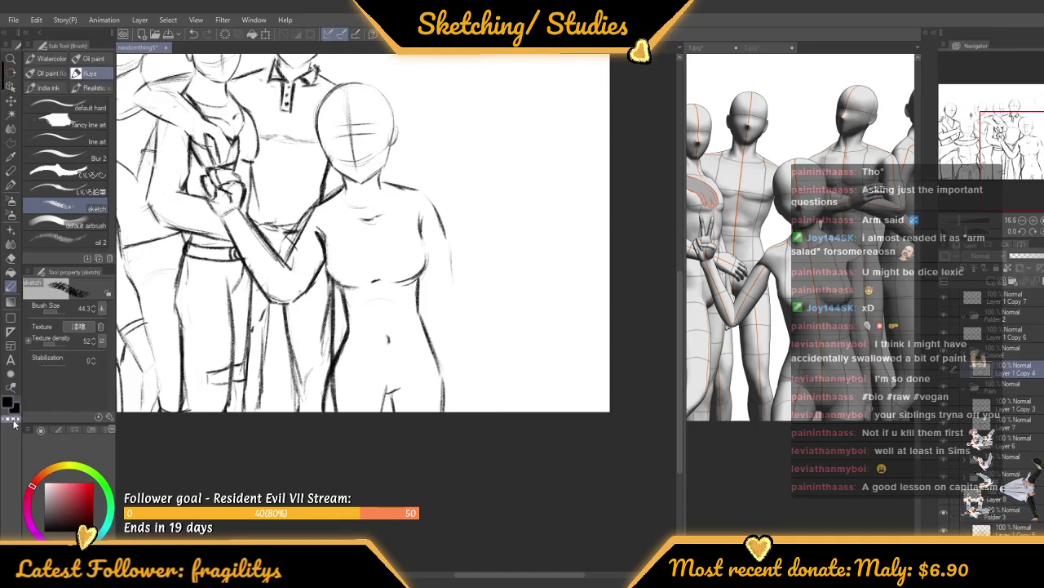
left_click(64, 311)
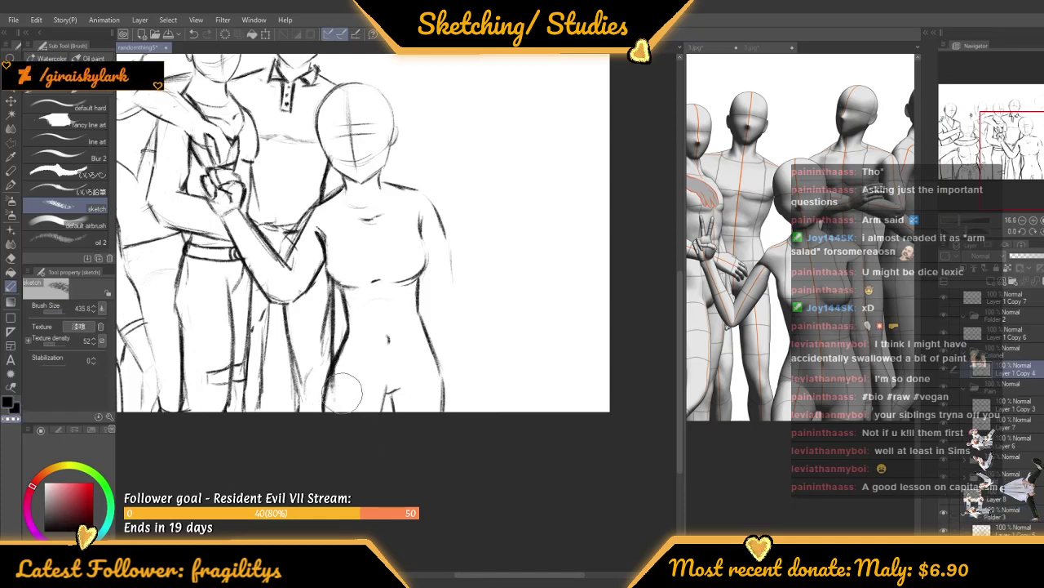
scroll(428, 233, "down", 5)
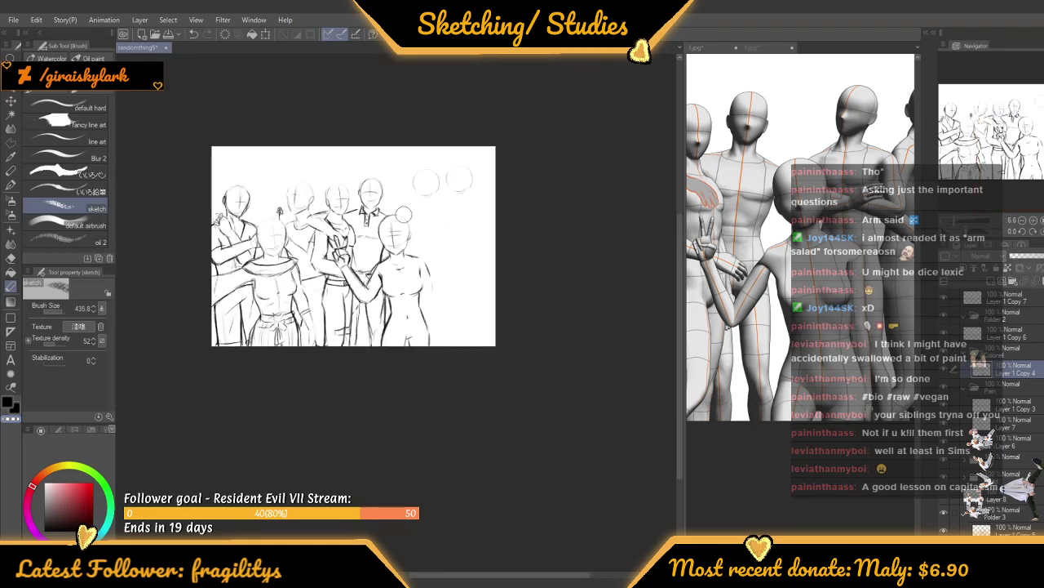
Rename Folder 3 after the end figure's character and expand it to show its layers
scroll(403, 213, "up", 5)
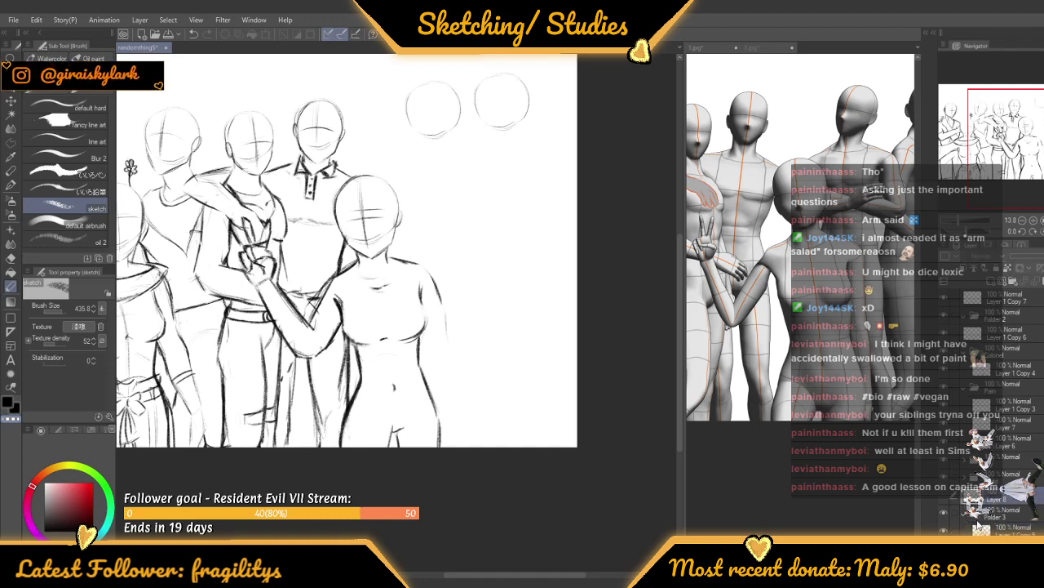
left_click(991, 517)
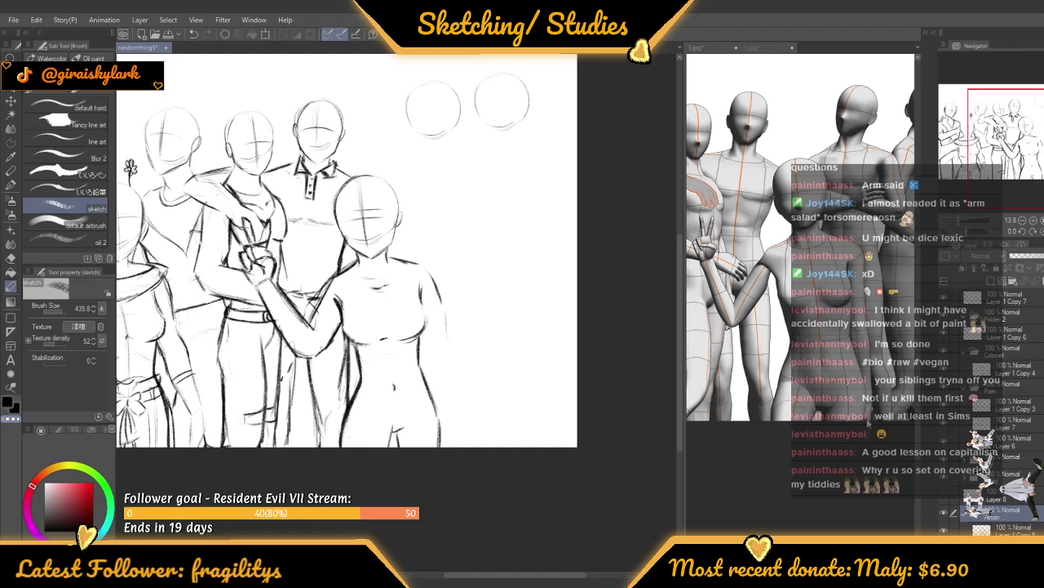
left_click(1009, 460)
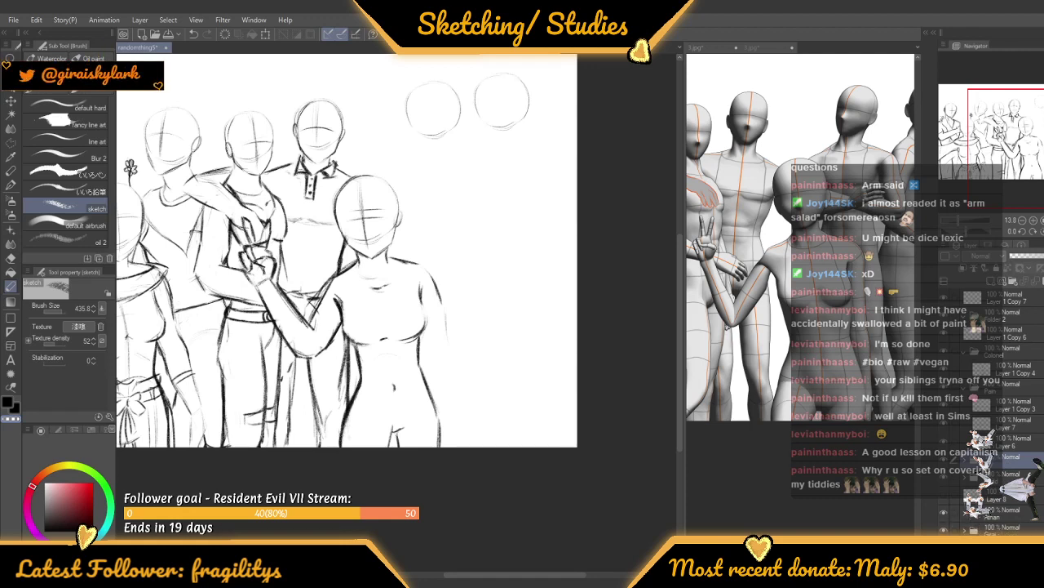
left_click(969, 526)
left_click(968, 514)
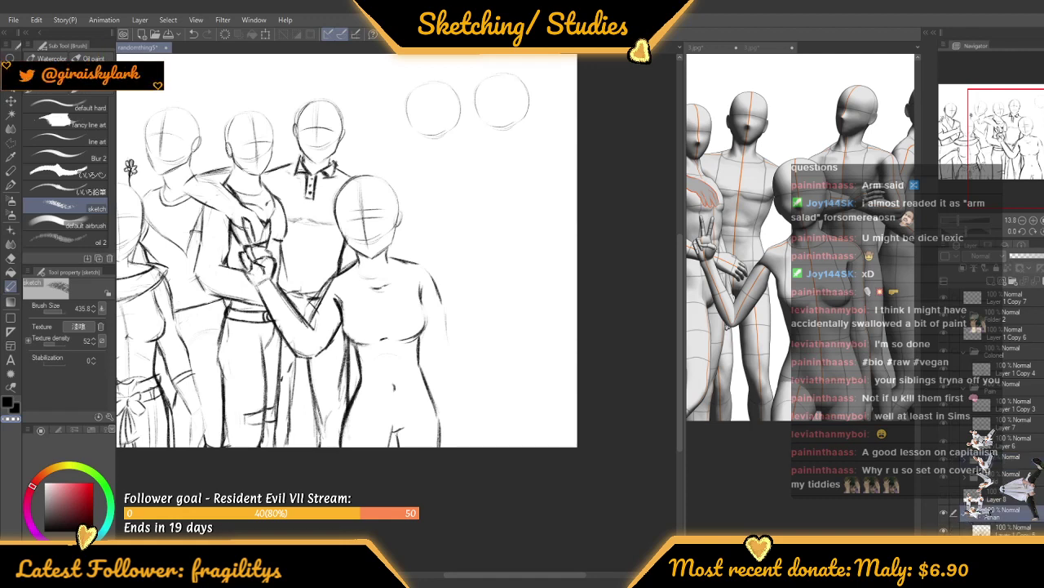
On Layer 1 Copy 5, enclose the end figure's peace-sign hand down to the wrist with a polyline selection
left_click(11, 143)
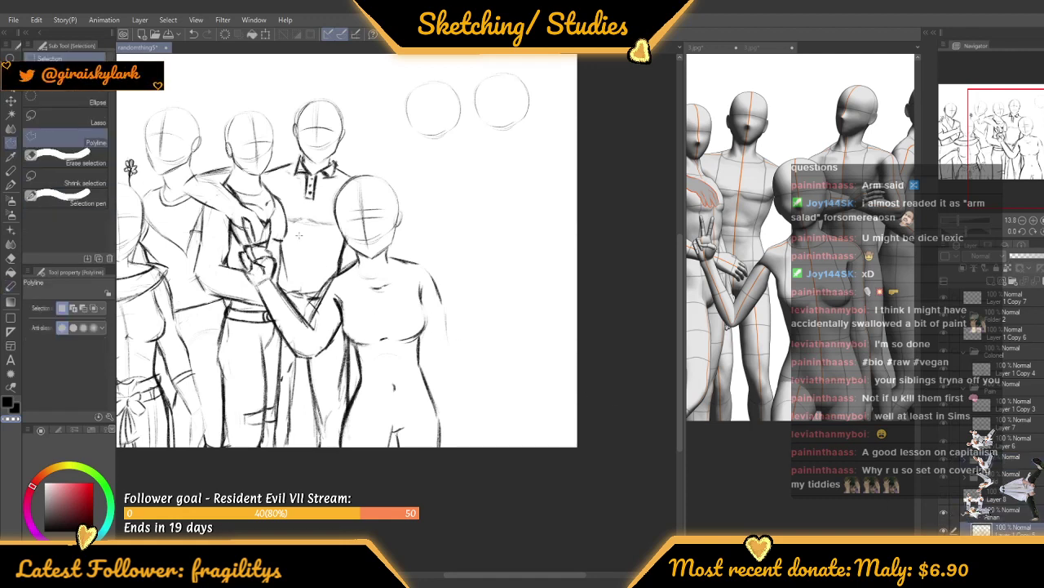
scroll(265, 269, "up", 4)
left_click(228, 312)
left_click(265, 301)
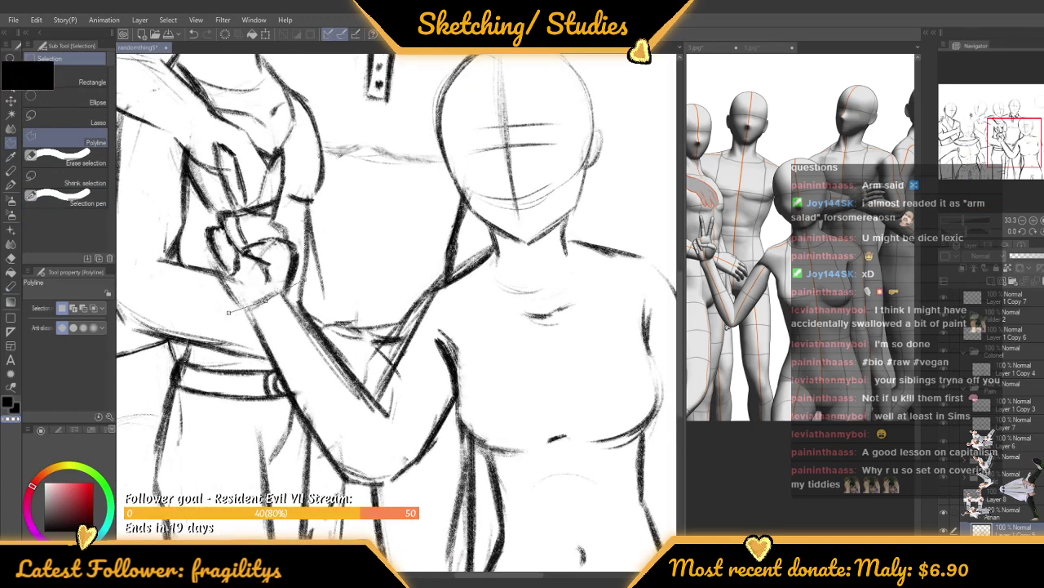
left_click(300, 207)
left_click(283, 152)
left_click(273, 122)
left_click(211, 139)
left_click(184, 247)
left_click(194, 291)
left_click(210, 313)
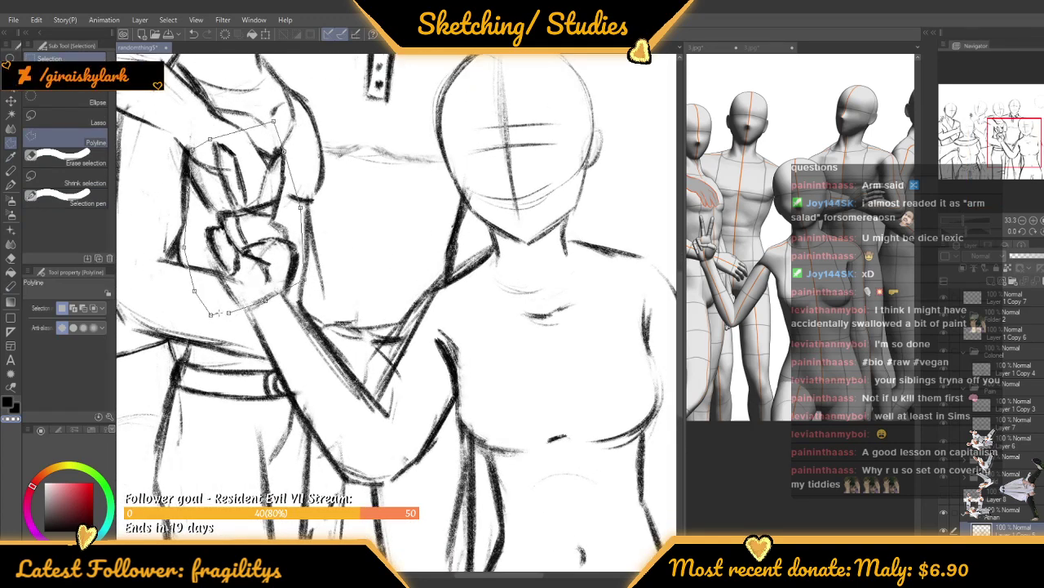
left_click(219, 312)
Scale down the selected peace-sign hand and reposition it so it joins the end figure's wrist
key("ctrl+t")
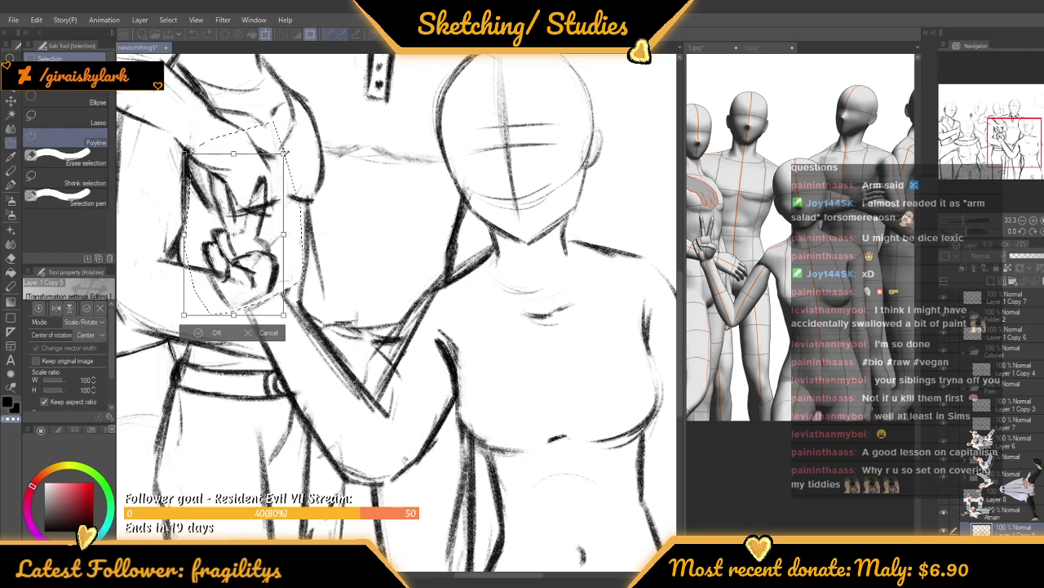
left_click_drag(278, 216, 281, 216)
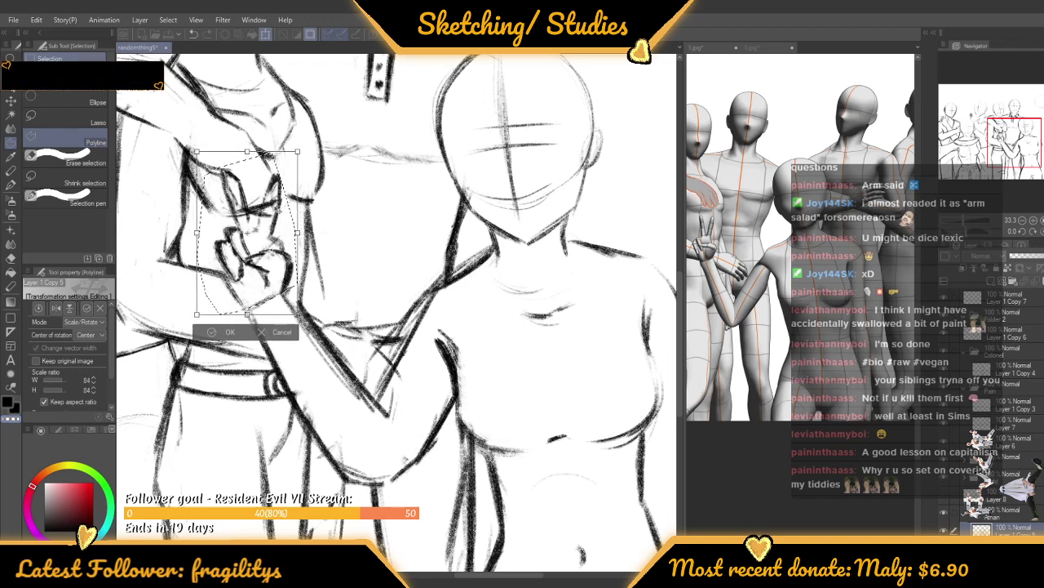
left_click_drag(295, 155, 287, 168)
left_click_drag(274, 217, 279, 219)
key("Return")
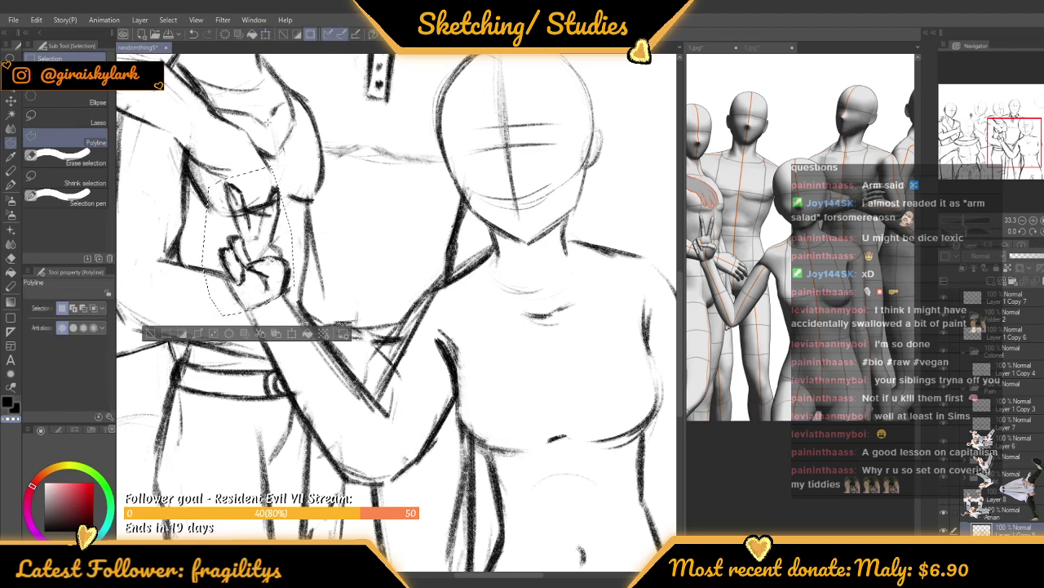
Check the proportions of the end figure's resized hand against the whole group sketch
scroll(428, 291, "down", 2)
scroll(427, 291, "down", 4)
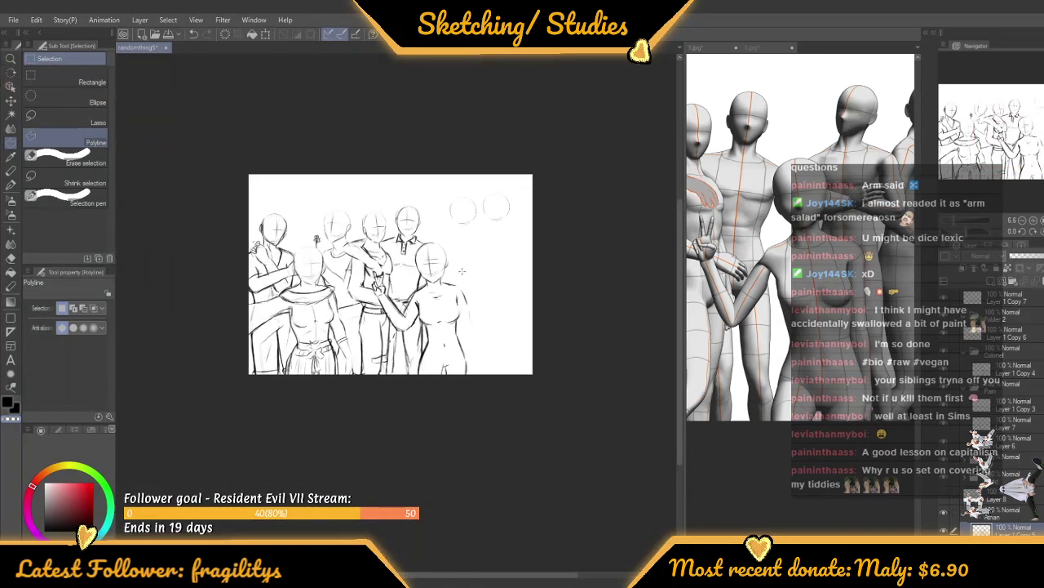
scroll(461, 270, "up", 4)
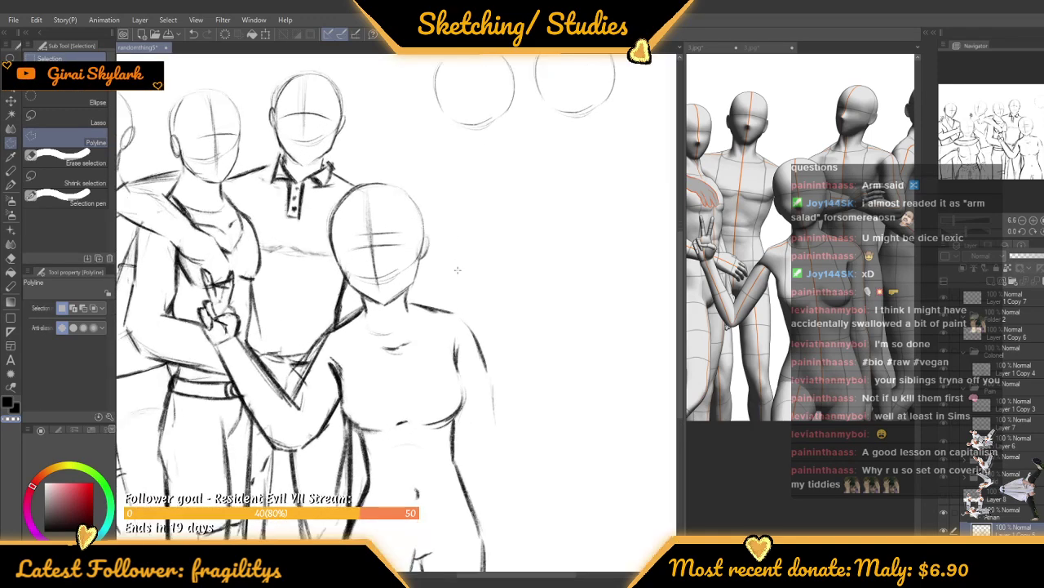
scroll(457, 269, "down", 3)
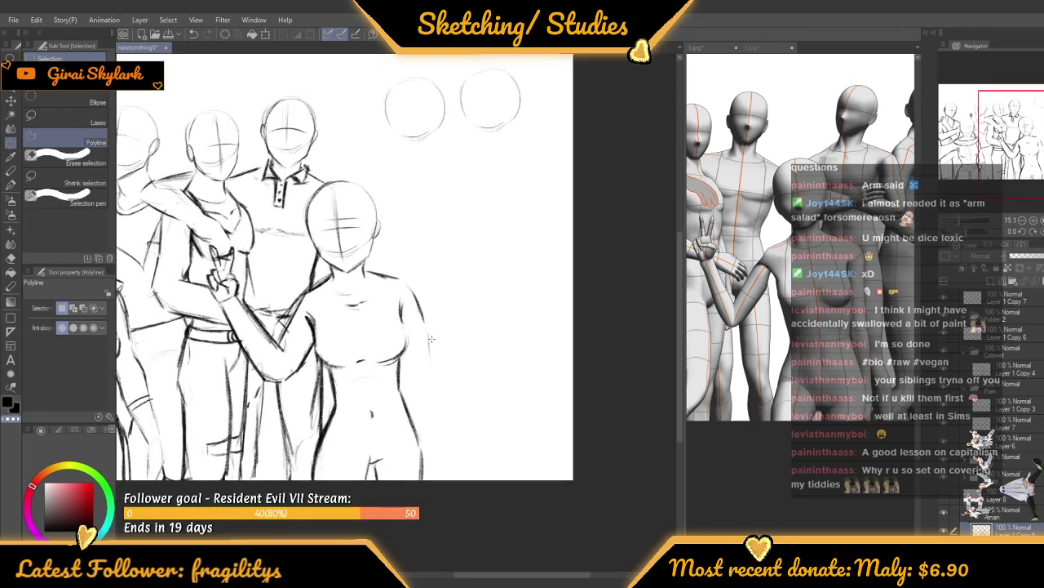
scroll(431, 339, "down", 1)
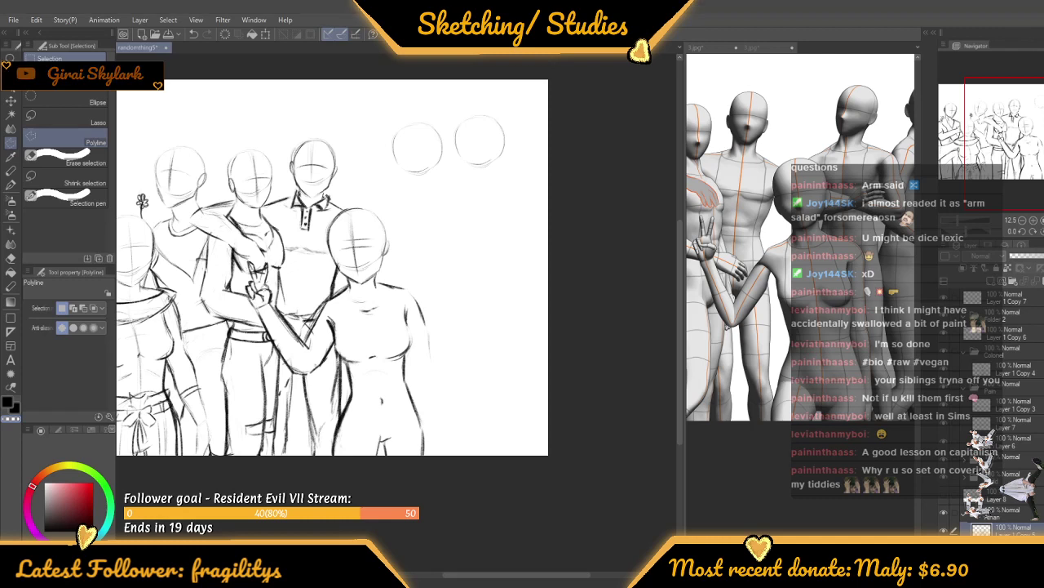
scroll(332, 267, "down", 1)
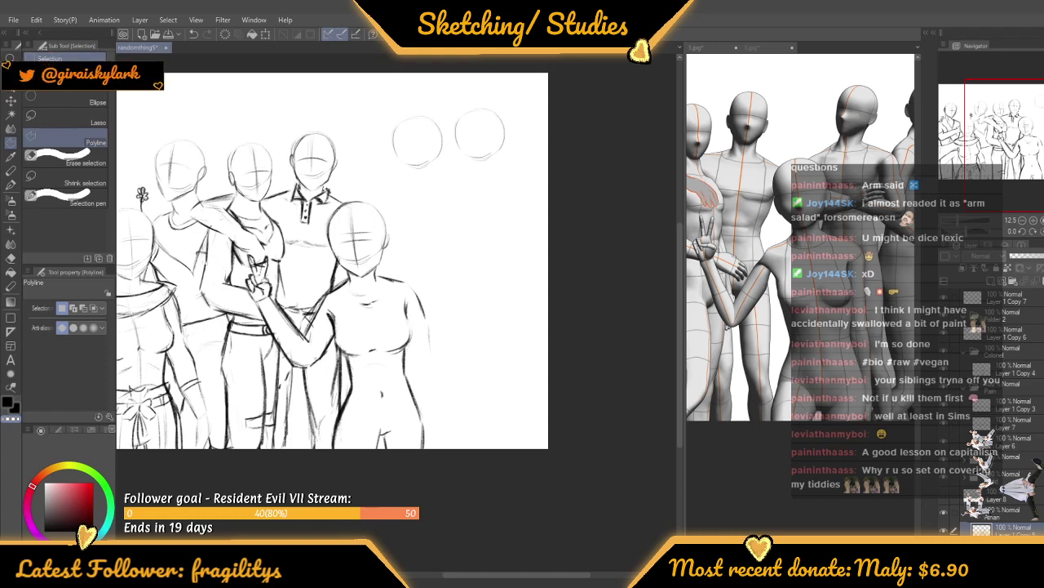
scroll(426, 224, "down", 3)
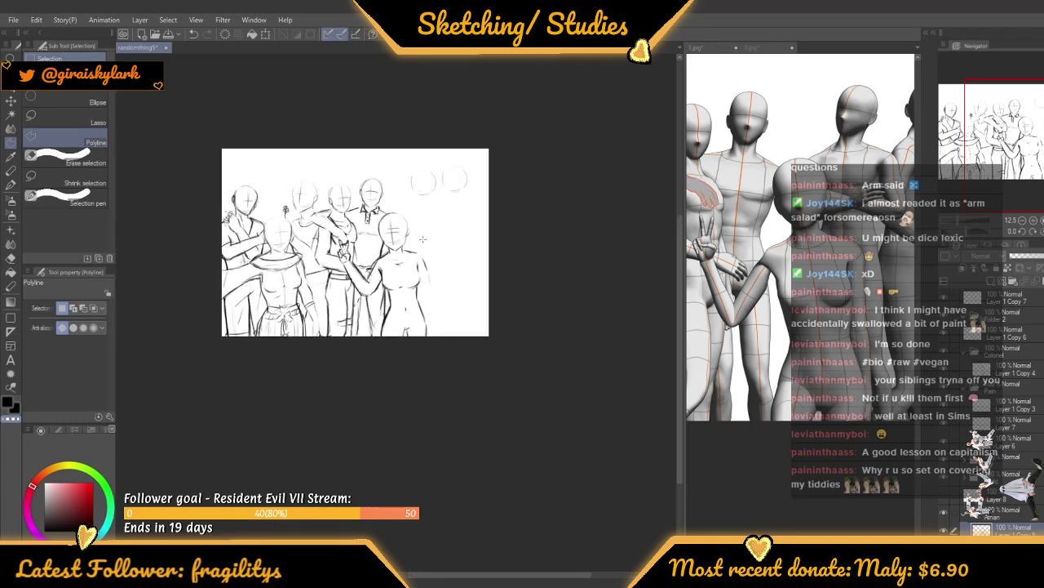
Set the sketch brush to size 95 and sketch the end figure's hanging arm from the shoulder to the canvas edge
scroll(418, 257, "up", 3)
scroll(424, 250, "up", 5)
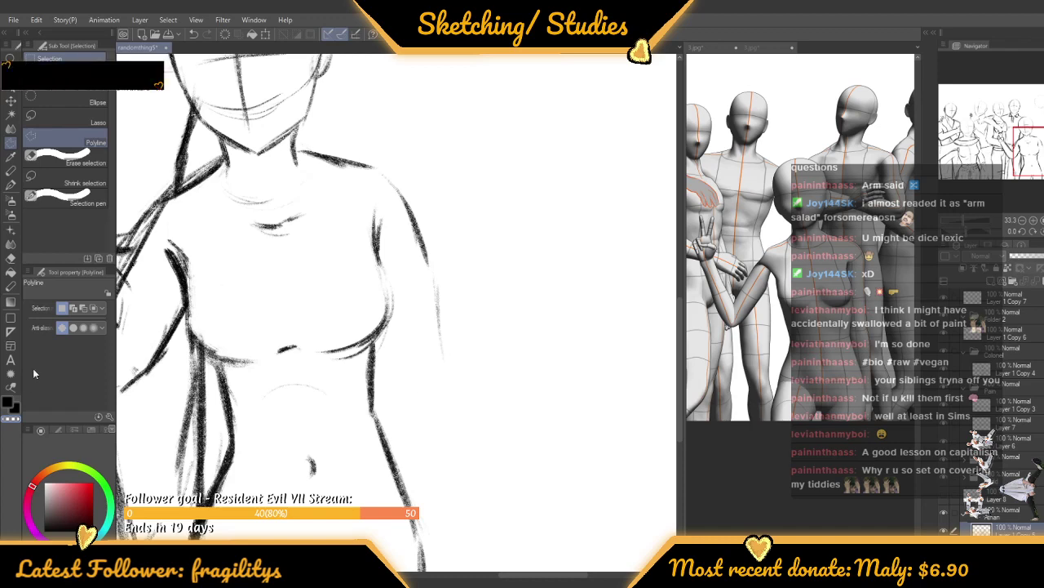
key("b")
scroll(414, 239, "down", 1)
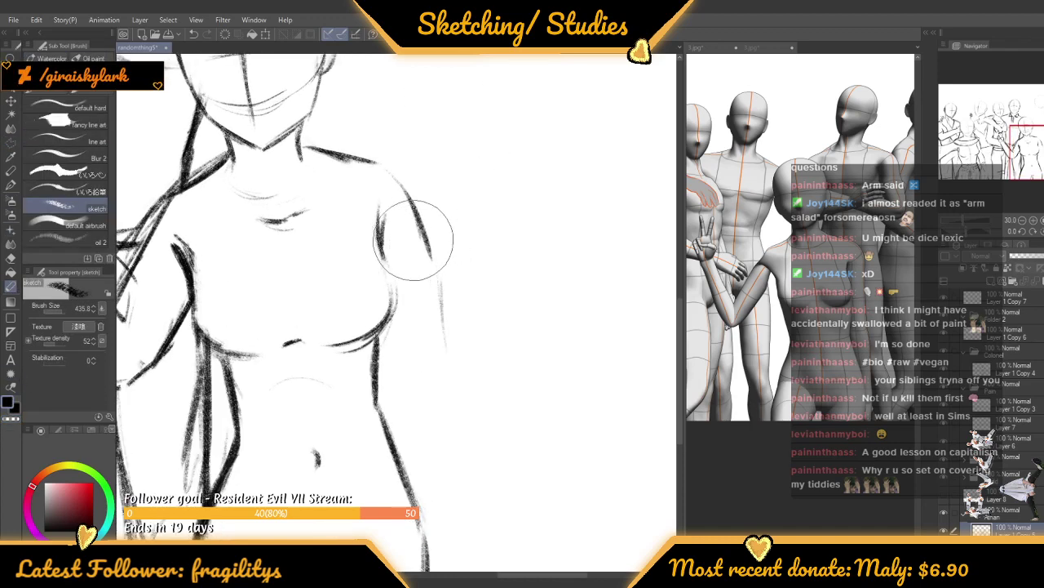
left_click_drag(67, 311, 57, 309)
scroll(455, 228, "down", 1)
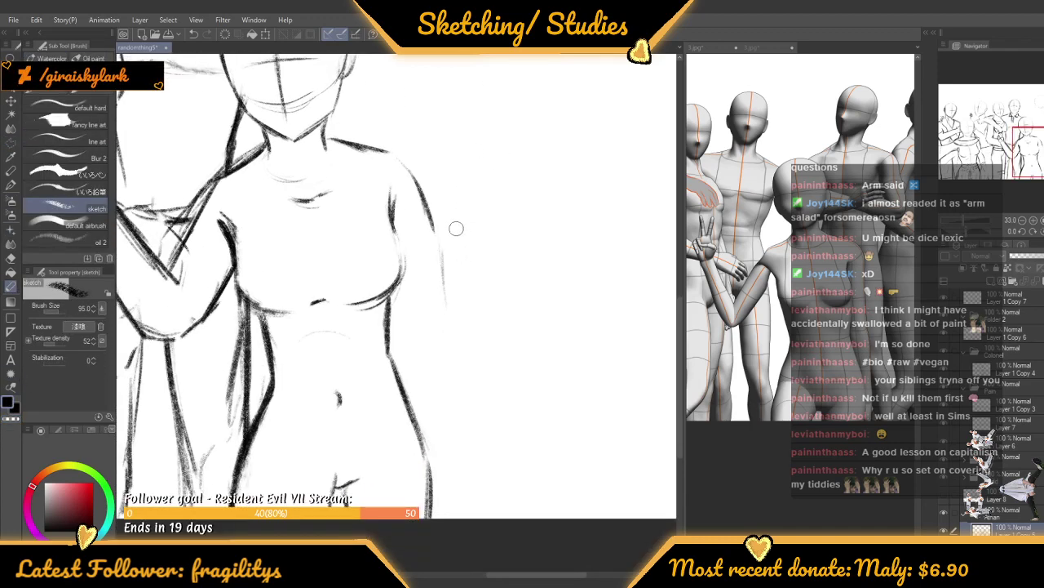
left_click_drag(420, 201, 424, 290)
left_click_drag(423, 214, 430, 349)
left_click_drag(420, 286, 454, 514)
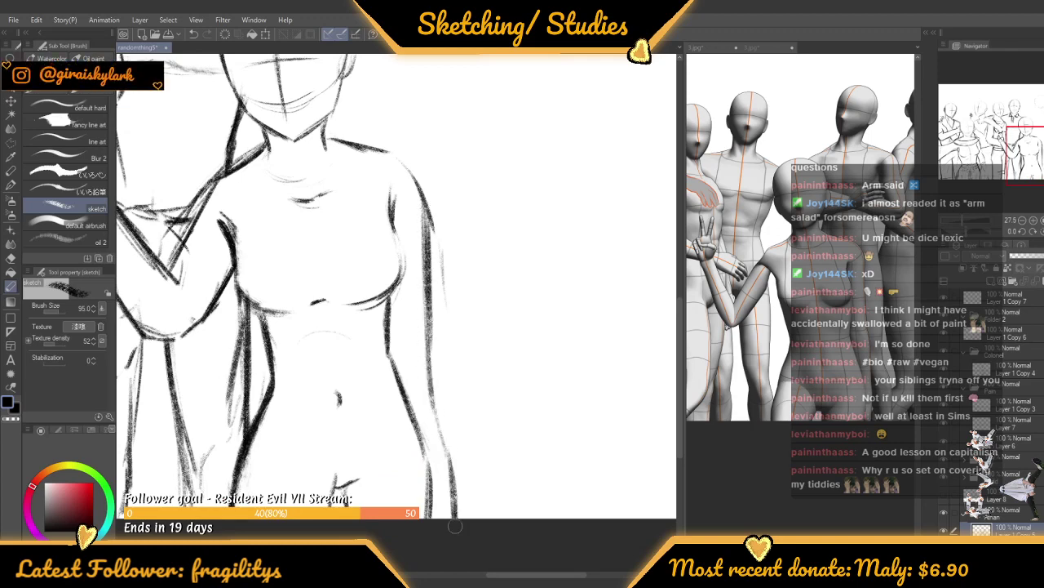
mouse_move(449, 462)
left_mouse_down()
mouse_move(431, 483)
mouse_move(434, 512)
left_mouse_up()
scroll(431, 480, "down", 1)
scroll(431, 482, "down", 3)
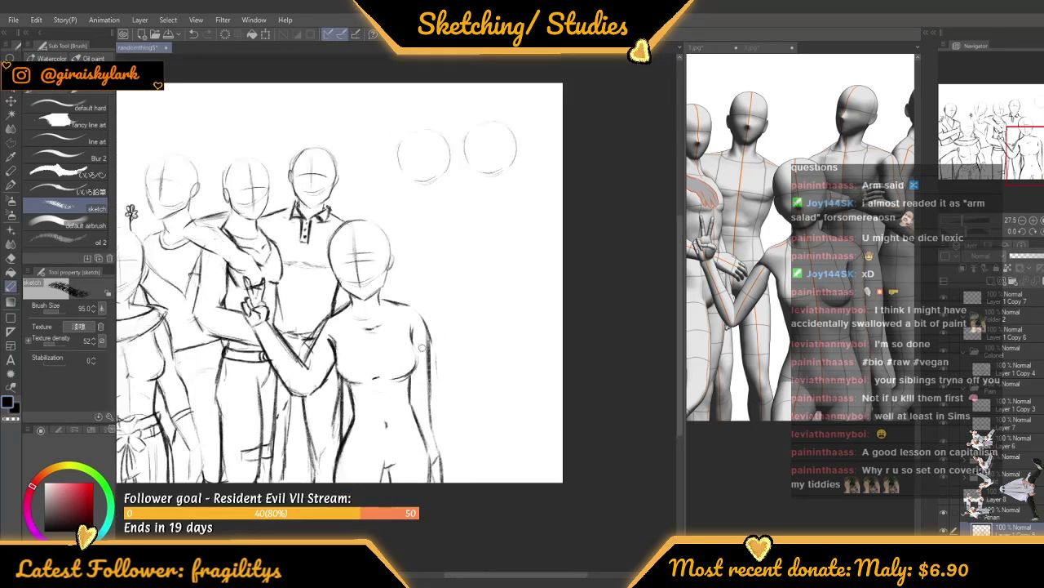
scroll(392, 204, "up", 2)
scroll(367, 240, "down", 1)
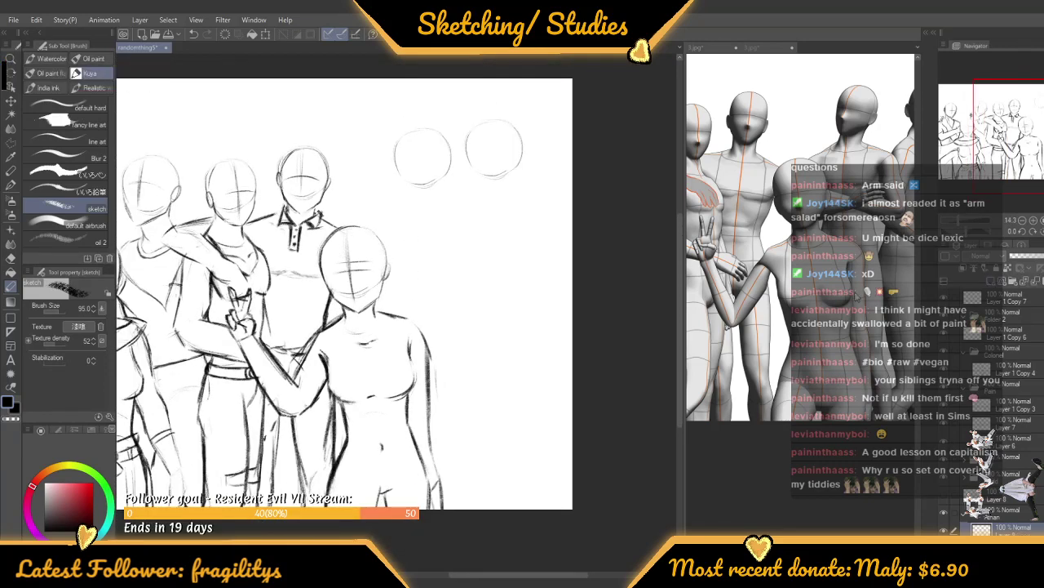
Switch to the Sims reference image and sketch the blue top's off-shoulder neckline and folded band across the end figure's shoulders and chest
left_click(767, 47)
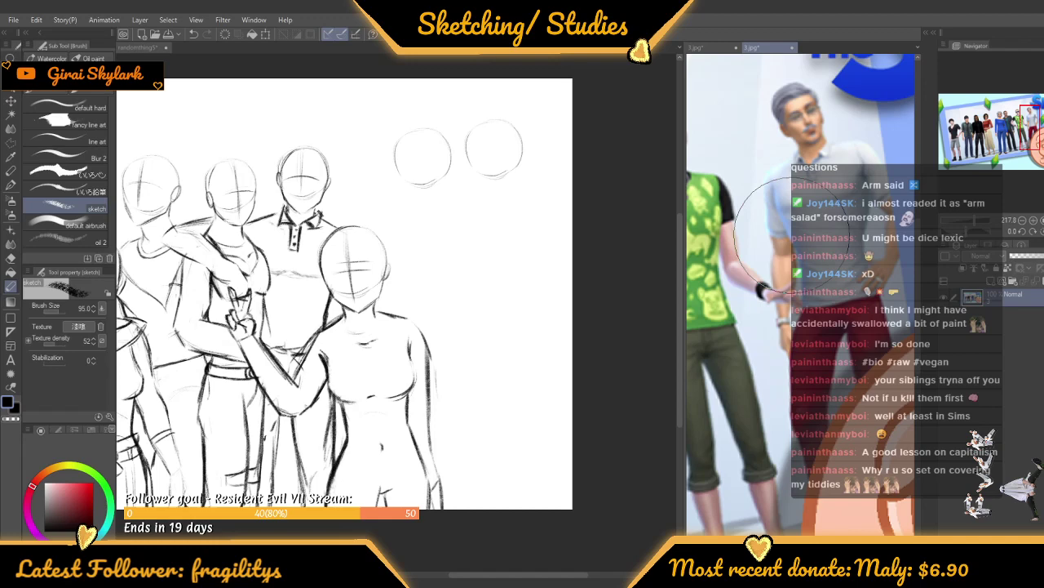
scroll(791, 237, "down", 3)
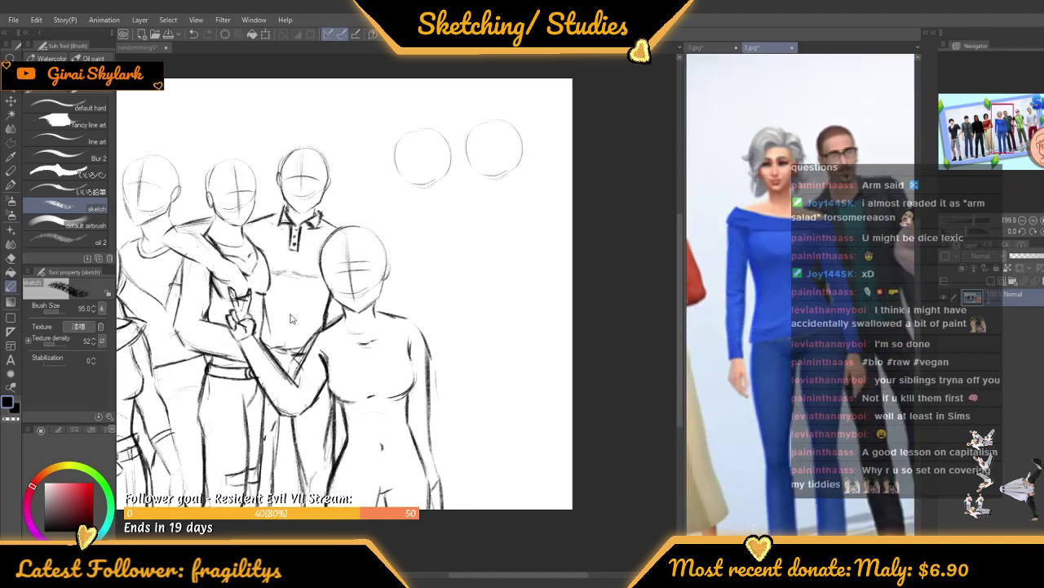
scroll(300, 330, "up", 3)
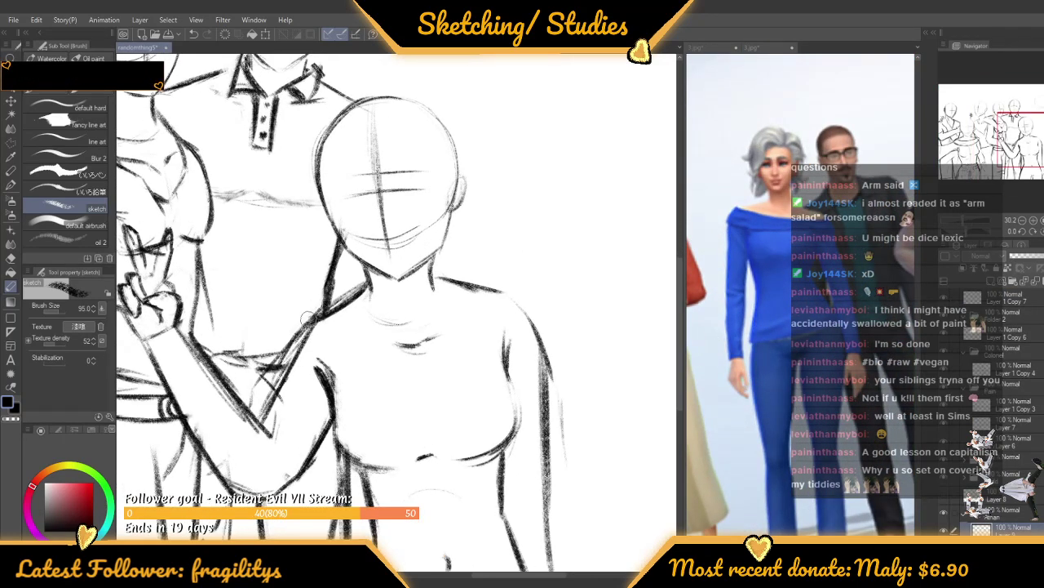
left_click_drag(317, 314, 274, 386)
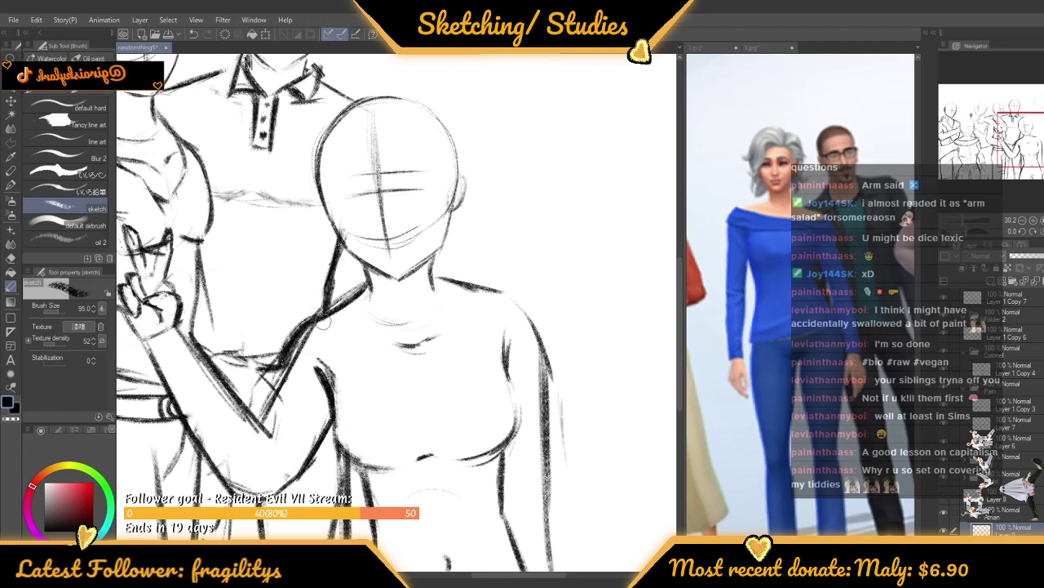
mouse_move(325, 323)
left_mouse_down()
mouse_move(459, 328)
mouse_move(364, 327)
mouse_move(505, 315)
mouse_move(404, 342)
mouse_move(508, 314)
left_mouse_up()
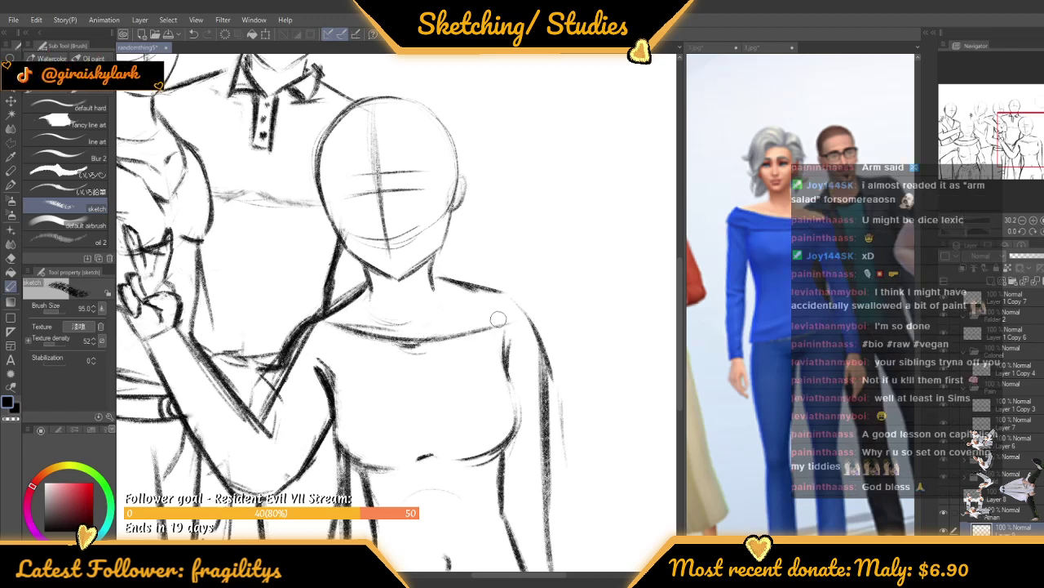
mouse_move(436, 339)
left_mouse_down()
mouse_move(532, 309)
mouse_move(543, 355)
left_mouse_up()
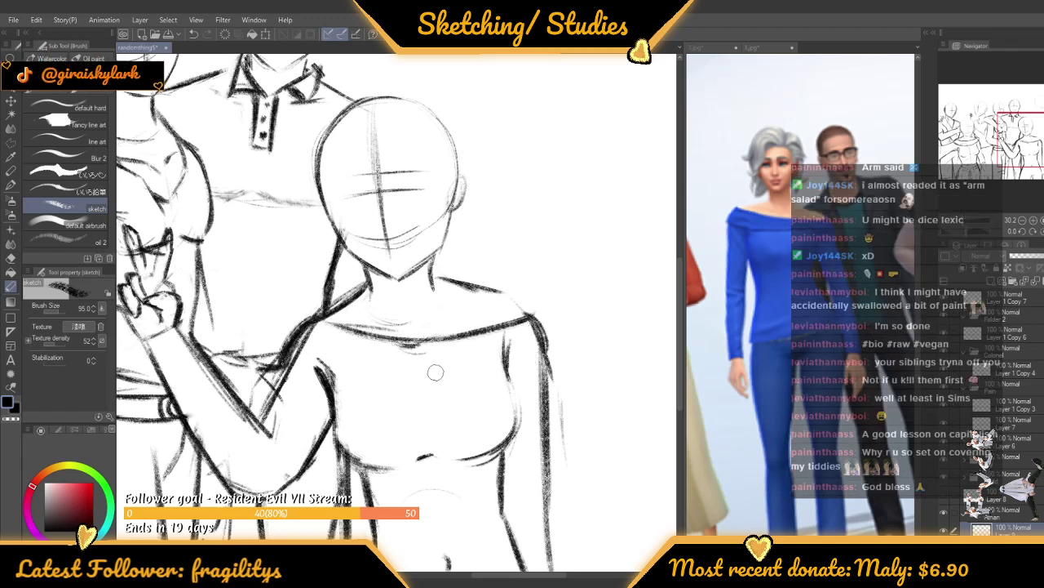
left_click_drag(314, 366, 476, 372)
left_click_drag(383, 383, 526, 349)
Sketch the curved hem of the end figure's top across the hips below the navel
scroll(403, 226, "down", 2)
scroll(440, 400, "up", 1)
mouse_move(359, 463)
left_mouse_down()
mouse_move(416, 461)
mouse_move(404, 462)
mouse_move(499, 423)
left_mouse_up()
left_click_drag(501, 423, 415, 455)
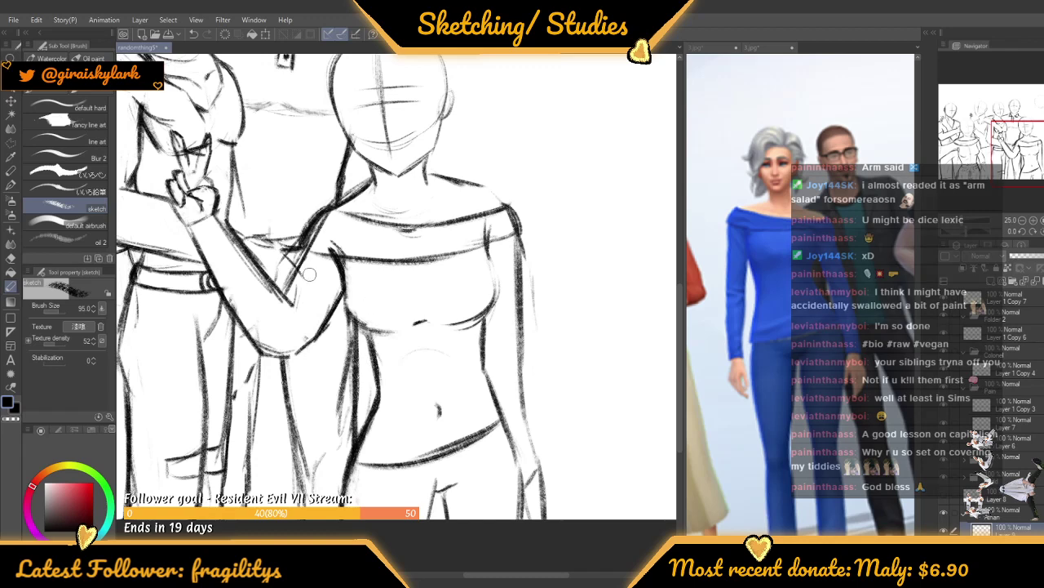
Sketch the sleeve cuff at the raised arm's wrist and the sleeve outline along the forearm
left_click_drag(223, 228, 198, 247)
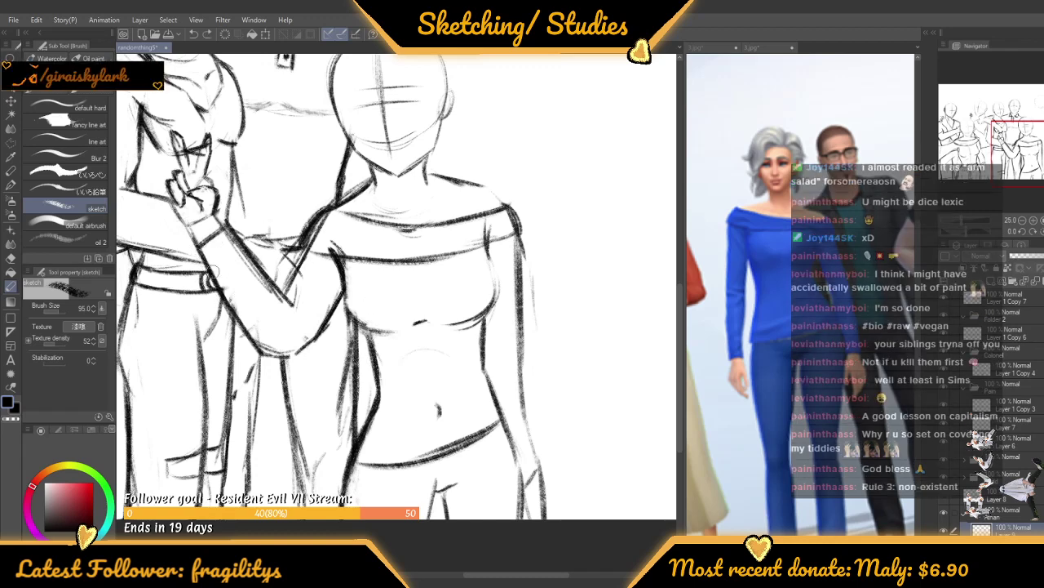
scroll(210, 269, "up", 1)
left_click_drag(191, 240, 220, 310)
left_click_drag(233, 221, 271, 284)
mouse_move(243, 225)
left_mouse_down()
mouse_move(306, 293)
mouse_move(336, 295)
left_mouse_up()
Darken the hanging arm's sleeve line down to its wrist cuff and add crease lines at the trouser crotch
scroll(357, 262, "down", 2)
scroll(462, 270, "up", 2)
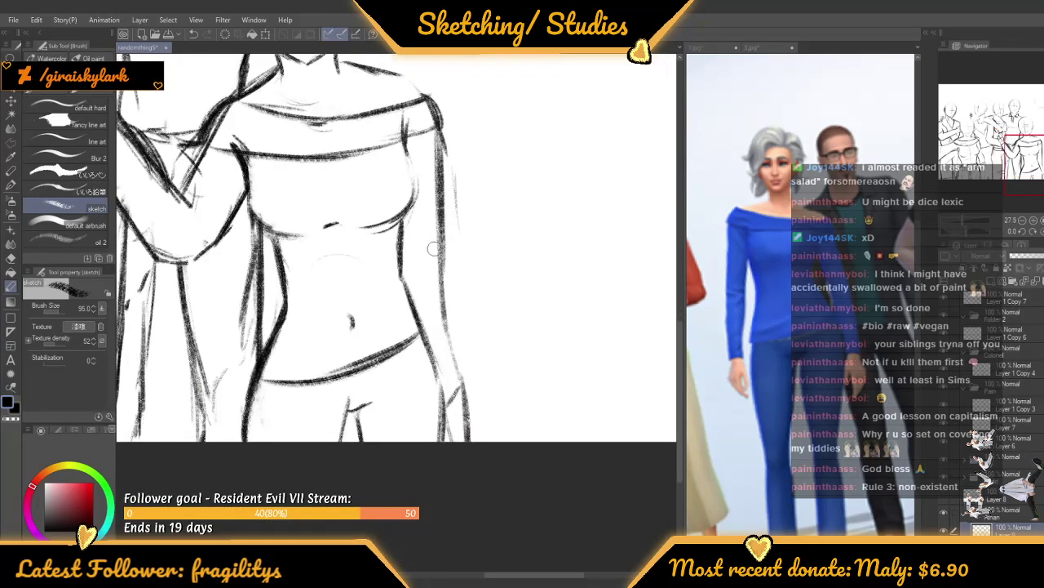
mouse_move(438, 146)
left_mouse_down()
mouse_move(446, 304)
mouse_move(443, 290)
mouse_move(458, 390)
mouse_move(443, 403)
mouse_move(419, 352)
mouse_move(377, 370)
mouse_move(361, 408)
left_mouse_up()
scroll(441, 400, "down", 1)
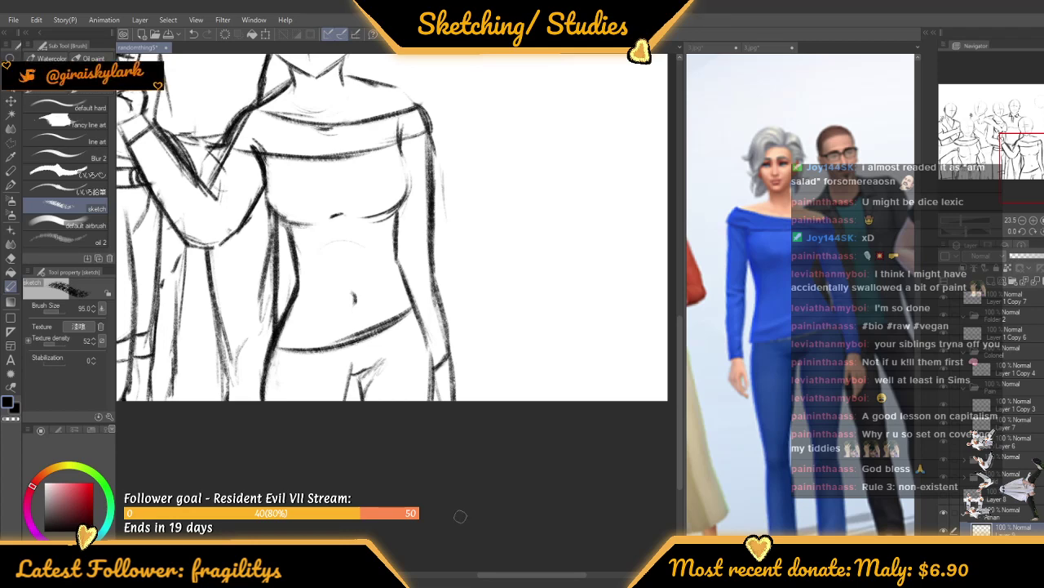
left_click_drag(419, 401, 369, 401)
Strengthen the end figure's waist contour beside the hanging arm
scroll(369, 400, "up", 5)
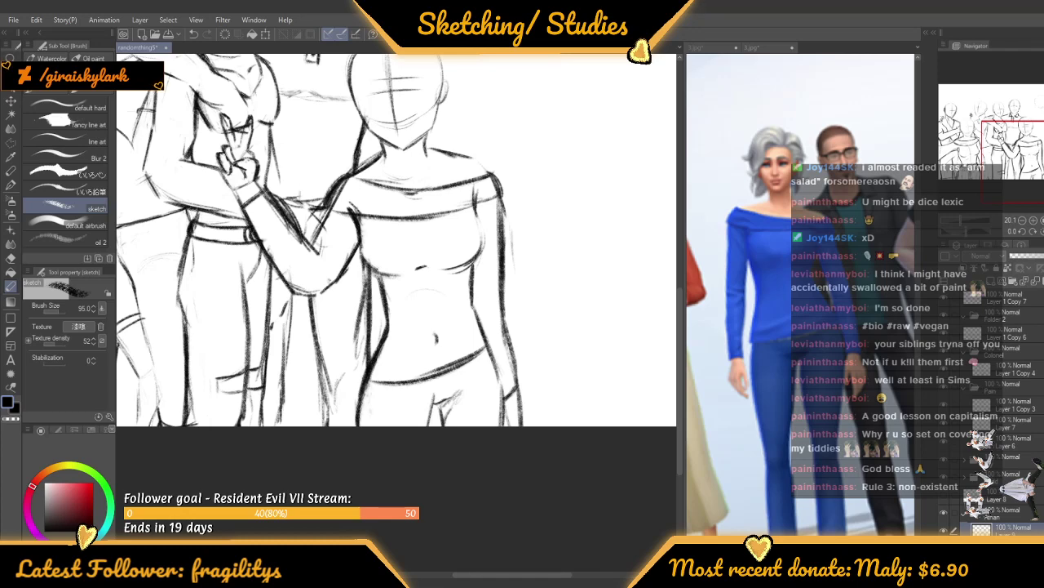
scroll(403, 330, "up", 2)
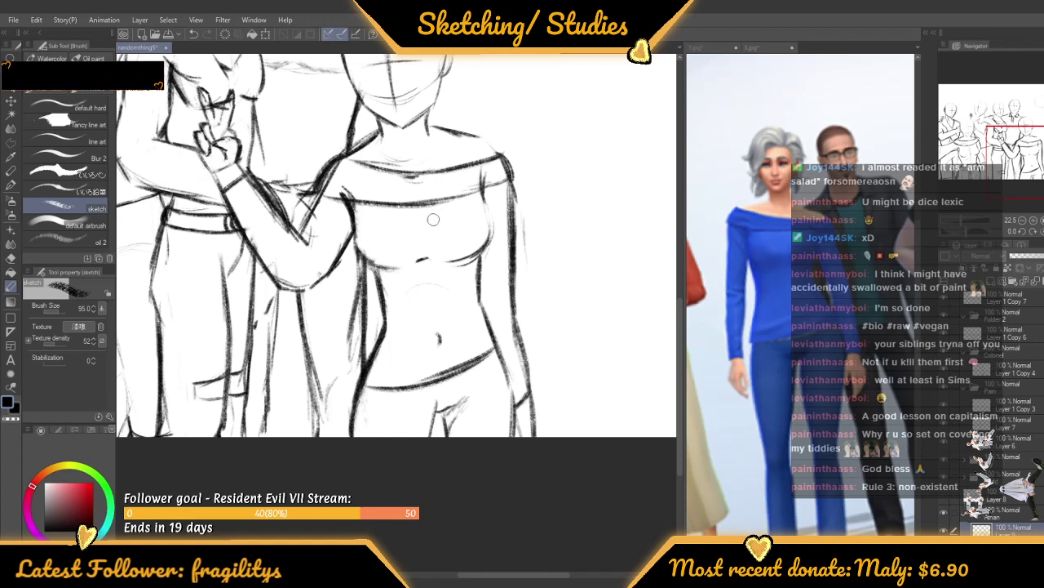
left_click_drag(482, 298, 493, 334)
left_click_drag(486, 307, 480, 283)
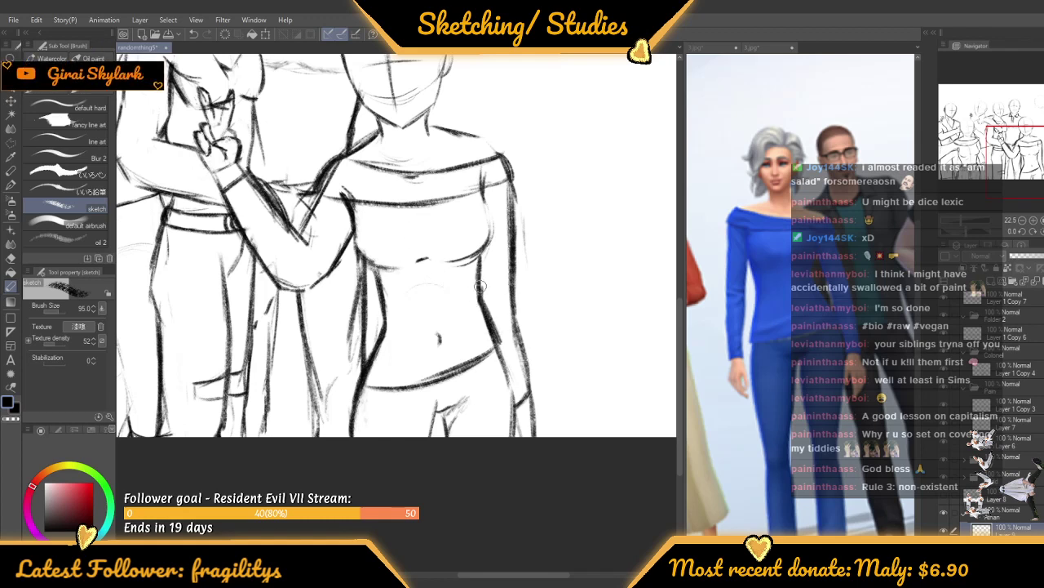
Examine the whole group composition, comparing the end figure's new top with the neighbouring figures and the two empty head circles
scroll(480, 285, "down", 6)
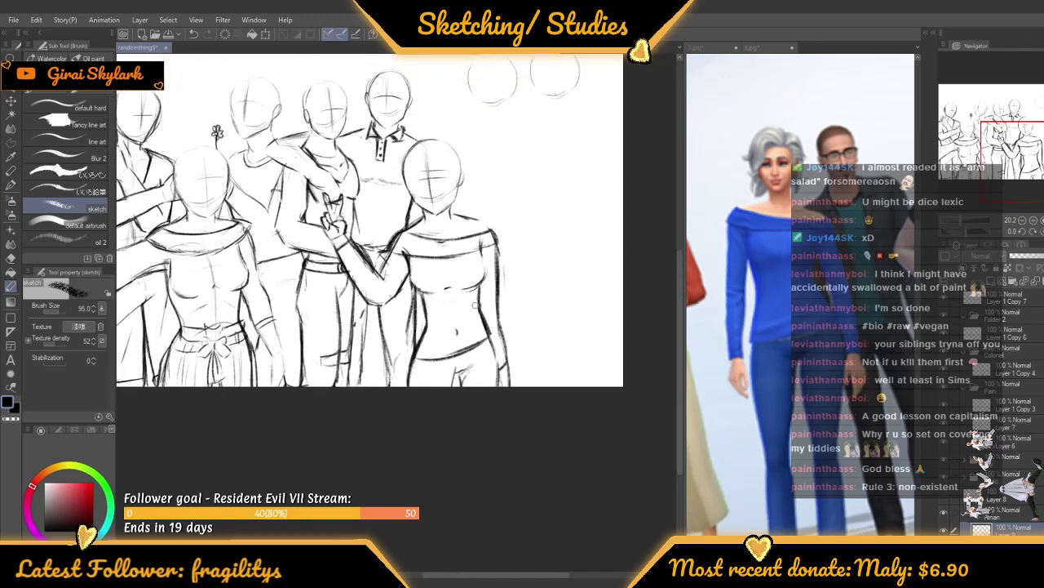
scroll(475, 270, "up", 1)
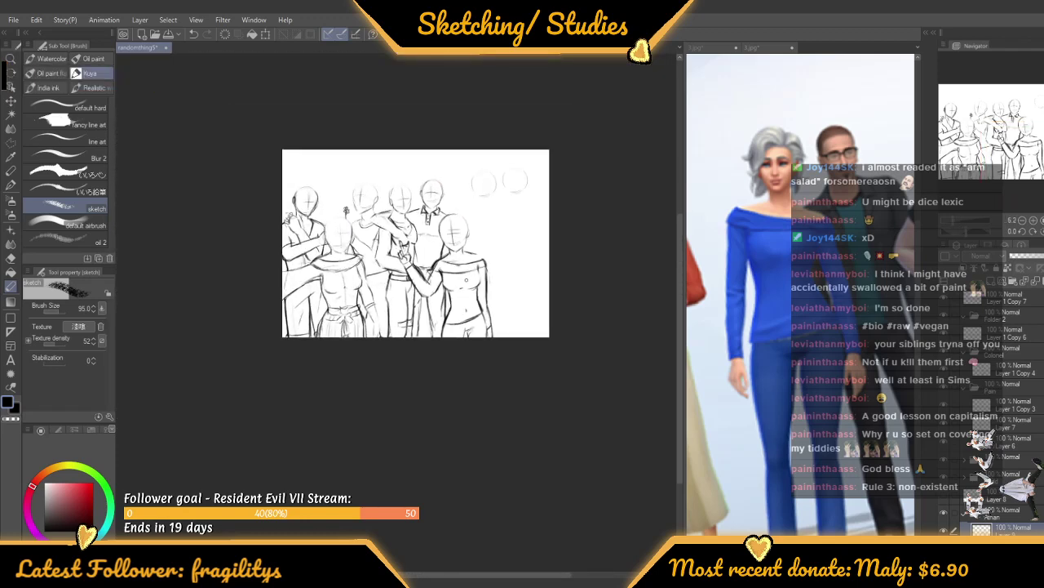
scroll(473, 272, "up", 1)
scroll(459, 245, "down", 1)
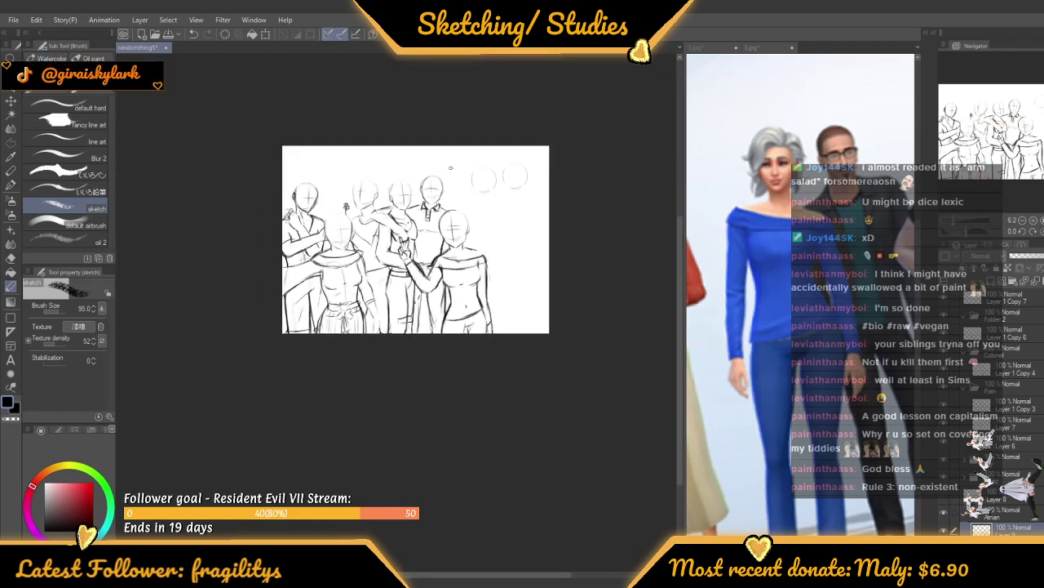
scroll(444, 175, "up", 1)
scroll(445, 179, "down", 2)
scroll(445, 181, "up", 1)
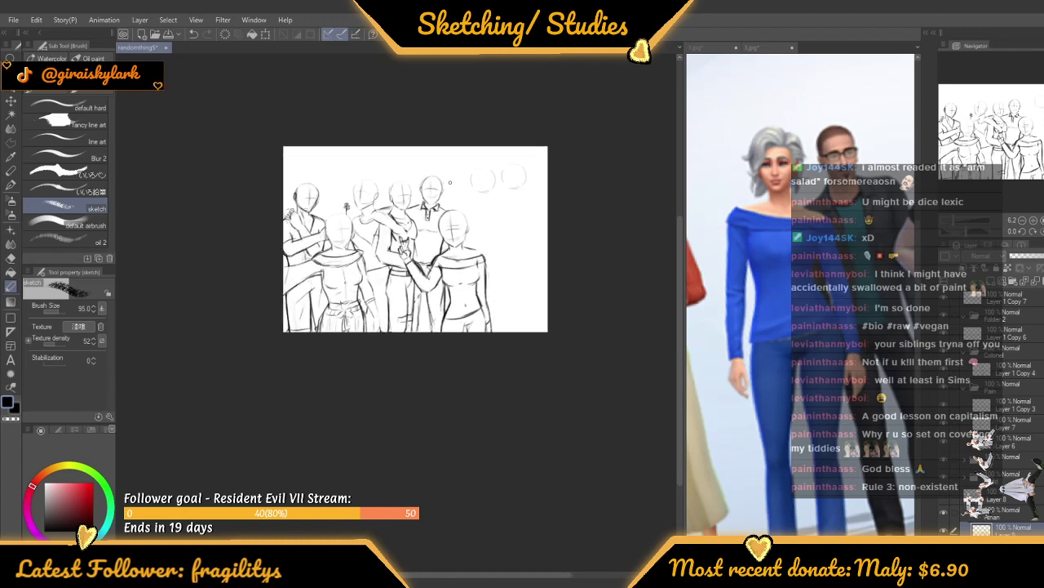
scroll(450, 182, "up", 1)
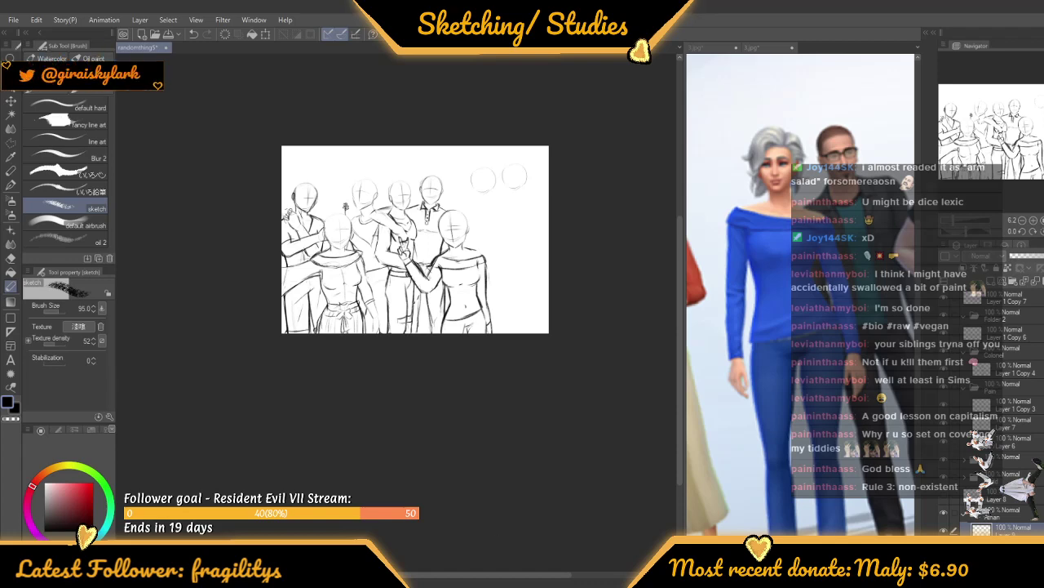
scroll(482, 178, "up", 5)
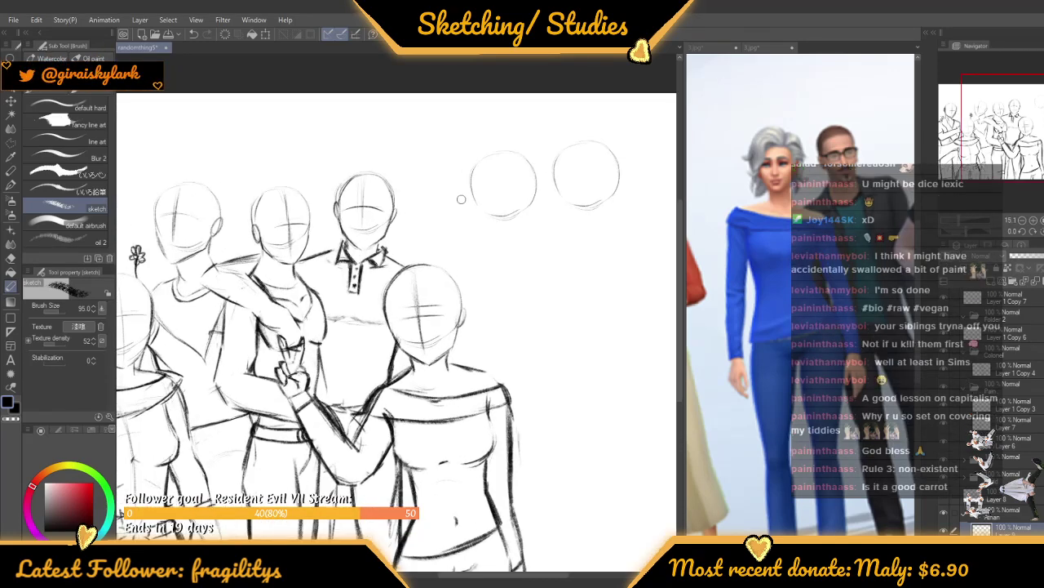
scroll(521, 214, "down", 2)
scroll(521, 217, "up", 2)
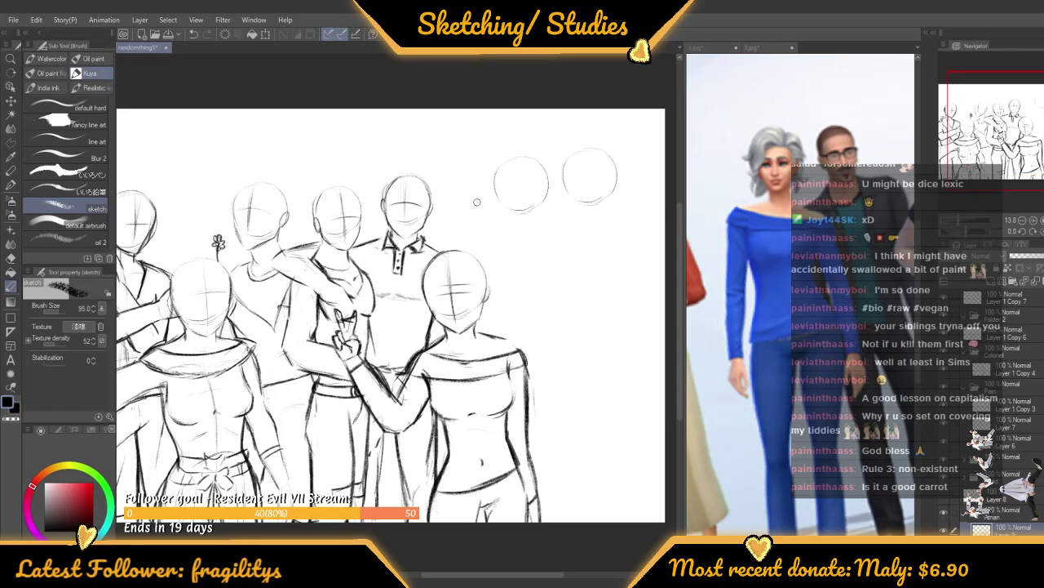
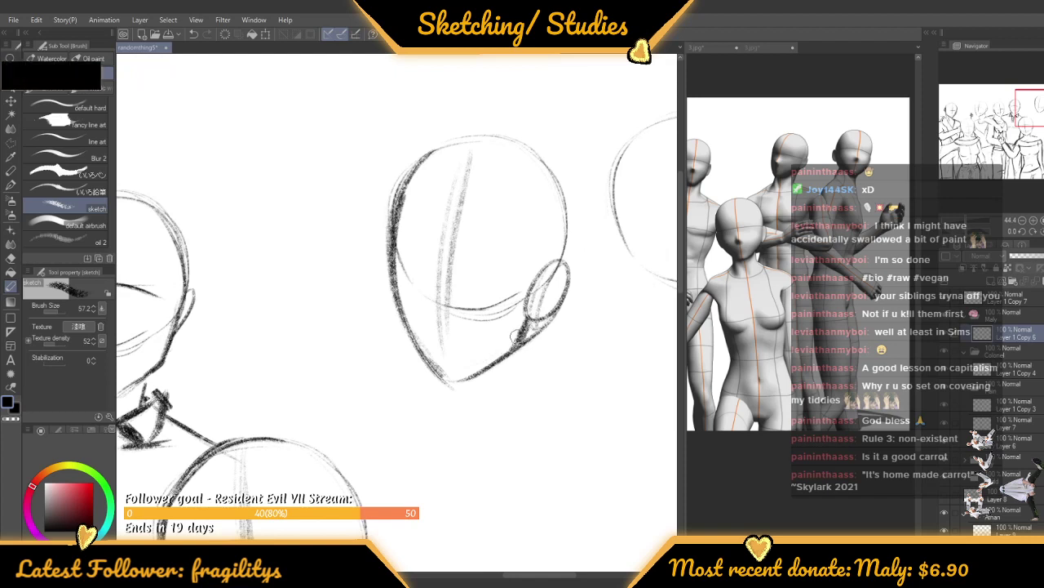
Sketch a light, slightly sloping eye line across the tilted head at the back of the group
scroll(436, 398, "down", 1)
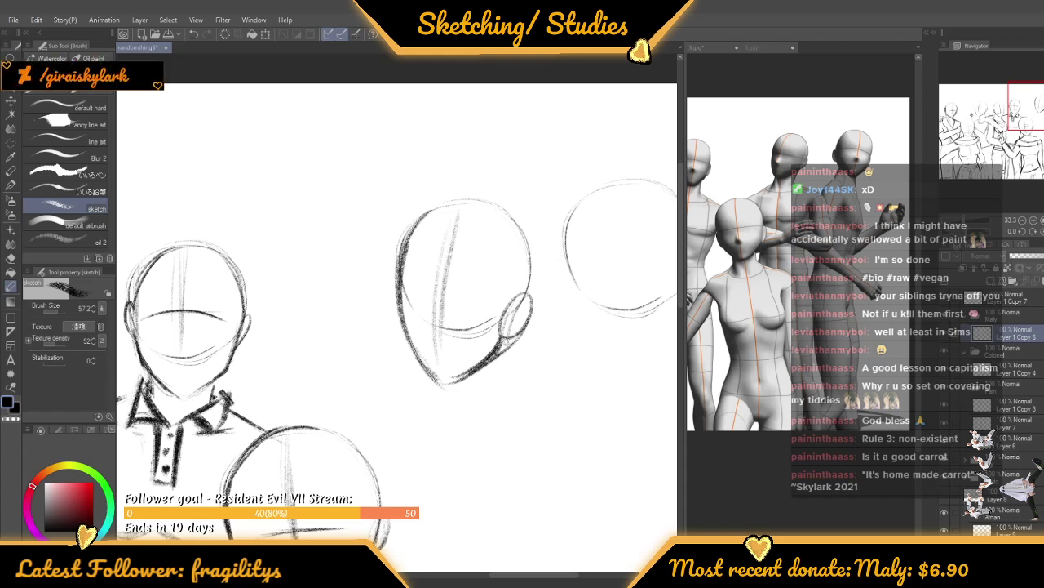
scroll(490, 176, "down", 2)
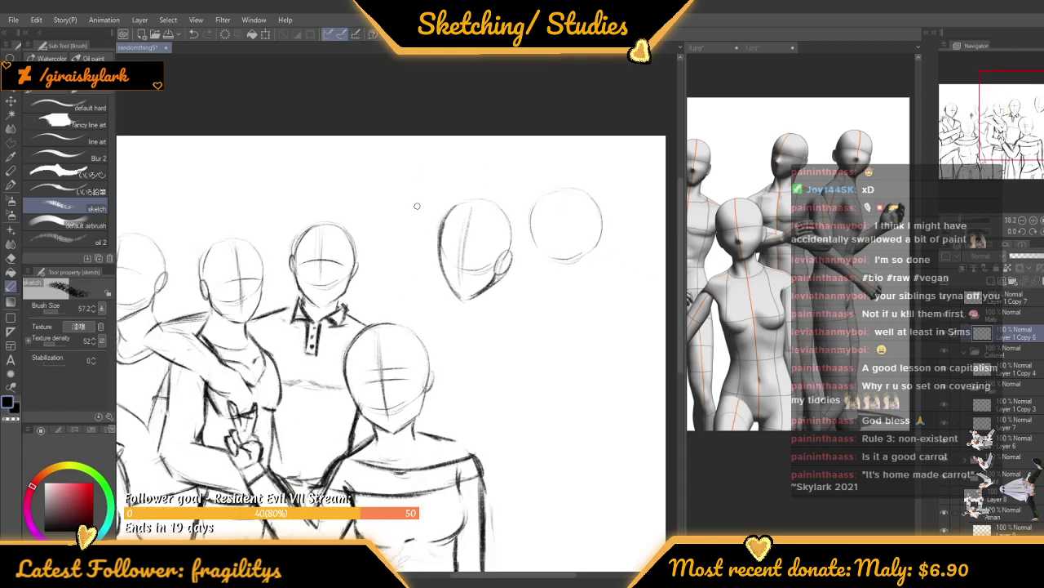
scroll(425, 200, "up", 1)
scroll(438, 163, "down", 1)
scroll(440, 168, "up", 1)
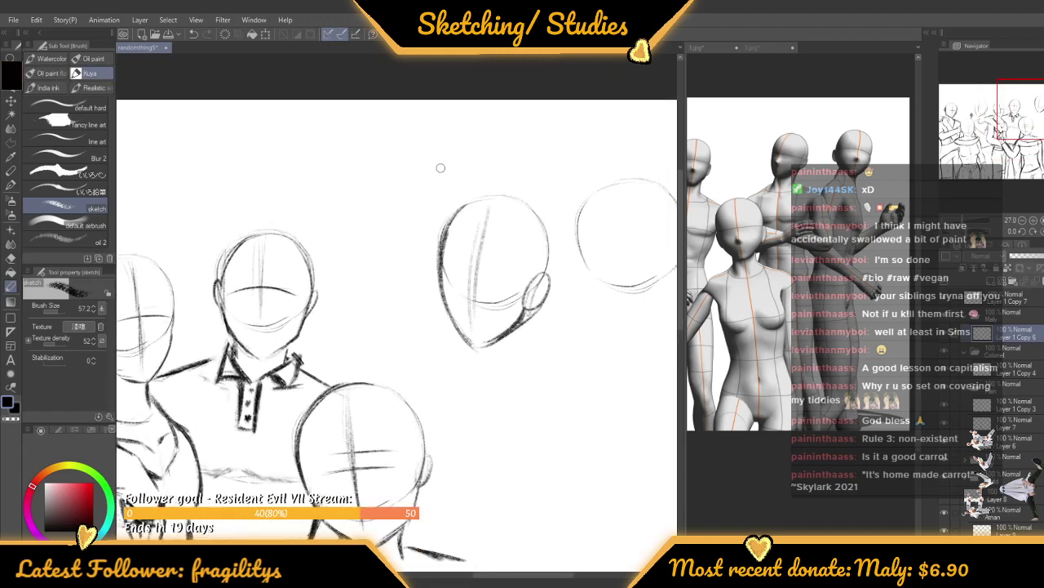
scroll(441, 168, "up", 3)
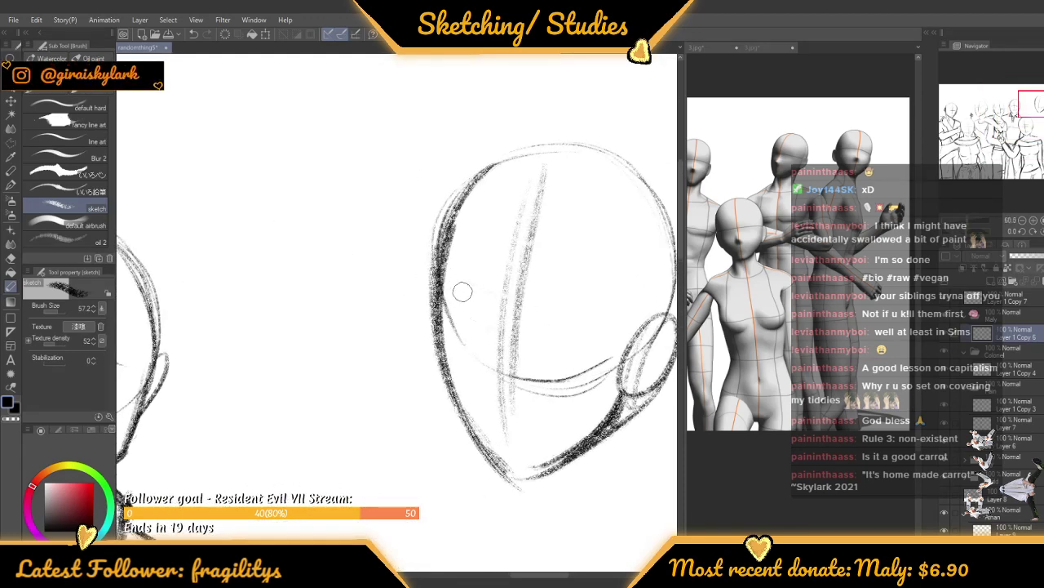
mouse_move(503, 302)
left_mouse_down()
mouse_move(478, 283)
mouse_move(603, 304)
mouse_move(463, 291)
mouse_move(578, 307)
left_mouse_up()
left_click_drag(462, 292, 574, 309)
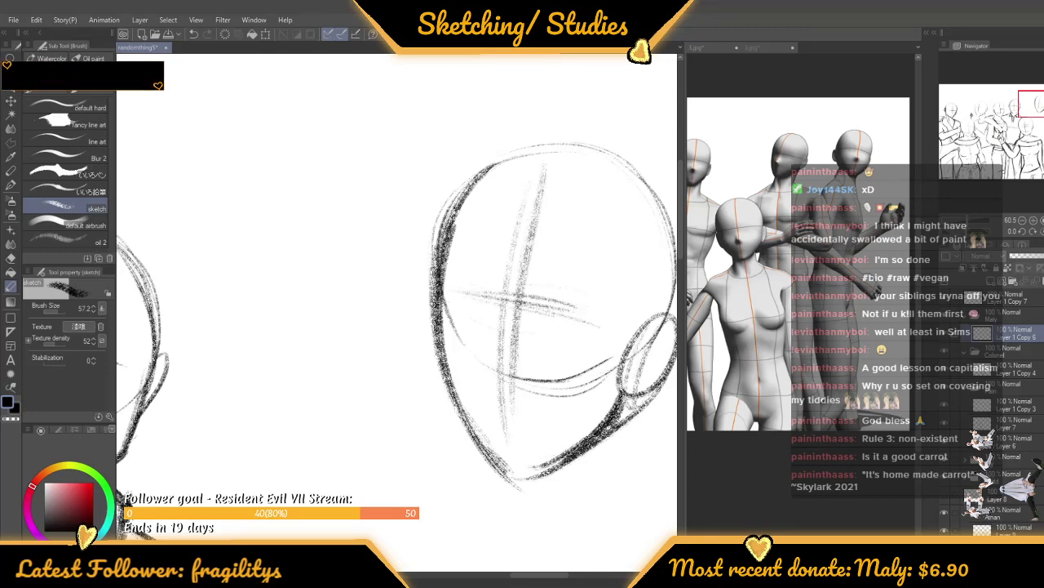
Add a new layer for the body and move it beneath the tilted head's sketch layer
scroll(465, 163, "down", 3)
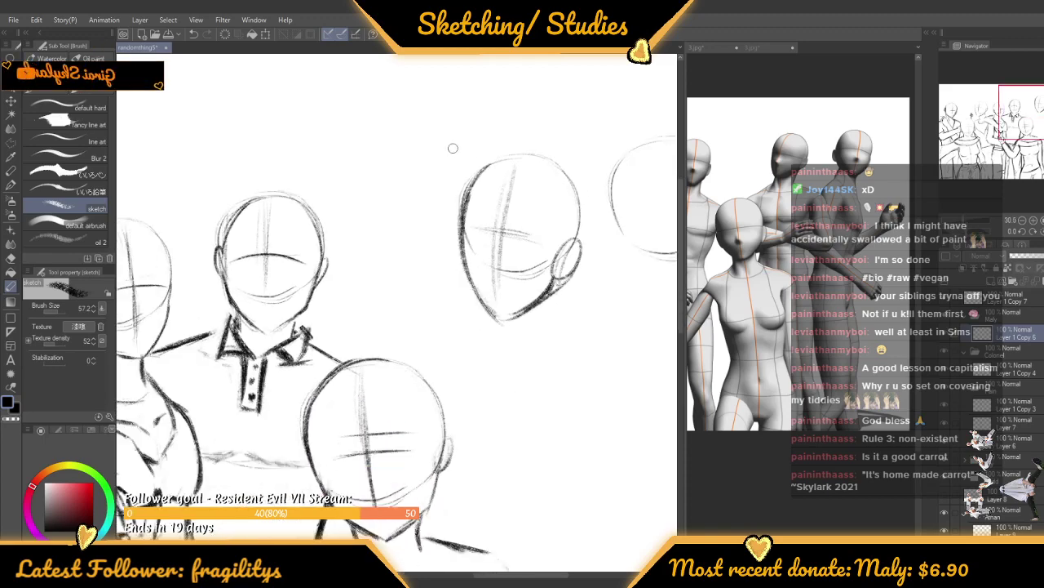
scroll(453, 147, "down", 4)
scroll(474, 166, "up", 2)
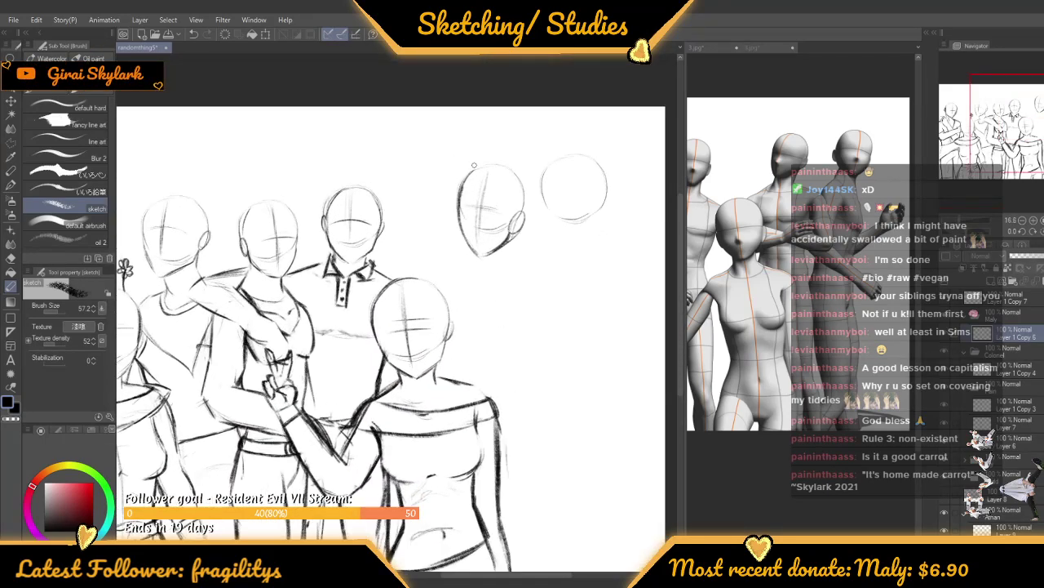
scroll(474, 166, "down", 4)
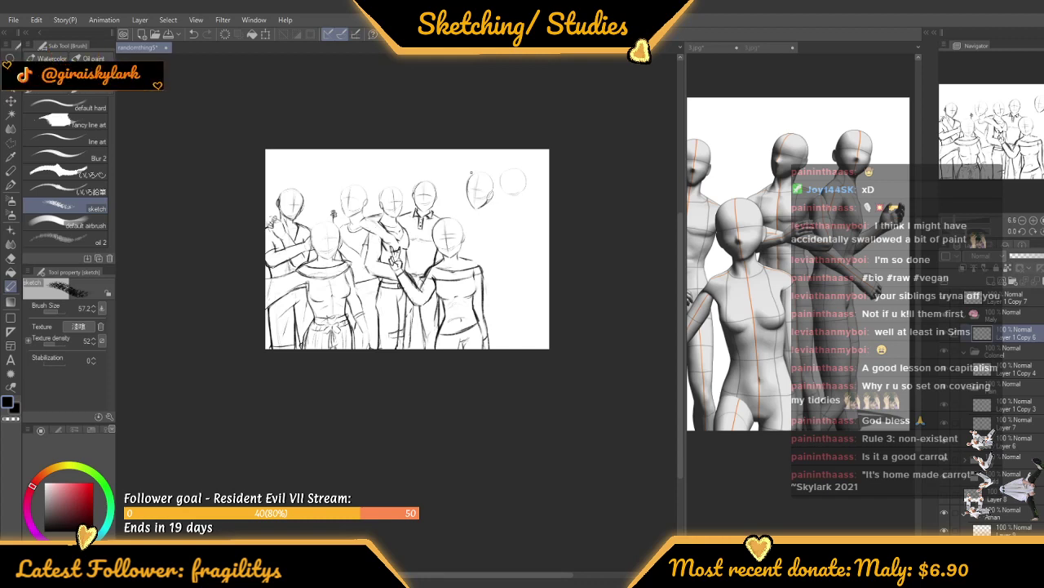
scroll(470, 173, "up", 1)
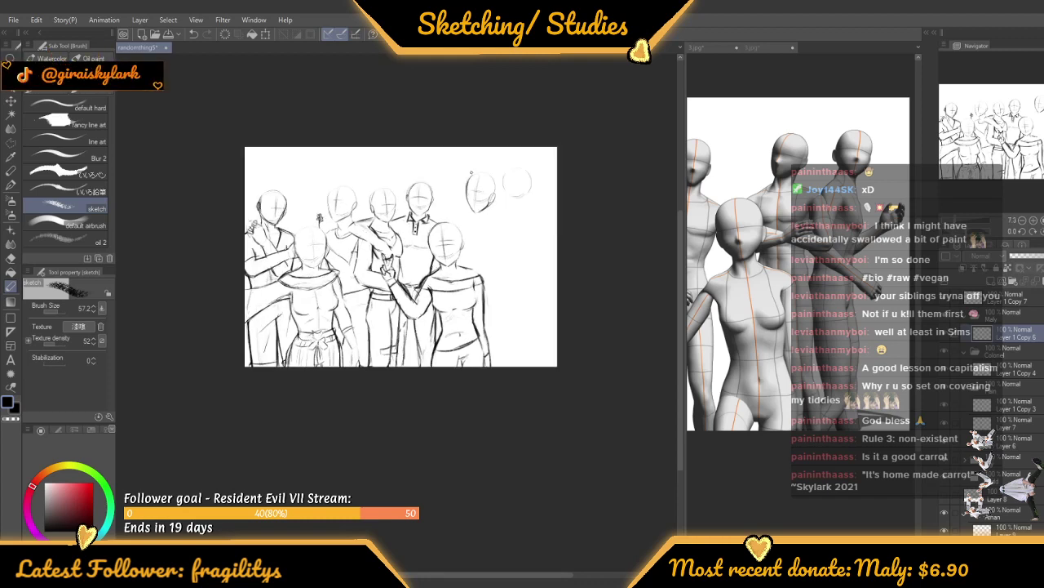
scroll(471, 169, "up", 5)
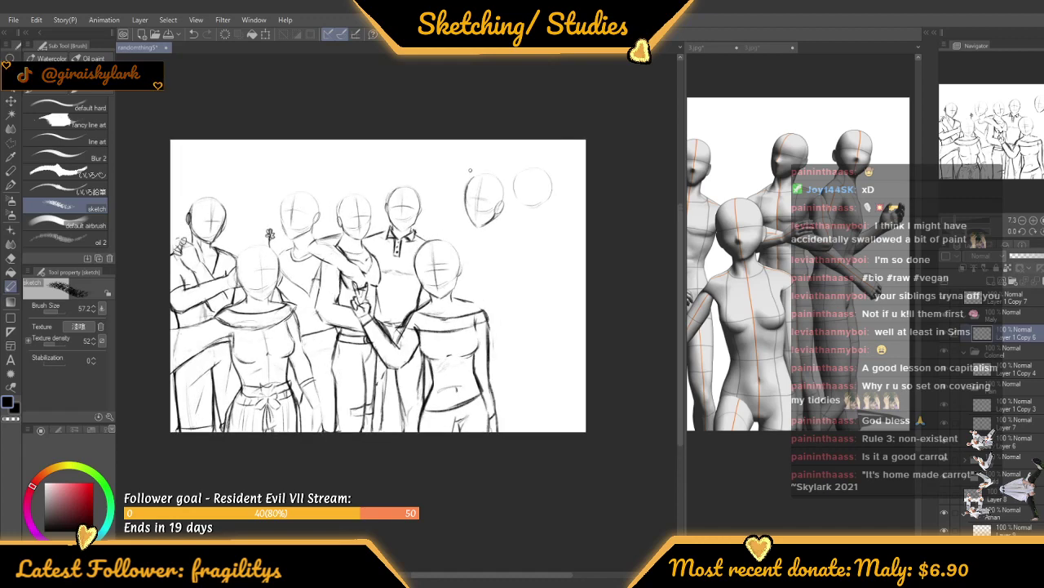
left_click(992, 281)
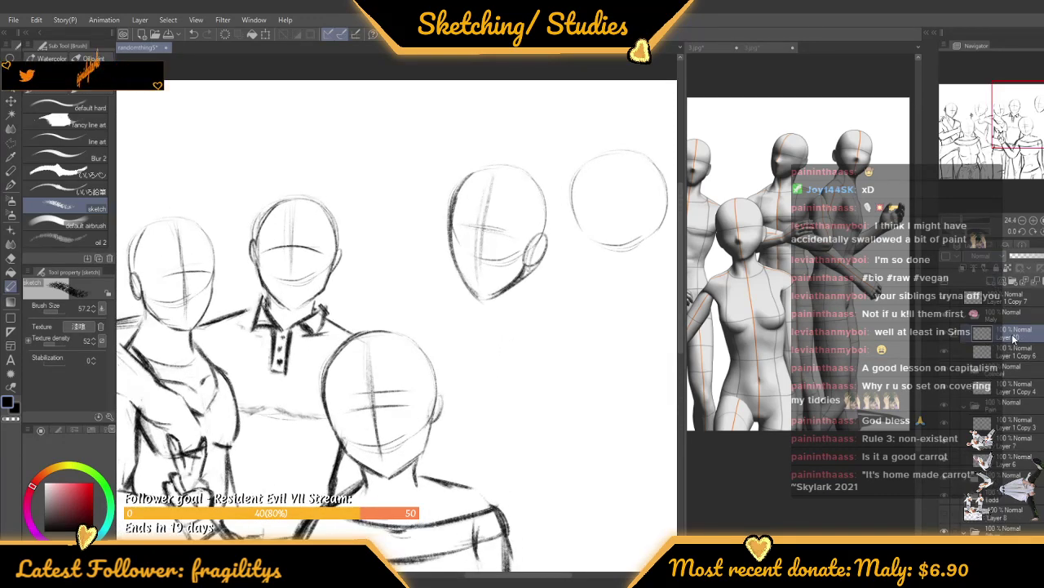
left_click_drag(1009, 333, 1005, 365)
Sketch the tilted head's neck and the two shoulder slopes running down from it
scroll(465, 294, "up", 3)
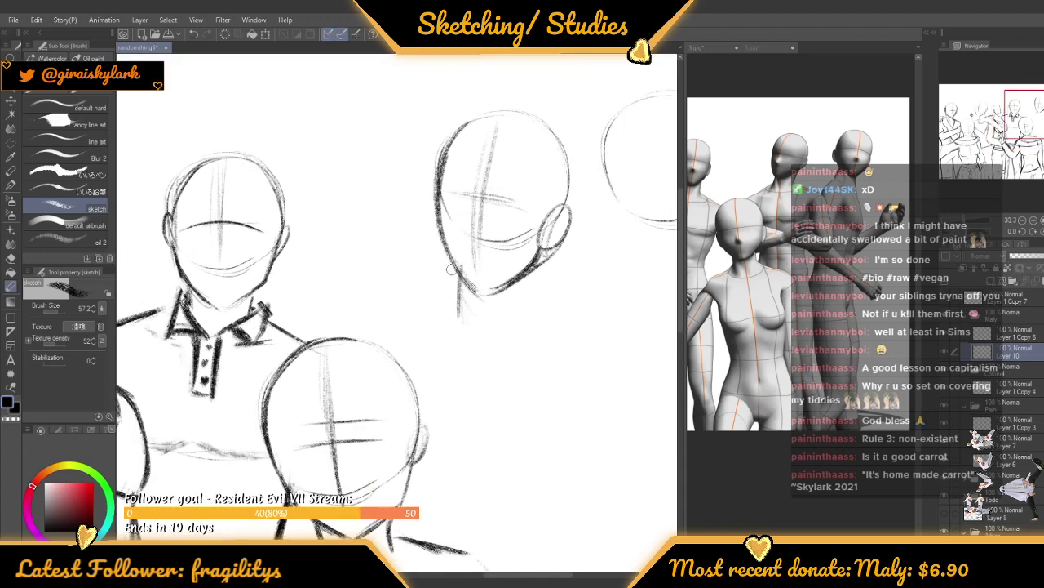
scroll(451, 286, "down", 1)
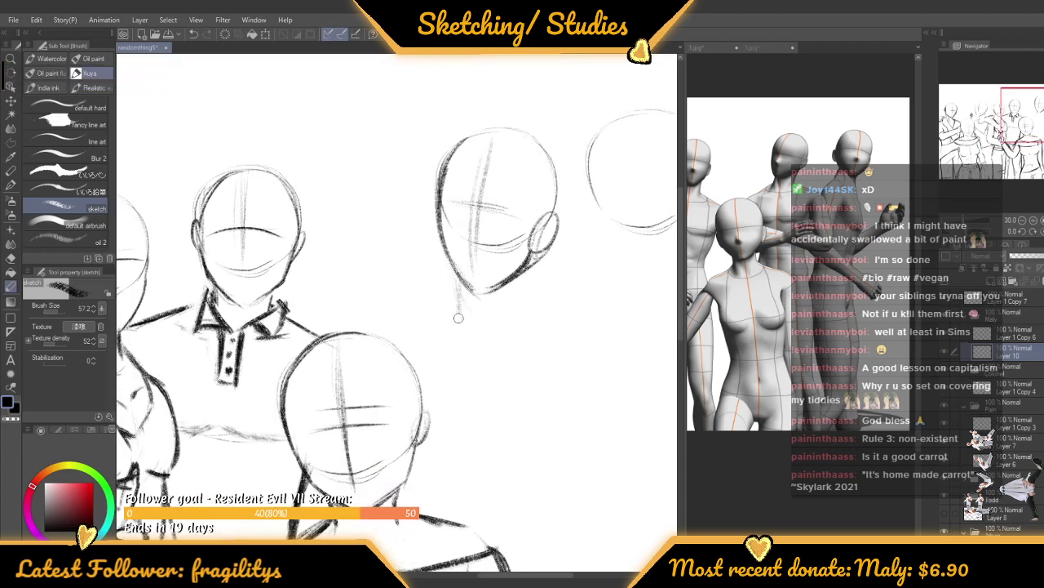
mouse_move(455, 299)
left_mouse_down()
mouse_move(439, 321)
mouse_move(380, 347)
left_mouse_up()
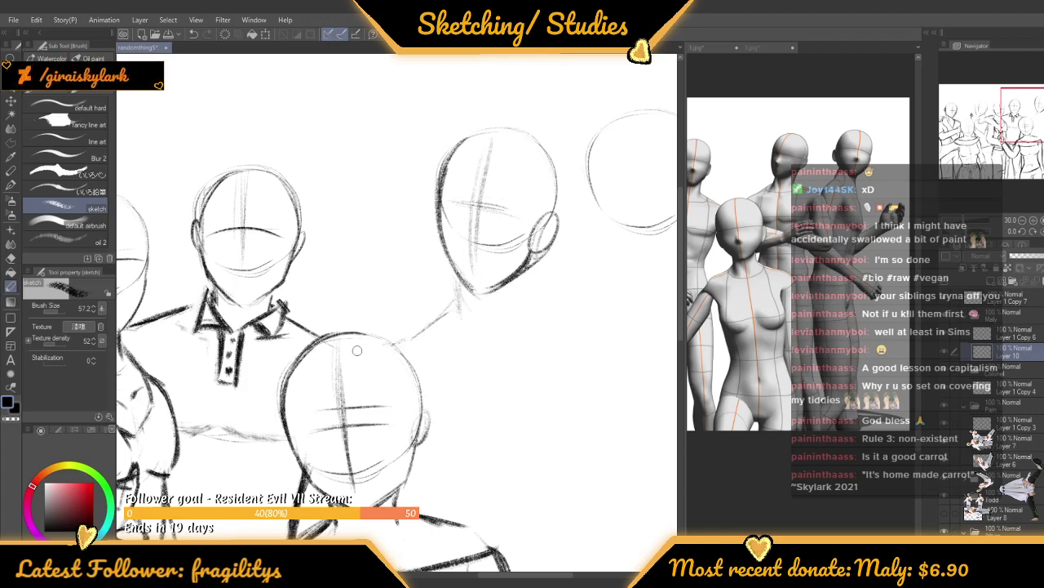
scroll(536, 299, "down", 1)
scroll(538, 277, "up", 1)
mouse_move(516, 271)
left_mouse_down()
mouse_move(509, 294)
mouse_move(563, 305)
mouse_move(580, 332)
left_mouse_up()
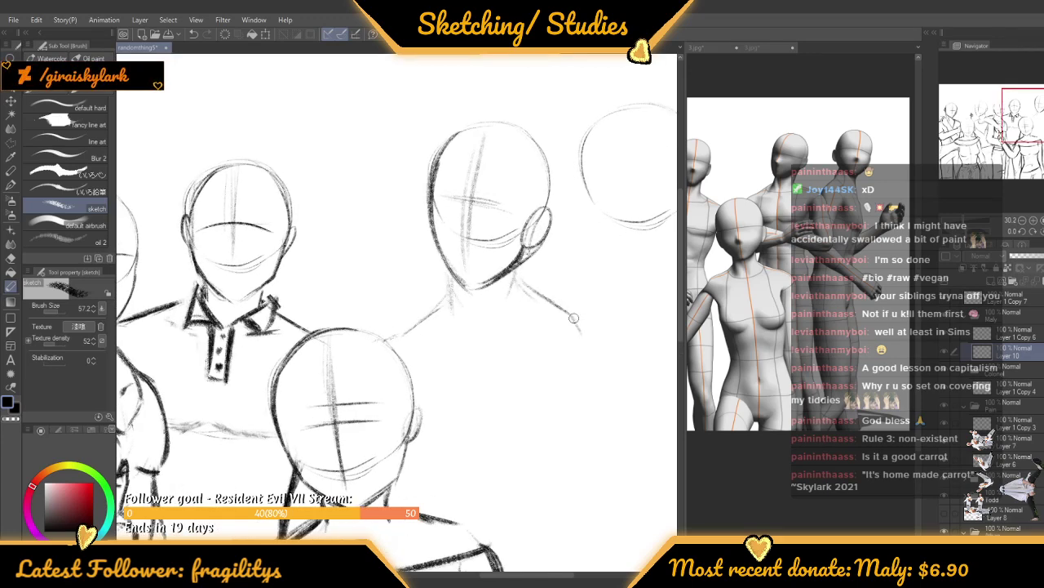
Extend the near shoulder into the outer upper-arm contour and add the inner arm line beside the chest
mouse_move(538, 295)
left_mouse_down()
mouse_move(595, 322)
mouse_move(622, 411)
left_mouse_up()
scroll(467, 211, "down", 2)
scroll(565, 302, "up", 2)
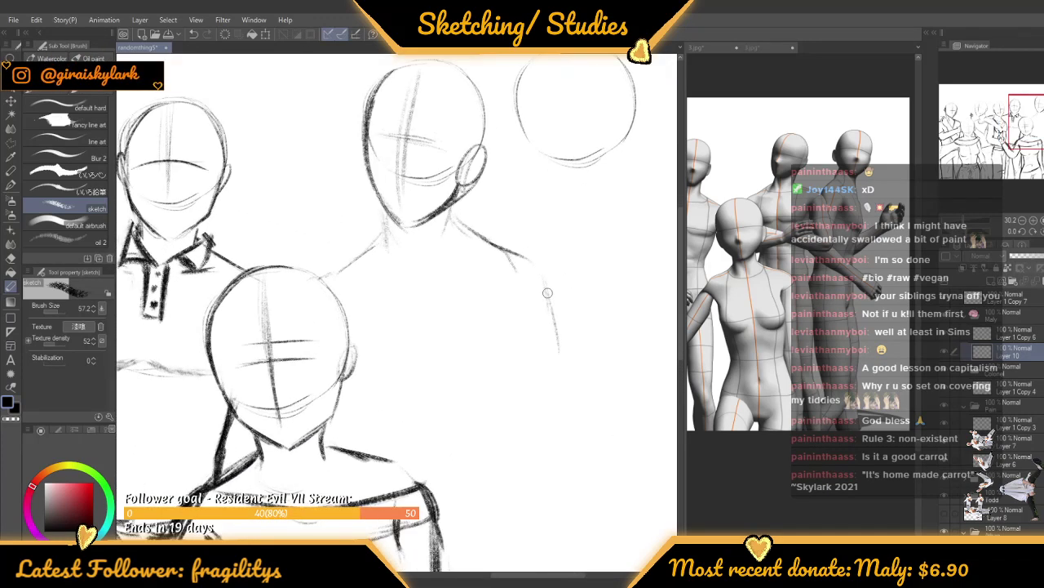
left_click_drag(548, 293, 566, 401)
left_click_drag(474, 301, 490, 371)
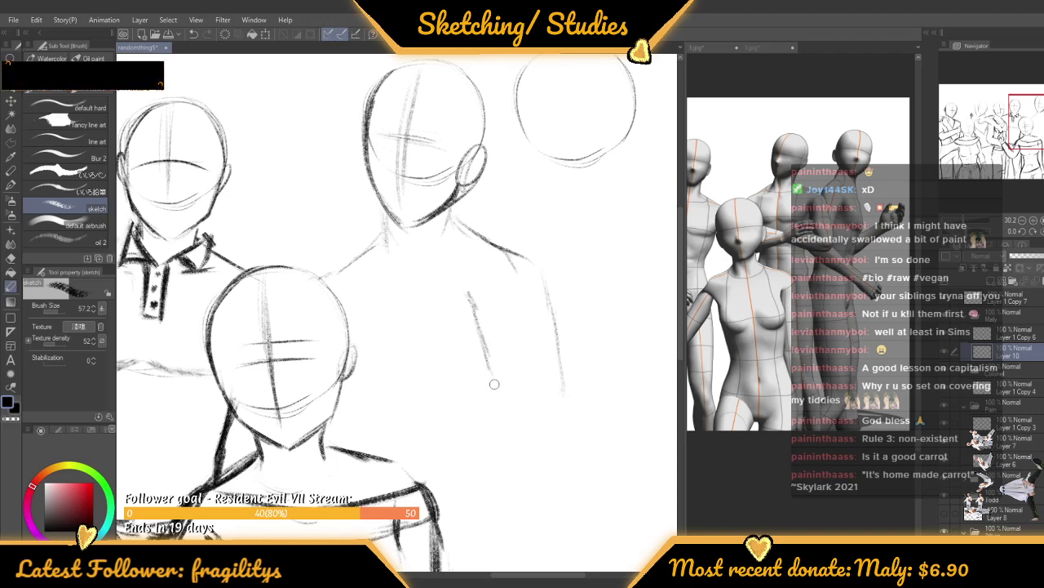
Sketch the folded arm's upper and lower forearm edges and strengthen the outer arm down around the elbow
scroll(422, 226, "down", 2)
scroll(421, 226, "up", 2)
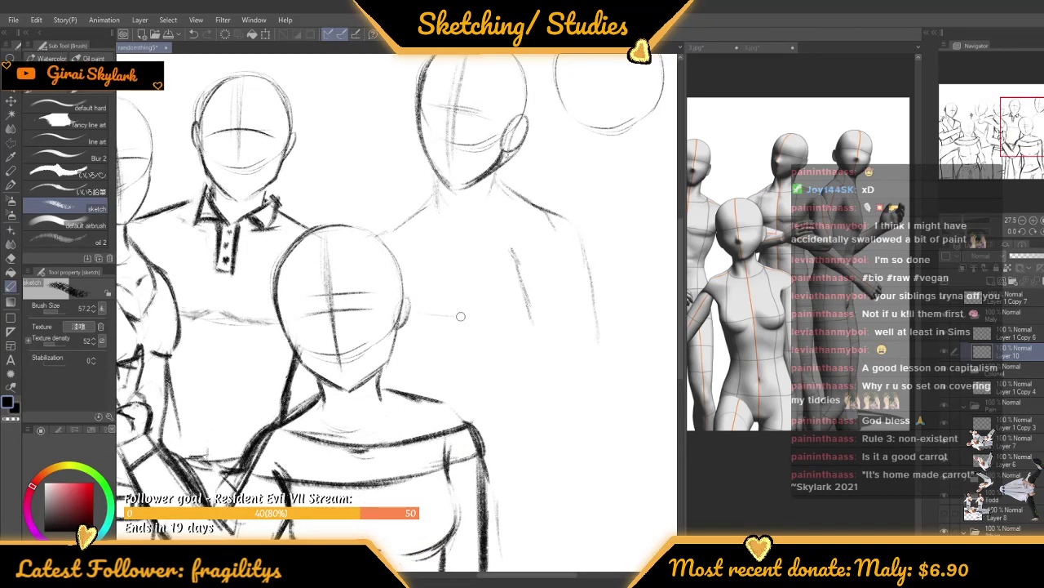
left_click_drag(432, 312, 544, 327)
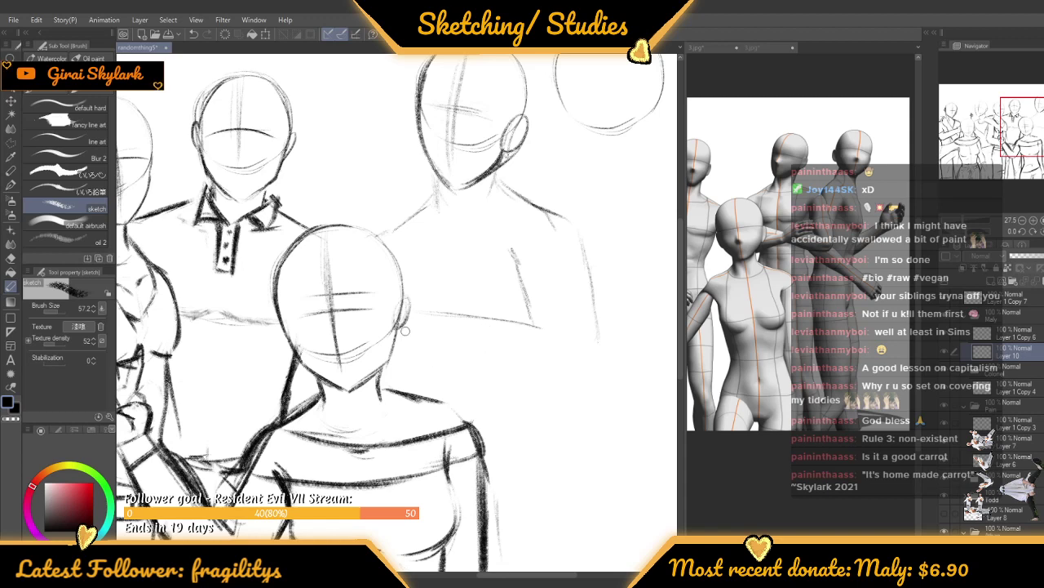
mouse_move(413, 349)
left_mouse_down()
mouse_move(460, 364)
mouse_move(513, 375)
left_mouse_up()
key("ctrl+z")
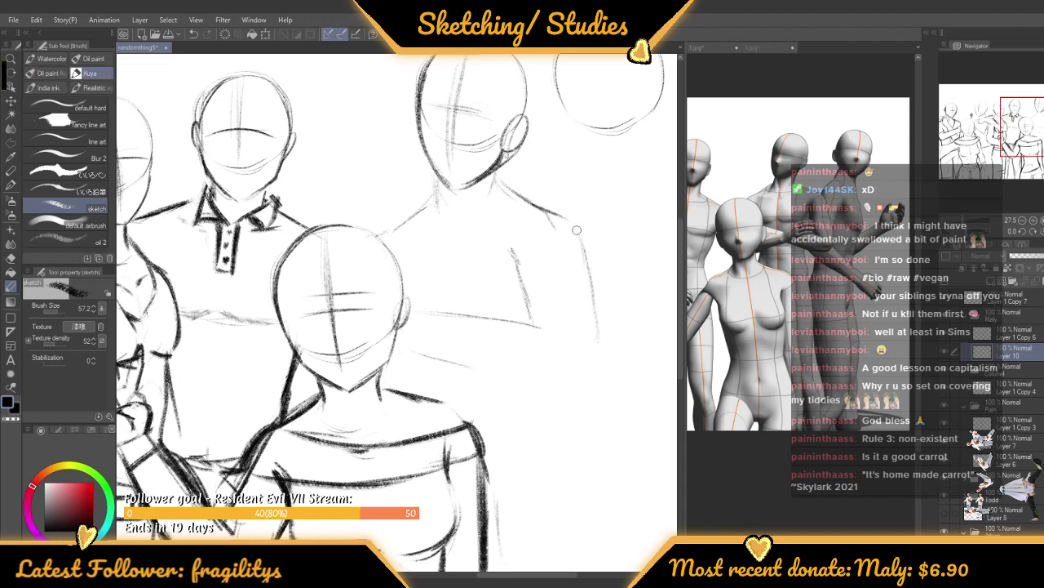
mouse_move(577, 230)
left_mouse_down()
mouse_move(599, 353)
mouse_move(557, 393)
left_mouse_up()
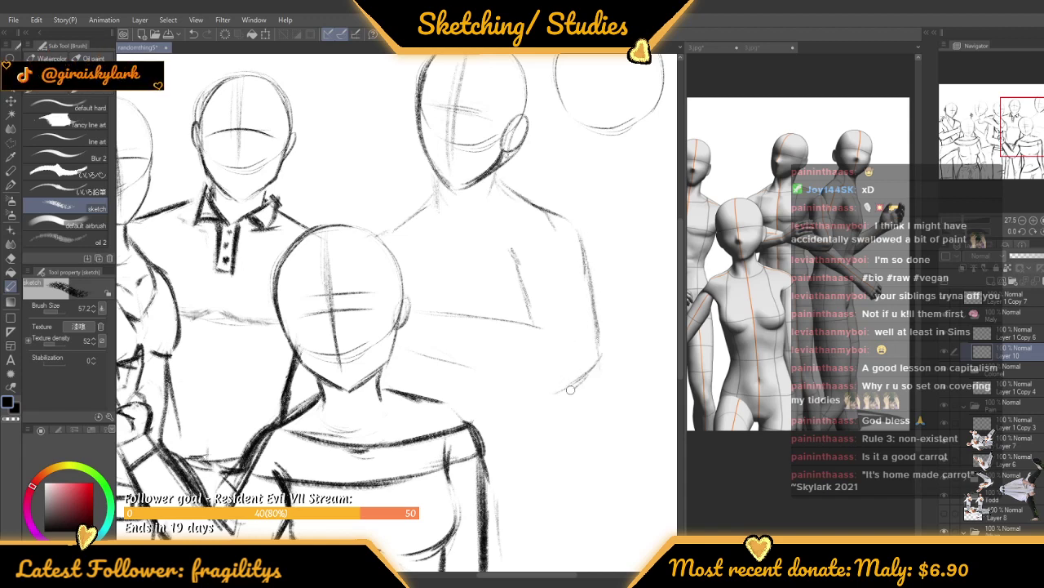
left_click_drag(411, 348, 556, 392)
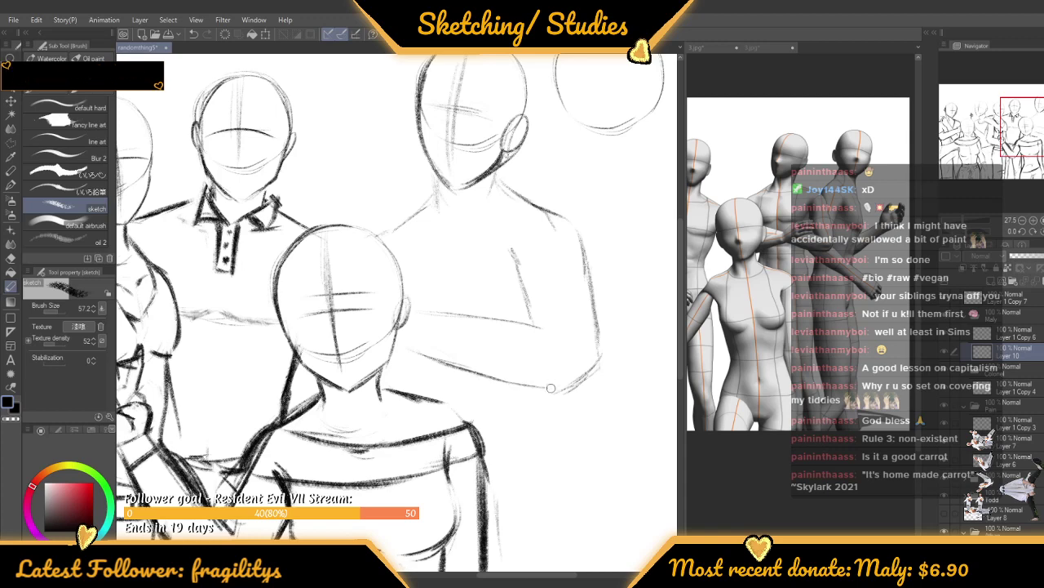
Sketch the second forearm crossing over the first, with its hand tucked at the inner upper arm
scroll(438, 291, "up", 1)
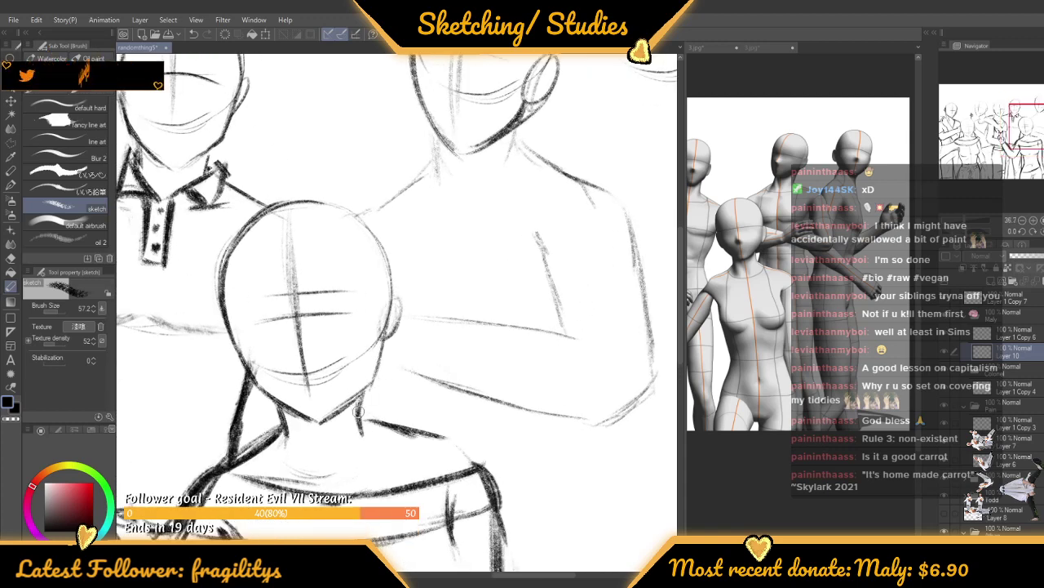
left_click_drag(375, 403, 480, 378)
scroll(500, 353, "down", 1)
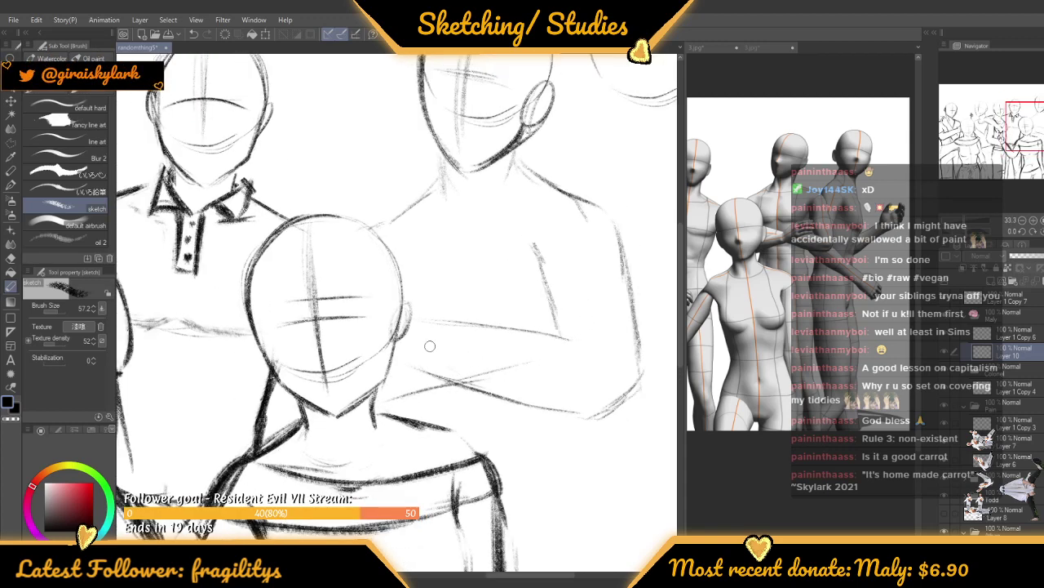
mouse_move(413, 328)
left_mouse_down()
mouse_move(489, 323)
mouse_move(413, 317)
mouse_move(516, 300)
mouse_move(491, 313)
mouse_move(498, 318)
mouse_move(551, 301)
left_mouse_up()
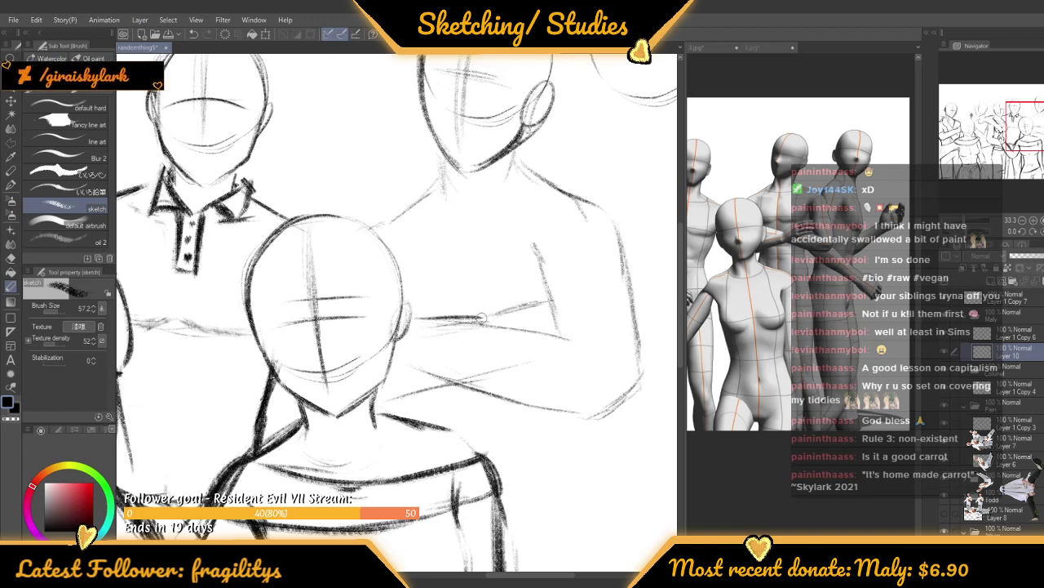
mouse_move(482, 319)
left_mouse_down()
mouse_move(516, 308)
mouse_move(562, 324)
mouse_move(539, 300)
mouse_move(583, 315)
mouse_move(576, 348)
left_mouse_up()
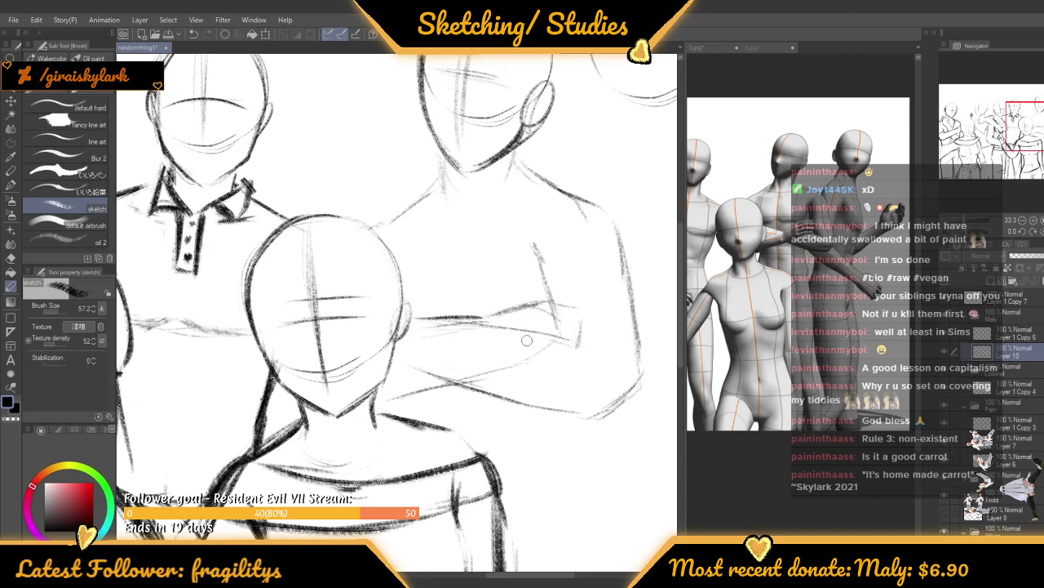
mouse_move(545, 343)
left_mouse_down()
mouse_move(499, 363)
mouse_move(463, 316)
mouse_move(468, 337)
mouse_move(501, 361)
mouse_move(454, 330)
left_mouse_up()
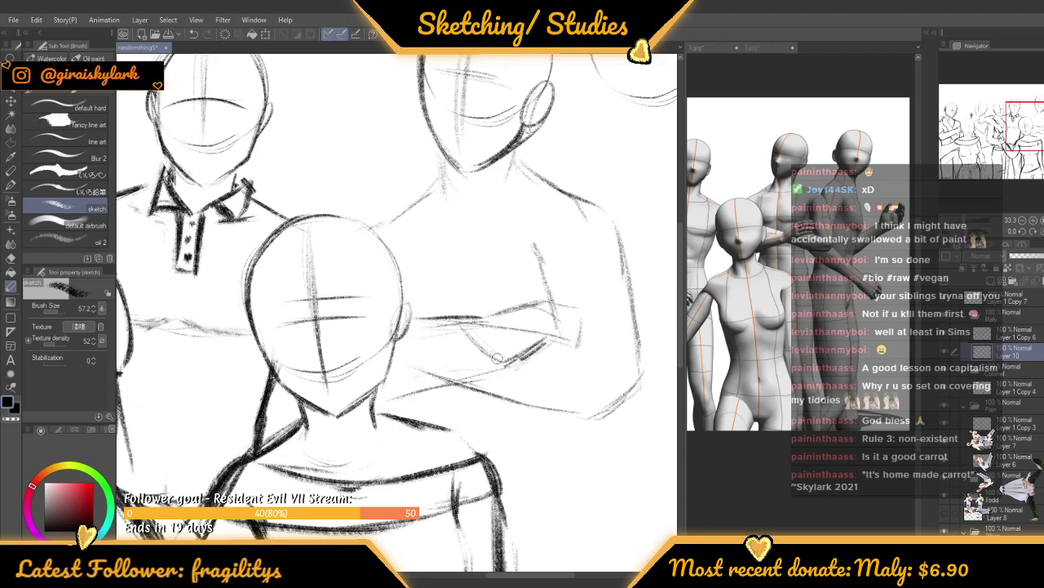
Darken the armpit crease and inner arm line above the crossed forearms
scroll(496, 357, "down", 6)
scroll(430, 253, "up", 5)
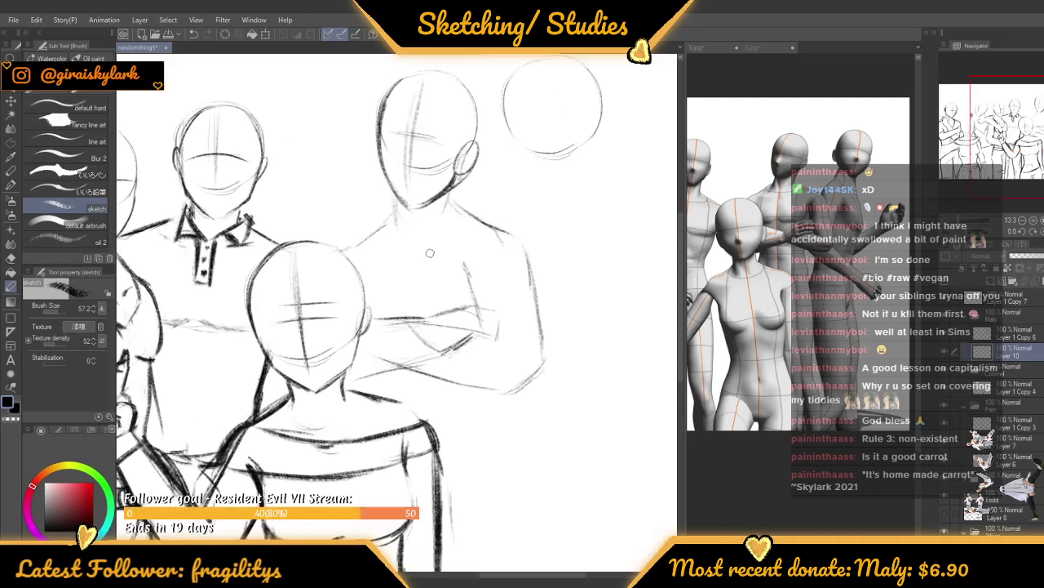
scroll(430, 253, "up", 5)
left_click_drag(478, 273, 488, 336)
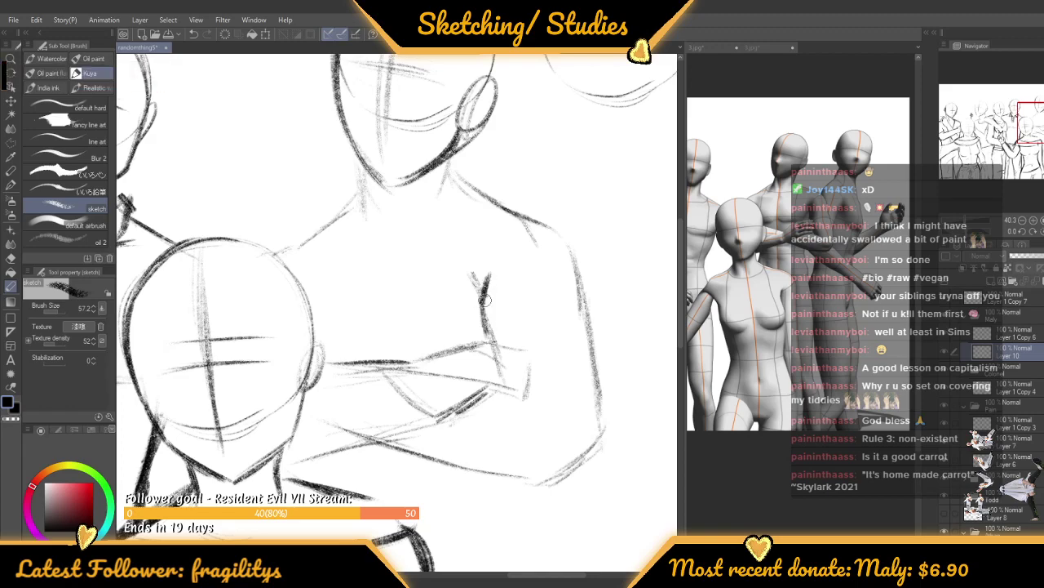
scroll(485, 300, "down", 3)
Darken the far shoulder slope behind the front figure's head and the neck line under the jaw
scroll(371, 248, "up", 4)
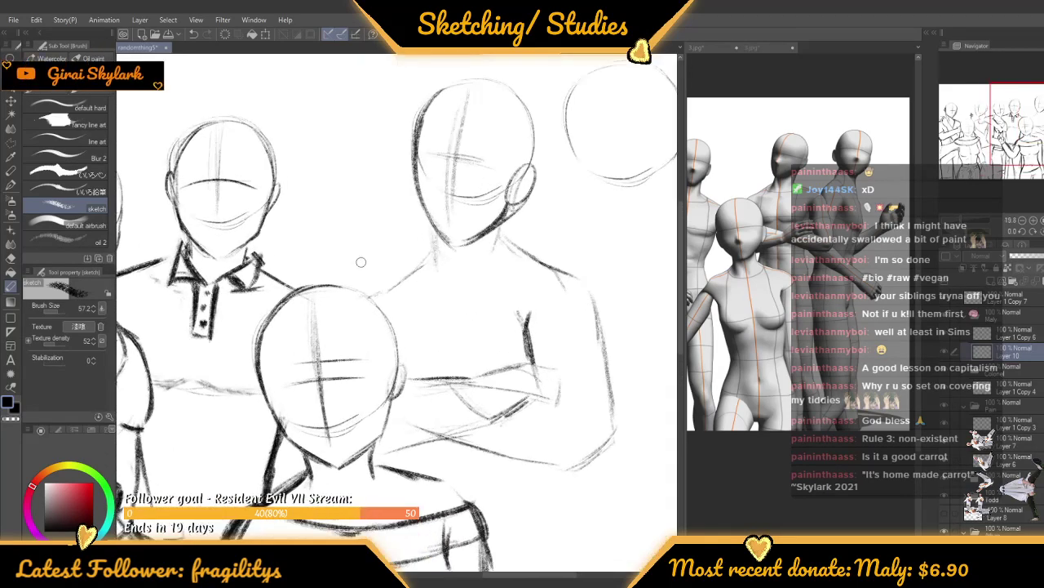
mouse_move(397, 342)
left_mouse_down()
mouse_move(376, 297)
mouse_move(350, 296)
mouse_move(404, 281)
mouse_move(451, 243)
left_mouse_up()
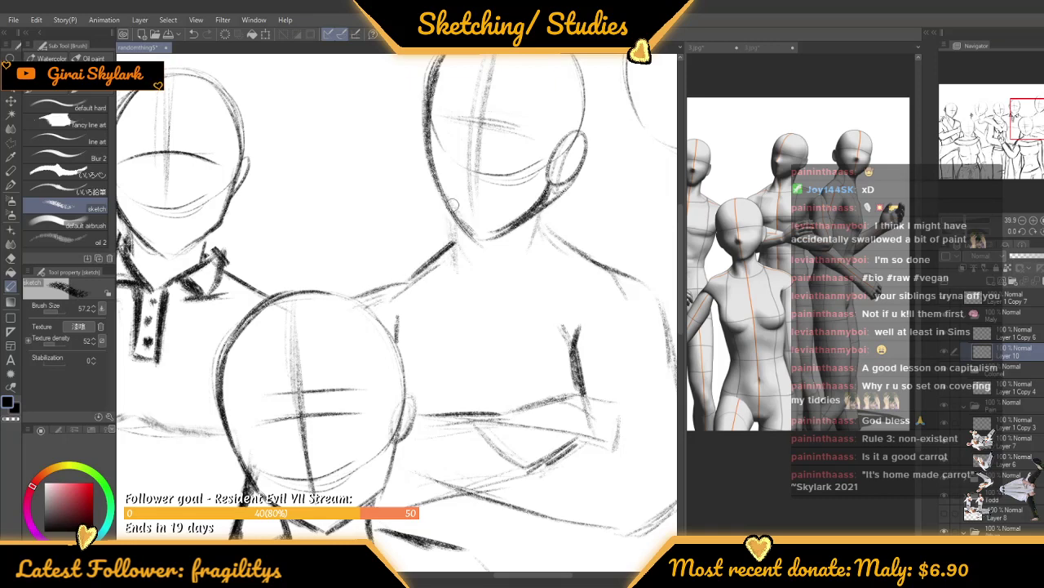
left_click_drag(453, 204, 452, 269)
scroll(467, 256, "down", 4)
scroll(501, 144, "down", 3)
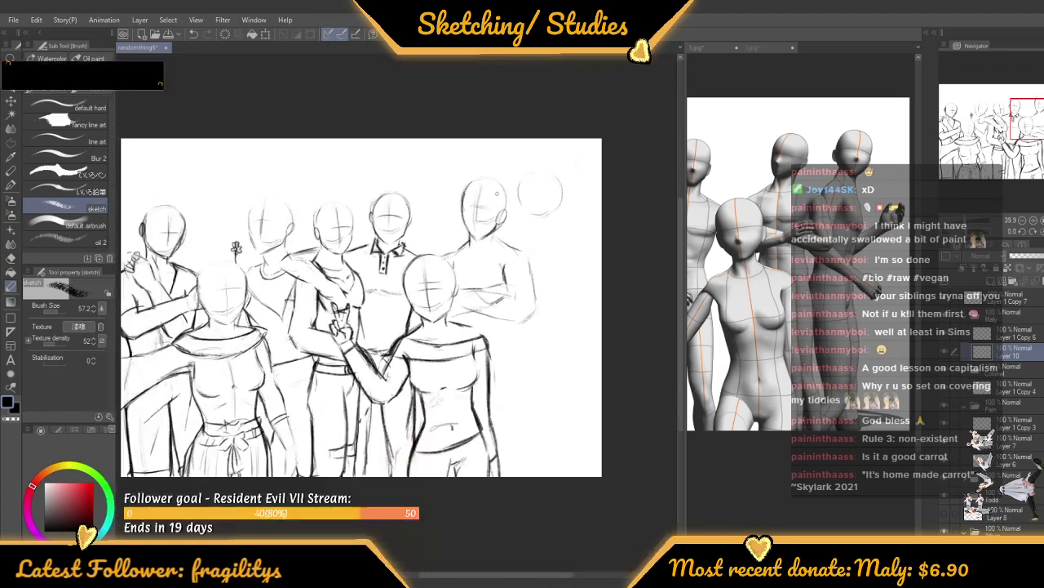
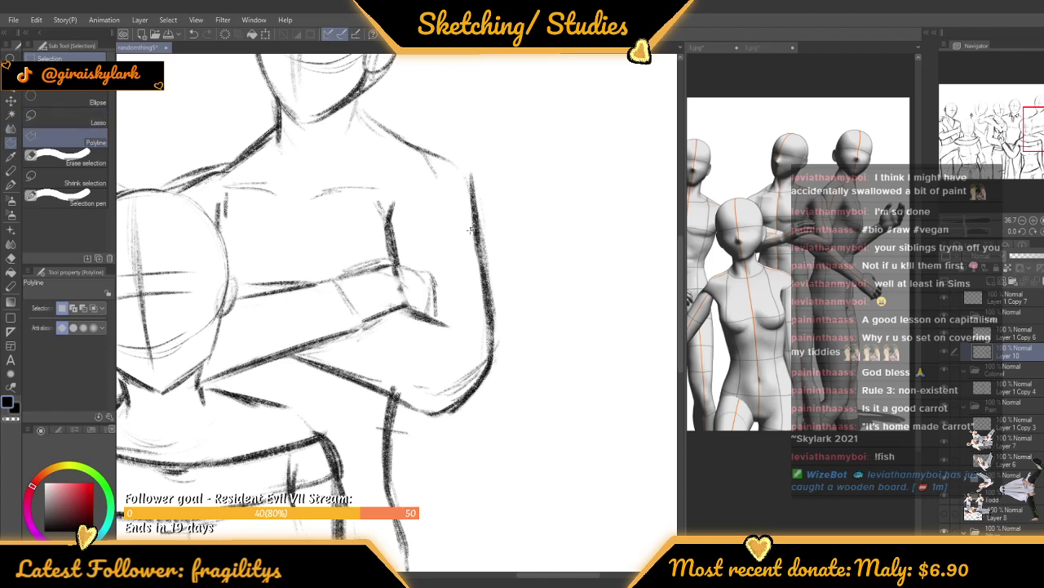
Select the outer upper arm, elbow and lower forearm with a polyline selection and start a scale/rotate transform on them
left_click(436, 218)
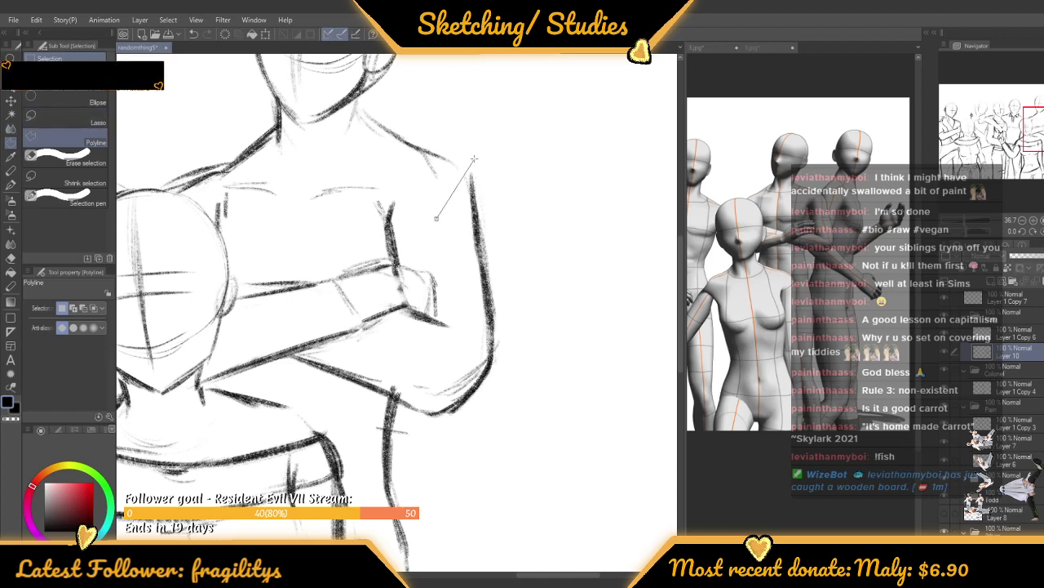
left_click(490, 148)
left_click(549, 275)
left_click(512, 421)
left_click(411, 450)
left_click(282, 362)
left_click(416, 357)
left_click(465, 345)
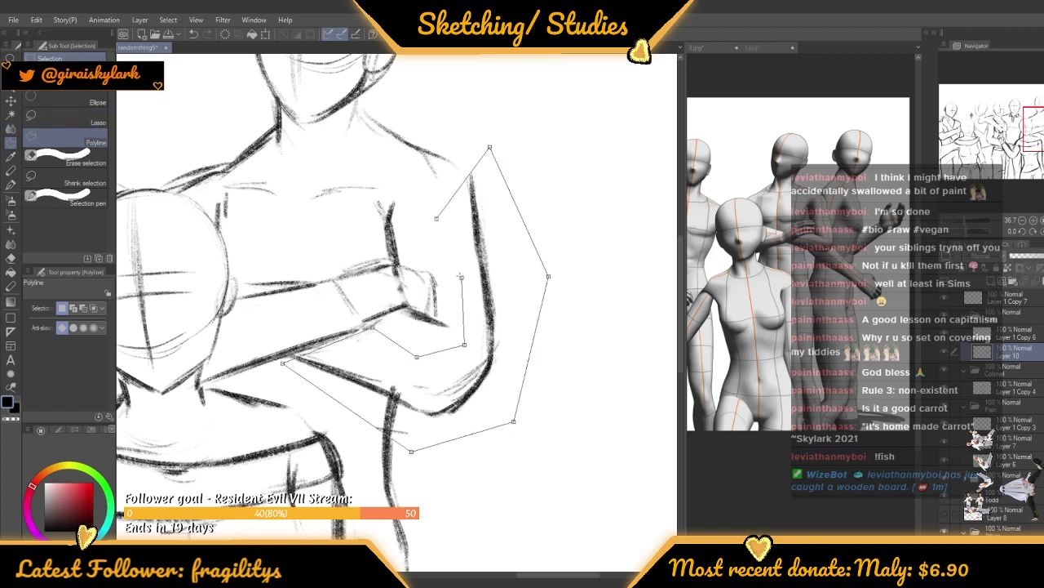
left_click(436, 218)
key("ctrl+t")
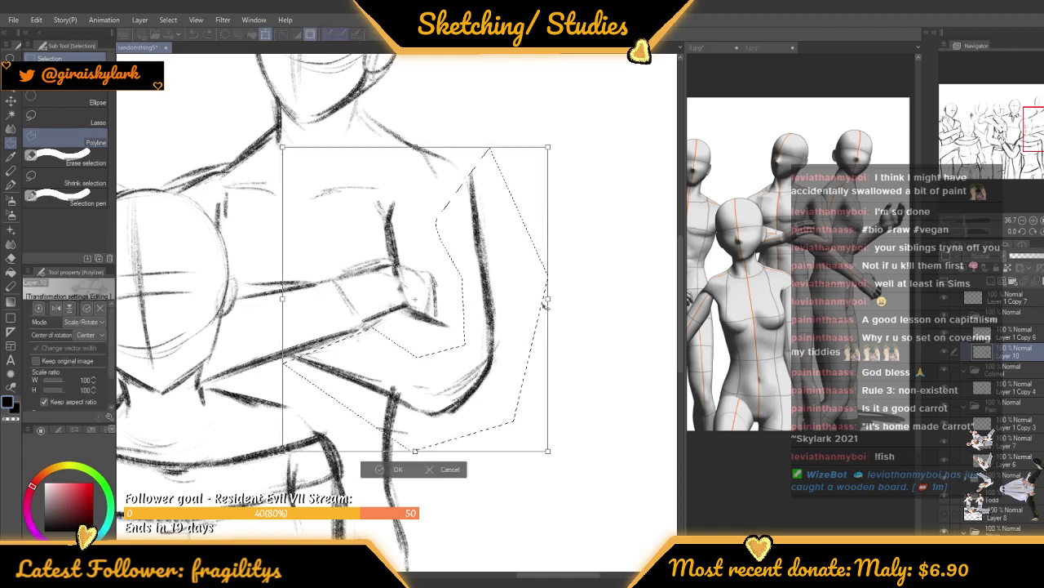
Narrow and slightly tilt the selected outer arm of the crossed-arms figure to meet its shoulder, and clear the selection
left_click_drag(503, 299, 520, 290)
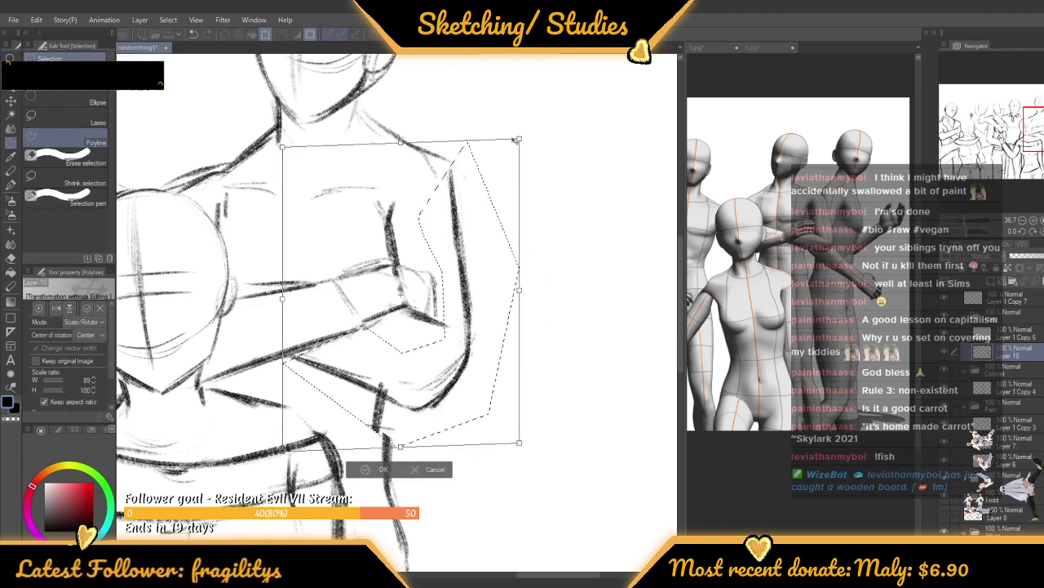
key("Return")
key("ctrl+d")
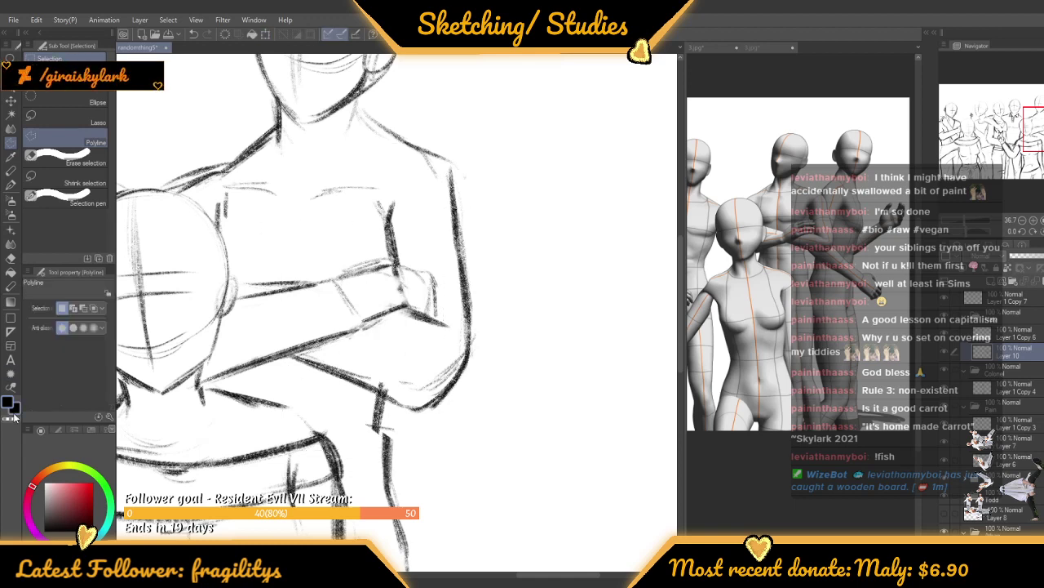
Erase the broken torso line under the elbow of the crossed-arms figure and redraw it with the sketch brush
left_click(10, 286)
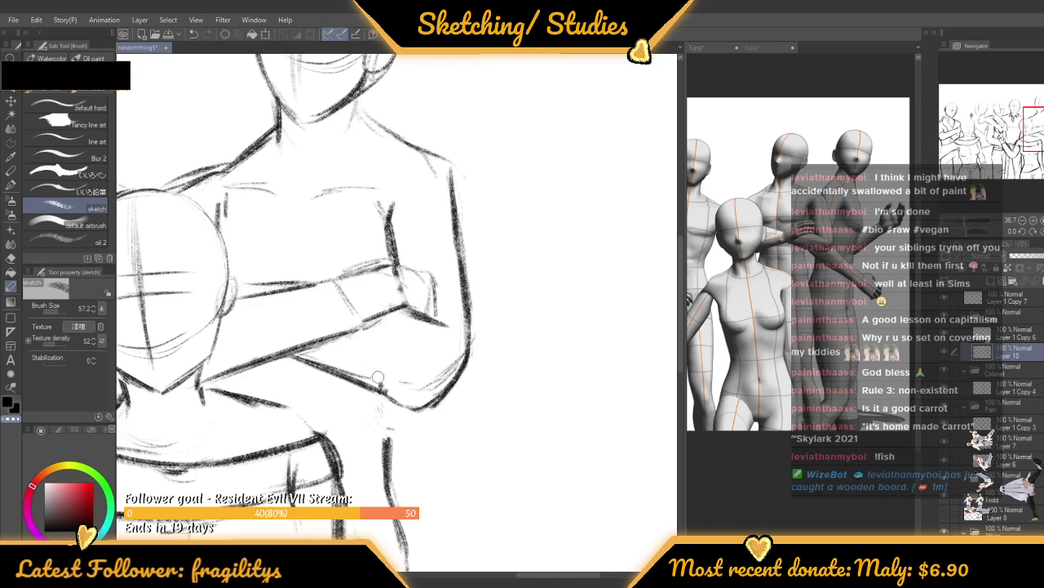
mouse_move(395, 392)
left_mouse_down()
mouse_move(350, 377)
mouse_move(386, 447)
mouse_move(383, 482)
left_mouse_up()
key("c")
scroll(382, 368, "down", 5)
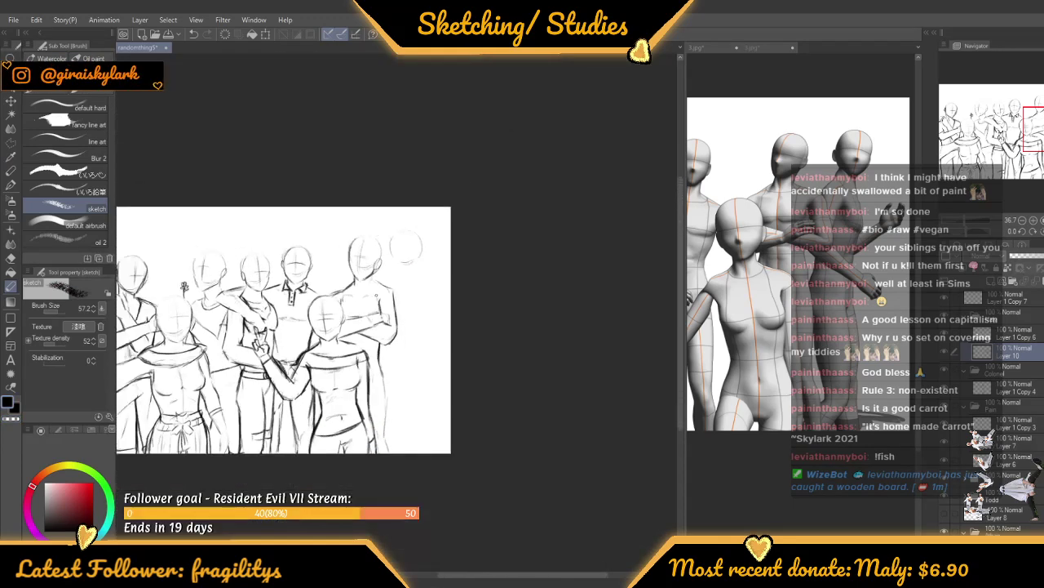
Darken the crossed-arms figure's neck-to-shoulder slope and sketch a fuller outer contour for the upper arm
scroll(413, 179, "up", 6)
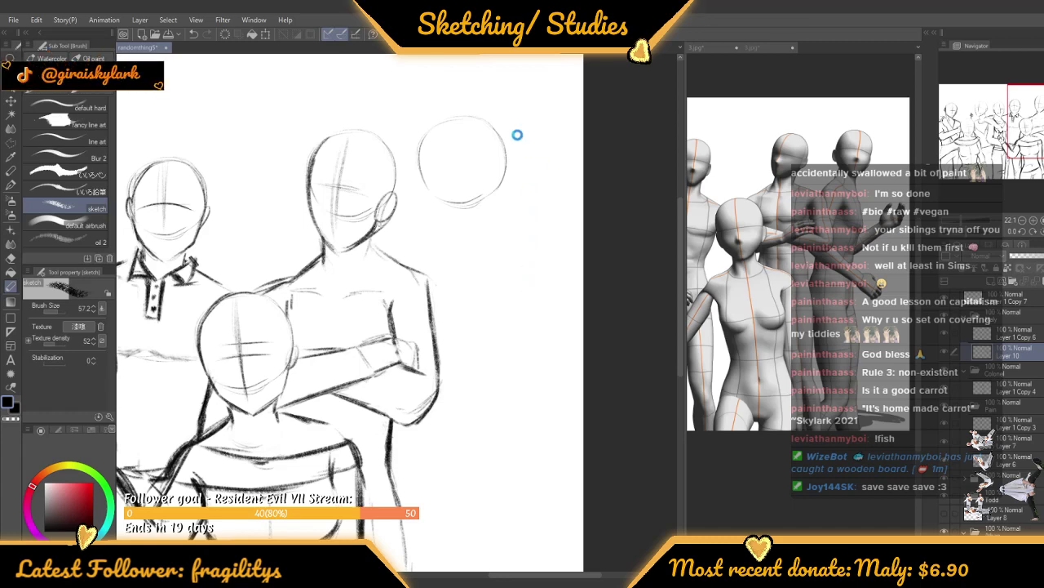
scroll(444, 230, "down", 2)
scroll(444, 230, "up", 5)
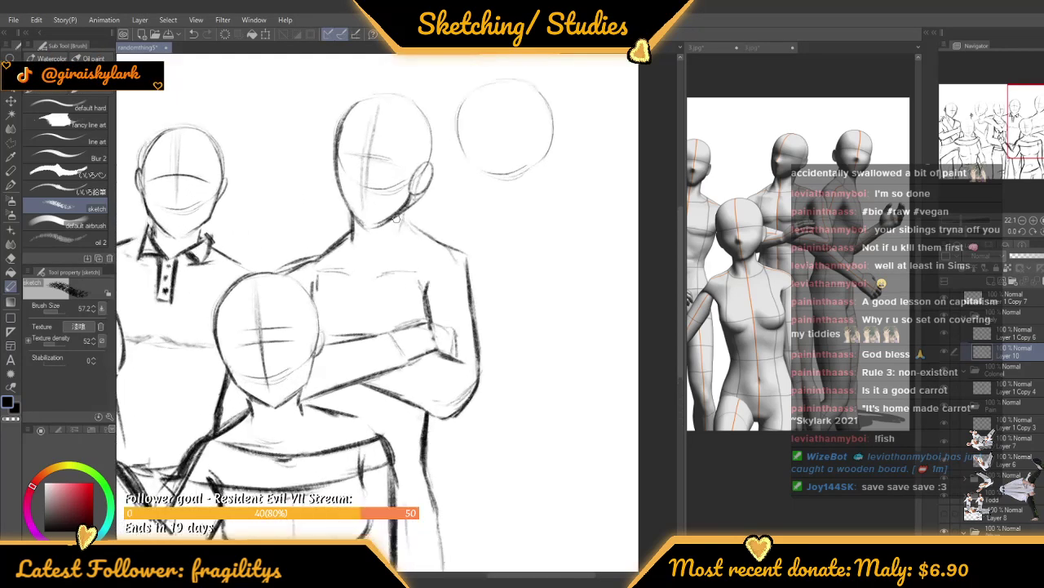
left_click_drag(420, 232, 519, 295)
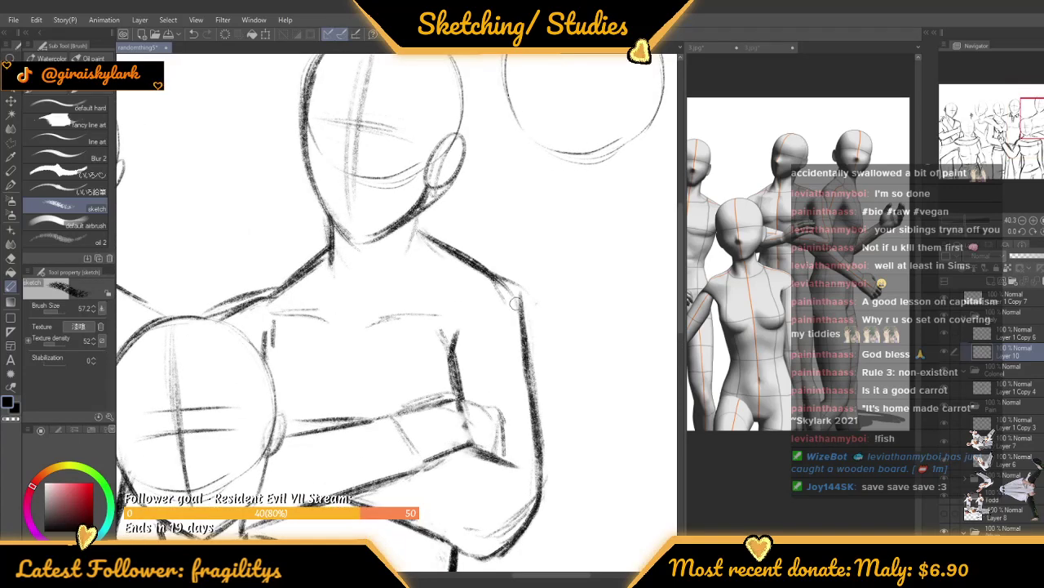
mouse_move(459, 259)
left_mouse_down()
mouse_move(536, 303)
mouse_move(555, 412)
left_mouse_up()
left_click_drag(540, 343, 558, 441)
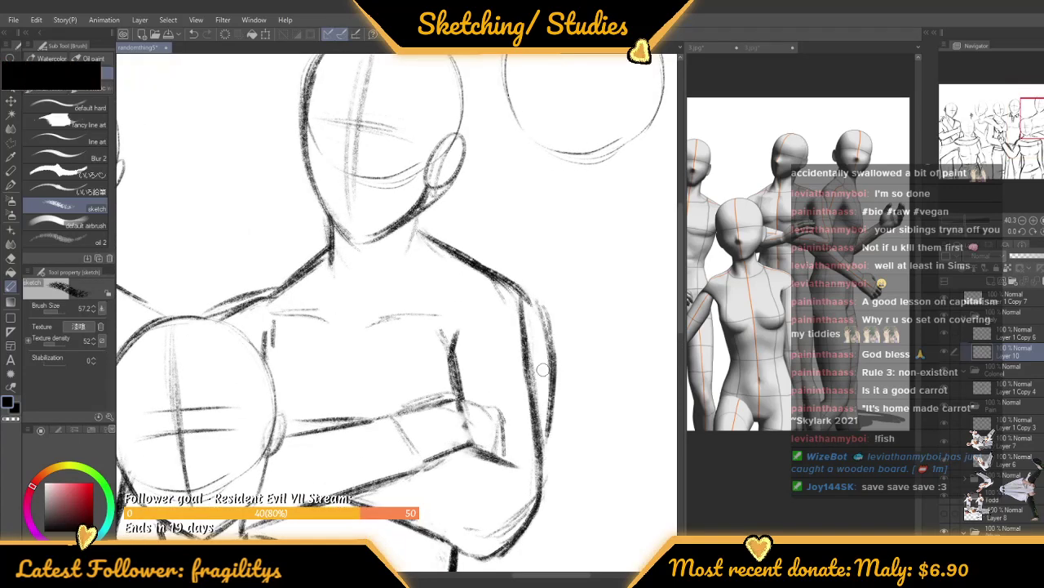
Undo the recent shoulder, torso and arm edits on the crossed-arms figure, back to before the arm was narrowed
scroll(484, 266, "down", 2)
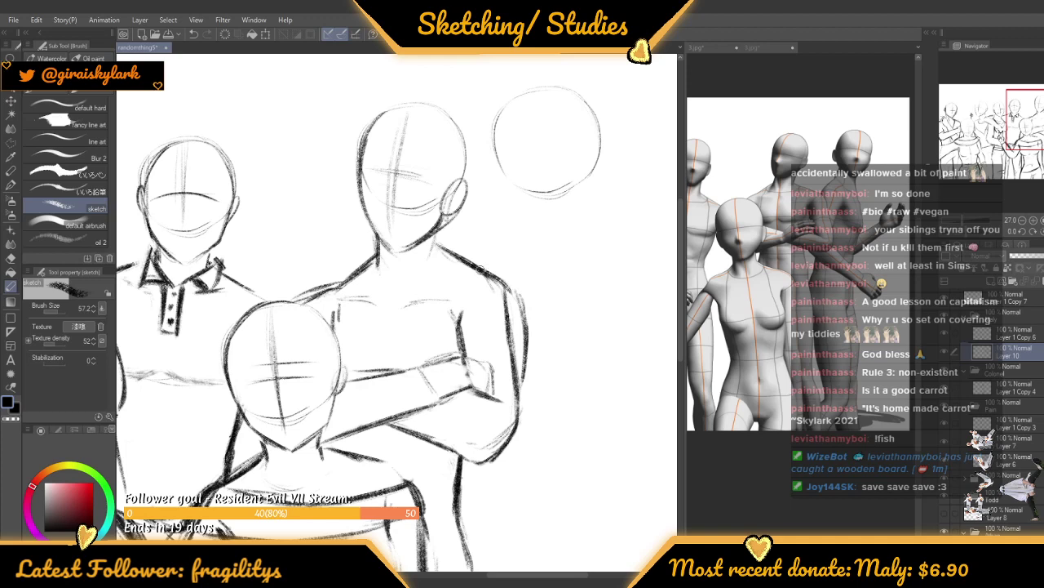
scroll(482, 269, "down", 1)
key("ctrl+z")
key("ctrl+z")
key("ctrl+z")
key("ctrl+z")
key("ctrl+z")
key("ctrl+z")
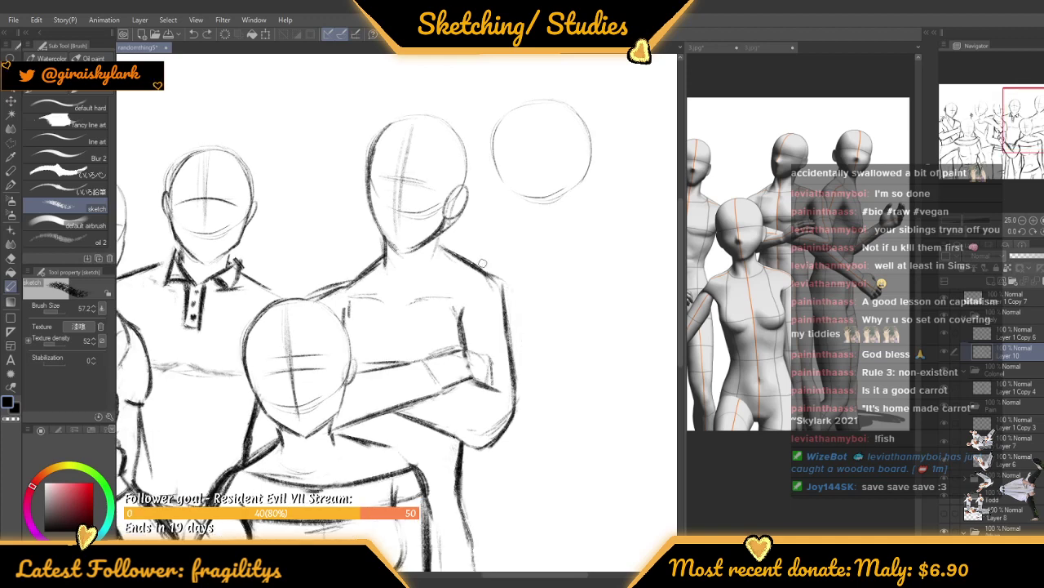
key("ctrl+z")
key("ctrl+z")
key("ctrl+z")
key("ctrl+z")
key("ctrl+z")
key("ctrl+z")
key("ctrl+z")
key("ctrl+z")
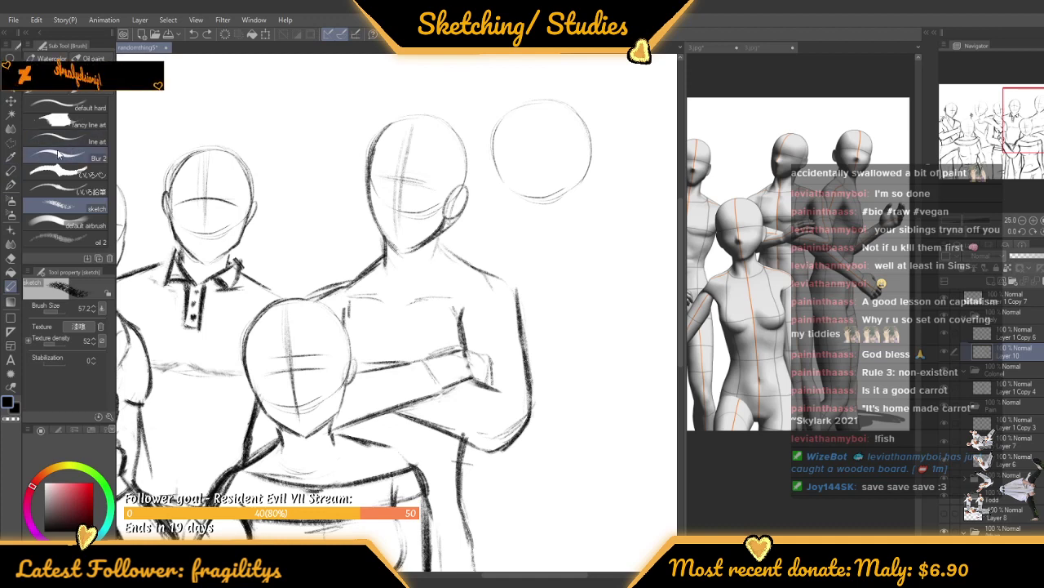
Select the crossed hand and forearm with a polyline selection, shift them slightly toward the outer arm, and deselect
left_click(10, 142)
left_click(445, 304)
left_click(478, 294)
left_click(493, 329)
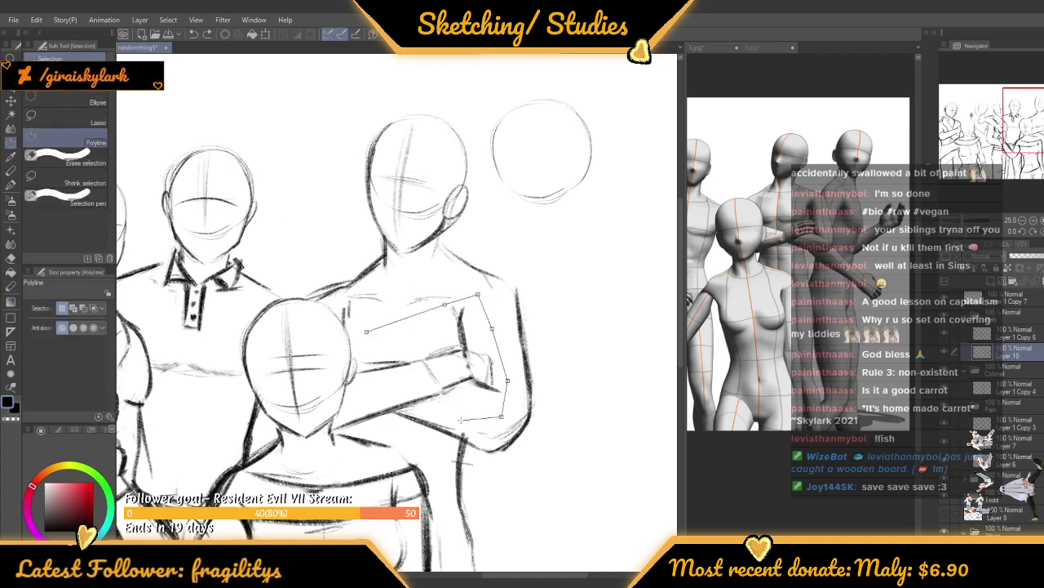
left_click(416, 409)
left_click(393, 399)
left_click(367, 331)
key("ctrl+t")
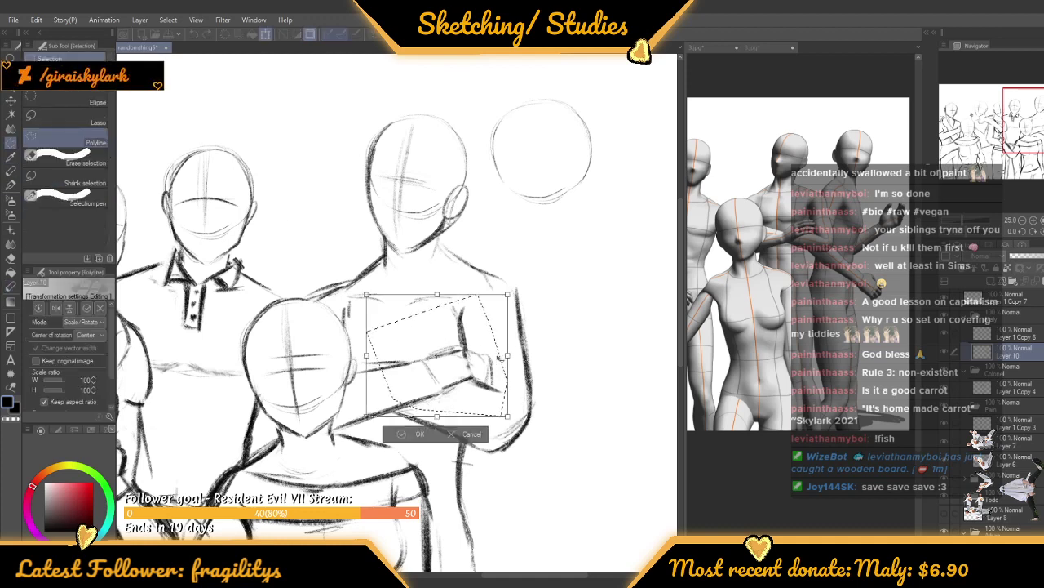
left_click_drag(500, 358, 507, 359)
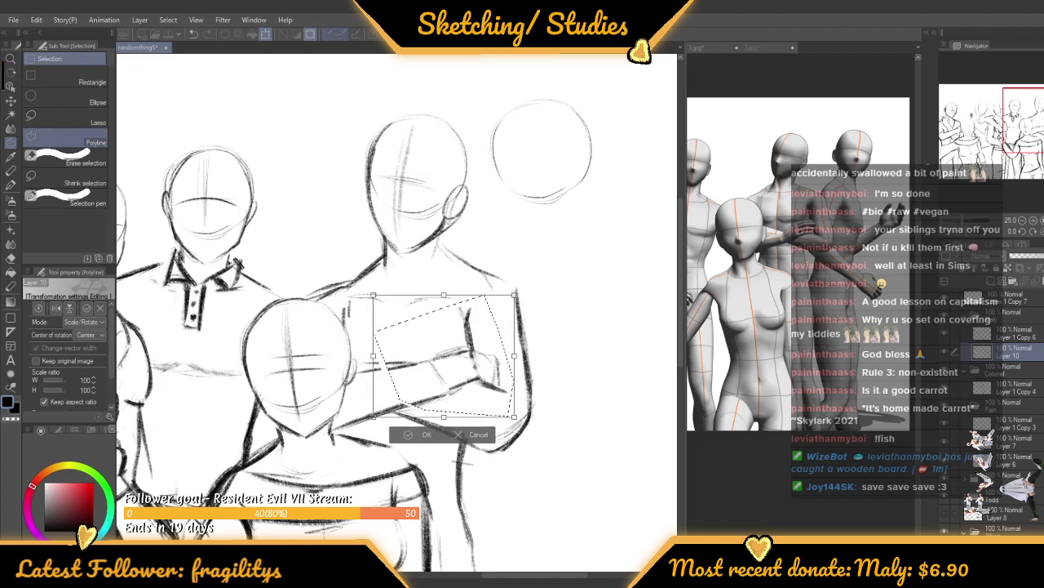
key("Return")
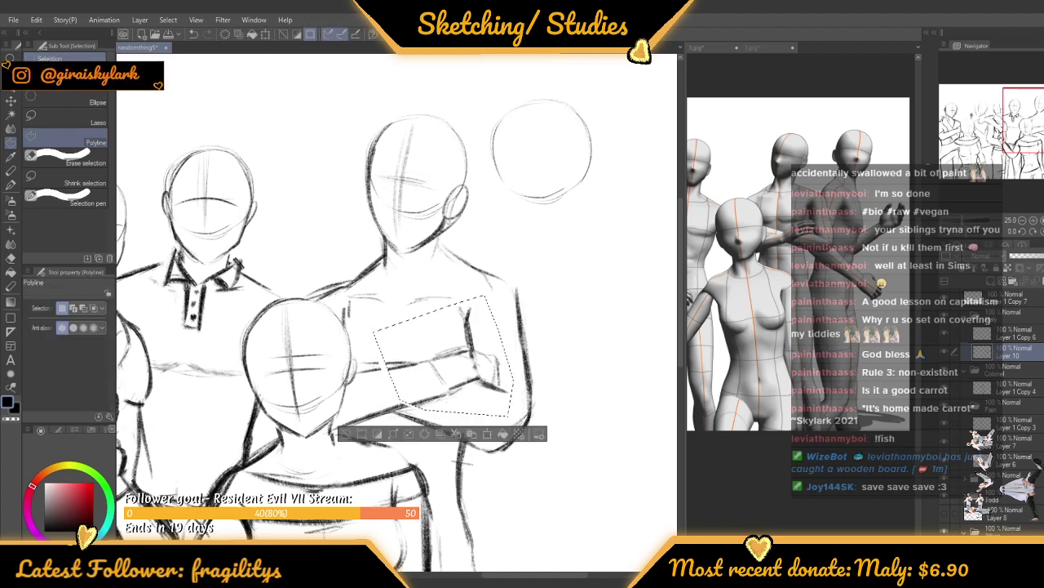
key("ctrl+d")
Bridge the gaps in the upper and lower contours of the shifted forearm with the sketch brush
left_click(11, 286)
left_click_drag(349, 368, 444, 360)
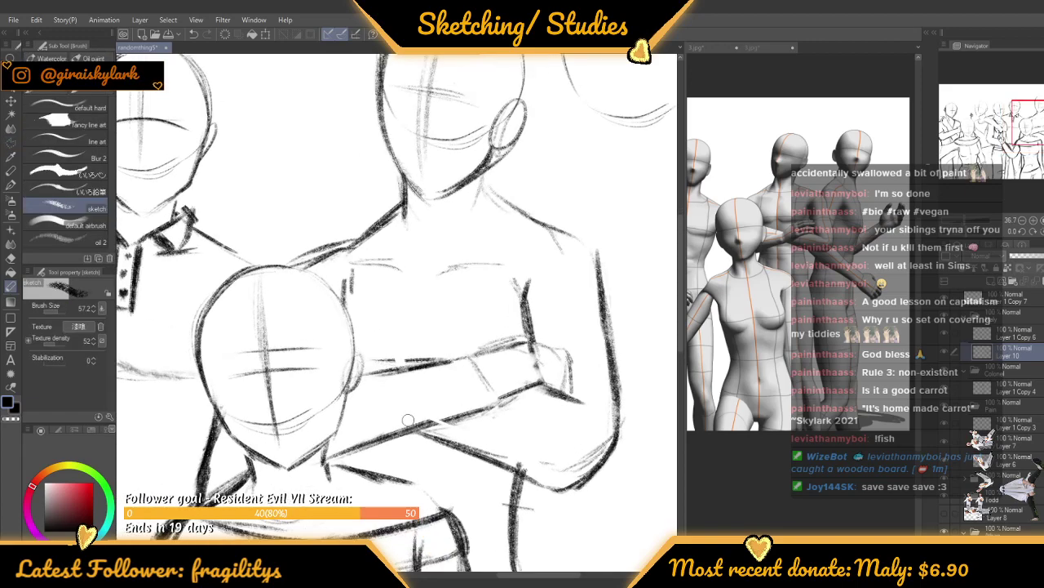
left_click_drag(416, 435, 506, 403)
Darken the crossed-arms figure's outer side contour from the waist down along the hip
scroll(442, 244, "down", 4)
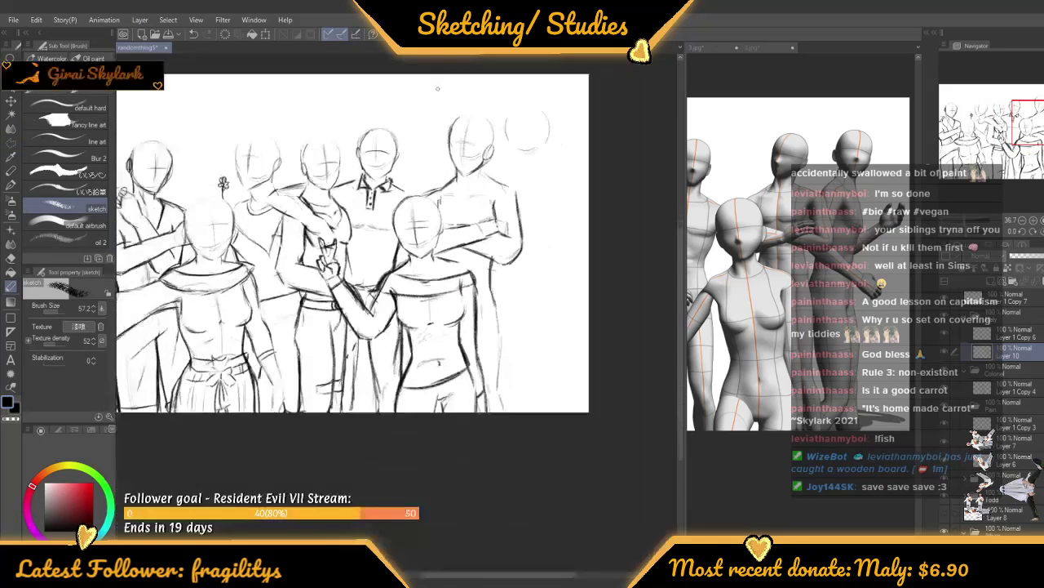
scroll(463, 209, "up", 5)
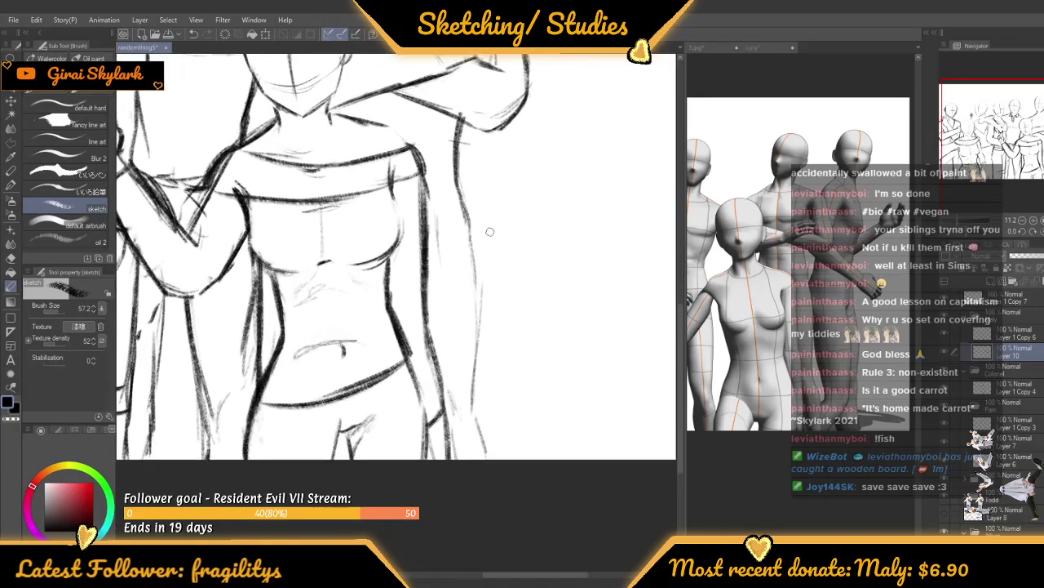
left_click_drag(470, 240, 474, 331)
left_click_drag(470, 275, 478, 365)
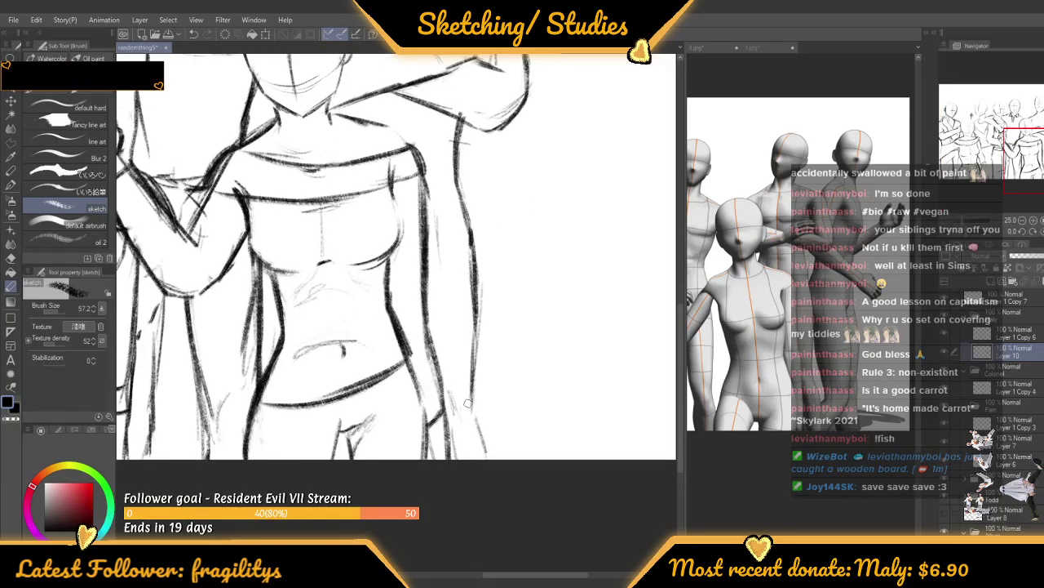
scroll(467, 403, "down", 4)
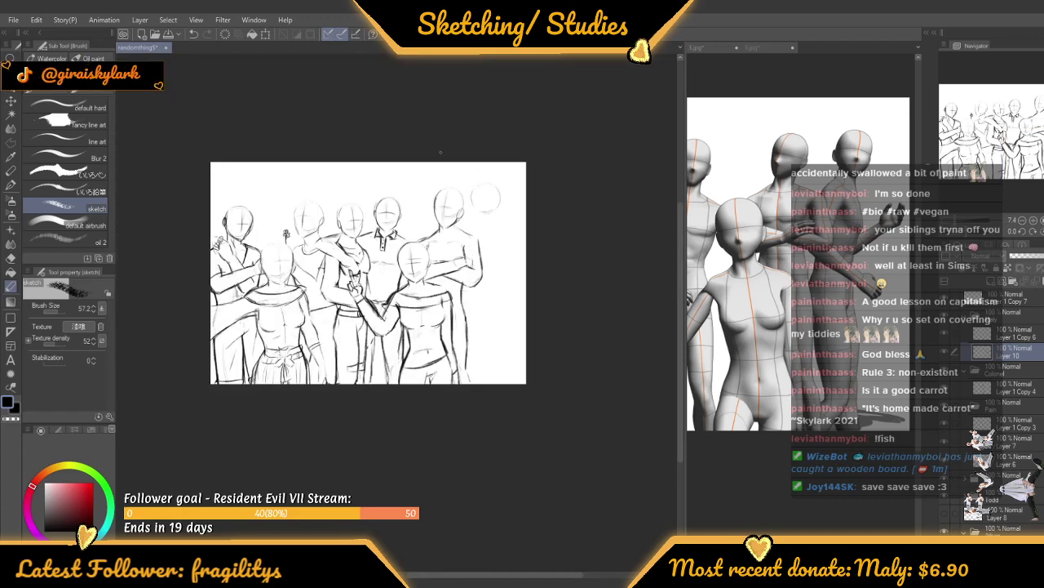
Switch the reference view to the Sims group picture and frame the man in the cap and plaid shirt
scroll(440, 152, "up", 3)
left_click(762, 49)
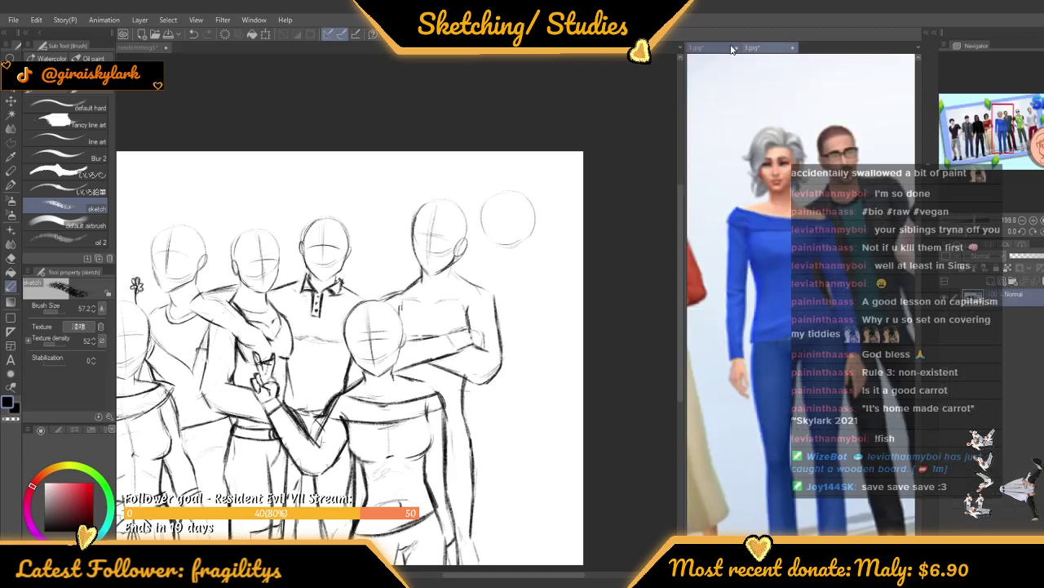
scroll(795, 153, "down", 6)
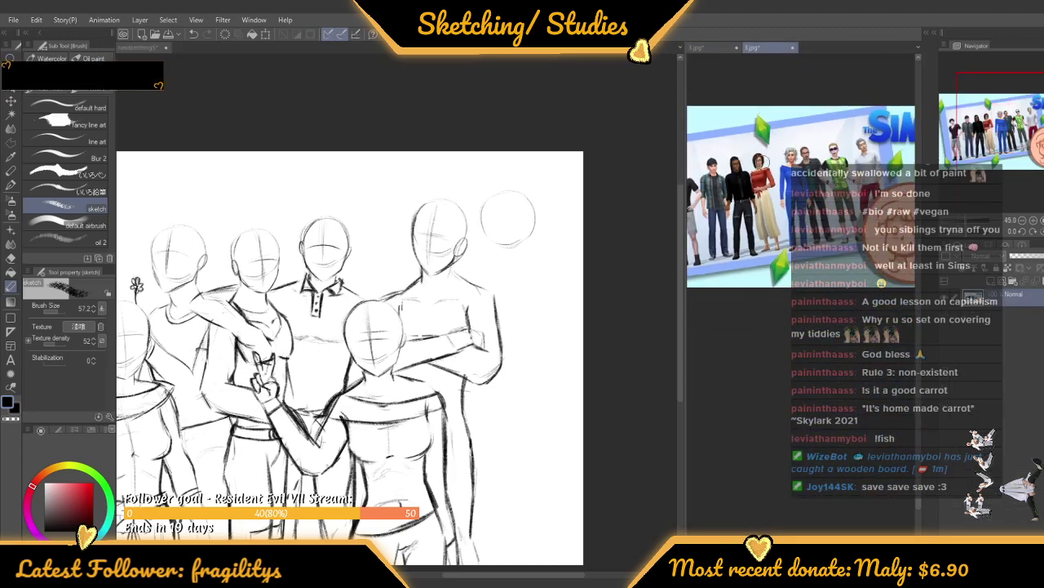
scroll(747, 184, "up", 5)
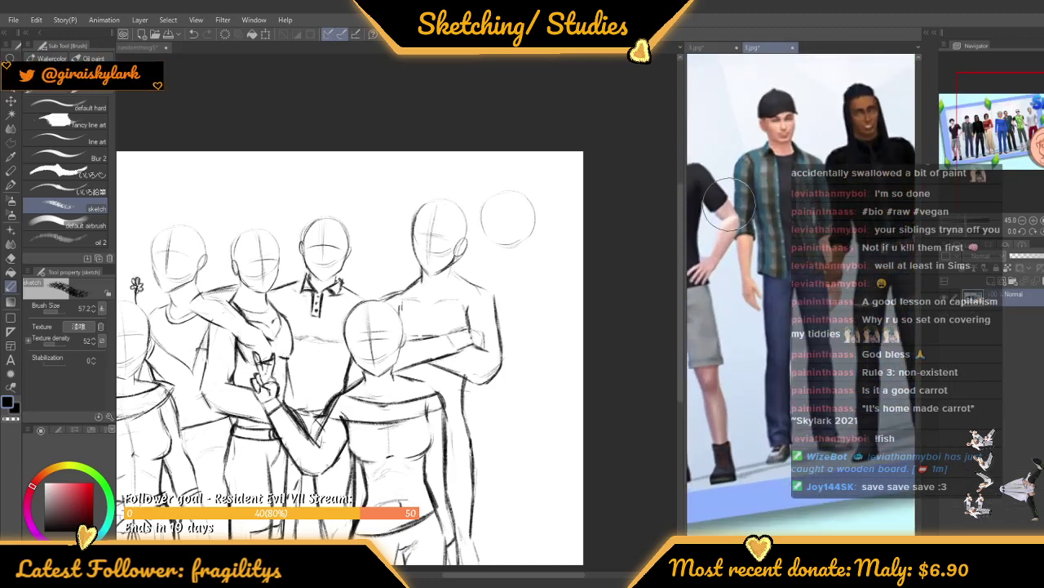
scroll(729, 202, "up", 1)
Sketch a curved double-line crew neckline at the base of the crossed-arms figure's neck
scroll(434, 285, "up", 4)
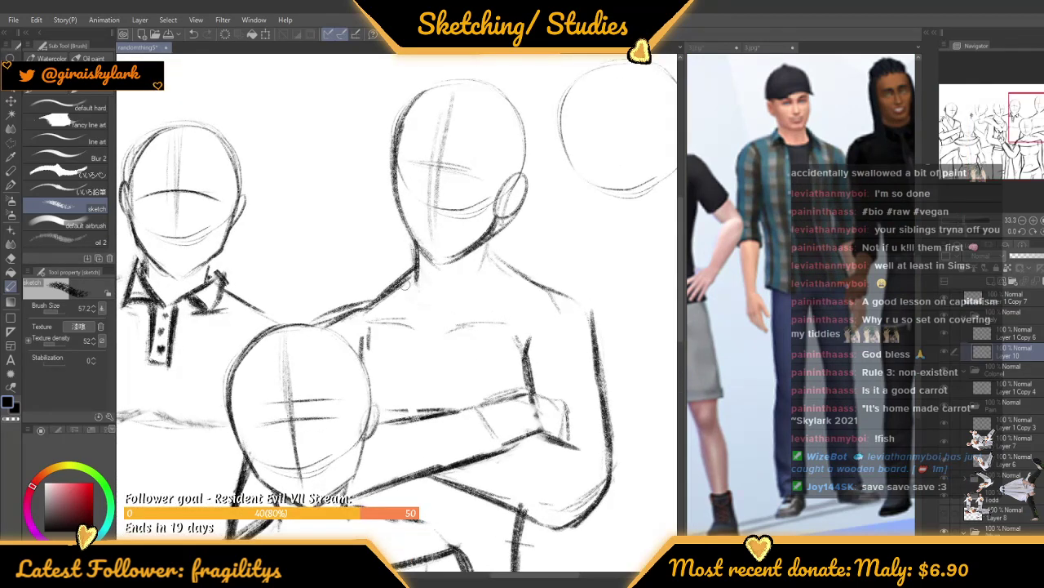
left_click_drag(407, 285, 449, 306)
mouse_move(413, 297)
left_mouse_down()
mouse_move(442, 305)
mouse_move(491, 286)
left_mouse_up()
left_click_drag(415, 279, 478, 282)
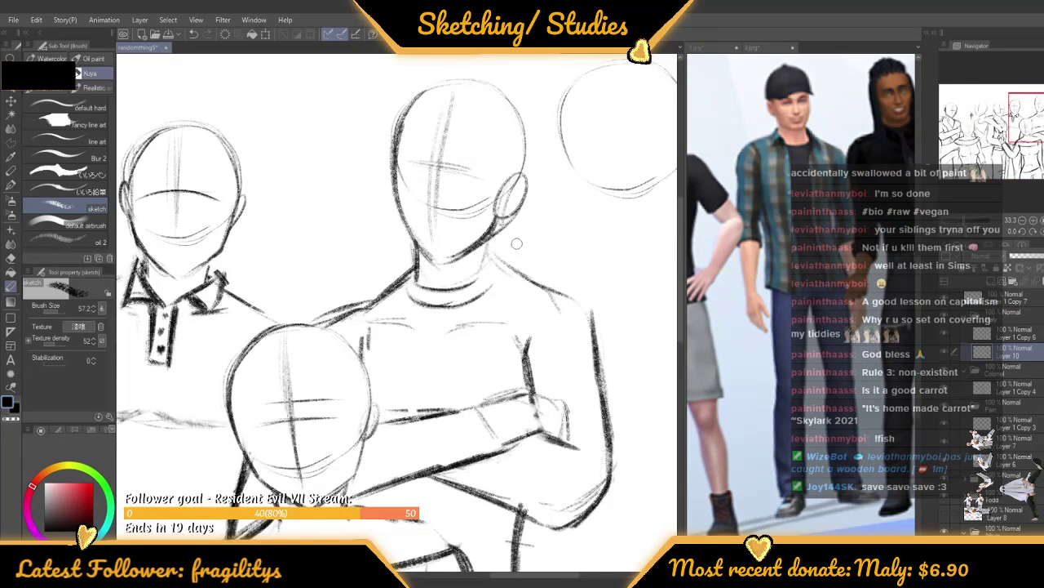
scroll(477, 261, "down", 1)
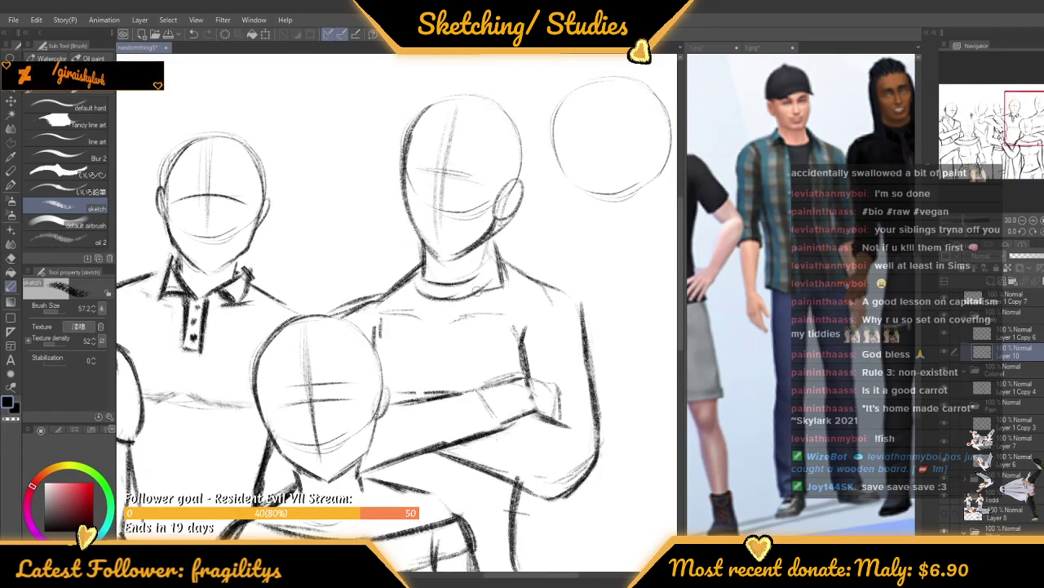
Sketch an open overshirt on the crossed-arms figure, with pointed collar flaps and front edges running down to the forearms
mouse_move(493, 288)
left_mouse_down()
mouse_move(473, 292)
mouse_move(483, 258)
left_mouse_up()
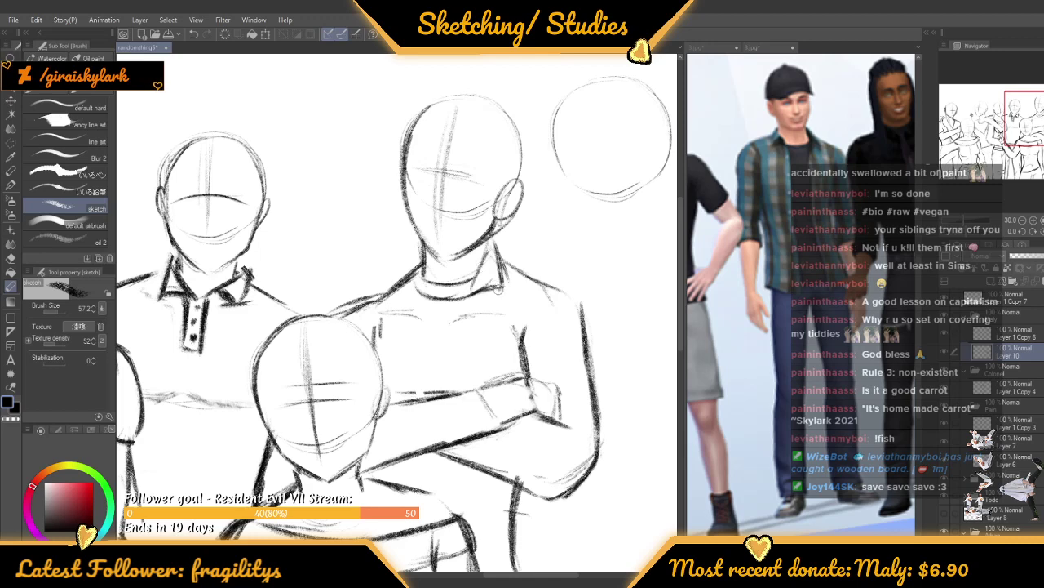
scroll(498, 290, "down", 2)
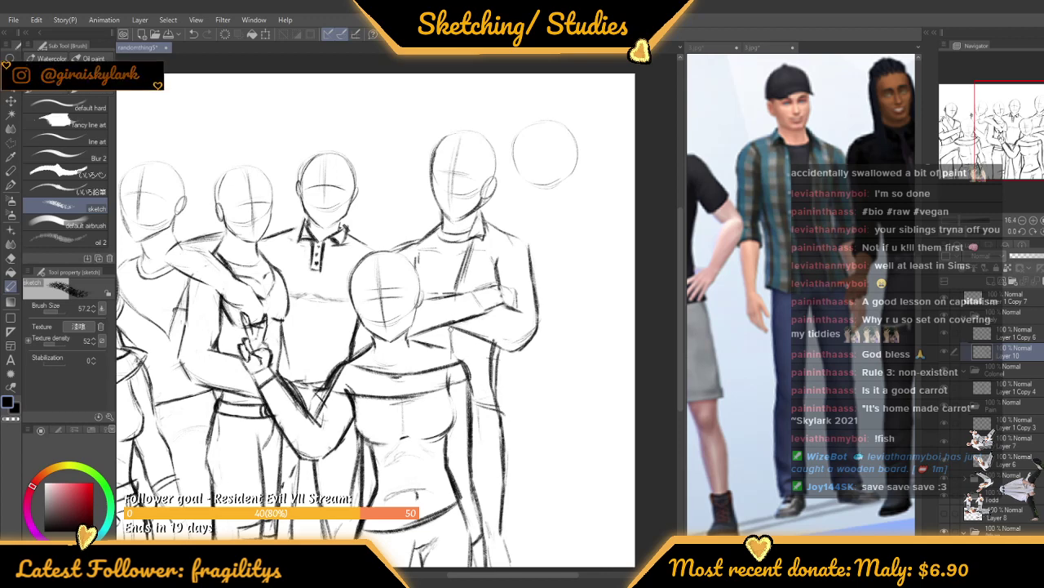
scroll(441, 213, "up", 2)
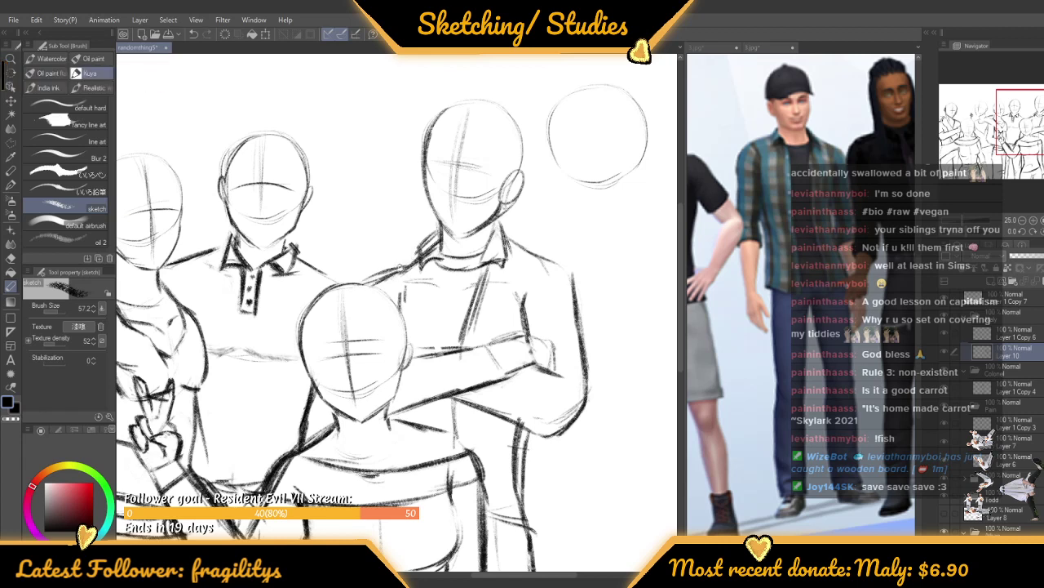
left_click_drag(401, 269, 377, 278)
left_click_drag(437, 262, 422, 355)
scroll(441, 281, "down", 3)
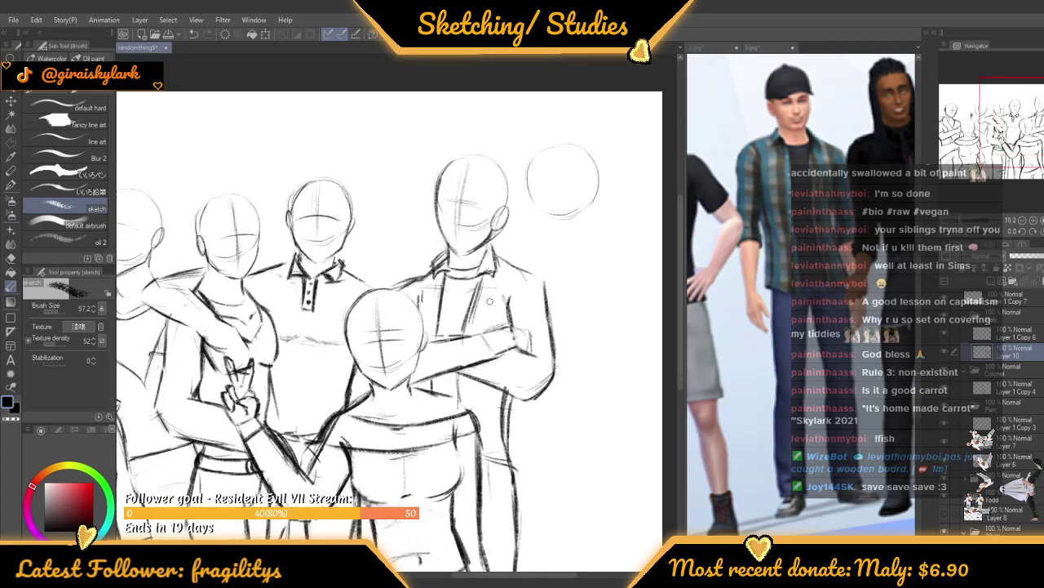
Add a column of small dot buttons down the overshirt's front edge on the crossed-arms figure
scroll(447, 281, "up", 4)
left_click(416, 294)
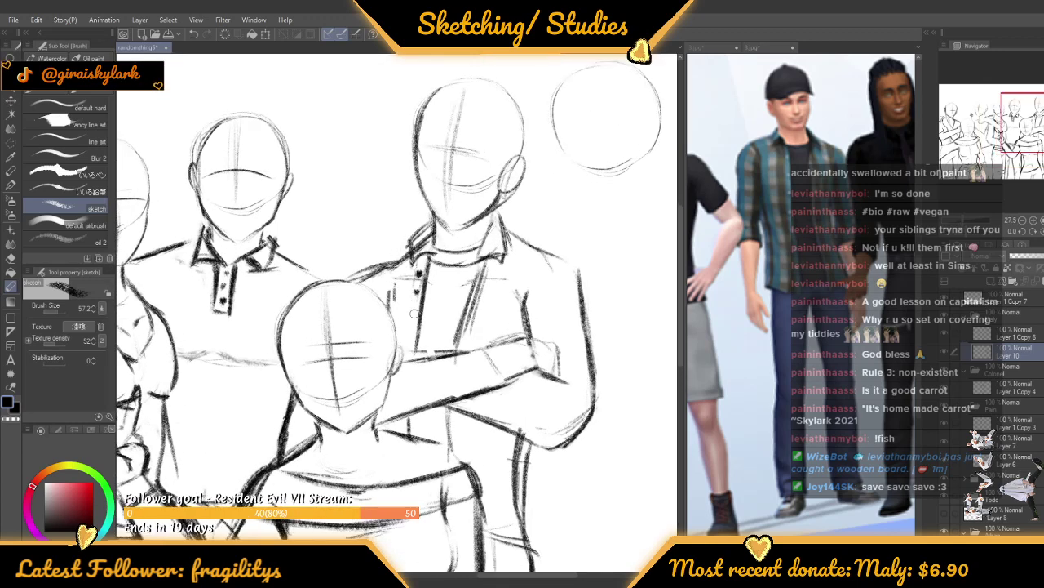
left_click(412, 317)
left_click(408, 336)
scroll(407, 350, "down", 6)
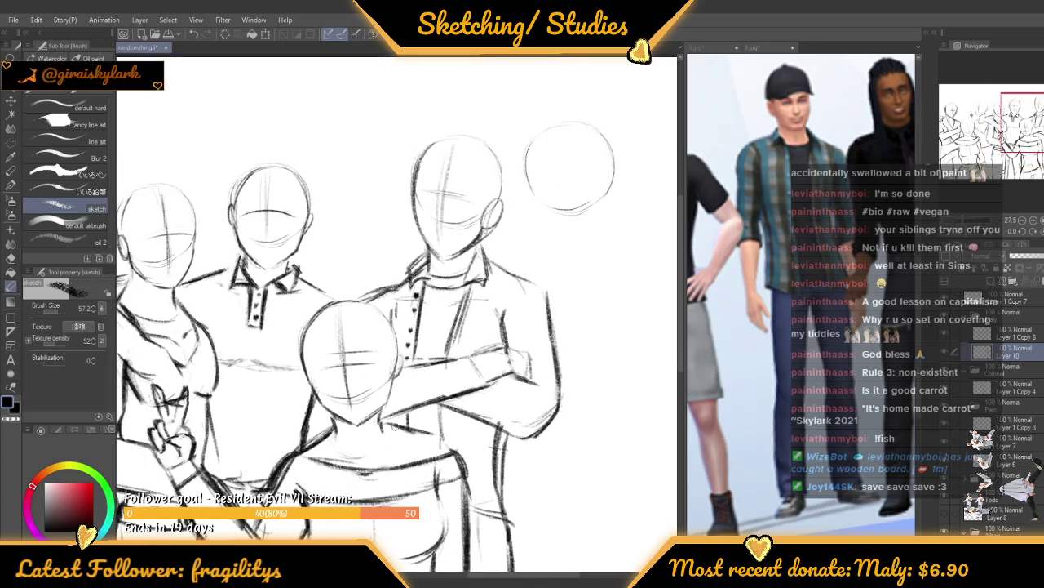
scroll(475, 139, "up", 7)
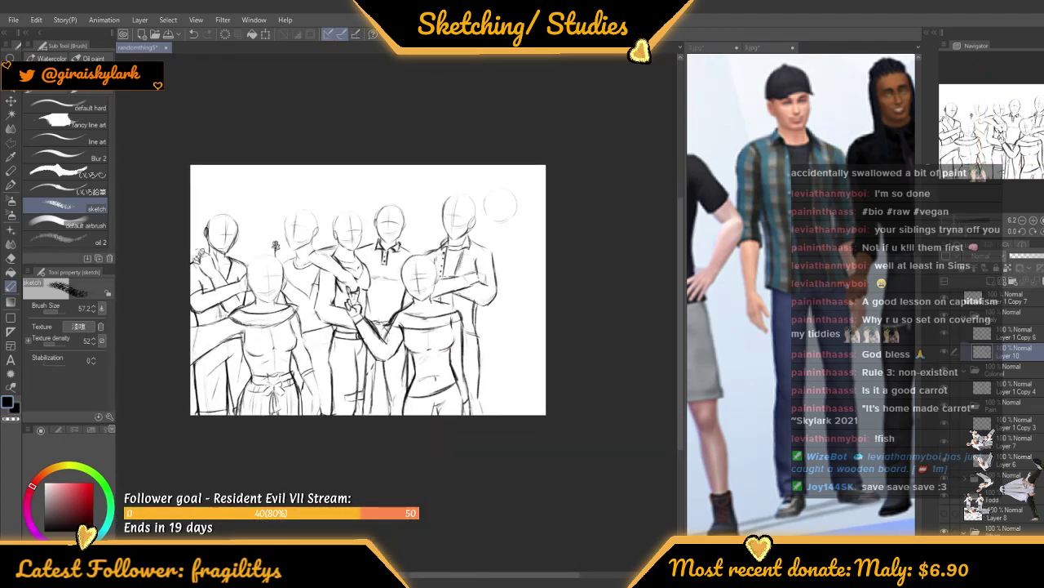
scroll(473, 150, "down", 4)
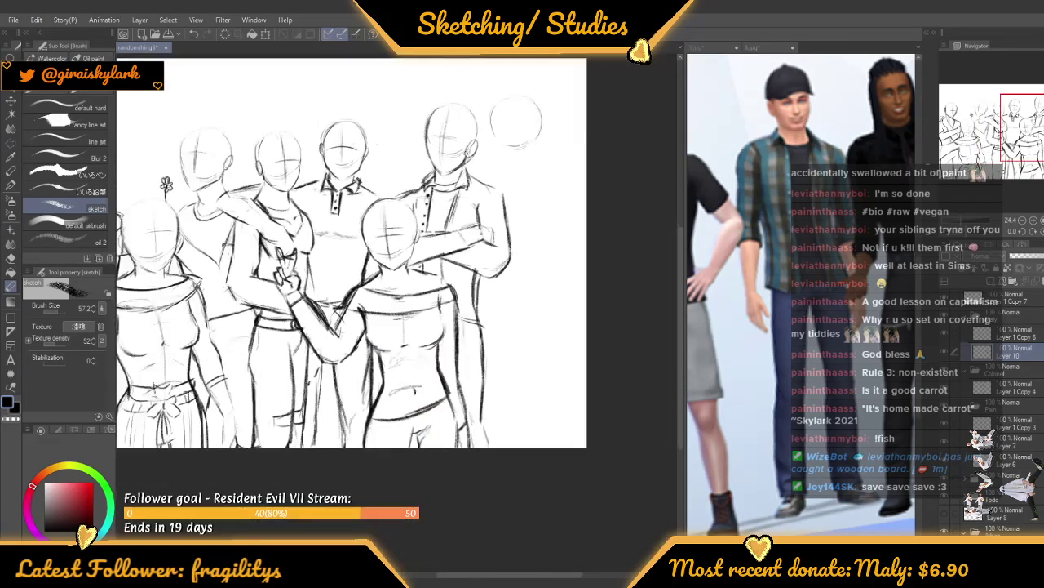
scroll(469, 161, "up", 2)
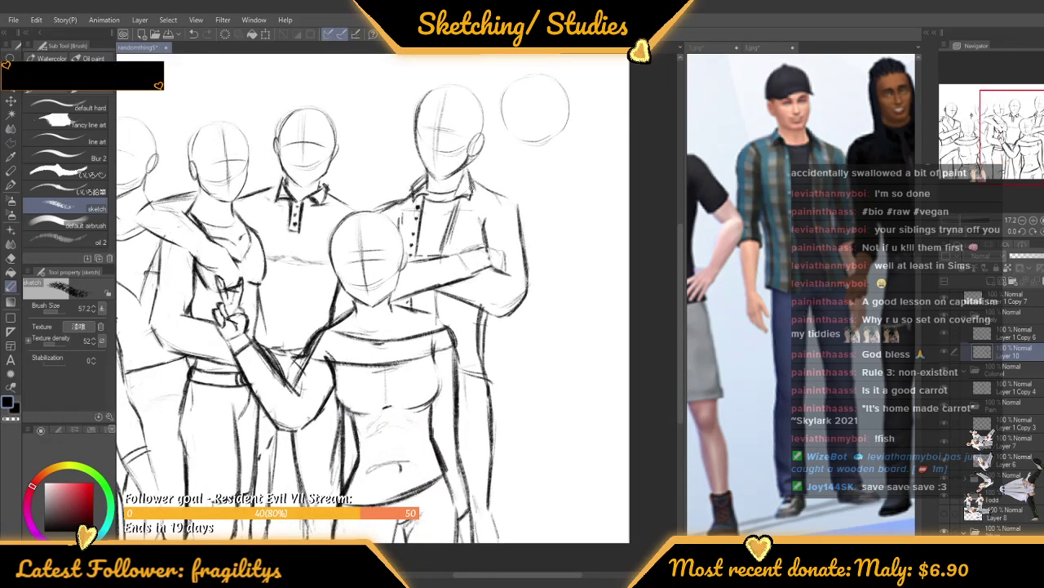
Sketch the crossed-arms figure's shirt hem beside the front figure's arm and strengthen the leg's outer line below it
scroll(496, 435, "up", 4)
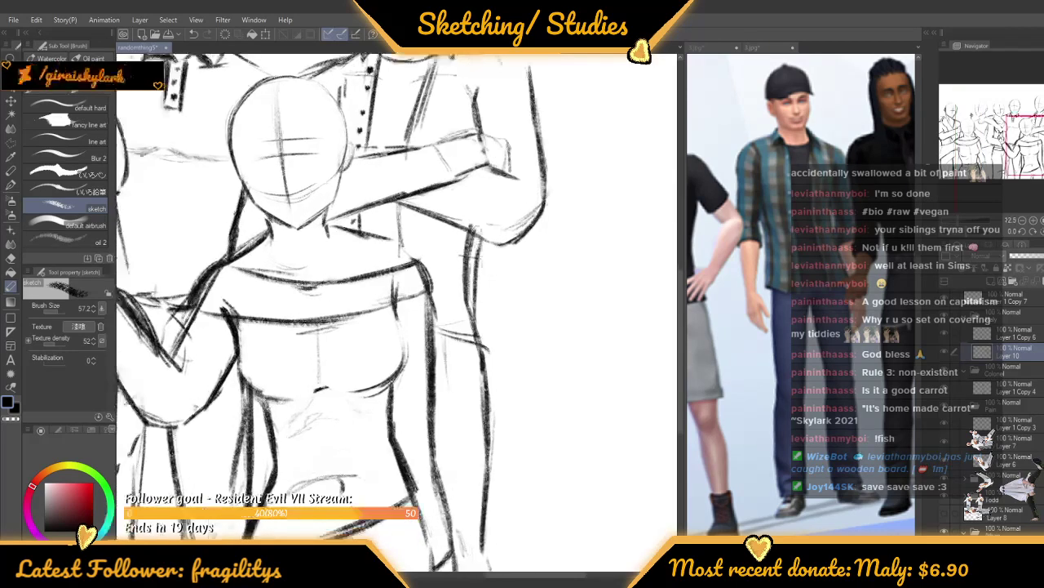
mouse_move(469, 254)
left_mouse_down()
mouse_move(488, 359)
mouse_move(451, 370)
mouse_move(489, 347)
left_mouse_up()
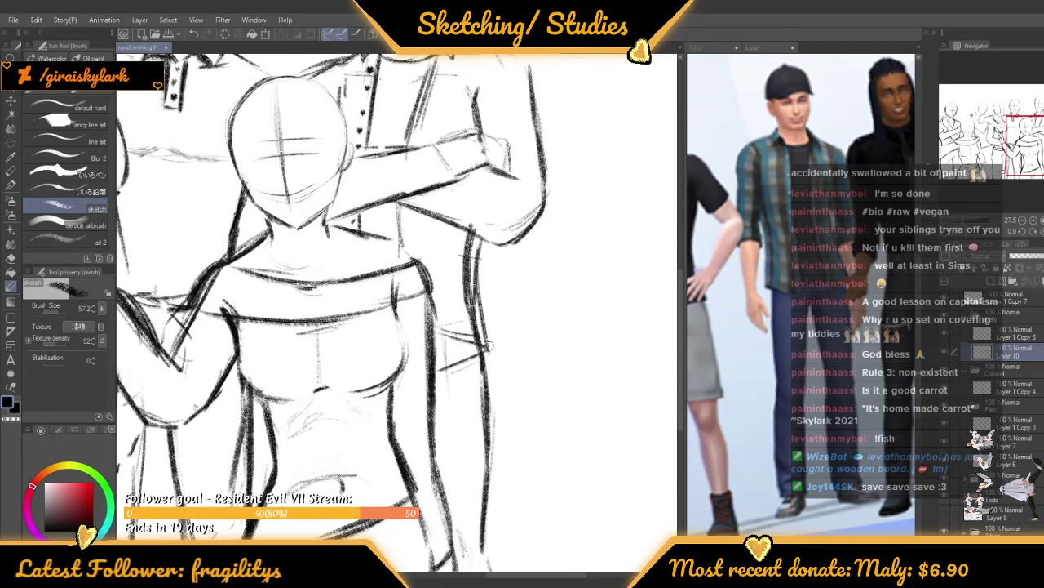
left_click_drag(436, 377, 492, 344)
scroll(481, 253, "down", 8)
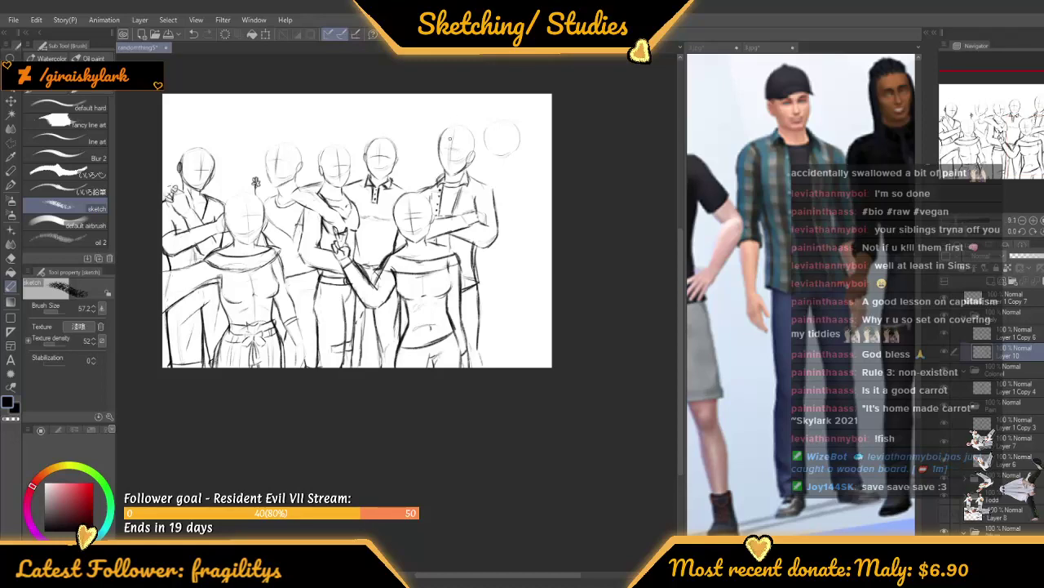
scroll(460, 317, "up", 5)
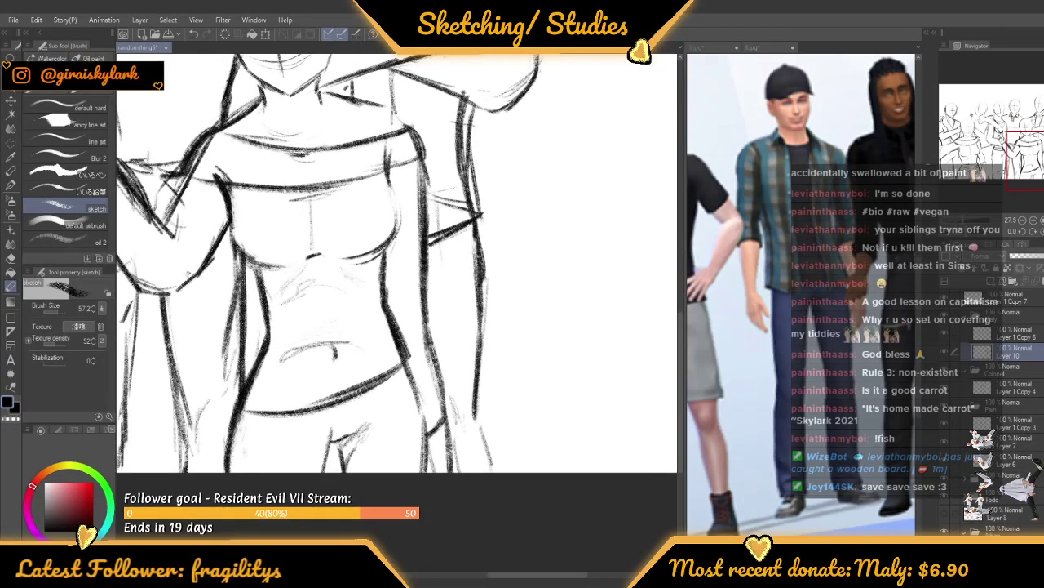
left_click_drag(473, 282, 485, 454)
scroll(461, 395, "down", 5)
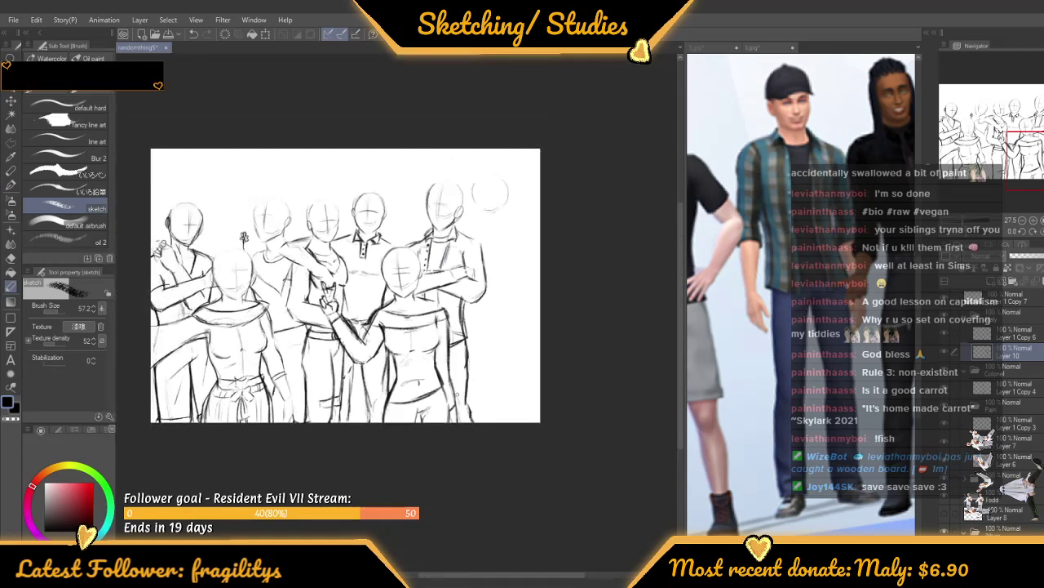
Examine the whole group sketch and compare it with the neighbouring characters in the Sims reference picture
scroll(478, 282, "up", 6)
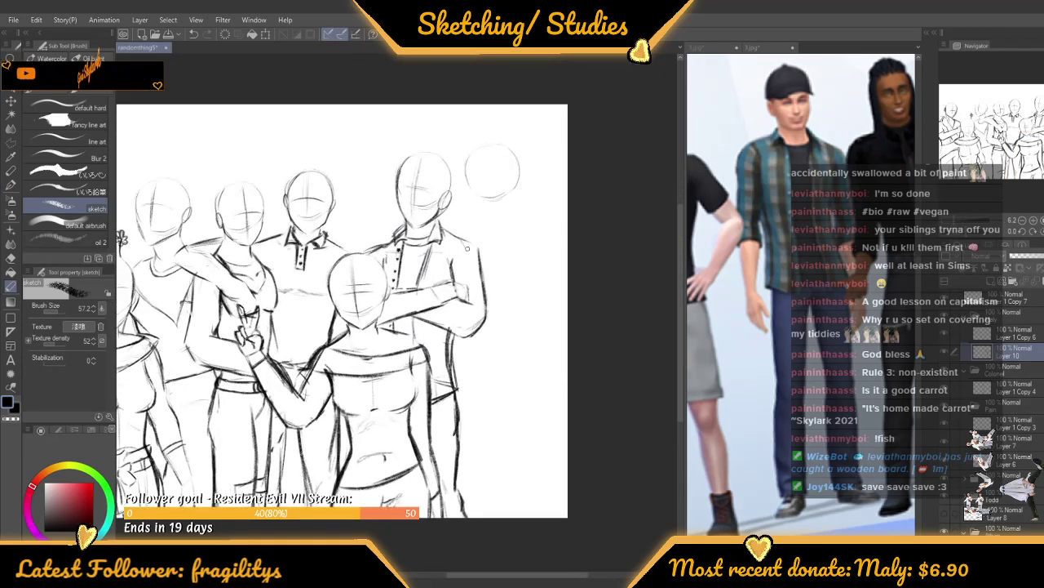
scroll(462, 211, "down", 5)
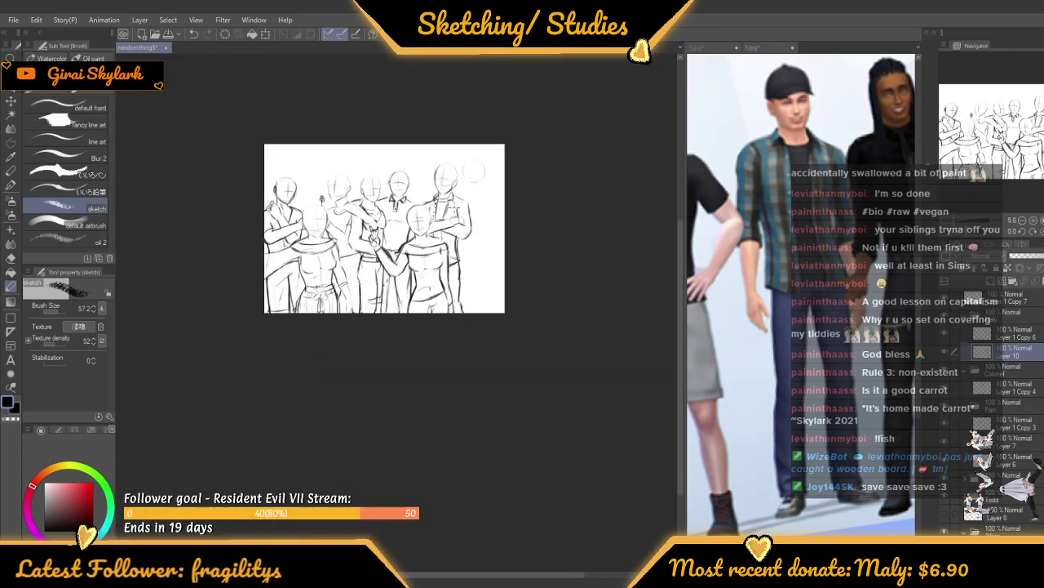
scroll(454, 177, "up", 5)
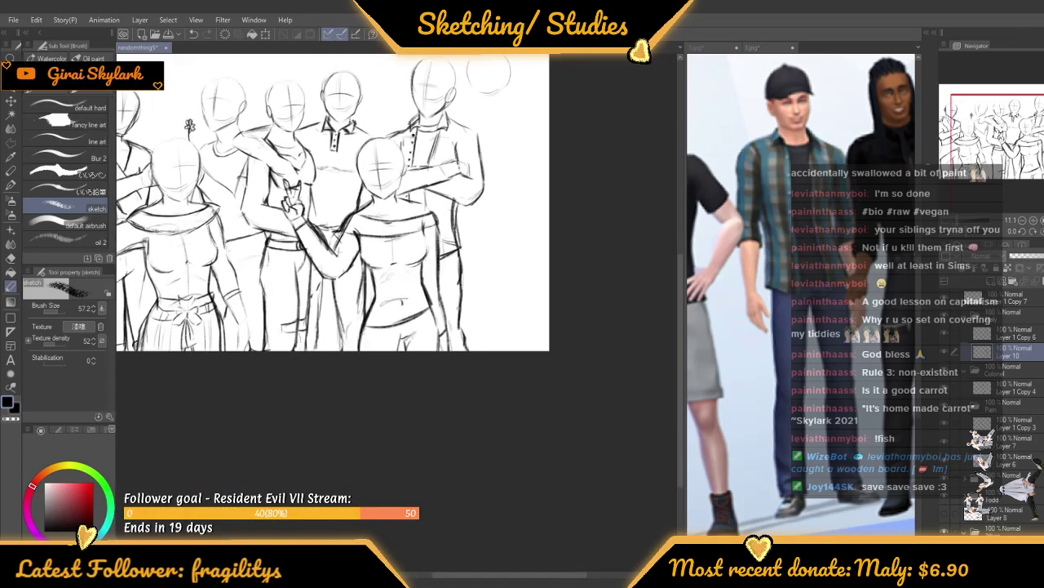
scroll(397, 192, "down", 5)
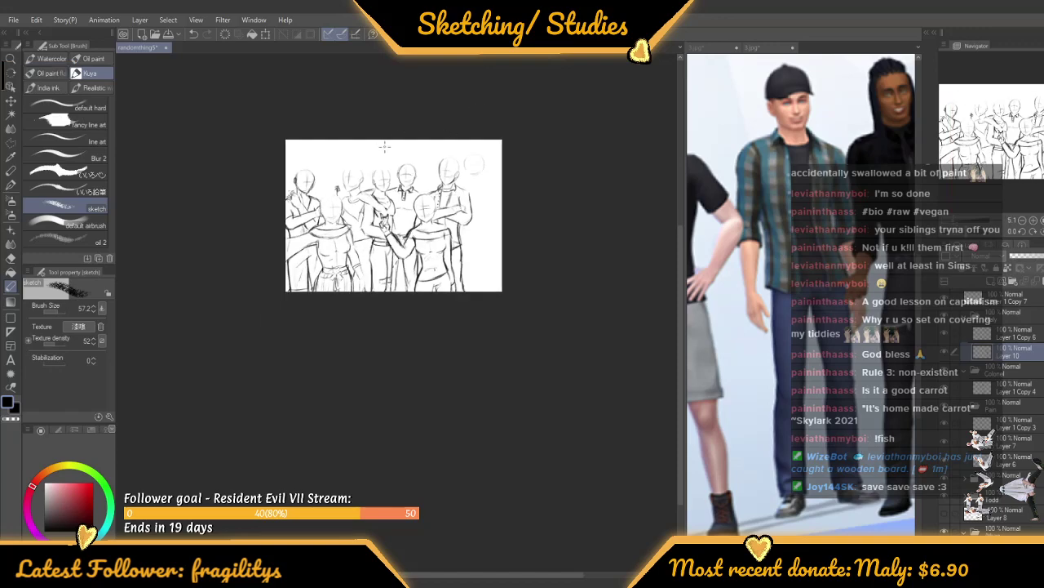
scroll(396, 192, "up", 2)
scroll(397, 192, "up", 1)
left_click(788, 208)
scroll(789, 208, "down", 5)
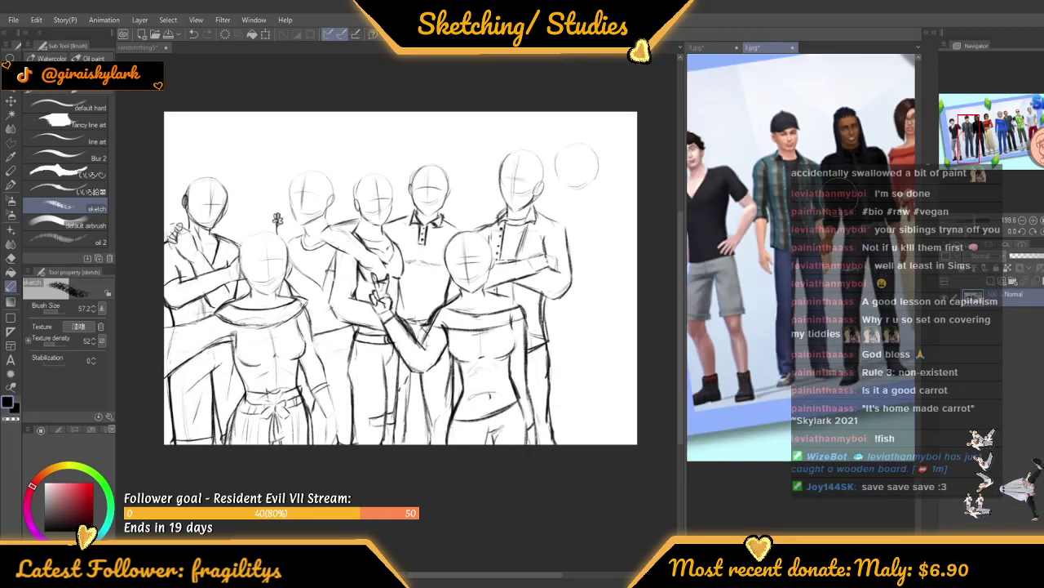
scroll(783, 212, "down", 2)
scroll(836, 216, "up", 6)
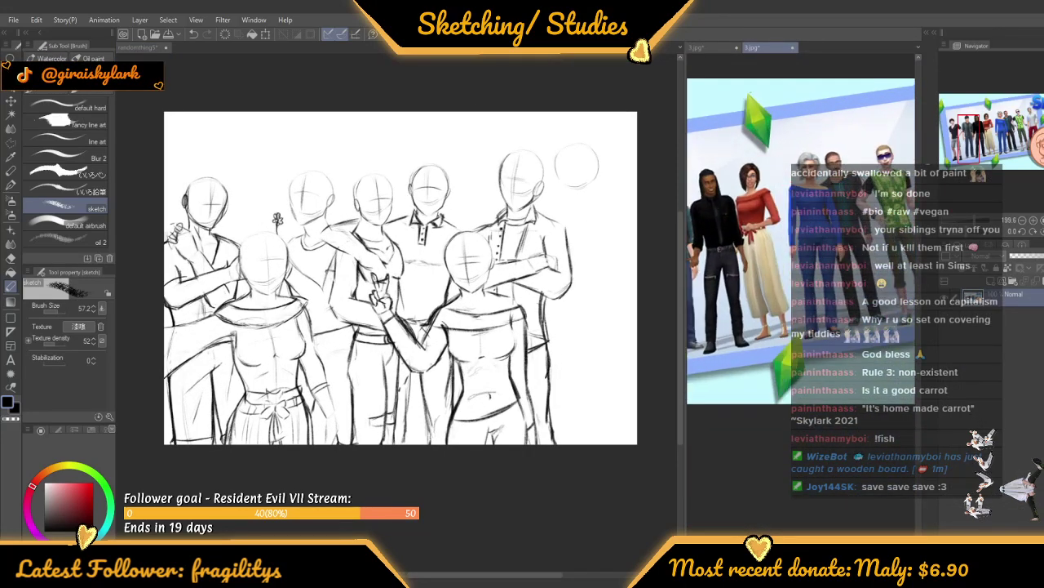
scroll(837, 216, "up", 1)
Switch the reference view to the mannequin pose picture and frame the rear figure with the outstretched hand
left_click(533, 114)
left_click(709, 49)
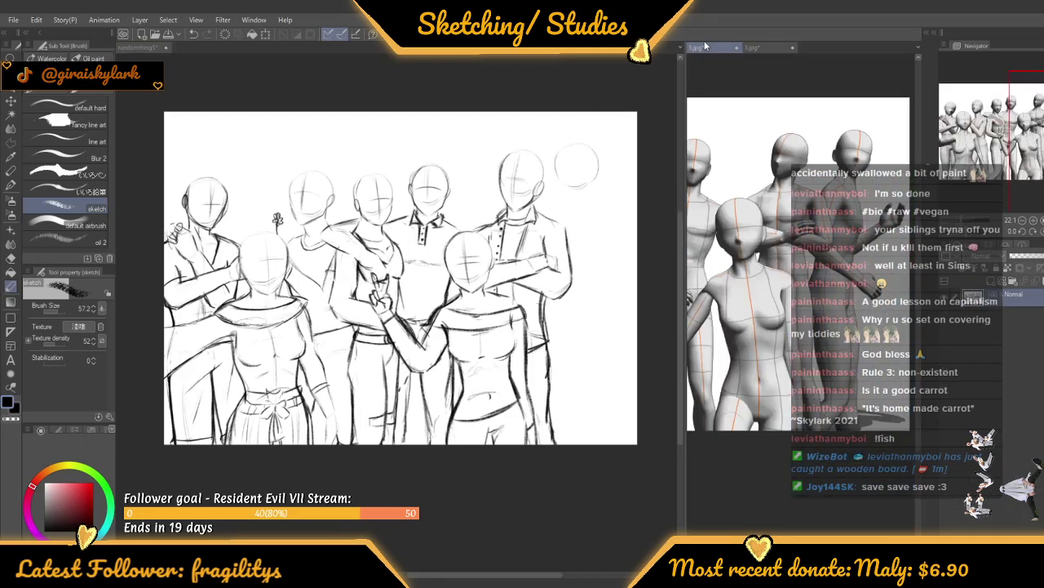
scroll(783, 228, "down", 2)
scroll(784, 245, "up", 5)
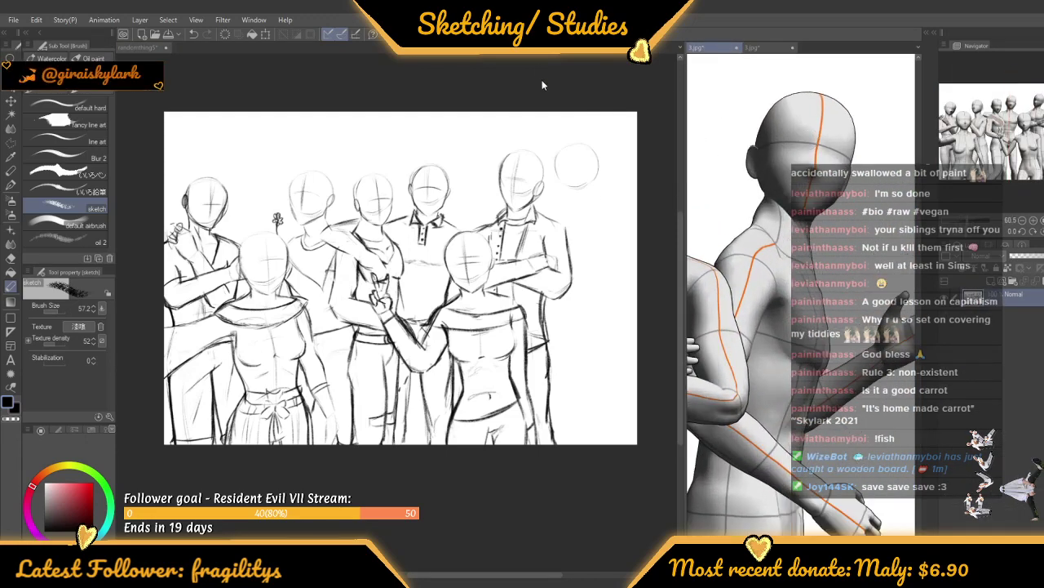
scroll(485, 132, "down", 1)
Create a new layer folder, move the head circle's layer, Layer 1 Copy 7, into it and make that layer active
scroll(486, 132, "up", 3)
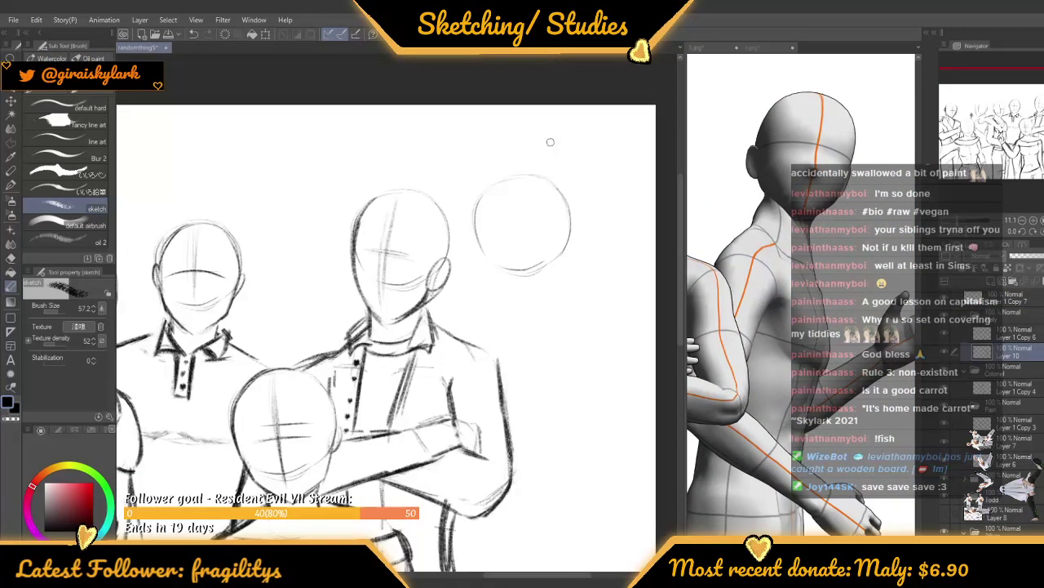
scroll(550, 142, "up", 2)
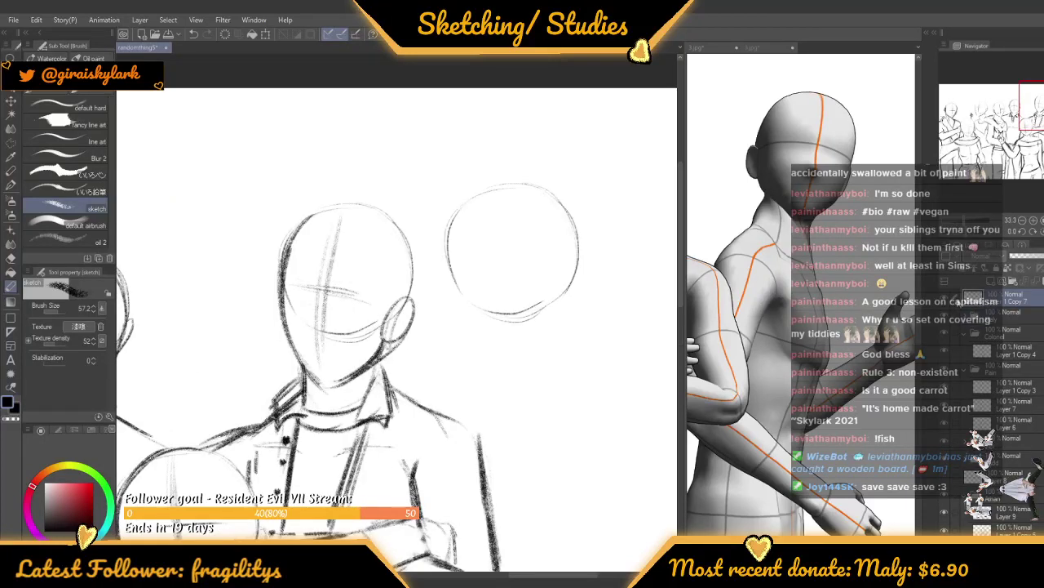
left_click(945, 298)
left_click(946, 298)
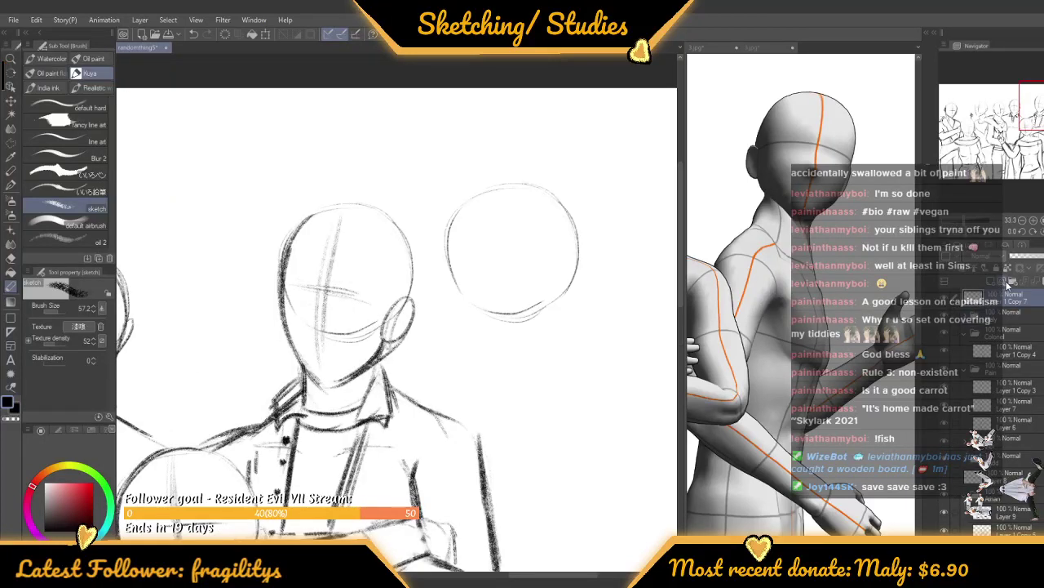
left_click(1013, 280)
left_click_drag(994, 316, 998, 301)
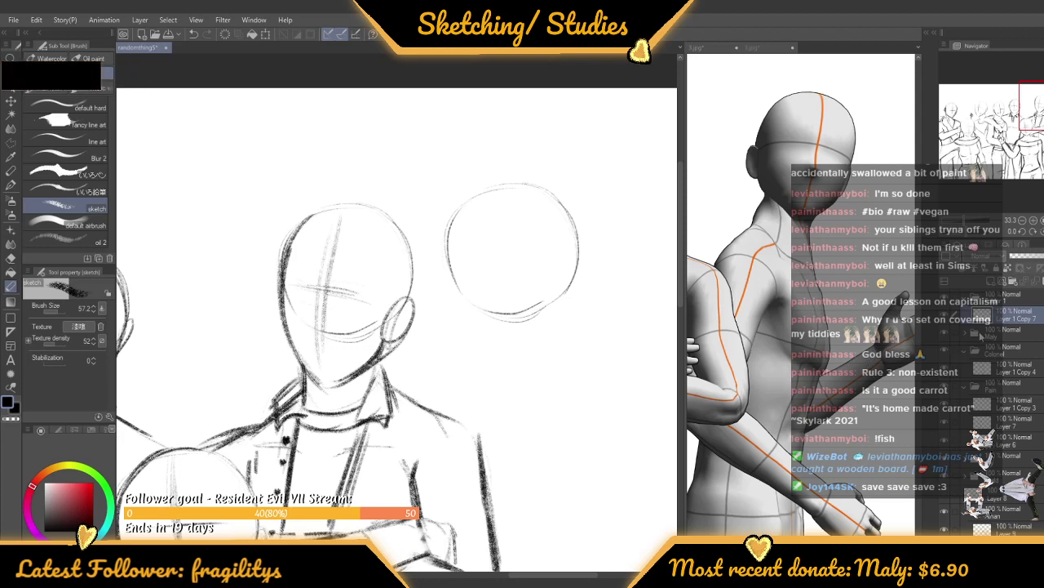
left_click(991, 301)
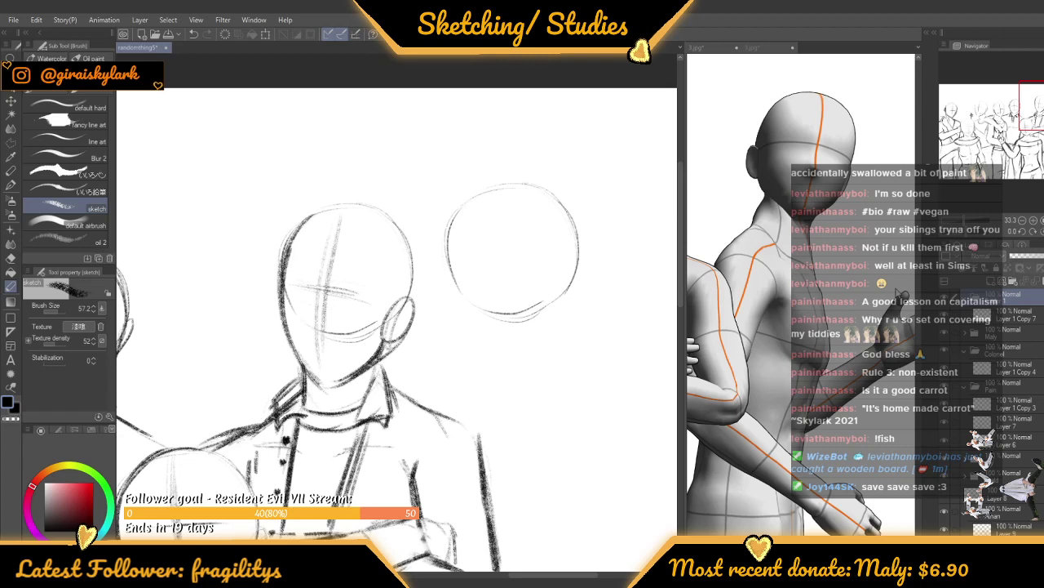
left_click(1007, 321)
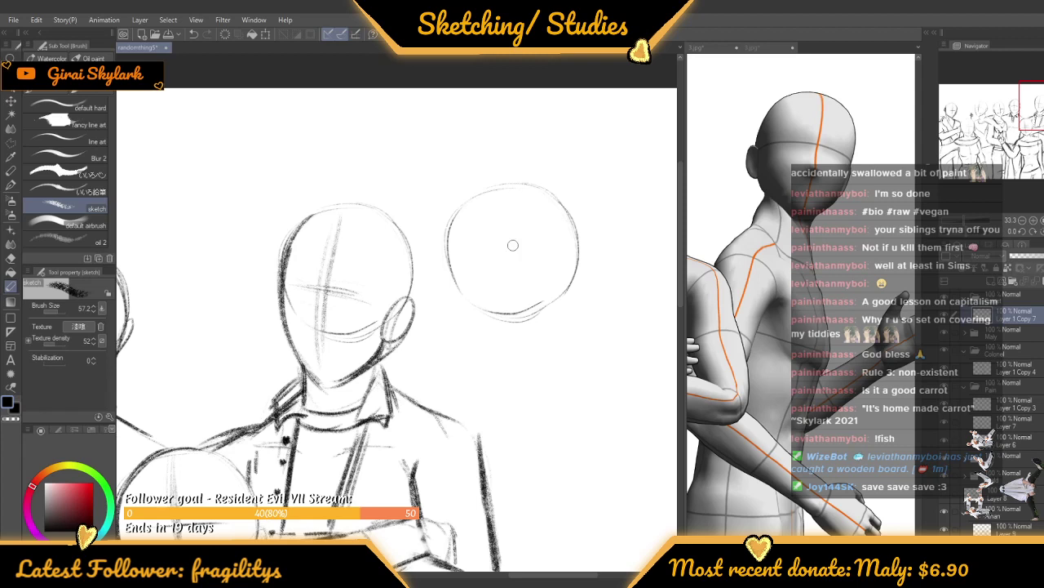
Add crossed face guidelines to the empty head circle and sketch a jaw tapering to a narrow chin
left_click_drag(525, 197, 516, 291)
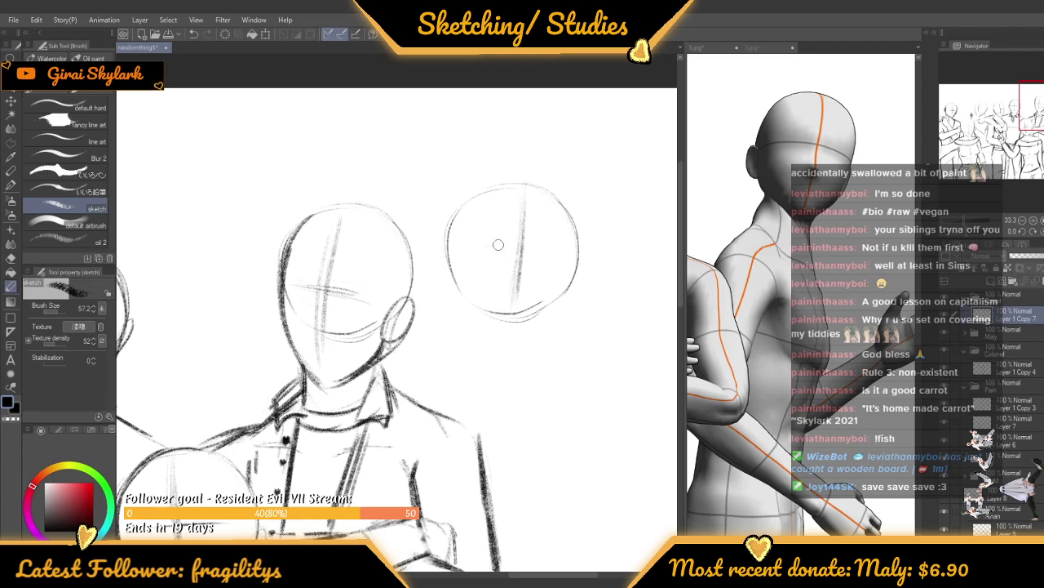
mouse_move(498, 245)
left_mouse_down()
mouse_move(538, 258)
mouse_move(539, 336)
left_mouse_up()
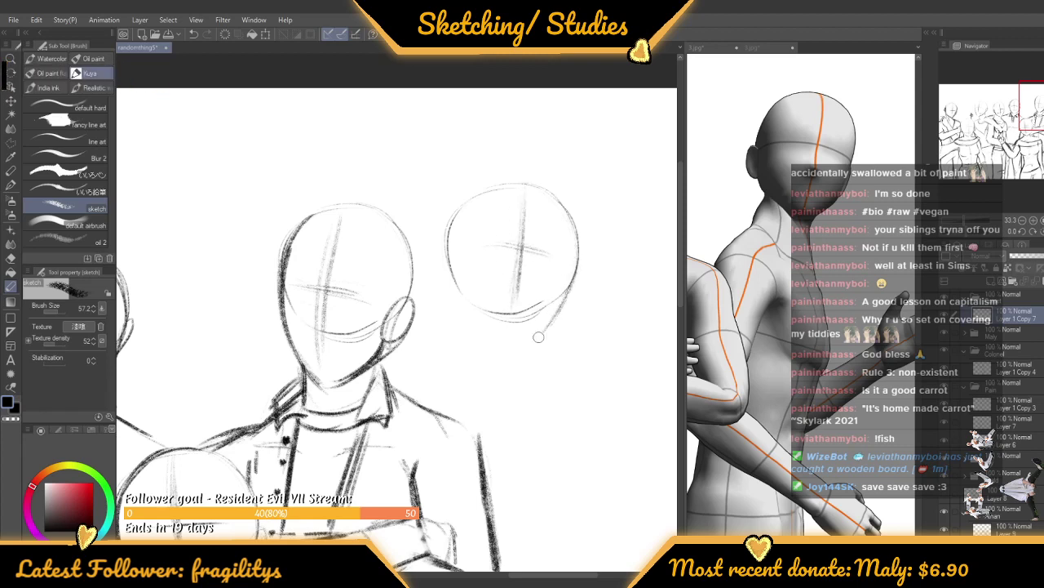
left_click_drag(566, 291, 524, 346)
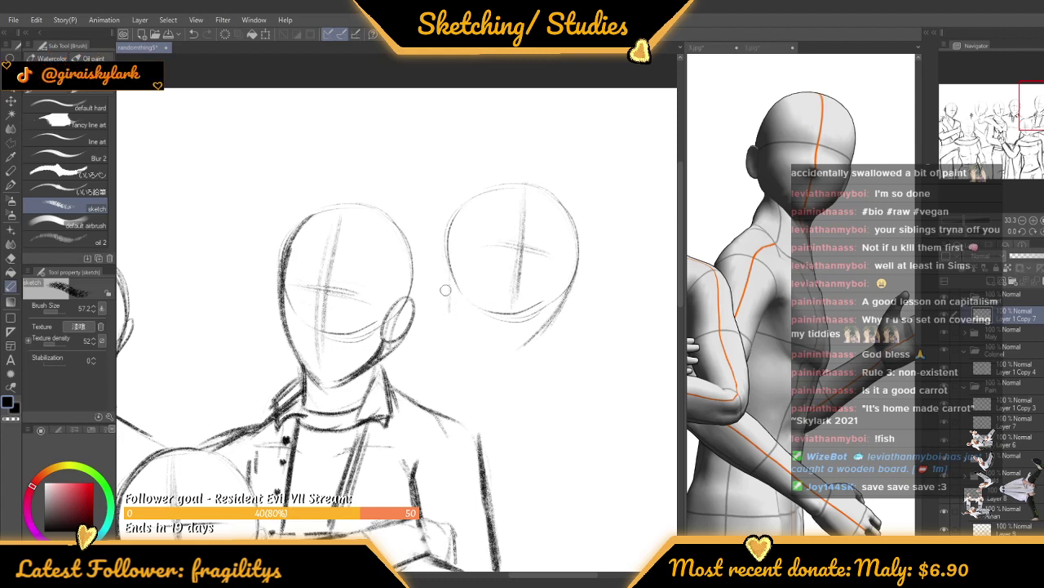
mouse_move(451, 309)
left_mouse_down()
mouse_move(496, 355)
mouse_move(519, 357)
mouse_move(563, 309)
left_mouse_up()
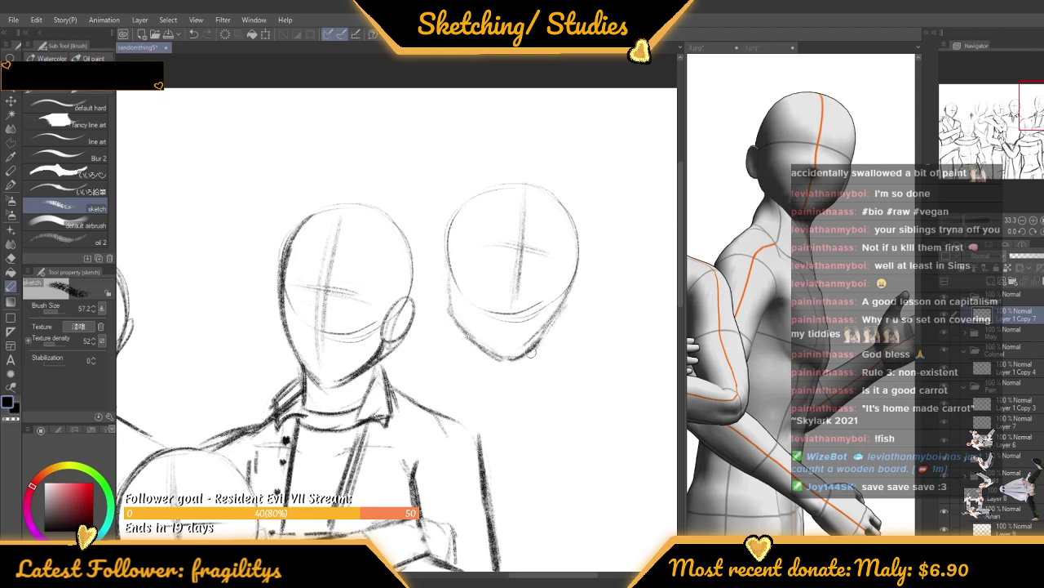
mouse_move(531, 353)
left_mouse_down()
mouse_move(573, 280)
mouse_move(576, 248)
left_mouse_up()
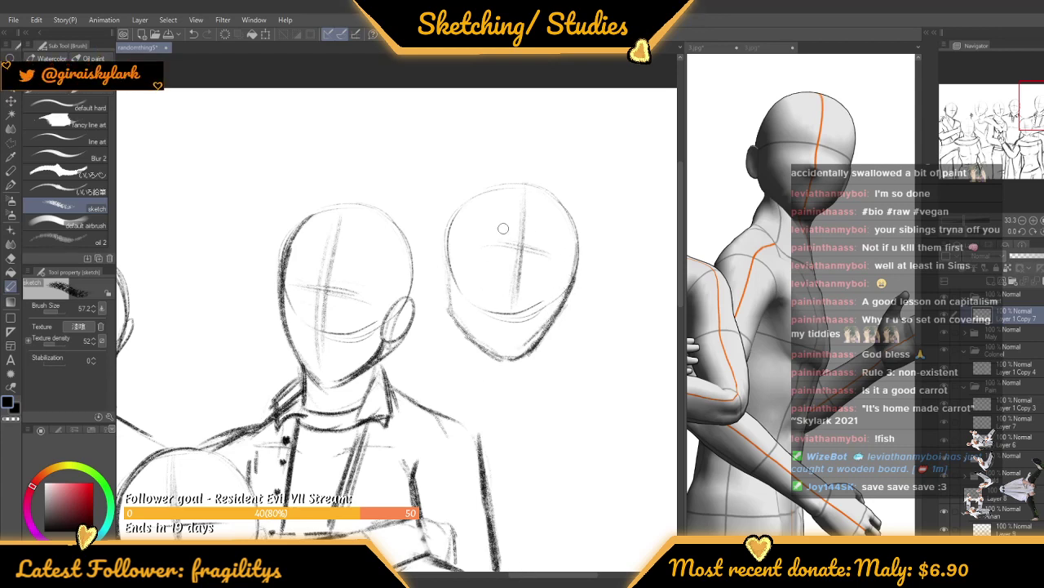
Sketch the ear on the rightmost head and a neck line sloping down to the crossed-arms figure's shoulder
mouse_move(445, 257)
left_mouse_down()
mouse_move(460, 328)
mouse_move(501, 357)
left_mouse_up()
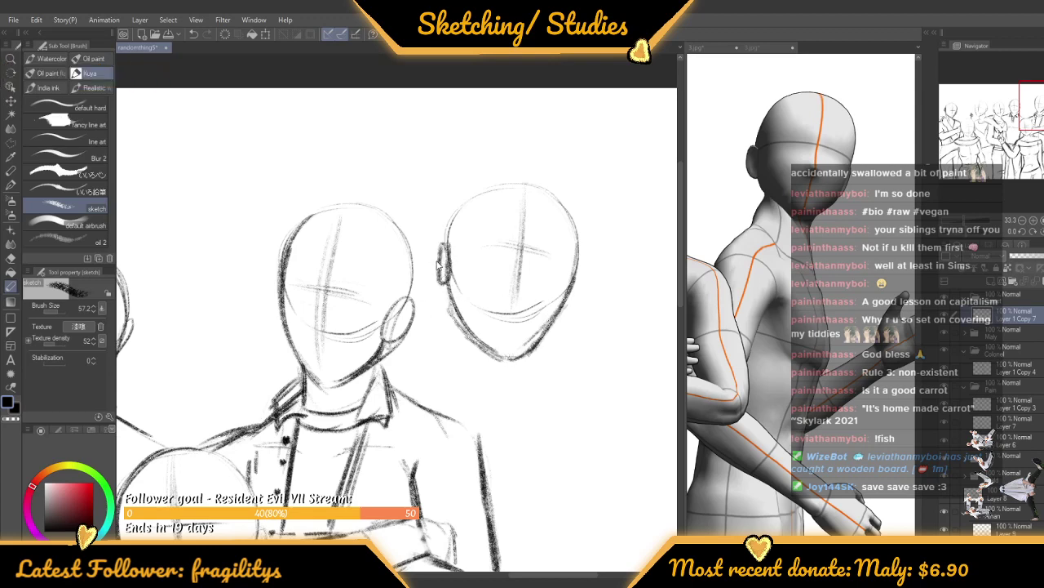
scroll(449, 204, "down", 5)
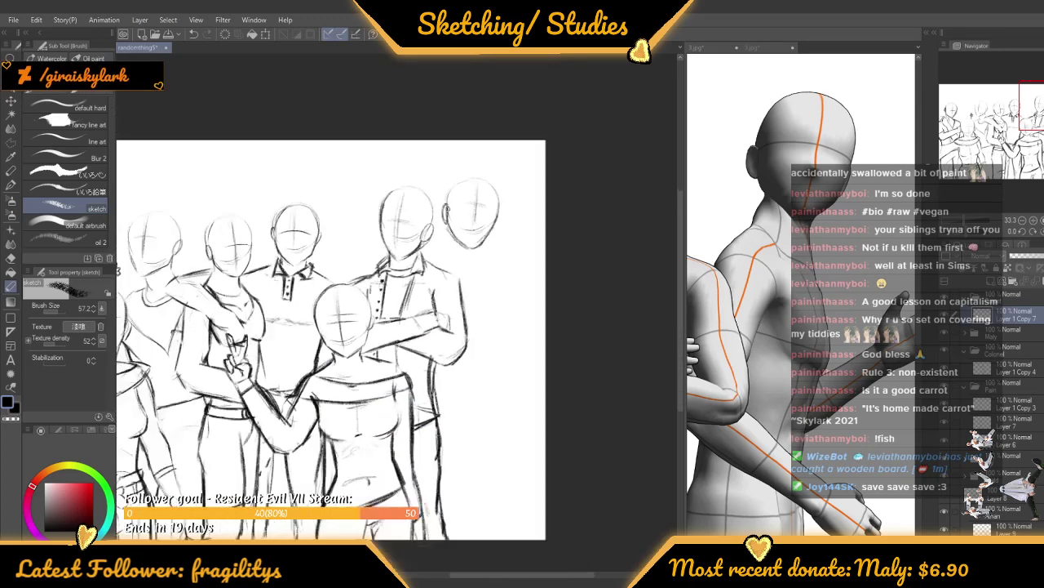
scroll(436, 179, "up", 5)
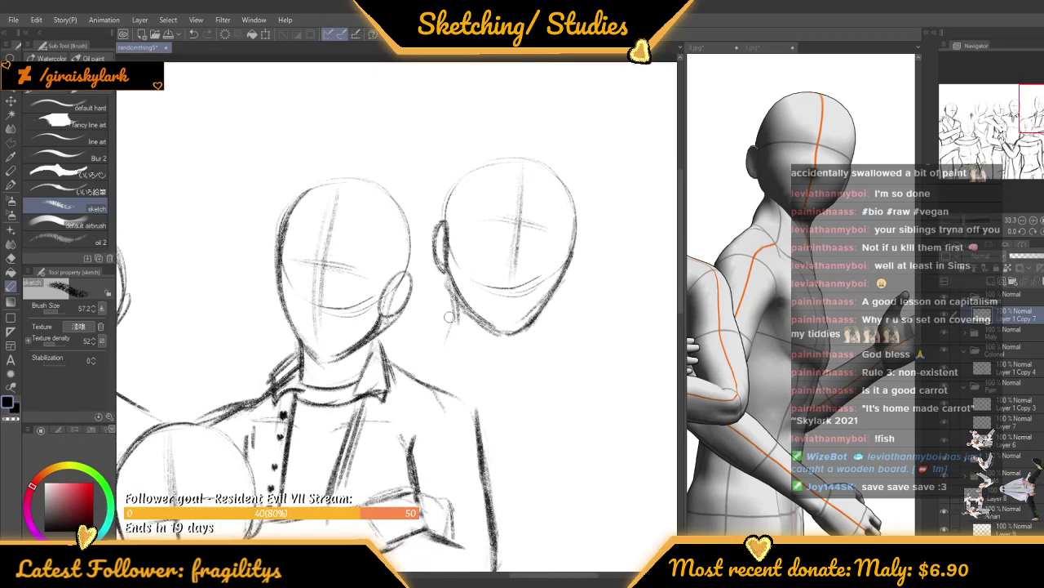
left_click_drag(448, 316, 438, 352)
scroll(495, 247, "down", 2)
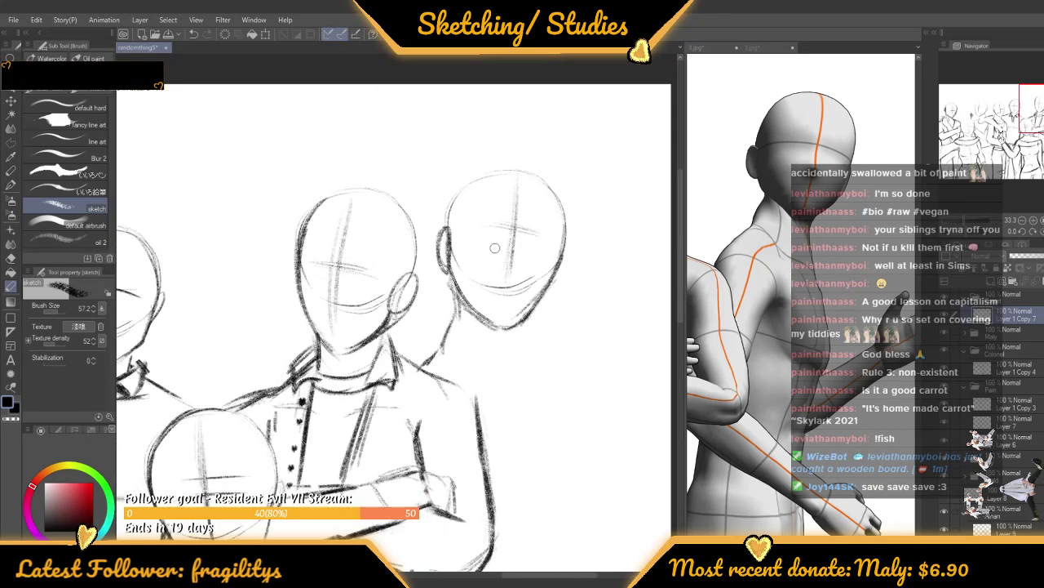
scroll(481, 326, "up", 1)
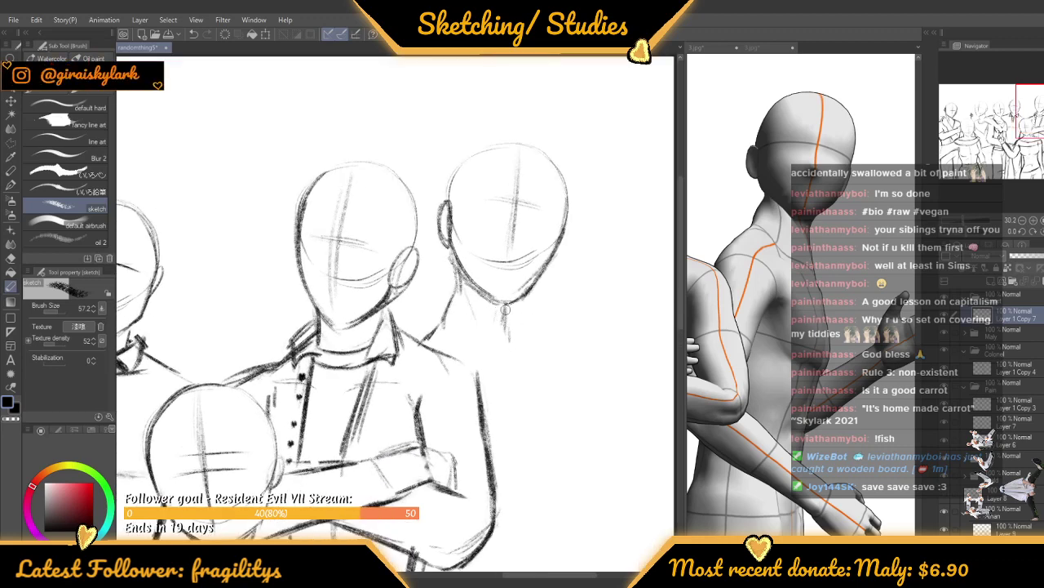
Sketch the rightmost figure's shoulder and upper arm behind the crossed-arms figure, with light body guidelines below
left_click_drag(519, 360, 549, 469)
scroll(502, 324, "down", 2)
scroll(470, 159, "down", 2)
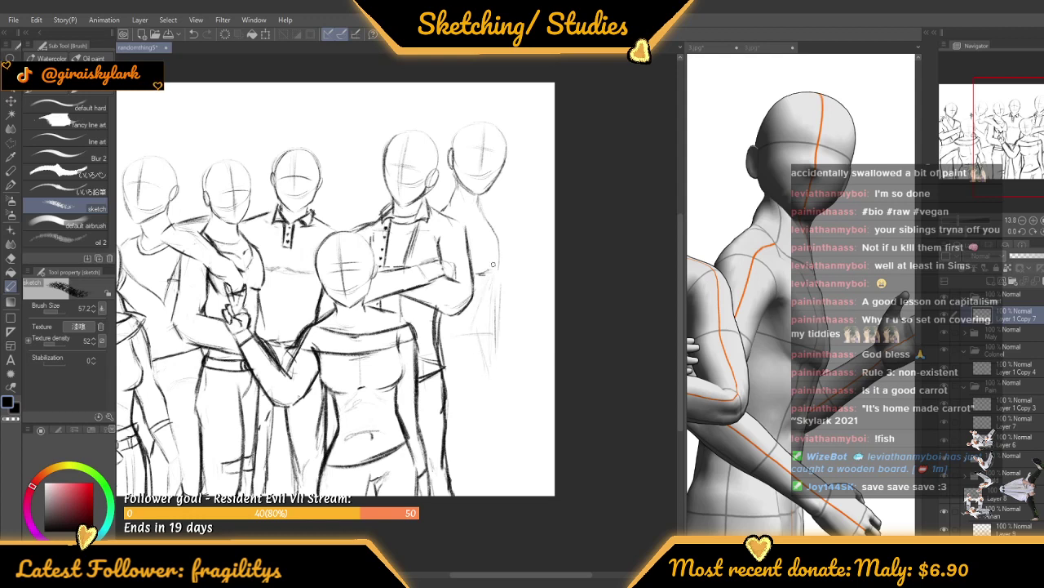
mouse_move(493, 234)
left_mouse_down()
mouse_move(498, 272)
mouse_move(484, 273)
left_mouse_up()
scroll(482, 273, "up", 3)
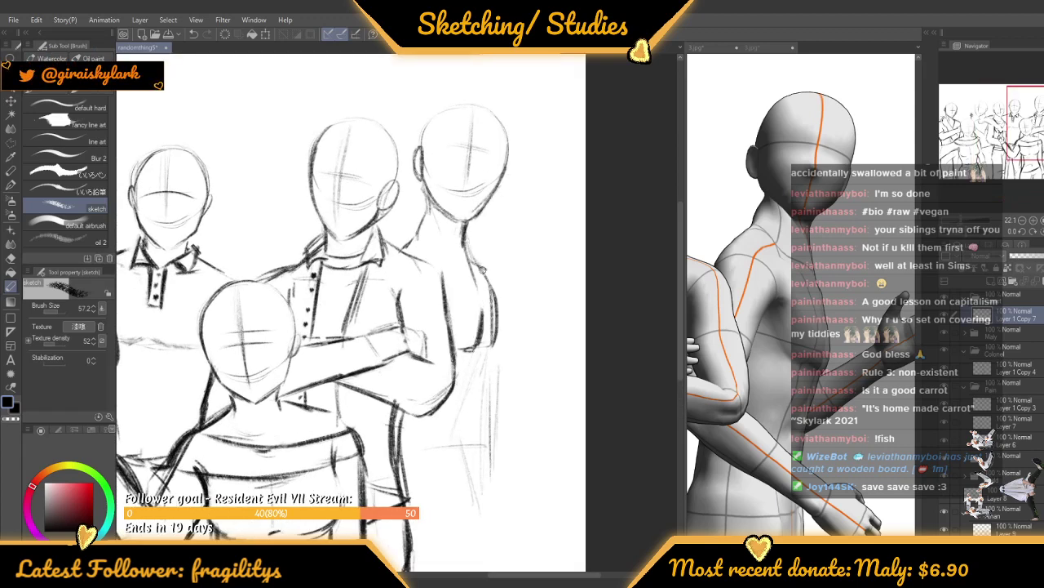
Set the sketch brush size to 95 for refining the rightmost figure's body
scroll(482, 267, "down", 3)
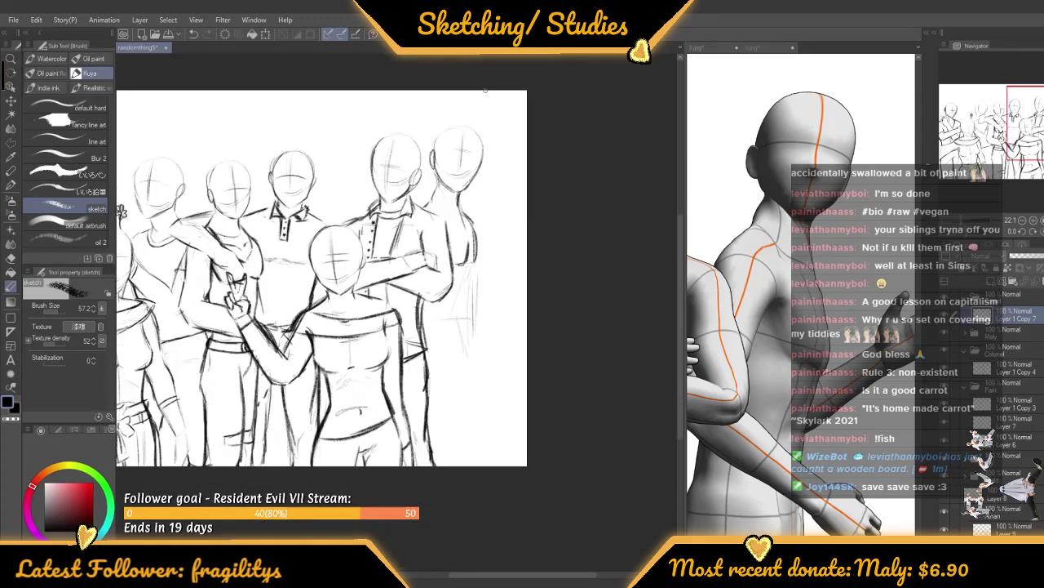
scroll(485, 90, "down", 2)
scroll(470, 151, "up", 3)
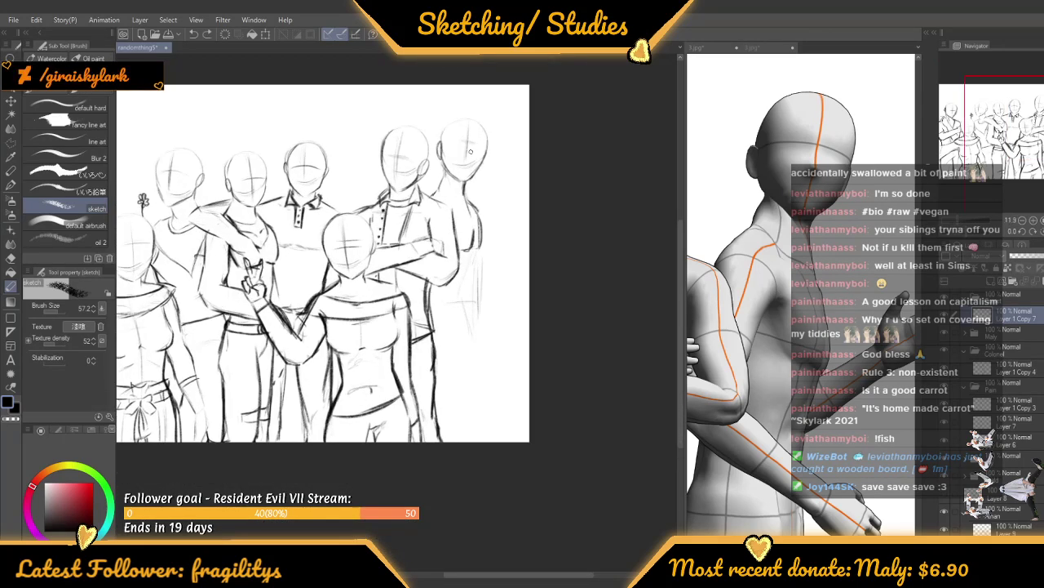
scroll(471, 160, "up", 2)
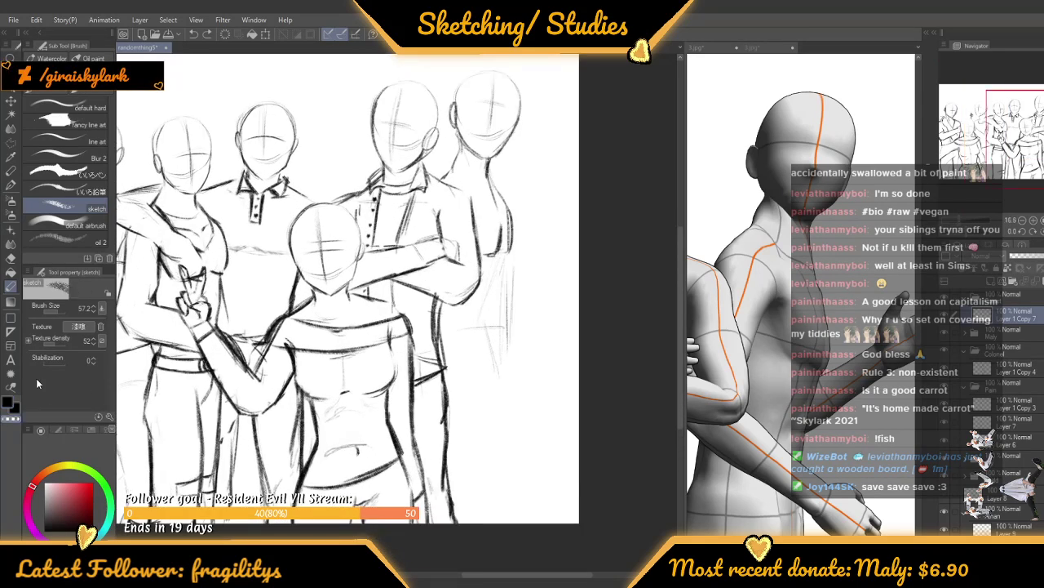
left_click_drag(62, 310, 57, 310)
mouse_move(506, 220)
left_mouse_down()
mouse_move(515, 204)
mouse_move(512, 237)
left_mouse_up()
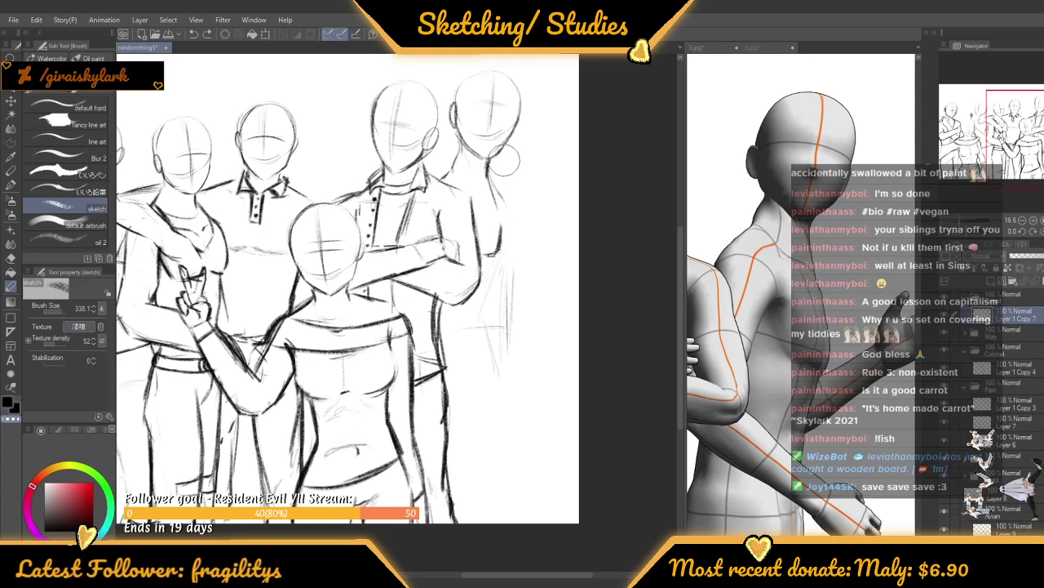
left_click(58, 307)
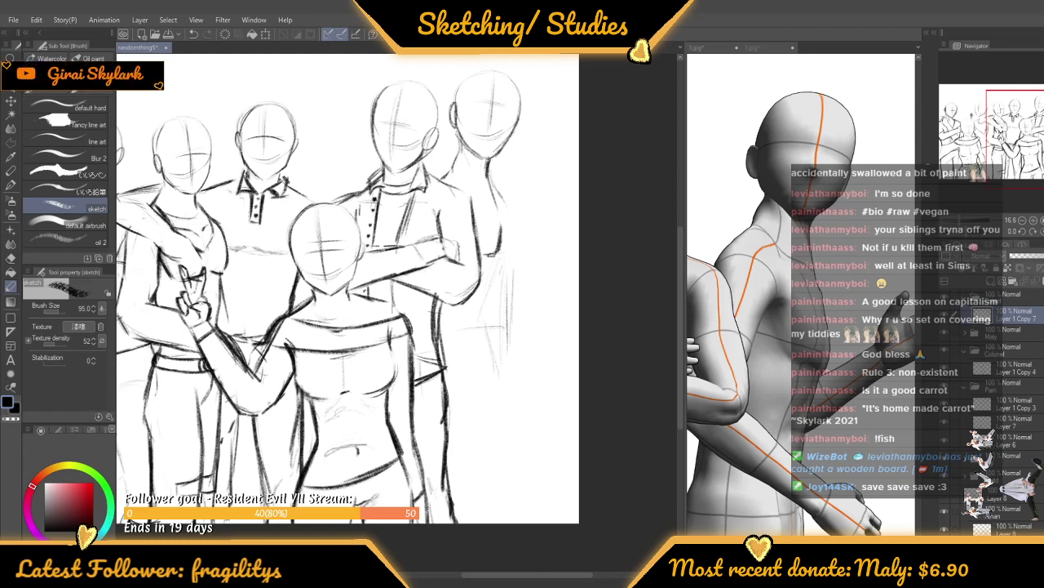
Redraw the rightmost figure's outer contour from shoulder to elbow and erase the stray strokes at its lower end
scroll(473, 143, "down", 1)
scroll(493, 163, "up", 4)
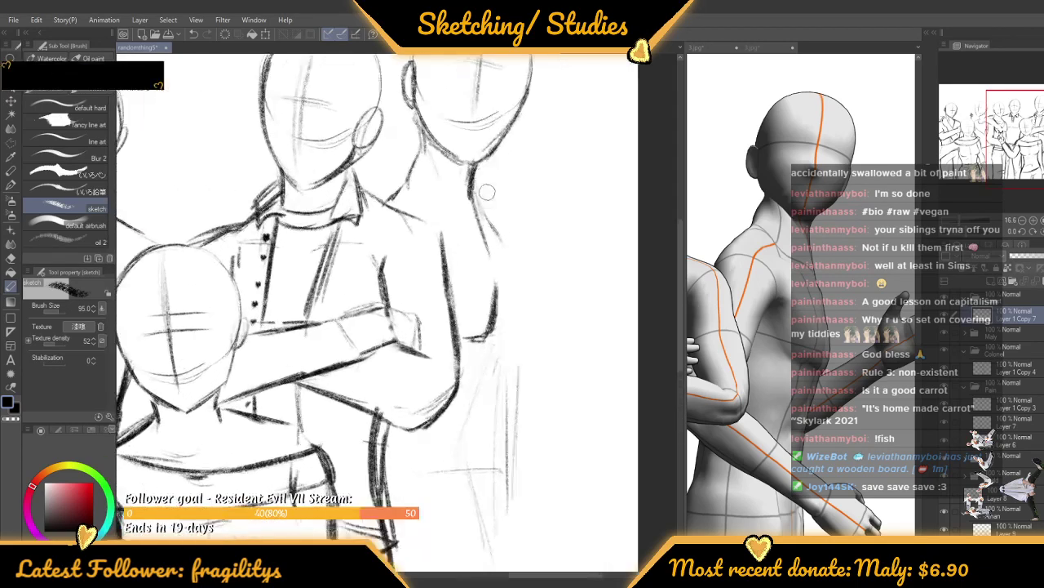
scroll(487, 192, "up", 2)
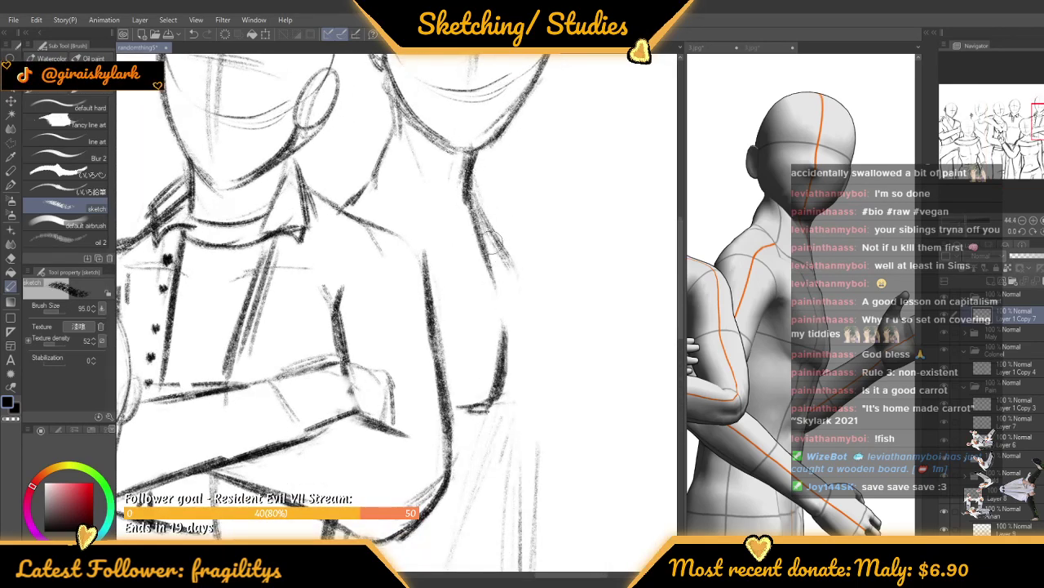
mouse_move(502, 248)
left_mouse_down()
mouse_move(533, 404)
mouse_move(528, 360)
mouse_move(515, 447)
mouse_move(523, 419)
mouse_move(507, 356)
mouse_move(478, 434)
mouse_move(461, 437)
mouse_move(475, 360)
mouse_move(440, 424)
mouse_move(489, 338)
mouse_move(486, 405)
left_mouse_up()
left_click(9, 419)
mouse_move(490, 338)
left_mouse_down()
mouse_move(476, 410)
mouse_move(452, 412)
left_mouse_up()
scroll(448, 255, "down", 5)
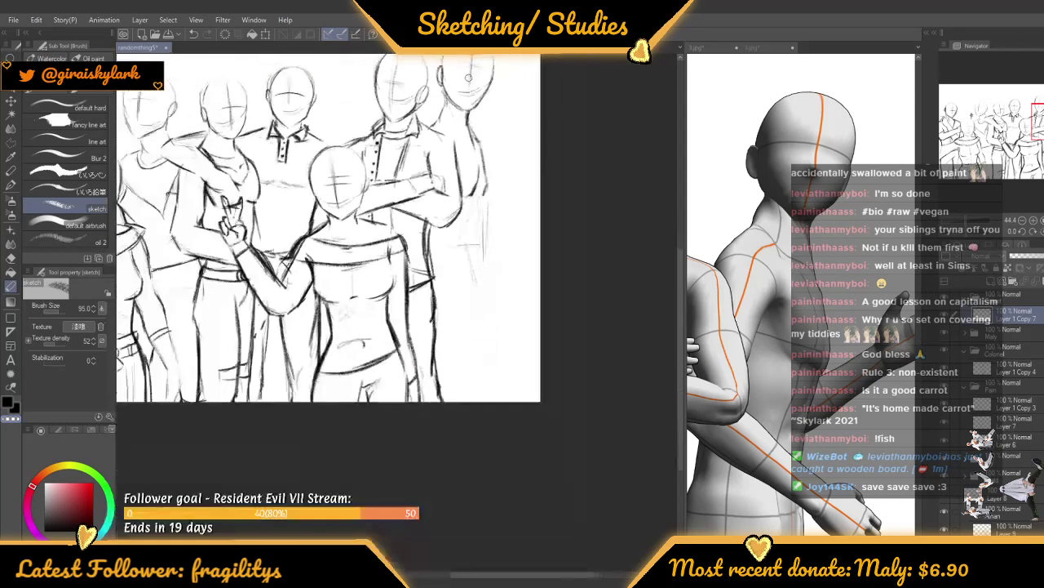
Extend the rightmost figure's light side line down from the elbow toward the hip
scroll(437, 203, "up", 1)
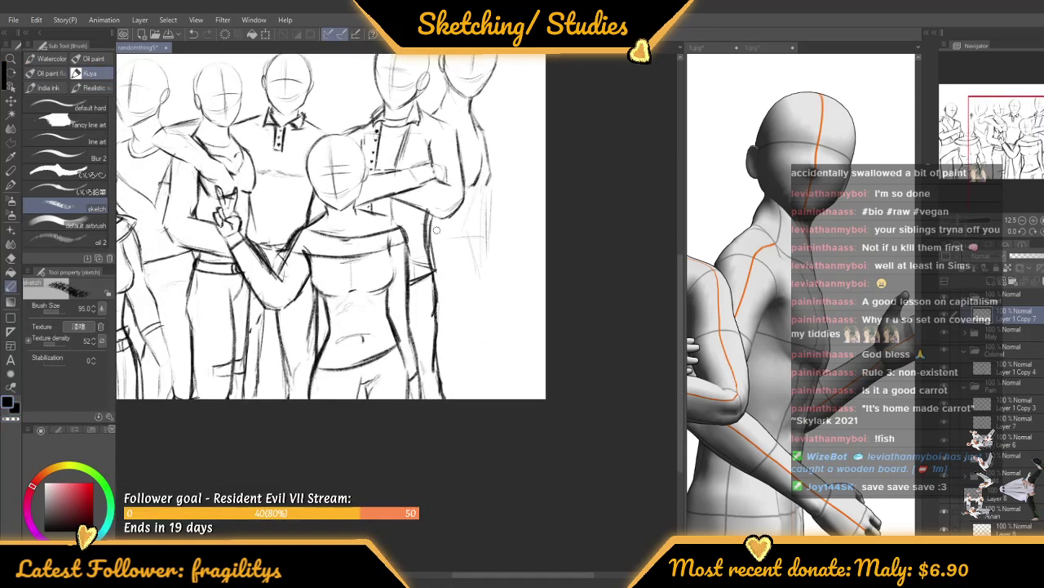
scroll(482, 196, "down", 1)
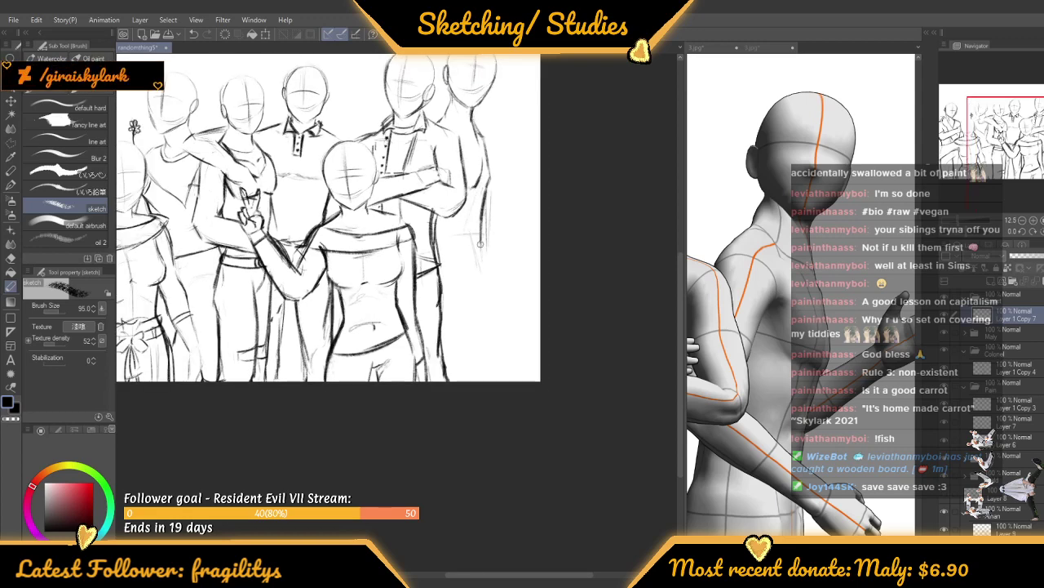
left_click_drag(480, 243, 480, 270)
scroll(477, 261, "down", 4)
scroll(461, 181, "up", 4)
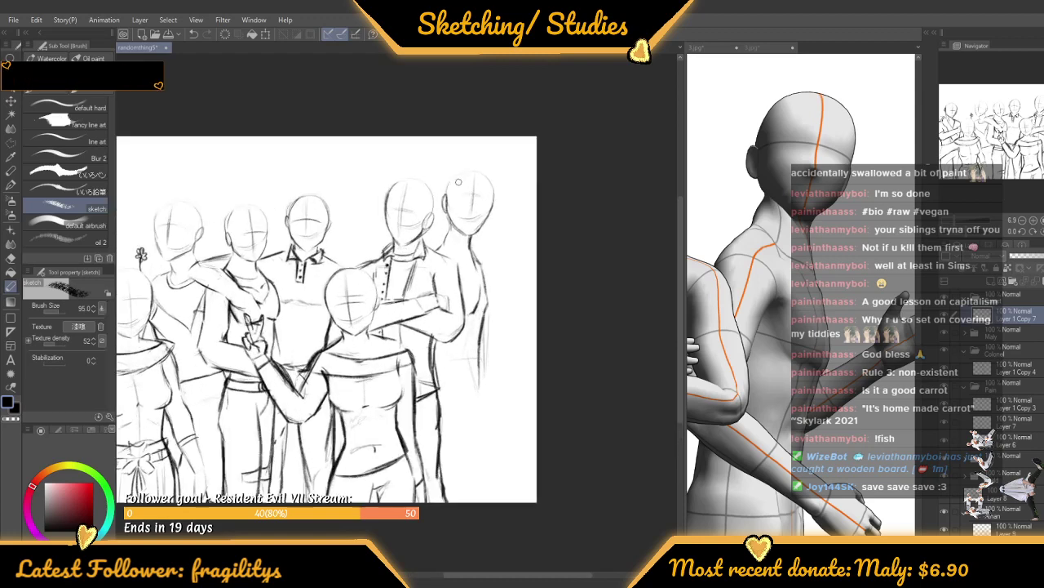
scroll(457, 182, "up", 1)
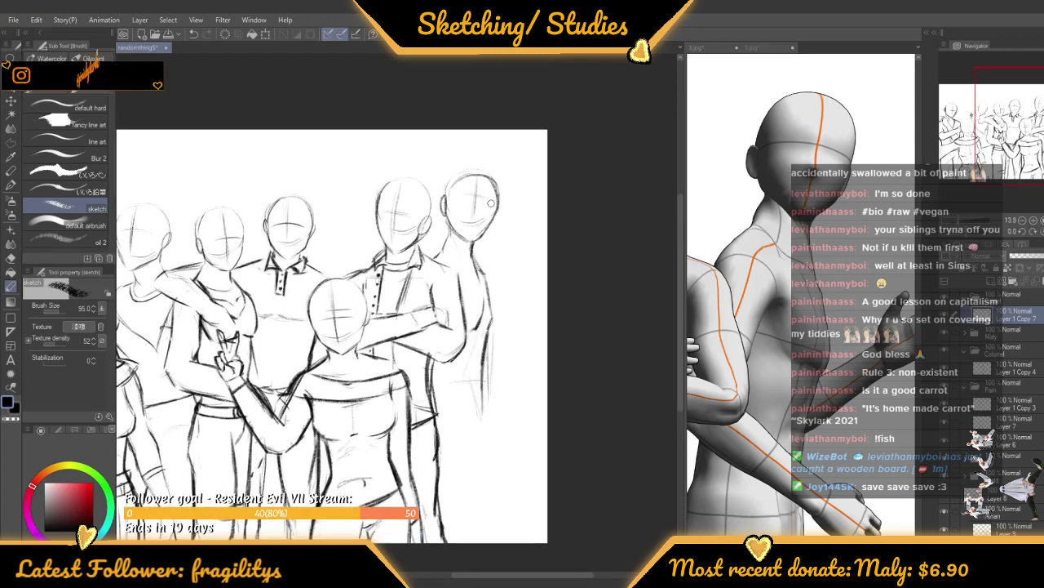
scroll(492, 183, "down", 3)
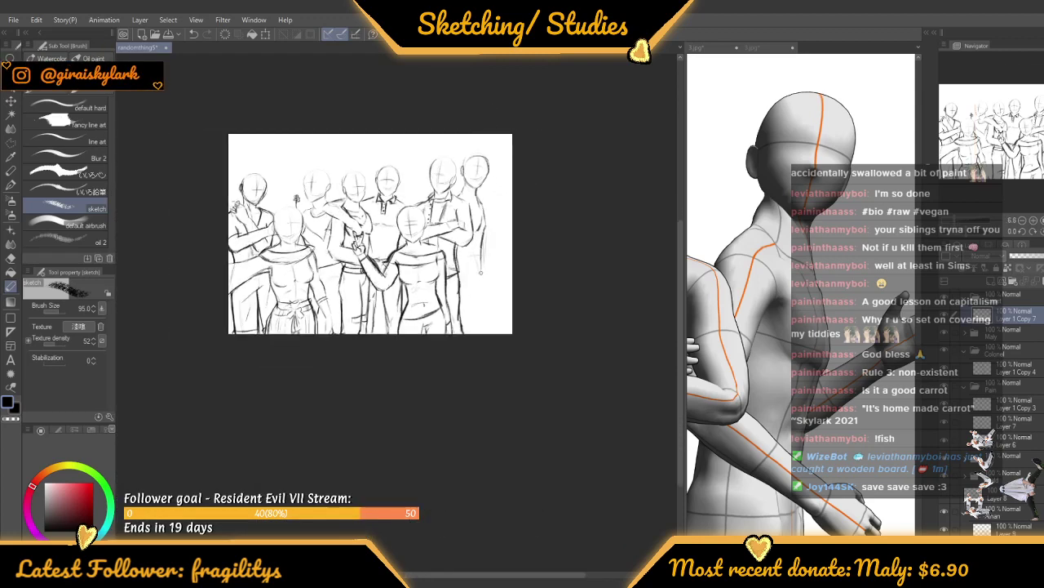
scroll(481, 272, "up", 3)
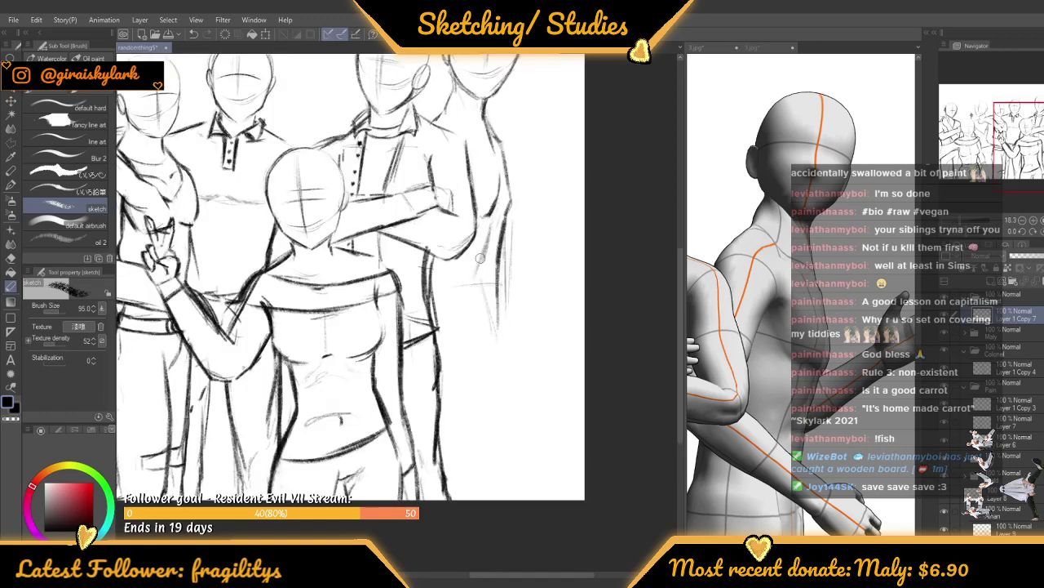
mouse_move(475, 281)
left_mouse_down()
mouse_move(488, 330)
mouse_move(486, 380)
left_mouse_up()
left_click_drag(484, 309, 485, 364)
scroll(489, 350, "down", 2)
Sketch the rightmost figure's side and leg contour down to the canvas's lower edge, following the full-body pose reference
scroll(829, 200, "down", 4)
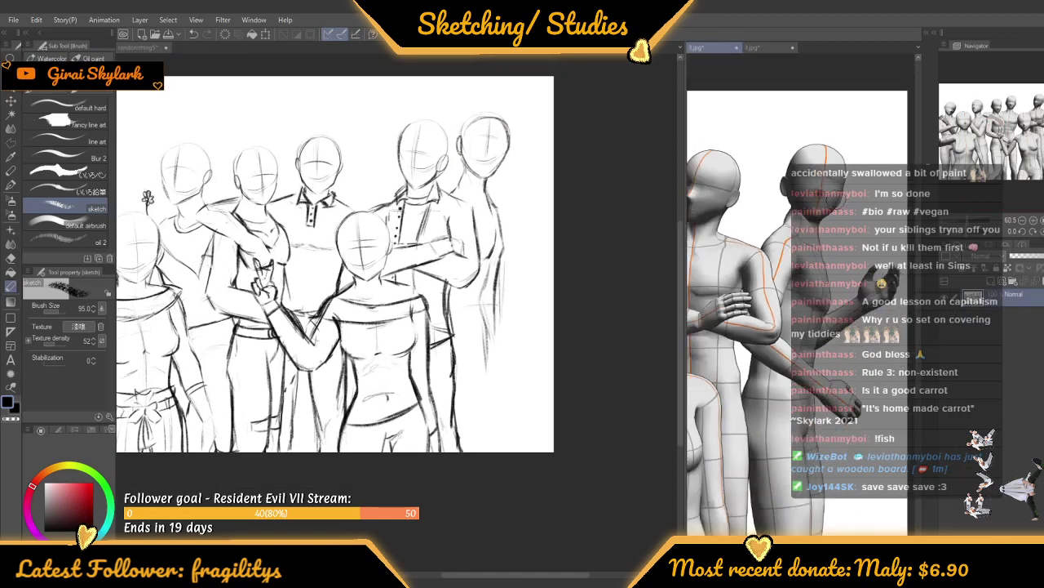
scroll(485, 308, "up", 2)
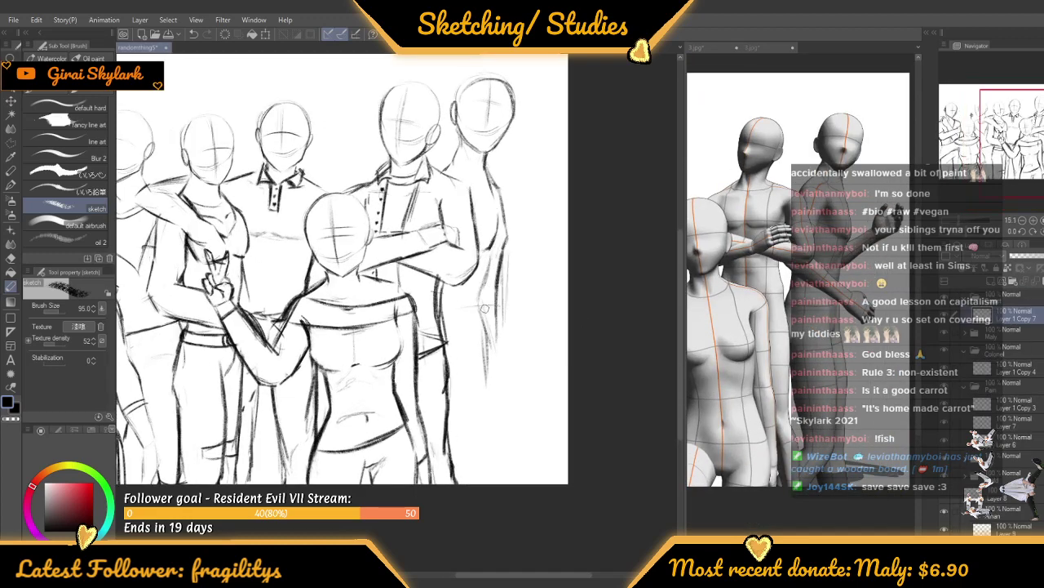
mouse_move(482, 285)
left_mouse_down()
mouse_move(491, 439)
mouse_move(473, 487)
left_mouse_up()
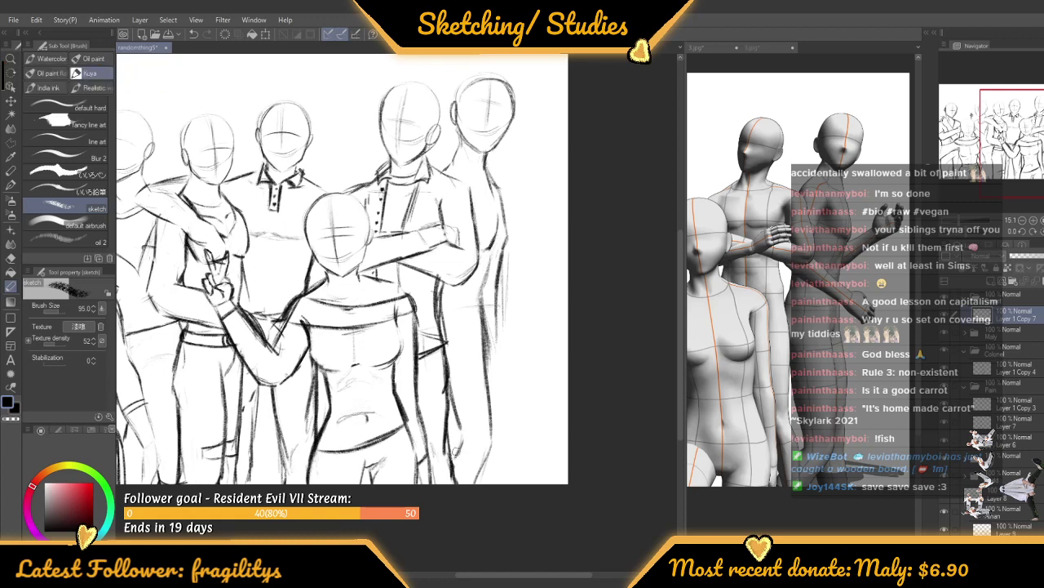
scroll(454, 424, "down", 4)
scroll(455, 408, "up", 3)
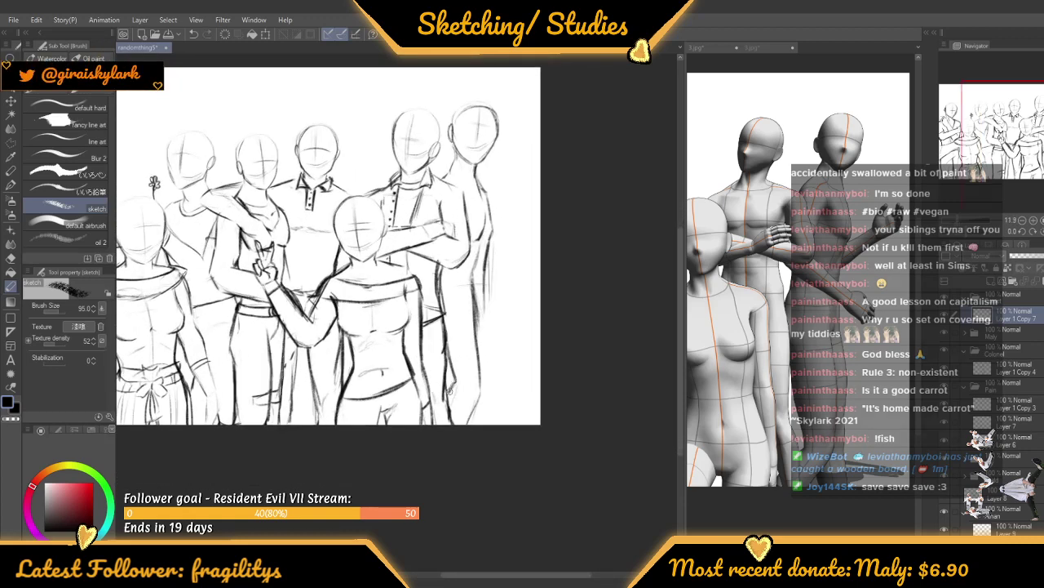
scroll(452, 391, "up", 3)
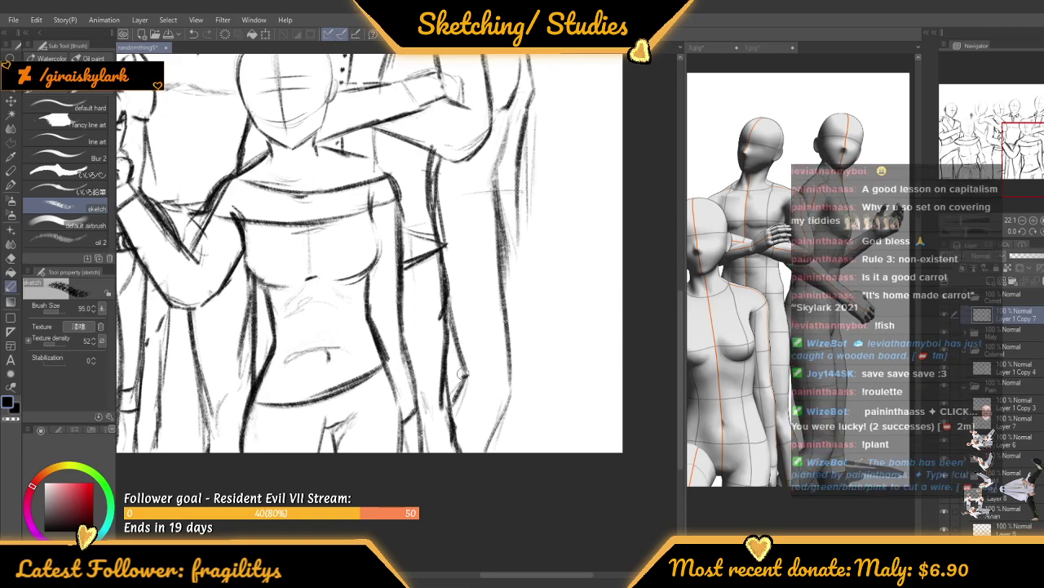
Erase excess strokes along the rightmost figure's side below the elbow
scroll(484, 398, "down", 5)
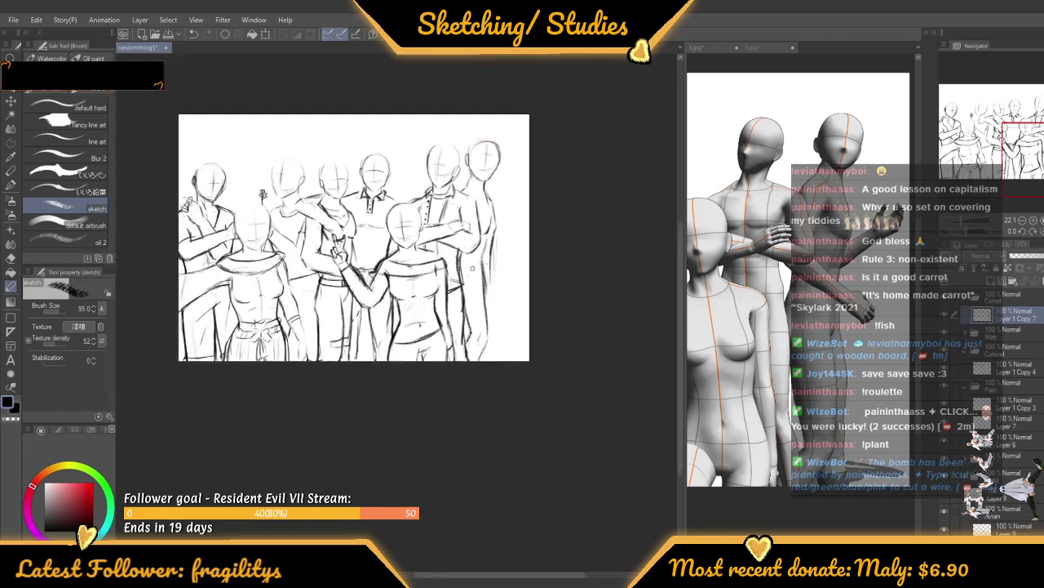
scroll(482, 253, "up", 4)
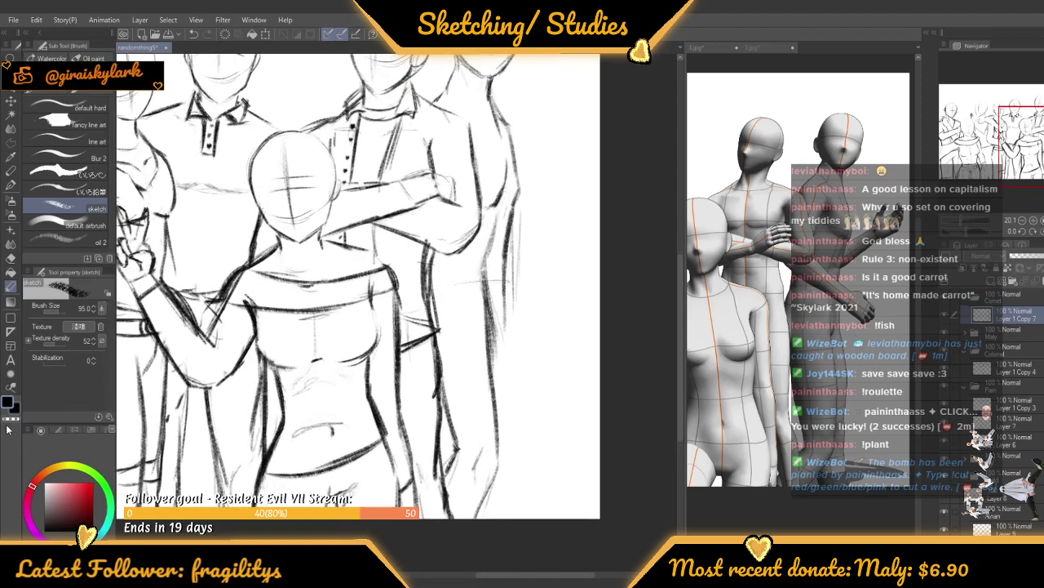
left_click(10, 419)
scroll(424, 344, "up", 2)
mouse_move(548, 296)
left_mouse_down()
mouse_move(550, 408)
mouse_move(540, 364)
left_mouse_up()
left_click_drag(537, 245, 530, 289)
scroll(527, 290, "down", 1)
scroll(529, 290, "down", 3)
scroll(514, 298, "up", 2)
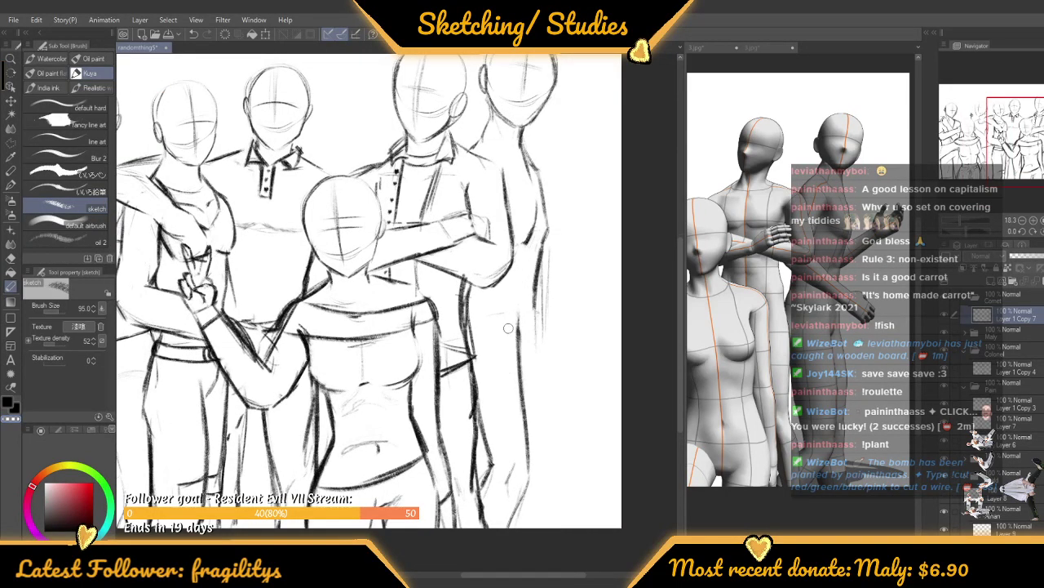
Rework the rightmost figure's side line between the elbow and the hip with the sketch brush
scroll(514, 389, "up", 3)
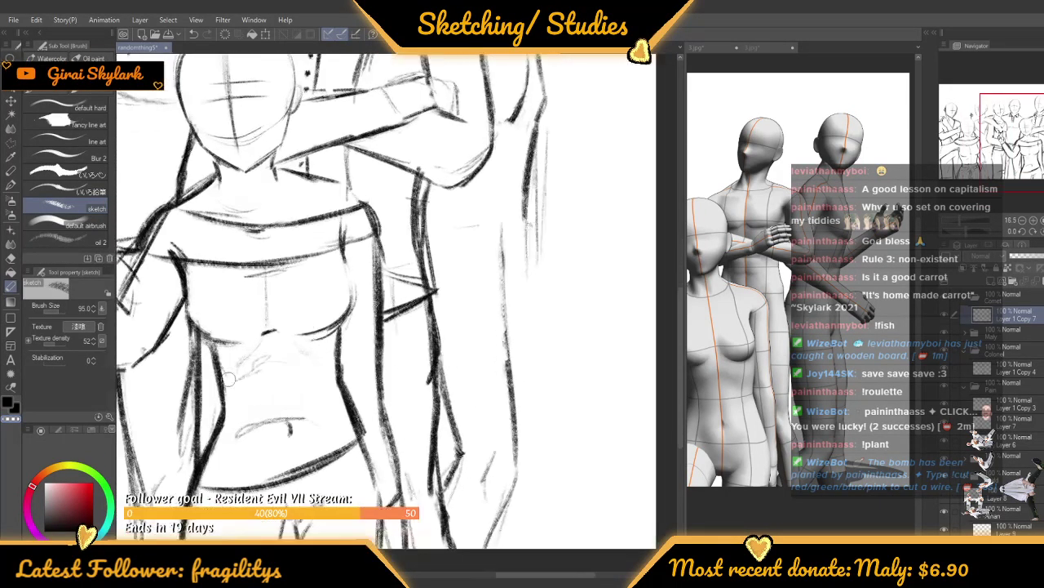
scroll(229, 379, "up", 1)
key("c")
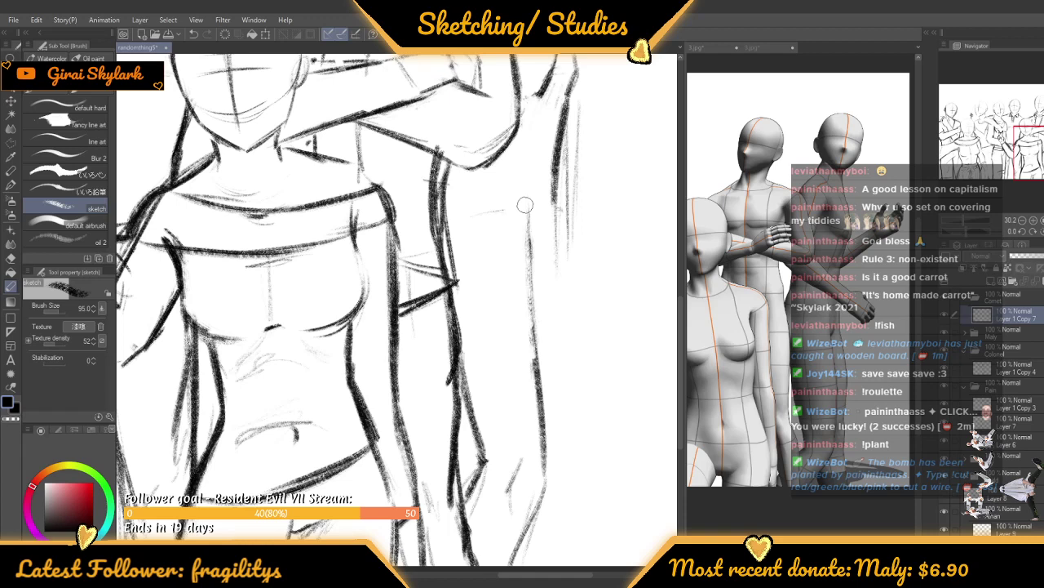
scroll(522, 245, "down", 1)
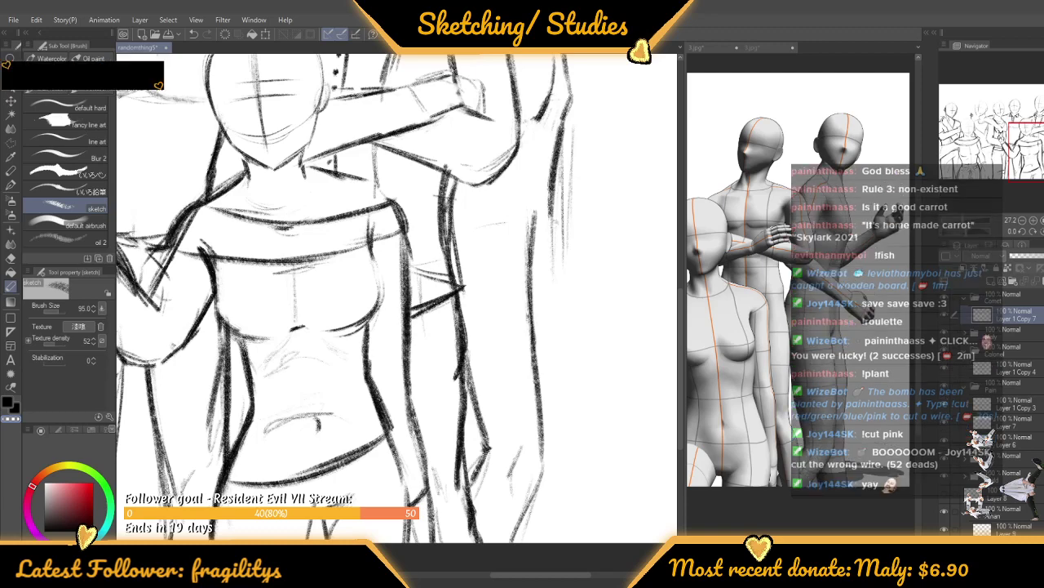
scroll(462, 225, "down", 4)
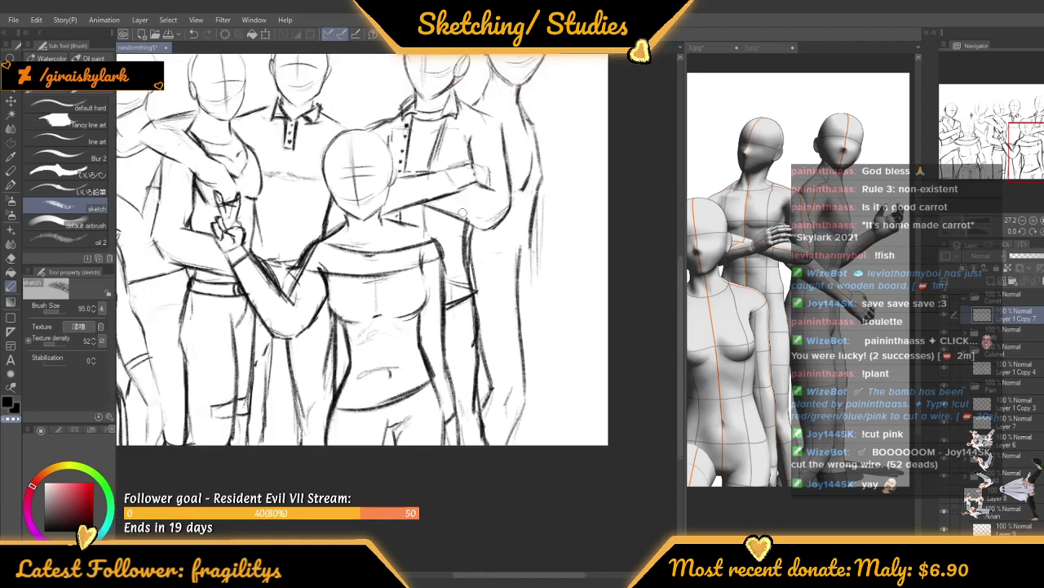
Clean up the rightmost figure's elbow corner and the side line beneath it by erasing rough strokes
left_click_drag(514, 162, 526, 187)
scroll(526, 187, "up", 3)
scroll(527, 189, "up", 1)
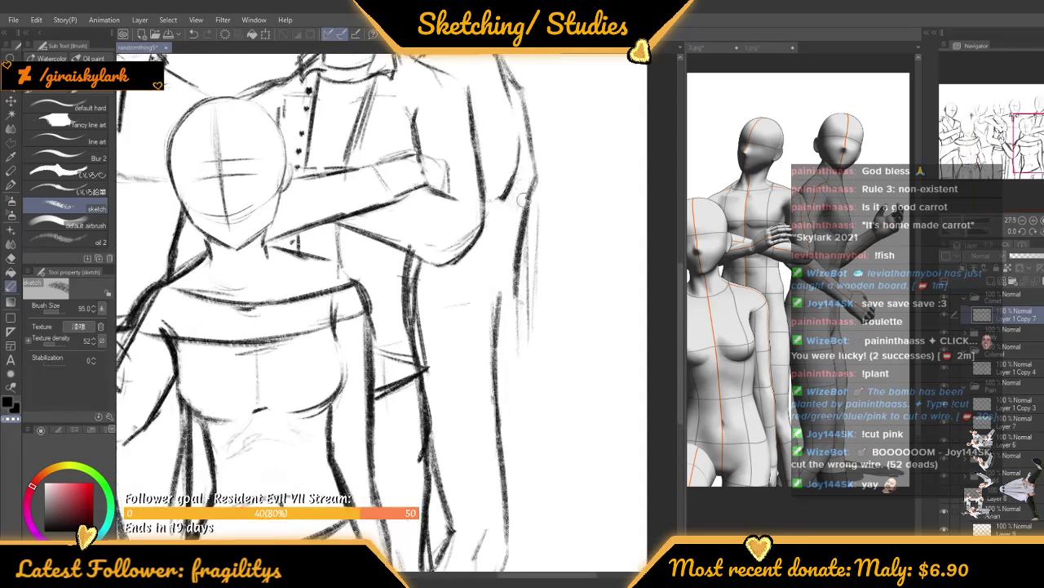
scroll(519, 208, "up", 1)
mouse_move(512, 284)
left_mouse_down()
mouse_move(499, 358)
mouse_move(510, 292)
mouse_move(488, 418)
left_mouse_up()
scroll(486, 281, "down", 4)
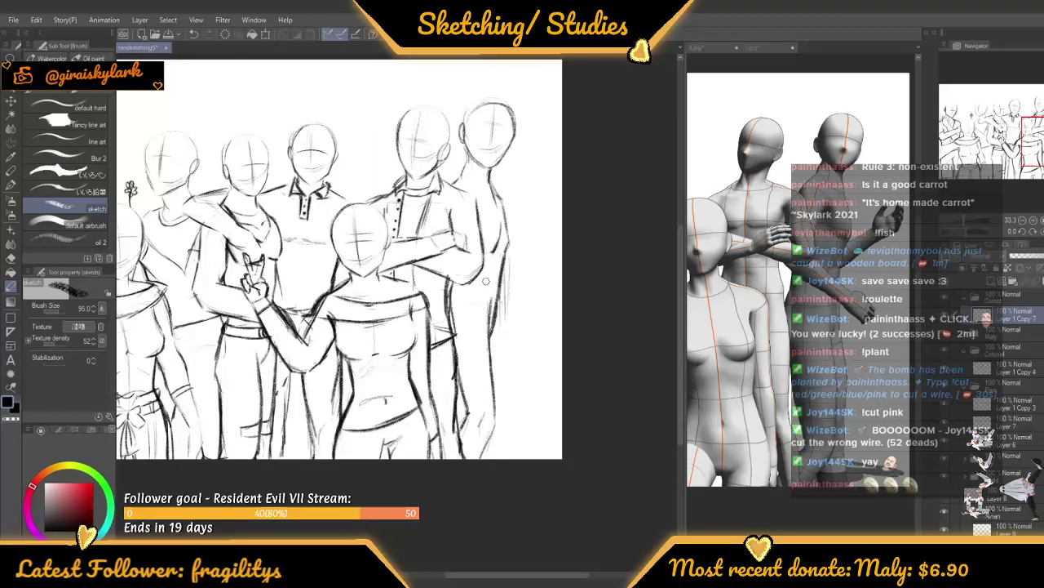
Extend the rightmost figure's outer line to the canvas's lower edge and darken the lower-body contours
scroll(485, 281, "up", 1)
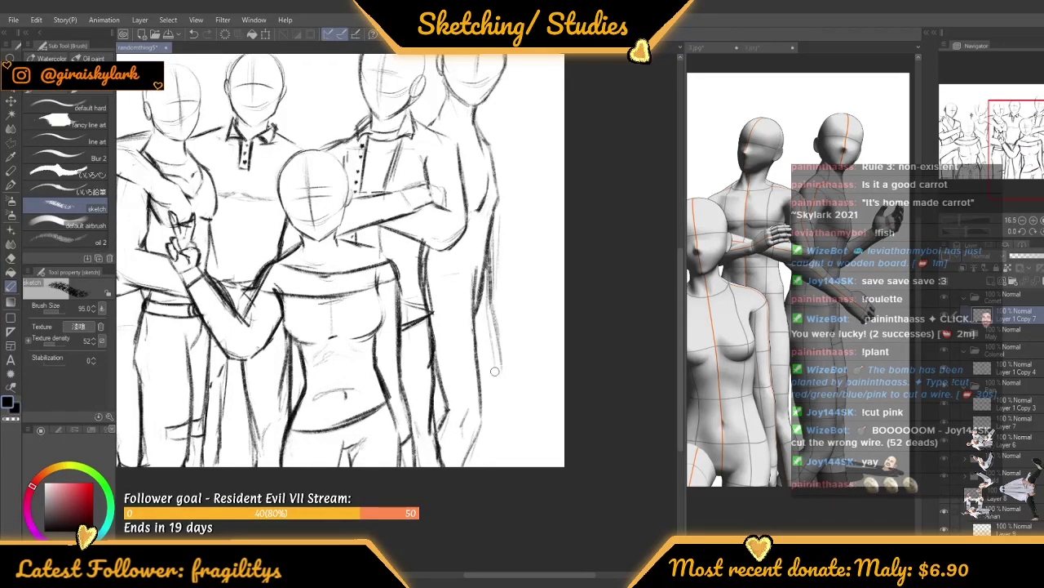
scroll(494, 371, "down", 1)
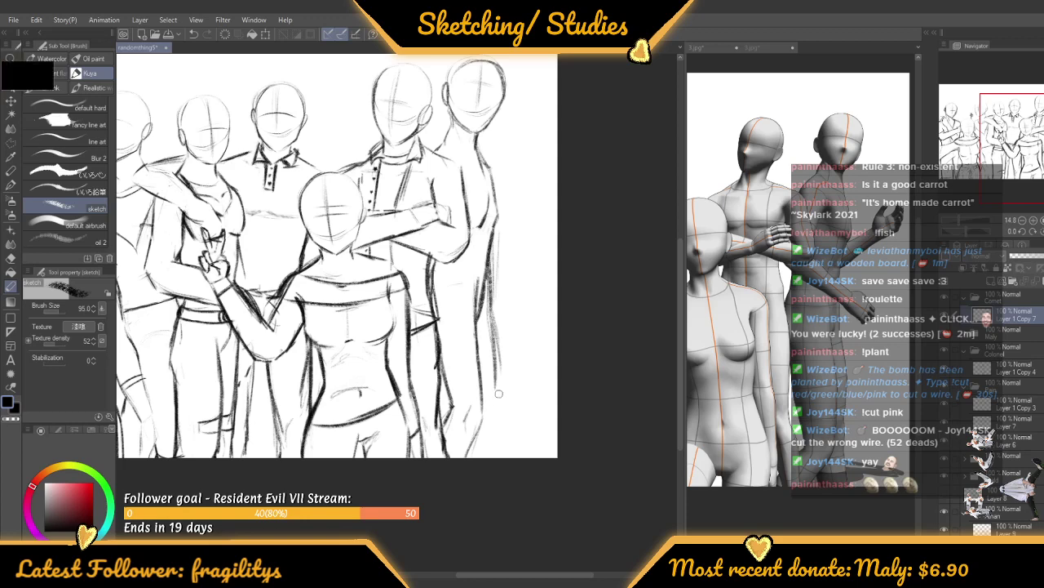
left_click_drag(497, 396, 506, 464)
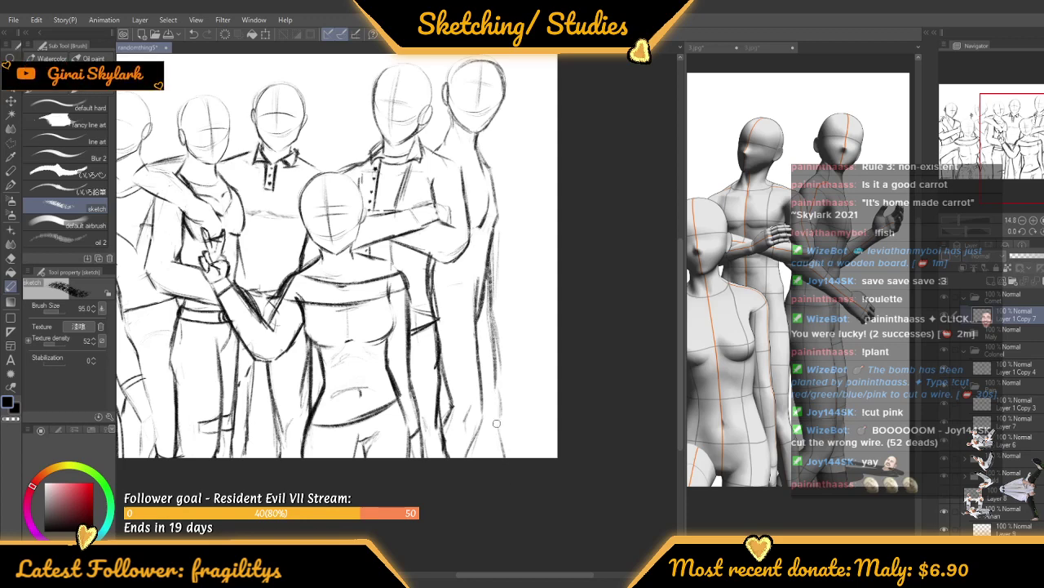
scroll(478, 449, "down", 2)
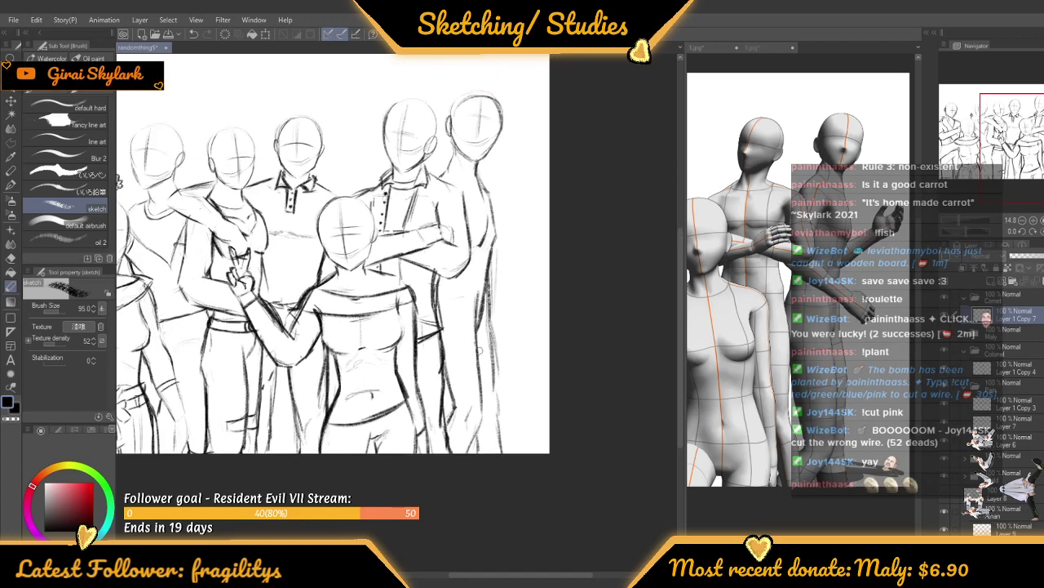
scroll(444, 412, "up", 4)
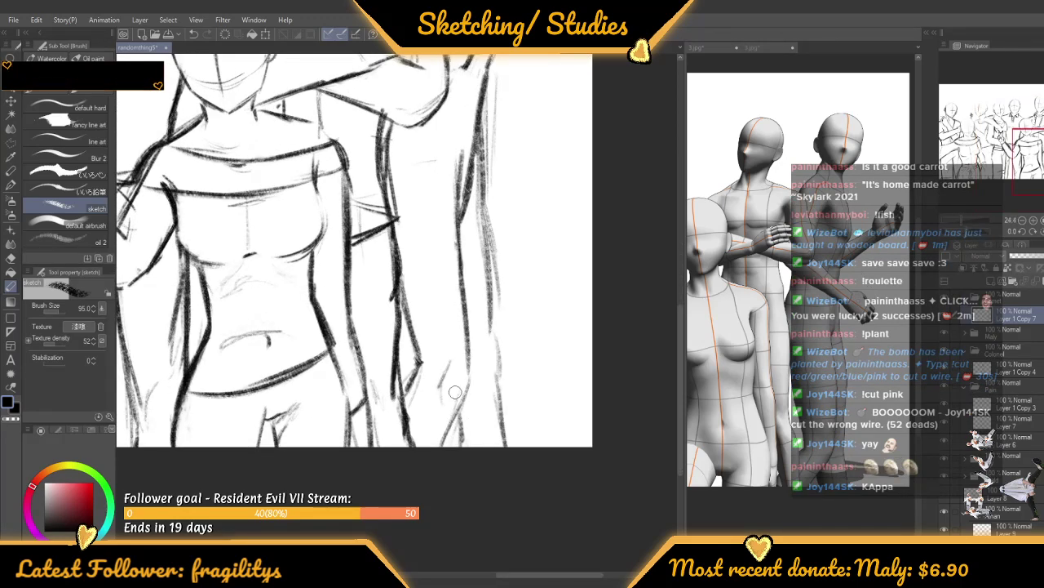
left_click_drag(456, 415, 460, 445)
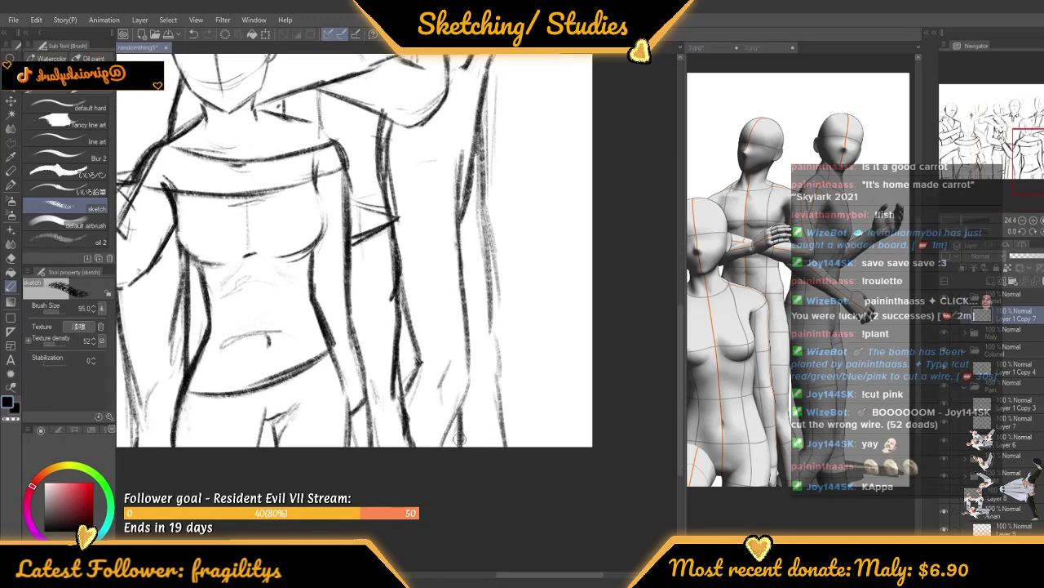
left_click_drag(490, 312, 496, 397)
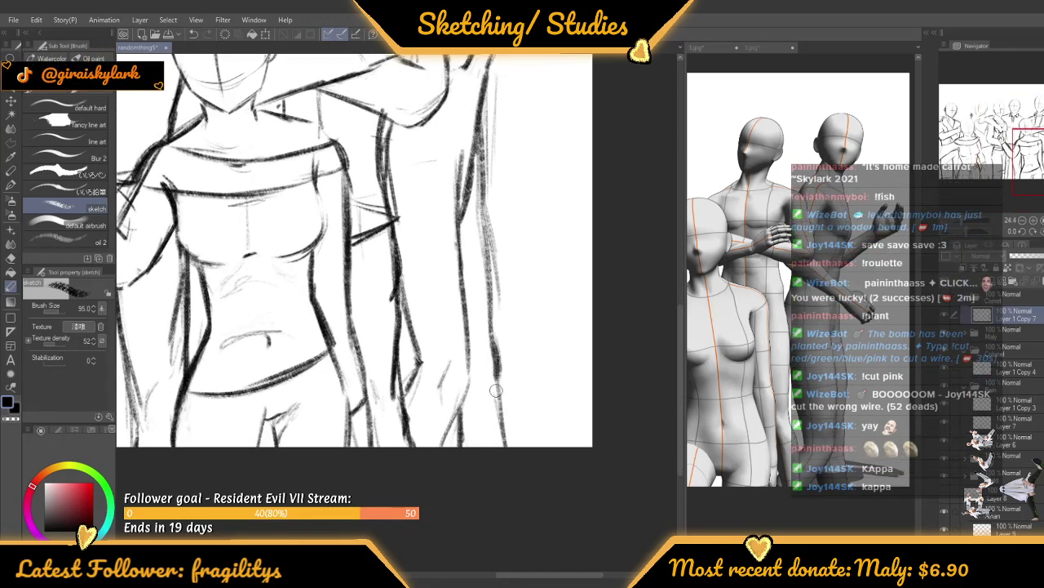
Clean up the stray strokes along the rightmost figure's outer side line below the elbow
scroll(498, 404, "down", 1)
scroll(347, 267, "up", 4)
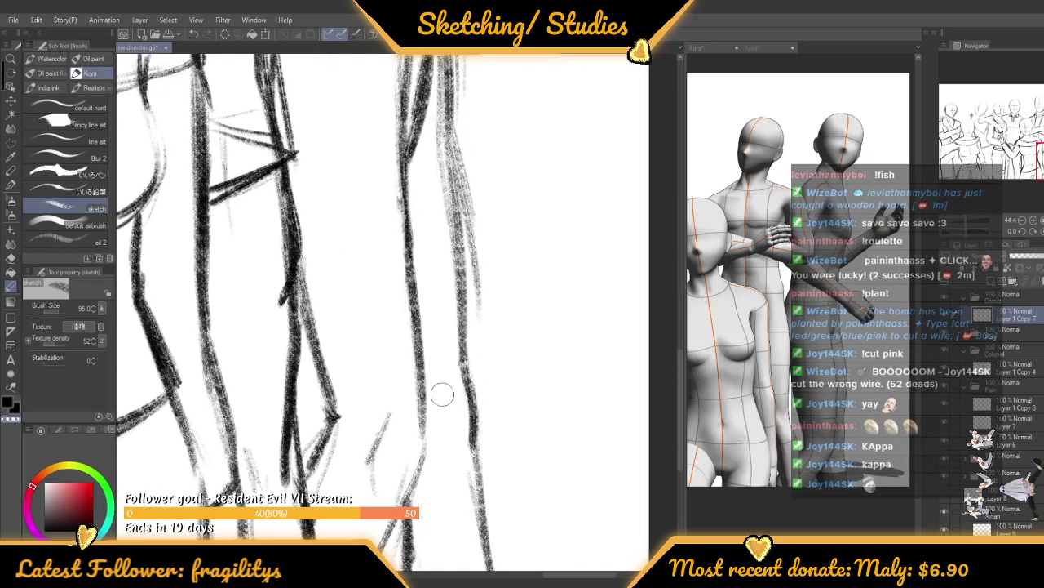
scroll(443, 396, "down", 4)
scroll(441, 234, "up", 1)
mouse_move(440, 234)
left_mouse_down()
mouse_move(436, 305)
mouse_move(426, 183)
left_mouse_up()
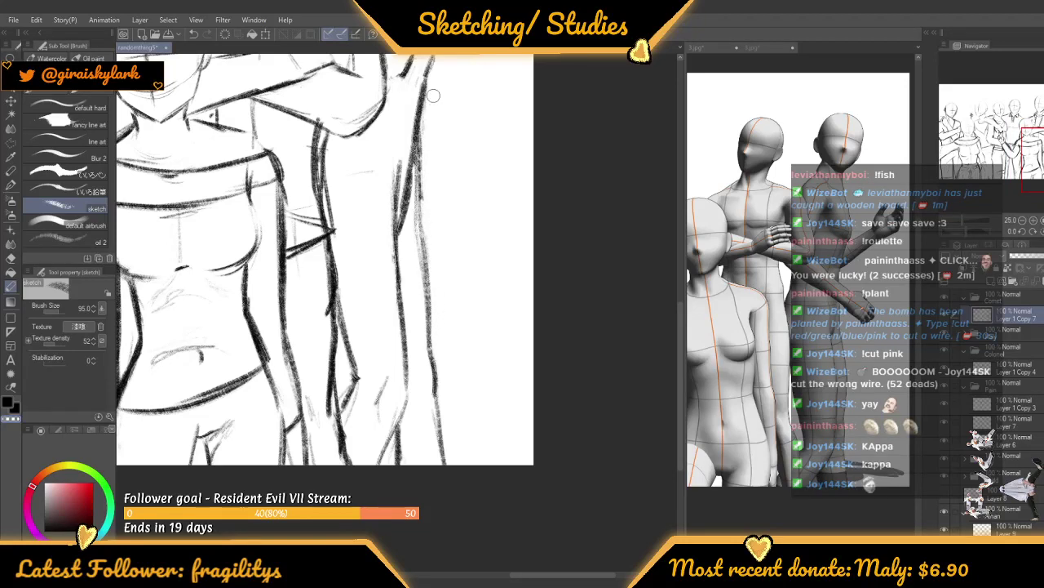
scroll(432, 95, "down", 4)
scroll(179, 196, "up", 1)
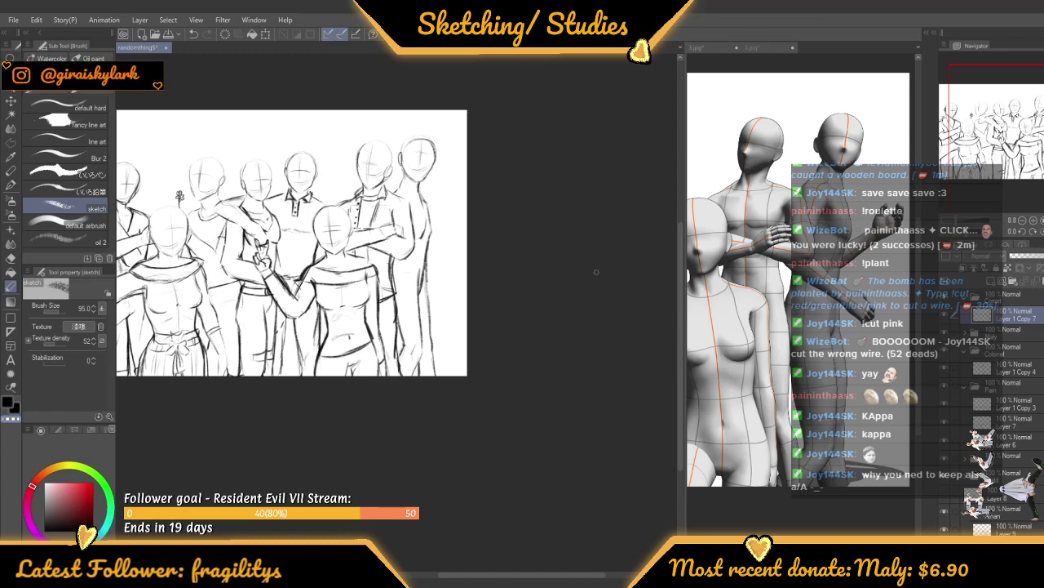
Touch up the rightmost figure's inner side line just below the elbow with the sketch brush
left_click_drag(421, 329, 466, 330)
scroll(466, 329, "up", 2)
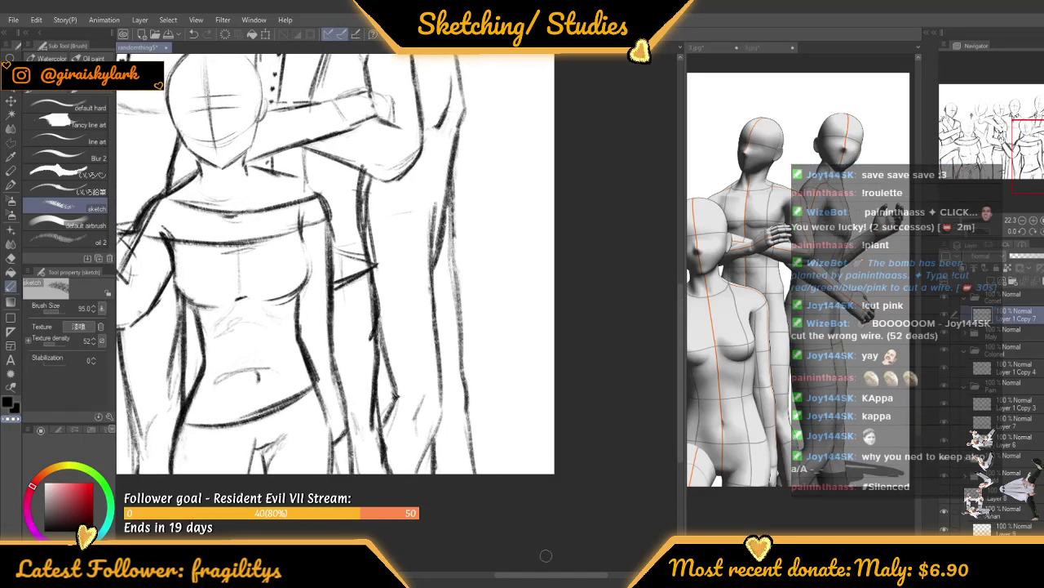
scroll(416, 106, "down", 4)
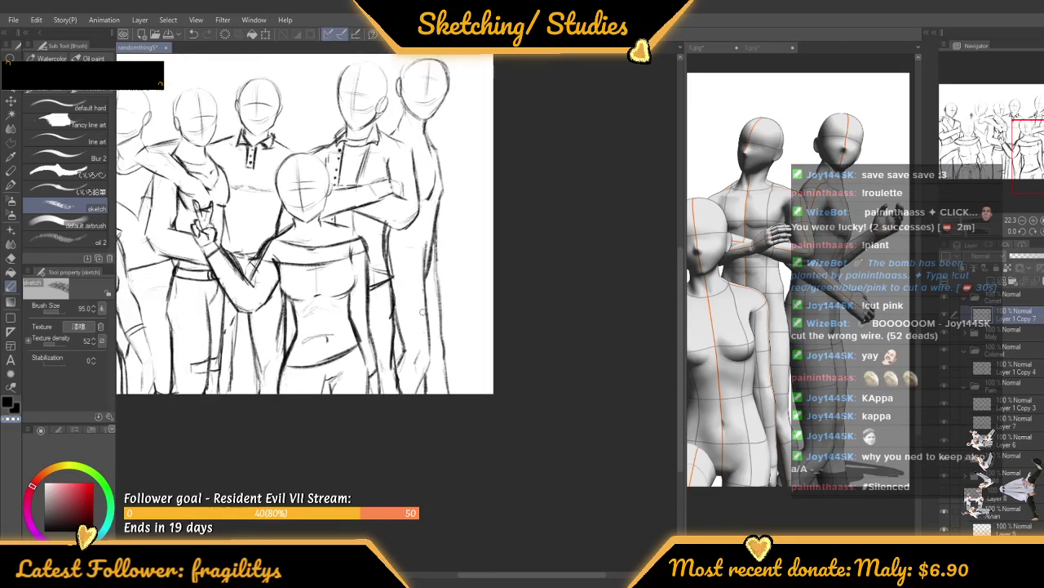
scroll(408, 196, "up", 5)
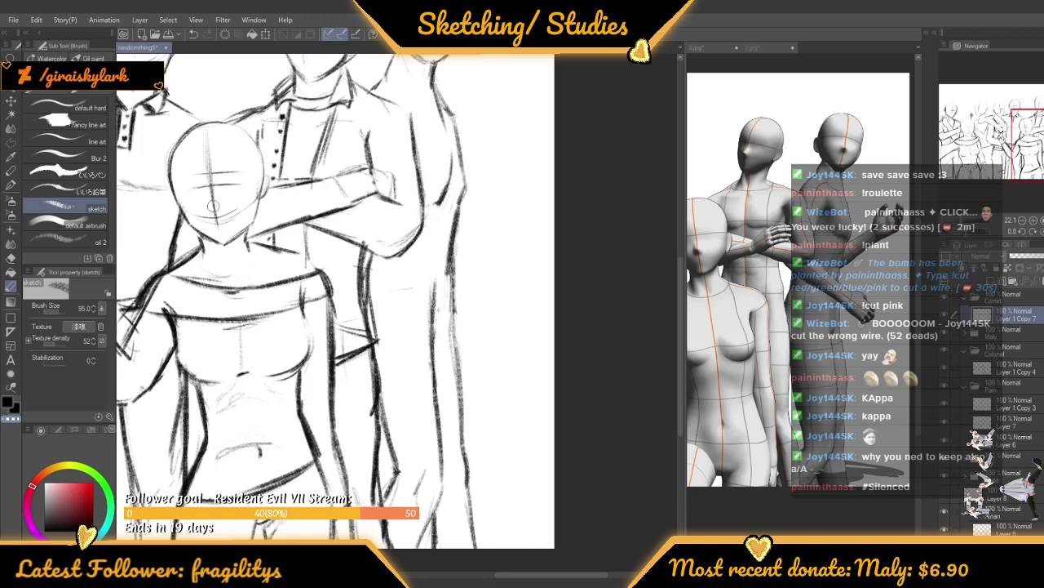
left_click(79, 522)
left_click_drag(437, 265, 434, 312)
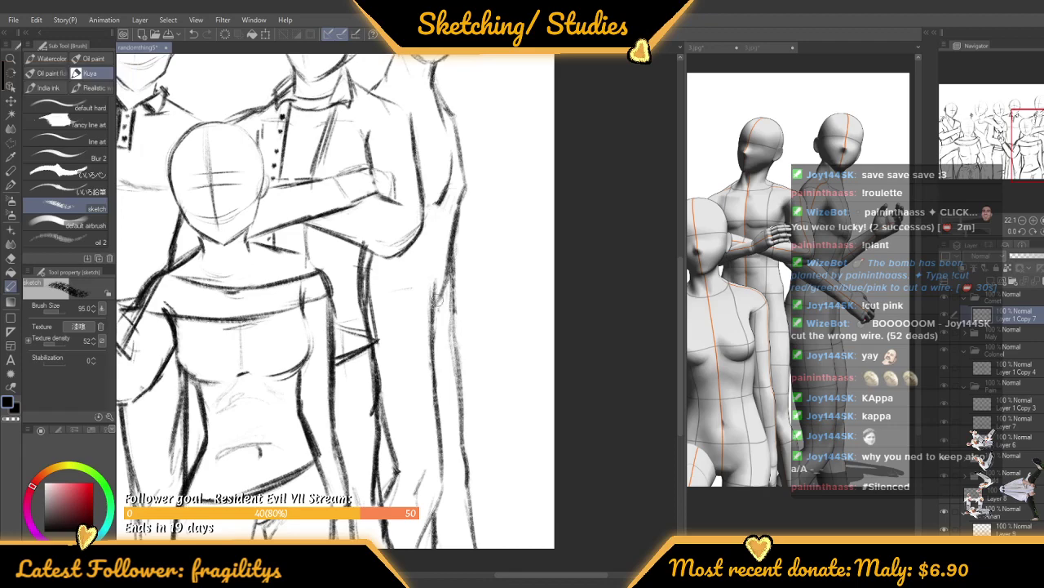
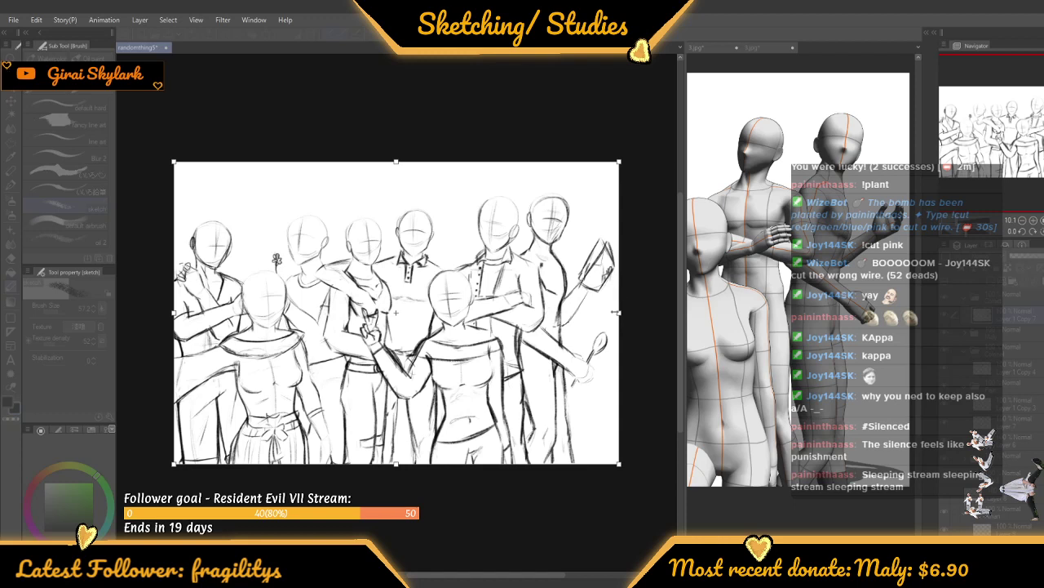
Trim the canvas slightly narrower along its right edge
left_click_drag(616, 313, 614, 308)
key("Return")
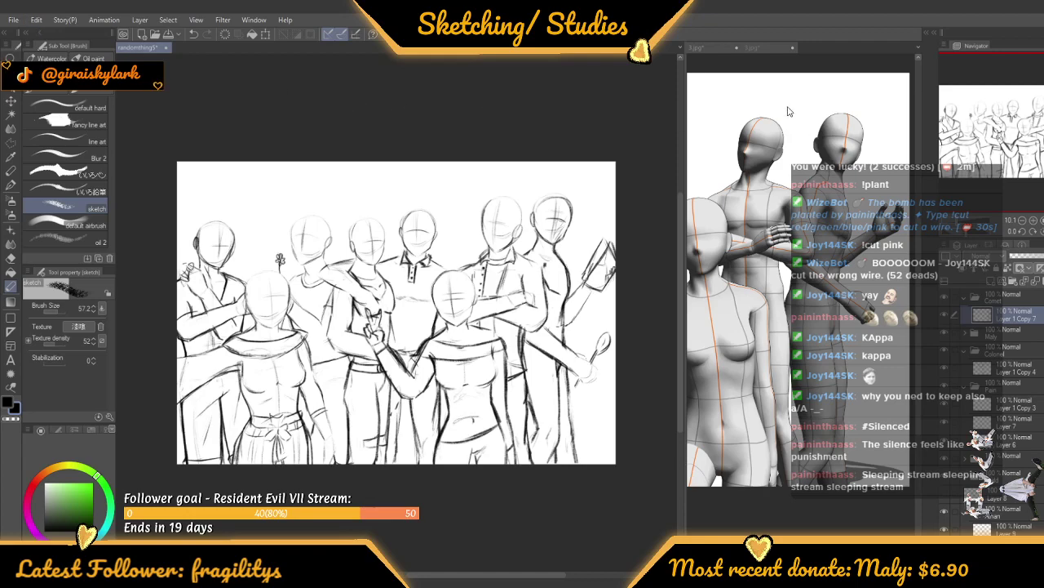
Bring up the Sims reference and sketch the neckline and shoulder edge of the rightmost figure's top
left_click(768, 48)
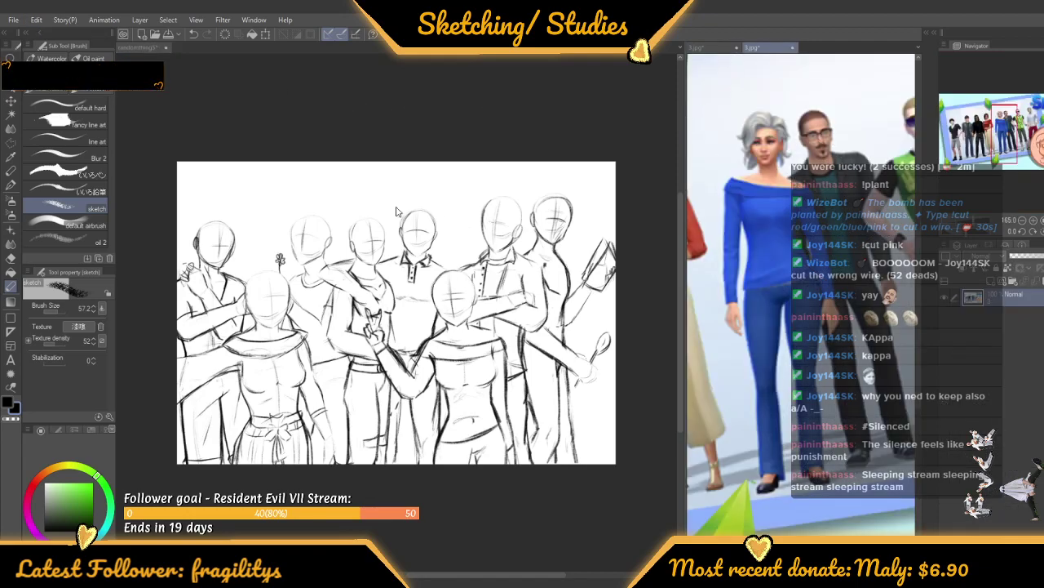
scroll(546, 272, "up", 5)
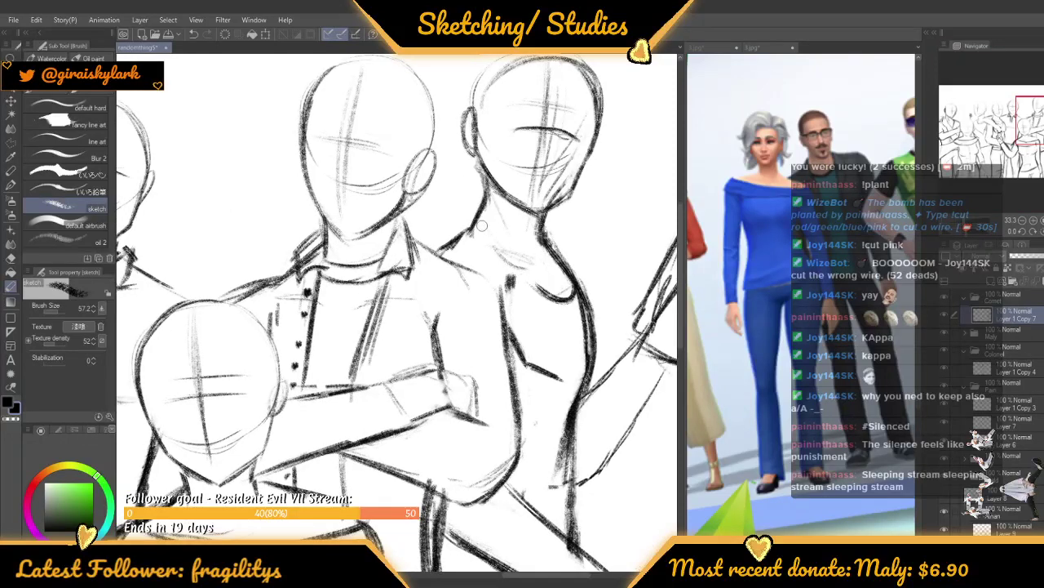
mouse_move(480, 215)
left_mouse_down()
mouse_move(532, 286)
mouse_move(470, 212)
mouse_move(481, 269)
left_mouse_up()
left_click_drag(474, 239, 485, 275)
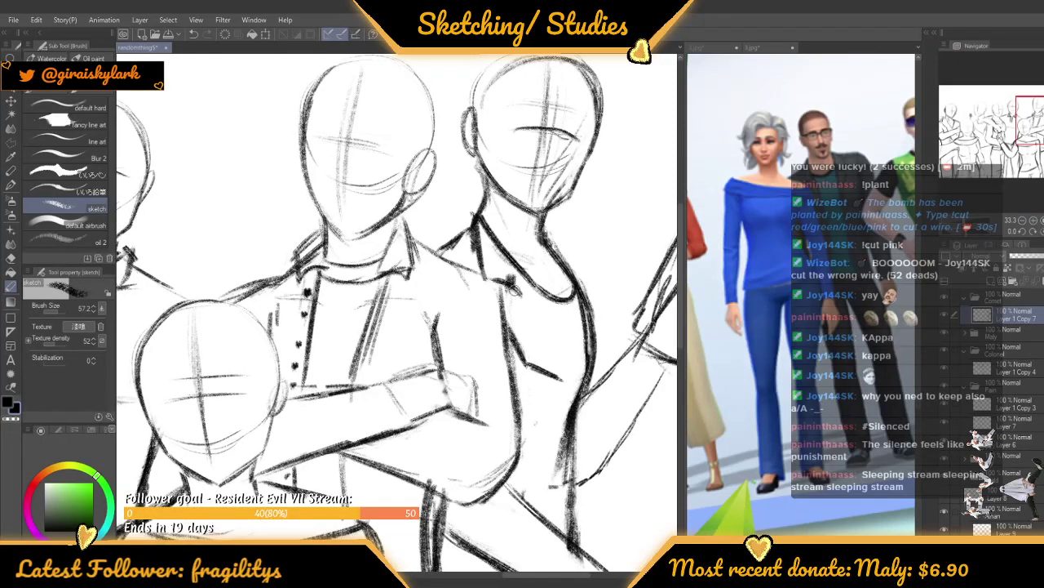
scroll(522, 295, "down", 3)
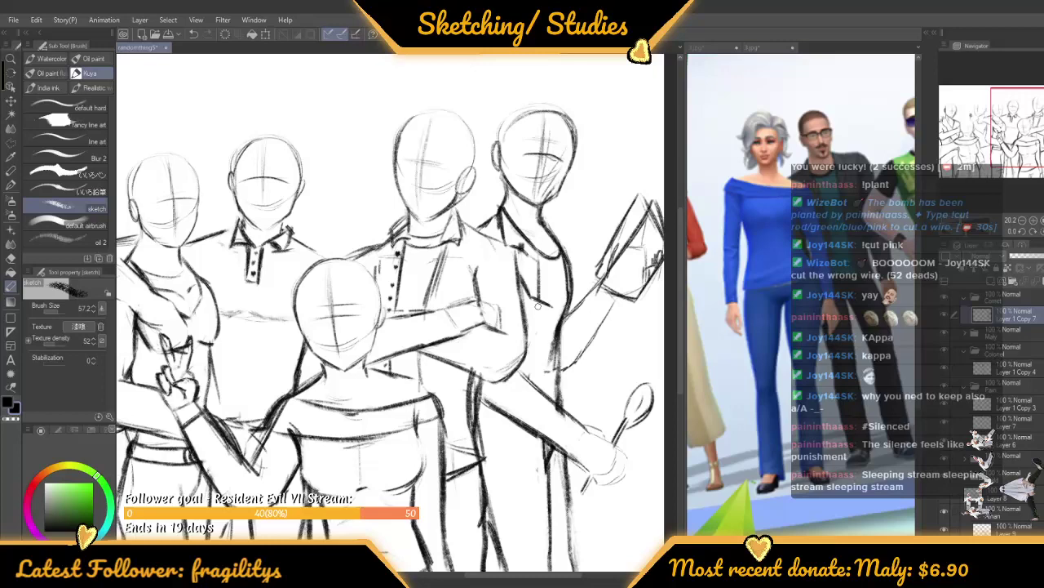
Sketch sleeve cuffs across the rightmost figure's two forearms near the wrists
scroll(538, 305, "up", 1)
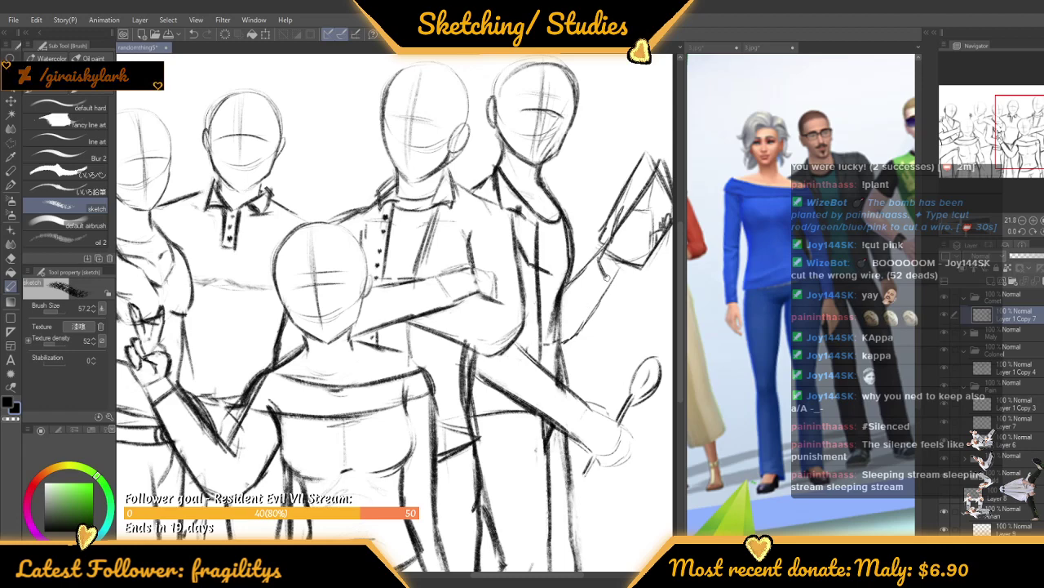
left_click_drag(565, 419, 578, 395)
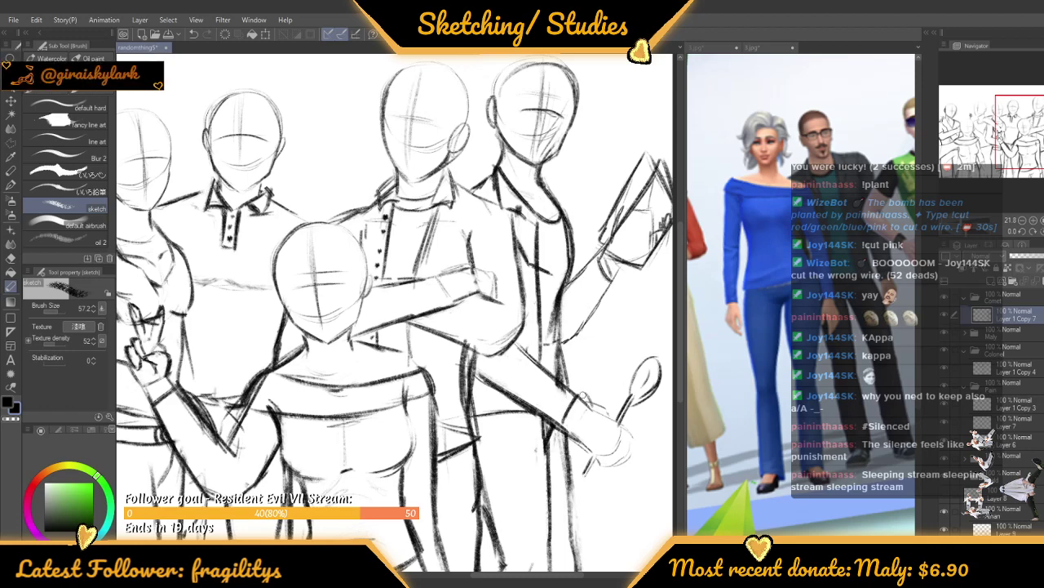
scroll(578, 395, "down", 2)
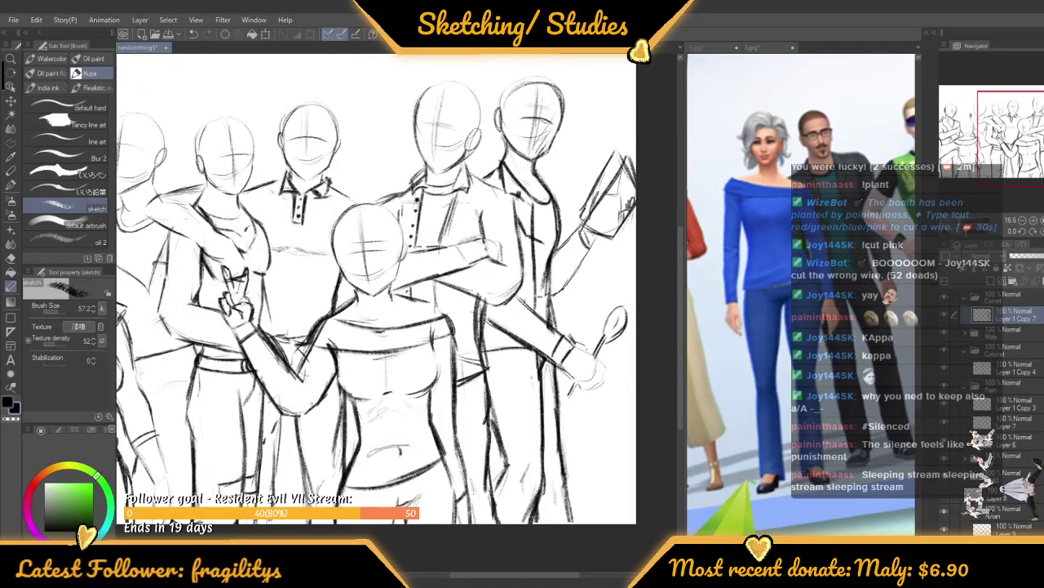
scroll(554, 362, "down", 5)
scroll(553, 361, "up", 4)
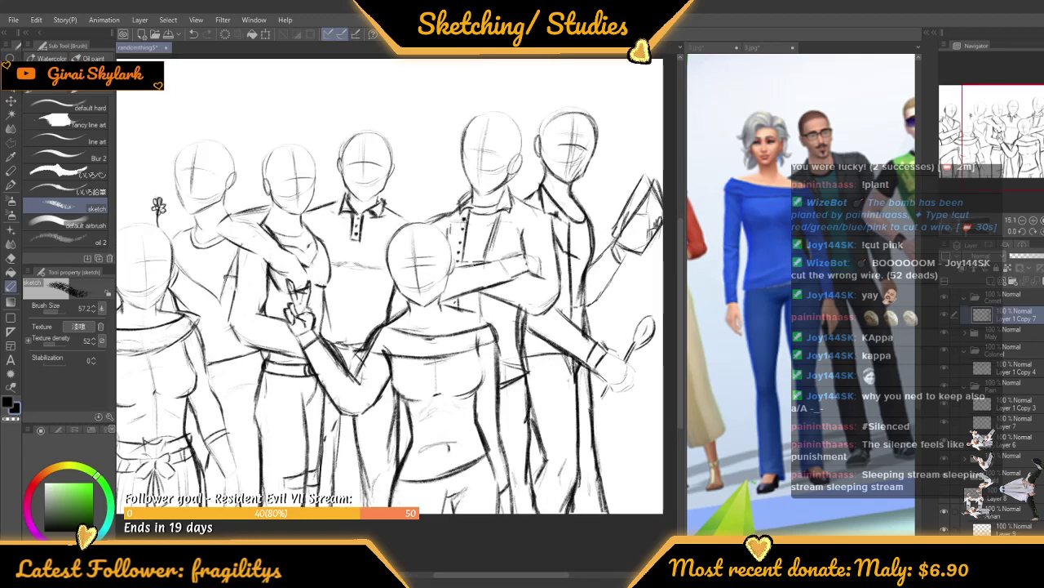
Collapse the open figure folders in the layer stack and move Layer 8 above them all
scroll(532, 359, "down", 4)
scroll(456, 323, "up", 2)
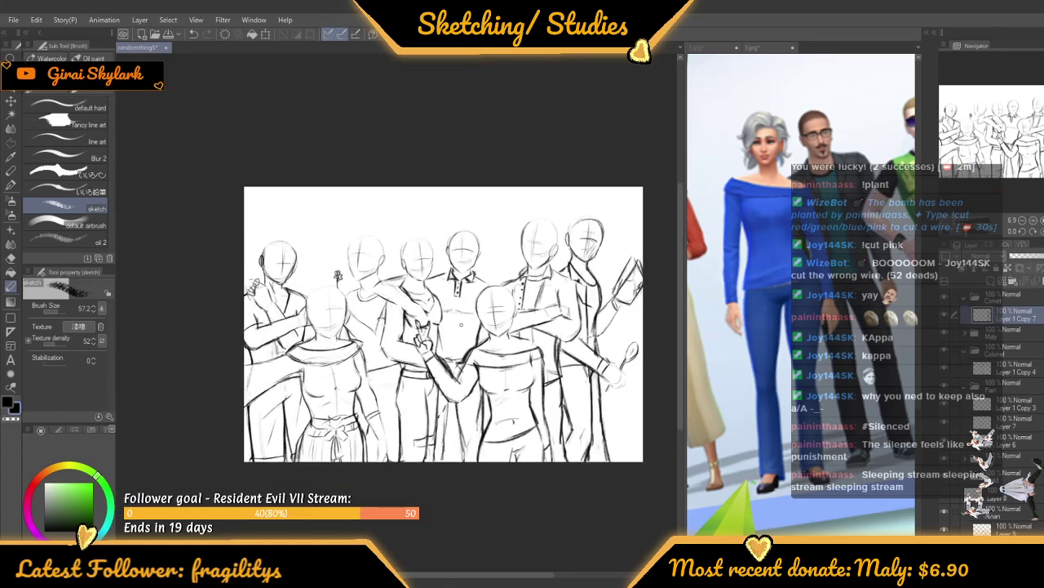
scroll(487, 333, "up", 2)
scroll(486, 332, "down", 1)
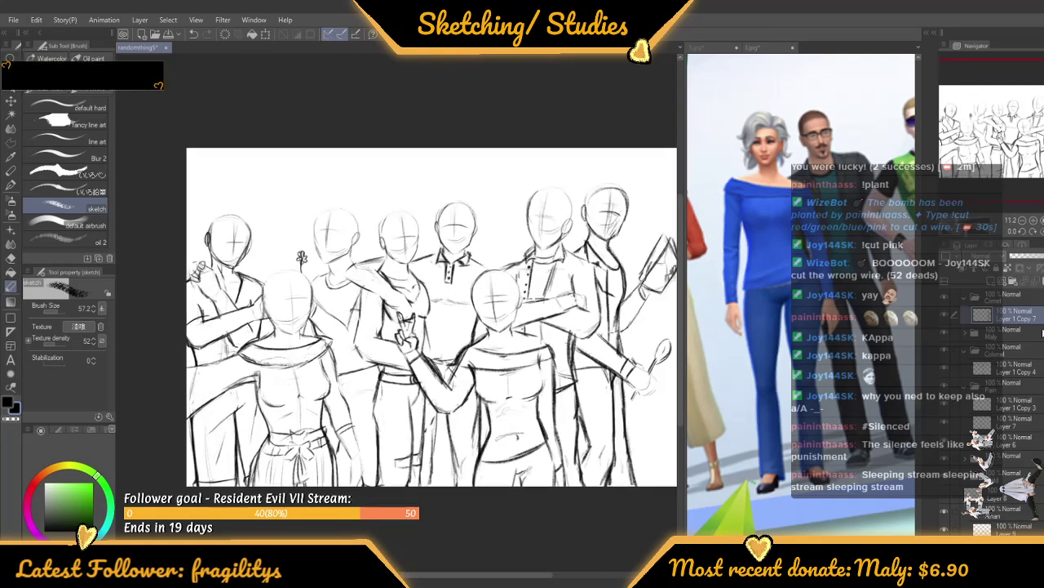
left_click(974, 301)
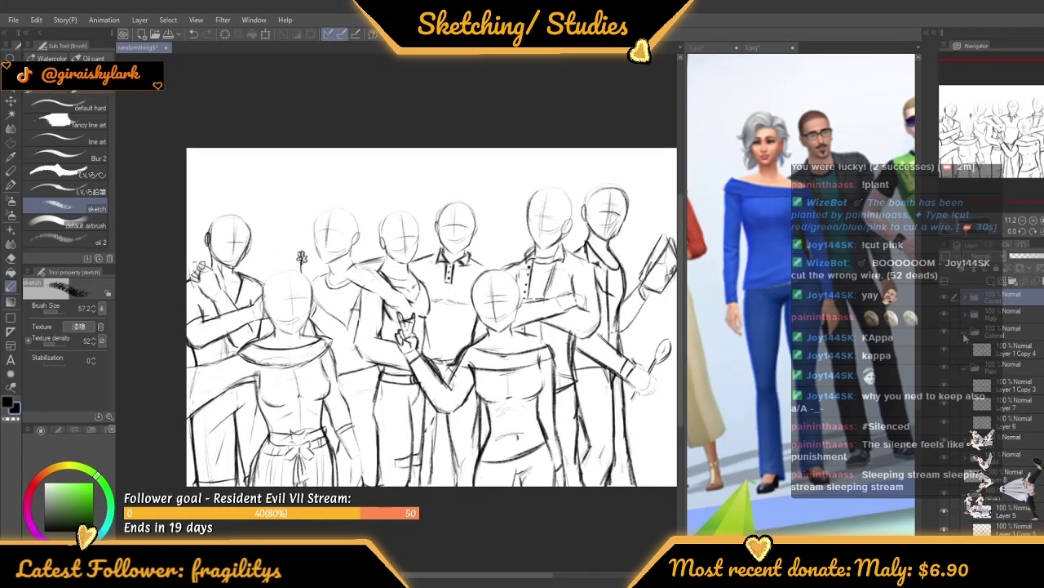
left_click(966, 334)
left_click(966, 353)
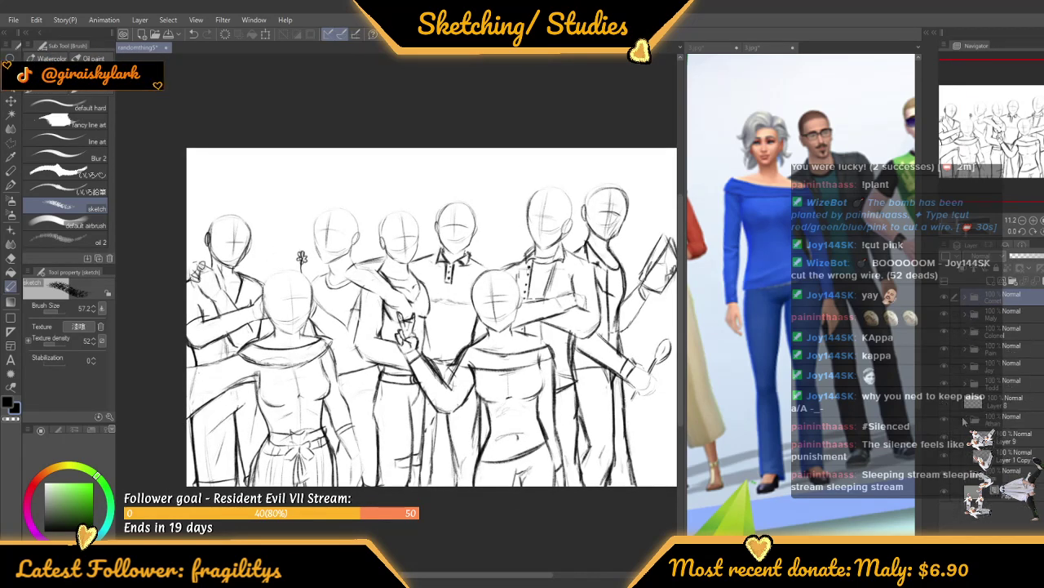
left_click(966, 416)
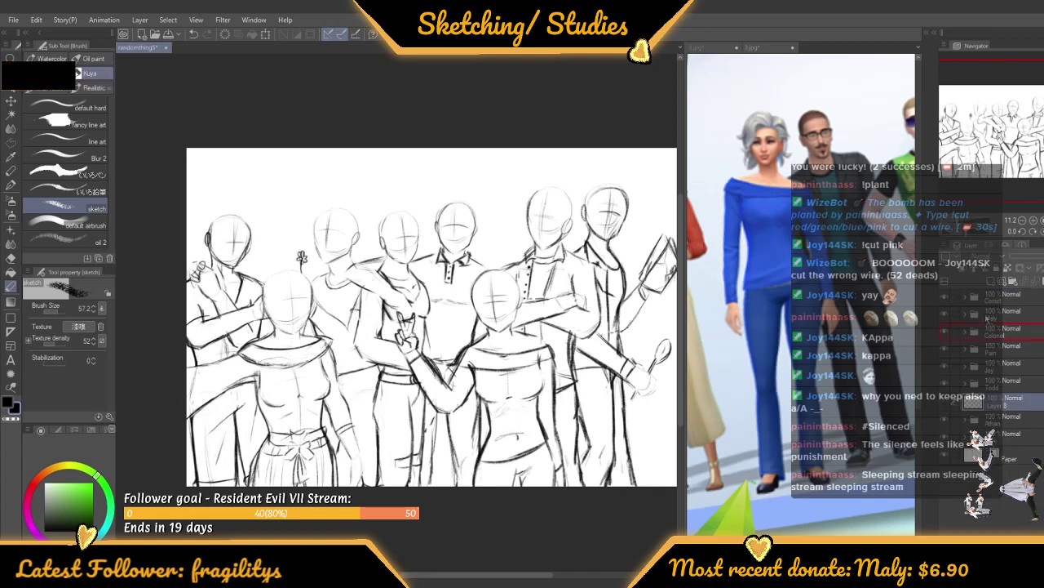
left_click_drag(990, 293, 990, 290)
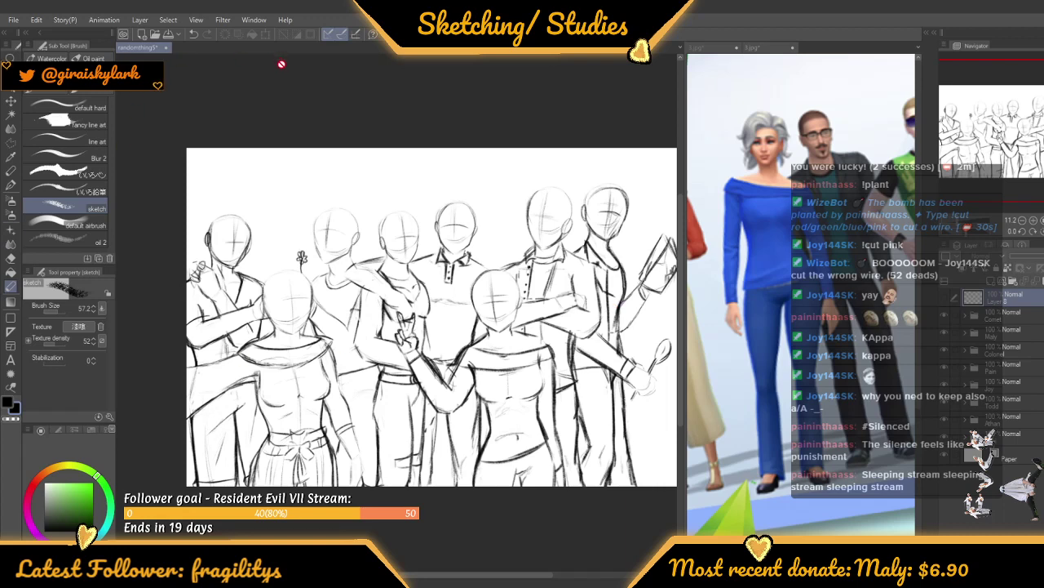
Group all the figure folders in a new folder and lower that folder's opacity to 46%
scroll(273, 91, "down", 3)
scroll(273, 143, "up", 2)
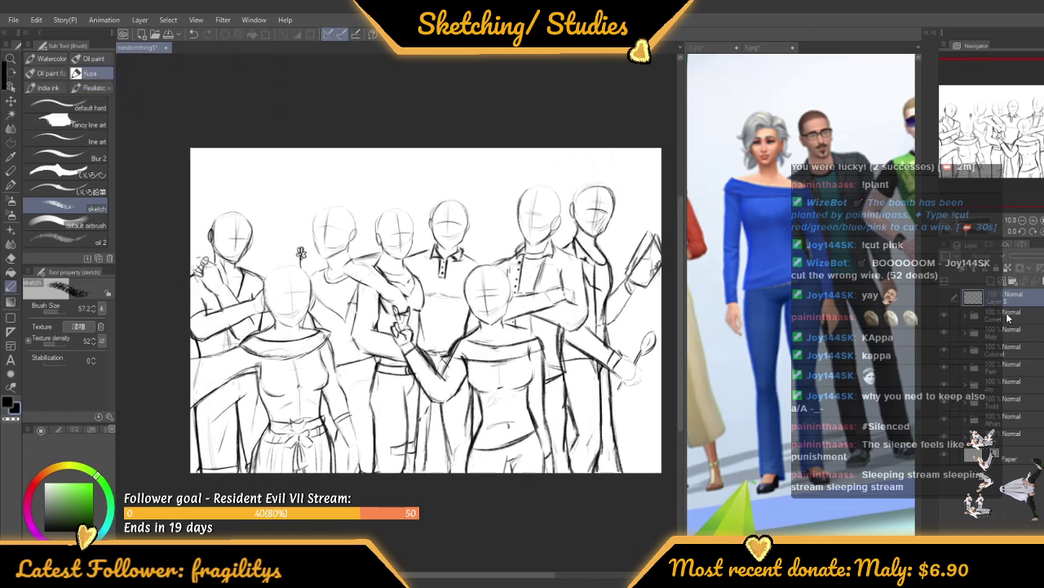
left_click(1012, 281)
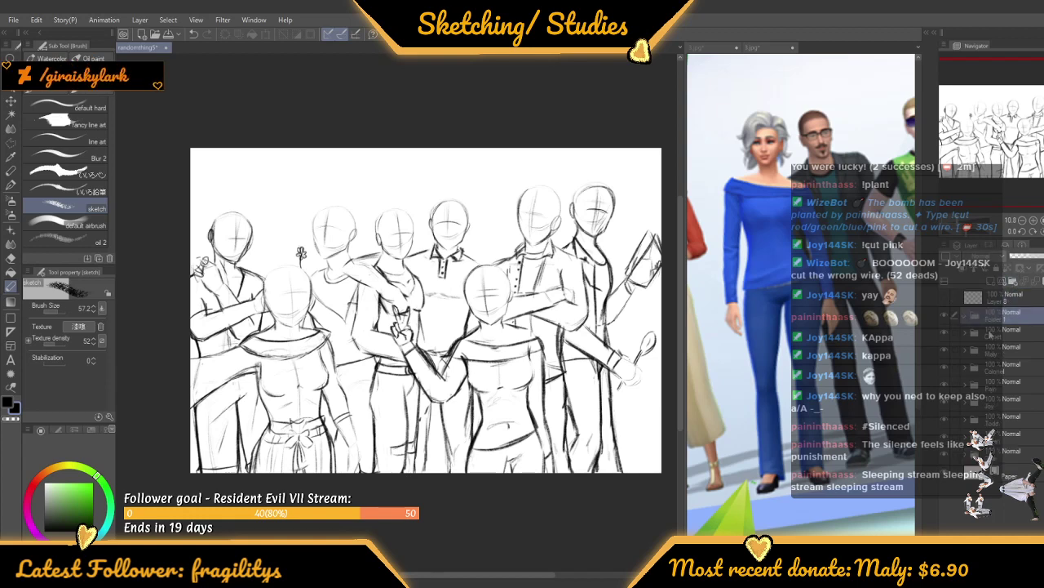
left_click(997, 332)
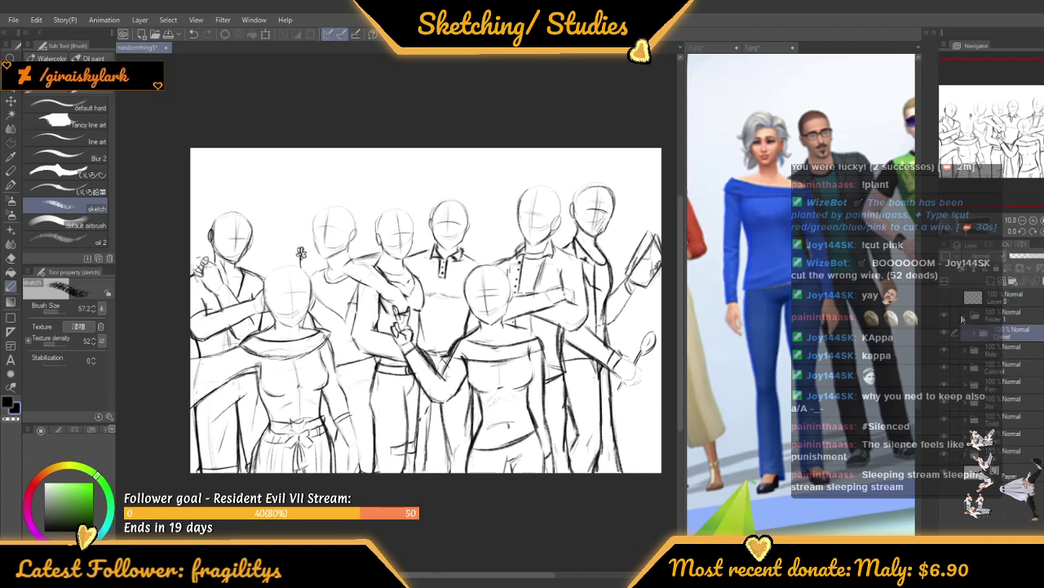
left_click(999, 349)
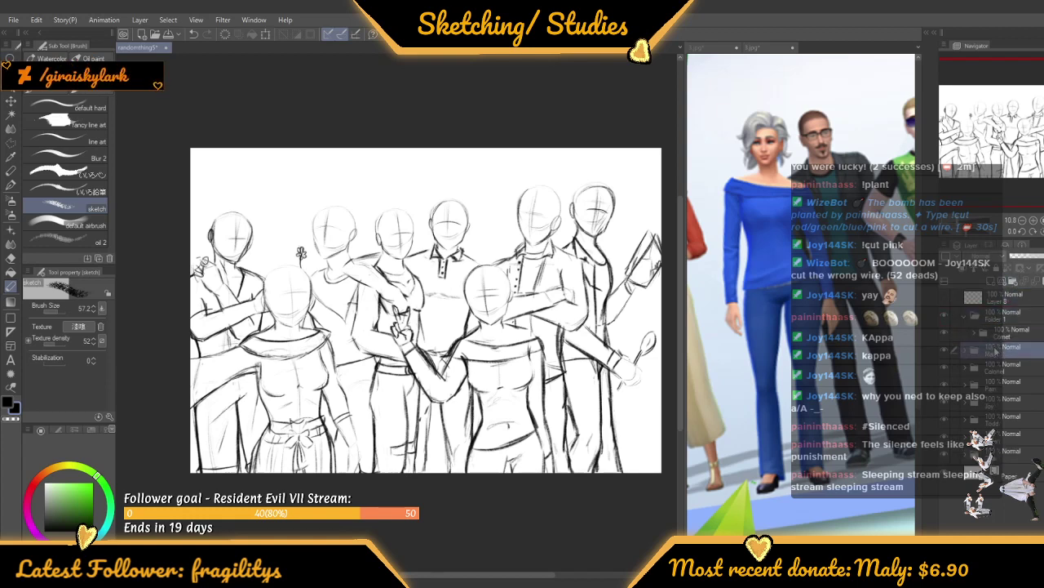
left_click(997, 450, "shift")
left_click_drag(1005, 353, 1028, 321)
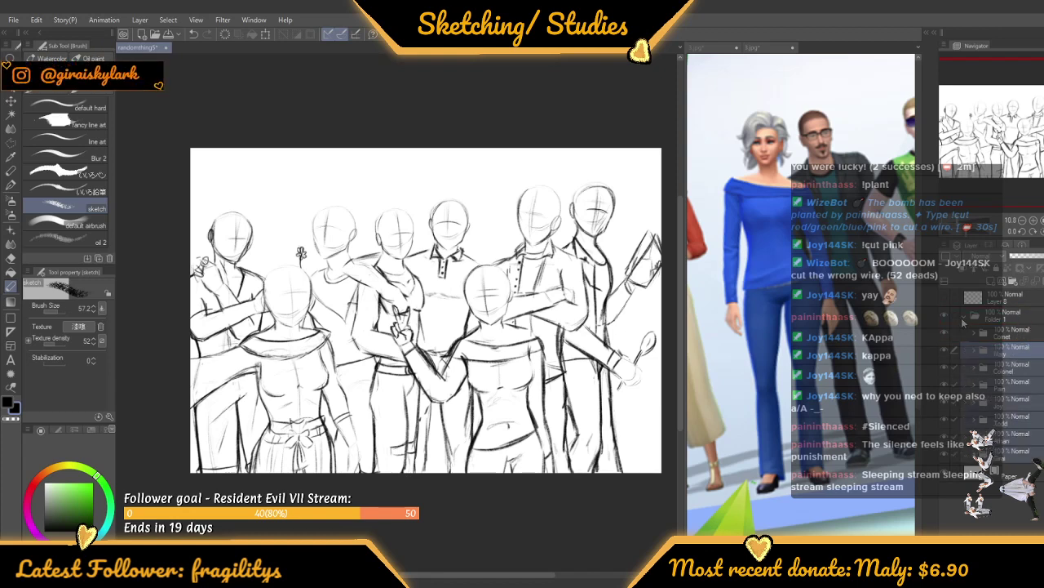
left_click(965, 319)
left_click(1033, 259)
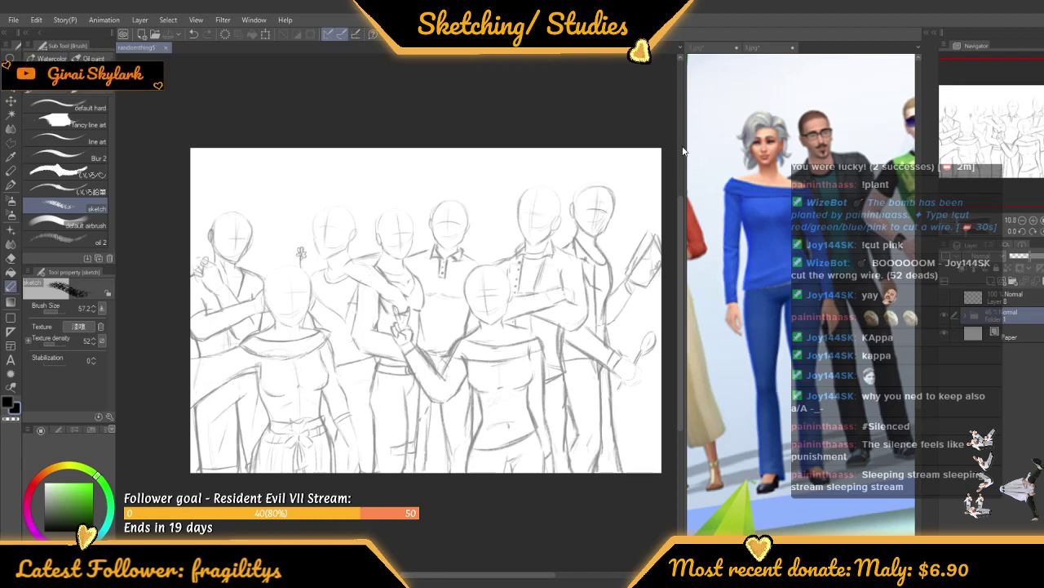
Switch the reference to the mannequin pose image and reframe it on the leftmost figures
left_click(713, 48)
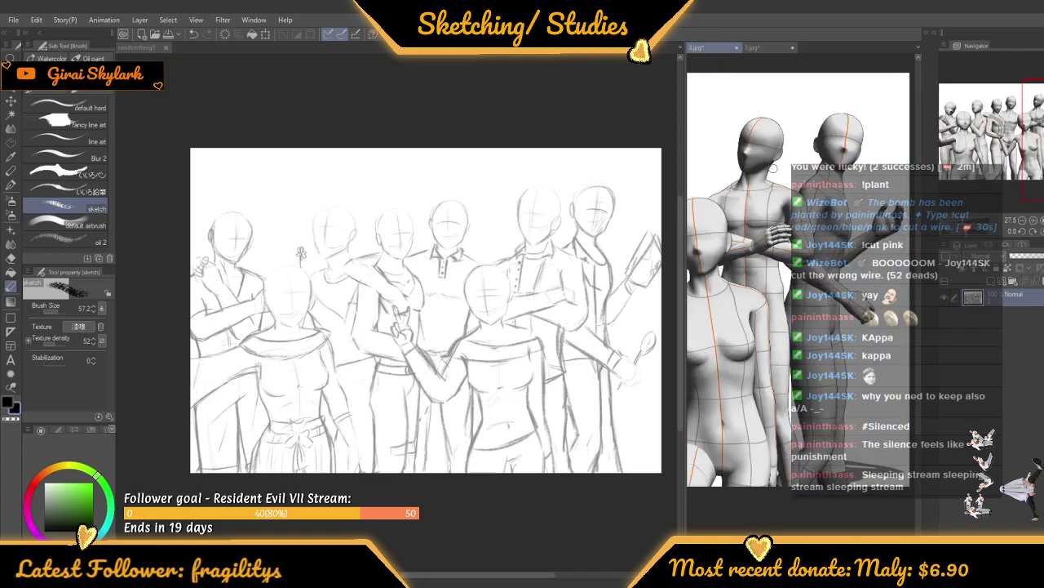
scroll(827, 283, "down", 6)
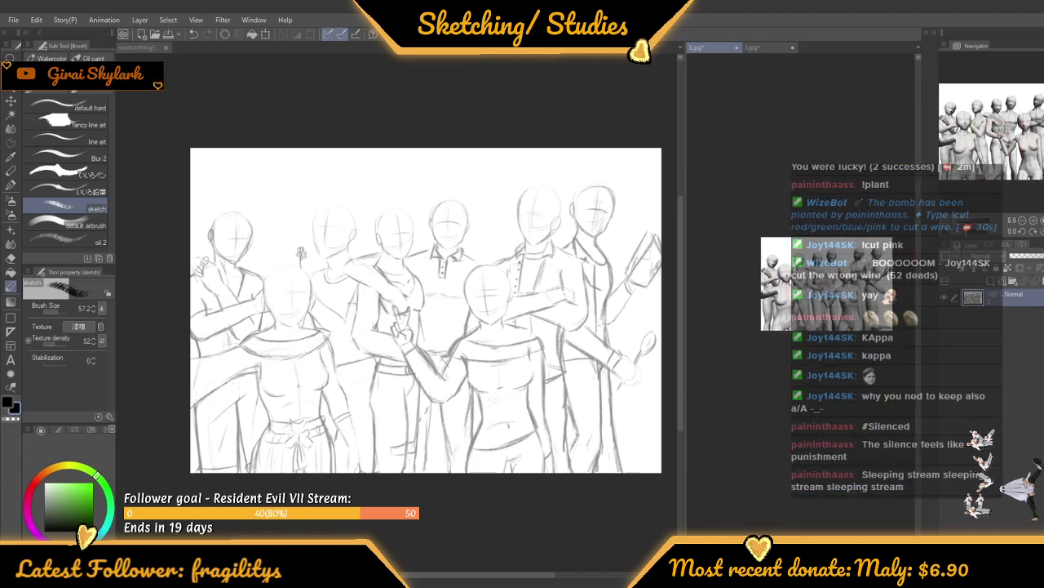
scroll(827, 283, "up", 5)
scroll(828, 284, "down", 2)
scroll(827, 283, "up", 2)
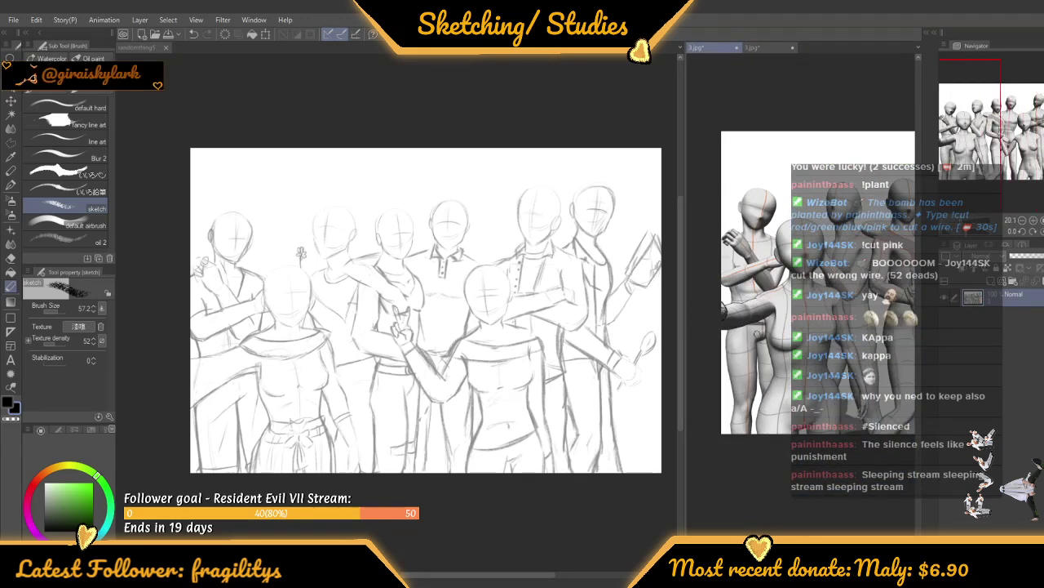
scroll(816, 277, "up", 2)
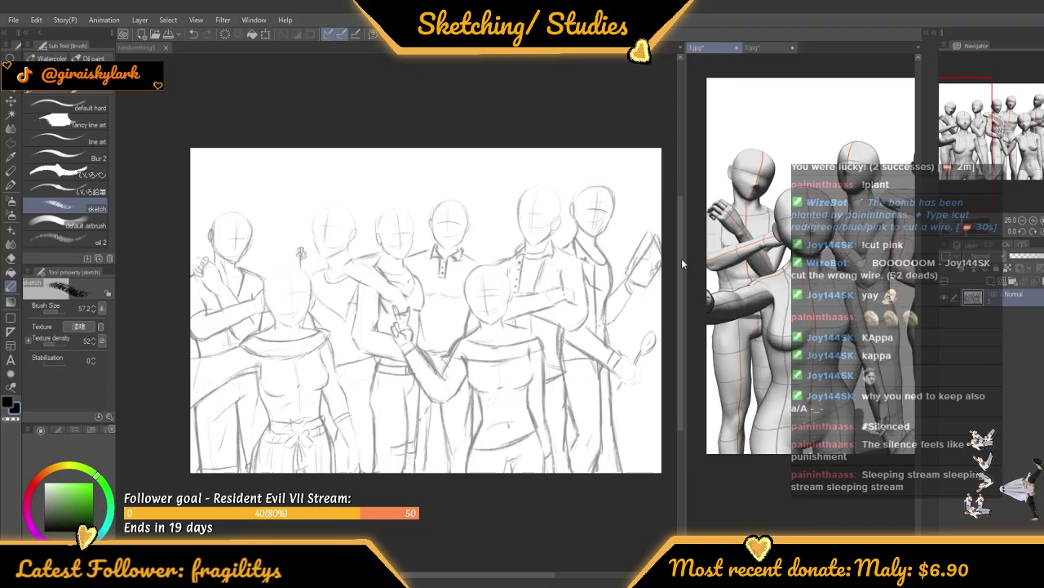
Narrow the reference view to widen the drawing area and refit the mannequin image in it
left_click_drag(686, 256, 813, 256)
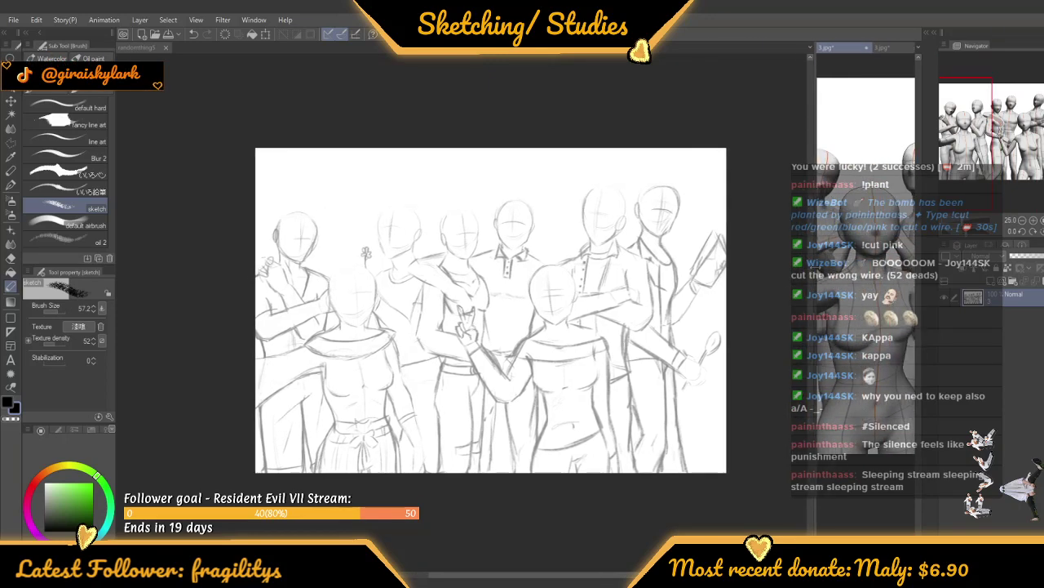
scroll(865, 310, "down", 3)
scroll(865, 262, "up", 3)
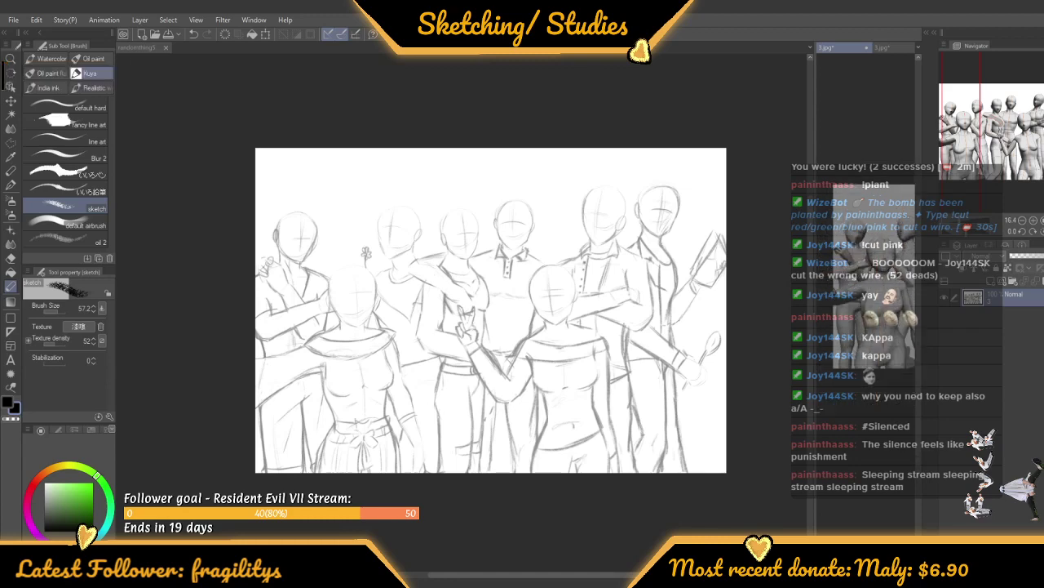
Reframe the mannequin reference on the head and upper body of the front-left figure
scroll(865, 302, "down", 4)
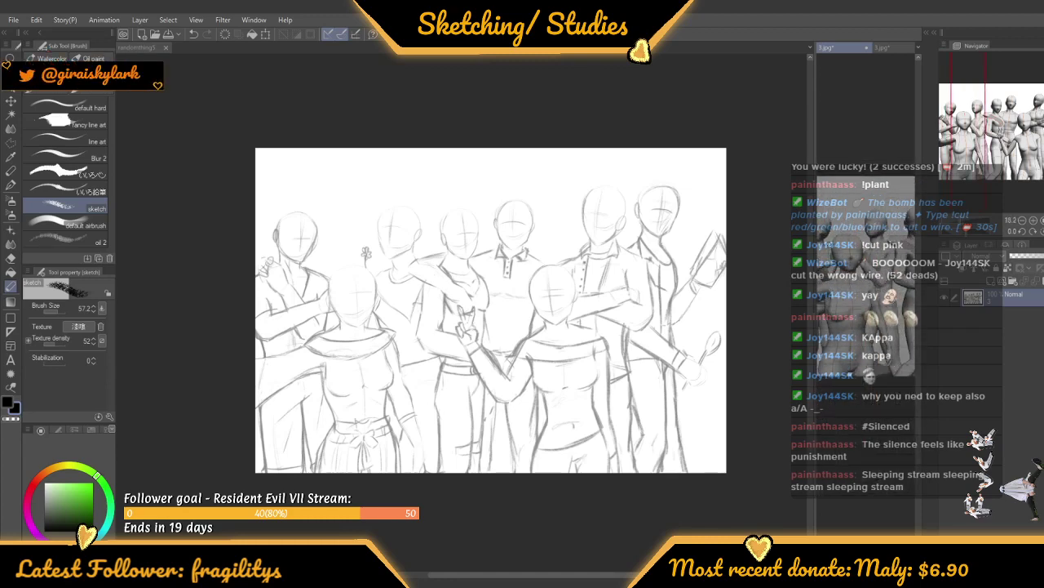
scroll(865, 303, "up", 4)
scroll(868, 265, "up", 3)
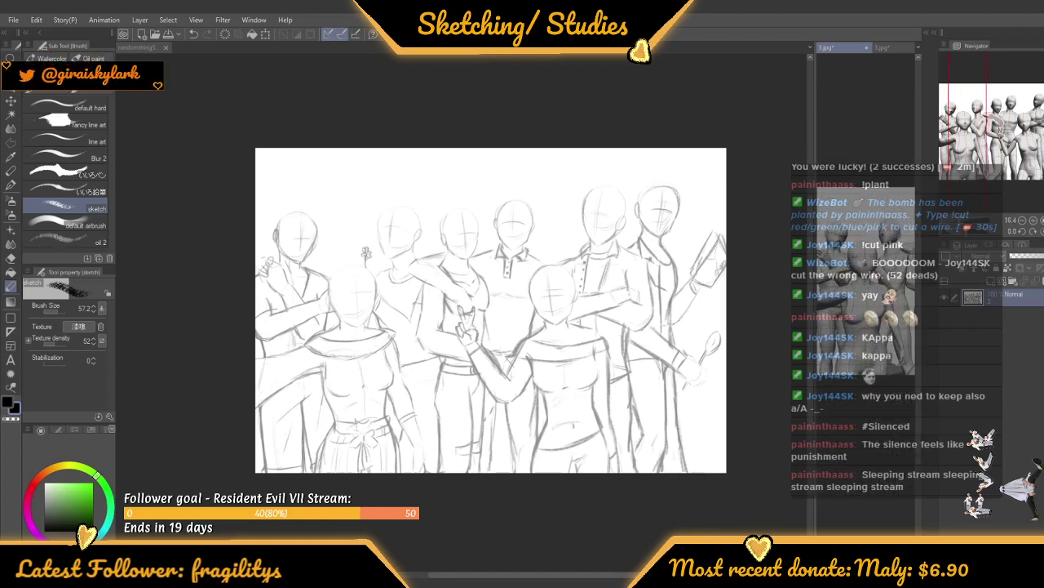
scroll(868, 266, "up", 1)
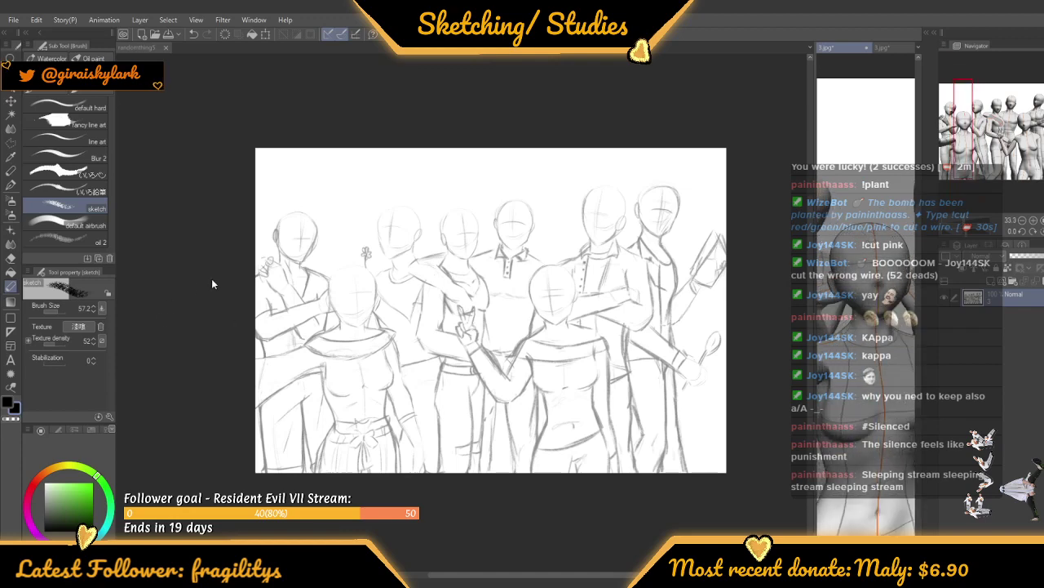
Make Layer 8 above the faded sketch folder active and visible, and choose the line art brush from the Kuya group
scroll(342, 324, "up", 3)
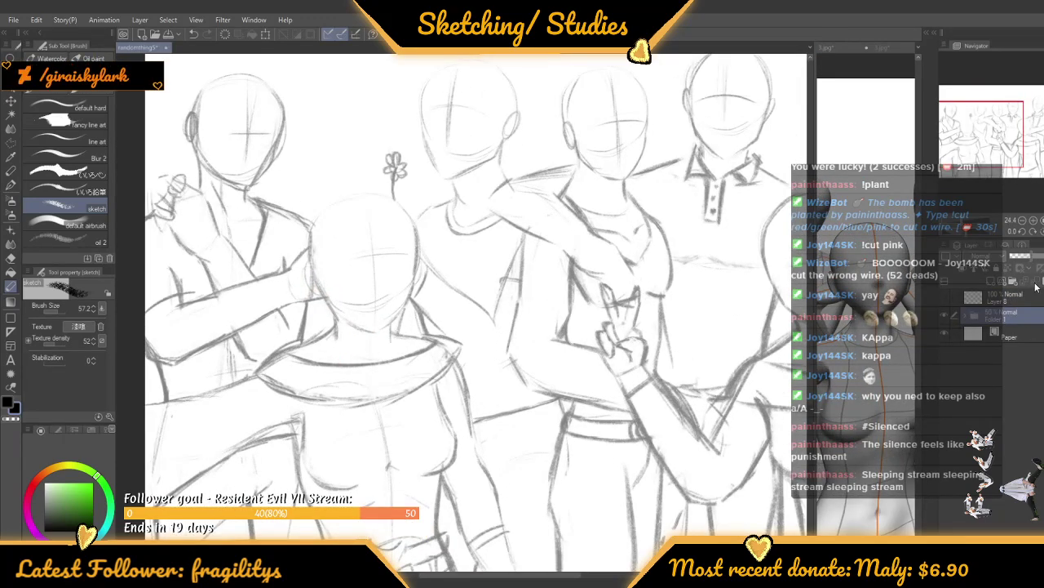
left_click(1005, 297)
scroll(269, 278, "up", 3)
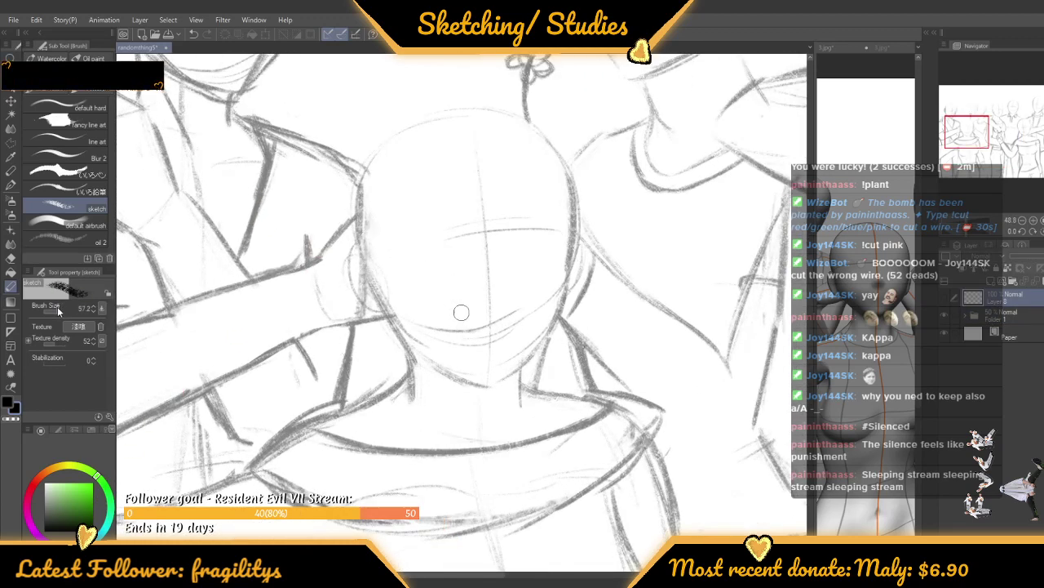
left_click(10, 271)
left_click(11, 304)
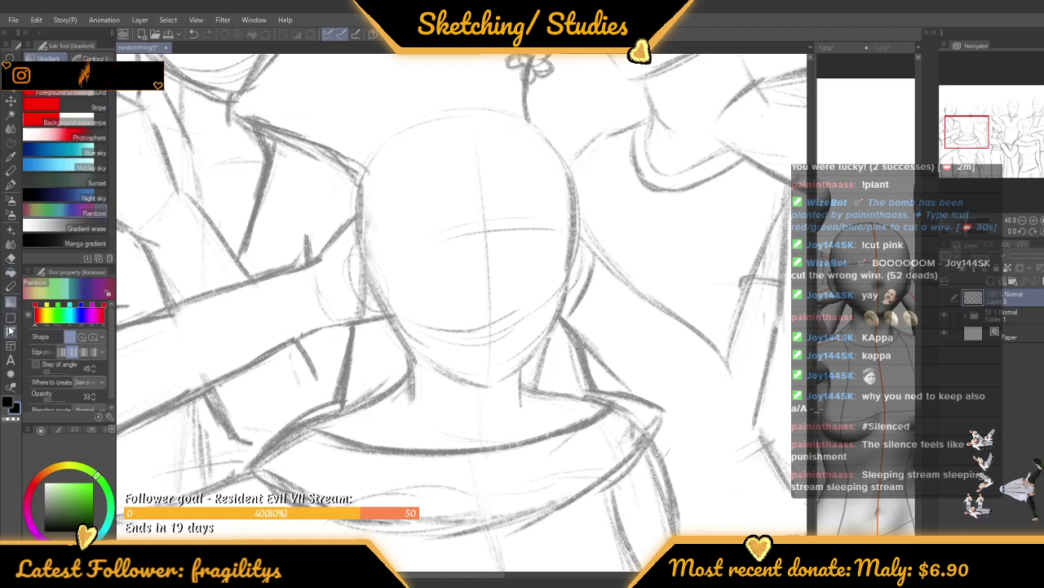
left_click(11, 286)
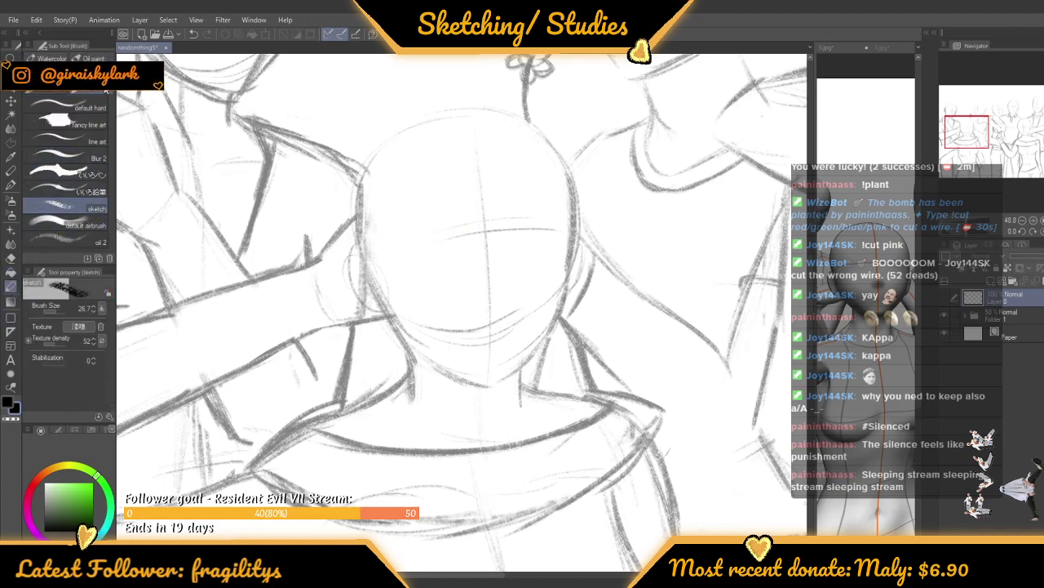
left_click(91, 87)
left_click(96, 60)
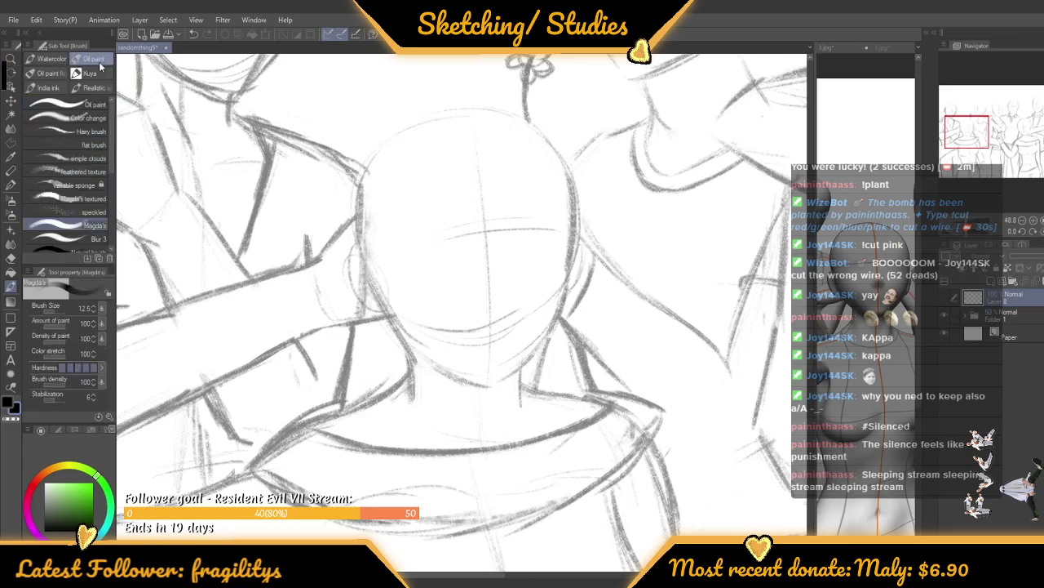
left_click(91, 74)
scroll(508, 270, "down", 1)
scroll(587, 242, "up", 2)
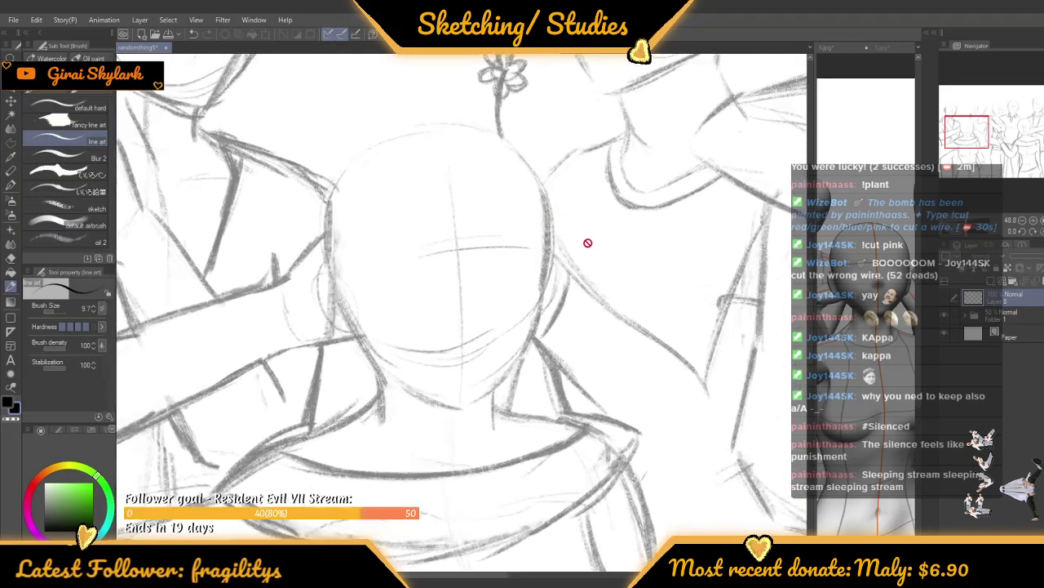
left_click(944, 297)
Draw small nostril marks for the nose on the centre line of the front-left figure's face
scroll(391, 285, "up", 2)
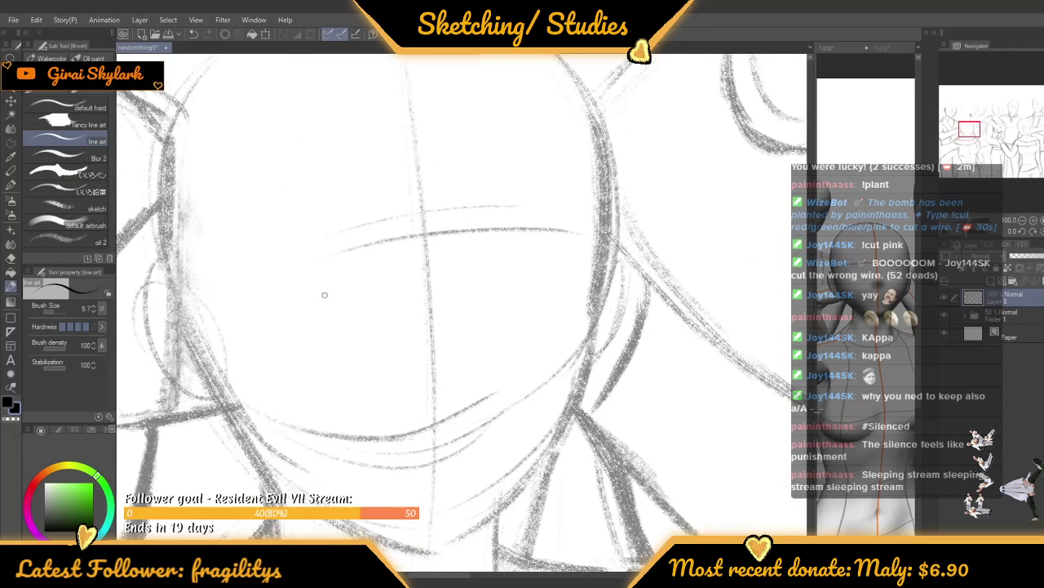
scroll(324, 296, "down", 3)
scroll(387, 236, "up", 1)
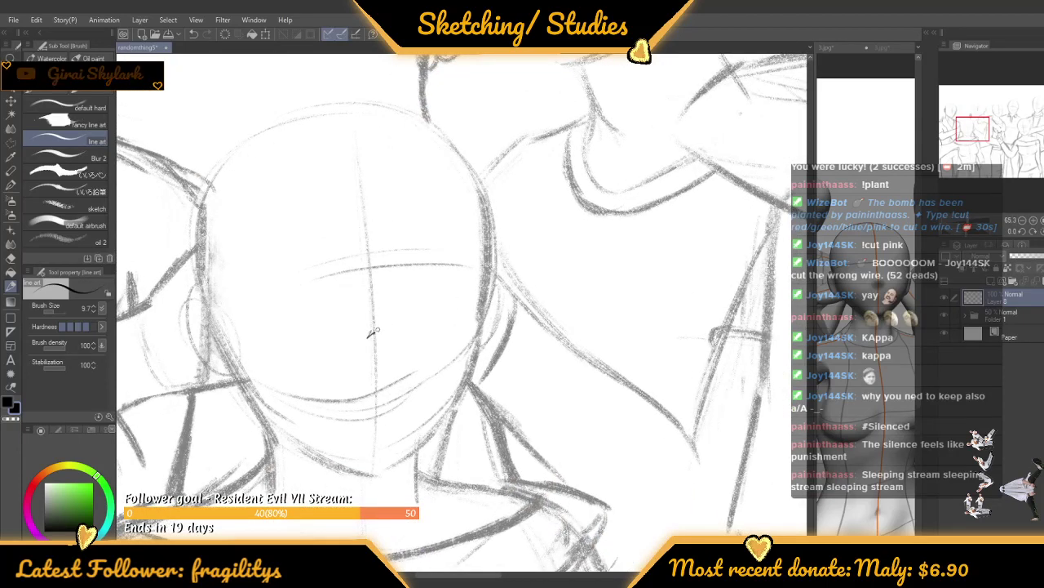
scroll(371, 330, "up", 2)
scroll(380, 336, "down", 1)
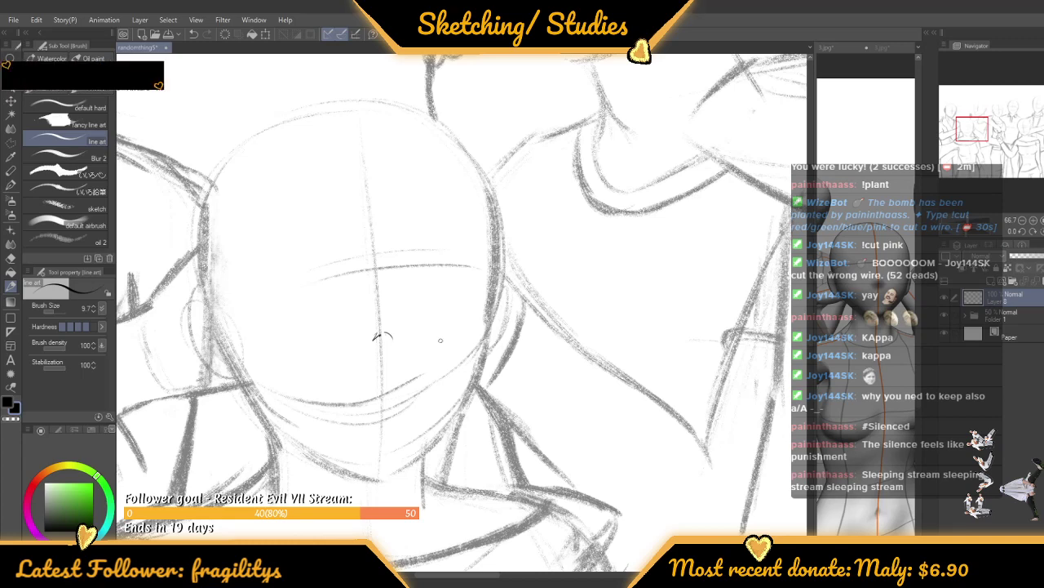
Draw the outline of the left eye just below the eye guideline on the front-left figure's face
scroll(382, 337, "up", 3)
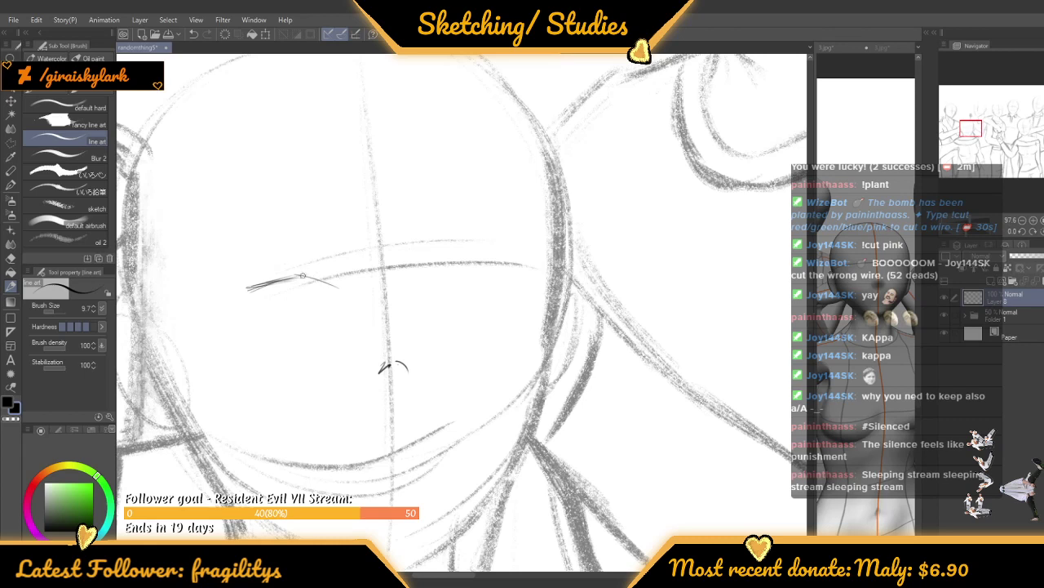
mouse_move(244, 299)
left_mouse_down()
mouse_move(245, 311)
mouse_move(288, 322)
mouse_move(330, 310)
mouse_move(296, 321)
mouse_move(320, 312)
left_mouse_up()
scroll(308, 233, "down", 2)
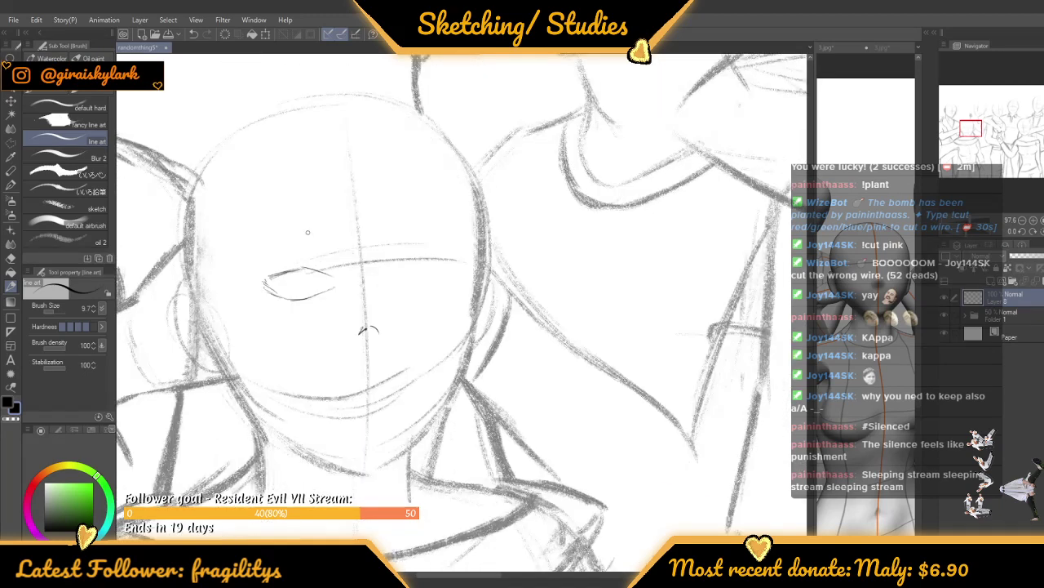
Enclose the left eye in a polyline selection, shift it slightly outward and down with a transform, and deselect
scroll(307, 237, "up", 1)
key("m")
left_click(232, 244)
left_click(380, 253)
left_click(370, 323)
left_click(274, 353)
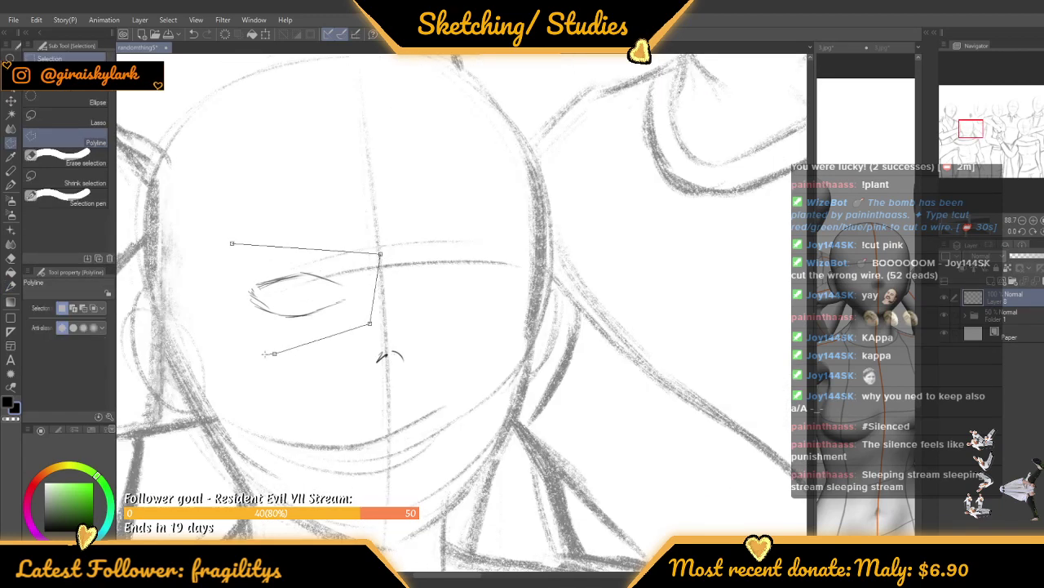
left_click(234, 341)
left_click(222, 269)
left_click(232, 245)
key("ctrl+t")
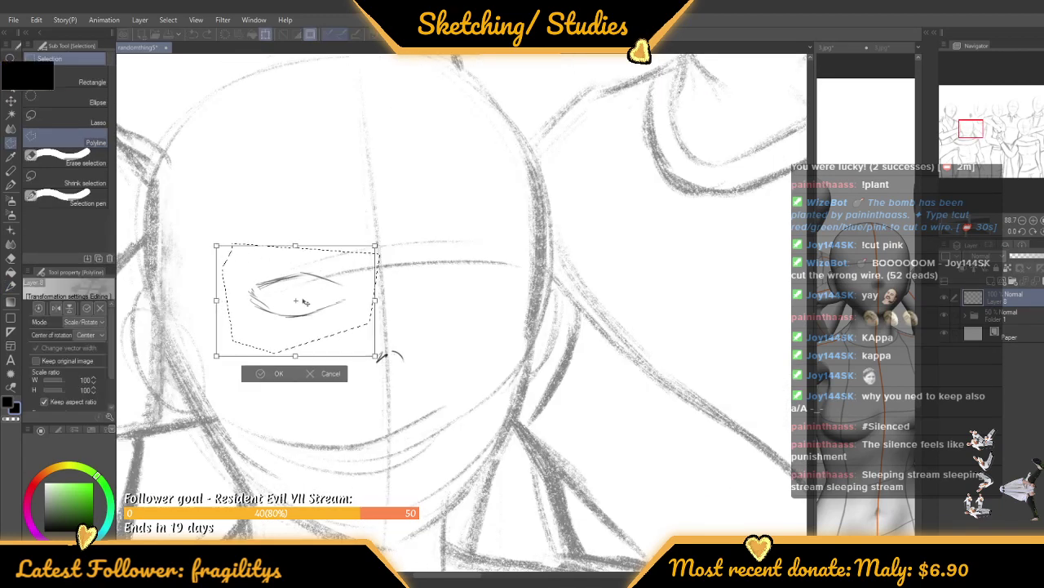
left_click_drag(316, 299, 300, 303)
key("Return")
key("ctrl+d")
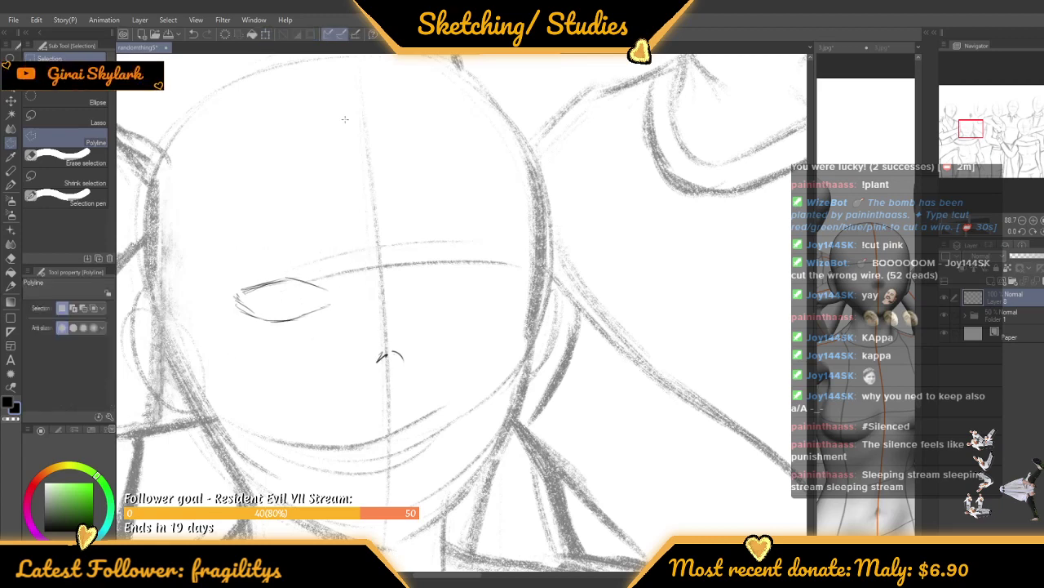
Draw the matching right eye's upper lid, lower lid and outer corner with the line art brush
scroll(312, 235, "up", 1)
key("p")
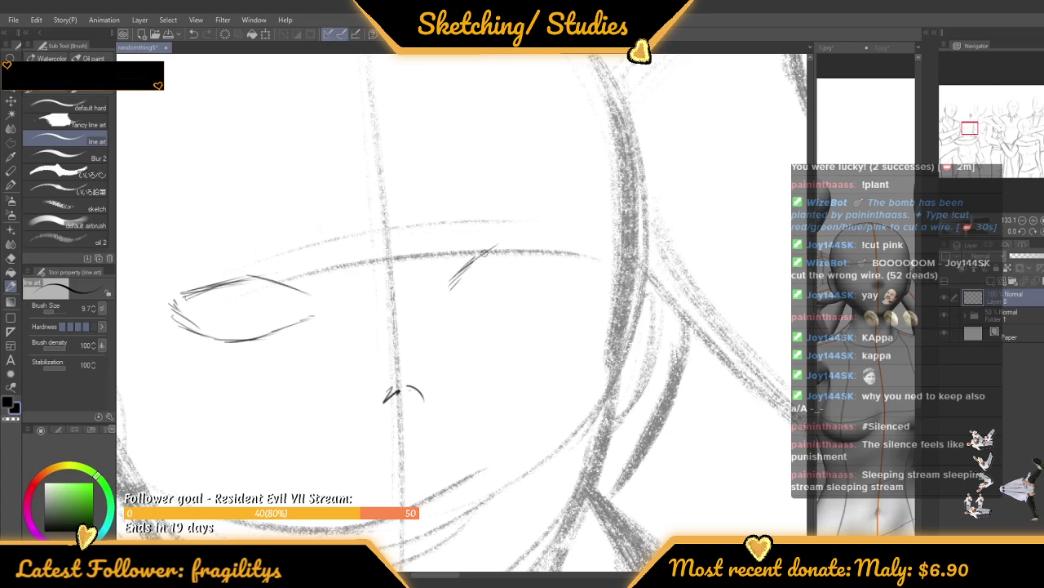
left_click_drag(475, 259, 583, 243)
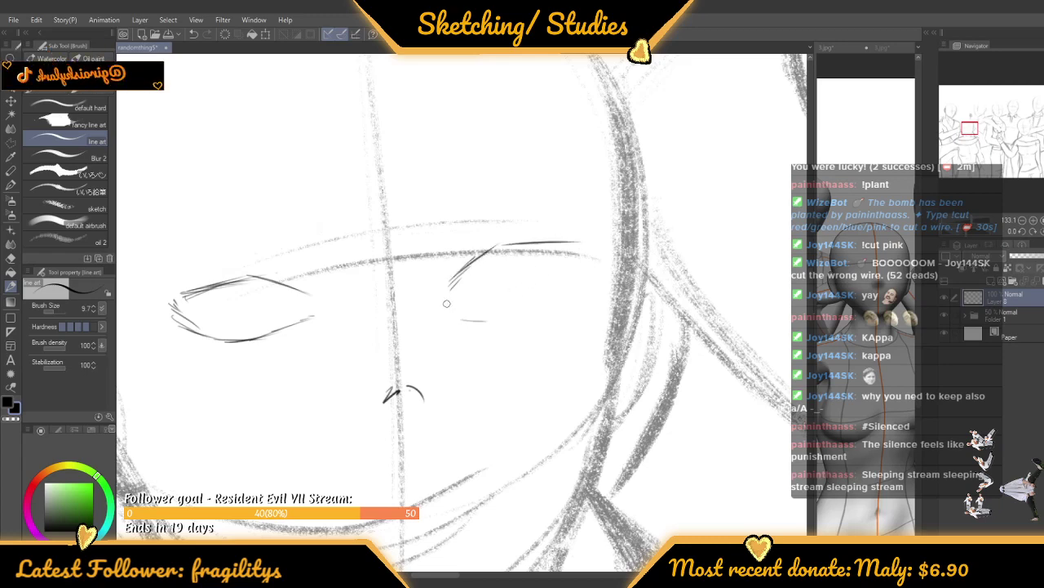
left_click_drag(448, 306, 494, 313)
scroll(575, 263, "down", 3)
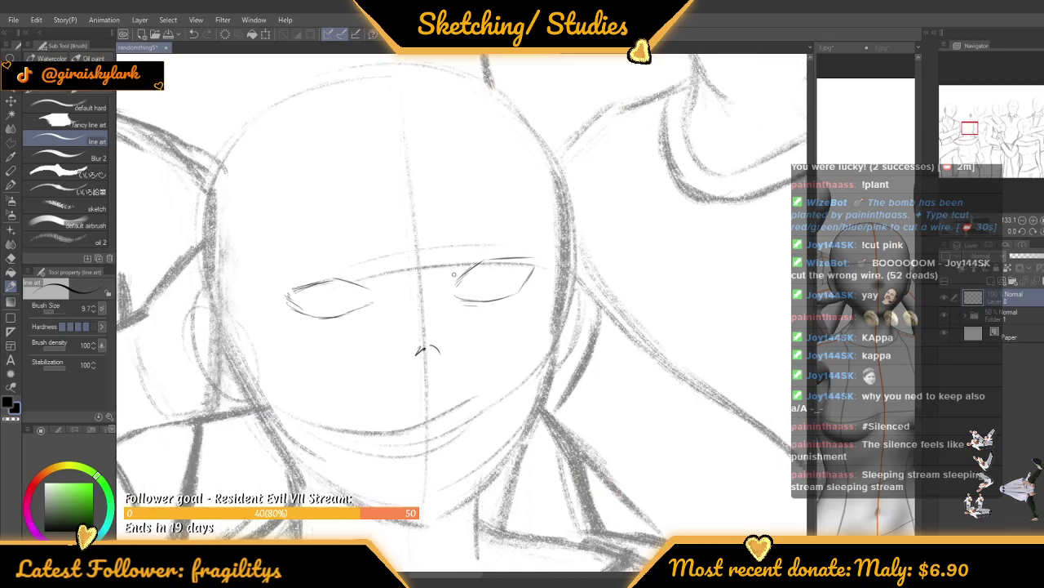
Thicken the upper lid lines of both eyes with heavier, tapered strokes
scroll(437, 239, "up", 2)
scroll(436, 238, "up", 3)
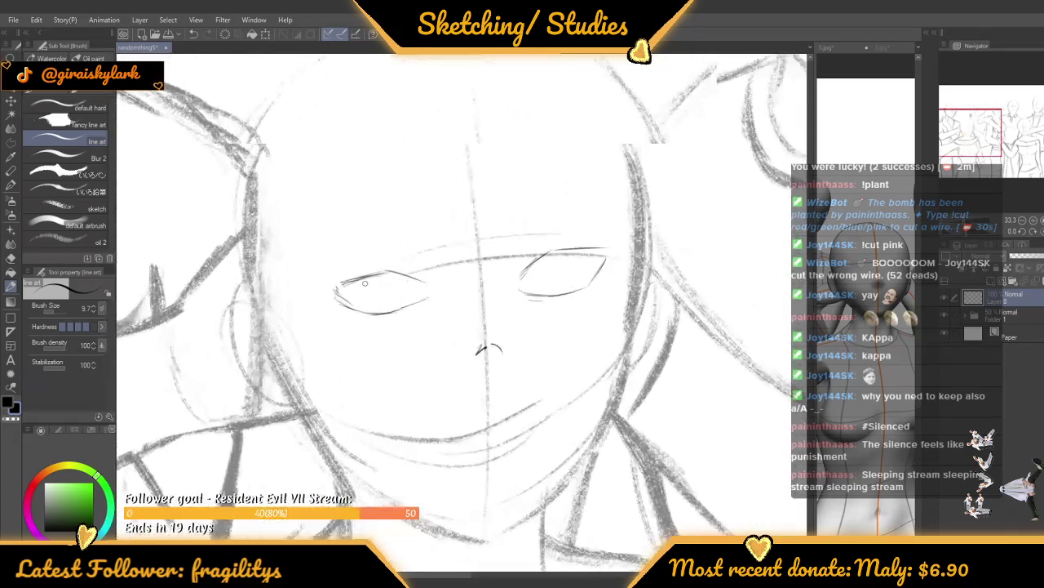
scroll(385, 251, "up", 2)
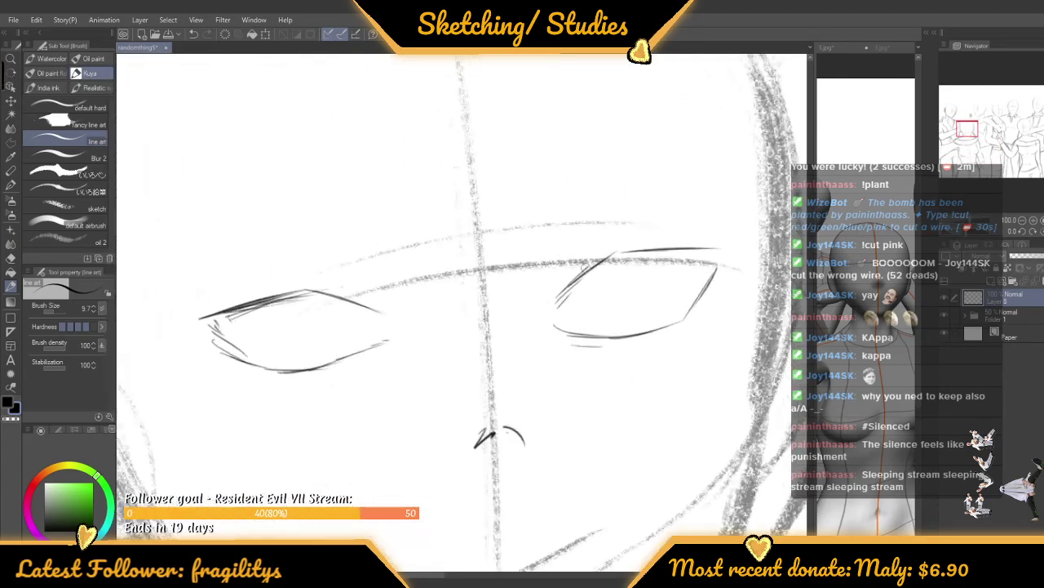
left_click_drag(546, 302, 614, 258)
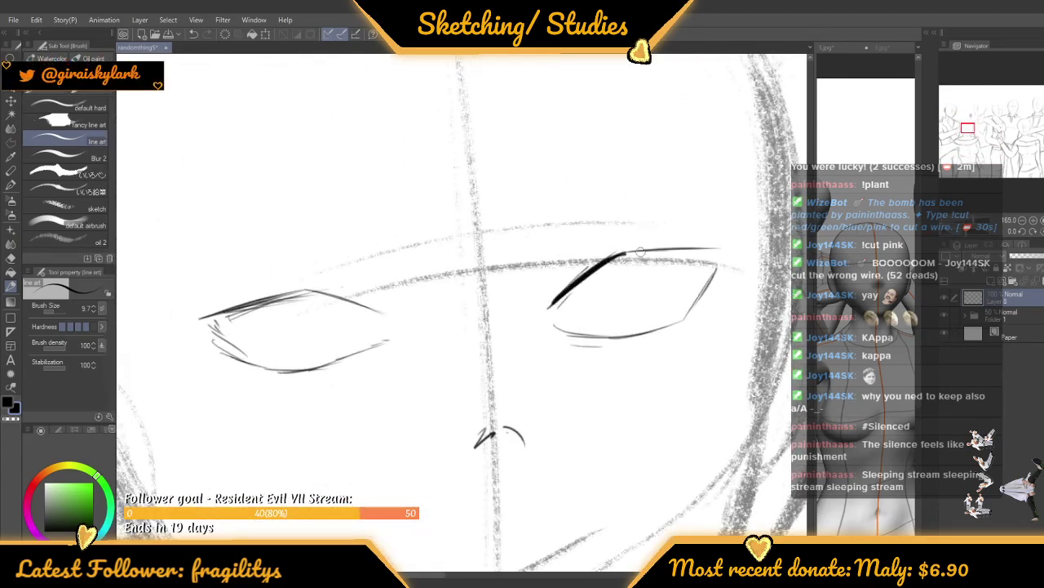
left_click_drag(706, 246, 722, 243)
scroll(290, 285, "down", 1)
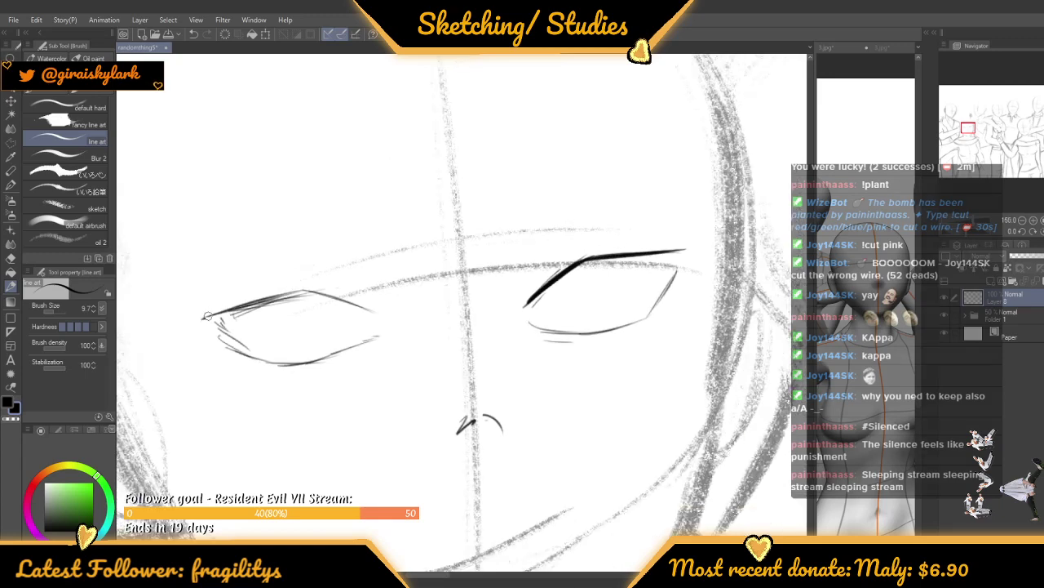
scroll(259, 291, "up", 1)
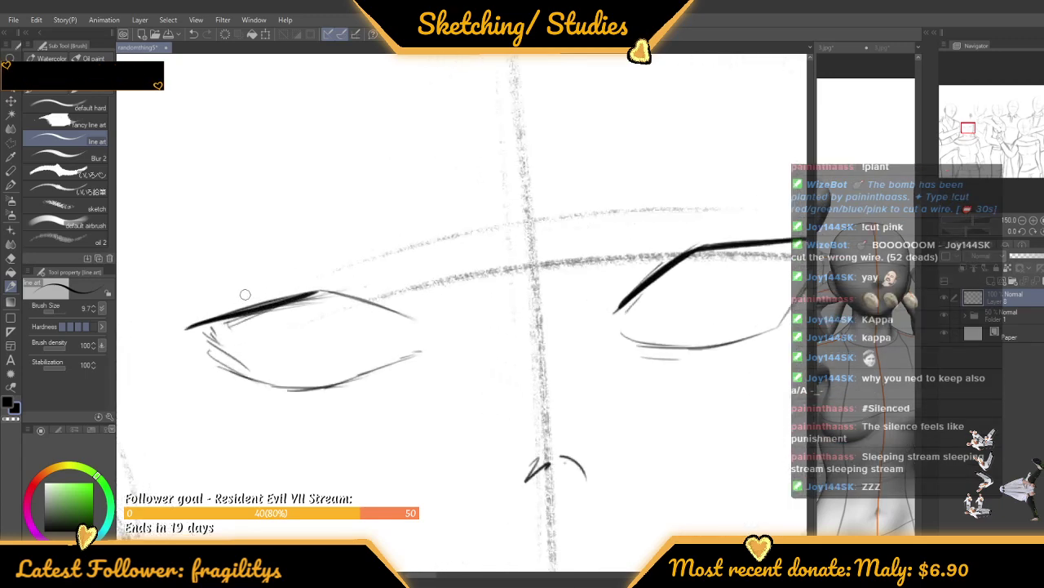
left_click_drag(190, 325, 314, 294)
scroll(337, 286, "down", 8)
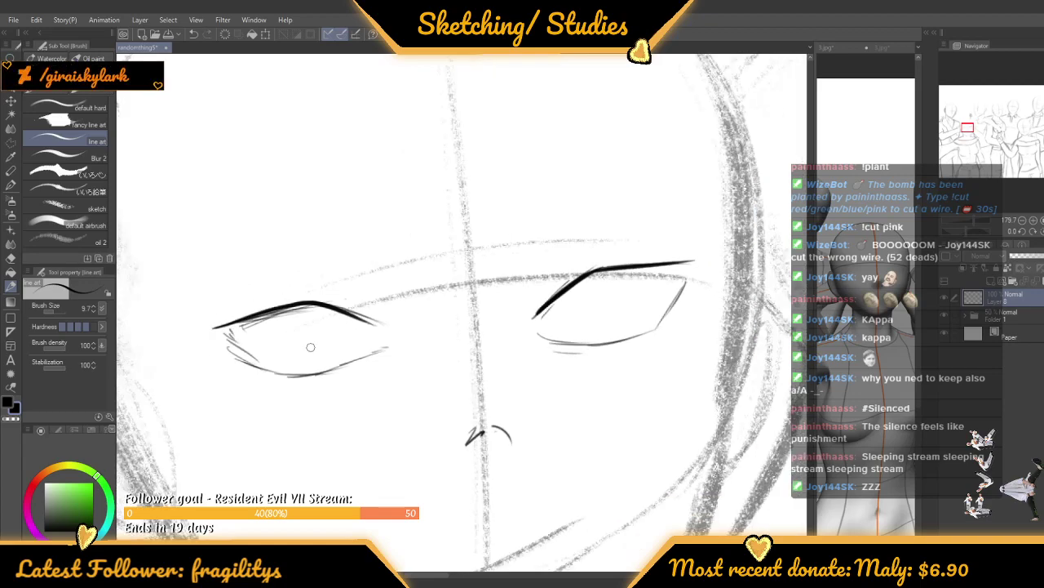
scroll(337, 285, "up", 8)
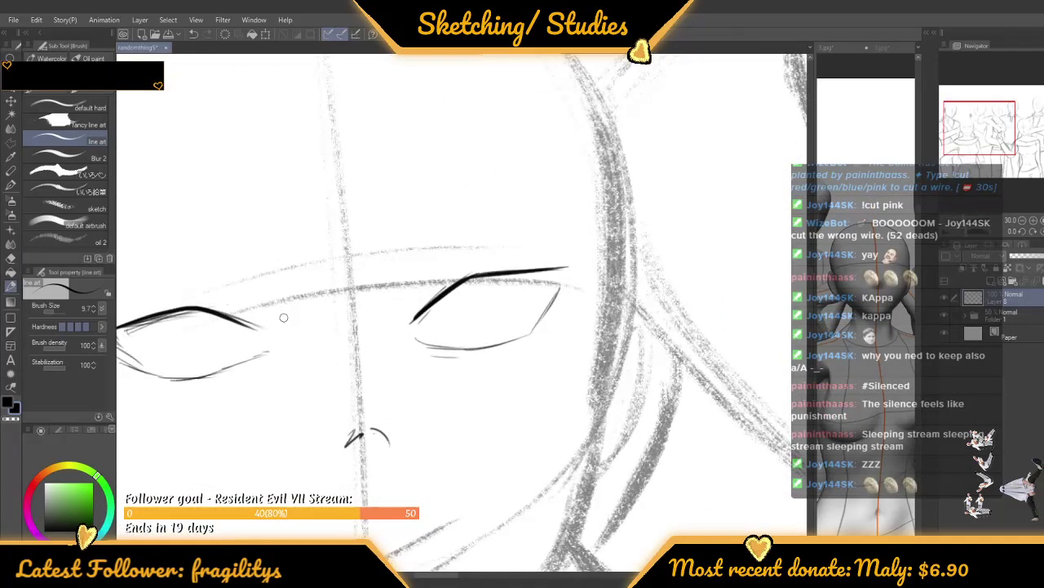
left_click_drag(284, 317, 363, 317)
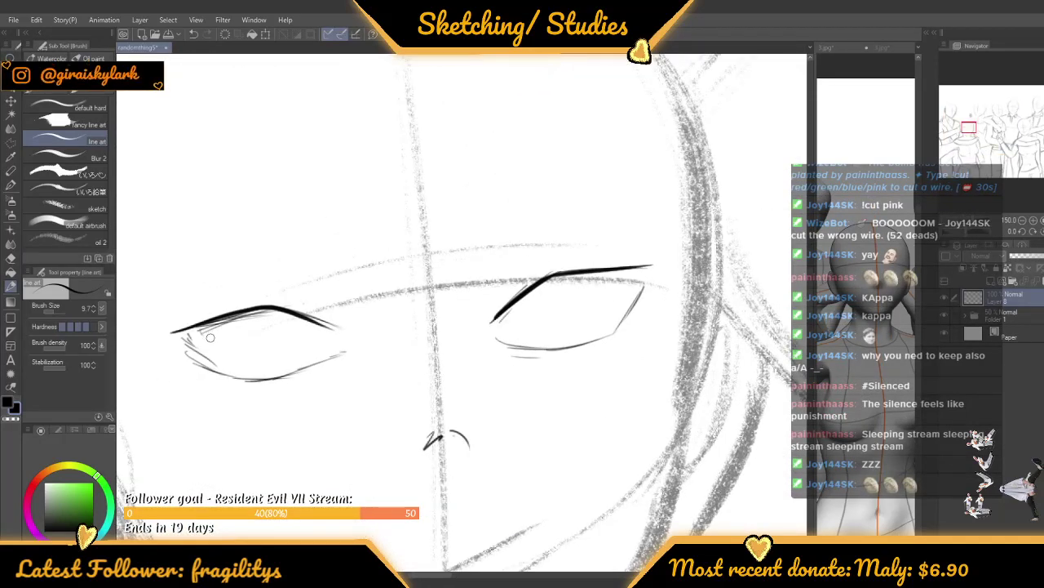
Shorten the outer end of the right eye's thick upper lid line
scroll(209, 337, "down", 4)
scroll(171, 361, "up", 2)
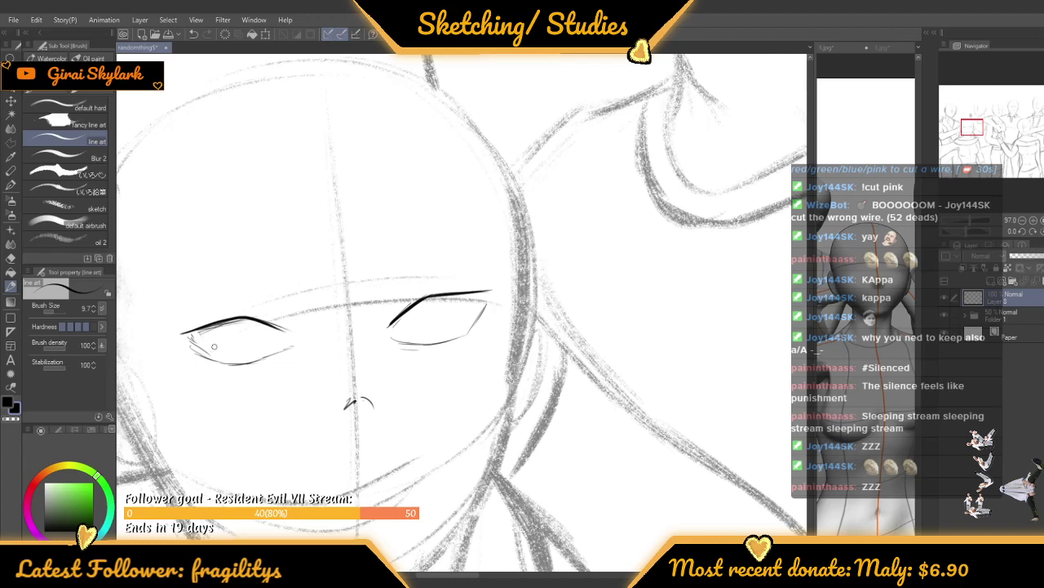
scroll(213, 346, "down", 2)
scroll(383, 314, "up", 4)
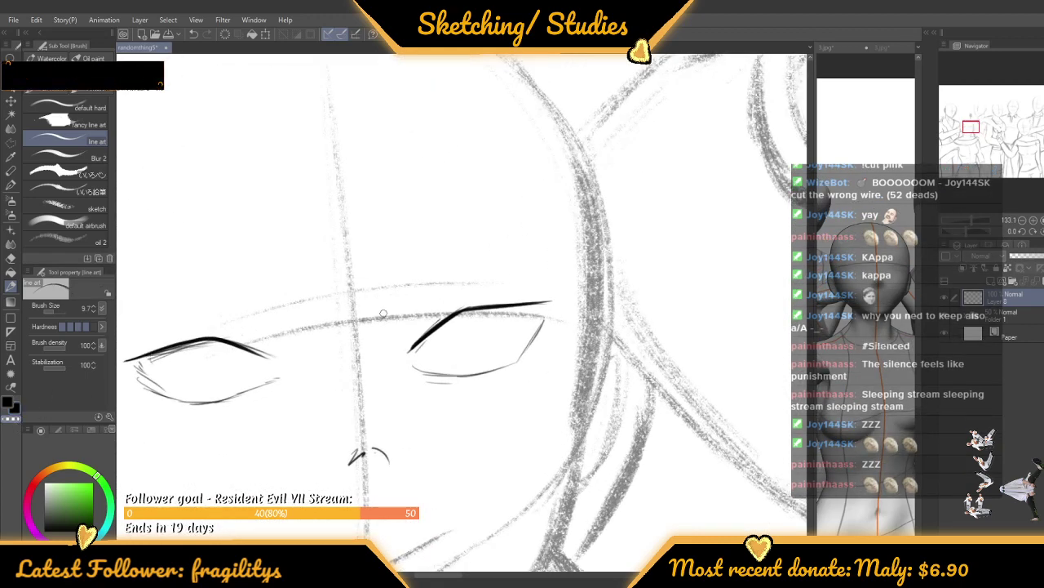
left_click_drag(477, 306, 537, 297)
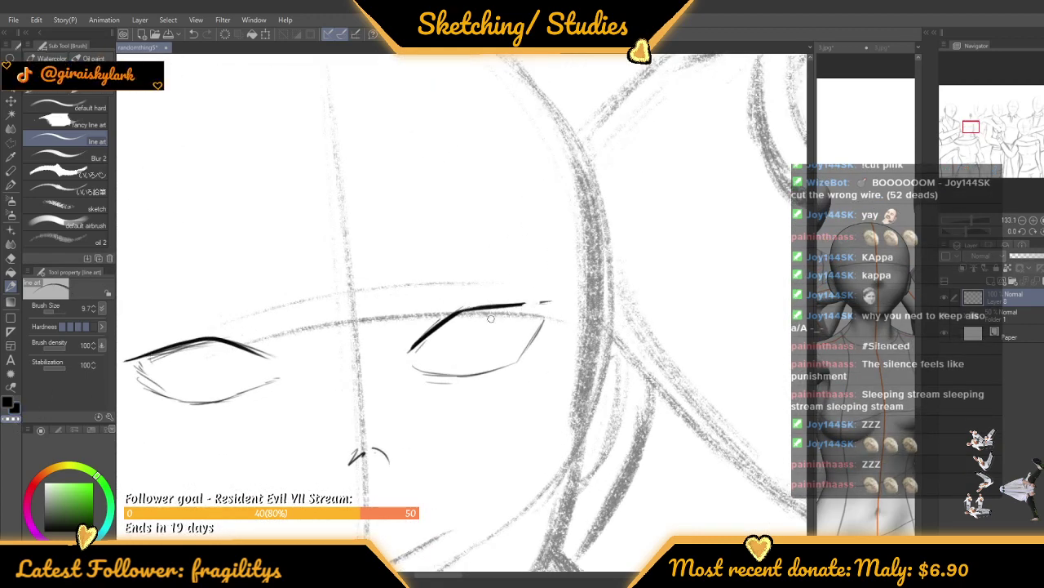
key("ctrl+z")
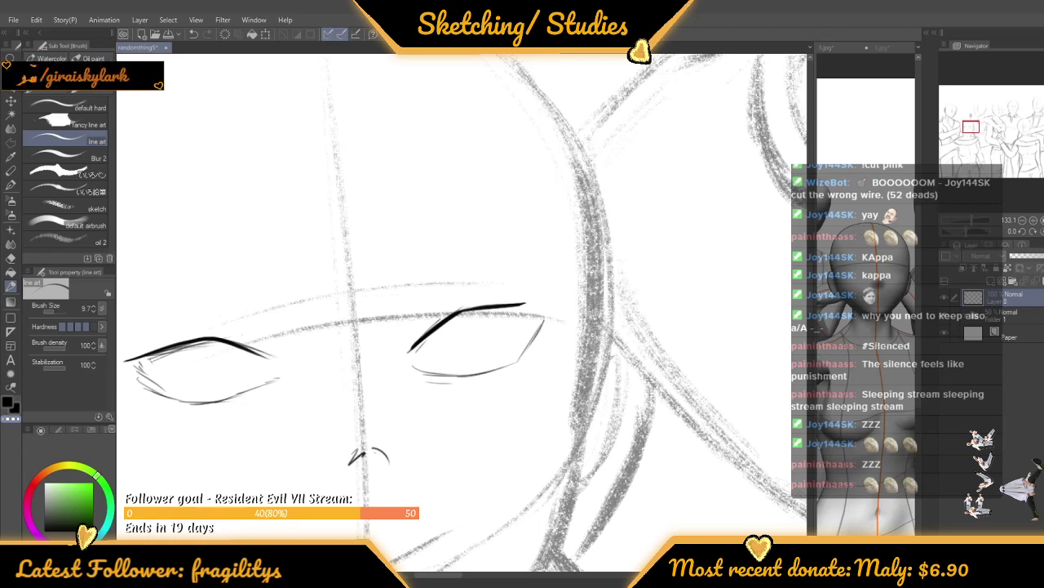
Draw the round iris outline inside the left eye, hanging from the upper lid
scroll(407, 175, "down", 4)
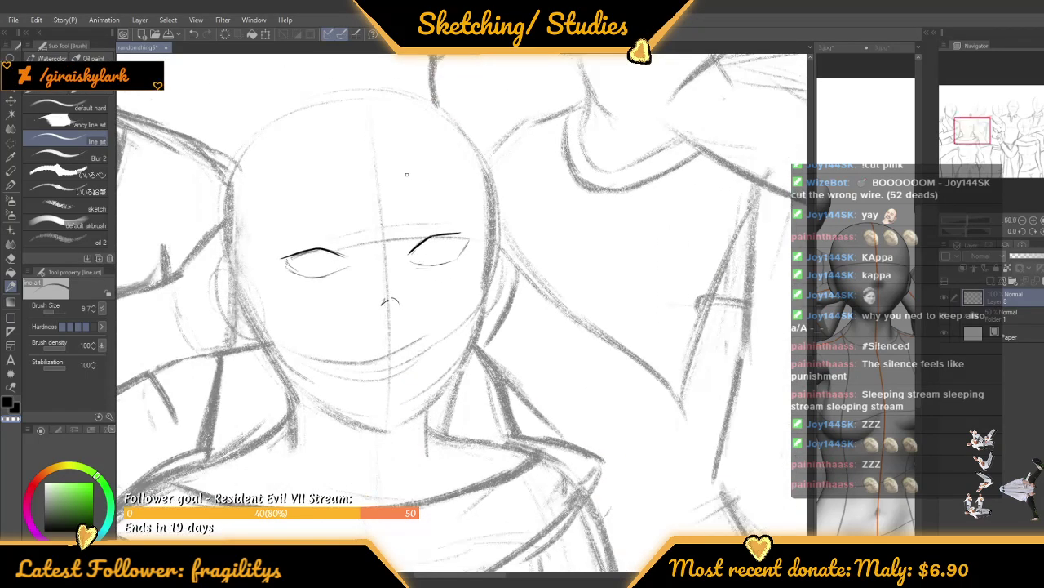
scroll(284, 287, "up", 5)
scroll(304, 197, "up", 1)
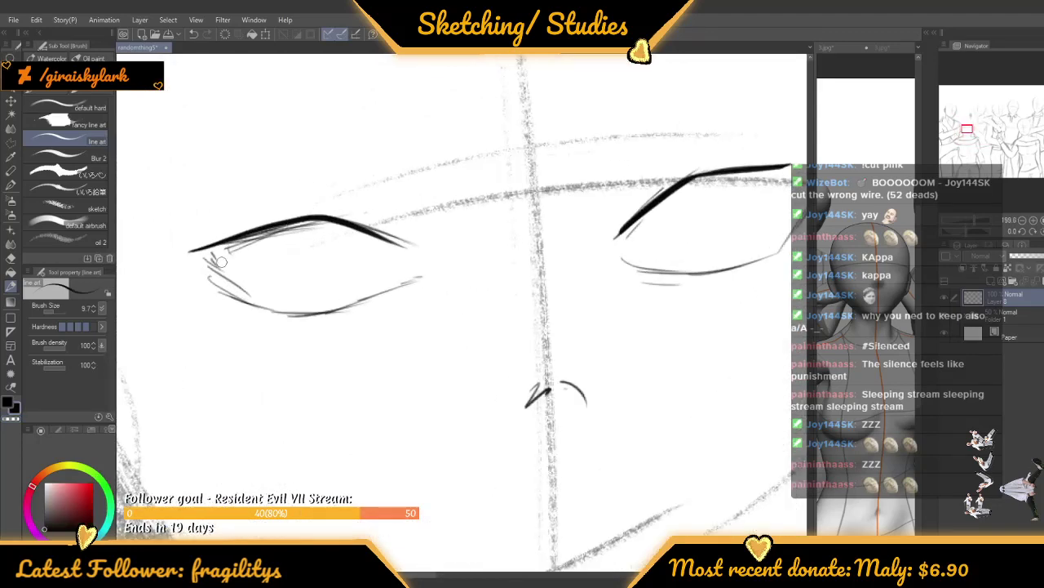
left_click_drag(233, 244, 259, 286)
mouse_move(231, 245)
left_mouse_down()
mouse_move(287, 272)
mouse_move(314, 251)
mouse_move(307, 265)
left_mouse_up()
scroll(314, 249, "down", 5)
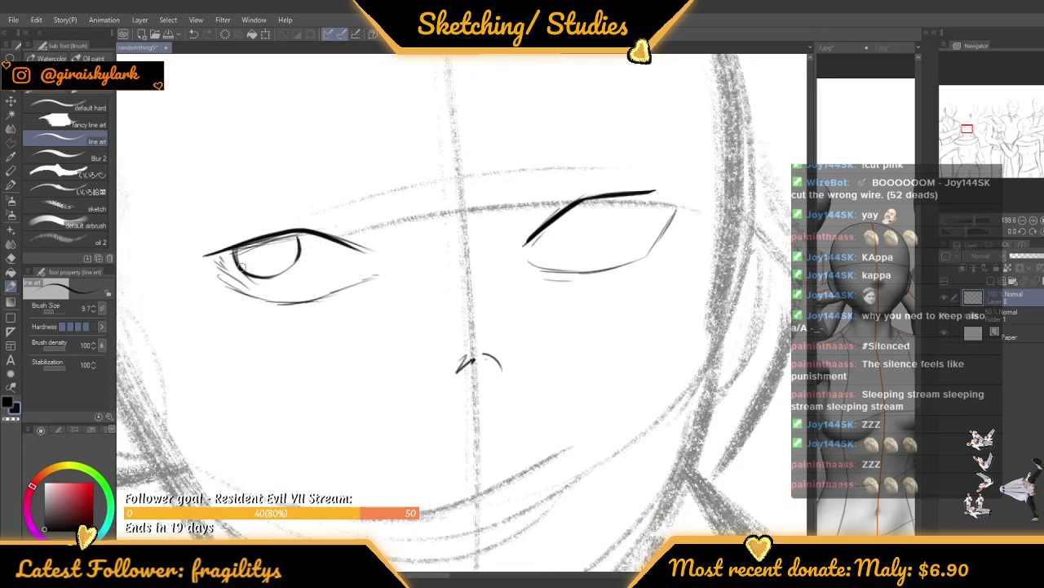
Draw the rounded iris outline inside the right eye, below its upper lid, with the line art brush
scroll(441, 236, "up", 2)
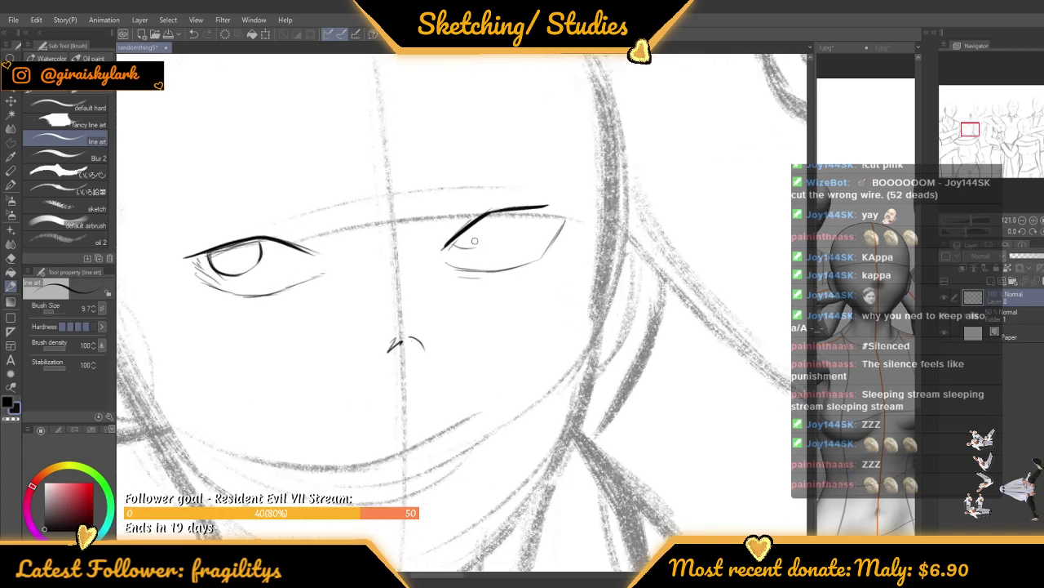
left_click_drag(474, 241, 504, 228)
scroll(368, 185, "down", 6)
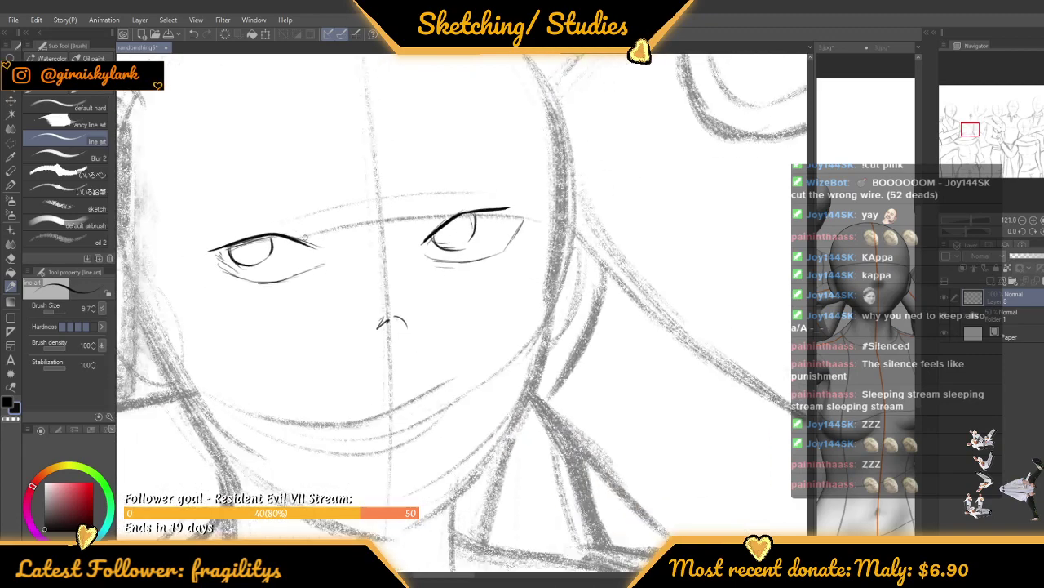
scroll(368, 185, "up", 6)
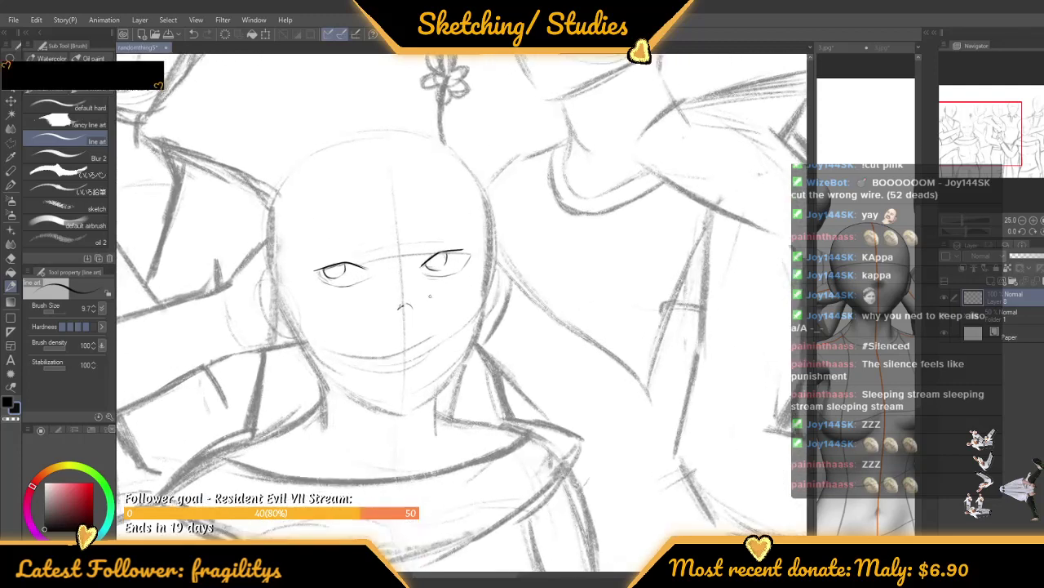
Erase the old nose marks using the line art brush in transparent colour at size 338.1
left_click(65, 311)
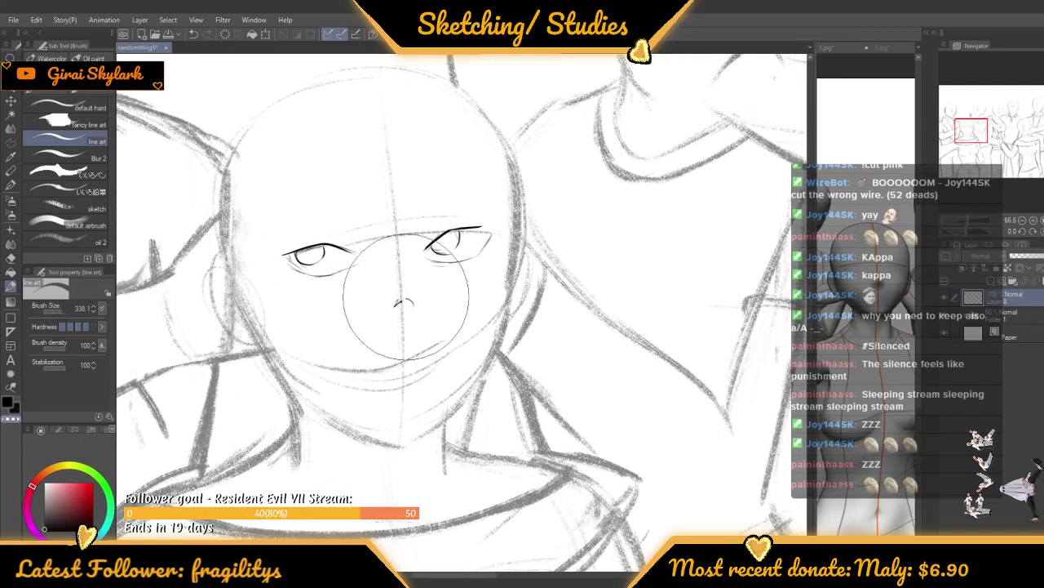
left_click_drag(405, 303, 413, 323)
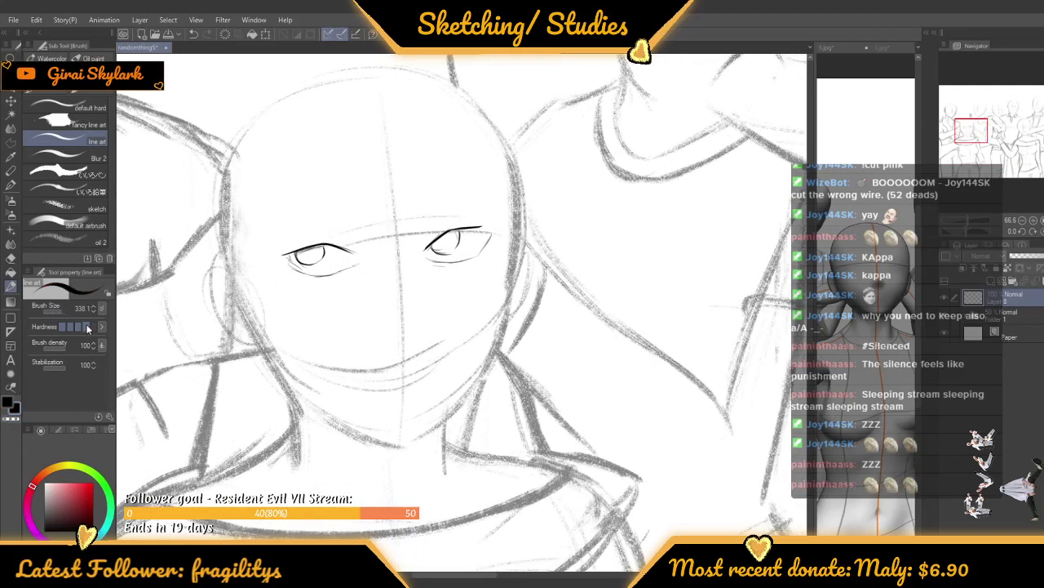
left_click_drag(65, 309, 54, 307)
left_click_drag(422, 226, 415, 259)
left_click_drag(409, 280, 410, 287)
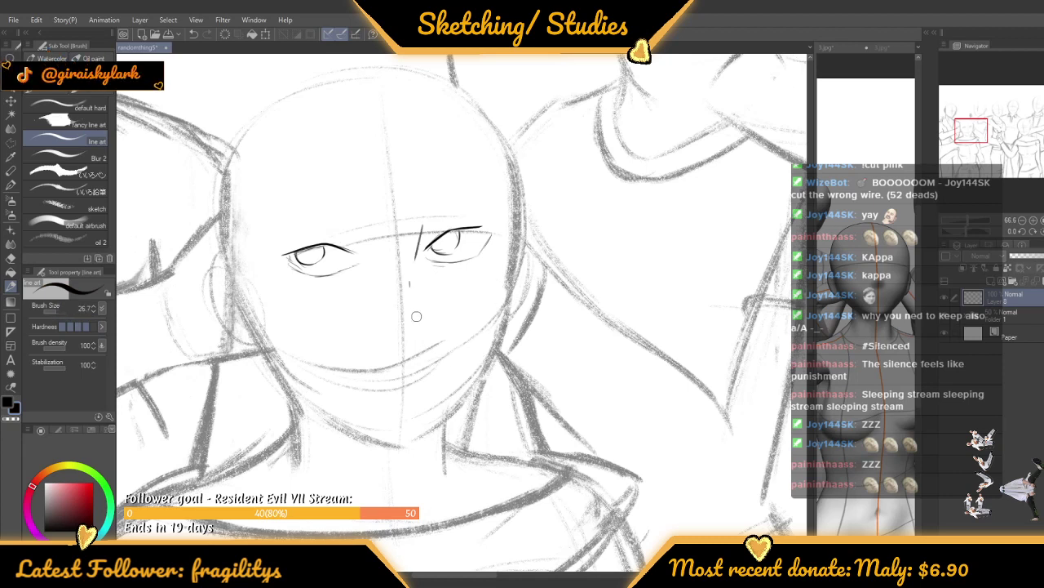
Redraw the nose at brush size 9.7, with dark nostril marks, a rounded tip, light underside hatching and a bridge line toward the right eye
left_click_drag(60, 307, 54, 305)
scroll(472, 307, "up", 2)
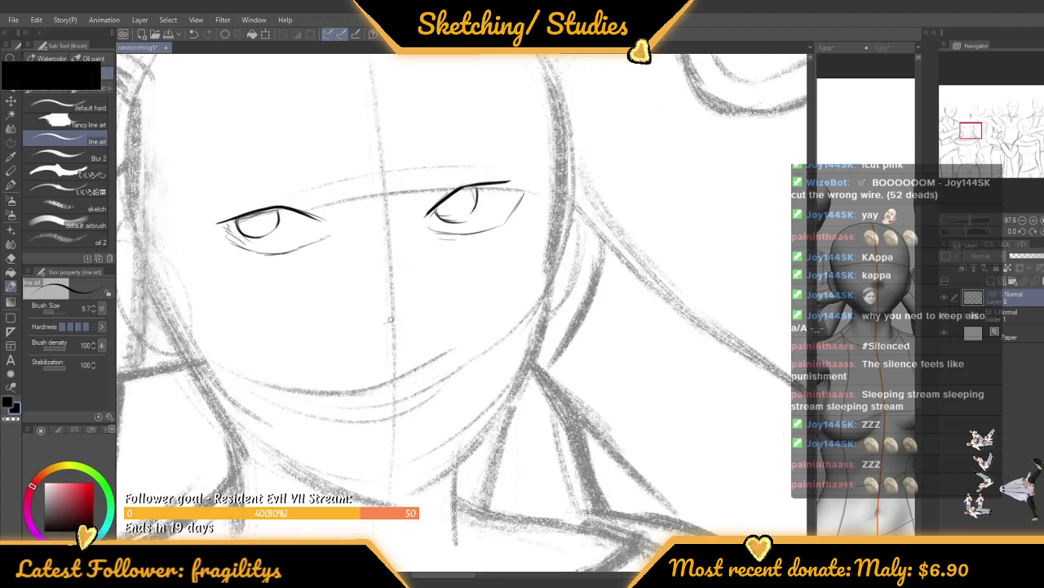
left_click_drag(389, 319, 371, 329)
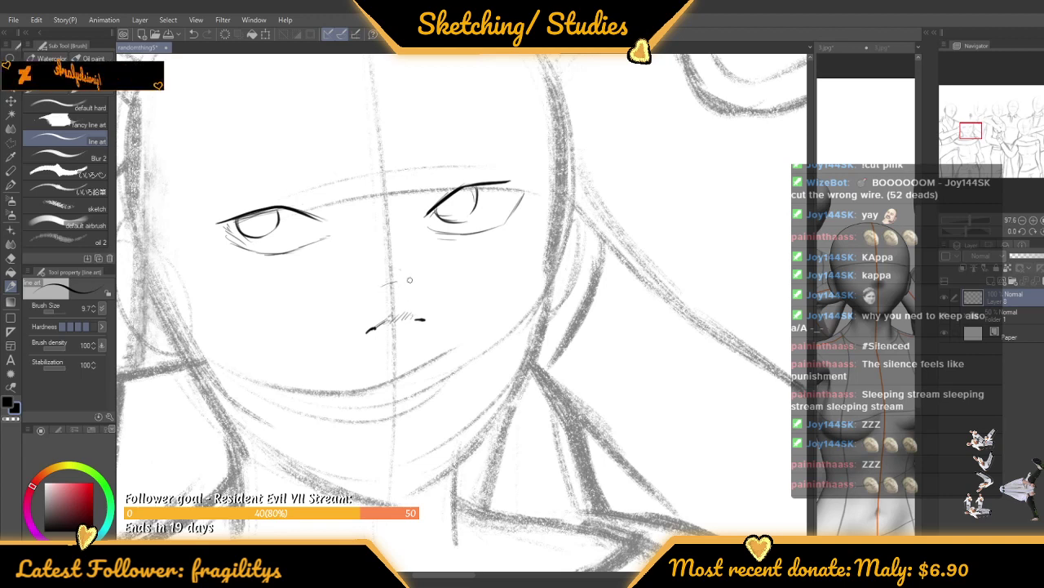
left_click_drag(382, 287, 420, 294)
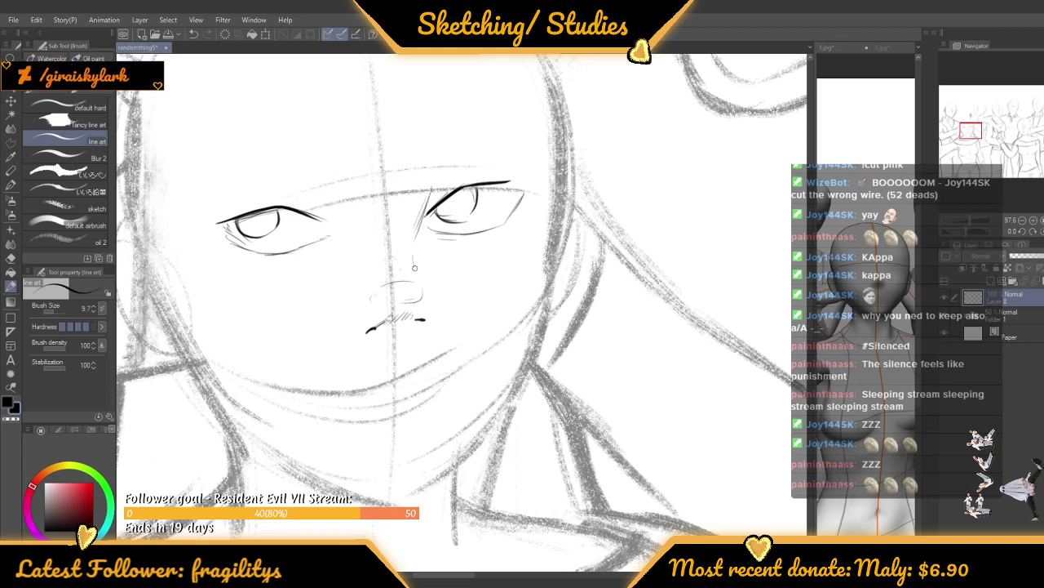
left_click_drag(425, 298, 400, 341)
scroll(388, 273, "down", 5)
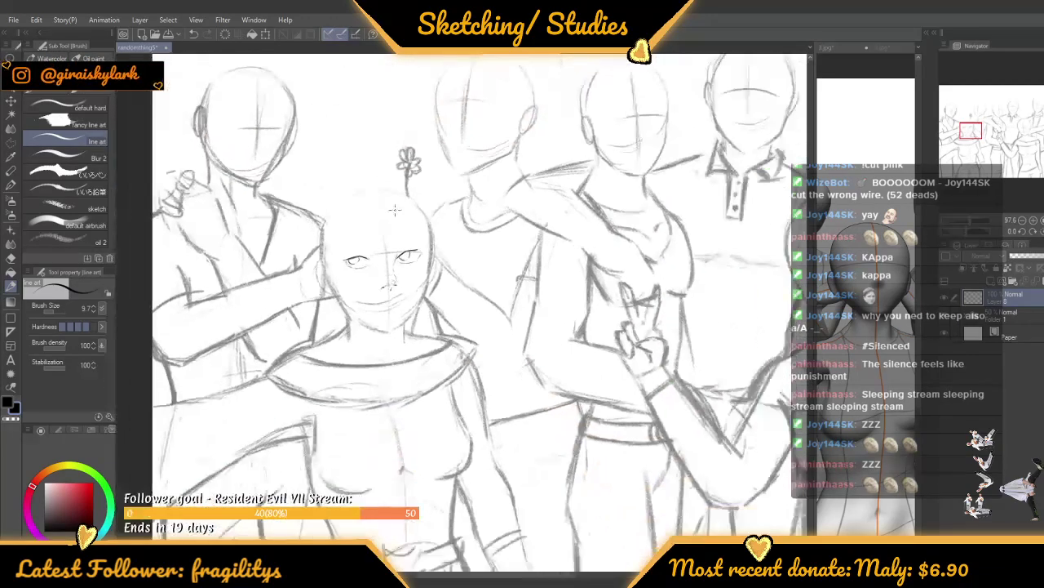
Sketch thin arched eyebrows above both eyes with several light strokes
scroll(390, 222, "up", 5)
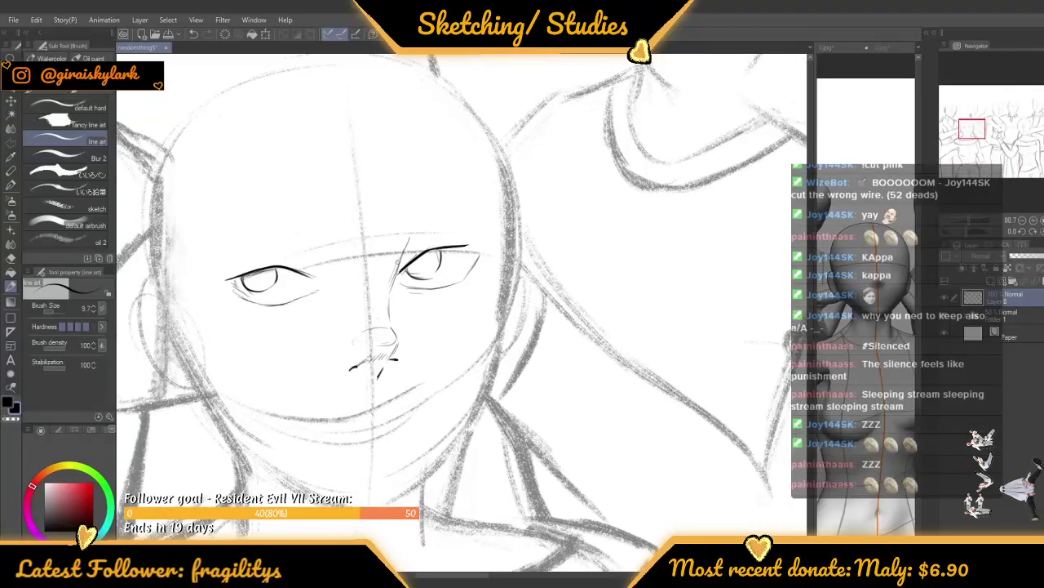
mouse_move(212, 256)
left_mouse_down()
mouse_move(258, 241)
mouse_move(220, 255)
mouse_move(282, 237)
mouse_move(257, 245)
mouse_move(314, 242)
mouse_move(242, 242)
left_mouse_up()
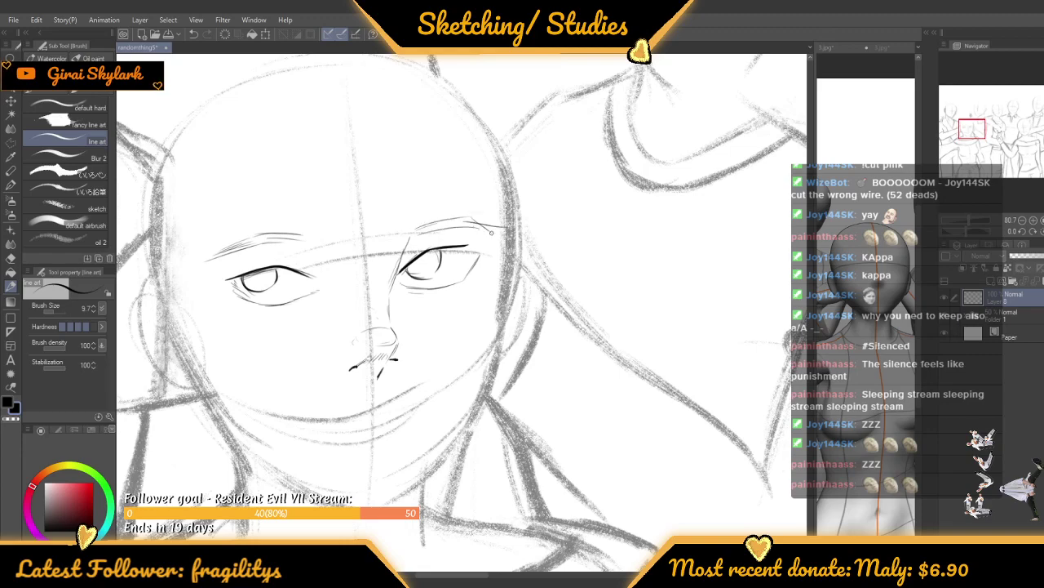
scroll(392, 212, "down", 8)
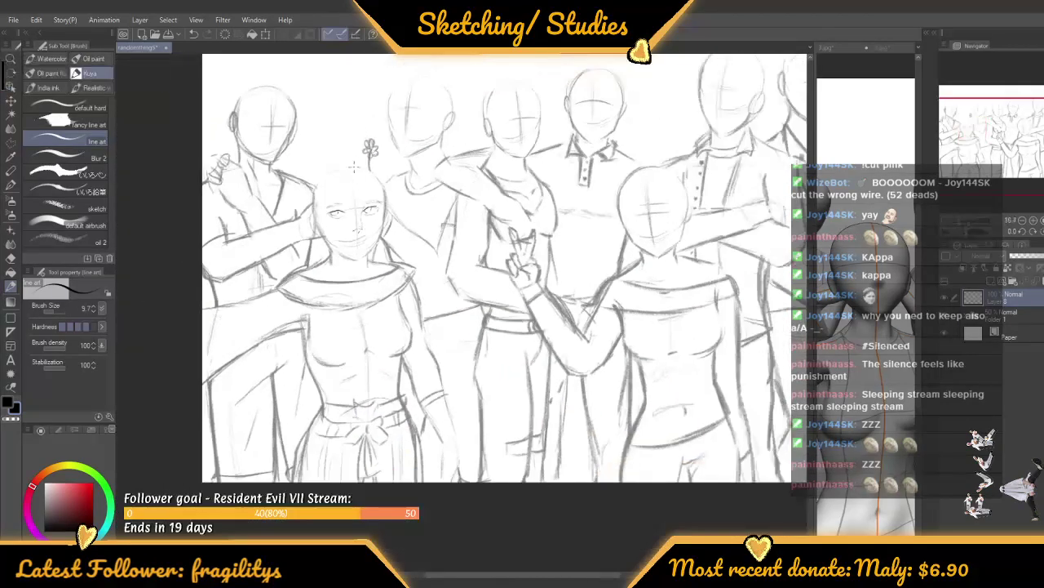
Reinforce the upper lid lines with extra dark strokes, first on the right eye and then on the left
scroll(325, 191, "up", 8)
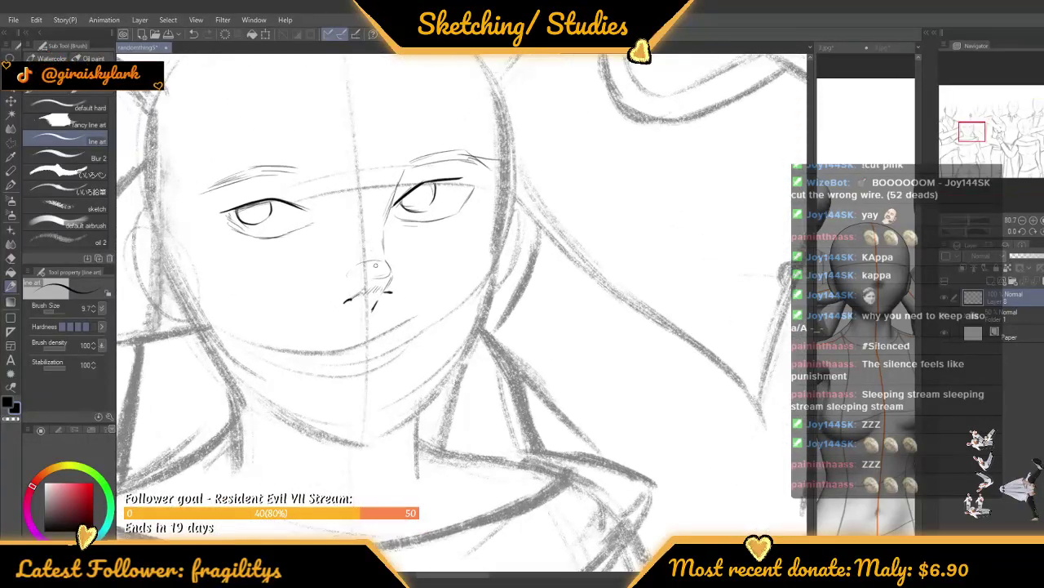
scroll(453, 196, "up", 1)
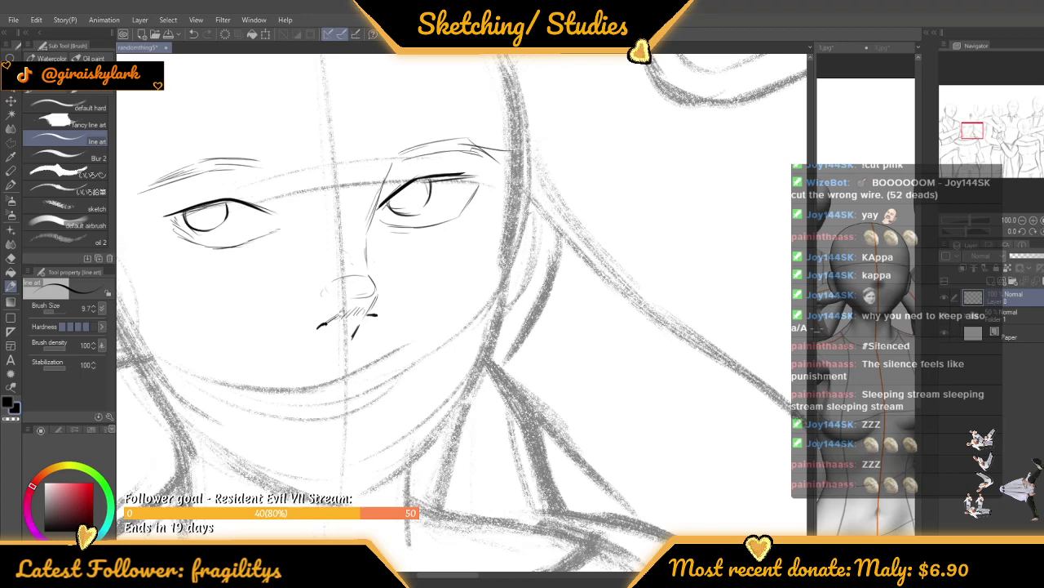
scroll(439, 168, "up", 2)
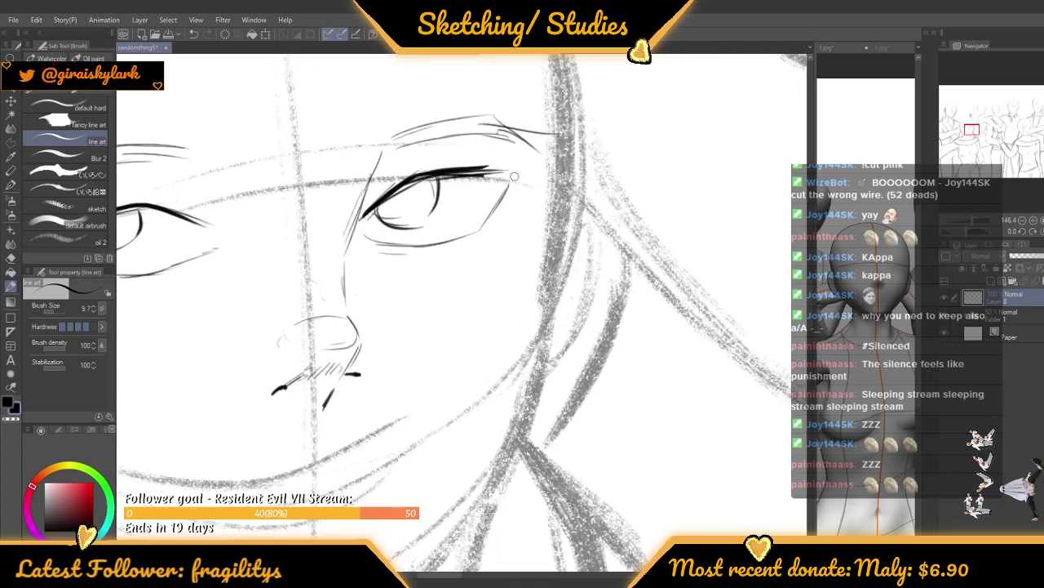
scroll(527, 170, "down", 2)
scroll(187, 230, "up", 2)
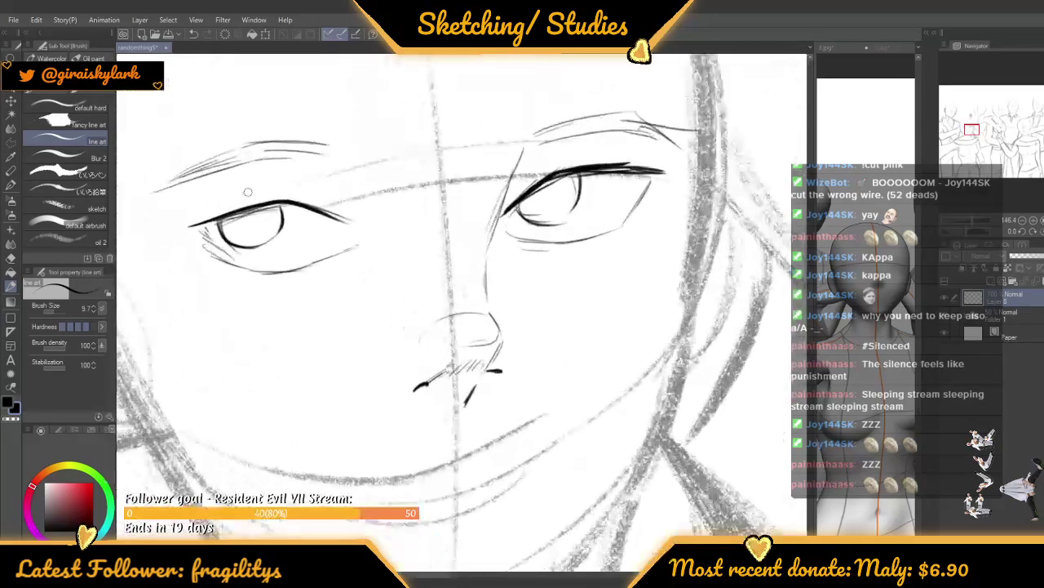
mouse_move(189, 230)
left_mouse_down()
mouse_move(280, 199)
mouse_move(322, 205)
mouse_move(267, 211)
mouse_move(305, 200)
mouse_move(264, 200)
mouse_move(341, 220)
left_mouse_up()
scroll(327, 228, "down", 8)
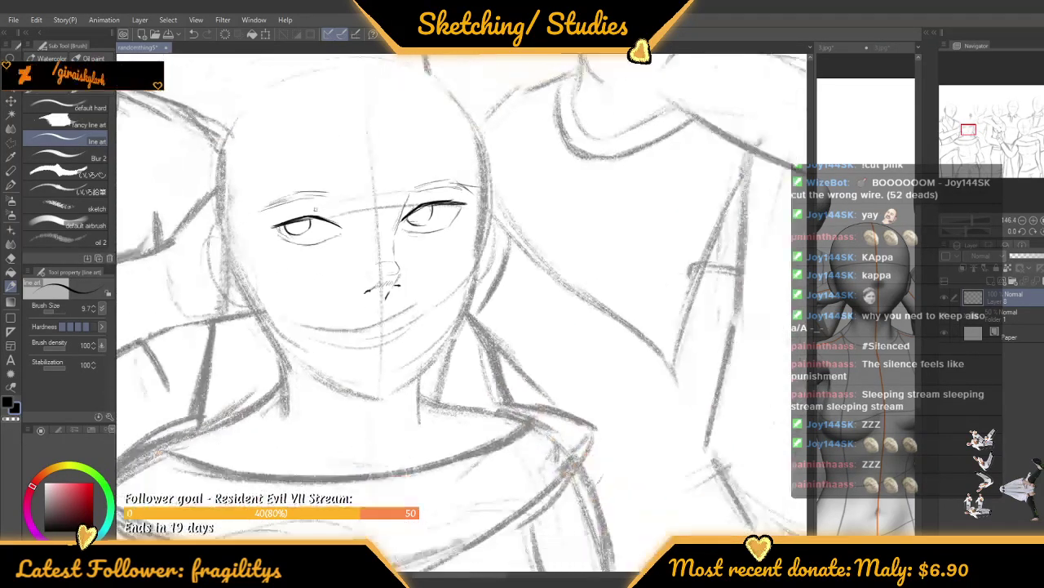
scroll(351, 183, "up", 7)
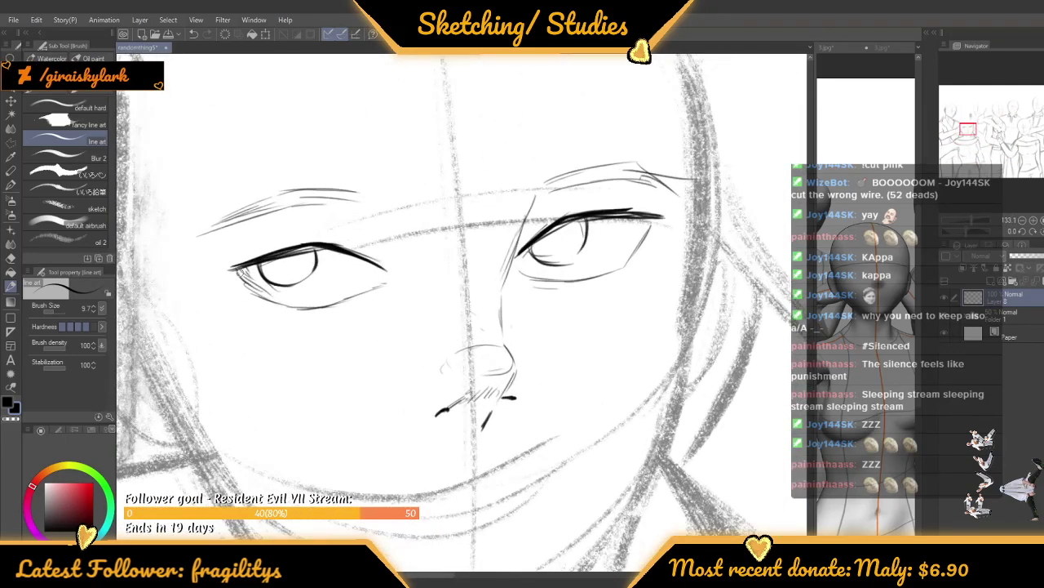
Darken the left eye's outer corner and lower lid, and add a small tear duct at its inner corner
scroll(277, 302, "up", 2)
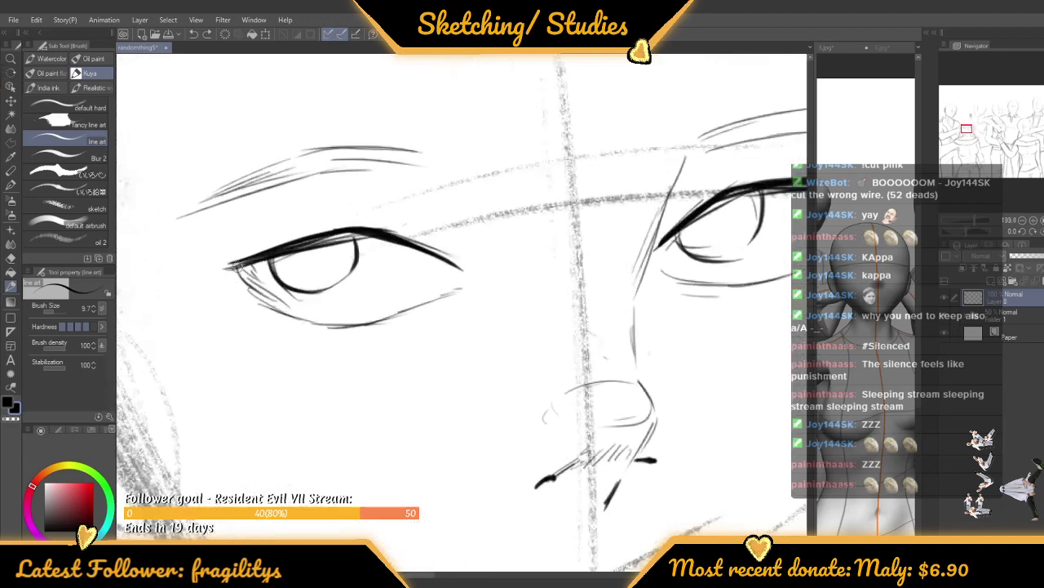
scroll(401, 298, "down", 2)
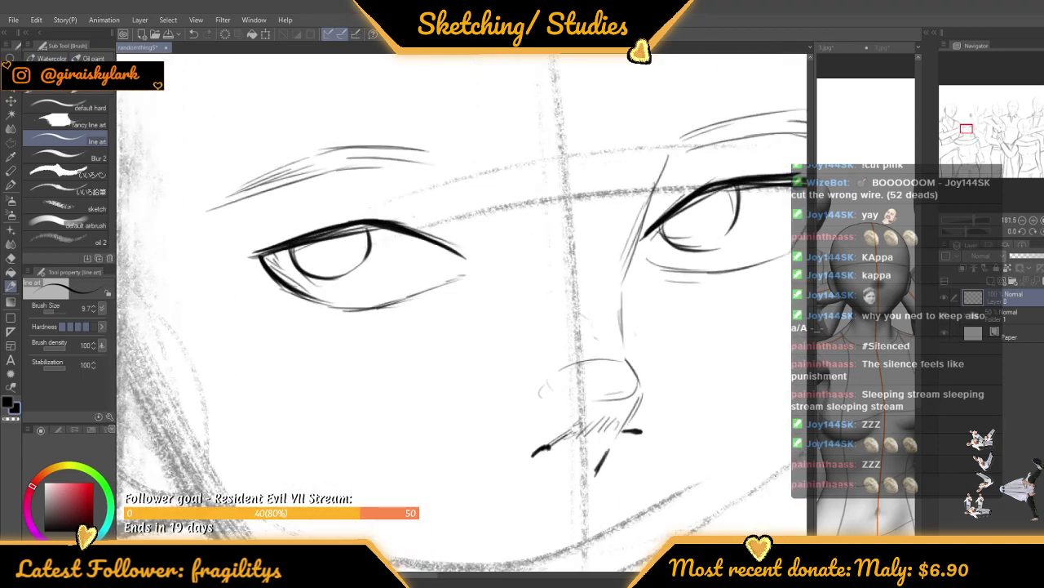
scroll(368, 316, "up", 1)
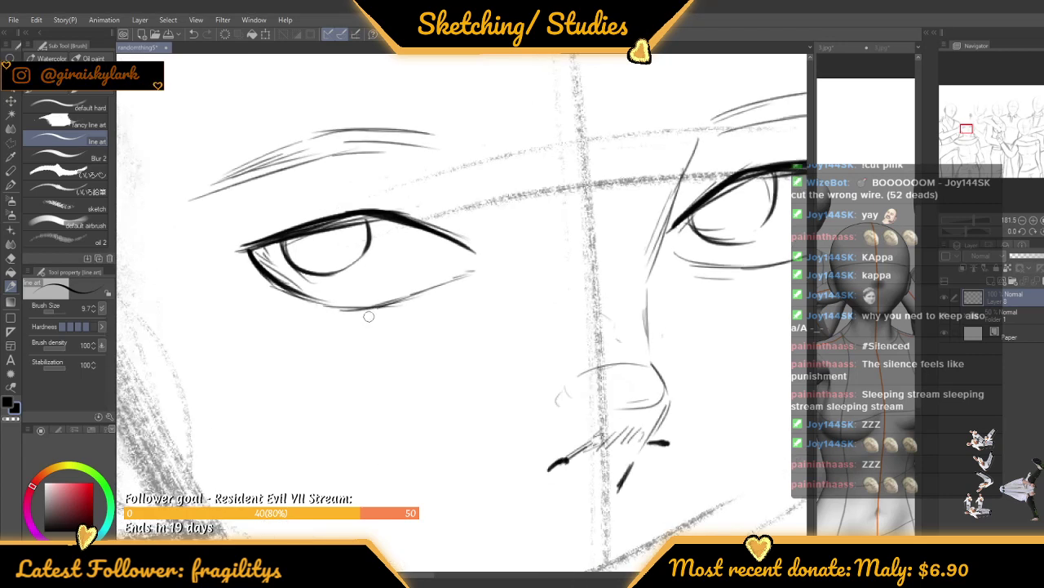
left_click_drag(368, 309, 482, 271)
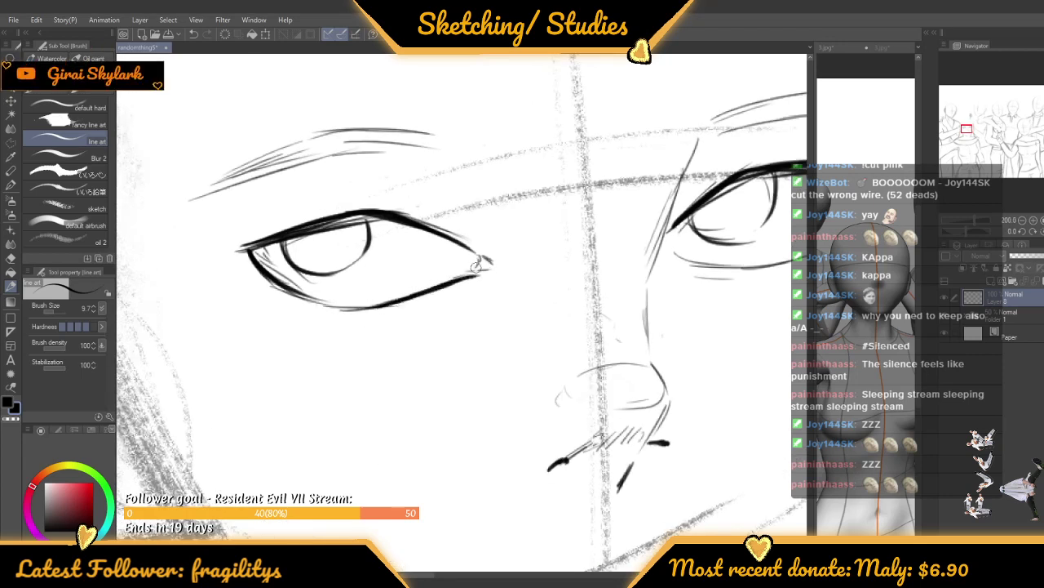
scroll(467, 271, "down", 5)
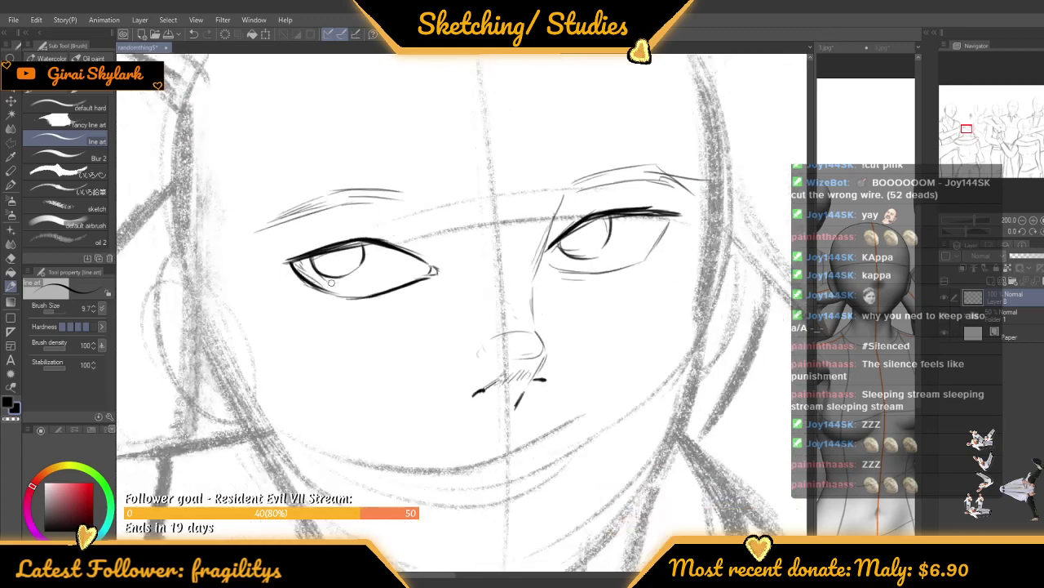
Darken the right eye's lower lid and the slanted outer edge joining it to the upper lid
scroll(397, 270, "up", 5)
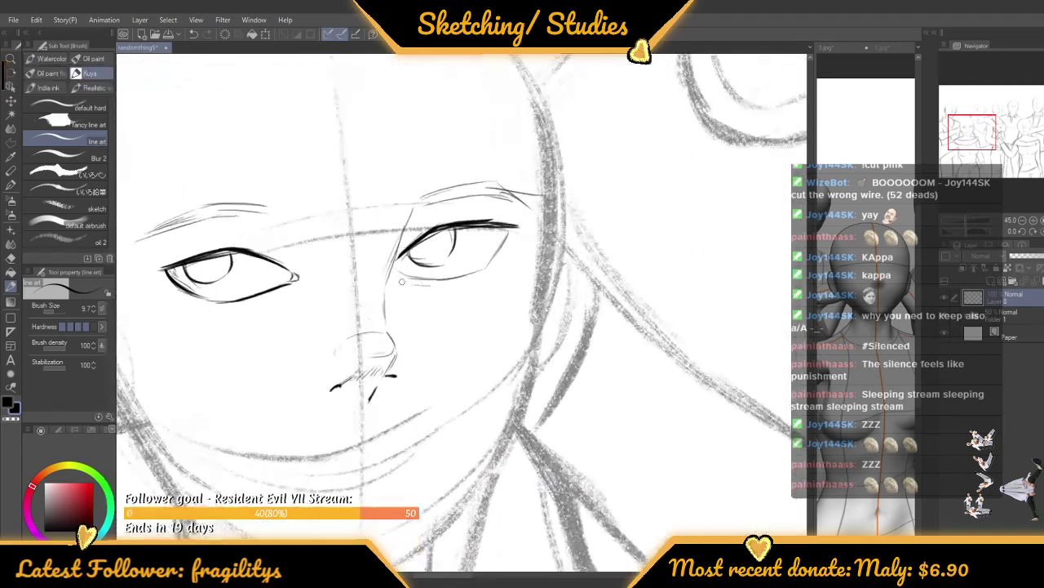
left_click_drag(400, 273, 480, 277)
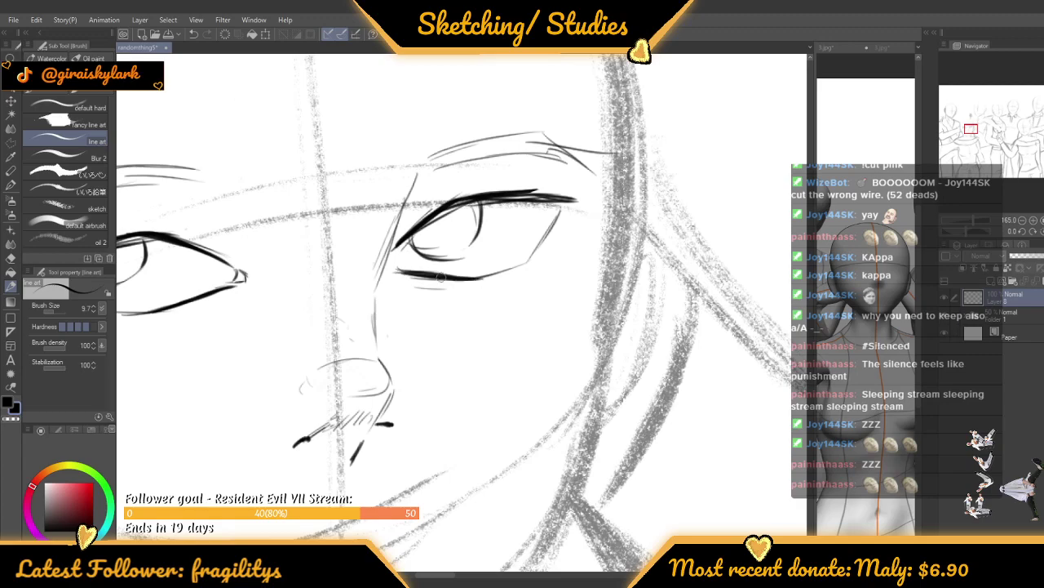
key("ctrl+z")
scroll(517, 250, "down", 4)
mouse_move(490, 274)
left_mouse_down()
mouse_move(530, 255)
mouse_move(538, 227)
left_mouse_up()
scroll(522, 243, "up", 3)
scroll(524, 243, "up", 1)
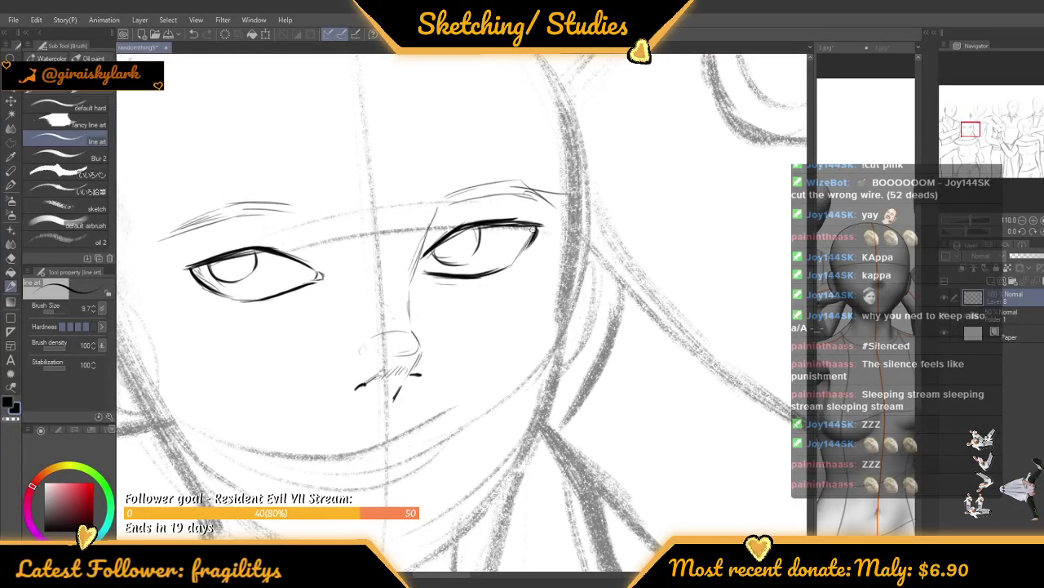
Draw the small tear duct at the right eye's inner corner, beside the nose bridge
scroll(462, 249, "down", 2)
scroll(461, 249, "down", 1)
scroll(415, 306, "up", 4)
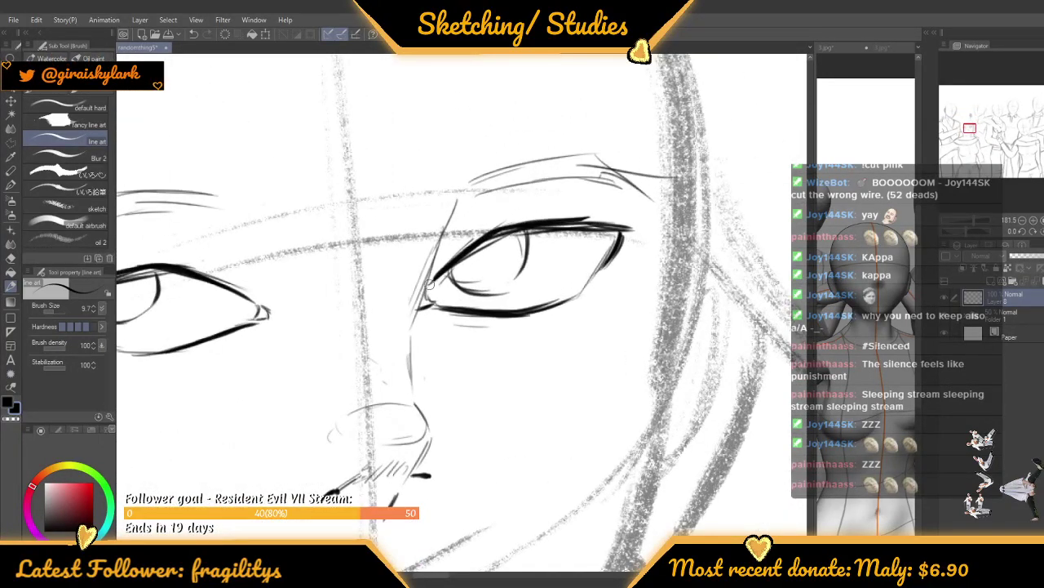
scroll(447, 306, "down", 3)
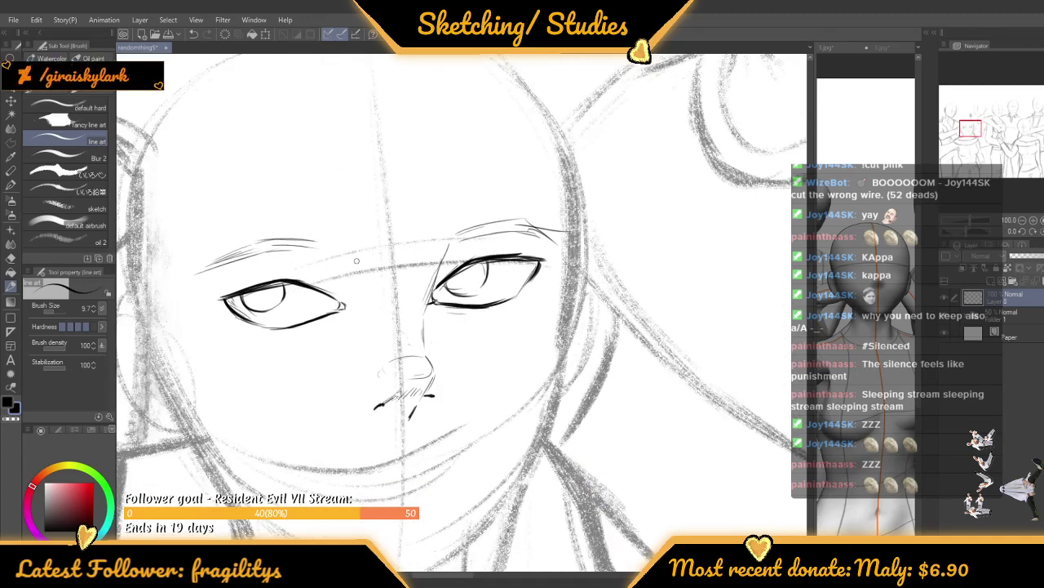
Extend the left eye's upper lid into a pointed outer lash, and add short lower lashes at both eyes' outer corners
scroll(364, 217, "down", 3)
scroll(365, 217, "down", 4)
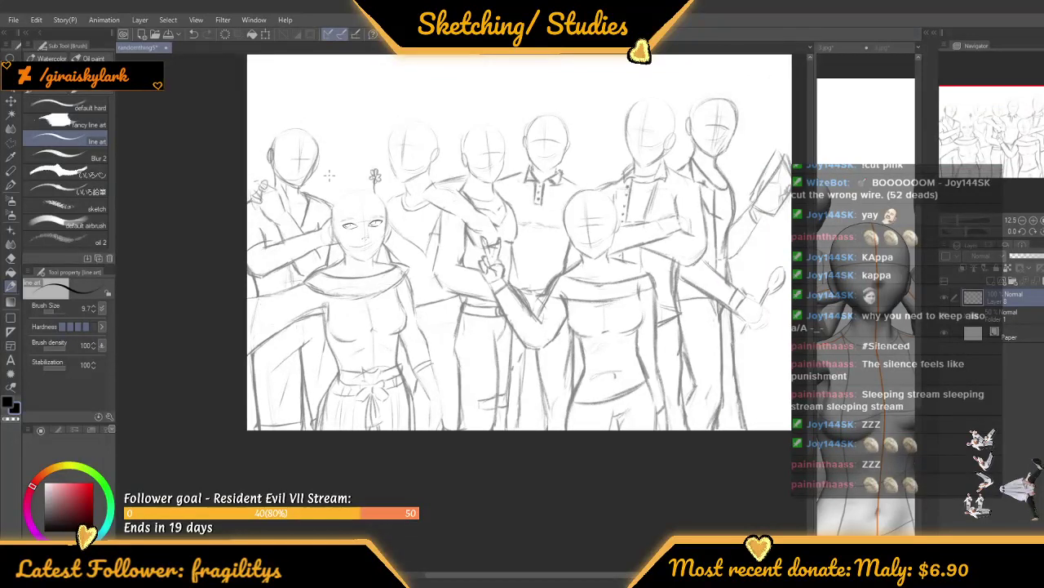
scroll(340, 203, "up", 3)
scroll(340, 203, "up", 6)
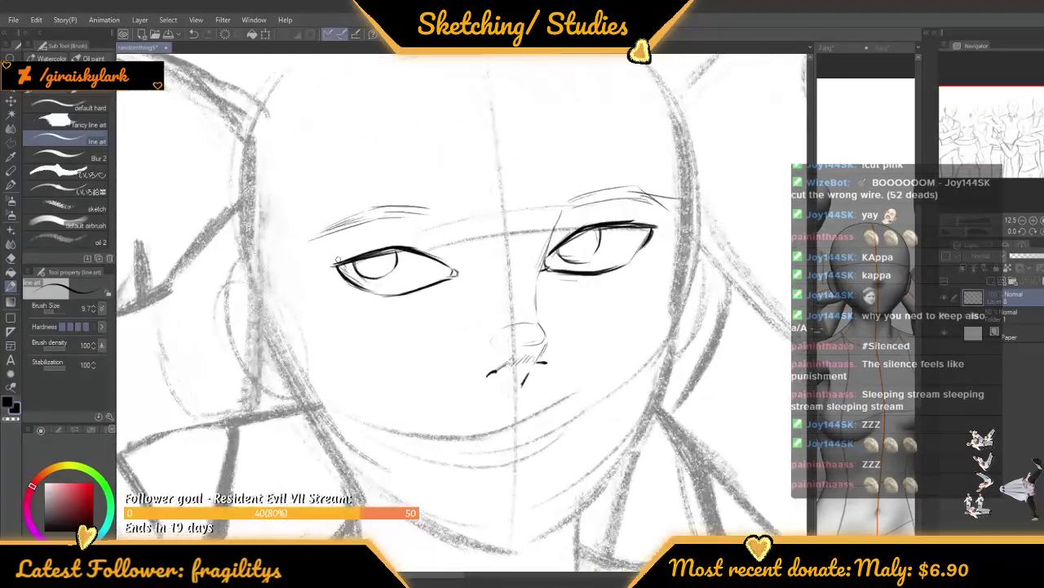
left_click_drag(314, 265, 382, 245)
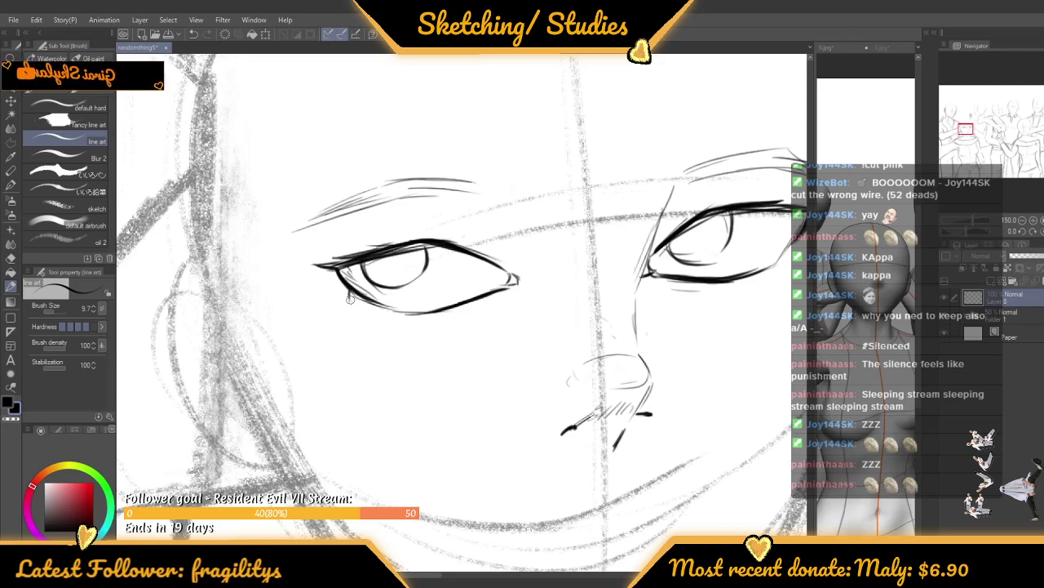
scroll(477, 273, "down", 6)
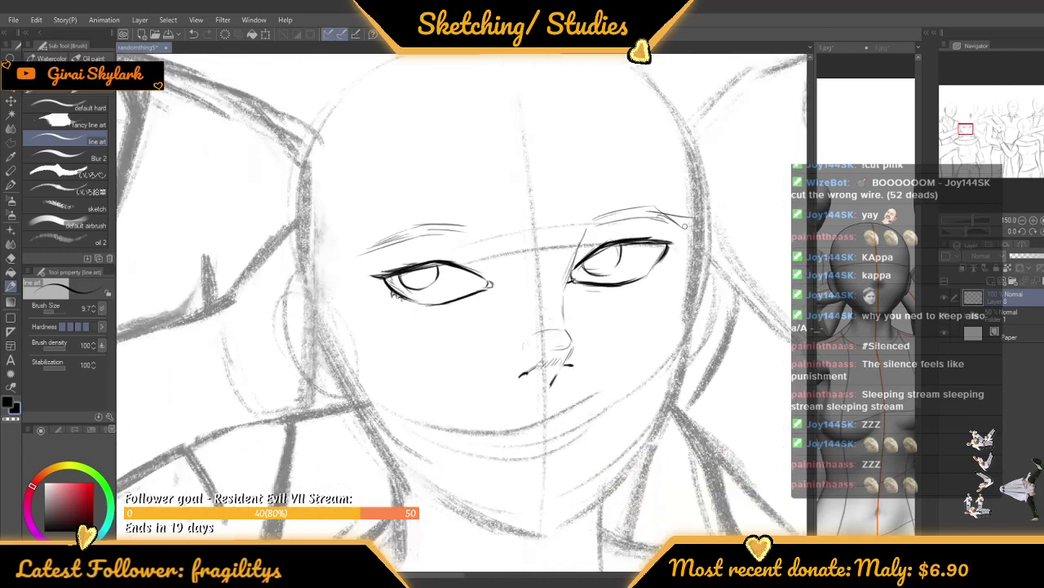
scroll(641, 269, "up", 7)
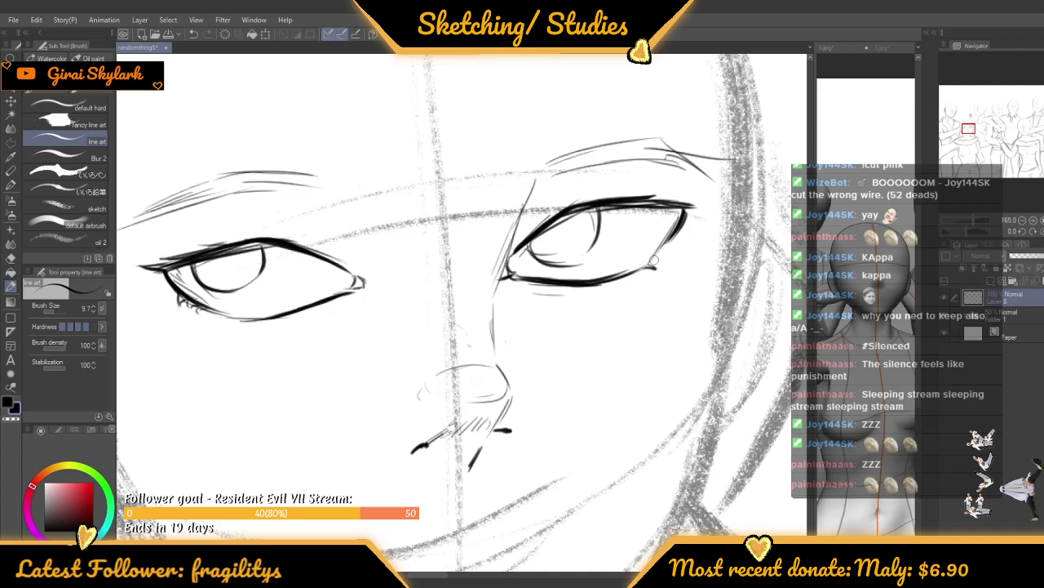
scroll(396, 291, "down", 4)
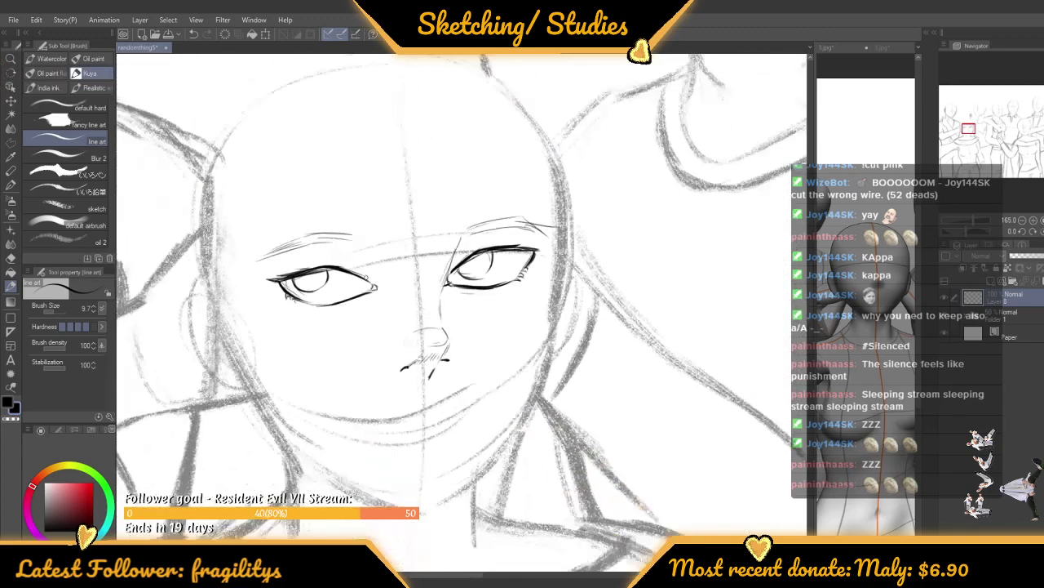
Draw a dark pupil with a small round highlight inside the left eye's iris
scroll(320, 264, "up", 4)
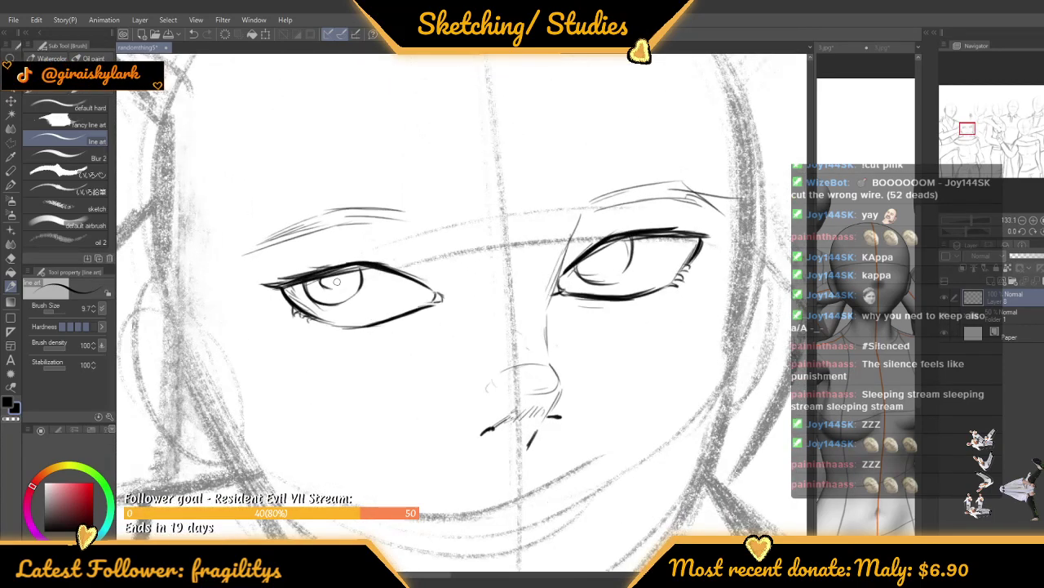
scroll(324, 281, "up", 2)
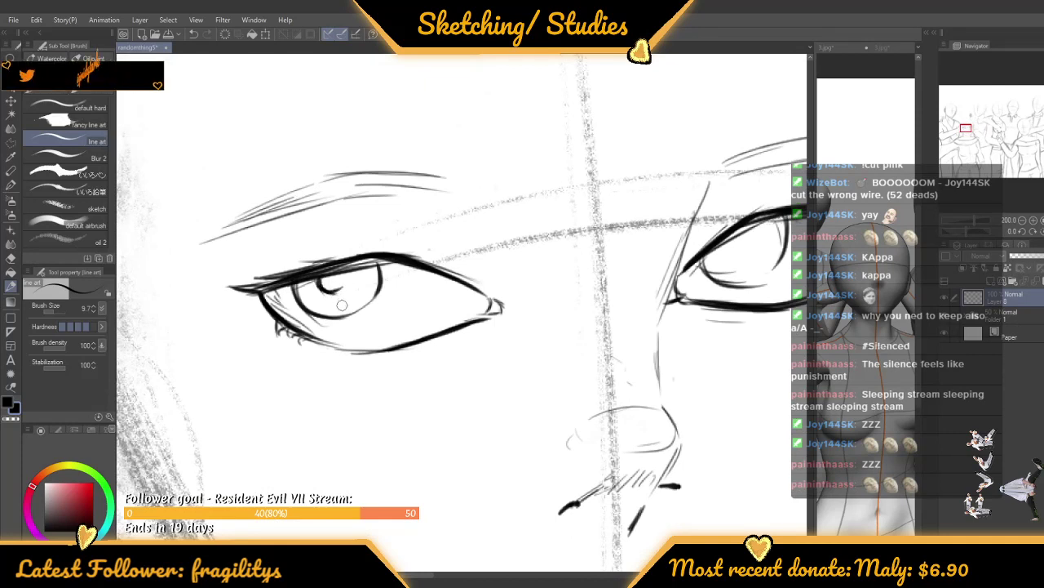
scroll(350, 282, "up", 2)
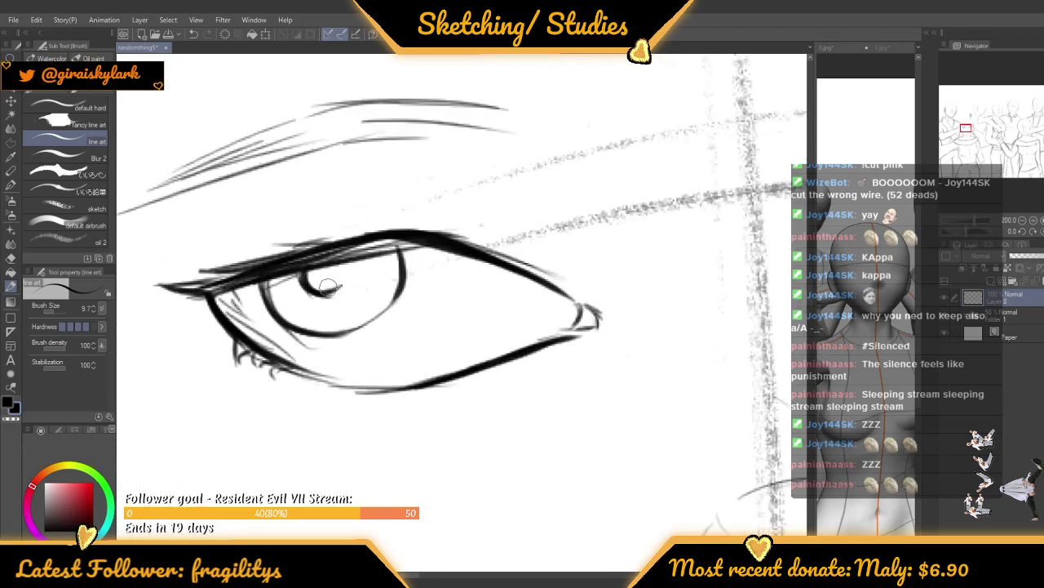
scroll(329, 261, "down", 4)
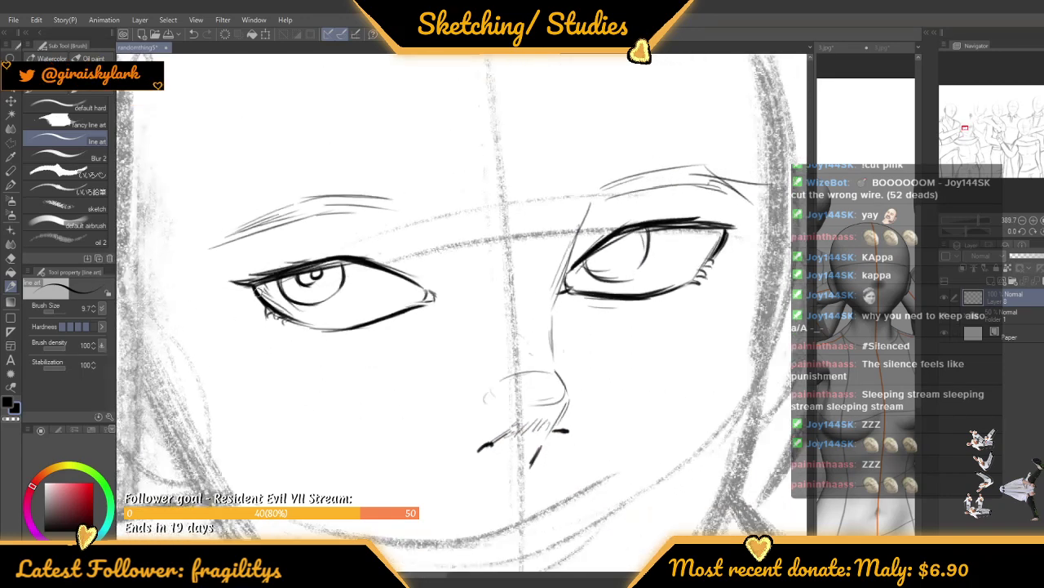
Draw the matching pupil and round highlight inside the right eye's iris, just under the upper lid
scroll(361, 235, "up", 3)
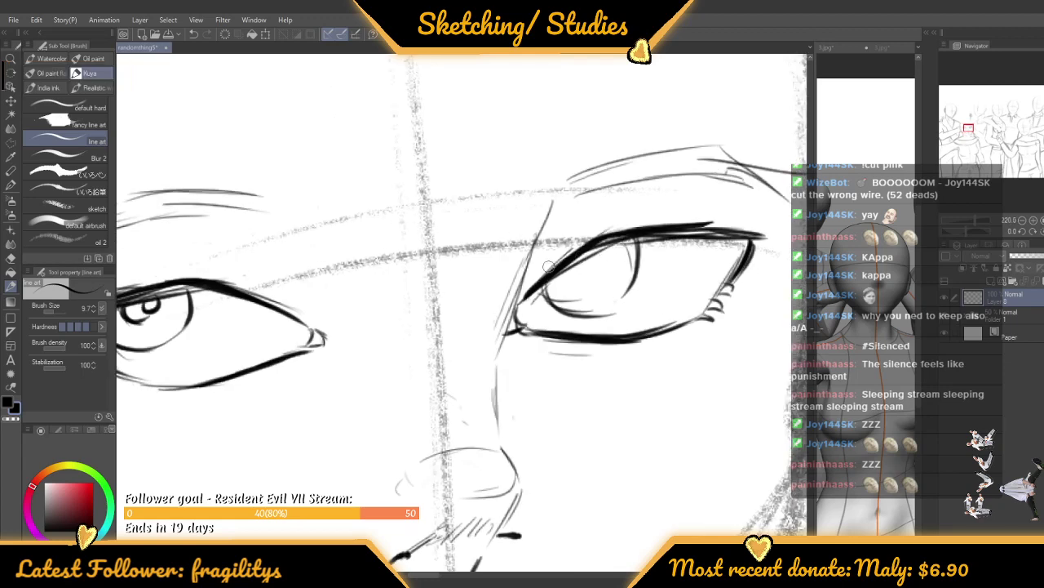
scroll(362, 235, "down", 2)
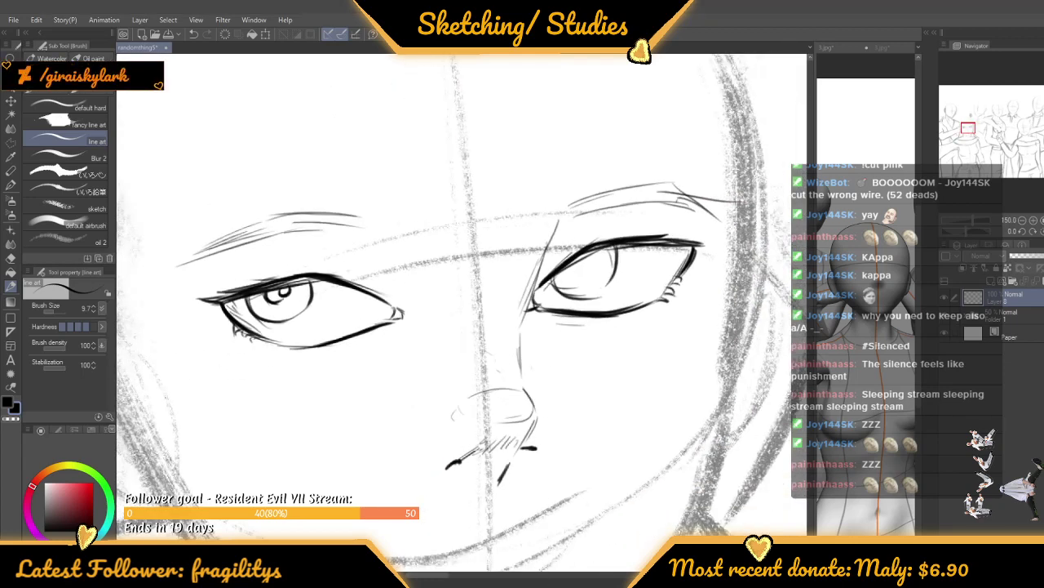
scroll(589, 283, "up", 3)
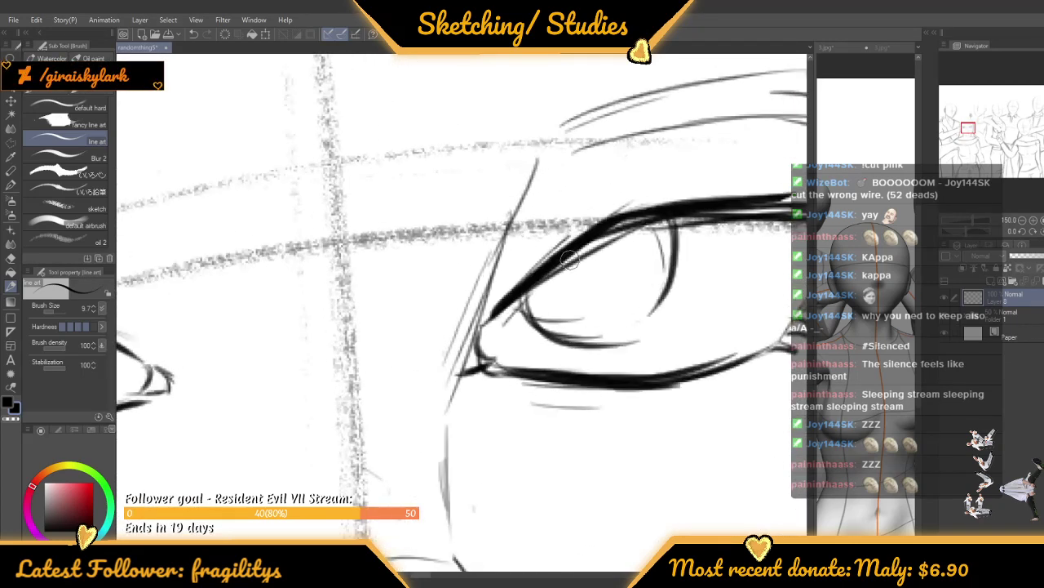
mouse_move(589, 284)
left_mouse_down()
mouse_move(617, 245)
mouse_move(600, 250)
mouse_move(626, 257)
left_mouse_up()
scroll(581, 228, "down", 1)
scroll(580, 229, "down", 6)
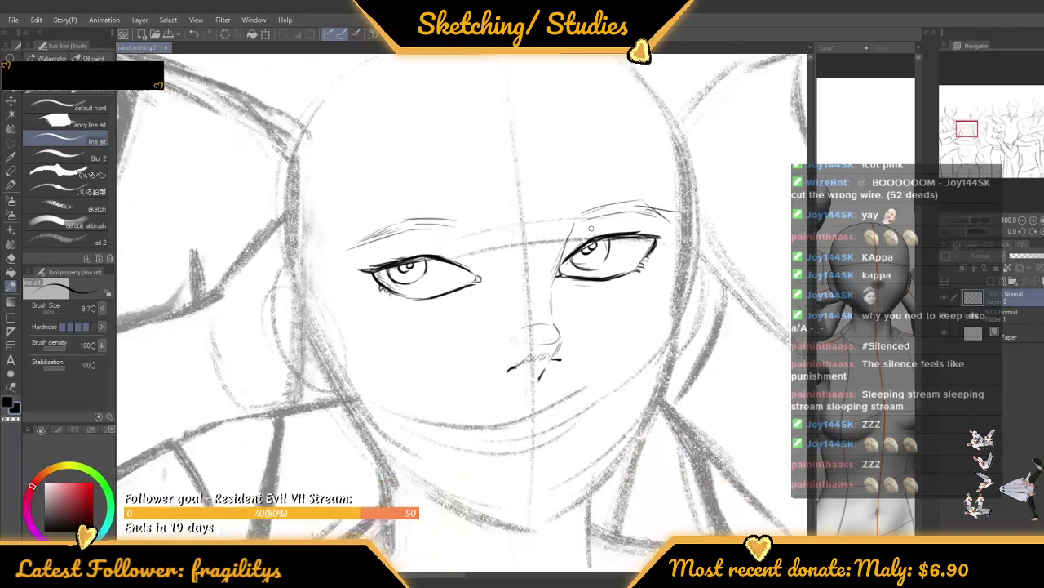
scroll(598, 216, "up", 6)
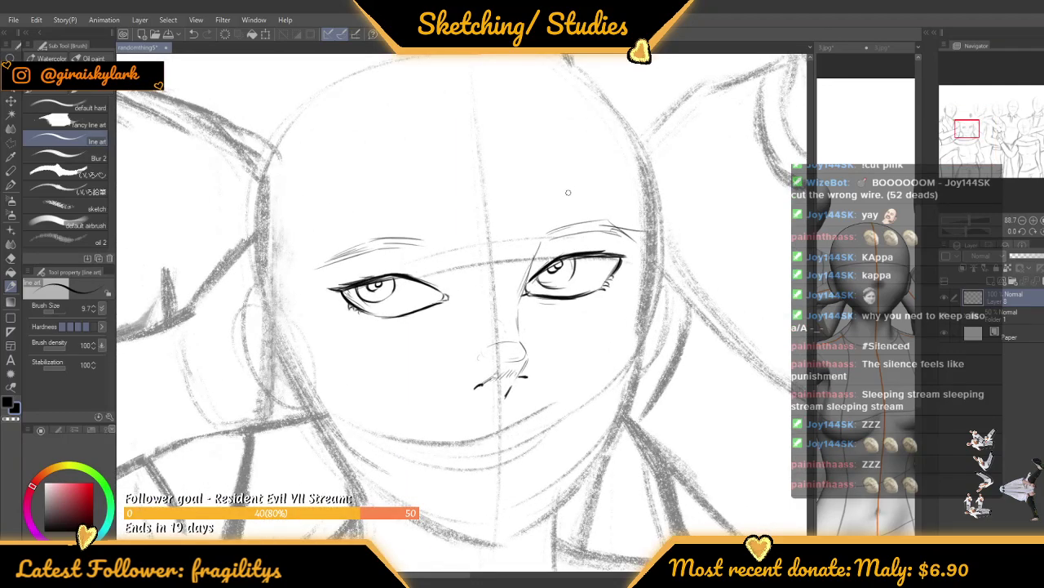
scroll(531, 328, "up", 4)
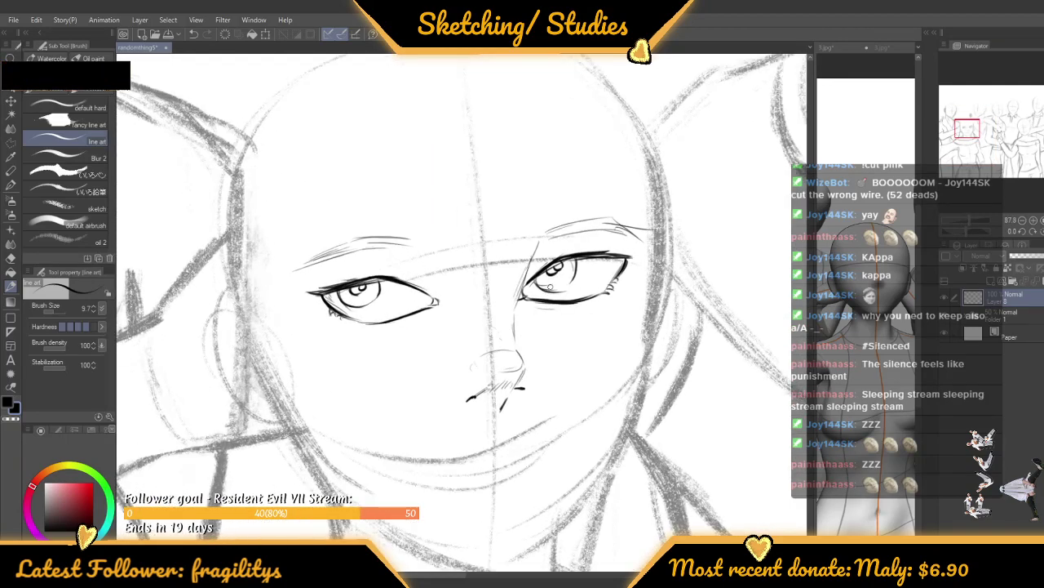
scroll(574, 270, "up", 2)
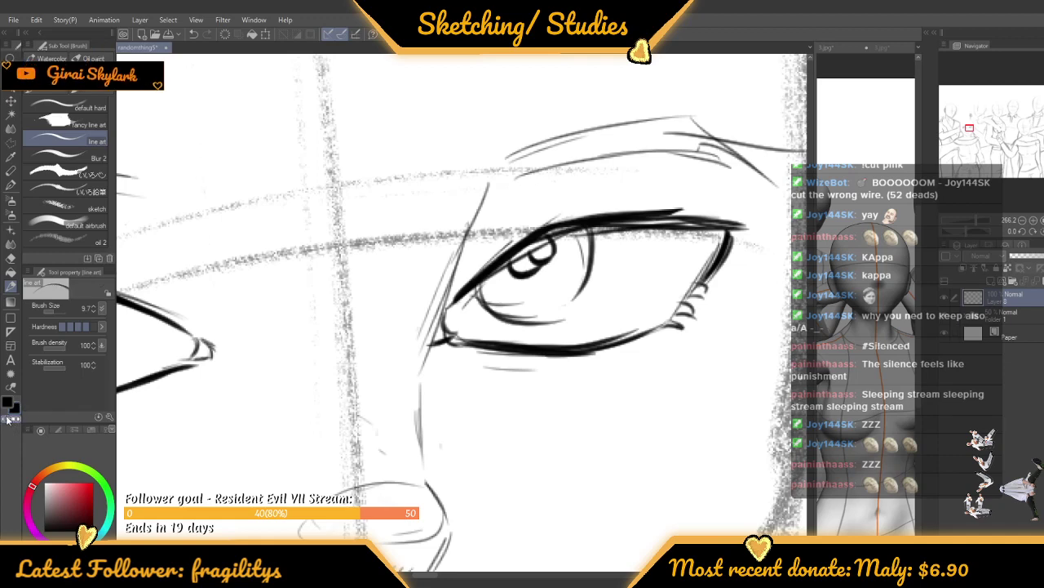
scroll(554, 326, "up", 1)
scroll(489, 286, "up", 1)
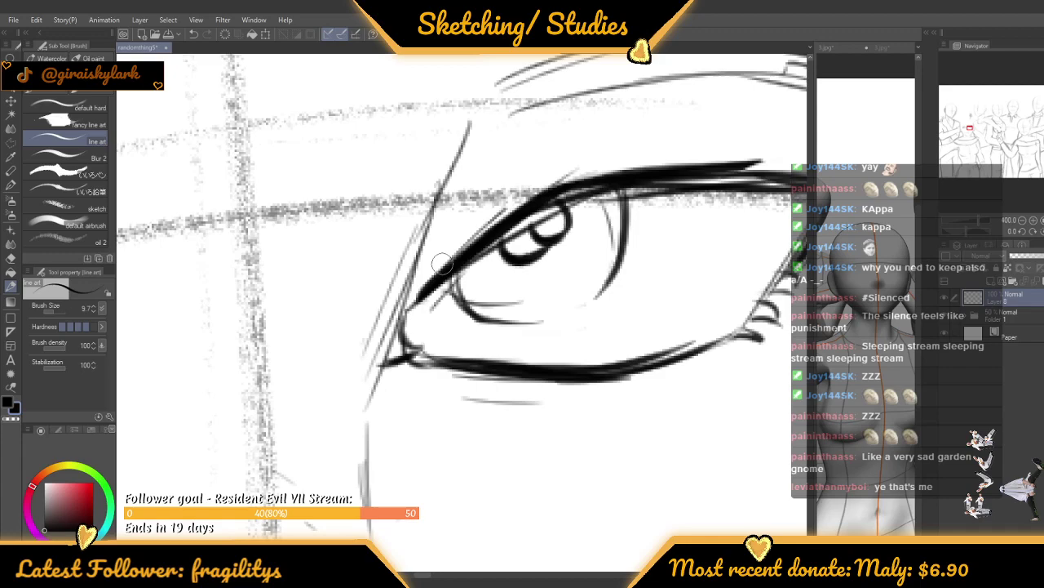
scroll(442, 261, "down", 8)
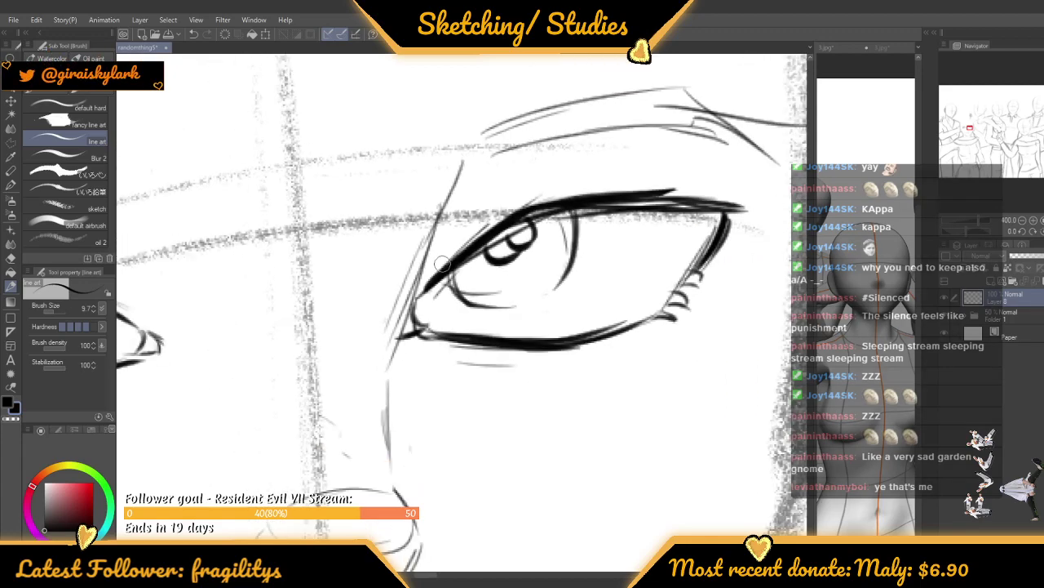
scroll(588, 294, "up", 3)
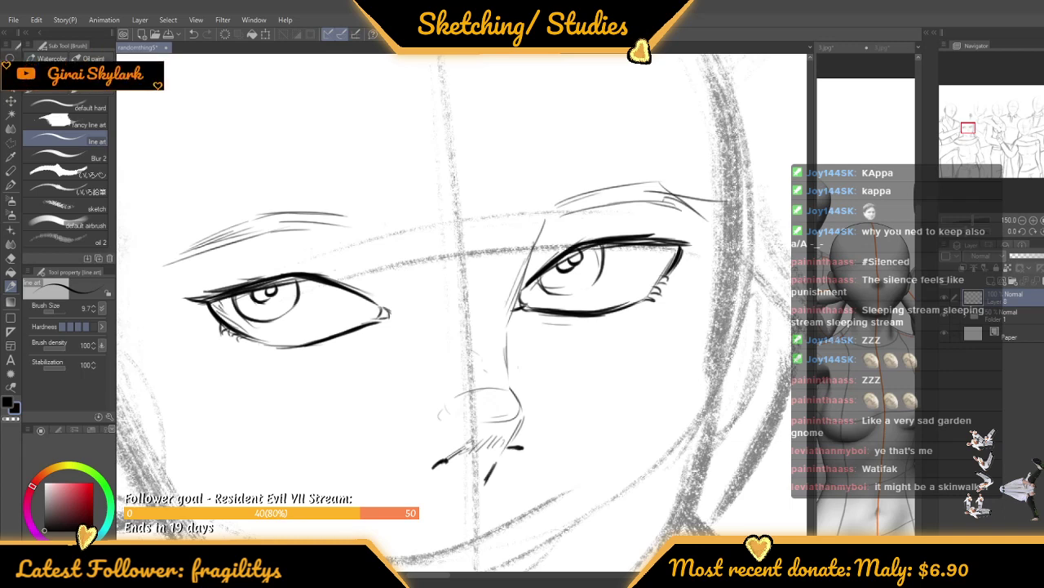
Try a bold nose contour running from the bridge beside the right eye down around the tip
scroll(425, 449, "down", 2)
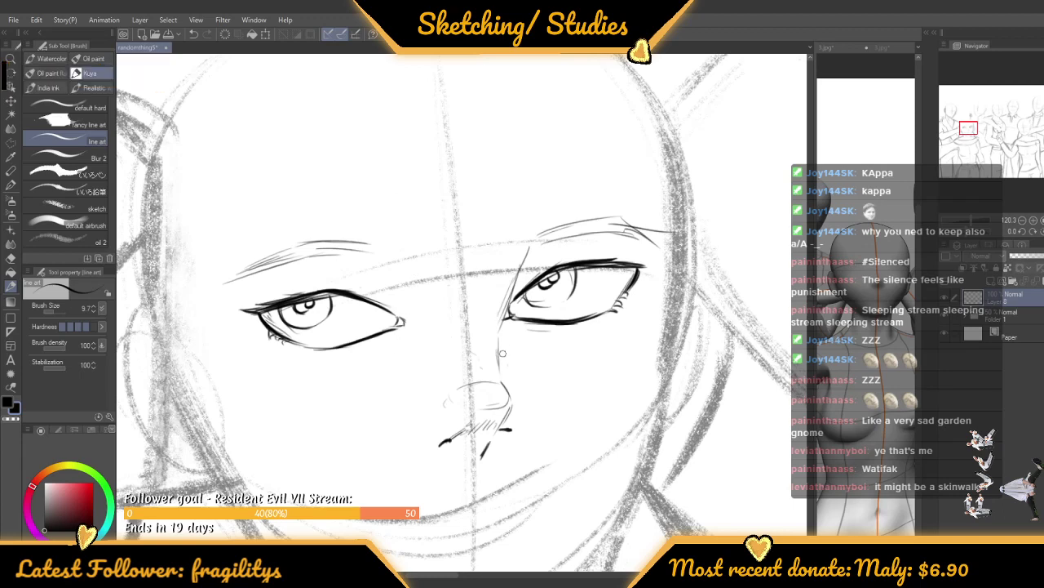
scroll(401, 319, "up", 2)
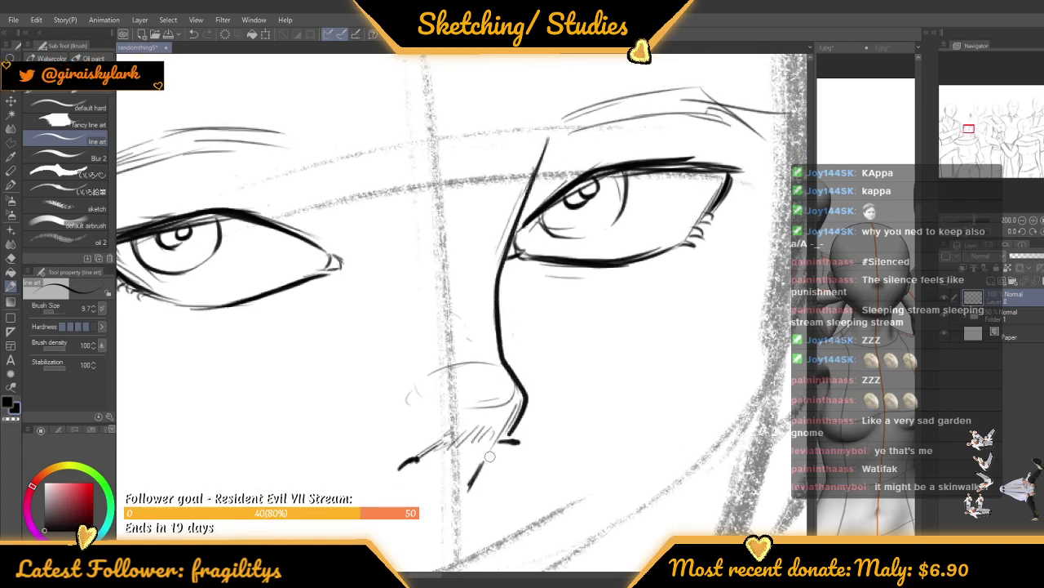
scroll(489, 456, "down", 6)
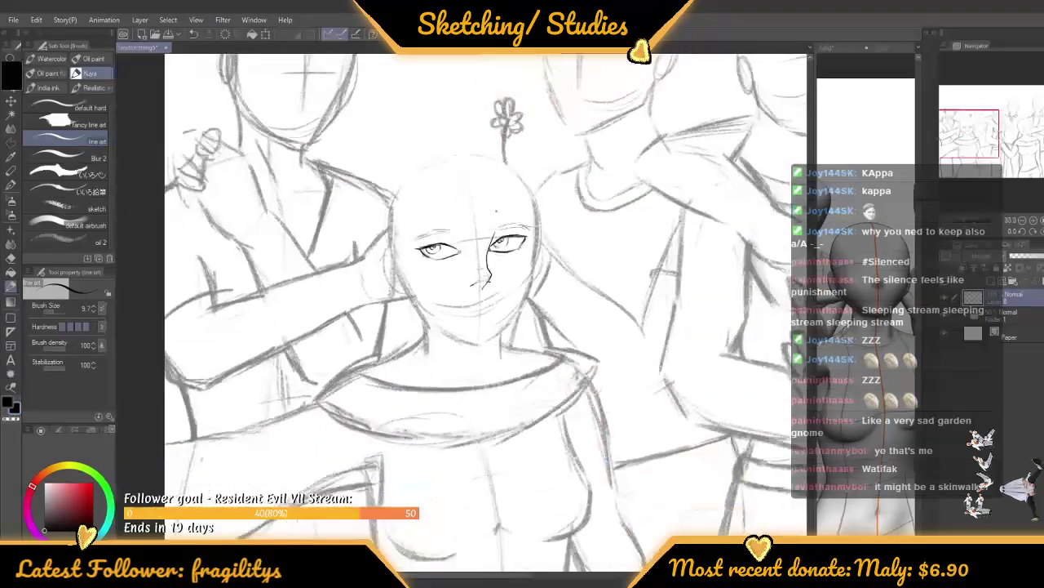
scroll(489, 277, "up", 3)
scroll(489, 278, "up", 3)
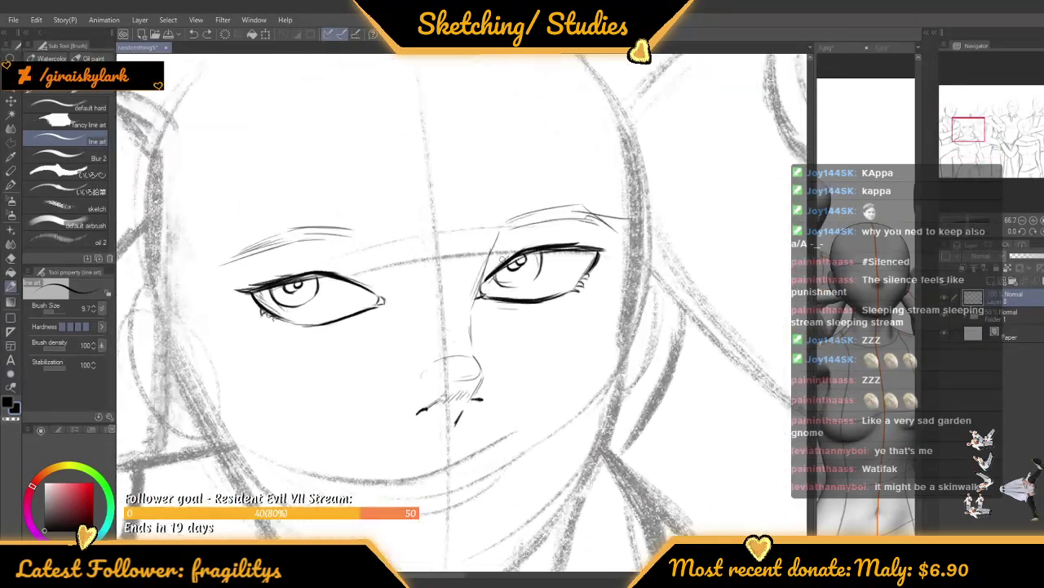
Darken the slanted upper line of the nose bridge beside the right eye's inner corner
scroll(494, 250, "up", 1)
scroll(467, 311, "up", 2)
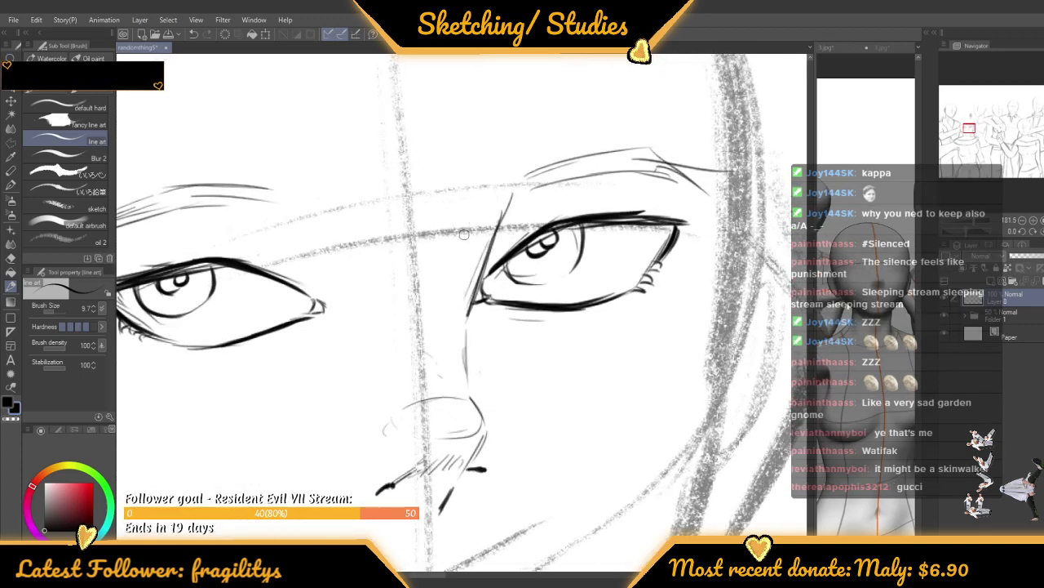
scroll(469, 261, "down", 2)
scroll(476, 266, "up", 2)
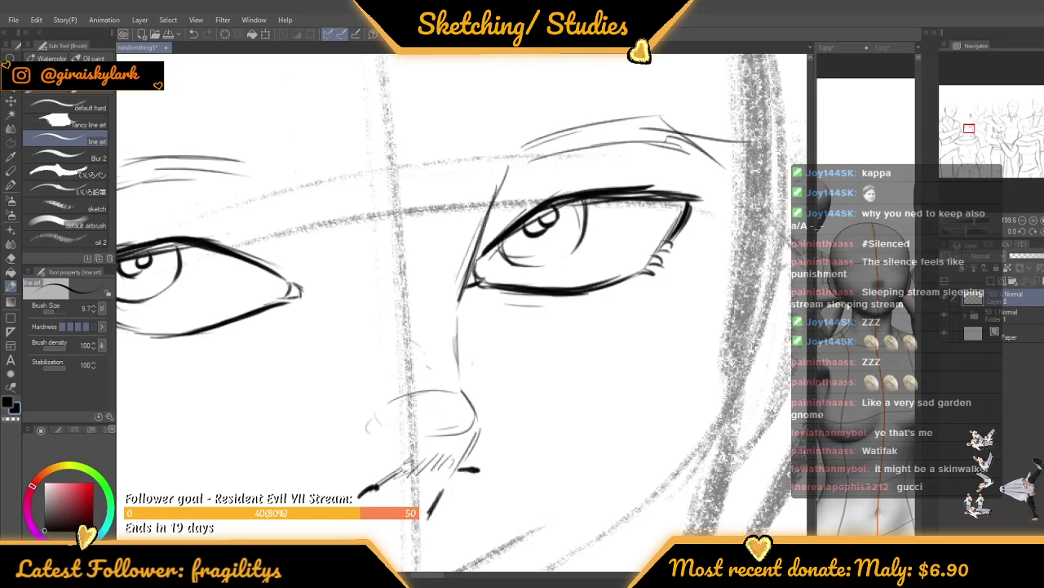
scroll(491, 258, "down", 3)
scroll(491, 265, "up", 3)
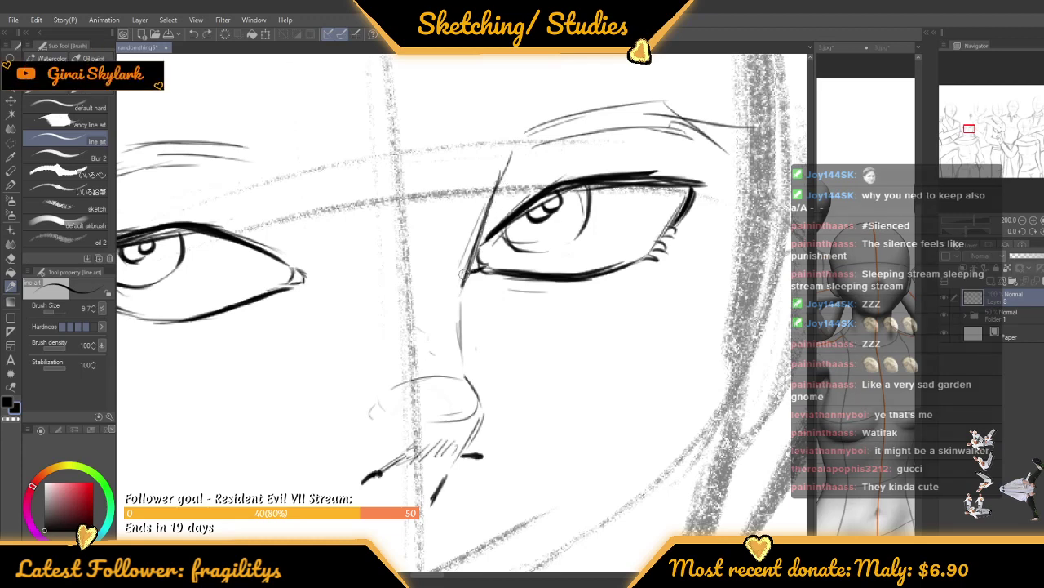
mouse_move(469, 239)
left_mouse_down()
mouse_move(459, 283)
mouse_move(508, 154)
left_mouse_up()
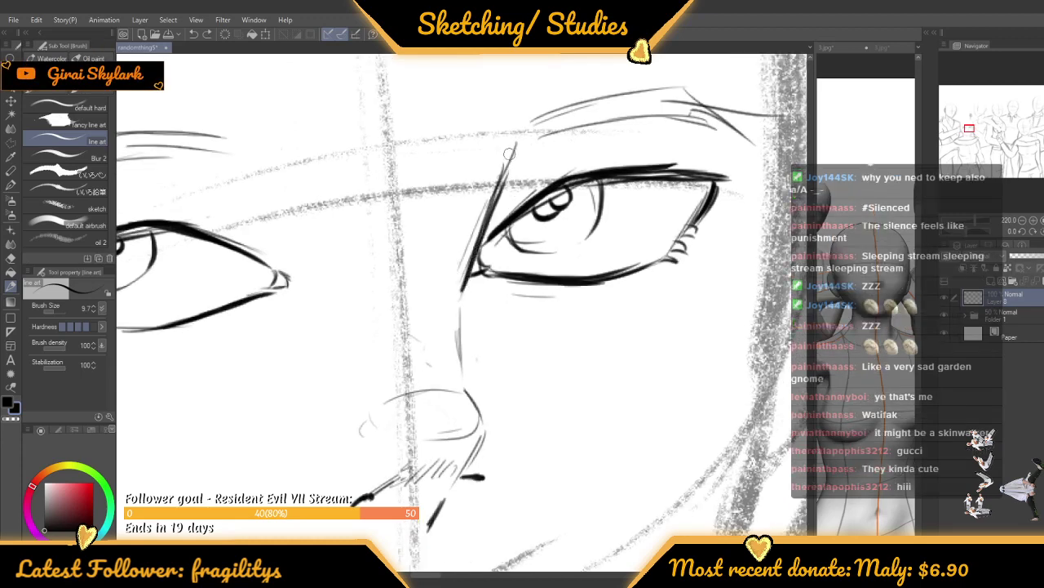
scroll(482, 168, "down", 2)
scroll(471, 266, "up", 3)
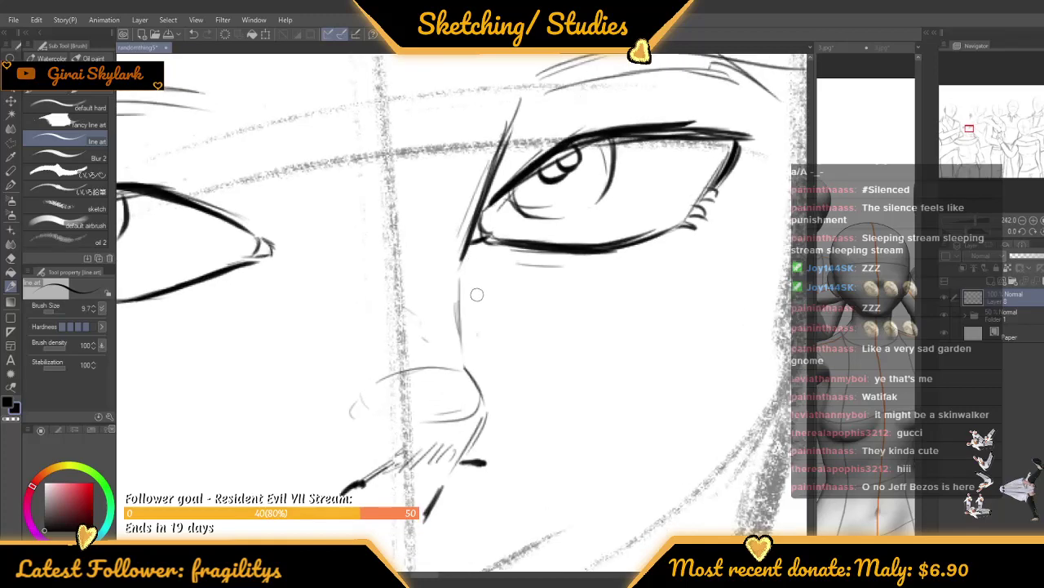
Darken the nose contour from below the right eye's inner corner down the bridge and around the tip
scroll(469, 285, "up", 1)
mouse_move(456, 267)
left_mouse_down()
mouse_move(451, 341)
mouse_move(455, 298)
mouse_move(459, 377)
mouse_move(459, 361)
mouse_move(490, 422)
mouse_move(440, 399)
mouse_move(478, 397)
mouse_move(434, 462)
left_mouse_up()
scroll(475, 398, "down", 3)
scroll(478, 398, "up", 3)
scroll(448, 382, "down", 2)
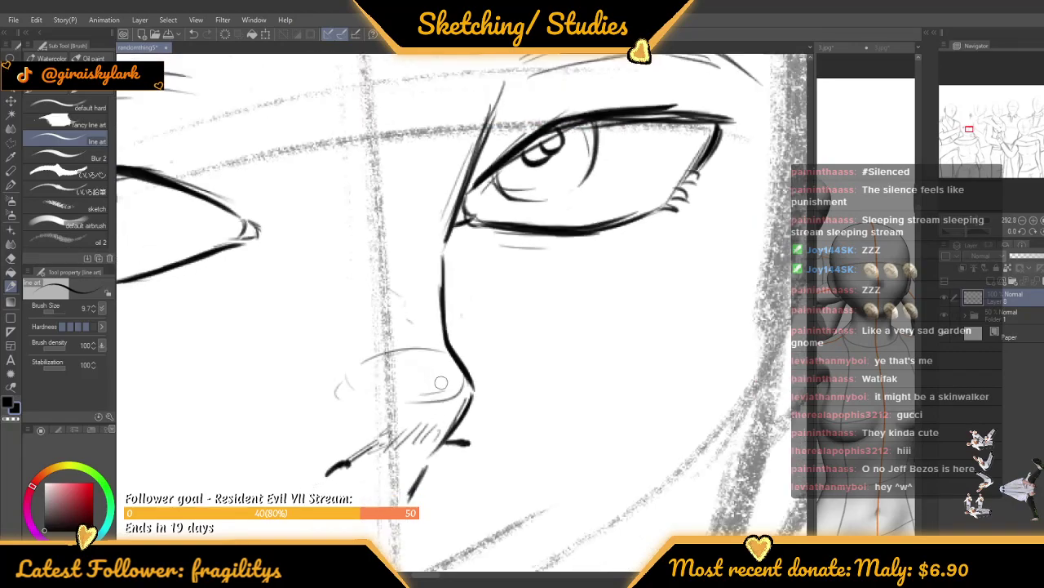
Lengthen and thicken the pointed outer lashes at the ends of both eyes' upper lids
scroll(468, 294, "down", 5)
scroll(416, 248, "up", 3)
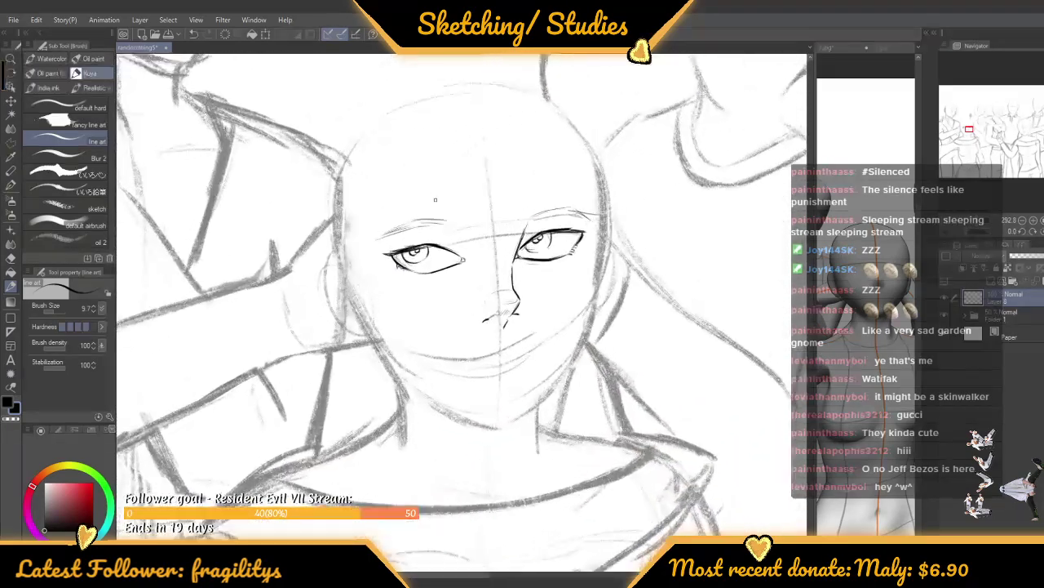
scroll(386, 255, "up", 3)
left_click_drag(353, 252, 331, 252)
scroll(402, 227, "down", 4)
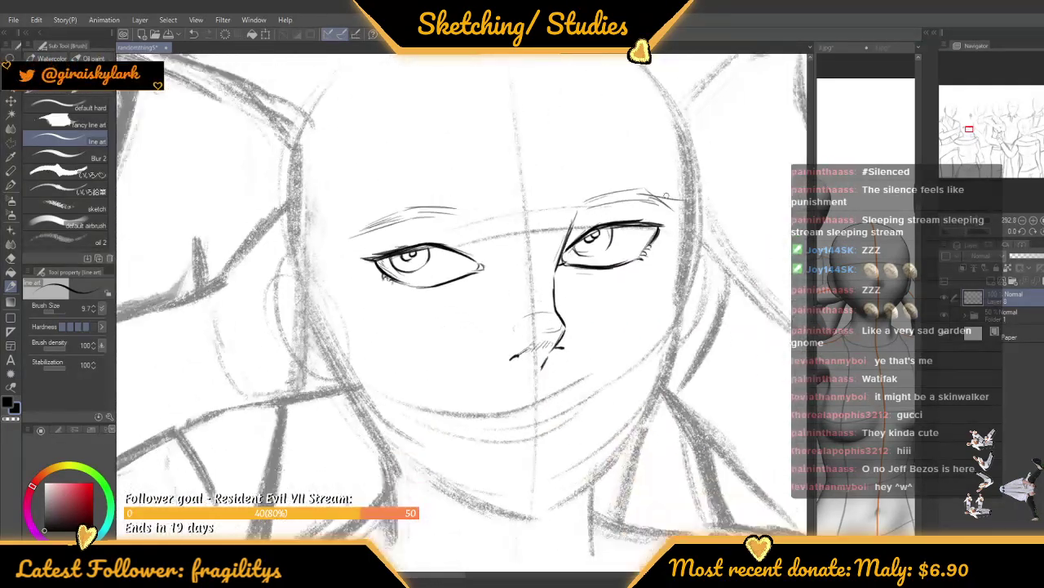
scroll(643, 213, "up", 3)
scroll(658, 228, "up", 3)
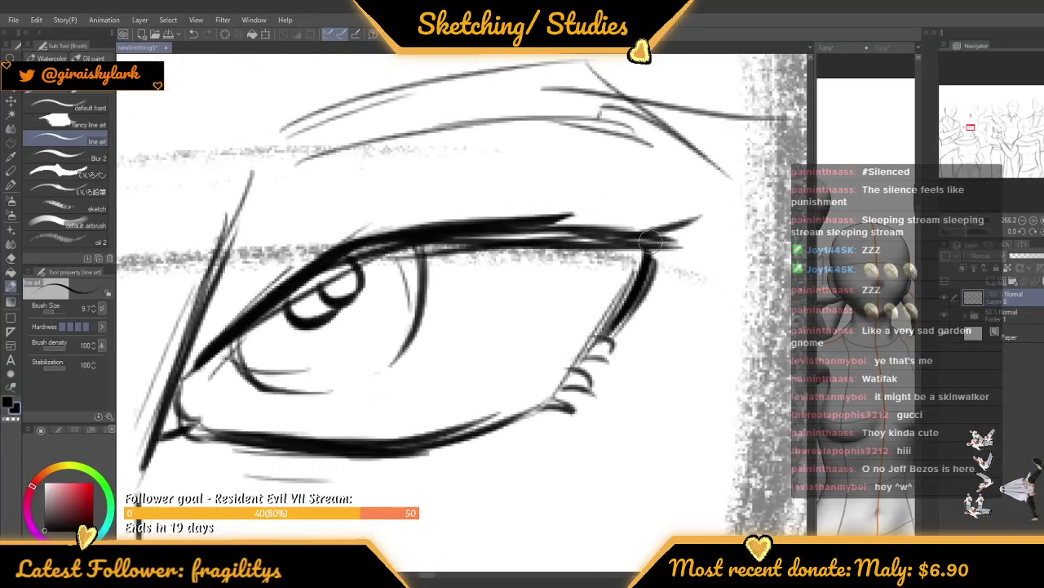
left_click_drag(633, 240, 698, 221)
scroll(661, 224, "down", 5)
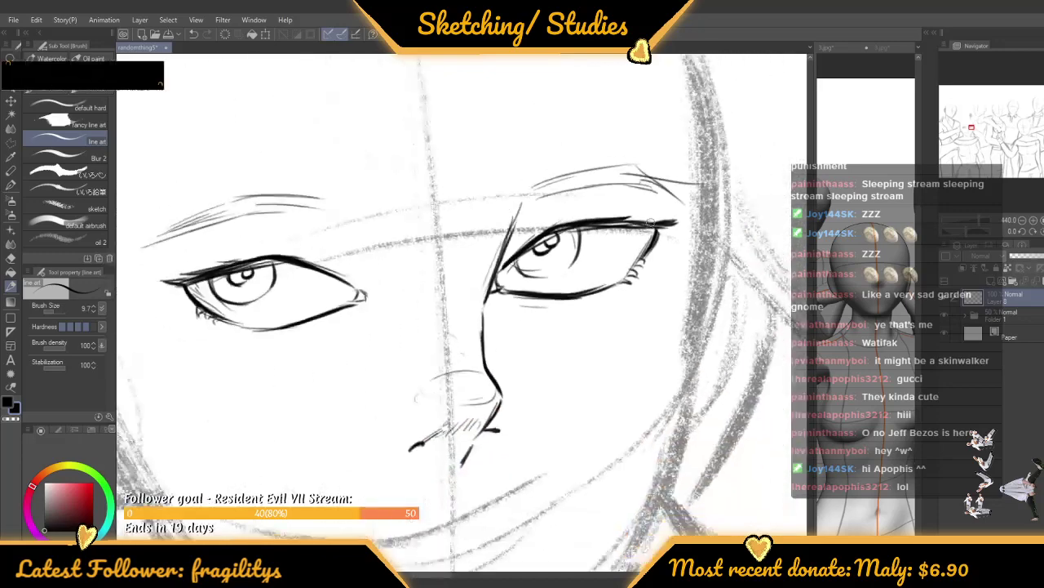
Draw the eyelid crease above the left eye, redoing its inner end as a steeper shaded line towards the tear duct
scroll(522, 289, "up", 6)
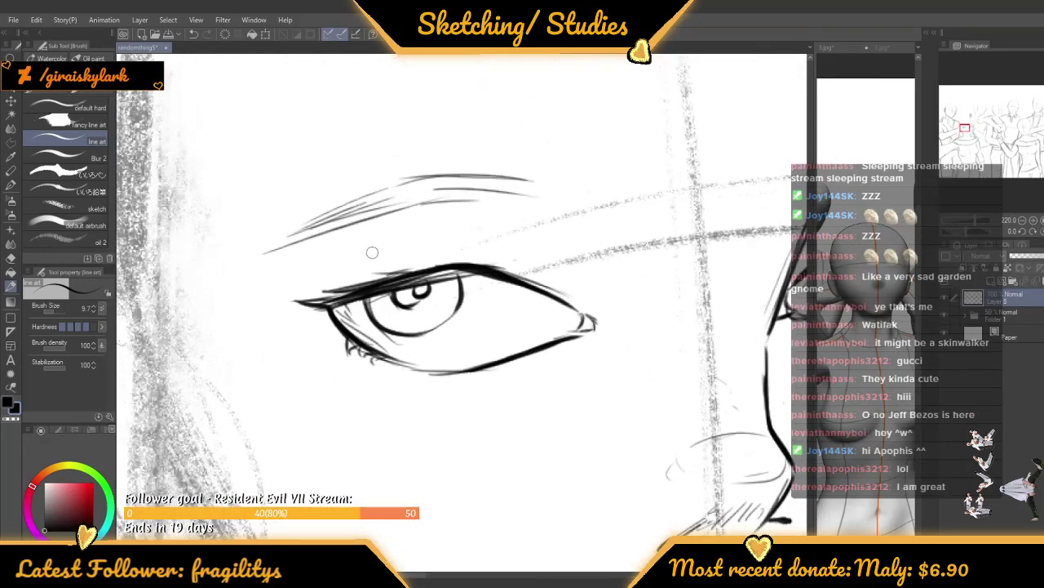
left_click_drag(323, 276, 455, 231)
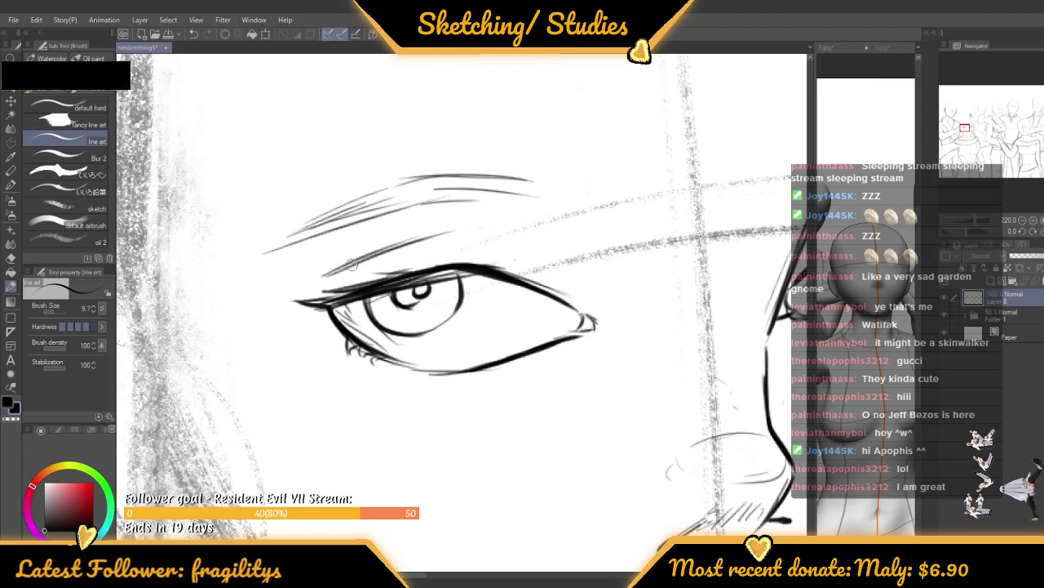
mouse_move(352, 265)
left_mouse_down()
mouse_move(468, 225)
mouse_move(525, 241)
left_mouse_up()
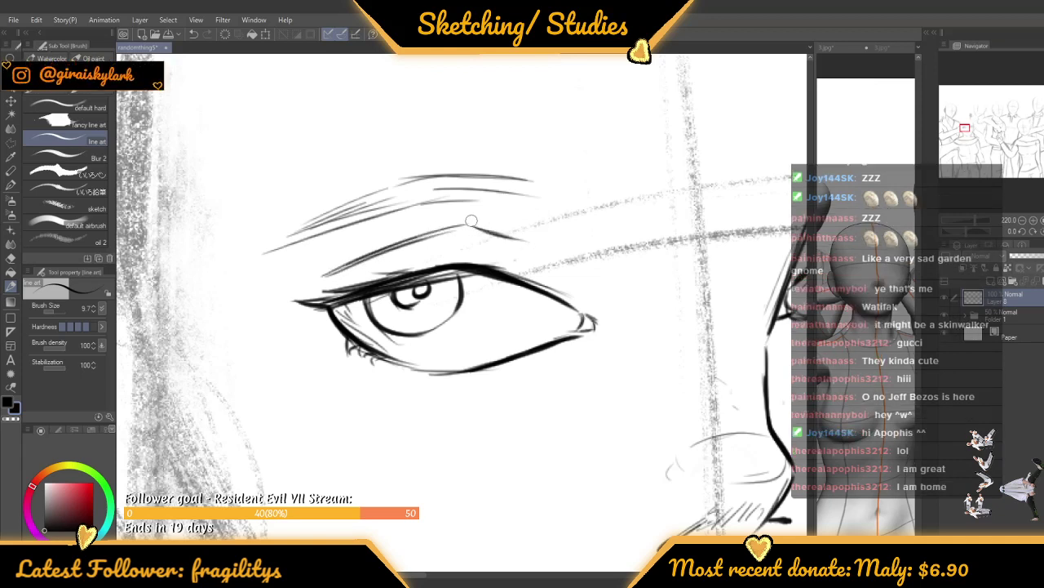
key("ctrl+z")
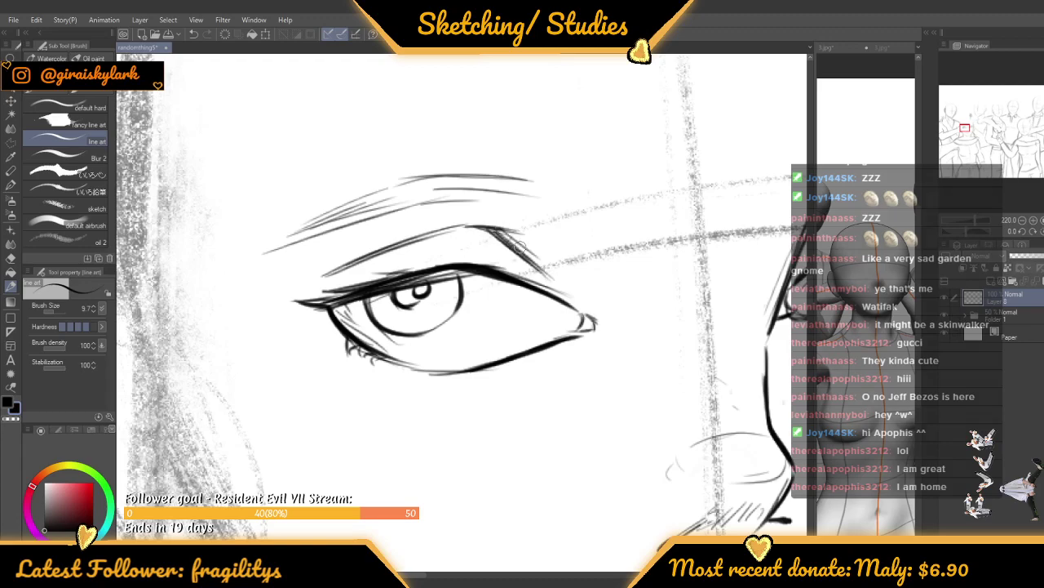
scroll(519, 246, "down", 6)
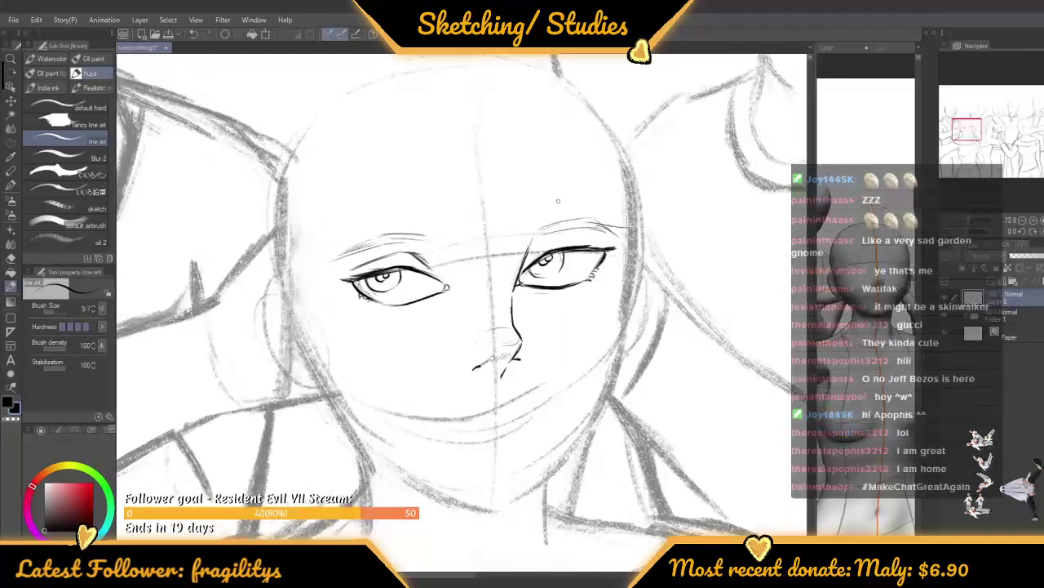
Draw the eyelid crease above the right eye, from its inner corner across to the outer end, redoing the outer stretch
scroll(558, 201, "up", 4)
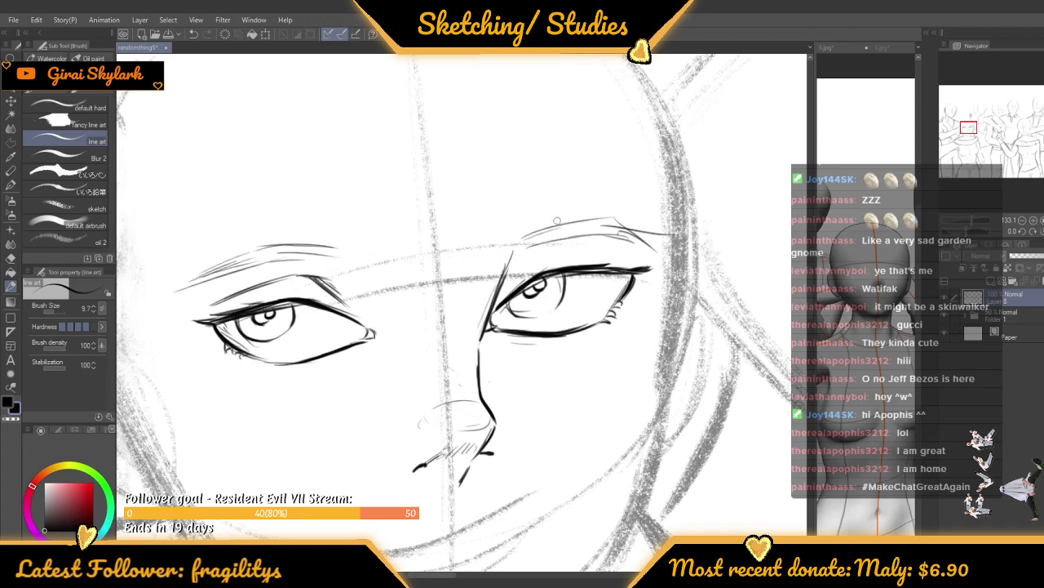
scroll(556, 220, "up", 2)
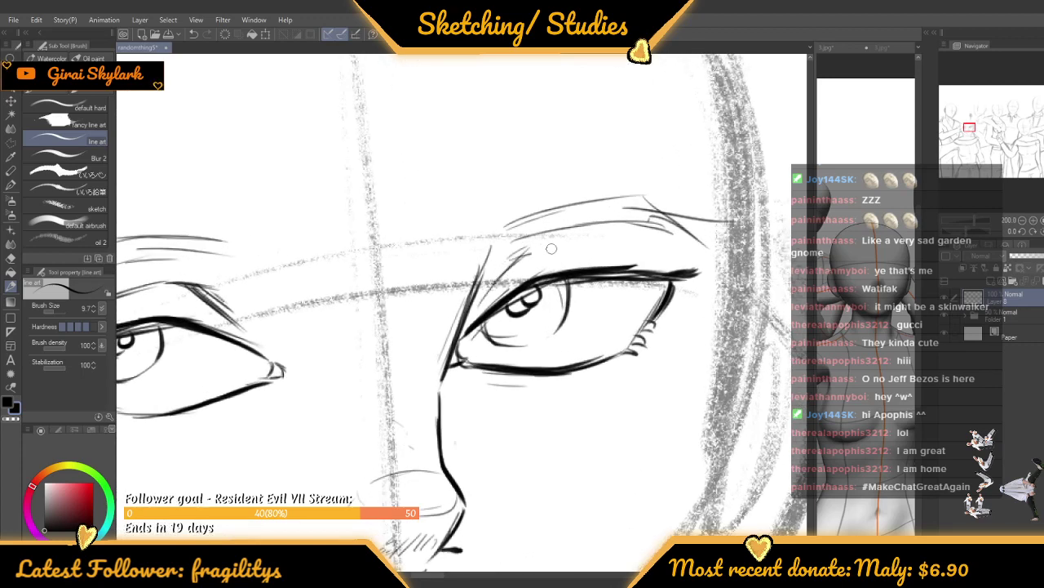
left_click_drag(548, 251, 663, 249)
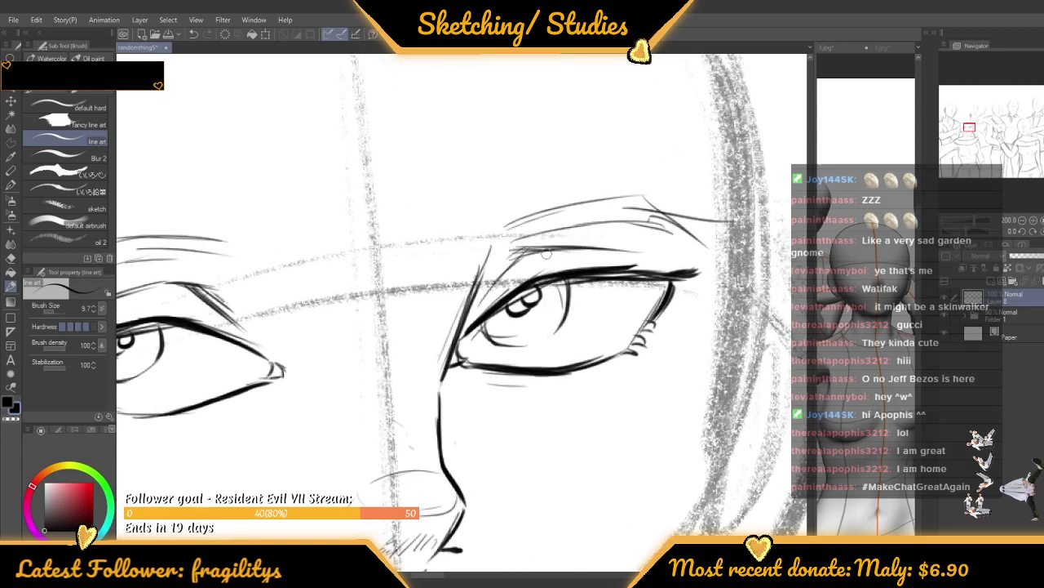
left_click_drag(522, 251, 641, 247)
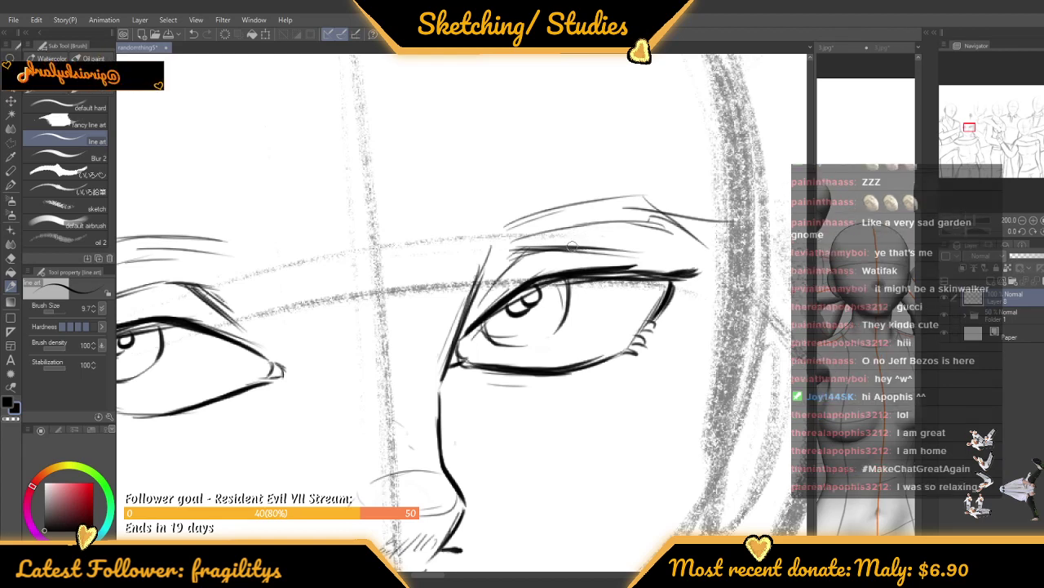
left_click_drag(567, 253, 698, 258)
key("ctrl+z")
left_click_drag(572, 251, 676, 256)
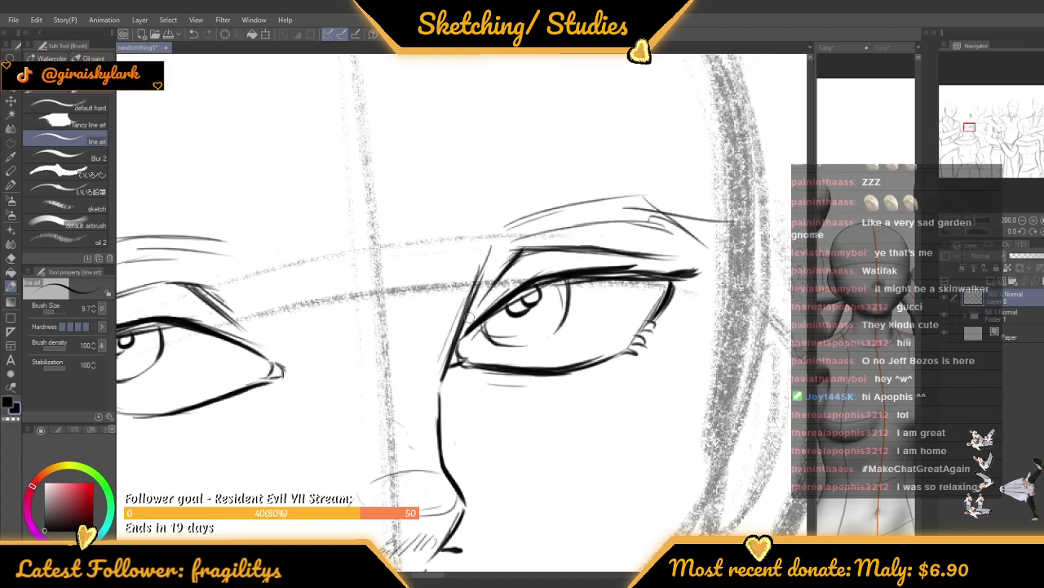
Ink the right edge of the face from the forehead past the eye socket down to the cheek
scroll(489, 244, "down", 6)
scroll(471, 219, "up", 6)
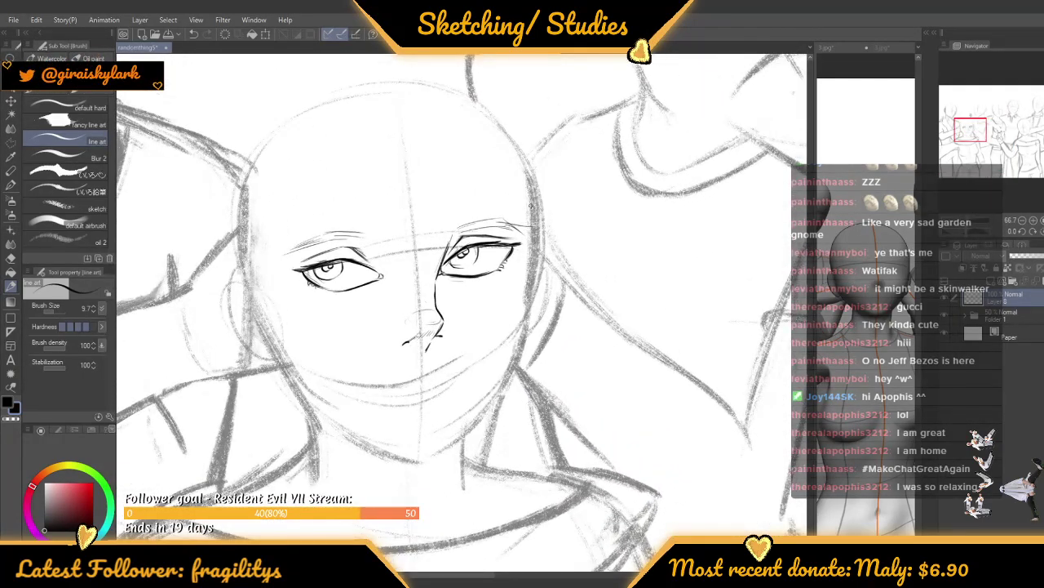
scroll(500, 196, "down", 1)
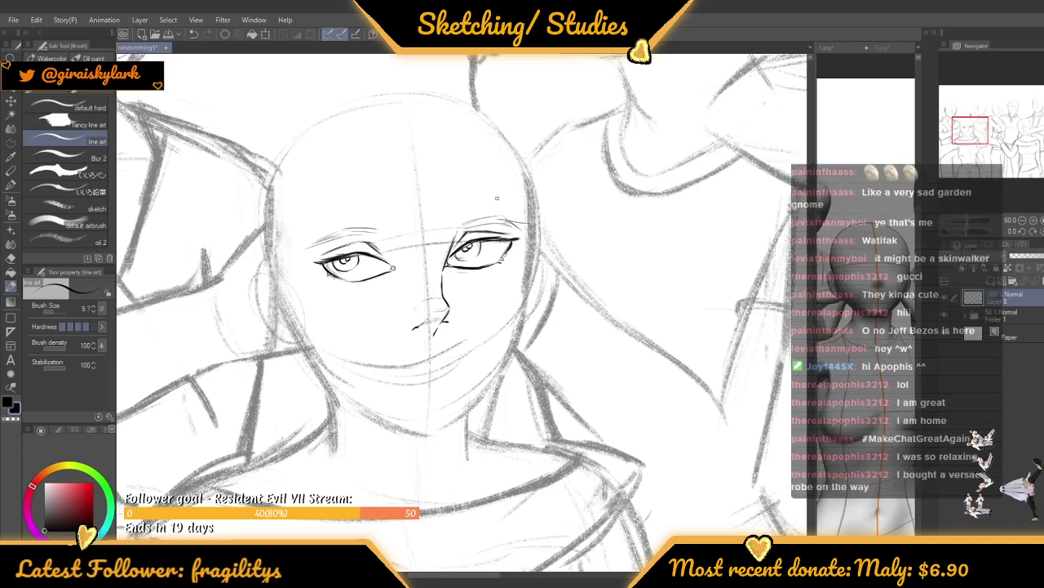
scroll(506, 179, "up", 1)
mouse_move(518, 157)
left_mouse_down()
mouse_move(534, 222)
mouse_move(525, 302)
left_mouse_up()
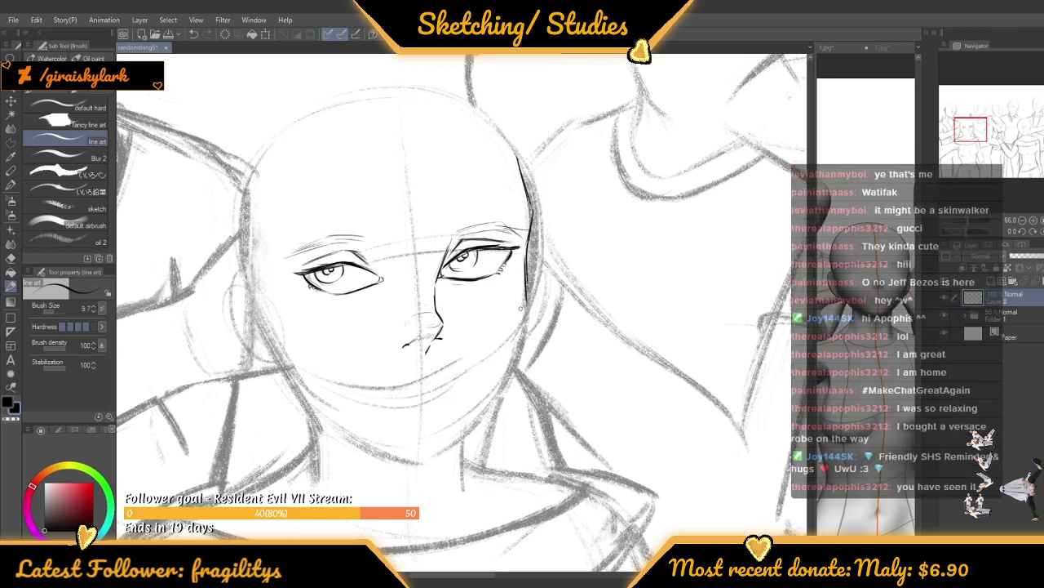
scroll(524, 300, "down", 1)
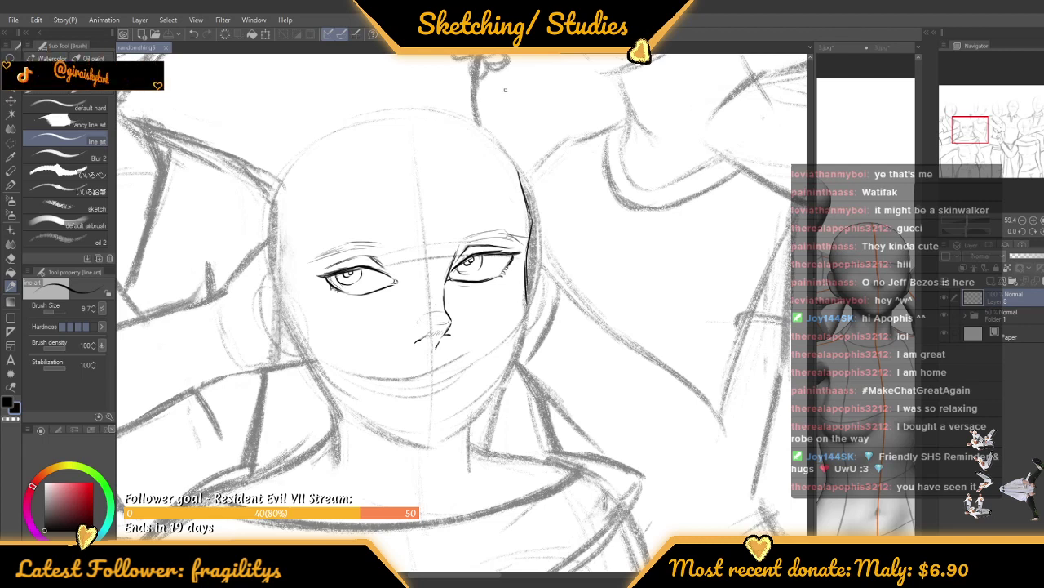
Continue the right face contour from the cheek down along the jaw towards the chin
scroll(500, 302, "down", 2)
scroll(440, 356, "up", 3)
scroll(506, 277, "up", 3)
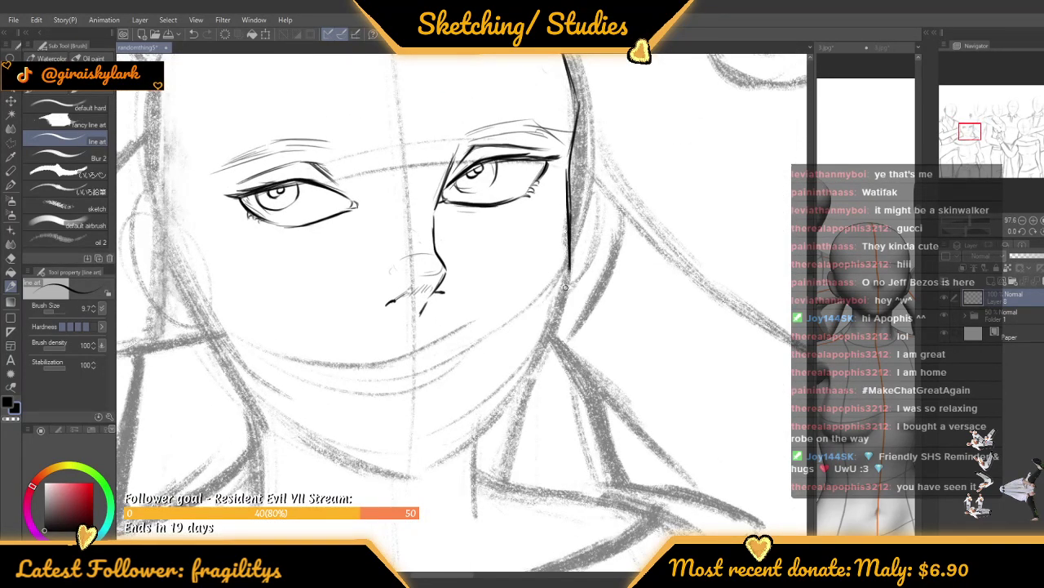
mouse_move(564, 286)
left_mouse_down()
mouse_move(527, 371)
mouse_move(483, 427)
left_mouse_up()
scroll(317, 221, "down", 3)
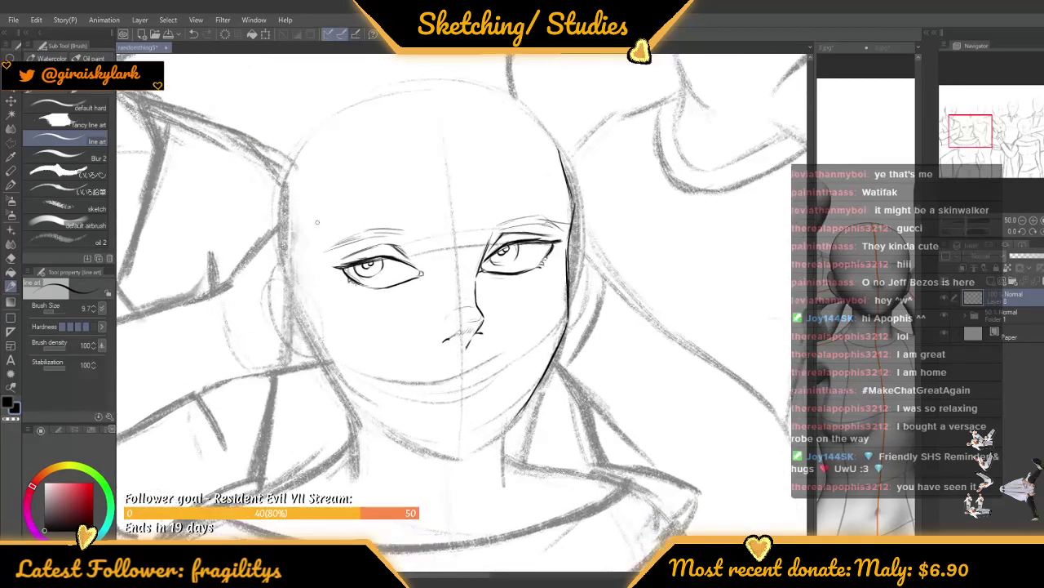
Draw the left ear's outline down to a pointed lobe and add its inner folds
scroll(318, 222, "up", 2)
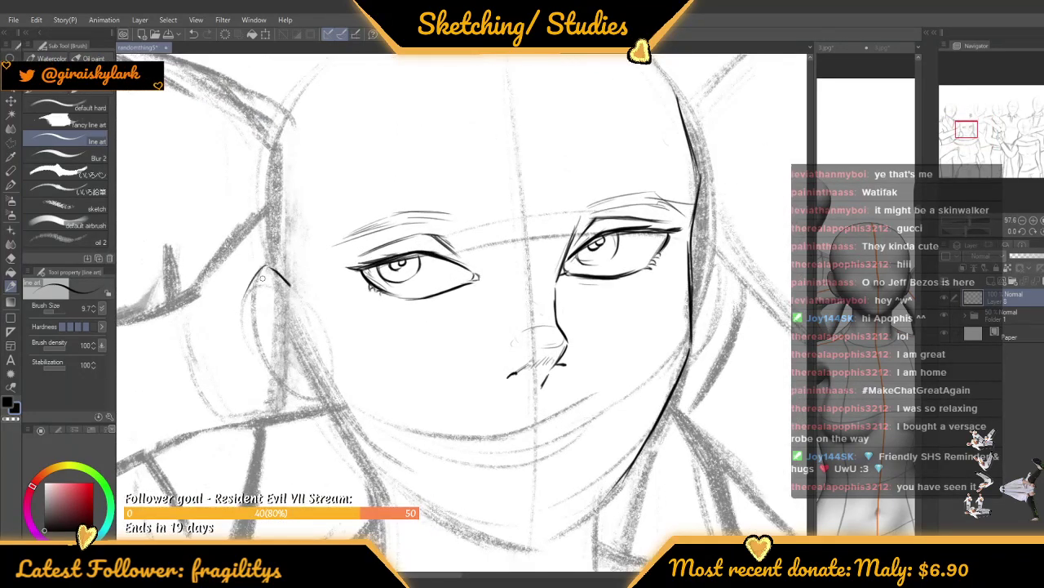
mouse_move(251, 359)
left_mouse_down()
mouse_move(310, 413)
mouse_move(325, 418)
mouse_move(330, 406)
left_mouse_up()
scroll(335, 245, "up", 2)
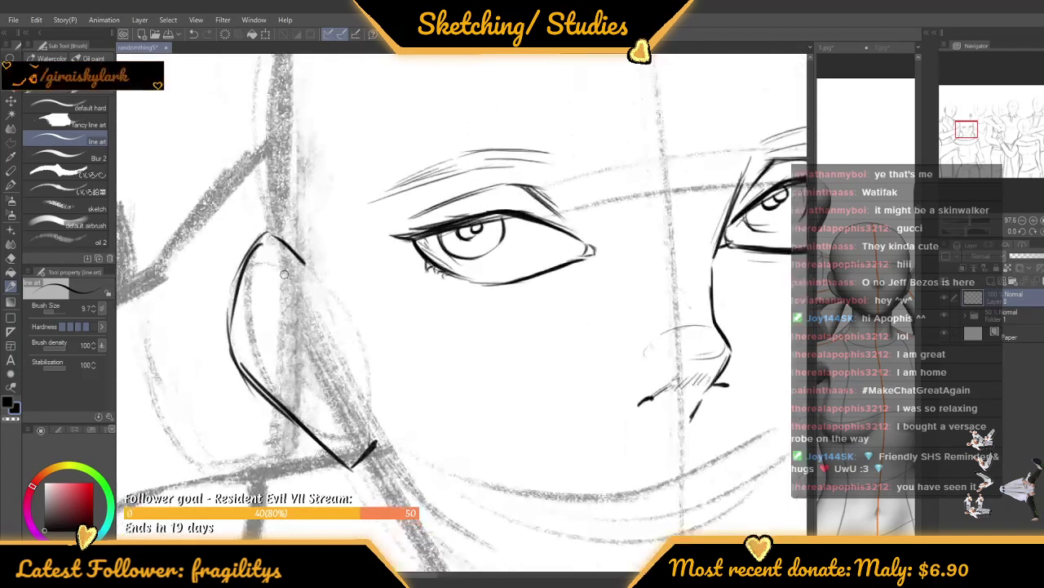
left_click_drag(284, 274, 252, 320)
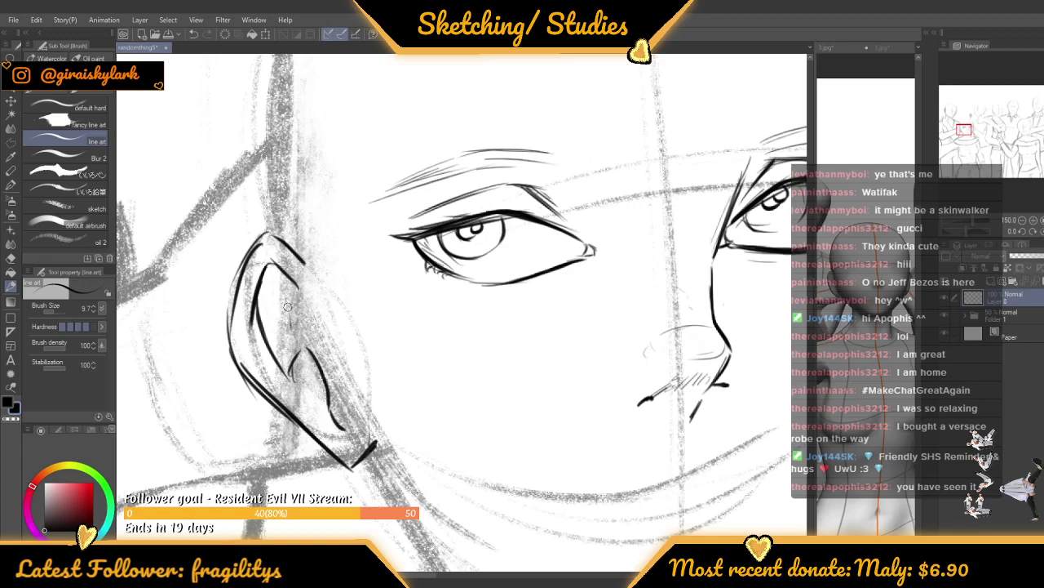
scroll(293, 310, "down", 6)
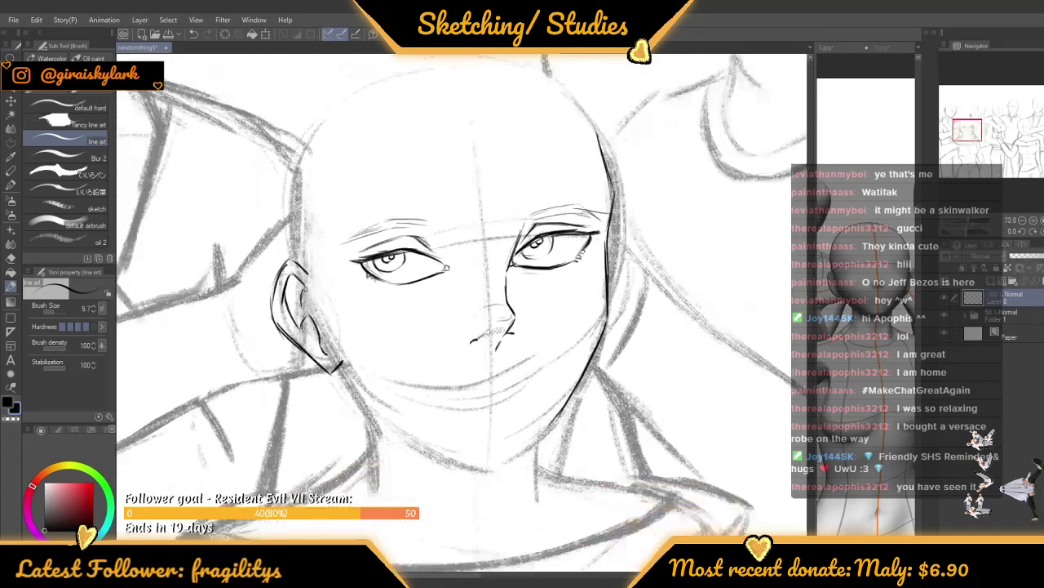
Draw the left jawline from the earlobe down towards the chin, undoing the last overlapping stroke
scroll(330, 310, "up", 6)
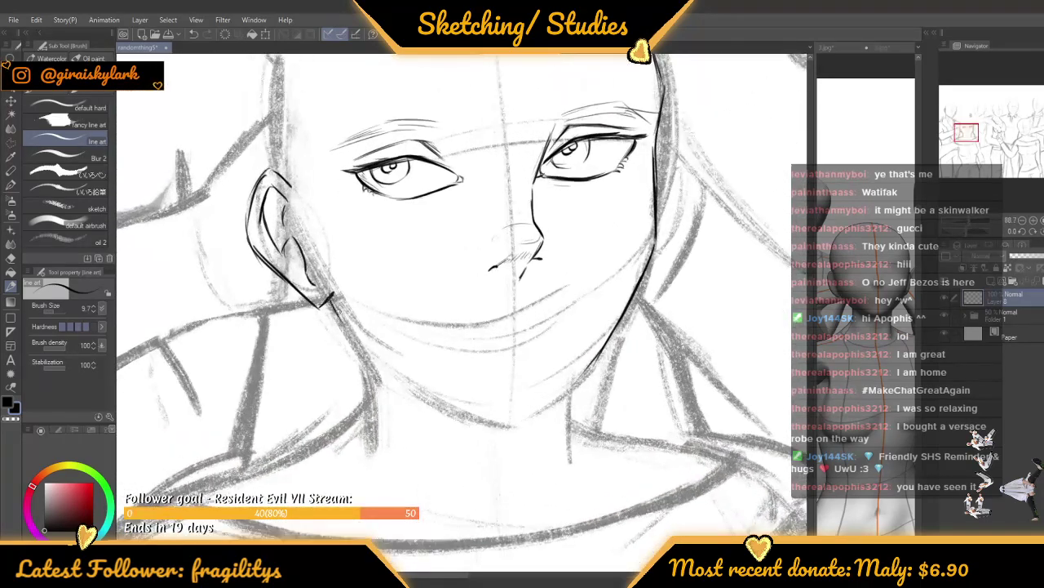
scroll(330, 310, "down", 3)
scroll(330, 310, "up", 3)
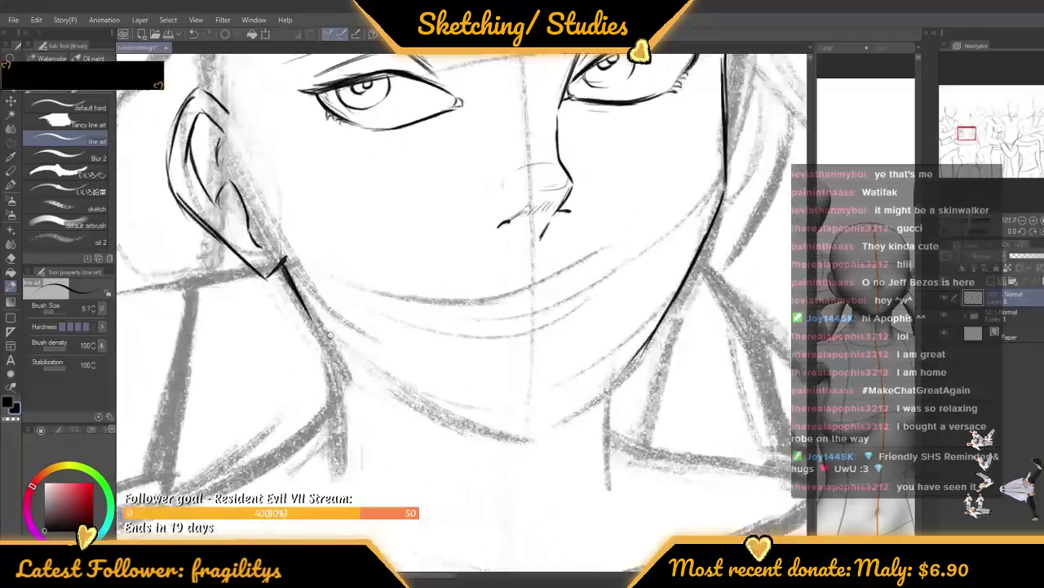
left_click_drag(326, 330, 451, 424)
left_click_drag(364, 366, 459, 421)
scroll(347, 275, "down", 3)
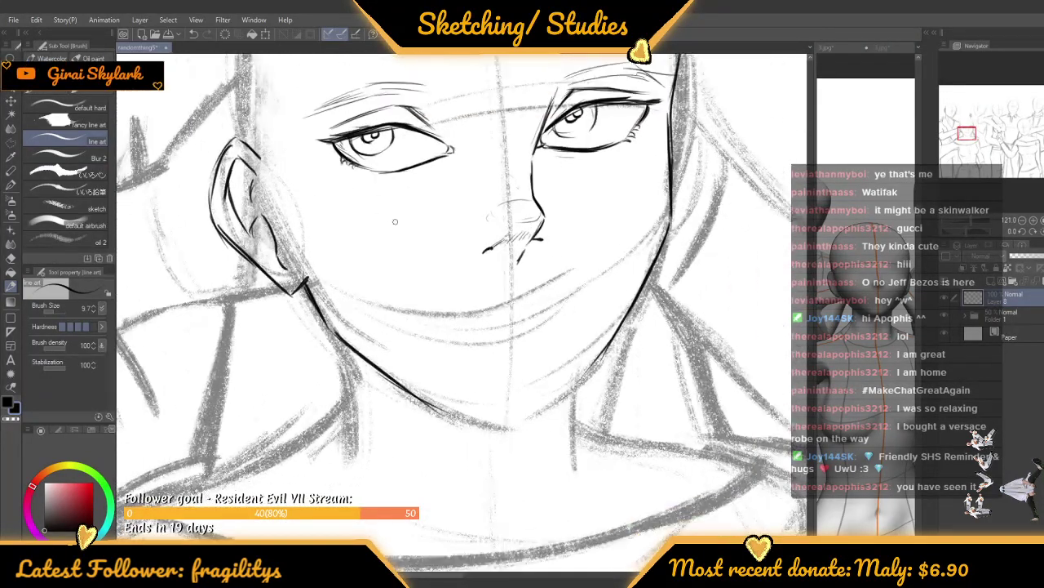
key("ctrl+z")
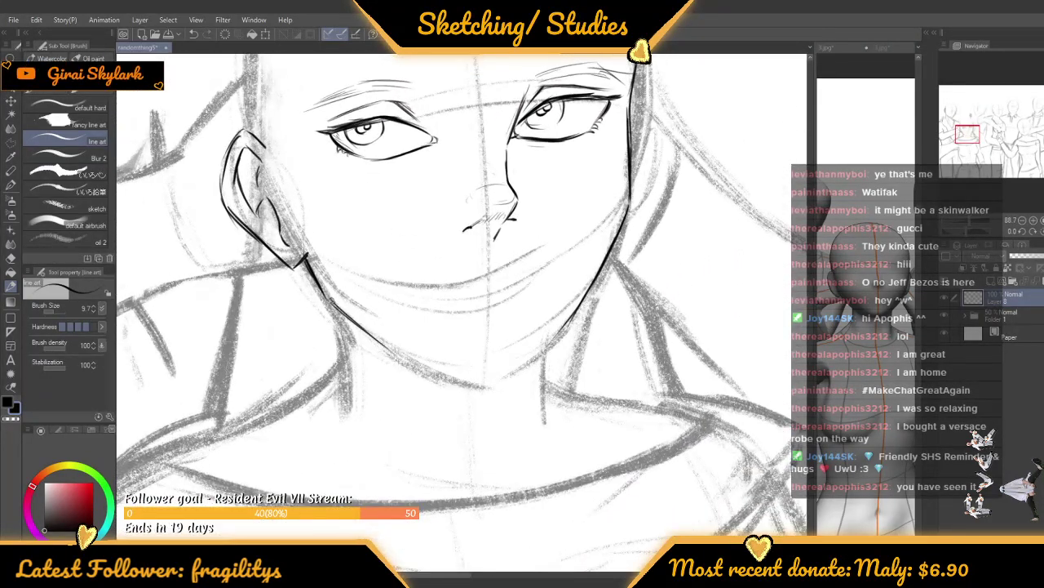
Draw the flat base of the chin and join it to the right jawline with a thickened stroke
mouse_move(328, 298)
left_mouse_down()
mouse_move(415, 364)
mouse_move(457, 377)
mouse_move(506, 377)
mouse_move(586, 320)
left_mouse_up()
scroll(382, 353, "up", 3)
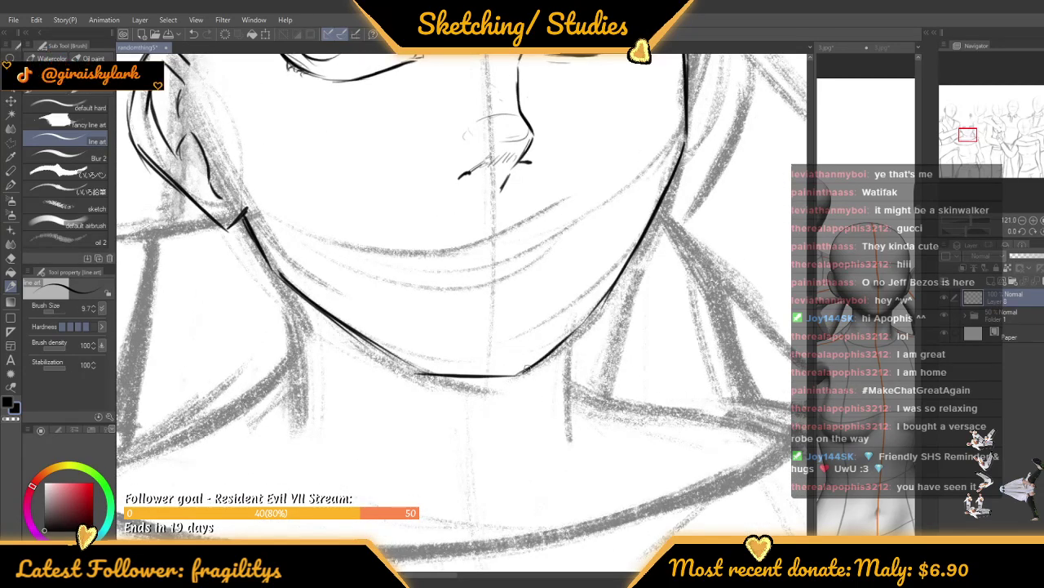
left_click_drag(527, 368, 596, 299)
Toggle the sketch folder's visibility off and back on to check the face line art at full-figure scale
scroll(511, 327, "down", 5)
scroll(511, 300, "down", 5)
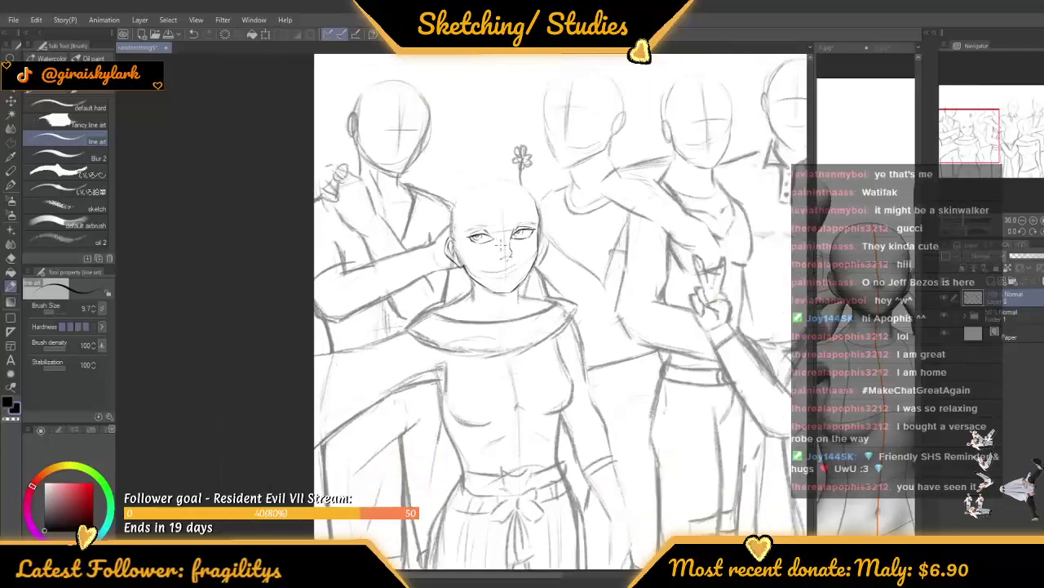
left_click(945, 318)
left_click(946, 319)
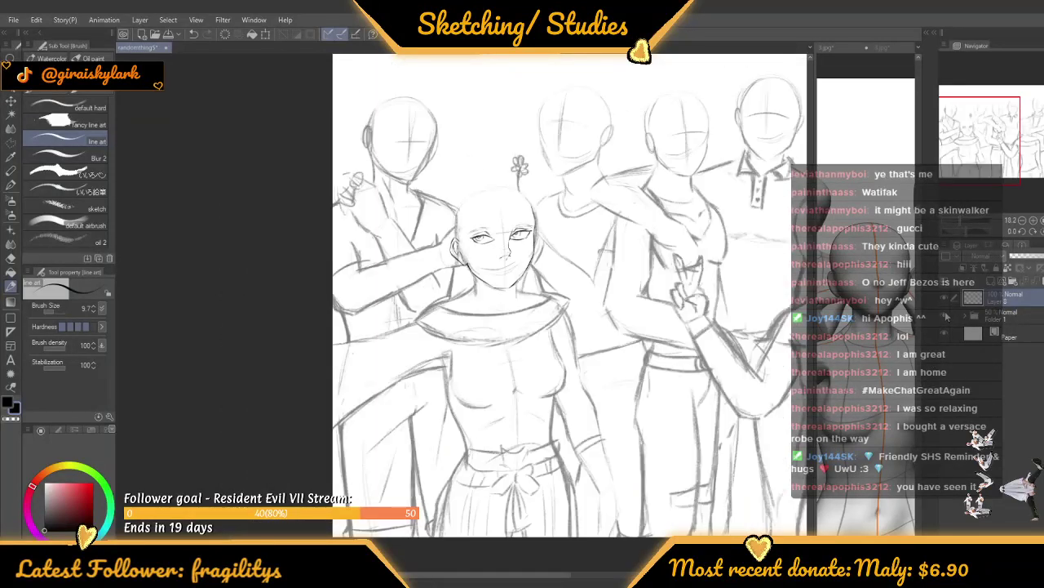
Draw the mouth as a broken, slightly smiling line with darkened corners, plus short marks for the upper and lower lip
scroll(513, 247, "up", 10)
scroll(472, 310, "up", 3)
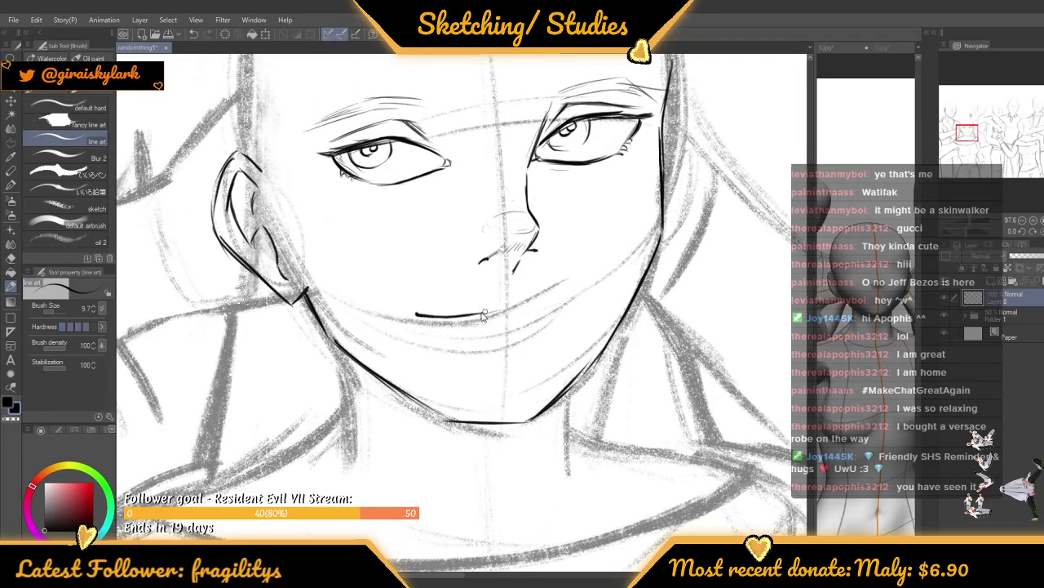
scroll(416, 314, "up", 2)
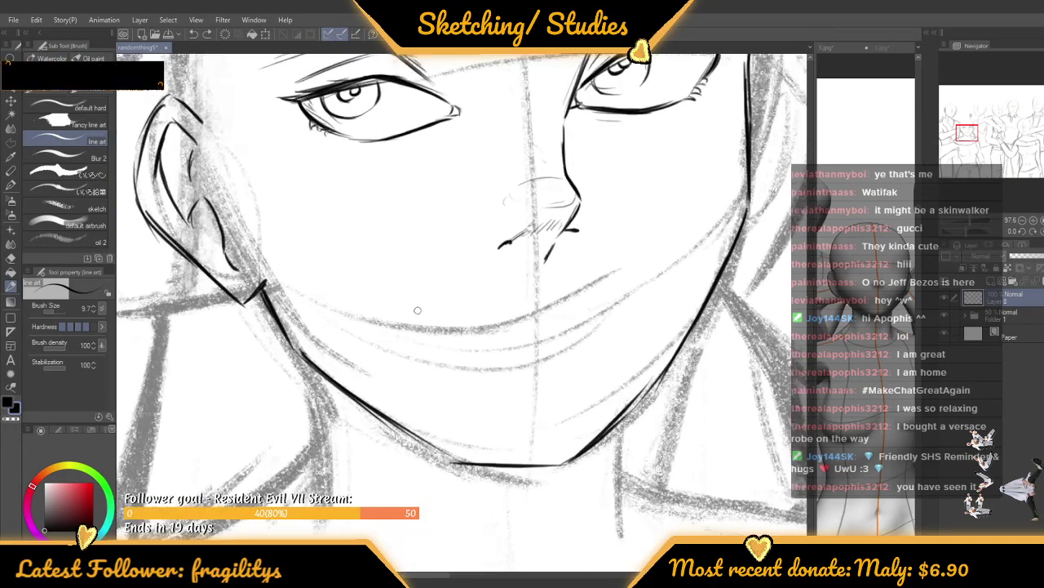
left_click_drag(416, 317, 457, 322)
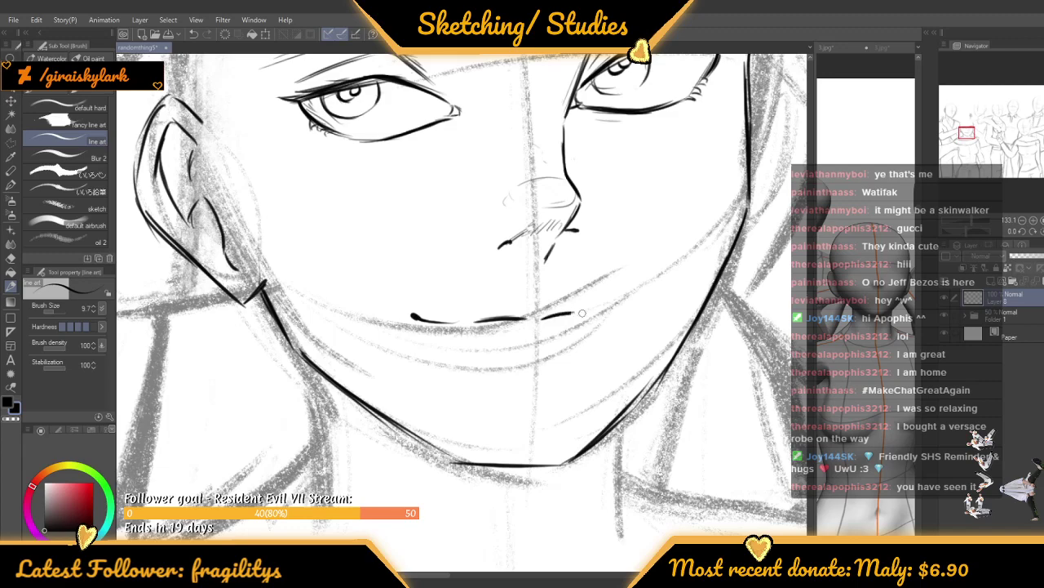
scroll(563, 294, "down", 1)
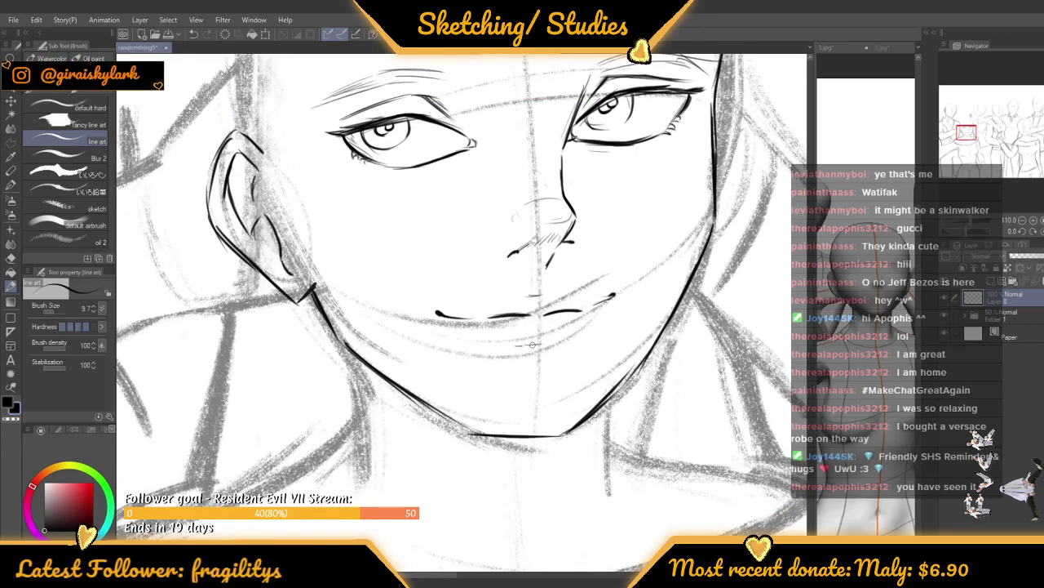
Hide the sketch folder so that only the face line art shows
scroll(532, 345, "down", 4)
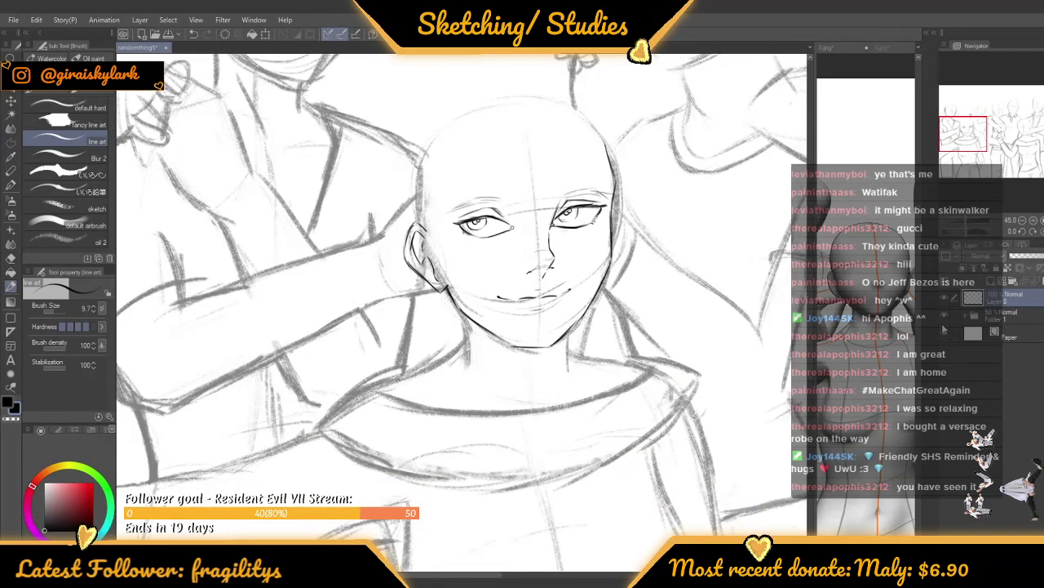
left_click(944, 317)
scroll(538, 298, "up", 4)
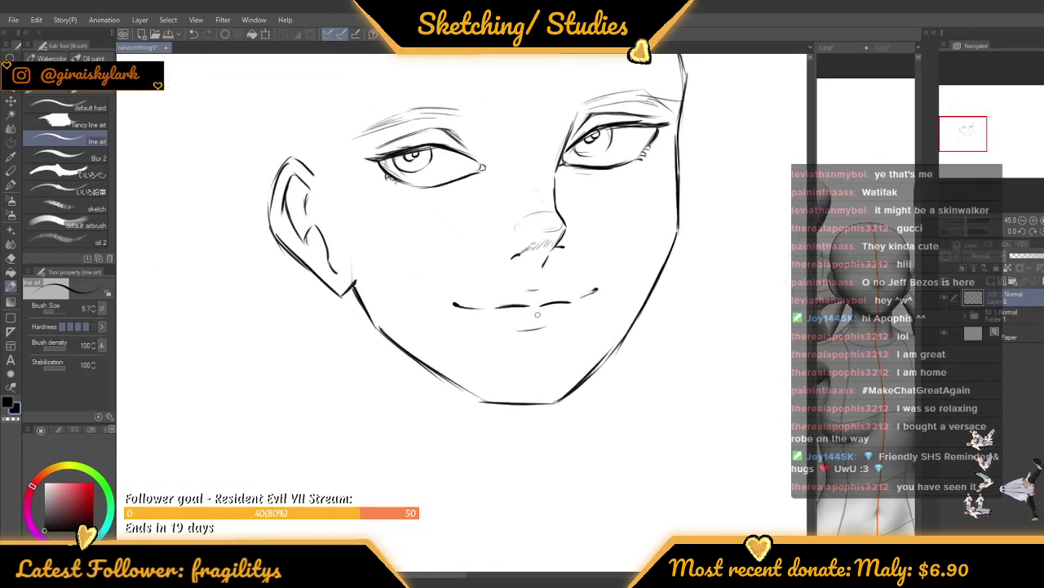
Try faint lines shaping both sides of the lower lip and the left part of the upper lip
left_click_drag(573, 317, 563, 324)
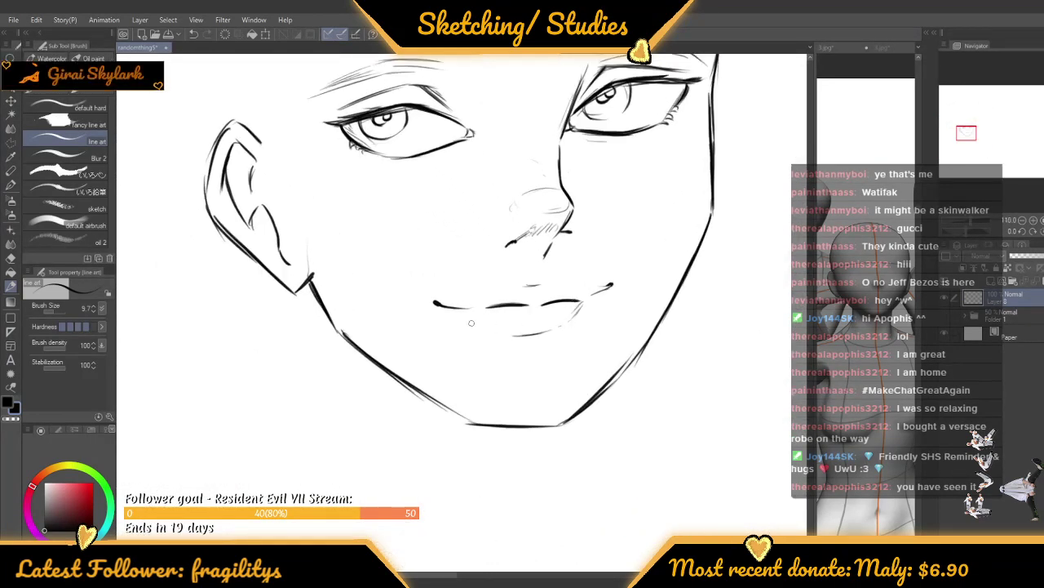
left_click_drag(474, 312, 485, 318)
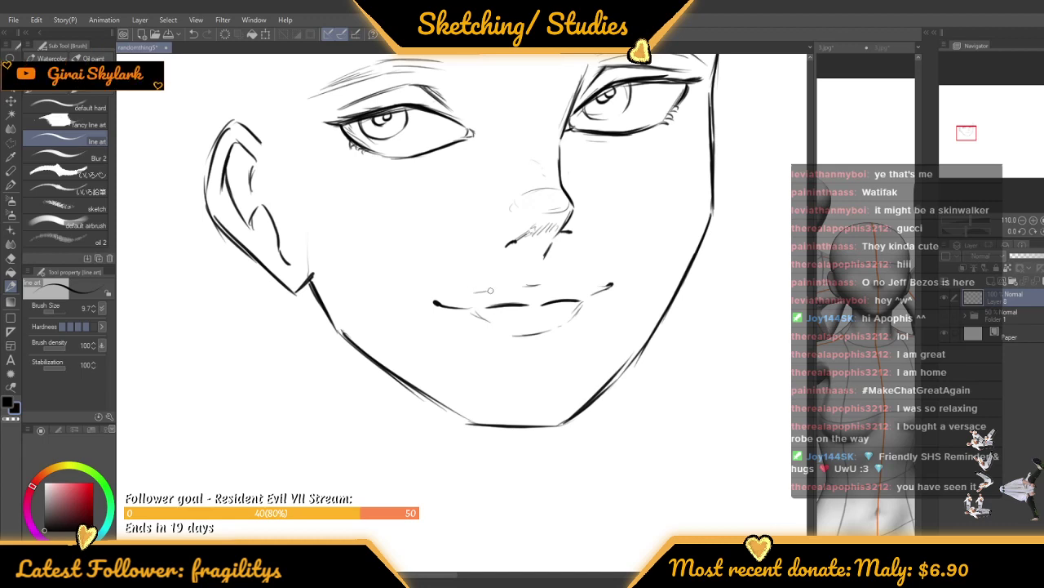
scroll(502, 287, "down", 5)
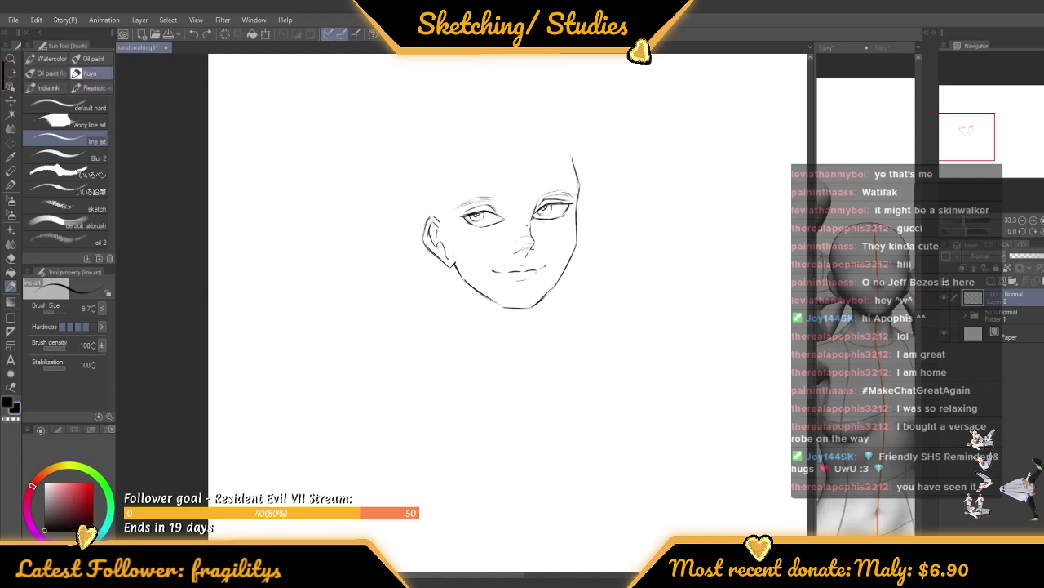
Draw the lower lip's edge as a darker curve and add the slanted left edge of the upper lip
scroll(527, 233, "up", 5)
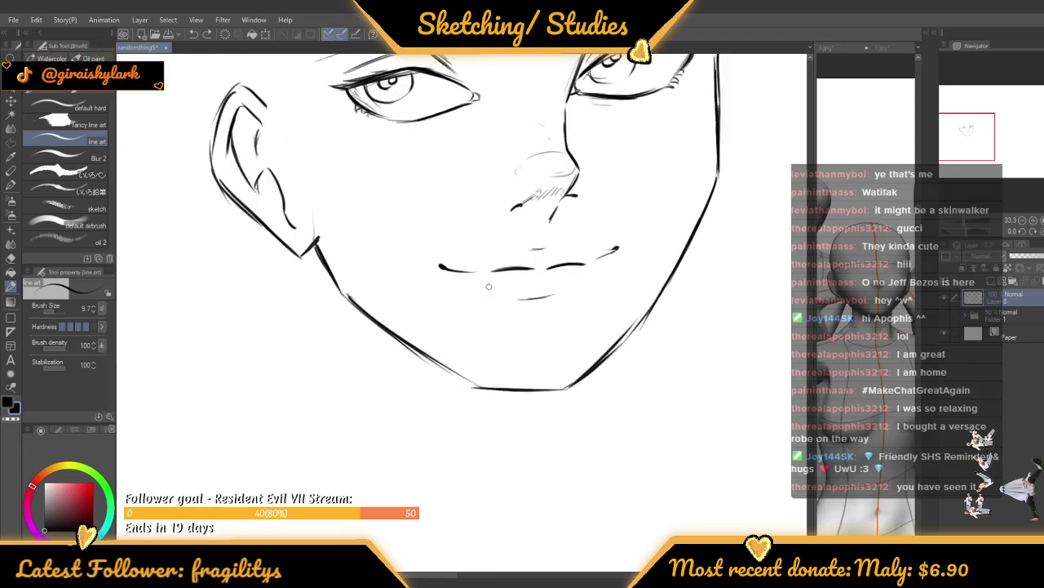
left_click_drag(508, 293, 525, 300)
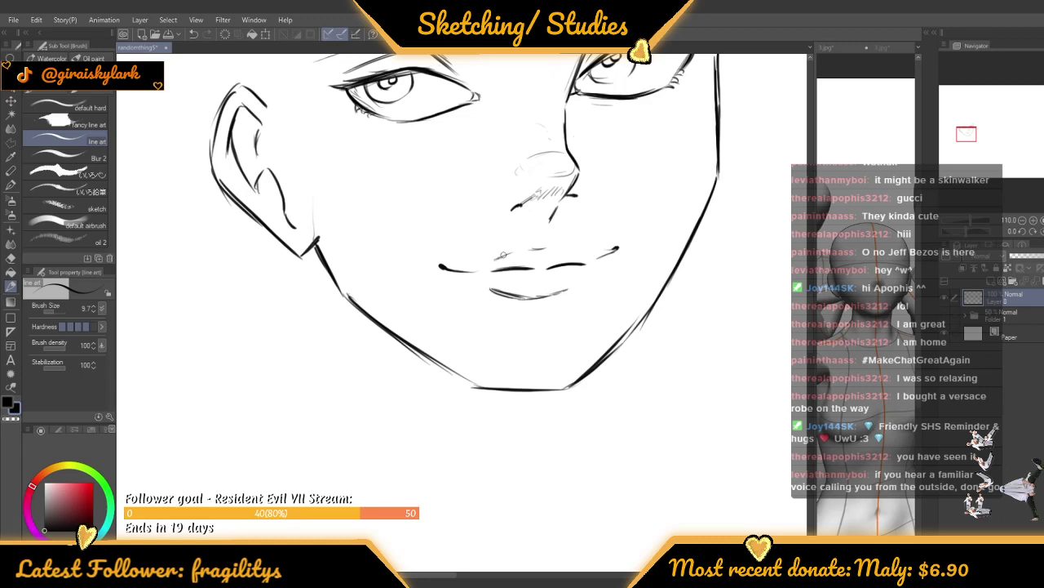
scroll(527, 248, "down", 5)
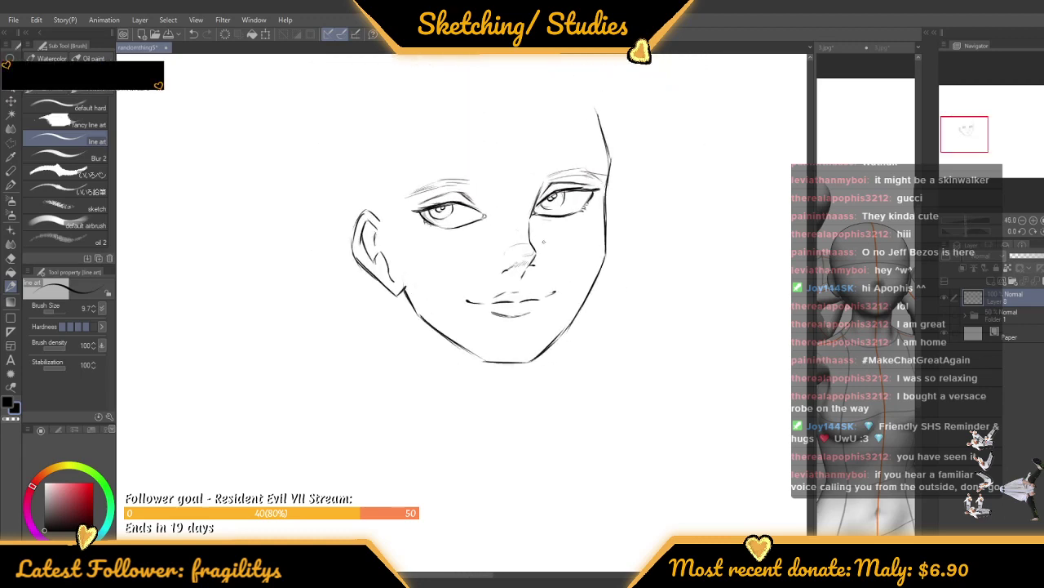
scroll(542, 241, "up", 5)
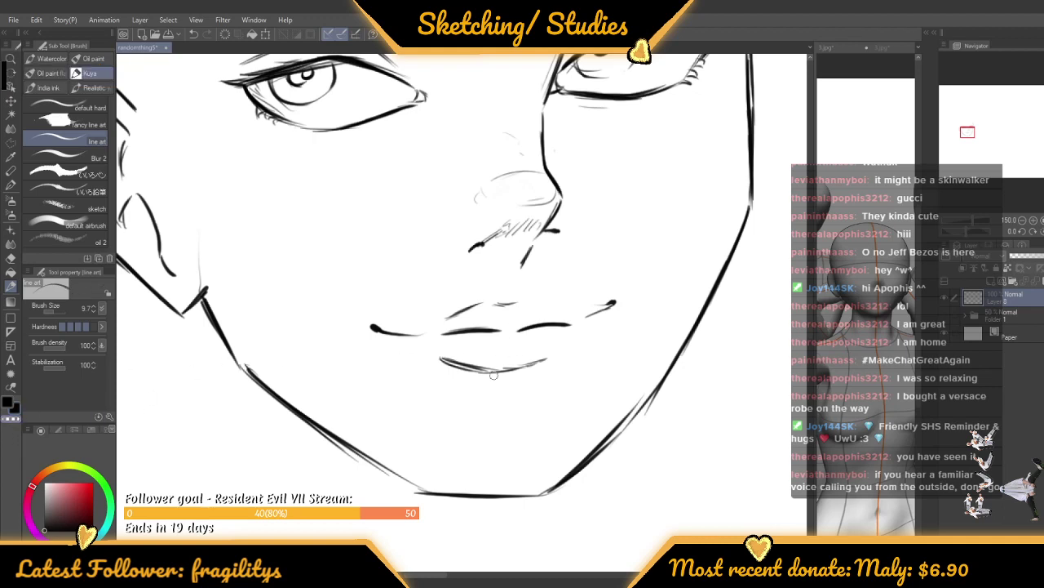
Try reinforcing the lower lip's edge with another curved stroke below the mouth line
left_click_drag(437, 357, 506, 372)
key("ctrl+z")
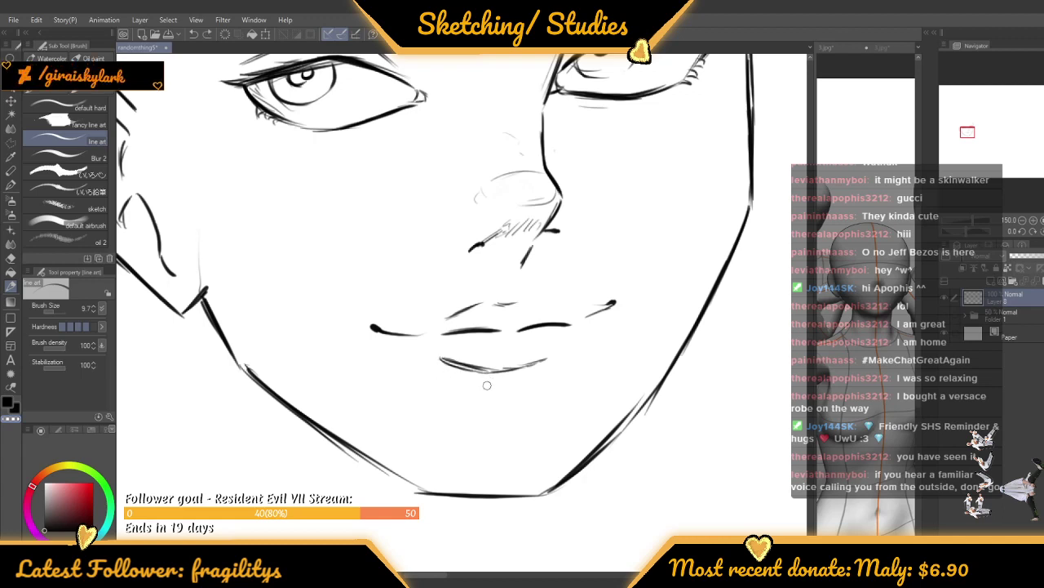
scroll(462, 368, "up", 2)
mouse_move(422, 351)
left_mouse_down()
mouse_move(504, 382)
mouse_move(538, 375)
left_mouse_up()
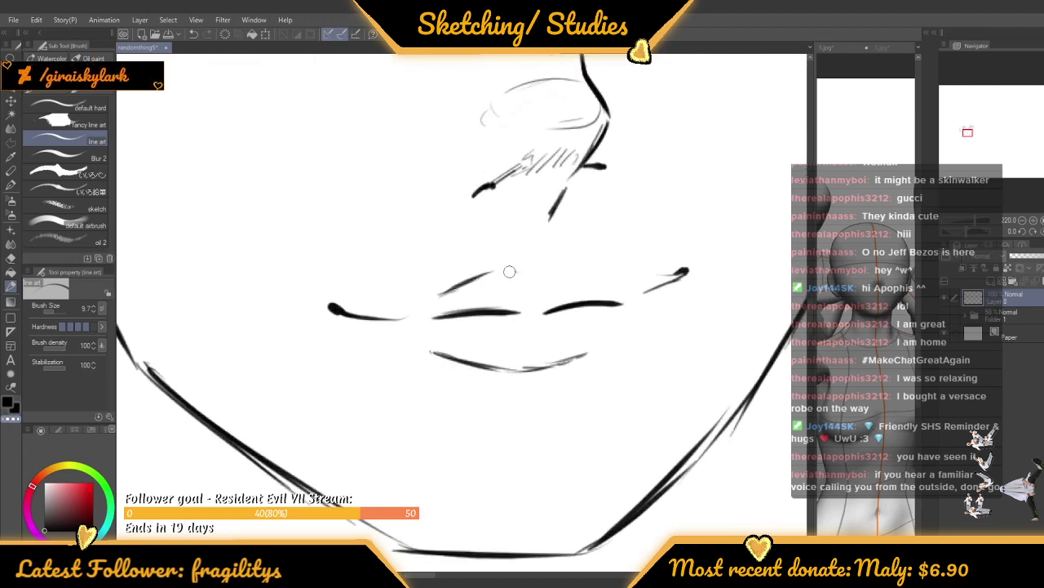
Draw the upper lip's central dip and extend both lips with faint lines toward the left mouth corner
scroll(508, 272, "up", 1)
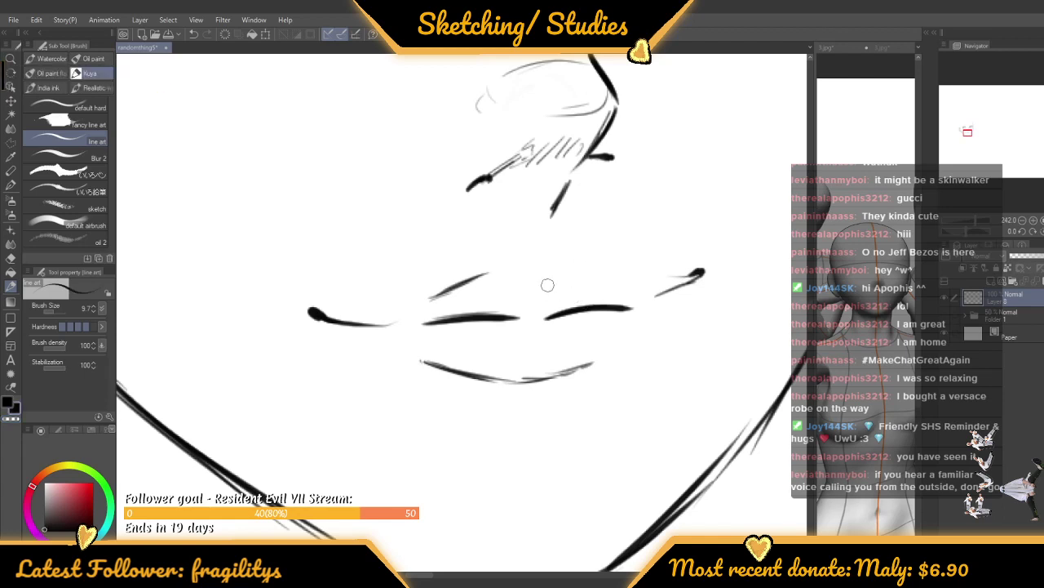
left_click_drag(510, 265, 558, 260)
key("ctrl+z")
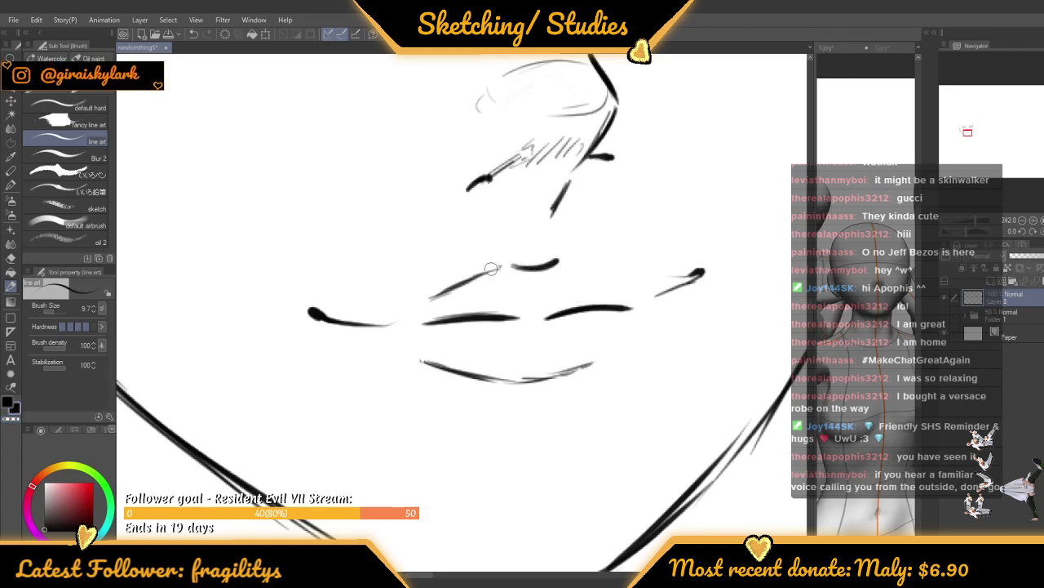
left_click_drag(378, 324, 410, 345)
left_click_drag(463, 274, 443, 277)
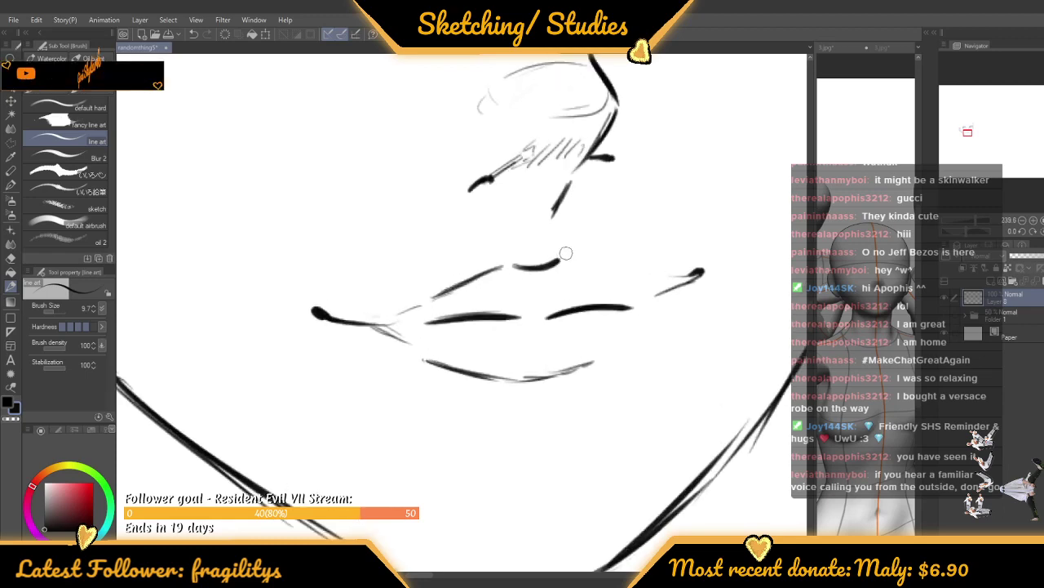
left_click_drag(559, 261, 601, 269)
left_click_drag(587, 265, 538, 277)
scroll(514, 326, "down", 5)
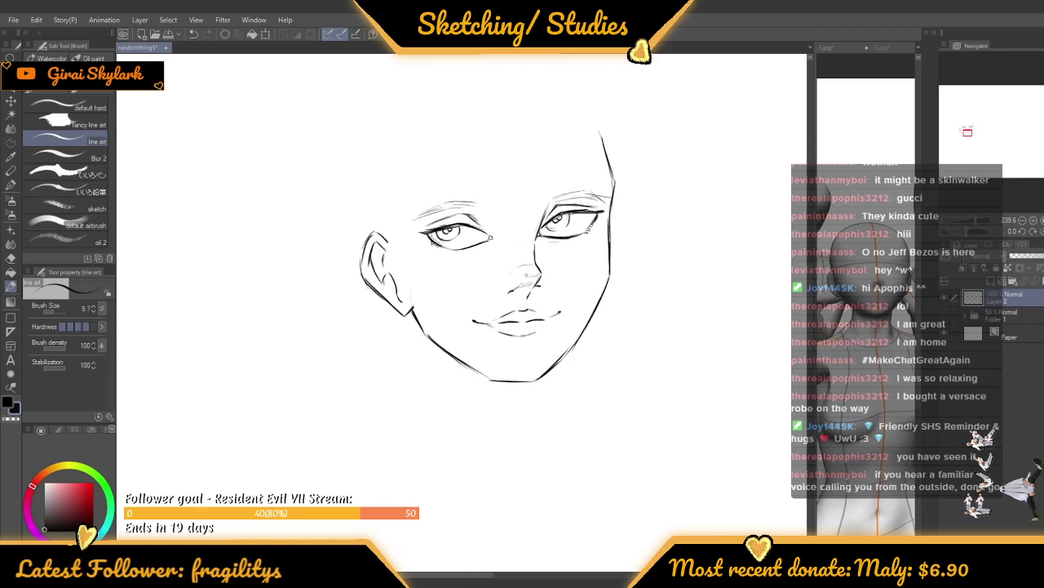
scroll(506, 310, "up", 4)
Erase the upper and lower lip outlines using transparent colour at brush size 34.4, keeping the mouth line
left_click(12, 417)
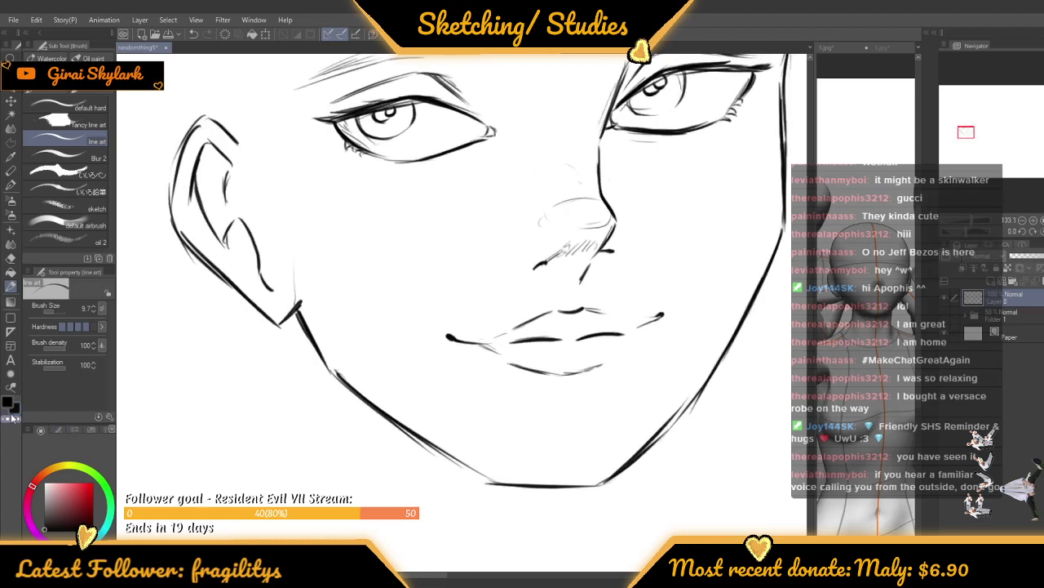
left_click(58, 311)
left_click_drag(58, 311, 51, 312)
left_click_drag(509, 326, 608, 308)
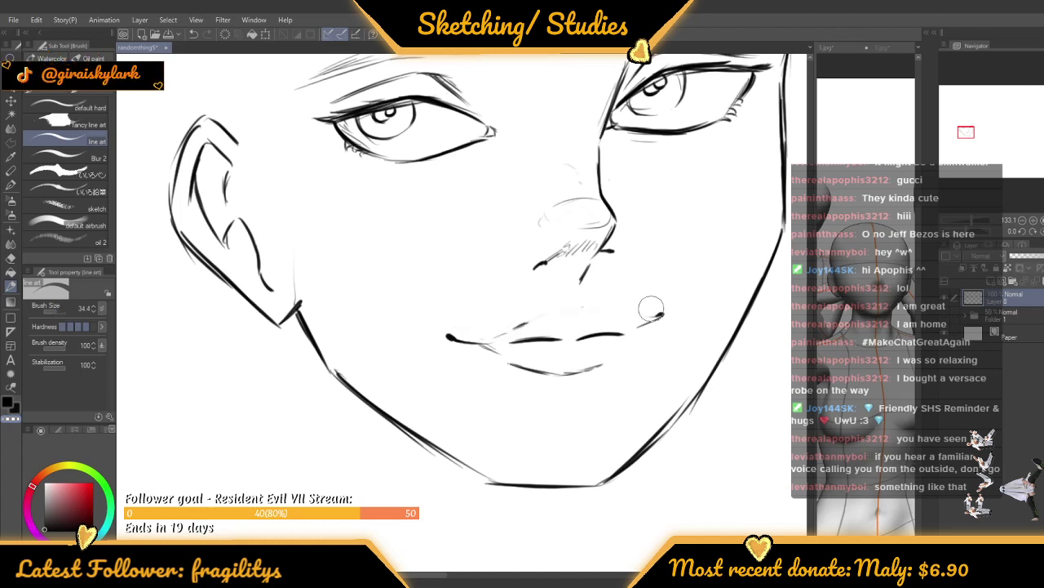
mouse_move(510, 368)
left_mouse_down()
mouse_move(568, 372)
mouse_move(576, 361)
mouse_move(609, 373)
mouse_move(530, 365)
mouse_move(630, 366)
mouse_move(594, 365)
mouse_move(631, 350)
left_mouse_up()
Redraw the upper and lower lip outlines as thin curves from the left mouth corner at brush size 5.8
scroll(351, 395, "up", 2)
key("c")
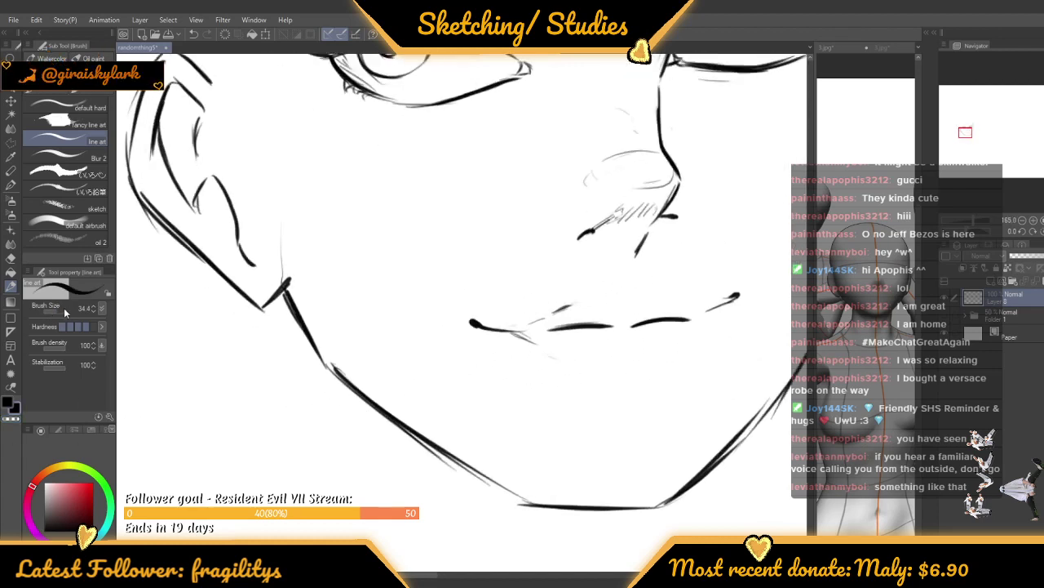
left_click_drag(62, 312, 50, 309)
scroll(604, 343, "up", 1)
mouse_move(501, 348)
left_mouse_down()
mouse_move(574, 315)
mouse_move(657, 313)
left_mouse_up()
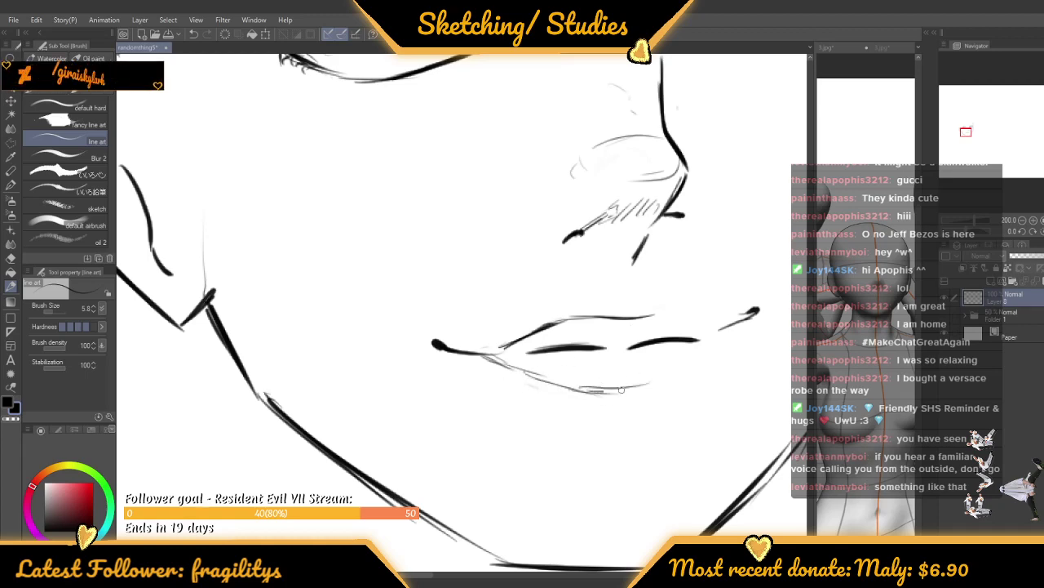
scroll(565, 388, "down", 5)
scroll(496, 354, "up", 5)
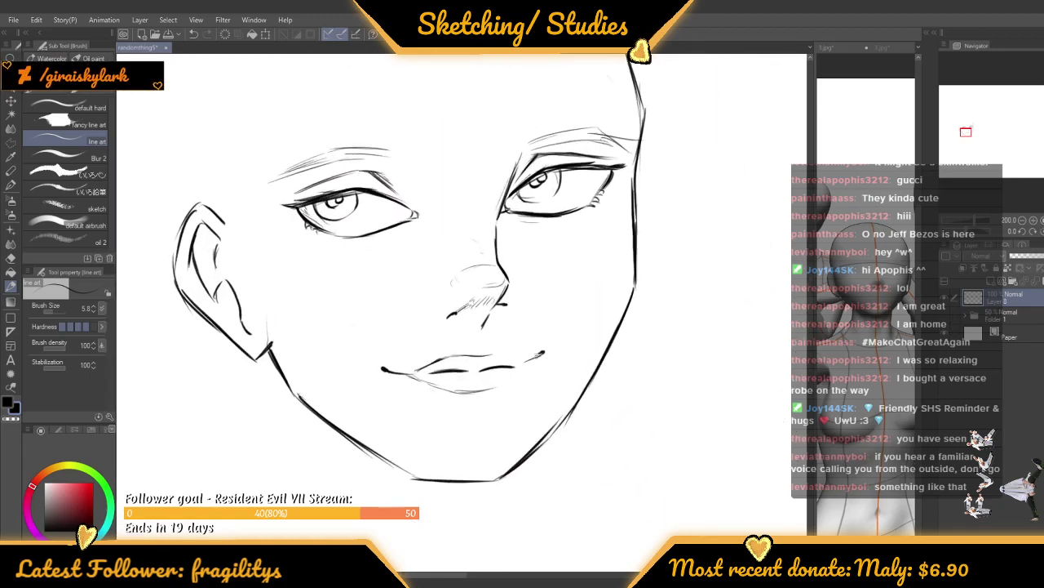
Thin the two middle segments of the mouth line into fine, broken strokes between the lips
scroll(448, 359, "up", 2)
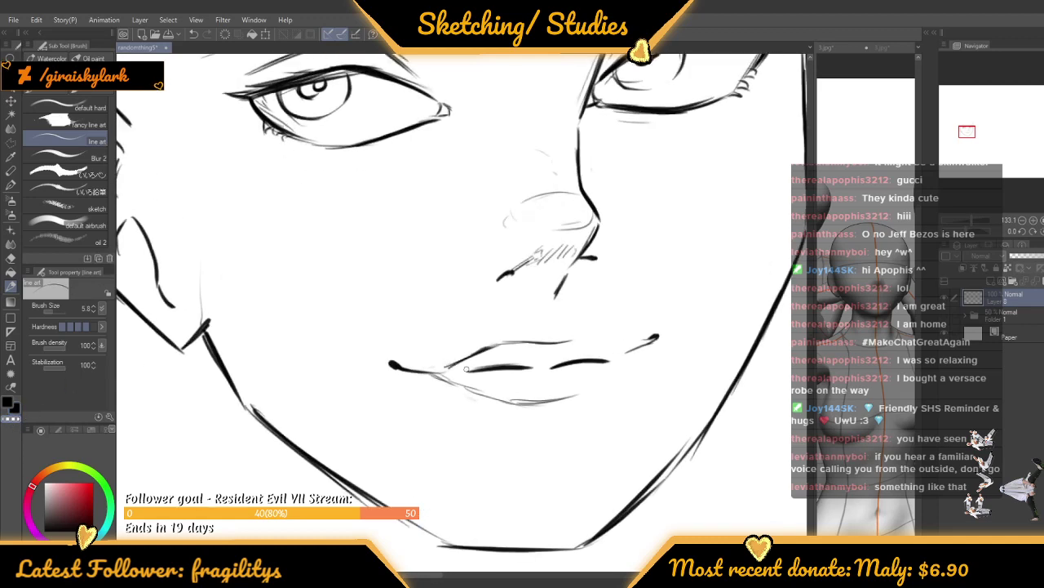
scroll(497, 365, "up", 3)
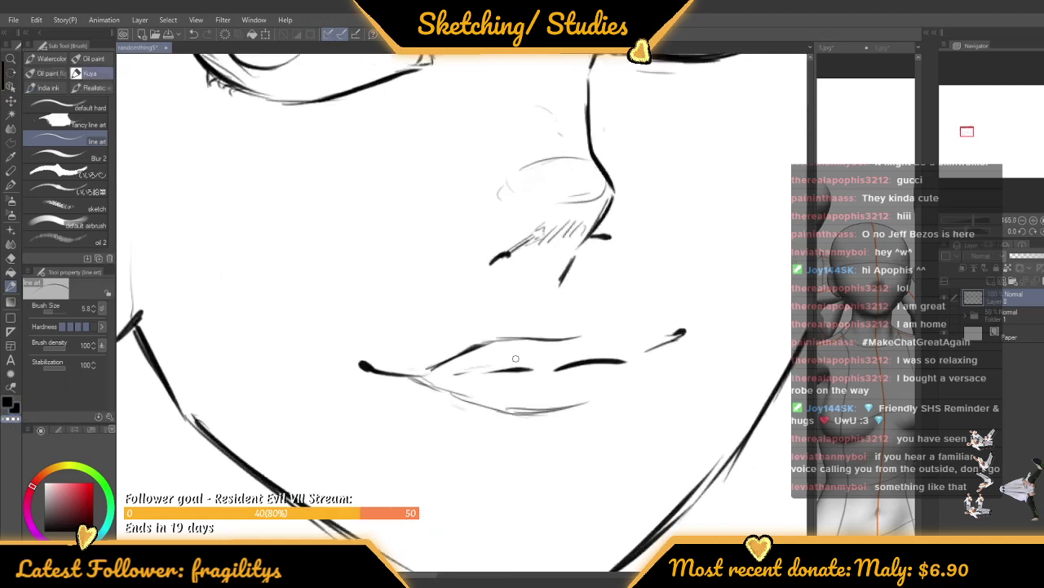
key("ctrl+z")
left_click_drag(592, 366, 691, 358)
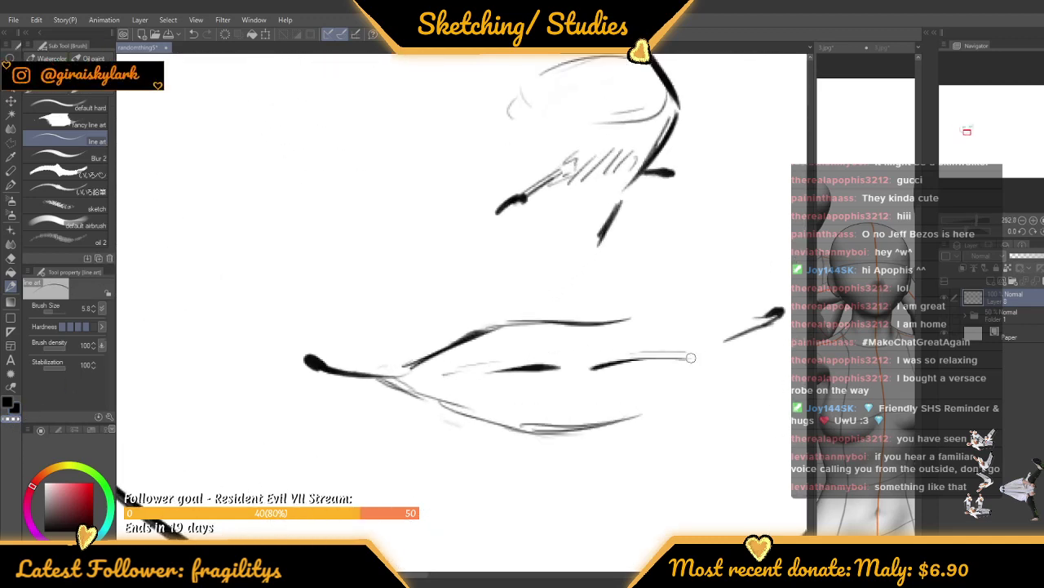
scroll(695, 357, "down", 5)
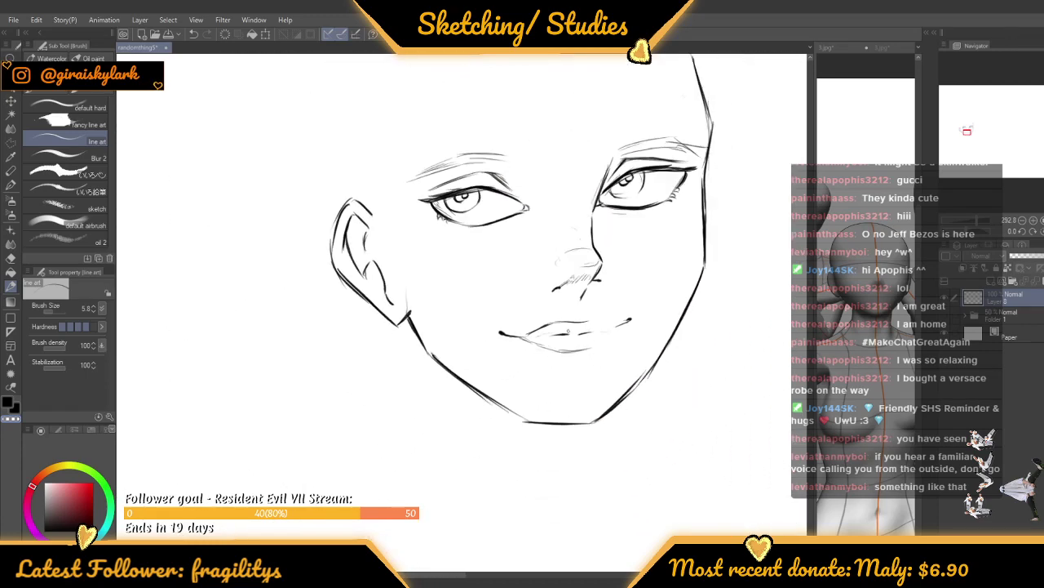
scroll(558, 302, "up", 4)
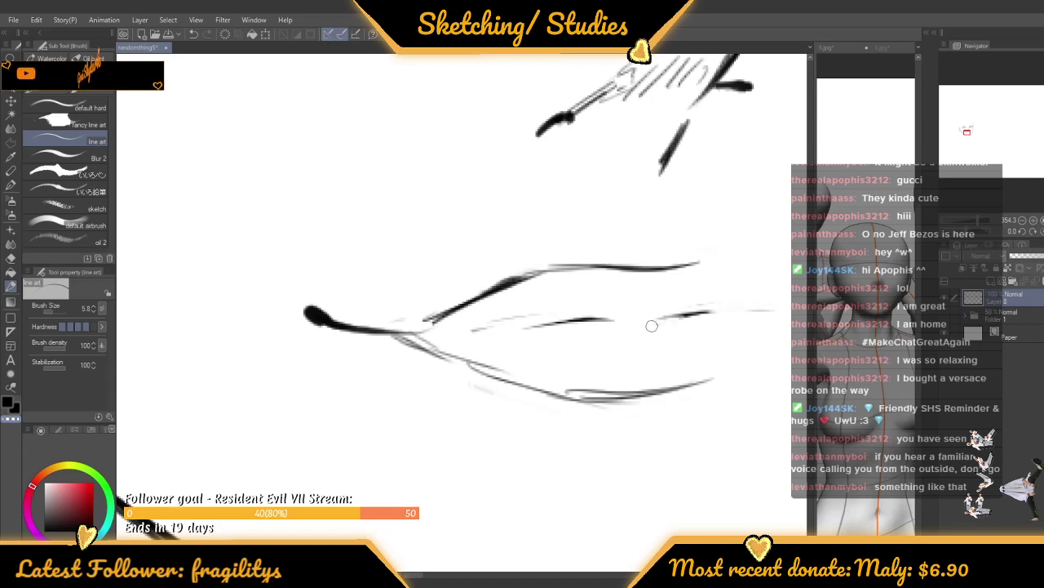
Erase the lip outlines at brush size 34.4 and add a short lower-lip mark at brush size 9.7
scroll(648, 324, "down", 3)
scroll(550, 311, "down", 3)
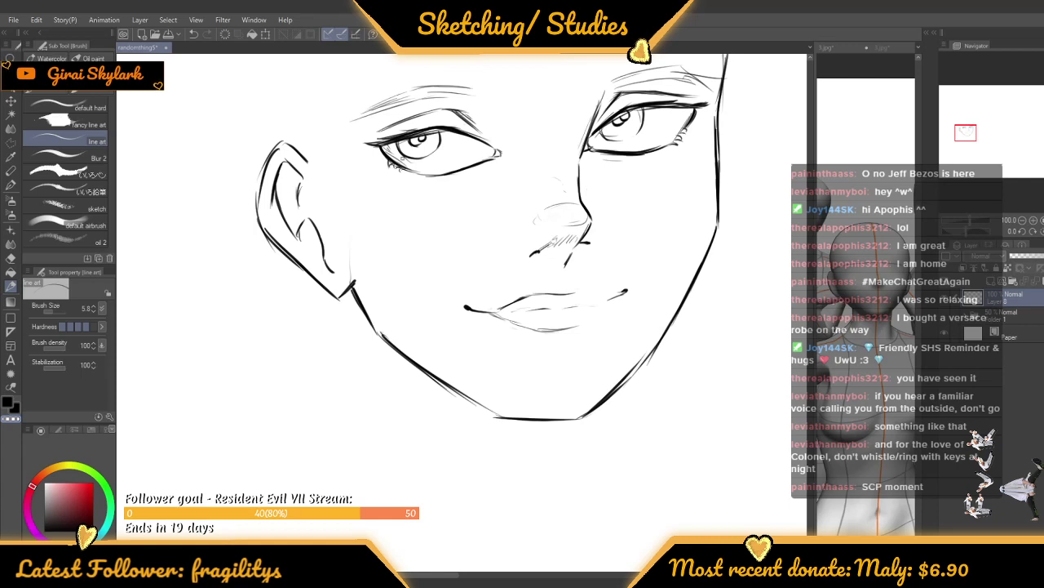
left_click(59, 309)
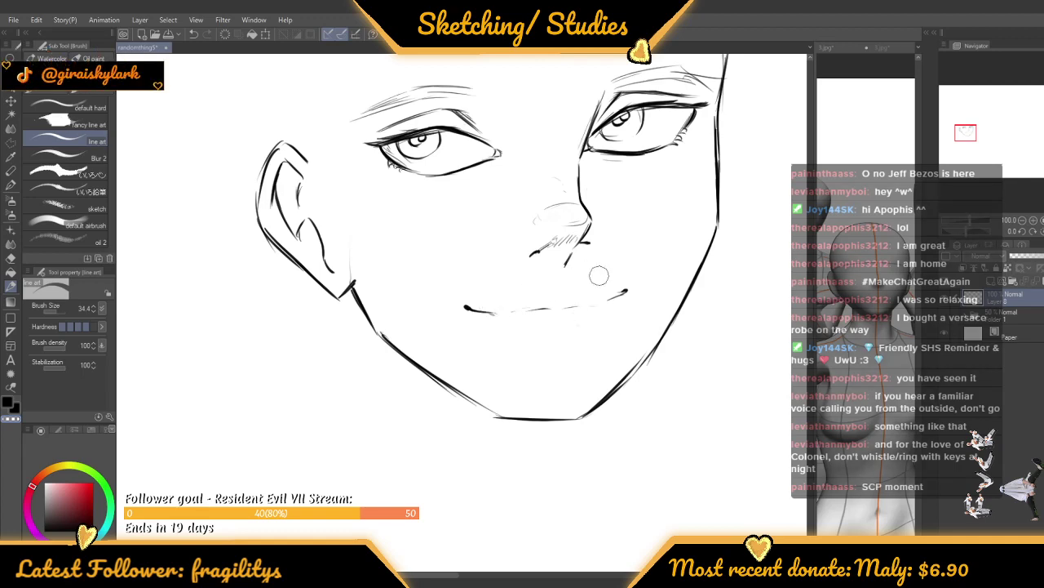
scroll(599, 275, "up", 4)
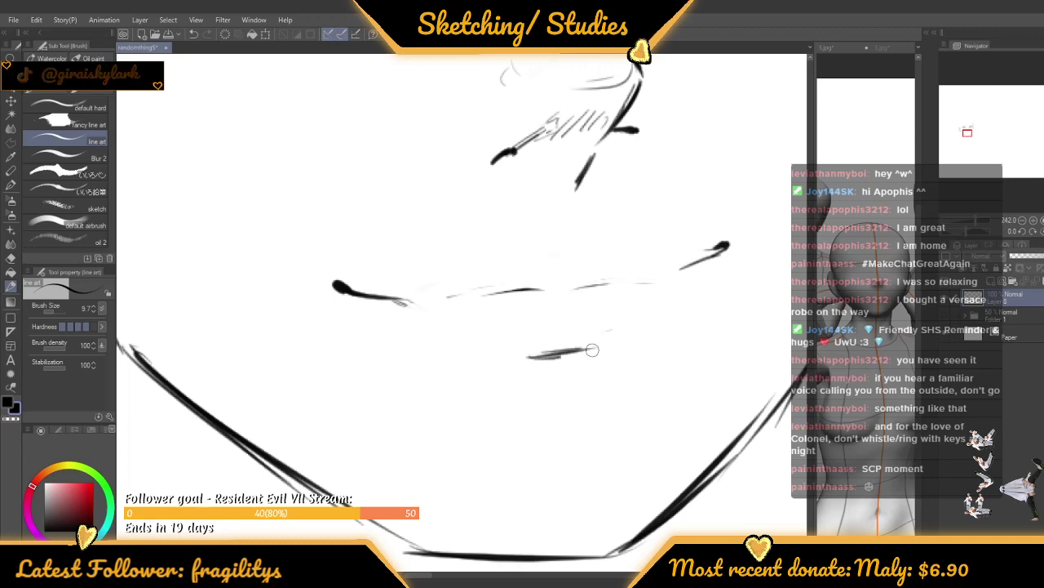
scroll(543, 265, "down", 4)
scroll(463, 358, "down", 4)
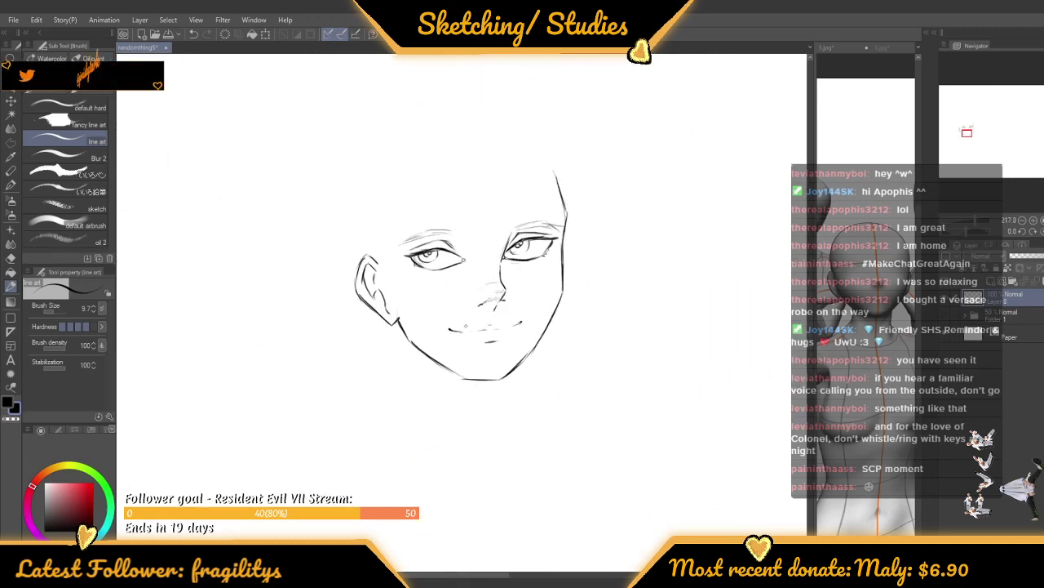
scroll(470, 182, "up", 2)
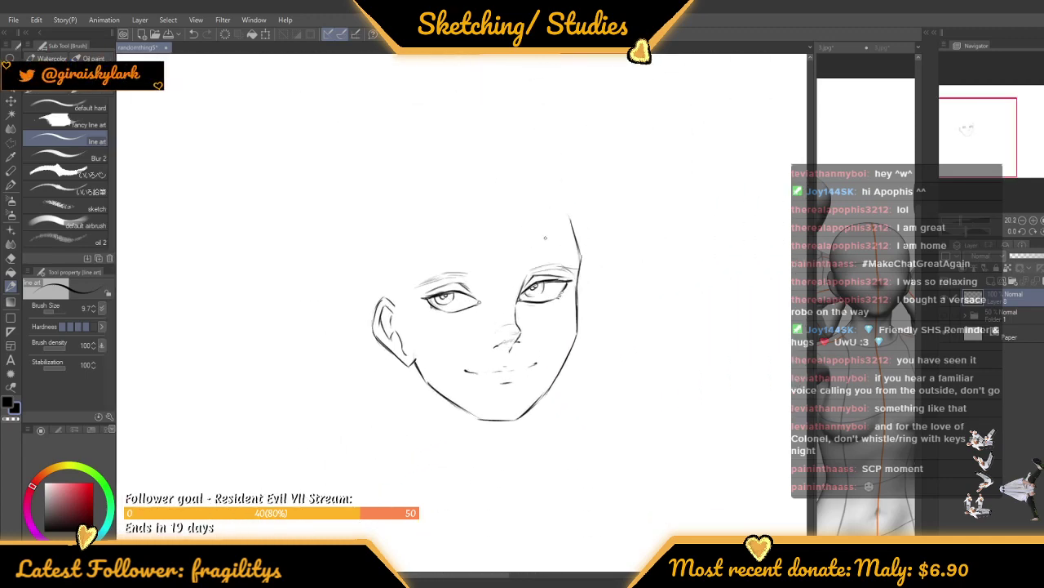
Show the sketch folder again and frame the dark-haired woman in red in the 3.jpg reference
left_click(944, 317)
scroll(612, 297, "down", 2)
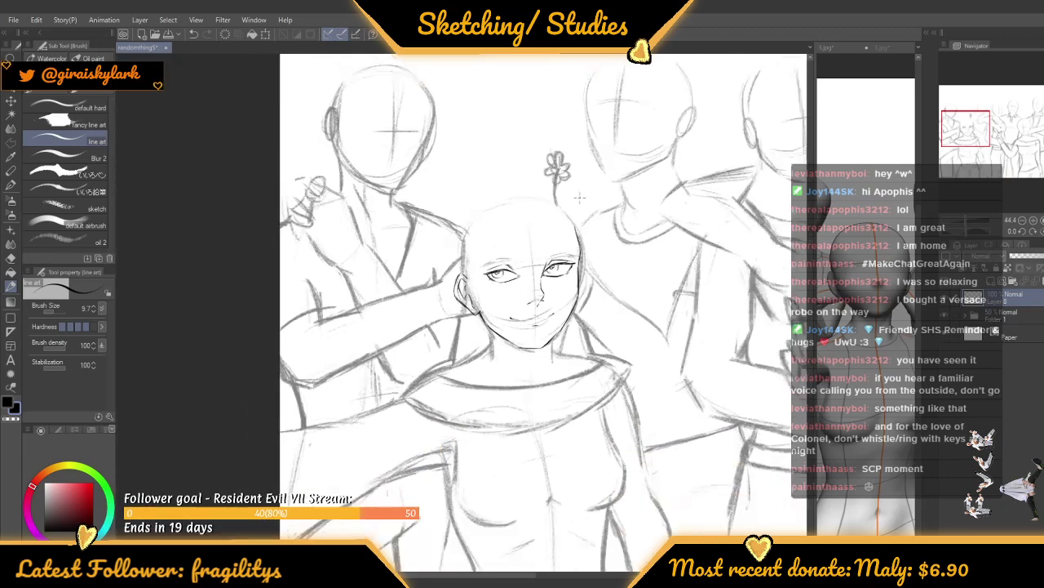
left_click_drag(612, 297, 578, 305)
left_click(861, 47)
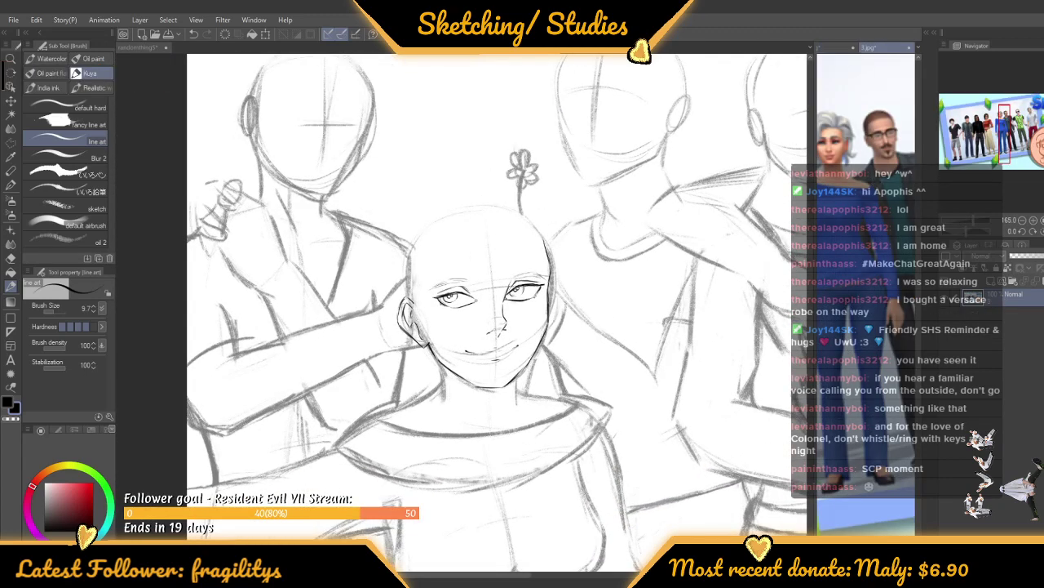
scroll(904, 160, "down", 5)
scroll(848, 159, "up", 6)
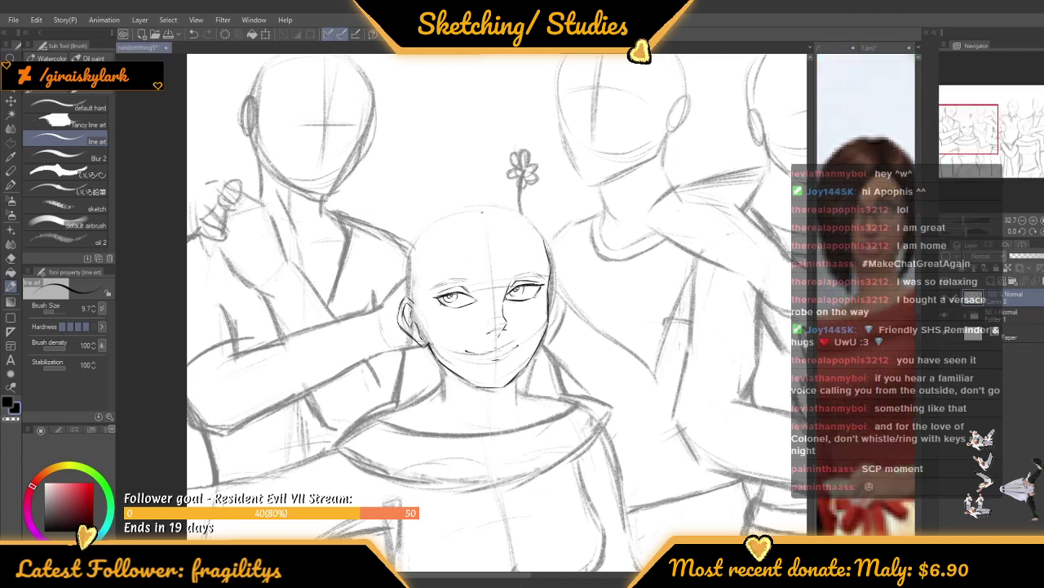
Draw the inner edge of the front-left figure's hair from the forehead down past the ear to the neck
scroll(484, 243, "up", 2)
scroll(482, 263, "up", 1)
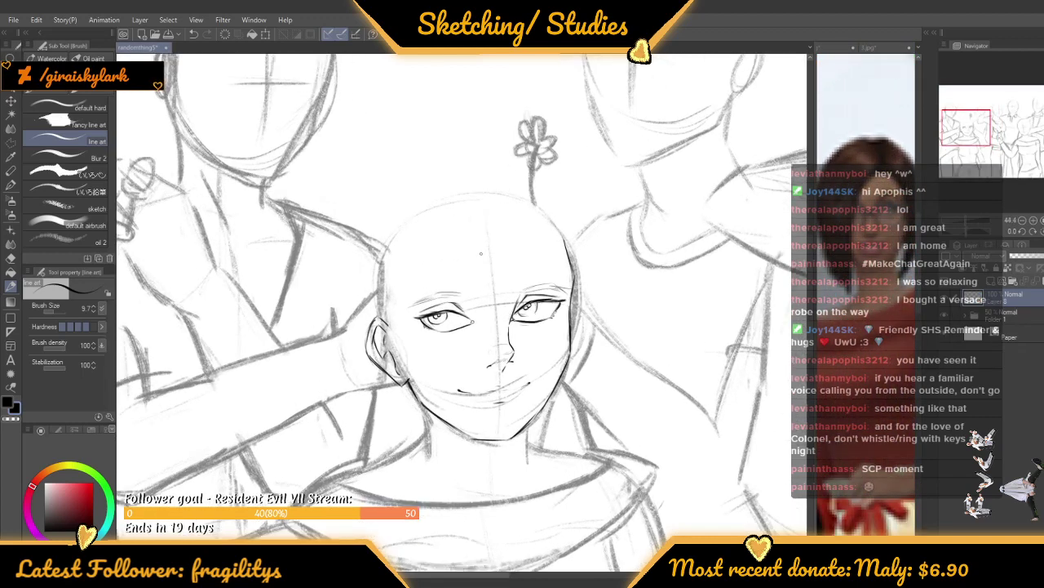
mouse_move(465, 244)
left_mouse_down()
mouse_move(408, 305)
mouse_move(419, 439)
left_mouse_up()
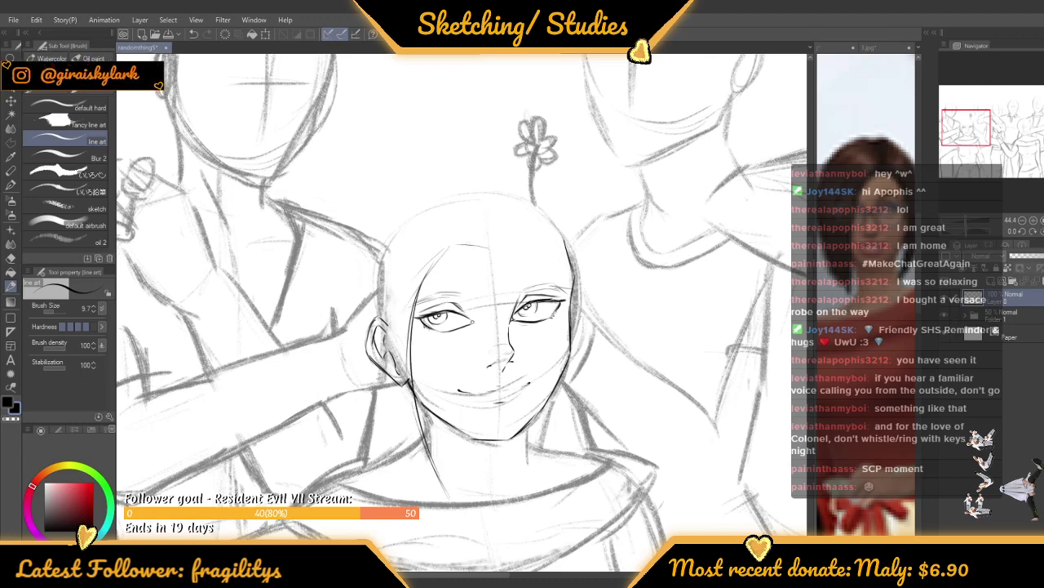
Draw the hair's outer contour from the crown around the ear side, tapering down to the neck
mouse_move(470, 190)
left_mouse_down()
mouse_move(413, 190)
mouse_move(426, 193)
mouse_move(466, 188)
mouse_move(415, 177)
mouse_move(446, 189)
mouse_move(425, 181)
mouse_move(370, 236)
mouse_move(390, 208)
mouse_move(367, 240)
left_mouse_up()
key("ctrl+z")
scroll(441, 191, "up", 1)
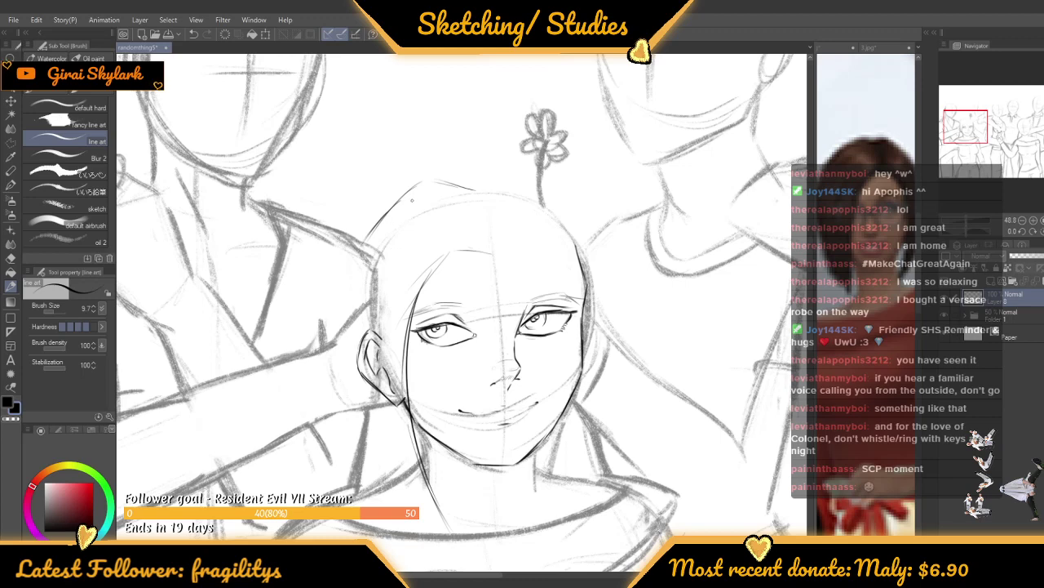
mouse_move(368, 244)
left_mouse_down()
mouse_move(349, 395)
mouse_move(359, 421)
left_mouse_up()
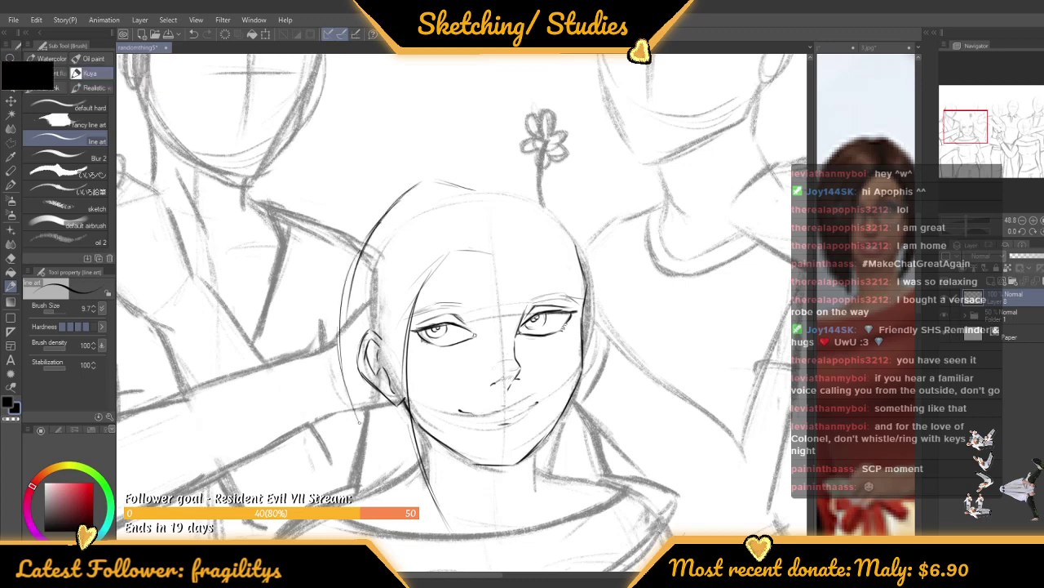
mouse_move(347, 375)
left_mouse_down()
mouse_move(375, 448)
mouse_move(422, 506)
left_mouse_up()
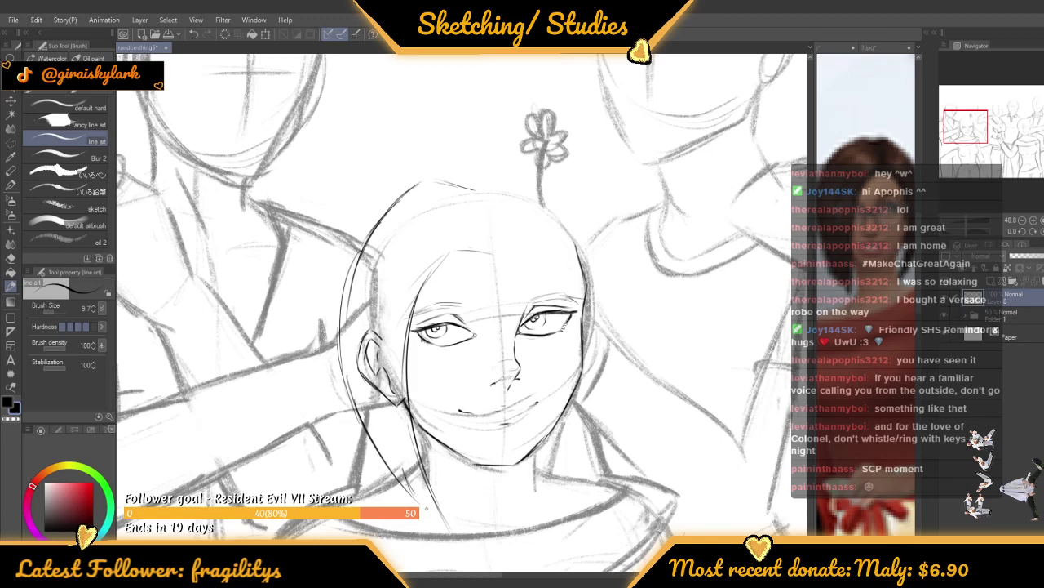
Redraw the hairline as a peaked parting over the forehead and run a strand down the face's right side past the jaw
scroll(368, 204, "down", 2)
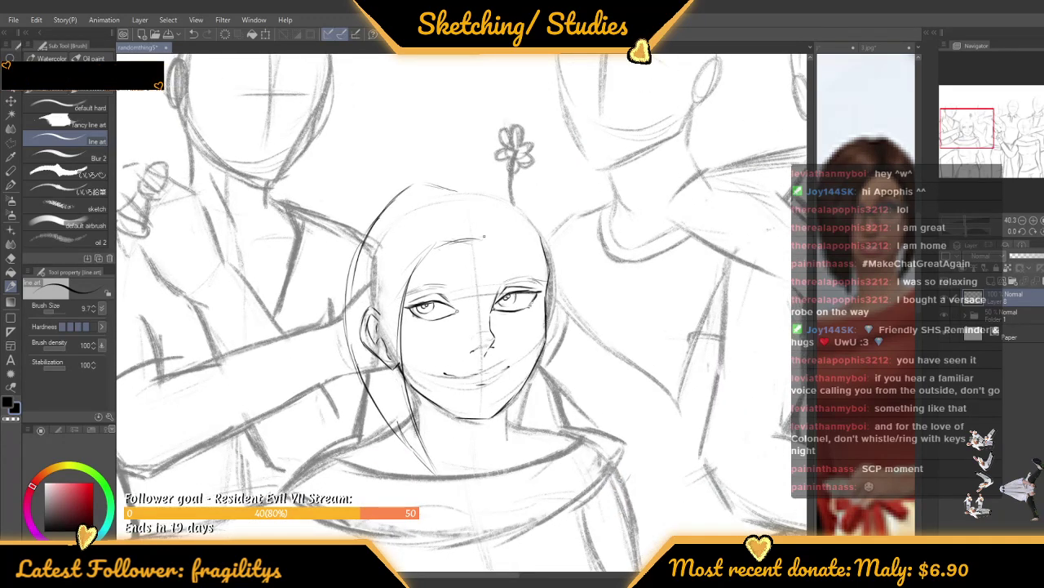
key("ctrl+z")
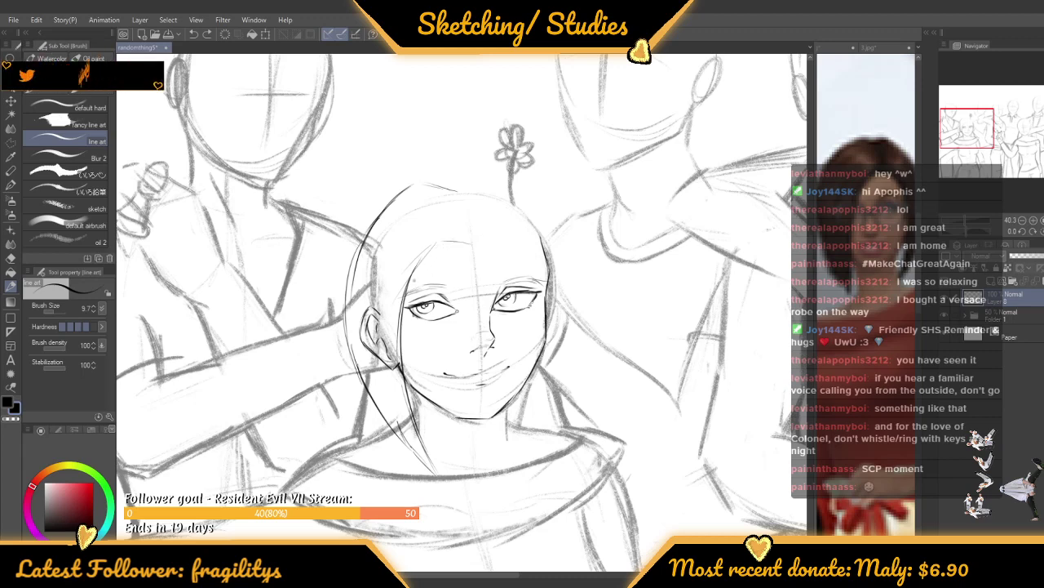
left_click_drag(443, 245, 407, 286)
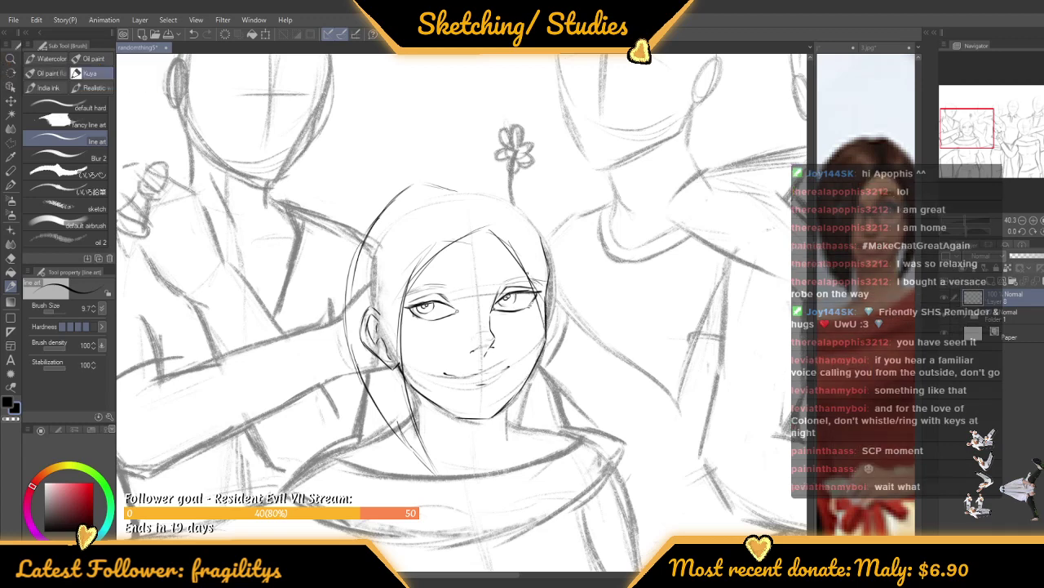
left_click_drag(532, 284, 544, 385)
left_click_drag(536, 304, 544, 415)
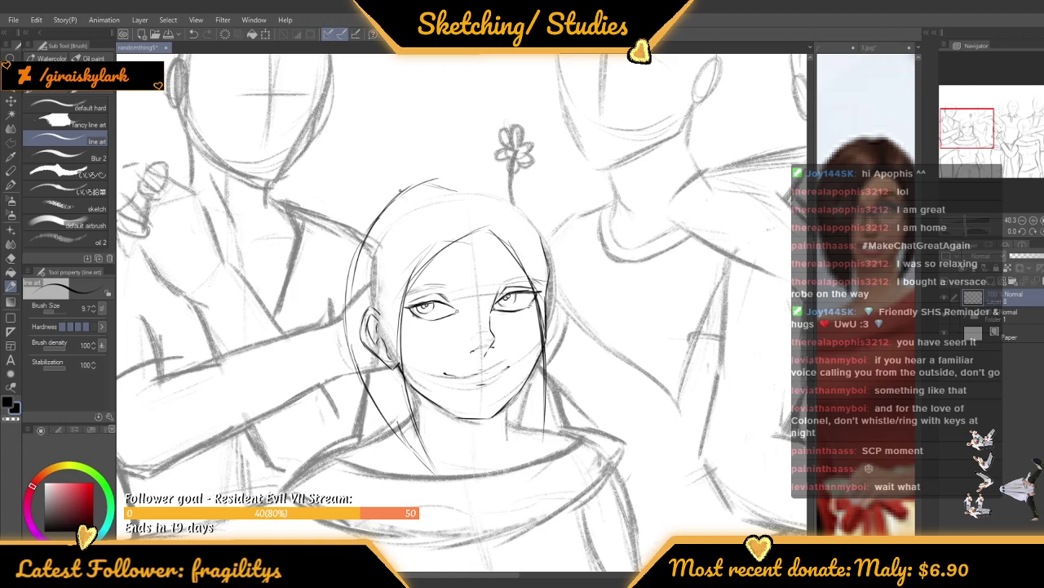
Draw the top of the front-left figure's hair across the crown and its outer contour down the face's right side
left_click_drag(465, 181, 481, 175)
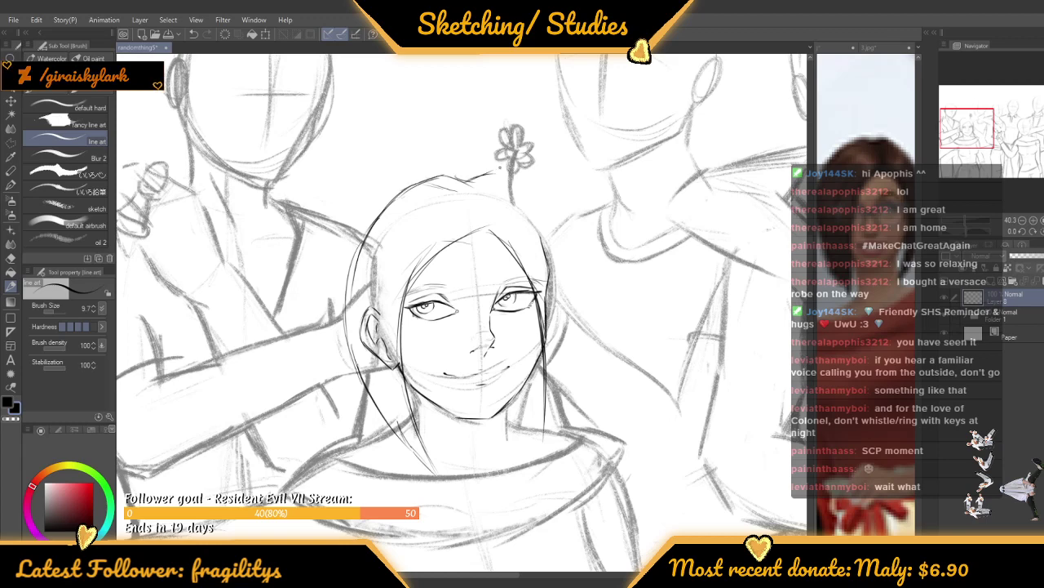
key("ctrl+z")
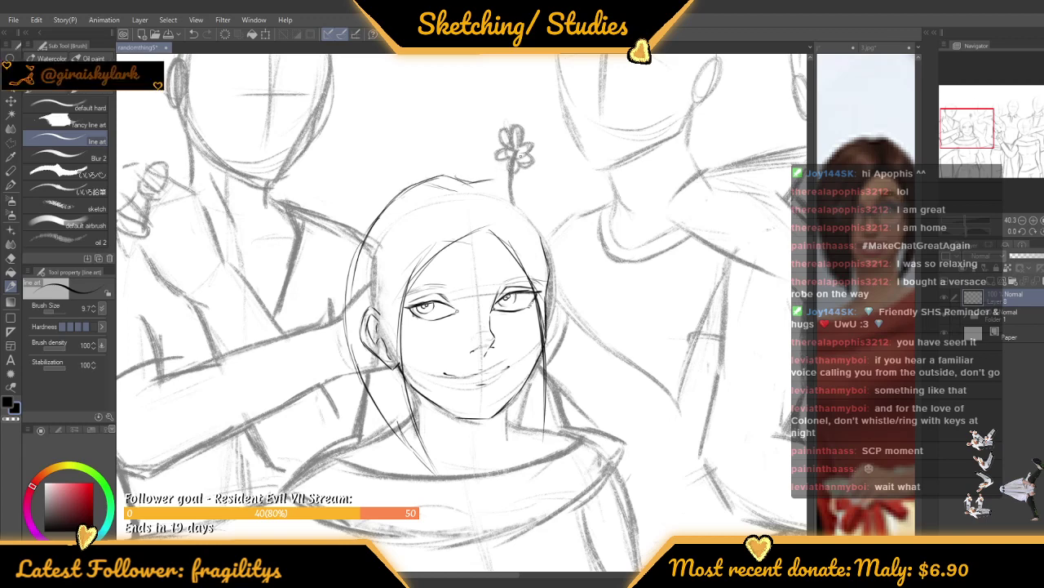
left_click_drag(526, 214, 501, 181)
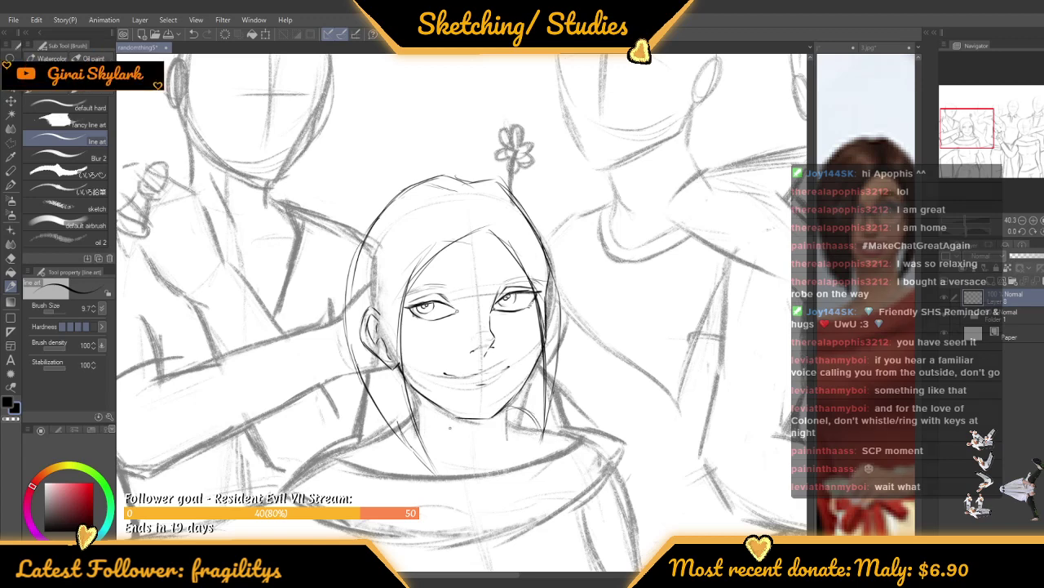
scroll(433, 414, "up", 2)
scroll(433, 414, "down", 2)
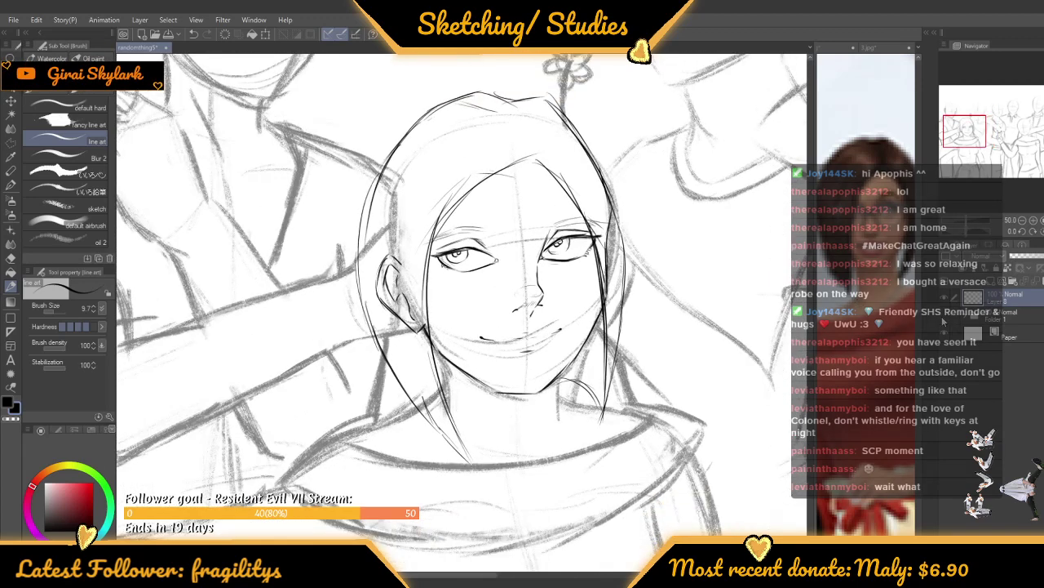
Hide the rough sketch folder and erase the stray curve beside the jaw with a transparent brush at size 122.4
left_click(944, 318)
scroll(462, 313, "up", 1)
left_click_drag(64, 309, 58, 308)
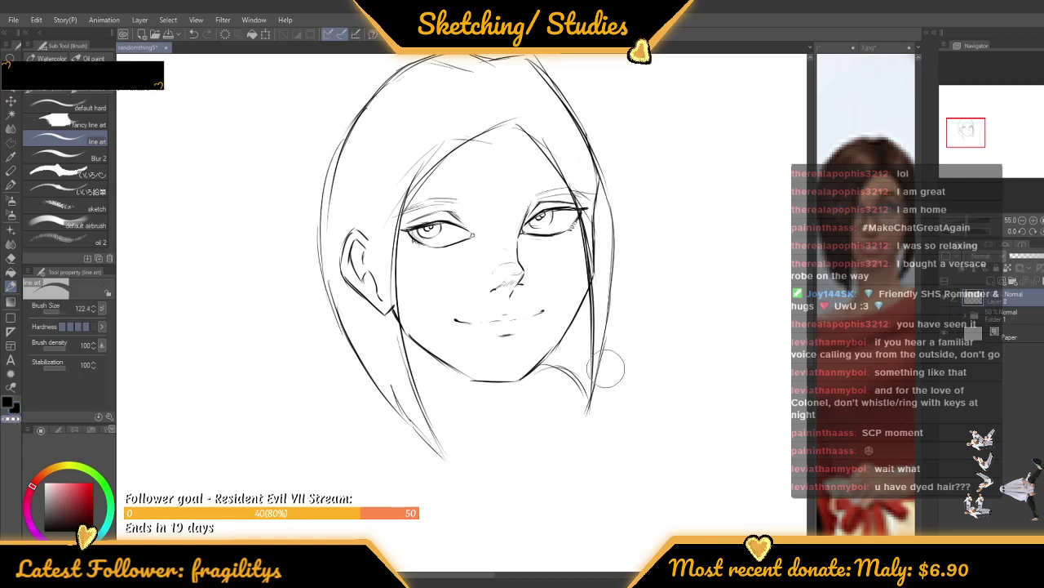
left_click_drag(562, 369, 568, 427)
scroll(569, 364, "down", 5)
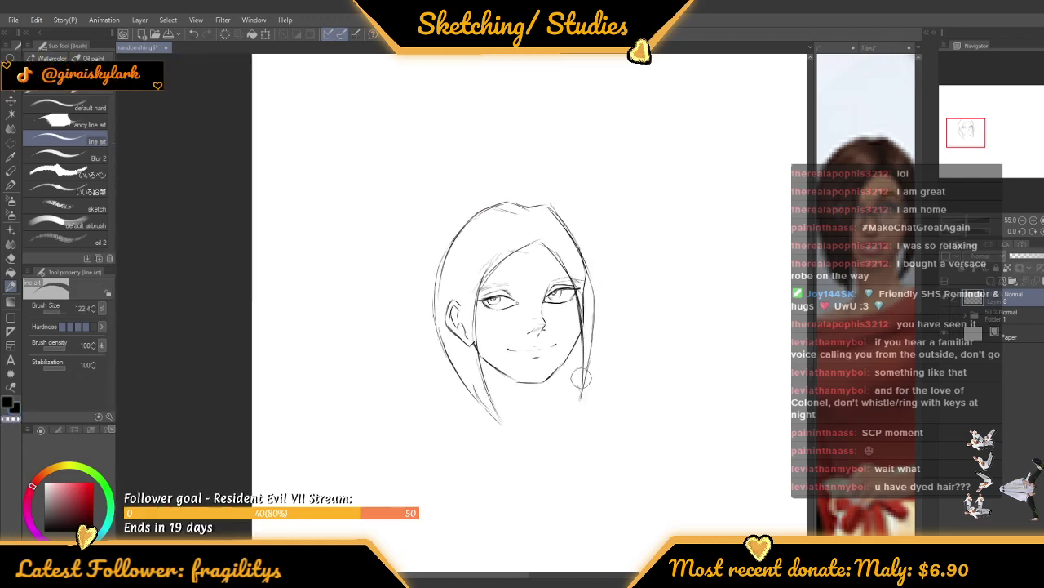
scroll(585, 310, "up", 5)
scroll(519, 342, "down", 3)
scroll(513, 226, "up", 3)
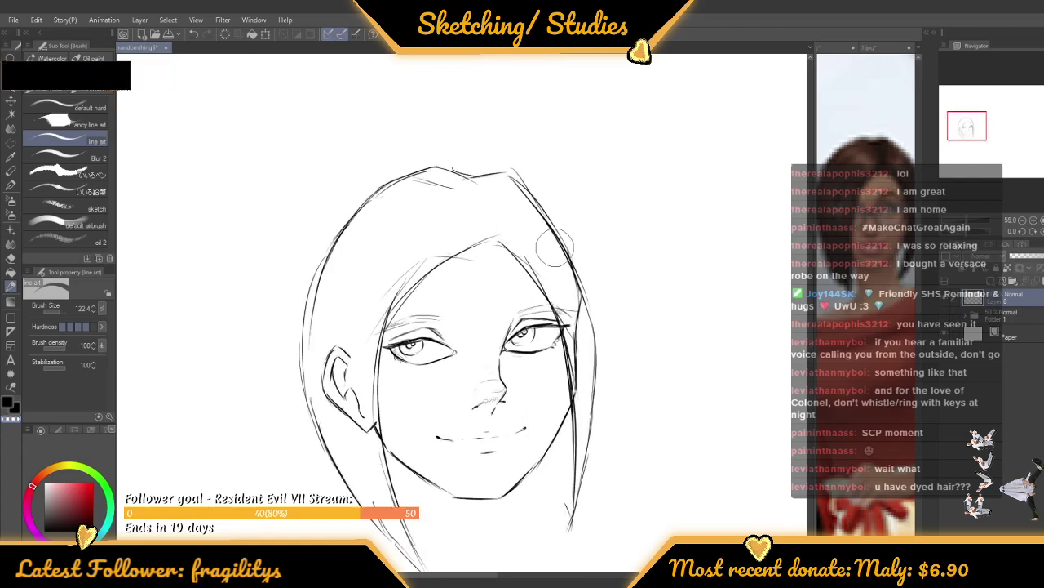
Widen the 3.jpg reference view and frame the head of the dark-haired woman in red
left_click(883, 207)
scroll(822, 218, "down", 2)
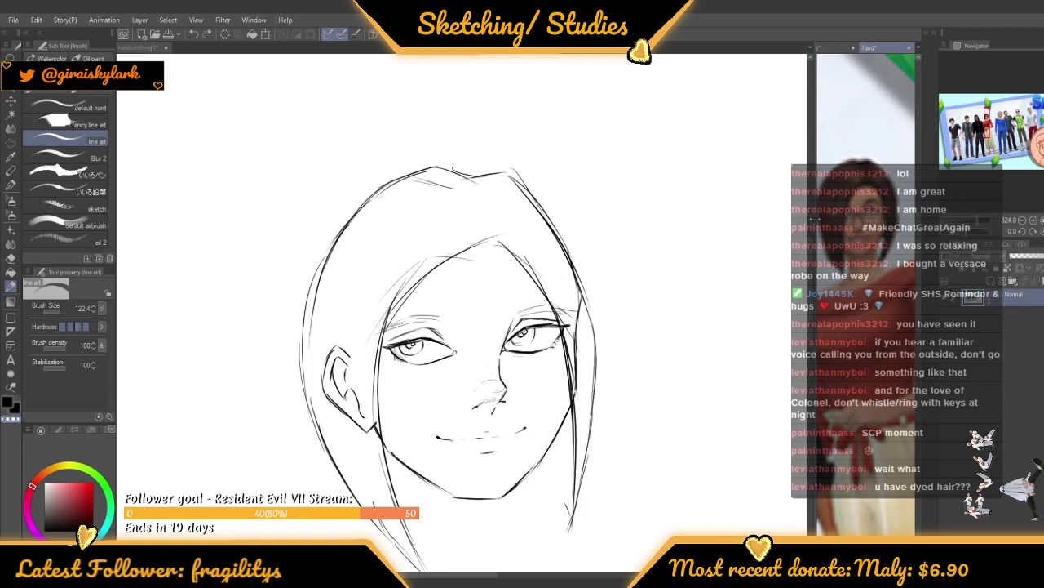
left_click_drag(814, 219, 539, 196)
scroll(727, 189, "up", 4)
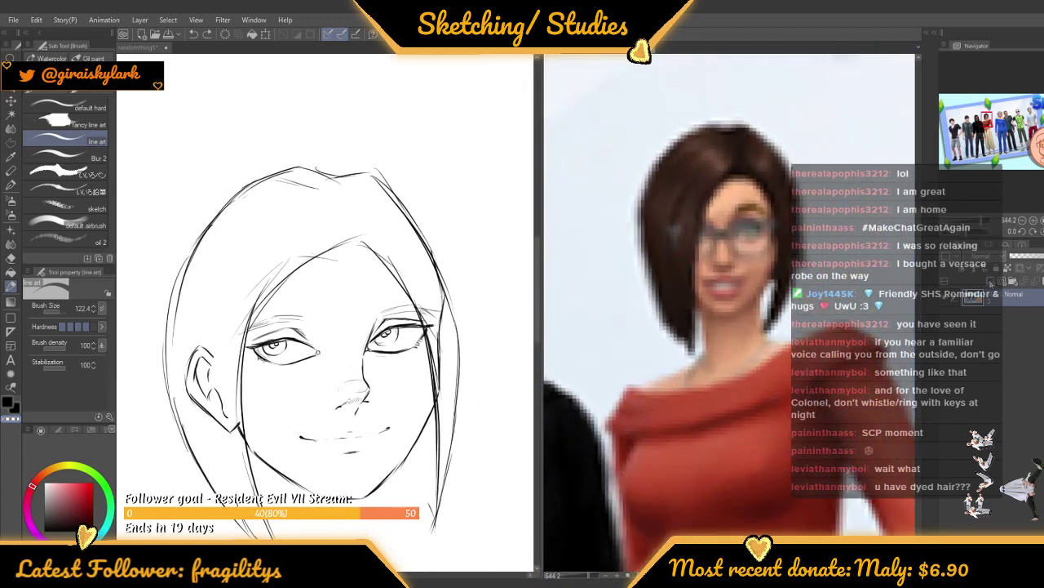
Paint golden highlights into the reference woman's hair on a new Overlay layer, using Magda's oil paint brush at size 7.5
left_click(991, 281)
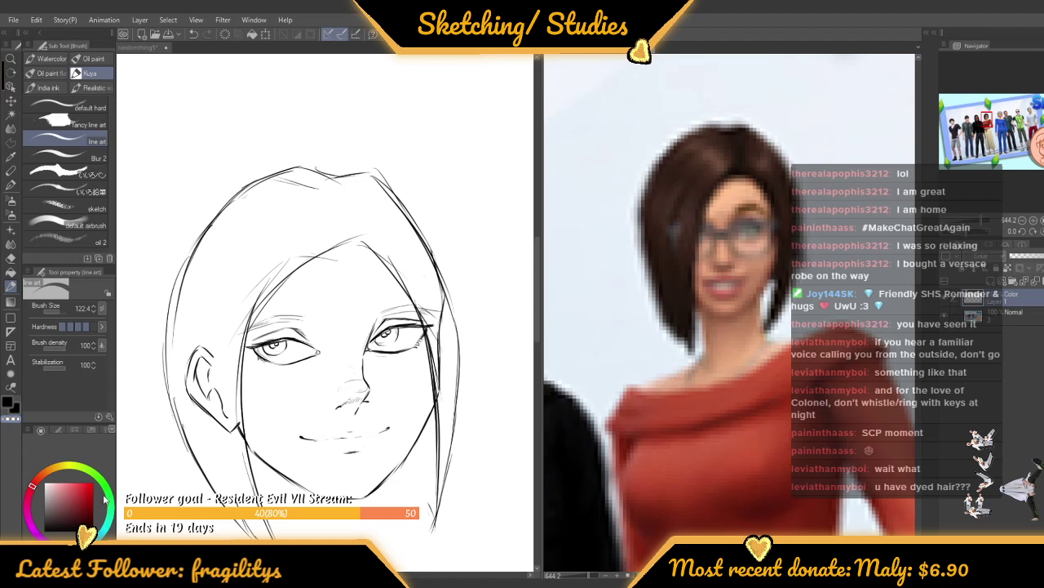
left_click(58, 469)
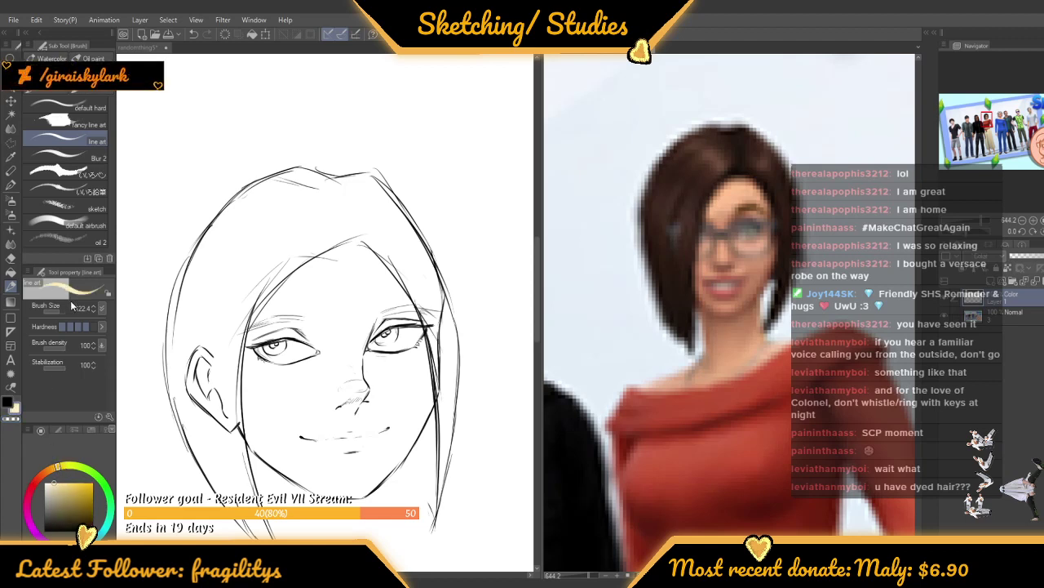
left_click(53, 307)
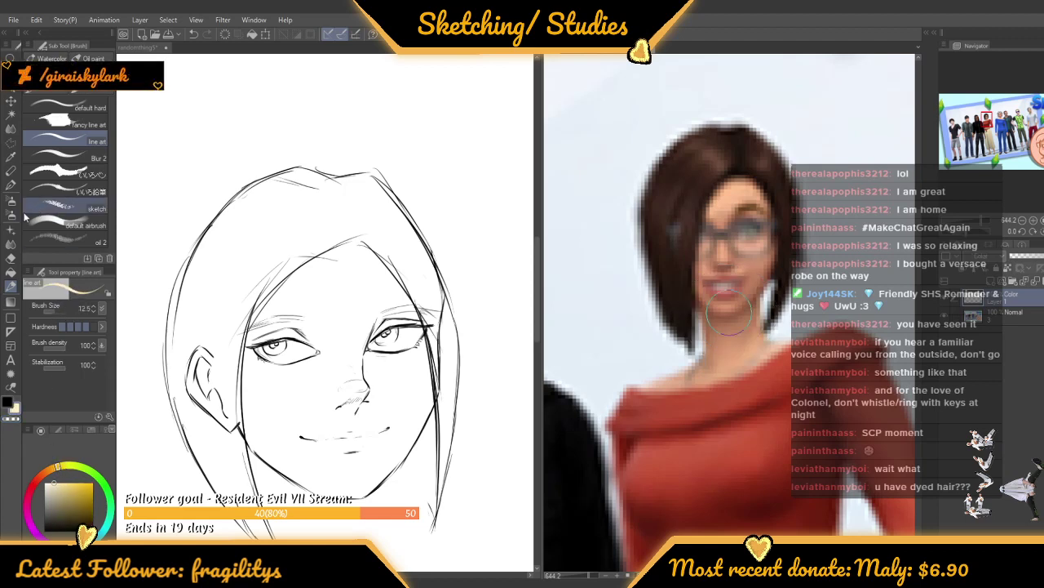
left_click(12, 285)
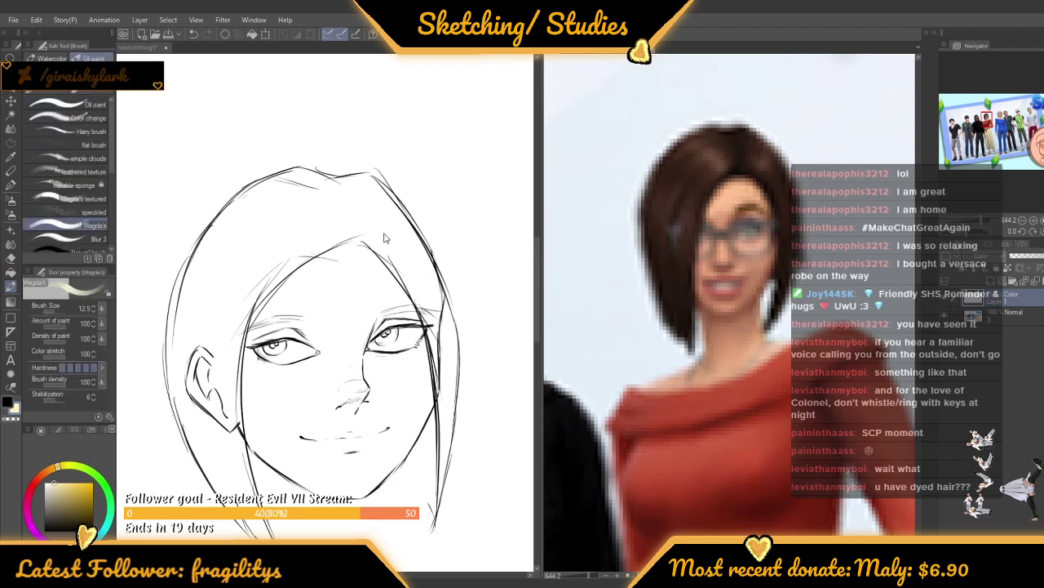
left_click(63, 311)
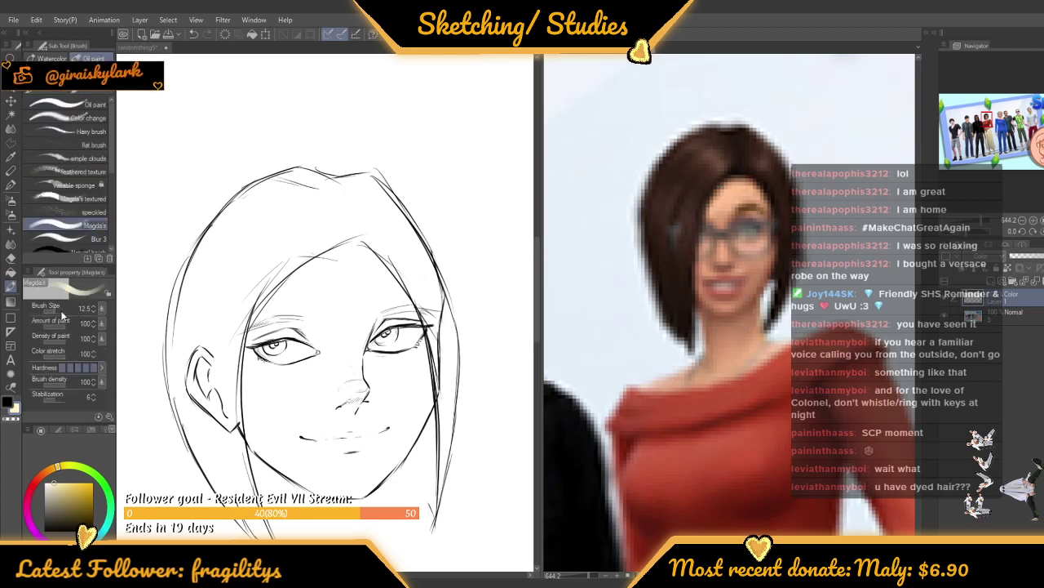
left_click_drag(63, 311, 52, 311)
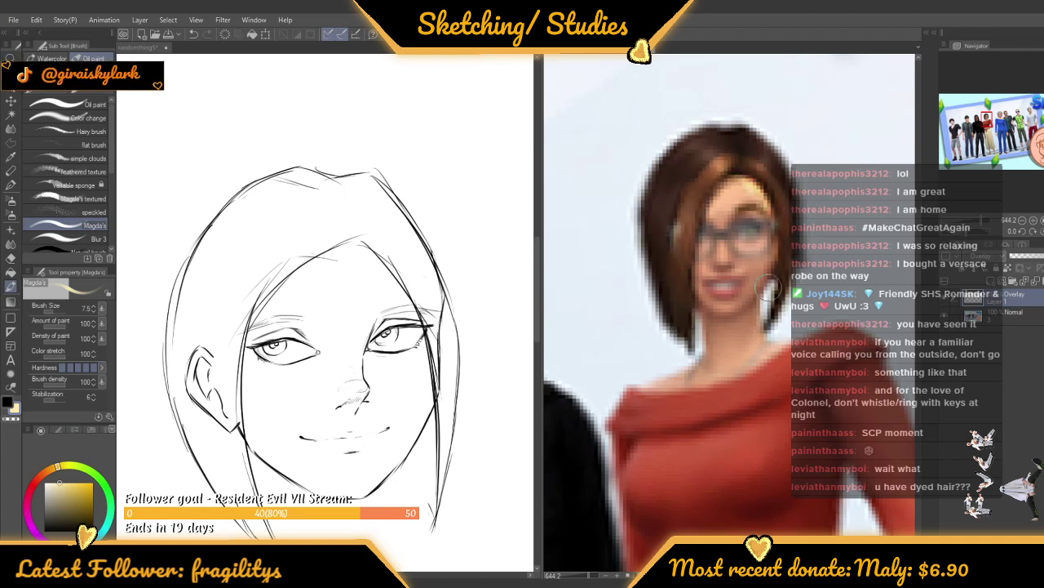
Add fine white accents to the reference woman's hair at brush size 2.7, and set the brush to 12.5 for retouching the highlights
scroll(771, 181, "up", 1)
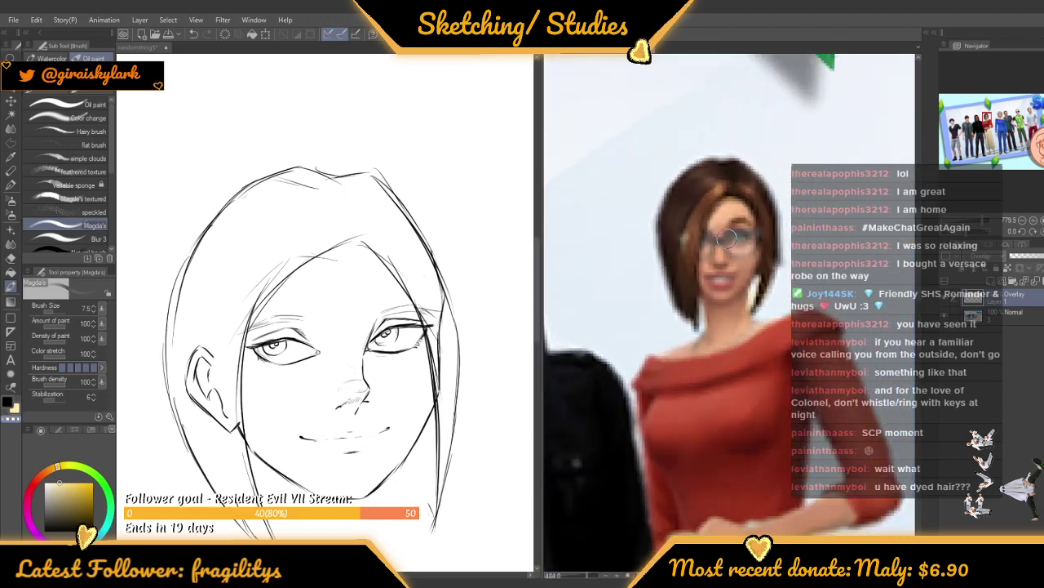
left_click(44, 483)
left_click_drag(59, 310, 48, 314)
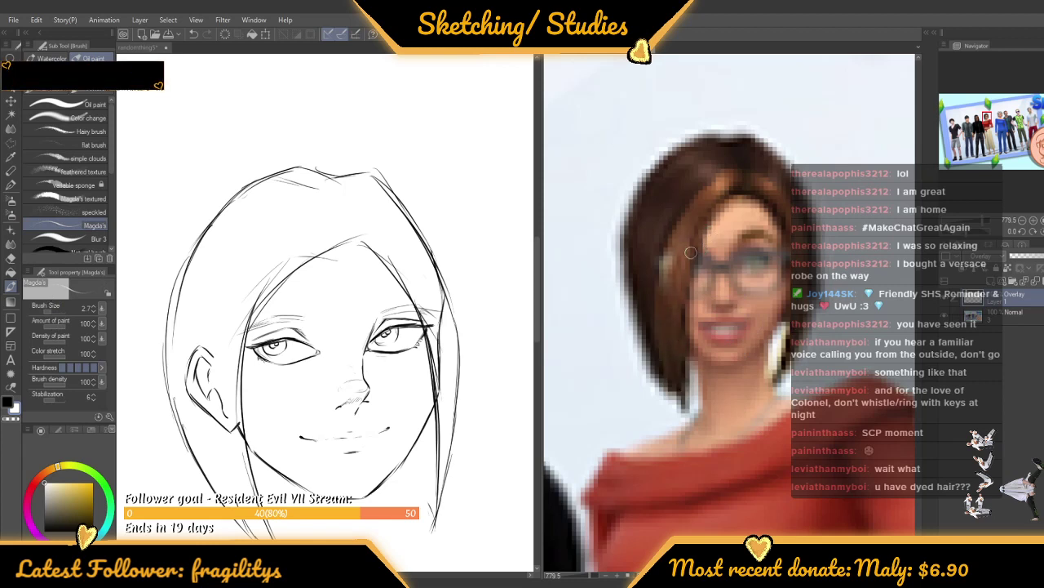
scroll(691, 254, "down", 5)
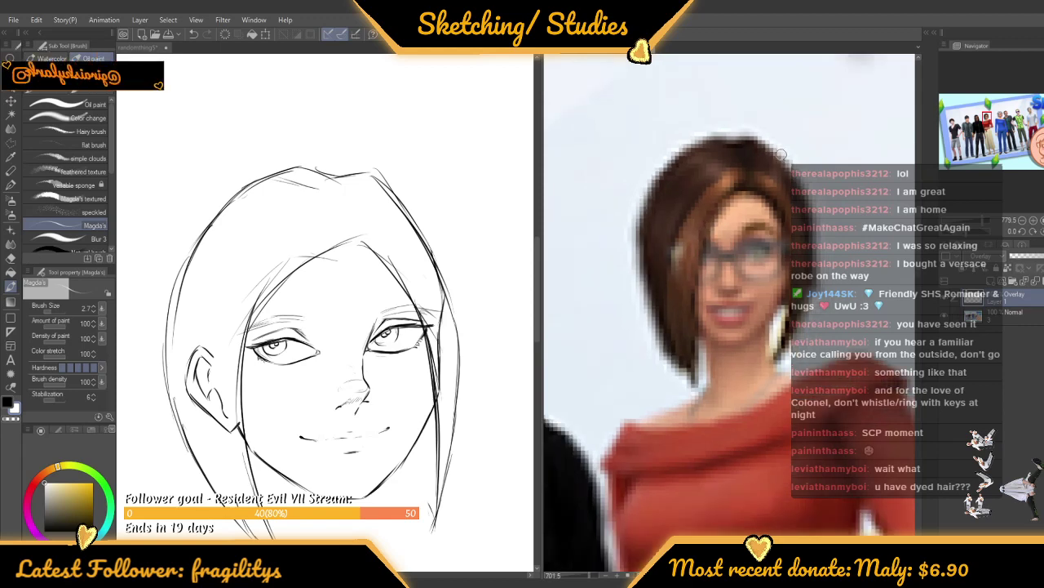
scroll(774, 156, "up", 6)
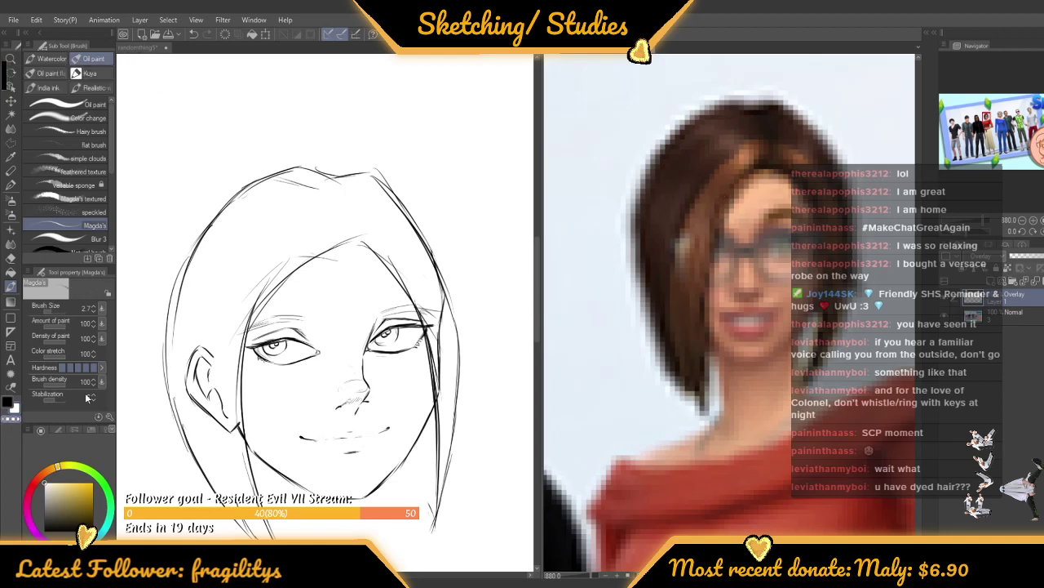
left_click(53, 311)
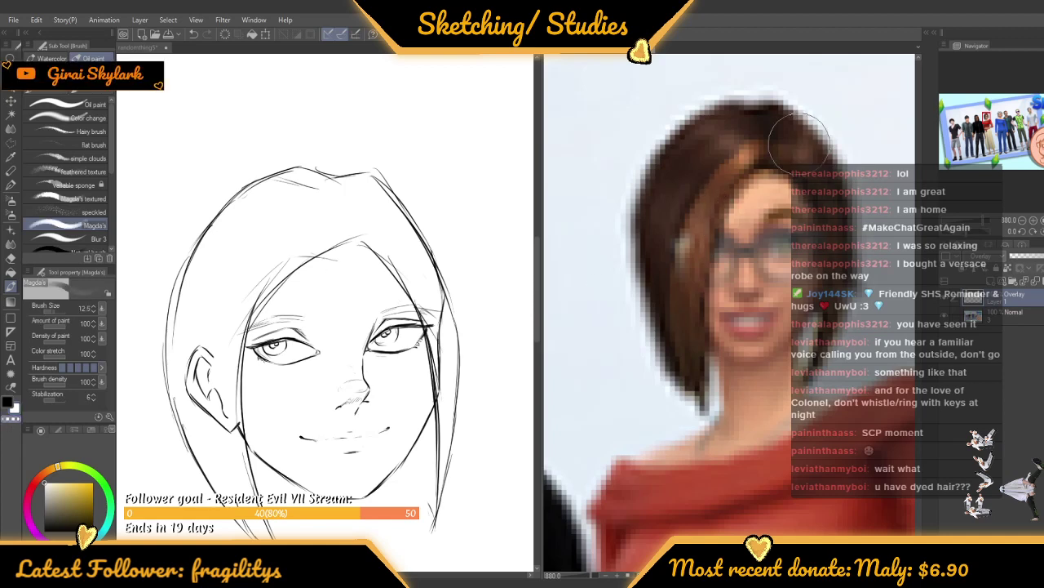
Frame the woman with her neighbouring figures in the reference, narrow the reference view, and return to the head sketch
scroll(723, 204, "down", 2)
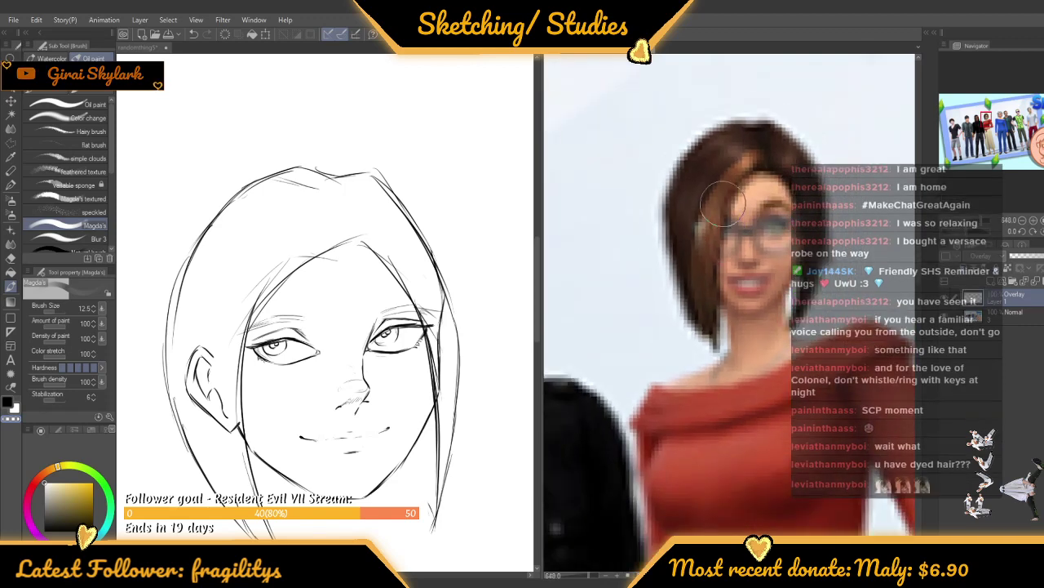
scroll(723, 204, "down", 2)
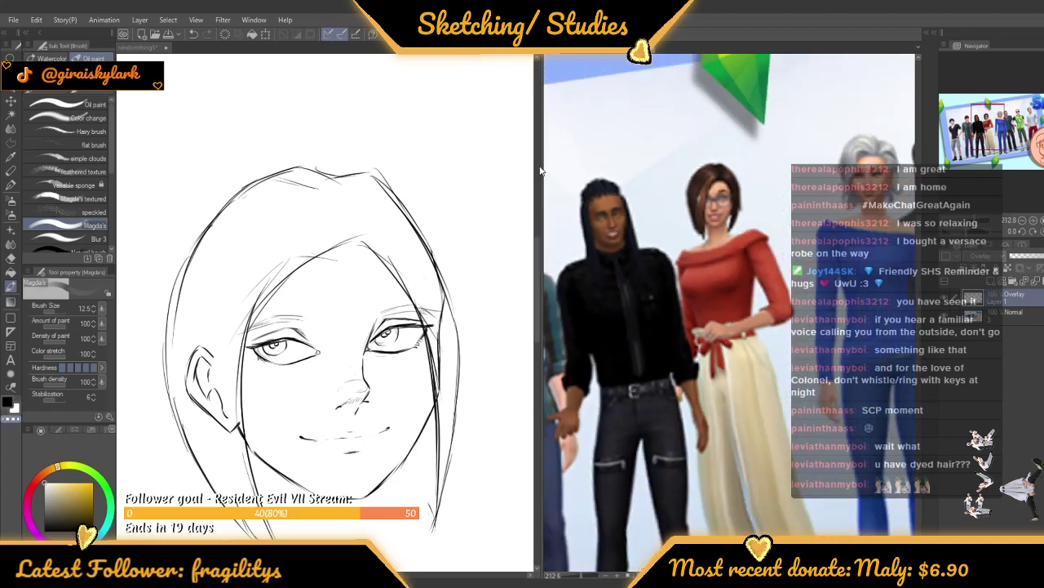
scroll(720, 152, "up", 1)
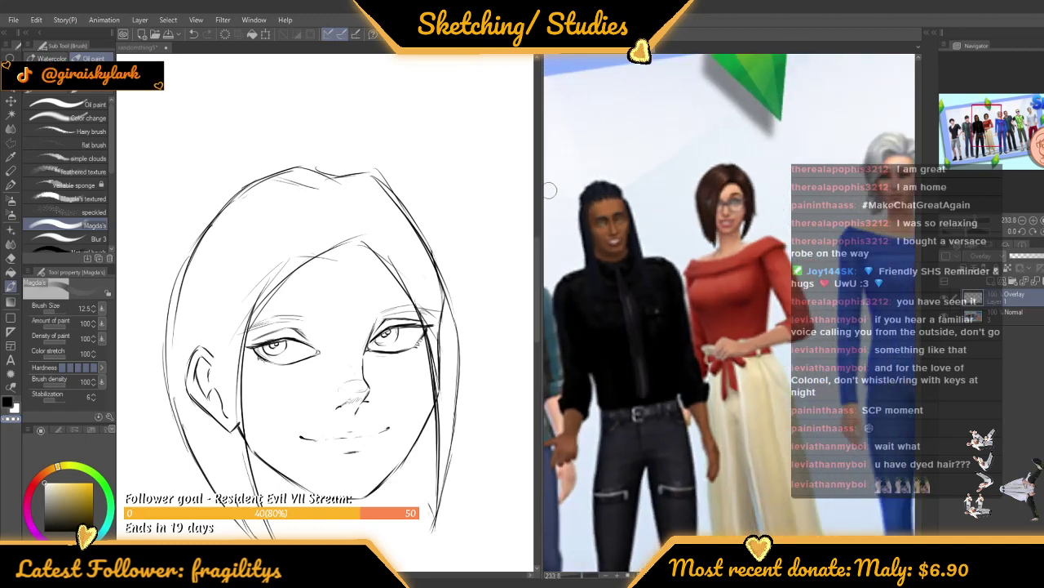
left_click_drag(541, 193, 862, 193)
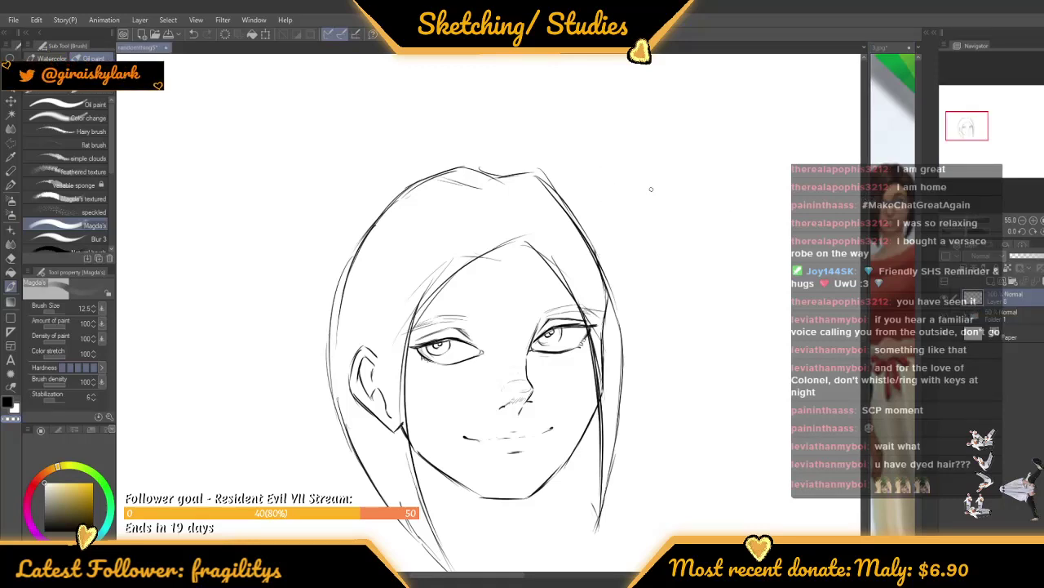
Transform the drawn head, narrowing it from the ear side to 94% width at 100% height
key("ctrl+t")
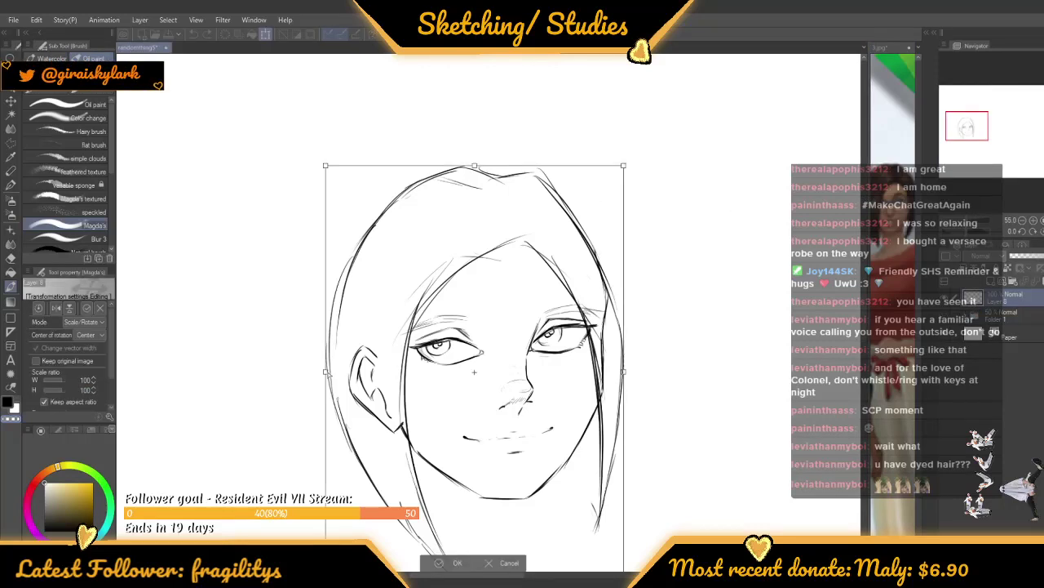
left_click_drag(325, 372, 344, 369)
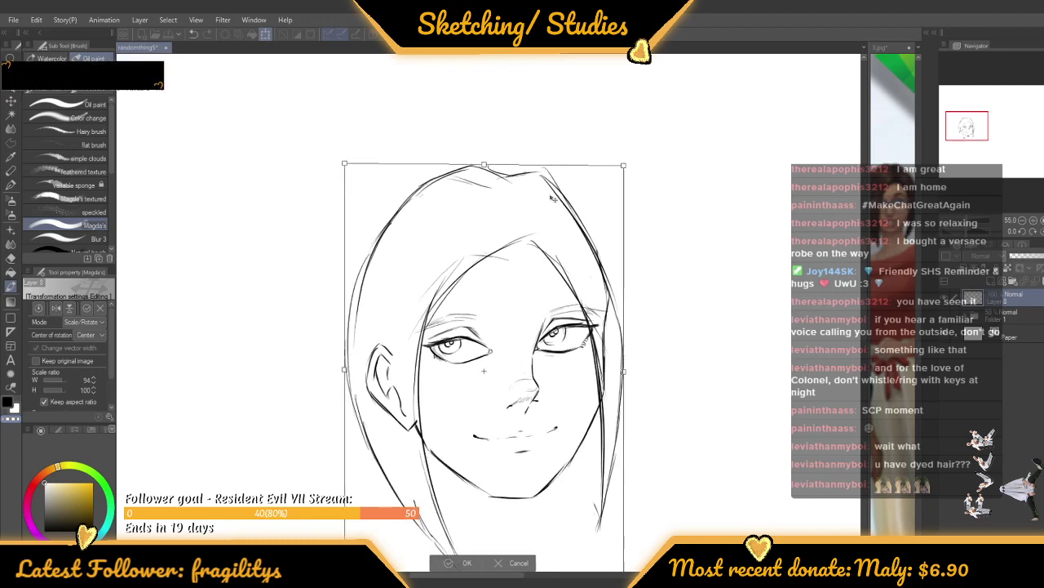
scroll(553, 199, "down", 3)
scroll(501, 128, "up", 1)
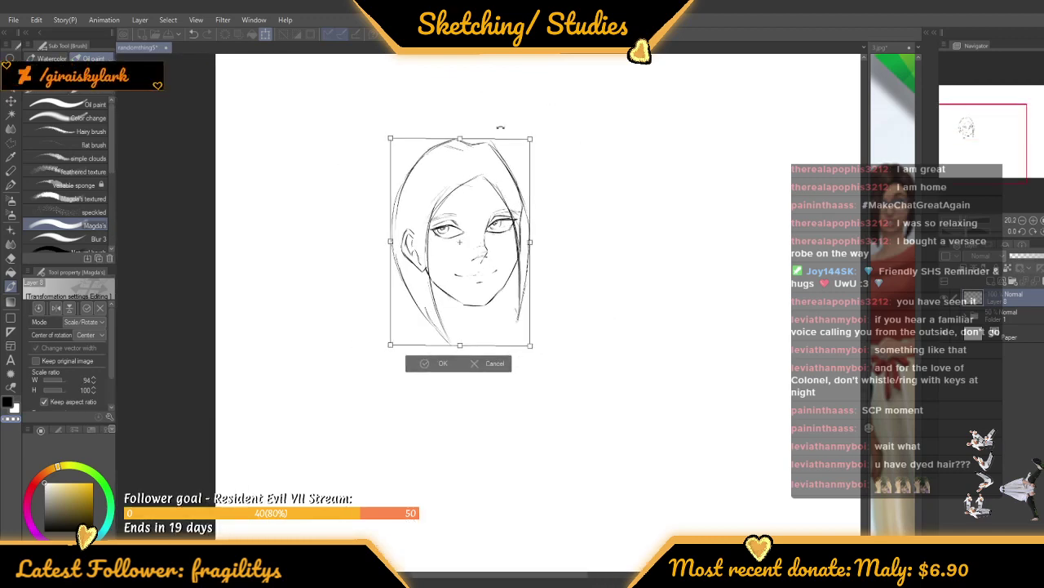
key("Return")
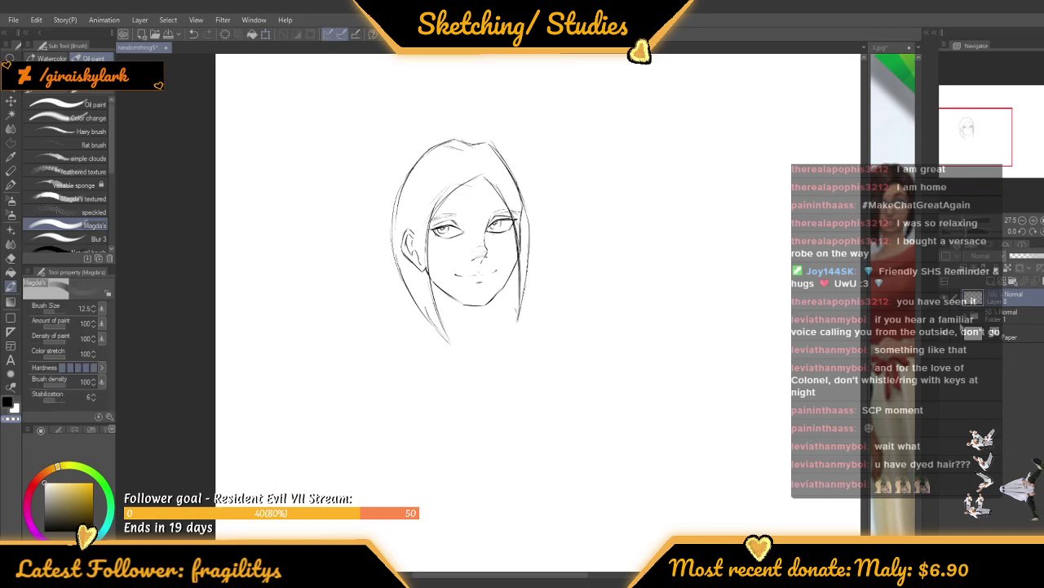
Toggle the rough sketch folder on and off to check the narrowed head, and switch back to the line art brush
left_click(945, 318)
left_click(945, 324)
scroll(627, 195, "up", 4)
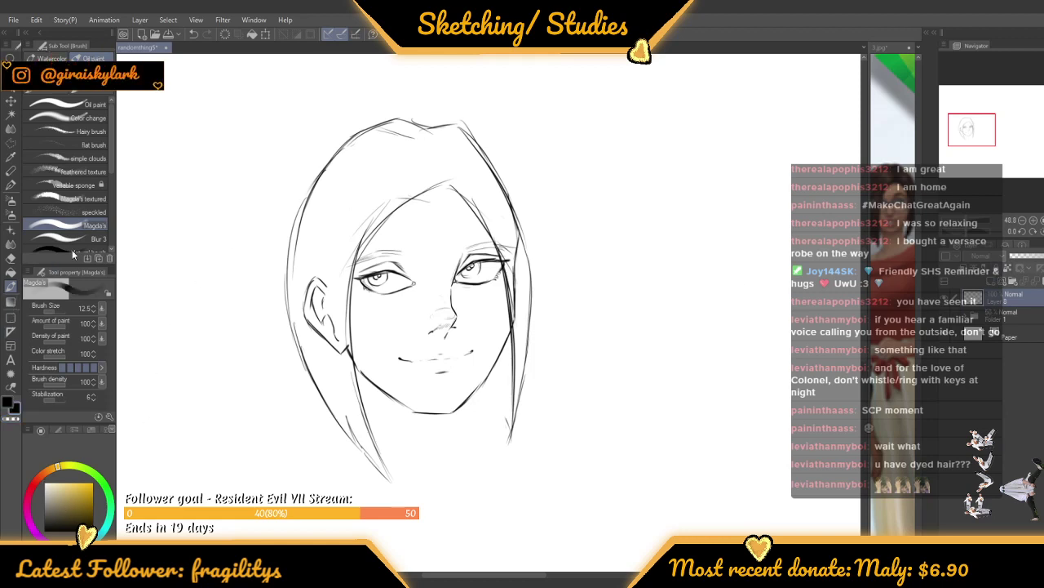
left_click(89, 95)
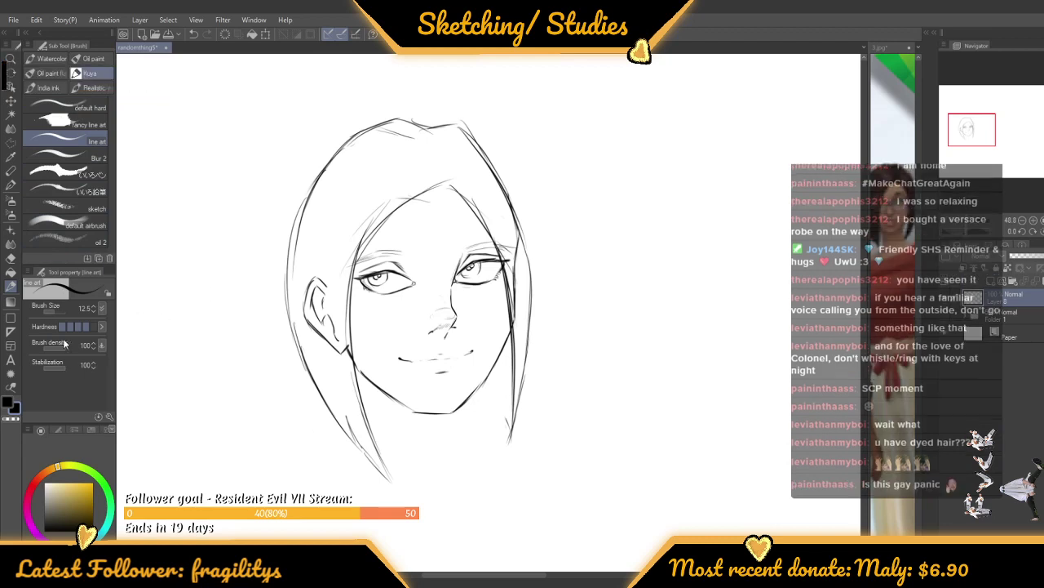
left_click(57, 309)
scroll(157, 256, "down", 2)
scroll(371, 144, "up", 3)
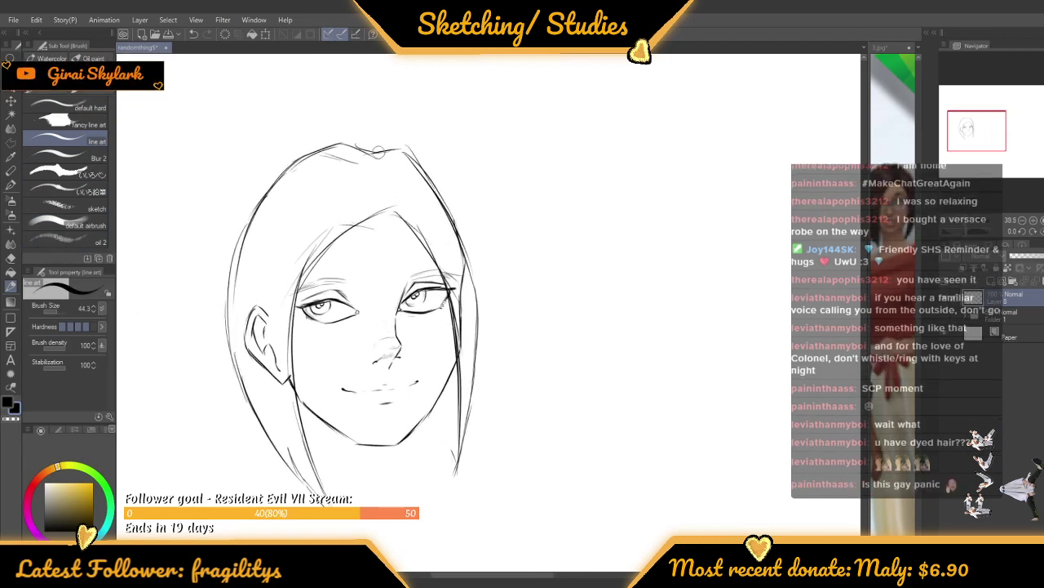
mouse_move(368, 156)
left_mouse_down()
mouse_move(436, 141)
mouse_move(442, 160)
left_mouse_up()
scroll(432, 143, "down", 1)
key("ctrl+z")
key("ctrl+z")
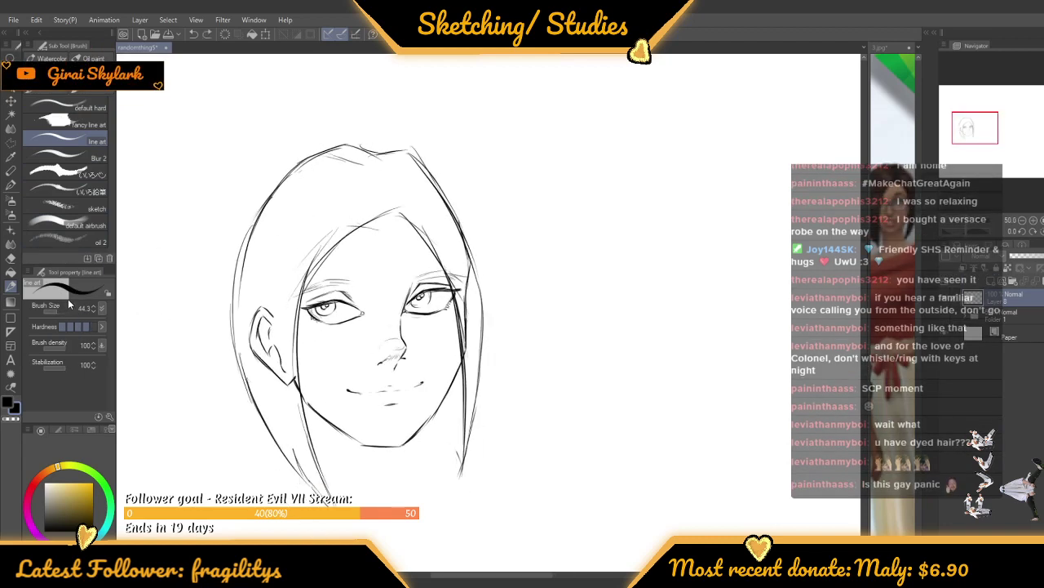
Draw a wider hair contour from the crown's dip down the face's right side with the line art brush at size 9.7
left_click(54, 307)
scroll(420, 135, "up", 2)
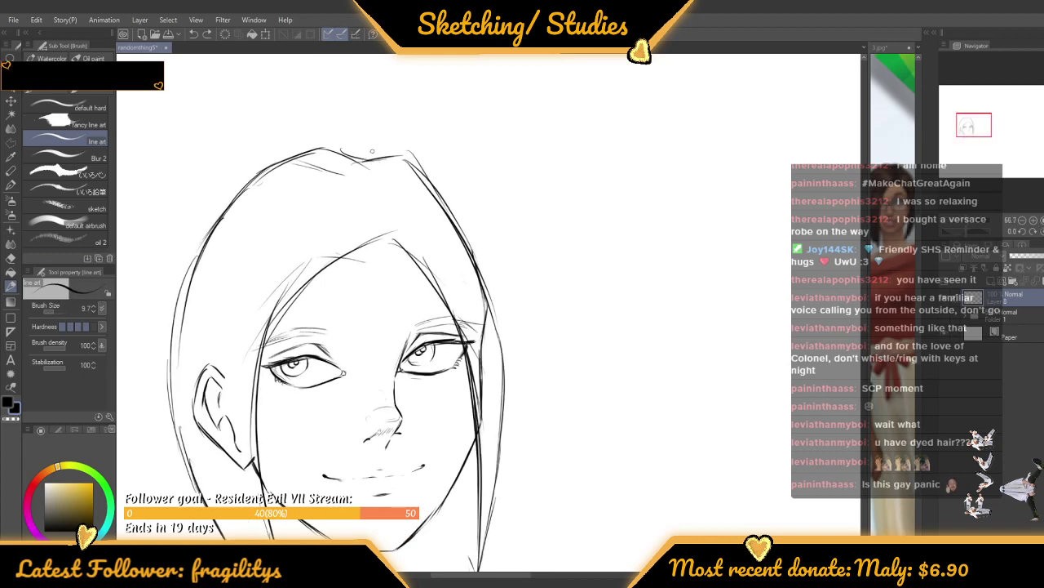
mouse_move(359, 161)
left_mouse_down()
mouse_move(423, 138)
mouse_move(420, 152)
mouse_move(450, 166)
mouse_move(489, 224)
mouse_move(511, 295)
left_mouse_up()
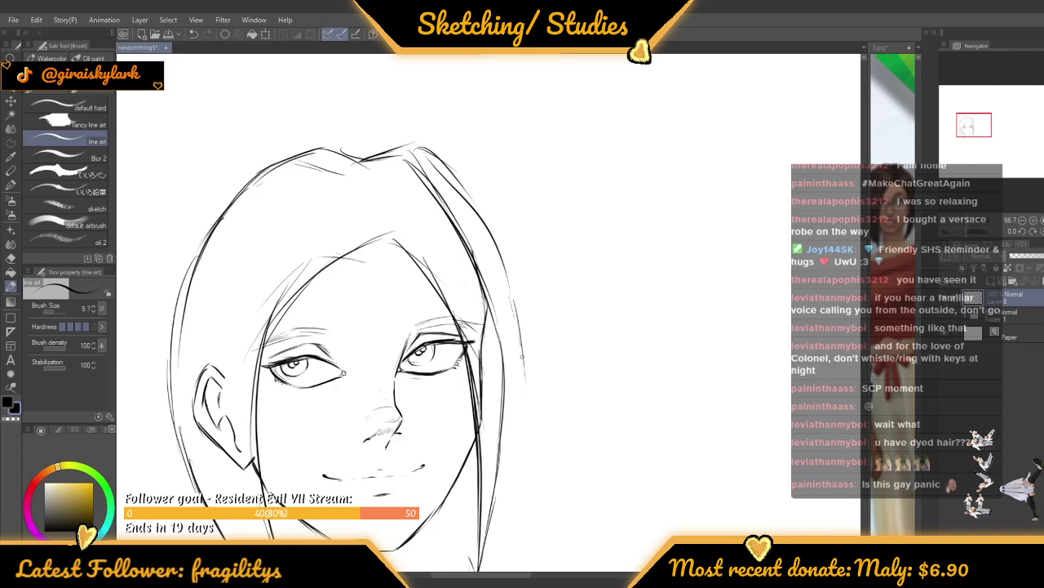
scroll(501, 487, "down", 4)
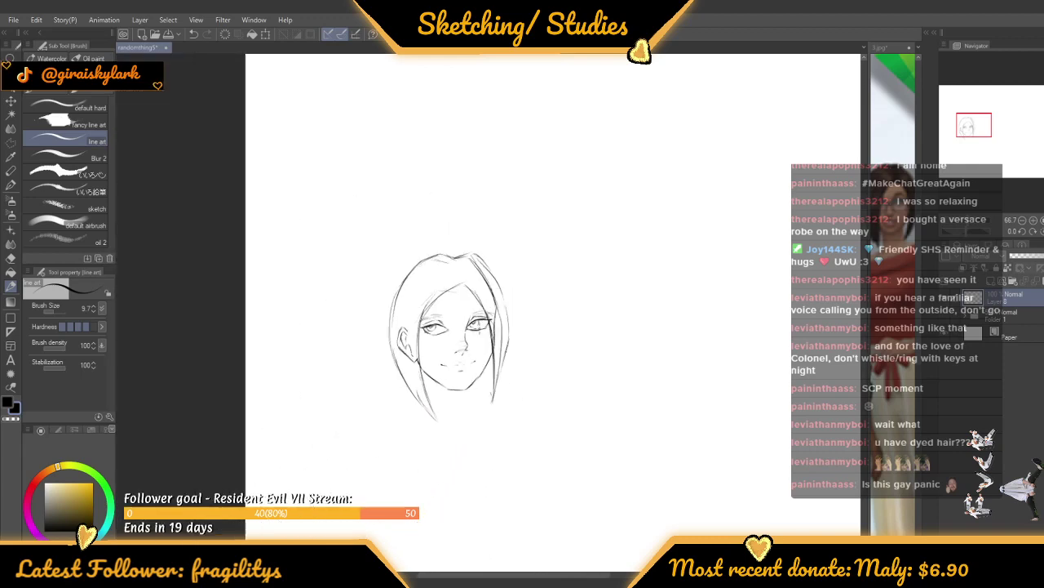
Redraw the front hairline with bolder line art strokes, sweeping from the parting down past the brow on the ear side
scroll(454, 276, "up", 3)
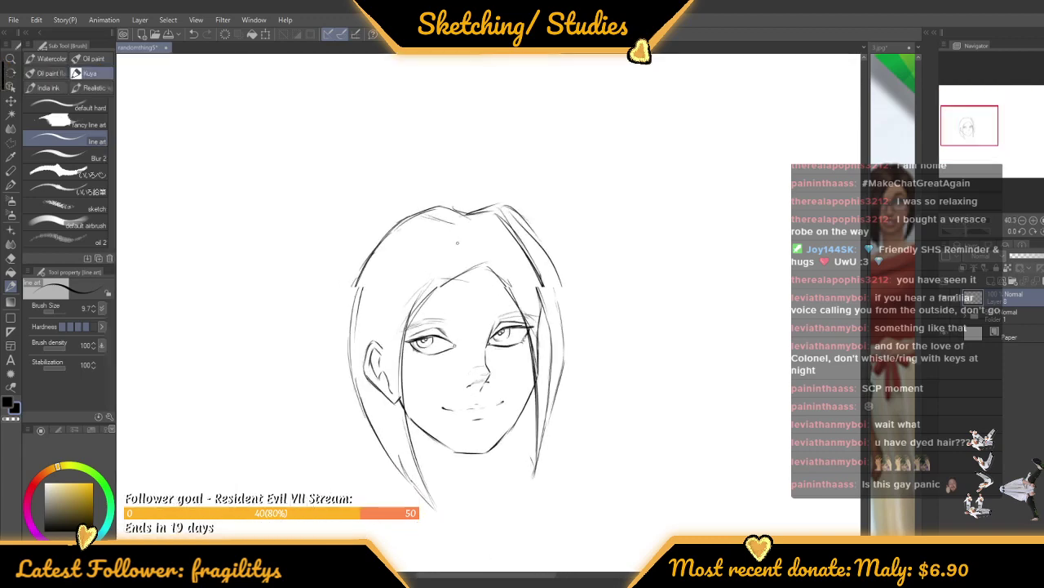
left_click_drag(475, 263, 435, 290)
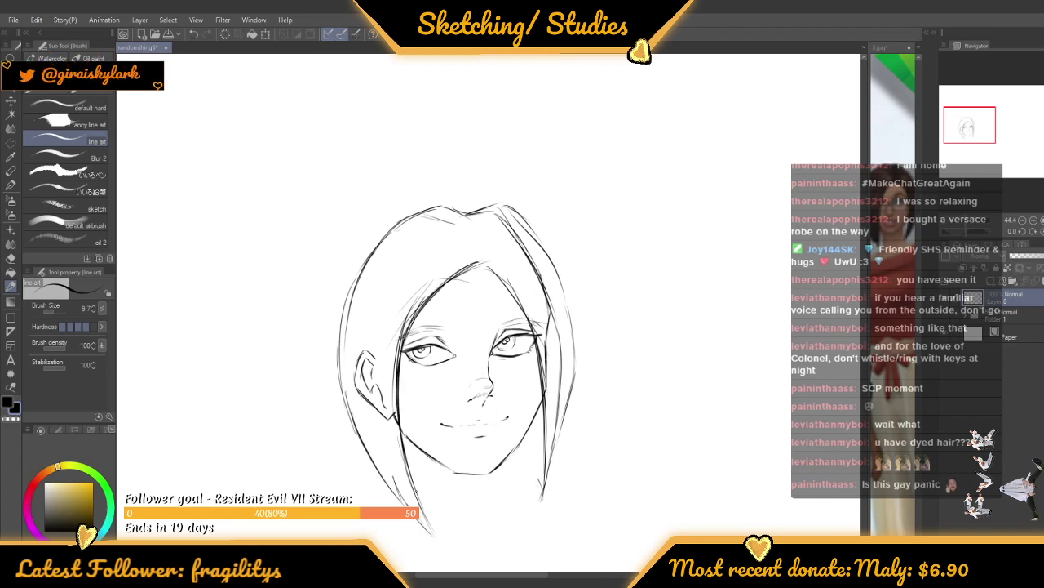
scroll(401, 385, "down", 2)
scroll(401, 385, "up", 2)
scroll(402, 385, "down", 3)
scroll(401, 386, "up", 1)
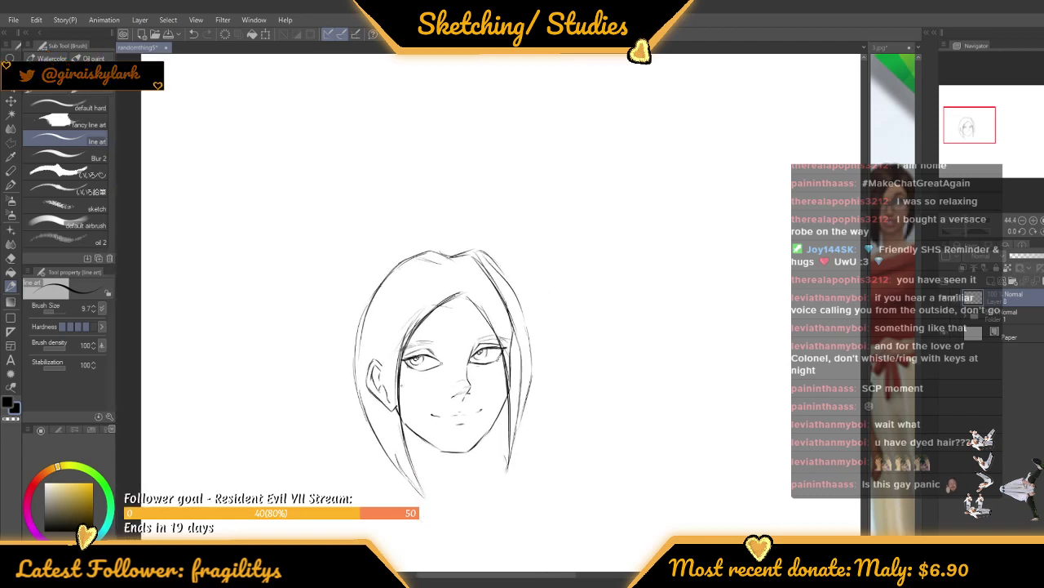
Draw the hair parting as a short diagonal line from the crown's dip to the front hairline
scroll(445, 274, "up", 2)
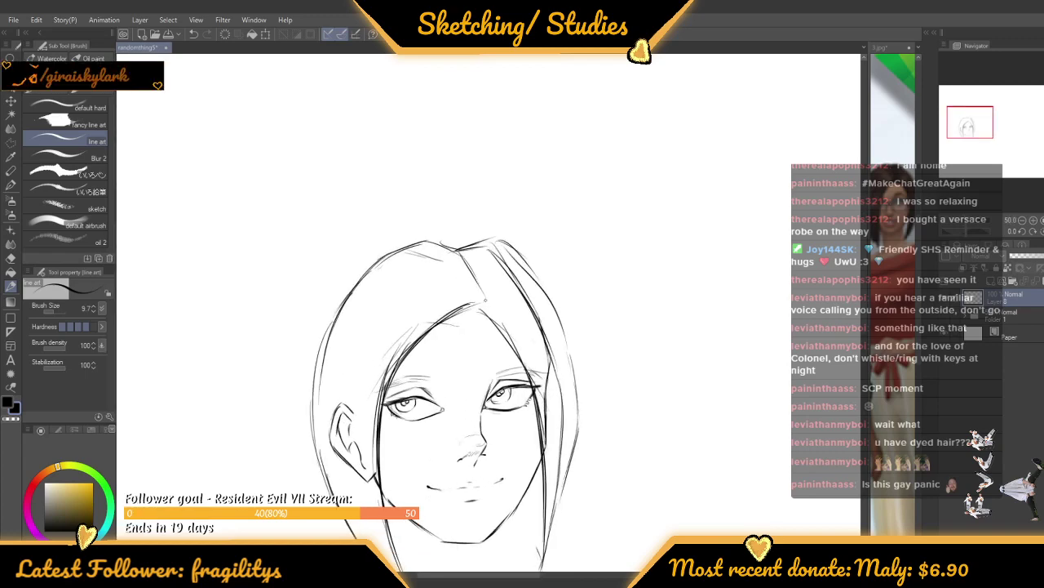
scroll(484, 299, "down", 2)
scroll(439, 231, "up", 3)
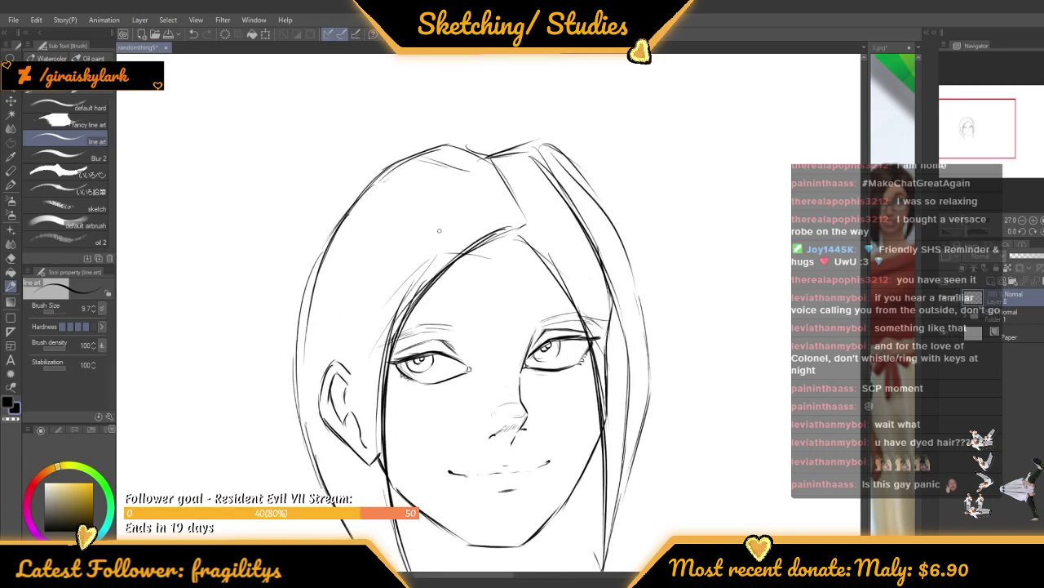
scroll(439, 231, "down", 3)
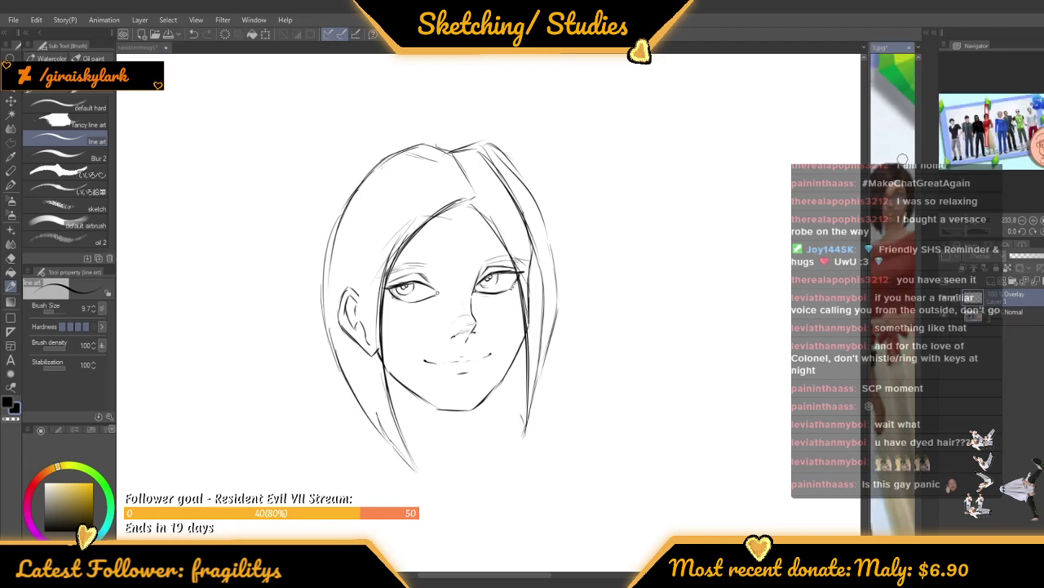
Check the woman's hair in the reference and draw a wider outer hair contour on the ear side, from the lower tip up toward the crown
scroll(903, 159, "down", 2)
left_click(393, 153)
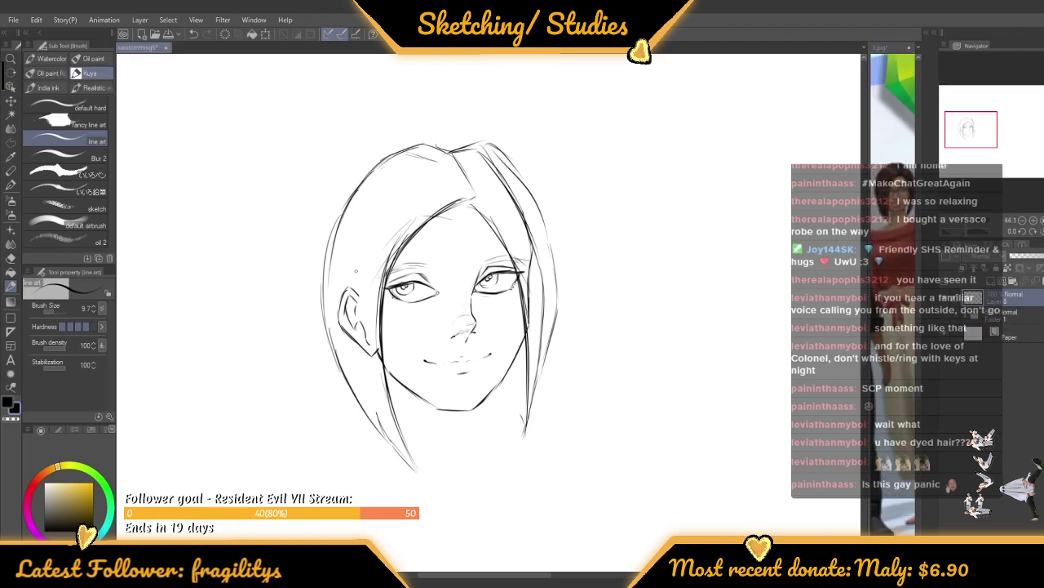
mouse_move(367, 406)
left_mouse_down()
mouse_move(380, 429)
mouse_move(345, 390)
left_mouse_up()
left_click_drag(393, 447, 335, 384)
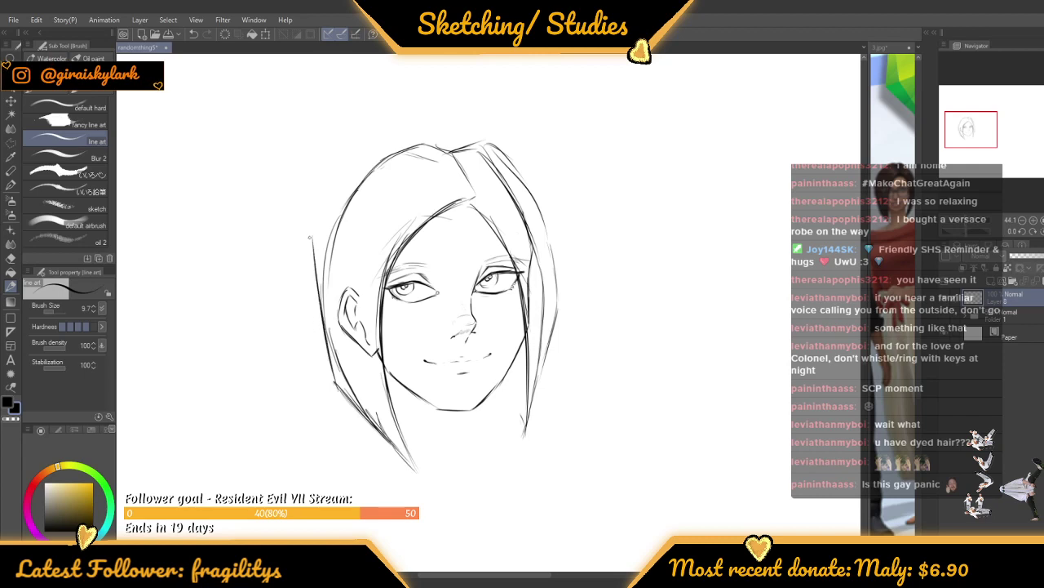
scroll(408, 139, "down", 5)
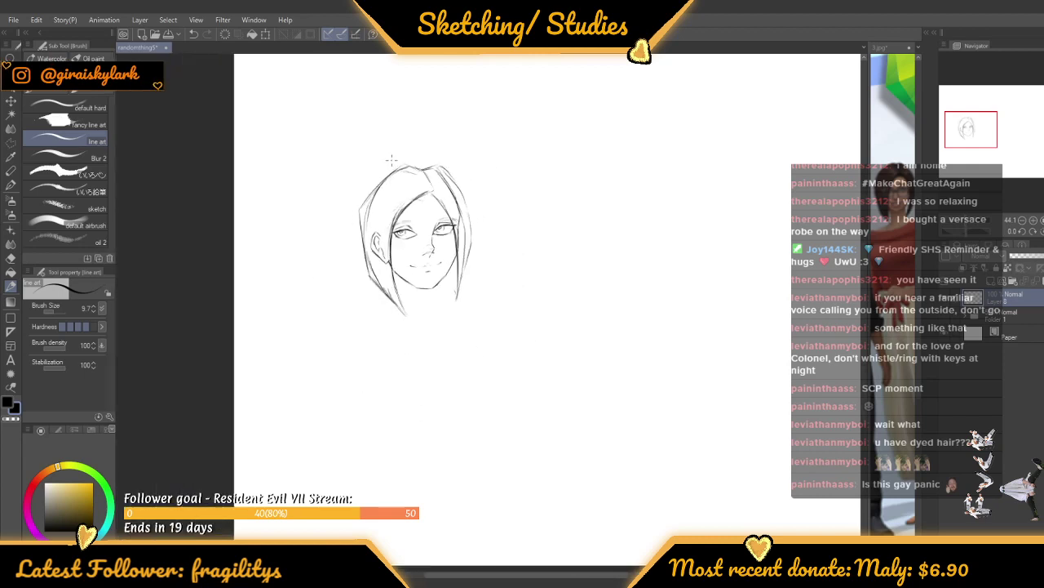
Erase the hair's outer contour on the left side of the head with the line art brush in transparent mode at size 122.4
scroll(390, 162, "up", 5)
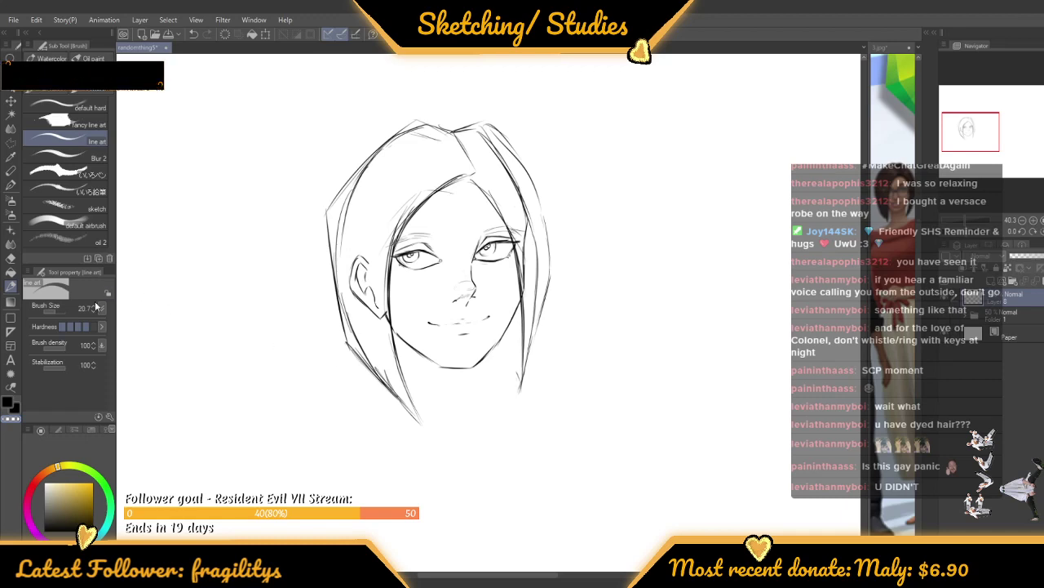
left_click_drag(75, 312, 57, 312)
left_click_drag(415, 410, 341, 324)
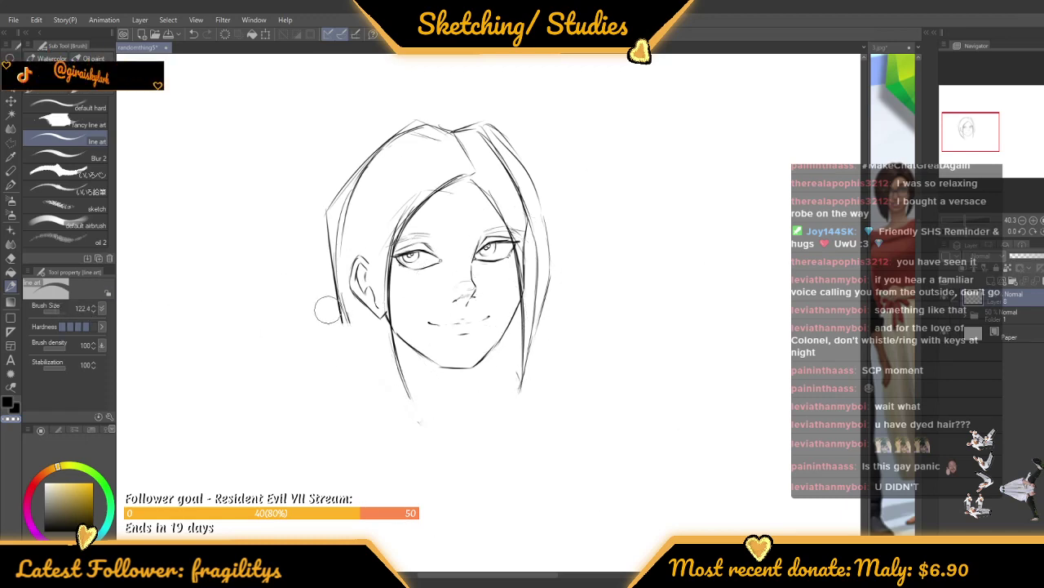
mouse_move(366, 358)
left_mouse_down()
mouse_move(315, 221)
mouse_move(337, 308)
mouse_move(349, 162)
mouse_move(329, 205)
mouse_move(425, 106)
left_mouse_up()
scroll(428, 109, "up", 2)
scroll(420, 103, "down", 3)
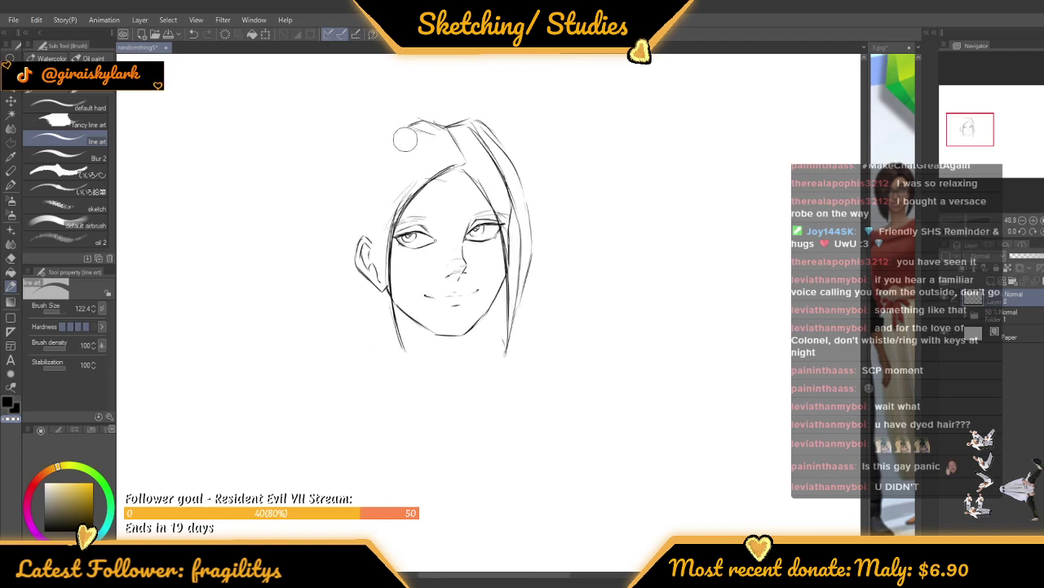
scroll(390, 156, "up", 2)
Redraw the hair's upper-left contour from the crown down to its widest point with brush size 20.7
left_click_drag(61, 312, 55, 311)
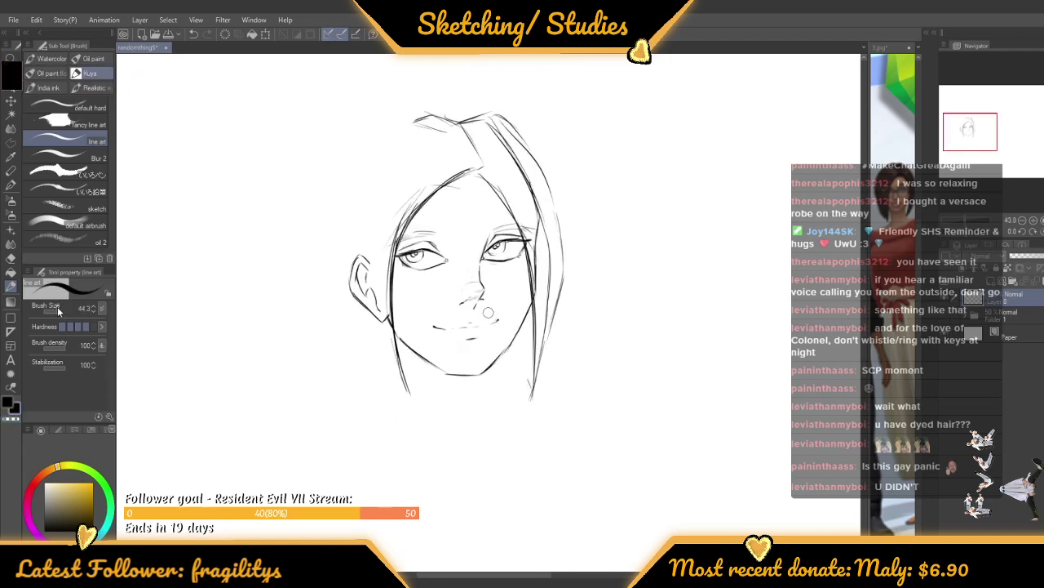
scroll(422, 121, "up", 2)
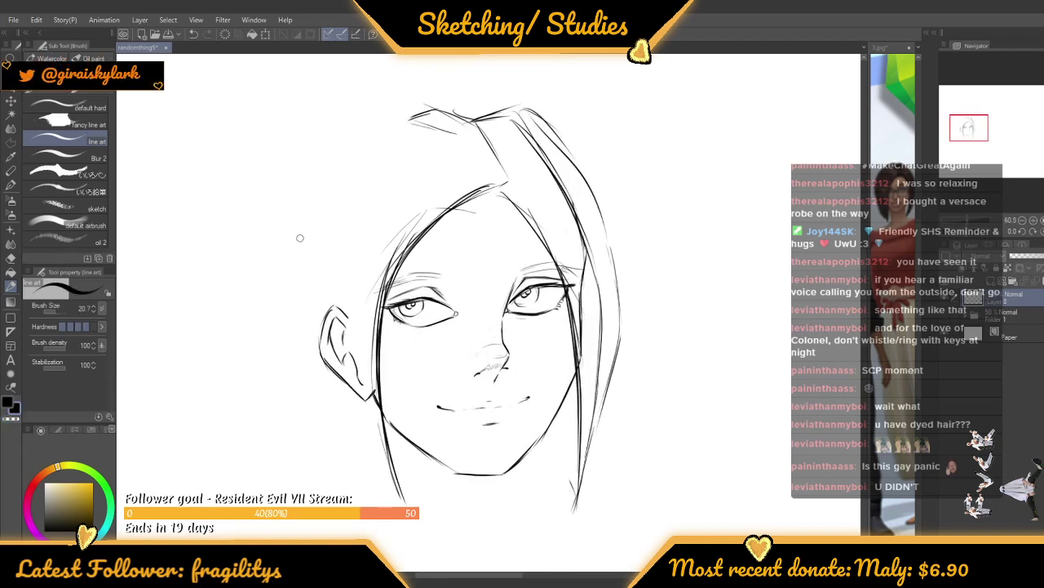
left_click_drag(310, 210, 400, 107)
scroll(454, 117, "down", 4)
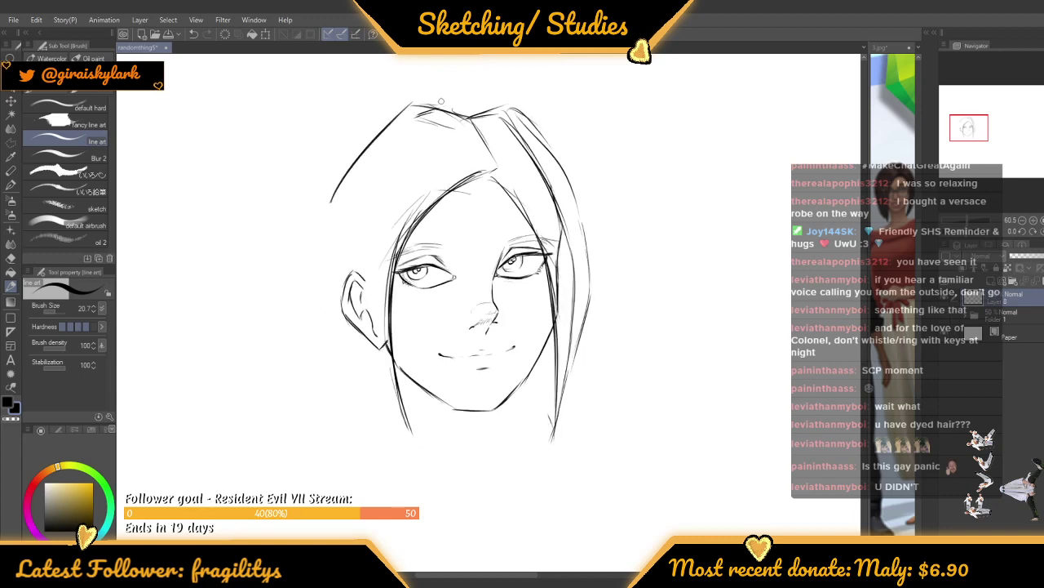
scroll(369, 193, "up", 3)
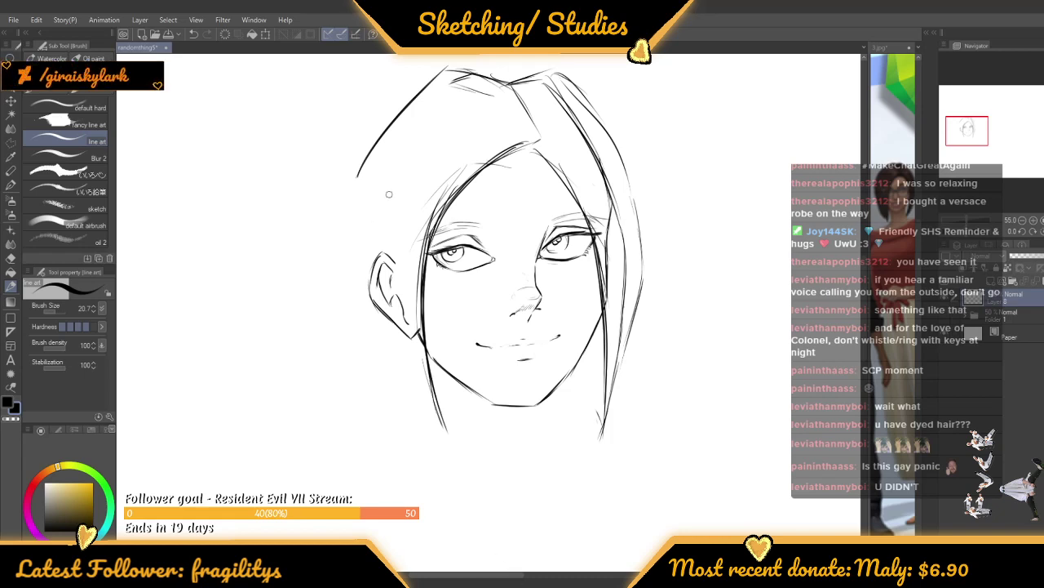
left_click_drag(377, 144, 341, 204)
left_click_drag(381, 135, 340, 210)
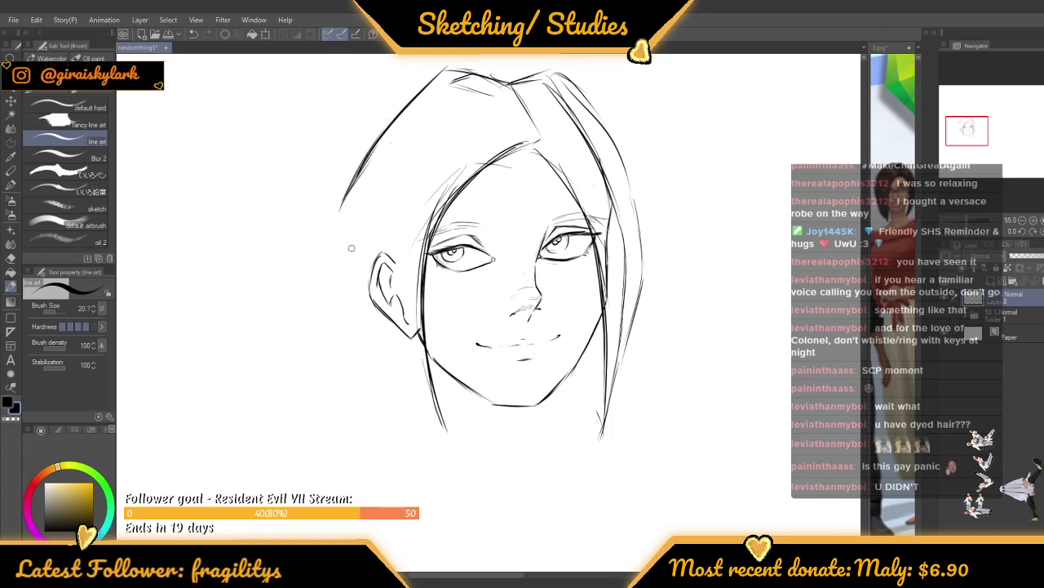
Draw the hair's left side contour down from its widest point, ending in an angled tip beside the jaw
left_click_drag(336, 213, 373, 378)
left_click_drag(341, 247, 373, 383)
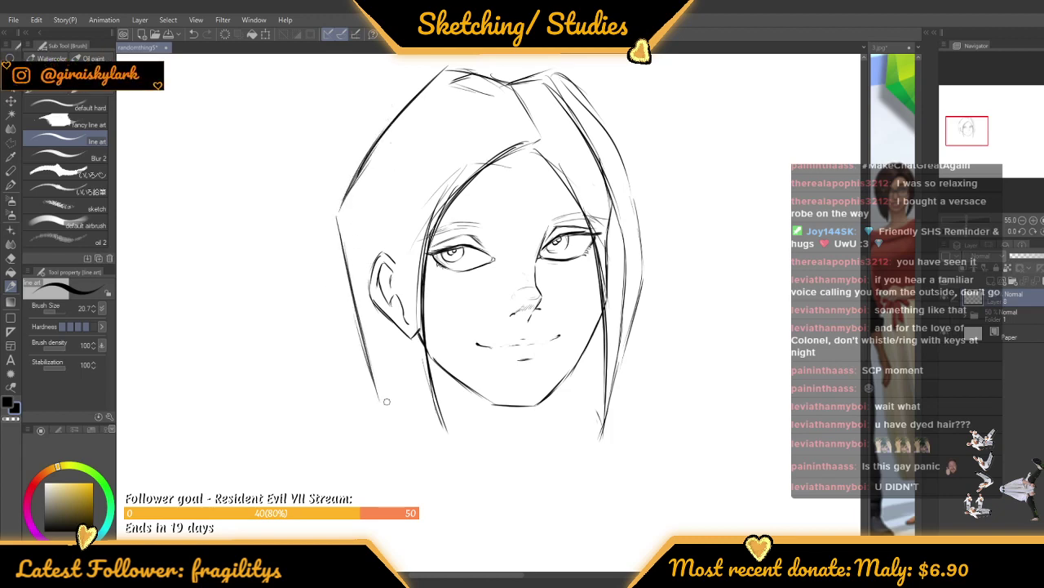
scroll(475, 187, "down", 5)
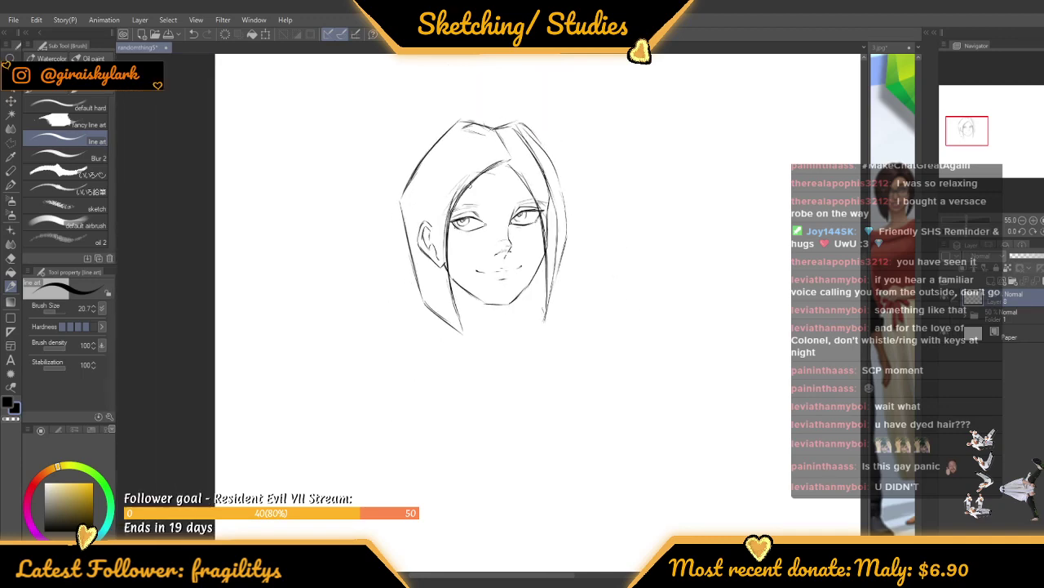
scroll(495, 144, "up", 5)
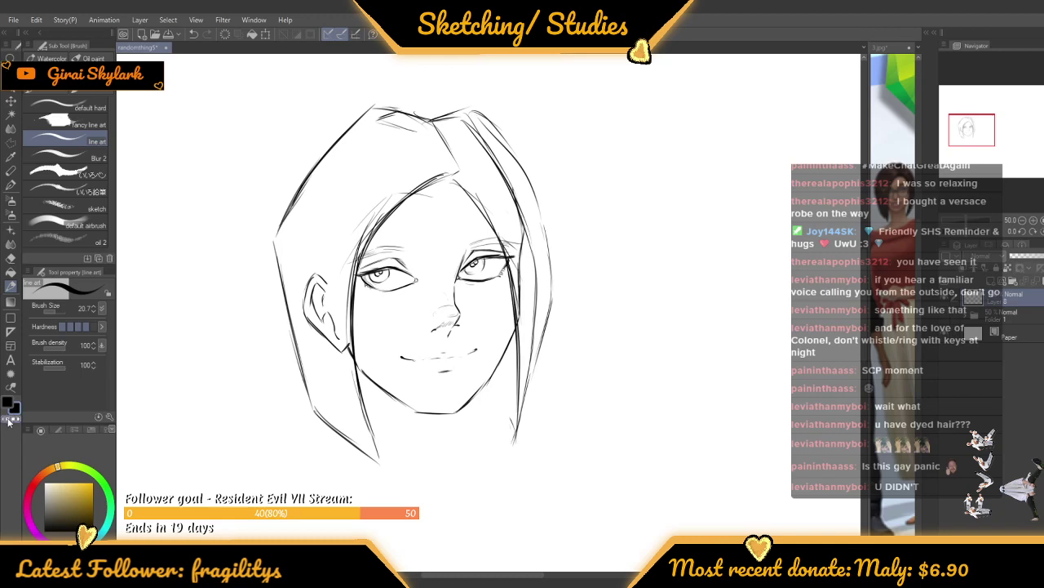
left_click_drag(67, 307, 59, 316)
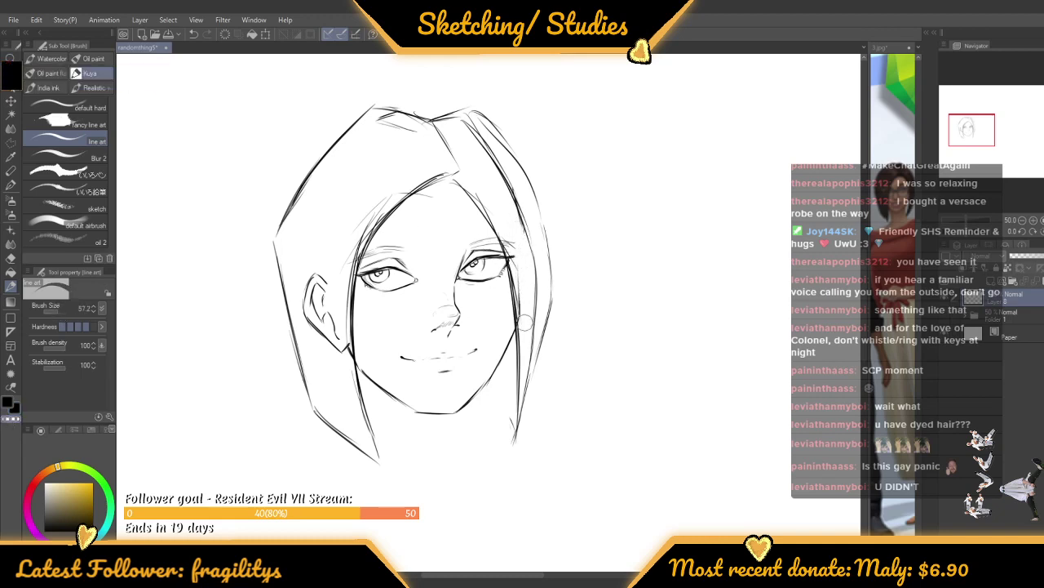
scroll(522, 343, "down", 3)
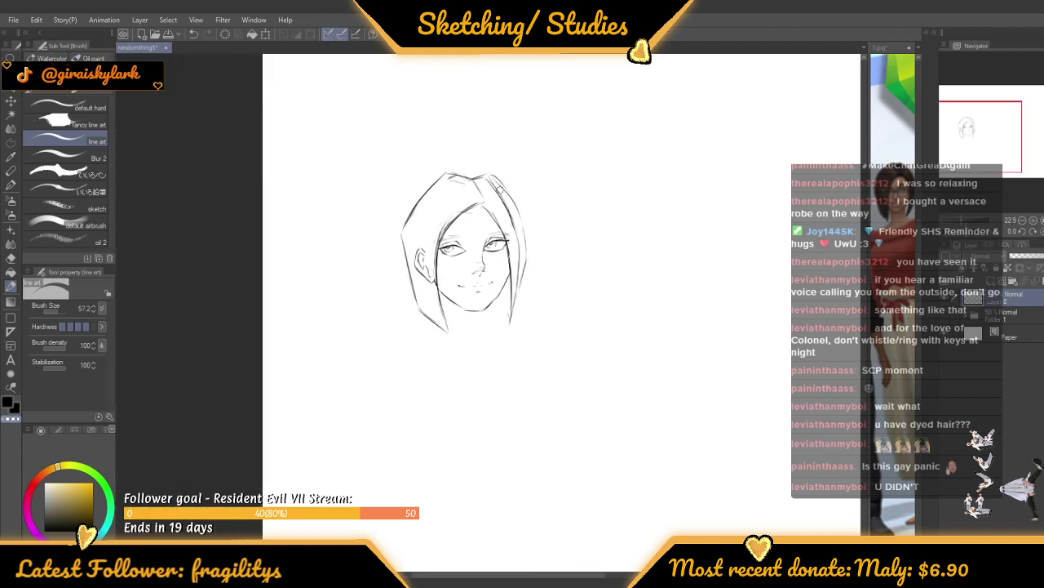
key("c")
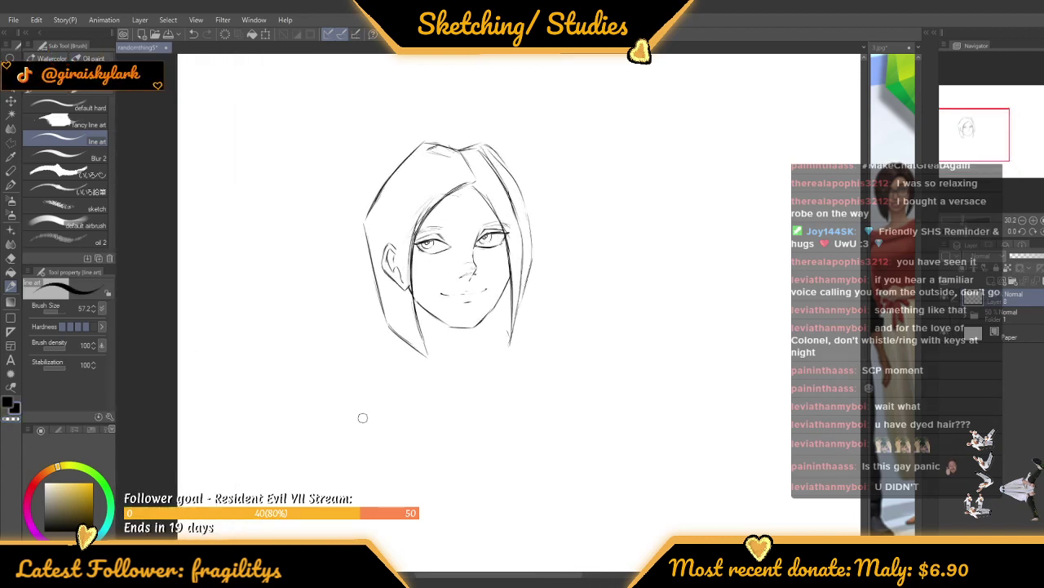
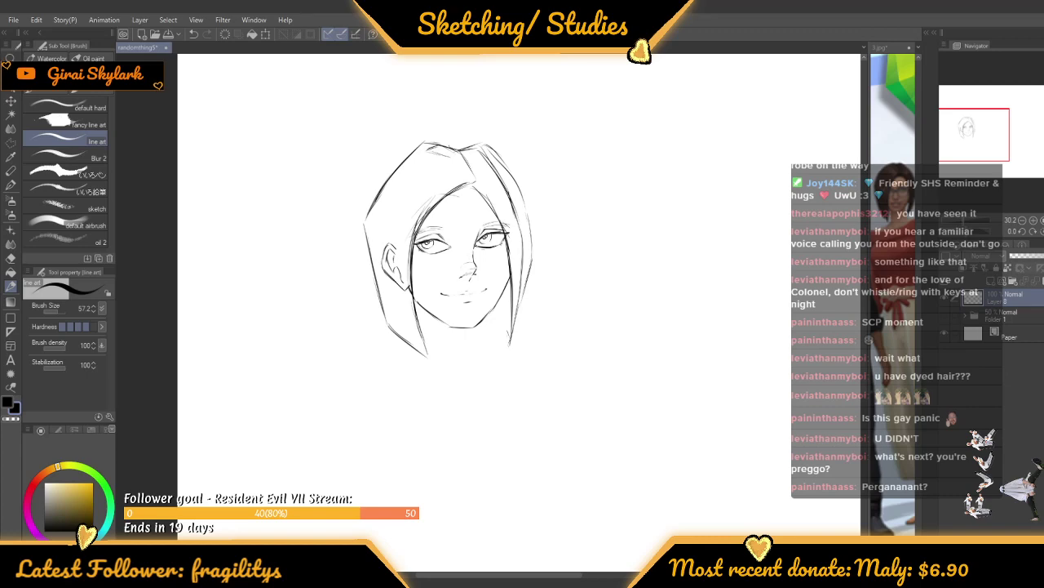
scroll(540, 219, "up", 3)
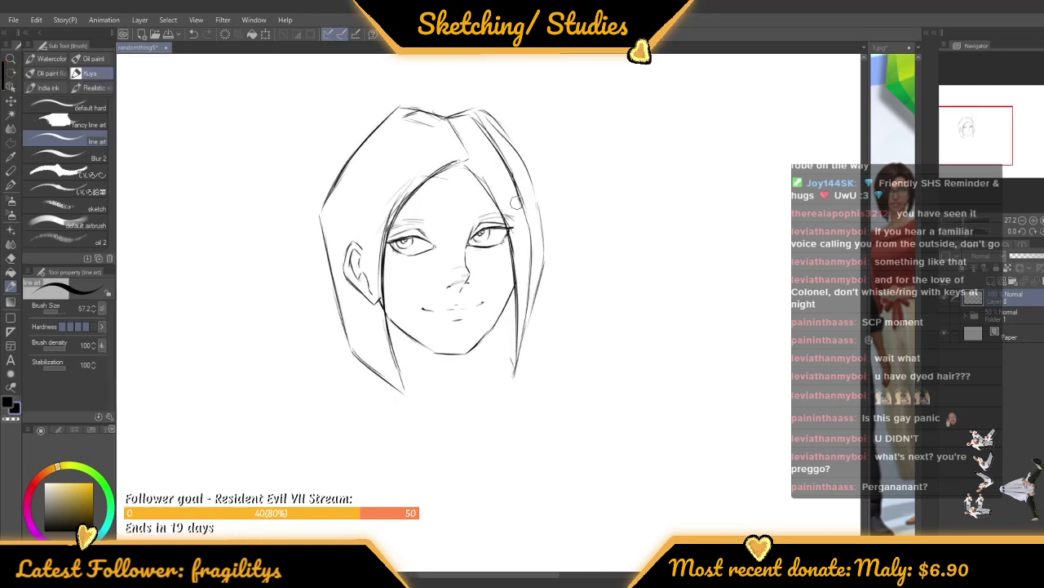
scroll(394, 275, "up", 1)
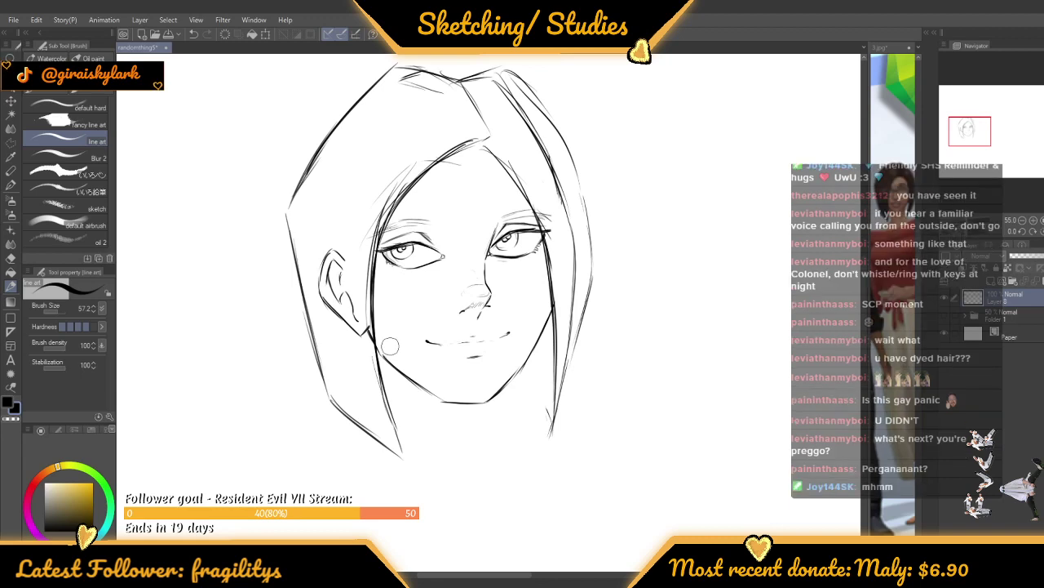
scroll(389, 346, "down", 1)
scroll(390, 345, "up", 1)
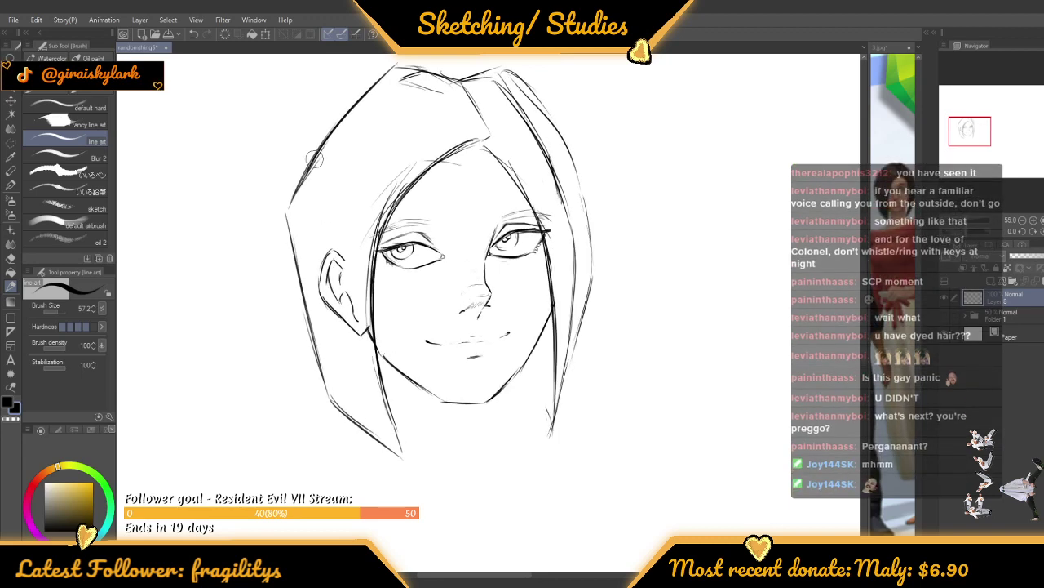
Sketch a thin inner hair strand from near the parting down across the ear with brush size 9.7
scroll(309, 229, "down", 3)
key("x")
left_click(62, 309)
left_click_drag(62, 309, 54, 310)
scroll(322, 283, "up", 4)
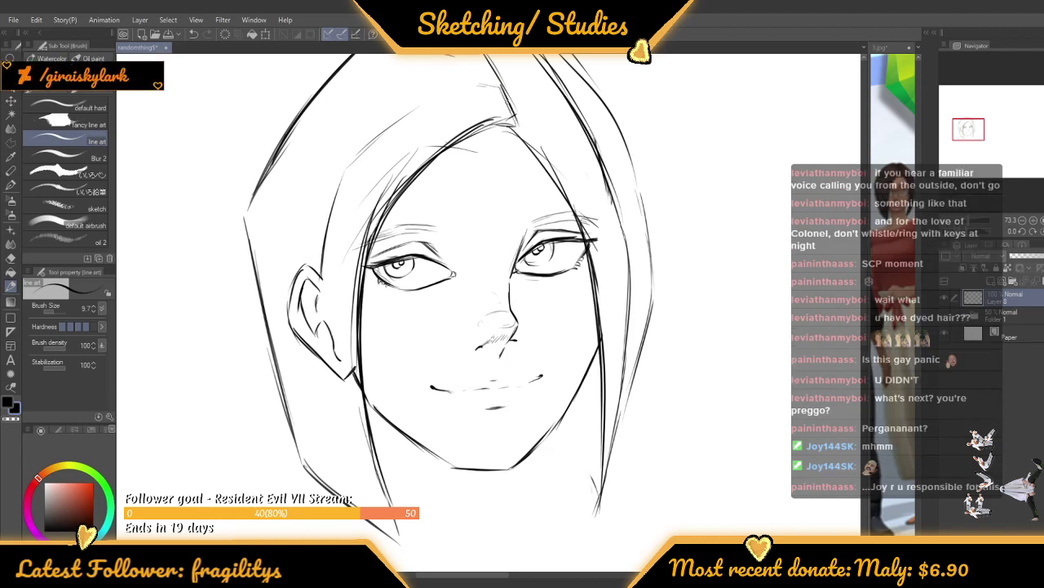
scroll(448, 90, "down", 3)
Erase the part of the ear covered by the new hair strand with the transparent brush at size 73.7
scroll(341, 234, "up", 3)
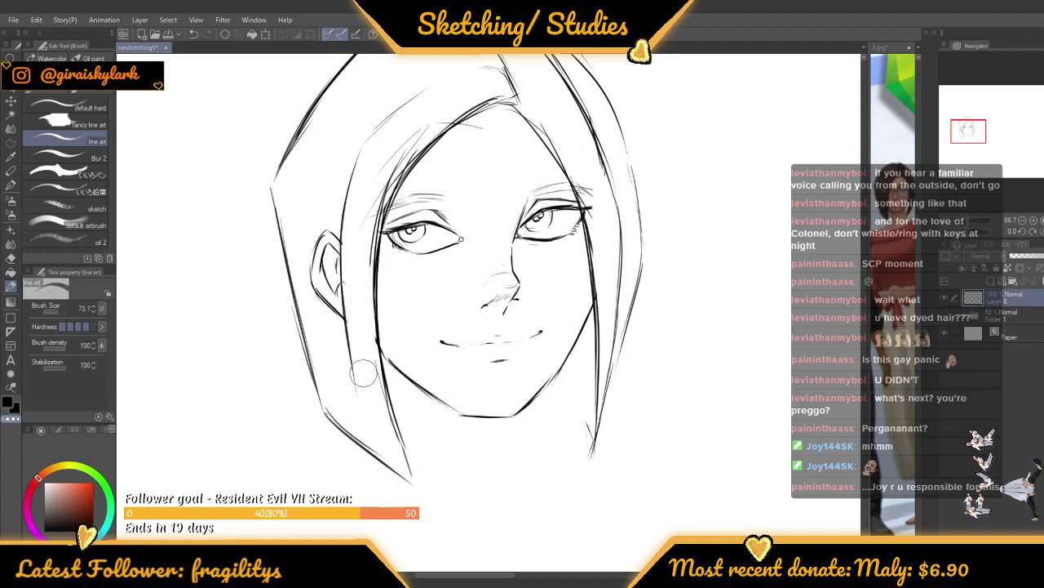
scroll(346, 237, "down", 4)
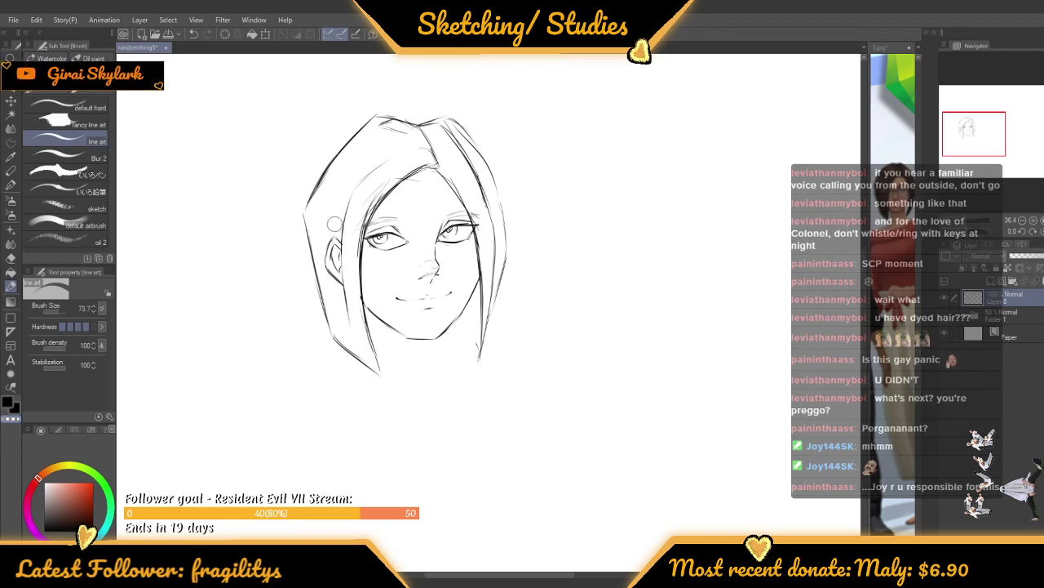
scroll(388, 267, "up", 1)
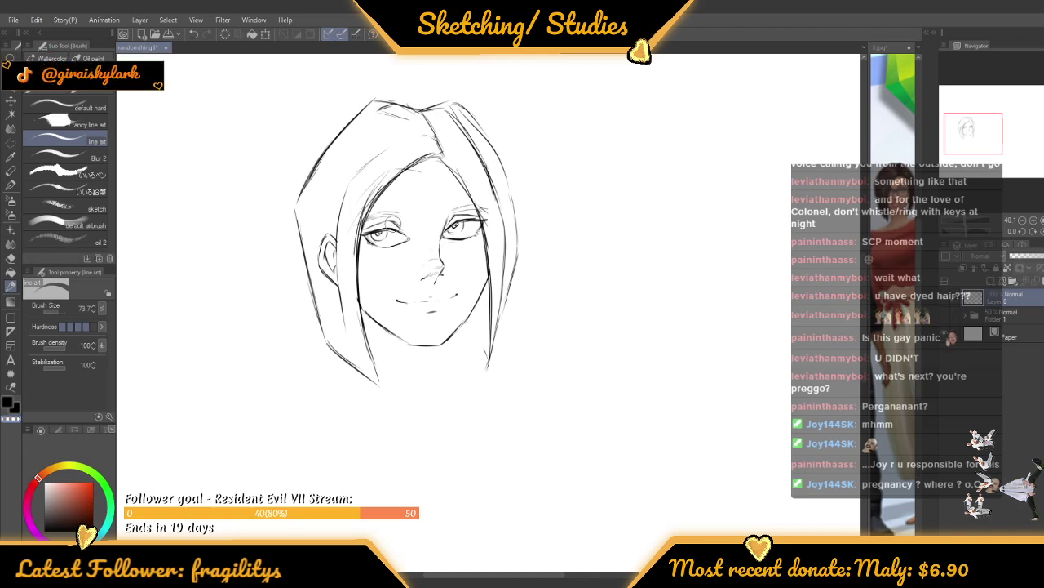
scroll(421, 282, "up", 5)
scroll(430, 269, "down", 5)
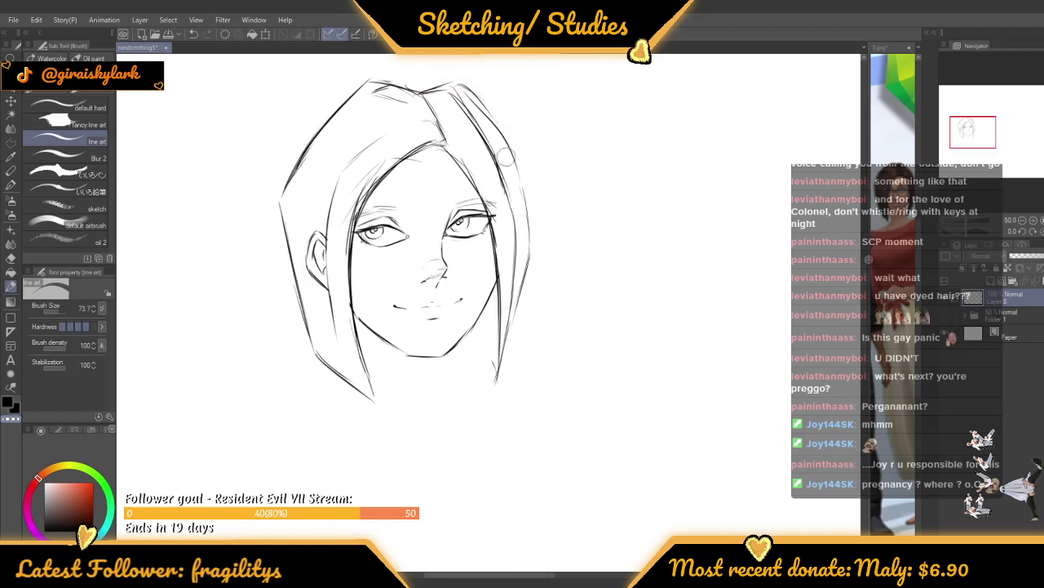
Draw the eyebrow above the right-hand eye and fill it with hatching using brush size 20.7
scroll(426, 162, "up", 2)
scroll(427, 163, "up", 3)
scroll(712, 301, "down", 1)
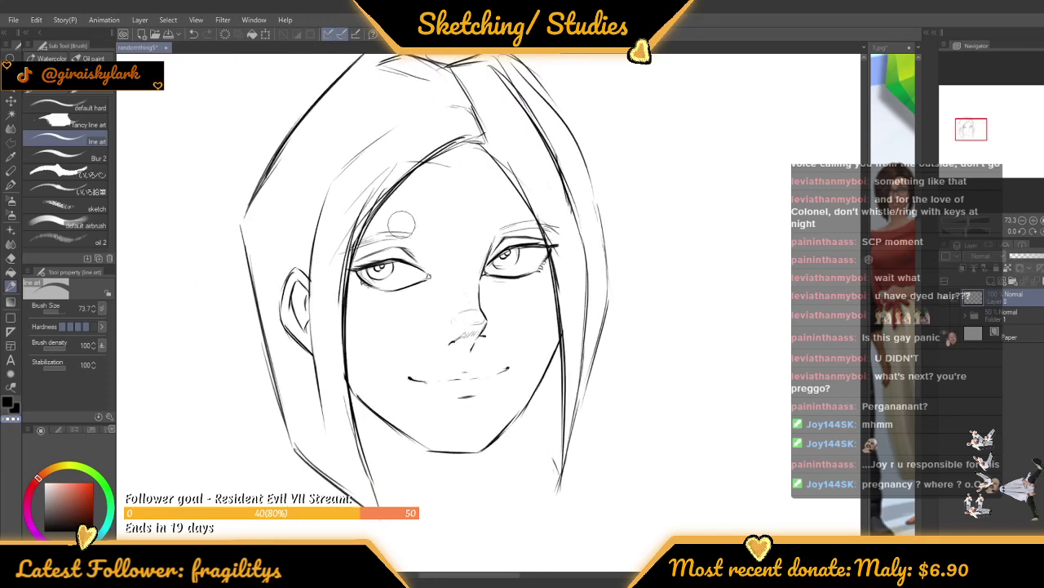
left_click(59, 309)
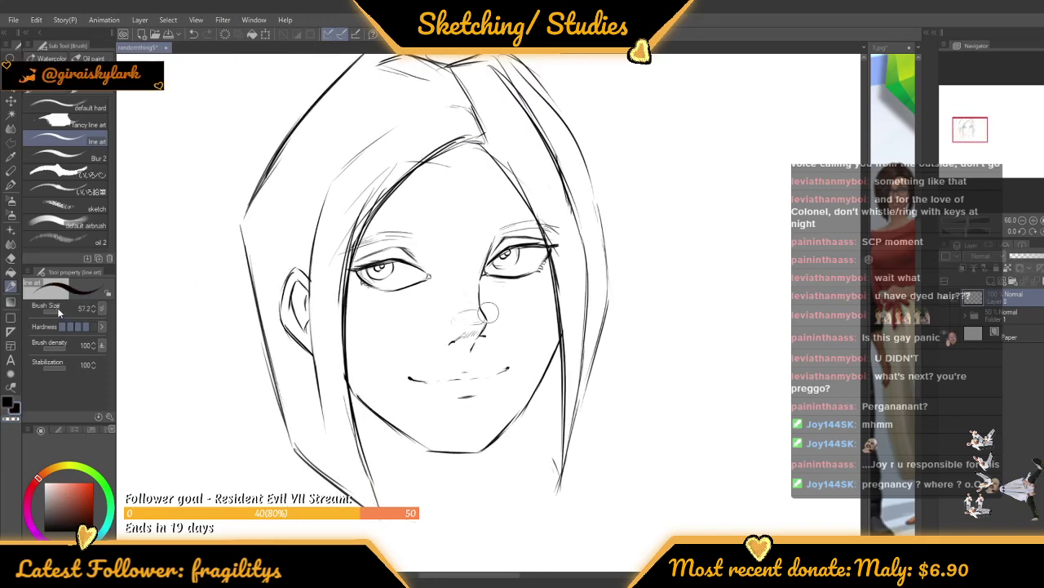
left_click(55, 307)
scroll(506, 221, "up", 1)
scroll(506, 221, "up", 3)
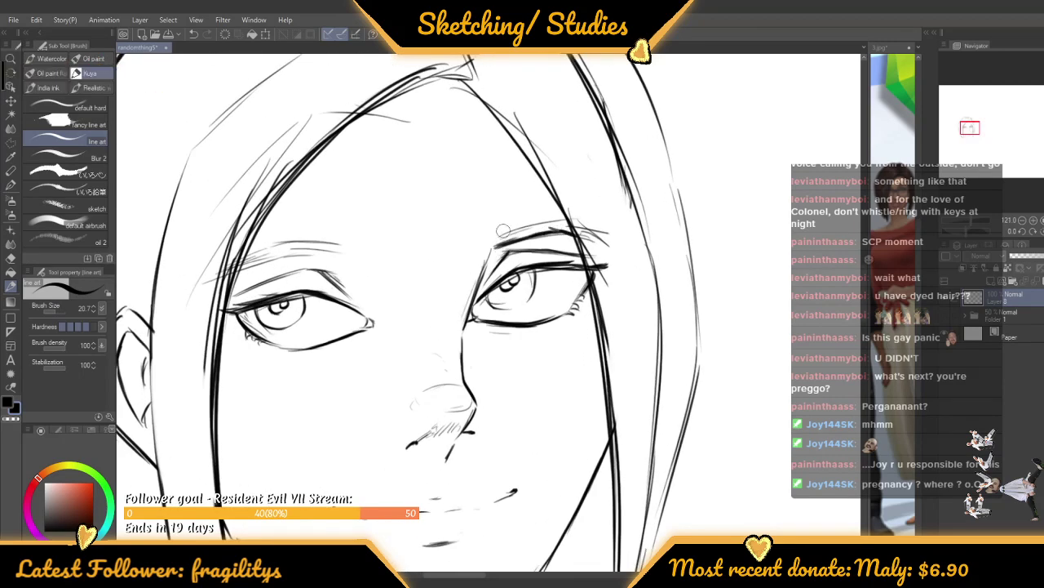
scroll(493, 242, "up", 3)
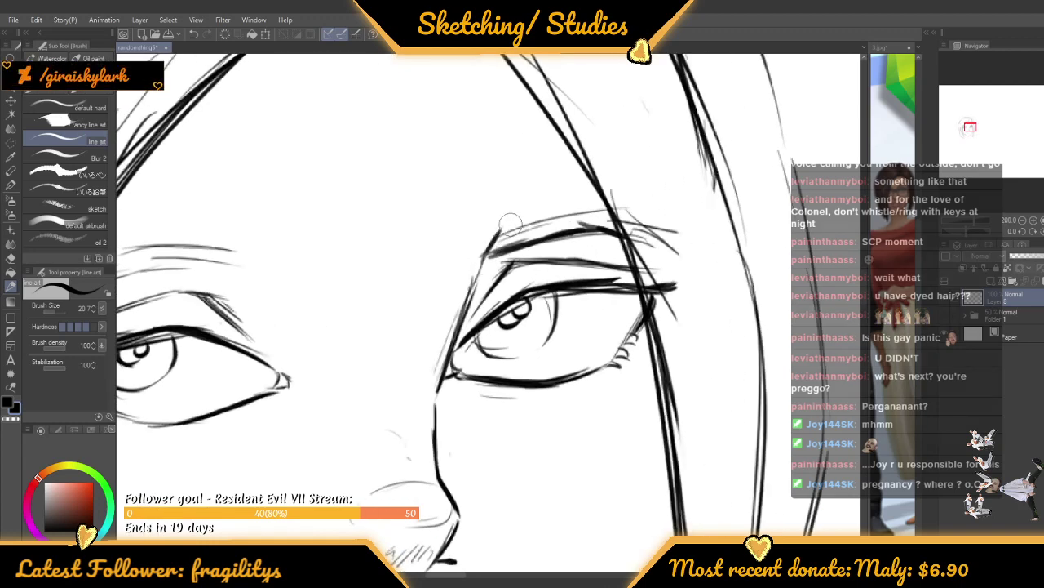
scroll(596, 209, "down", 5)
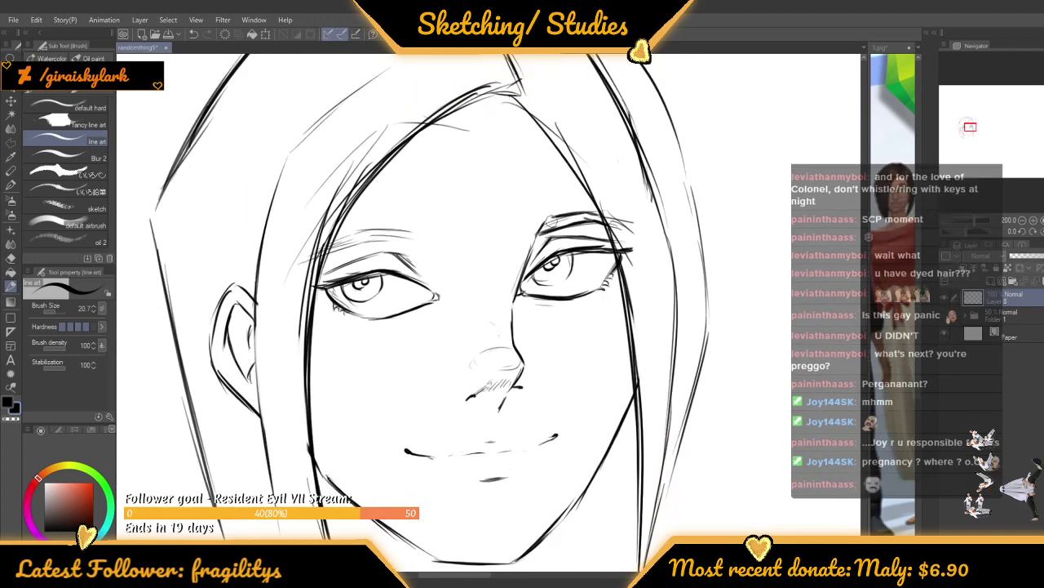
scroll(554, 222, "up", 3)
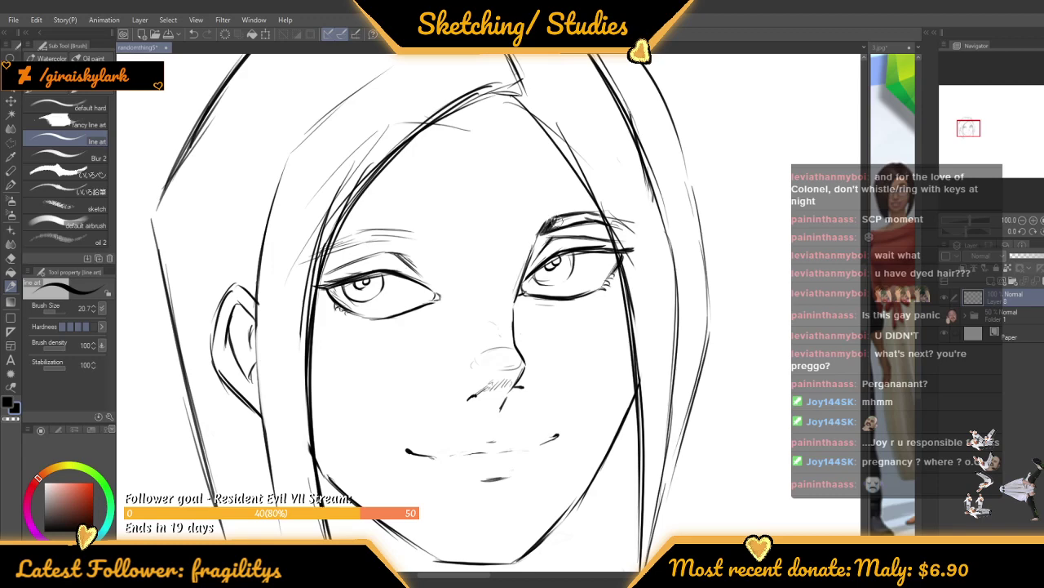
scroll(563, 218, "down", 1)
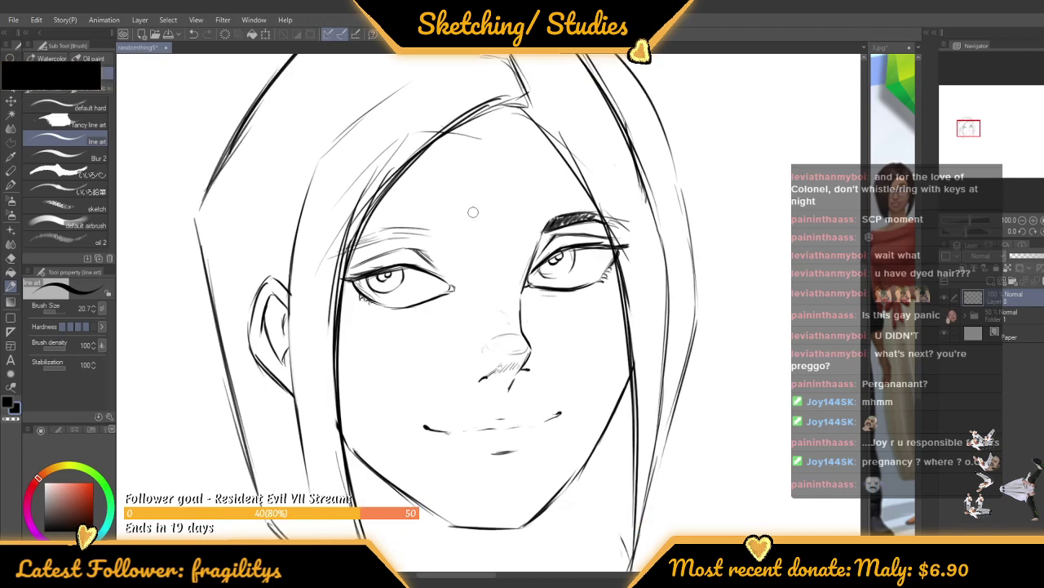
Draw a matching arched eyebrow above the left-hand eye and fill it with hatching strokes
scroll(473, 212, "down", 4)
scroll(420, 214, "up", 6)
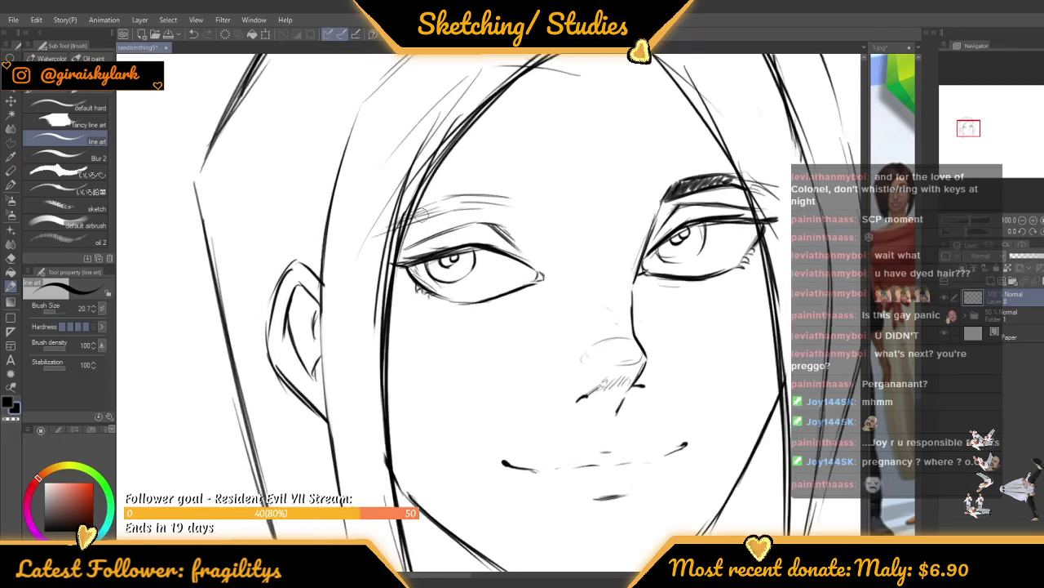
scroll(443, 209, "up", 1)
scroll(430, 200, "down", 3)
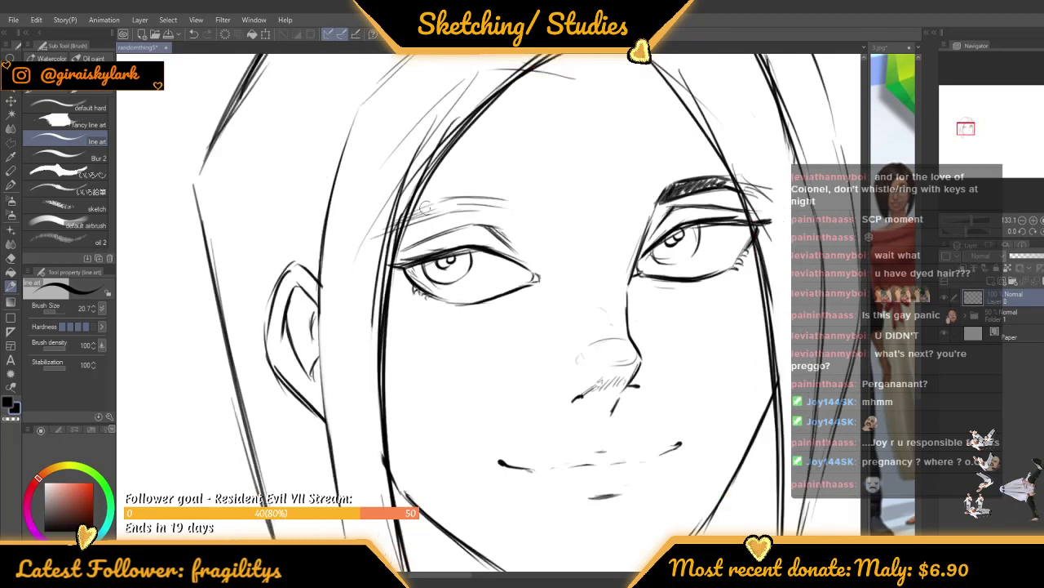
scroll(414, 207, "up", 2)
mouse_move(408, 222)
left_mouse_down()
mouse_move(483, 200)
mouse_move(516, 203)
left_mouse_up()
mouse_move(440, 198)
left_mouse_down()
mouse_move(481, 188)
mouse_move(443, 197)
left_mouse_up()
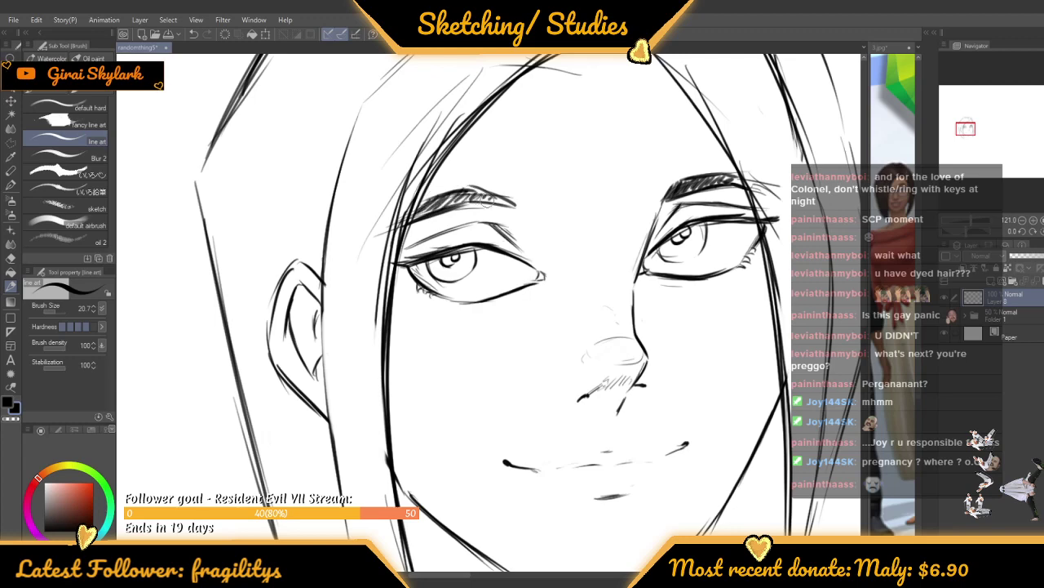
scroll(487, 175, "down", 8)
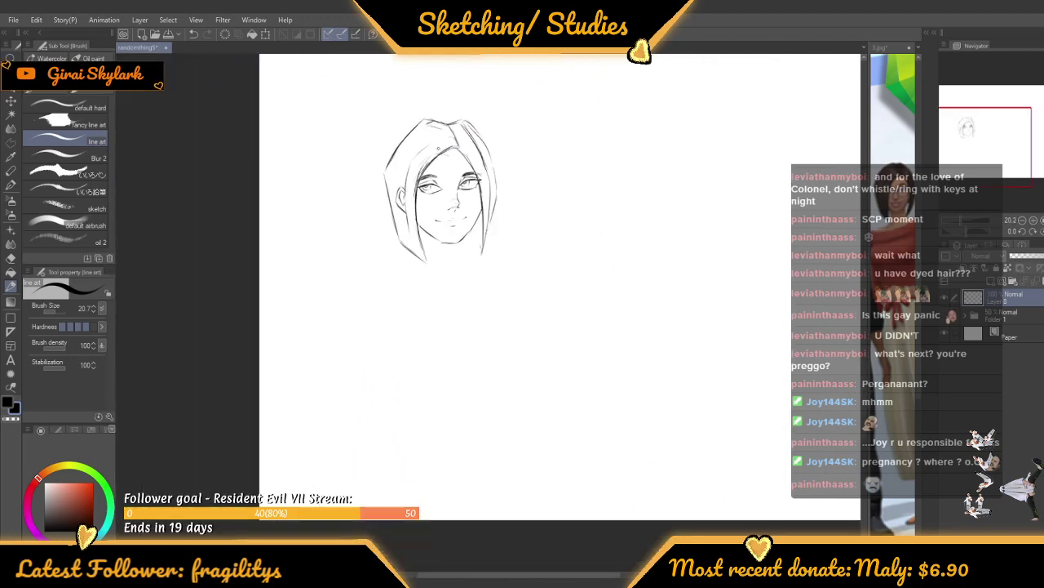
scroll(449, 152, "up", 10)
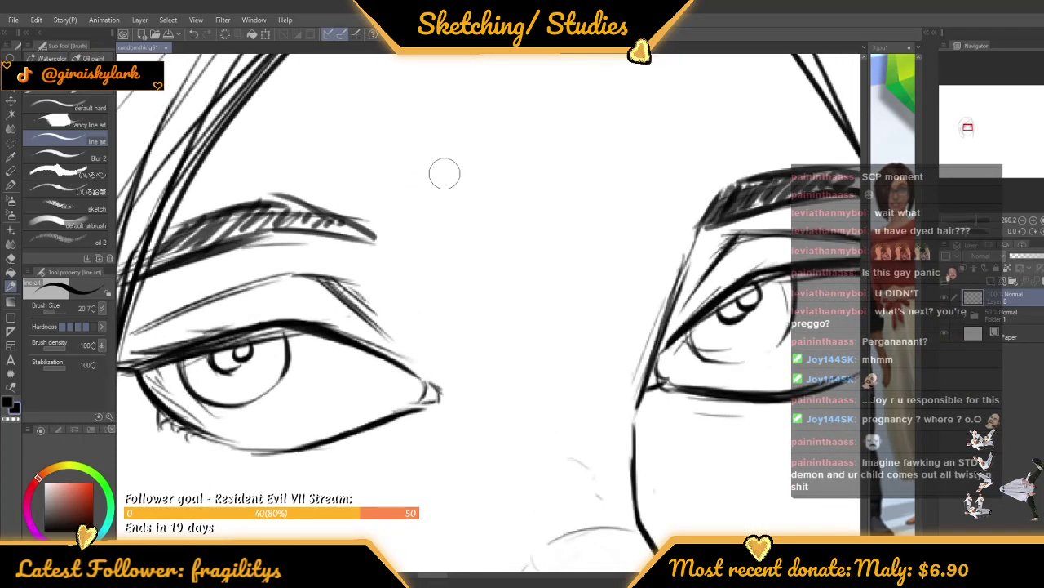
Strengthen the left-hand eyebrow's upper edge with a bold stroke and close its inner end with a slanted line
scroll(439, 228, "down", 3)
scroll(354, 214, "up", 3)
mouse_move(303, 222)
left_mouse_down()
mouse_move(411, 204)
mouse_move(311, 217)
mouse_move(406, 196)
mouse_move(320, 212)
mouse_move(425, 199)
mouse_move(415, 201)
mouse_move(443, 240)
left_mouse_up()
left_click_drag(398, 198, 439, 245)
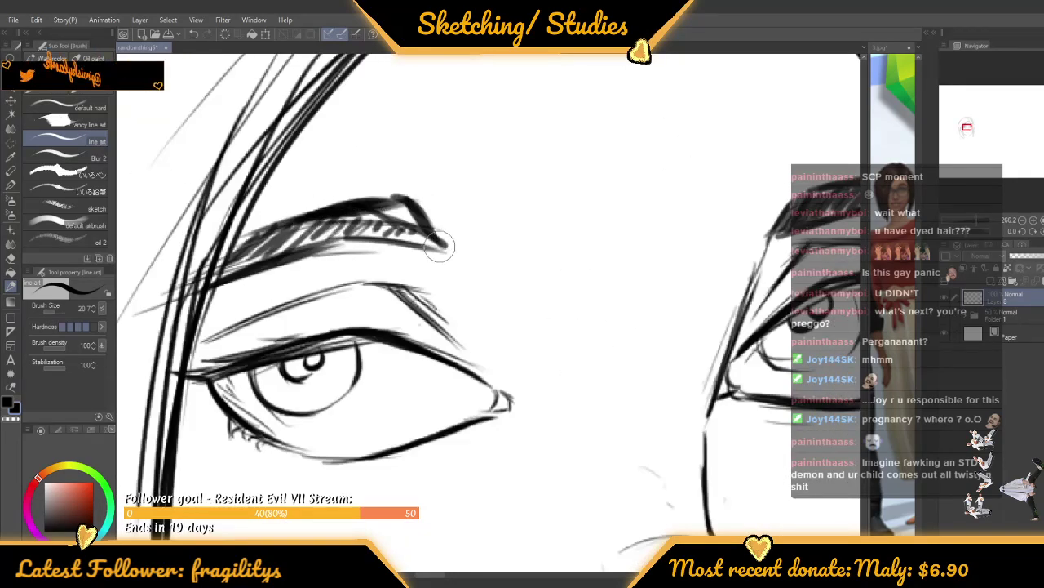
scroll(380, 234, "down", 8)
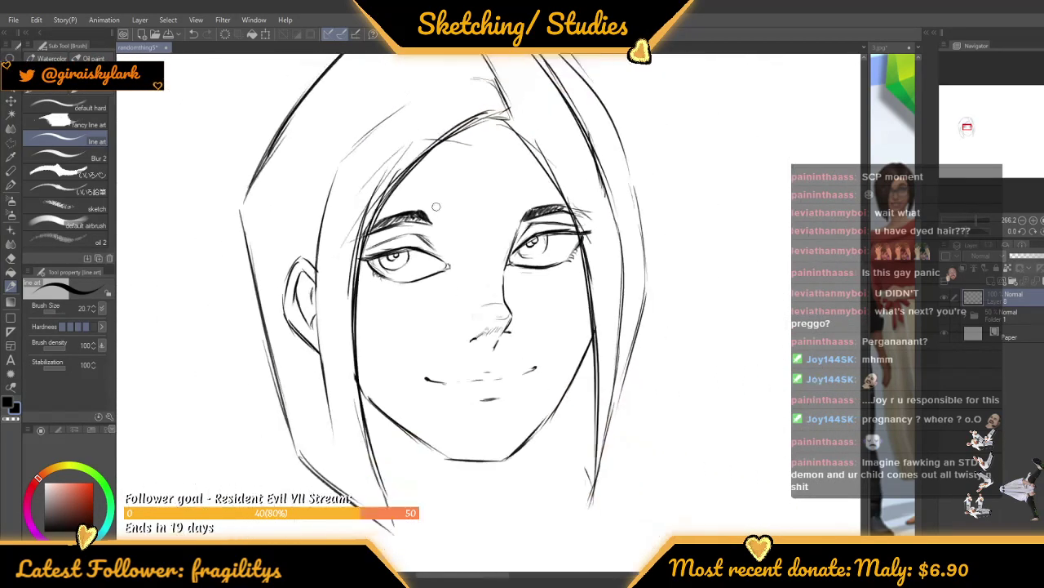
scroll(440, 225, "down", 1)
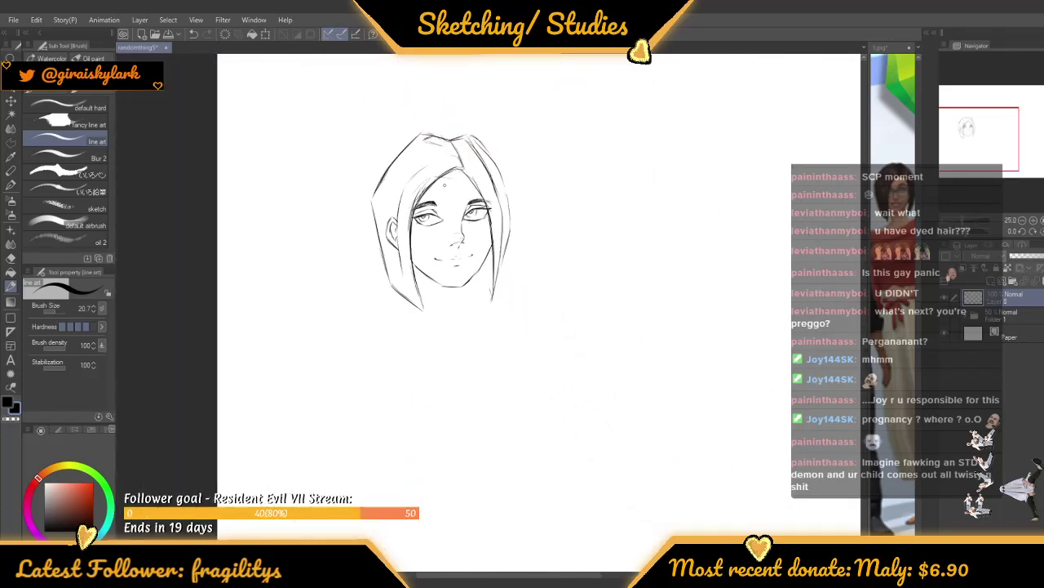
Fill the inner end of the left-hand eyebrow with dense, short hatching strokes
scroll(444, 185, "up", 9)
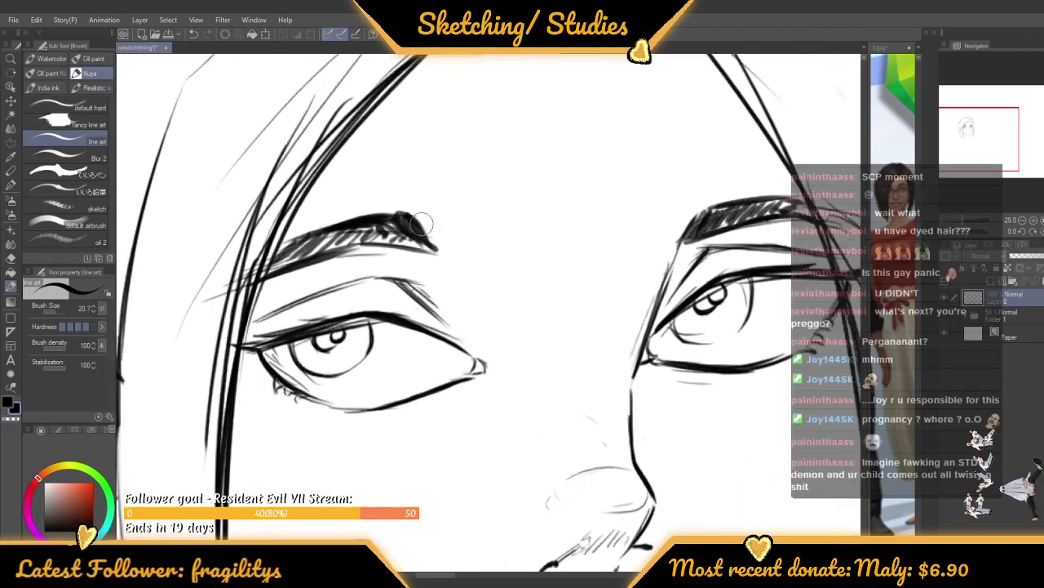
scroll(422, 224, "up", 1)
left_click_drag(415, 212, 448, 247)
scroll(443, 231, "up", 1)
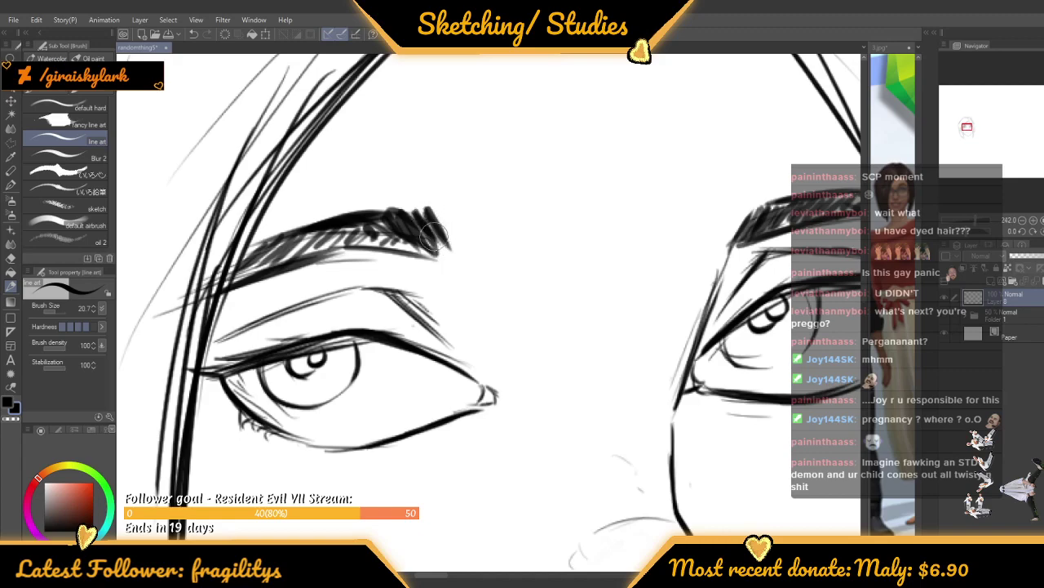
scroll(451, 239, "down", 4)
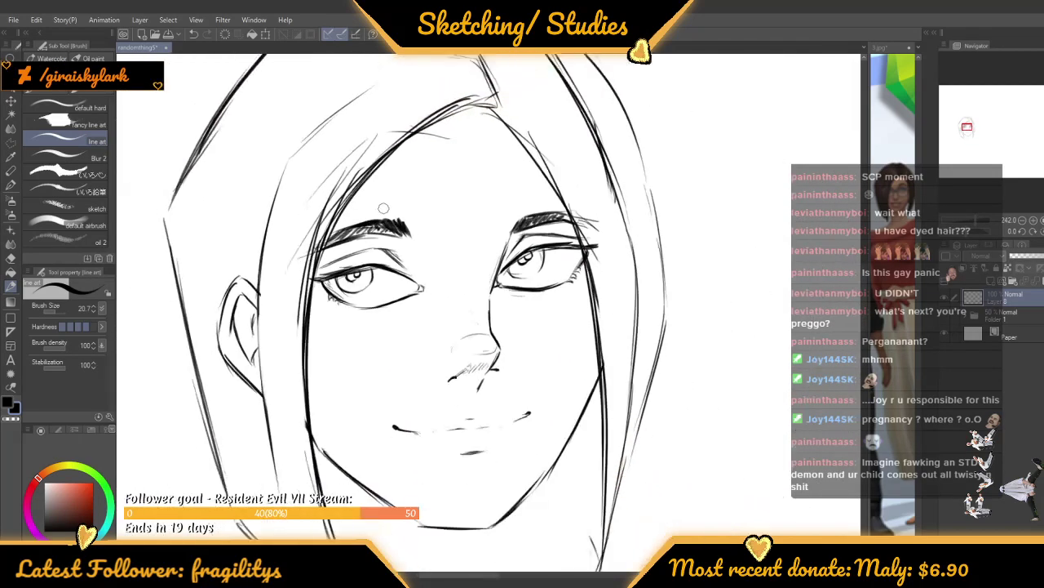
Thicken and darken the upper edge of the left-hand eyebrow with a solid stroke along its arch
scroll(435, 168, "up", 2)
scroll(504, 248, "up", 3)
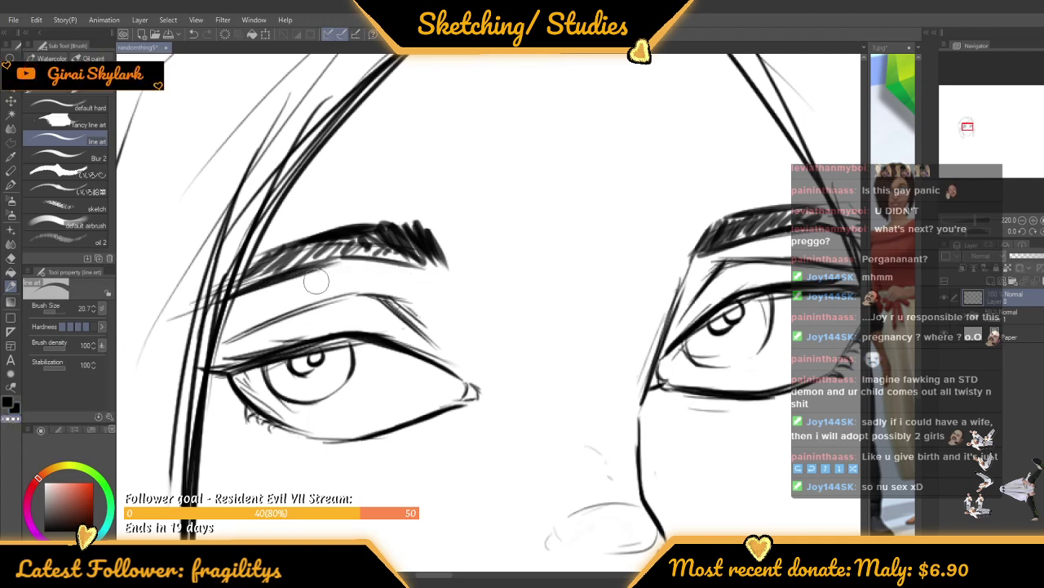
left_click(377, 212, "alt")
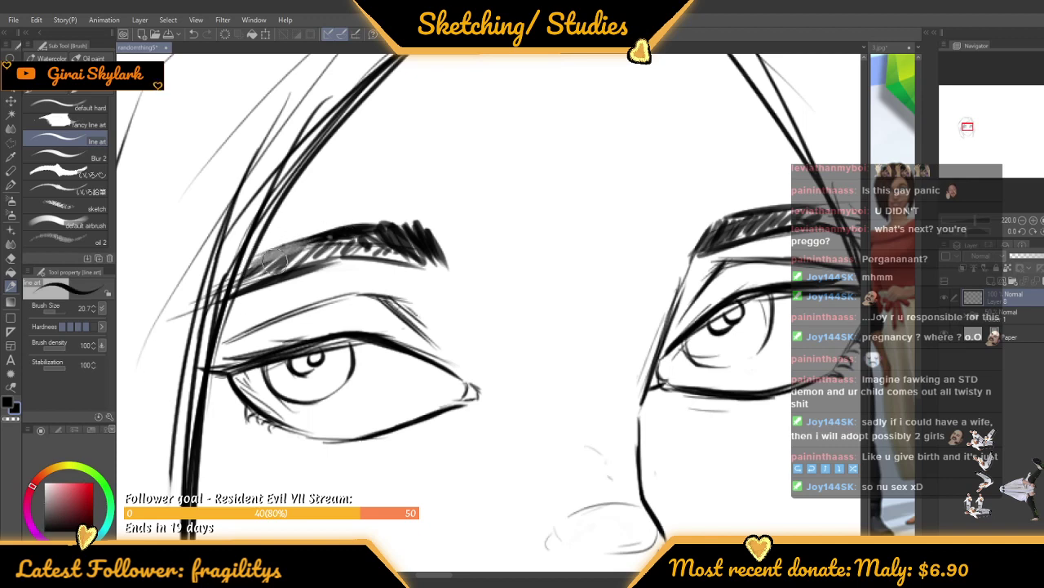
mouse_move(257, 266)
left_mouse_down()
mouse_move(356, 226)
mouse_move(408, 215)
mouse_move(415, 227)
mouse_move(405, 230)
left_mouse_up()
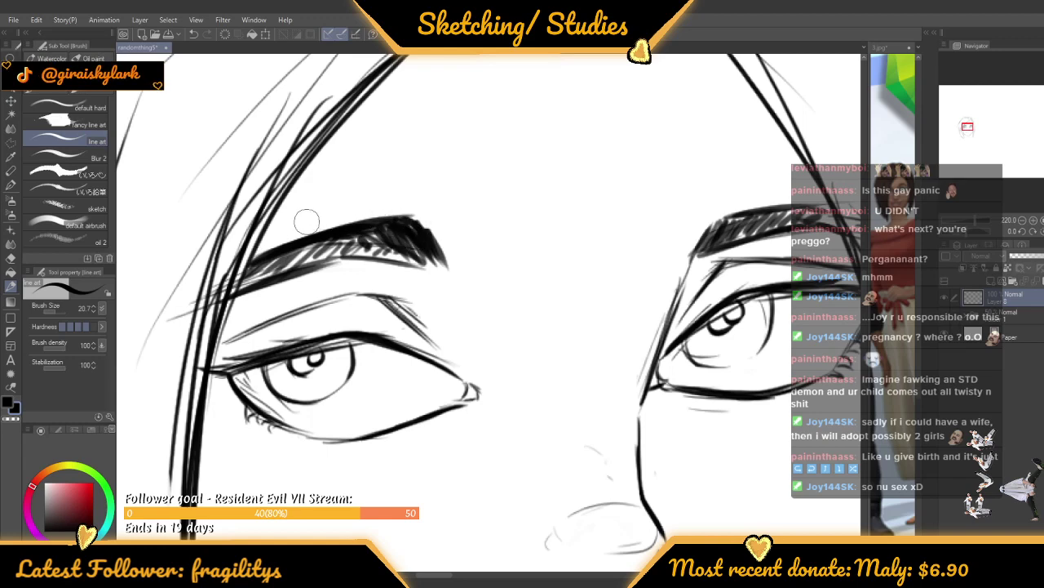
scroll(307, 222, "down", 6)
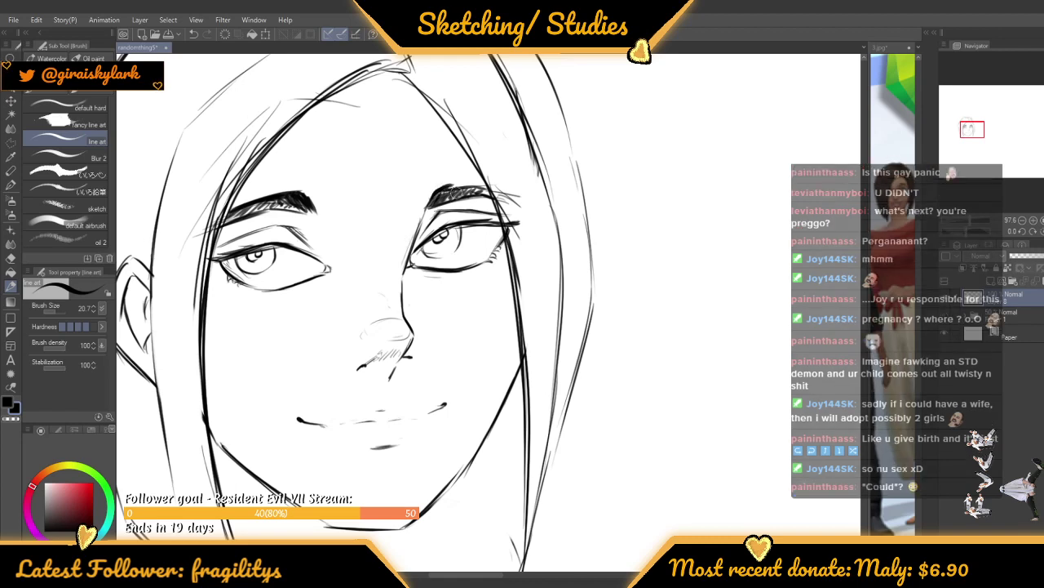
Darken the upper edge and inner end of the right-hand eyebrow to match the other one
scroll(453, 194, "up", 1)
left_click_drag(432, 195, 488, 187)
scroll(434, 187, "down", 3)
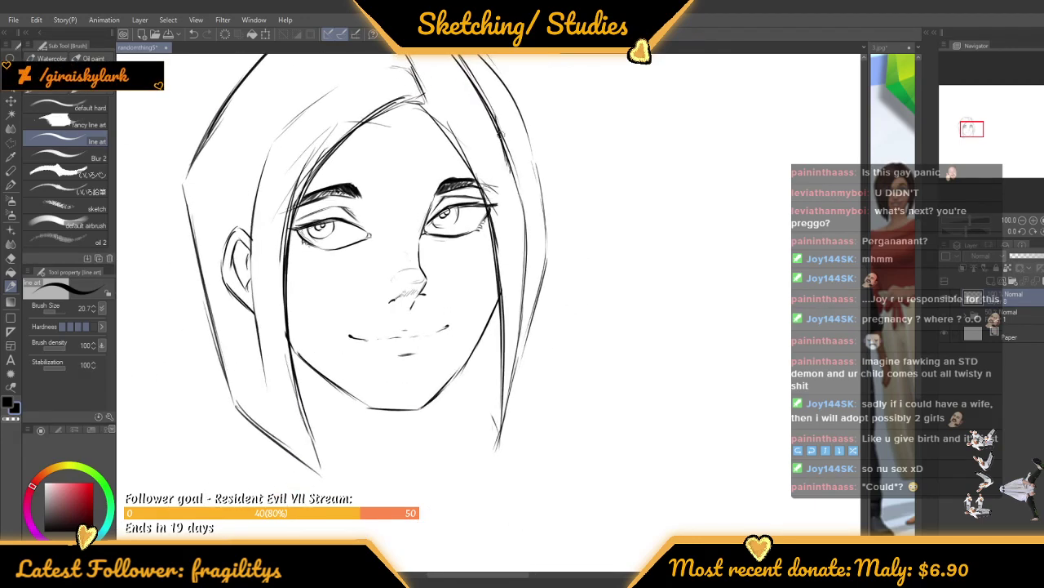
scroll(361, 261, "up", 2)
scroll(362, 261, "up", 1)
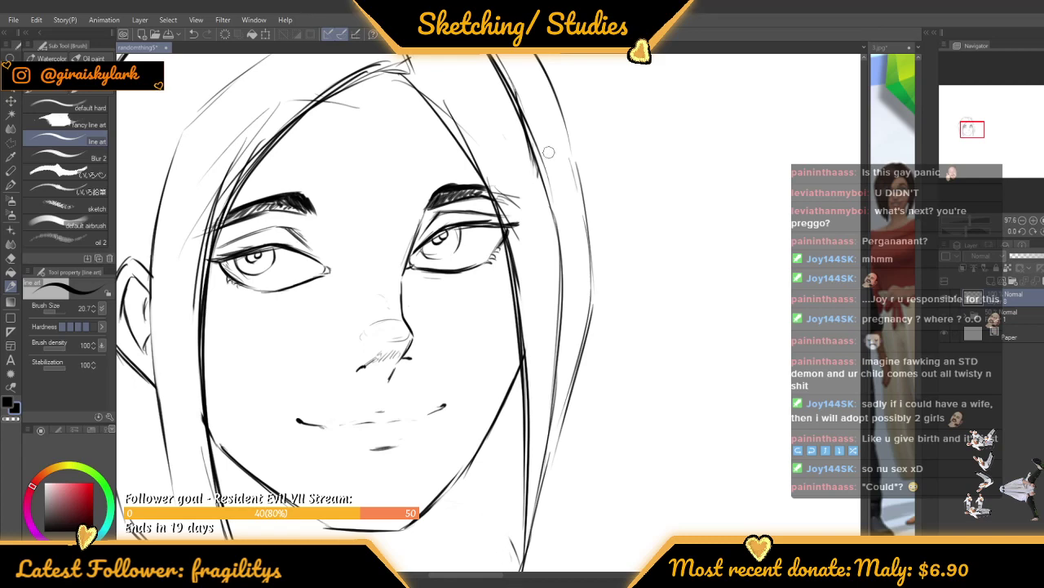
Trim the inner end of the right-hand eyebrow with the transparent brush at size 16.1
scroll(549, 152, "up", 4)
left_click_drag(59, 310, 55, 310)
mouse_move(415, 216)
left_mouse_down()
mouse_move(432, 200)
mouse_move(409, 231)
left_mouse_up()
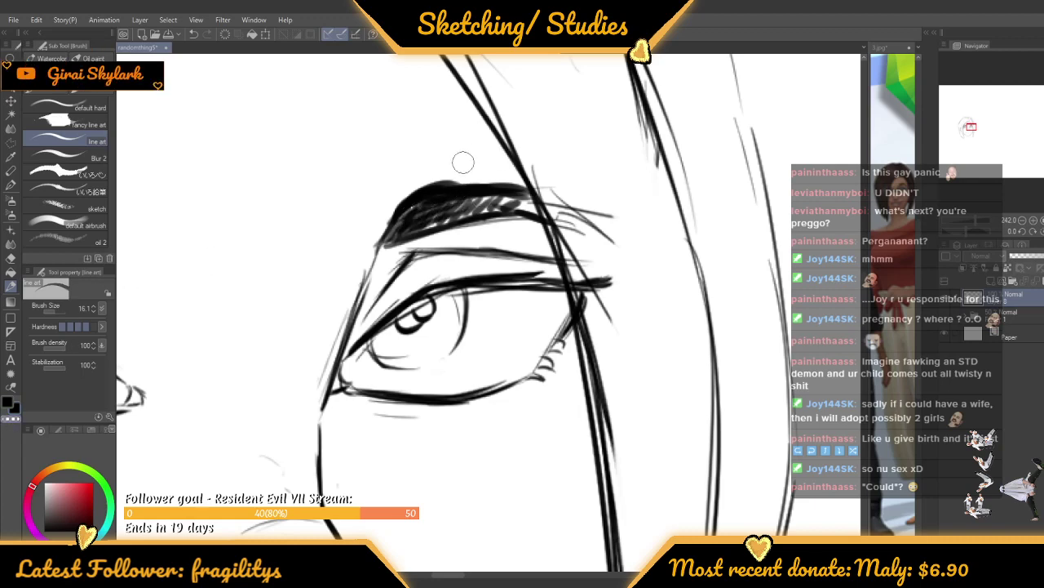
scroll(417, 182, "down", 2)
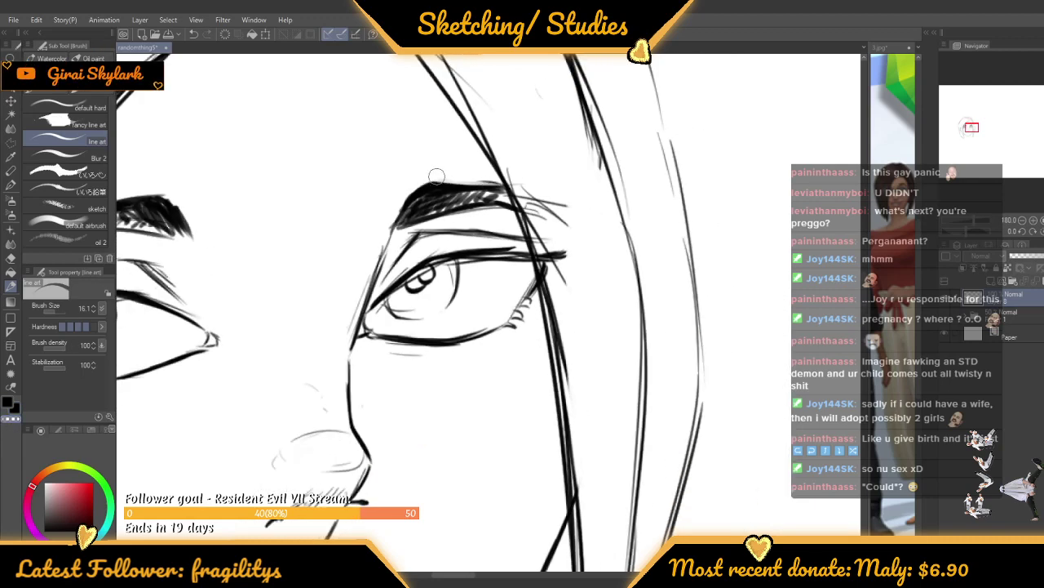
scroll(436, 177, "down", 6)
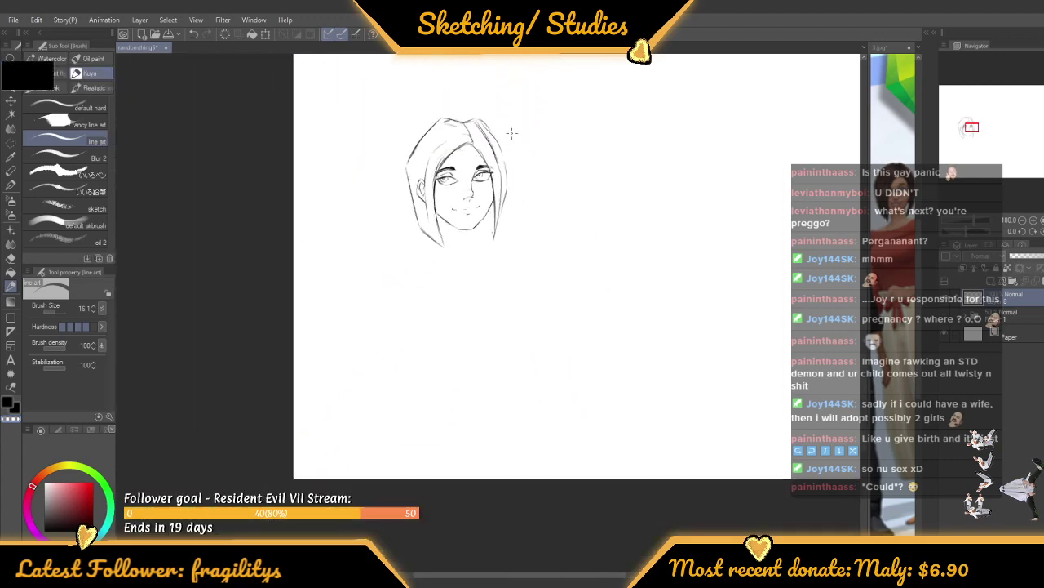
On a new layer, stamp a solid black disc over the left-hand cheek with brush size 338.1 and maximum hardness
scroll(478, 161, "up", 7)
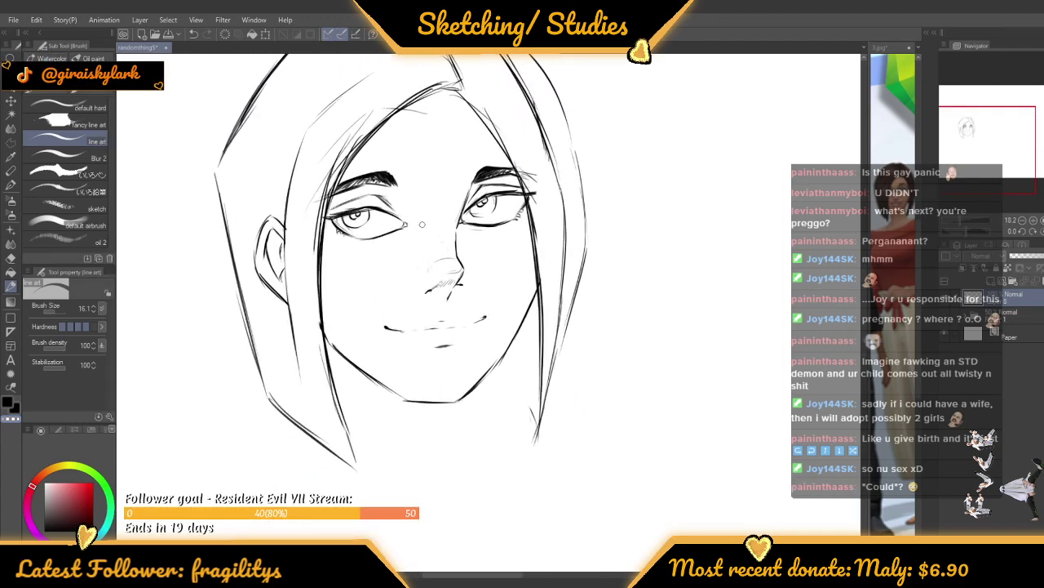
scroll(422, 223, "up", 2)
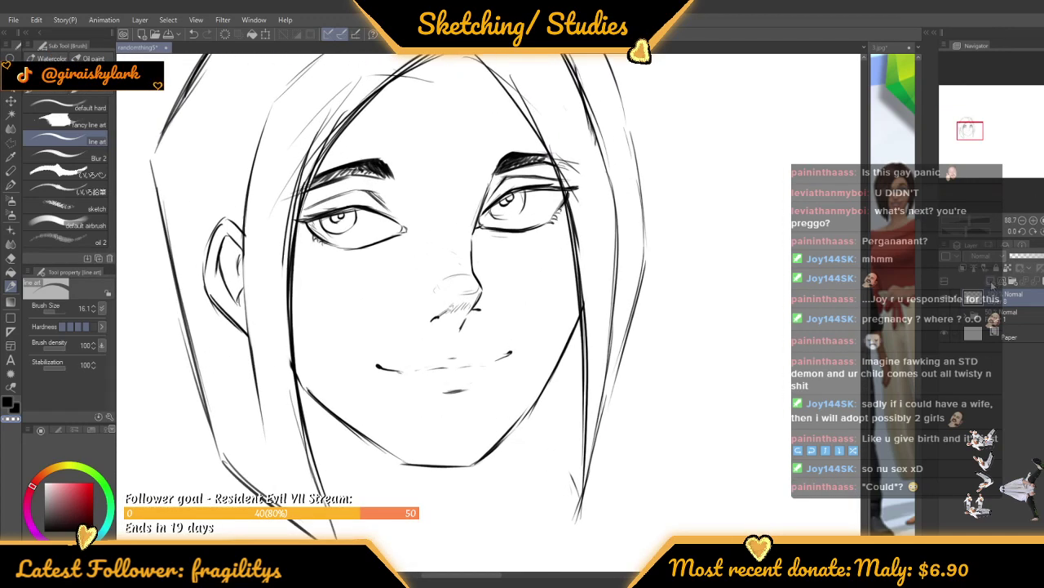
scroll(716, 319, "up", 1)
left_click(62, 310)
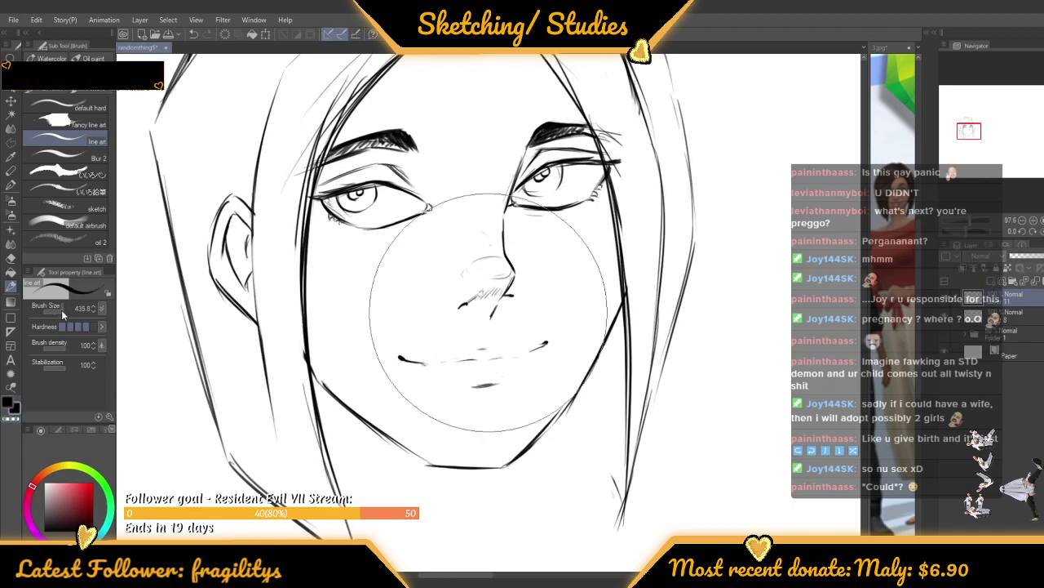
left_click(396, 297)
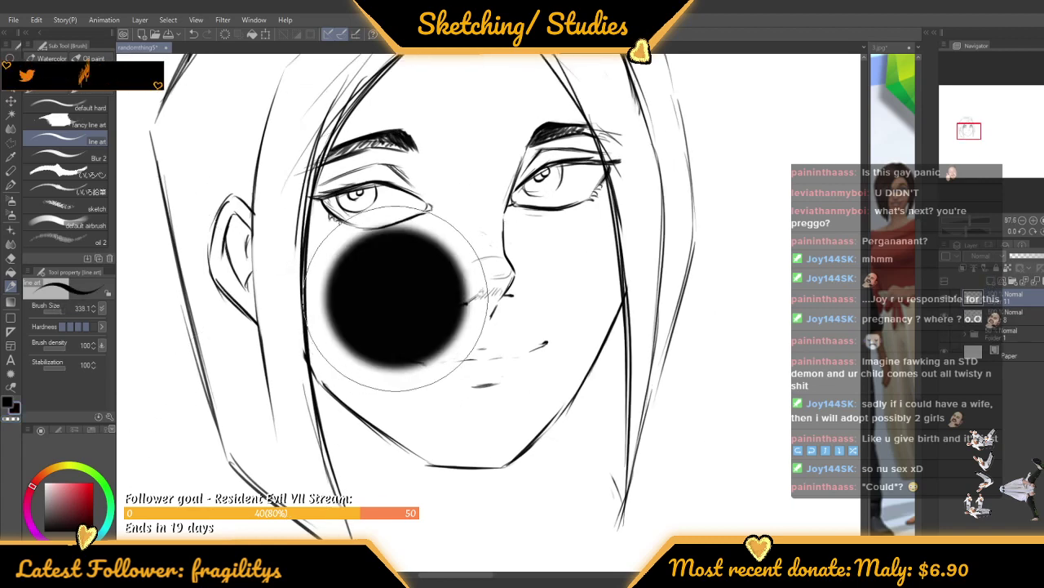
left_click(97, 326)
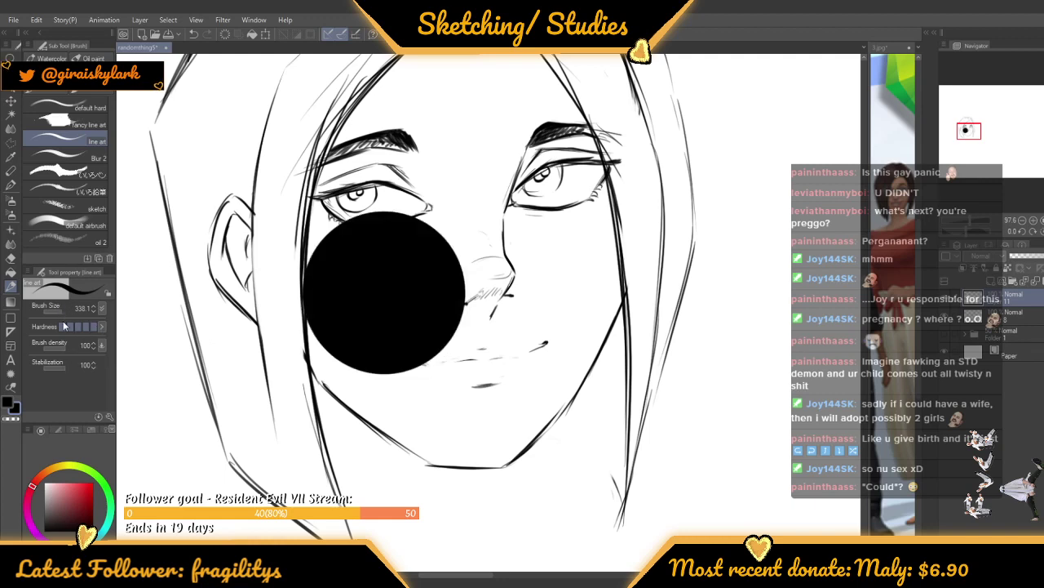
Hollow out the black disc into a thick ring using the transparent brush at size 203.5
left_click_drag(62, 310, 54, 311)
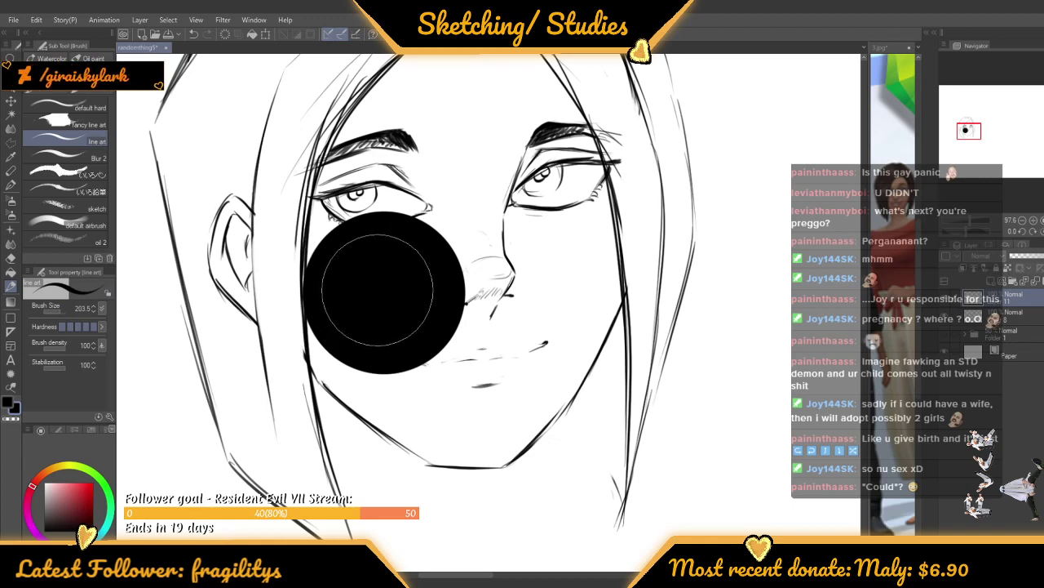
left_click(10, 418)
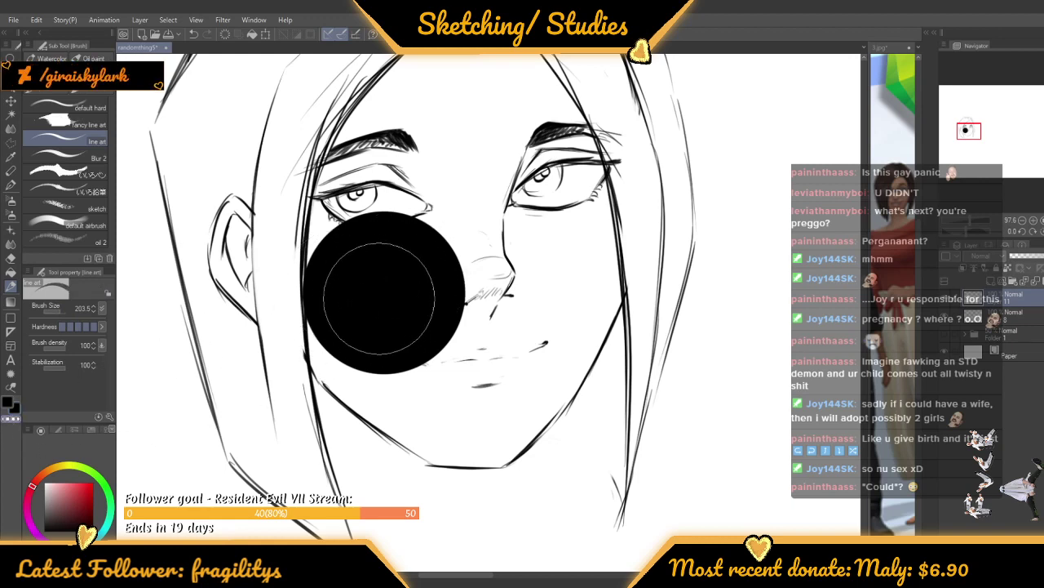
mouse_move(373, 280)
left_mouse_down()
mouse_move(408, 279)
mouse_move(408, 294)
mouse_move(395, 309)
mouse_move(372, 308)
mouse_move(363, 275)
mouse_move(392, 270)
mouse_move(407, 300)
mouse_move(398, 272)
left_mouse_up()
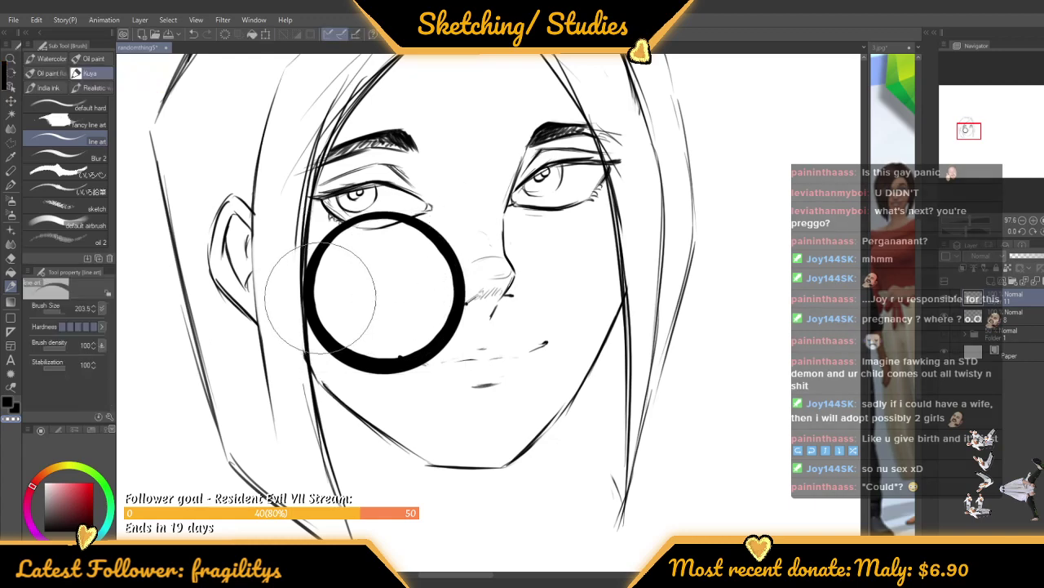
Thin the ring evenly by erasing along its inner edge with the transparent brush at size 34.4
scroll(381, 261, "up", 3)
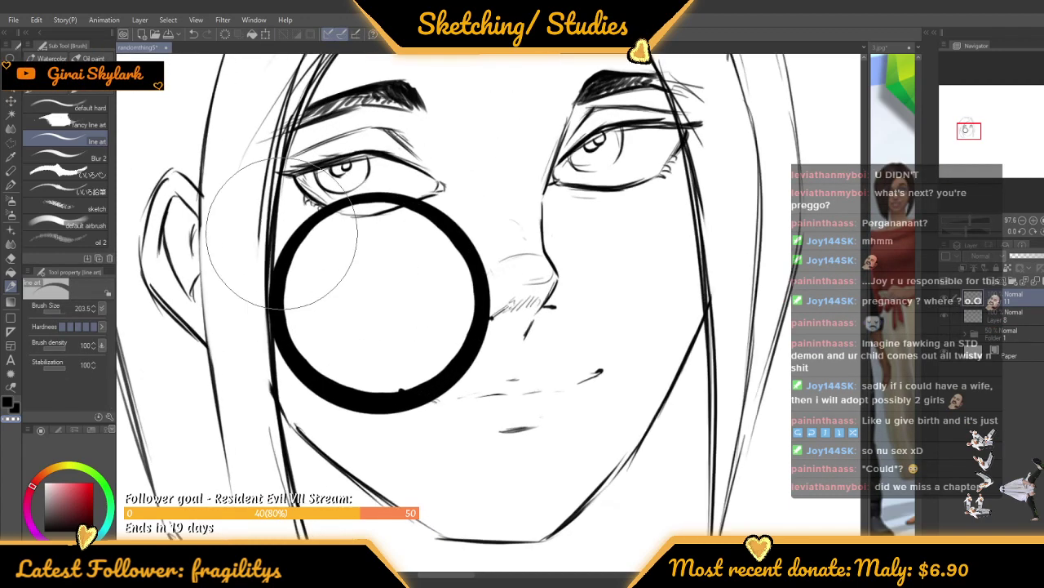
left_click_drag(62, 314, 58, 310)
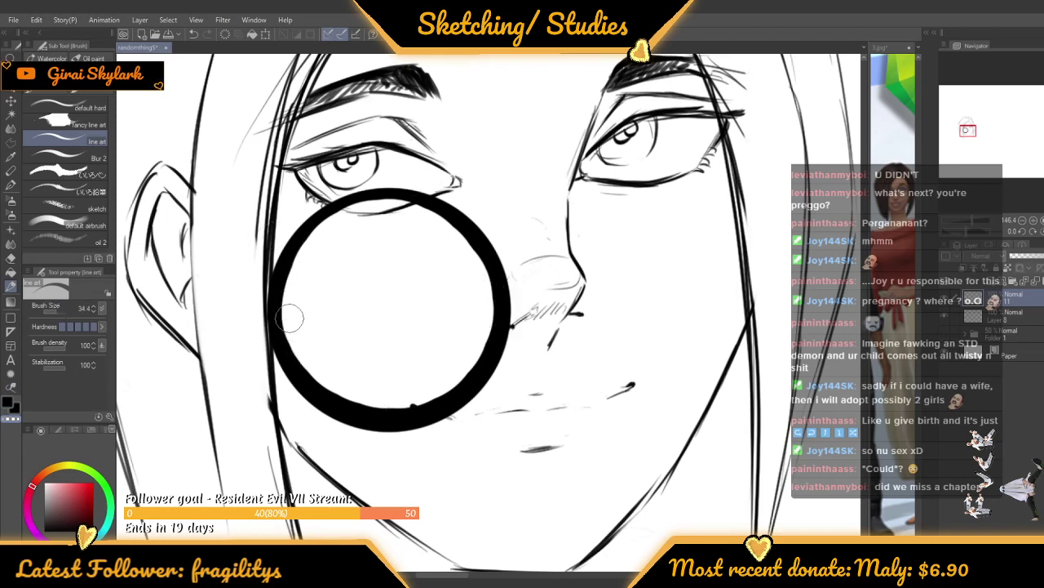
mouse_move(472, 249)
left_mouse_down()
mouse_move(488, 334)
mouse_move(475, 368)
mouse_move(423, 412)
left_mouse_up()
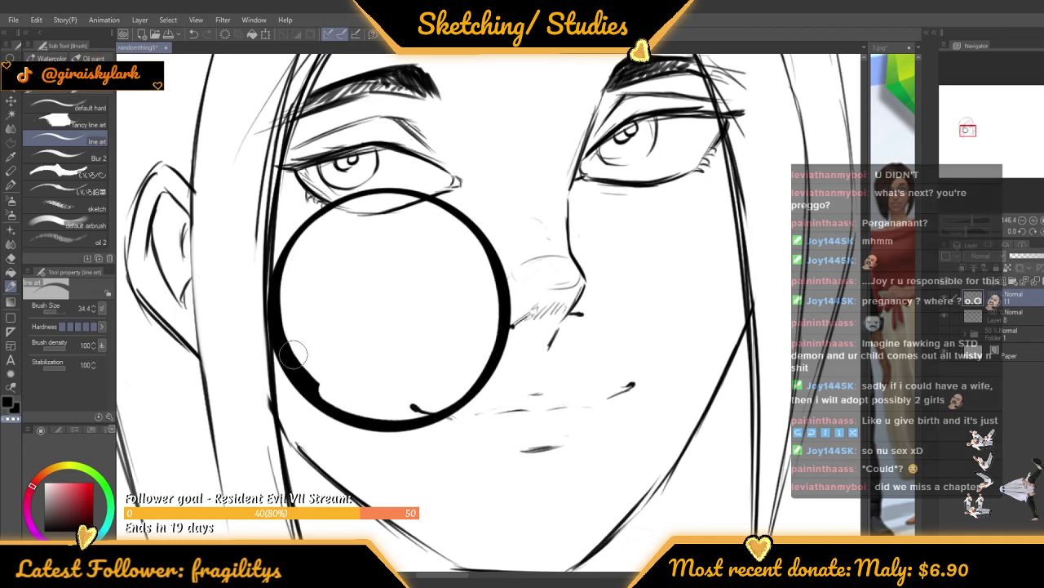
scroll(314, 296, "up", 1)
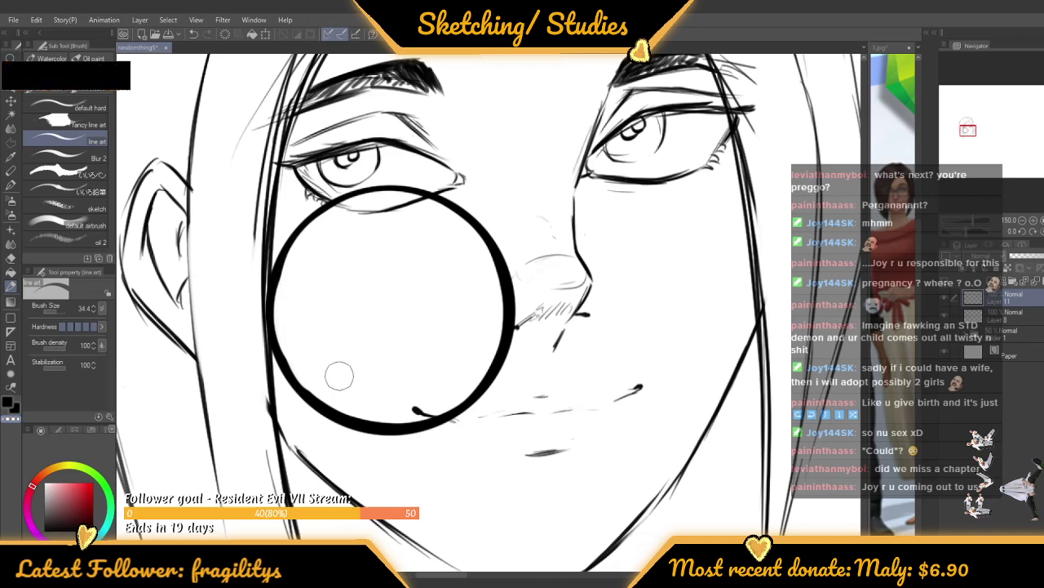
scroll(343, 375, "down", 3)
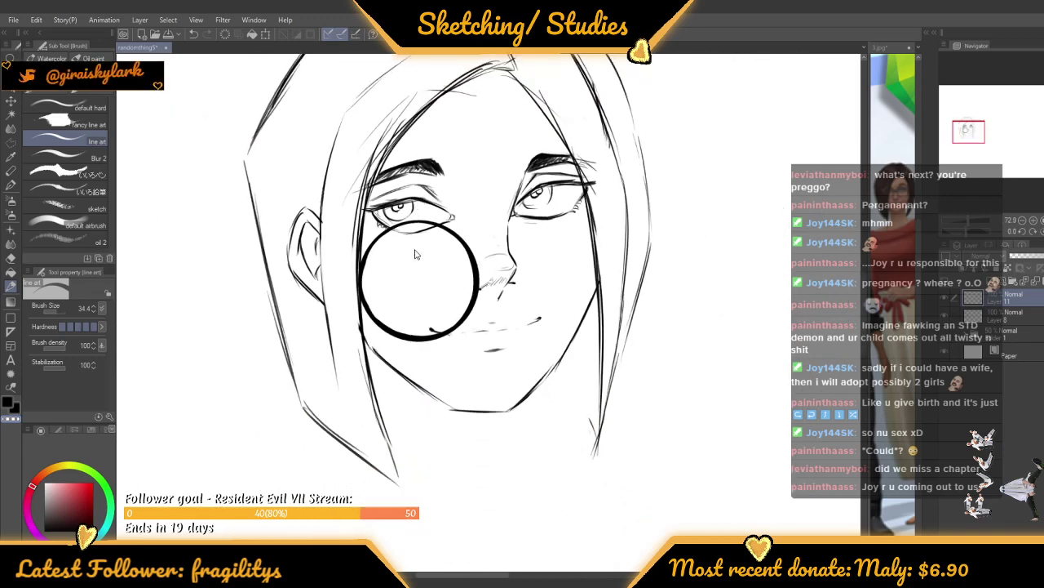
Transform the ring into a slightly skewed glasses lens around the left-hand eye, scaled to 89 wide and 93 high
key("ctrl+t")
left_click_drag(415, 254, 390, 283)
left_click_drag(456, 249, 447, 218)
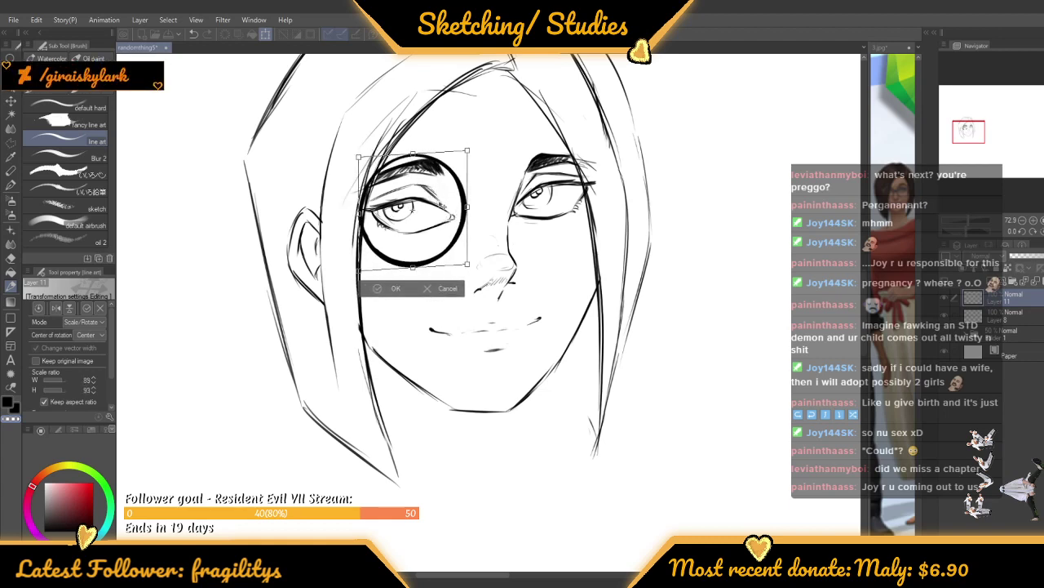
scroll(432, 215, "down", 4)
scroll(428, 214, "up", 2)
scroll(430, 217, "up", 2)
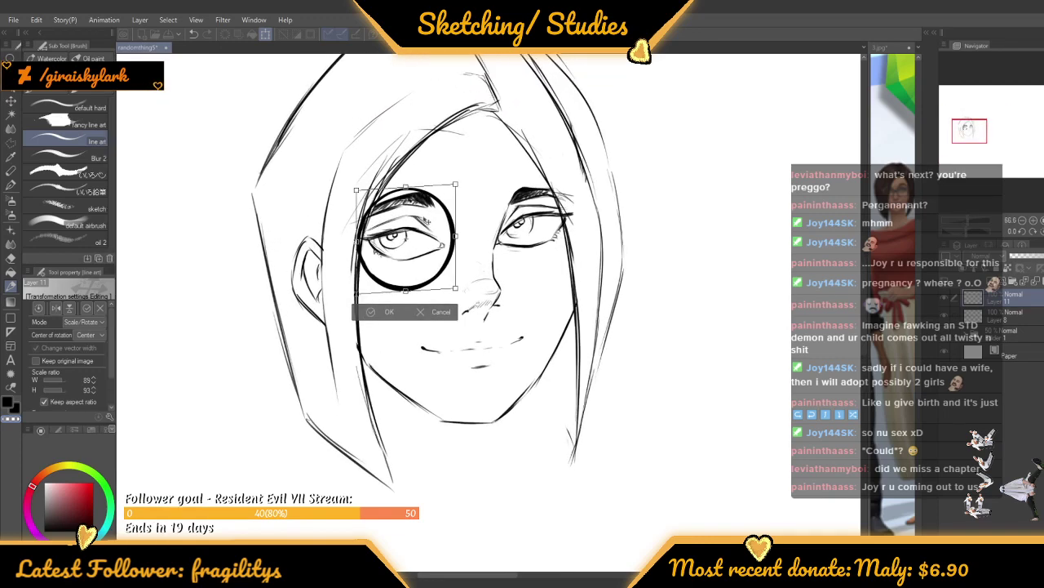
scroll(424, 222, "up", 3)
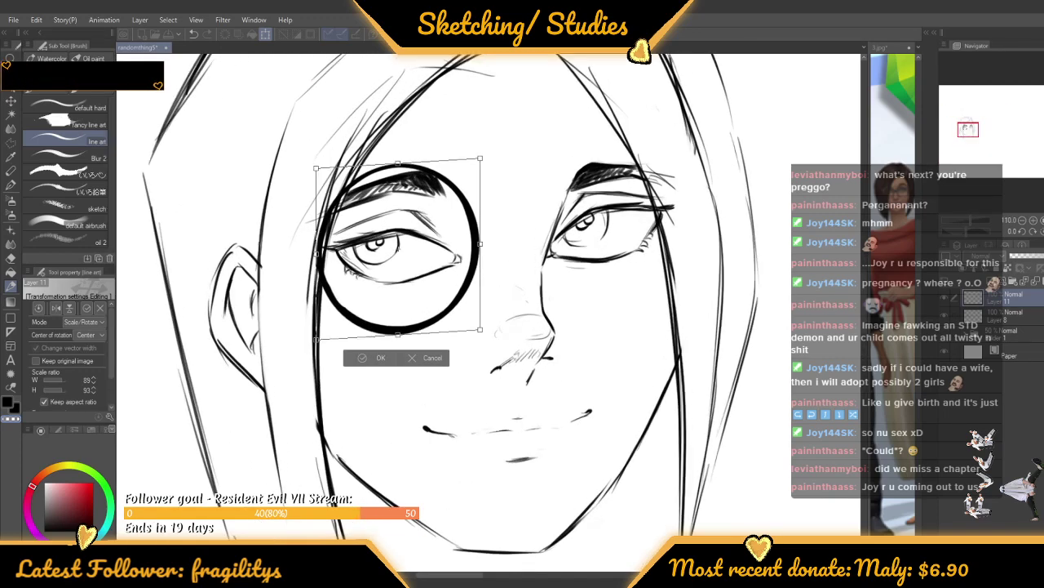
key("Return")
Erase the ring's side nearest the nose with the transparent brush at size 44.3, and set the drawing brush to size 10
scroll(426, 198, "up", 1)
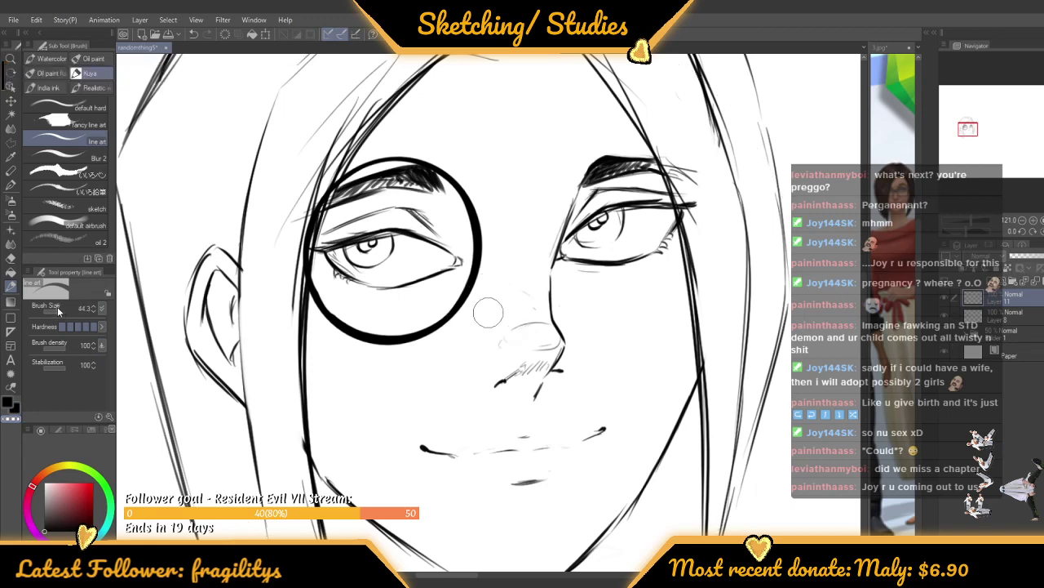
left_click_drag(488, 213, 477, 296)
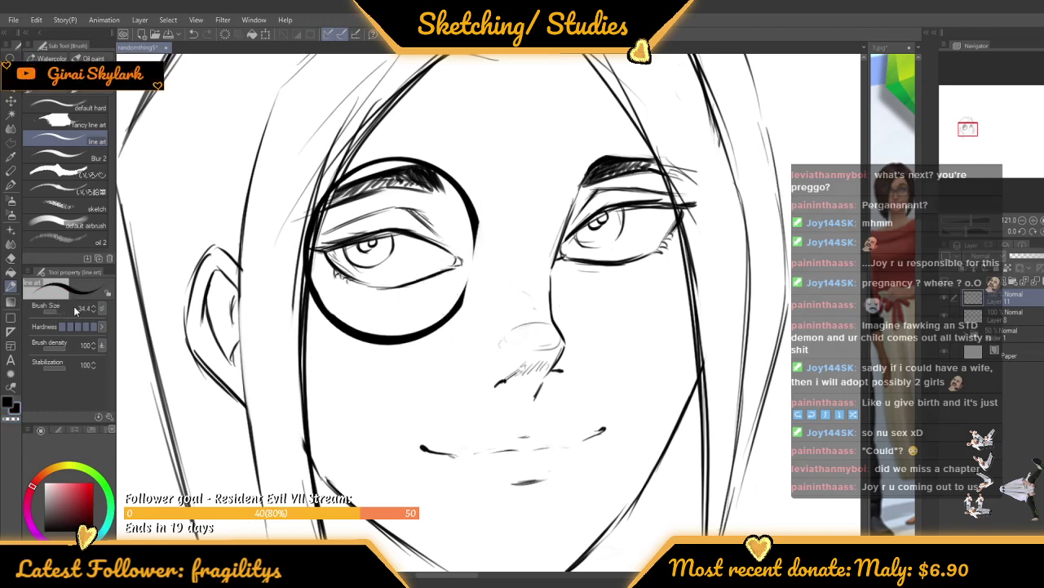
scroll(438, 220, "up", 1)
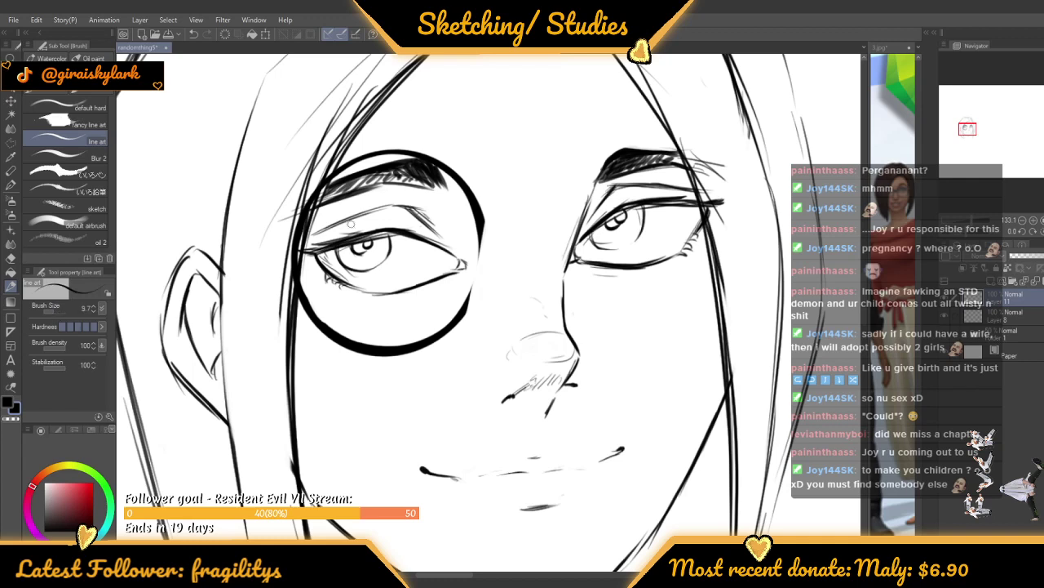
scroll(481, 235, "up", 1)
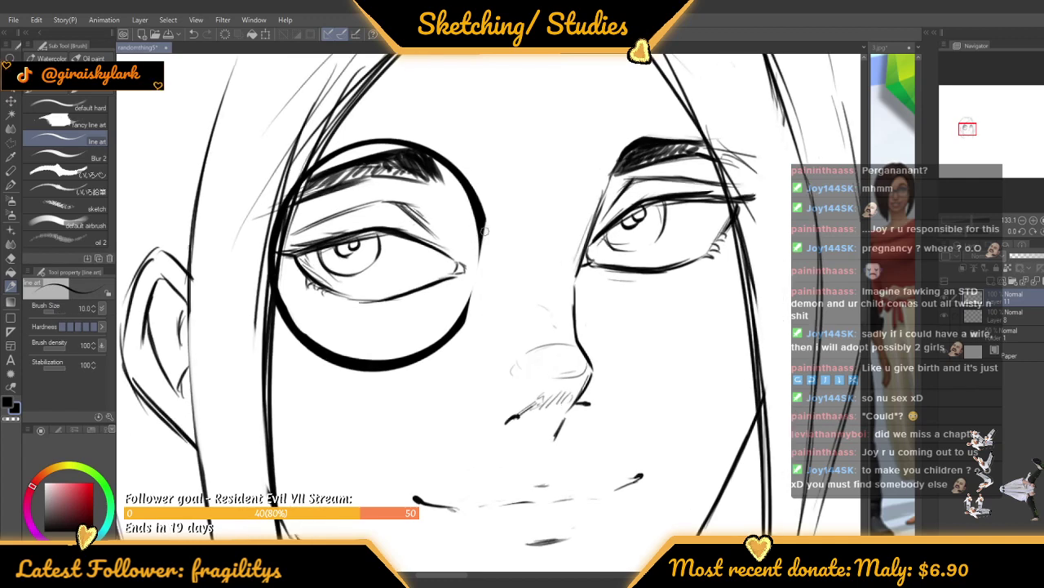
Redraw the lens ring's erased side nearest the nose and thicken its lower outer edge with the size 10 line art brush
left_click_drag(483, 248, 467, 323)
left_click_drag(486, 223, 477, 278)
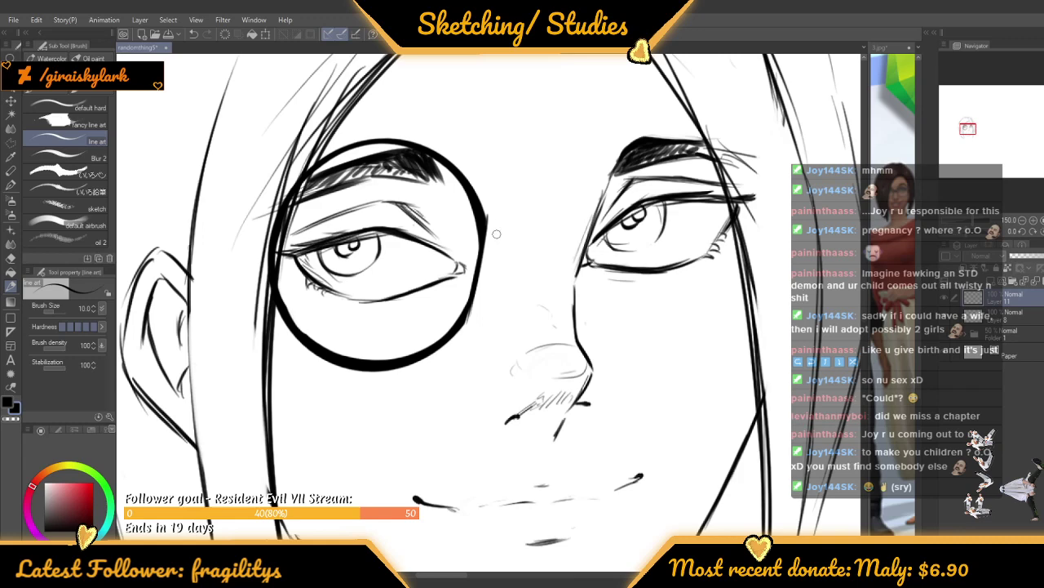
scroll(497, 234, "up", 3)
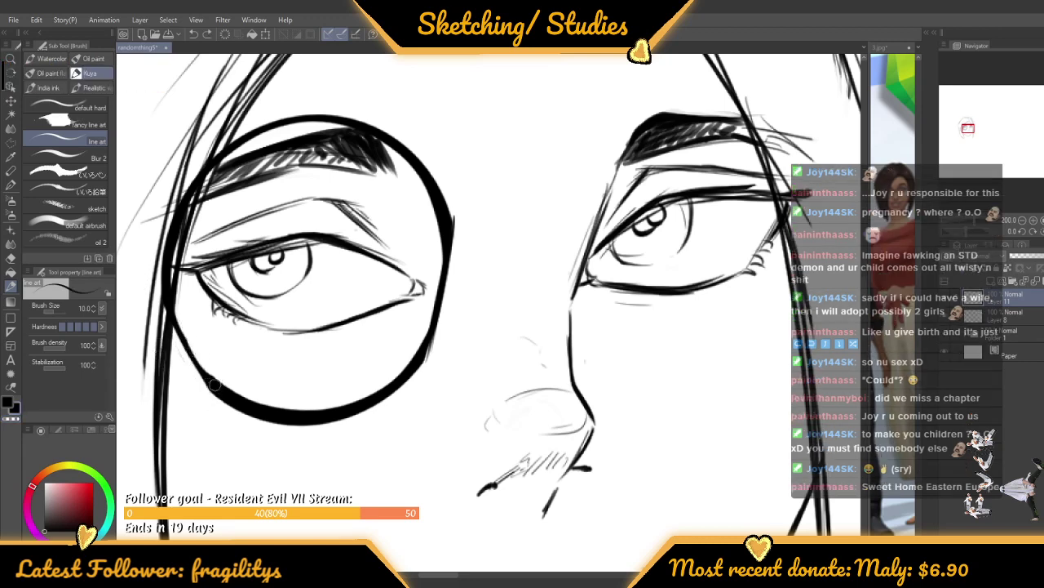
left_click_drag(173, 308, 215, 385)
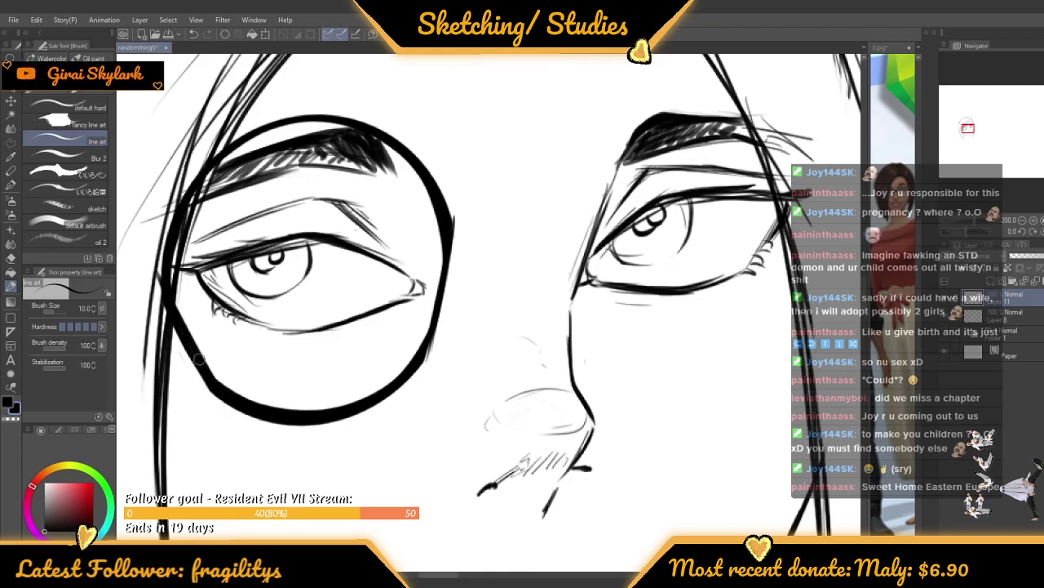
scroll(359, 296, "down", 5)
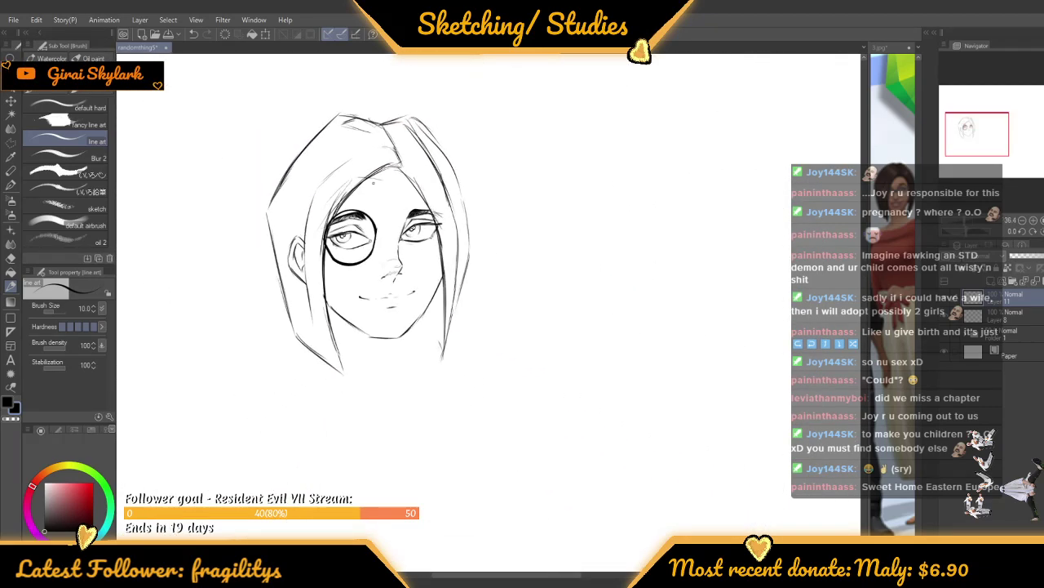
scroll(315, 263, "up", 5)
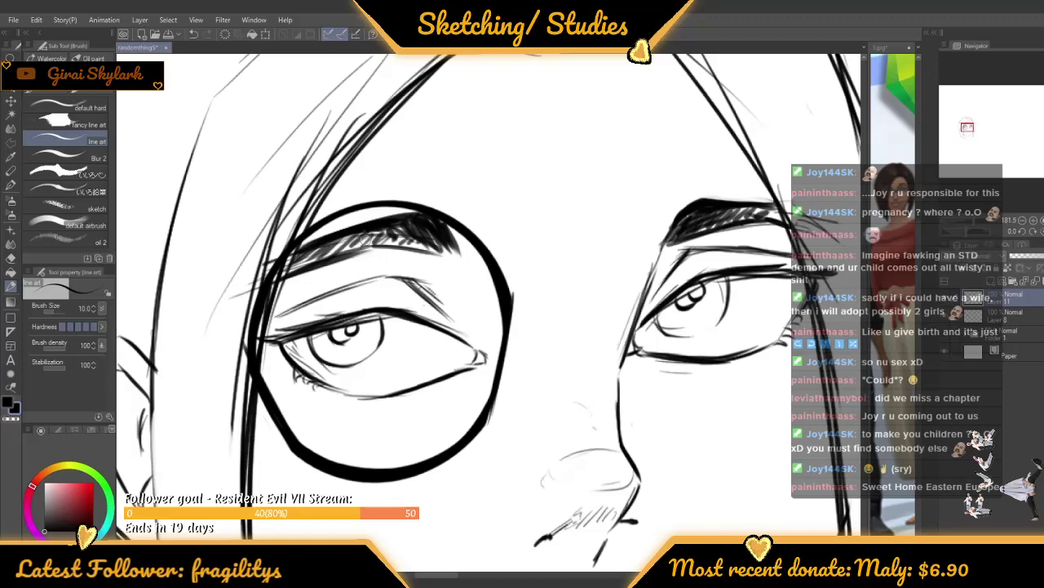
Erase the ring's upper arc over the left-hand eyebrow with the transparent brush at size 95
left_click_drag(387, 231, 431, 228)
scroll(482, 245, "down", 5)
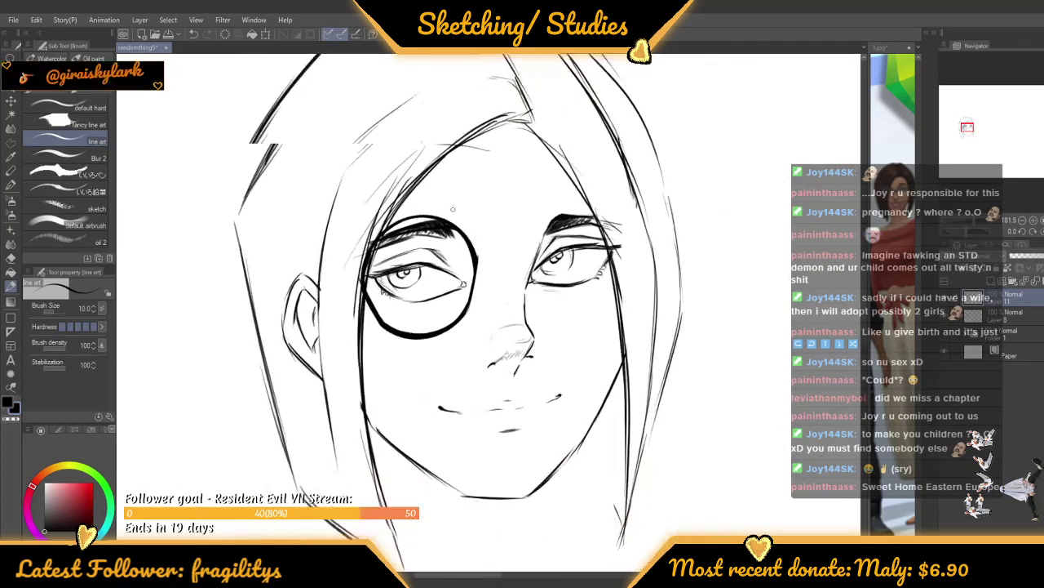
scroll(441, 238, "up", 3)
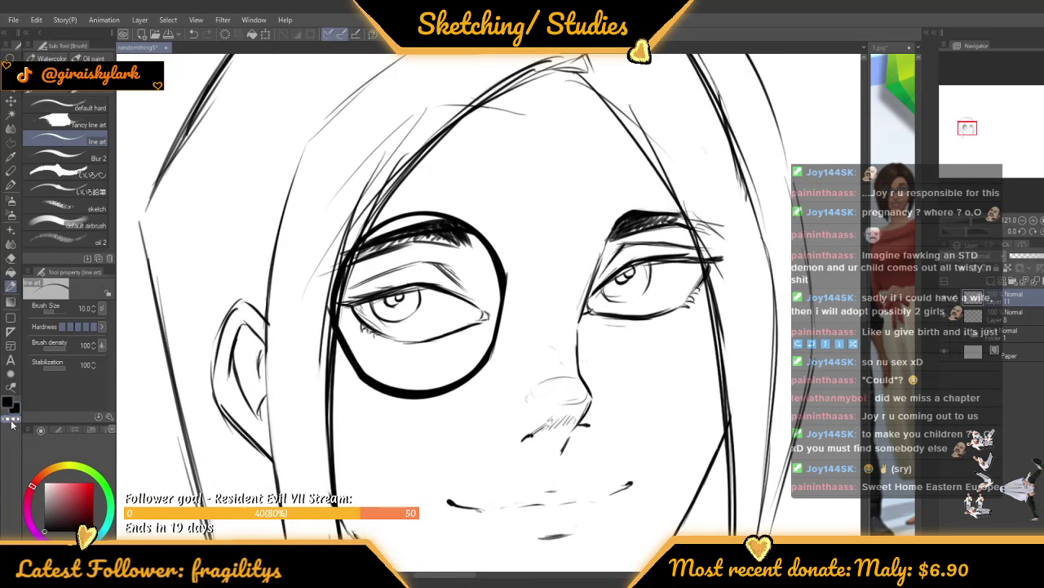
left_click(68, 310)
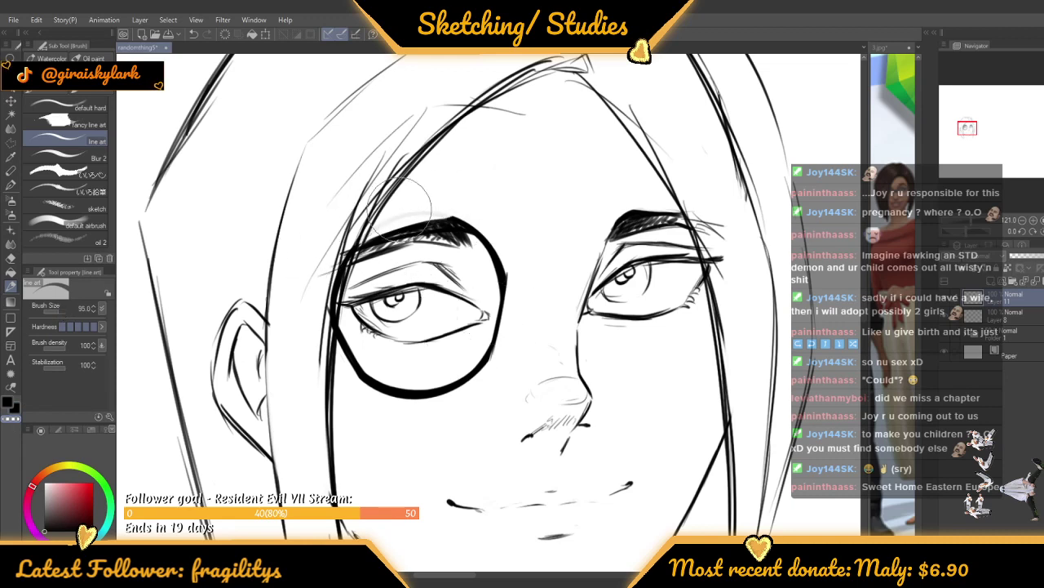
left_click(66, 313)
Draw a thick, straight upper rim slanting along the left-hand eyebrow past the outer eye with the brush at size 20.7
left_click_drag(65, 312, 52, 312)
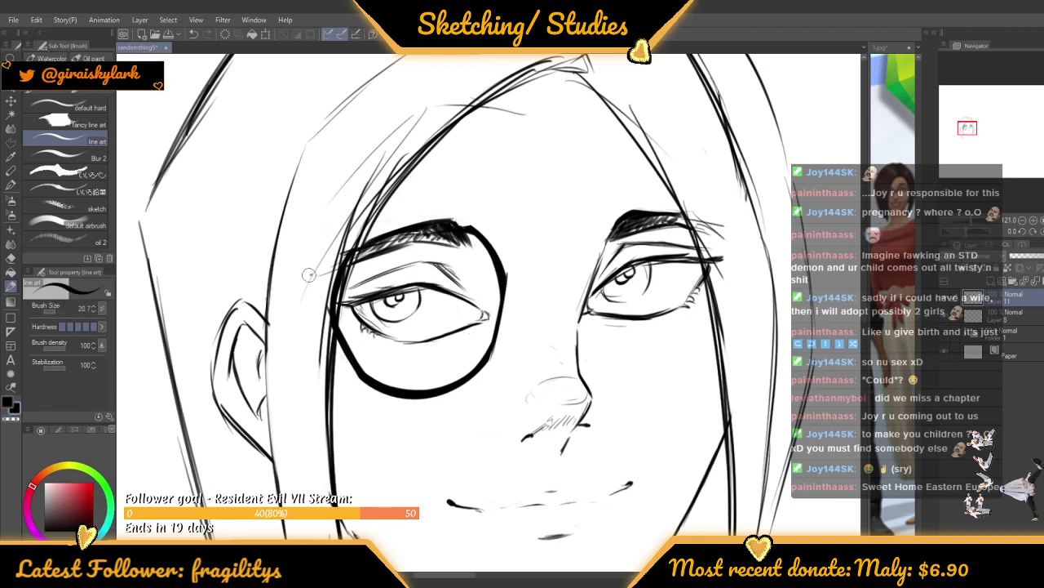
left_click_drag(310, 275, 449, 233)
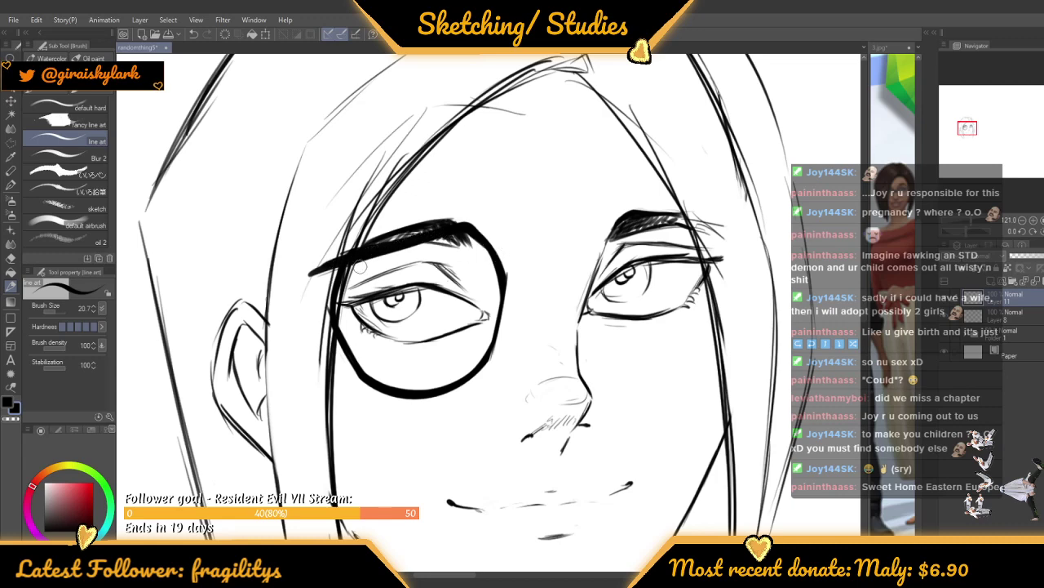
key("ctrl+z")
left_click_drag(487, 246, 503, 273)
scroll(379, 258, "down", 6)
scroll(375, 230, "down", 1)
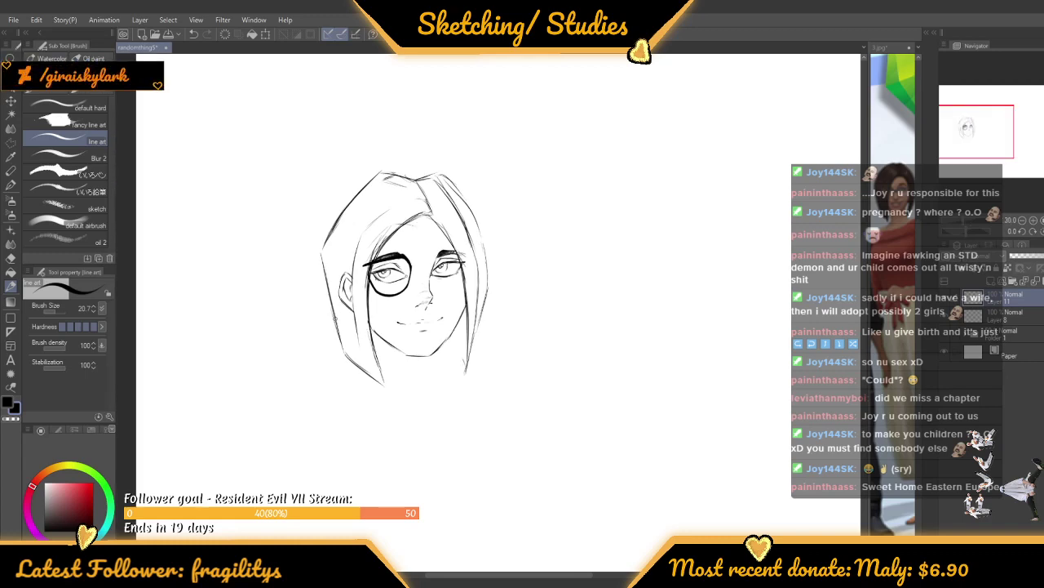
Draw a pointed cat-eye corner joining the upper rim's outer end to the ring's lower outer edge at size 20.7
scroll(368, 266, "up", 7)
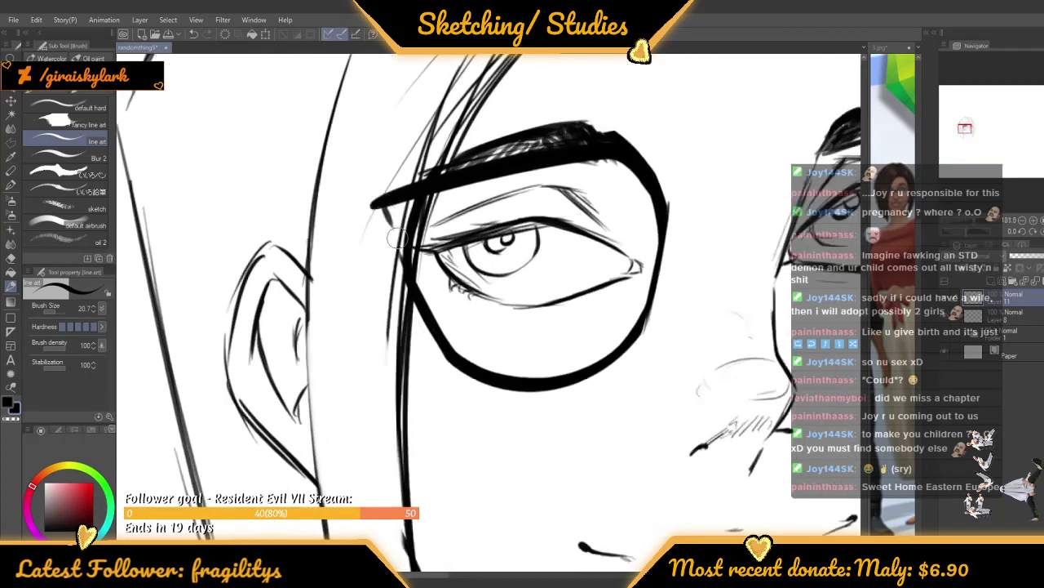
scroll(399, 238, "up", 1)
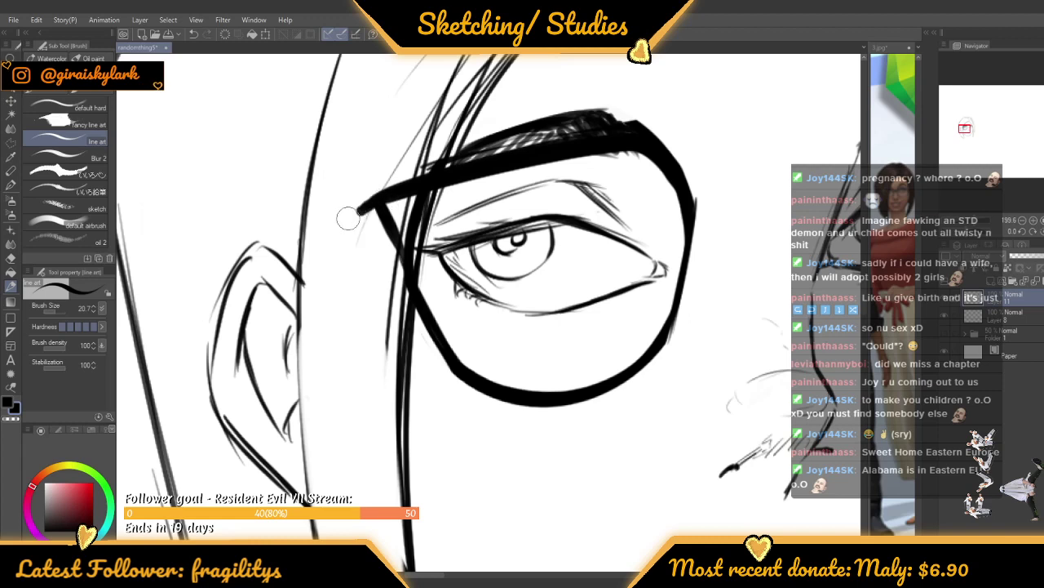
mouse_move(348, 218)
left_mouse_down()
mouse_move(388, 190)
mouse_move(338, 215)
left_mouse_up()
key("ctrl+z")
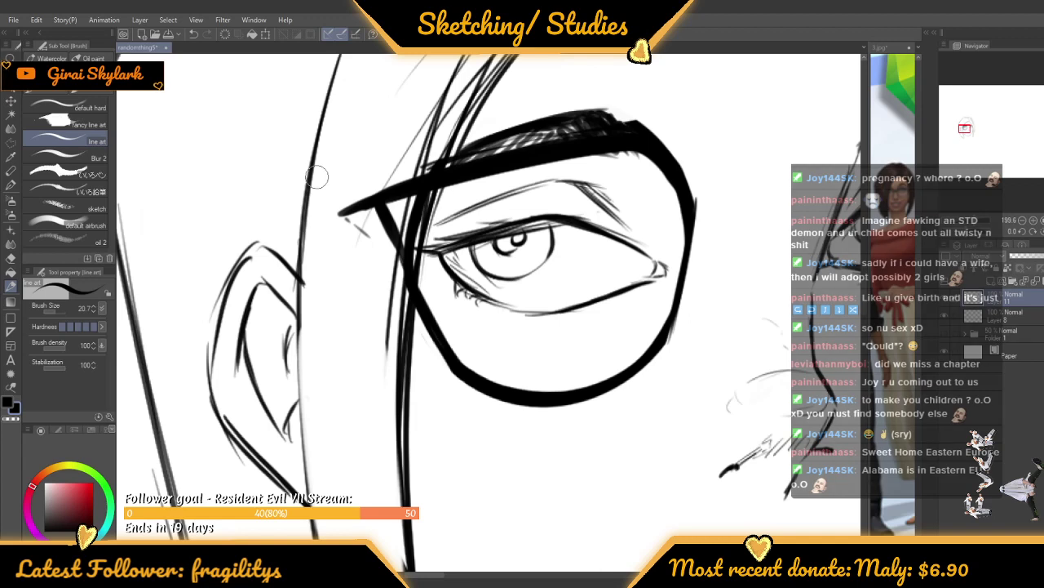
scroll(348, 217, "up", 1)
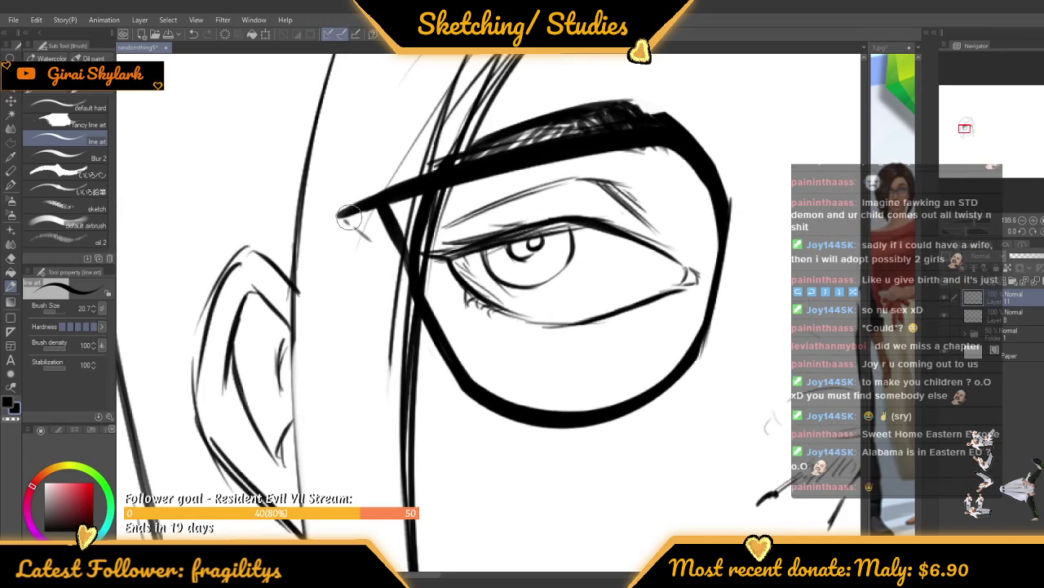
left_click_drag(342, 216, 405, 269)
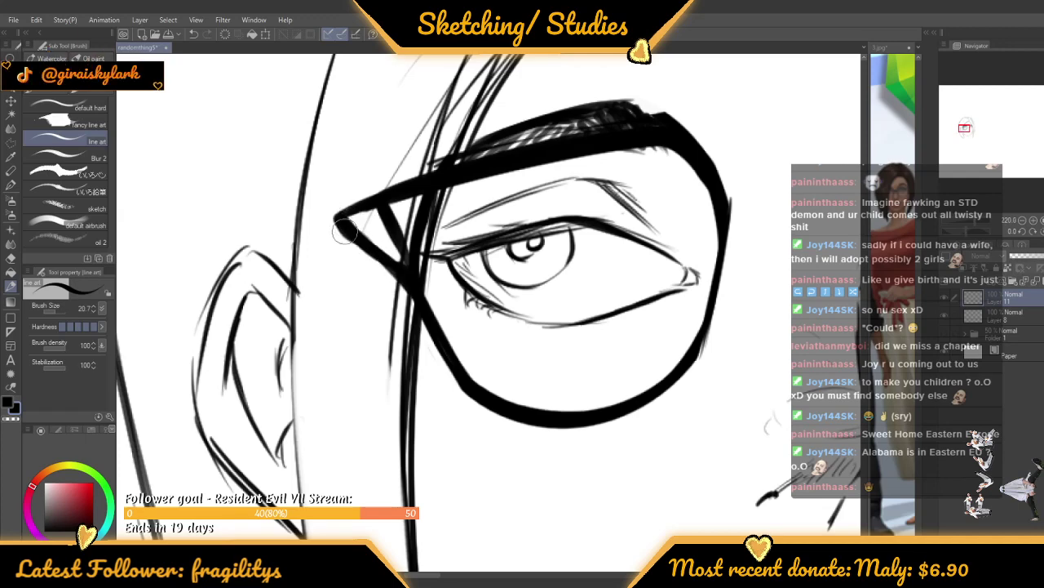
left_click_drag(344, 231, 408, 279)
scroll(389, 185, "down", 3)
scroll(380, 141, "up", 2)
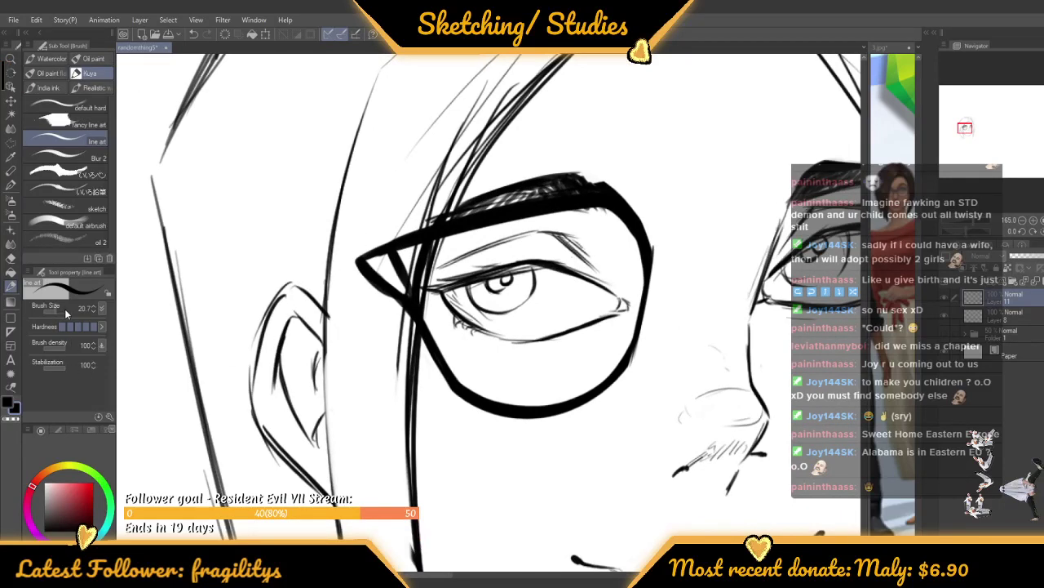
Erase the old ring segment inside the pointed corner with the transparent brush at size 34.4
left_click(57, 310)
left_click(5, 420)
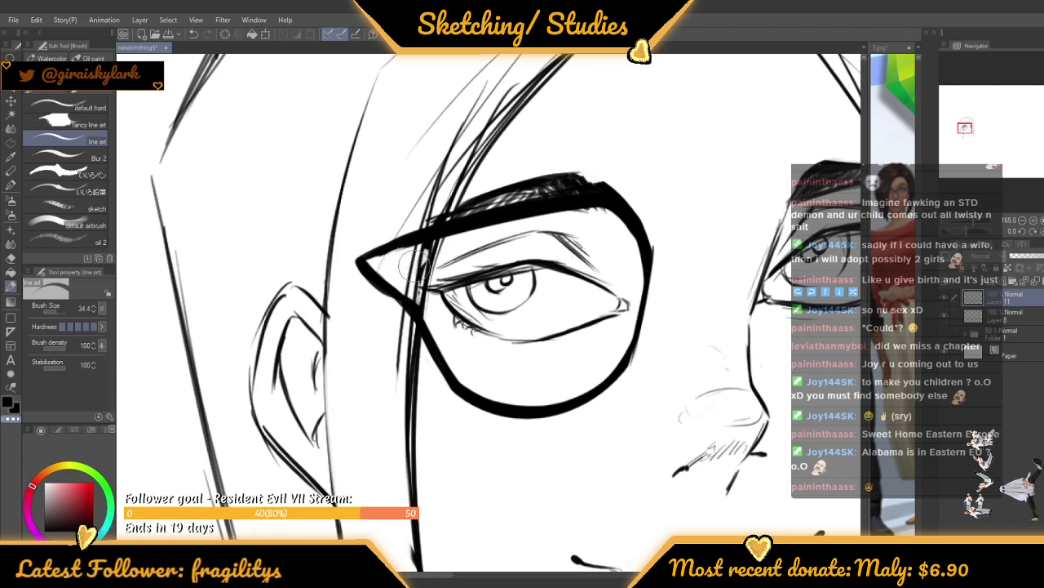
scroll(414, 219, "down", 5)
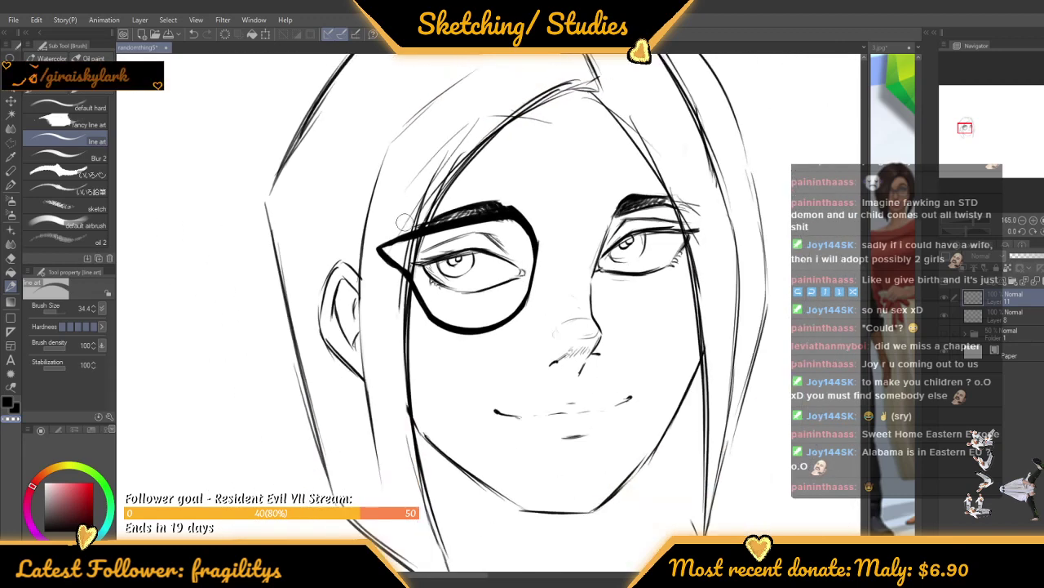
Draw a curved inner rim closing the lens beside the pointed corner with the black brush at size 9.7
scroll(420, 196, "up", 4)
scroll(374, 270, "up", 3)
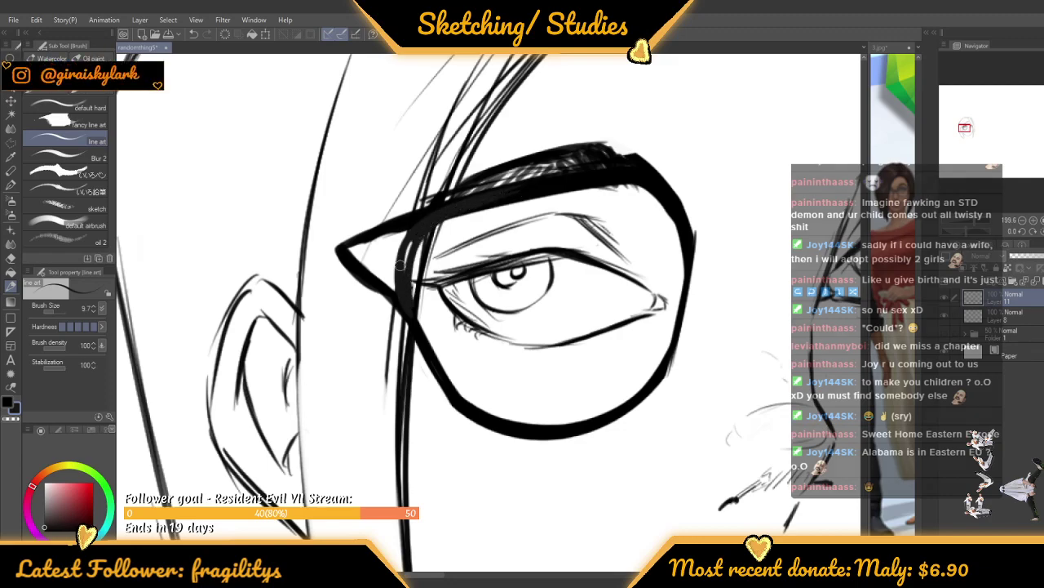
scroll(404, 286, "down", 6)
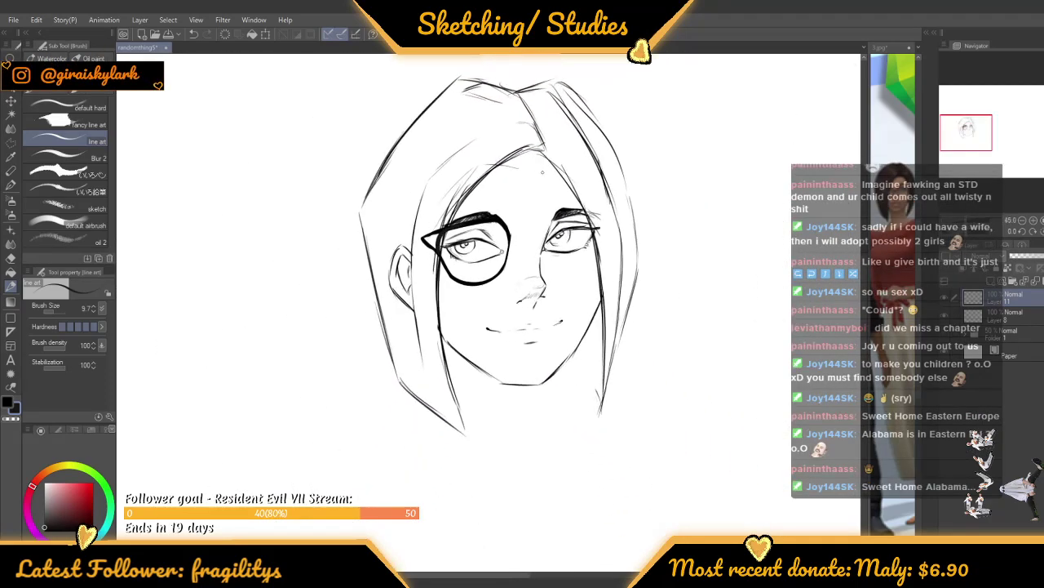
scroll(554, 171, "up", 4)
scroll(497, 212, "down", 1)
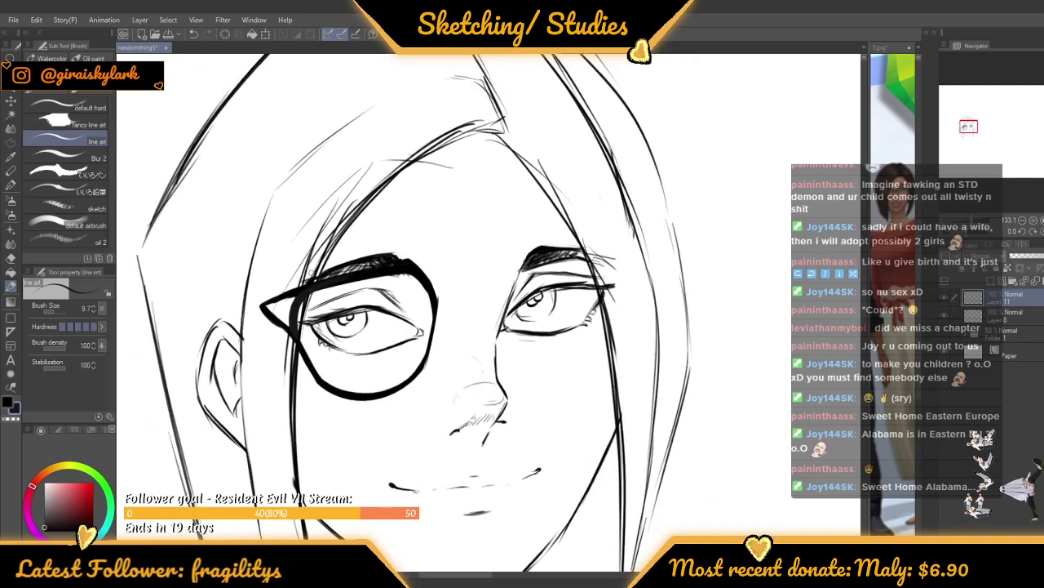
scroll(276, 313, "up", 2)
scroll(277, 313, "up", 2)
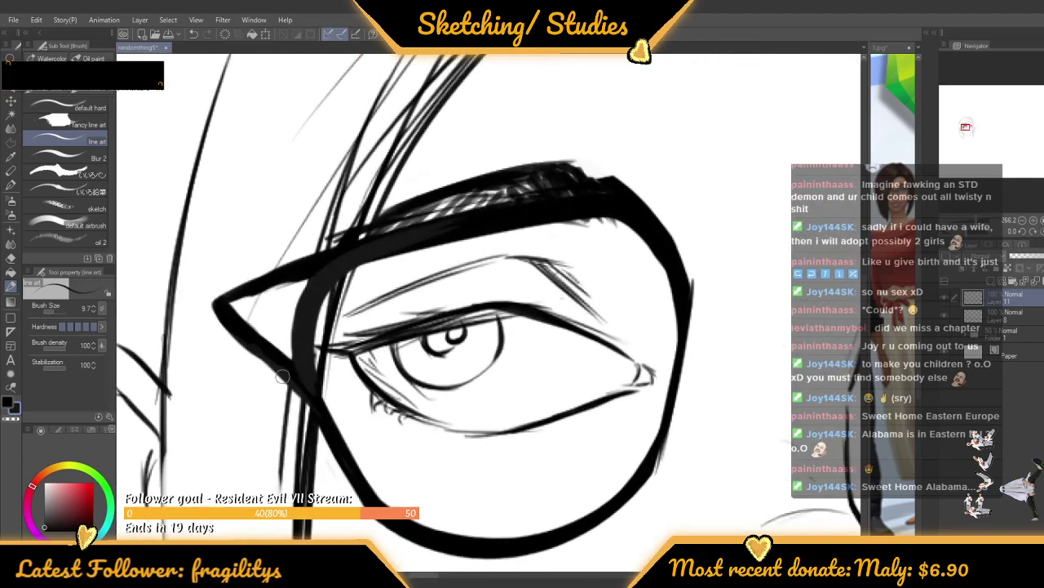
scroll(263, 356, "down", 2)
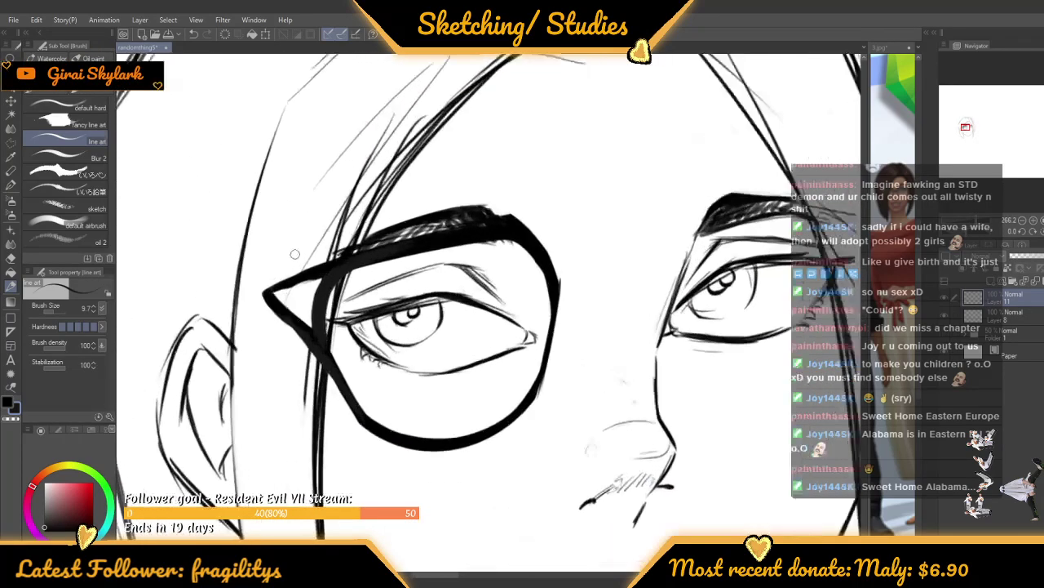
scroll(258, 303, "up", 3)
scroll(258, 303, "down", 4)
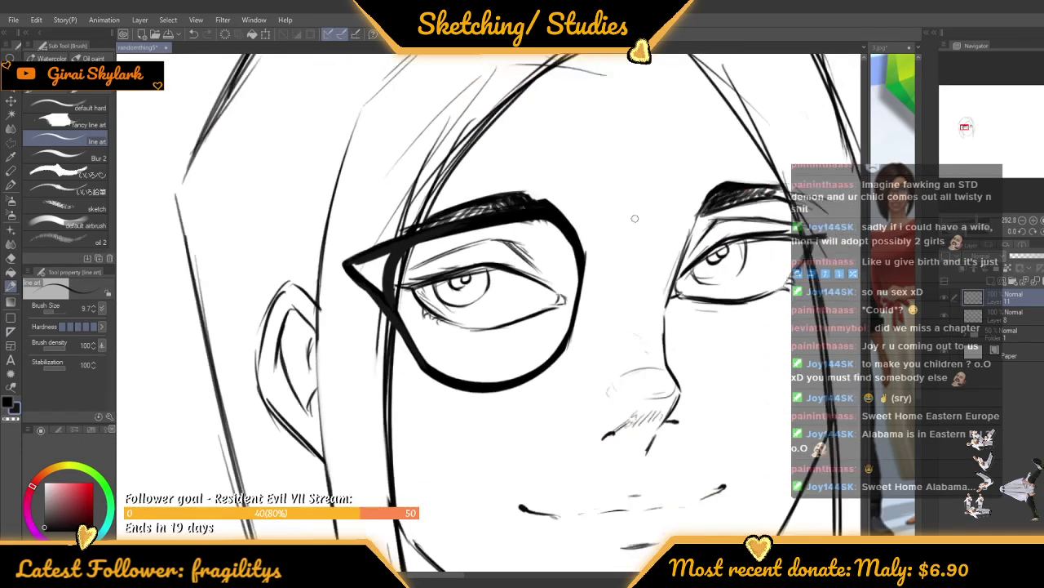
scroll(604, 263, "down", 3)
scroll(563, 269, "up", 3)
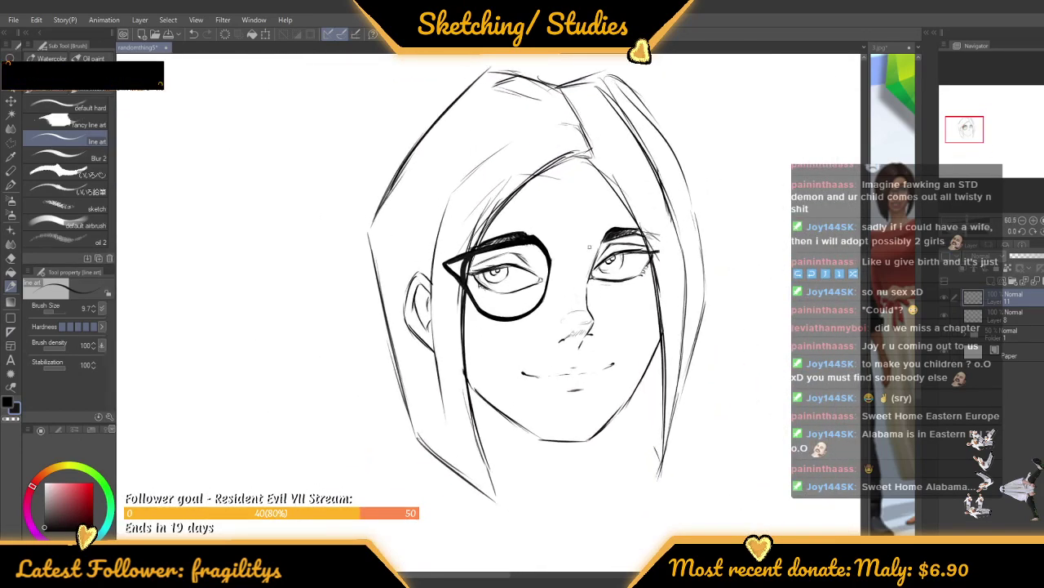
Transform the glasses layer, pulling the frame's upper corner nearest the nose slightly inward and nudging the frame up
key("ctrl+t")
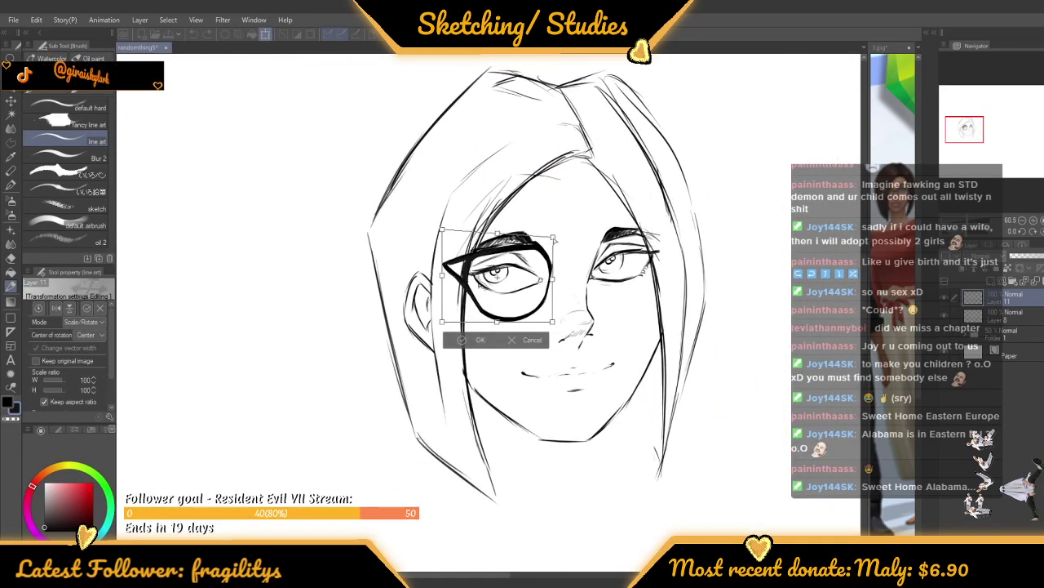
left_click_drag(554, 240, 552, 234)
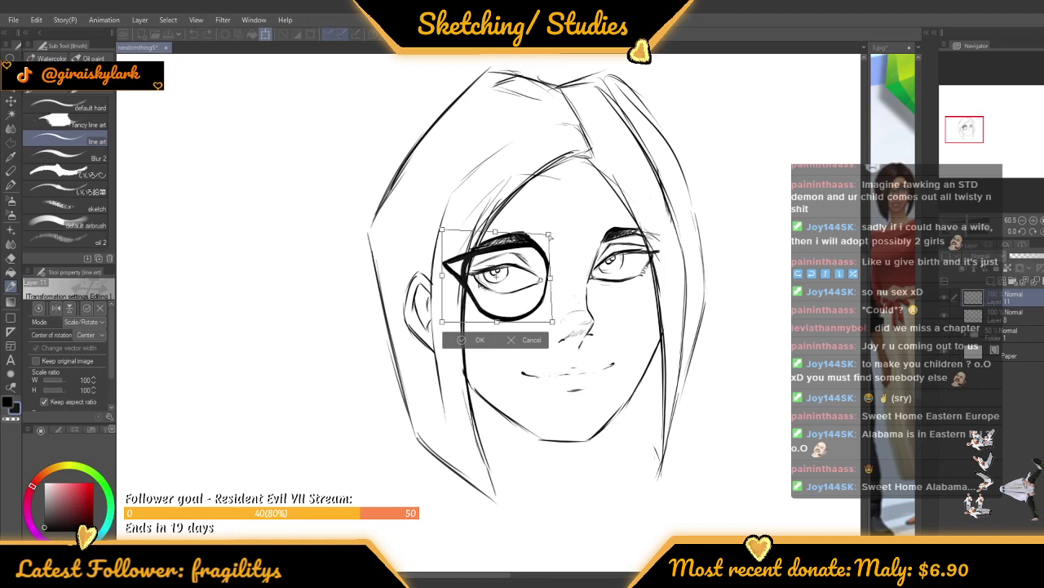
left_click_drag(525, 271, 527, 240)
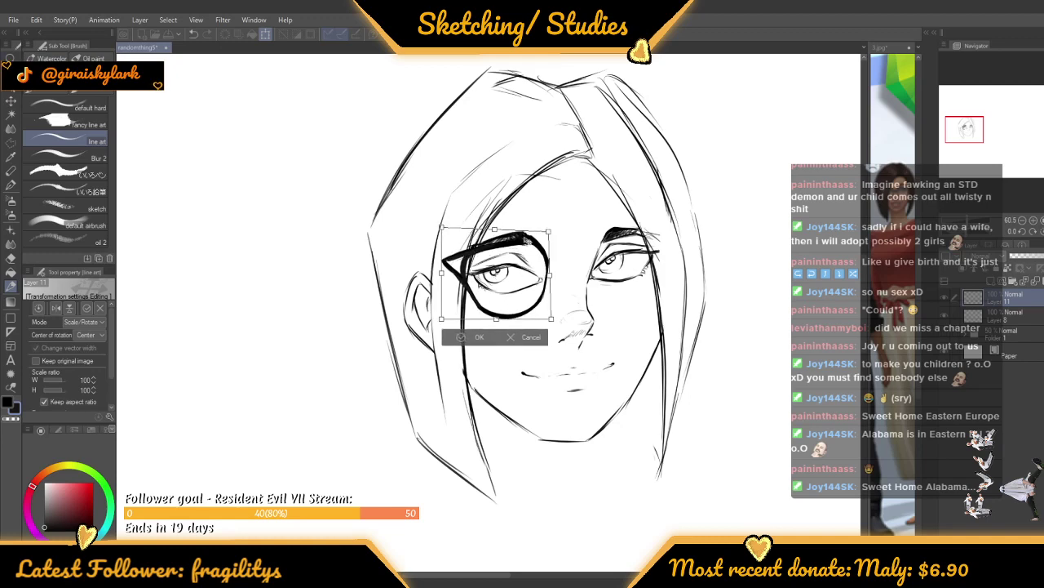
key("Return")
Select the left-hand lens's pointed corner with a polyline selection, scale it to 85%, line it up with the frame and deselect
scroll(439, 259, "up", 5)
left_click(11, 143)
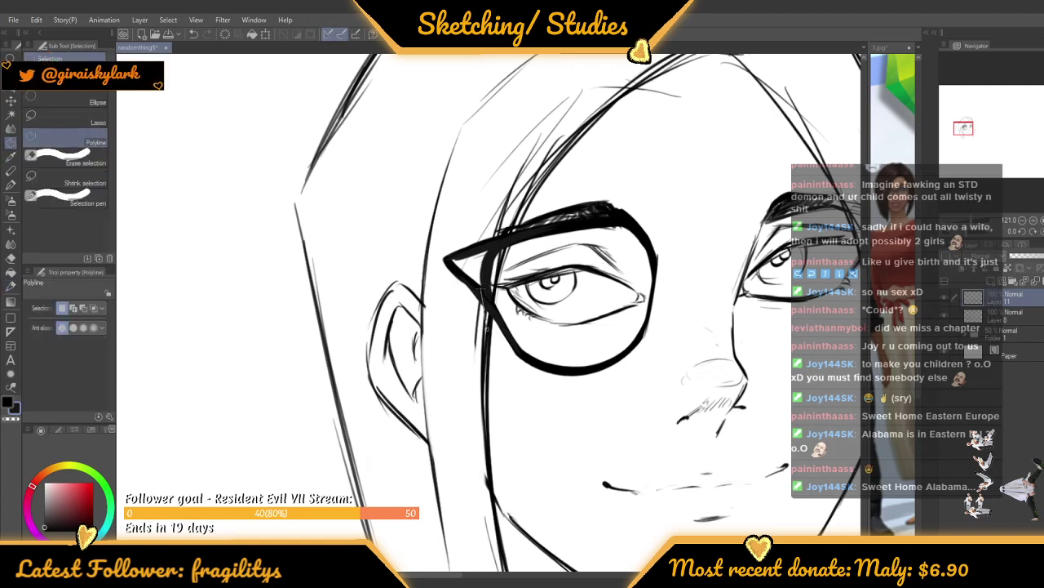
scroll(487, 327, "up", 2)
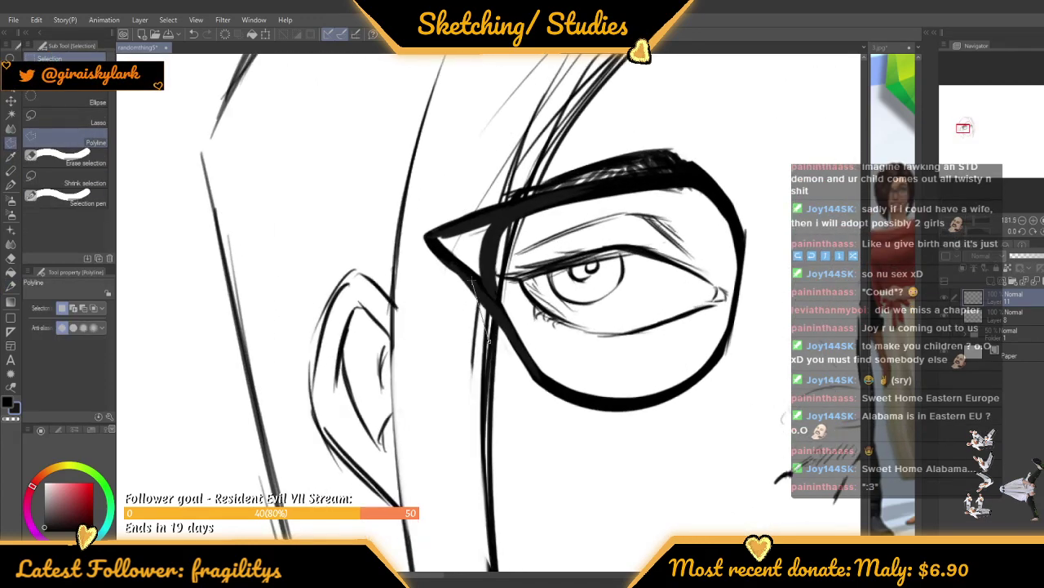
left_click(491, 327)
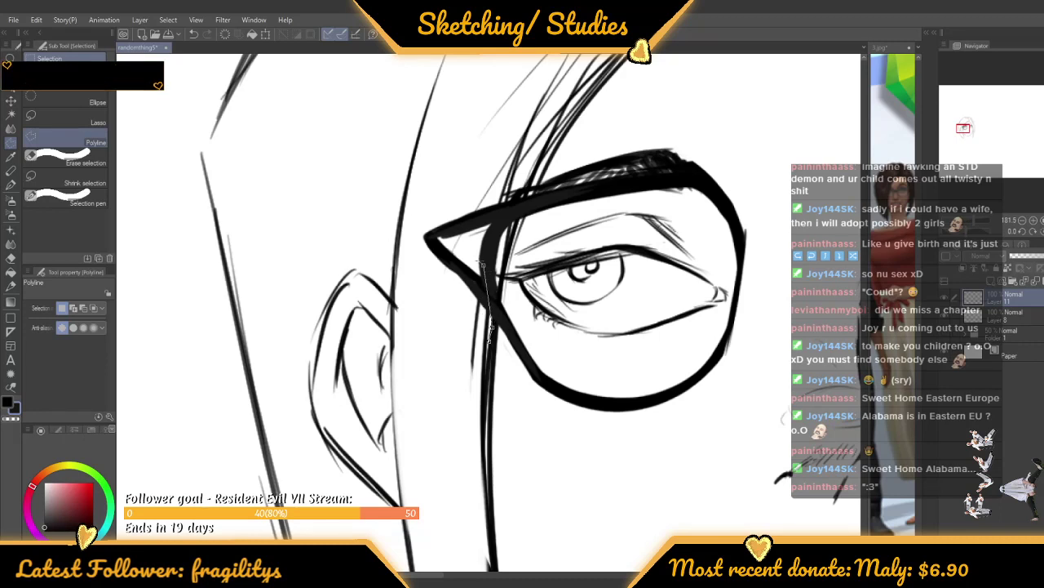
left_click(484, 265)
left_click(489, 330)
left_click(473, 253)
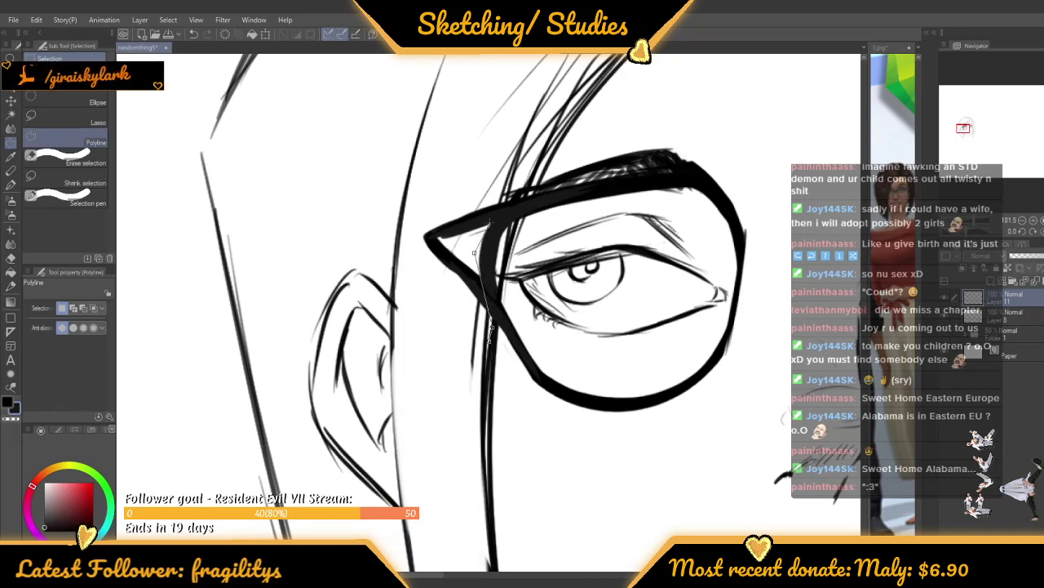
left_click(489, 221)
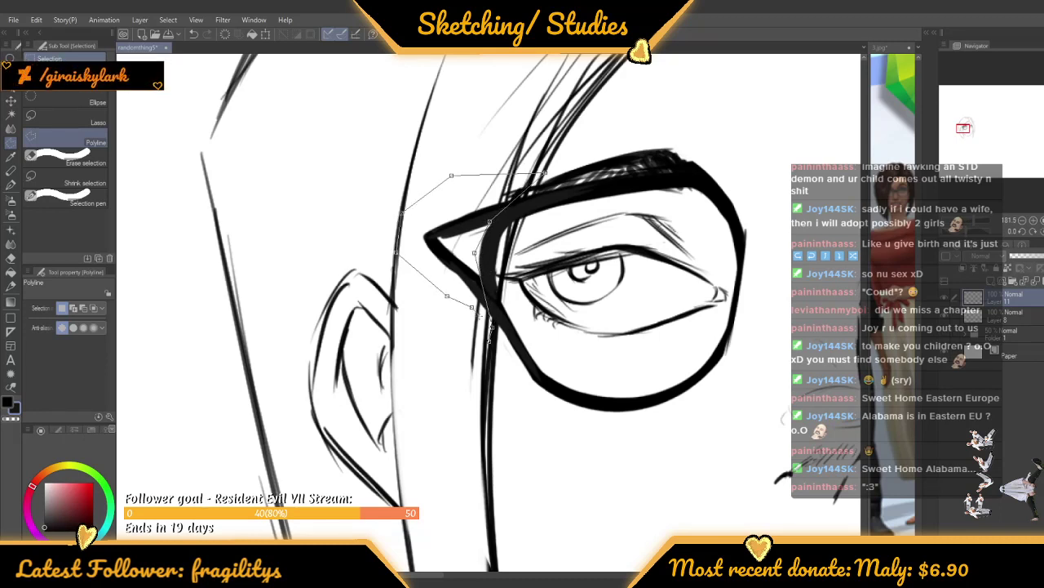
left_click(490, 328)
key("ctrl+t")
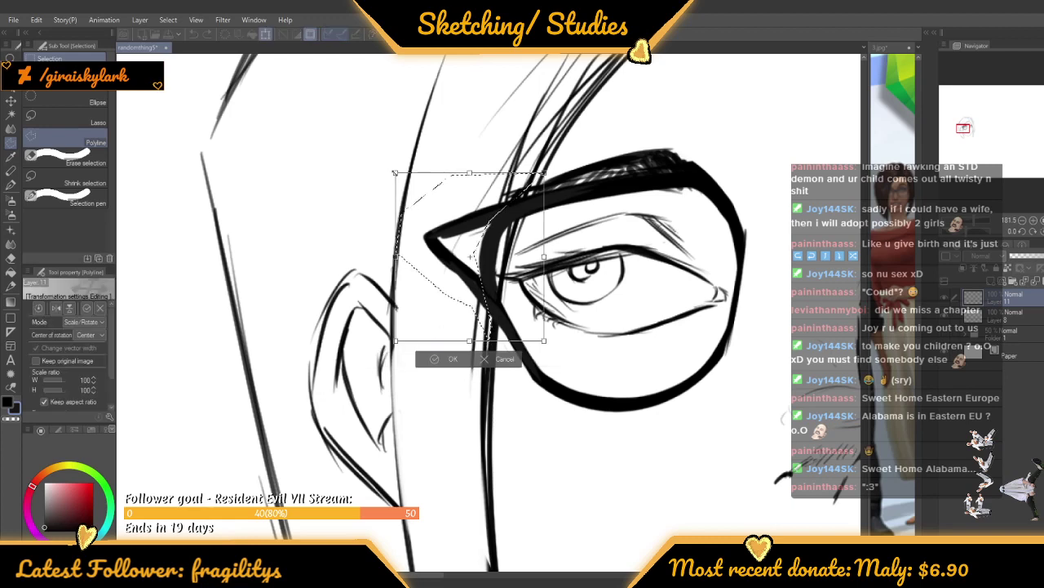
left_click_drag(396, 173, 417, 197)
left_click_drag(530, 247, 530, 232)
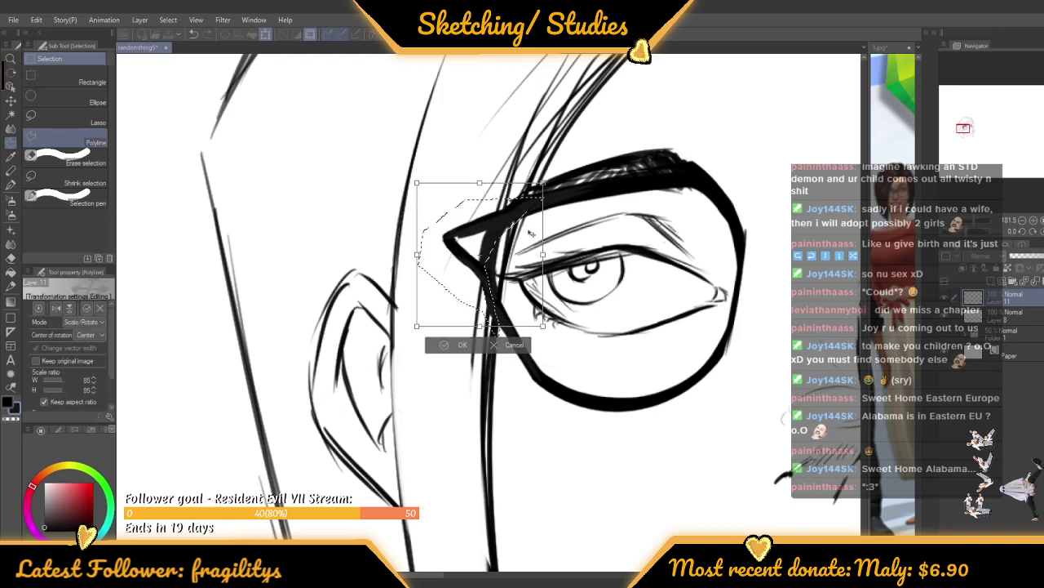
key("Return")
key("ctrl+d")
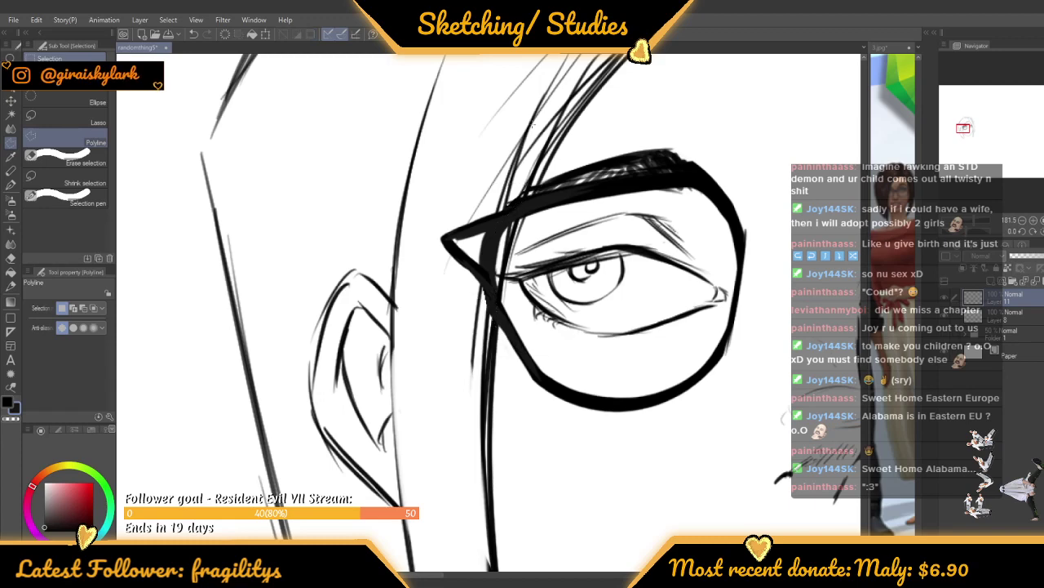
Smooth the lower outer edge where the shrunken corner meets the ring with the line art brush at size 9.7
left_click(11, 285)
scroll(401, 167, "up", 4)
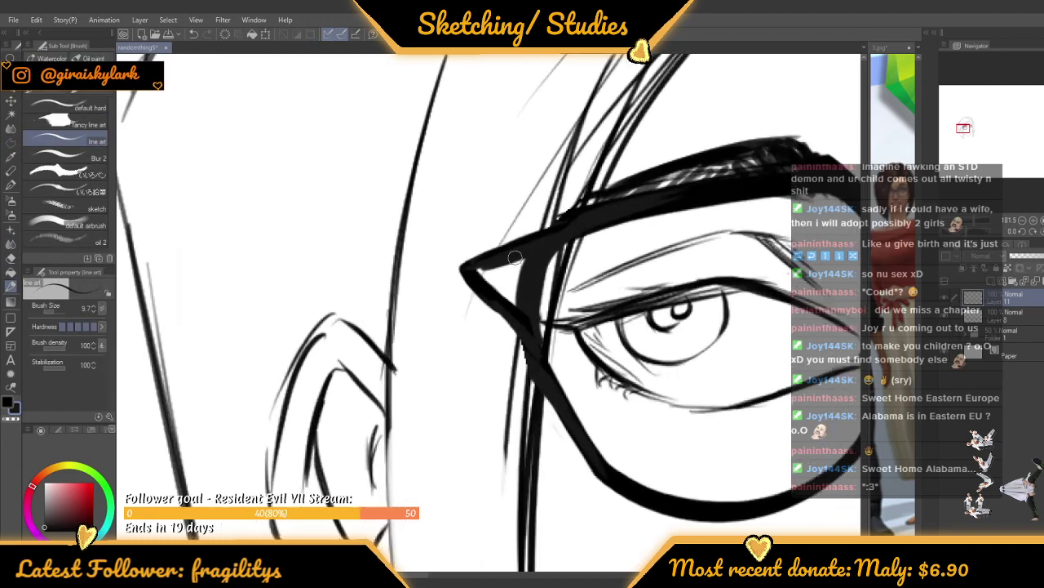
scroll(368, 126, "down", 3)
scroll(515, 248, "up", 6)
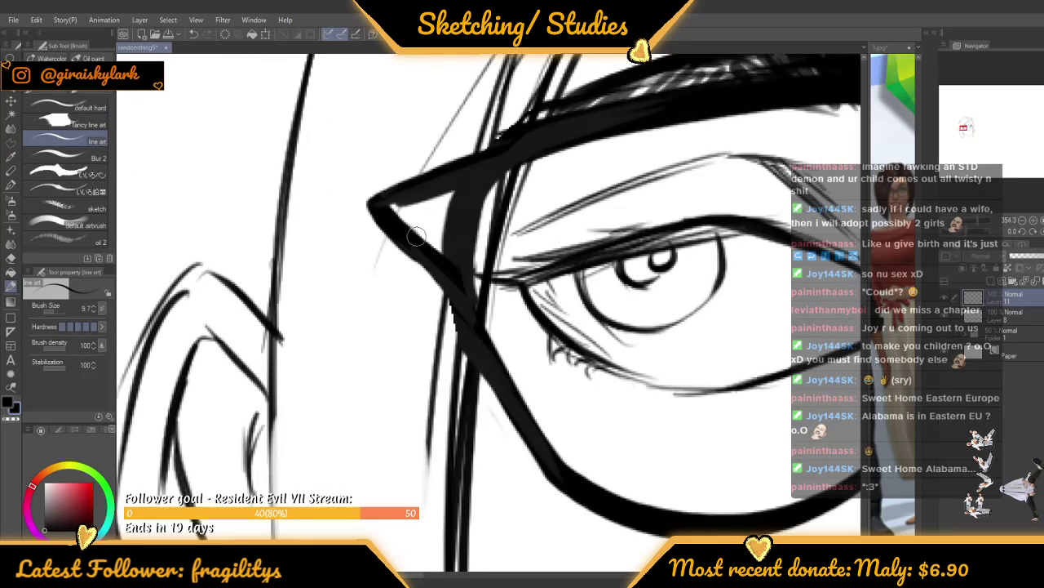
left_click_drag(419, 258, 478, 360)
scroll(438, 283, "down", 5)
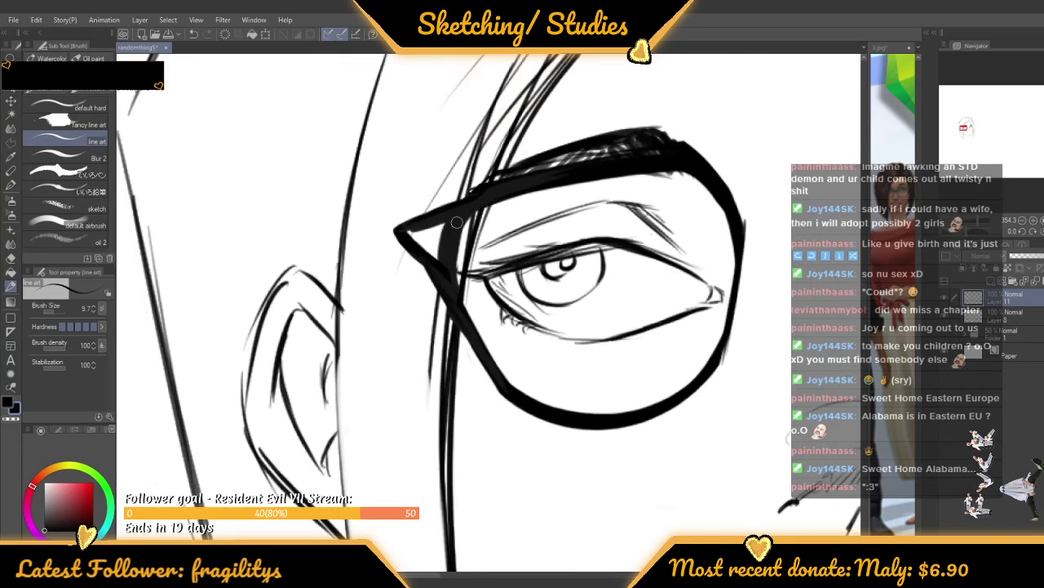
scroll(525, 254, "up", 5)
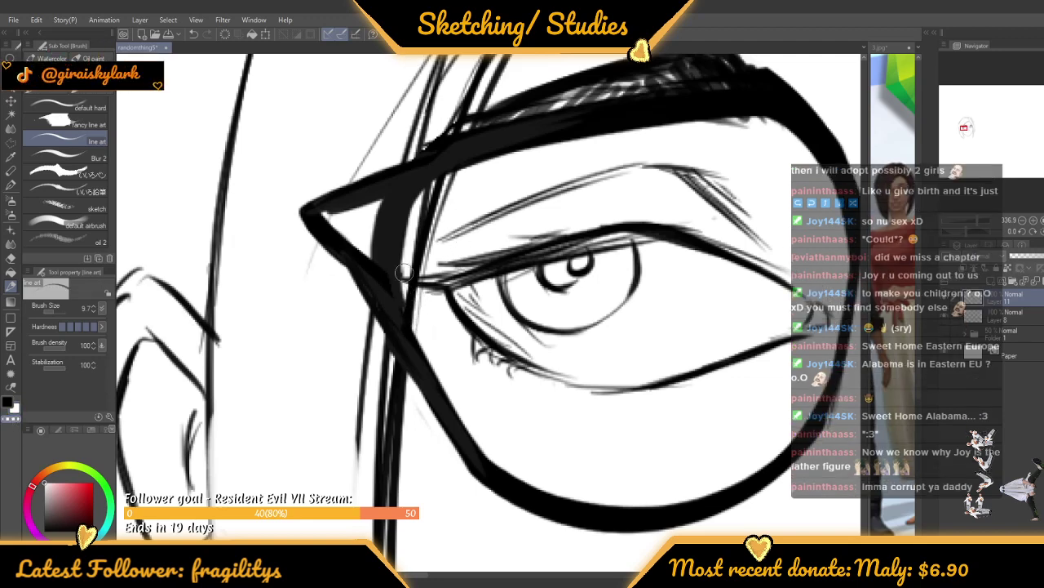
scroll(467, 166, "down", 3)
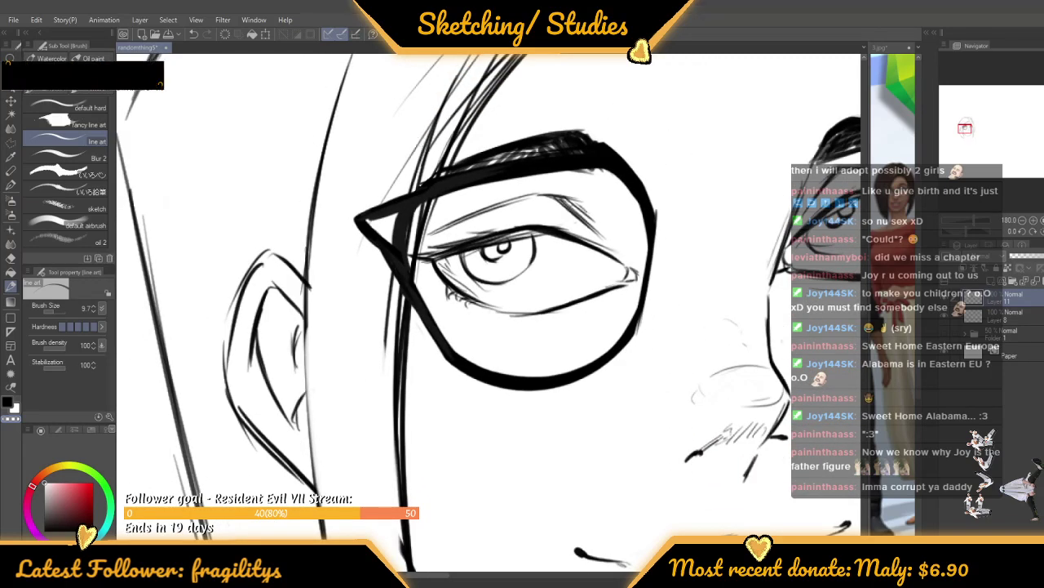
Shade the inside of the pointed corner and add a small nose pad on the rim beside the nose at brush size 9.7
scroll(383, 168, "down", 2)
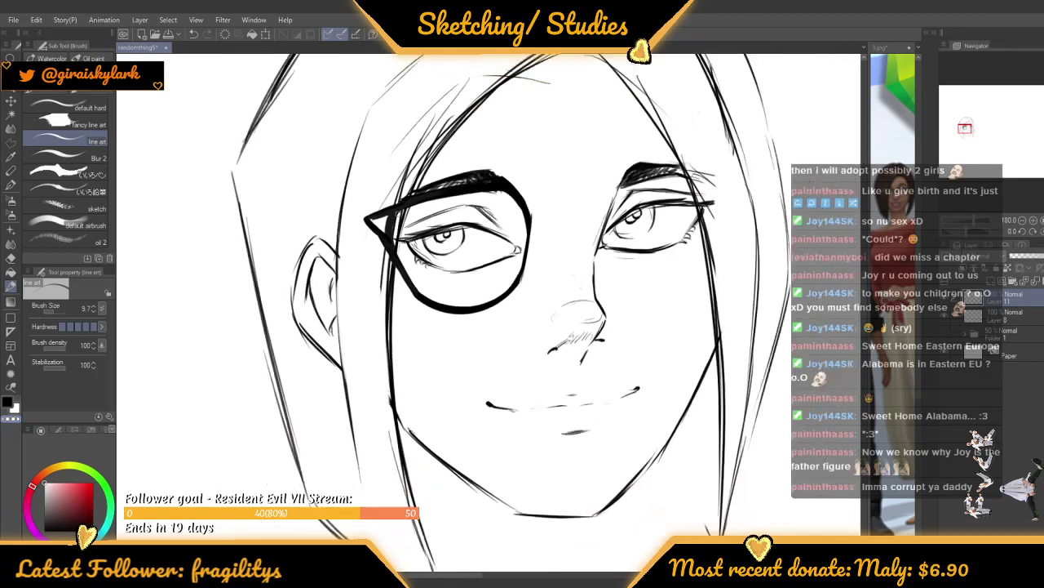
scroll(420, 233, "down", 4)
scroll(420, 233, "up", 3)
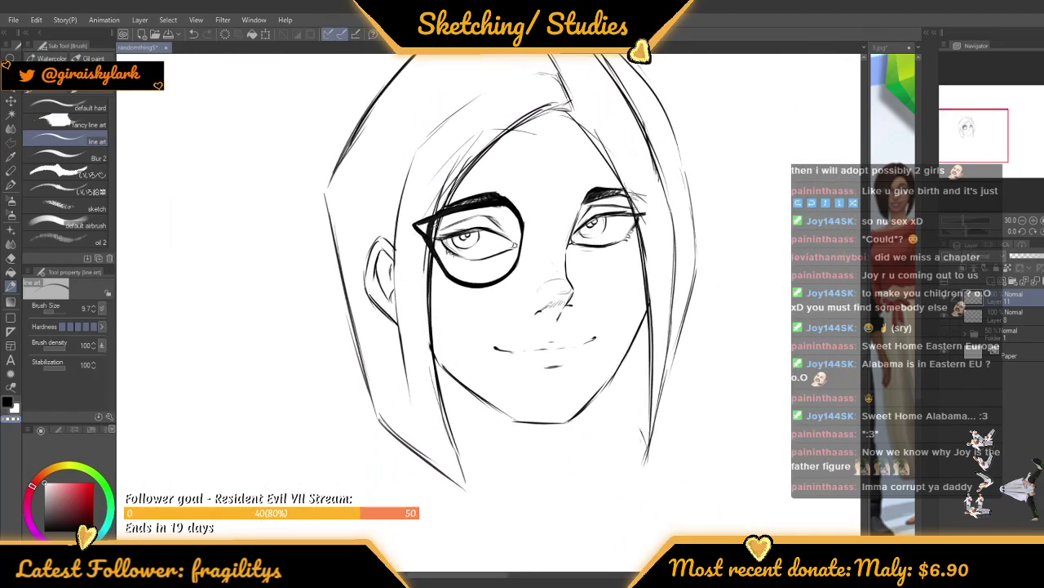
scroll(422, 229, "up", 2)
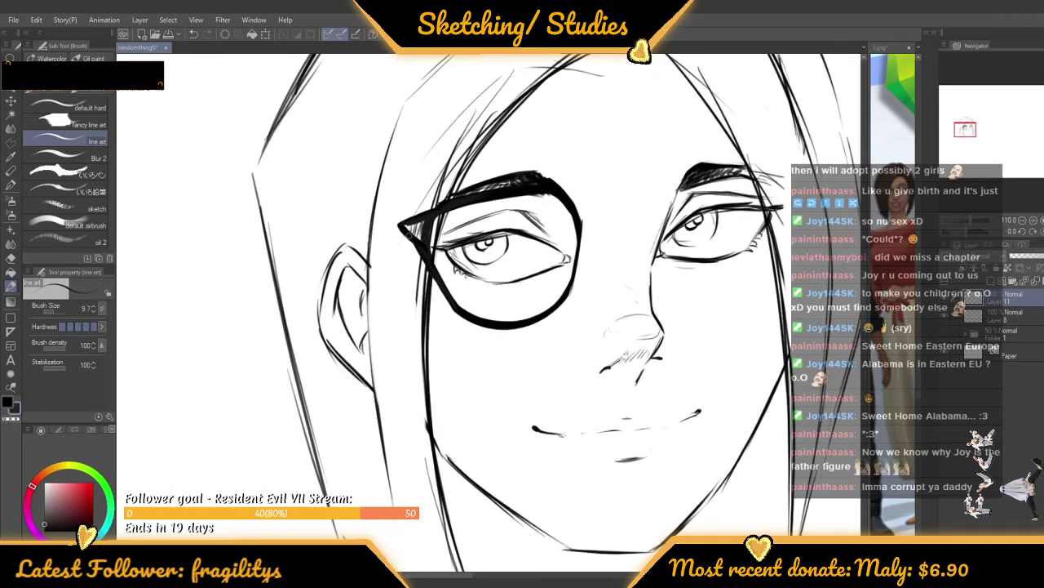
scroll(408, 232, "down", 1)
scroll(543, 158, "down", 1)
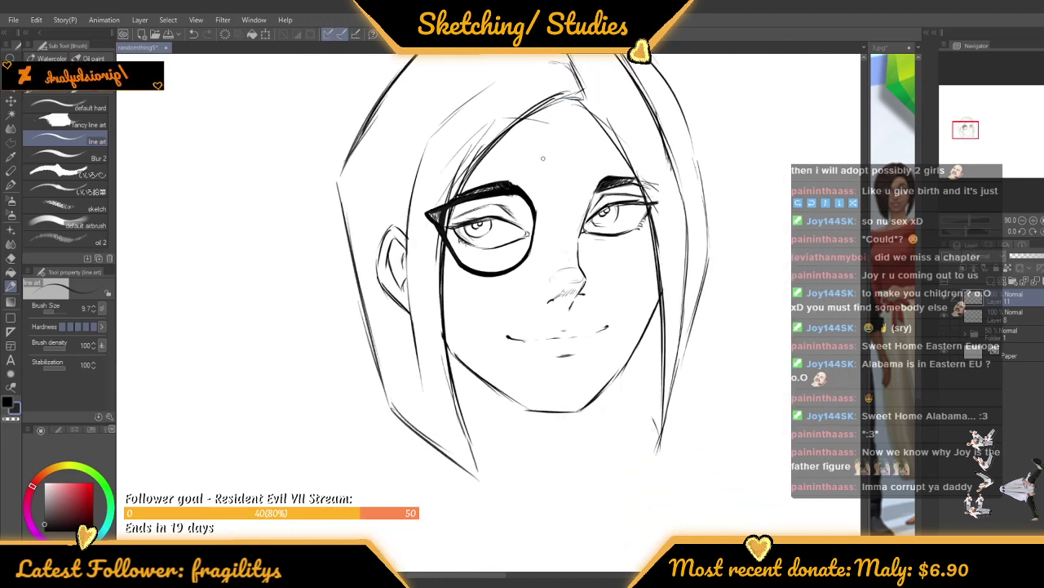
scroll(542, 157, "up", 3)
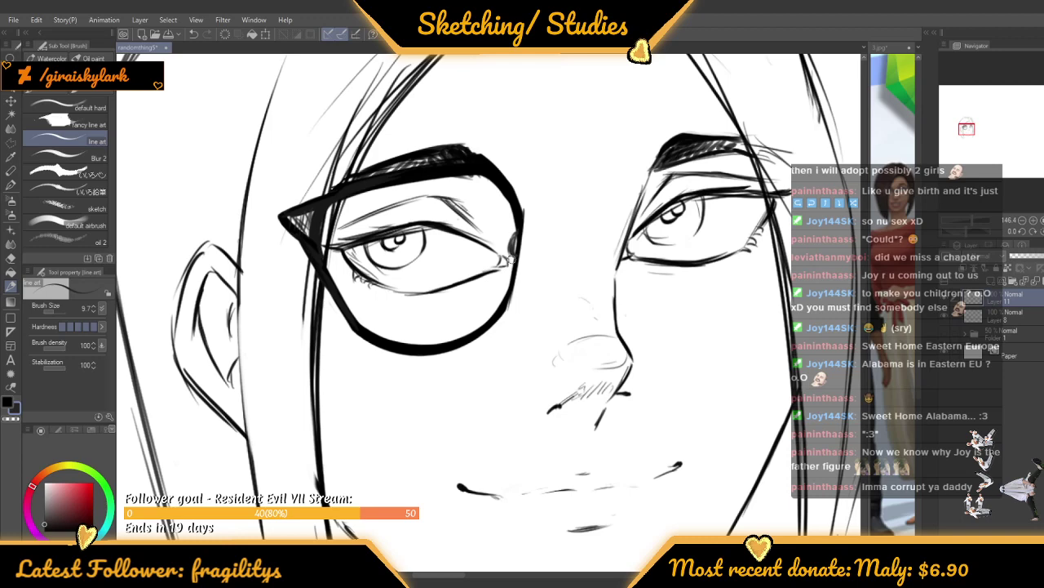
scroll(511, 259, "down", 2)
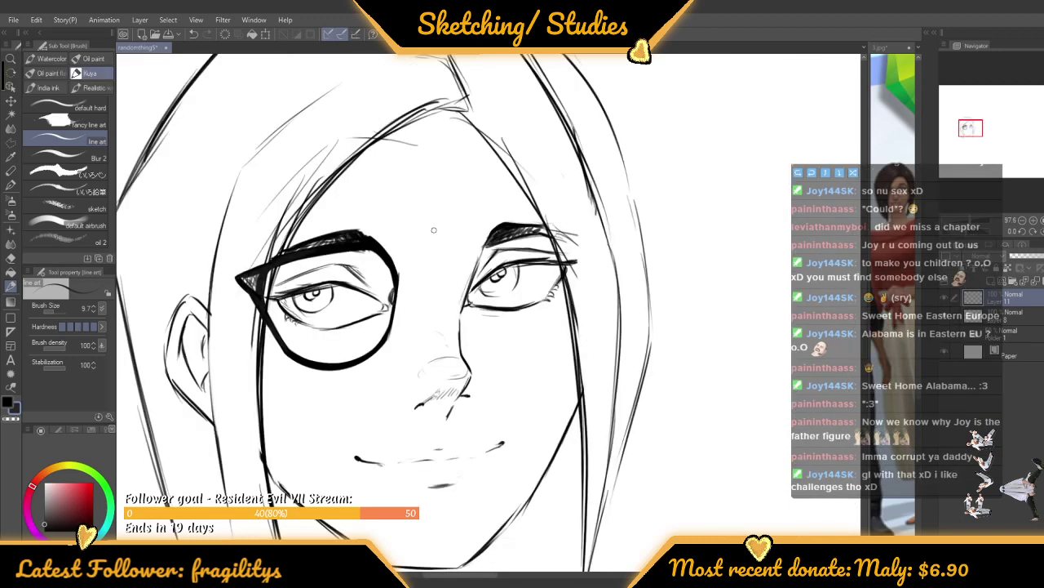
Duplicate the glasses layer, flip the copy horizontally, and place it over the other eye, rotated and narrowed to 95% width
scroll(433, 229, "down", 1)
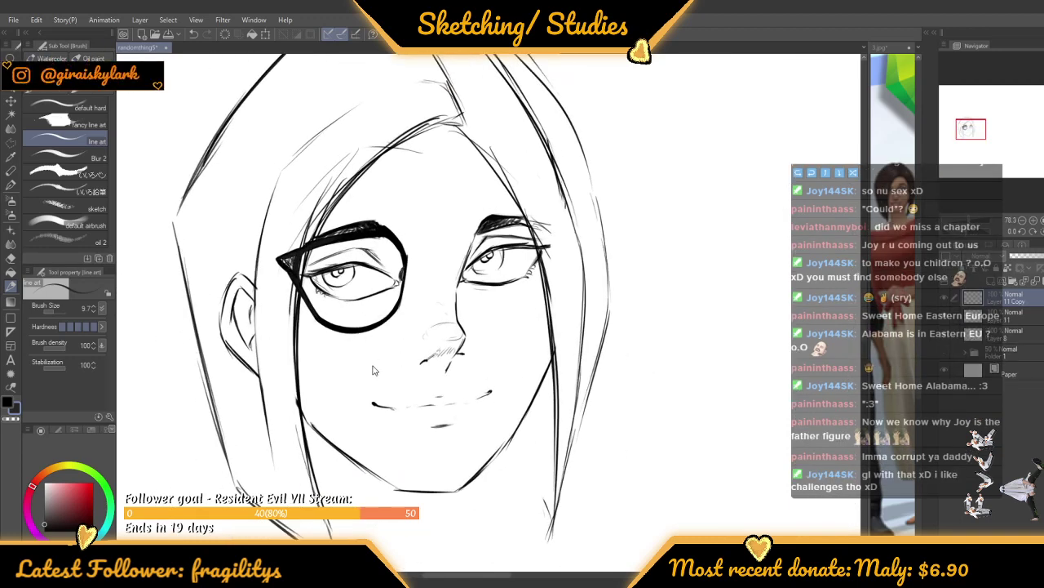
key("ctrl+t")
left_click(57, 308)
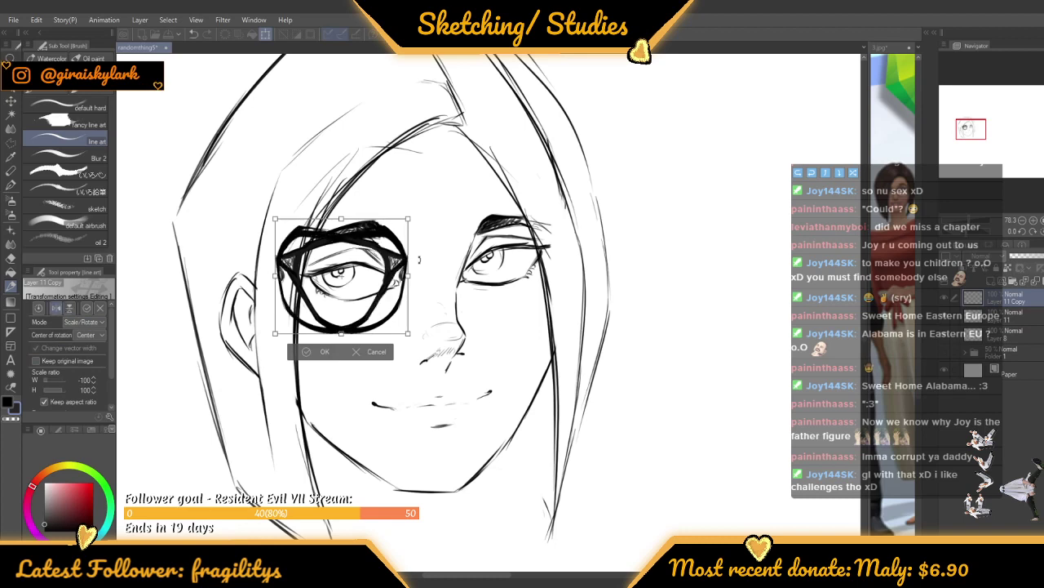
left_click_drag(383, 269, 567, 250)
left_click_drag(612, 260, 610, 218)
left_click_drag(524, 255, 529, 257)
left_click_drag(470, 276, 469, 277)
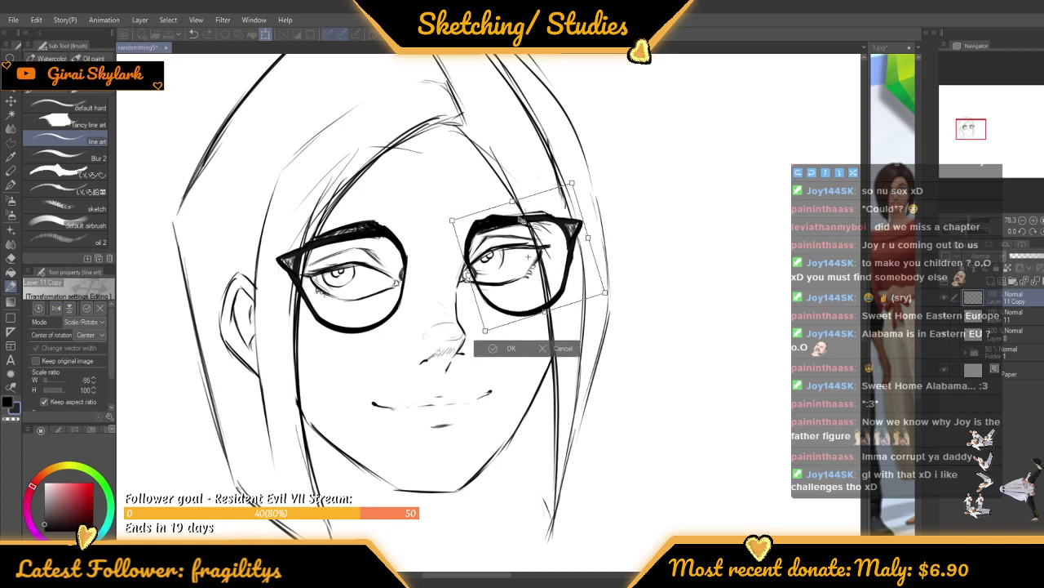
Fine-tune the copied lens's position around the eye, set its height to 97% and apply the transformation
left_click_drag(522, 220, 516, 212)
left_click_drag(506, 193, 522, 237)
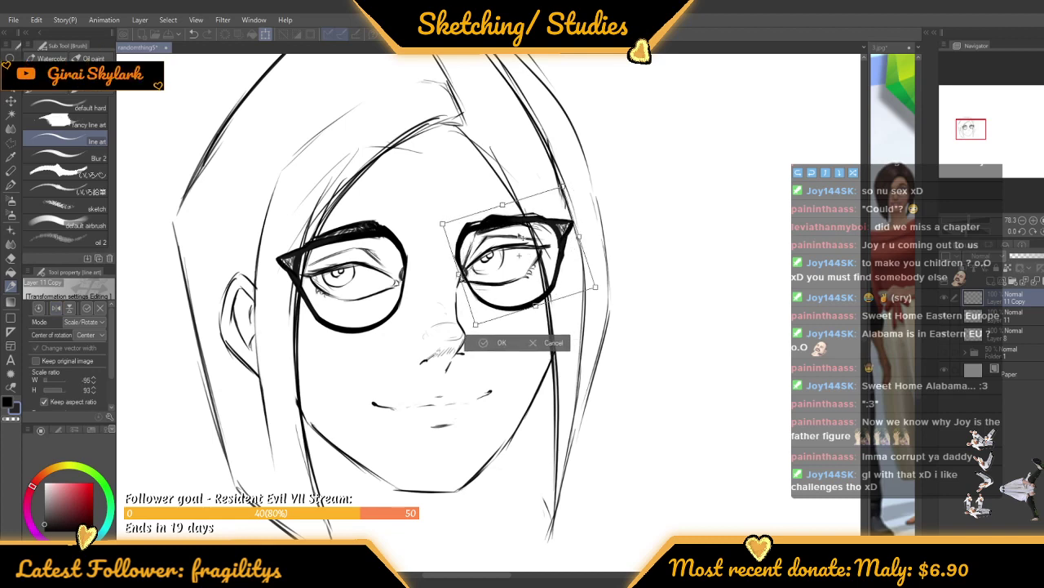
left_click_drag(639, 155, 643, 163)
left_click_drag(532, 307, 535, 312)
scroll(537, 313, "down", 2)
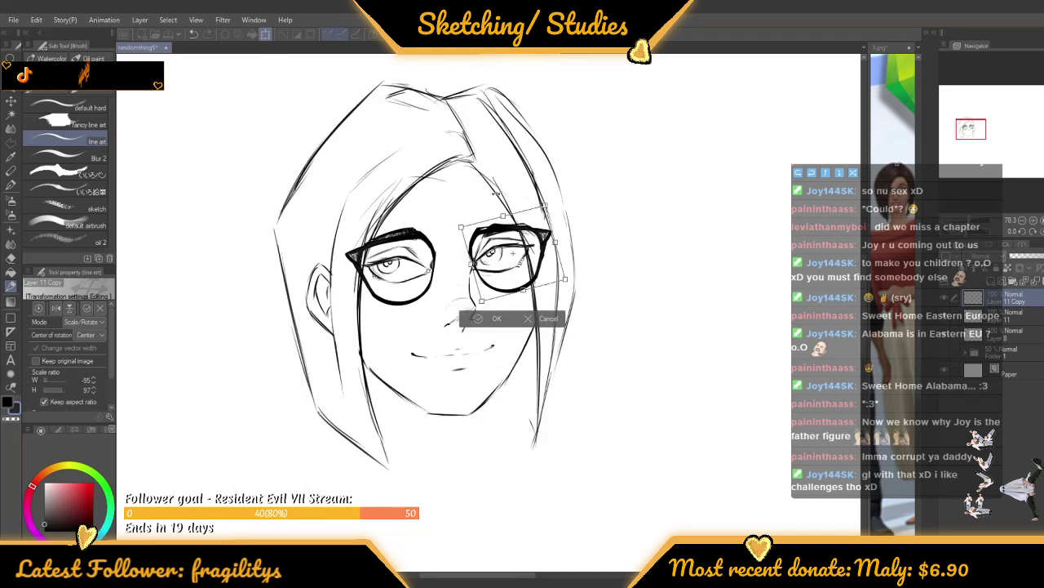
scroll(448, 324, "down", 3)
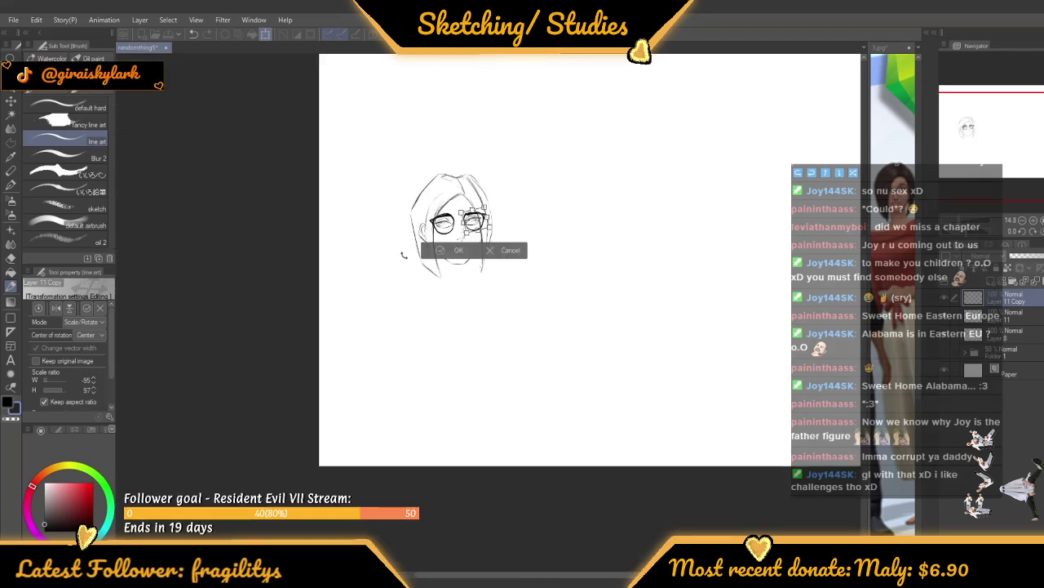
key("Return")
Erase the copied lens's upper rim nearest the nose with the transparent brush at size 34.4
scroll(457, 237, "up", 10)
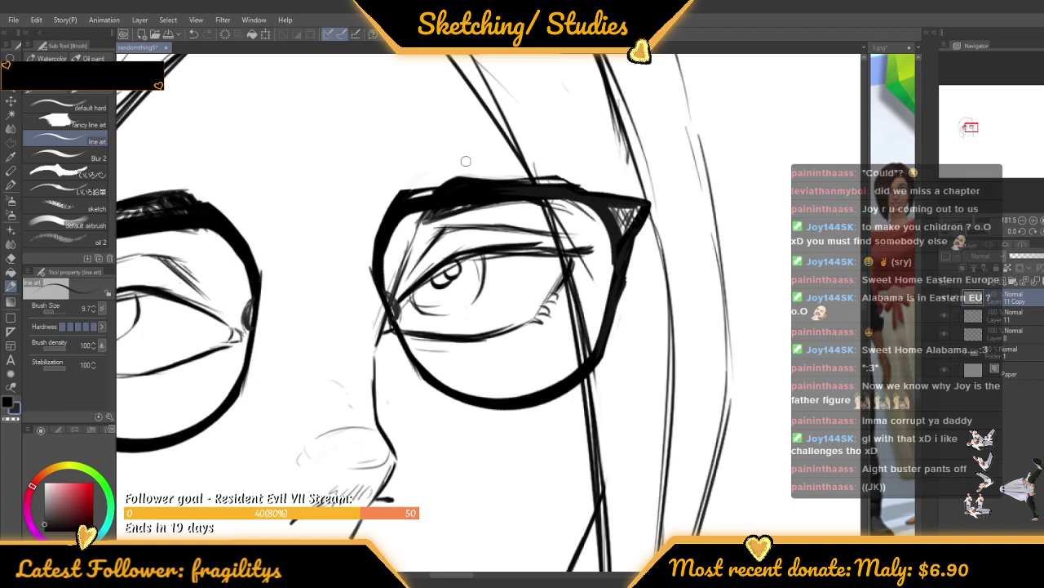
key("c")
left_click_drag(54, 311, 57, 311)
left_click_drag(366, 229, 384, 190)
mouse_move(352, 324)
left_mouse_down()
mouse_move(425, 135)
mouse_move(365, 319)
mouse_move(391, 237)
left_mouse_up()
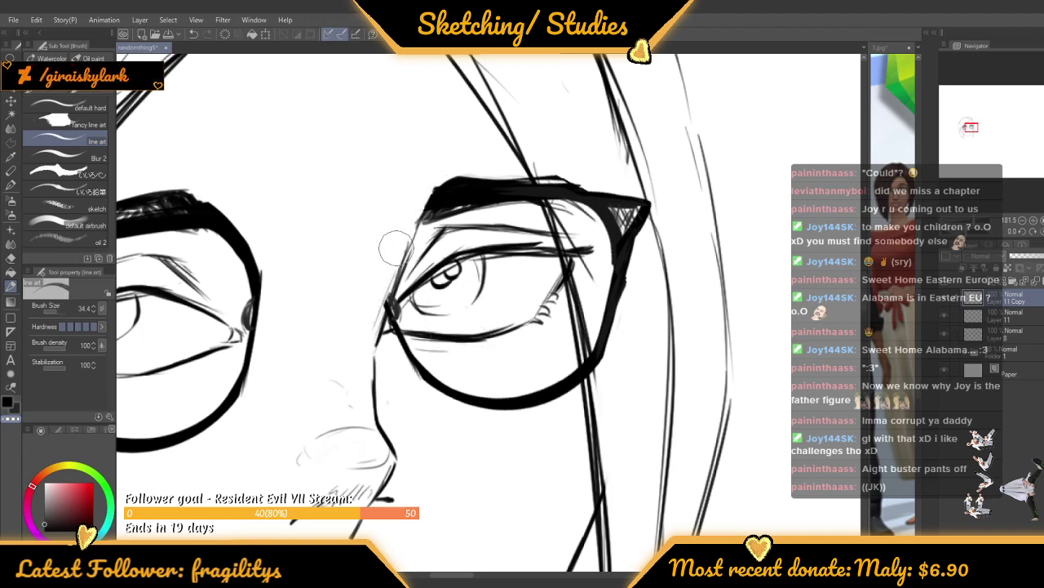
scroll(425, 204, "down", 5)
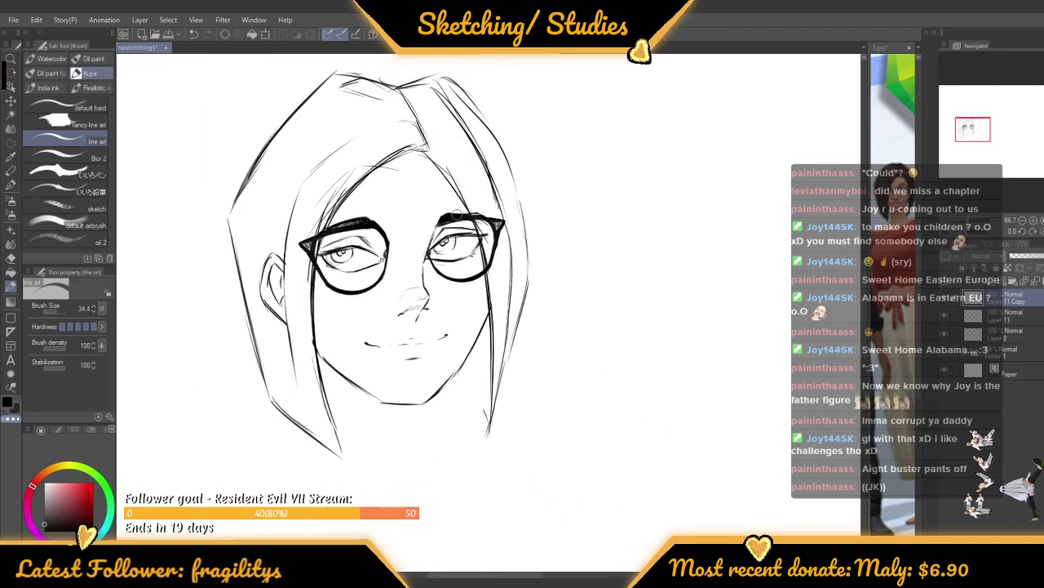
scroll(455, 215, "down", 2)
Draw a curved bridge across the nose joining the two lenses with the black line art brush at size 16.1
scroll(440, 245, "up", 6)
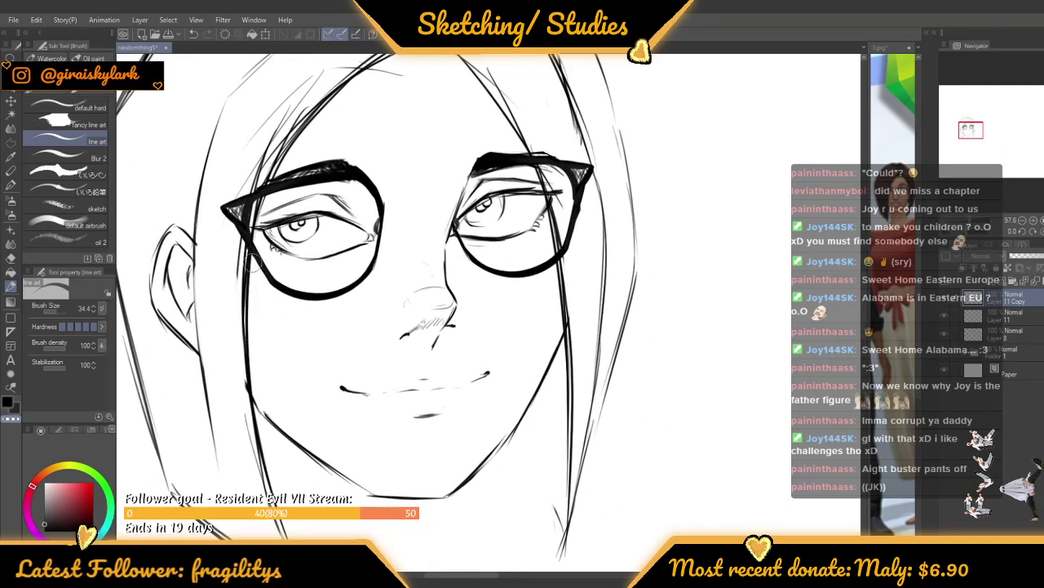
scroll(249, 261, "up", 2)
left_click_drag(67, 313, 55, 315)
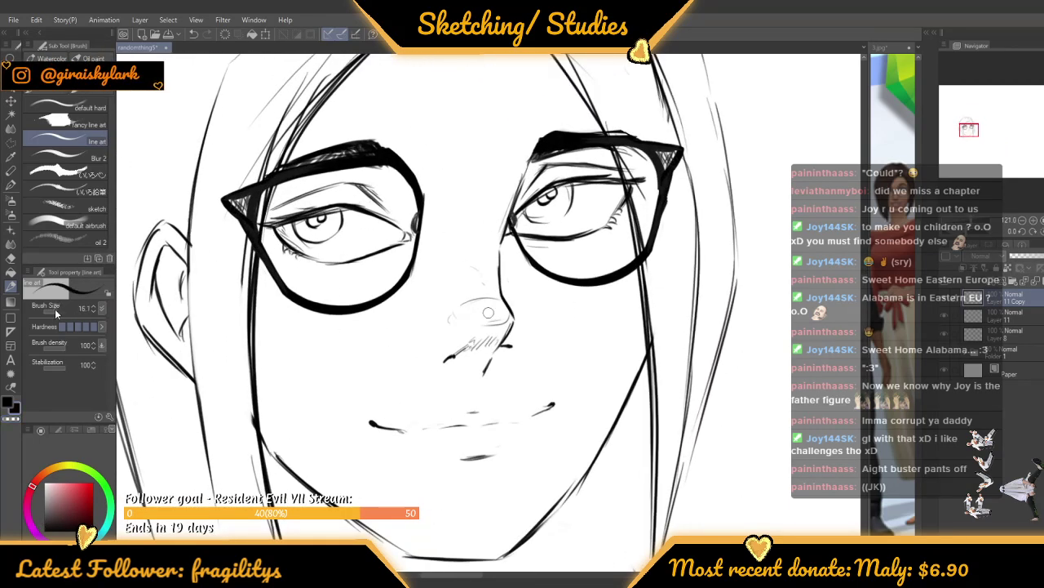
scroll(465, 200, "up", 3)
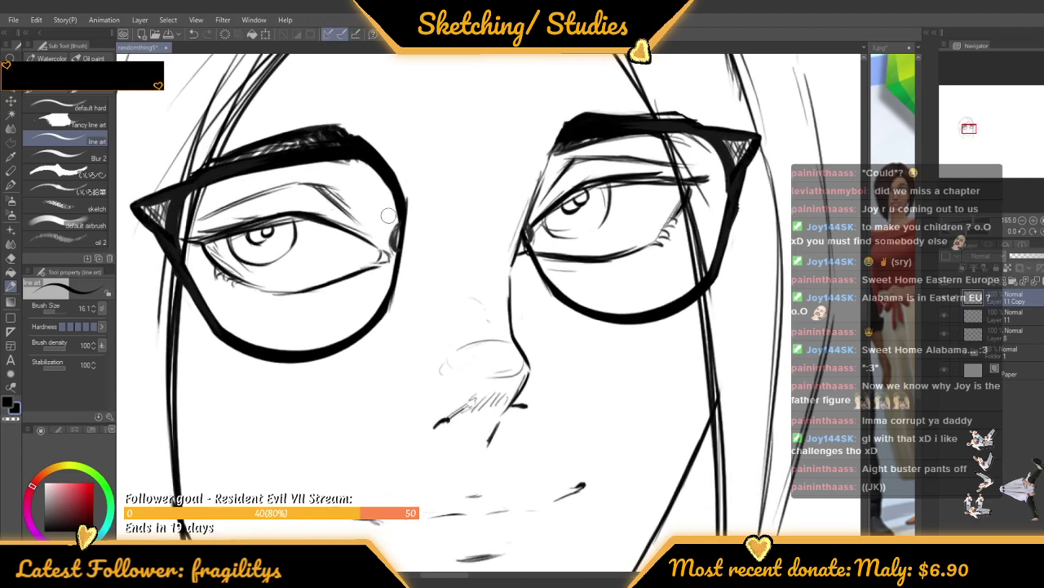
mouse_move(405, 214)
left_mouse_down()
mouse_move(428, 198)
mouse_move(514, 190)
left_mouse_up()
scroll(516, 186, "down", 1)
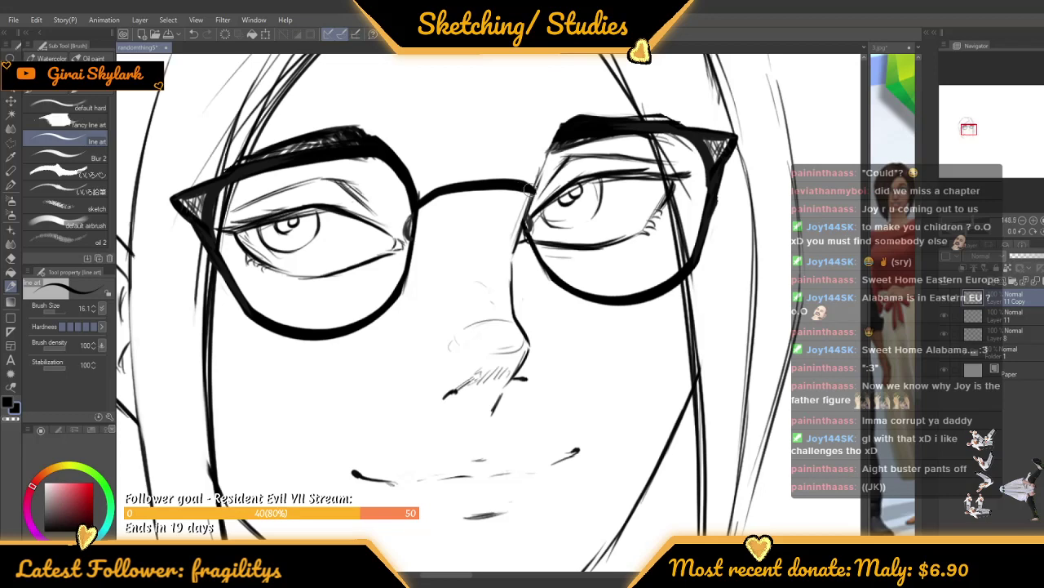
scroll(527, 218, "down", 8)
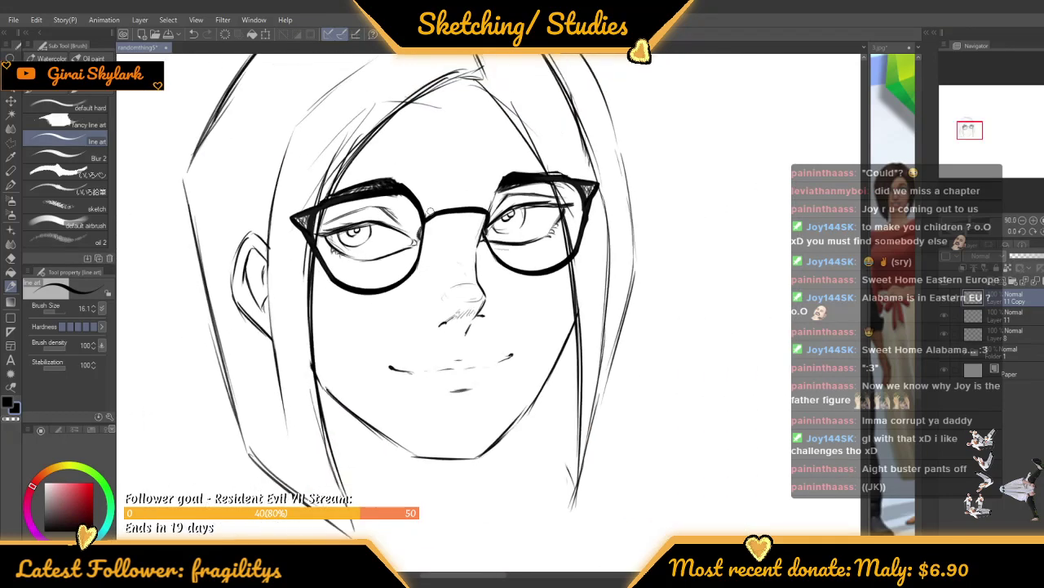
scroll(526, 219, "down", 4)
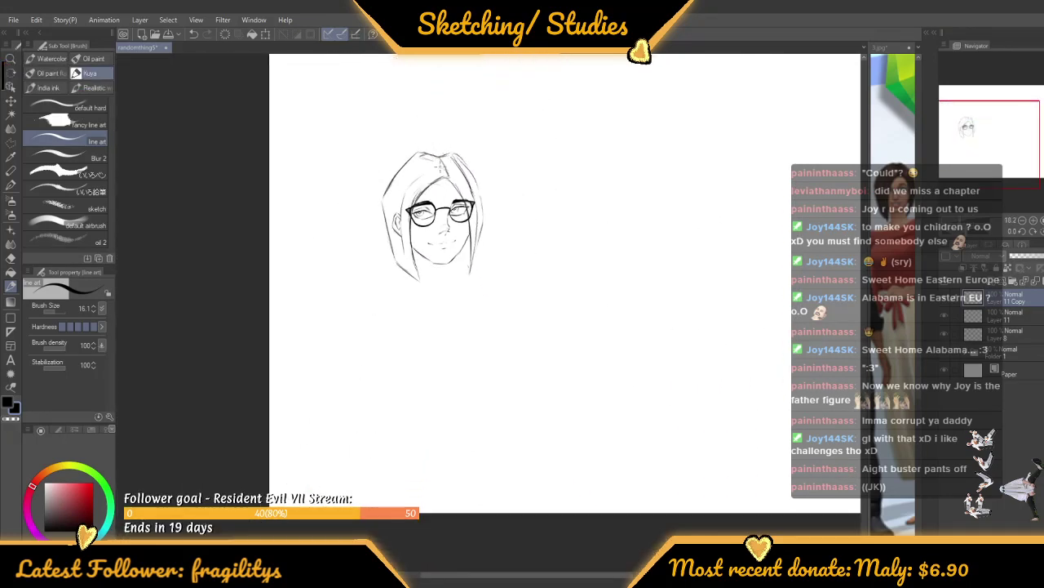
scroll(526, 218, "up", 4)
scroll(432, 213, "up", 2)
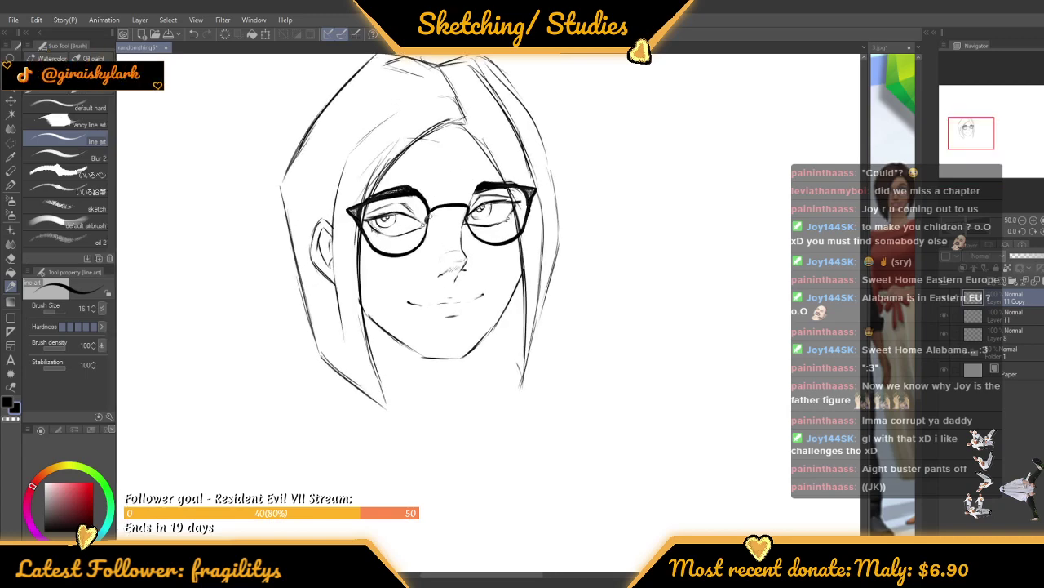
Inspect the glasses and briefly hide the copied lens layer to identify which lens it holds
scroll(439, 209, "down", 3)
scroll(445, 177, "up", 3)
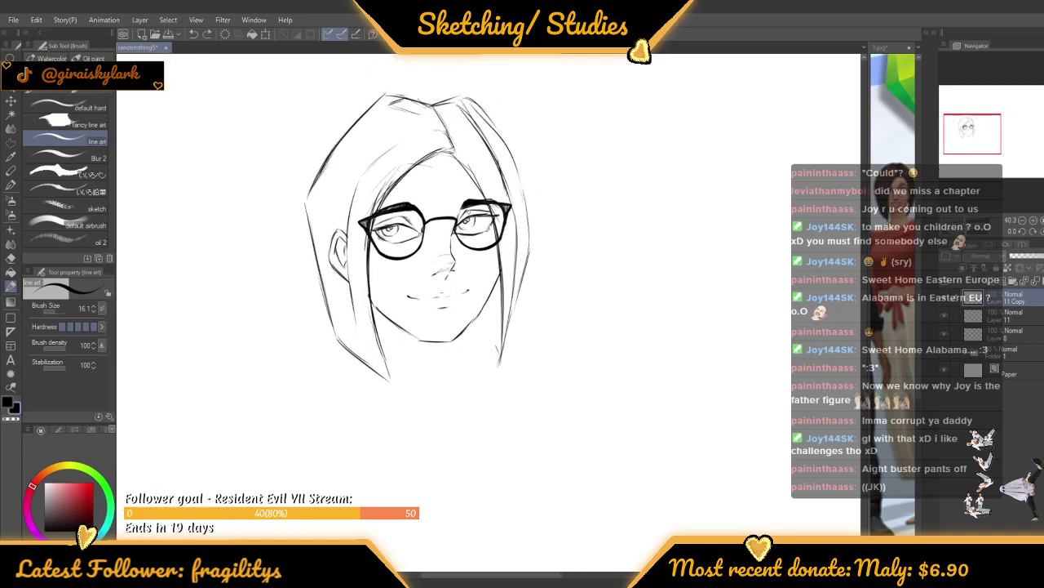
scroll(446, 183, "up", 2)
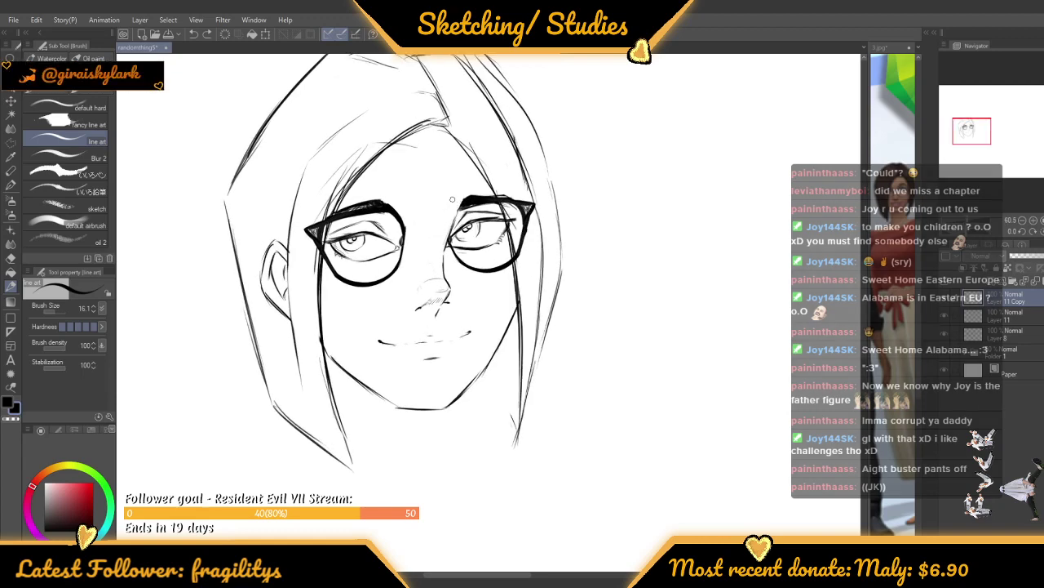
scroll(444, 212, "up", 1)
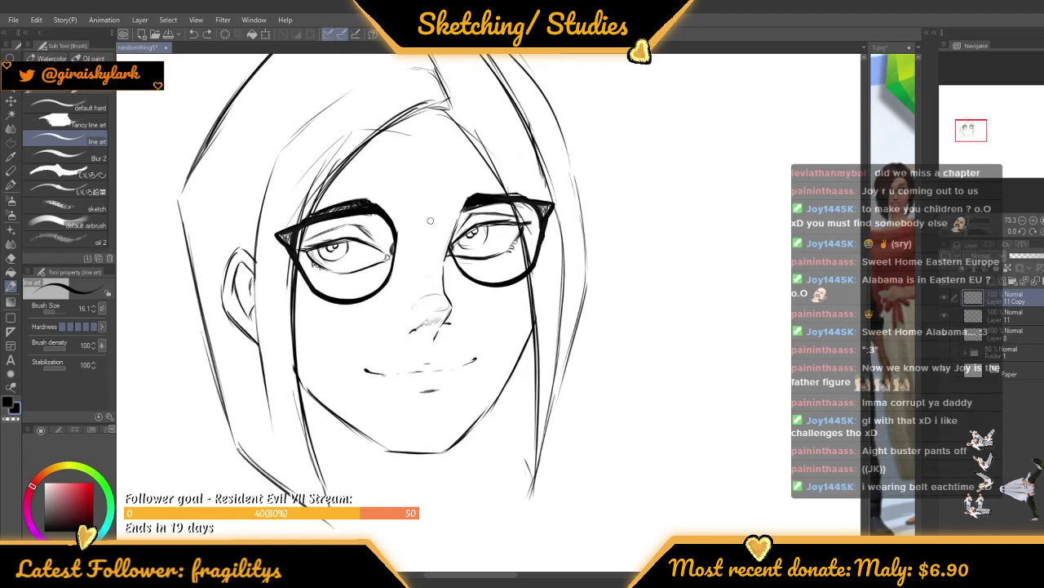
scroll(430, 221, "up", 1)
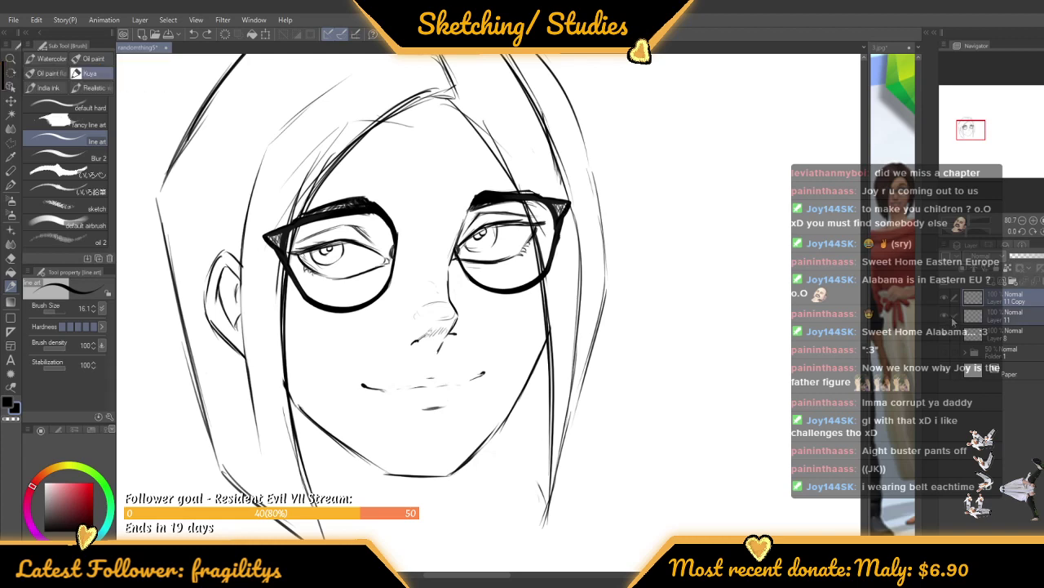
left_click(946, 333)
left_click(944, 339, "alt")
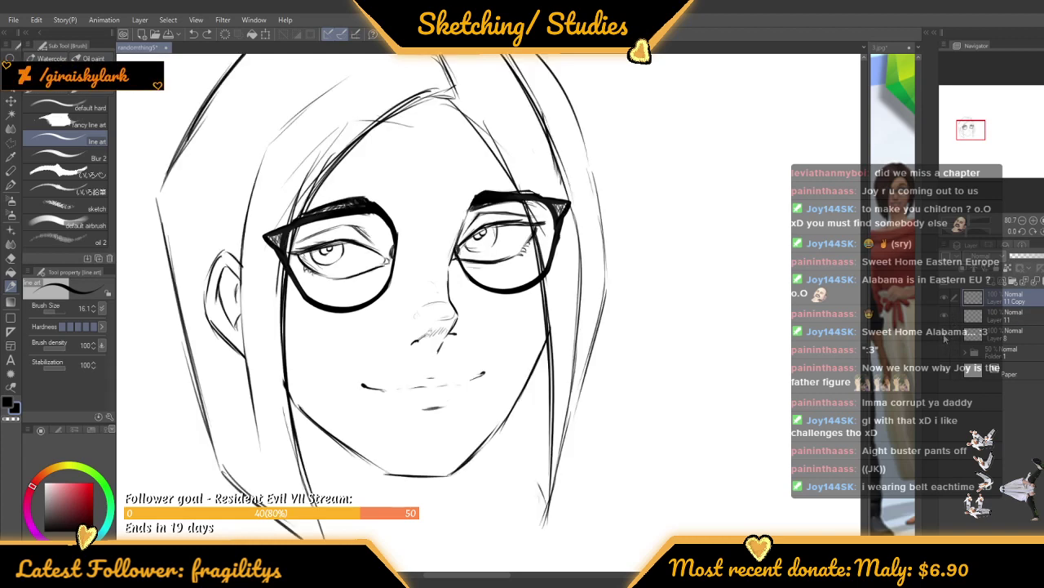
left_click(945, 300)
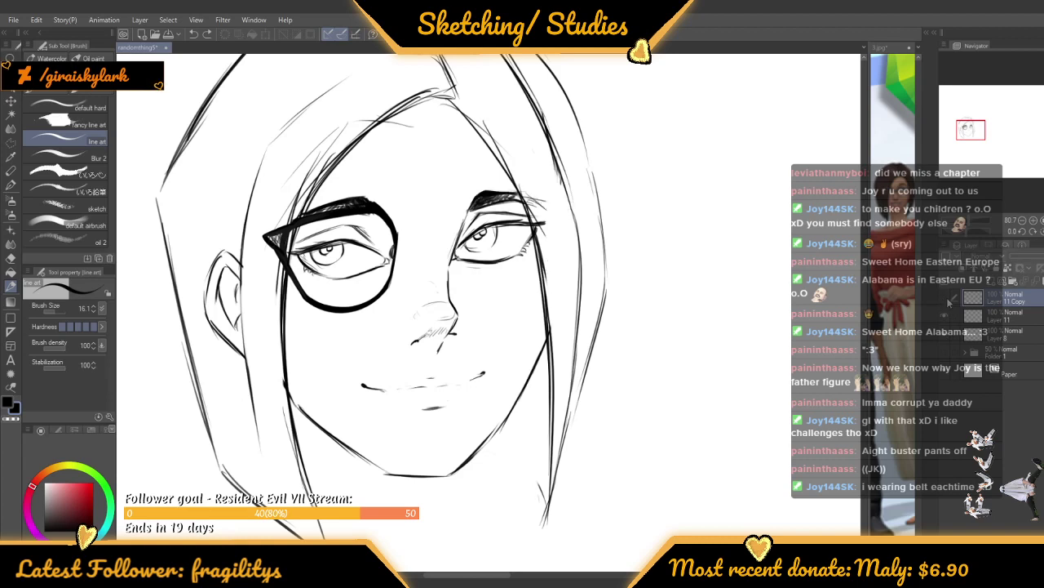
left_click(948, 301)
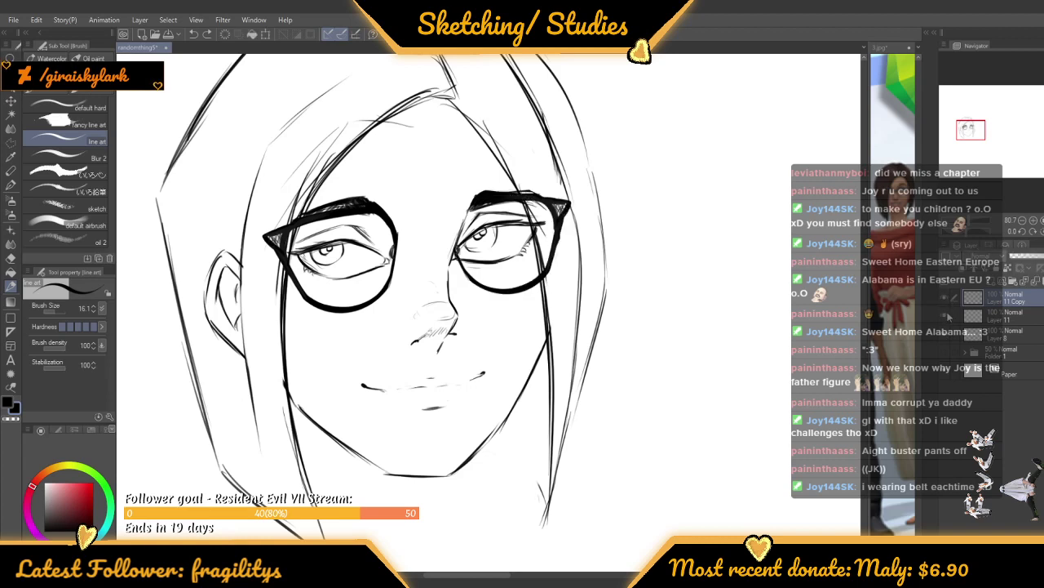
Enlarge the original lens on Layer 11 to 112% width and 105% height, position it around the eye, and apply the transformation
left_click(1000, 316)
key("ctrl+t")
left_click_drag(401, 195, 415, 182)
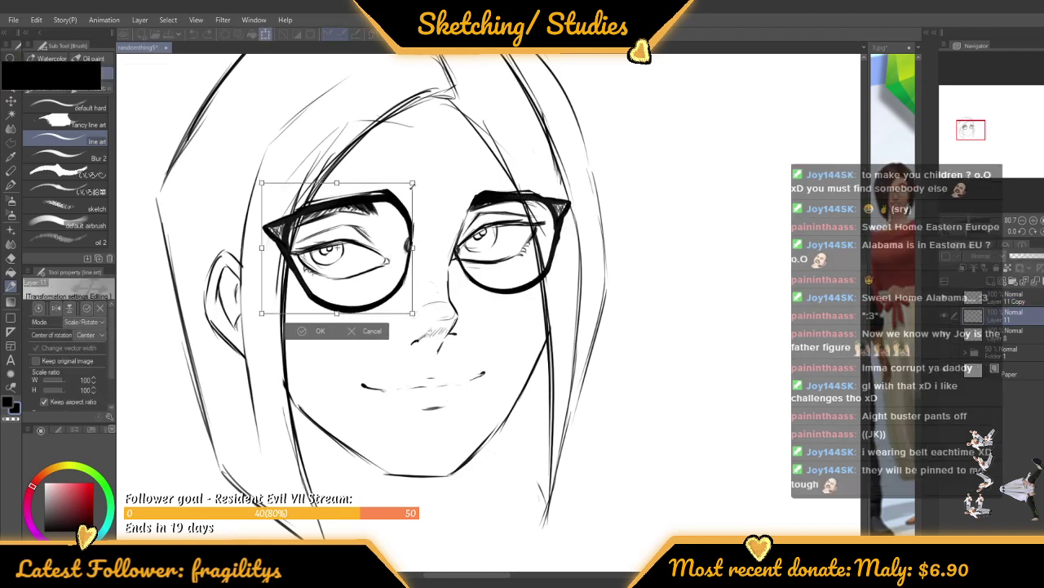
mouse_move(414, 248)
left_mouse_down()
mouse_move(396, 248)
mouse_move(407, 233)
left_mouse_up()
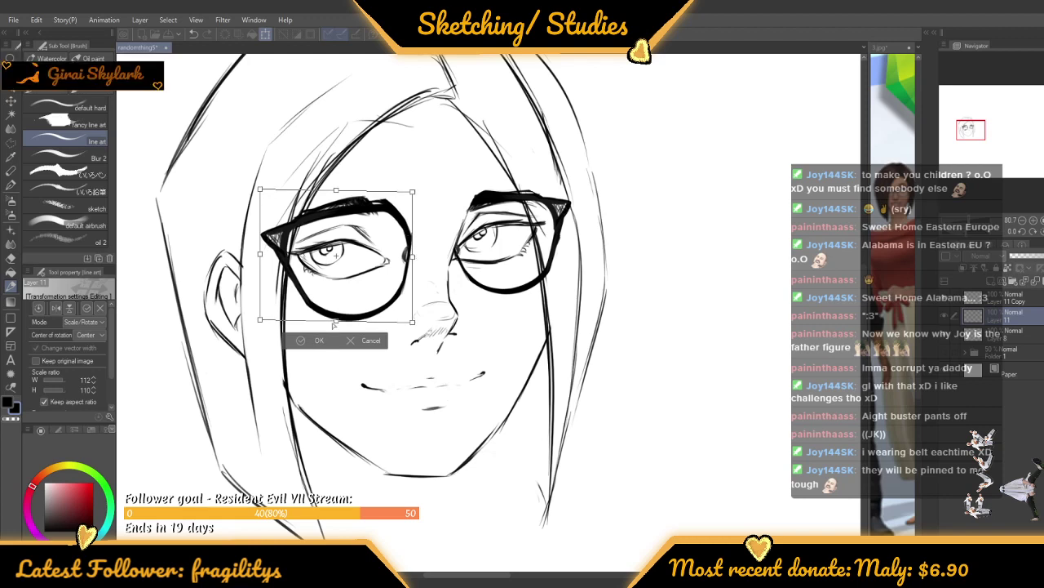
left_click_drag(334, 321, 333, 315)
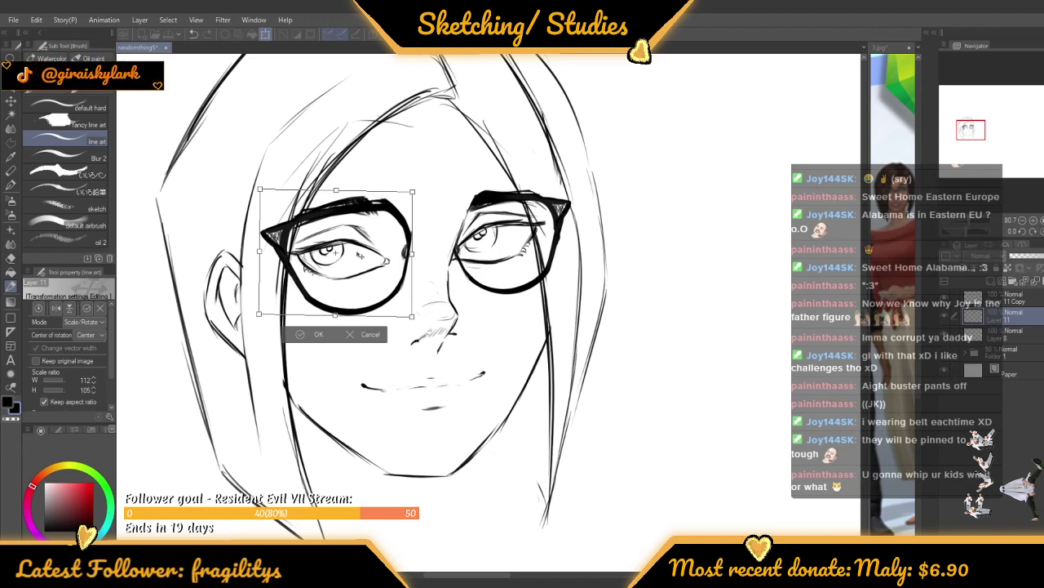
left_click_drag(466, 181, 470, 189)
key("Return")
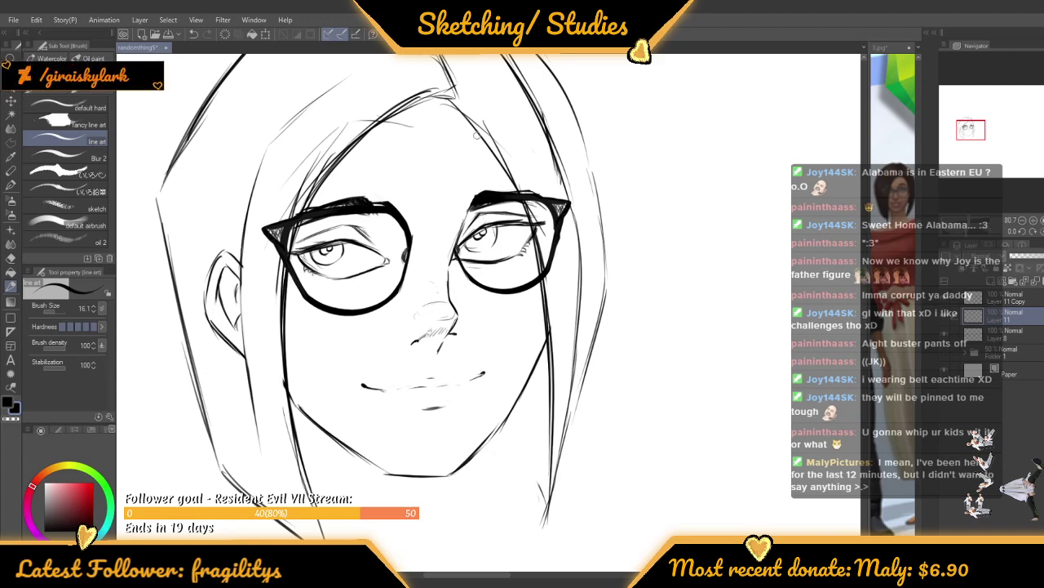
Draw a curved black bridge across the nose between the two lenses with the line art brush at size 16.1
scroll(409, 186, "up", 1)
scroll(271, 277, "up", 2)
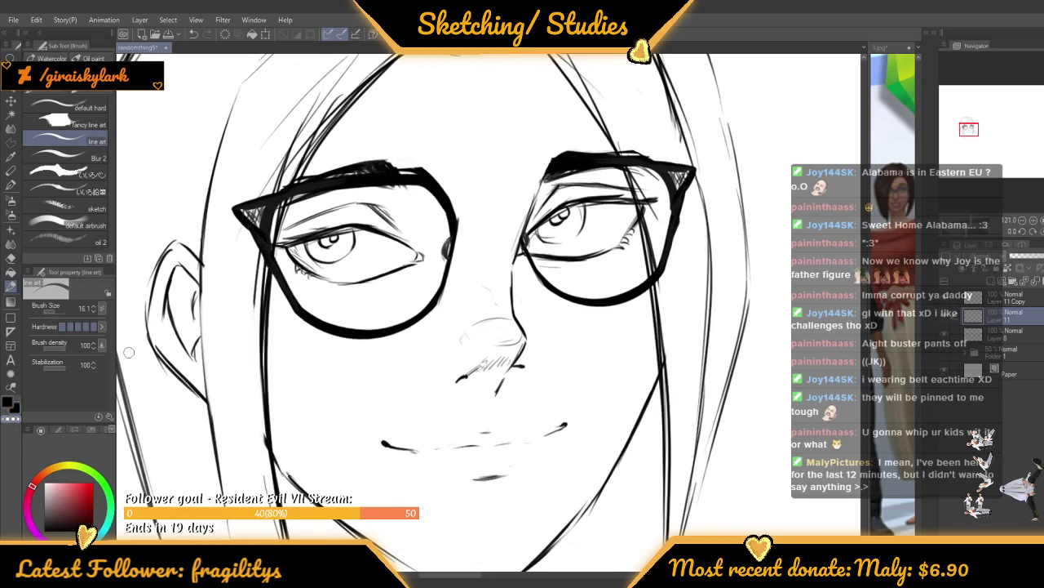
scroll(272, 278, "up", 2)
scroll(272, 277, "up", 2)
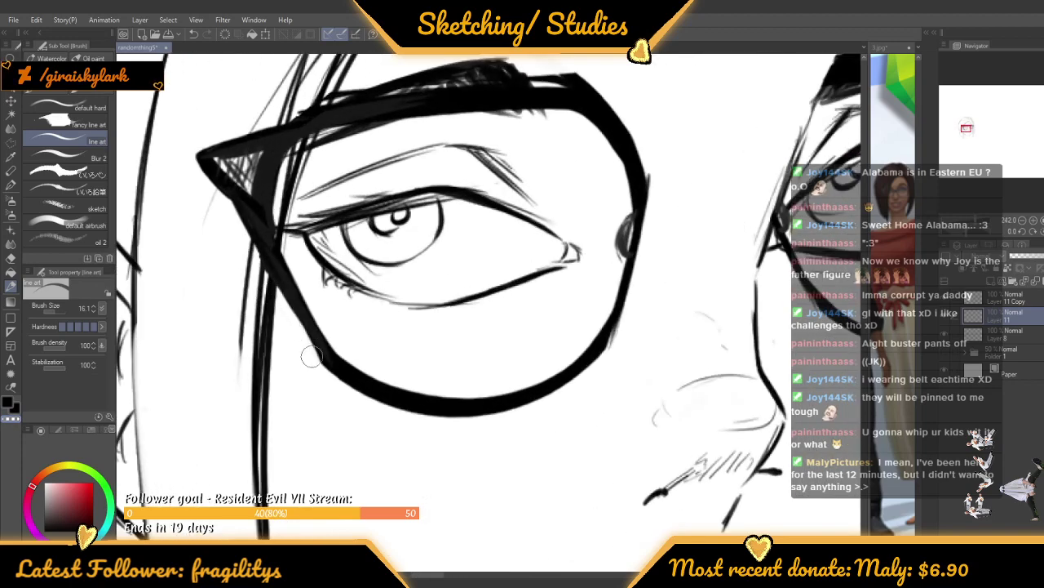
scroll(556, 391, "down", 8)
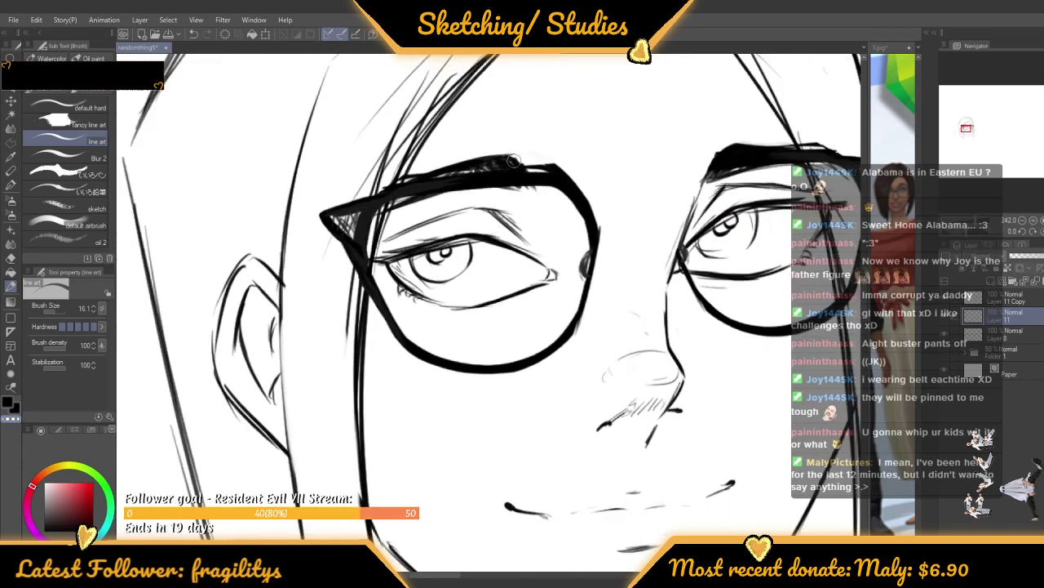
scroll(596, 207, "up", 6)
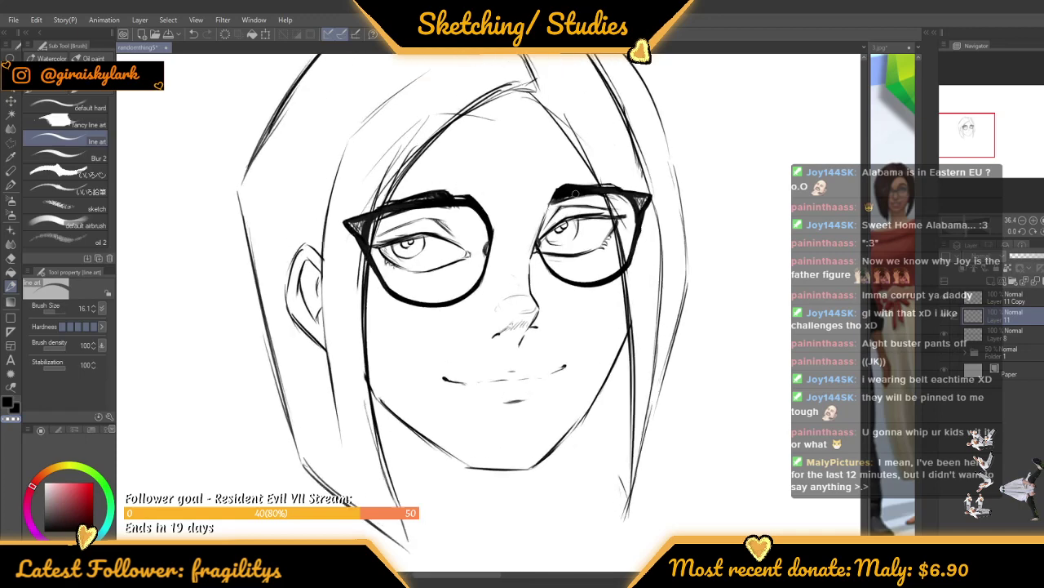
left_click_drag(548, 177, 509, 268)
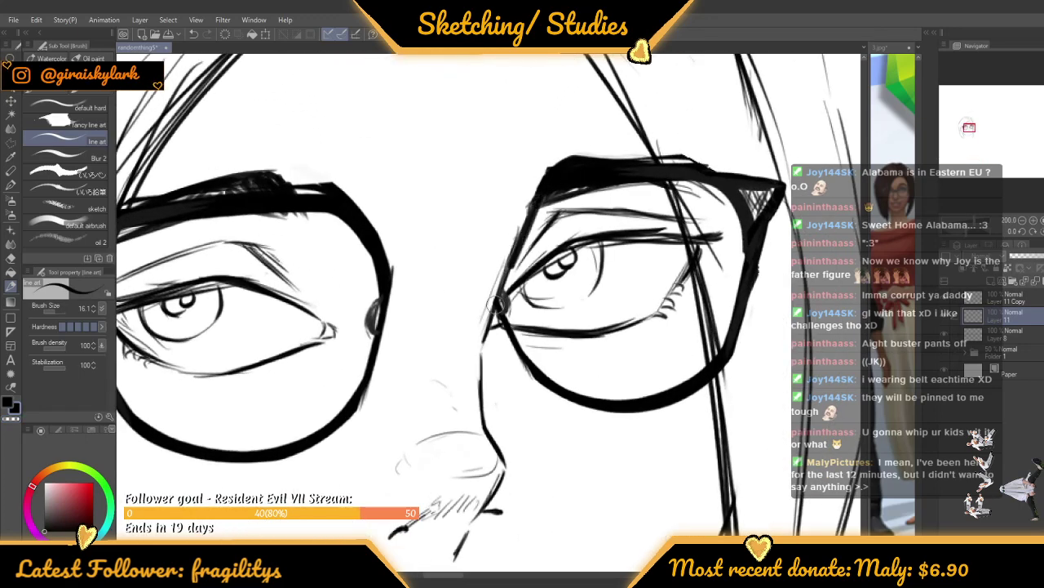
mouse_move(388, 272)
left_mouse_down()
mouse_move(440, 261)
mouse_move(503, 278)
left_mouse_up()
key("ctrl+z")
mouse_move(385, 290)
left_mouse_down()
mouse_move(413, 269)
mouse_move(469, 257)
mouse_move(502, 278)
left_mouse_up()
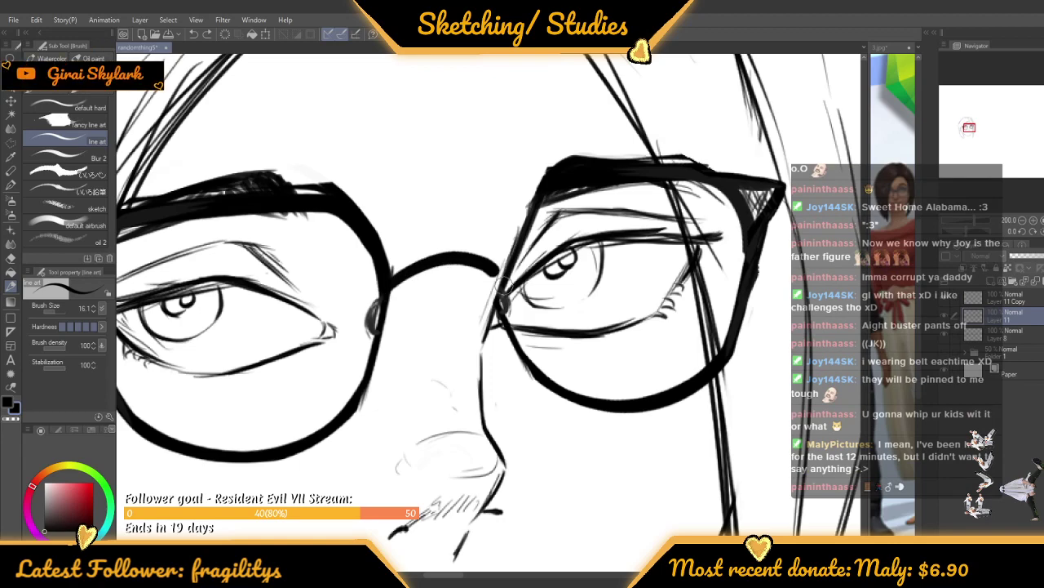
Check the glasses on the whole head and show the rough group sketch beneath the line art
scroll(492, 224, "down", 8)
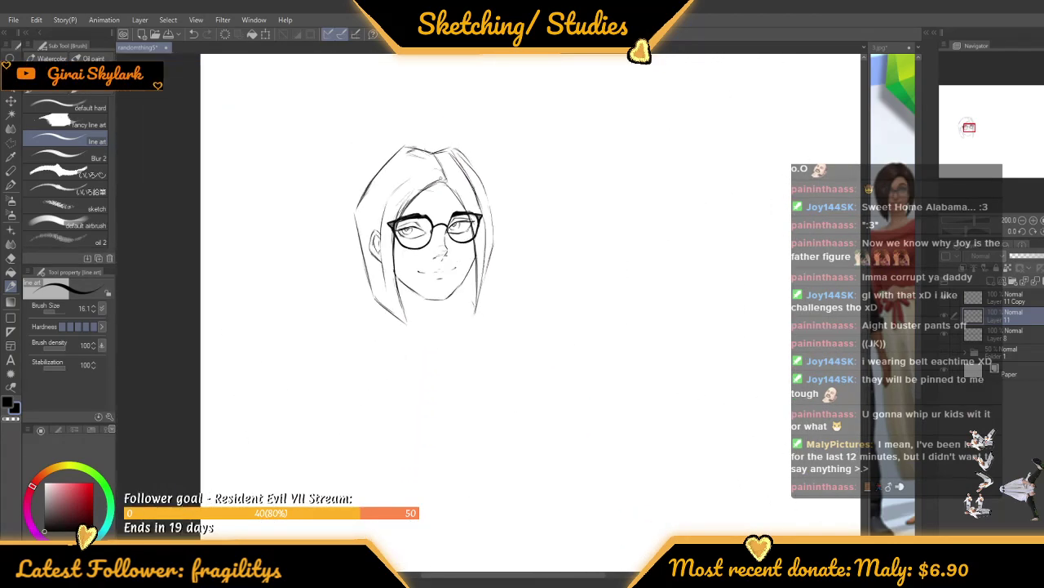
scroll(442, 223, "up", 3)
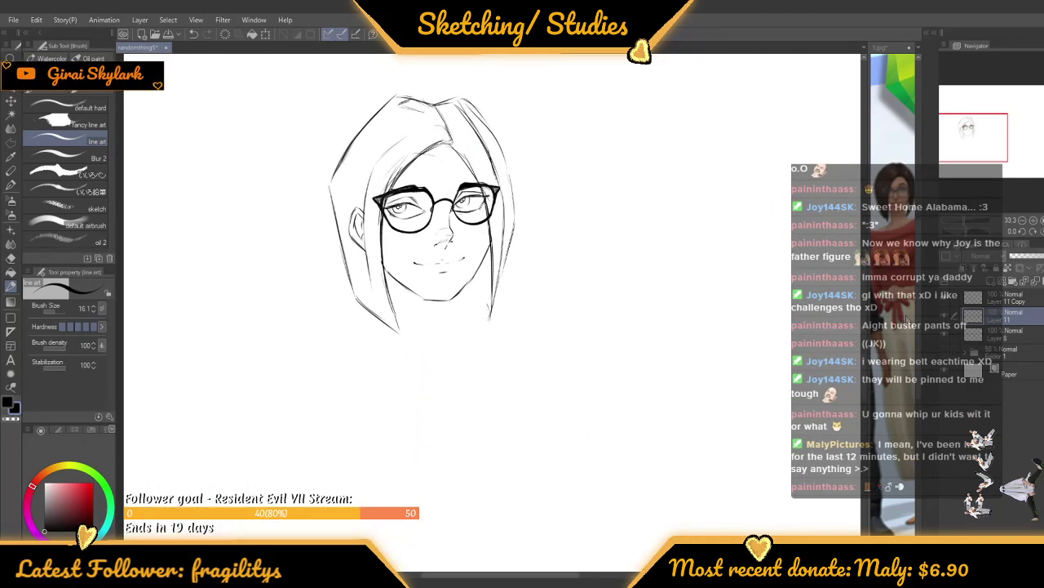
scroll(442, 214, "up", 2)
scroll(442, 213, "down", 3)
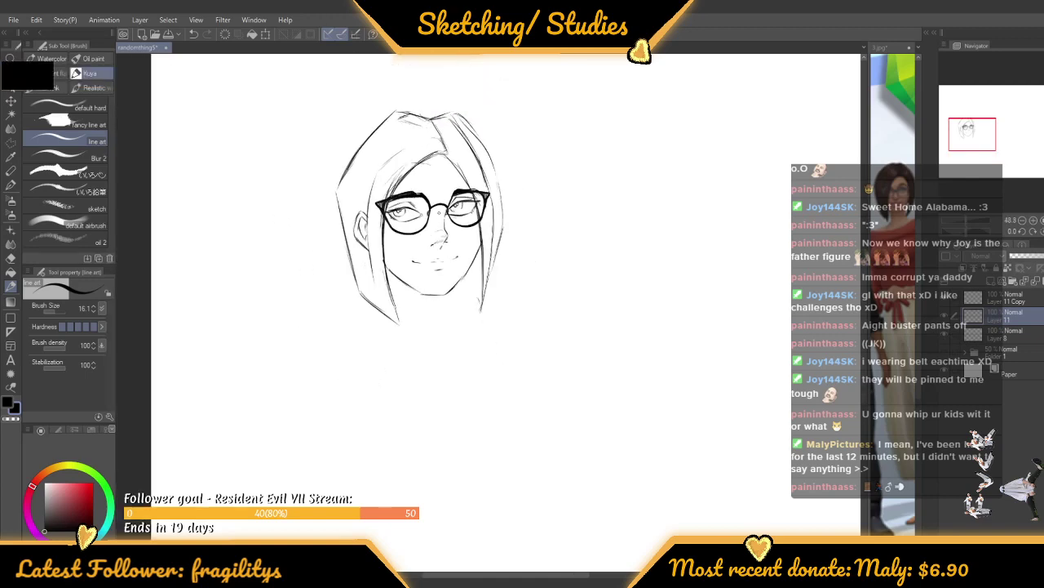
scroll(441, 236, "up", 2)
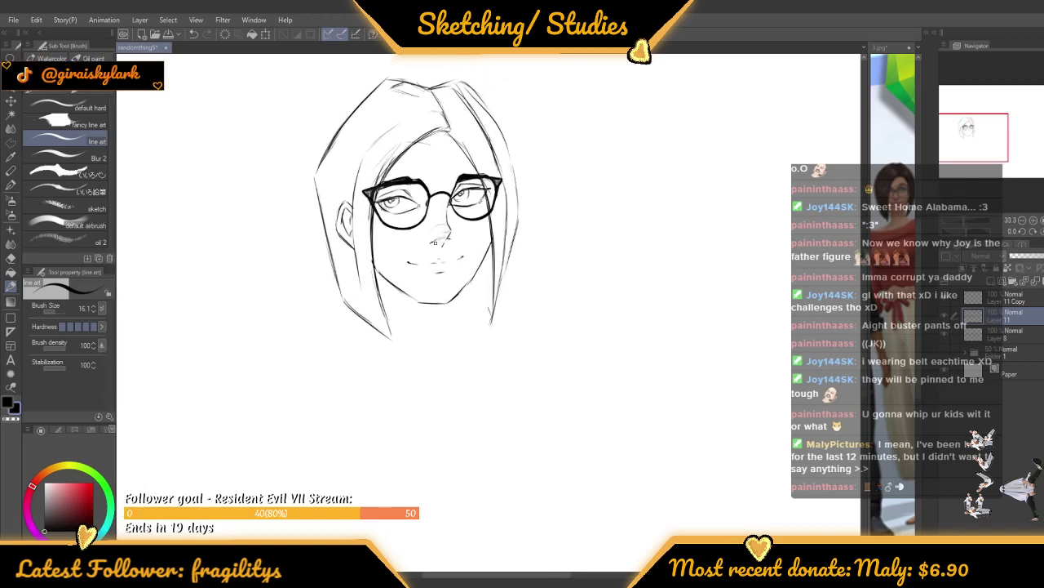
scroll(435, 242, "up", 1)
left_click(944, 355)
scroll(418, 297, "down", 4)
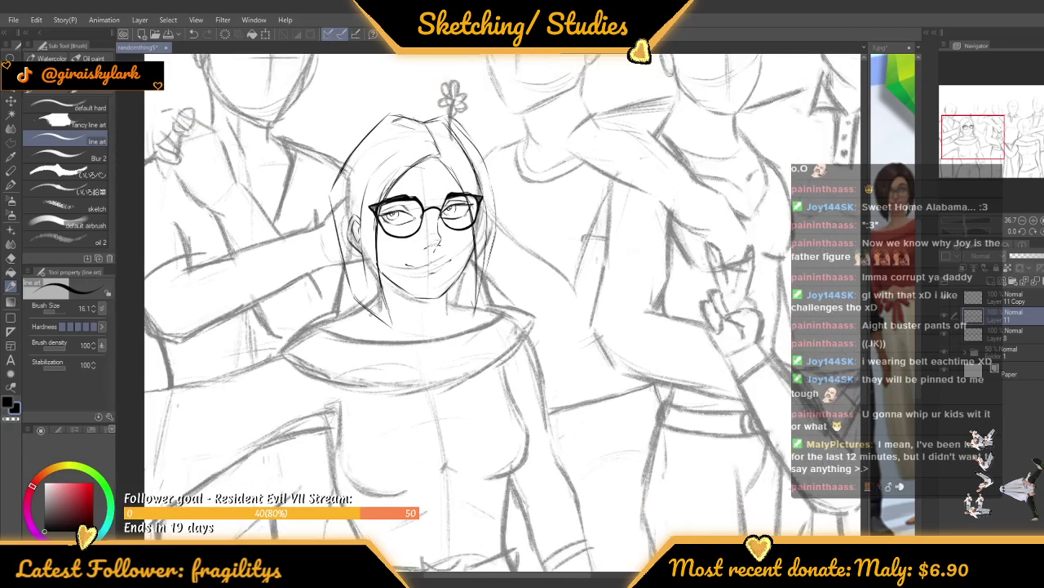
Trace the collar's shoulder edge and curved inner neckline over the rough sketch with the black line art brush at size 16.1
scroll(323, 280, "up", 8)
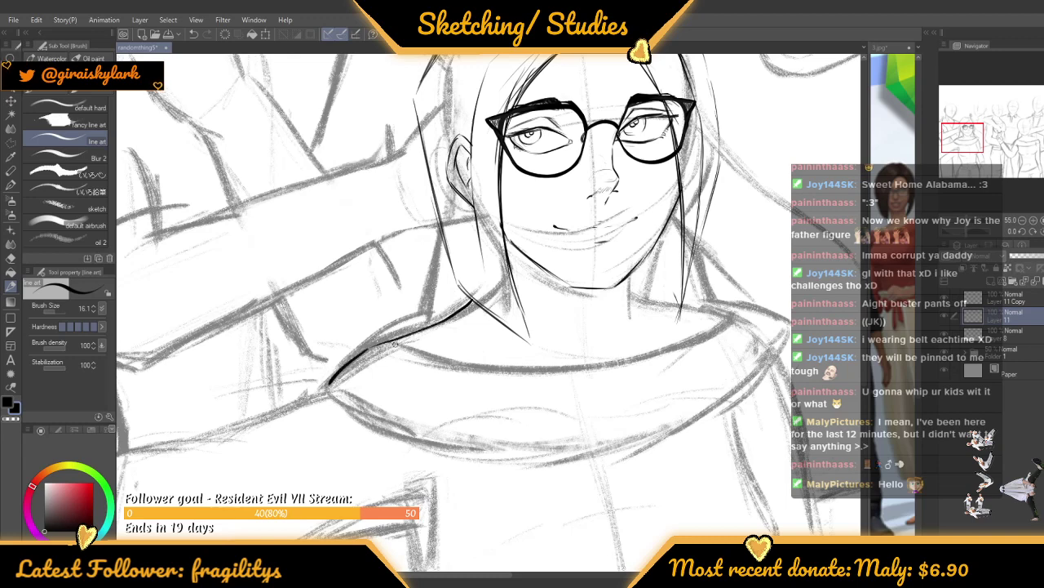
mouse_move(395, 345)
left_mouse_down()
mouse_move(520, 363)
mouse_move(594, 341)
left_mouse_up()
scroll(569, 269, "down", 1)
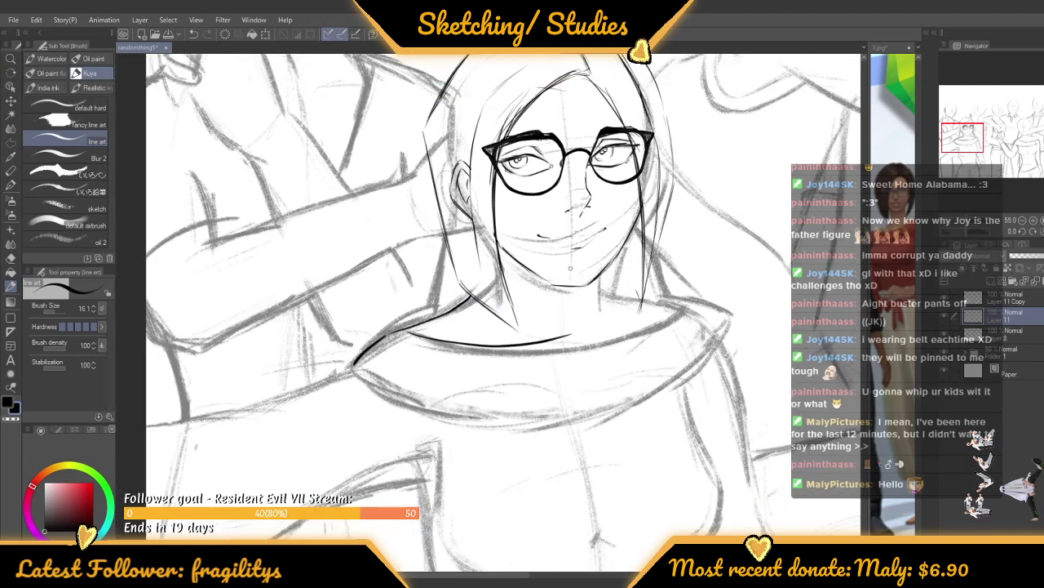
scroll(668, 338, "up", 1)
scroll(667, 338, "up", 1)
key("ctrl+z")
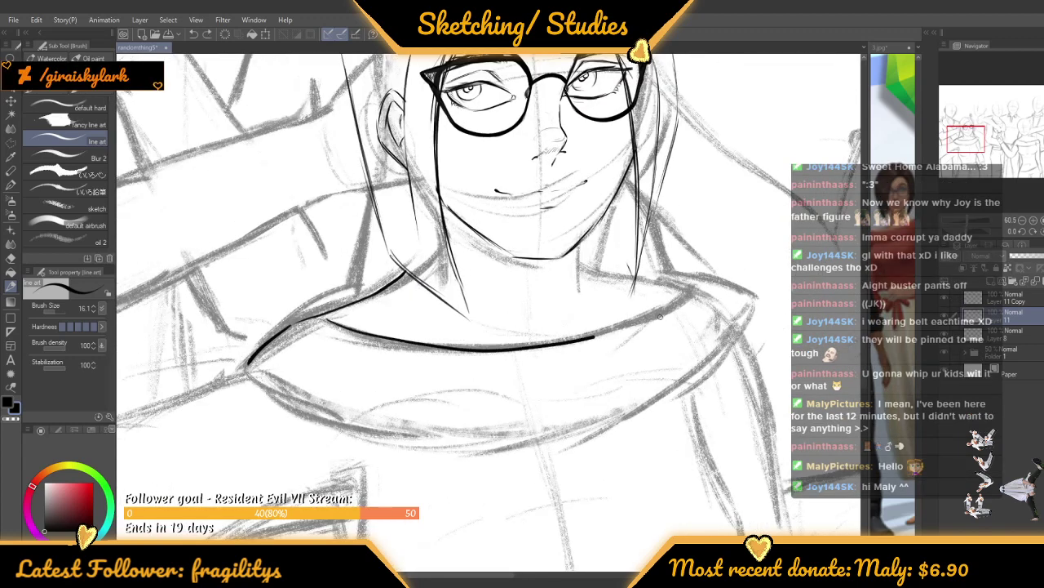
Draw the lines for both sides of the neck below the jaw
scroll(606, 236, "up", 1)
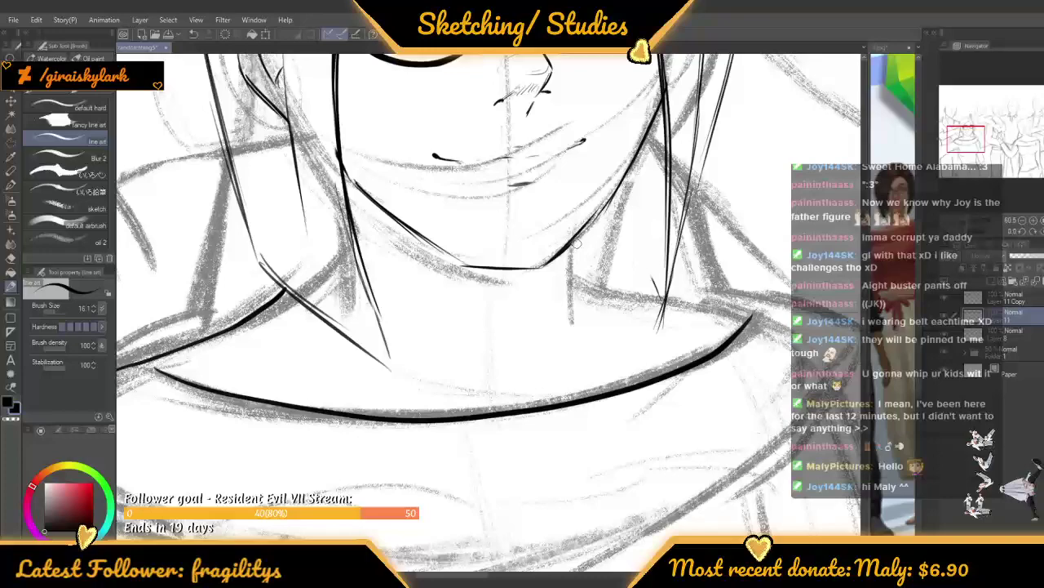
scroll(576, 245, "down", 2)
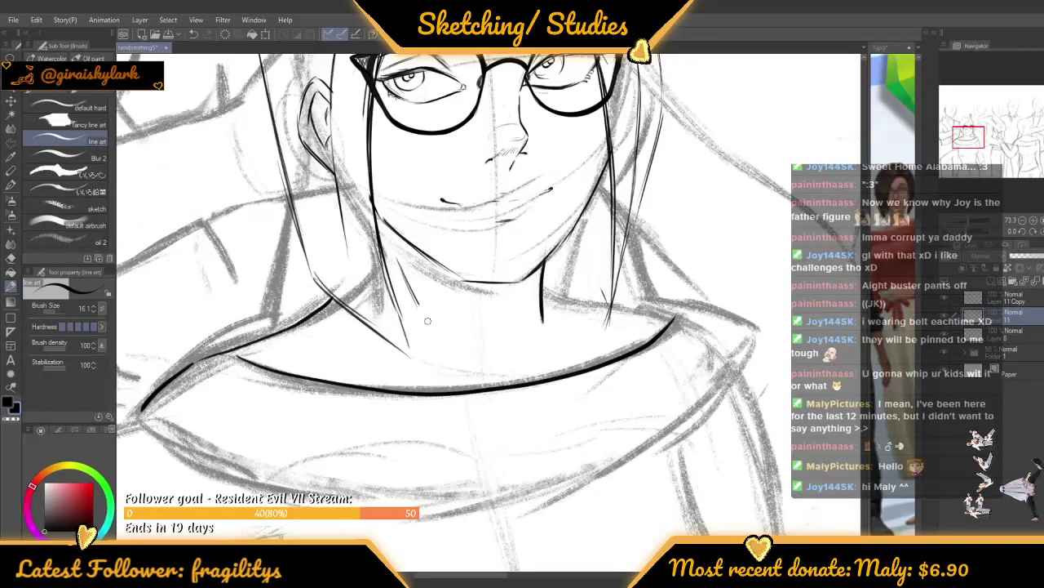
scroll(513, 253, "down", 1)
scroll(514, 253, "down", 3)
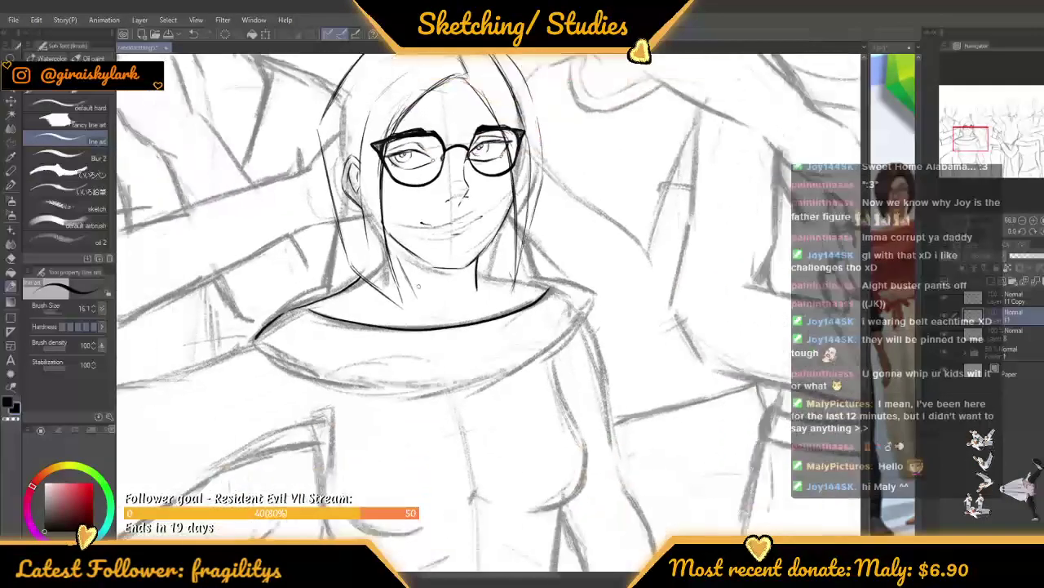
Draw the shoulder line from the base of the neck to the far end of the inner neckline
scroll(458, 261, "up", 5)
scroll(458, 264, "up", 2)
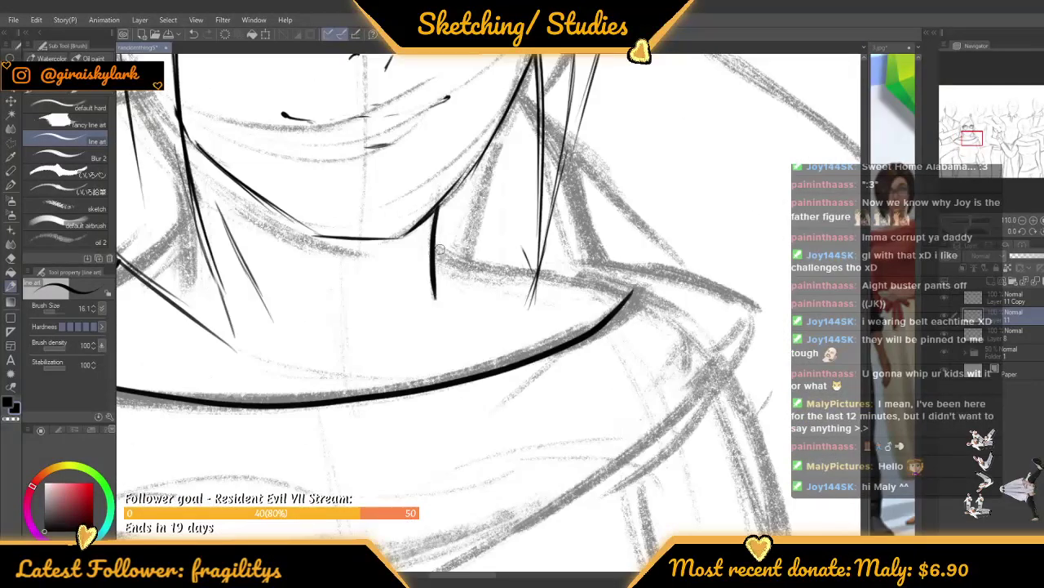
scroll(439, 249, "down", 2)
scroll(440, 246, "up", 2)
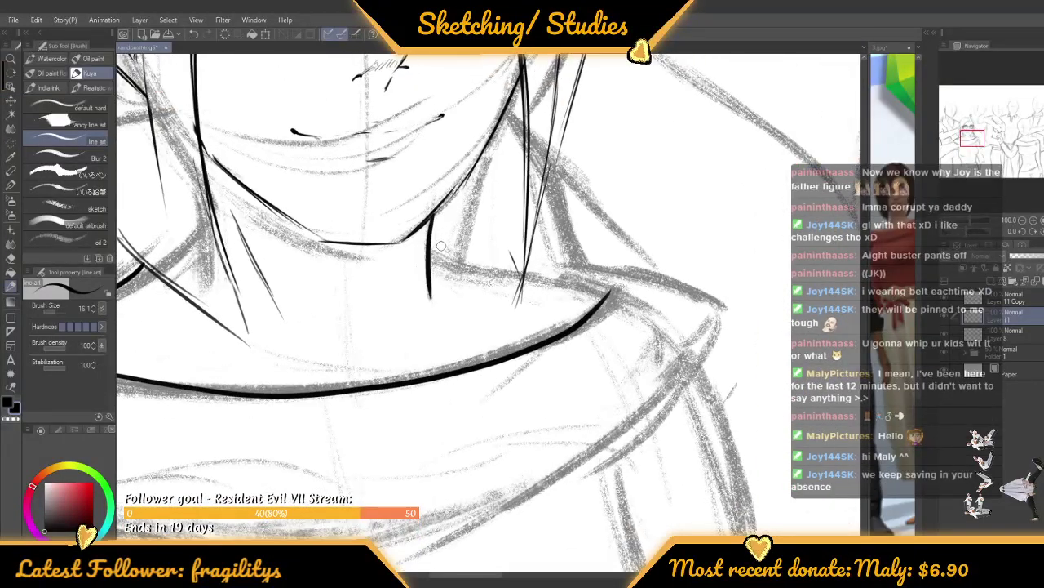
mouse_move(426, 253)
left_mouse_down()
mouse_move(581, 275)
mouse_move(611, 292)
mouse_move(623, 214)
mouse_move(624, 224)
left_mouse_up()
scroll(612, 287, "down", 4)
scroll(489, 310, "down", 6)
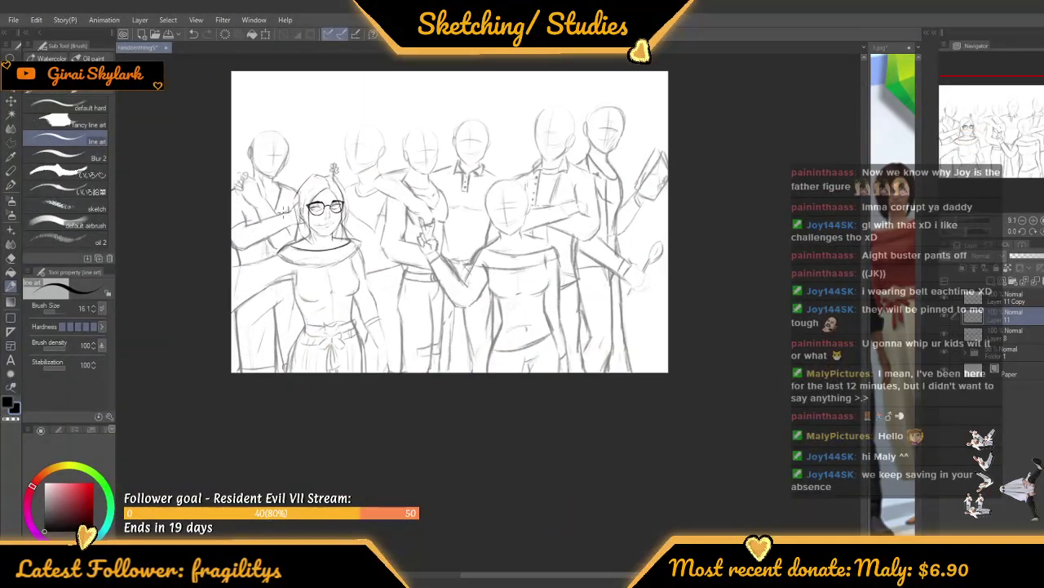
Trace the collar's outer edge around the far shoulder and along its lower curve to close the collar shape
scroll(304, 237, "up", 8)
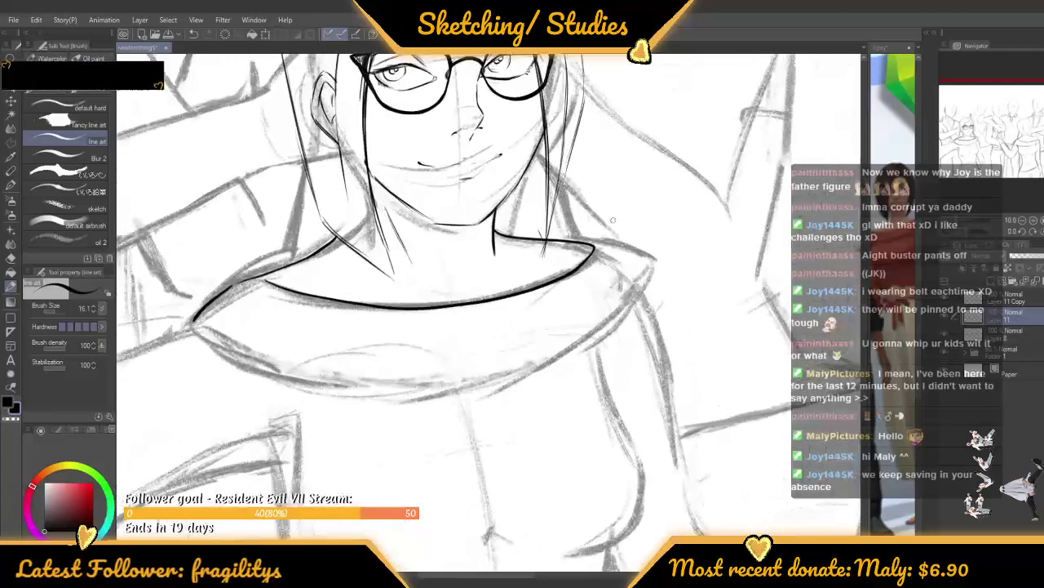
scroll(567, 253, "up", 2)
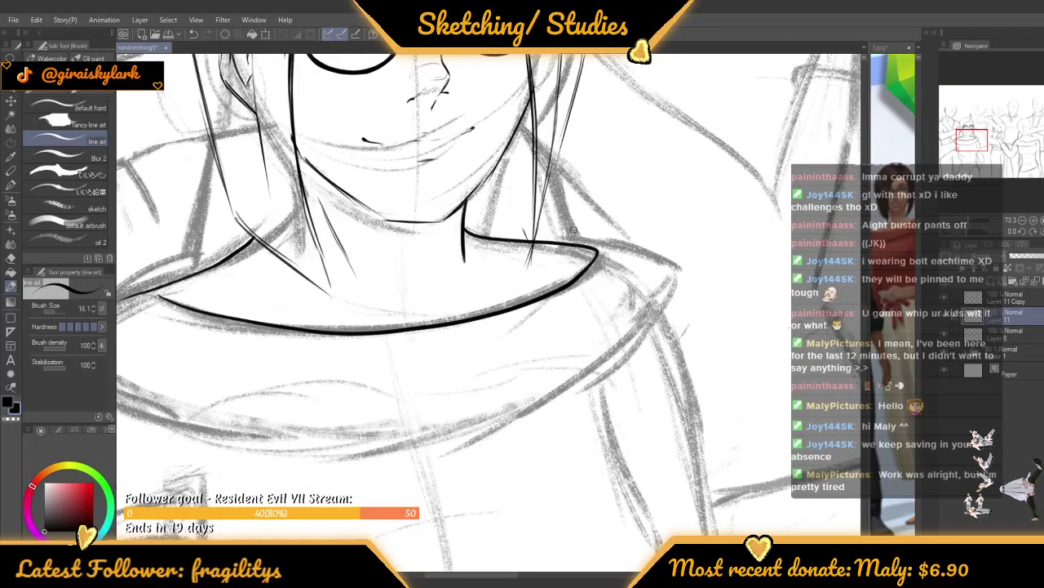
scroll(576, 229, "down", 4)
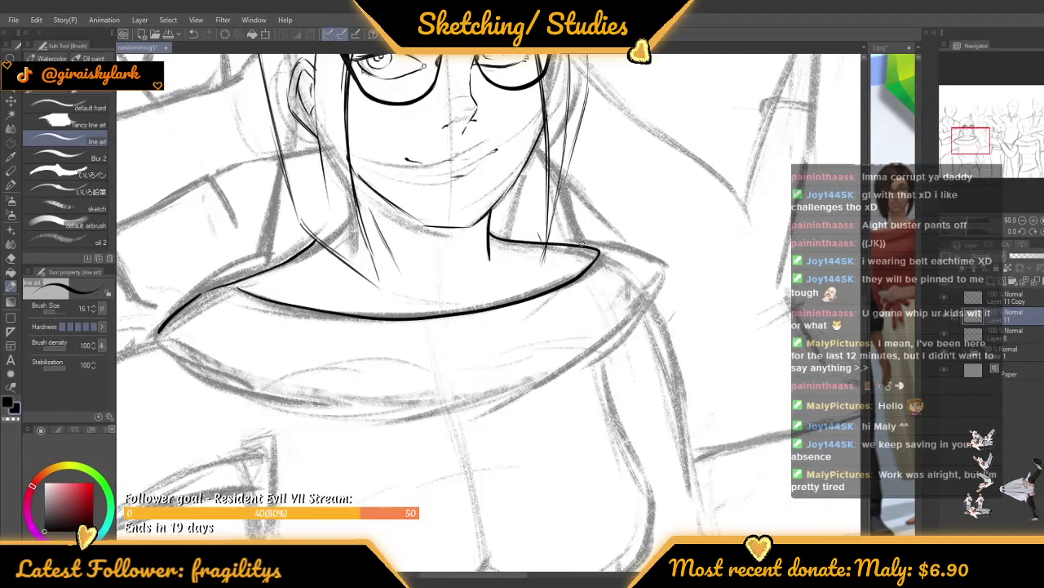
mouse_move(597, 243)
left_mouse_down()
mouse_move(669, 278)
mouse_move(593, 365)
mouse_move(545, 390)
mouse_move(471, 406)
mouse_move(327, 415)
left_mouse_up()
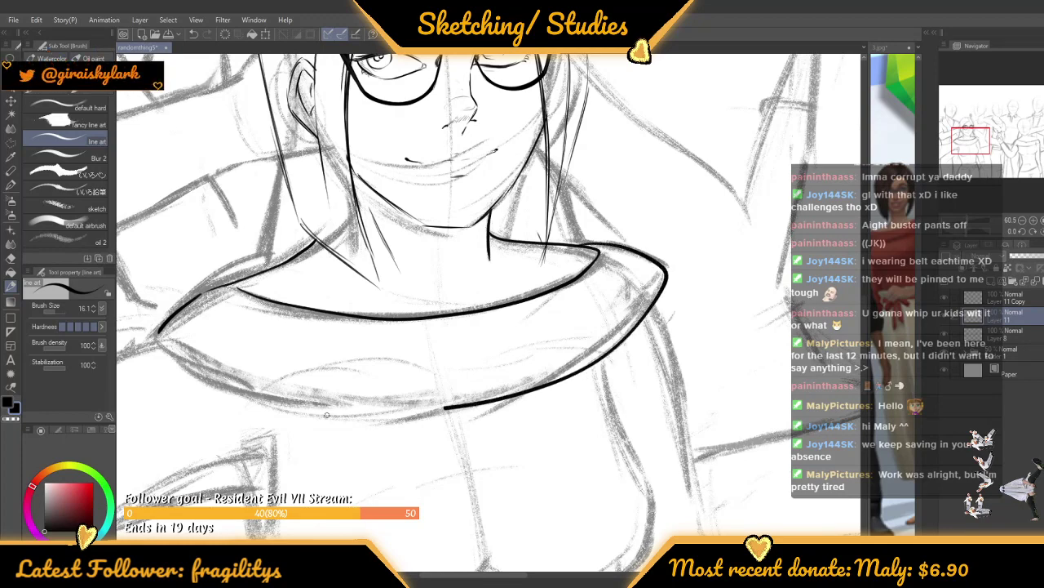
scroll(156, 333, "down", 6)
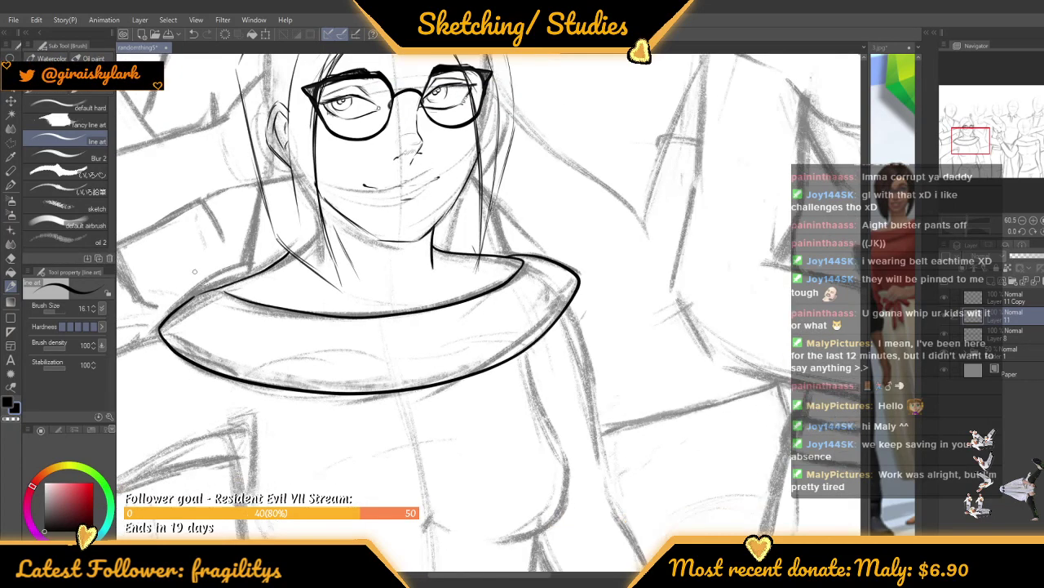
scroll(346, 228, "up", 8)
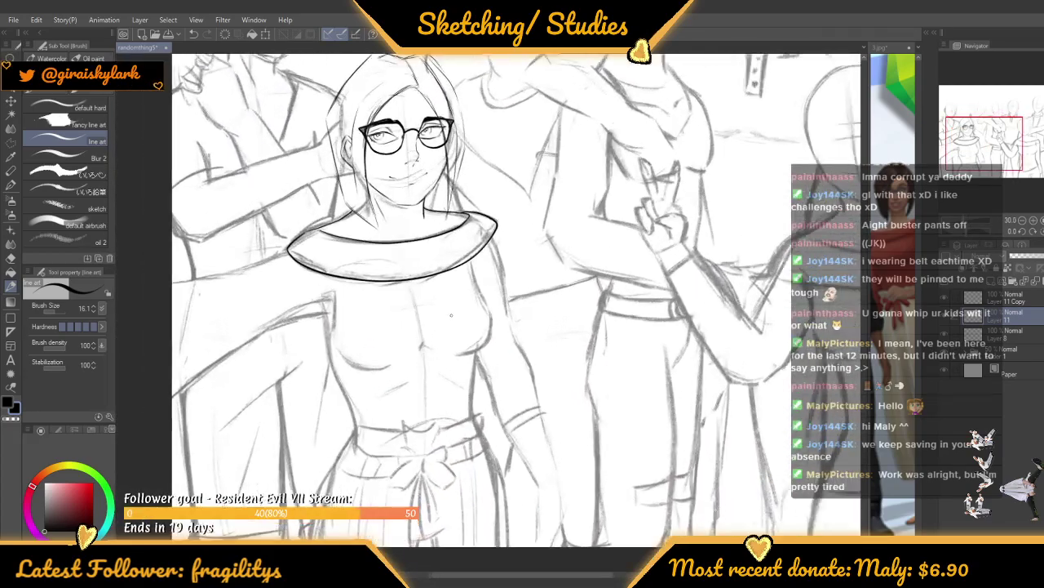
scroll(502, 200, "up", 3)
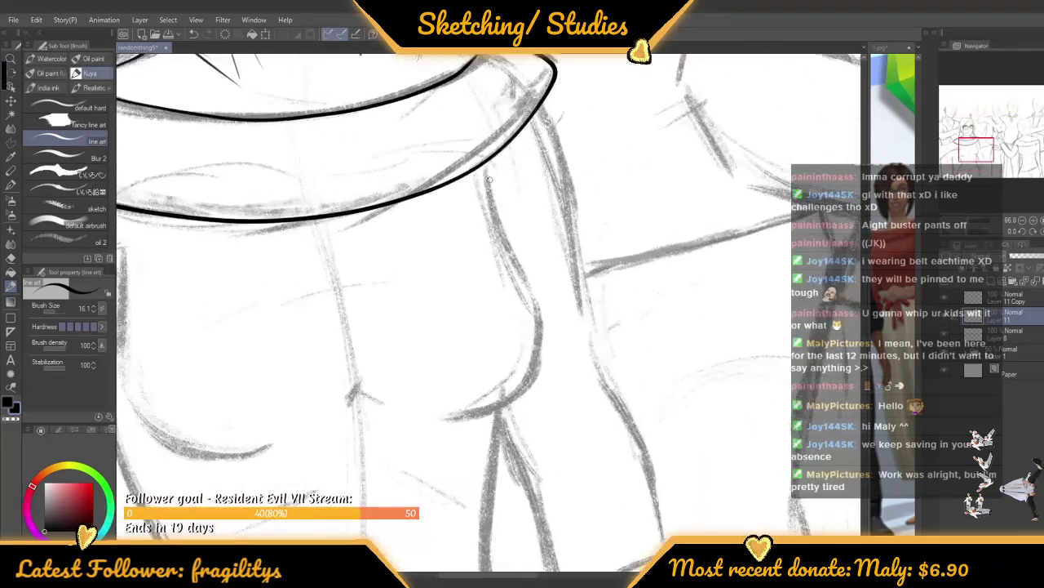
mouse_move(489, 176)
left_mouse_down()
mouse_move(496, 233)
mouse_move(537, 298)
left_mouse_up()
key("ctrl+z")
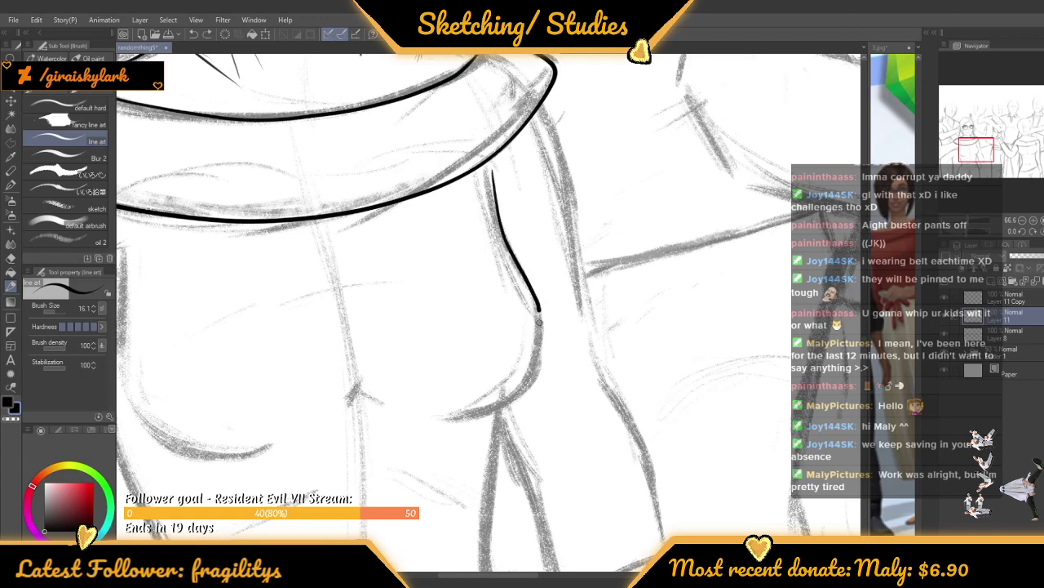
left_click_drag(513, 399, 452, 417)
scroll(438, 343, "down", 2)
scroll(458, 312, "up", 2)
key("ctrl+z")
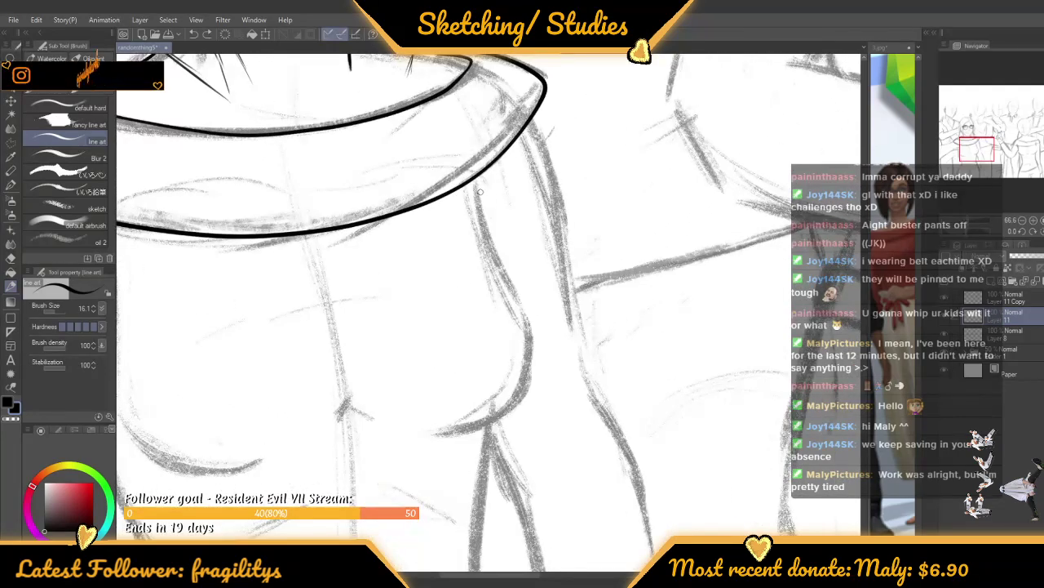
left_click_drag(477, 190, 490, 249)
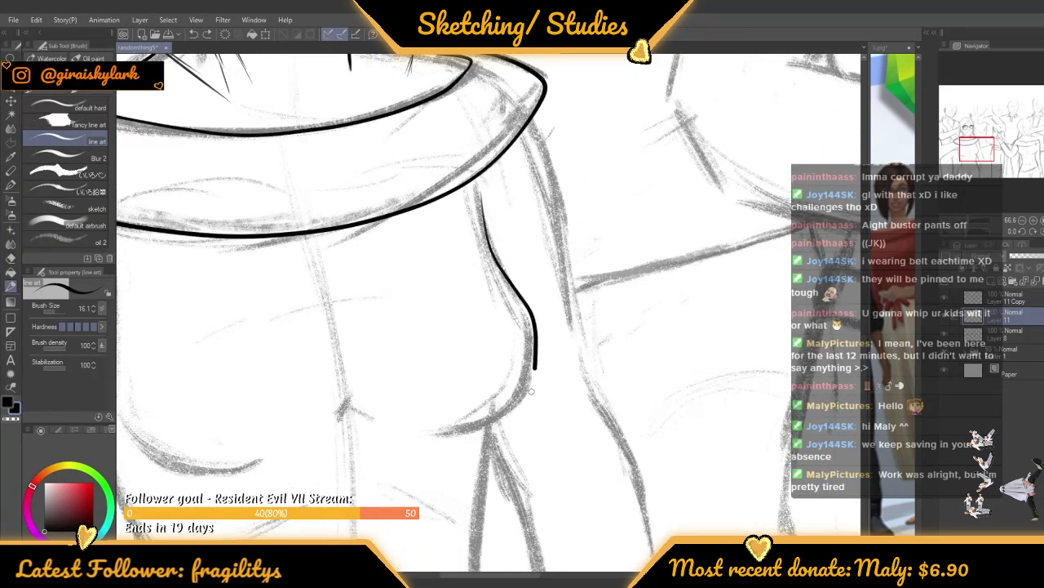
left_click_drag(472, 424, 462, 426)
key("ctrl+z")
scroll(457, 395, "down", 1)
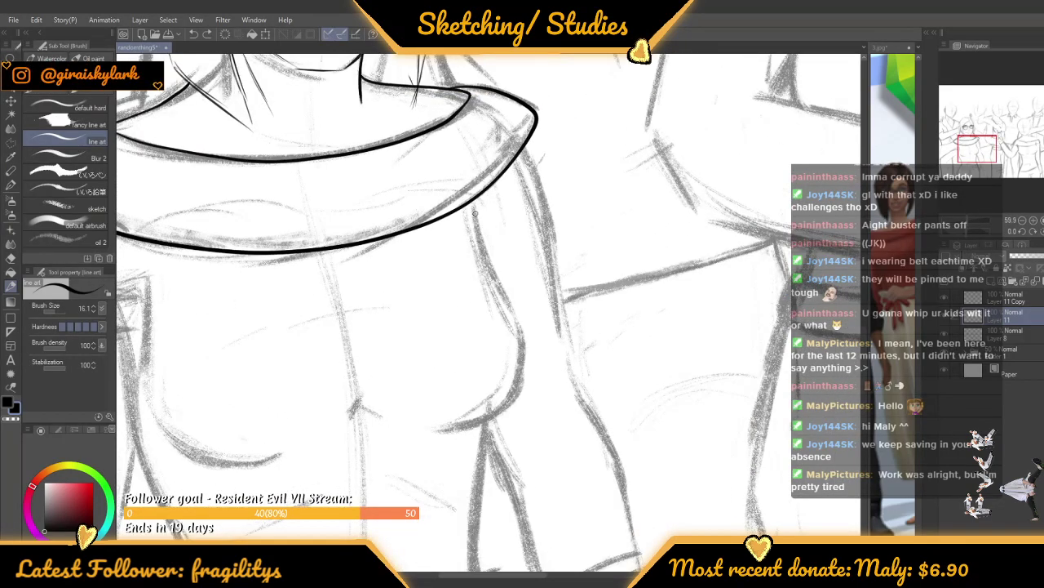
Trace both bust curves below the collar and add a small fold mark between them
mouse_move(493, 276)
left_mouse_down()
mouse_move(523, 338)
mouse_move(521, 389)
mouse_move(507, 409)
mouse_move(448, 428)
left_mouse_up()
scroll(463, 244, "down", 4)
scroll(354, 385, "up", 5)
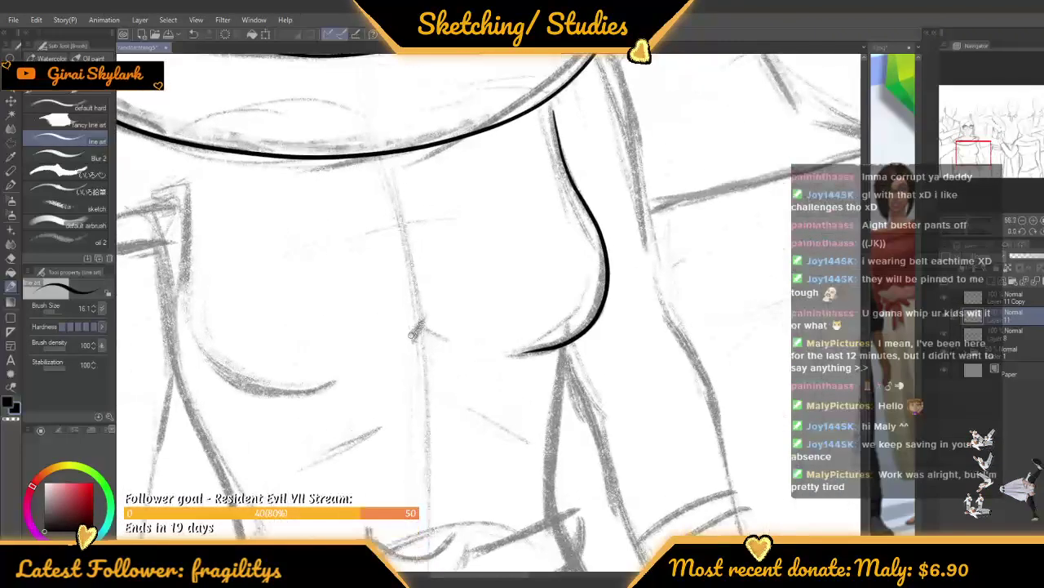
left_click_drag(423, 326, 429, 329)
scroll(445, 307, "down", 4)
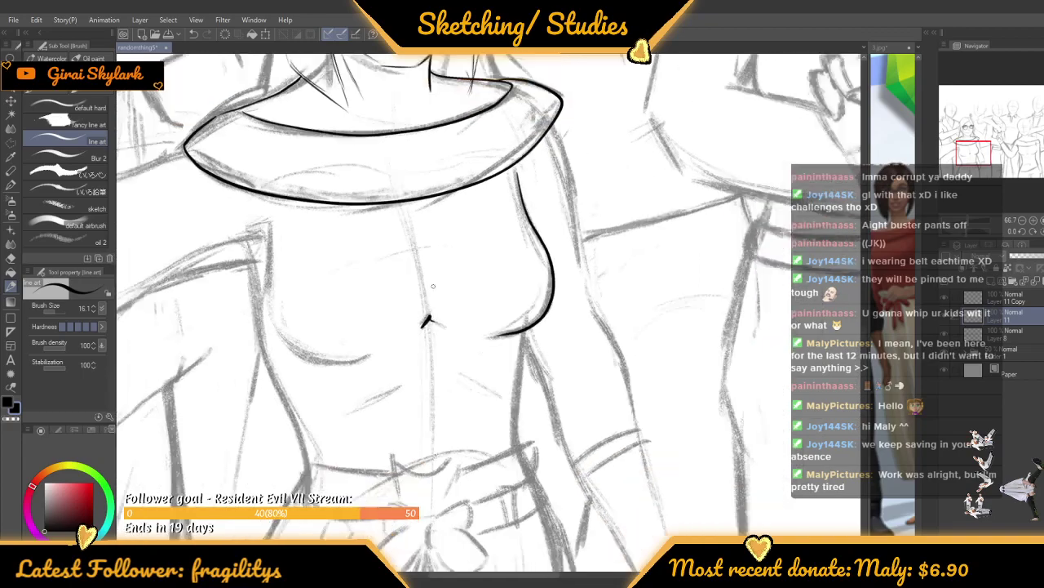
scroll(293, 226, "up", 2)
mouse_move(291, 305)
left_mouse_down()
mouse_move(296, 333)
mouse_move(333, 374)
mouse_move(381, 381)
mouse_move(416, 359)
left_mouse_up()
scroll(438, 326, "down", 2)
scroll(429, 297, "down", 3)
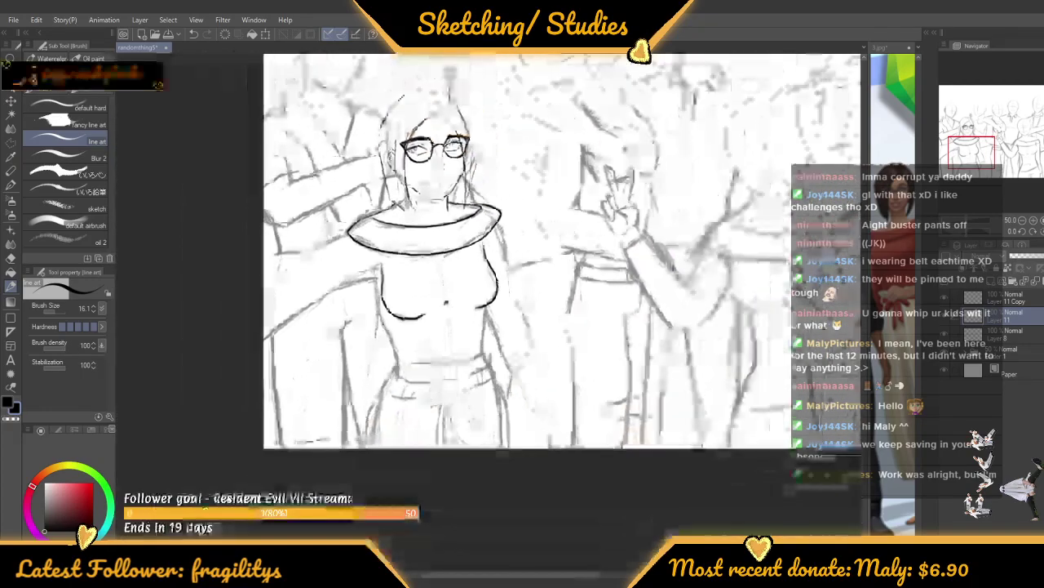
Draw the upper and lower contour lines of the outstretched arm to the canvas edge
scroll(319, 279, "up", 3)
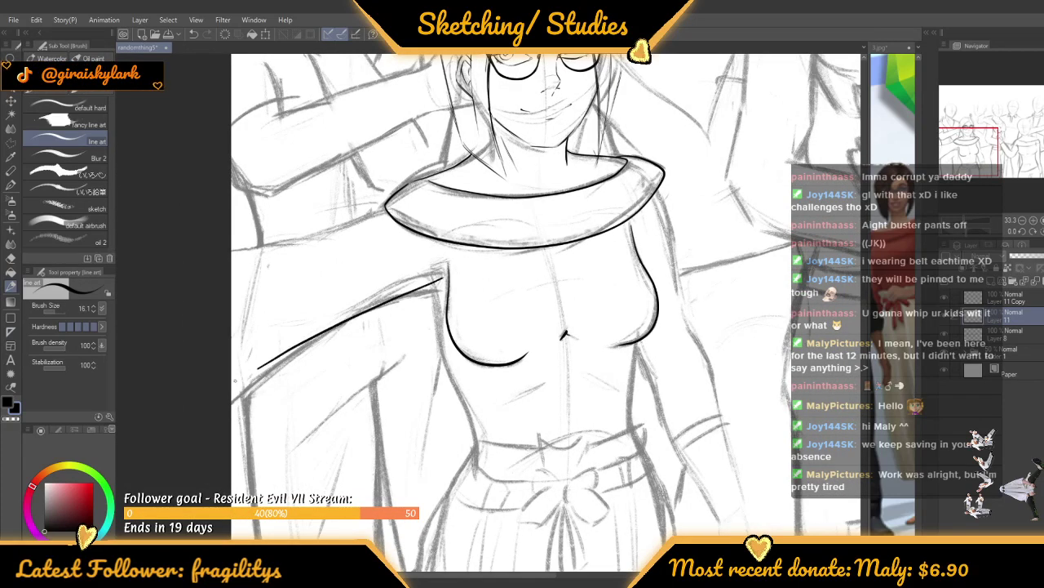
left_click_drag(233, 247, 320, 232)
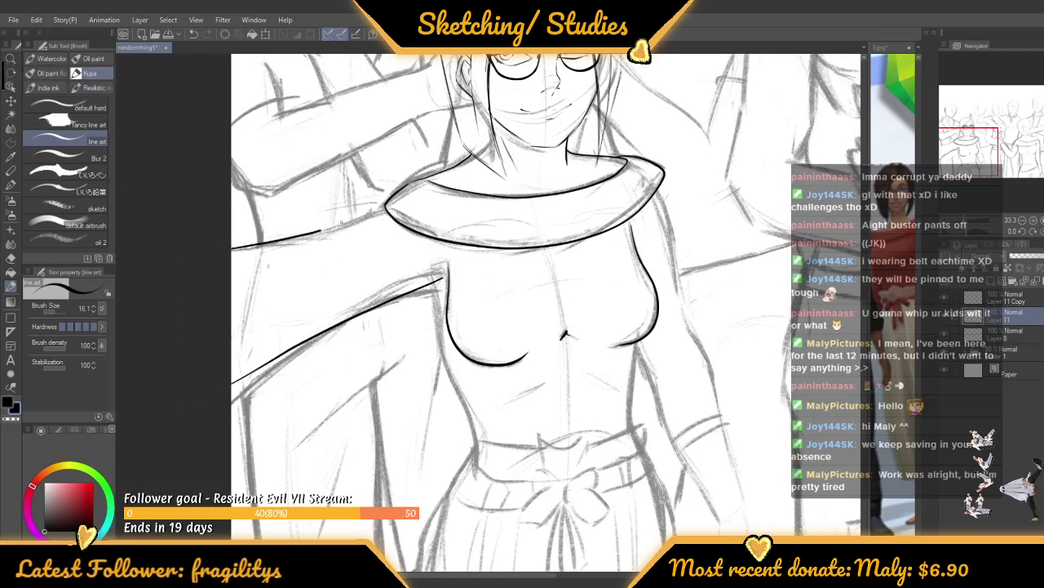
scroll(374, 211, "down", 2)
Draw the torso's side line from the armpit of the outstretched arm down to the waist, redoing its lower part
scroll(374, 211, "up", 3)
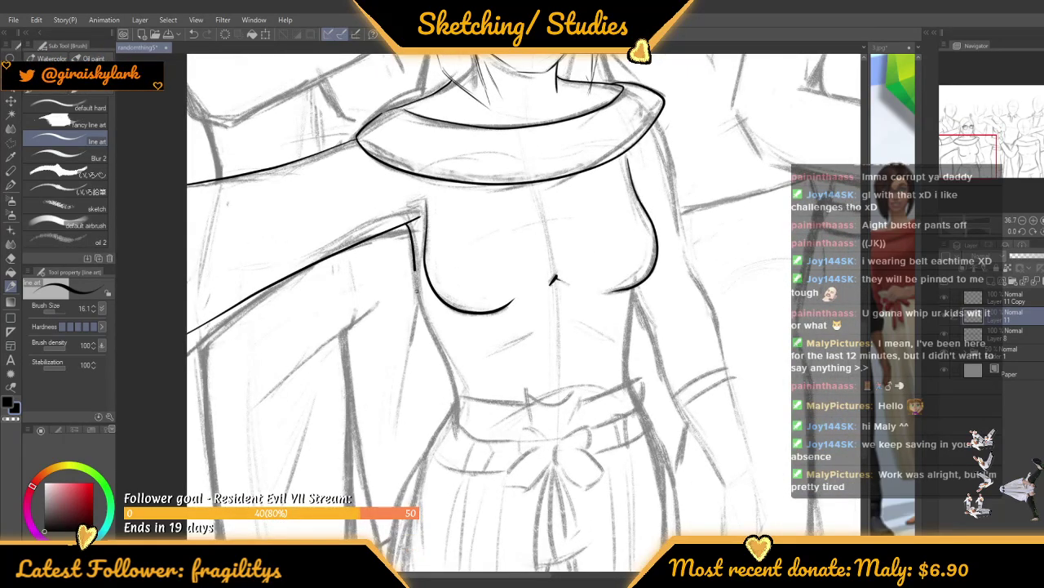
left_click_drag(452, 381, 457, 392)
scroll(362, 110, "down", 3)
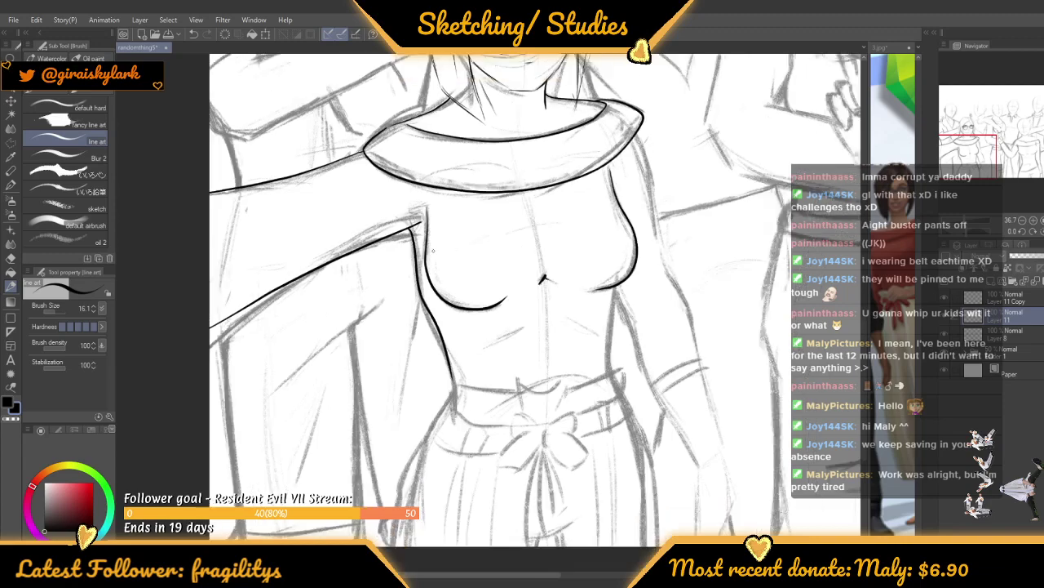
scroll(362, 110, "up", 2)
key("ctrl+z")
scroll(456, 270, "up", 3)
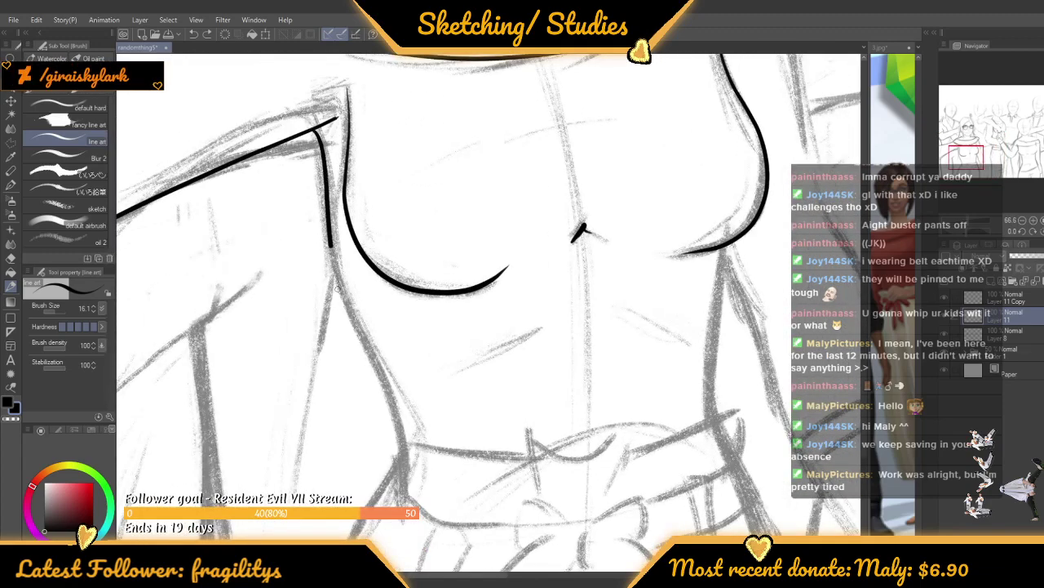
scroll(385, 422, "down", 3)
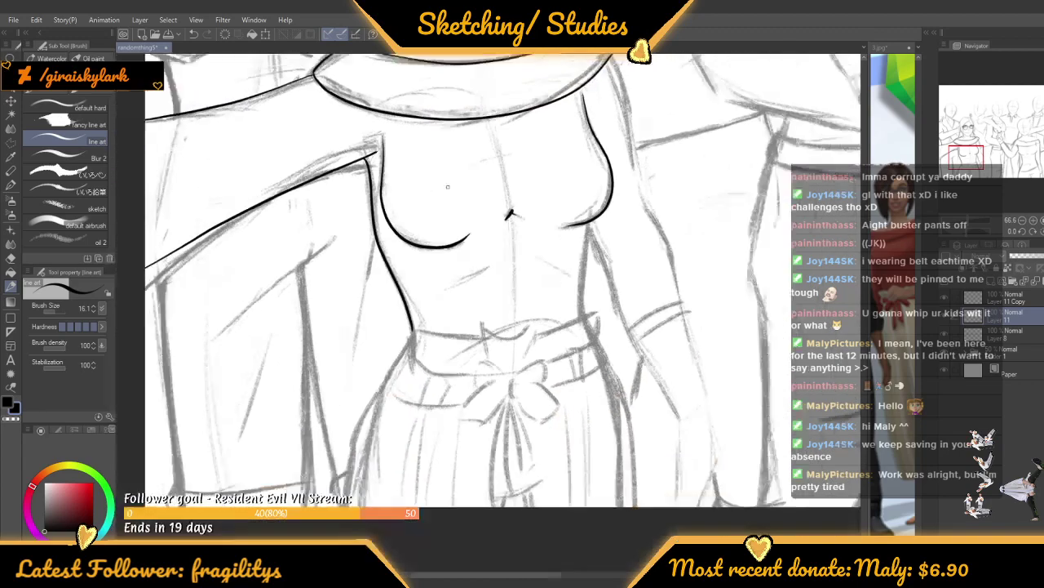
Draw the opposite side of the torso from beneath the bust curve down to the waistband
scroll(529, 204, "up", 5)
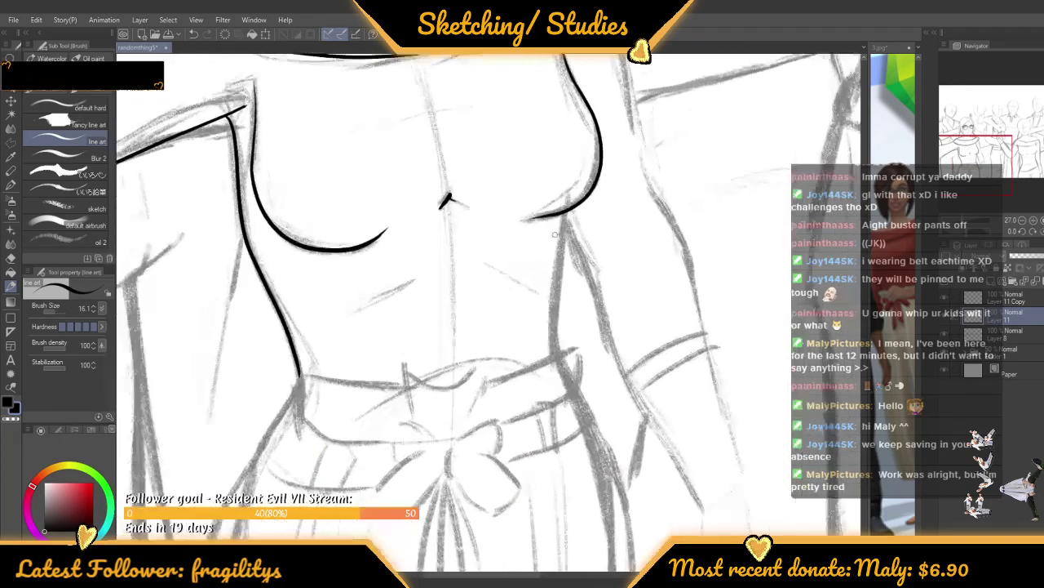
scroll(549, 270, "up", 2)
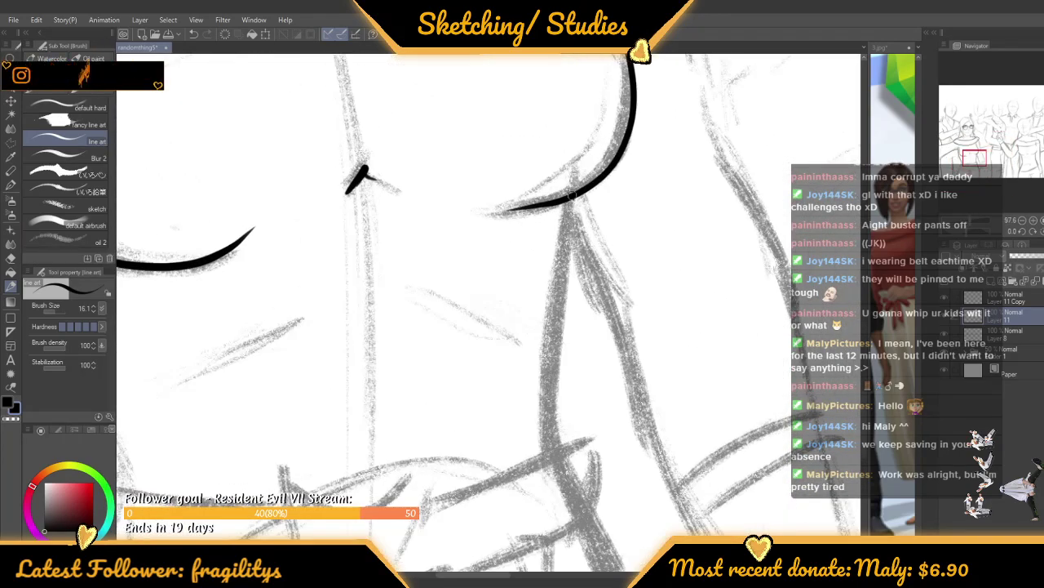
left_click_drag(573, 194, 558, 274)
scroll(544, 424, "down", 8)
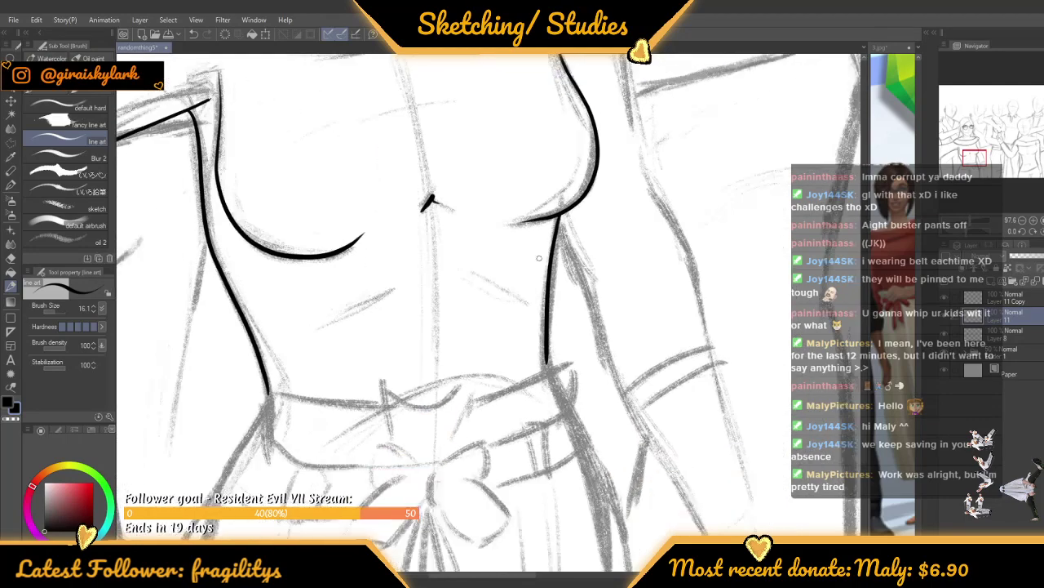
Check the line art with the rough group sketch hidden, and show the sketch again
scroll(507, 169, "down", 1)
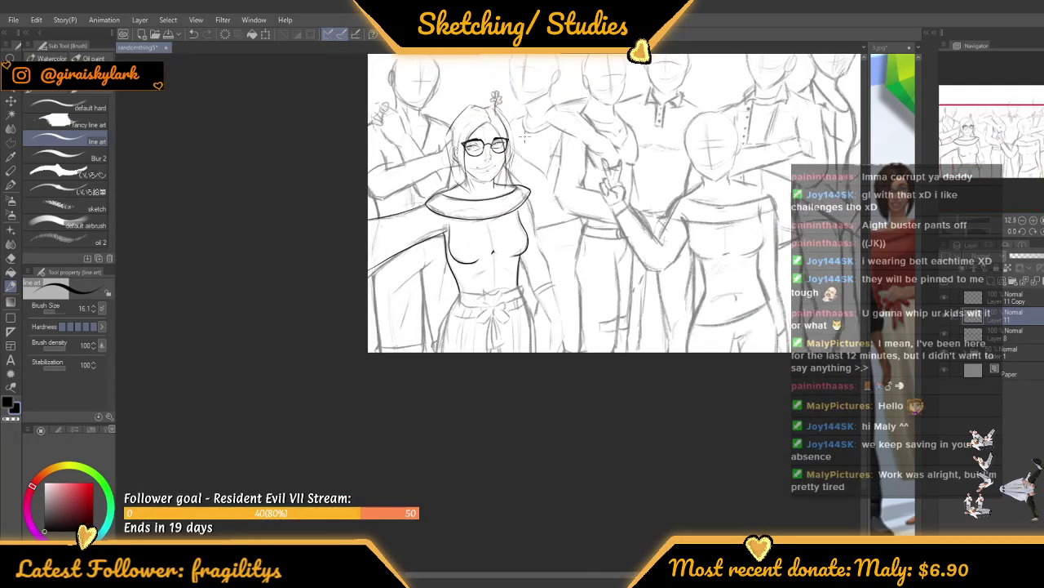
scroll(500, 111, "up", 1)
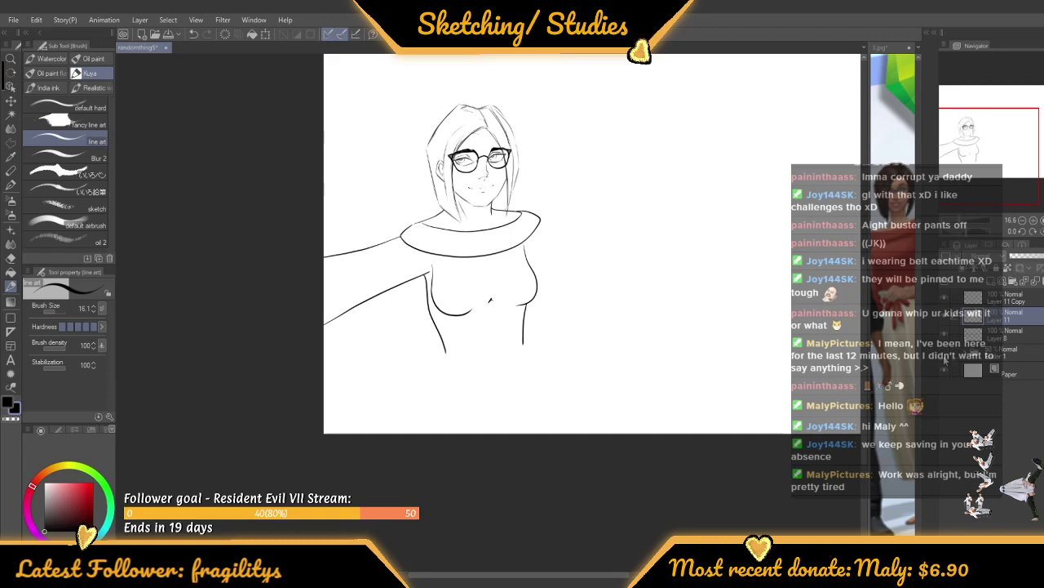
left_click(946, 357)
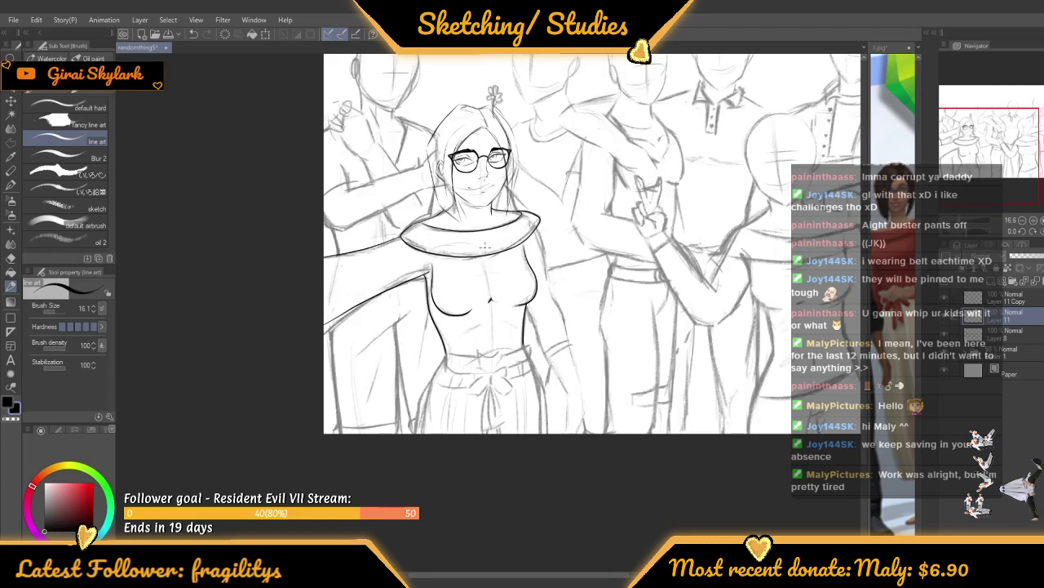
scroll(485, 247, "up", 1)
Draw the waist bow's knot with the upper loop and hanging tail on the outstretched arm's side
scroll(489, 383, "up", 6)
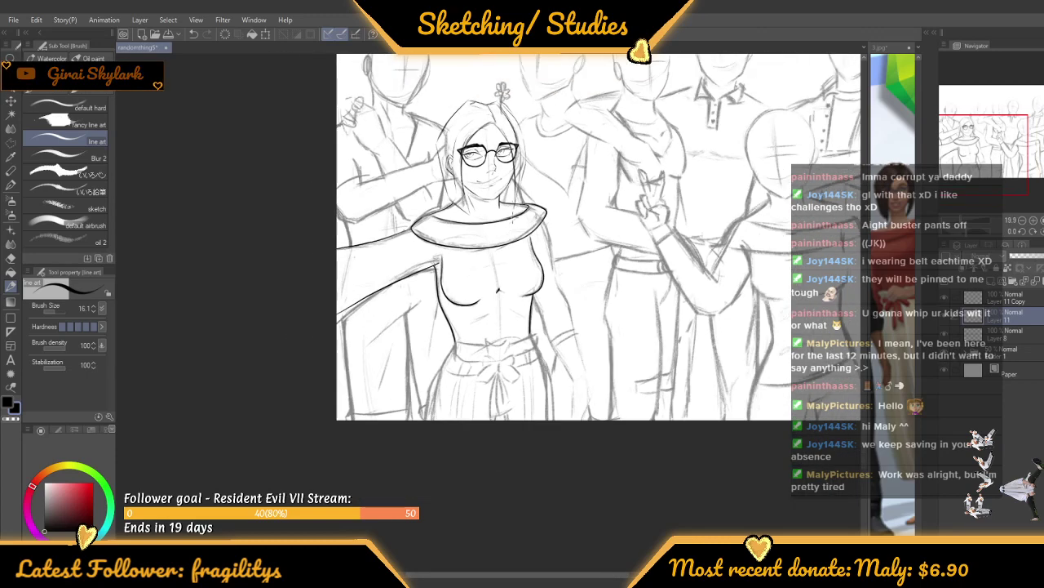
scroll(526, 374, "up", 4)
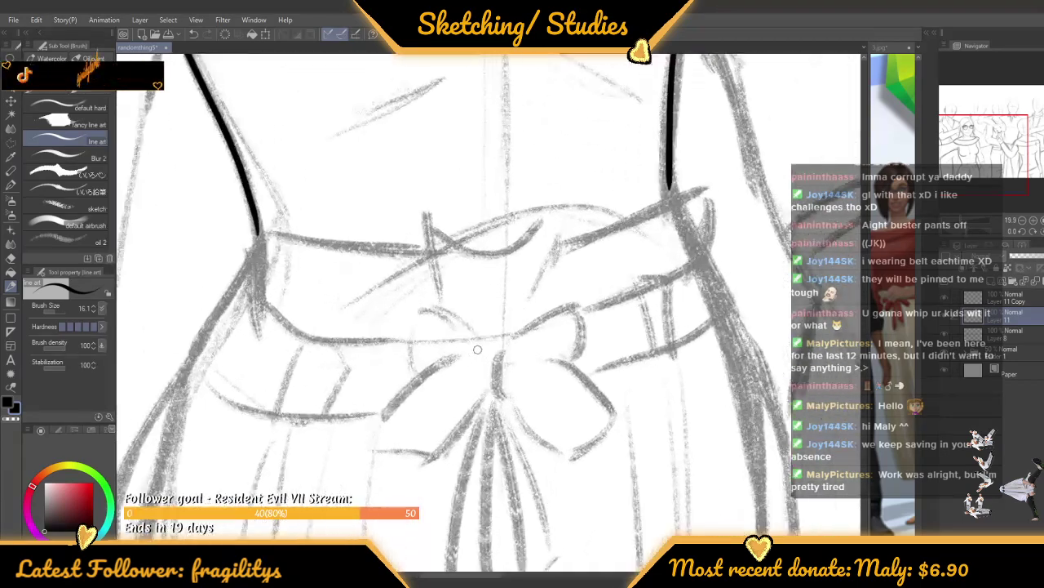
left_click_drag(498, 343, 432, 302)
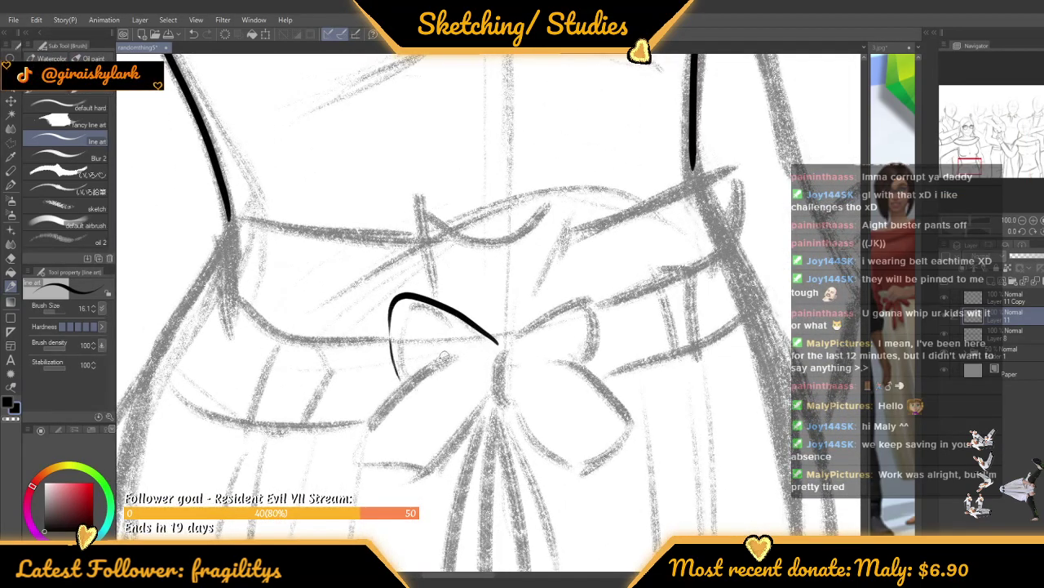
mouse_move(444, 356)
left_mouse_down()
mouse_move(363, 432)
mouse_move(344, 487)
mouse_move(385, 501)
mouse_move(408, 489)
mouse_move(495, 384)
left_mouse_up()
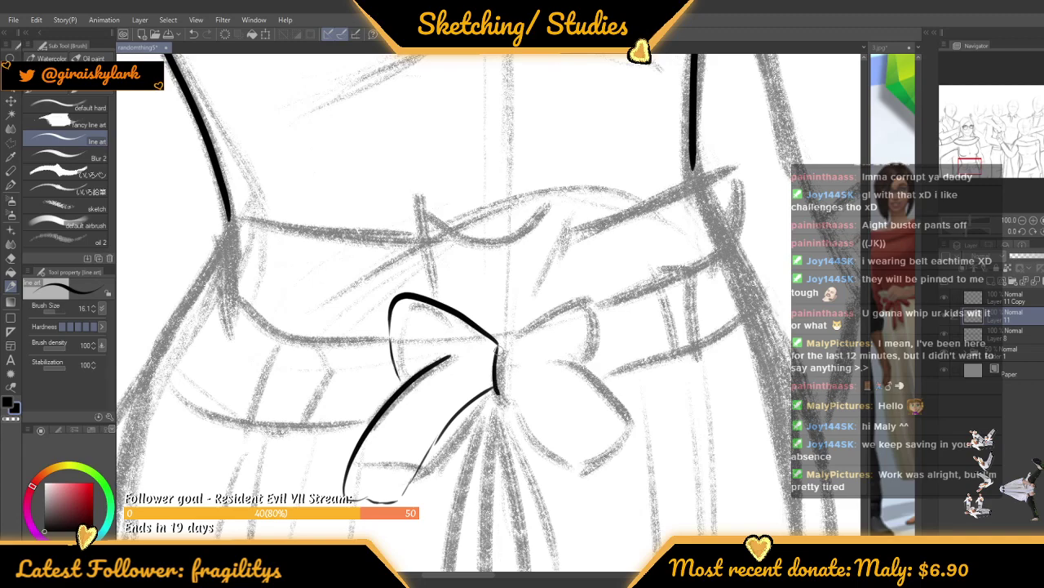
mouse_move(520, 342)
left_mouse_down()
mouse_move(526, 368)
mouse_move(514, 397)
mouse_move(500, 395)
left_mouse_up()
scroll(457, 284, "down", 2)
key("ctrl+plus")
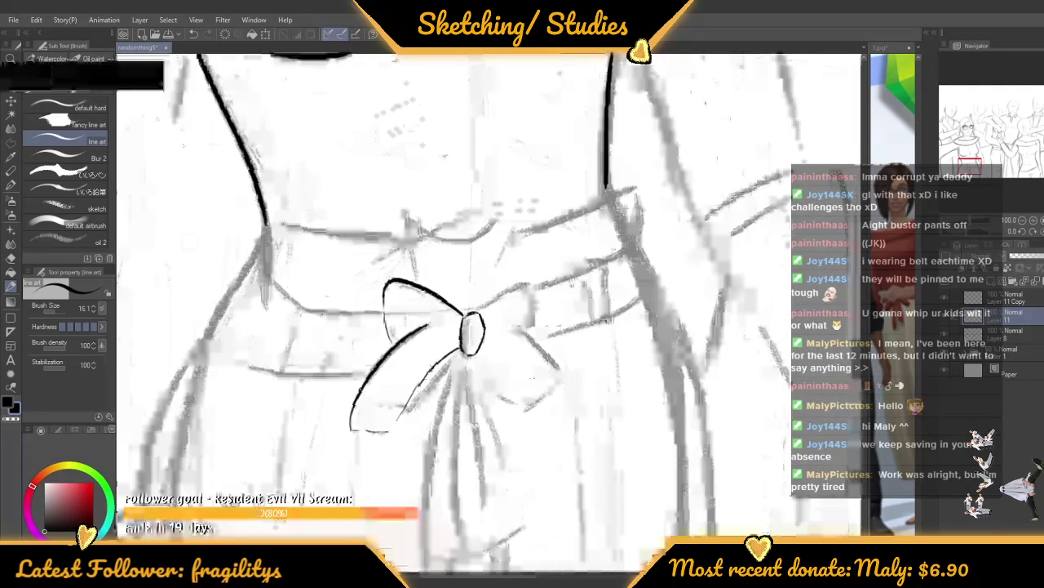
Draw the bow's opposite loop and hanging tail, and connect both tails to the knot
left_click_drag(471, 314, 545, 274)
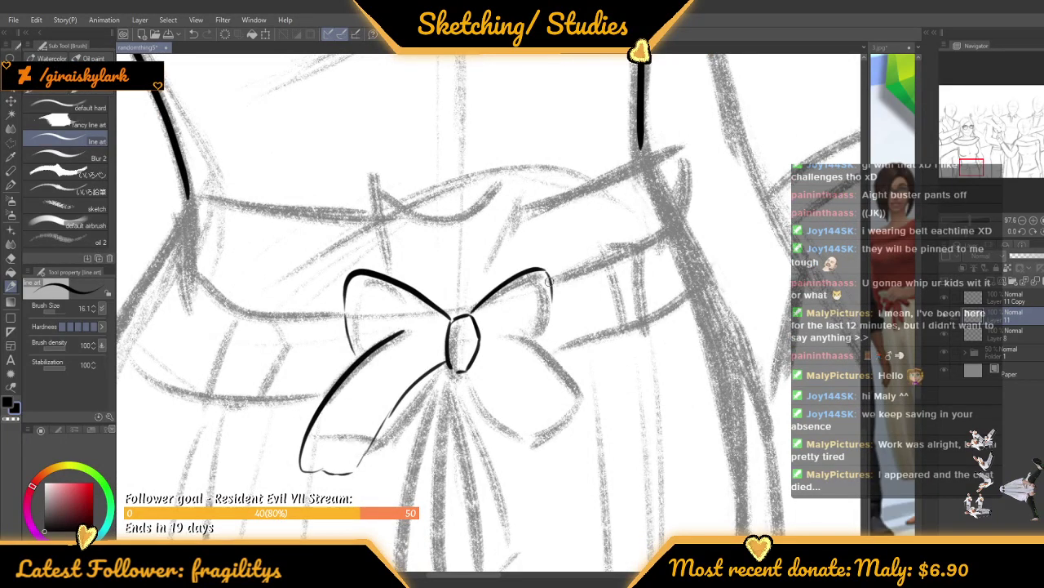
scroll(526, 326, "up", 2)
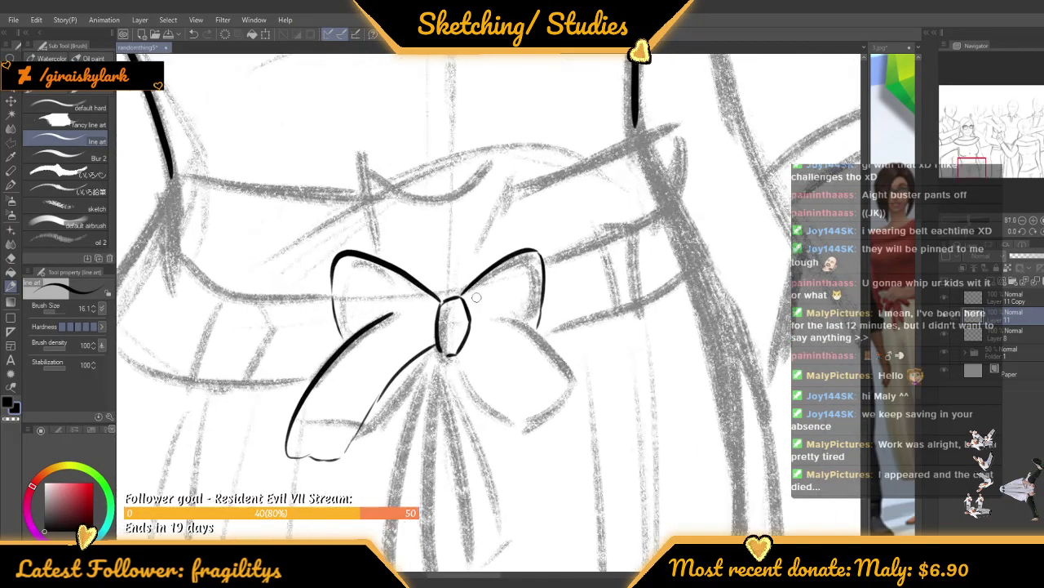
mouse_move(386, 315)
left_mouse_down()
mouse_move(433, 346)
mouse_move(519, 313)
mouse_move(584, 413)
mouse_move(596, 479)
left_mouse_up()
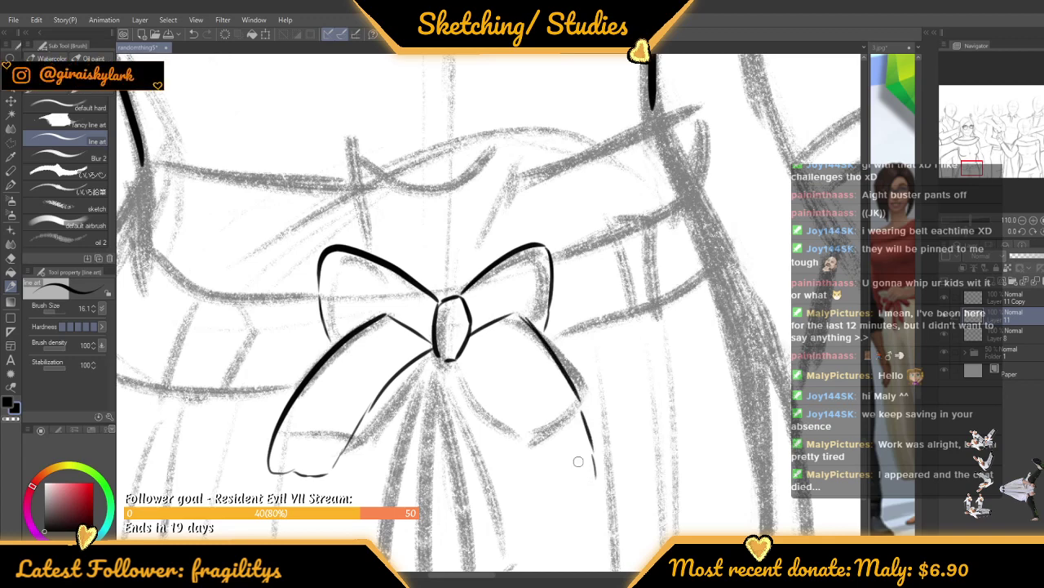
left_click_drag(482, 362, 536, 463)
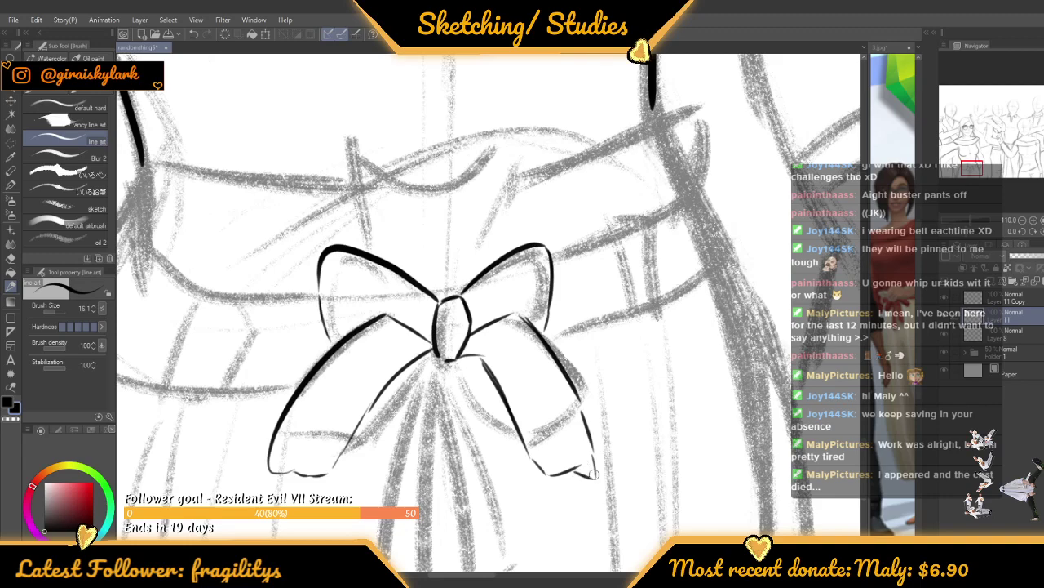
Draw the gathered fabric flaring up above the waist bow, with its flared sides, uneven top edge and short pleat lines
scroll(522, 359, "down", 10)
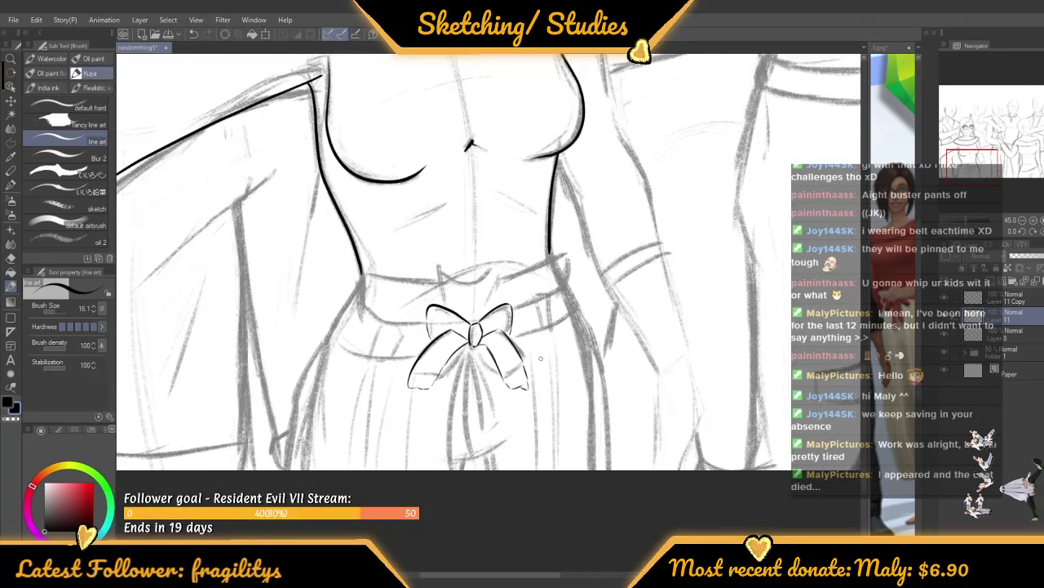
scroll(506, 326, "down", 3)
scroll(487, 312, "up", 3)
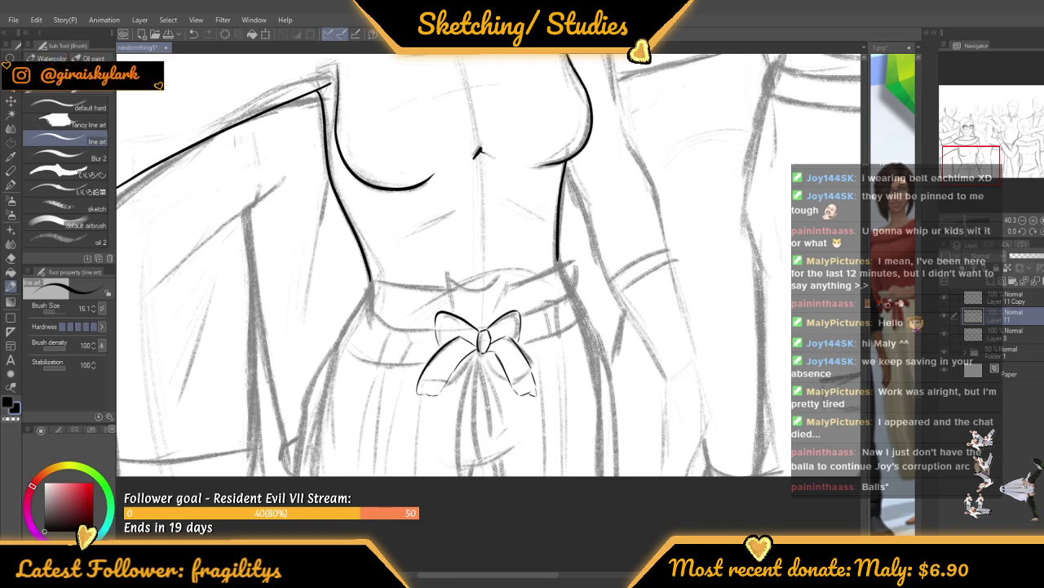
scroll(374, 257, "down", 4)
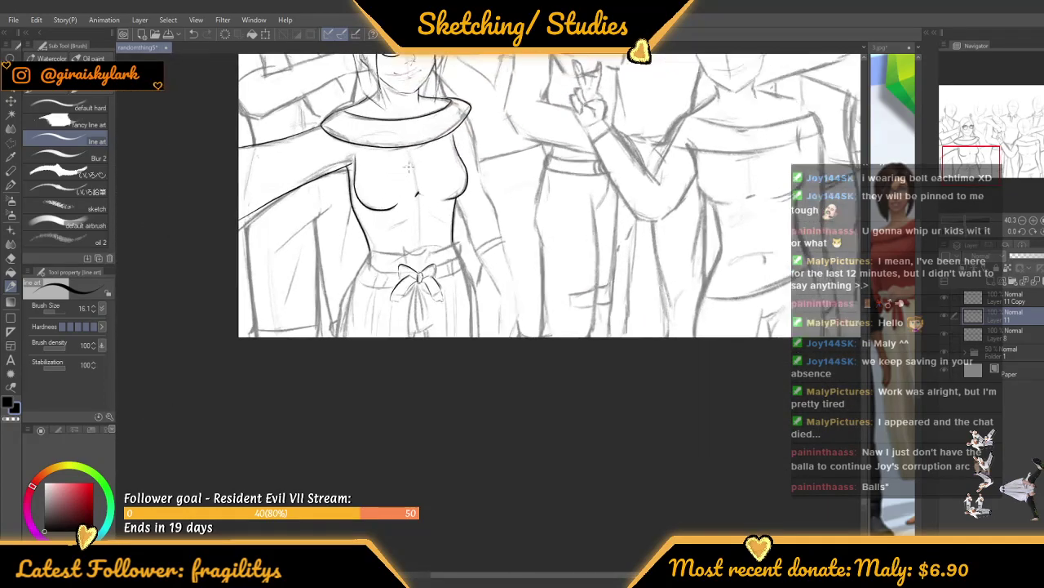
scroll(424, 230, "up", 5)
scroll(457, 224, "up", 3)
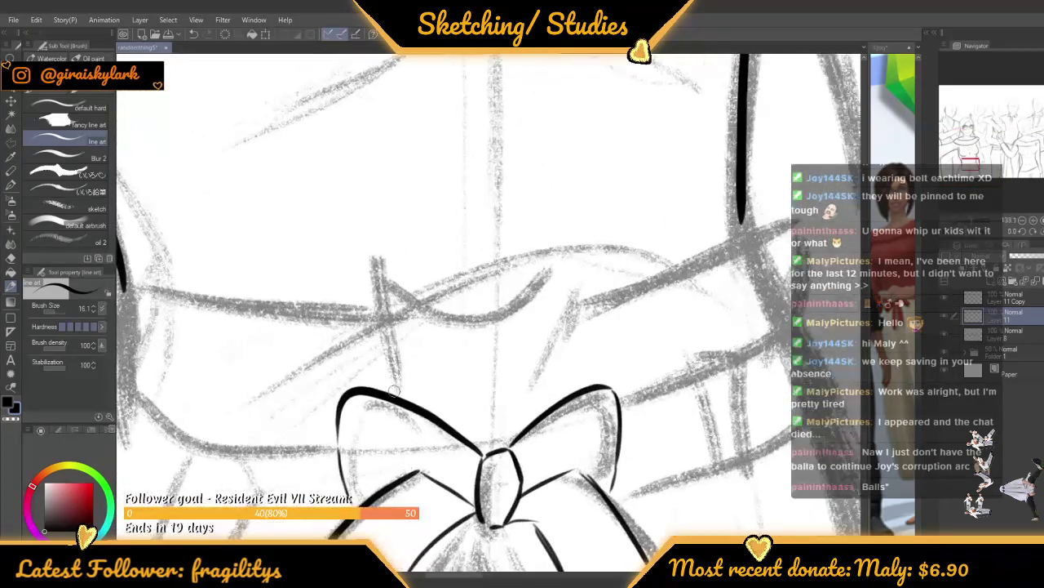
left_click_drag(398, 394, 371, 266)
mouse_move(432, 280)
left_mouse_down()
mouse_move(449, 278)
mouse_move(466, 355)
left_mouse_up()
scroll(488, 270, "up", 2)
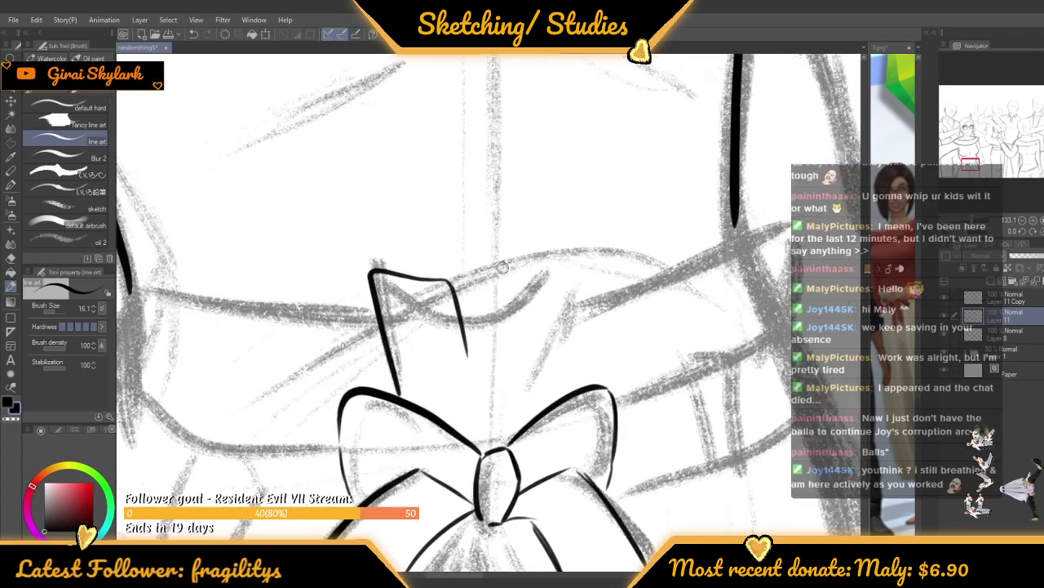
mouse_move(449, 318)
left_mouse_down()
mouse_move(455, 276)
mouse_move(517, 283)
mouse_move(550, 269)
mouse_move(543, 310)
left_mouse_up()
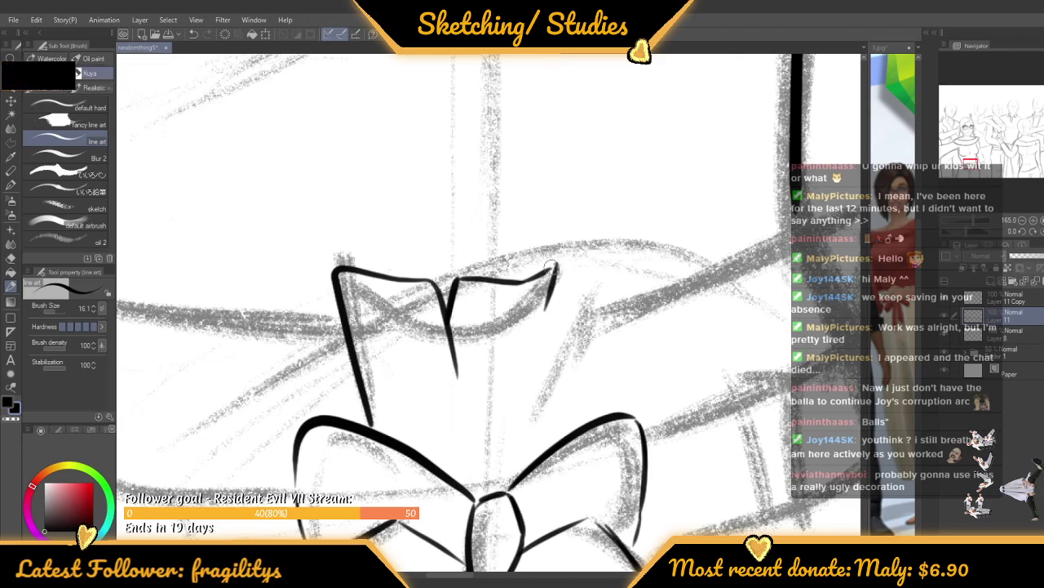
mouse_move(555, 263)
left_mouse_down()
mouse_move(606, 283)
mouse_move(556, 398)
left_mouse_up()
scroll(546, 256, "down", 4)
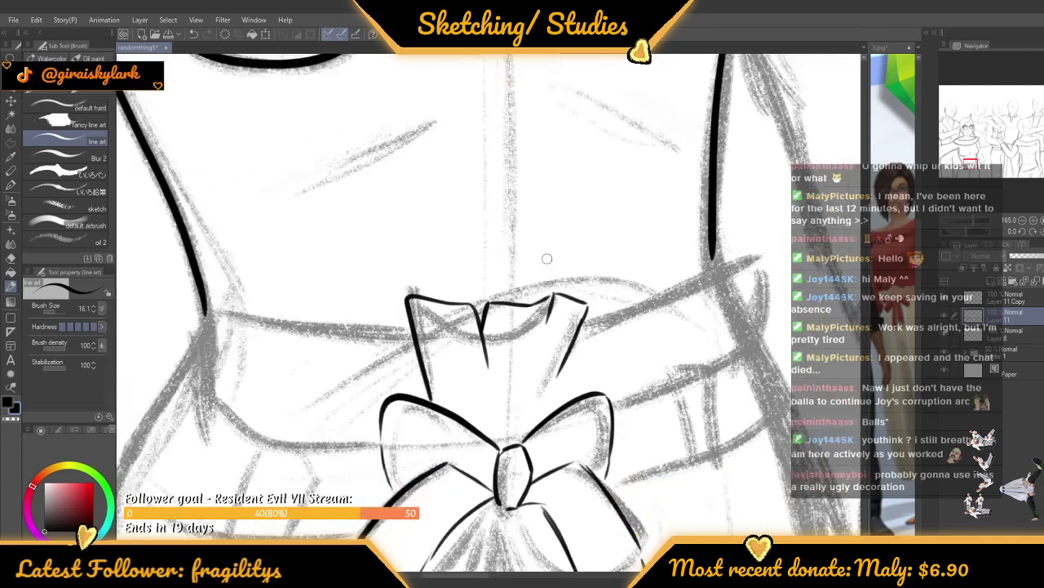
Draw the waistband's ruffled top edge and angled side end on the outstretched arm's side
scroll(531, 264, "up", 2)
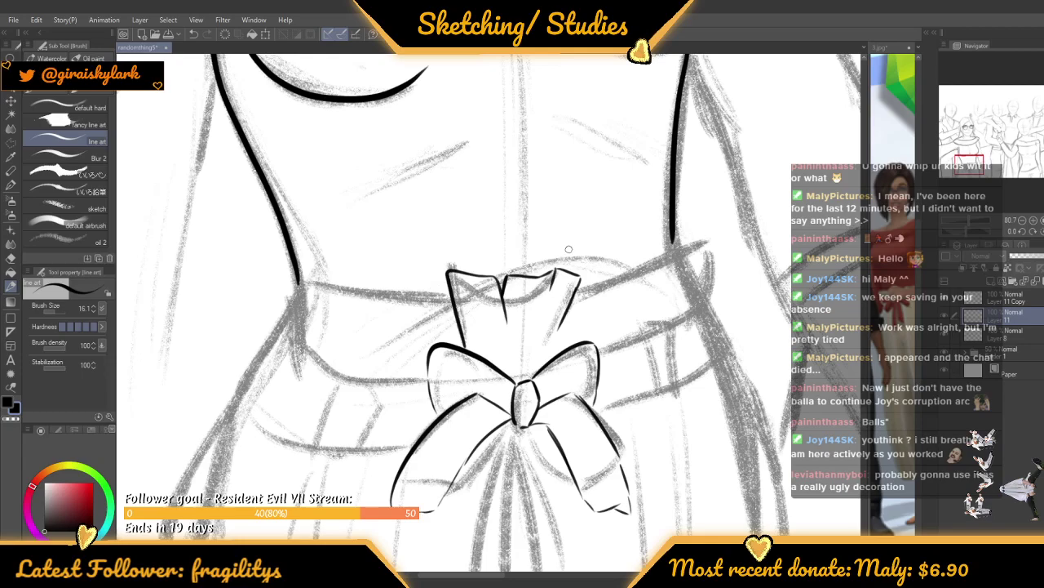
scroll(540, 229, "down", 6)
scroll(484, 231, "up", 6)
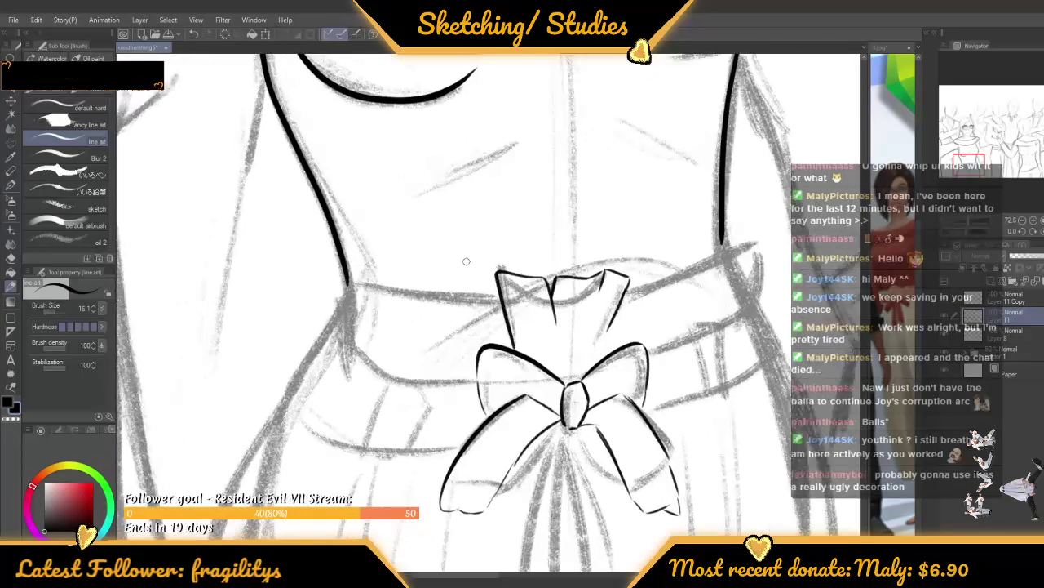
scroll(466, 261, "down", 3)
scroll(311, 292, "up", 4)
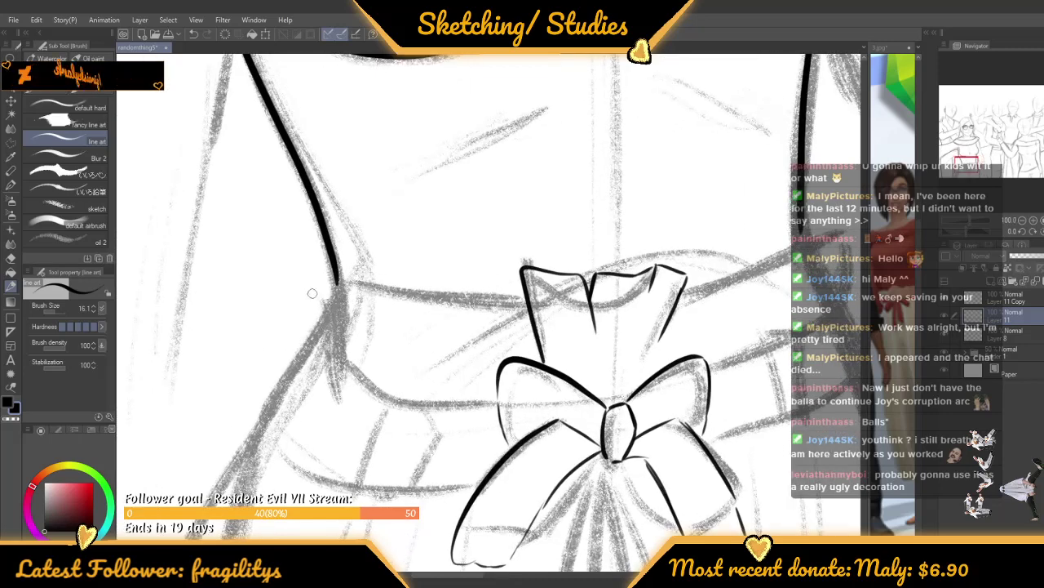
mouse_move(338, 351)
left_mouse_down()
mouse_move(312, 262)
mouse_move(369, 259)
mouse_move(439, 290)
mouse_move(465, 272)
mouse_move(519, 290)
left_mouse_up()
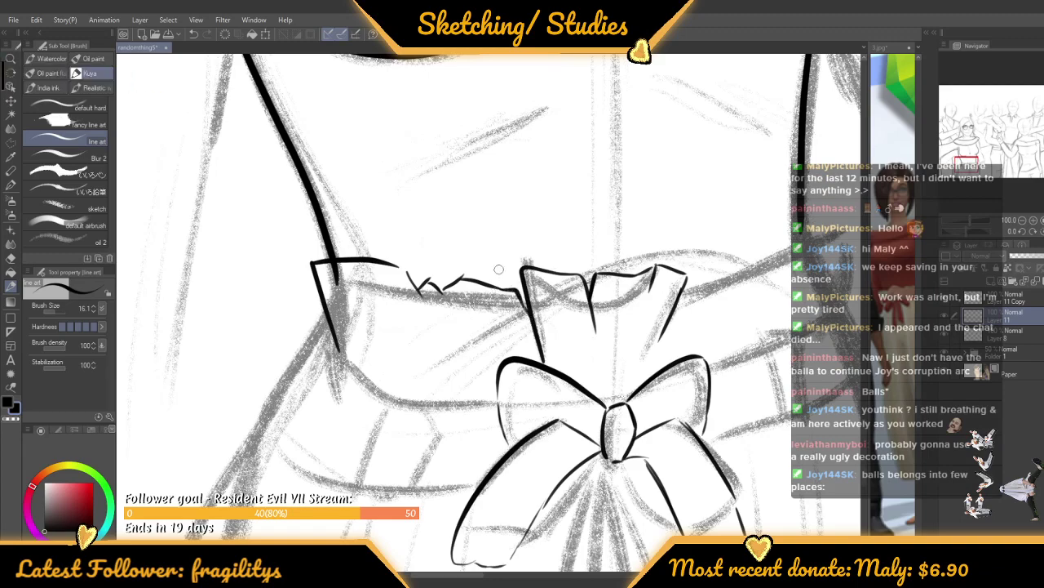
Draw the waistband's ruffled top edge and side end on the side opposite the outstretched arm
scroll(489, 237, "down", 3)
scroll(648, 235, "up", 2)
left_click_drag(594, 287, 649, 257)
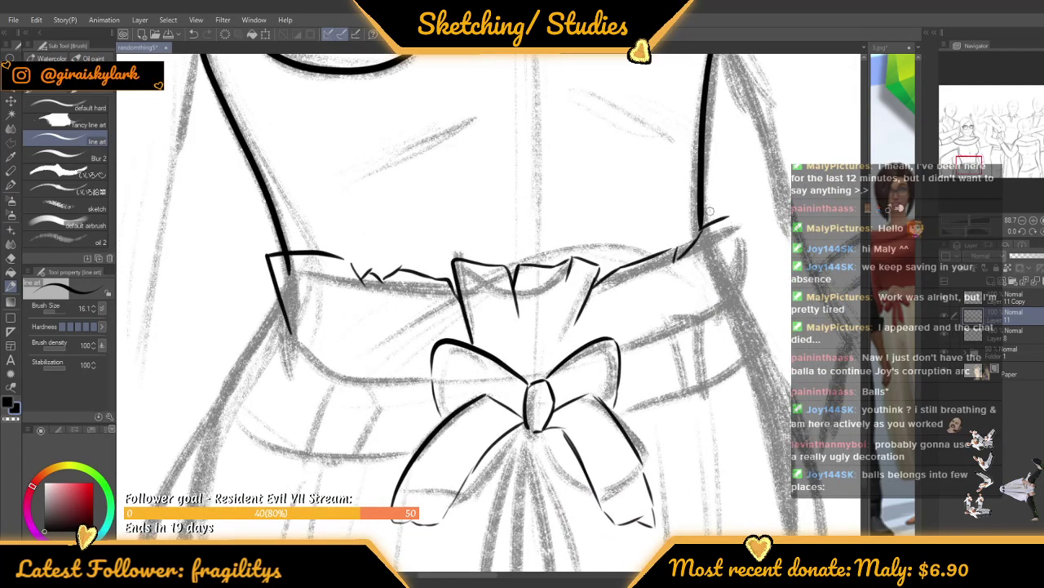
left_click_drag(731, 228, 725, 304)
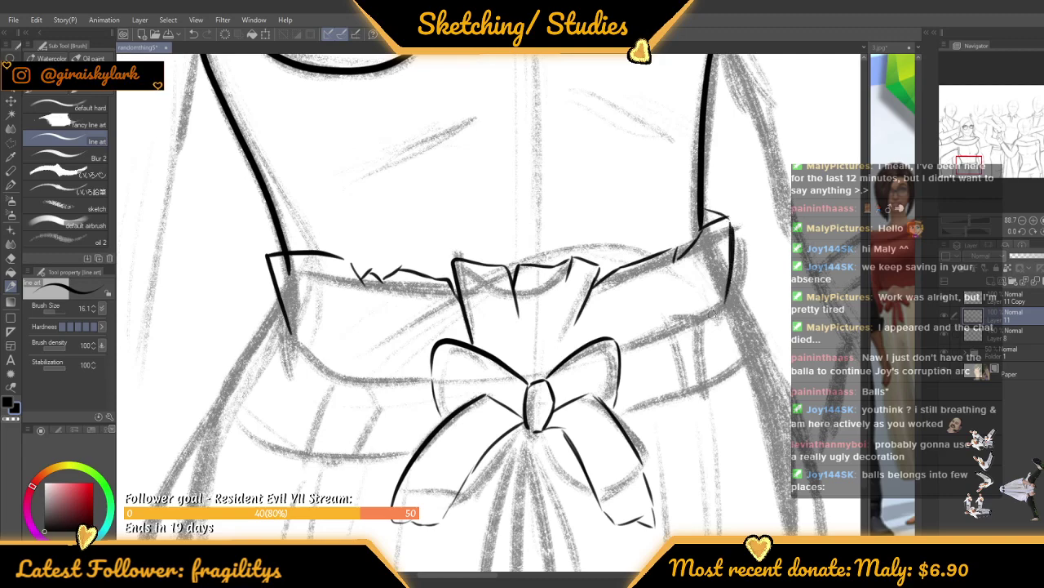
Draw the ruffled waistband's lower edge on both sides, running from the side ends to the bow loops
scroll(357, 310, "down", 2)
scroll(327, 327, "up", 1)
mouse_move(306, 326)
left_mouse_down()
mouse_move(380, 361)
mouse_move(444, 364)
left_mouse_up()
scroll(445, 364, "down", 2)
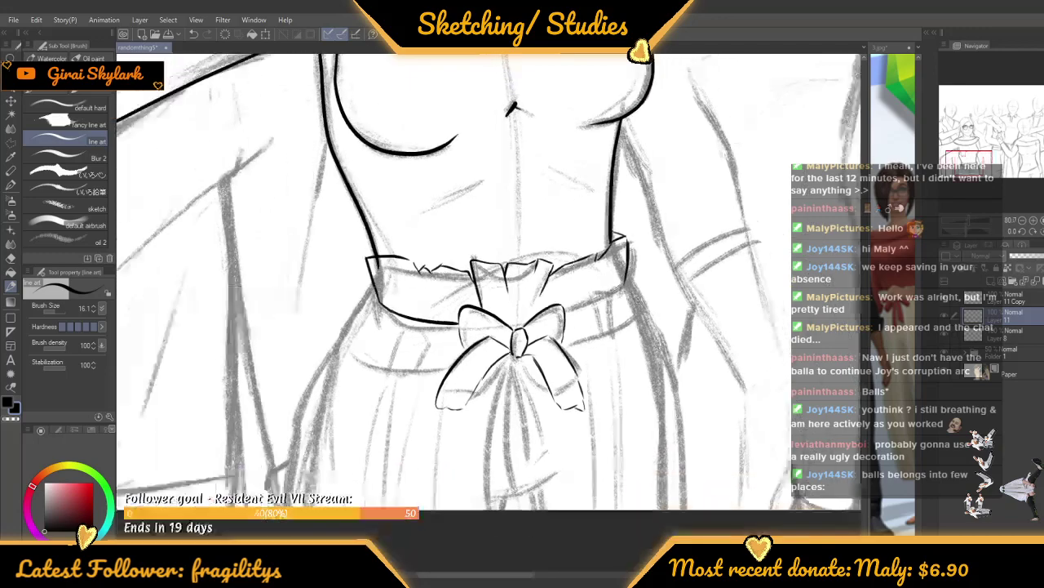
scroll(445, 364, "up", 1)
scroll(605, 294, "up", 2)
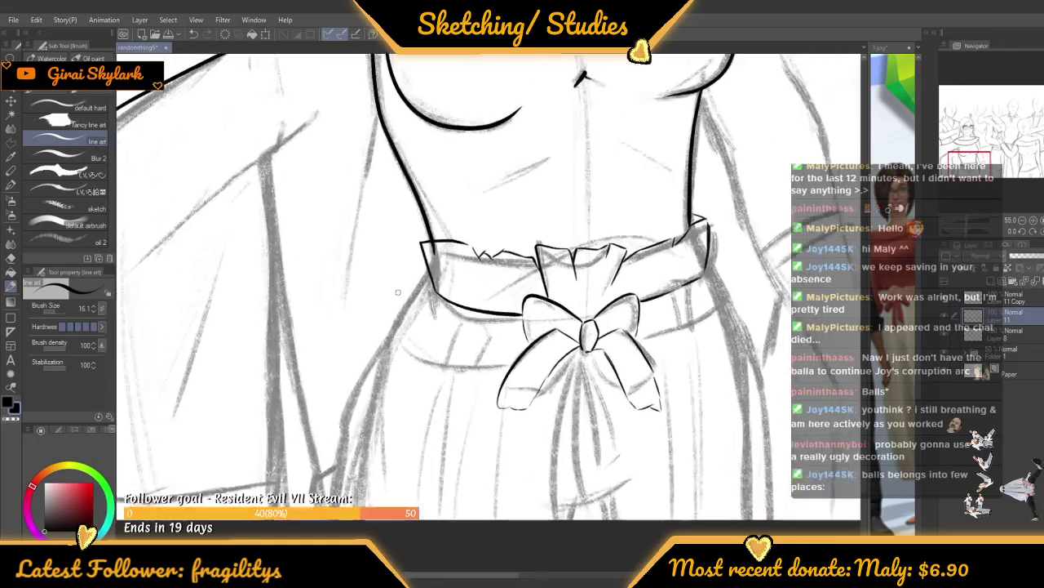
Draw the lower band beneath the ruffled waistband on the outstretched arm's side, with its curved outer side and a lower edge reaching the bow tail
left_click_drag(436, 258, 418, 284)
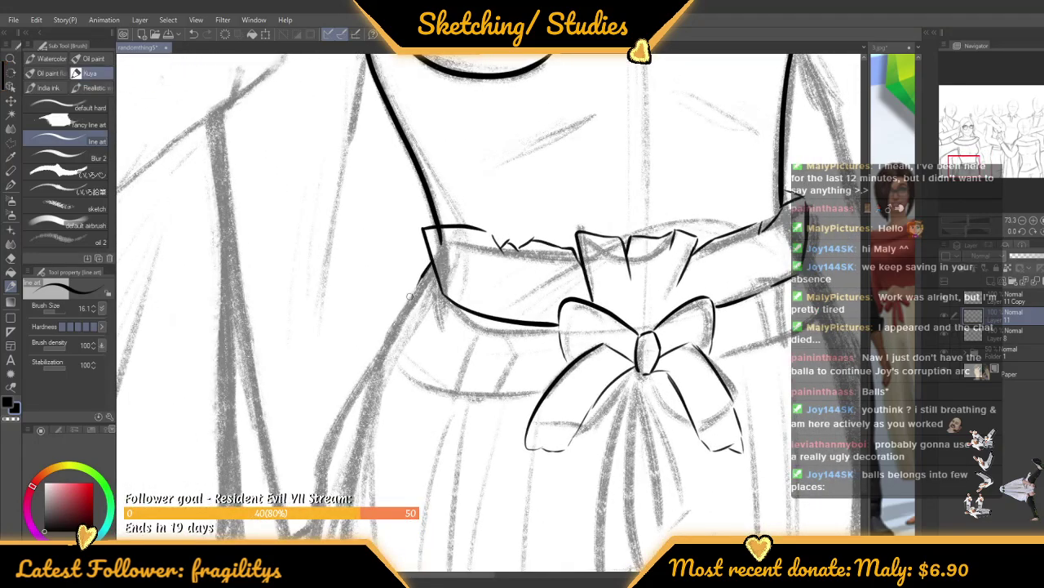
mouse_move(399, 343)
left_mouse_down()
mouse_move(450, 368)
mouse_move(553, 371)
left_mouse_up()
key("ctrl+z")
key("ctrl+z")
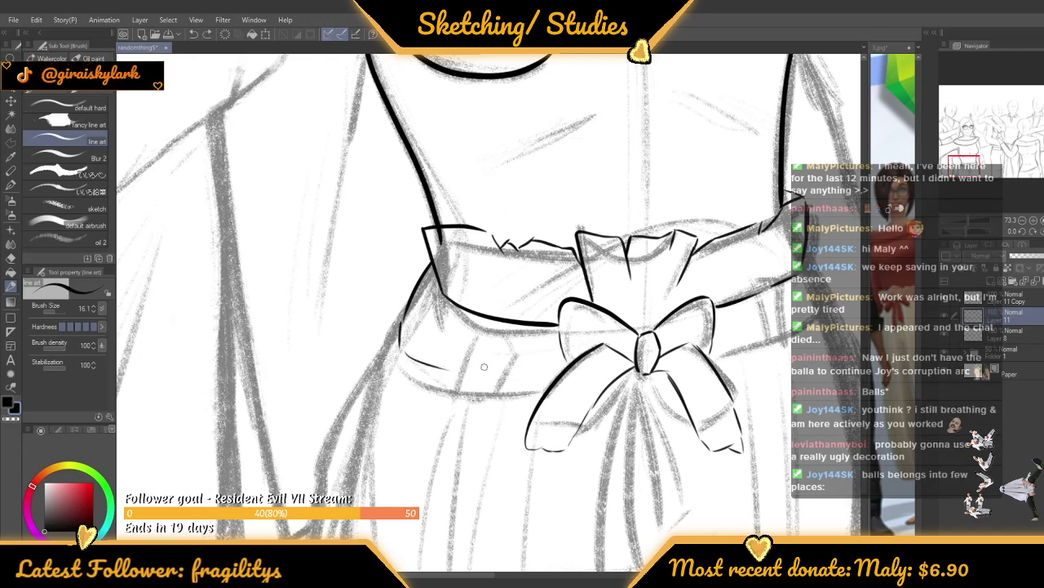
scroll(490, 361, "up", 2)
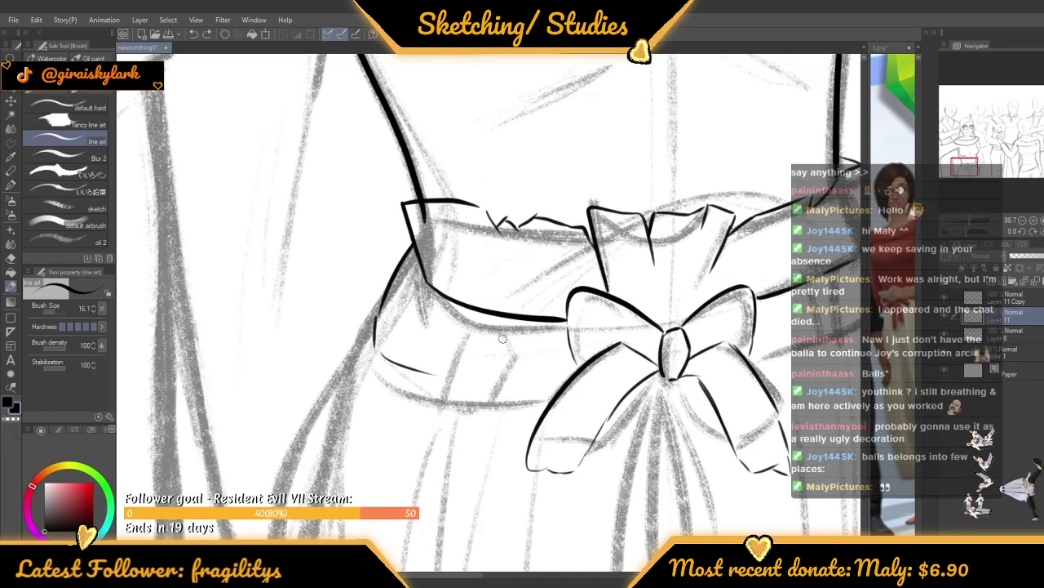
scroll(503, 338, "down", 1)
scroll(502, 338, "down", 1)
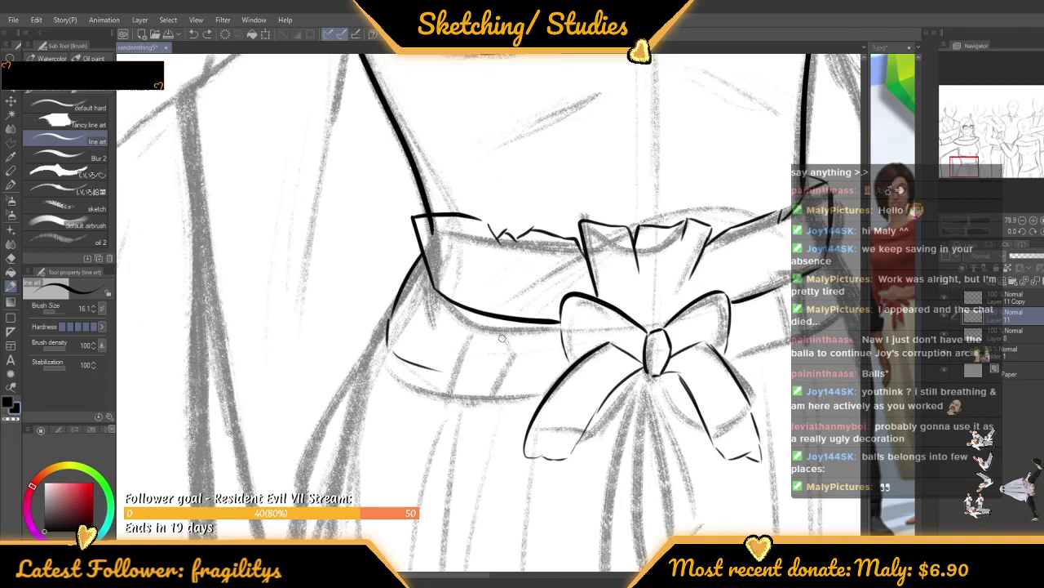
scroll(502, 376, "down", 1)
scroll(503, 415, "up", 3)
left_click_drag(503, 415, 602, 414)
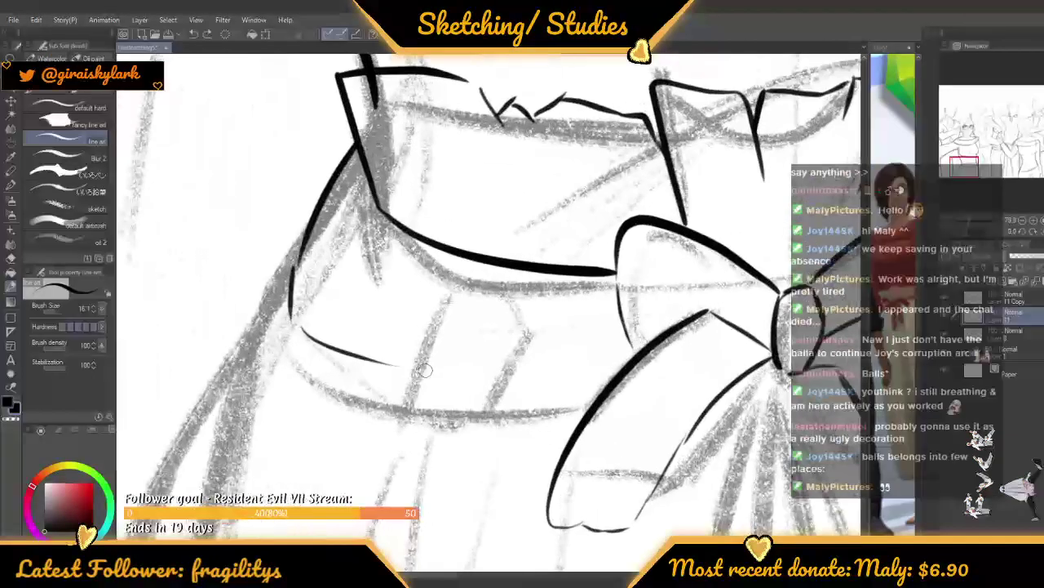
mouse_move(439, 368)
left_mouse_down()
mouse_move(614, 356)
mouse_move(383, 363)
left_mouse_up()
scroll(297, 354, "down", 2)
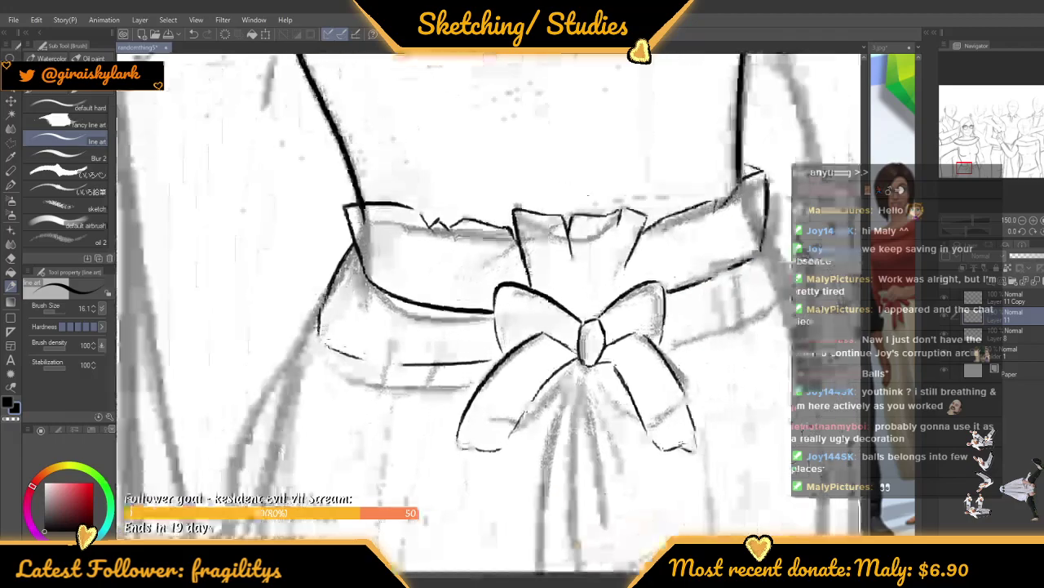
Draw the lower band's outer side and lower edge on the side opposite the outstretched arm
scroll(686, 326, "up", 2)
scroll(694, 338, "down", 3)
scroll(717, 341, "up", 2)
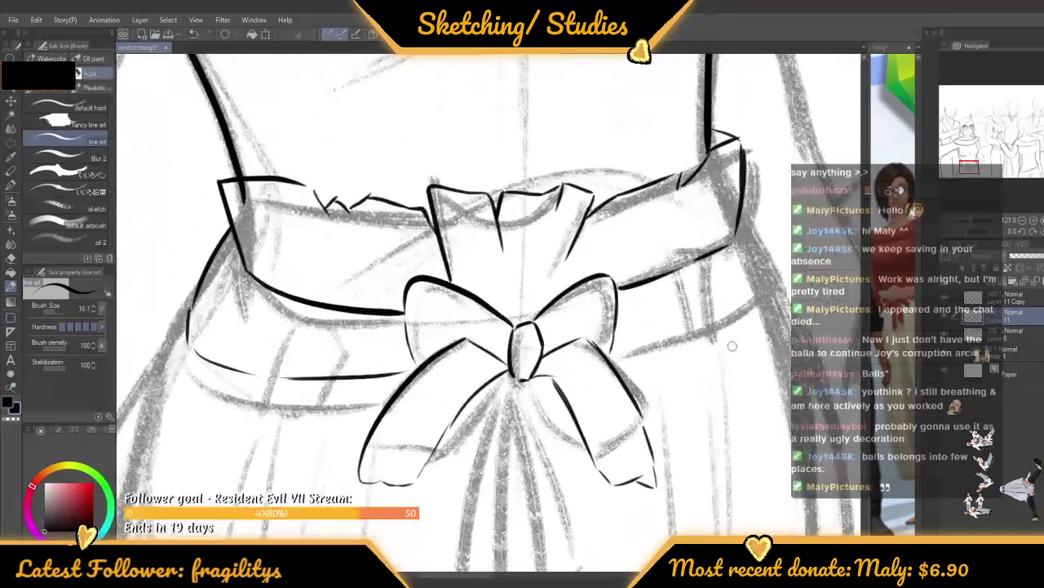
scroll(704, 304, "up", 1)
scroll(703, 304, "down", 2)
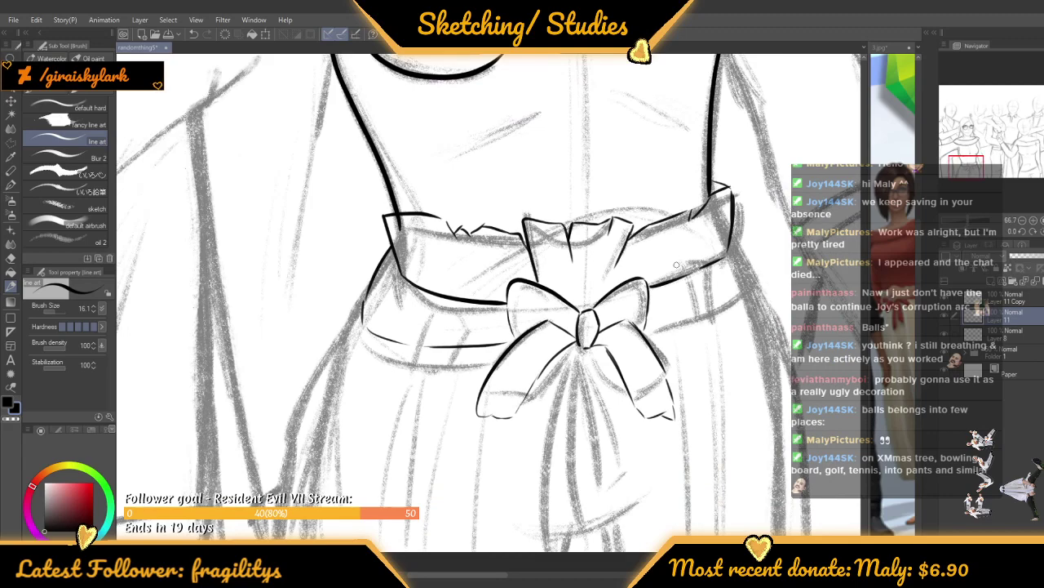
scroll(736, 211, "up", 3)
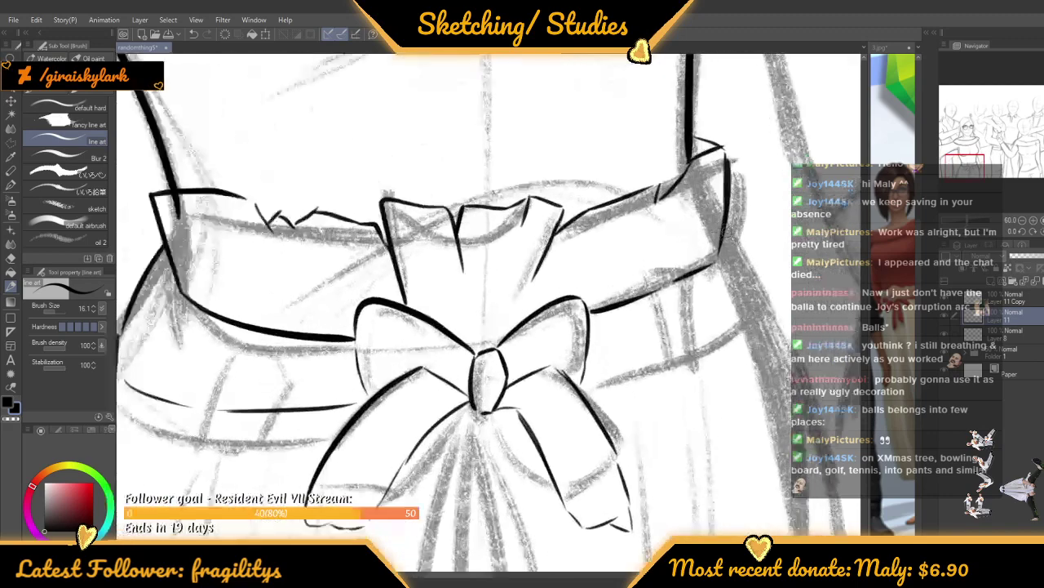
mouse_move(721, 224)
left_mouse_down()
mouse_move(742, 306)
mouse_move(728, 343)
mouse_move(671, 372)
left_mouse_up()
scroll(673, 367, "down", 1)
scroll(622, 279, "down", 5)
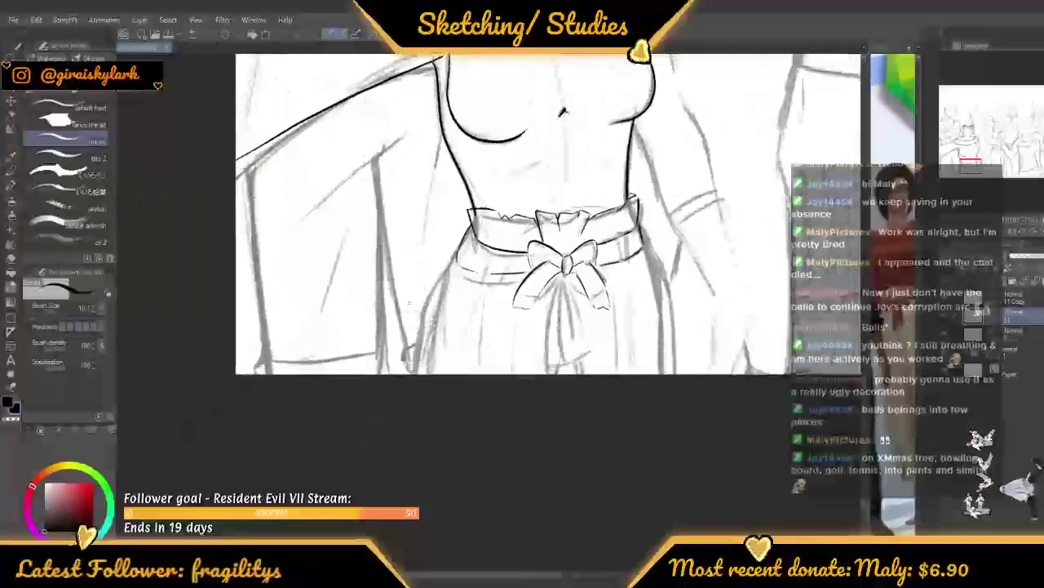
Draw the hip and outer trouser outline on the outstretched arm's side, from the lower band down to the canvas edge
scroll(490, 282, "up", 4)
scroll(449, 262, "up", 1)
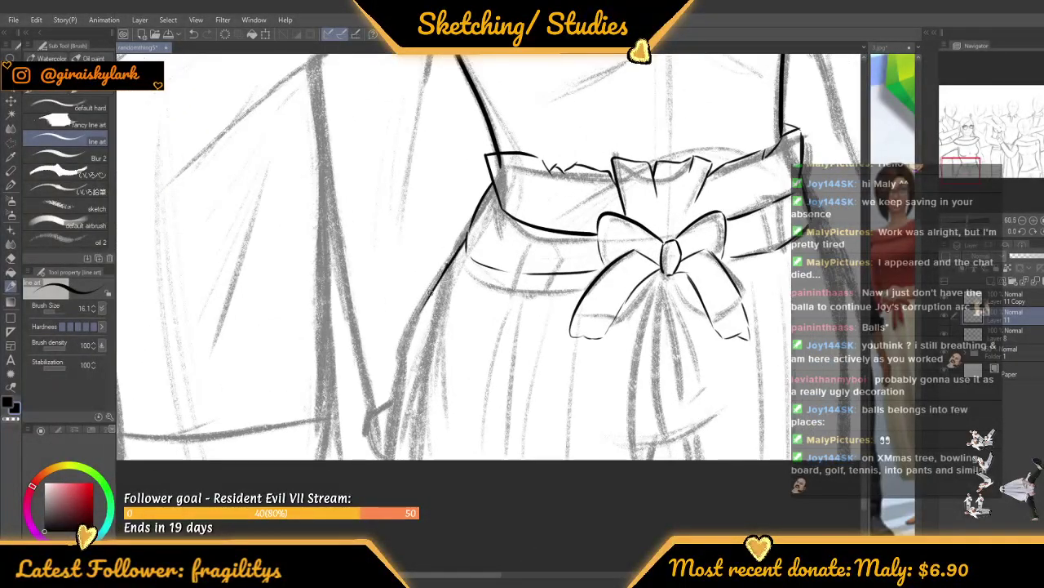
left_click_drag(445, 269, 395, 372)
left_click_drag(409, 337, 383, 457)
scroll(409, 399, "down", 5)
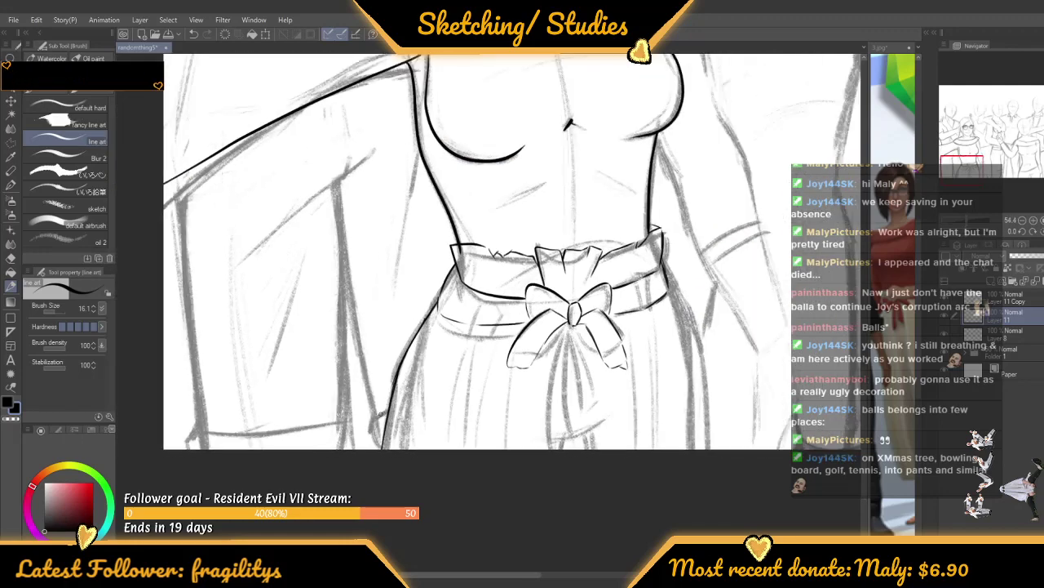
Draw the opposite hip and outer trouser outline from the waistband down to the canvas edge
scroll(472, 361, "up", 4)
scroll(643, 324, "down", 1)
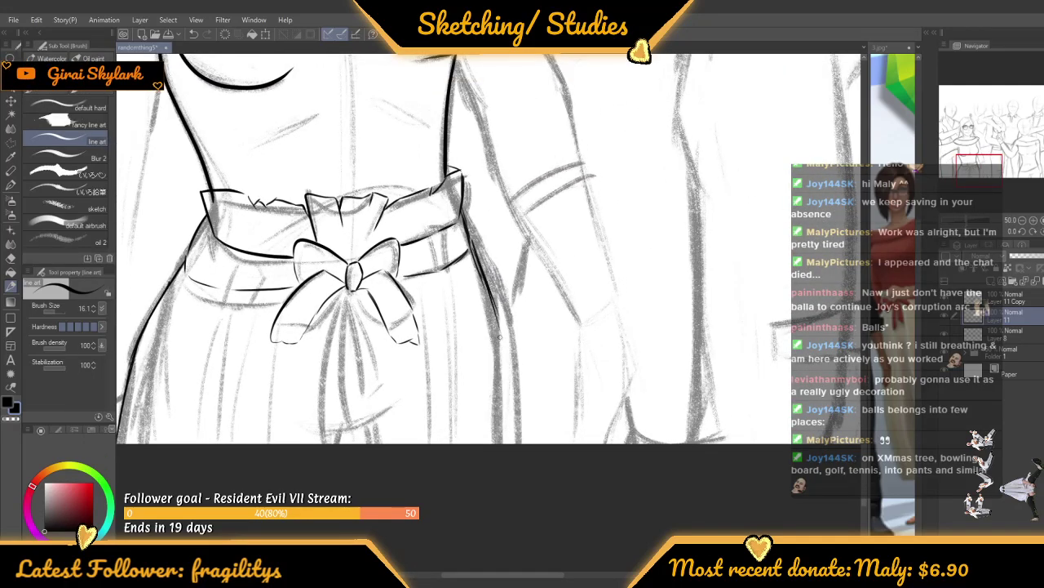
scroll(499, 328, "down", 3)
scroll(351, 343, "up", 3)
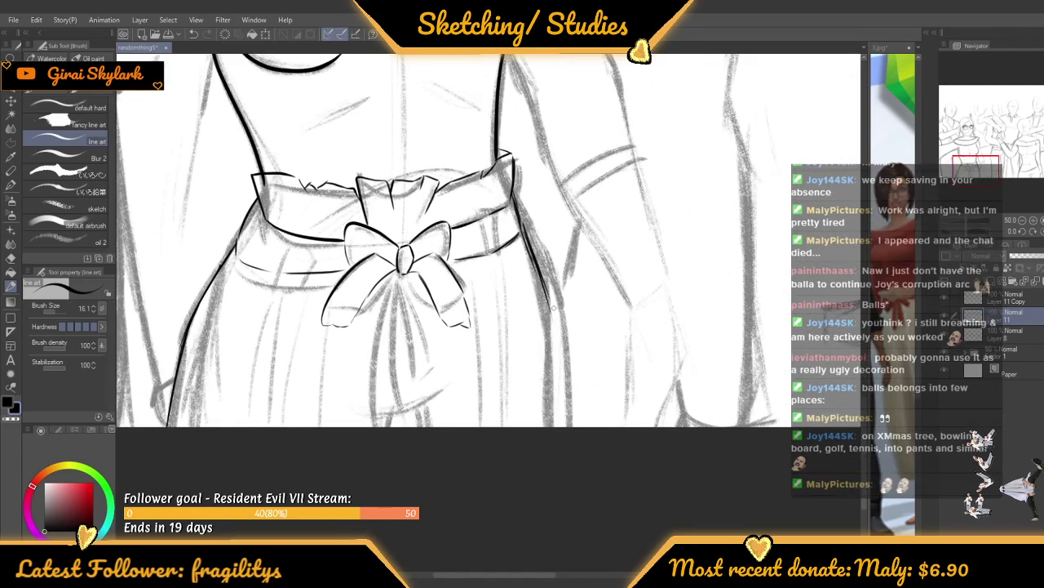
scroll(555, 323, "down", 2)
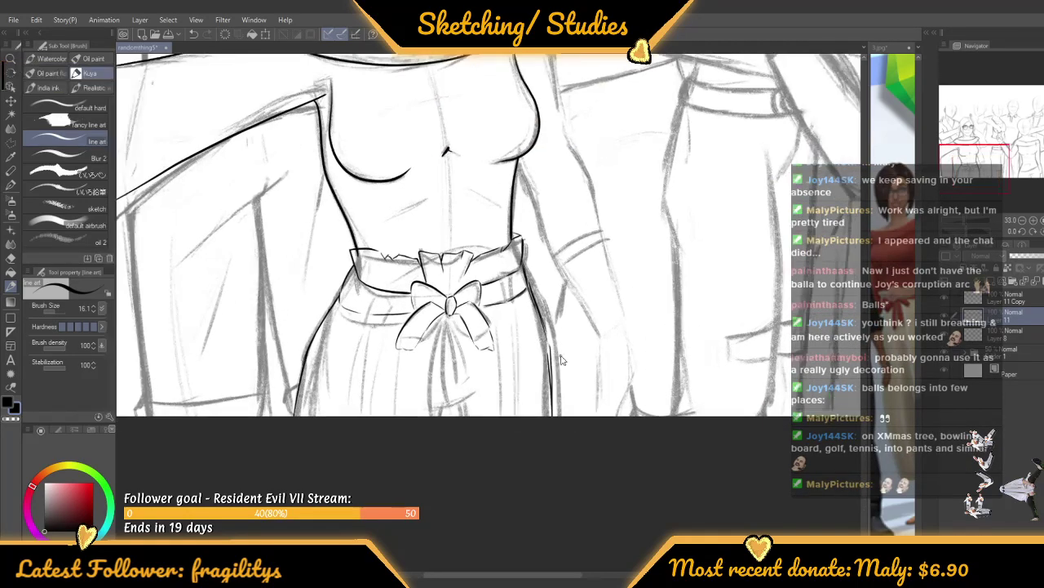
scroll(555, 359, "up", 2)
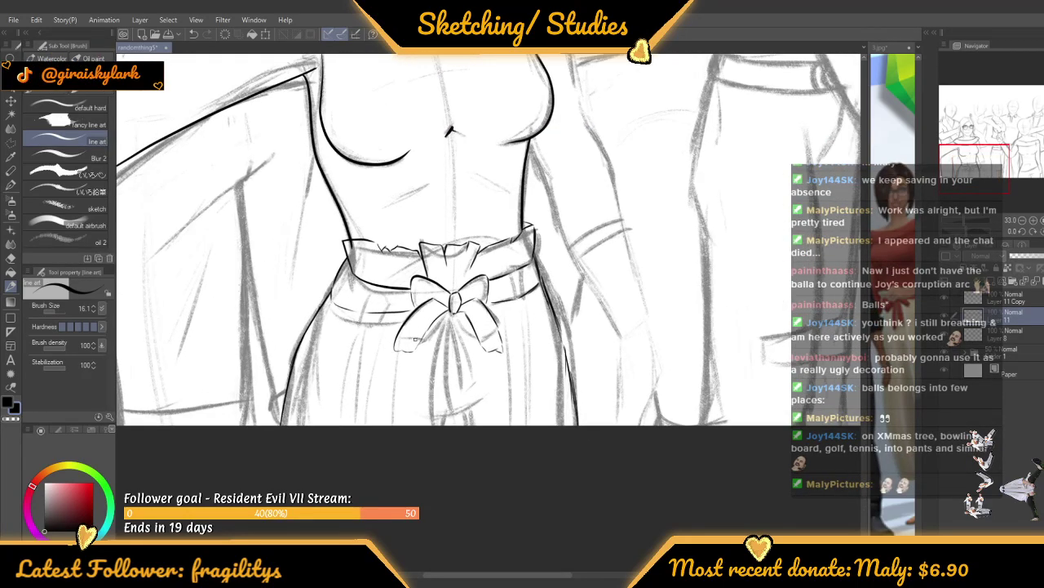
Draw two long ribbon ends hanging down the front of the trousers from beneath the bow's knot
scroll(720, 328, "down", 2)
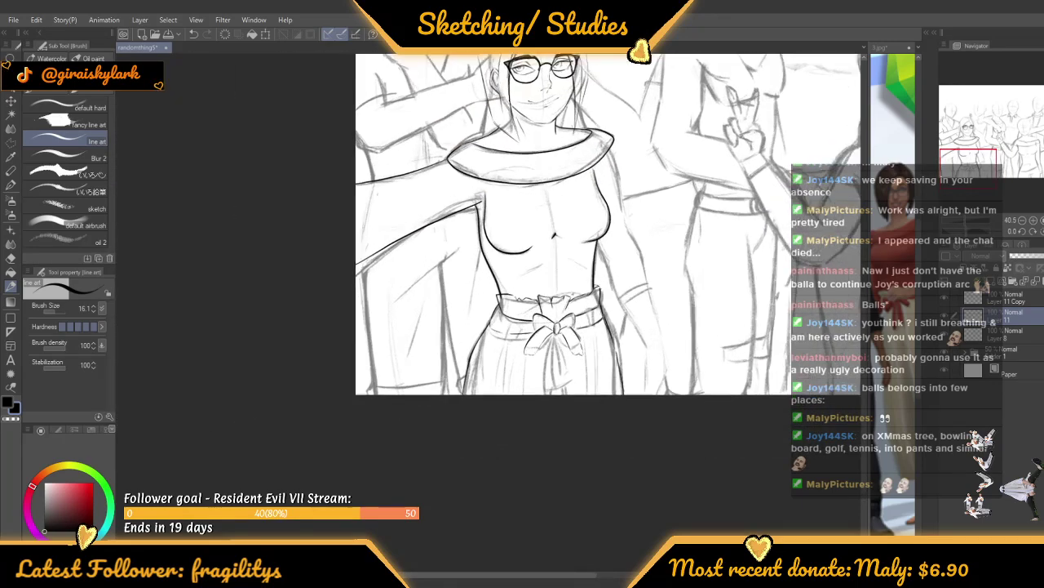
scroll(572, 367, "up", 1)
scroll(571, 366, "up", 1)
mouse_move(550, 320)
left_mouse_down()
mouse_move(523, 433)
mouse_move(525, 456)
mouse_move(550, 439)
left_mouse_up()
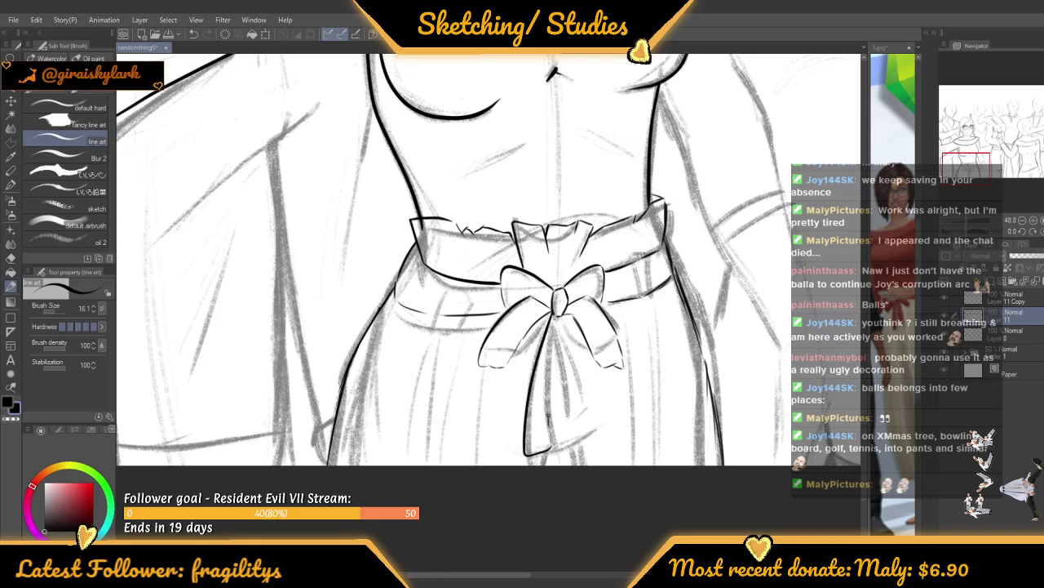
scroll(555, 368, "down", 1)
scroll(551, 332, "up", 1)
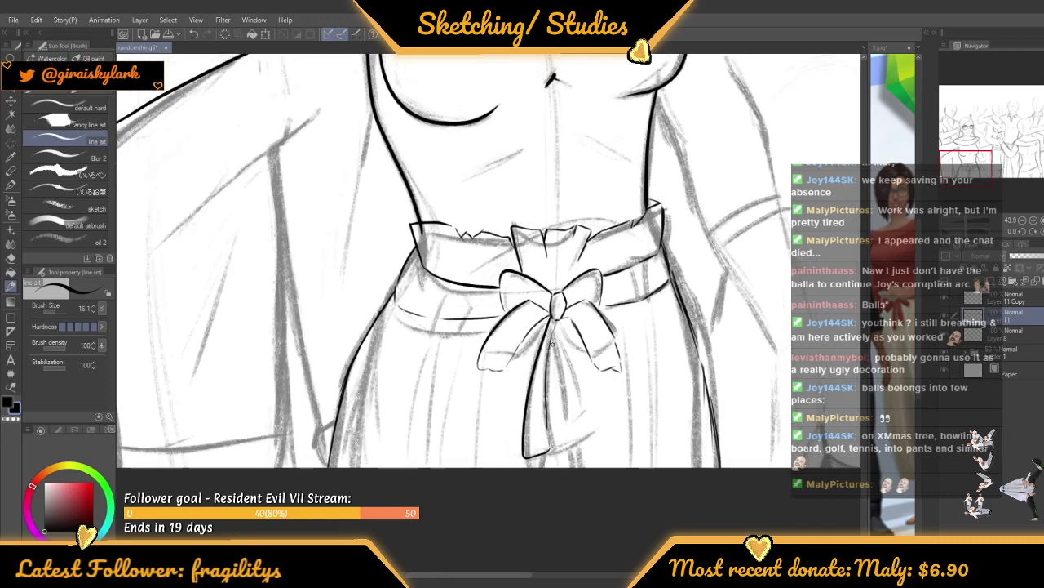
scroll(565, 327, "down", 1)
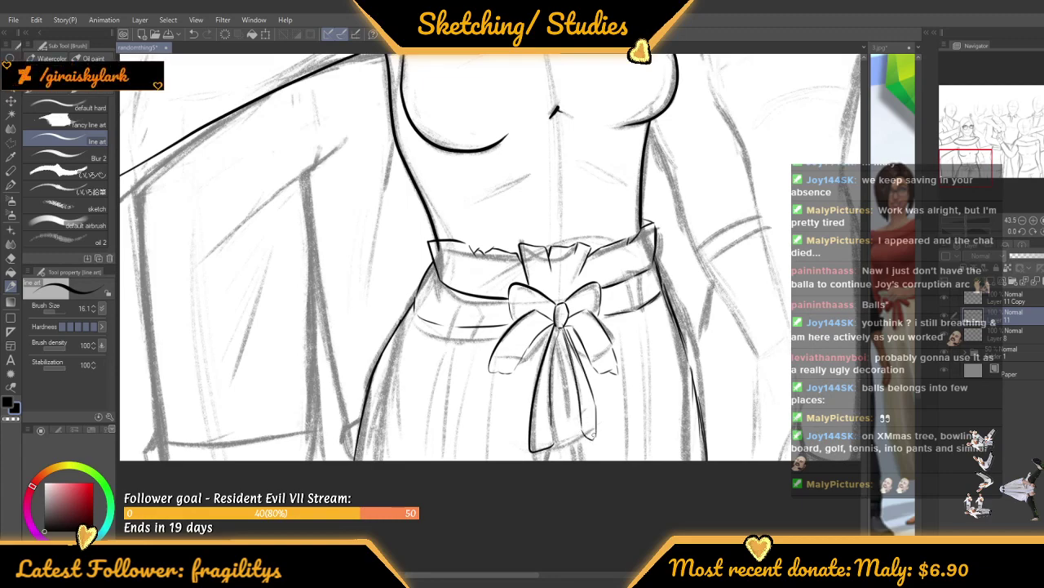
Draw long vertical fold lines down the trousers on the outstretched arm's side, from the lower band to the canvas edge
scroll(588, 438, "down", 3)
scroll(568, 355, "up", 2)
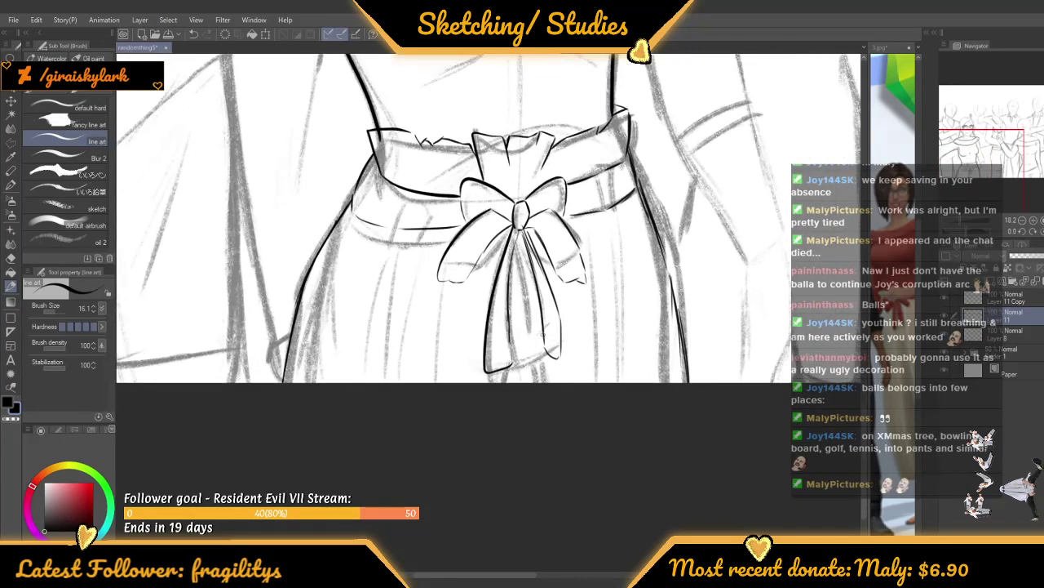
scroll(568, 355, "down", 5)
scroll(535, 322, "up", 5)
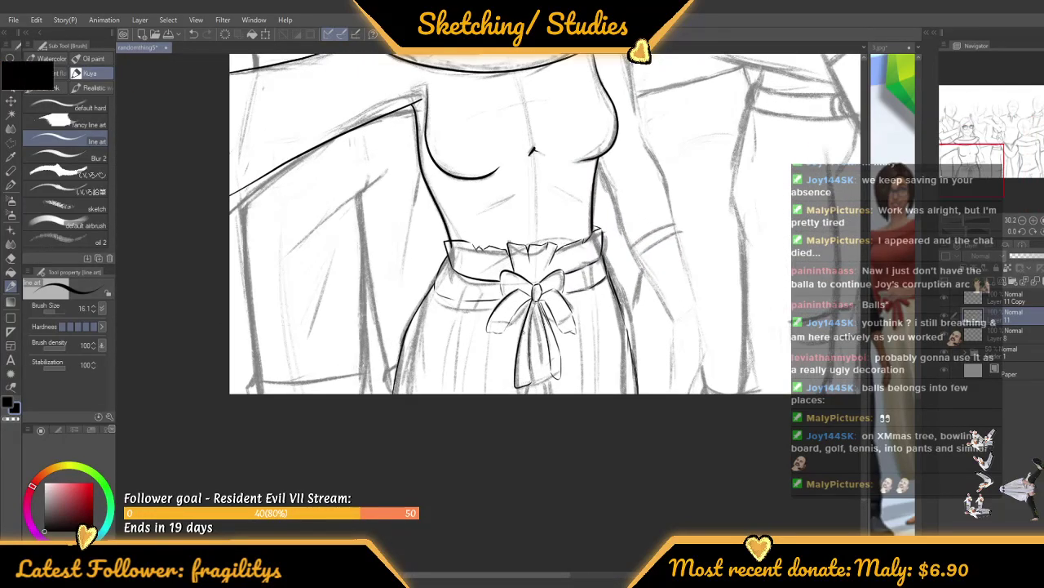
scroll(516, 322, "down", 2)
scroll(516, 322, "up", 4)
left_click_drag(518, 308, 516, 336)
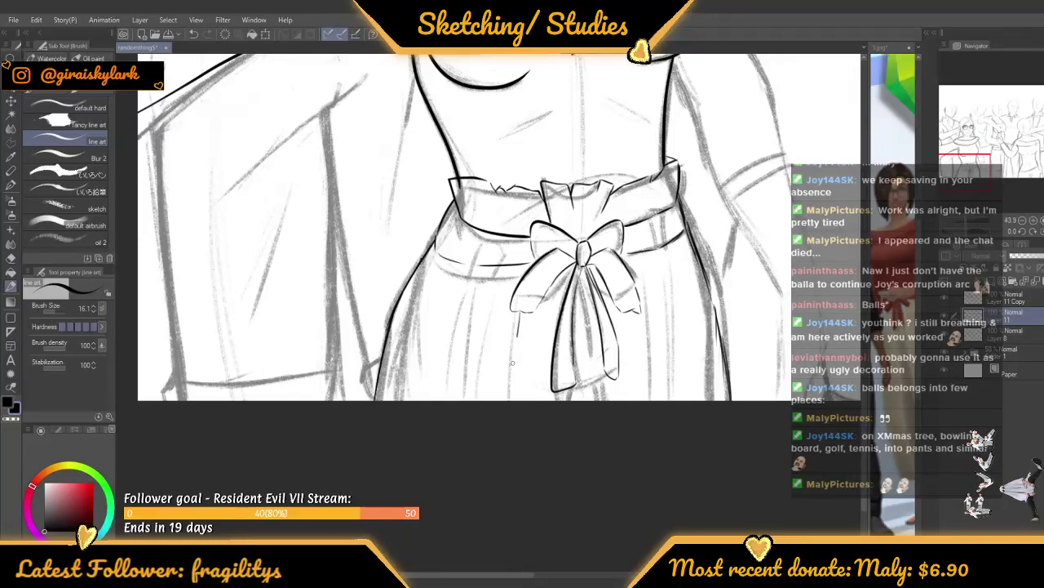
scroll(490, 293, "down", 1)
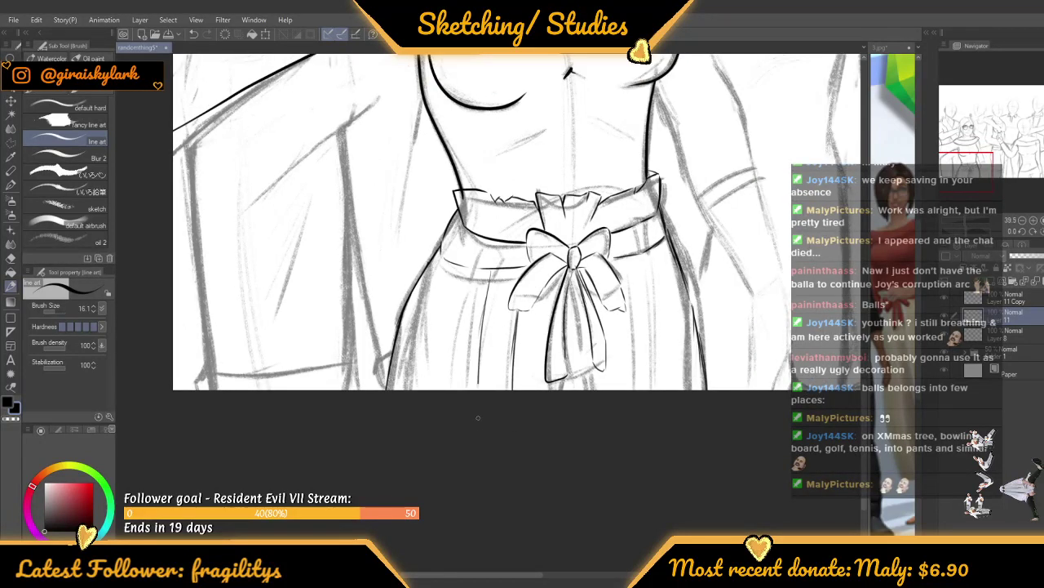
left_click_drag(486, 277, 475, 356)
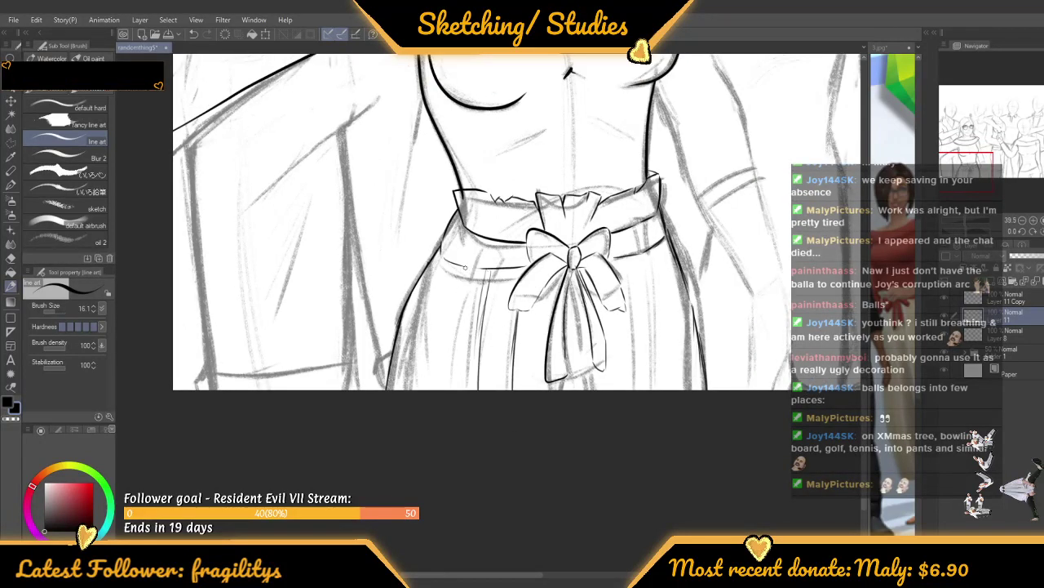
left_click_drag(450, 266, 438, 320)
left_click_drag(429, 377, 427, 388)
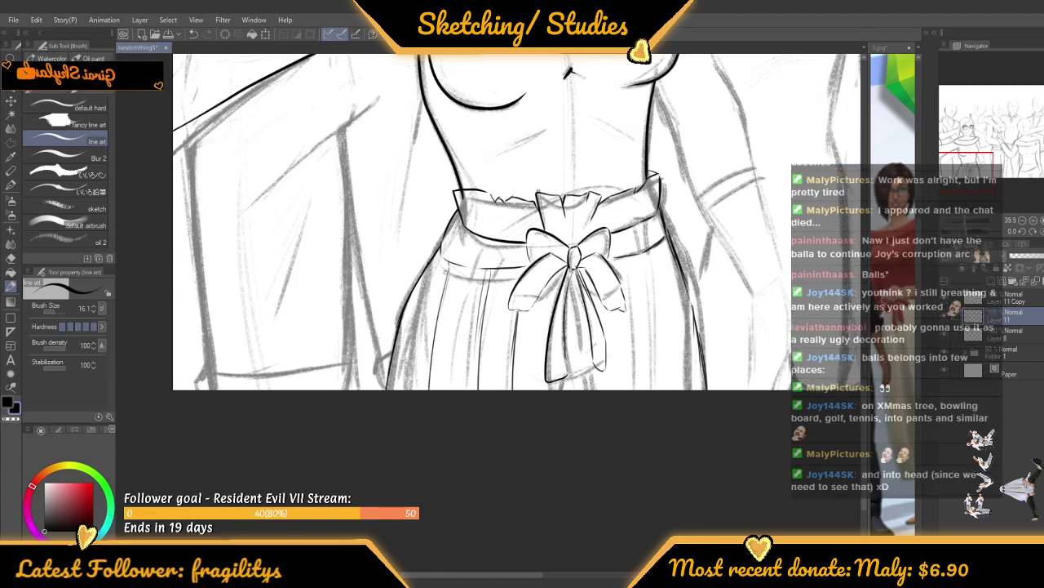
left_click_drag(447, 266, 429, 328)
Draw vertical fold lines on the opposite side of the trousers and a short fold line beneath the hanging ribbon ends
scroll(435, 346, "down", 2)
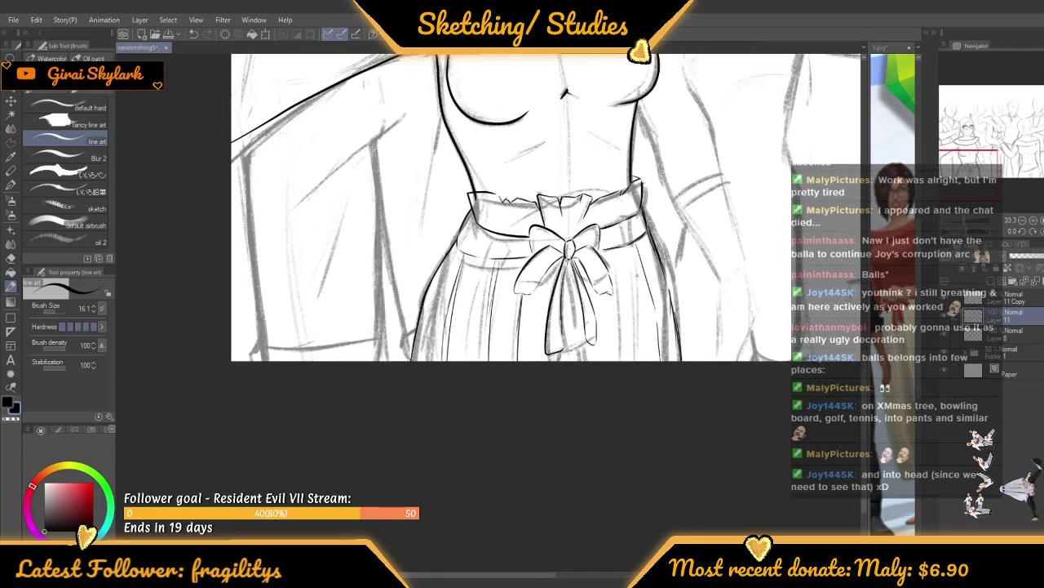
left_click_drag(641, 287, 651, 375)
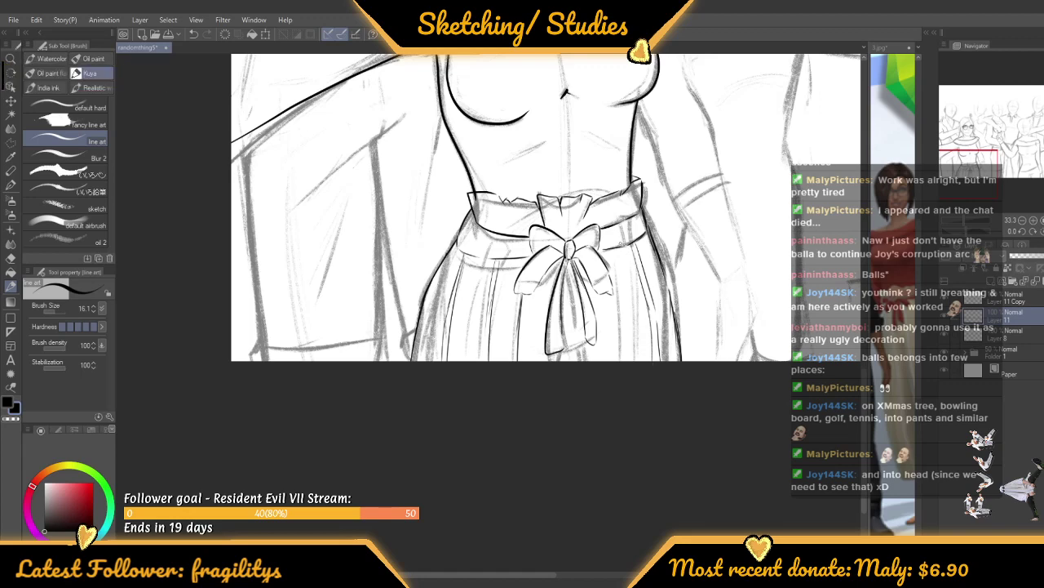
left_click_drag(614, 260, 622, 359)
scroll(565, 356, "up", 2)
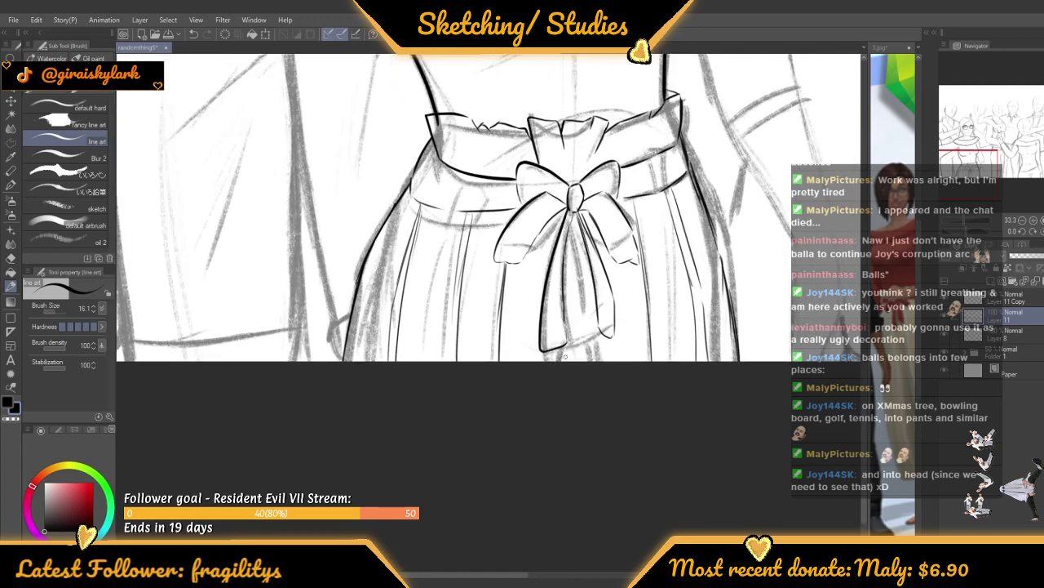
scroll(564, 357, "up", 3)
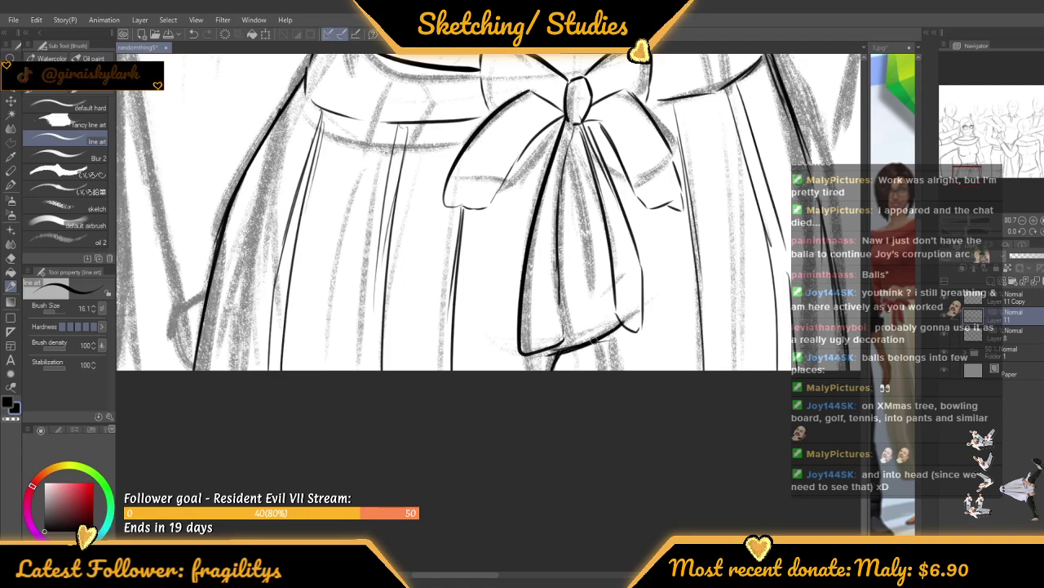
scroll(606, 366, "down", 4)
scroll(517, 418, "down", 3)
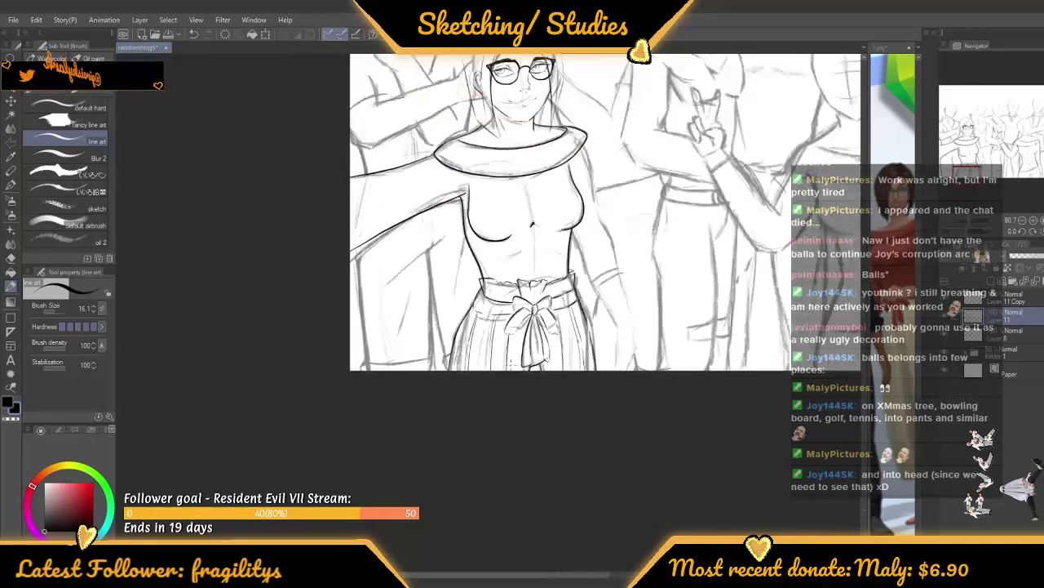
Erase the collar outline at both shoulder corners and the neckline's far end using a brush size of 95
scroll(529, 193, "up", 4)
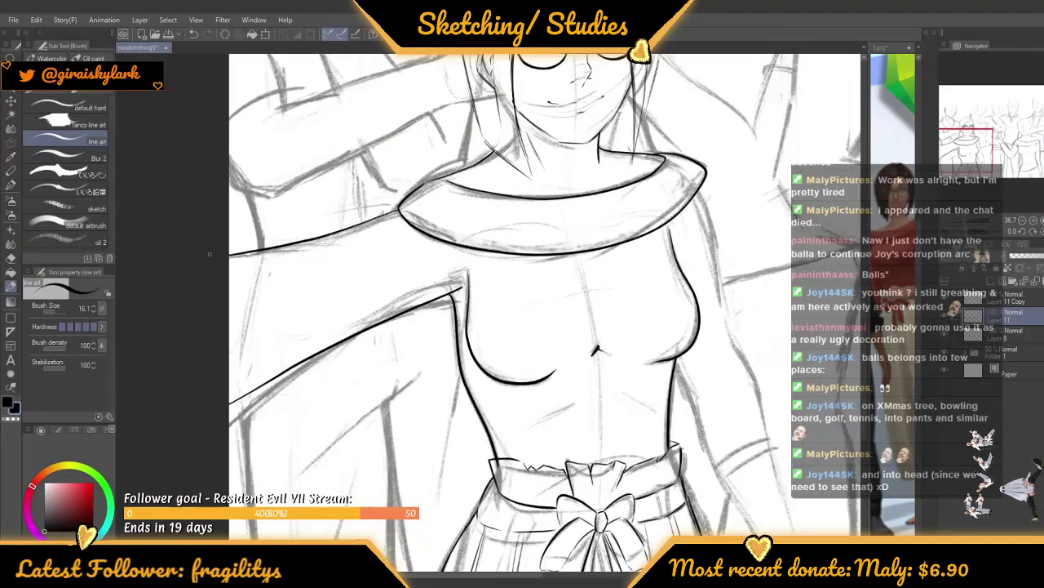
scroll(624, 269, "up", 1)
scroll(628, 277, "down", 2)
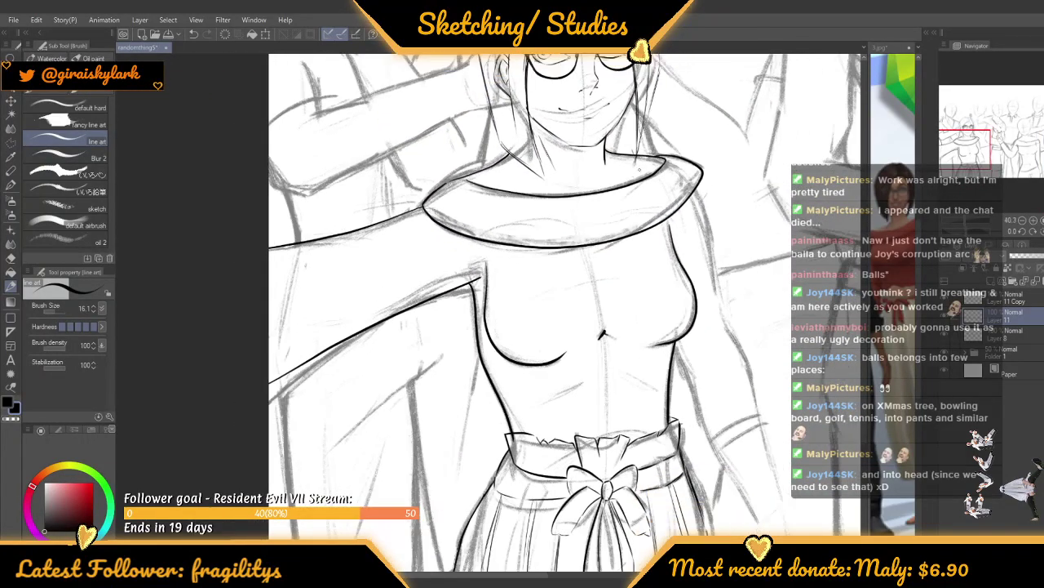
scroll(632, 277, "up", 1)
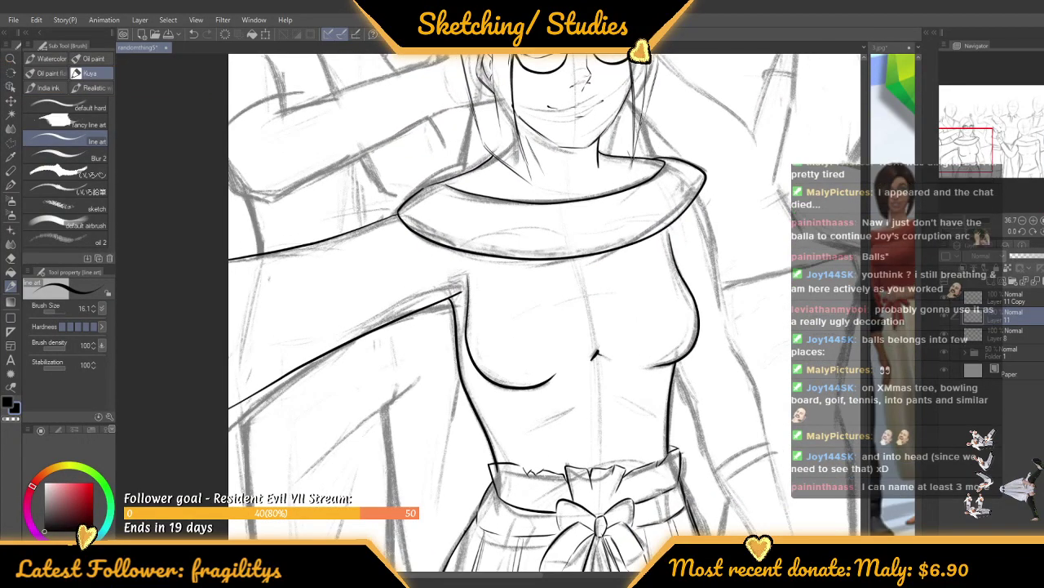
left_click(59, 309)
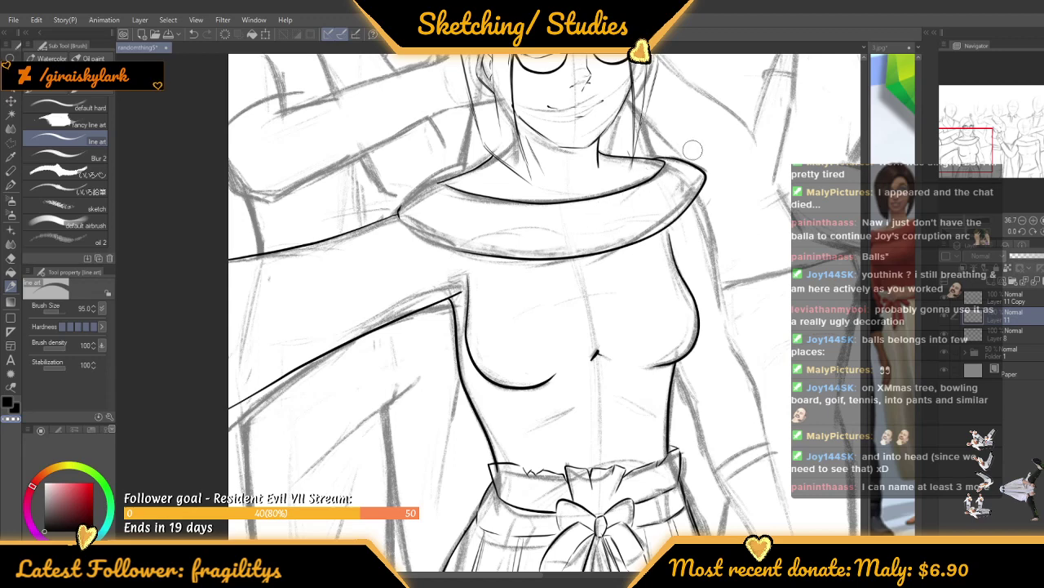
scroll(692, 150, "up", 3)
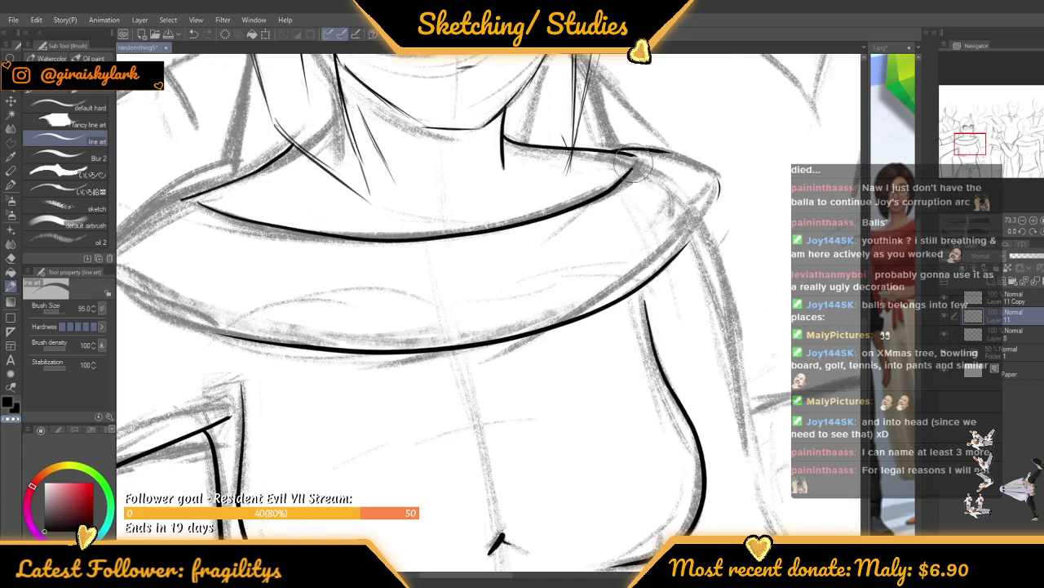
scroll(326, 262, "down", 2)
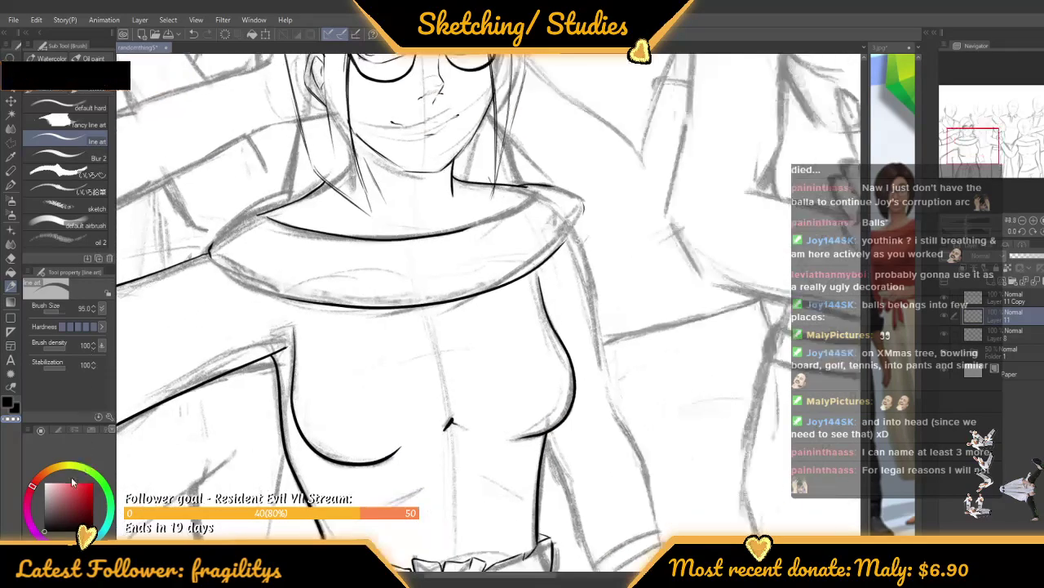
Set the brush size to 34.4 and redraw the collar's corner and lower edge on the outstretched arm's side
left_click(57, 311)
scroll(234, 247, "up", 4)
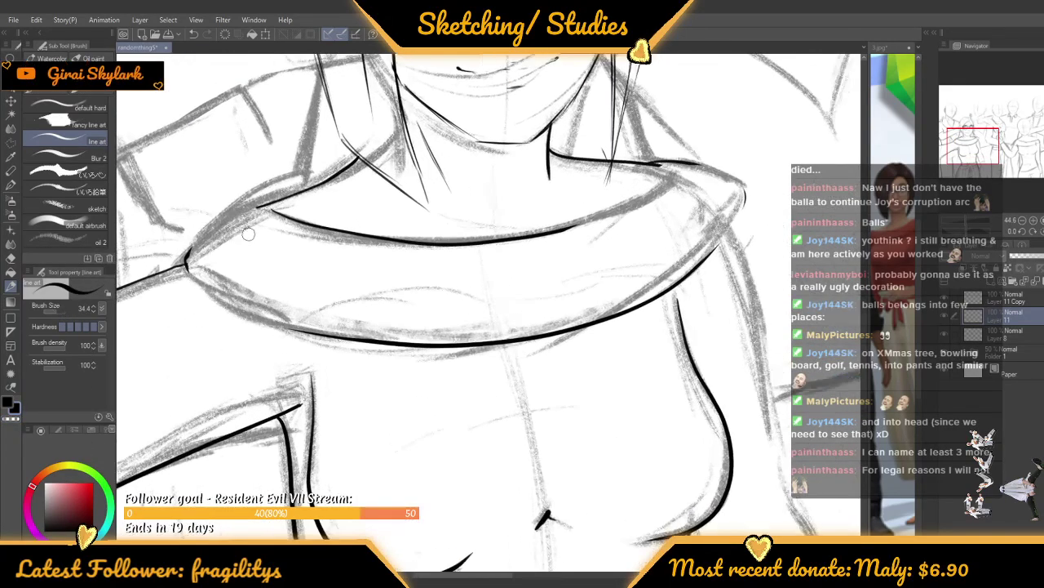
scroll(189, 247, "down", 3)
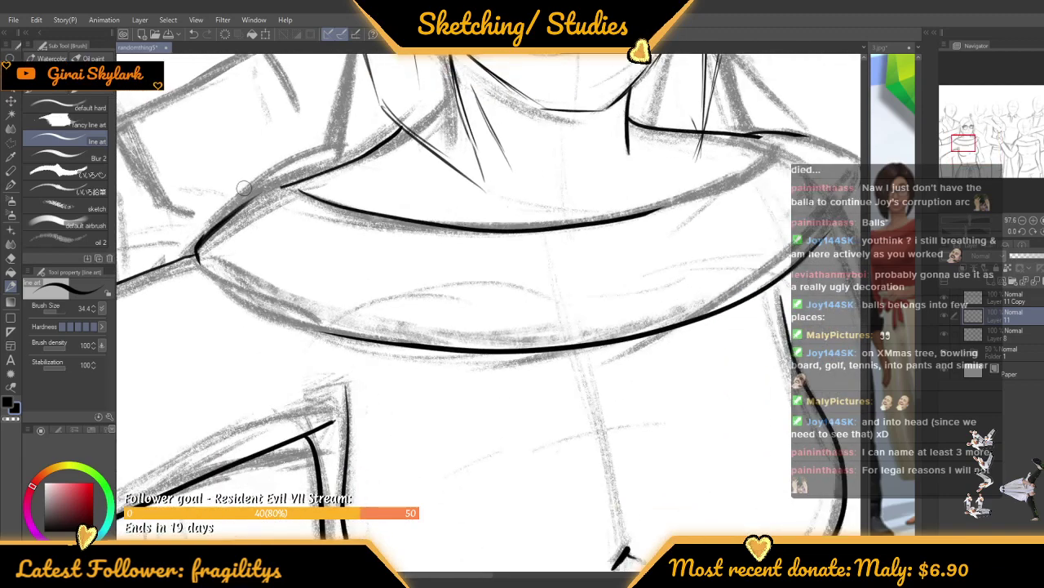
scroll(228, 237, "up", 4)
left_click_drag(229, 243, 343, 323)
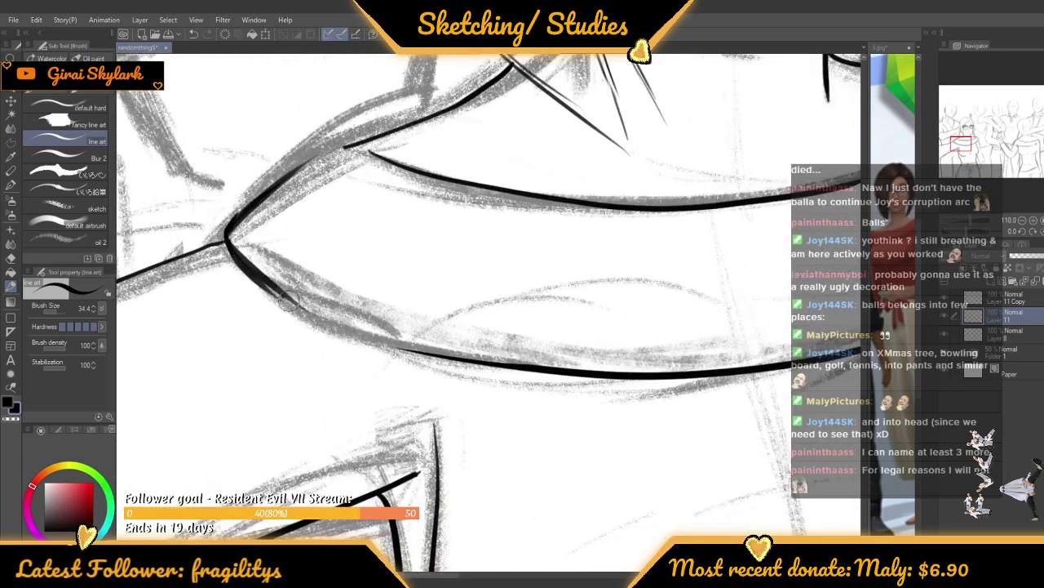
left_click_drag(288, 301, 422, 359)
scroll(338, 331, "down", 3)
key("ctrl+z")
left_click_drag(295, 300, 380, 341)
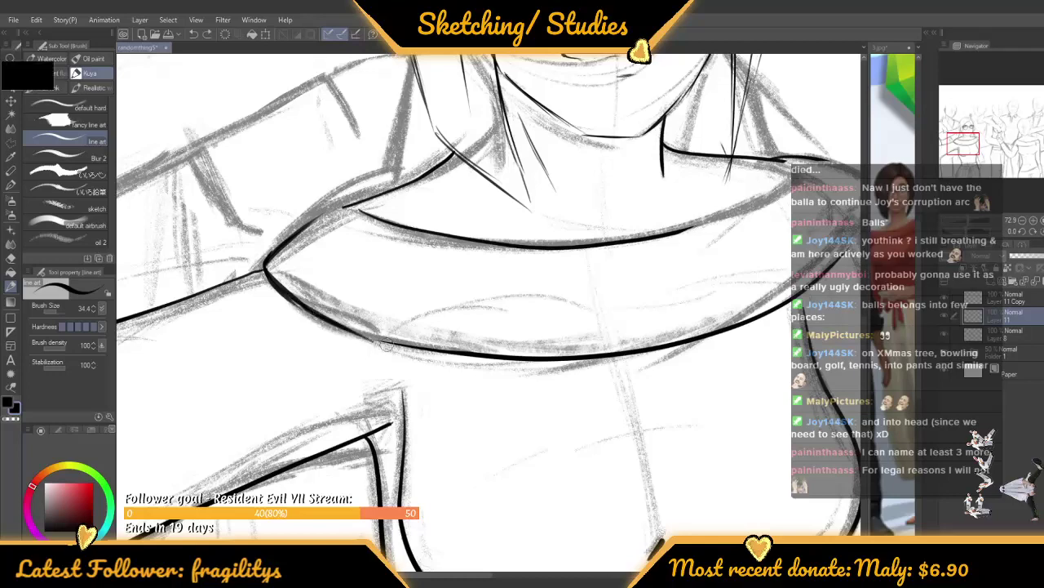
left_click_drag(325, 319, 419, 347)
scroll(297, 199, "down", 2)
Redraw the collar's lower edge with a thicker line up to the shoulder corner opposite the outstretched arm
scroll(699, 225, "up", 3)
scroll(696, 217, "up", 1)
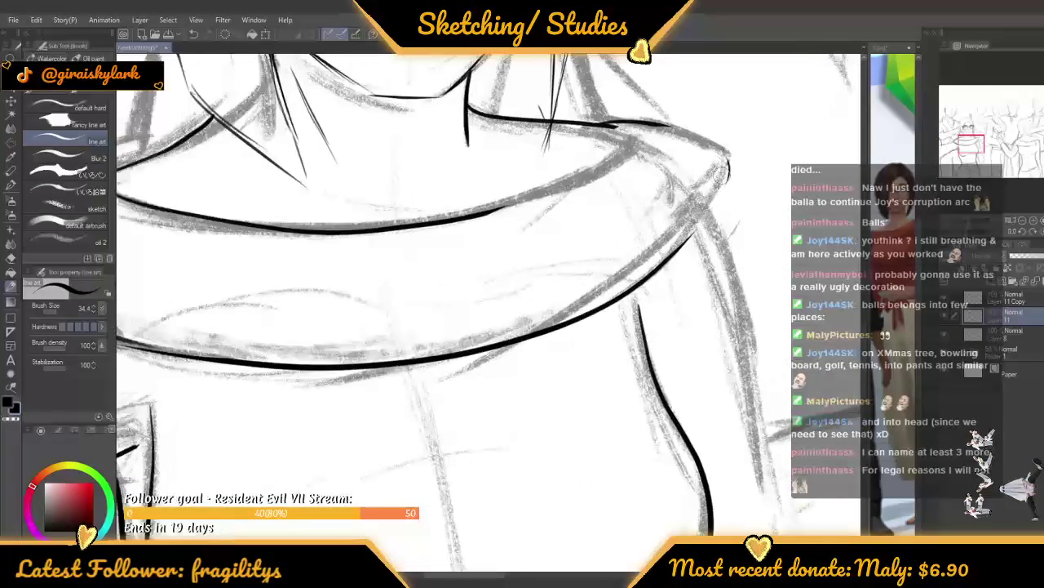
left_click_drag(724, 166, 649, 277)
left_click_drag(680, 225, 581, 312)
scroll(621, 262, "down", 3)
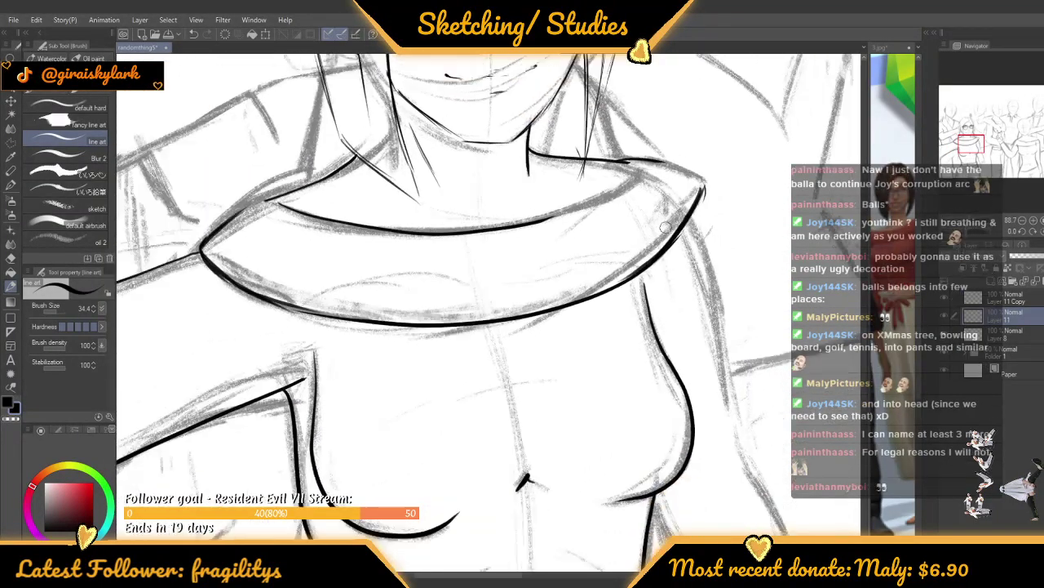
Redraw the erased end of the neckline so it curves up to the shoulder opposite the outstretched arm
scroll(631, 271, "up", 2)
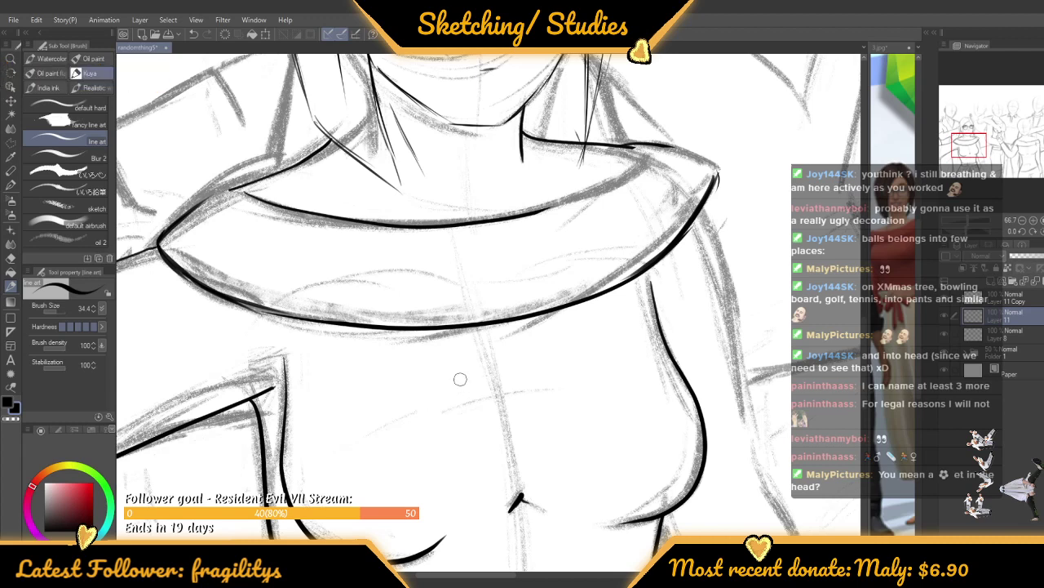
scroll(460, 379, "down", 2)
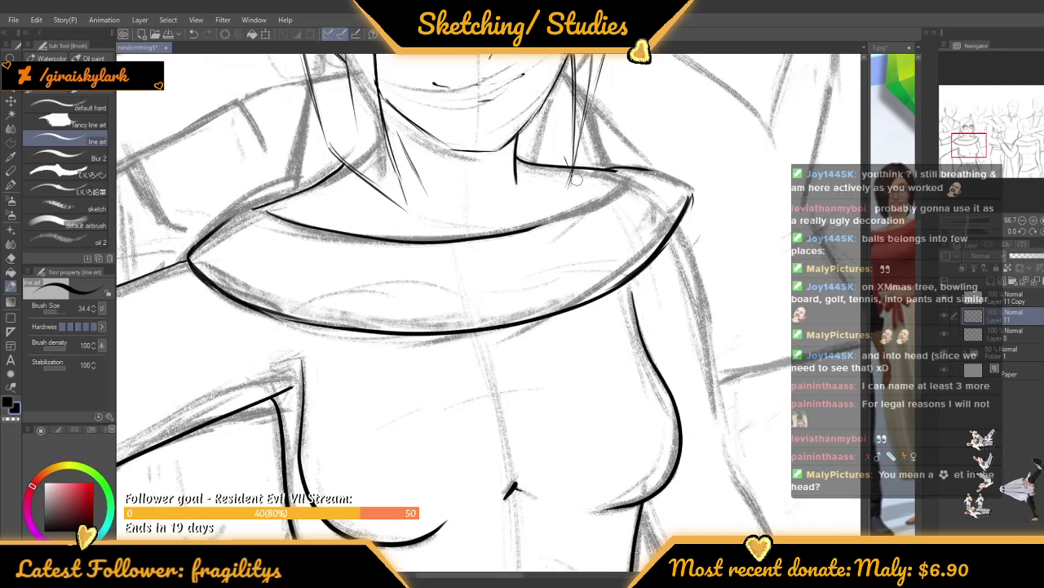
scroll(577, 180, "up", 2)
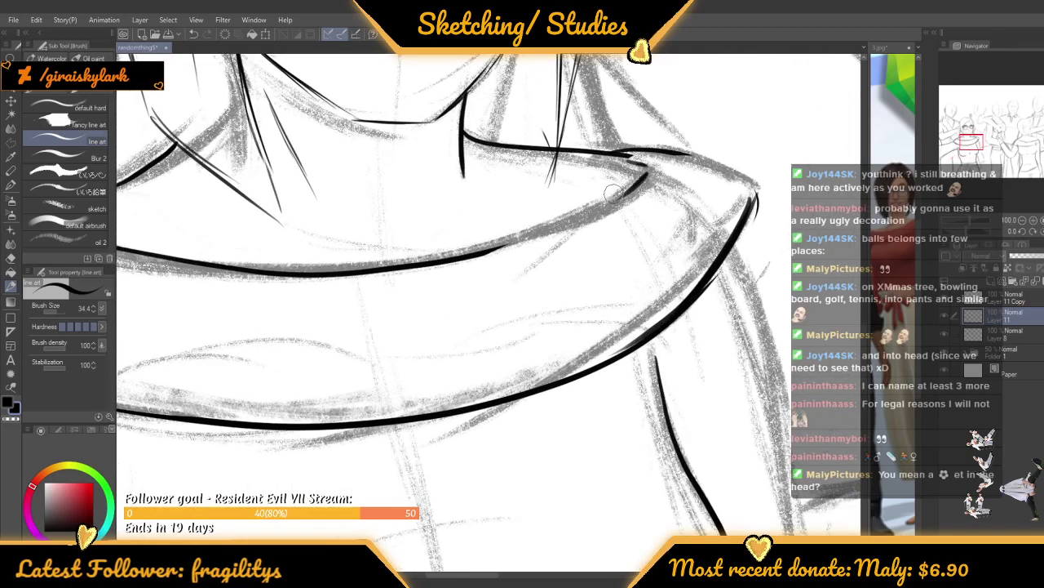
left_click_drag(587, 216, 558, 230)
scroll(522, 225, "down", 4)
scroll(617, 236, "up", 3)
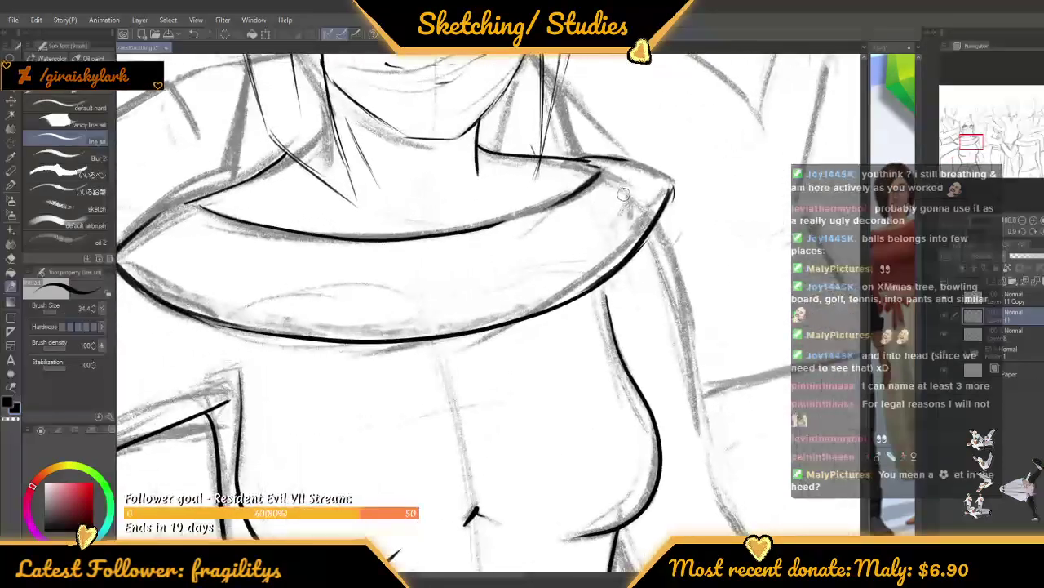
Draw the collar's upper shoulder edge opposite the outstretched arm and reshape its pointed corner into a rounded join with the lower edge
left_click_drag(633, 155, 671, 192)
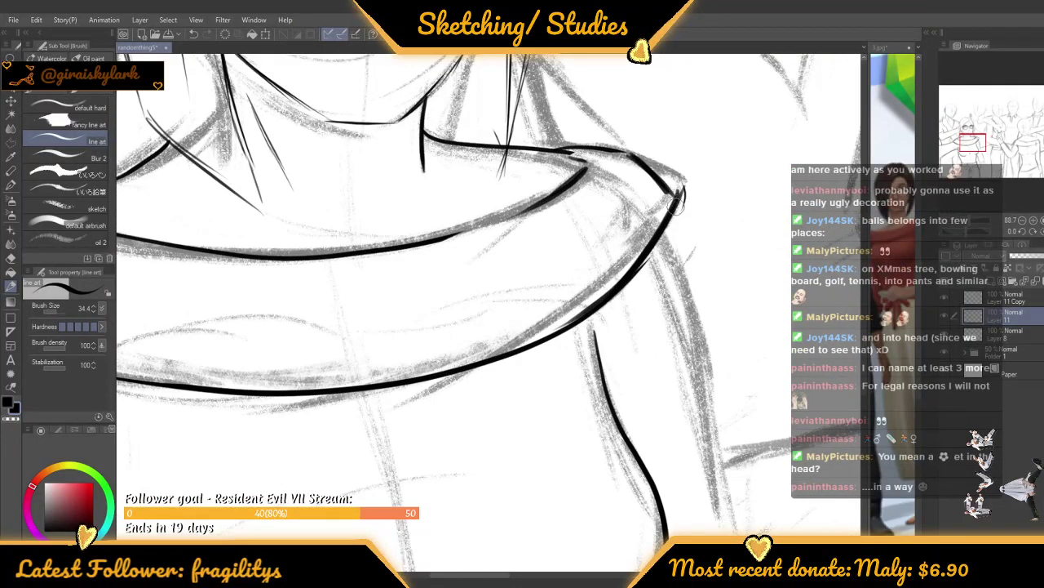
scroll(589, 243, "down", 1)
scroll(663, 186, "up", 4)
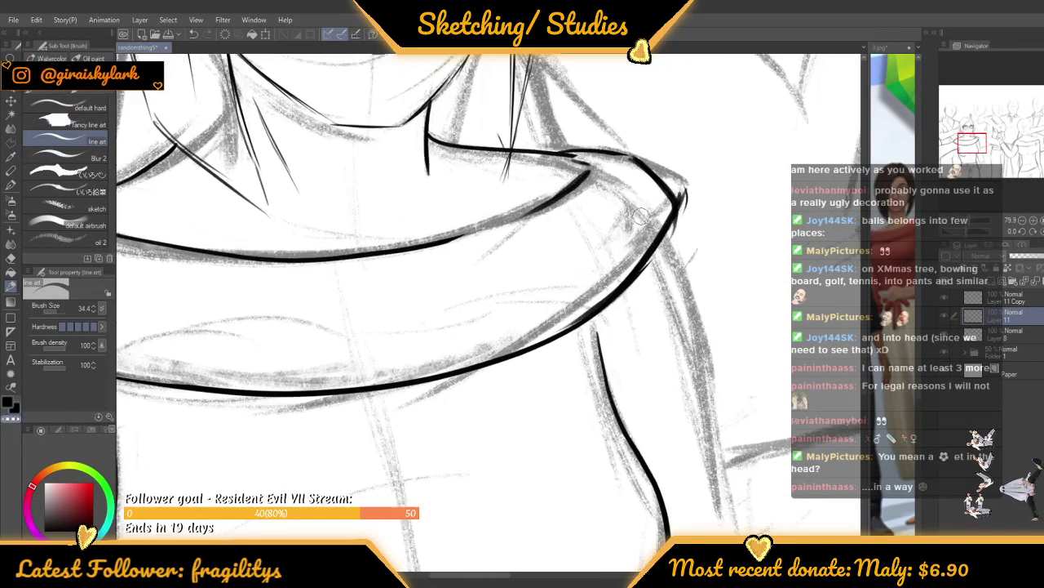
scroll(662, 186, "up", 2)
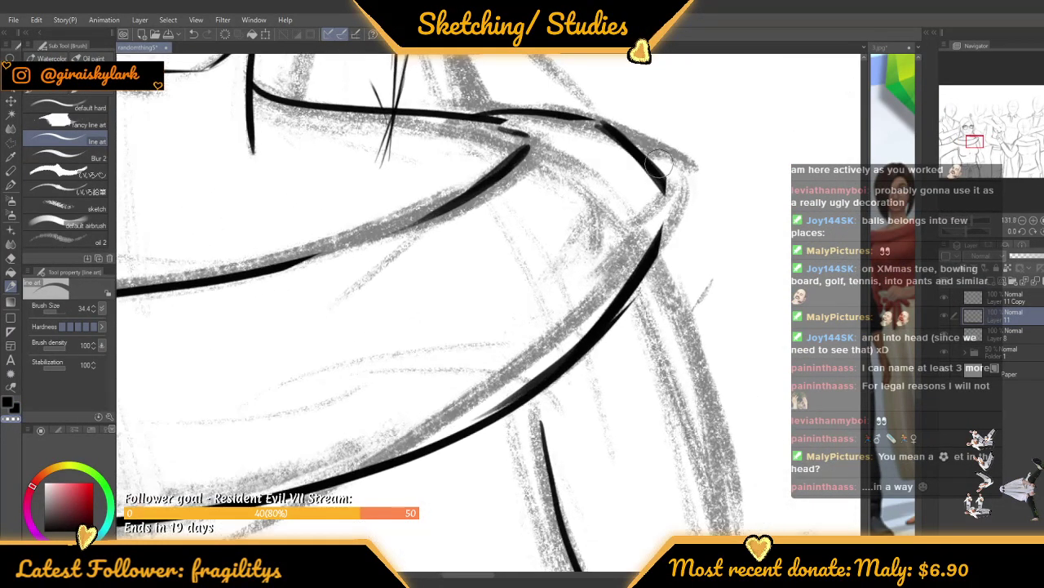
key("x")
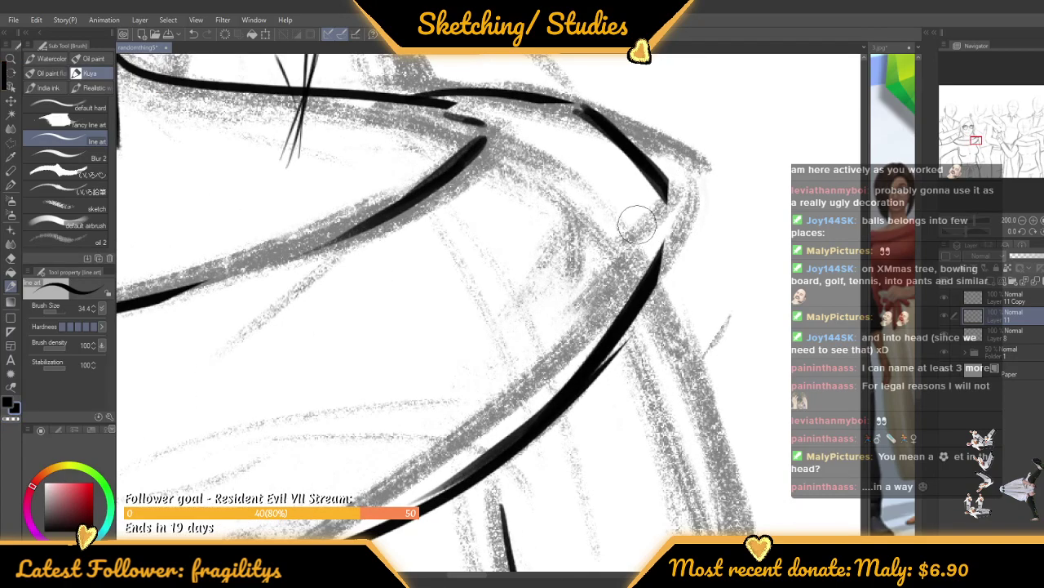
mouse_move(661, 191)
left_mouse_down()
mouse_move(668, 254)
mouse_move(666, 181)
mouse_move(633, 297)
left_mouse_up()
scroll(631, 234, "down", 6)
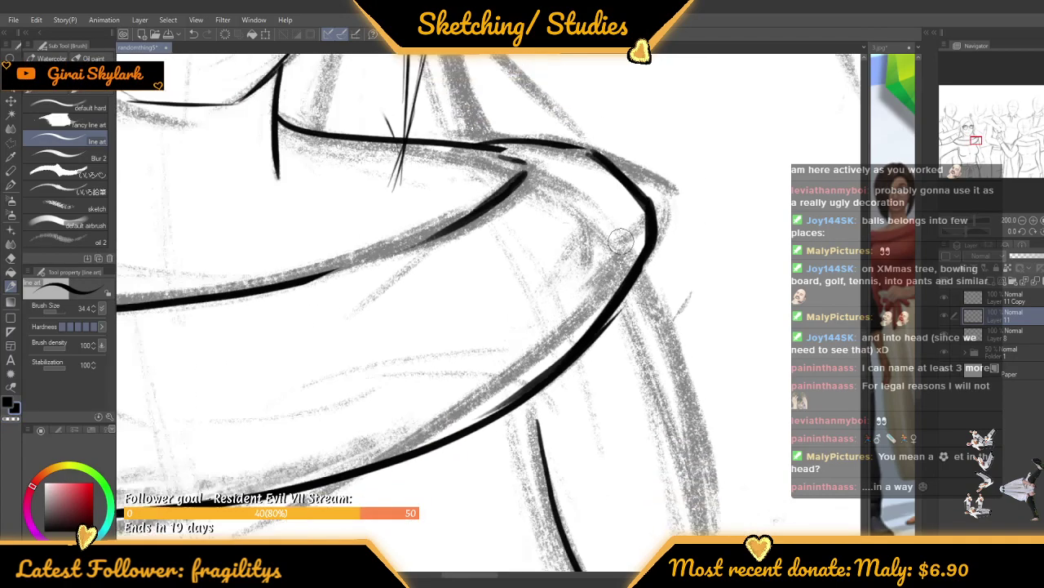
Thicken the collar's upper edge on the outstretched arm's side and join it to the neckline's start
scroll(645, 216, "down", 3)
scroll(303, 266, "up", 3)
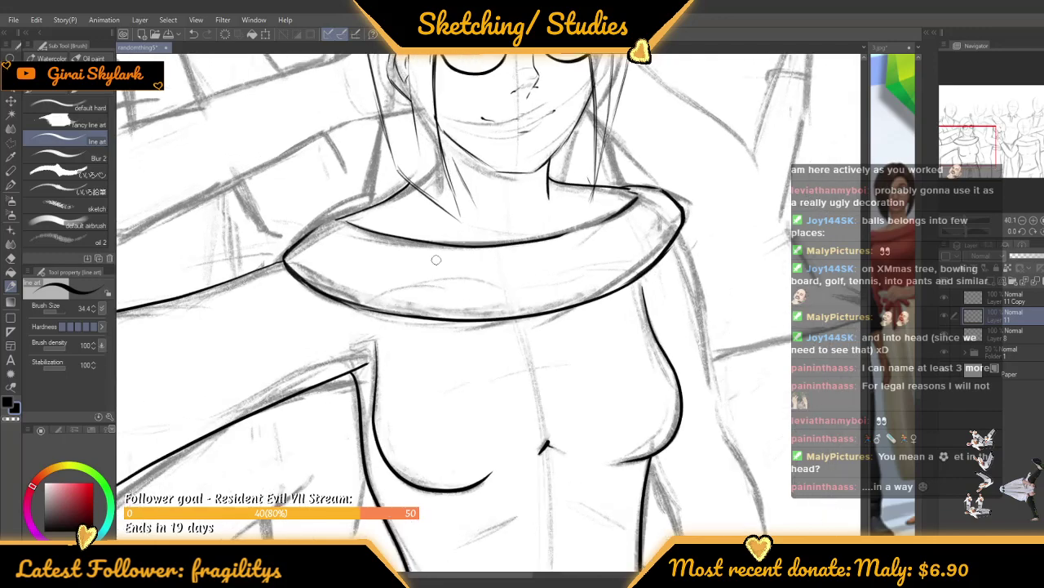
scroll(256, 261, "up", 3)
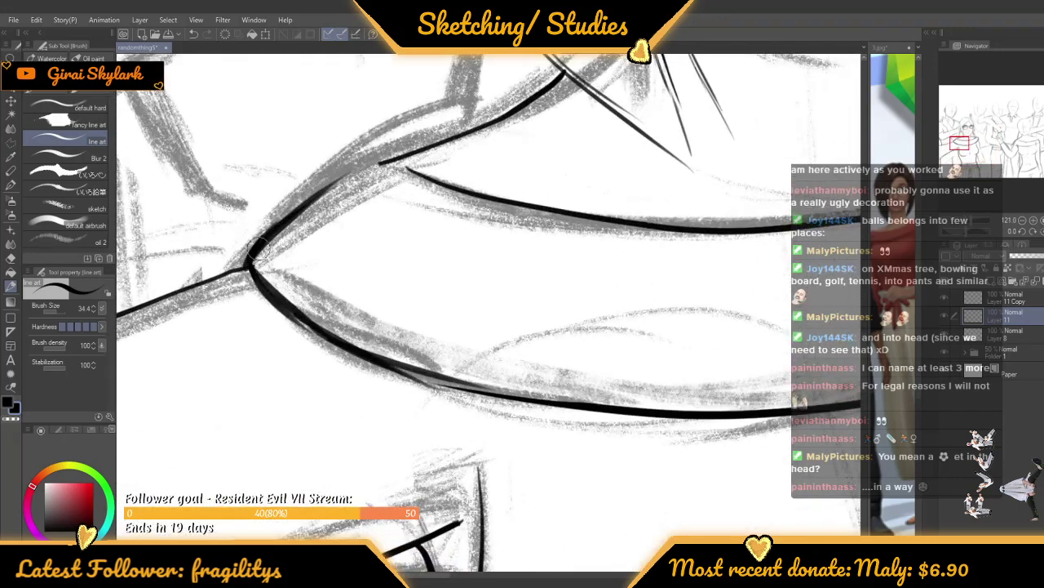
mouse_move(257, 248)
left_mouse_down()
mouse_move(277, 217)
mouse_move(332, 172)
mouse_move(317, 186)
mouse_move(413, 170)
left_mouse_up()
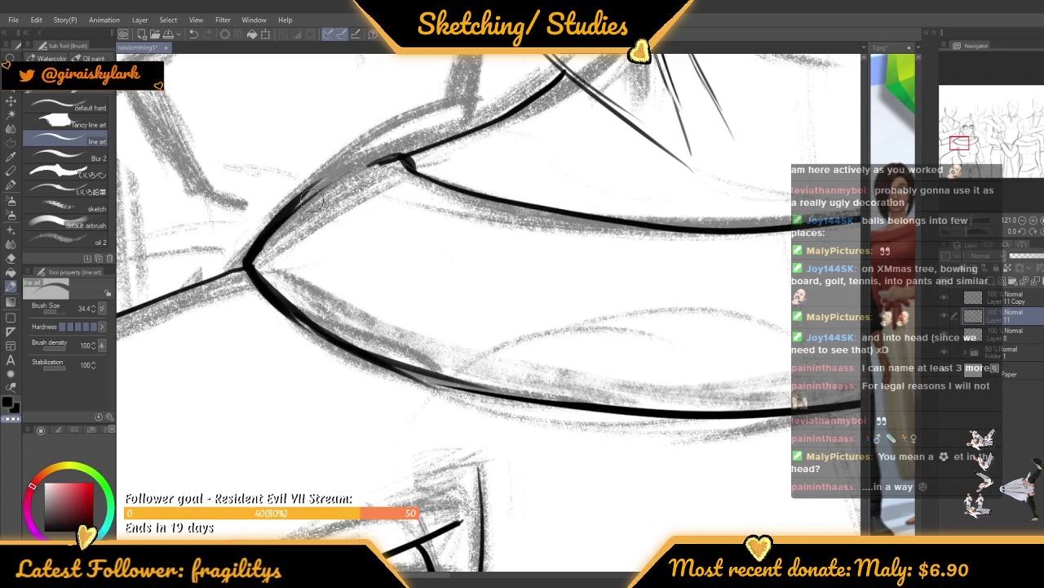
Thicken the upper line of the outstretched arm where it runs into the collar's corner
scroll(318, 210, "down", 2)
scroll(298, 216, "up", 1)
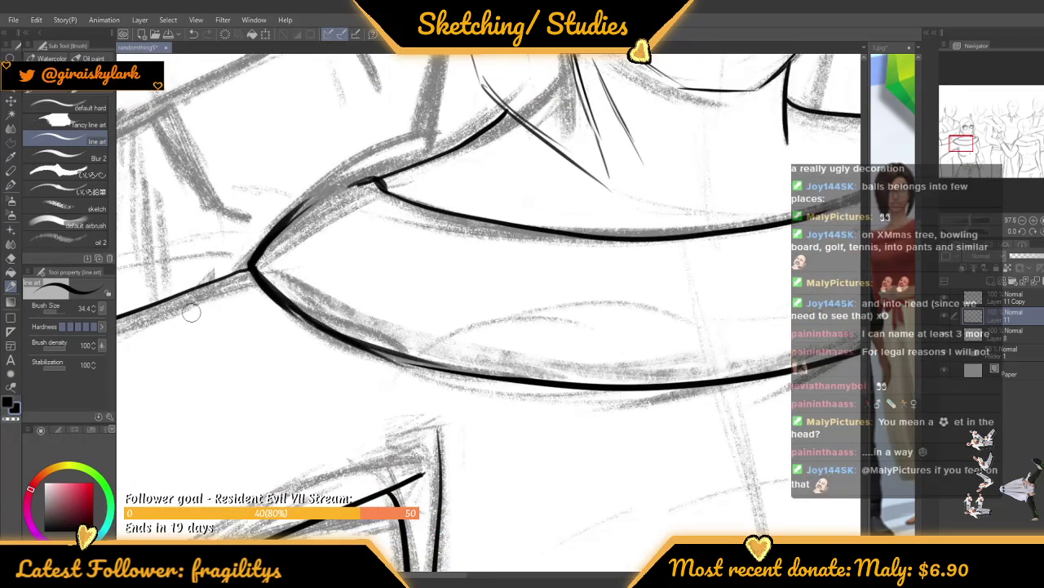
scroll(313, 212, "down", 2)
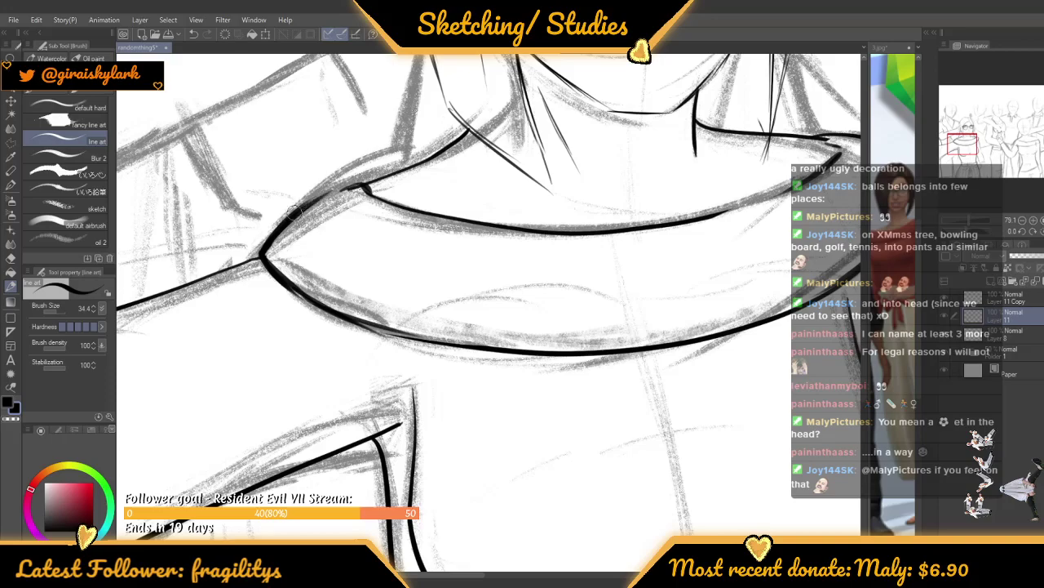
scroll(295, 210, "down", 3)
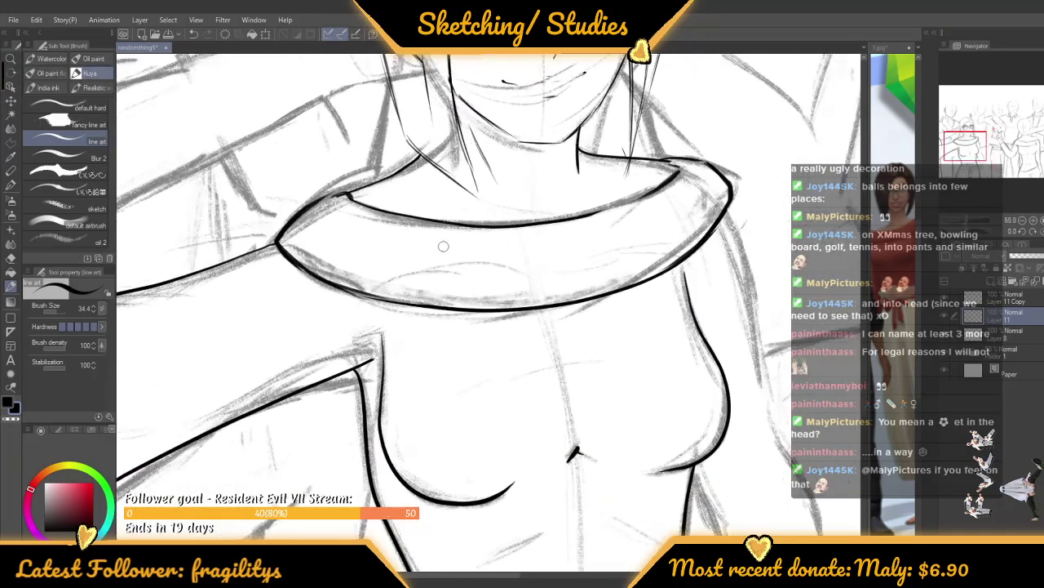
scroll(443, 246, "down", 3)
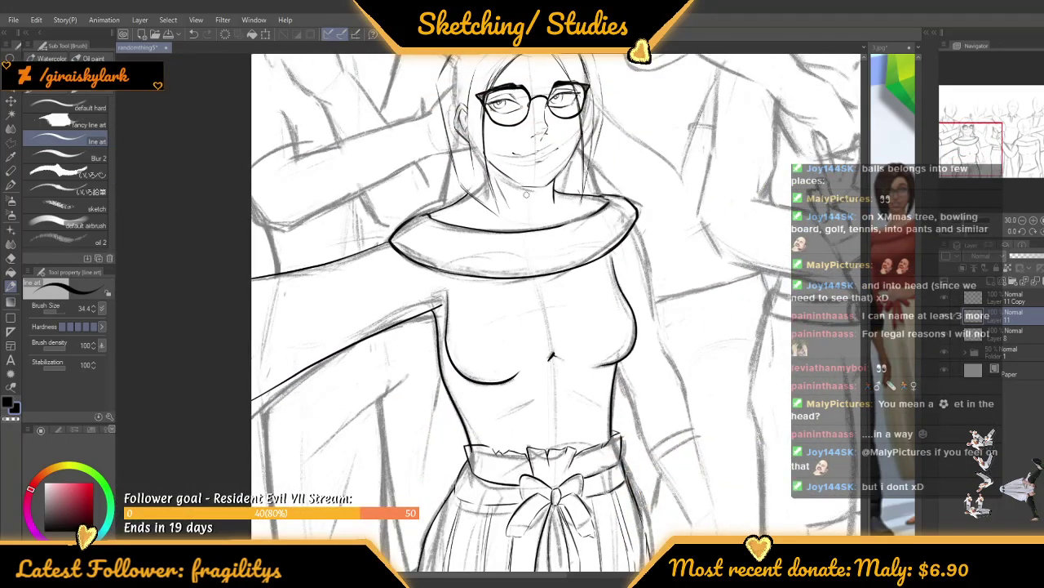
scroll(526, 194, "down", 1)
scroll(321, 264, "up", 4)
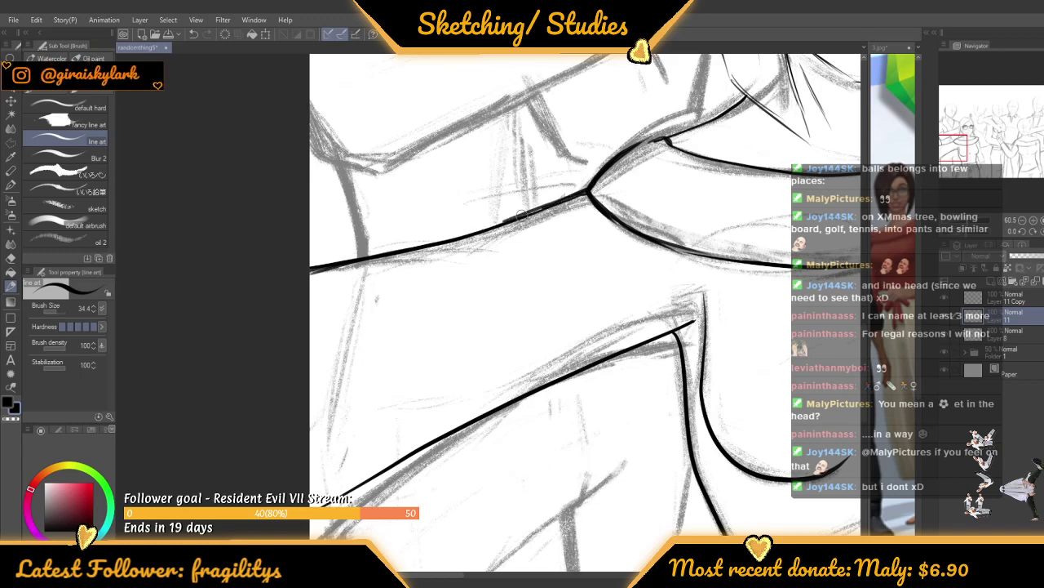
Erase the outer stretch of the outstretched arm's lower line near the canvas edge and redraw it with a thicker stroke
scroll(410, 216, "down", 3)
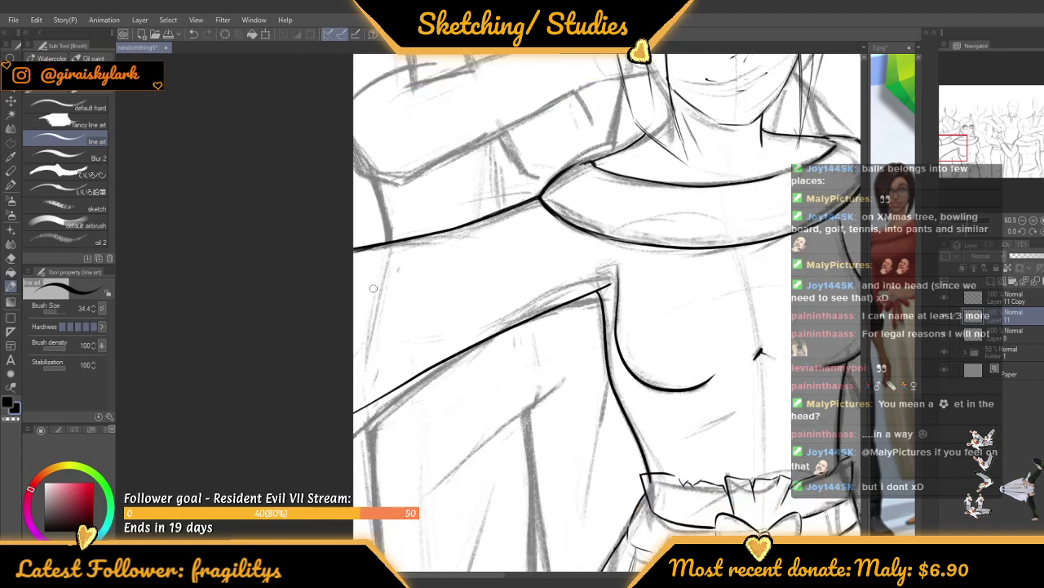
scroll(403, 395, "up", 2)
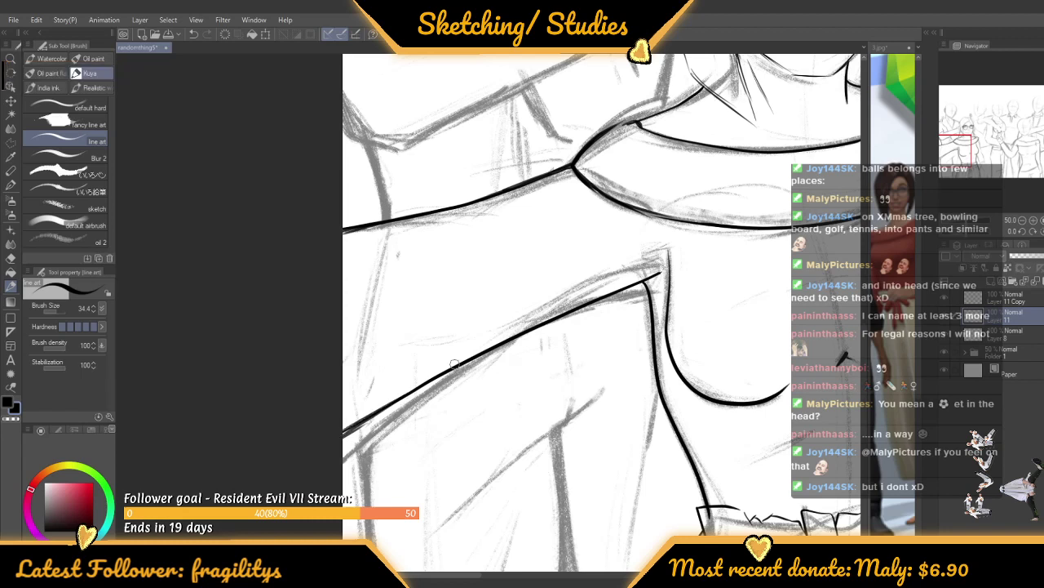
left_click_drag(408, 394, 341, 434)
left_click_drag(449, 373, 357, 428)
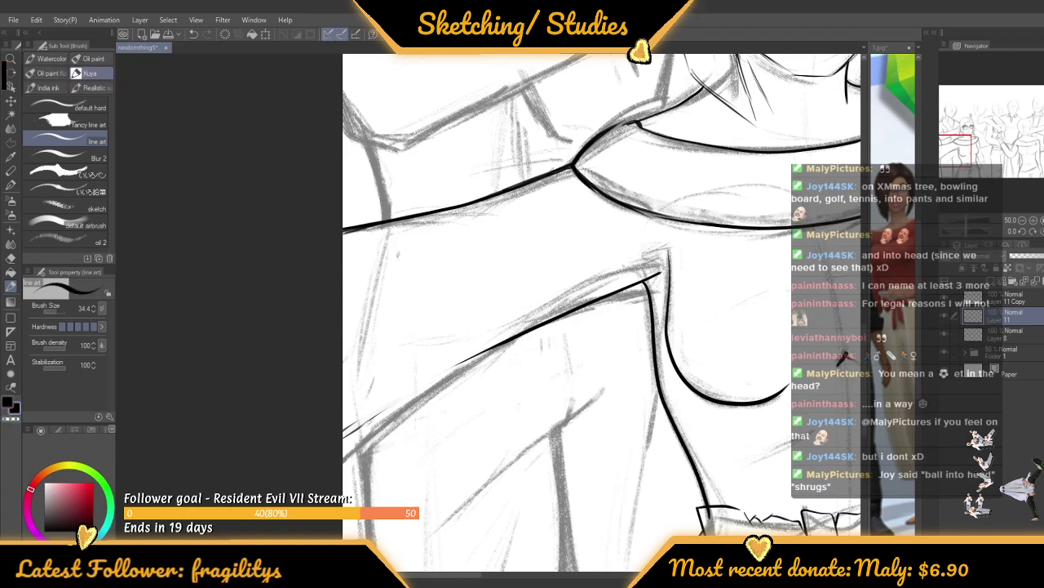
mouse_move(345, 433)
left_mouse_down()
mouse_move(397, 402)
mouse_move(339, 442)
mouse_move(479, 365)
left_mouse_up()
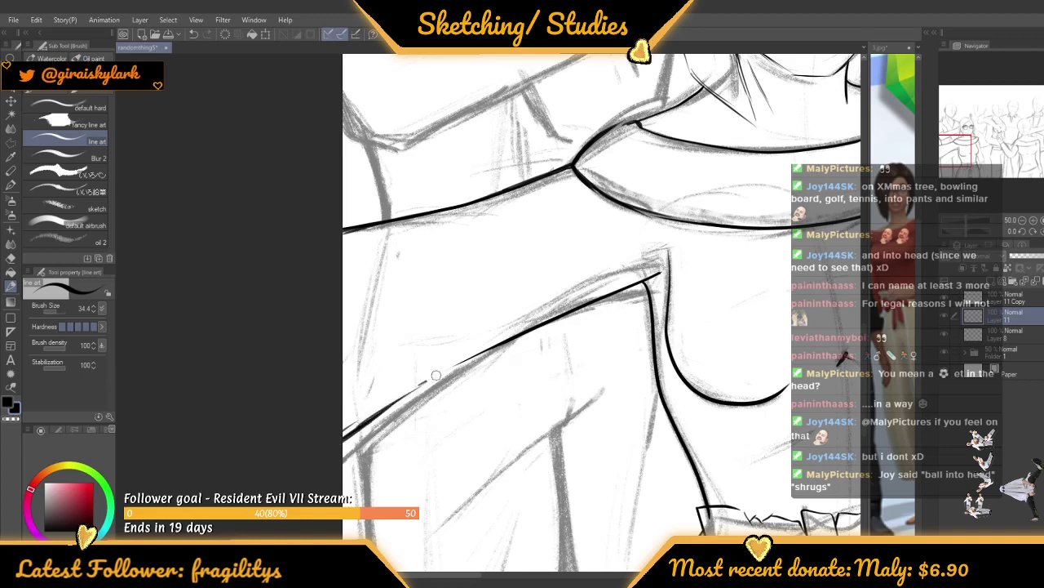
Hide the rough sketch folder to examine the figure's line art on its own, and show the sketch again
scroll(447, 325, "down", 1)
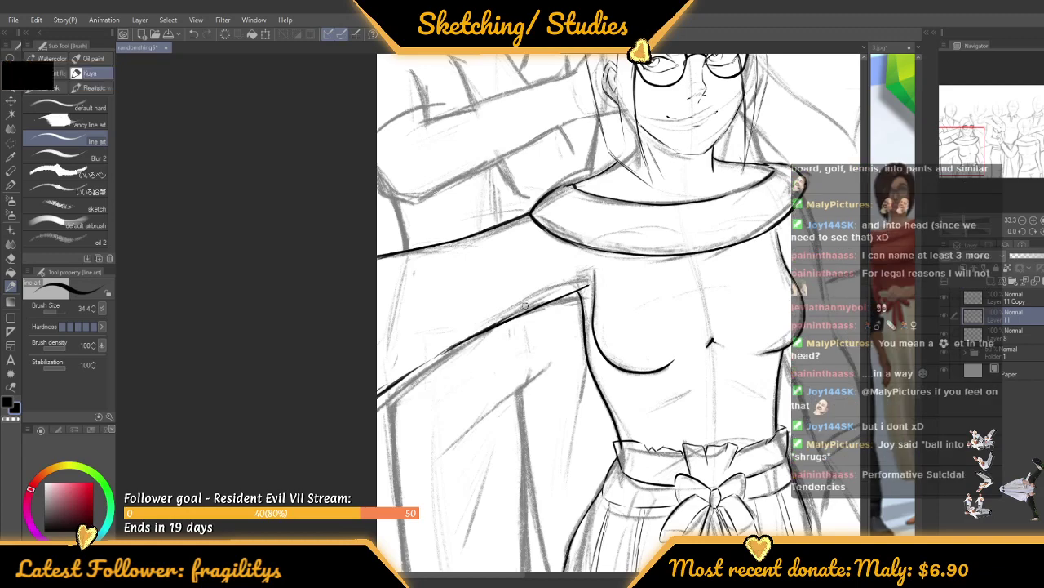
scroll(564, 178, "down", 1)
scroll(622, 304, "up", 3)
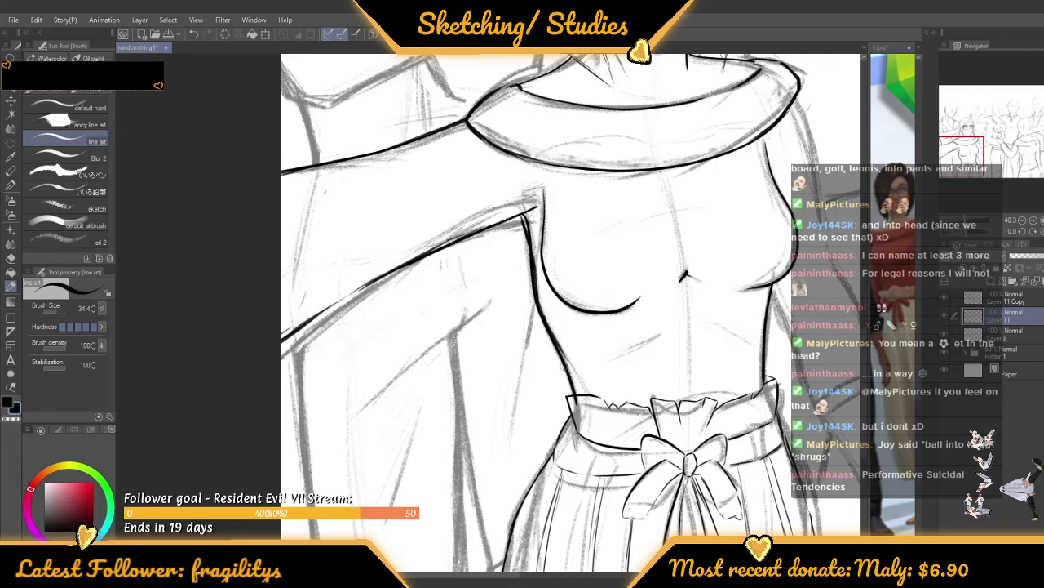
scroll(673, 229, "down", 3)
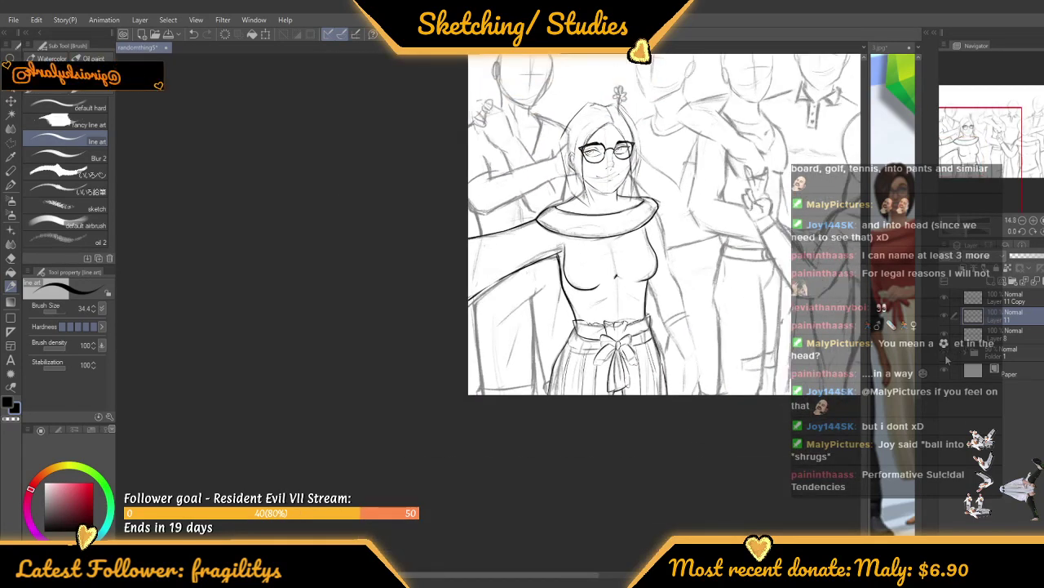
left_click(944, 360)
scroll(571, 314, "down", 2)
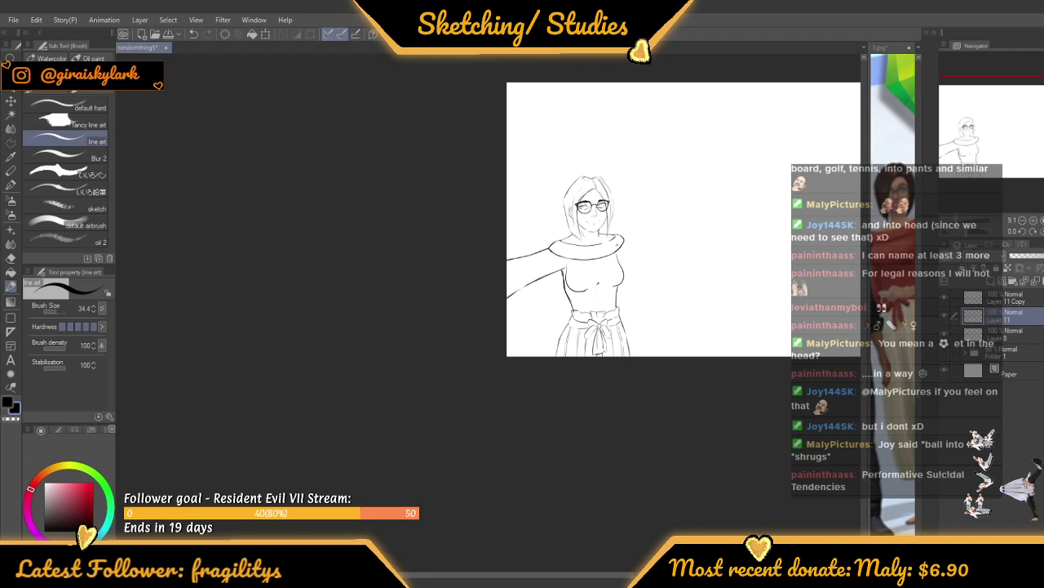
scroll(620, 228, "up", 2)
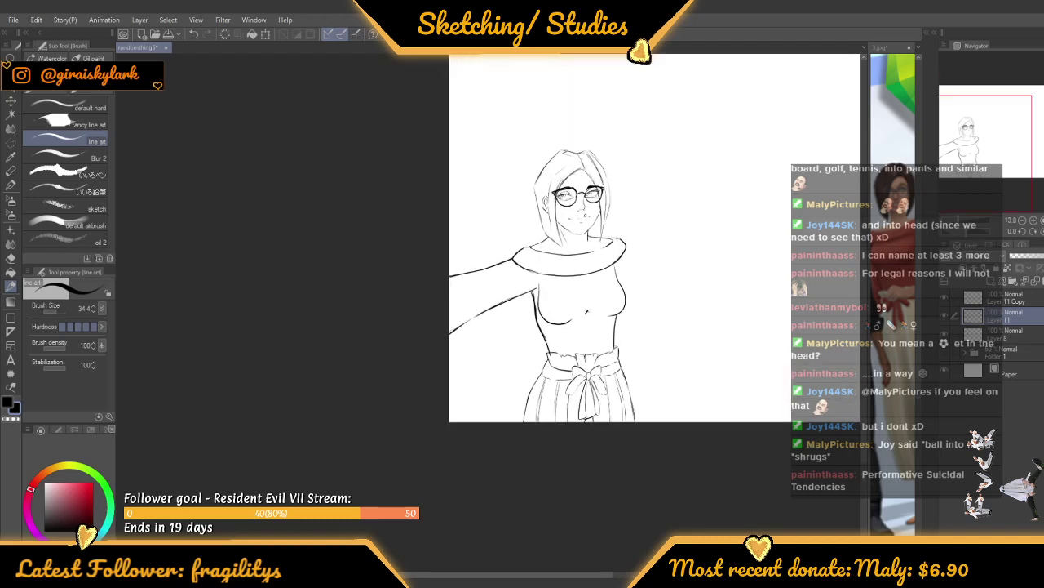
scroll(595, 218, "up", 2)
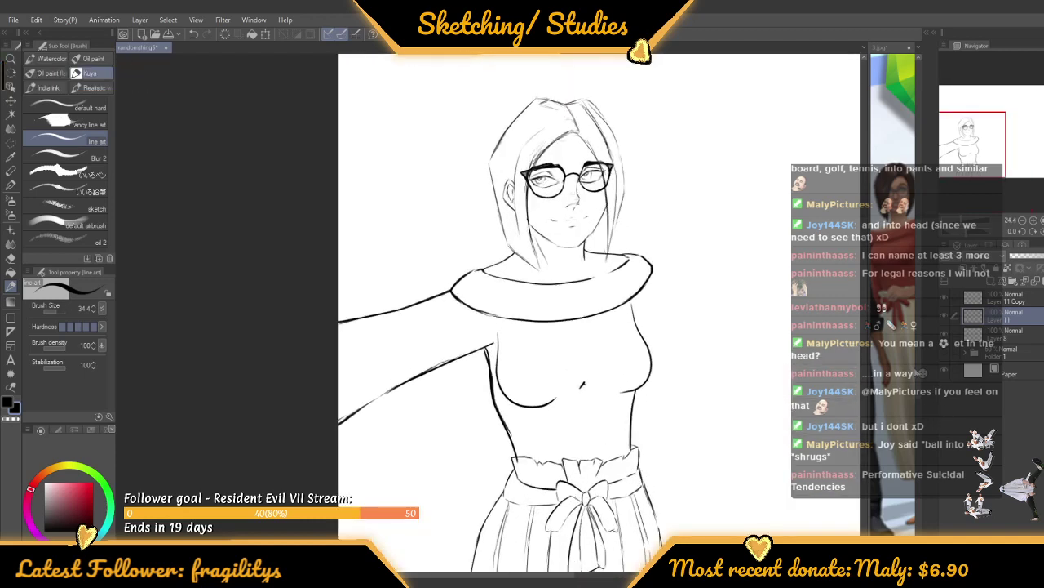
left_click(945, 354)
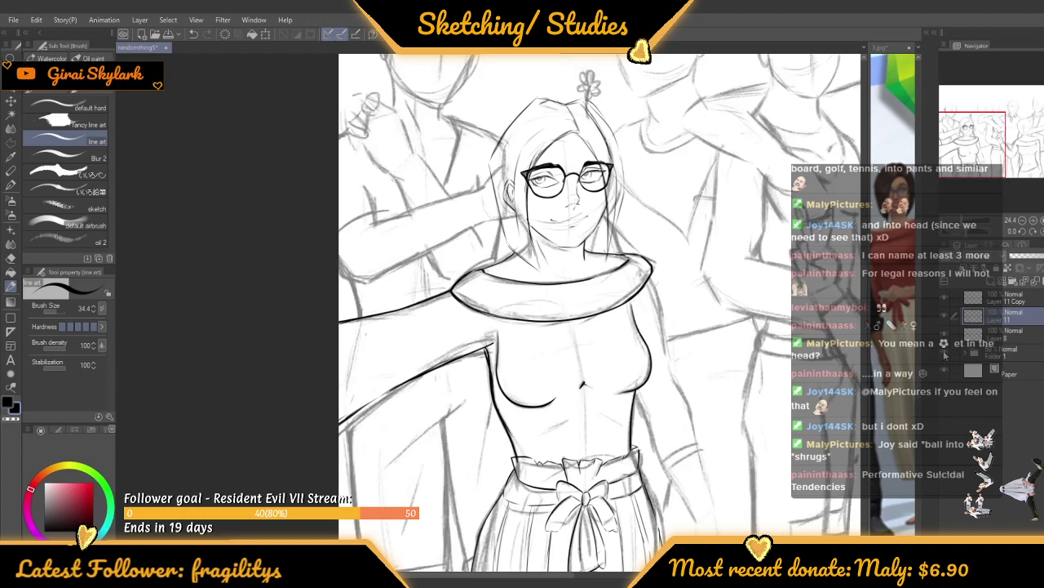
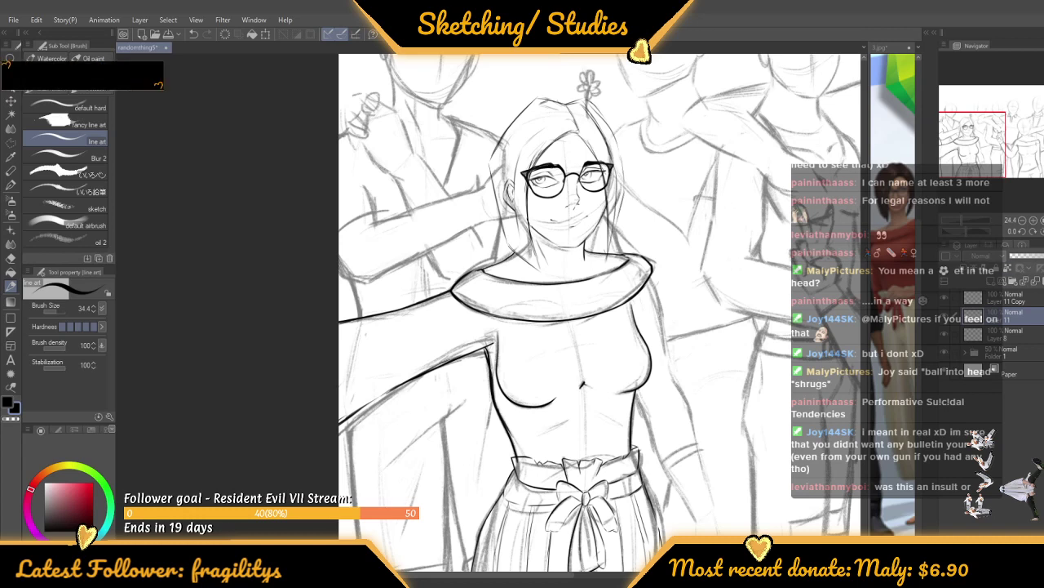
Thicken the armpit end of the outstretched arm's lower line and trim its tip with transparent strokes
scroll(511, 335, "up", 3)
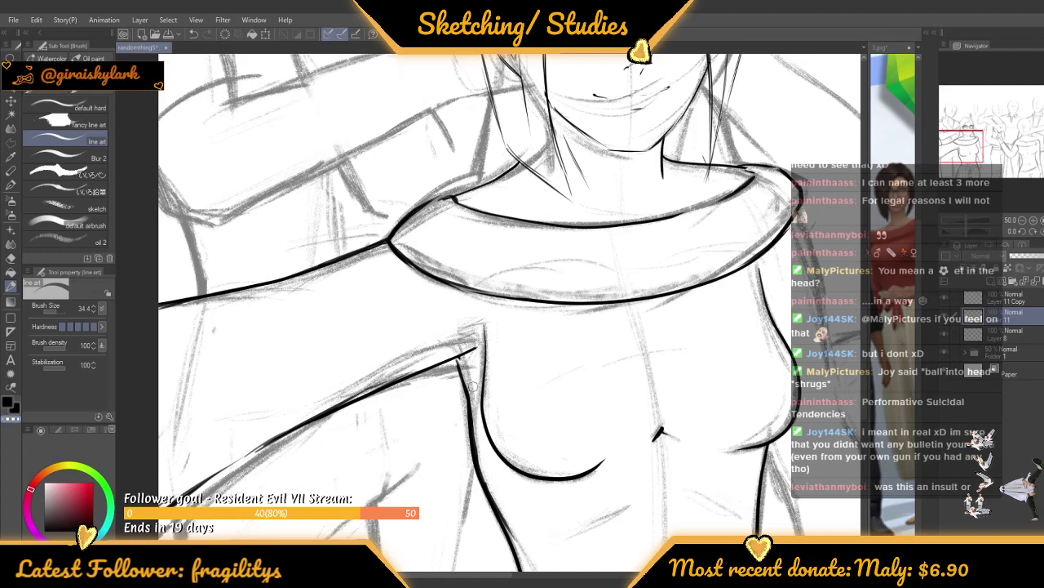
scroll(473, 385, "down", 1)
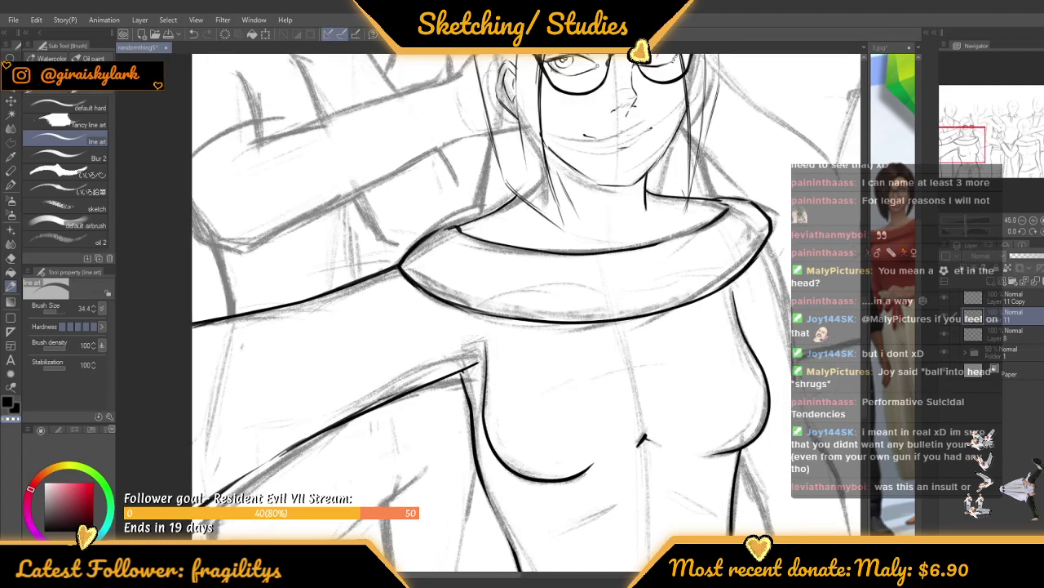
scroll(380, 350, "down", 5)
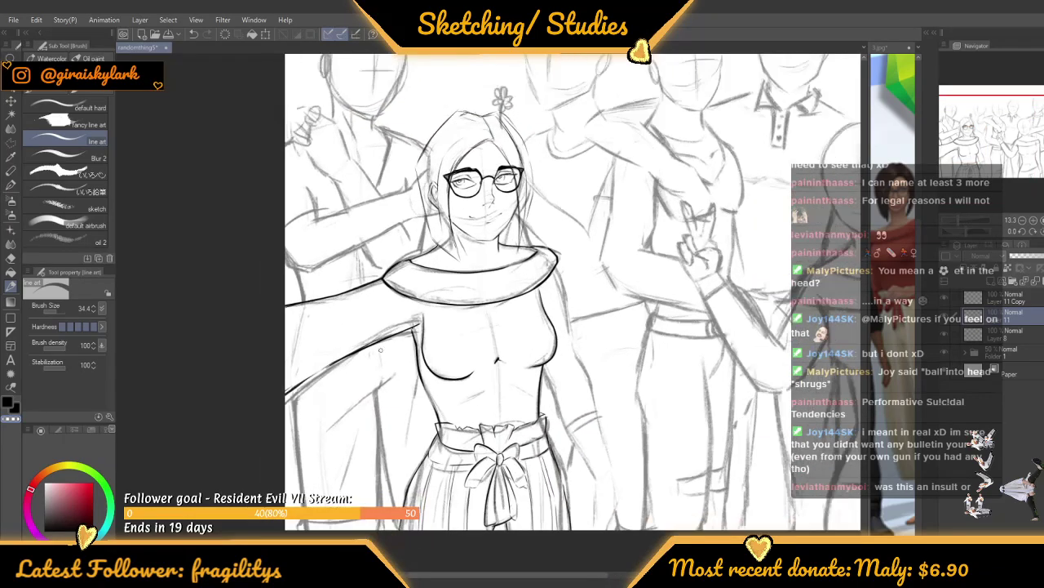
scroll(380, 349, "up", 7)
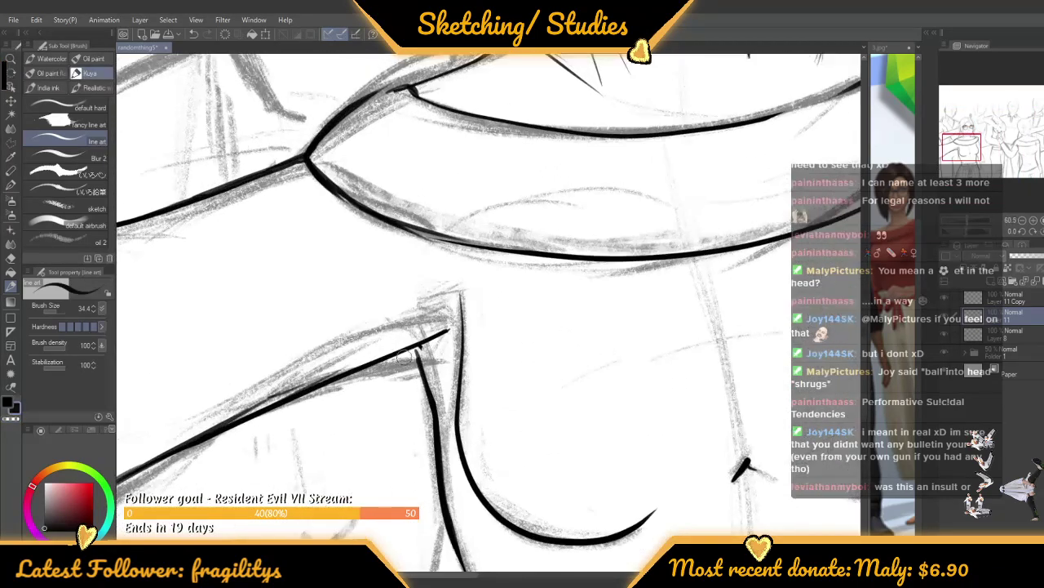
scroll(406, 355, "up", 2)
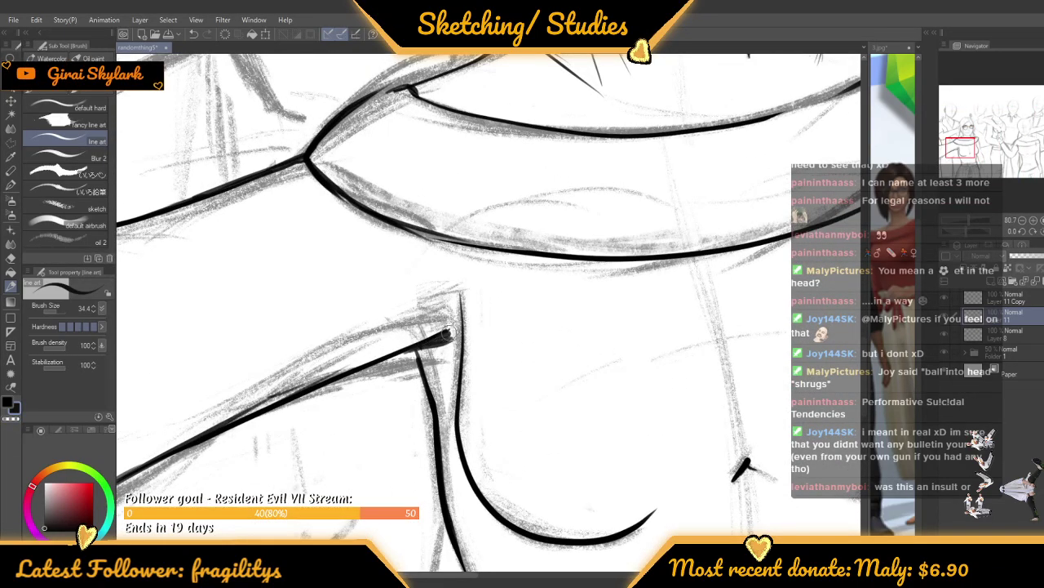
scroll(445, 334, "up", 2)
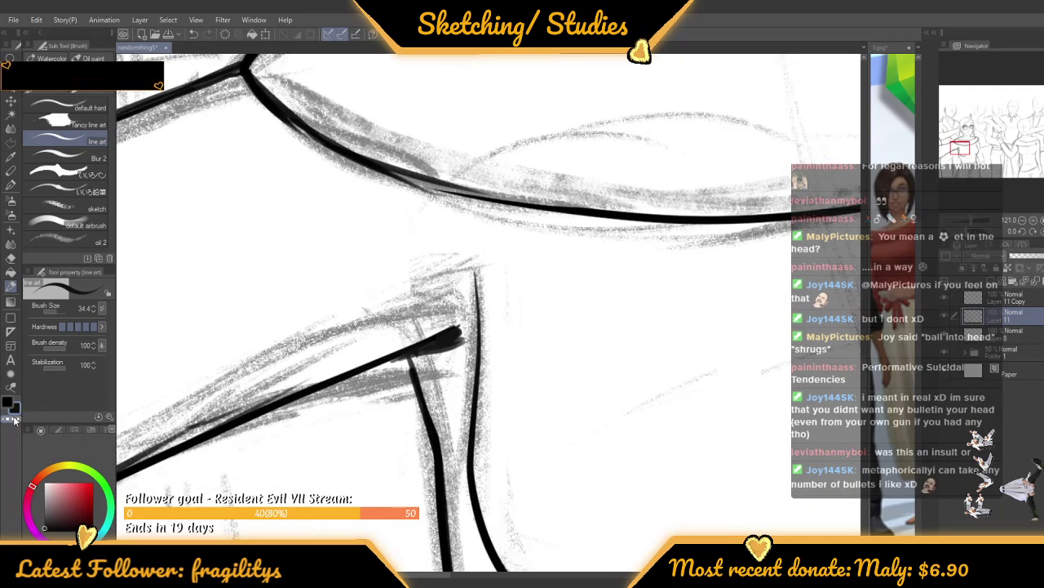
left_click_drag(461, 321, 464, 336)
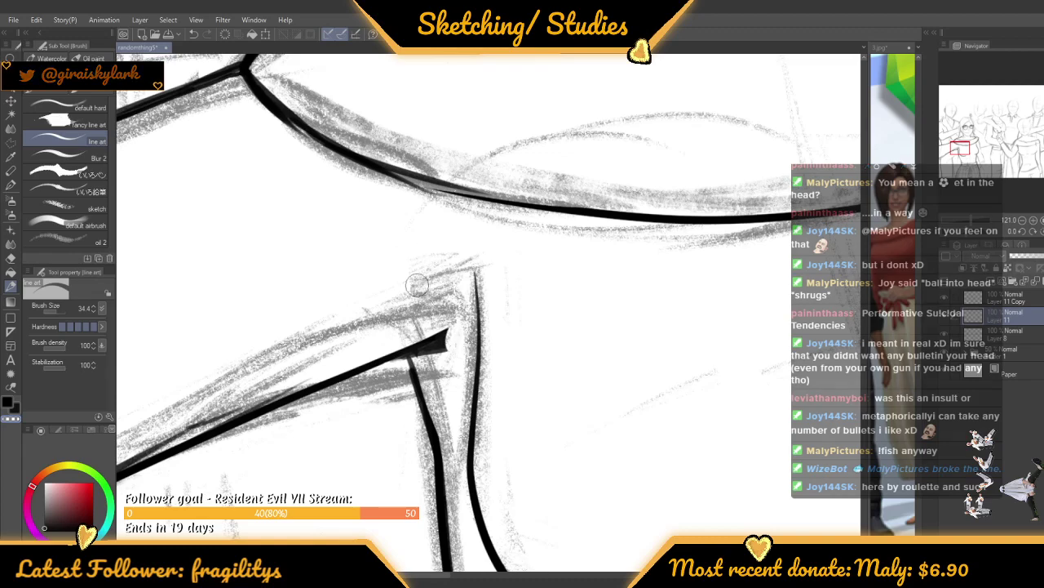
Erase the collar's rounded shoulder corner opposite the outstretched arm, leaving a gap between its upper and lower edges
scroll(448, 279, "down", 5)
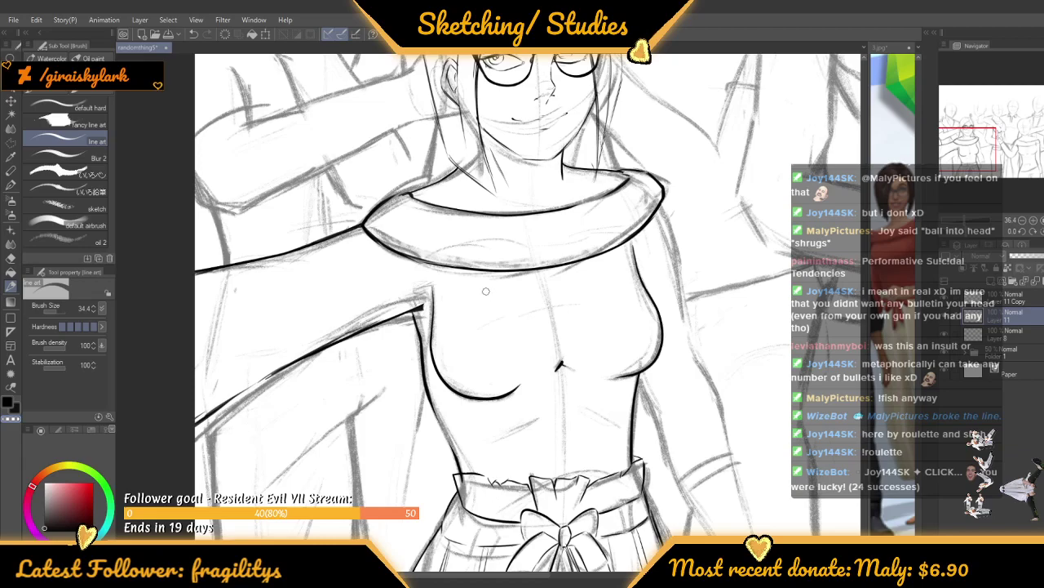
scroll(485, 291, "down", 6)
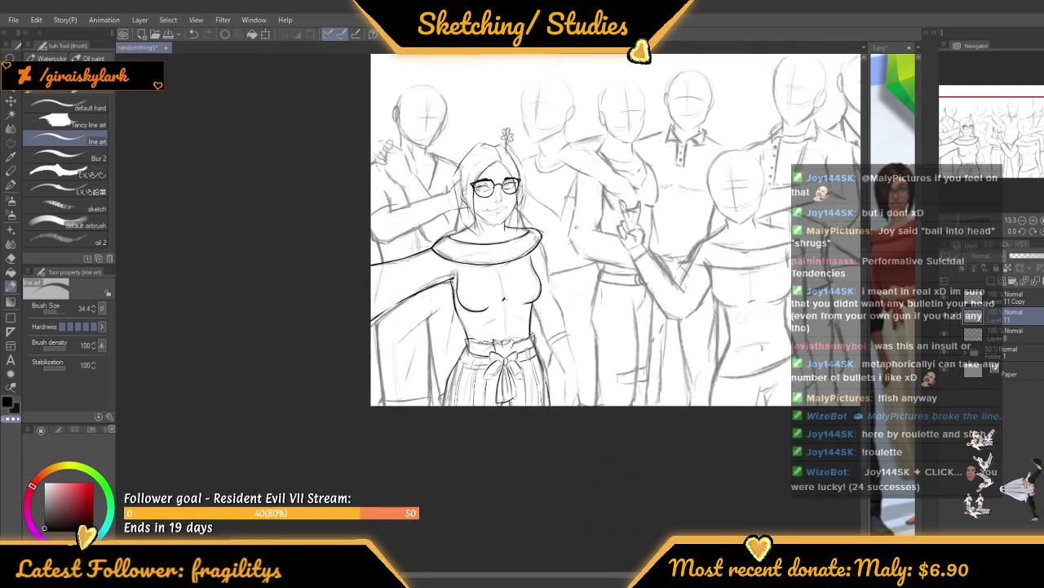
scroll(575, 227, "up", 5)
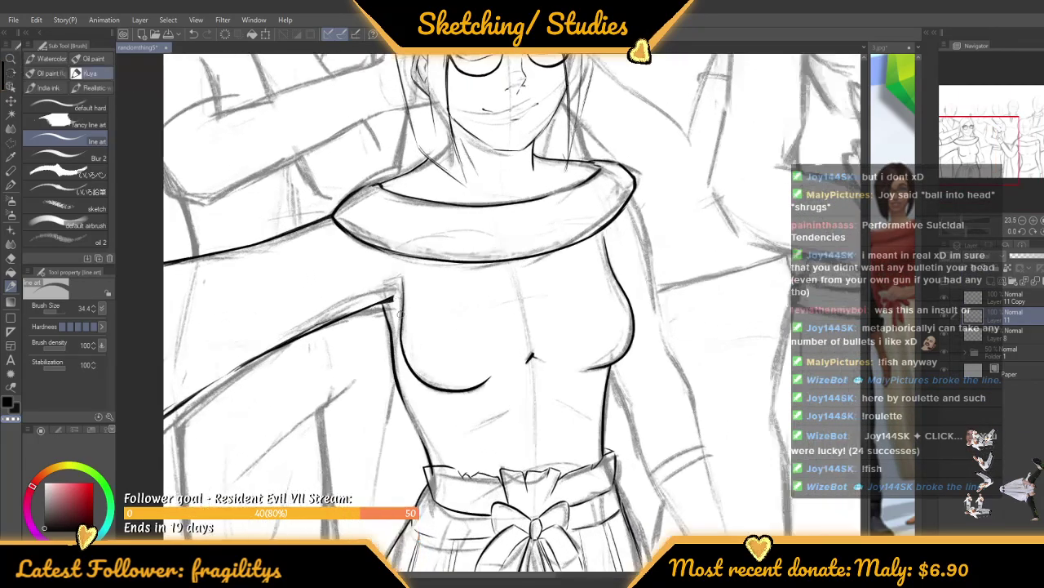
scroll(397, 306, "up", 4)
scroll(435, 317, "down", 5)
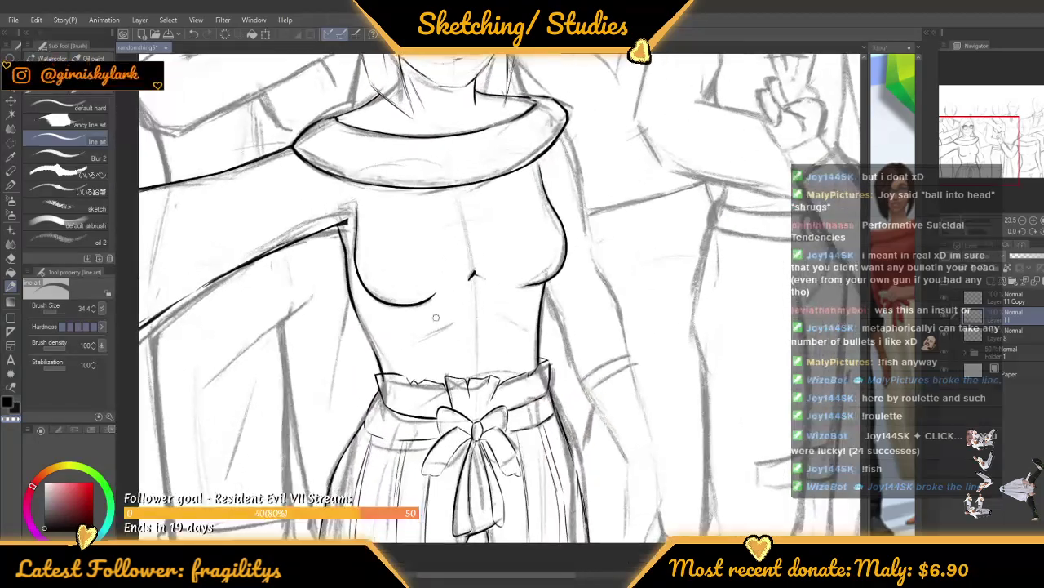
scroll(436, 318, "up", 3)
scroll(251, 373, "down", 1)
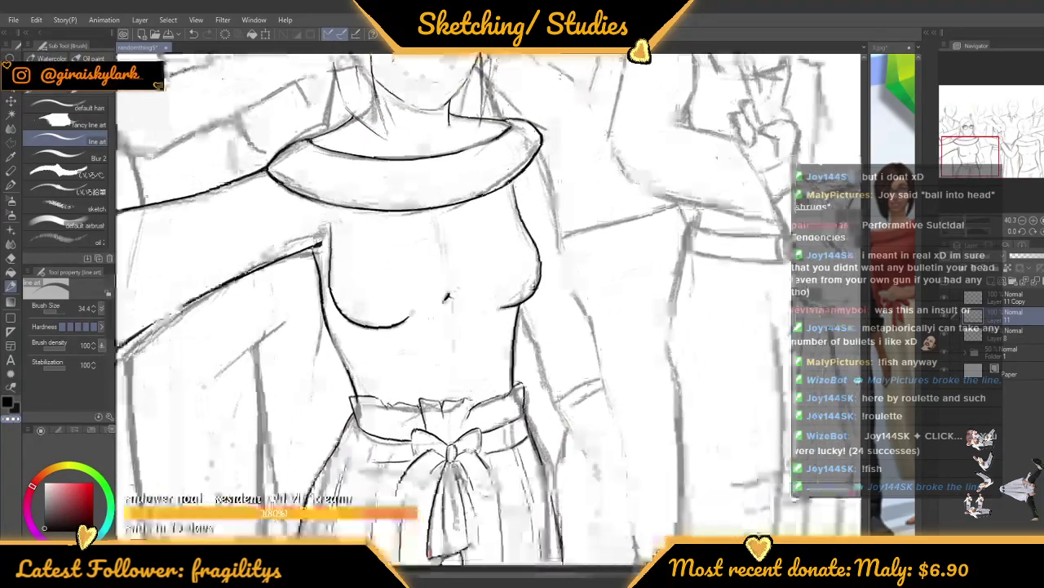
scroll(520, 110, "up", 2)
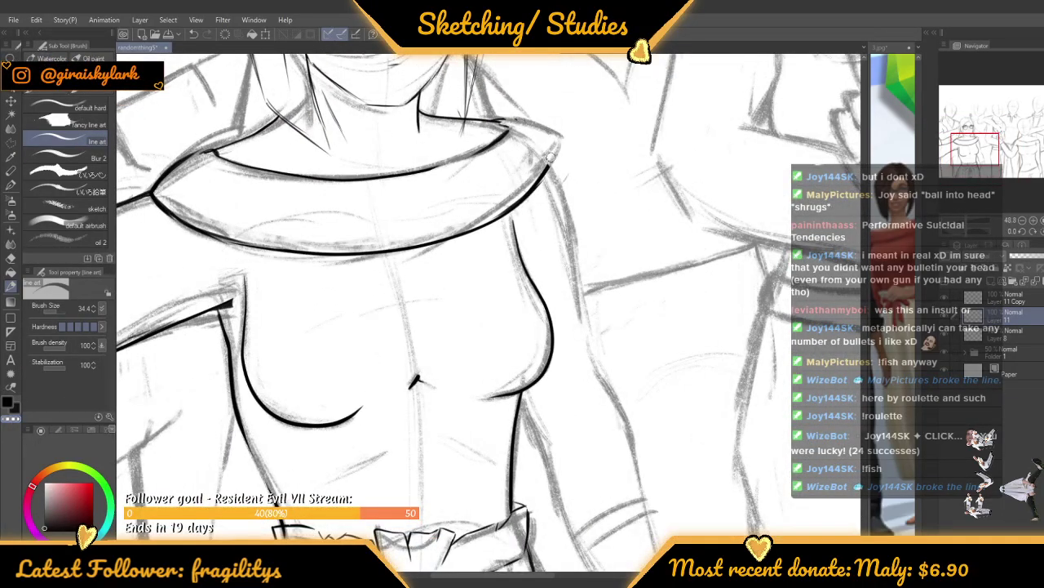
scroll(551, 156, "up", 5)
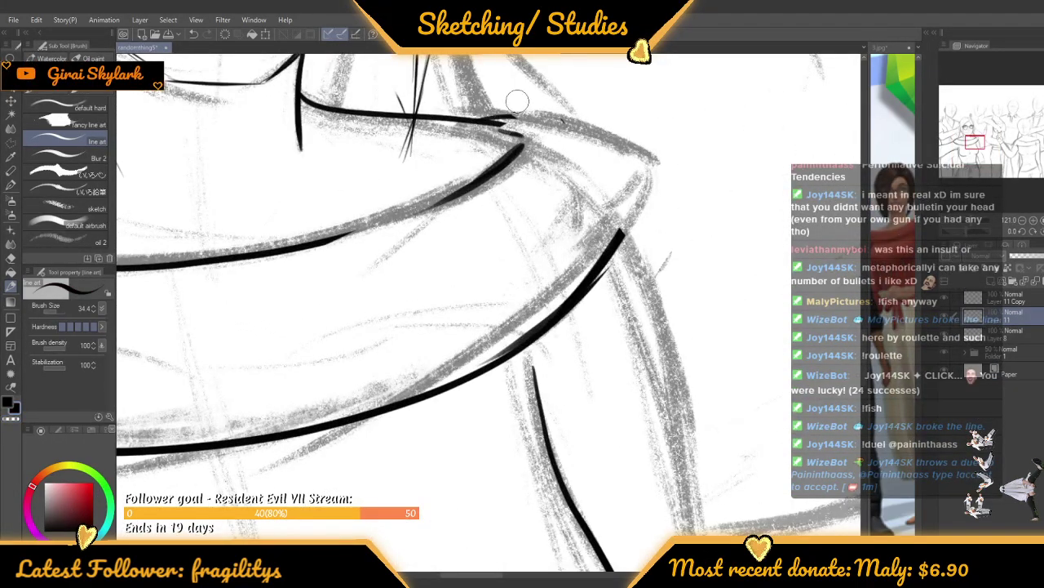
scroll(516, 102, "down", 3)
scroll(522, 164, "up", 3)
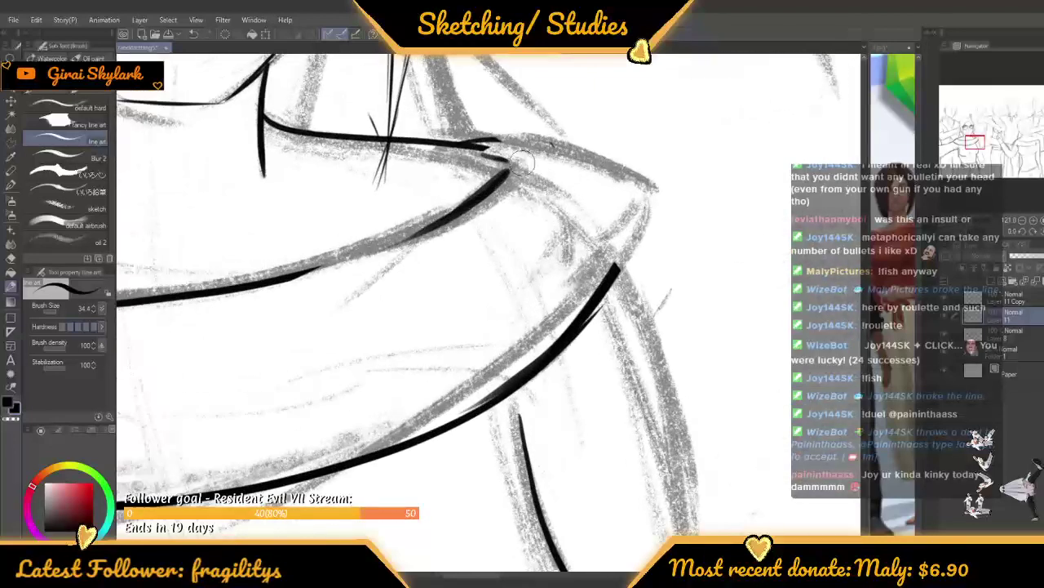
Redraw the collar's erased shoulder corner with a straighter slope down to the lower edge, and thicken the lower edge below the corner
left_click_drag(489, 140, 592, 209)
left_click_drag(545, 183, 629, 247)
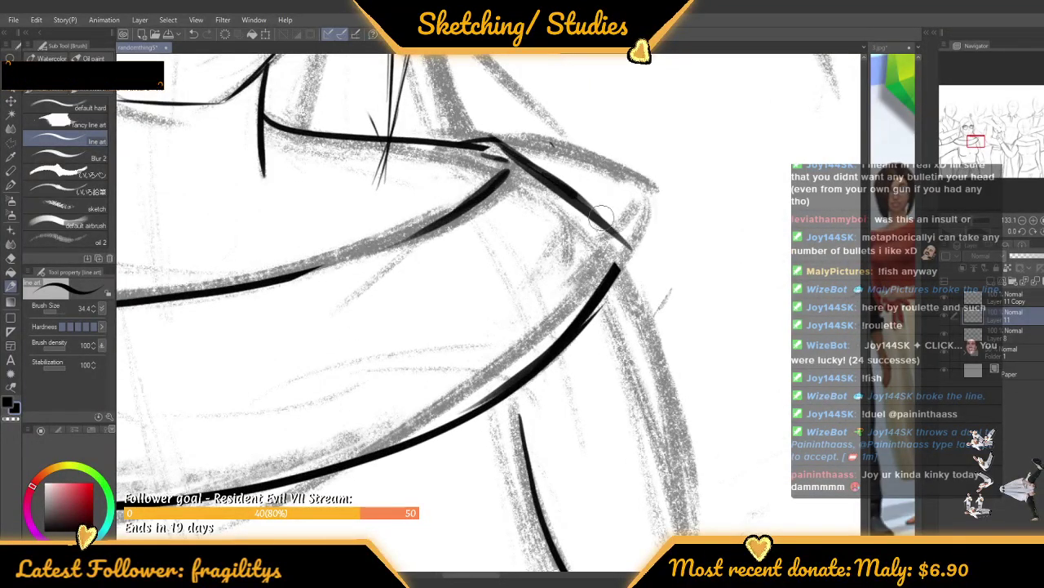
left_click_drag(590, 207, 631, 252)
scroll(588, 228, "up", 1)
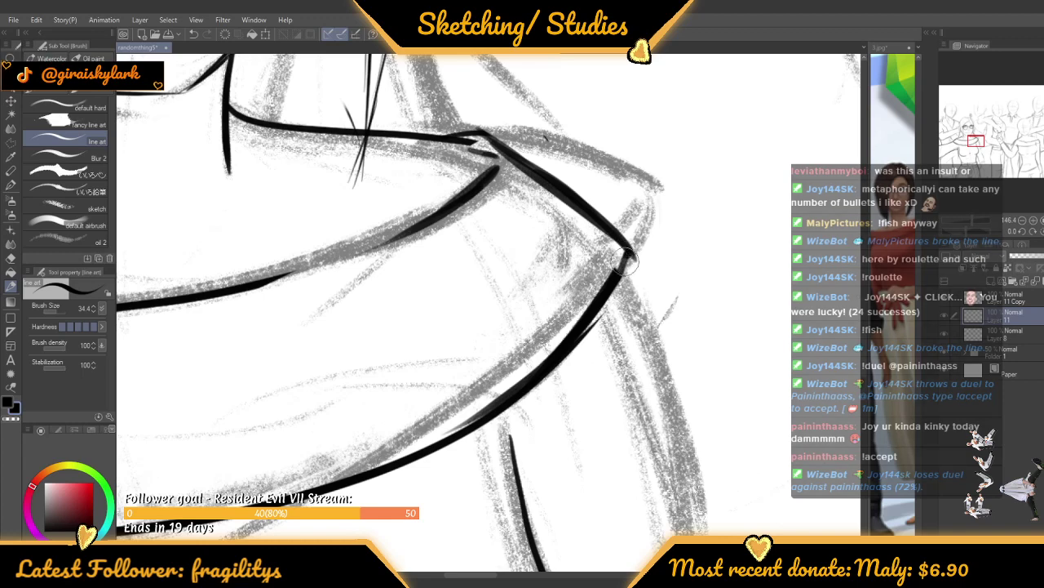
mouse_move(600, 316)
left_mouse_down()
mouse_move(543, 365)
mouse_move(493, 353)
left_mouse_up()
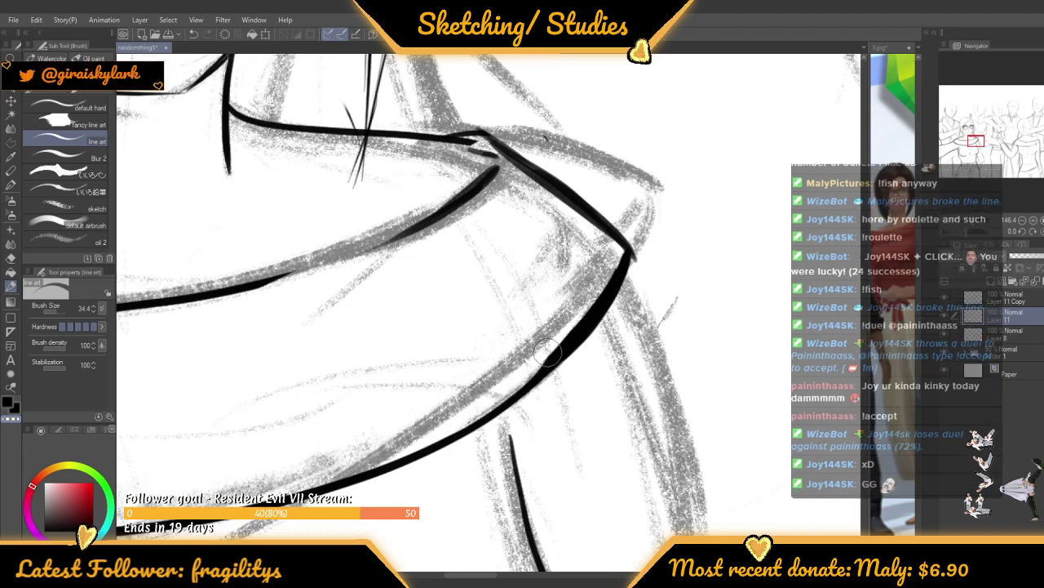
Trim the inner side of the collar's lower edge below the redrawn shoulder corner to even out its thickness
mouse_move(548, 352)
left_mouse_down()
mouse_move(608, 255)
mouse_move(545, 355)
left_mouse_up()
scroll(531, 285, "down", 3)
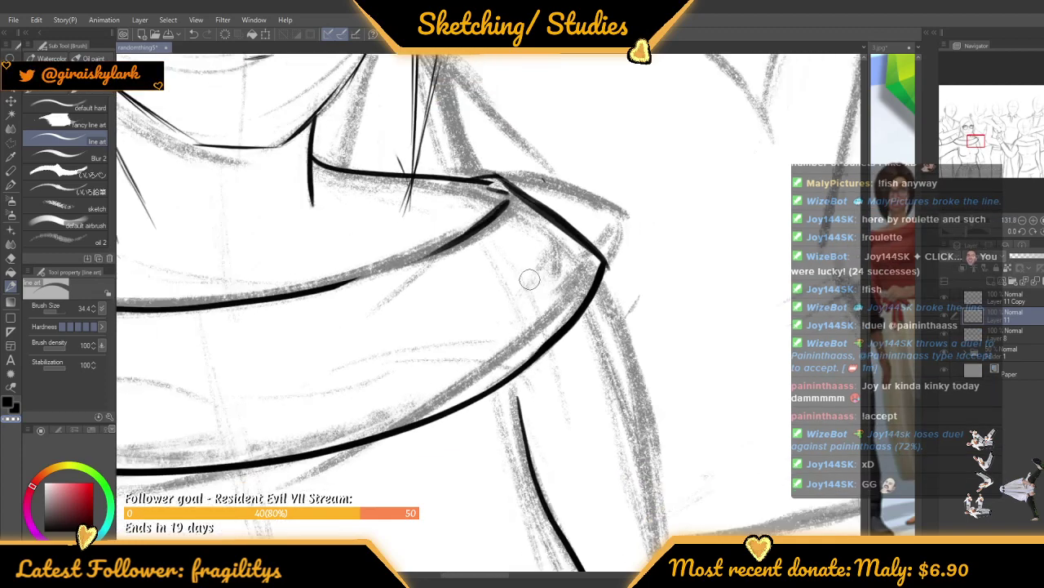
scroll(531, 294, "up", 4)
scroll(589, 273, "down", 1)
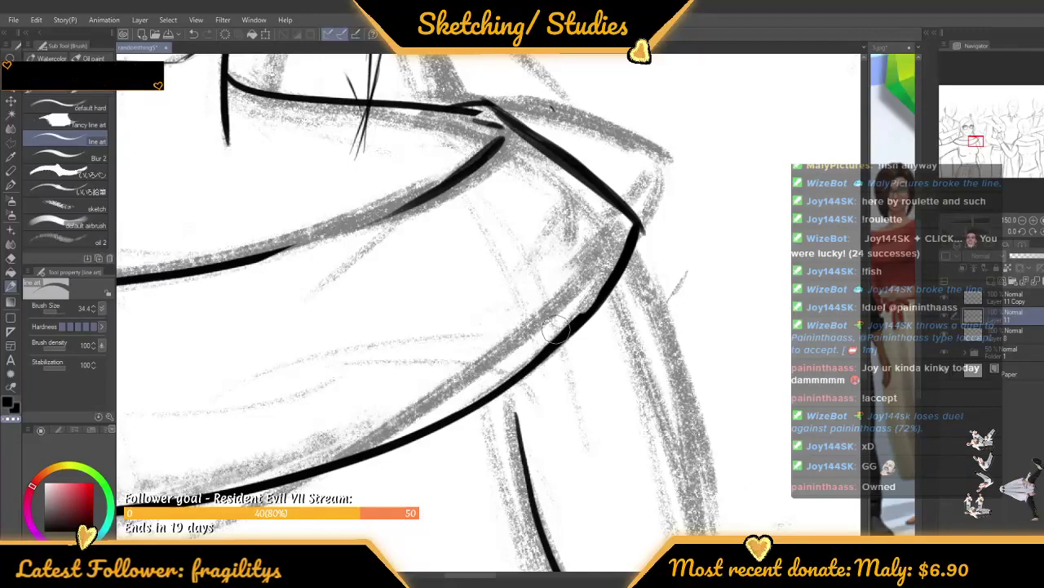
scroll(588, 274, "down", 5)
scroll(596, 191, "down", 5)
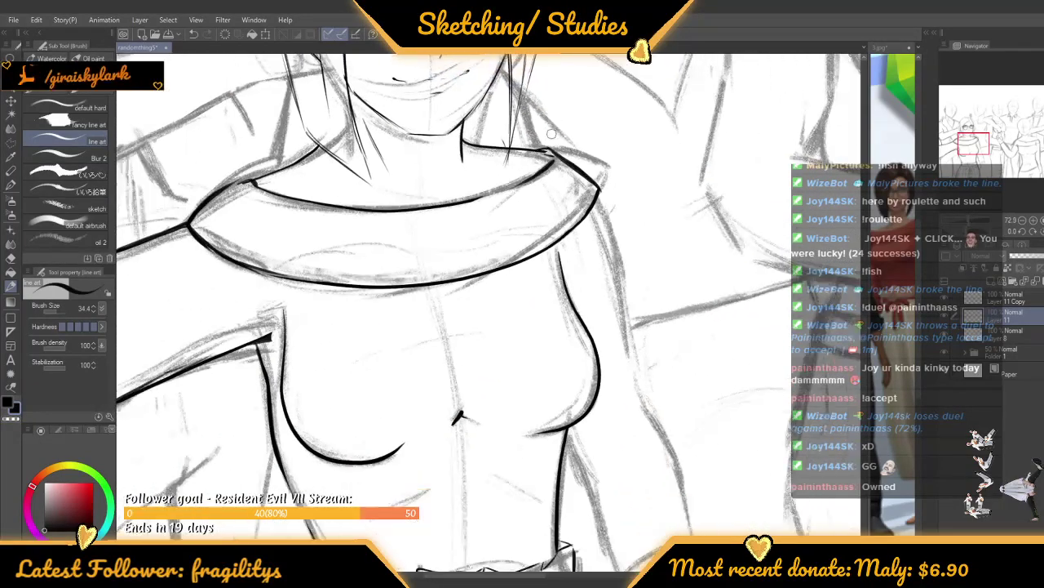
Draw the hanging arm's outer line from the collar's shoulder corner down to the sketched cuff, redoing its lower part
scroll(555, 131, "up", 3)
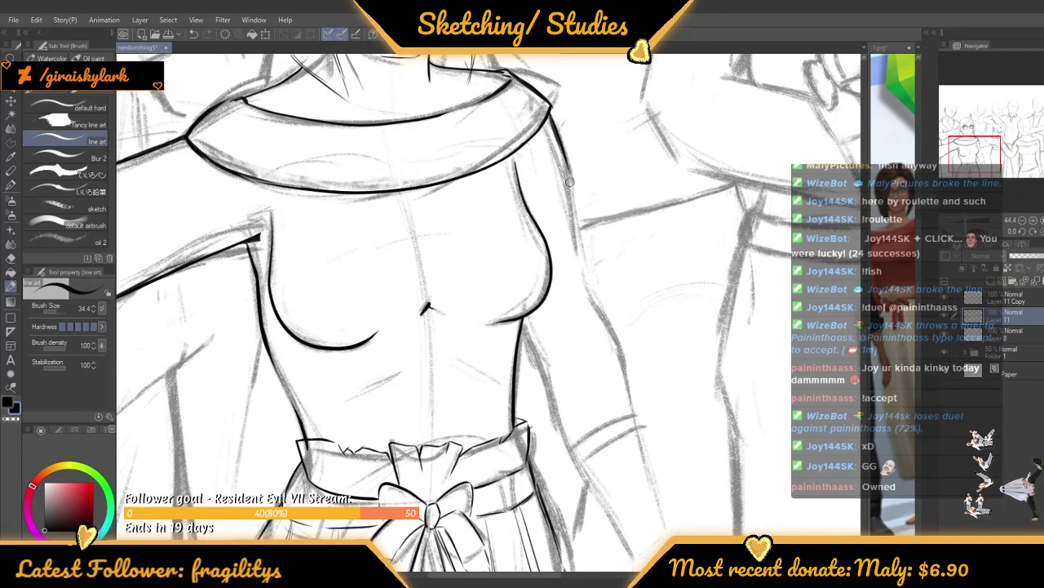
mouse_move(567, 184)
left_mouse_down()
mouse_move(583, 279)
mouse_move(616, 340)
mouse_move(625, 414)
left_mouse_up()
key("ctrl+z")
key("ctrl+z")
left_click_drag(617, 345, 630, 394)
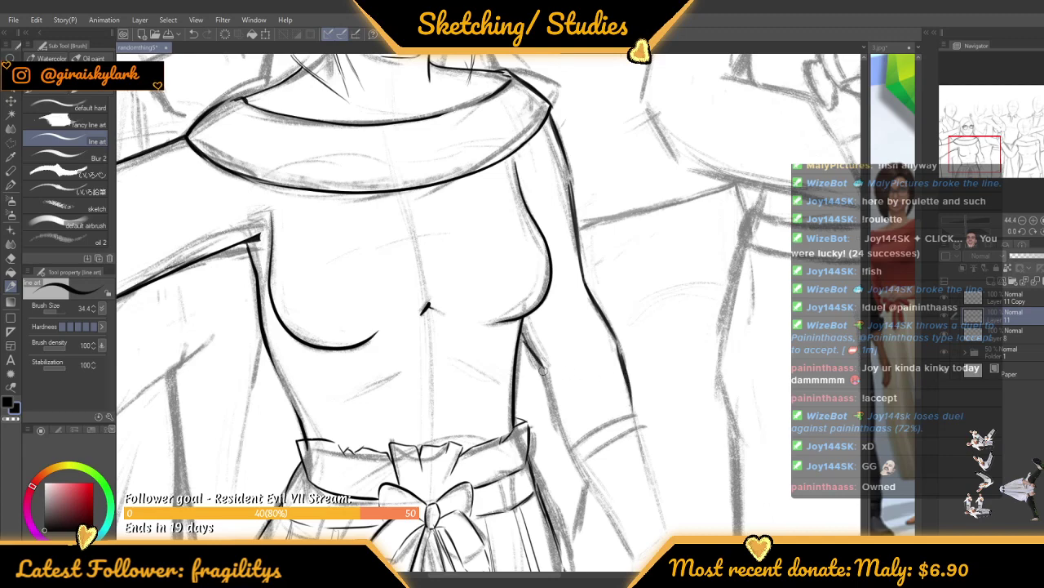
Draw the hanging arm's inner line from below the bust down to the sketched cuff
scroll(563, 416, "down", 1)
left_click_drag(639, 346, 657, 305)
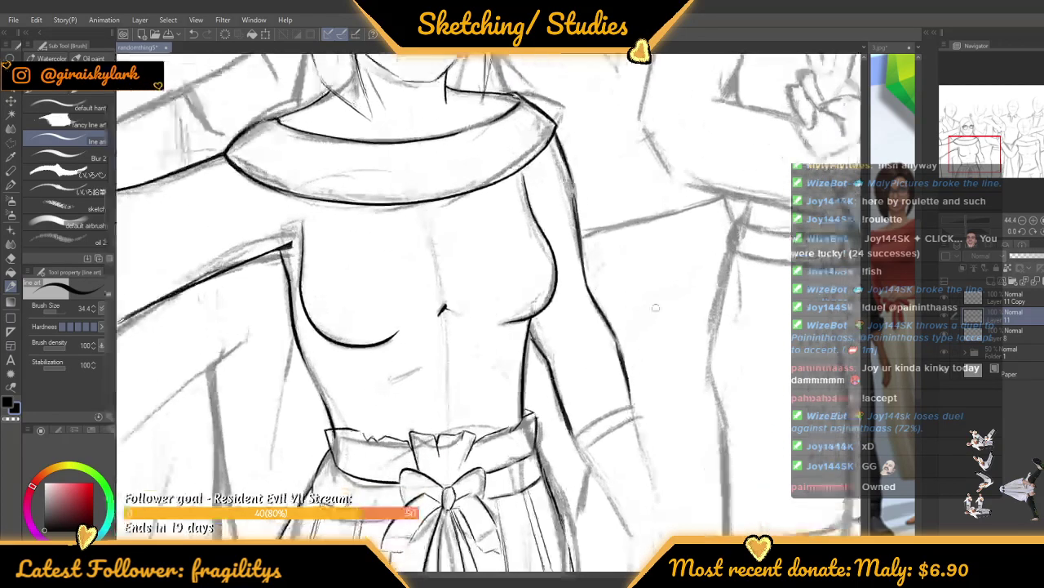
scroll(645, 343, "down", 1)
scroll(633, 381, "up", 1)
scroll(632, 381, "up", 3)
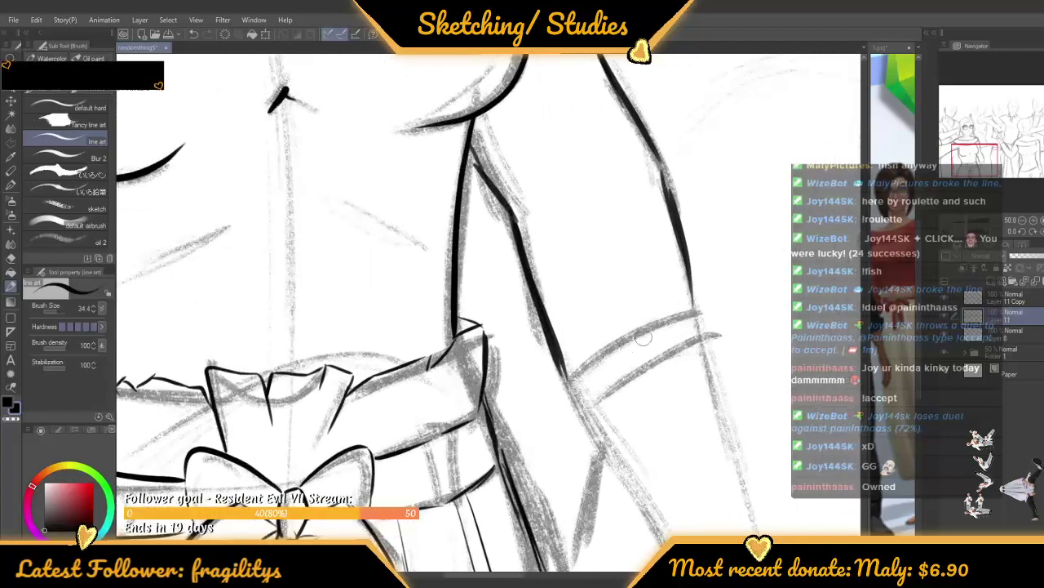
Draw the curved upper edge of the hanging arm's cuff between the inner and outer arm lines
scroll(639, 270, "down", 2)
scroll(610, 332, "up", 1)
scroll(610, 331, "up", 1)
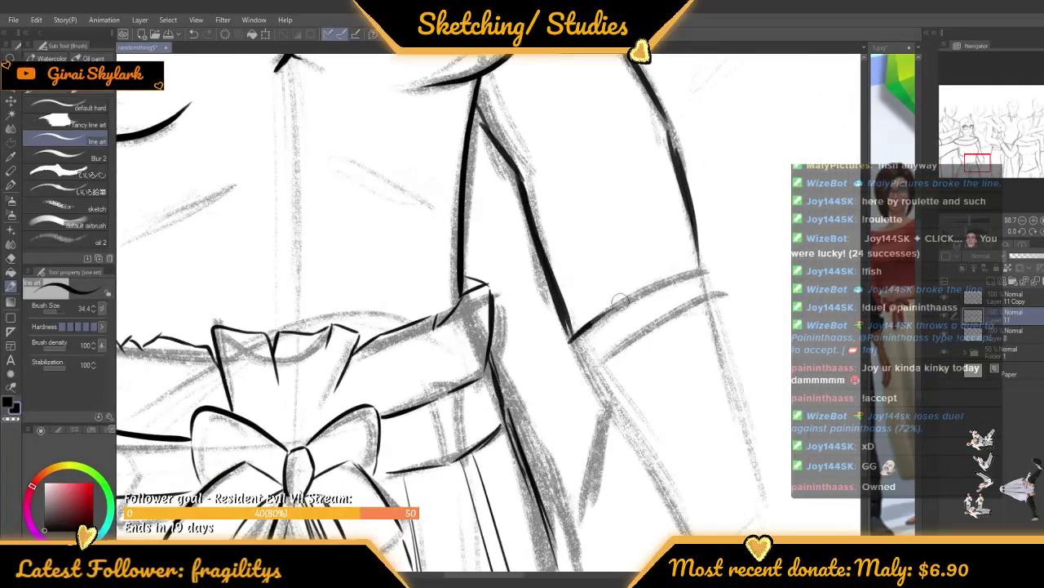
left_click_drag(621, 300, 693, 276)
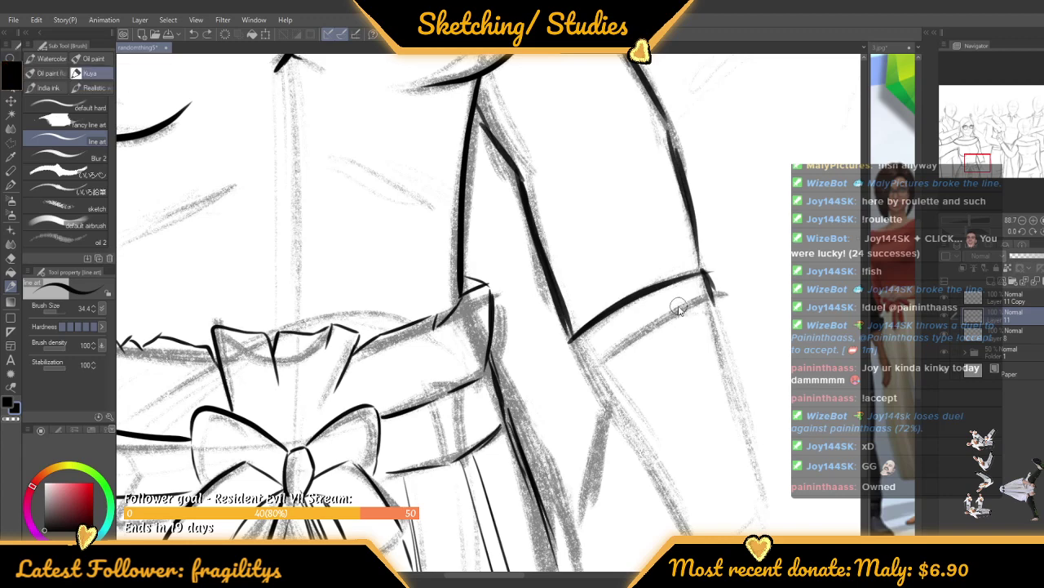
Close the cuff's outer end and draw its lower edge across the arm, thickening it with overlapping strokes
scroll(705, 270, "up", 4)
mouse_move(701, 263)
left_mouse_down()
mouse_move(707, 326)
mouse_move(657, 336)
mouse_move(523, 425)
left_mouse_up()
key("ctrl+z")
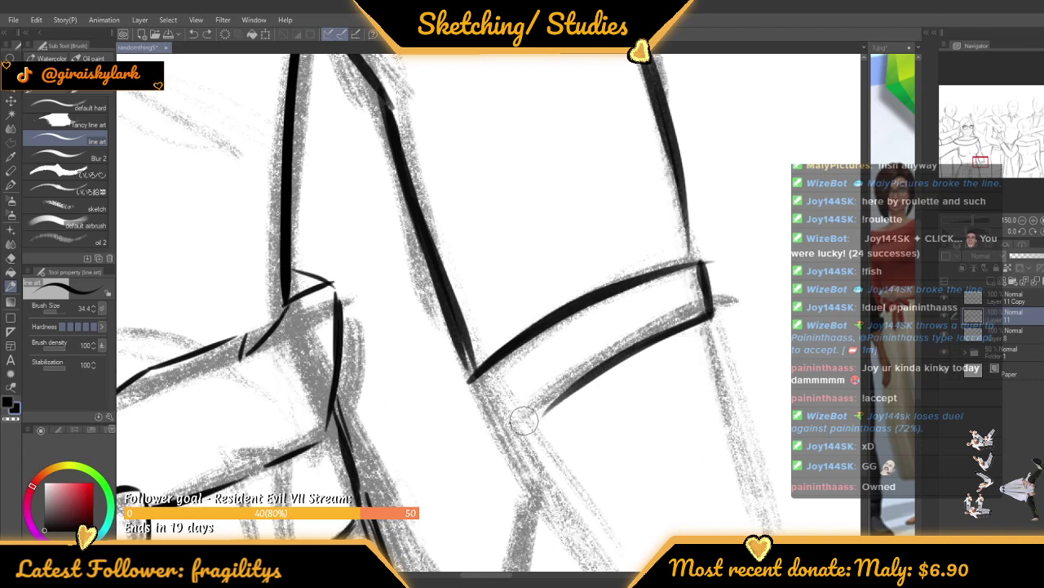
left_click_drag(508, 434, 545, 408)
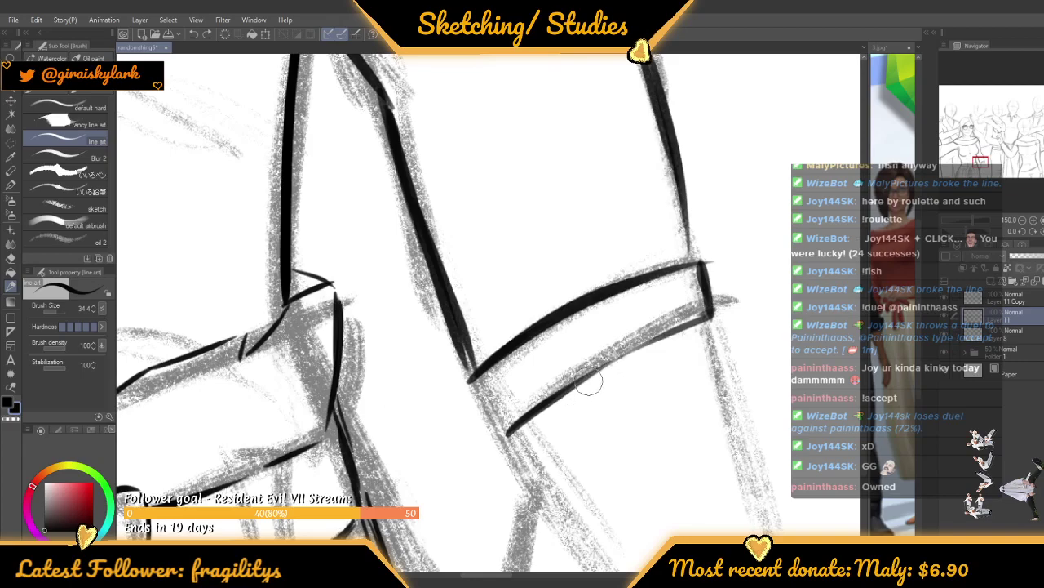
left_click_drag(594, 373, 649, 346)
left_click_drag(573, 387, 707, 318)
scroll(613, 322, "down", 2)
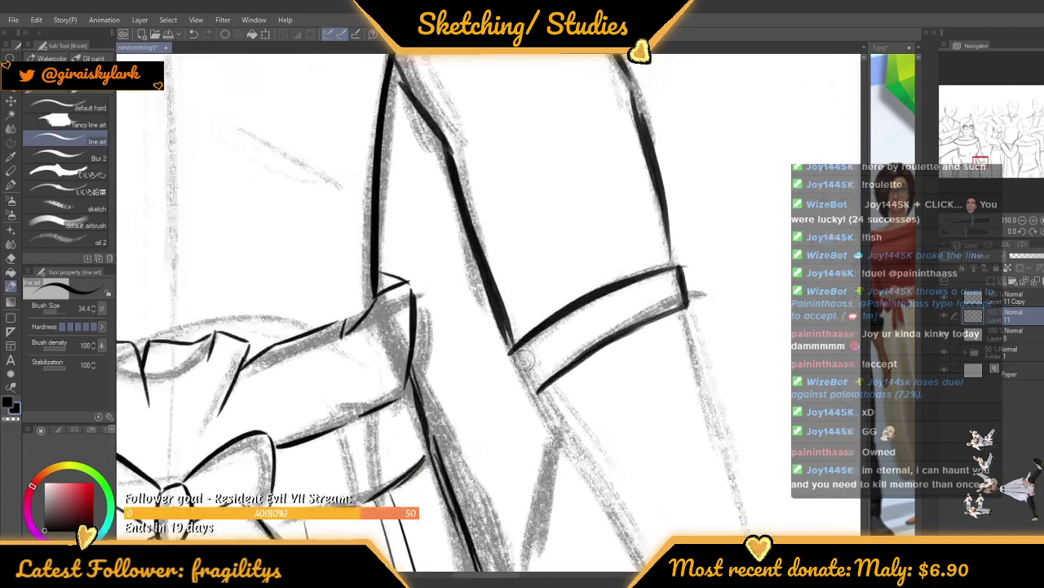
Close the cuff's inner end and draw the forearm's outer and inner lines from the cuff toward the wrist
scroll(524, 359, "down", 2)
scroll(499, 244, "down", 3)
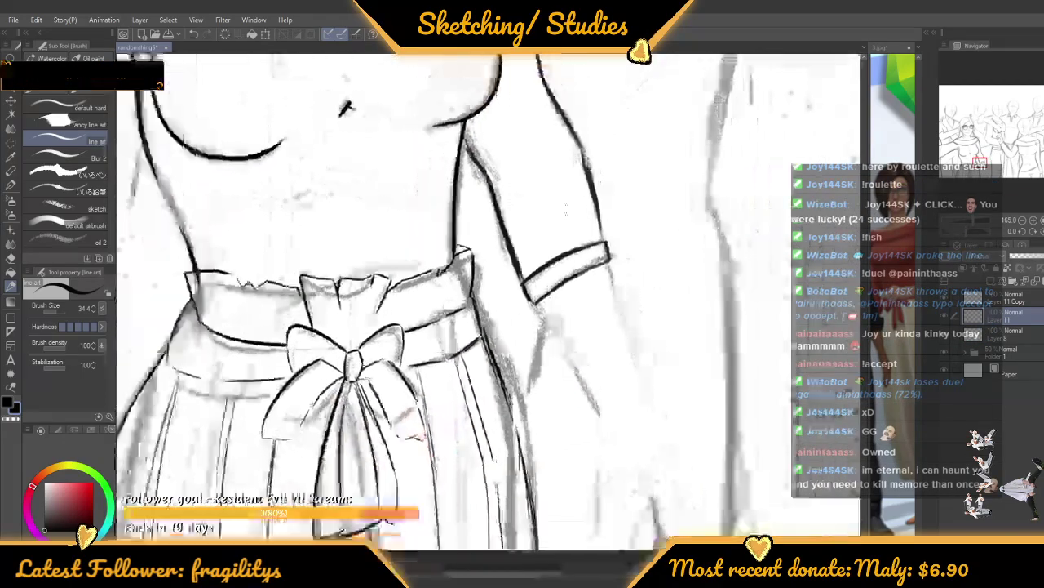
scroll(602, 261, "up", 3)
left_click_drag(614, 249, 665, 465)
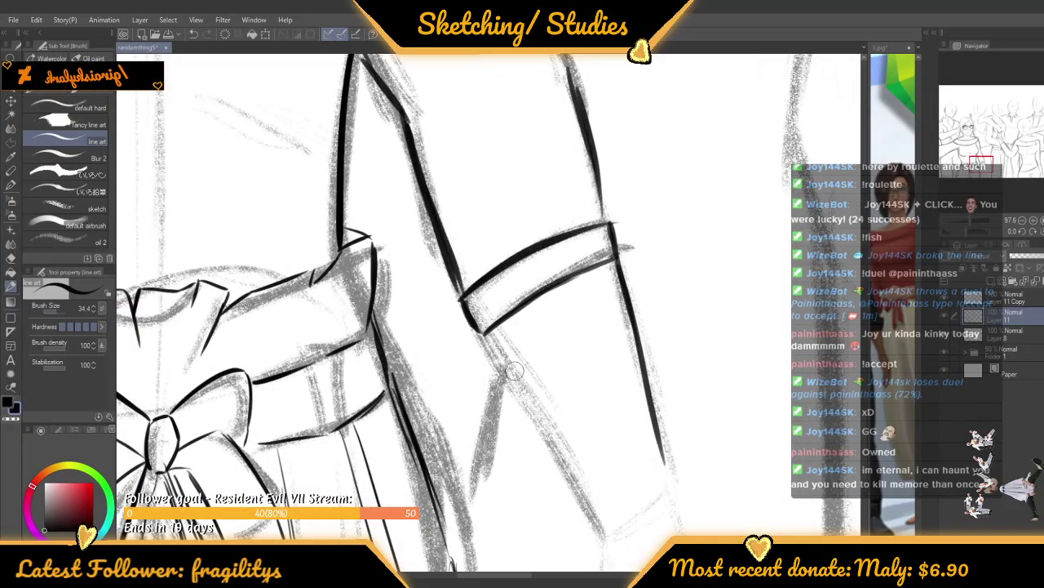
left_click_drag(486, 333, 554, 453)
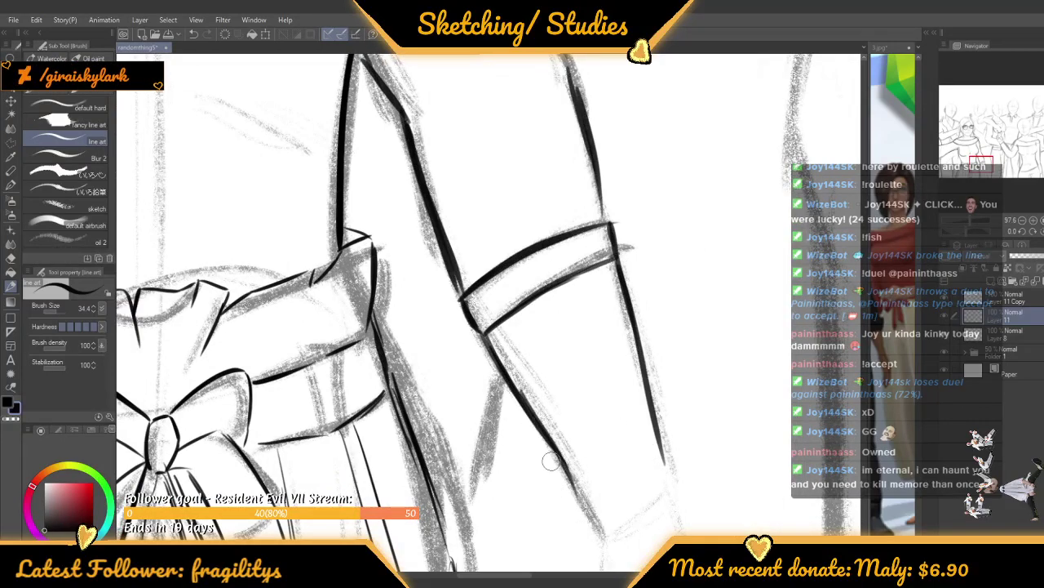
scroll(552, 462, "down", 2)
scroll(586, 223, "up", 2)
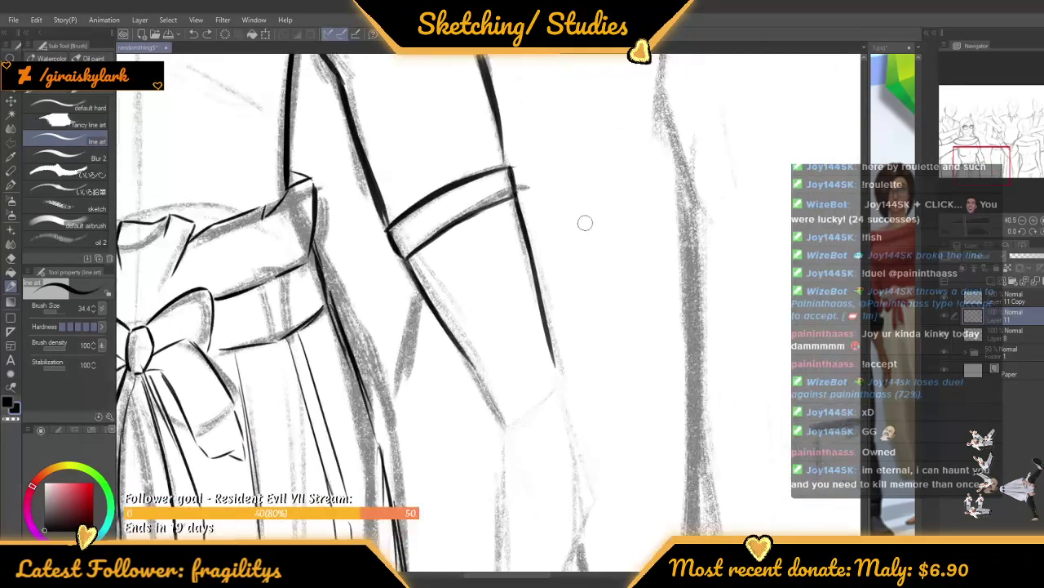
scroll(585, 223, "up", 1)
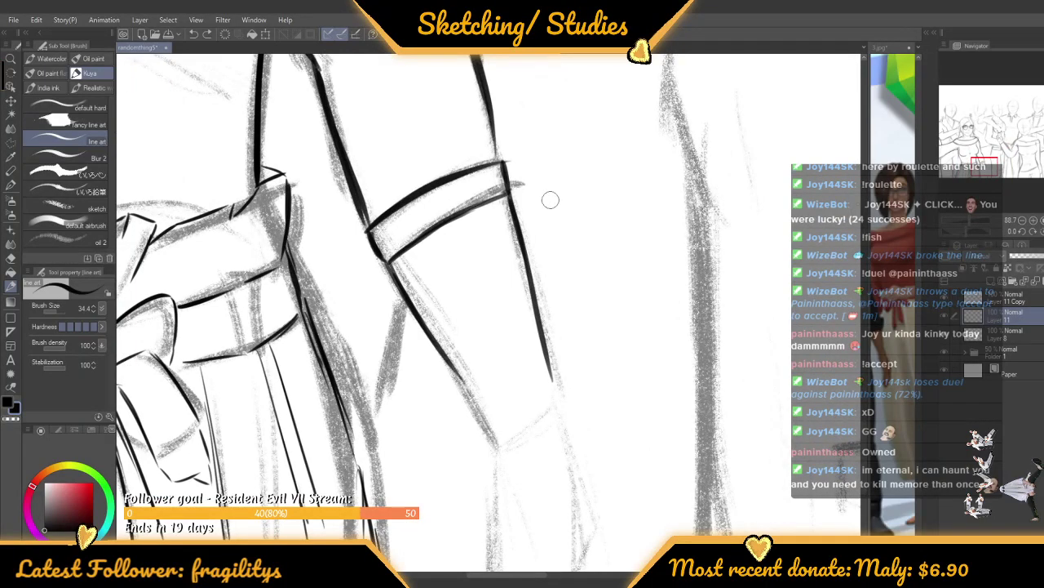
Thicken and extend the forearm's inner line to the wrist, and add a short stroke at the outer line's wrist end
scroll(550, 200, "down", 5)
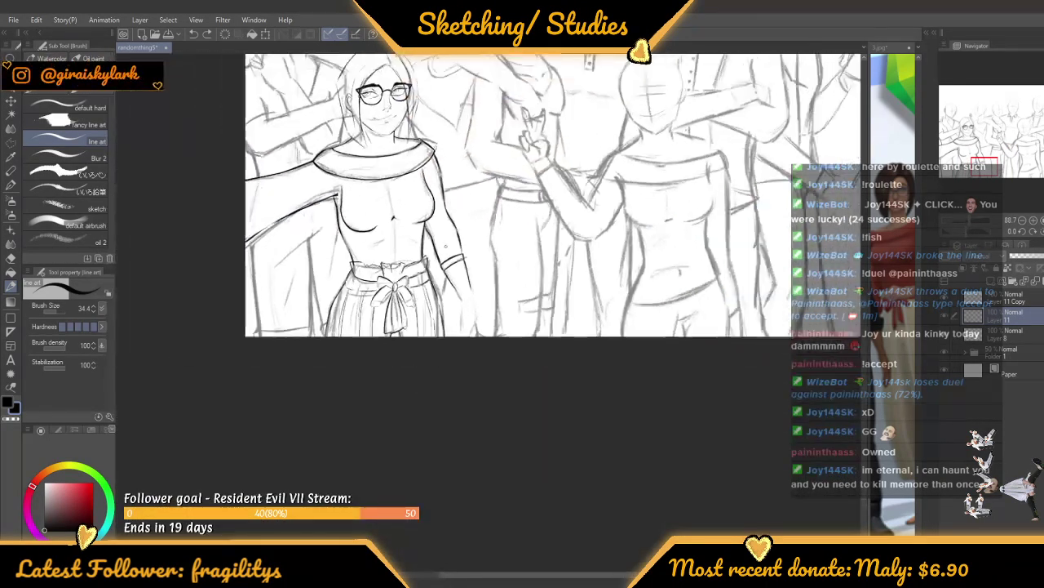
scroll(445, 247, "up", 5)
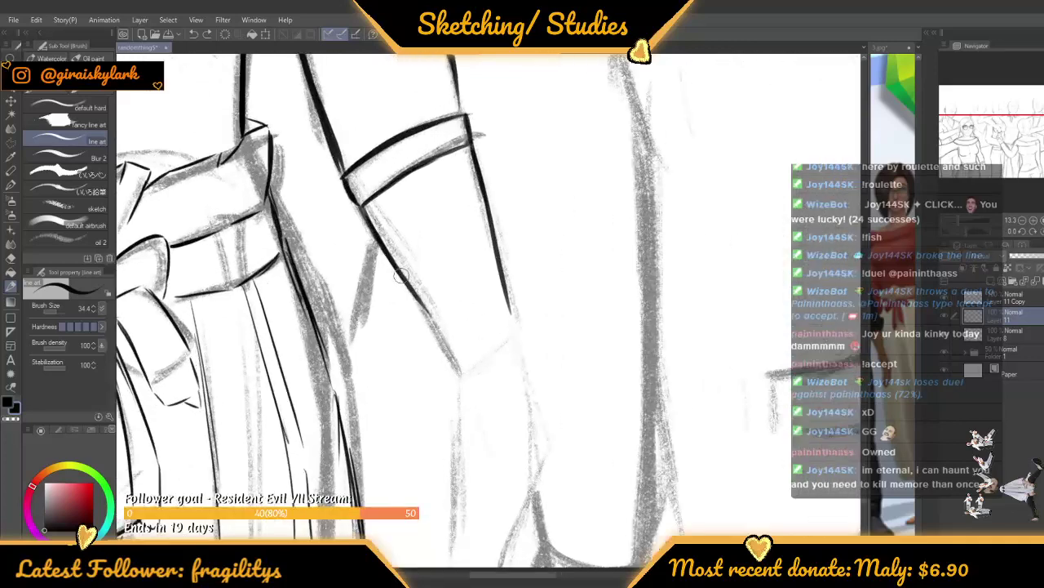
scroll(401, 275, "up", 1)
left_click_drag(408, 287, 476, 394)
scroll(417, 244, "down", 2)
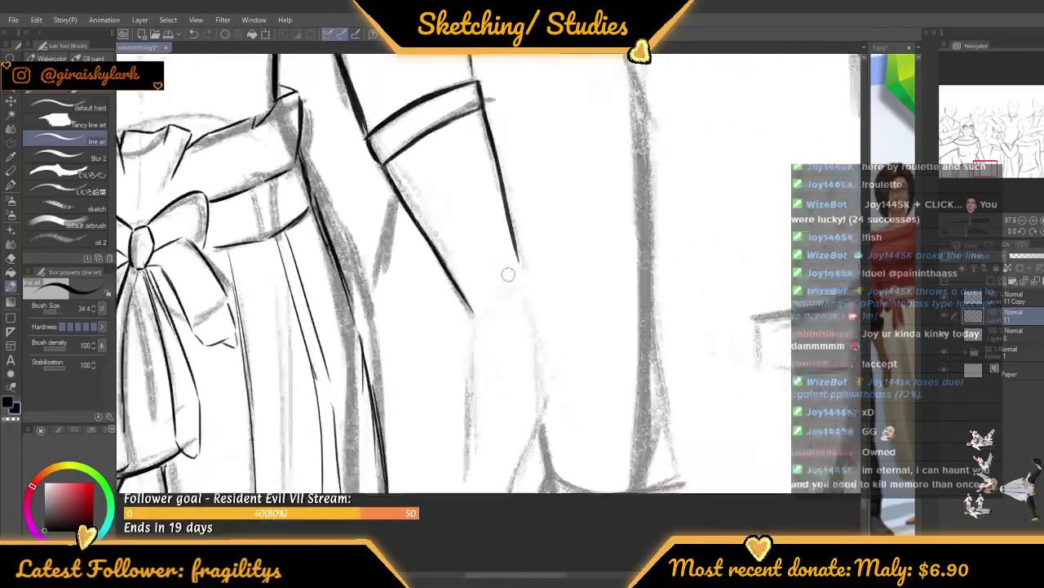
scroll(509, 275, "up", 2)
left_click_drag(520, 252, 527, 293)
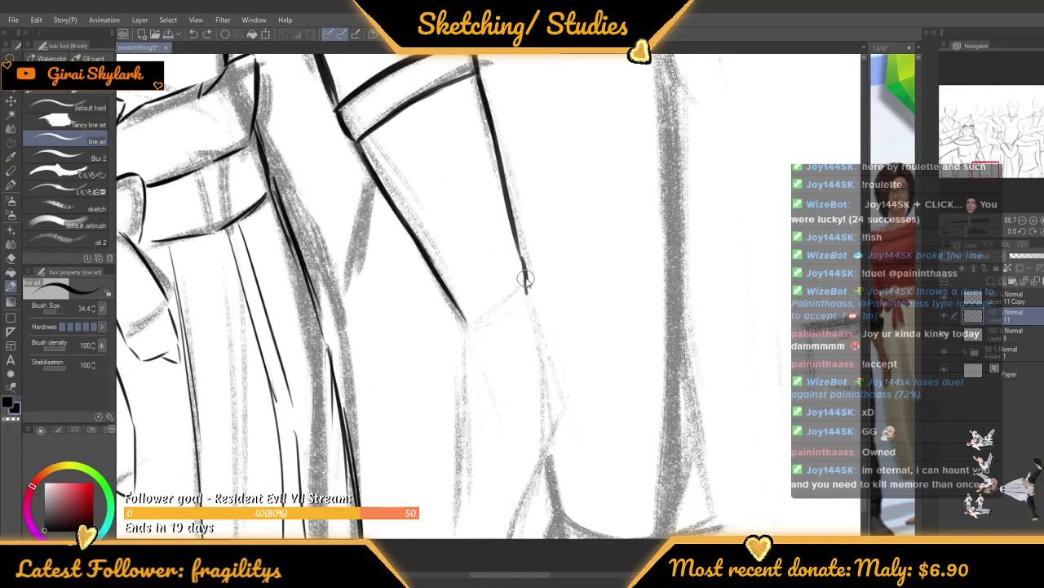
scroll(490, 217, "down", 3)
scroll(478, 295, "up", 3)
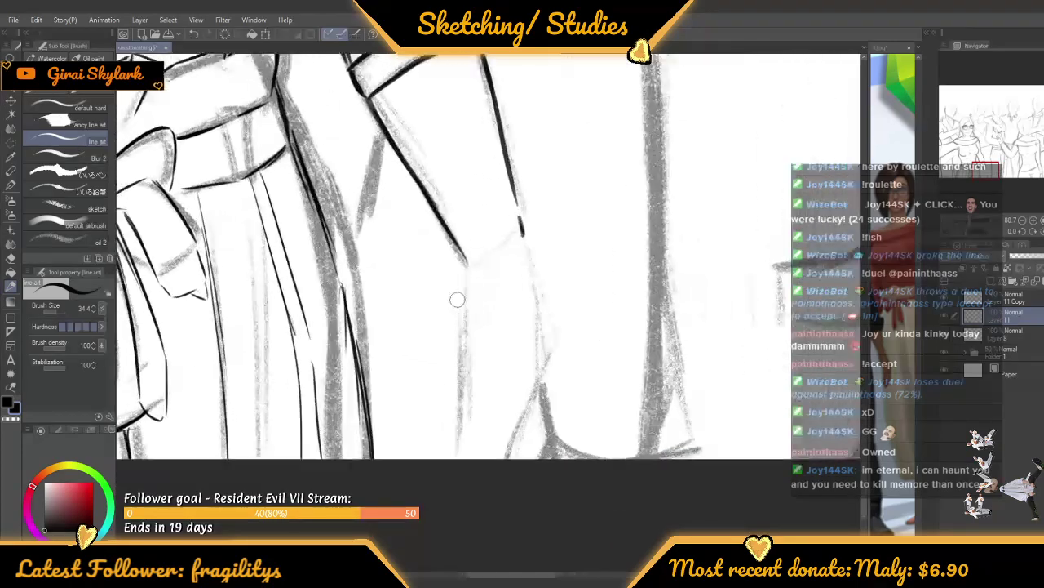
Draw the hand below the wrist with side lines, a slanted knuckle line and finger outlines, undoing the last stroke
mouse_move(468, 261)
left_mouse_down()
mouse_move(477, 359)
mouse_move(548, 343)
left_mouse_up()
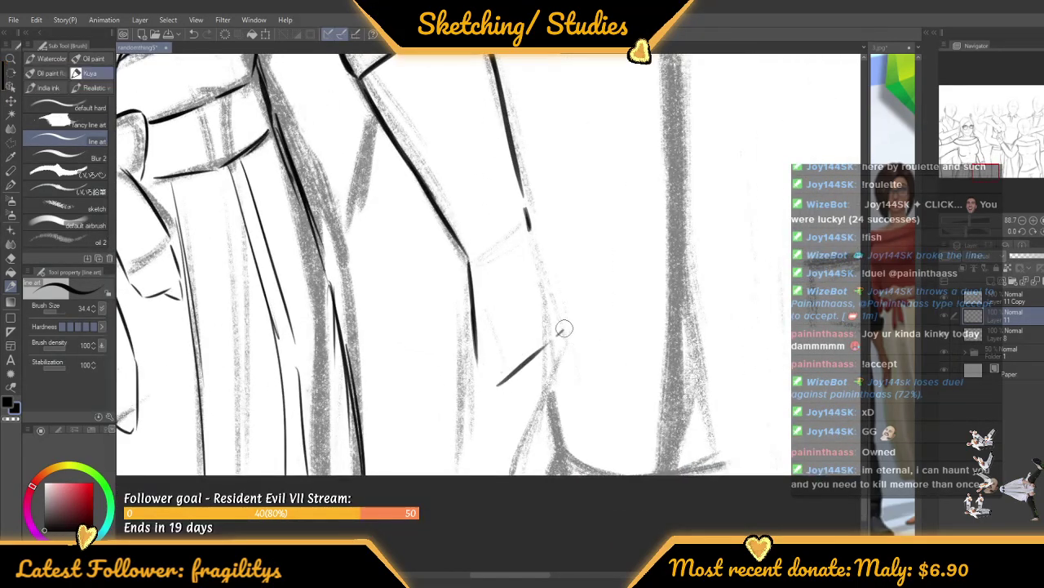
left_click_drag(536, 245, 558, 290)
left_click_drag(490, 386, 485, 459)
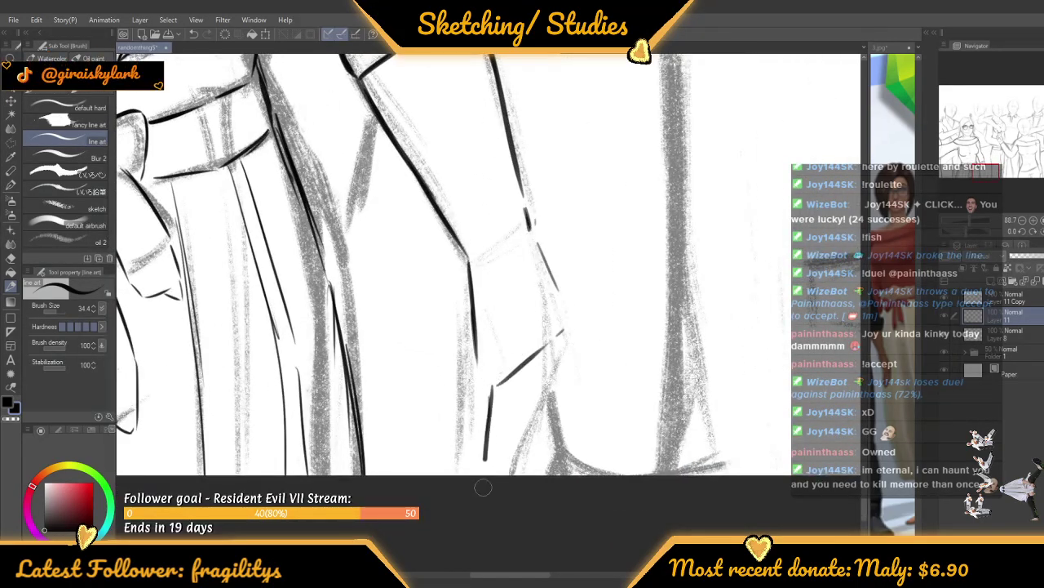
left_click_drag(570, 332, 516, 462)
scroll(507, 437, "down", 4)
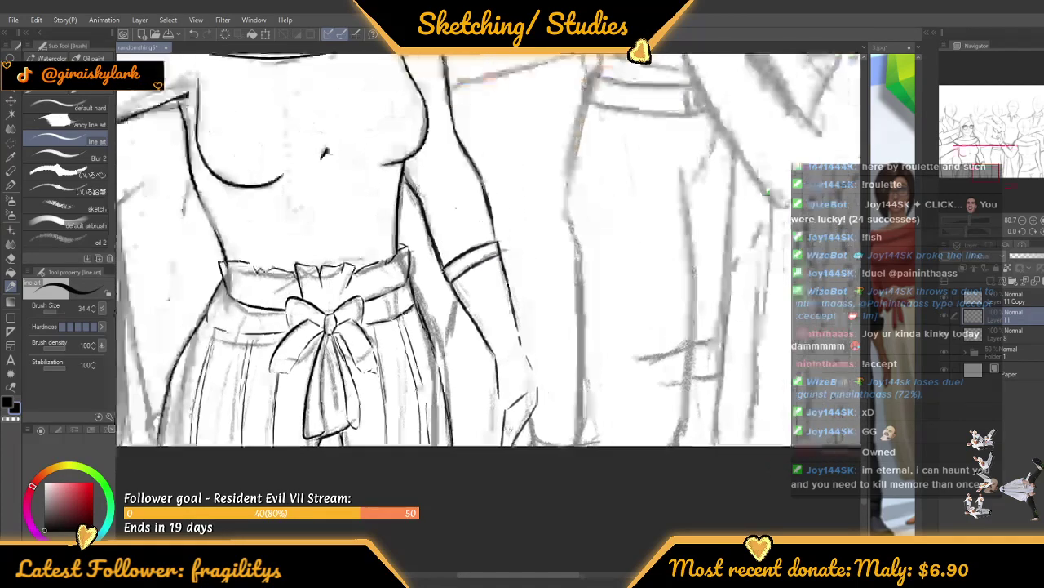
key("ctrl+z")
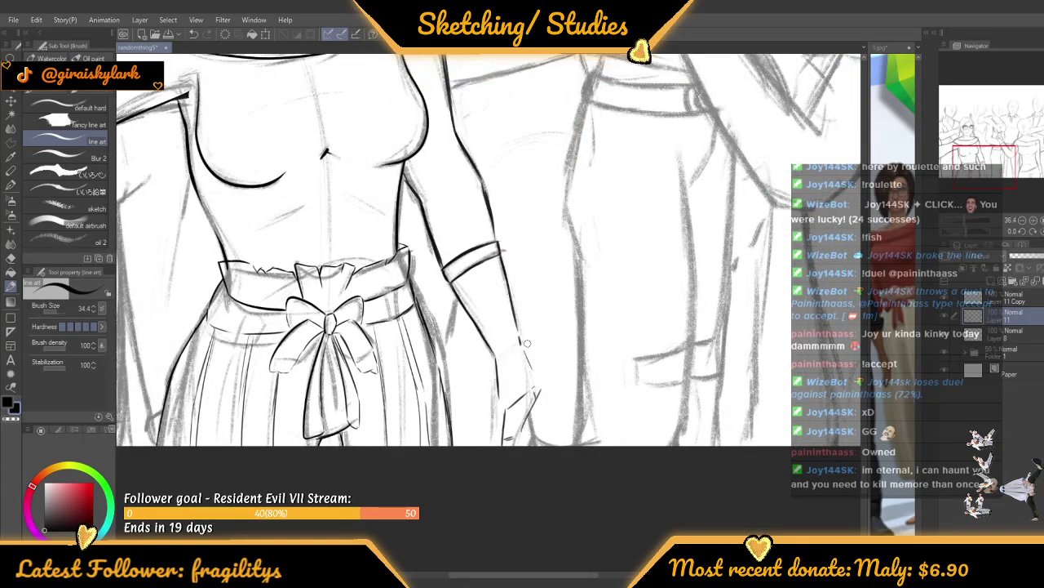
scroll(526, 343, "down", 5)
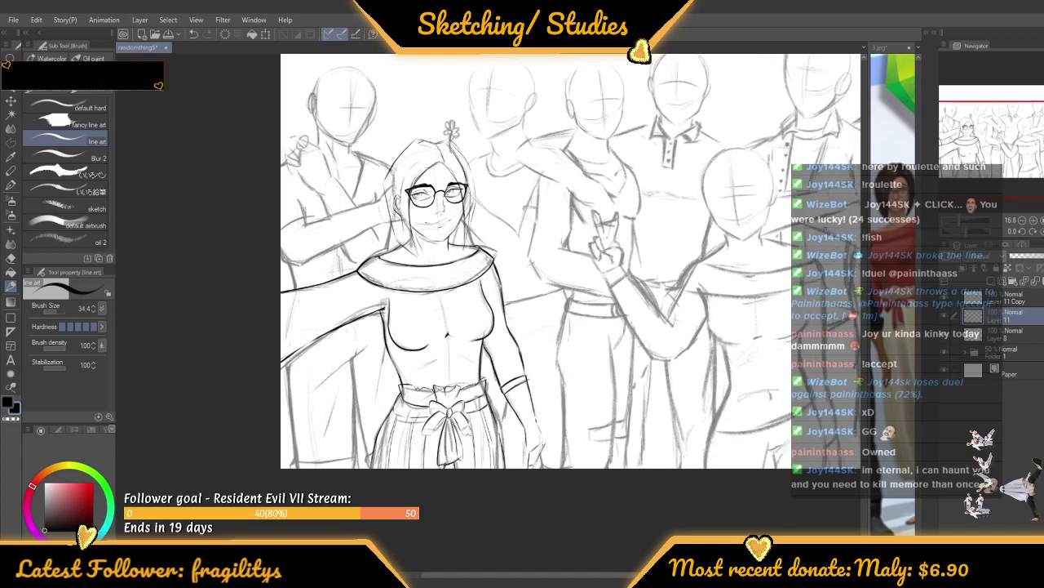
Strengthen the line of the nose below the glasses' bridge
scroll(497, 163, "up", 3)
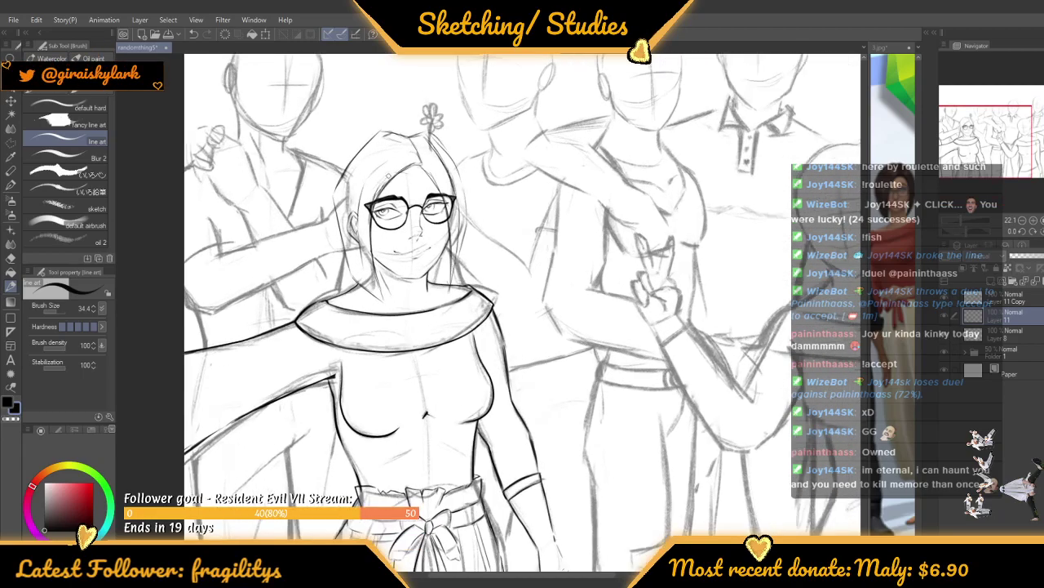
scroll(388, 175, "up", 4)
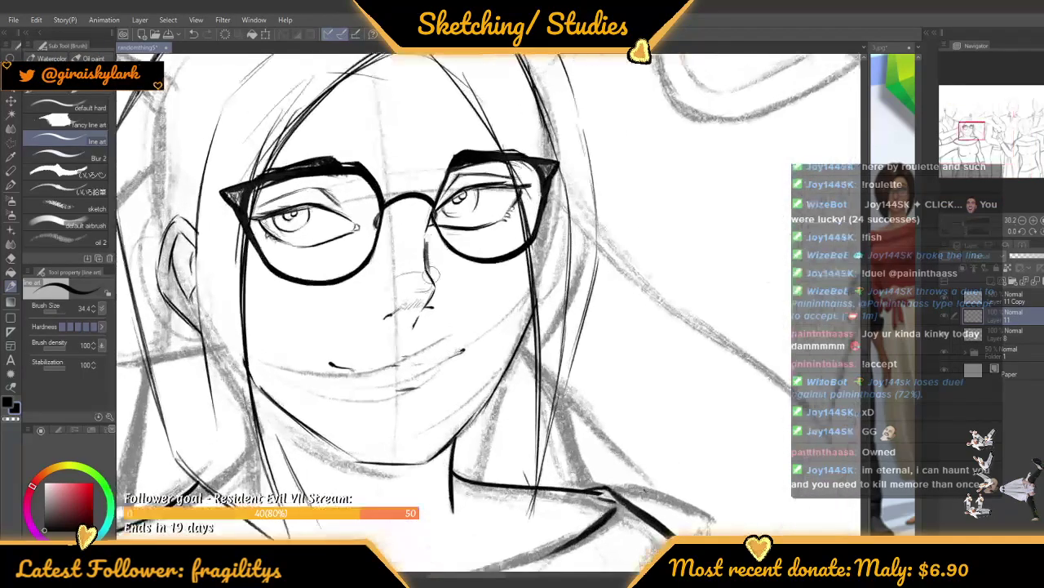
left_click_drag(426, 245, 429, 274)
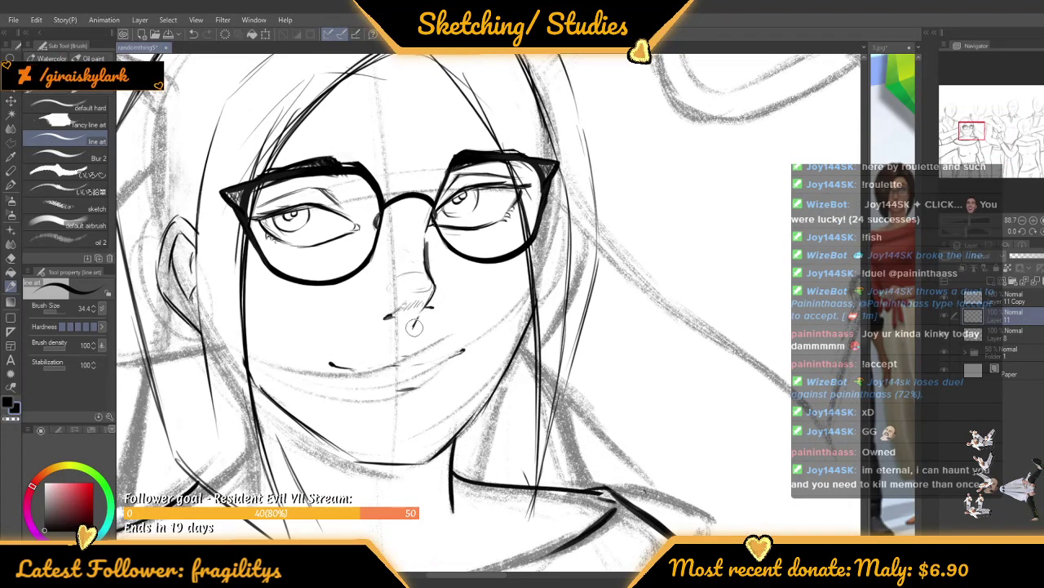
scroll(354, 368, "up", 1)
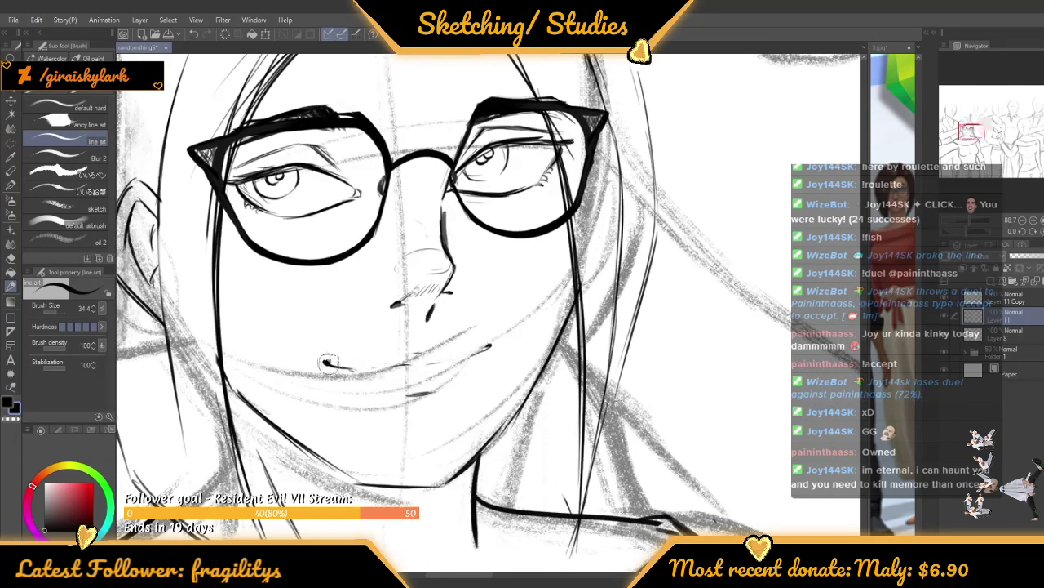
scroll(373, 313, "down", 3)
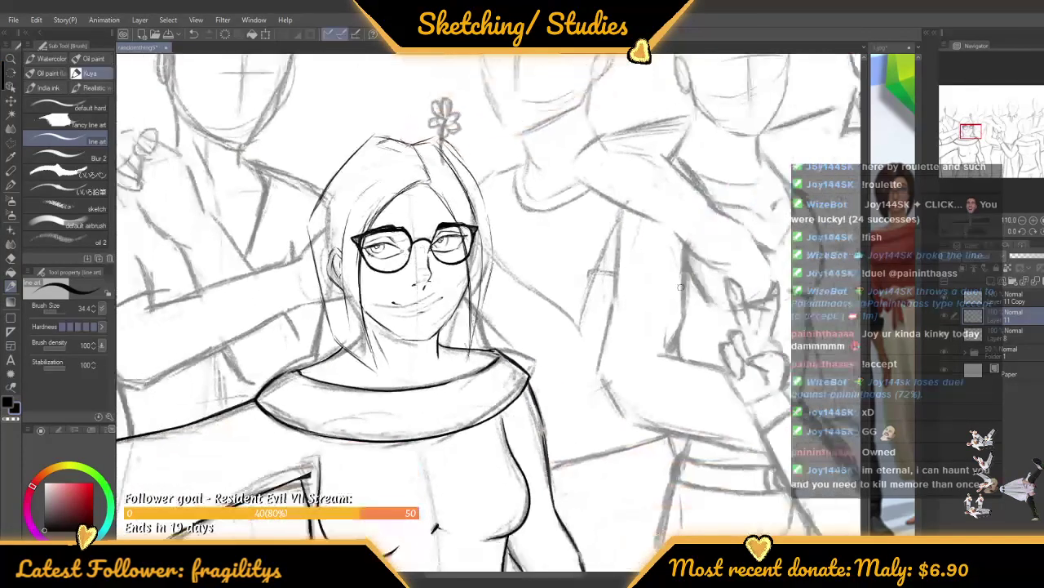
Hide the rough sketch folder and examine the whole figure's line art on the blank canvas
left_click(945, 352)
scroll(767, 280, "down", 1)
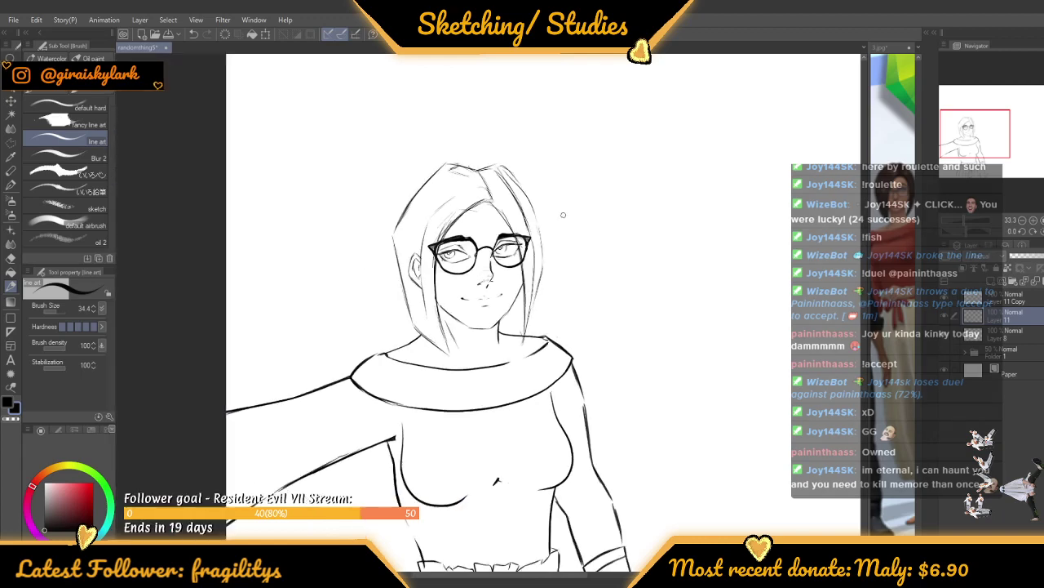
scroll(563, 215, "down", 2)
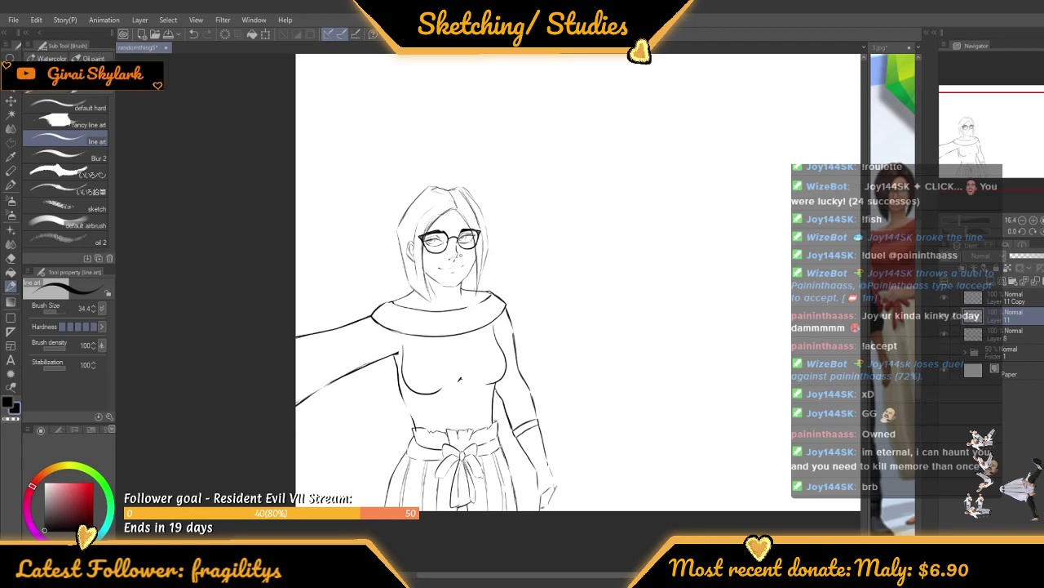
scroll(460, 254, "down", 2)
scroll(595, 214, "up", 2)
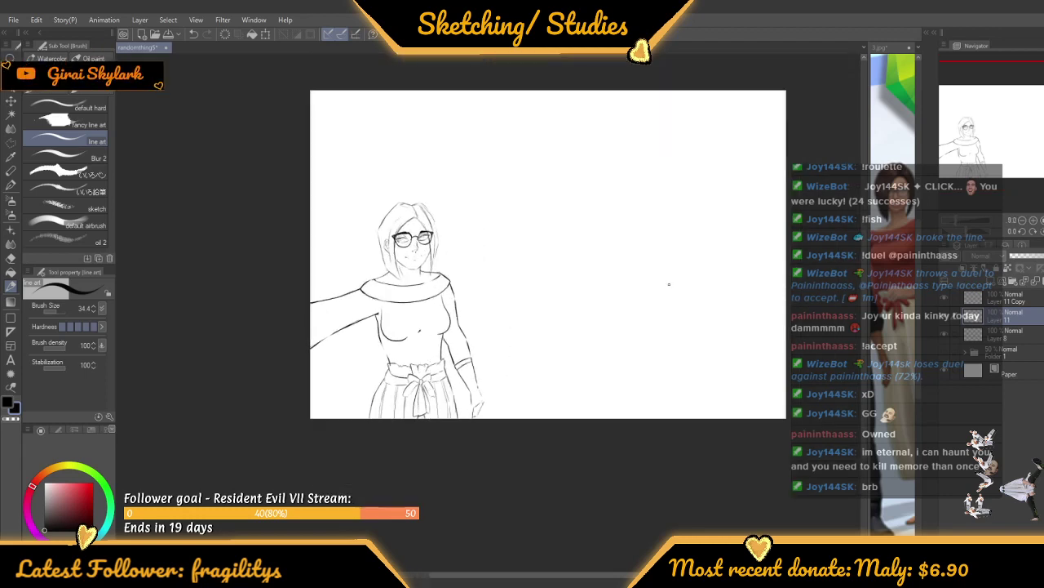
Toggle the rough sketch folder's visibility repeatedly to compare the woman's line art with and without the group sketch behind it
scroll(753, 280, "down", 3)
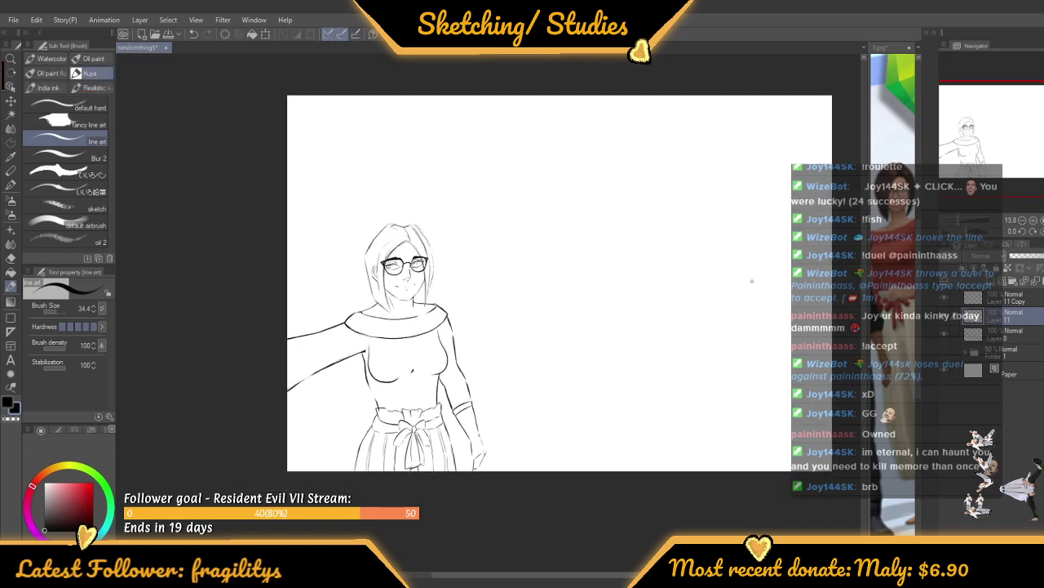
scroll(647, 196, "up", 1)
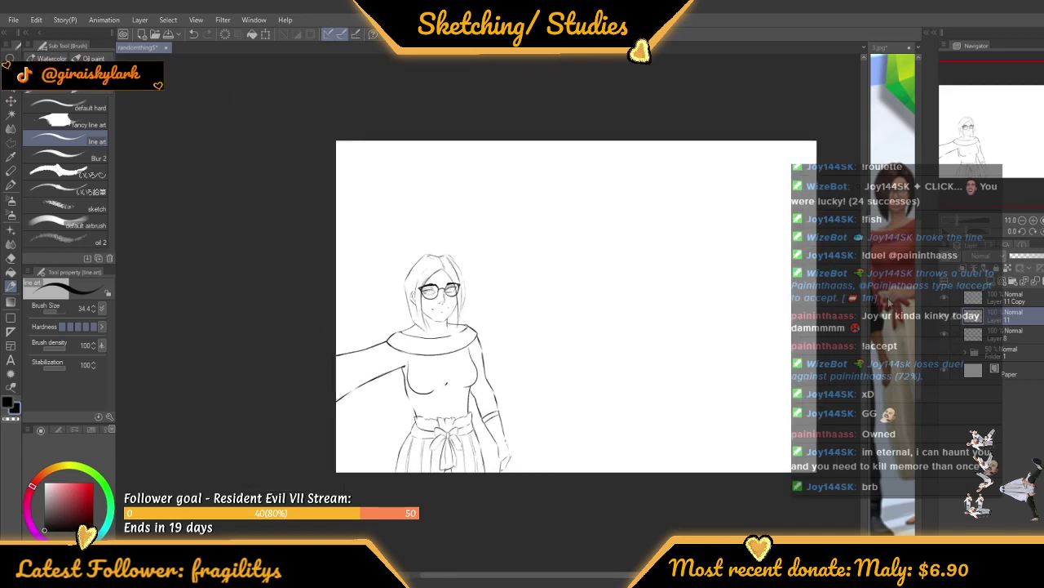
left_click(944, 352)
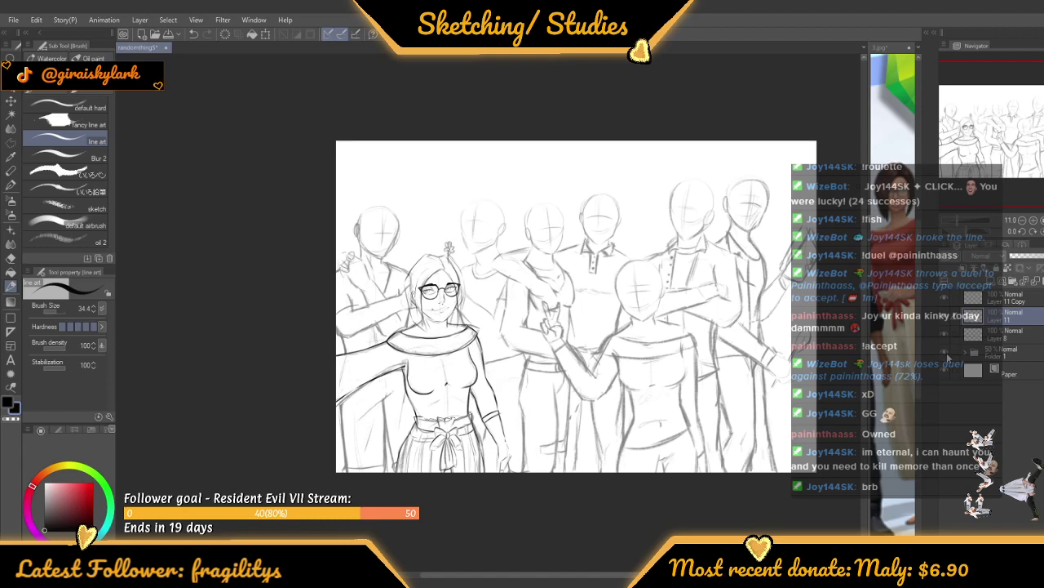
left_click(945, 354)
left_click(945, 353)
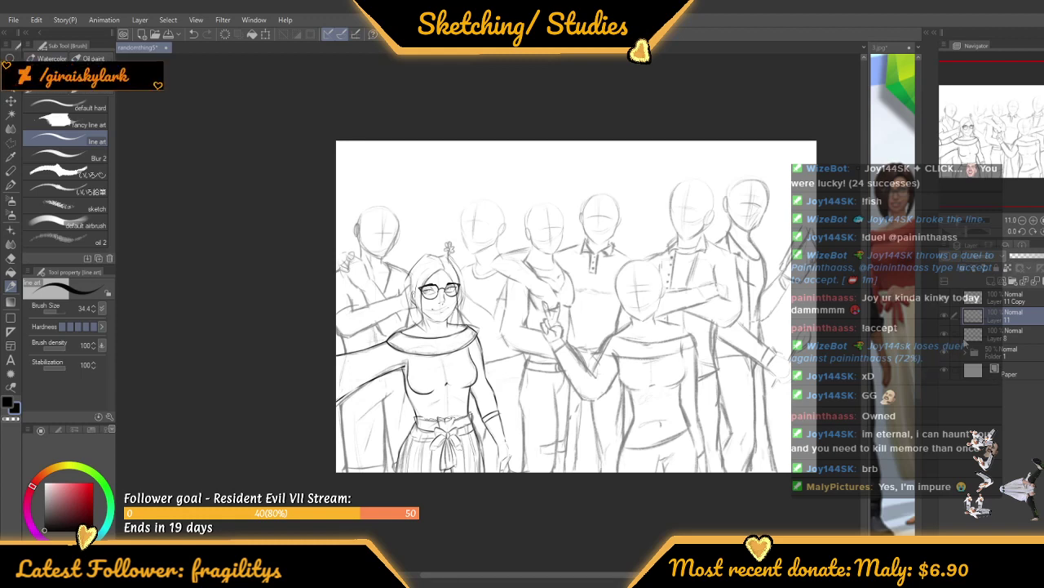
left_click(944, 356)
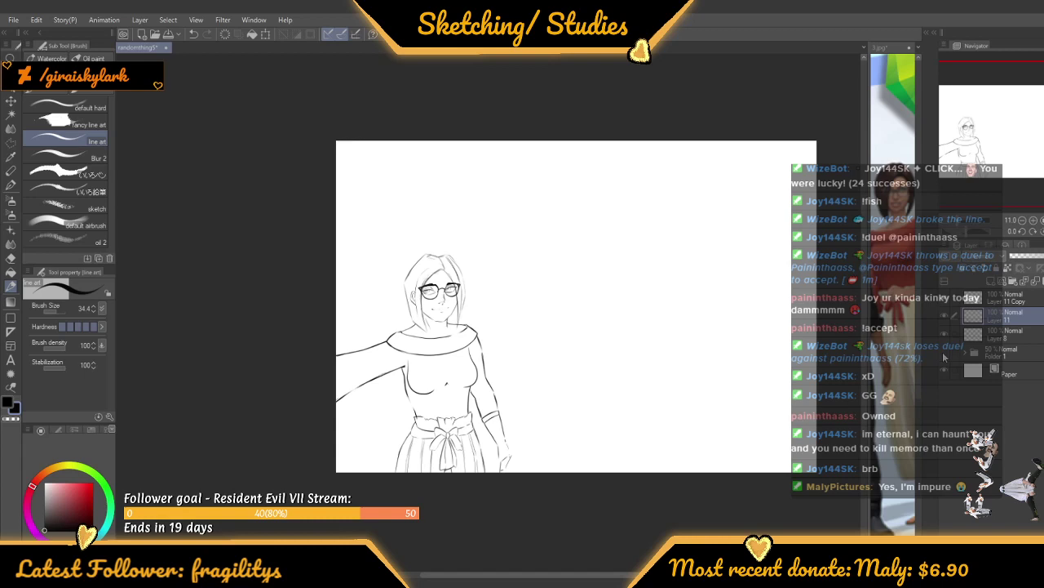
left_click(944, 357)
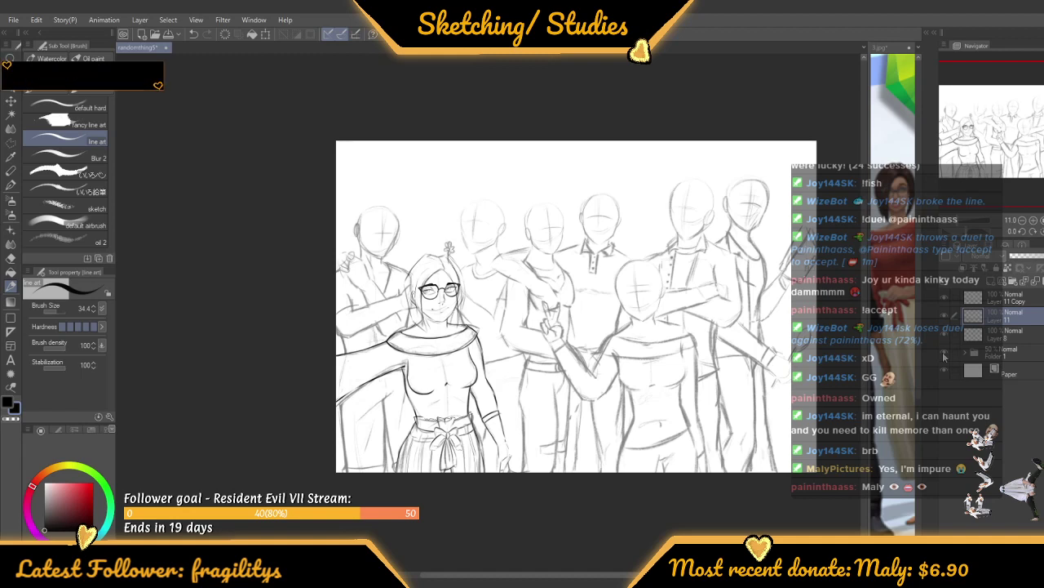
left_click(944, 356)
Check the isolated line art at several magnifications and show the rough group sketch folder again
scroll(356, 255, "down", 1)
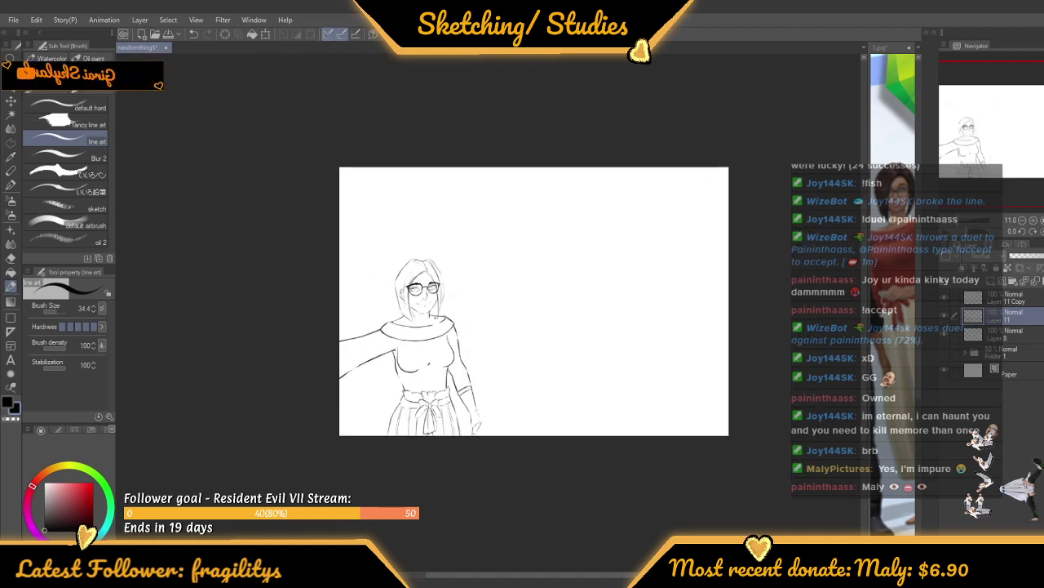
scroll(284, 317, "up", 3)
scroll(330, 203, "up", 2)
scroll(329, 203, "down", 4)
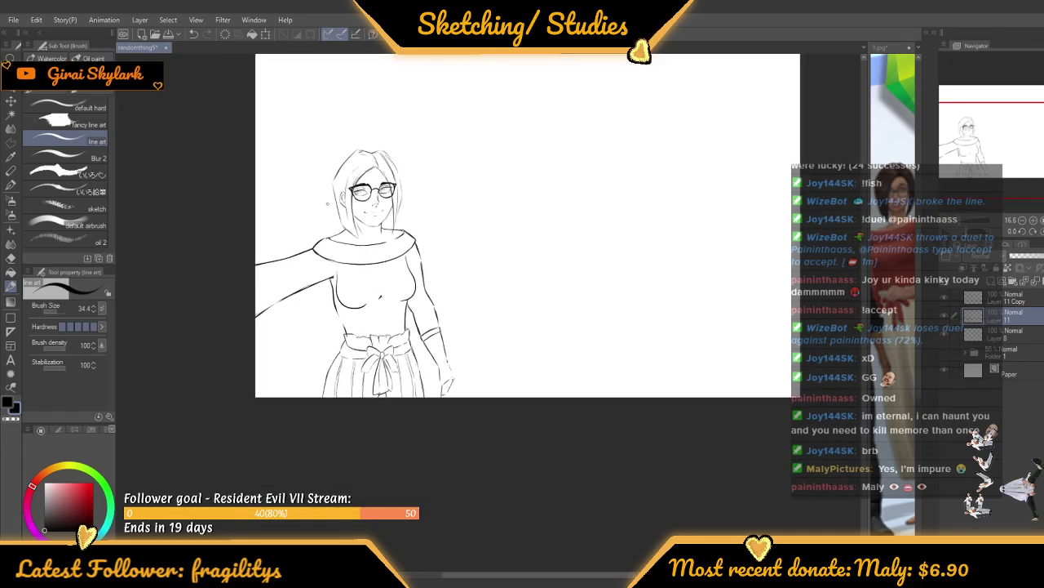
scroll(268, 162, "up", 2)
scroll(268, 162, "up", 1)
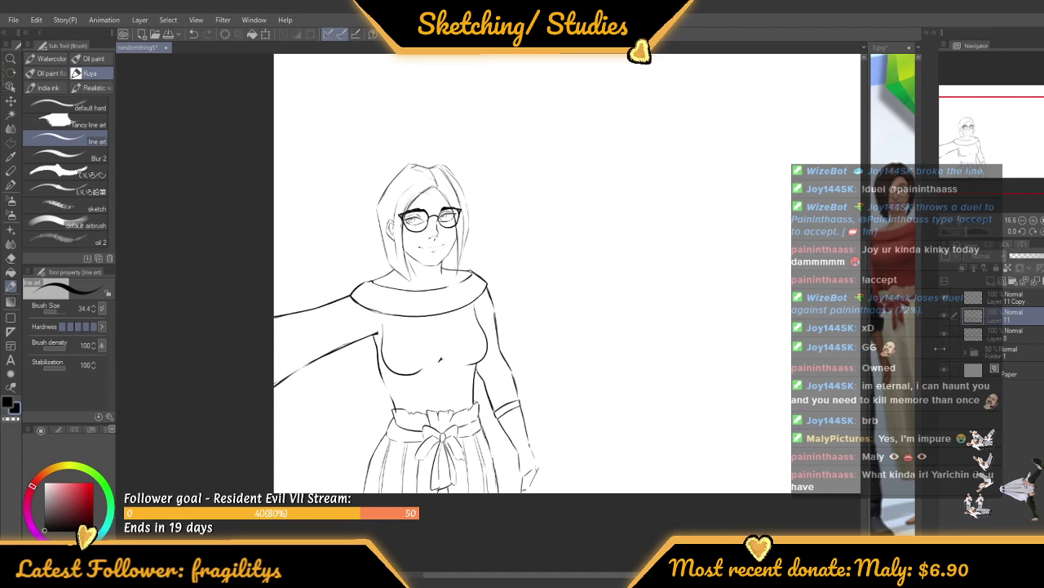
left_click(943, 350)
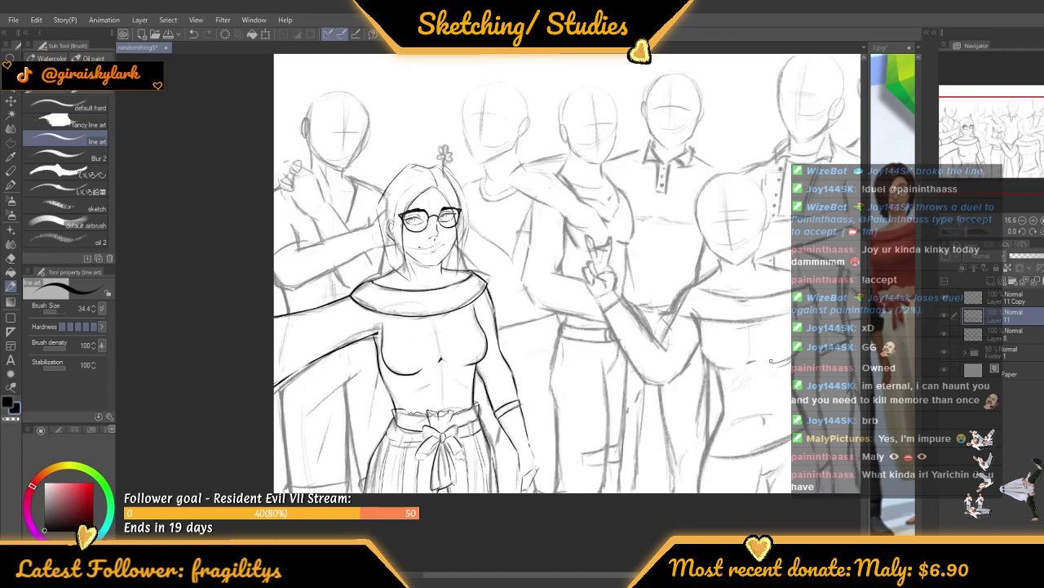